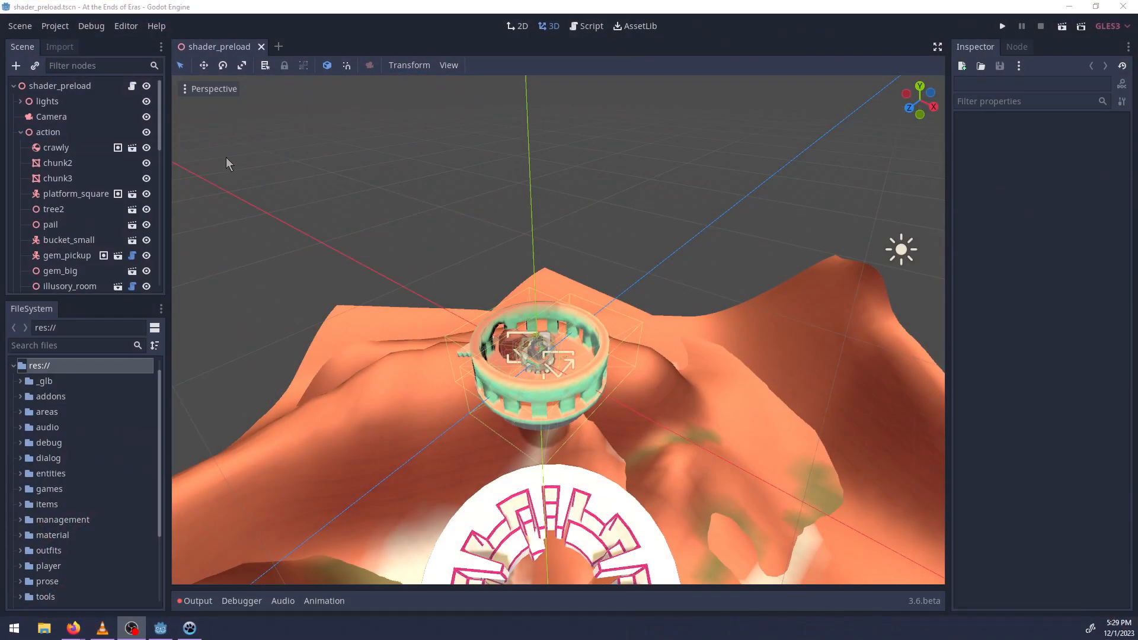
# Save the shader_preload scene and run the game project from the editor.
pyautogui.click(214, 6)
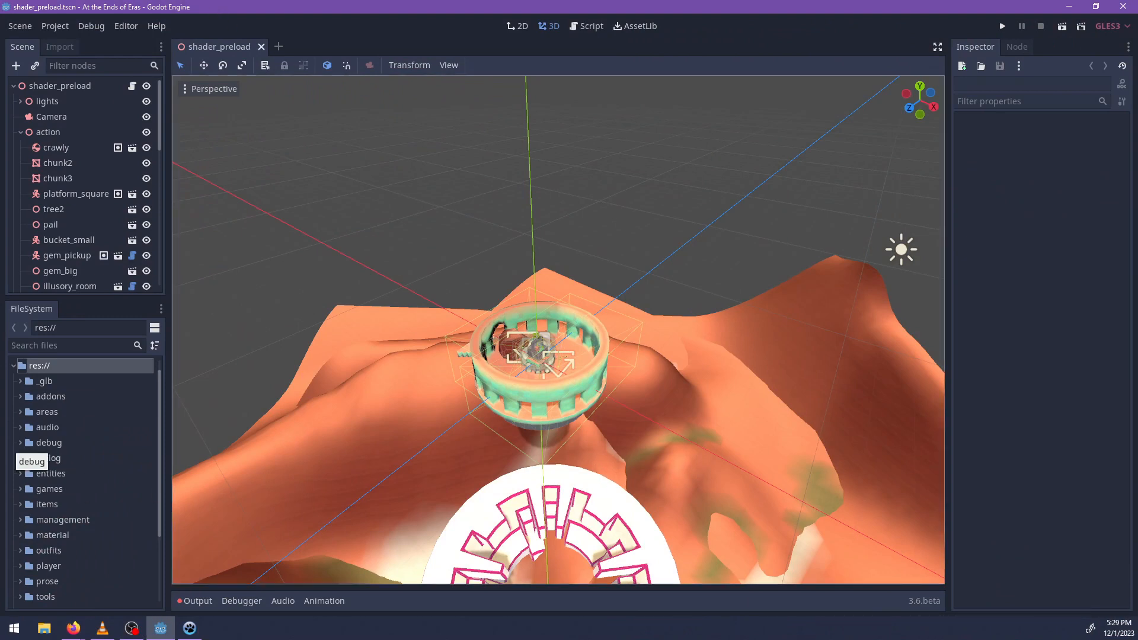
pyautogui.hotkey('alt', 'Tab')
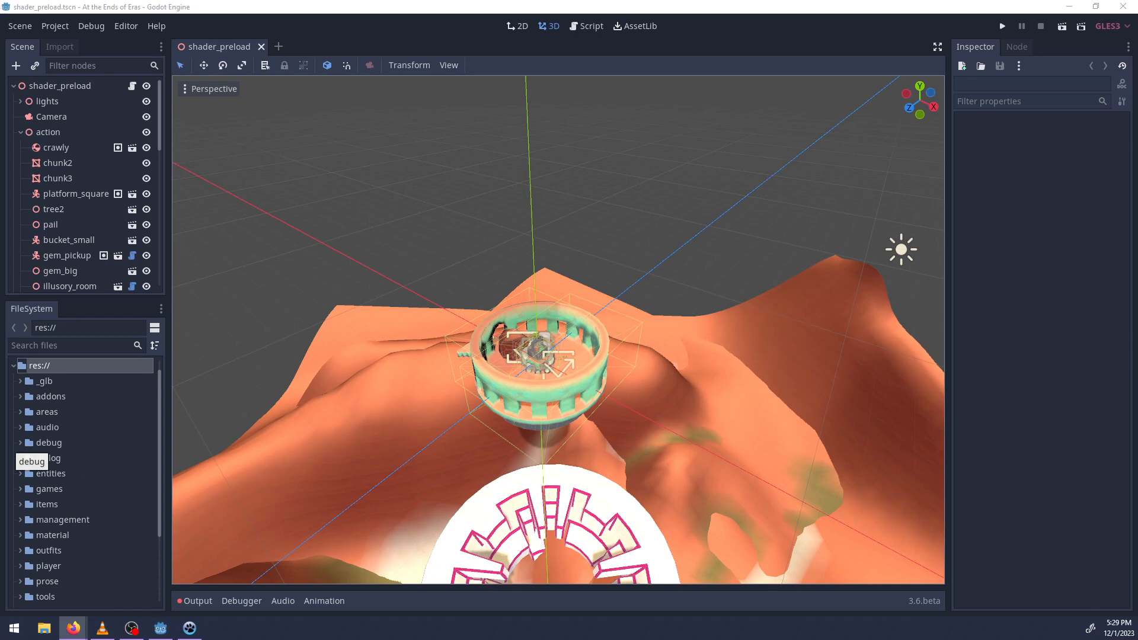
pyautogui.click(347, 6)
pyautogui.hotkey('ctrl', 's')
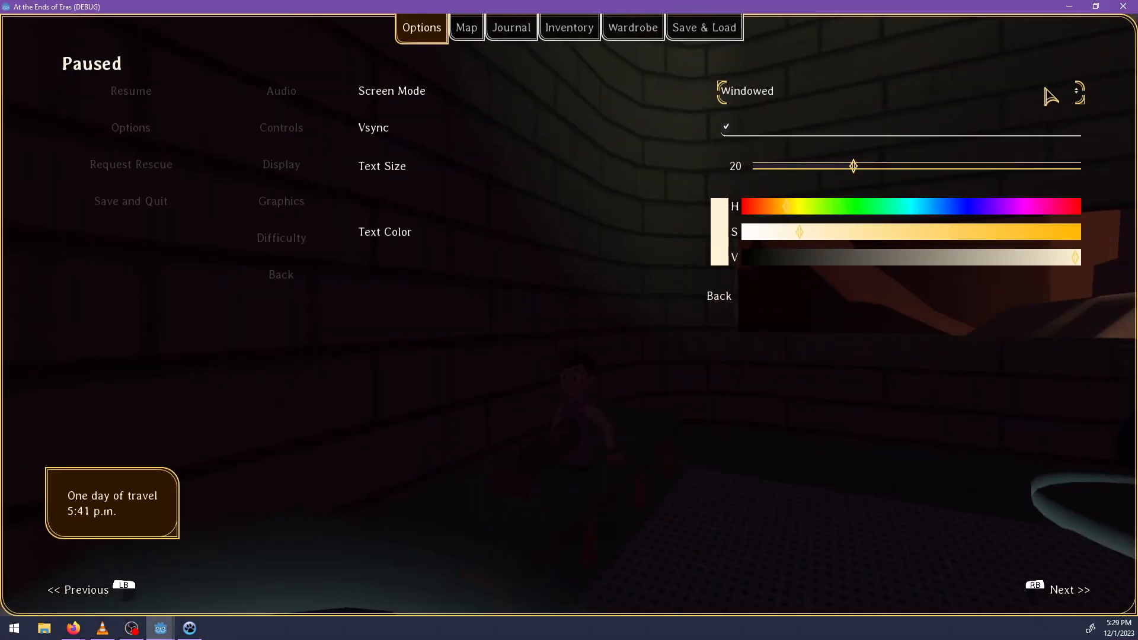
# Set the running game's screen mode to Fullscreen and resume play.
pyautogui.click(1051, 96)
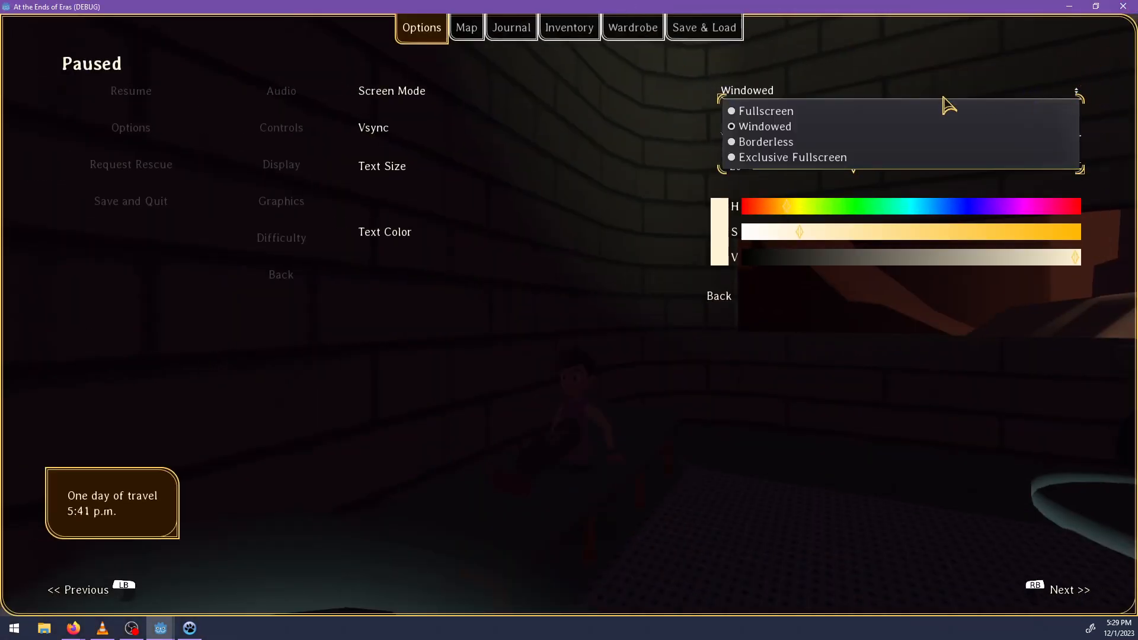
pyautogui.click(905, 112)
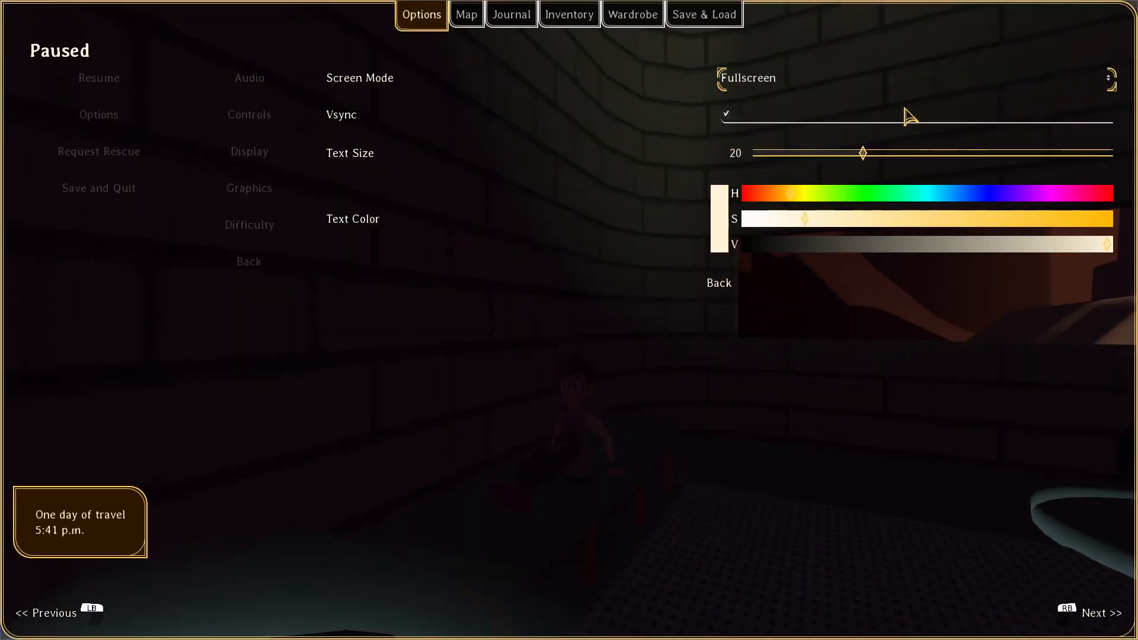
pyautogui.press('Escape')
pyautogui.press('Escape')
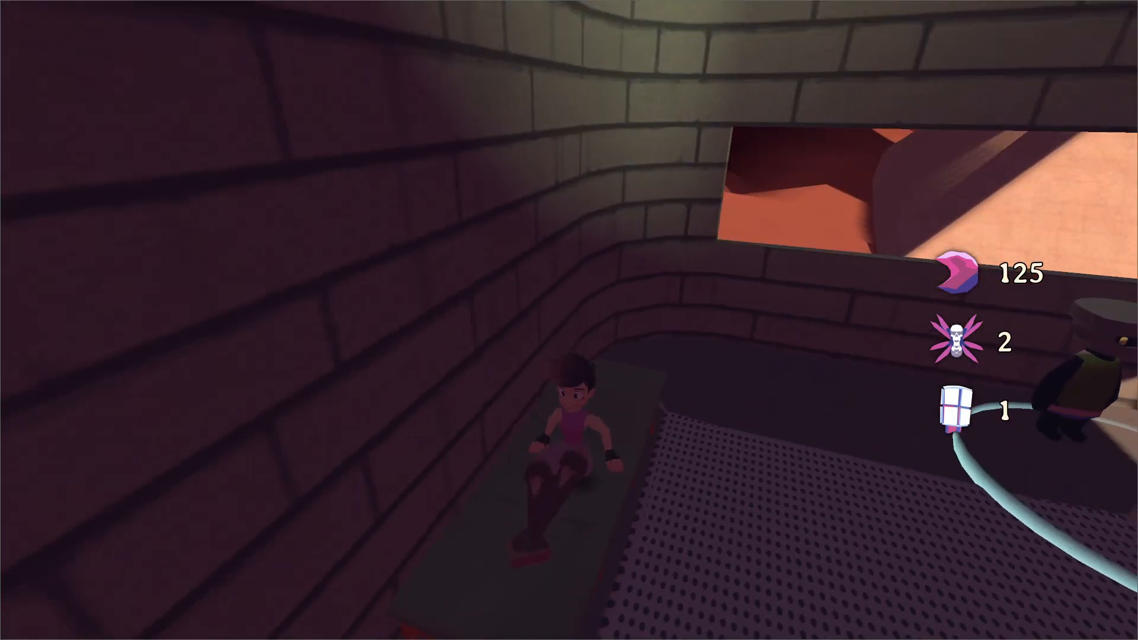
pyautogui.press('d')
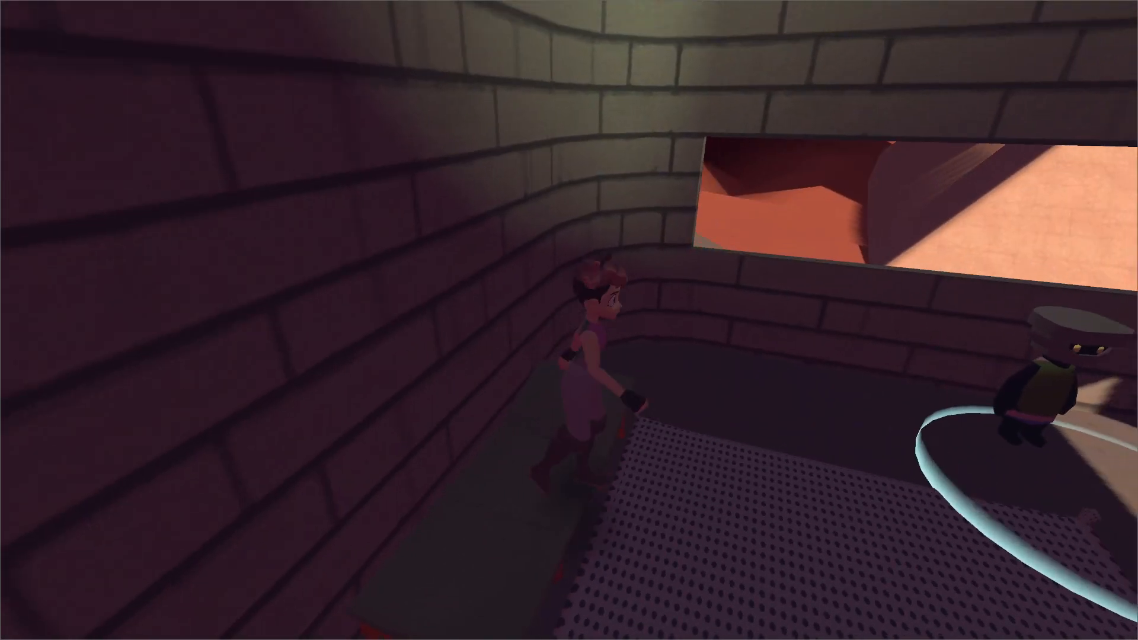
pyautogui.press('w')
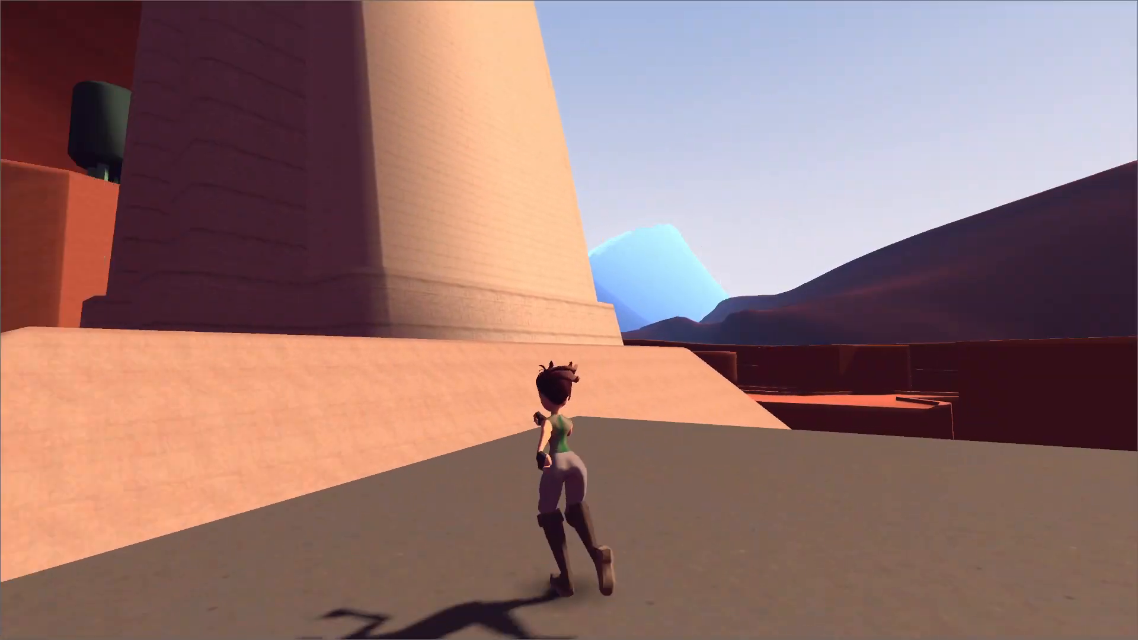
pyautogui.press('space')
pyautogui.press('space')
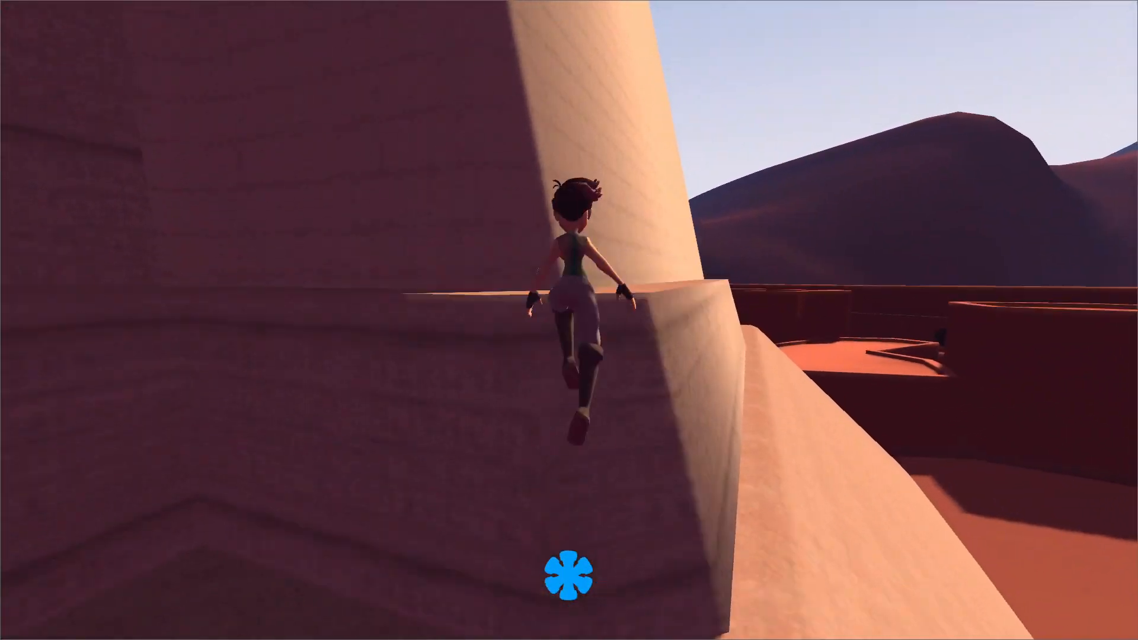
pyautogui.press('space')
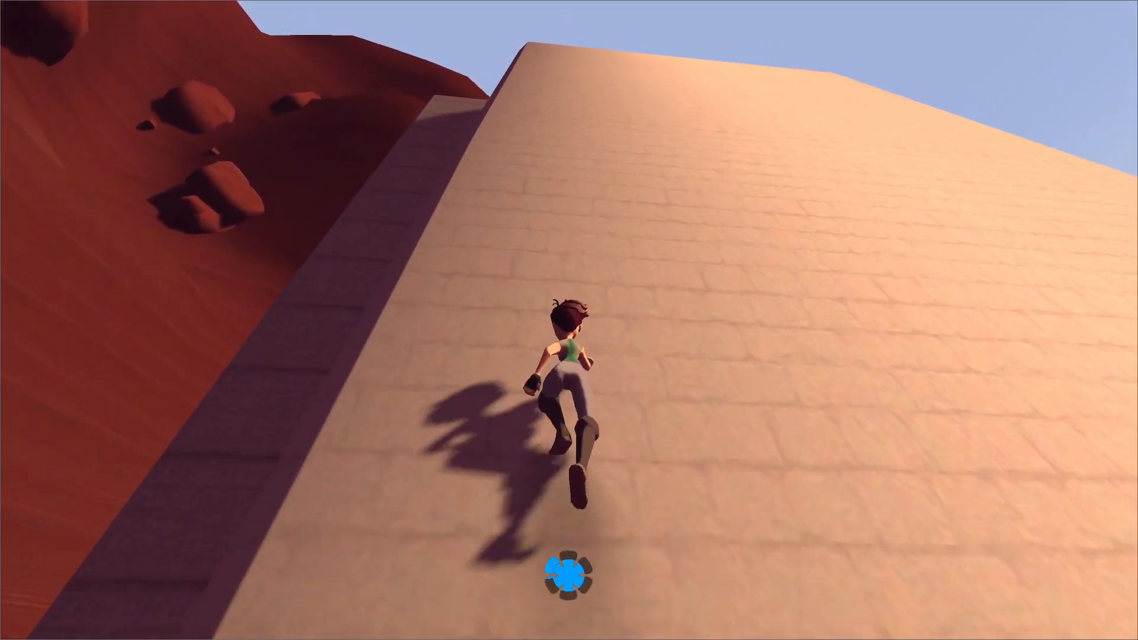
pyautogui.press('space')
pyautogui.press('space')
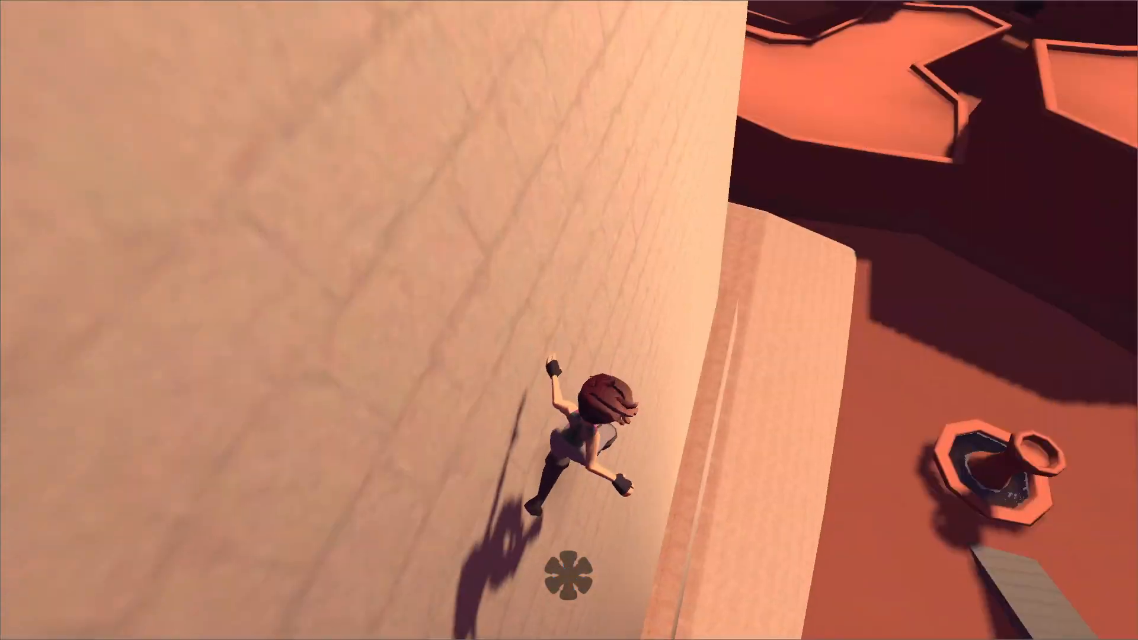
# Pause the game and look at its Graphics options.
pyautogui.press('Escape')
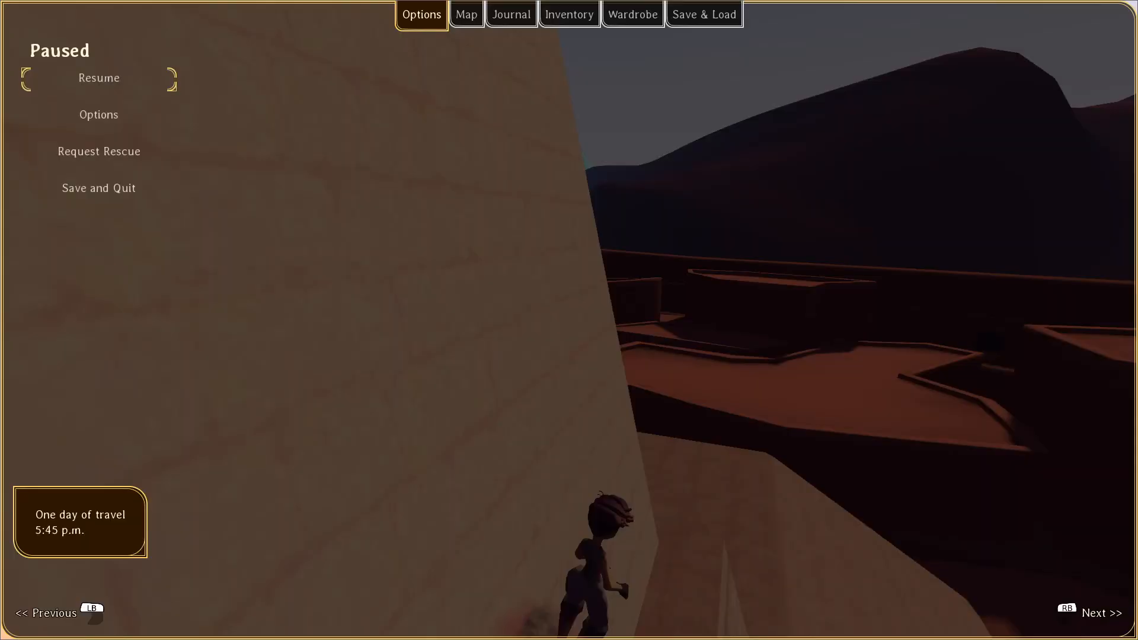
pyautogui.press('Down')
pyautogui.press('Down')
pyautogui.press('Up')
pyautogui.press('Return')
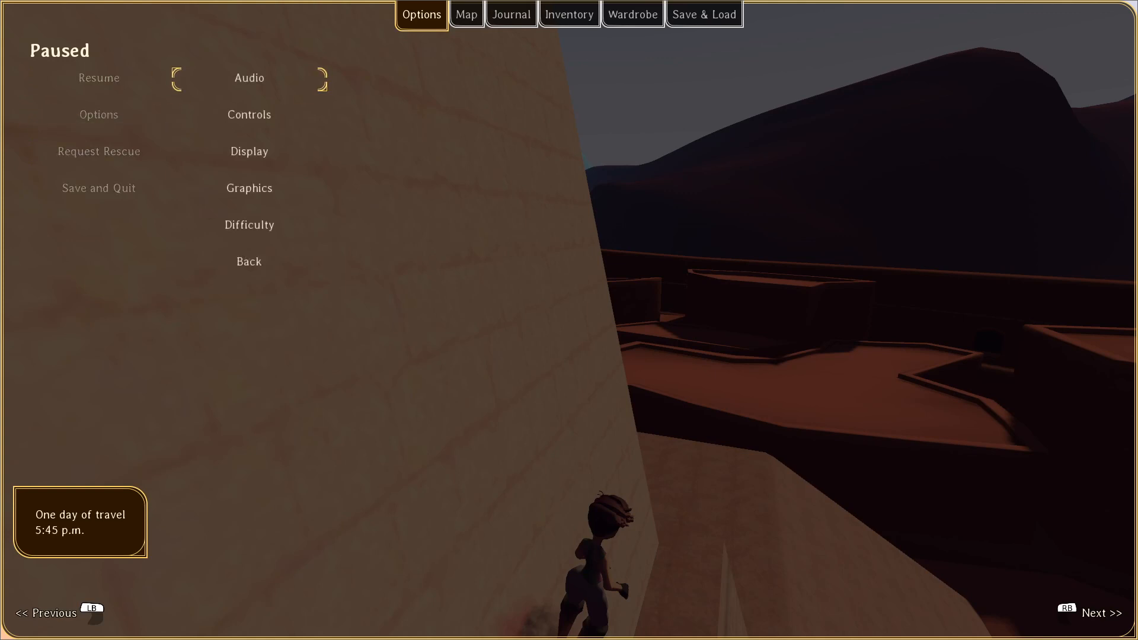
pyautogui.press('Down')
pyautogui.press('Down')
pyautogui.press('Down')
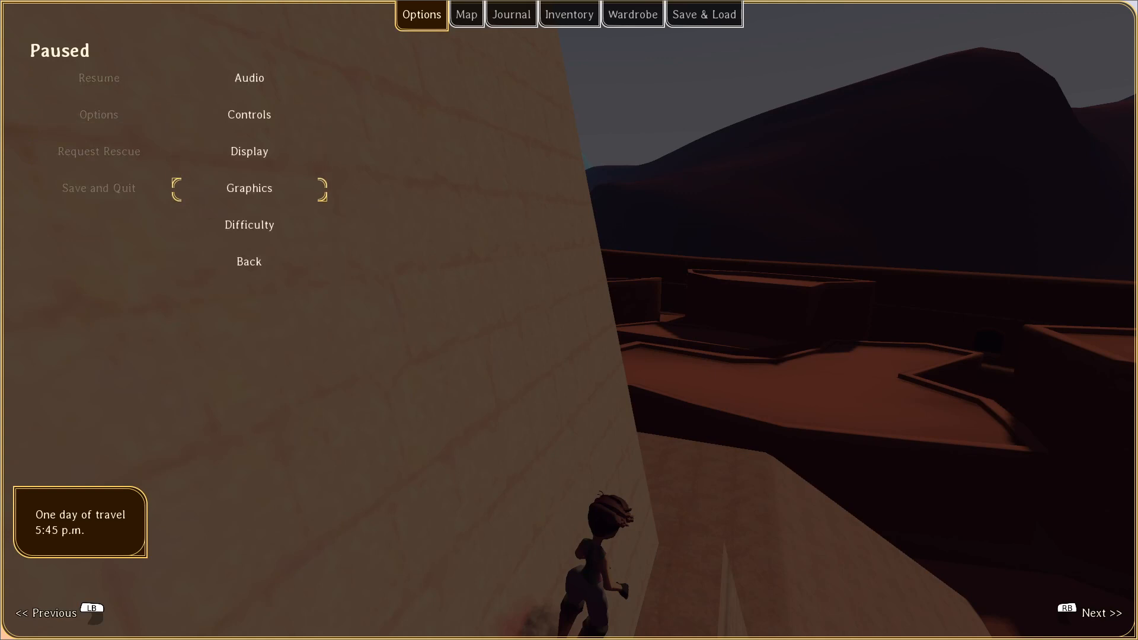
pyautogui.press('Down')
pyautogui.press('Up')
pyautogui.press('Up')
pyautogui.press('Down')
pyautogui.press('Return')
pyautogui.press('Escape')
# Examine the available screen modes in the game's Display options and resume play.
pyautogui.press('Up')
pyautogui.press('Up')
pyautogui.press('Down')
pyautogui.press('Return')
pyautogui.press('Return')
pyautogui.press('Down')
pyautogui.press('Down')
pyautogui.press('Down')
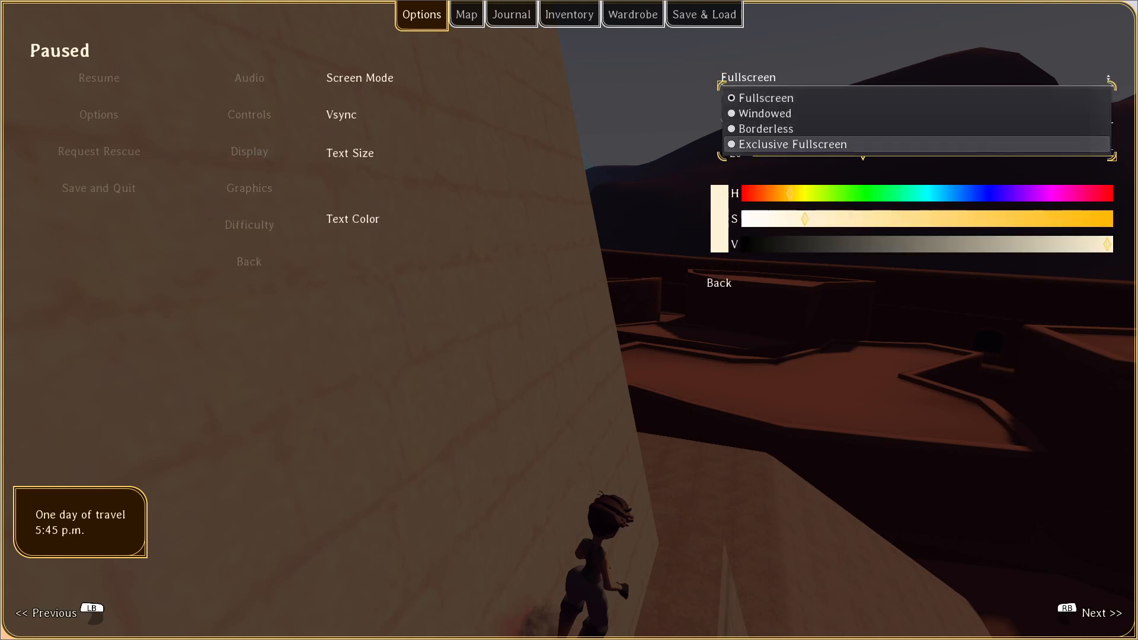
pyautogui.press('Return')
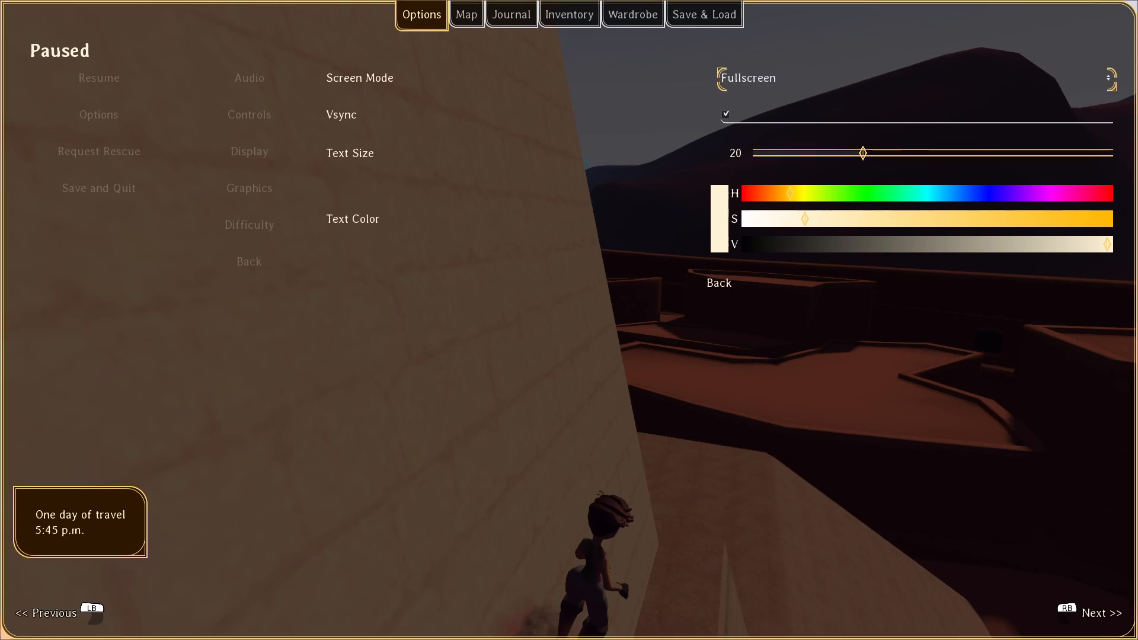
pyautogui.press('Escape')
pyautogui.press('Escape')
pyautogui.press('Escape')
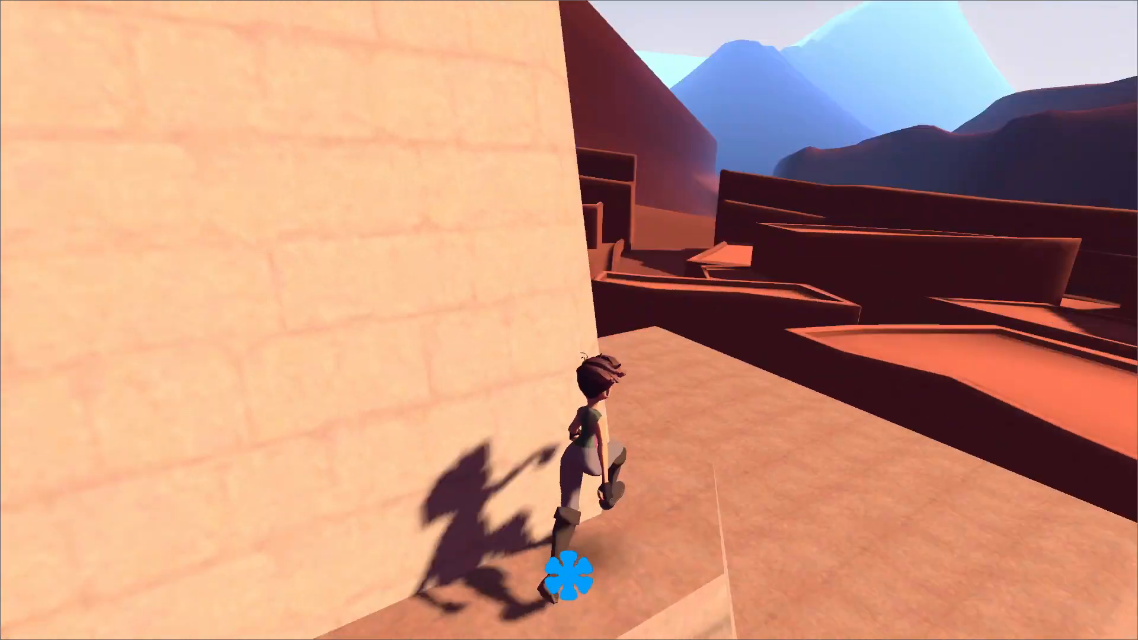
pyautogui.press('w')
pyautogui.press('space')
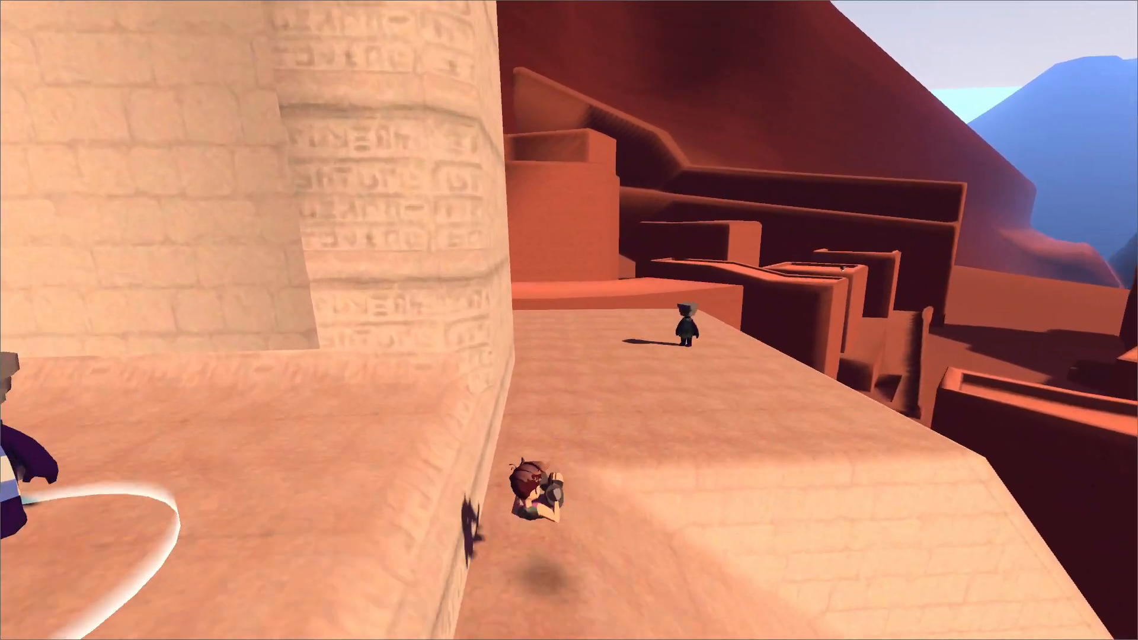
pyautogui.press('w')
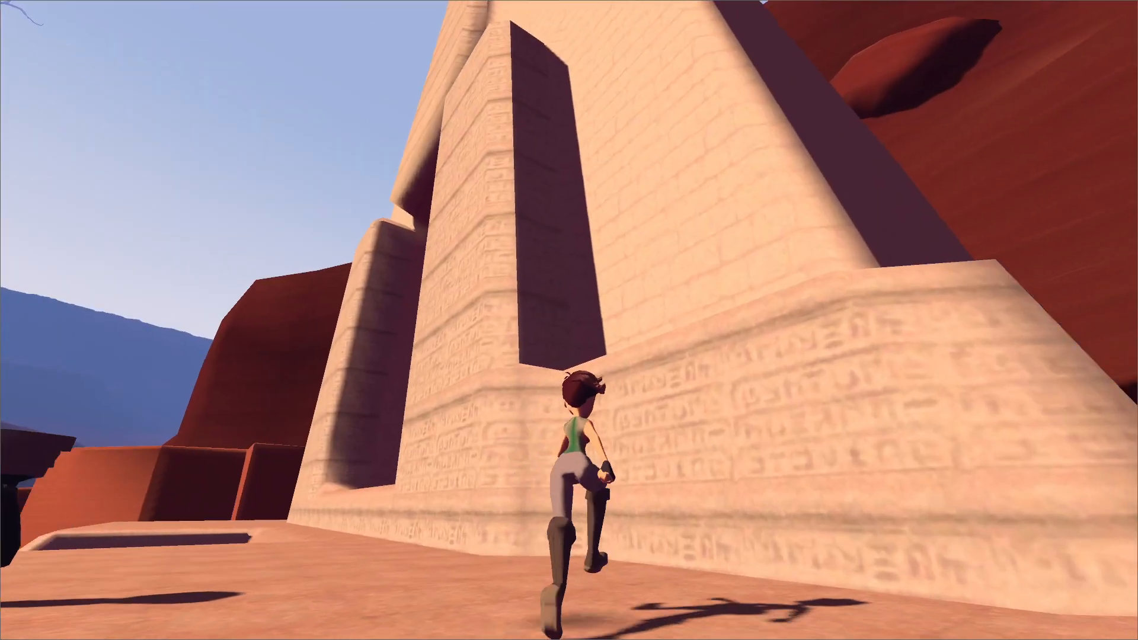
pyautogui.press('space')
pyautogui.press('w')
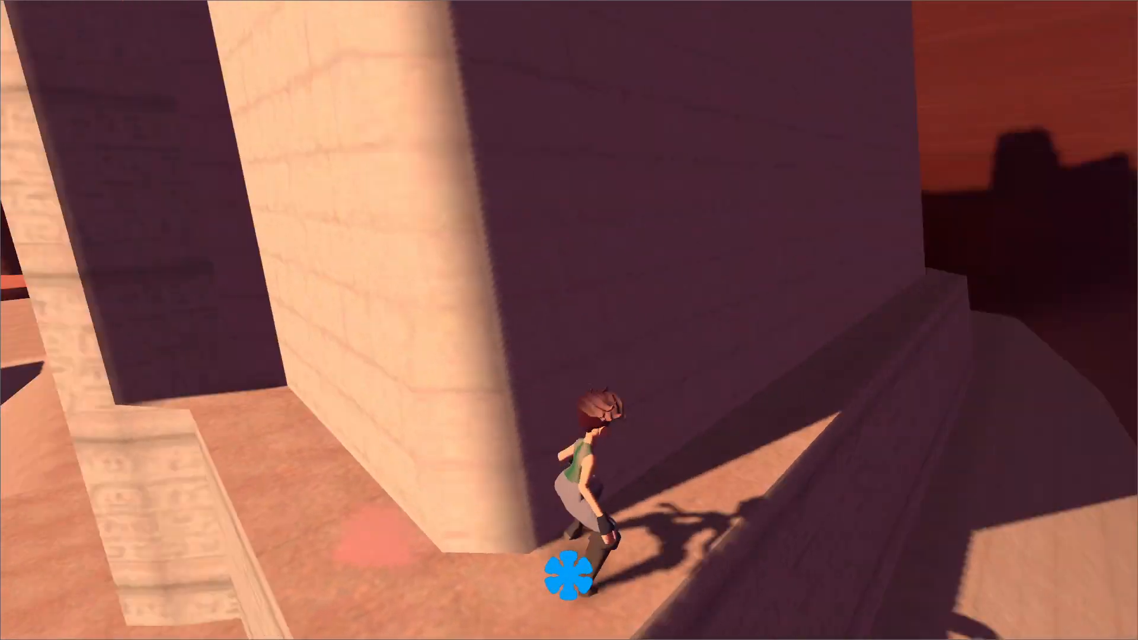
pyautogui.press('space')
pyautogui.press('w')
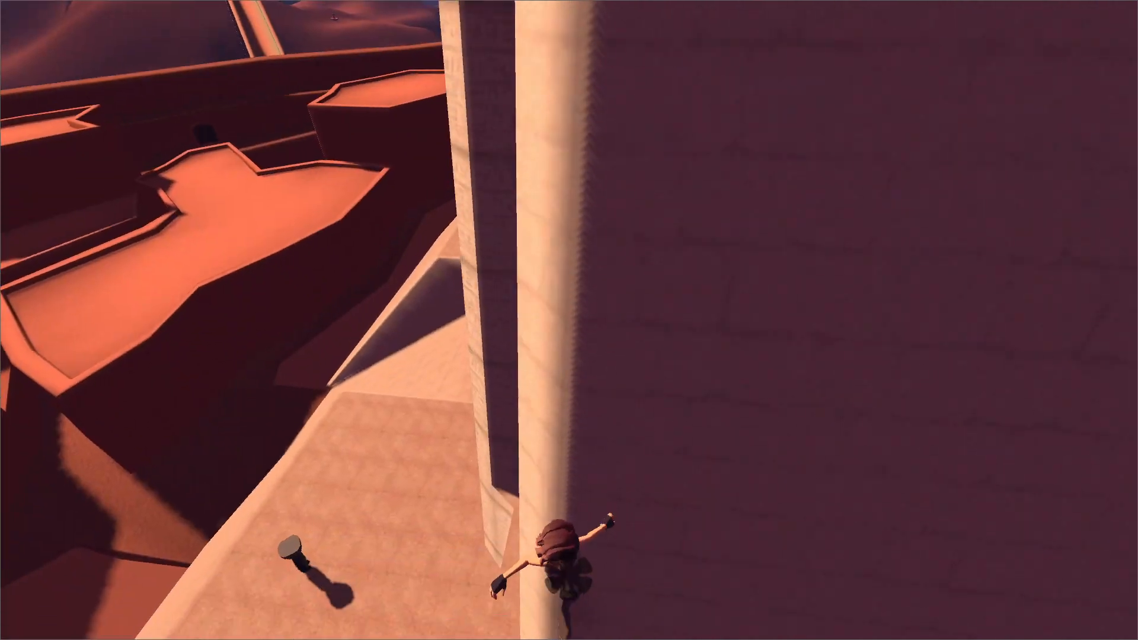
pyautogui.press('space')
pyautogui.press('w')
pyautogui.press('space')
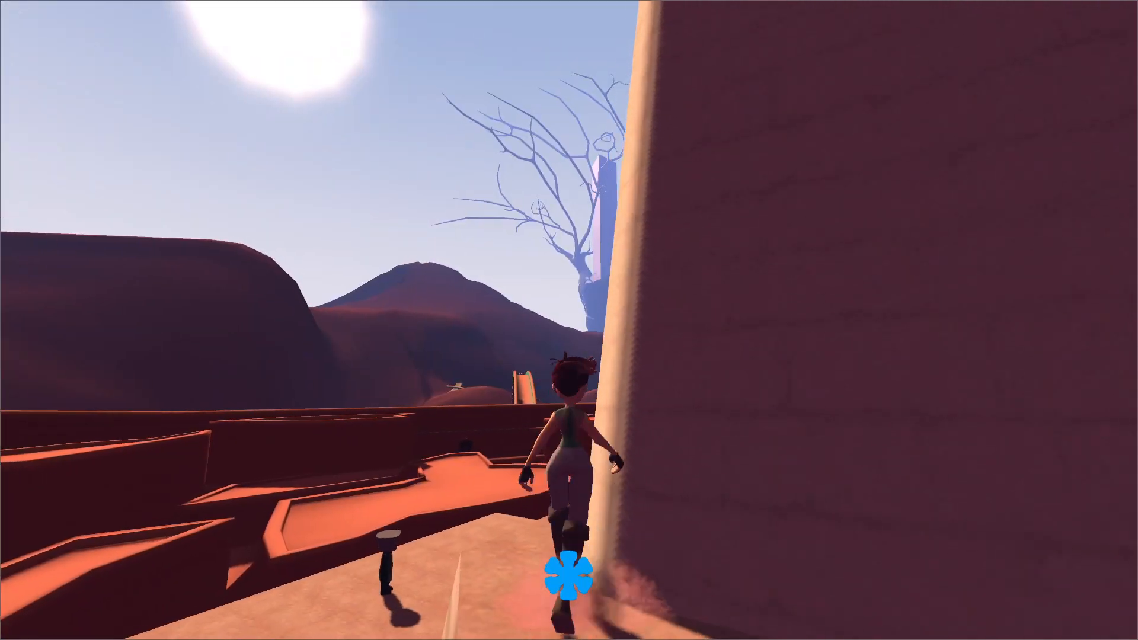
pyautogui.press('w')
pyautogui.press('space')
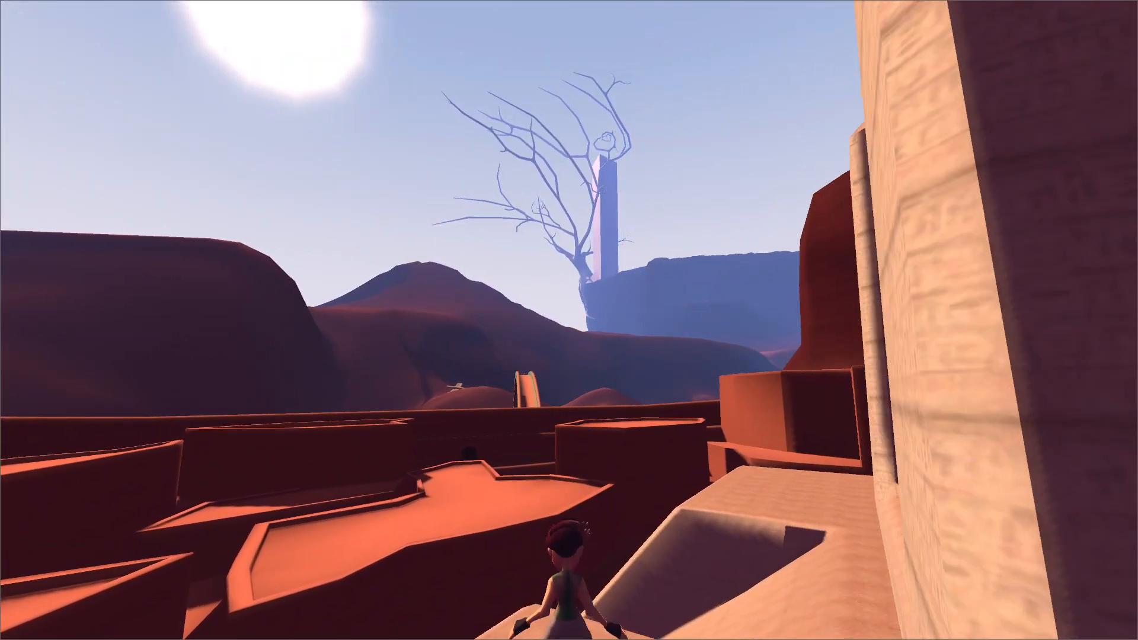
pyautogui.press('a')
# Pause the game to check the Screen Mode and Vsync settings in the Display options, and resume play.
pyautogui.press('Escape')
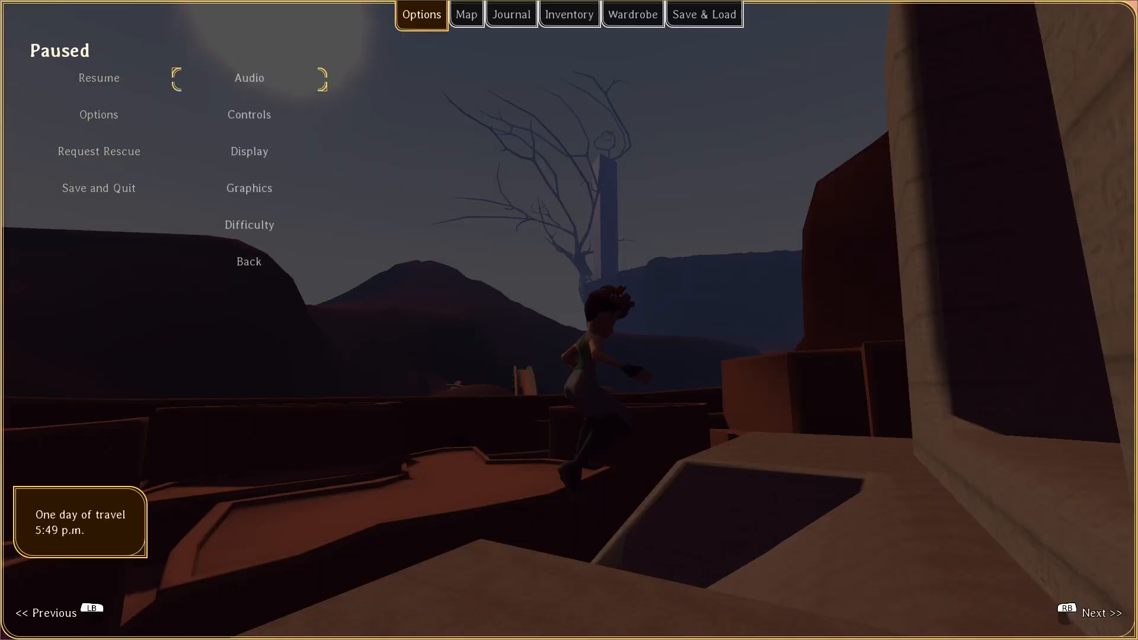
pyautogui.press('Return')
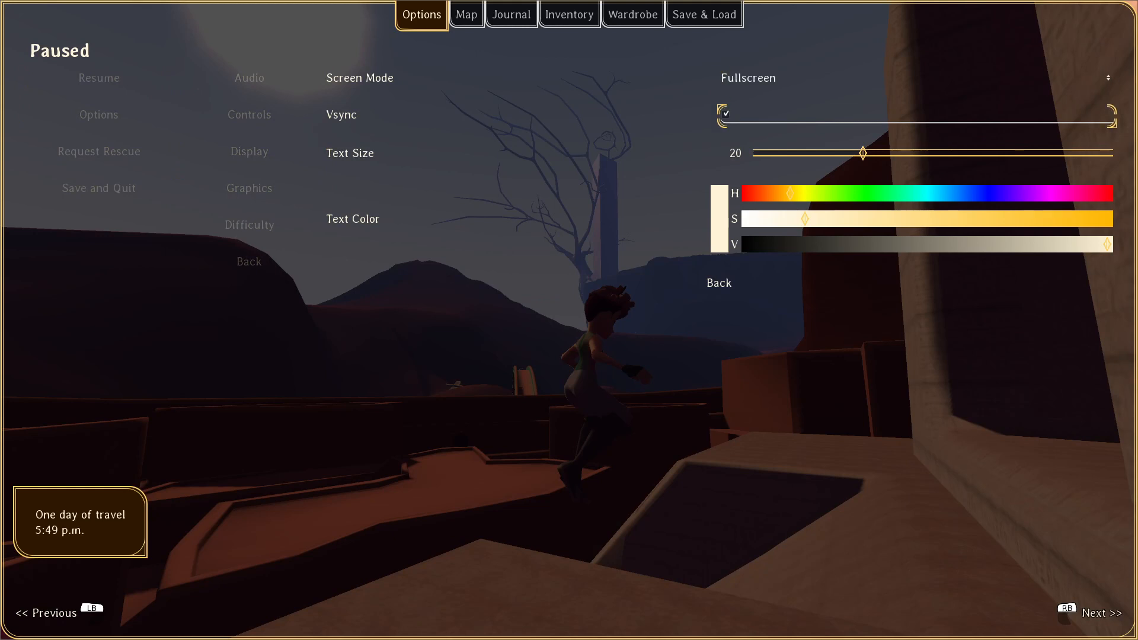
pyautogui.press('Escape')
pyautogui.press('Escape')
pyautogui.press('Escape')
pyautogui.press('w')
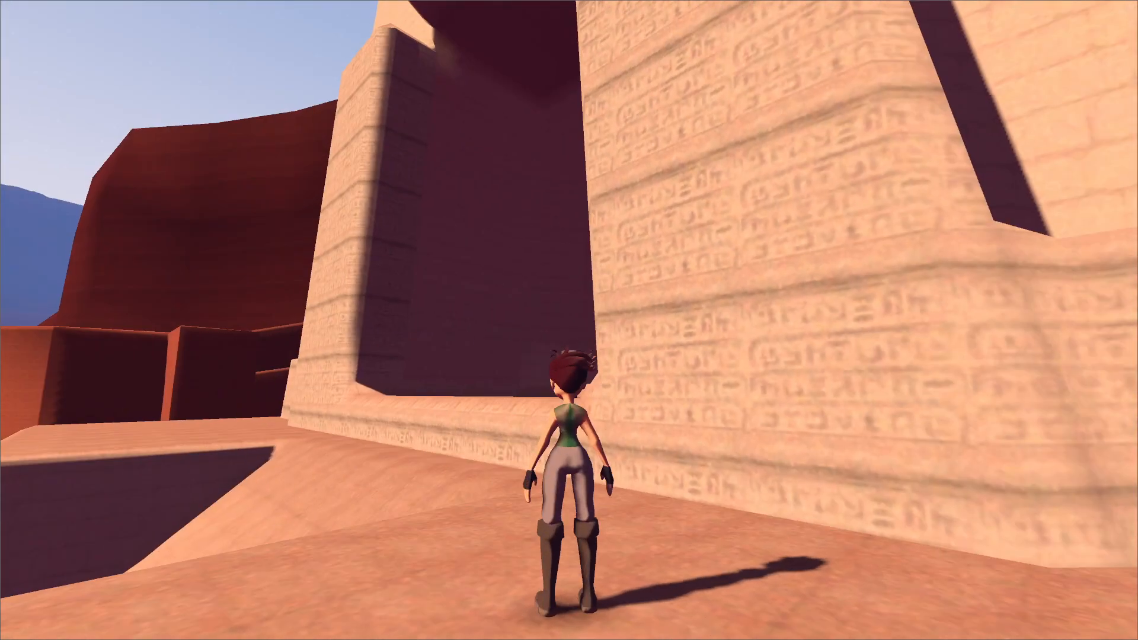
pyautogui.press('a')
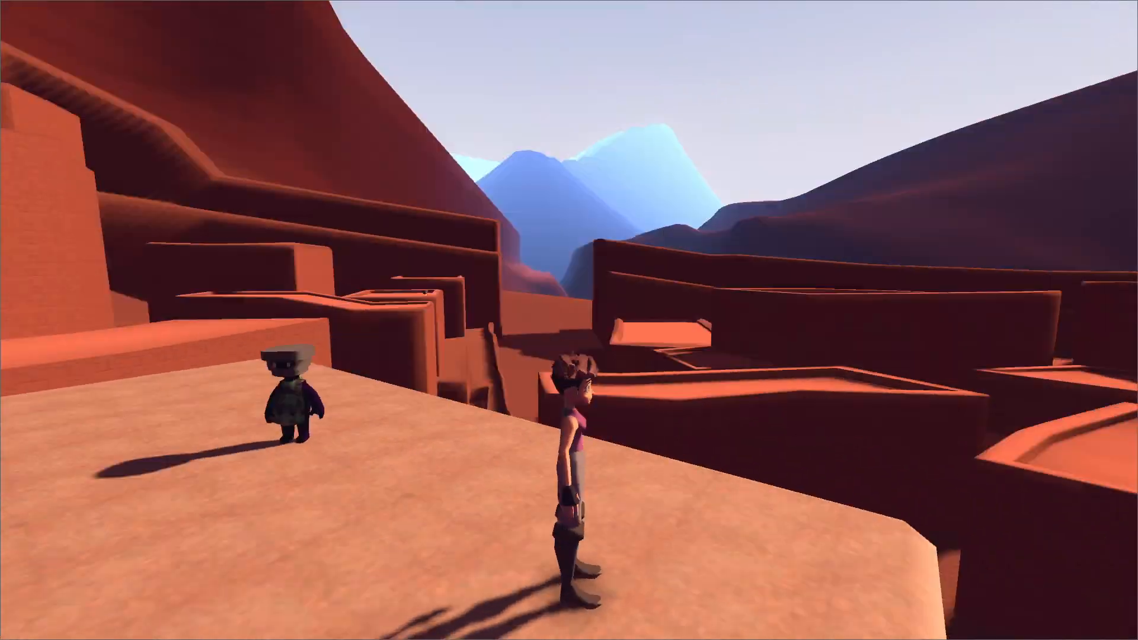
pyautogui.press('space')
pyautogui.press('space')
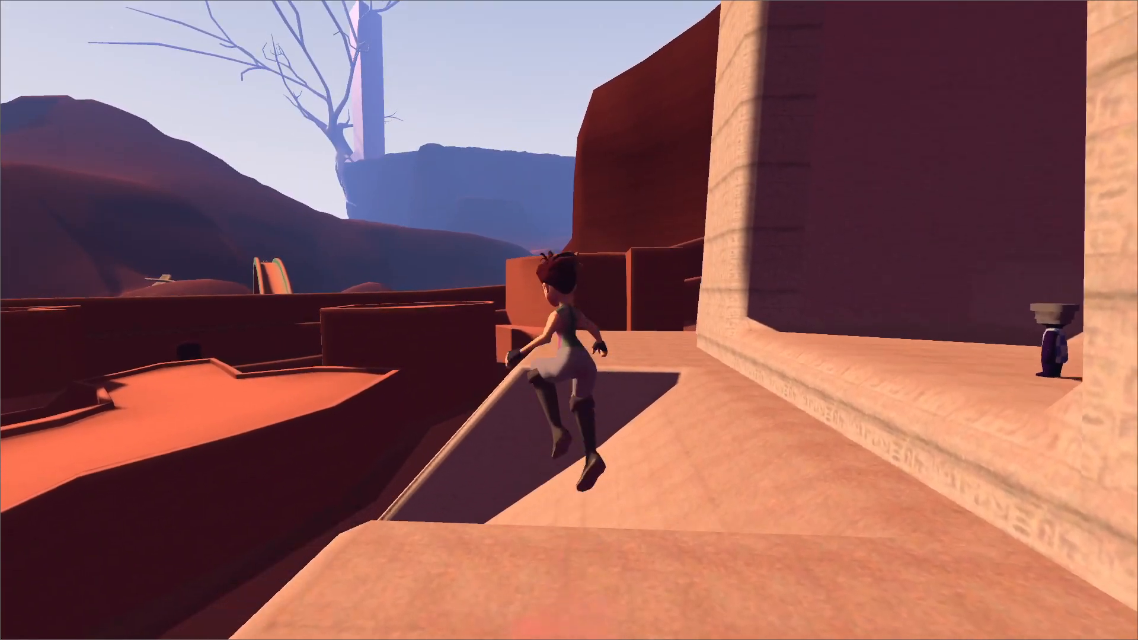
pyautogui.press('space')
pyautogui.press('space')
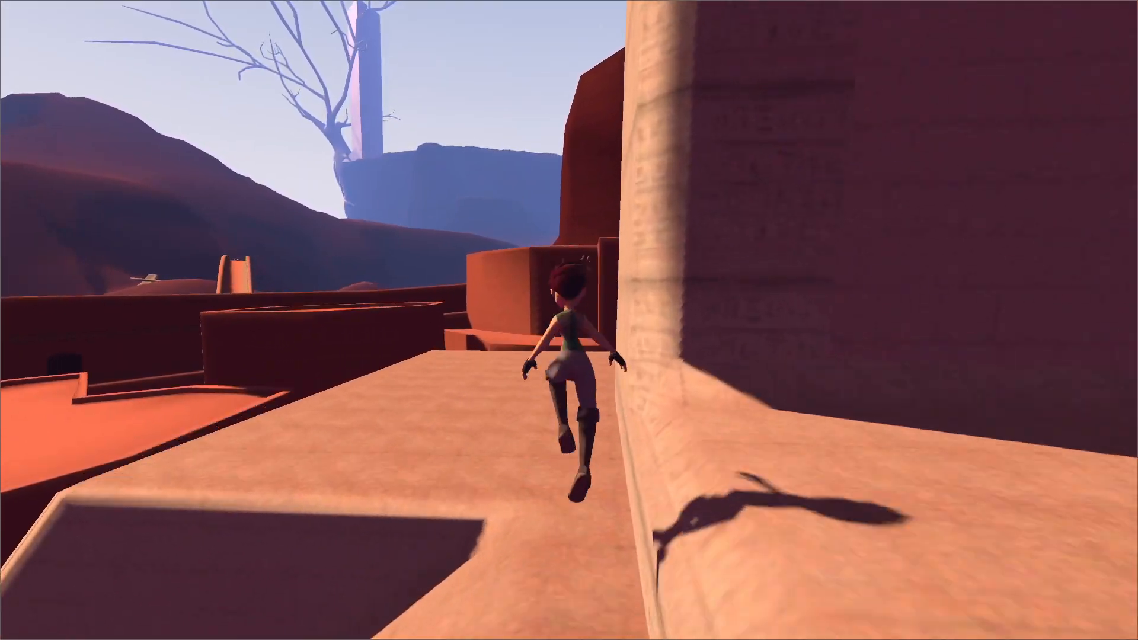
pyautogui.press('space')
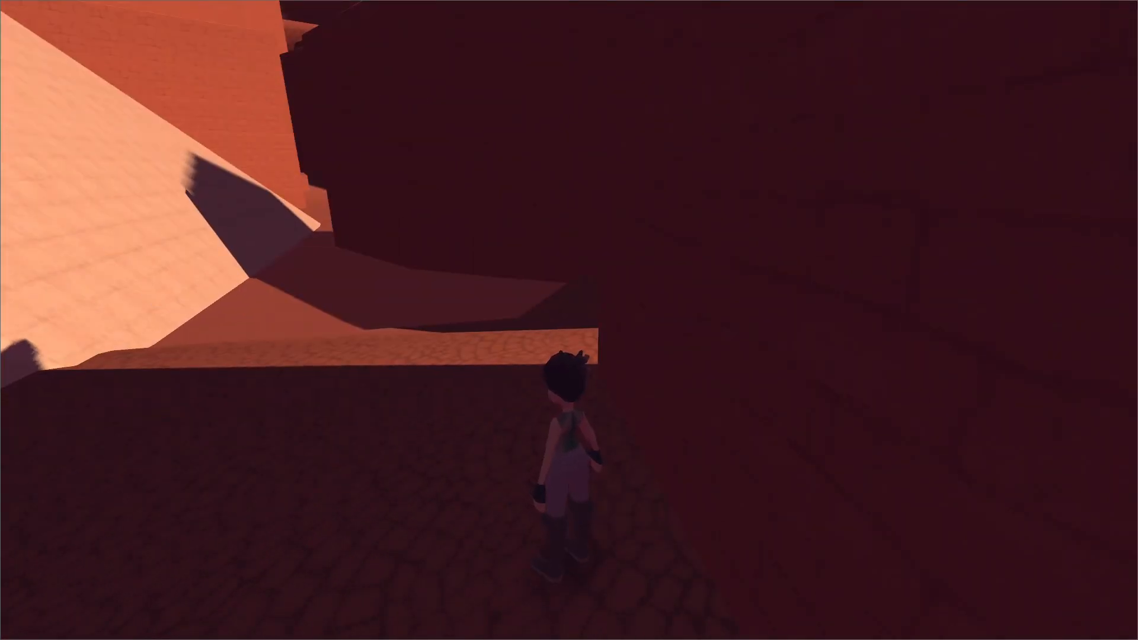
# Run the tss command in the game's debug console to turn on the debug data overlay.
pyautogui.press('`')
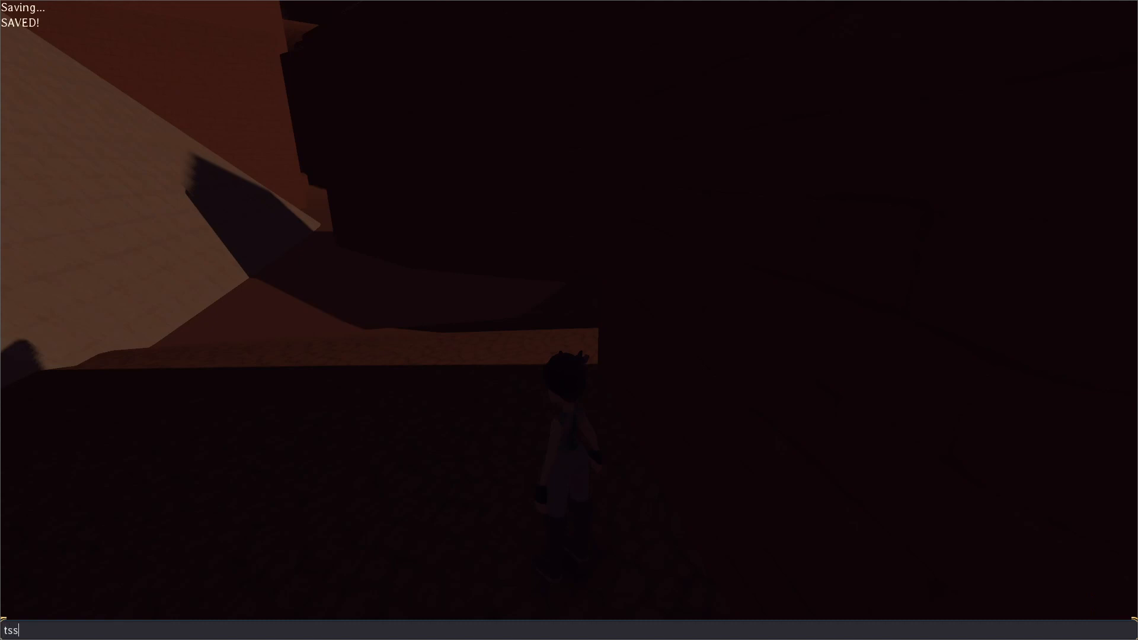
pyautogui.press('Return')
pyautogui.press('`')
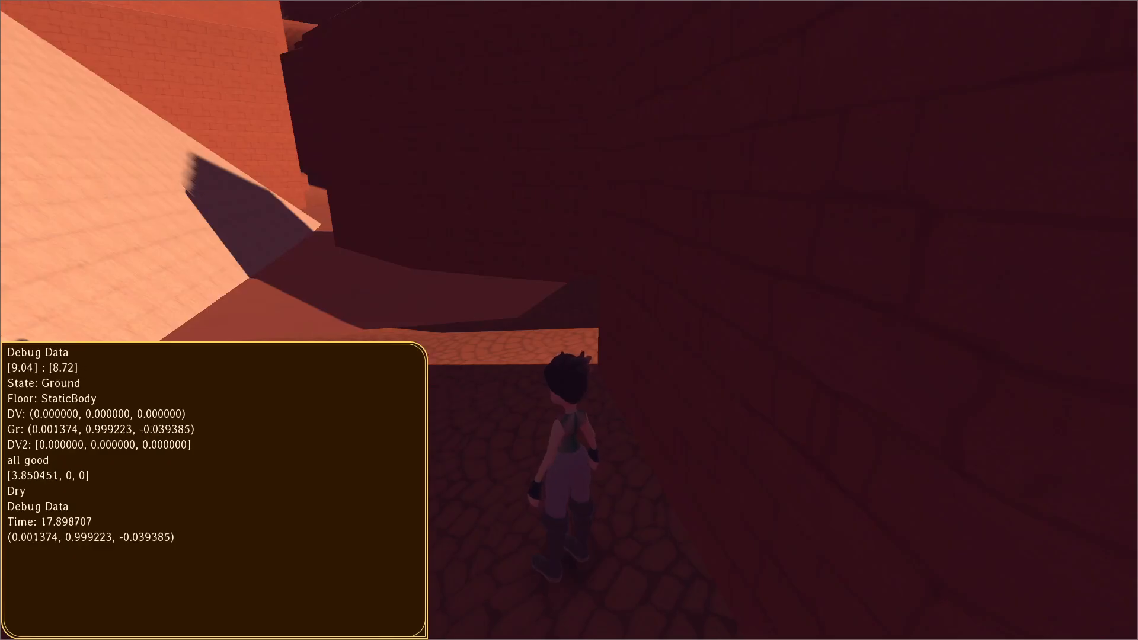
# Playtest running, jumping and rolling across the stone slopes while observing the debug data.
pyautogui.press('w')
pyautogui.press('space')
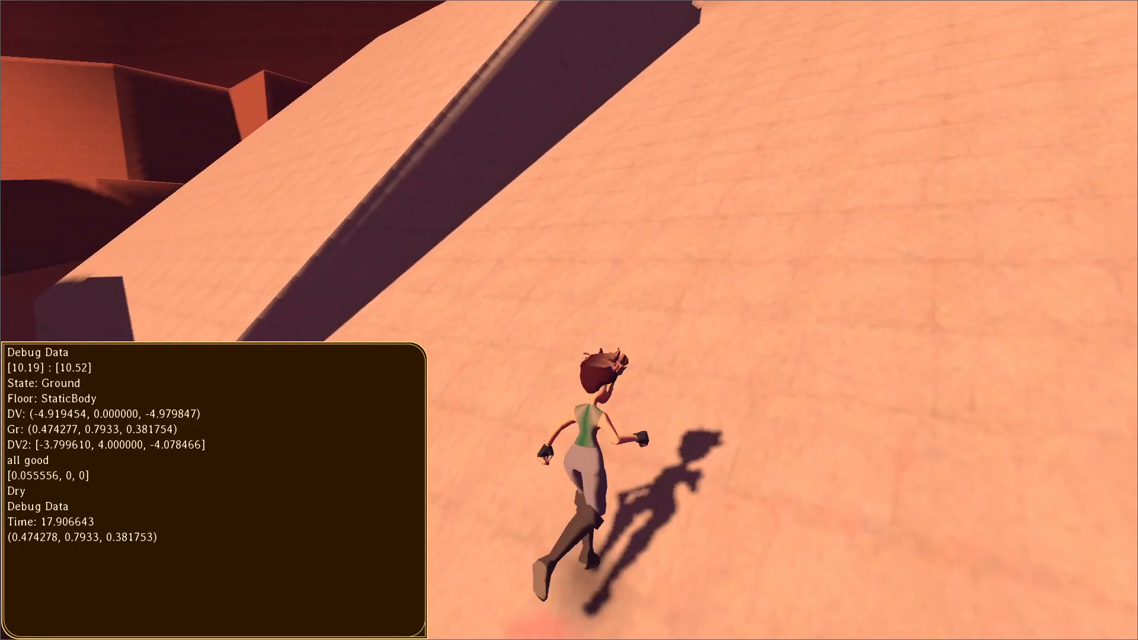
pyautogui.press('space')
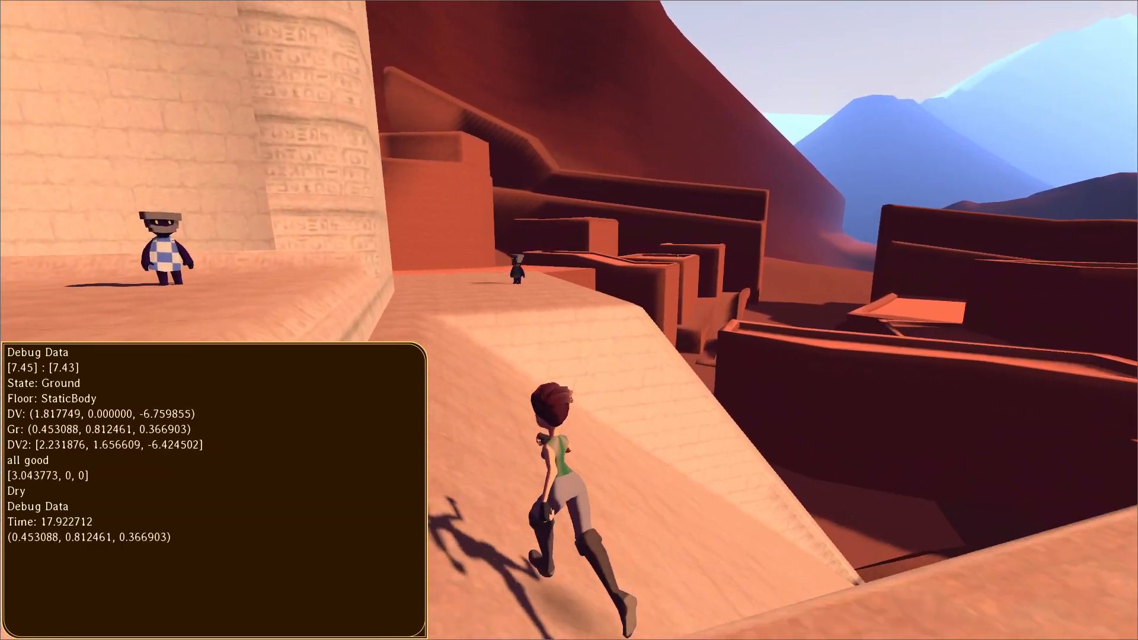
pyautogui.press('shift')
pyautogui.press('space')
pyautogui.press('space')
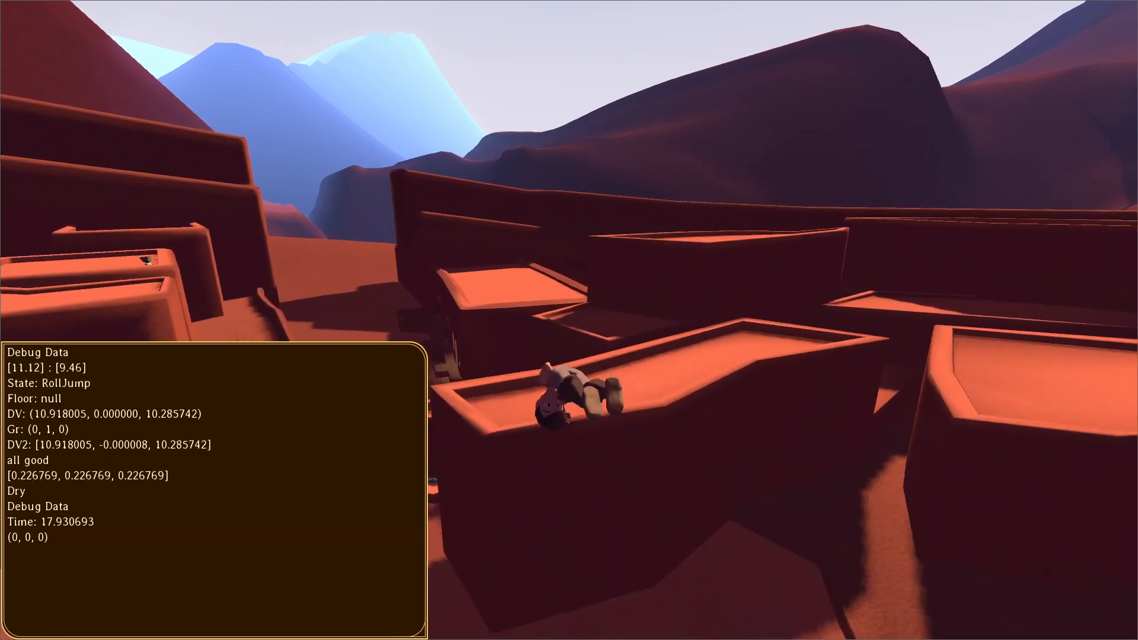
# Pause the game, rerun the tss command in the debug console to turn off the debug data overlay, and resume play.
pyautogui.press('Escape')
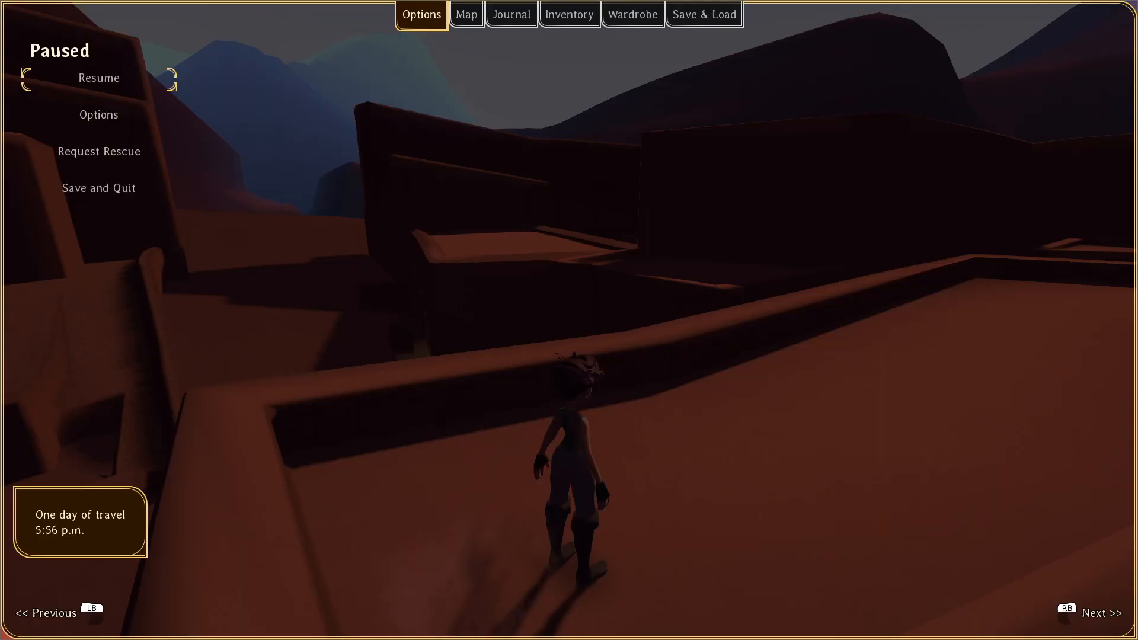
pyautogui.press('`')
pyautogui.press('Up')
pyautogui.press('Return')
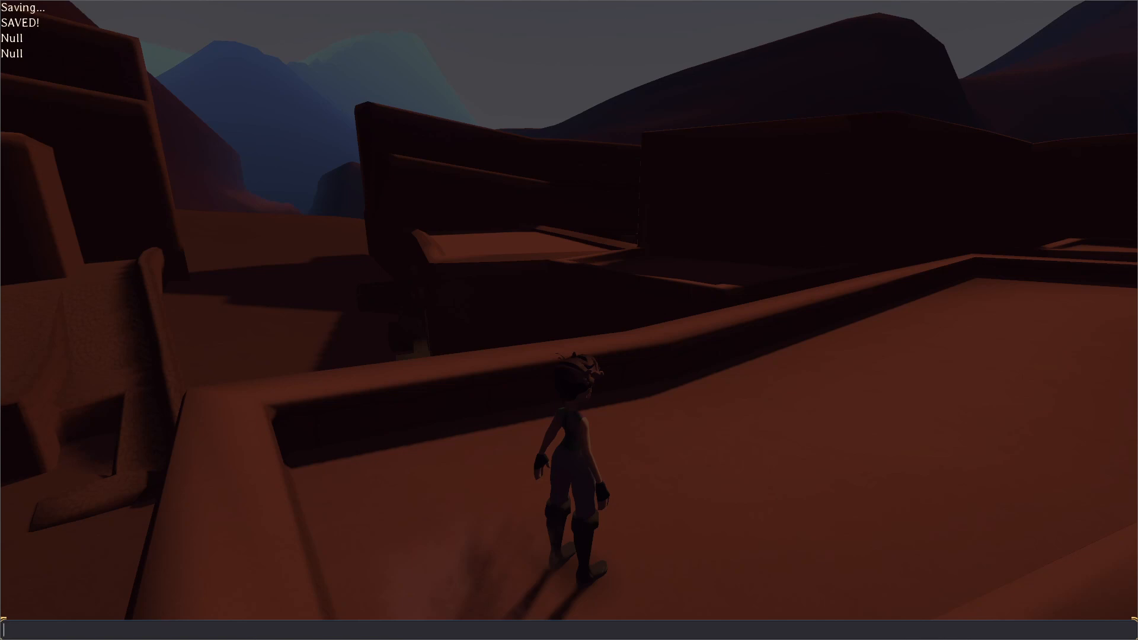
pyautogui.press('`')
pyautogui.press('d')
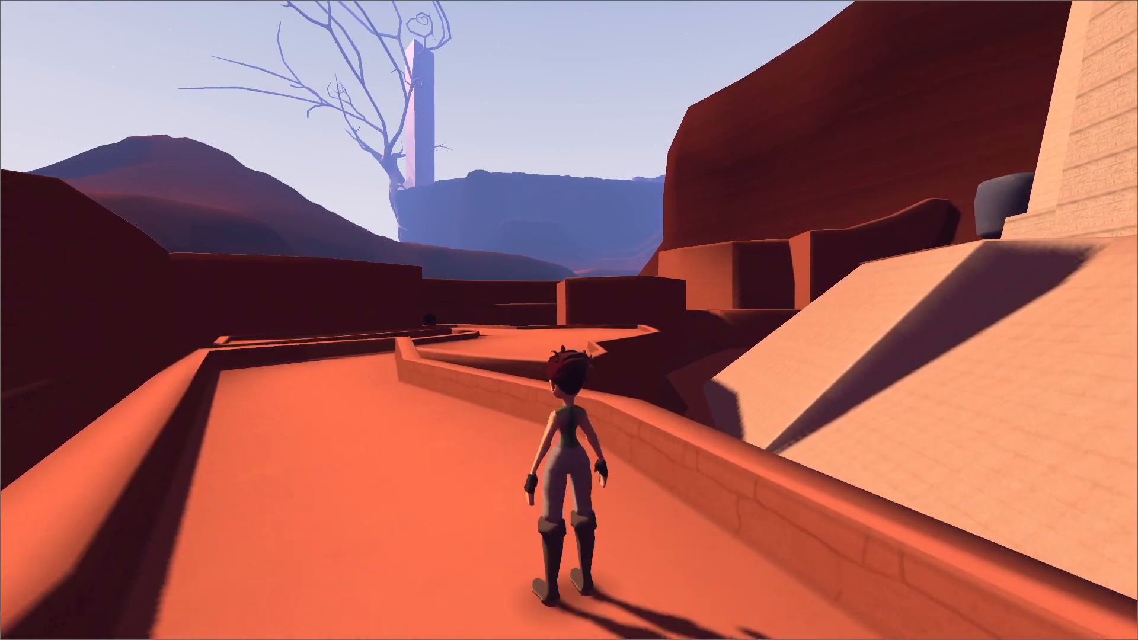
pyautogui.press('Escape')
# Pause the game and switch to NP-ToDo to look through the At the Ends of Eras task list.
pyautogui.press('Escape')
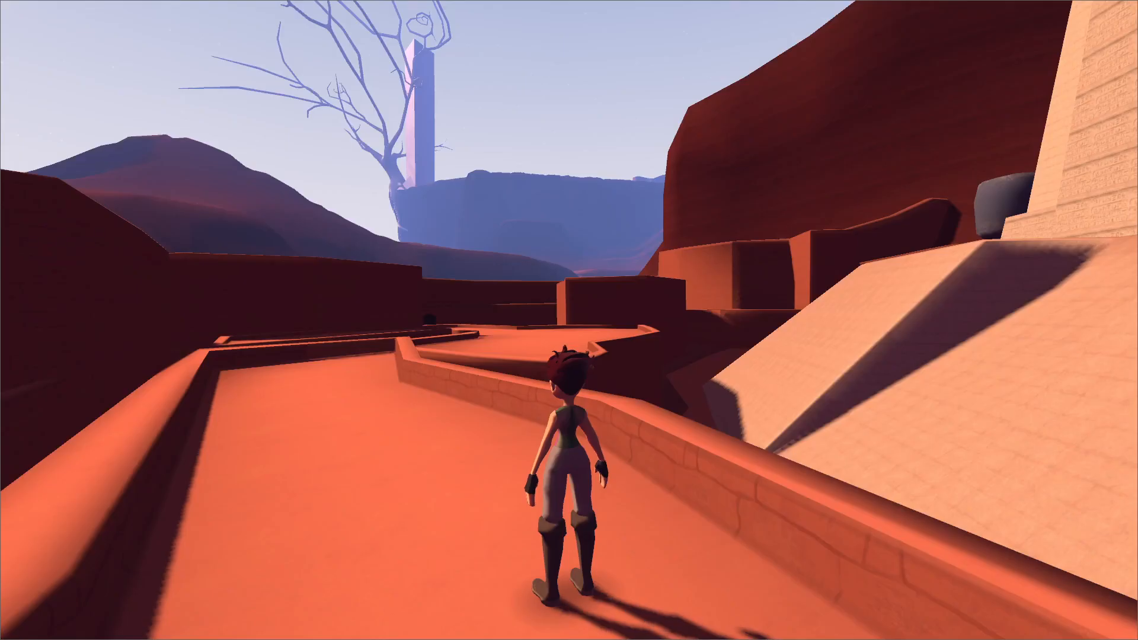
pyautogui.press('Escape')
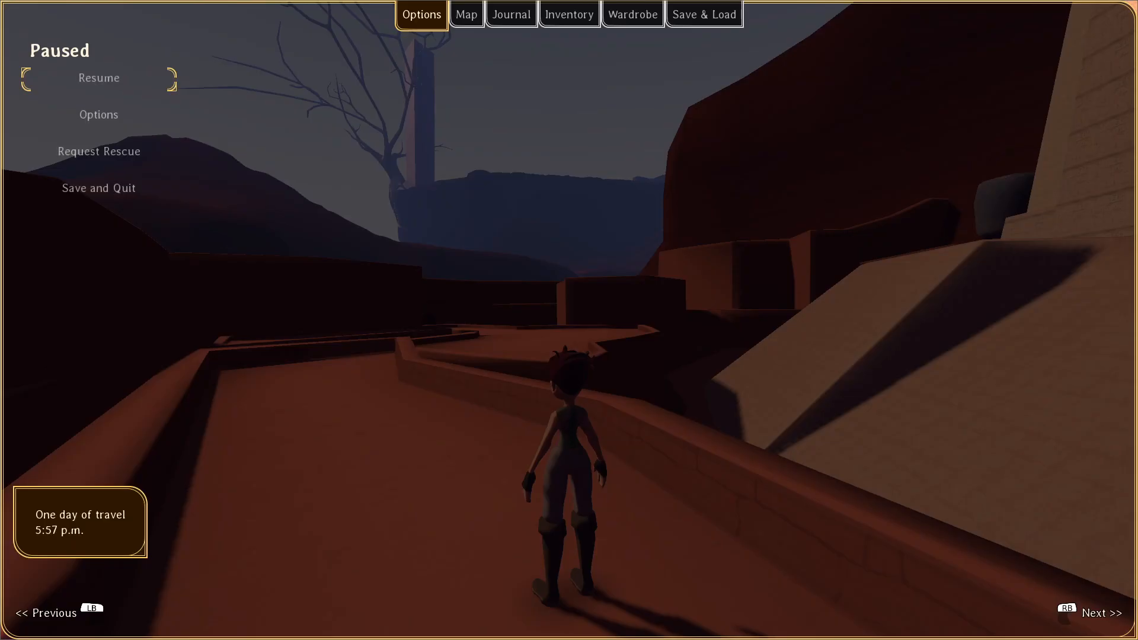
pyautogui.hotkey('alt', 'Tab')
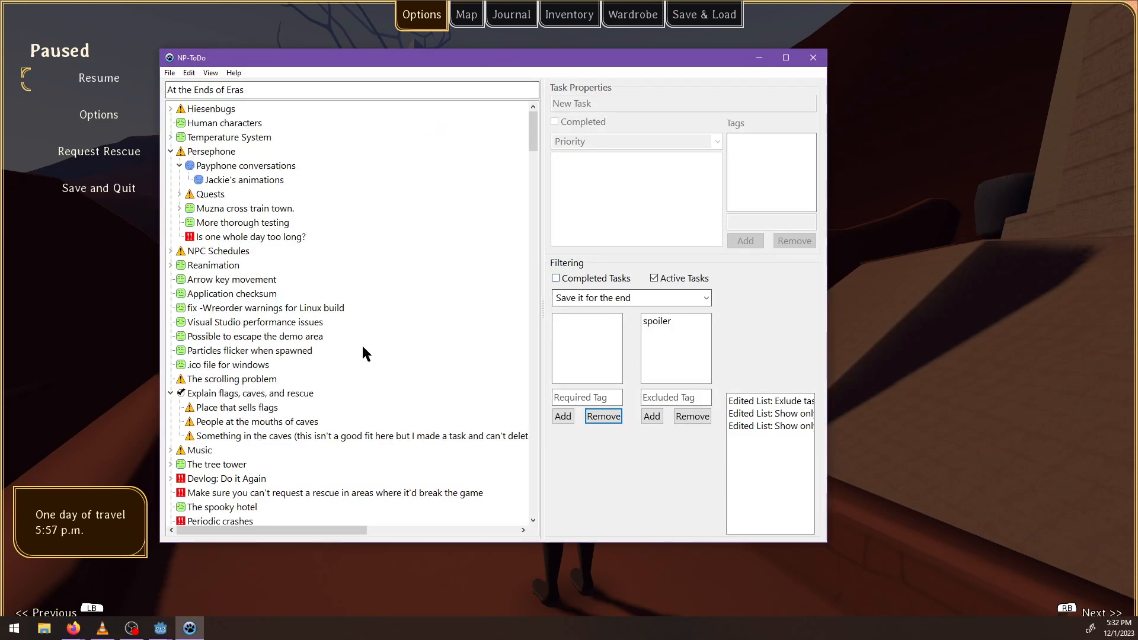
pyautogui.scroll(-7, 362, 344)
pyautogui.scroll(-10, 347, 321)
pyautogui.moveTo(532, 201); pyautogui.dragTo(523, 94)
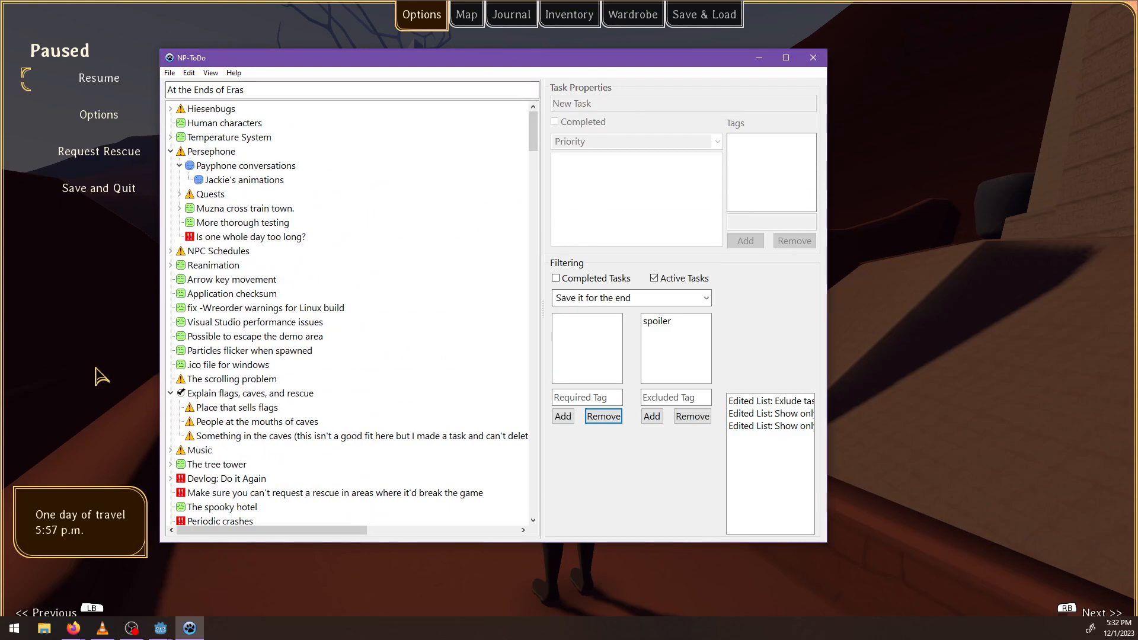
# Move Payphone conversations to the end of Persephone's subtasks, and collapse both it and Quests.
pyautogui.click(208, 166)
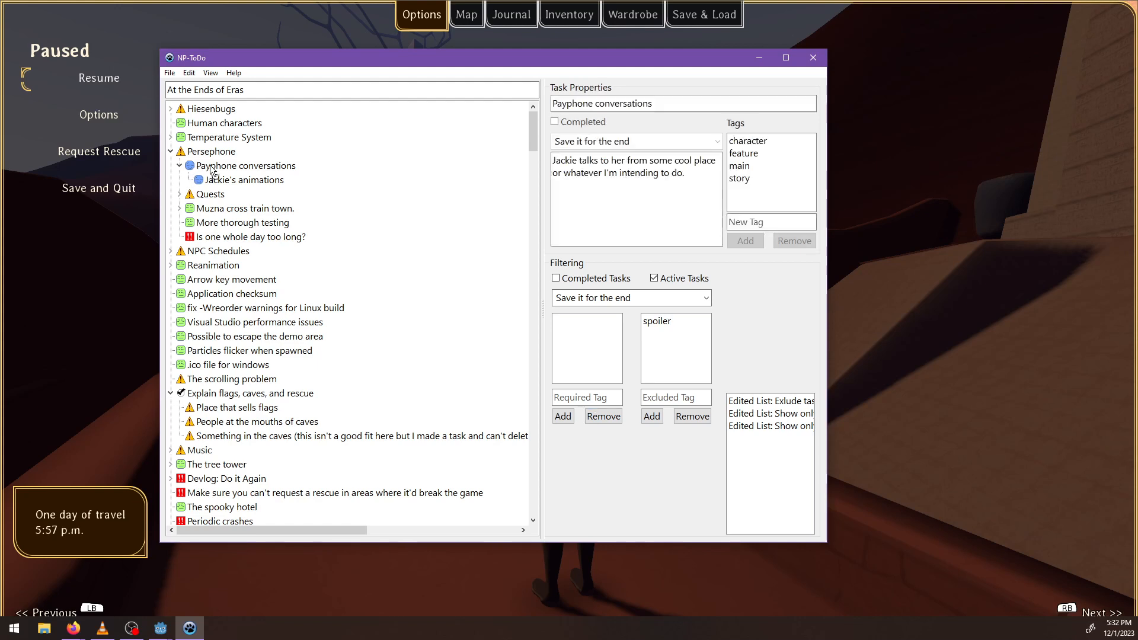
pyautogui.moveTo(214, 200); pyautogui.dragTo(224, 160)
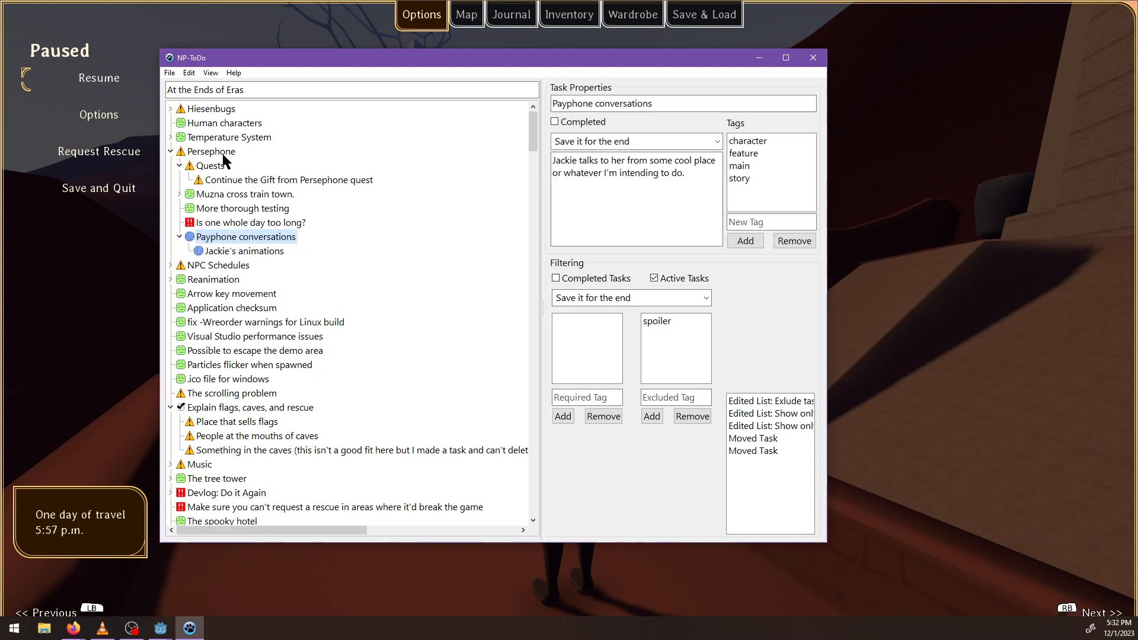
pyautogui.click(181, 237)
pyautogui.click(181, 166)
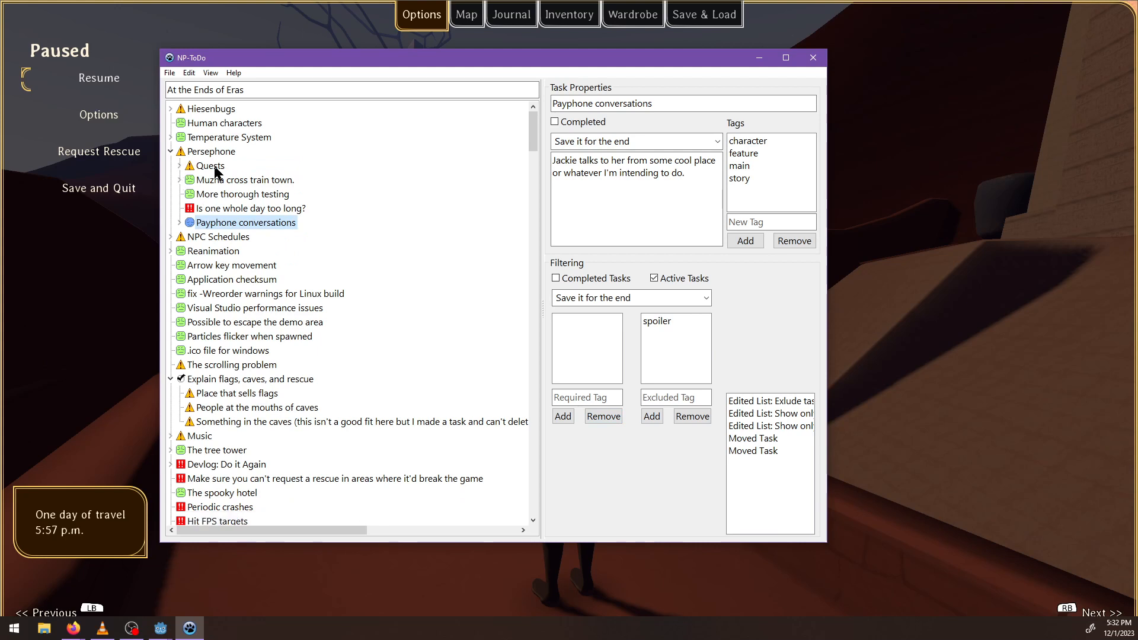
# Reorder Persephone's subtasks so that Payphone conversations comes first and Quests second.
pyautogui.moveTo(322, 175); pyautogui.dragTo(322, 172)
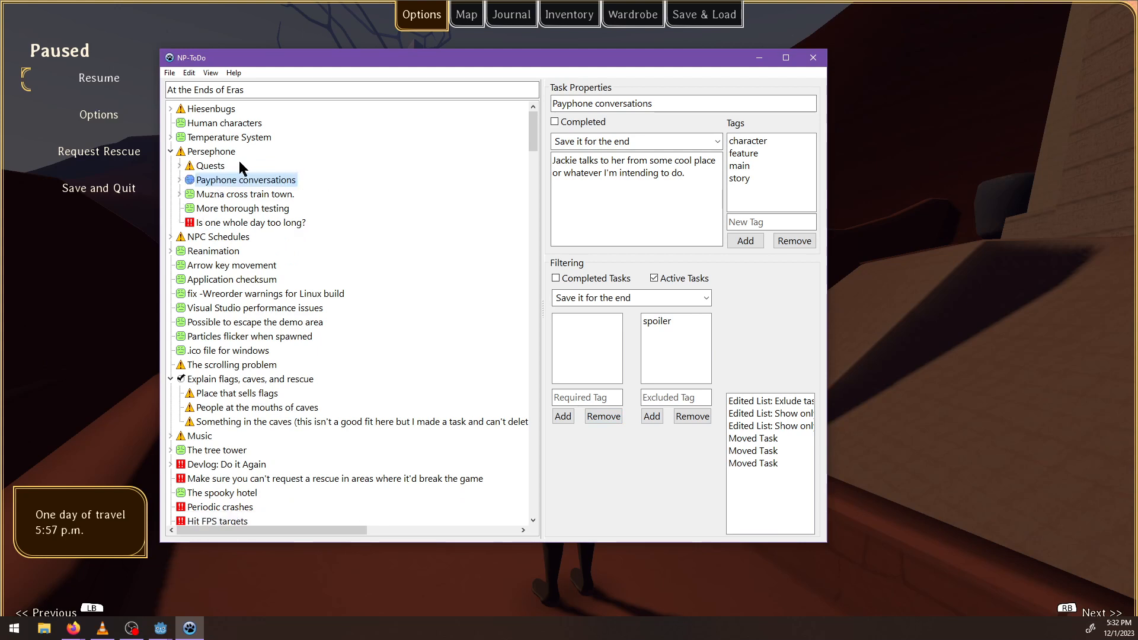
pyautogui.moveTo(214, 172); pyautogui.dragTo(318, 170)
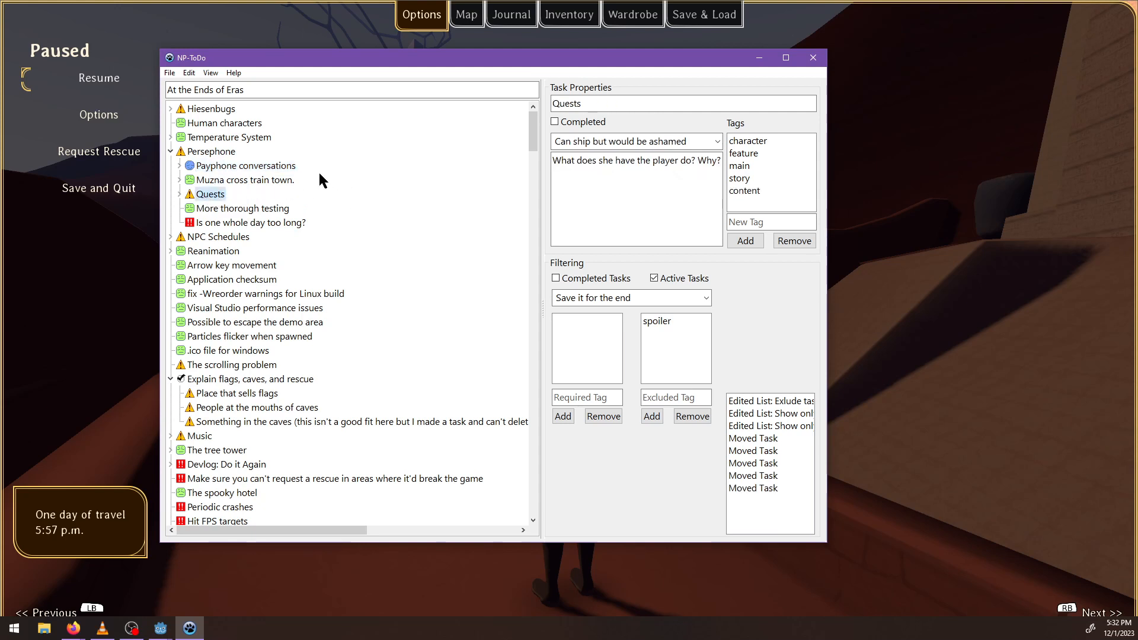
pyautogui.moveTo(214, 192); pyautogui.dragTo(330, 168)
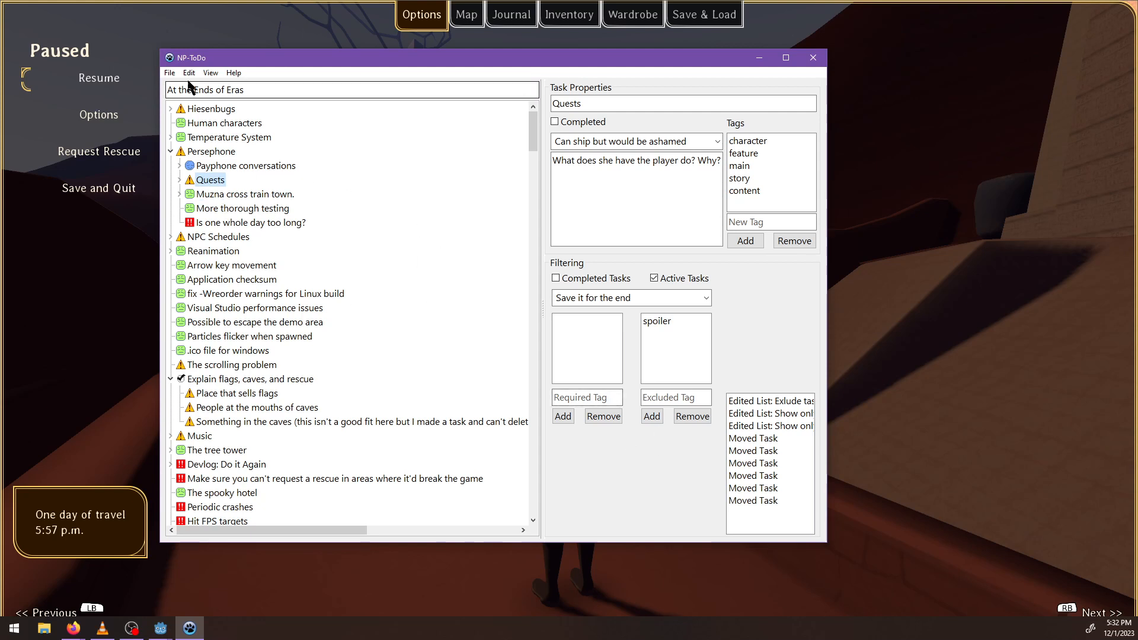
# Filter the task list by the required tag v3, expand v3.1 Music and sounds, and look through the tasks.
pyautogui.click(579, 397)
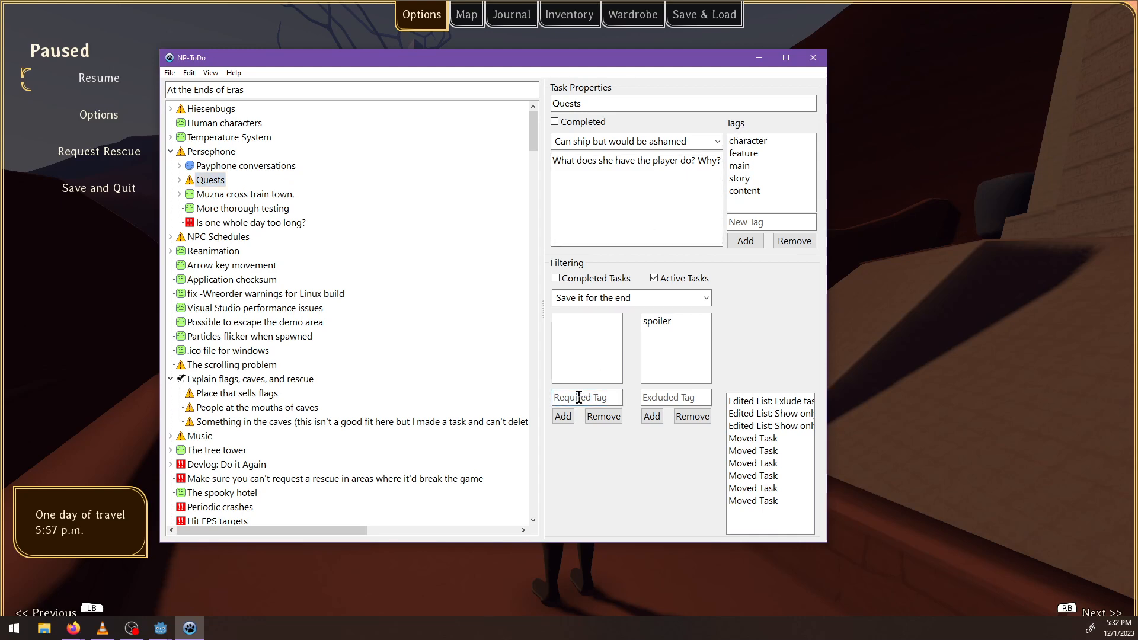
pyautogui.write('v3')
pyautogui.press('Return')
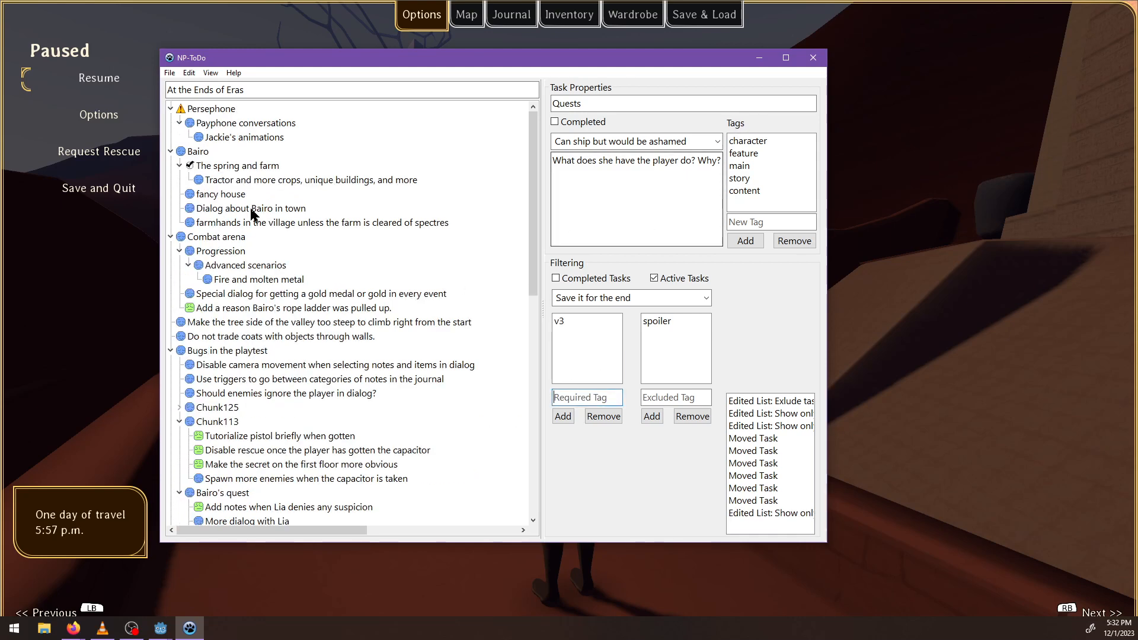
pyautogui.scroll(-10, 296, 320)
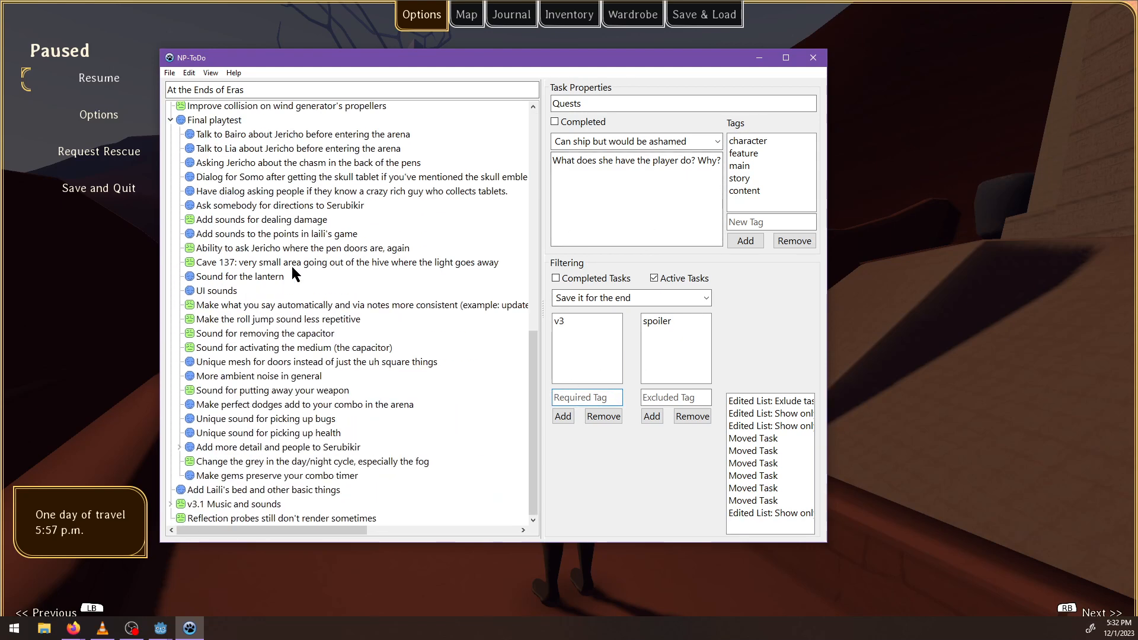
pyautogui.click(177, 503)
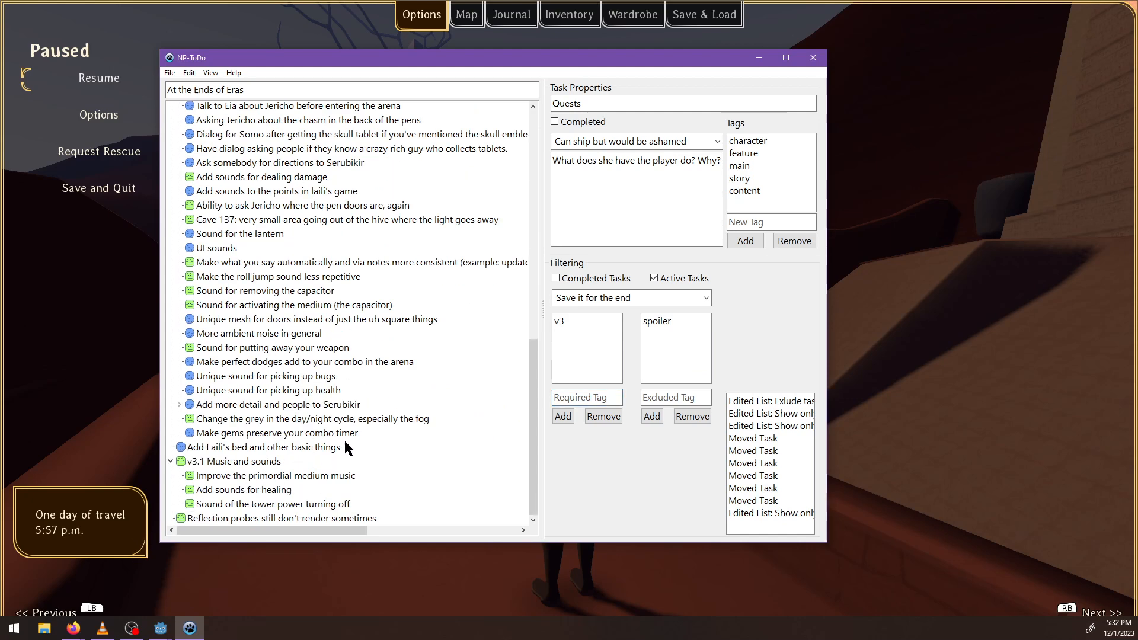
pyautogui.scroll(10, 346, 448)
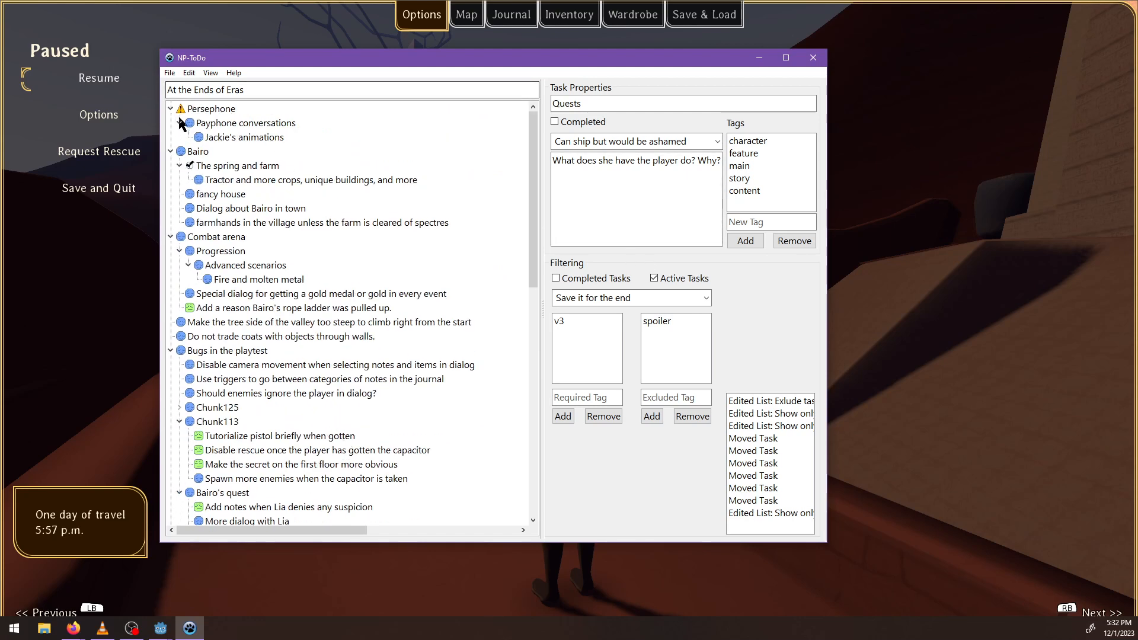
# Compare the Could ship and Can ship but would be ashamed priority filters, leave Could ship set, and minimize the task list.
pyautogui.click(706, 297)
pyautogui.click(632, 340)
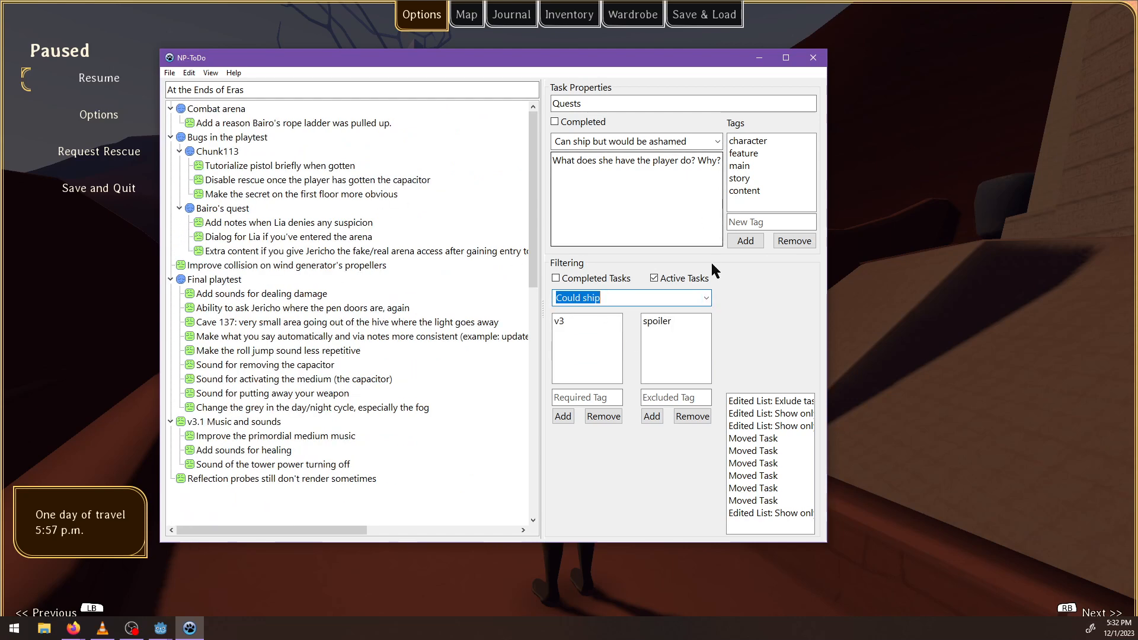
pyautogui.click(705, 298)
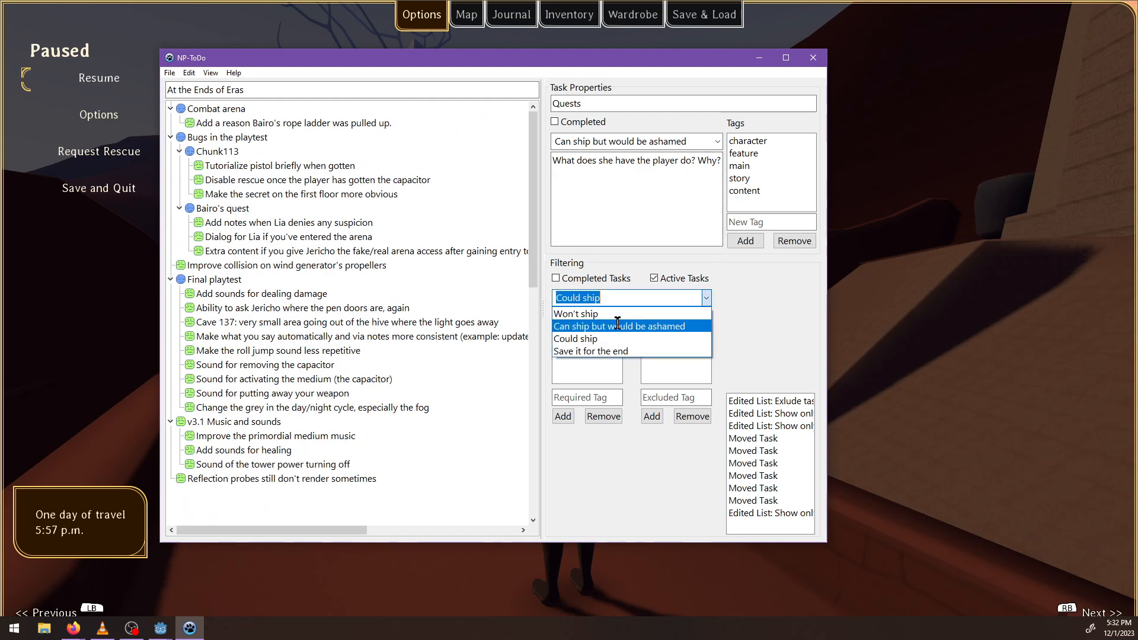
pyautogui.click(602, 322)
pyautogui.click(707, 297)
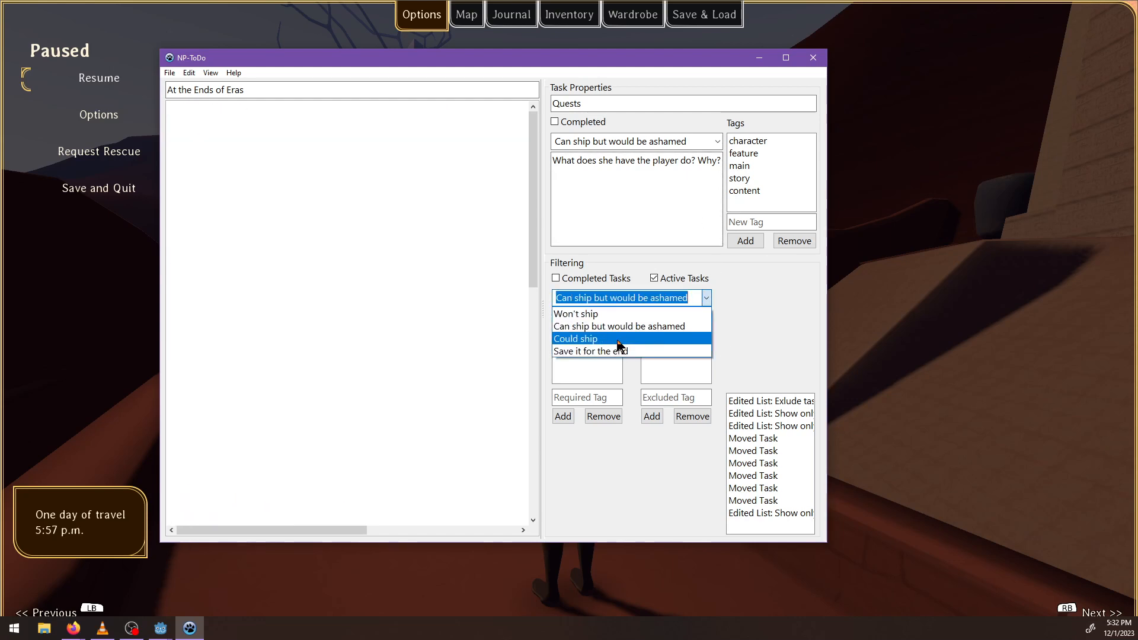
pyautogui.click(574, 339)
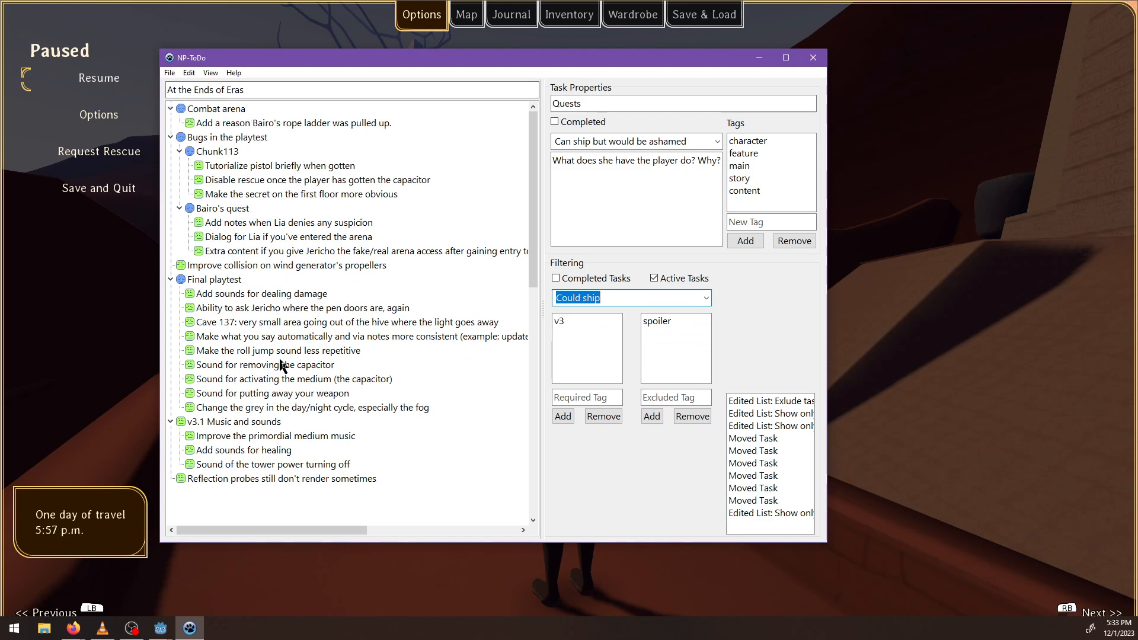
pyautogui.click(759, 57)
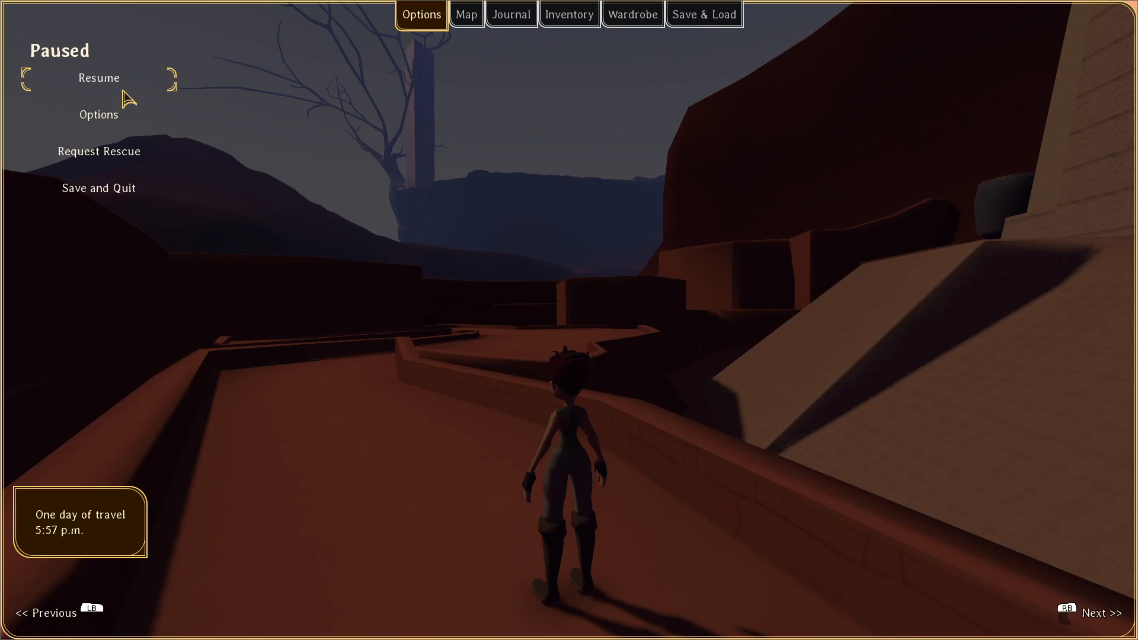
# Save and quit the game, and examine the errors logged in Godot's debugger.
pyautogui.click(118, 195)
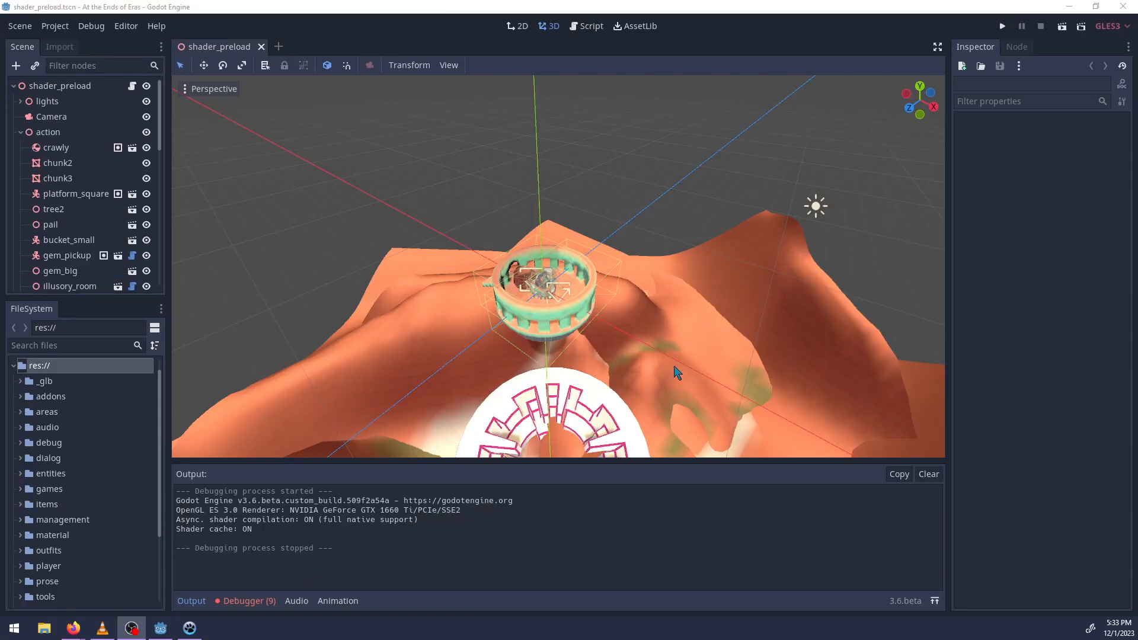
pyautogui.click(249, 601)
pyautogui.click(250, 451)
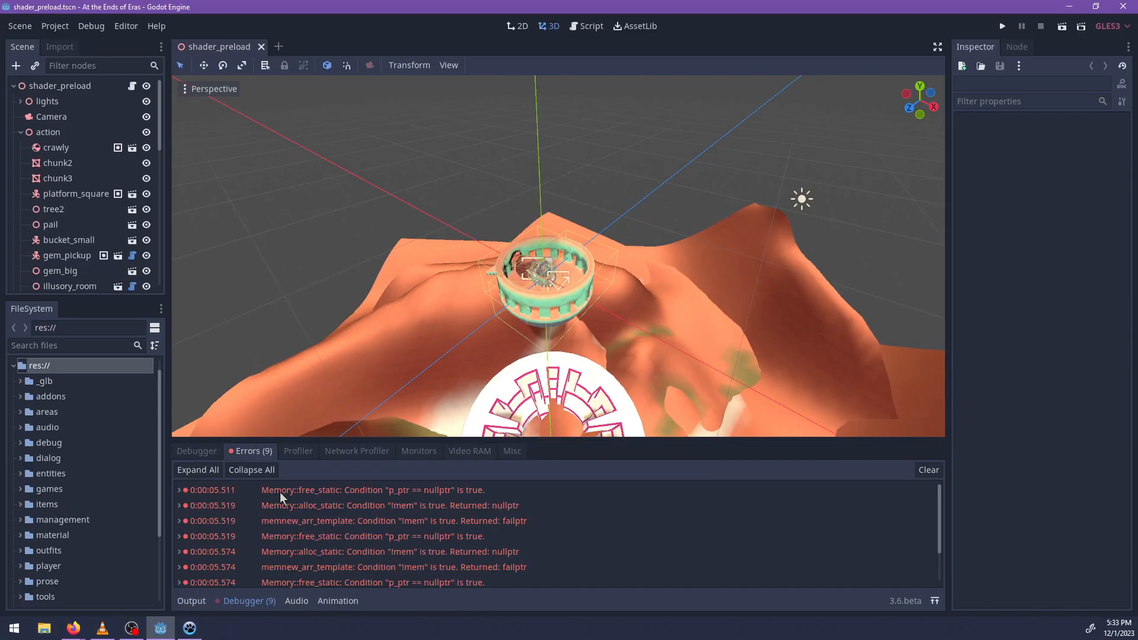
pyautogui.scroll(2, 337, 536)
# Switch to NP-ToDo and create a new top-level task at the end of the At the Ends of Eras list.
pyautogui.click(190, 628)
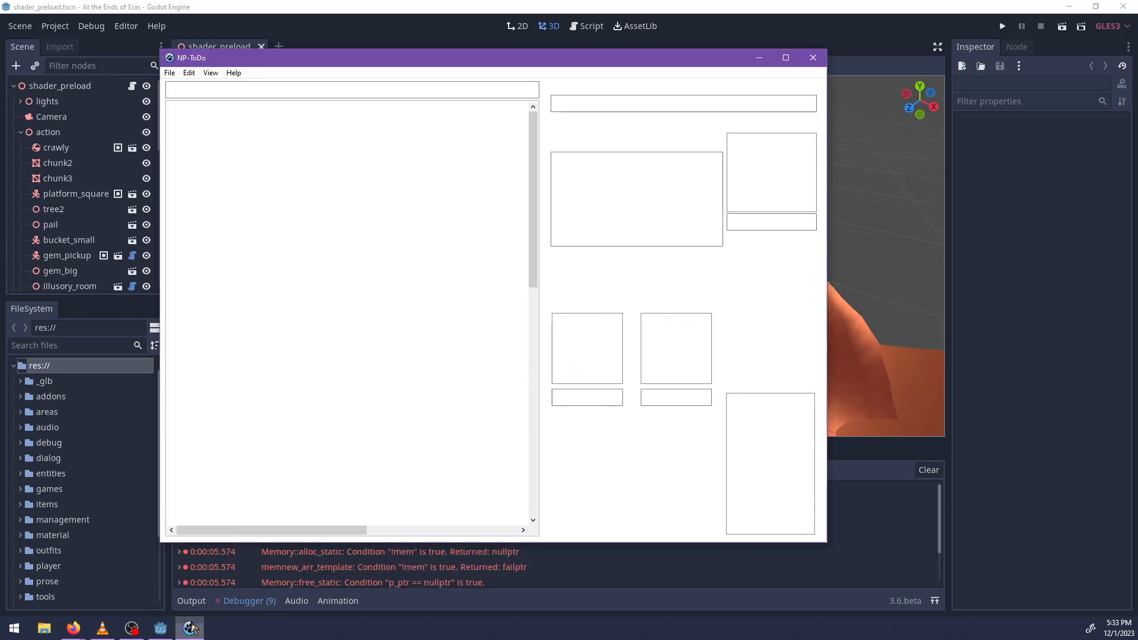
pyautogui.rightClick(223, 502)
pyautogui.click(200, 500)
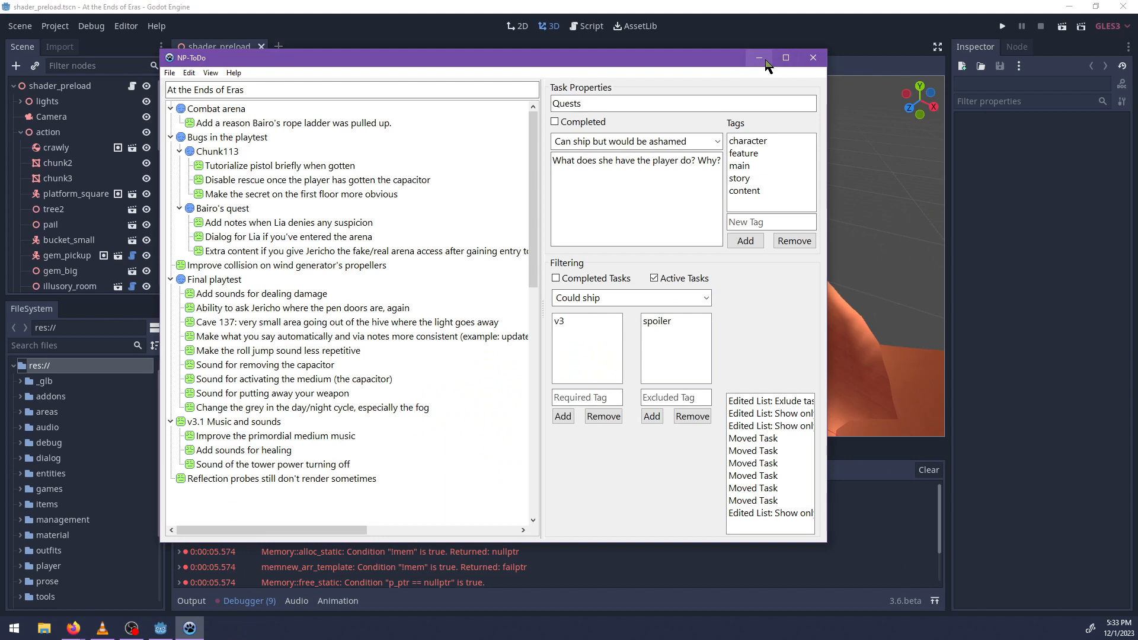
pyautogui.rightClick(229, 500)
pyautogui.click(252, 508)
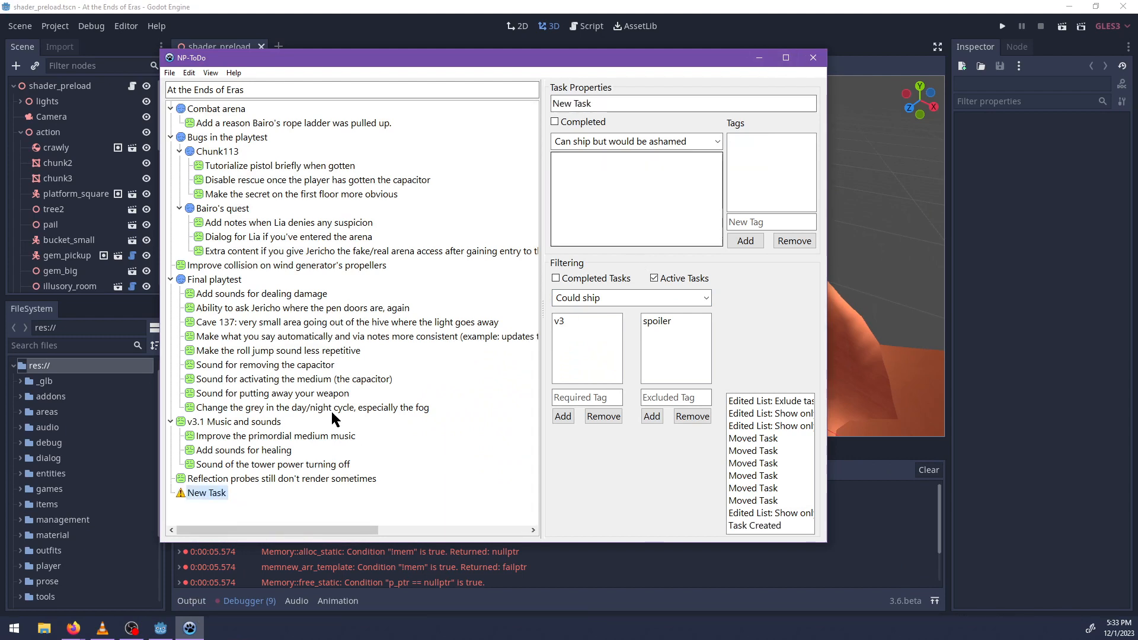
# Rename the new task as "Errors about allocations: cause of concern?".
pyautogui.click(206, 496)
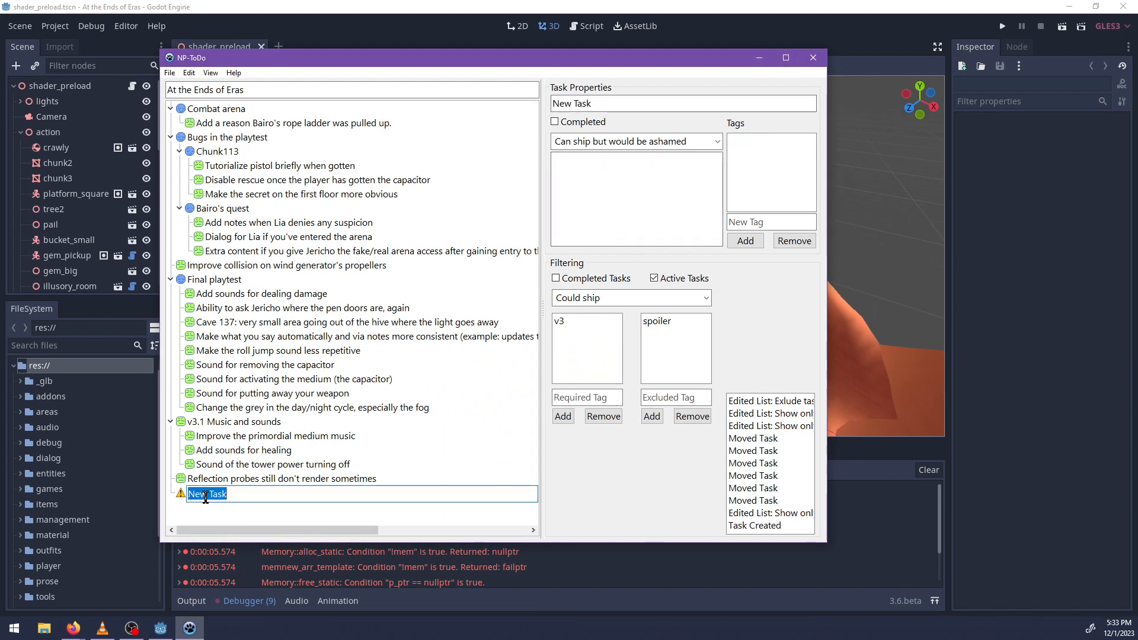
pyautogui.write('Warnings')
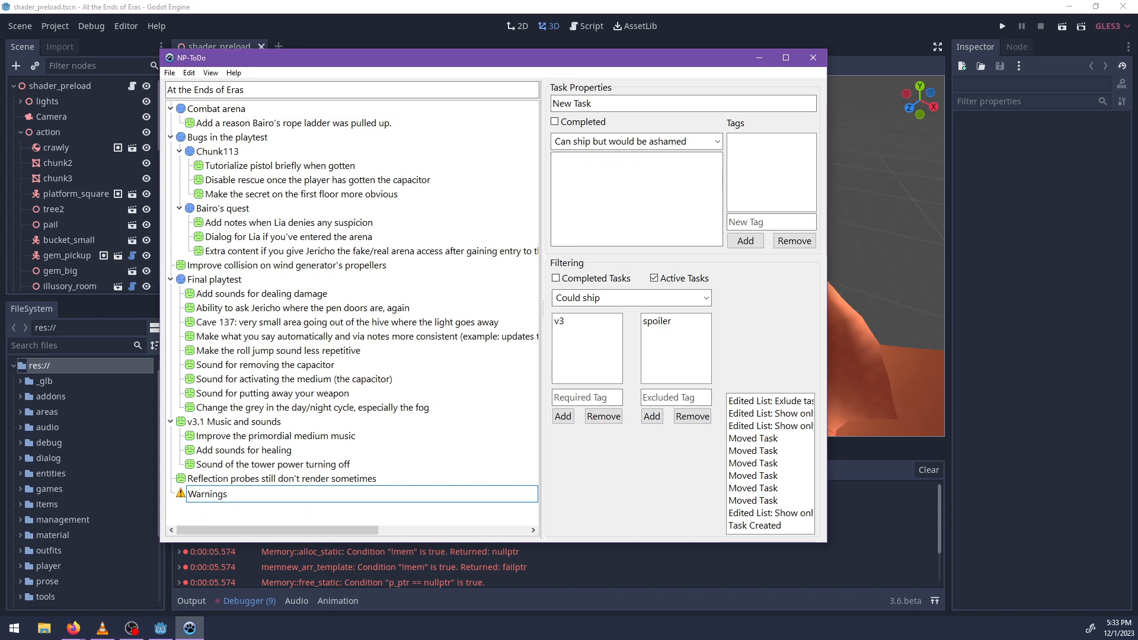
pyautogui.write(' ab')
pyautogui.press('BackSpace')
pyautogui.press('BackSpace')
pyautogui.press('BackSpace')
pyautogui.press('BackSpace')
pyautogui.press('BackSpace')
pyautogui.press('BackSpace')
pyautogui.press('BackSpace')
pyautogui.press('BackSpace')
pyautogui.press('BackSpace')
pyautogui.press('BackSpace')
pyautogui.write('Errors about allocations: cause of concern?')
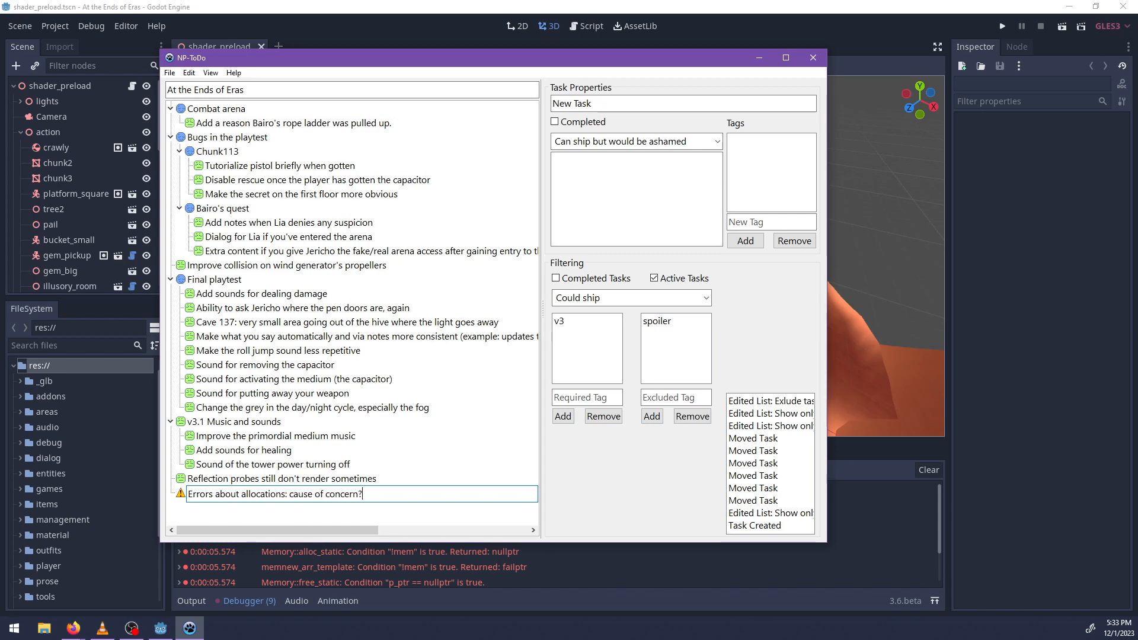
pyautogui.press('Return')
# Add the tags bug and maybe to the allocation errors task and check the edit history.
pyautogui.press('Tab')
pyautogui.press('Tab')
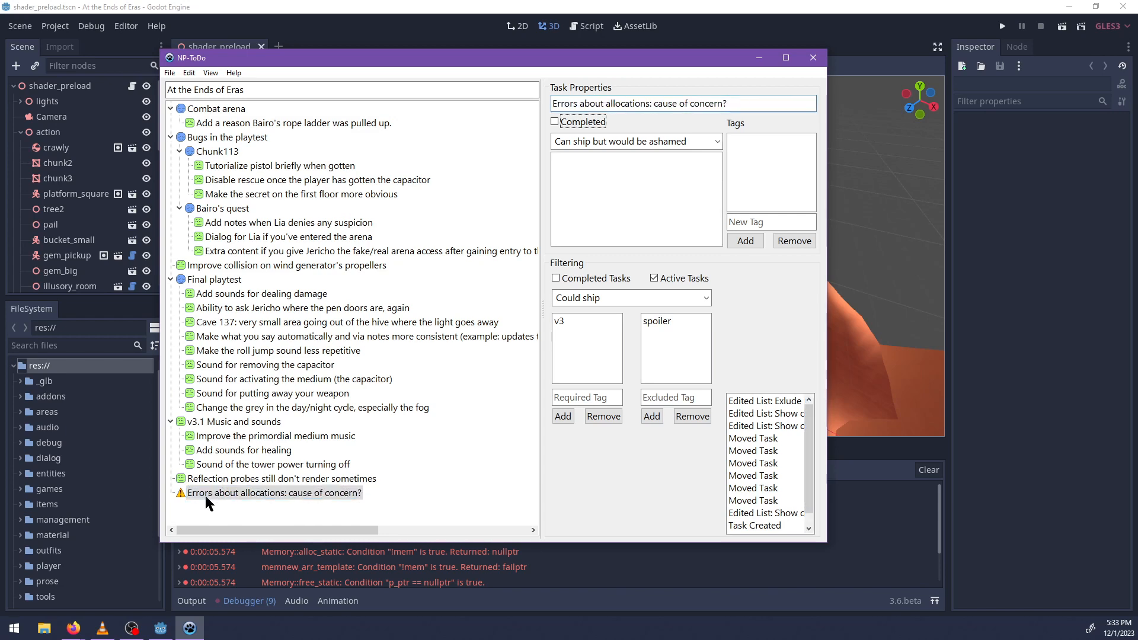
pyautogui.press('Tab')
pyautogui.press('Tab')
pyautogui.press('Tab')
pyautogui.press('Tab')
pyautogui.write('bug')
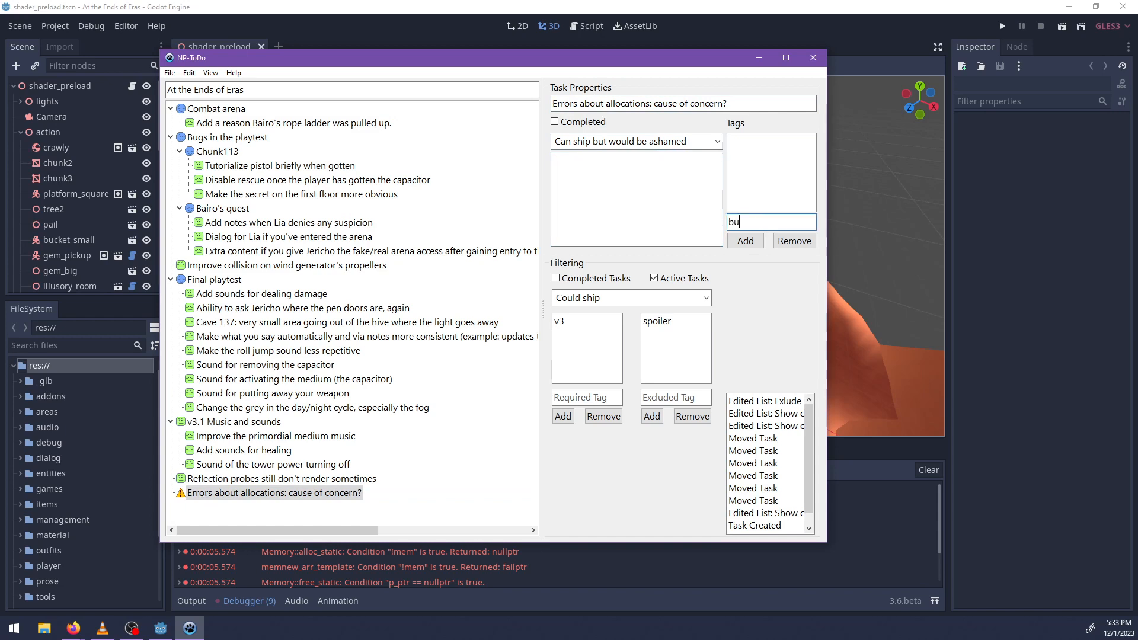
pyautogui.press('Return')
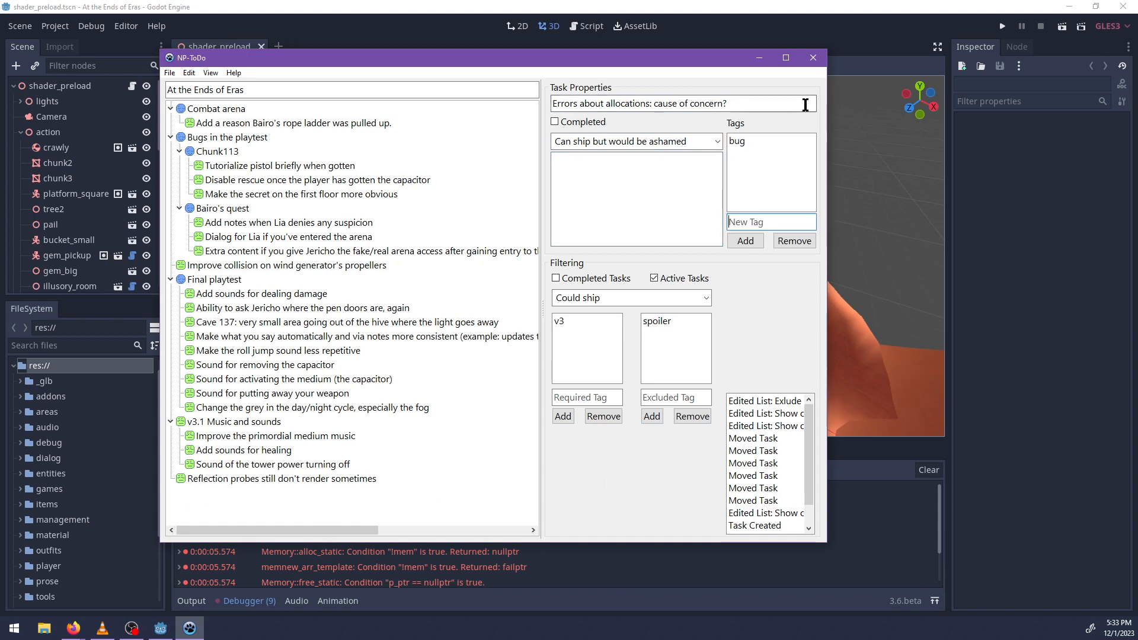
pyautogui.click(739, 220)
pyautogui.write('maybe')
pyautogui.press('Return')
pyautogui.scroll(-2, 813, 453)
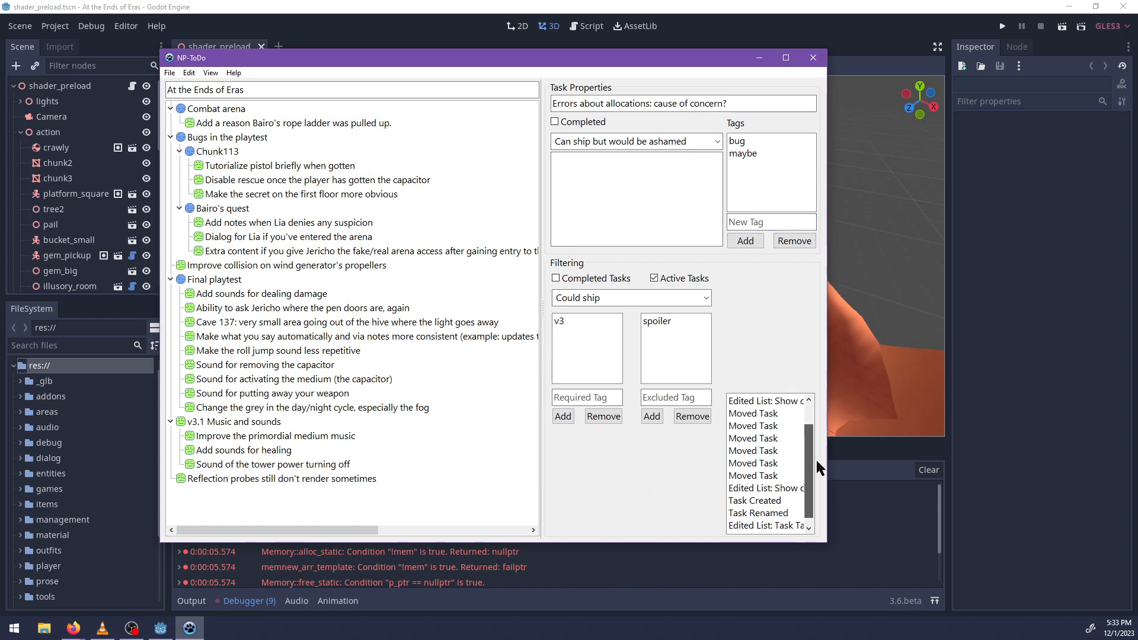
# Review the edit history and the task about Bairo's rope ladder being pulled up, and switch back to Godot.
pyautogui.scroll(2, 815, 460)
pyautogui.click(747, 414)
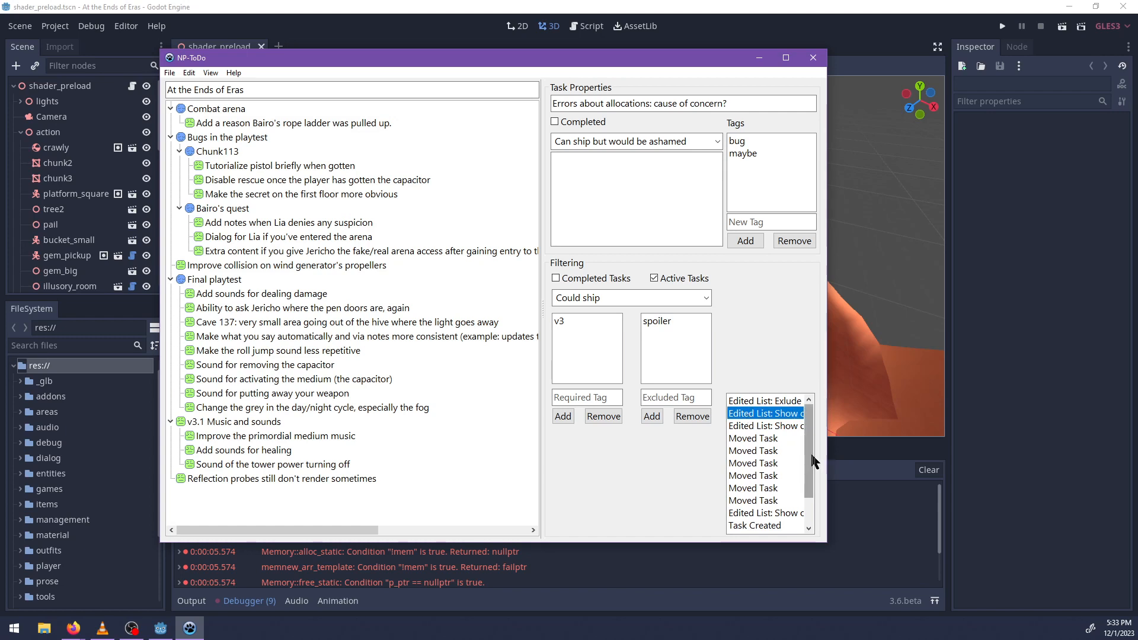
pyautogui.click(199, 123)
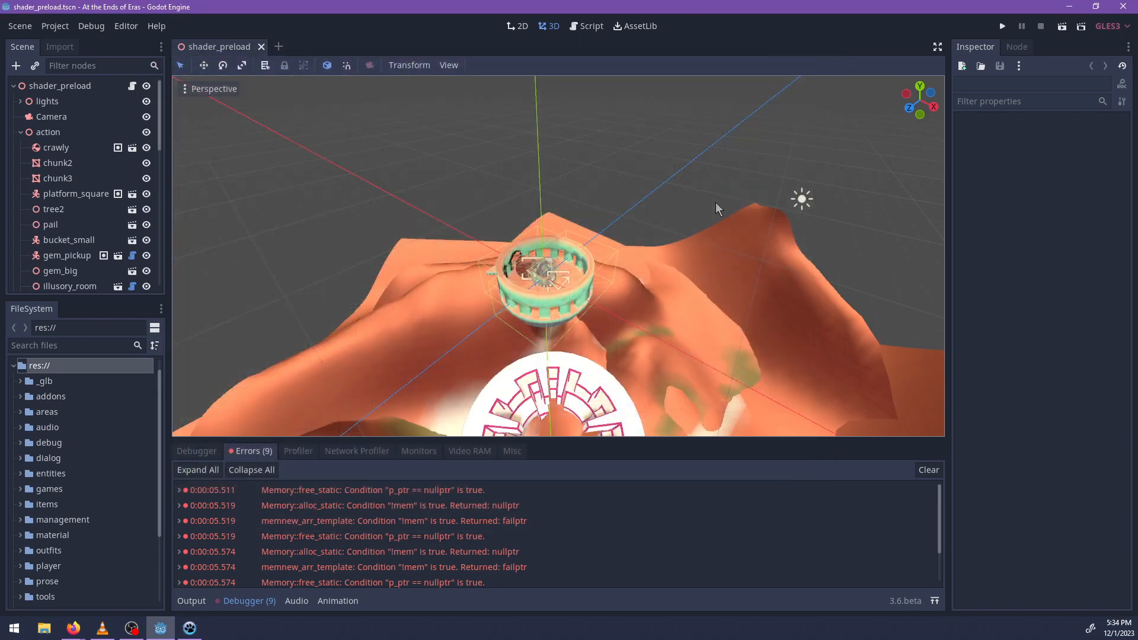
pyautogui.click(759, 57)
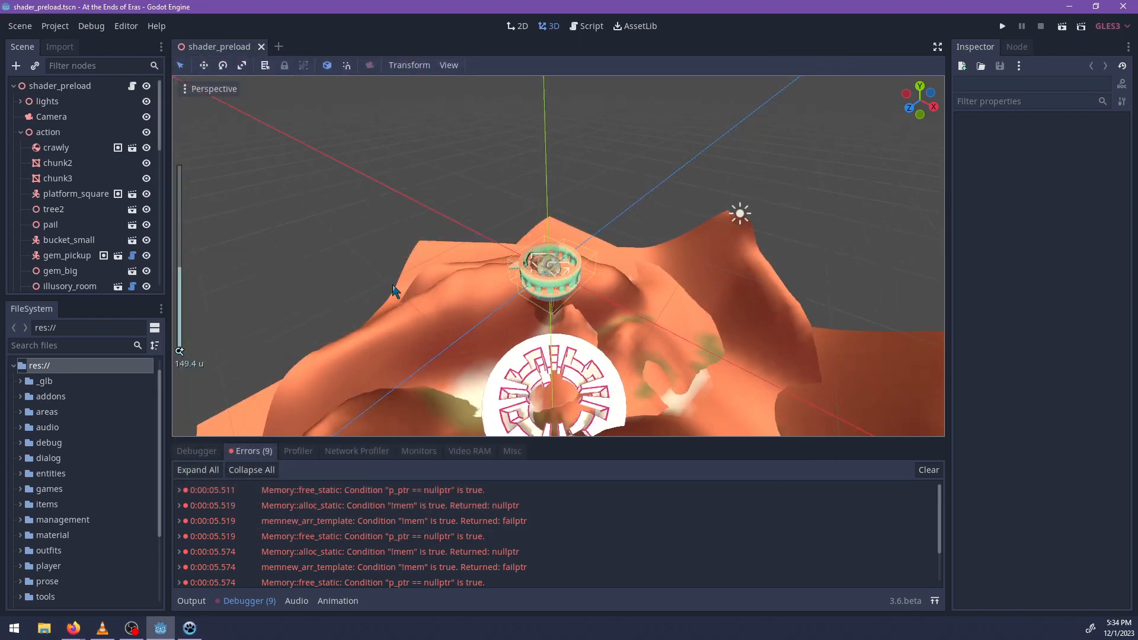
# Search the project files for 124, open chunk124.tscn and survey its terrain.
pyautogui.moveTo(394, 290); pyautogui.dragTo(652, 267, button='middle')
pyautogui.click(57, 344)
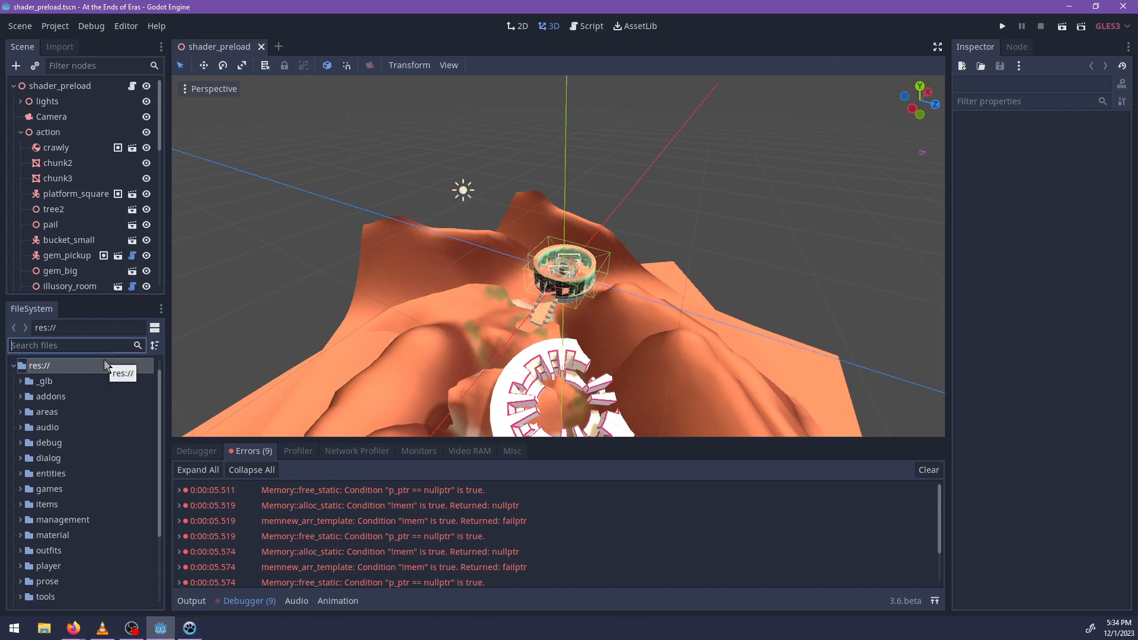
pyautogui.write('124')
pyautogui.click(86, 474)
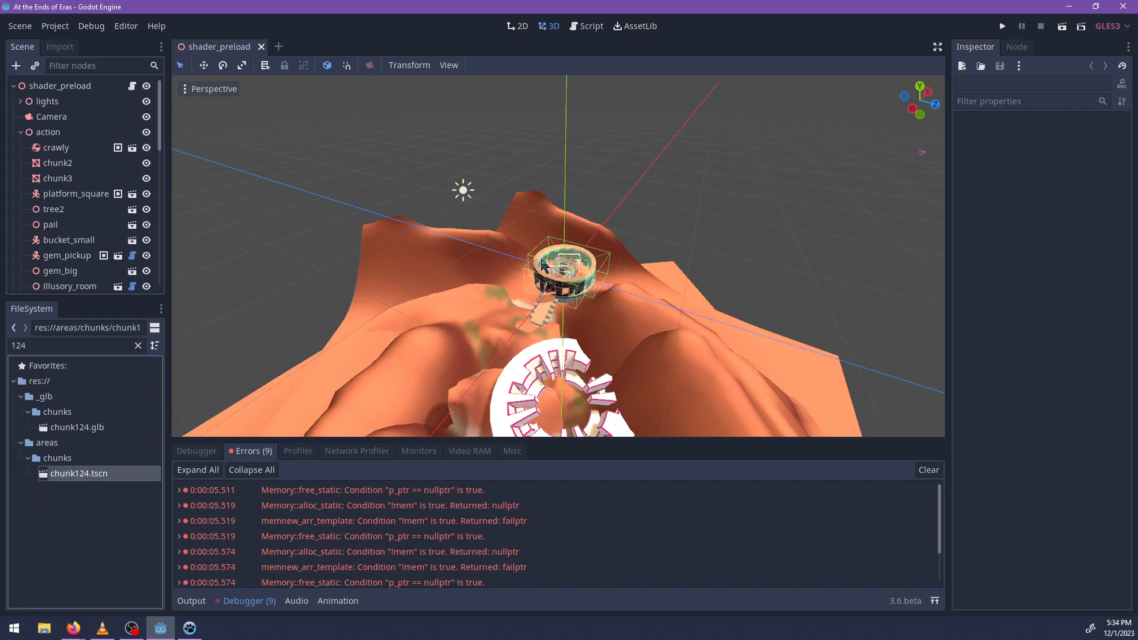
pyautogui.scroll(-15, 554, 273)
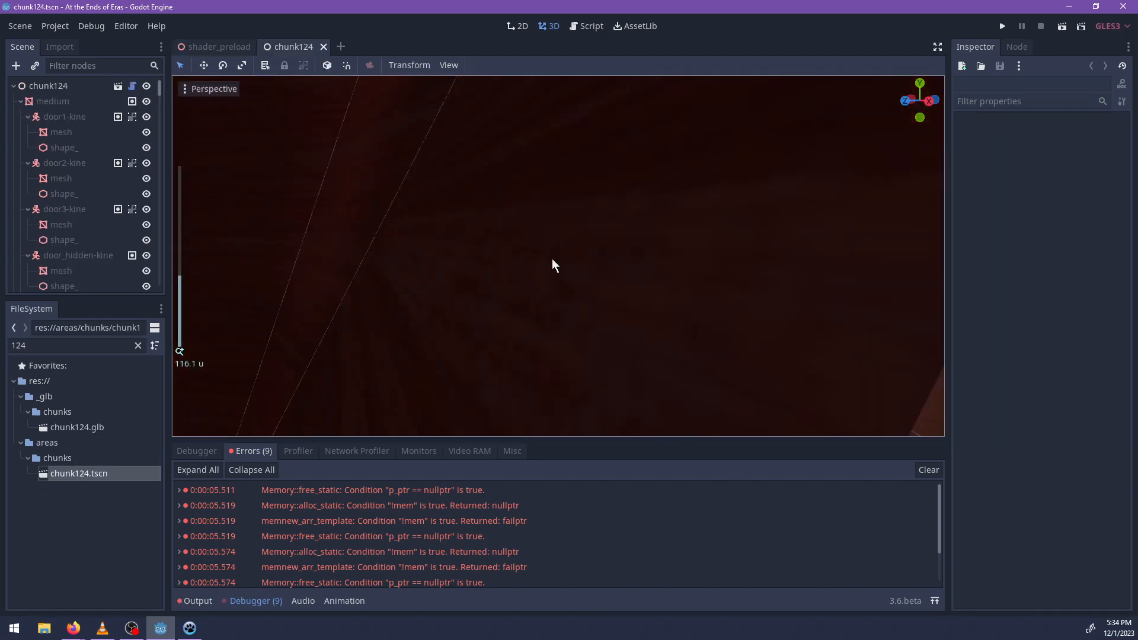
pyautogui.moveTo(552, 259); pyautogui.dragTo(237, 320, button='middle')
pyautogui.scroll(-9, 752, 269)
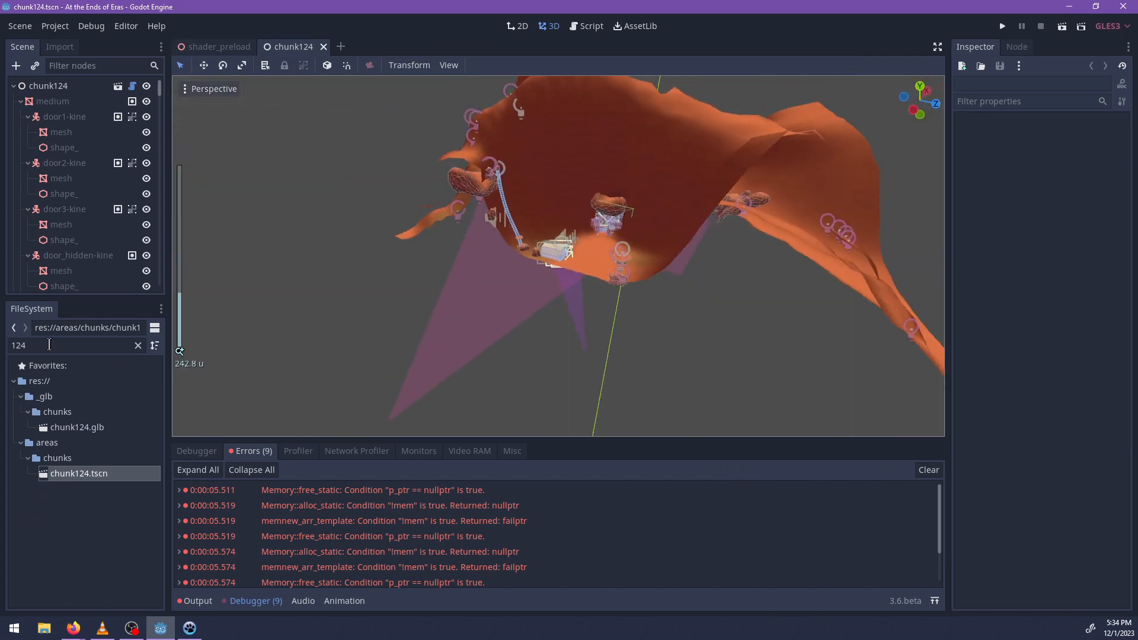
# Search the project files for 125 and open the scene chunk125.tscn.
pyautogui.doubleClick(49, 344)
pyautogui.write('125')
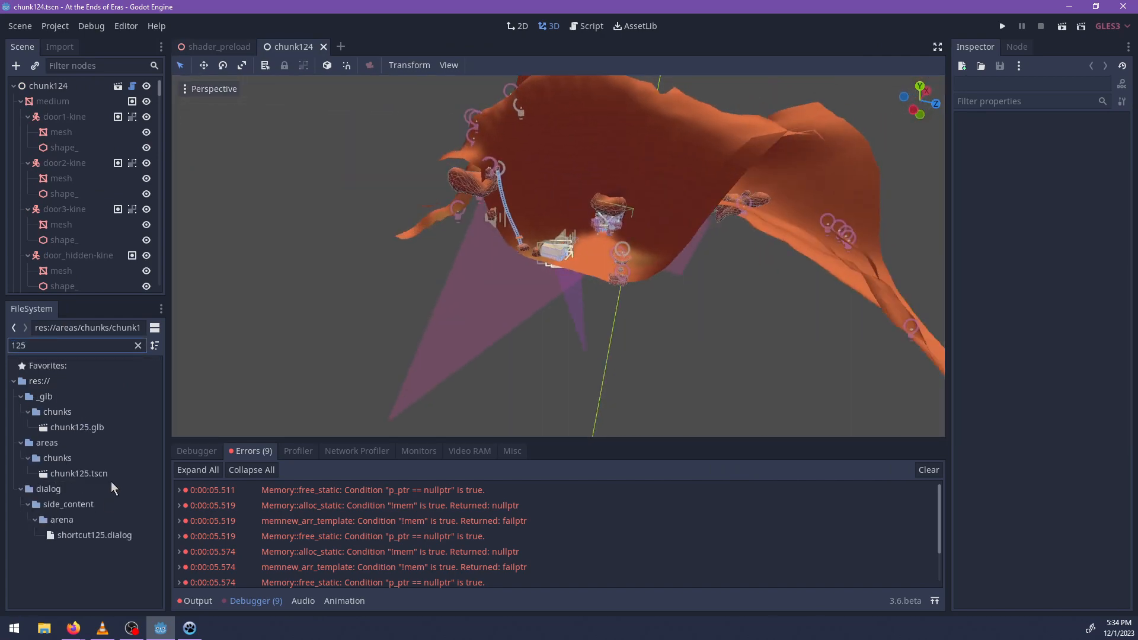
pyautogui.click(89, 473)
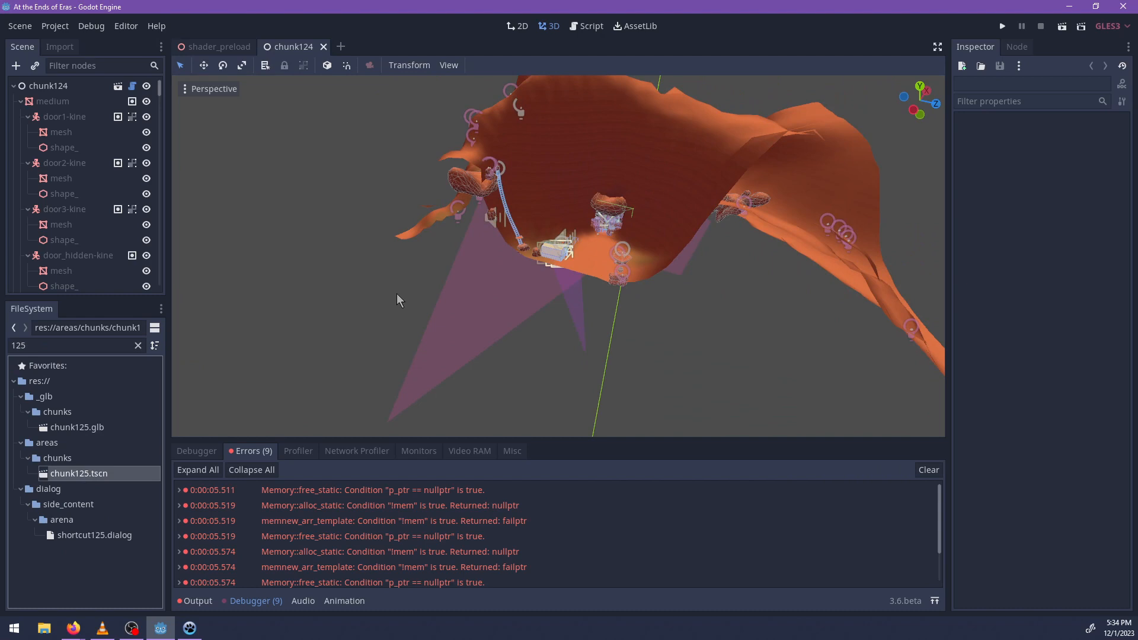
pyautogui.press('Return')
pyautogui.scroll(-5, 432, 326)
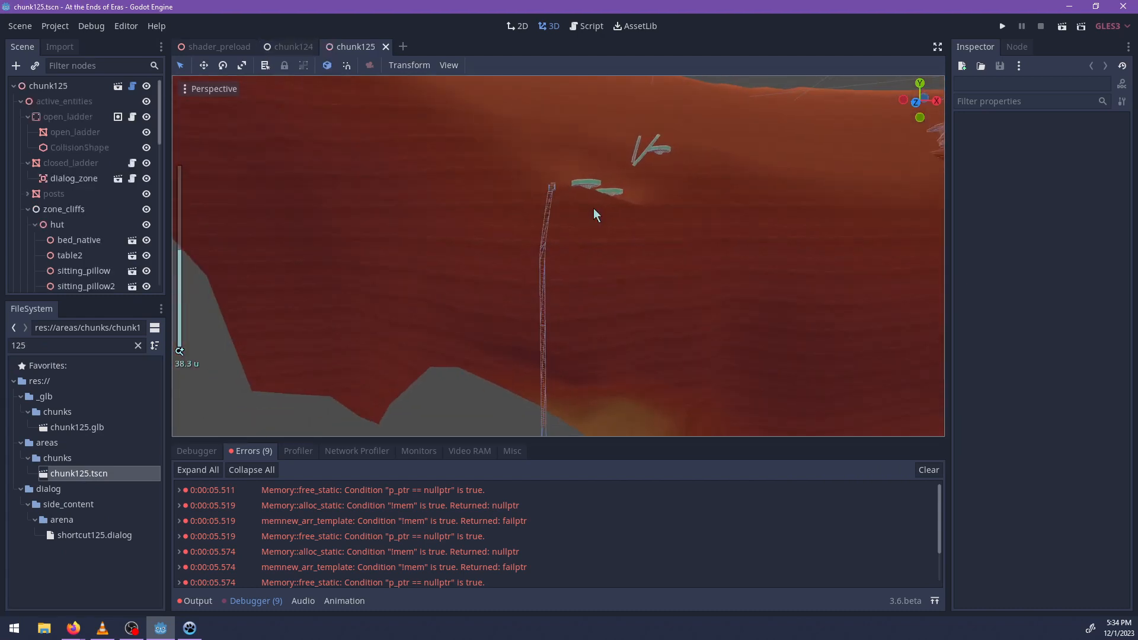
# Examine the ladder, rocks and huts along the cliffs of chunk125 for an existing hut setup.
pyautogui.moveTo(594, 209); pyautogui.dragTo(599, 278, button='middle')
pyautogui.scroll(-5, 485, 232)
pyautogui.scroll(-2, 607, 289)
pyautogui.scroll(-2, 763, 278)
pyautogui.scroll(5, 593, 273)
pyautogui.click(620, 277)
pyautogui.press('f')
pyautogui.click(522, 166)
pyautogui.moveTo(521, 166); pyautogui.dragTo(606, 226, button='middle')
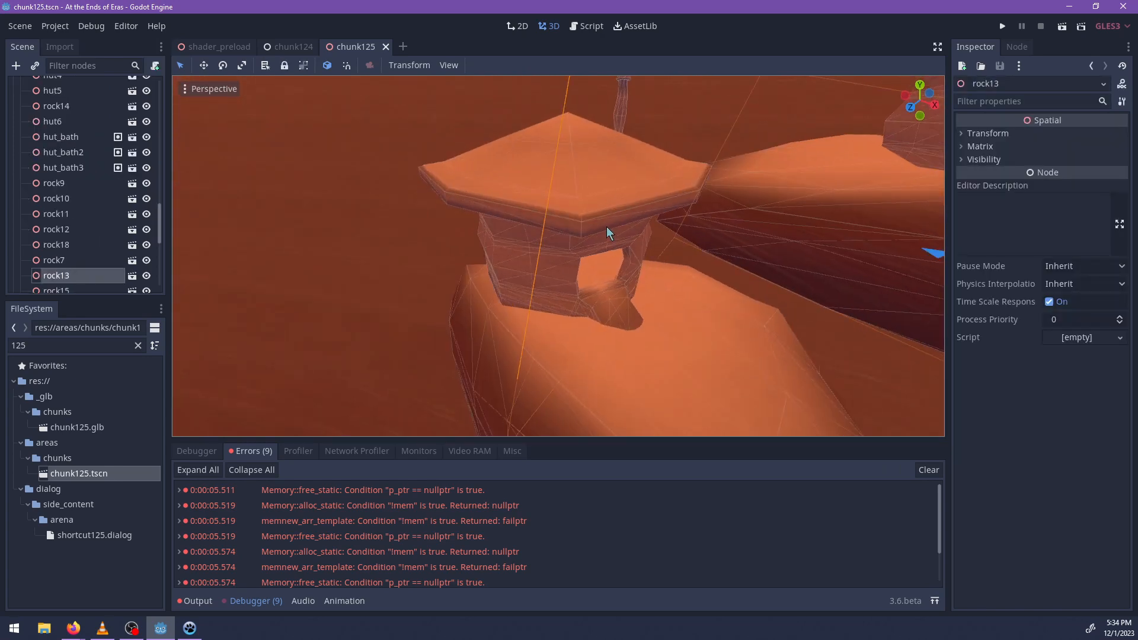
# Select the hut6 node and add a Spatial node as its child.
pyautogui.click(606, 227)
pyautogui.press('f')
pyautogui.hotkey('ctrl', 'a')
pyautogui.write('s')
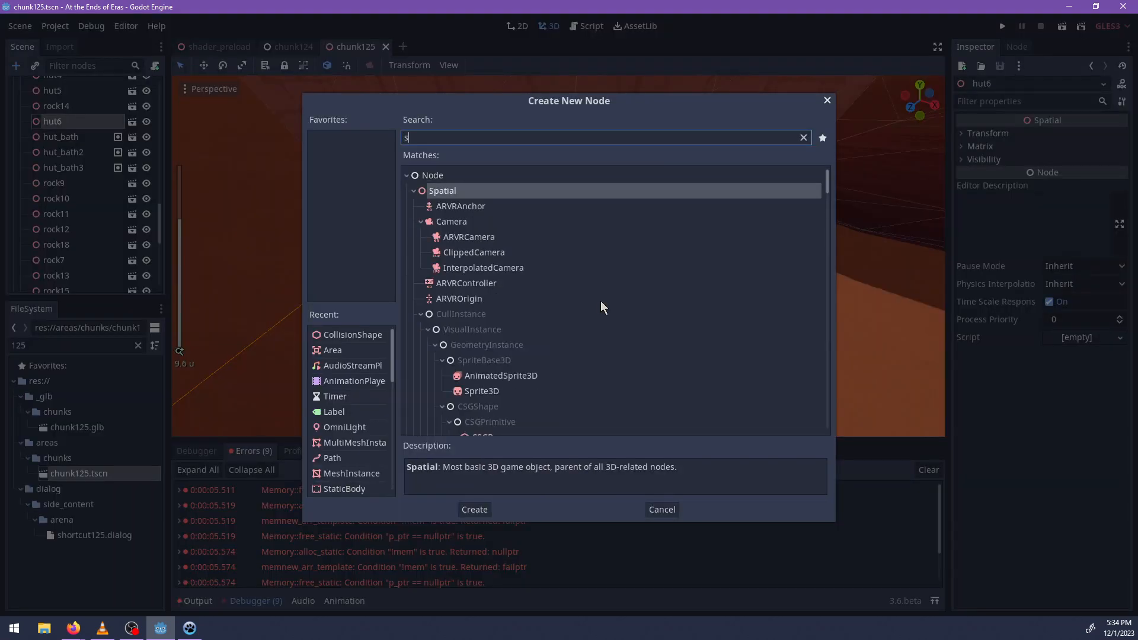
pyautogui.write('patial')
pyautogui.press('Return')
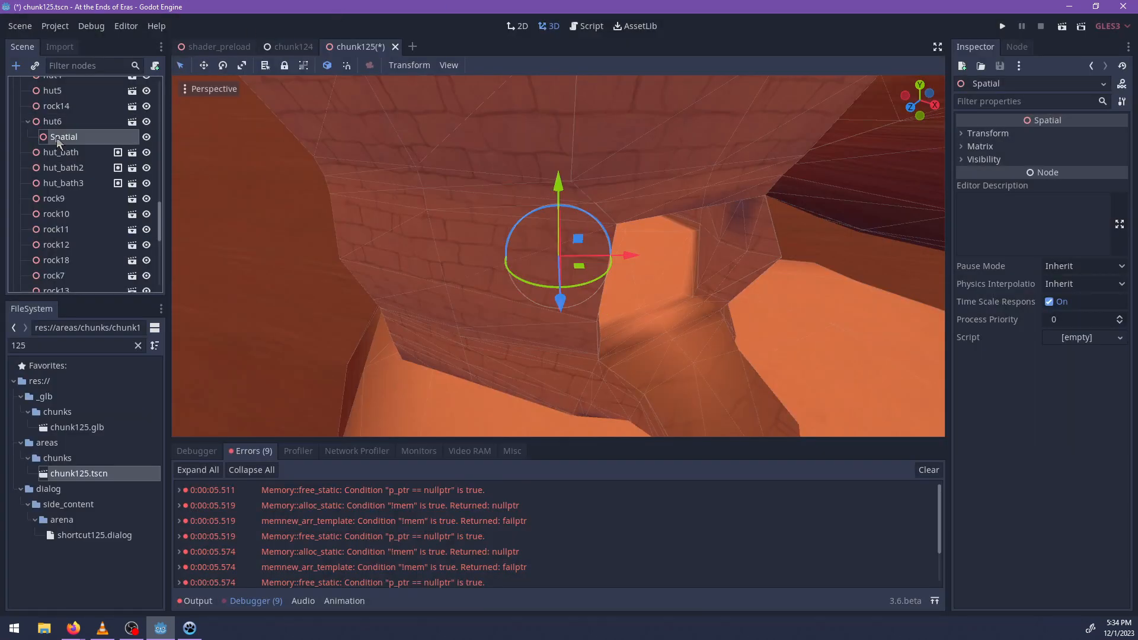
# Move the Spatial node to the beginning of zone_cliffs and rename it hut_near_ladder.
pyautogui.moveTo(58, 142); pyautogui.dragTo(72, 198)
pyautogui.doubleClick(82, 199)
pyautogui.write('hut')
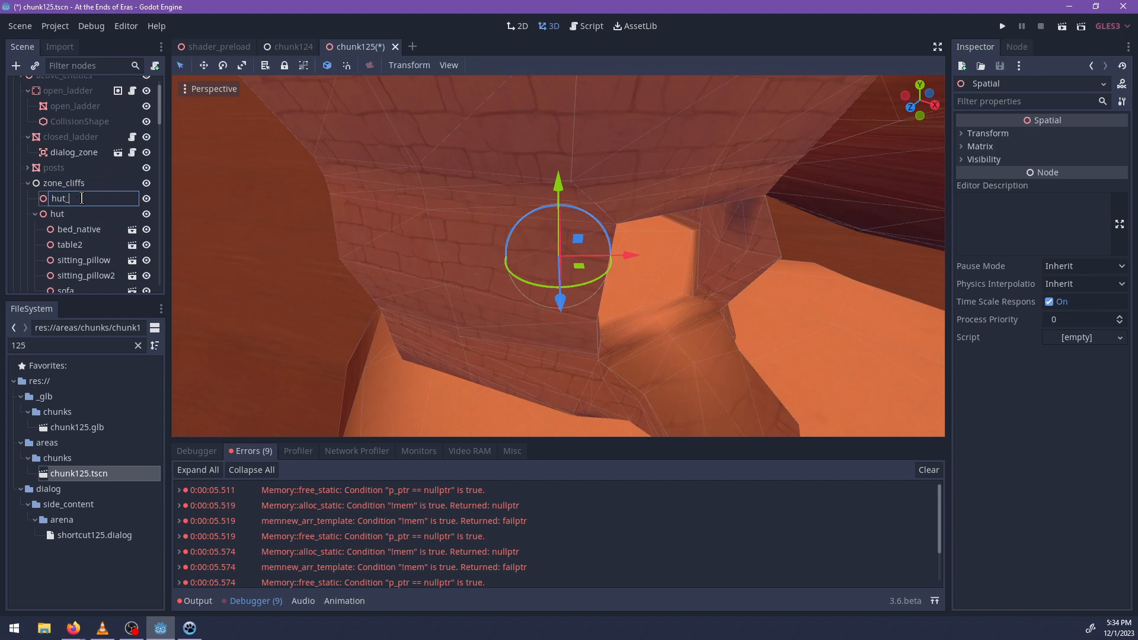
pyautogui.write('_near_ladder')
pyautogui.press('Return')
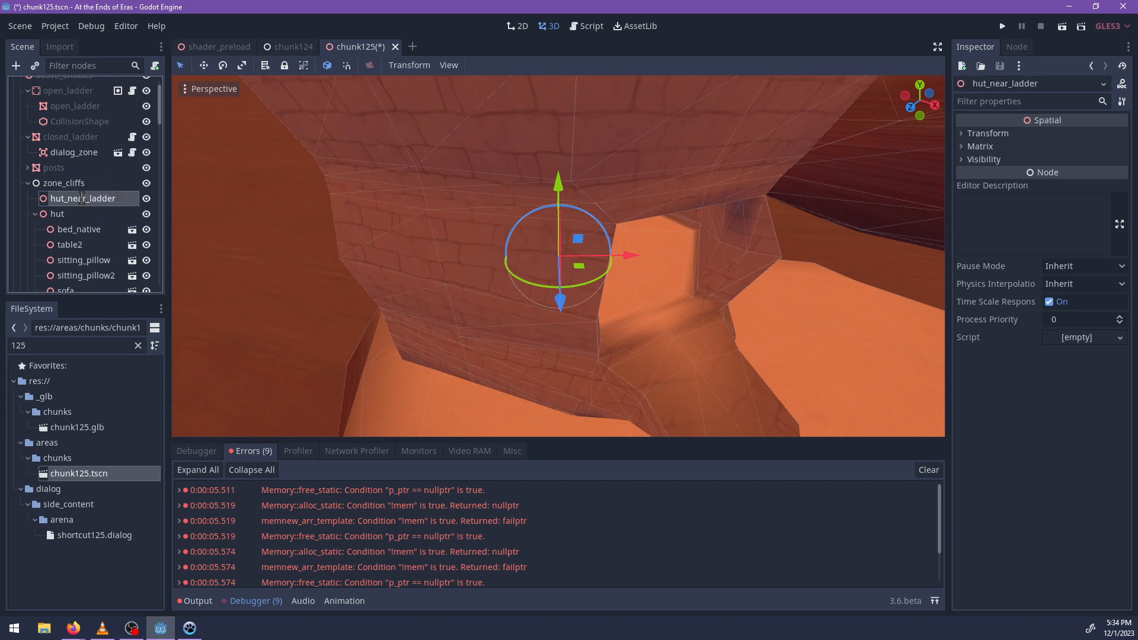
# Relocate the hut_near_ladder node onto the high cliff terrain and raise it toward the surface.
pyautogui.scroll(-10, 658, 311)
pyautogui.moveTo(468, 284); pyautogui.dragTo(407, 244, button='middle')
pyautogui.moveTo(434, 184); pyautogui.dragTo(536, 285, button='middle')
pyautogui.scroll(9, 589, 265)
pyautogui.scroll(-8, 617, 262)
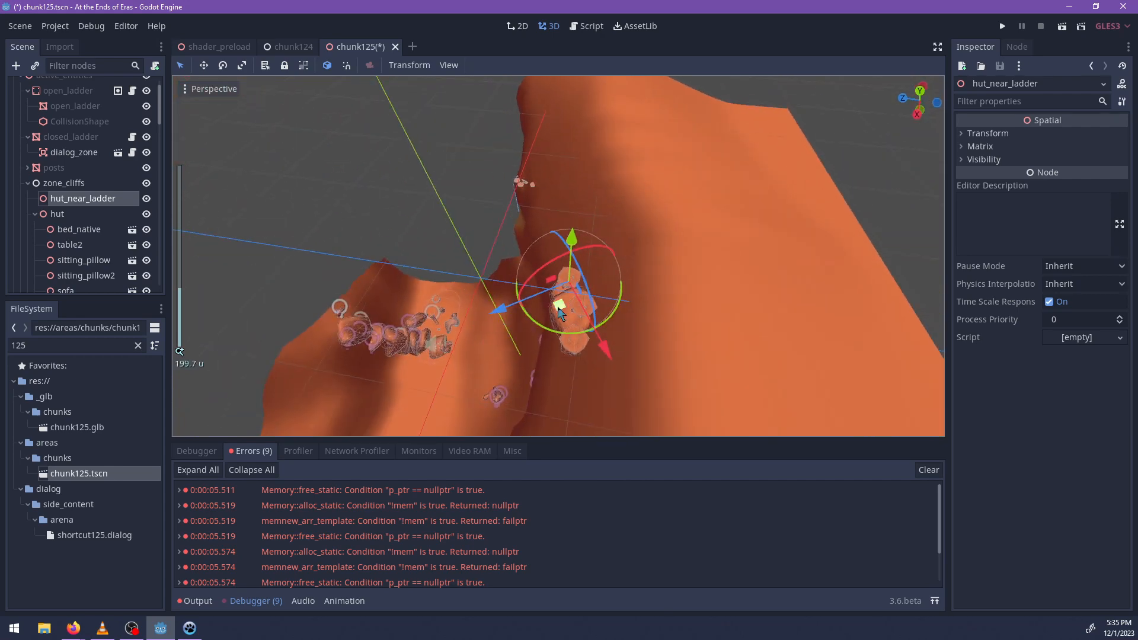
pyautogui.moveTo(556, 302); pyautogui.dragTo(649, 170)
pyautogui.press('f')
pyautogui.scroll(2, 635, 254)
pyautogui.moveTo(635, 254); pyautogui.dragTo(595, 210, button='middle')
pyautogui.moveTo(559, 186); pyautogui.dragTo(545, 49)
# Search the project files for hut and instance hut.tscn as a child of hut_near_ladder.
pyautogui.doubleClick(46, 345)
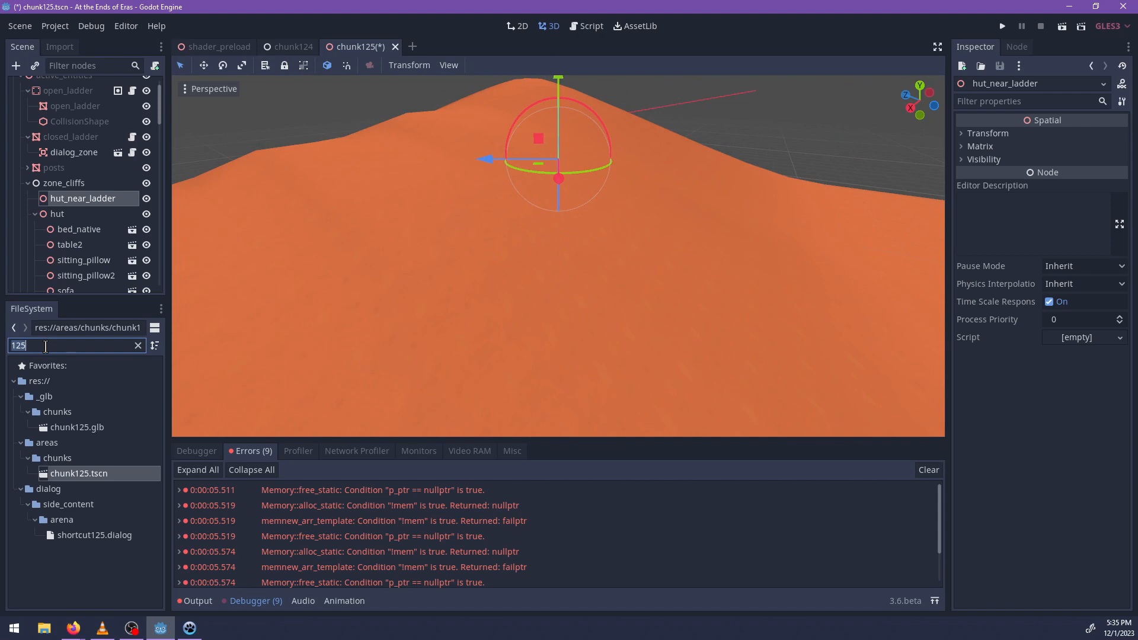
pyautogui.write('hut')
pyautogui.scroll(-4, 74, 462)
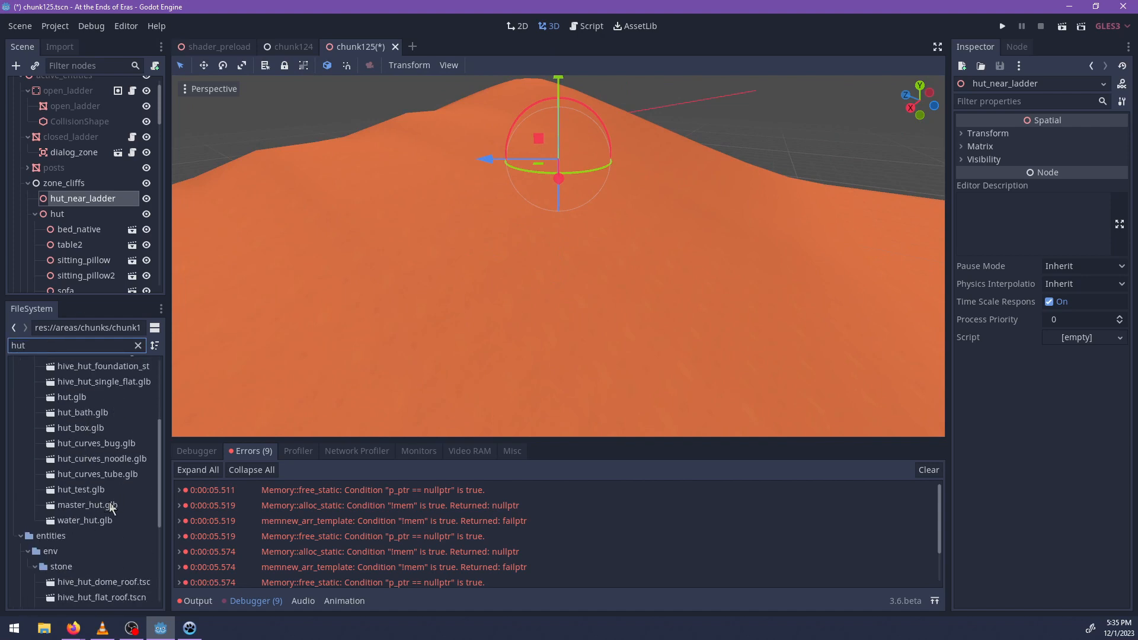
pyautogui.scroll(3, 110, 504)
pyautogui.scroll(-3, 113, 446)
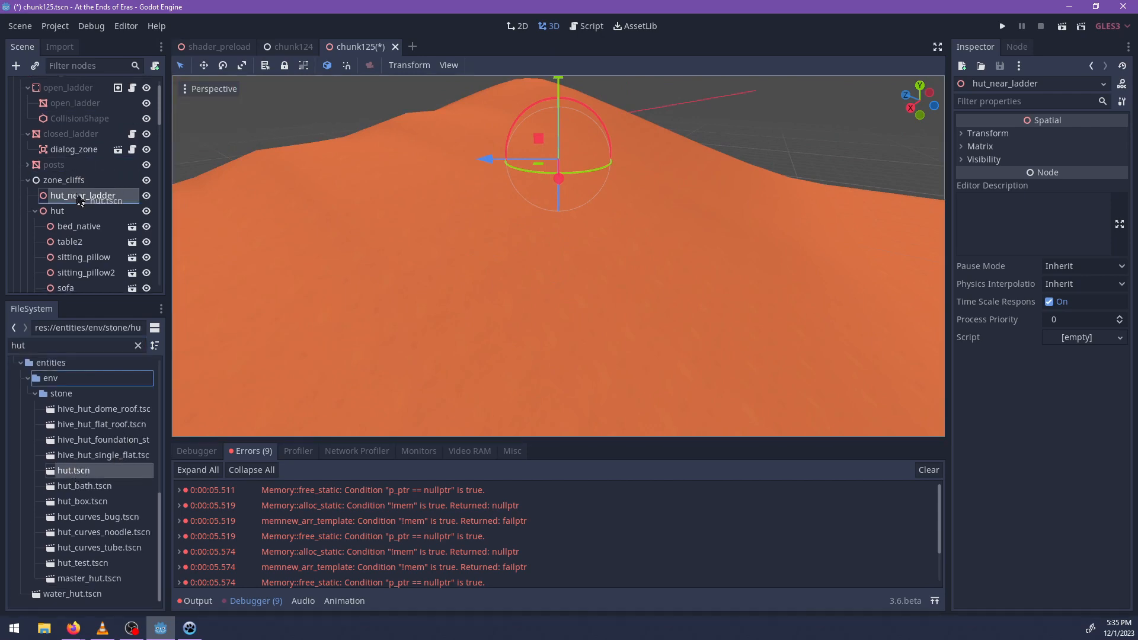
# Raise hut_near_ladder out of the cliff-top terrain and rotate it about its vertical axis.
pyautogui.moveTo(476, 187); pyautogui.dragTo(382, 268, button='middle')
pyautogui.scroll(2, 330, 253)
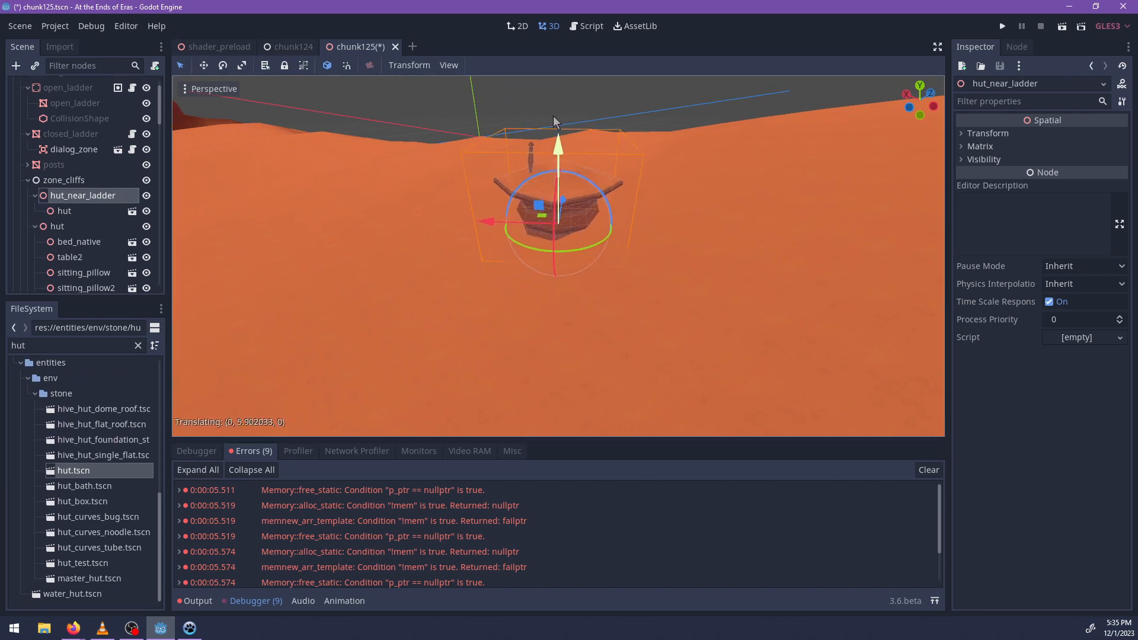
pyautogui.moveTo(555, 113); pyautogui.dragTo(682, 260)
pyautogui.scroll(2, 529, 290)
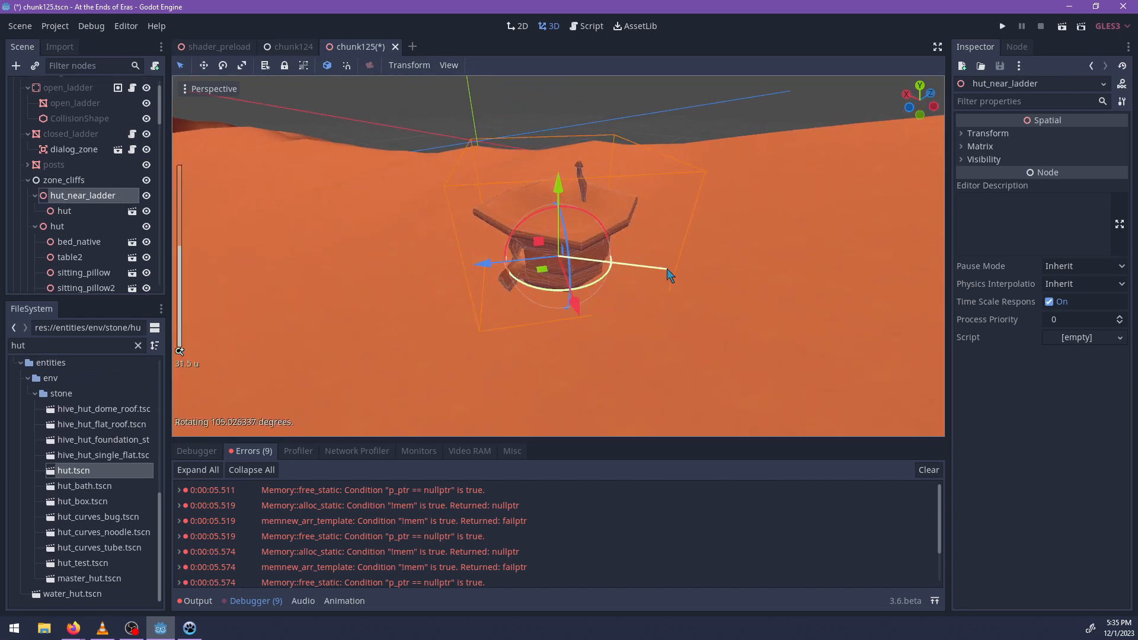
pyautogui.moveTo(655, 226); pyautogui.dragTo(625, 276, button='middle')
pyautogui.scroll(4, 625, 276)
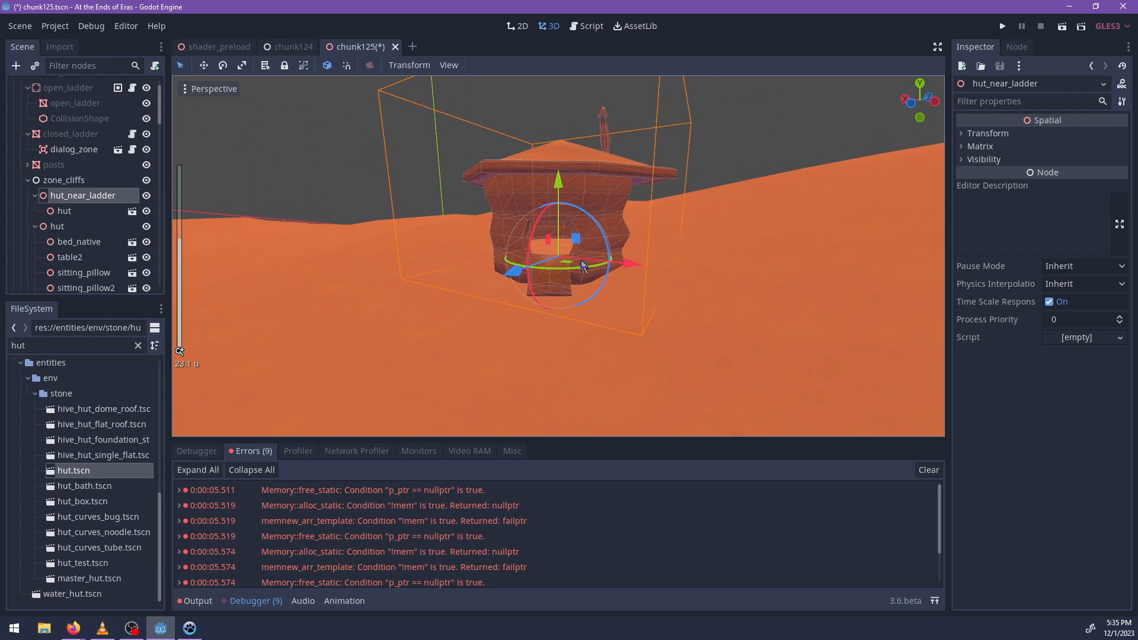
pyautogui.moveTo(551, 239); pyautogui.dragTo(537, 259)
pyautogui.moveTo(635, 267); pyautogui.dragTo(567, 301, button='middle')
# Shift hut_near_ladder horizontally across the cliff top toward the edge near the ladder.
pyautogui.scroll(-9, 567, 301)
pyautogui.scroll(-14, 567, 300)
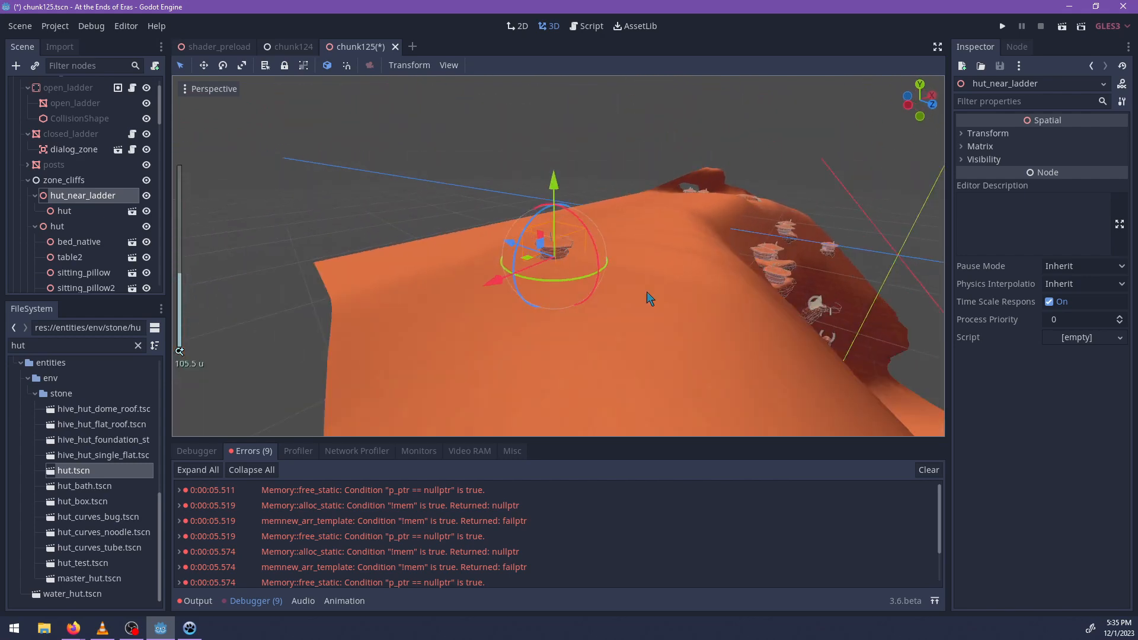
pyautogui.moveTo(646, 291); pyautogui.dragTo(387, 225, button='middle')
pyautogui.scroll(8, 563, 314)
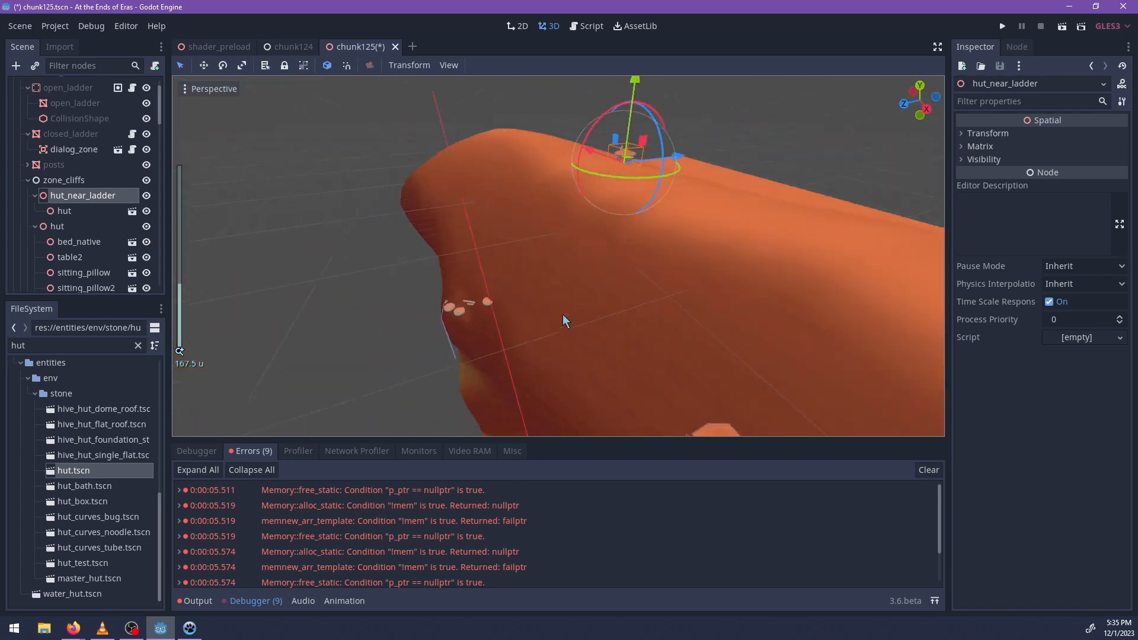
pyautogui.moveTo(563, 314); pyautogui.dragTo(587, 316, button='middle')
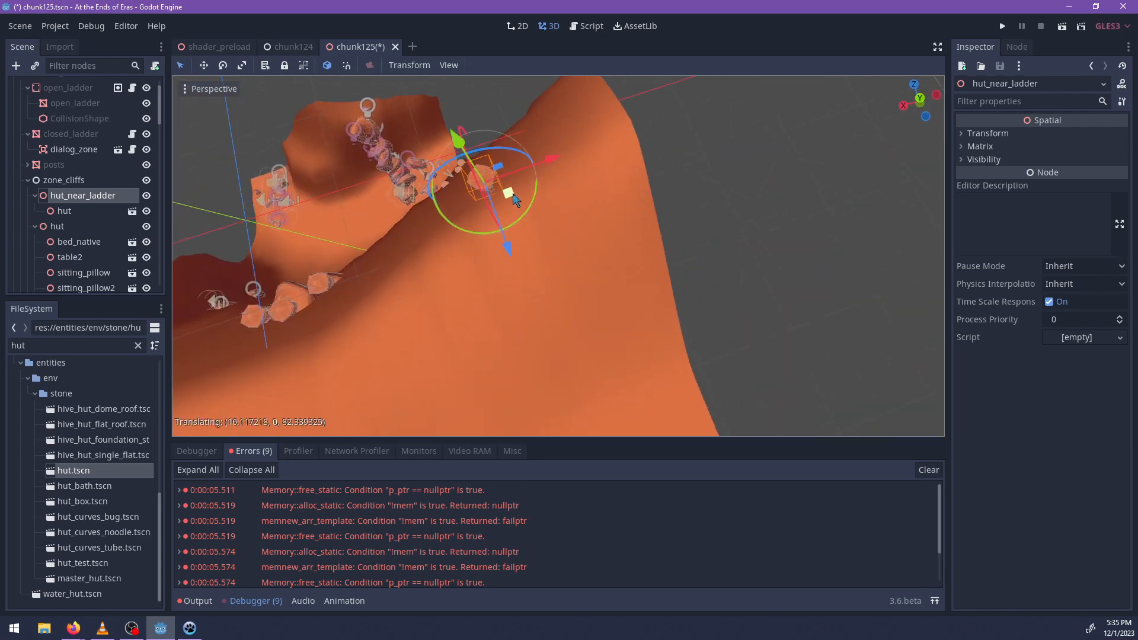
pyautogui.moveTo(513, 195); pyautogui.dragTo(518, 198)
# Lower hut_near_ladder toward the slope and adjust its position at the cliff edge.
pyautogui.press('f')
pyautogui.scroll(5, 594, 296)
pyautogui.moveTo(542, 314); pyautogui.dragTo(626, 260, button='middle')
pyautogui.scroll(3, 544, 267)
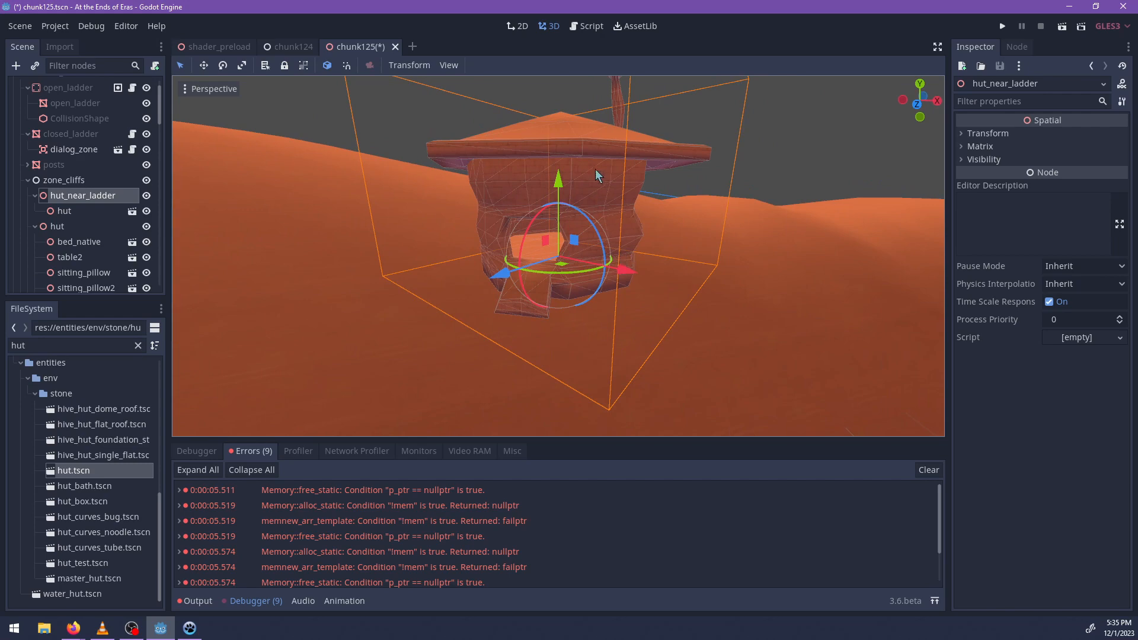
pyautogui.moveTo(560, 181); pyautogui.dragTo(571, 297)
pyautogui.moveTo(704, 369); pyautogui.dragTo(778, 268, button='middle')
pyautogui.scroll(3, 647, 218)
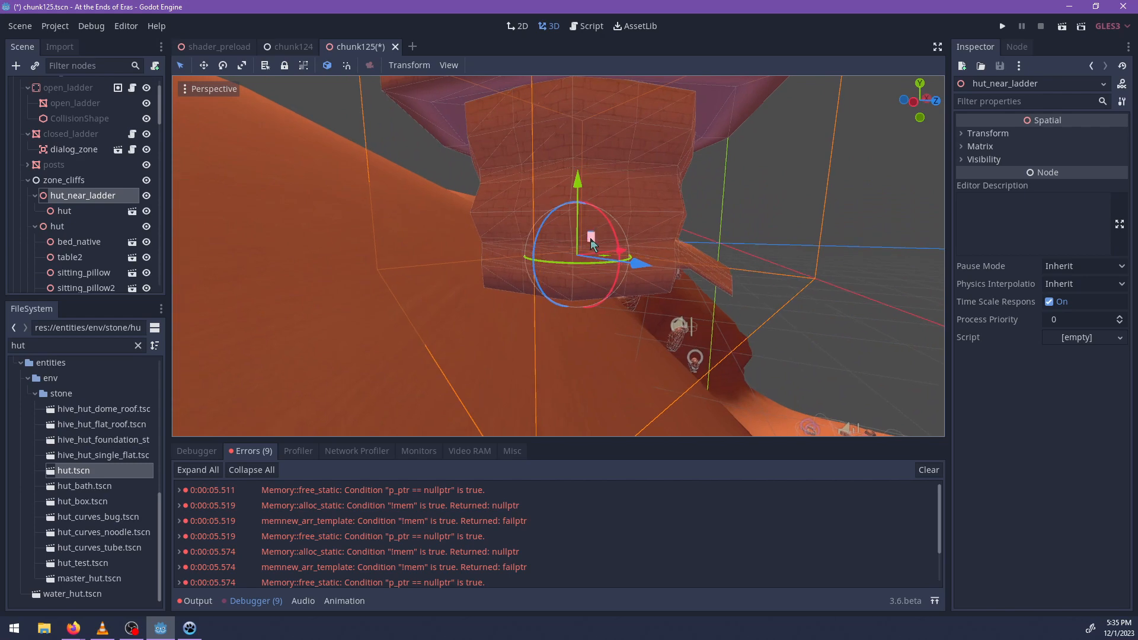
pyautogui.moveTo(640, 244); pyautogui.dragTo(762, 262, button='middle')
pyautogui.moveTo(586, 233); pyautogui.dragTo(580, 247)
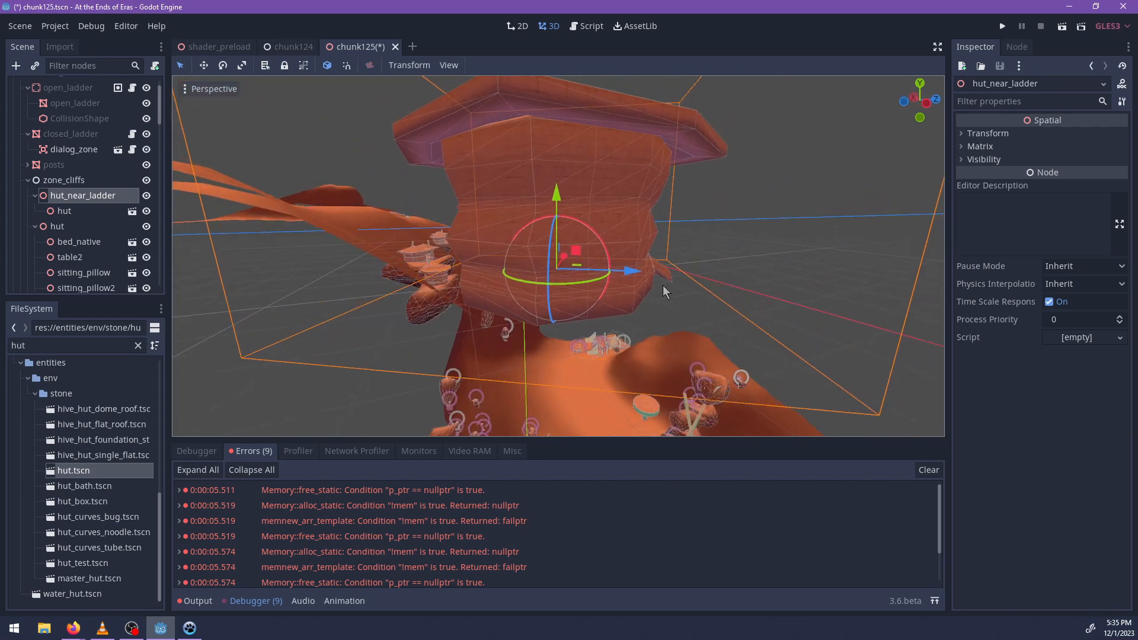
# Fine-tune the position of hut_near_ladder so the hut sits close against the slope.
pyautogui.moveTo(663, 286); pyautogui.dragTo(438, 316, button='middle')
pyautogui.moveTo(590, 290); pyautogui.dragTo(607, 257)
pyautogui.moveTo(654, 252); pyautogui.dragTo(700, 217, button='middle')
pyautogui.scroll(4, 626, 266)
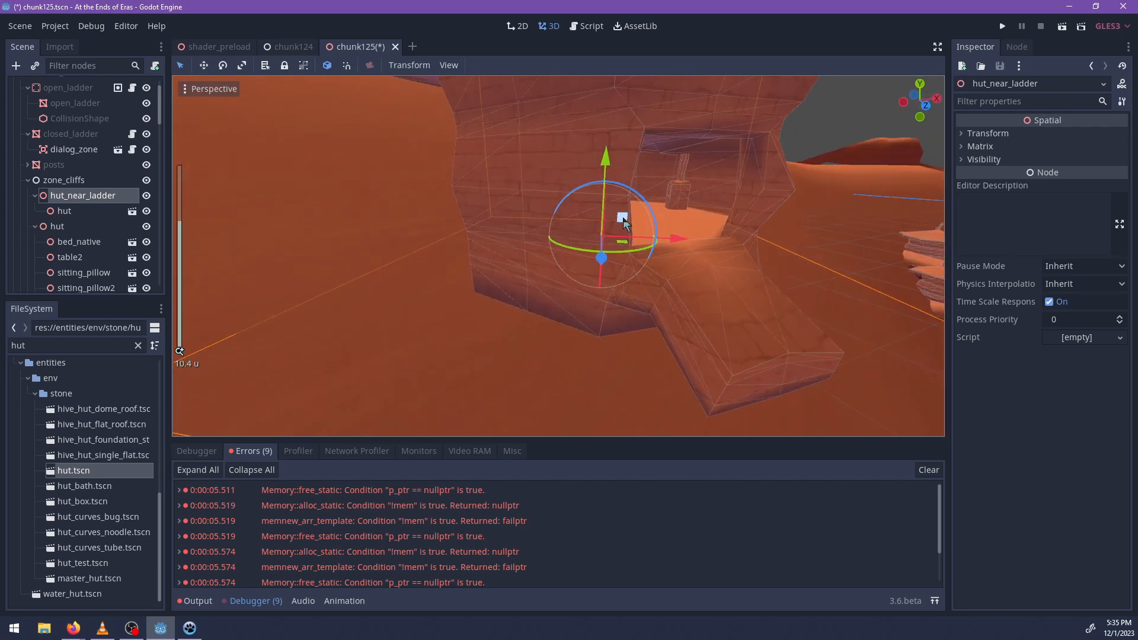
pyautogui.moveTo(623, 218); pyautogui.dragTo(592, 271)
pyautogui.moveTo(682, 267); pyautogui.dragTo(628, 247, button='middle')
pyautogui.moveTo(589, 224); pyautogui.dragTo(605, 172)
pyautogui.moveTo(606, 172); pyautogui.dragTo(675, 245, button='middle')
# Rotate hut_near_ladder about its vertical axis to redirect the hut's doorway and entry ramp.
pyautogui.scroll(-3, 693, 322)
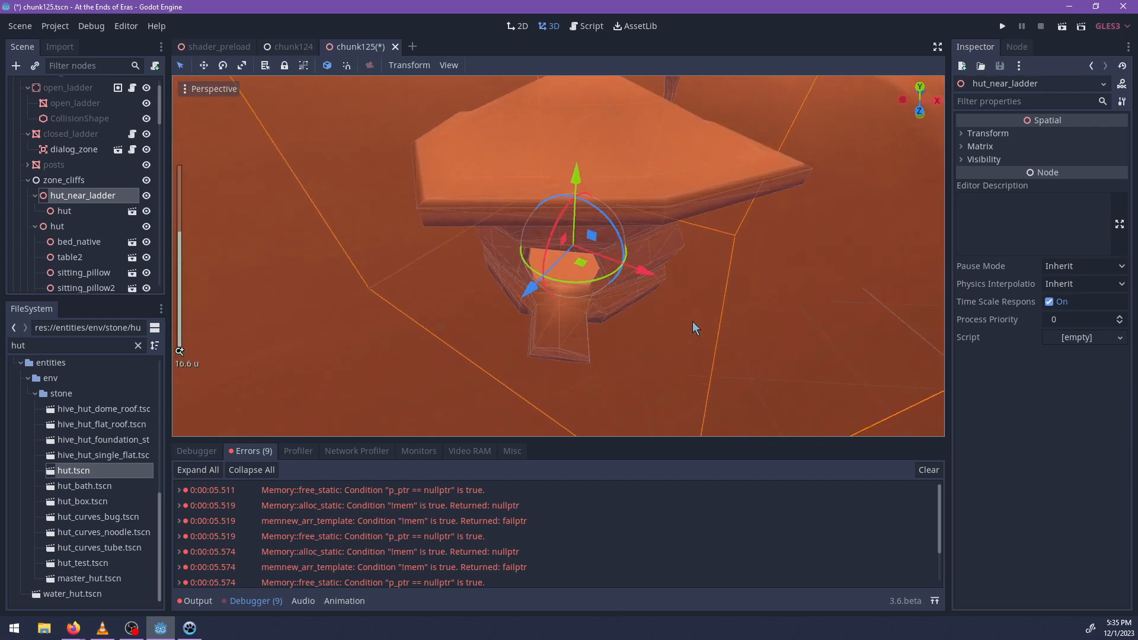
pyautogui.moveTo(688, 308); pyautogui.dragTo(608, 270, button='middle')
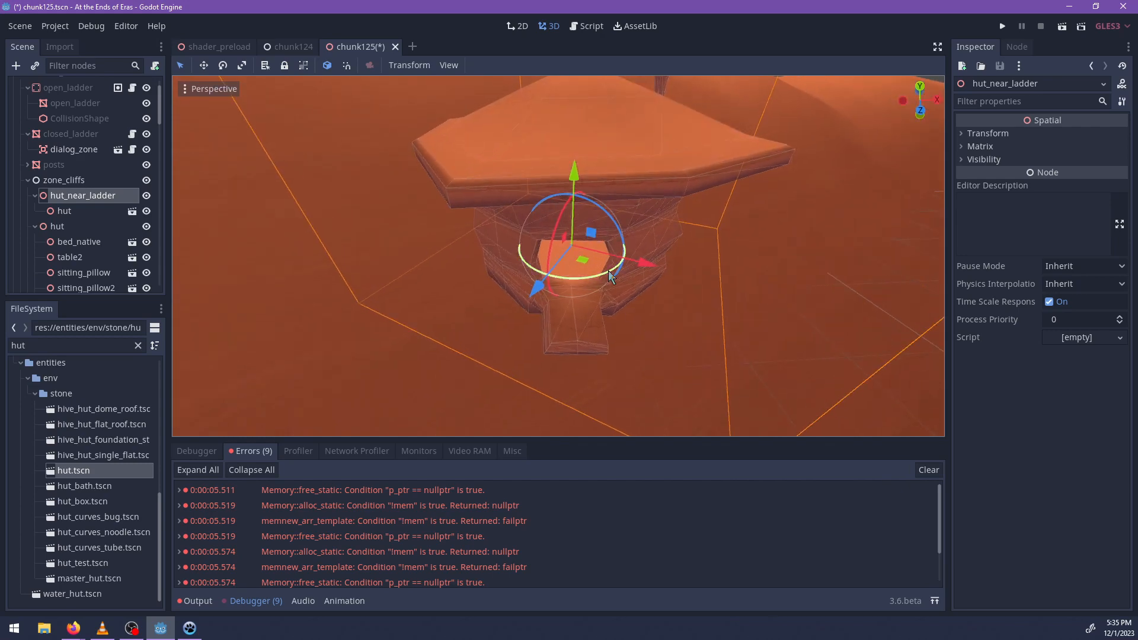
pyautogui.moveTo(608, 270); pyautogui.dragTo(584, 283)
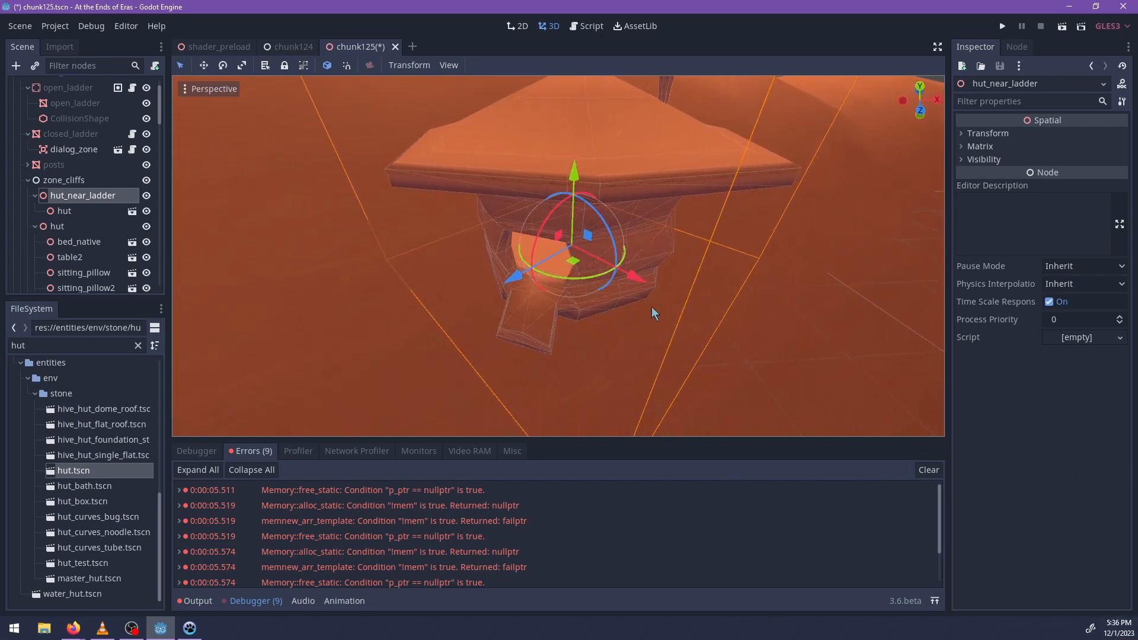
pyautogui.scroll(5, 574, 273)
pyautogui.moveTo(574, 273); pyautogui.dragTo(385, 310, button='middle')
pyautogui.scroll(4, 564, 283)
pyautogui.scroll(-4, 625, 256)
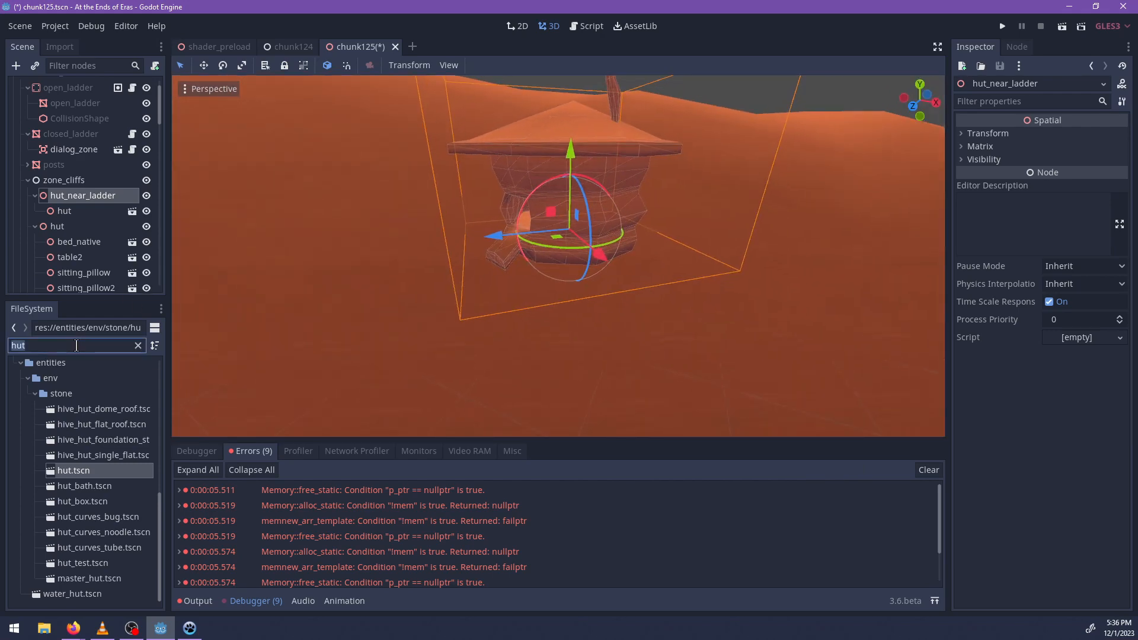
# Search the project files for rock and instance rock8.tscn under hut_near_ladder.
pyautogui.write('roc')
pyautogui.press('BackSpace')
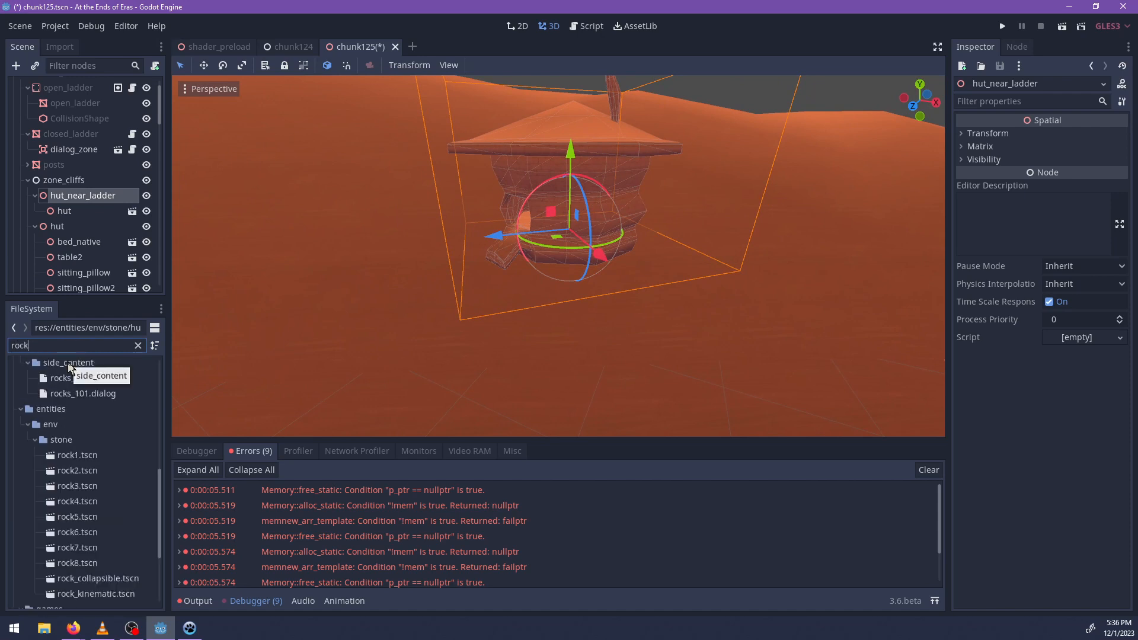
pyautogui.scroll(-3, 78, 474)
pyautogui.moveTo(78, 472); pyautogui.dragTo(571, 309)
pyautogui.scroll(-4, 589, 331)
pyautogui.scroll(-4, 572, 324)
pyautogui.moveTo(570, 310); pyautogui.dragTo(434, 267, button='middle')
pyautogui.scroll(14, 468, 258)
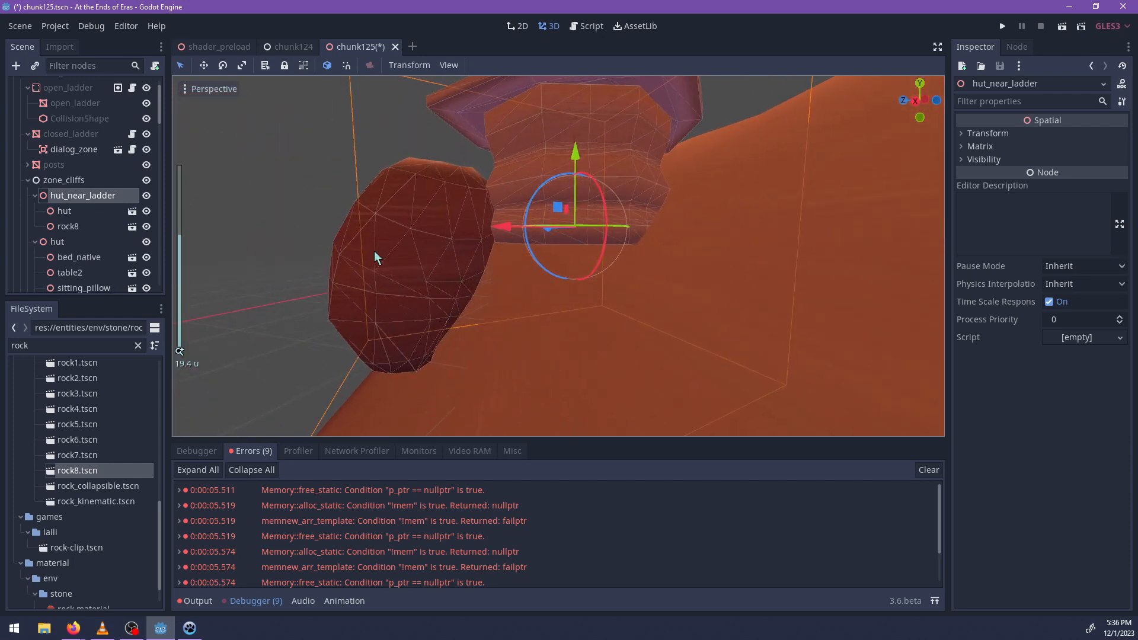
# Move rock8 beneath the hut and adjust its height so it supports the hut's underside.
pyautogui.click(375, 257)
pyautogui.moveTo(371, 329); pyautogui.dragTo(462, 377)
pyautogui.moveTo(428, 348); pyautogui.dragTo(605, 417, button='middle')
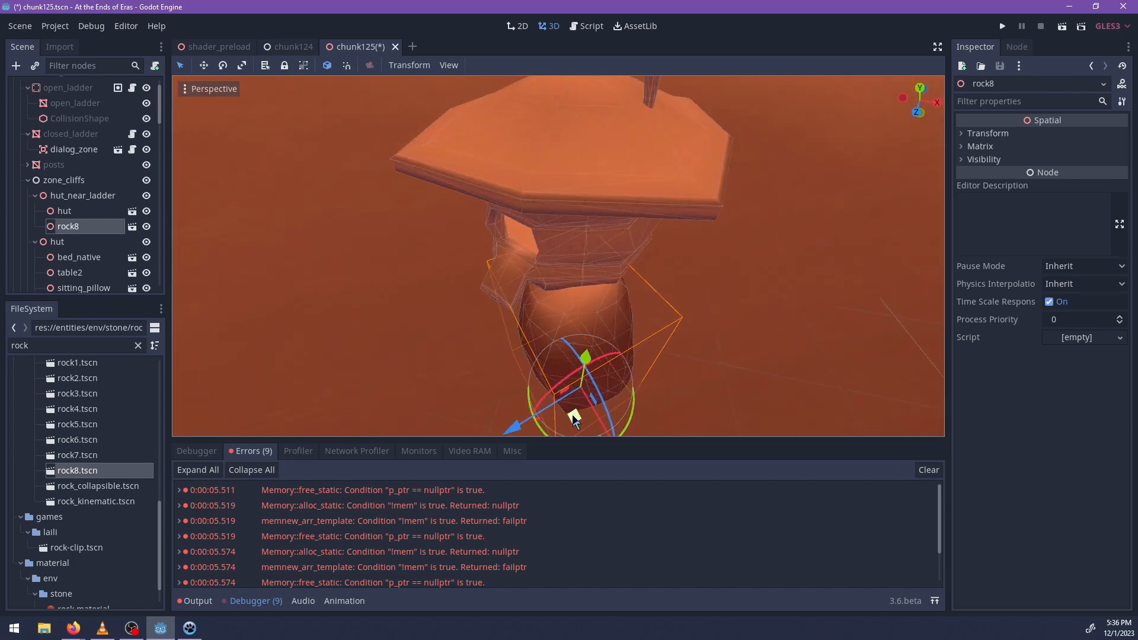
pyautogui.moveTo(574, 420); pyautogui.dragTo(622, 368)
pyautogui.moveTo(622, 368)
pyautogui.mouseDown(button='middle')
pyautogui.moveTo(599, 276)
pyautogui.moveTo(632, 371)
pyautogui.mouseUp(button='middle')
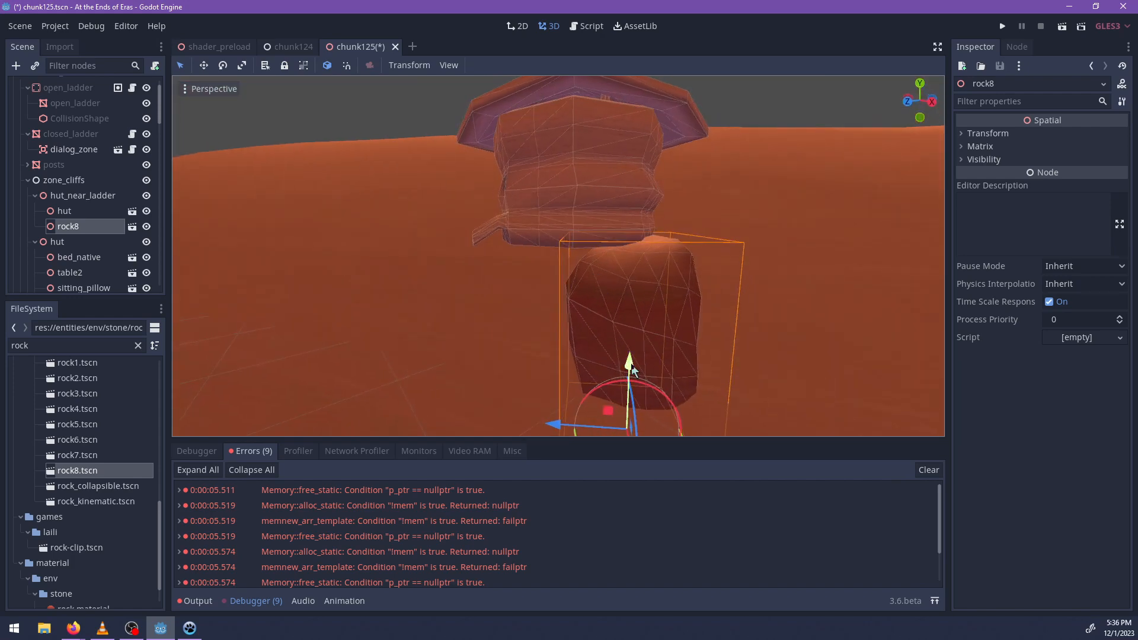
pyautogui.moveTo(632, 354); pyautogui.dragTo(632, 356)
pyautogui.moveTo(632, 355); pyautogui.dragTo(600, 399, button='middle')
# Duplicate rock8, turn the copy and place it next to the original under the hut.
pyautogui.hotkey('ctrl', 'd')
pyautogui.moveTo(600, 399); pyautogui.dragTo(527, 396)
pyautogui.moveTo(500, 376); pyautogui.dragTo(630, 252, button='middle')
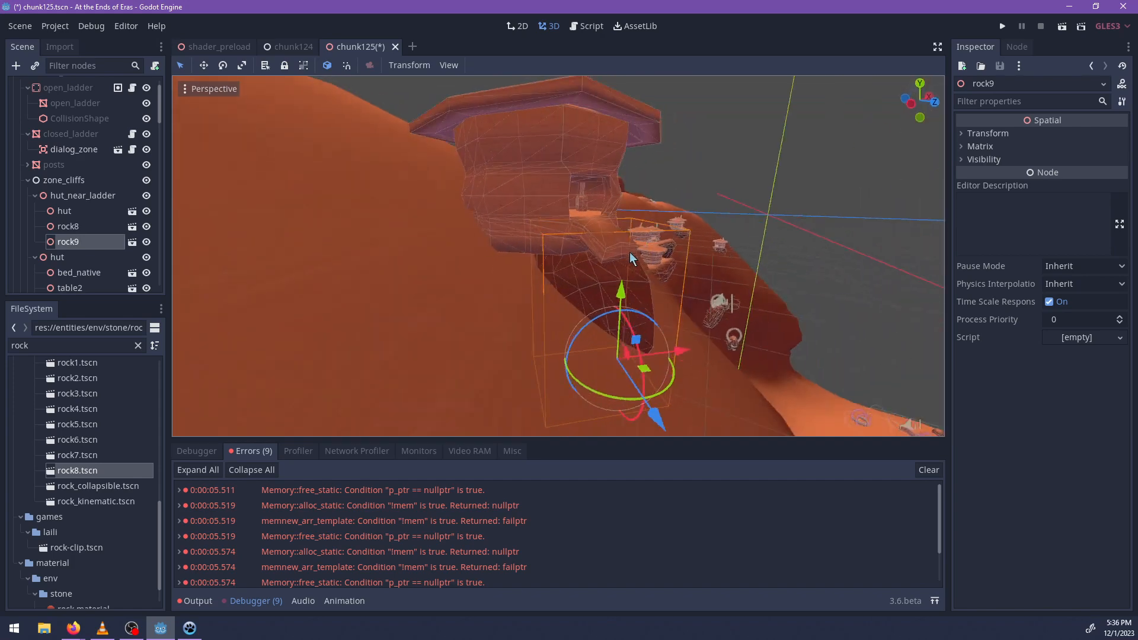
pyautogui.scroll(-8, 522, 265)
pyautogui.moveTo(521, 265); pyautogui.dragTo(513, 321, button='middle')
pyautogui.scroll(5, 522, 284)
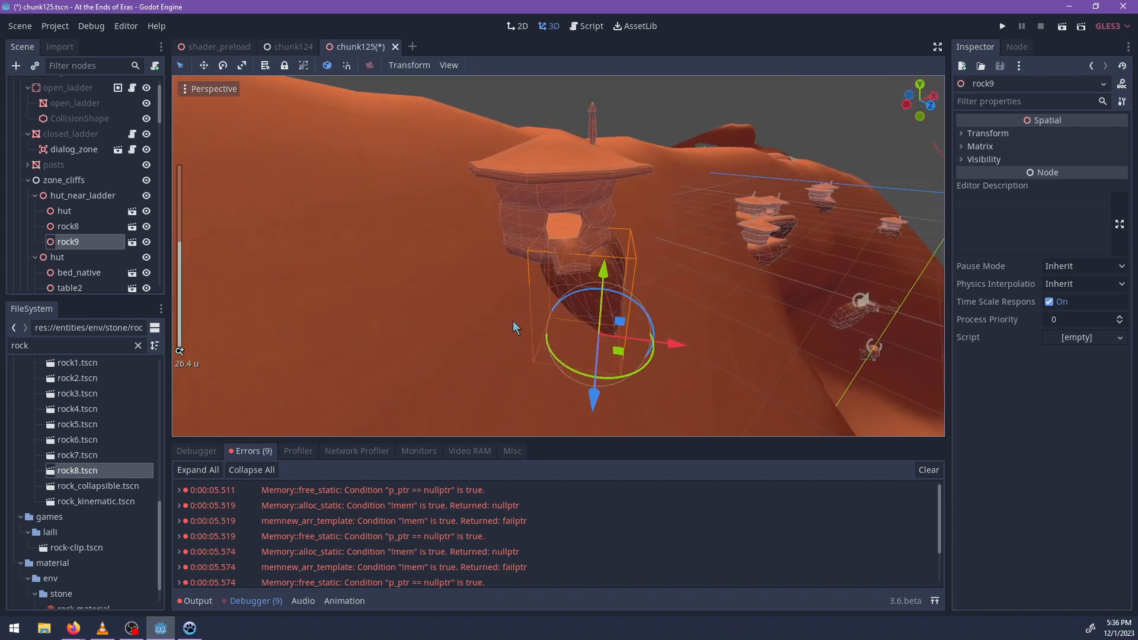
pyautogui.moveTo(573, 252); pyautogui.dragTo(551, 430, button='middle')
pyautogui.scroll(6, 495, 305)
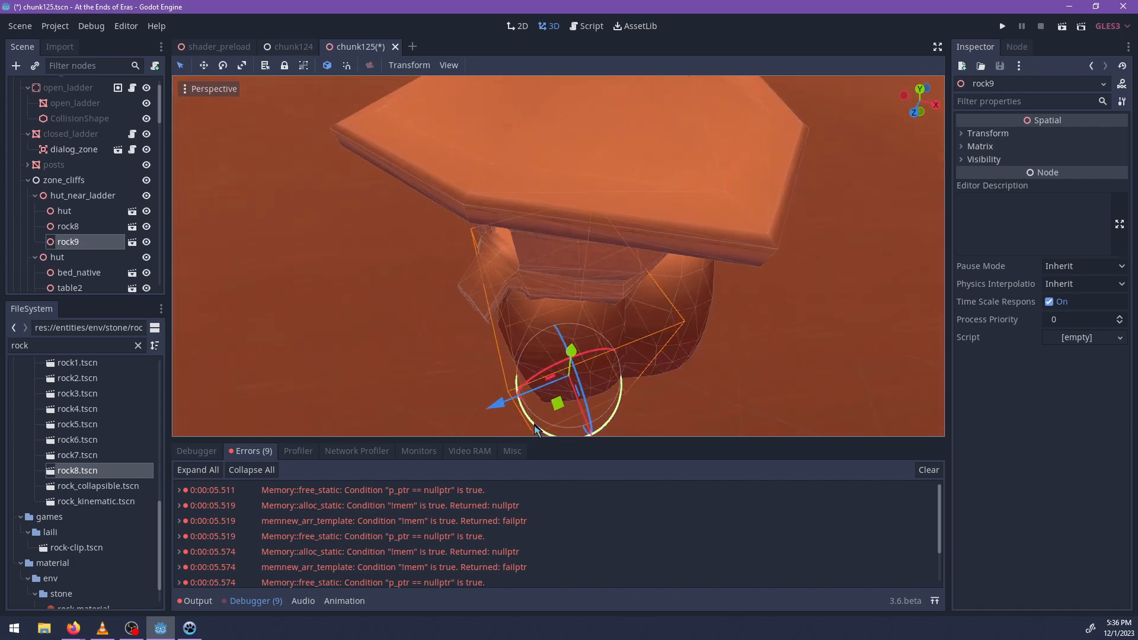
# Duplicate rock9, rotate the copy and shift it beneath the doorway side of the hut.
pyautogui.moveTo(557, 403); pyautogui.dragTo(477, 381)
pyautogui.hotkey('ctrl', 'd')
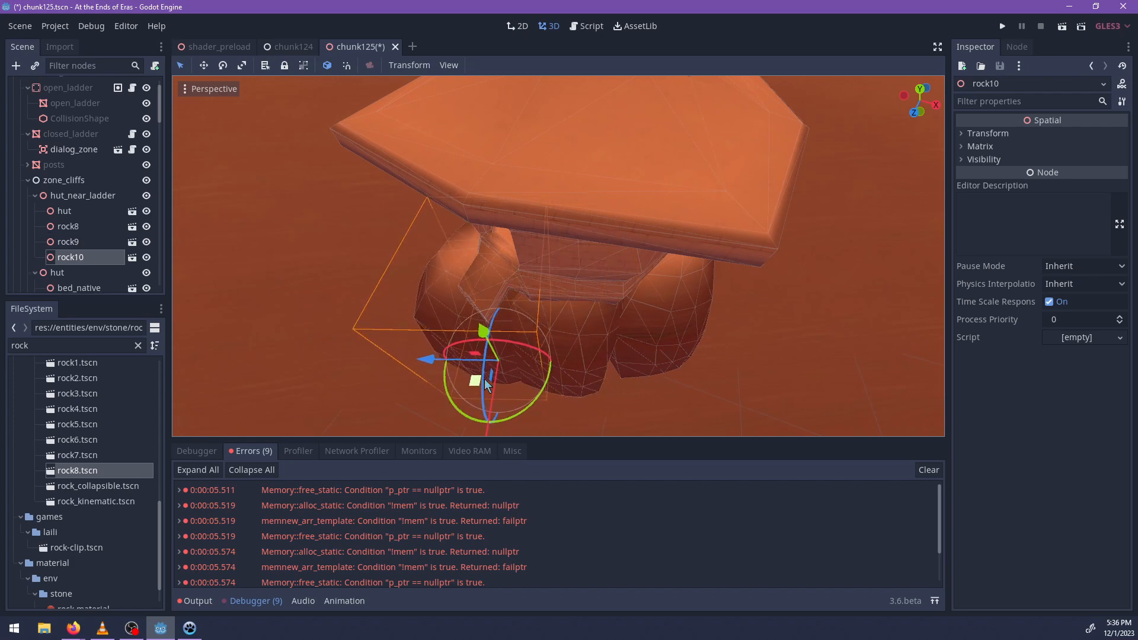
pyautogui.scroll(-5, 485, 379)
pyautogui.moveTo(485, 378); pyautogui.dragTo(604, 339, button='middle')
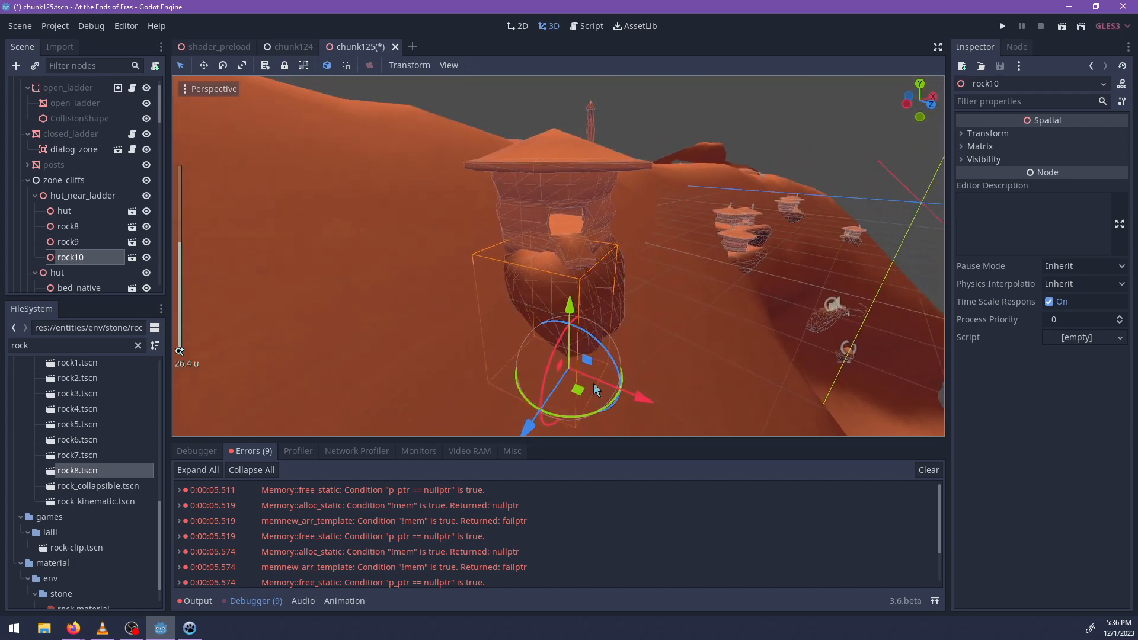
pyautogui.moveTo(560, 420); pyautogui.dragTo(508, 372)
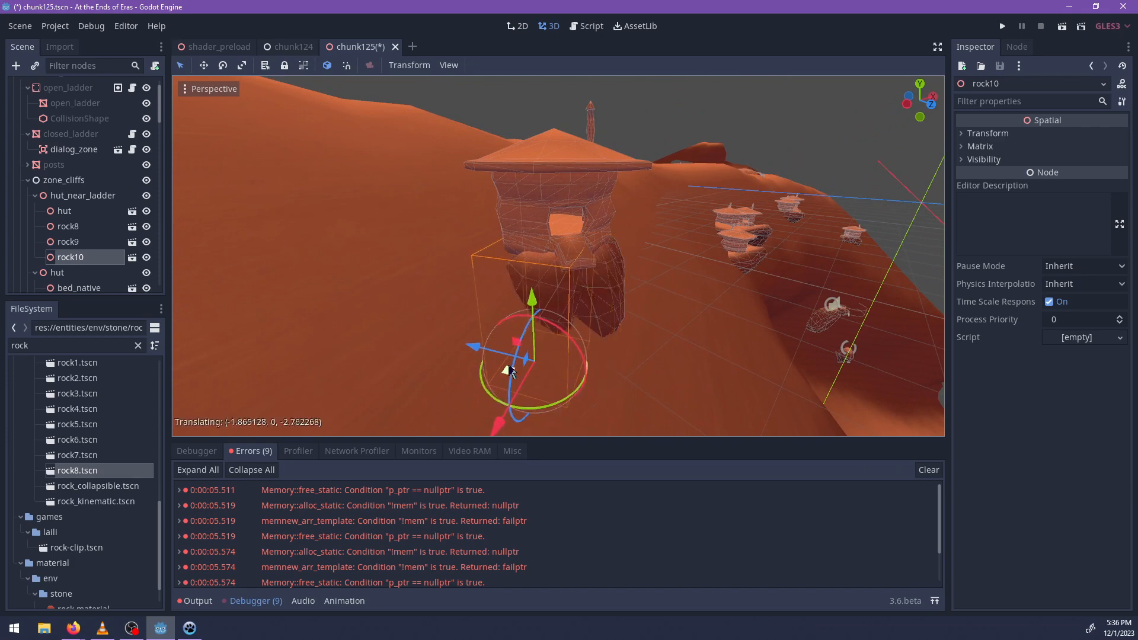
pyautogui.moveTo(557, 302); pyautogui.dragTo(649, 369, button='middle')
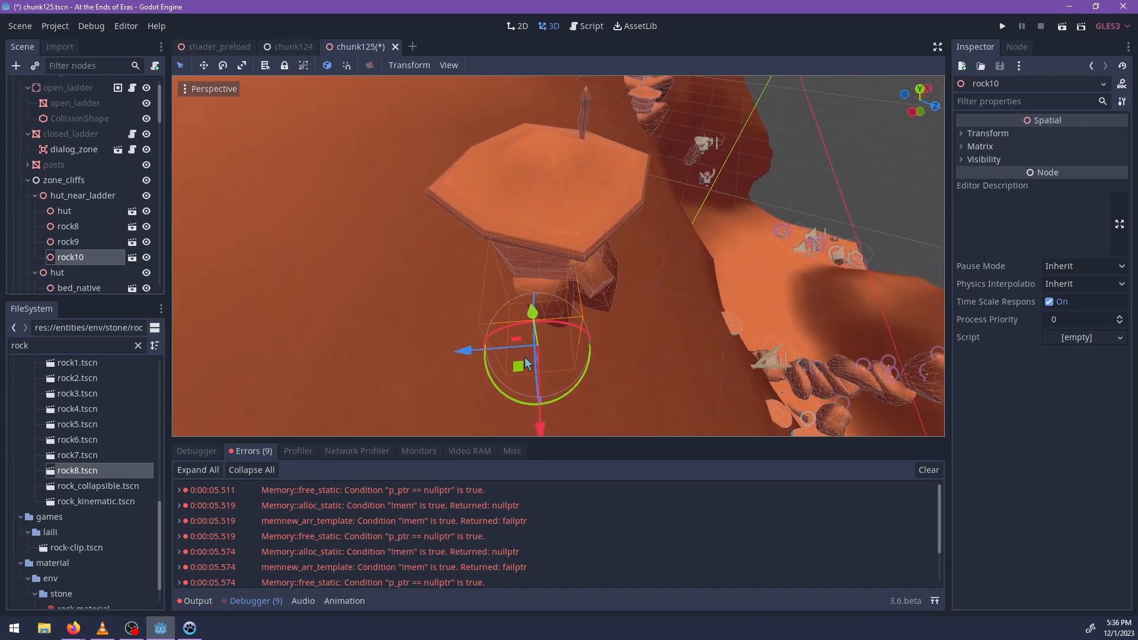
# Instance rock7.tscn under rock10 and position it as a large base rock below the hut's entrance, moving it in global space.
pyautogui.moveTo(439, 336); pyautogui.dragTo(60, 474, button='middle')
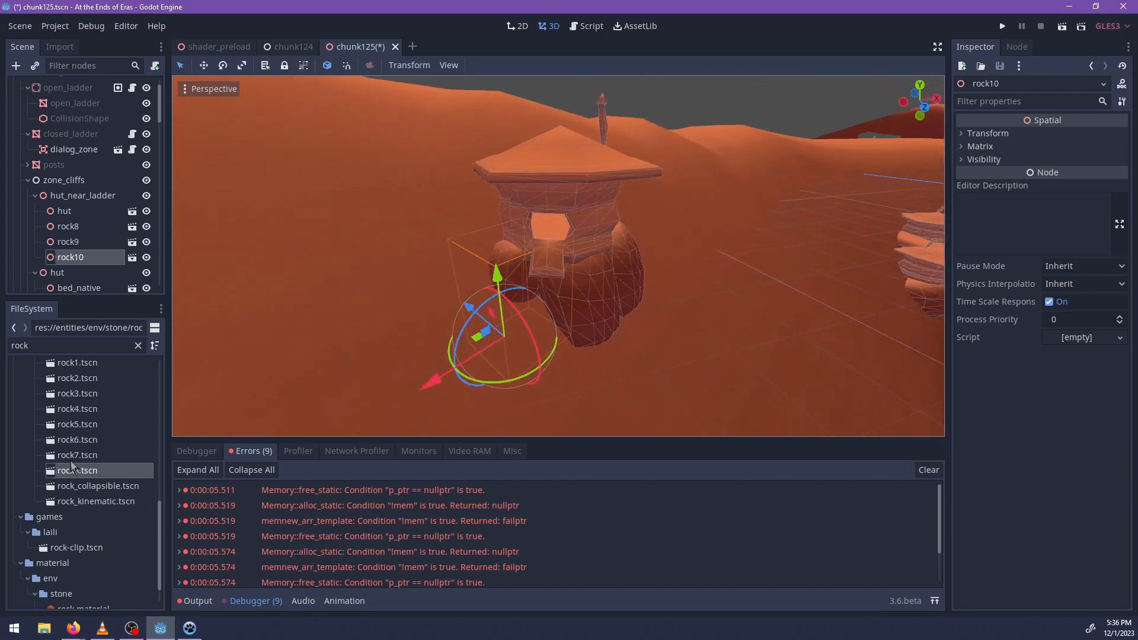
pyautogui.moveTo(74, 460); pyautogui.dragTo(410, 305)
pyautogui.moveTo(538, 372); pyautogui.dragTo(583, 373)
pyautogui.moveTo(584, 372); pyautogui.dragTo(654, 376, button='middle')
pyautogui.moveTo(593, 380)
pyautogui.mouseDown()
pyautogui.moveTo(603, 364)
pyautogui.moveTo(582, 364)
pyautogui.mouseUp()
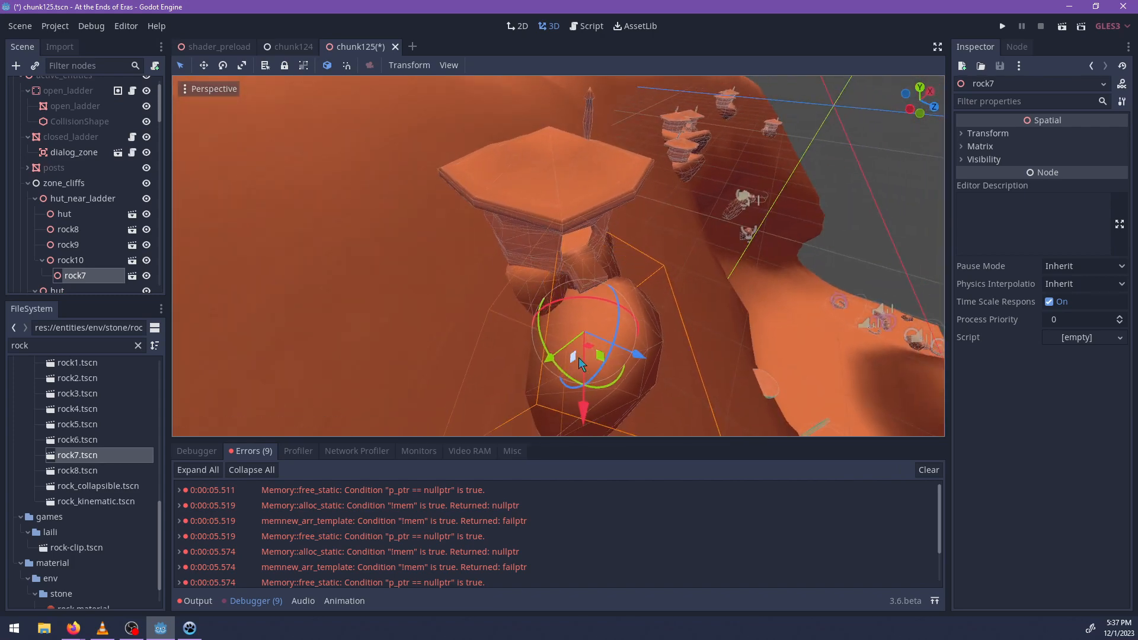
pyautogui.press('t')
pyautogui.moveTo(579, 357); pyautogui.dragTo(580, 335, button='middle')
pyautogui.moveTo(586, 278); pyautogui.dragTo(587, 265)
# Lower the whole hut_near_ladder group about 21 units down the cliff toward the scrap platforms.
pyautogui.moveTo(586, 265); pyautogui.dragTo(540, 275, button='middle')
pyautogui.scroll(-10, 414, 278)
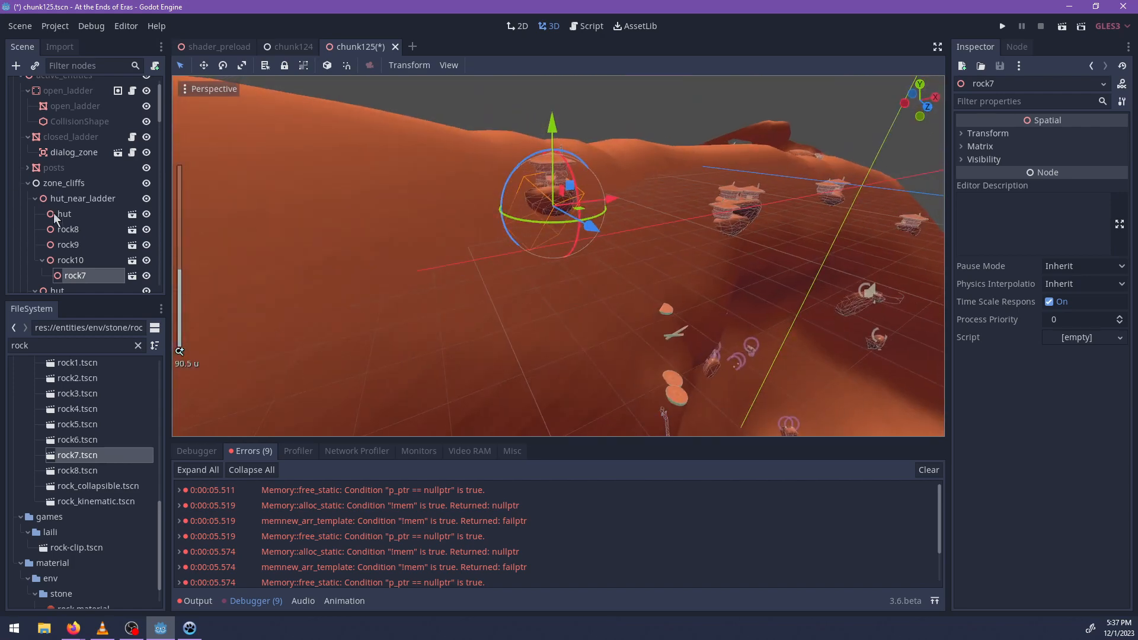
pyautogui.click(83, 198)
pyautogui.press('f')
pyautogui.moveTo(591, 217); pyautogui.dragTo(558, 176, button='middle')
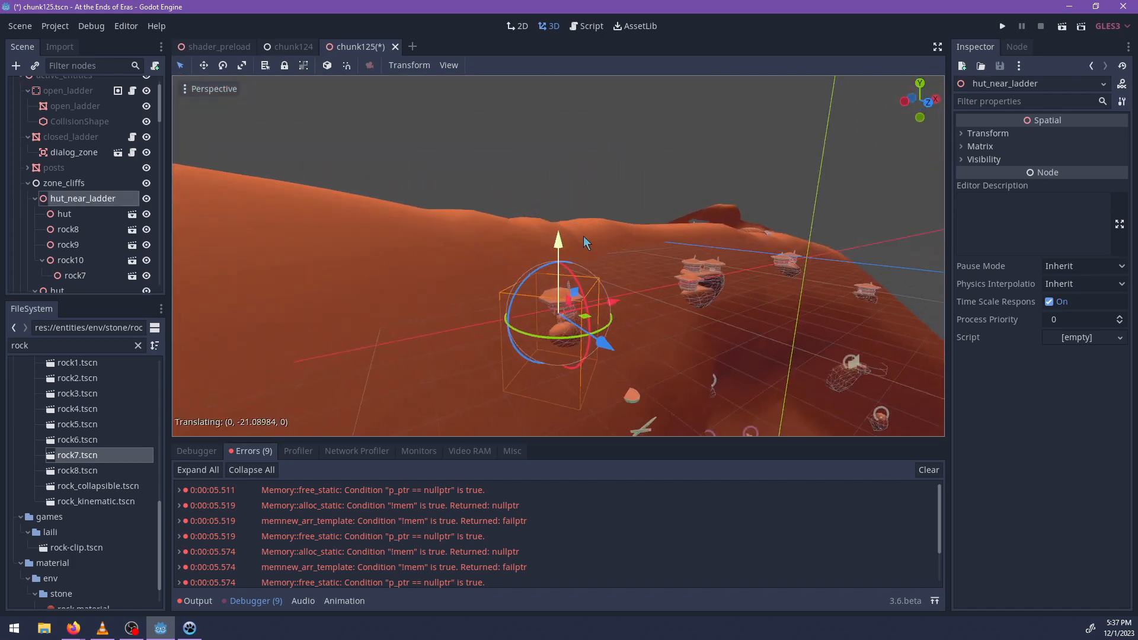
pyautogui.moveTo(583, 235); pyautogui.dragTo(589, 224)
pyautogui.moveTo(589, 224); pyautogui.dragTo(558, 257, button='middle')
pyautogui.moveTo(558, 257); pyautogui.dragTo(615, 267)
# Lower hut_near_ladder further so its rock base sits nearer the scrap platforms.
pyautogui.press('f')
pyautogui.moveTo(609, 329); pyautogui.dragTo(563, 158, button='middle')
pyautogui.scroll(2, 563, 158)
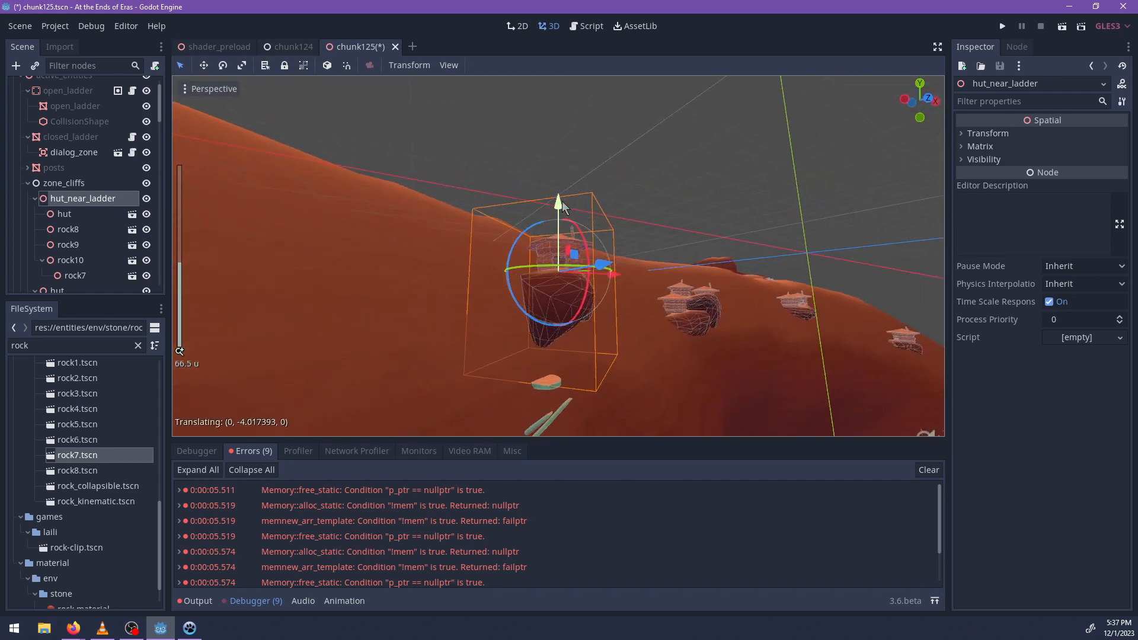
pyautogui.moveTo(562, 205); pyautogui.dragTo(560, 247)
# Move the scrap3 platform below the hut horizontally toward the hut's base rock.
pyautogui.moveTo(617, 287); pyautogui.dragTo(508, 379, button='middle')
pyautogui.scroll(4, 632, 180)
pyautogui.scroll(8, 546, 366)
pyautogui.scroll(-15, 528, 255)
pyautogui.click(515, 365)
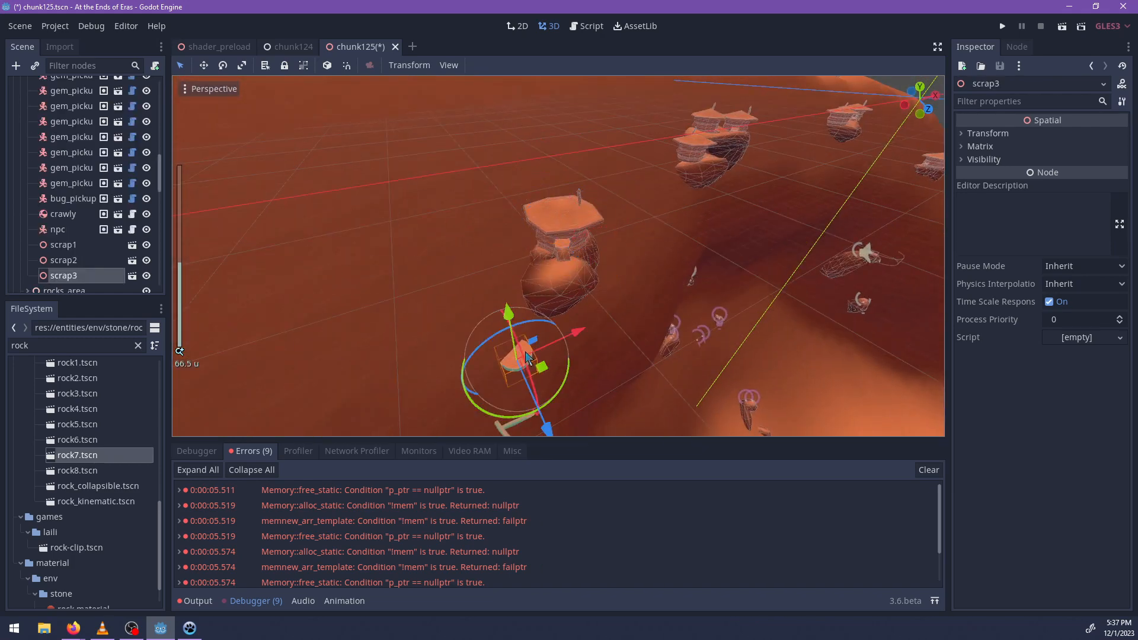
pyautogui.press('f')
pyautogui.scroll(10, 550, 350)
pyautogui.moveTo(584, 303); pyautogui.dragTo(596, 347, button='middle')
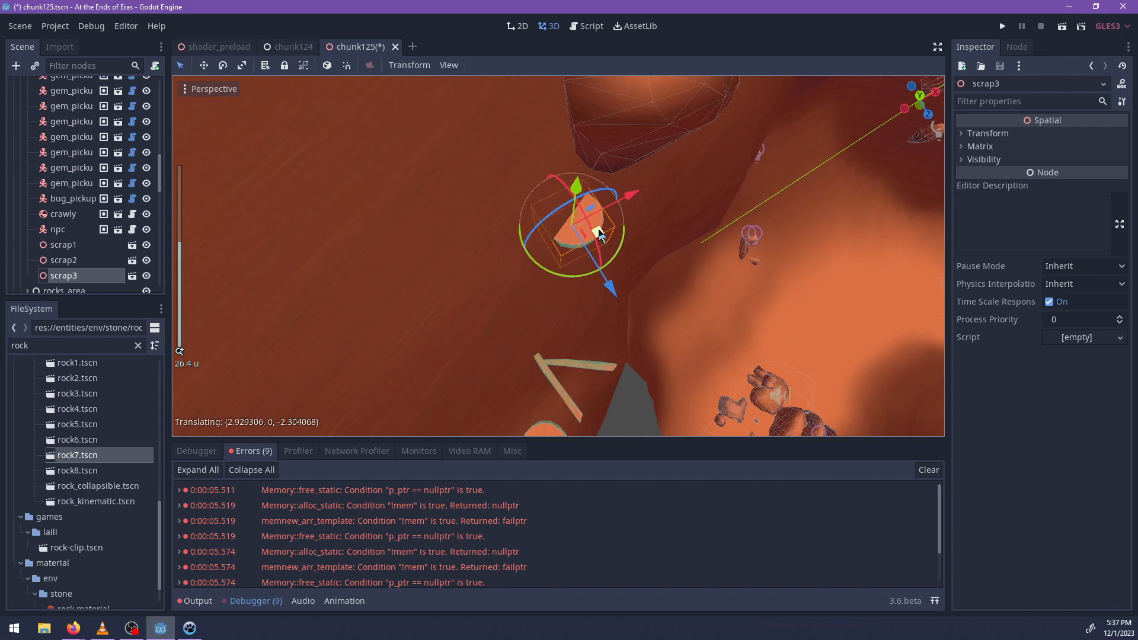
pyautogui.moveTo(618, 213); pyautogui.dragTo(616, 211)
# Raise scrap3 and set it directly beside the hut's large base rock as the uppermost platform.
pyautogui.moveTo(617, 211); pyautogui.dragTo(531, 196, button='middle')
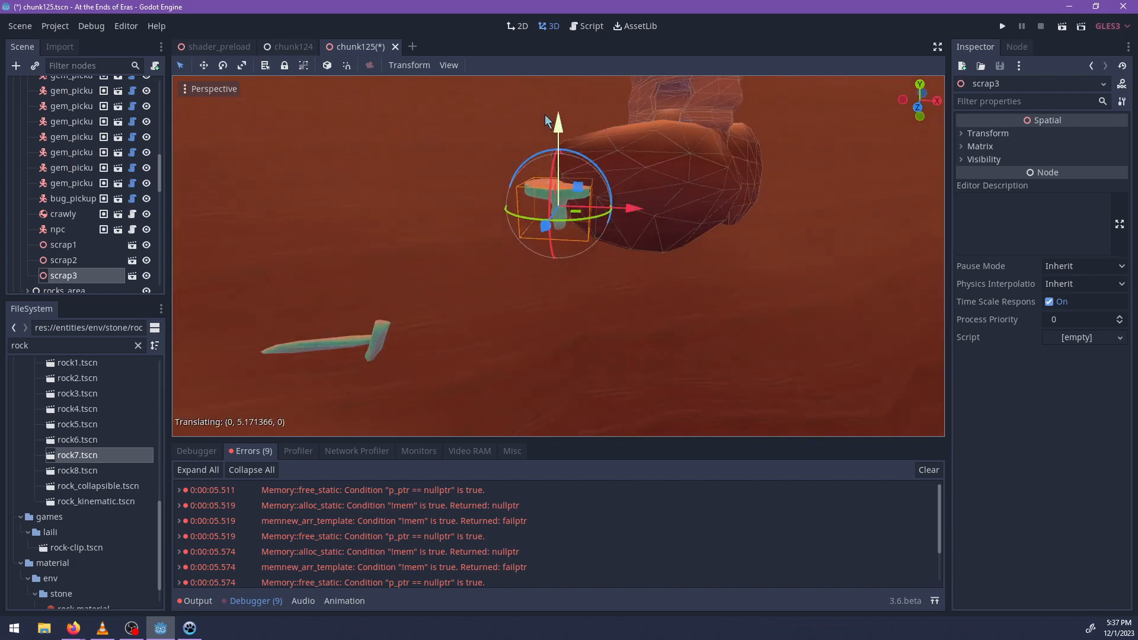
pyautogui.moveTo(546, 121); pyautogui.dragTo(549, 128)
pyautogui.moveTo(548, 127); pyautogui.dragTo(593, 279, button='middle')
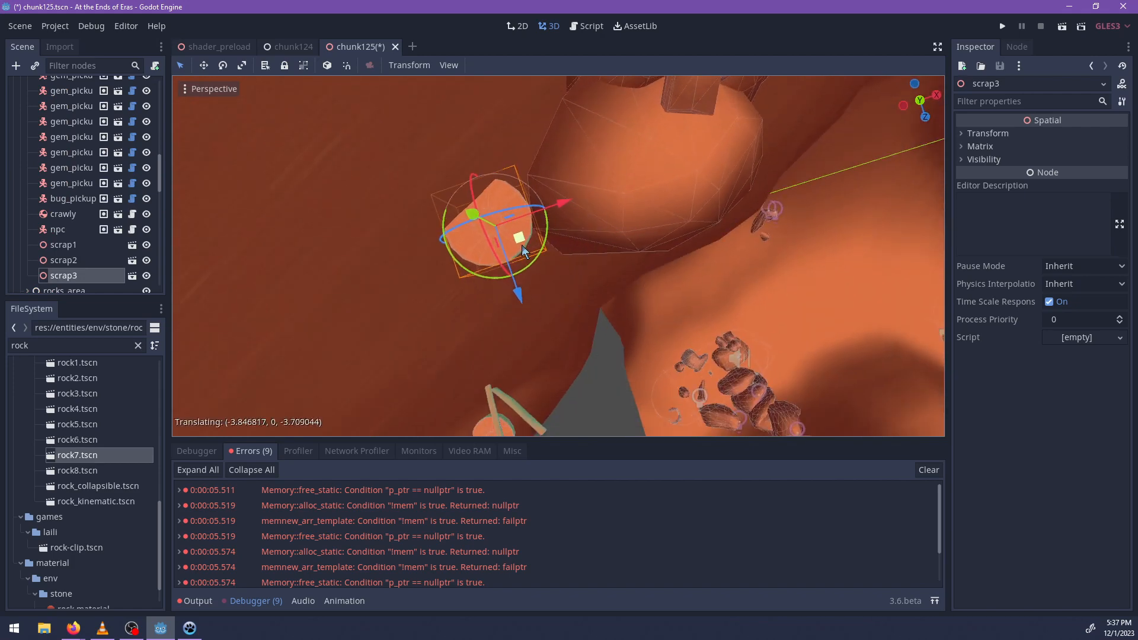
pyautogui.moveTo(522, 244); pyautogui.dragTo(524, 245)
pyautogui.moveTo(539, 281); pyautogui.dragTo(508, 314, button='middle')
pyautogui.scroll(6, 514, 355)
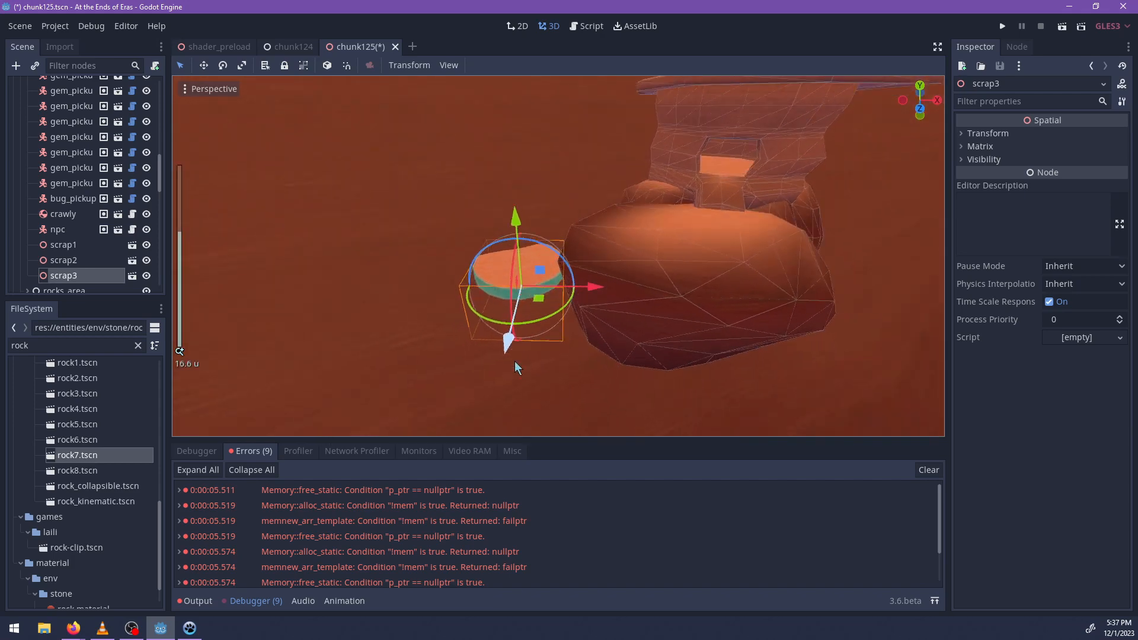
pyautogui.moveTo(515, 361); pyautogui.dragTo(454, 258, button='middle')
# Duplicate scrap3 and place the copy slightly lower along the cliff as the next stepping platform.
pyautogui.hotkey('ctrl', 'd')
pyautogui.moveTo(556, 283); pyautogui.dragTo(511, 384, button='middle')
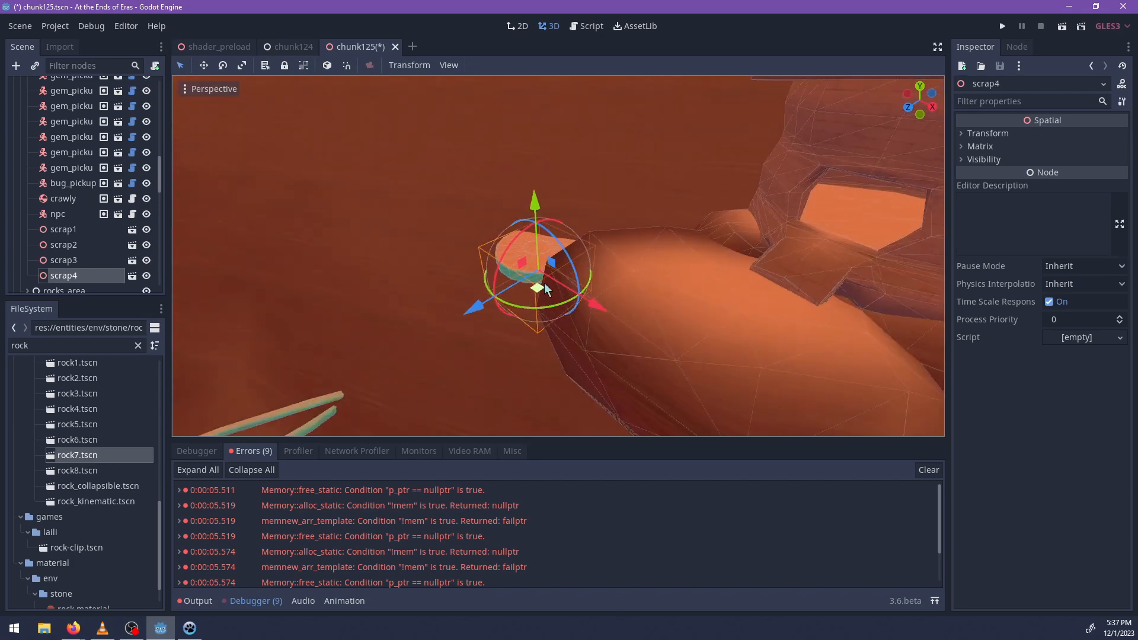
pyautogui.moveTo(545, 290); pyautogui.dragTo(471, 280)
pyautogui.moveTo(454, 220); pyautogui.dragTo(454, 229)
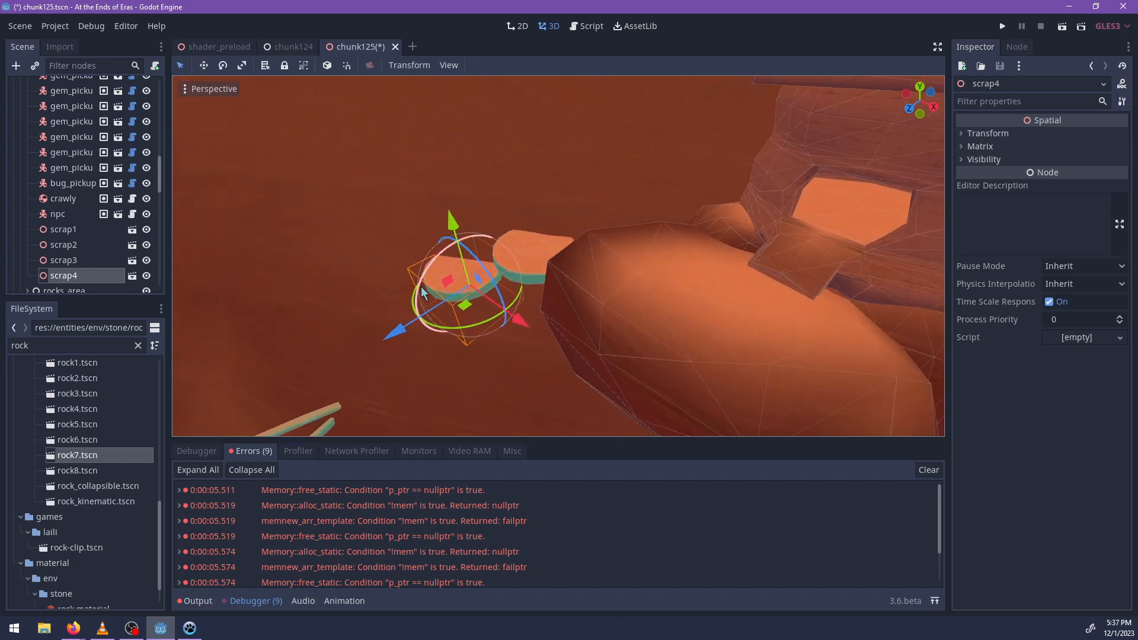
pyautogui.moveTo(454, 228); pyautogui.dragTo(620, 216, button='middle')
# Add another copy of the scrap4 platform and lower it along the cliff as the third step.
pyautogui.moveTo(581, 233); pyautogui.dragTo(582, 203)
pyautogui.moveTo(502, 200); pyautogui.dragTo(506, 217)
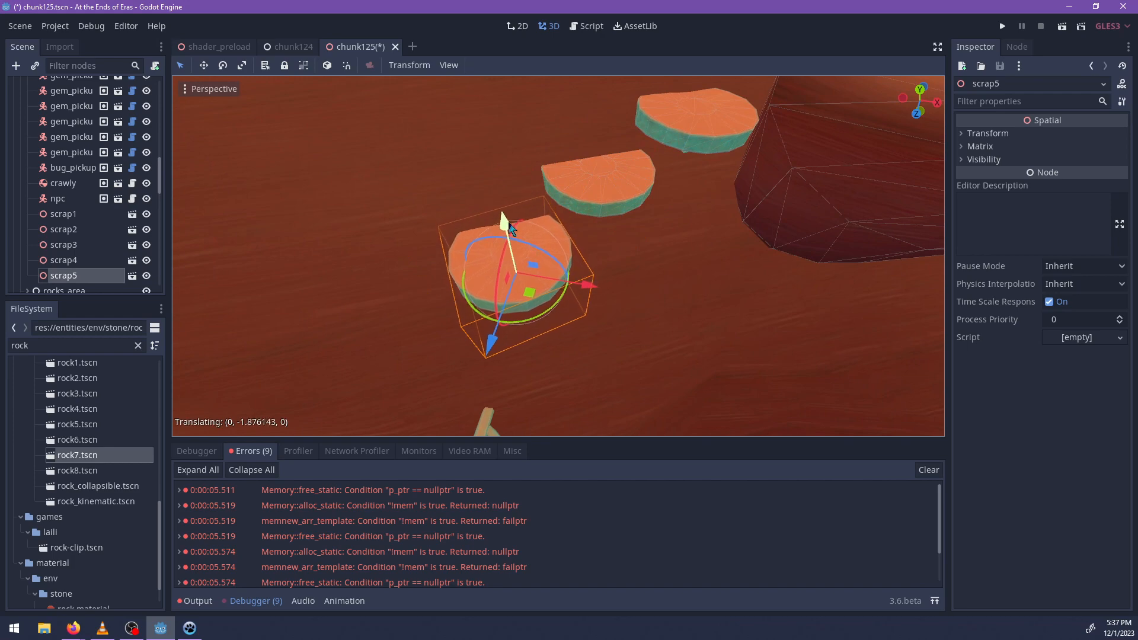
pyautogui.moveTo(457, 326); pyautogui.dragTo(603, 262, button='middle')
# Duplicate scrap5 and place the copy beside the crossed beams, lowering it below the other stepping platforms.
pyautogui.hotkey('ctrl', 'd')
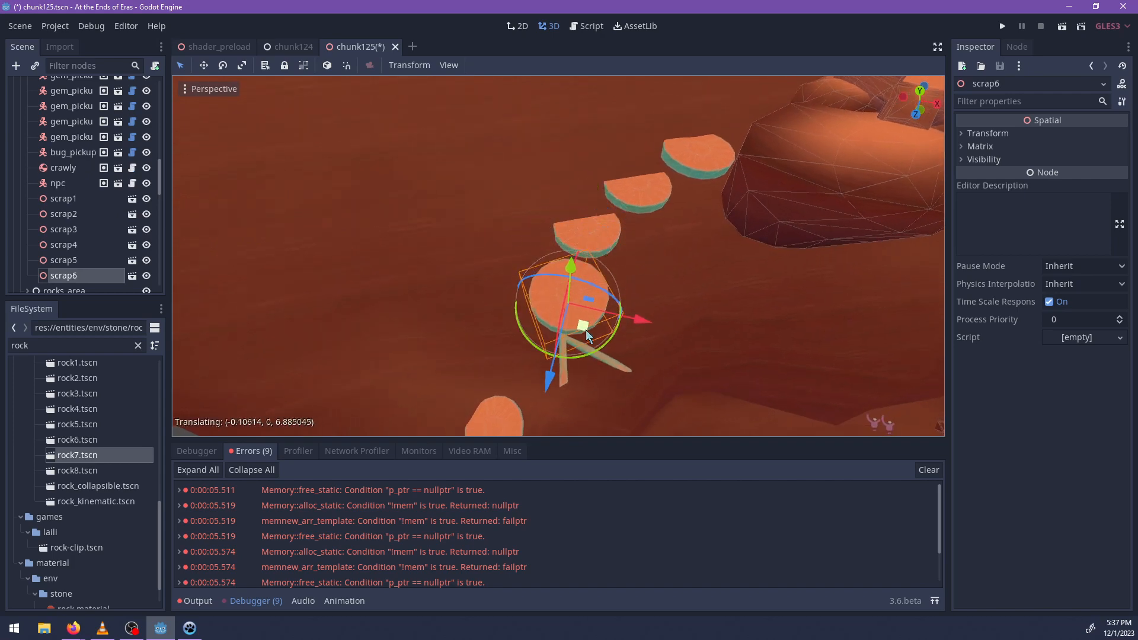
pyautogui.moveTo(586, 329); pyautogui.dragTo(578, 339)
pyautogui.moveTo(578, 339); pyautogui.dragTo(644, 228, button='middle')
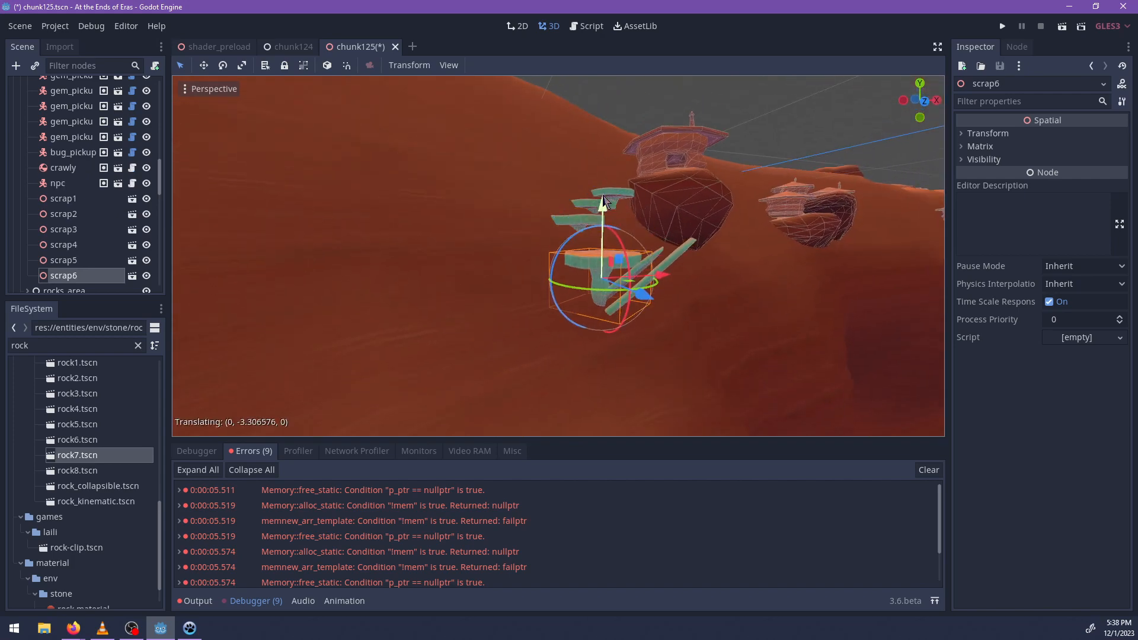
pyautogui.moveTo(604, 201); pyautogui.dragTo(604, 207)
pyautogui.moveTo(604, 207); pyautogui.dragTo(635, 328, button='middle')
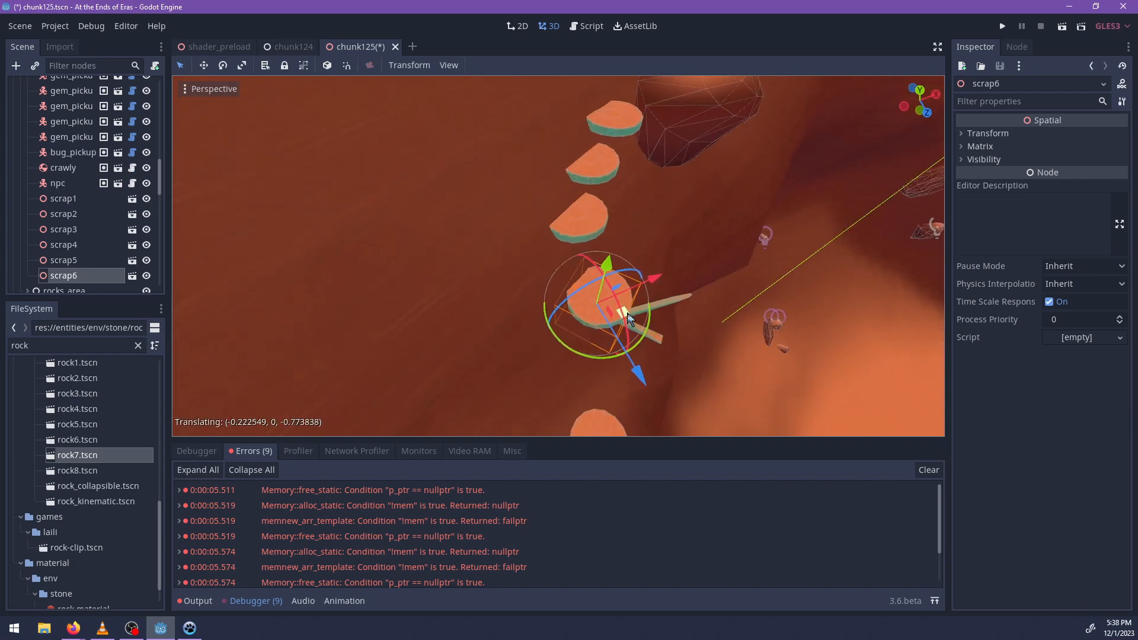
pyautogui.moveTo(628, 319); pyautogui.dragTo(625, 323)
pyautogui.moveTo(626, 323); pyautogui.dragTo(637, 176, button='middle')
pyautogui.scroll(2, 652, 167)
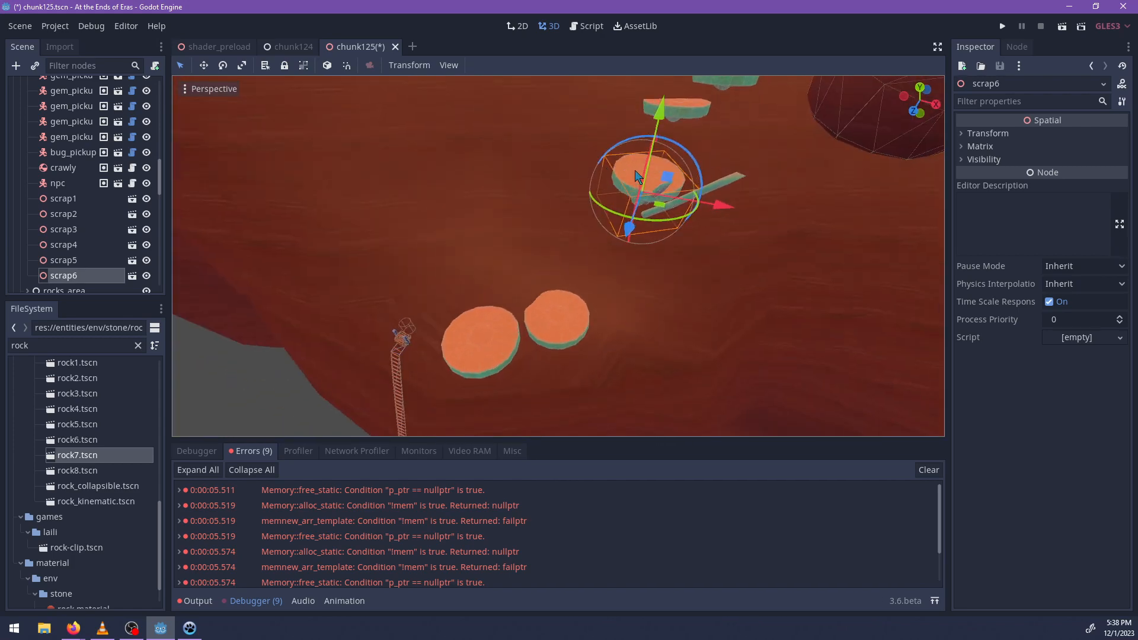
# Duplicate the scrap5 platform and place the copy between it and the round platform at the beams.
pyautogui.keyDown('shift'); pyautogui.moveTo(740, 139); pyautogui.dragTo(695, 206, button='middle'); pyautogui.keyUp('shift')
pyautogui.click(643, 180)
pyautogui.moveTo(644, 180); pyautogui.dragTo(569, 329, button='middle')
pyautogui.hotkey('ctrl', 'd')
pyautogui.hotkey('ctrl', 'd')
# Duplicate the scrap7 platform, then lower and turn the copy between the beam platform and the lowest round ones.
pyautogui.moveTo(544, 210); pyautogui.dragTo(602, 292)
pyautogui.moveTo(602, 294); pyautogui.dragTo(583, 167, button='middle')
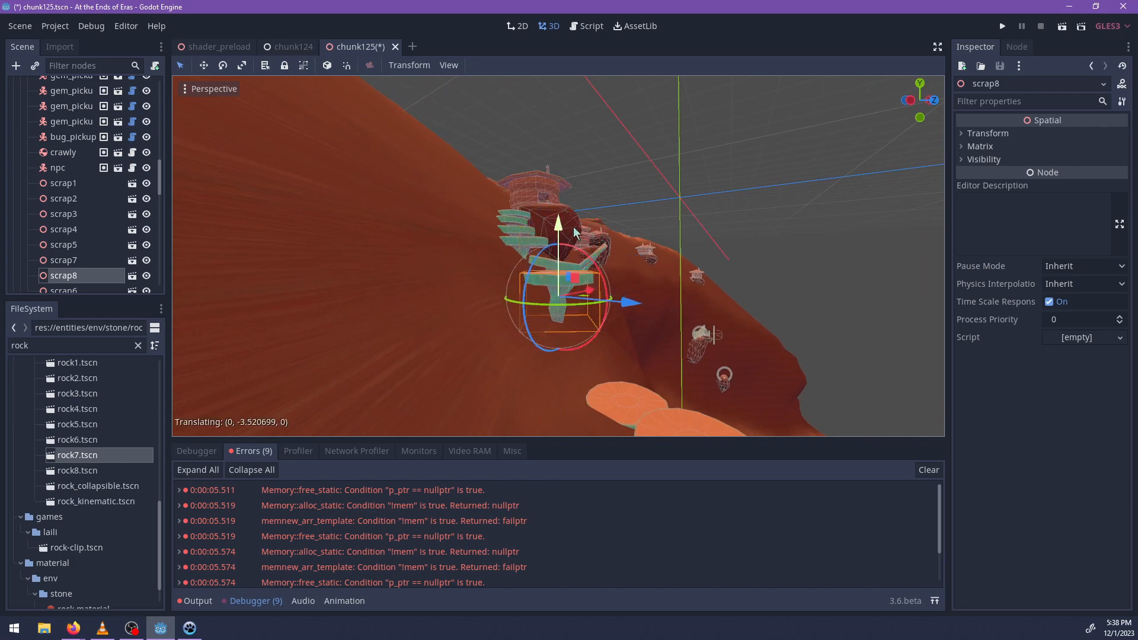
pyautogui.moveTo(571, 268); pyautogui.dragTo(599, 304, button='middle')
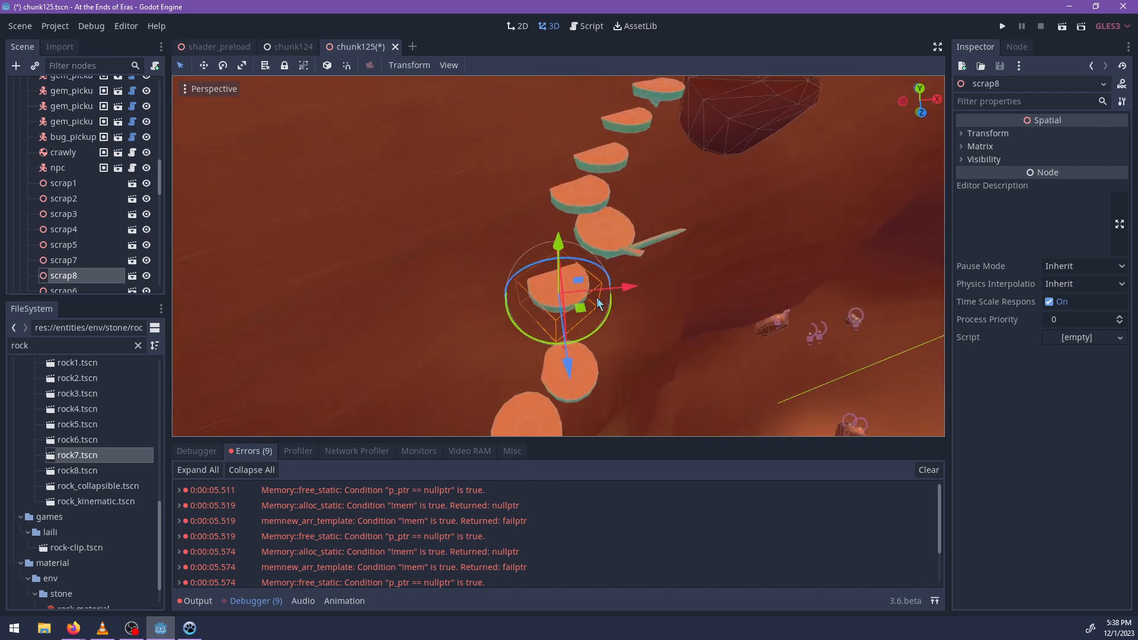
pyautogui.moveTo(592, 307); pyautogui.dragTo(592, 306)
pyautogui.moveTo(469, 301); pyautogui.dragTo(548, 296, button='middle')
pyautogui.keyDown('shift'); pyautogui.moveTo(550, 157); pyautogui.dragTo(542, 357, button='middle'); pyautogui.keyUp('shift')
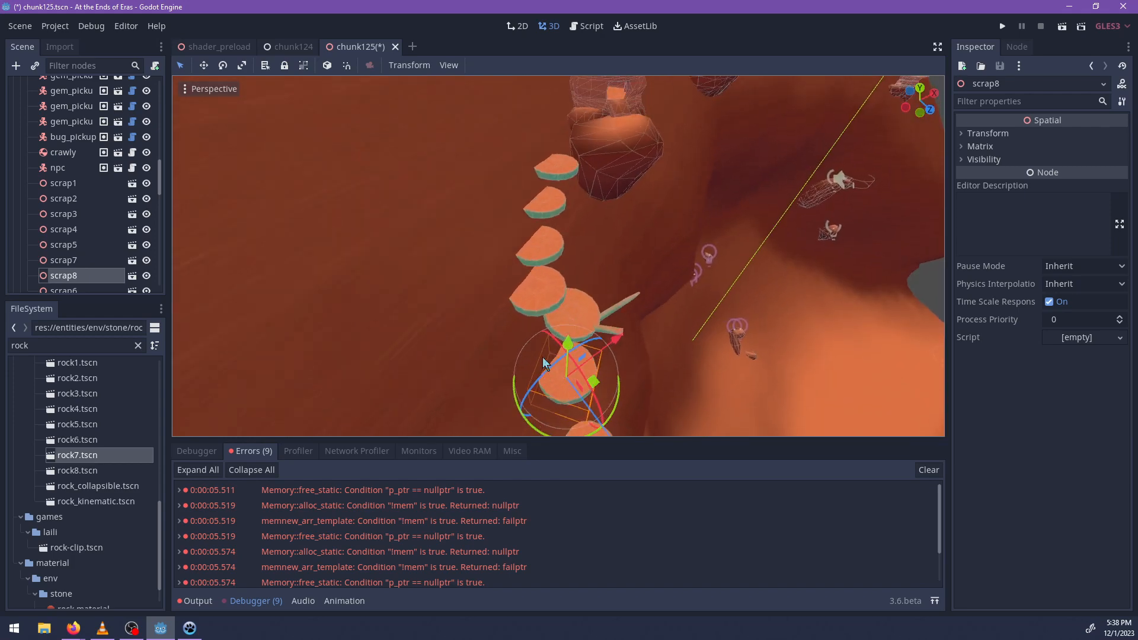
# Select the four upper platforms scrap3, scrap4, scrap5 and scrap7 and raise them together.
pyautogui.scroll(2, 560, 205)
pyautogui.keyDown('shift'); pyautogui.click(532, 243); pyautogui.keyUp('shift')
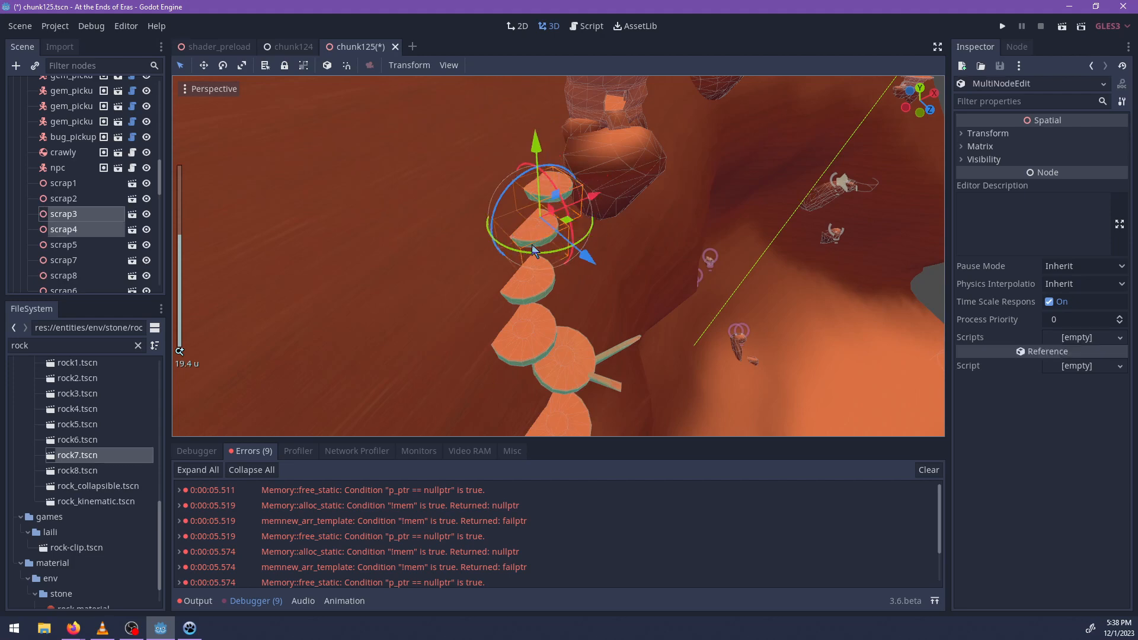
pyautogui.keyDown('shift'); pyautogui.click(530, 293); pyautogui.keyUp('shift')
pyautogui.keyDown('shift'); pyautogui.click(513, 332); pyautogui.keyUp('shift')
pyautogui.moveTo(491, 340); pyautogui.dragTo(515, 250, button='middle')
pyautogui.moveTo(516, 254); pyautogui.dragTo(513, 225)
pyautogui.moveTo(514, 225); pyautogui.dragTo(554, 355, button='middle')
# Raise scrap6 and shift it closer to the cliff beneath the upper platforms.
pyautogui.click(585, 351)
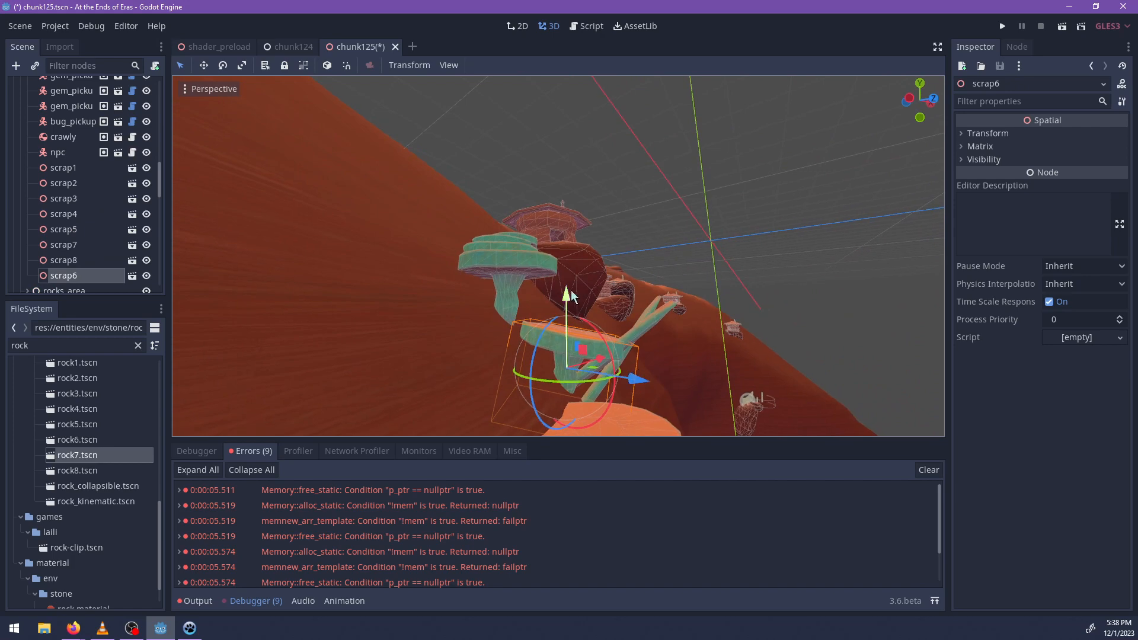
pyautogui.moveTo(571, 291); pyautogui.dragTo(572, 261)
pyautogui.moveTo(640, 349); pyautogui.dragTo(629, 348)
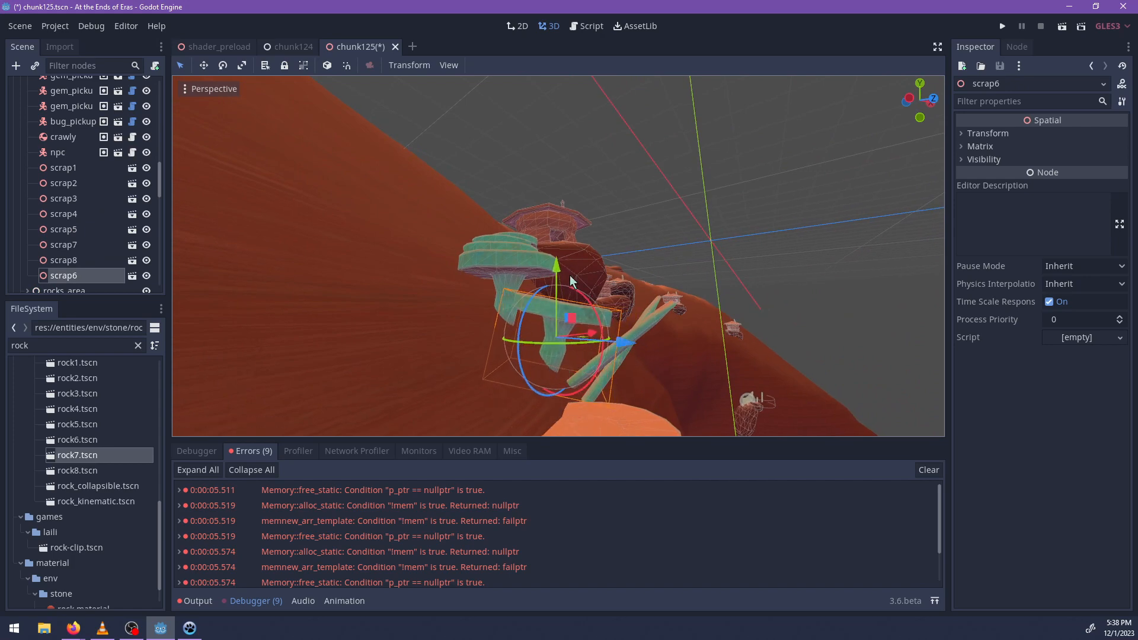
pyautogui.moveTo(559, 261); pyautogui.dragTo(559, 258)
pyautogui.moveTo(639, 346); pyautogui.dragTo(545, 296, button='middle')
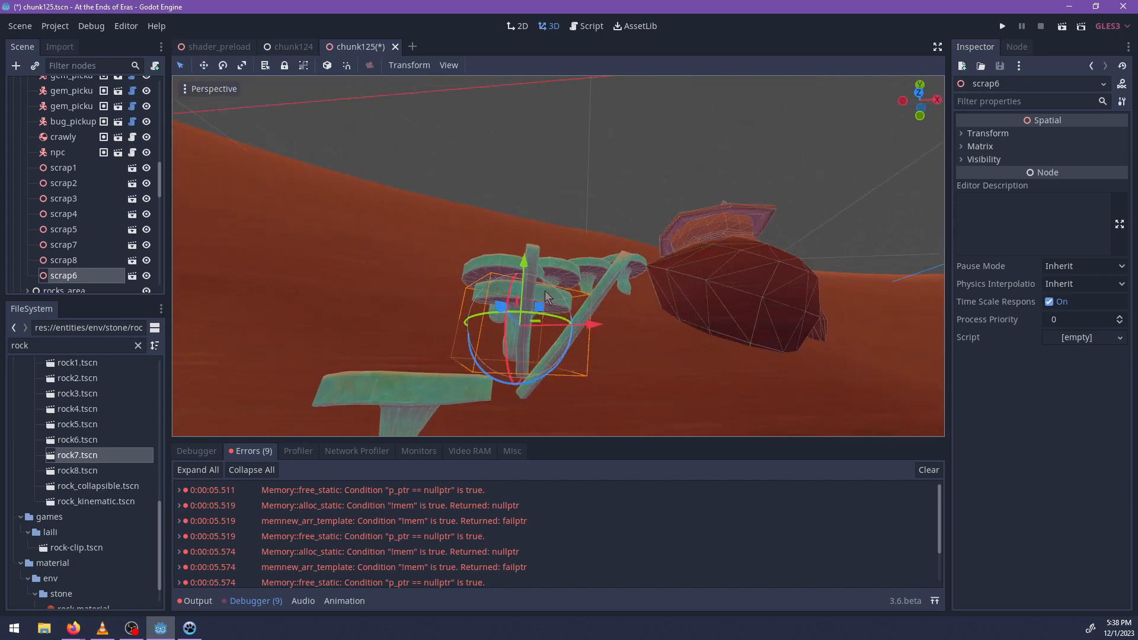
# Select the two wooden beams scrap2 and scrap3 together and shift them sideways relative to the scrap6 platform.
pyautogui.click(540, 255)
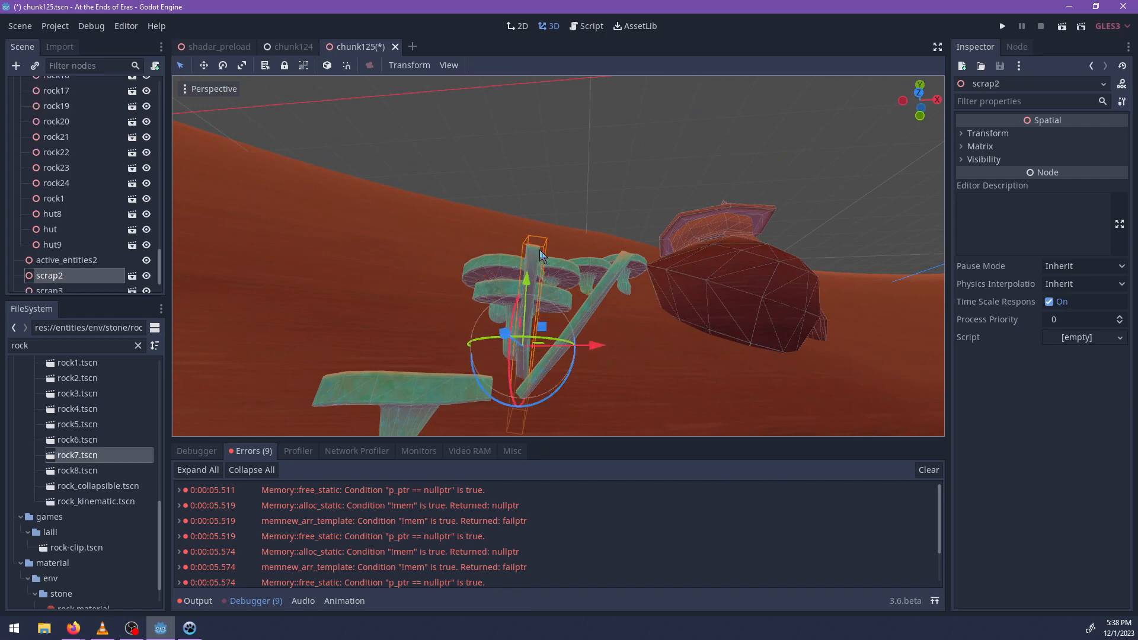
pyautogui.keyDown('shift'); pyautogui.click(610, 272); pyautogui.keyUp('shift')
pyautogui.moveTo(614, 306); pyautogui.dragTo(738, 379, button='middle')
pyautogui.moveTo(674, 397); pyautogui.dragTo(650, 385)
pyautogui.moveTo(650, 385); pyautogui.dragTo(610, 374, button='middle')
pyautogui.moveTo(610, 373); pyautogui.dragTo(591, 371)
# Raise the two selected beams and bring them against the scrap6 platform.
pyautogui.moveTo(532, 411); pyautogui.dragTo(721, 358, button='middle')
pyautogui.moveTo(571, 283); pyautogui.dragTo(578, 257)
pyautogui.moveTo(653, 348); pyautogui.dragTo(672, 345)
pyautogui.moveTo(672, 346); pyautogui.dragTo(697, 293, button='middle')
pyautogui.scroll(-3, 698, 293)
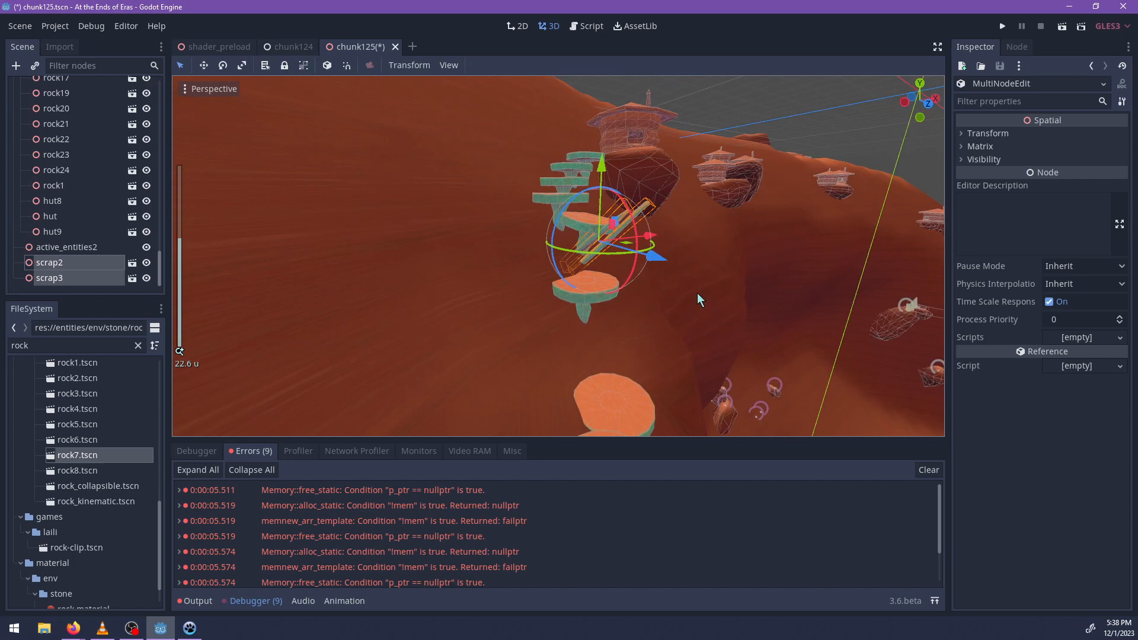
# Shift the scrap8 platform sideways along the cliff, beneath the scrap6 platform and its wooden beams.
pyautogui.click(586, 289)
pyautogui.scroll(6, 571, 349)
pyautogui.moveTo(585, 290); pyautogui.dragTo(651, 290, button='middle')
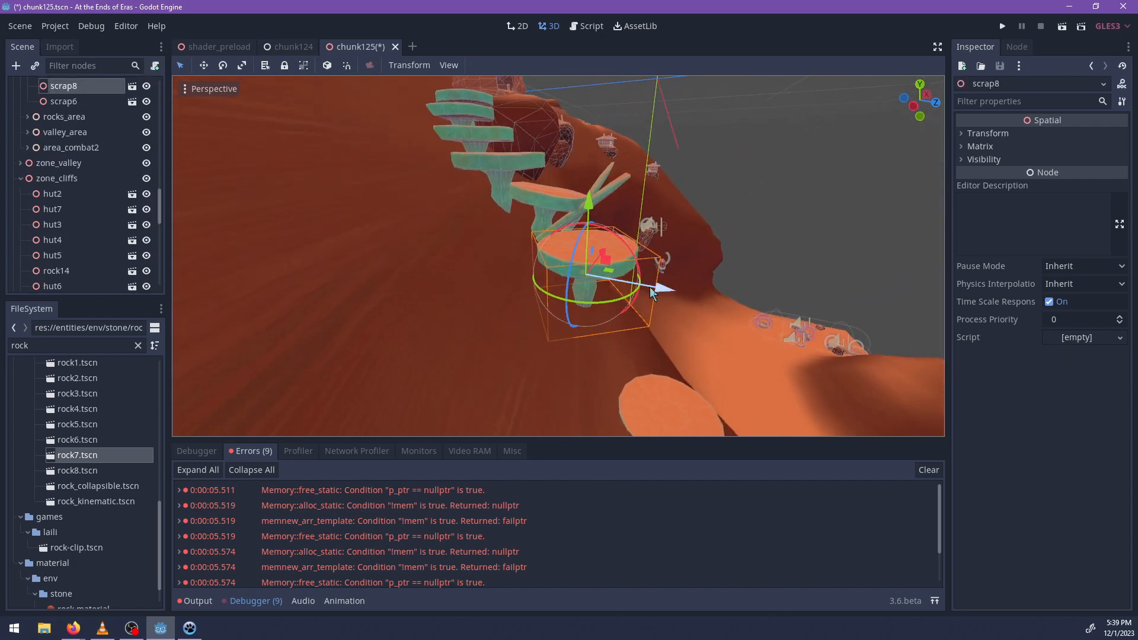
pyautogui.moveTo(650, 287); pyautogui.dragTo(645, 285)
pyautogui.moveTo(645, 285); pyautogui.dragTo(659, 219, button='middle')
# Raise the scrap1 platform toward scrap8 so that it continues the stepped path up the cliff.
pyautogui.click(563, 307)
pyautogui.moveTo(574, 268); pyautogui.dragTo(573, 214)
pyautogui.moveTo(574, 214); pyautogui.dragTo(581, 291, button='middle')
pyautogui.moveTo(581, 292); pyautogui.dragTo(553, 248)
pyautogui.moveTo(492, 322); pyautogui.dragTo(657, 173, button='middle')
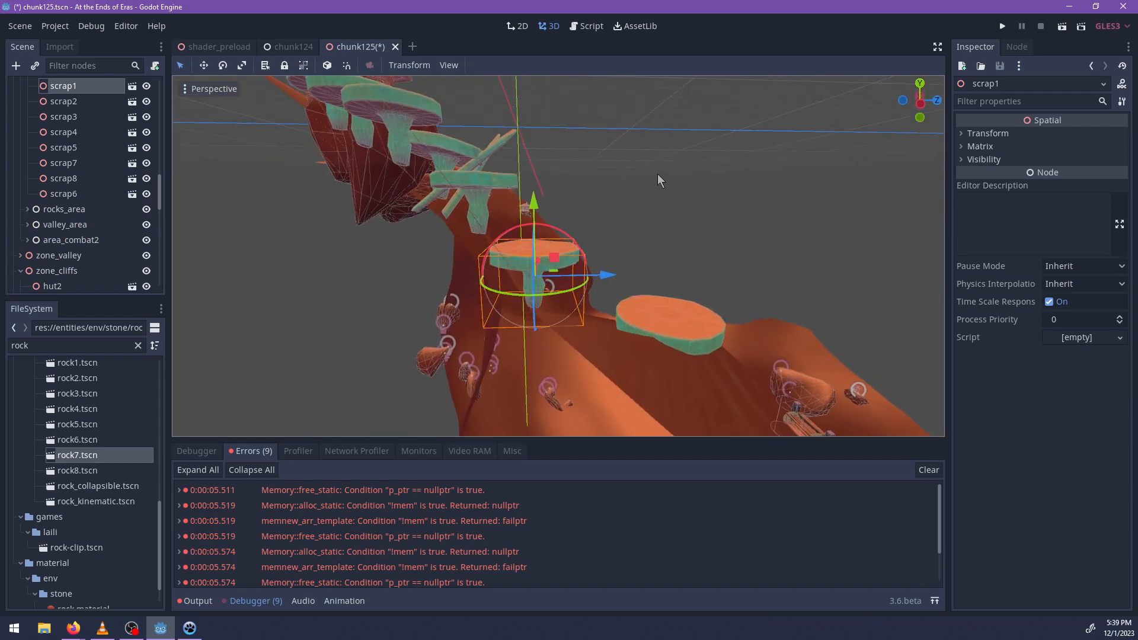
pyautogui.moveTo(531, 207); pyautogui.dragTo(531, 190)
pyautogui.moveTo(531, 190); pyautogui.dragTo(600, 233, button='middle')
# Rotate the scrap1 platform to give it a slight tilt.
pyautogui.moveTo(554, 252); pyautogui.dragTo(522, 264)
pyautogui.moveTo(521, 264); pyautogui.dragTo(513, 241, button='middle')
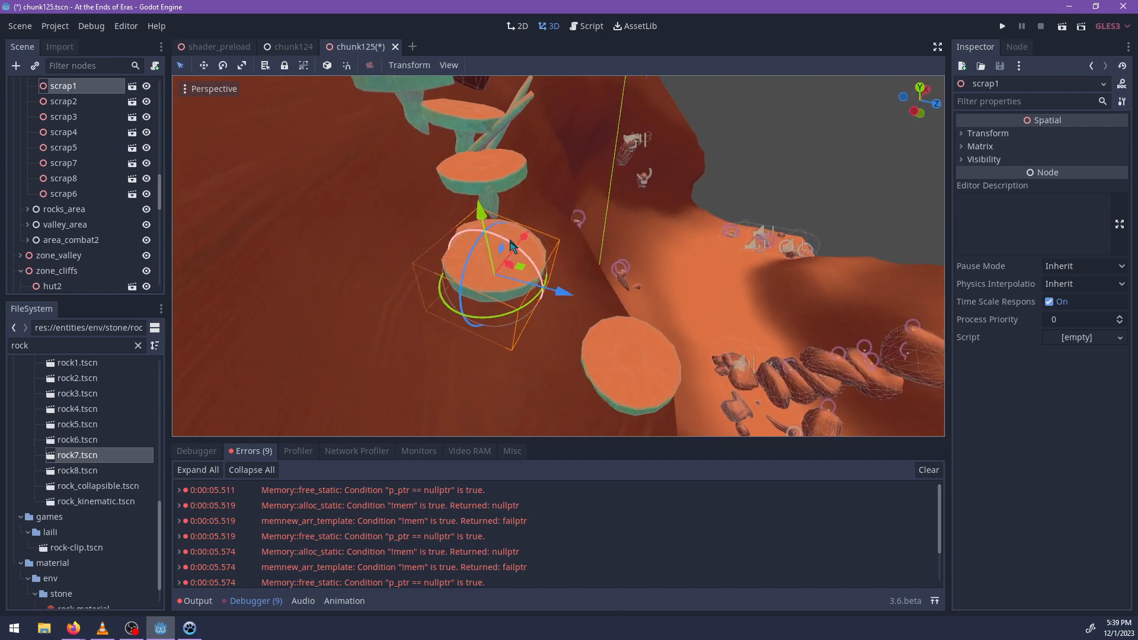
pyautogui.moveTo(519, 249); pyautogui.dragTo(521, 245)
pyautogui.moveTo(522, 245); pyautogui.dragTo(621, 220, button='middle')
# Raise the lowest platform, scrap2, and place it close to scrap1.
pyautogui.click(588, 282)
pyautogui.moveTo(560, 182); pyautogui.dragTo(568, 146)
pyautogui.moveTo(568, 145); pyautogui.dragTo(616, 222, button='middle')
pyautogui.scroll(-6, 629, 266)
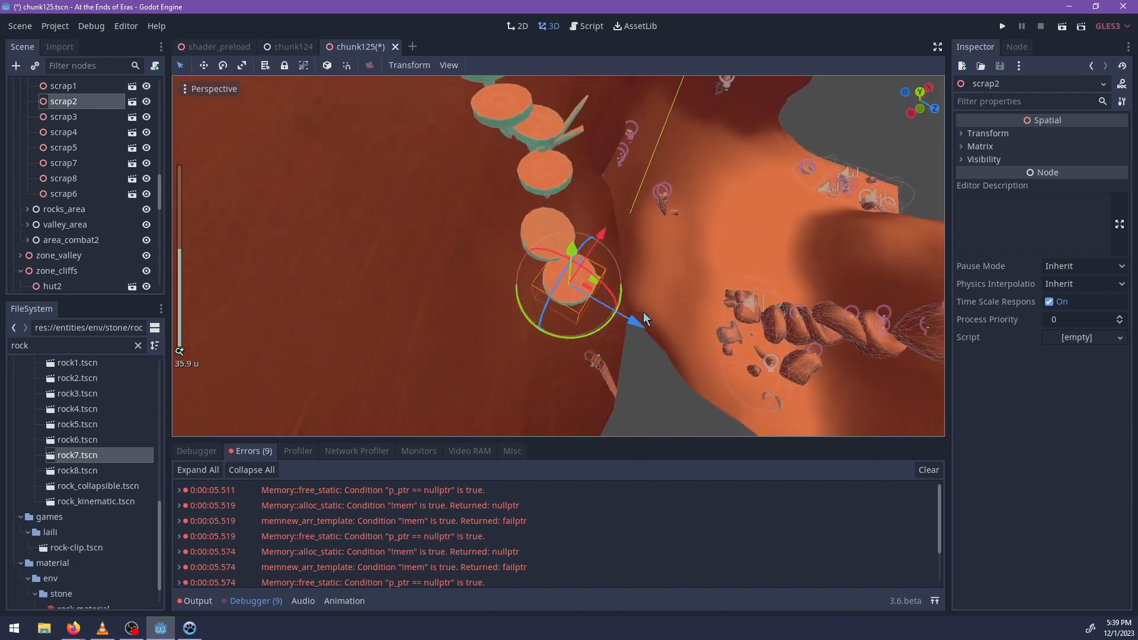
pyautogui.moveTo(643, 312); pyautogui.dragTo(403, 187, button='middle')
# Tilt scrap3, the topmost platform beside the hut's supporting rock.
pyautogui.scroll(-7, 659, 226)
pyautogui.moveTo(659, 226); pyautogui.dragTo(529, 395, button='middle')
pyautogui.scroll(6, 673, 299)
pyautogui.click(622, 330)
pyautogui.moveTo(584, 312); pyautogui.dragTo(584, 314)
pyautogui.scroll(8, 579, 326)
pyautogui.moveTo(575, 333); pyautogui.dragTo(588, 275, button='middle')
pyautogui.moveTo(477, 326); pyautogui.dragTo(520, 327)
pyautogui.moveTo(520, 342); pyautogui.dragTo(526, 237, button='middle')
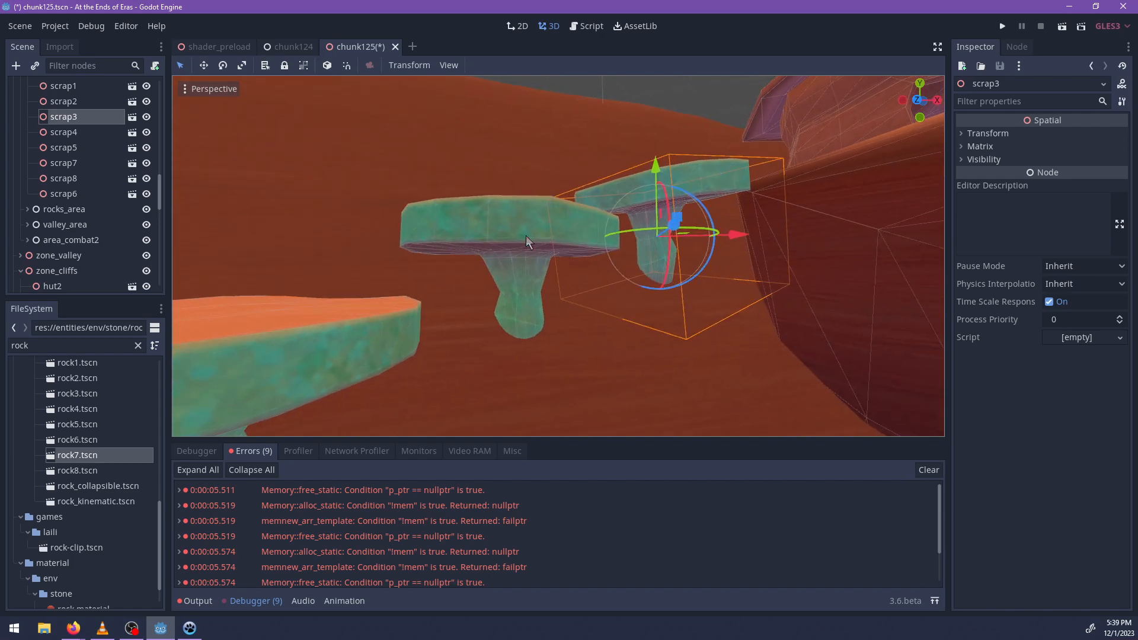
# Tilt scrap4, the second platform from the hut, slightly out of level.
pyautogui.click(527, 238)
pyautogui.moveTo(497, 277); pyautogui.dragTo(494, 291)
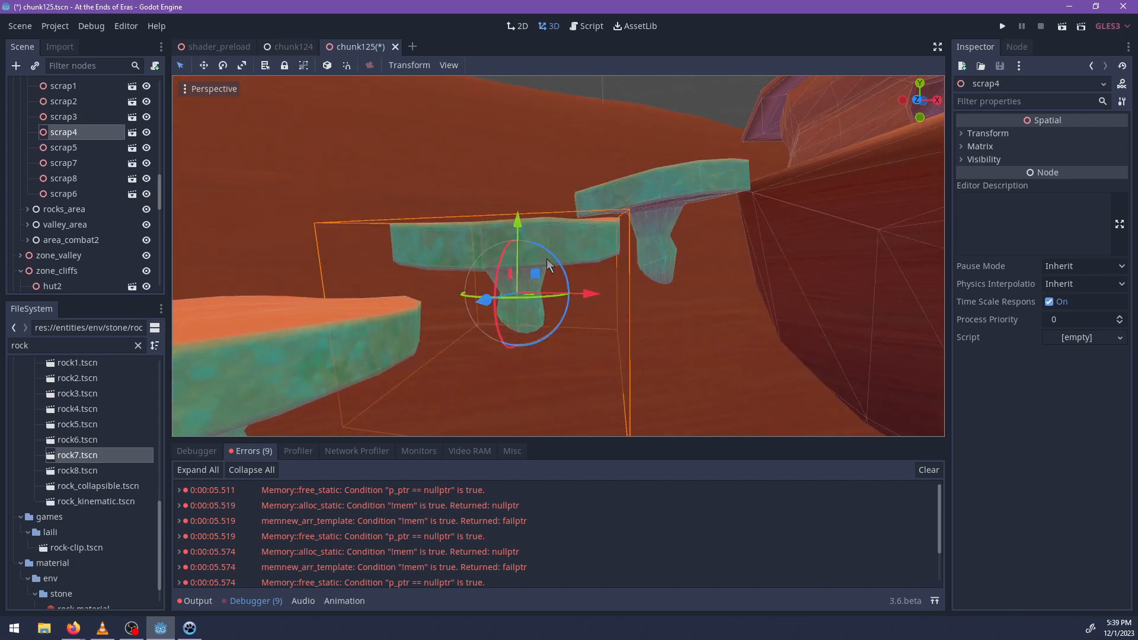
pyautogui.moveTo(551, 255); pyautogui.dragTo(539, 243)
pyautogui.moveTo(488, 300)
pyautogui.mouseDown(button='middle')
pyautogui.moveTo(541, 273)
pyautogui.moveTo(517, 275)
pyautogui.moveTo(492, 318)
pyautogui.mouseUp(button='middle')
pyautogui.scroll(-10, 527, 258)
# Tilt the scrap5 and scrap7 platforms slightly, one after the other.
pyautogui.click(523, 244)
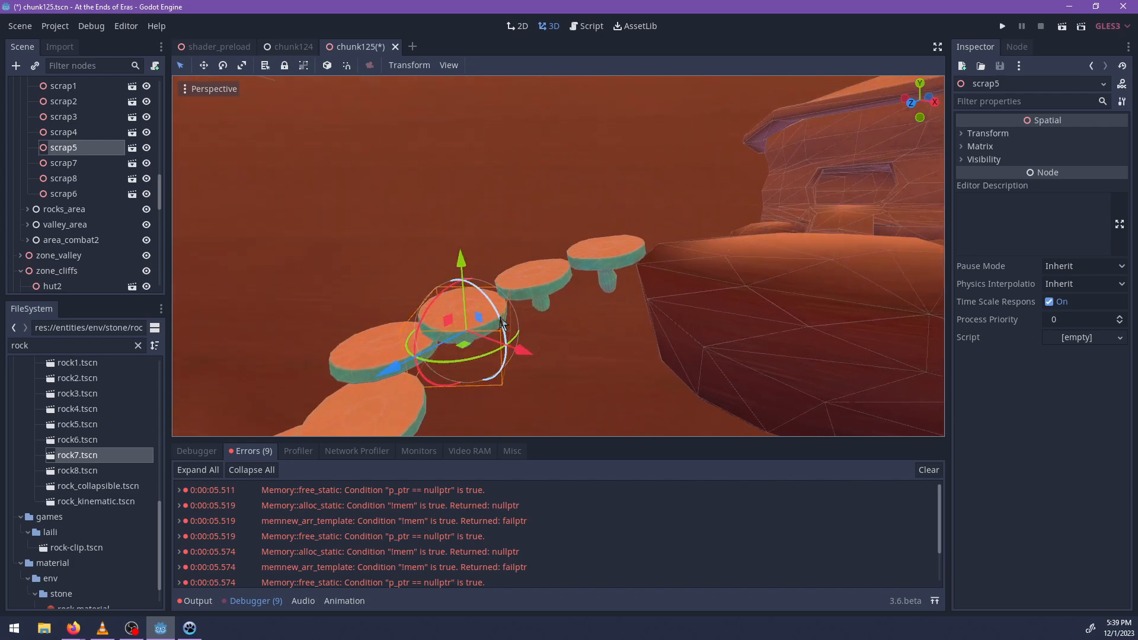
pyautogui.keyDown('shift'); pyautogui.moveTo(463, 361); pyautogui.dragTo(618, 319, button='middle'); pyautogui.keyUp('shift')
pyautogui.click(523, 297)
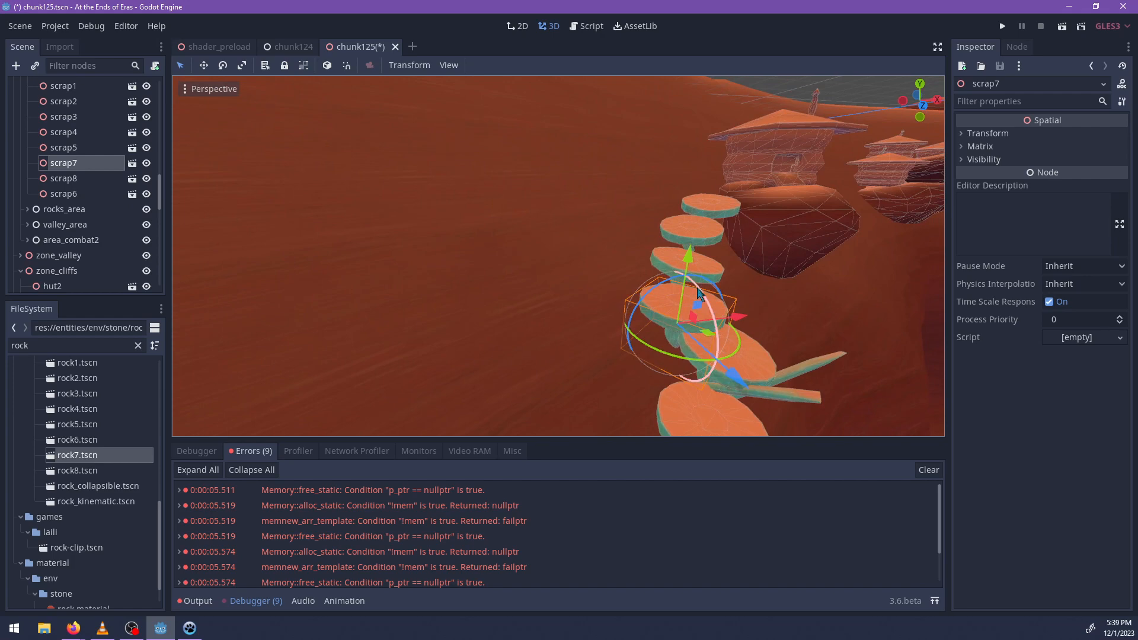
pyautogui.moveTo(701, 291); pyautogui.dragTo(702, 292)
pyautogui.moveTo(702, 292); pyautogui.dragTo(522, 249, button='middle')
pyautogui.scroll(-8, 694, 328)
pyautogui.scroll(-8, 766, 289)
pyautogui.scroll(5, 69, 239)
pyautogui.scroll(-5, 68, 262)
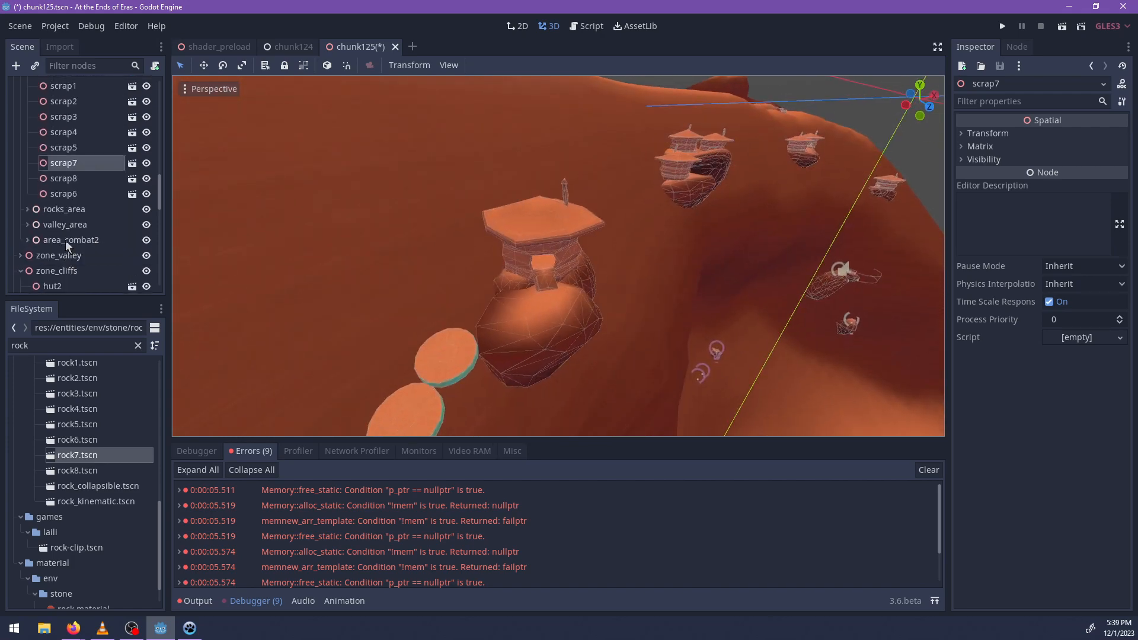
# Select all eight platform nodes from scrap1 to scrap6 and make them children of hut_near_ladder, leaving that group collapsed.
pyautogui.scroll(3, 85, 150)
pyautogui.click(69, 169)
pyautogui.scroll(-1, 83, 195)
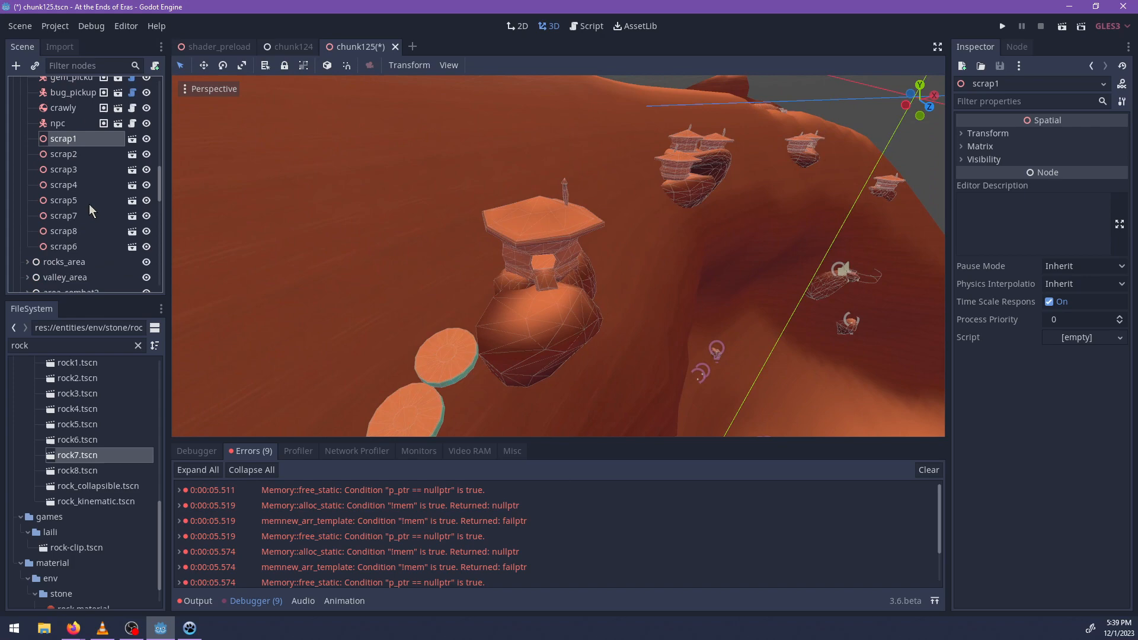
pyautogui.keyDown('shift'); pyautogui.click(76, 248); pyautogui.keyUp('shift')
pyautogui.press('f')
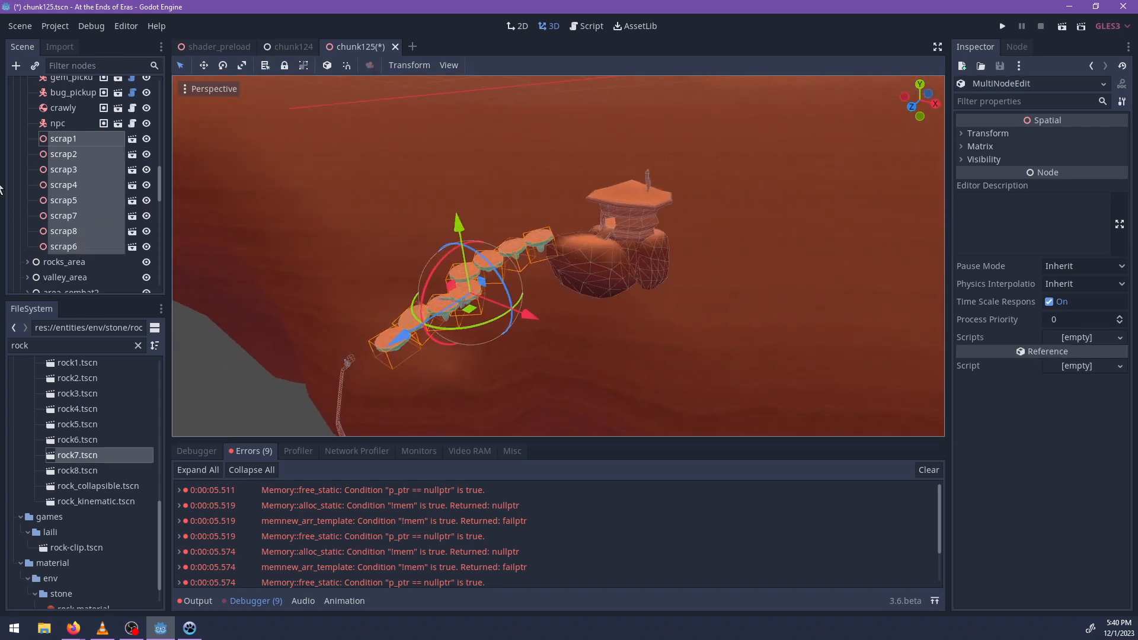
pyautogui.moveTo(72, 150); pyautogui.dragTo(106, 168)
pyautogui.scroll(14, 99, 156)
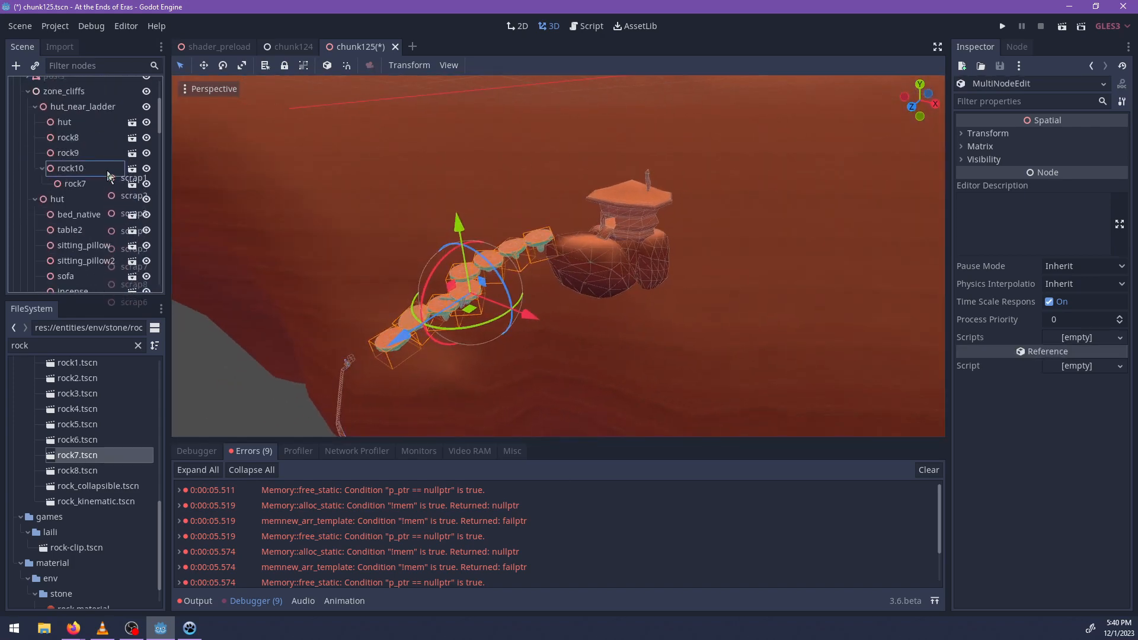
pyautogui.moveTo(81, 116); pyautogui.dragTo(81, 112)
pyautogui.click(73, 107)
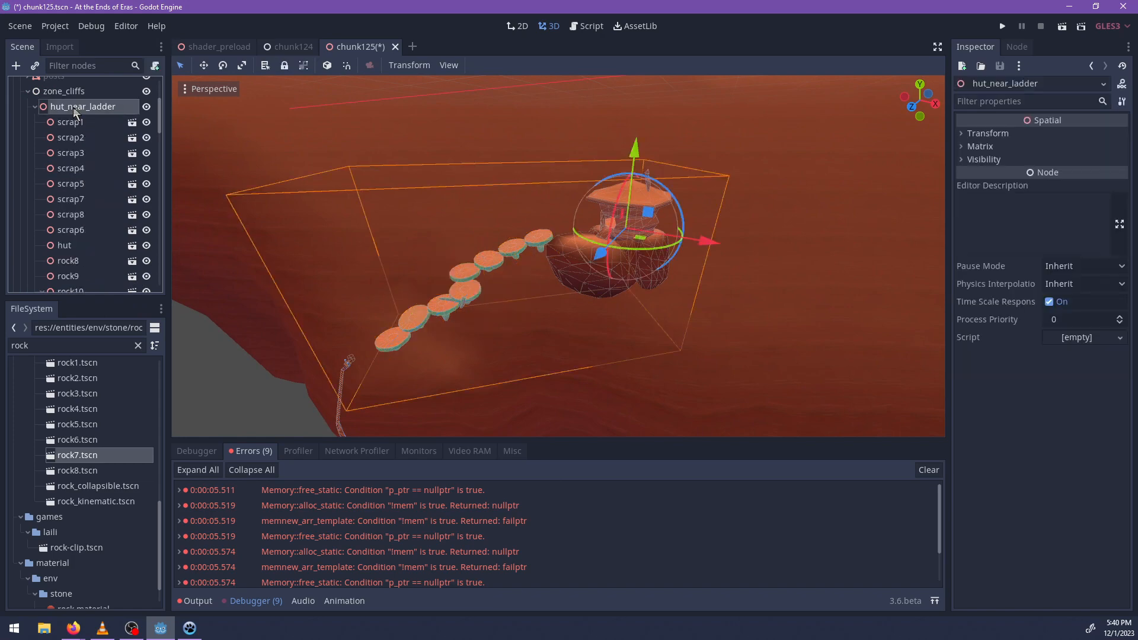
pyautogui.click(35, 107)
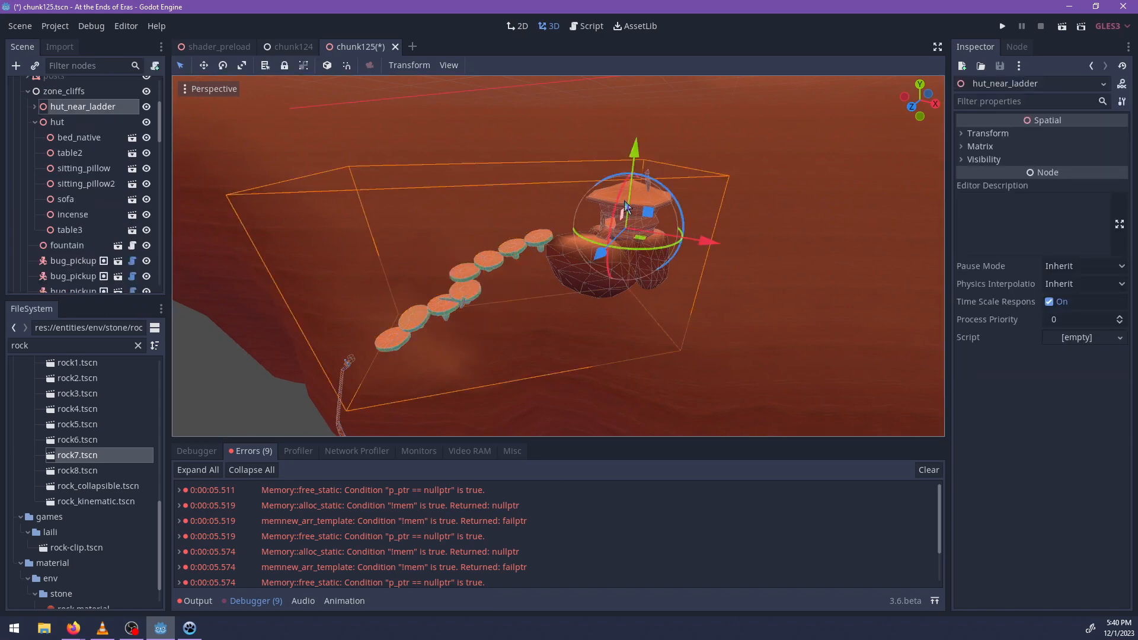
# Create a Spatial node at hut_near_ladder, move it directly under zone_cliffs in active_entities, and rename it ladder_hut.
pyautogui.hotkey('ctrl', 'a')
pyautogui.press('Return')
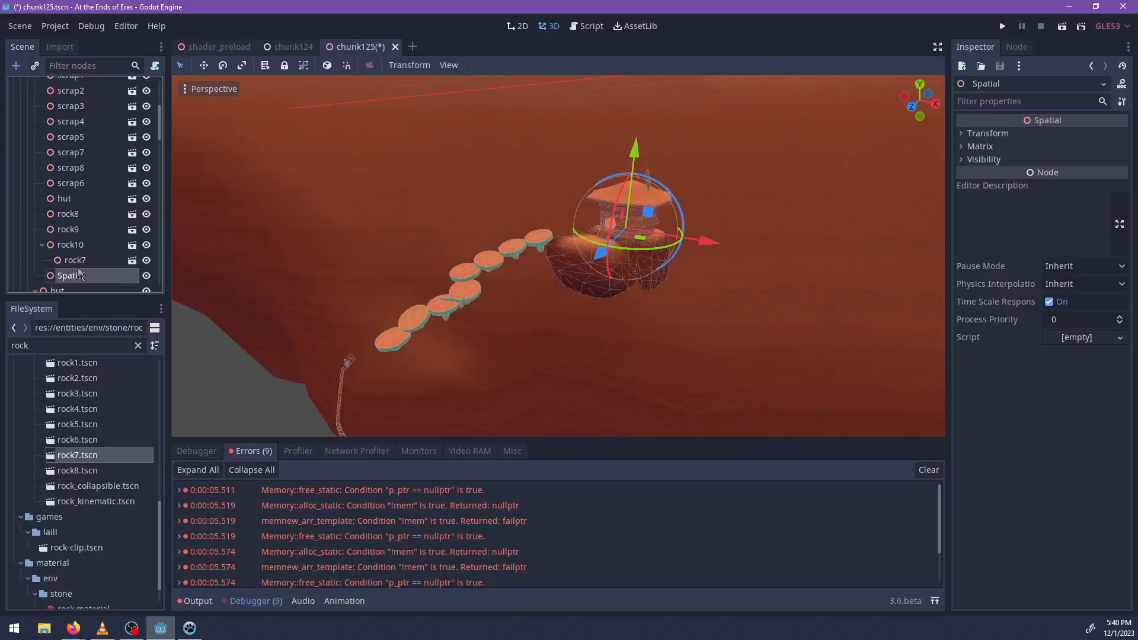
pyautogui.moveTo(79, 274); pyautogui.dragTo(79, 223)
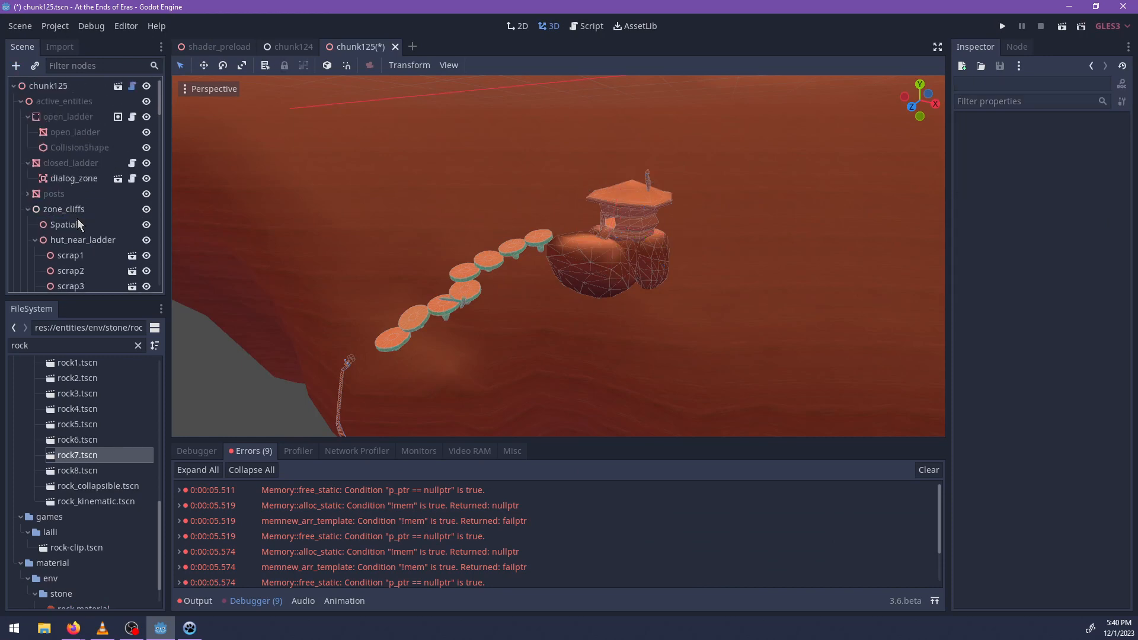
pyautogui.doubleClick(79, 223)
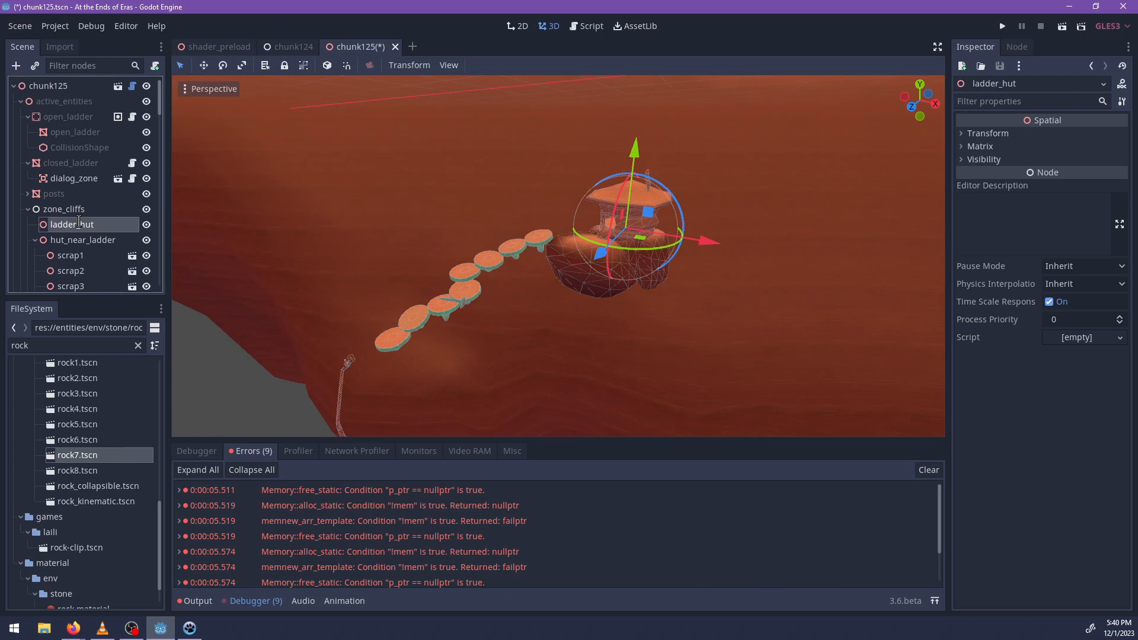
# Move the hut_near_ladder group out of active_entities into the other zone_cliffs group, above hut2.
pyautogui.click(37, 239)
pyautogui.moveTo(66, 241); pyautogui.dragTo(58, 213)
pyautogui.doubleClick(52, 219)
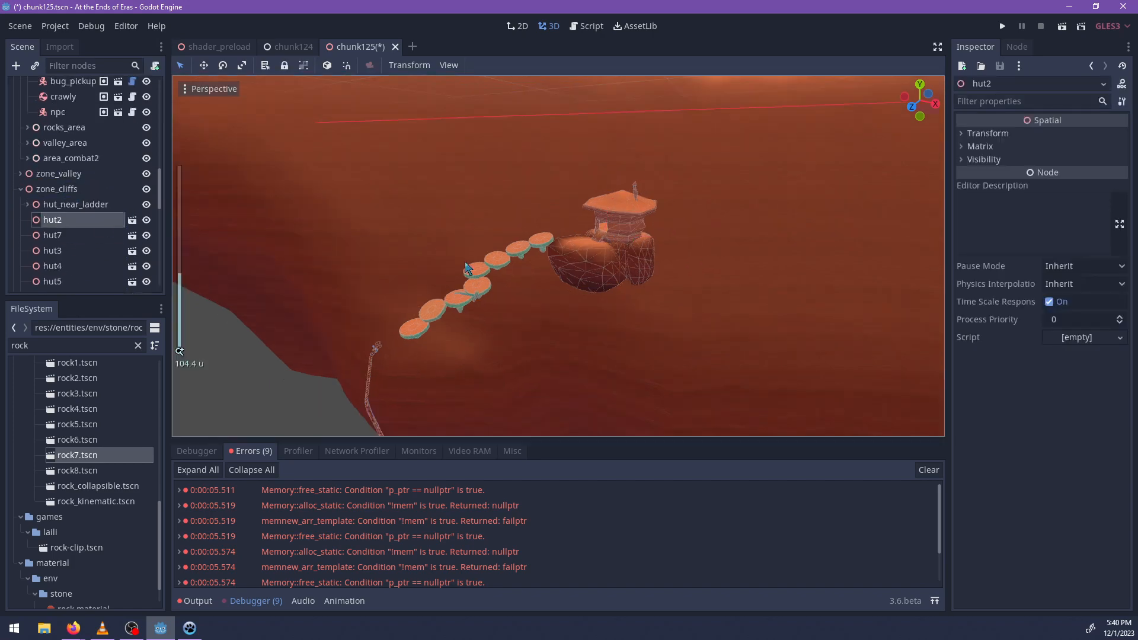
# Try raising the whole hut_near_ladder group, and undo the move.
pyautogui.scroll(-3, 517, 295)
pyautogui.scroll(10, 517, 295)
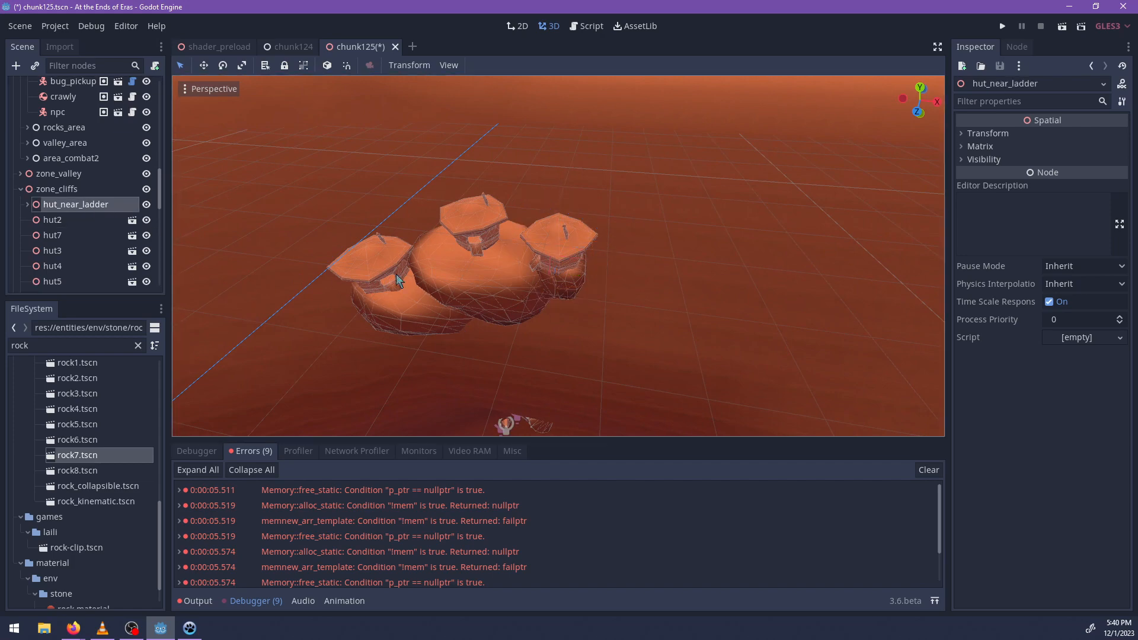
pyautogui.press('f')
pyautogui.moveTo(556, 330); pyautogui.dragTo(510, 231, button='middle')
pyautogui.moveTo(558, 185); pyautogui.dragTo(557, 135)
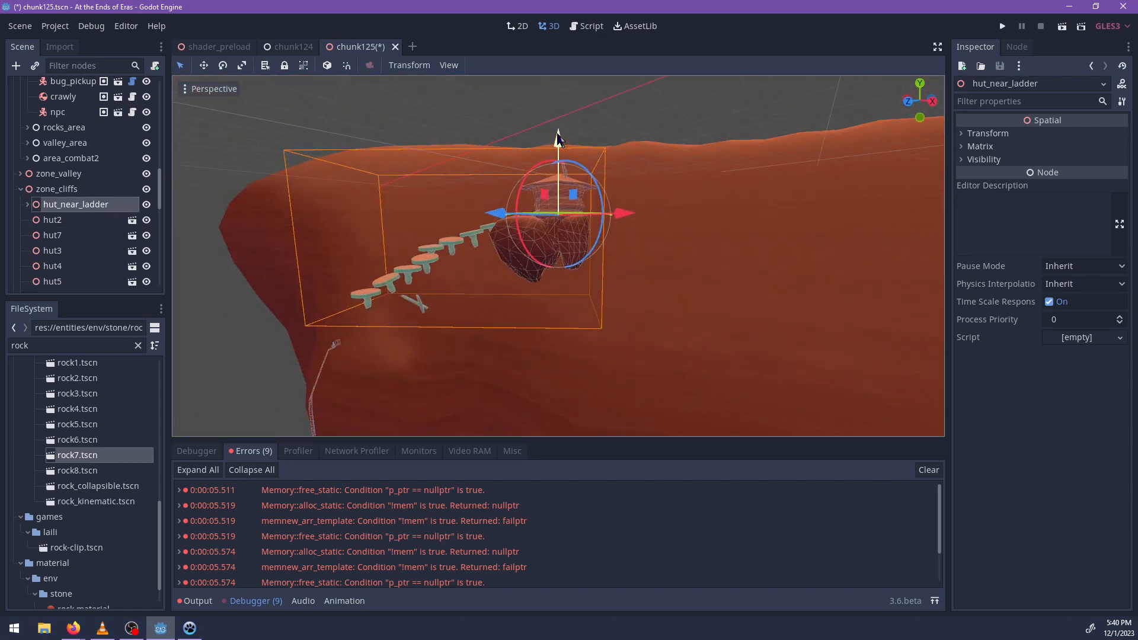
pyautogui.hotkey('ctrl', 'z')
# Select the two wooden beams scrap2 and scrap3 and make them children of hut_near_ladder.
pyautogui.moveTo(428, 297); pyautogui.dragTo(479, 273, button='middle')
pyautogui.scroll(6, 460, 354)
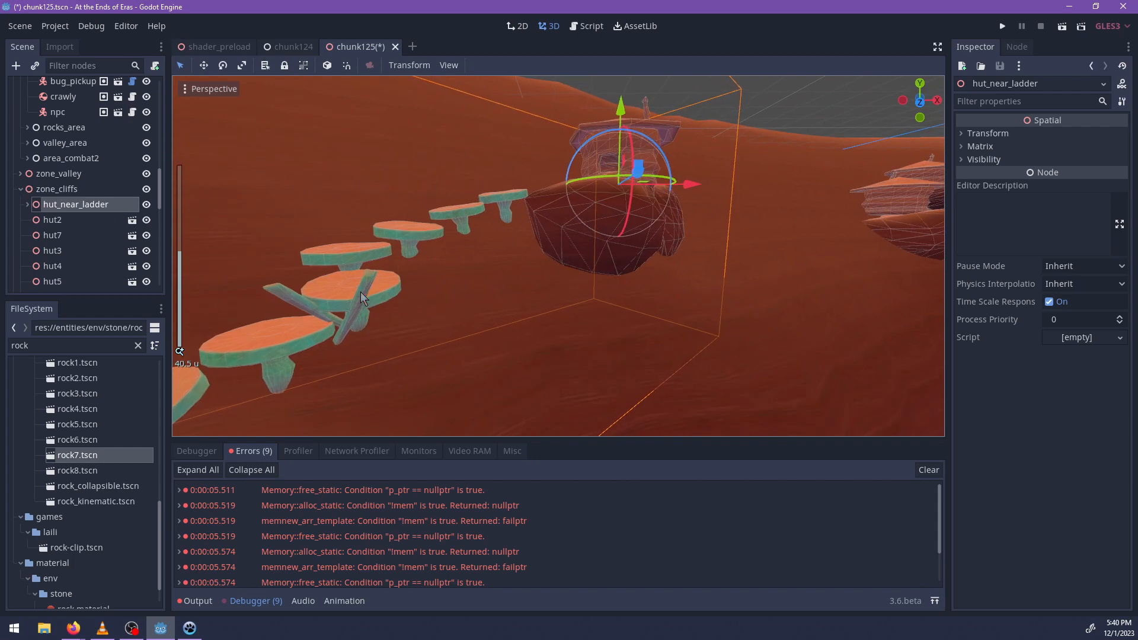
pyautogui.click(360, 292)
pyautogui.keyDown('shift'); pyautogui.click(283, 292); pyautogui.keyUp('shift')
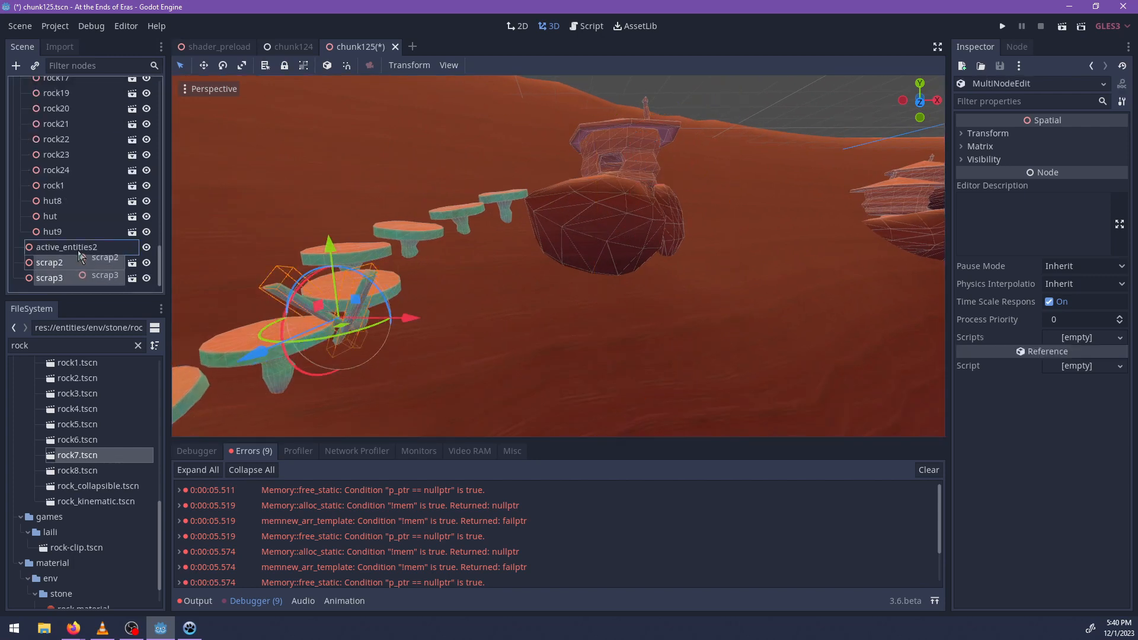
pyautogui.moveTo(80, 256); pyautogui.dragTo(70, 218)
# Delete the active_entities2 node from the scene.
pyautogui.click(69, 278)
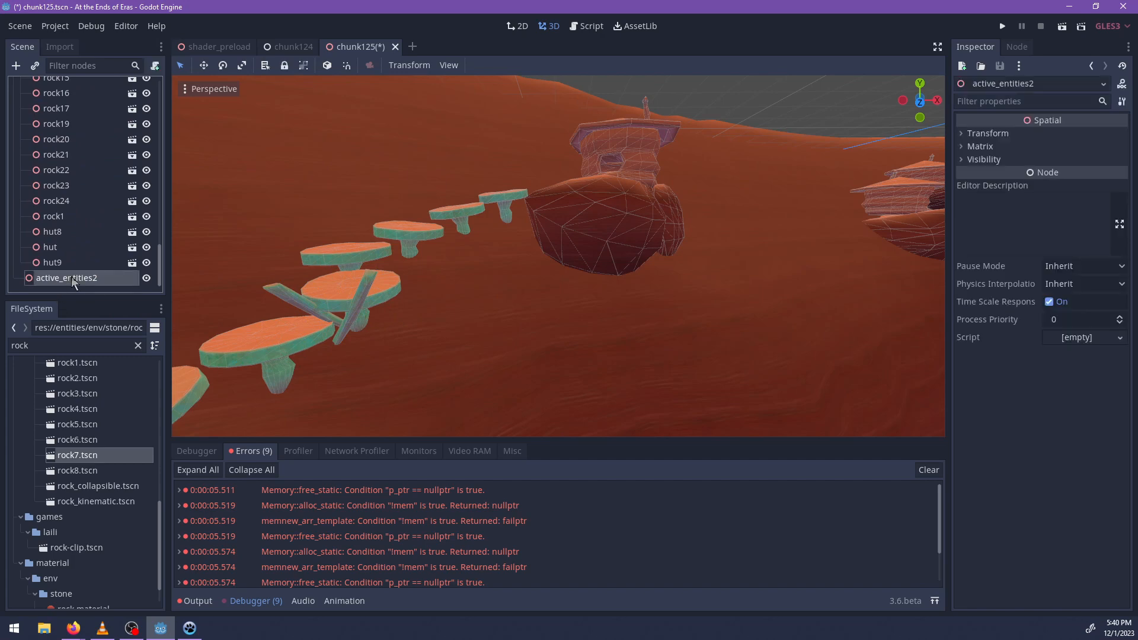
pyautogui.press('Delete')
pyautogui.press('Return')
pyautogui.scroll(5, 85, 237)
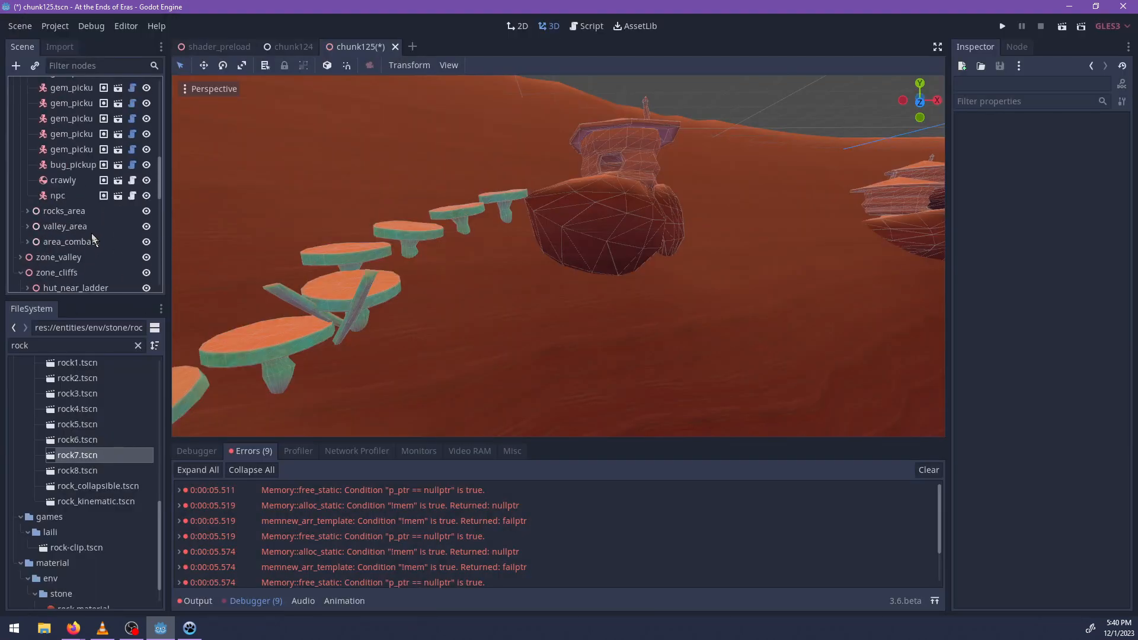
# Select the ladder_hut node and focus on it to show the empty floor inside the hut.
pyautogui.scroll(-3, 104, 241)
pyautogui.moveTo(810, 107); pyautogui.dragTo(646, 201, button='middle')
pyautogui.scroll(5, 91, 204)
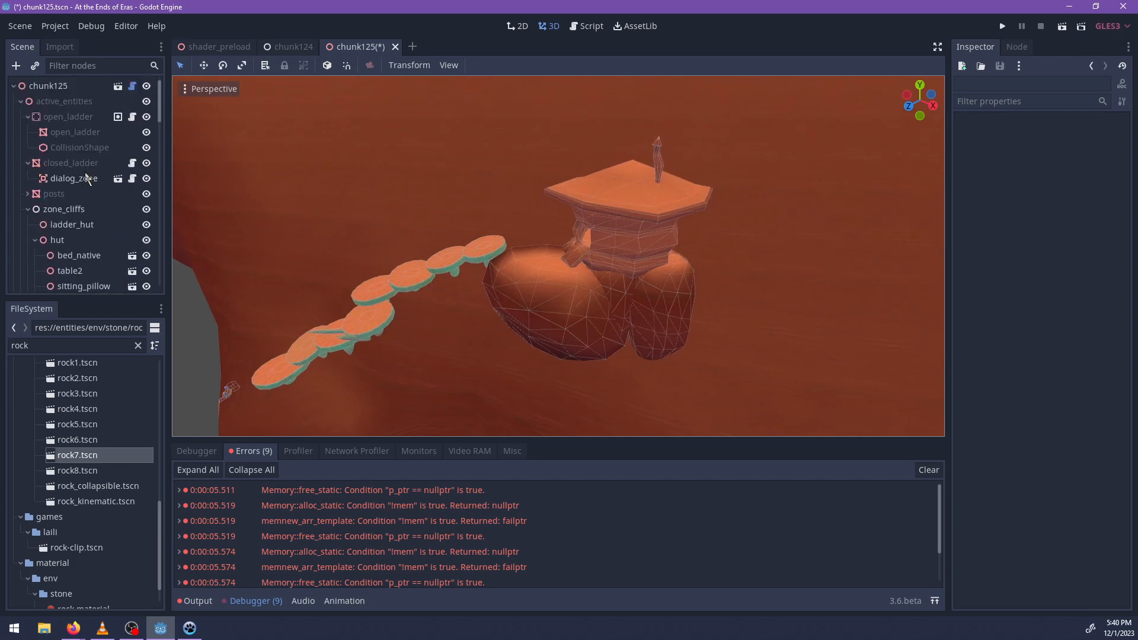
pyautogui.click(76, 93)
pyautogui.press('f')
pyautogui.scroll(15, 651, 325)
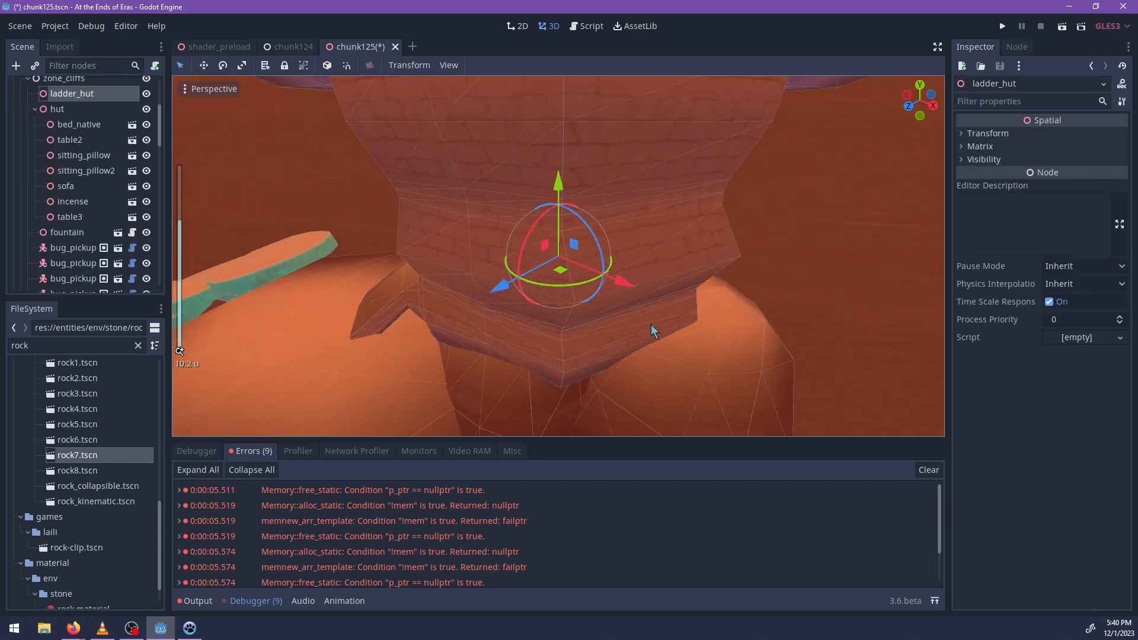
pyautogui.moveTo(651, 325); pyautogui.dragTo(668, 278, button='middle')
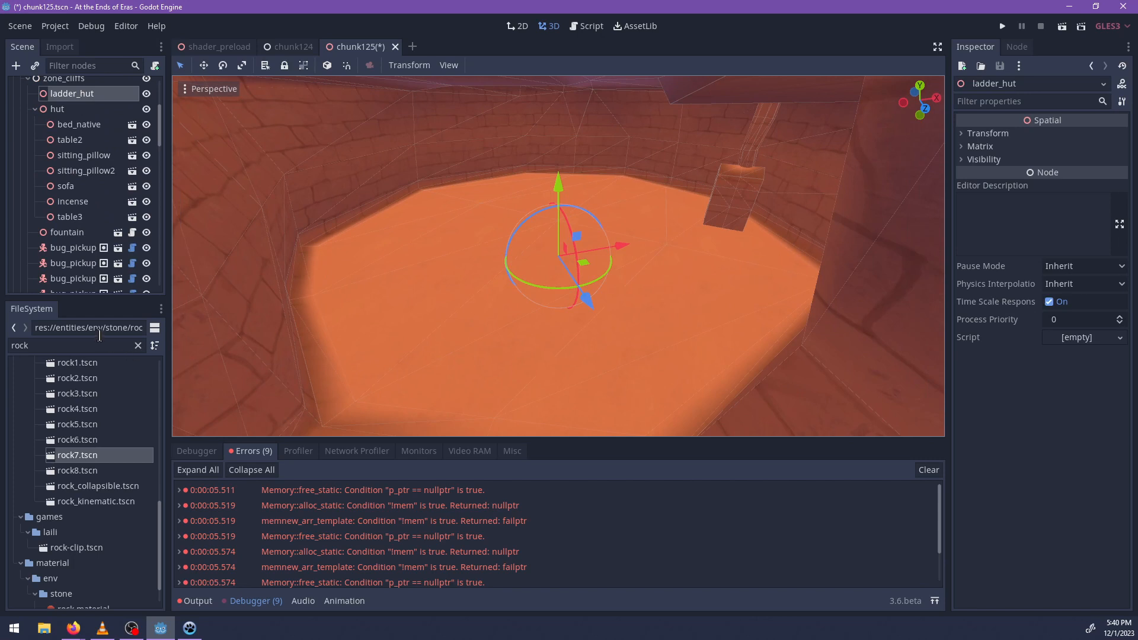
# Search the project files for furniture and expand the entities/env/furniture folder.
pyautogui.write('furn')
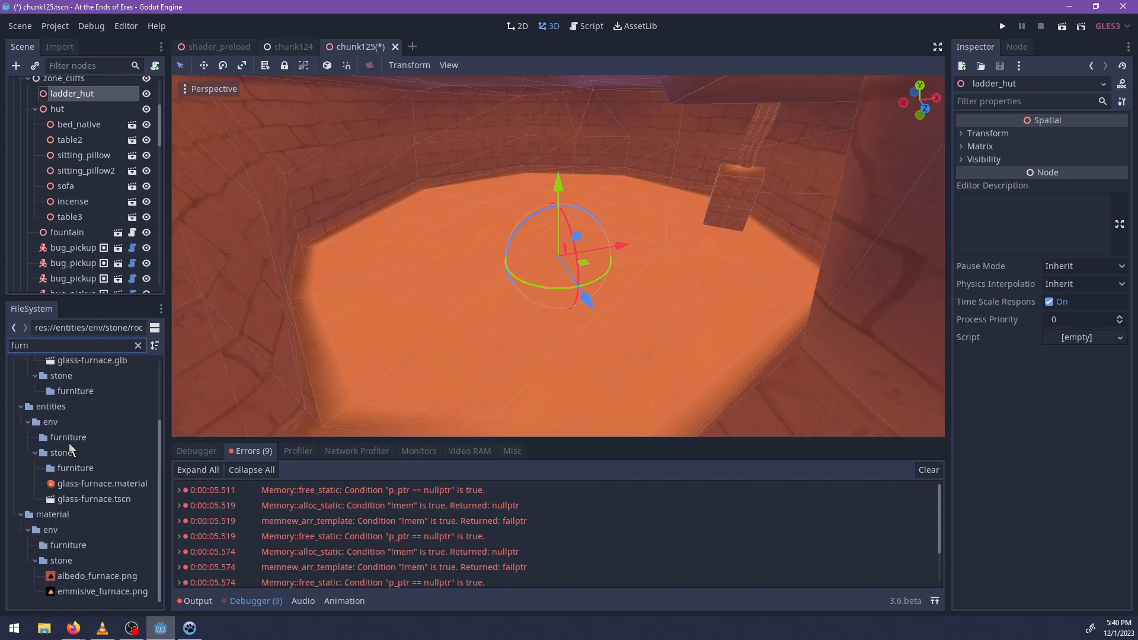
pyautogui.click(69, 437)
pyautogui.click(138, 345)
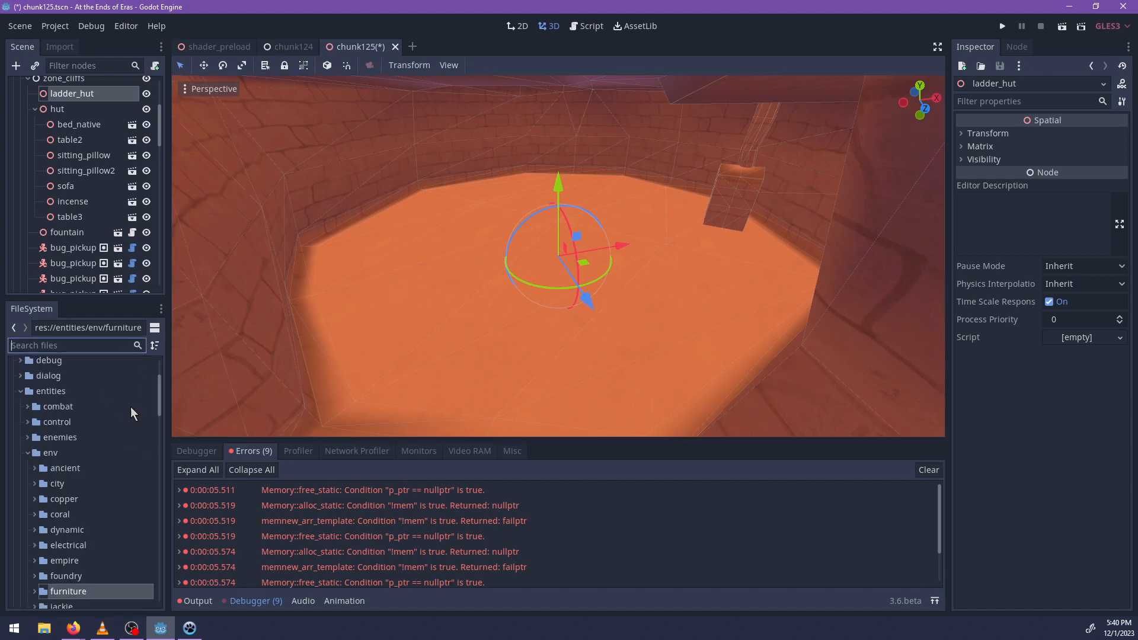
pyautogui.scroll(-5, 118, 484)
pyautogui.click(35, 406)
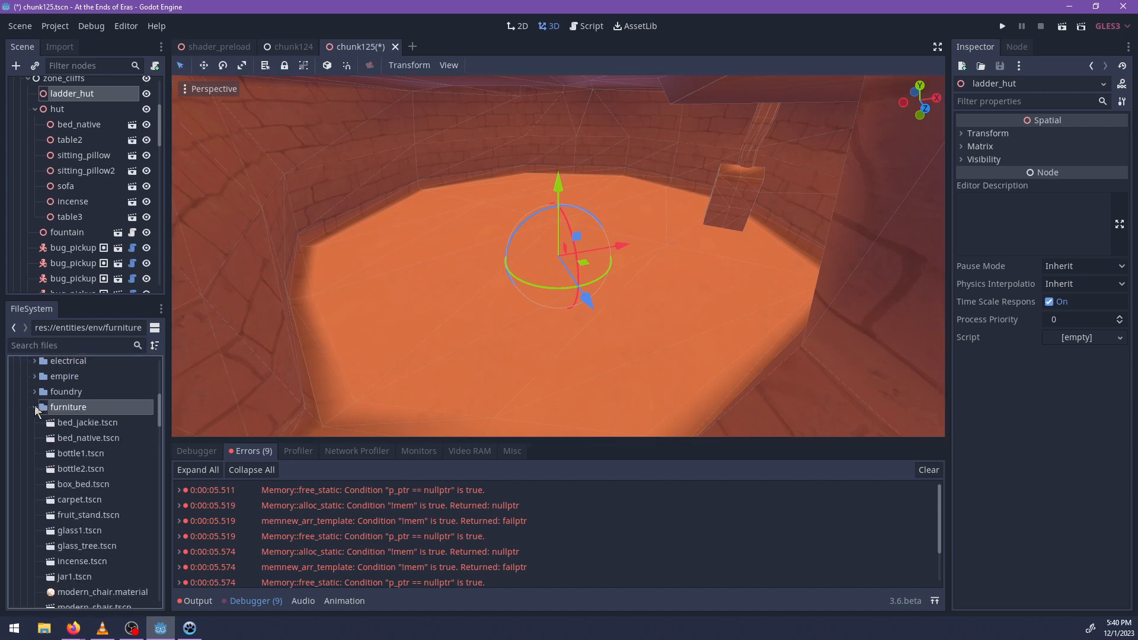
# Add carpet.tscn from the furniture scenes to the middle of the hut floor as a child of ladder_hut.
pyautogui.scroll(-2, 119, 451)
pyautogui.moveTo(415, 356); pyautogui.dragTo(437, 350, button='middle')
pyautogui.scroll(-9, 68, 501)
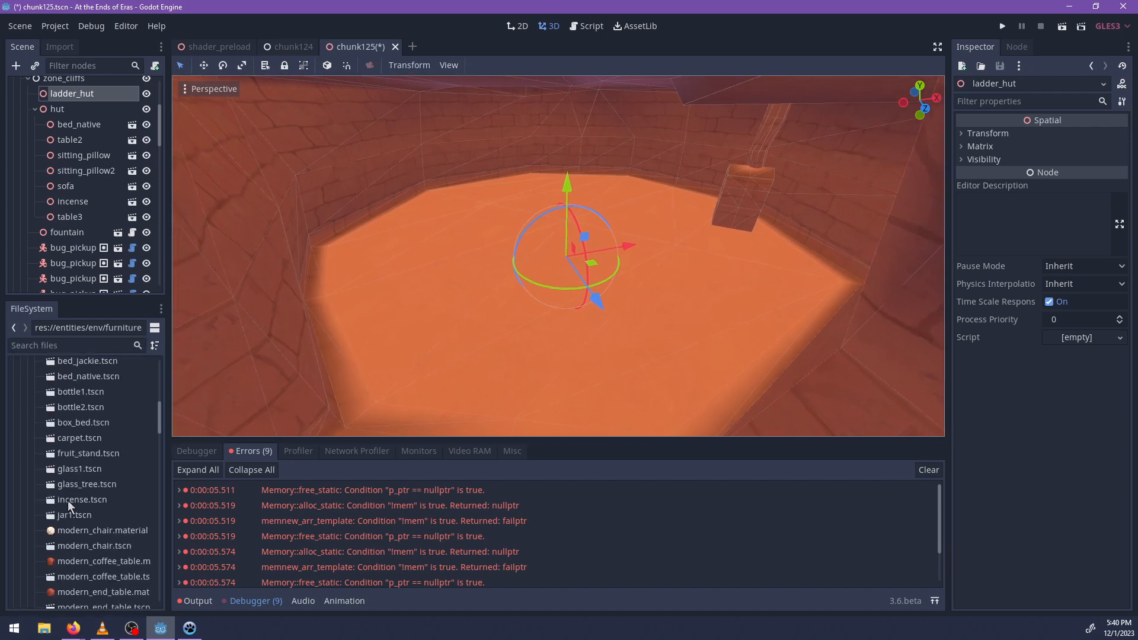
pyautogui.scroll(7, 97, 492)
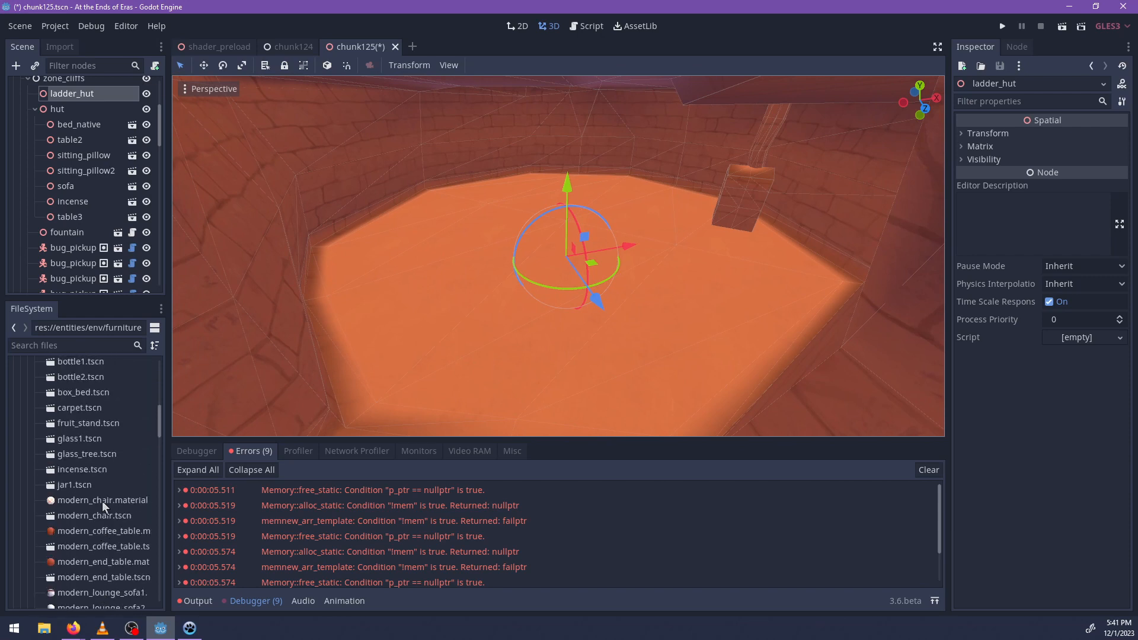
pyautogui.scroll(-2, 102, 500)
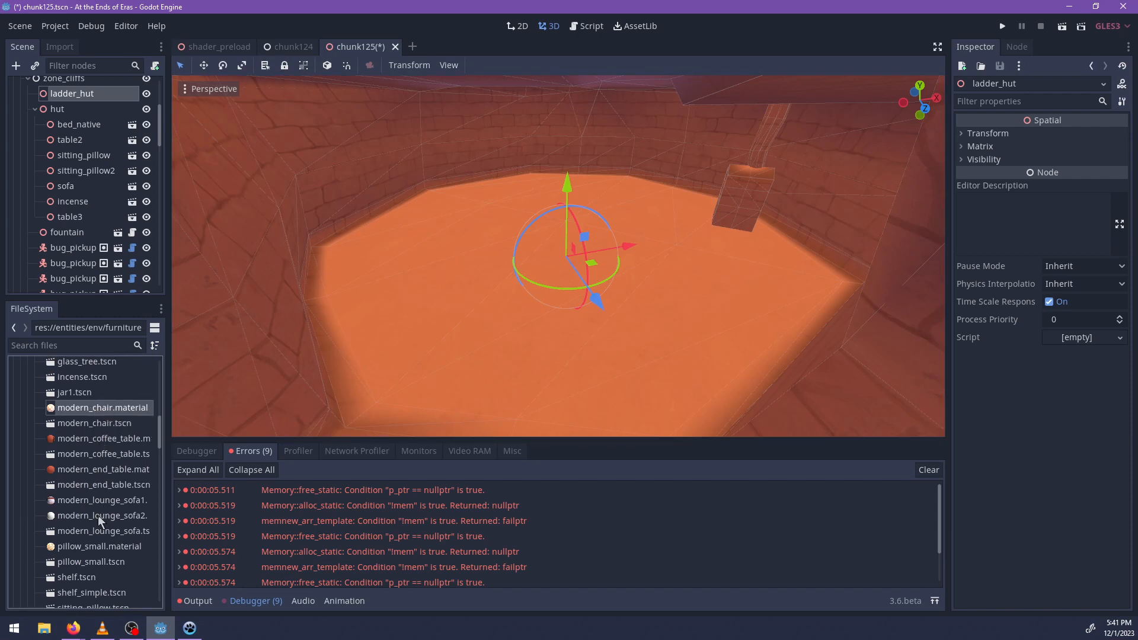
pyautogui.scroll(6, 99, 516)
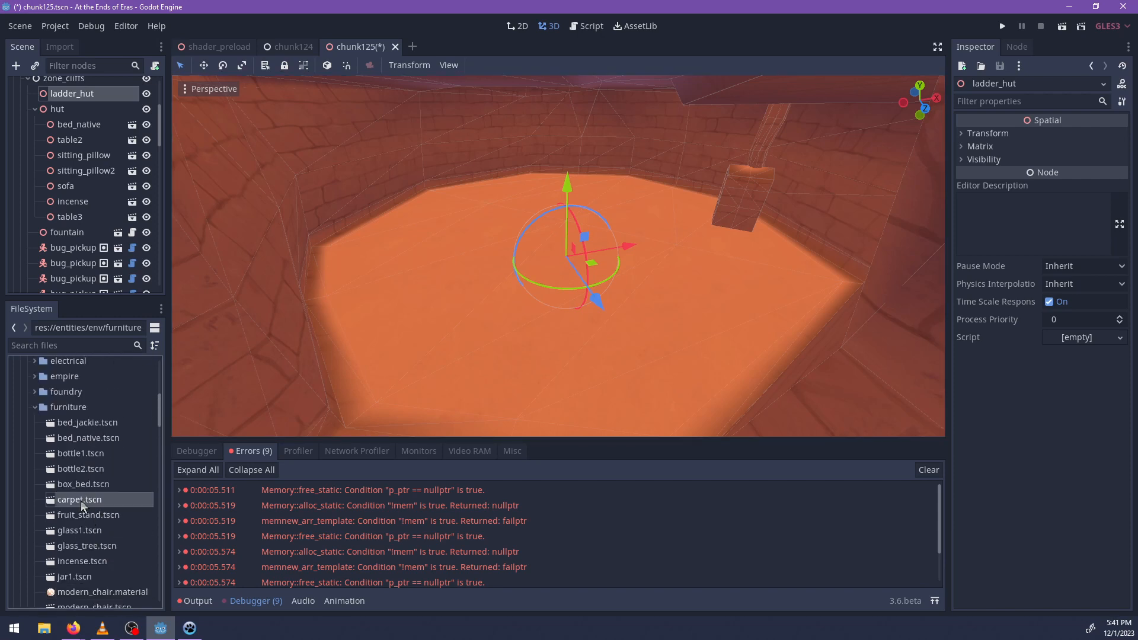
pyautogui.moveTo(81, 500); pyautogui.dragTo(591, 265)
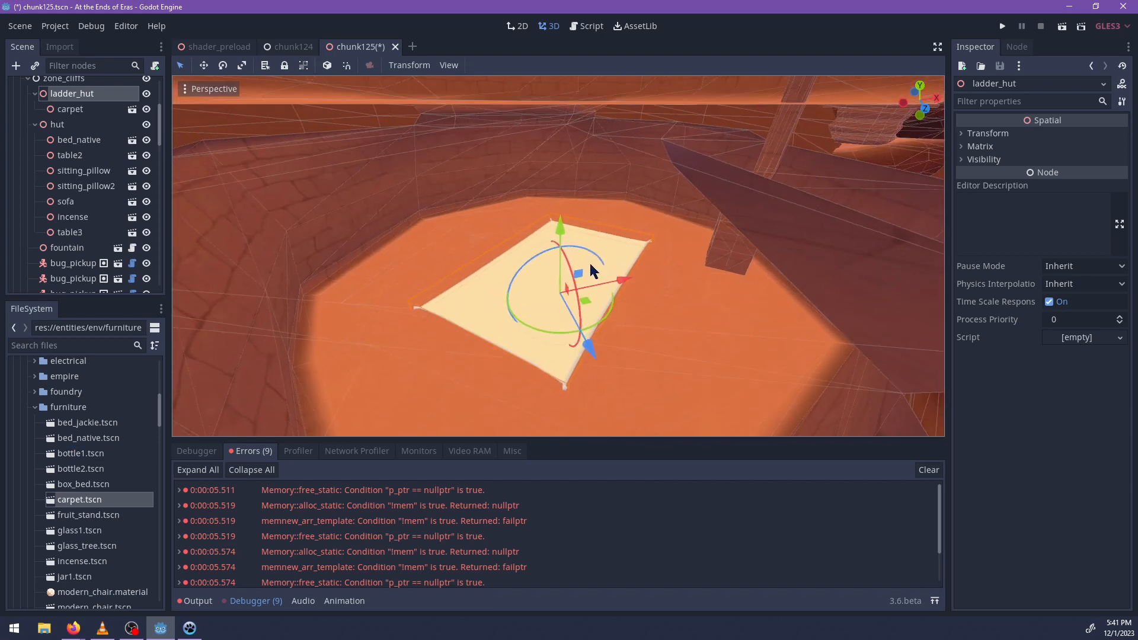
# Add a second instance of carpet.tscn to the hut floor under ladder_hut and select it.
pyautogui.moveTo(591, 268); pyautogui.dragTo(521, 308, button='middle')
pyautogui.moveTo(102, 499); pyautogui.dragTo(360, 282)
pyautogui.click(448, 291)
pyautogui.keyDown('shift'); pyautogui.moveTo(536, 344); pyautogui.dragTo(580, 300, button='middle'); pyautogui.keyUp('shift')
pyautogui.scroll(4, 580, 301)
pyautogui.moveTo(474, 256); pyautogui.dragTo(473, 253)
pyautogui.moveTo(396, 340); pyautogui.dragTo(383, 328)
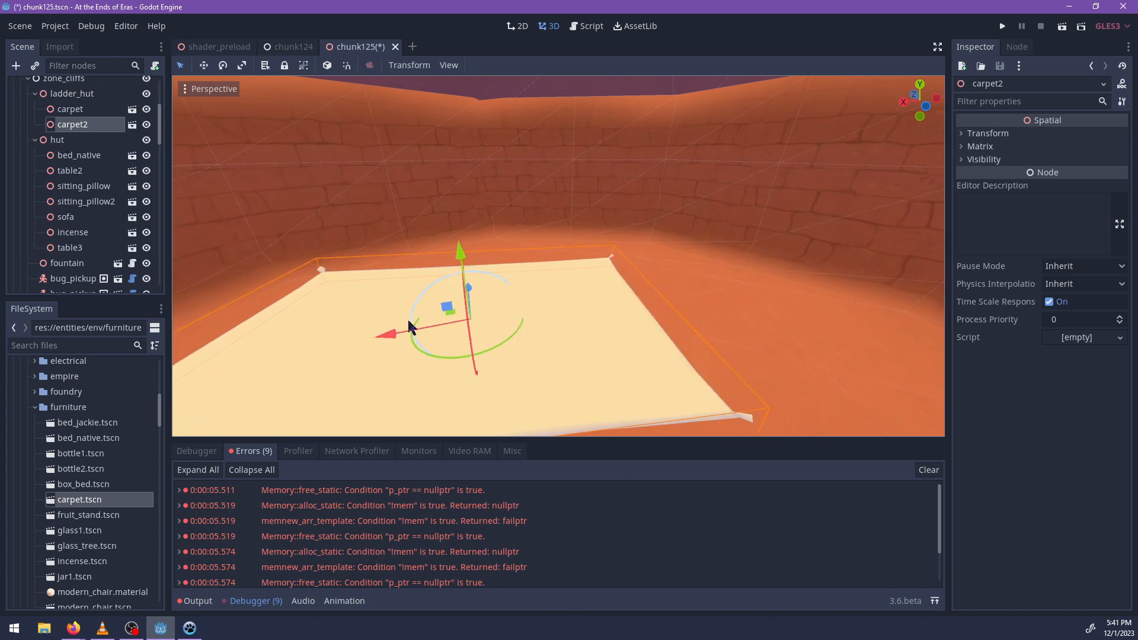
# Select the original carpet node on the hut floor and delete it.
pyautogui.click(441, 275)
pyautogui.keyDown('shift'); pyautogui.moveTo(590, 374); pyautogui.dragTo(562, 180, button='middle'); pyautogui.keyUp('shift')
pyautogui.click(552, 309)
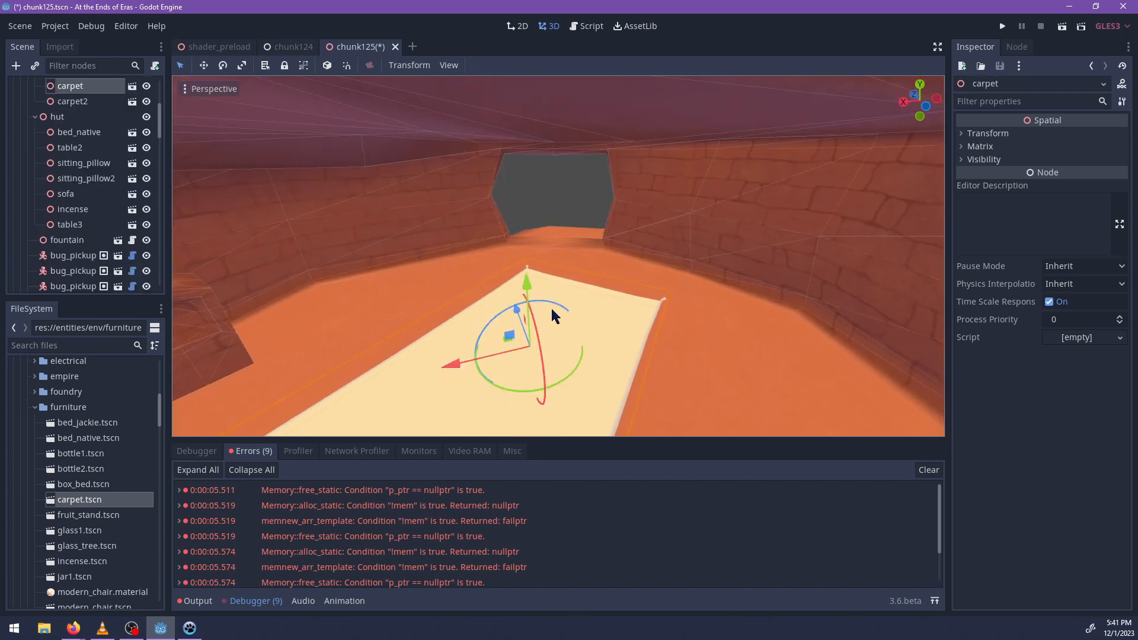
pyautogui.press('Delete')
pyautogui.press('Return')
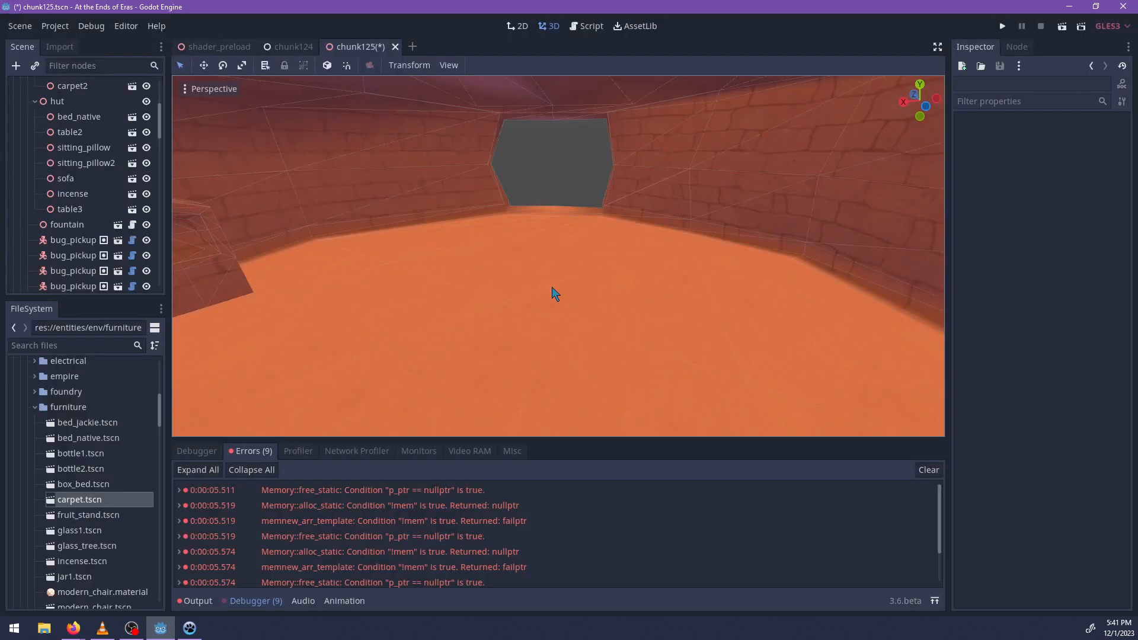
# Try to place bed_native.tscn on the hut floor, and undo that placement.
pyautogui.moveTo(563, 292); pyautogui.dragTo(389, 357, button='middle')
pyautogui.scroll(4, 387, 358)
pyautogui.click(107, 432)
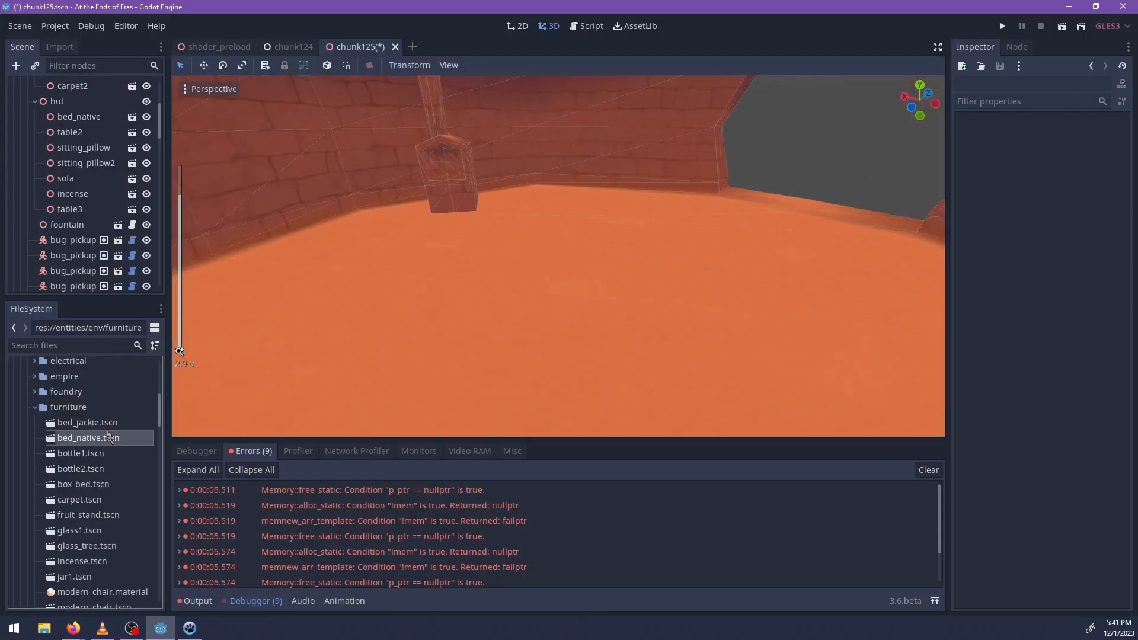
pyautogui.moveTo(107, 435); pyautogui.dragTo(387, 252)
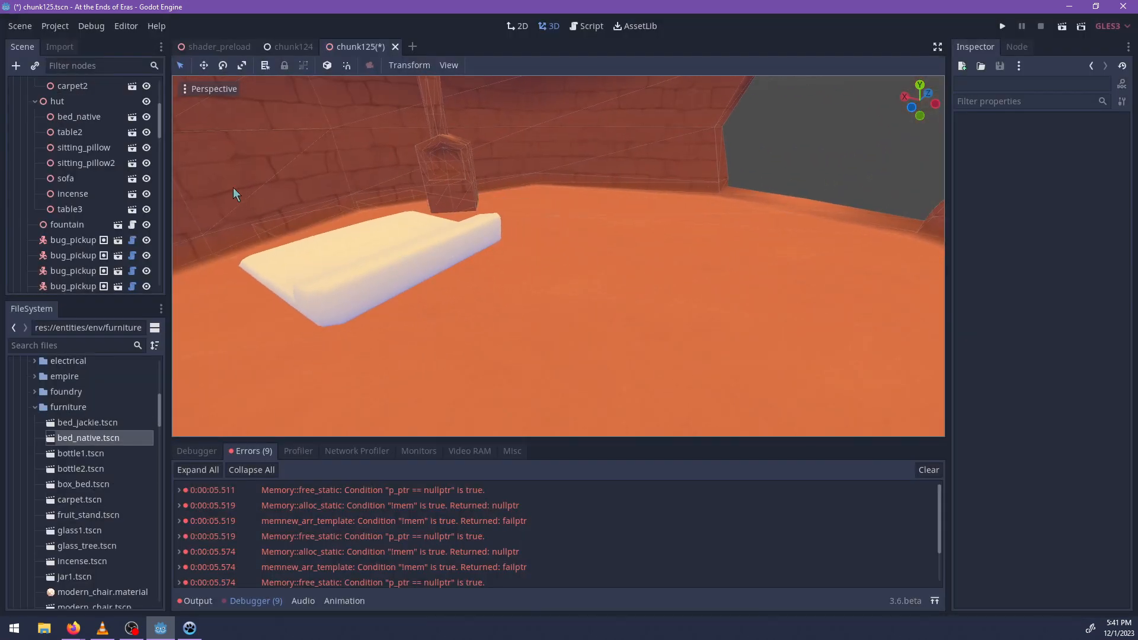
pyautogui.hotkey('ctrl', 'z')
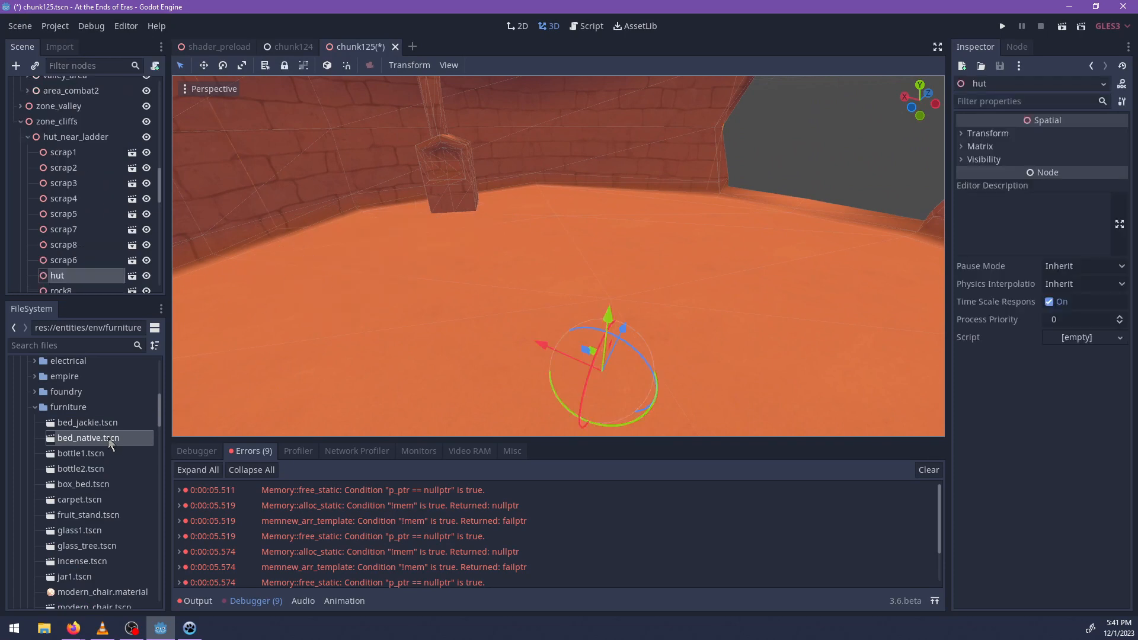
# Select the ladder_hut node and add bed_native.tscn as its child on the hut floor beside the wall.
pyautogui.scroll(5, 103, 223)
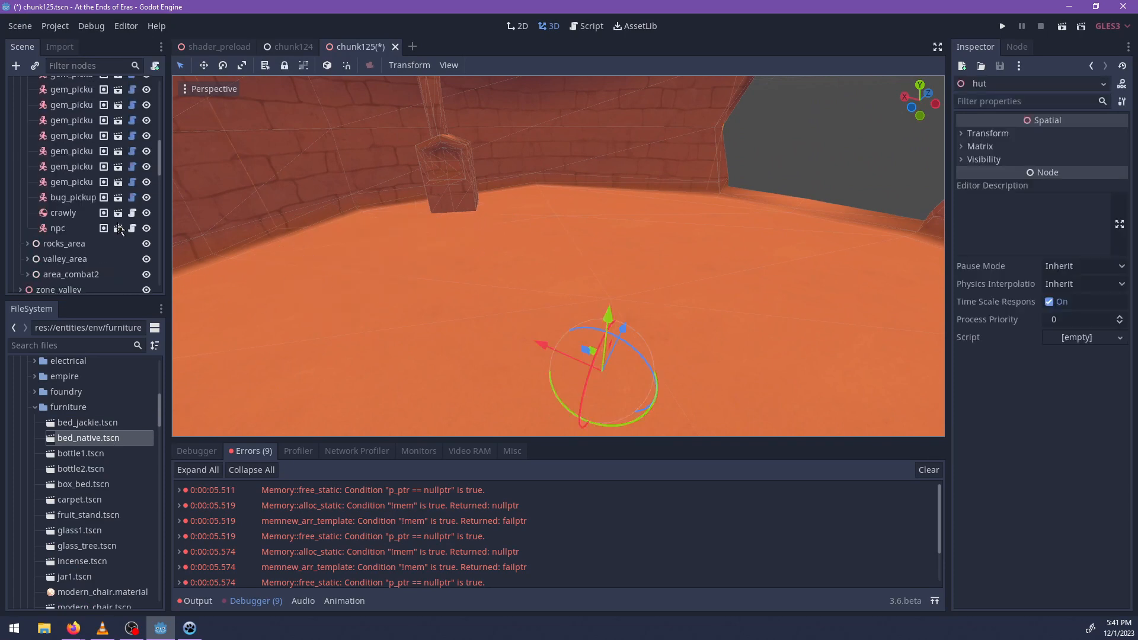
pyautogui.scroll(-2, 109, 236)
pyautogui.scroll(-5, 83, 215)
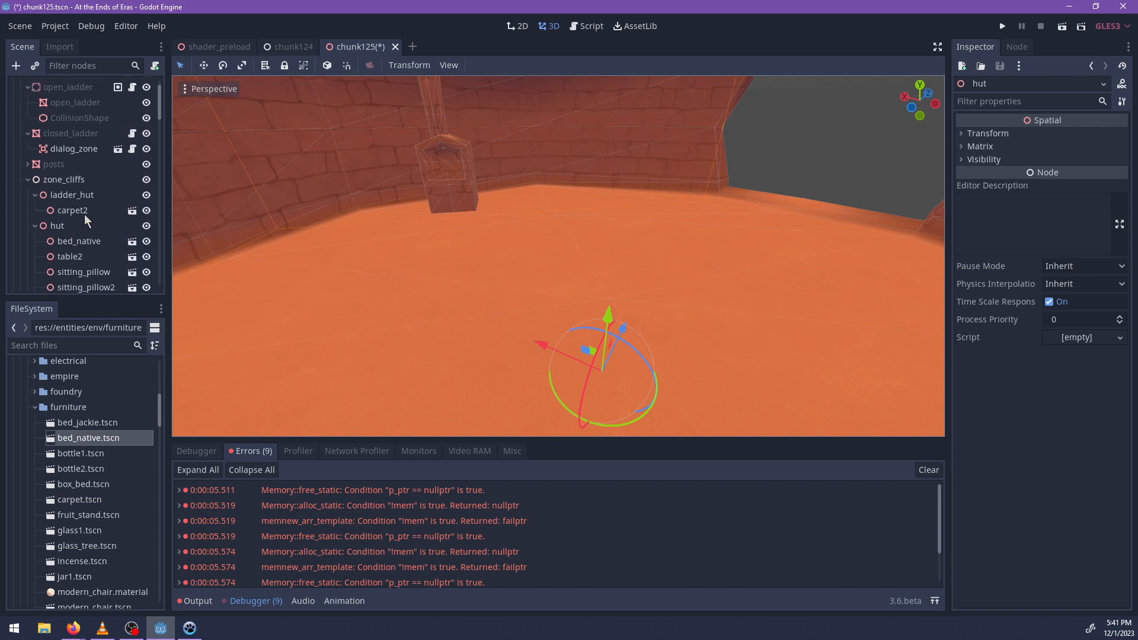
pyautogui.moveTo(108, 441); pyautogui.dragTo(406, 252)
pyautogui.moveTo(406, 251); pyautogui.dragTo(510, 255, button='middle')
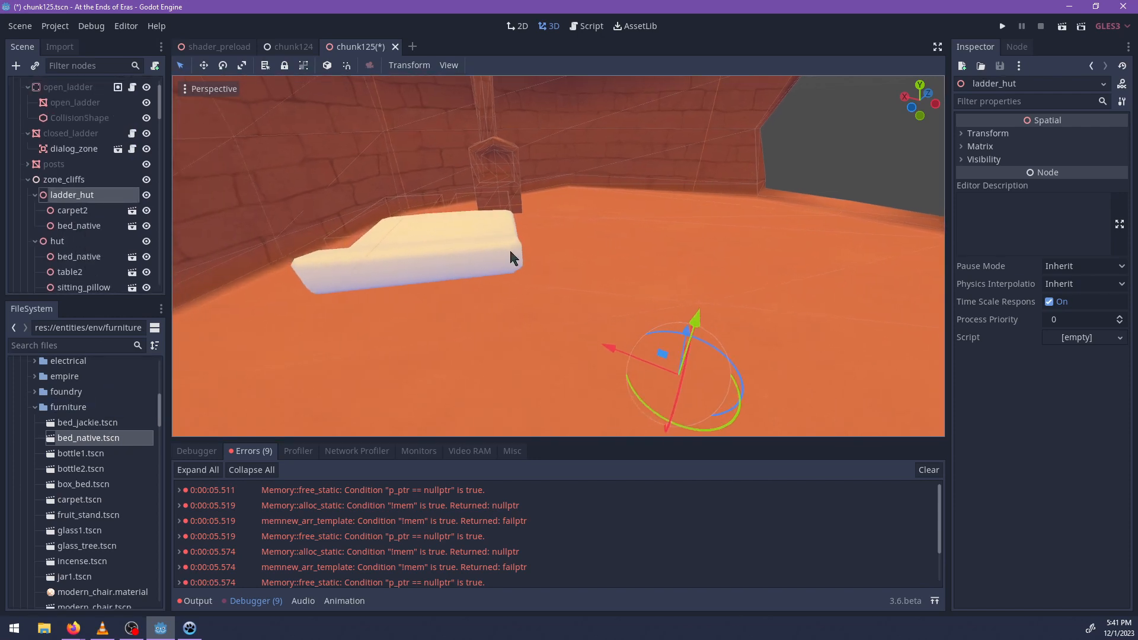
# Select the new bed in the hut and rotate it about 121° around its vertical axis.
pyautogui.click(468, 255)
pyautogui.moveTo(468, 256); pyautogui.dragTo(381, 251)
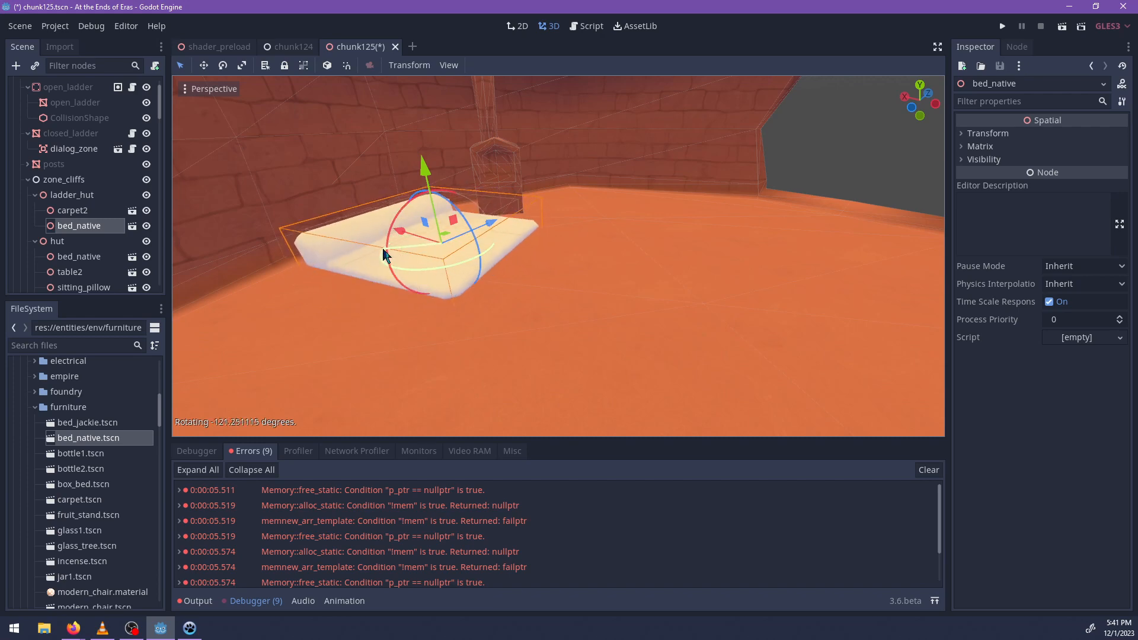
pyautogui.moveTo(381, 250); pyautogui.dragTo(386, 325, button='middle')
pyautogui.scroll(5, 392, 315)
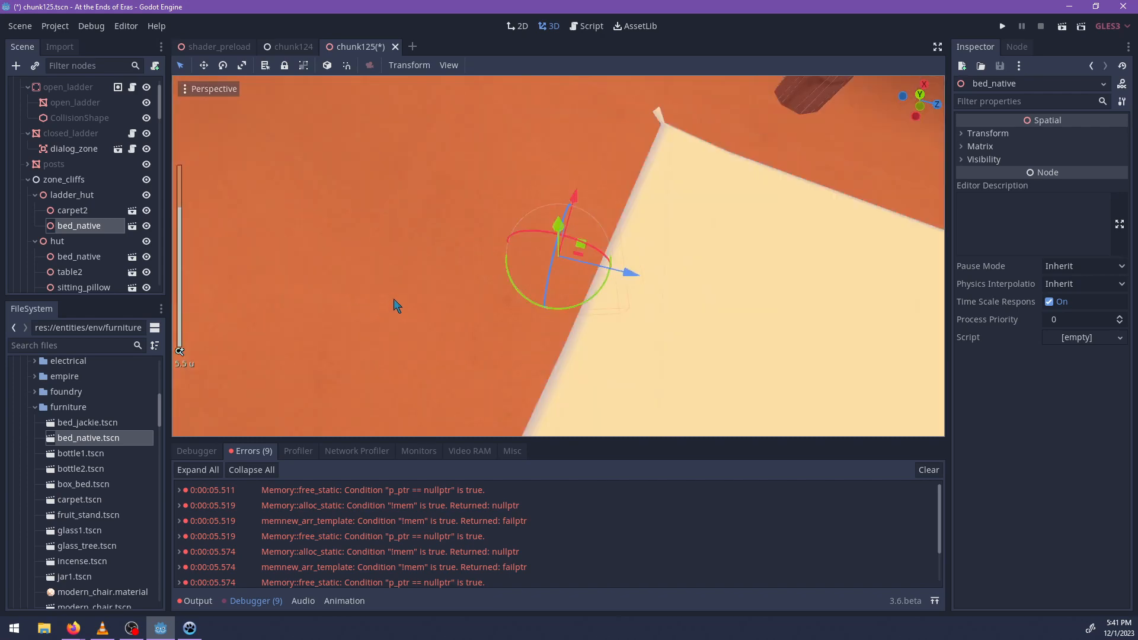
pyautogui.scroll(-5, 456, 301)
pyautogui.scroll(3, 456, 296)
pyautogui.moveTo(452, 293); pyautogui.dragTo(394, 335, button='middle')
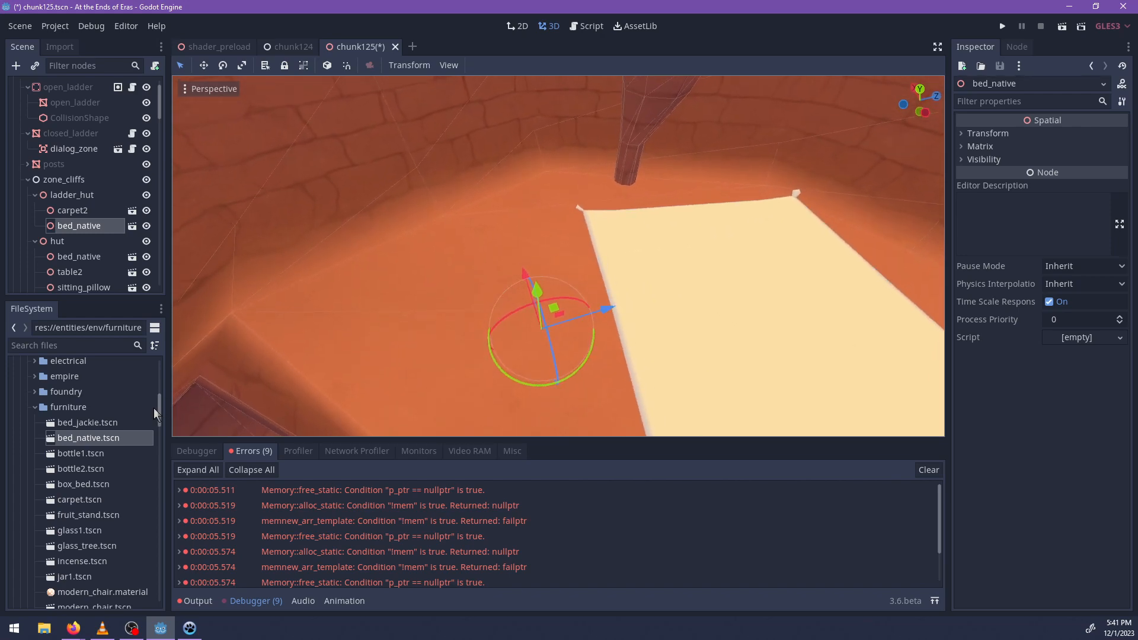
# Select the ladder_hut node and look through the furniture scenes for another piece for the hut.
pyautogui.click(57, 196)
pyautogui.moveTo(479, 333); pyautogui.dragTo(514, 257, button='middle')
pyautogui.scroll(2, 509, 344)
pyautogui.scroll(2, 510, 358)
pyautogui.scroll(-5, 121, 483)
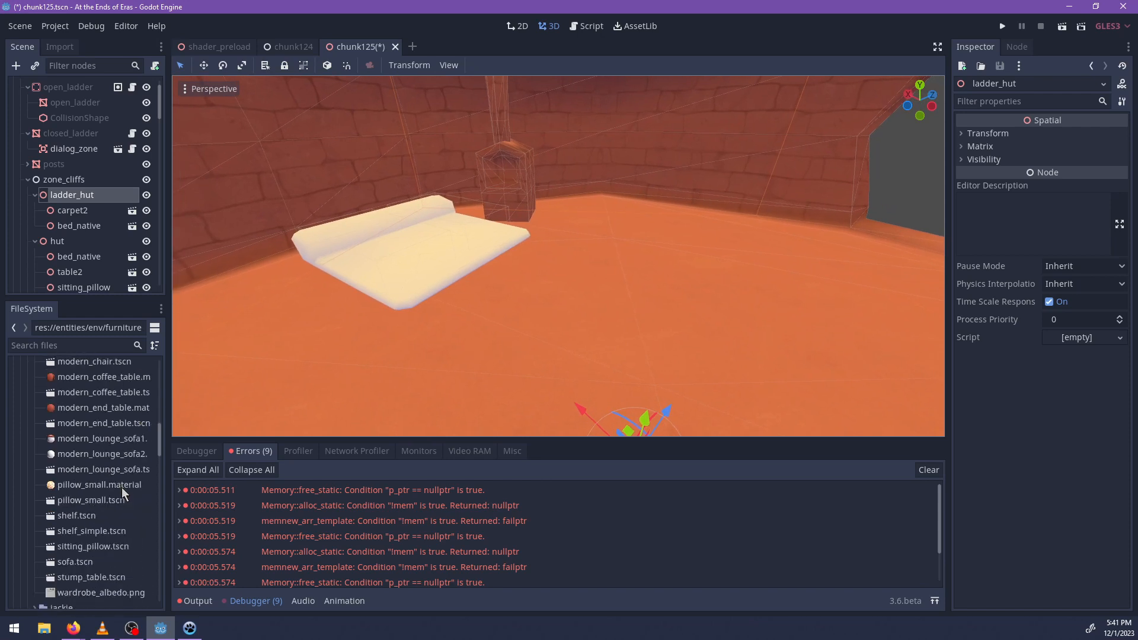
pyautogui.scroll(4, 122, 491)
# Switch to Blender, dismiss the splash screen, and delete all default scene objects.
pyautogui.hotkey('alt', 'Tab')
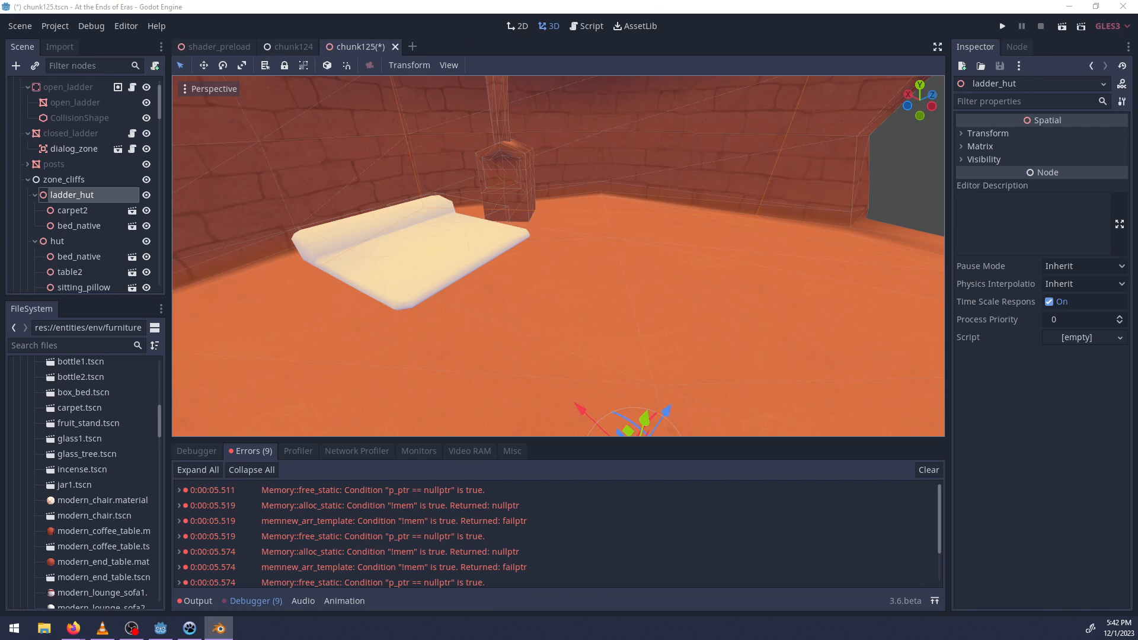
pyautogui.press('Escape')
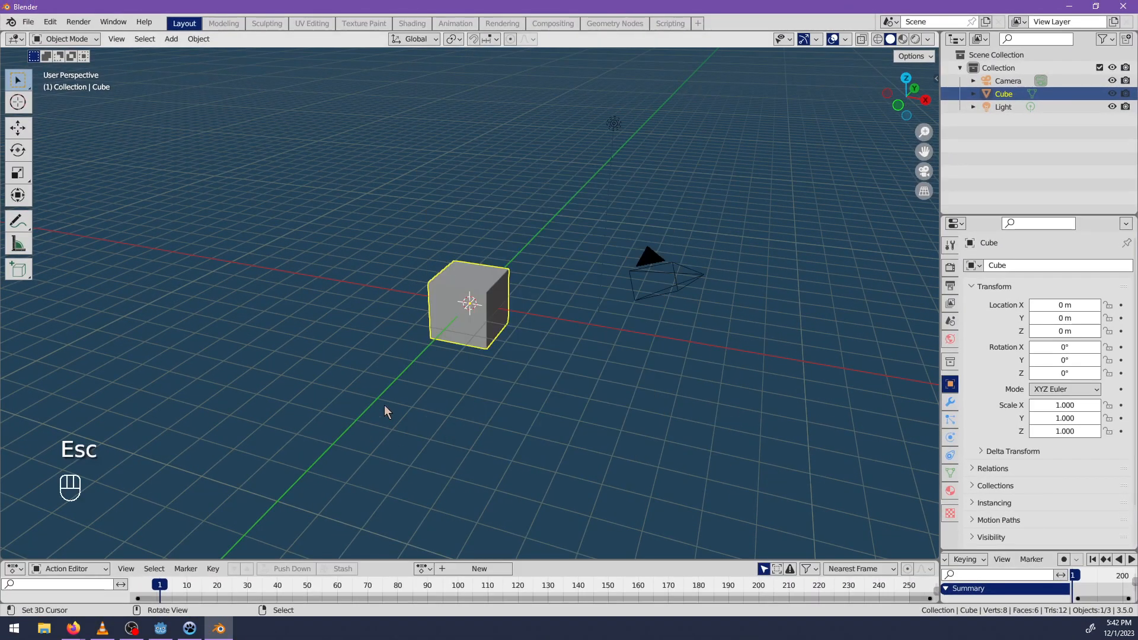
pyautogui.press('a')
pyautogui.press('x')
pyautogui.click(394, 400)
# Try adding a mesh circle at the origin, and undo it.
pyautogui.hotkey('shift', 'a')
pyautogui.moveTo(401, 358)
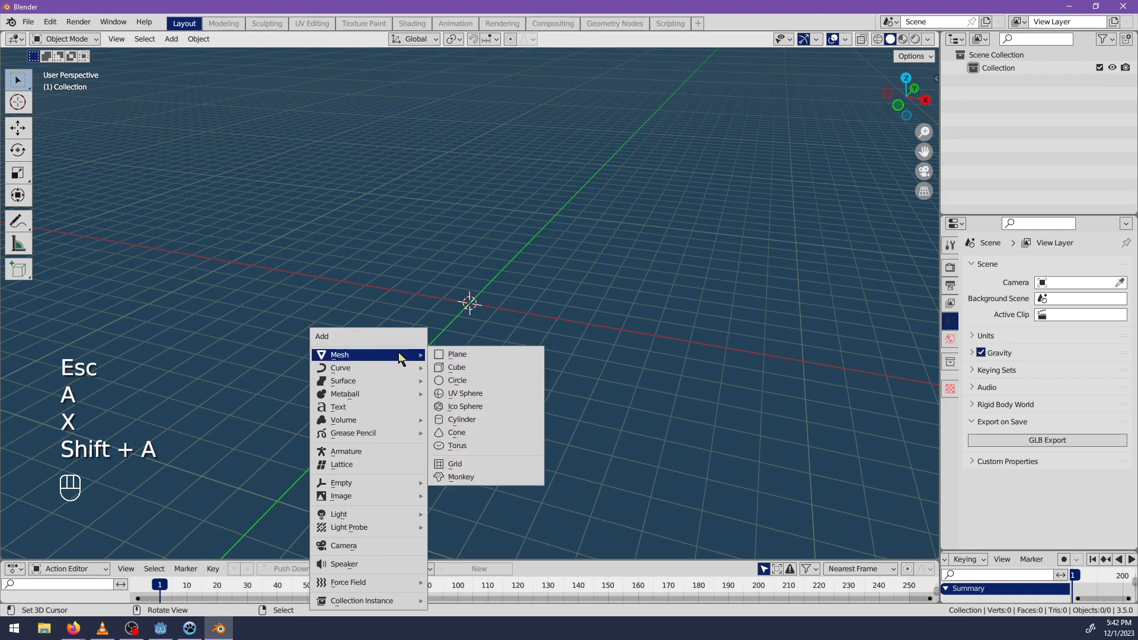
pyautogui.click(472, 384)
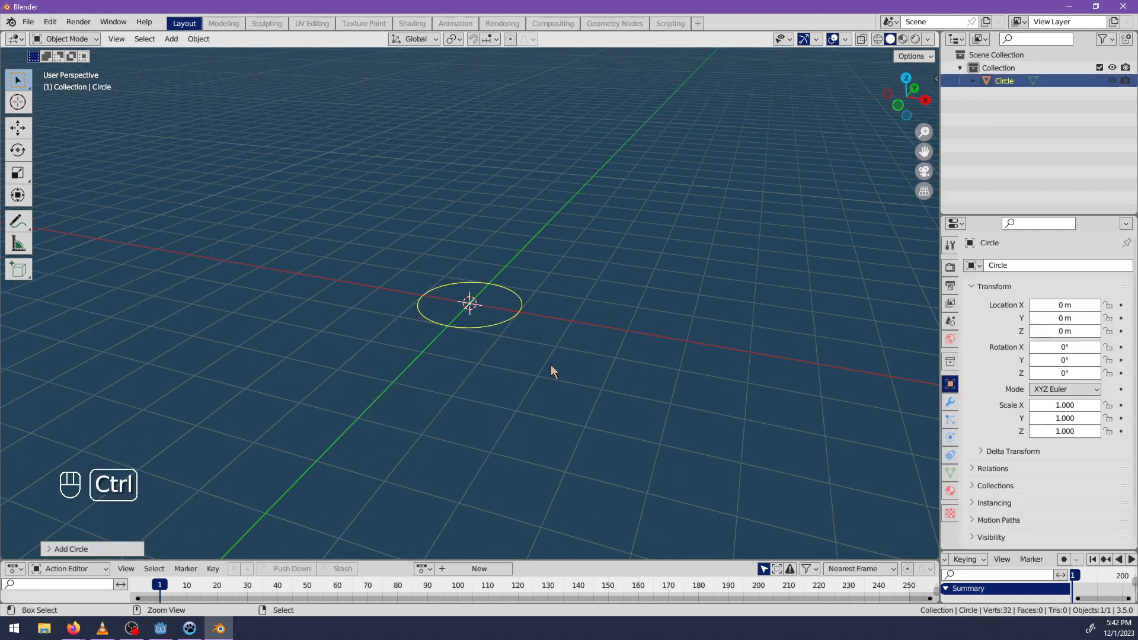
pyautogui.hotkey('ctrl', 'z')
# Add a mesh cylinder at the world origin.
pyautogui.hotkey('shift', 'a')
pyautogui.moveTo(517, 354)
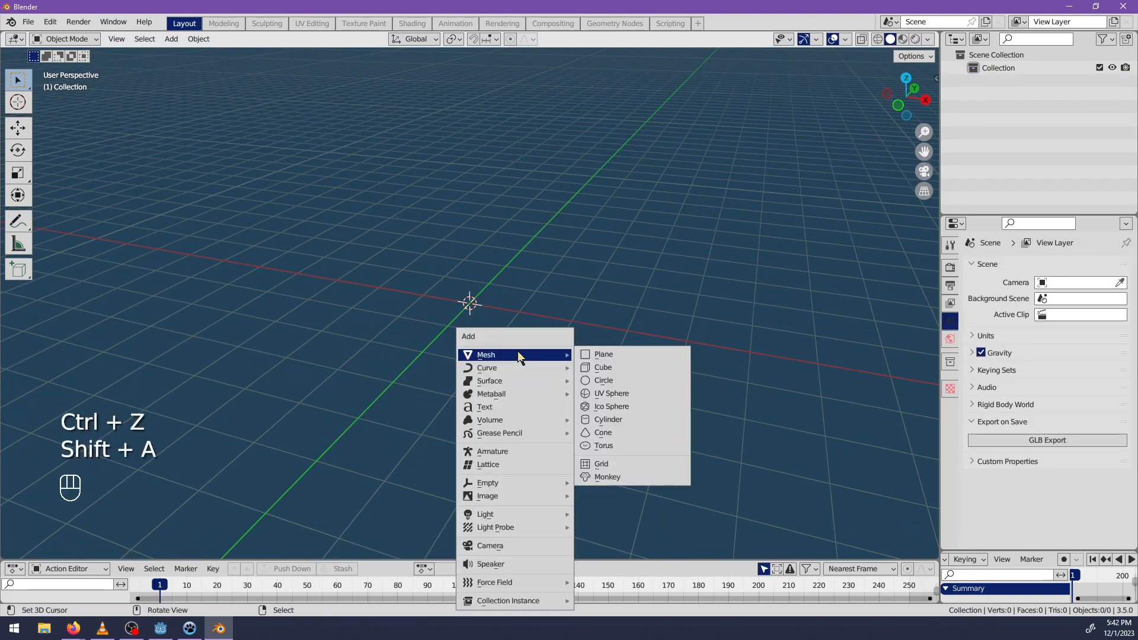
pyautogui.click(616, 420)
pyautogui.scroll(-3, 603, 390)
# Switch to Godot Engine to inspect the hut interior around the bed, and return to Blender.
pyautogui.hotkey('alt', 'Tab')
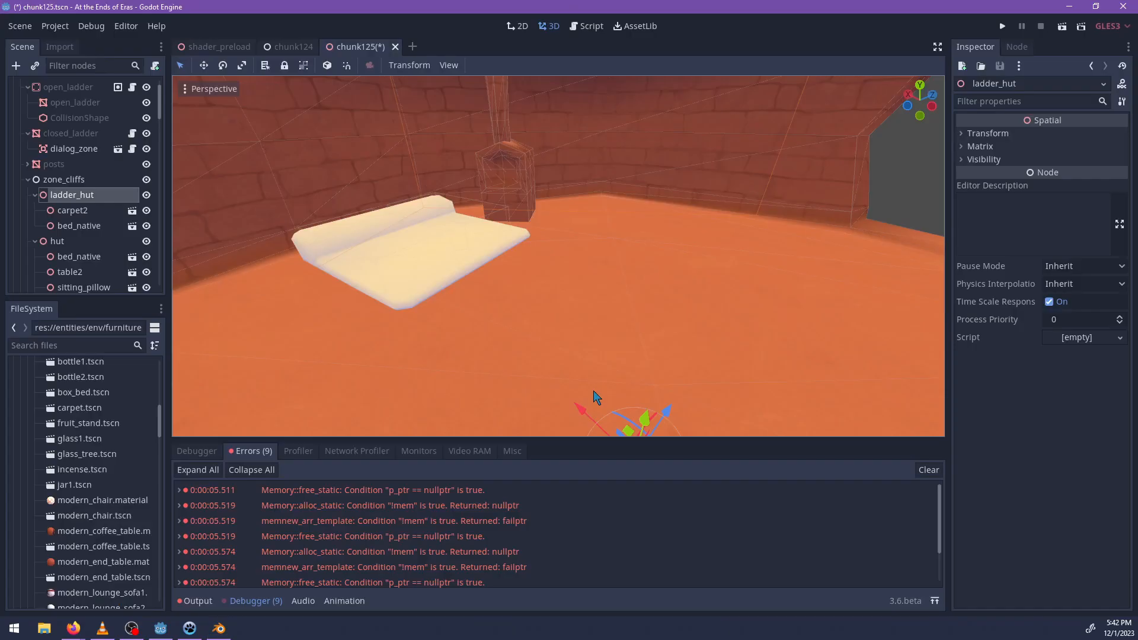
pyautogui.moveTo(476, 321)
pyautogui.mouseDown(button='middle')
pyautogui.moveTo(620, 326)
pyautogui.moveTo(717, 297)
pyautogui.moveTo(355, 292)
pyautogui.moveTo(521, 335)
pyautogui.moveTo(466, 307)
pyautogui.mouseUp(button='middle')
pyautogui.scroll(-3, 716, 297)
pyautogui.hotkey('alt', 'Tab')
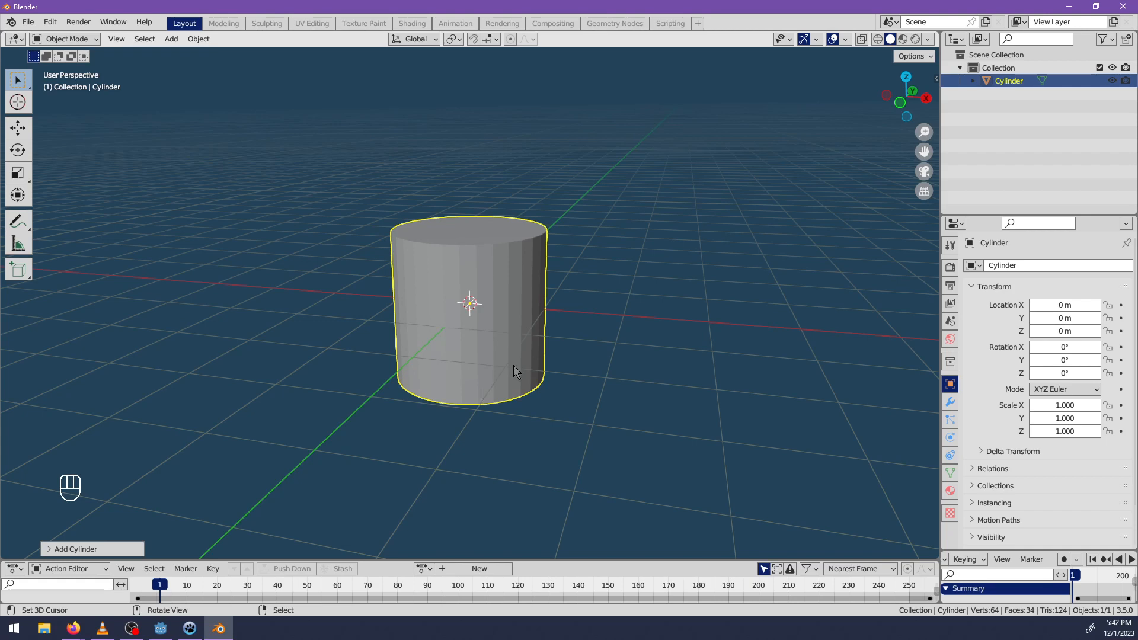
# Enter Edit Mode on the cylinder and scale its whole mesh uniformly by 0.5.
pyautogui.press('Tab')
pyautogui.moveTo(575, 375); pyautogui.dragTo(598, 397, button='middle')
pyautogui.press('s')
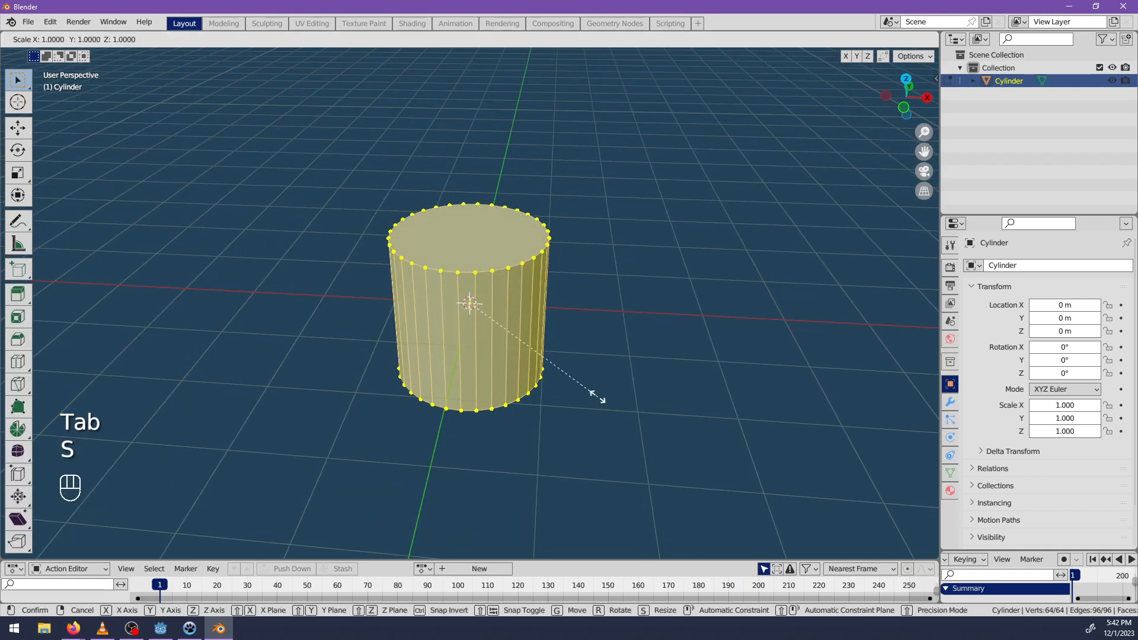
pyautogui.write('.5')
pyautogui.press('Return')
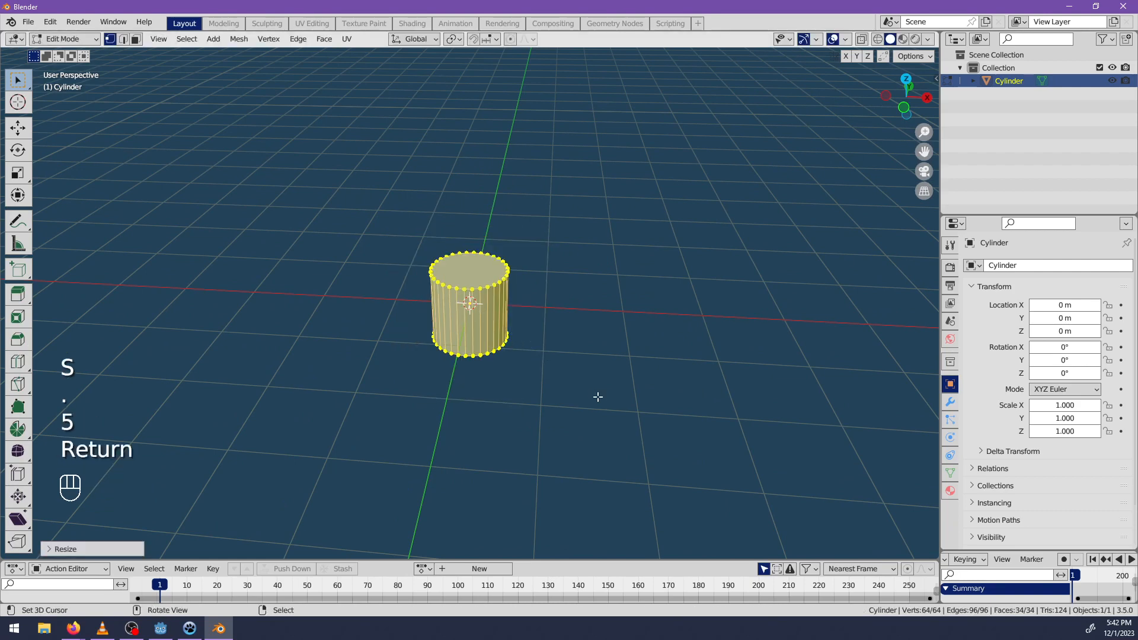
# Flatten the cylinder along Z and raise it about 0.19 m so its base sits on the ground plane.
pyautogui.press('KP_1')
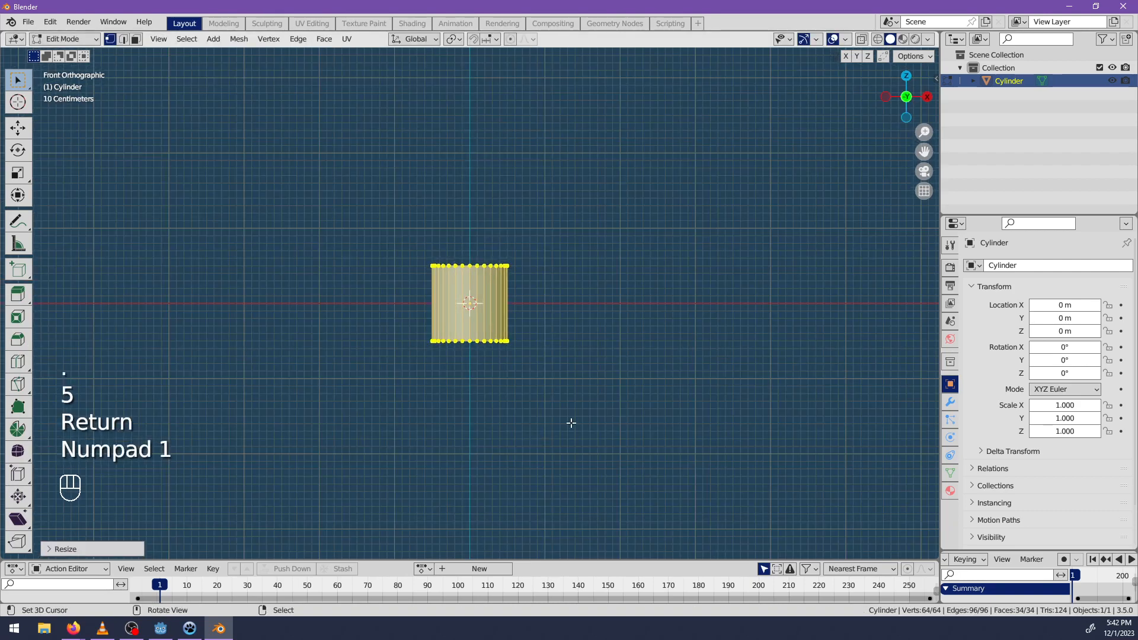
pyautogui.scroll(5, 571, 423)
pyautogui.press('s')
pyautogui.press('z')
pyautogui.click(502, 353)
pyautogui.press('v')
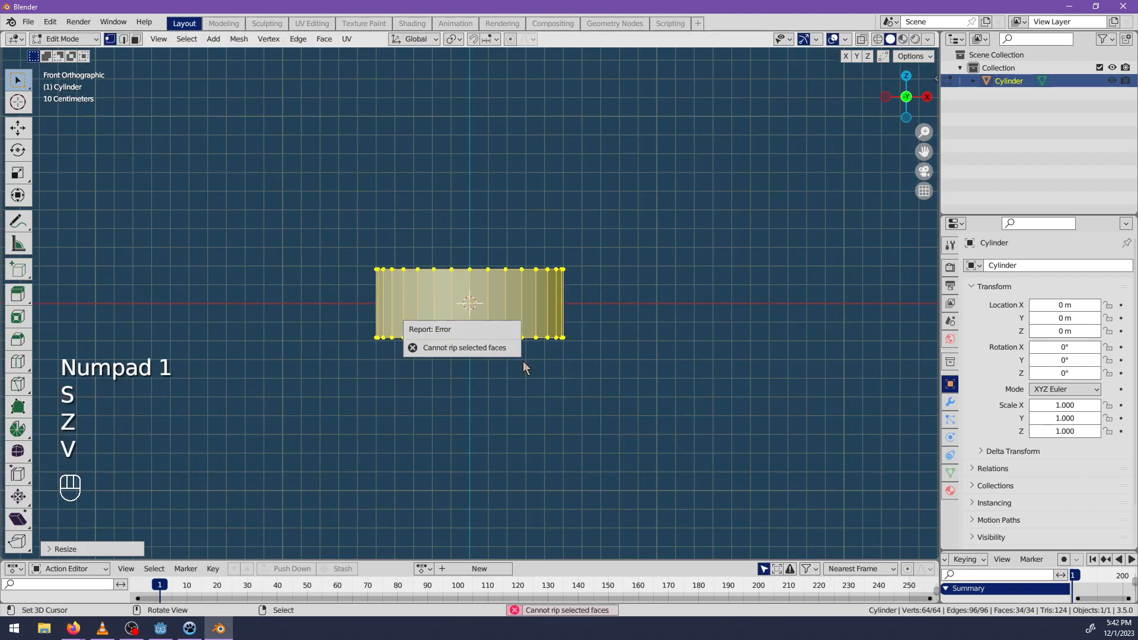
pyautogui.press('g')
pyautogui.press('z')
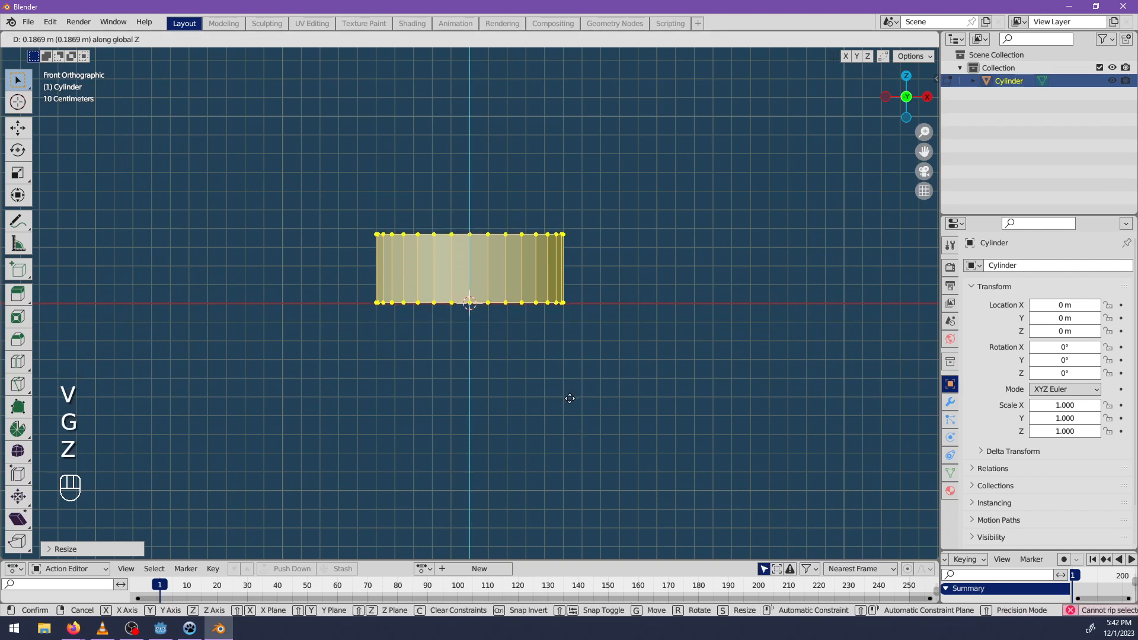
pyautogui.click(569, 398)
# Add a horizontal loop cut around the cylinder's side and switch to face selection.
pyautogui.moveTo(696, 241); pyautogui.dragTo(607, 259, button='middle')
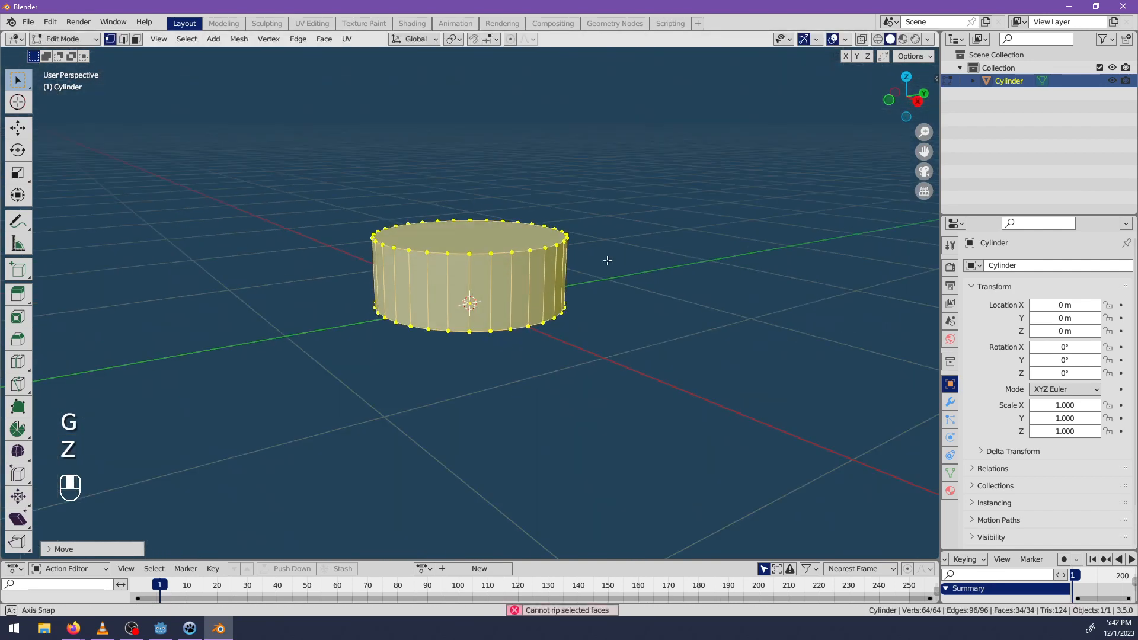
pyautogui.hotkey('ctrl', 'r')
pyautogui.click(493, 291)
pyautogui.moveTo(487, 313); pyautogui.dragTo(272, 112, button='middle')
pyautogui.click(137, 37)
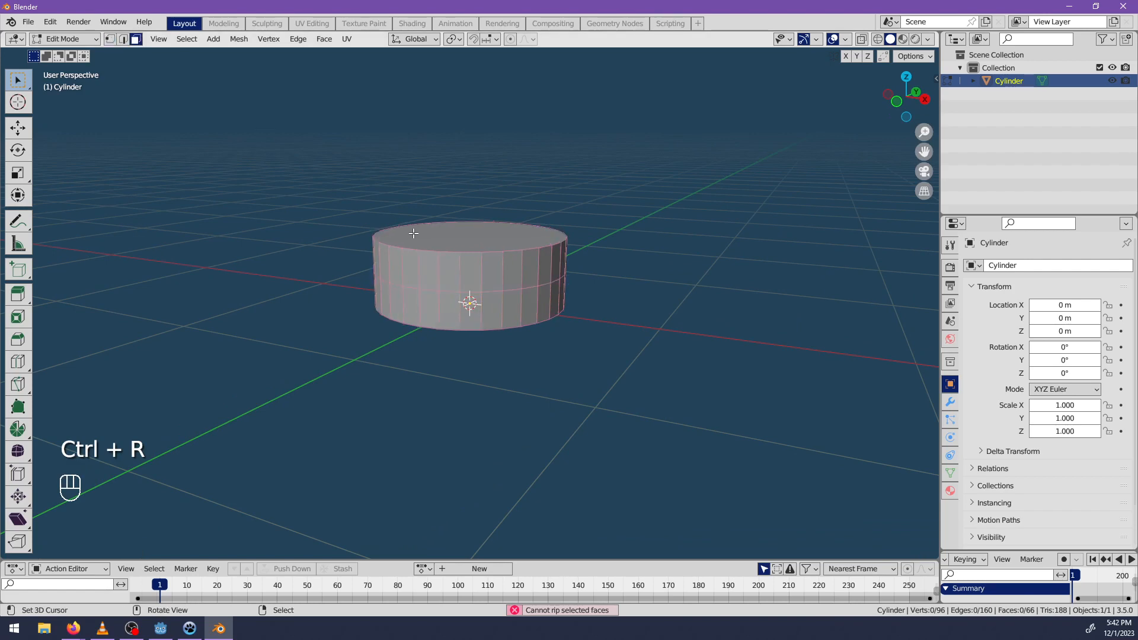
# Extrude the upper ring of side faces and scale it outward horizontally to form an overhanging rim.
pyautogui.keyDown('alt'); pyautogui.rightClick(511, 269); pyautogui.keyUp('alt')
pyautogui.moveTo(560, 294); pyautogui.dragTo(626, 296, button='middle')
pyautogui.press('e')
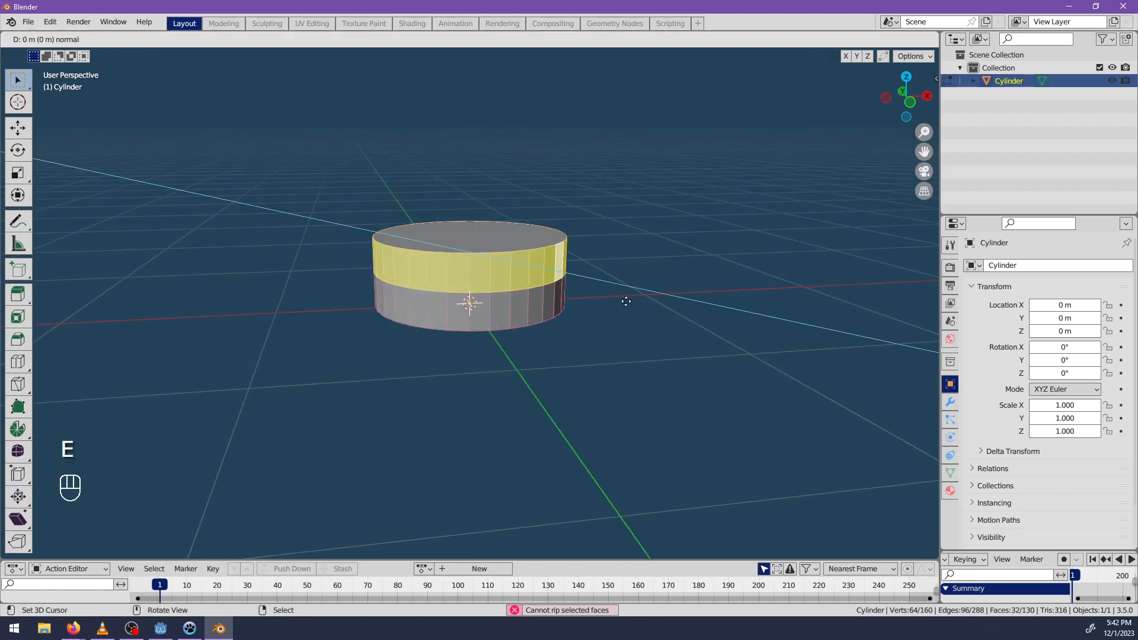
pyautogui.press('s')
pyautogui.hotkey('shift', 'z')
pyautogui.click(675, 324)
# Select the entire mesh and scale it down slightly in the horizontal plane, keeping its height.
pyautogui.press('a')
pyautogui.press('s')
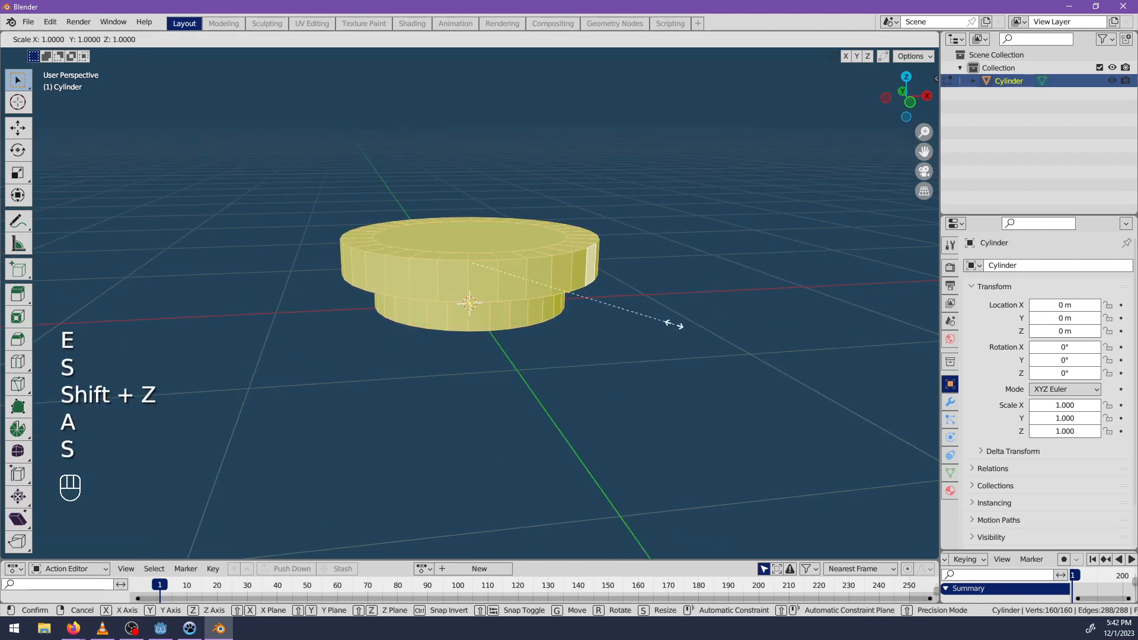
pyautogui.hotkey('shift', 'z')
pyautogui.click(581, 308)
pyautogui.moveTo(530, 314)
pyautogui.mouseDown(button='middle')
pyautogui.moveTo(645, 305)
pyautogui.moveTo(658, 340)
pyautogui.moveTo(658, 302)
pyautogui.moveTo(615, 374)
pyautogui.moveTo(521, 306)
pyautogui.mouseUp(button='middle')
pyautogui.hotkey('ctrl', 'z')
pyautogui.press('s')
pyautogui.hotkey('shift', 'z')
pyautogui.click(633, 332)
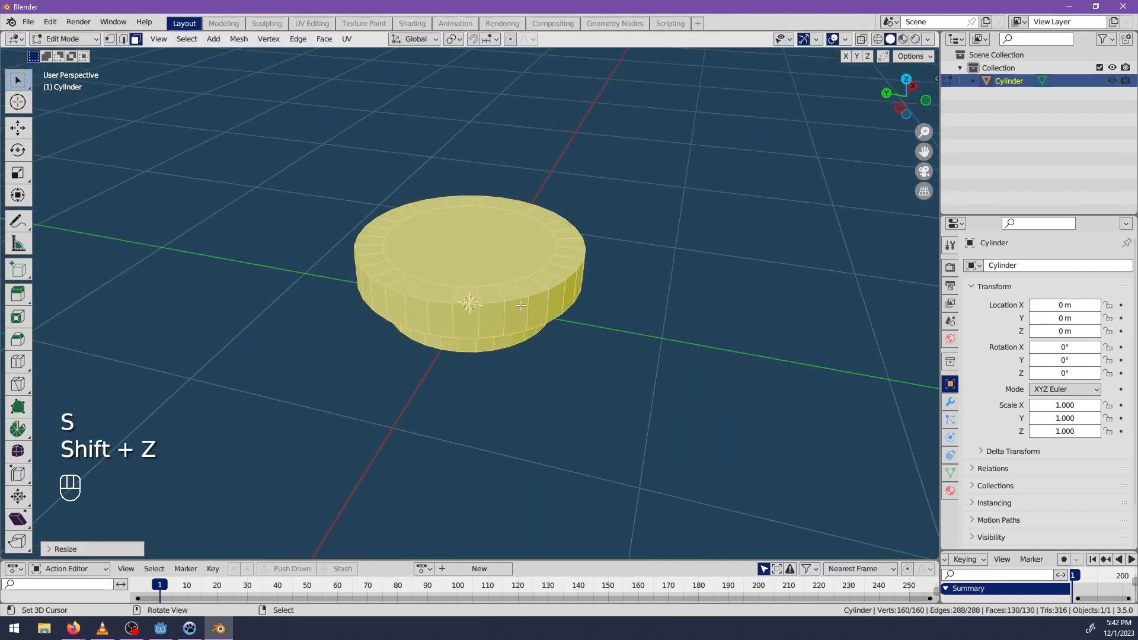
pyautogui.moveTo(496, 356); pyautogui.dragTo(509, 317, button='middle')
pyautogui.keyDown('alt'); pyautogui.click(546, 245); pyautogui.keyUp('alt')
pyautogui.hotkey('alt', 'a')
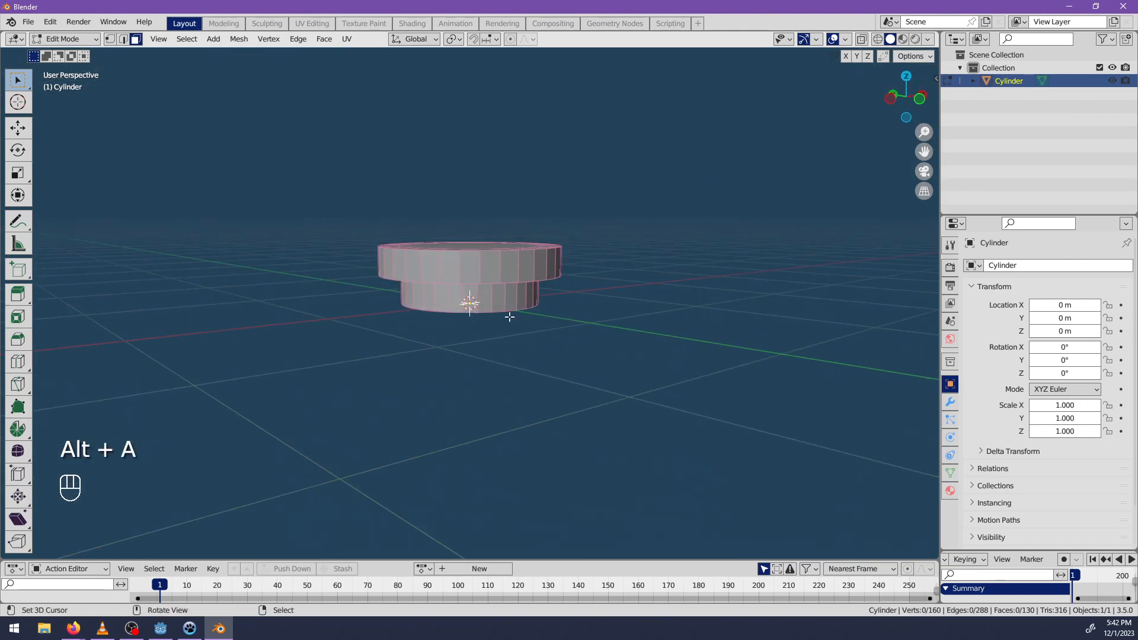
pyautogui.keyDown('alt'); pyautogui.click(508, 305); pyautogui.keyUp('alt')
# Flatten the whole two-tier mesh along Z in front view and lower it so its base rests at ground level.
pyautogui.press('KP_1')
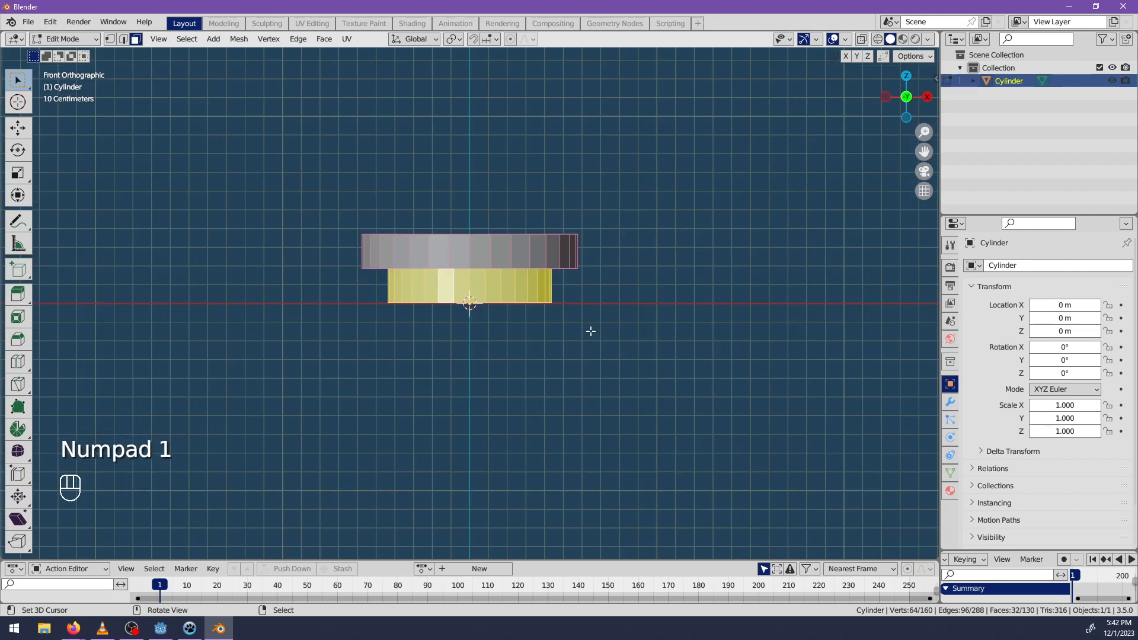
pyautogui.hotkey('alt', 'a')
pyautogui.press('a')
pyautogui.press('s')
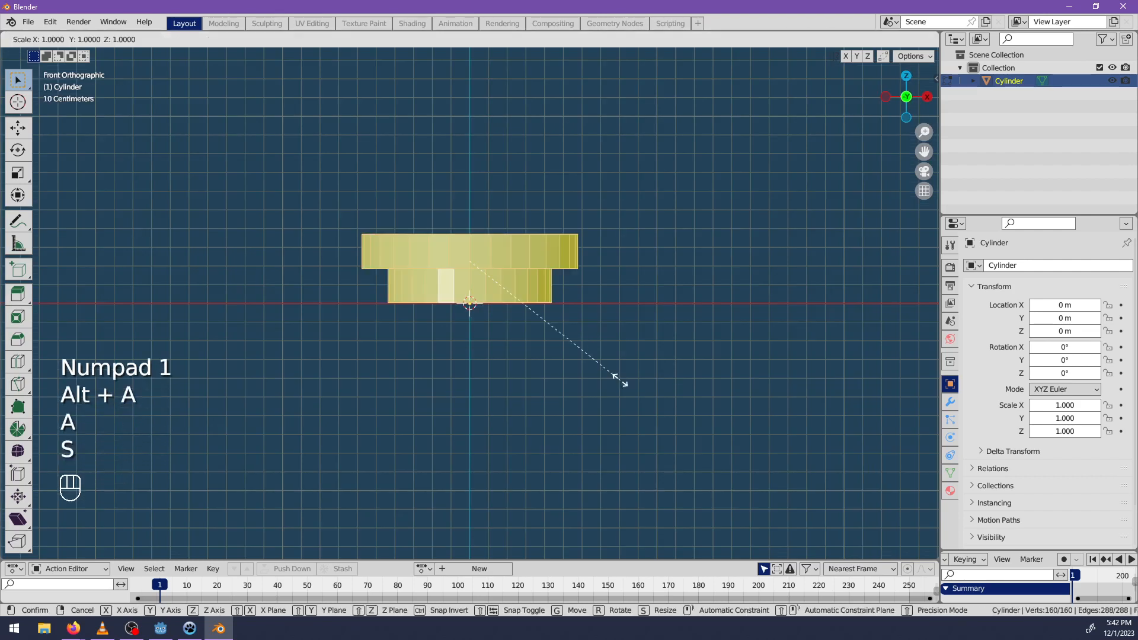
pyautogui.press('z')
pyautogui.click(553, 345)
pyautogui.press('g')
pyautogui.press('z')
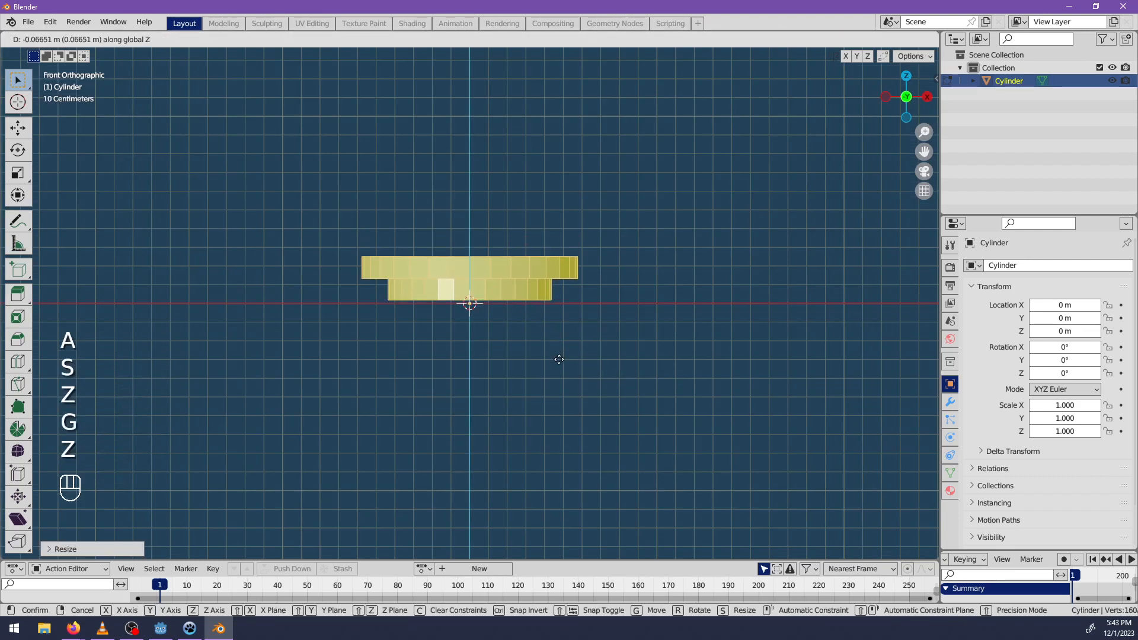
pyautogui.click(561, 362)
pyautogui.scroll(3, 585, 350)
pyautogui.moveTo(585, 349); pyautogui.dragTo(581, 318, button='middle')
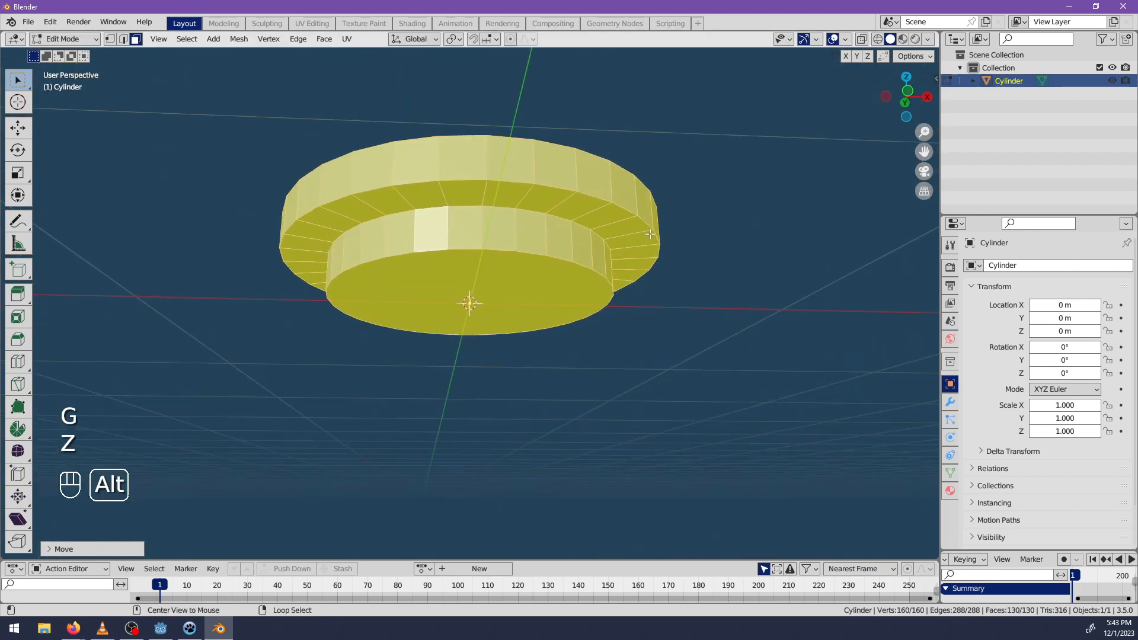
# Extrude the upper tier's top face, scale it inward and merge the new vertices into one central point.
pyautogui.keyDown('alt'); pyautogui.click(649, 235); pyautogui.keyUp('alt')
pyautogui.click(622, 271)
pyautogui.moveTo(623, 272); pyautogui.dragTo(475, 332, button='middle')
pyautogui.scroll(-3, 623, 368)
pyautogui.hotkey('alt', 'a')
pyautogui.click(435, 279)
pyautogui.press('e')
pyautogui.moveTo(434, 279); pyautogui.dragTo(460, 267, button='middle')
pyautogui.press('s')
pyautogui.click(613, 413)
pyautogui.press('m')
pyautogui.click(614, 416)
# Extrude the base's bottom face in place, scale it inward and merge the new vertices at the centre.
pyautogui.rightClick(460, 267)
pyautogui.press('e')
pyautogui.rightClick(713, 362)
pyautogui.press('s')
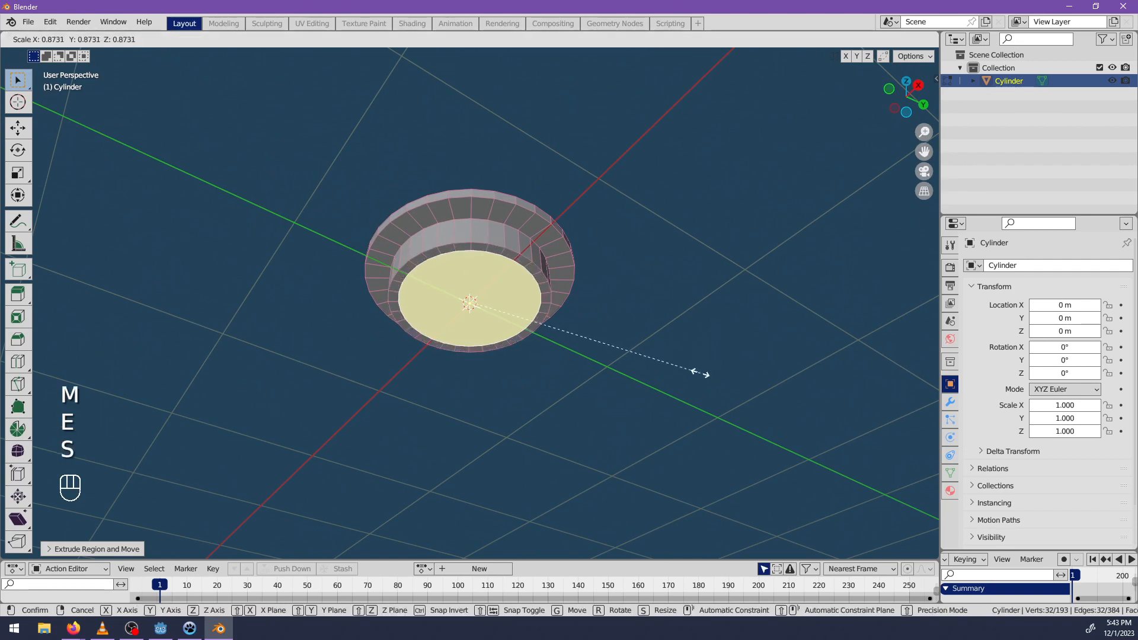
pyautogui.click(622, 378)
pyautogui.press('m')
pyautogui.click(626, 380)
pyautogui.moveTo(626, 379); pyautogui.dragTo(612, 437, button='middle')
# Return to Object Mode and apply Shade Smooth to the two-tier cylinder.
pyautogui.press('Tab')
pyautogui.press('space')
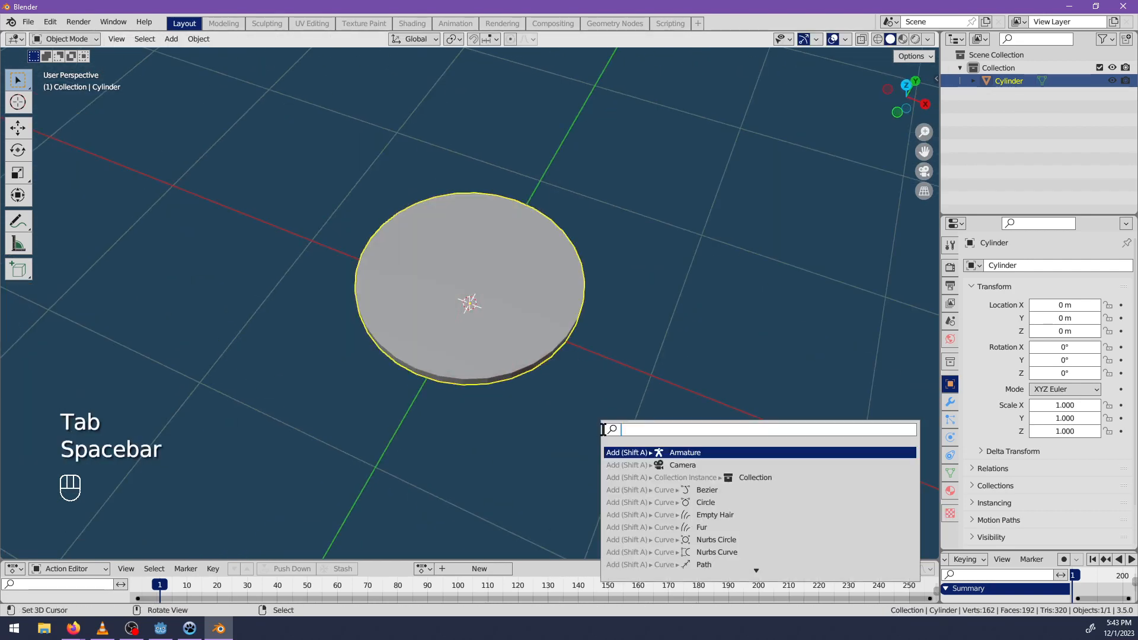
pyautogui.write('smoo')
pyautogui.press('Return')
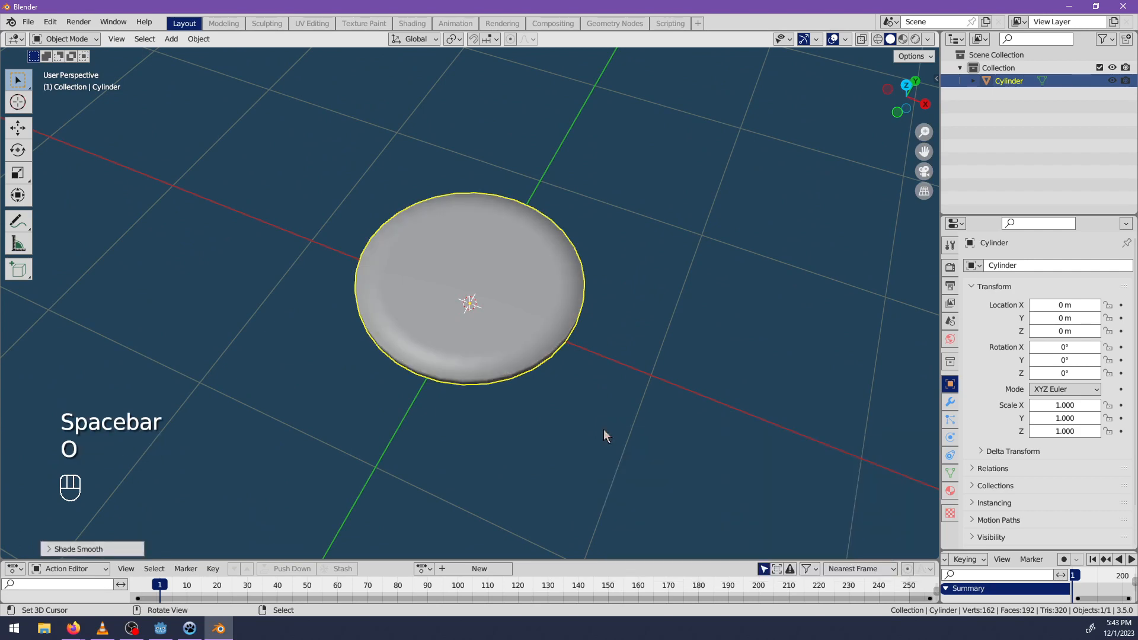
# Enable Auto Smooth at 30° in the cylinder mesh's normals settings.
pyautogui.scroll(3, 584, 391)
pyautogui.moveTo(584, 391); pyautogui.dragTo(1052, 494, button='middle')
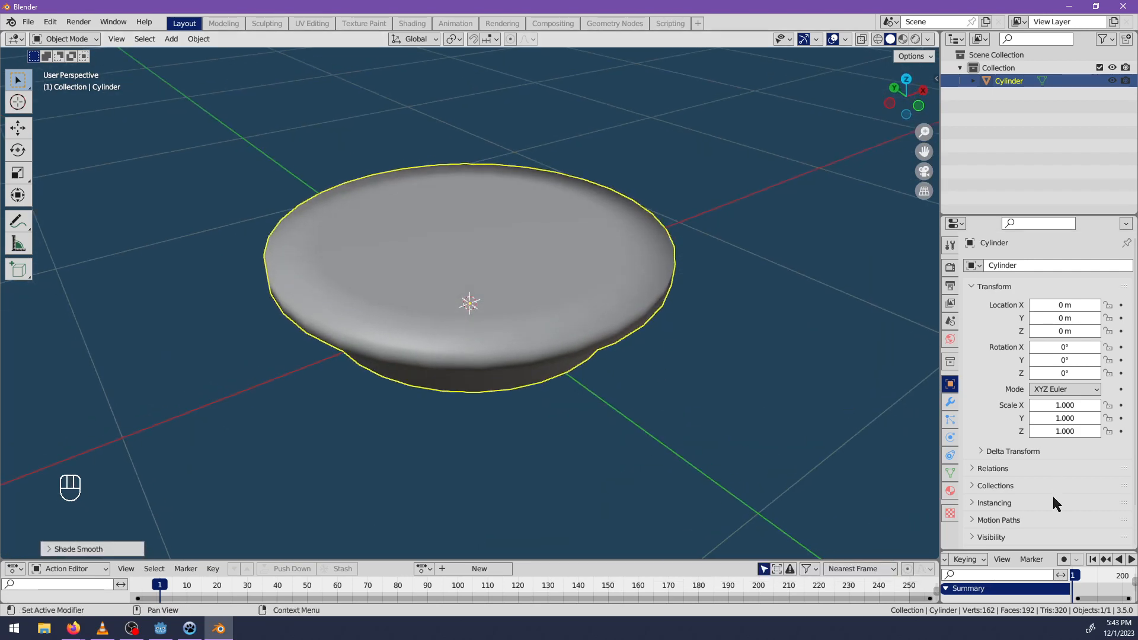
pyautogui.click(951, 492)
pyautogui.click(950, 403)
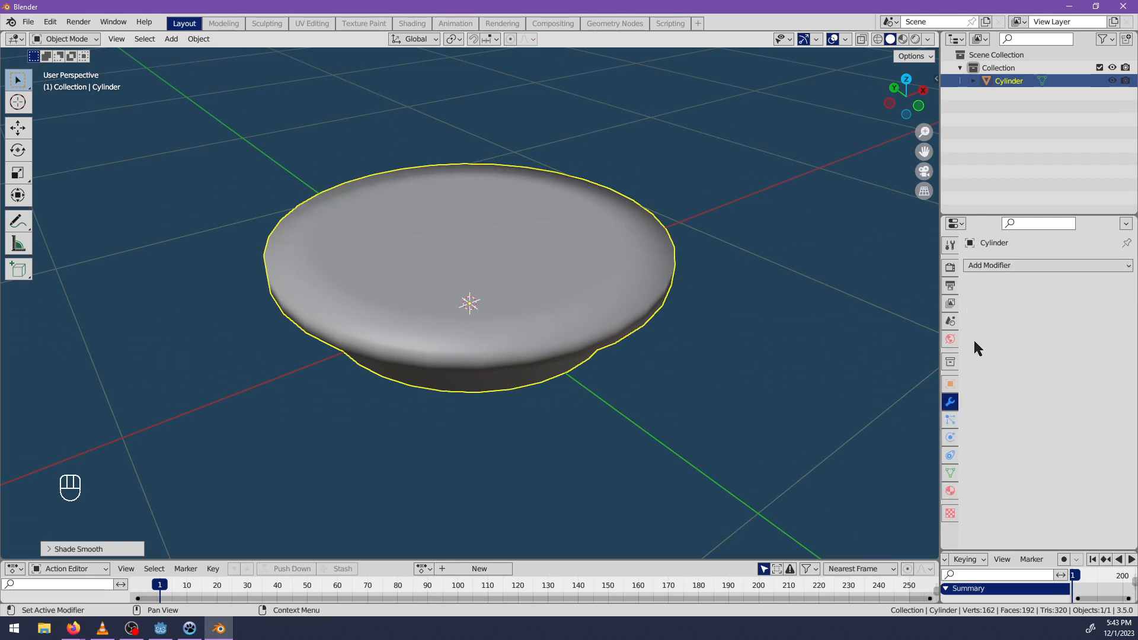
pyautogui.click(950, 473)
pyautogui.scroll(-2, 1008, 462)
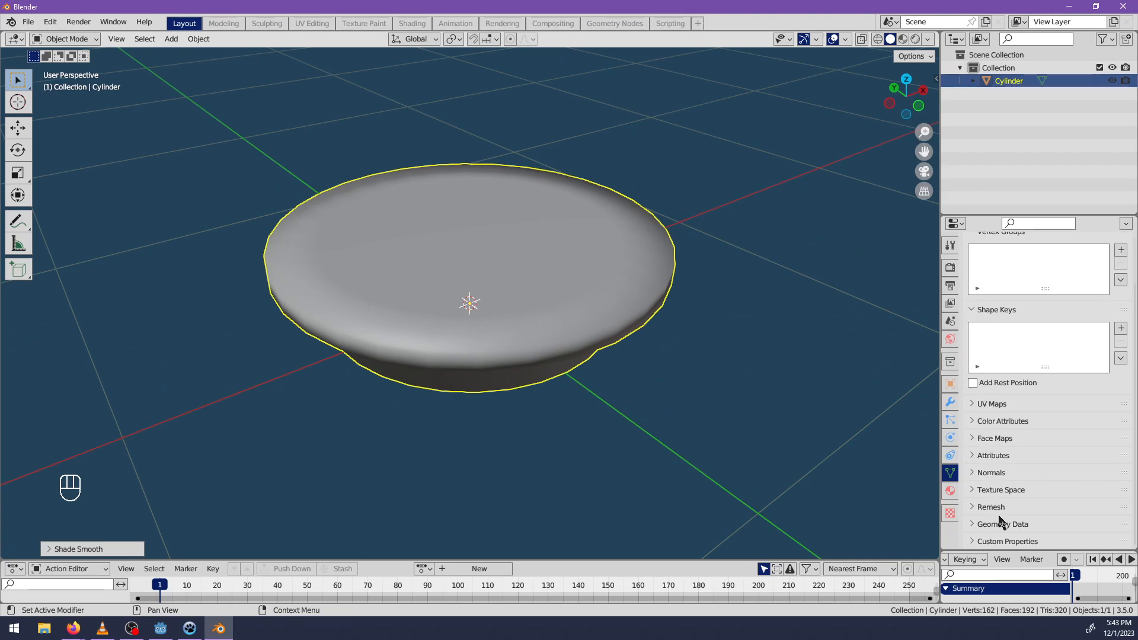
pyautogui.click(991, 473)
pyautogui.click(1032, 491)
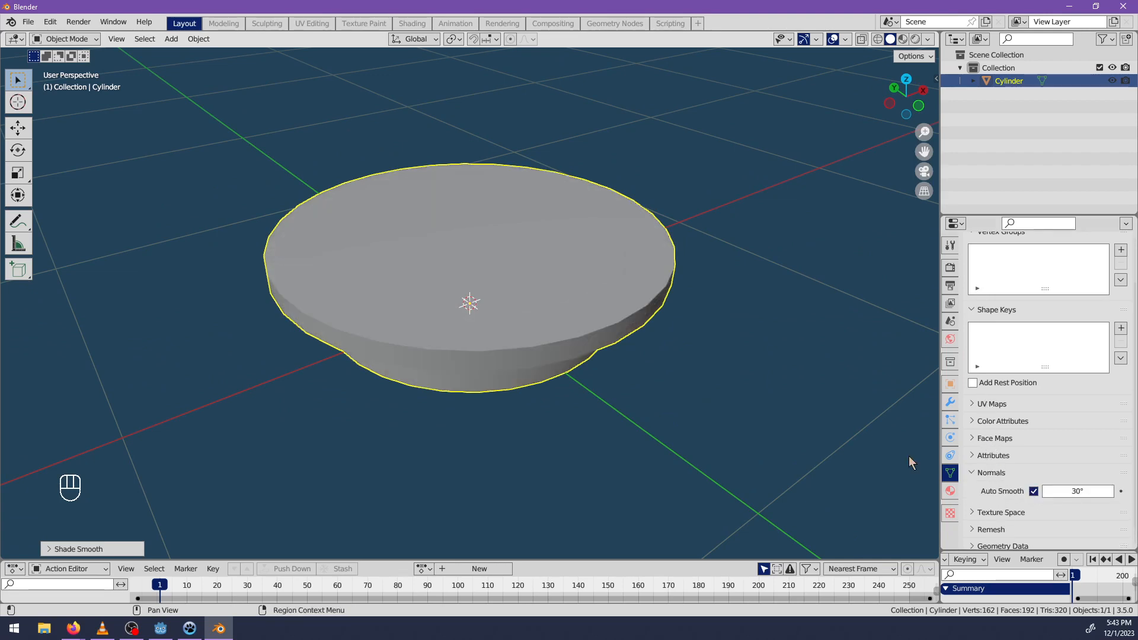
# Add a horizontal loop cut around the middle of the lower tier and scale it inward to form a waist.
pyautogui.moveTo(909, 456)
pyautogui.mouseDown(button='middle')
pyautogui.moveTo(567, 397)
pyautogui.moveTo(449, 346)
pyautogui.moveTo(566, 379)
pyautogui.moveTo(559, 386)
pyautogui.moveTo(589, 320)
pyautogui.mouseUp(button='middle')
pyautogui.press('Tab')
pyautogui.hotkey('ctrl', 'r')
pyautogui.click(560, 276)
pyautogui.rightClick(560, 276)
pyautogui.press('s')
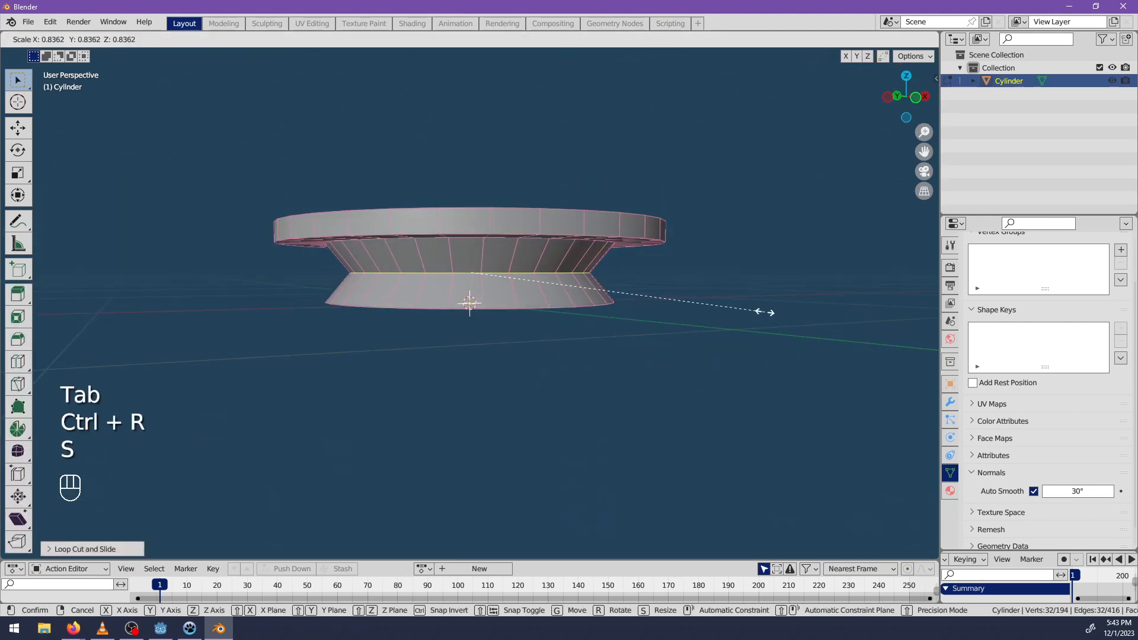
pyautogui.click(793, 320)
# Turn on proportional editing, select a vertical edge on the upper rim and move it.
pyautogui.moveTo(794, 320); pyautogui.dragTo(622, 323, button='middle')
pyautogui.click(531, 253)
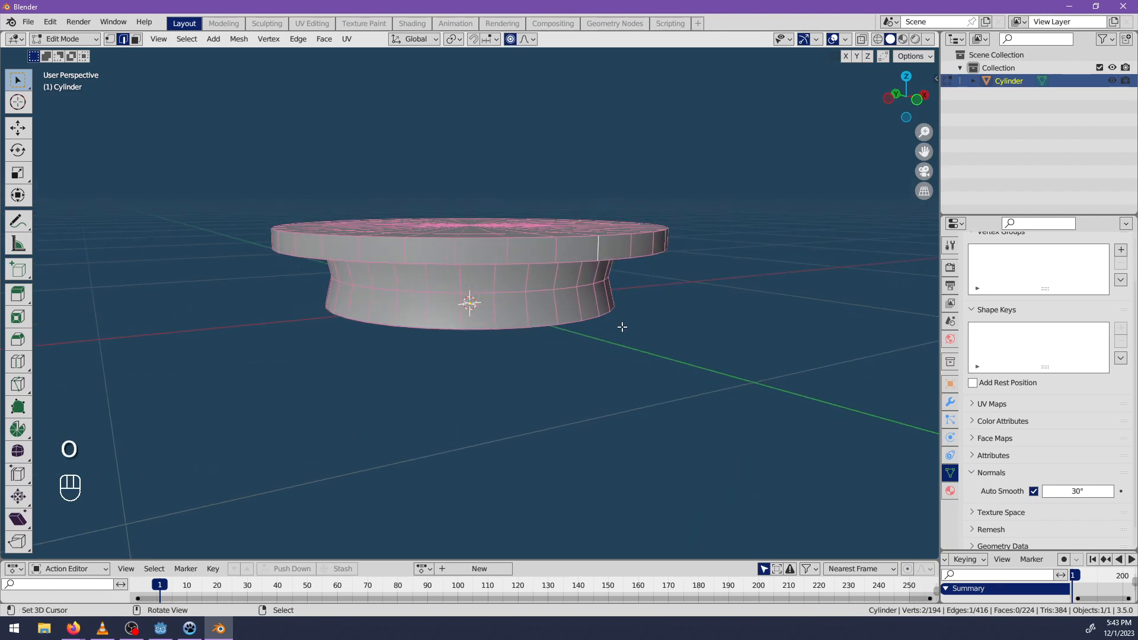
pyautogui.press('h')
pyautogui.hotkey('alt', 'h')
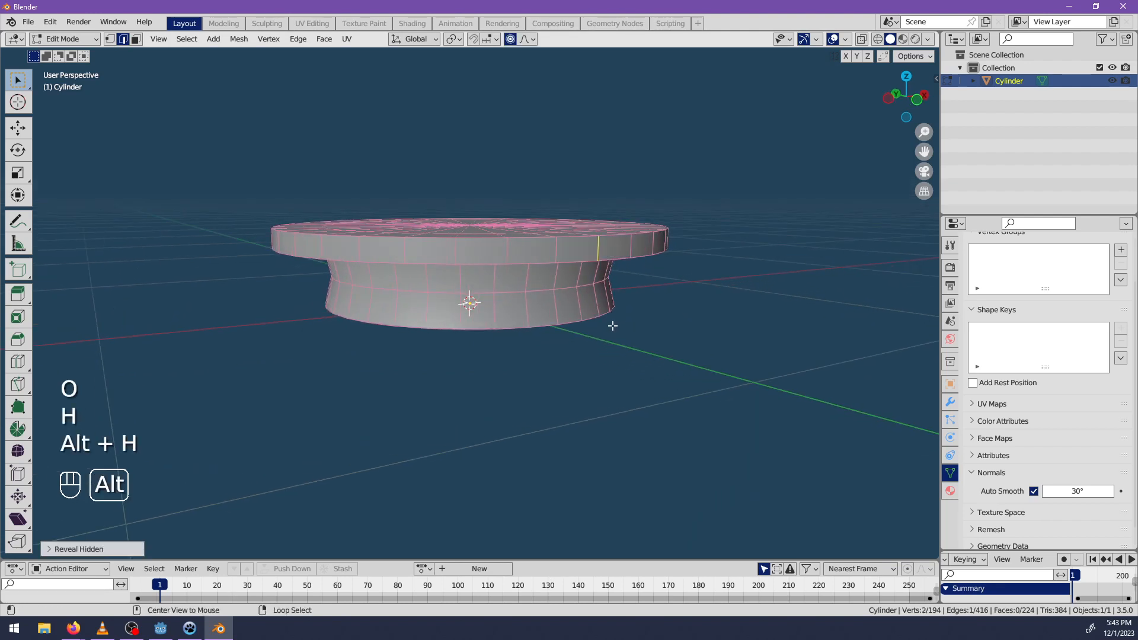
pyautogui.press('g')
pyautogui.click(605, 328)
# Rotate the selected rim edge around the Z axis with proportional editing on.
pyautogui.moveTo(605, 328); pyautogui.dragTo(729, 412, button='middle')
pyautogui.press('r')
pyautogui.press('z')
pyautogui.click(751, 356)
pyautogui.scroll(-4, 612, 386)
pyautogui.moveTo(750, 357); pyautogui.dragTo(500, 327, button='middle')
# Return to Object Mode and open the Cylinder object's name for editing.
pyautogui.press('Tab')
pyautogui.click(1026, 71)
pyautogui.doubleClick(1022, 78)
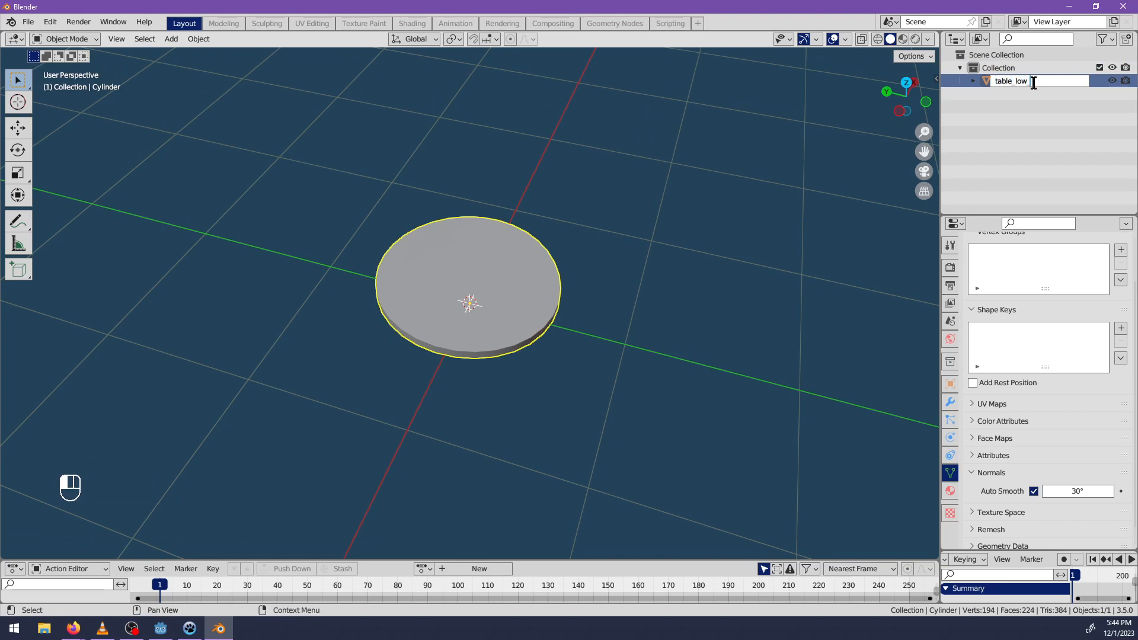
# Rename the object as table_low-col.
pyautogui.click(1027, 83)
pyautogui.scroll(3, 560, 308)
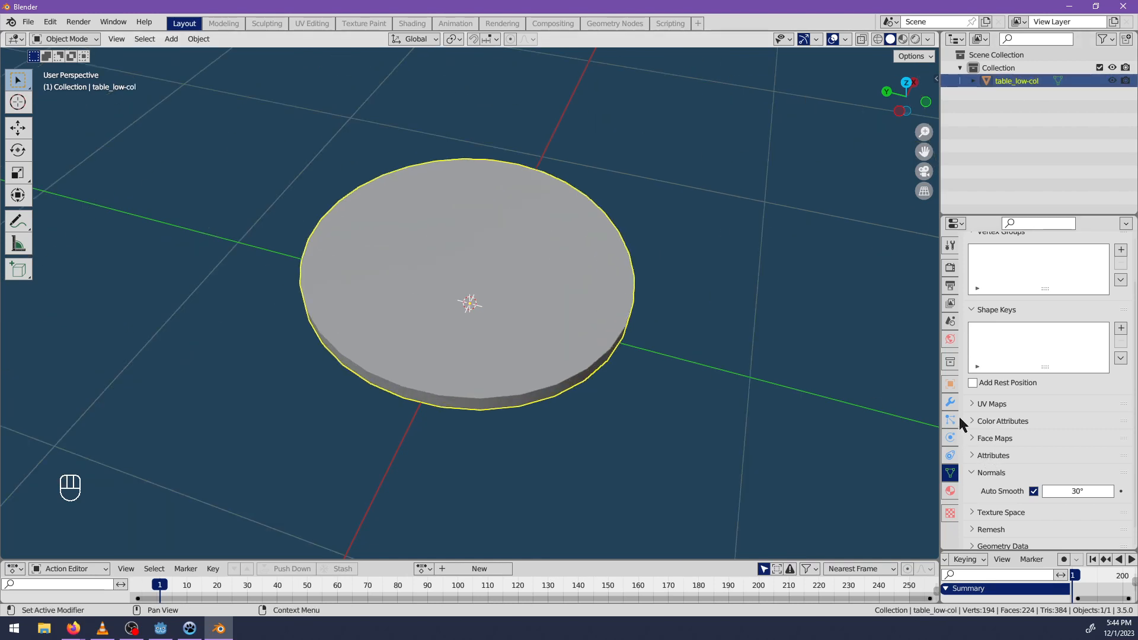
# Add a Decimate modifier to the table with Triangulate enabled and a collapse ratio of 0.3333.
pyautogui.click(950, 402)
pyautogui.click(1005, 266)
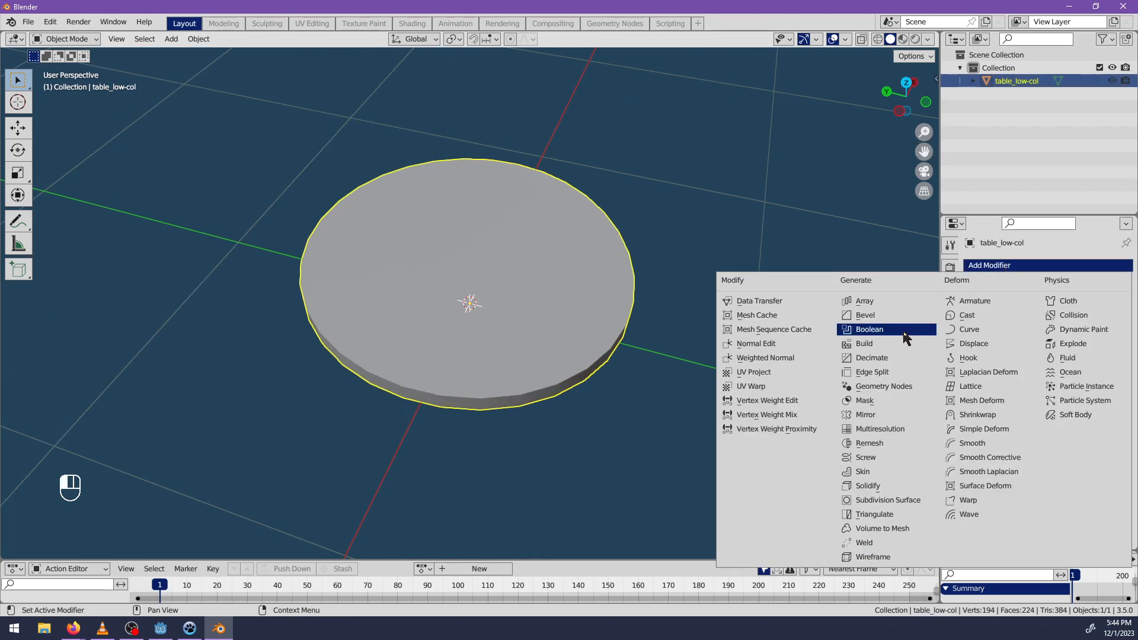
pyautogui.click(887, 360)
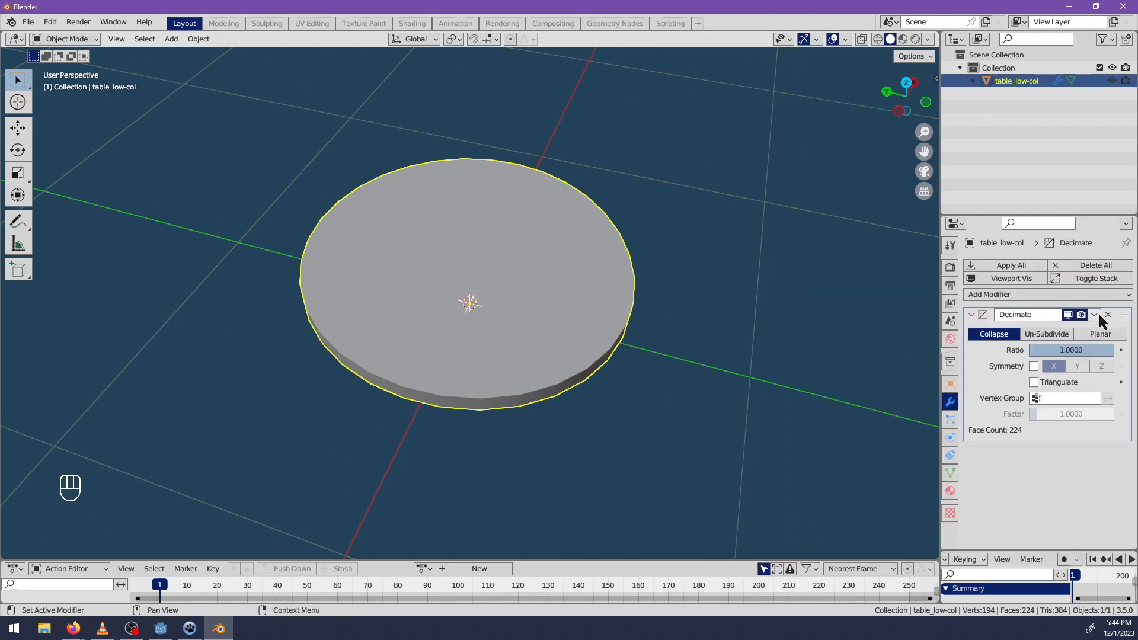
pyautogui.click(1035, 297)
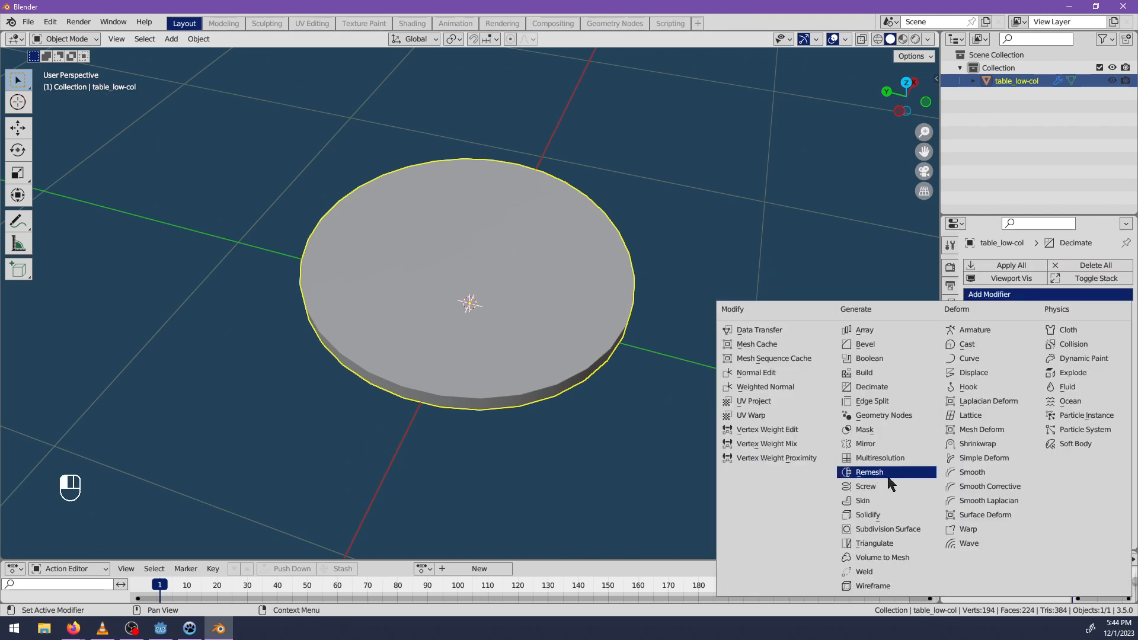
pyautogui.press('Escape')
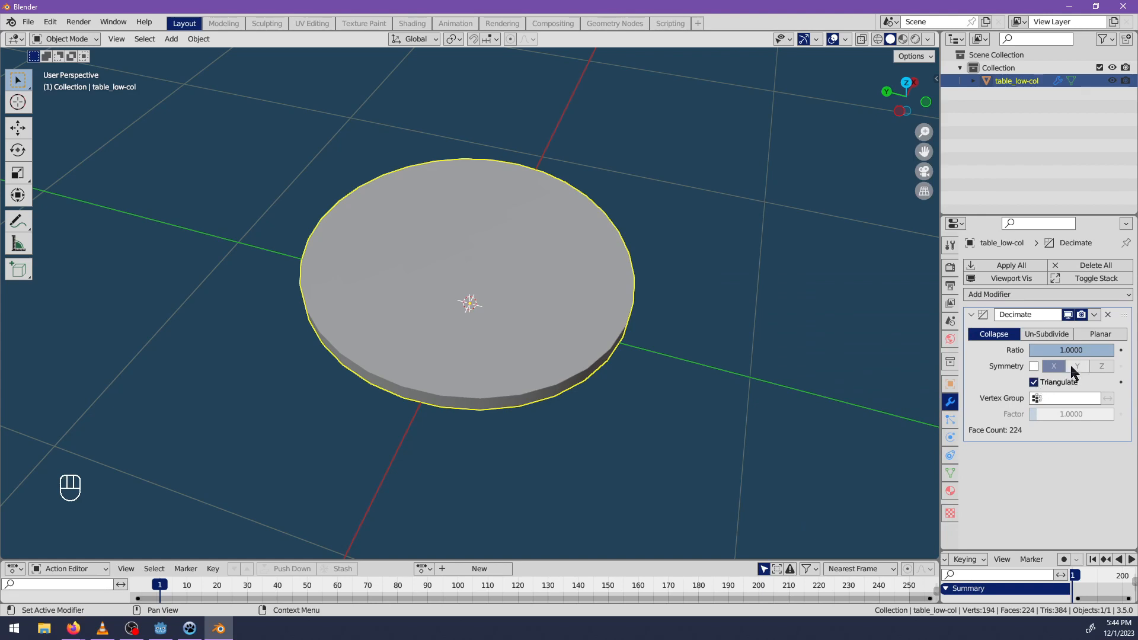
pyautogui.moveTo(1082, 350); pyautogui.dragTo(1058, 350)
pyautogui.moveTo(607, 427); pyautogui.dragTo(664, 391, button='middle')
# Set the mesh's Auto Smooth angle to 37.3° and inspect the decimated table in wireframe.
pyautogui.click(951, 491)
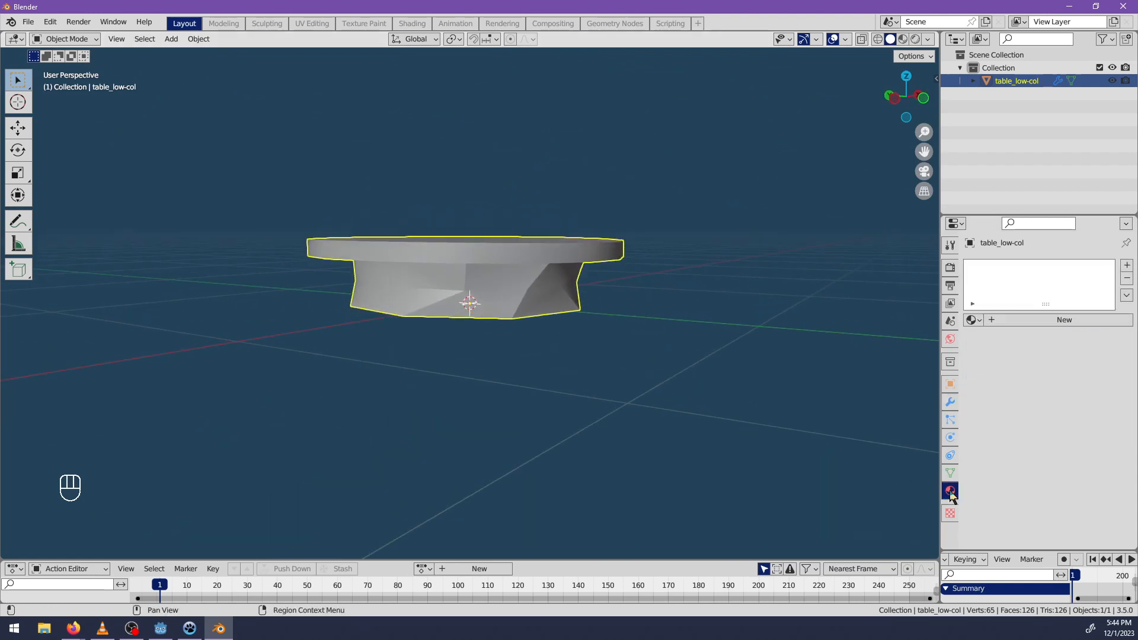
pyautogui.click(950, 403)
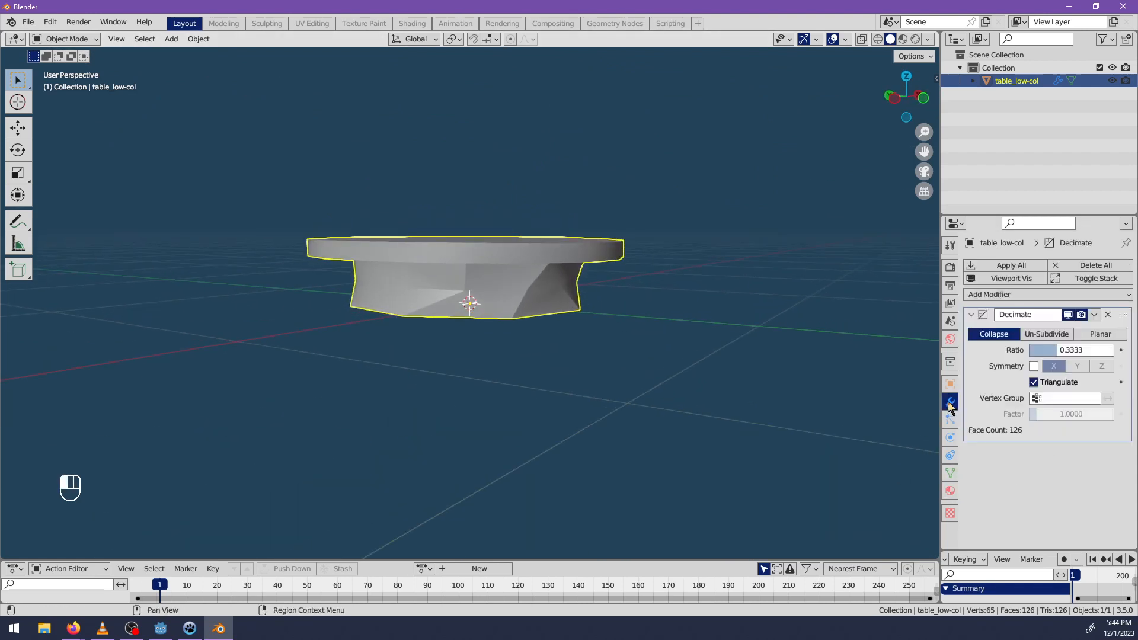
pyautogui.click(950, 474)
pyautogui.scroll(-2, 1030, 484)
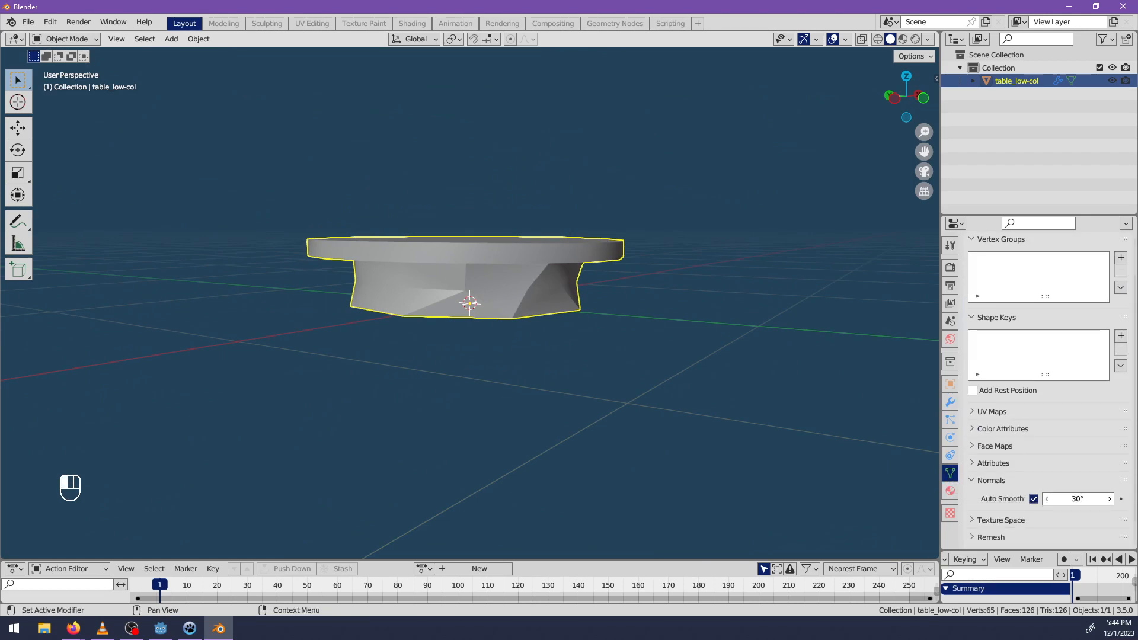
pyautogui.moveTo(1078, 498); pyautogui.dragTo(1089, 498)
pyautogui.moveTo(510, 396); pyautogui.dragTo(648, 348, button='middle')
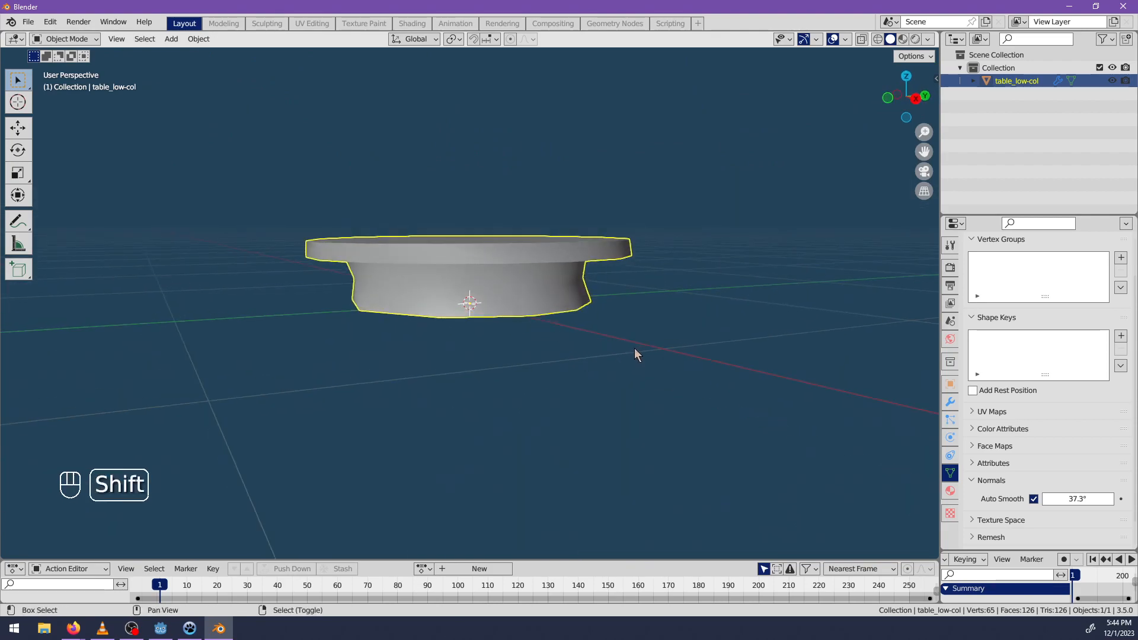
pyautogui.hotkey('shift', 'z')
pyautogui.moveTo(617, 355); pyautogui.dragTo(377, 350, button='middle')
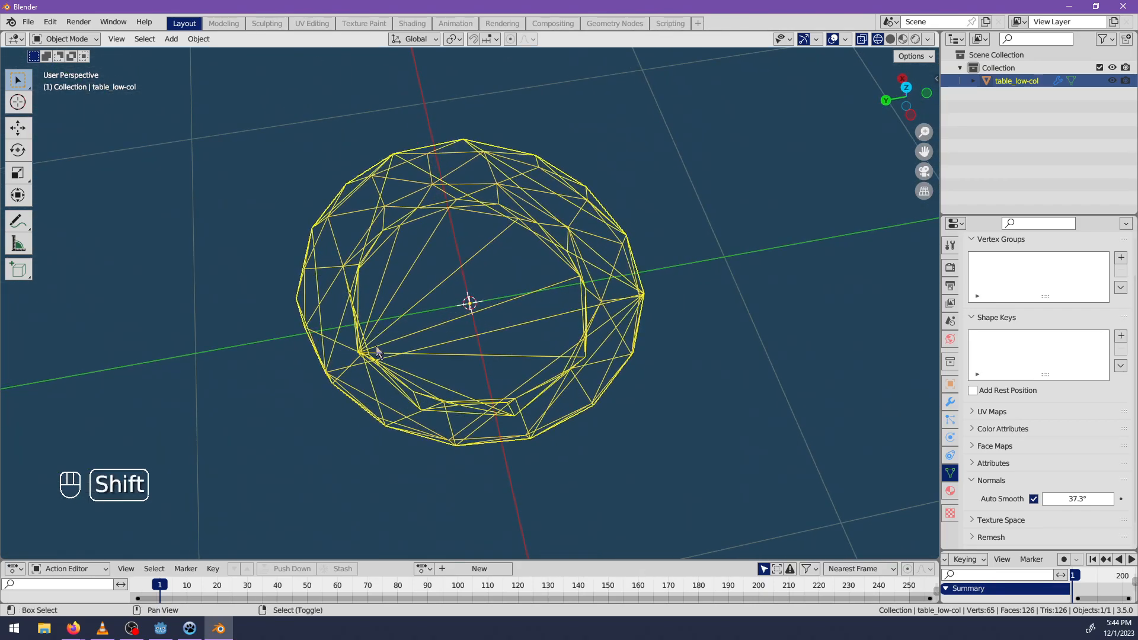
pyautogui.hotkey('shift', 'z')
# In Edit Mode, select the inner edge loop on the tabletop and reduce it to alternate edges with Checker Deselect.
pyautogui.press('Tab')
pyautogui.moveTo(455, 348); pyautogui.dragTo(597, 346, button='middle')
pyautogui.keyDown('alt'); pyautogui.click(468, 299); pyautogui.keyUp('alt')
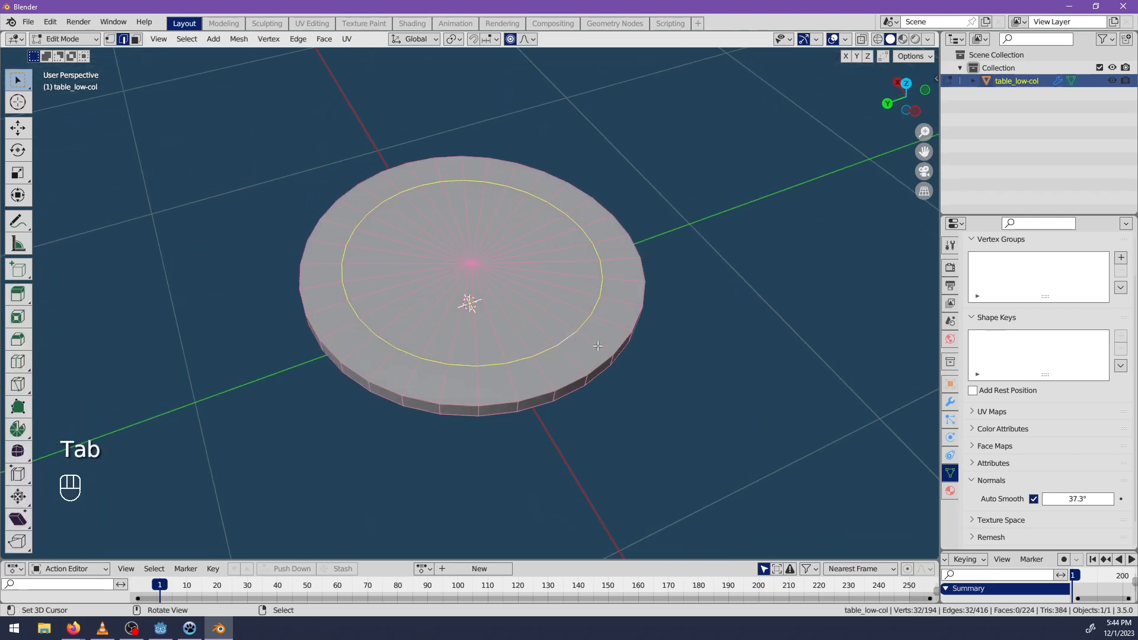
pyautogui.keyDown('ctrl'); pyautogui.keyDown('alt'); pyautogui.click(520, 361); pyautogui.keyUp('alt'); pyautogui.keyUp('ctrl')
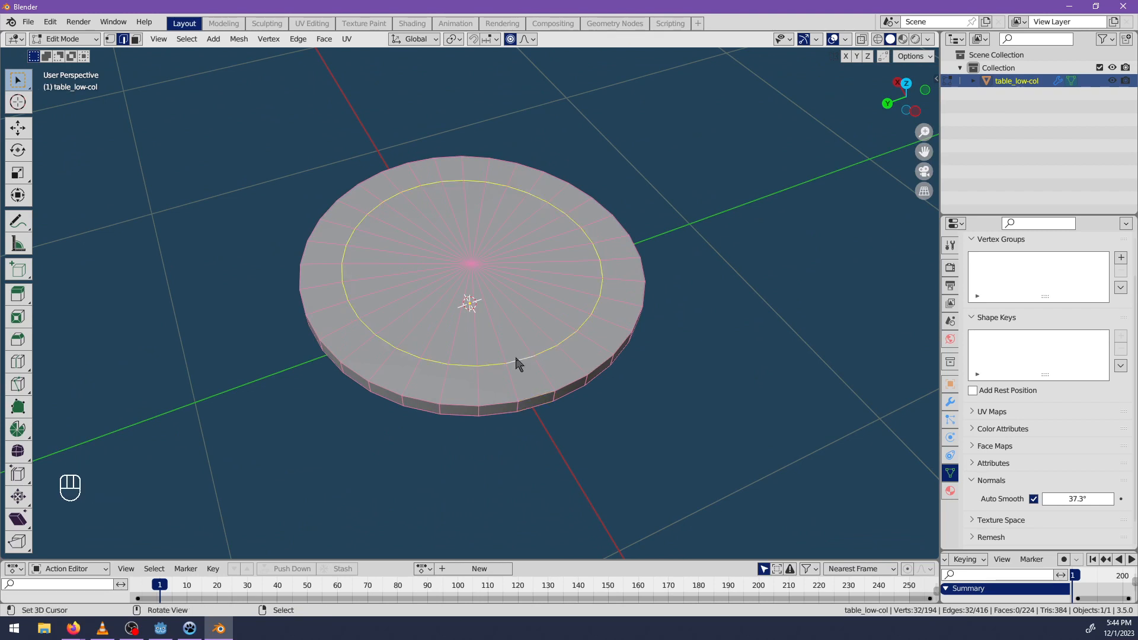
pyautogui.press('space')
pyautogui.write('cpyc')
pyautogui.hotkey('ctrl', 'BackSpace')
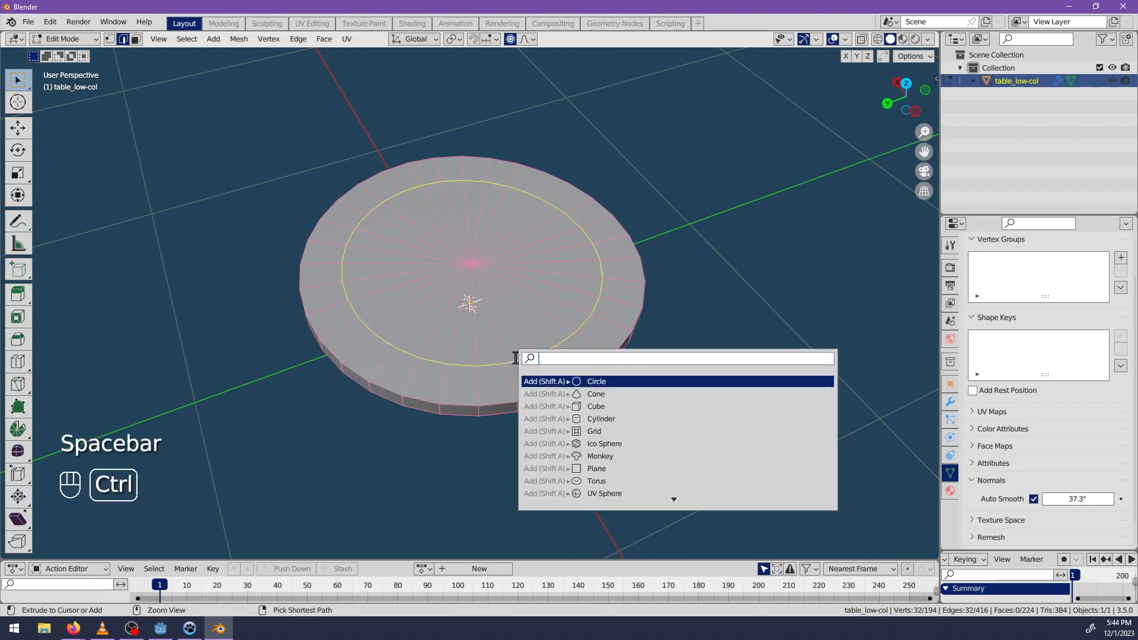
pyautogui.write('checker')
pyautogui.press('Return')
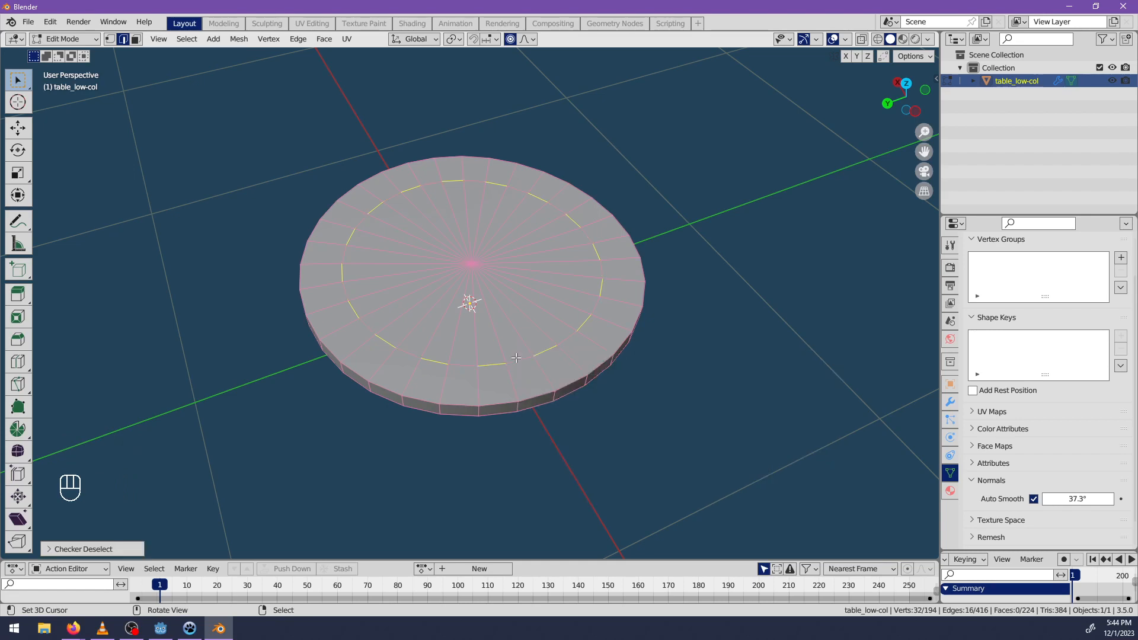
pyautogui.press('m')
pyautogui.click(508, 368)
pyautogui.moveTo(508, 368); pyautogui.dragTo(493, 374, button='middle')
pyautogui.hotkey('ctrl', 'z')
# Merge the alternate edges of the tabletop's inner loop with Collapse, return to Object Mode and check the mesh in wireframe.
pyautogui.press('m')
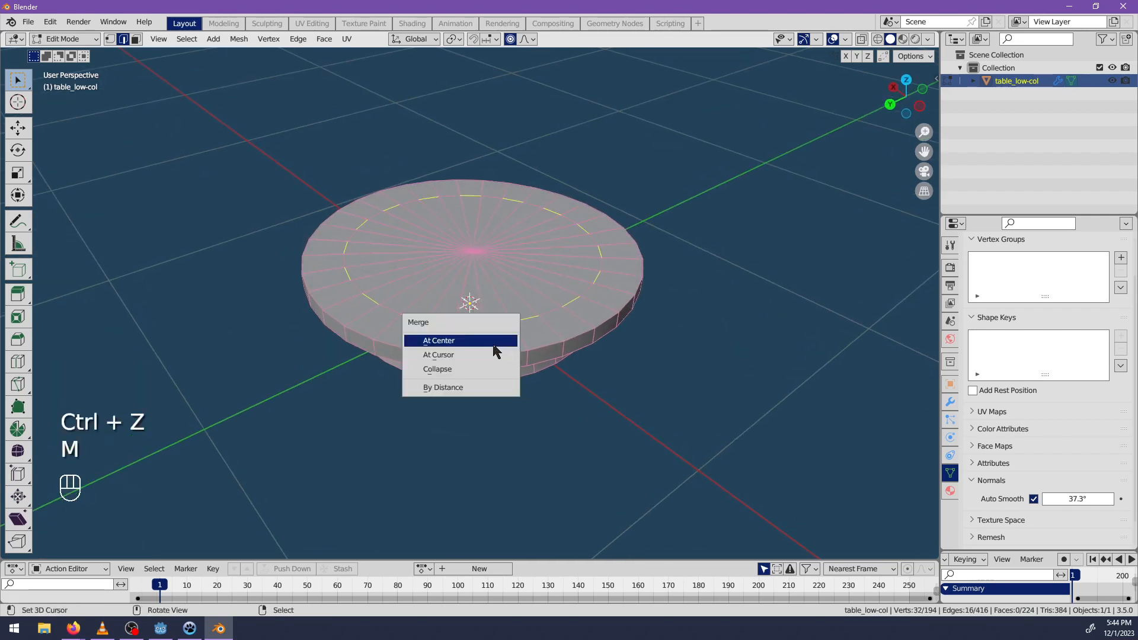
pyautogui.click(482, 369)
pyautogui.moveTo(430, 429)
pyautogui.mouseDown(button='middle')
pyautogui.moveTo(487, 274)
pyautogui.moveTo(585, 336)
pyautogui.moveTo(544, 300)
pyautogui.moveTo(543, 376)
pyautogui.moveTo(472, 305)
pyautogui.moveTo(613, 314)
pyautogui.moveTo(480, 320)
pyautogui.moveTo(546, 310)
pyautogui.moveTo(528, 215)
pyautogui.moveTo(521, 427)
pyautogui.moveTo(534, 465)
pyautogui.moveTo(554, 300)
pyautogui.moveTo(394, 339)
pyautogui.moveTo(415, 310)
pyautogui.moveTo(631, 330)
pyautogui.moveTo(497, 346)
pyautogui.moveTo(462, 409)
pyautogui.moveTo(398, 298)
pyautogui.moveTo(504, 308)
pyautogui.moveTo(612, 361)
pyautogui.moveTo(502, 332)
pyautogui.moveTo(550, 354)
pyautogui.mouseUp(button='middle')
pyautogui.keyDown('alt'); pyautogui.click(585, 337); pyautogui.keyUp('alt')
pyautogui.hotkey('ctrl', 'z')
pyautogui.press('Tab')
pyautogui.hotkey('shift', 'z')
pyautogui.hotkey('shift', 'z')
pyautogui.hotkey('shift', 'z')
pyautogui.hotkey('shift', 'z')
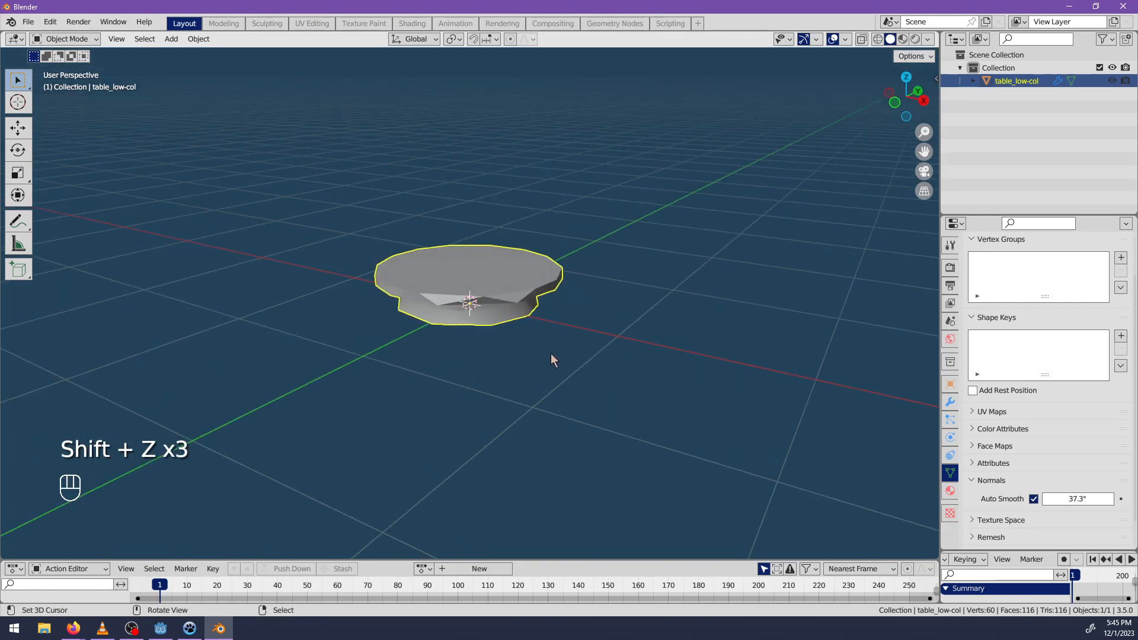
# Raise the mesh's Auto Smooth angle to 180°.
pyautogui.scroll(4, 551, 355)
pyautogui.moveTo(1067, 497); pyautogui.dragTo(1081, 497)
pyautogui.moveTo(655, 420); pyautogui.dragTo(913, 511, button='middle')
pyautogui.moveTo(1090, 498); pyautogui.dragTo(1121, 497)
pyautogui.moveTo(805, 520); pyautogui.dragTo(480, 434, button='middle')
# Mark the edge loops at the tabletop's upper rim, the top of the base and the bottom rim as sharp.
pyautogui.press('Tab')
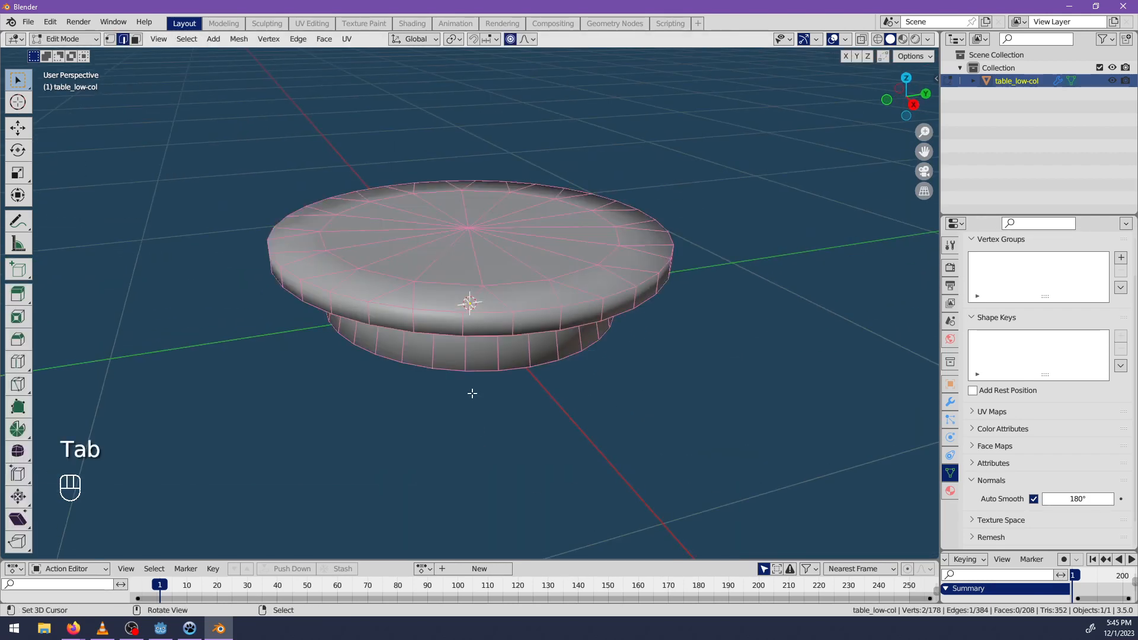
pyautogui.keyDown('alt'); pyautogui.moveTo(470, 391); pyautogui.dragTo(463, 209, button='middle'); pyautogui.keyUp('alt')
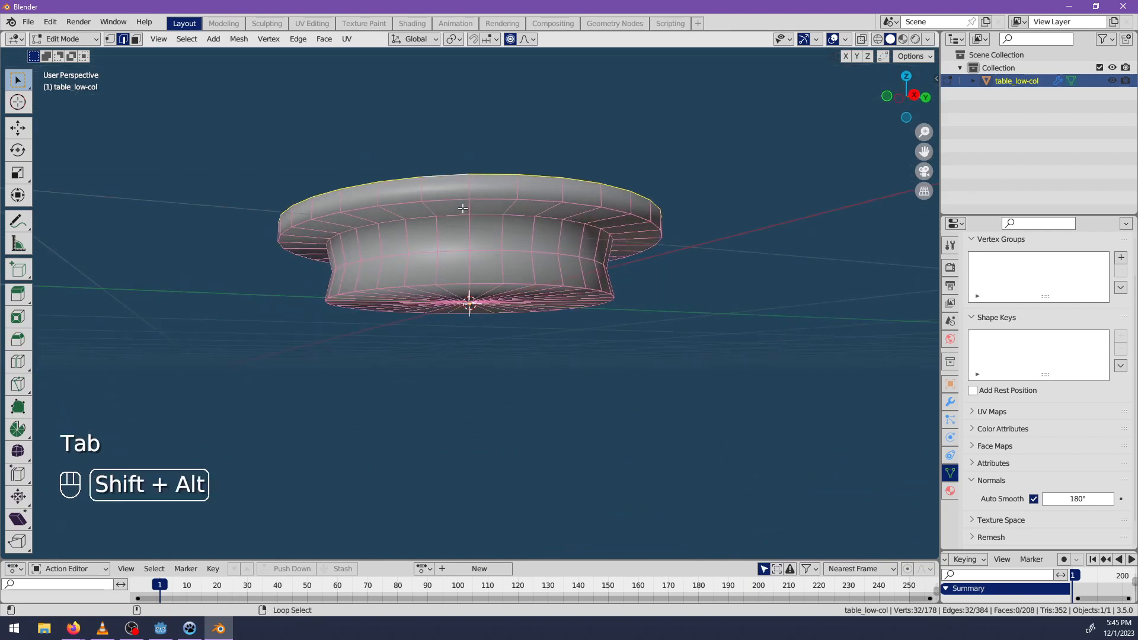
pyautogui.keyDown('alt'); pyautogui.keyDown('shift'); pyautogui.click(464, 284); pyautogui.keyUp('shift'); pyautogui.keyUp('alt')
pyautogui.hotkey('ctrl', 'e')
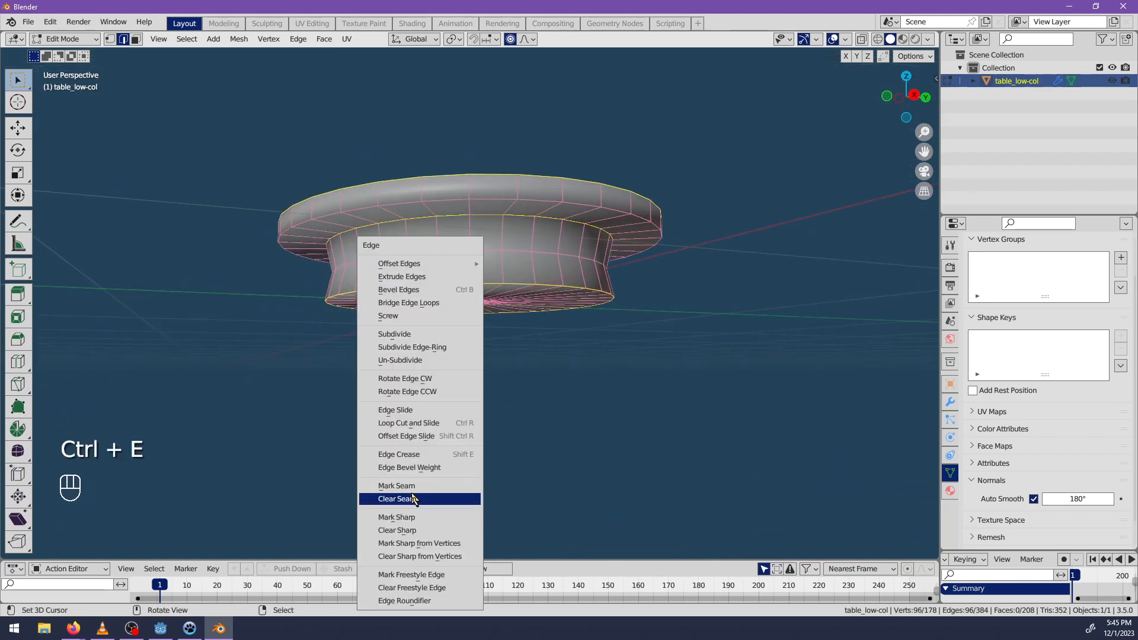
pyautogui.click(403, 517)
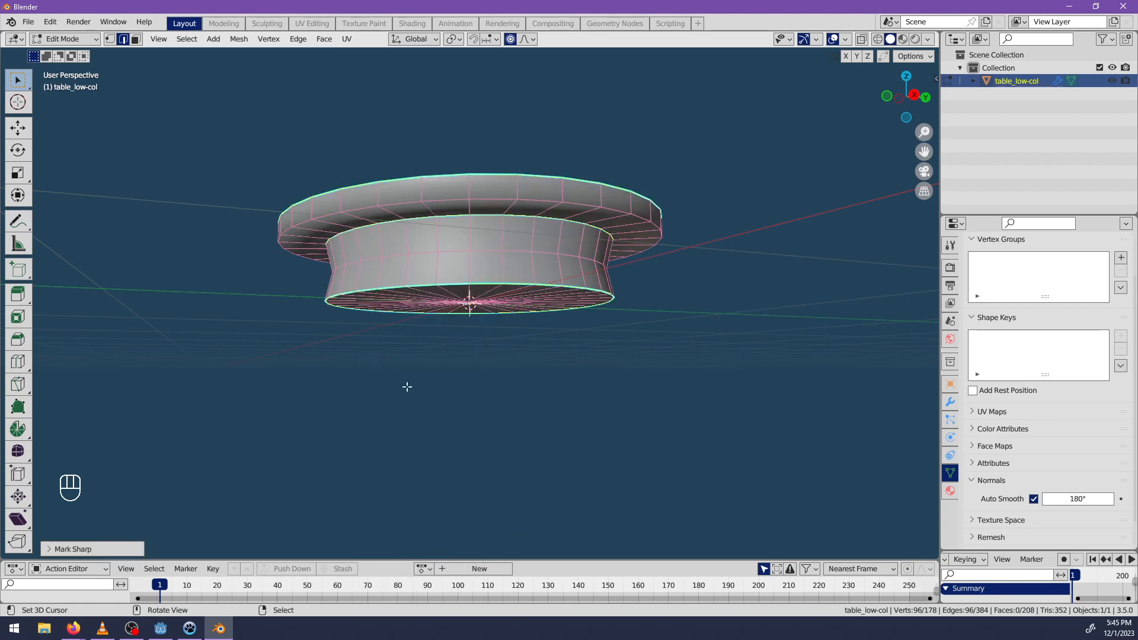
pyautogui.press('Tab')
pyautogui.moveTo(462, 254); pyautogui.dragTo(849, 361, button='middle')
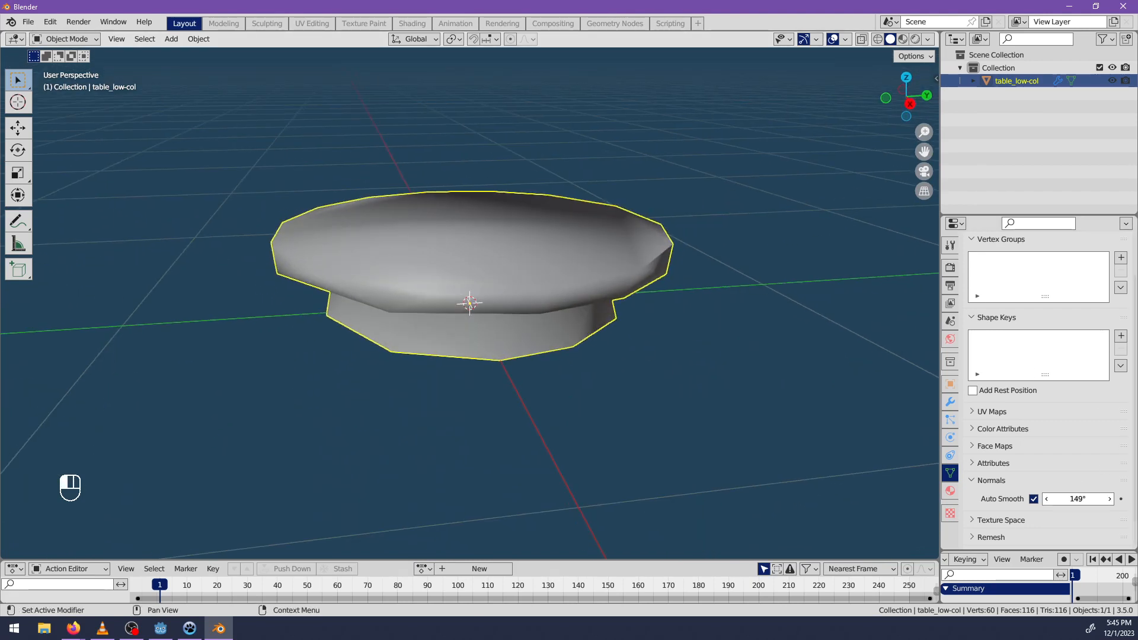
# Clear the sharp marks from all edges and set the Auto Smooth angle to 62.6°.
pyautogui.press('Tab')
pyautogui.press('a')
pyautogui.hotkey('ctrl', 'e')
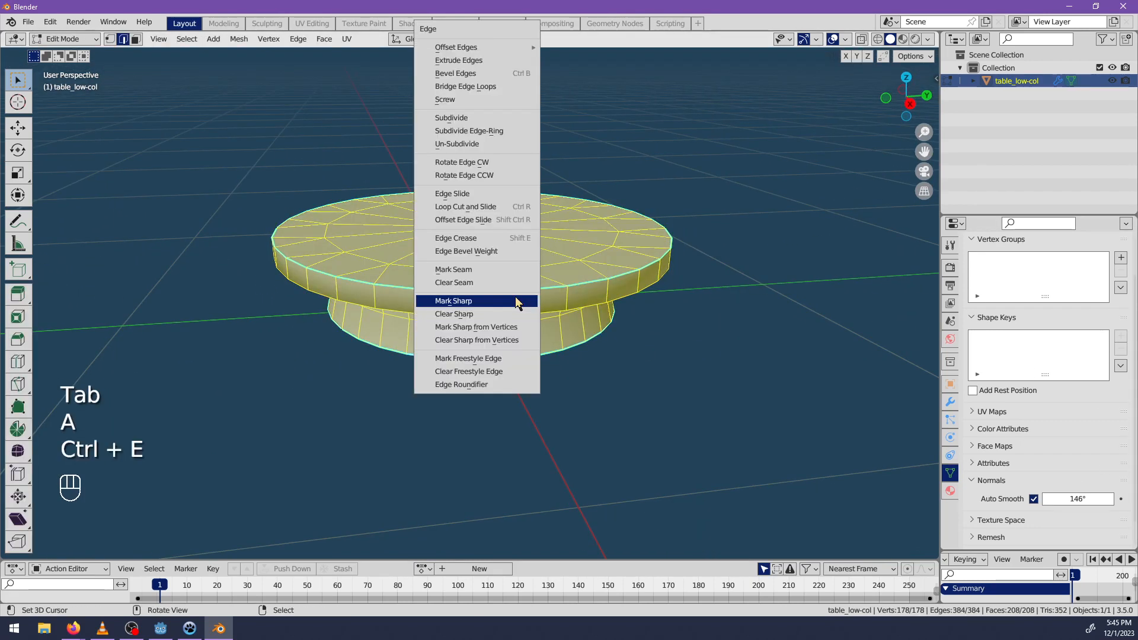
pyautogui.click(463, 316)
pyautogui.press('Tab')
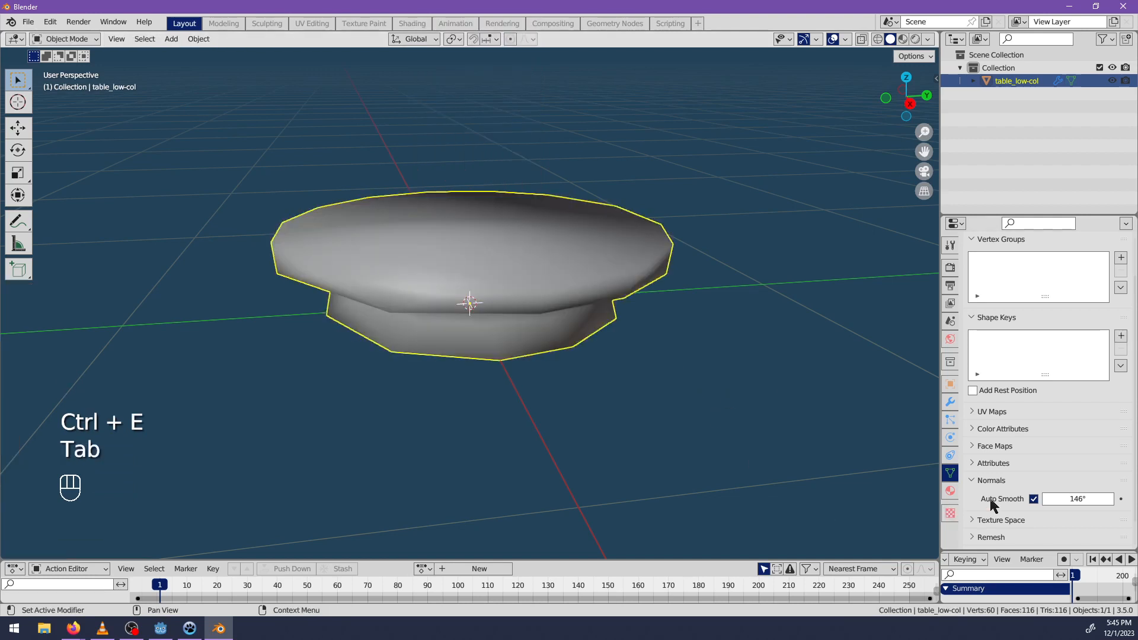
pyautogui.moveTo(1077, 499); pyautogui.dragTo(1055, 499)
pyautogui.moveTo(466, 287)
pyautogui.mouseDown(button='middle')
pyautogui.moveTo(496, 297)
pyautogui.moveTo(727, 276)
pyautogui.moveTo(533, 262)
pyautogui.moveTo(428, 199)
pyautogui.moveTo(741, 320)
pyautogui.mouseUp(button='middle')
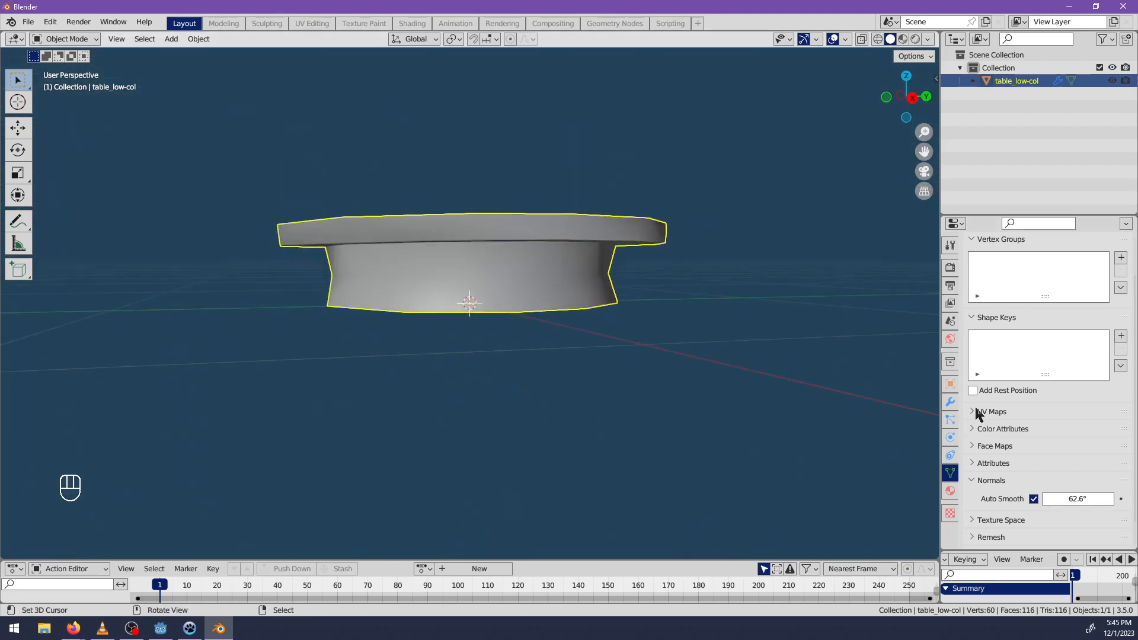
# Set the Decimate modifier's ratio to 0.3611 and check the table's mesh in wireframe.
pyautogui.click(950, 403)
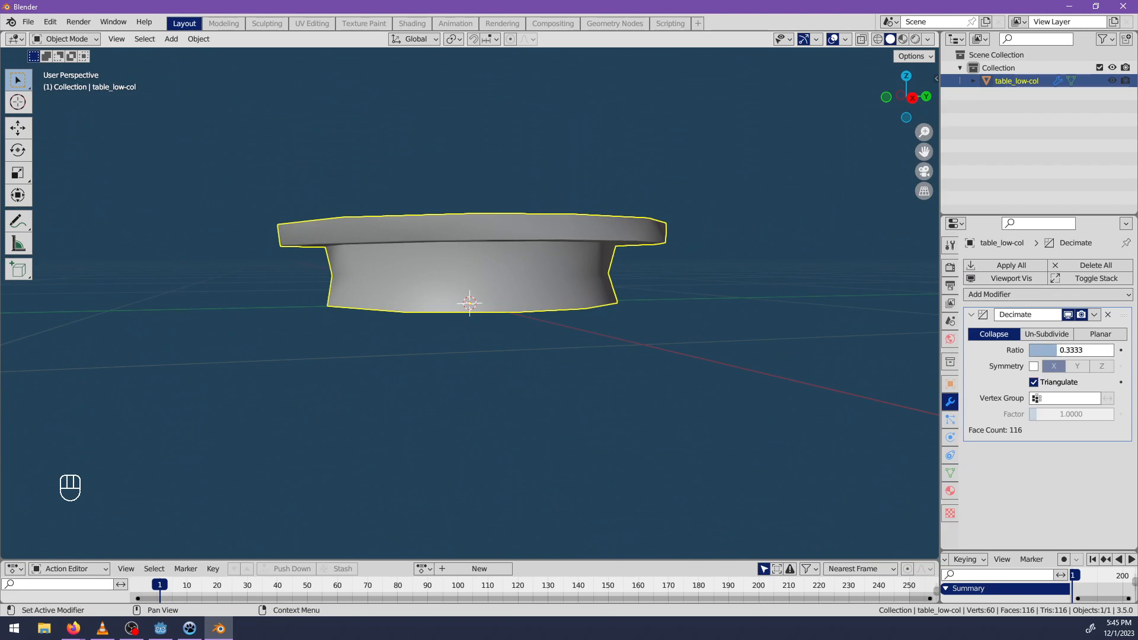
pyautogui.moveTo(1058, 351); pyautogui.dragTo(1060, 351)
pyautogui.moveTo(544, 365); pyautogui.dragTo(599, 439, button='middle')
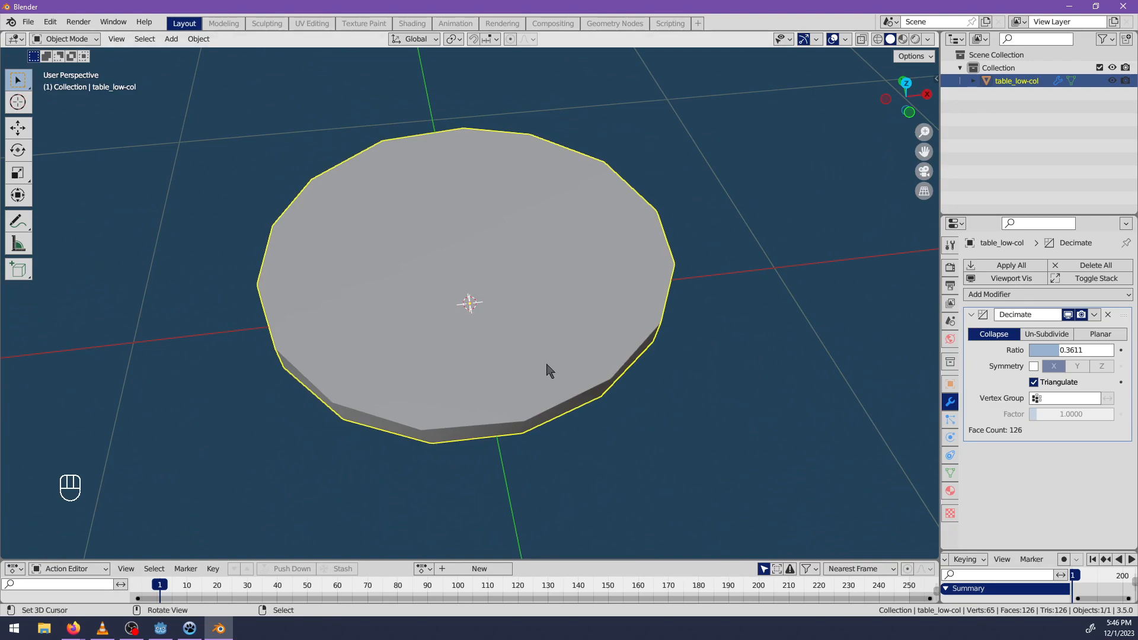
pyautogui.hotkey('alt', 'z')
pyautogui.hotkey('alt', 'z')
pyautogui.hotkey('shift', 'z')
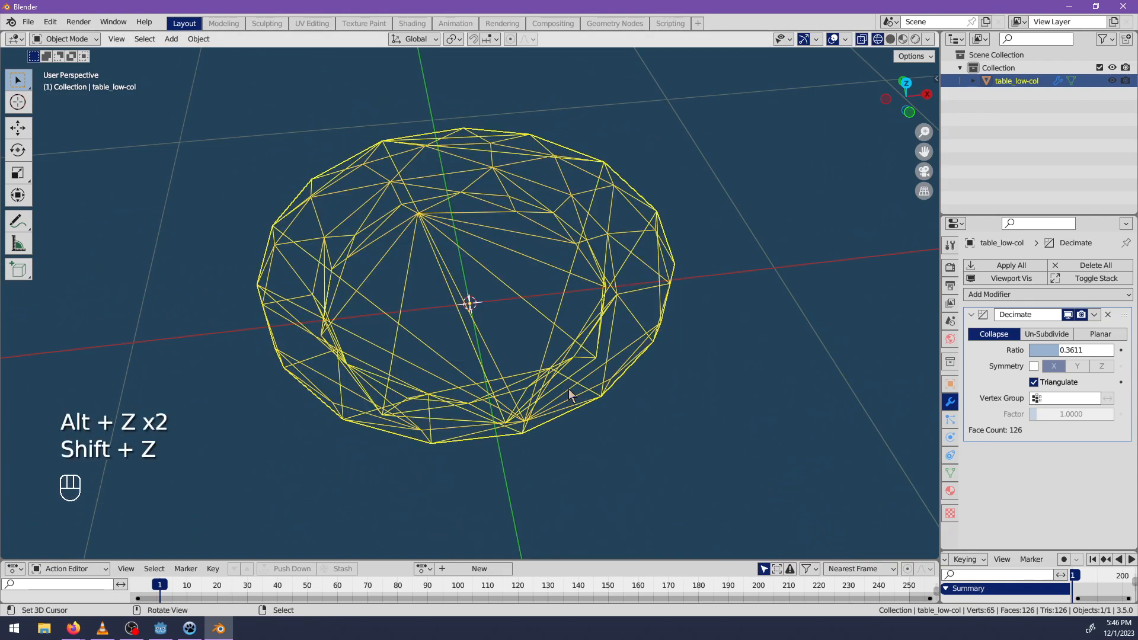
pyautogui.moveTo(571, 388)
pyautogui.mouseDown(button='middle')
pyautogui.moveTo(497, 343)
pyautogui.moveTo(392, 403)
pyautogui.moveTo(452, 386)
pyautogui.mouseUp(button='middle')
pyautogui.hotkey('shift', 'z')
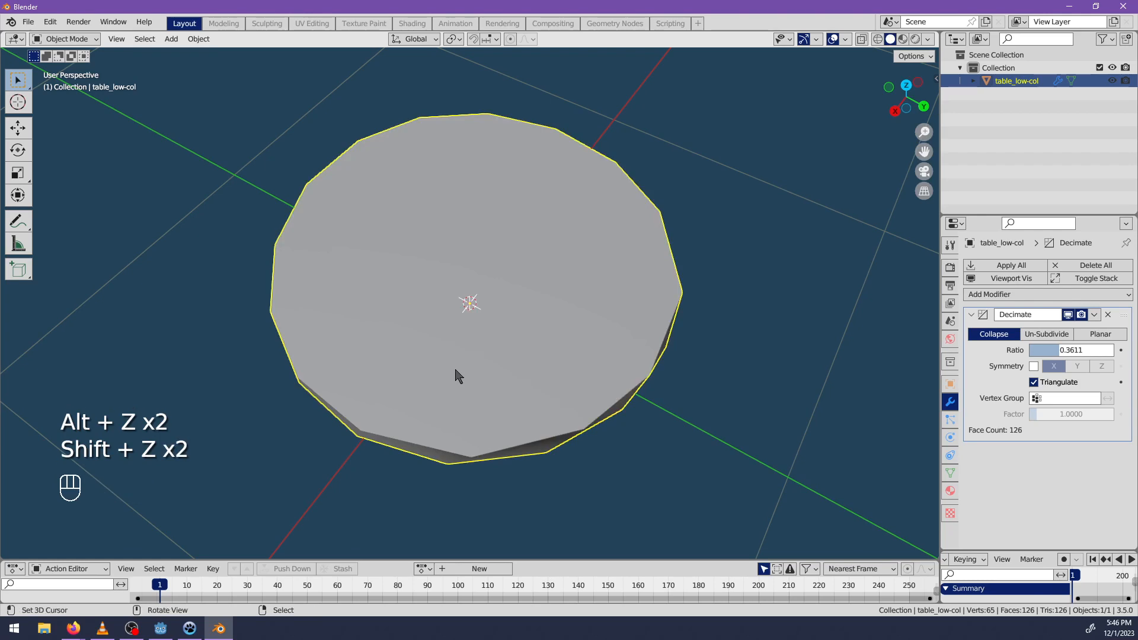
# Save the file as table_low.blend in the assets\env\furniture folder.
pyautogui.hotkey('ctrl', 's')
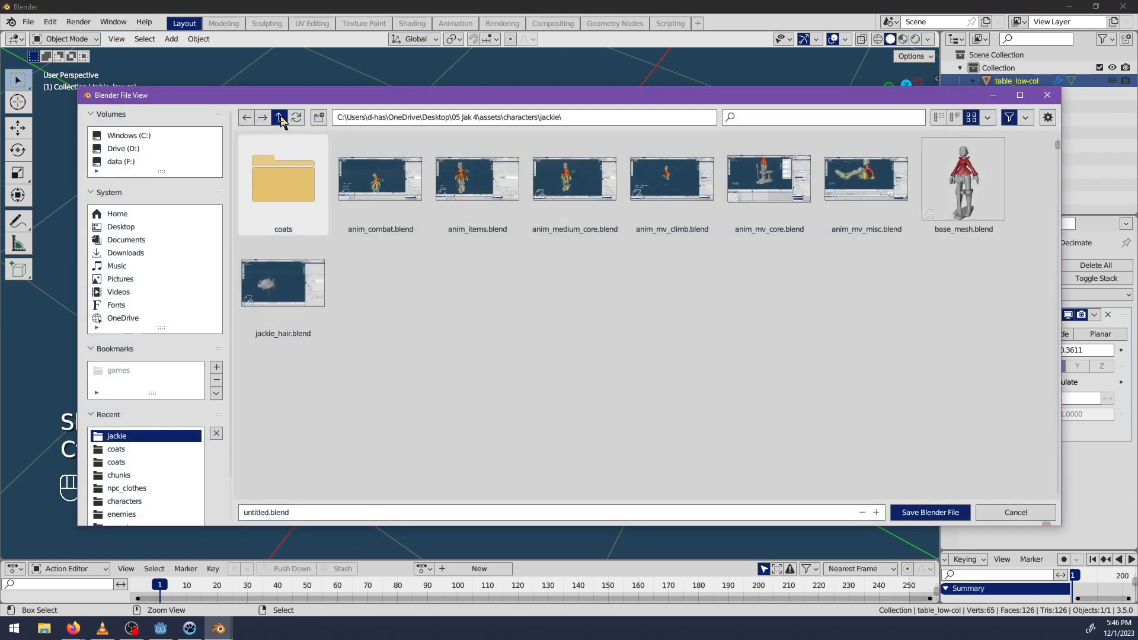
pyautogui.click(281, 121)
pyautogui.click(281, 121)
pyautogui.click(766, 203)
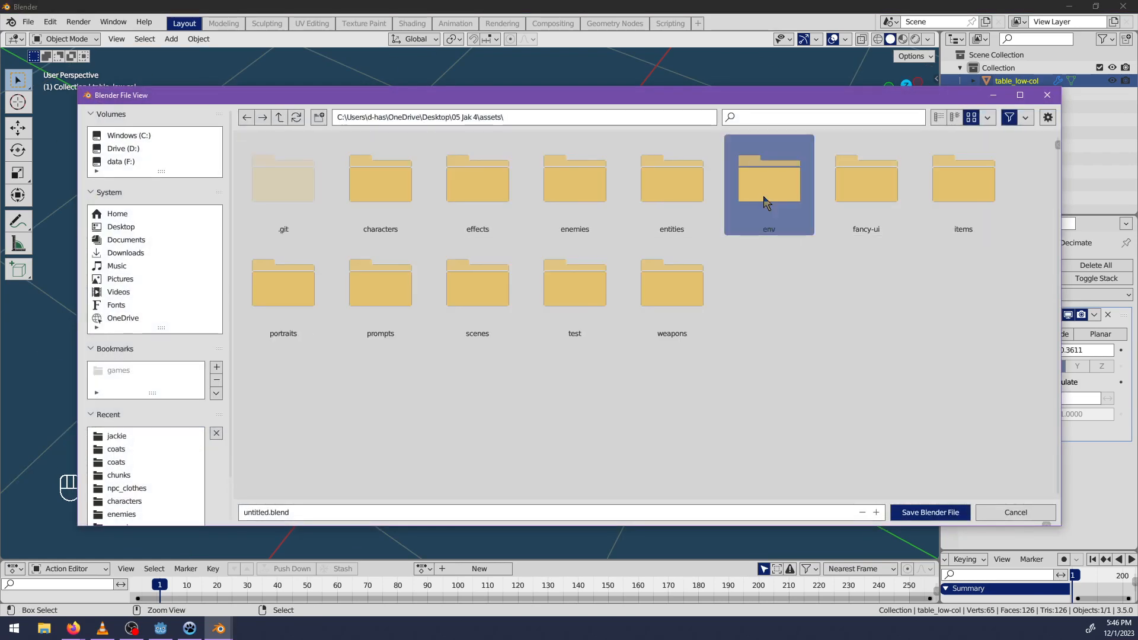
pyautogui.doubleClick(767, 204)
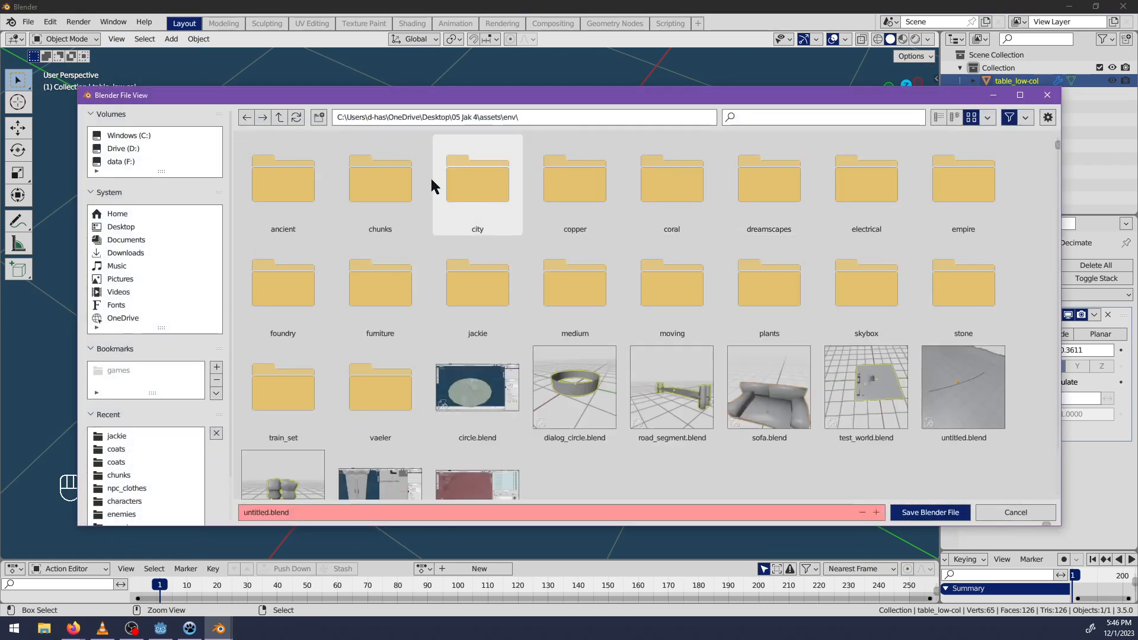
pyautogui.doubleClick(375, 297)
pyautogui.click(569, 512)
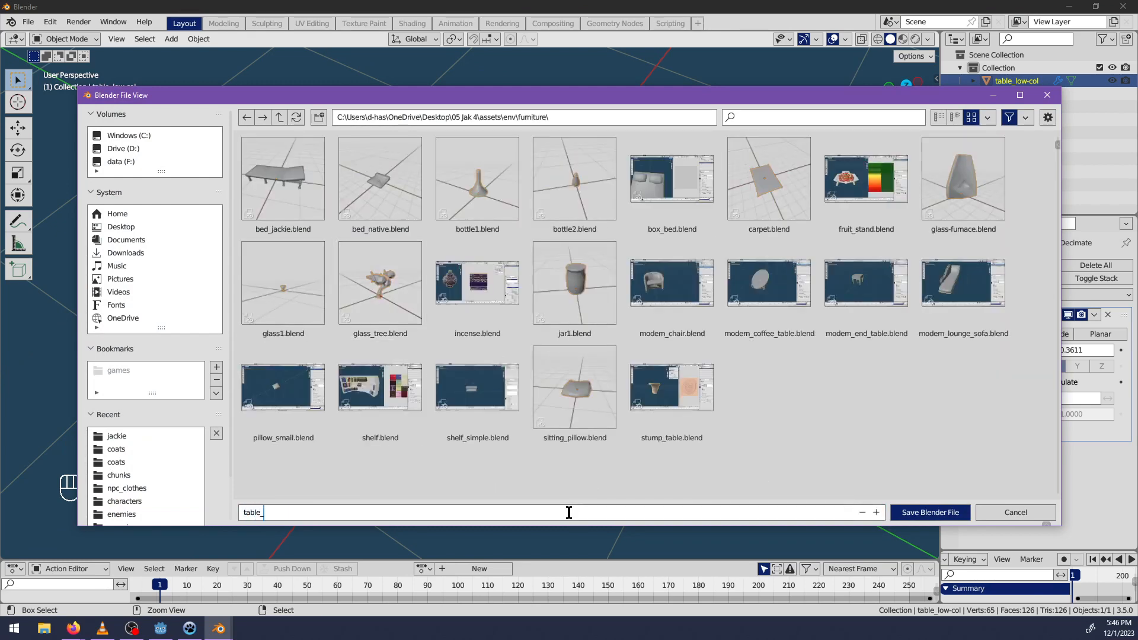
pyautogui.click(916, 514)
# Start the scene's GLB export of the table and browse to the project\_glb\env\furniture folder.
pyautogui.click(28, 22)
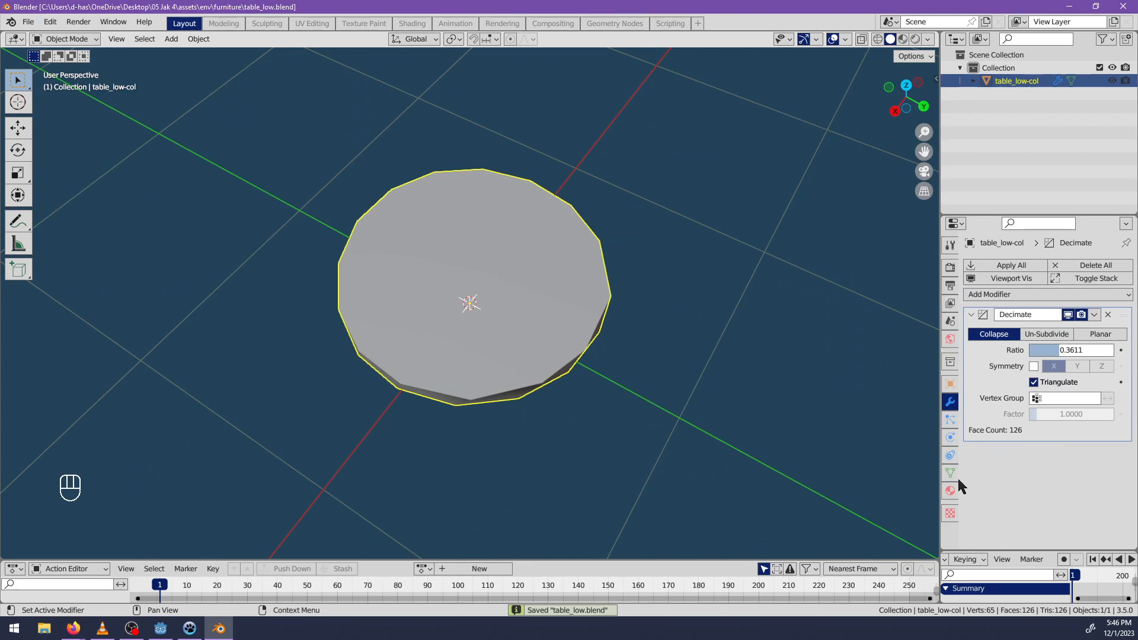
pyautogui.click(951, 322)
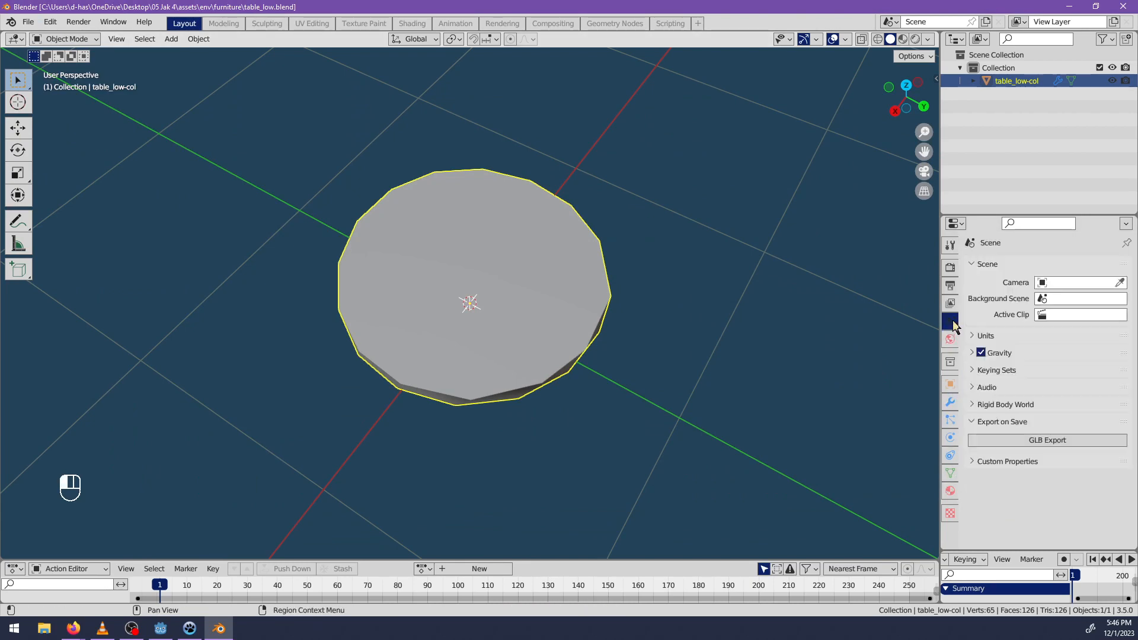
pyautogui.click(1012, 438)
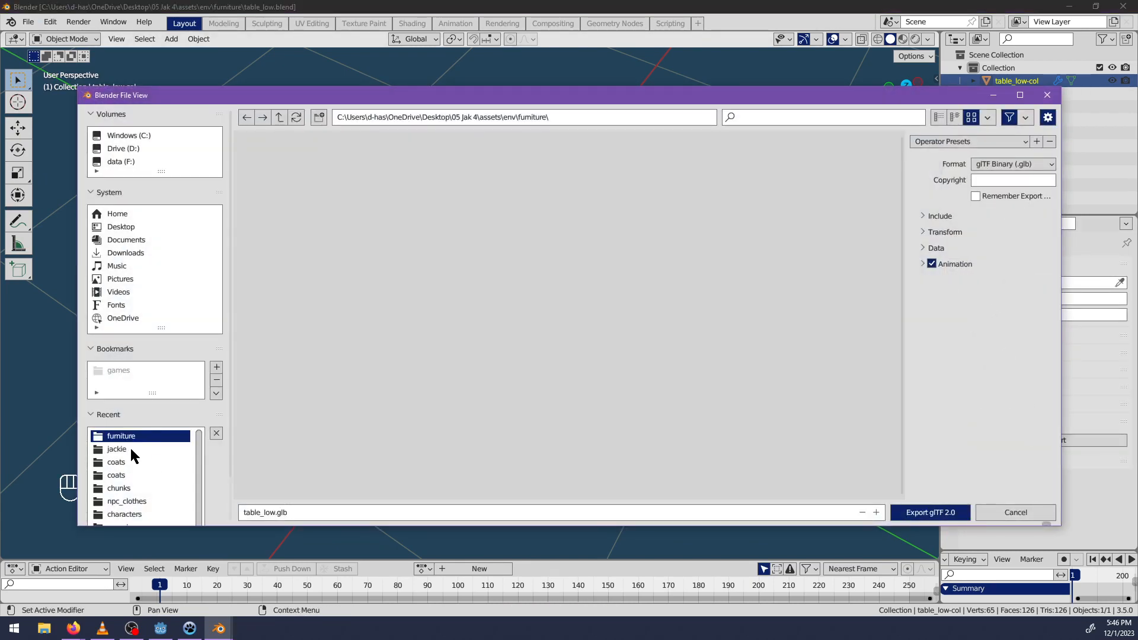
pyautogui.click(118, 449)
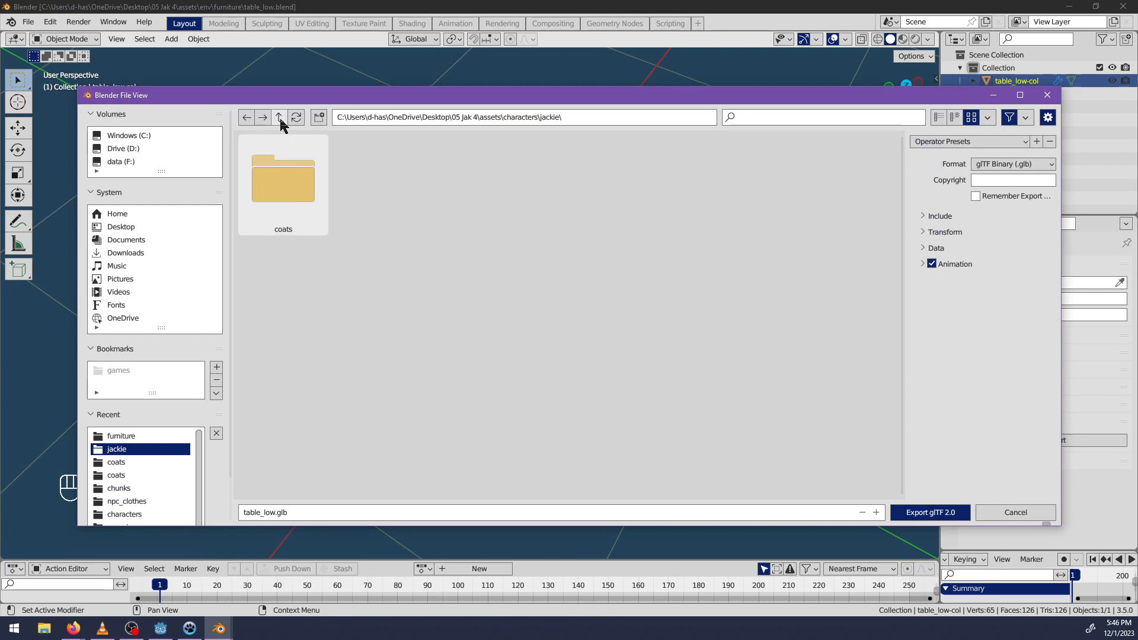
pyautogui.click(119, 462)
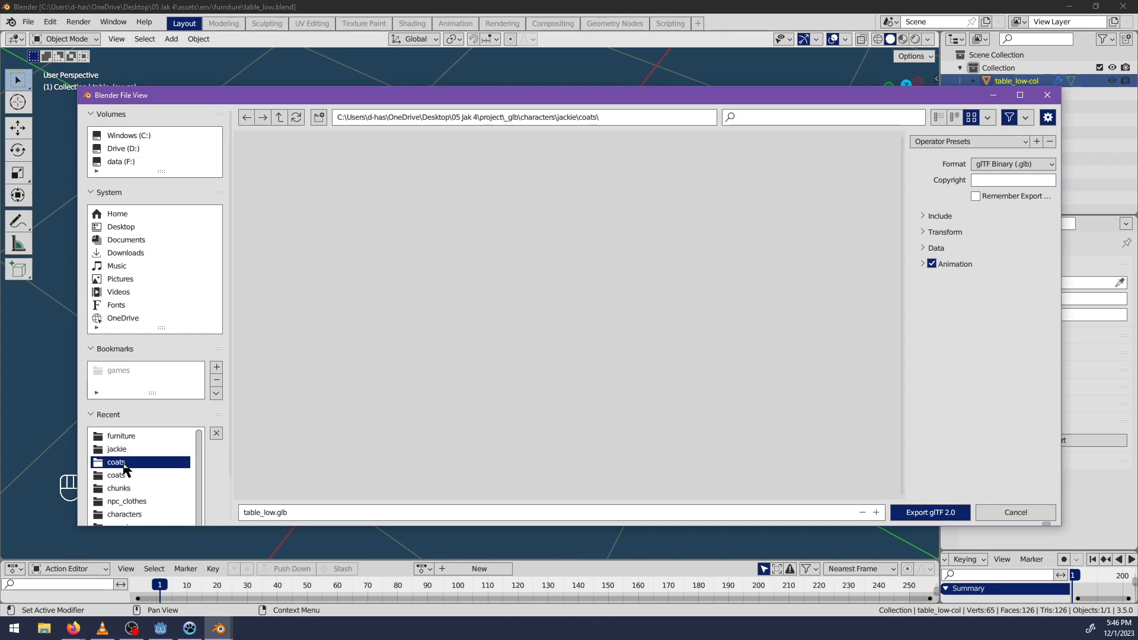
pyautogui.click(279, 117)
pyautogui.click(279, 117)
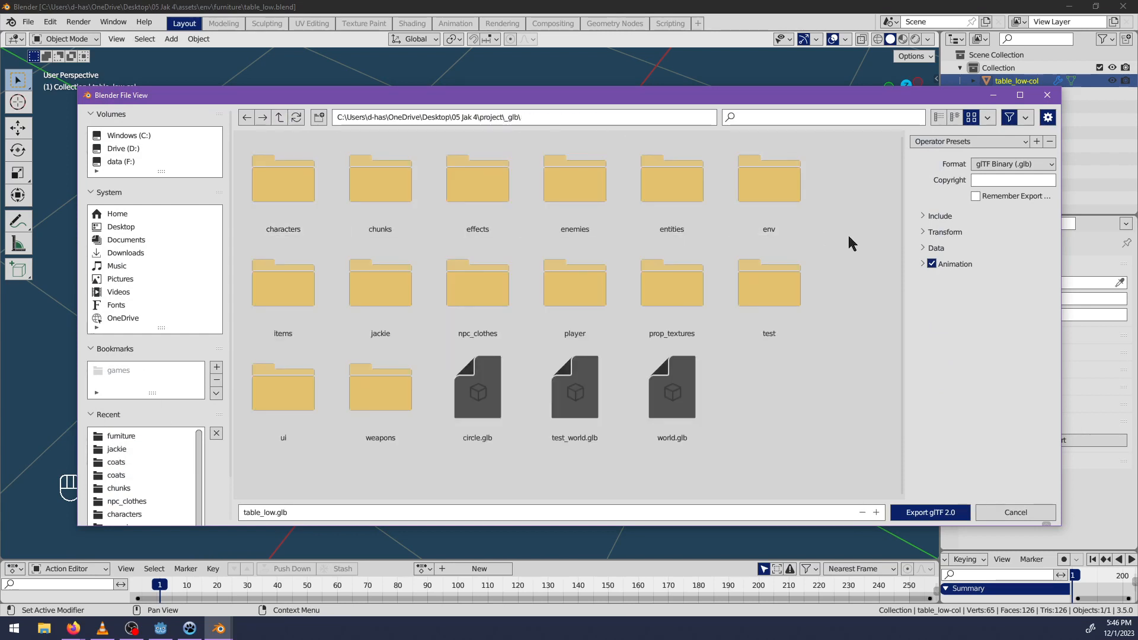
pyautogui.doubleClick(788, 181)
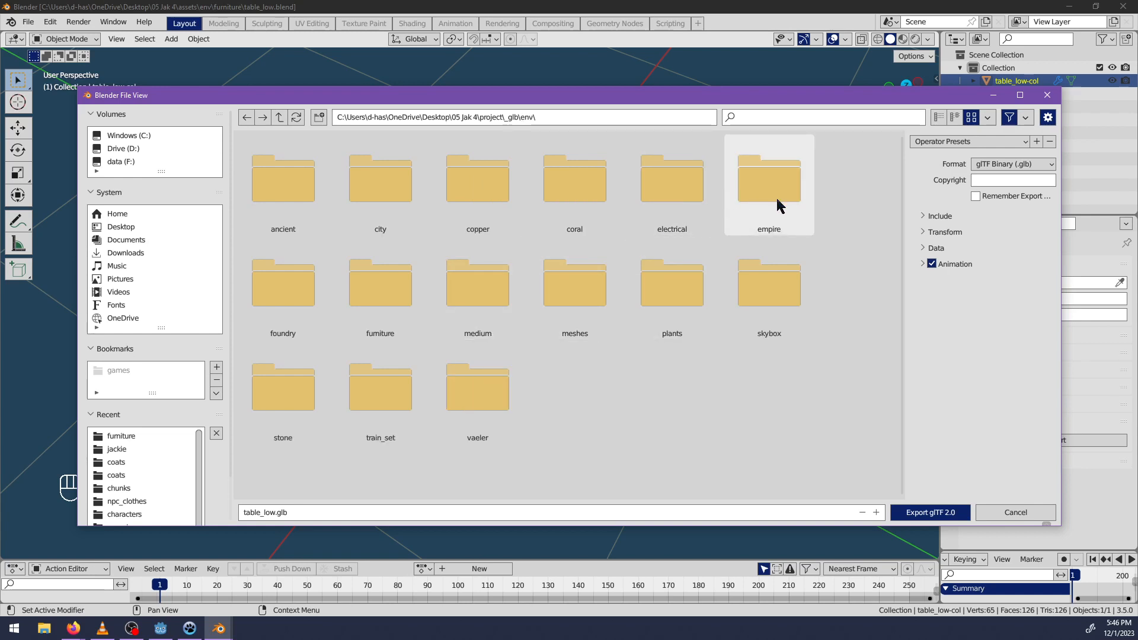
pyautogui.doubleClick(378, 283)
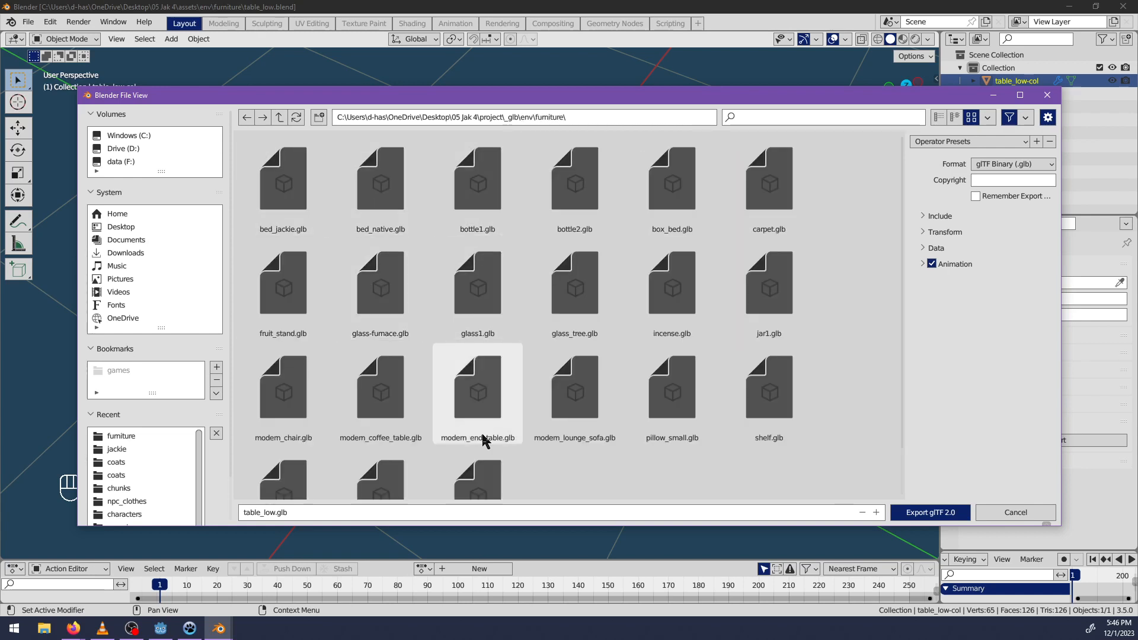
# Enable remembering the export settings, set Materials to Placeholder and export the table as table_low.glb.
pyautogui.scroll(-2, 480, 430)
pyautogui.click(978, 196)
pyautogui.click(938, 247)
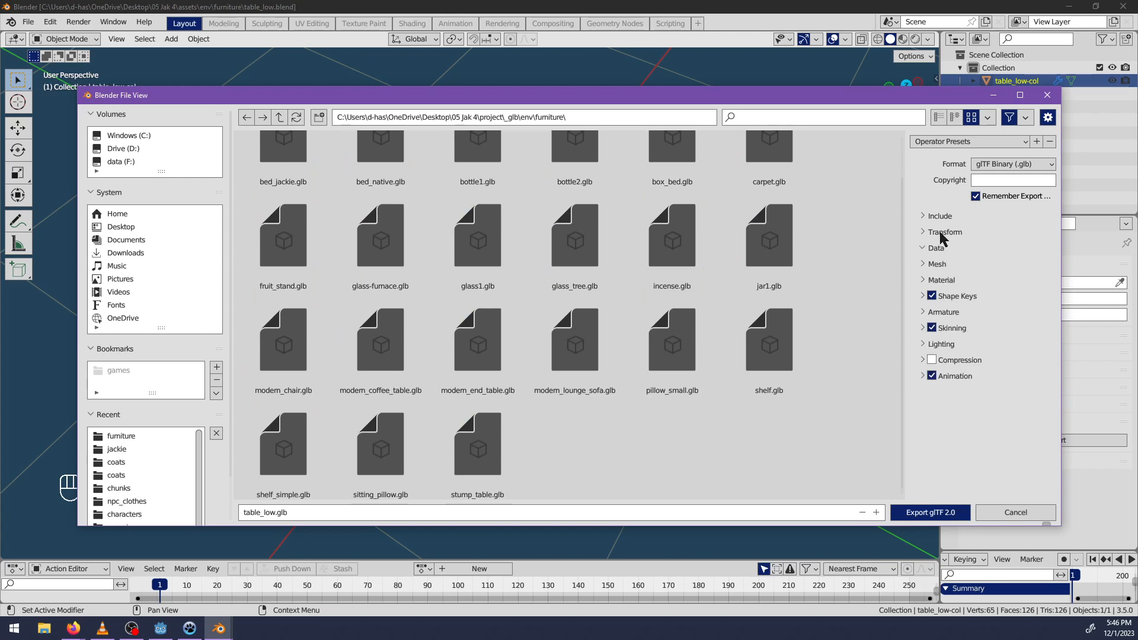
pyautogui.click(941, 280)
pyautogui.click(1013, 299)
pyautogui.click(1007, 326)
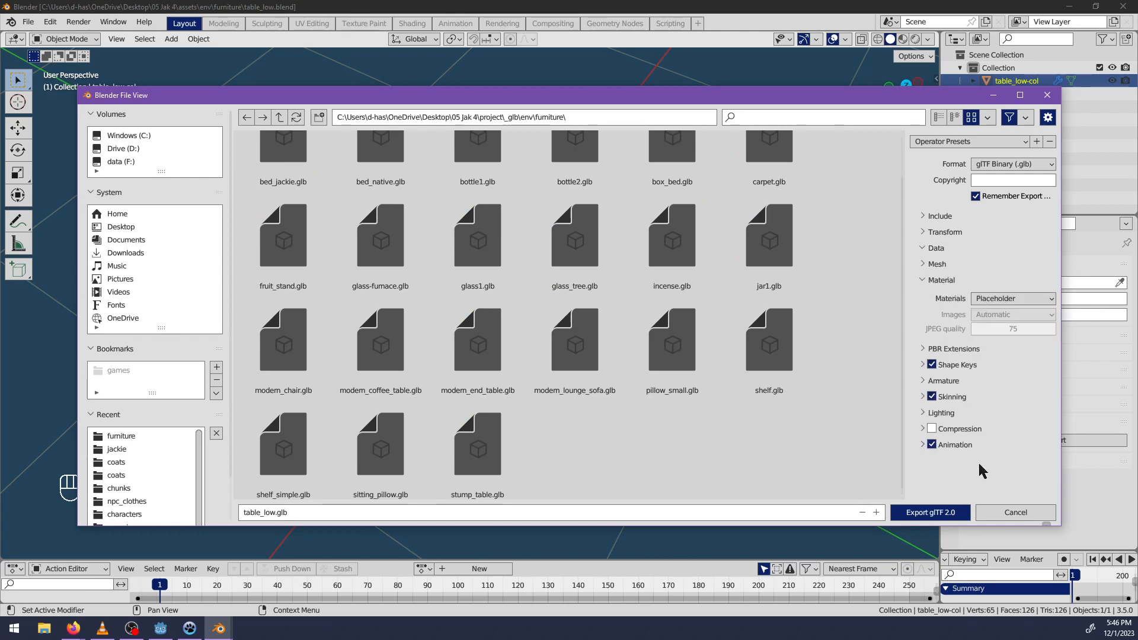
pyautogui.click(932, 512)
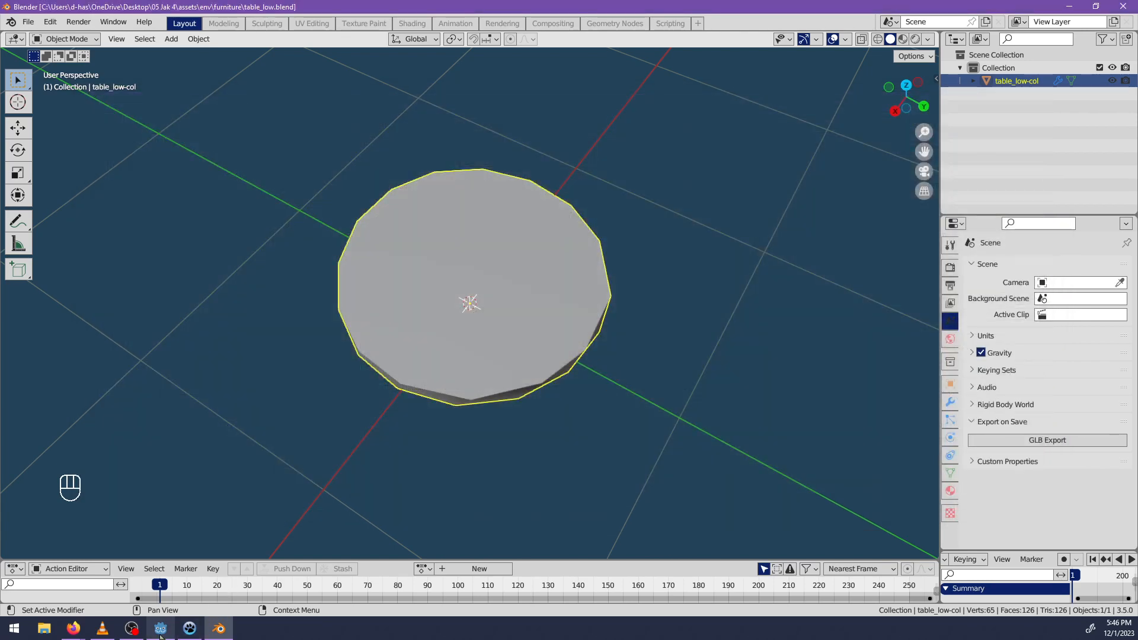
# Switch to Godot Engine, search the project files for table_low and clear the search.
pyautogui.click(160, 633)
pyautogui.click(102, 347)
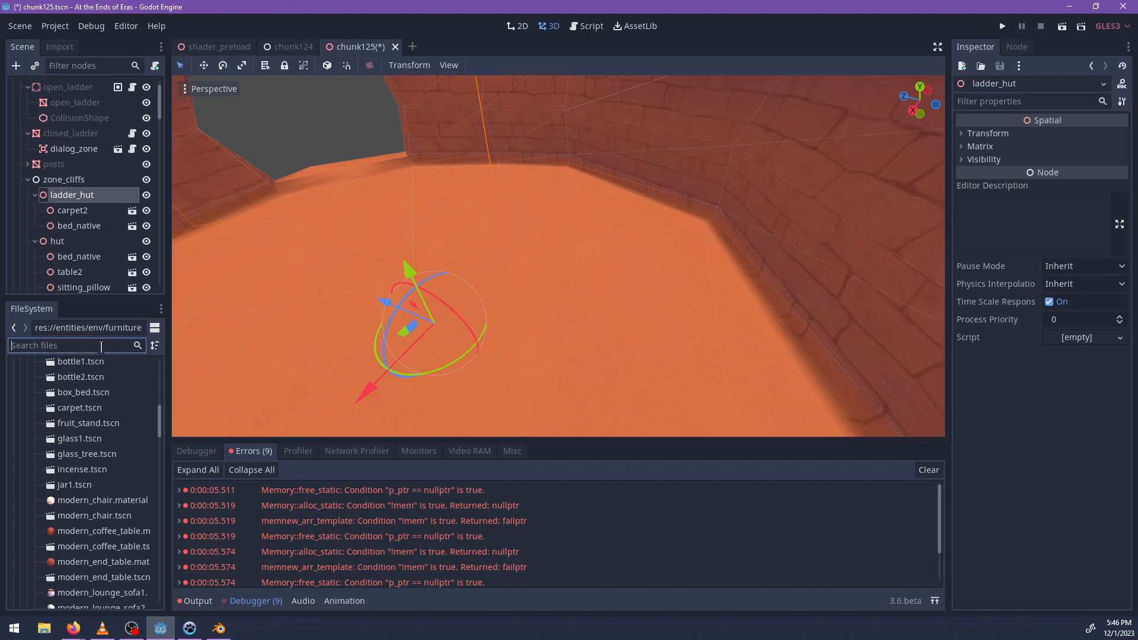
pyautogui.write('table_nat')
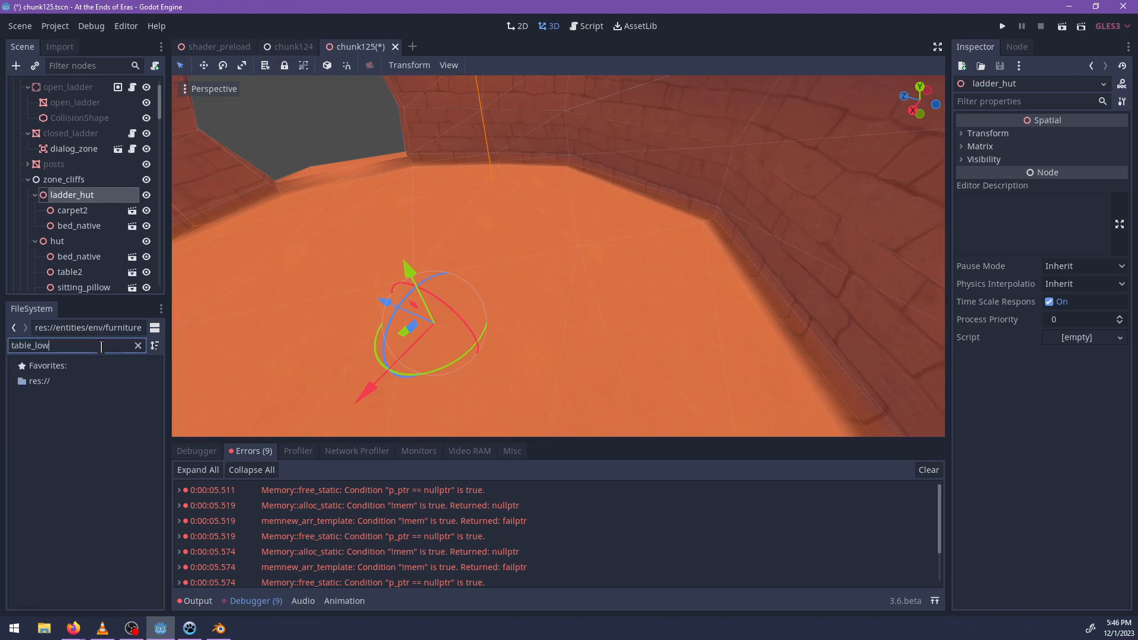
pyautogui.hotkey('ctrl', 'a')
pyautogui.press('BackSpace')
# Return to Blender, save table_low.blend again and check the scene's gltf_relpath custom property.
pyautogui.hotkey('alt', 'Tab')
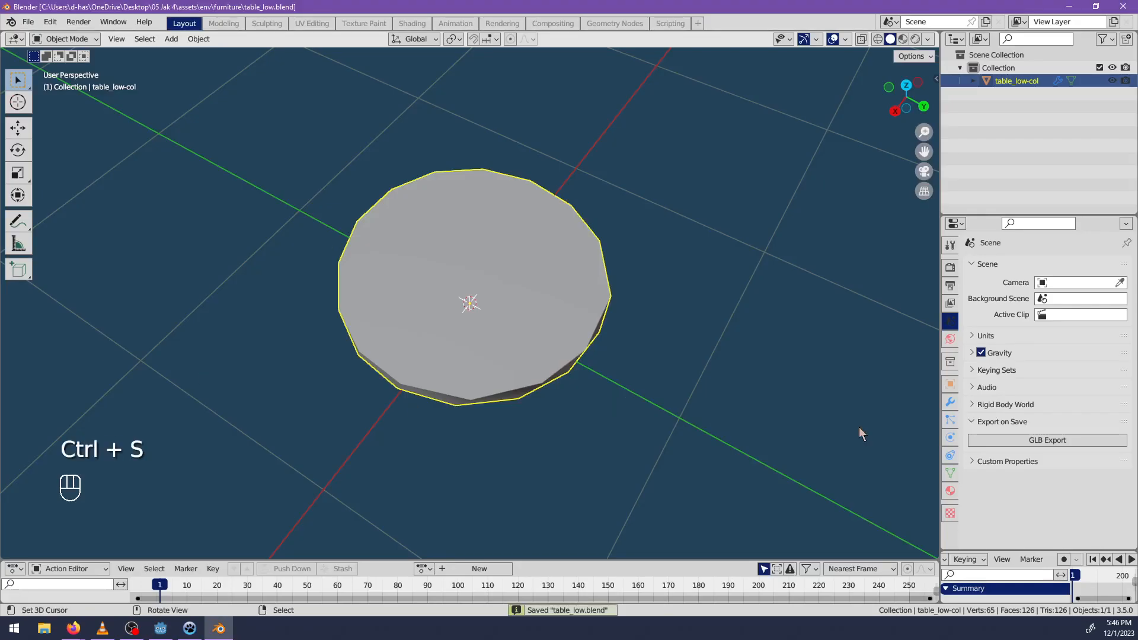
pyautogui.click(1008, 462)
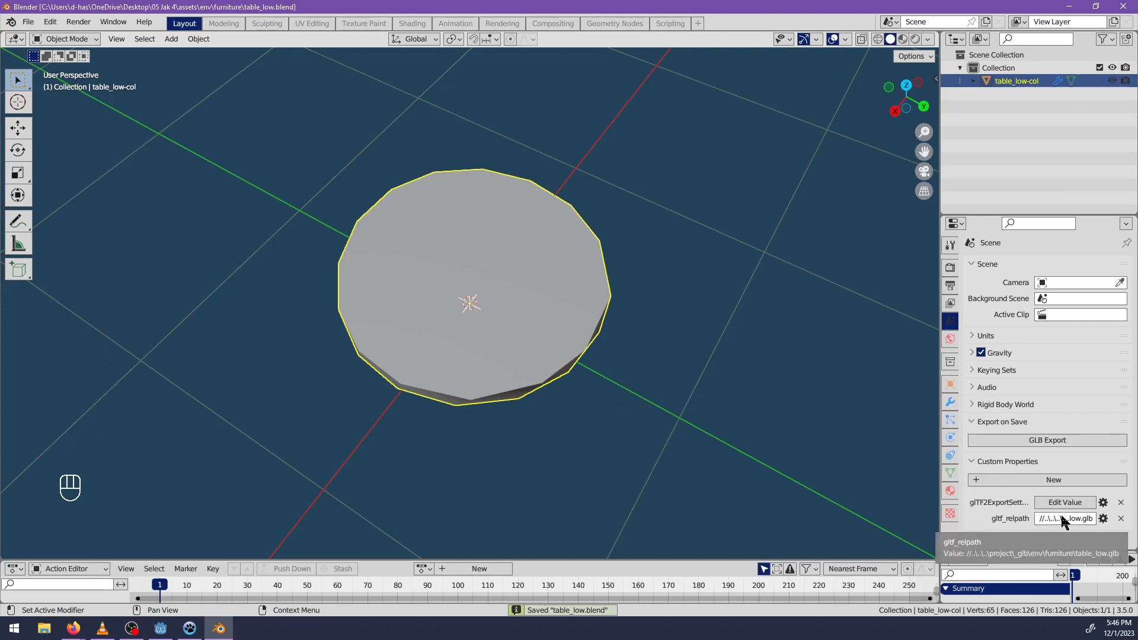
# Switch to Godot Engine, search the files for "table" and create a new inherited scene from table_low.glb.
pyautogui.hotkey('alt', 'Tab')
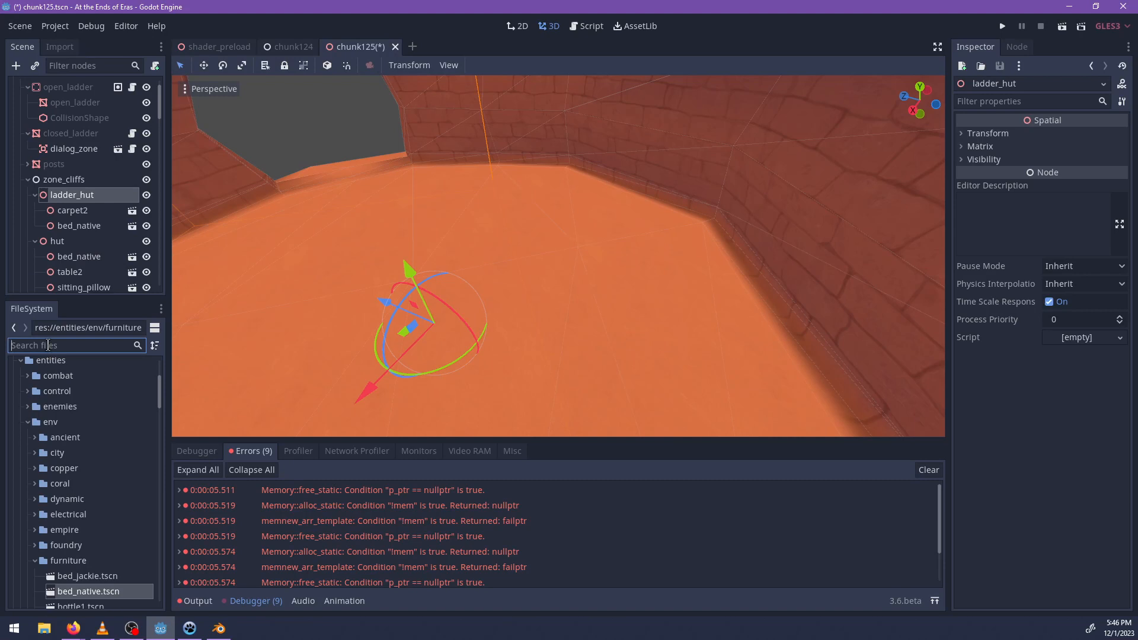
pyautogui.write('table')
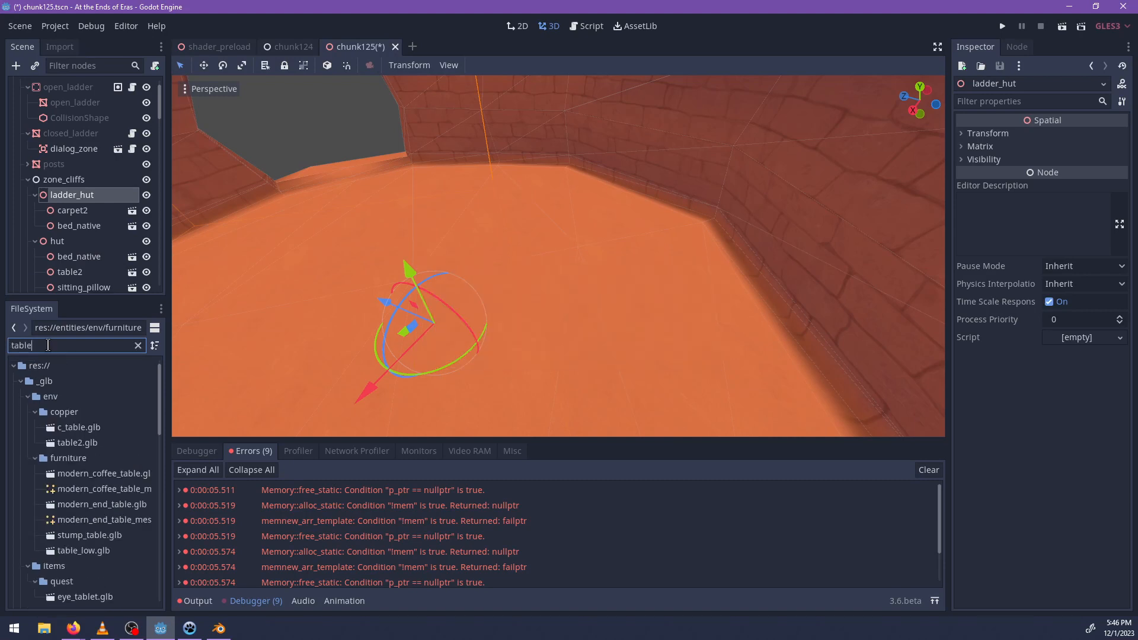
pyautogui.doubleClick(83, 551)
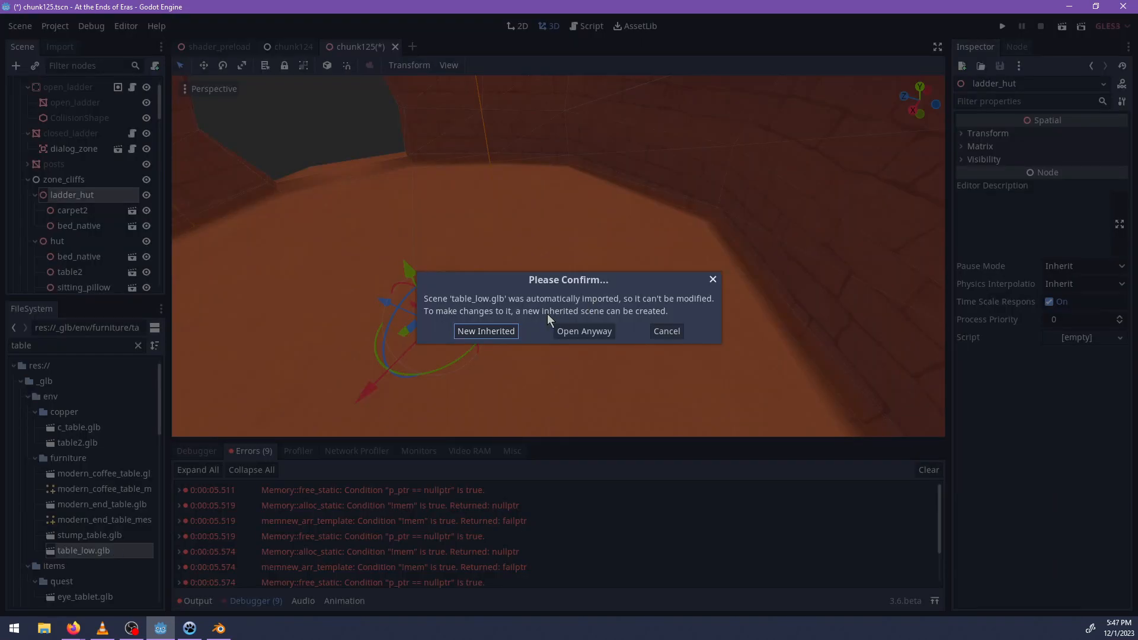
pyautogui.click(488, 329)
# Assign triplanar_local_coords.shader as a new material to the table_low mesh's material slot 0.
pyautogui.click(59, 101)
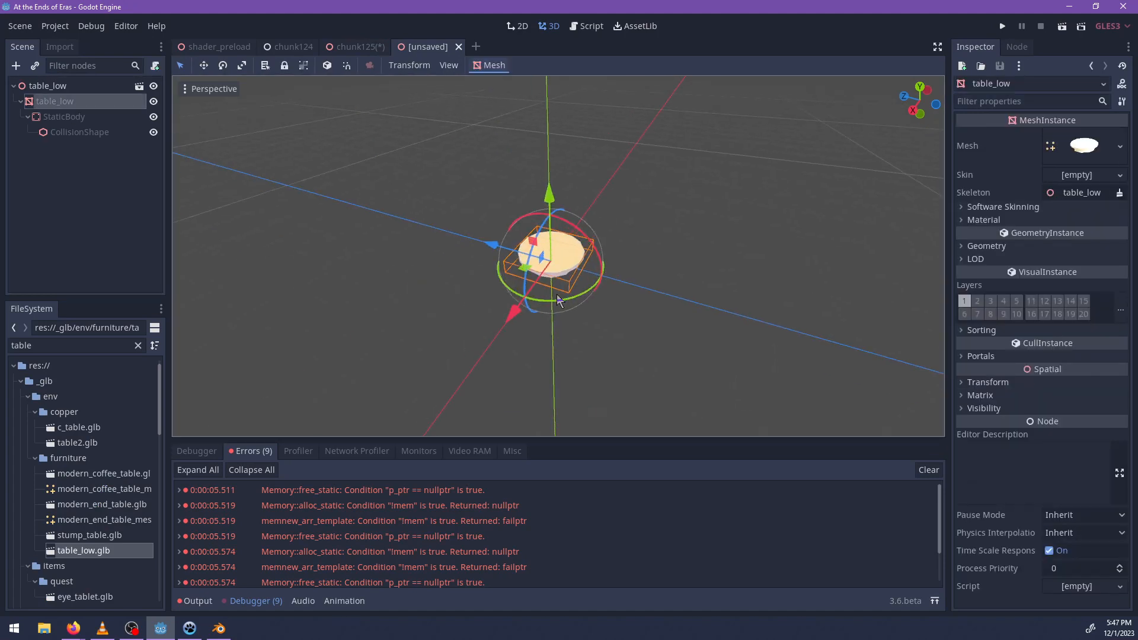
pyautogui.scroll(5, 569, 303)
pyautogui.moveTo(667, 283); pyautogui.dragTo(912, 264, button='middle')
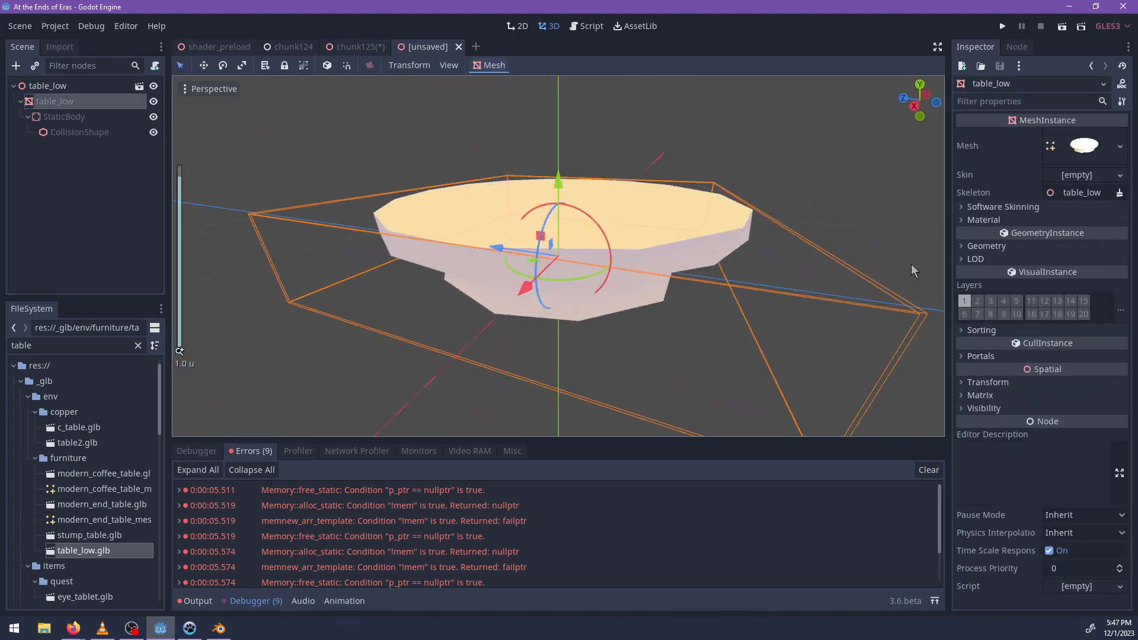
pyautogui.click(983, 220)
pyautogui.doubleClick(87, 346)
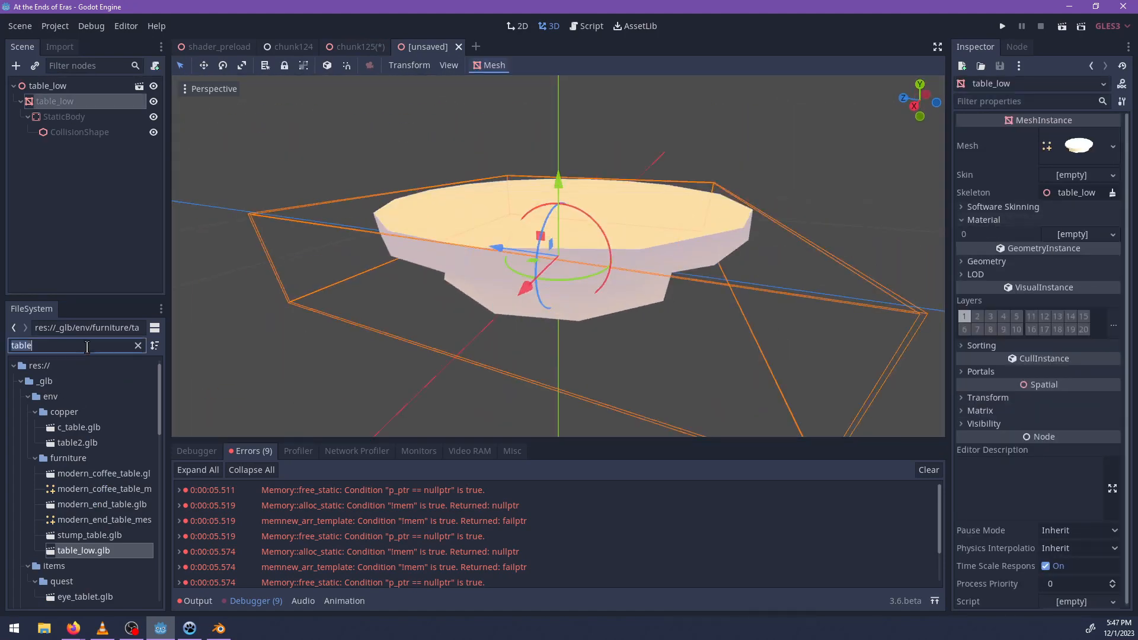
pyautogui.write('triplan')
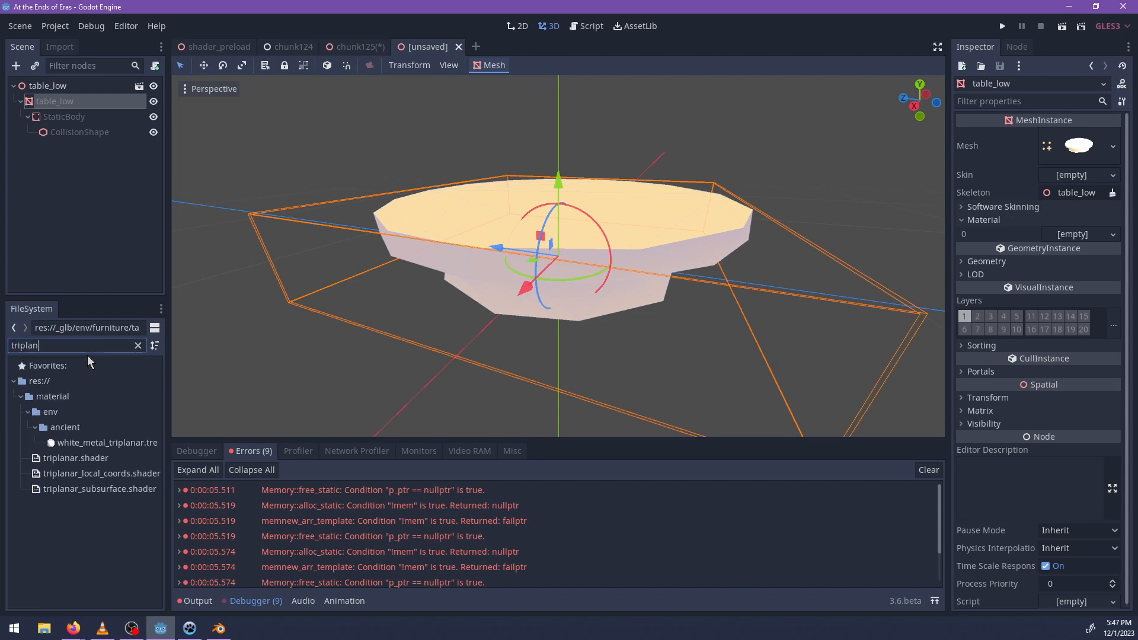
pyautogui.moveTo(74, 473); pyautogui.dragTo(1065, 243)
pyautogui.click(1072, 246)
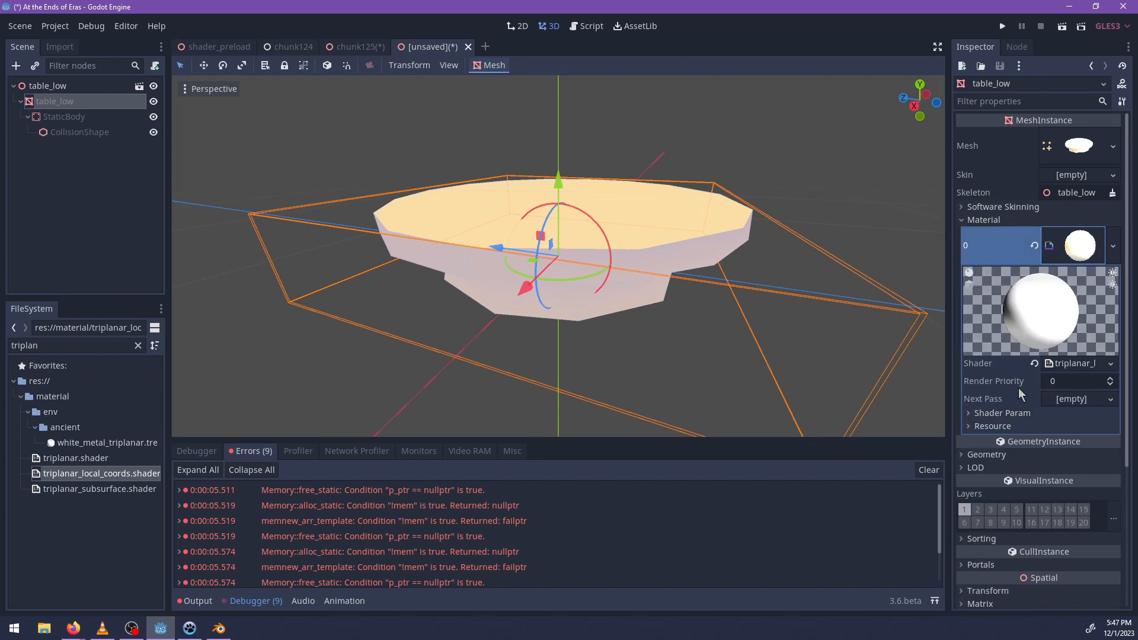
# Search the files for "wood" and assign wood1.png as the material's Ground texture.
pyautogui.click(1019, 415)
pyautogui.doubleClick(52, 345)
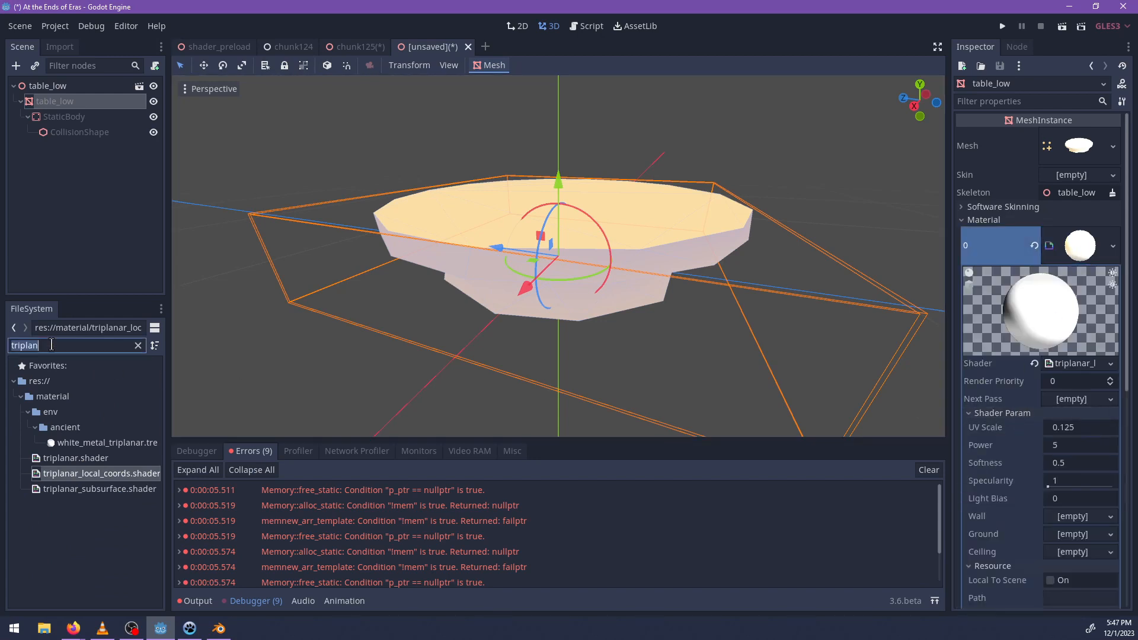
pyautogui.write('wood')
pyautogui.scroll(-3, 75, 524)
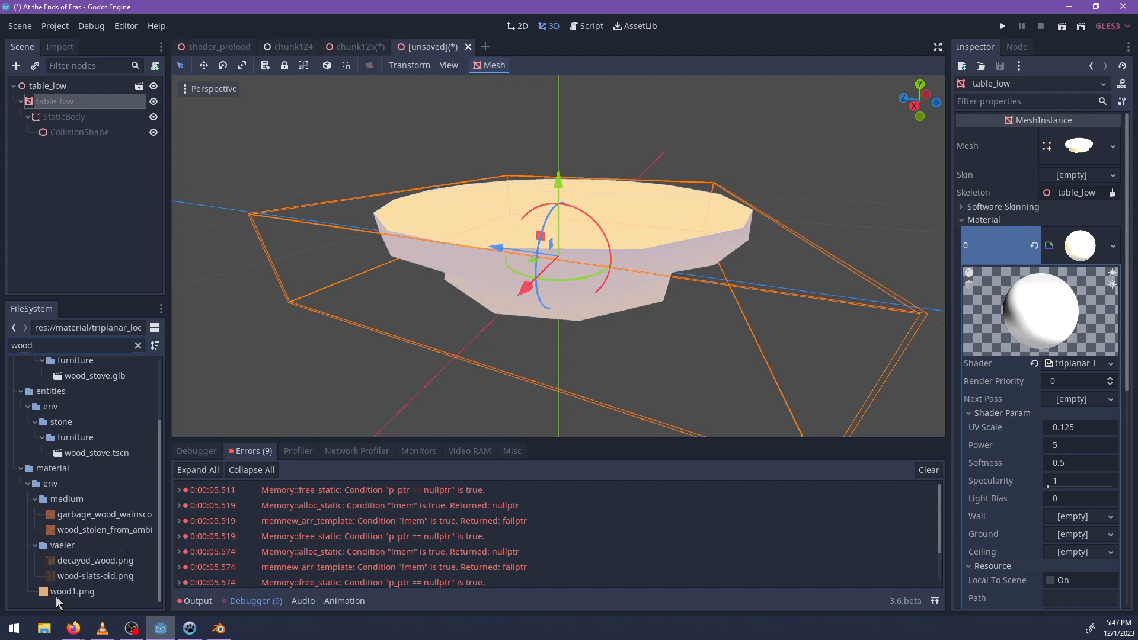
pyautogui.moveTo(61, 596); pyautogui.dragTo(1073, 537)
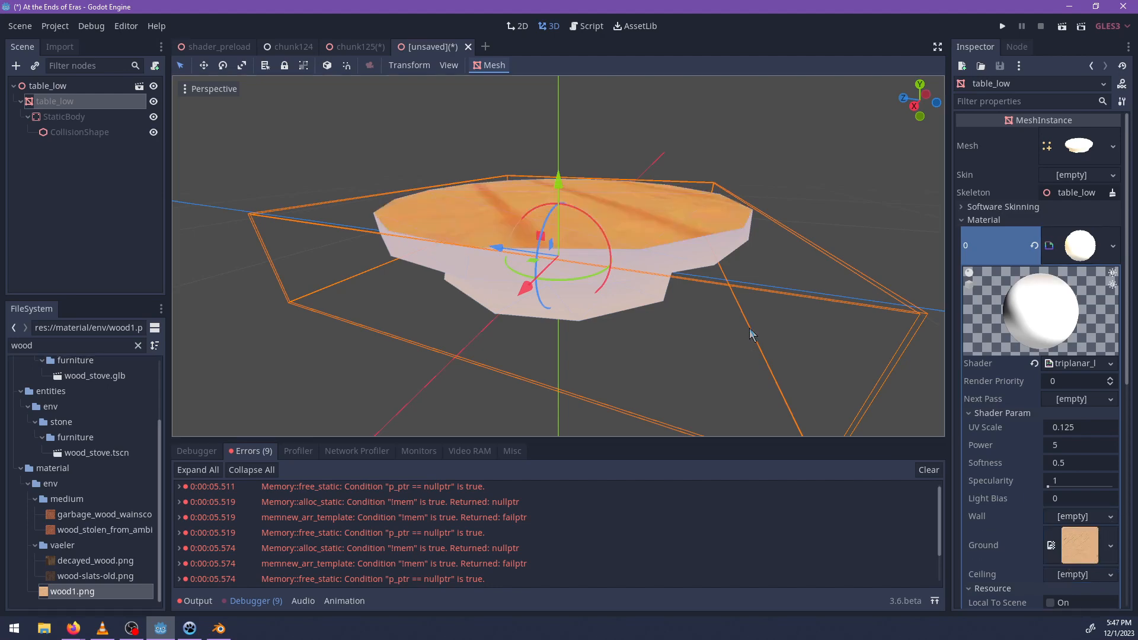
# Try a UV Scale of 1 in the table material's shader parameters and check the tabletop's grain.
pyautogui.moveTo(749, 330); pyautogui.dragTo(697, 422, button='middle')
pyautogui.click(1062, 424)
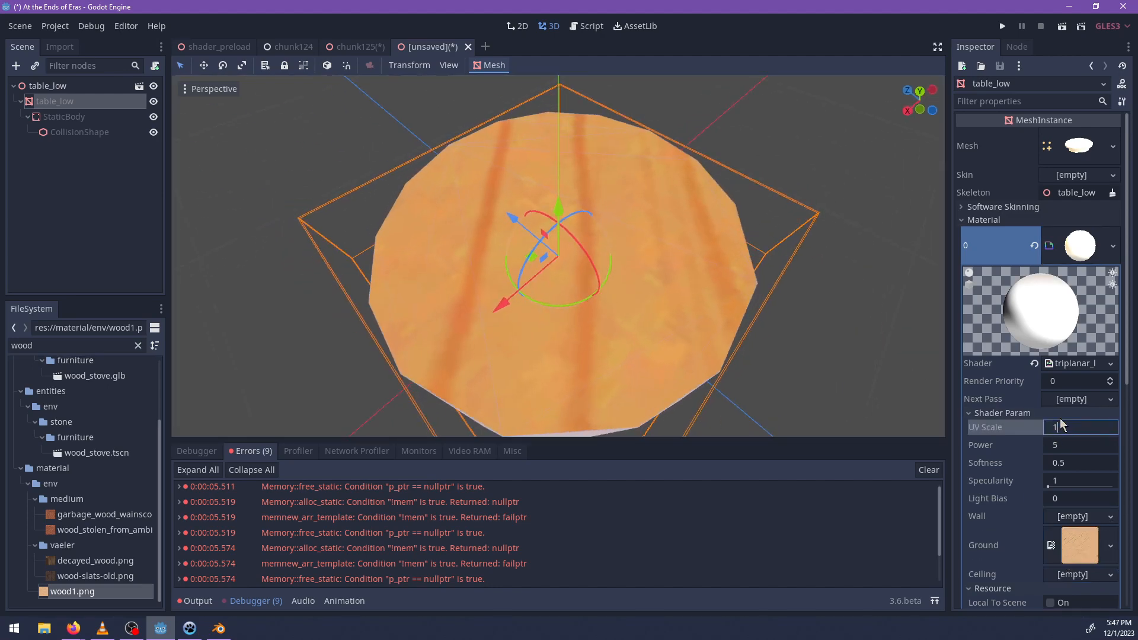
pyautogui.press('Return')
pyautogui.scroll(-7, 748, 277)
pyautogui.moveTo(748, 277)
pyautogui.mouseDown(button='middle')
pyautogui.moveTo(691, 272)
pyautogui.moveTo(467, 178)
pyautogui.moveTo(495, 337)
pyautogui.moveTo(577, 351)
pyautogui.moveTo(670, 295)
pyautogui.moveTo(747, 276)
pyautogui.mouseUp(button='middle')
pyautogui.scroll(5, 577, 351)
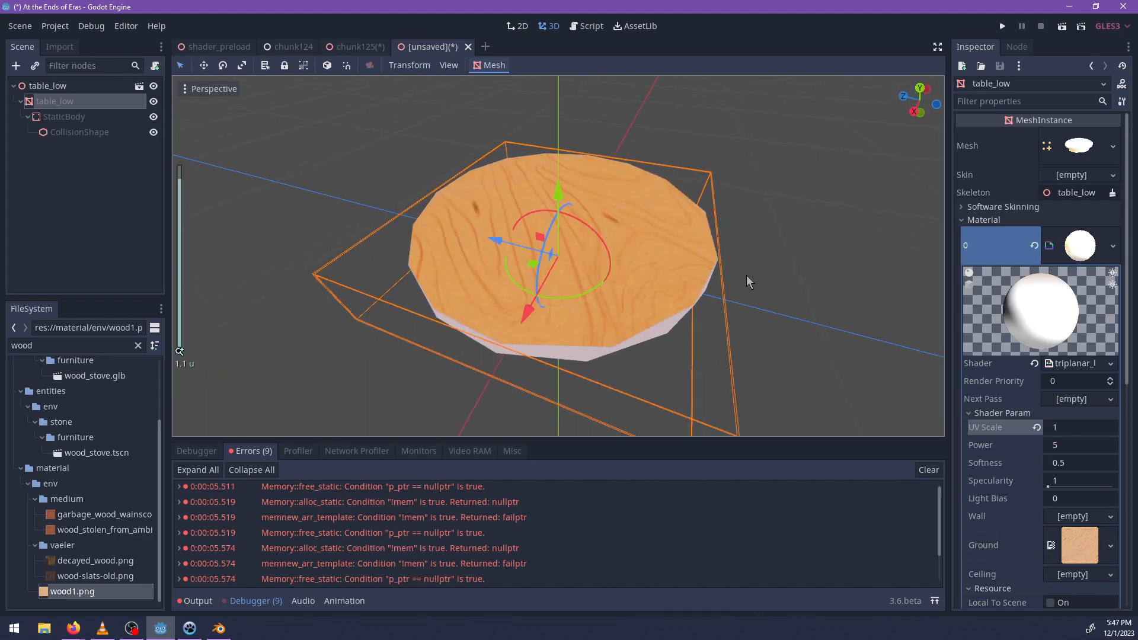
# Set the table material's UV Scale to 1.5.
pyautogui.click(1087, 429)
pyautogui.write('1.')
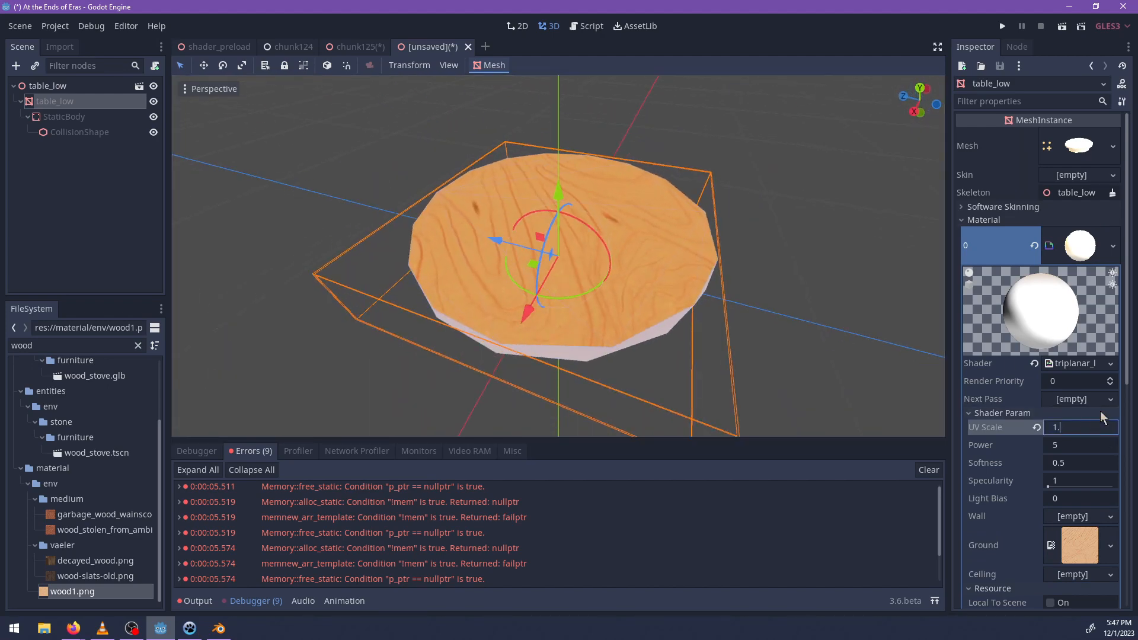
pyautogui.write('5')
pyautogui.press('Return')
# Reuse the wood1.png Ground texture for the material's Wall and Ceiling textures.
pyautogui.moveTo(735, 261); pyautogui.dragTo(522, 249, button='middle')
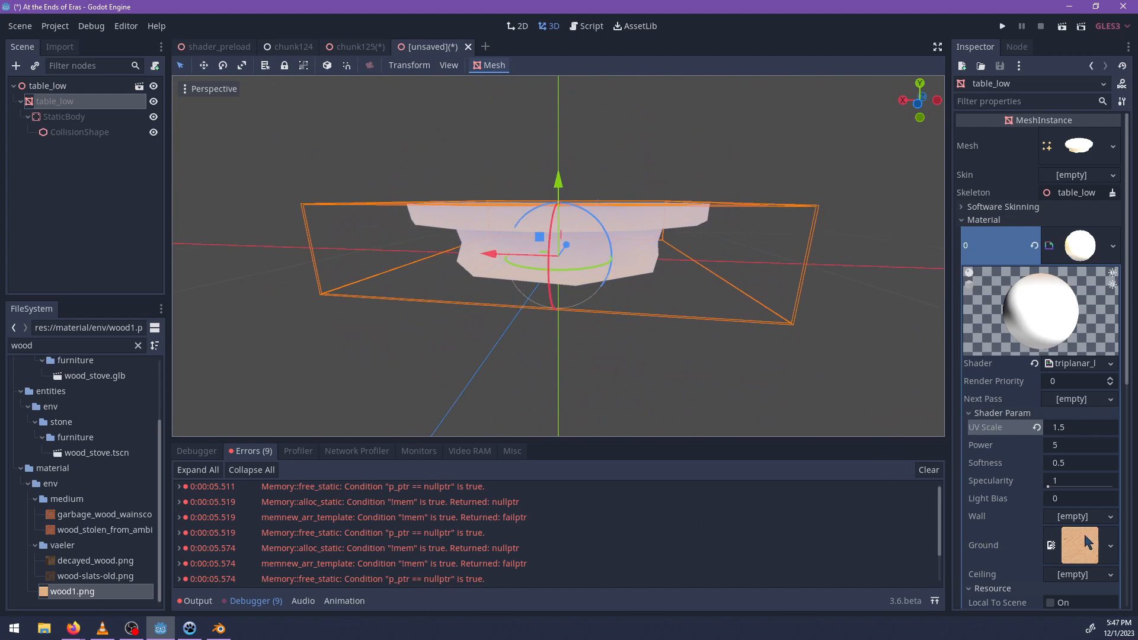
pyautogui.moveTo(1088, 543); pyautogui.dragTo(1078, 523)
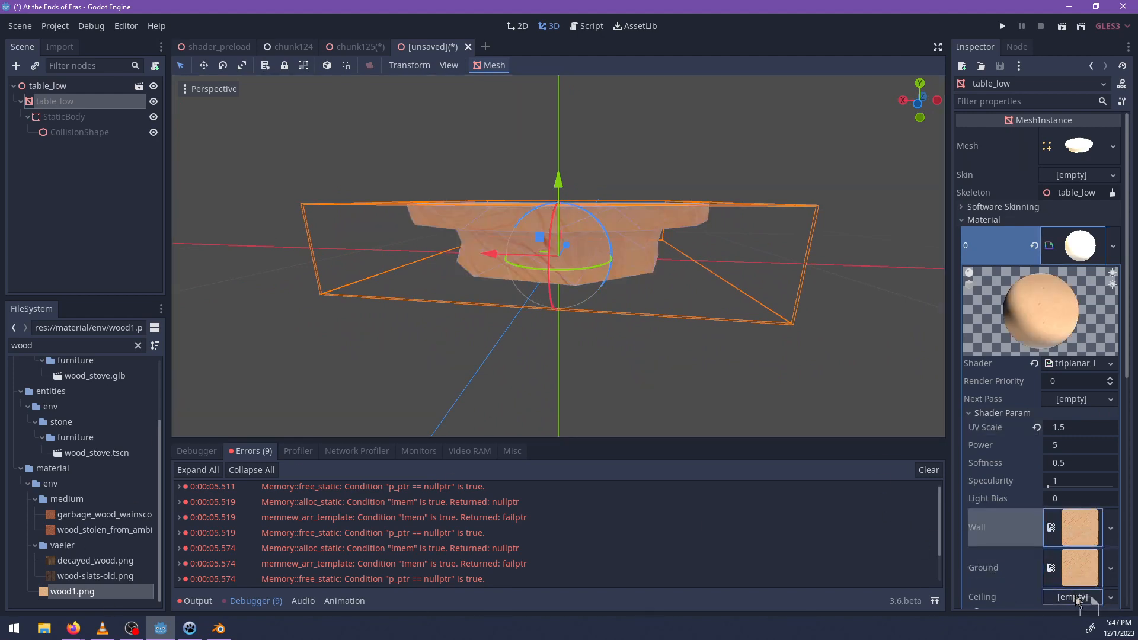
pyautogui.moveTo(1078, 600); pyautogui.dragTo(1078, 599)
pyautogui.moveTo(682, 308); pyautogui.dragTo(227, 428, button='middle')
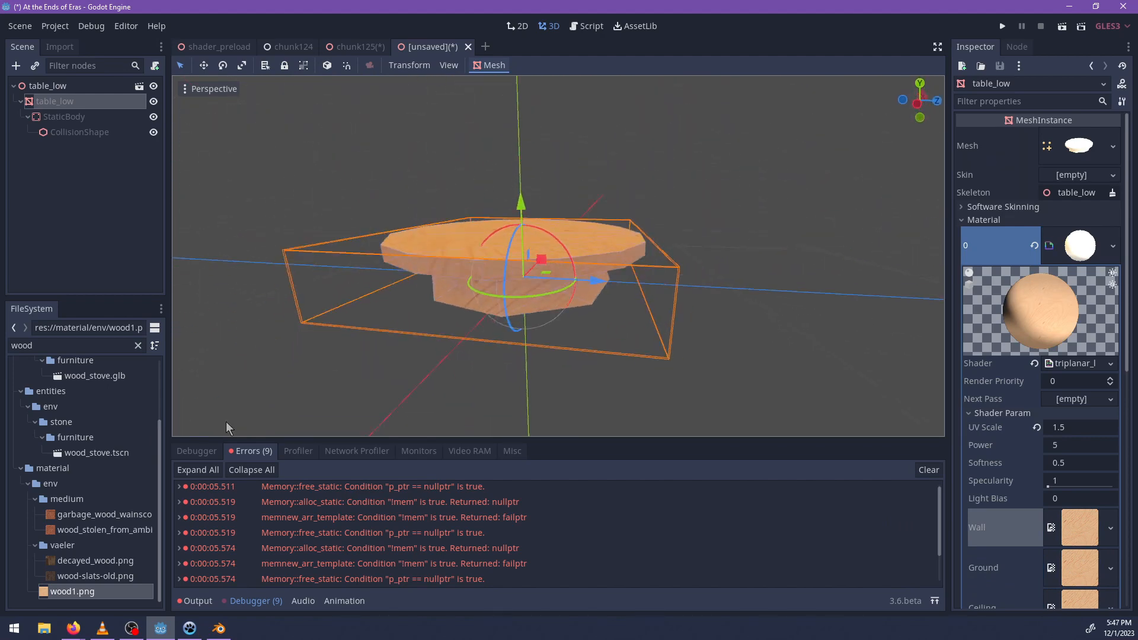
# Replace the Wall texture with the wood_stolen_from_ambi… image from material/env/medium and inspect the table's sides.
pyautogui.moveTo(87, 528); pyautogui.dragTo(934, 552)
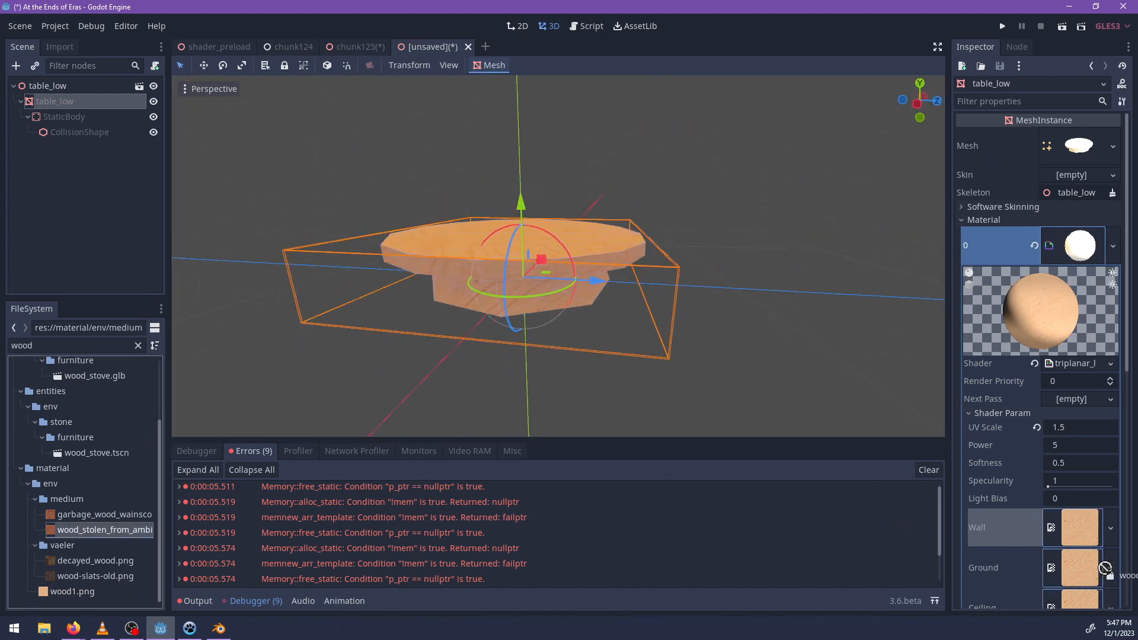
pyautogui.moveTo(1088, 594); pyautogui.dragTo(1080, 509)
pyautogui.moveTo(1080, 419); pyautogui.dragTo(1080, 418)
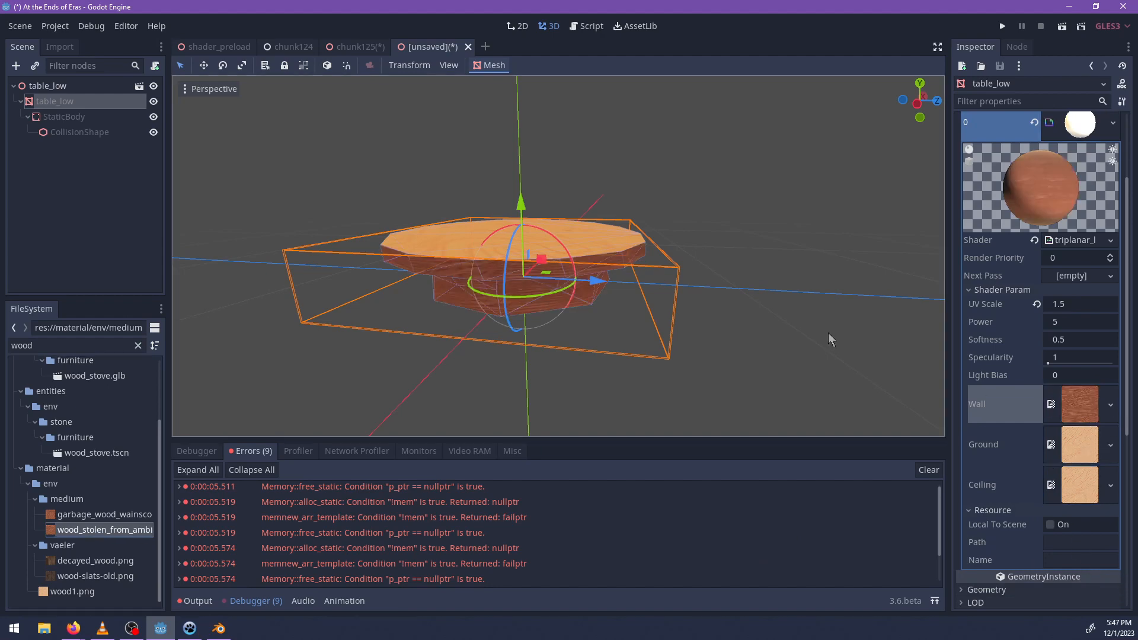
pyautogui.moveTo(828, 336); pyautogui.dragTo(376, 300, button='middle')
pyautogui.scroll(5, 743, 294)
pyautogui.moveTo(762, 336); pyautogui.dragTo(622, 343, button='middle')
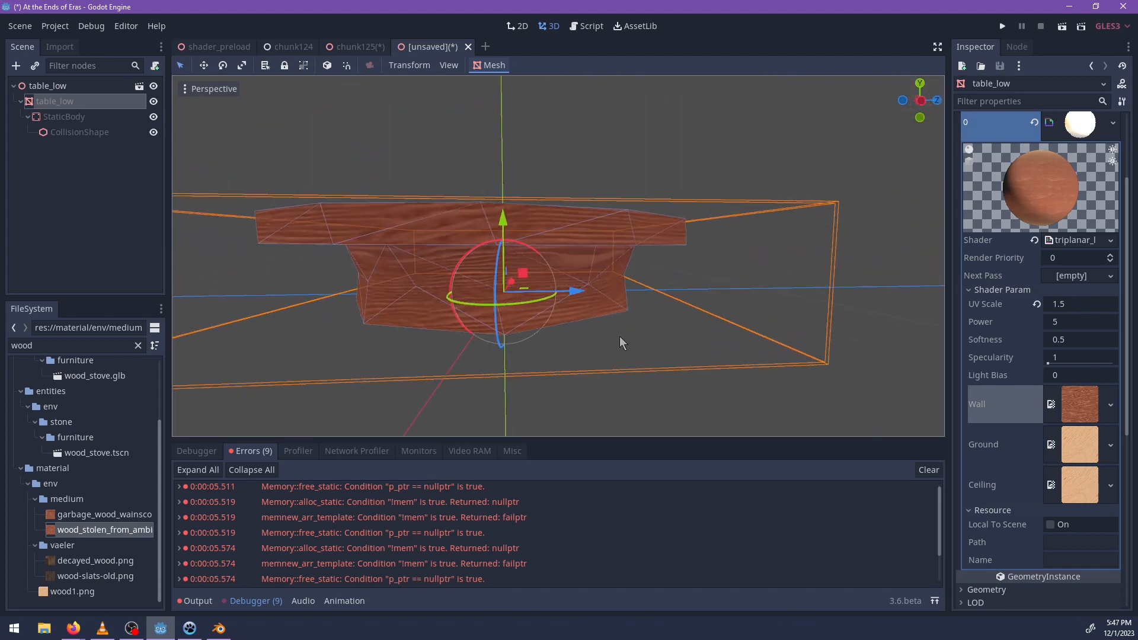
# Replace the table material's Wall texture with wood1.png so all three textures match, and inspect the grain from above.
pyautogui.moveTo(79, 592); pyautogui.dragTo(1056, 486)
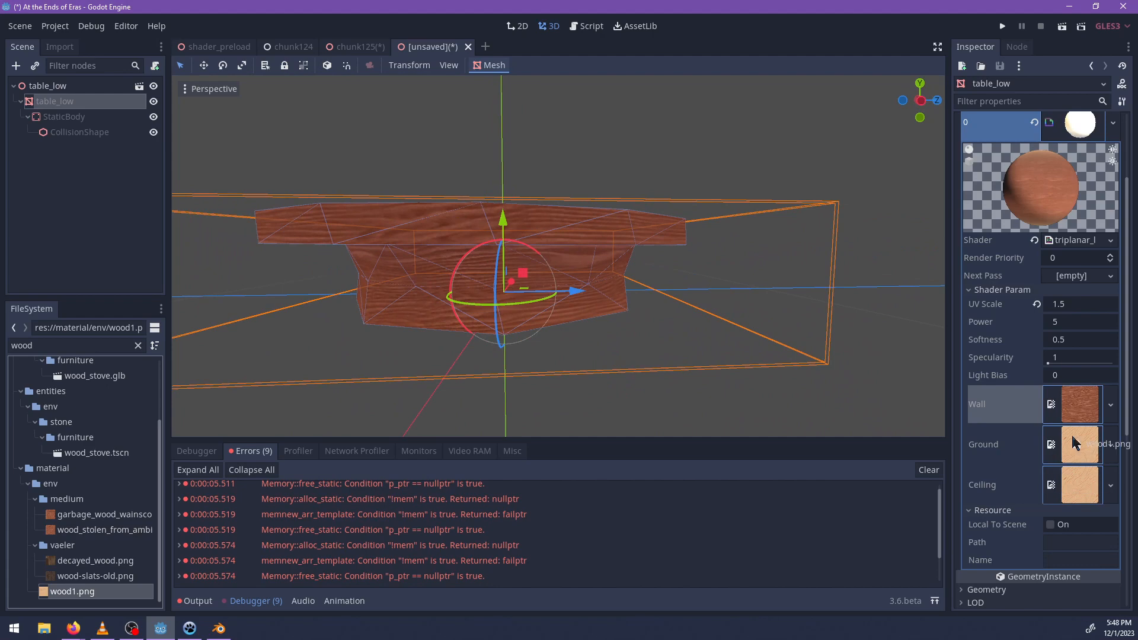
pyautogui.moveTo(1069, 417); pyautogui.dragTo(1069, 415)
pyautogui.moveTo(699, 284); pyautogui.dragTo(590, 399, button='middle')
pyautogui.scroll(5, 623, 363)
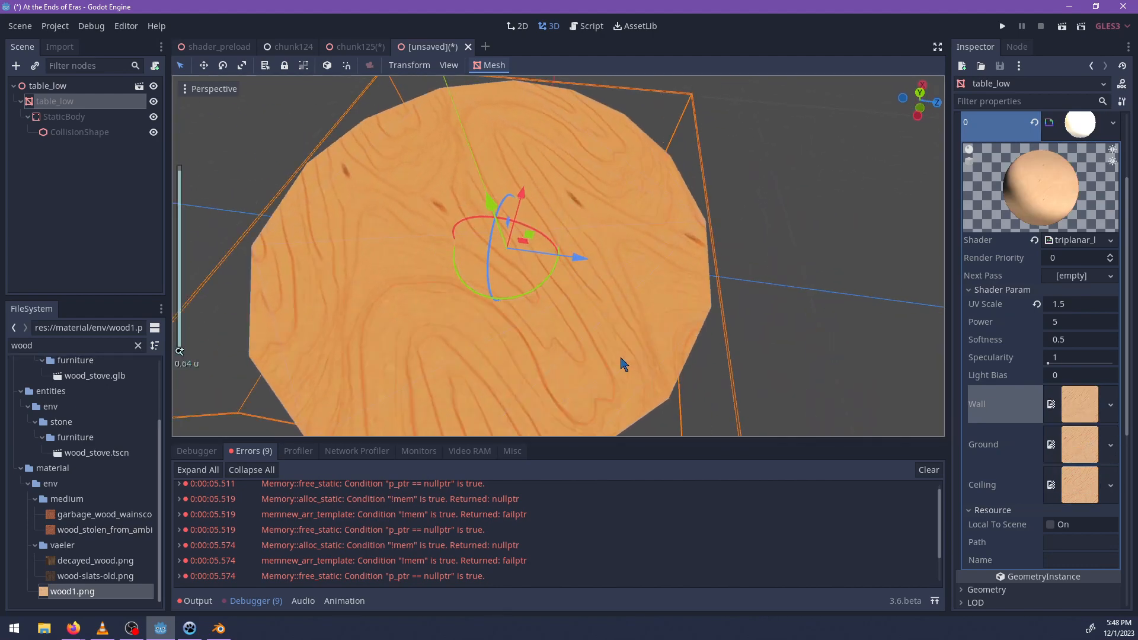
pyautogui.moveTo(704, 342); pyautogui.dragTo(685, 287, button='middle')
pyautogui.scroll(-6, 681, 296)
pyautogui.keyDown('shift'); pyautogui.moveTo(665, 343); pyautogui.dragTo(651, 266, button='middle'); pyautogui.keyUp('shift')
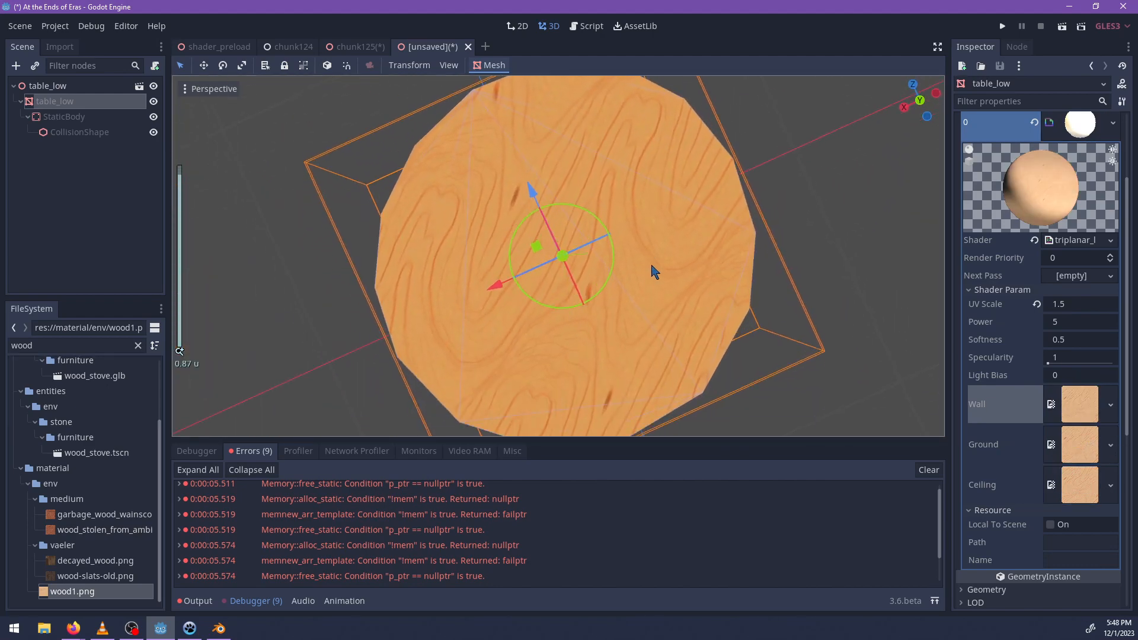
pyautogui.moveTo(662, 359); pyautogui.dragTo(376, 184, button='middle')
pyautogui.scroll(-5, 440, 185)
# Save the table scene as table_low.tscn in res://entities/env/furniture.
pyautogui.hotkey('ctrl', 's')
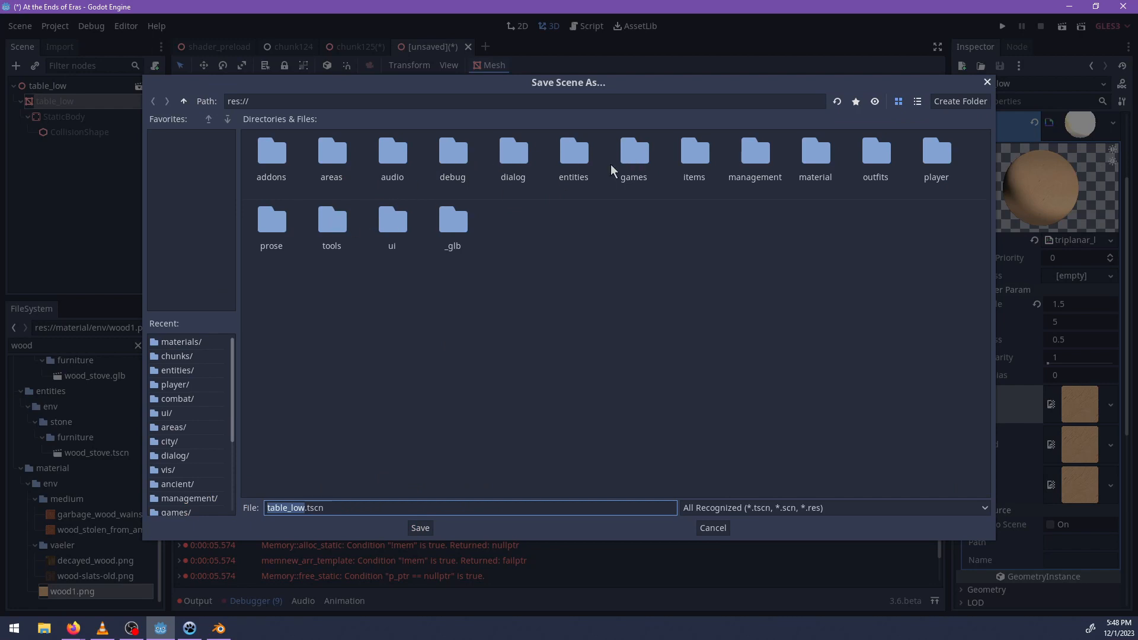
pyautogui.doubleClick(577, 160)
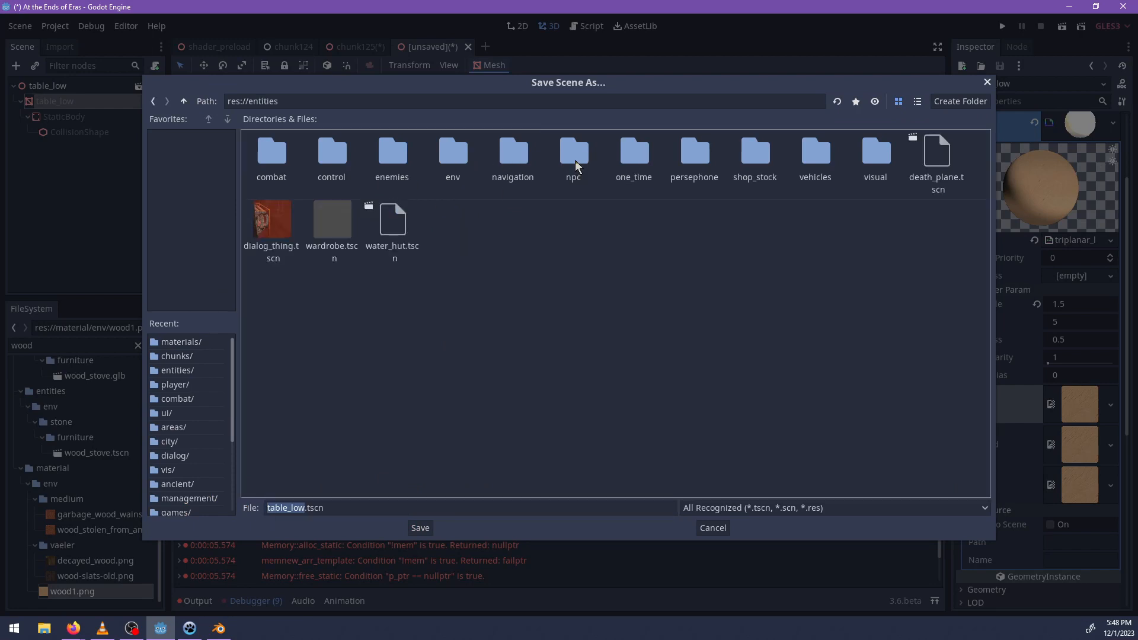
pyautogui.doubleClick(464, 158)
pyautogui.doubleClick(753, 160)
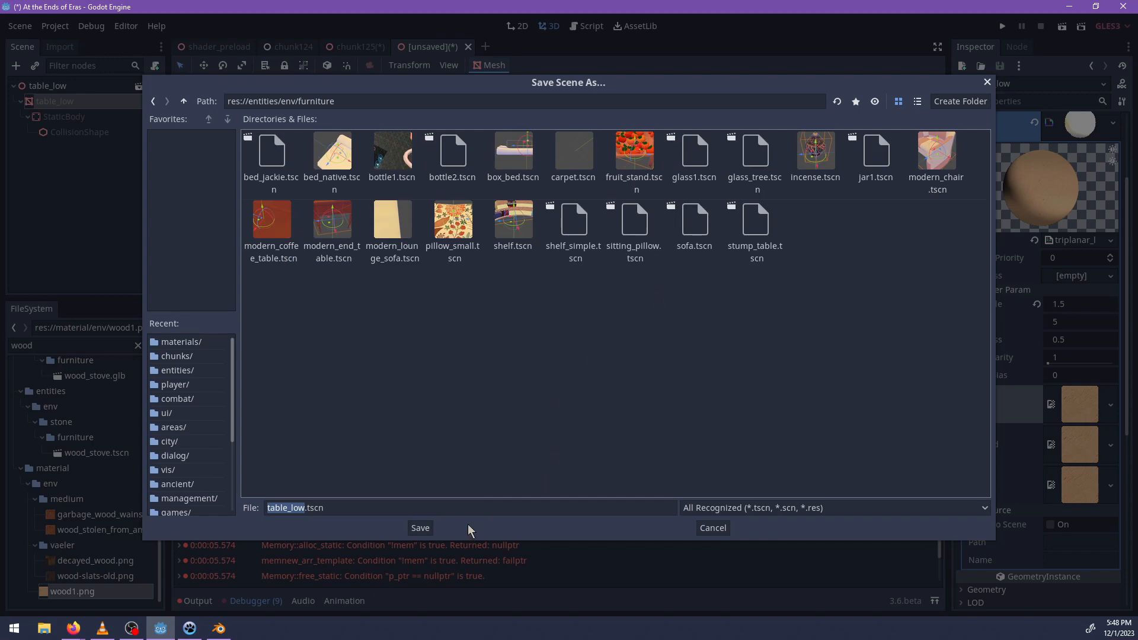
pyautogui.click(421, 528)
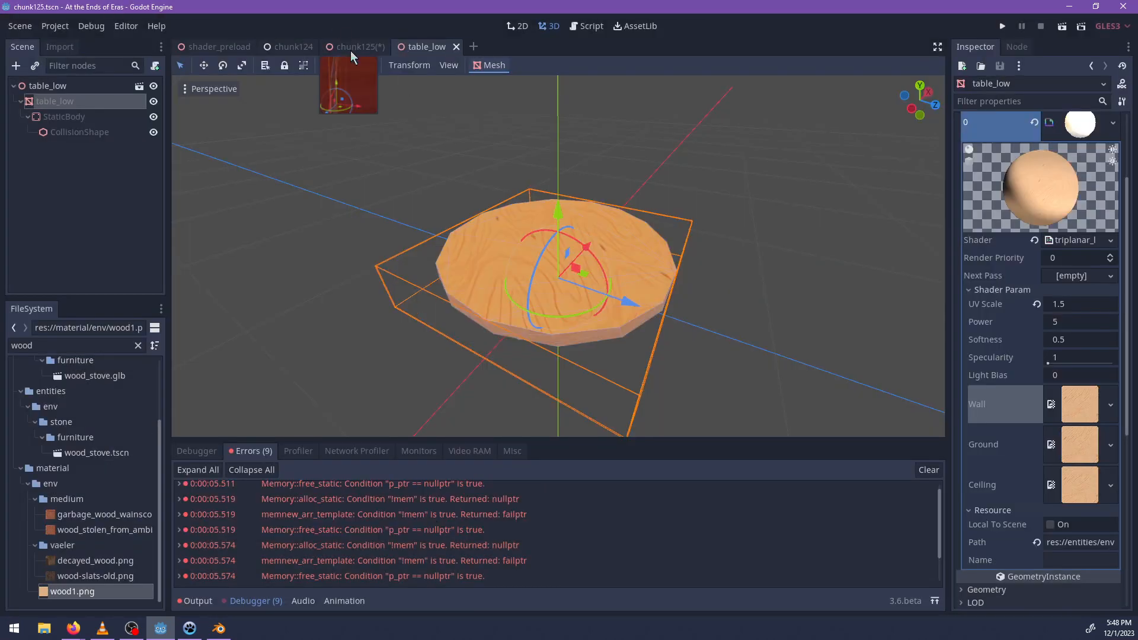
# In the chunk125 scene, place an instance of table_low.tscn on the floor of ladder_hut.
pyautogui.click(351, 48)
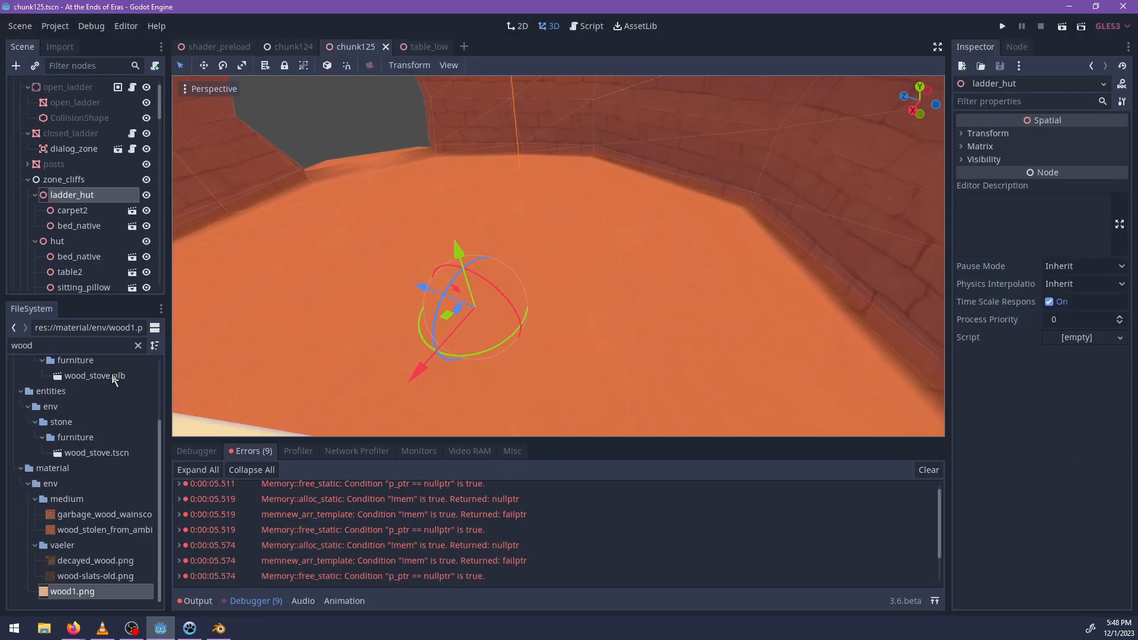
pyautogui.click(89, 348)
pyautogui.write('table_low')
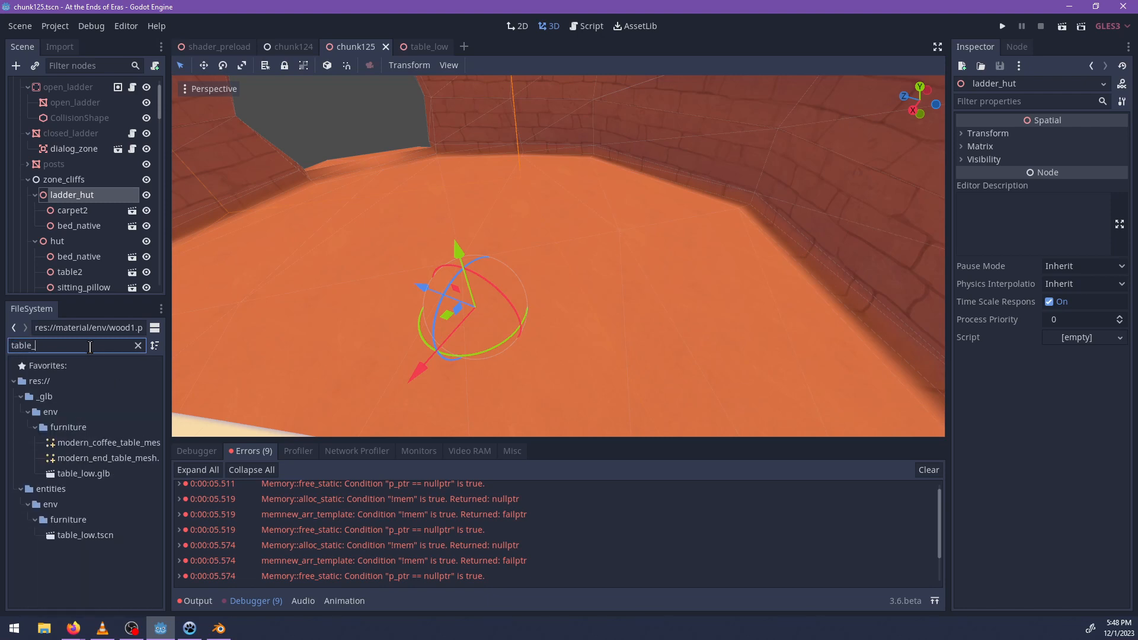
pyautogui.moveTo(87, 515); pyautogui.dragTo(460, 315)
pyautogui.moveTo(610, 340); pyautogui.dragTo(570, 281, button='middle')
pyautogui.scroll(5, 587, 320)
pyautogui.scroll(3, 604, 303)
# Nudge the low table's height so its base sits on the hut floor.
pyautogui.click(590, 273)
pyautogui.press('f')
pyautogui.scroll(6, 616, 293)
pyautogui.moveTo(493, 264); pyautogui.dragTo(596, 265)
pyautogui.press('f')
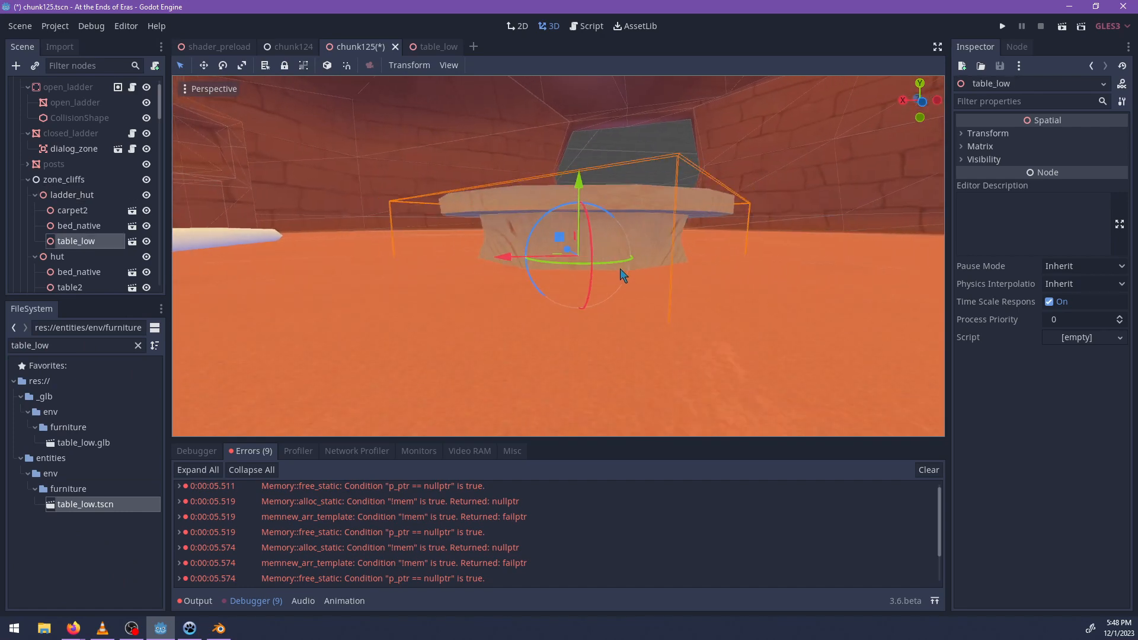
pyautogui.scroll(6, 620, 283)
pyautogui.moveTo(617, 289); pyautogui.dragTo(508, 284, button='middle')
pyautogui.scroll(-5, 510, 281)
pyautogui.moveTo(558, 193)
pyautogui.mouseDown()
pyautogui.moveTo(559, 178)
pyautogui.moveTo(560, 190)
pyautogui.mouseUp()
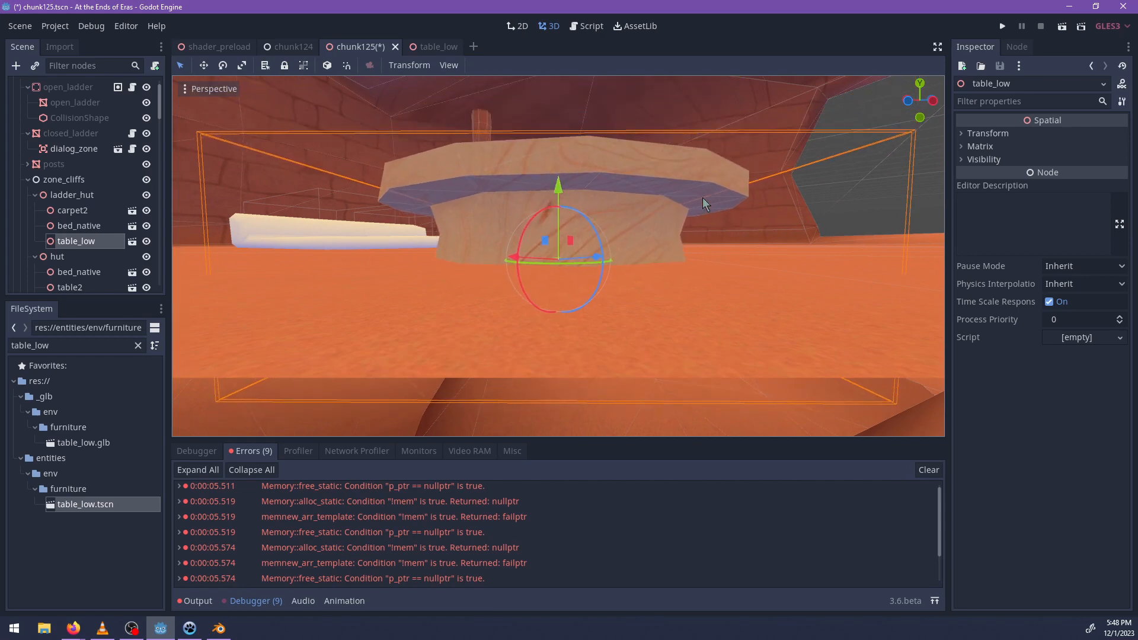
pyautogui.moveTo(703, 198); pyautogui.dragTo(656, 301, button='middle')
pyautogui.scroll(-7, 656, 302)
# Place three sitting_pillow.tscn instances on the floor around the low table as its children.
pyautogui.doubleClick(92, 342)
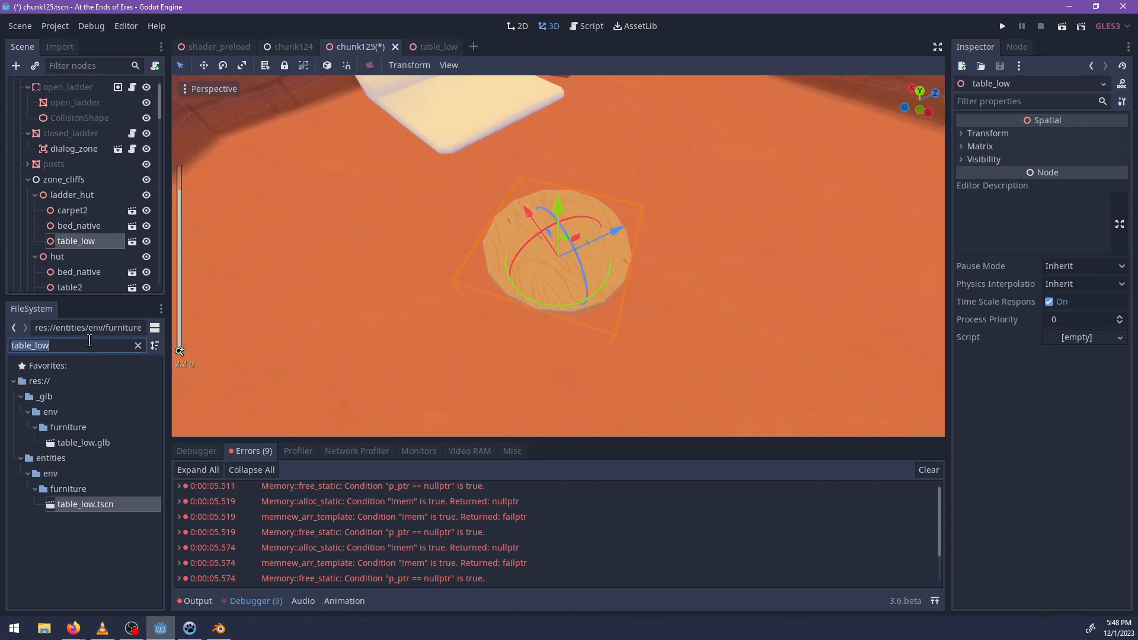
pyautogui.write('cus')
pyautogui.press('BackSpace')
pyautogui.press('BackSpace')
pyautogui.press('BackSpace')
pyautogui.write('sitting')
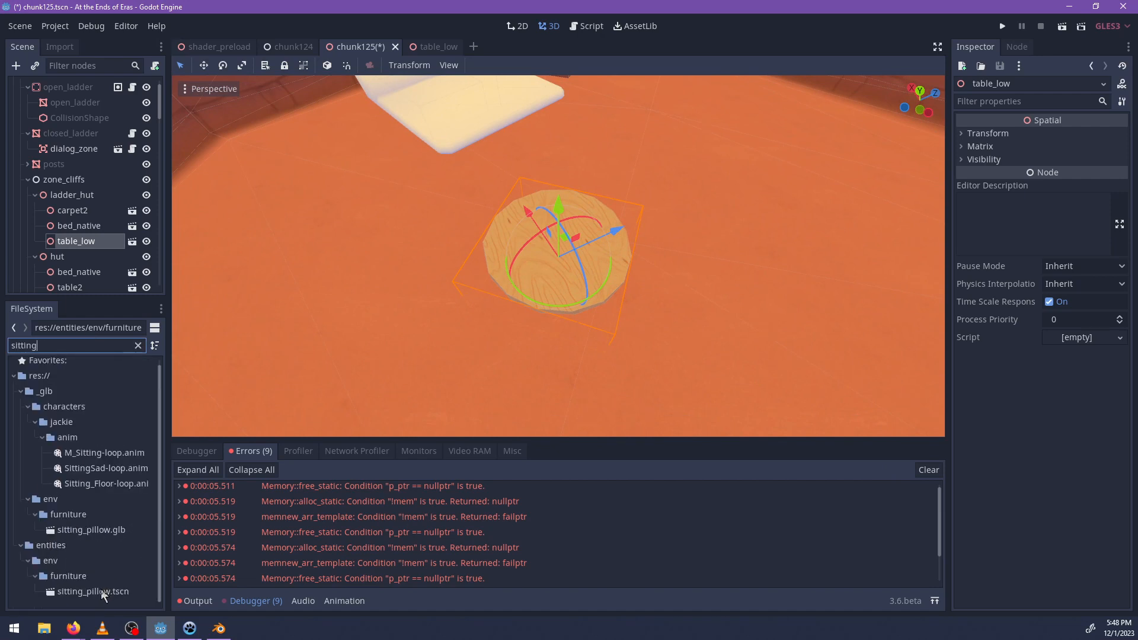
pyautogui.moveTo(101, 593); pyautogui.dragTo(661, 364)
pyautogui.moveTo(114, 601); pyautogui.dragTo(452, 200)
pyautogui.moveTo(451, 200); pyautogui.dragTo(510, 303, button='middle')
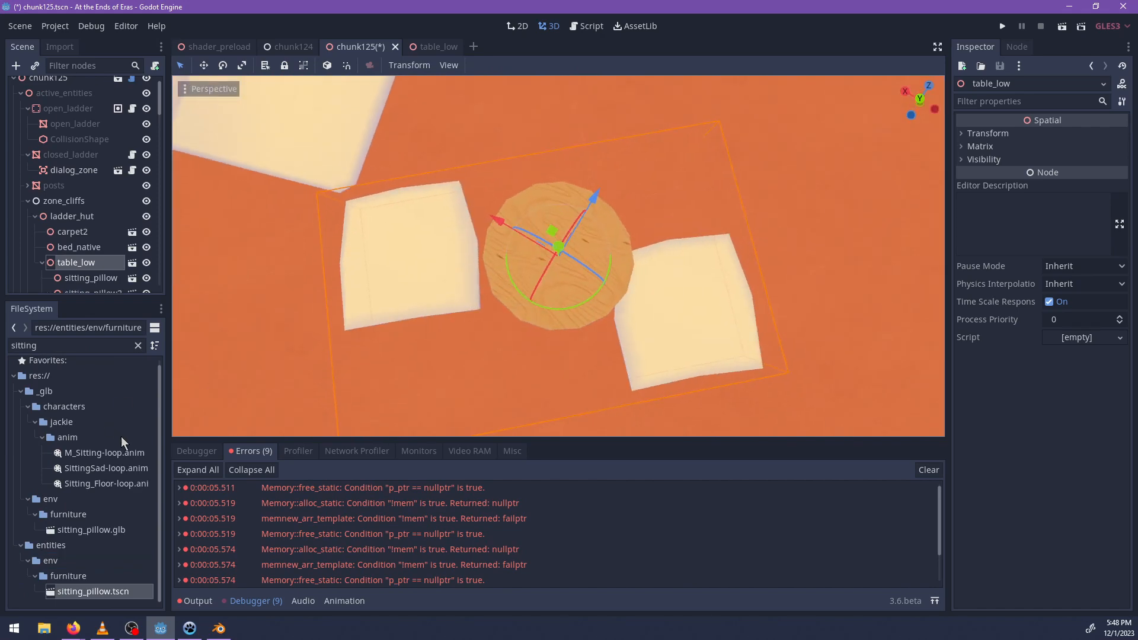
pyautogui.moveTo(116, 594); pyautogui.dragTo(600, 128)
pyautogui.moveTo(743, 292); pyautogui.dragTo(586, 198, button='middle')
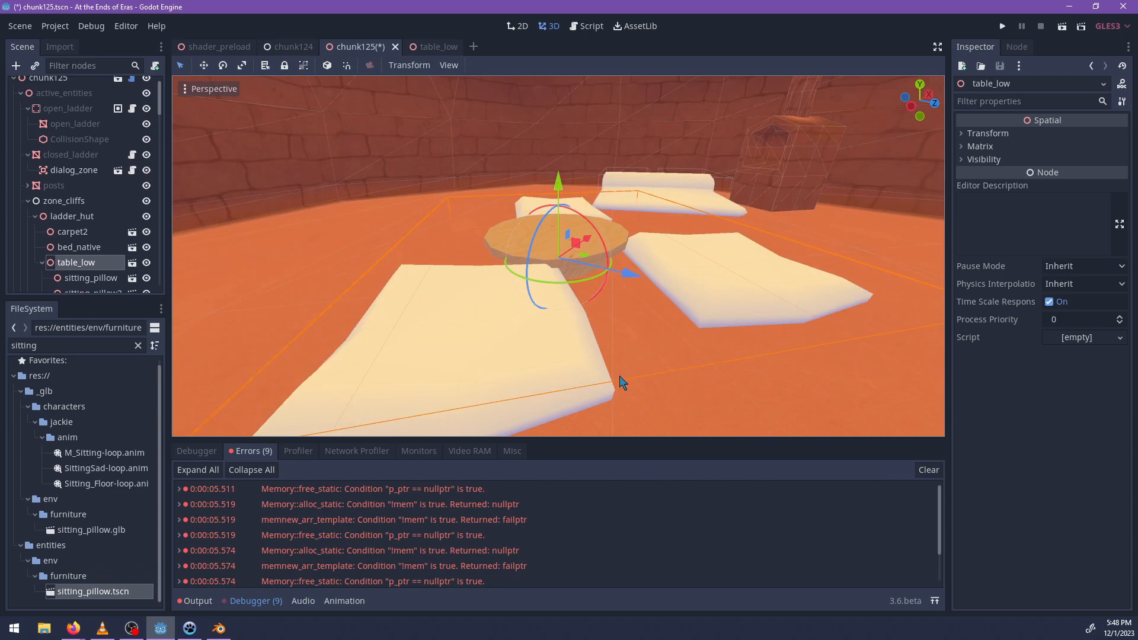
# Switch to Blender and select the entire table_low-col mesh in Edit Mode.
pyautogui.click(218, 630)
pyautogui.press('Tab')
pyautogui.press('a')
pyautogui.moveTo(496, 236); pyautogui.dragTo(498, 261, button='middle')
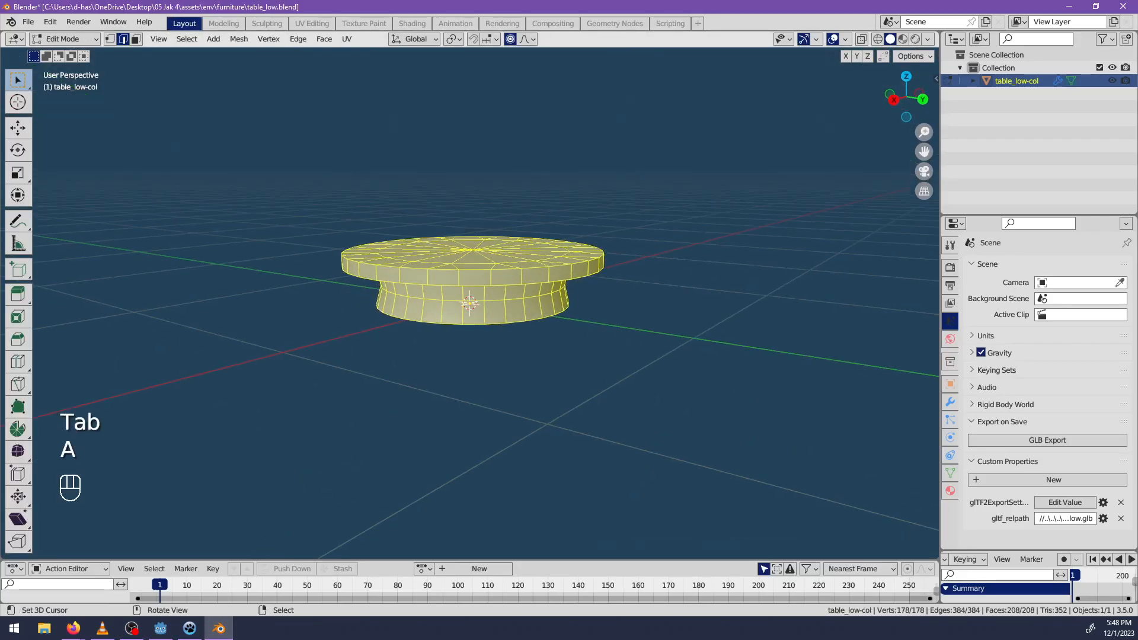
pyautogui.press('s')
pyautogui.hotkey('shift', 'z')
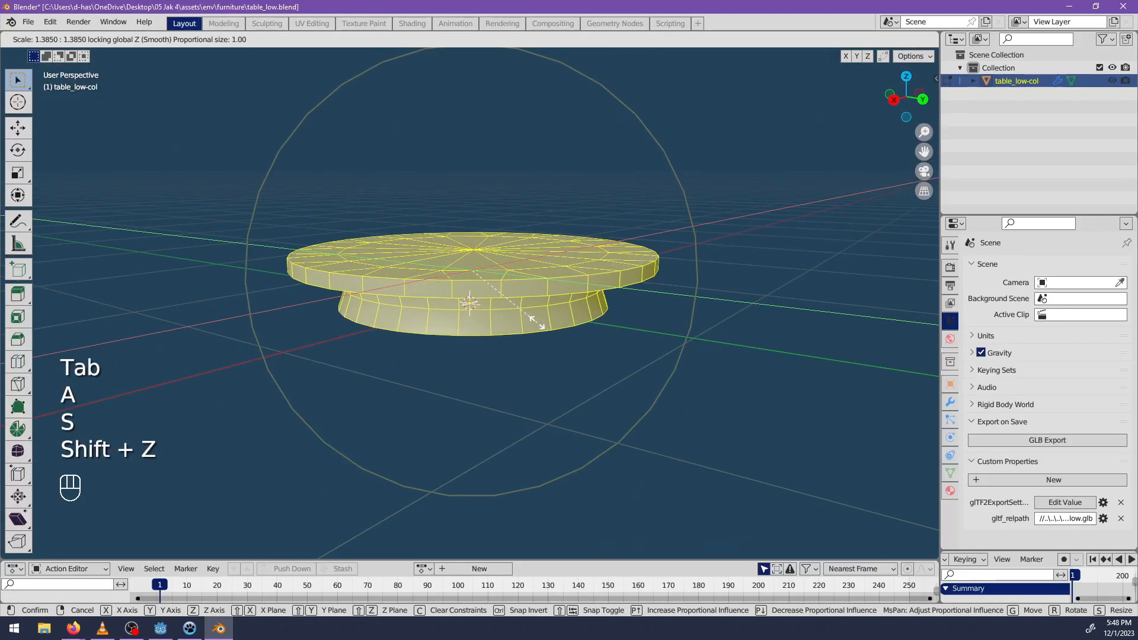
pyautogui.press('Escape')
pyautogui.press('s')
pyautogui.press('Escape')
pyautogui.press('KP_1')
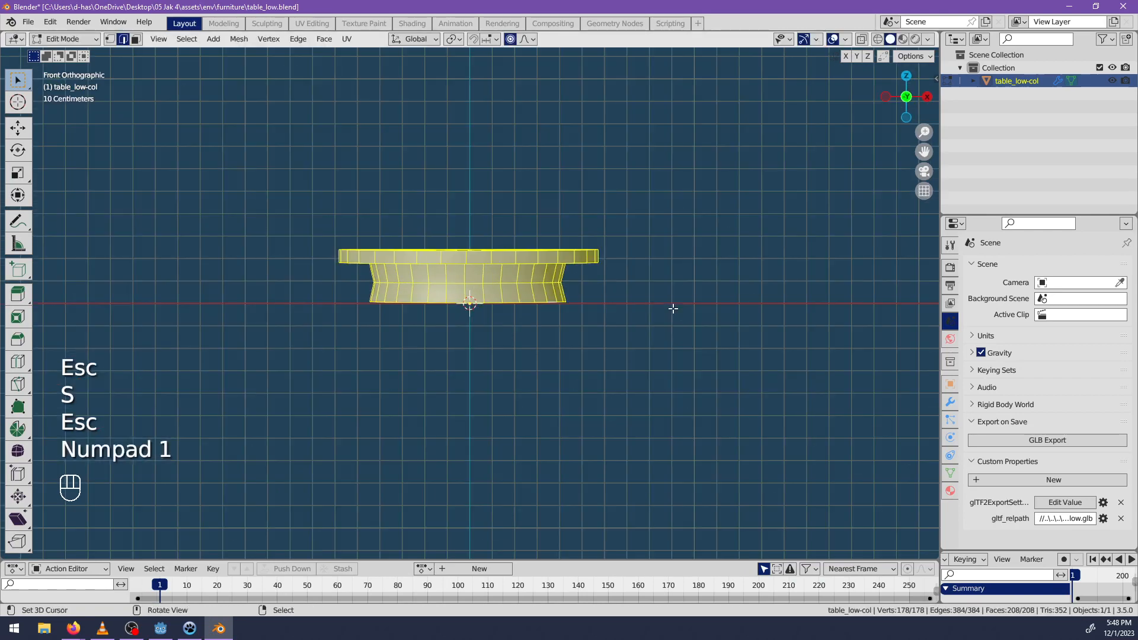
pyautogui.press('Tab')
pyautogui.press('s')
pyautogui.press('Escape')
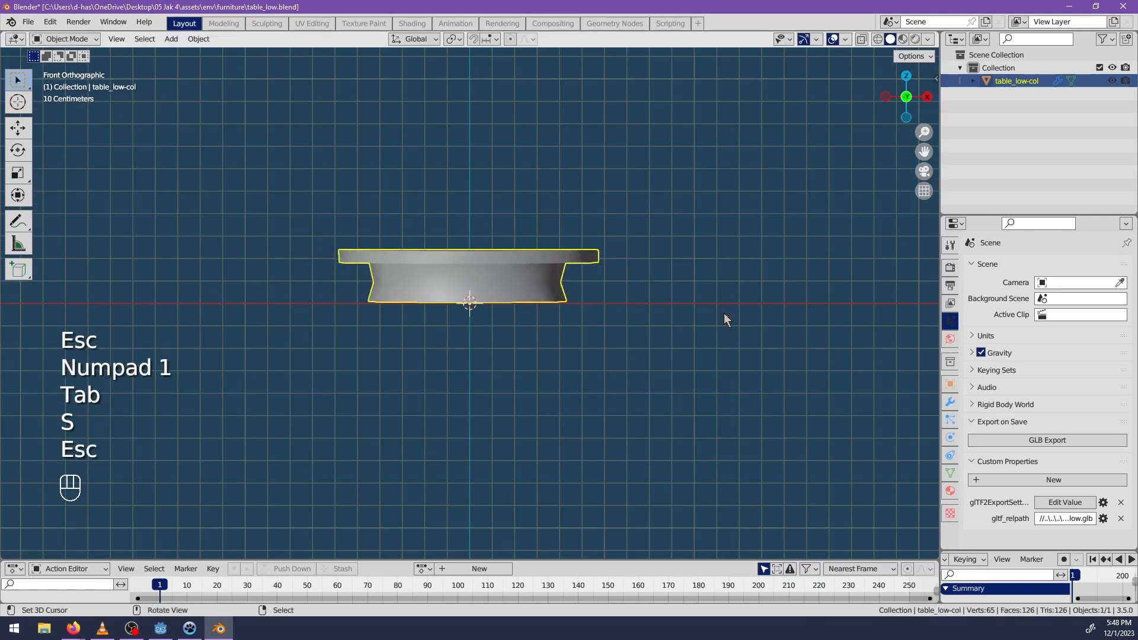
# Scale the whole table mesh wider horizontally while locking its Z height.
pyautogui.press('Tab')
pyautogui.press('s')
pyautogui.hotkey('shift', 'z')
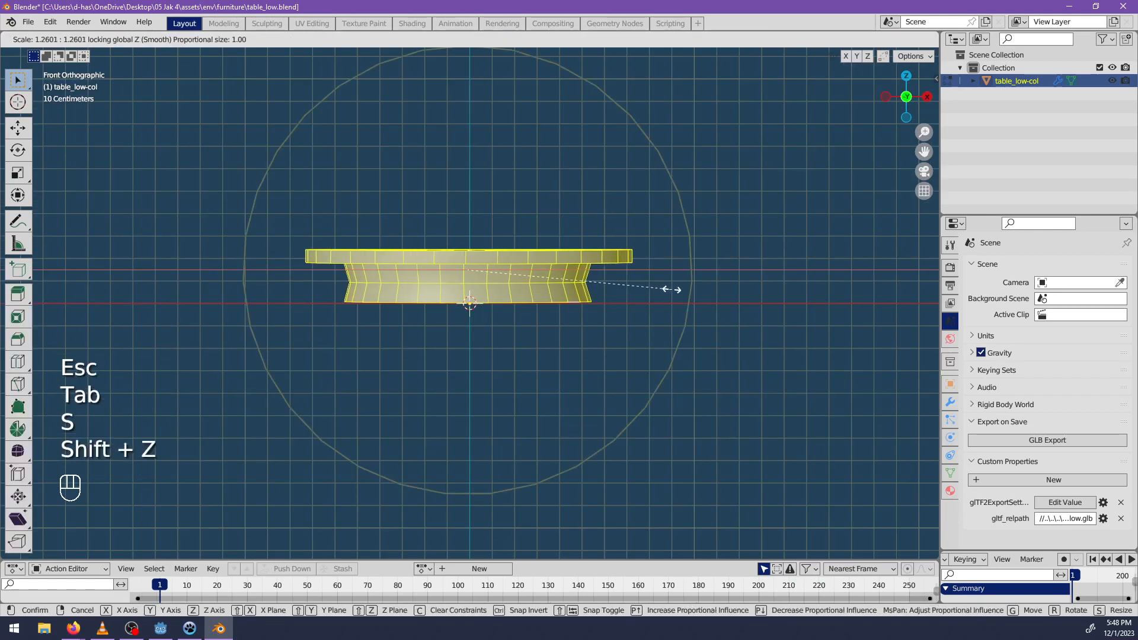
pyautogui.click(696, 292)
pyautogui.moveTo(686, 287); pyautogui.dragTo(601, 308, button='middle')
pyautogui.press('Tab')
pyautogui.press('Tab')
# Select the tabletop's entire upper surface and raise it about 0.02 m along Z with proportional editing off.
pyautogui.click(614, 307)
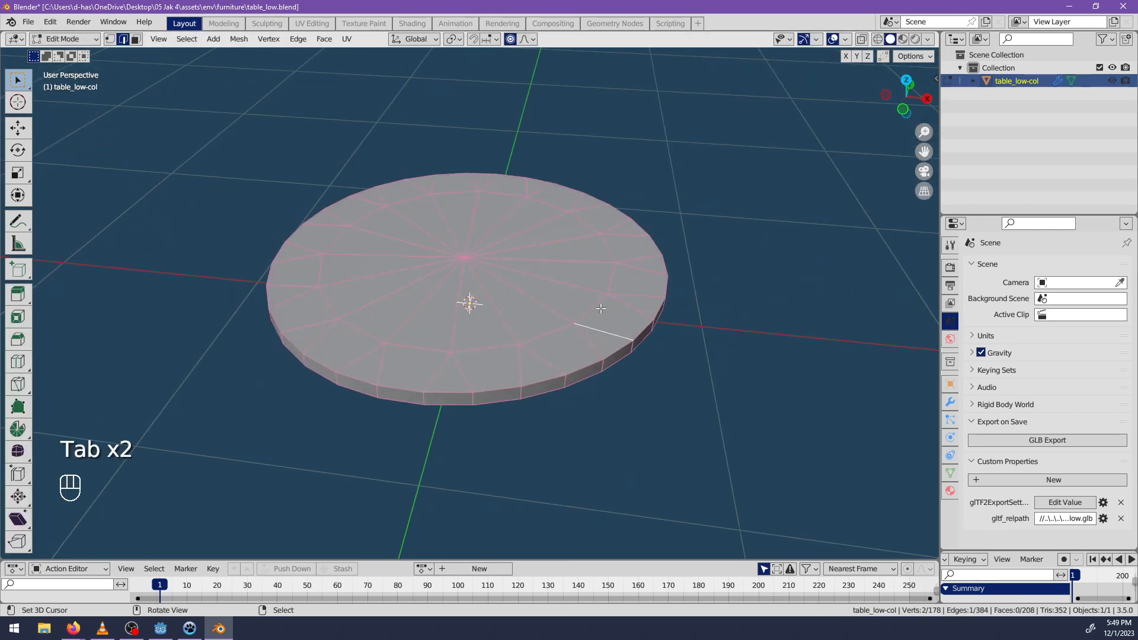
pyautogui.keyDown('alt'); pyautogui.keyDown('shift'); pyautogui.click(532, 338); pyautogui.keyUp('shift'); pyautogui.keyUp('alt')
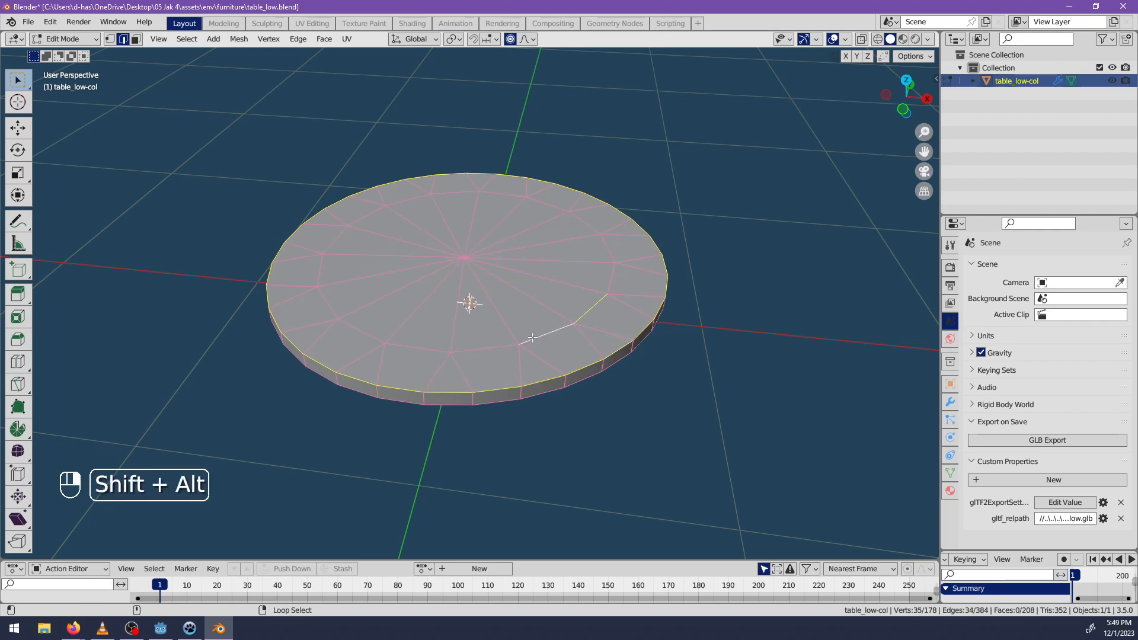
pyautogui.press('c')
pyautogui.moveTo(451, 362)
pyautogui.mouseDown()
pyautogui.moveTo(348, 306)
pyautogui.moveTo(386, 214)
pyautogui.moveTo(553, 211)
pyautogui.moveTo(601, 311)
pyautogui.moveTo(361, 333)
pyautogui.moveTo(332, 290)
pyautogui.mouseUp()
pyautogui.press('Escape')
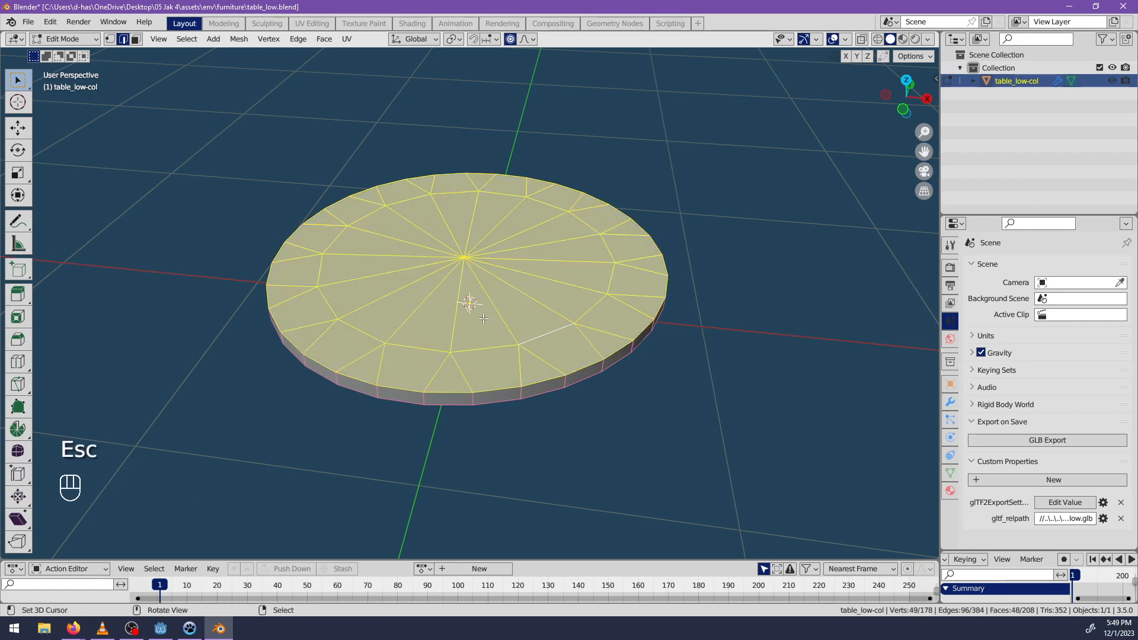
pyautogui.moveTo(483, 318); pyautogui.dragTo(498, 309, button='middle')
pyautogui.press('g')
pyautogui.press('Escape')
pyautogui.press('o')
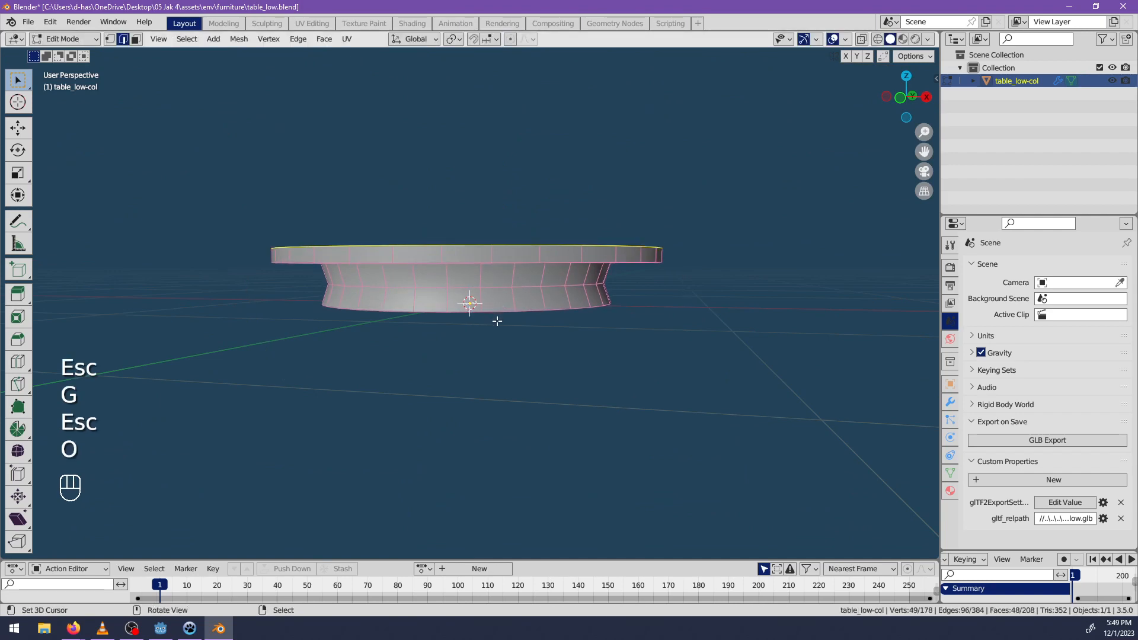
pyautogui.press('g')
pyautogui.press('z')
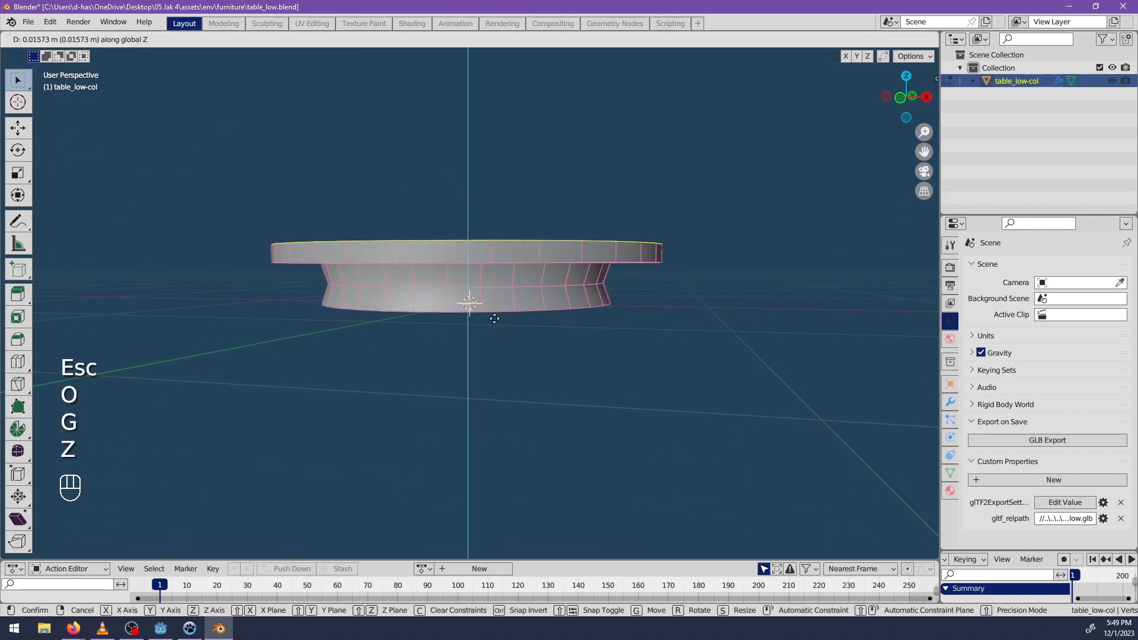
pyautogui.click(494, 317)
pyautogui.moveTo(503, 315); pyautogui.dragTo(516, 323, button='middle')
# Select the ring of vertical edges around the tabletop's rim plus edges at its centre, with proportional editing on.
pyautogui.hotkey('alt', 'a')
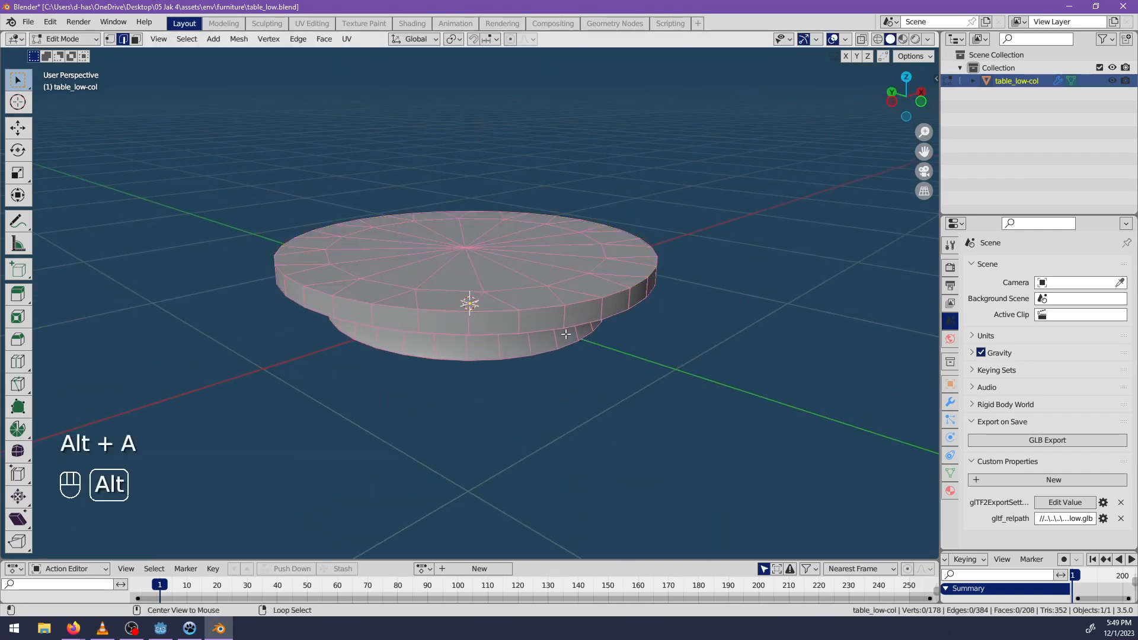
pyautogui.keyDown('ctrl'); pyautogui.keyDown('alt'); pyautogui.click(520, 324); pyautogui.keyUp('alt'); pyautogui.keyUp('ctrl')
pyautogui.press('o')
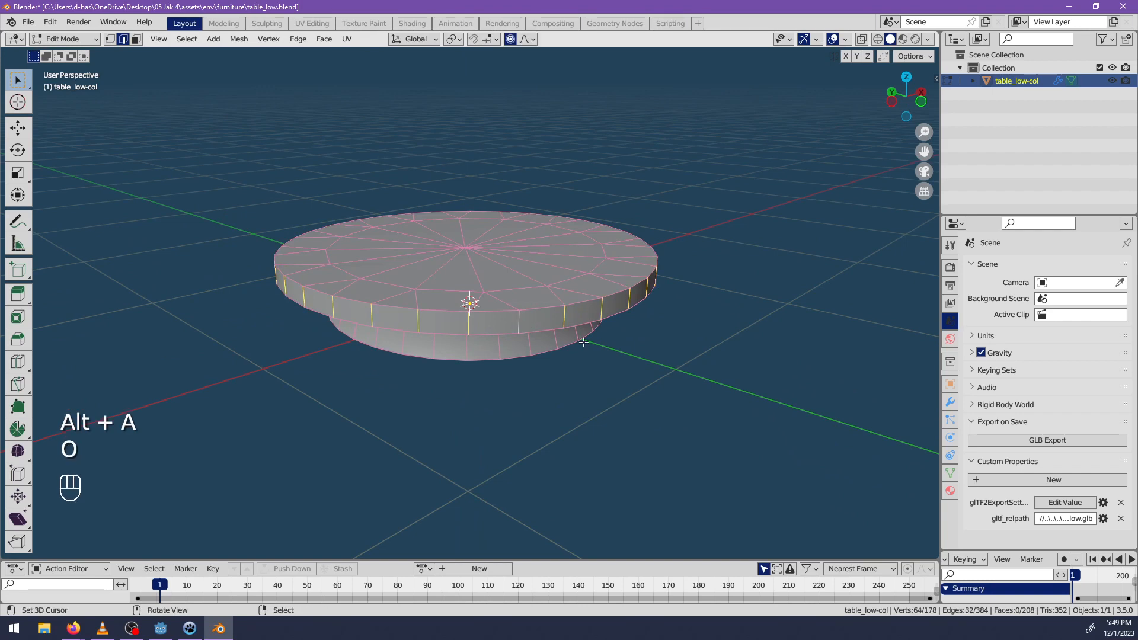
pyautogui.moveTo(584, 343); pyautogui.dragTo(504, 285, button='middle')
pyautogui.keyDown('alt'); pyautogui.keyDown('shift'); pyautogui.click(464, 244); pyautogui.keyUp('shift'); pyautogui.keyUp('alt')
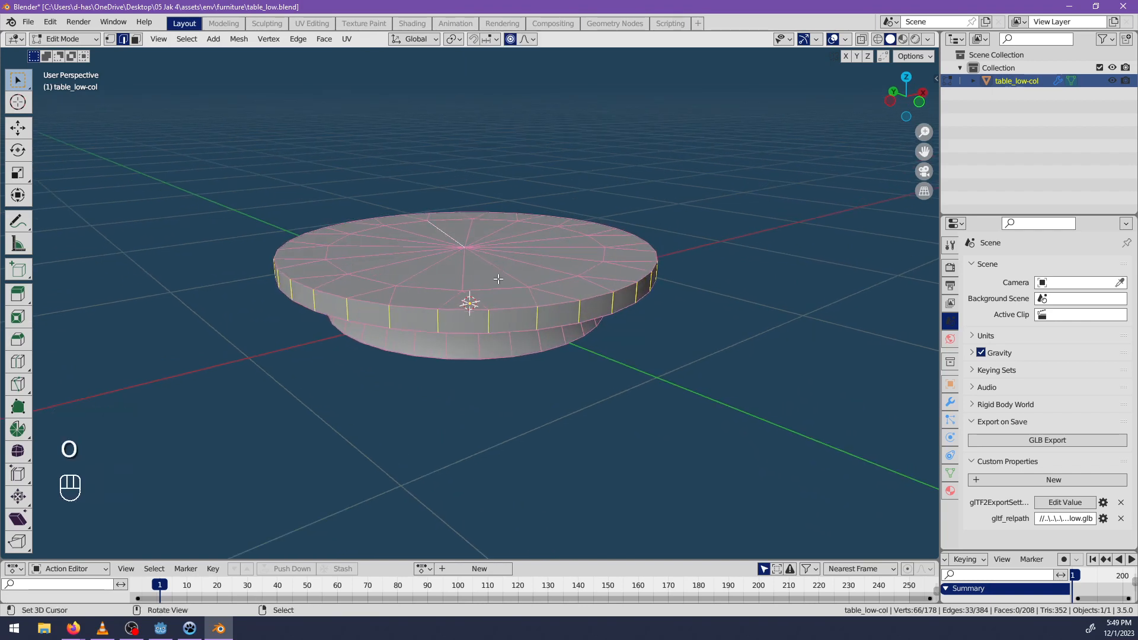
# Try raising the selected tabletop edges along Z with proportional editing, and undo the move.
pyautogui.press('g')
pyautogui.press('z')
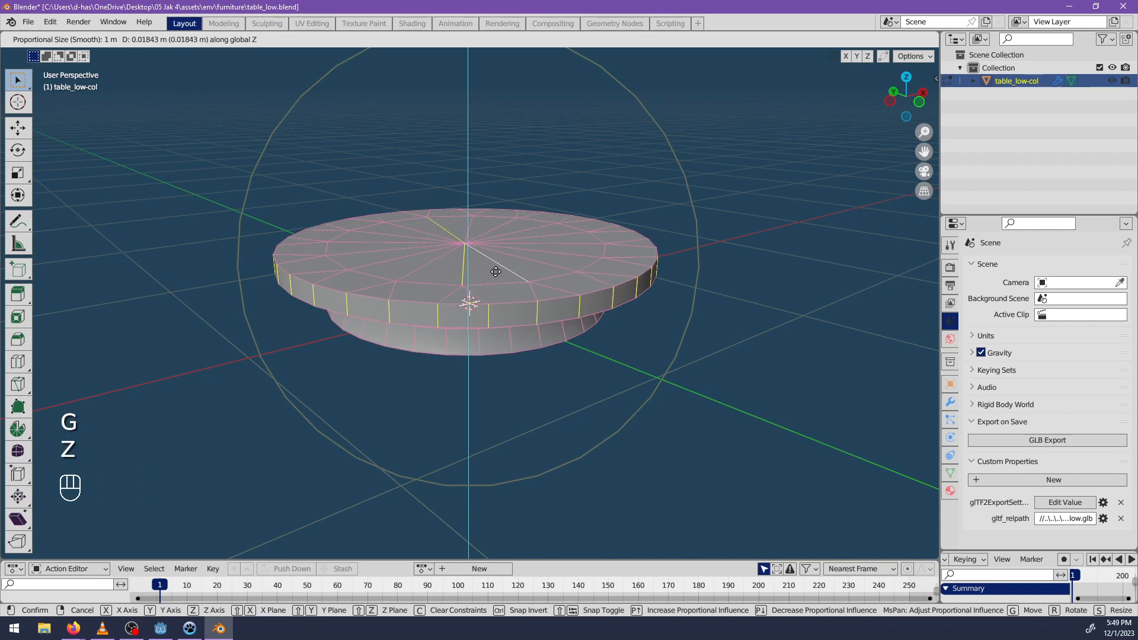
pyautogui.scroll(5, 495, 273)
pyautogui.click(497, 271)
pyautogui.moveTo(499, 271); pyautogui.dragTo(454, 256, button='middle')
pyautogui.hotkey('ctrl', 'z')
# Add the tabletop's inner faces and radial edges to the rim selection using circle select.
pyautogui.moveTo(552, 278); pyautogui.dragTo(523, 319, button='middle')
pyautogui.press('c')
pyautogui.moveTo(415, 323)
pyautogui.mouseDown()
pyautogui.moveTo(334, 255)
pyautogui.moveTo(350, 214)
pyautogui.moveTo(450, 191)
pyautogui.moveTo(549, 202)
pyautogui.moveTo(590, 237)
pyautogui.moveTo(470, 300)
pyautogui.mouseUp()
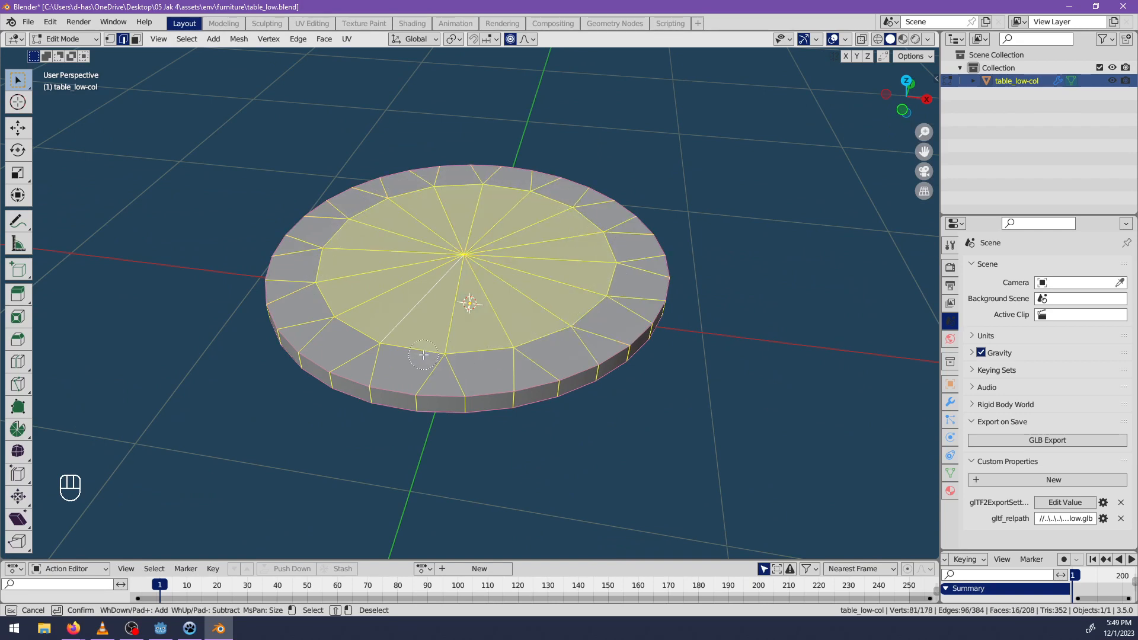
pyautogui.press('Escape')
pyautogui.moveTo(470, 300); pyautogui.dragTo(471, 305, button='middle')
pyautogui.press('g')
pyautogui.press('z')
pyautogui.scroll(5, 472, 318)
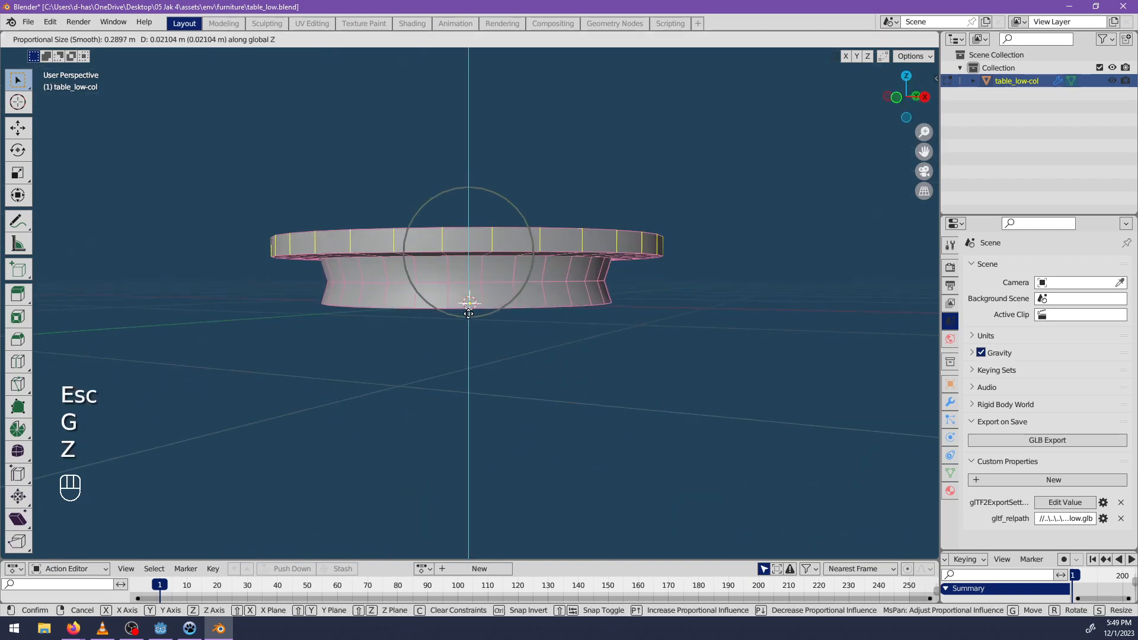
pyautogui.press('Escape')
# Turn proportional editing off and raise the selected tabletop slightly along Z.
pyautogui.press('o')
pyautogui.press('g')
pyautogui.press('z')
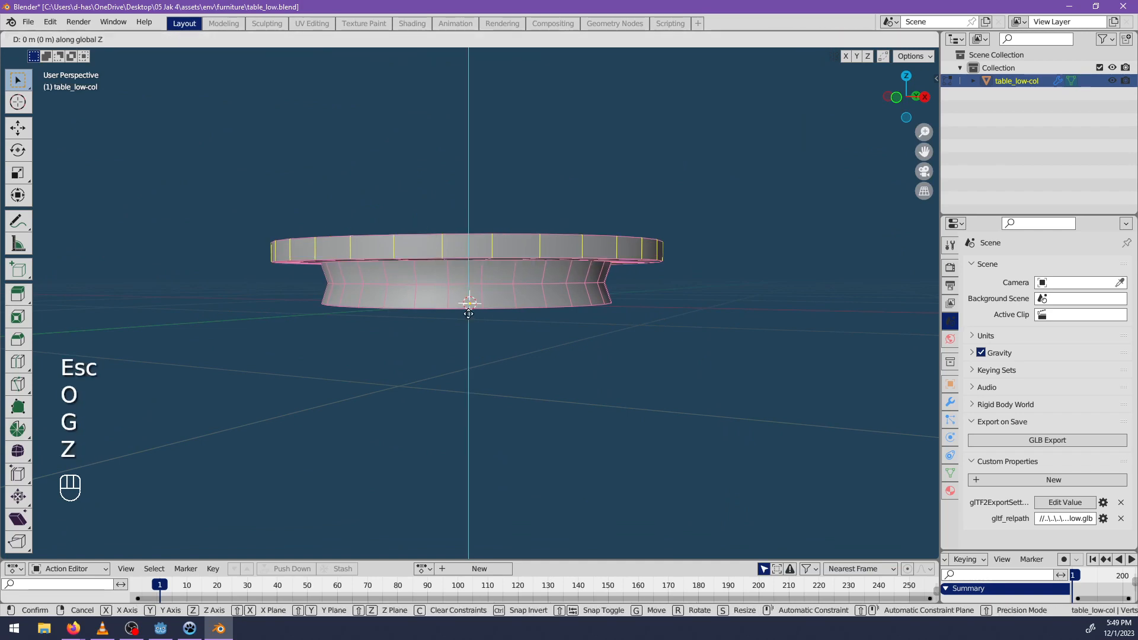
pyautogui.click(465, 307)
pyautogui.moveTo(468, 305); pyautogui.dragTo(513, 389, button='middle')
# Leave Edit Mode, save table_low.blend and switch back to Godot.
pyautogui.press('Tab')
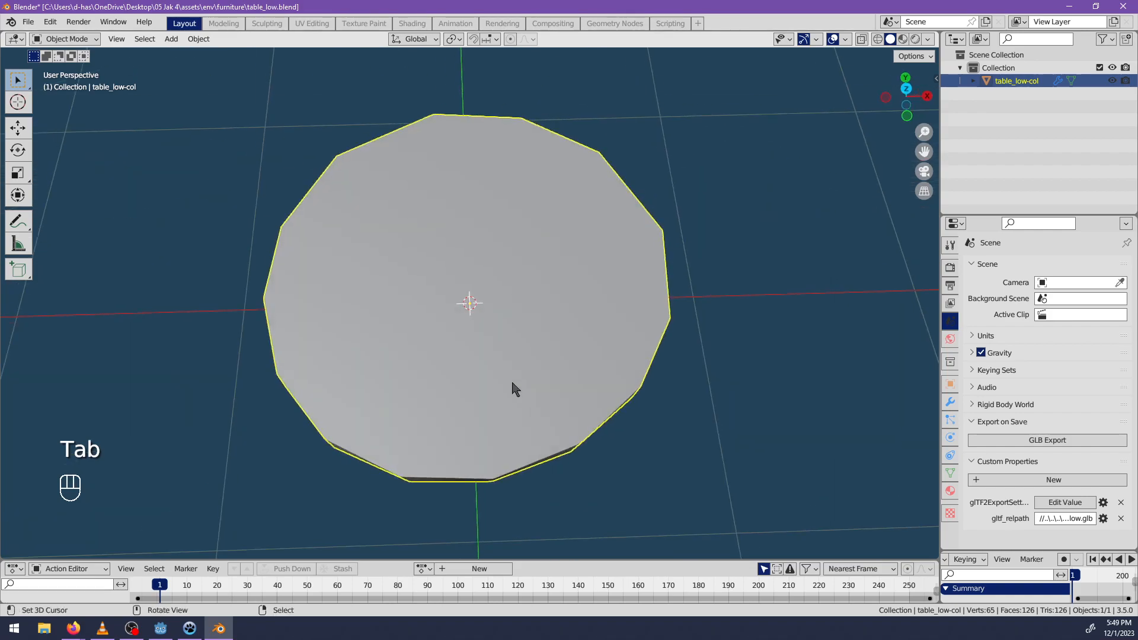
pyautogui.scroll(-3, 515, 386)
pyautogui.hotkey('ctrl', 's')
pyautogui.hotkey('alt', 'Tab')
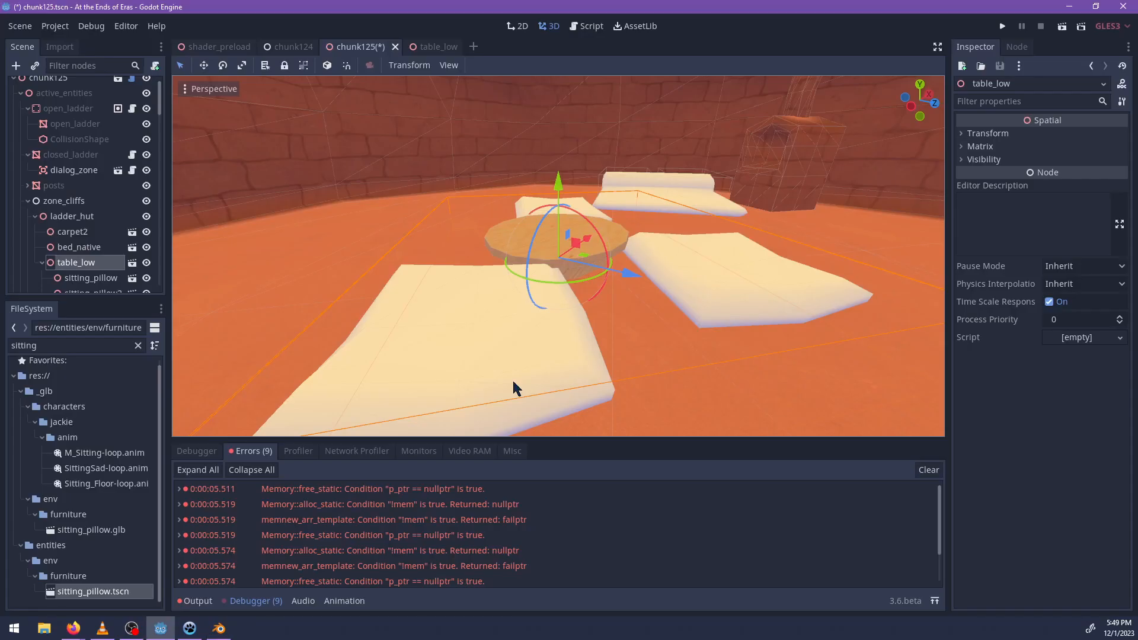
# Close all open scenes and reopen chunk125.tscn by searching the project files for 125.
pyautogui.rightClick(356, 47)
pyautogui.click(397, 219)
pyautogui.doubleClick(67, 348)
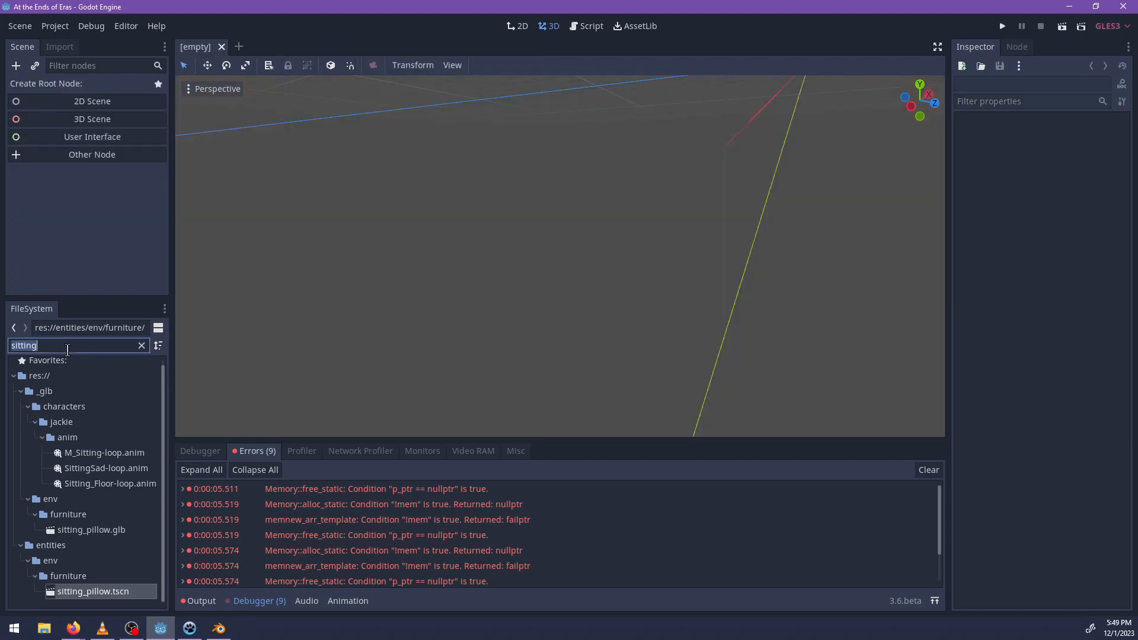
pyautogui.write('125')
pyautogui.click(94, 473)
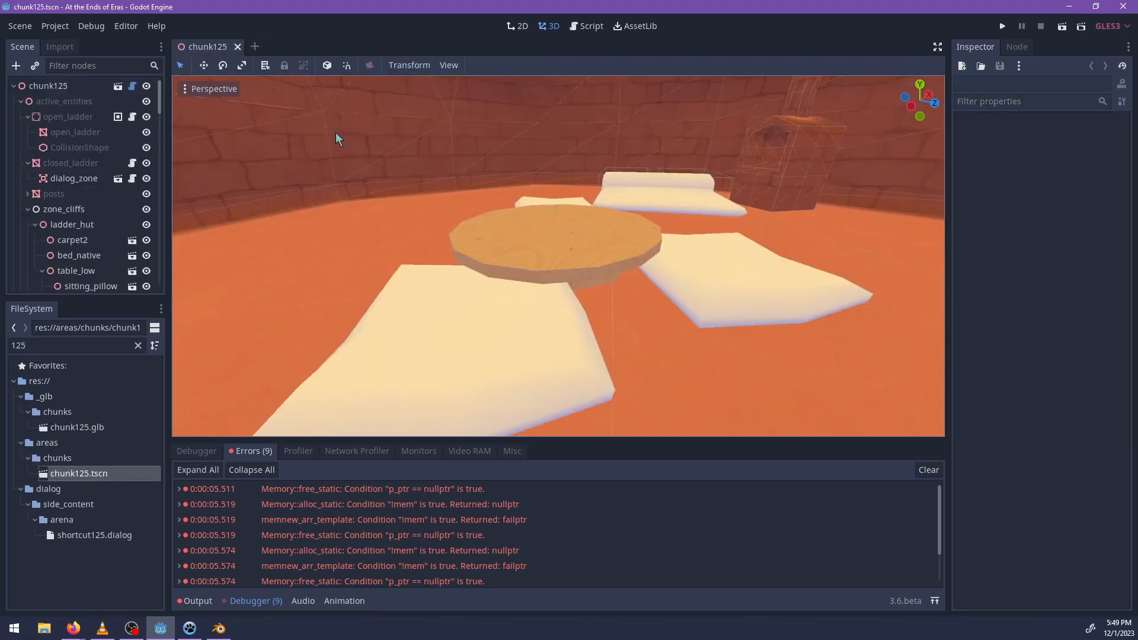
# Raise the table_low node slightly along Y so the table sits higher above the hut floor.
pyautogui.click(539, 244)
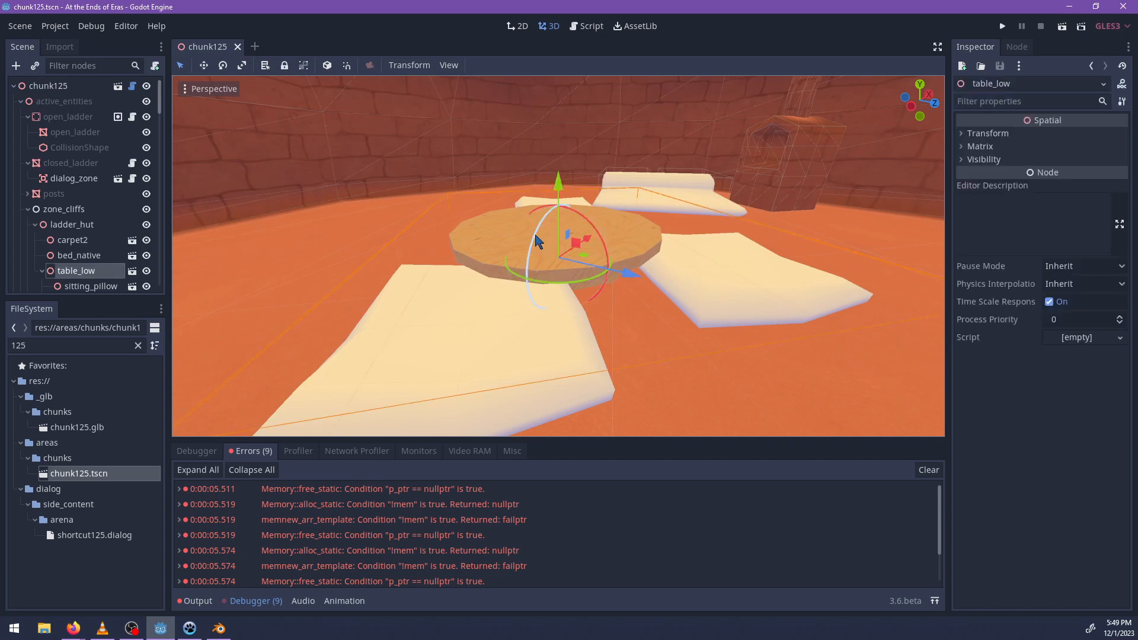
pyautogui.scroll(-3, 97, 238)
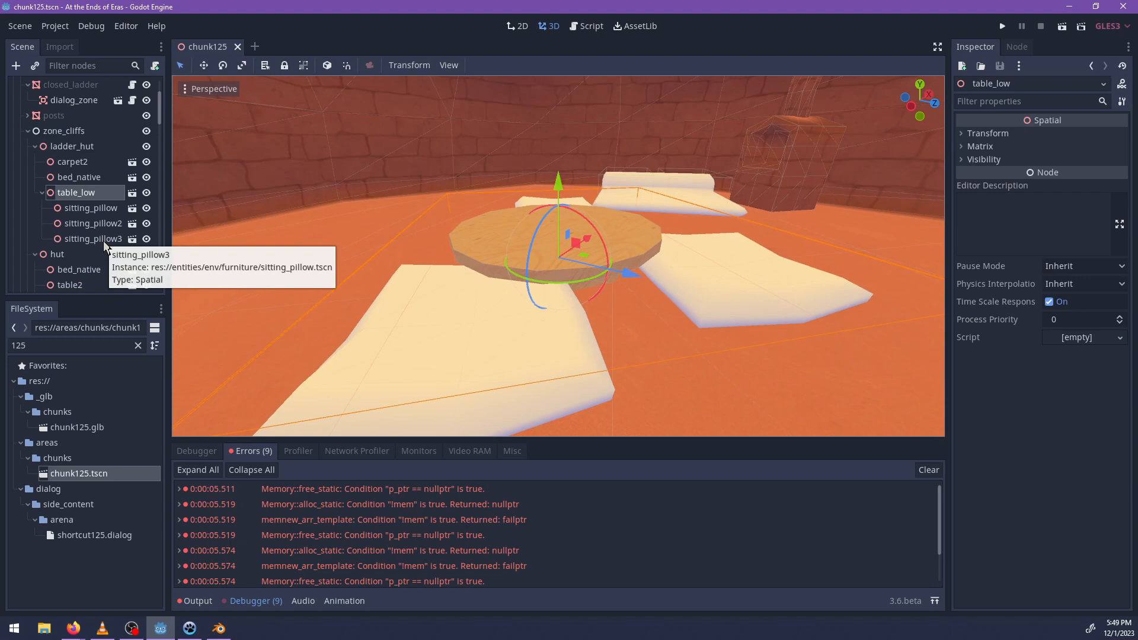
pyautogui.moveTo(785, 263); pyautogui.dragTo(651, 360, button='middle')
pyautogui.scroll(3, 652, 296)
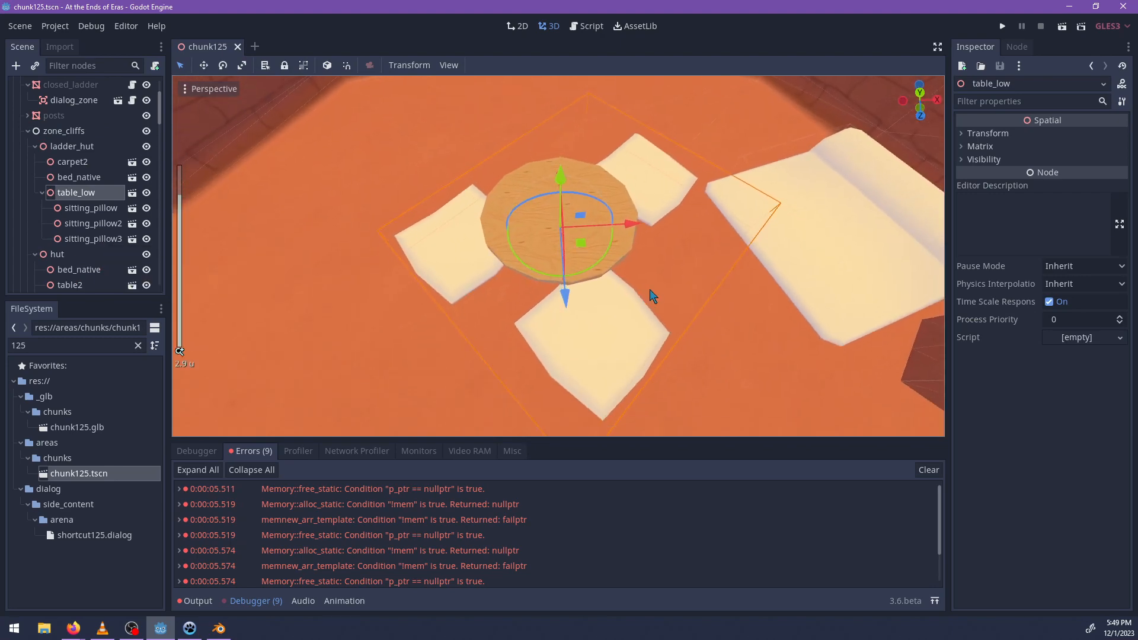
pyautogui.moveTo(652, 296); pyautogui.dragTo(726, 294, button='middle')
pyautogui.scroll(3, 556, 245)
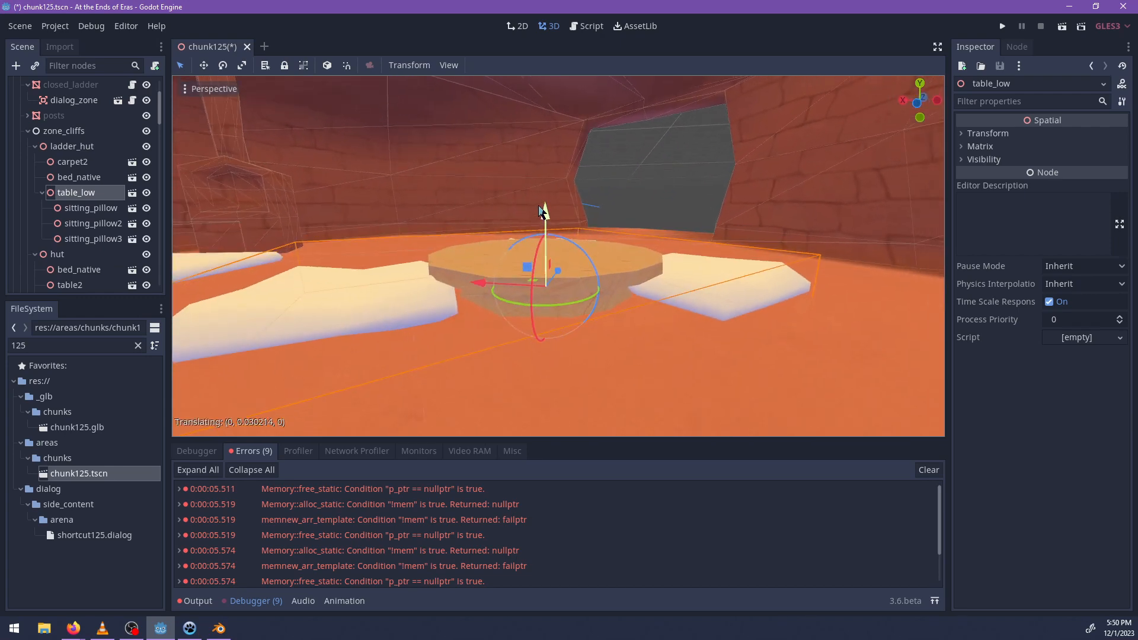
pyautogui.moveTo(631, 214); pyautogui.dragTo(681, 381, button='middle')
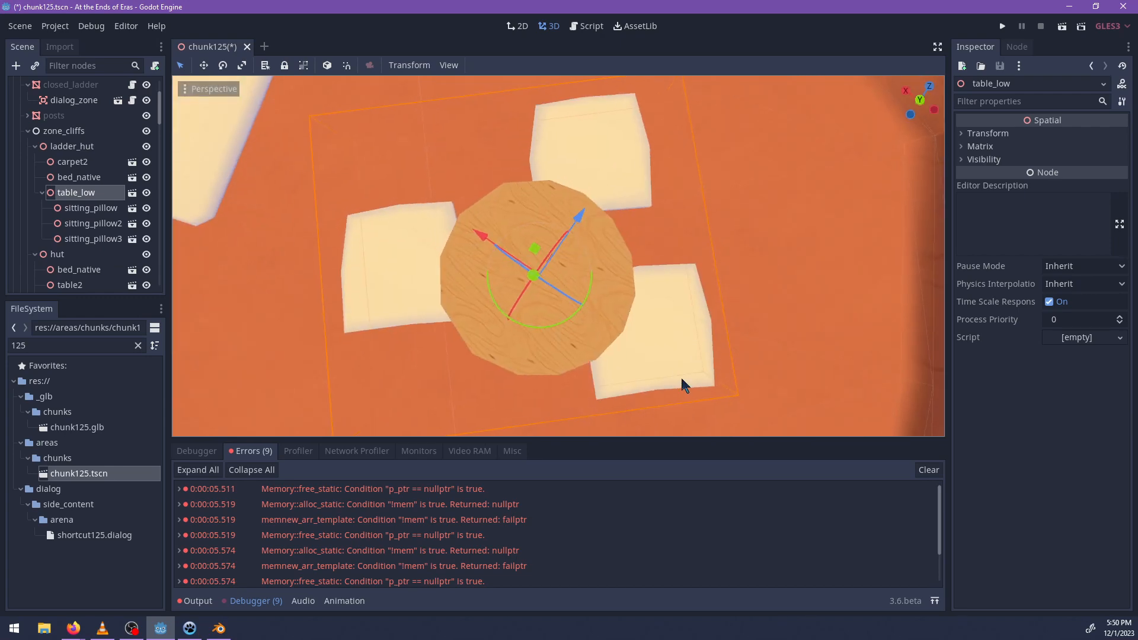
# Rotate sitting_pillow and move it outward from under the round tabletop.
pyautogui.click(614, 283)
pyautogui.moveTo(595, 233); pyautogui.dragTo(585, 362)
pyautogui.keyDown('shift'); pyautogui.moveTo(483, 229); pyautogui.dragTo(631, 251, button='middle'); pyautogui.keyUp('shift')
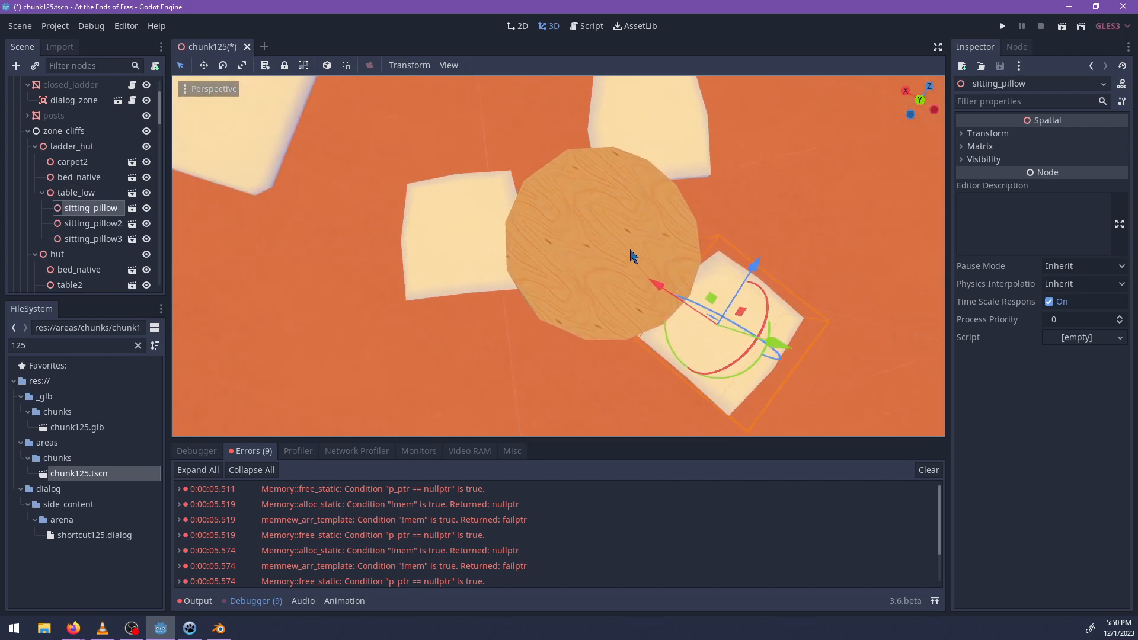
# Move sitting_pillow2 and sitting_pillow3 outward from the edge of the round table.
pyautogui.click(455, 243)
pyautogui.moveTo(479, 210); pyautogui.dragTo(447, 209)
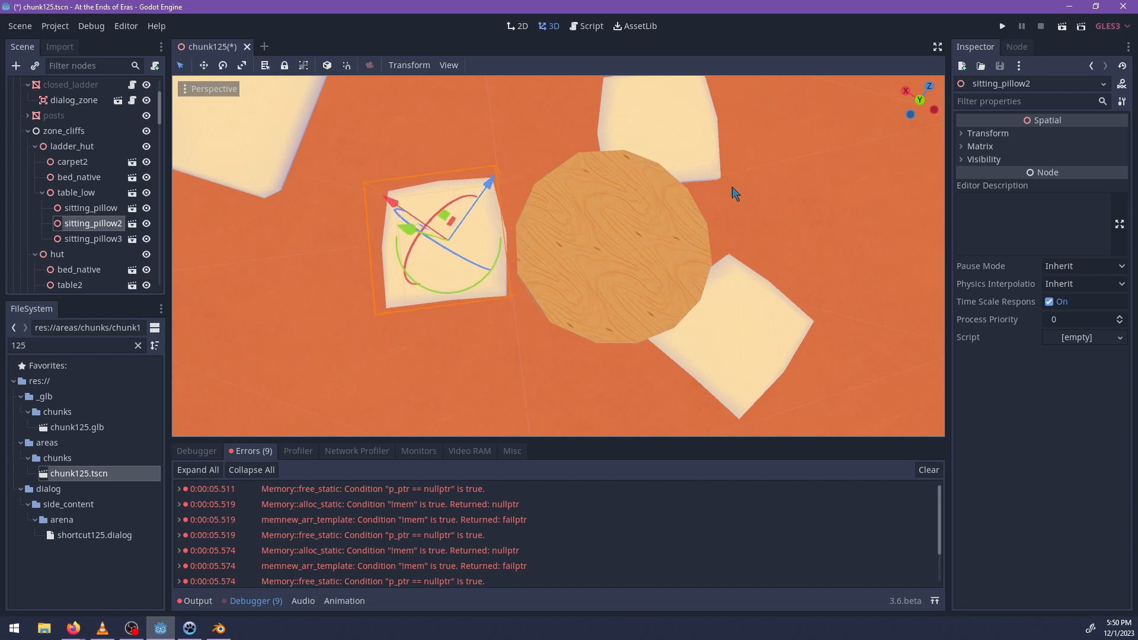
pyautogui.keyDown('shift'); pyautogui.moveTo(732, 187); pyautogui.dragTo(681, 249, button='middle'); pyautogui.keyUp('shift')
pyautogui.click(617, 161)
pyautogui.moveTo(604, 156); pyautogui.dragTo(601, 141)
pyautogui.moveTo(591, 270); pyautogui.dragTo(515, 215, button='middle')
# Search the project files for cup, instance the stone cup.tscn under table_low and position it on the tabletop.
pyautogui.click(72, 194)
pyautogui.doubleClick(78, 346)
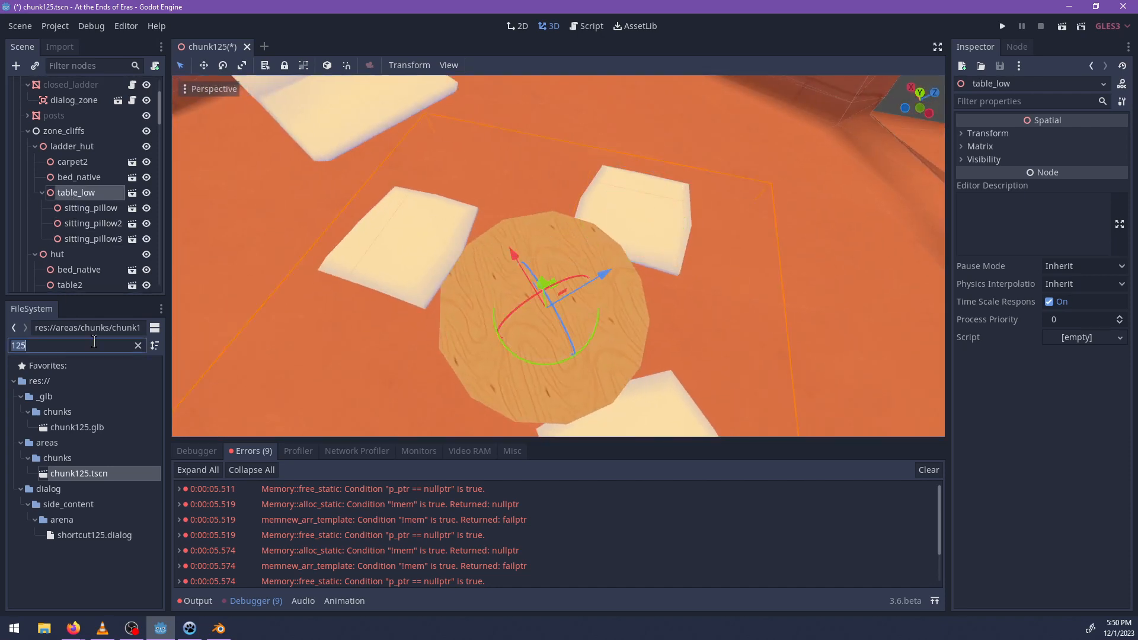
pyautogui.write('cup')
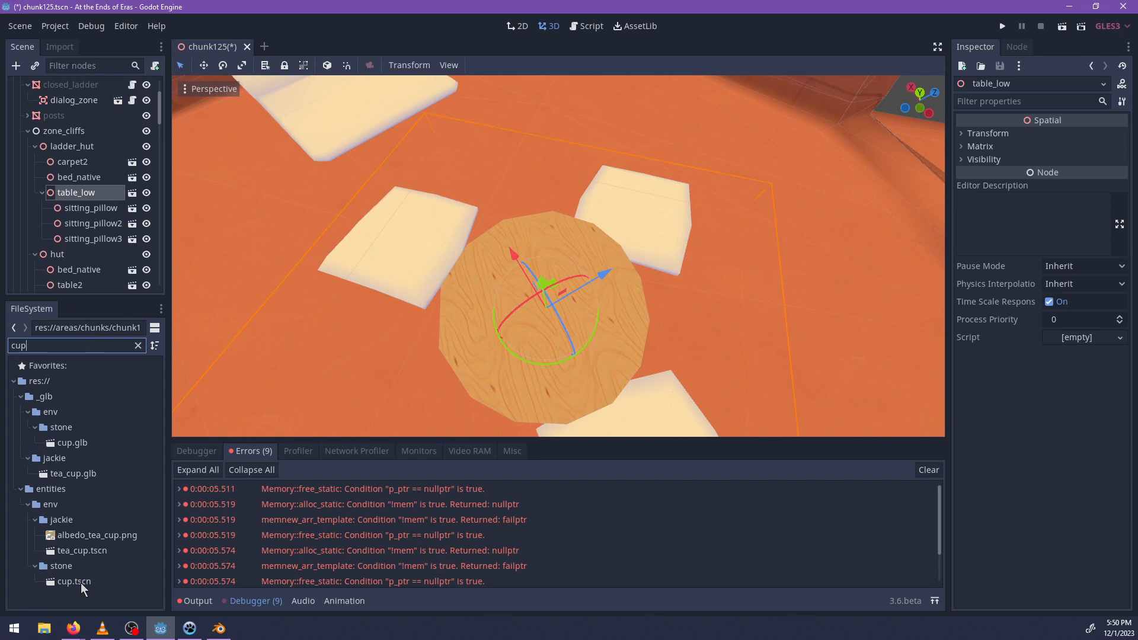
pyautogui.moveTo(80, 582); pyautogui.dragTo(468, 353)
pyautogui.moveTo(550, 363); pyautogui.dragTo(566, 290, button='middle')
pyautogui.scroll(10, 440, 321)
pyautogui.moveTo(438, 320); pyautogui.dragTo(526, 273, button='middle')
pyautogui.click(488, 278)
pyautogui.moveTo(468, 249); pyautogui.dragTo(466, 238)
# Open the cup scene and clear material 0 from its cup mesh.
pyautogui.click(131, 276)
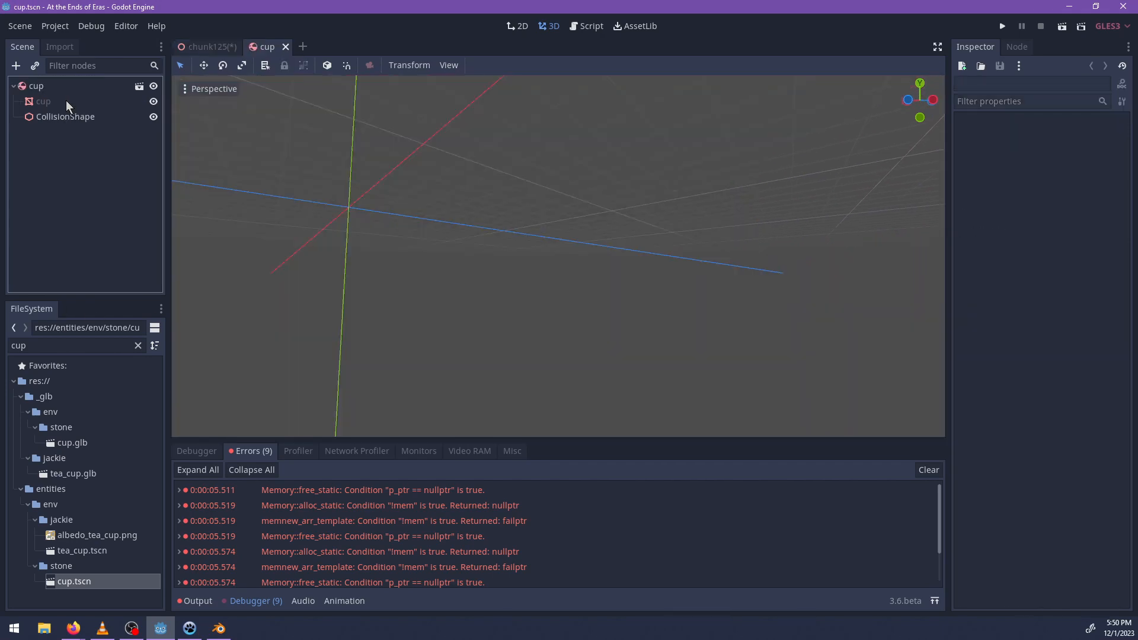
pyautogui.click(66, 101)
pyautogui.scroll(2, 472, 311)
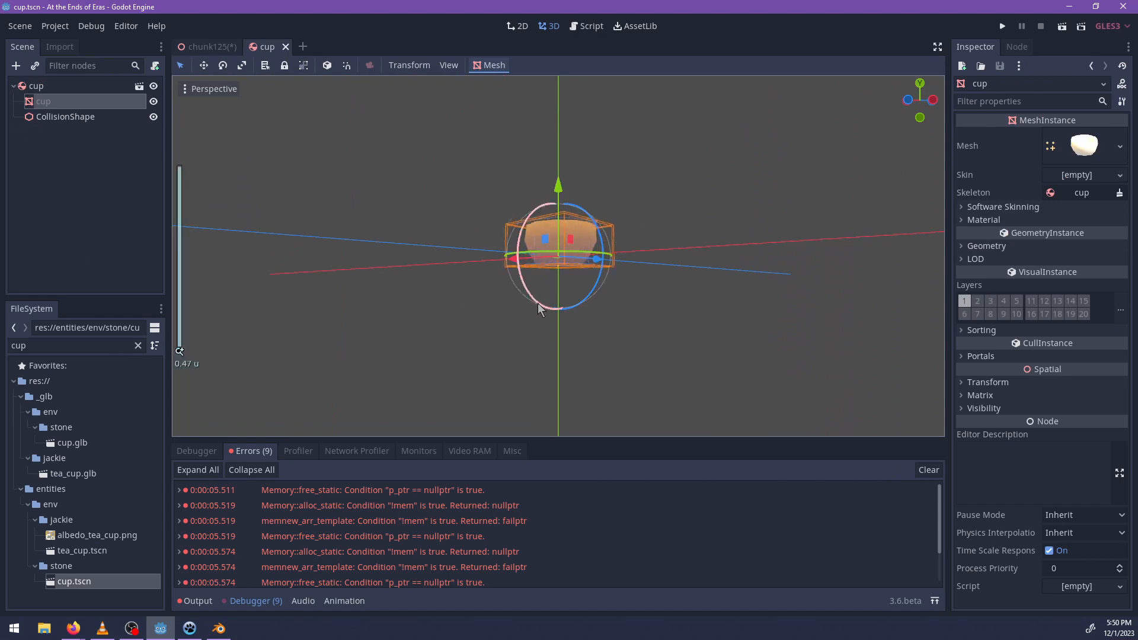
pyautogui.click(983, 220)
pyautogui.scroll(2, 685, 318)
pyautogui.moveTo(684, 318); pyautogui.dragTo(741, 296, button='middle')
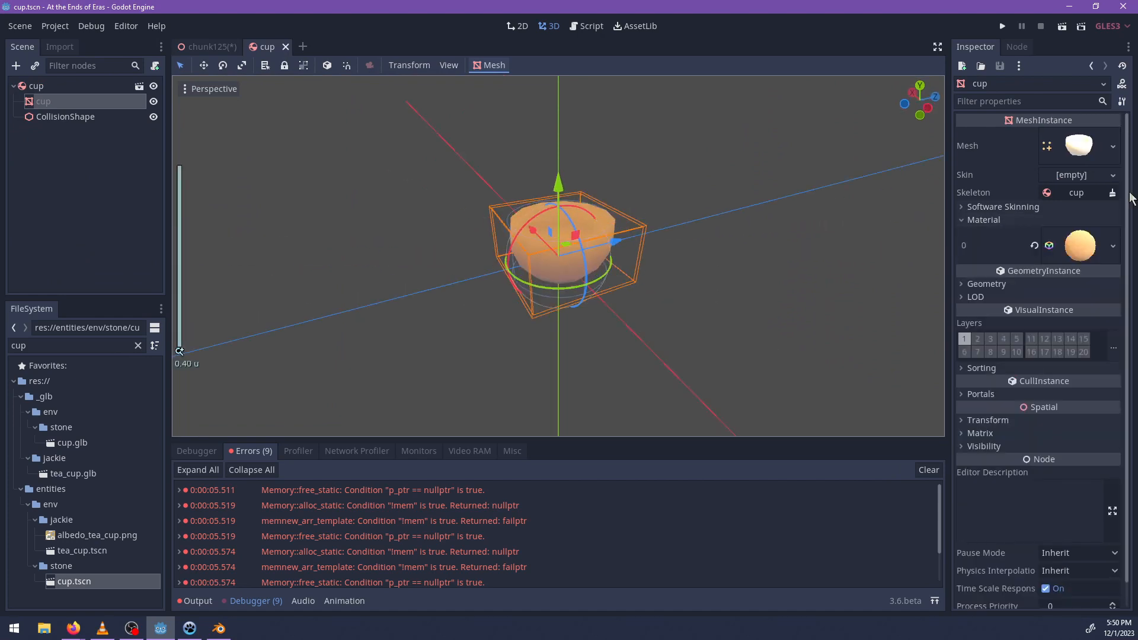
pyautogui.click(1081, 258)
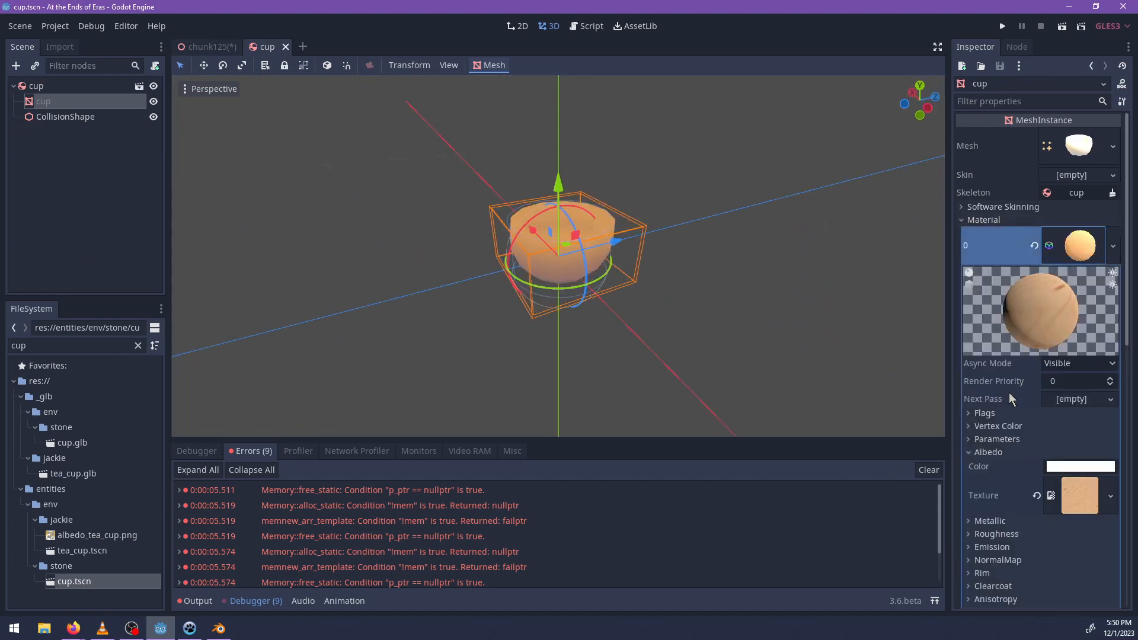
pyautogui.click(1035, 245)
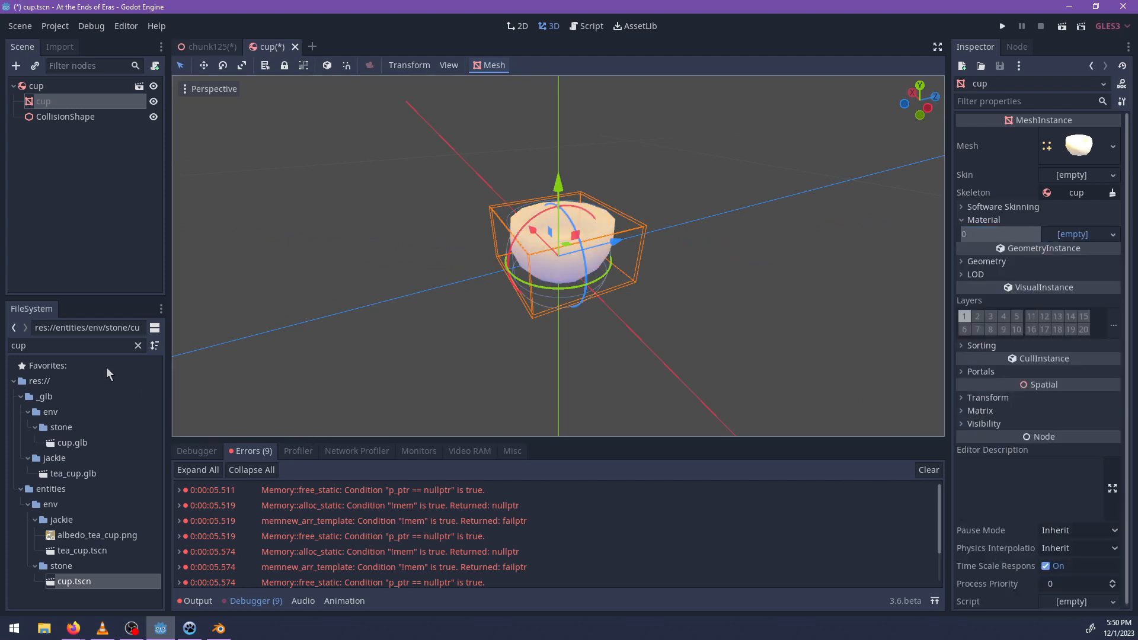
# Find triplanar_local_coords.shader in the project files and assign it to the cup mesh's material 0 slot.
pyautogui.click(72, 346)
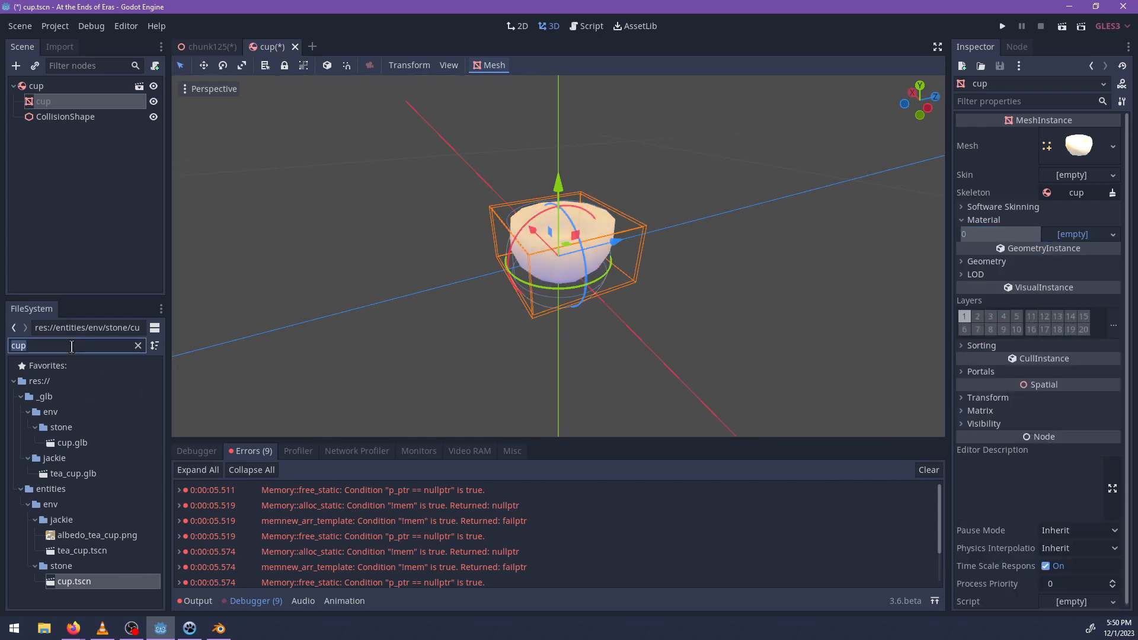
pyautogui.write('triplanm')
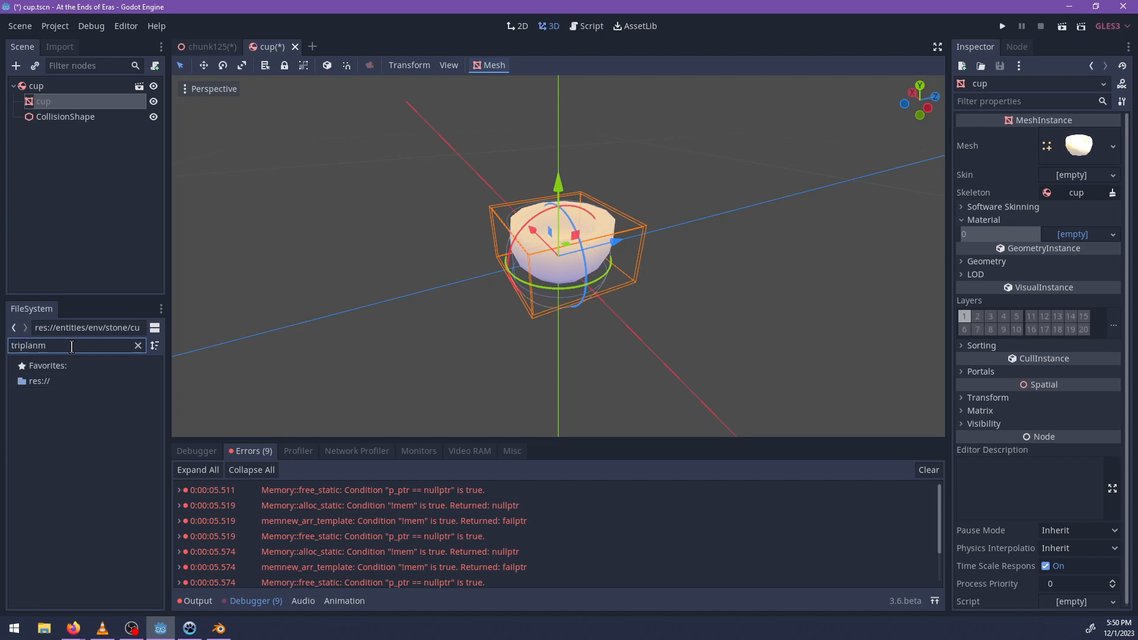
pyautogui.press('BackSpace')
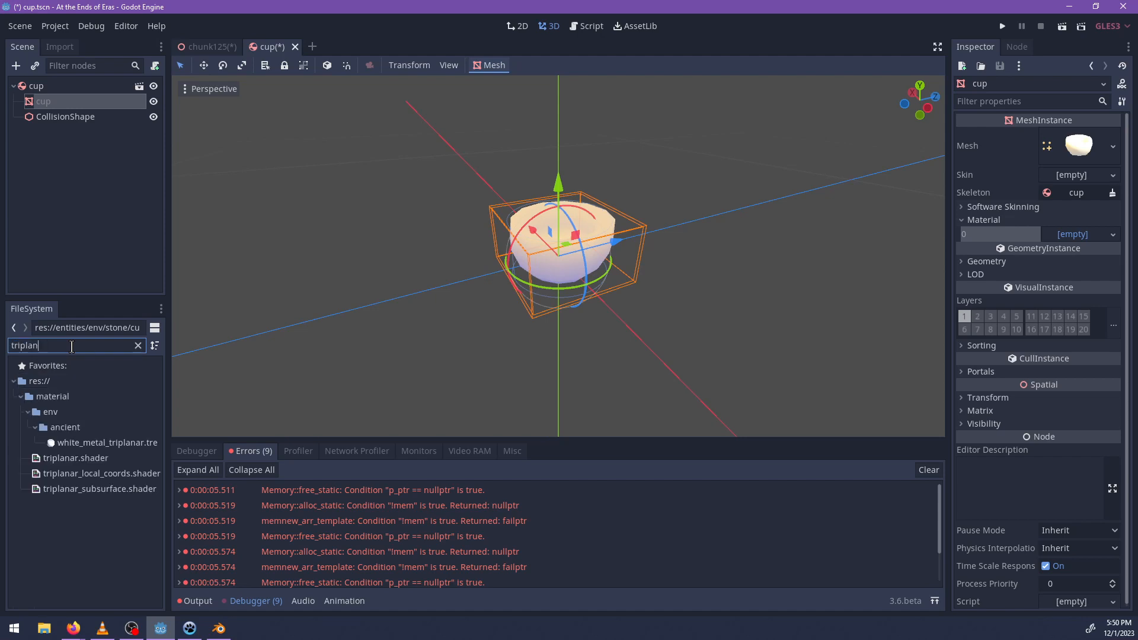
pyautogui.moveTo(88, 476); pyautogui.dragTo(1067, 235)
# Replace the shader of the cup's material with triplanar.shader.
pyautogui.click(72, 344)
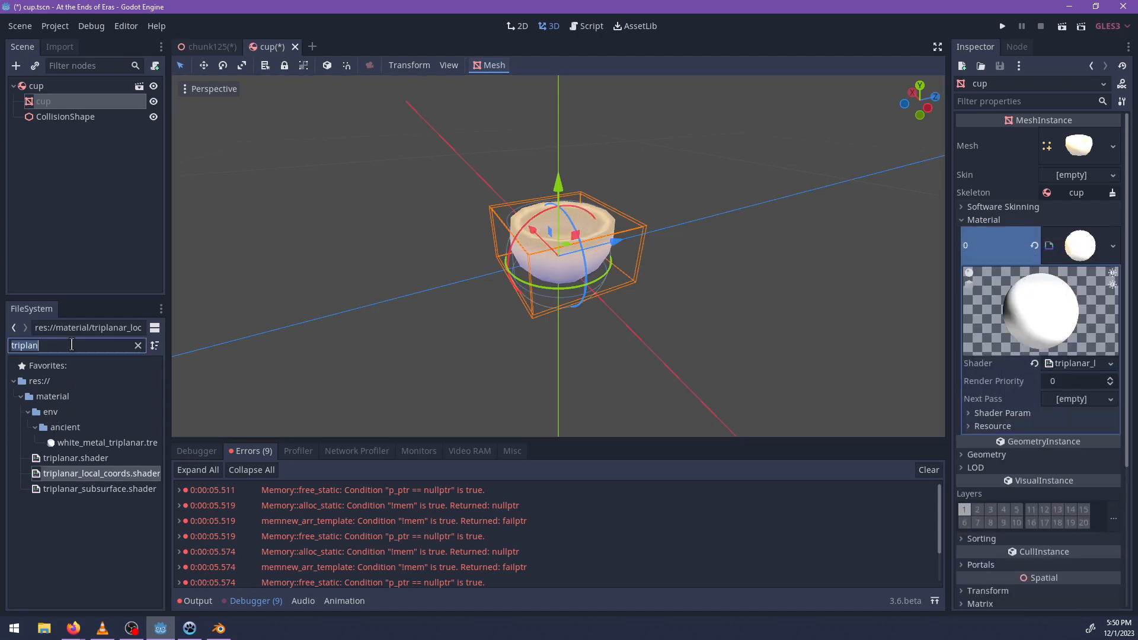
pyautogui.write('noise')
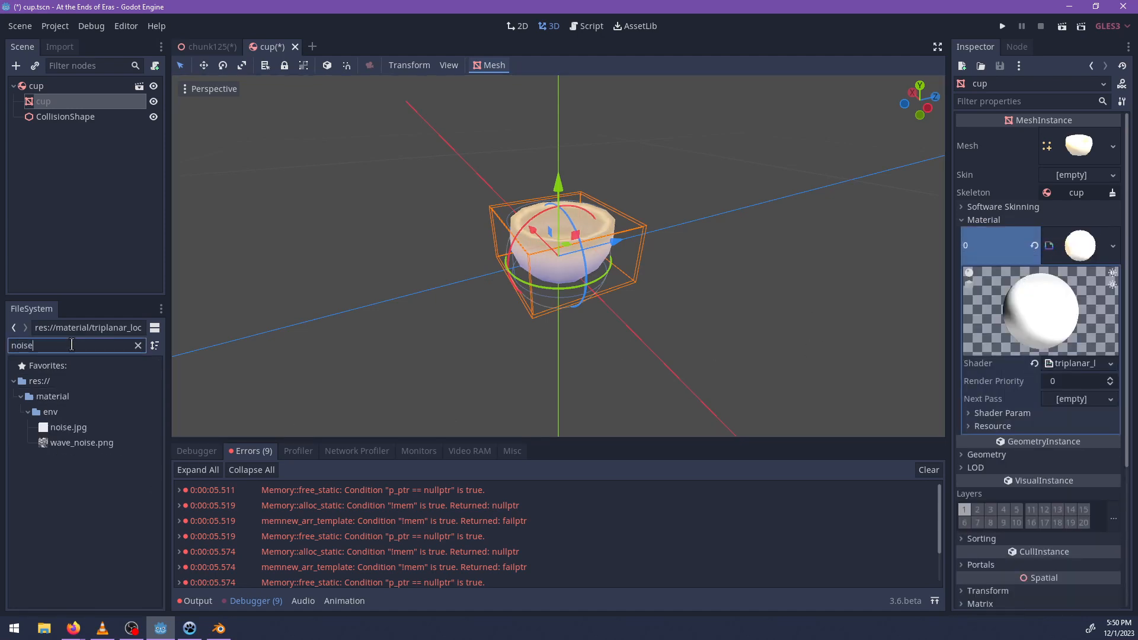
pyautogui.click(1016, 425)
pyautogui.click(1010, 418)
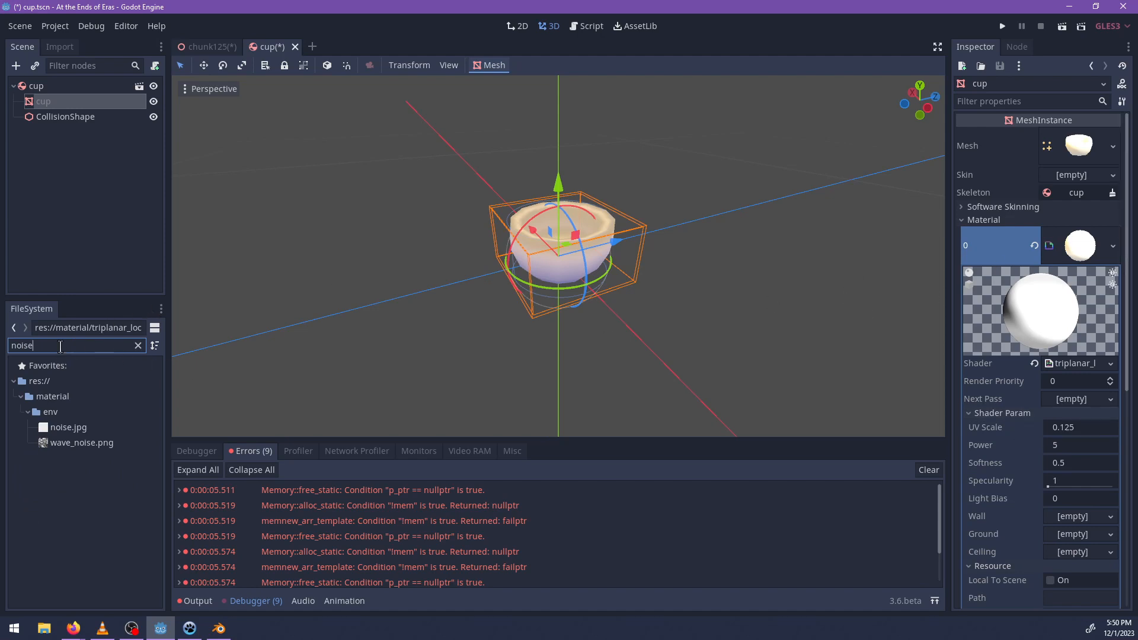
pyautogui.write('tripla')
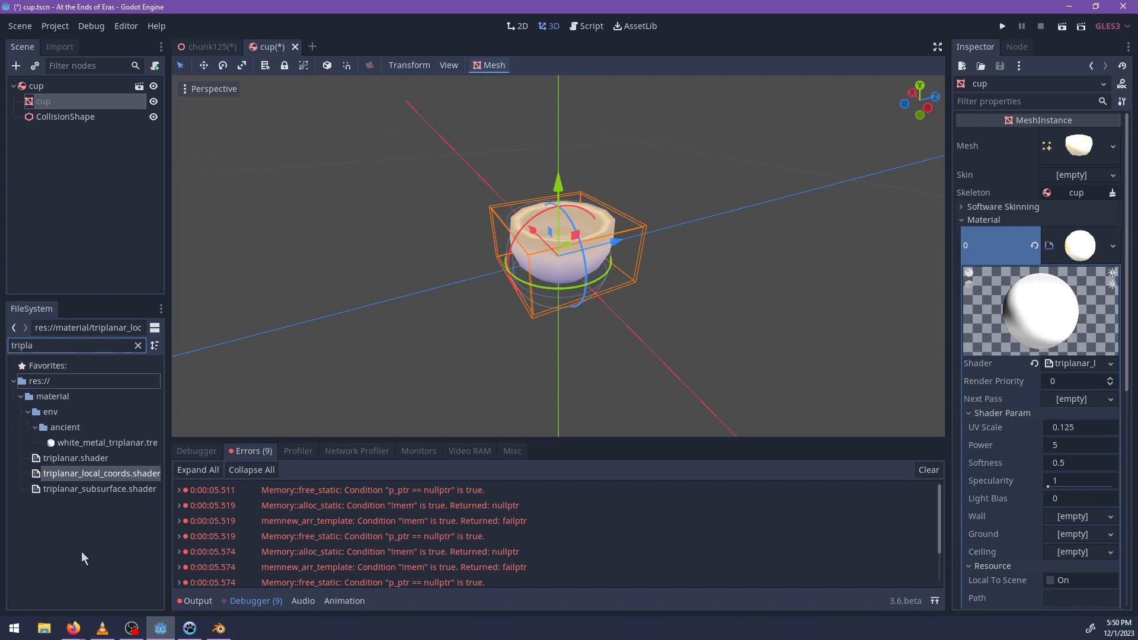
pyautogui.moveTo(73, 462); pyautogui.dragTo(1075, 364)
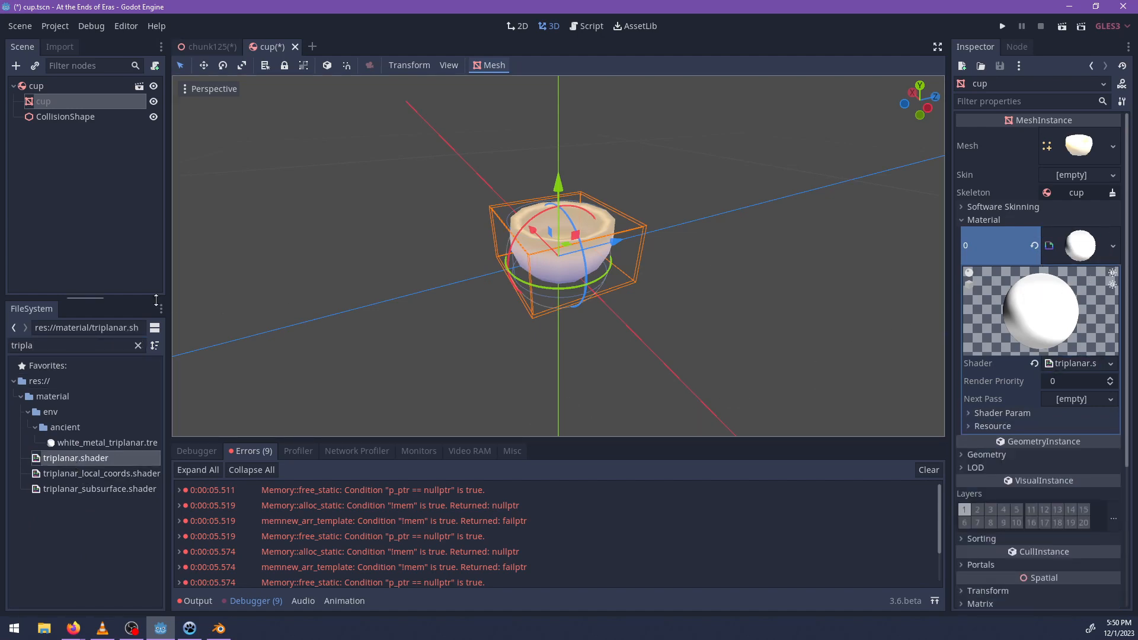
# Search for noise and assign noise.jpg as the Wall, Ground and Ceiling textures of the cup's shader material.
pyautogui.write('local')
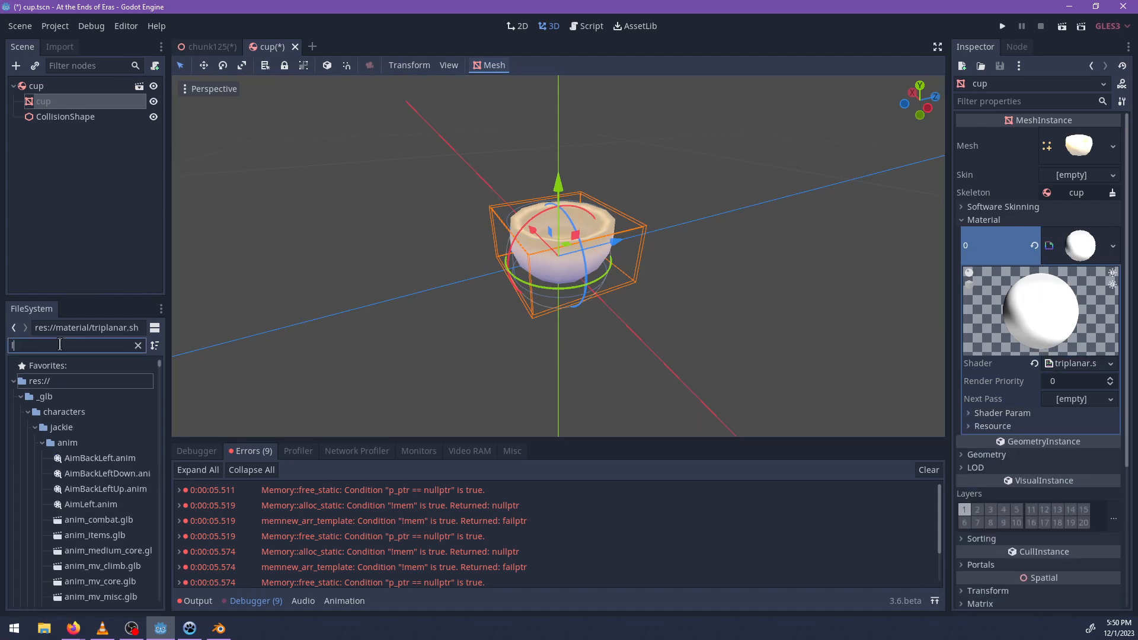
pyautogui.hotkey('ctrl', 'a')
pyautogui.press('BackSpace')
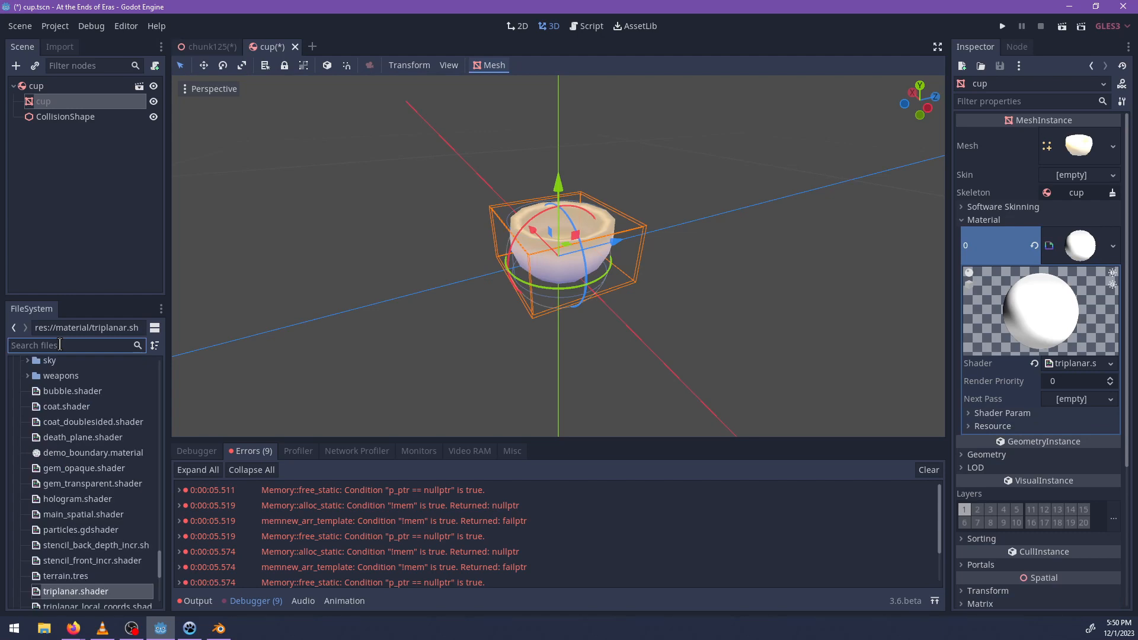
pyautogui.write('noise')
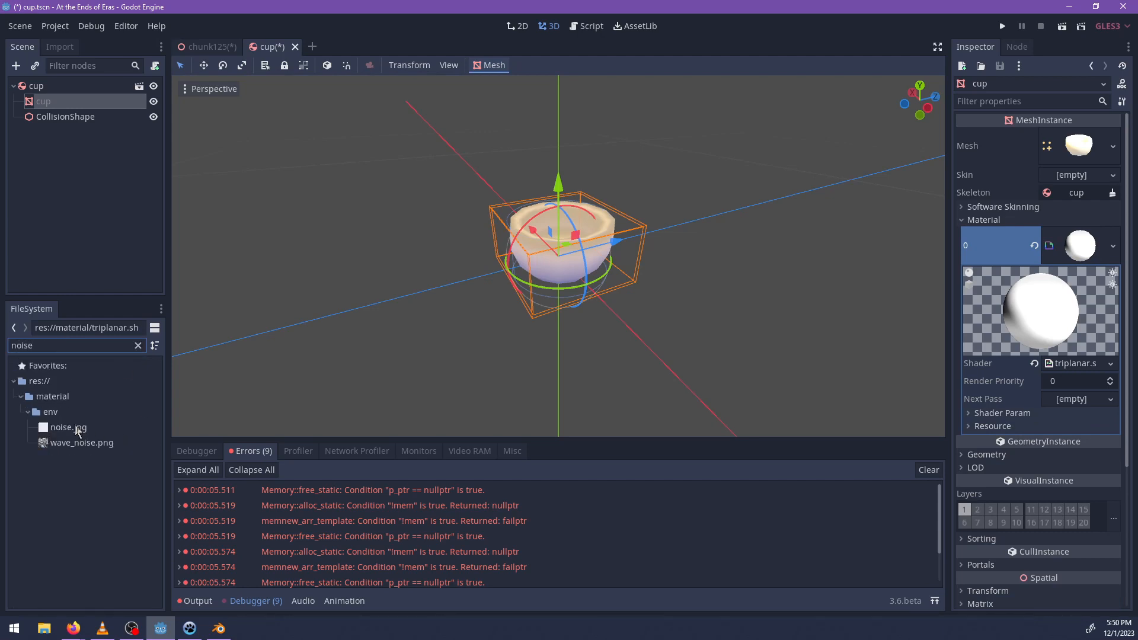
pyautogui.click(69, 428)
pyautogui.click(1008, 414)
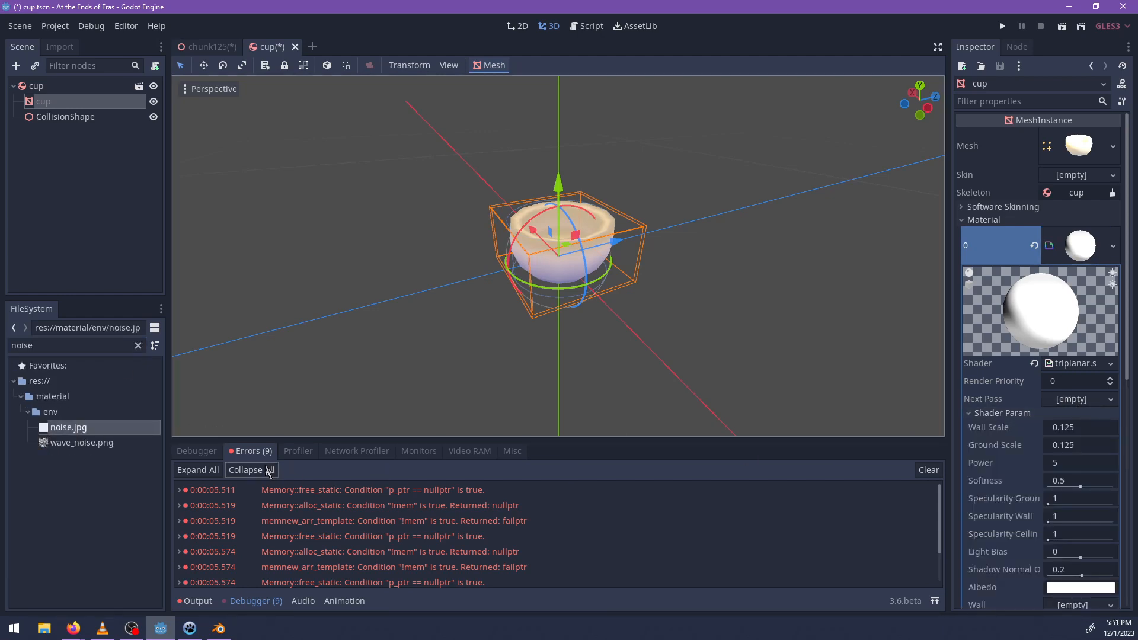
pyautogui.moveTo(89, 412); pyautogui.dragTo(1079, 521)
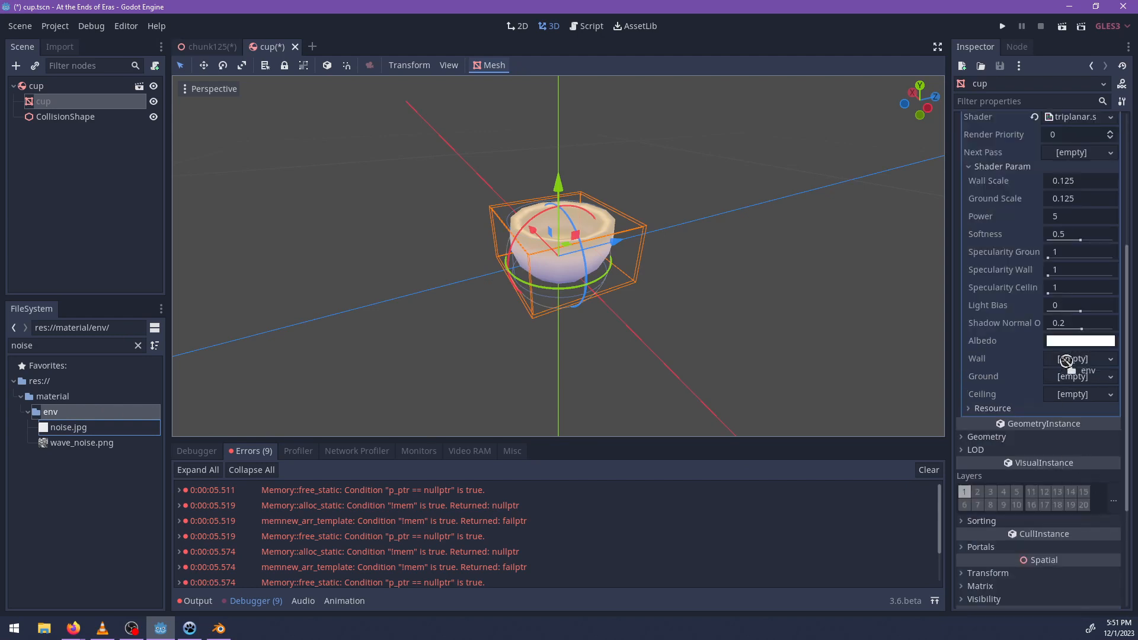
pyautogui.moveTo(1066, 360); pyautogui.dragTo(1070, 366)
pyautogui.moveTo(83, 427); pyautogui.dragTo(1070, 400)
pyautogui.moveTo(1071, 403); pyautogui.dragTo(1076, 440)
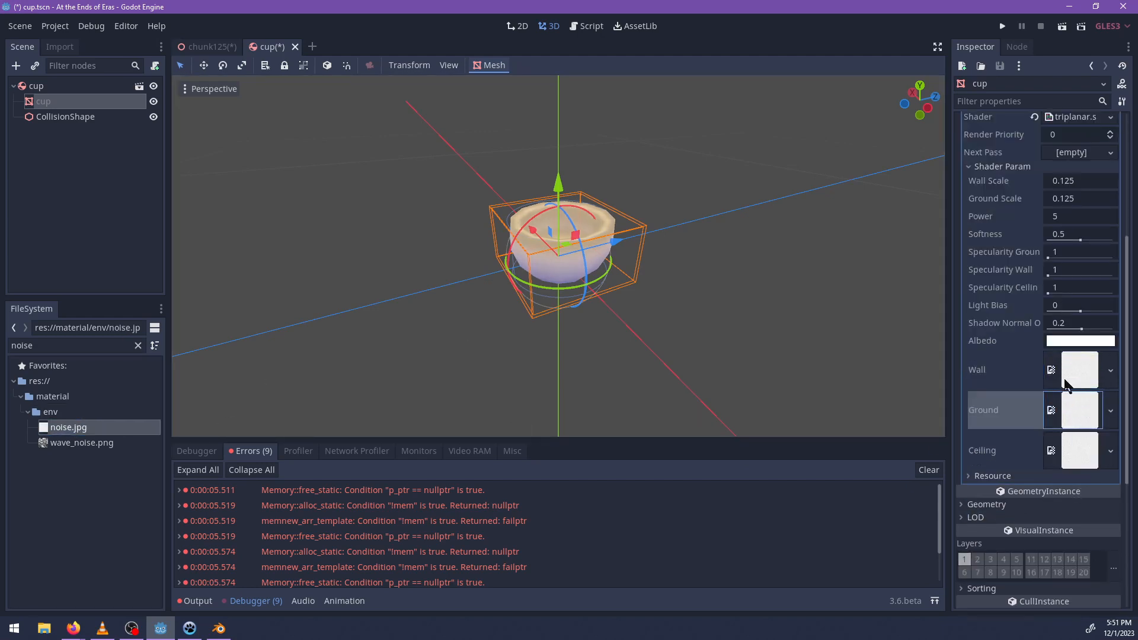
# Set the Albedo colour of the cup's shader material to a pale cyan.
pyautogui.click(1060, 338)
pyautogui.click(1042, 120)
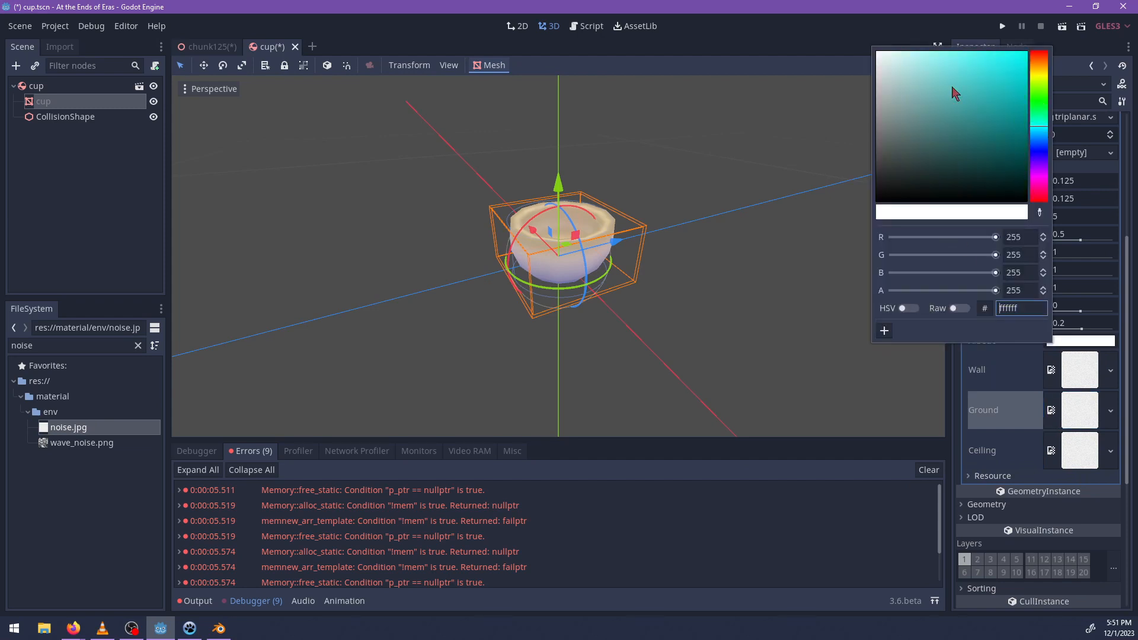
pyautogui.moveTo(882, 55); pyautogui.dragTo(916, 75)
pyautogui.moveTo(655, 332); pyautogui.dragTo(1016, 319, button='middle')
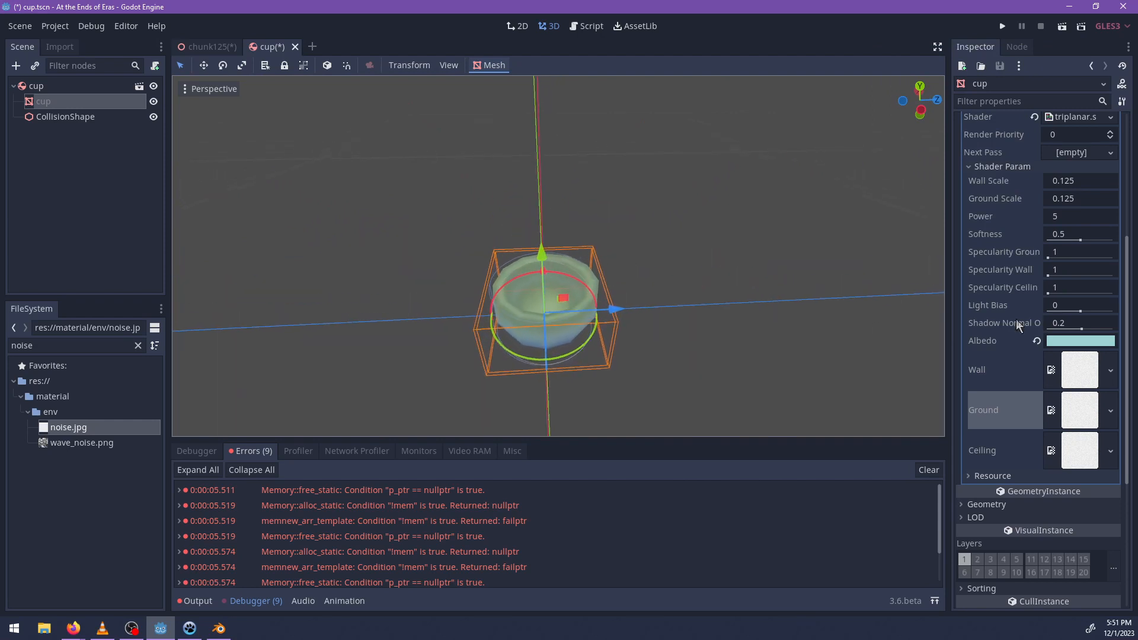
pyautogui.scroll(5, 1067, 323)
pyautogui.click(1073, 244)
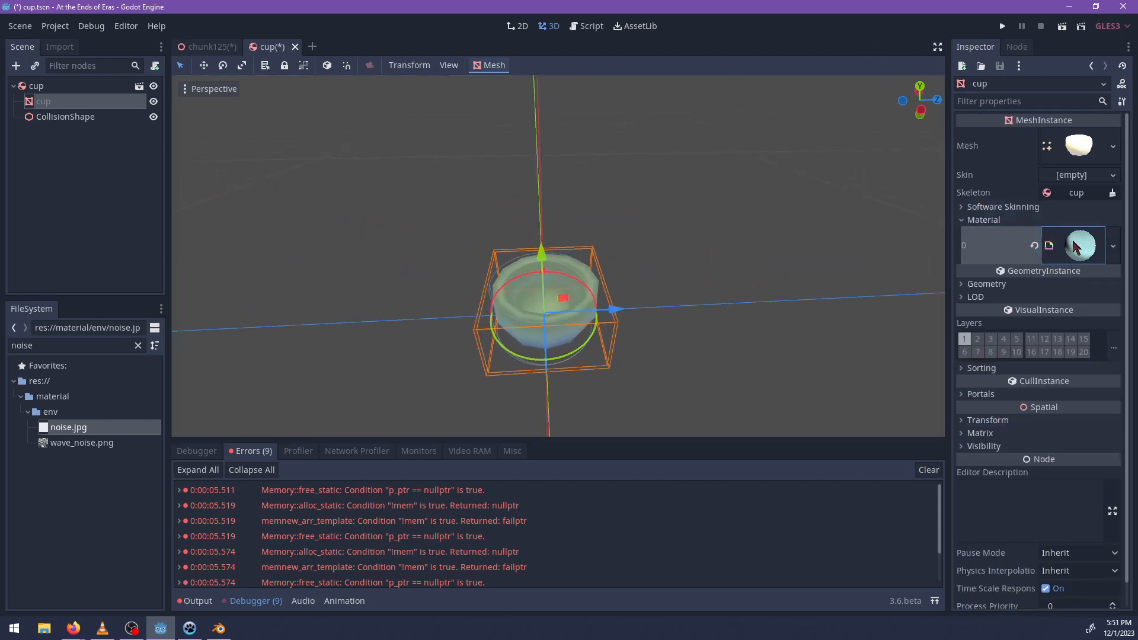
pyautogui.click(1076, 246)
pyautogui.scroll(-5, 1062, 452)
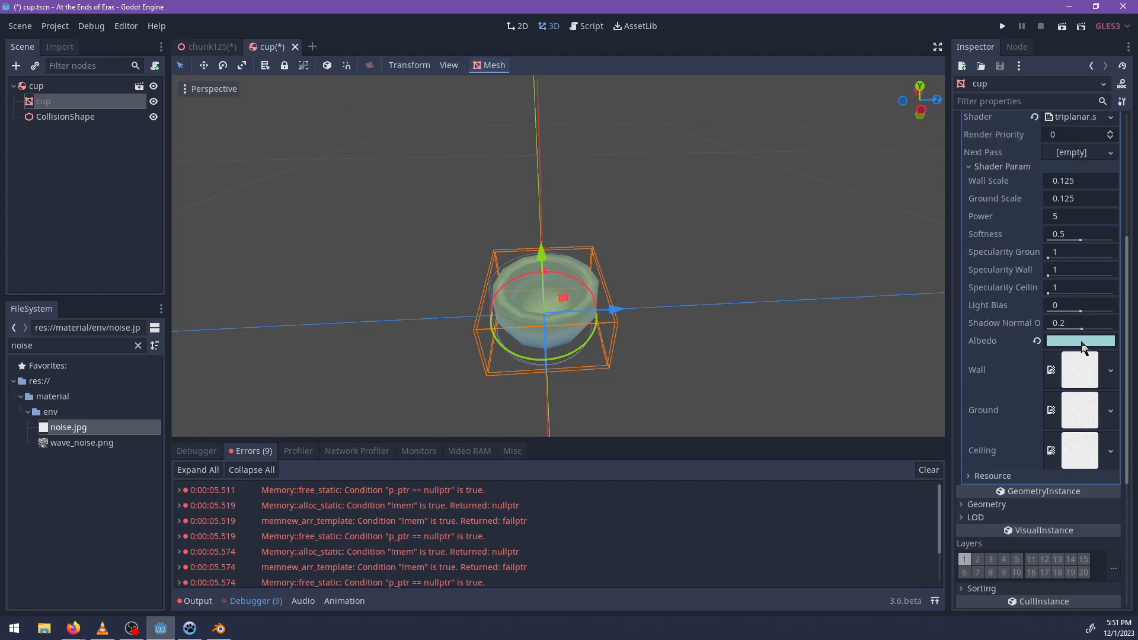
pyautogui.scroll(5, 1034, 356)
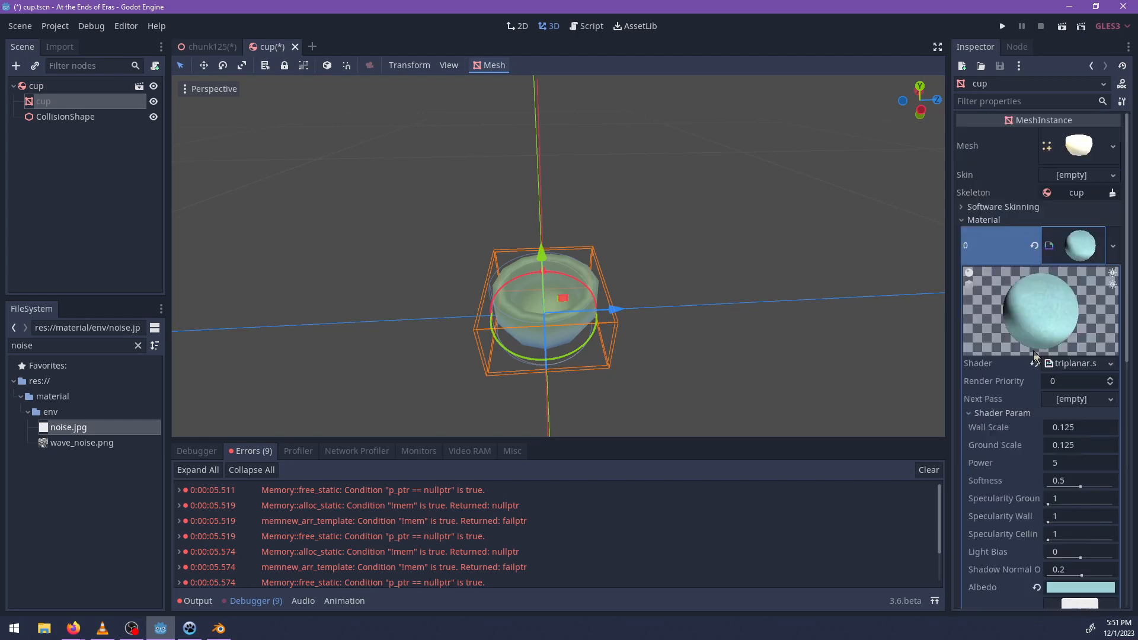
# Enable Local To Scene in the Resource settings of the cup mesh's material.
pyautogui.click(1112, 249)
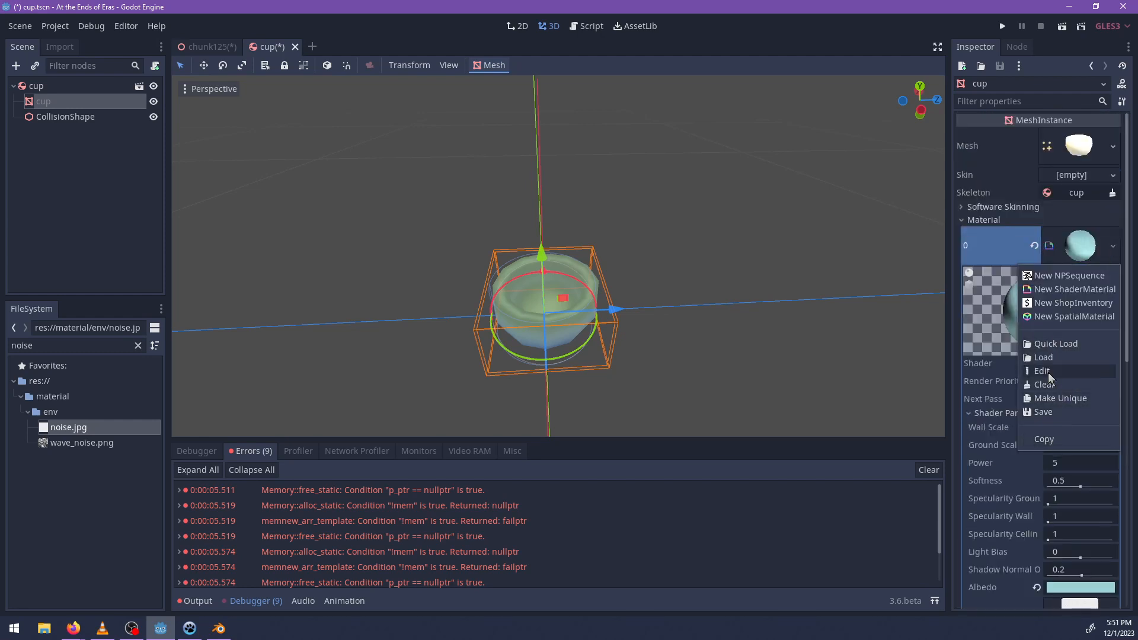
pyautogui.click(1048, 371)
pyautogui.scroll(-5, 996, 518)
pyautogui.click(990, 477)
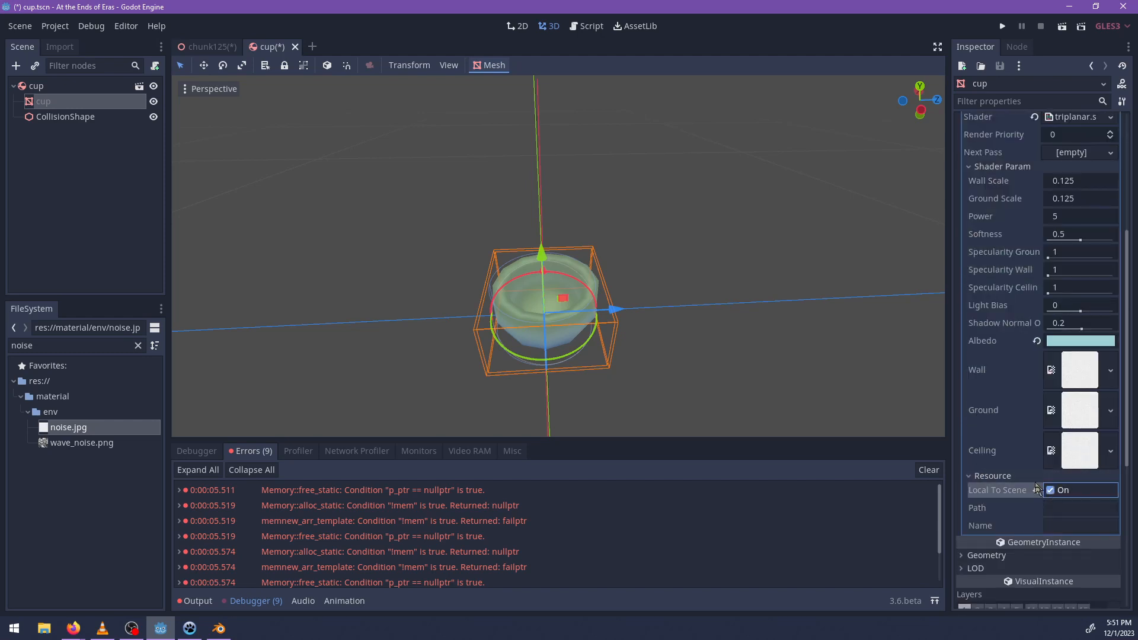
pyautogui.scroll(5, 1036, 486)
pyautogui.click(1074, 246)
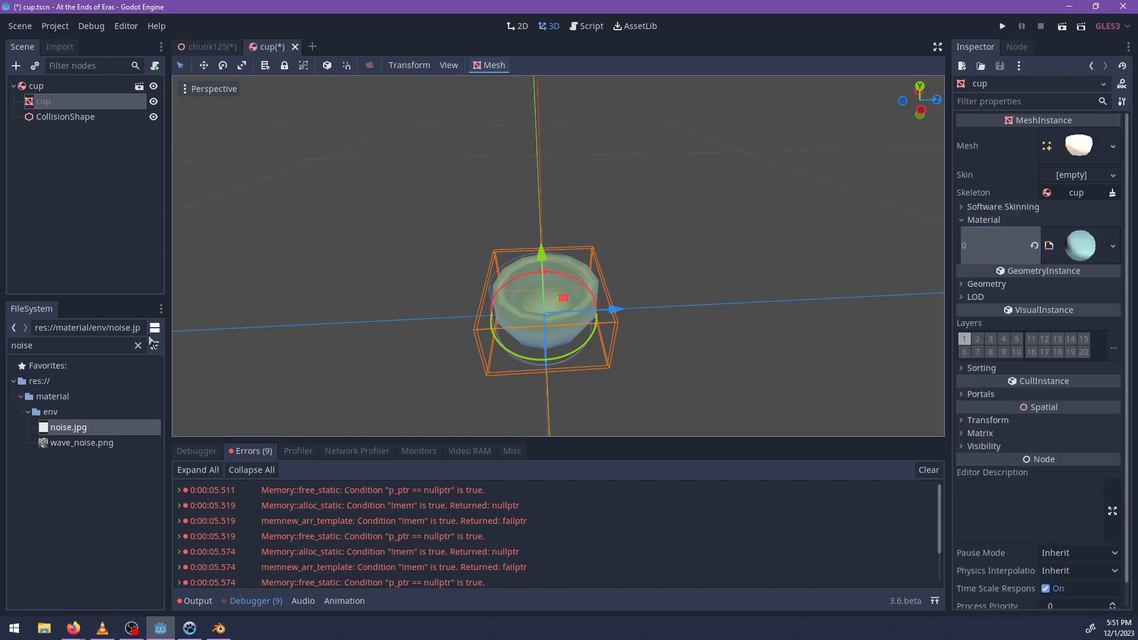
# Search the project files for random_ and attach random_color.gd to the cup mesh node.
pyautogui.doubleClick(96, 346)
pyautogui.write('random_')
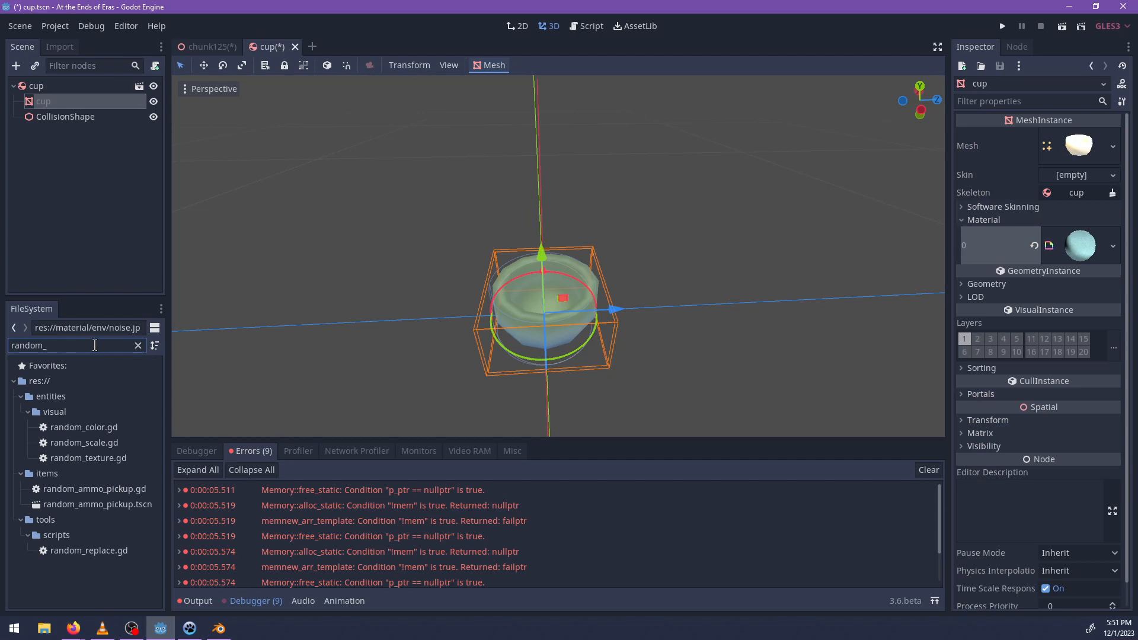
pyautogui.moveTo(89, 428); pyautogui.dragTo(69, 104)
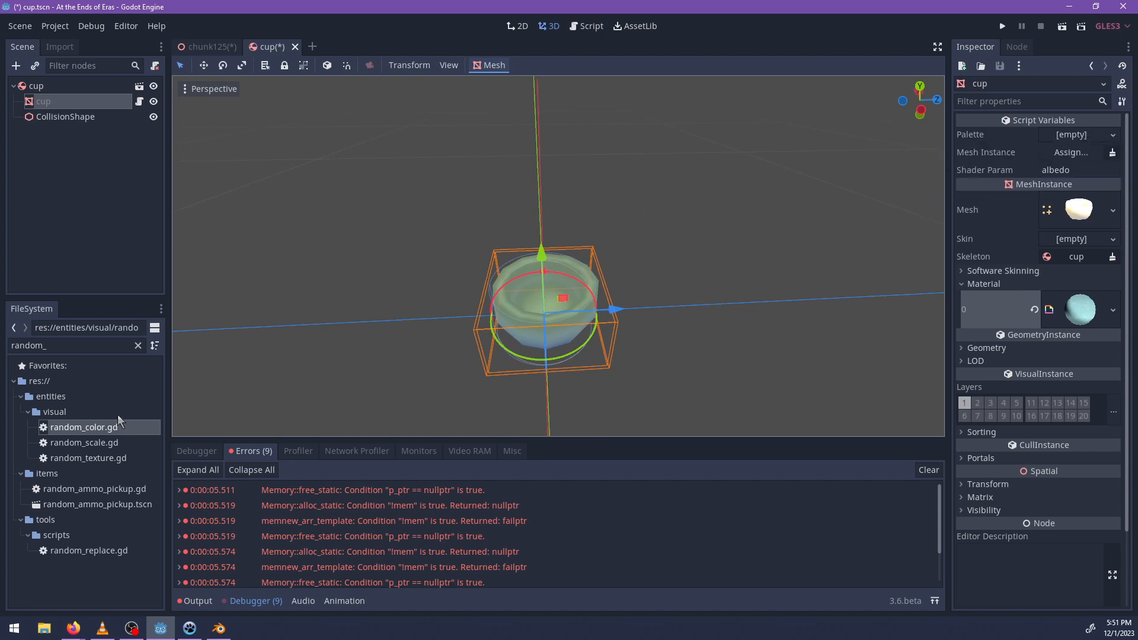
# Create a new Gradient for the cup script's Palette and set its first stop to the soft red e77070.
pyautogui.click(1064, 141)
pyautogui.click(1075, 155)
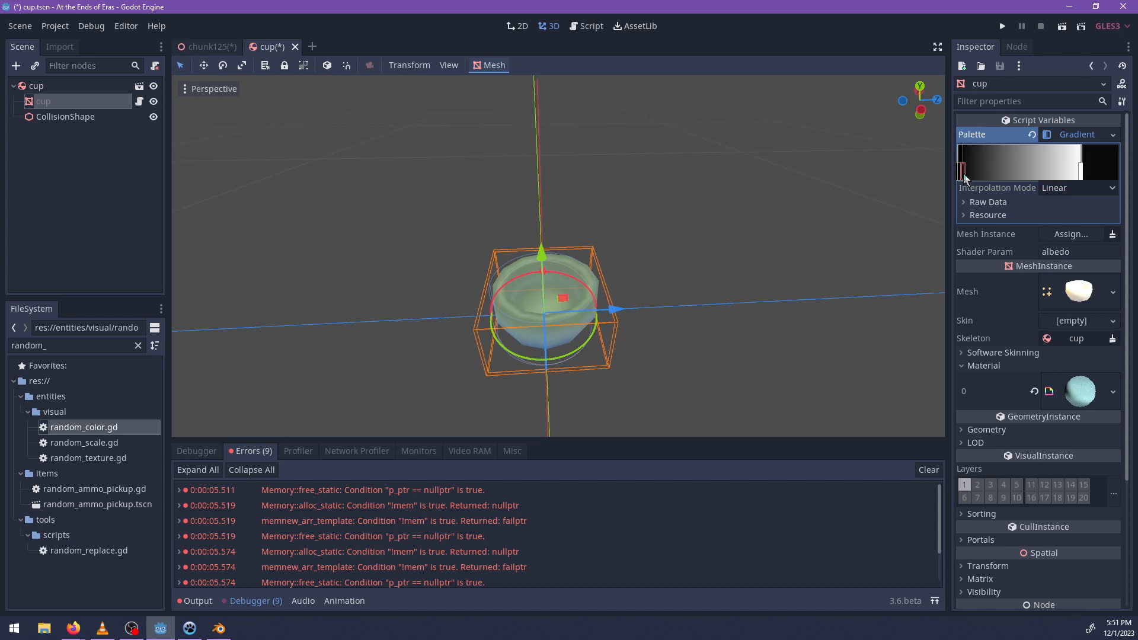
pyautogui.click(961, 174)
pyautogui.click(1098, 166)
pyautogui.moveTo(1029, 206); pyautogui.dragTo(1029, 191)
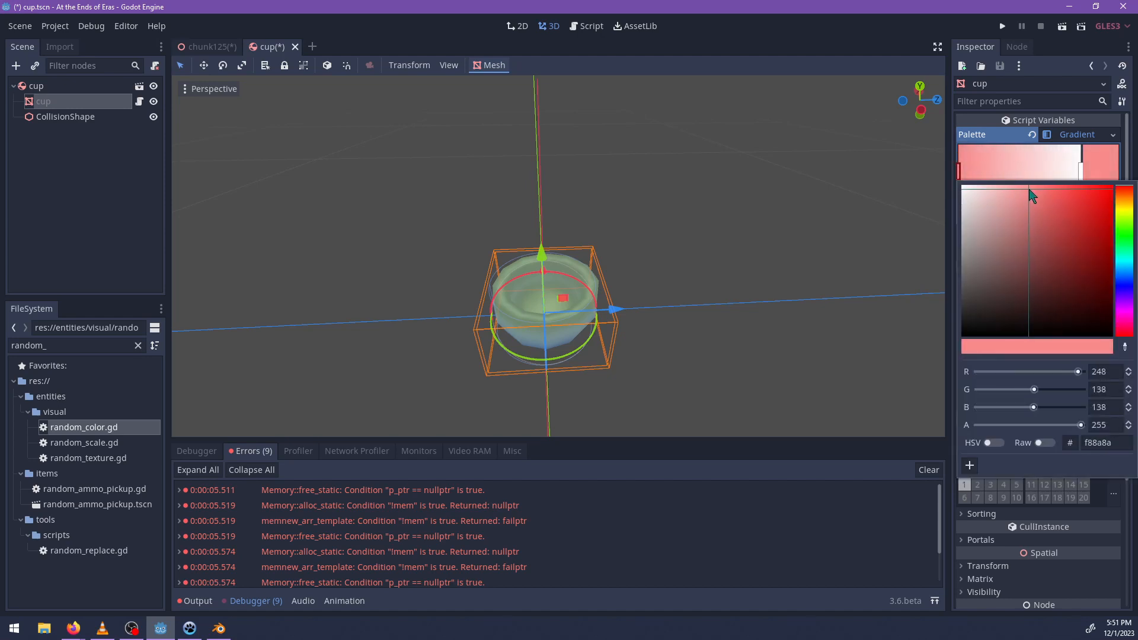
pyautogui.click(858, 400)
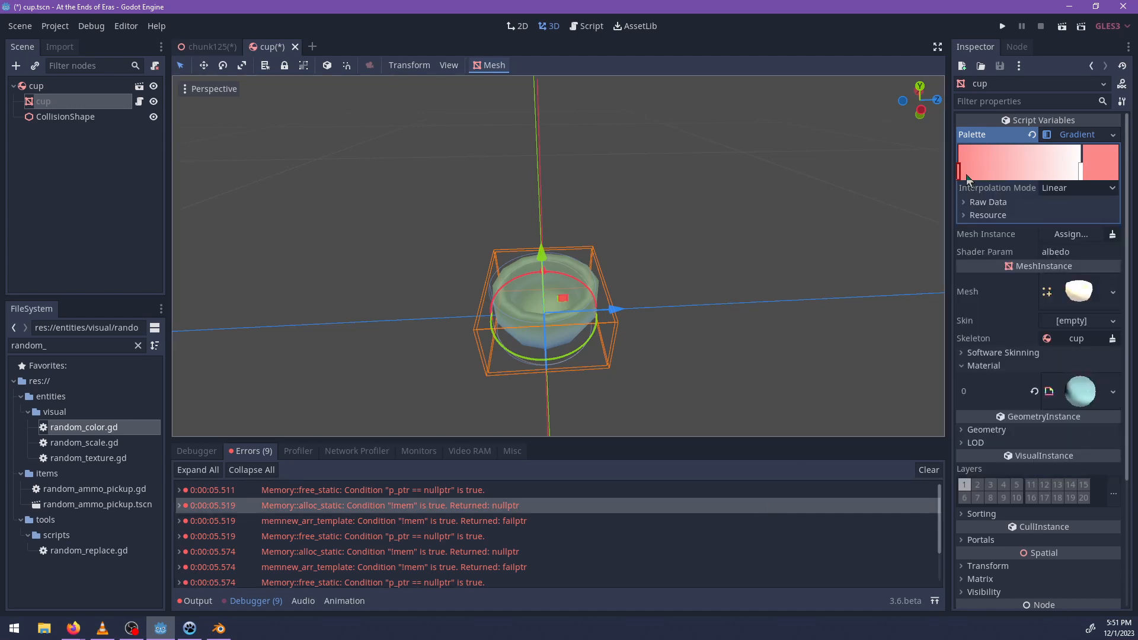
pyautogui.click(1101, 172)
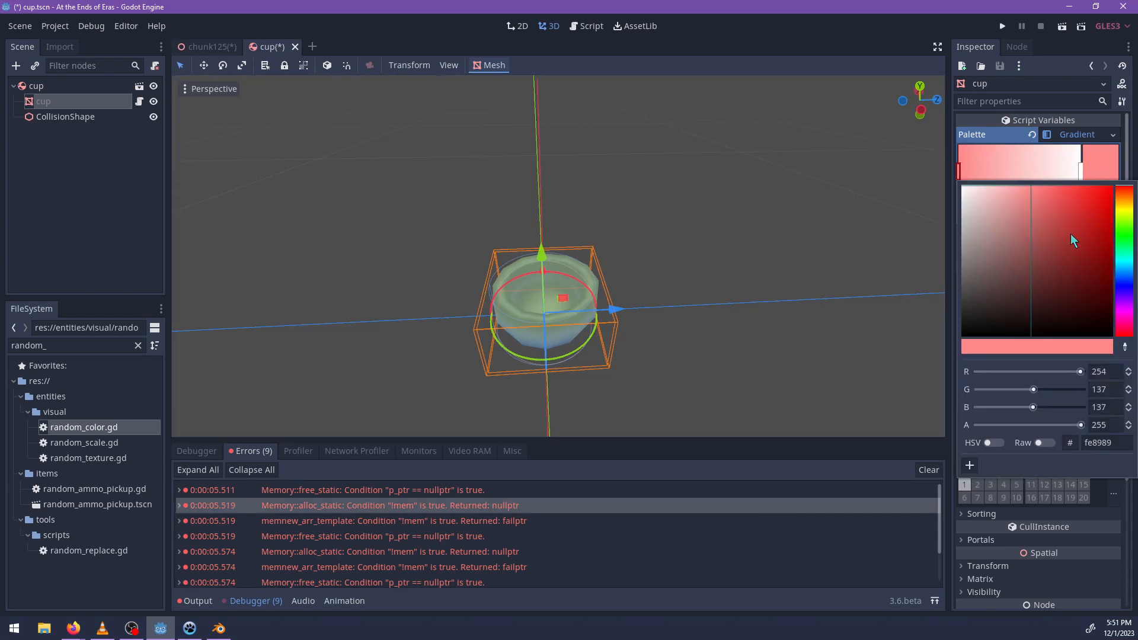
pyautogui.moveTo(1071, 234); pyautogui.dragTo(1067, 288)
pyautogui.moveTo(1066, 276); pyautogui.dragTo(1040, 199)
# Add a second stop to the palette gradient near the red one and colour it blue.
pyautogui.click(998, 171)
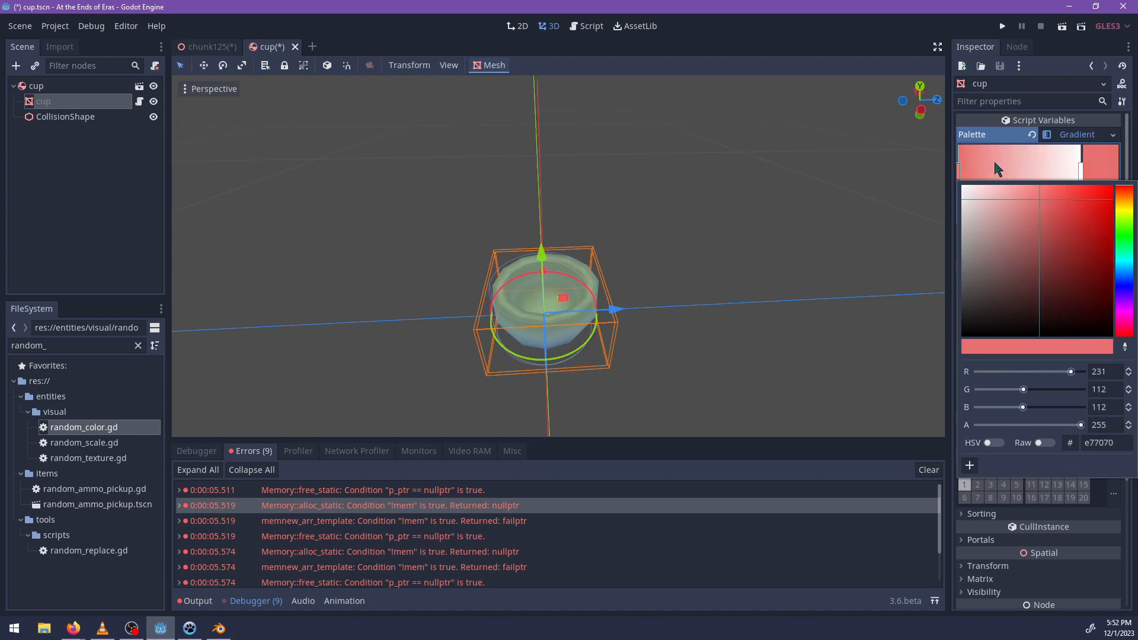
pyautogui.click(1107, 173)
pyautogui.moveTo(1123, 270); pyautogui.dragTo(1125, 285)
pyautogui.moveTo(1027, 208); pyautogui.dragTo(1058, 186)
# Add a pale cyan stop to the palette gradient after the blue one and shift both stops closer to the start.
pyautogui.click(1041, 171)
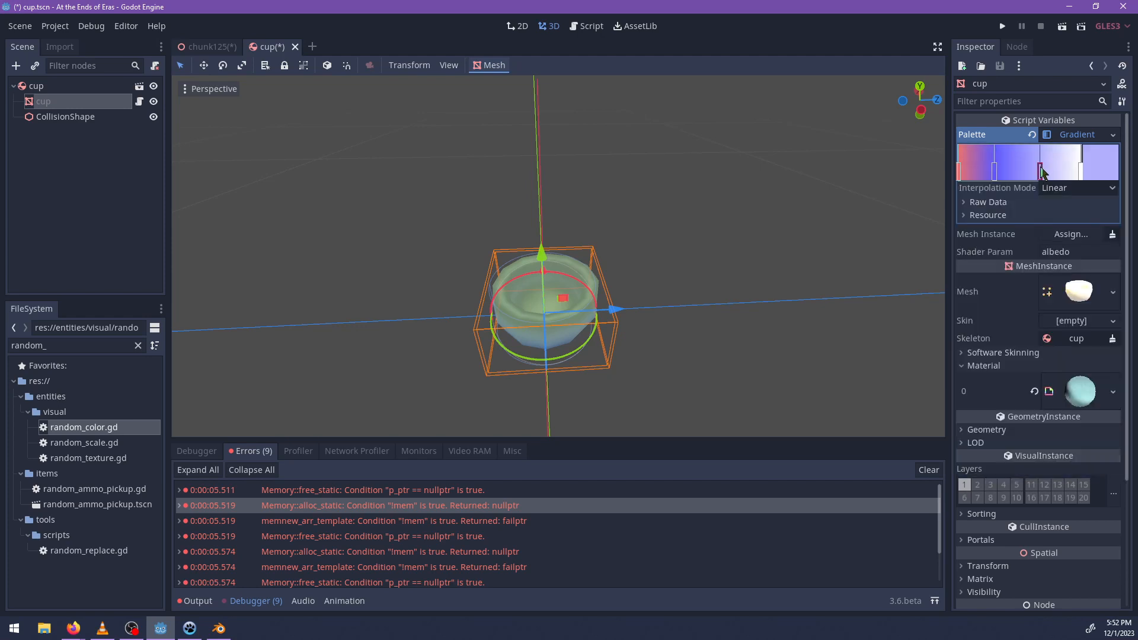
pyautogui.click(1086, 176)
pyautogui.click(1125, 259)
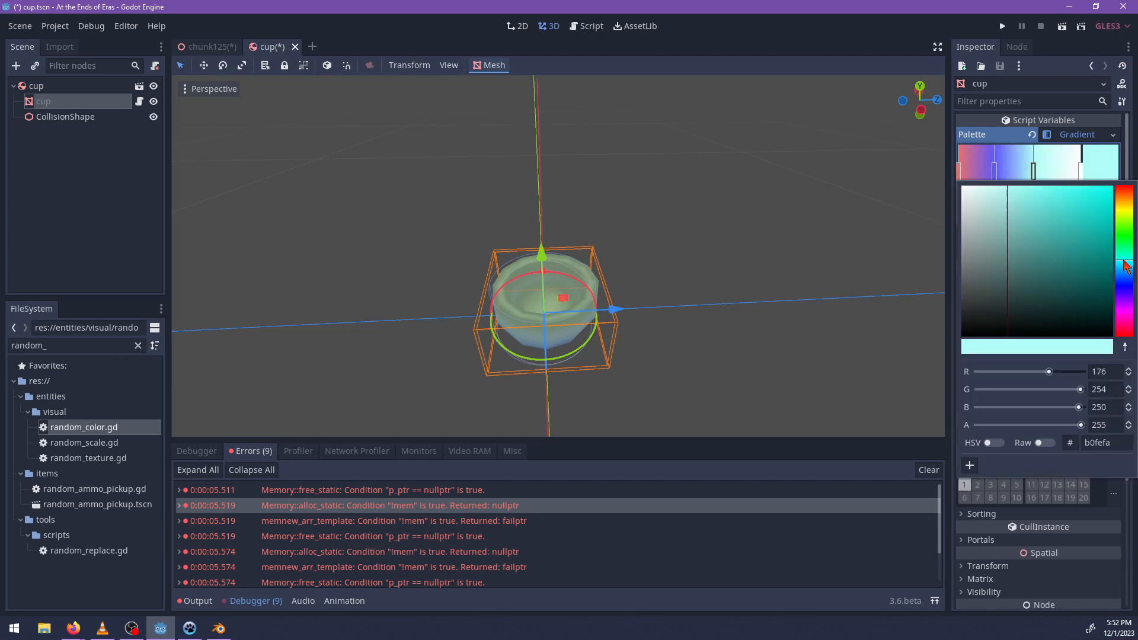
pyautogui.moveTo(1036, 173); pyautogui.dragTo(1003, 181)
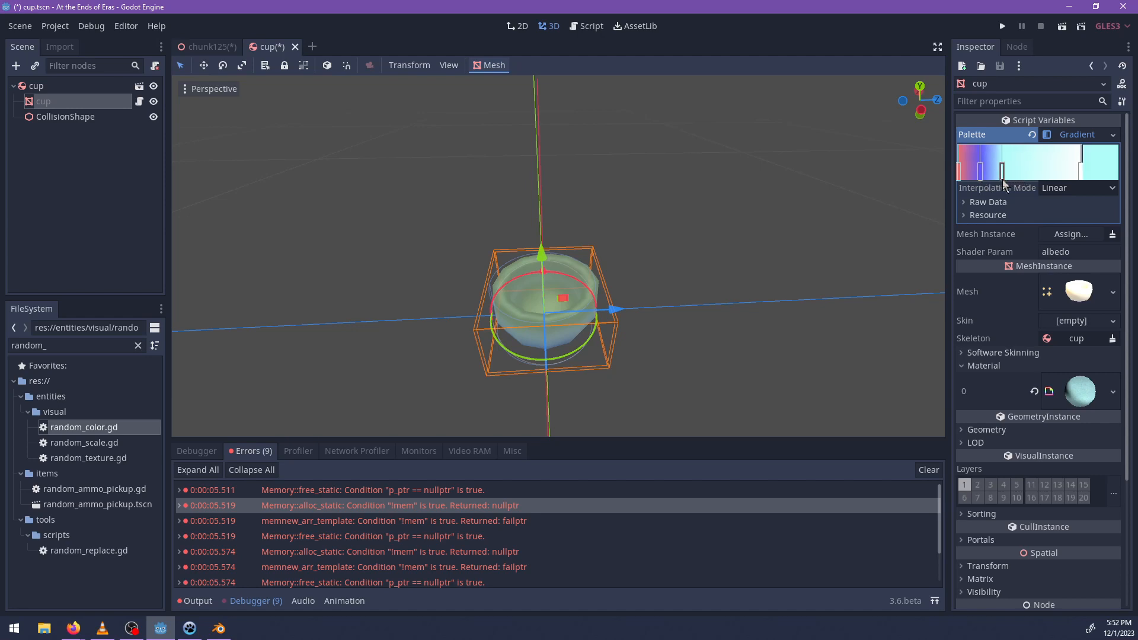
# Move the gradient's white end stop towards the middle and colour it green 61eb91.
pyautogui.moveTo(1082, 177); pyautogui.dragTo(1051, 180)
pyautogui.click(1091, 162)
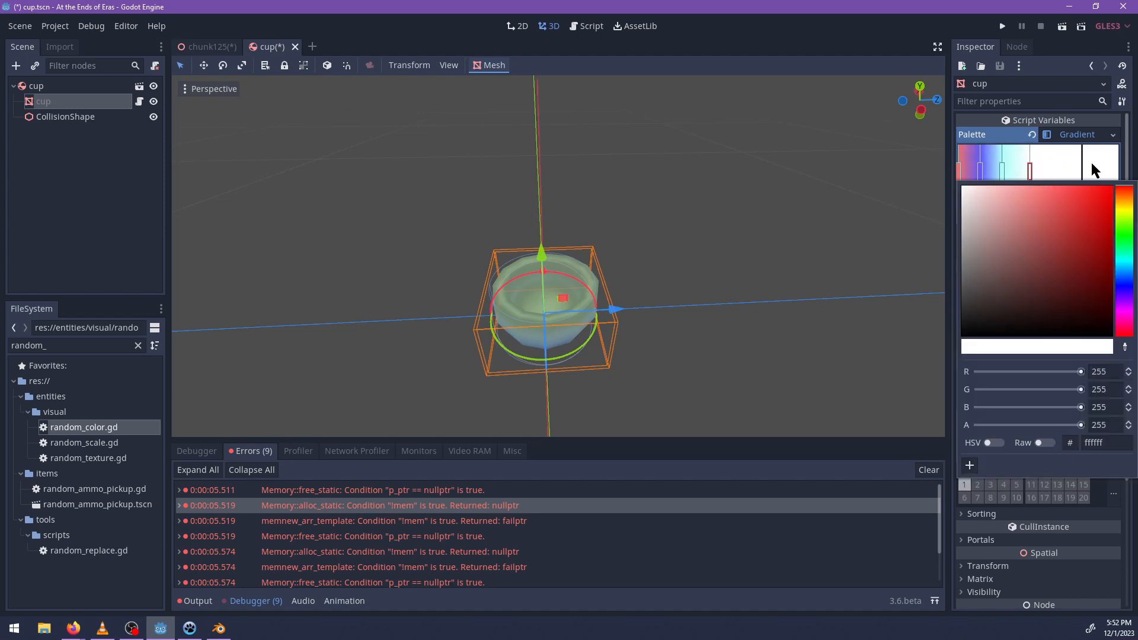
pyautogui.click(1121, 242)
pyautogui.click(1092, 249)
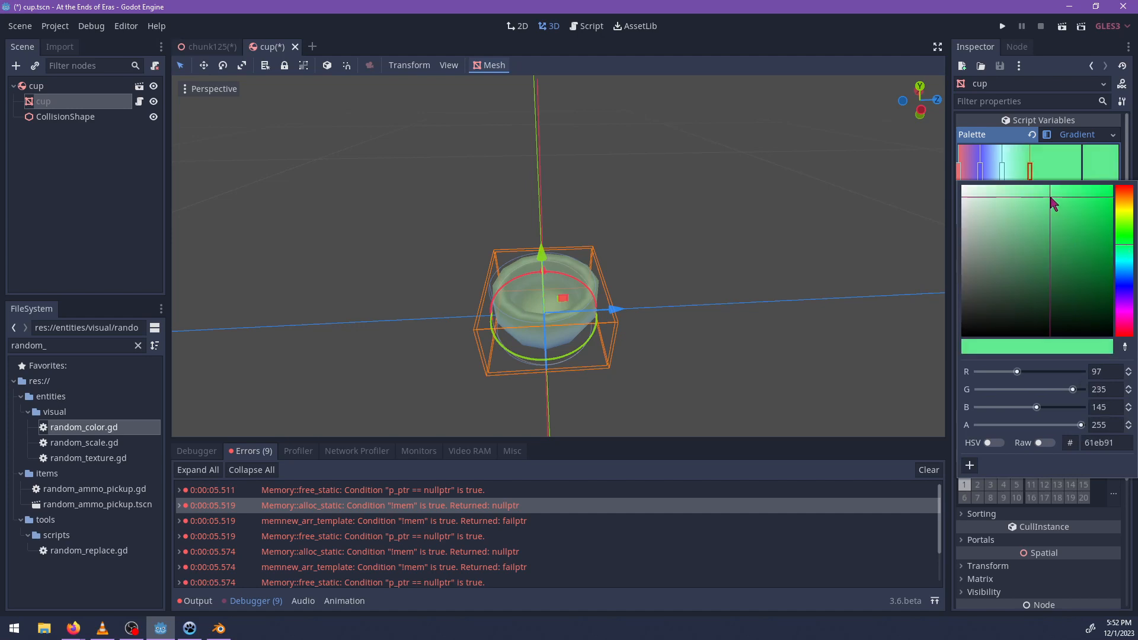
# Add a cream f1efd5 stop after the green one and shift both stops closer to the start of the gradient.
pyautogui.click(1061, 175)
pyautogui.click(1110, 176)
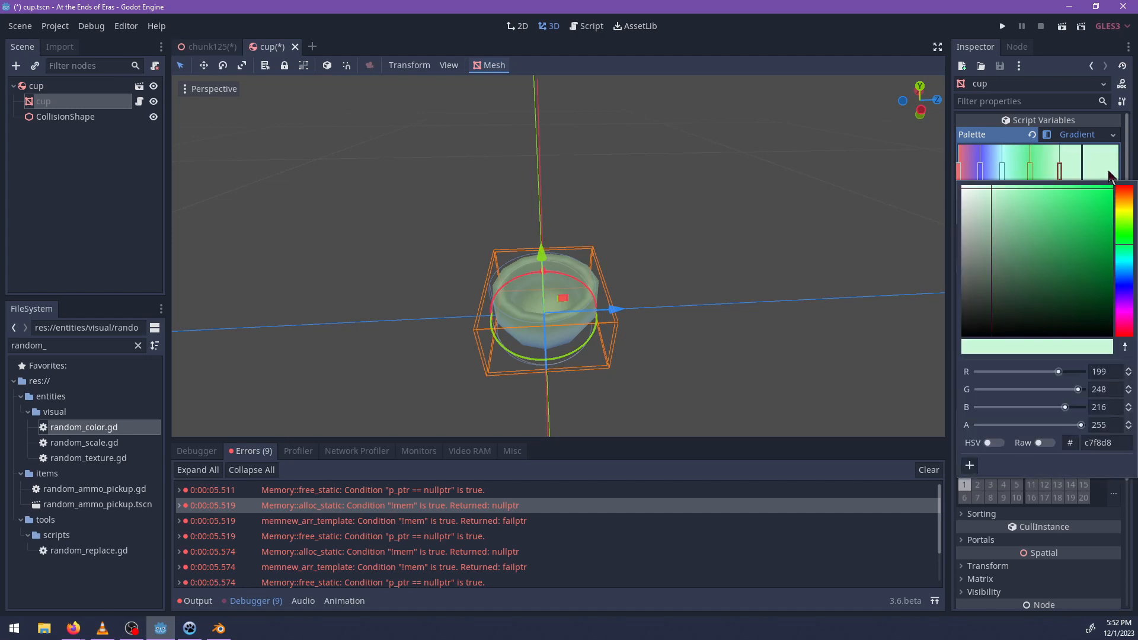
pyautogui.click(1120, 209)
pyautogui.moveTo(998, 205)
pyautogui.mouseDown()
pyautogui.moveTo(974, 236)
pyautogui.moveTo(1000, 245)
pyautogui.moveTo(1029, 211)
pyautogui.moveTo(997, 191)
pyautogui.mouseUp()
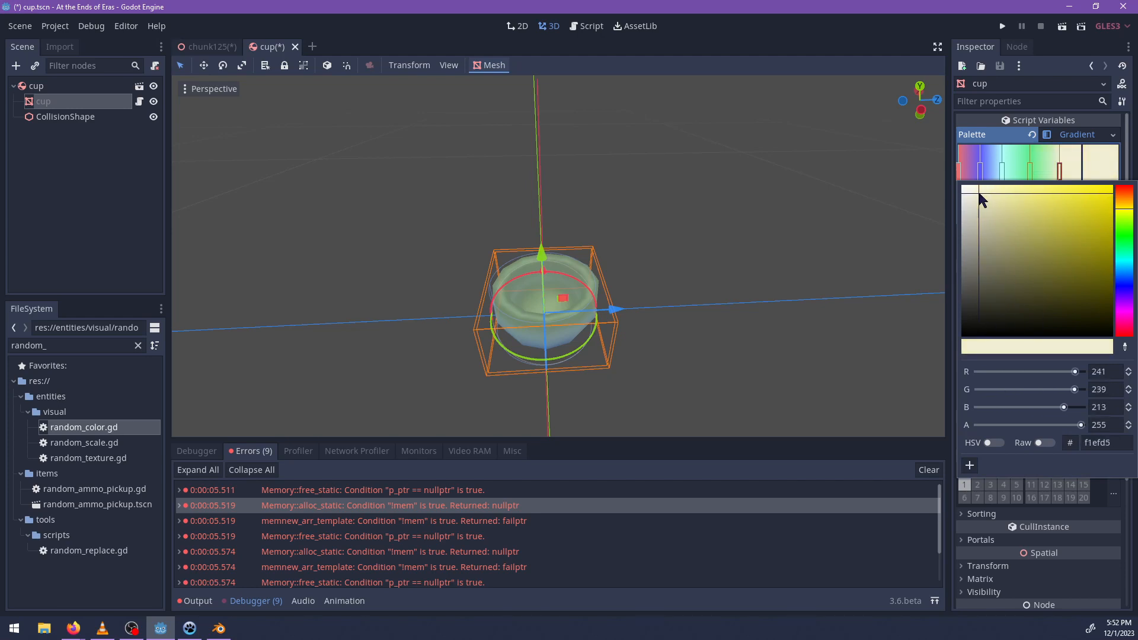
pyautogui.moveTo(1062, 176); pyautogui.dragTo(1023, 180)
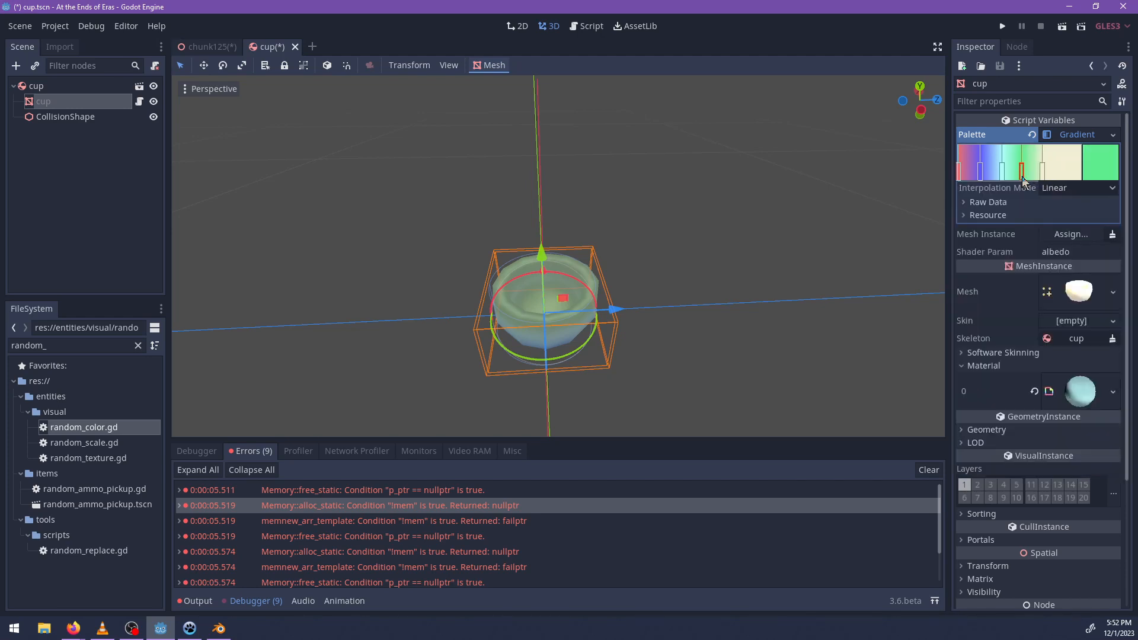
# Add a stop near the end of the palette gradient and colour it tan d9ba9c.
pyautogui.doubleClick(1080, 173)
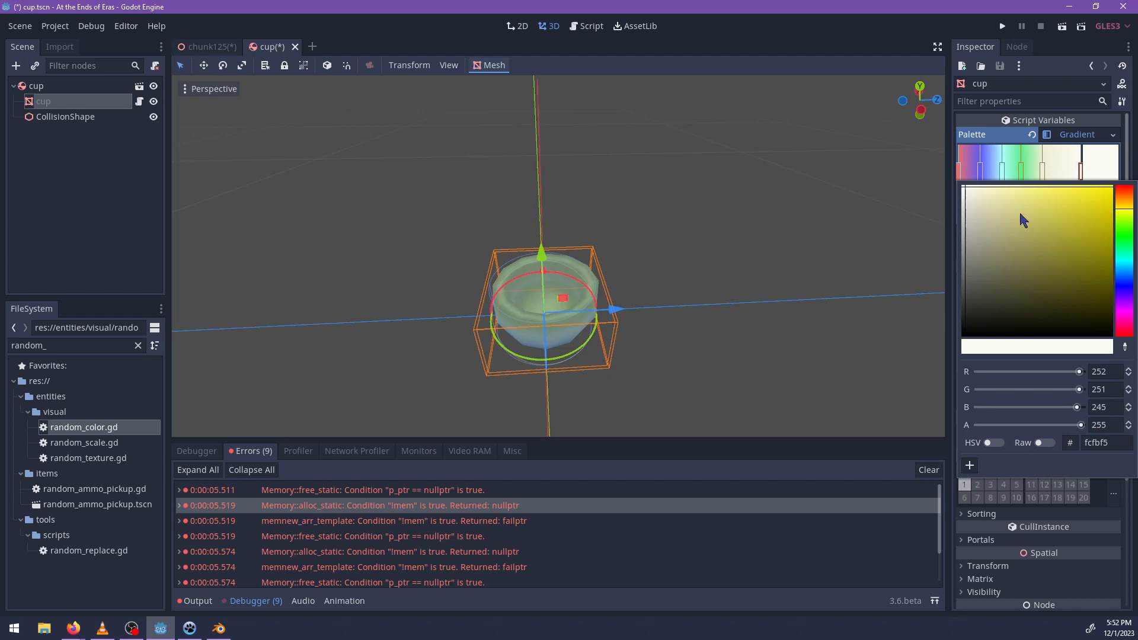
pyautogui.moveTo(1122, 212); pyautogui.dragTo(1121, 197)
pyautogui.moveTo(1013, 200)
pyautogui.mouseDown()
pyautogui.moveTo(986, 198)
pyautogui.moveTo(1002, 207)
pyautogui.mouseUp()
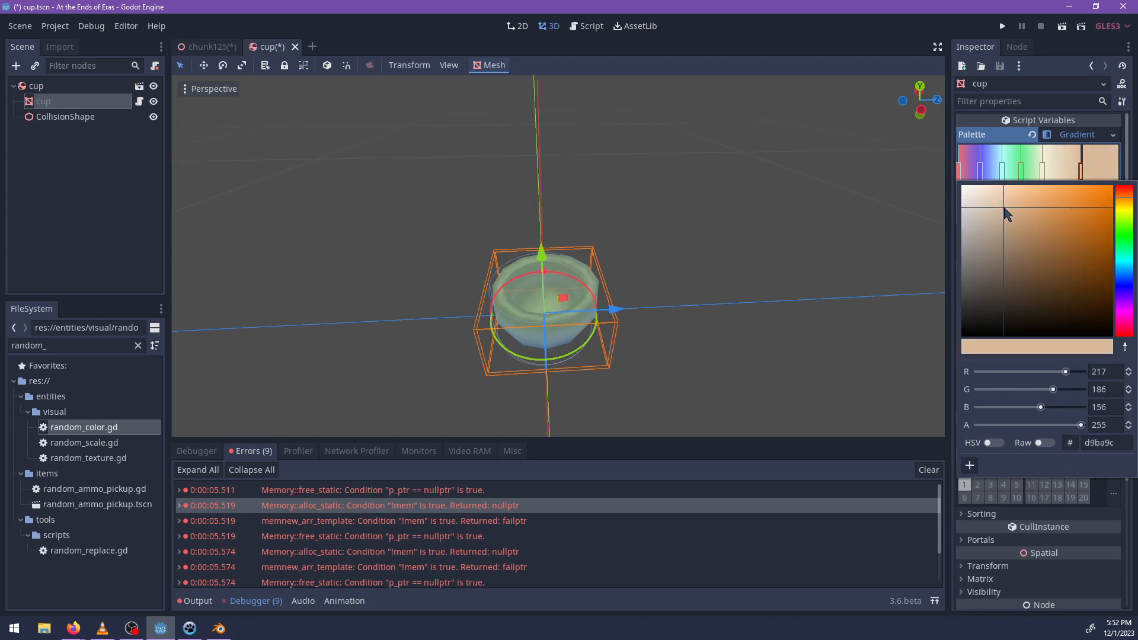
pyautogui.click(748, 537)
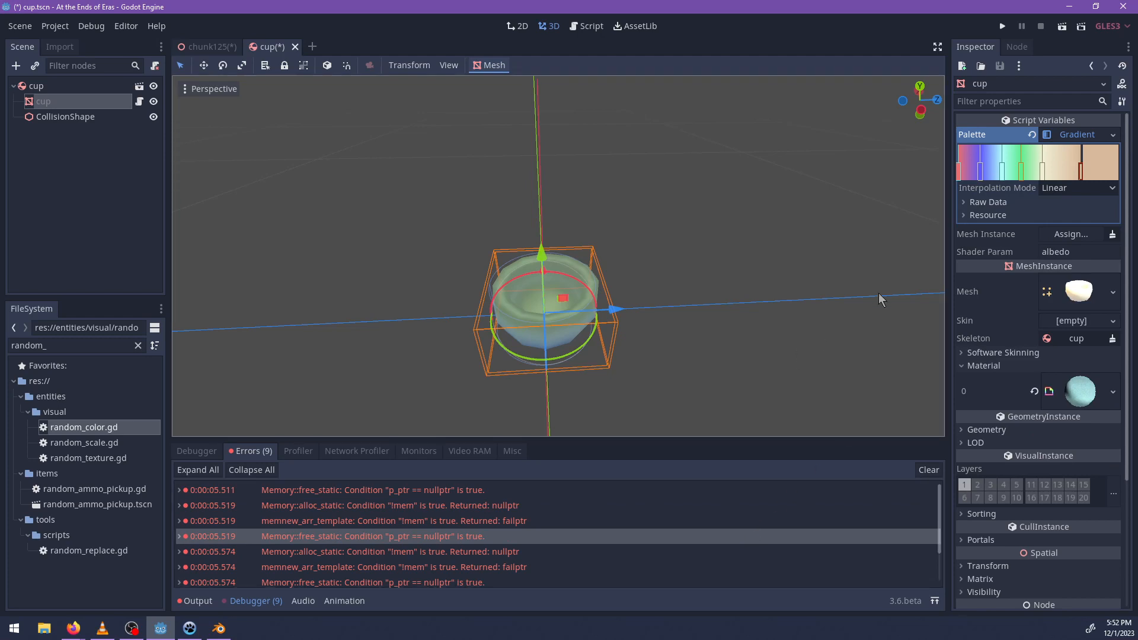
# Collapse the palette gradient and assign the cup mesh node as the script's Mesh Instance.
pyautogui.scroll(-2, 878, 293)
pyautogui.moveTo(825, 320); pyautogui.dragTo(718, 301, button='middle')
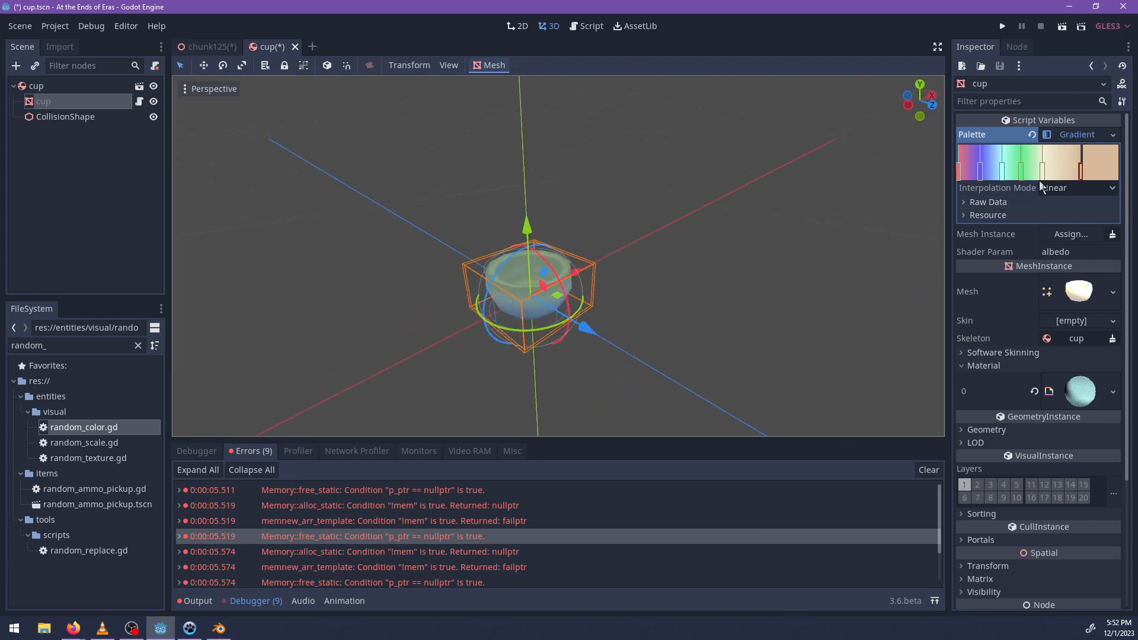
pyautogui.click(1076, 135)
pyautogui.click(1071, 152)
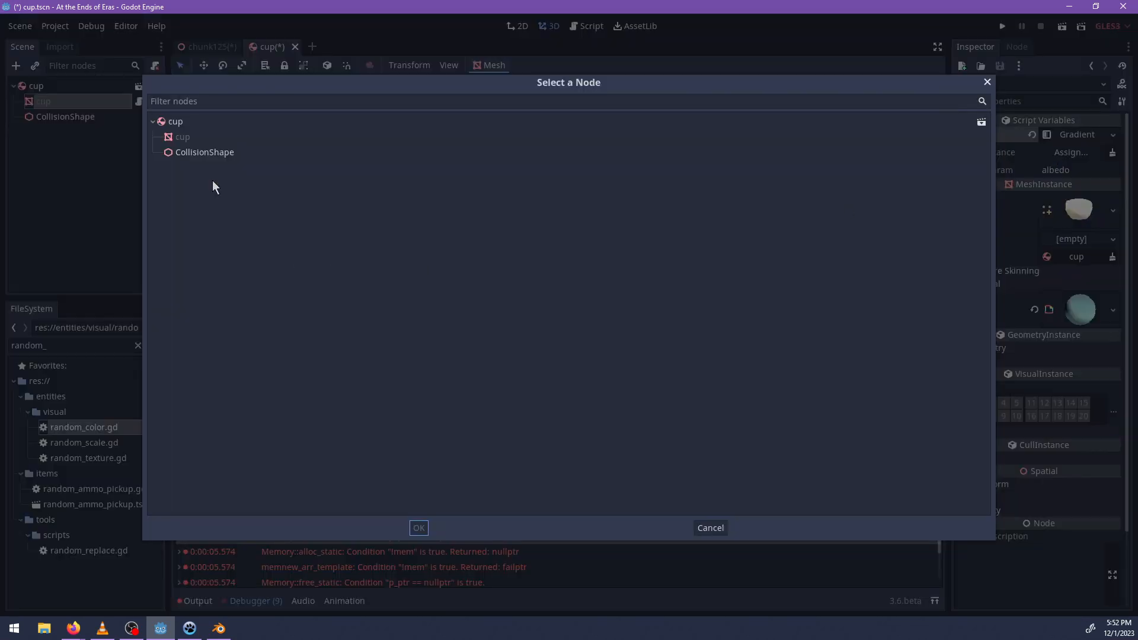
pyautogui.doubleClick(182, 138)
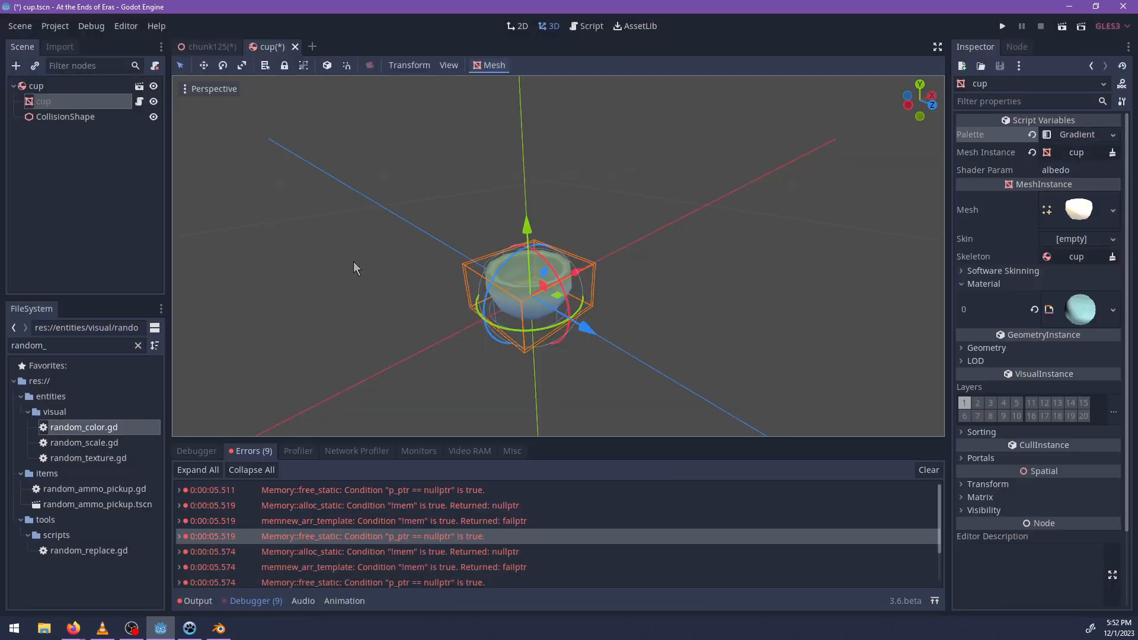
# Check the albedo parameter name in the cup's material, save the cup scene and return to the chunk125 scene.
pyautogui.click(1082, 308)
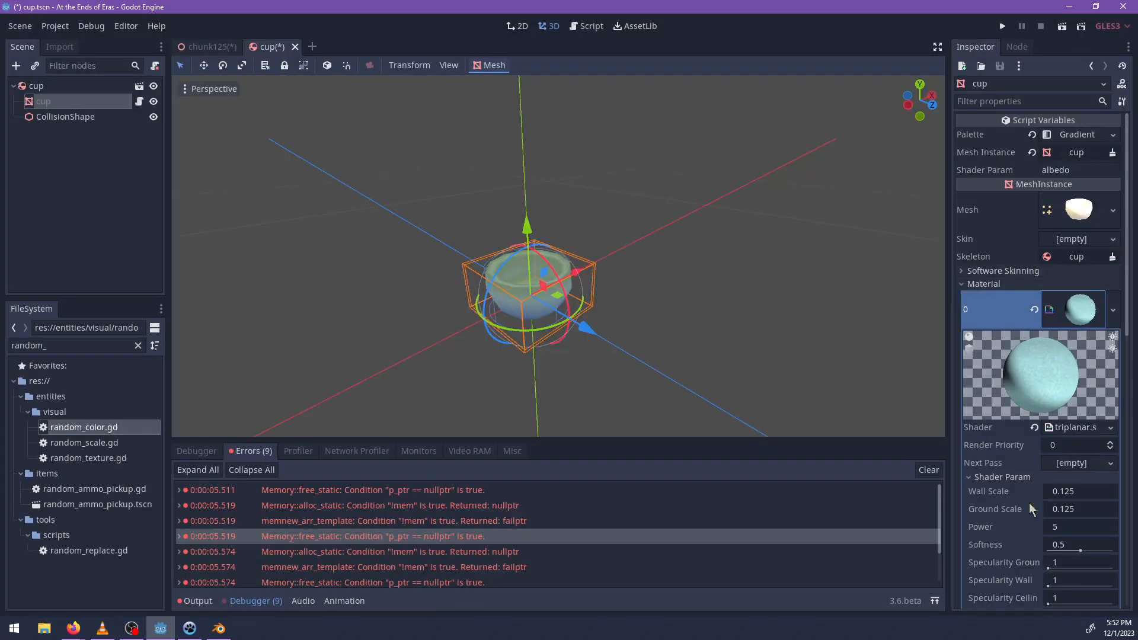
pyautogui.scroll(-3, 1031, 516)
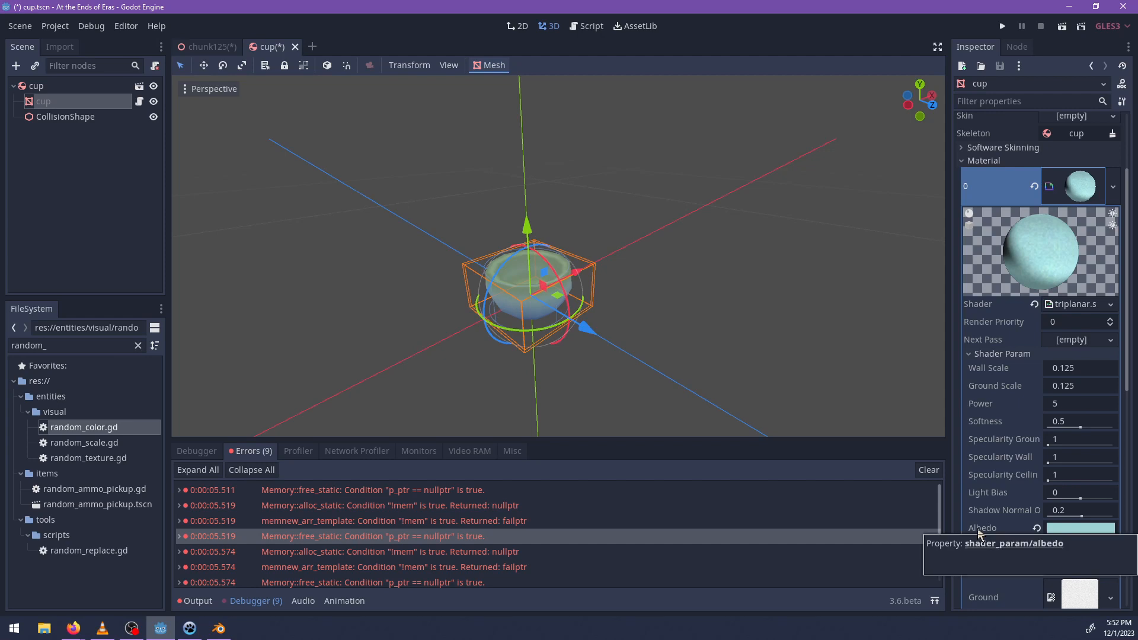
pyautogui.hotkey('ctrl', 's')
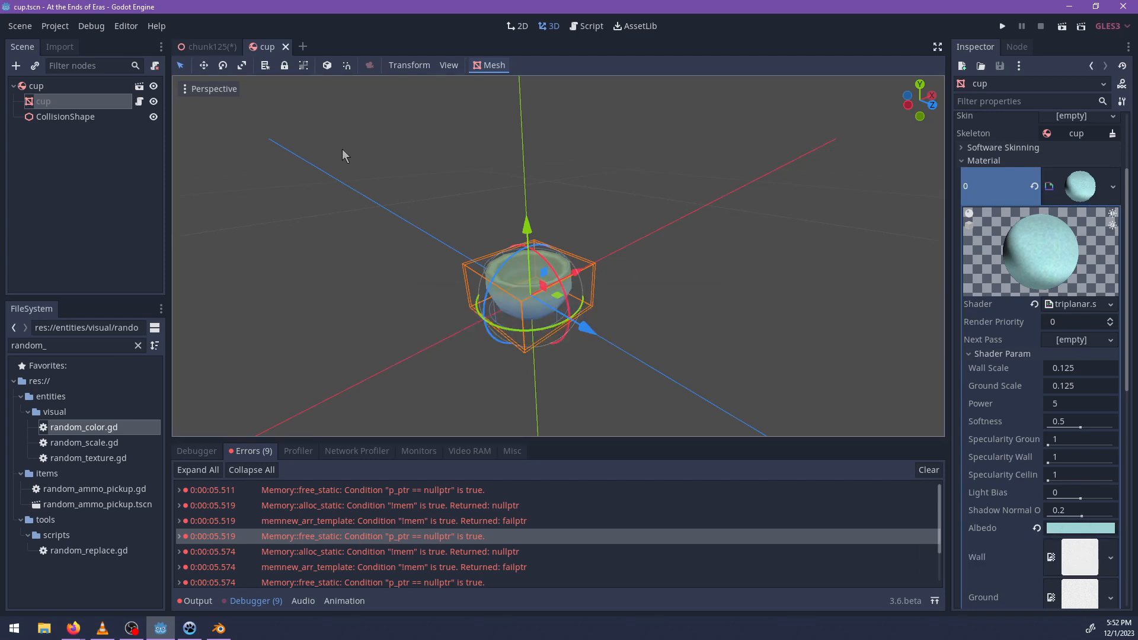
pyautogui.click(196, 46)
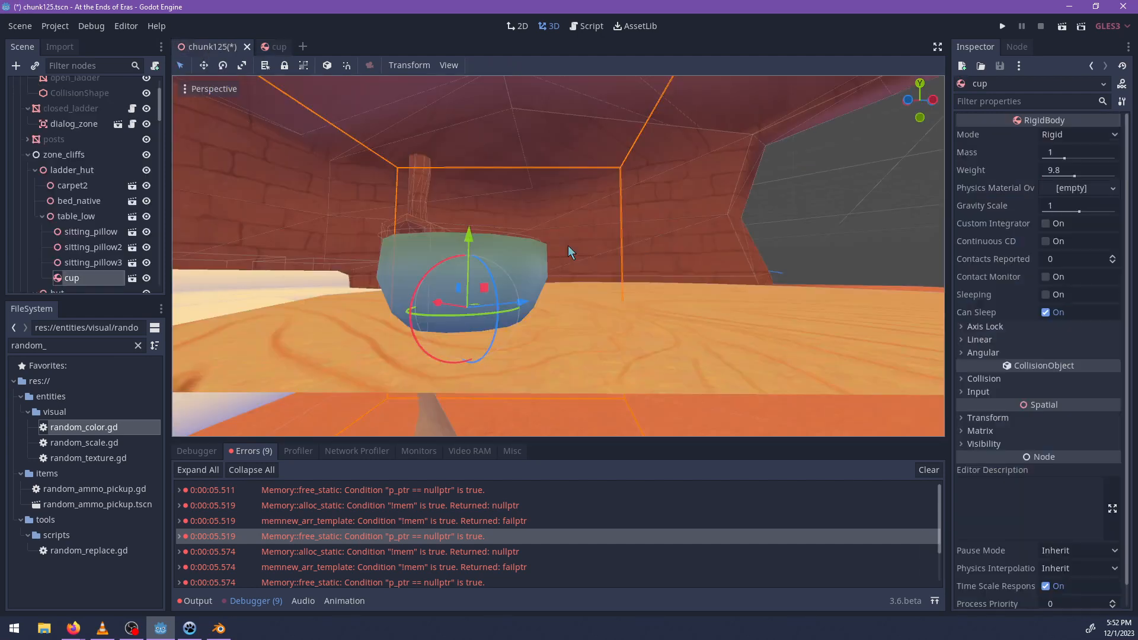
pyautogui.hotkey('ctrl', 's')
pyautogui.moveTo(609, 238); pyautogui.dragTo(504, 350, button='middle')
pyautogui.hotkey('ctrl', 'd')
pyautogui.moveTo(521, 262); pyautogui.dragTo(596, 194)
pyautogui.moveTo(595, 199); pyautogui.dragTo(600, 292, button='middle')
pyautogui.press('Delete')
pyautogui.press('Return')
# Search the project files for table and place stump_table.tscn on the hut floor beside the wall.
pyautogui.scroll(-7, 561, 199)
pyautogui.doubleClick(76, 345)
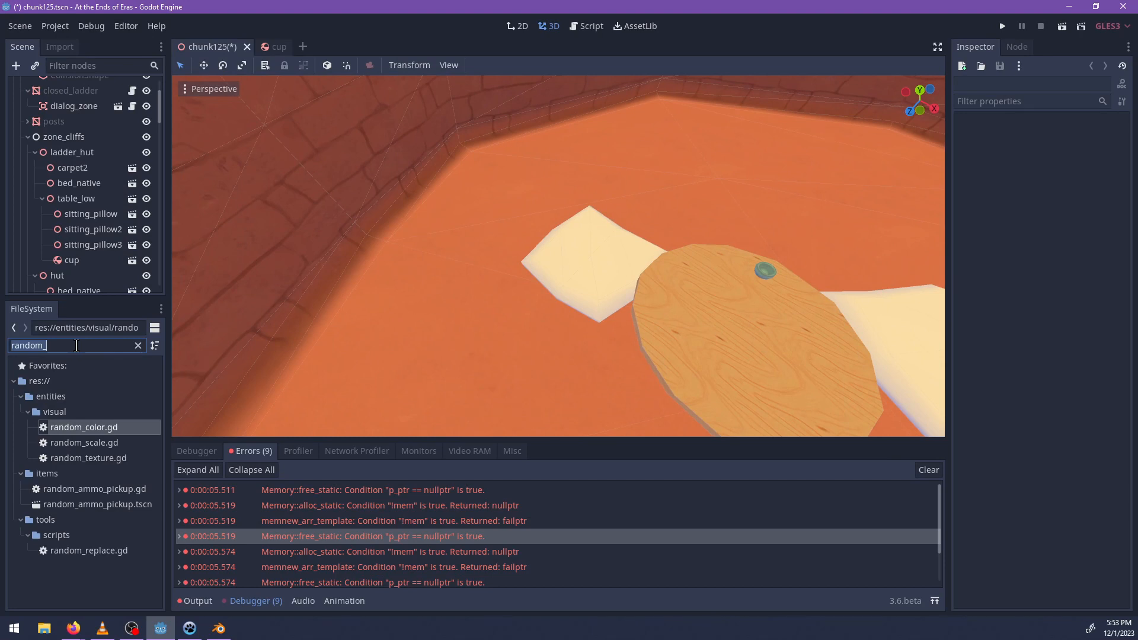
pyautogui.write('table')
pyautogui.scroll(-1, 114, 434)
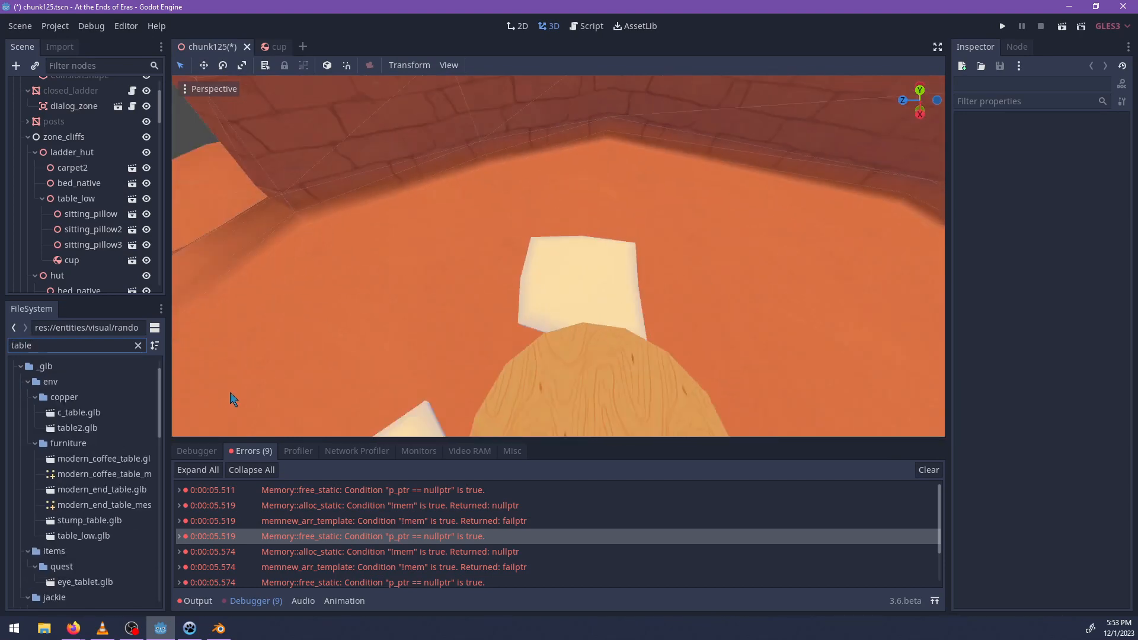
pyautogui.moveTo(75, 522); pyautogui.dragTo(108, 470)
pyautogui.scroll(-6, 108, 470)
pyautogui.scroll(-6, 108, 499)
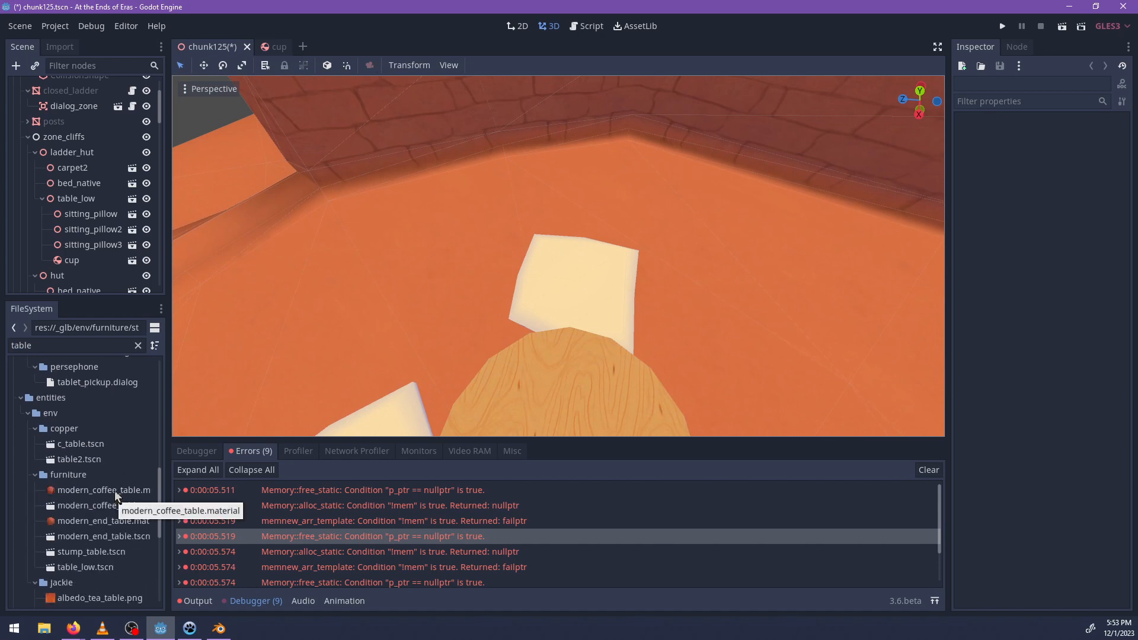
pyautogui.scroll(-1, 107, 513)
pyautogui.moveTo(95, 520); pyautogui.dragTo(790, 223)
pyautogui.keyDown('shift'); pyautogui.moveTo(790, 224); pyautogui.dragTo(457, 320, button='middle'); pyautogui.keyUp('shift')
# Move the stump_table node from the end of the scene tree into the hut node under zone_cliffs.
pyautogui.scroll(3, 554, 287)
pyautogui.scroll(1, 555, 287)
pyautogui.moveTo(294, 276); pyautogui.dragTo(322, 262, button='middle')
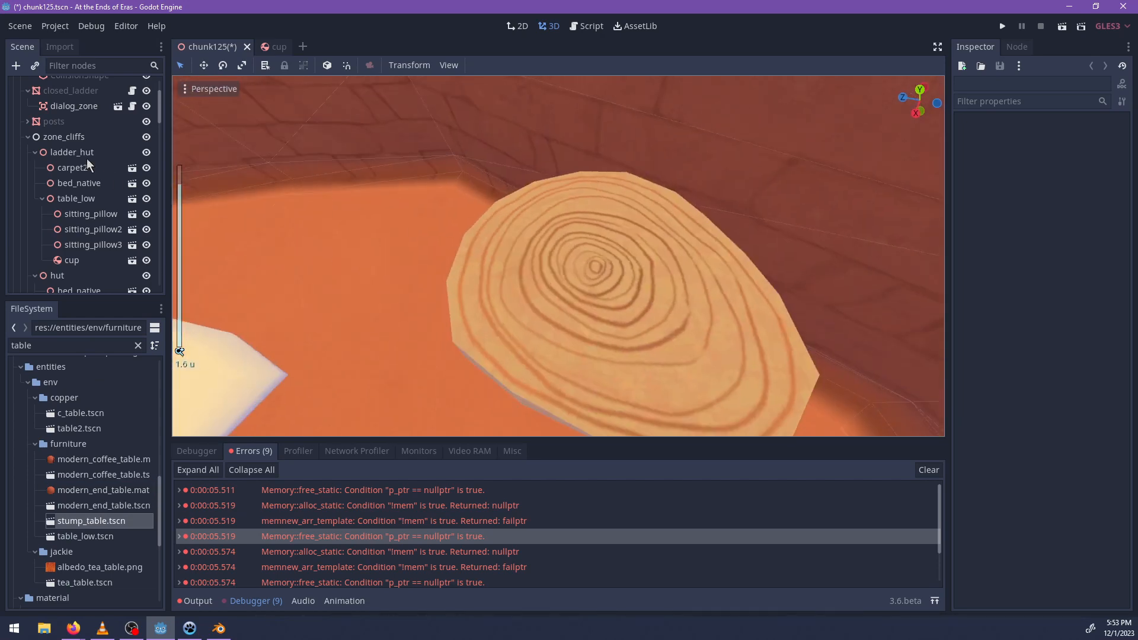
pyautogui.scroll(-10, 133, 258)
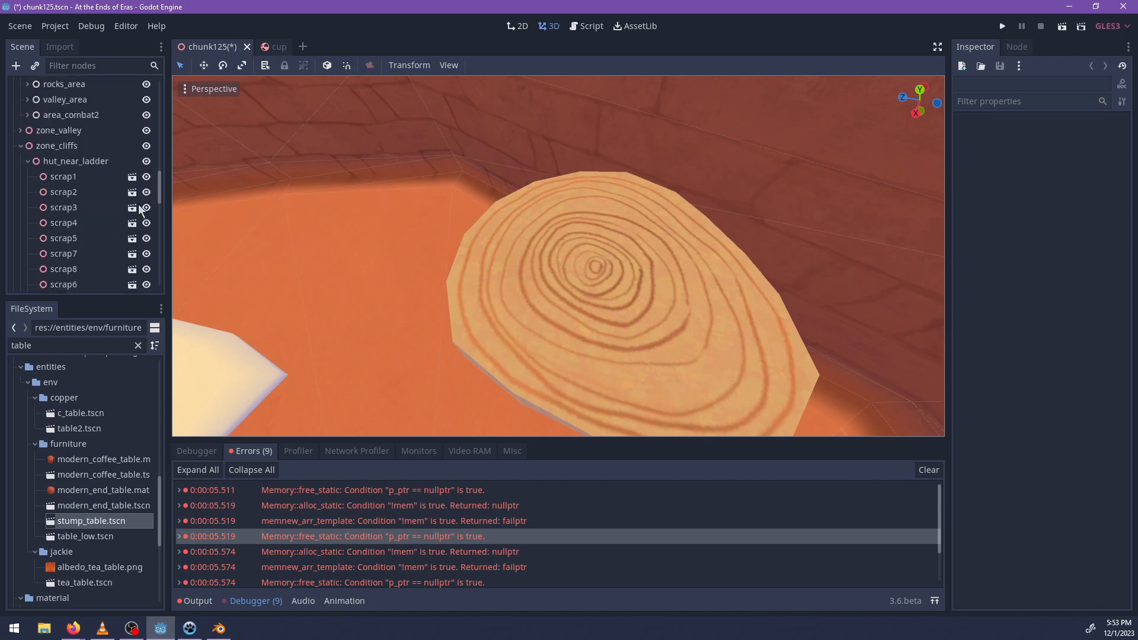
pyautogui.scroll(-2, 156, 227)
pyautogui.click(132, 282)
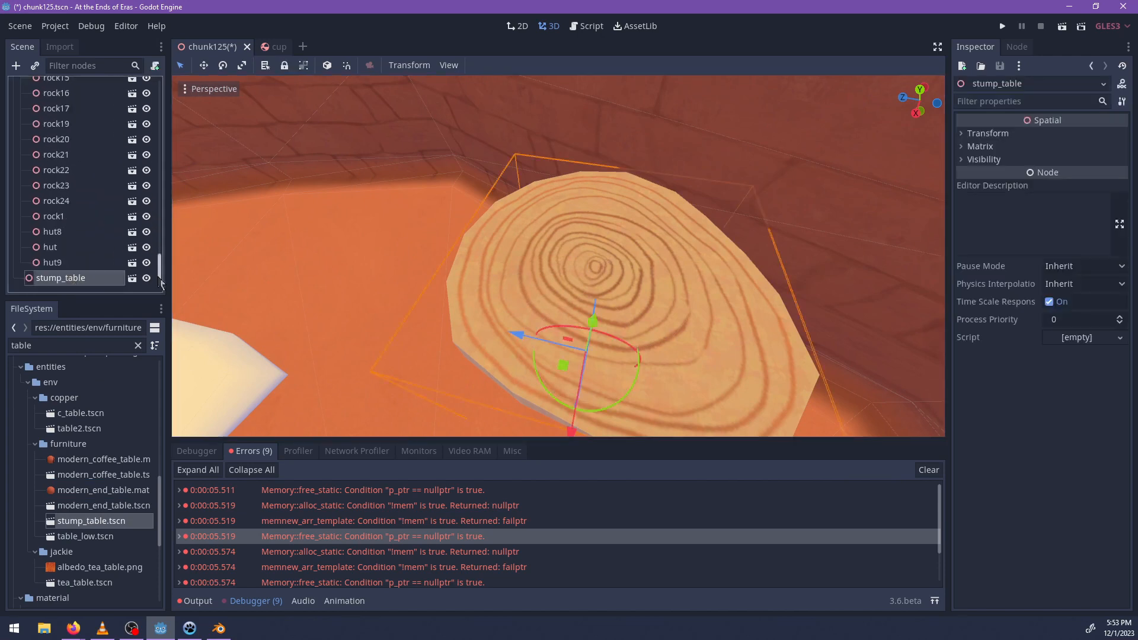
pyautogui.moveTo(115, 279); pyautogui.dragTo(78, 174)
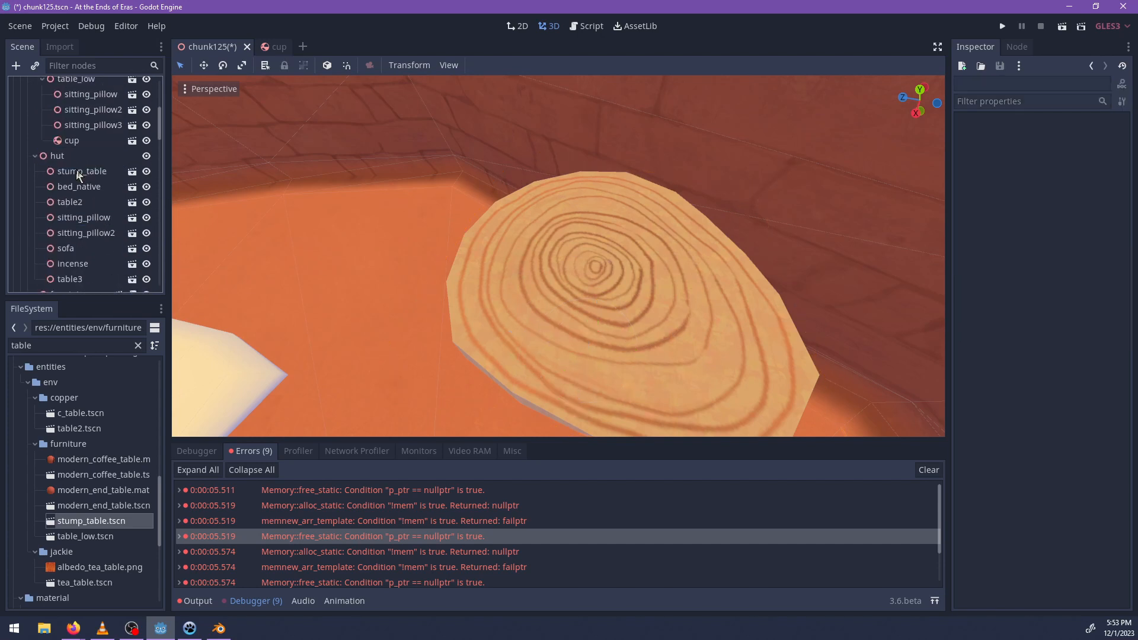
# Select the stump_table node under hut and search the project files for cup.
pyautogui.scroll(-10, 80, 178)
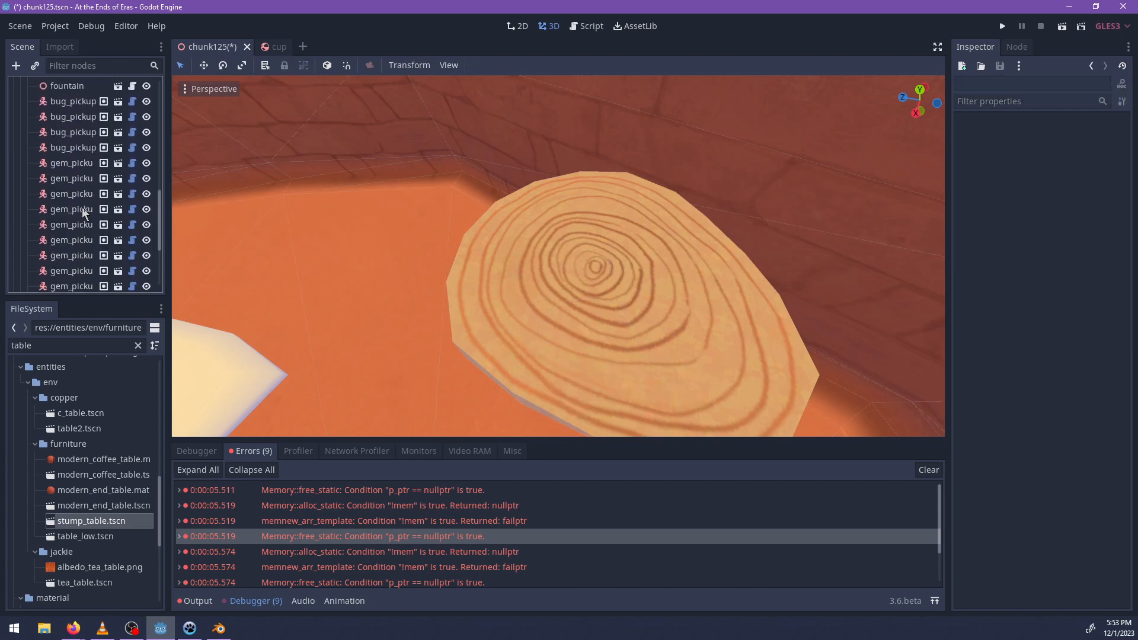
pyautogui.scroll(4, 83, 212)
pyautogui.click(66, 119)
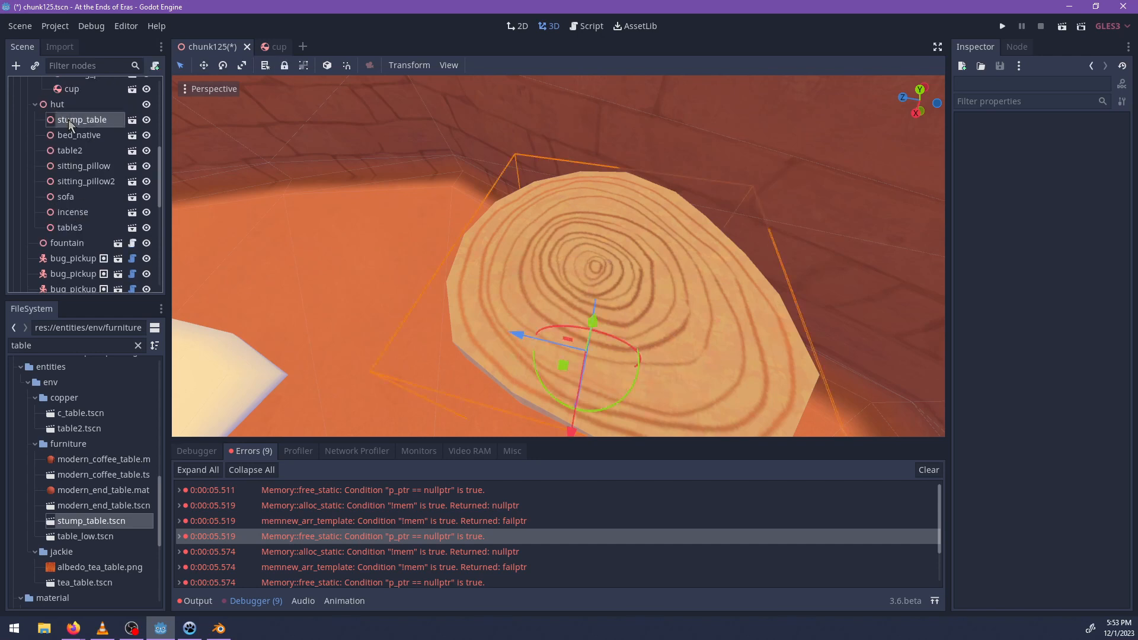
pyautogui.click(57, 347)
pyautogui.write('cup')
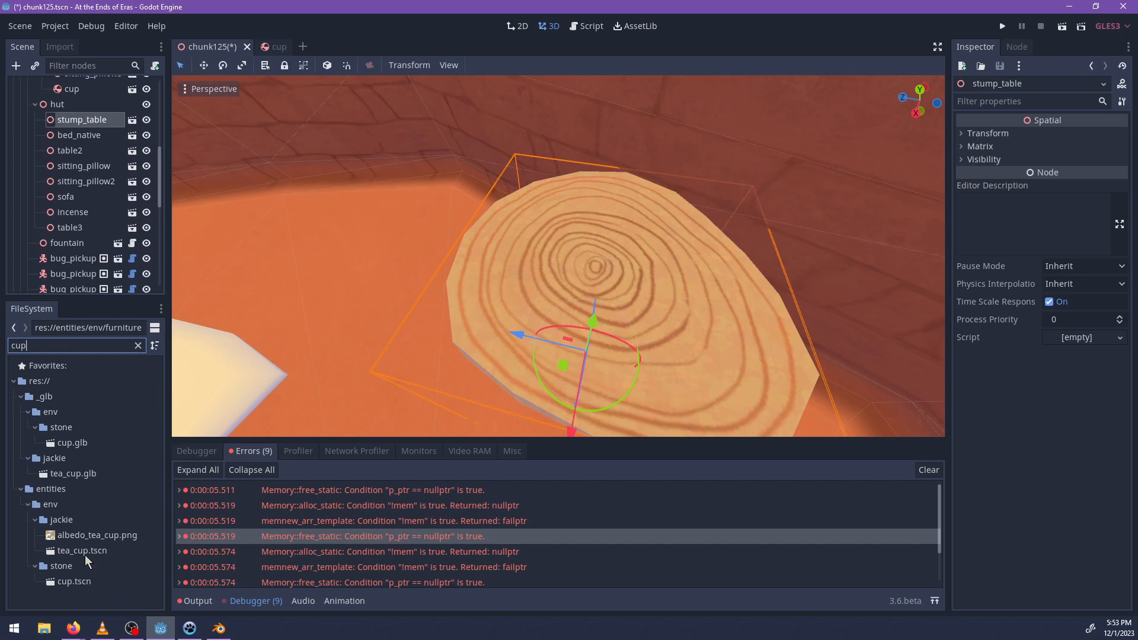
# Place an instance of cup.tscn on top of the stump table as a child of stump_table.
pyautogui.moveTo(73, 581); pyautogui.dragTo(484, 290)
pyautogui.scroll(-4, 597, 234)
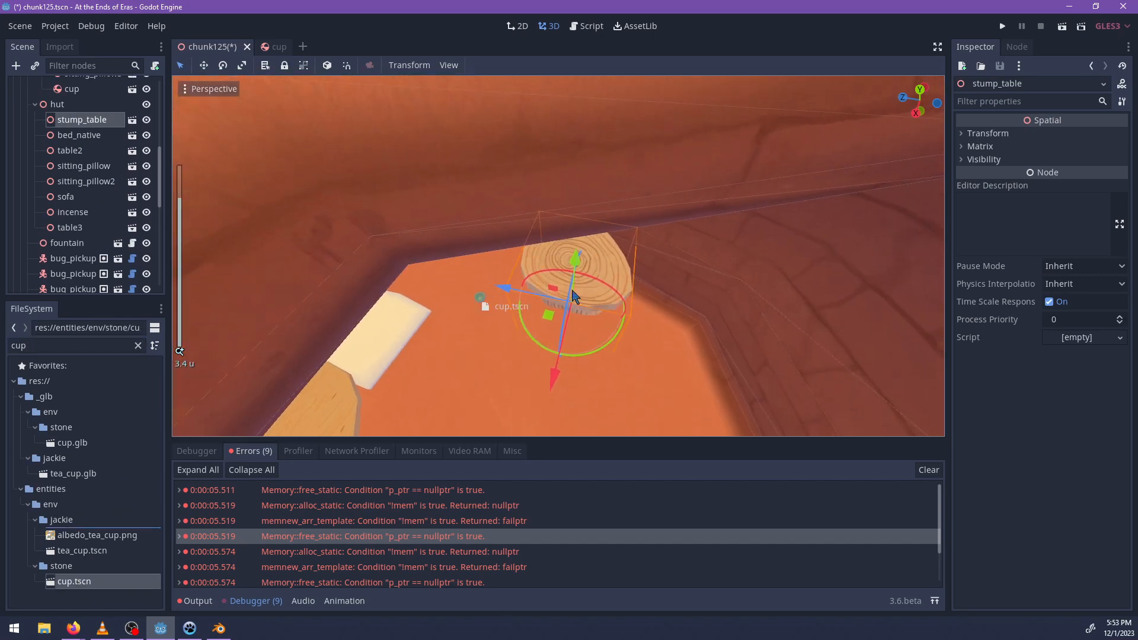
pyautogui.click(274, 47)
pyautogui.click(224, 47)
pyautogui.scroll(8, 526, 370)
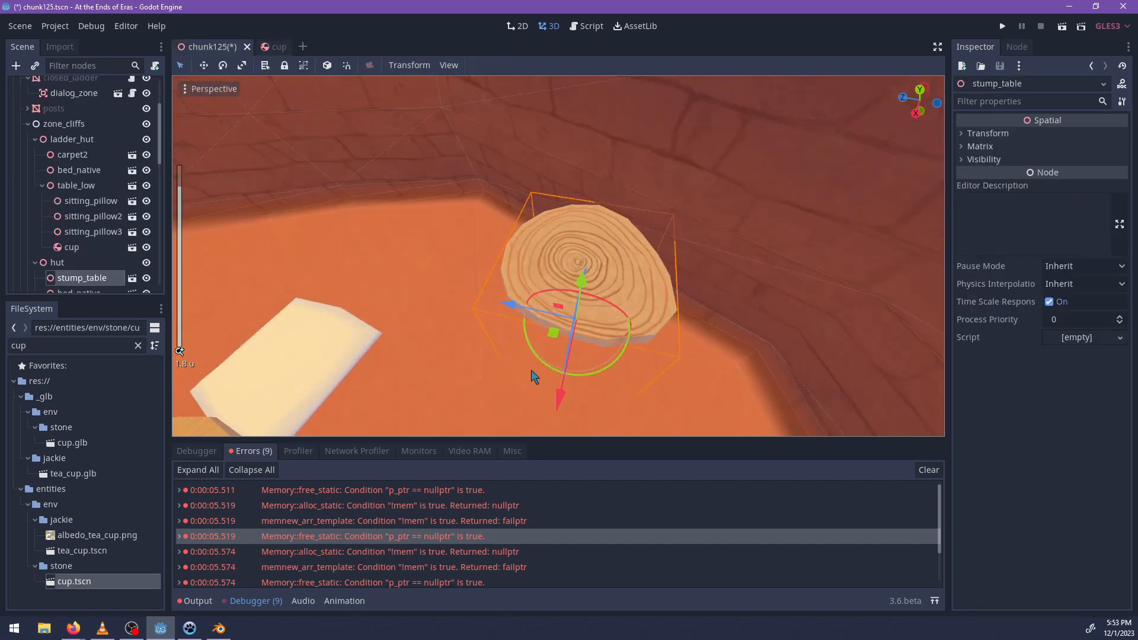
pyautogui.scroll(3, 533, 377)
pyautogui.moveTo(74, 581); pyautogui.dragTo(551, 216)
pyautogui.moveTo(756, 273); pyautogui.dragTo(608, 349, button='middle')
pyautogui.scroll(4, 650, 328)
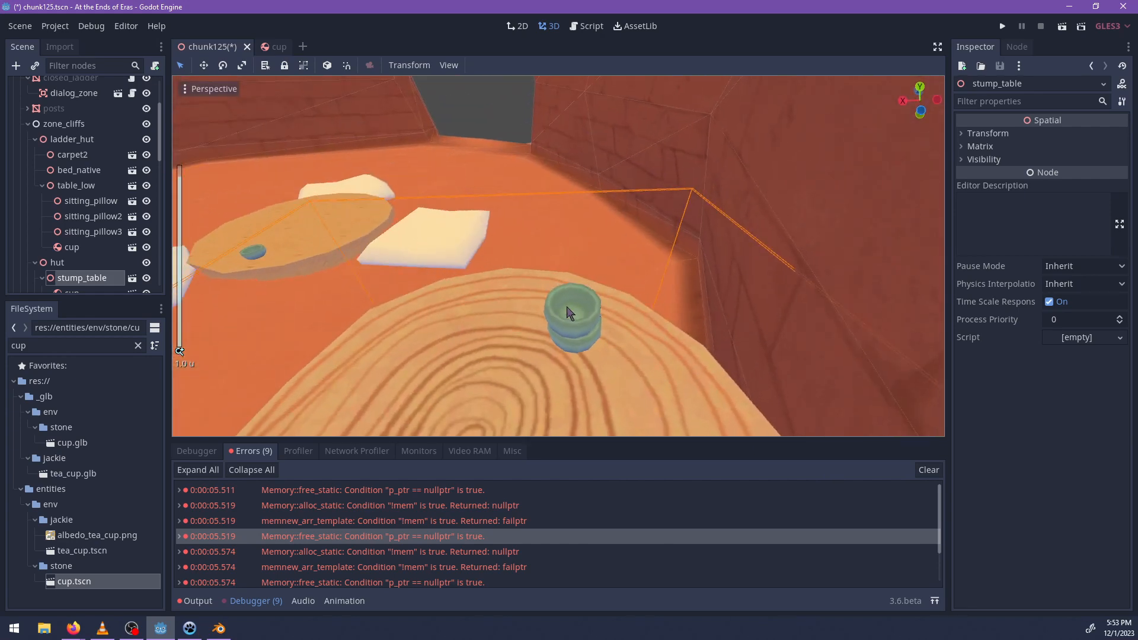
# Duplicate the cup on the stump table twice and raise the copies to form a vertical stack of three.
pyautogui.click(566, 308)
pyautogui.moveTo(503, 322); pyautogui.dragTo(510, 321)
pyautogui.moveTo(511, 321); pyautogui.dragTo(584, 249, button='middle')
pyautogui.hotkey('ctrl', 'd')
pyautogui.moveTo(631, 193); pyautogui.dragTo(631, 159)
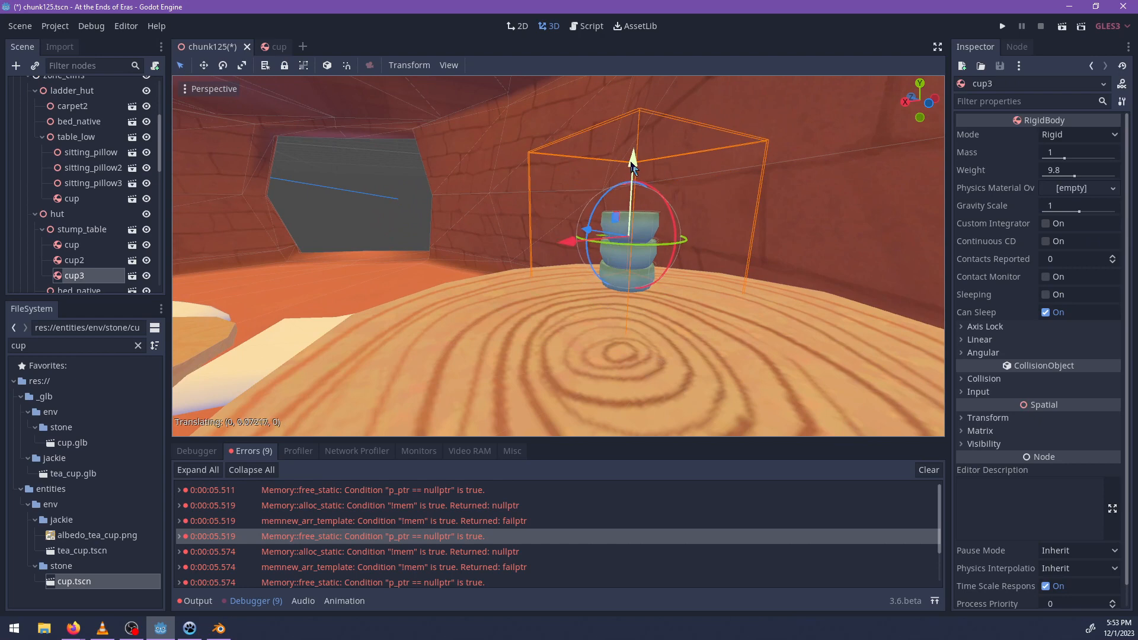
# Fine-tune the vertical spacing of the stacked cups and check the stack from above.
pyautogui.moveTo(592, 287); pyautogui.dragTo(607, 308, button='middle')
pyautogui.scroll(4, 642, 287)
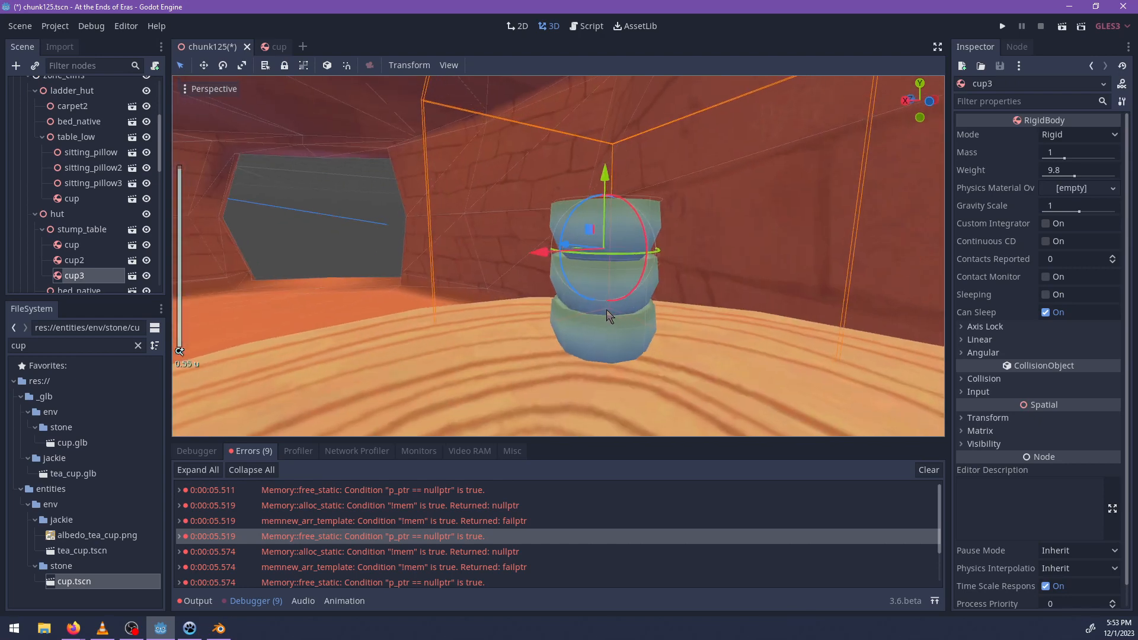
pyautogui.keyDown('shift'); pyautogui.click(654, 285); pyautogui.keyUp('shift')
pyautogui.moveTo(606, 204); pyautogui.dragTo(604, 191)
pyautogui.click(640, 221)
pyautogui.moveTo(592, 208); pyautogui.dragTo(557, 357, button='middle')
pyautogui.scroll(3, 597, 291)
pyautogui.scroll(-9, 645, 315)
pyautogui.scroll(6, 558, 357)
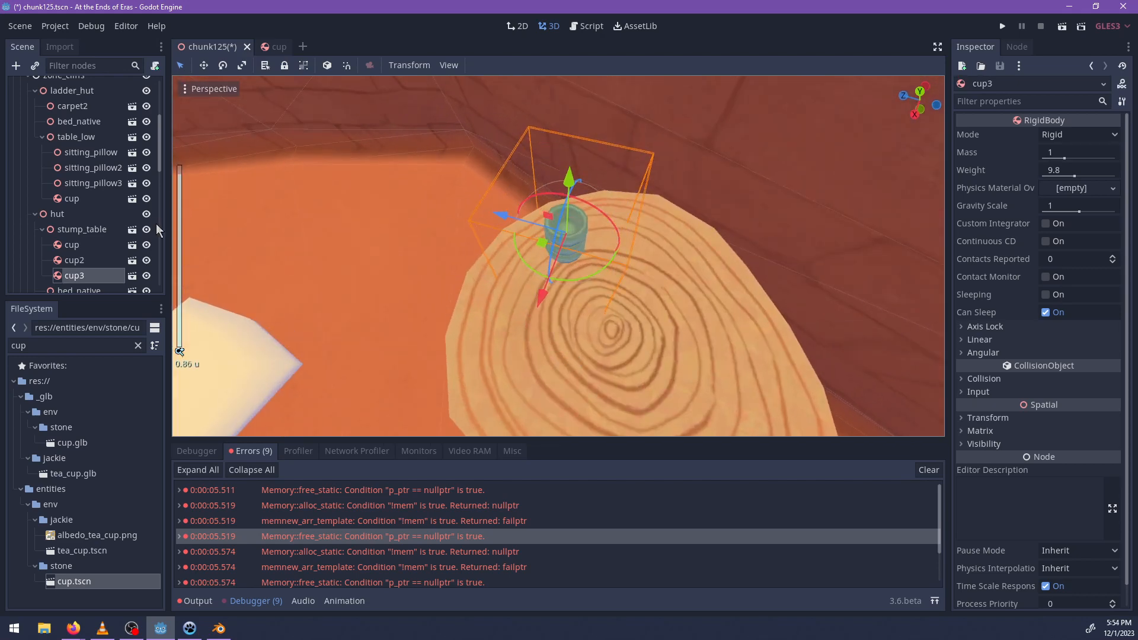
# Place another cup.tscn under stump_table, beside the stack of cups on the tabletop.
pyautogui.click(92, 229)
pyautogui.moveTo(73, 581); pyautogui.dragTo(615, 271)
pyautogui.scroll(-9, 550, 346)
pyautogui.moveTo(623, 261); pyautogui.dragTo(437, 260, button='middle')
pyautogui.press('f')
# Search the project files for incense.
pyautogui.doubleClick(74, 345)
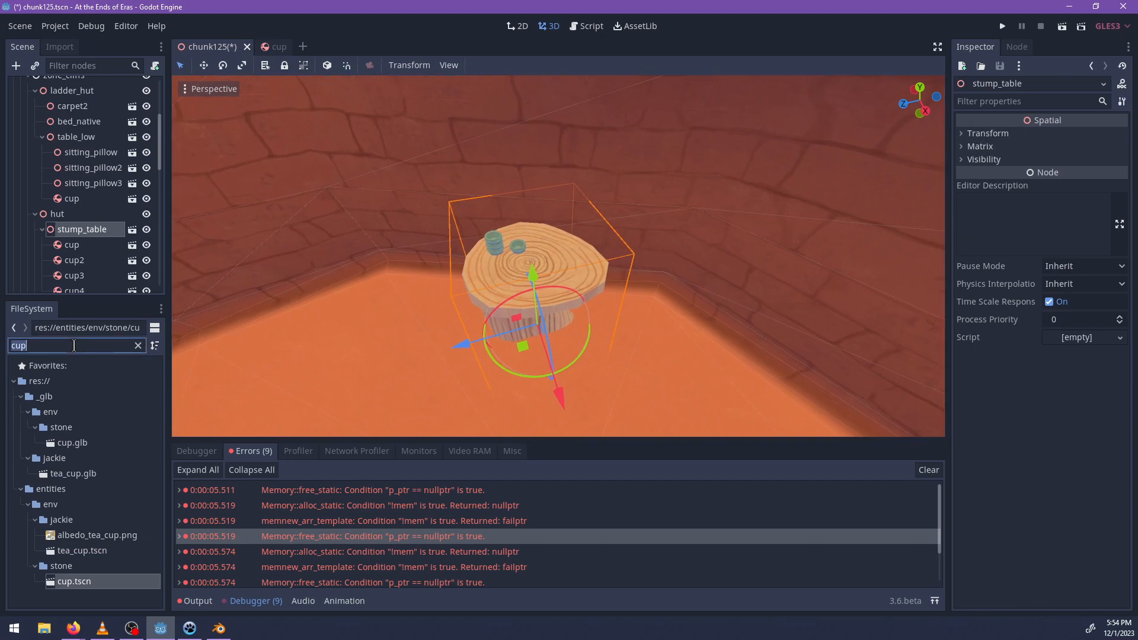
pyautogui.press('BackSpace')
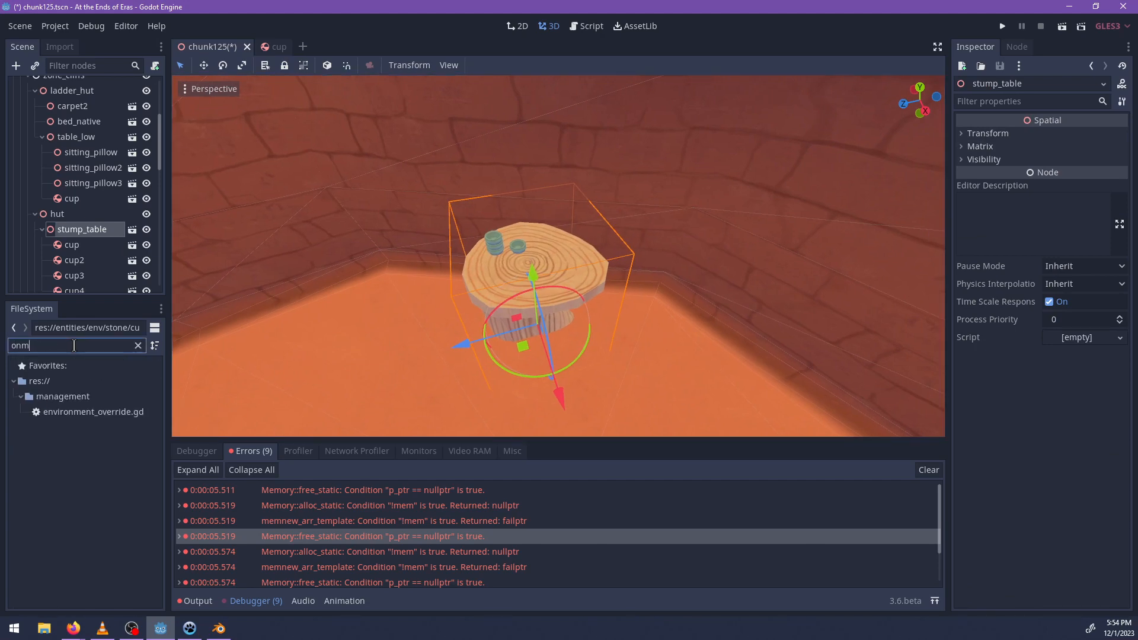
pyautogui.write('incense')
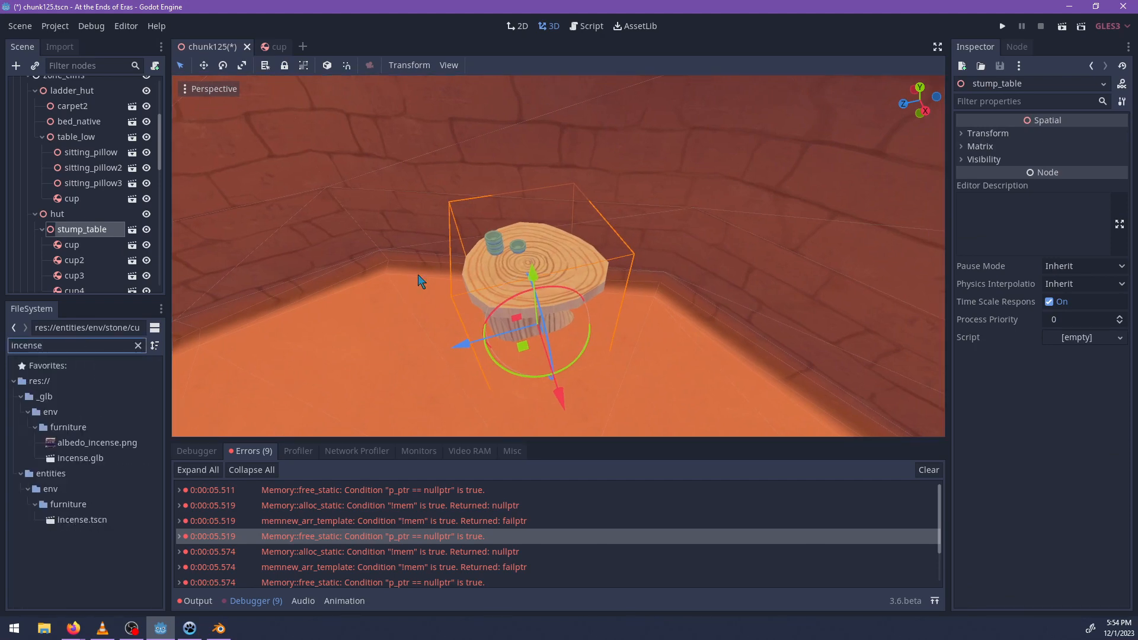
# Rotate table_low slightly about its vertical axis together with its sitting pillows.
pyautogui.moveTo(418, 282); pyautogui.dragTo(449, 278, button='middle')
pyautogui.scroll(3, 449, 278)
pyautogui.click(432, 266)
pyautogui.press('f')
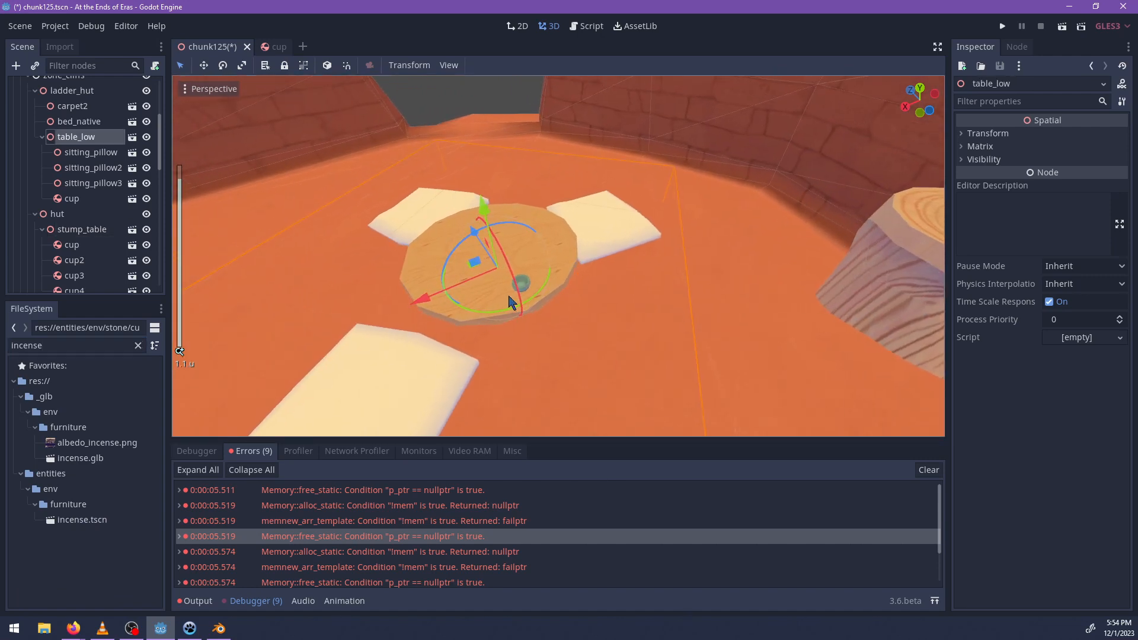
pyautogui.moveTo(489, 312); pyautogui.dragTo(464, 331)
pyautogui.click(396, 372)
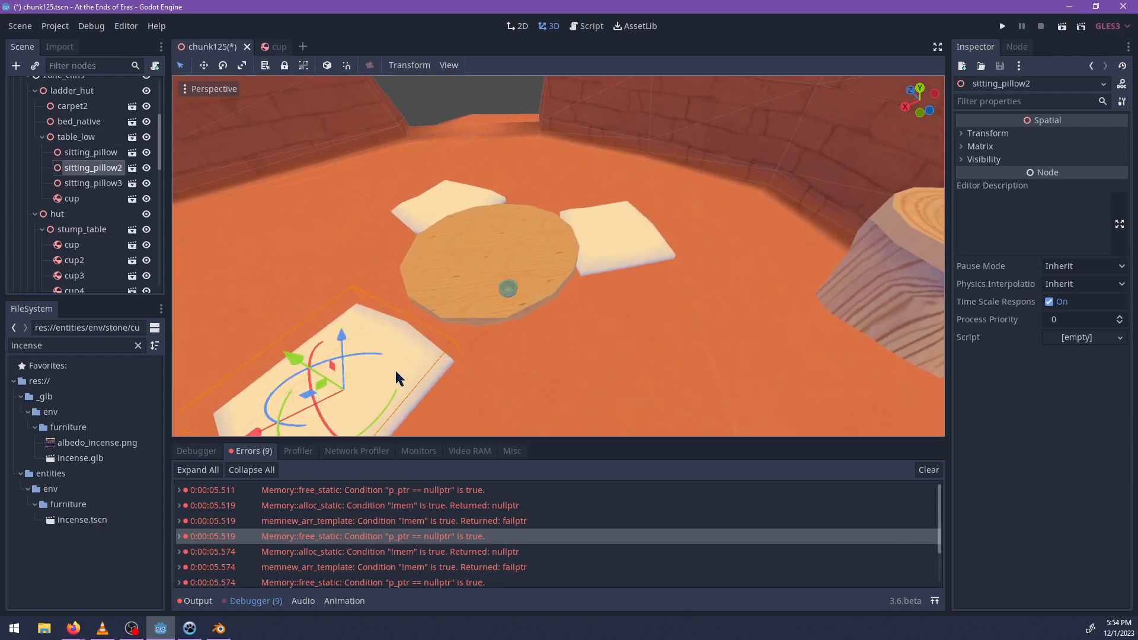
# Move the cup on the low table along its surface to the edge in front of sitting_pillow2.
pyautogui.click(508, 289)
pyautogui.moveTo(589, 229); pyautogui.dragTo(560, 328, button='middle')
pyautogui.keyDown('shift'); pyautogui.moveTo(484, 226); pyautogui.dragTo(536, 299, button='middle'); pyautogui.keyUp('shift')
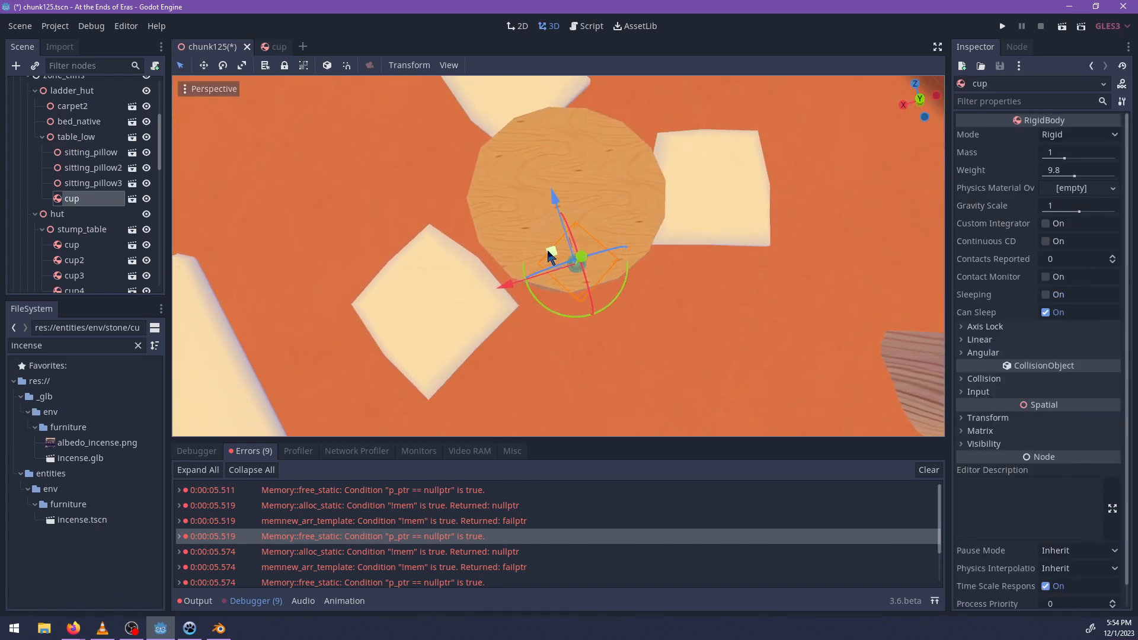
pyautogui.moveTo(549, 257); pyautogui.dragTo(478, 237)
pyautogui.moveTo(478, 237); pyautogui.dragTo(462, 334, button='middle')
# Place incense.tscn at the centre of the low table as a child of table_low.
pyautogui.click(76, 137)
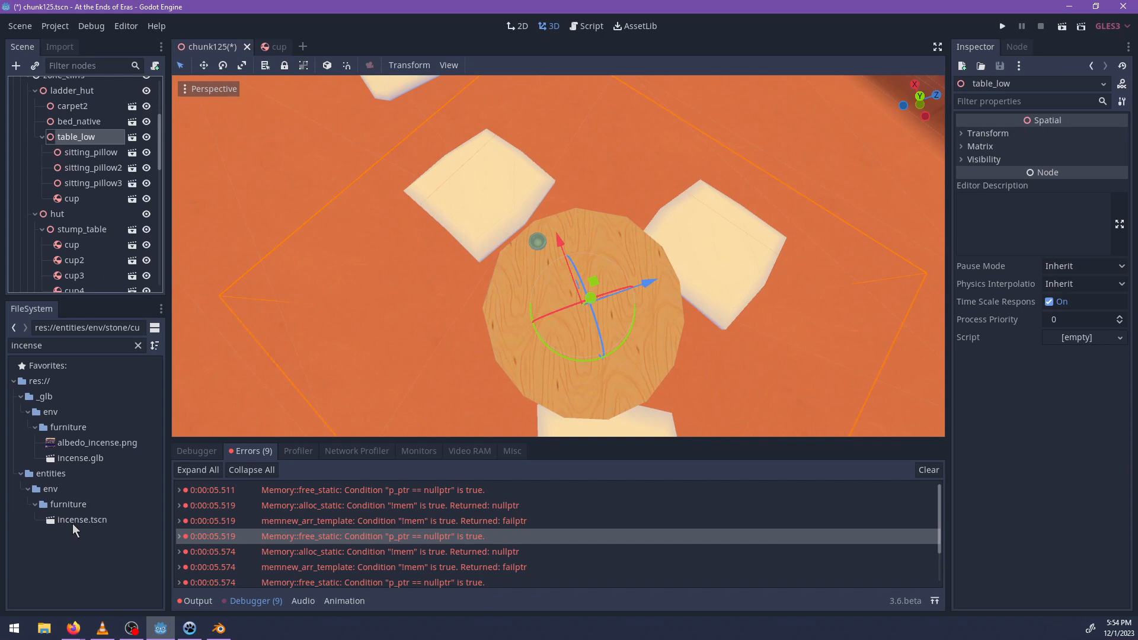
pyautogui.moveTo(73, 524); pyautogui.dragTo(586, 301)
pyautogui.moveTo(586, 301); pyautogui.dragTo(588, 174, button='middle')
pyautogui.scroll(3, 541, 268)
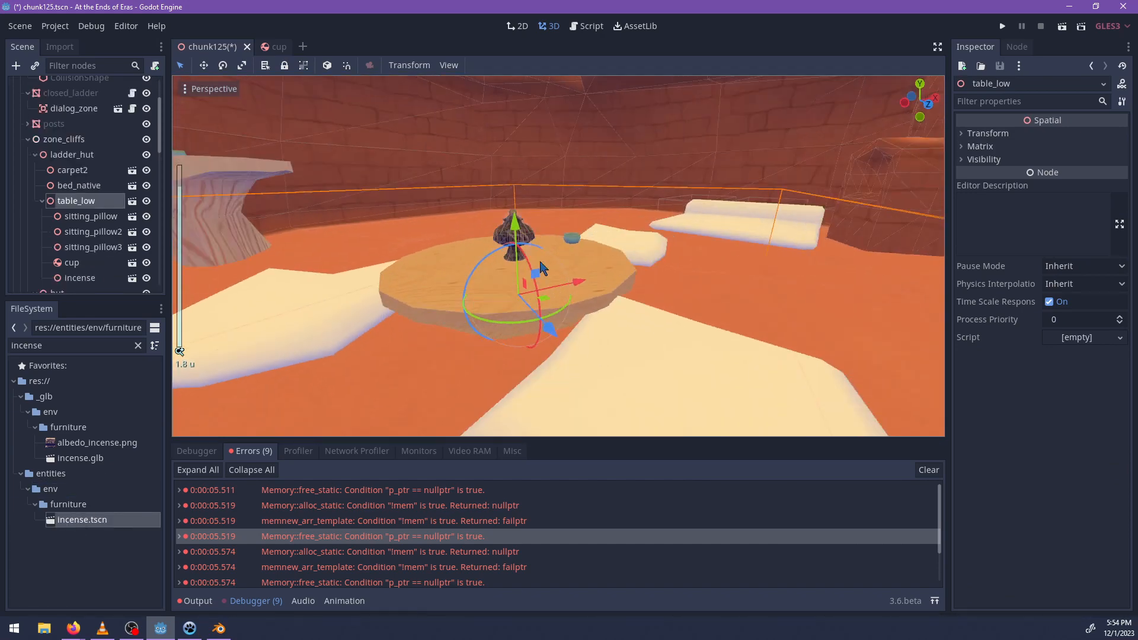
pyautogui.moveTo(541, 268); pyautogui.dragTo(210, 342, button='middle')
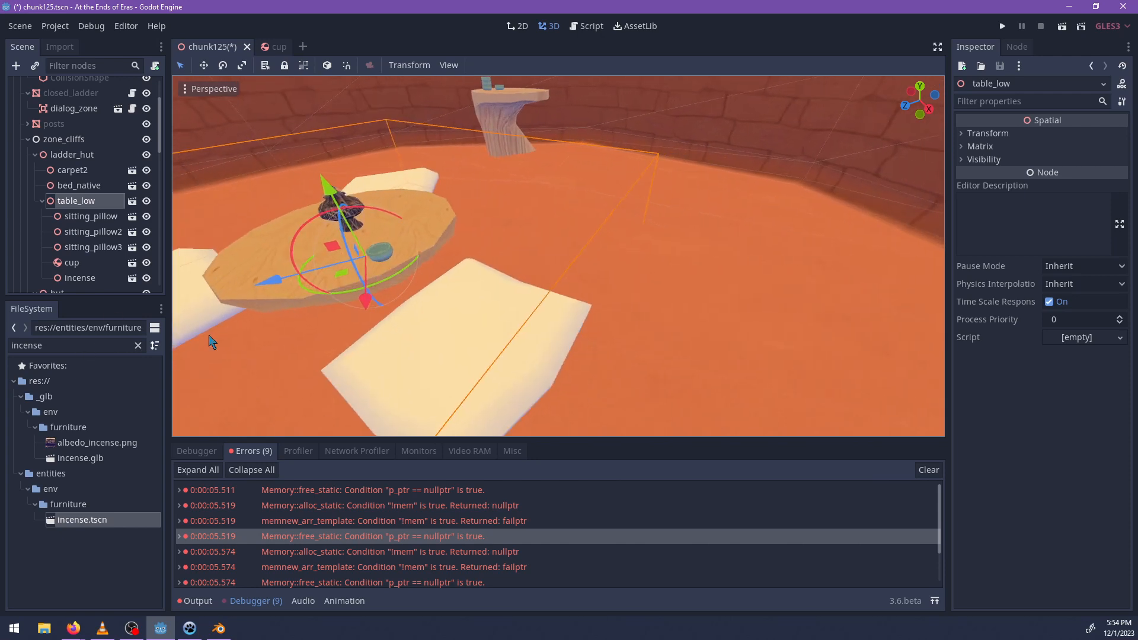
# Rotate sitting_pillow2 slightly, search the project files for npc and place npc.tscn on that pillow.
pyautogui.click(530, 378)
pyautogui.moveTo(440, 395); pyautogui.dragTo(547, 350)
pyautogui.doubleClick(69, 345)
pyautogui.write('npc')
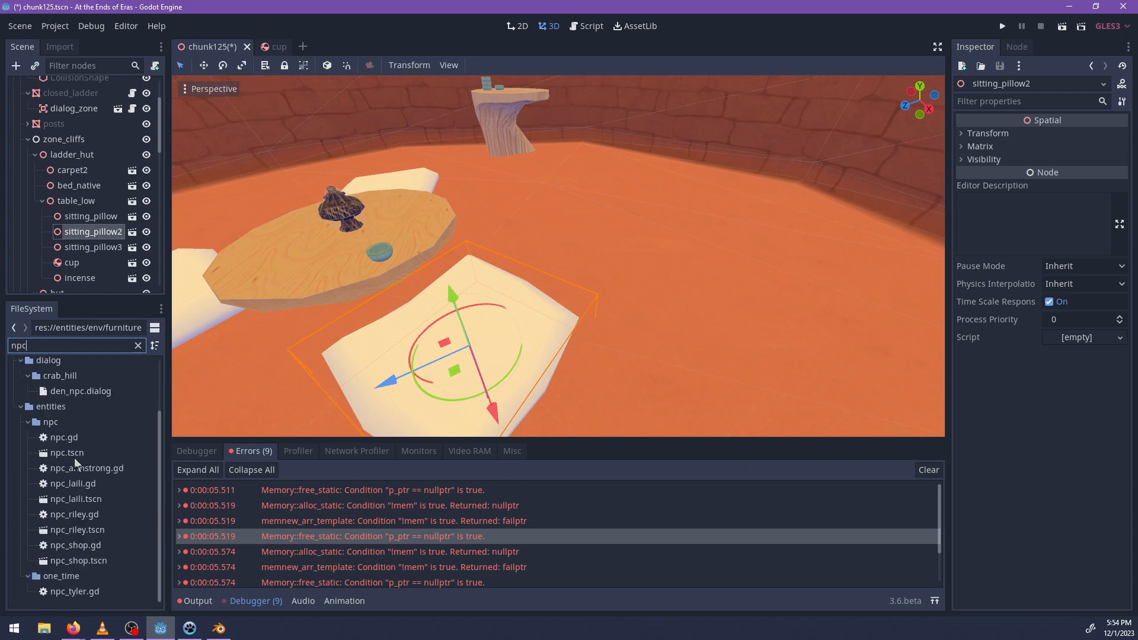
pyautogui.moveTo(89, 453); pyautogui.dragTo(445, 339)
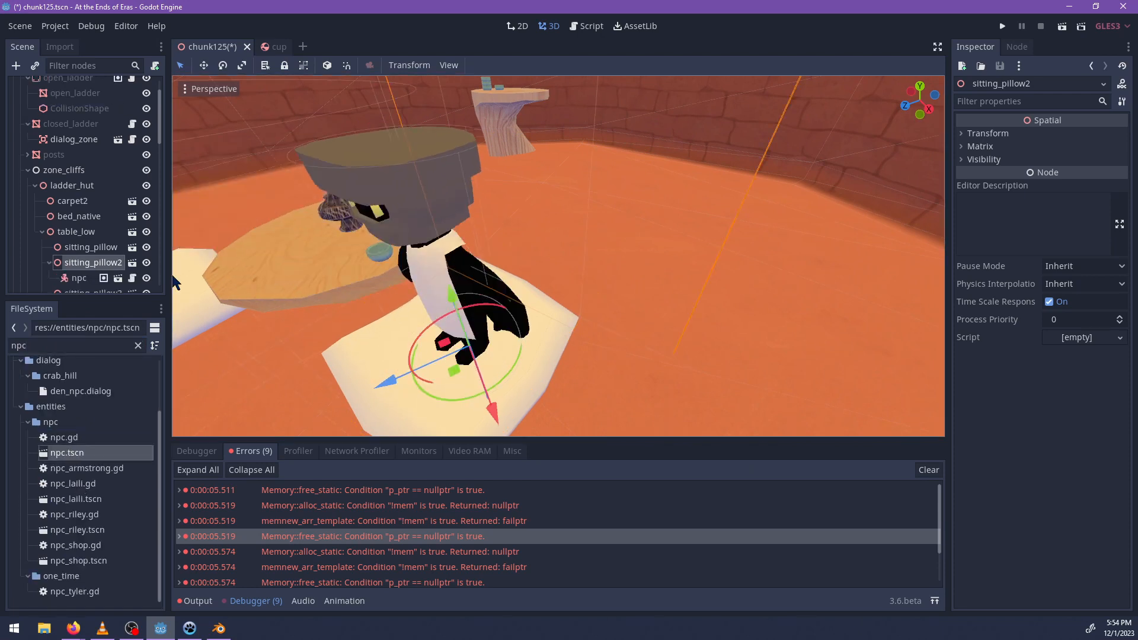
# Turn the npc on the pillow toward the low table, enable its Sitting option and save the scene.
pyautogui.doubleClick(79, 277)
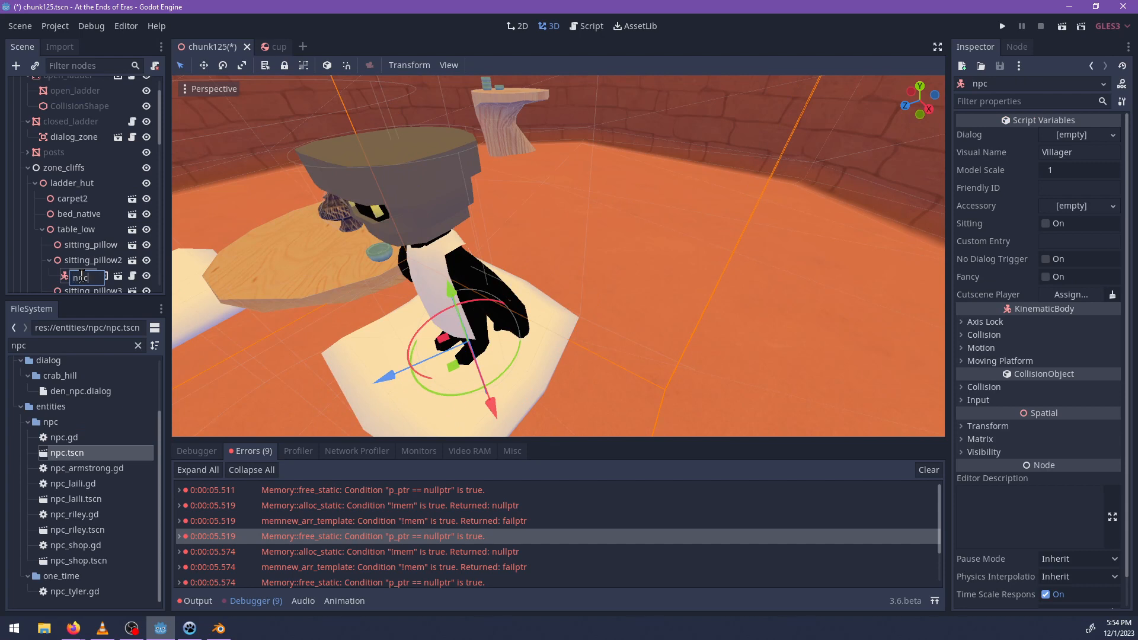
pyautogui.press('Return')
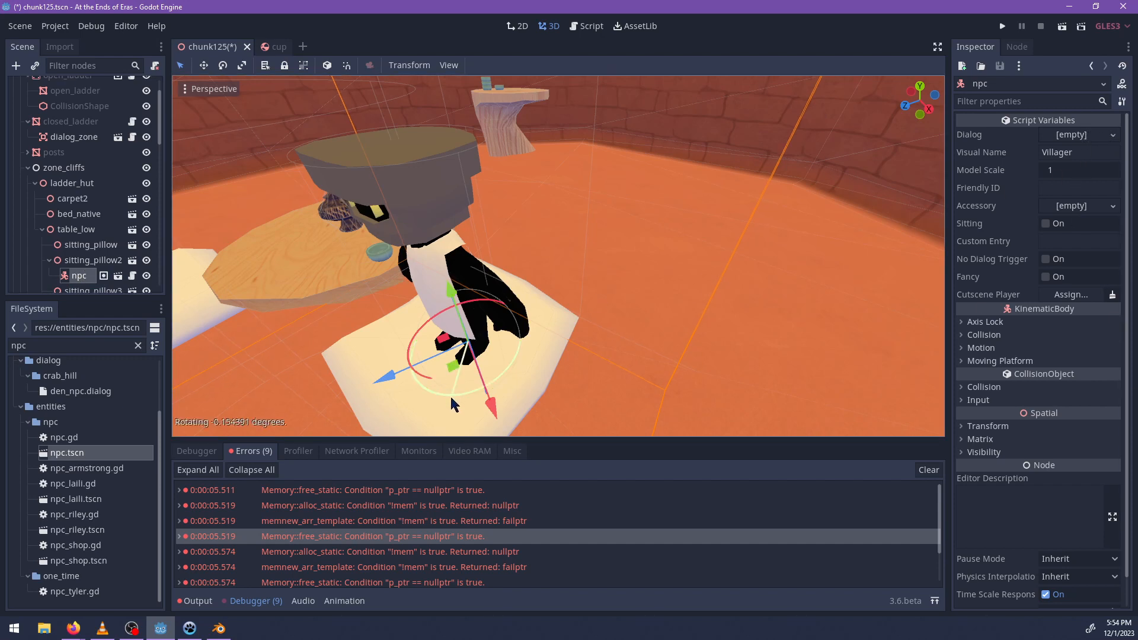
pyautogui.click(1056, 220)
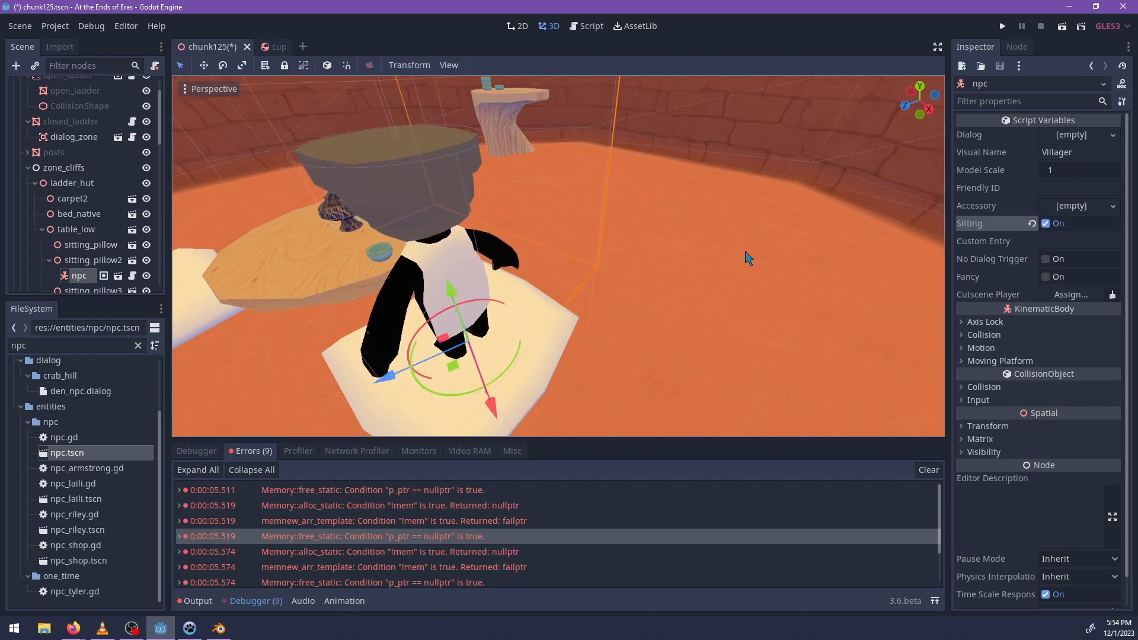
pyautogui.moveTo(744, 252); pyautogui.dragTo(412, 376, button='middle')
pyautogui.scroll(-6, 757, 334)
pyautogui.scroll(4, 412, 377)
pyautogui.scroll(2, 412, 377)
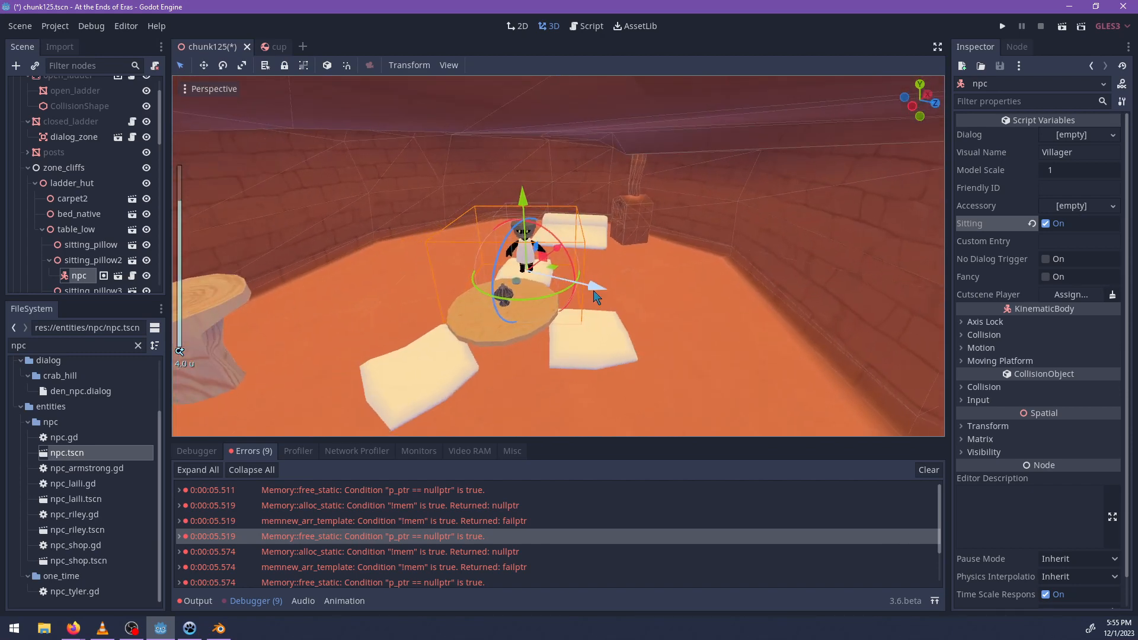
pyautogui.hotkey('ctrl', 's')
# Switch to Sublime Text and write a dialog with the lines "You -- Hello!", "Hello!", "..." and "[exit]".
pyautogui.hotkey('alt', 'Tab')
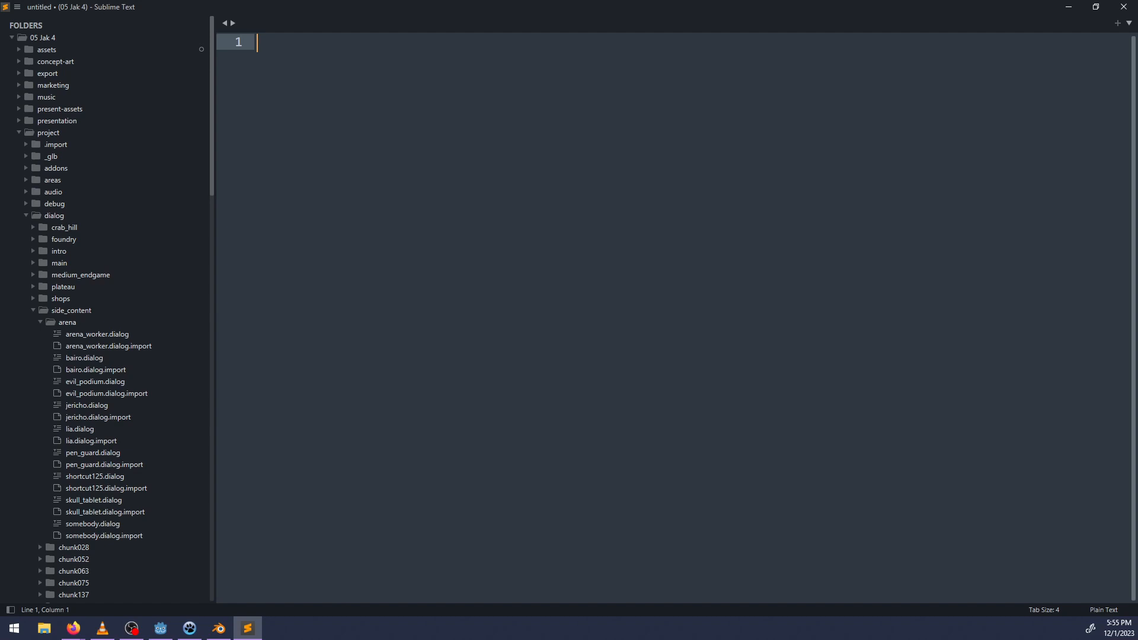
pyautogui.write('You -- Hell')
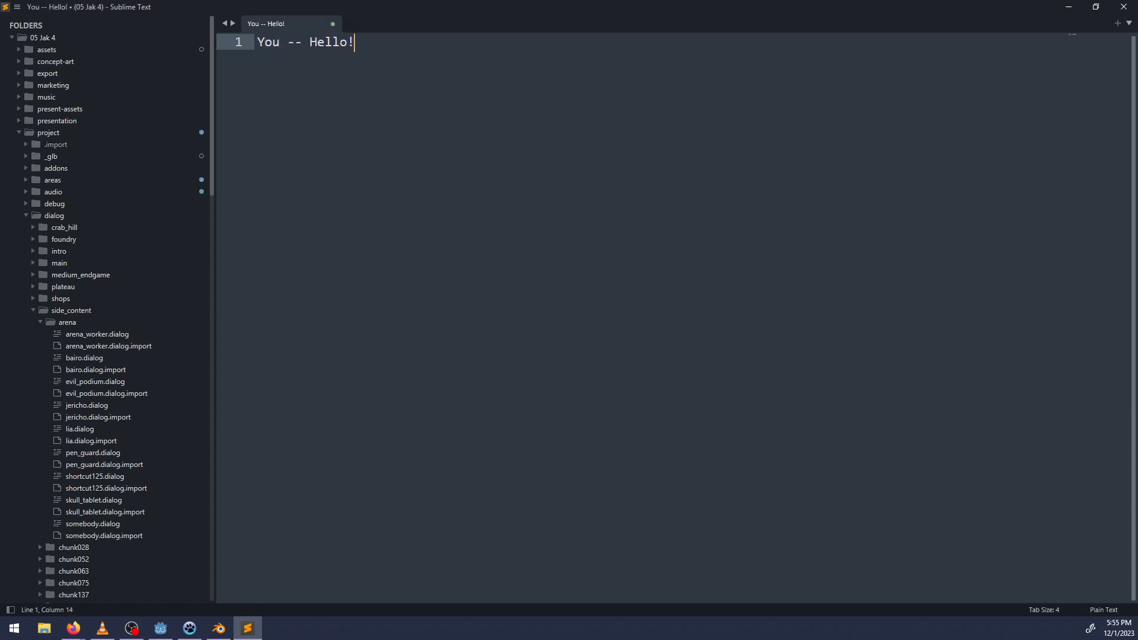
pyautogui.write('o!')
pyautogui.press('Return')
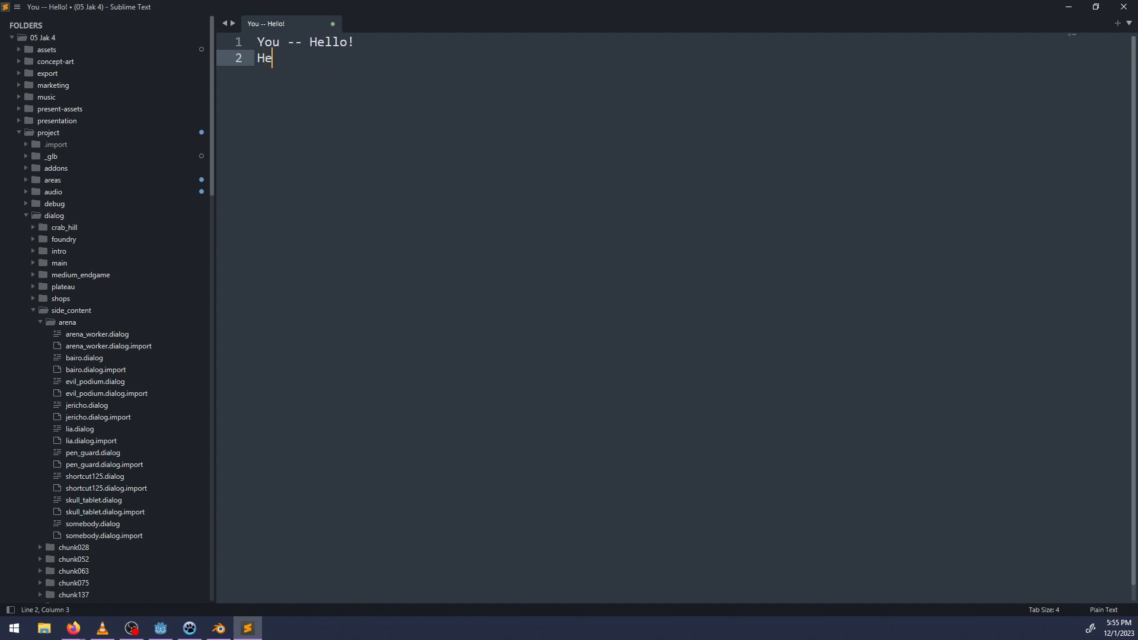
pyautogui.press('Return')
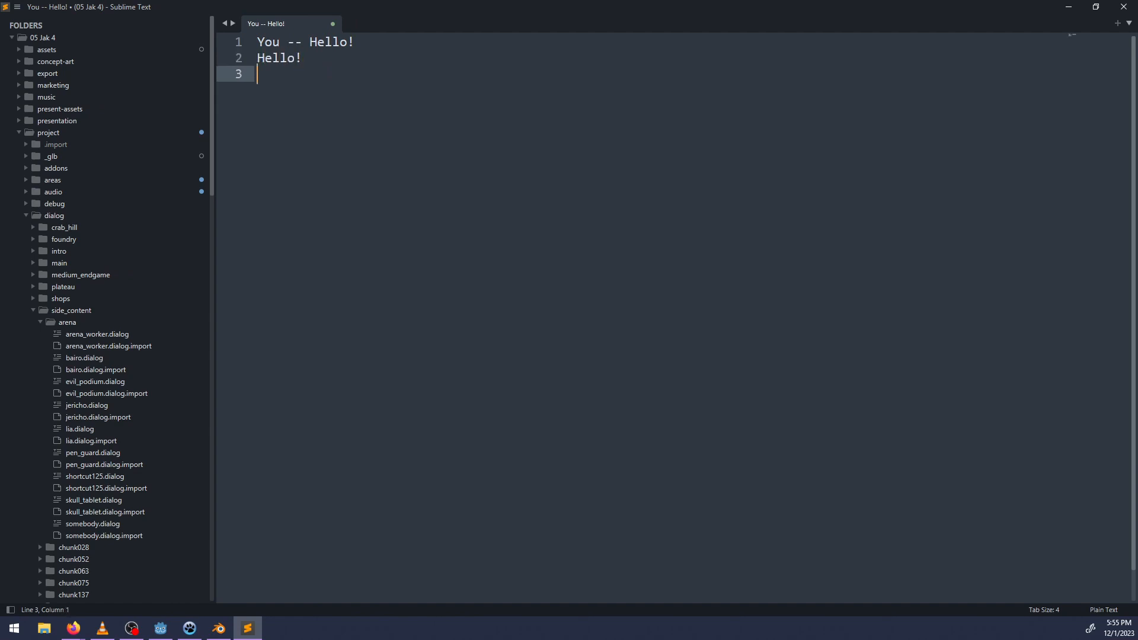
pyautogui.write('...')
pyautogui.press('Return')
pyautogui.write('[exit')
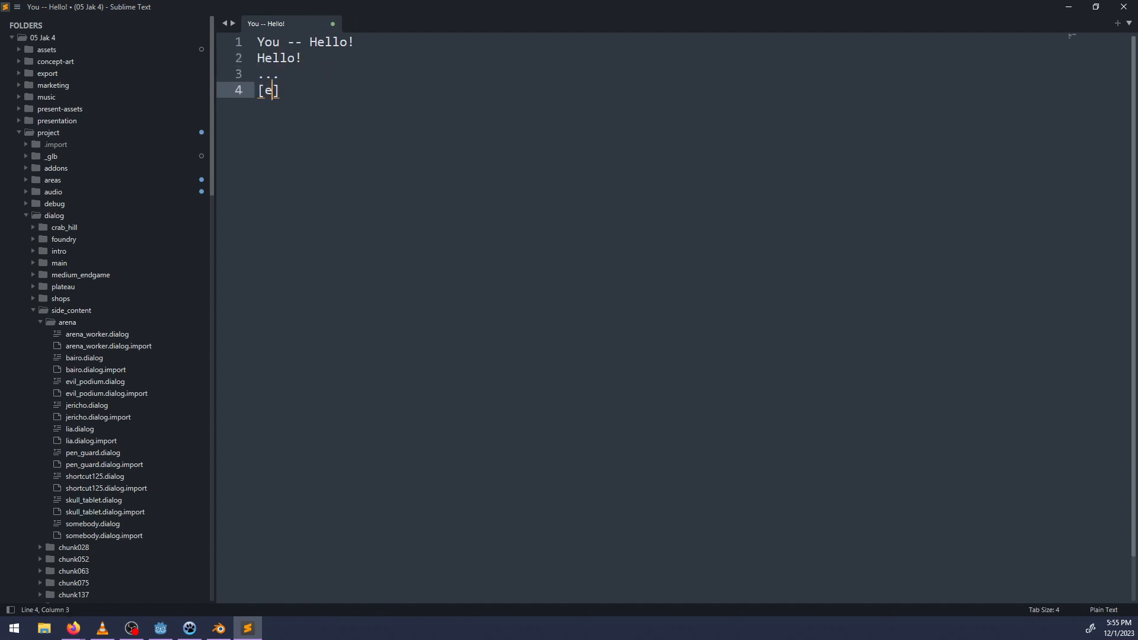
pyautogui.write(']')
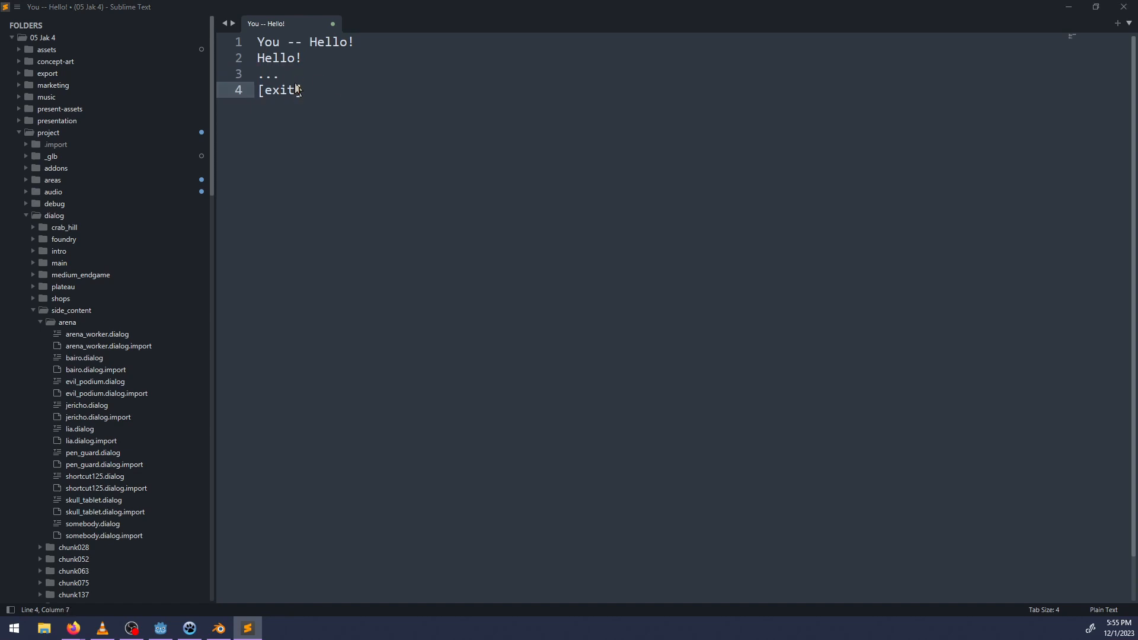
# Save the dialog as ladder_person.dialog in the project's dialog/side_content/arena folder.
pyautogui.hotkey('ctrl', 's')
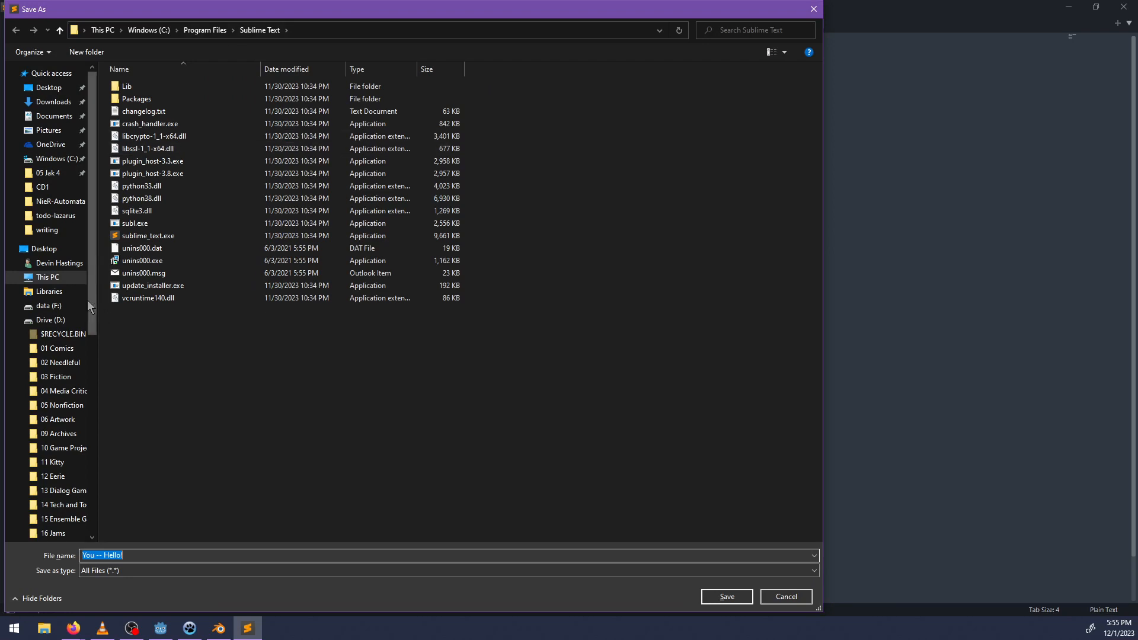
pyautogui.click(56, 178)
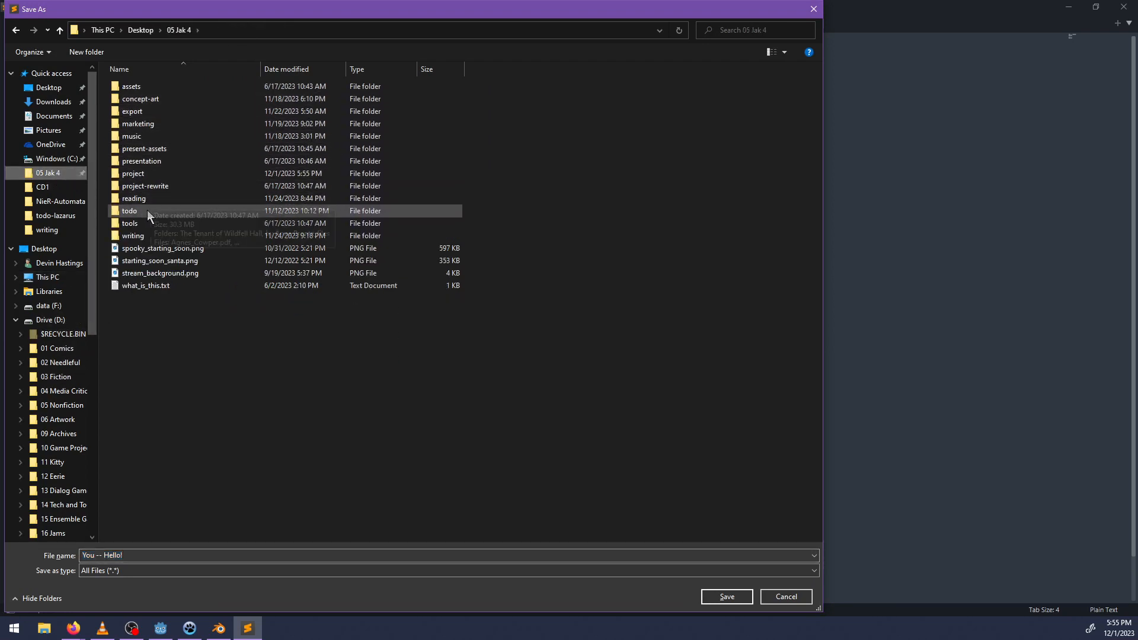
pyautogui.doubleClick(145, 173)
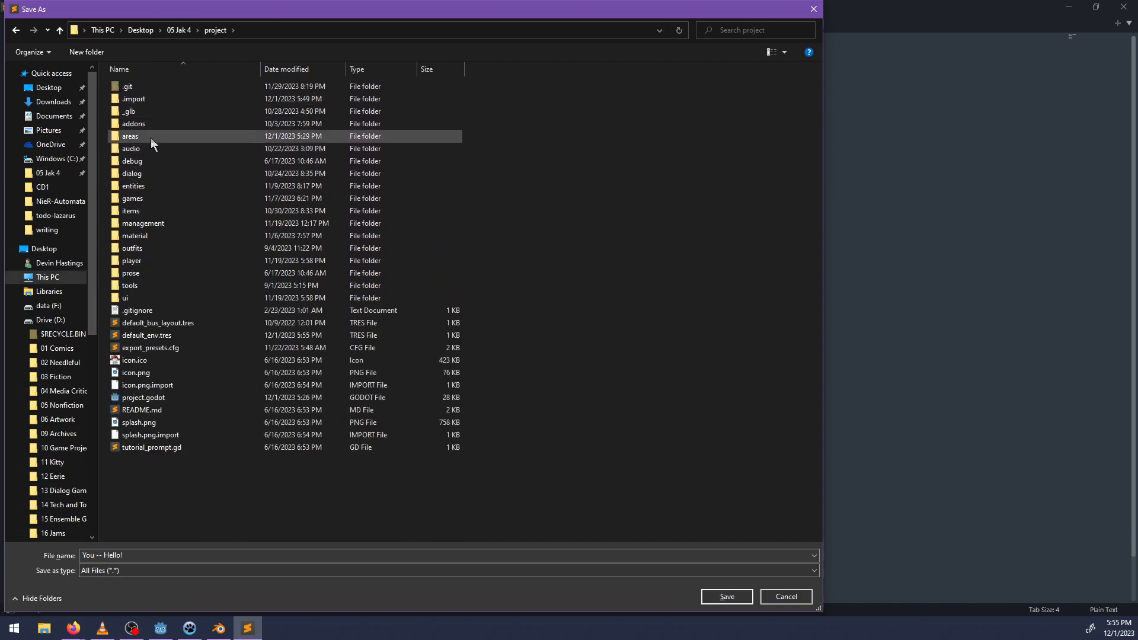
pyautogui.doubleClick(143, 173)
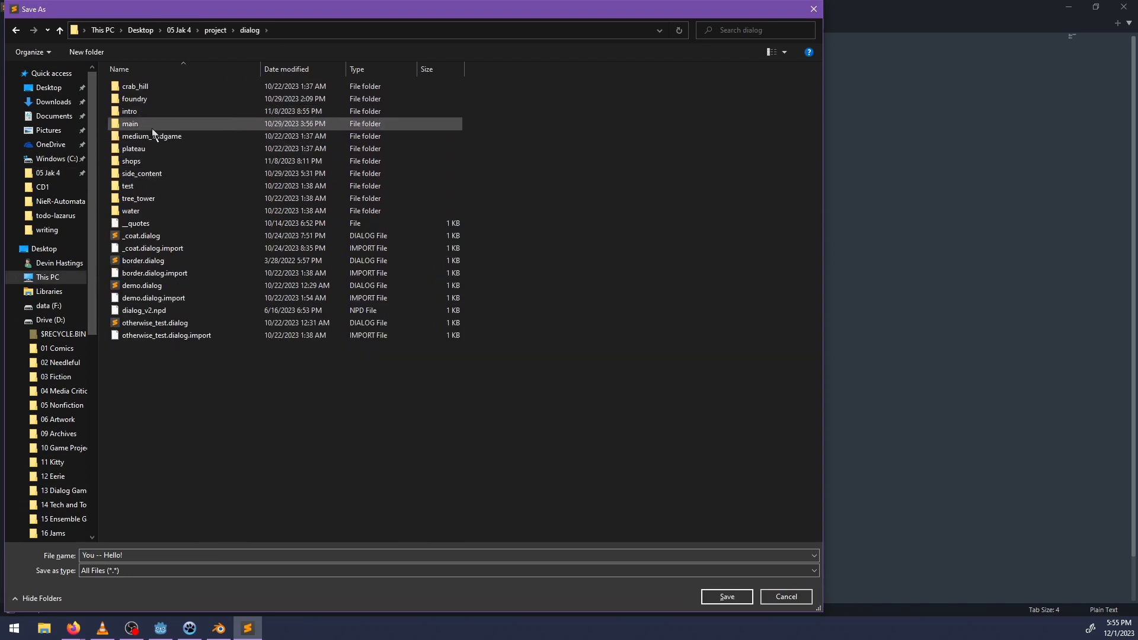
pyautogui.doubleClick(154, 173)
pyautogui.doubleClick(151, 89)
pyautogui.click(154, 553)
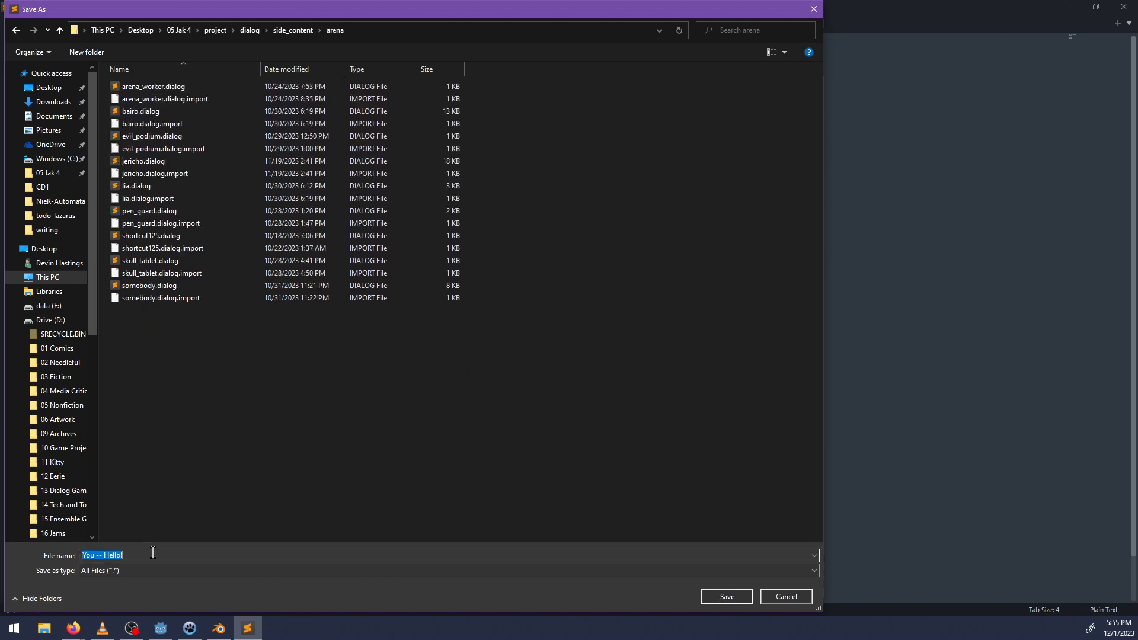
pyautogui.write('ladder_person.dialog')
pyautogui.press('Return')
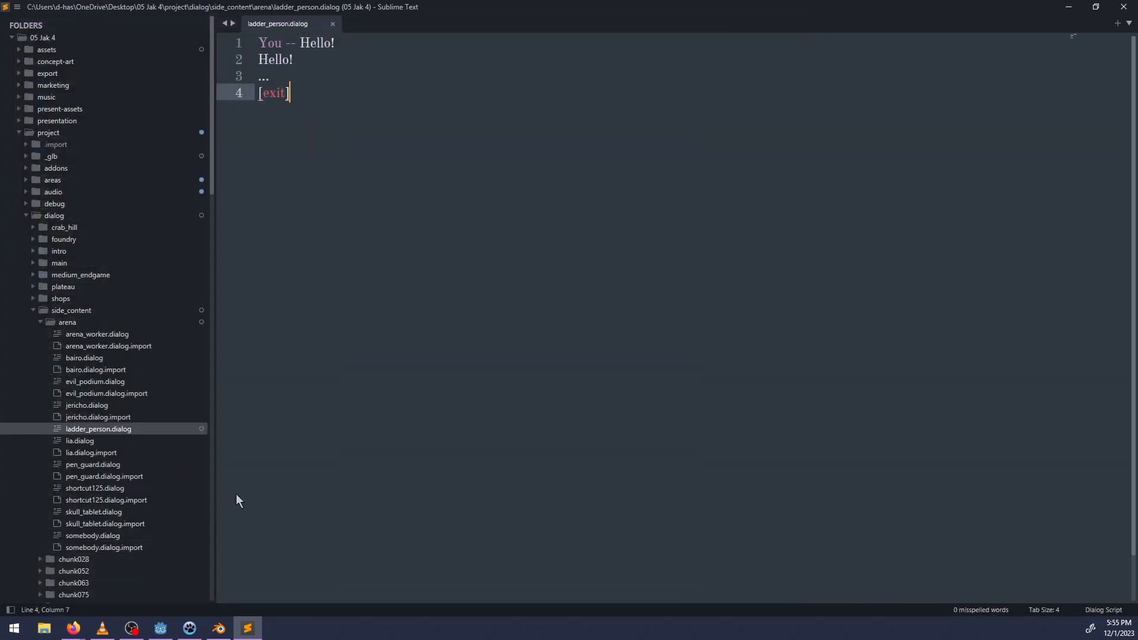
# Add blank lines after [exit], search bairo.dialog for "ladder" and copy the note key bairo/discussed/shortcut.
pyautogui.press('Return')
pyautogui.press('Return')
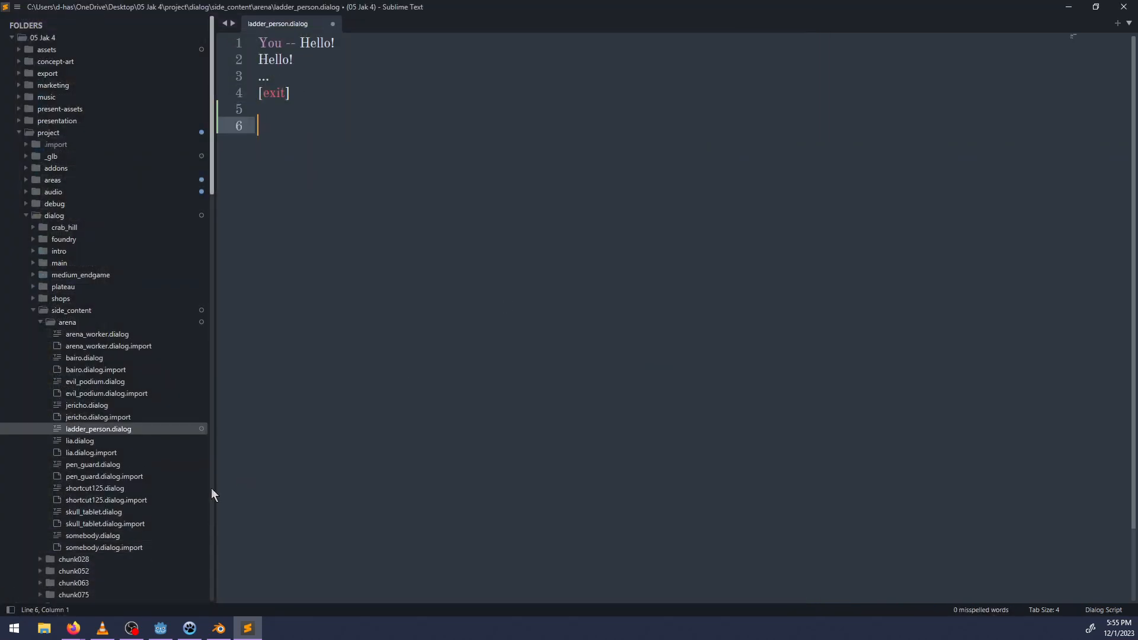
pyautogui.click(94, 360)
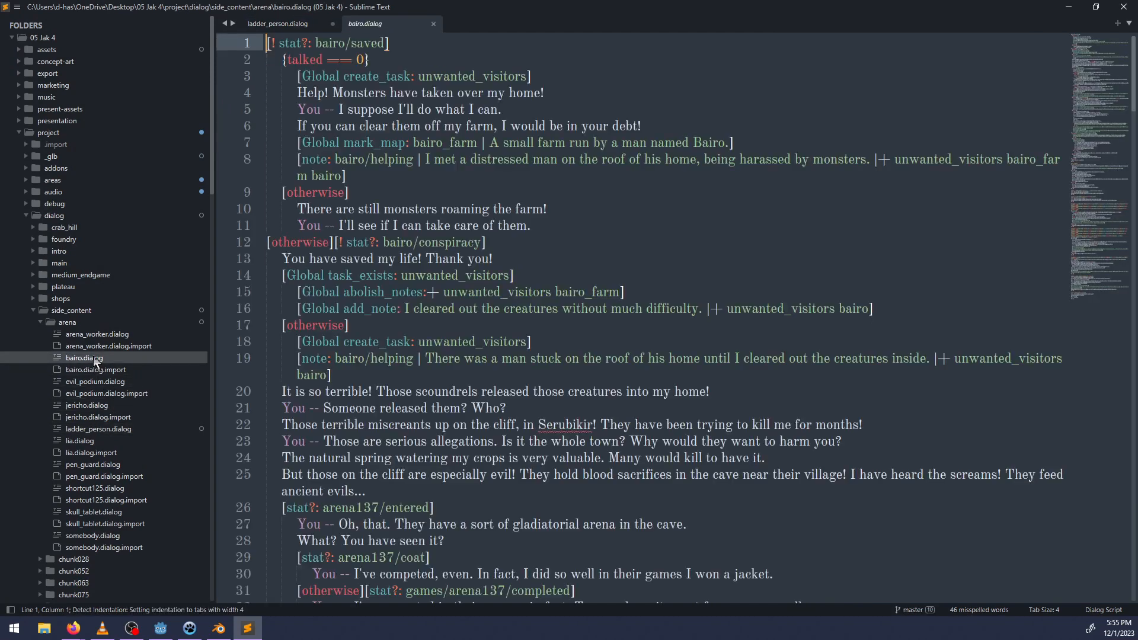
pyautogui.click(555, 328)
pyautogui.scroll(-1, 555, 328)
pyautogui.hotkey('ctrl', 'f')
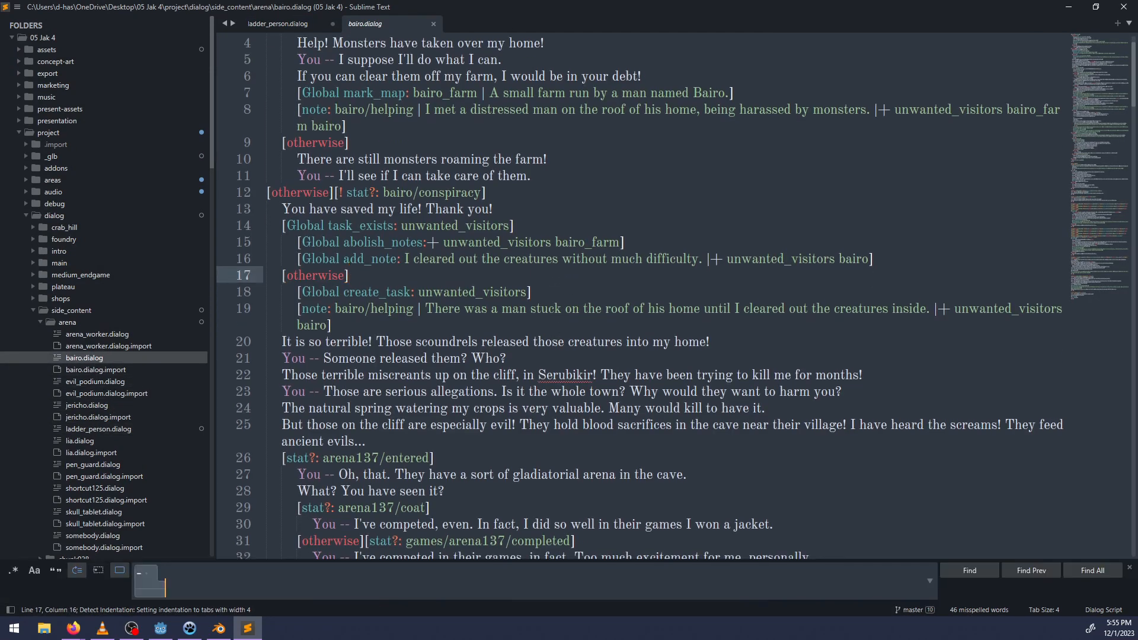
pyautogui.write('ladder')
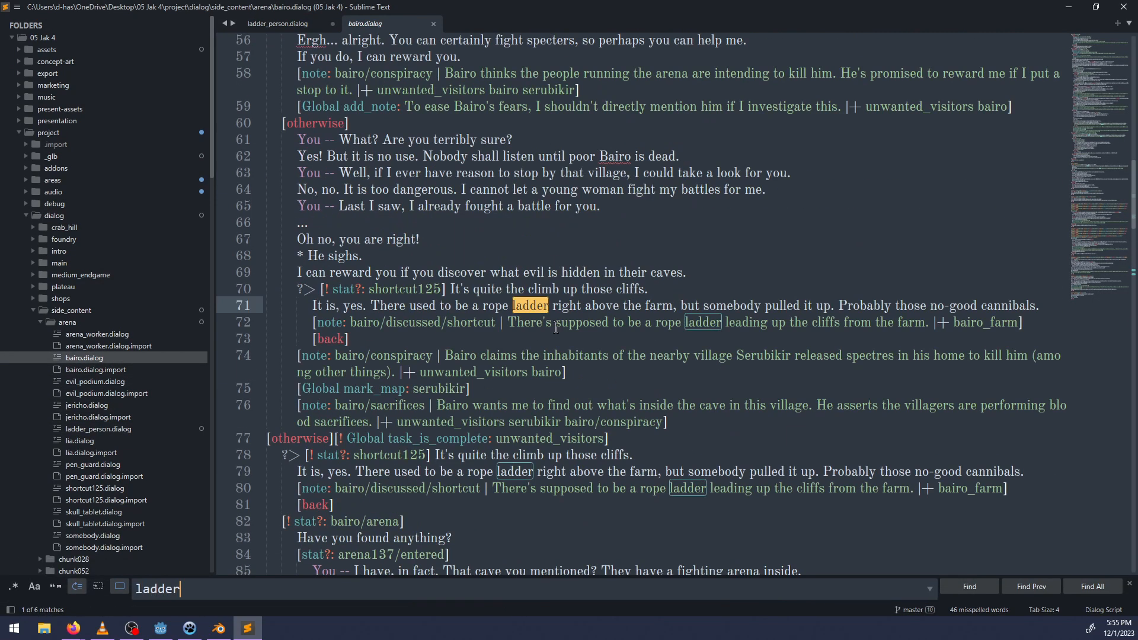
pyautogui.press('Escape')
pyautogui.moveTo(496, 321); pyautogui.dragTo(350, 321)
pyautogui.hotkey('ctrl', 'c')
# Return to ladder_person.dialog and add the entry header :note(bairo/discussed/shortcut) below the exit line.
pyautogui.click(277, 23)
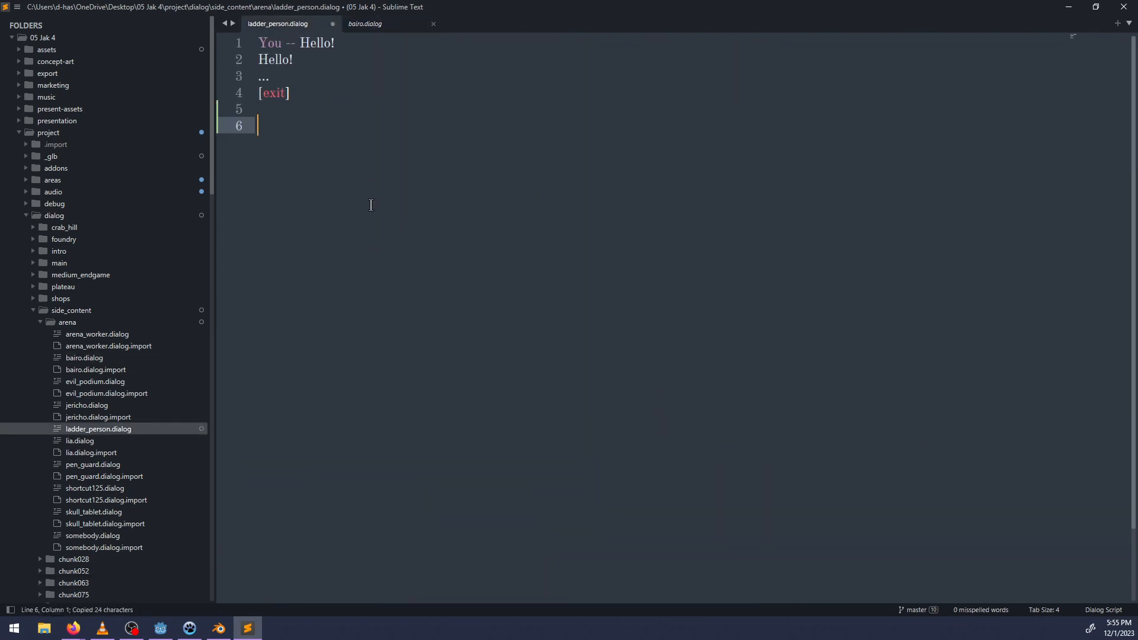
pyautogui.hotkey('ctrl', 'v')
pyautogui.hotkey('ctrl', 'z')
pyautogui.write('no')
pyautogui.press('BackSpace')
pyautogui.press('BackSpace')
pyautogui.write(':note(')
pyautogui.hotkey('ctrl', 'v')
pyautogui.press('End')
# Under the note header, write "You -- Do you know anything about that ladder leading down the cliff?".
pyautogui.press('Return')
pyautogui.write('Y')
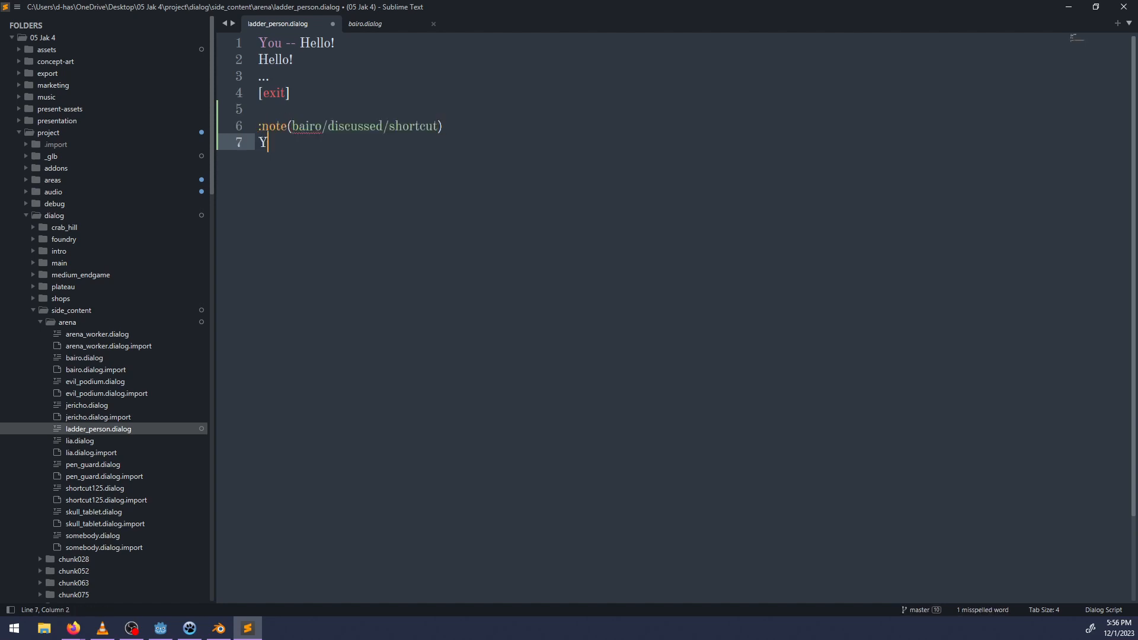
pyautogui.write('ou -- Do you know anything about ')
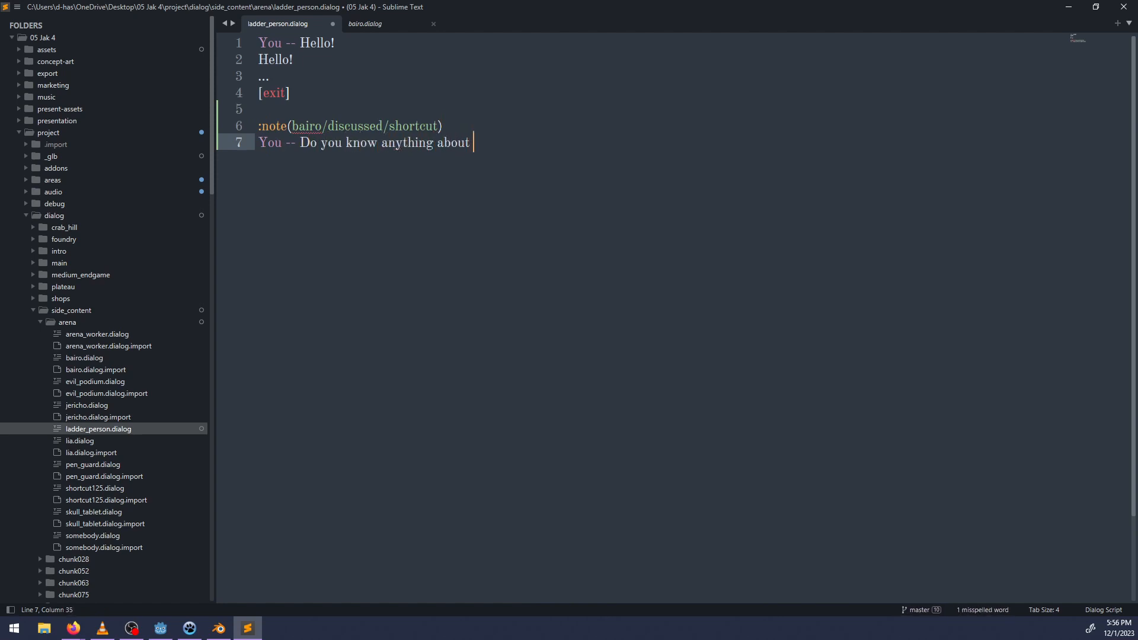
pyautogui.write('that ladder leading ')
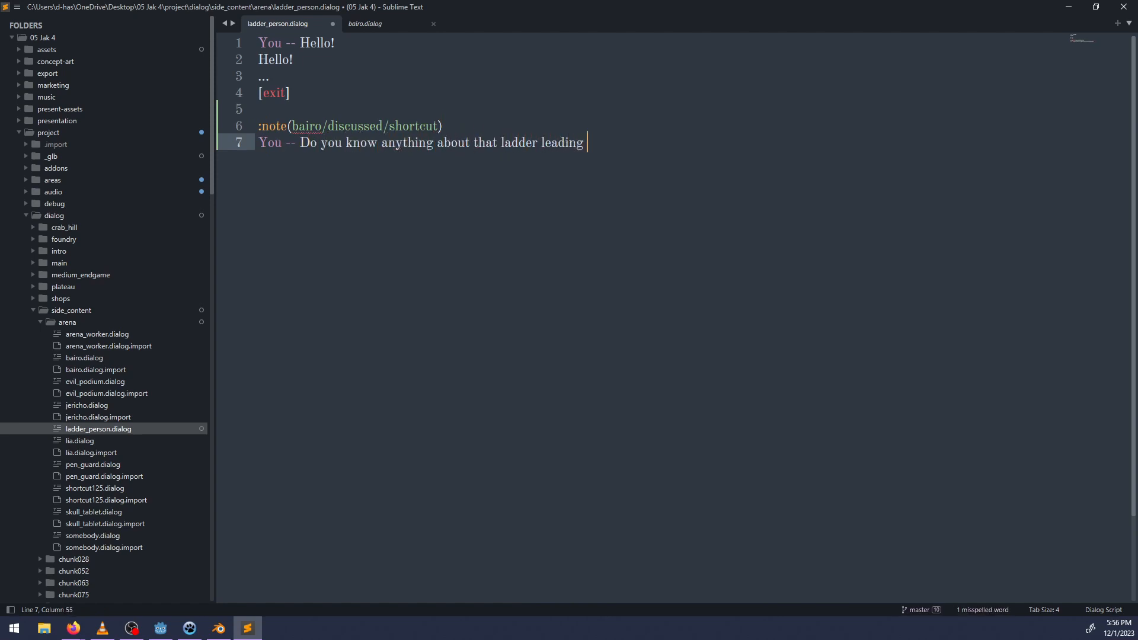
pyautogui.write('down the valle')
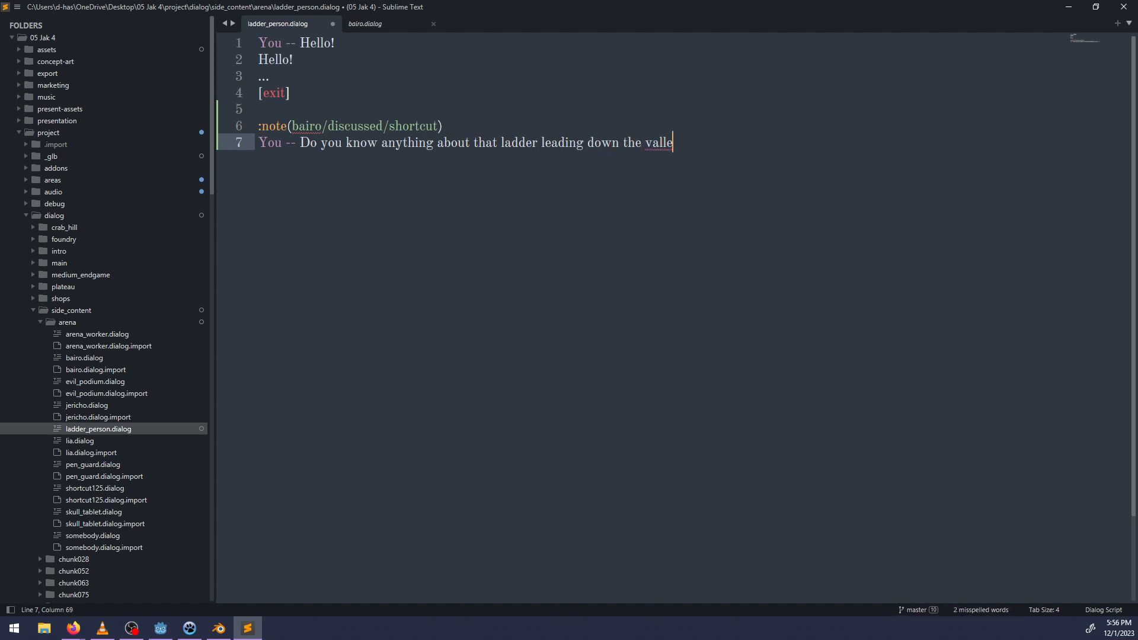
pyautogui.write('y?')
pyautogui.hotkey('ctrl', 'Left')
pyautogui.hotkey('ctrl', 'Left')
pyautogui.hotkey('ctrl', 'Right')
pyautogui.hotkey('ctrl', 'BackSpace')
pyautogui.write('cliff')
pyautogui.press('End')
pyautogui.press('Return')
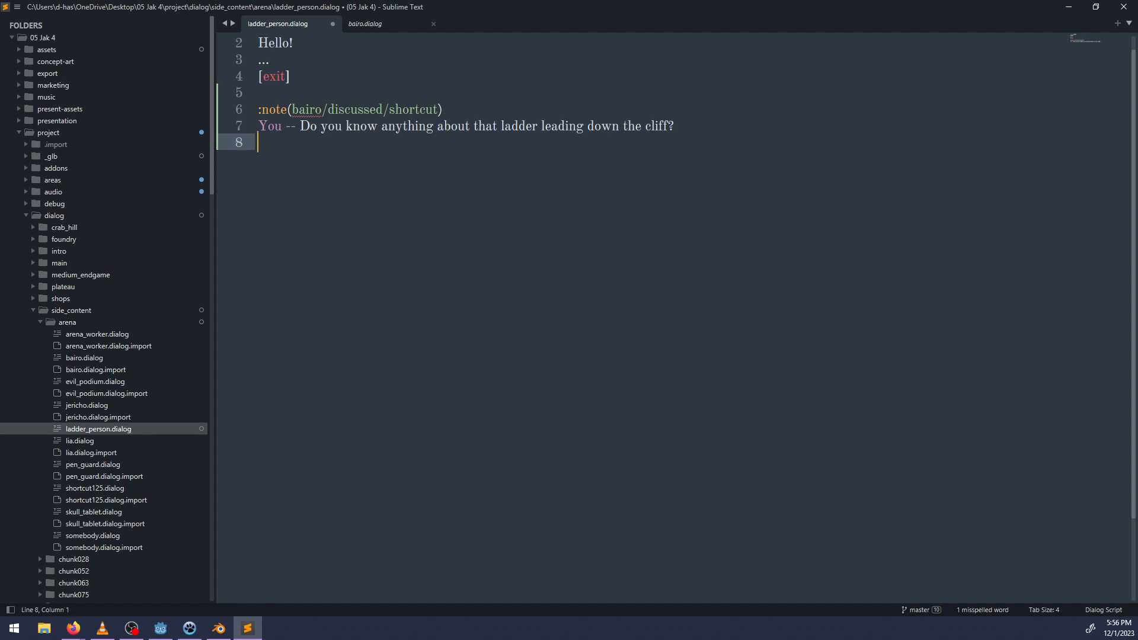
# Write the reply "Oh yes, that farmer Bairo used to come up all the time." below the ladder question.
pyautogui.write('Oh yes, that Bairo')
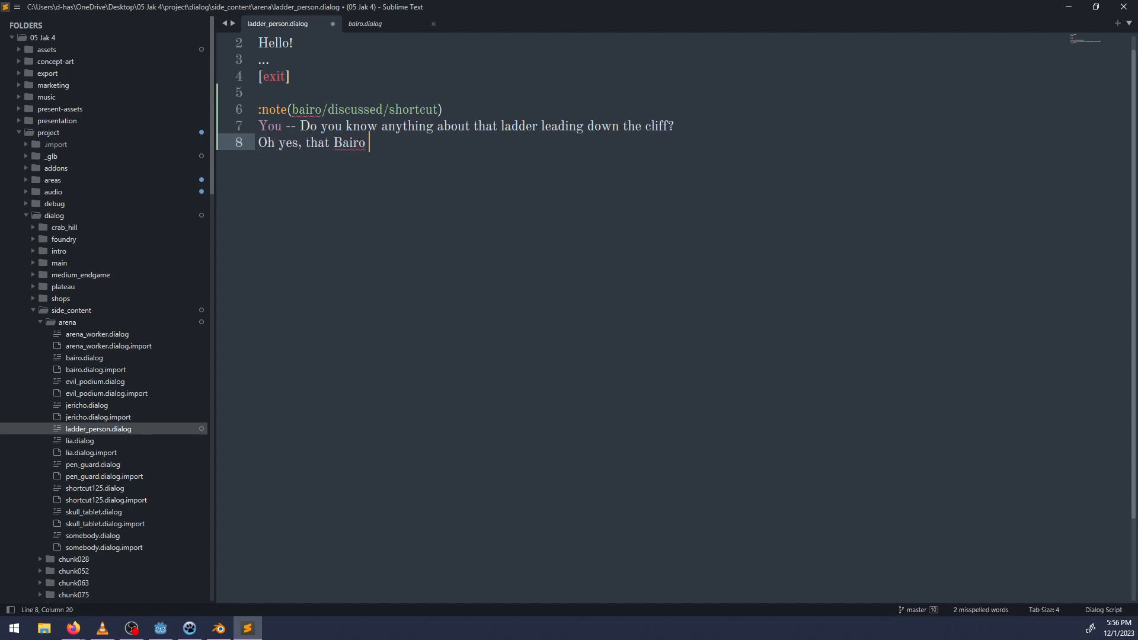
pyautogui.scroll(1, 407, 258)
pyautogui.hotkey('ctrl', 'Left')
pyautogui.write('farmer Bairo ')
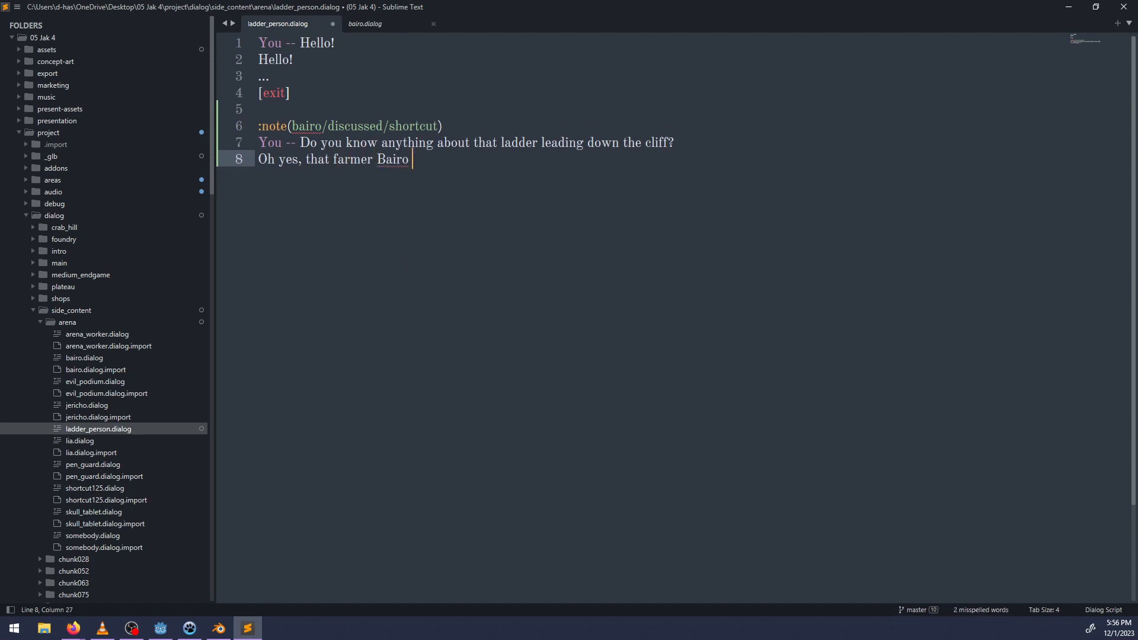
pyautogui.write('used to come up all the time.')
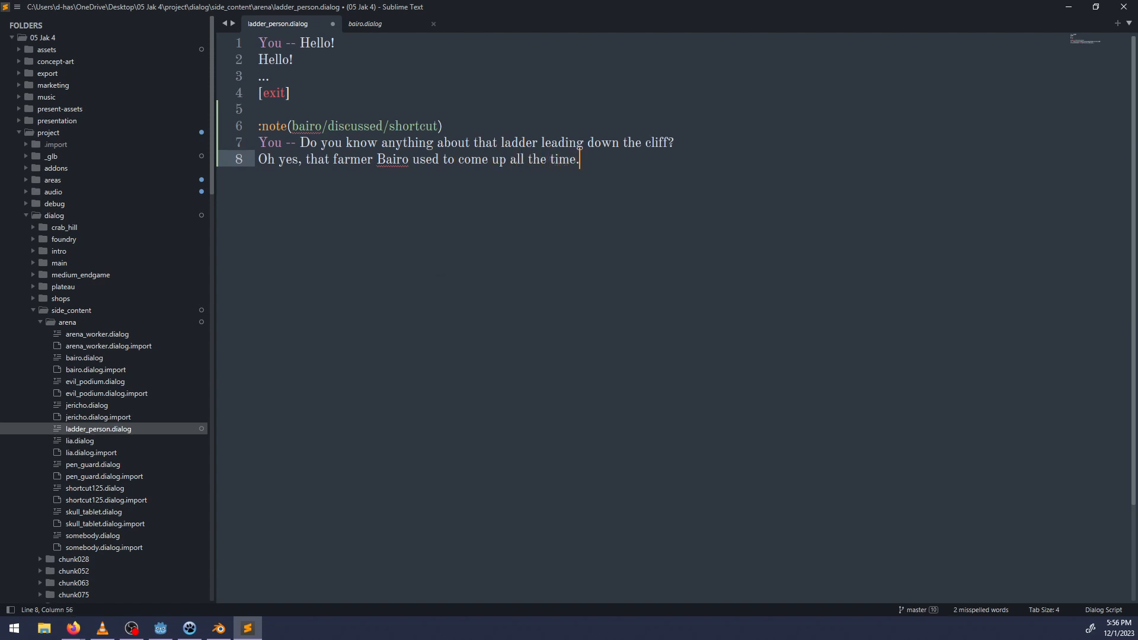
# Add the line "You -- Do you know why it was rolled up?" after the reply about the farmer.
pyautogui.press('Return')
pyautogui.write('You -- ')
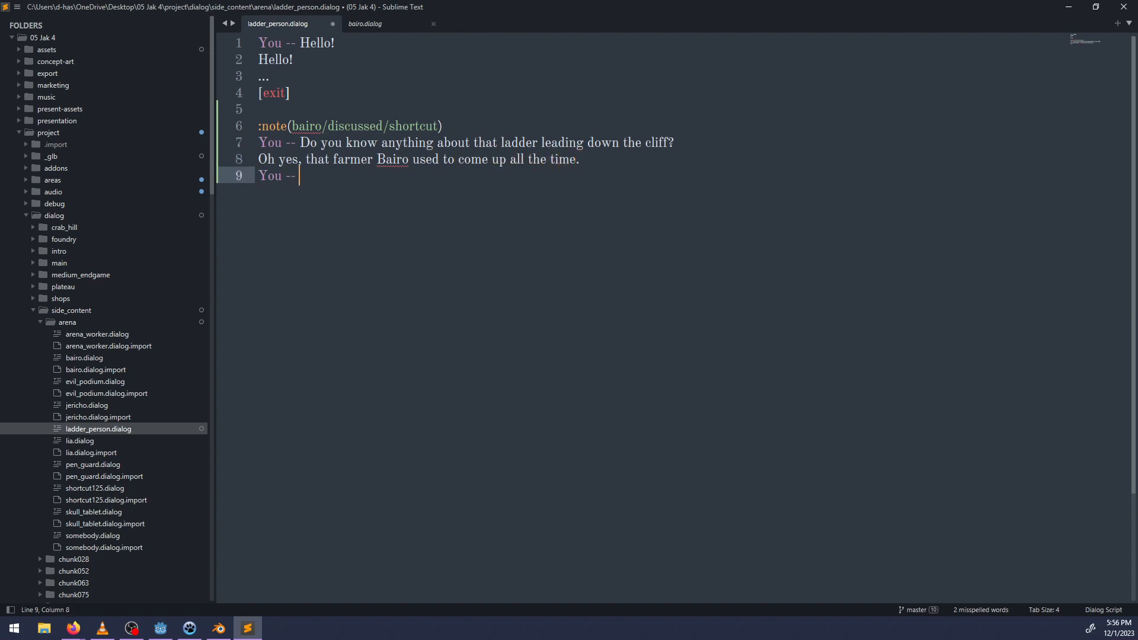
pyautogui.write('Do you know why ')
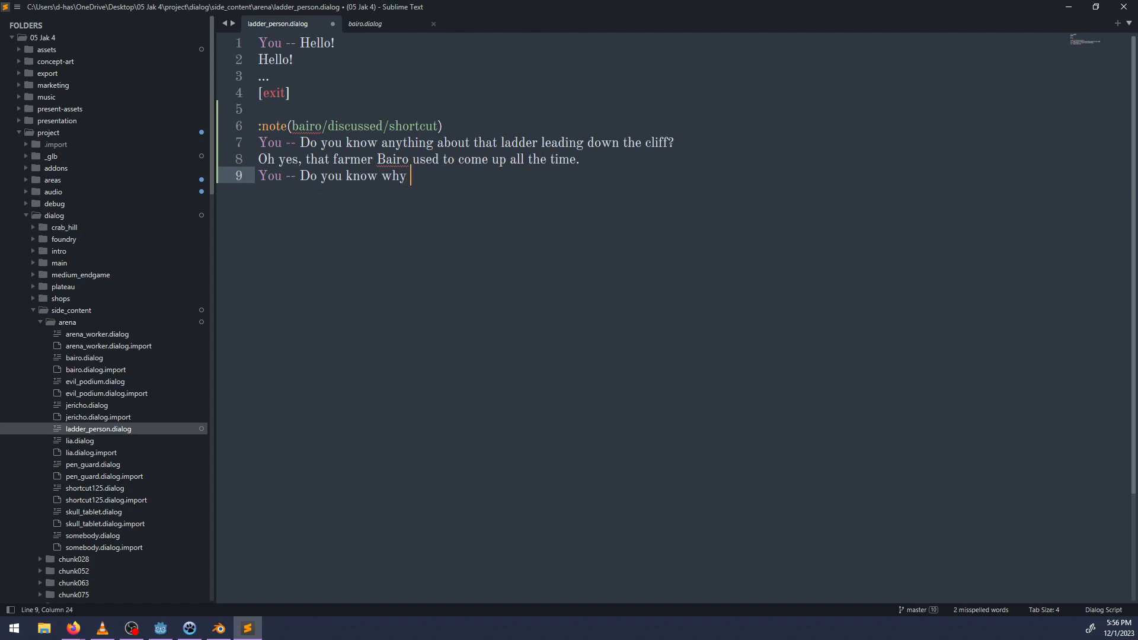
pyautogui.write('it was rolled up?')
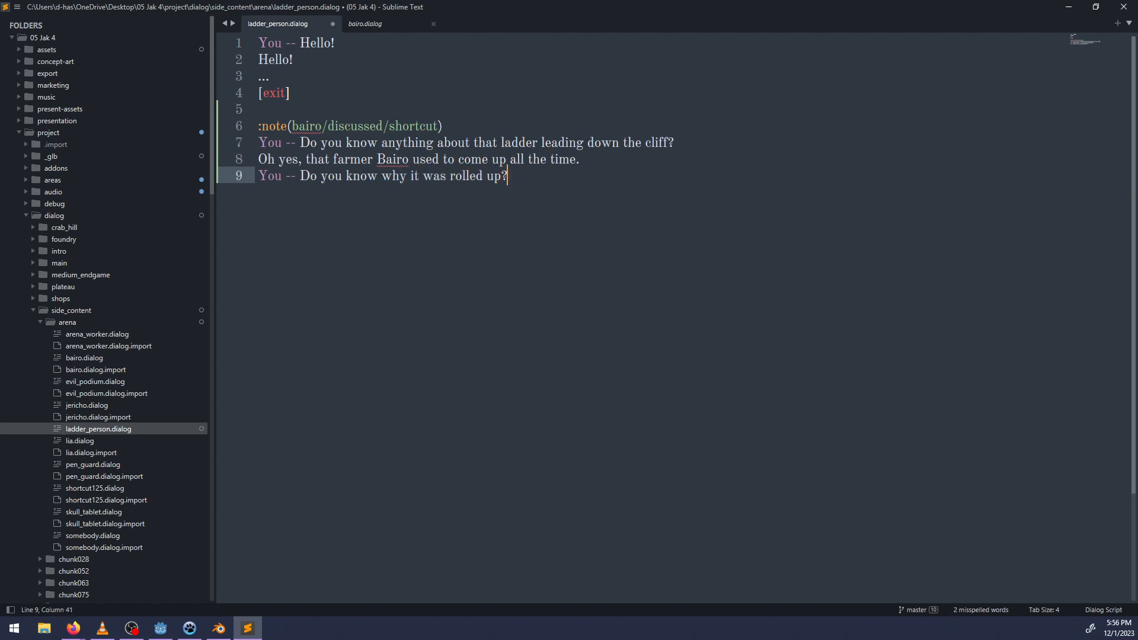
# Insert a new line holding an empty pair of square brackets above the rolled-up question.
pyautogui.press('Up')
pyautogui.hotkey('ctrl', 'Right')
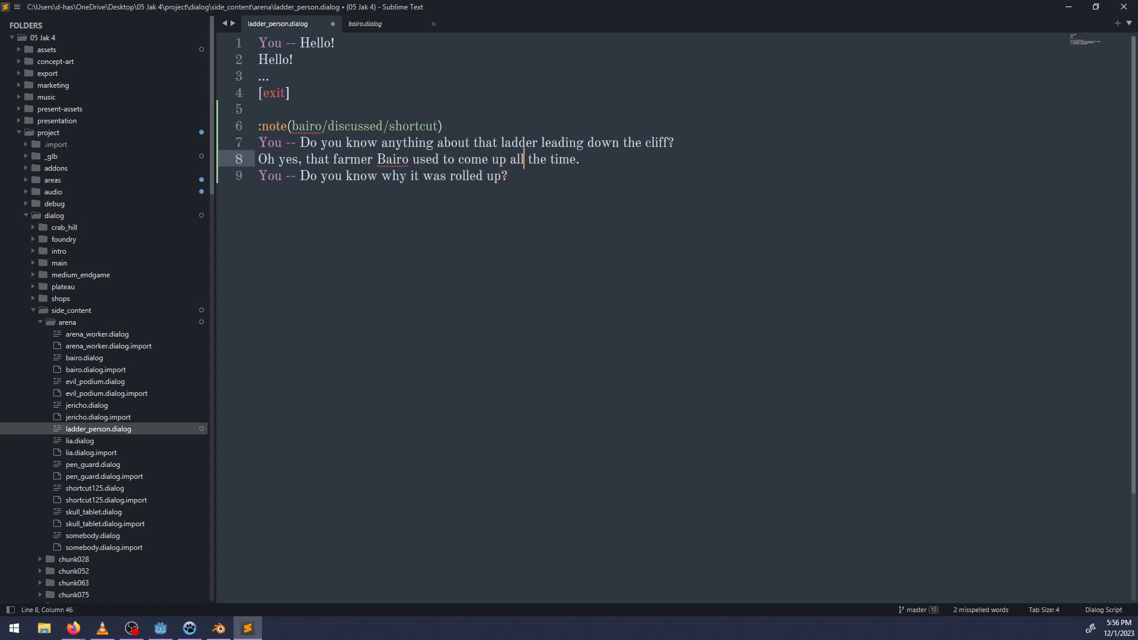
pyautogui.press('Return')
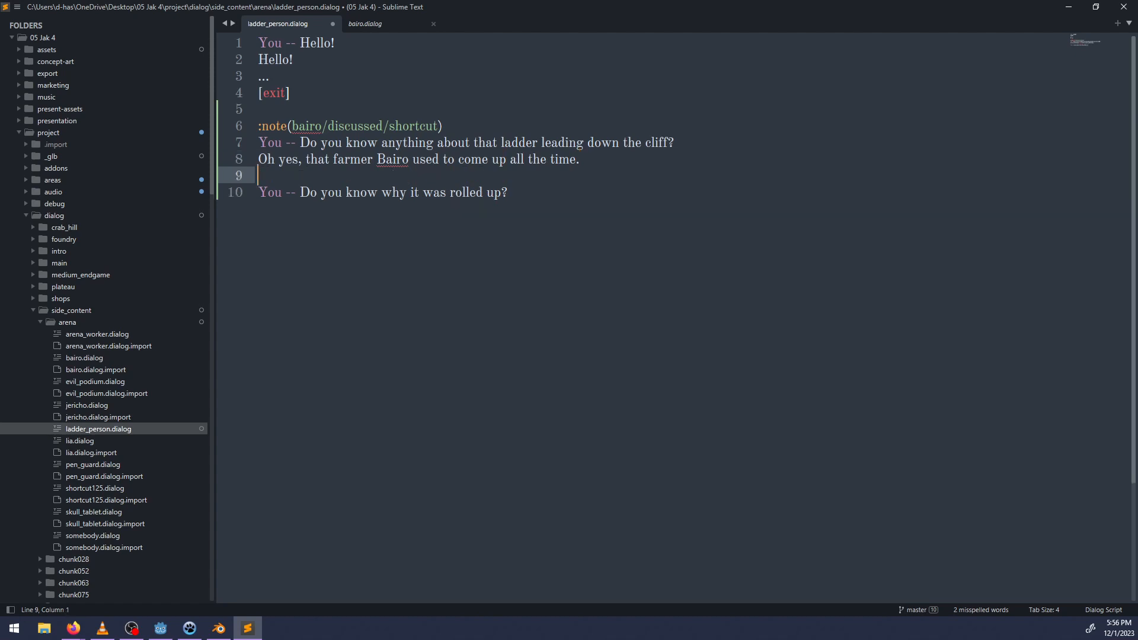
pyautogui.write('[')
# Switch to Godot, select the closed_ladder at the cliff edge and copy the stat name shortcut125 from its Condition.
pyautogui.click(161, 629)
pyautogui.scroll(-18, 572, 294)
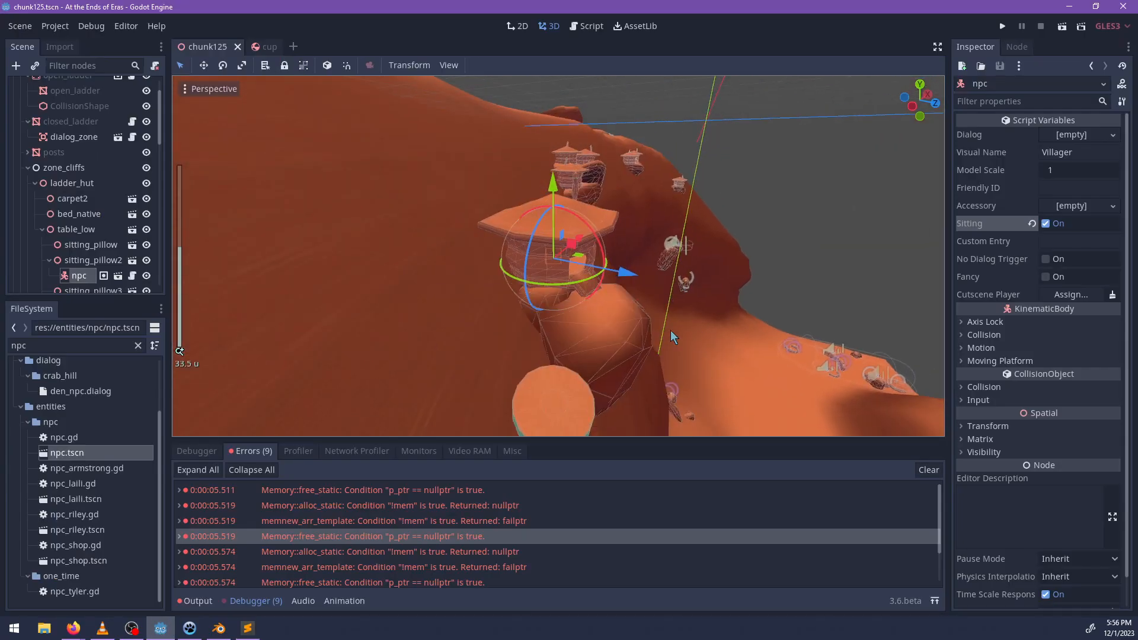
pyautogui.moveTo(670, 330); pyautogui.dragTo(510, 317, button='middle')
pyautogui.scroll(9, 510, 316)
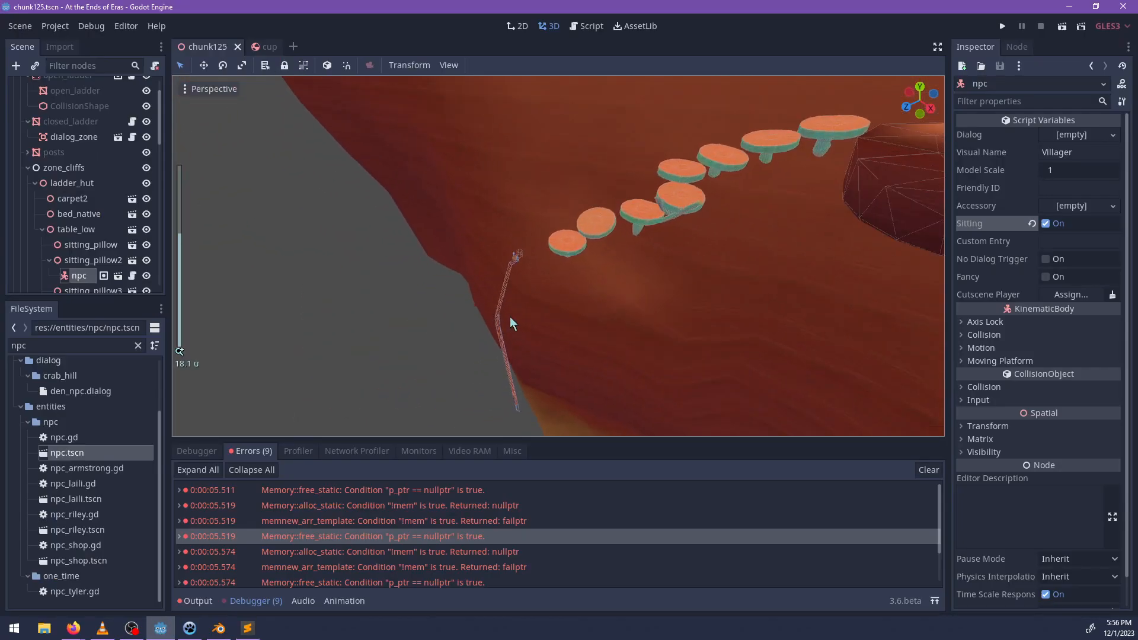
pyautogui.click(511, 260)
pyautogui.press('f')
pyautogui.moveTo(571, 292); pyautogui.dragTo(671, 296, button='middle')
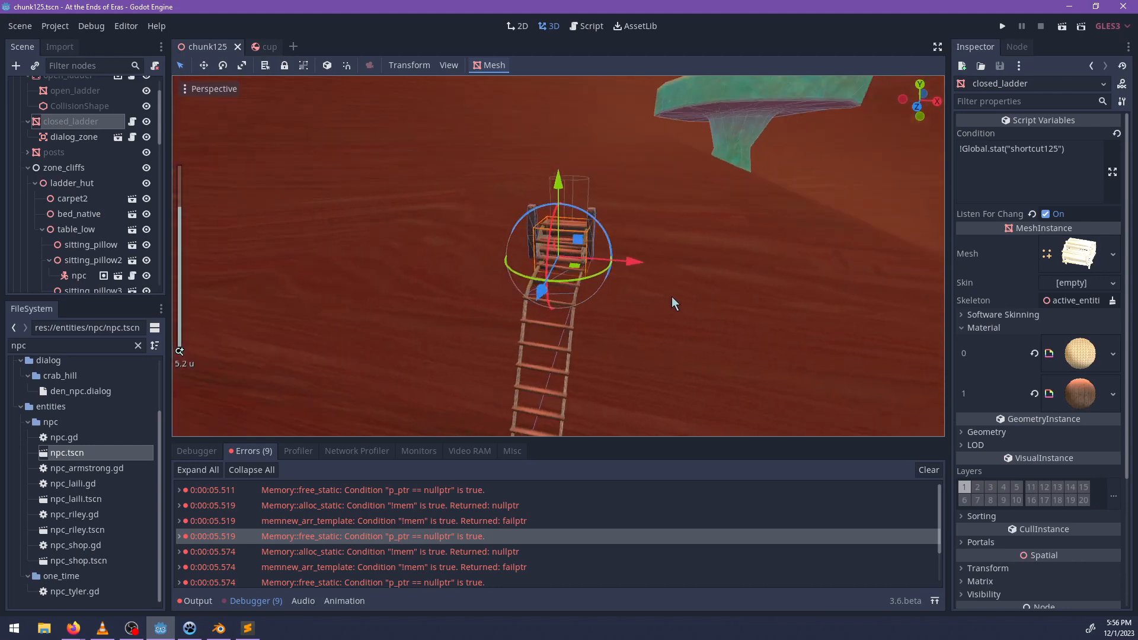
pyautogui.doubleClick(1042, 150)
pyautogui.hotkey('ctrl', 'c')
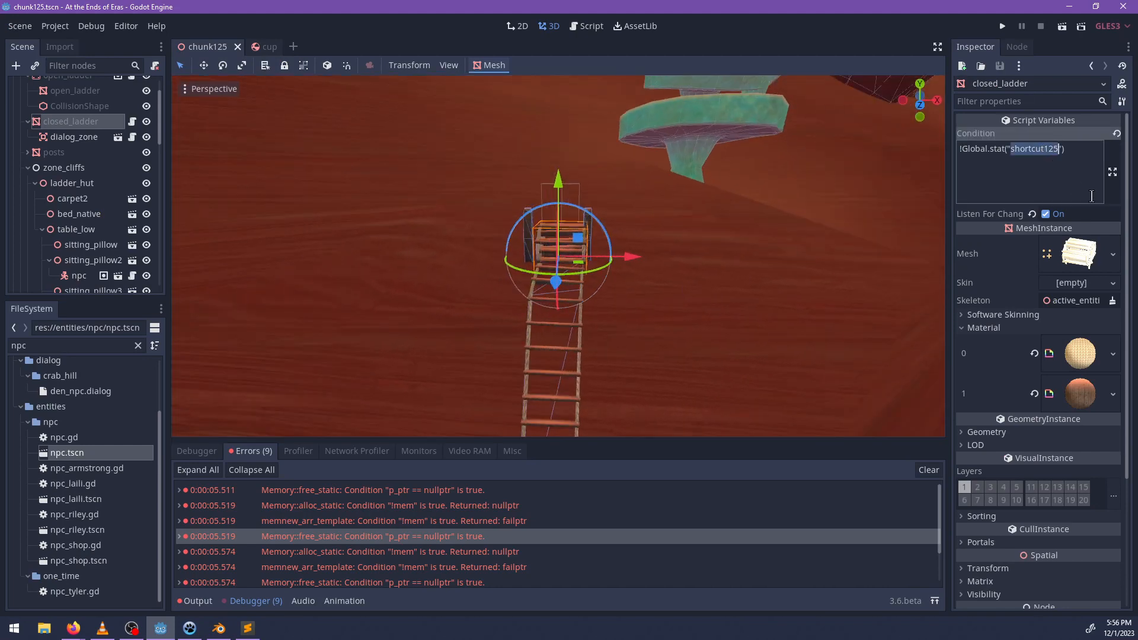
# Switch back to Sublime Text, complete the bracketed line as [stat?: shortcut125] and indent the rolled-up question beneath it.
pyautogui.hotkey('alt', 'Tab')
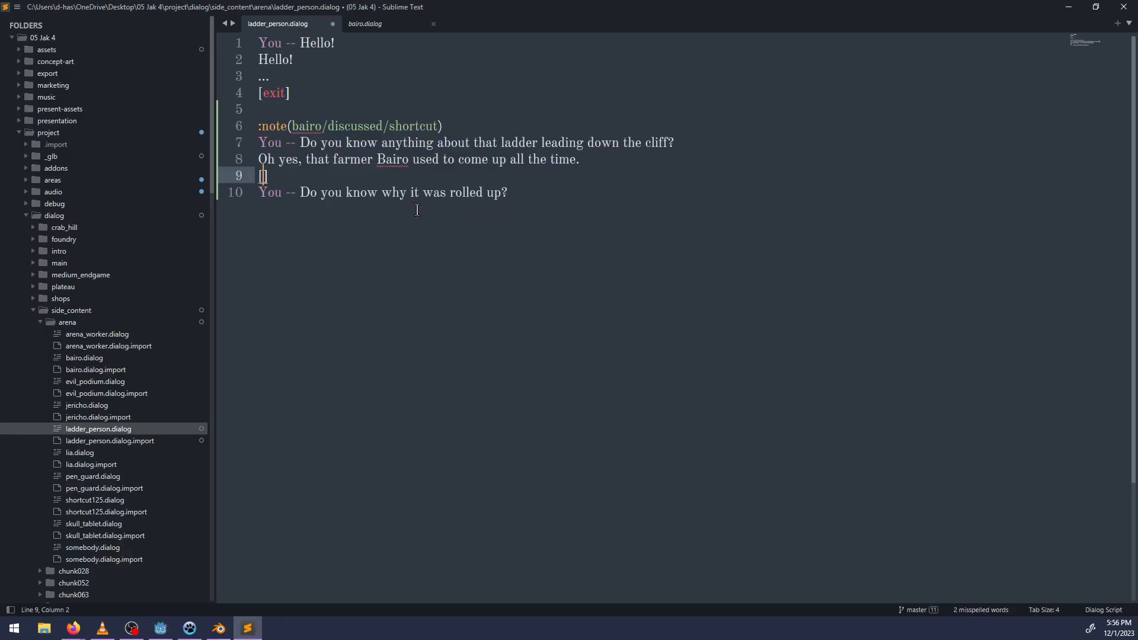
pyautogui.write('[stat?:')
pyautogui.hotkey('ctrl', 'v')
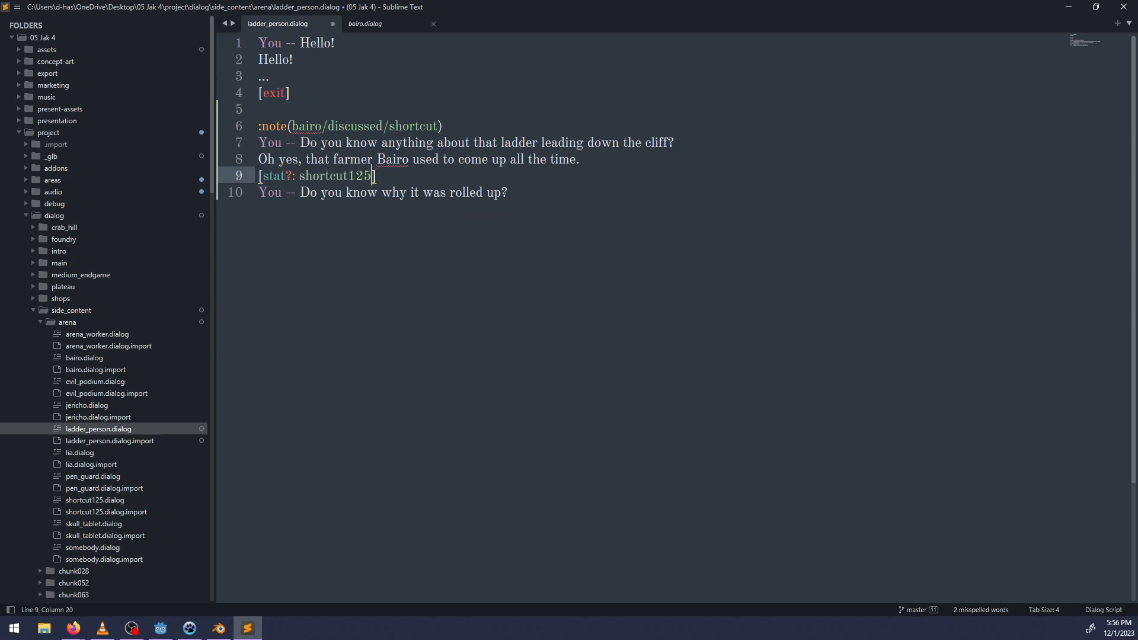
pyautogui.write(']')
pyautogui.press('Down')
pyautogui.press('Home')
pyautogui.press('Tab')
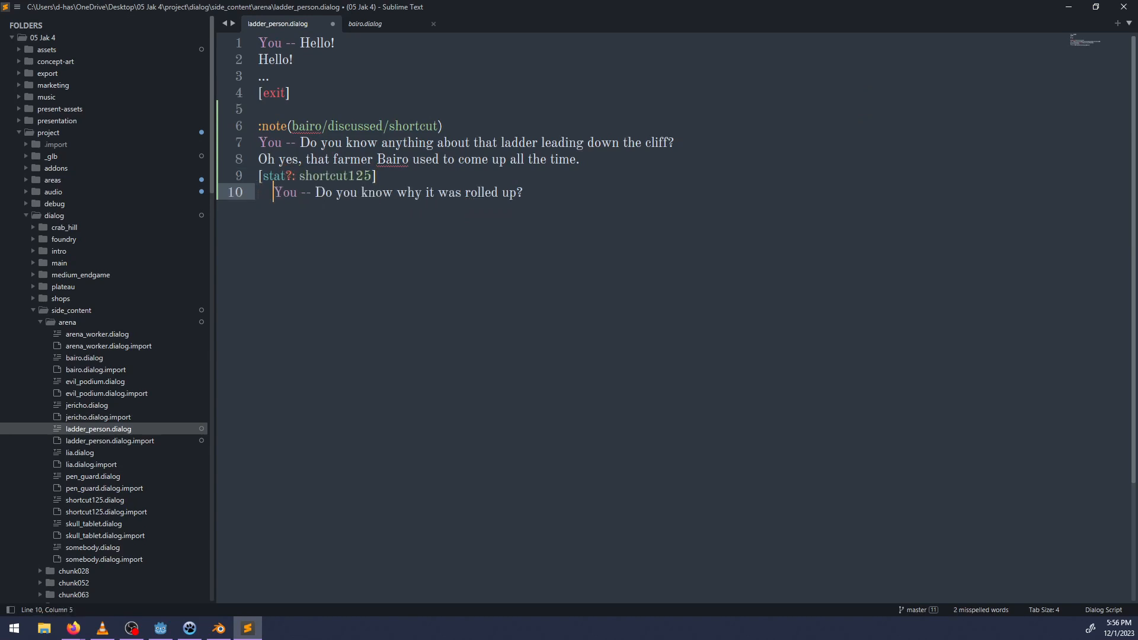
pyautogui.hotkey('alt', 'Tab')
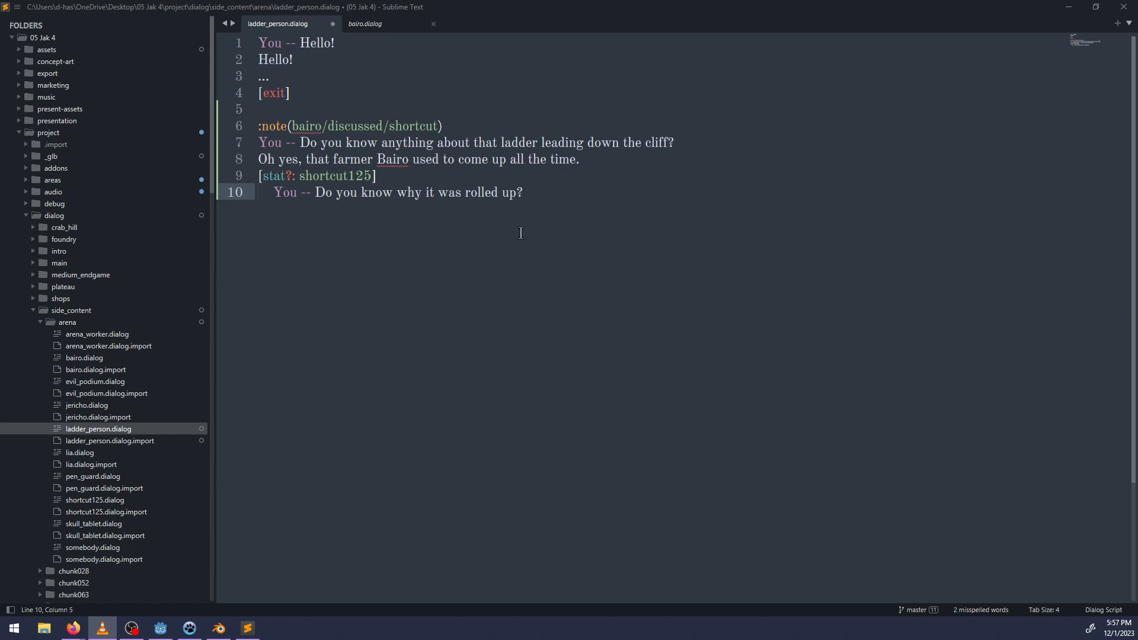
# Add the reply "I rolled it up. I hate talking to him." beneath the rolled-up question.
pyautogui.click(623, 205)
pyautogui.press('Return')
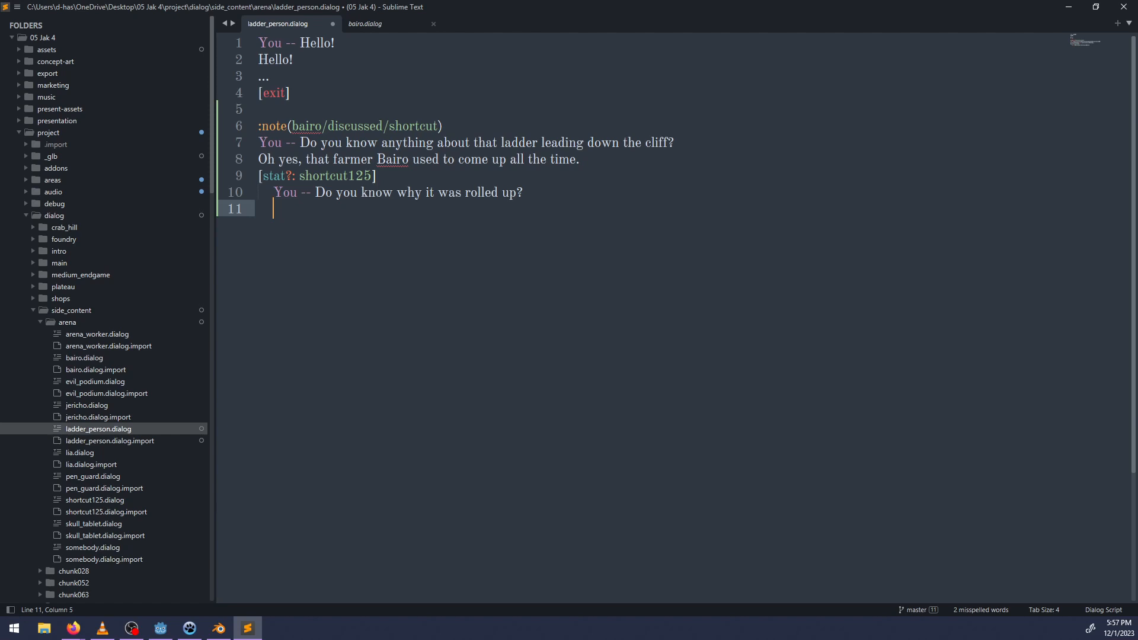
pyautogui.write('I rolled it up. I hate talkin')
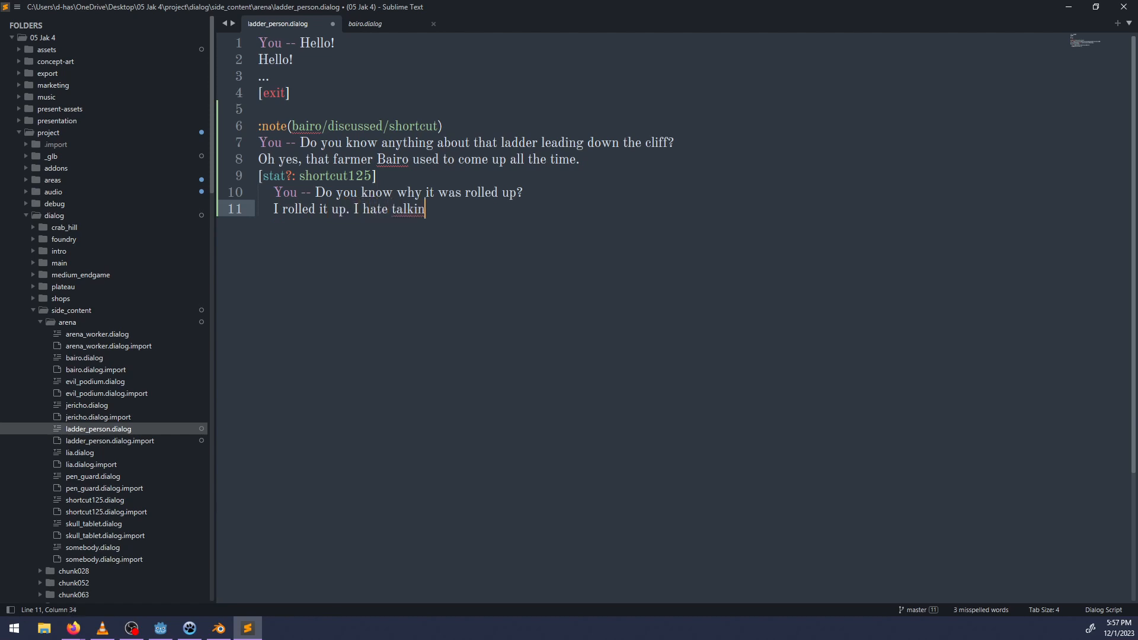
pyautogui.write('g to him.')
# Extend the reply about the farmer so that it ends with "all the time to chat.".
pyautogui.press('Up')
pyautogui.press('Up')
pyautogui.press('Up')
pyautogui.hotkey('ctrl', 'Right')
pyautogui.hotkey('ctrl', 'Right')
pyautogui.hotkey('ctrl', 'Right')
pyautogui.hotkey('ctrl', 'Right')
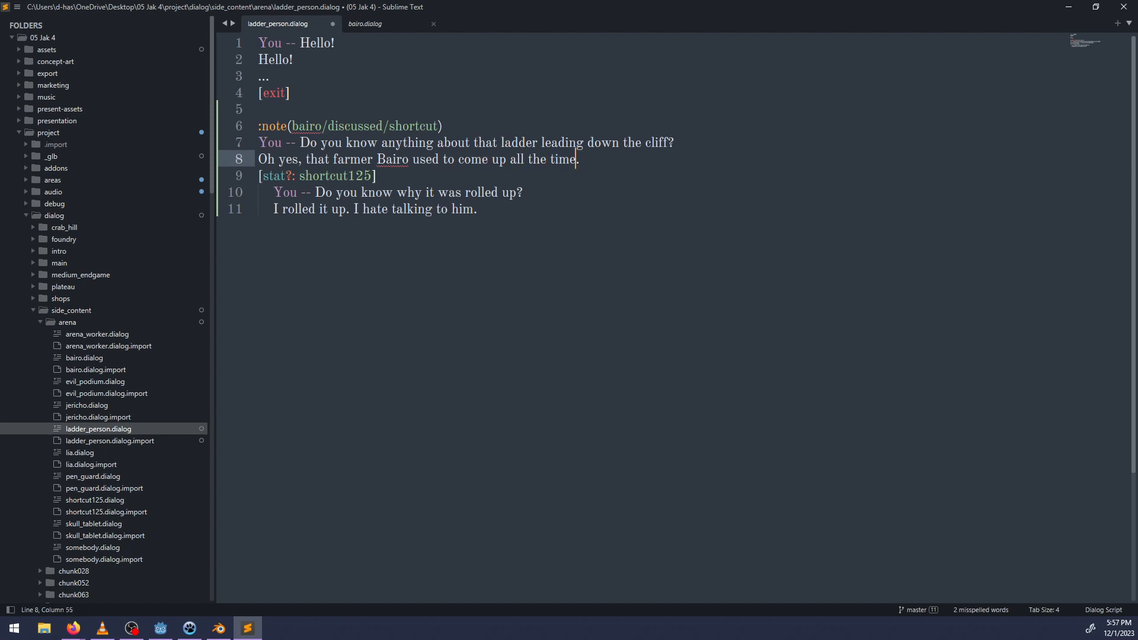
pyautogui.write('to chat')
# Add an unindented [otherwise] line after the "I hate talking to him." reply and start an indented line beneath it.
pyautogui.press('Down')
pyautogui.press('Down')
pyautogui.press('Down')
pyautogui.press('Return')
pyautogui.press('BackSpace')
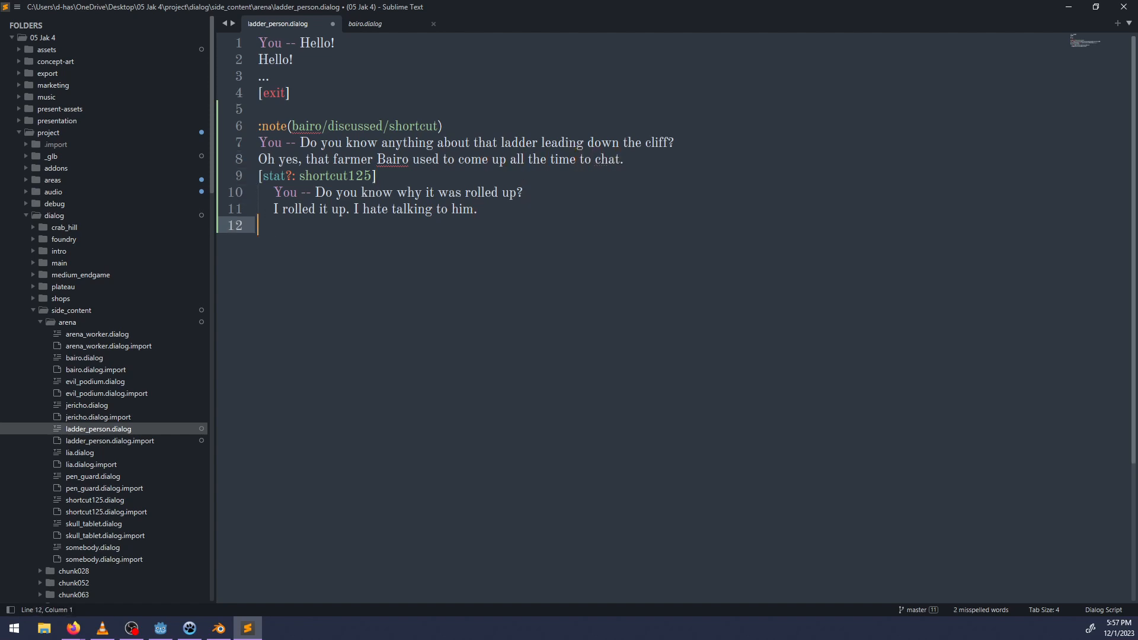
pyautogui.write('[otherwise]')
pyautogui.press('Return')
pyautogui.press('Tab')
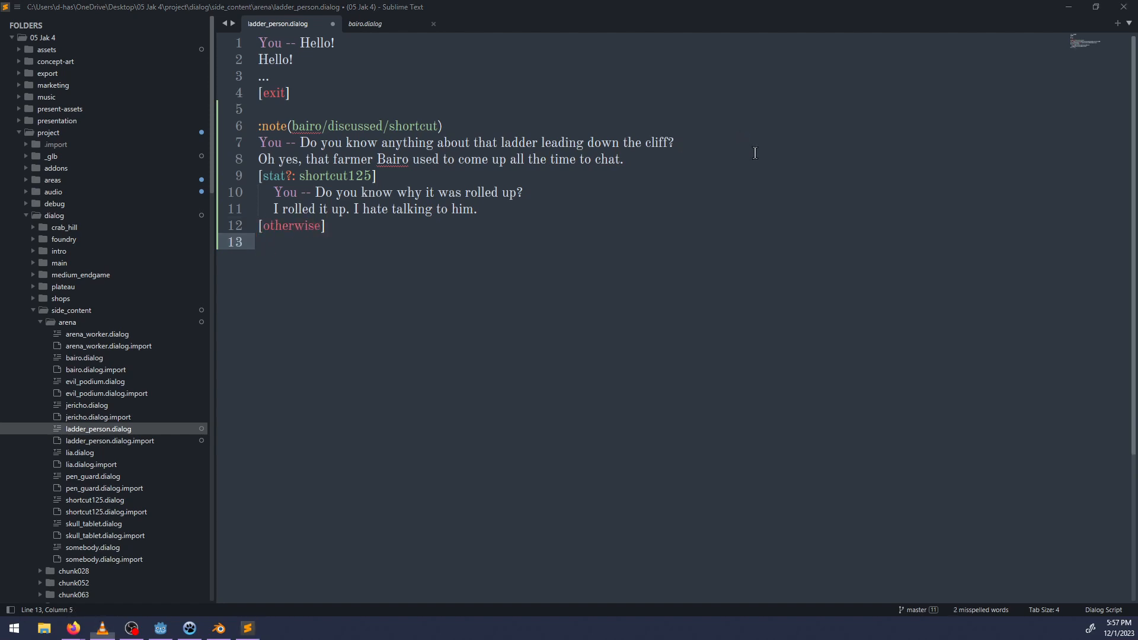
# Switch to Godot and examine the path of round steps between the ladder hut and the ladder at the cliff edge.
pyautogui.hotkey('alt', 'Tab')
pyautogui.moveTo(763, 175); pyautogui.dragTo(920, 229, button='middle')
pyautogui.scroll(-6, 714, 211)
pyautogui.moveTo(714, 211); pyautogui.dragTo(589, 291, button='middle')
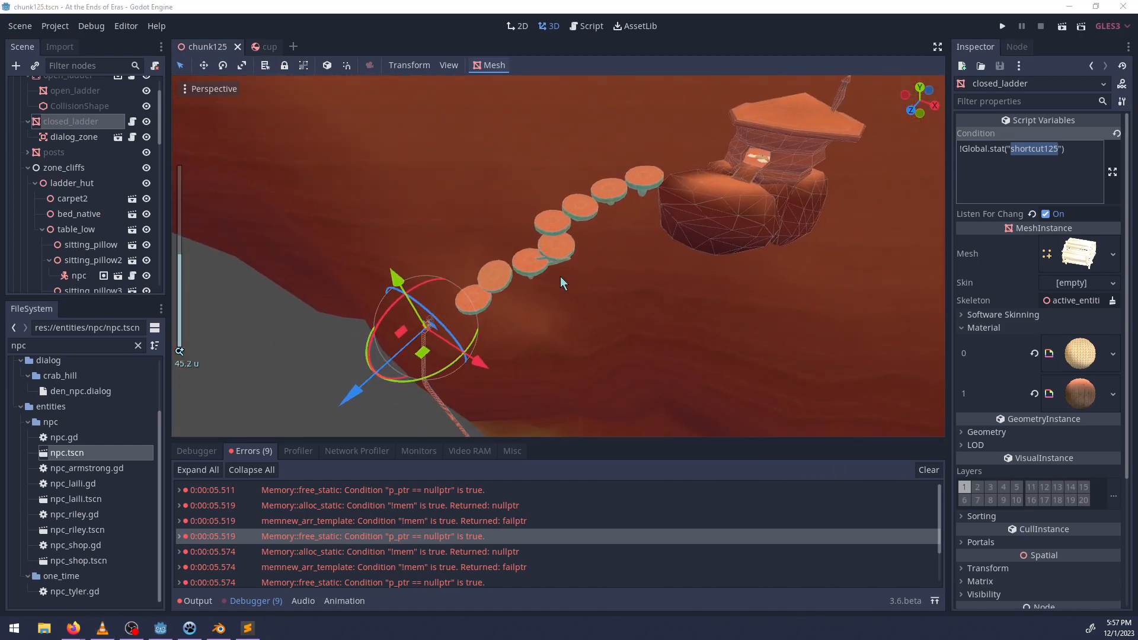
# Switch back to Sublime Text and add "You -- Do you know where it is?" under [otherwise].
pyautogui.hotkey('alt', 'Tab')
pyautogui.write('Do y')
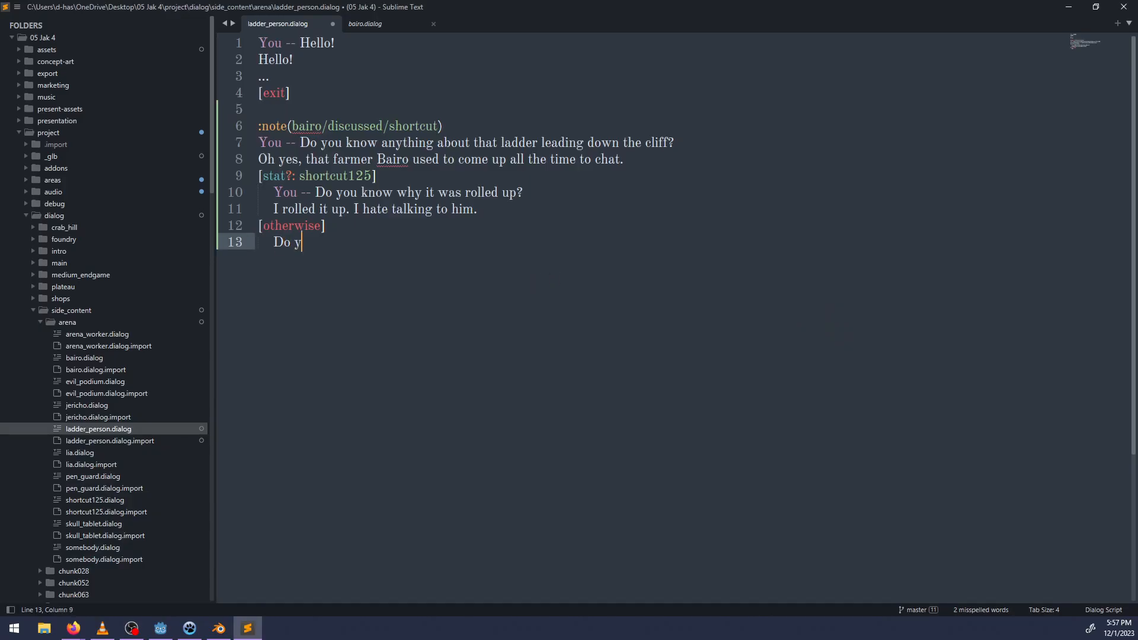
pyautogui.write('ou know')
pyautogui.hotkey('ctrl', 'BackSpace')
pyautogui.hotkey('ctrl', 'BackSpace')
pyautogui.hotkey('ctrl', 'BackSpace')
pyautogui.write('You -- Do you know where it is?')
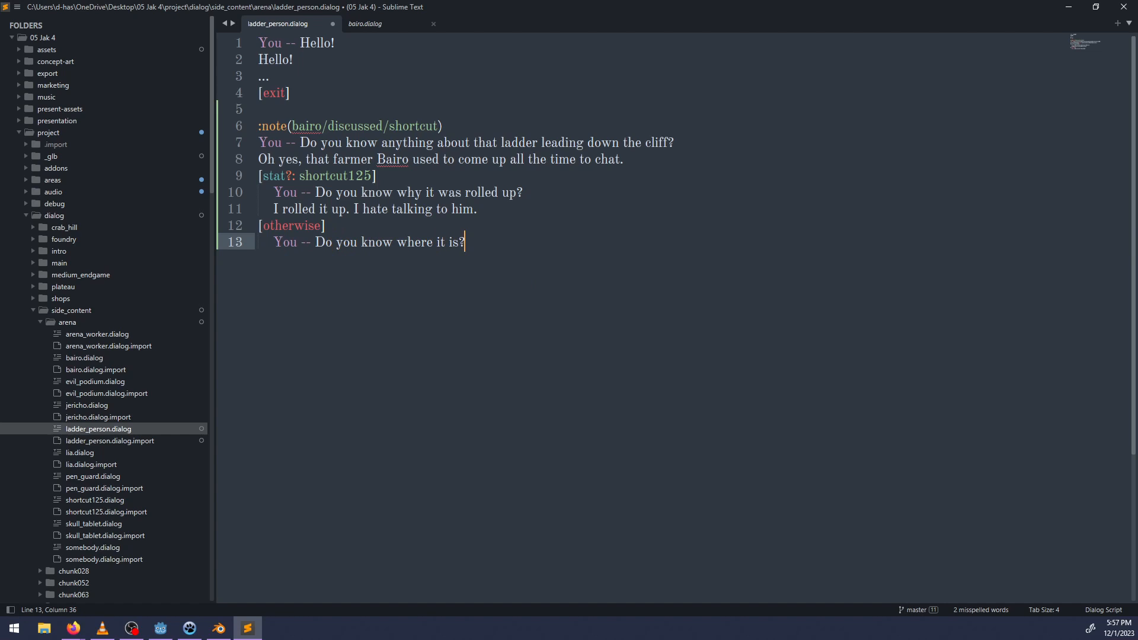
# Add the reply "I have some stairs leading right to it. Are you alright in the heat?" in the [otherwise] branch.
pyautogui.press('Return')
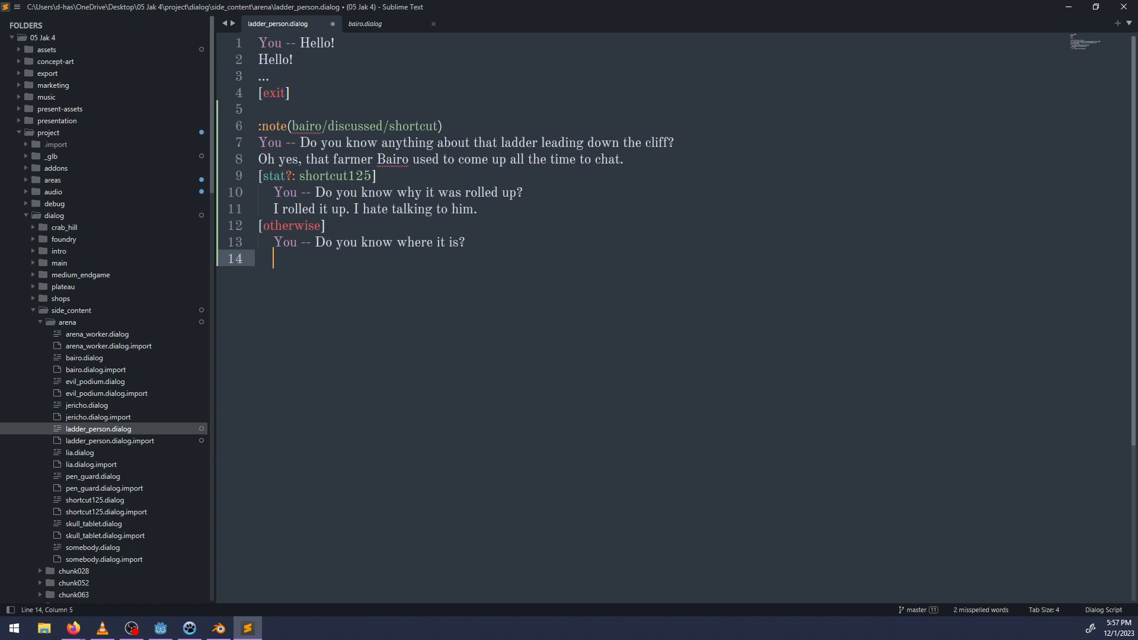
pyautogui.write('I have some stairs leading right to ')
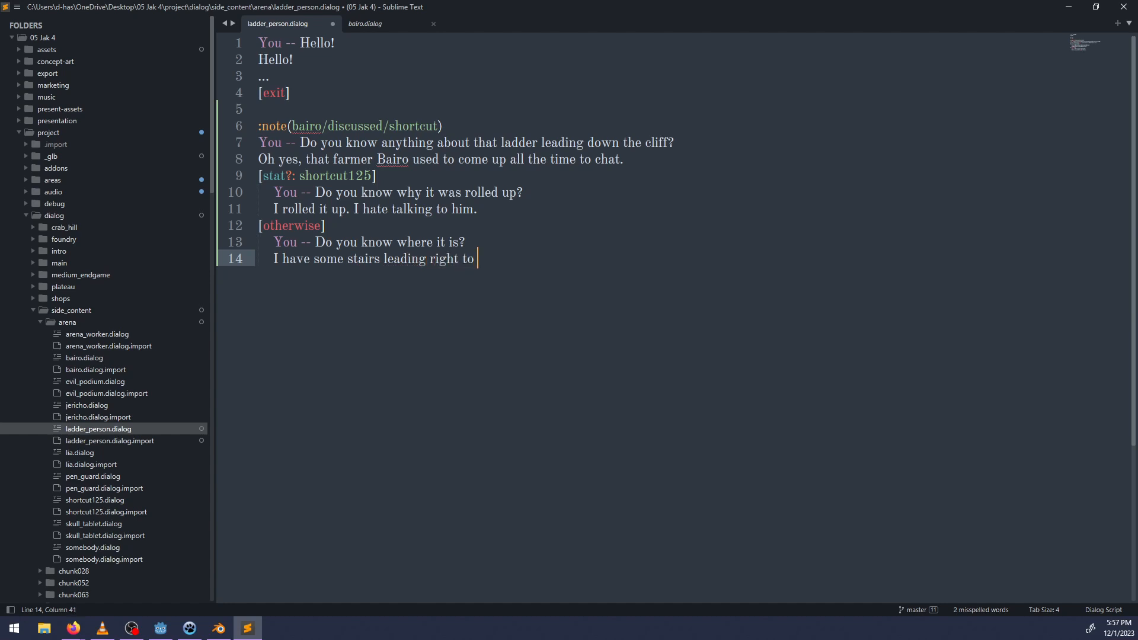
pyautogui.write('it. Are you alright in t')
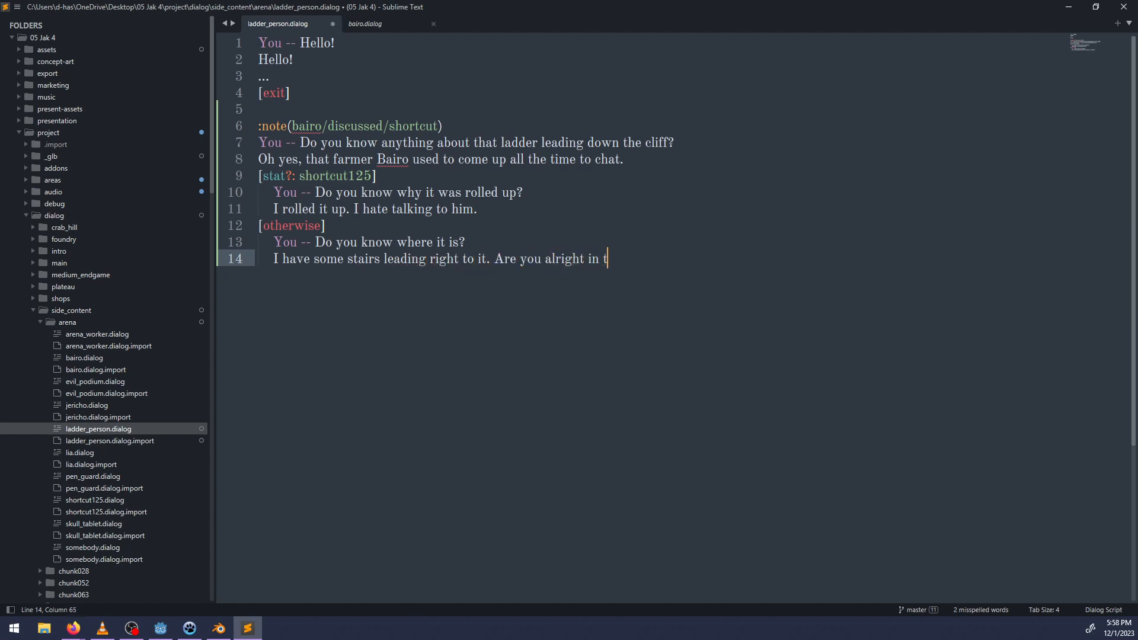
pyautogui.write('he heat?')
# Close the shortcut note block with an unindented [exit] line and save the dialog file.
pyautogui.press('Return')
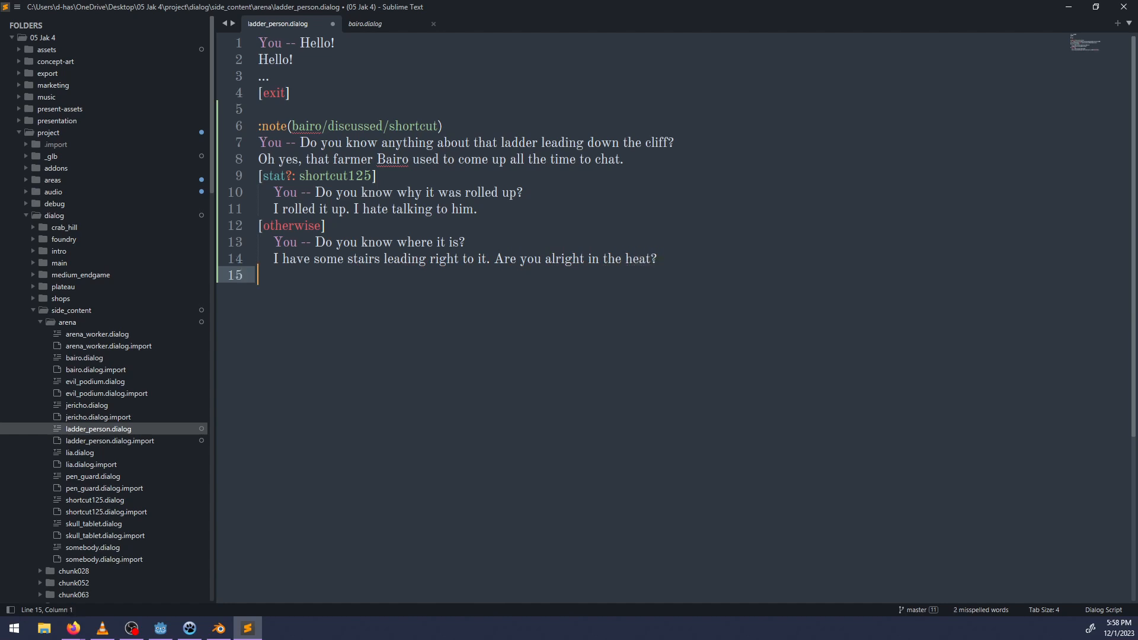
pyautogui.write('[exit')
pyautogui.scroll(-2, 97, 457)
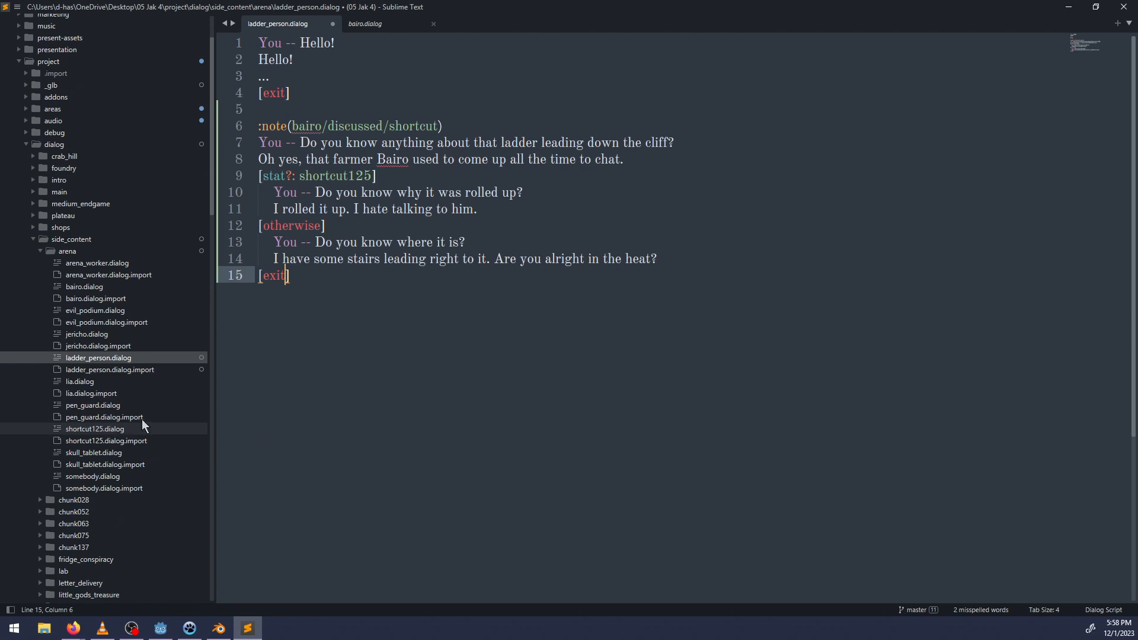
pyautogui.click(387, 291)
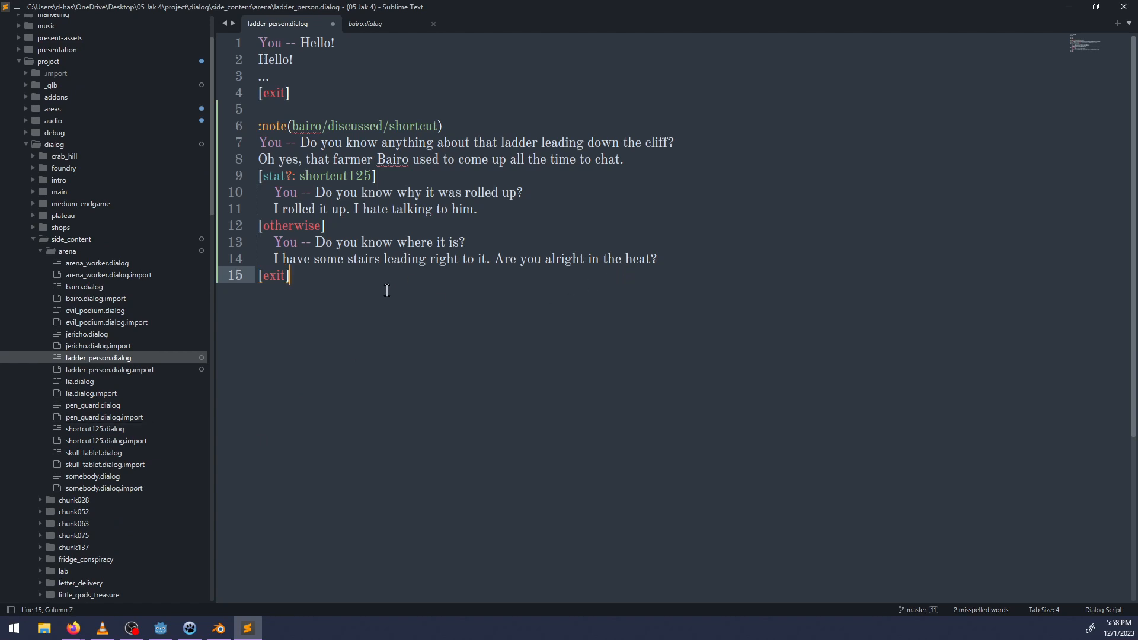
pyautogui.hotkey('ctrl', 's')
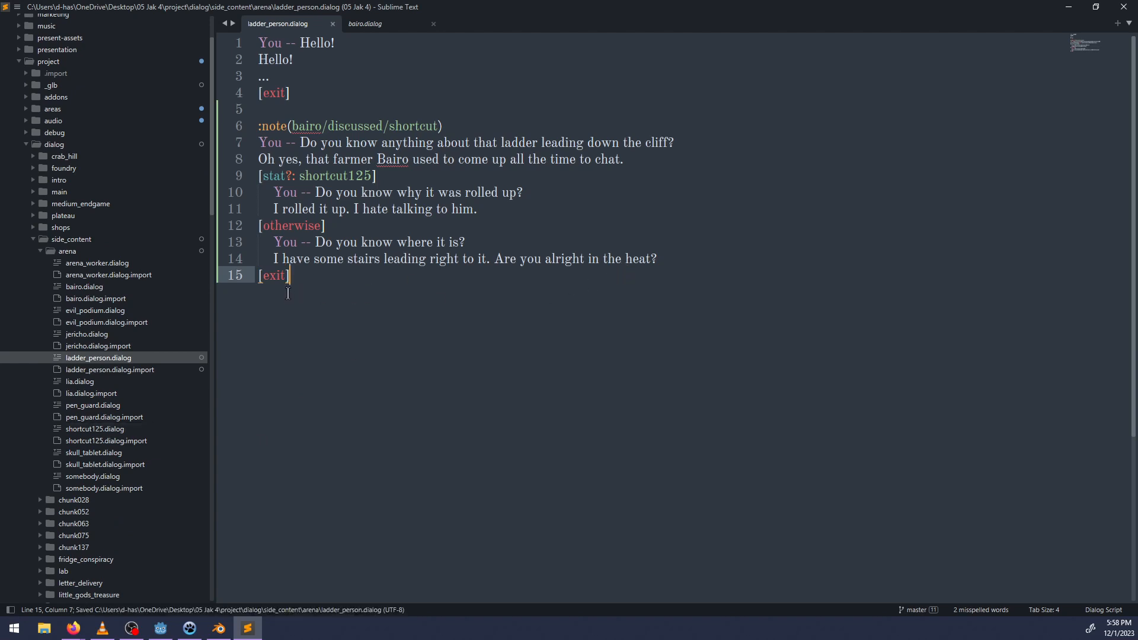
# Try [back] in place of the note block's closing [exit], save the file, and restore [exit].
pyautogui.press('Left')
pyautogui.hotkey('ctrl', 'shift', 'Left')
pyautogui.write('back')
pyautogui.hotkey('ctrl', 's')
pyautogui.press('Right')
pyautogui.scroll(-6, 175, 388)
pyautogui.click(170, 393)
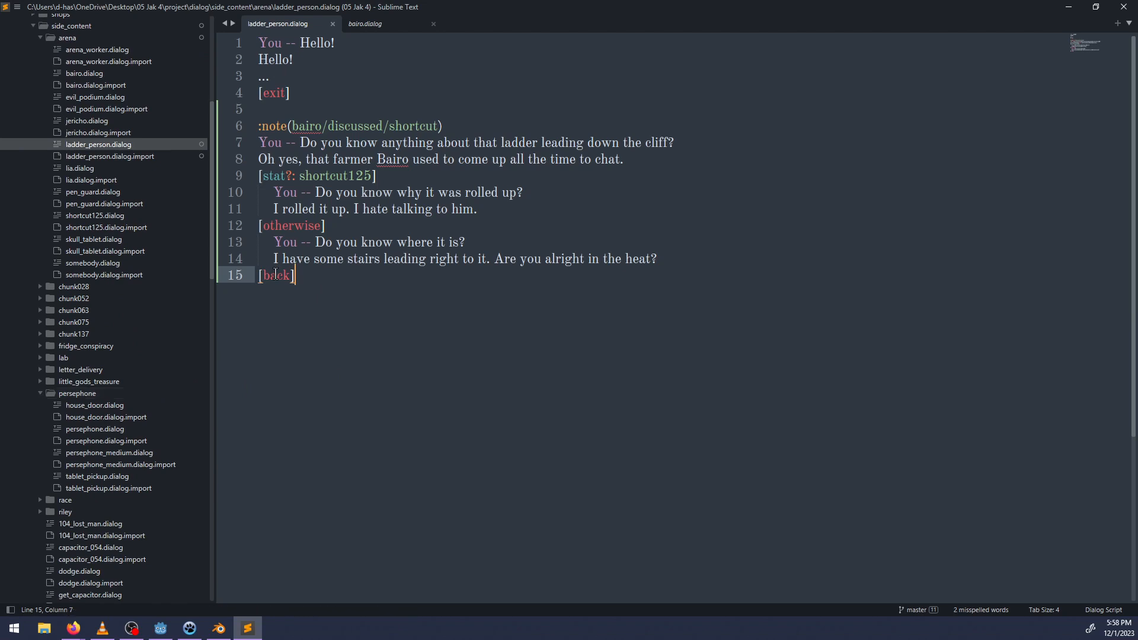
pyautogui.doubleClick(276, 275)
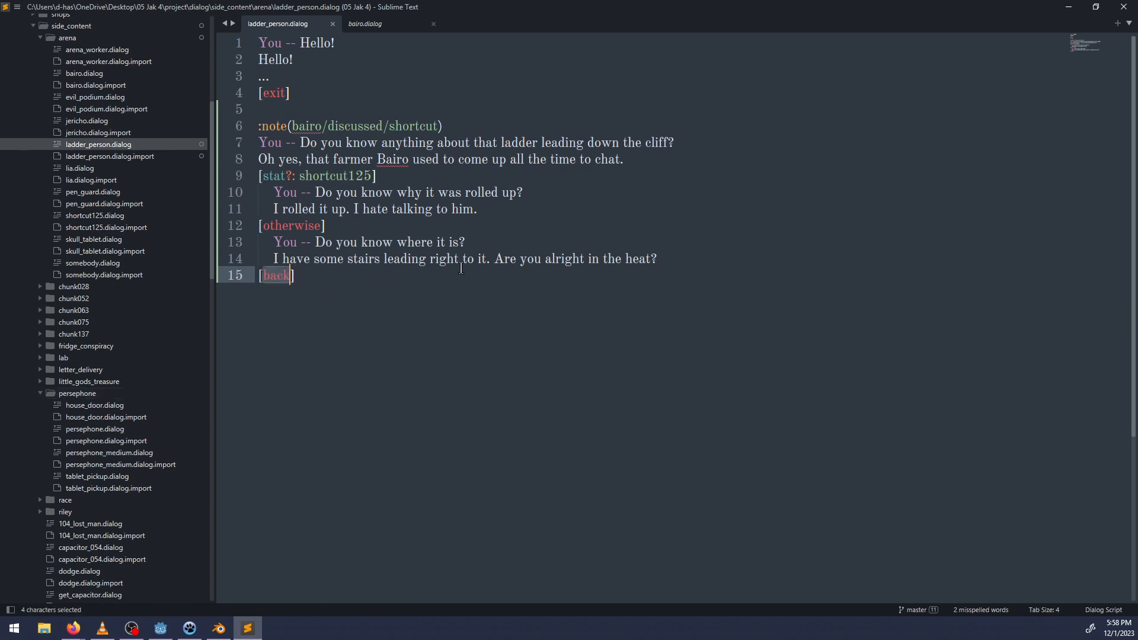
pyautogui.write('exit')
# Insert a [complete_block] line directly above the note block's closing [exit].
pyautogui.hotkey('ctrl', 'Left')
pyautogui.press('Left')
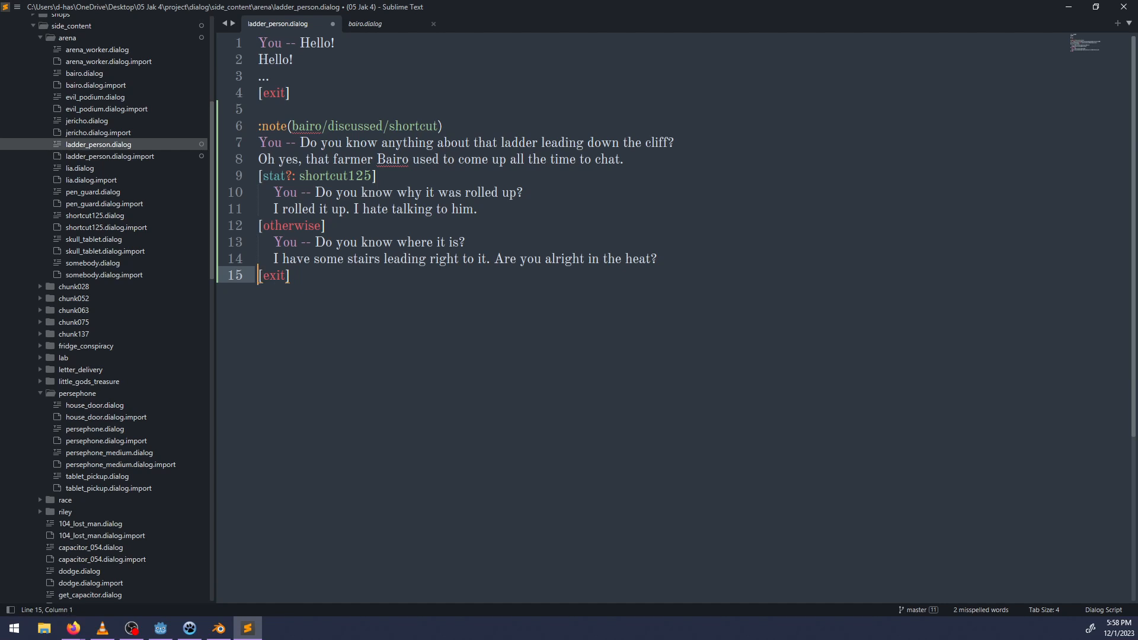
pyautogui.press('Return')
pyautogui.press('Up')
pyautogui.write('[complete_blo')
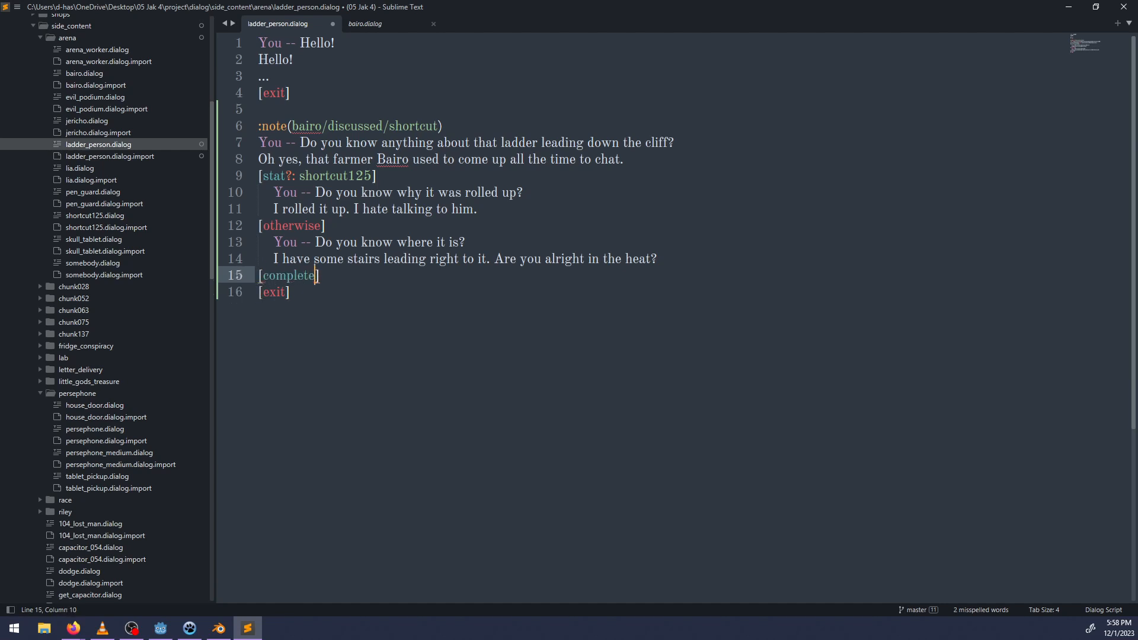
pyautogui.write('ck')
# Move the [complete_block] line into the shortcut125 branch, after "I hate talking to him.", and save the file.
pyautogui.hotkey('ctrl', 'Left')
pyautogui.press('Left')
pyautogui.hotkey('shift', 'End')
pyautogui.hotkey('ctrl', 'x')
pyautogui.press('BackSpace')
pyautogui.press('Up')
pyautogui.press('Up')
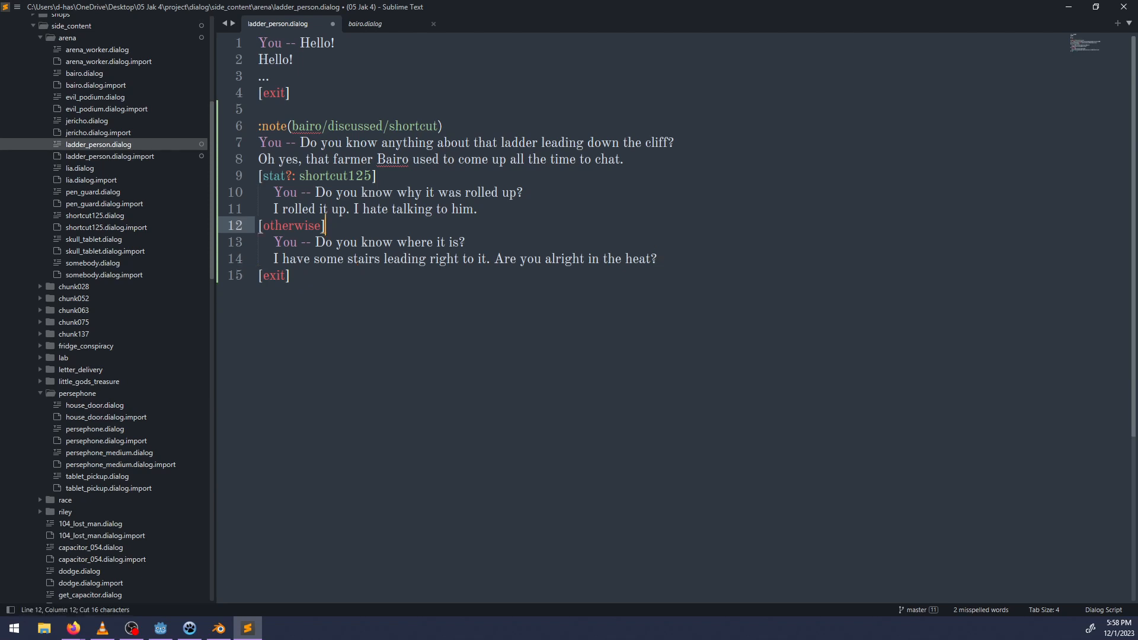
pyautogui.press('Up')
pyautogui.press('Return')
pyautogui.hotkey('ctrl', 'v')
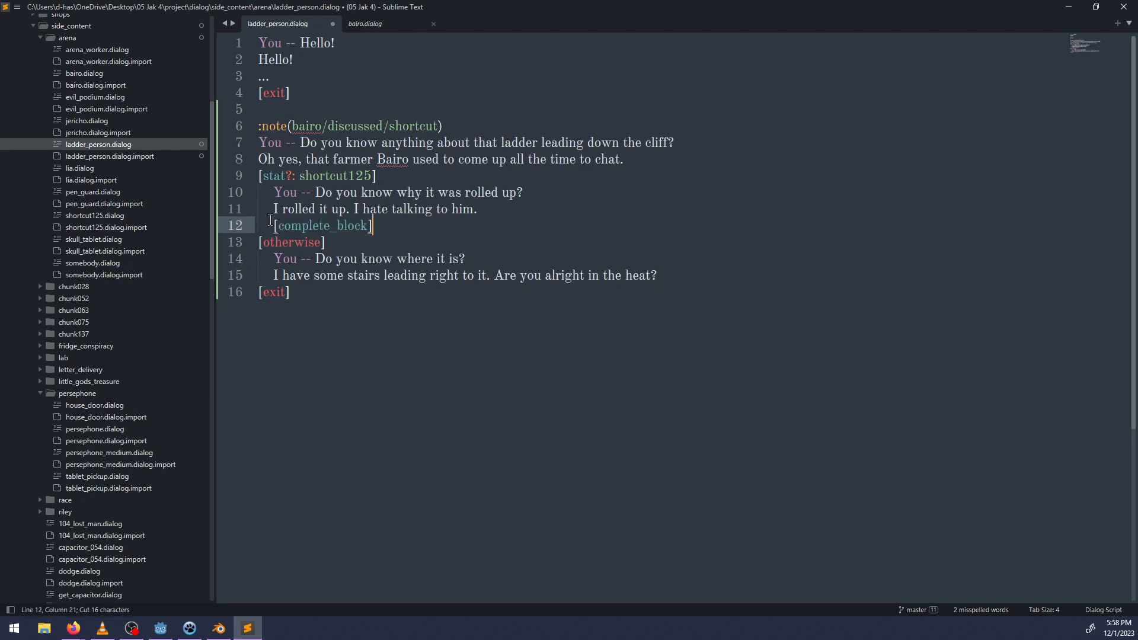
pyautogui.click(328, 316)
pyautogui.hotkey('ctrl', 's')
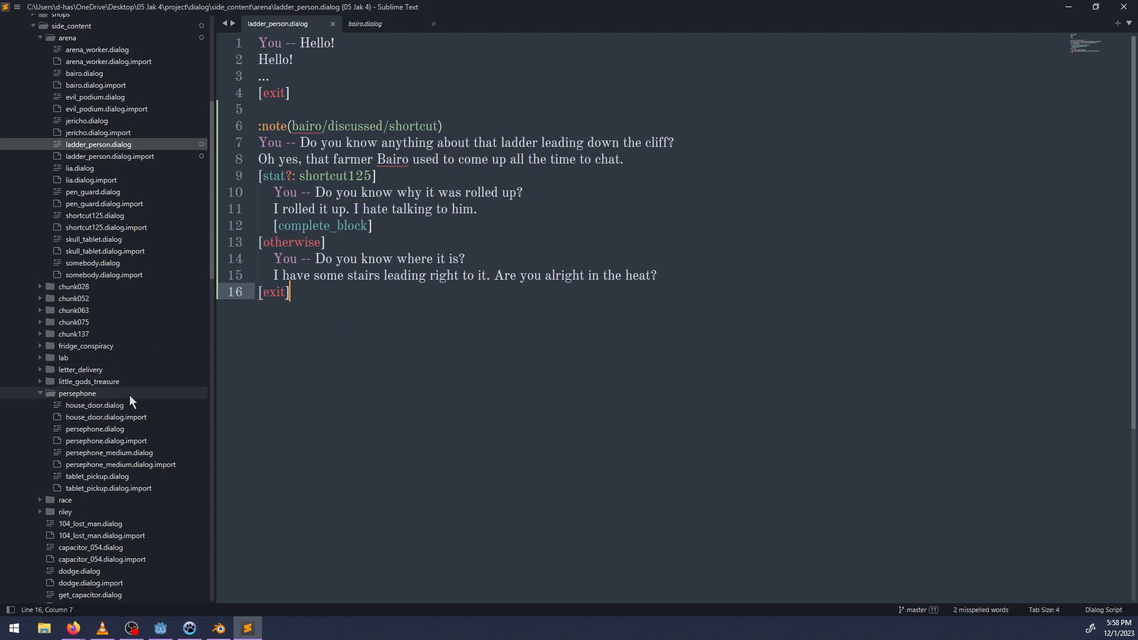
# Look through the project's general dialog files: _coat, border, demo and otherwise_test.
pyautogui.scroll(-1, 134, 400)
pyautogui.scroll(4, 141, 401)
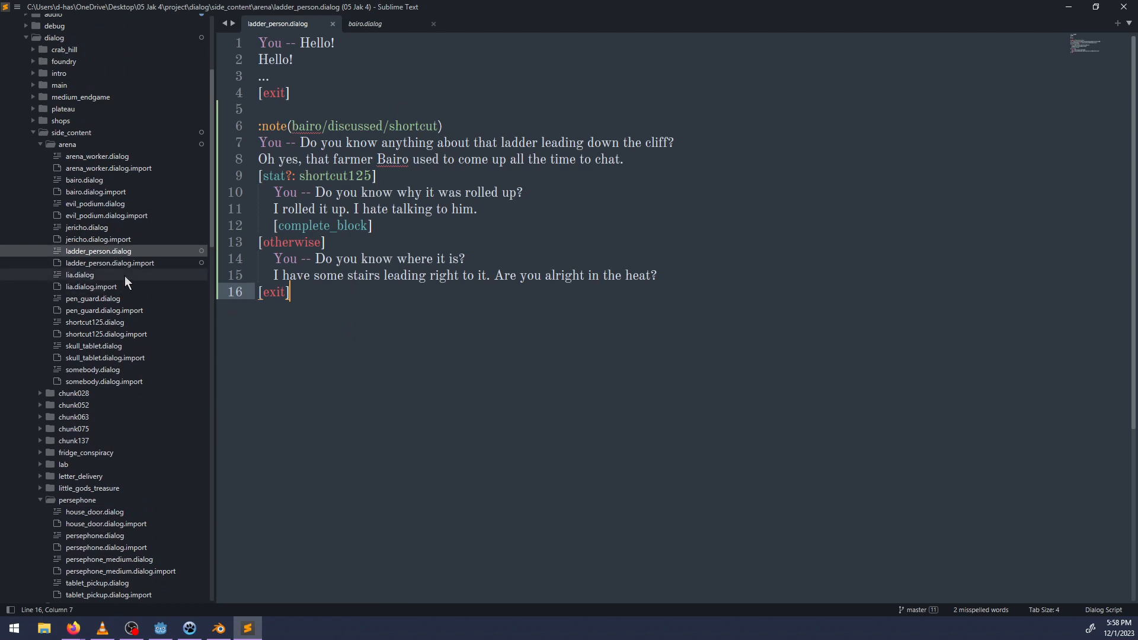
pyautogui.scroll(-10, 116, 380)
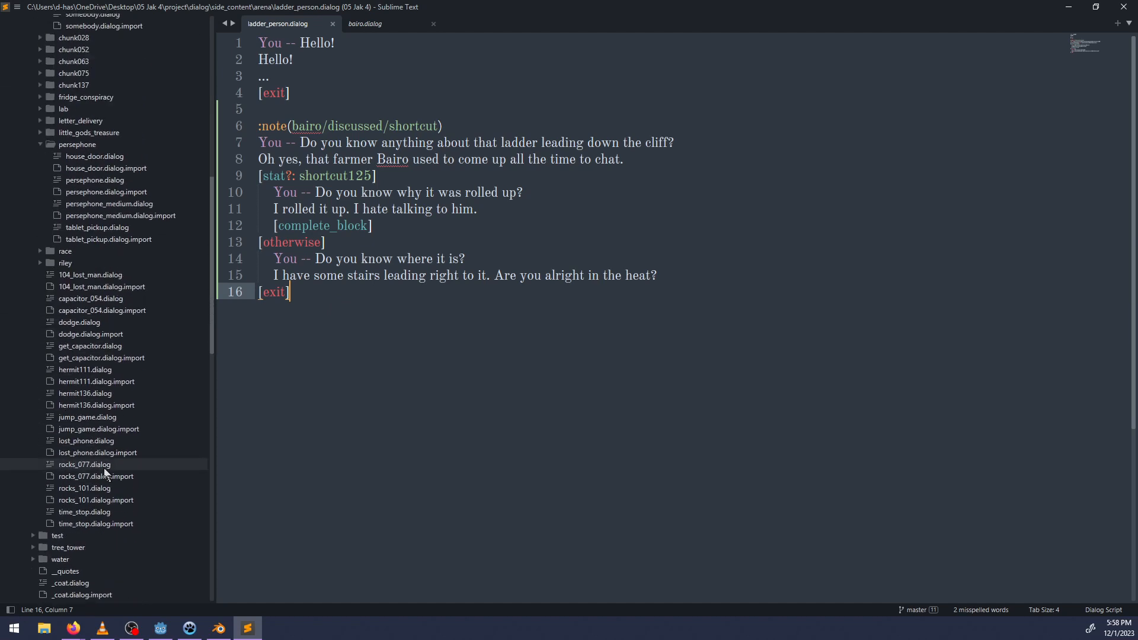
pyautogui.scroll(-4, 105, 473)
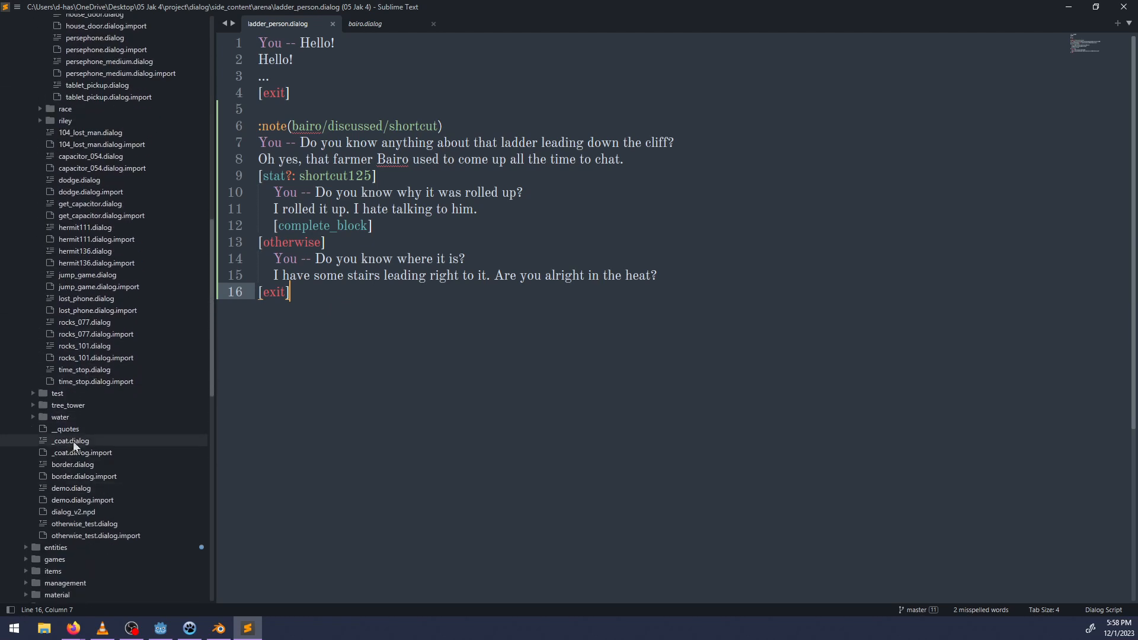
pyautogui.click(73, 442)
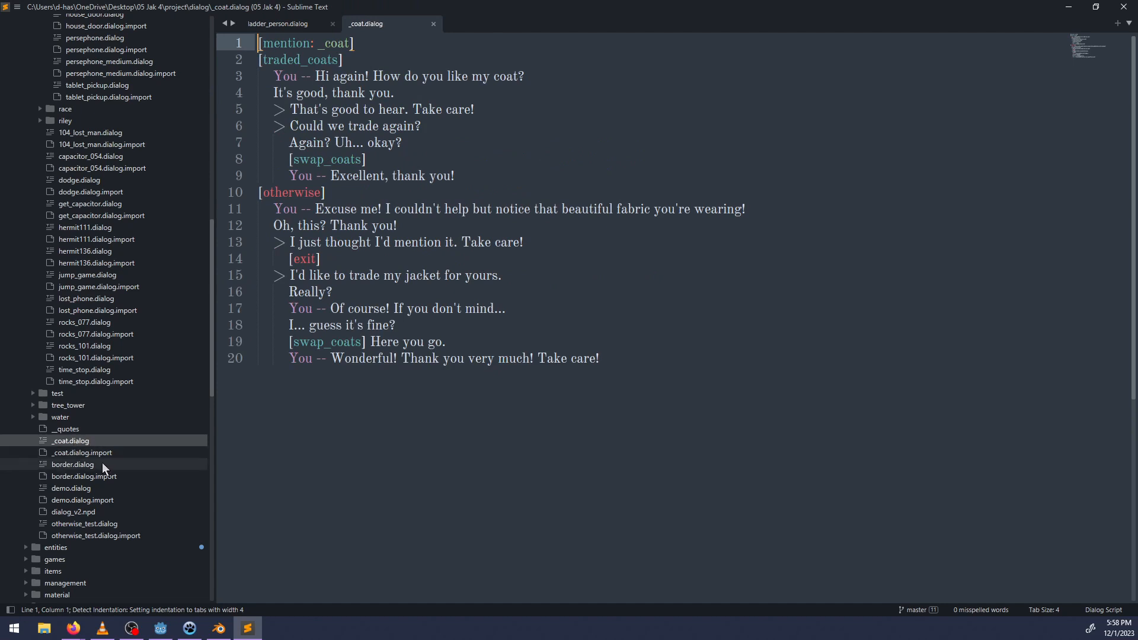
pyautogui.click(75, 464)
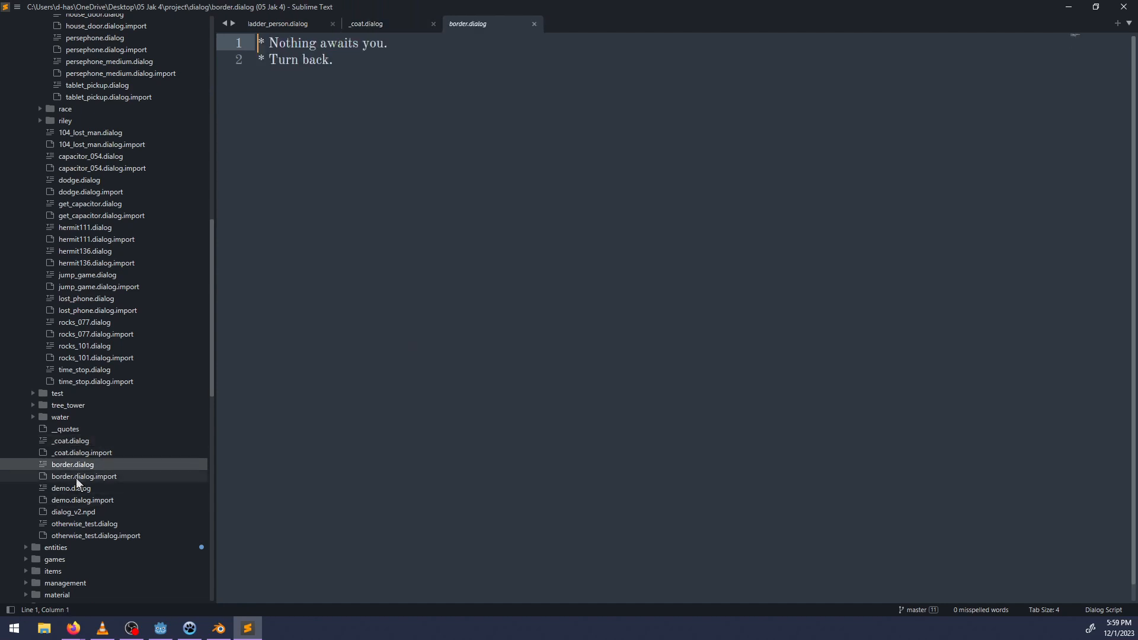
pyautogui.click(72, 489)
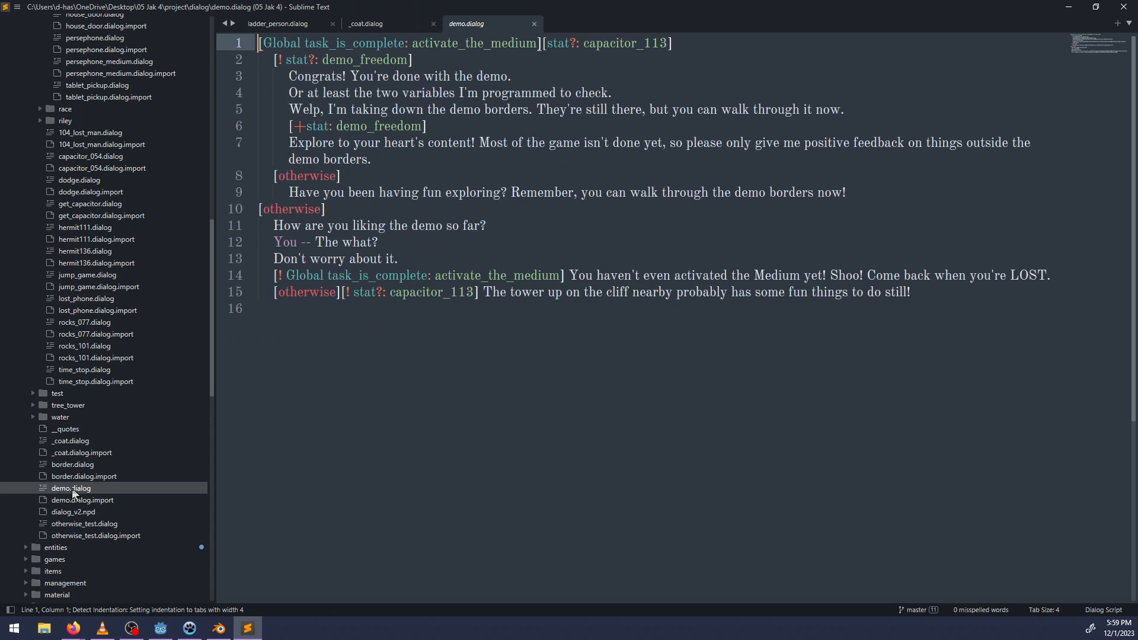
pyautogui.click(66, 525)
# Read the hermit111 and jump_game dialog files in side_content for reference.
pyautogui.scroll(5, 105, 456)
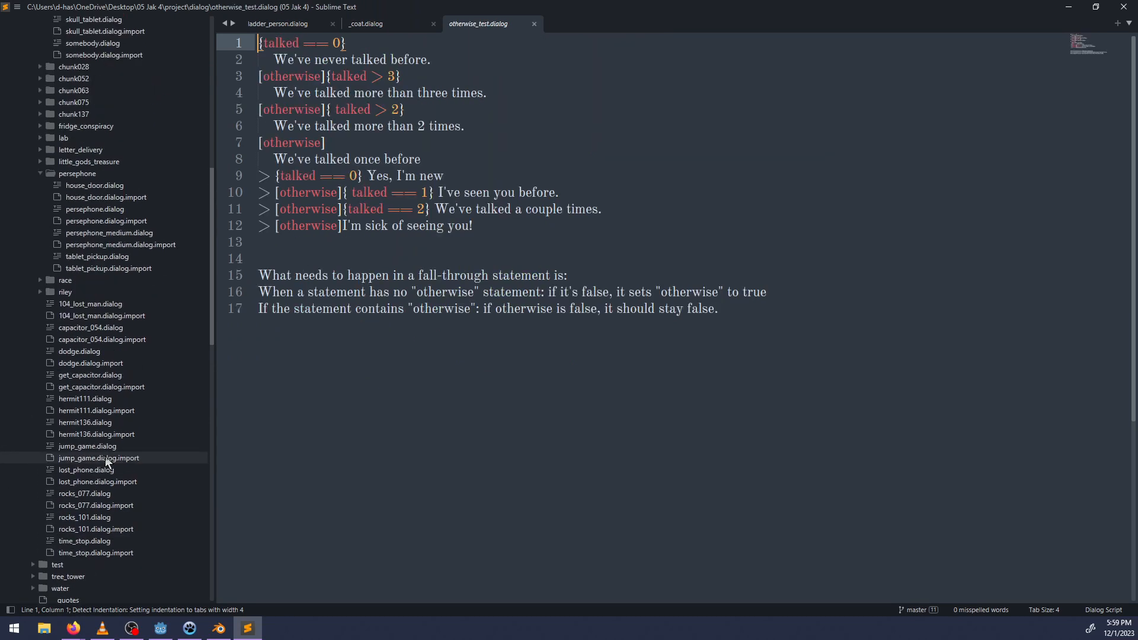
pyautogui.click(99, 405)
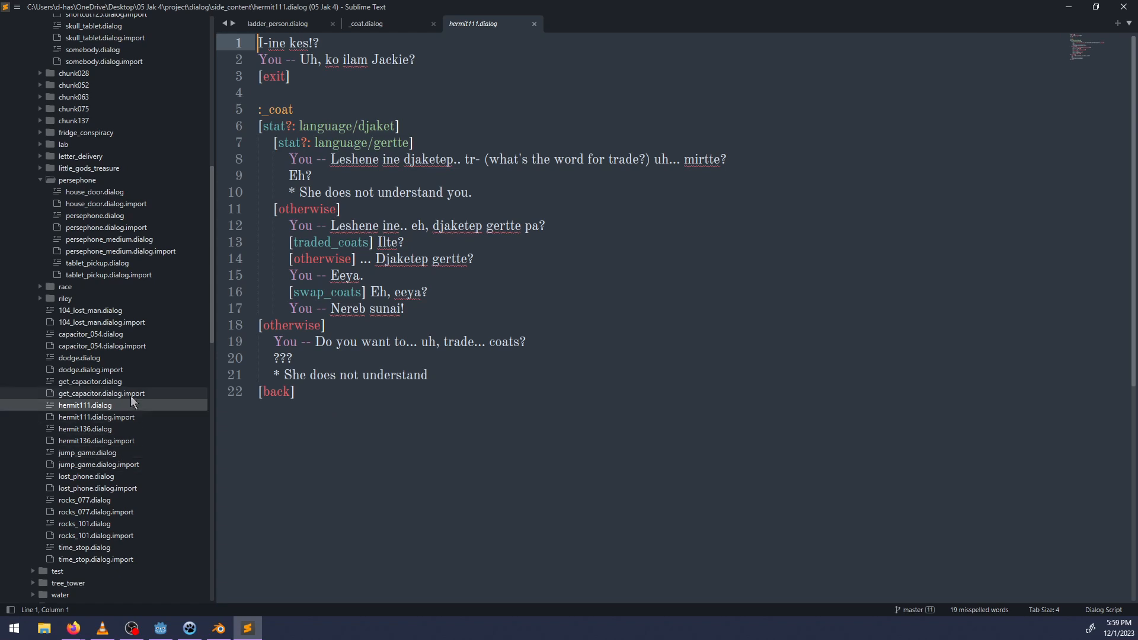
pyautogui.scroll(-3, 119, 468)
pyautogui.scroll(-1, 114, 466)
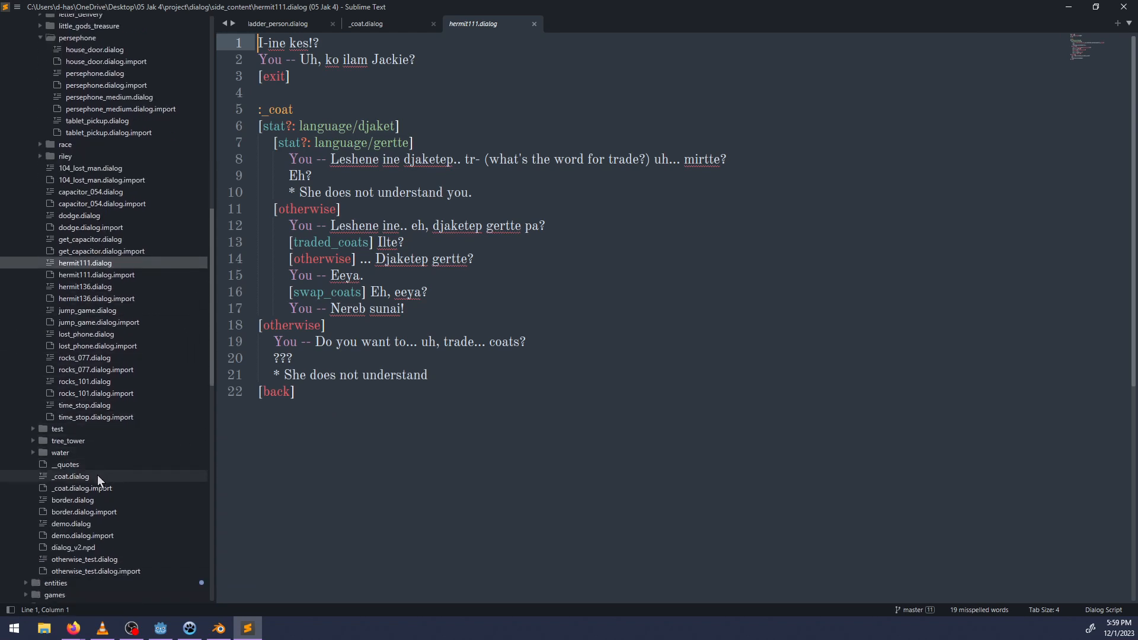
pyautogui.scroll(2, 121, 415)
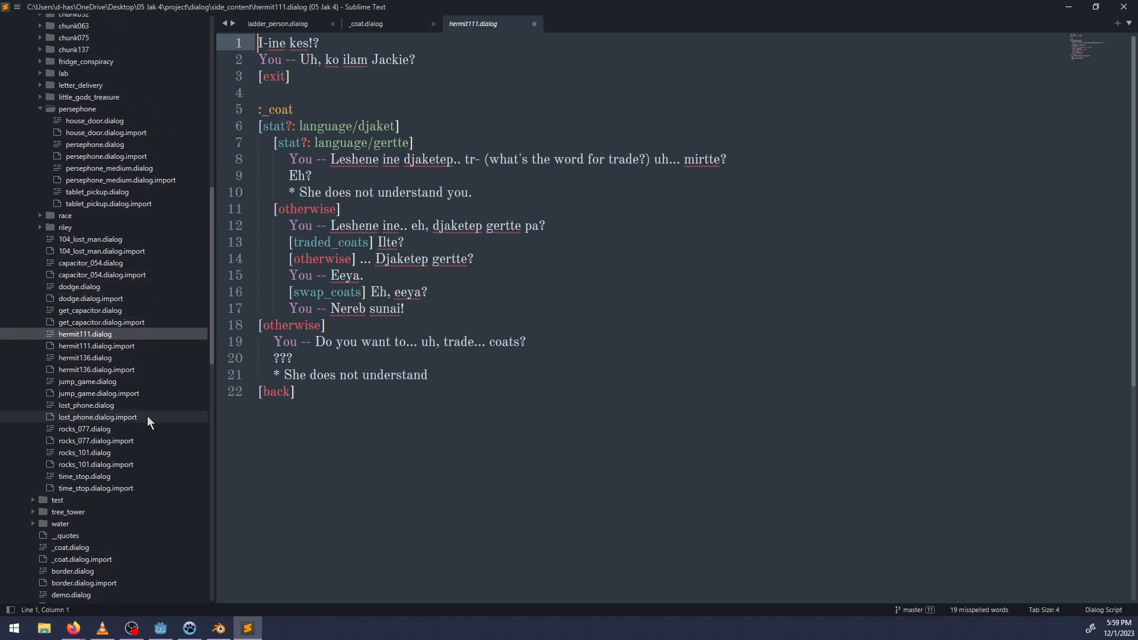
pyautogui.click(95, 382)
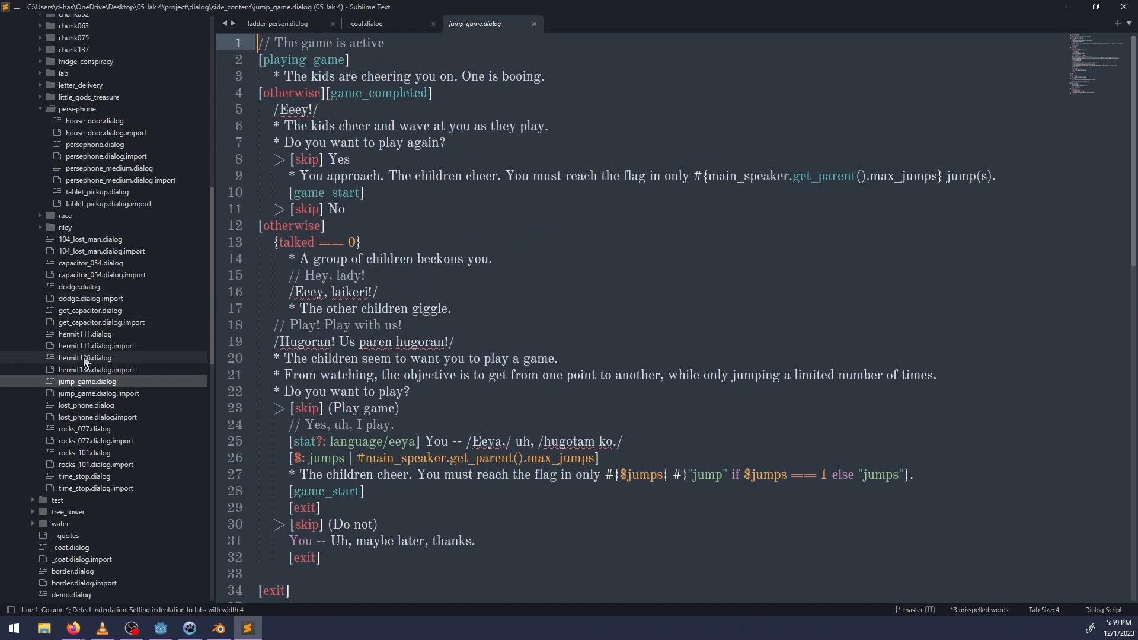
pyautogui.scroll(5, 69, 320)
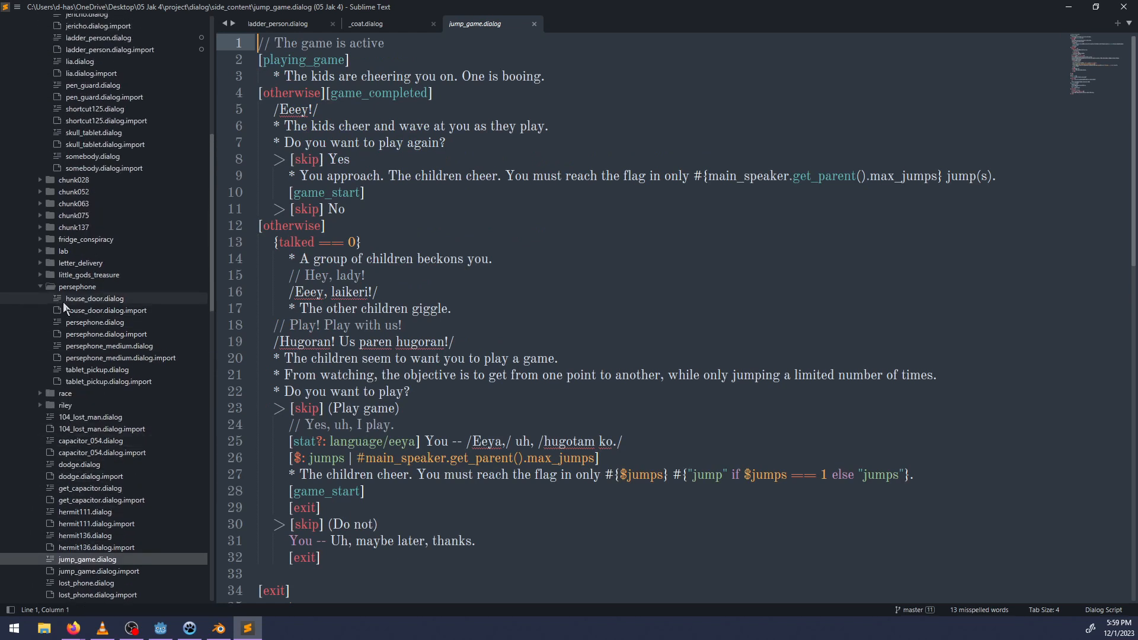
pyautogui.scroll(3, 65, 308)
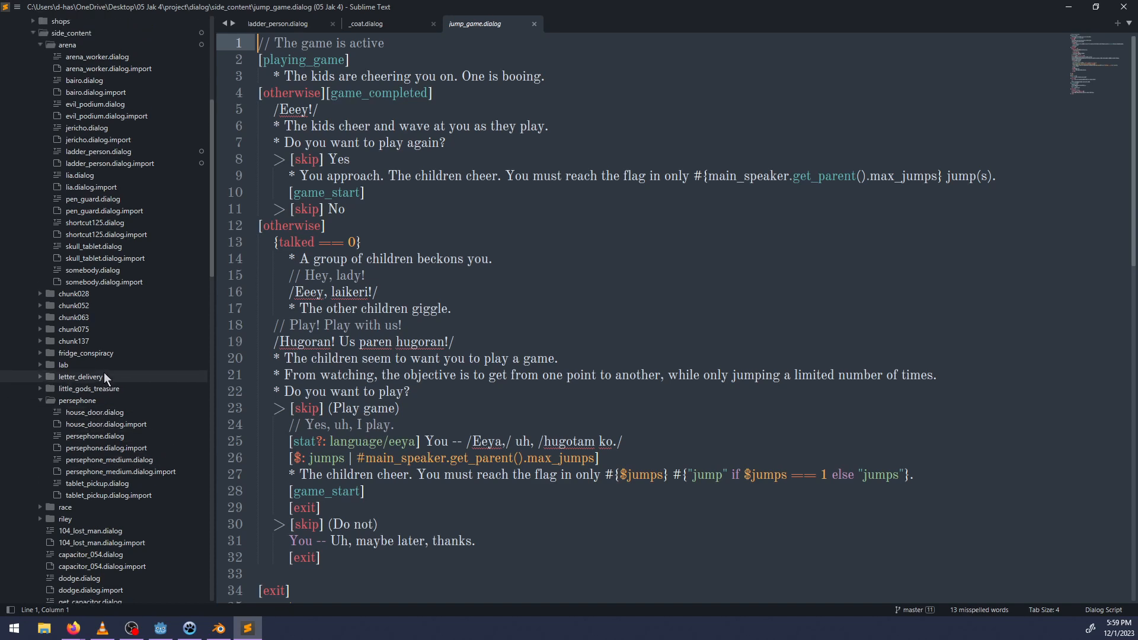
# Look through the arena's lia, jericho and bairo dialog files for how they handle coat trading.
pyautogui.scroll(3, 105, 378)
pyautogui.click(80, 275)
pyautogui.scroll(-5, 441, 334)
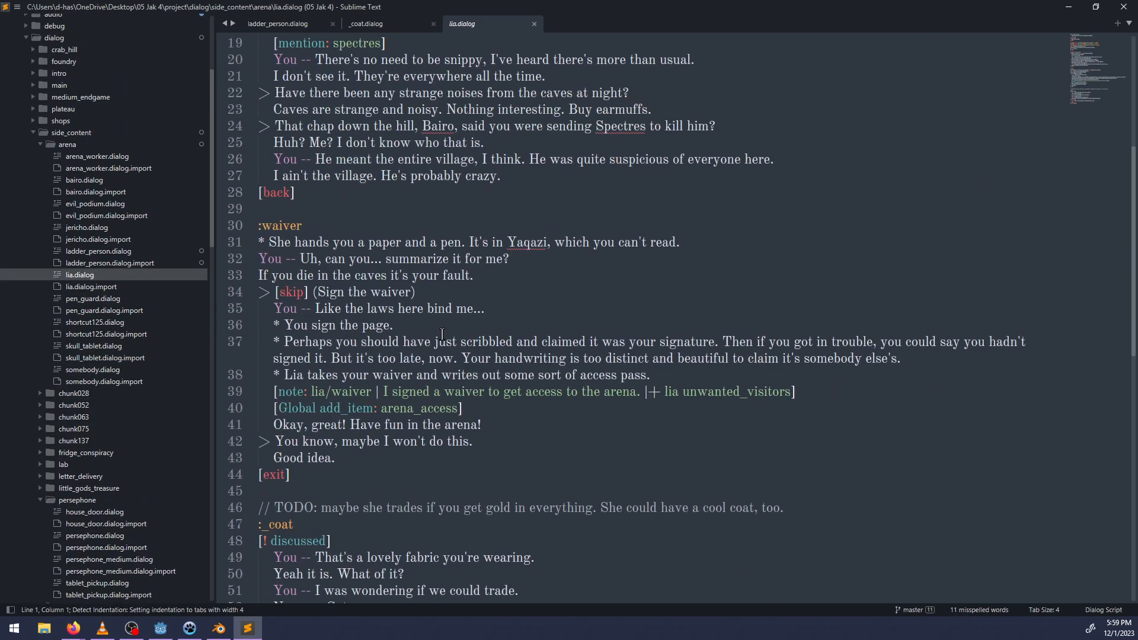
pyautogui.scroll(-6, 442, 334)
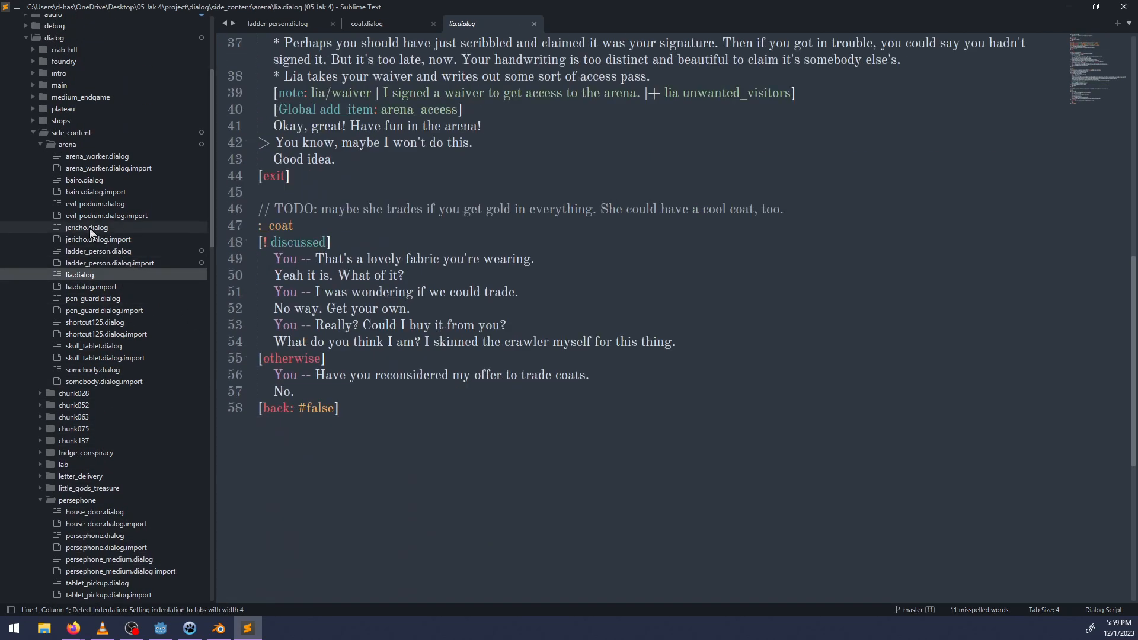
pyautogui.click(90, 228)
pyautogui.click(90, 180)
pyautogui.scroll(-20, 533, 297)
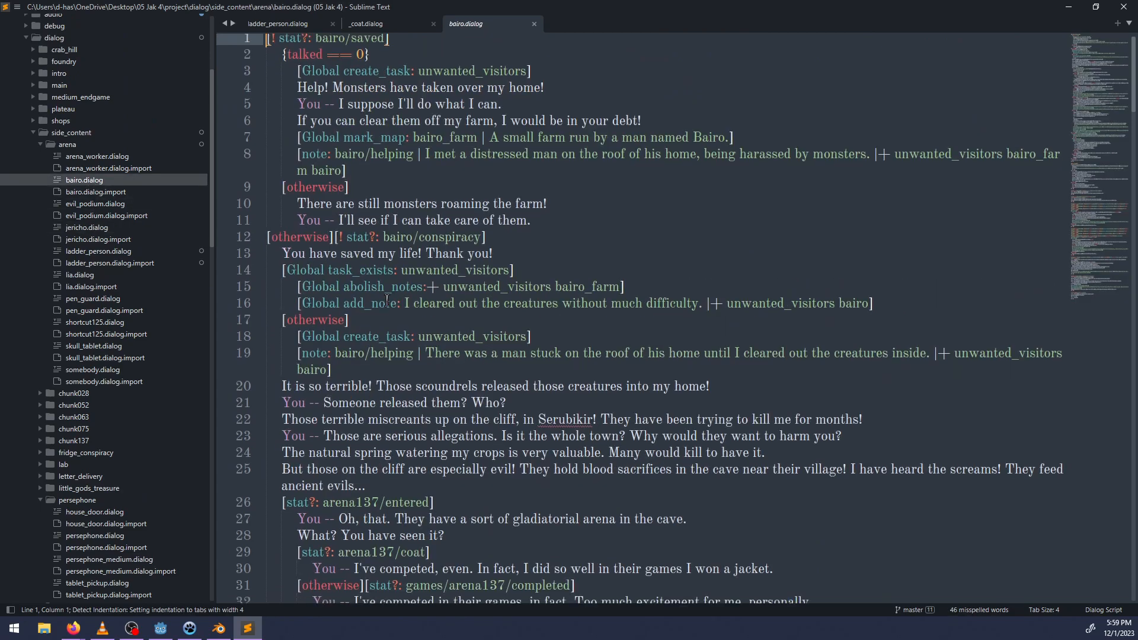
pyautogui.scroll(-20, 533, 297)
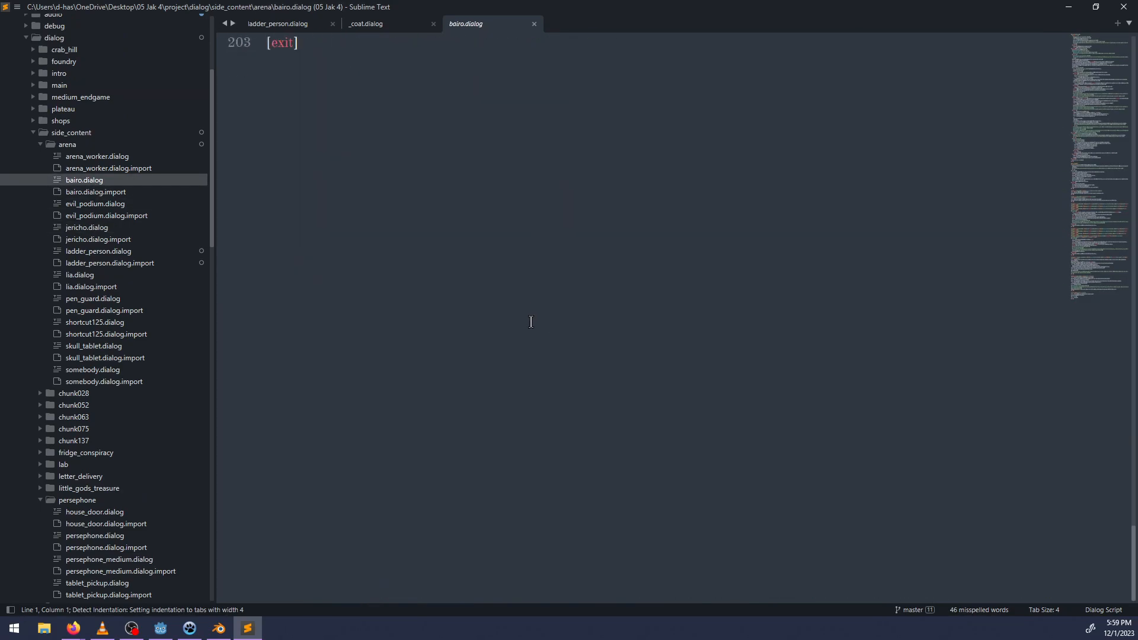
pyautogui.scroll(7, 531, 320)
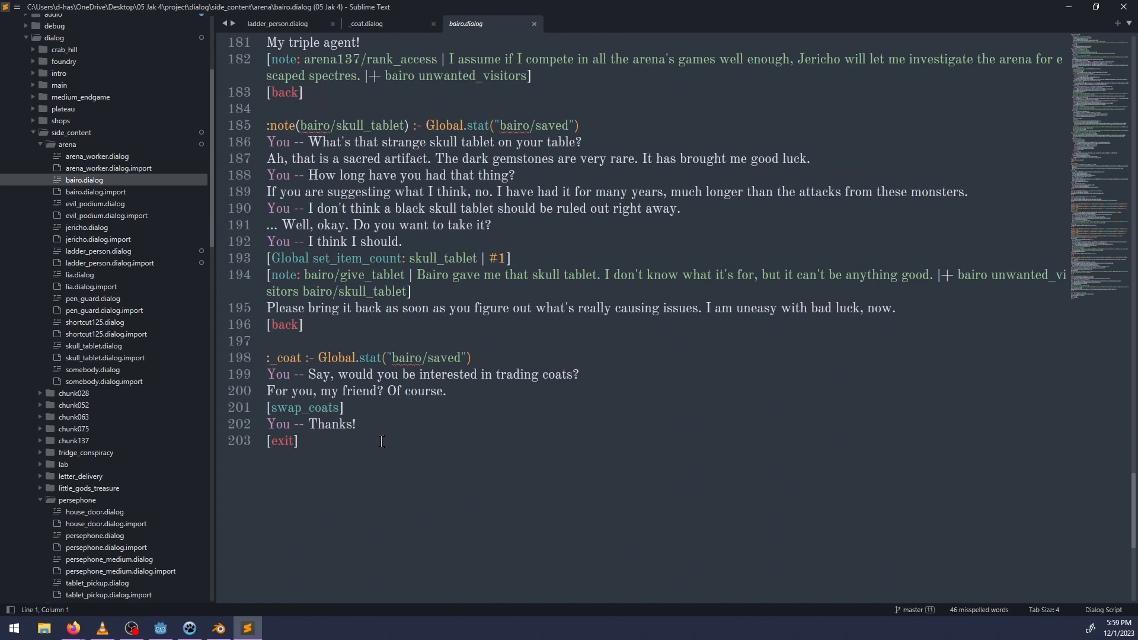
# Add a :_coat block at the end of ladder_person.dialog containing the full text copied from _coat.dialog.
pyautogui.click(365, 27)
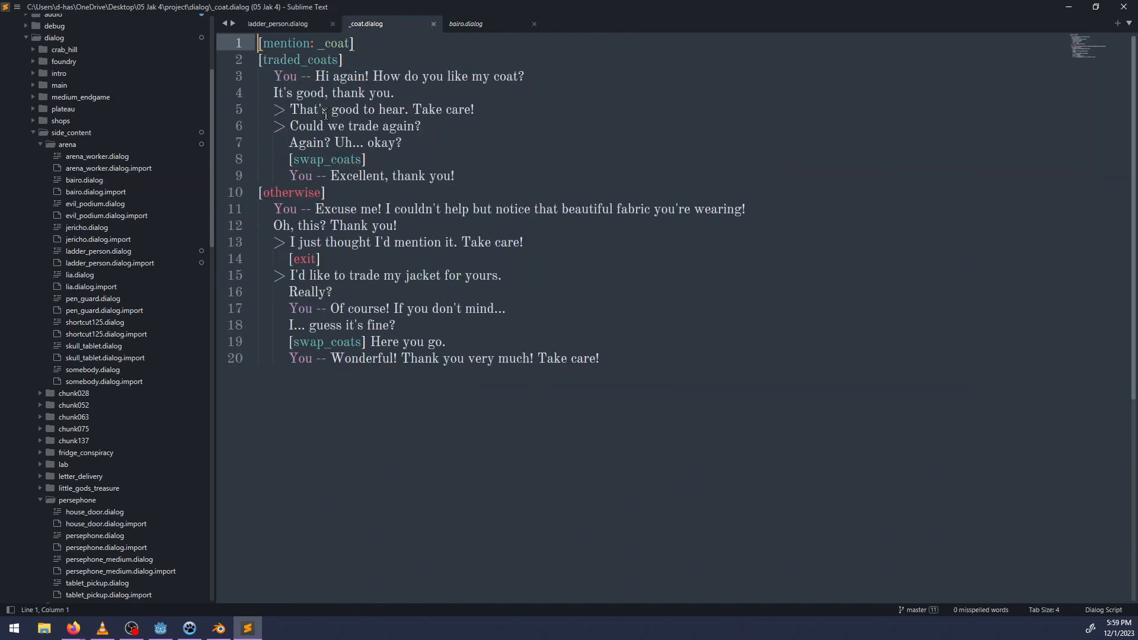
pyautogui.moveTo(620, 407); pyautogui.dragTo(270, 35)
pyautogui.hotkey('ctrl', 'c')
pyautogui.click(277, 23)
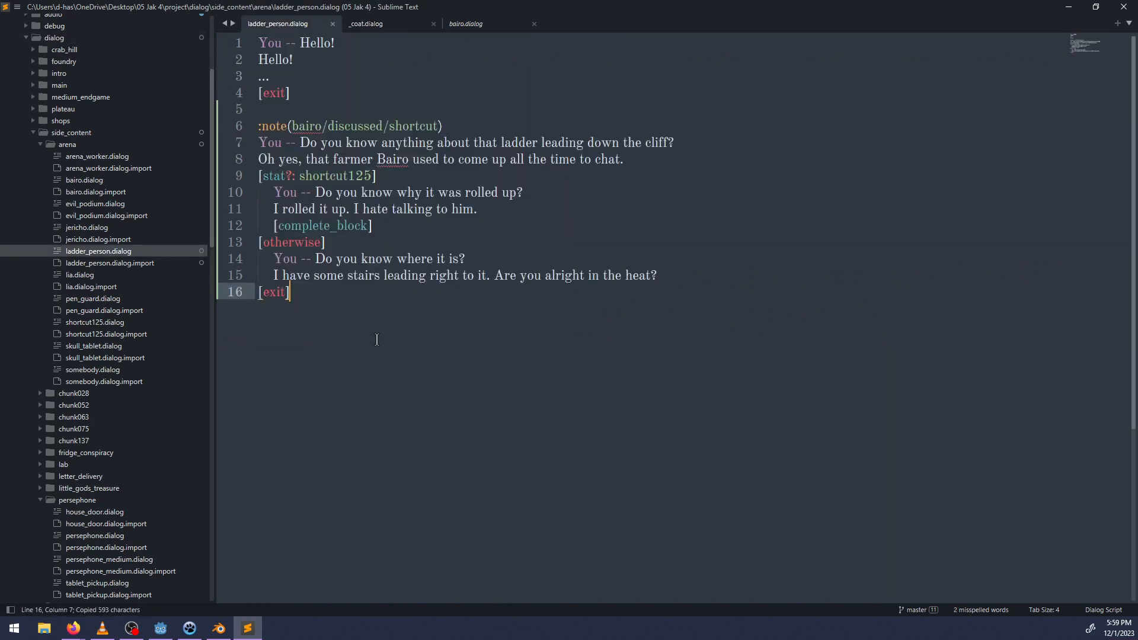
pyautogui.press('Return')
pyautogui.press('Return')
pyautogui.write(':_coat')
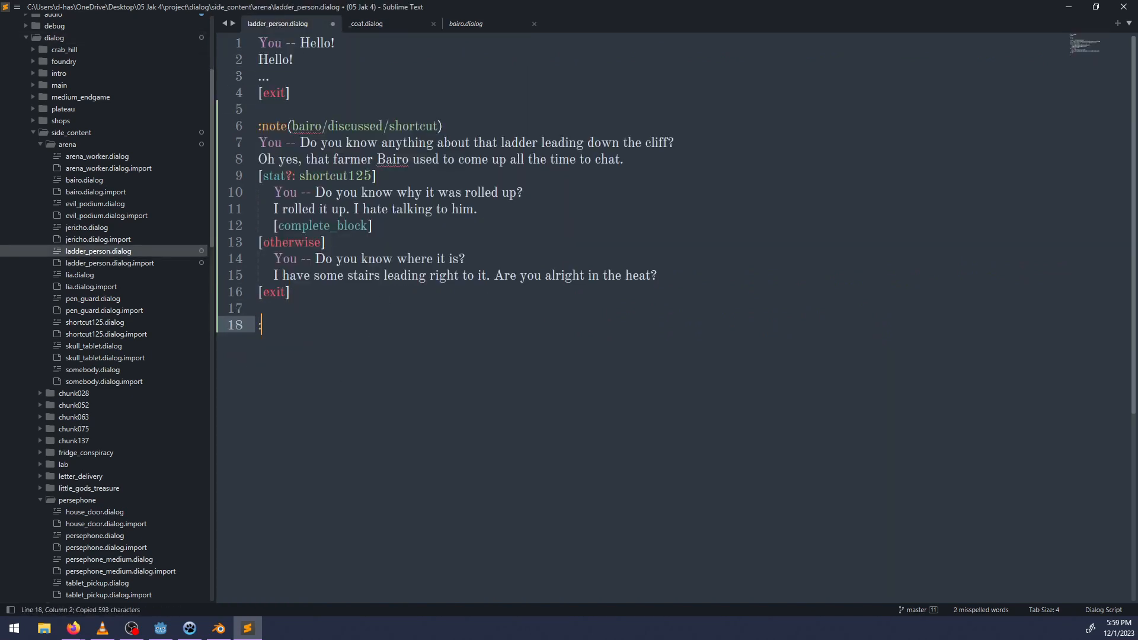
pyautogui.press('Return')
pyautogui.hotkey('ctrl', 'v')
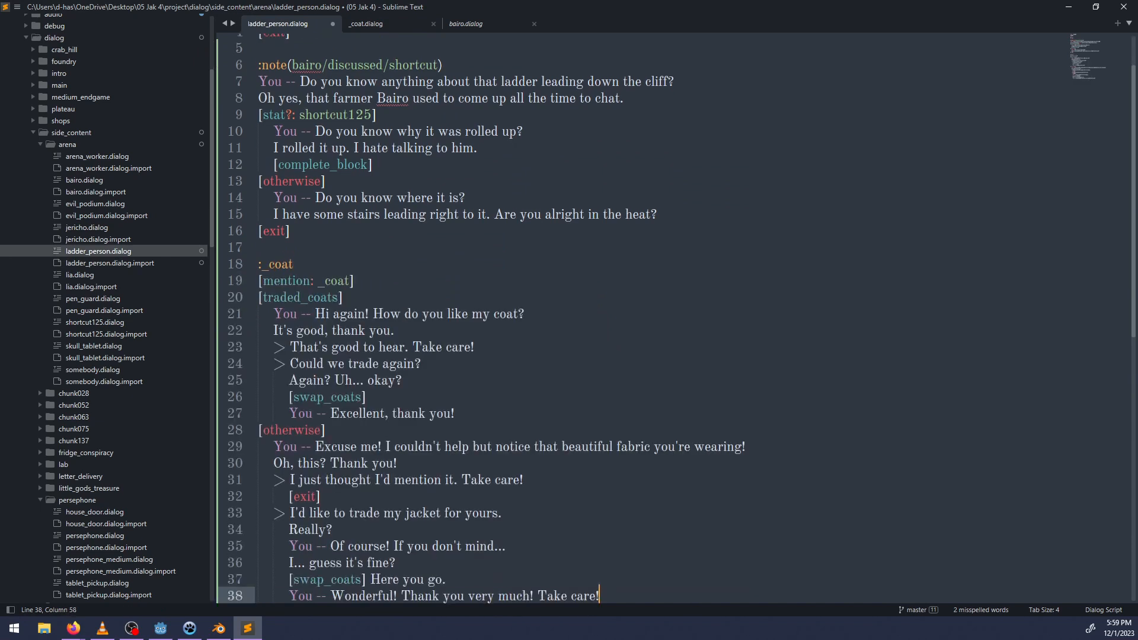
# Replace all lines of the [traded_coats] branch in the :_coat block with "You -- Could we trade coats again?".
pyautogui.scroll(-5, 408, 259)
pyautogui.scroll(1, 356, 320)
pyautogui.click(341, 334)
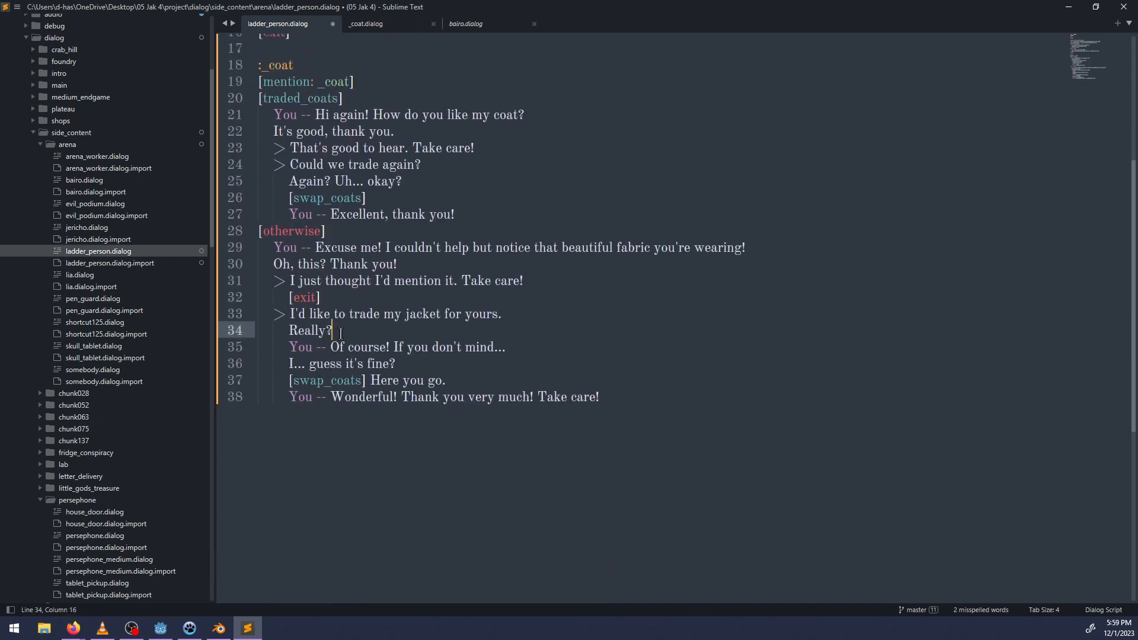
pyautogui.scroll(3, 411, 239)
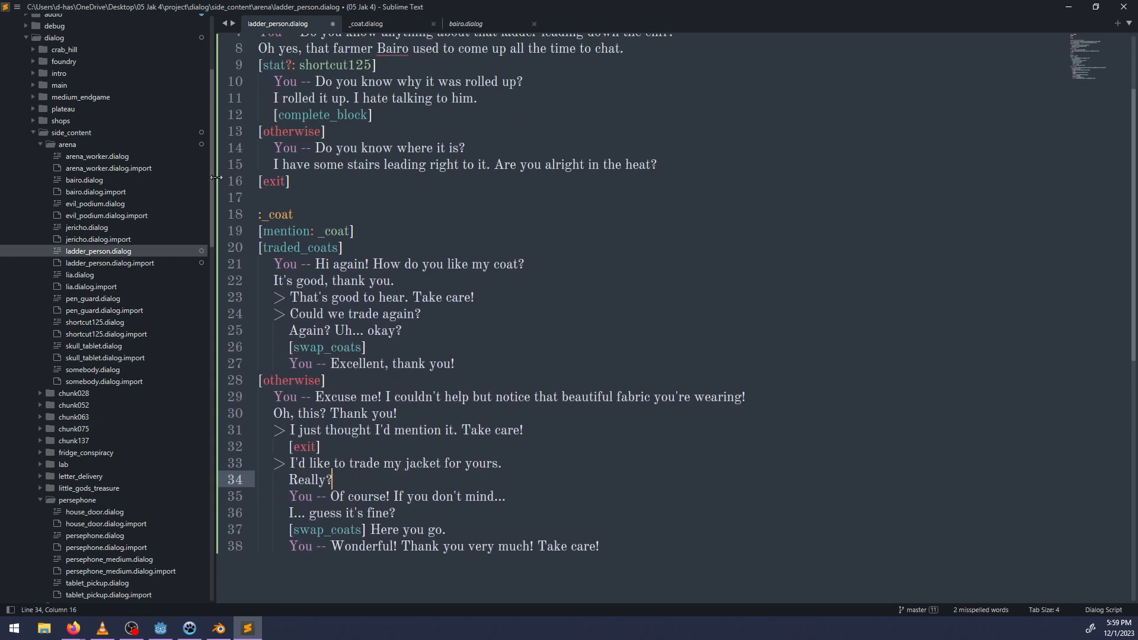
pyautogui.doubleClick(281, 217)
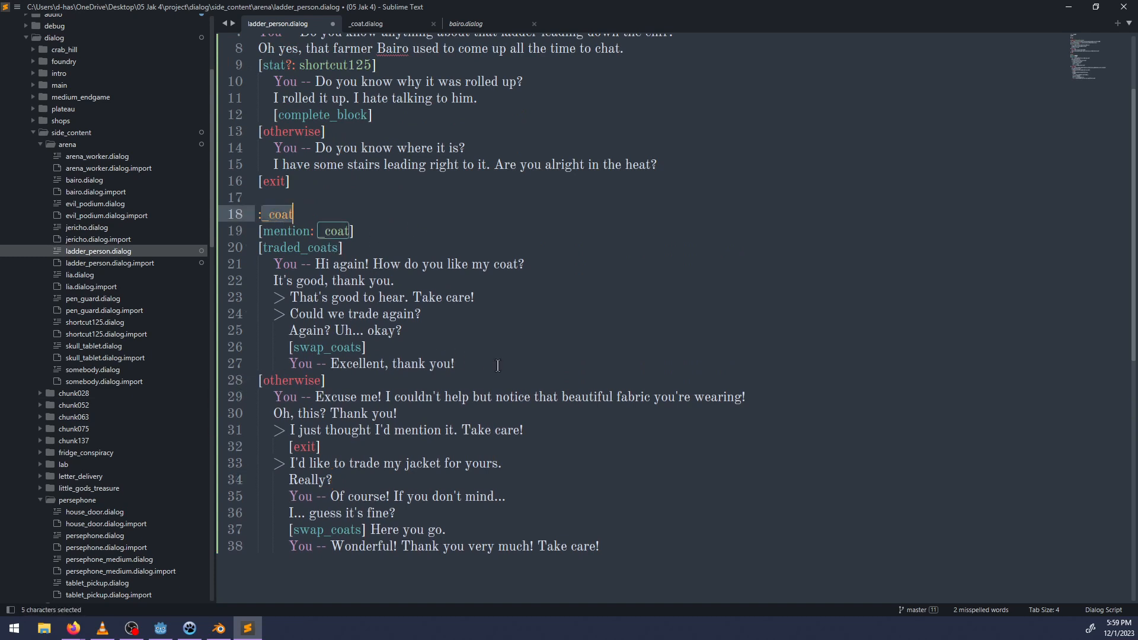
pyautogui.moveTo(481, 369); pyautogui.dragTo(194, 265)
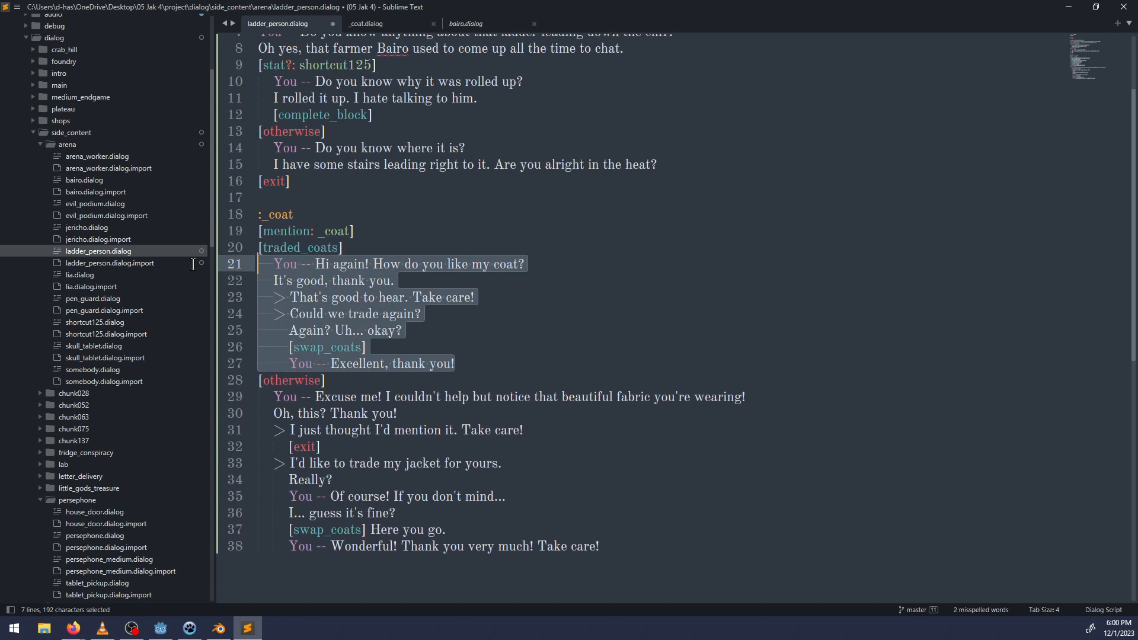
pyautogui.click(422, 297)
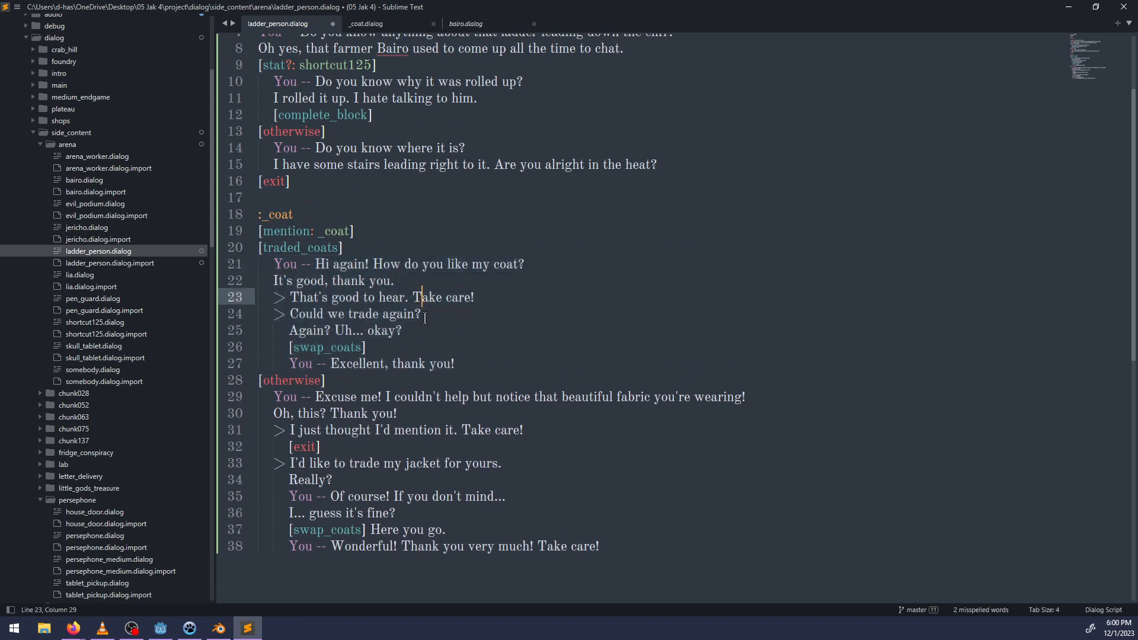
pyautogui.moveTo(471, 365); pyautogui.dragTo(306, 264)
pyautogui.press('BackSpace')
pyautogui.write('- Co')
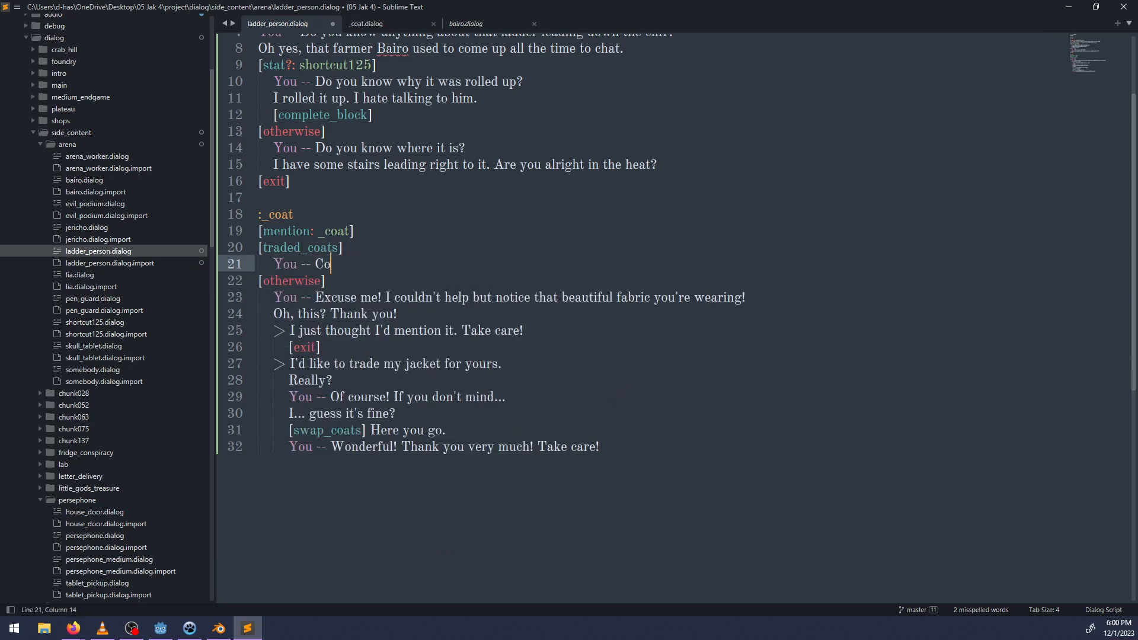
pyautogui.write('uld we trade coats again?')
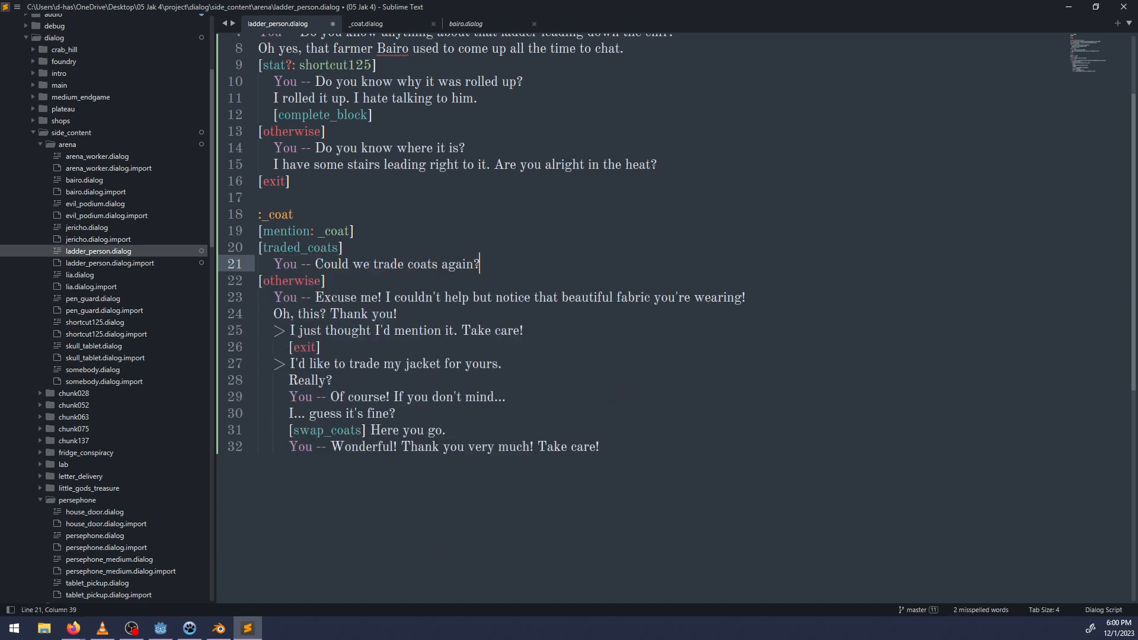
# Add the NPC reply "I suppose. Sure!" below the request to trade coats again.
pyautogui.press('Return')
pyautogui.write('I suppose,')
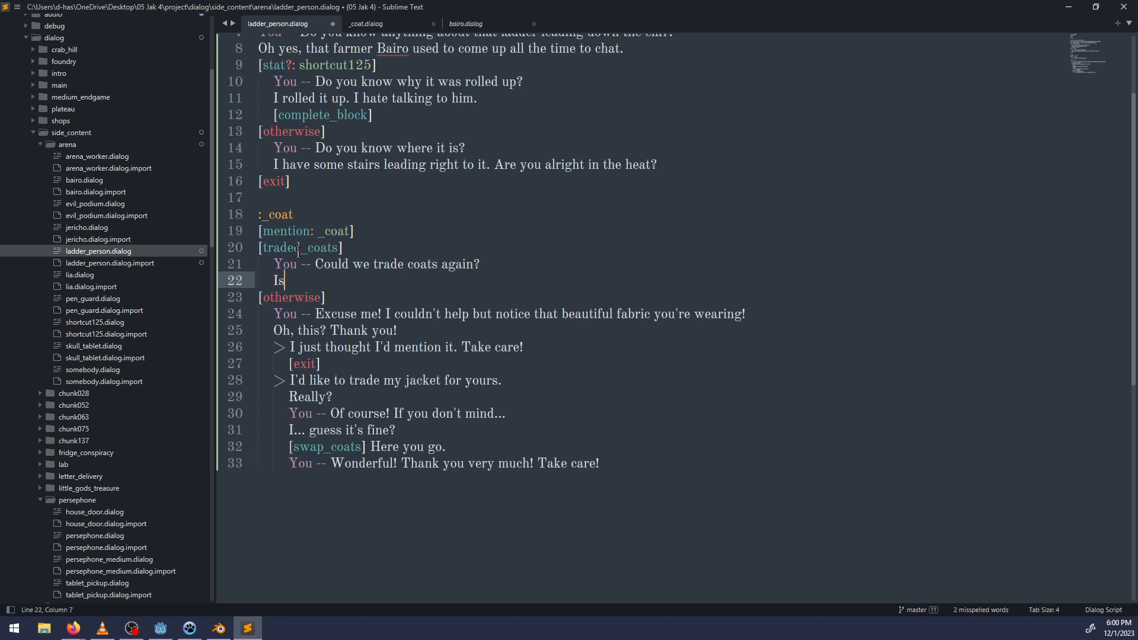
pyautogui.press('BackSpace')
pyautogui.write('. Sure')
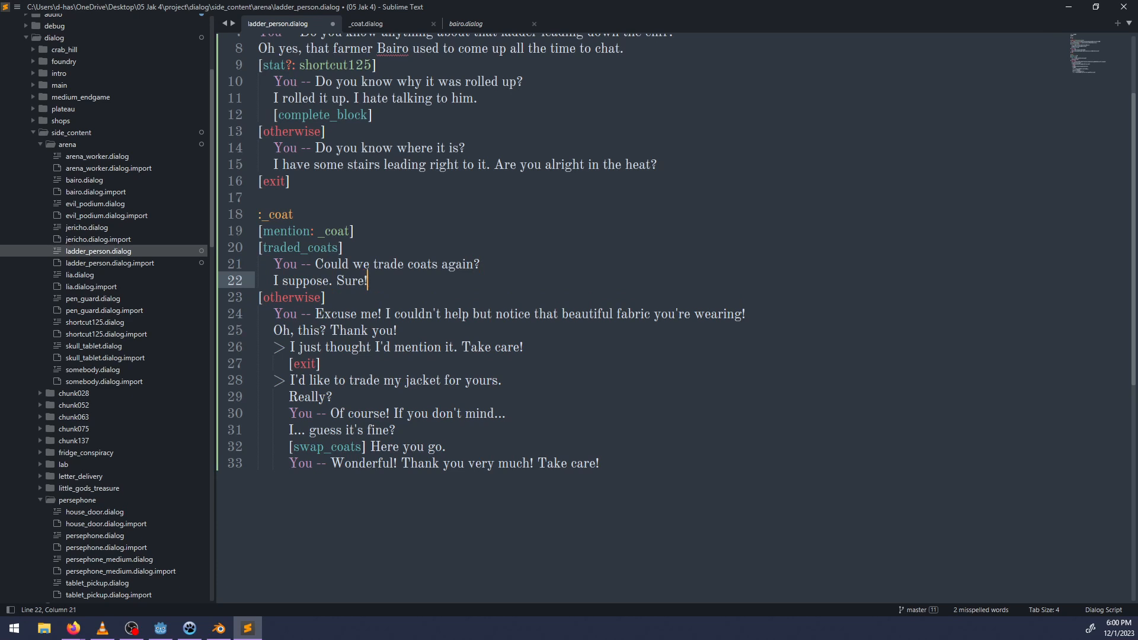
pyautogui.write('!')
# End the [traded_coats] branch with the line "[swap_coats] You -- Thank you!".
pyautogui.press('Return')
pyautogui.write('You')
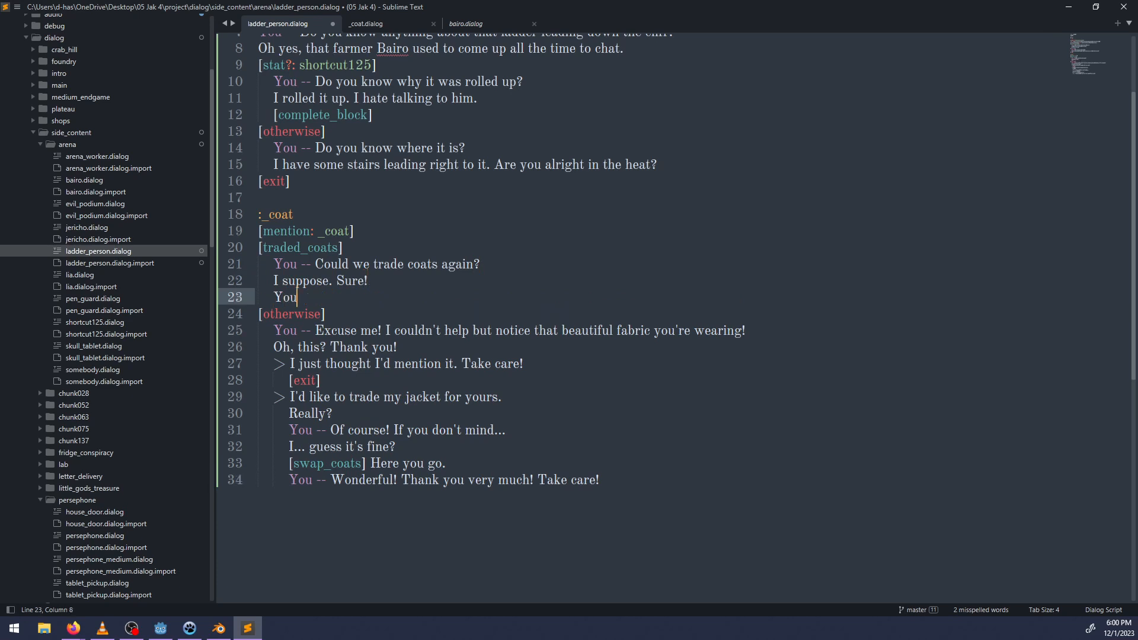
pyautogui.press('BackSpace')
pyautogui.press('BackSpace')
pyautogui.press('BackSpace')
pyautogui.press('BackSpace')
pyautogui.write('[Swa')
pyautogui.press('BackSpace')
pyautogui.press('BackSpace')
pyautogui.press('BackSpace')
pyautogui.write('swap_coats] You -- Thank you!')
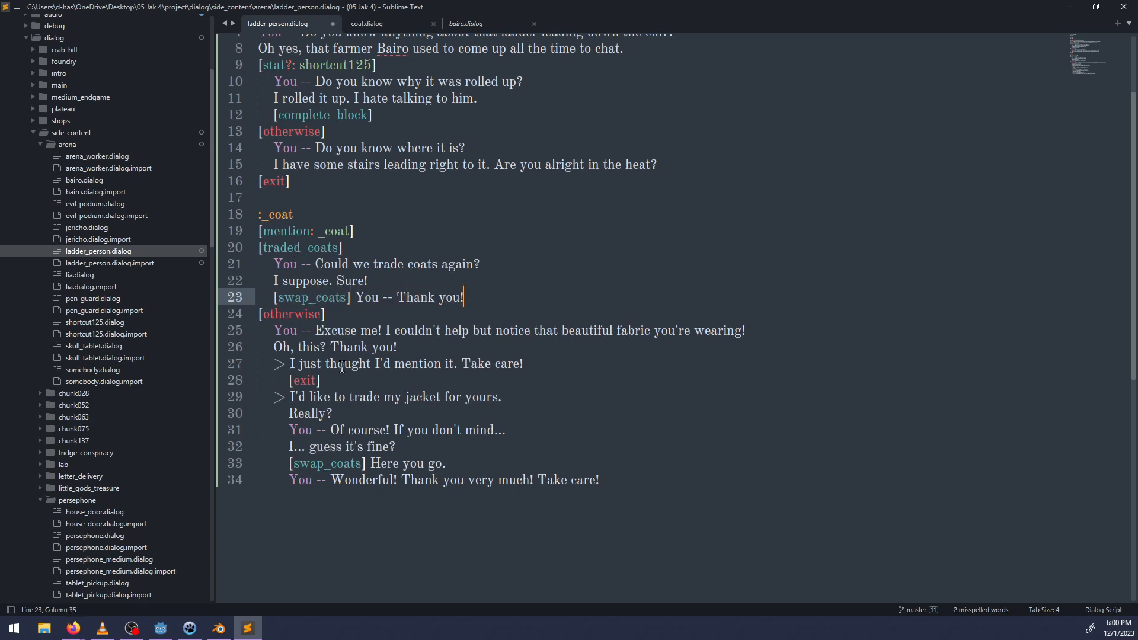
# Replace the :_coat block's [otherwise] lines with "You -- That's a lovely coat pattern you have. Could we trade?".
pyautogui.moveTo(633, 492); pyautogui.dragTo(270, 331)
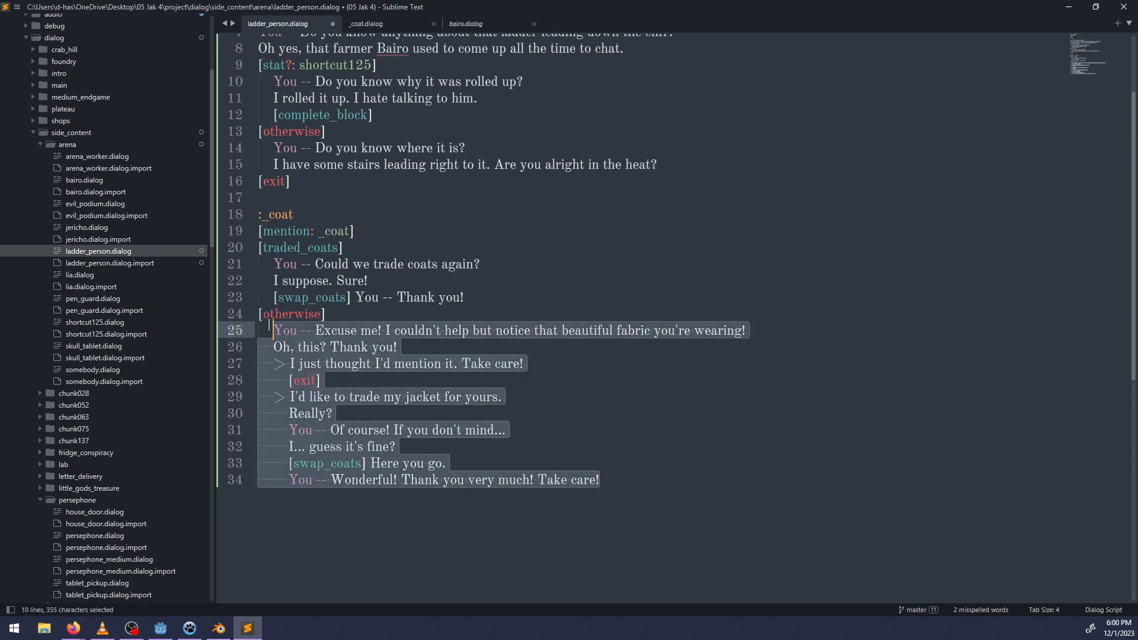
pyautogui.write('You -- ')
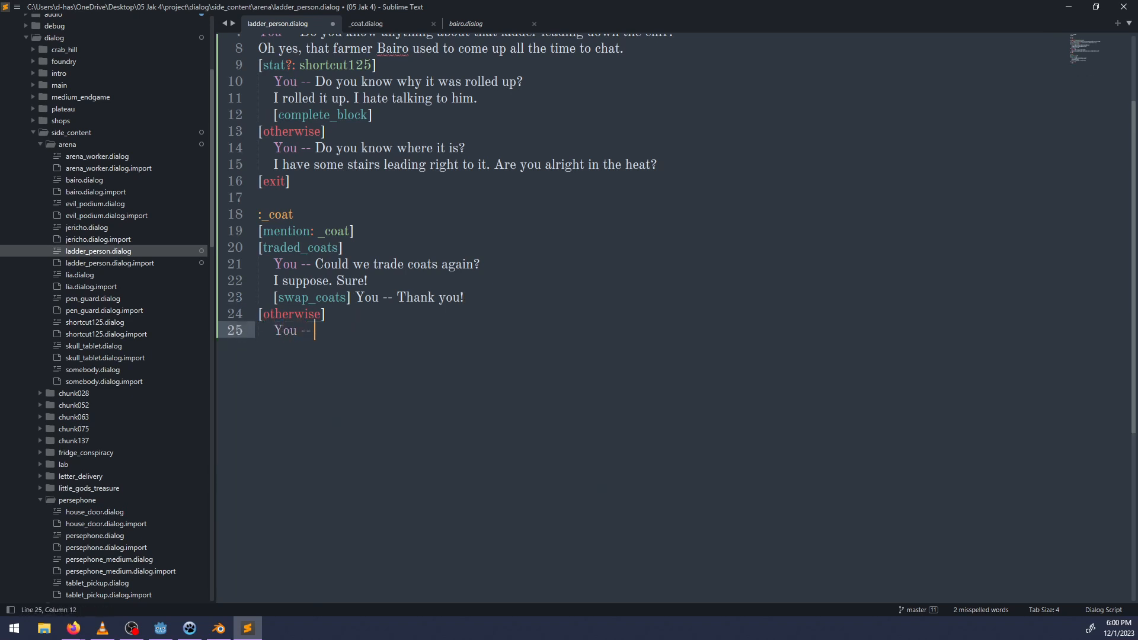
pyautogui.write("That's a lovely cou")
pyautogui.press('BackSpace')
pyautogui.write('a')
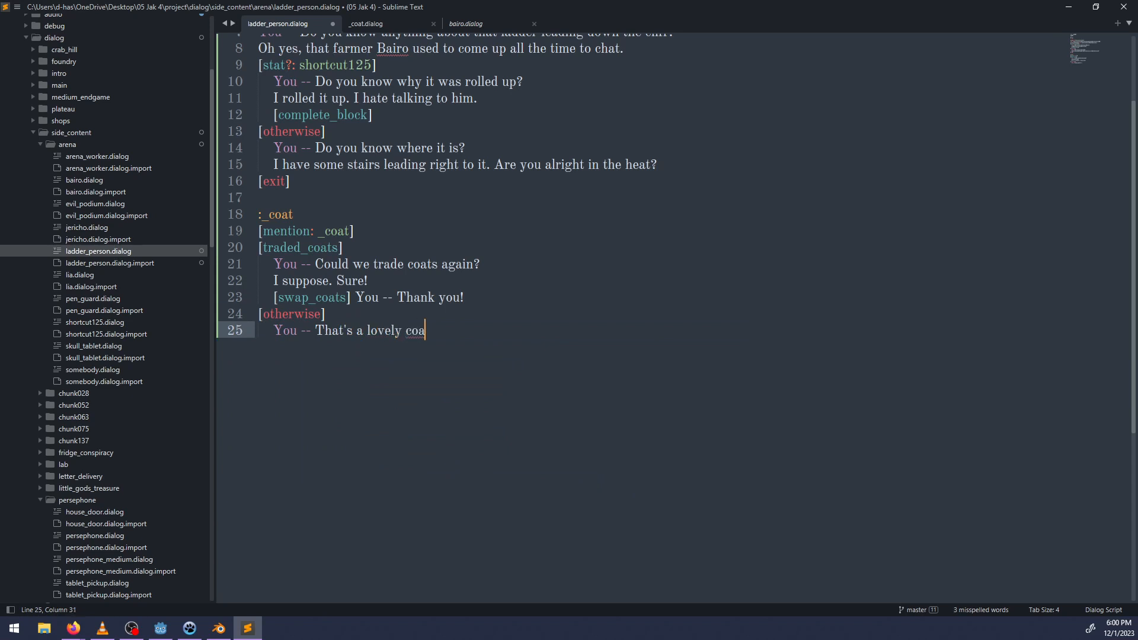
pyautogui.write('t patern you have.')
pyautogui.press('Left')
pyautogui.press('Left')
pyautogui.press('Left')
pyautogui.press('Left')
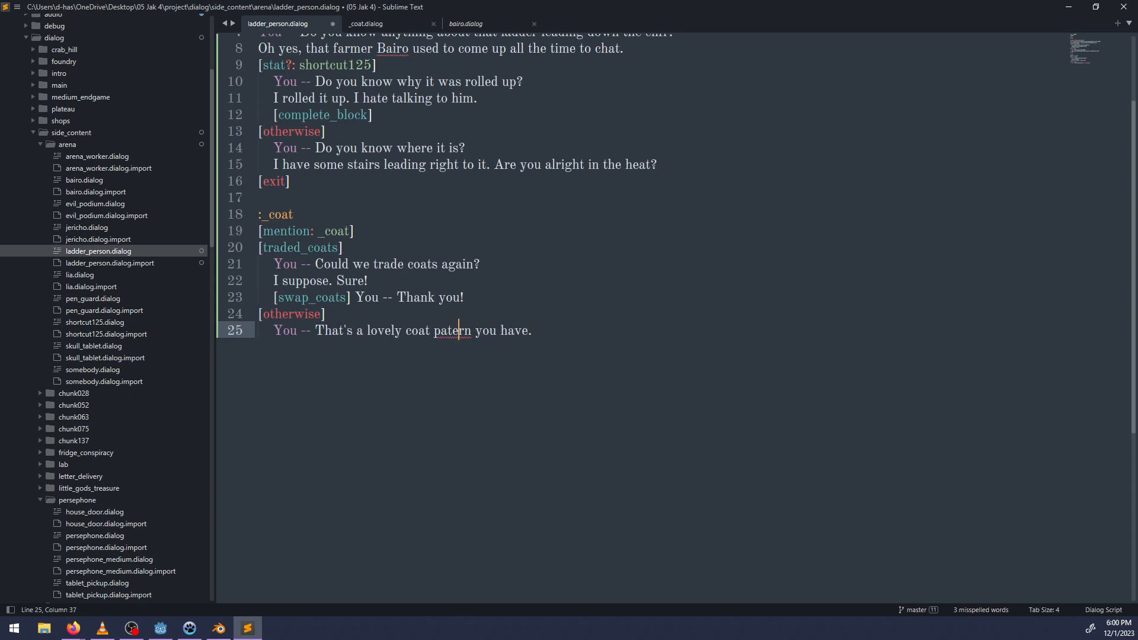
pyautogui.write('t')
pyautogui.press('Right')
pyautogui.press('Right')
pyautogui.press('Right')
pyautogui.press('Right')
pyautogui.press('Right')
pyautogui.press('Right')
pyautogui.press('Right')
pyautogui.press('Right')
pyautogui.press('Right')
pyautogui.press('Right')
pyautogui.press('Right')
pyautogui.press('Right')
pyautogui.press('Right')
pyautogui.write('Could we trade?')
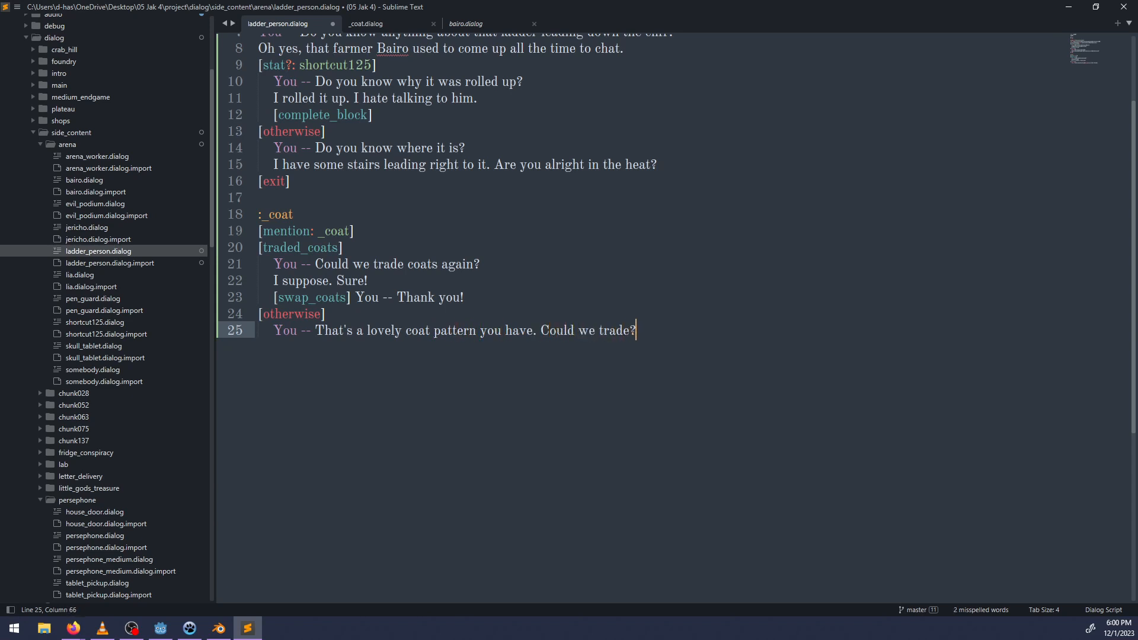
# Add the NPC reply "Hm... I suppose so." and a [swap_coats] line to the :_coat block's [otherwise] branch.
pyautogui.press('Return')
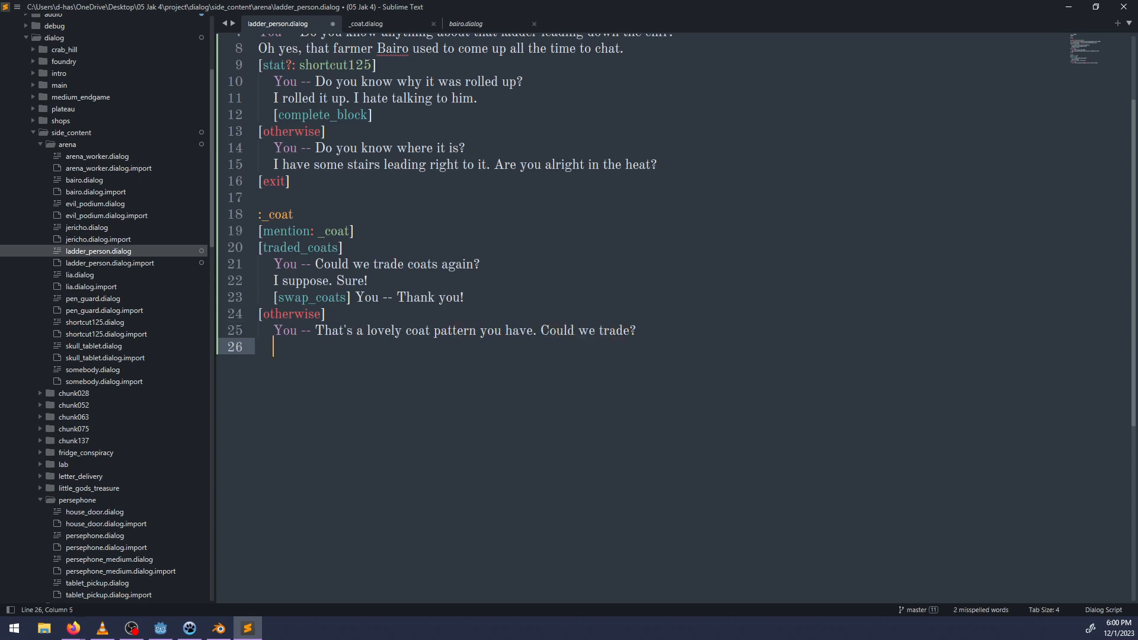
pyautogui.write('Hm... I suppose so.')
pyautogui.press('Return')
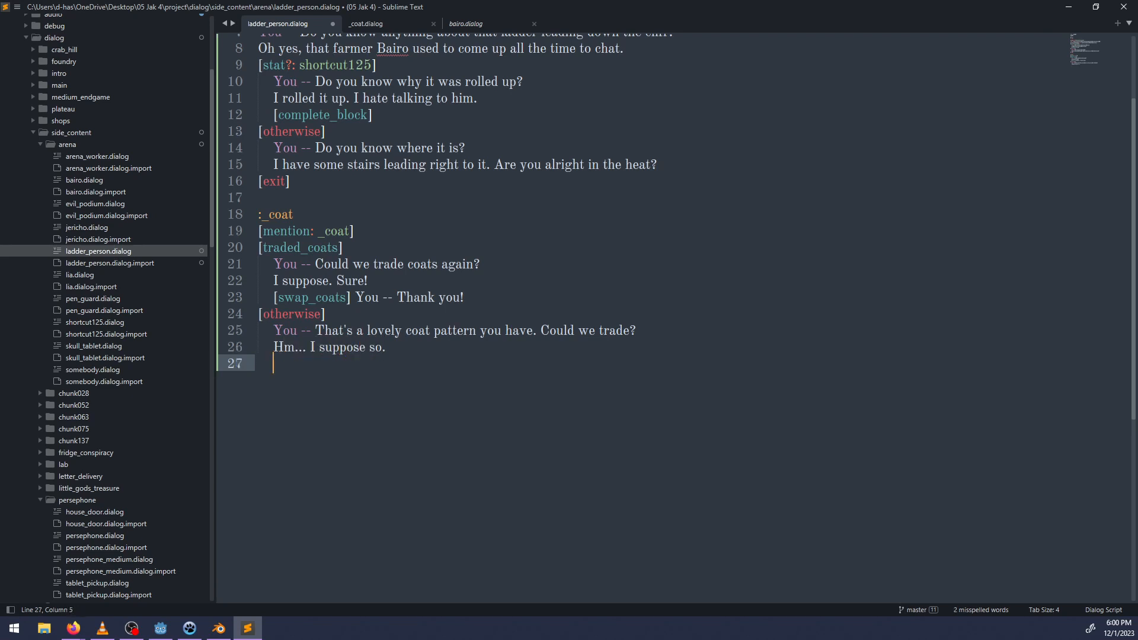
pyautogui.write('[swap_coats]')
pyautogui.press('Return')
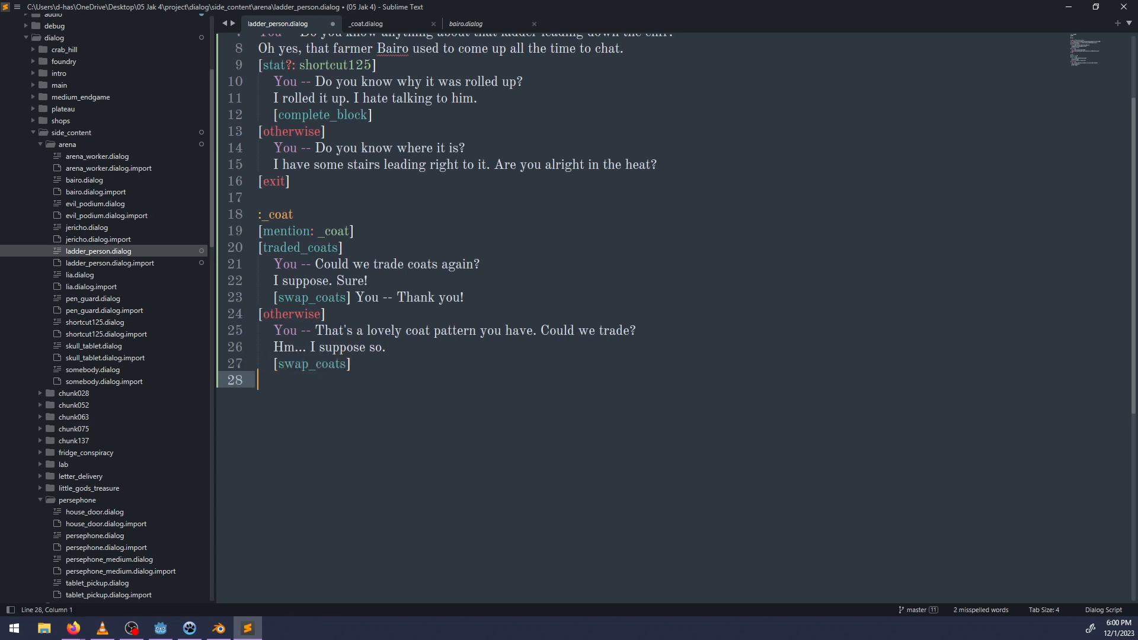
# Finish the :_coat block's [otherwise] branch by adding "You -- Excellent, thank you!" after [swap_coats].
pyautogui.press('BackSpace')
pyautogui.write('You')
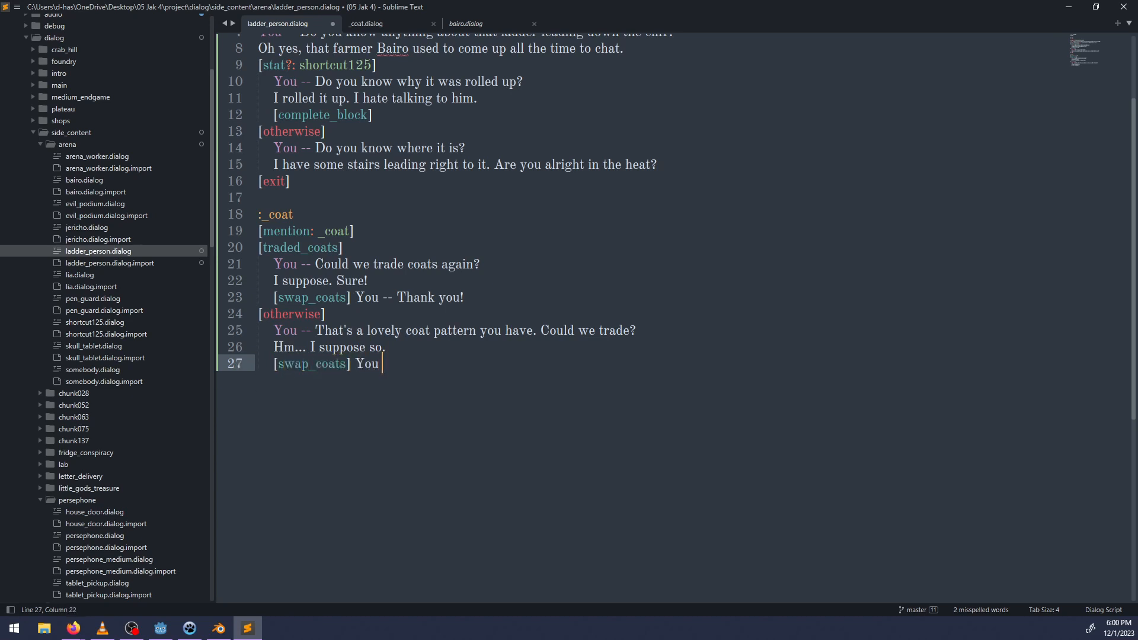
pyautogui.write('--- Excellent, thank you!')
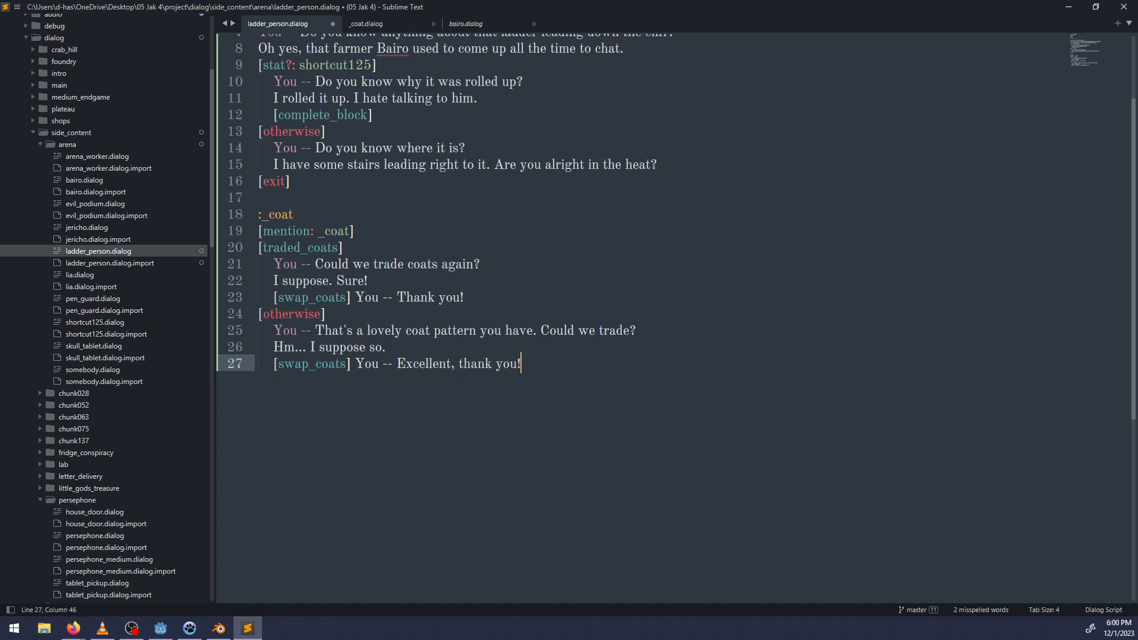
# Close the :_coat block with an unindented [back] line and save ladder_person.dialog.
pyautogui.press('Return')
pyautogui.press('BackSpace')
pyautogui.write('[exit')
pyautogui.hotkey('ctrl', 'BackSpace')
pyautogui.write('bac')
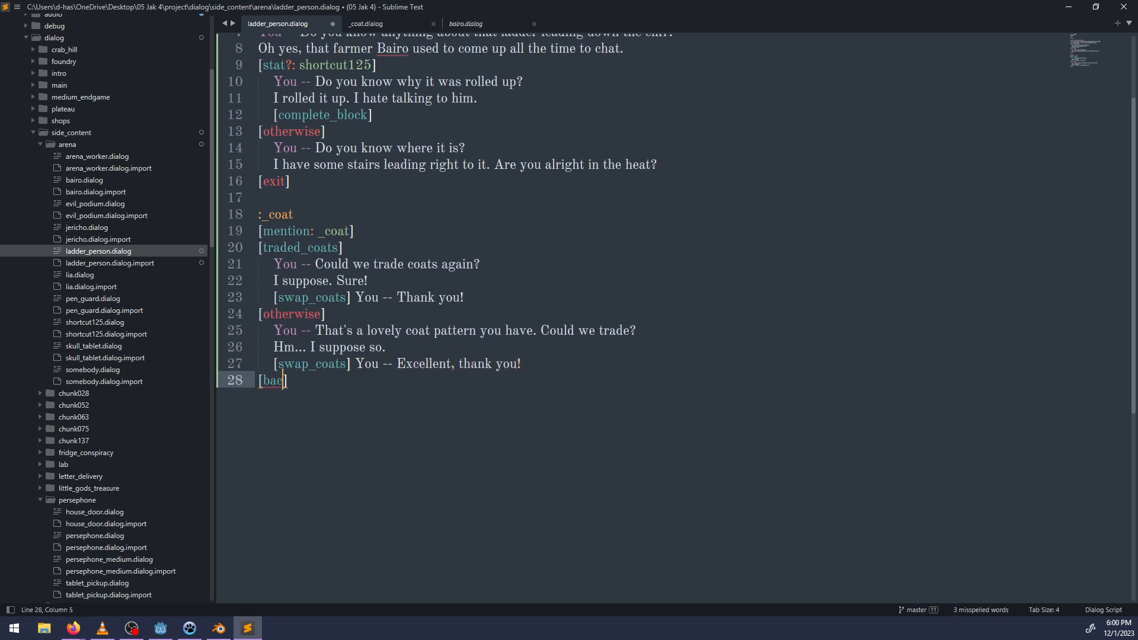
pyautogui.write('k')
pyautogui.hotkey('ctrl', 's')
pyautogui.press('Right')
pyautogui.scroll(3, 971, 115)
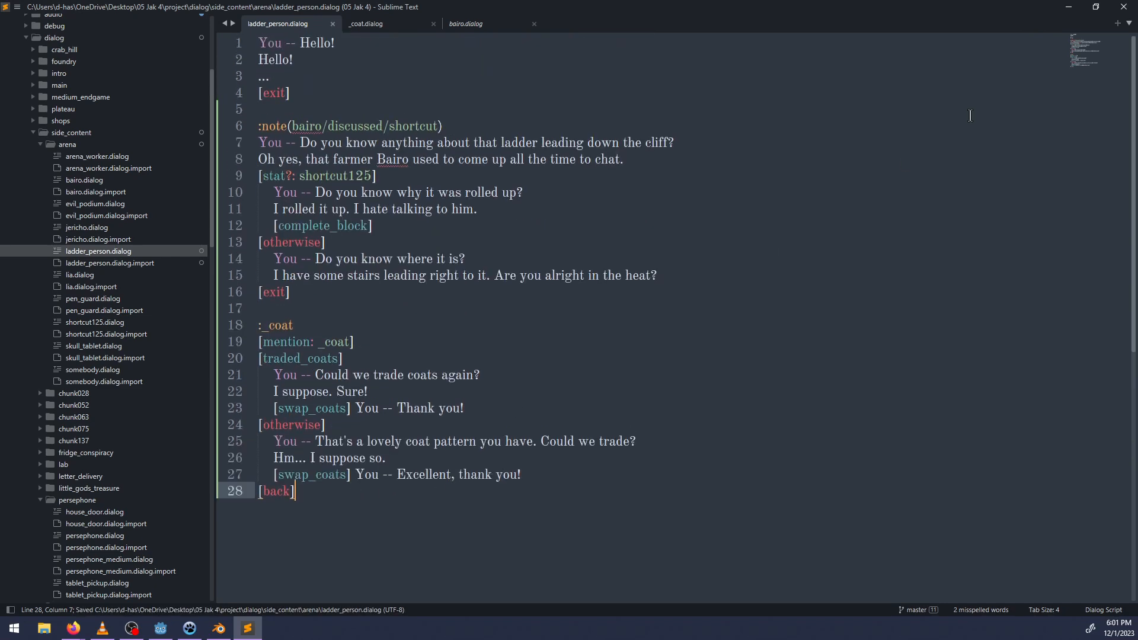
# Switch to Godot and assign ladder_person.dialog to the ladder hut's sitting NPC, with the visual name "Cliff Villager".
pyautogui.click(1069, 7)
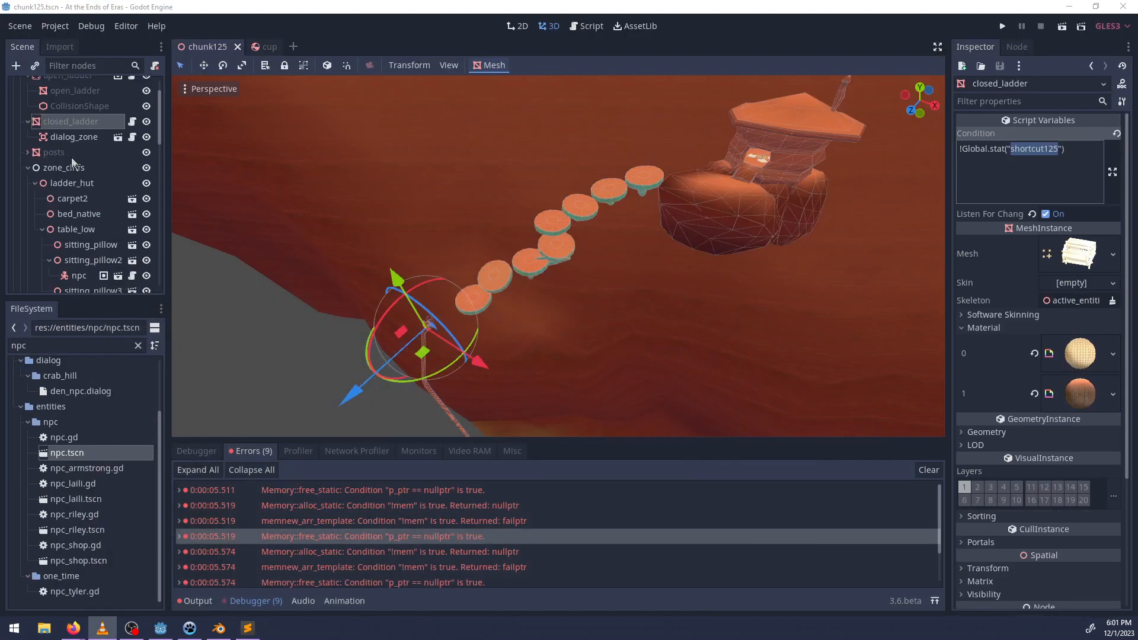
pyautogui.doubleClick(73, 346)
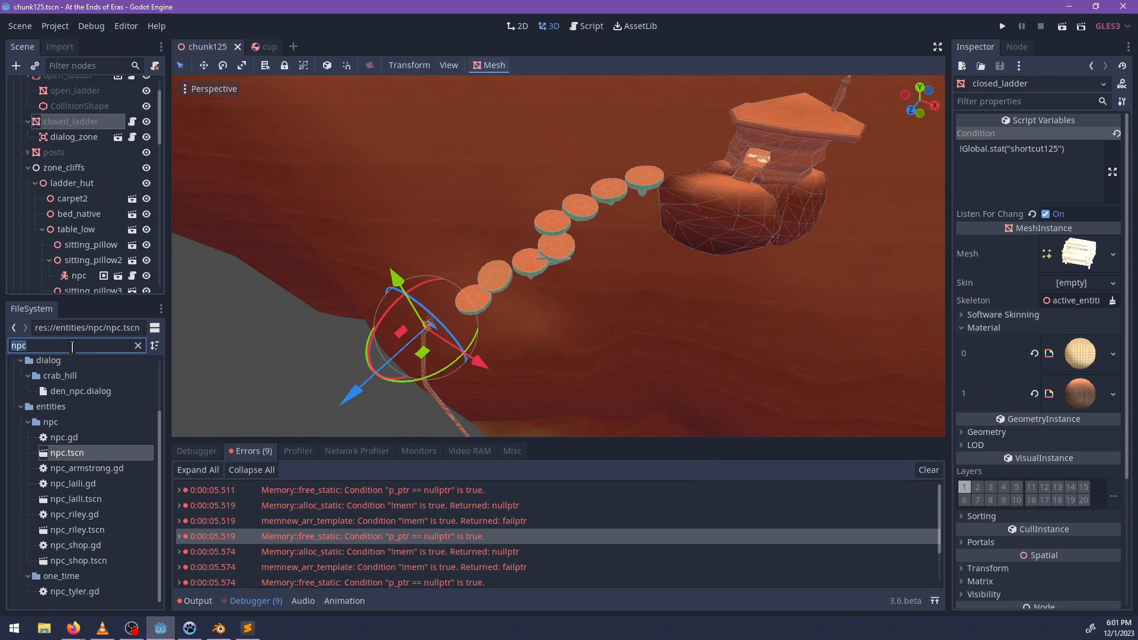
pyautogui.write('ladder')
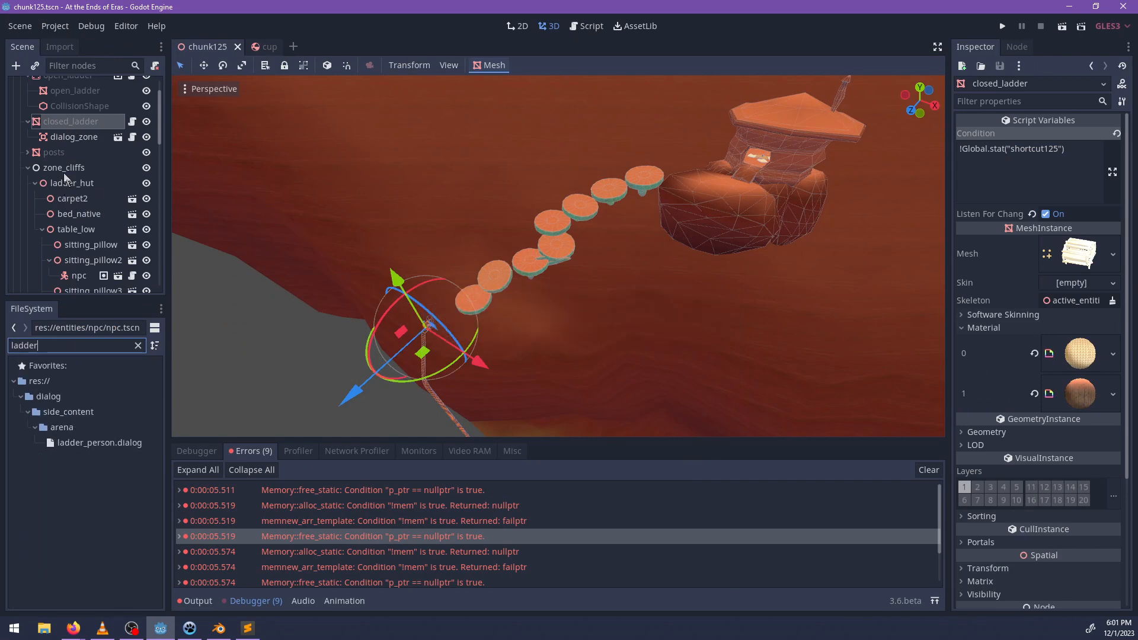
pyautogui.keyDown('shift'); pyautogui.moveTo(645, 300); pyautogui.dragTo(447, 397, button='middle'); pyautogui.keyUp('shift')
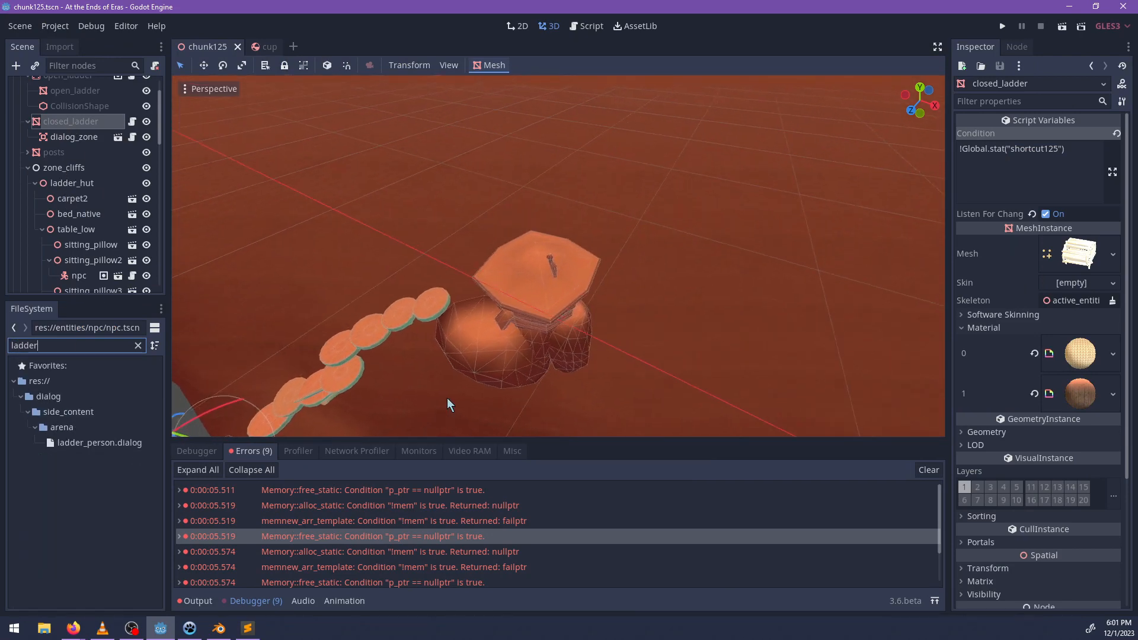
pyautogui.scroll(10, 450, 394)
pyautogui.moveTo(498, 361); pyautogui.dragTo(578, 280, button='middle')
pyautogui.scroll(15, 578, 280)
pyautogui.click(664, 305)
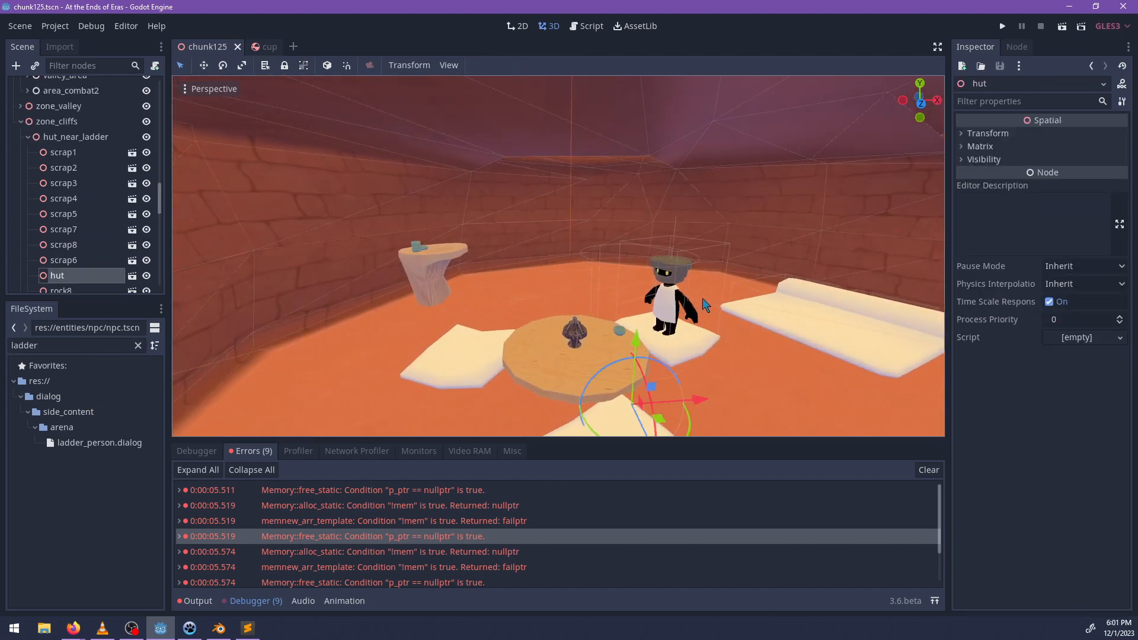
pyautogui.click(664, 294)
pyautogui.press('f')
pyautogui.moveTo(121, 445); pyautogui.dragTo(1073, 135)
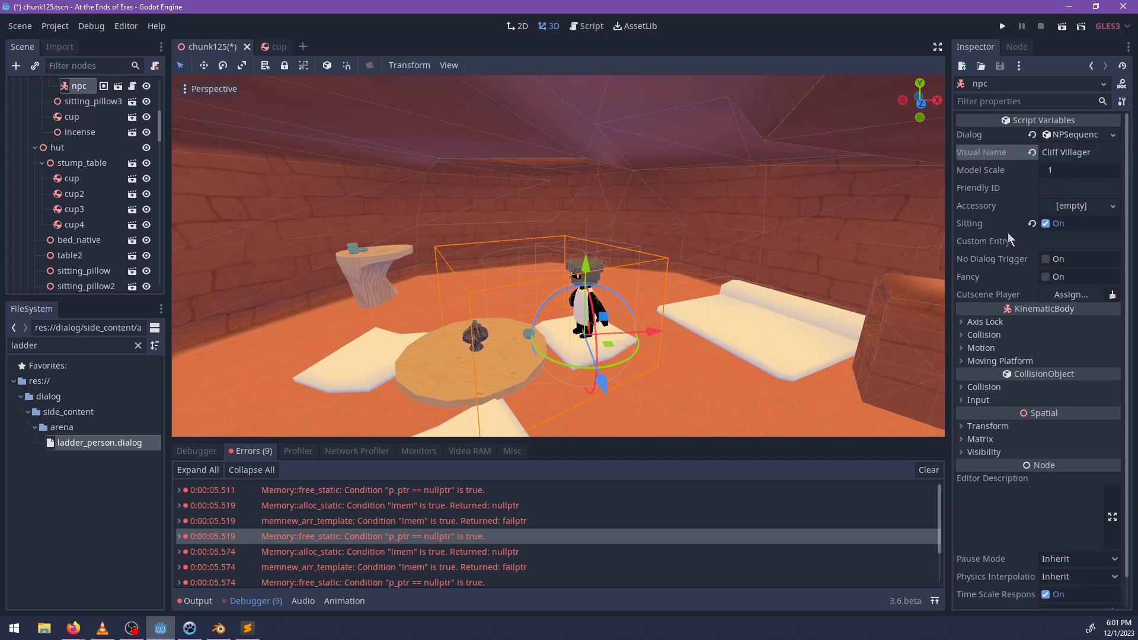
# Save the chunk125 scene and run the project.
pyautogui.scroll(-2, 687, 344)
pyautogui.scroll(-8, 688, 344)
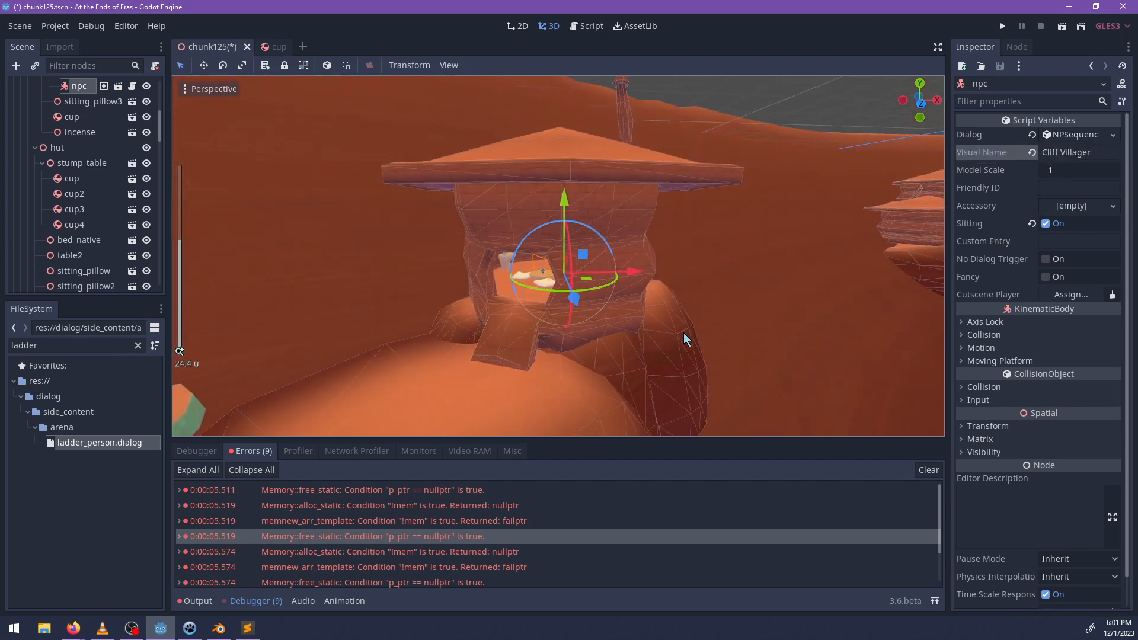
pyautogui.hotkey('ctrl', 's')
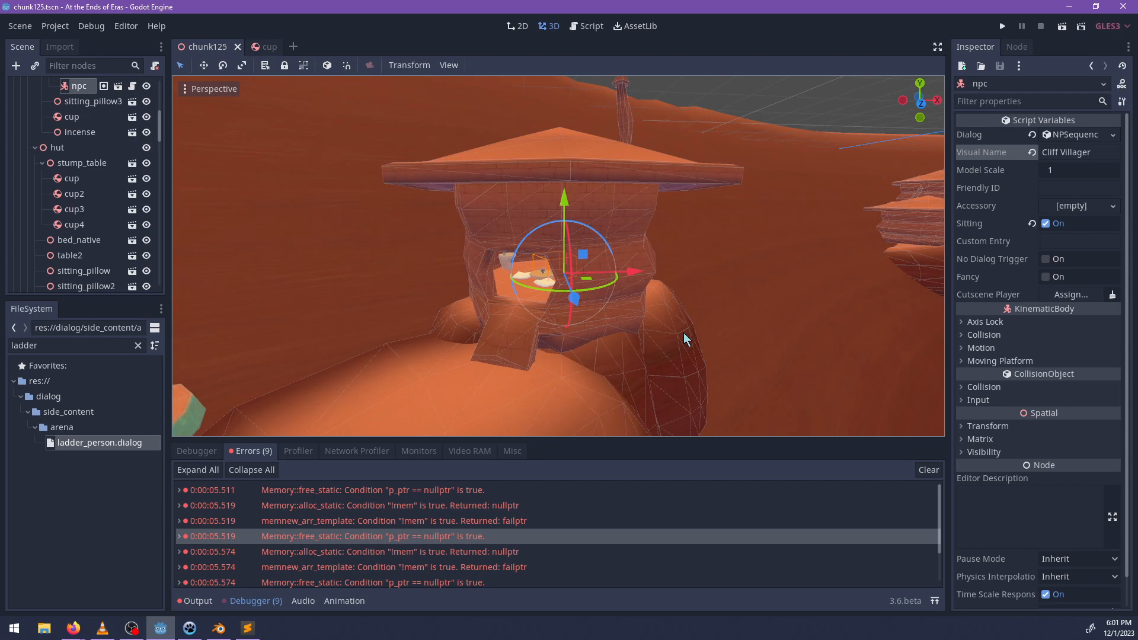
pyautogui.press('F5')
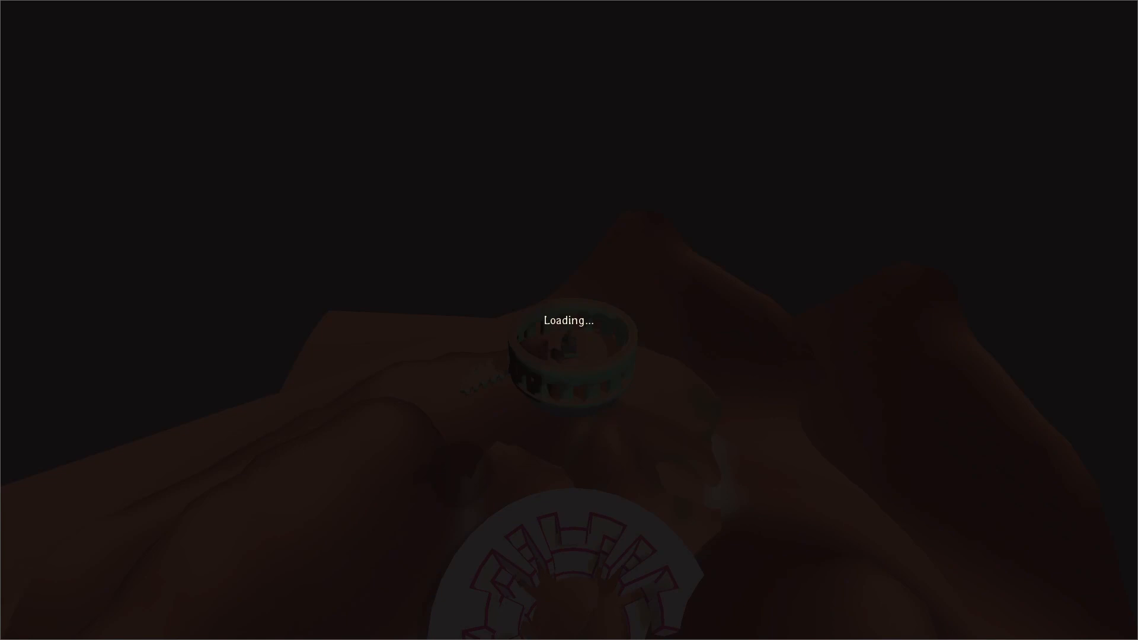
# Walk the character outside and enable flying with the noclip() debug console command.
pyautogui.press('w')
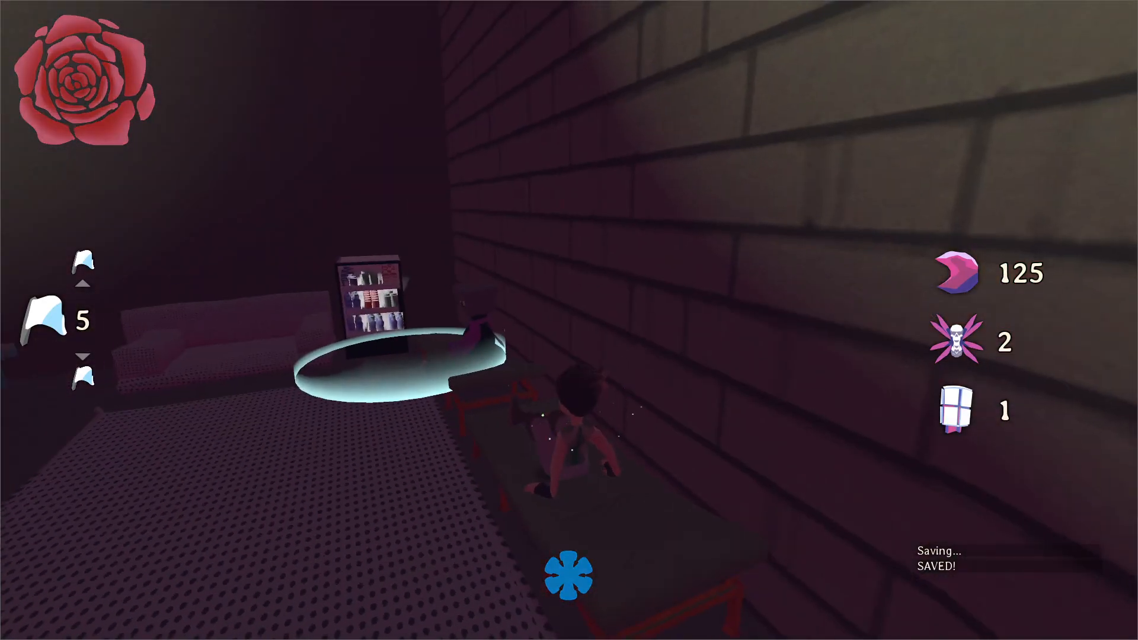
pyautogui.press('w')
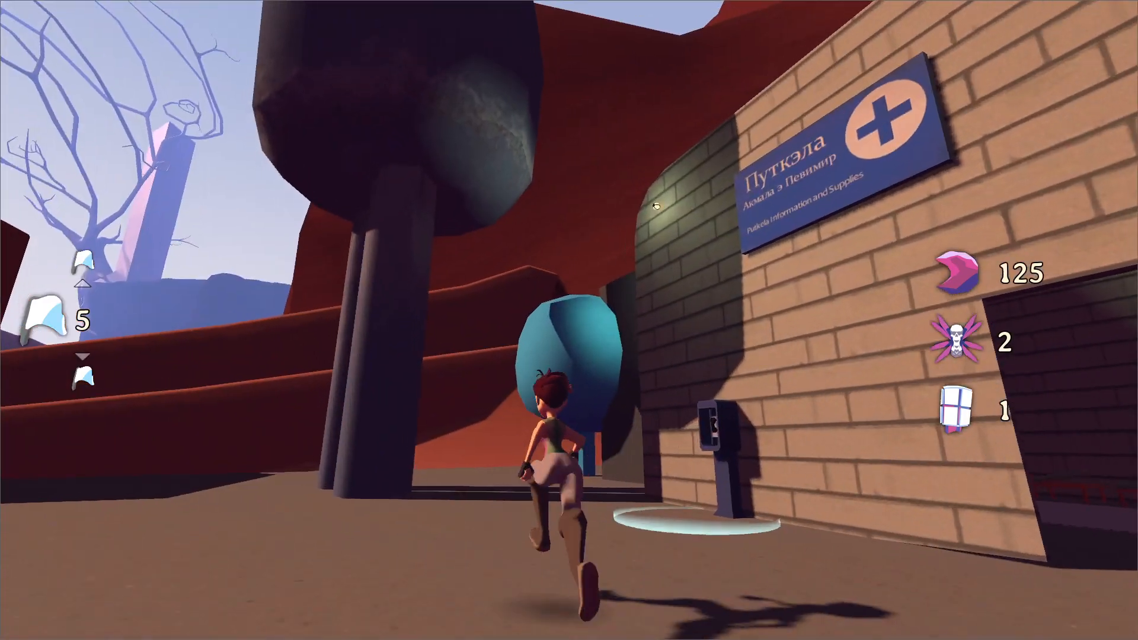
pyautogui.press('`')
pyautogui.write('noc')
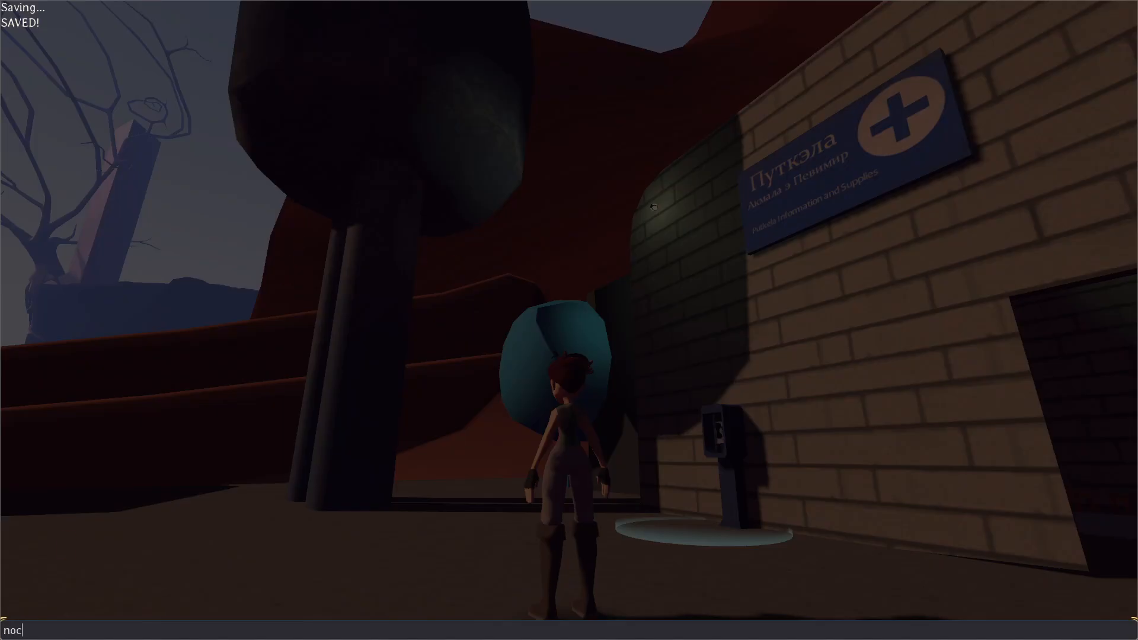
pyautogui.write('lip()')
pyautogui.press('Return')
pyautogui.press('w')
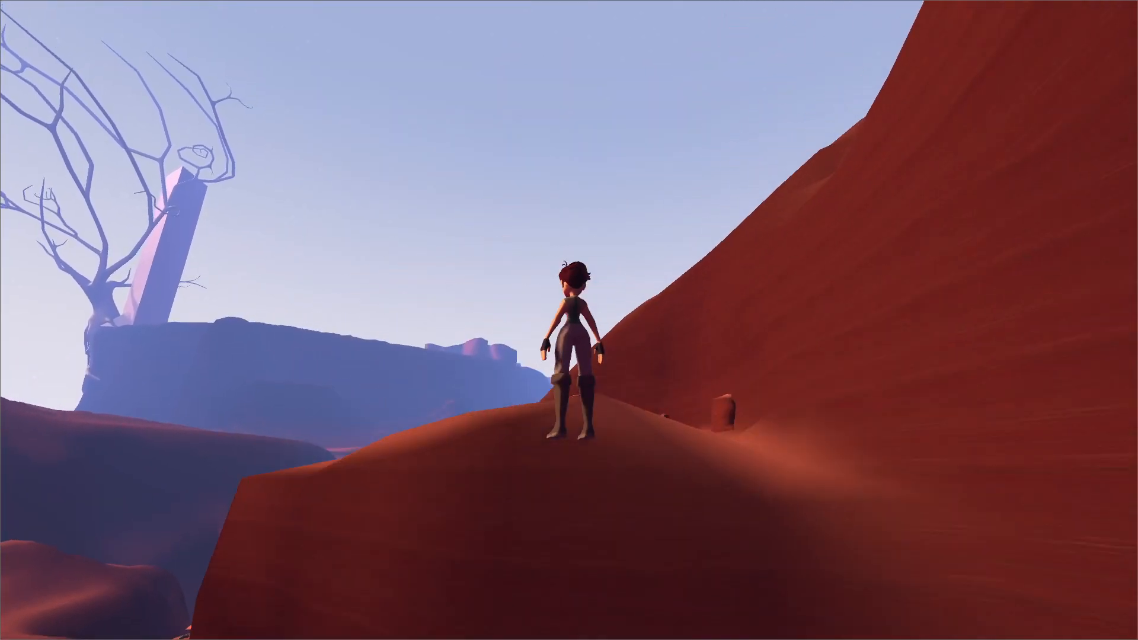
# Teleport the character to chunk 125 with the tp console command and fly toward the ladder hut.
pyautogui.press('`')
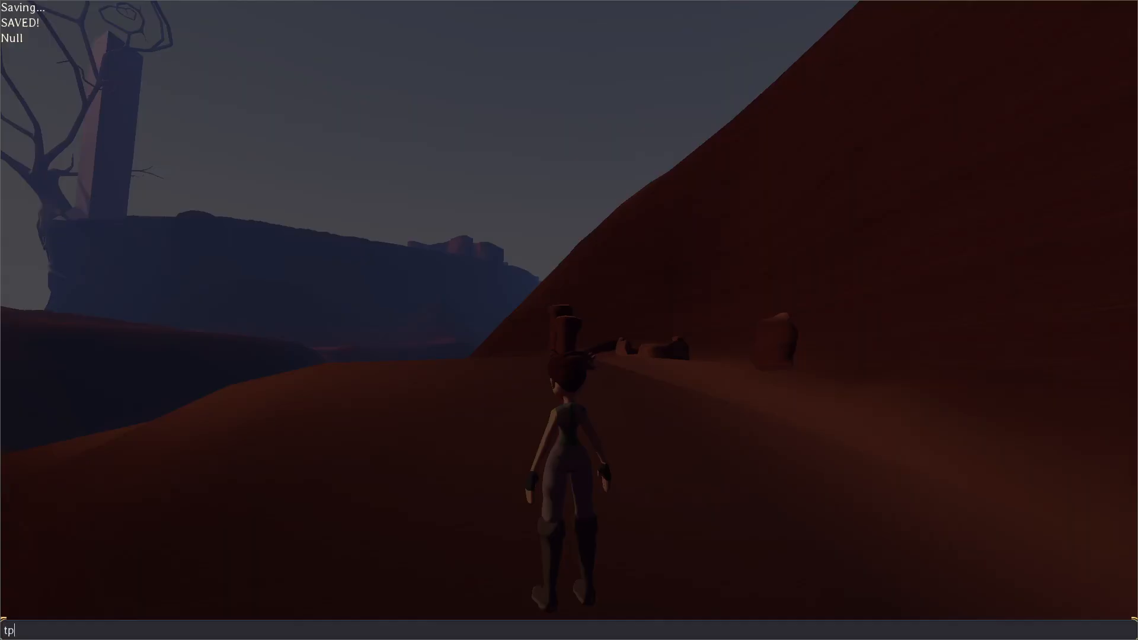
pyautogui.press('Return')
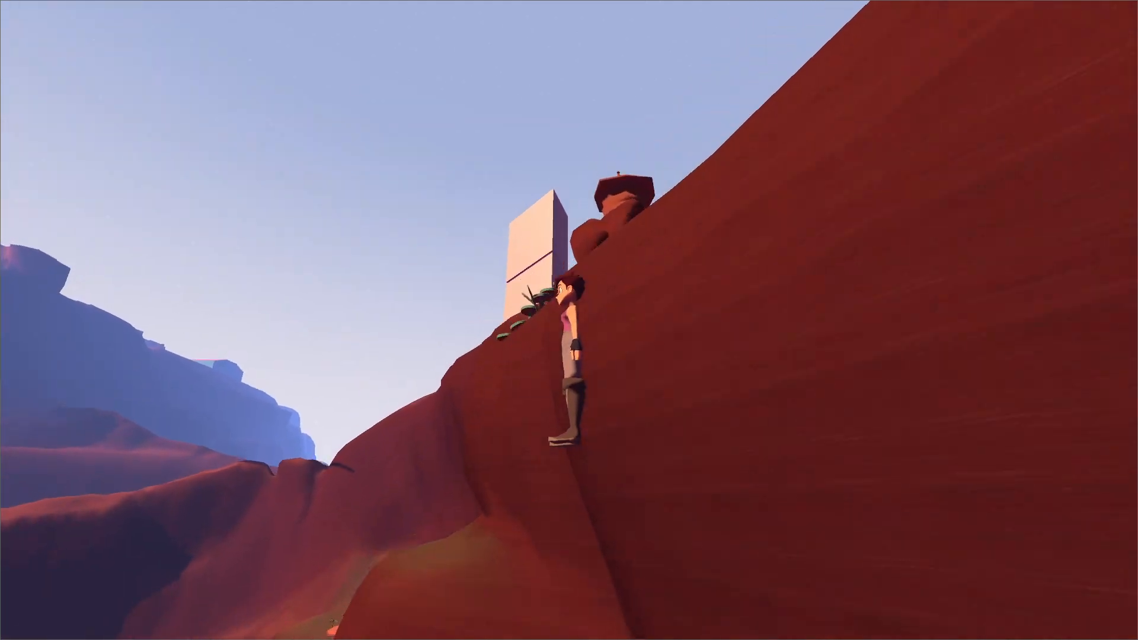
pyautogui.press('w')
pyautogui.press('w')
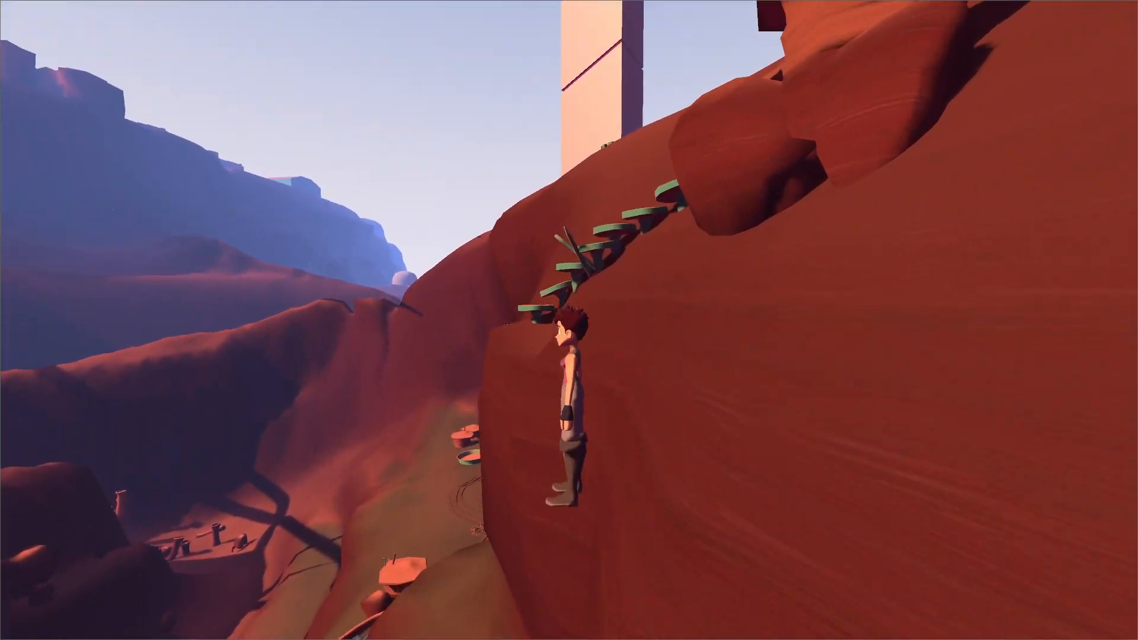
# Toggle noclip() off in front of the hut, test standing and jumping at the entrance, and pause the game.
pyautogui.press('`')
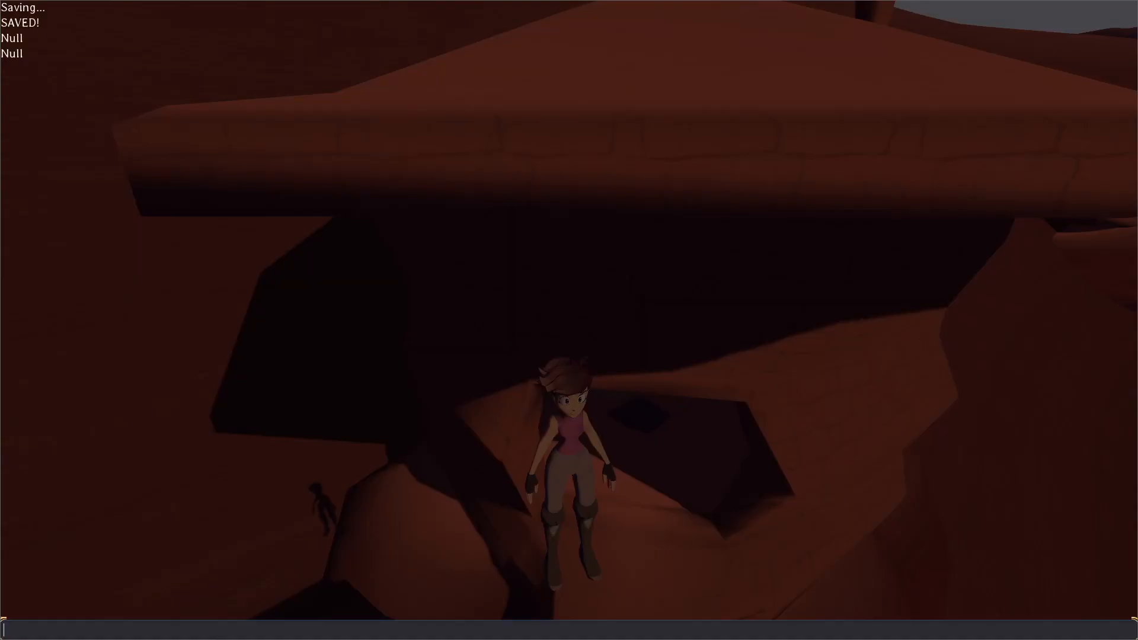
pyautogui.press('`')
pyautogui.press('`')
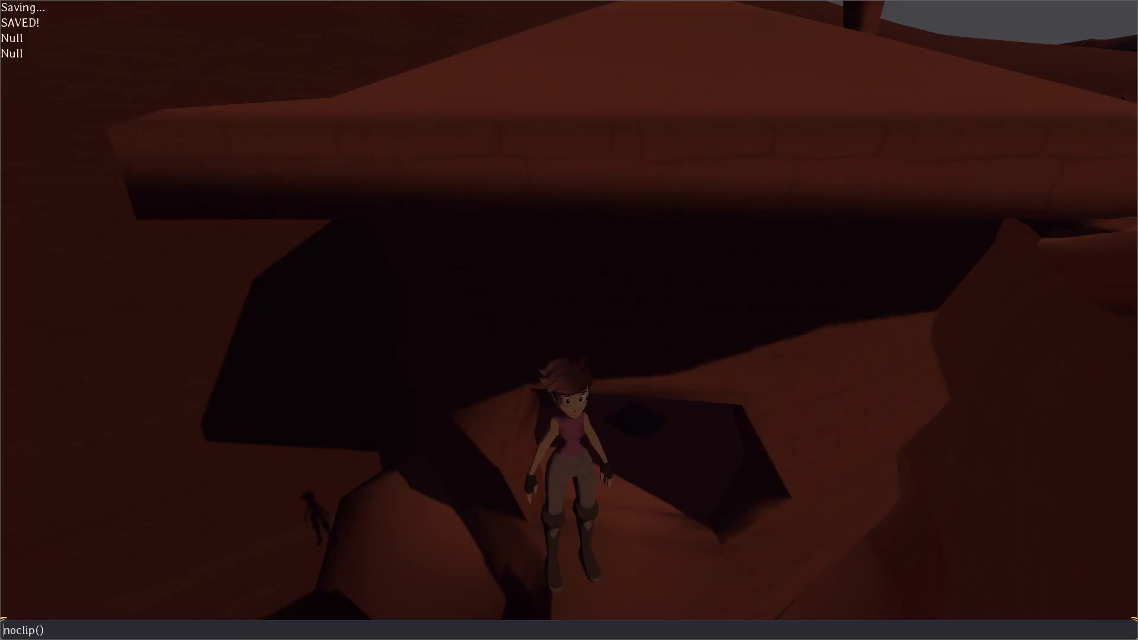
pyautogui.press('Return')
pyautogui.press('`')
pyautogui.press('w')
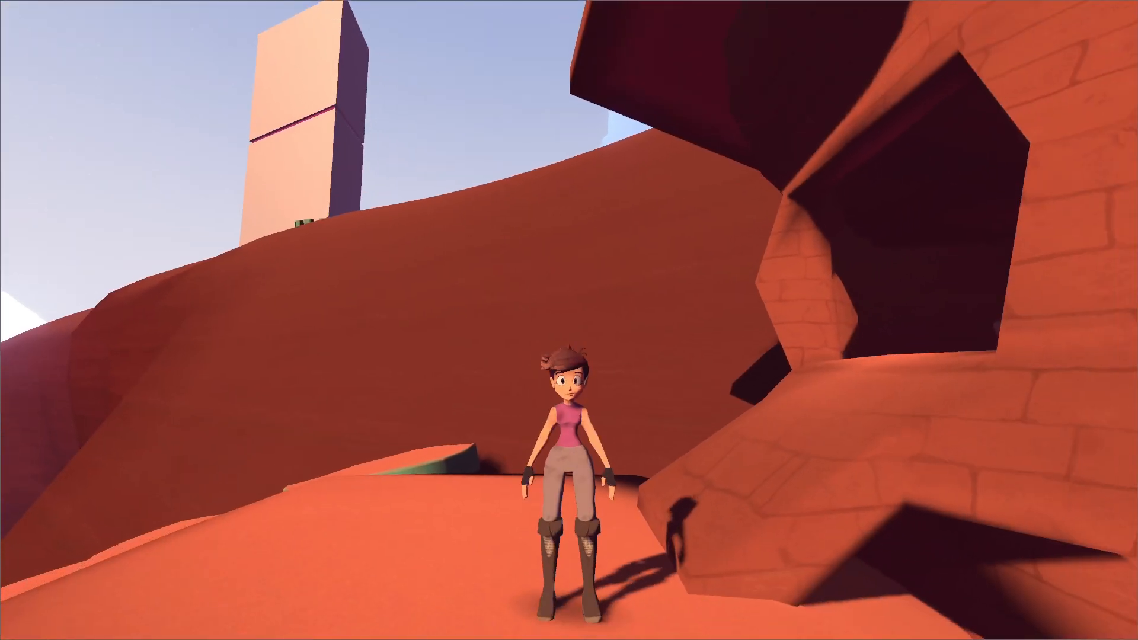
pyautogui.press('Escape')
pyautogui.press('Escape')
pyautogui.press('space')
pyautogui.press('Escape')
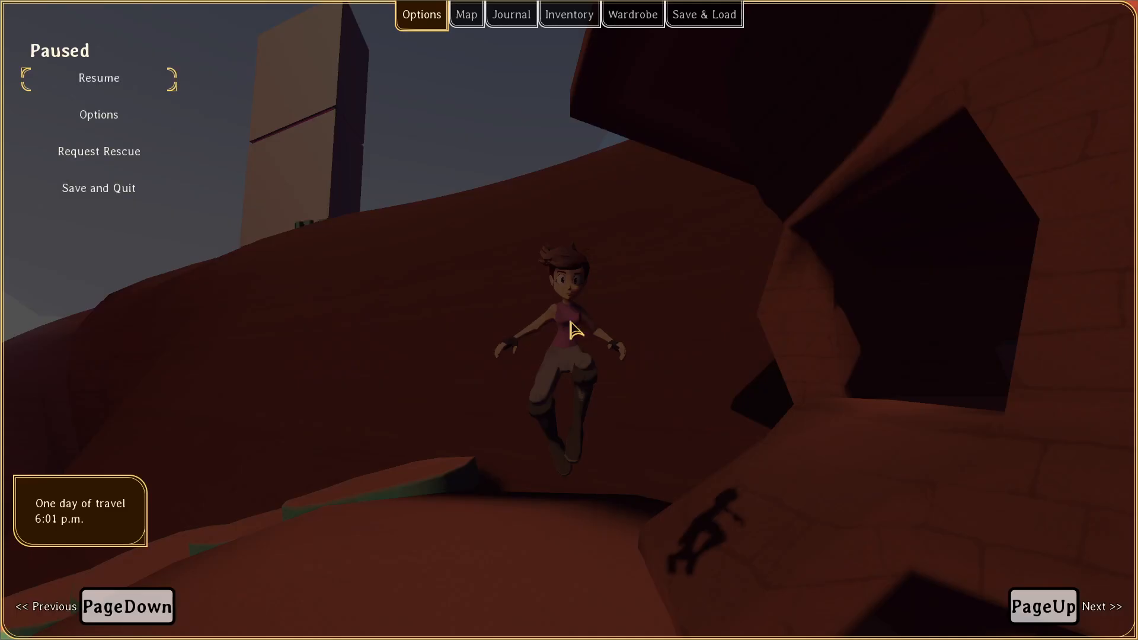
# Return to the Godot editor, raise rock7 slightly in front of the ladder hut, and save the scene.
pyautogui.hotkey('alt', 'Tab')
pyautogui.click(512, 403)
pyautogui.moveTo(512, 403); pyautogui.dragTo(446, 368, button='middle')
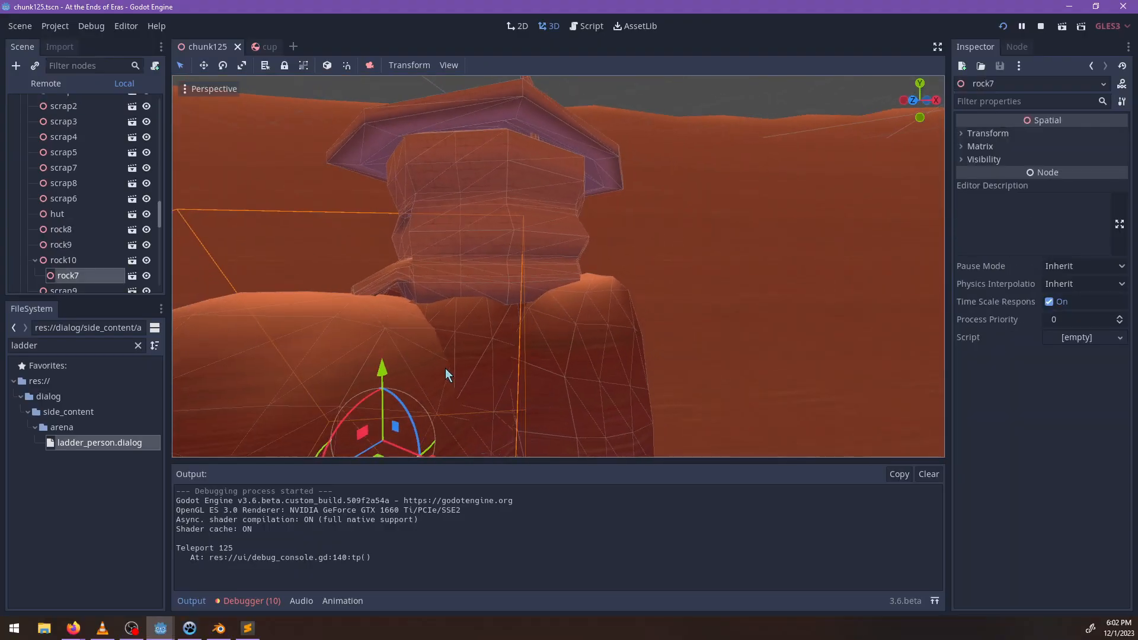
pyautogui.moveTo(387, 358); pyautogui.dragTo(388, 348)
pyautogui.moveTo(523, 252); pyautogui.dragTo(573, 265, button='middle')
pyautogui.hotkey('ctrl', 's')
# Close the running game and launch the project again.
pyautogui.hotkey('alt', 'Tab')
pyautogui.hotkey('alt', 'F4')
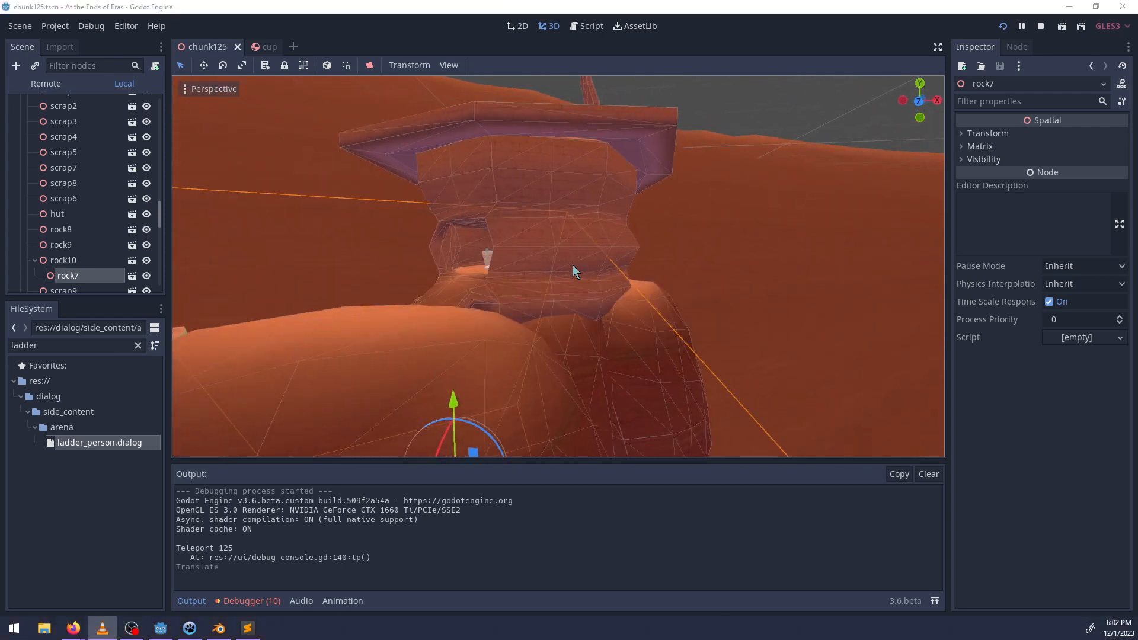
pyautogui.press('F5')
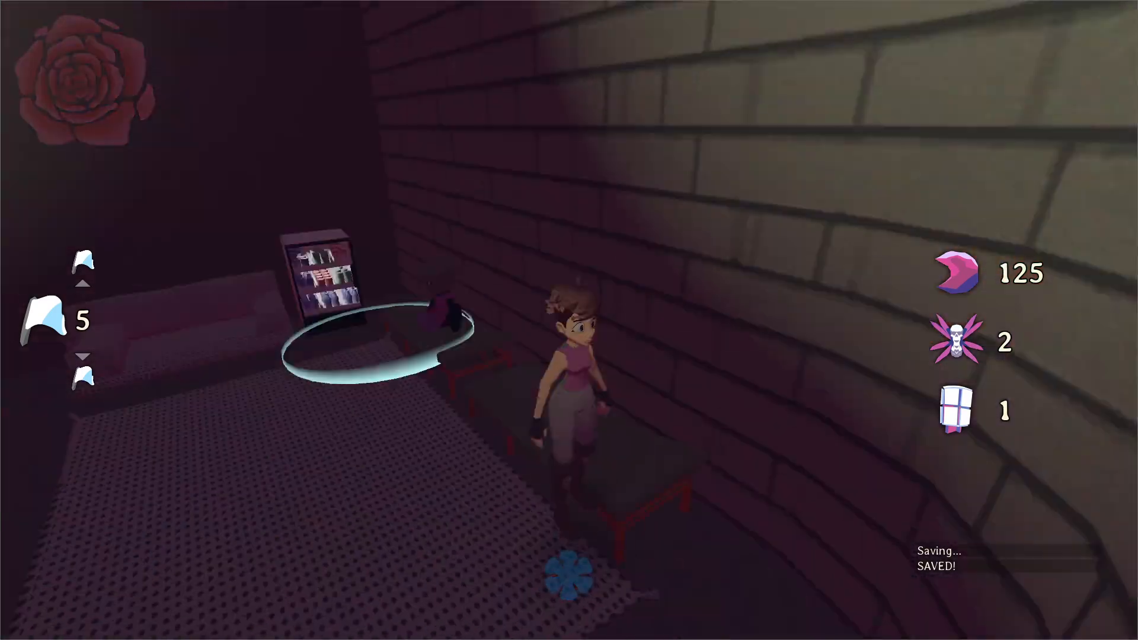
# Teleport to chunk 125 with noclip enabled through the debug console and fly to the ladder hut's entrance.
pyautogui.press('w')
pyautogui.press('`')
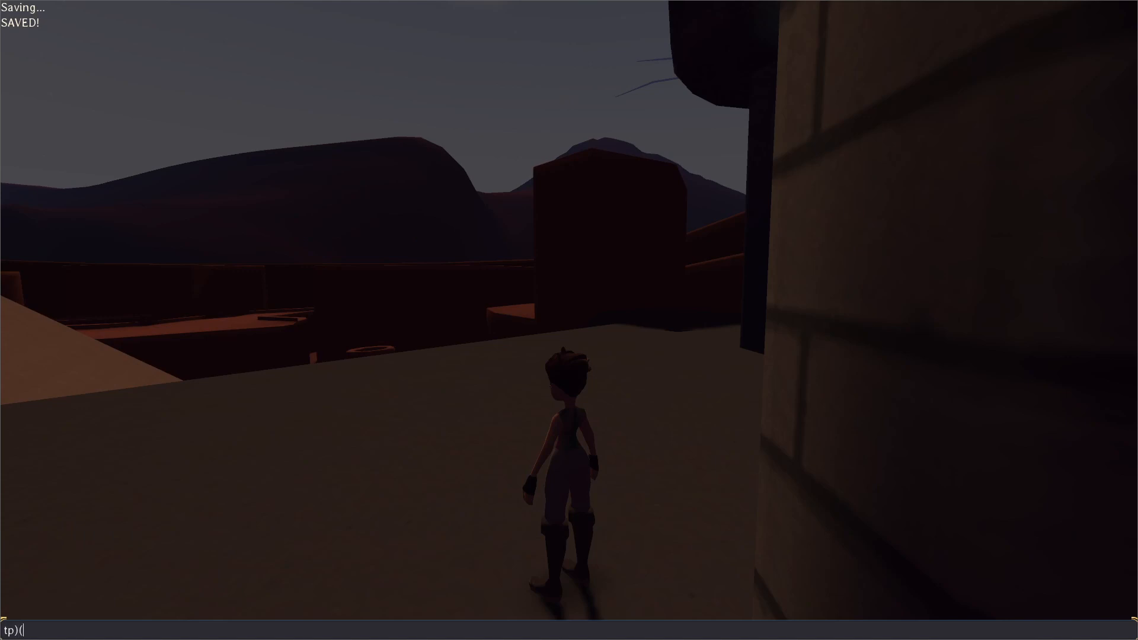
pyautogui.press('Return')
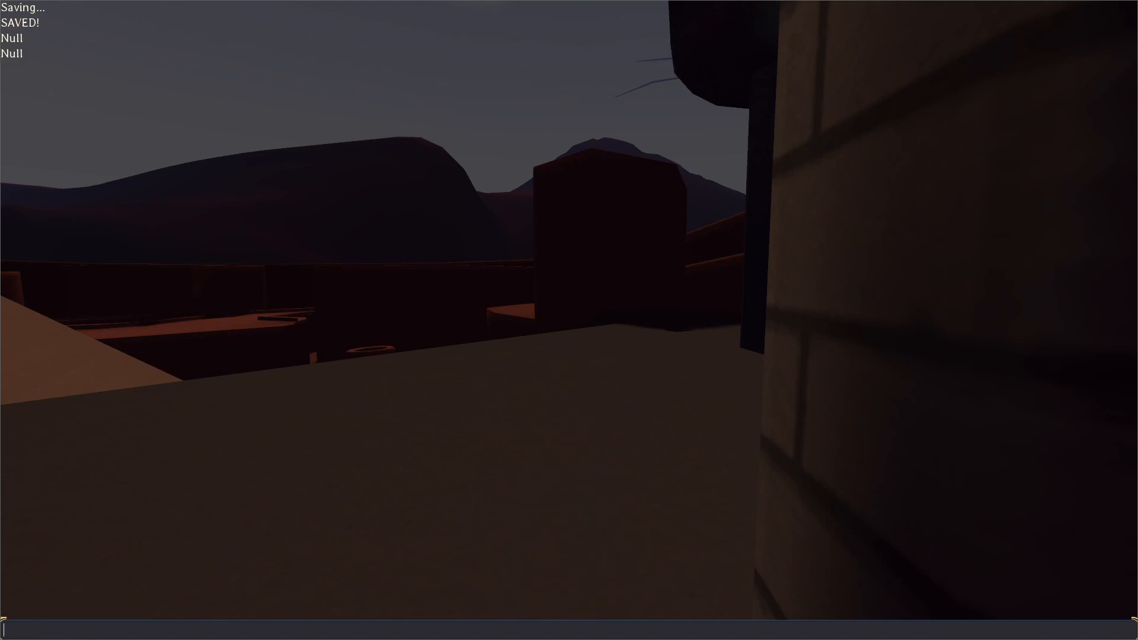
pyautogui.press('`')
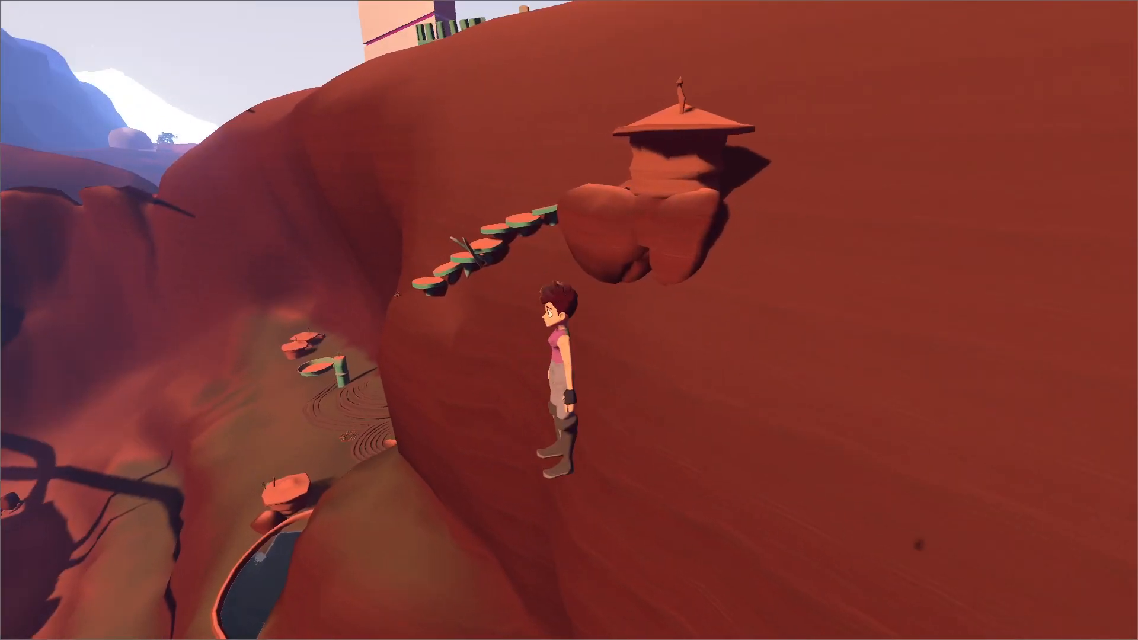
pyautogui.press('w')
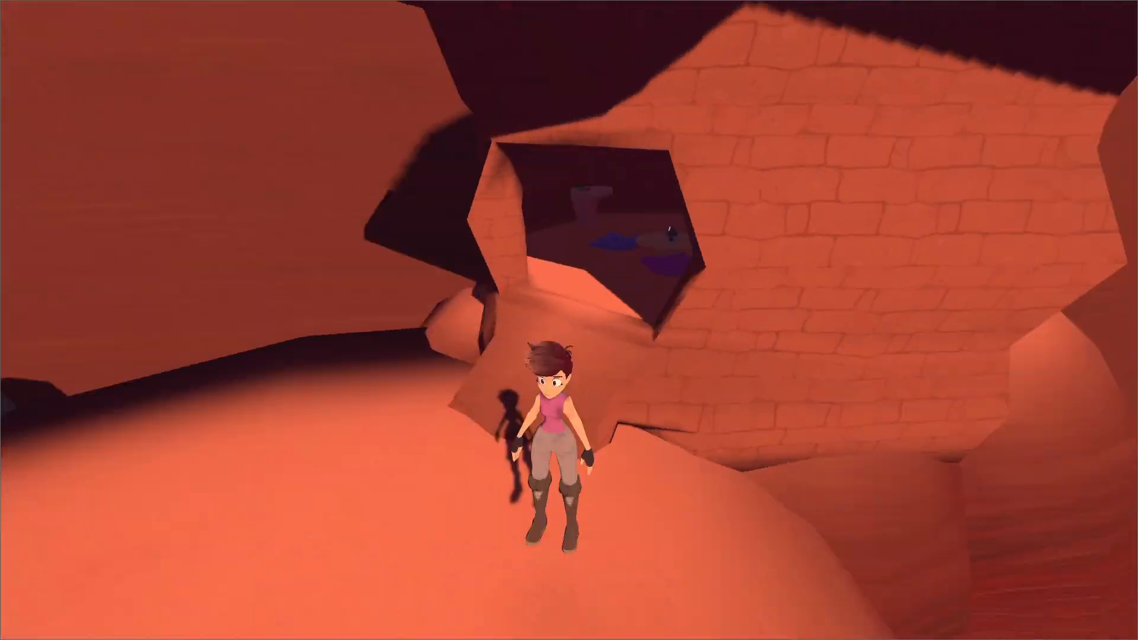
# Toggle noclip() off and walk the character into the hut up to the sitting NPC.
pyautogui.press('`')
pyautogui.press('Up')
pyautogui.press('Return')
pyautogui.press('`')
pyautogui.press('w')
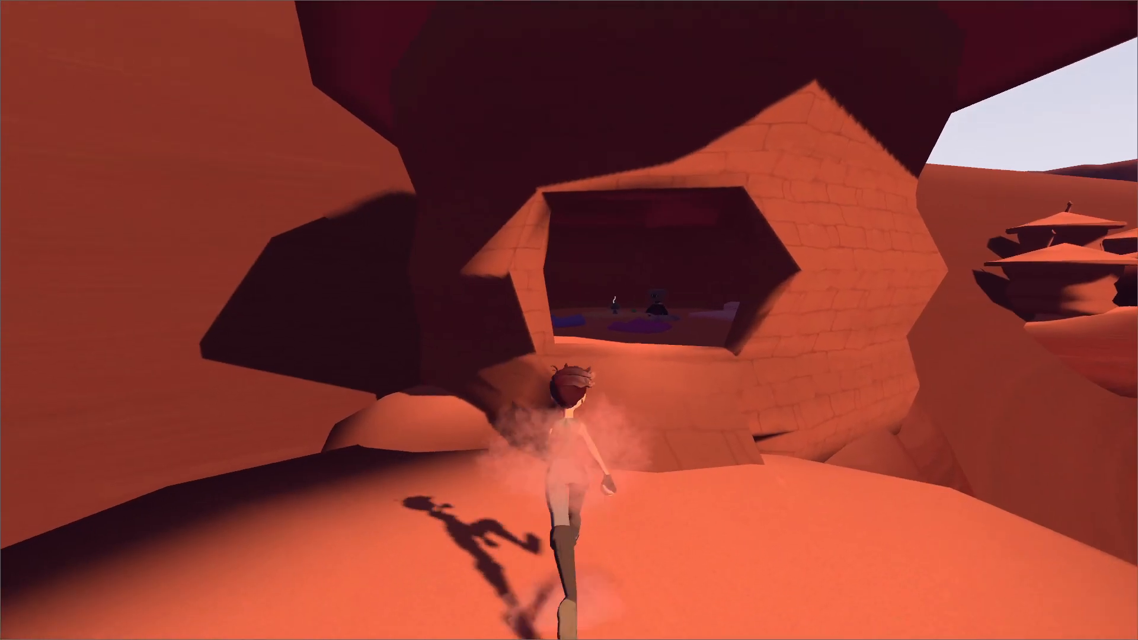
pyautogui.press('w')
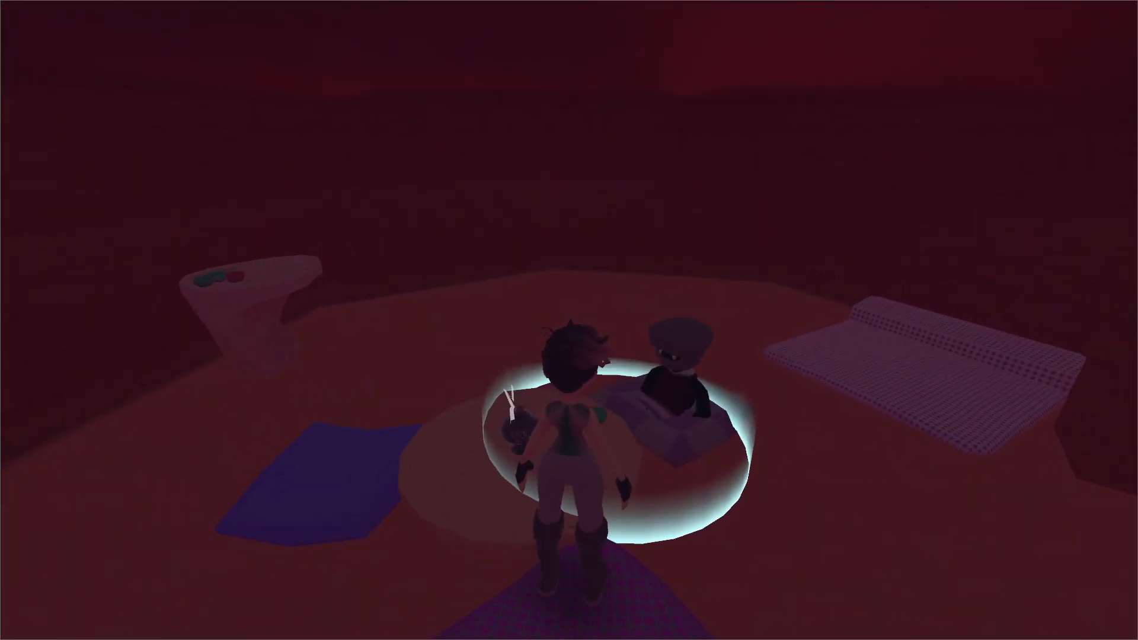
# Talk to the Cliff Villager, play through the greeting dialog, and step away.
pyautogui.press('e')
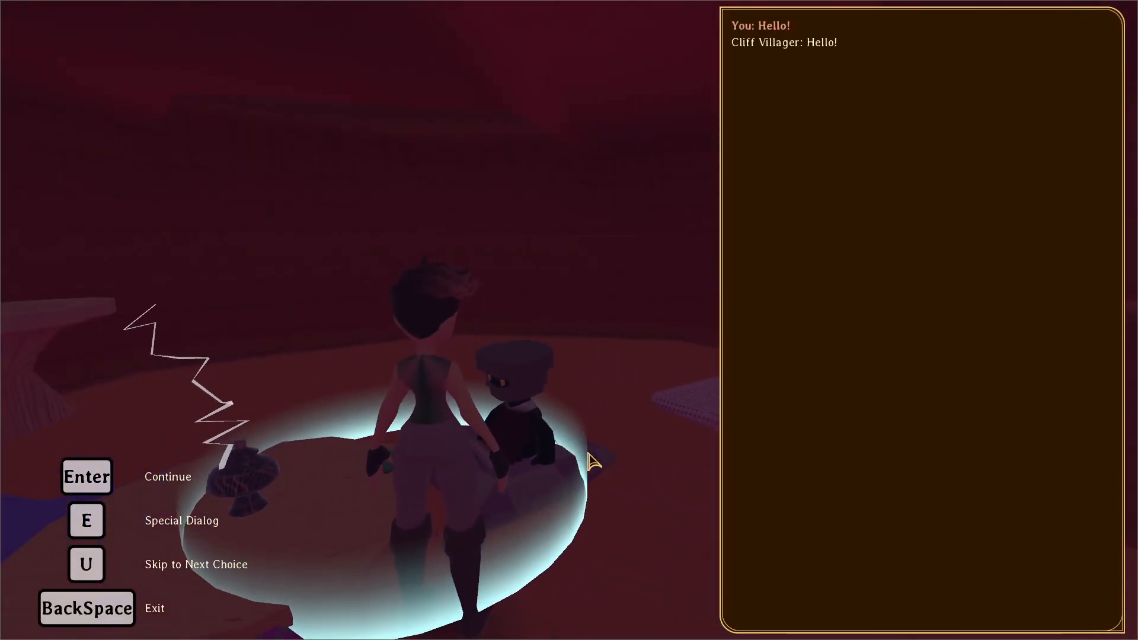
pyautogui.press('Return')
pyautogui.press('s')
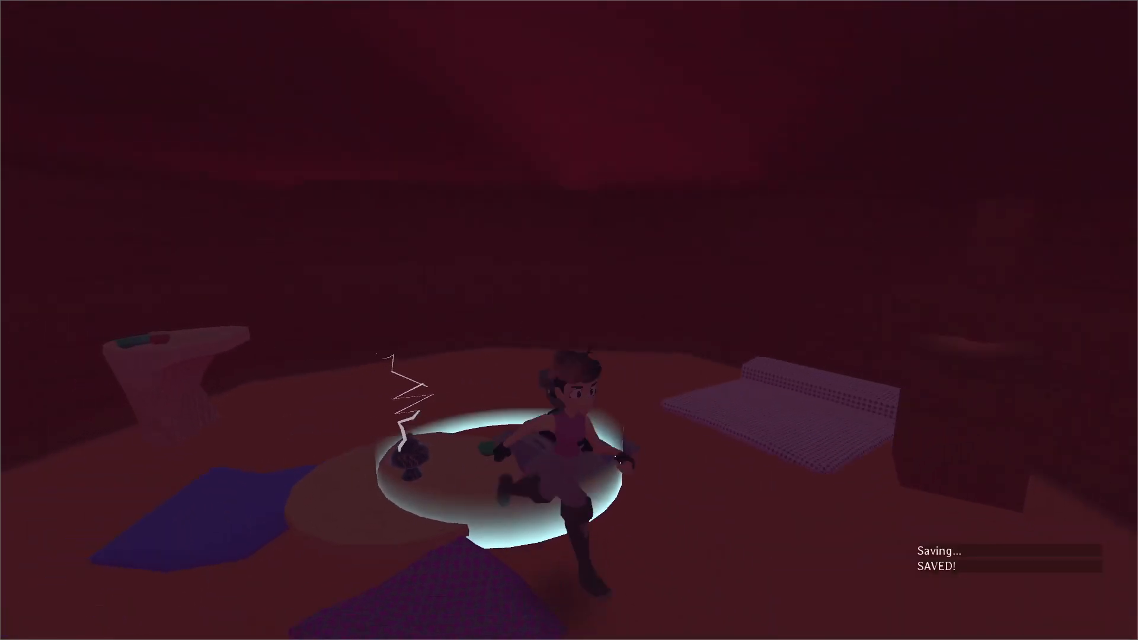
# Talk to the Cliff Villager, bring up the note selection, try the skull tablet note about Bairo on them, and exit the conversation.
pyautogui.press('e')
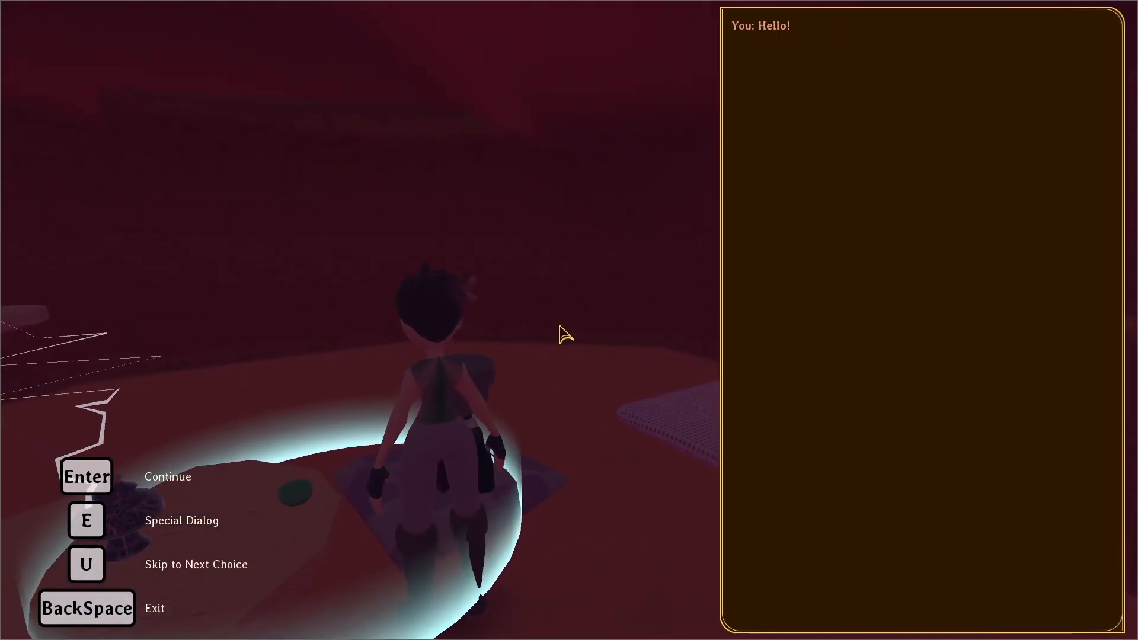
pyautogui.press('e')
pyautogui.click(508, 252)
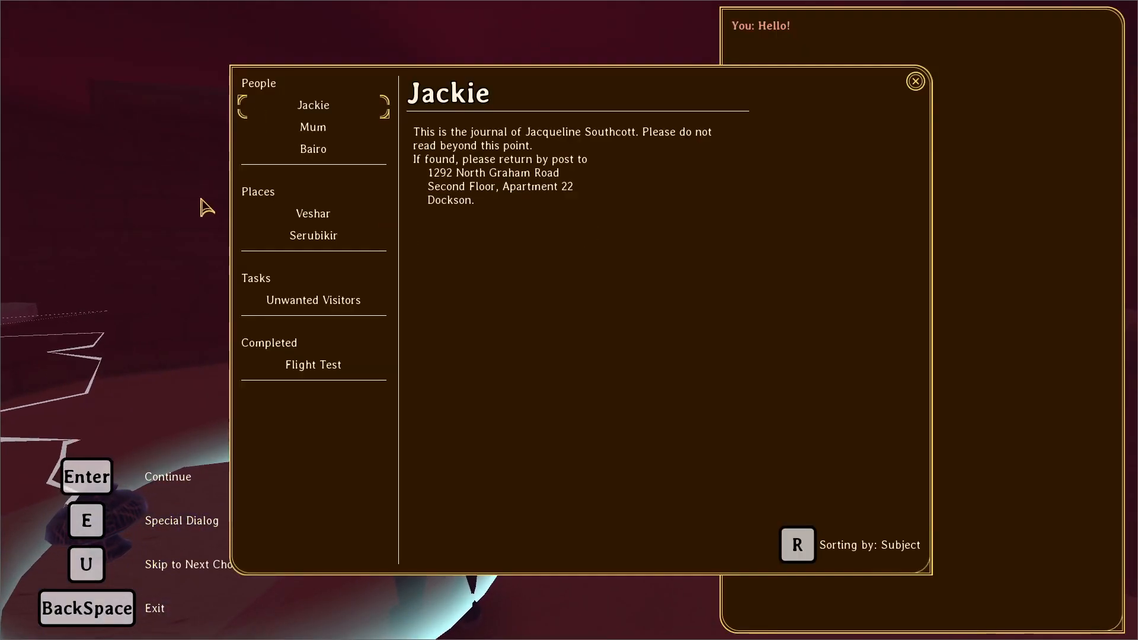
pyautogui.click(282, 155)
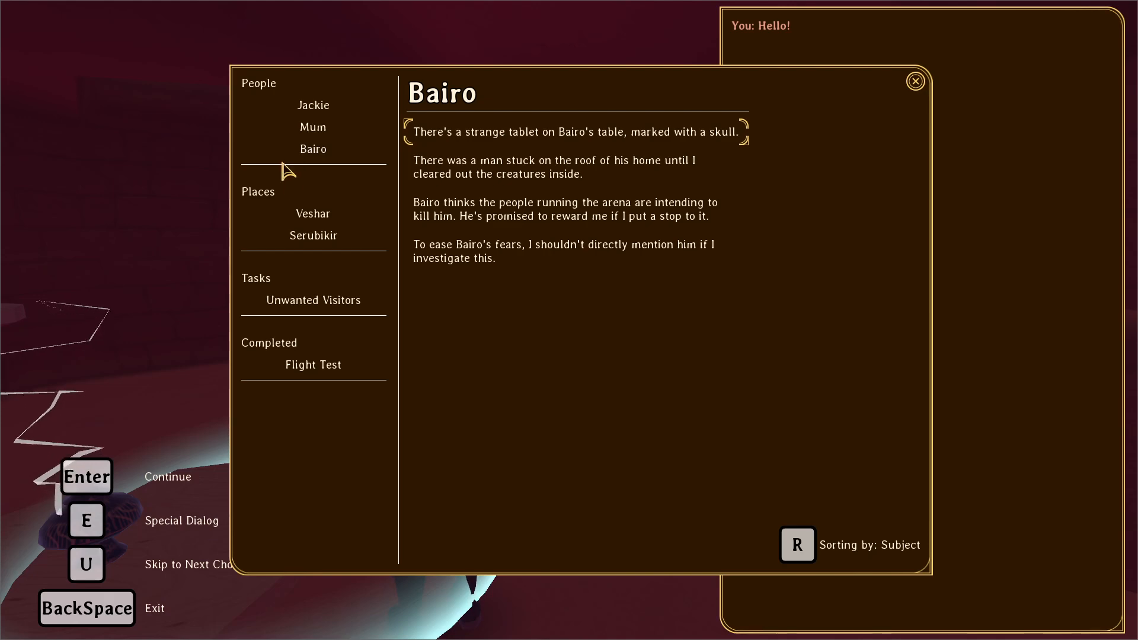
pyautogui.click(560, 188)
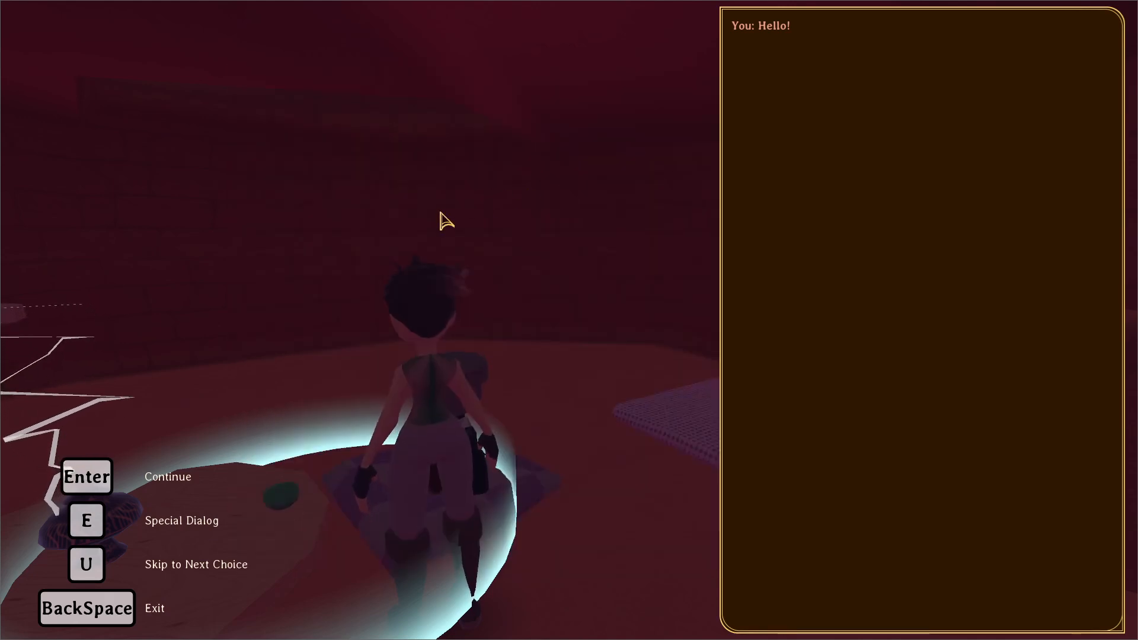
pyautogui.press('BackSpace')
# Leave the ladder hut and jump down the mushroom platforms to the slope beside the rope ladder.
pyautogui.press('w')
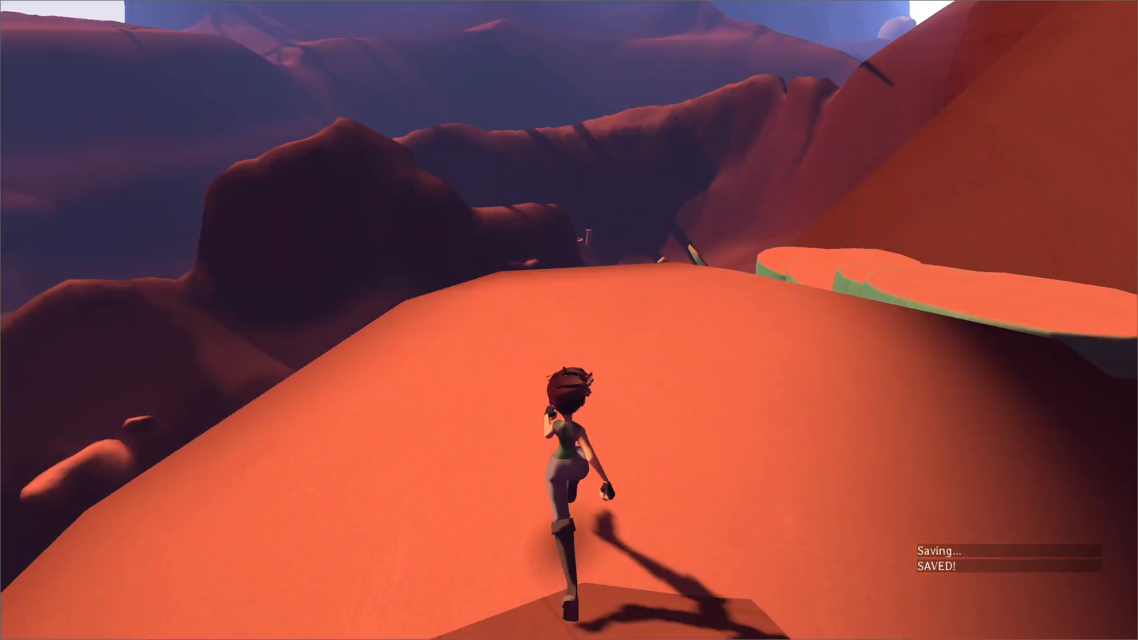
pyautogui.press('space')
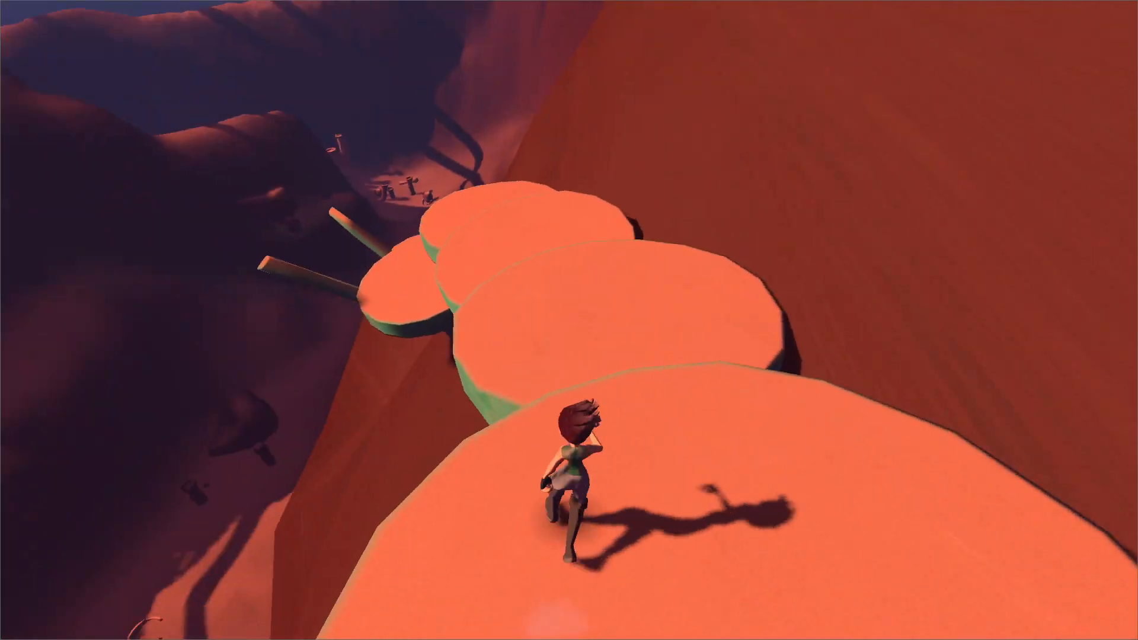
pyautogui.press('space')
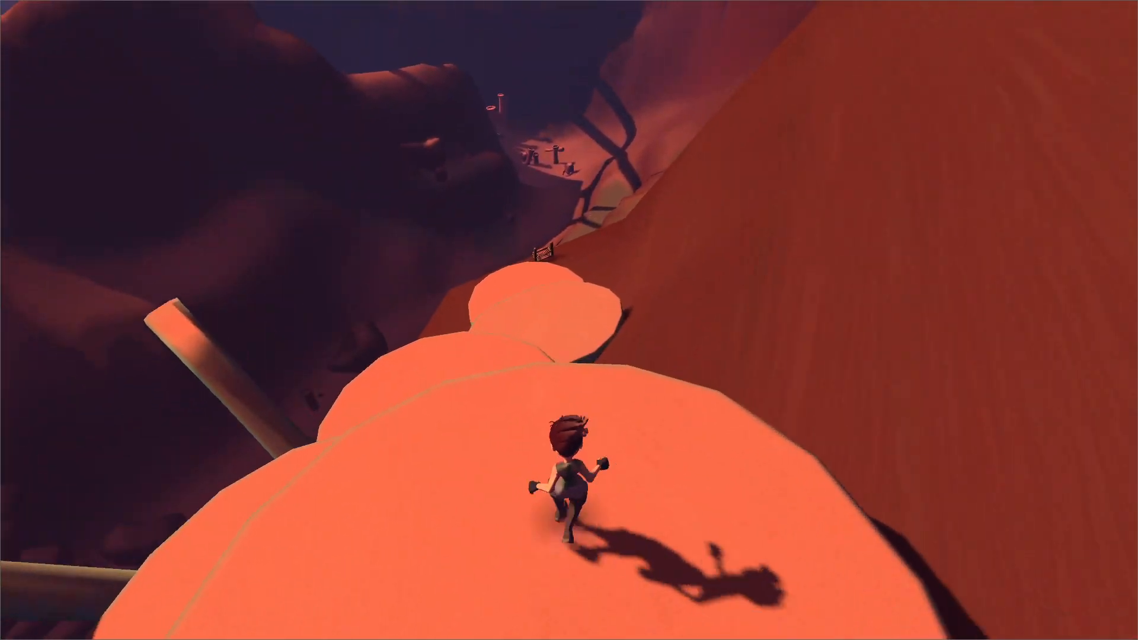
pyautogui.press('space')
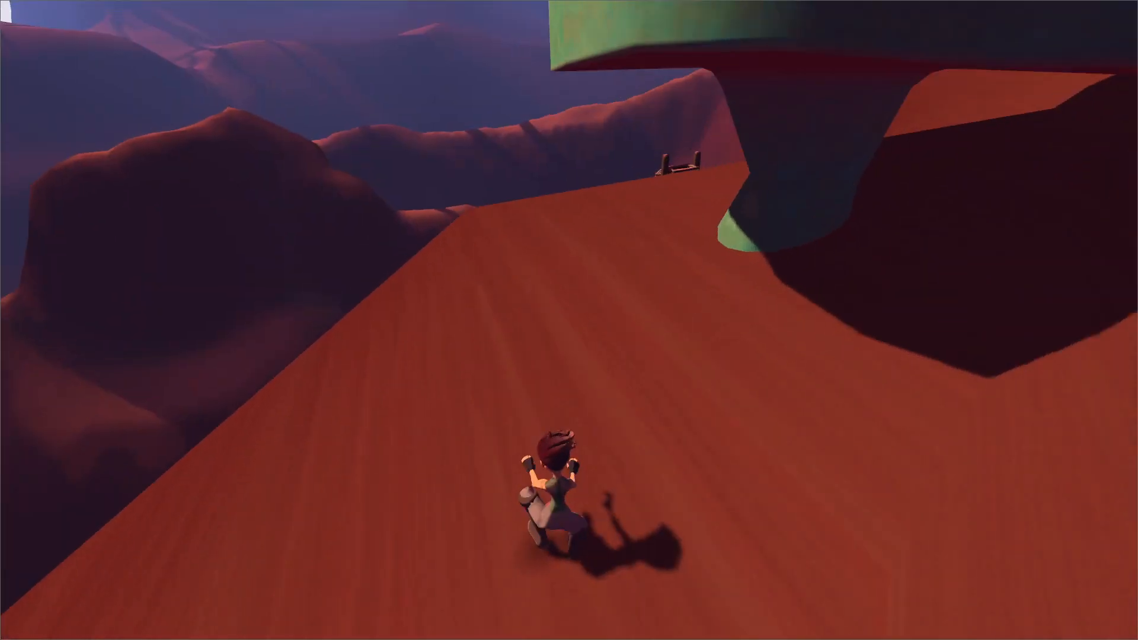
pyautogui.press('w')
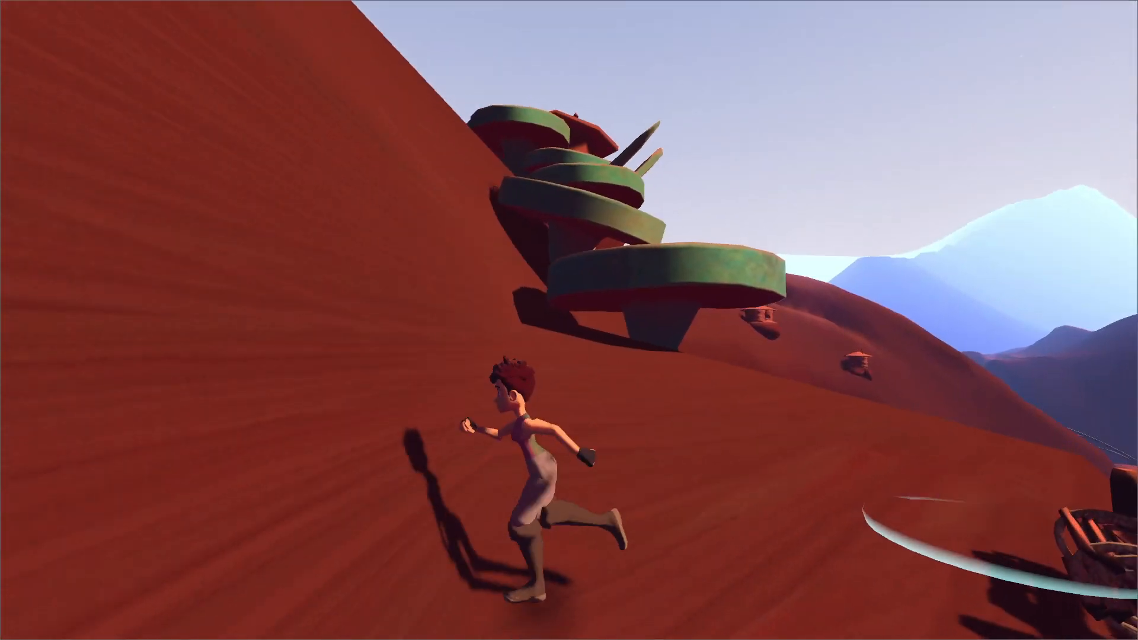
# Climb back up the mushroom platforms from the slope toward the ladder hut to test the jumps.
pyautogui.press('space')
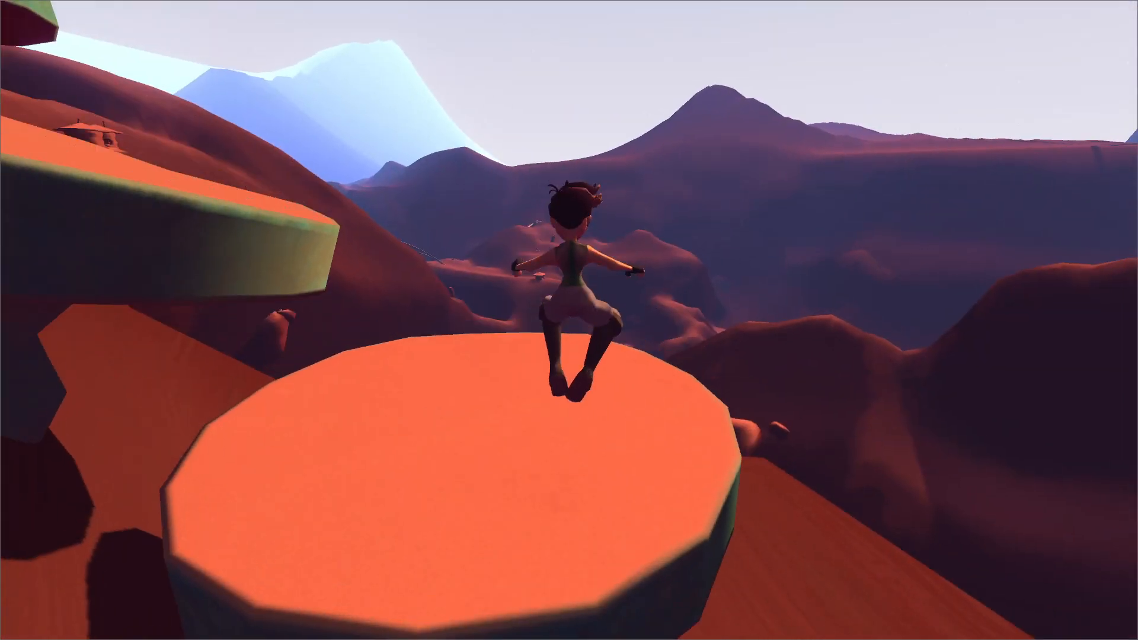
pyautogui.press('space')
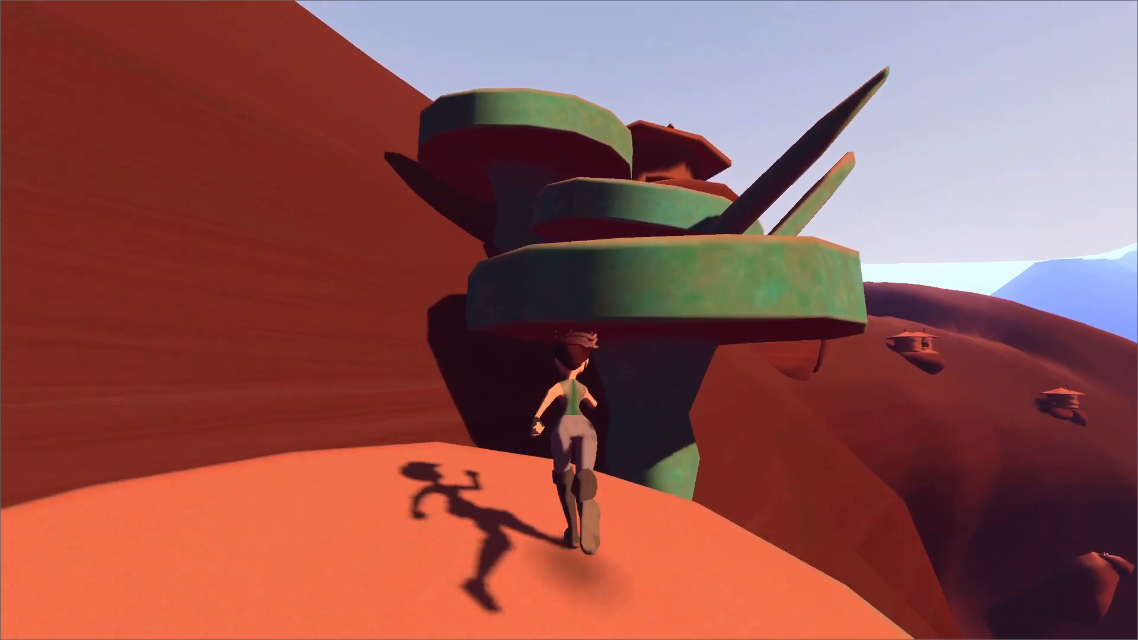
pyautogui.press('space')
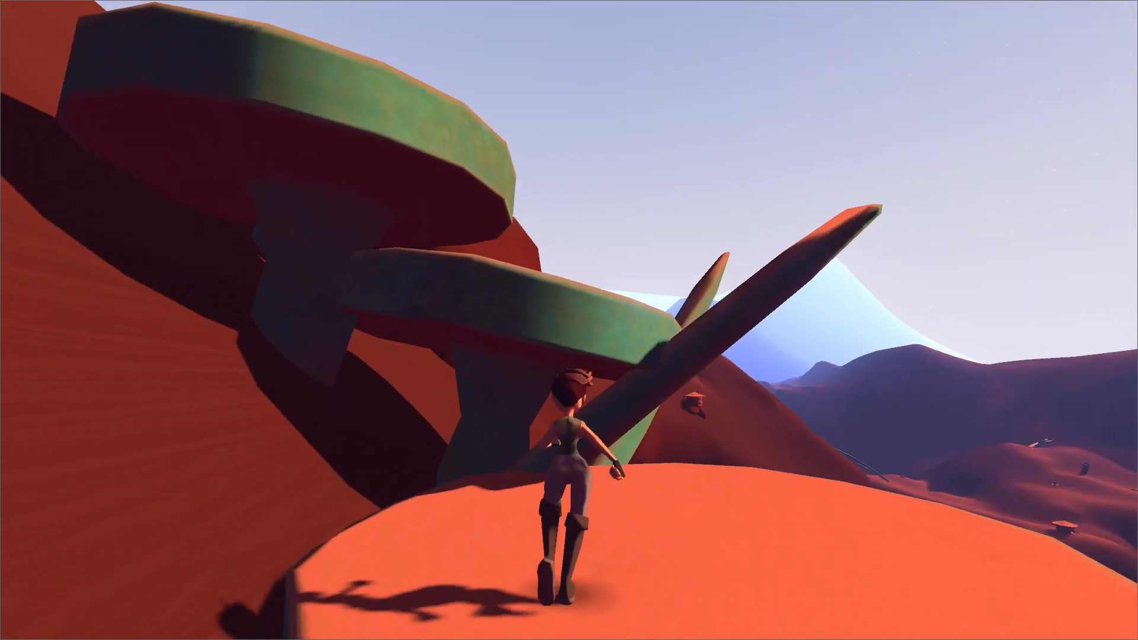
pyautogui.press('space')
pyautogui.press('space')
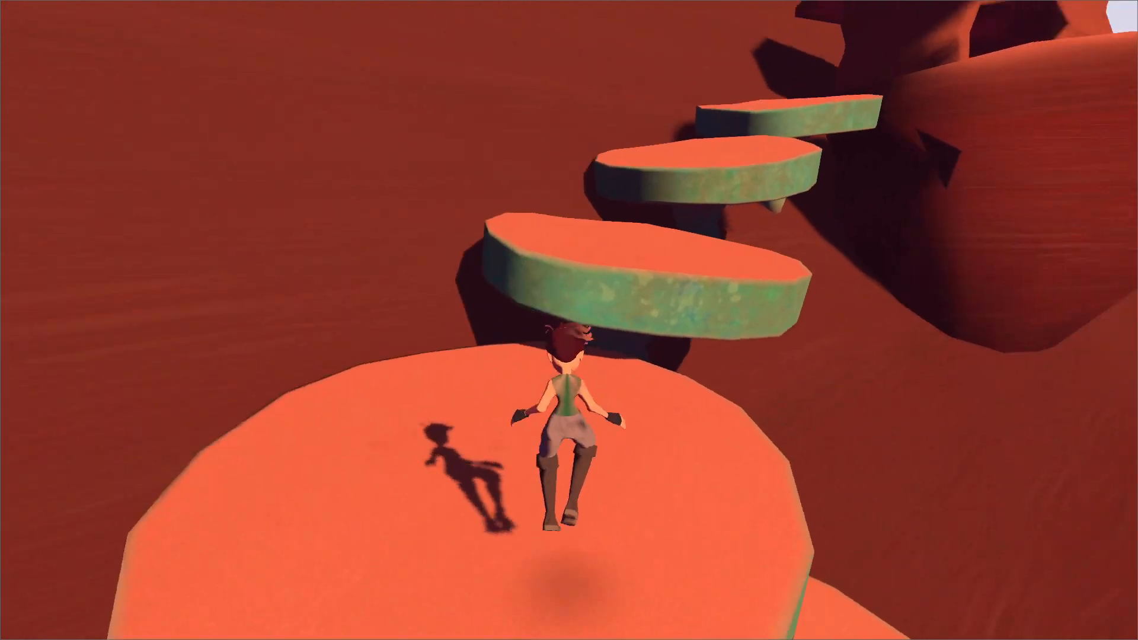
pyautogui.press('space')
# Descend the mushroom platforms again and leap off the cliff toward the farm below.
pyautogui.press('space')
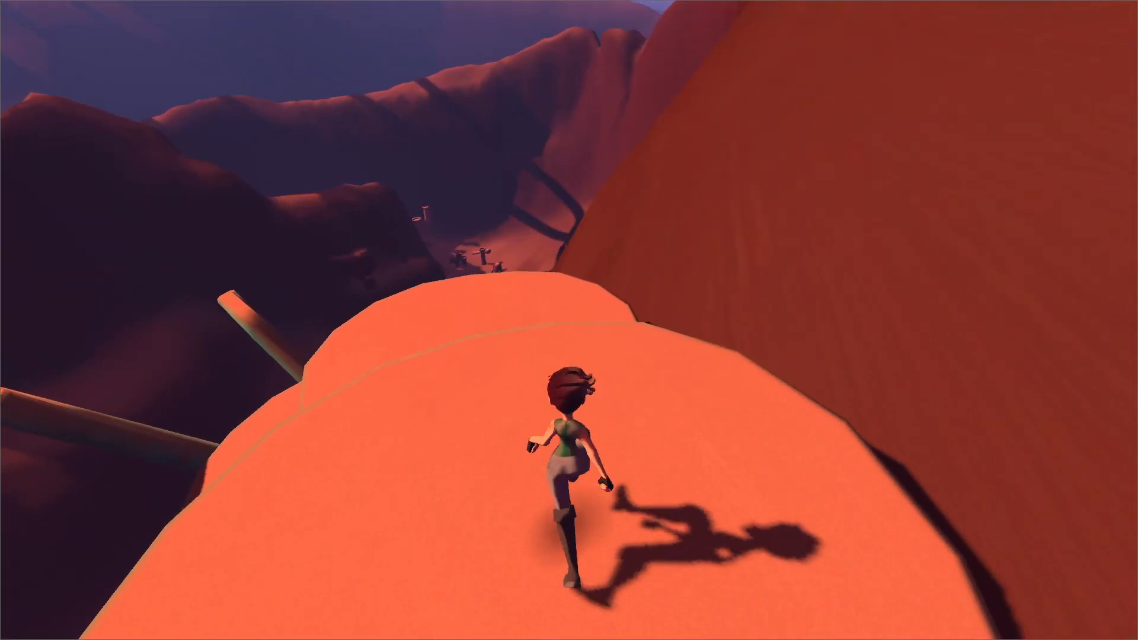
pyautogui.press('space')
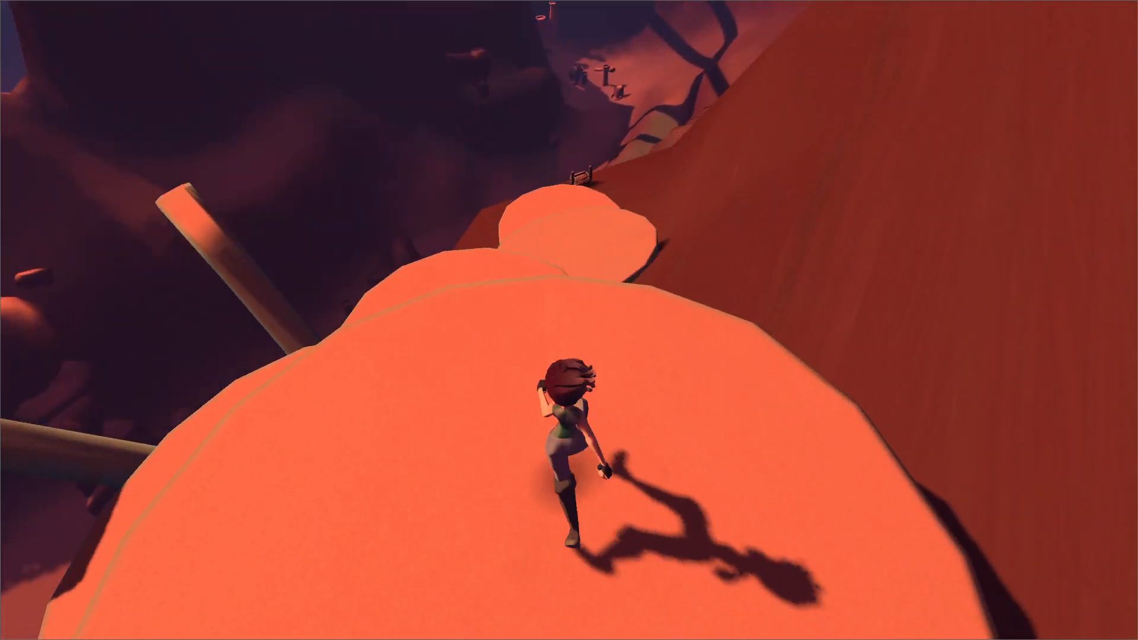
pyautogui.press('space')
pyautogui.press('space')
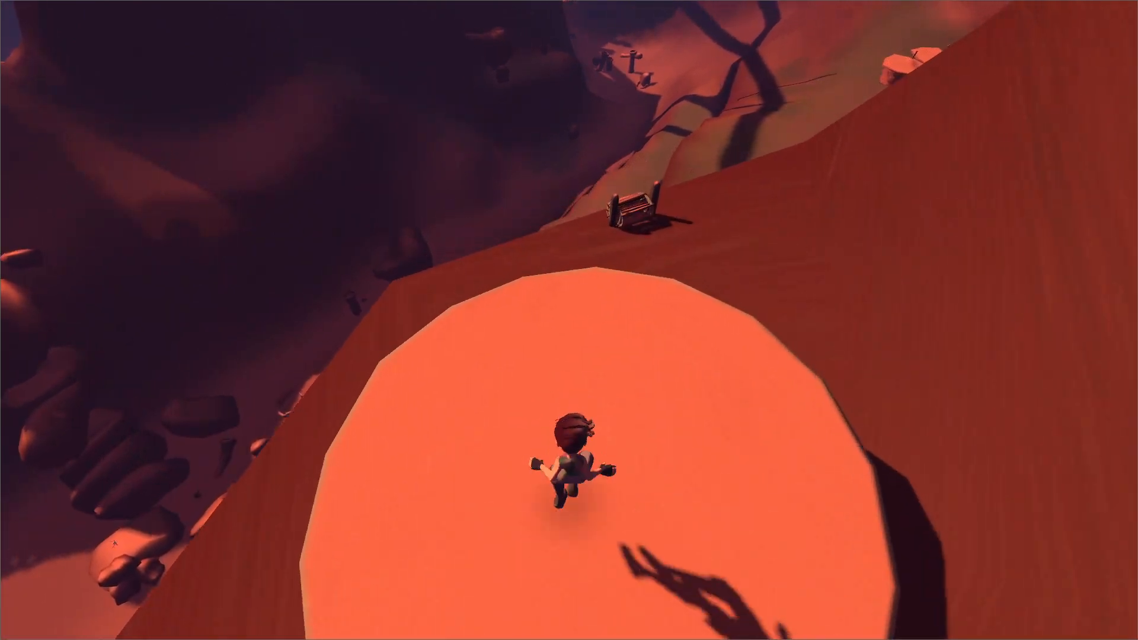
pyautogui.press('space')
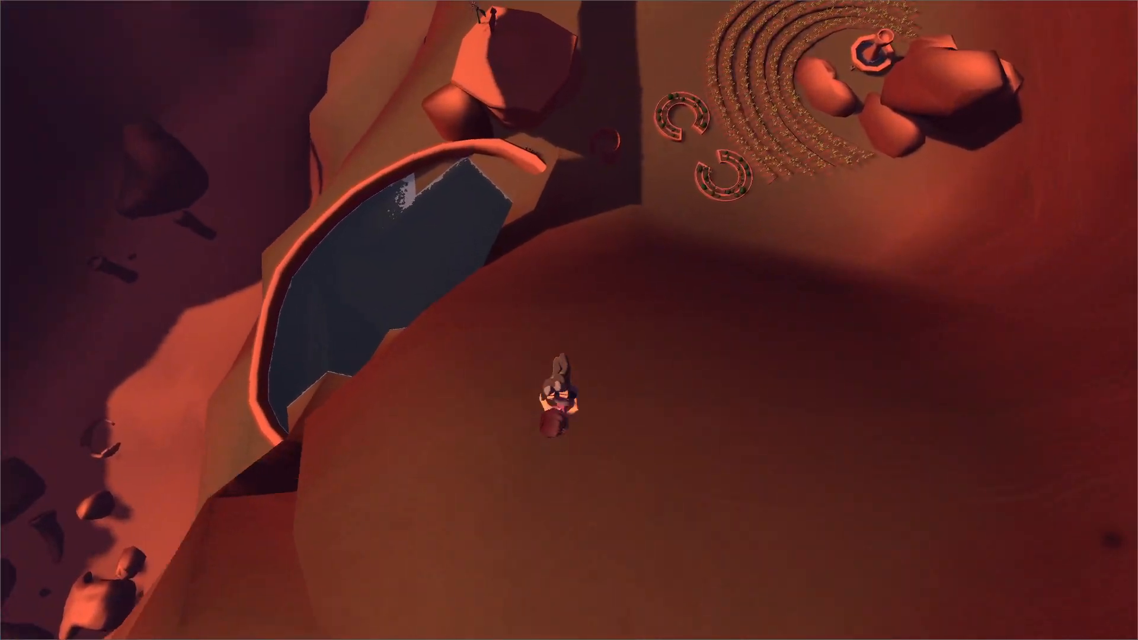
# Land by the farm's pond and run into Bairo's hut up to Bairo.
pyautogui.press('w')
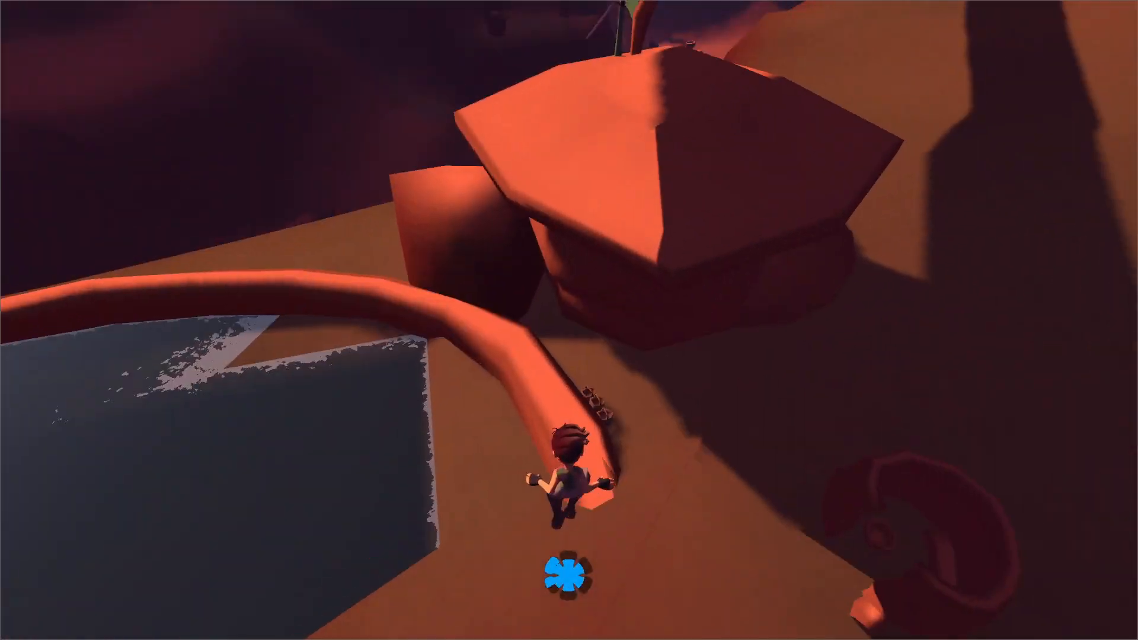
pyautogui.press('w')
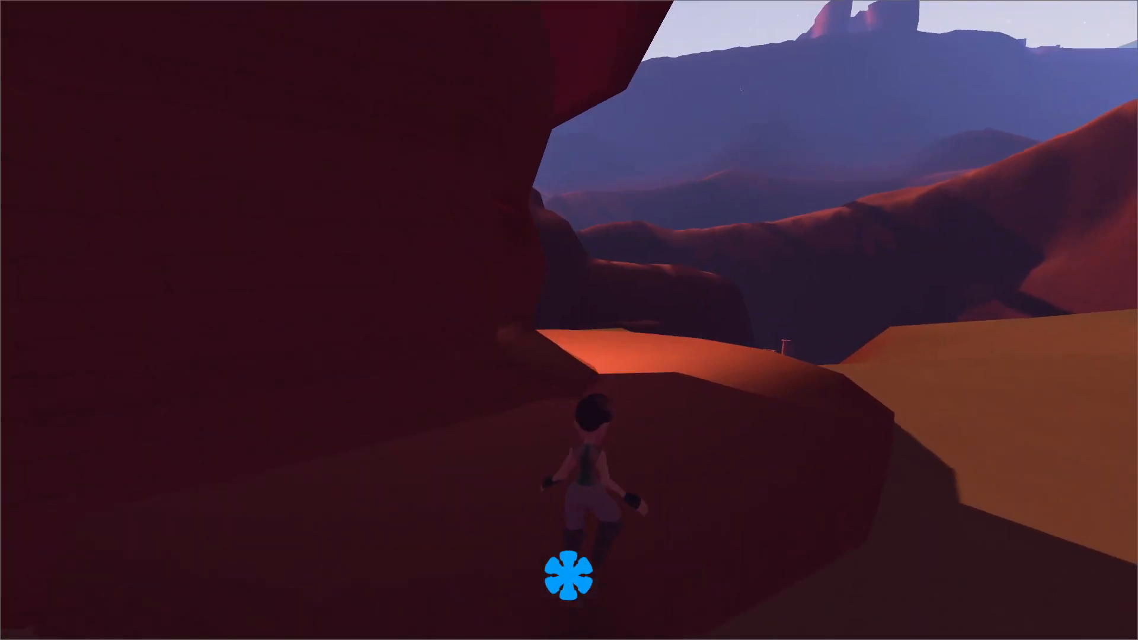
pyautogui.press('w')
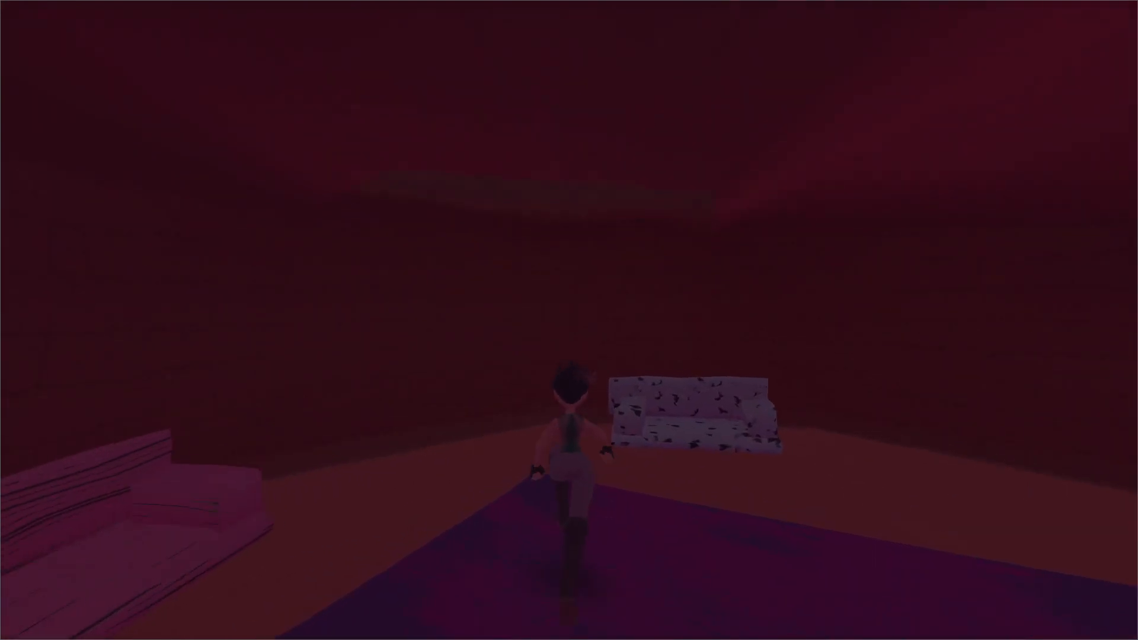
pyautogui.press('space')
pyautogui.press('w')
# Talk to Bairo, use the contextual line "It's quite the climb up those cliffs.", and finish the conversation.
pyautogui.press('e')
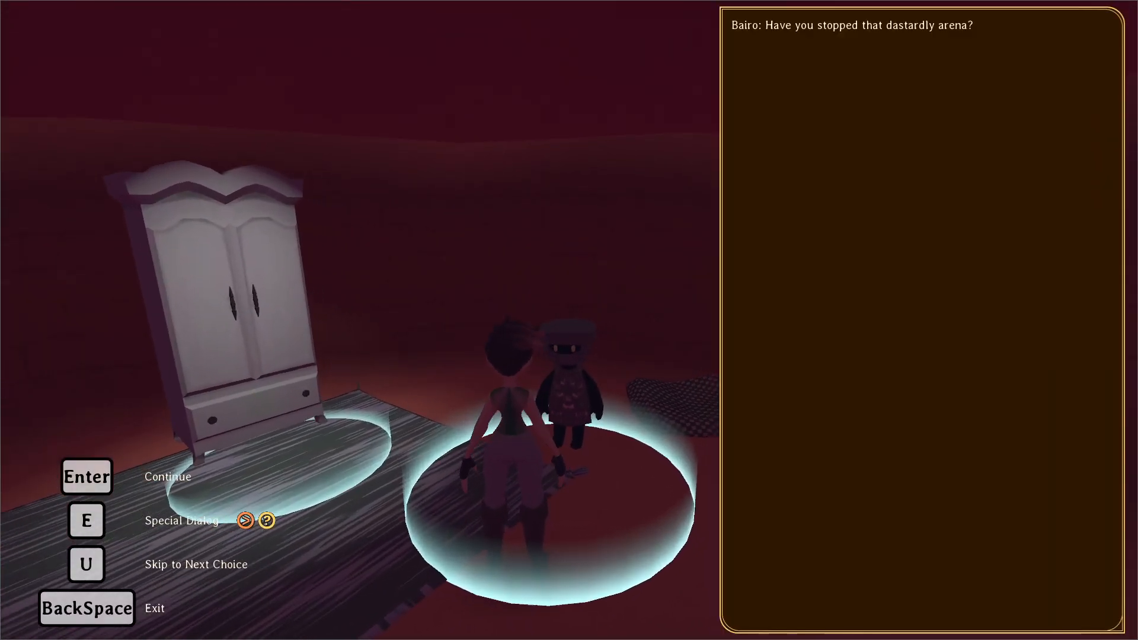
pyautogui.press('e')
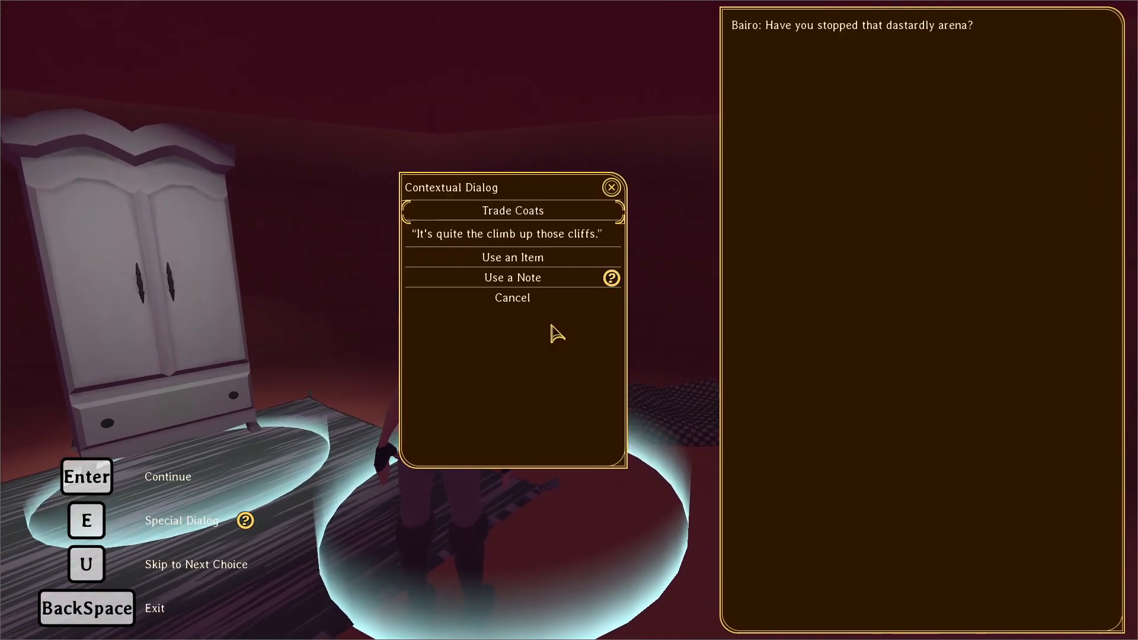
pyautogui.click(479, 235)
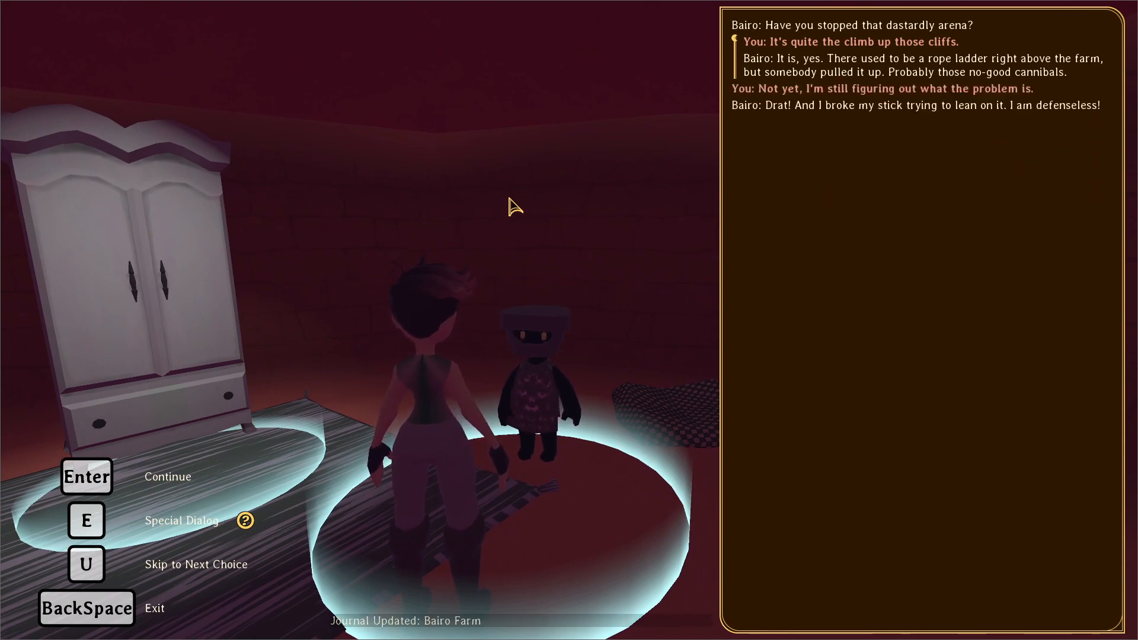
pyautogui.press('Return')
pyautogui.press('s')
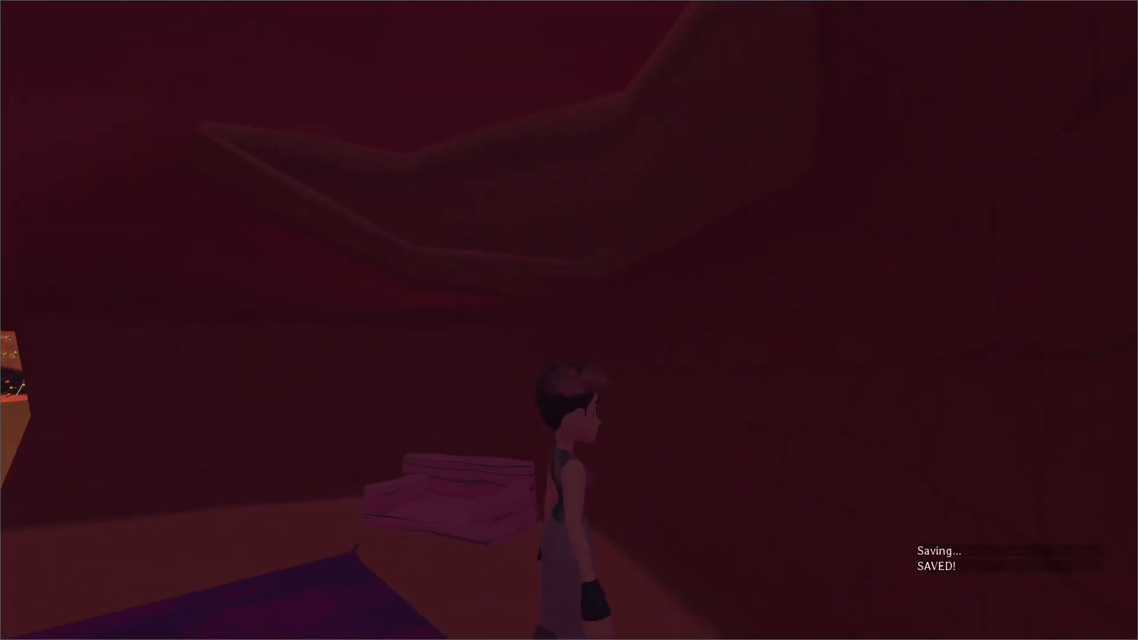
# Enable noclip() through the debug console, fly back up to the ladder hut, and walk to its entrance.
pyautogui.press('`')
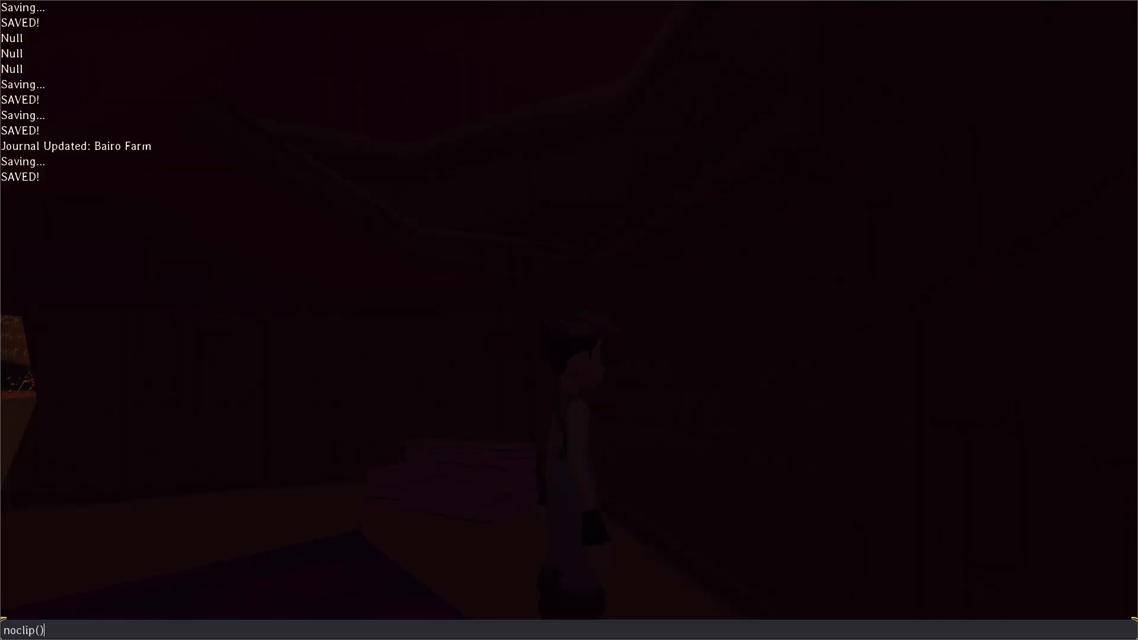
pyautogui.press('Return')
pyautogui.press('`')
pyautogui.press('w')
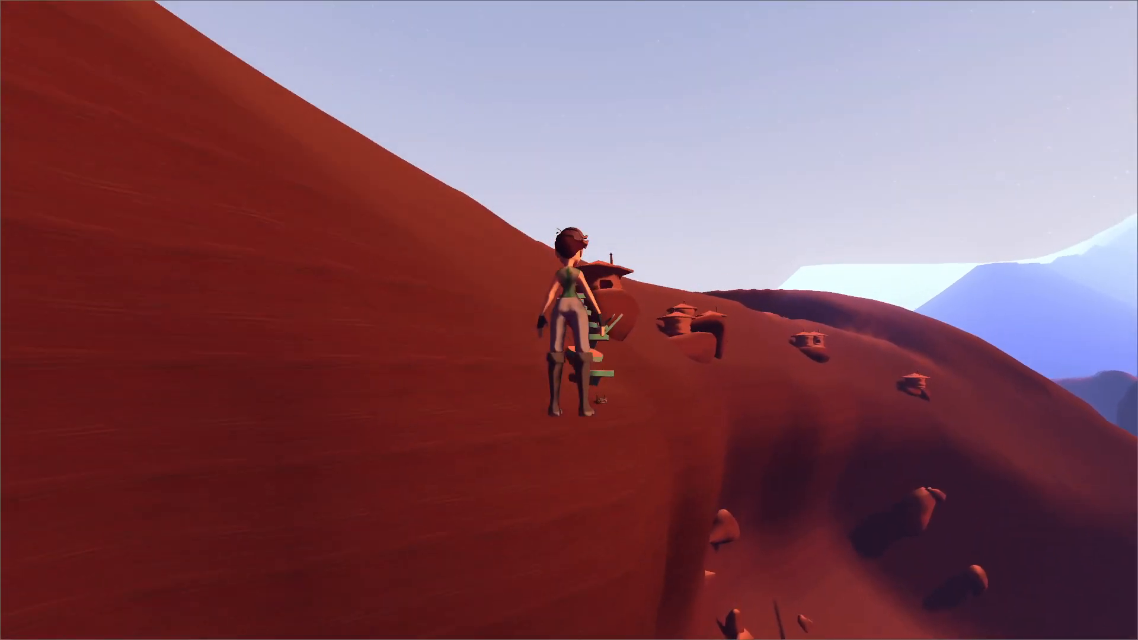
pyautogui.press('w')
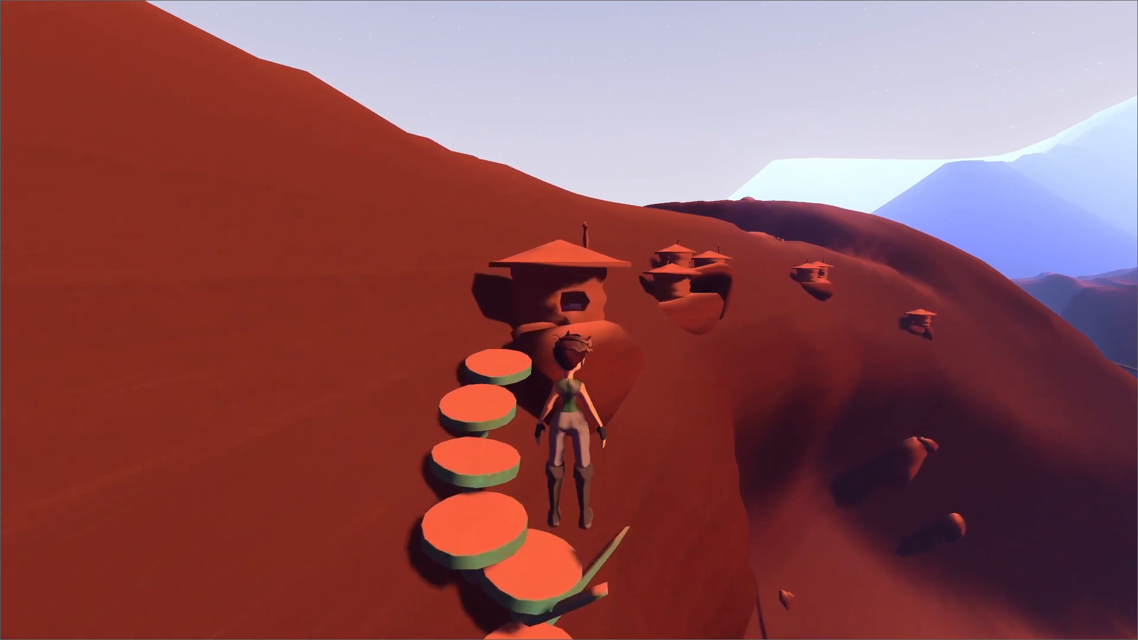
pyautogui.press('w')
pyautogui.press('`')
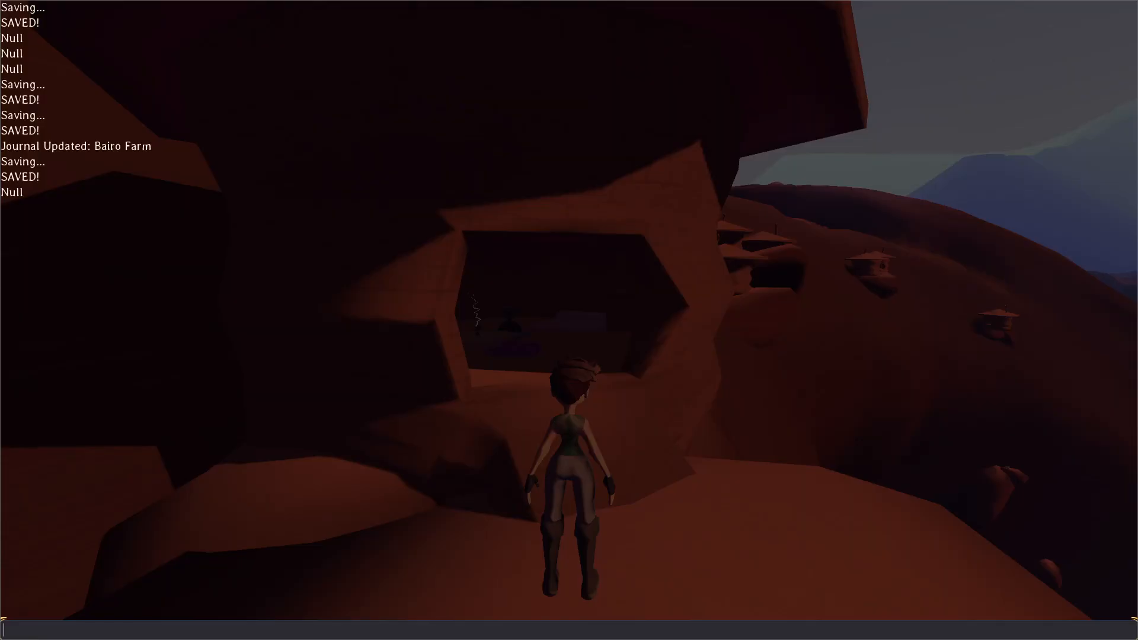
pyautogui.press('`')
pyautogui.press('w')
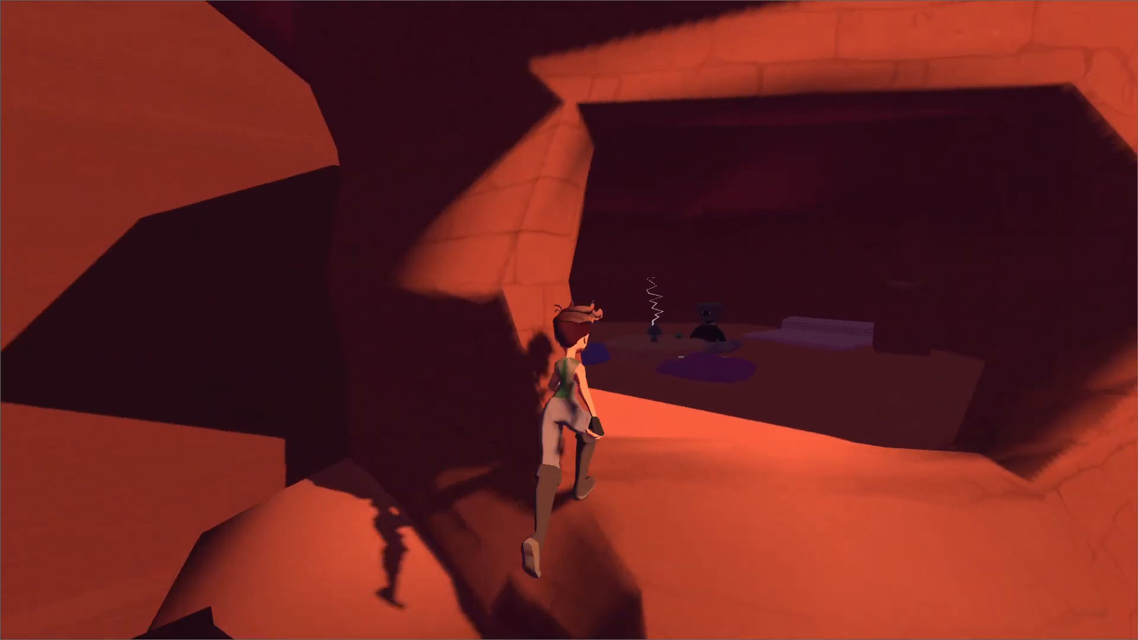
# Pause the game, switch to the Godot editor to examine the ladder hut and its mushroom path in chunk125, and resume the game.
pyautogui.press('Escape')
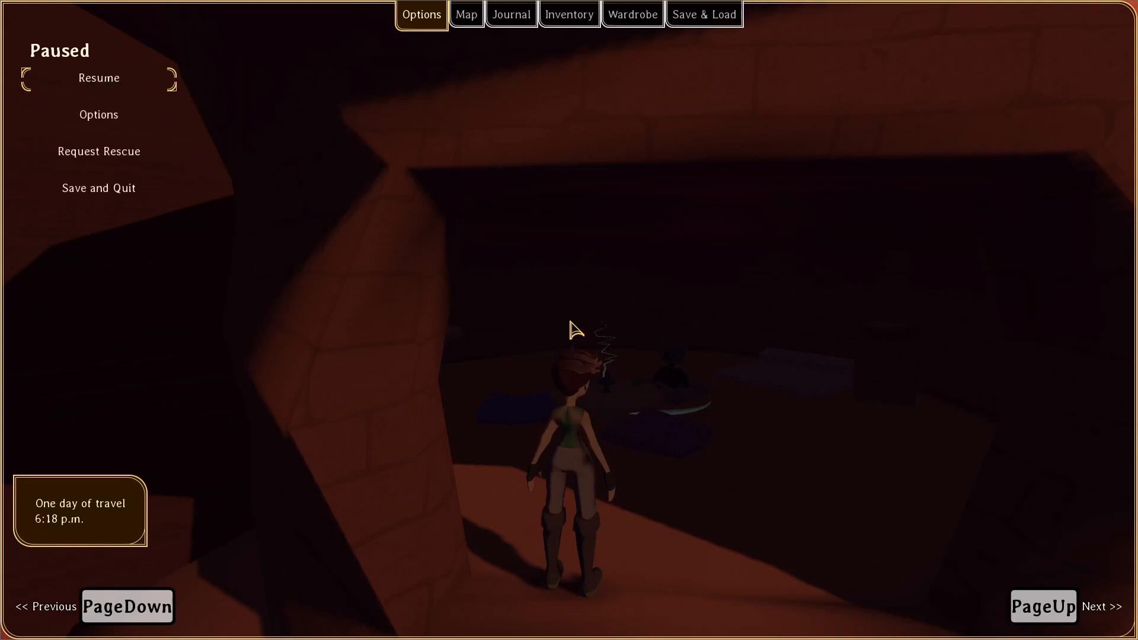
pyautogui.hotkey('alt', 'Tab')
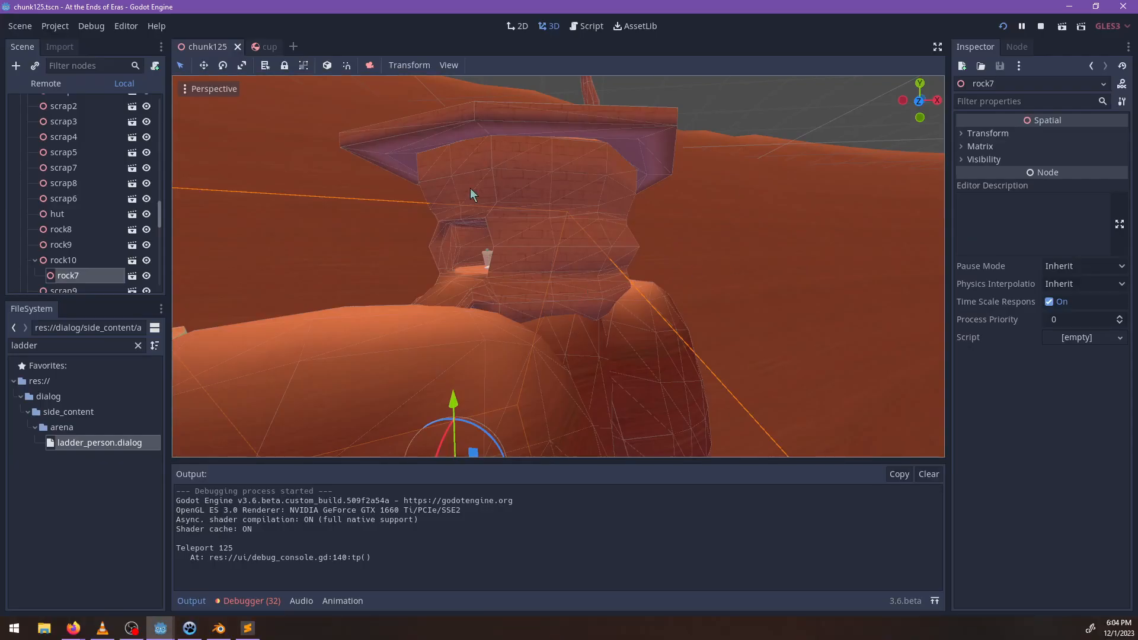
pyautogui.scroll(-10, 471, 188)
pyautogui.moveTo(507, 221); pyautogui.dragTo(439, 268, button='middle')
pyautogui.keyDown('shift'); pyautogui.moveTo(319, 340); pyautogui.dragTo(479, 256, button='middle'); pyautogui.keyUp('shift')
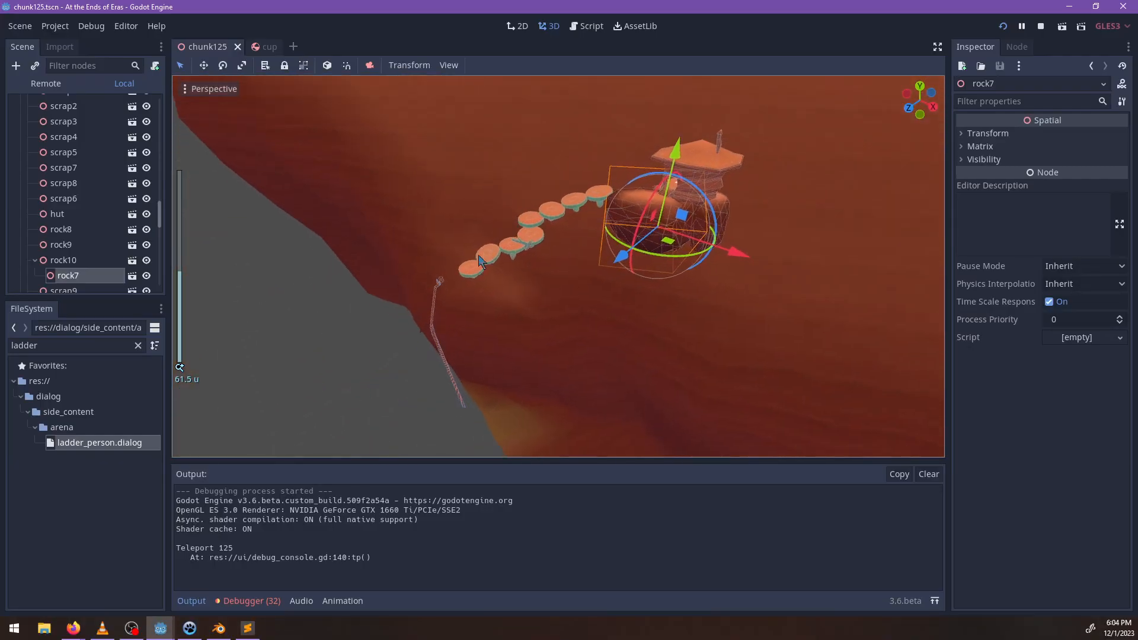
pyautogui.moveTo(471, 404); pyautogui.dragTo(624, 356, button='middle')
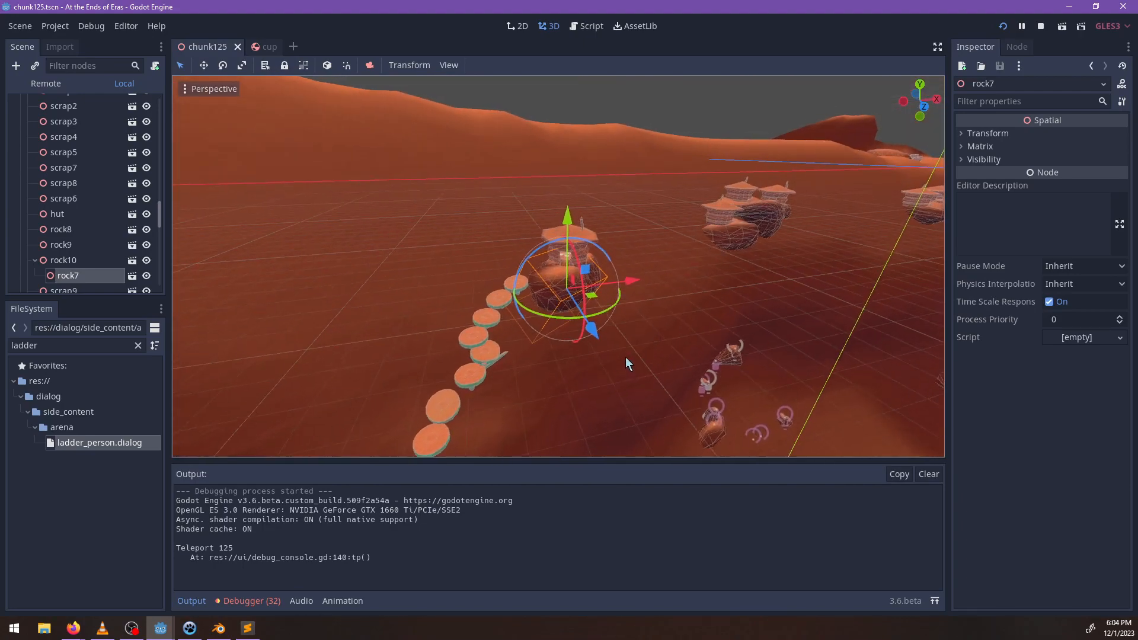
pyautogui.scroll(5, 668, 338)
pyautogui.hotkey('alt', 'Tab')
pyautogui.press('Escape')
# Run into the ladder hut, talk to the Cliff Villager, and use the Bairo Farm note about the rope ladder up the cliffs.
pyautogui.press('w')
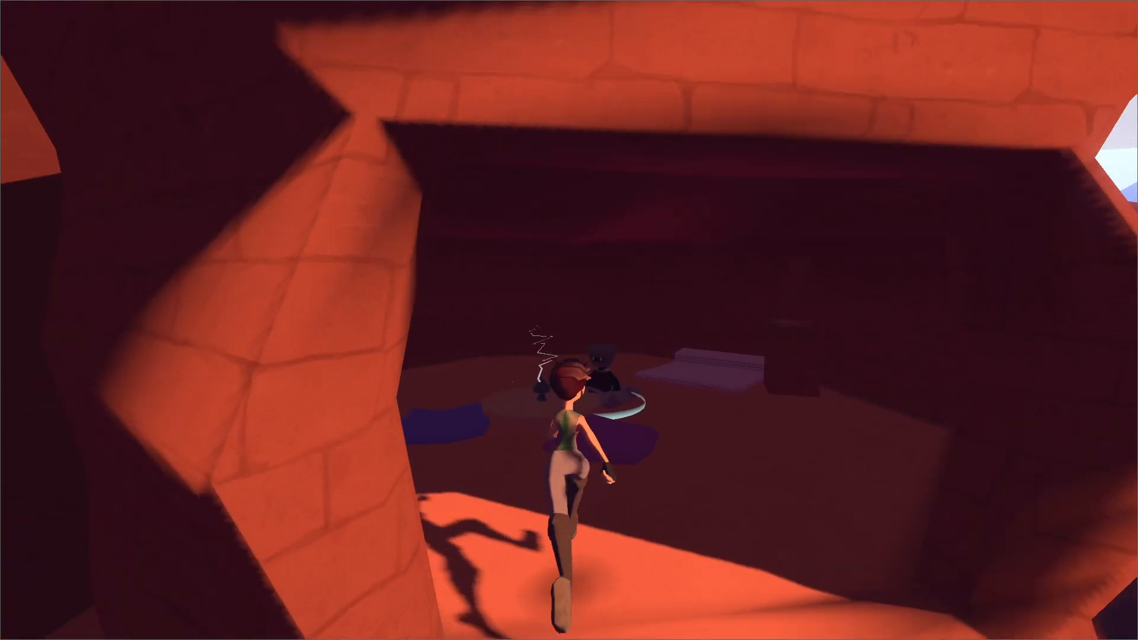
pyautogui.press('e')
pyautogui.press('e')
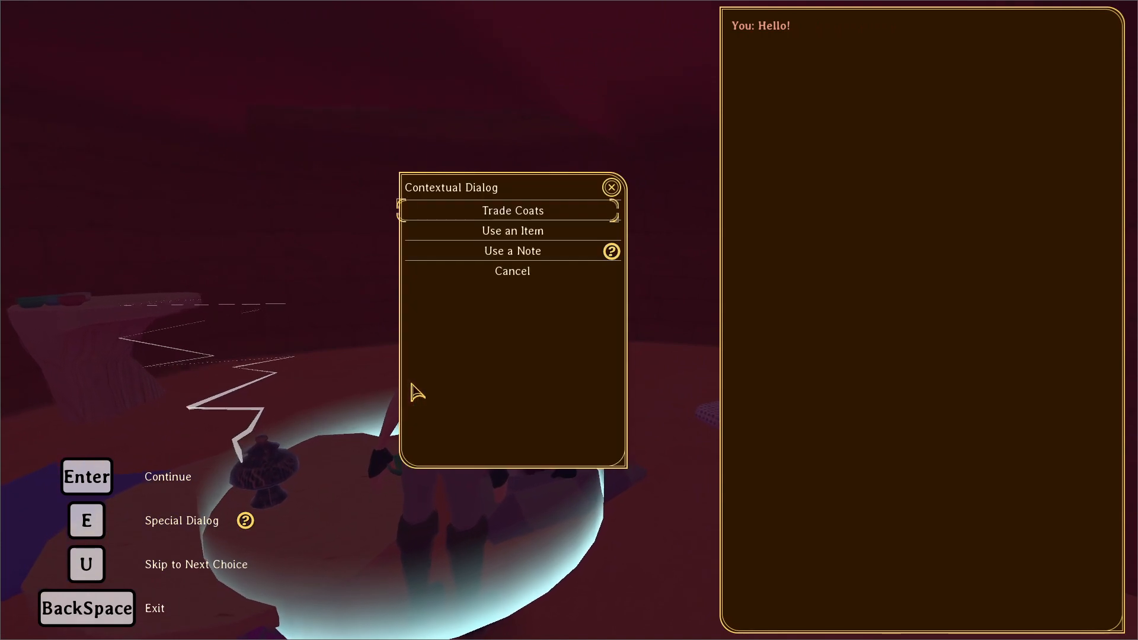
pyautogui.click(501, 254)
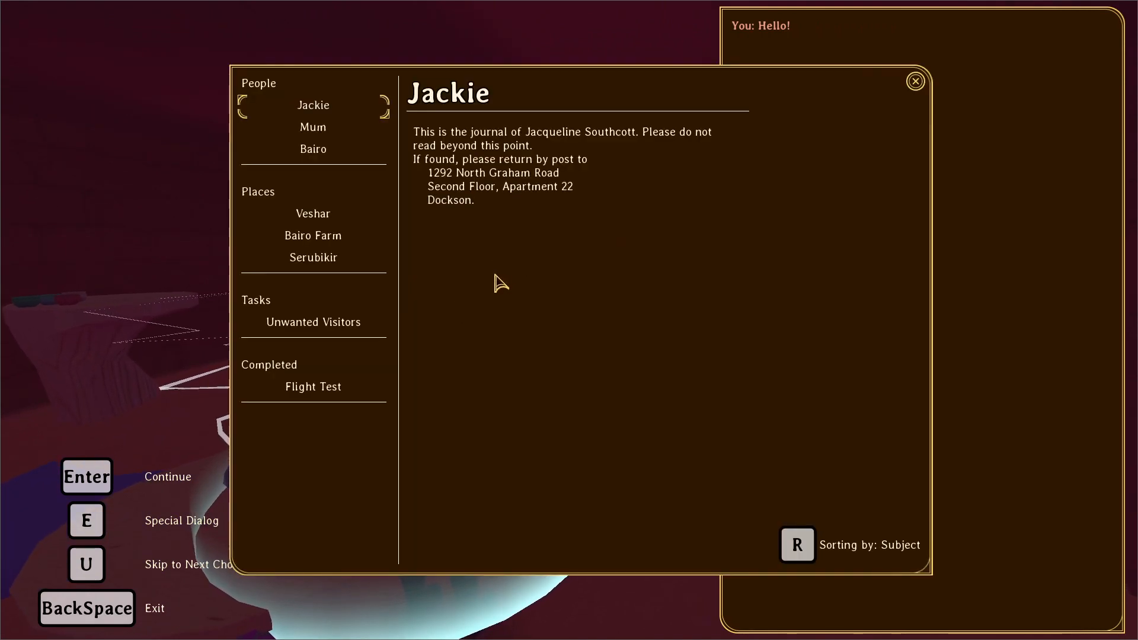
pyautogui.click(329, 151)
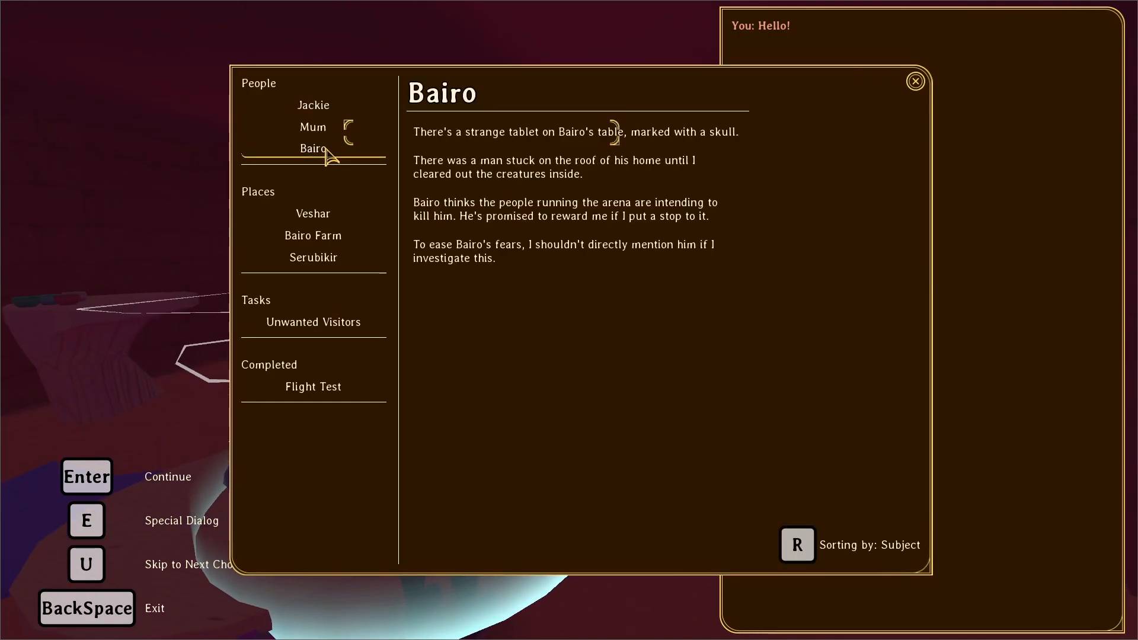
pyautogui.click(310, 330)
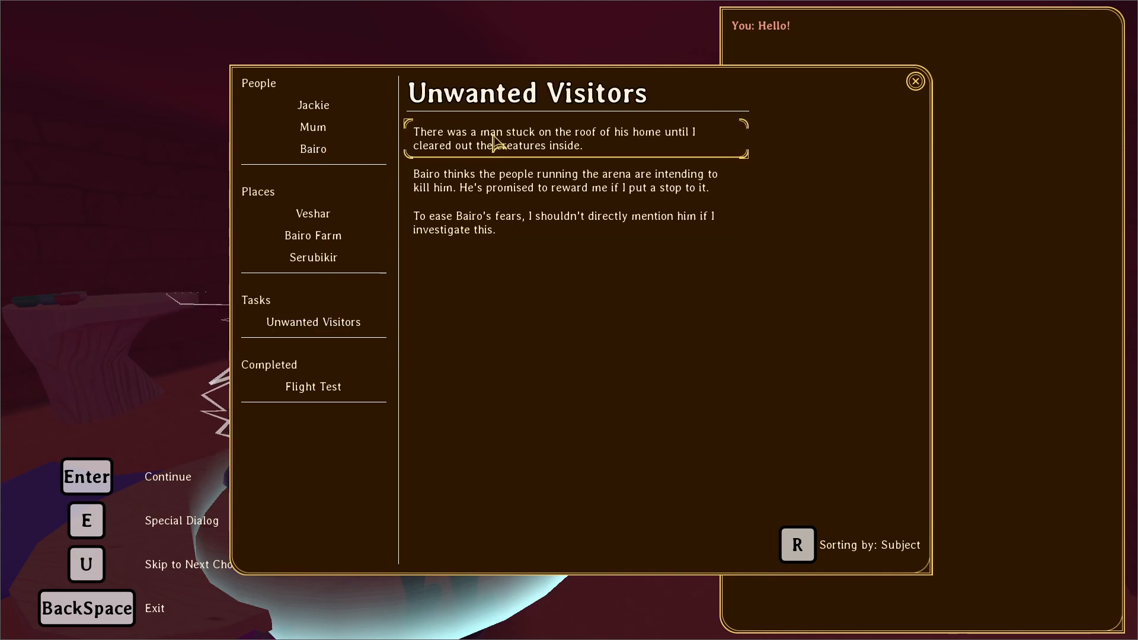
pyautogui.click(329, 237)
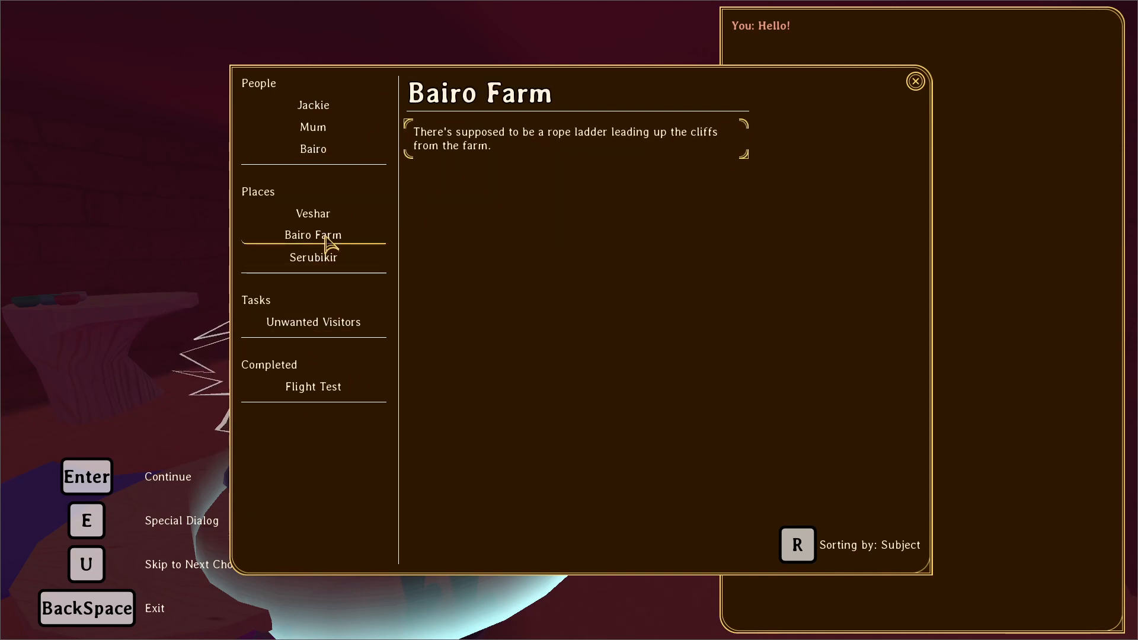
pyautogui.click(501, 148)
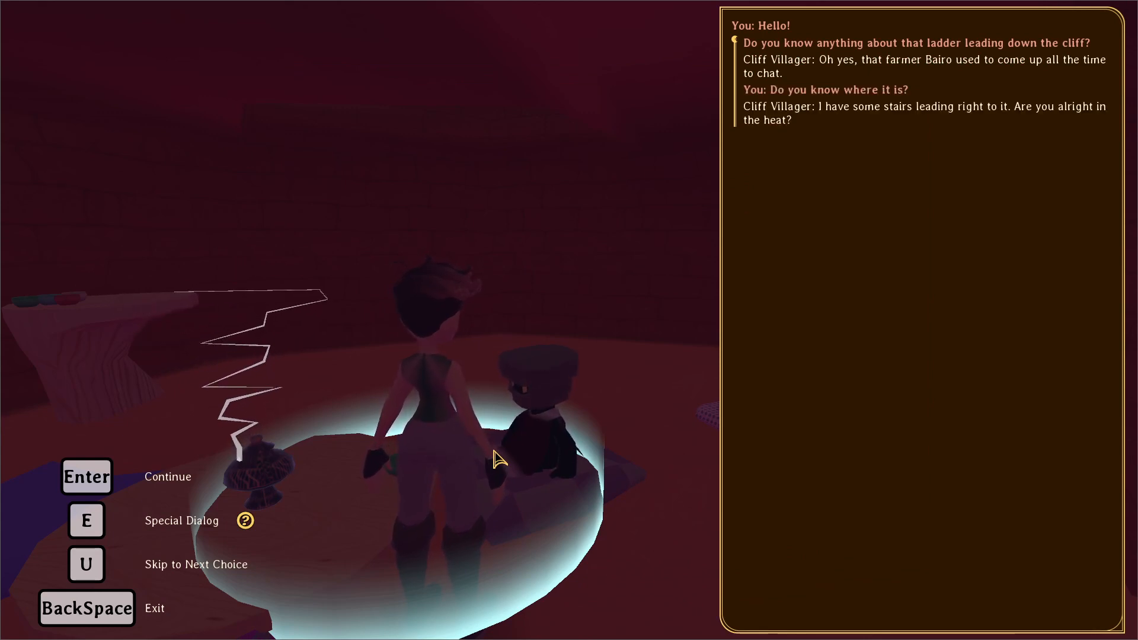
# Exit the conversation, leave the hut, and descend past the mushroom steps to the bundled rope ladder.
pyautogui.press('BackSpace')
pyautogui.press('w')
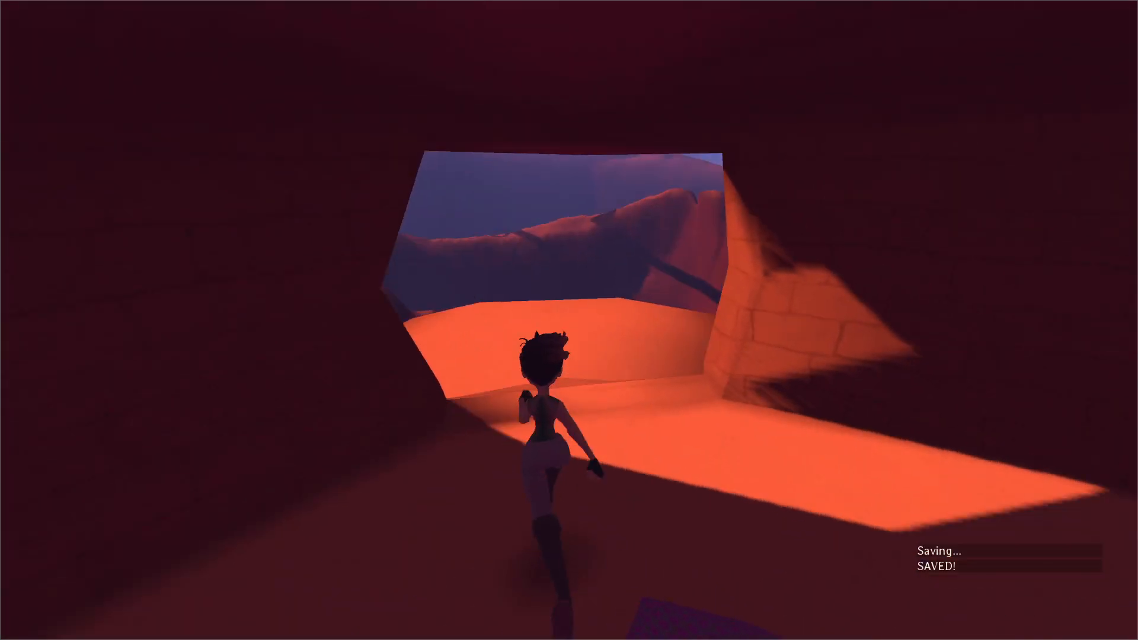
pyautogui.press('w')
pyautogui.press('space')
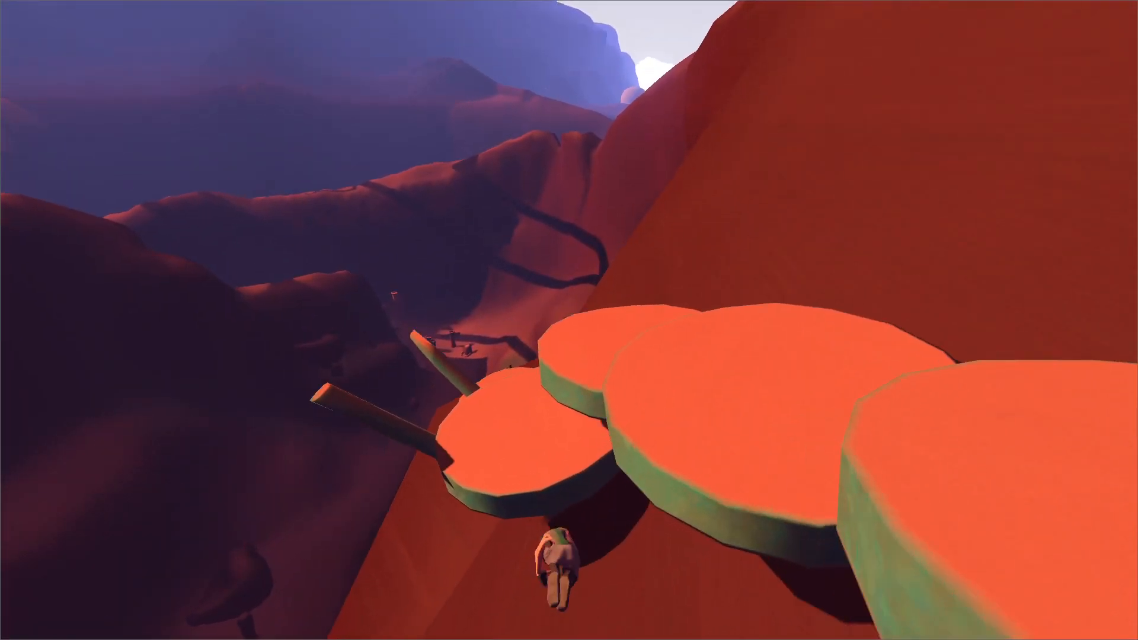
pyautogui.press('w')
pyautogui.press('space')
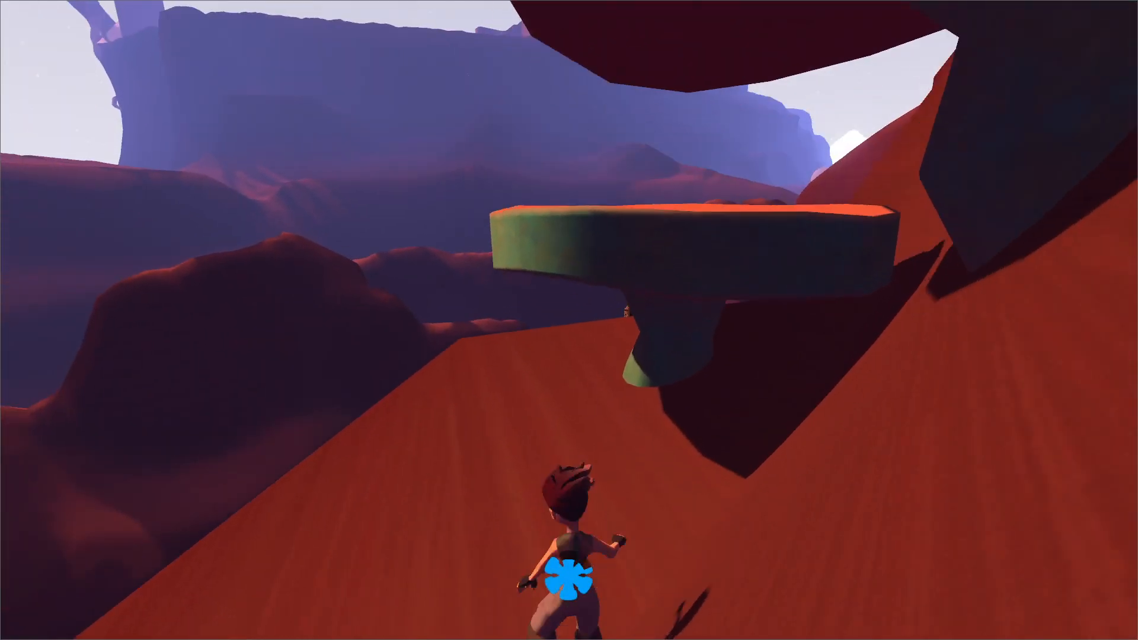
pyautogui.press('w')
# Pause the game, add "I'm shocked you missed them." before the heat question in ladder_person.dialog in Sublime Text, save, and resume the game.
pyautogui.press('Escape')
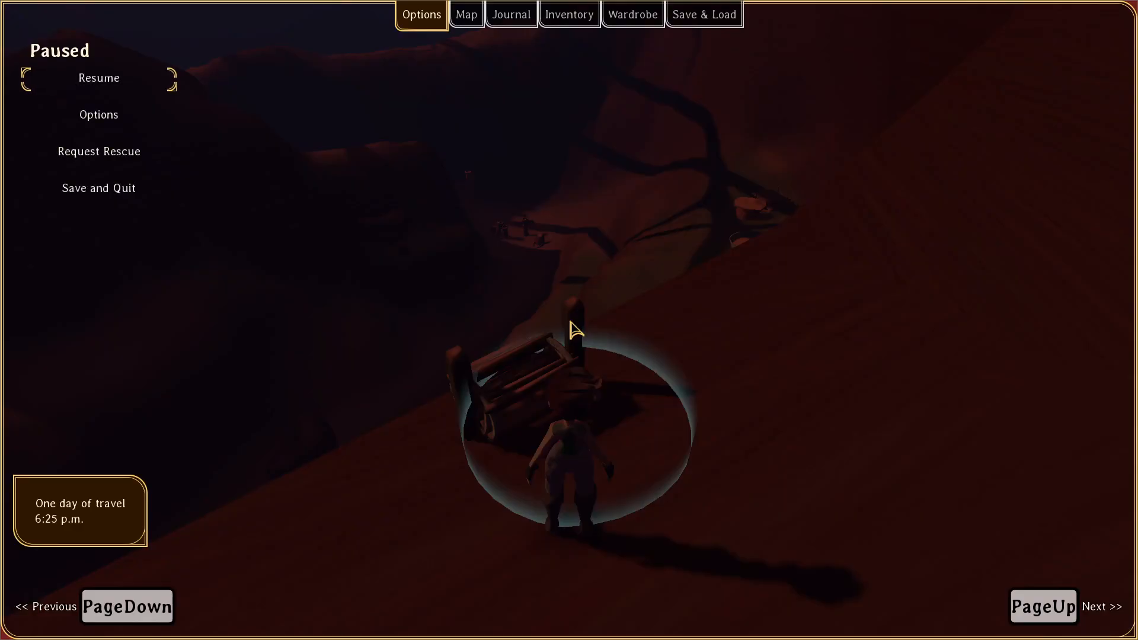
pyautogui.hotkey('alt', 'Tab')
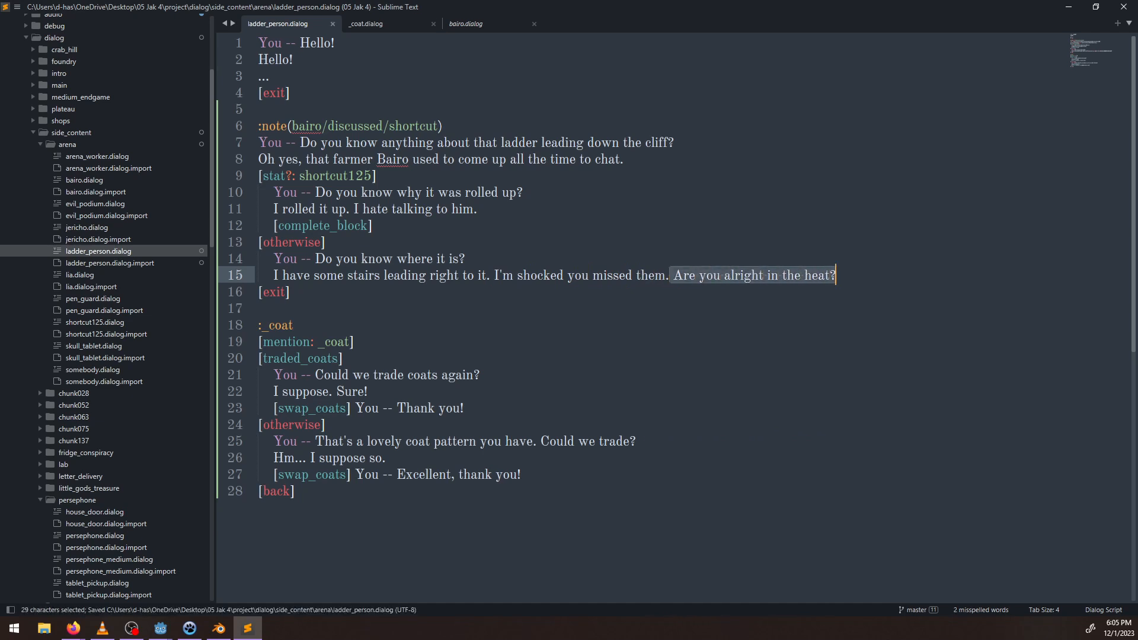
pyautogui.hotkey('alt', 'Tab')
pyautogui.press('Escape')
# Interact with the bundled rope ladder, kick it down to make a shortcut, and finish the dialog.
pyautogui.press('e')
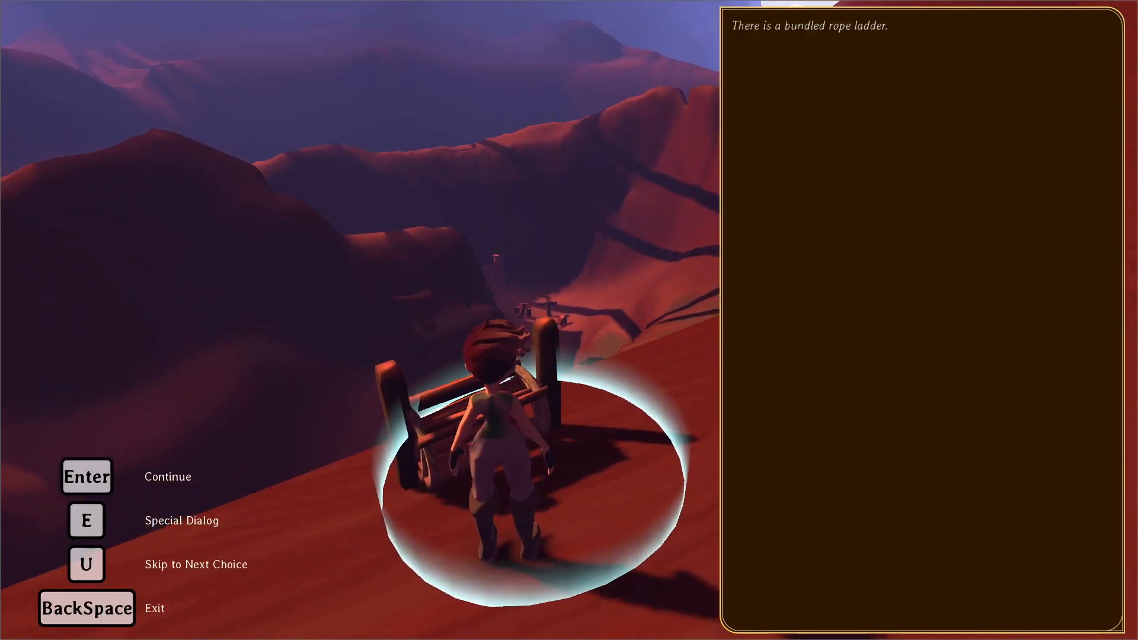
pyautogui.hotkey('alt', 'Tab')
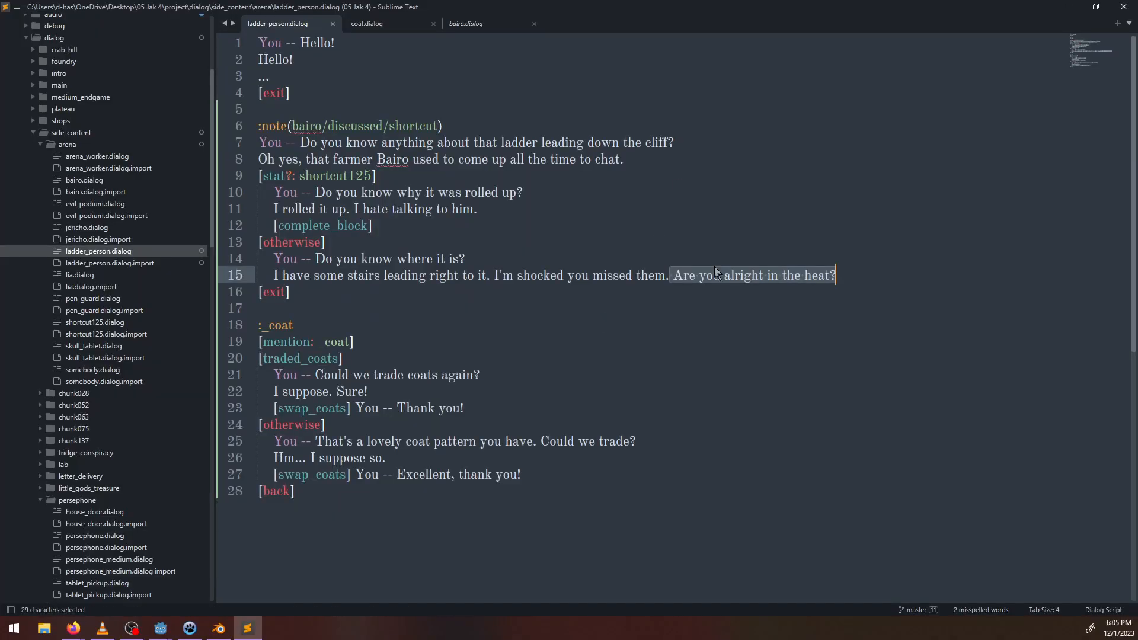
pyautogui.hotkey('alt', 'Tab')
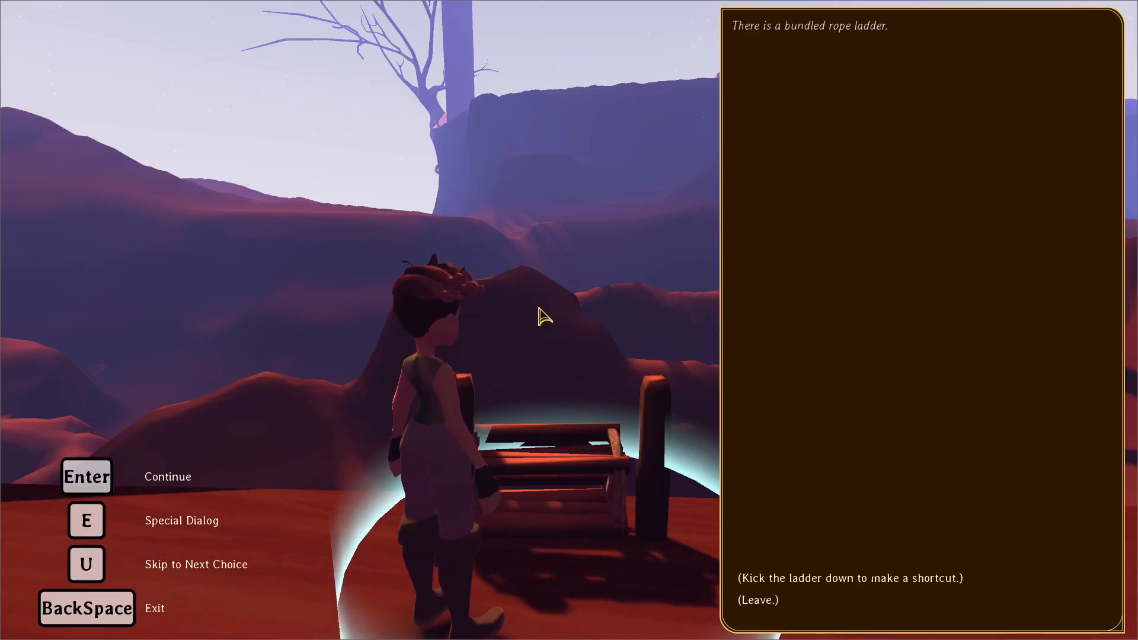
pyautogui.press('Return')
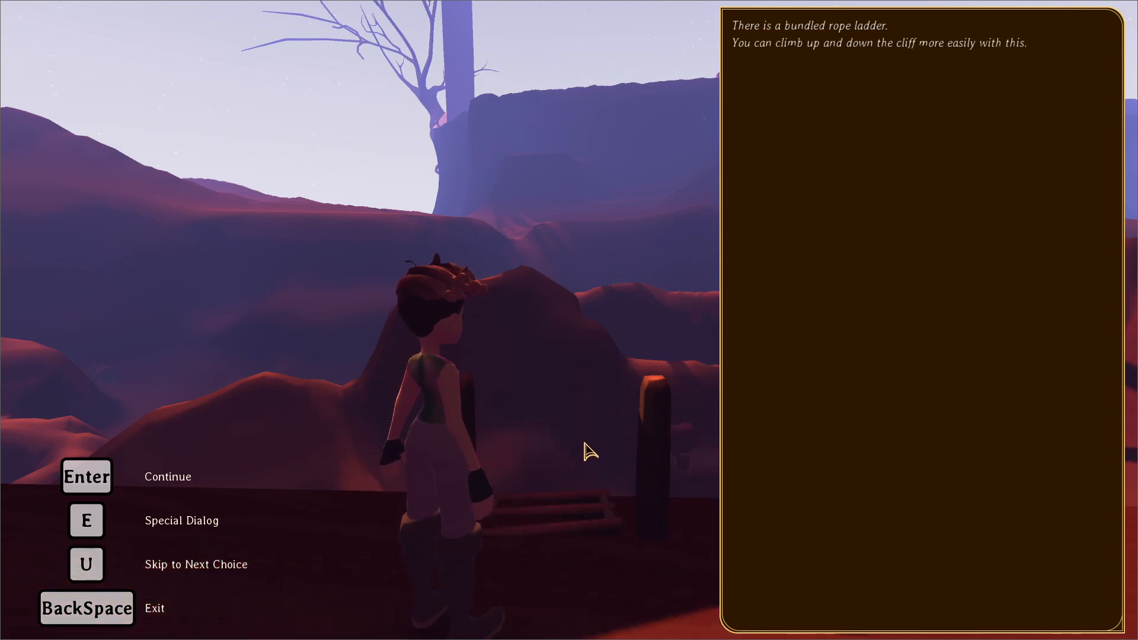
pyautogui.press('Return')
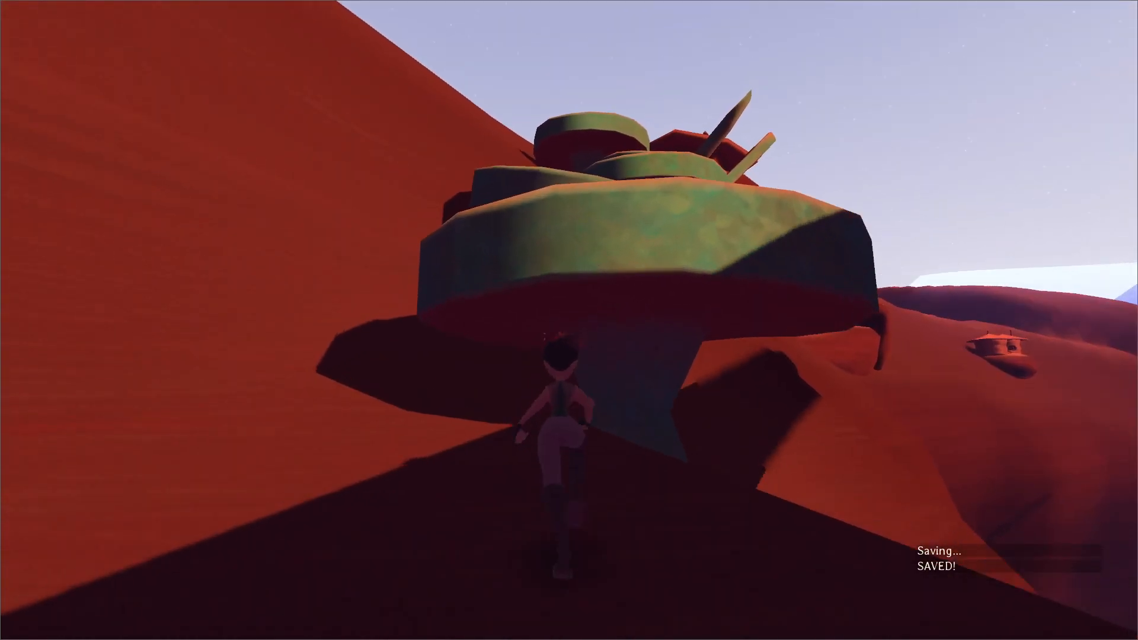
# Climb back up the cliff along the mushroom steps and enter the ladder hut.
pyautogui.press('w')
pyautogui.press('space')
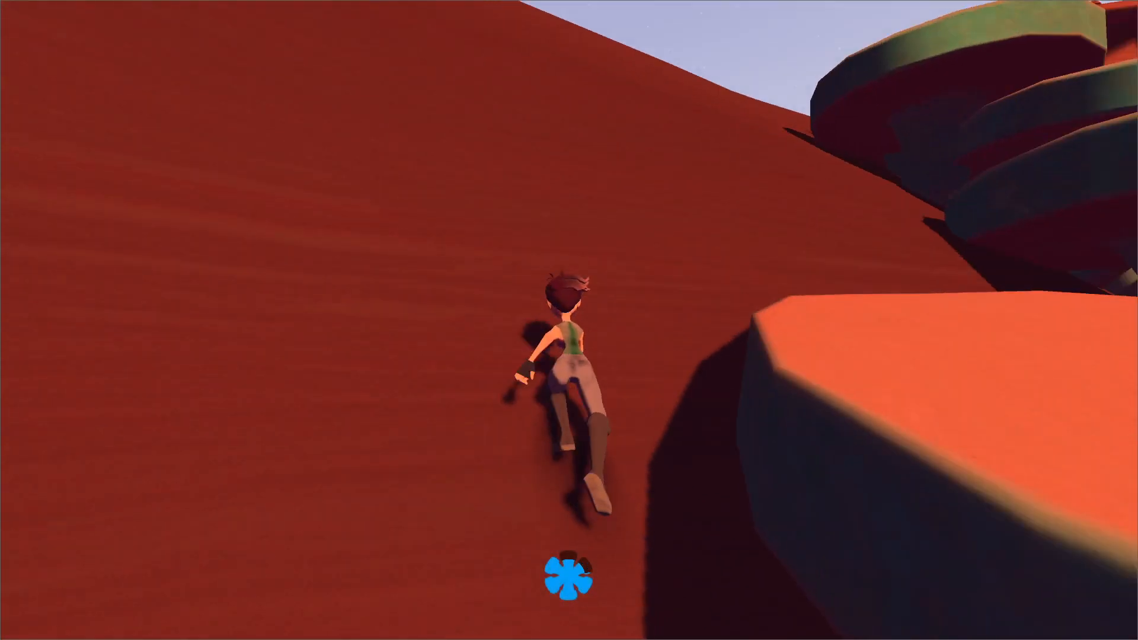
pyautogui.press('w')
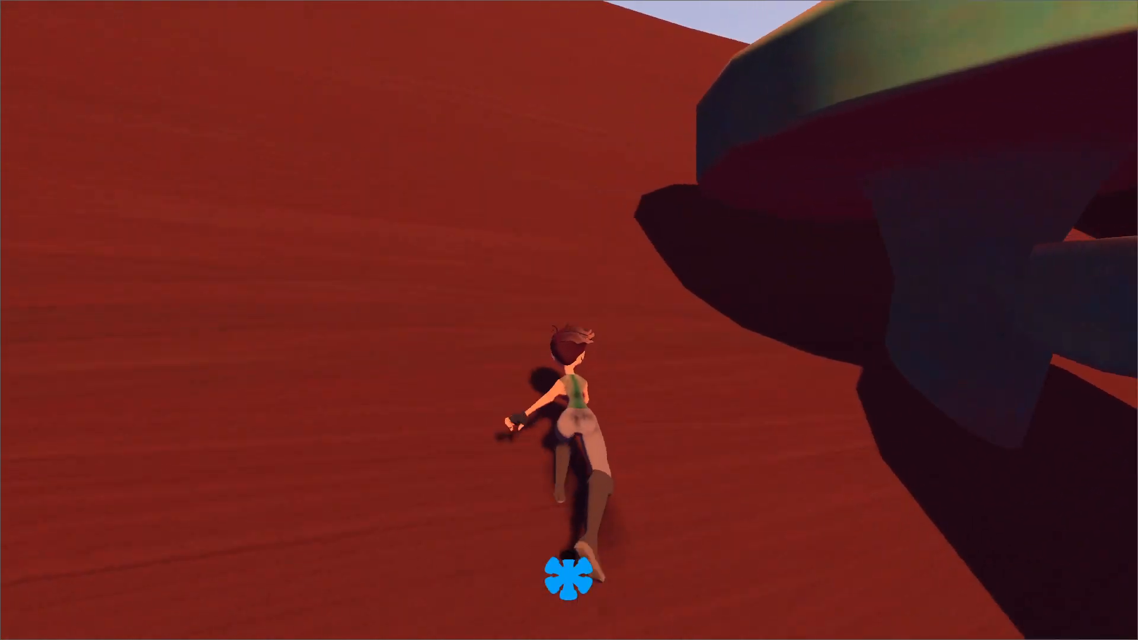
pyautogui.press('w')
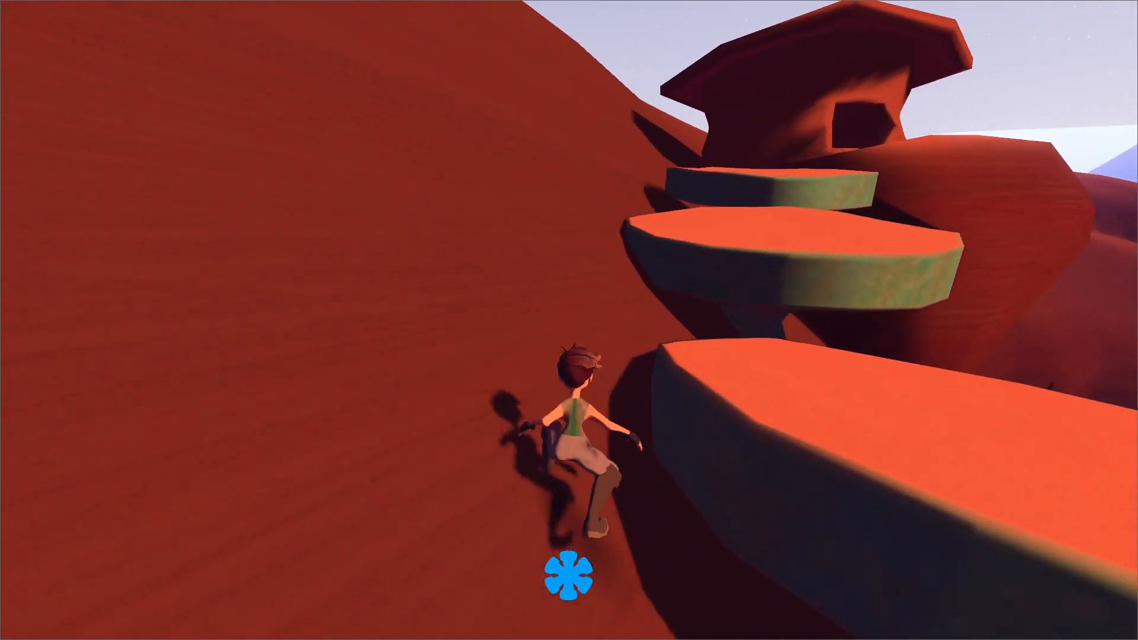
pyautogui.press('w')
pyautogui.press('w')
pyautogui.press('space')
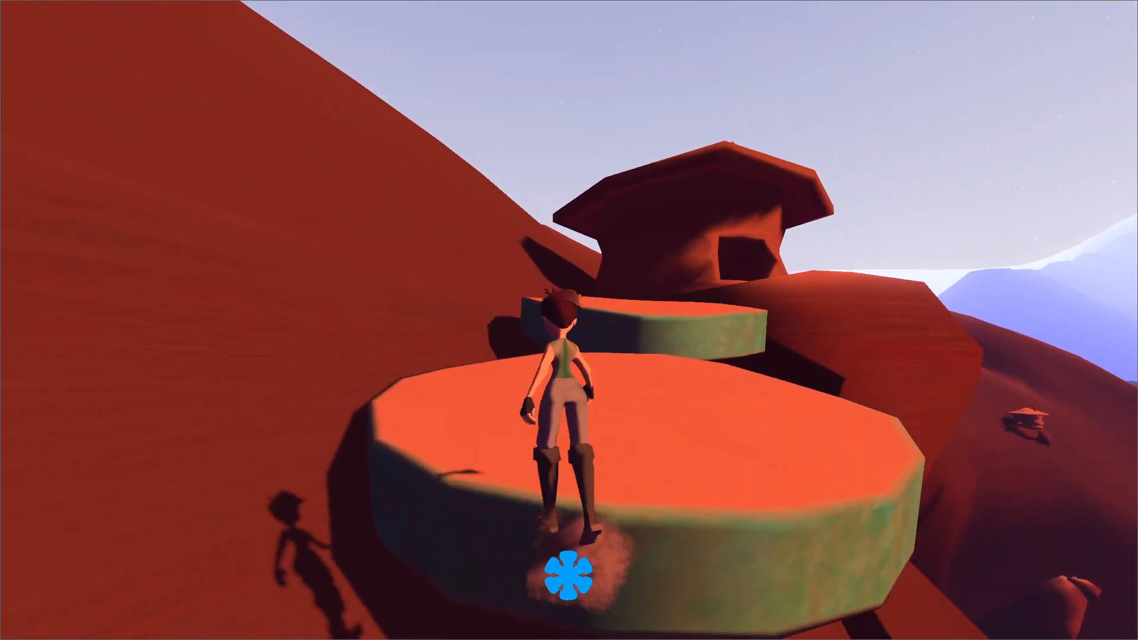
pyautogui.press('space')
pyautogui.press('w')
pyautogui.press('space')
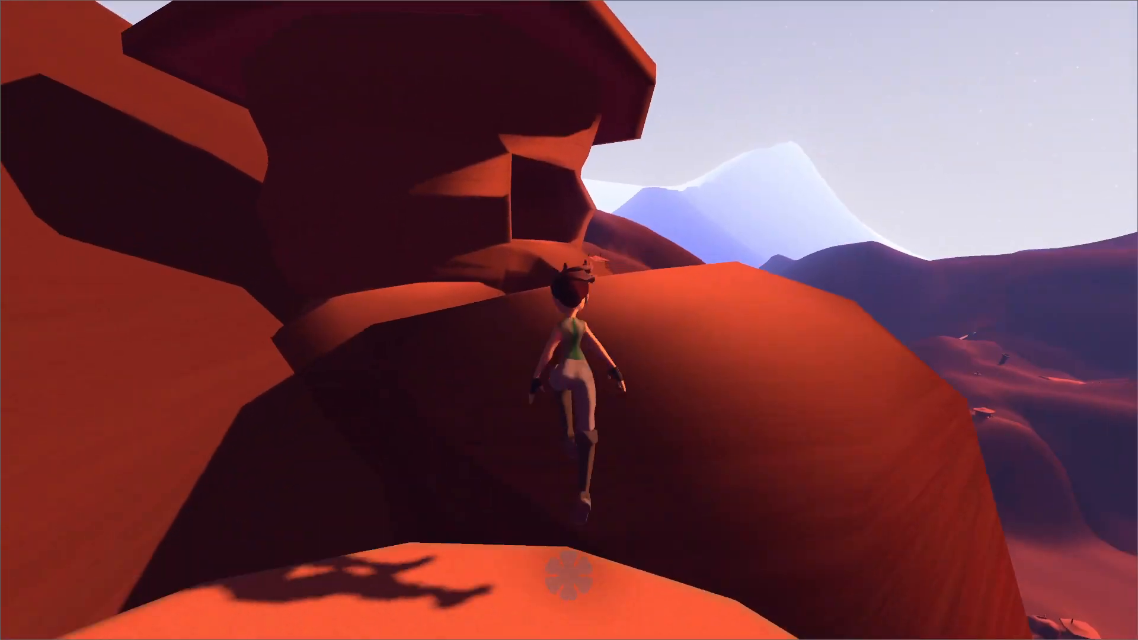
pyautogui.press('w')
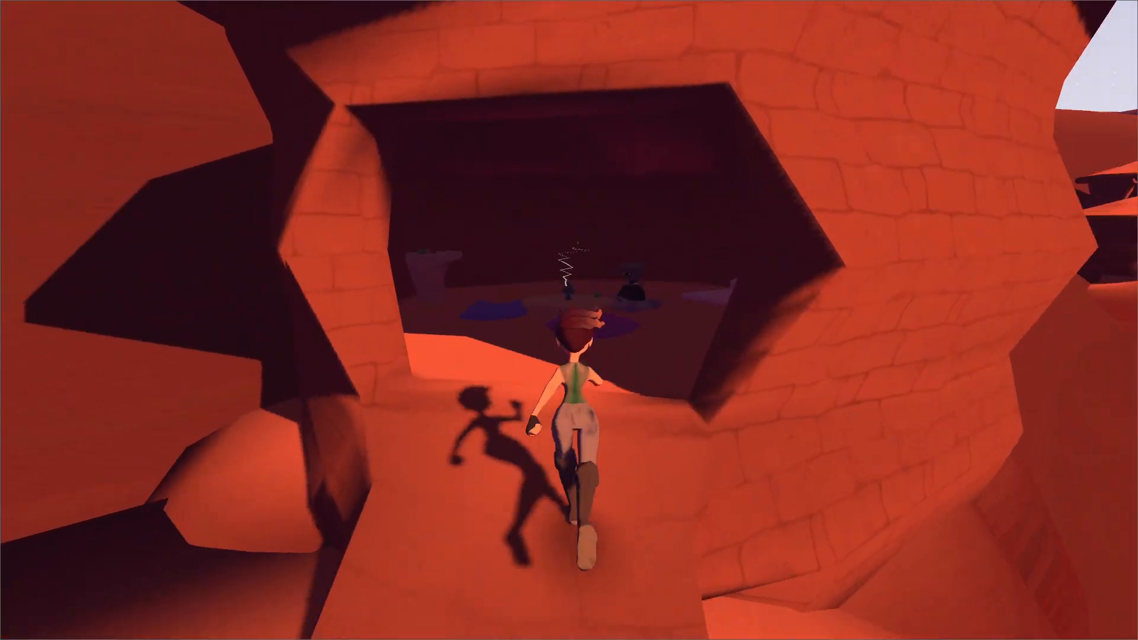
# Talk to the Cliff Villager, use the Bairo Farm rope-ladder note again, and continue the conversation to its end.
pyautogui.press('e')
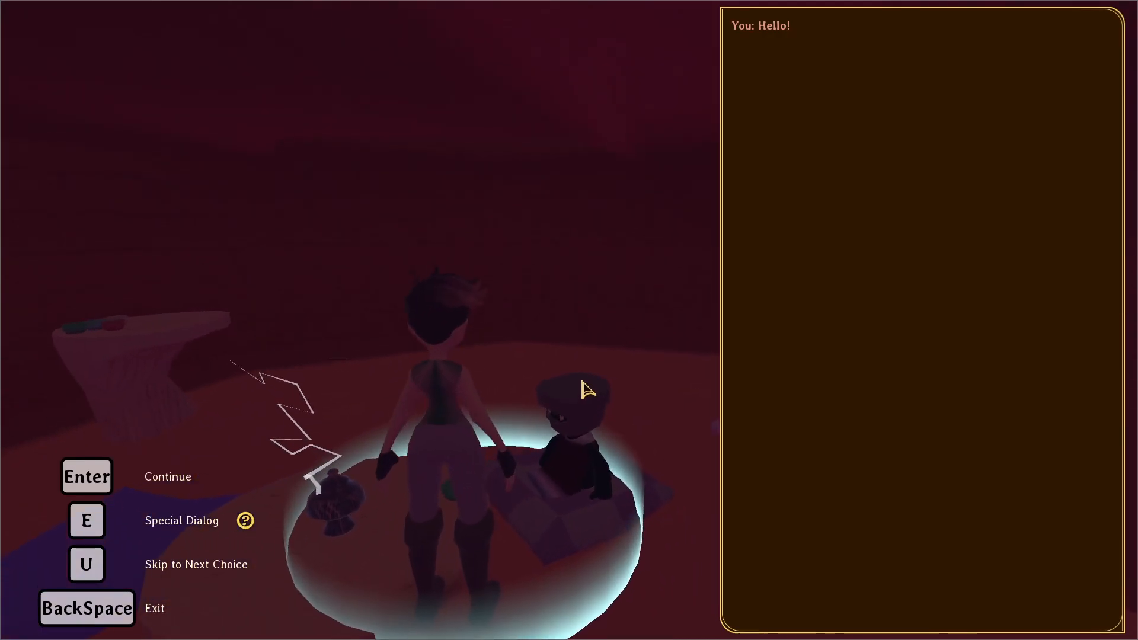
pyautogui.press('e')
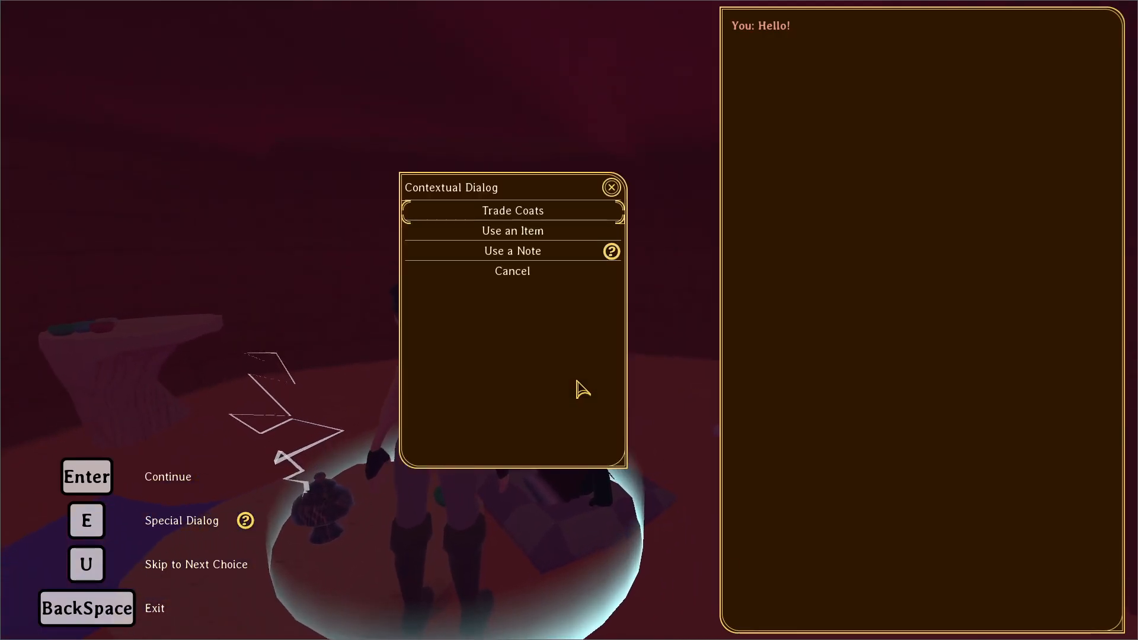
pyautogui.click(516, 255)
pyautogui.click(327, 261)
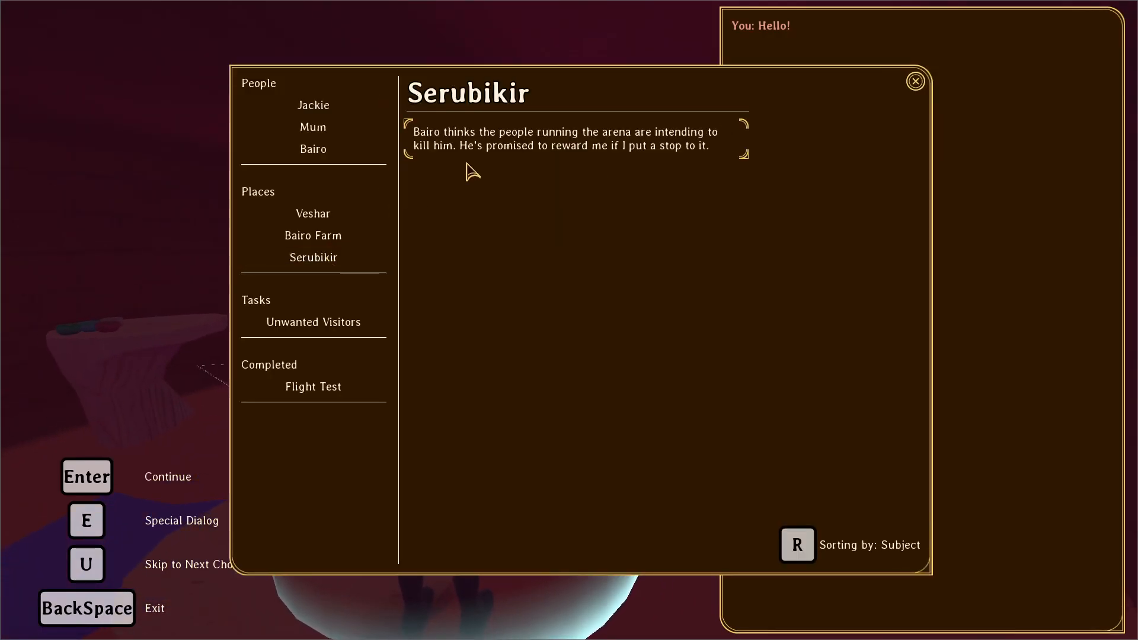
pyautogui.click(368, 236)
pyautogui.click(478, 145)
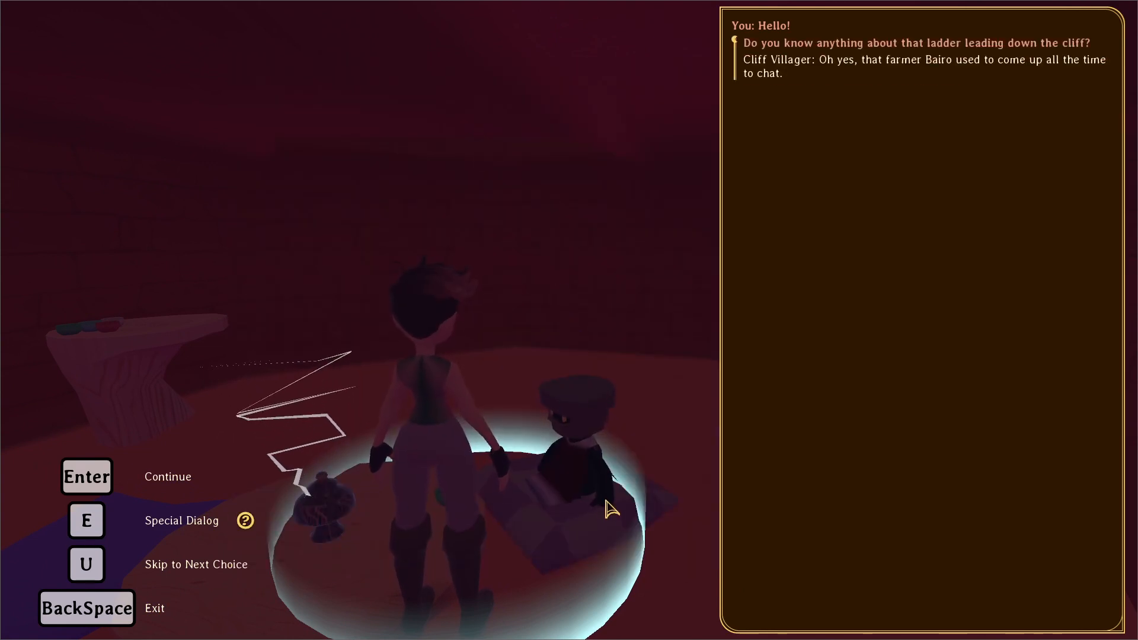
pyautogui.press('Return')
pyautogui.press('Return')
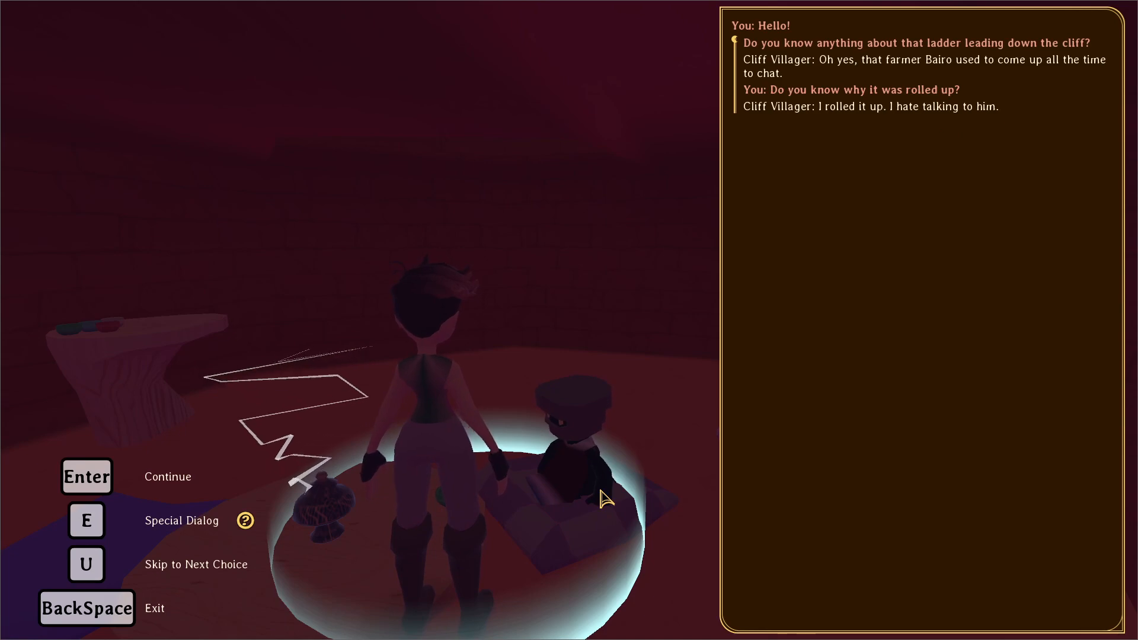
pyautogui.press('Return')
# Run out of the hut, pause the game, and review ladder_person.dialog in Sublime Text.
pyautogui.press('w')
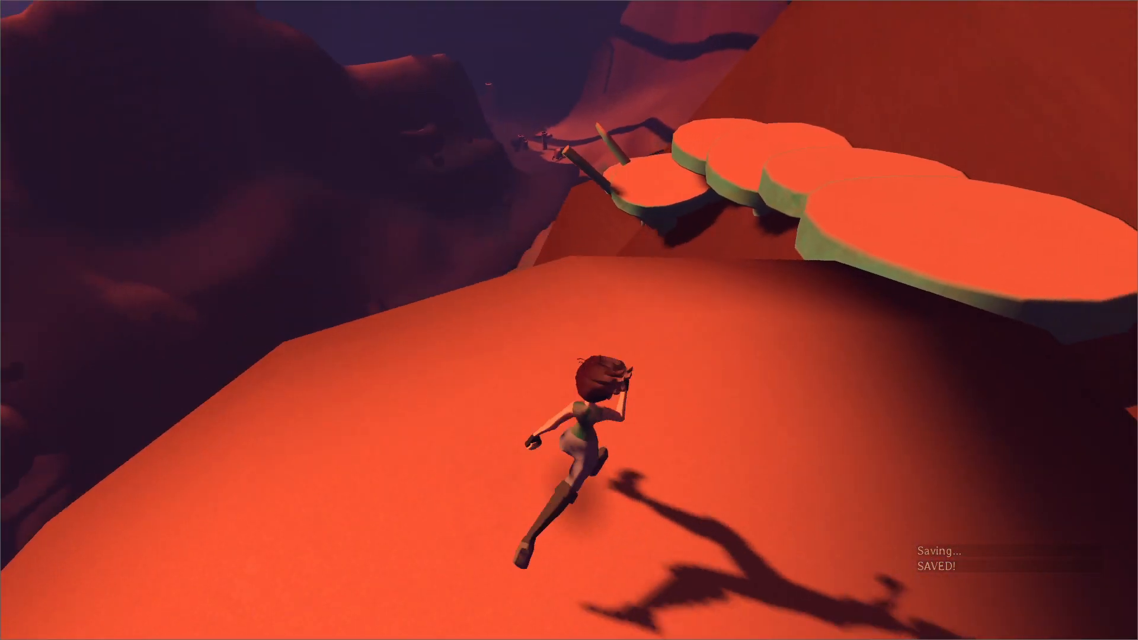
pyautogui.press('Escape')
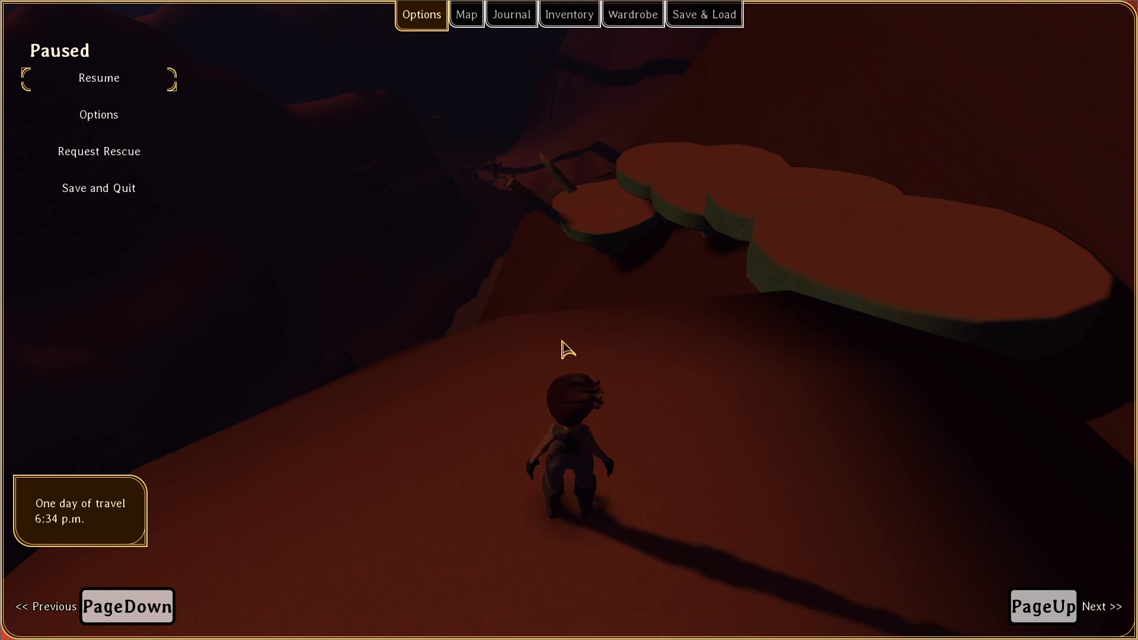
pyautogui.hotkey('alt', 'Tab')
pyautogui.click(532, 314)
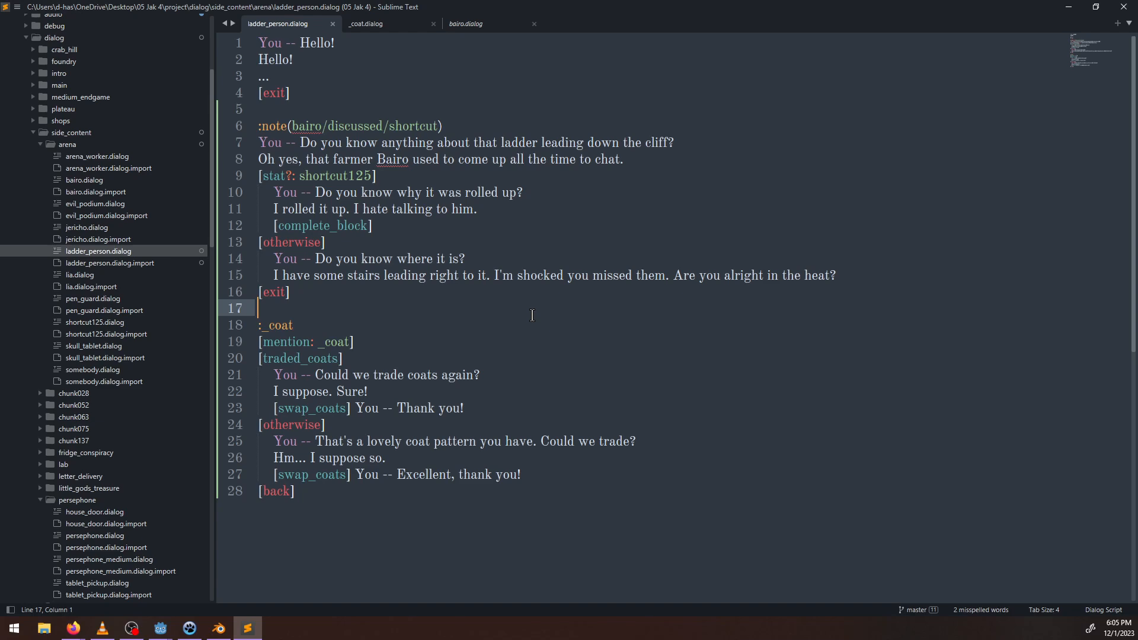
# Switch to NP-ToDo and create a new sub-task under Combat arena.
pyautogui.hotkey('alt', 'Tab')
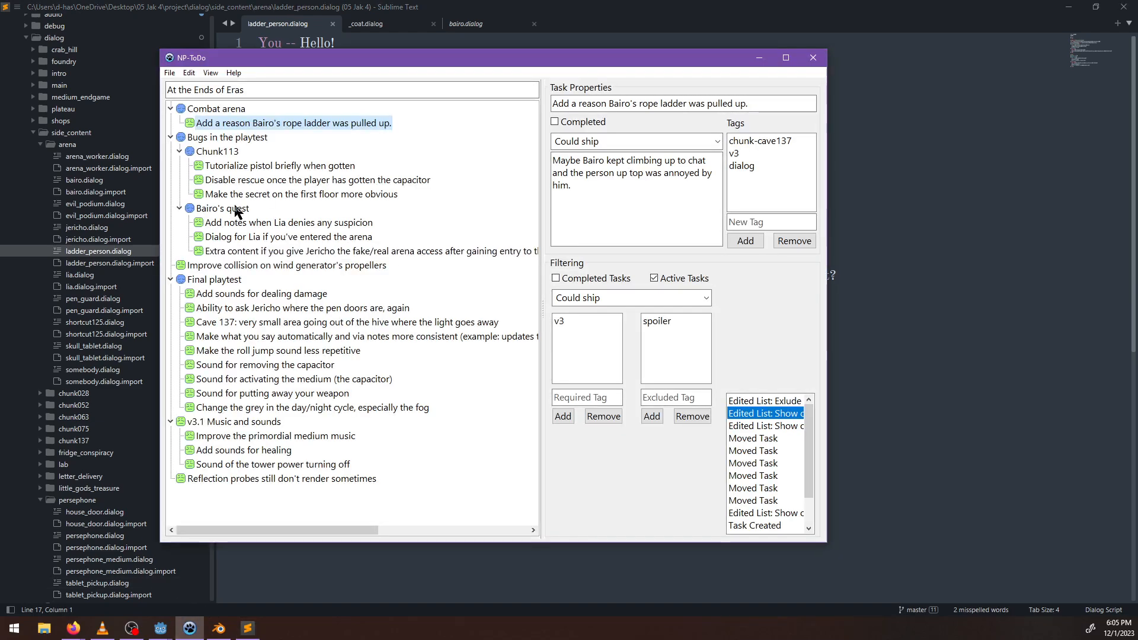
pyautogui.rightClick(251, 126)
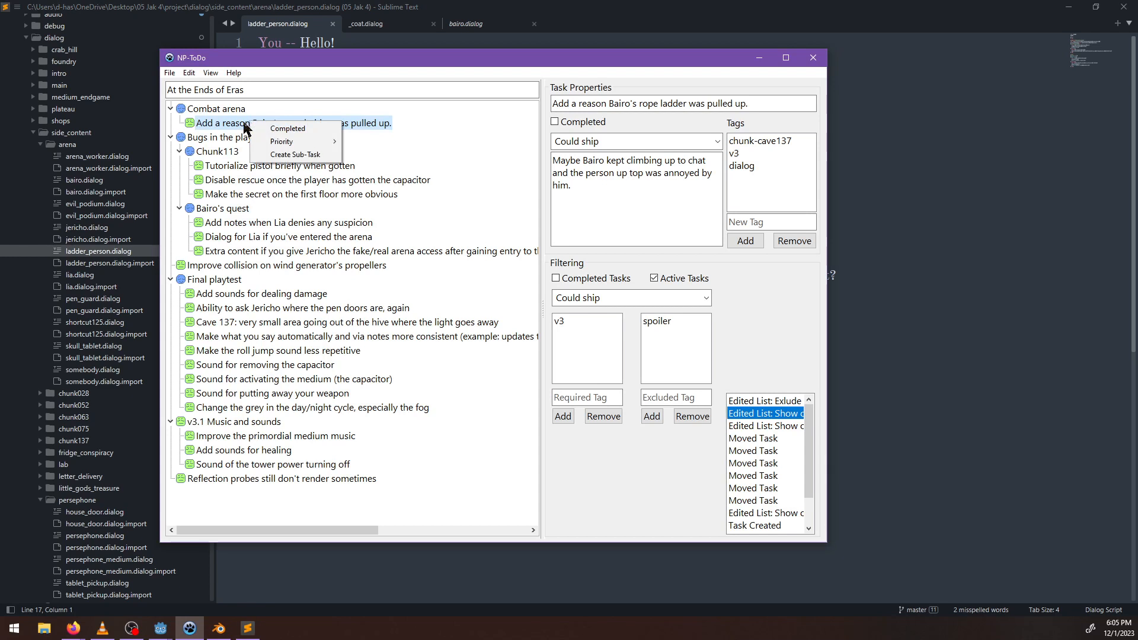
pyautogui.click(244, 122)
pyautogui.click(218, 110)
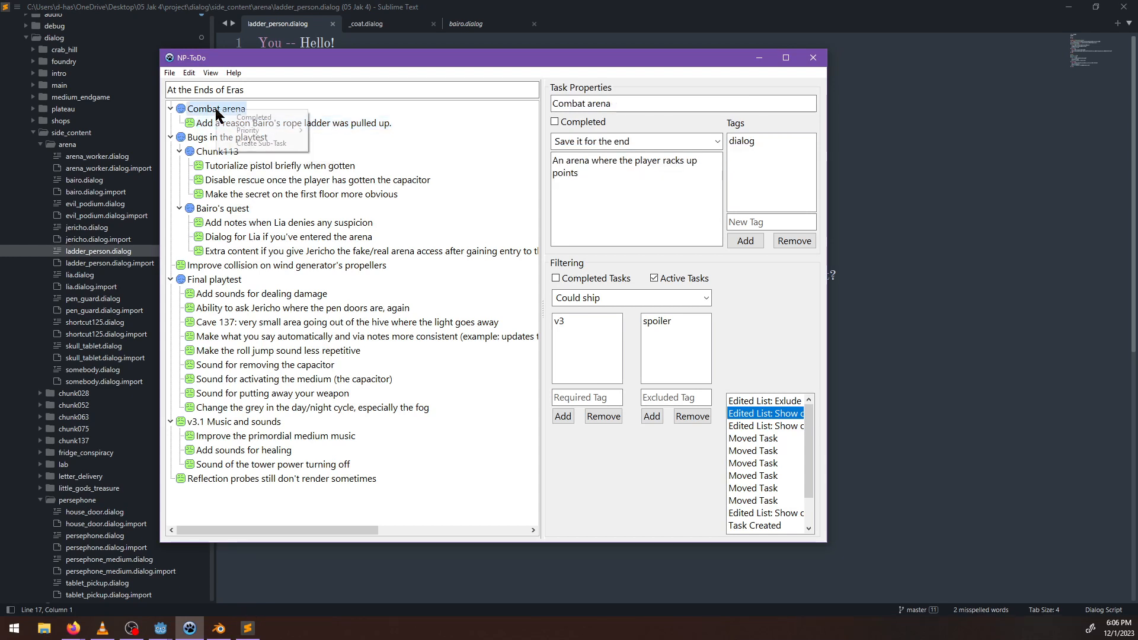
pyautogui.rightClick(218, 110)
pyautogui.click(252, 148)
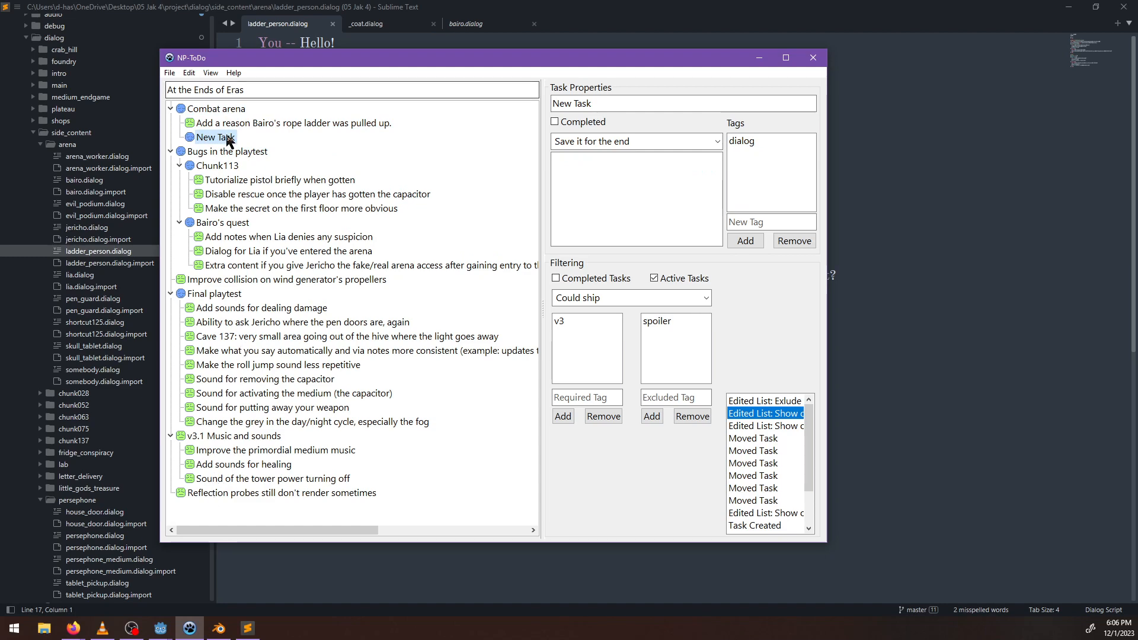
# Review the task list with the priority filter at Save it for the end, and return the filter to Could ship.
pyautogui.click(707, 298)
pyautogui.click(604, 352)
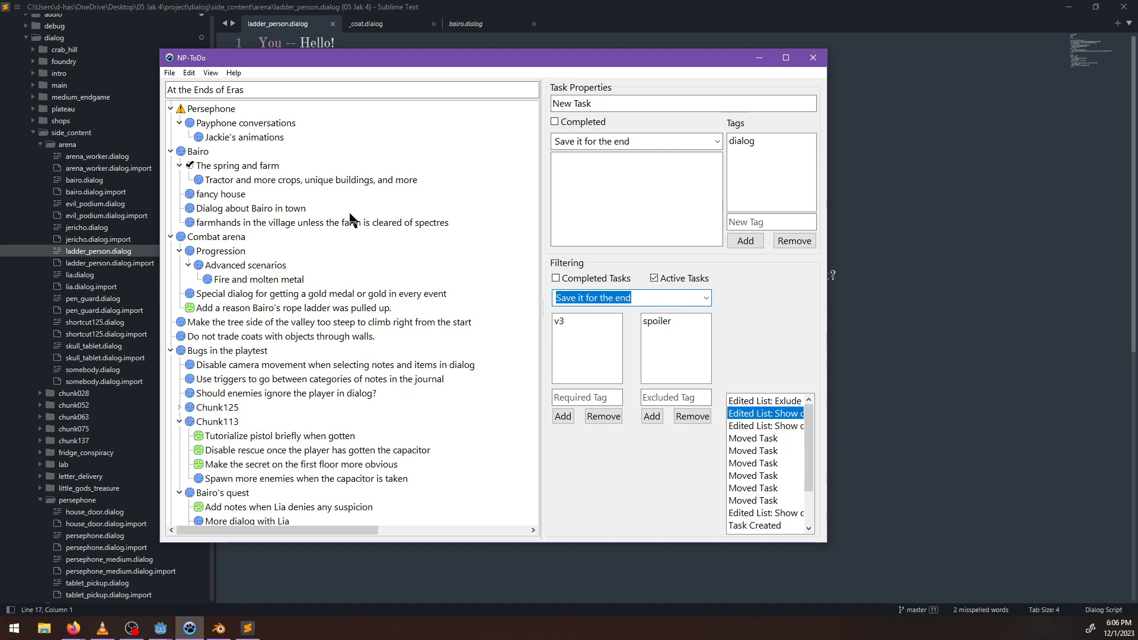
pyautogui.scroll(-18, 307, 199)
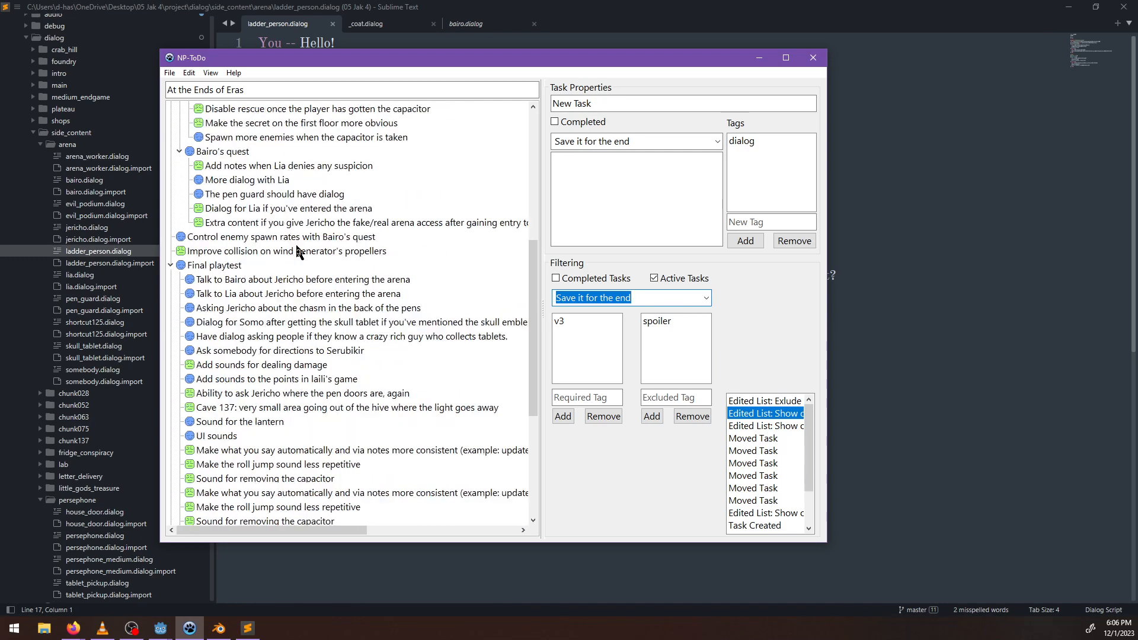
pyautogui.click(706, 298)
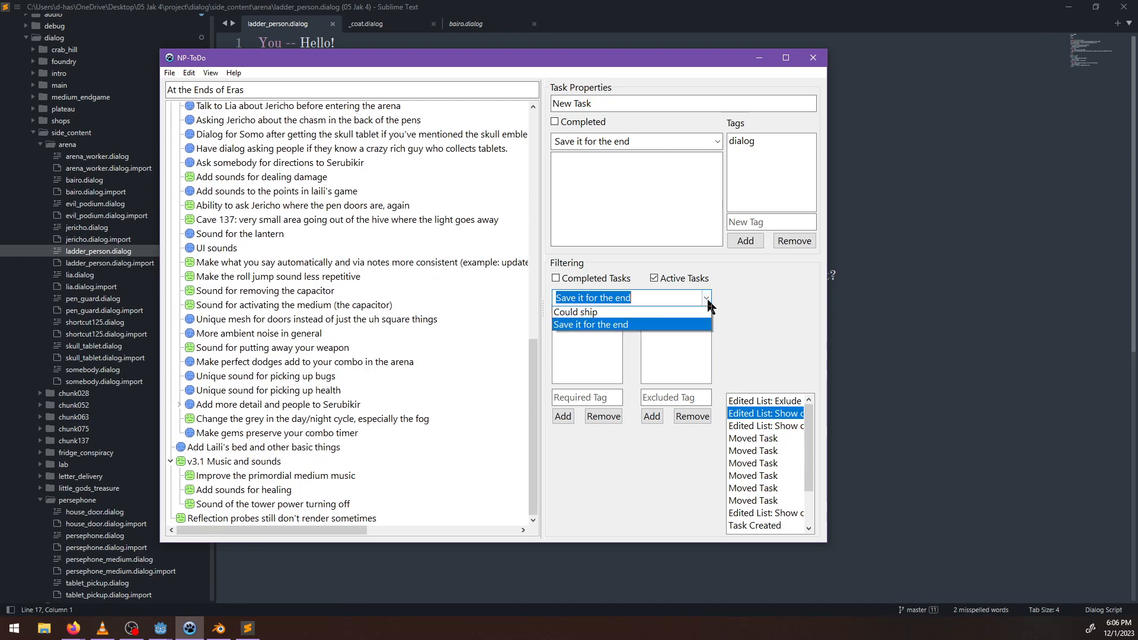
pyautogui.click(593, 340)
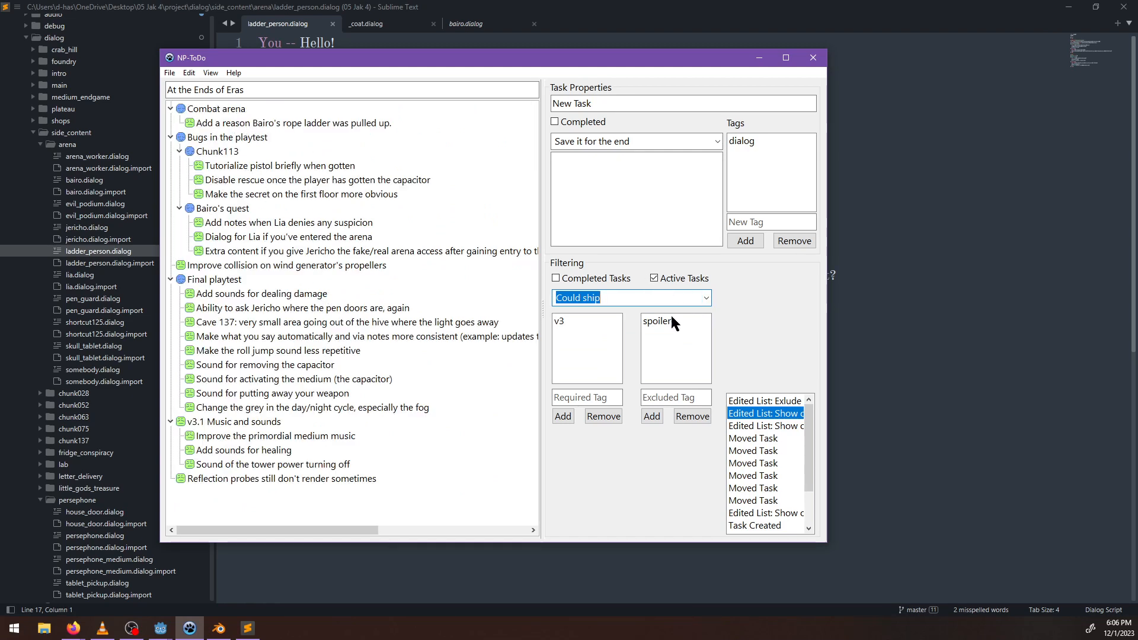
# Filter the tasks to Save it for the end and move the task about Bairo's pulled-up rope ladder under Bairo.
pyautogui.click(706, 297)
pyautogui.click(626, 352)
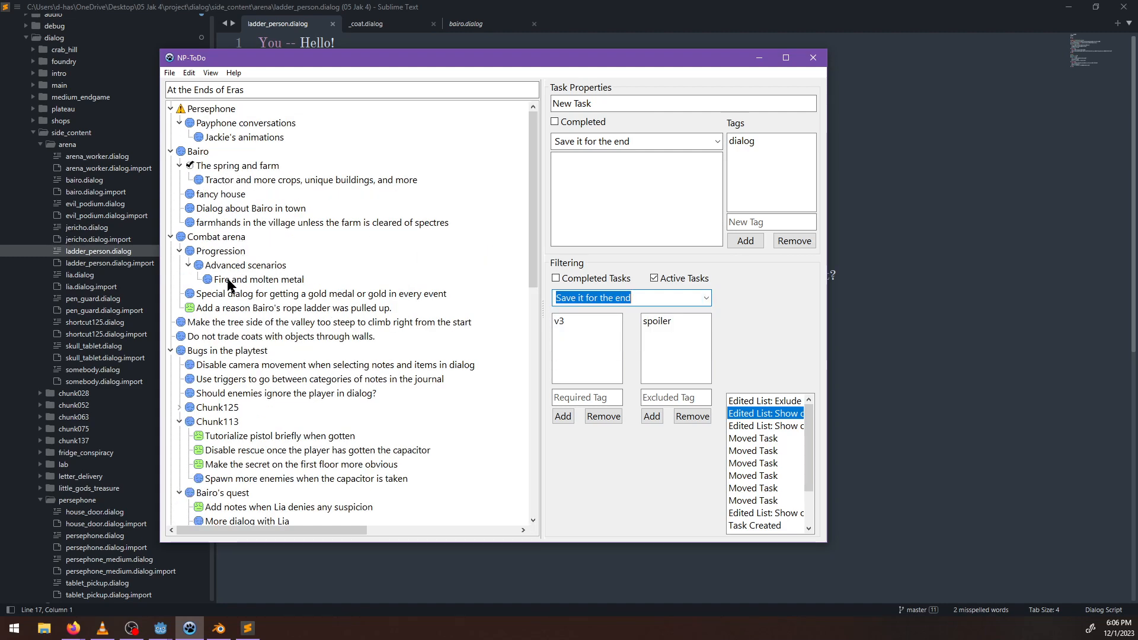
pyautogui.click(209, 309)
pyautogui.moveTo(192, 157); pyautogui.dragTo(192, 155)
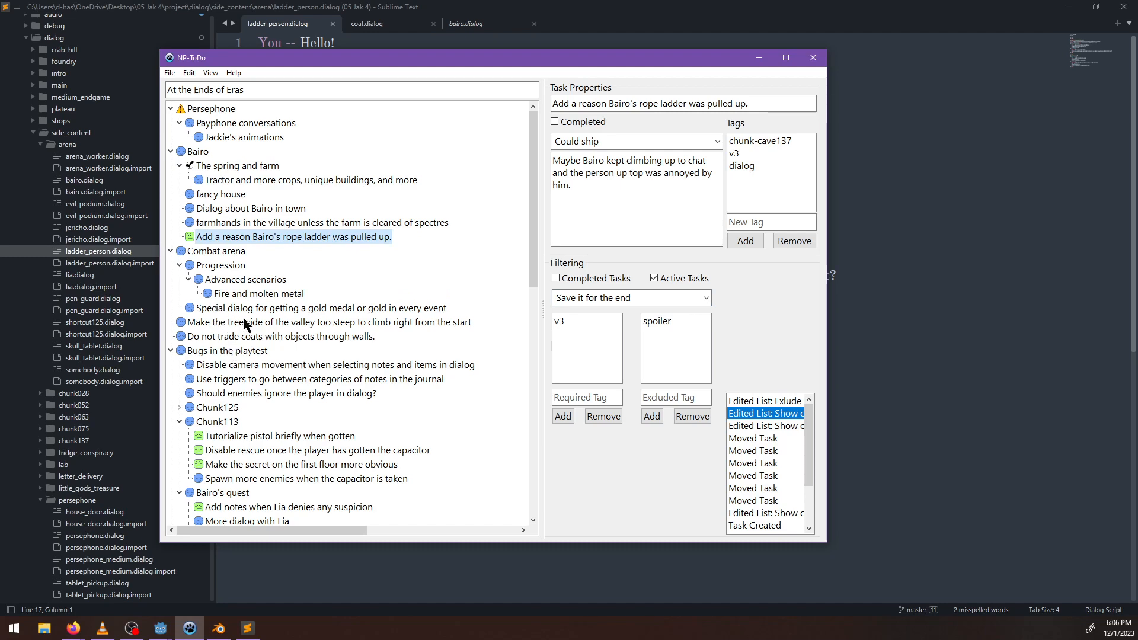
# Create a sub-task under Bairo named "Special dialog for the ladder NPC if you already made the shortcut".
pyautogui.scroll(-12, 246, 326)
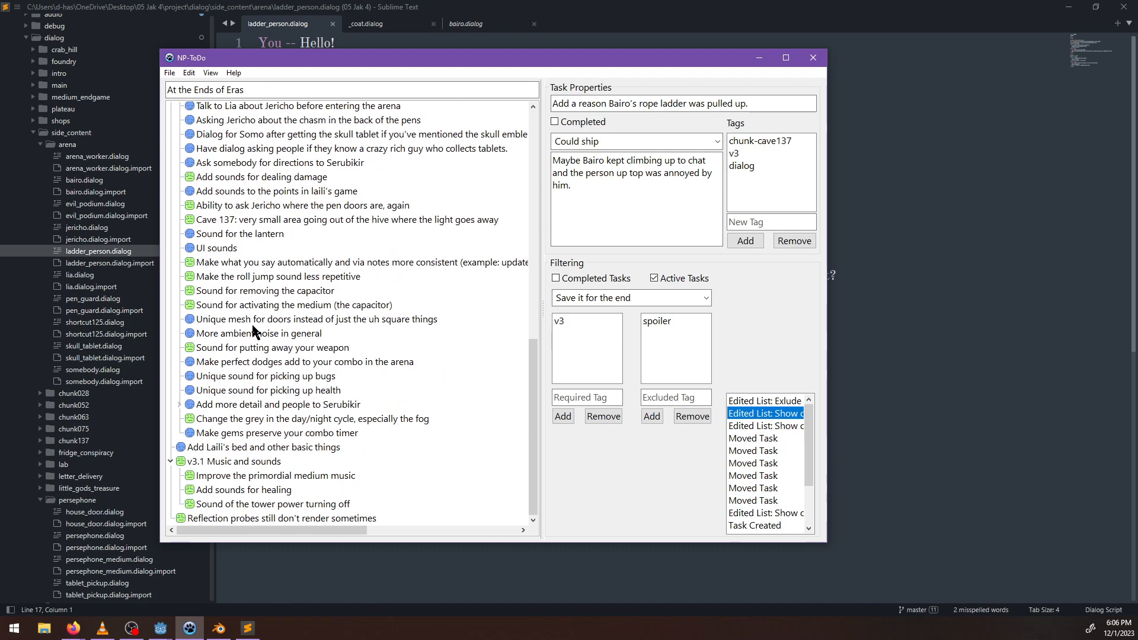
pyautogui.scroll(7, 302, 424)
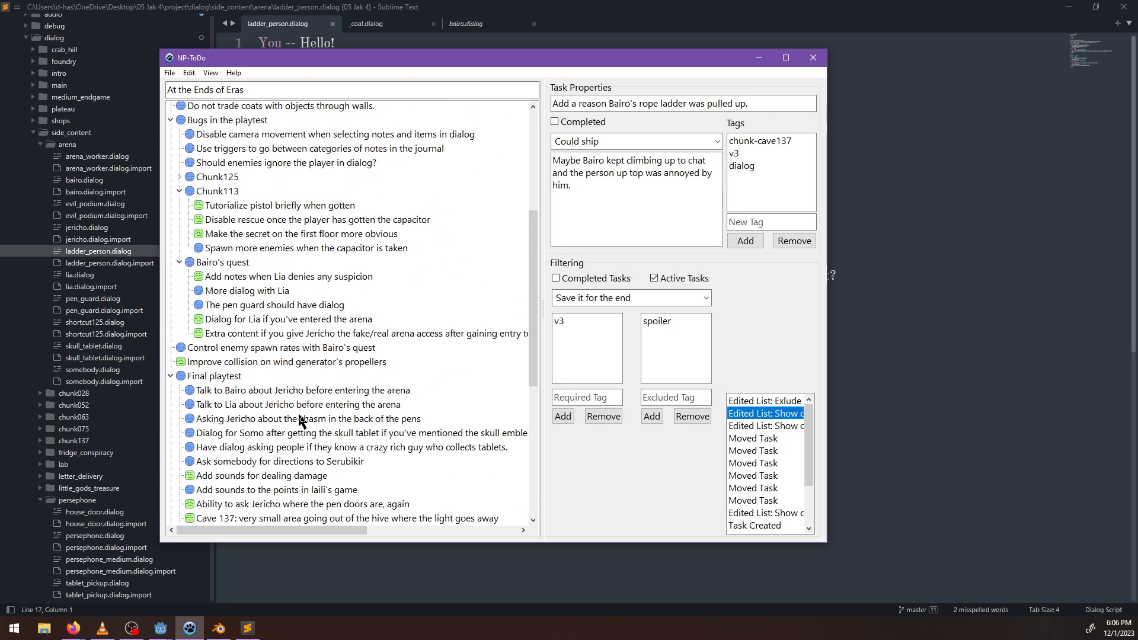
pyautogui.scroll(6, 299, 421)
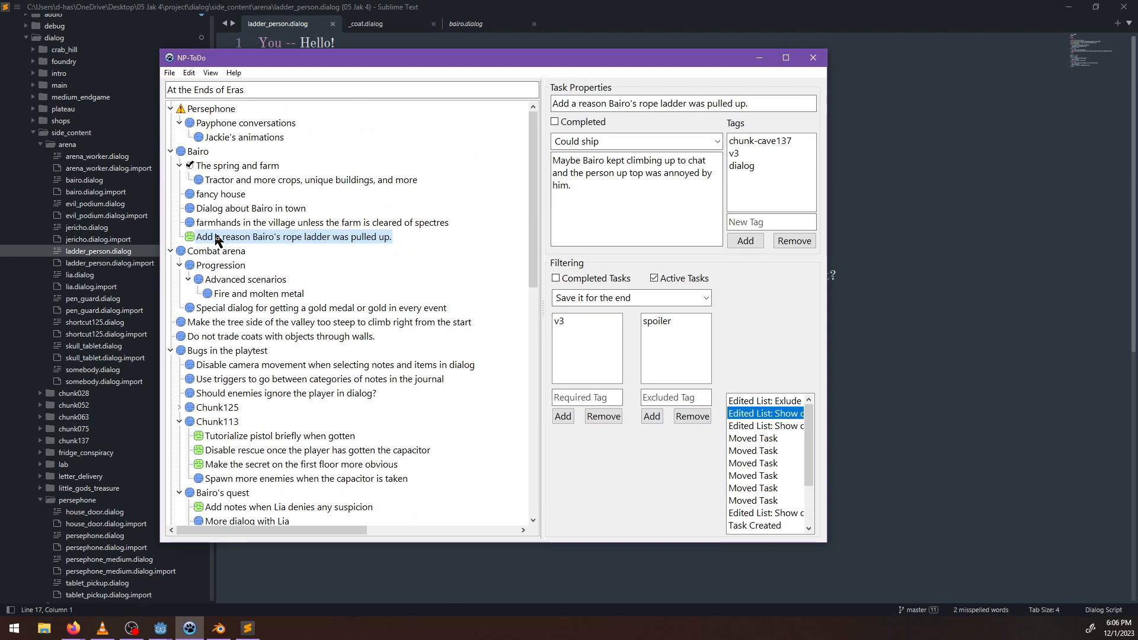
pyautogui.rightClick(200, 153)
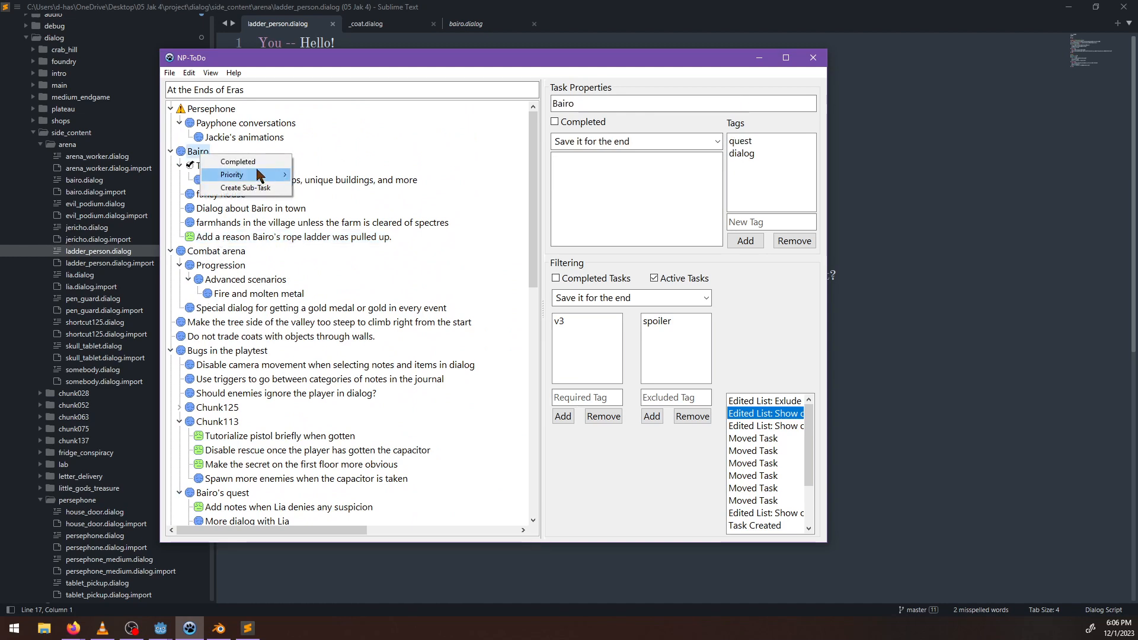
pyautogui.click(245, 187)
pyautogui.click(371, 257)
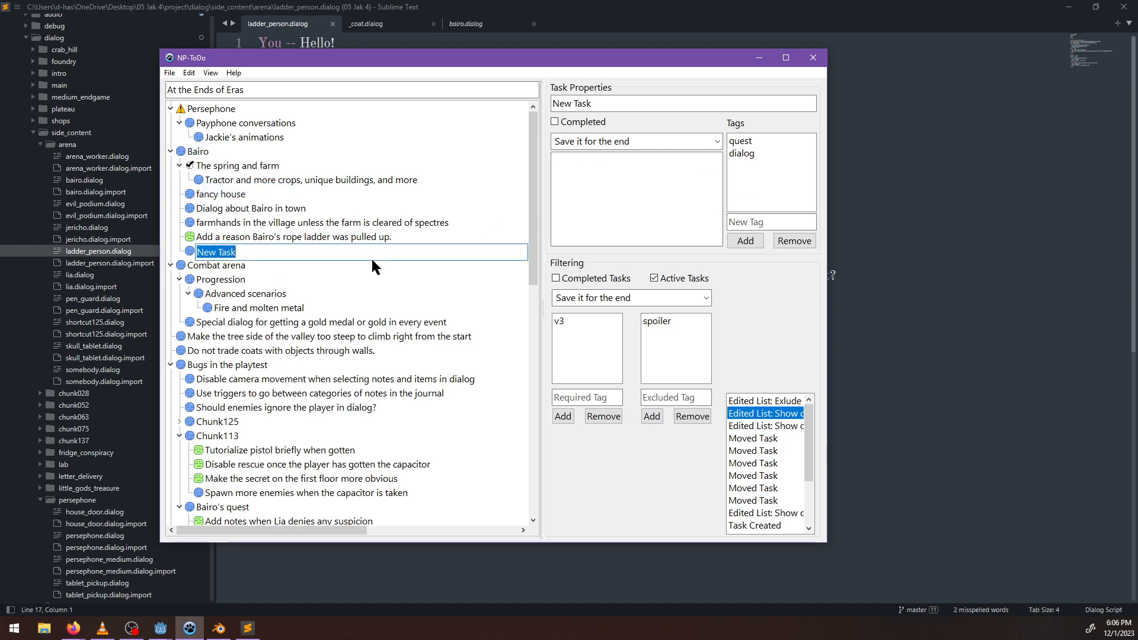
pyautogui.write('Special dialog for')
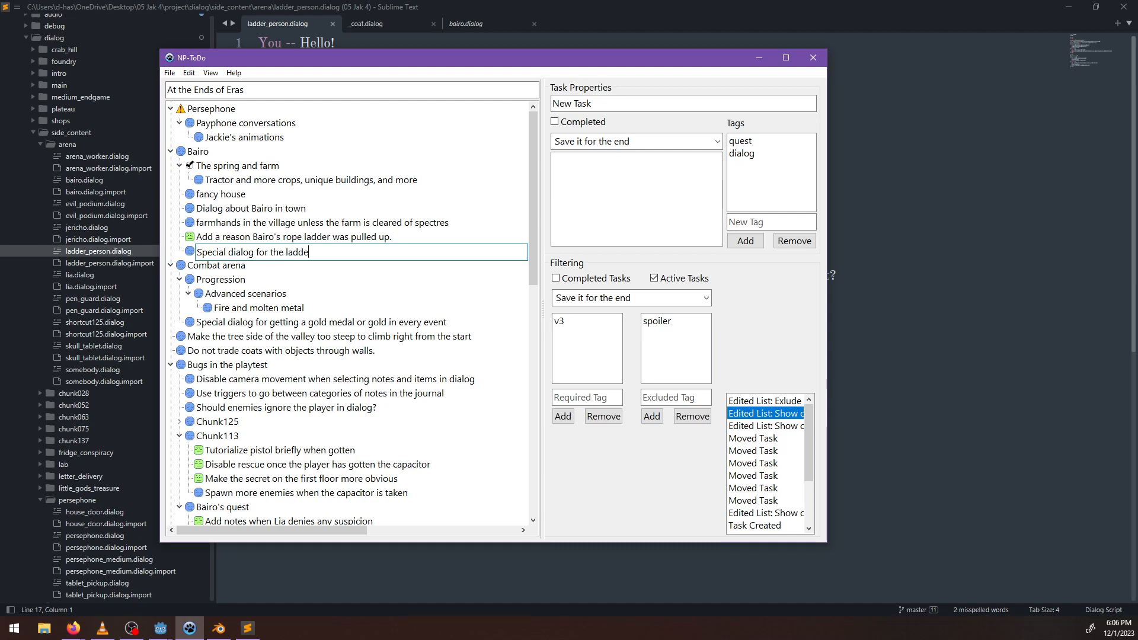
pyautogui.write('the ladder NPC if you already made the')
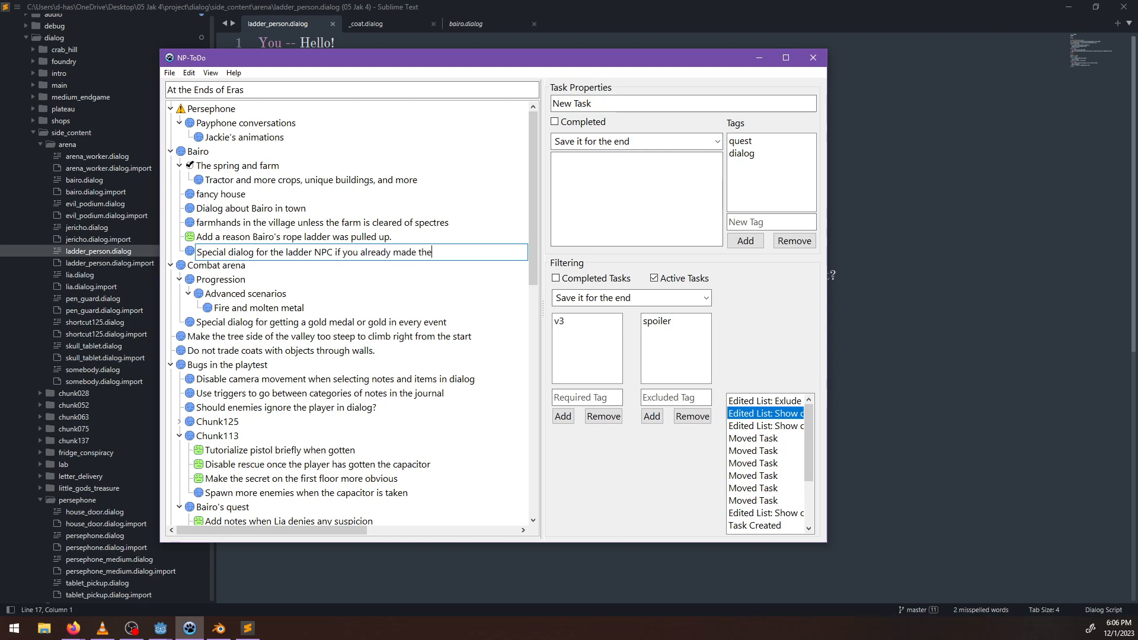
pyautogui.write(' shortcut')
pyautogui.press('Return')
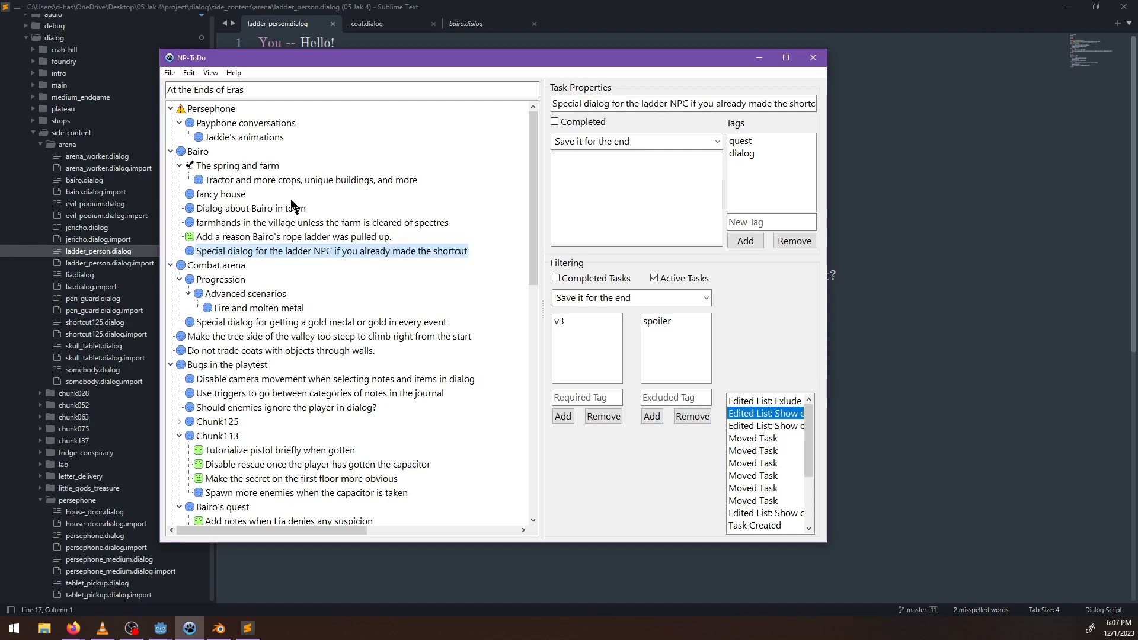
# Mark the task "Add a reason Bairo's rope ladder was pulled up." as completed.
pyautogui.click(284, 238)
pyautogui.rightClick(325, 245)
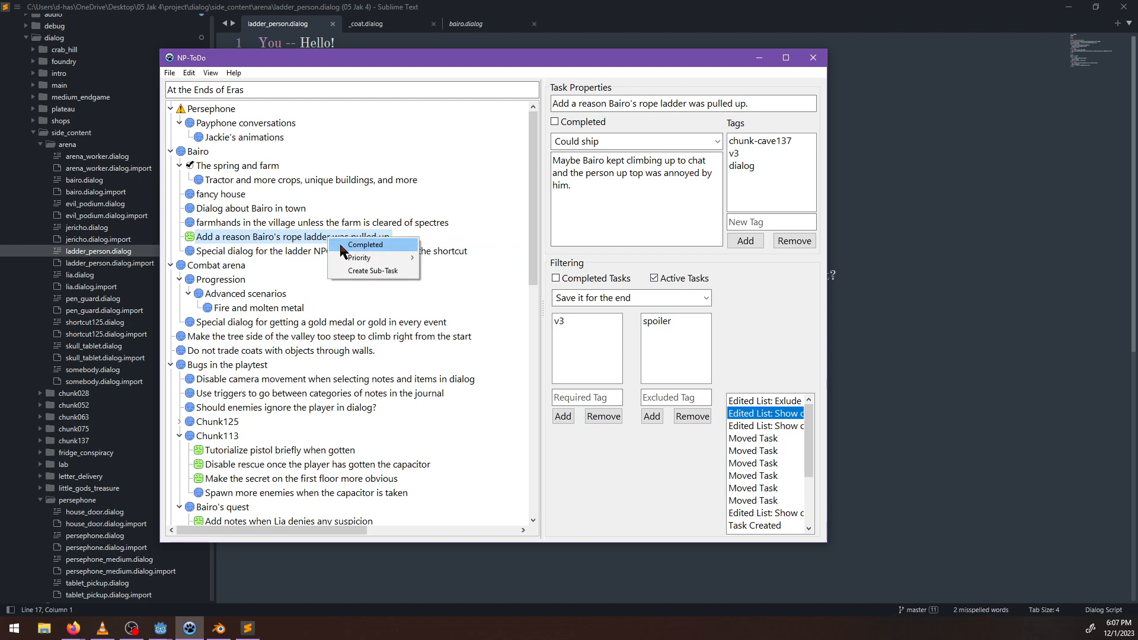
pyautogui.click(341, 248)
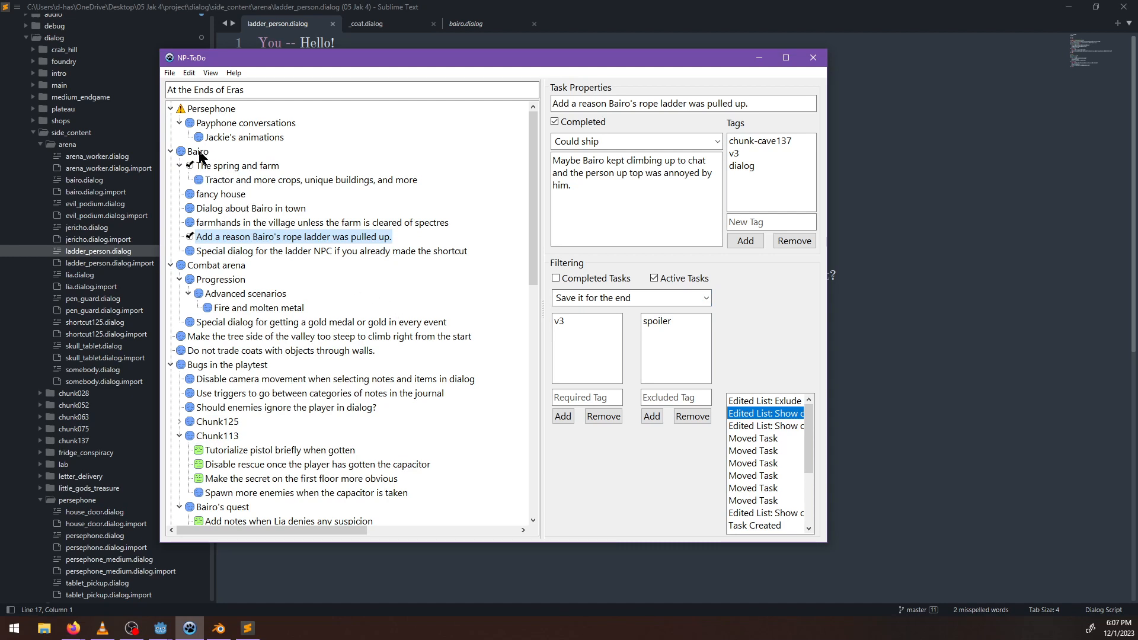
# Move the Bairo's quest group out of Bugs in the playtest and into the Bairo task.
pyautogui.click(709, 298)
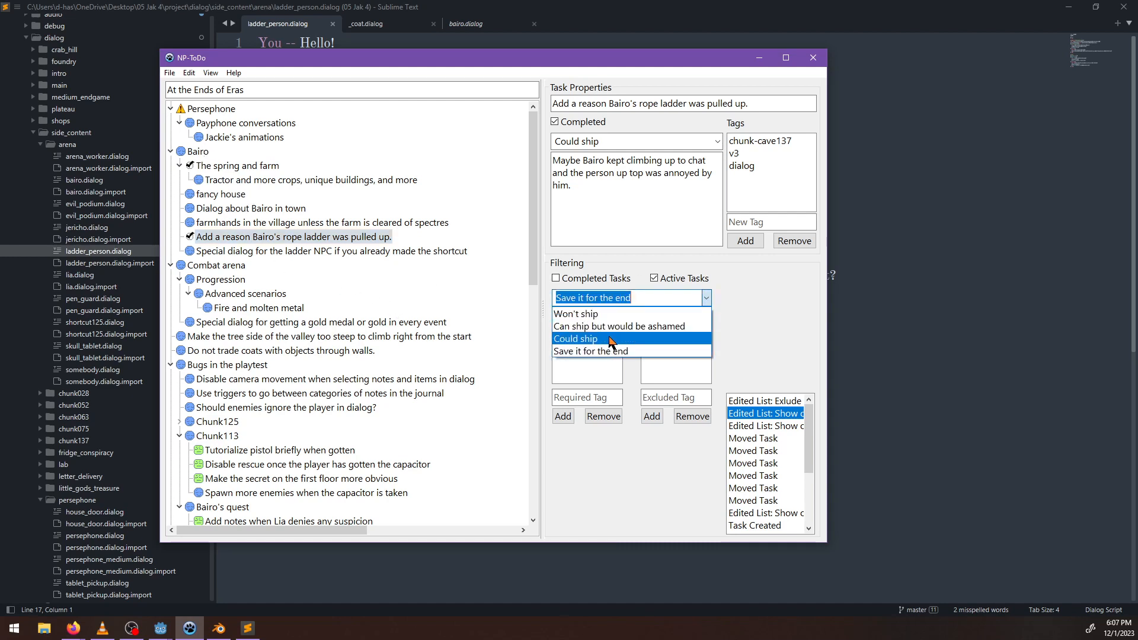
pyautogui.scroll(-1, 343, 370)
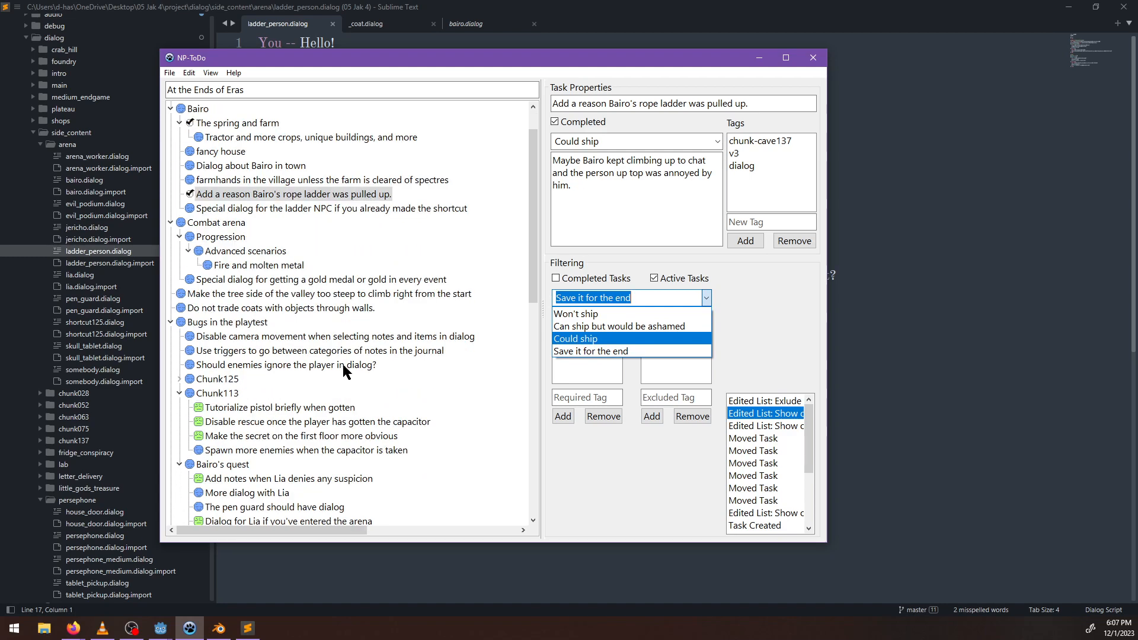
pyautogui.click(240, 274)
pyautogui.click(241, 279)
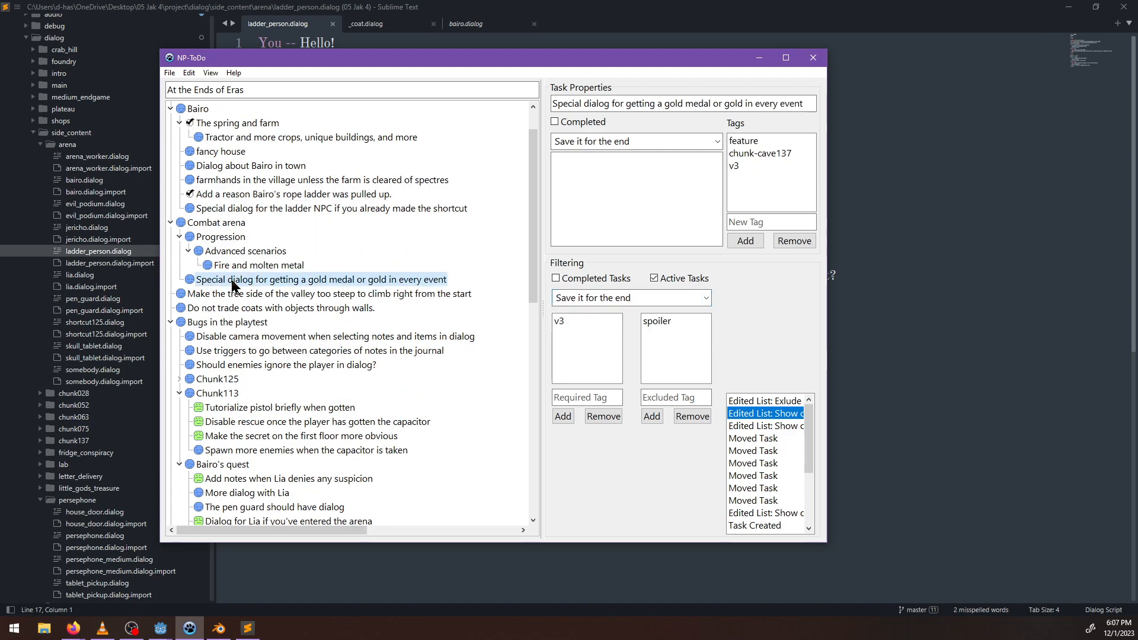
pyautogui.click(705, 303)
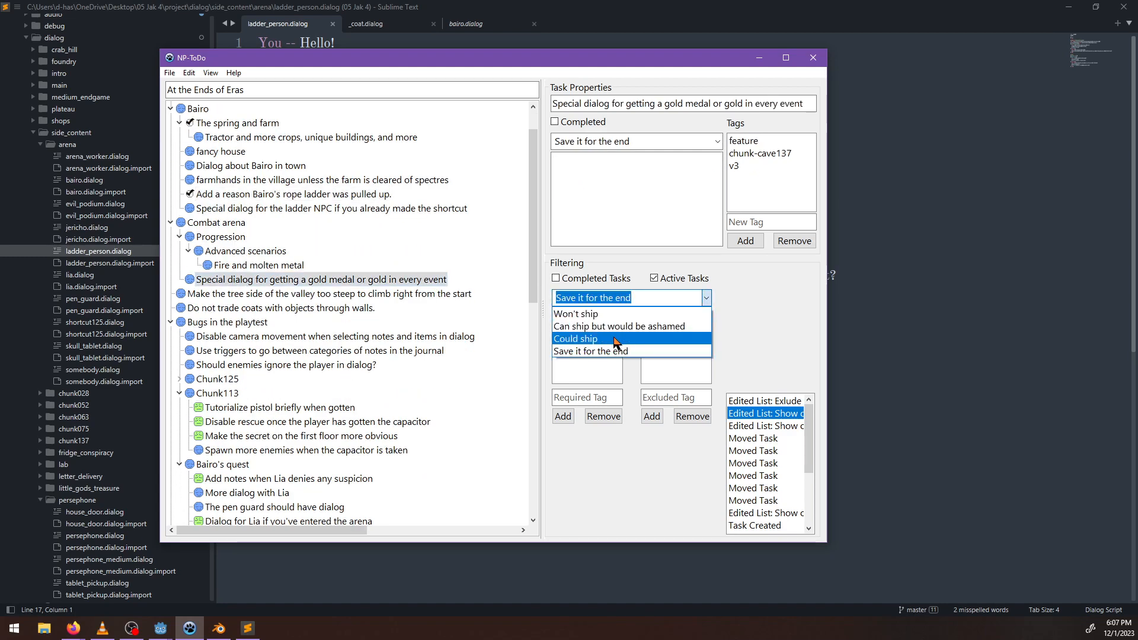
pyautogui.click(619, 344)
pyautogui.scroll(-2, 354, 414)
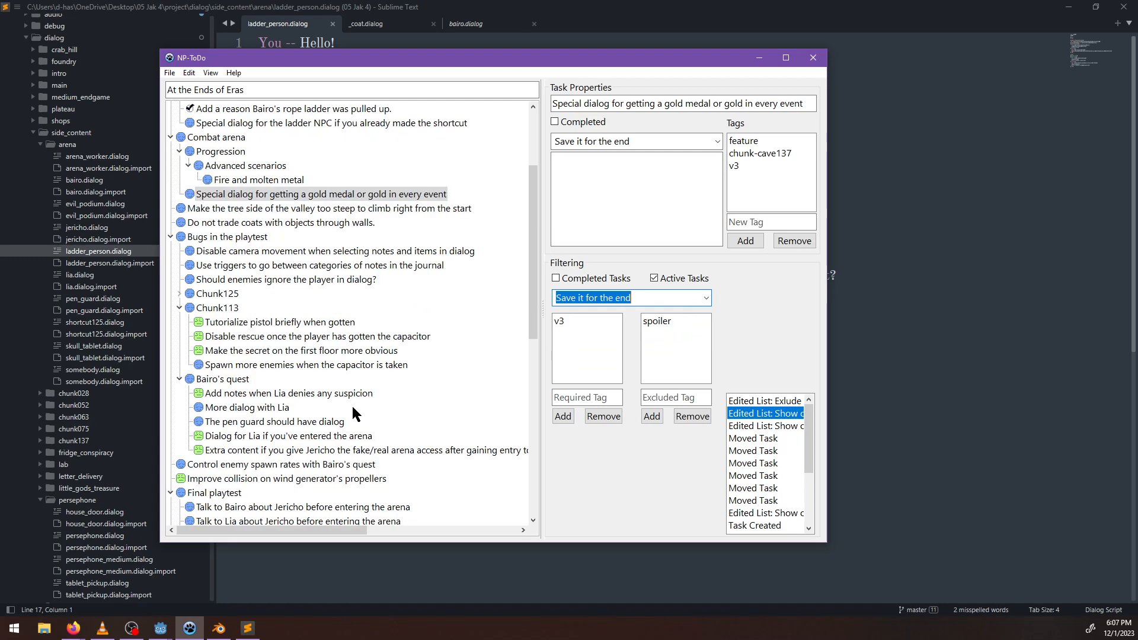
pyautogui.click(218, 383)
pyautogui.scroll(3, 218, 379)
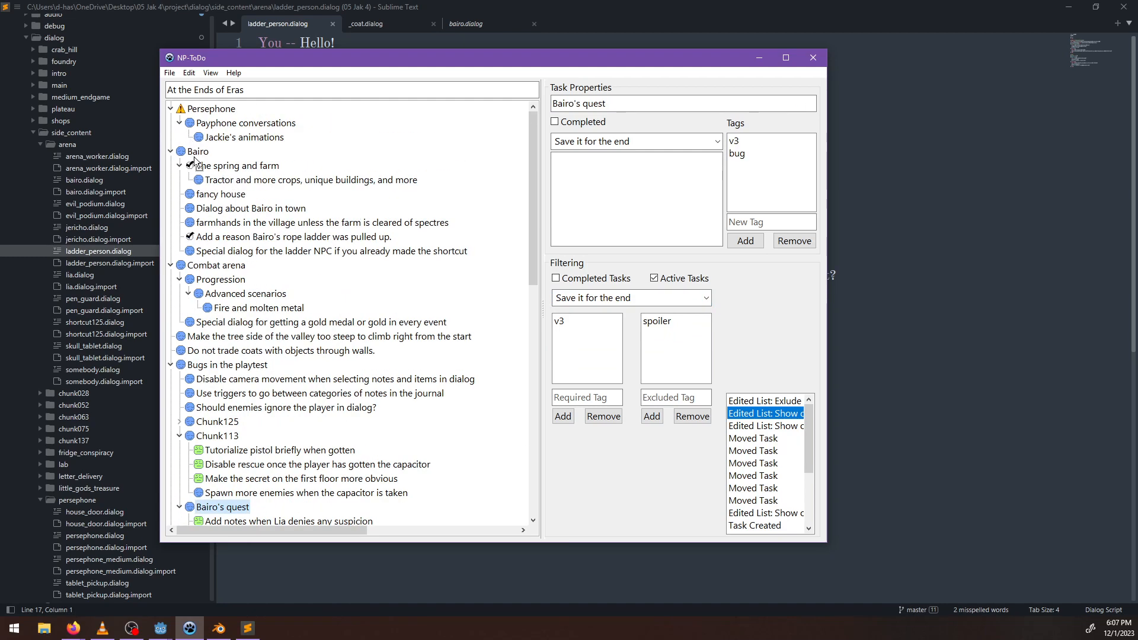
pyautogui.moveTo(192, 156); pyautogui.dragTo(193, 158)
# Look through the Bairo's quest sub-tasks and the Final playtest tasks for other work related to Bairo.
pyautogui.scroll(-2, 267, 311)
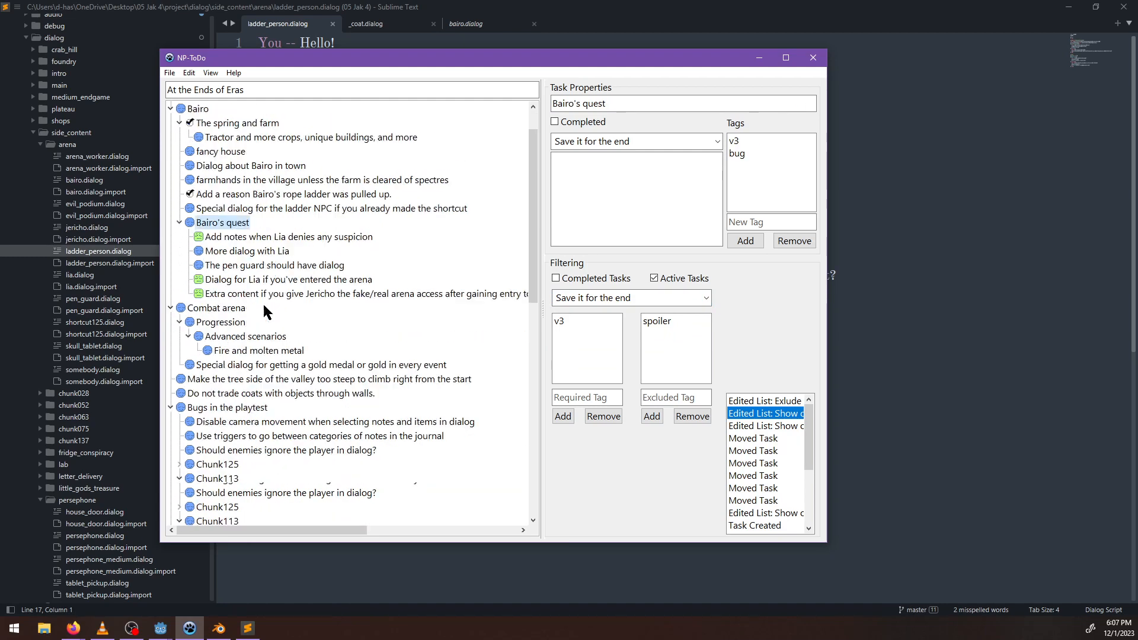
pyautogui.scroll(-1, 261, 351)
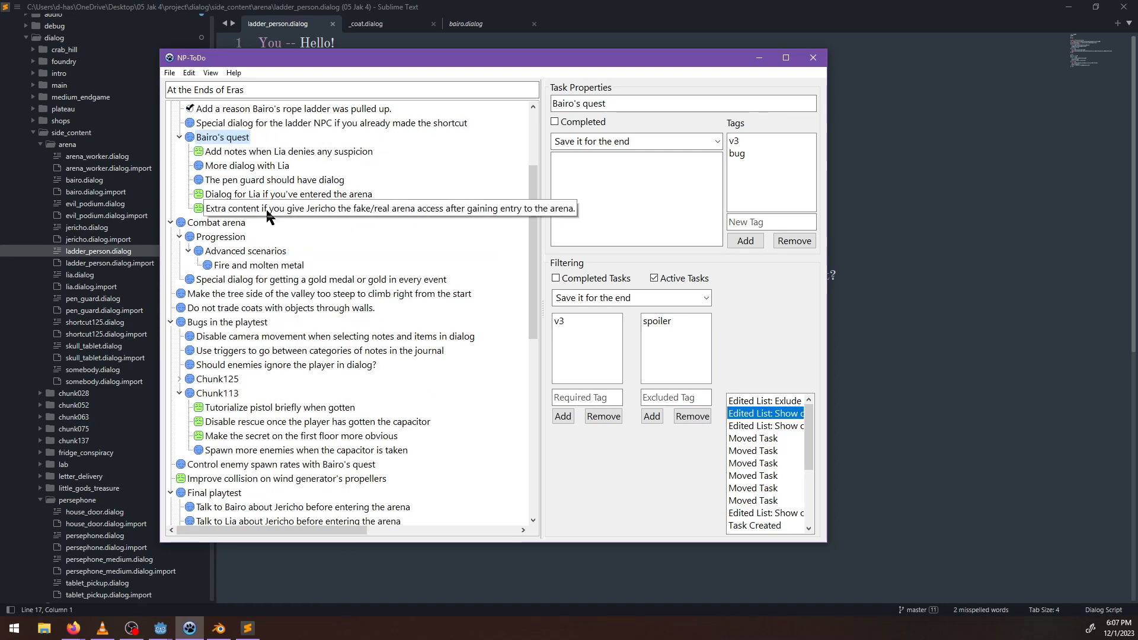
pyautogui.scroll(2, 196, 209)
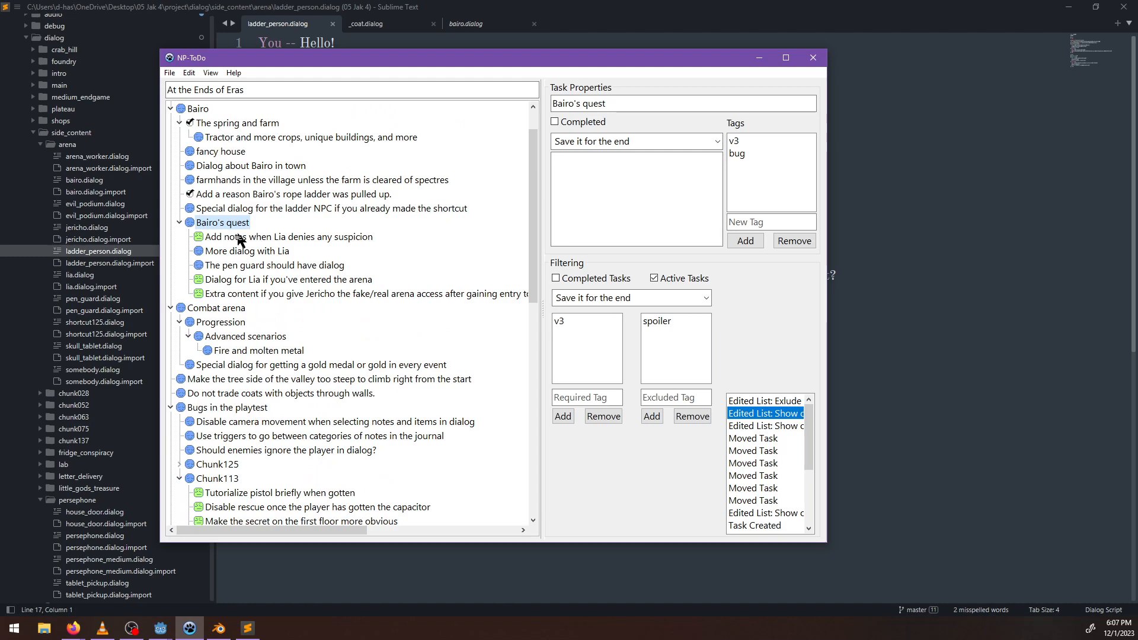
pyautogui.scroll(-1, 236, 344)
pyautogui.scroll(-2, 287, 360)
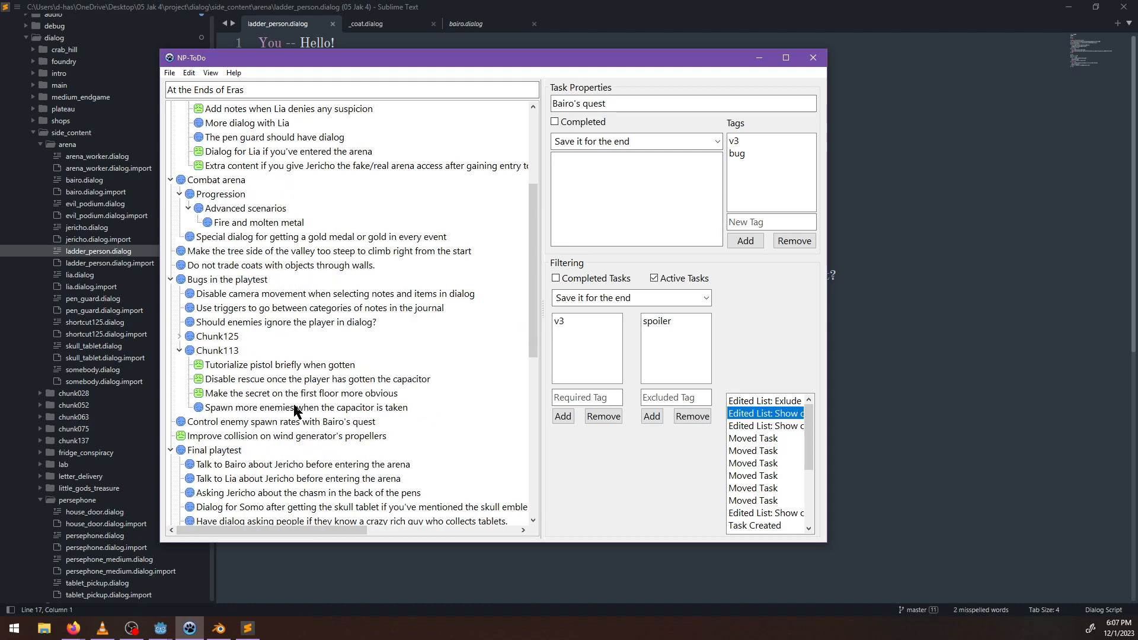
pyautogui.scroll(-6, 282, 409)
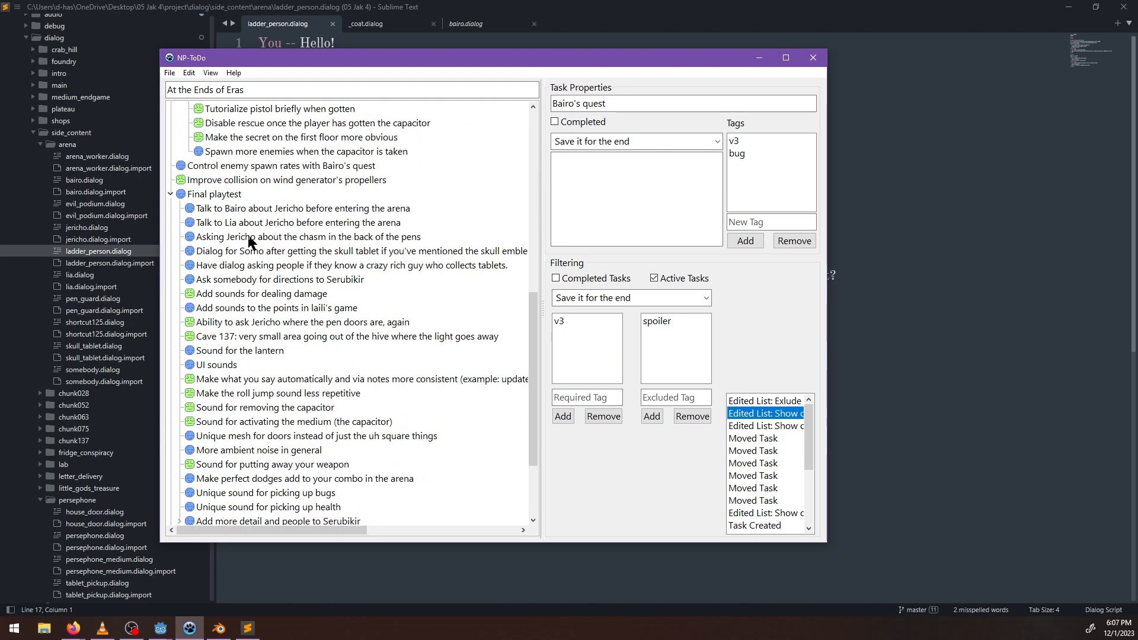
pyautogui.click(223, 211)
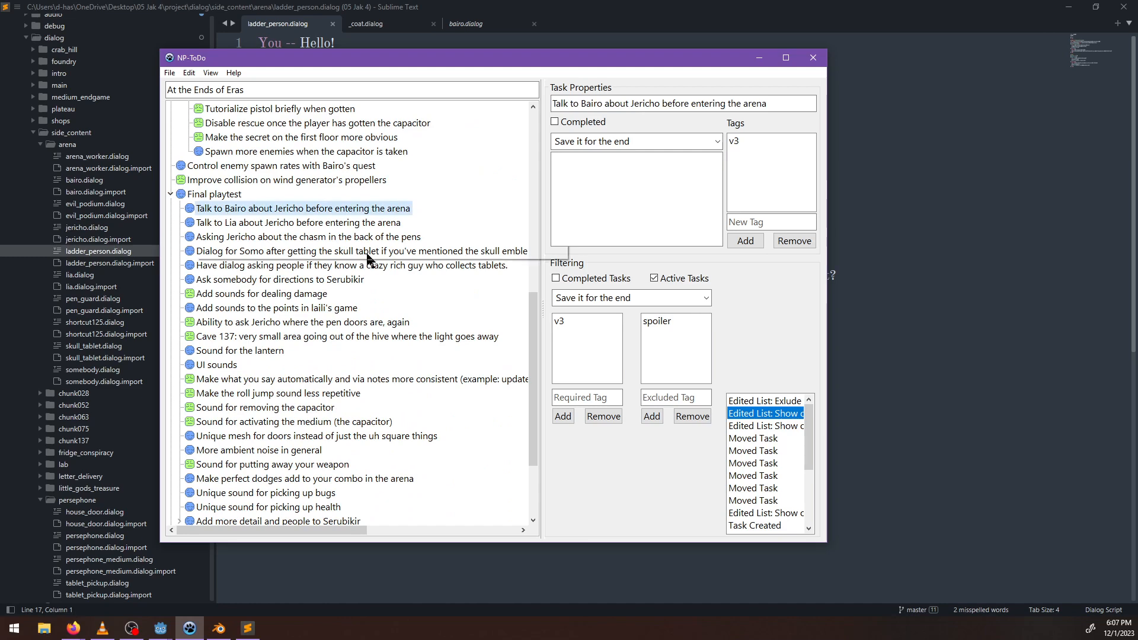
pyautogui.scroll(-3, 369, 332)
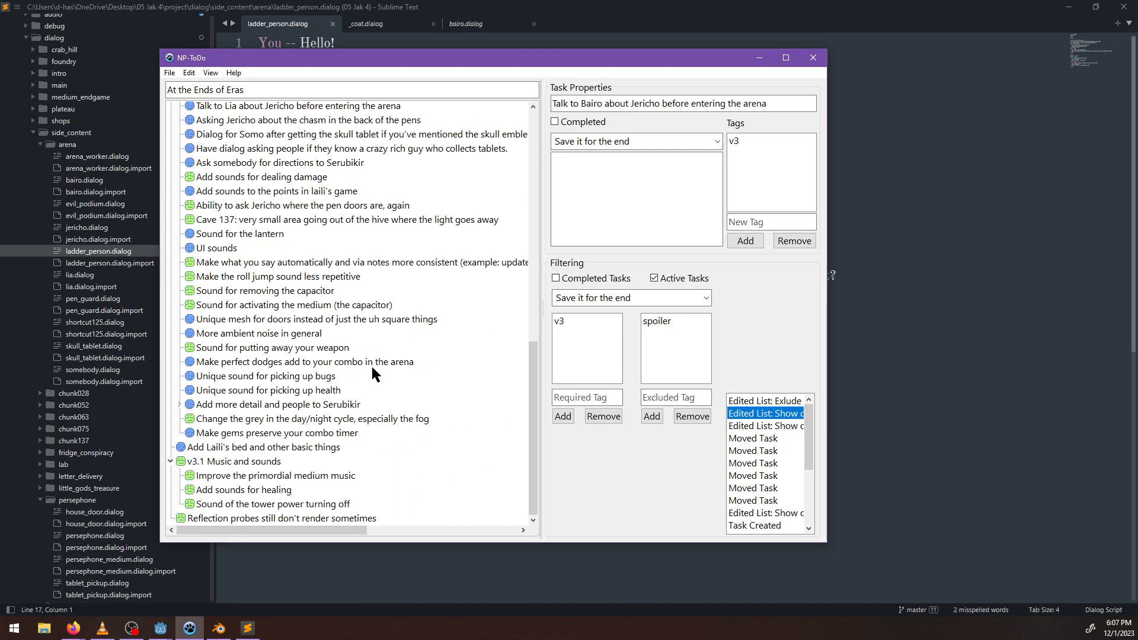
pyautogui.scroll(10, 372, 375)
# Filter the task list to Could ship and select the task "Add notes when Lia denies any suspicion".
pyautogui.click(707, 298)
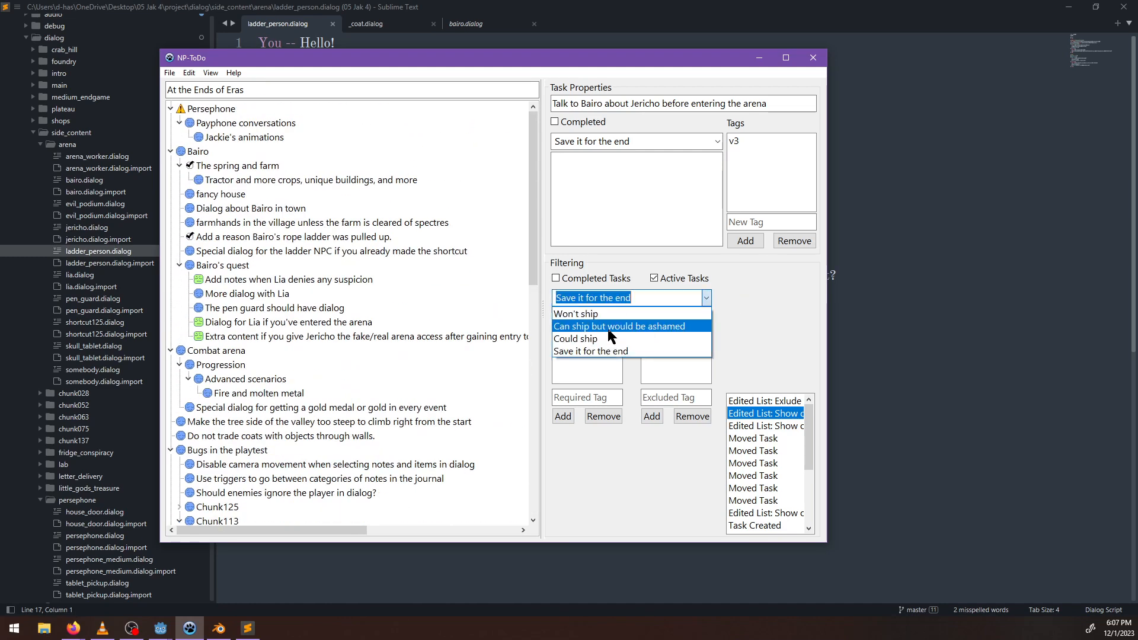
pyautogui.click(610, 339)
pyautogui.click(270, 138)
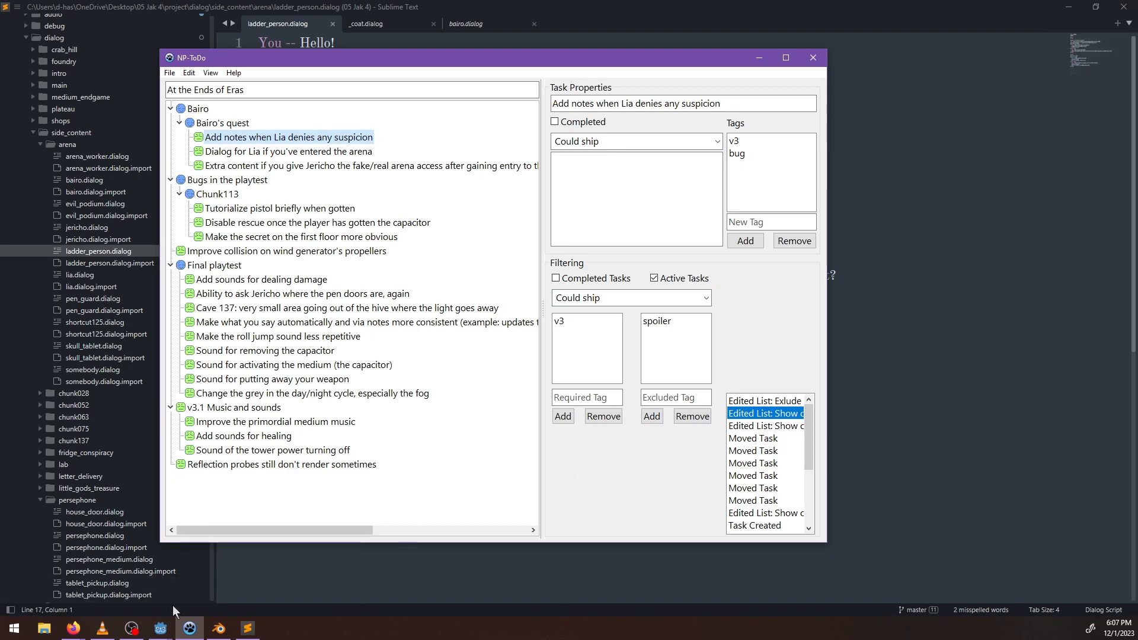
# Switch to the paused game and save and quit it.
pyautogui.moveTo(161, 631)
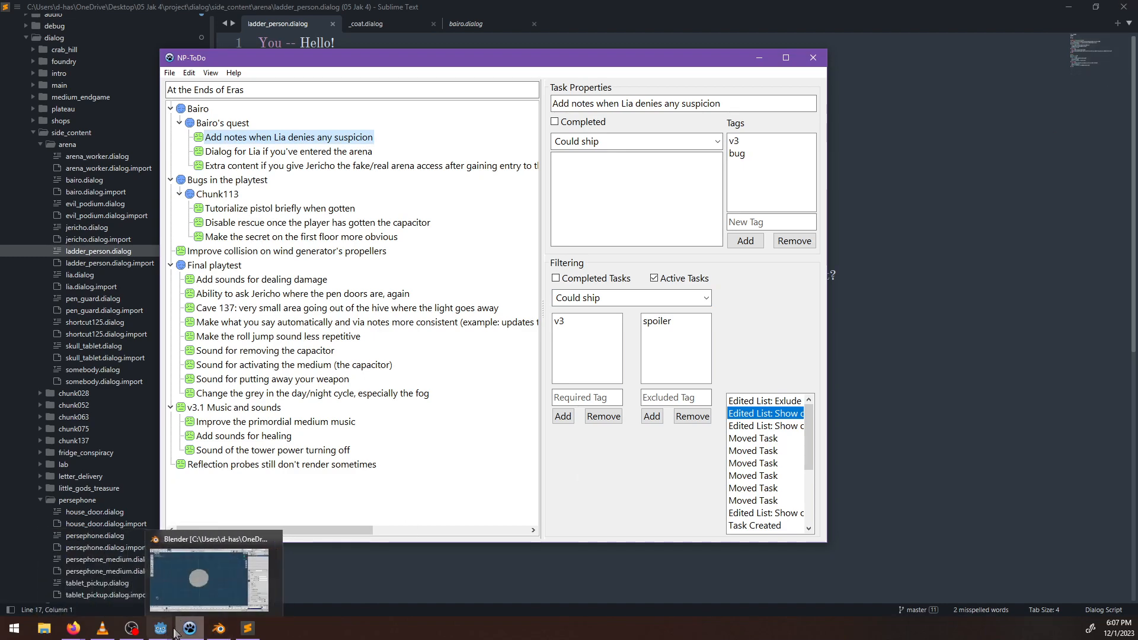
pyautogui.click(220, 584)
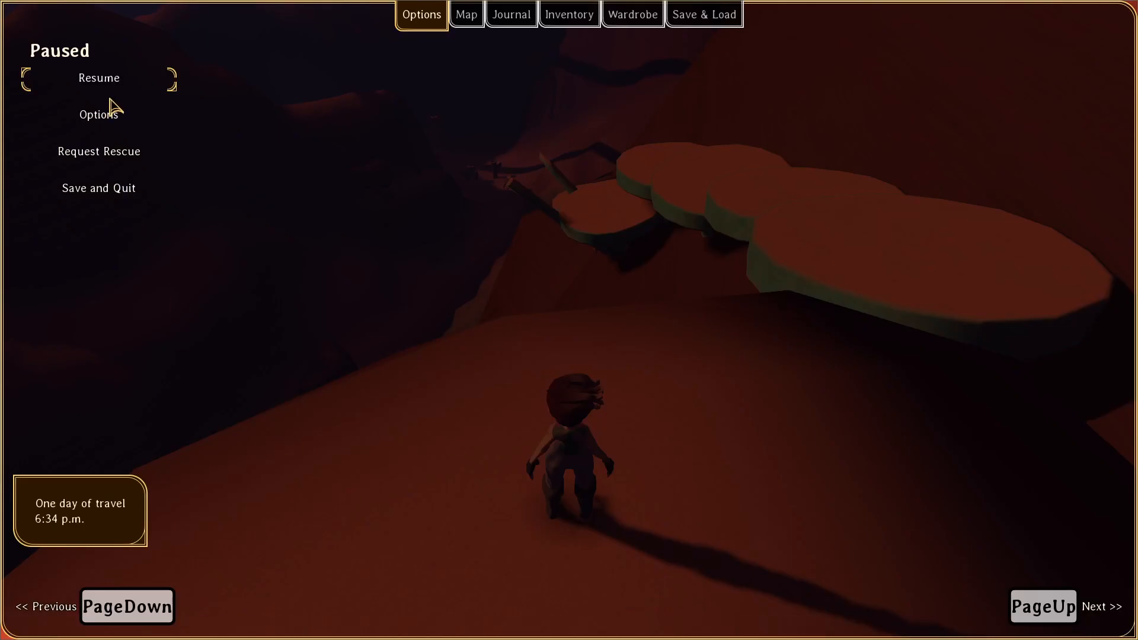
pyautogui.click(100, 190)
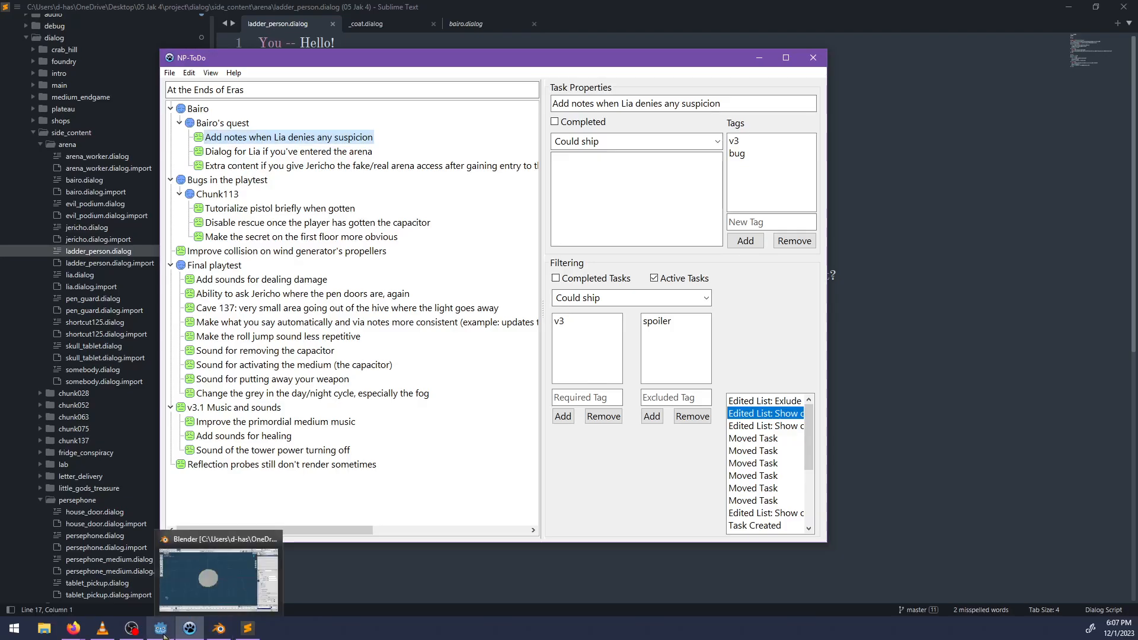
# Switch to the Godot editor, filter the project files by "12" and look around the huts in the chunk125 scene.
pyautogui.click(163, 632)
pyautogui.doubleClick(74, 346)
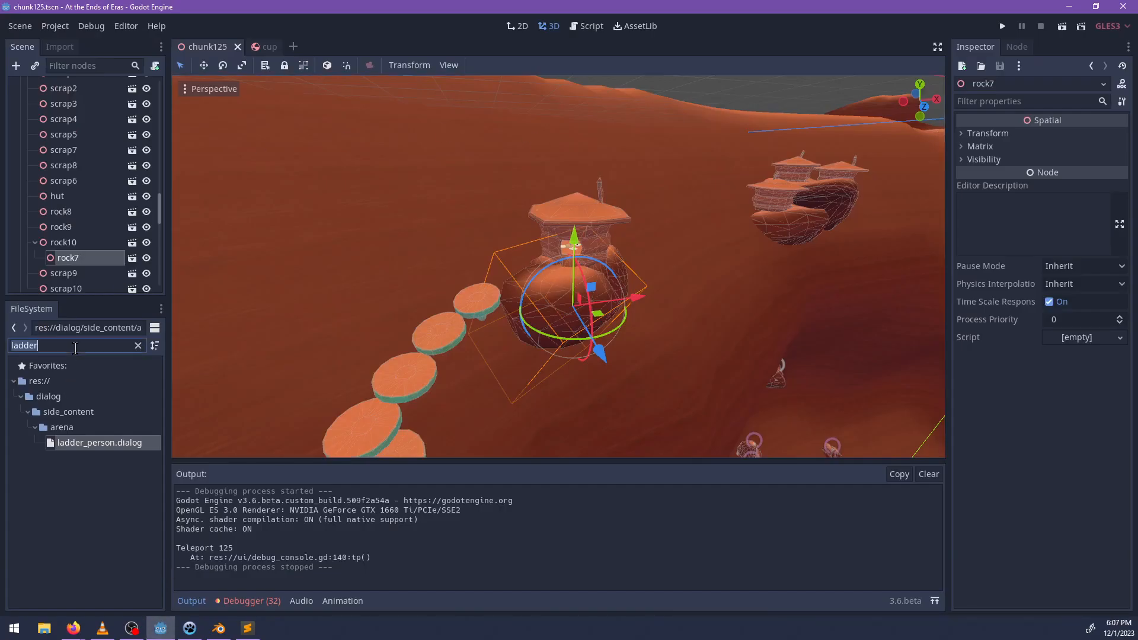
pyautogui.write('12')
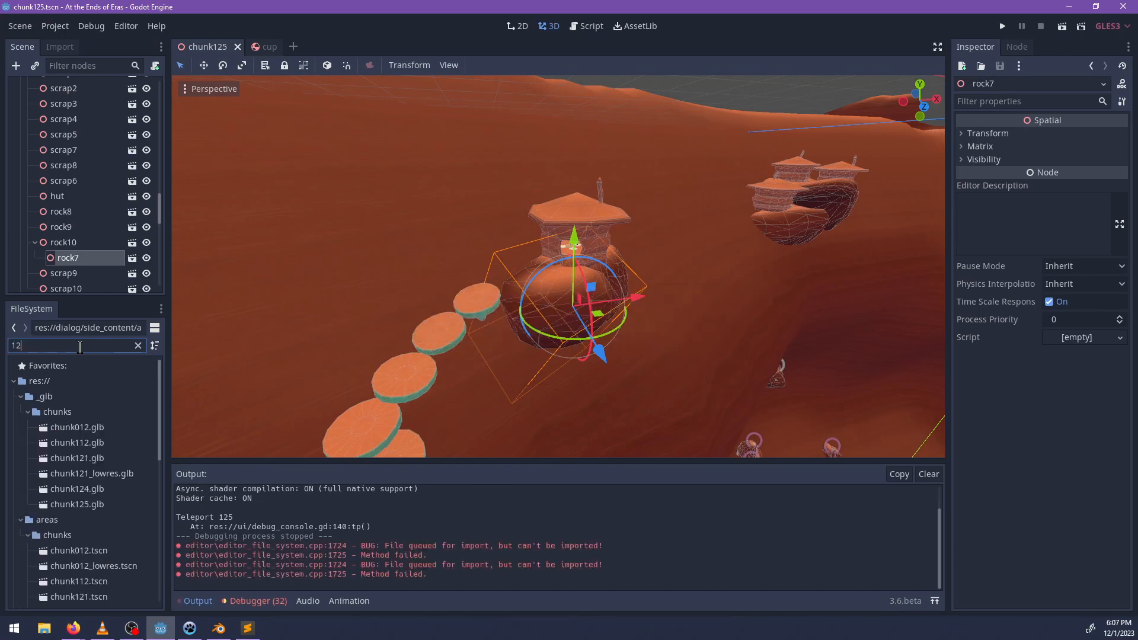
pyautogui.scroll(-8, 664, 218)
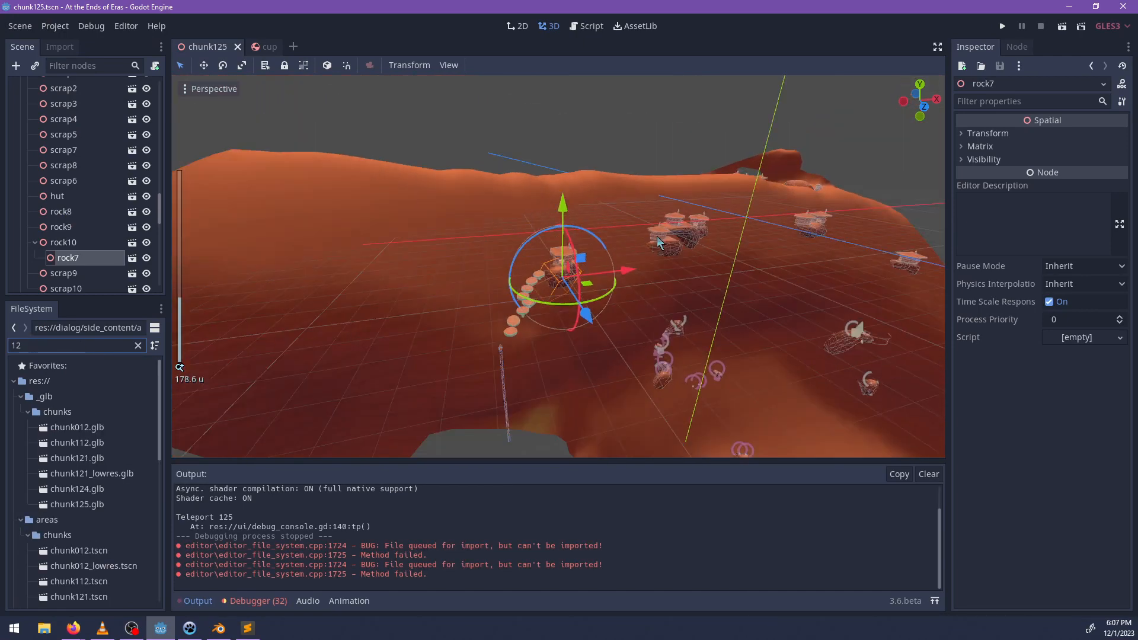
pyautogui.moveTo(664, 219); pyautogui.dragTo(202, 234, button='middle')
pyautogui.keyDown('shift'); pyautogui.moveTo(615, 250); pyautogui.dragTo(587, 276, button='middle'); pyautogui.keyUp('shift')
pyautogui.scroll(8, 587, 276)
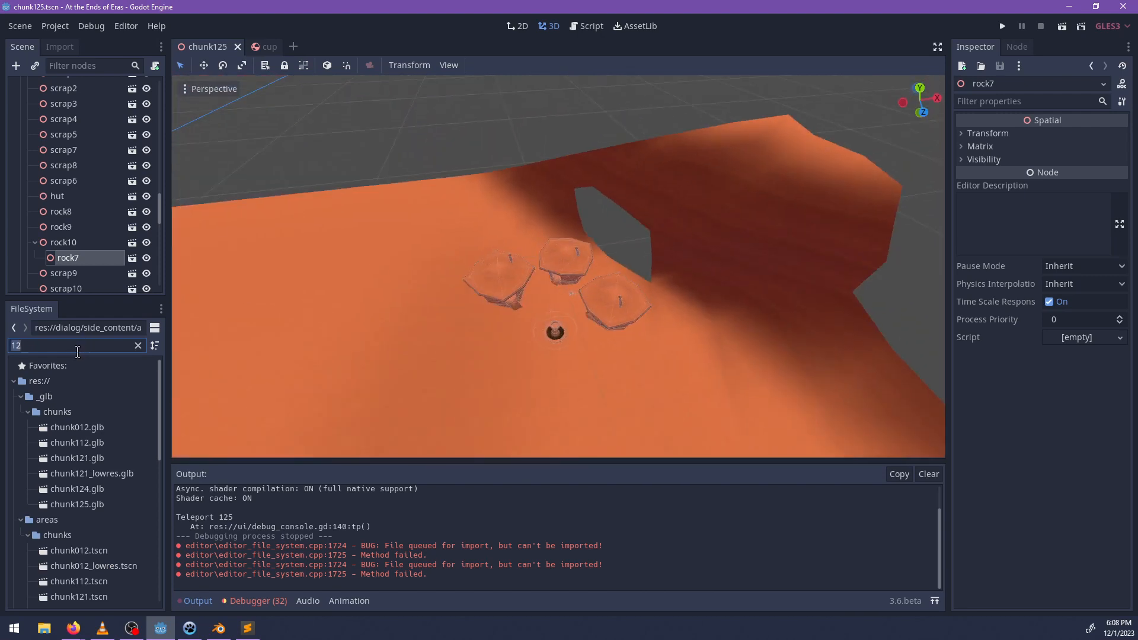
# Find and open the chunk-cave137.tscn scene, then select the npc_lia node and focus the 3D view on it.
pyautogui.write('cave137')
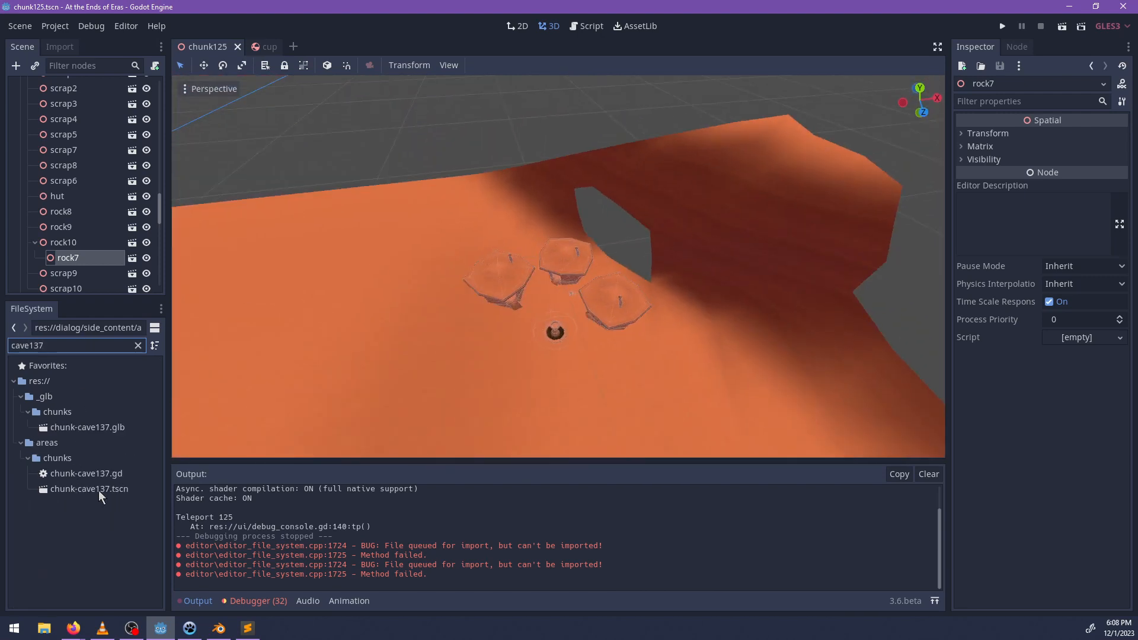
pyautogui.doubleClick(99, 492)
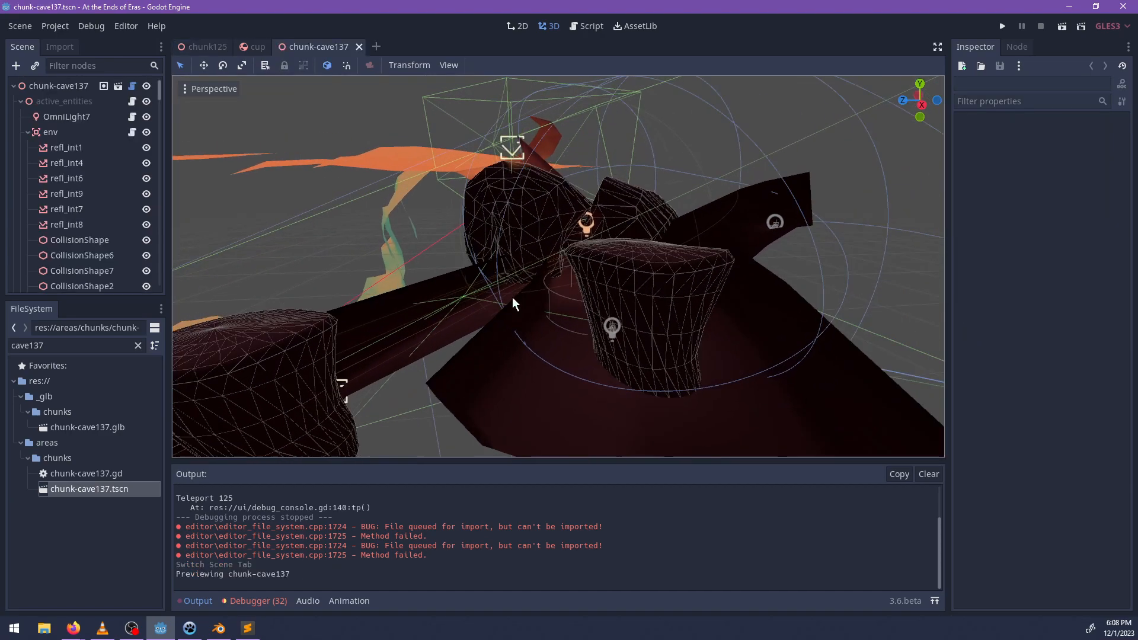
pyautogui.moveTo(513, 297); pyautogui.dragTo(653, 272, button='middle')
pyautogui.scroll(-10, 529, 298)
pyautogui.scroll(5, 606, 267)
pyautogui.click(668, 225)
pyautogui.press('f')
pyautogui.scroll(9, 628, 295)
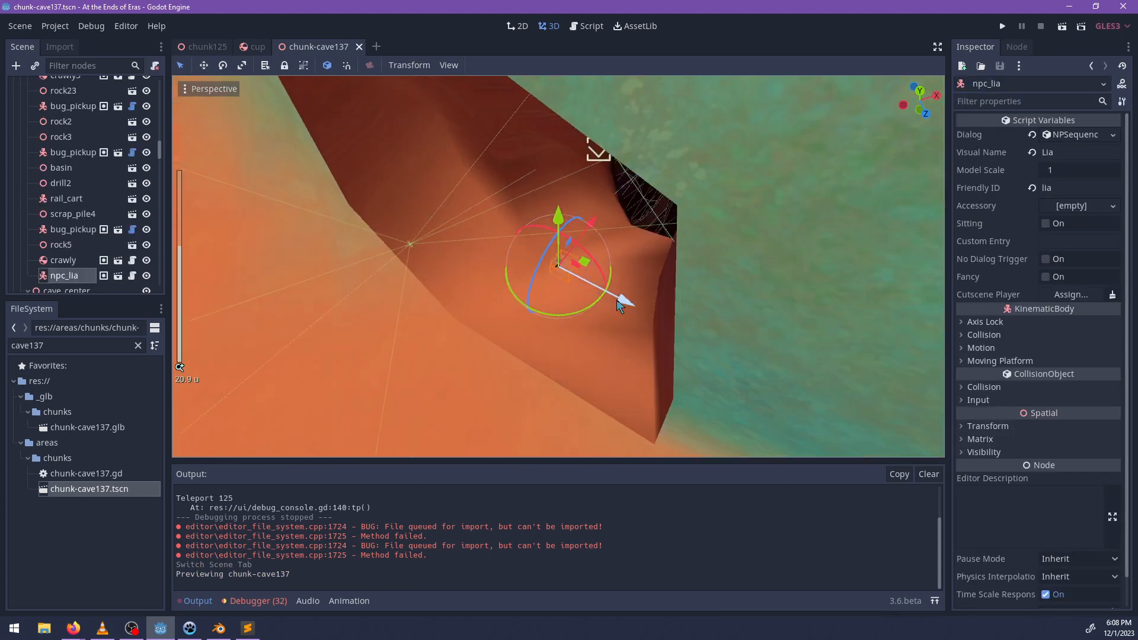
# Switch to NP-ToDo and filter the task list to "Save it for the end".
pyautogui.click(190, 628)
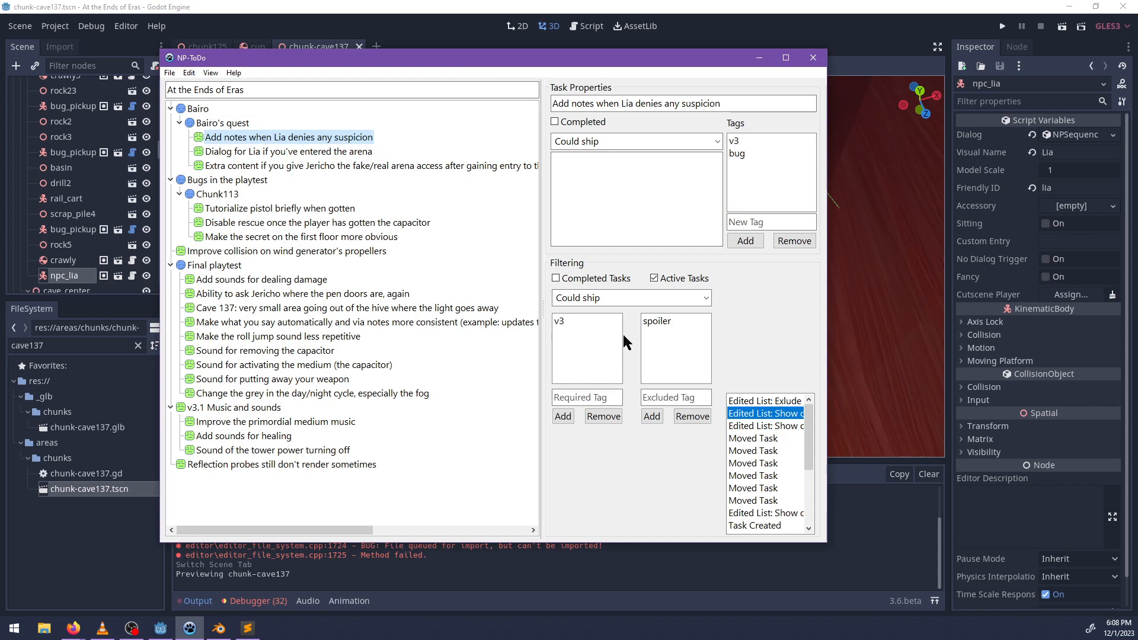
pyautogui.click(707, 298)
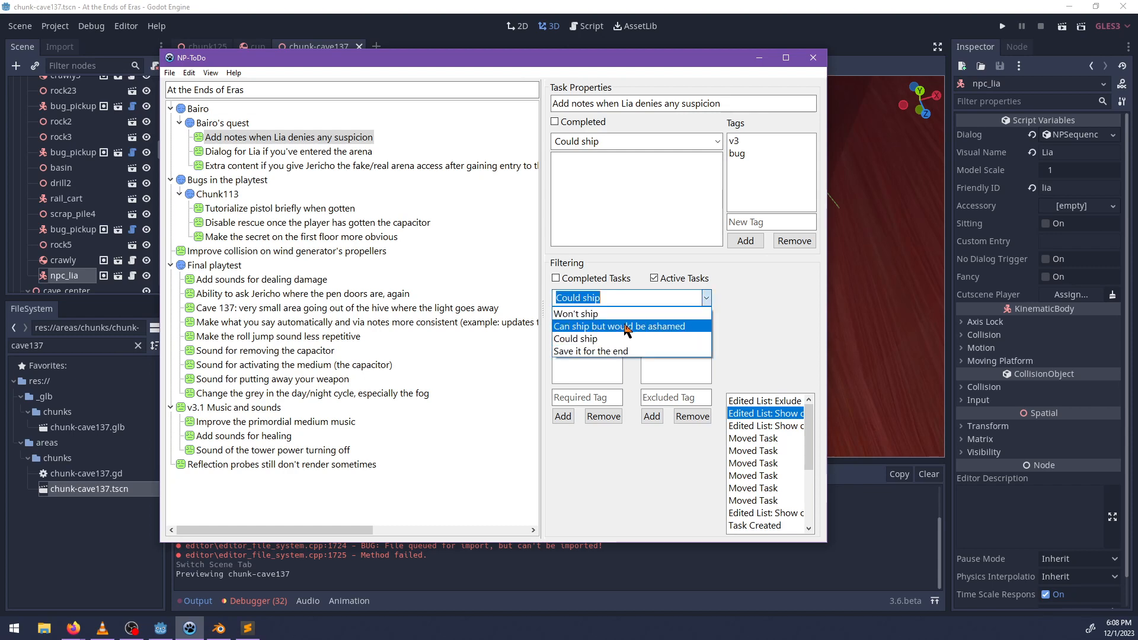
pyautogui.click(623, 327)
pyautogui.click(707, 298)
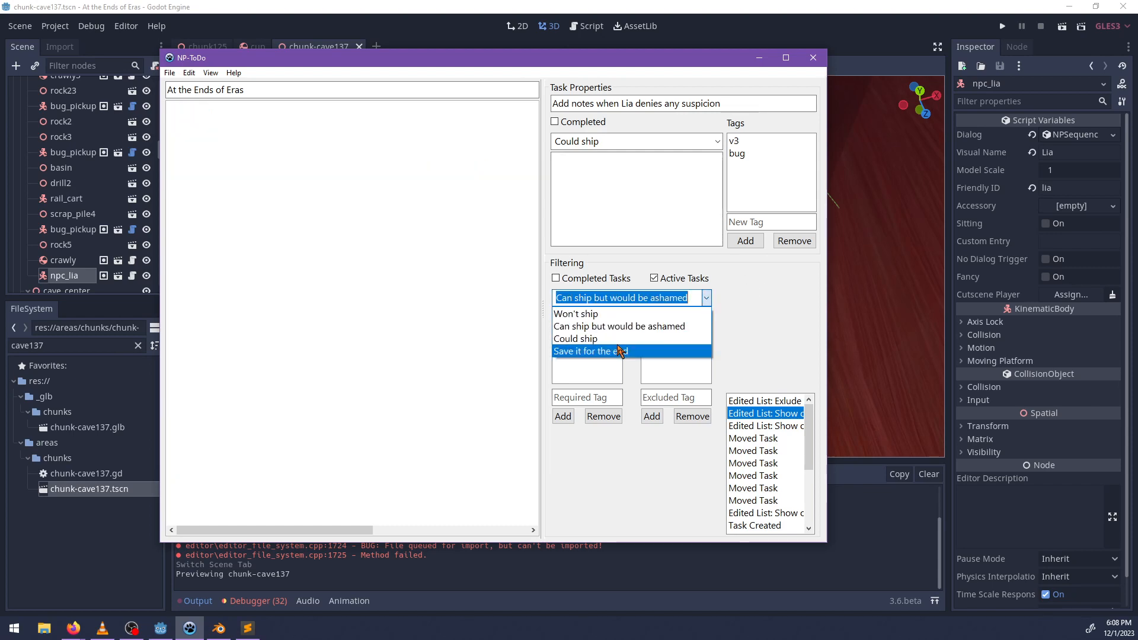
pyautogui.click(591, 351)
# Create a sub-task under Combat arena and set its priority to "Can ship but would be ashamed".
pyautogui.rightClick(212, 323)
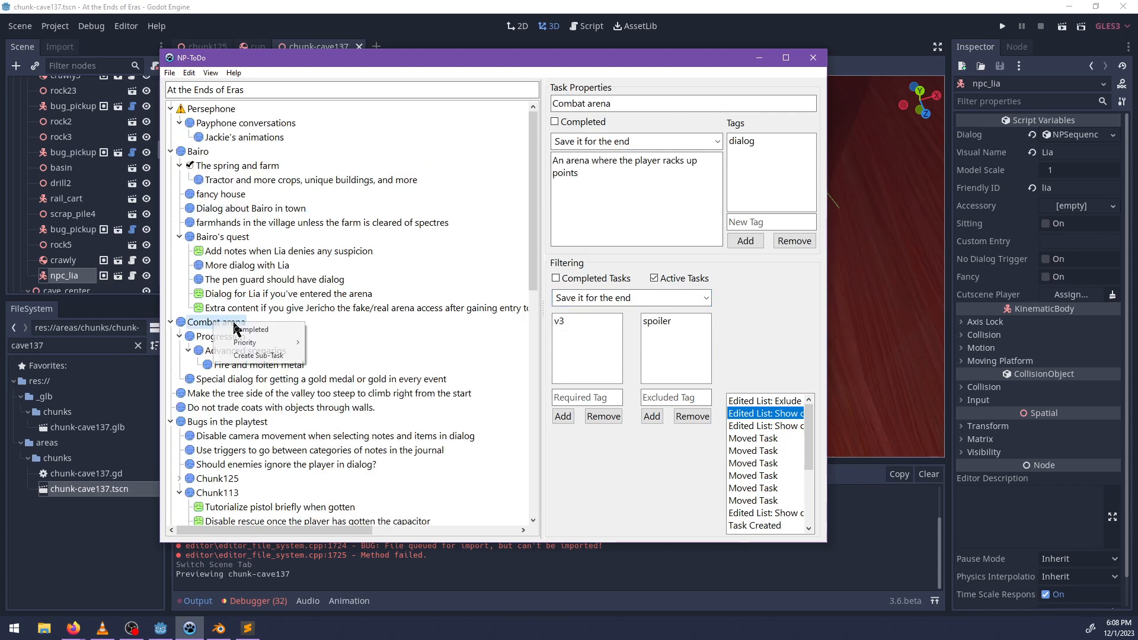
pyautogui.click(259, 355)
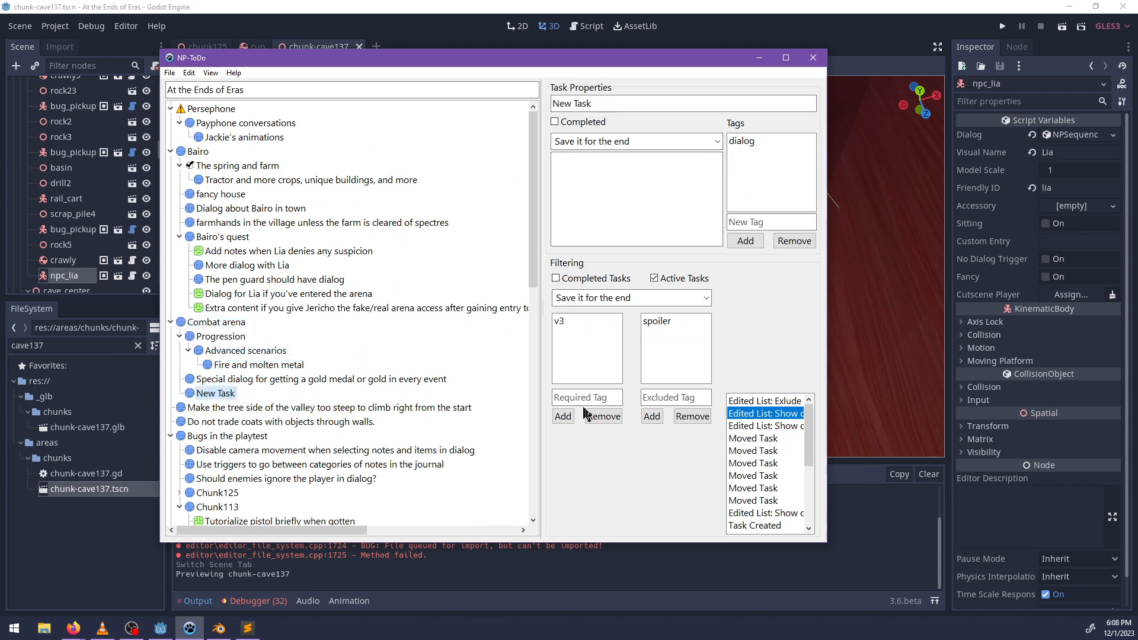
pyautogui.click(681, 142)
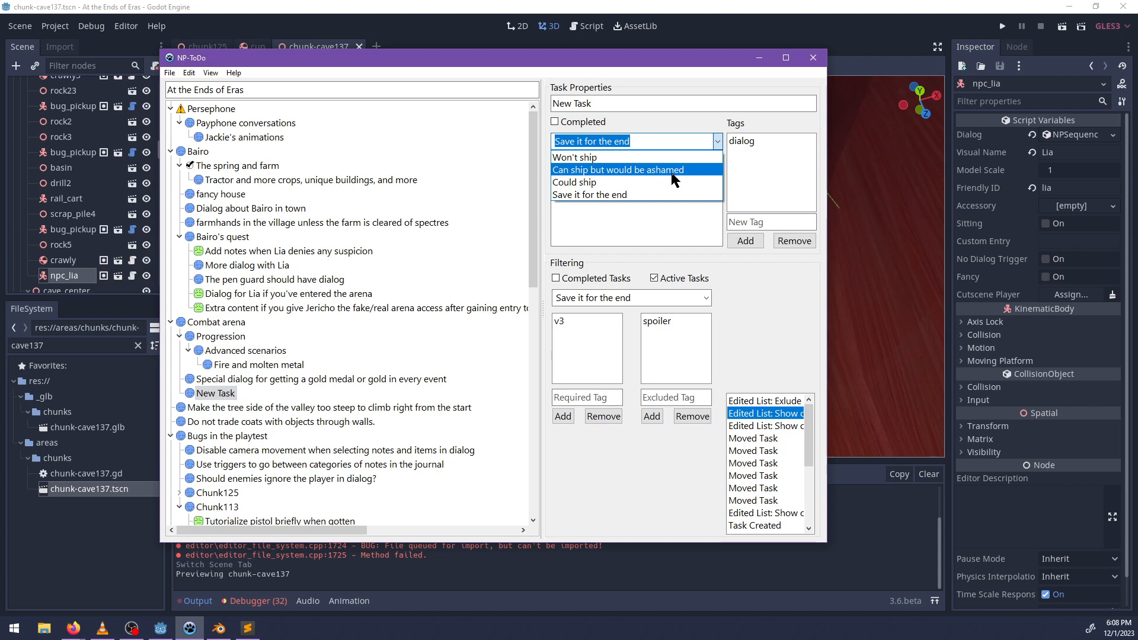
pyautogui.click(674, 172)
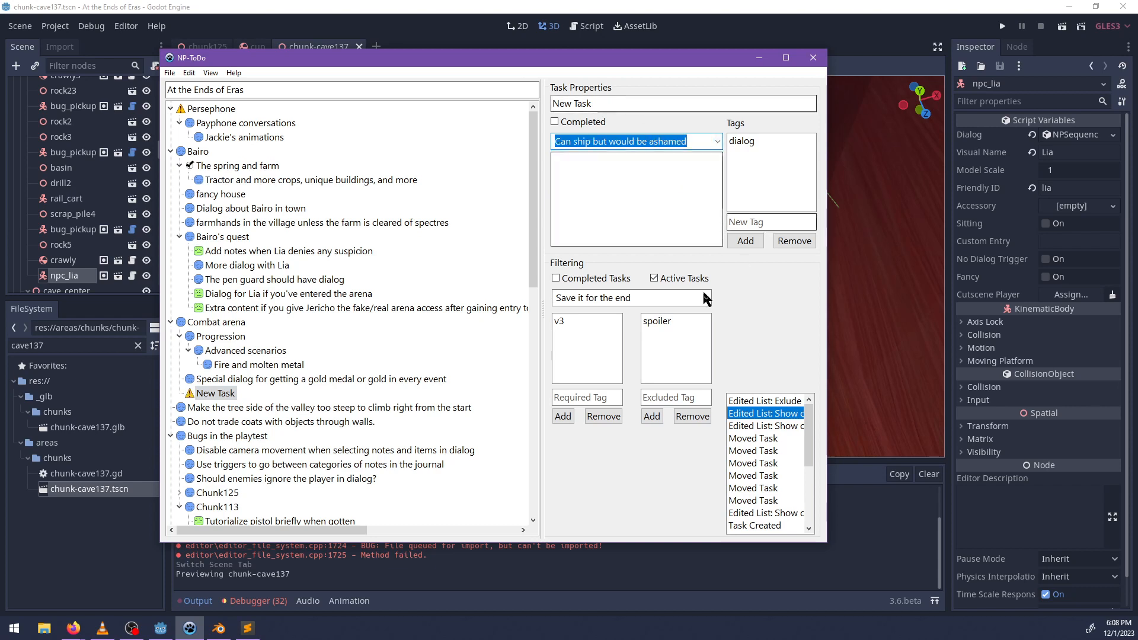
pyautogui.click(755, 222)
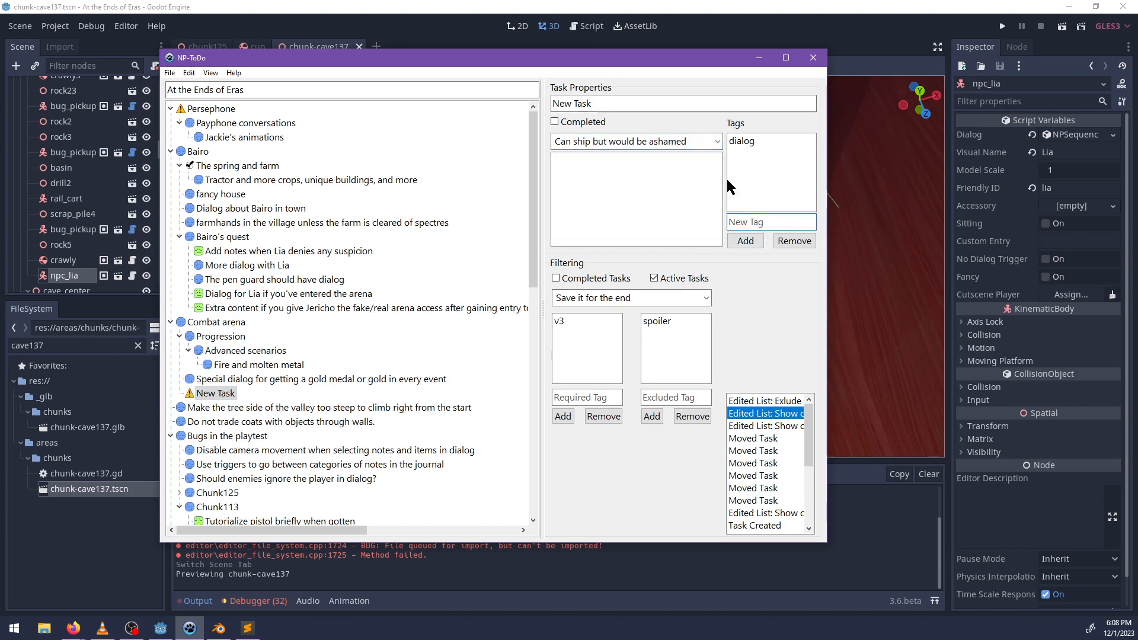
pyautogui.click(605, 174)
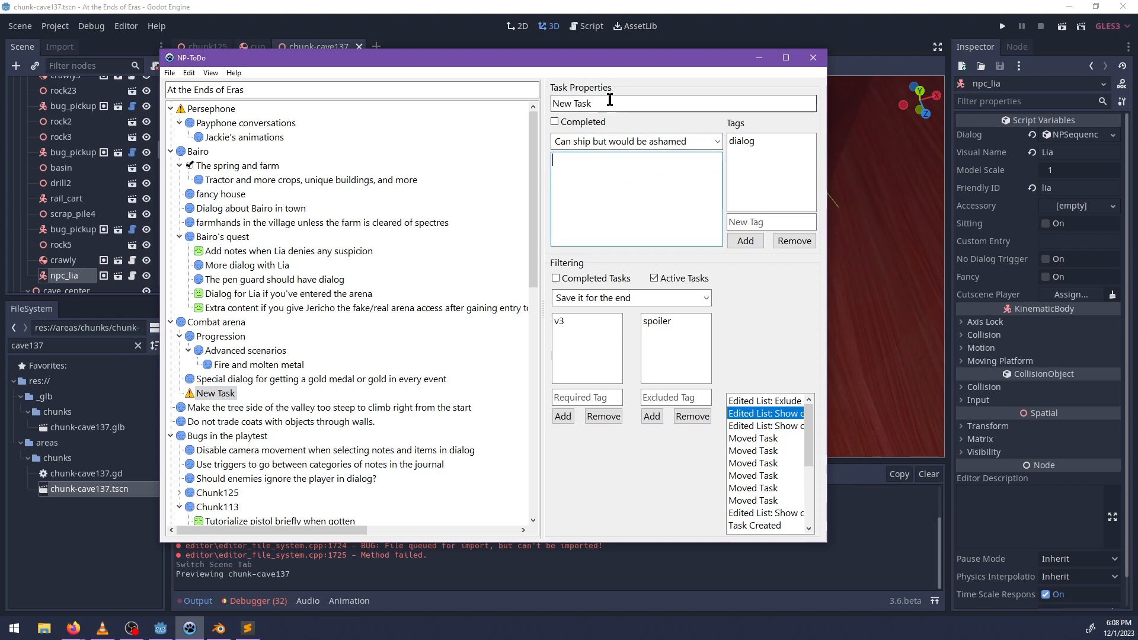
# Name the new Combat arena sub-task "Use a codeword for gaining access to the arena." and select it in the list.
pyautogui.moveTo(673, 102); pyautogui.dragTo(546, 109)
pyautogui.write('U')
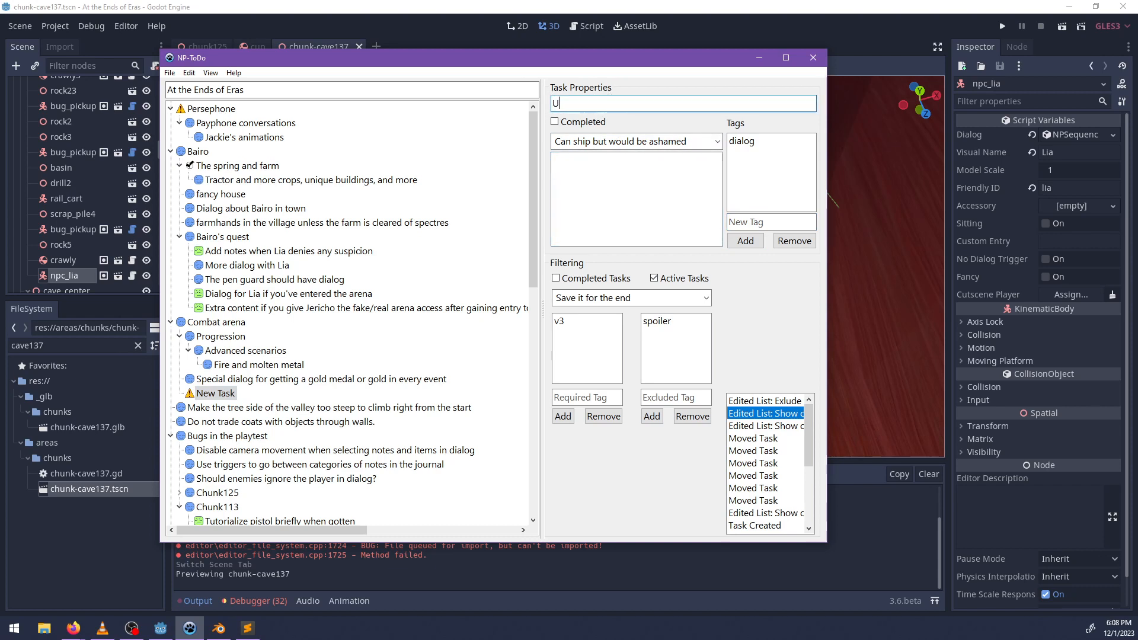
pyautogui.write('se a codeword for the ')
pyautogui.write('ai')
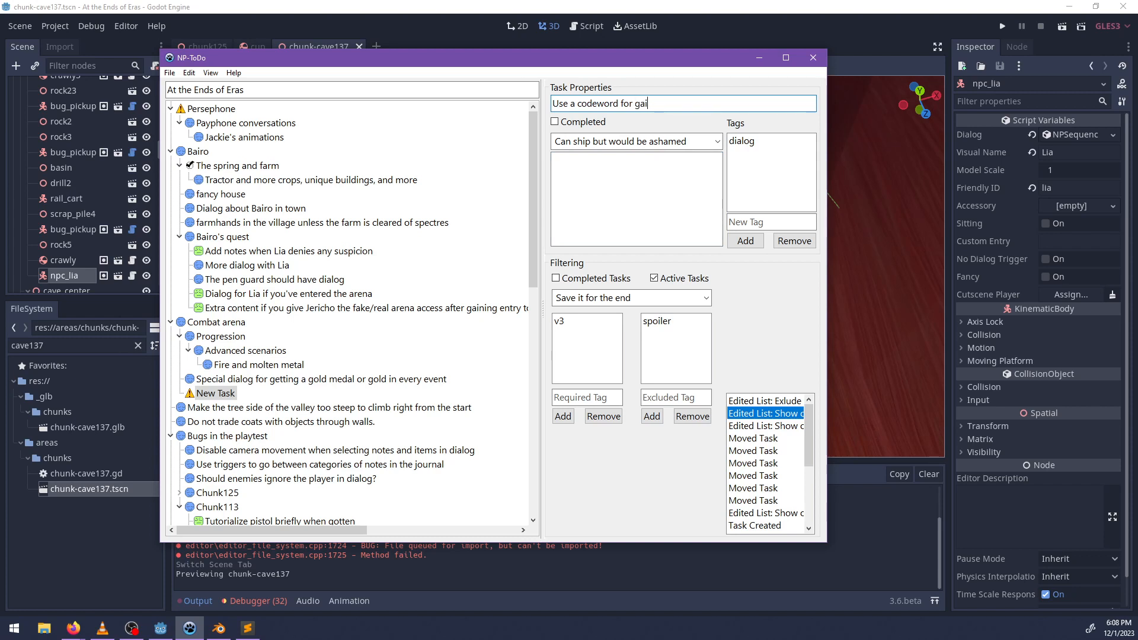
pyautogui.write('ess to the arena.')
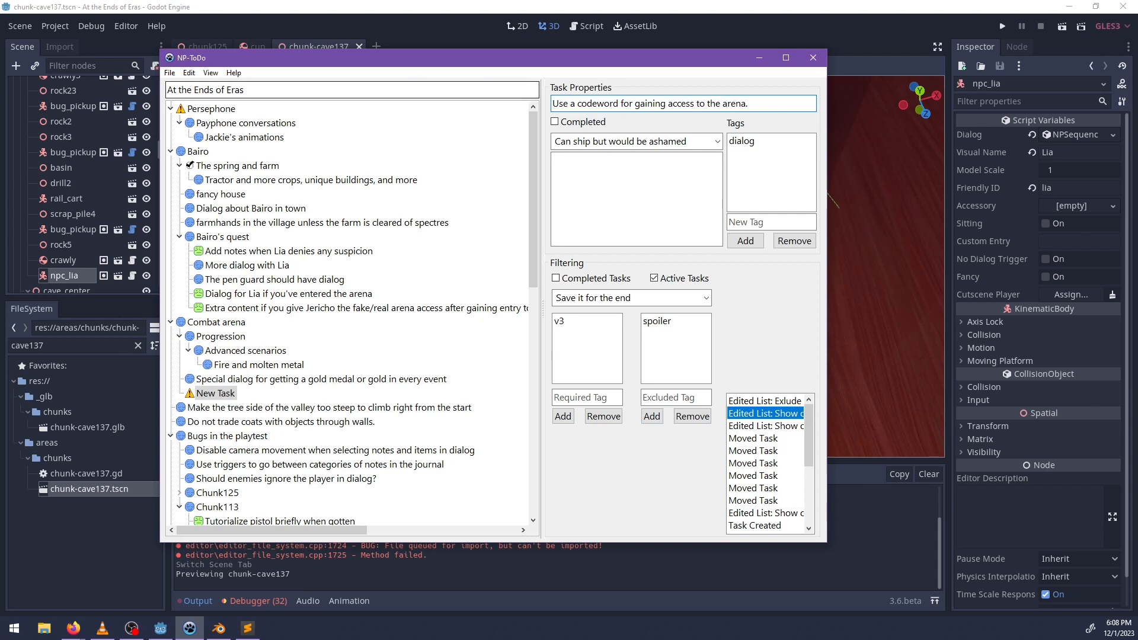
pyautogui.hotkey('alt', 'Tab')
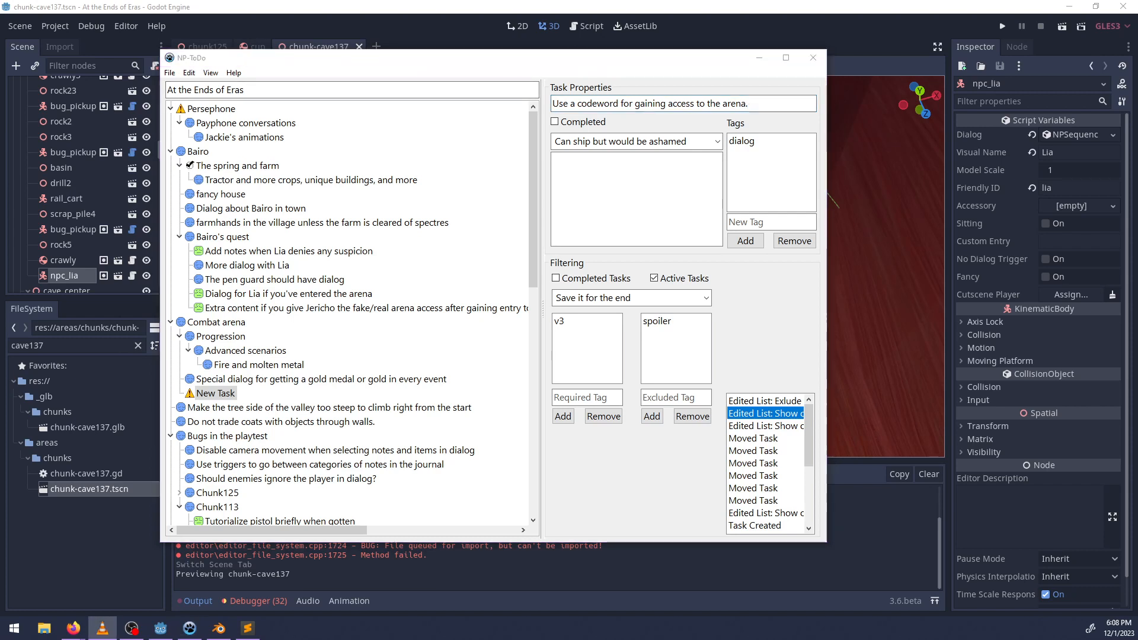
pyautogui.hotkey('alt', 'Tab')
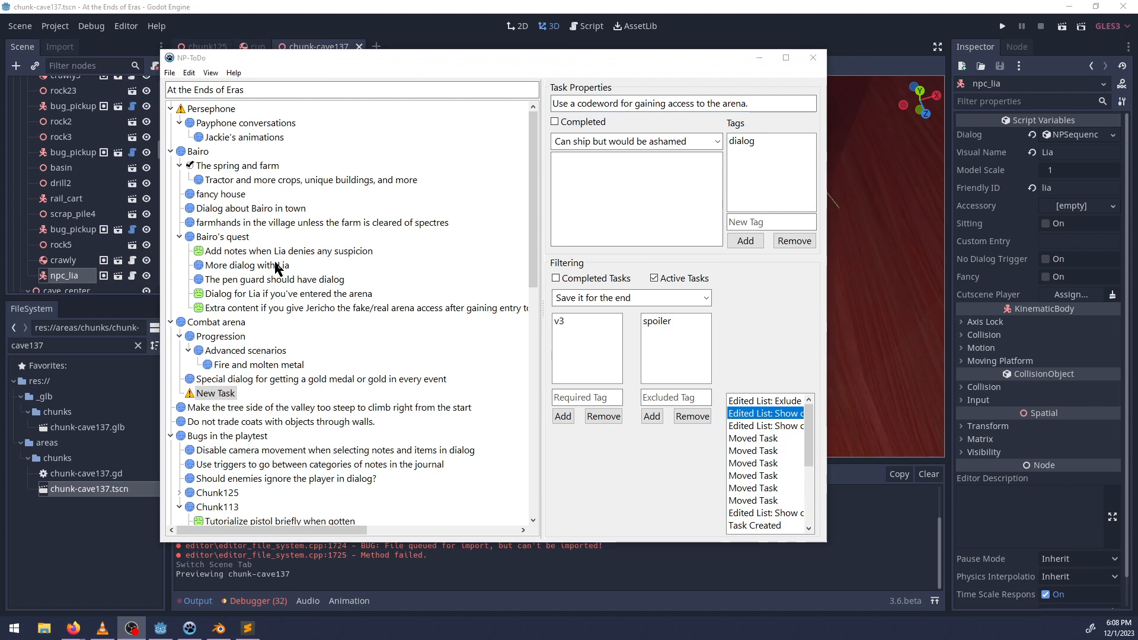
pyautogui.click(232, 380)
pyautogui.click(221, 394)
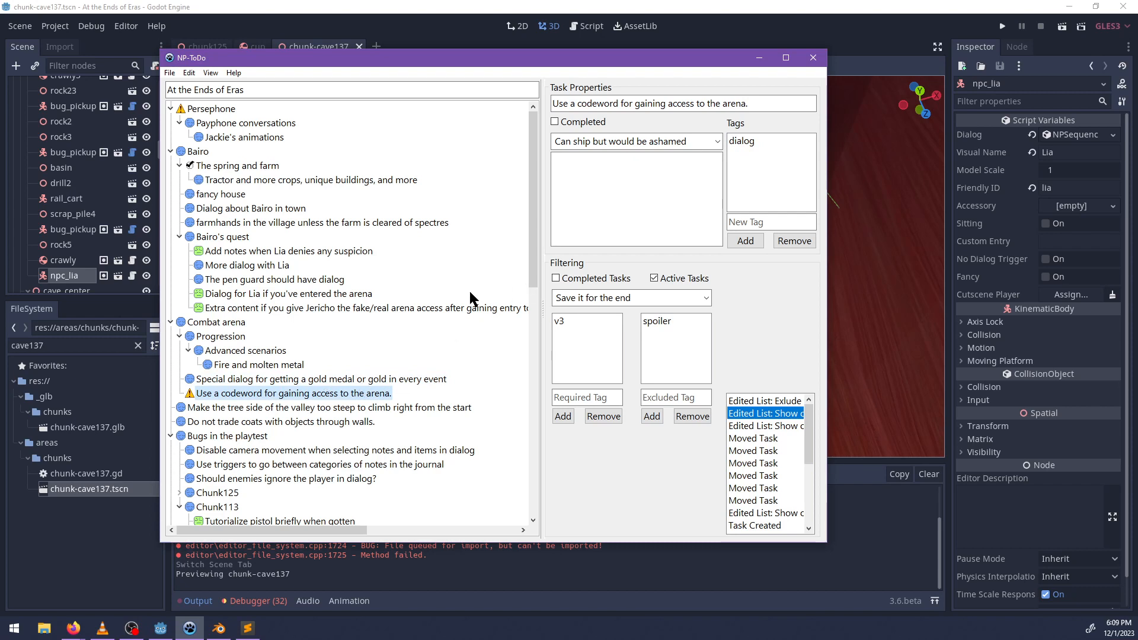
# Write a description for the arena codeword task, beginning with "It's".
pyautogui.click(617, 165)
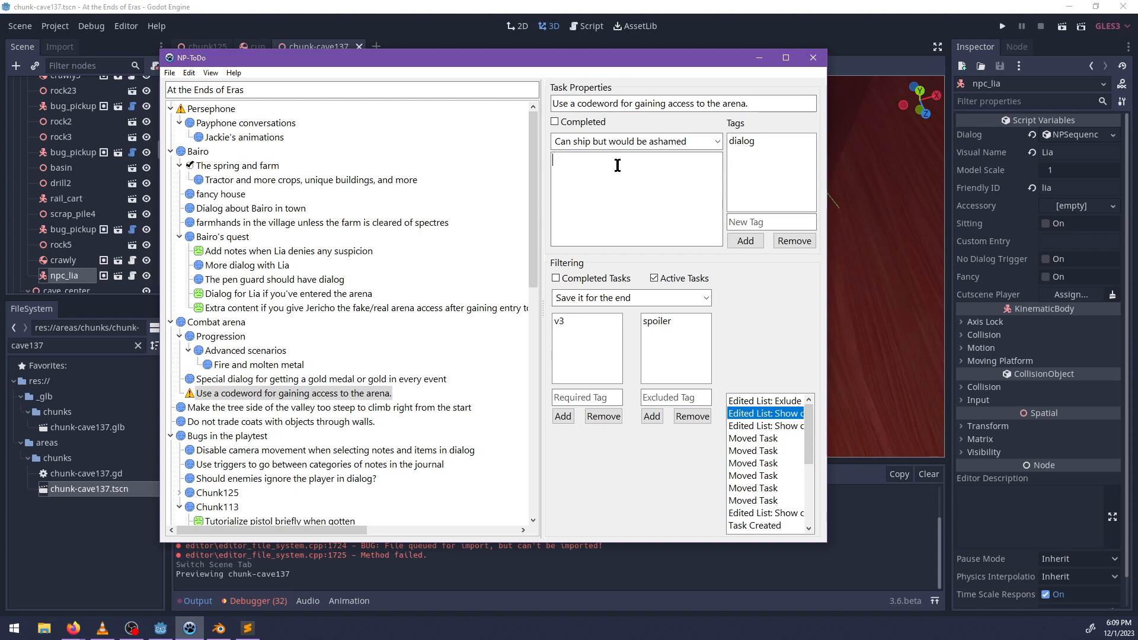
pyautogui.write("It's du")
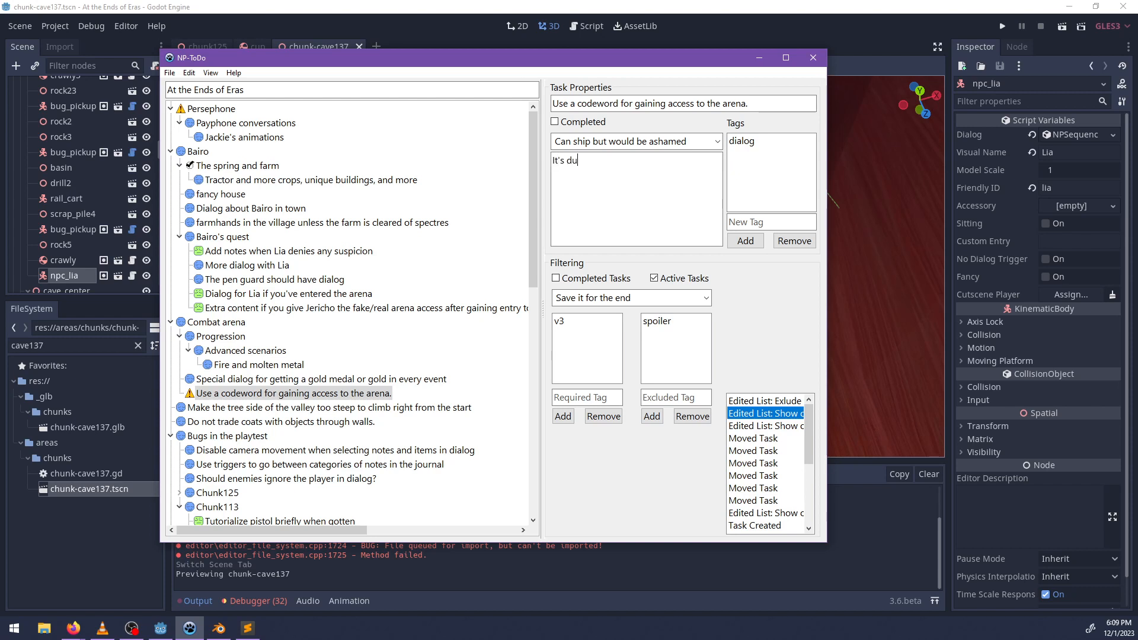
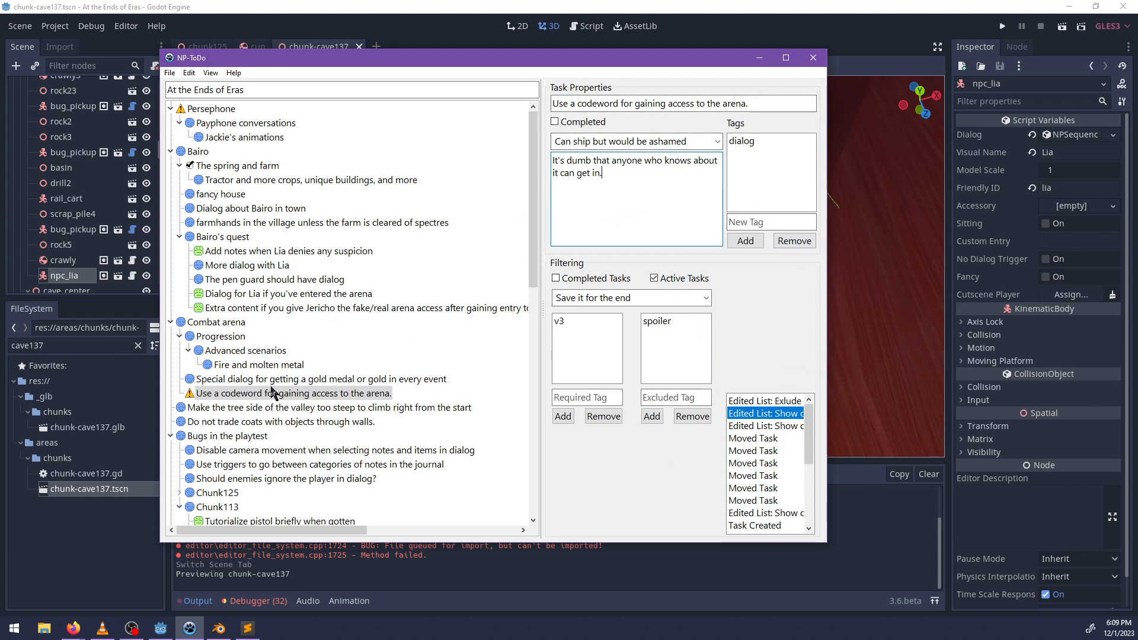
# Filter the task list to "Could ship" and select the task "Add notes when Lia denies any suspicion".
pyautogui.click(277, 388)
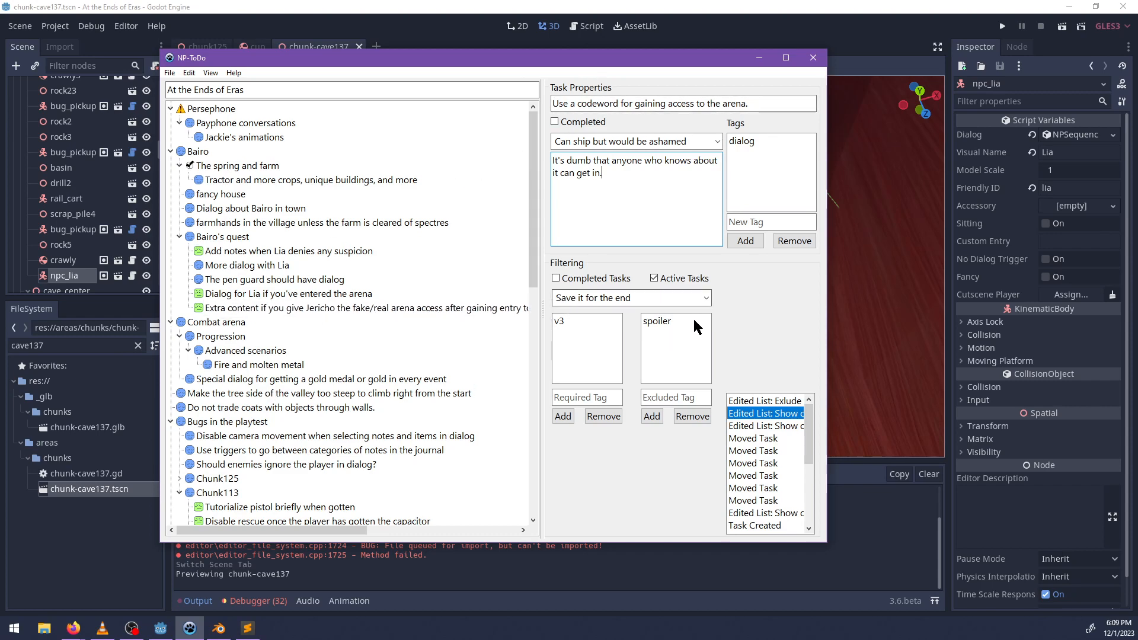
pyautogui.click(704, 298)
pyautogui.click(614, 337)
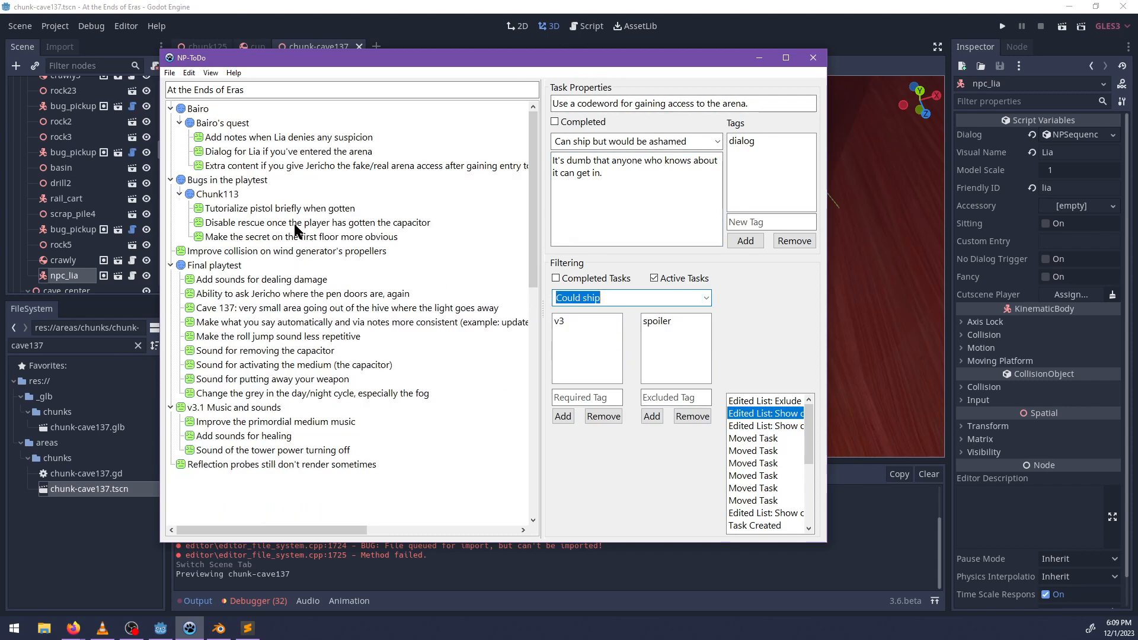
pyautogui.click(258, 140)
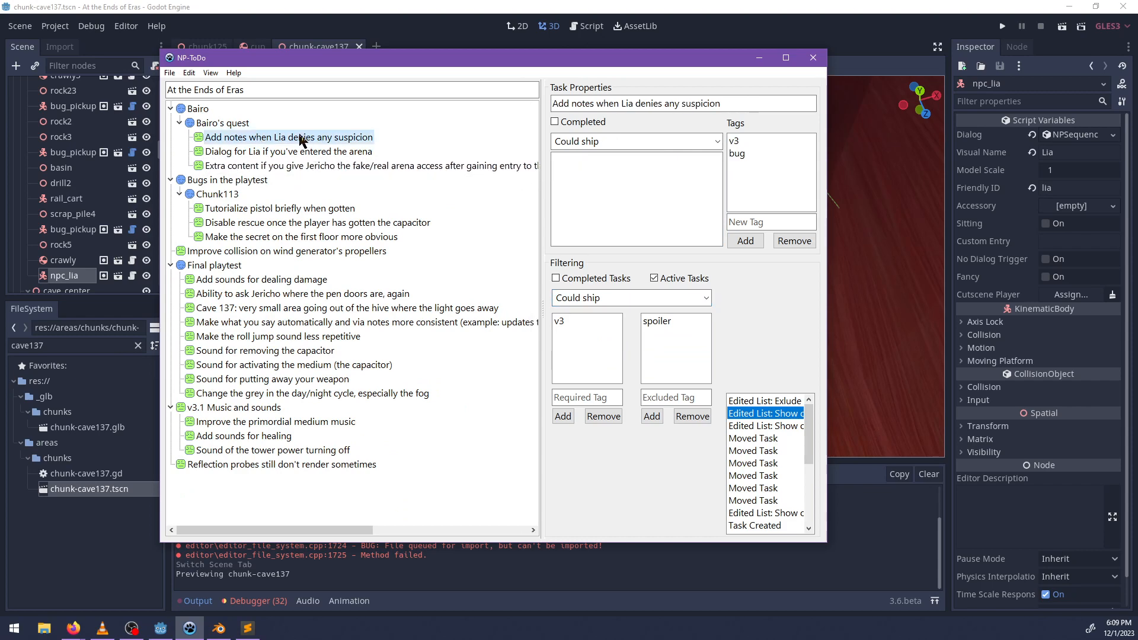
# Switch to Sublime Text and open lia.dialog from the side_content/arena folder.
pyautogui.click(248, 629)
pyautogui.click(92, 287)
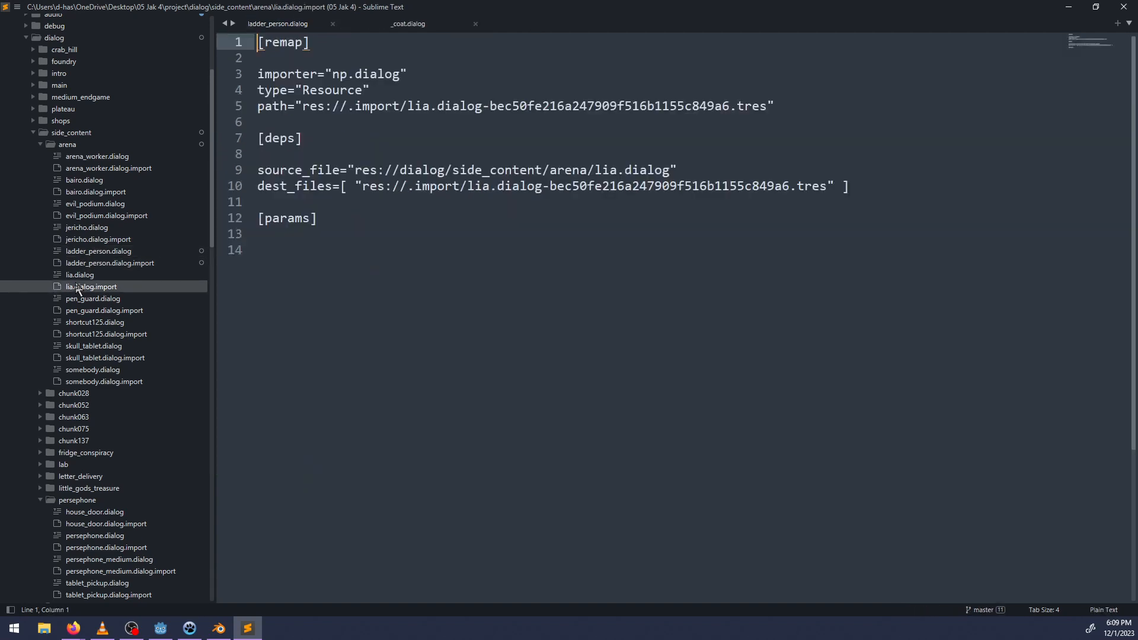
pyautogui.click(83, 275)
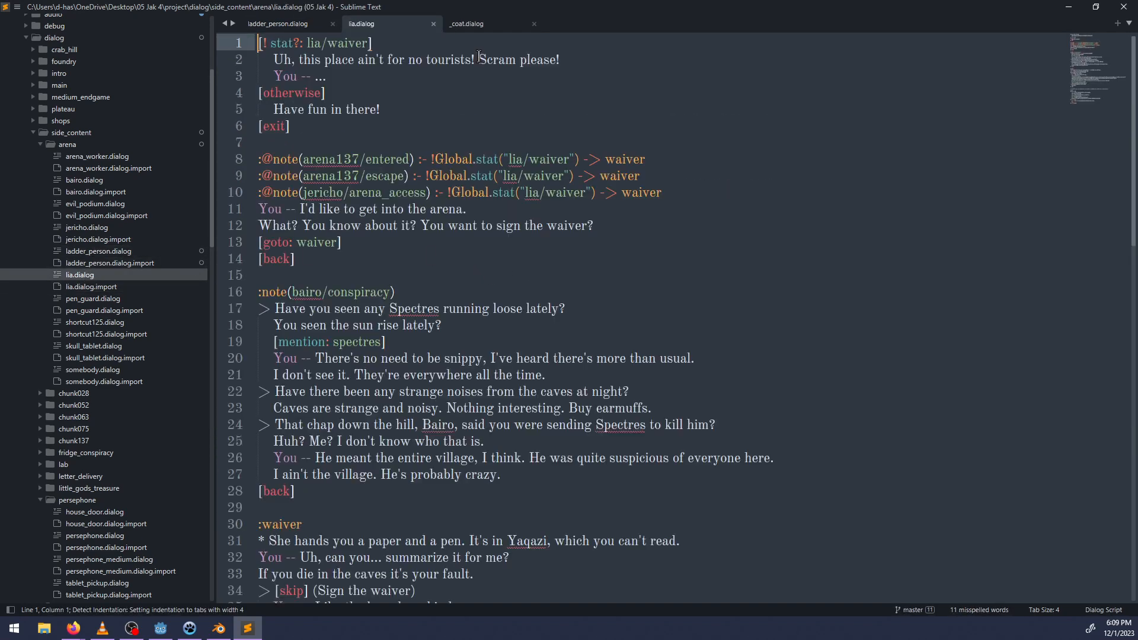
# Open bairo.dialog from the arena folder and search it for "shortcut".
pyautogui.click(80, 180)
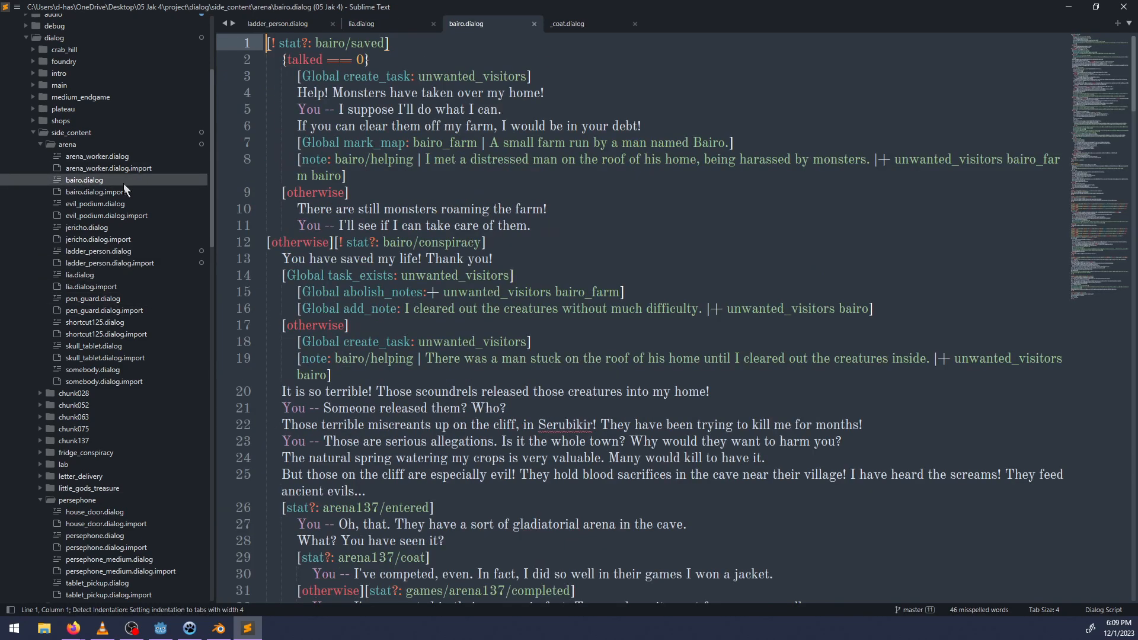
pyautogui.scroll(-15, 575, 338)
pyautogui.scroll(6, 578, 350)
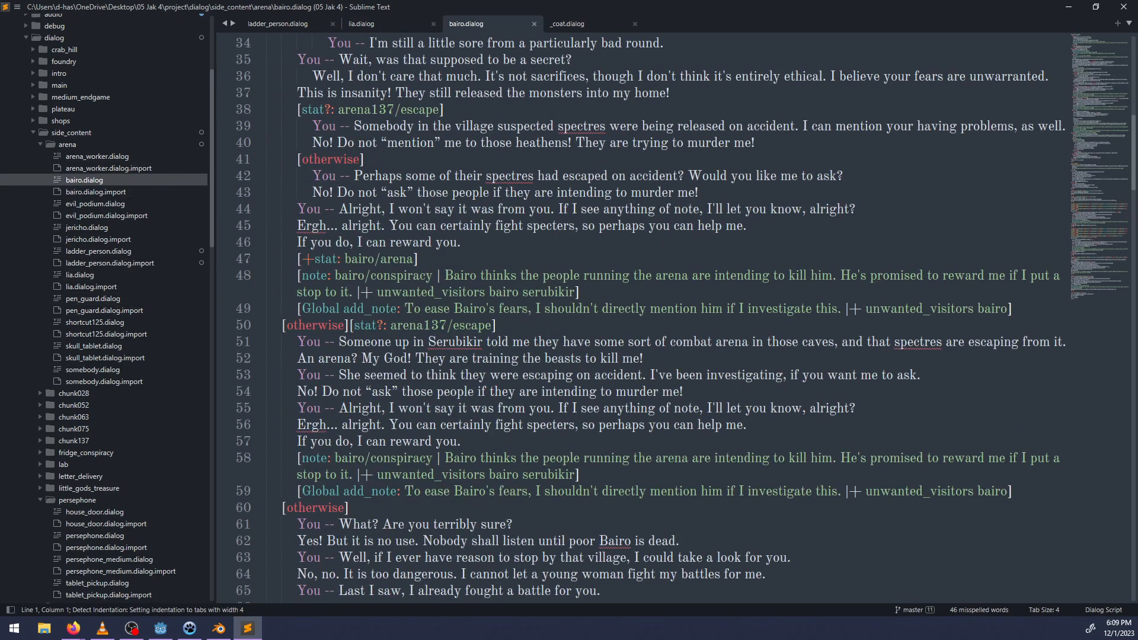
pyautogui.hotkey('ctrl', 'f')
pyautogui.write('shortcut')
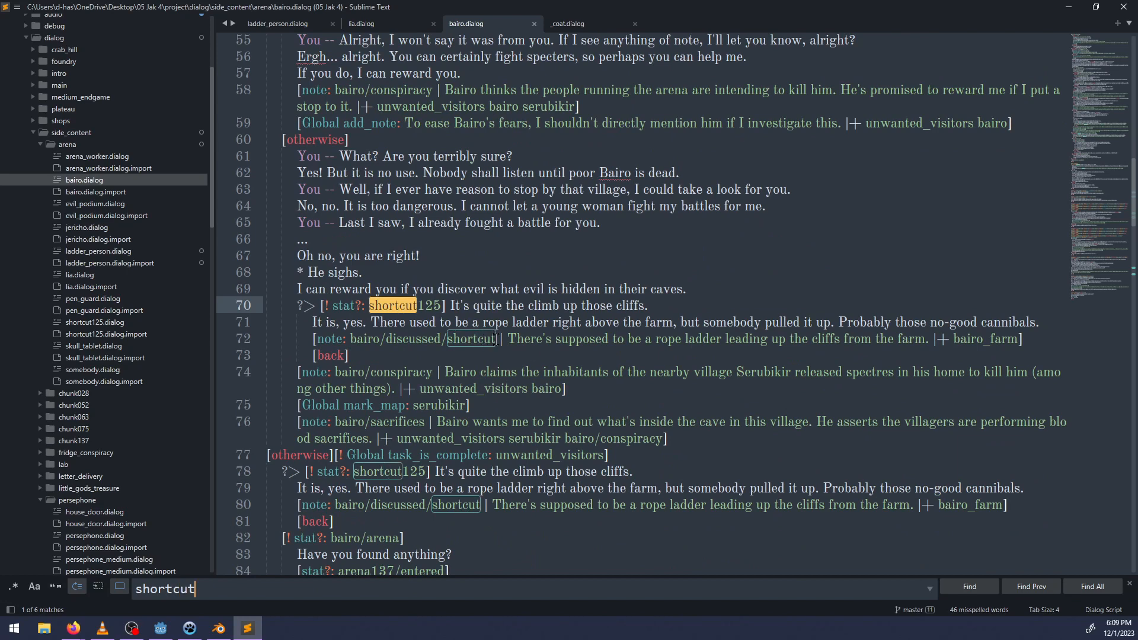
# Add the unwanted_visitors tag after bairo_farm in the rope ladder note on line 72, copy the tag and save the file.
pyautogui.click(499, 339)
pyautogui.press('Escape')
pyautogui.click(1018, 341)
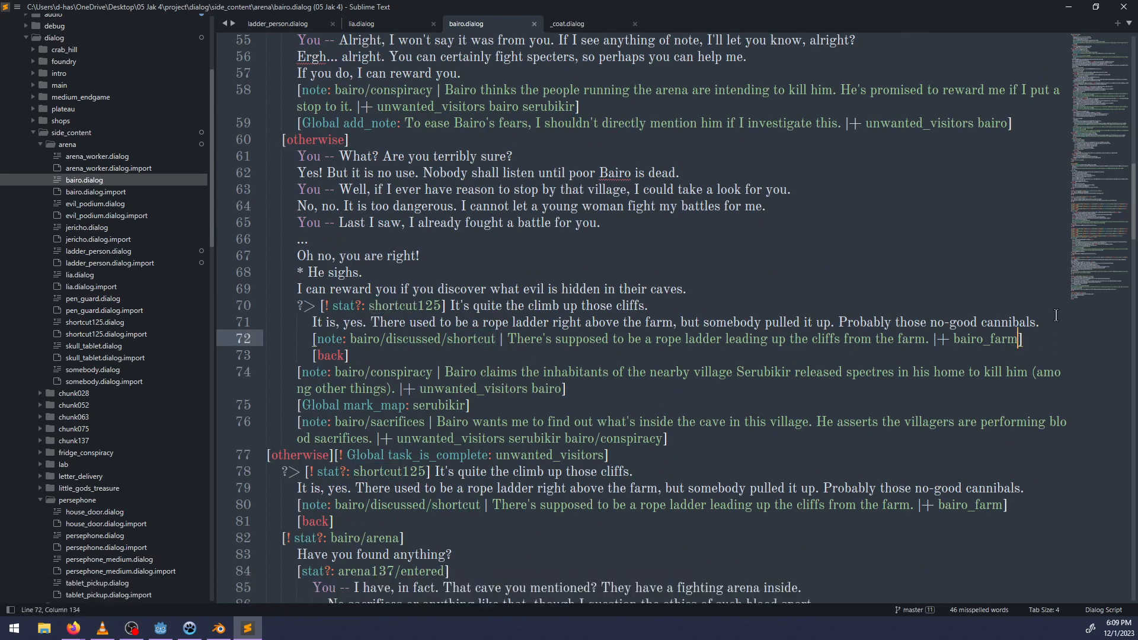
pyautogui.write('unwanted_')
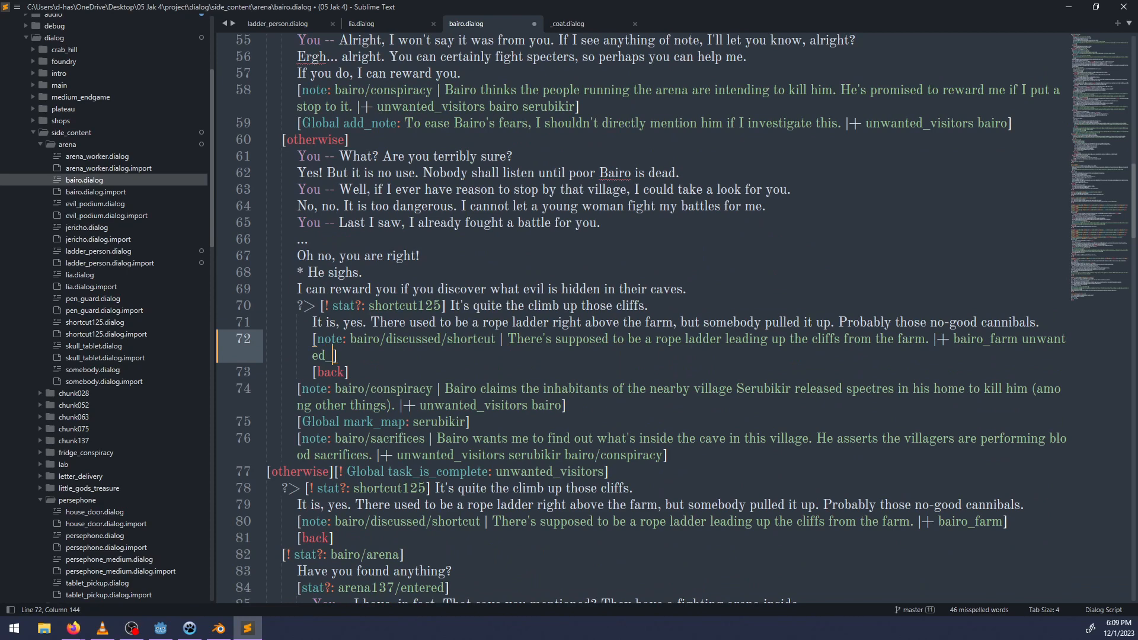
pyautogui.write('visotors')
pyautogui.press('BackSpace')
pyautogui.press('BackSpace')
pyautogui.press('BackSpace')
pyautogui.press('BackSpace')
pyautogui.press('BackSpace')
pyautogui.write('itors')
pyautogui.hotkey('ctrl', 'shift', 'Left')
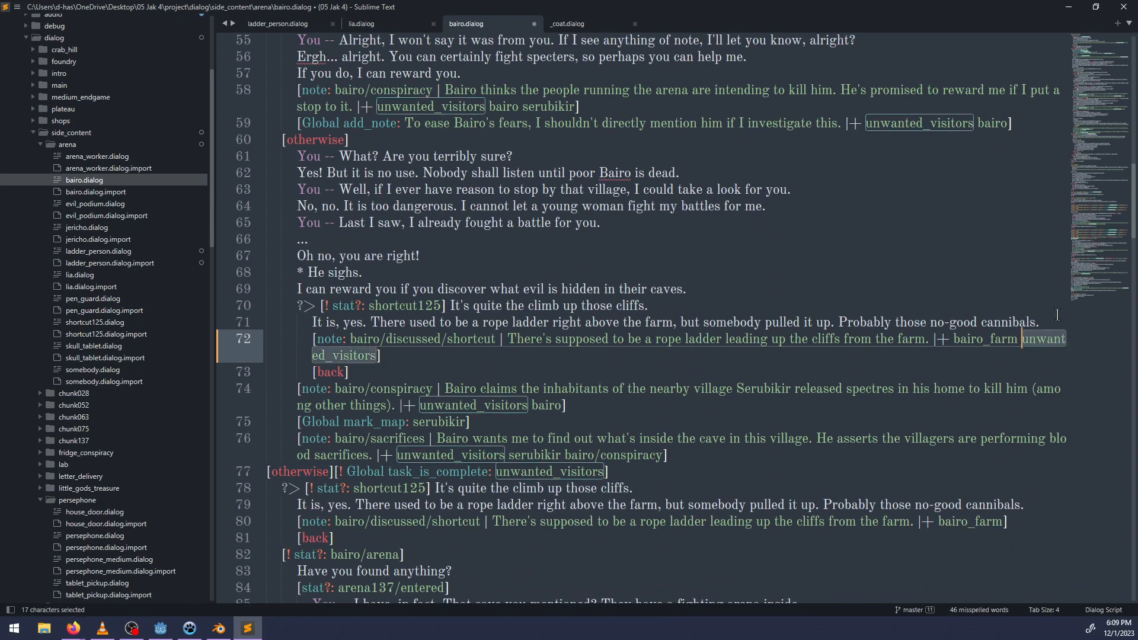
pyautogui.hotkey('ctrl', 'c')
pyautogui.click(486, 360)
pyautogui.hotkey('ctrl', 's')
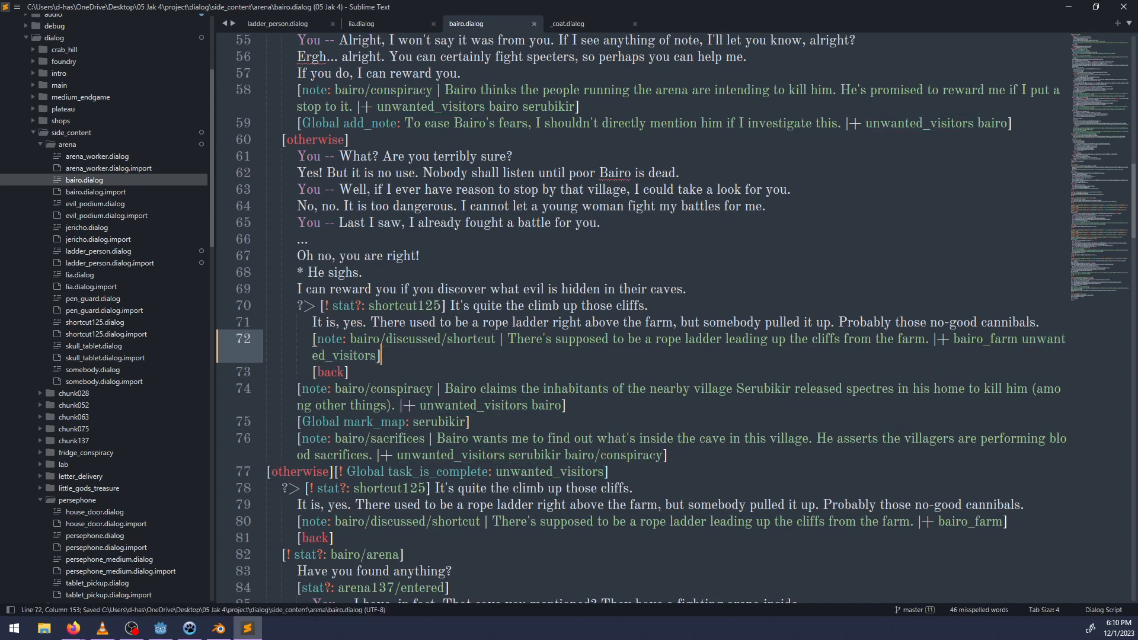
# Add the unwanted_visitors tag after bairo_farm in the rope ladder note under task_completed and save the file.
pyautogui.scroll(15, 499, 339)
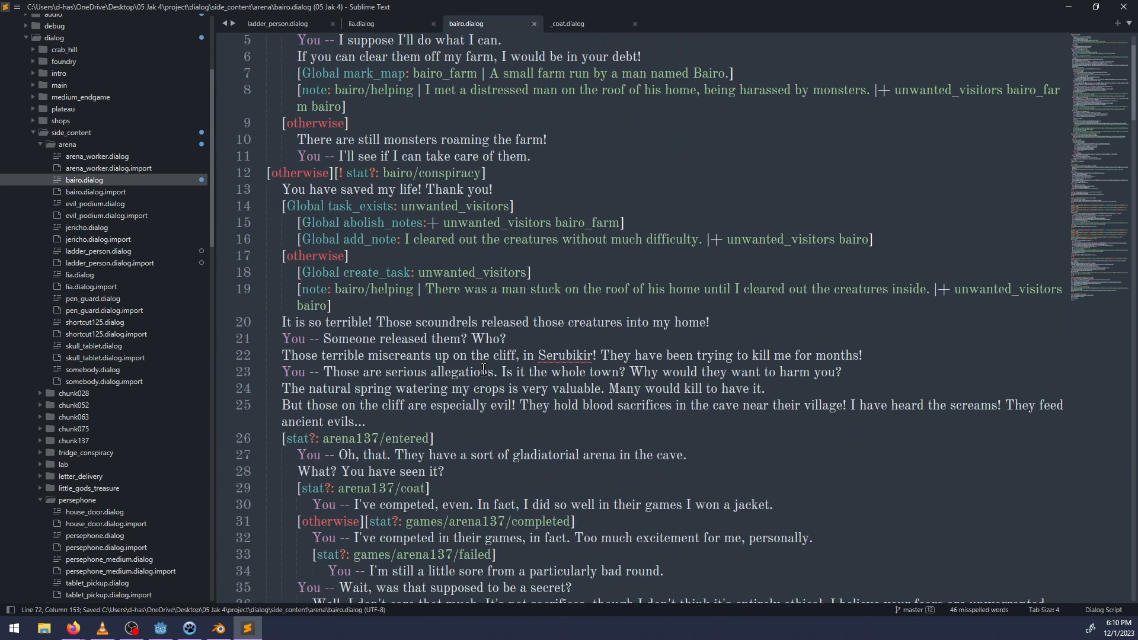
pyautogui.scroll(-15, 484, 370)
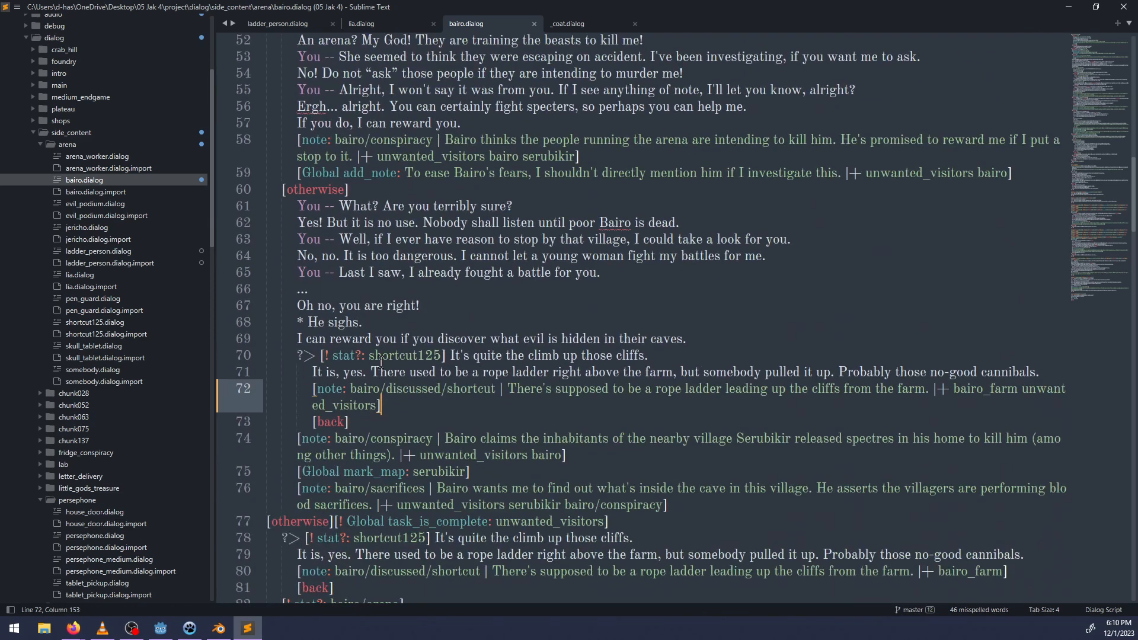
pyautogui.scroll(-10, 387, 362)
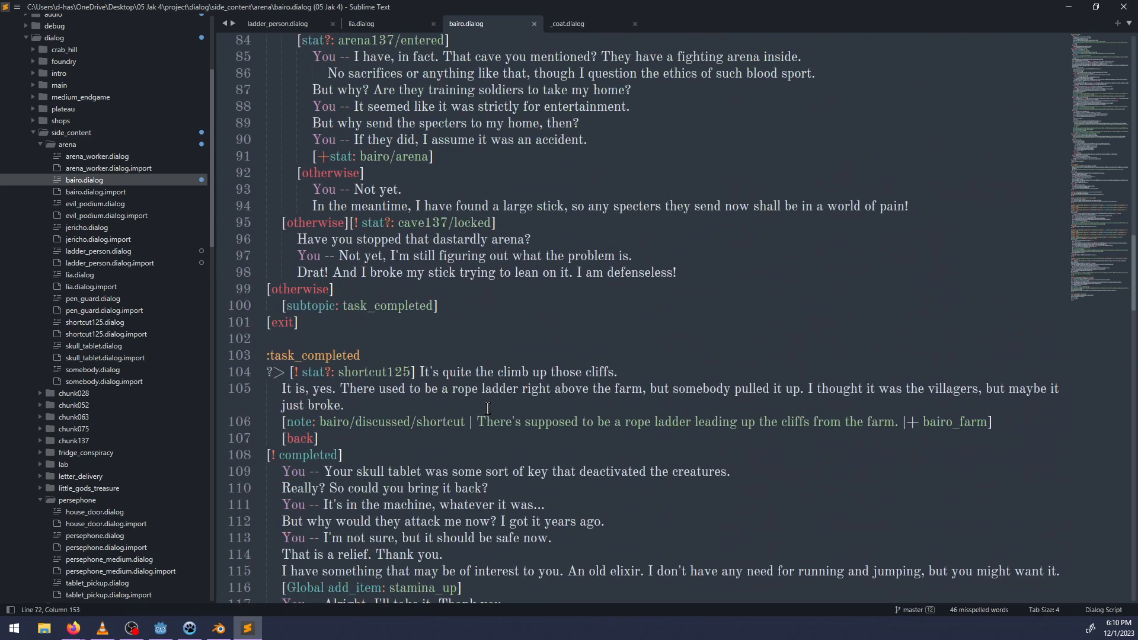
pyautogui.doubleClick(371, 372)
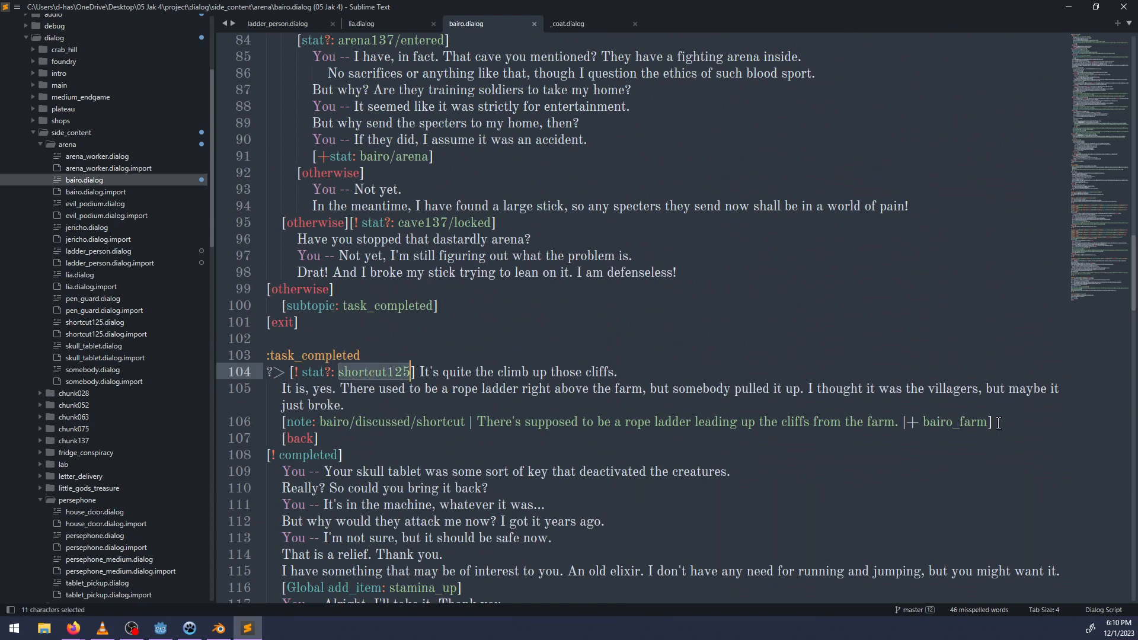
pyautogui.click(990, 422)
pyautogui.write('unwanted_visitors')
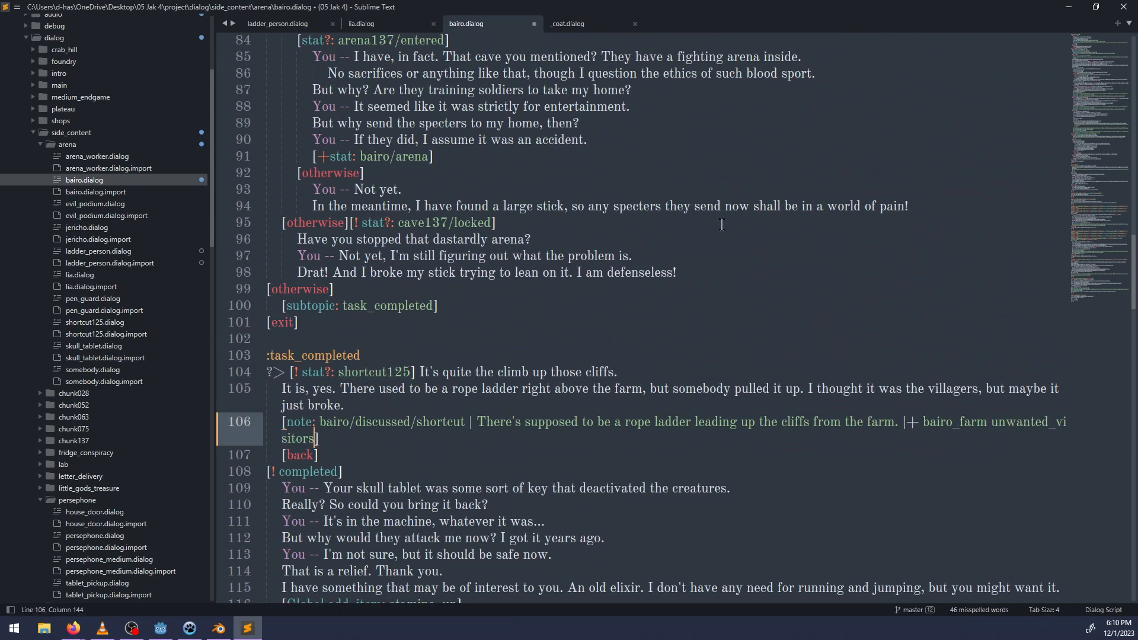
pyautogui.hotkey('ctrl', 's')
# Search bairo.dialog for "unwanted_visitors".
pyautogui.scroll(-15, 475, 403)
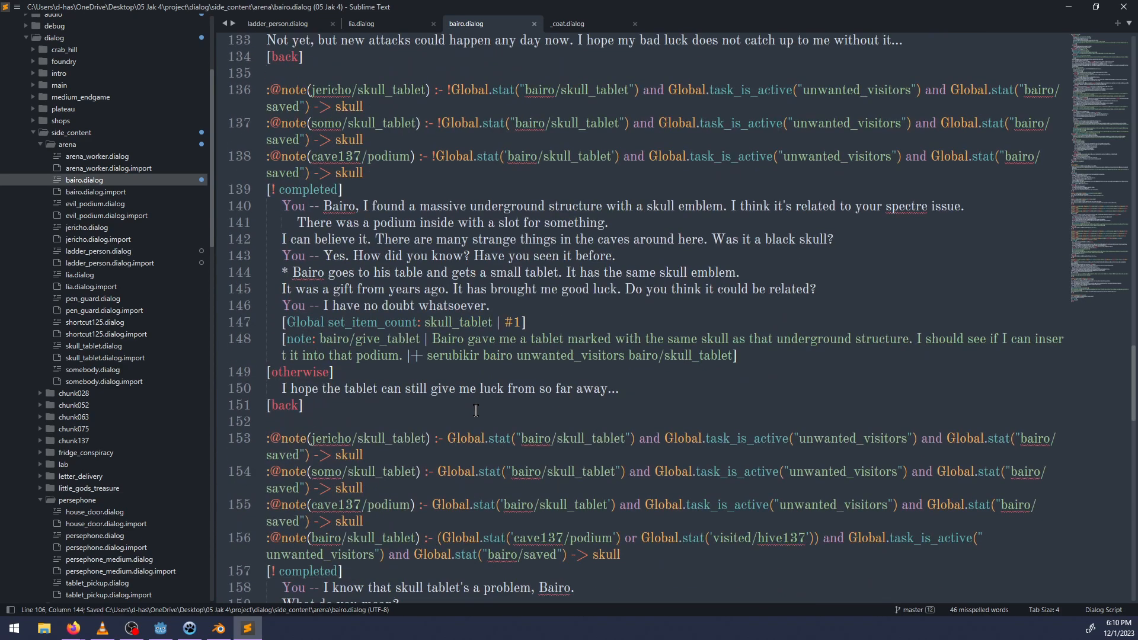
pyautogui.scroll(12, 476, 409)
pyautogui.scroll(3, 476, 411)
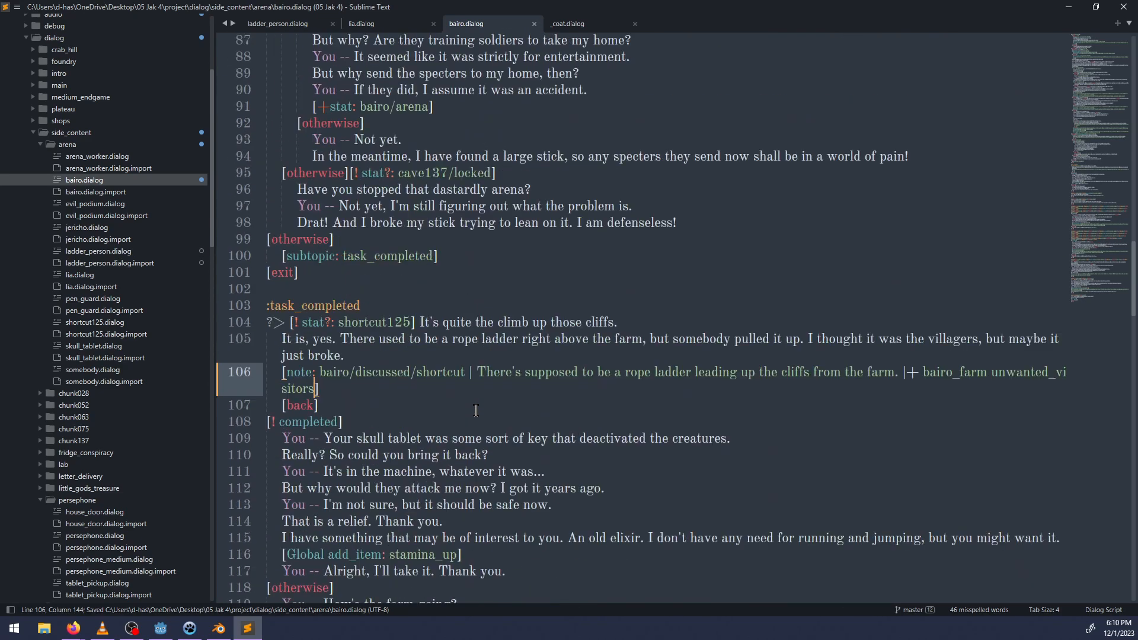
pyautogui.hotkey('ctrl', 'f')
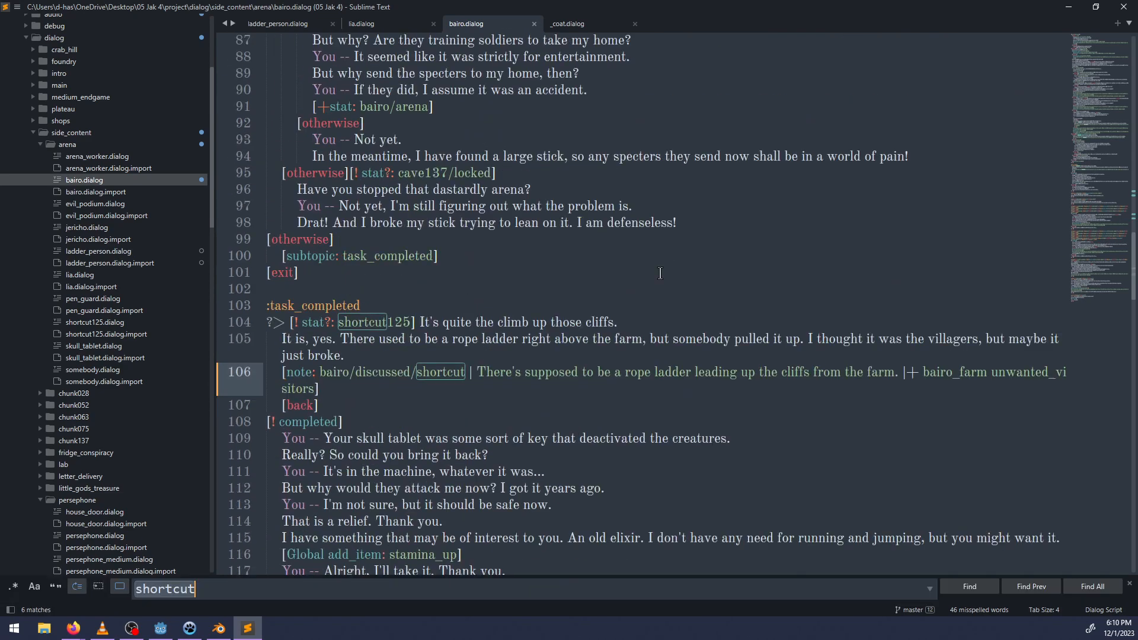
pyautogui.write('unwanted_visit')
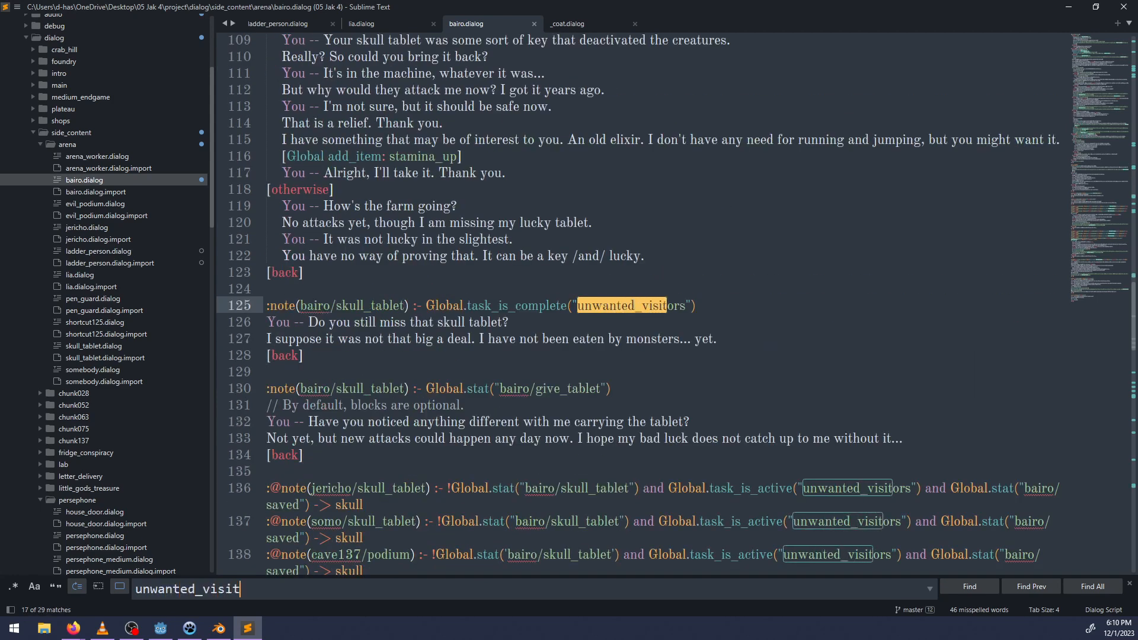
pyautogui.write('ors')
# Search bairo.dialog for "/shortcut" and check the tags of each matching rope ladder note.
pyautogui.hotkey('ctrl', 'BackSpace')
pyautogui.write('shortcut')
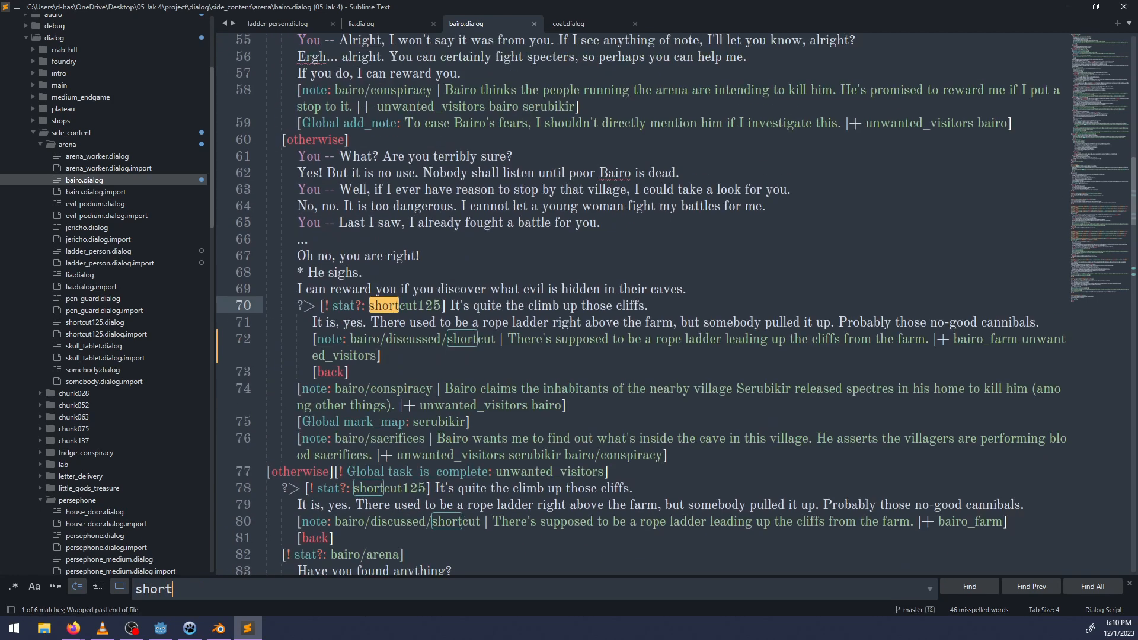
pyautogui.press('Return')
pyautogui.press('Return')
pyautogui.press('Return')
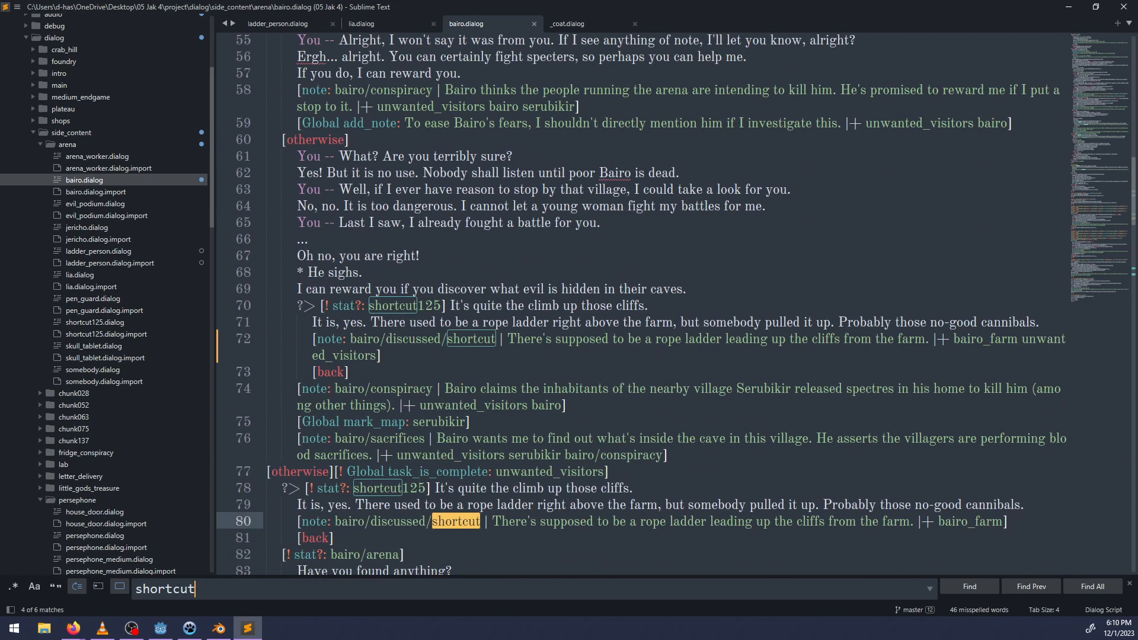
pyautogui.press('Home')
pyautogui.write('.')
pyautogui.press('BackSpace')
pyautogui.write('/')
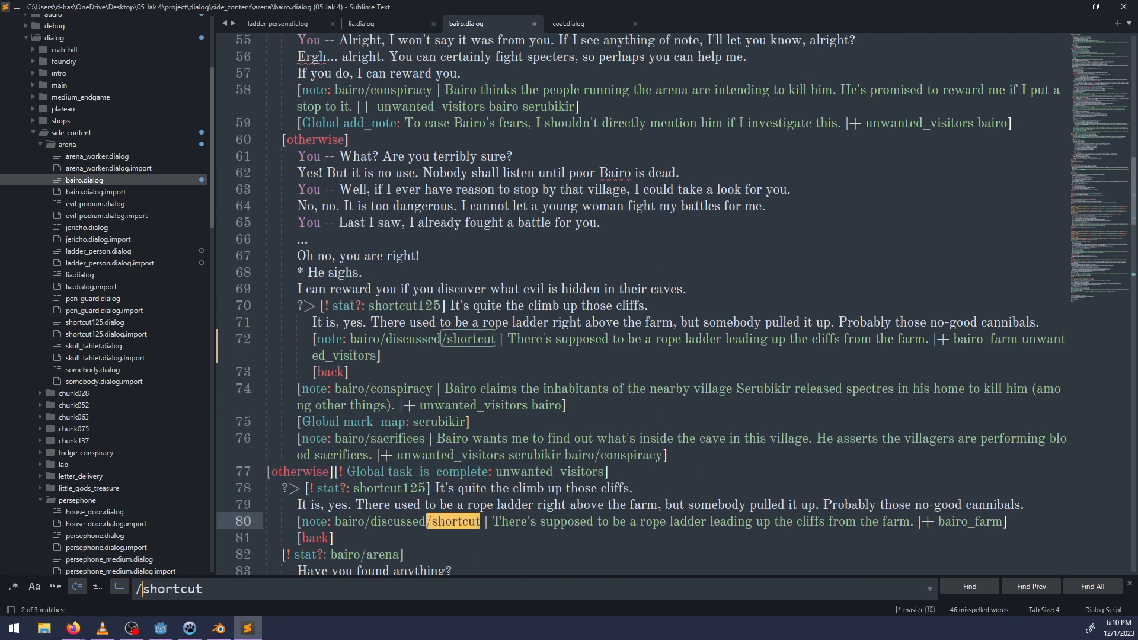
pyautogui.press('Return')
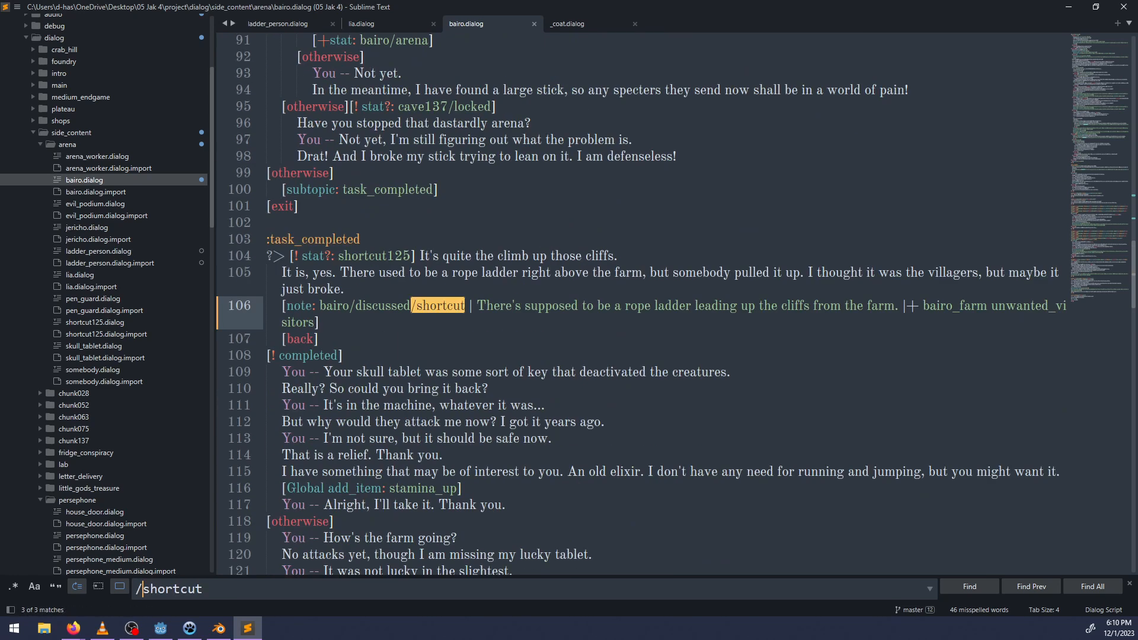
pyautogui.press('Return')
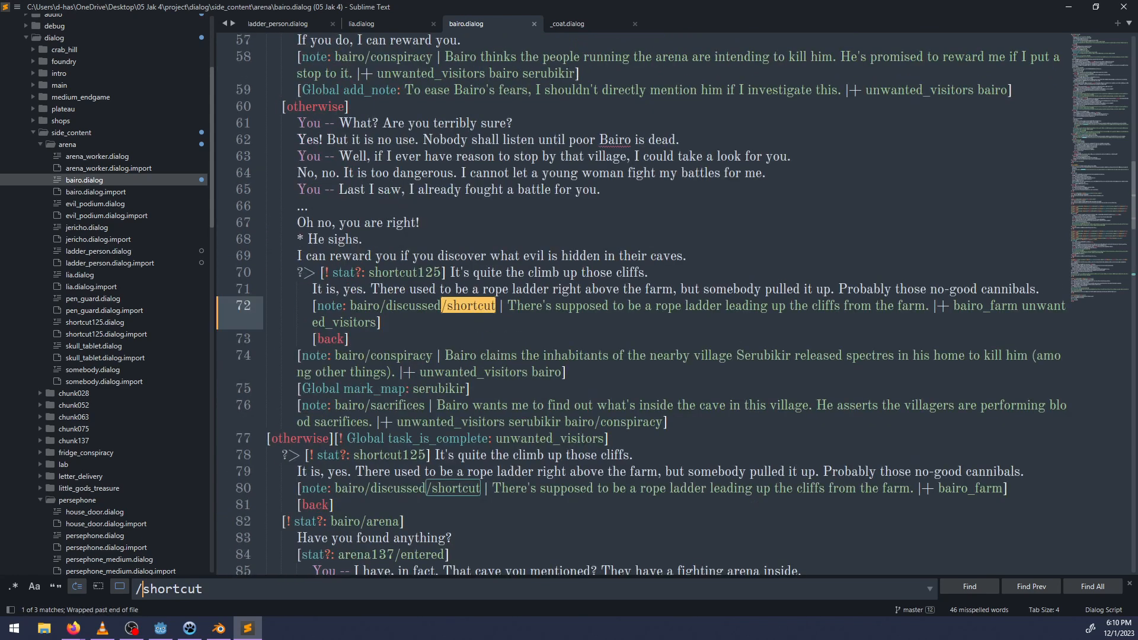
pyautogui.press('Escape')
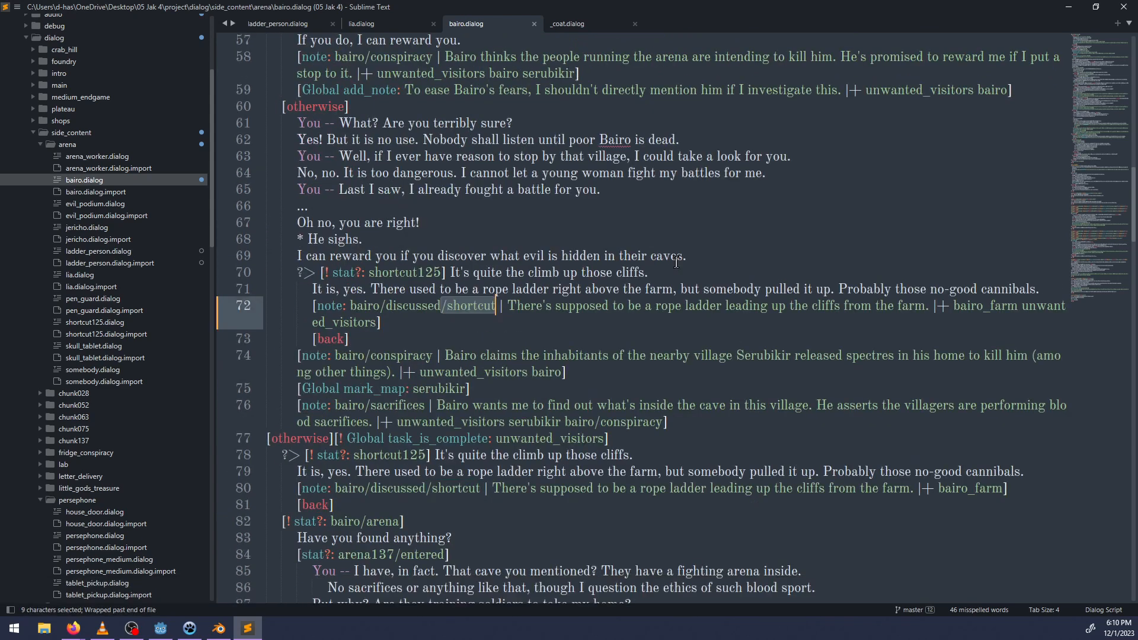
# Copy the unwanted_visitors tag from line 72 to the end of the rope ladder note on line 80 and save the file.
pyautogui.doubleClick(1058, 311)
pyautogui.hotkey('ctrl', 'c')
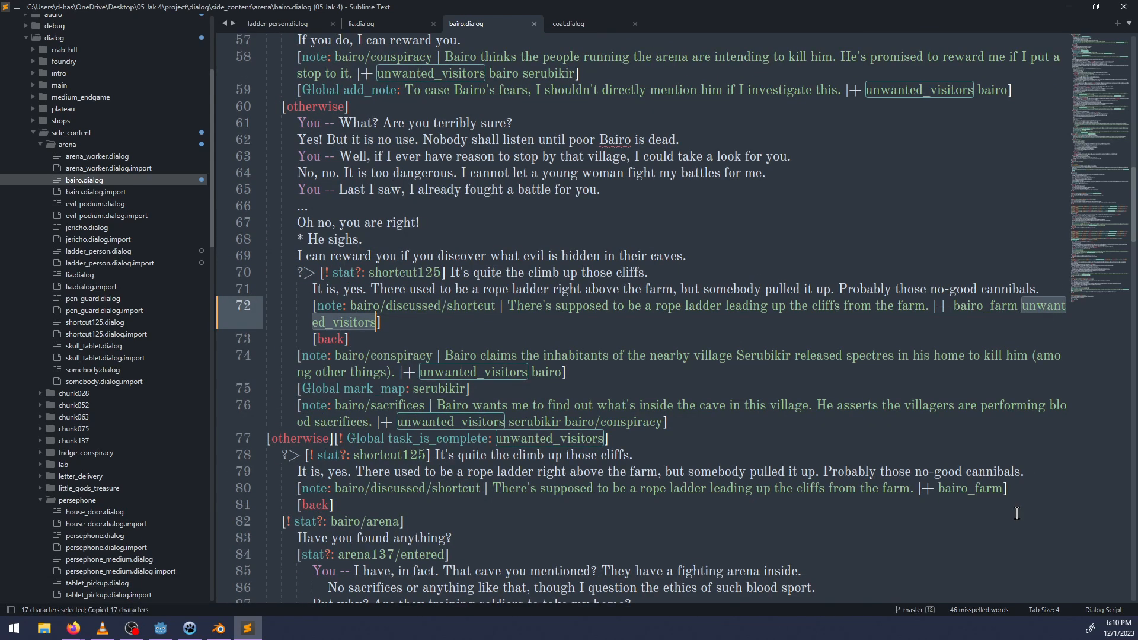
pyautogui.click(1002, 490)
pyautogui.hotkey('ctrl', 'v')
pyautogui.hotkey('ctrl', 's')
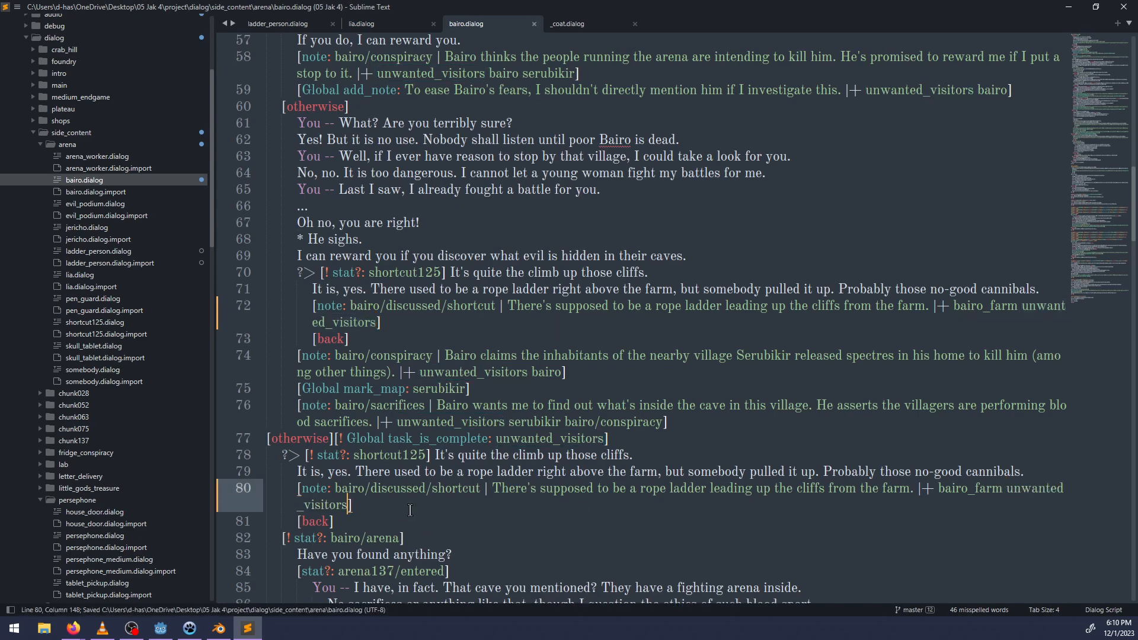
# In lia.dialog, start a note with the ID lia/suspicion on a new unindented line before [back] in the bairo/conspiracy block.
pyautogui.scroll(-15, 421, 471)
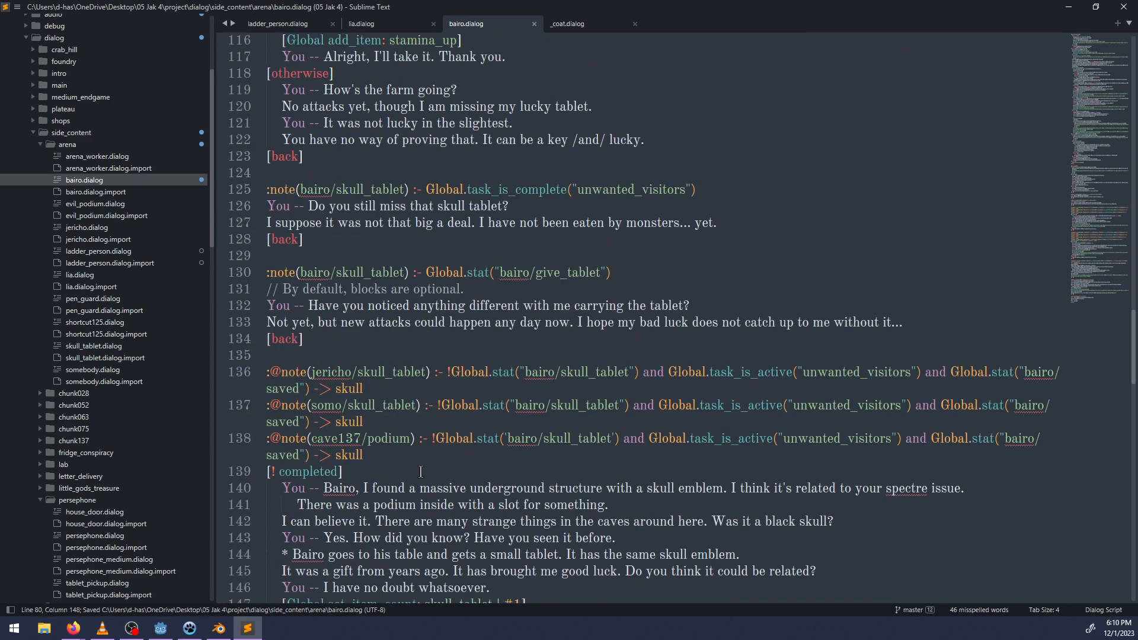
pyautogui.click(369, 25)
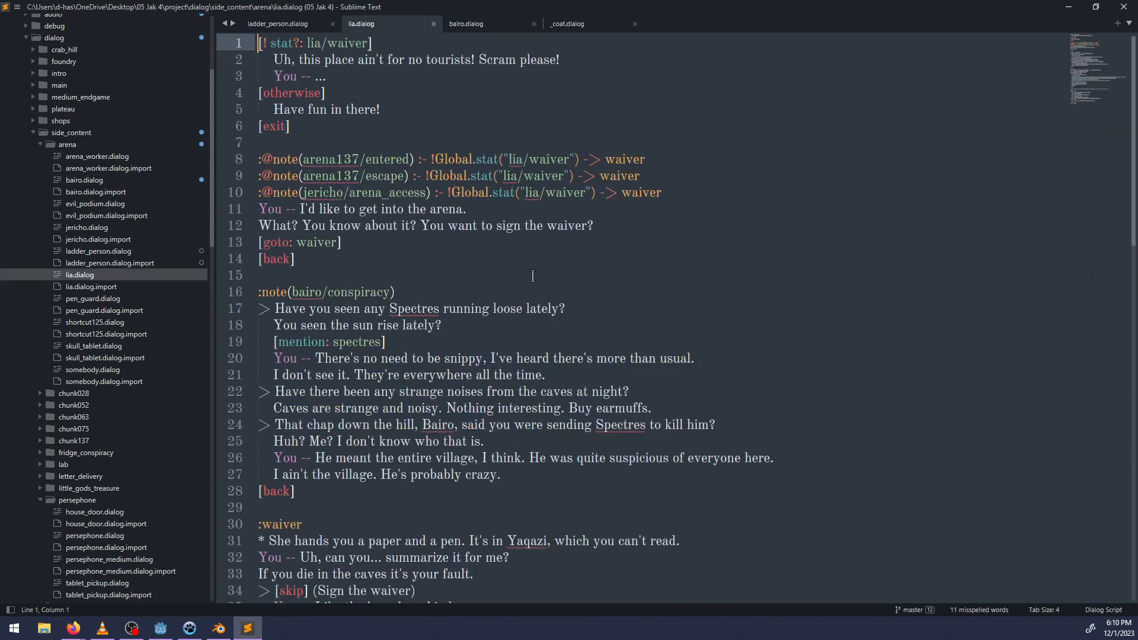
pyautogui.scroll(-3, 533, 276)
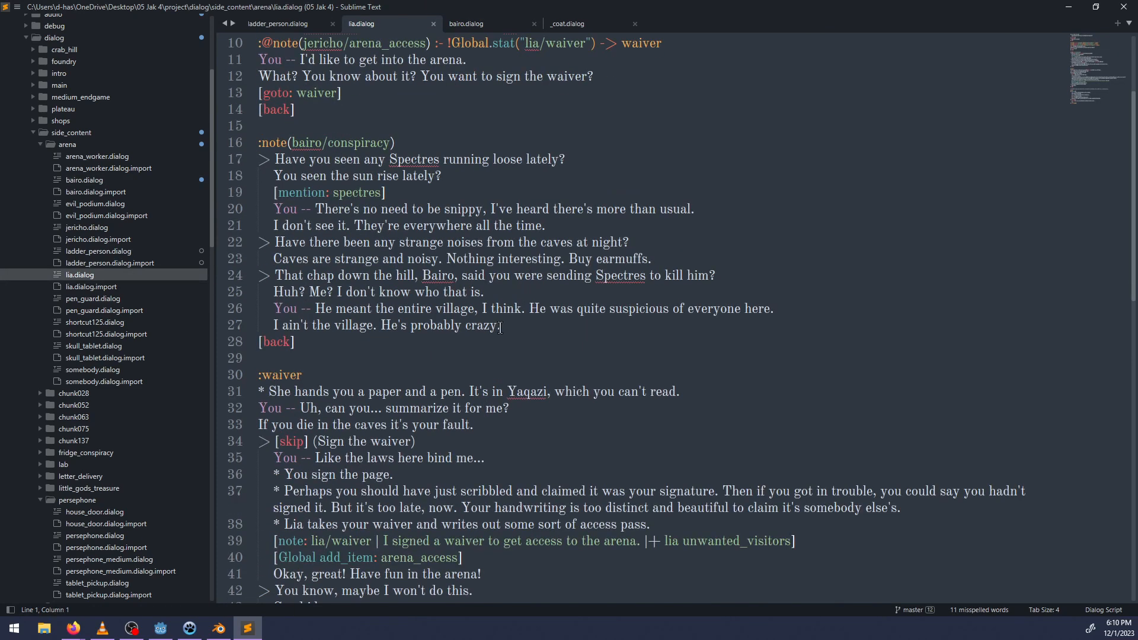
pyautogui.click(508, 326)
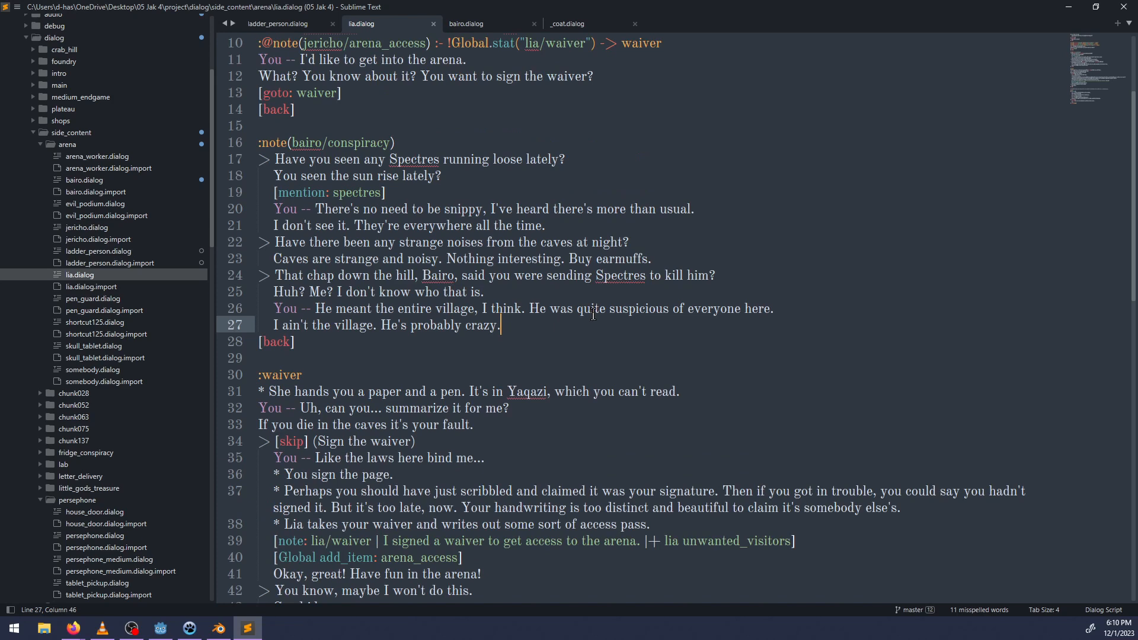
pyautogui.scroll(-4, 601, 295)
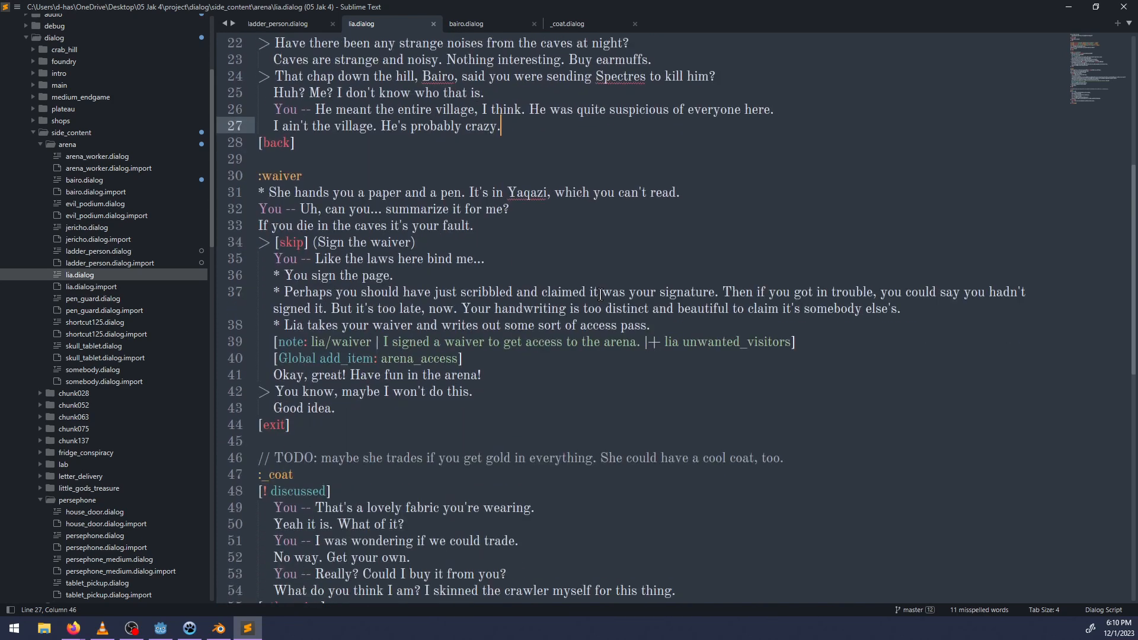
pyautogui.scroll(6, 600, 294)
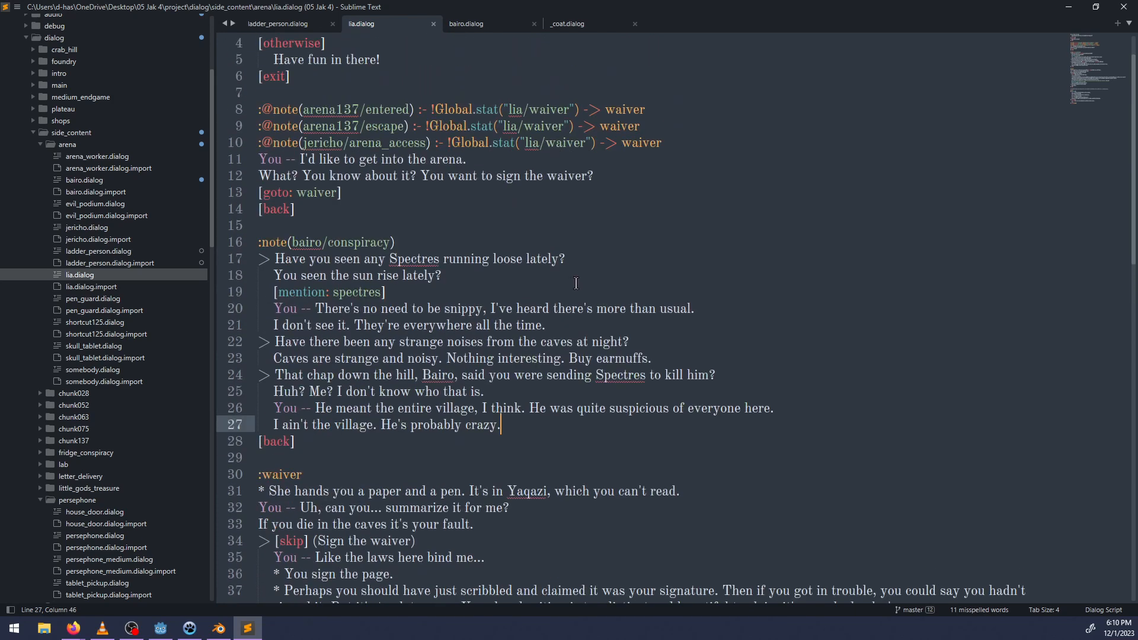
pyautogui.press('Return')
pyautogui.press('BackSpace')
pyautogui.write('[')
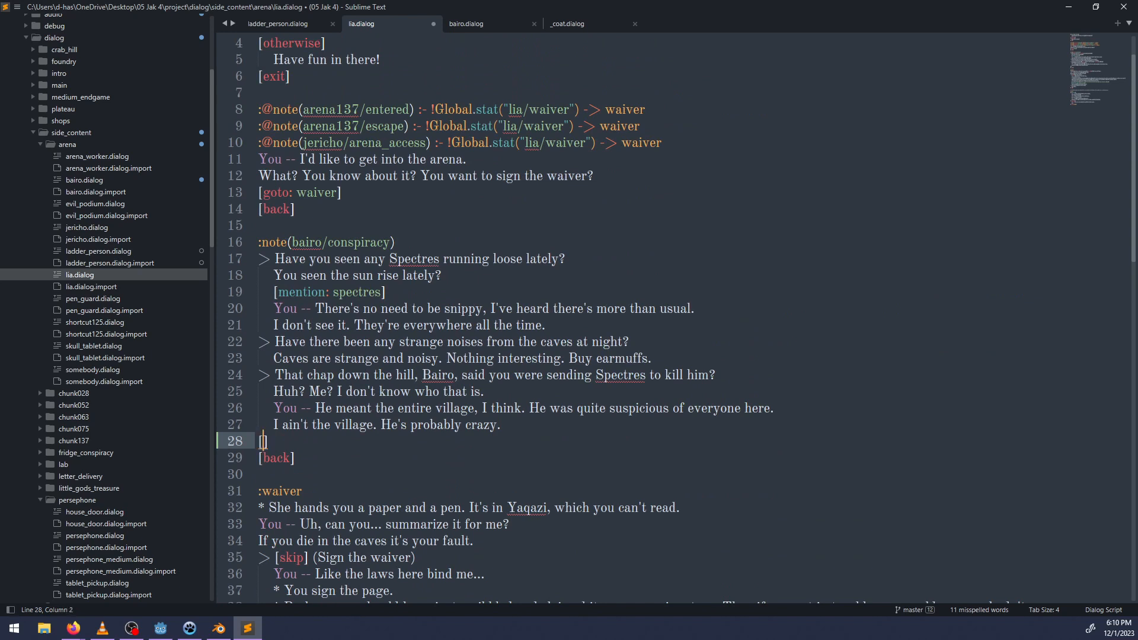
pyautogui.write('note: lia/suspicion')
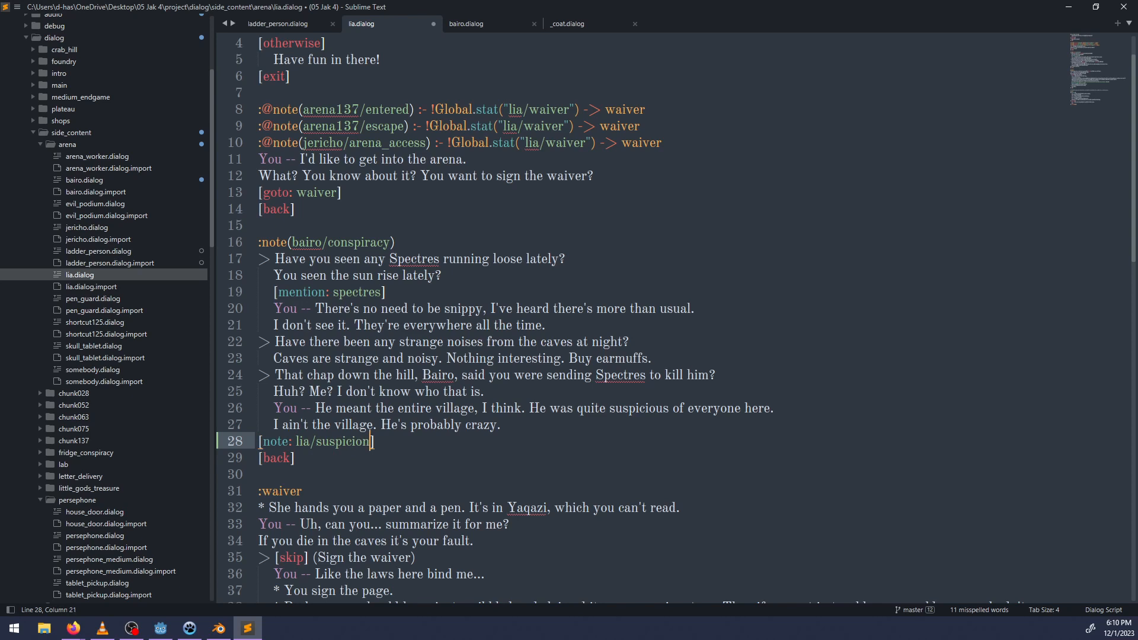
pyautogui.write(' | I talked with a woman "')
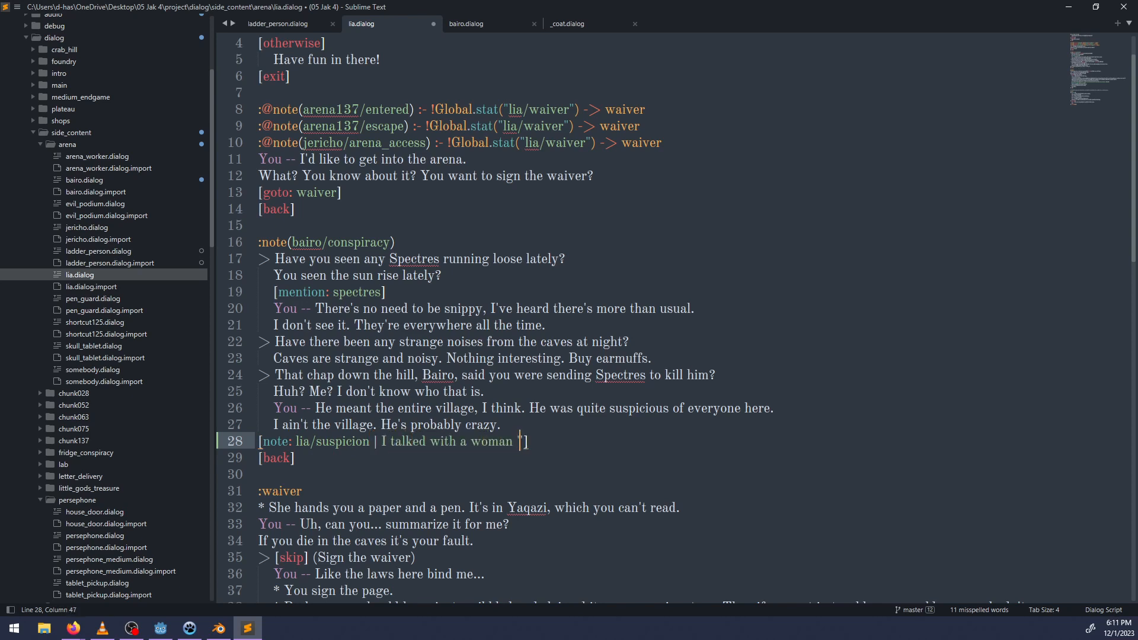
pyautogui.write("Lia'")
# Begin the note's text with "I talked with a woman named Lia" after a | separator.
pyautogui.hotkey('shift', 'Left')
pyautogui.hotkey('shift', 'Left')
pyautogui.hotkey('shift', 'Left')
pyautogui.hotkey('shift', 'Left')
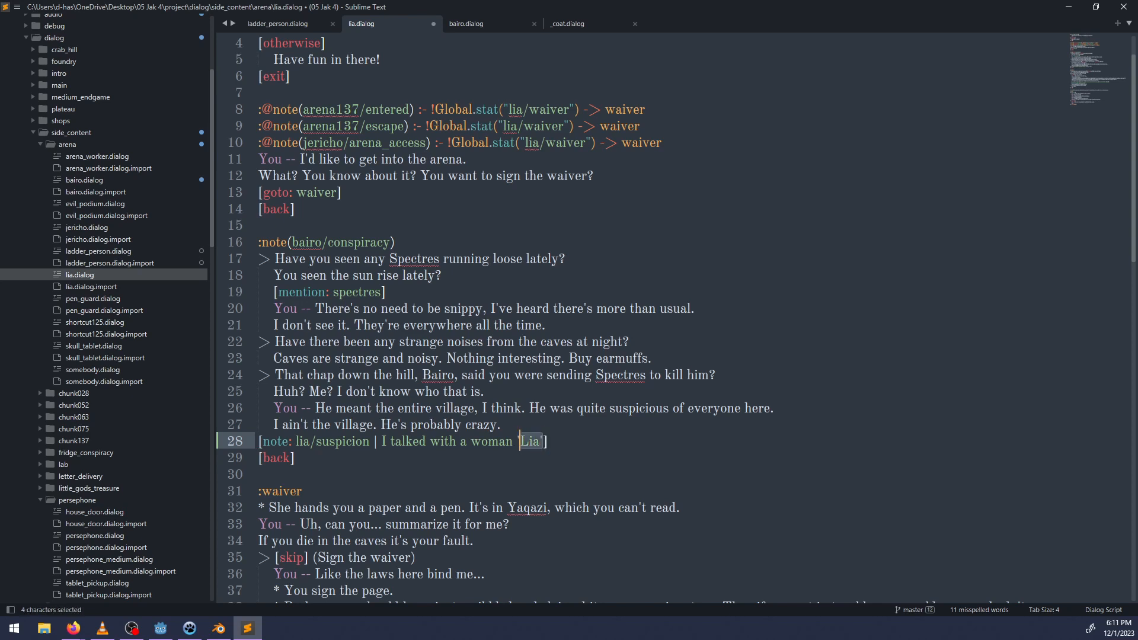
pyautogui.write('named Lia')
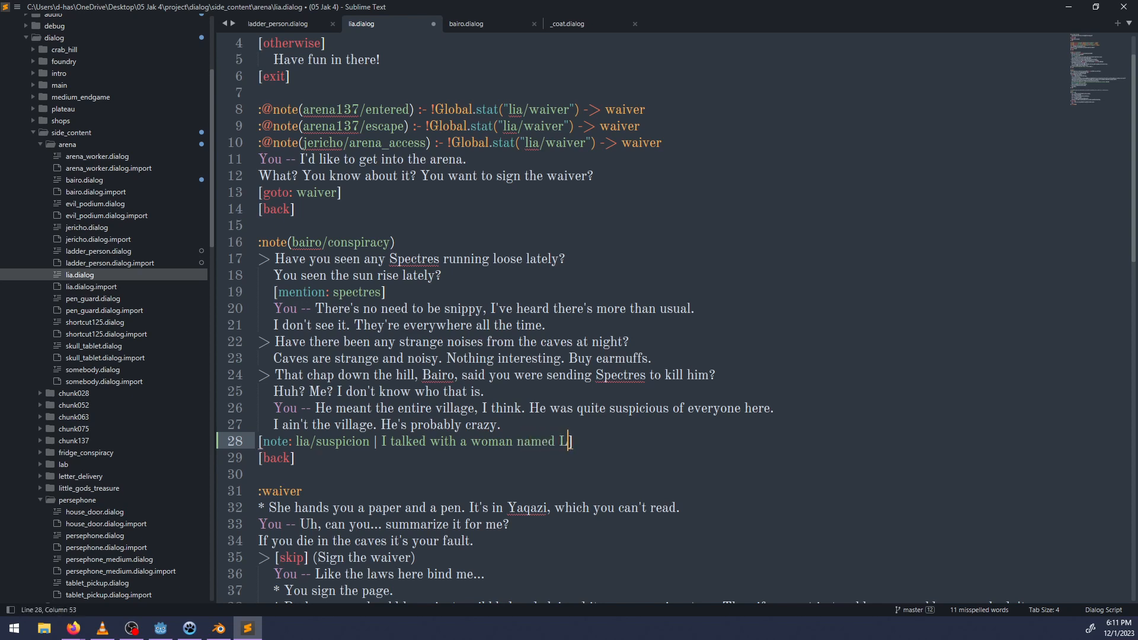
pyautogui.write(' at the foot of the')
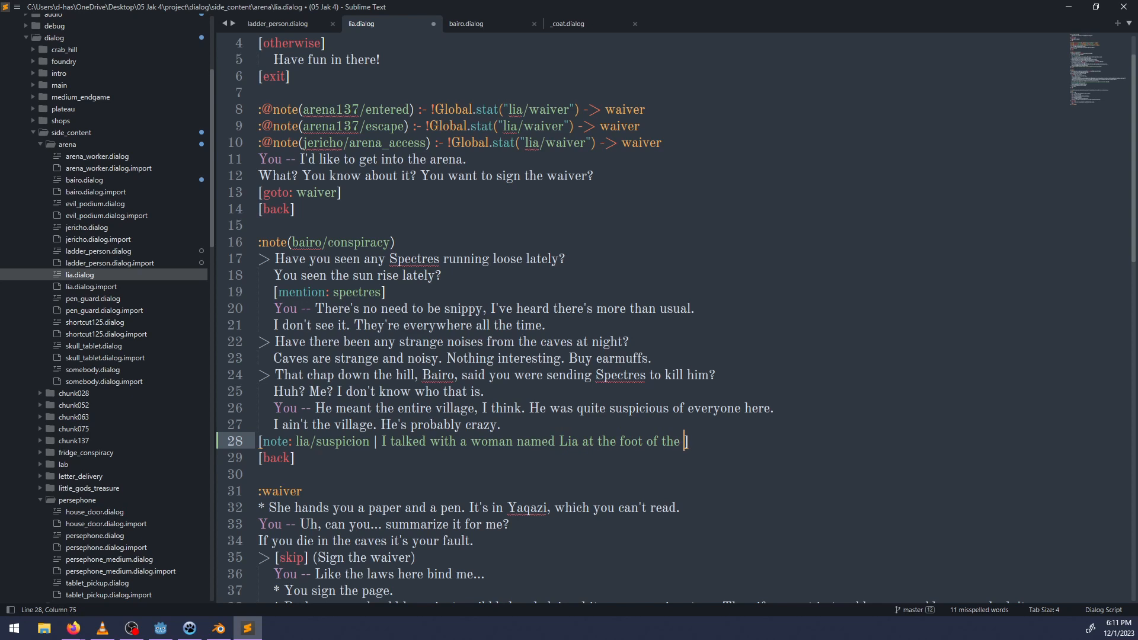
# Complete the note's text with "at the mouth of the cave. She denied any suspicion.".
pyautogui.hotkey('ctrl', 'BackSpace')
pyautogui.hotkey('ctrl', 'BackSpace')
pyautogui.hotkey('ctrl', 'BackSpace')
pyautogui.write('mouth o')
pyautogui.write('f the cave. She de')
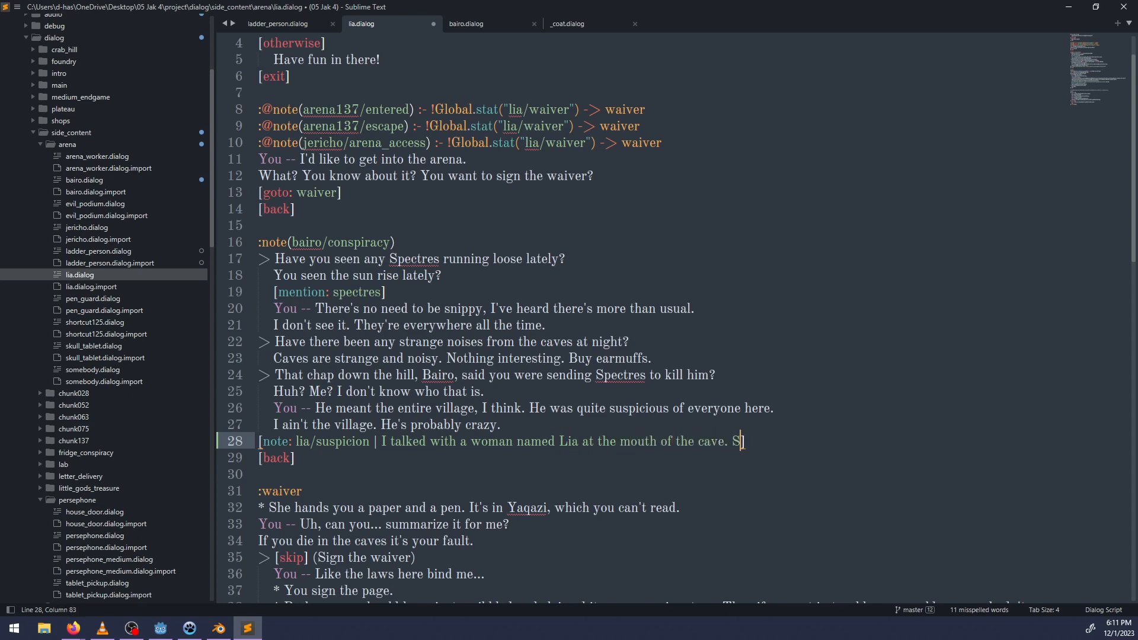
pyautogui.write('nied any suspicion.  ')
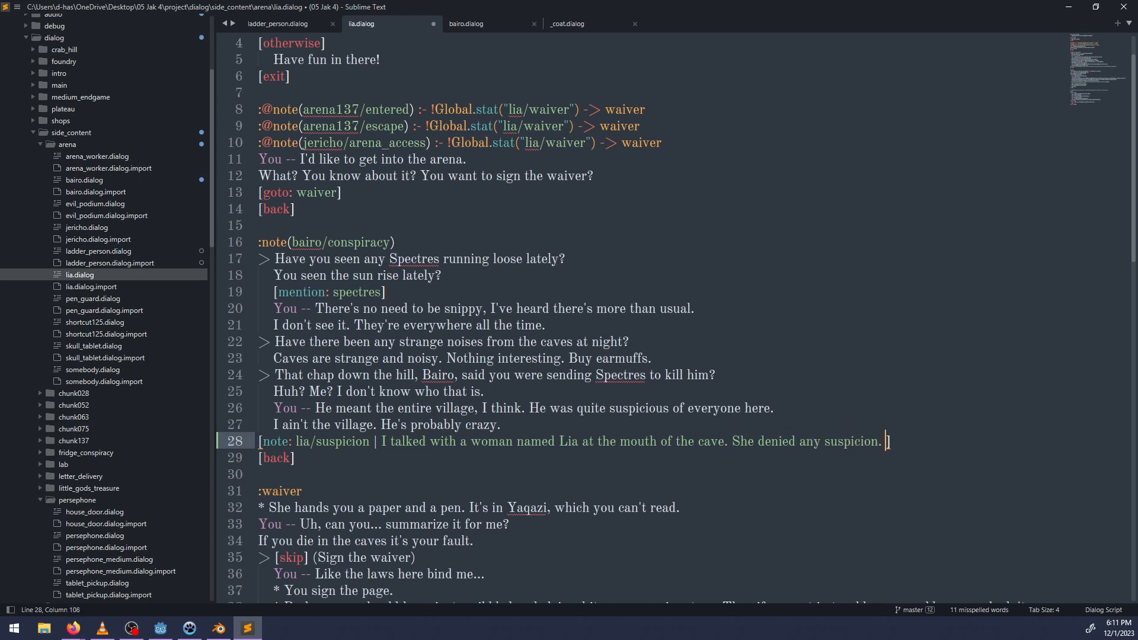
pyautogui.write(' unwanted ')
pyautogui.write('visitors')
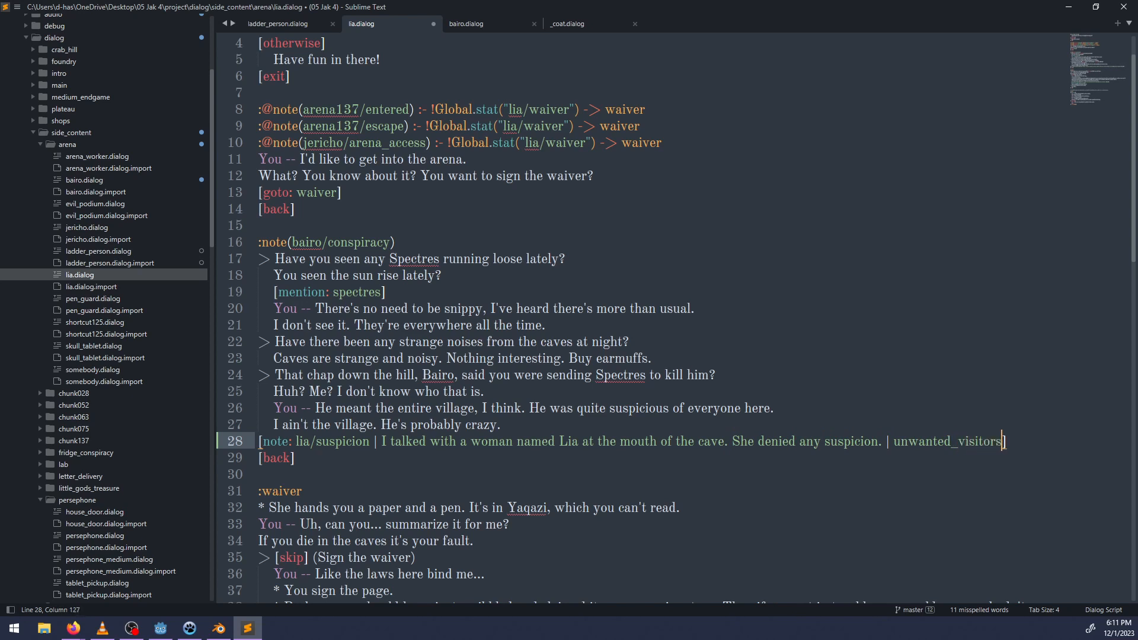
# Append | unwanted_visitors to the note, save lia.dialog and copy the note ID lia/suspicion.
pyautogui.hotkey('ctrl', 's')
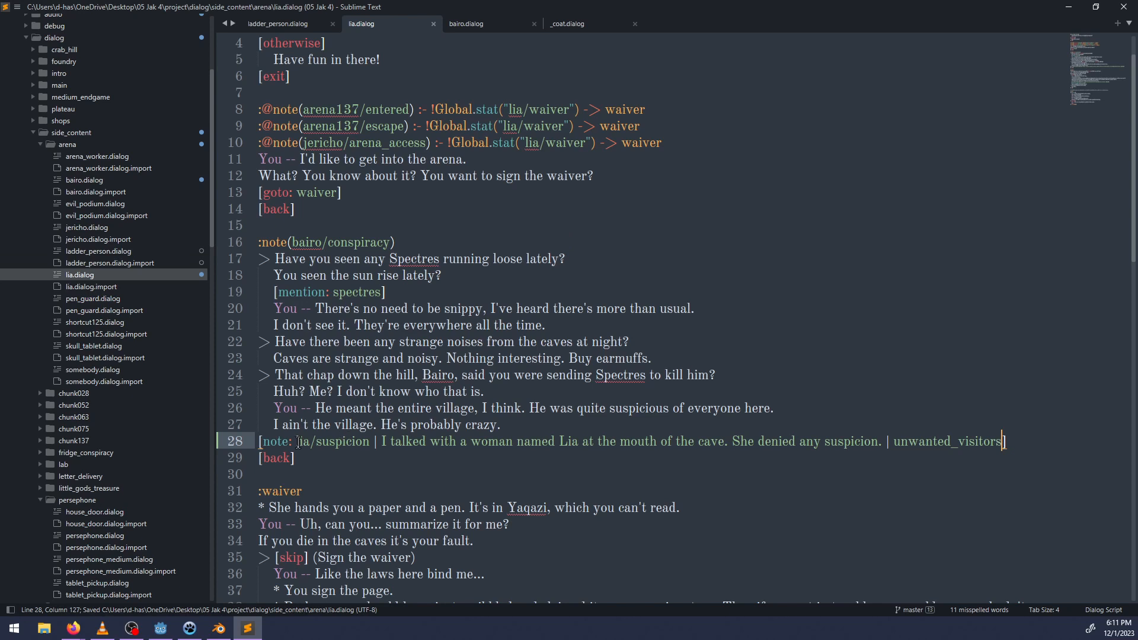
pyautogui.moveTo(297, 443); pyautogui.dragTo(369, 443)
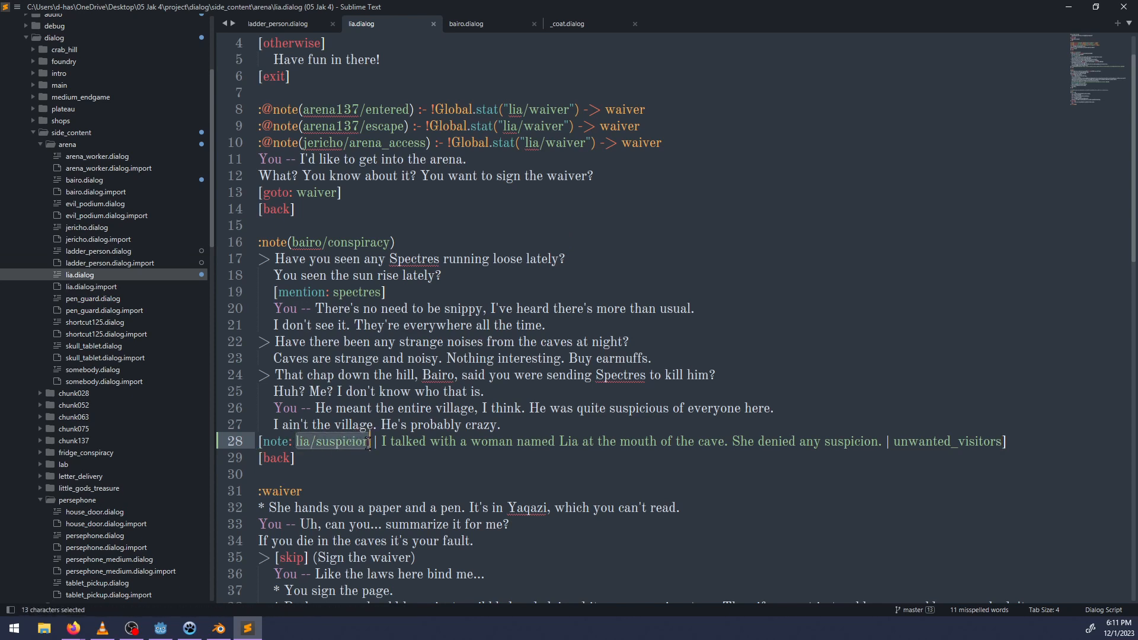
pyautogui.hotkey('ctrl', 'c')
# Switch to Godot, find somebody.dialog in the project files and rename it to somo.dialog.
pyautogui.click(219, 631)
pyautogui.click(161, 629)
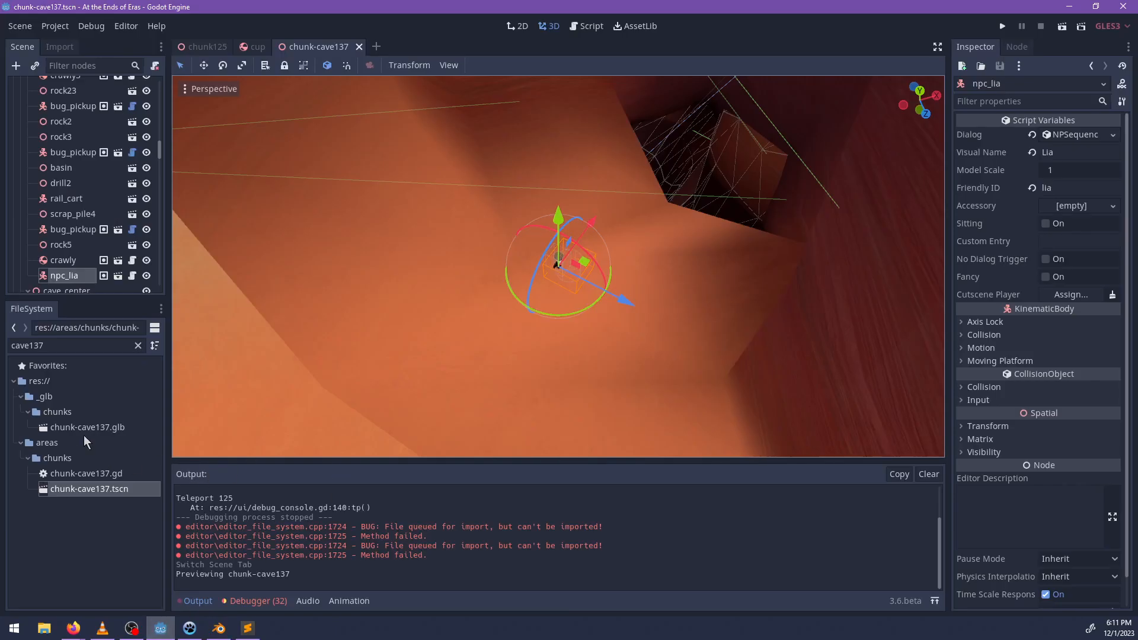
pyautogui.doubleClick(89, 346)
pyautogui.write('so')
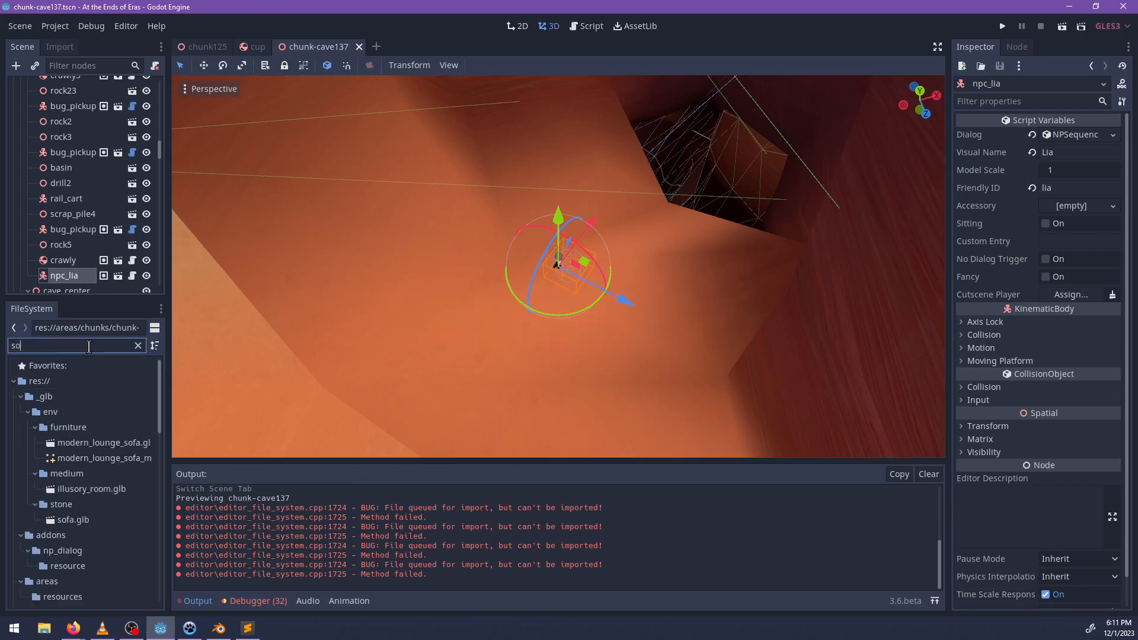
pyautogui.write('mebod')
pyautogui.rightClick(75, 449)
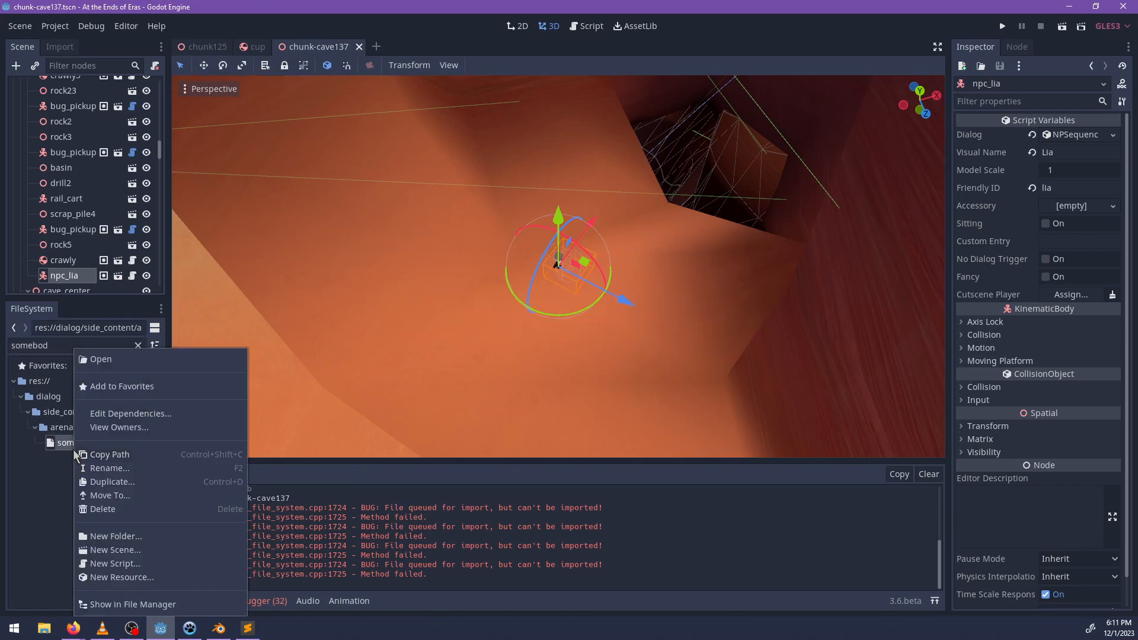
pyautogui.click(110, 468)
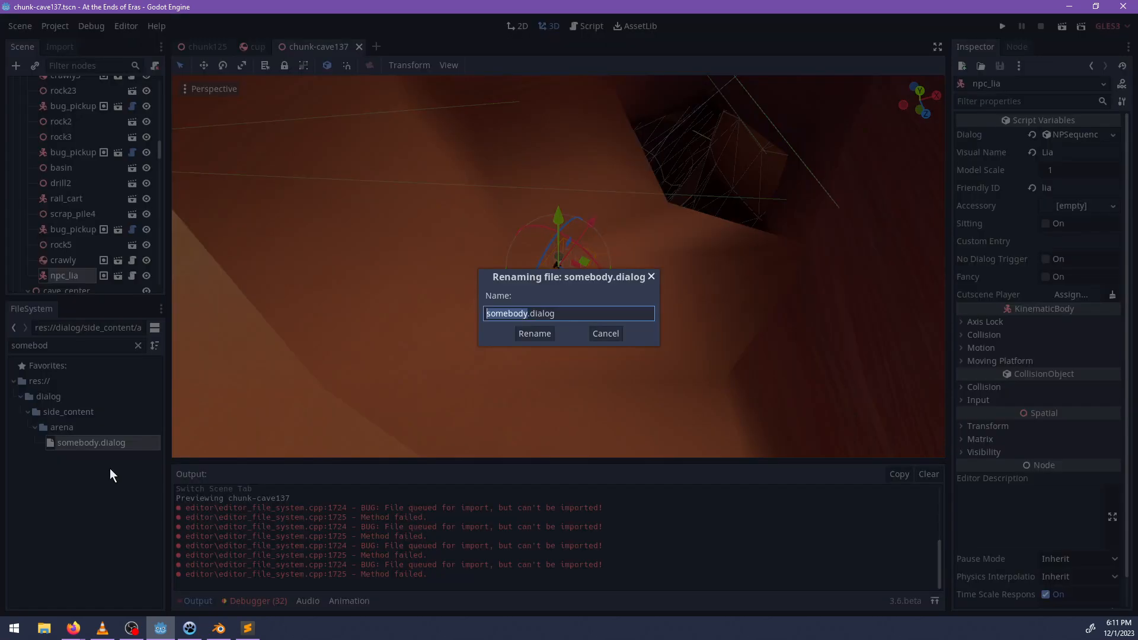
pyautogui.write('somo')
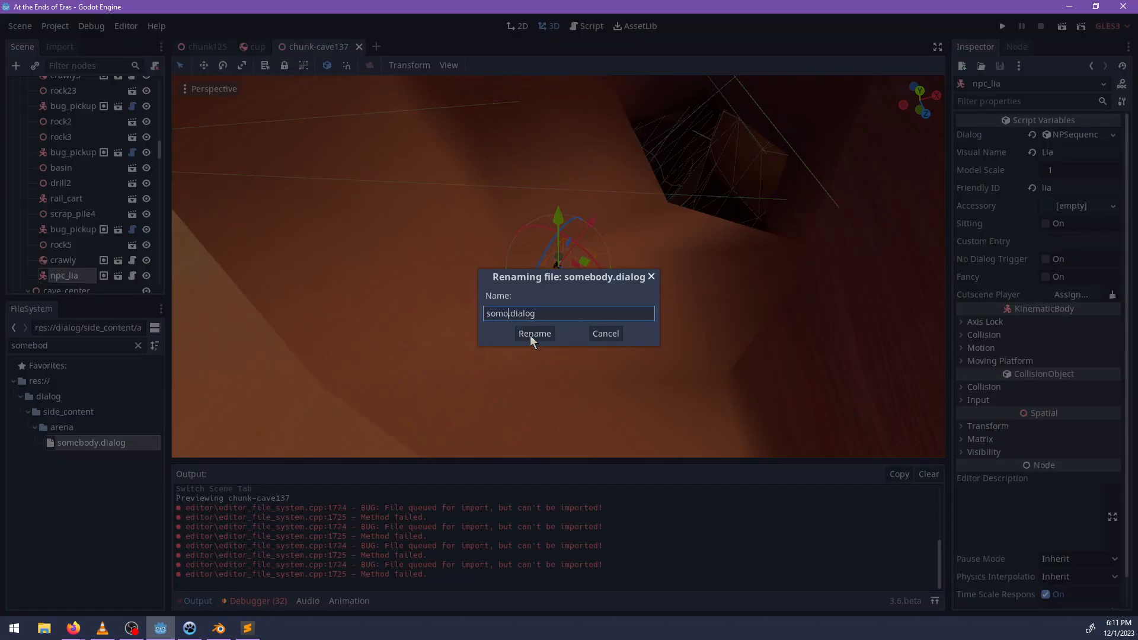
pyautogui.click(532, 334)
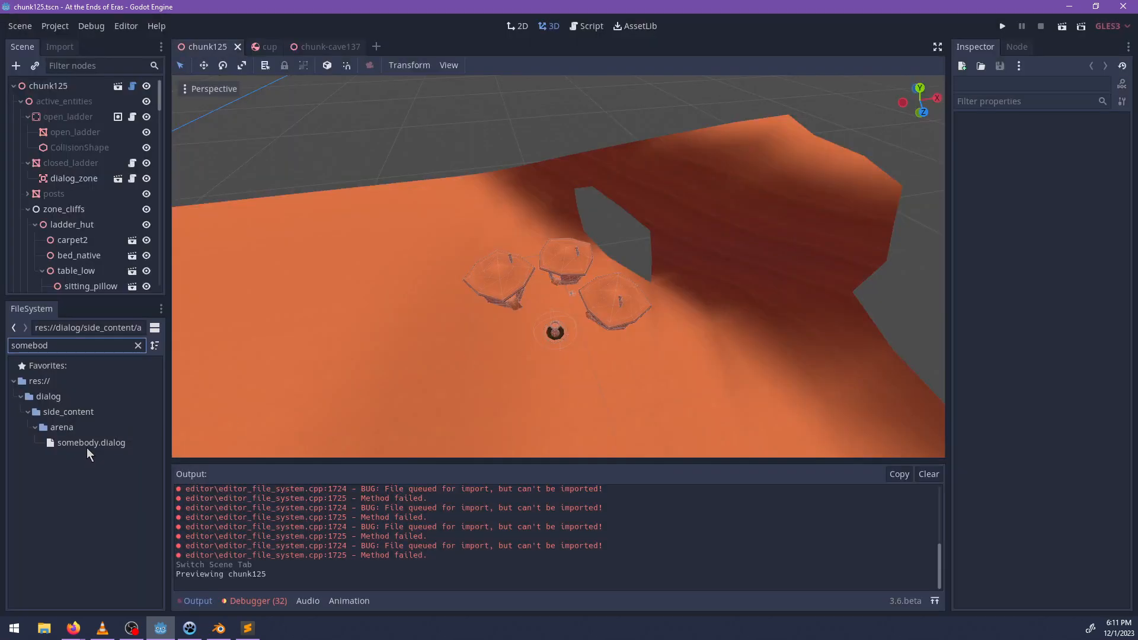
# Clear the project file filter, then switch to Sublime Text and open somo.dialog from the arena folder.
pyautogui.click(138, 345)
pyautogui.hotkey('alt', 'Tab')
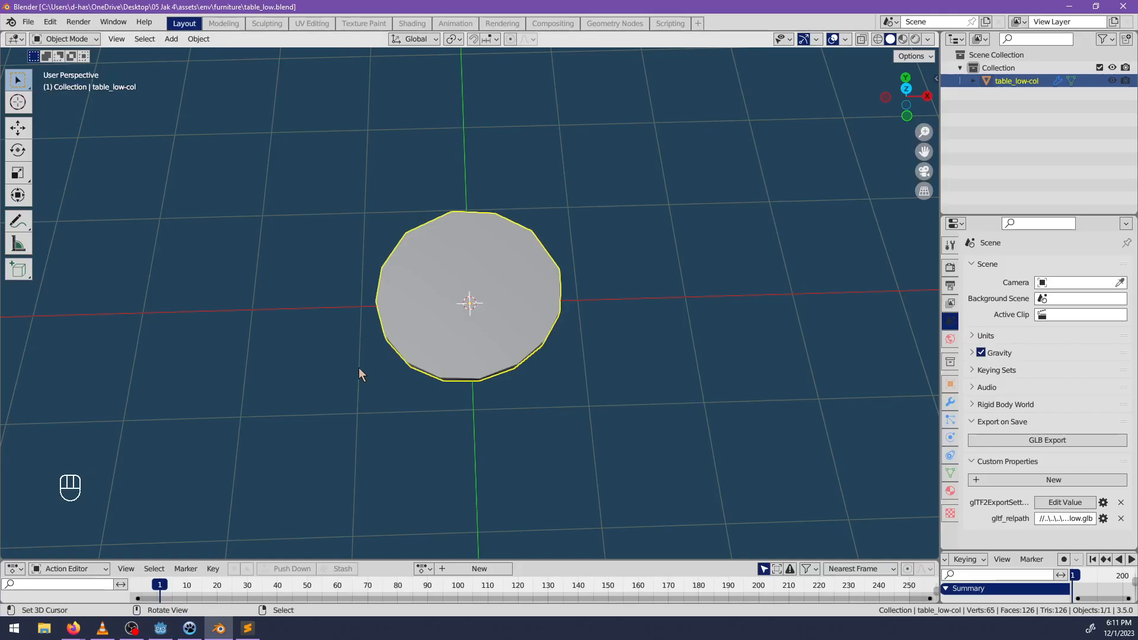
pyautogui.hotkey('alt', 'Tab')
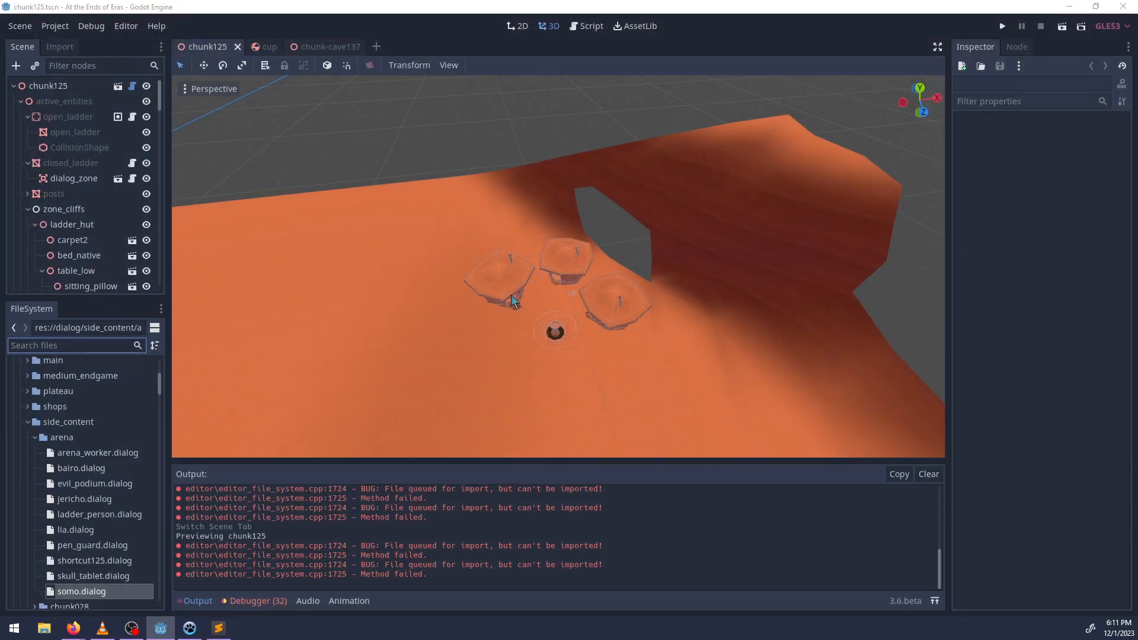
pyautogui.hotkey('alt', 'Tab')
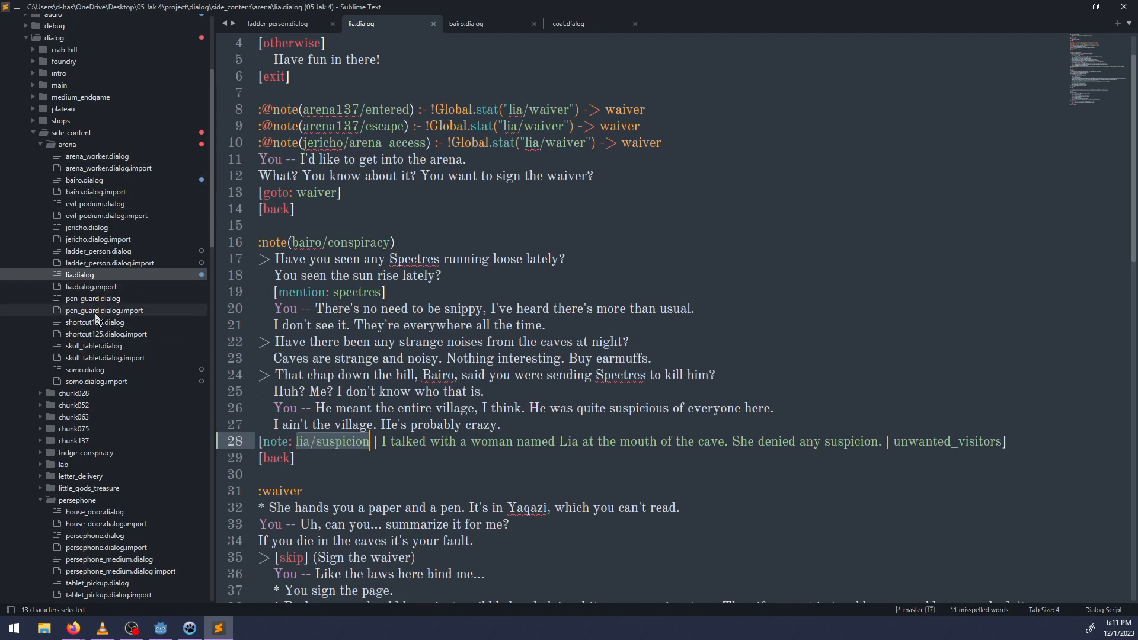
pyautogui.click(97, 370)
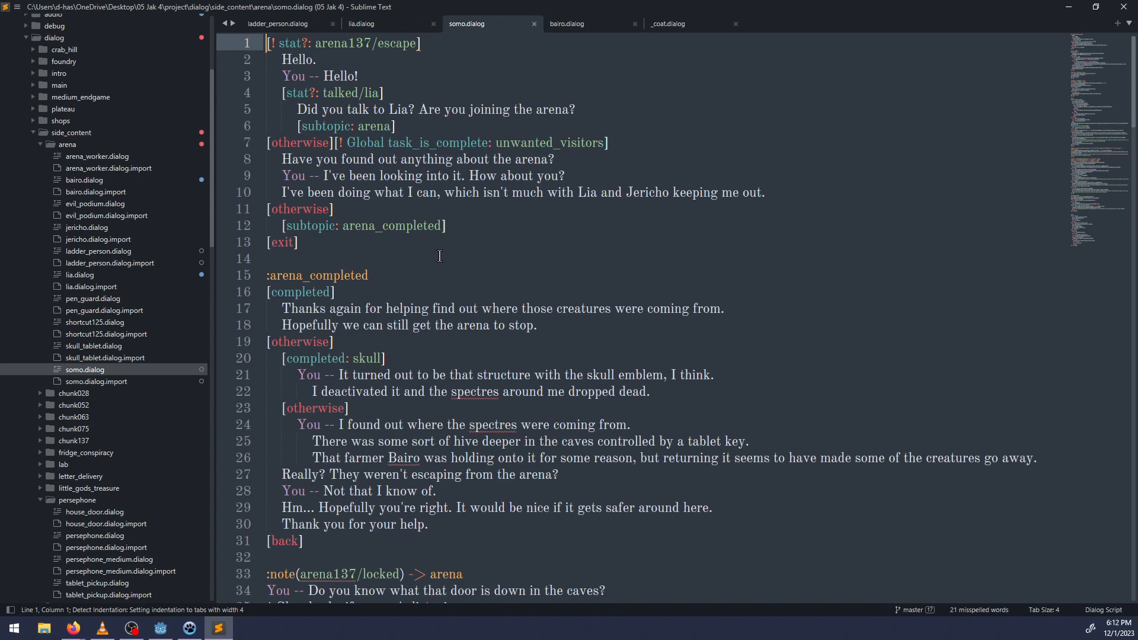
# Look through somo.dialog and delete the extra blank line above the :_coat block.
pyautogui.scroll(-7, 440, 256)
pyautogui.scroll(-1, 425, 274)
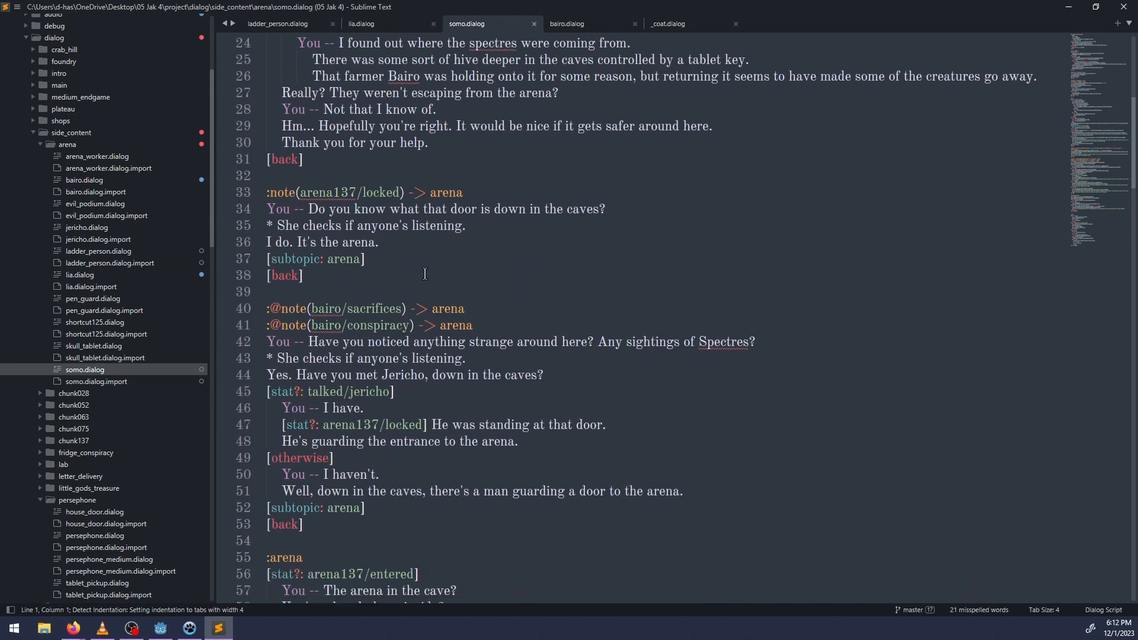
pyautogui.scroll(-1, 425, 274)
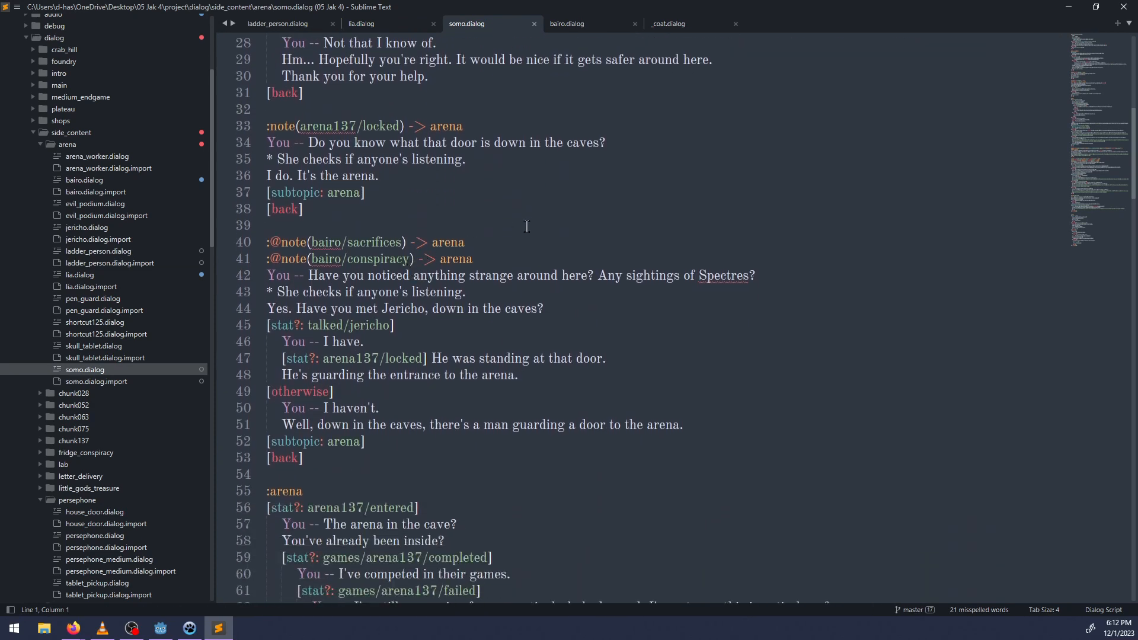
pyautogui.scroll(-15, 523, 227)
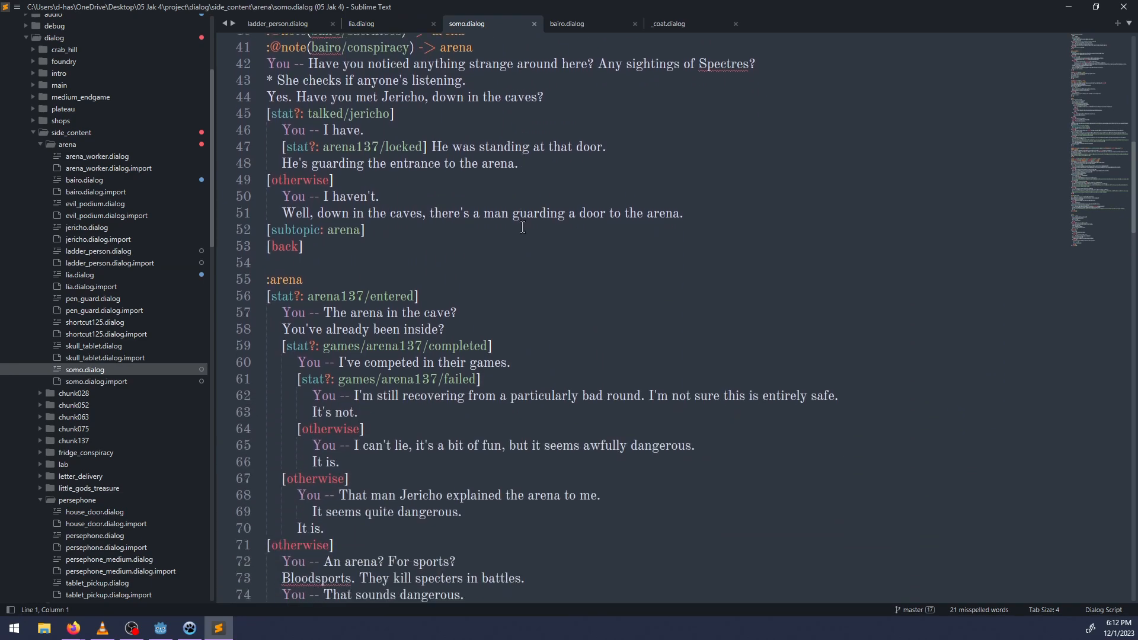
pyautogui.scroll(-4, 523, 227)
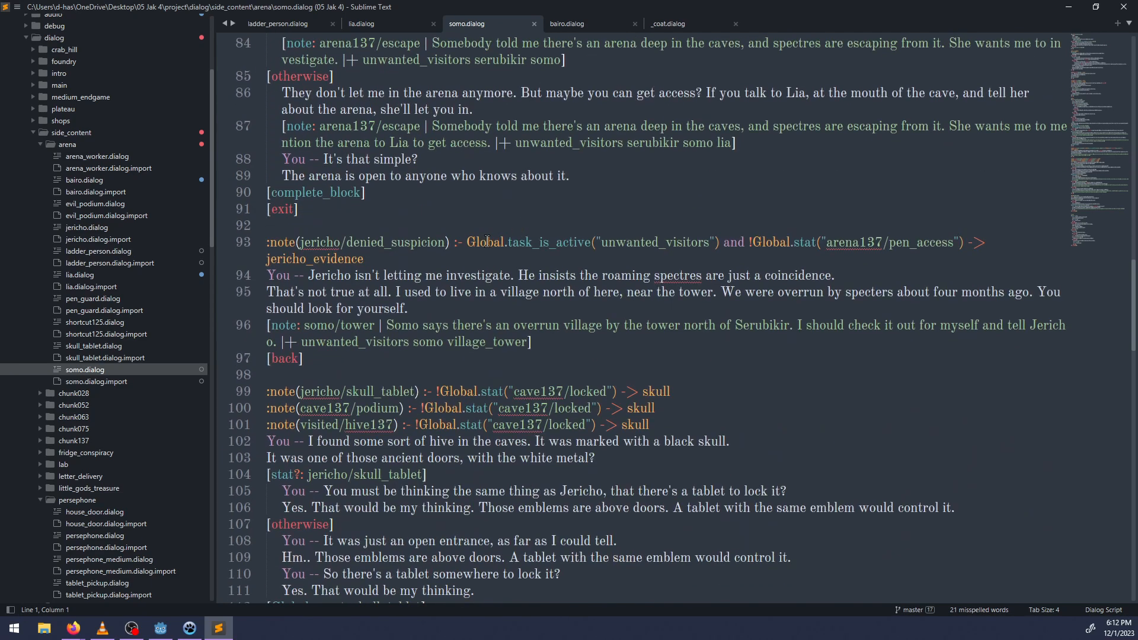
pyautogui.scroll(-12, 470, 247)
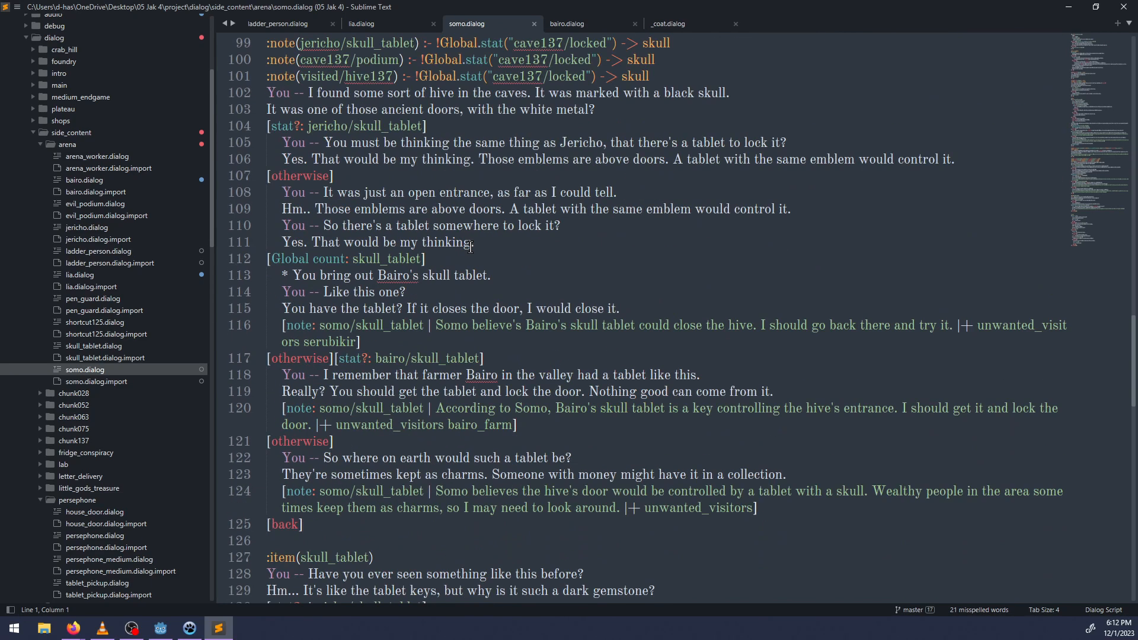
pyautogui.click(343, 406)
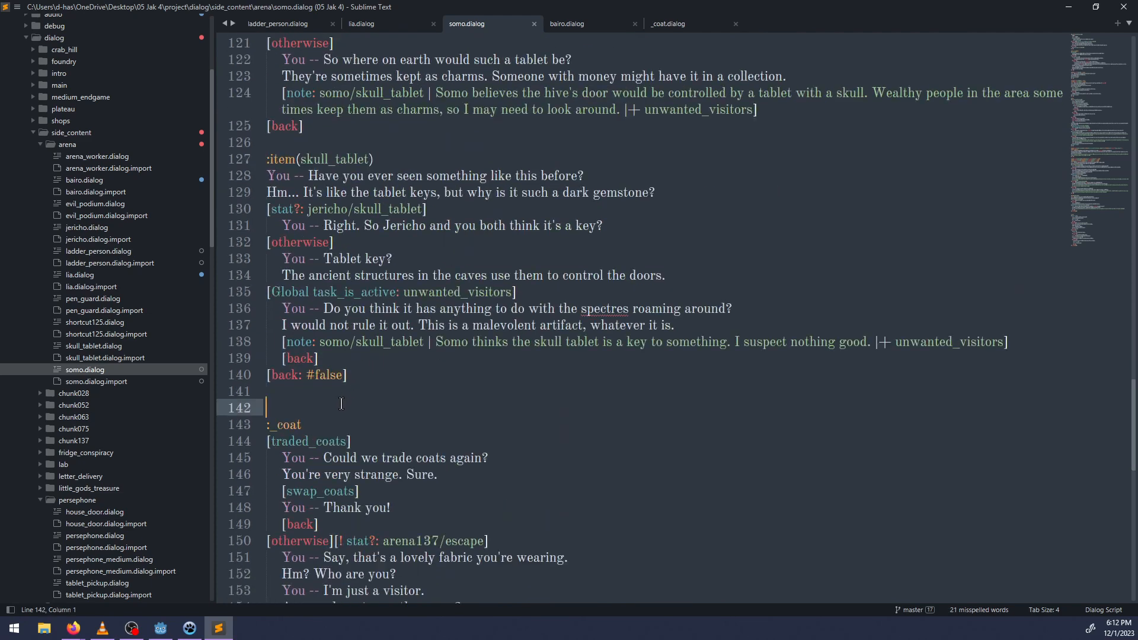
pyautogui.press('BackSpace')
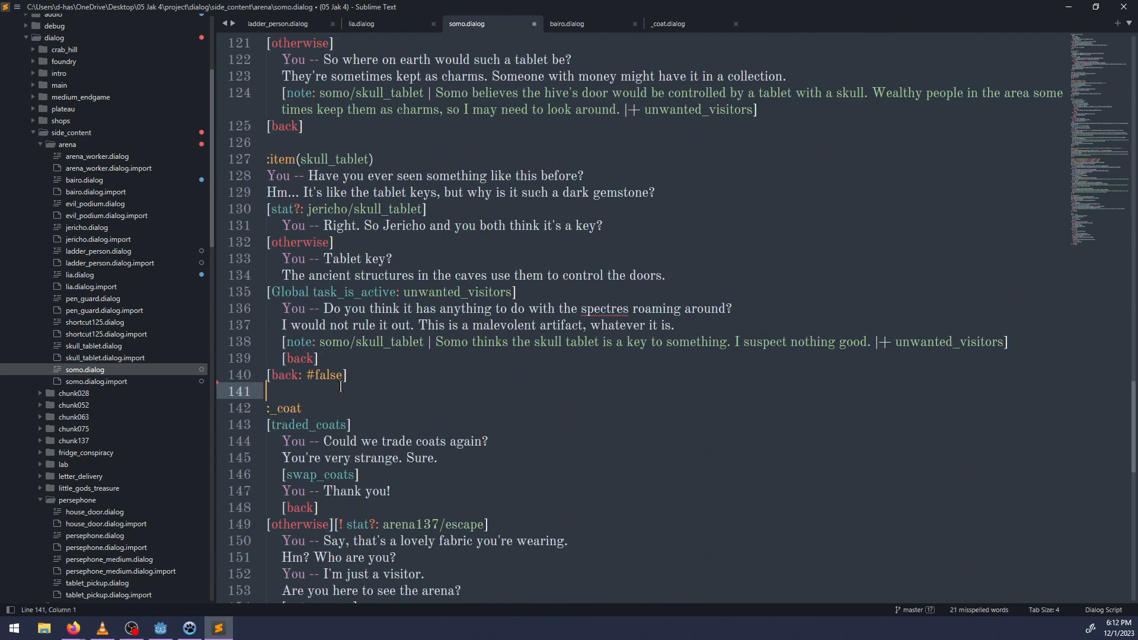
pyautogui.scroll(-9, 387, 386)
pyautogui.scroll(20, 387, 385)
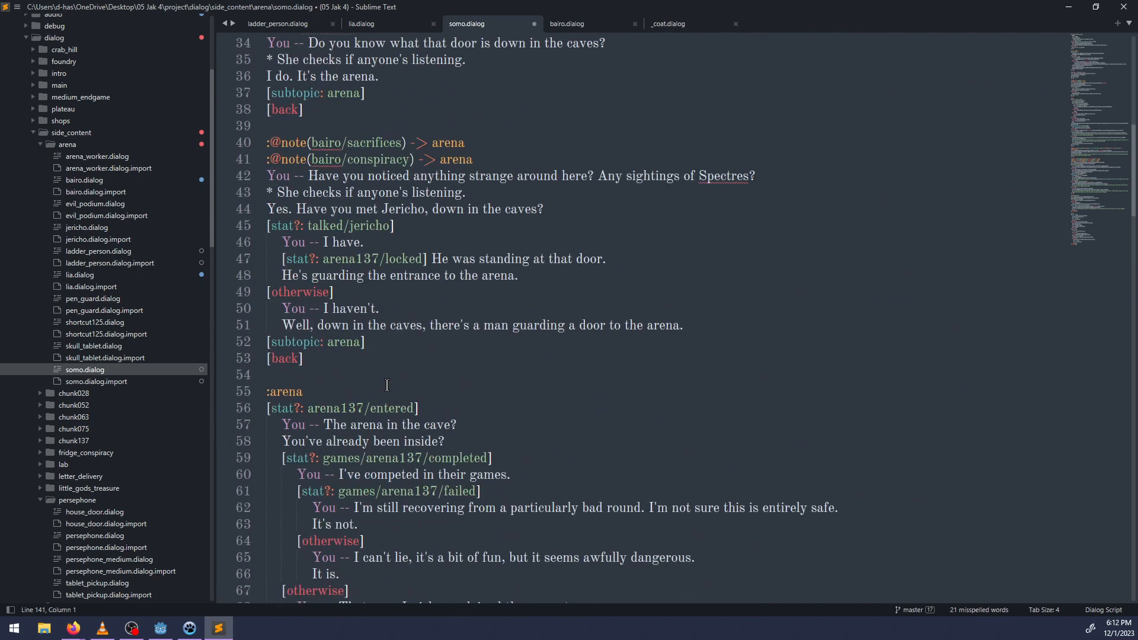
# Save somo.dialog and look over its opening greeting and :arena_completed blocks.
pyautogui.scroll(9, 386, 385)
pyautogui.hotkey('ctrl', 's')
pyautogui.scroll(2, 352, 445)
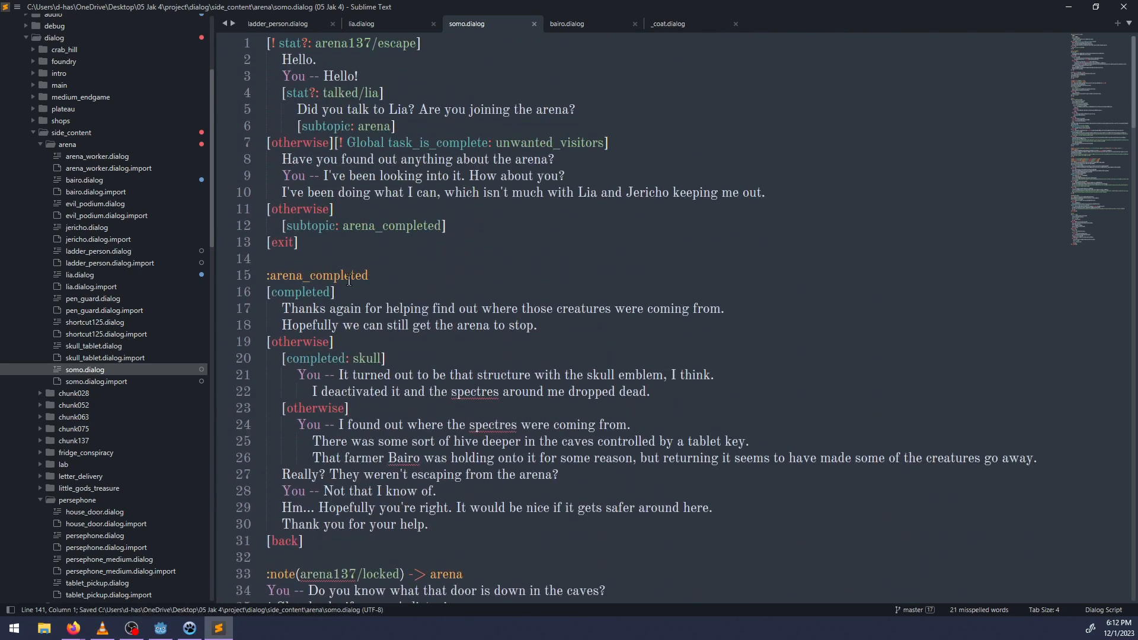
pyautogui.scroll(-5, 349, 281)
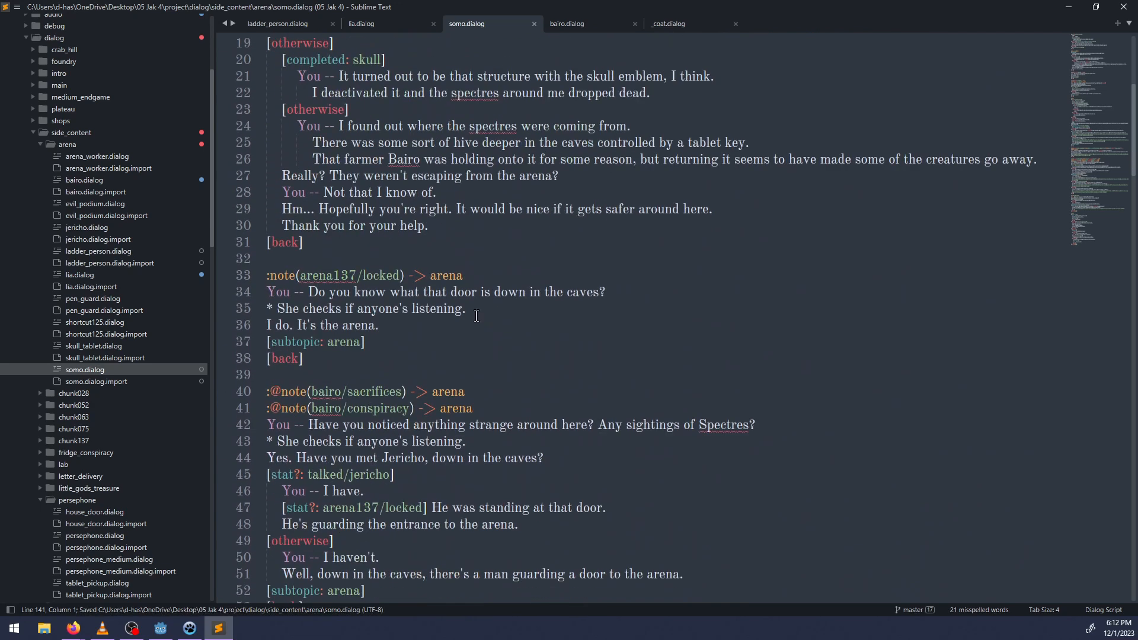
pyautogui.click(326, 262)
pyautogui.click(367, 378)
pyautogui.scroll(-3, 480, 341)
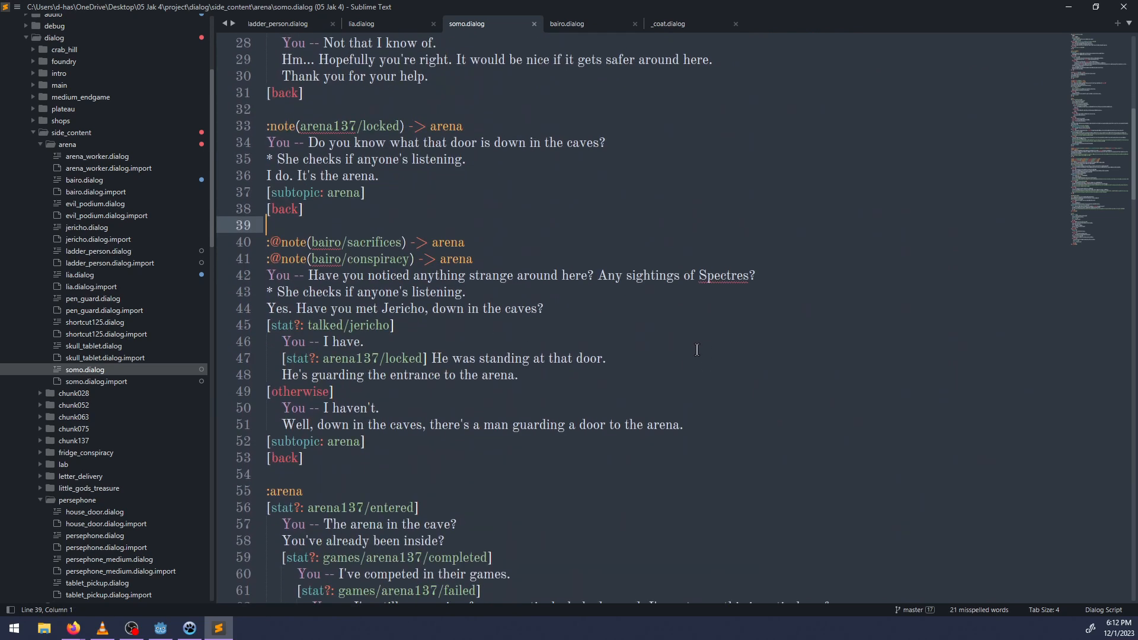
pyautogui.press('Return')
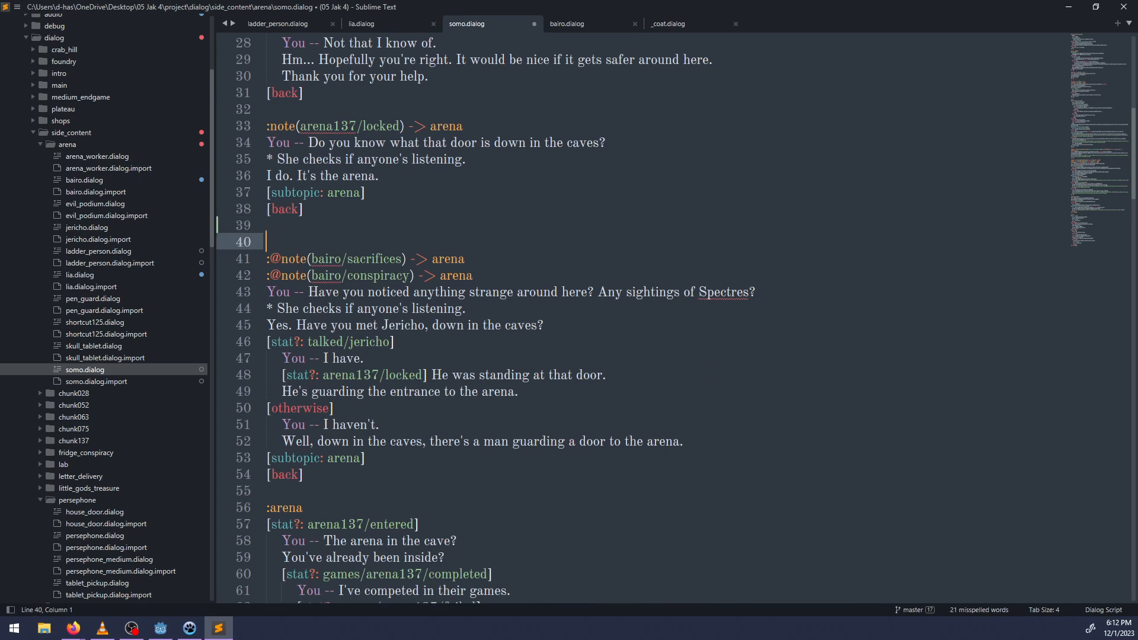
pyautogui.write(':@note(lia/suspicion)')
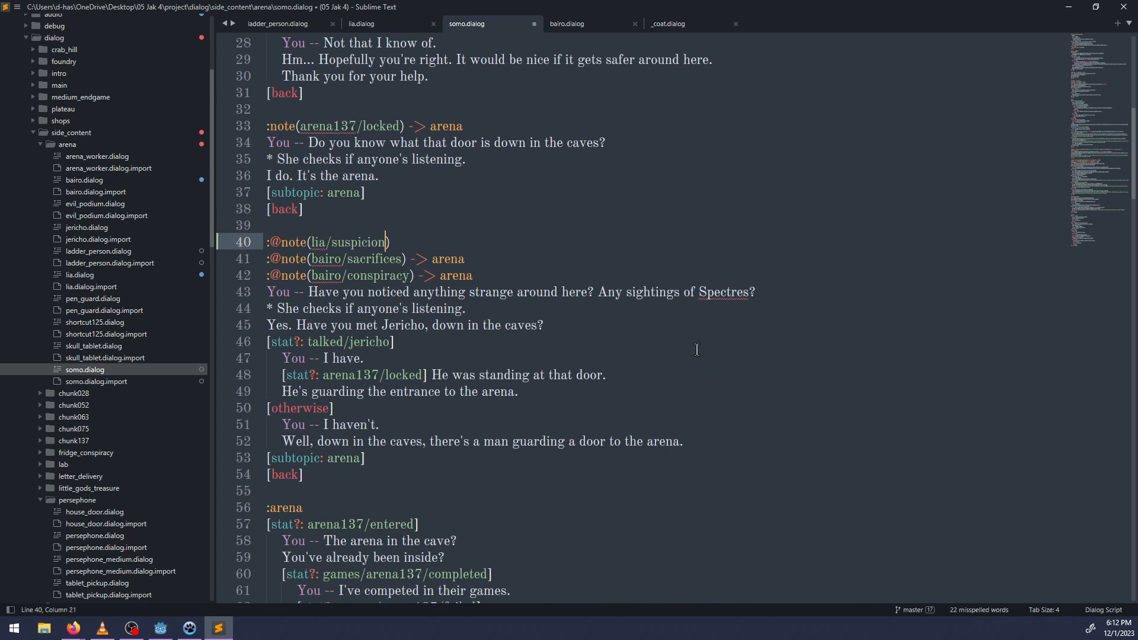
pyautogui.write(' -> arena')
pyautogui.moveTo(459, 242); pyautogui.dragTo(259, 241)
pyautogui.click(457, 242)
# Below the lia/suspicion header, write "You -- That woman Lia said I shouldn't go into the caves, but she didn't tell me why.".
pyautogui.press('Return')
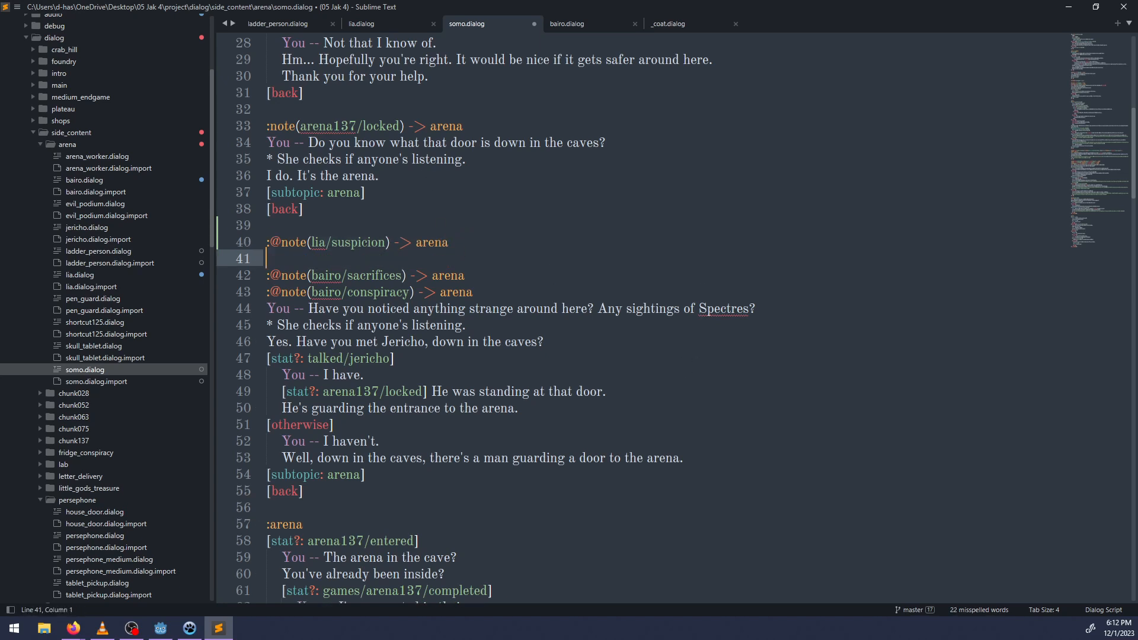
pyautogui.write('You -- That woman Lia was')
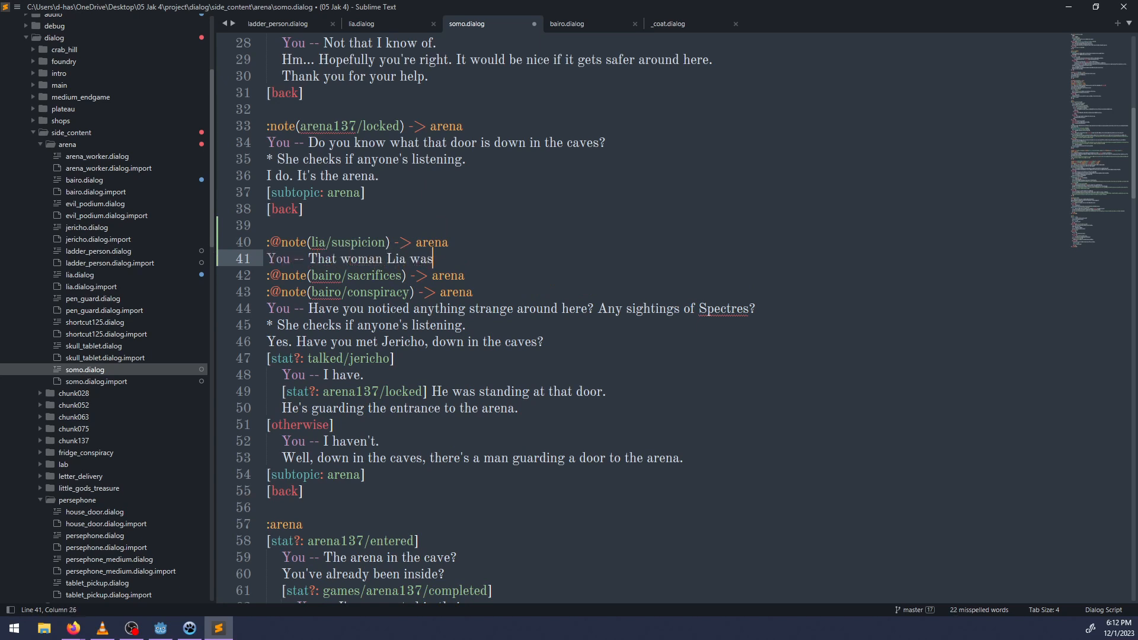
pyautogui.press('BackSpace')
pyautogui.press('BackSpace')
pyautogui.press('BackSpace')
pyautogui.write("said I shouldn't go into the cave")
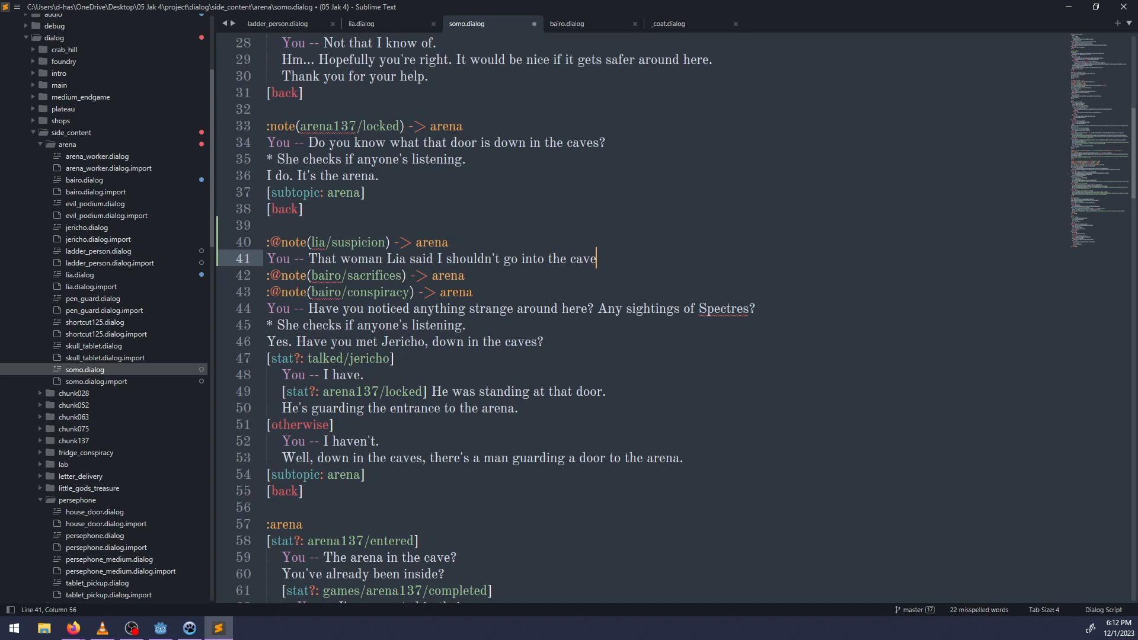
pyautogui.write("s, but she didn't tell me why")
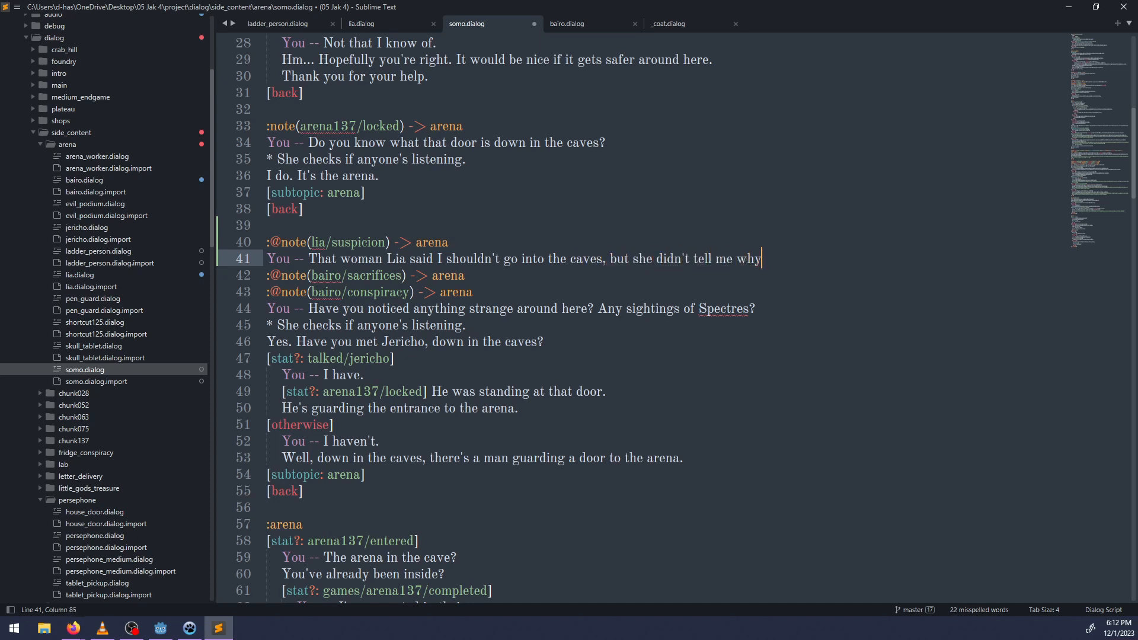
pyautogui.write('. Wou')
pyautogui.press('BackSpace')
pyautogui.press('BackSpace')
pyautogui.press('BackSpace')
pyautogui.press('BackSpace')
pyautogui.press('BackSpace')
# Put "Would you know what's in the caves?" before that sentence, move the sentence to an indented line below, and save.
pyautogui.hotkey('ctrl', 'Left')
pyautogui.hotkey('ctrl', 'Left')
pyautogui.hotkey('ctrl', 'Left')
pyautogui.hotkey('ctrl', 'Left')
pyautogui.press('Right')
pyautogui.press('Right')
pyautogui.press('Right')
pyautogui.write('Would you know w')
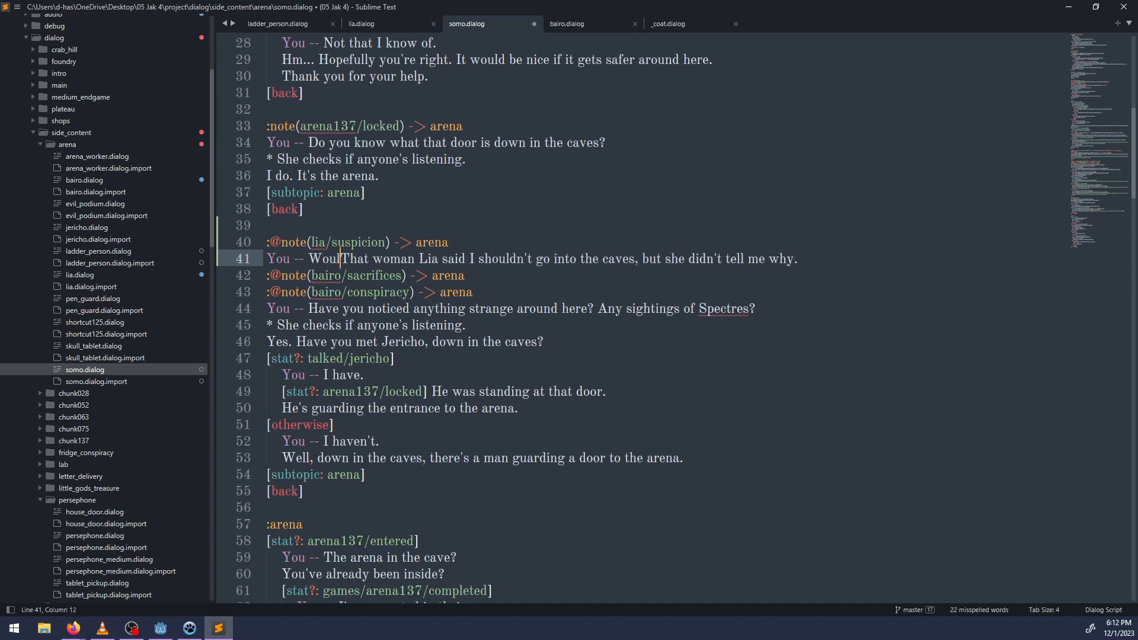
pyautogui.write("hat's in the caves")
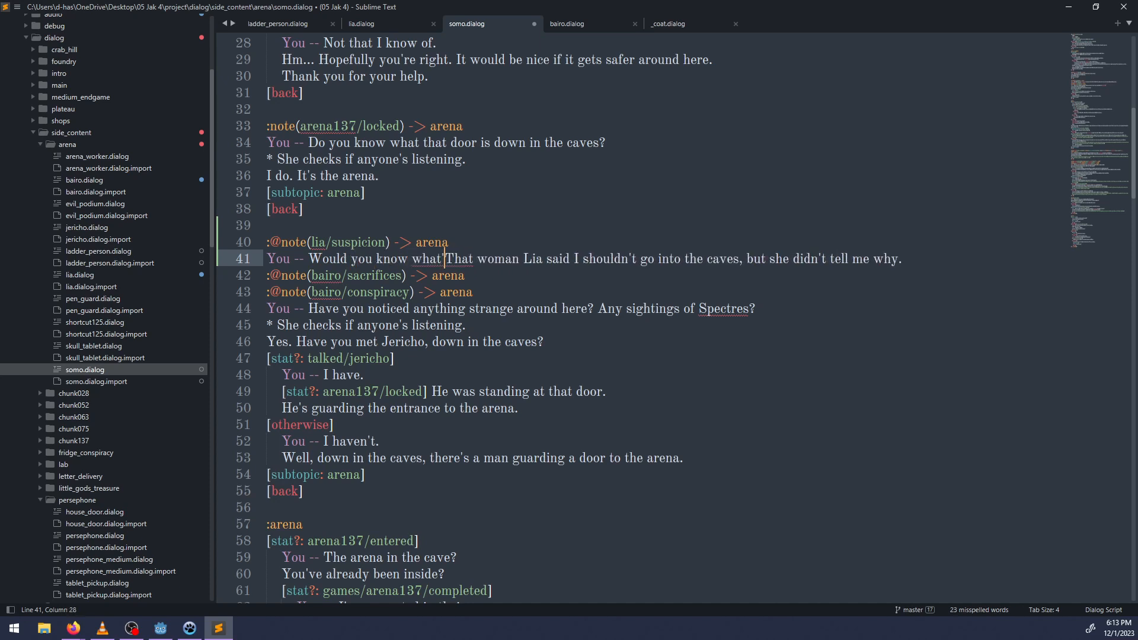
pyautogui.write('?')
pyautogui.press('Return')
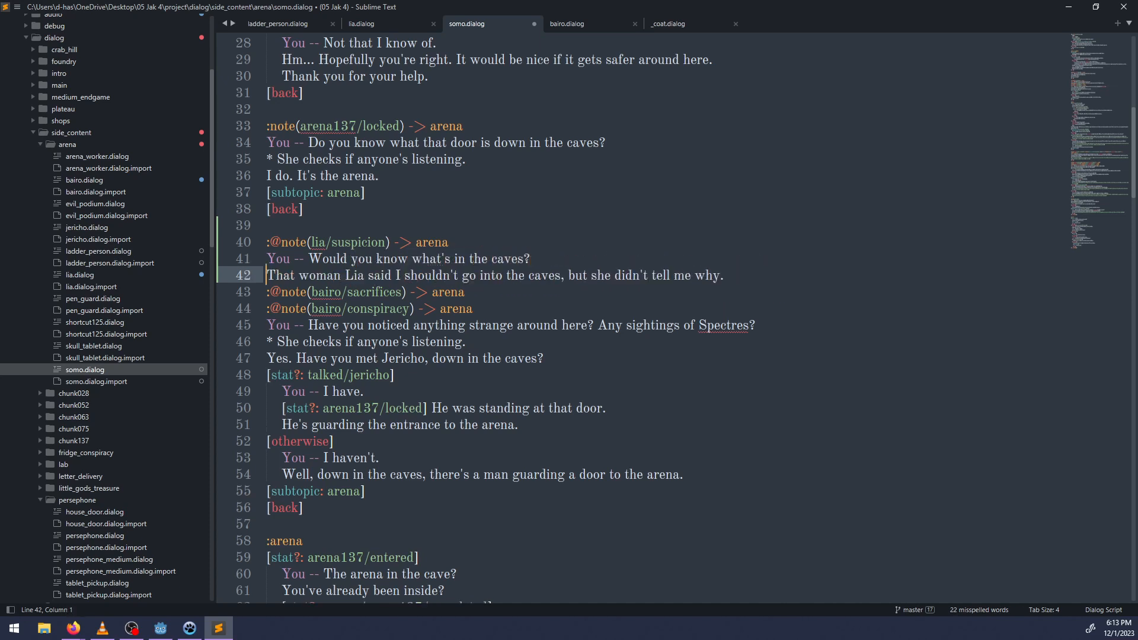
pyautogui.press('Tab')
pyautogui.hotkey('ctrl', 's')
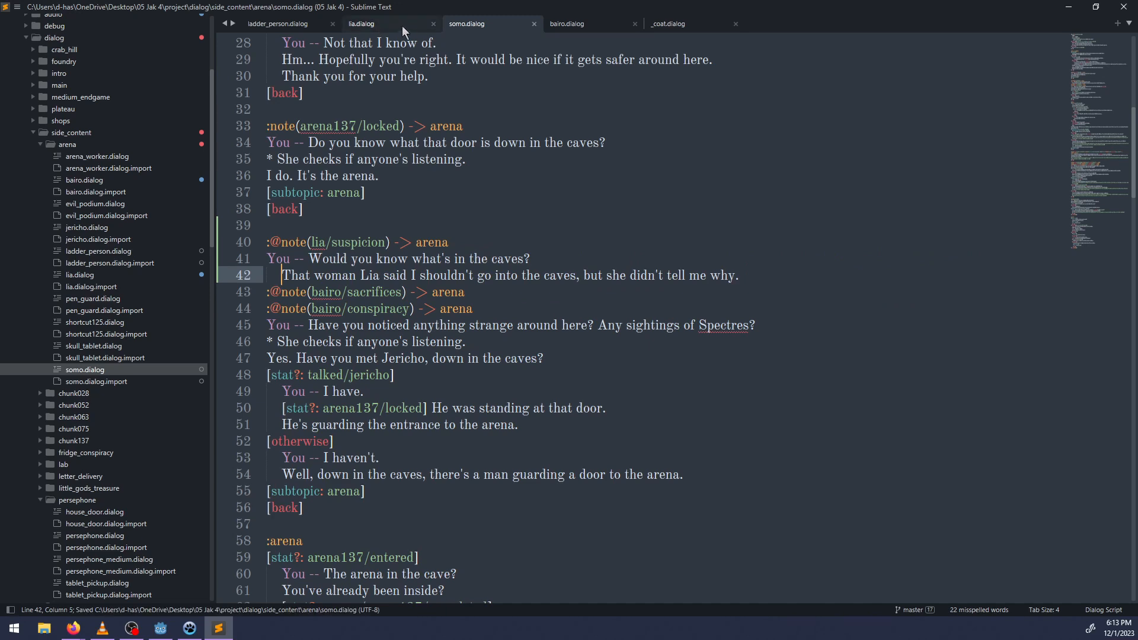
# Check Lia's dialogue in lia.dialog and rewrite the indented line in somo.dialog to "That woman at the cave's mouth".
pyautogui.click(401, 25)
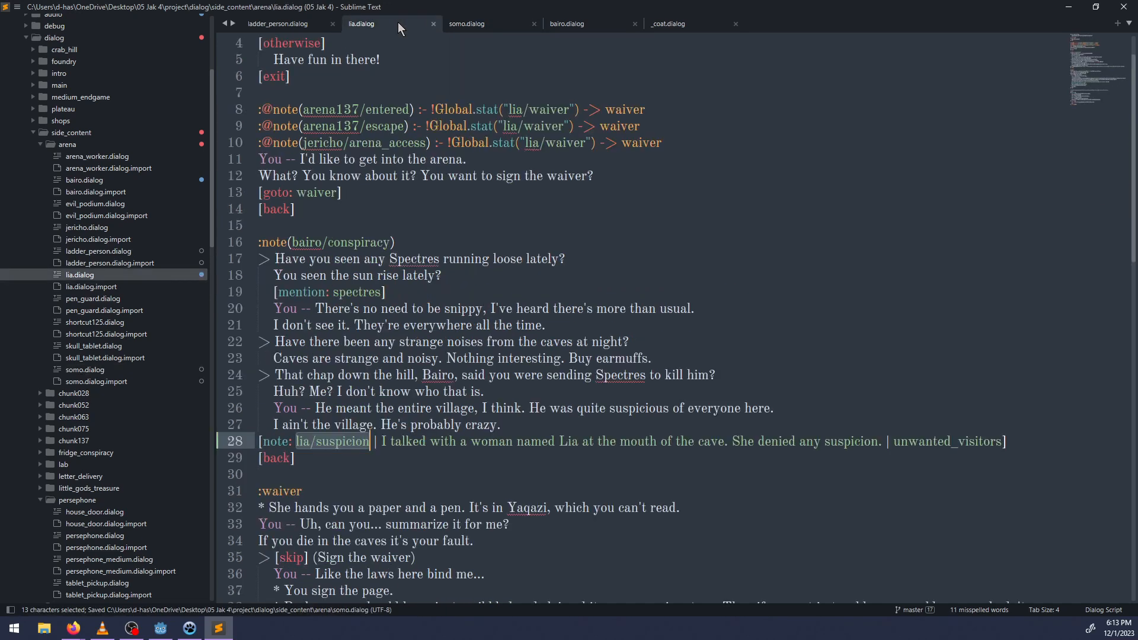
pyautogui.click(420, 292)
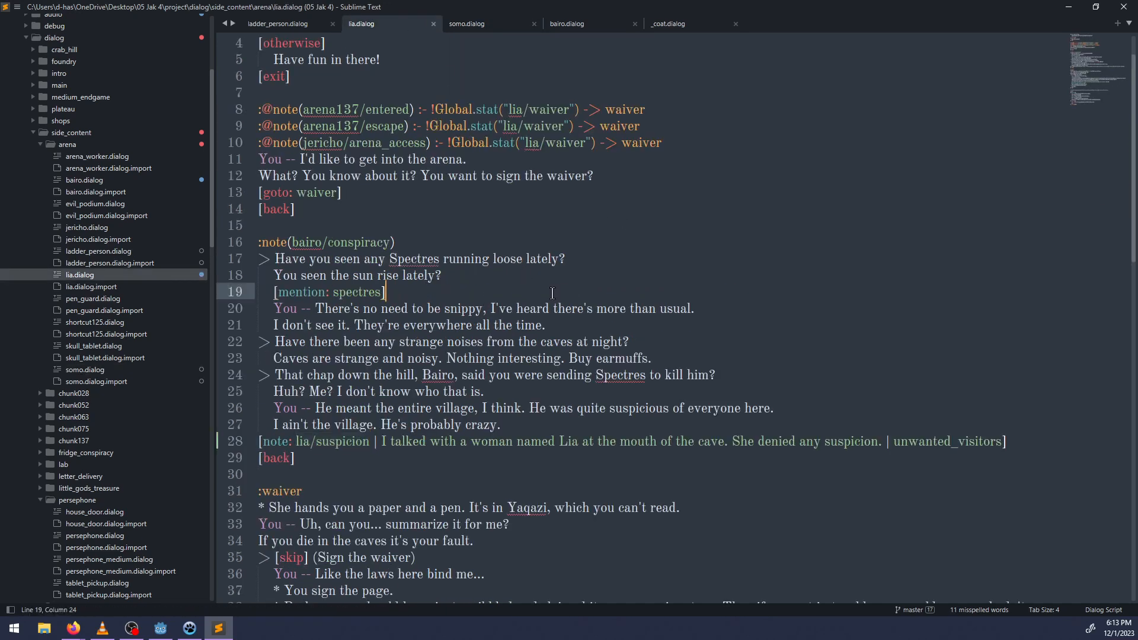
pyautogui.scroll(1, 551, 294)
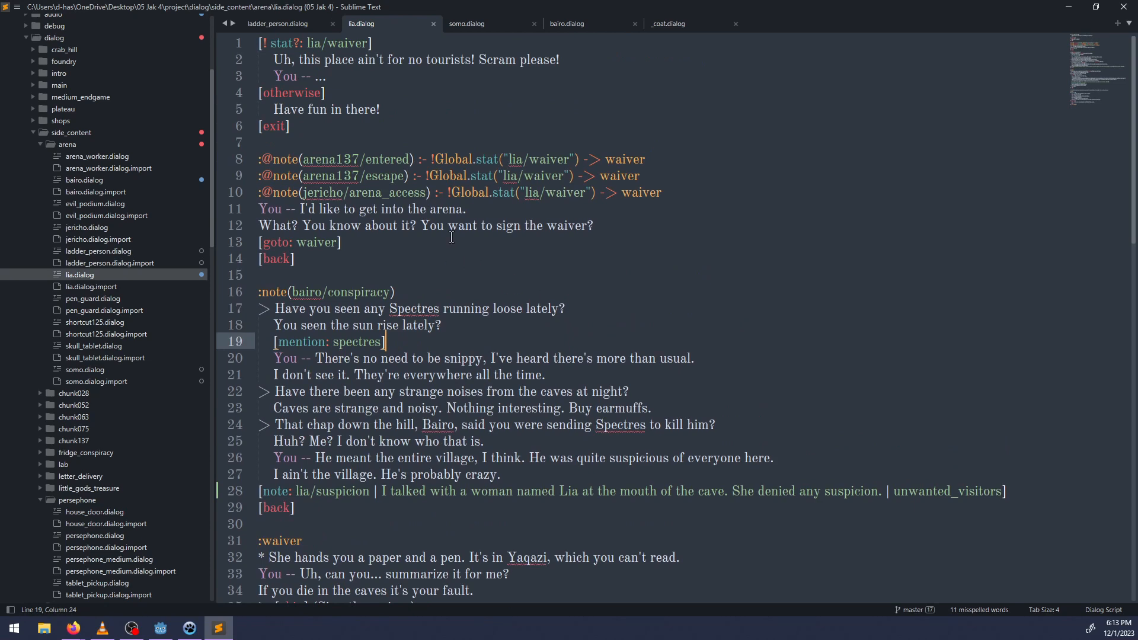
pyautogui.click(468, 24)
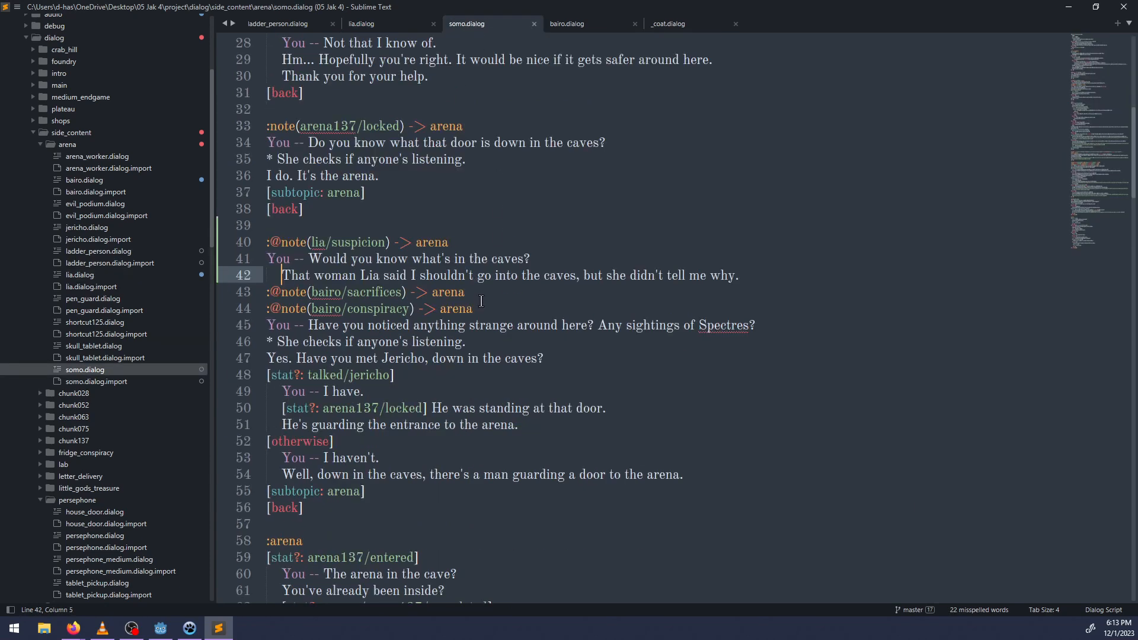
pyautogui.moveTo(745, 277); pyautogui.dragTo(383, 277)
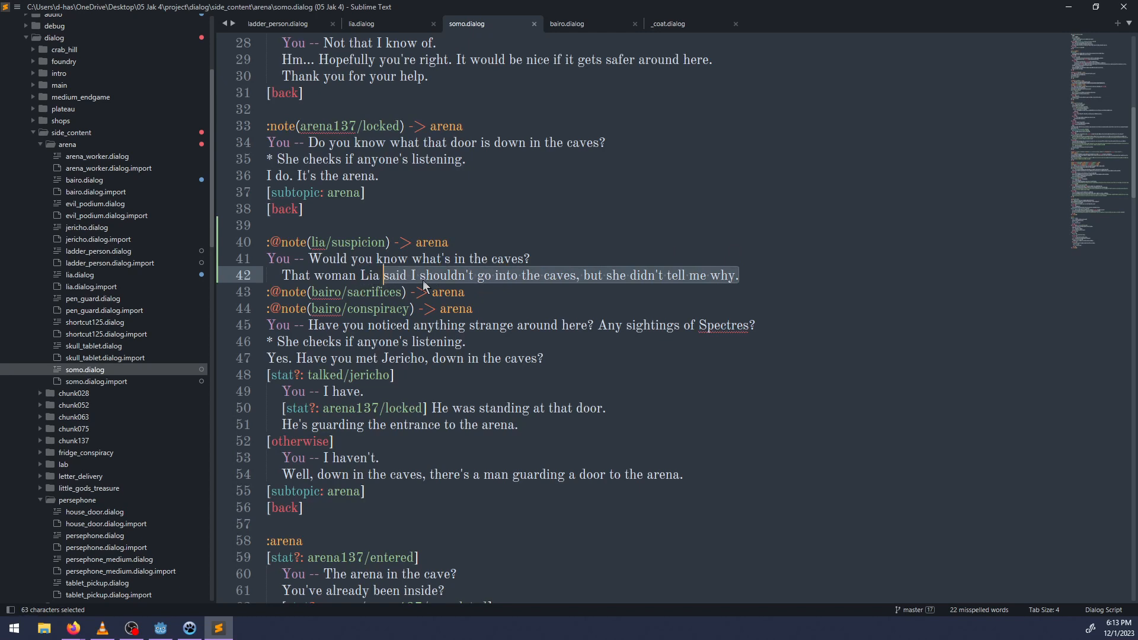
pyautogui.press('BackSpace')
pyautogui.press('BackSpace')
pyautogui.press('BackSpace')
pyautogui.press('BackSpace')
pyautogui.press('BackSpace')
pyautogui.write('at the ')
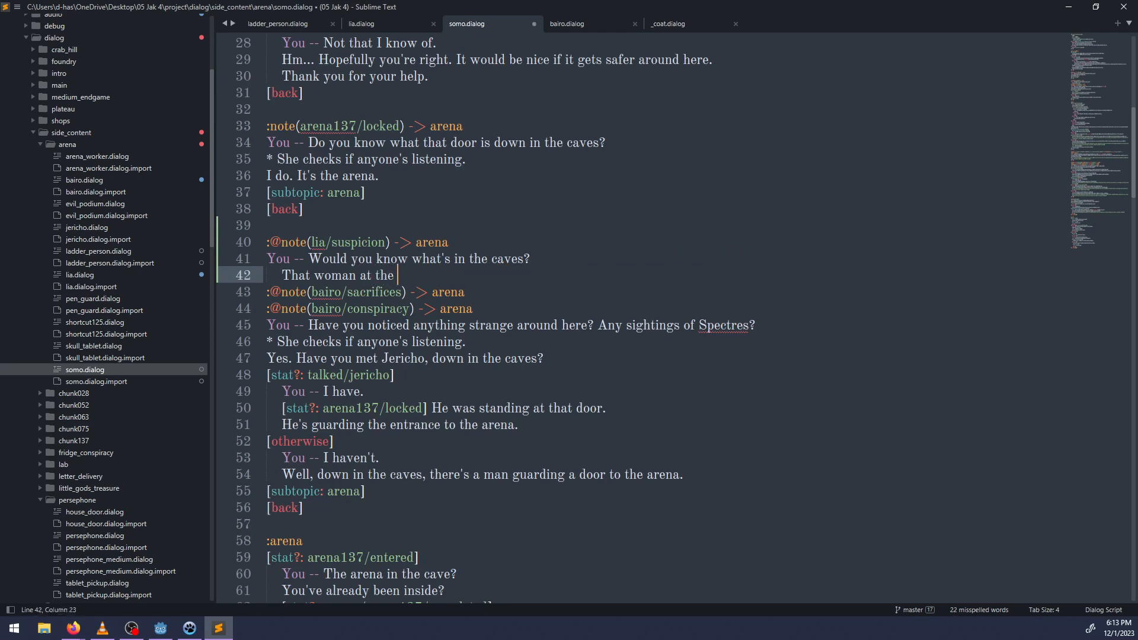
pyautogui.write('mouth')
pyautogui.press('BackSpace')
pyautogui.press('BackSpace')
pyautogui.press('BackSpace')
pyautogui.press('BackSpace')
pyautogui.press('BackSpace')
pyautogui.press('BackSpace')
pyautogui.write('caves')
pyautogui.press('BackSpace')
pyautogui.write("'s mouth was dodg")
# Complete the indented line with "seemed to dodge my questions." and save somo.dialog.
pyautogui.press('BackSpace')
pyautogui.press('BackSpace')
pyautogui.press('BackSpace')
pyautogui.press('BackSpace')
pyautogui.press('BackSpace')
pyautogui.press('BackSpace')
pyautogui.press('BackSpace')
pyautogui.press('BackSpace')
pyautogui.write('seemd to')
pyautogui.press('BackSpace')
pyautogui.press('BackSpace')
pyautogui.press('BackSpace')
pyautogui.press('BackSpace')
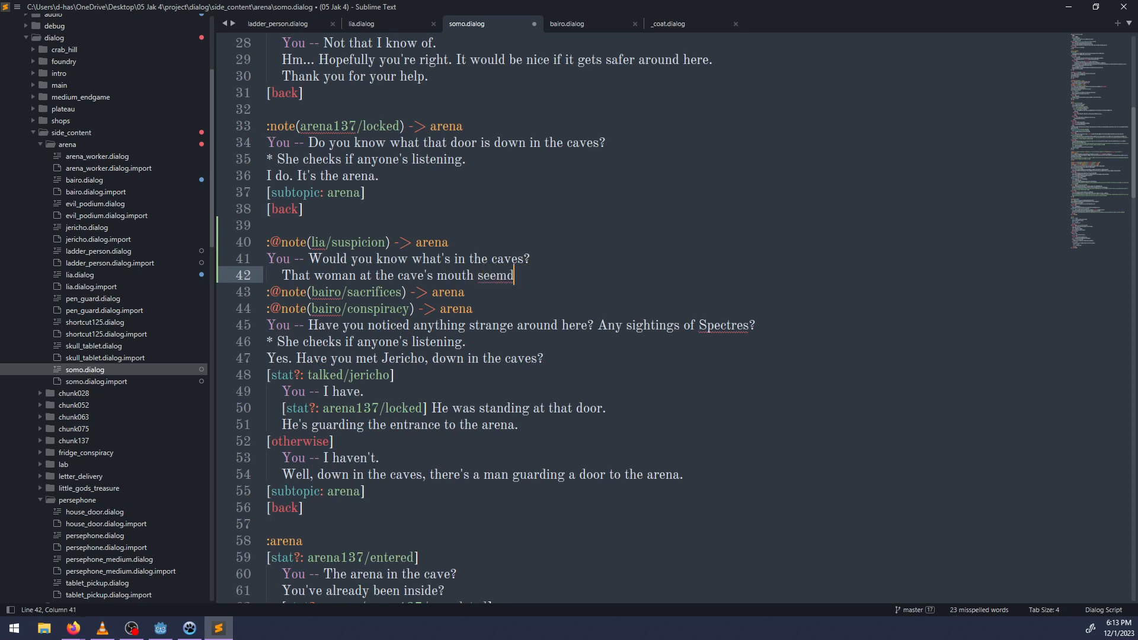
pyautogui.write('ed to dodge my questions.')
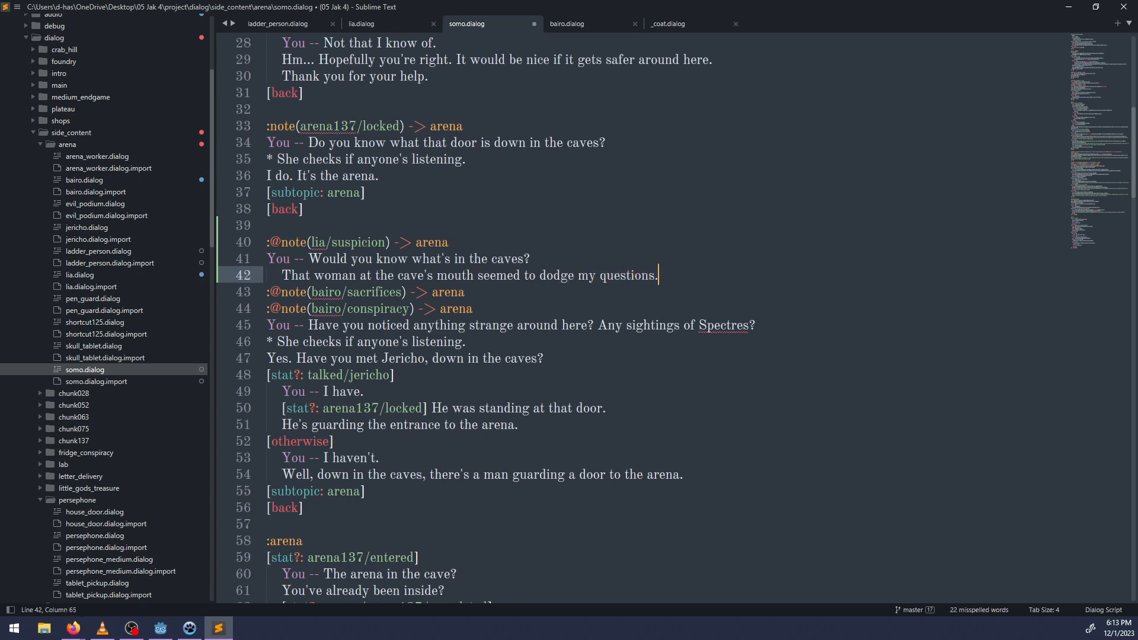
pyautogui.hotkey('ctrl', 's')
# Add the unindented action line "* She checks if anyone's listening." under the player's question in the lia/suspicion block.
pyautogui.press('Return')
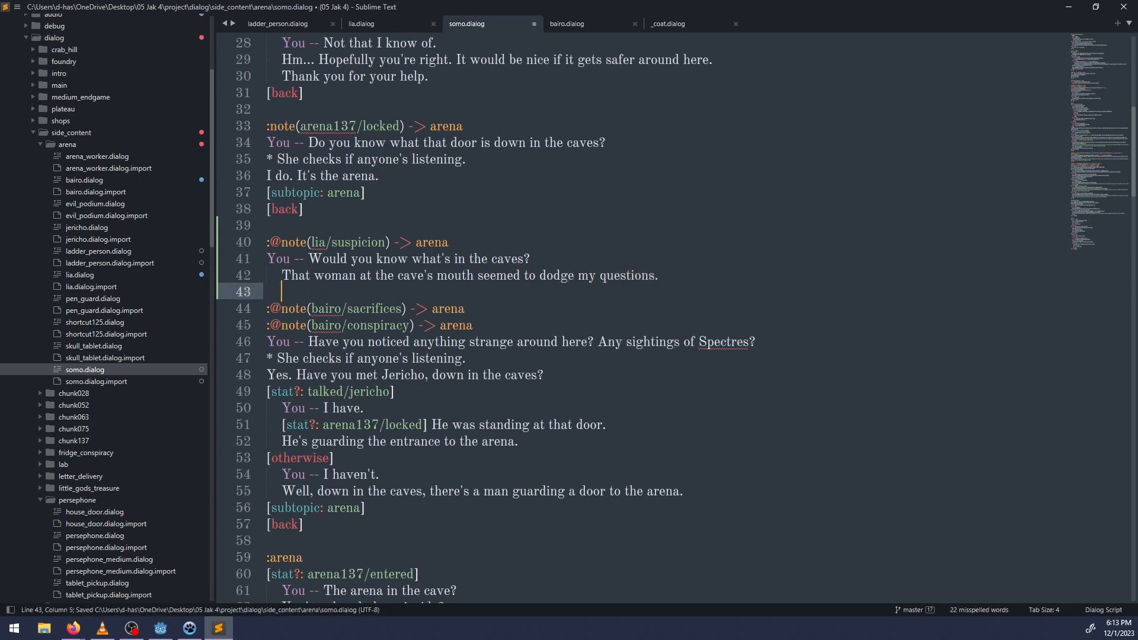
pyautogui.write('* She checks if anyone')
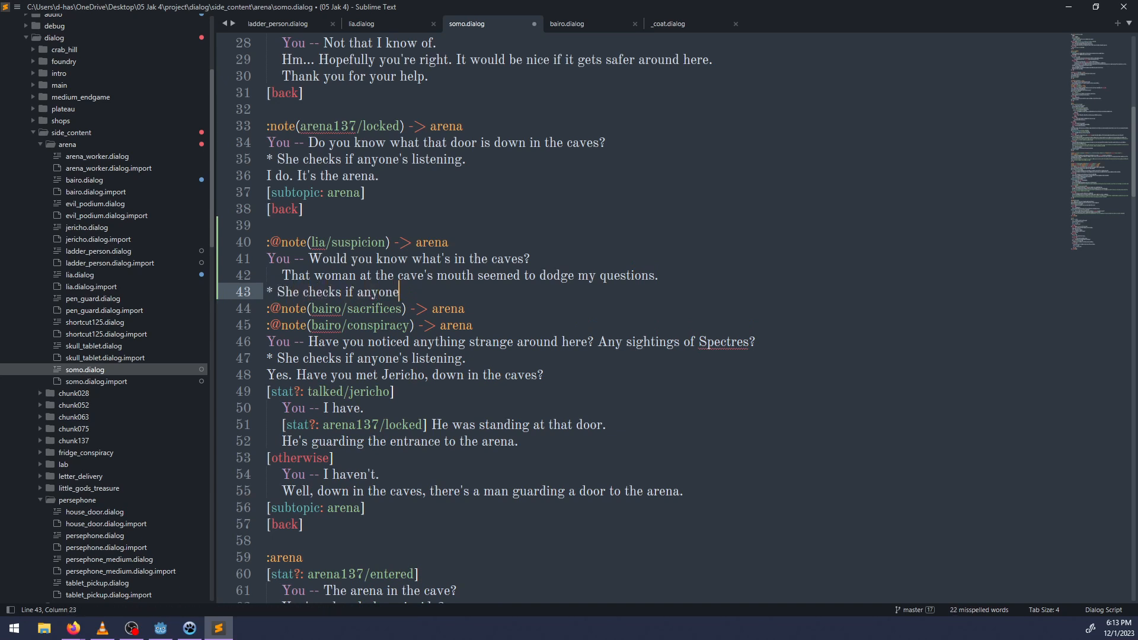
pyautogui.write("'s listening.")
# Insert the reply "I do know..." on a new line above the lia/suspicion block's action line.
pyautogui.hotkey('ctrl', 'Left')
pyautogui.hotkey('ctrl', 'Left')
pyautogui.hotkey('ctrl', 'Left')
pyautogui.hotkey('ctrl', 'Left')
pyautogui.hotkey('ctrl', 'Left')
pyautogui.hotkey('ctrl', 'Left')
pyautogui.hotkey('ctrl', 'Left')
pyautogui.press('Return')
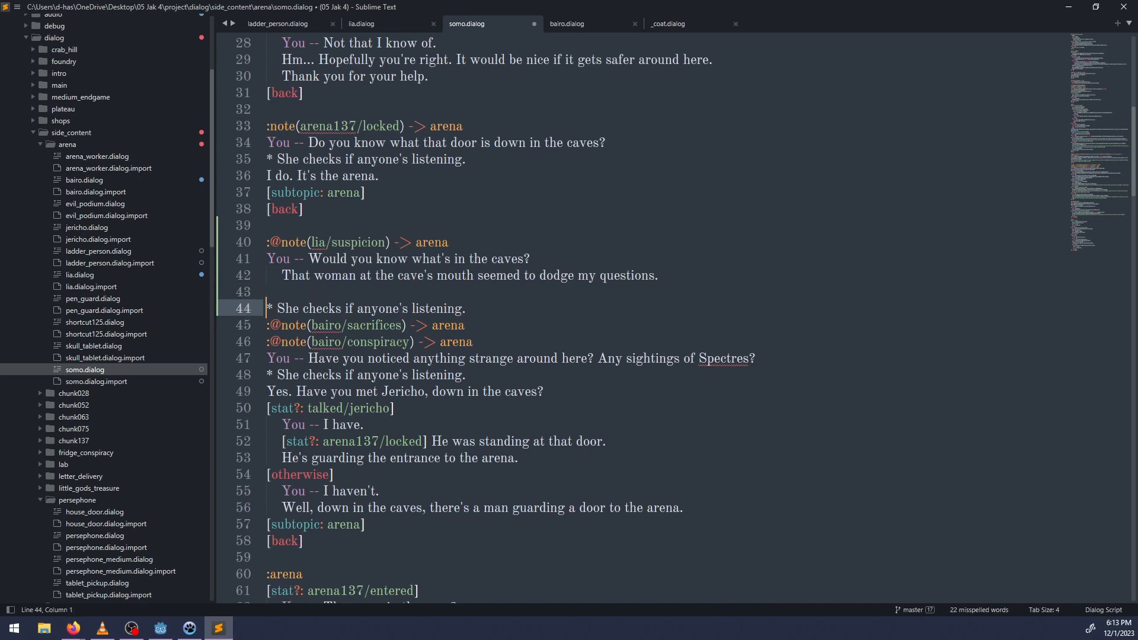
pyautogui.press('Up')
pyautogui.write('I do know.')
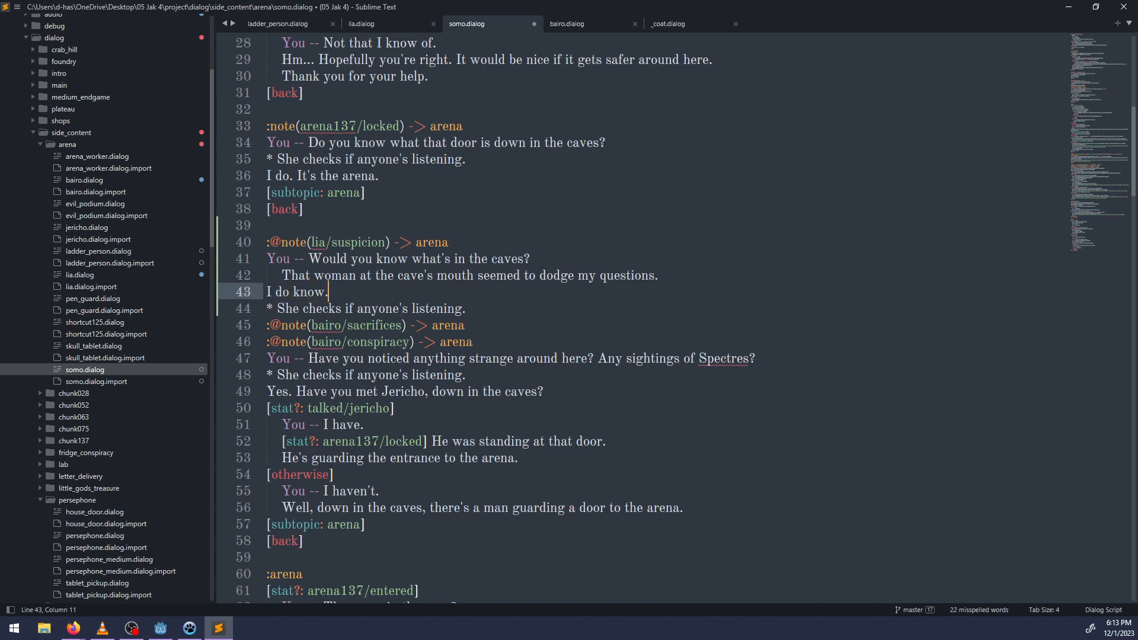
pyautogui.press('Down')
pyautogui.hotkey('ctrl', 'Right')
pyautogui.hotkey('ctrl', 'Right')
pyautogui.press('Up')
pyautogui.write('/..')
pyautogui.press('BackSpace')
pyautogui.write('..')
# Below the action line, add the reply "It's the arena." followed by a [subtopic: arena] line.
pyautogui.press('Down')
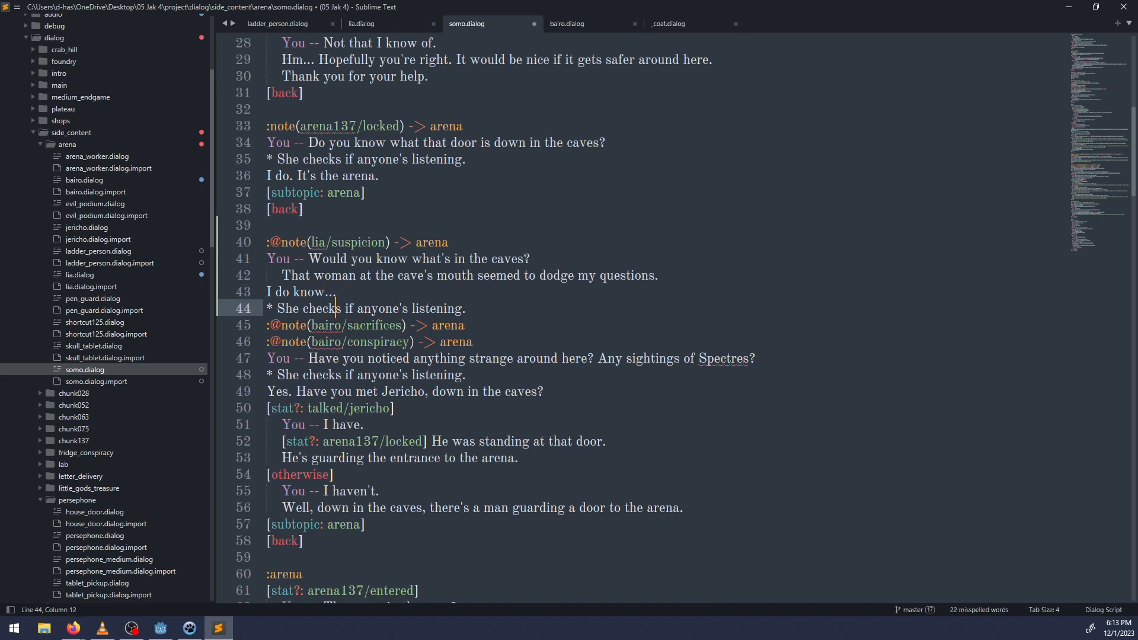
pyautogui.press('Return')
pyautogui.write('I')
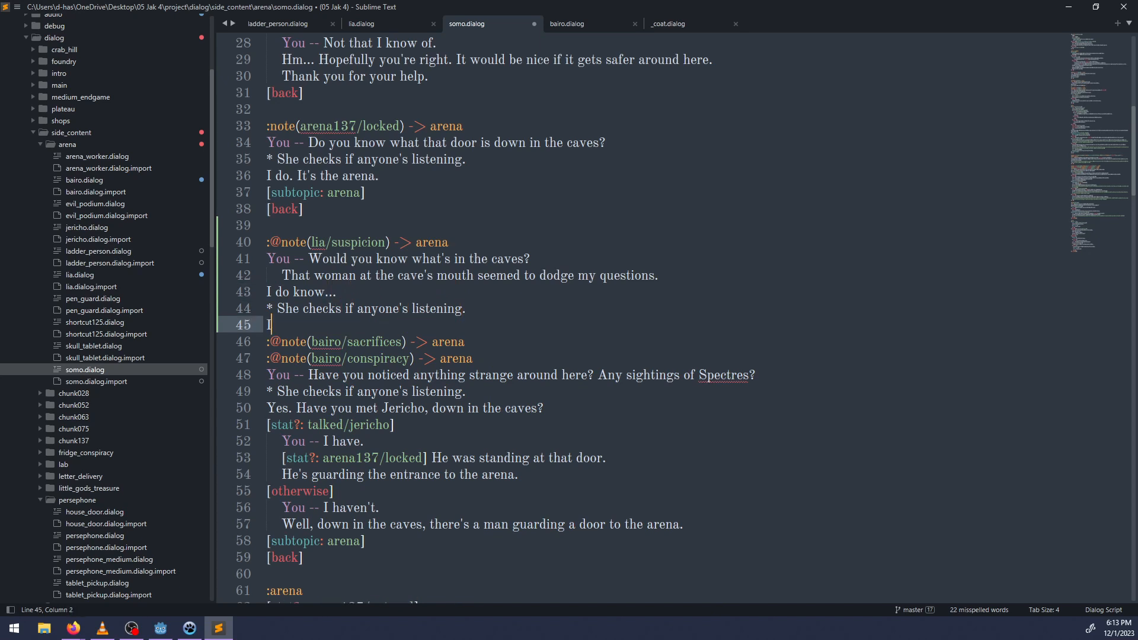
pyautogui.write("t's the arena.")
pyautogui.press('Return')
pyautogui.write('[subto')
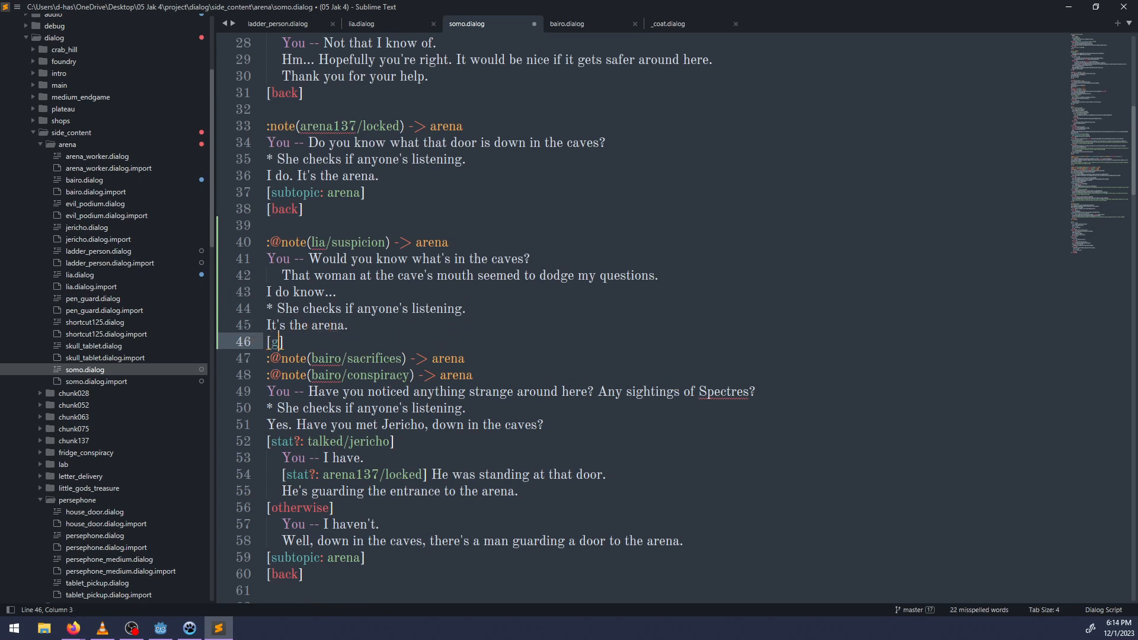
pyautogui.write('pic: arena]')
# Close the lia/suspicion block with [back] and one blank line, and save somo.dialog.
pyautogui.press('Return')
pyautogui.write('[back')
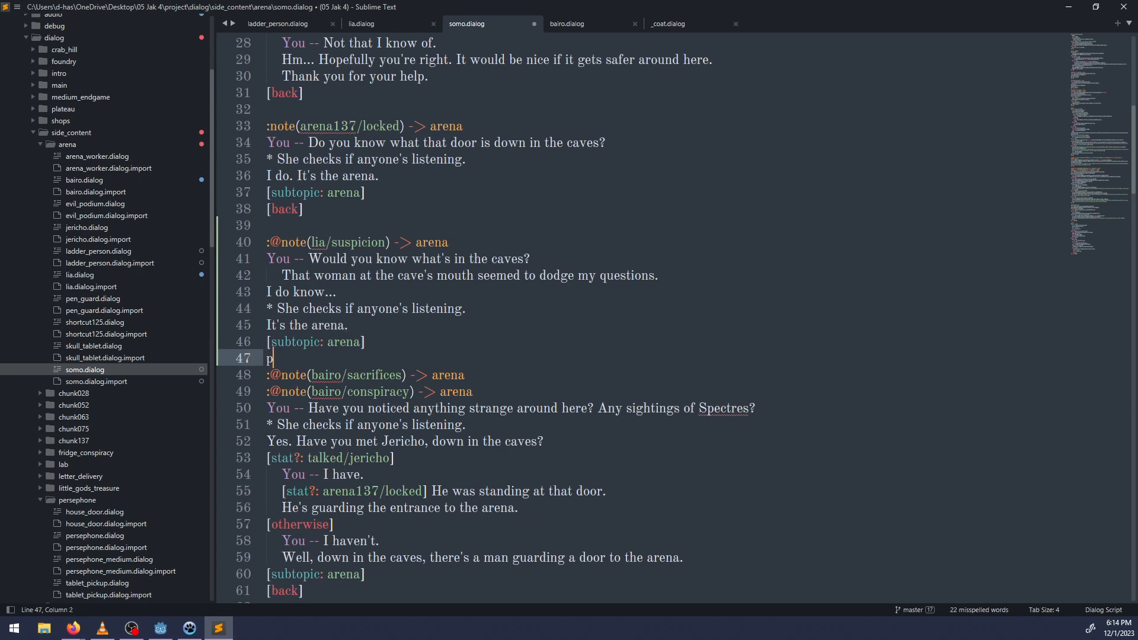
pyautogui.press('Return')
pyautogui.press('Return')
pyautogui.hotkey('ctrl', 's')
pyautogui.press('BackSpace')
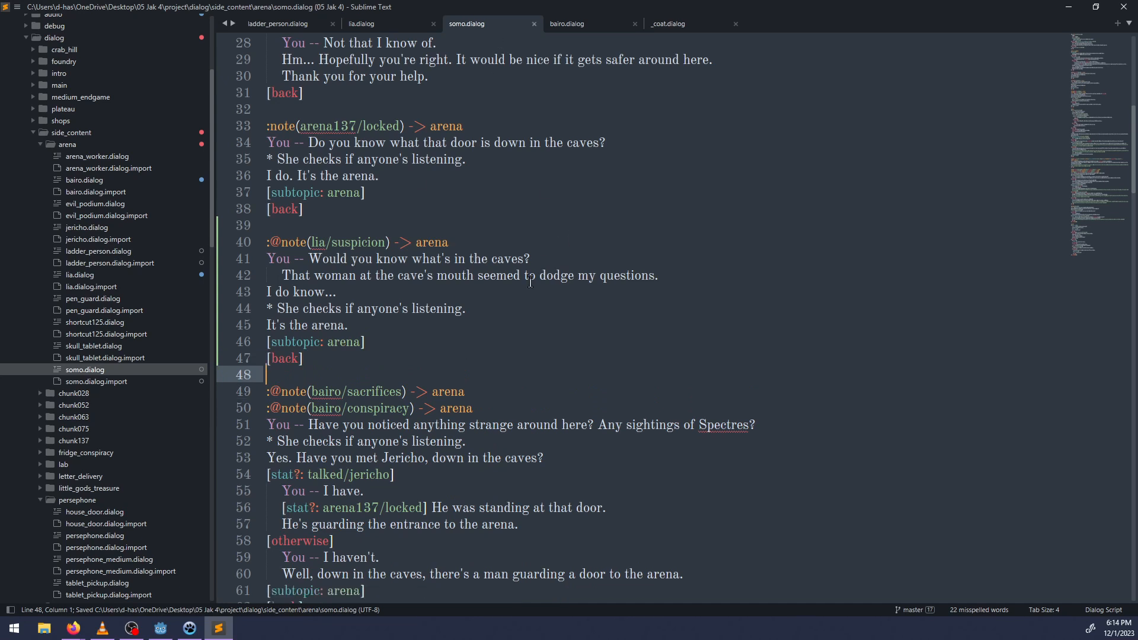
pyautogui.scroll(-2, 460, 256)
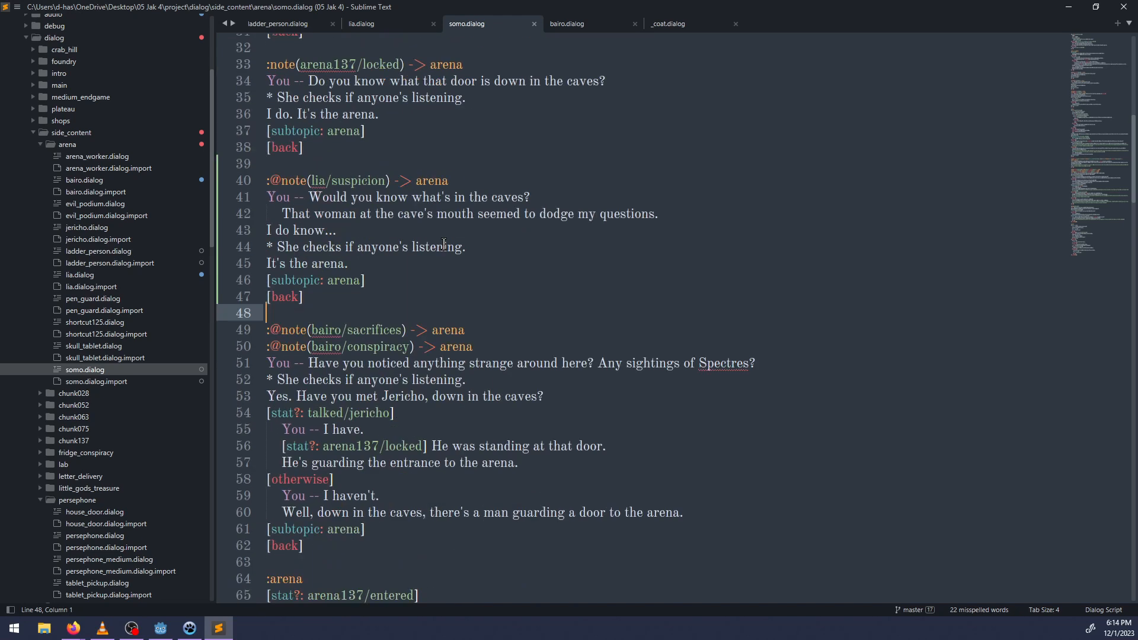
pyautogui.scroll(2, 427, 148)
# Glance over ladder_person.dialog and lia.dialog, then switch to NP-ToDo and mark "Add notes when Lia denies any suspicion" as completed.
pyautogui.click(290, 23)
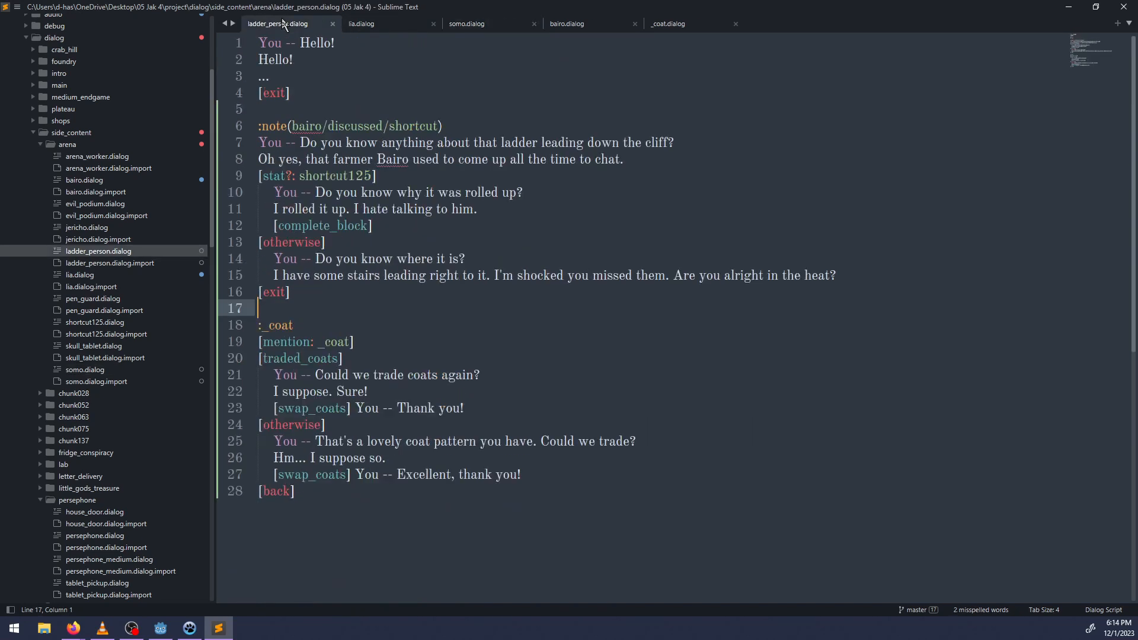
pyautogui.click(380, 25)
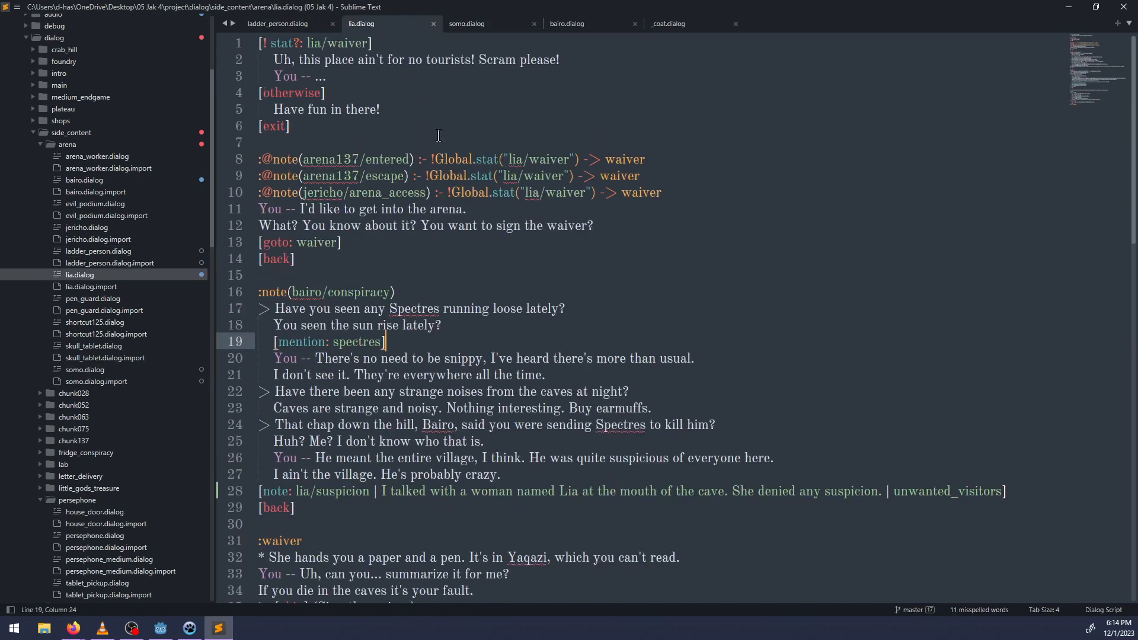
pyautogui.click(189, 628)
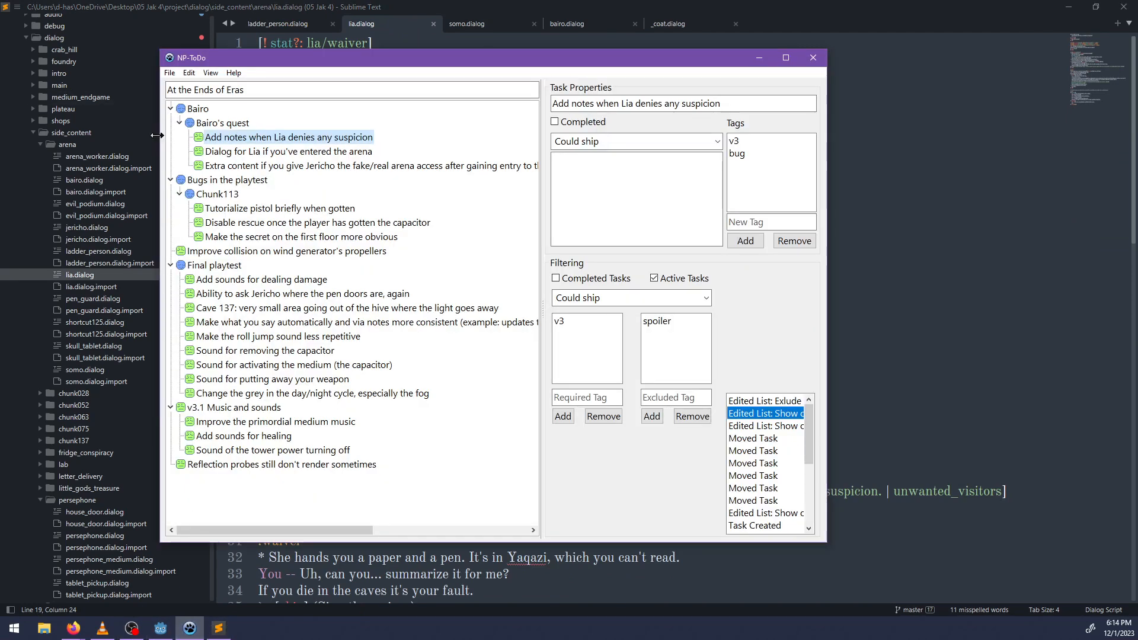
pyautogui.rightClick(245, 142)
pyautogui.click(279, 148)
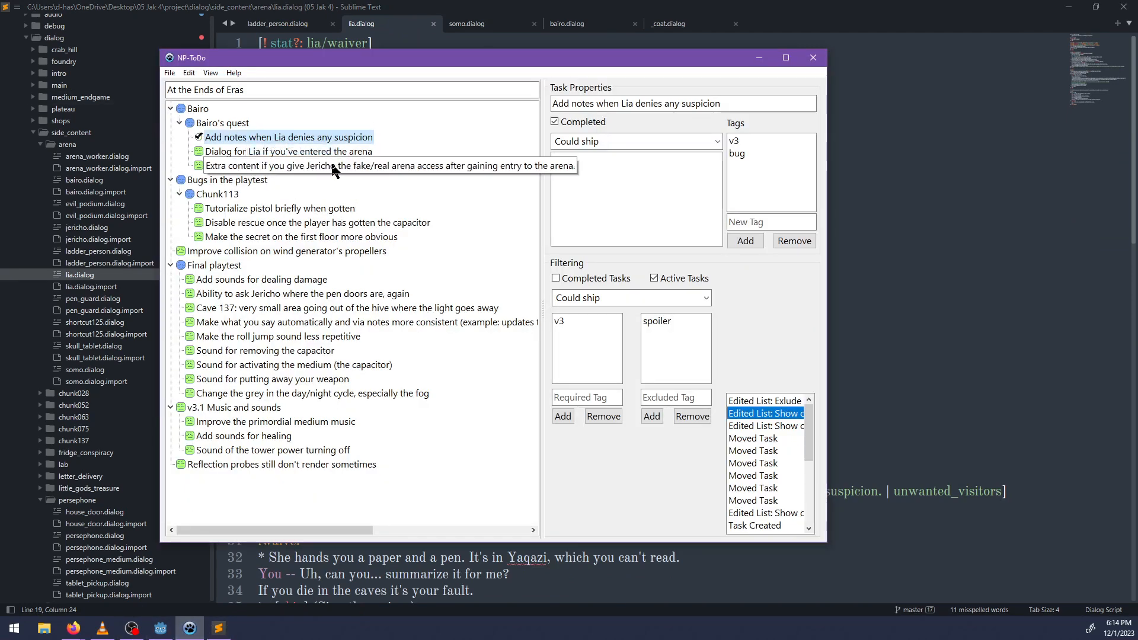
# Select the task "Dialog for Lia if you've entered the arena" in NP-ToDo, then return to the start of lia.dialog in Sublime Text.
pyautogui.click(332, 152)
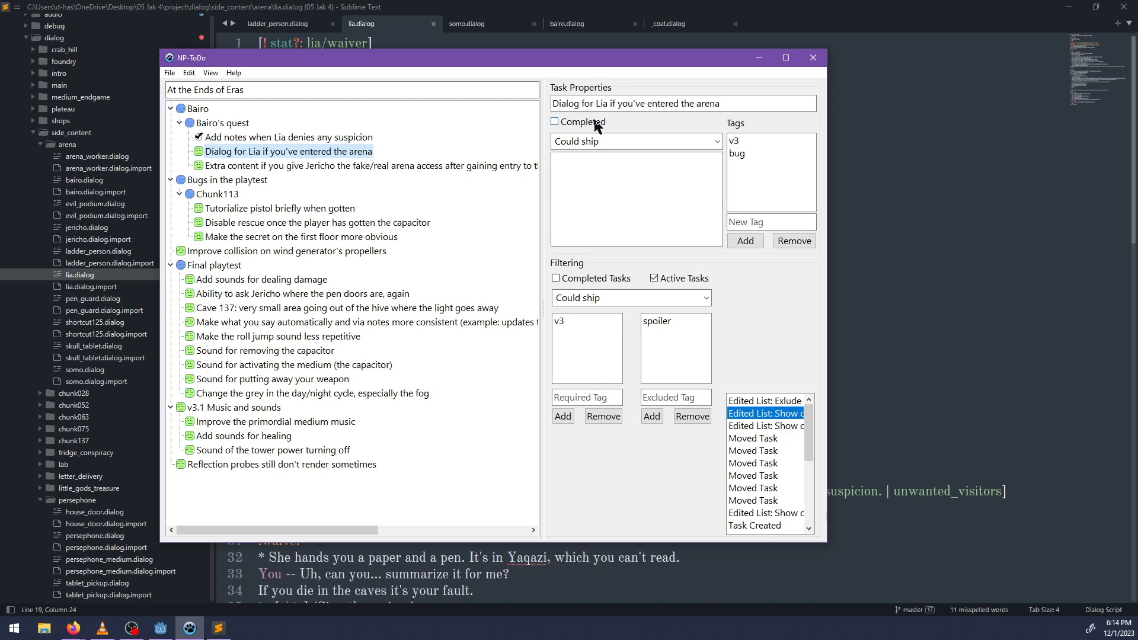
pyautogui.click(1010, 130)
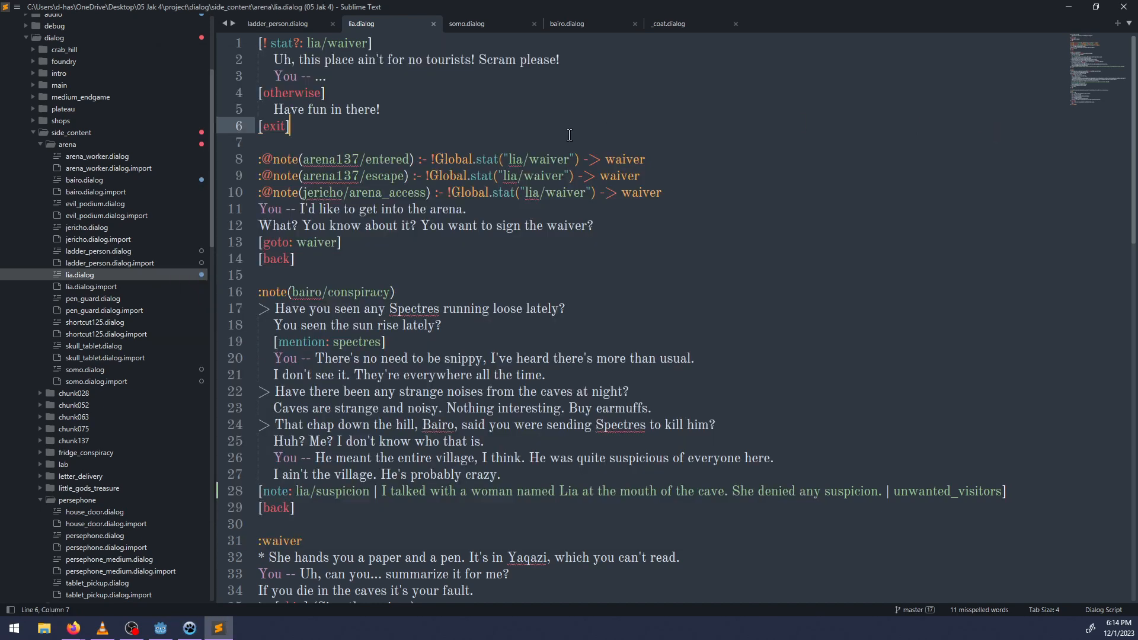
pyautogui.click(349, 69)
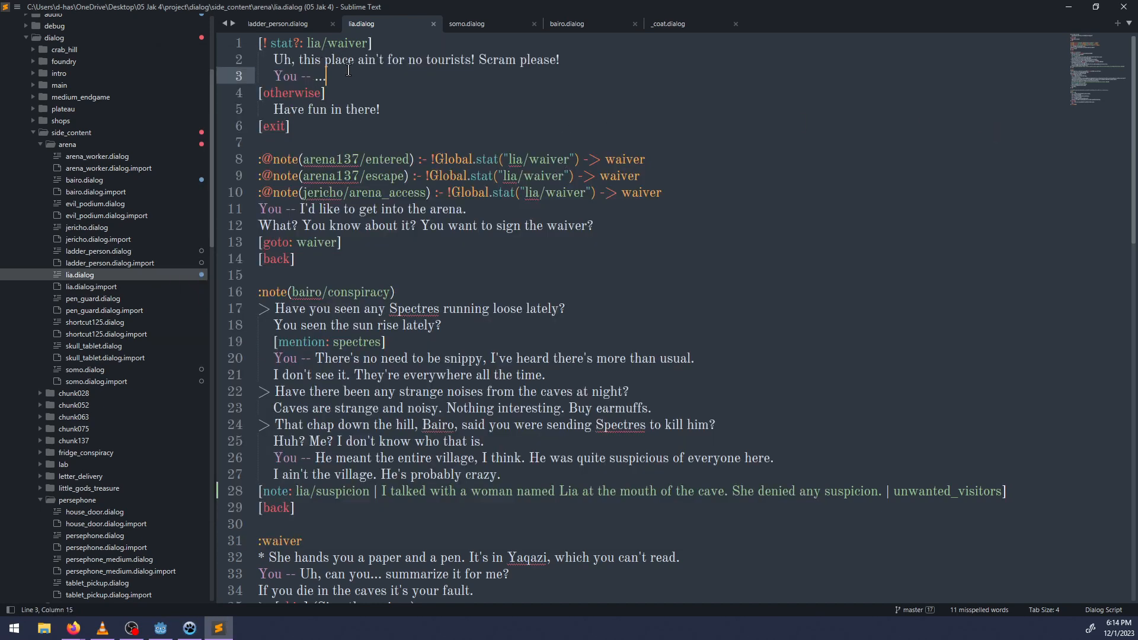
pyautogui.click(258, 43)
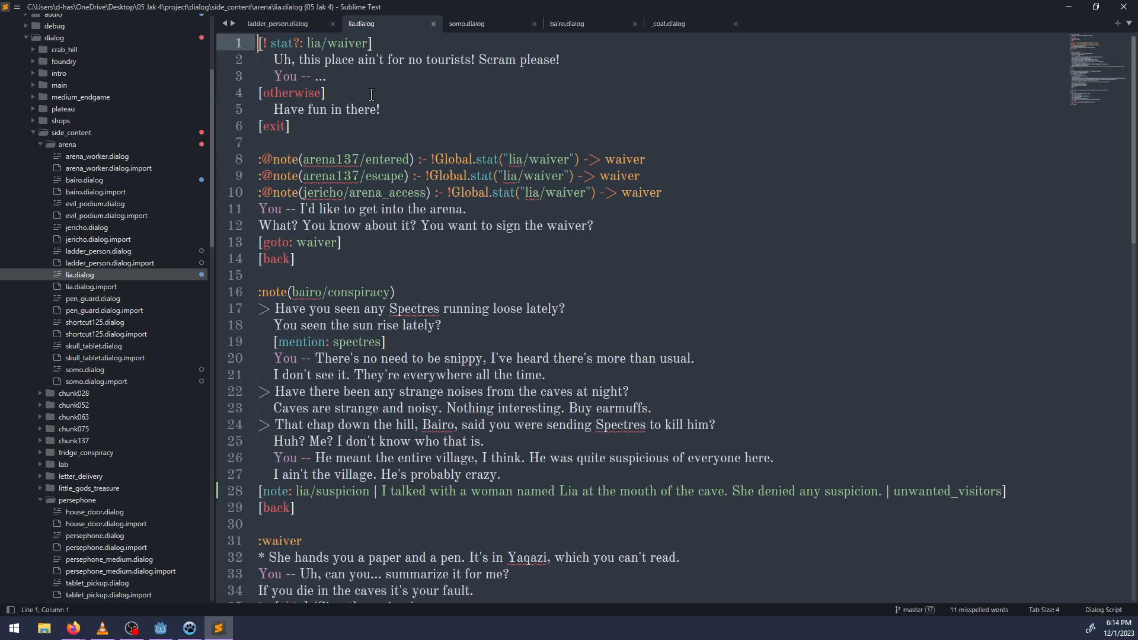
pyautogui.click(346, 76)
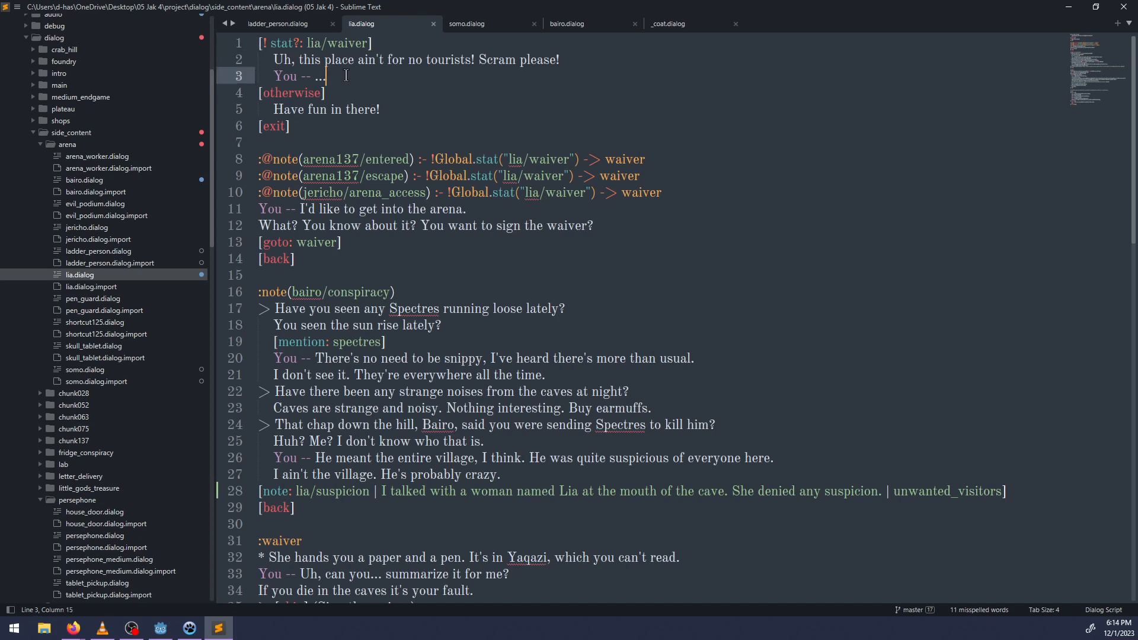
pyautogui.click(260, 44)
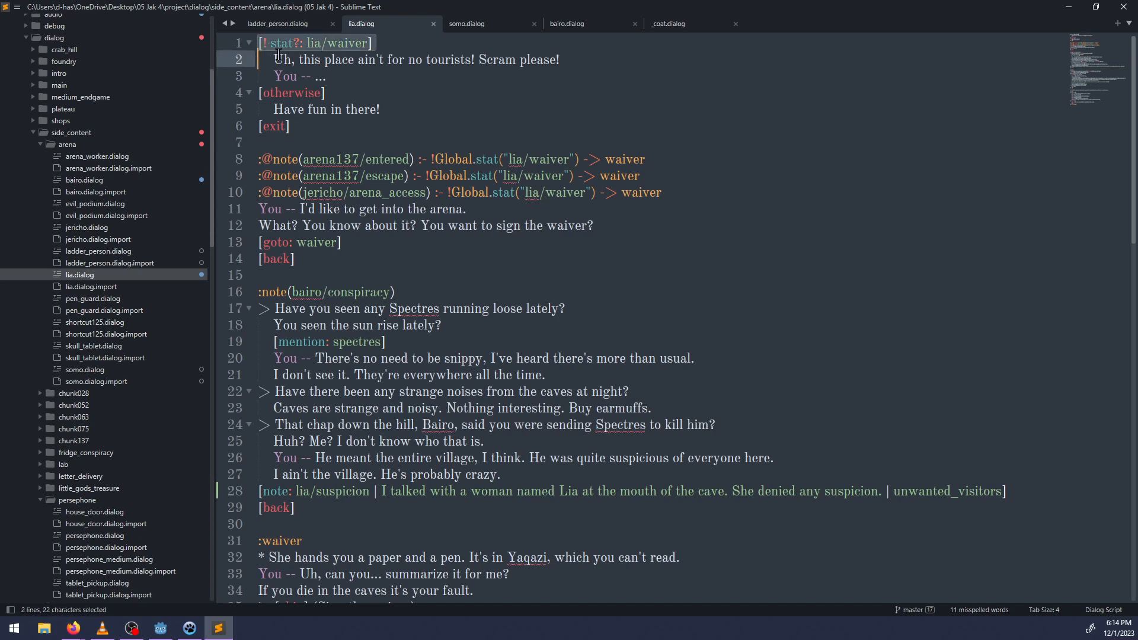
# Insert the condition [stat?: lia/fake_access] as a new first line in lia.dialog, with an indented line below it.
pyautogui.press('Return')
pyautogui.press('Up')
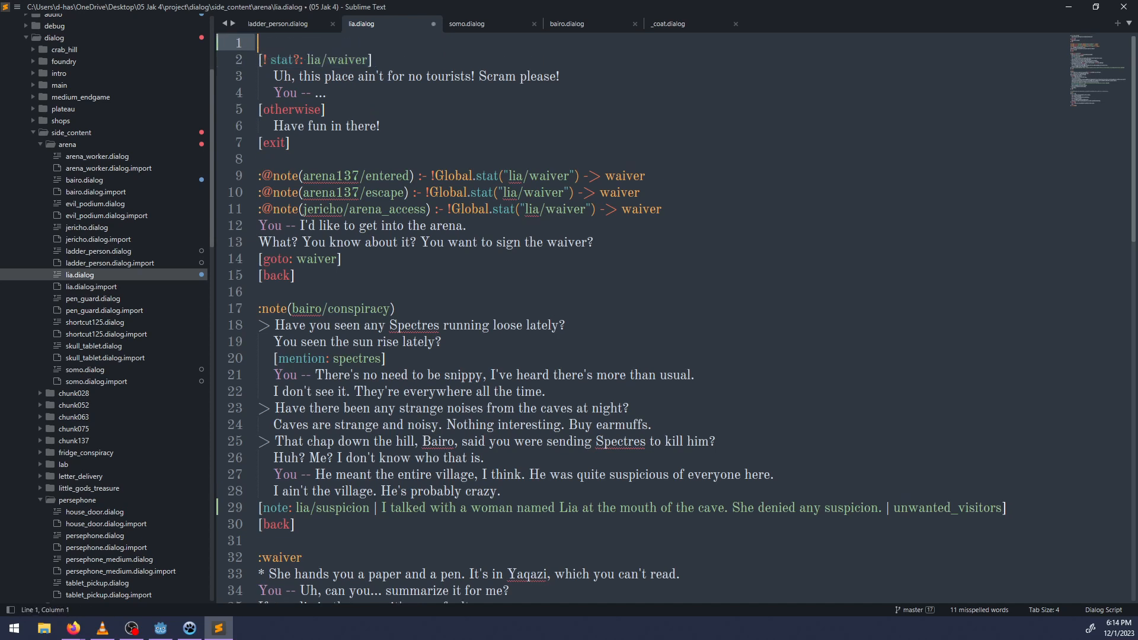
pyautogui.write('[!stat?:')
pyautogui.press('BackSpace')
pyautogui.write('lia/entered_')
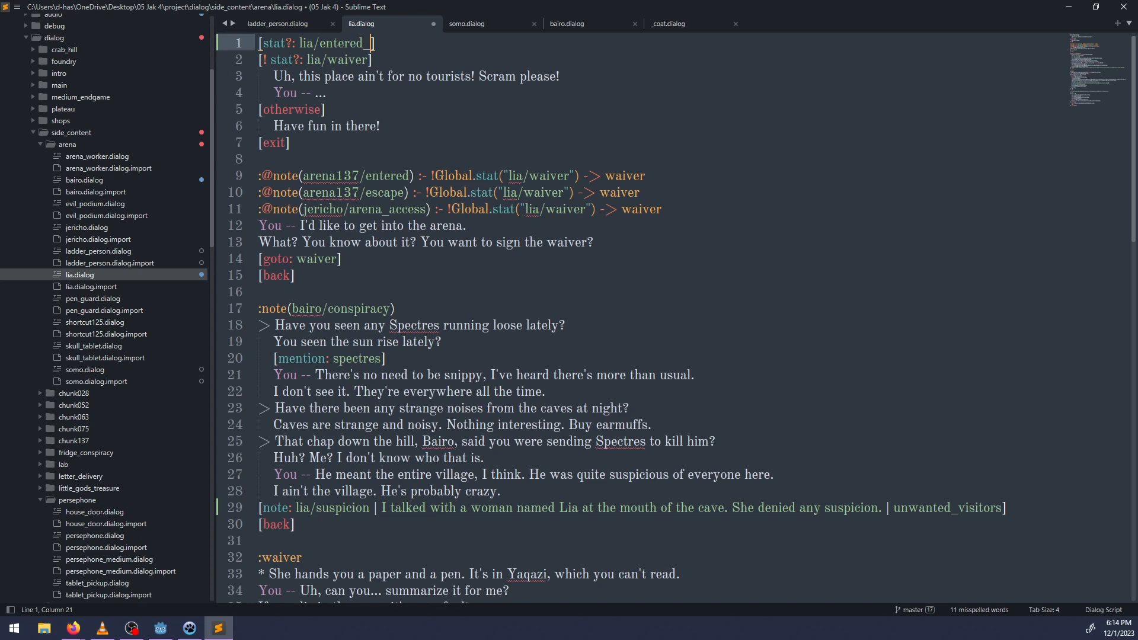
pyautogui.hotkey('ctrl', 'BackSpace')
pyautogui.write('fake_acces')
pyautogui.write('s]')
pyautogui.press('Return')
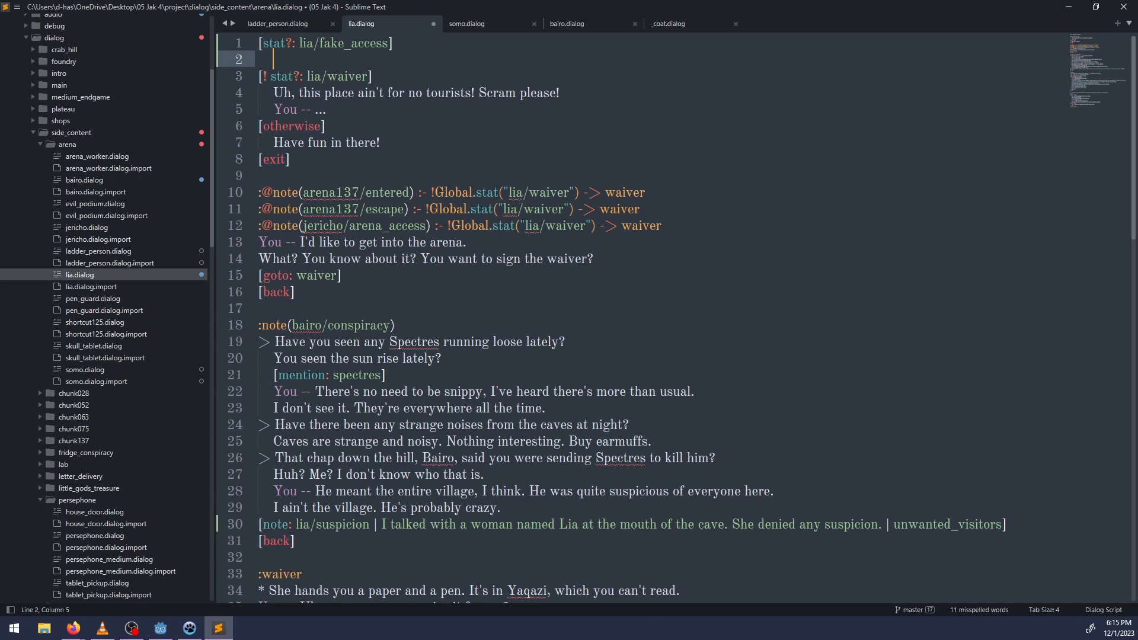
# Write "Hmph. If you die, it's your own fault." under the lia/fake_access condition and save lia.dialog.
pyautogui.write('Hmph. If you die, i')
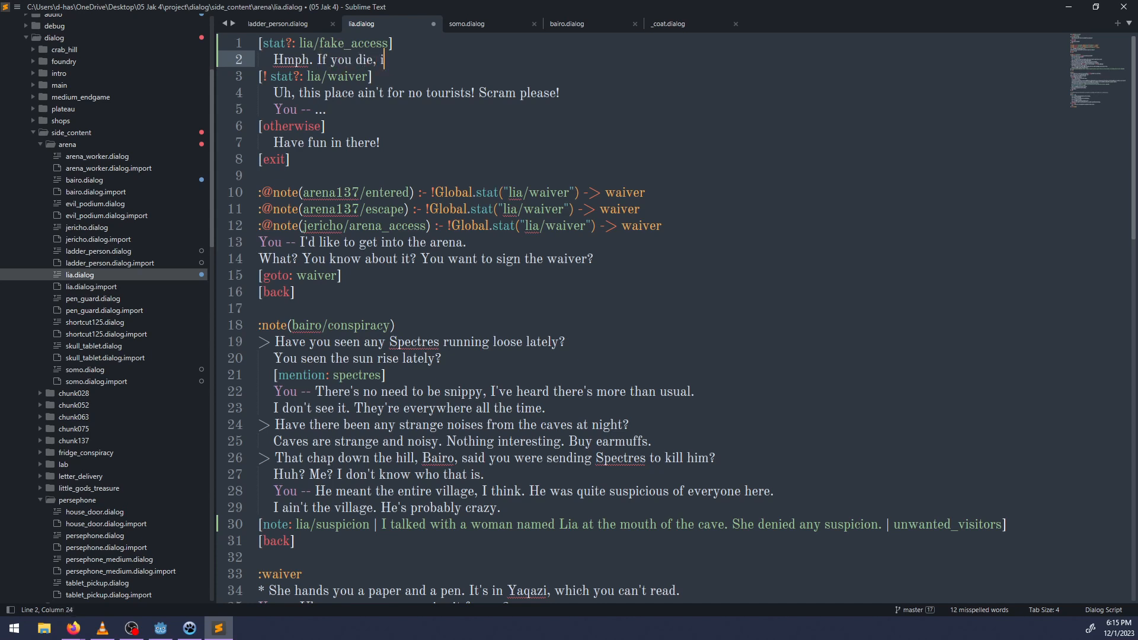
pyautogui.write("t's your own falult.")
pyautogui.hotkey('ctrl', 's')
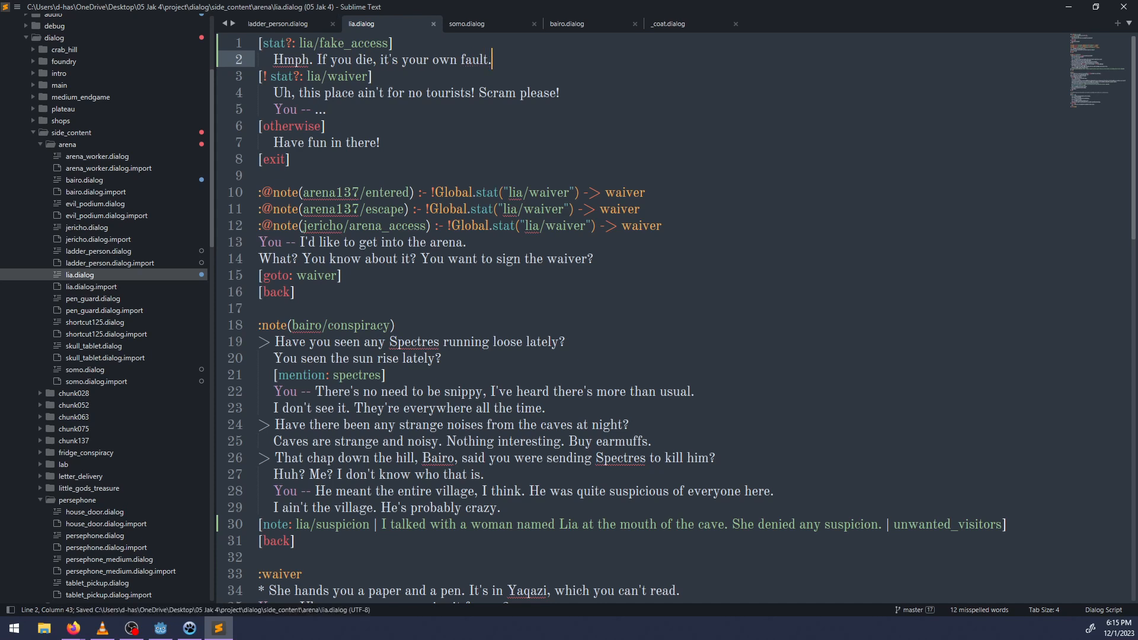
# Insert "in there" after "die" in the lia/fake_access reply.
pyautogui.hotkey('ctrl', 'Left')
pyautogui.hotkey('ctrl', 'Left')
pyautogui.write('in there')
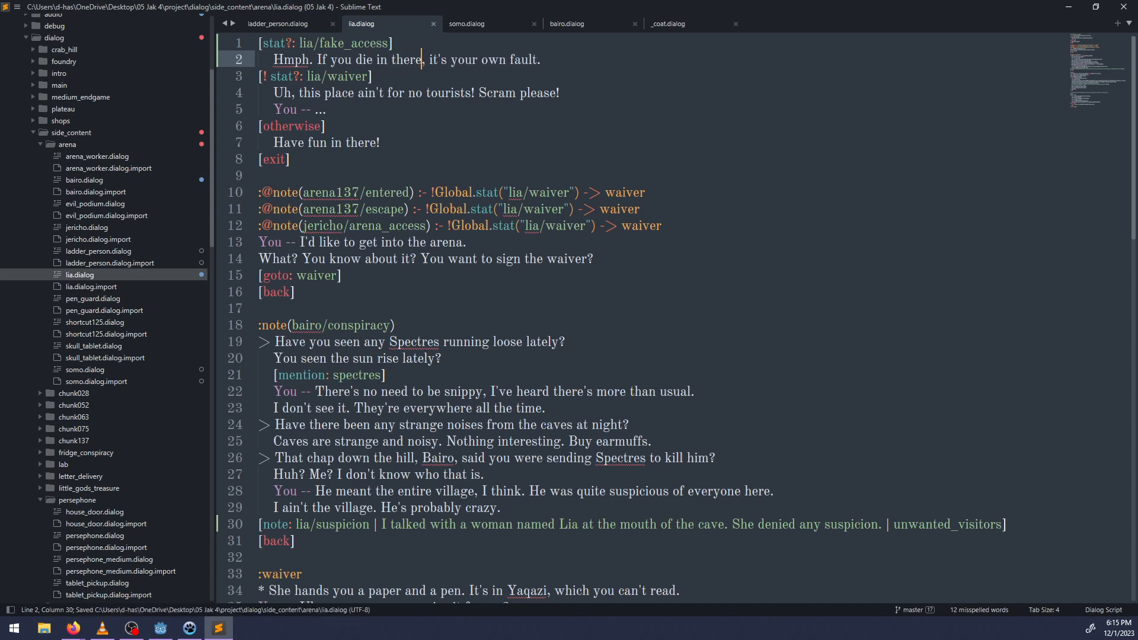
pyautogui.hotkey('ctrl', 'Right')
# Insert a line above "You -- ..." in the lia/waiver block and start a [Global stat: ] tag on it.
pyautogui.press('Down')
pyautogui.press('Down')
pyautogui.press('Down')
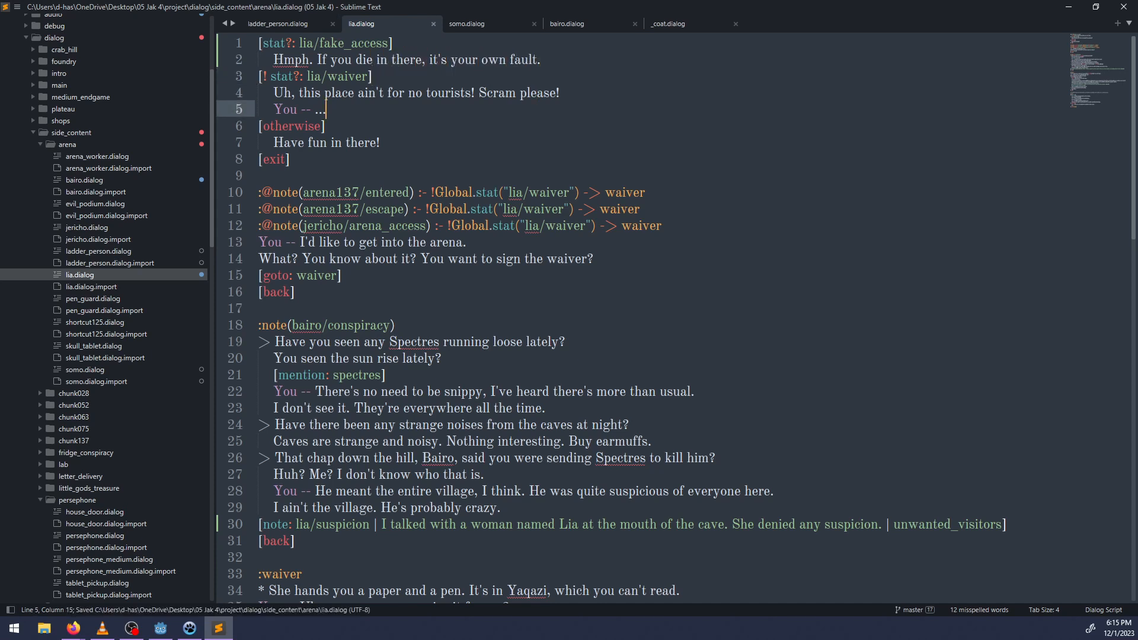
pyautogui.hotkey('ctrl', 'Left')
pyautogui.hotkey('ctrl', 'Left')
pyautogui.hotkey('ctrl', 'shift', 'Return')
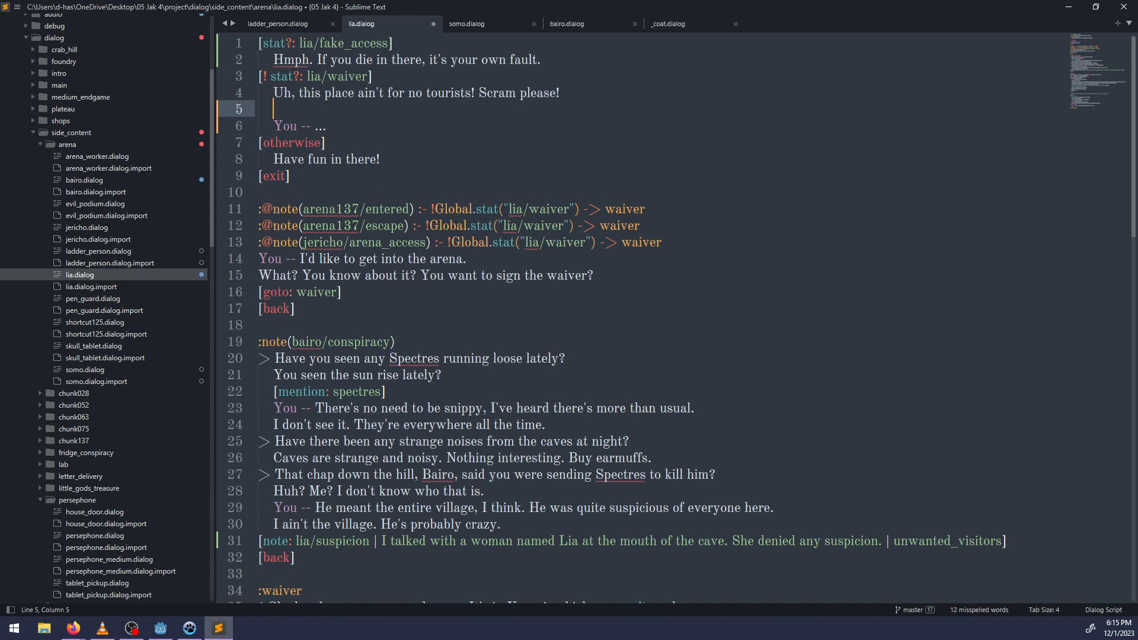
pyautogui.write('[global')
pyautogui.hotkey('ctrl', 'BackSpace')
pyautogui.write('Global stat:')
# Open jericho.dialog and search it for the arena137/entered stat.
pyautogui.click(560, 25)
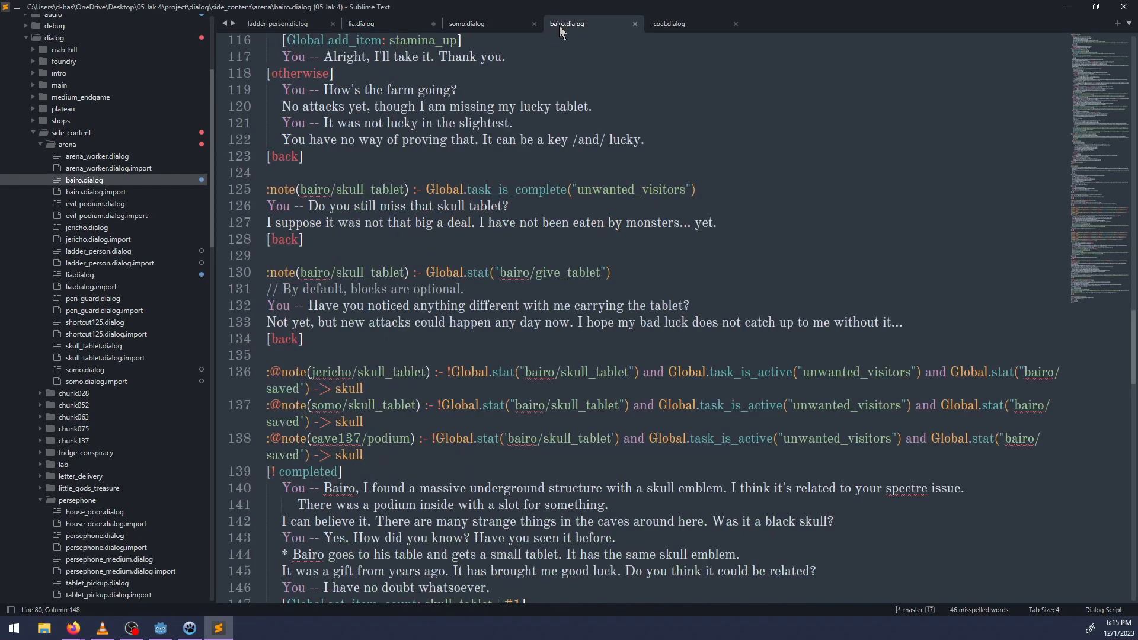
pyautogui.click(369, 24)
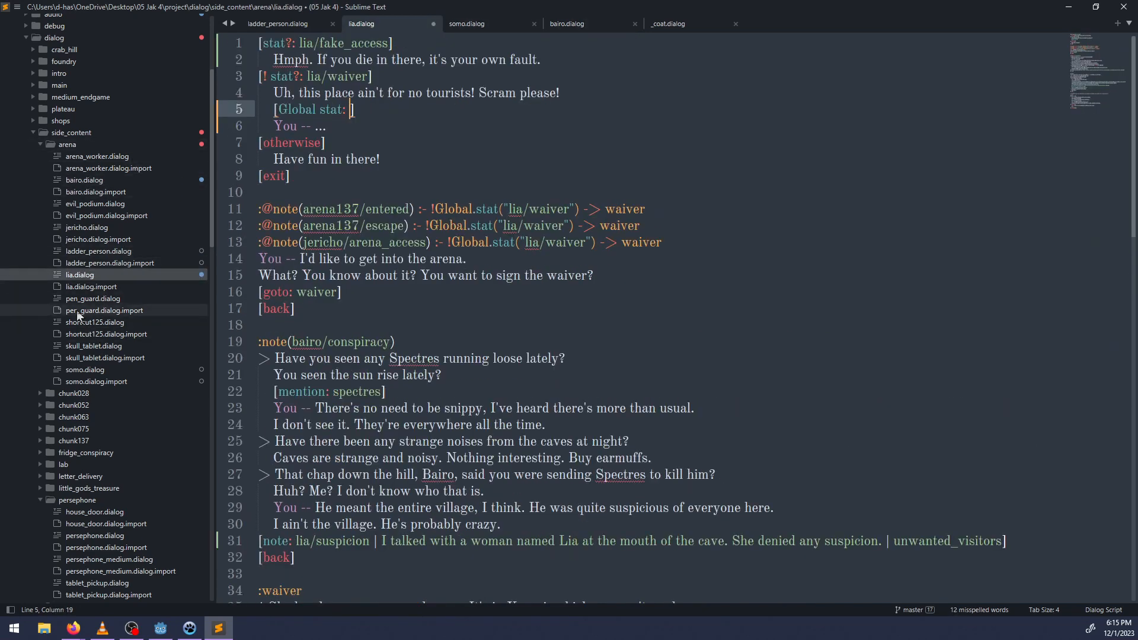
pyautogui.doubleClick(83, 227)
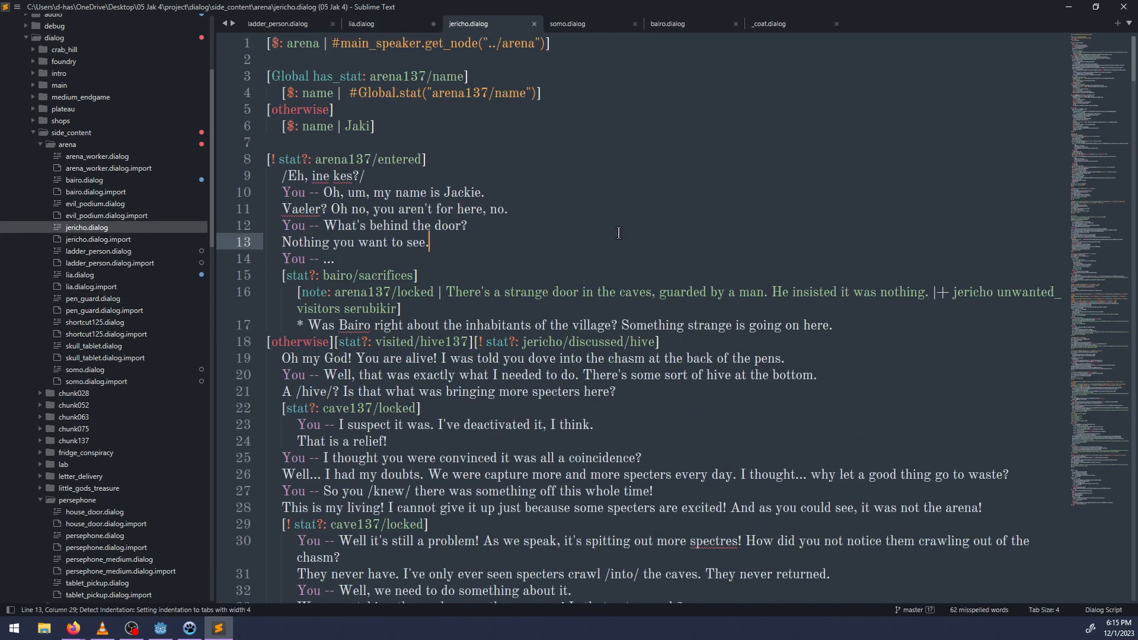
pyautogui.click(369, 291)
pyautogui.hotkey('ctrl', 'f')
pyautogui.write('are')
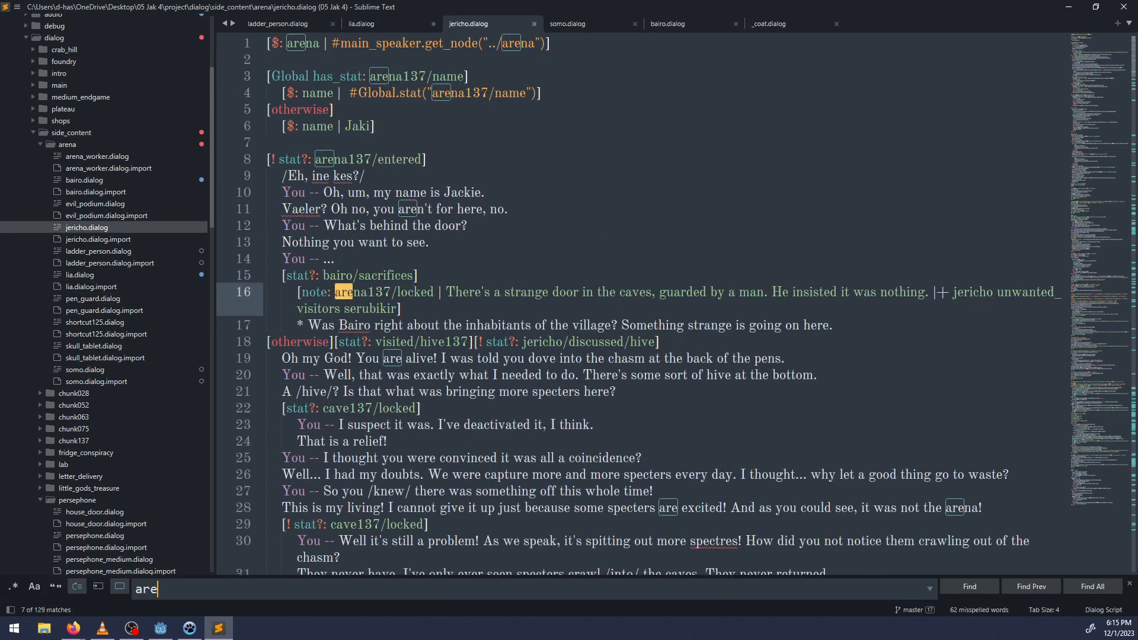
pyautogui.write('na137/entered')
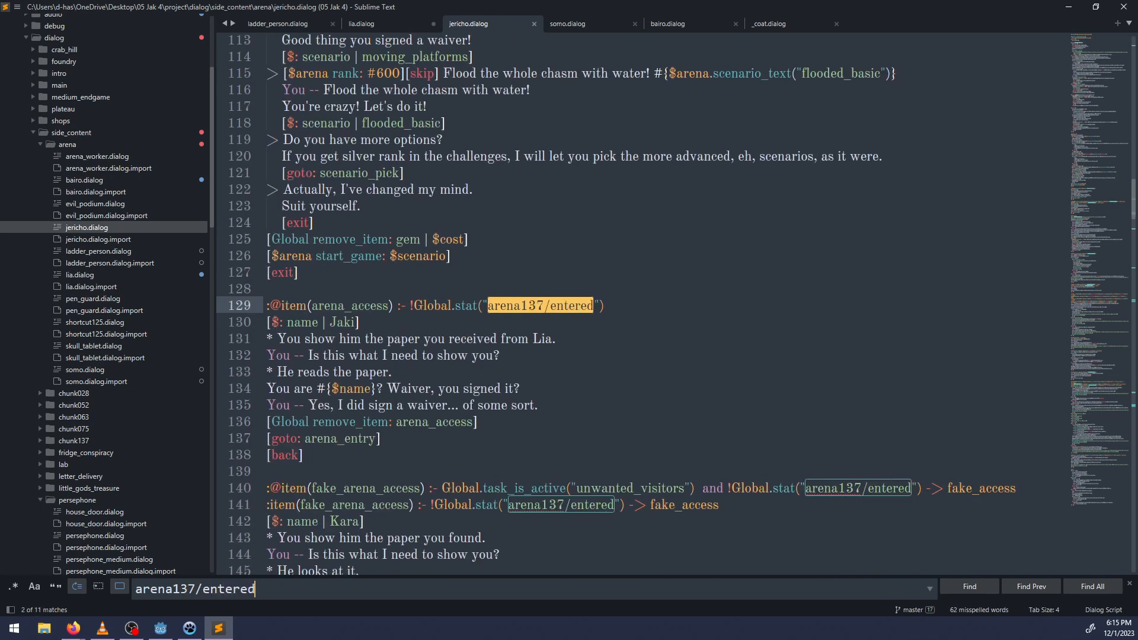
pyautogui.press('Escape')
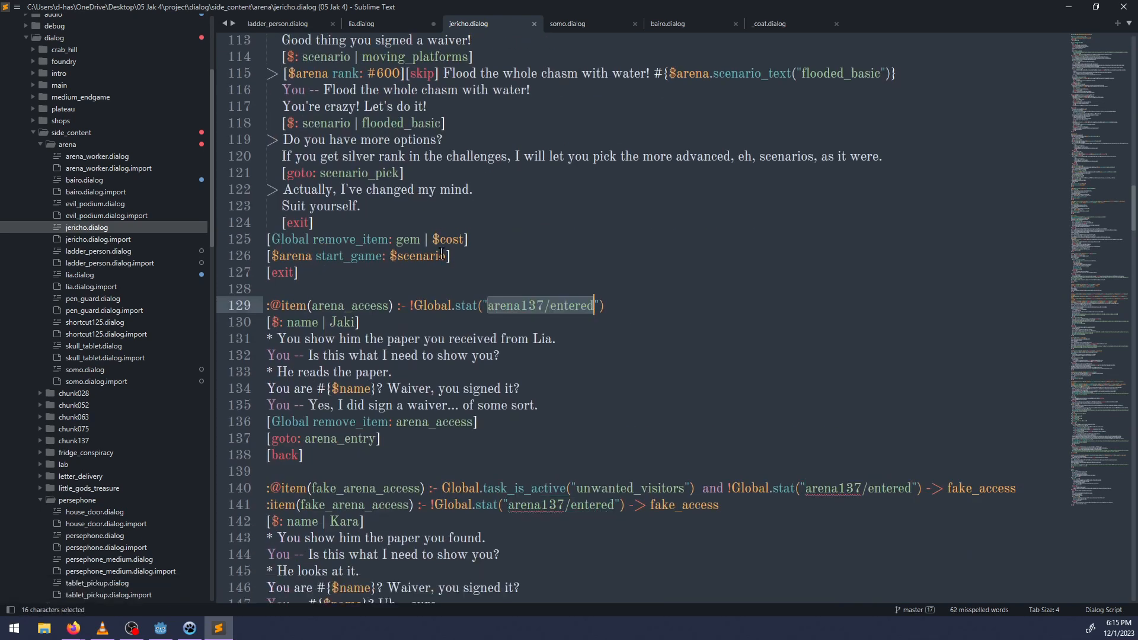
# Back in lia.dialog, replace the unfinished Global stat tag with the condition [stat?: arena137/entered].
pyautogui.click(346, 27)
pyautogui.press('BackSpace')
pyautogui.press('BackSpace')
pyautogui.press('BackSpace')
pyautogui.press('BackSpace')
pyautogui.press('BackSpace')
pyautogui.press('BackSpace')
pyautogui.press('BackSpace')
pyautogui.press('BackSpace')
pyautogui.press('BackSpace')
pyautogui.press('BackSpace')
pyautogui.press('BackSpace')
pyautogui.press('BackSpace')
pyautogui.press('BackSpace')
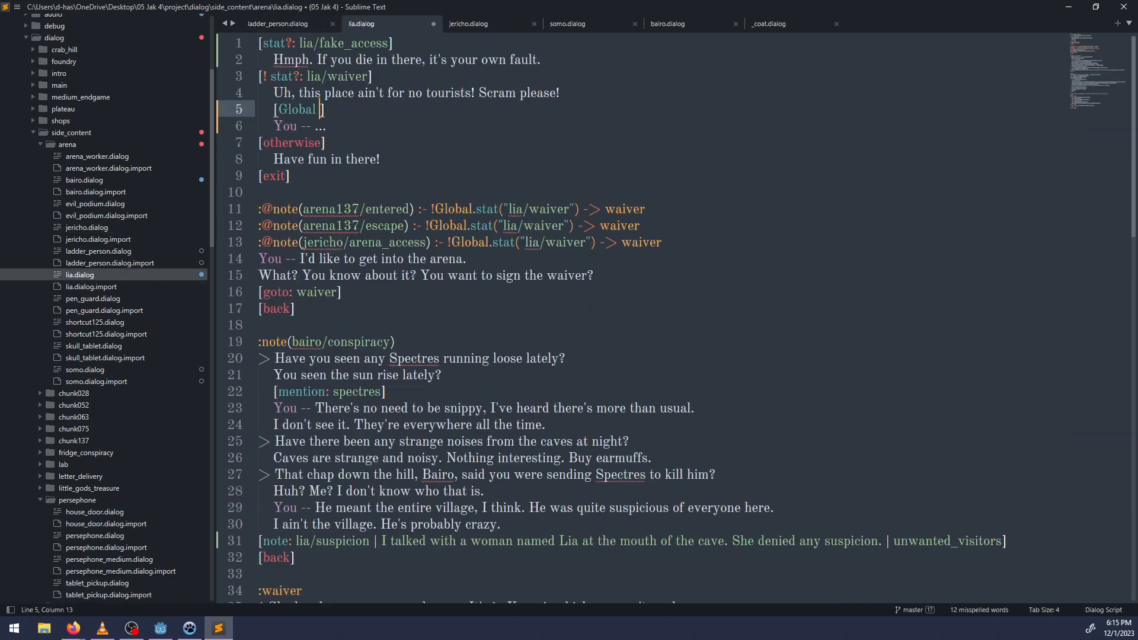
pyautogui.write('stat?: arena137/entered')
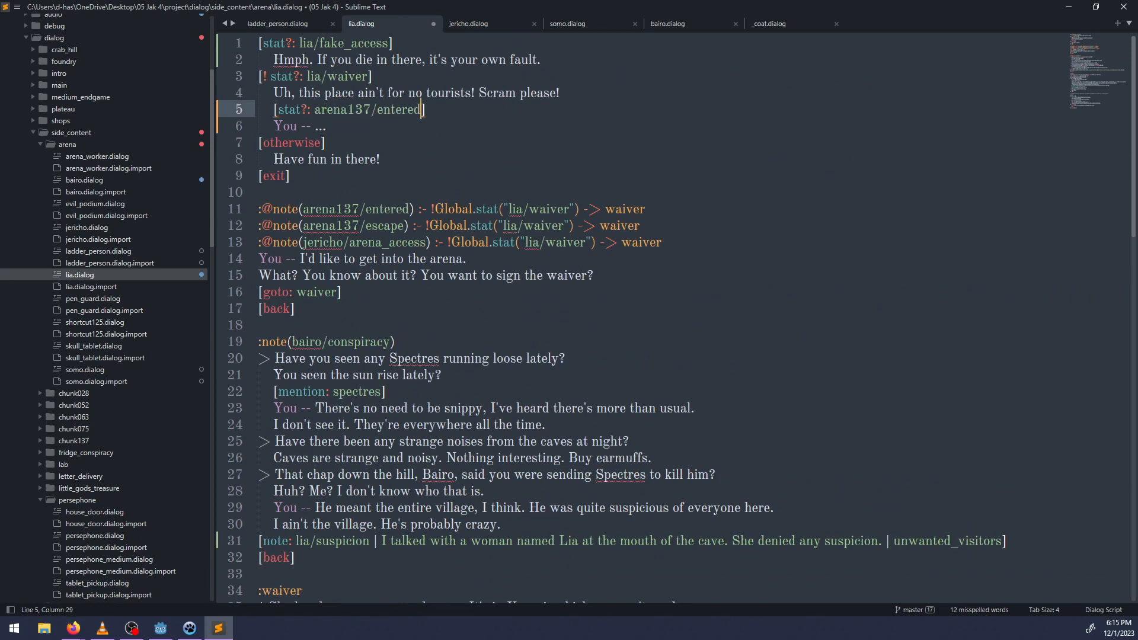
# Add the indented line "You -- I already got into the arena." under the arena137/entered condition.
pyautogui.press('Return')
pyautogui.press('Tab')
pyautogui.write('Y')
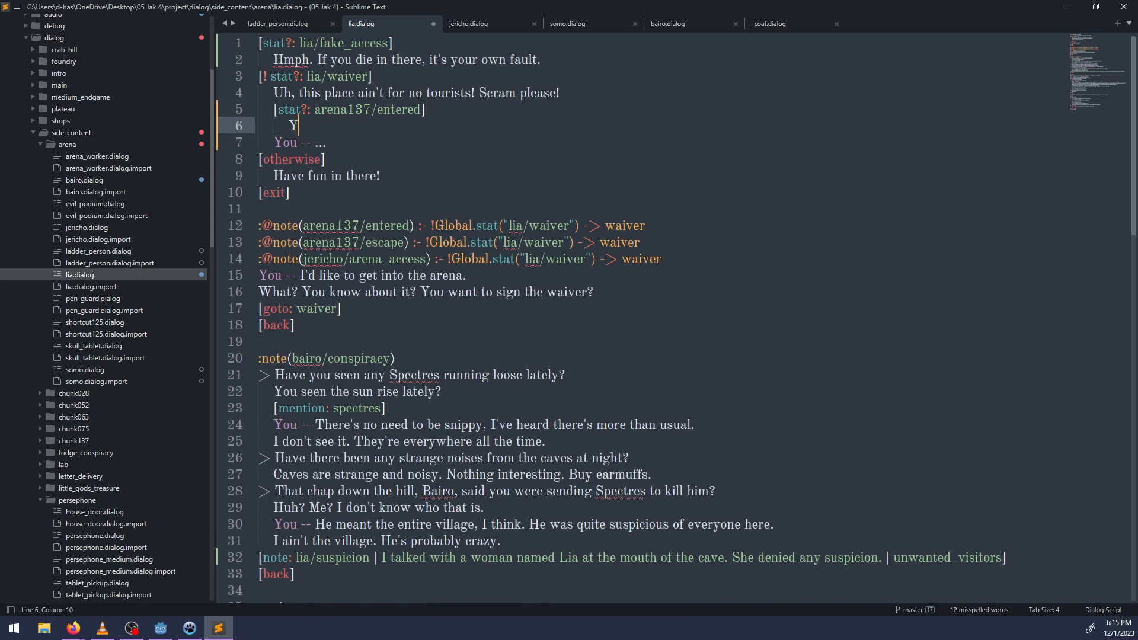
pyautogui.write('ou -- I already got into the arena.')
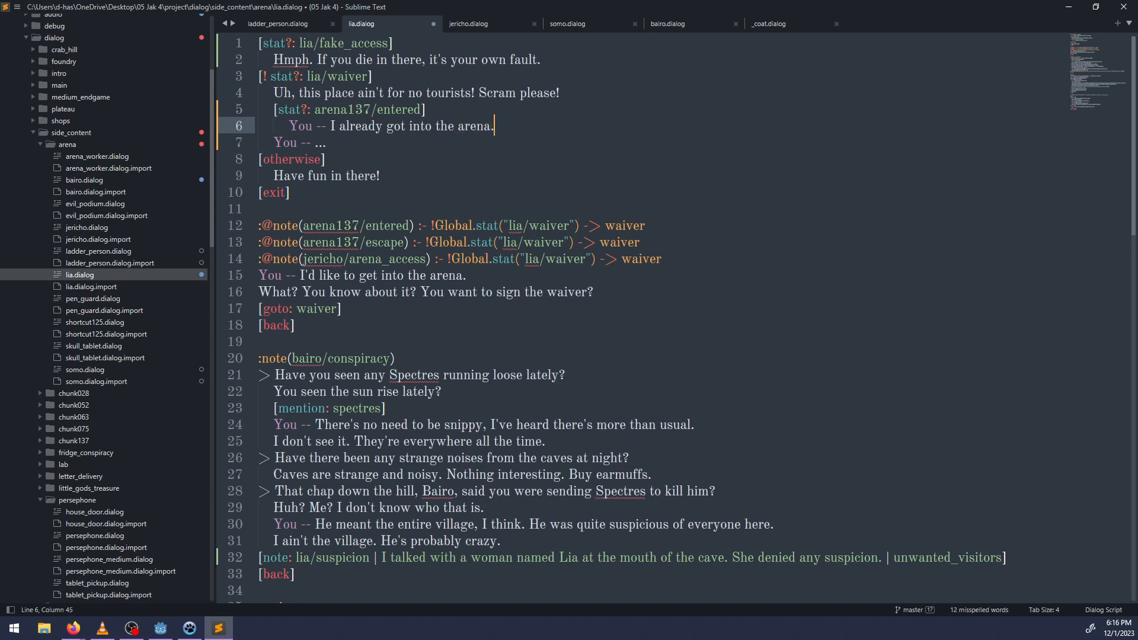
# Below the line about already getting into the arena, add Lia's reply "What? Uh, no. I give the waivers.".
pyautogui.press('Up')
pyautogui.press('Up')
pyautogui.press('Up')
pyautogui.press('Up')
pyautogui.press('Down')
pyautogui.press('Down')
pyautogui.press('Down')
pyautogui.press('Down')
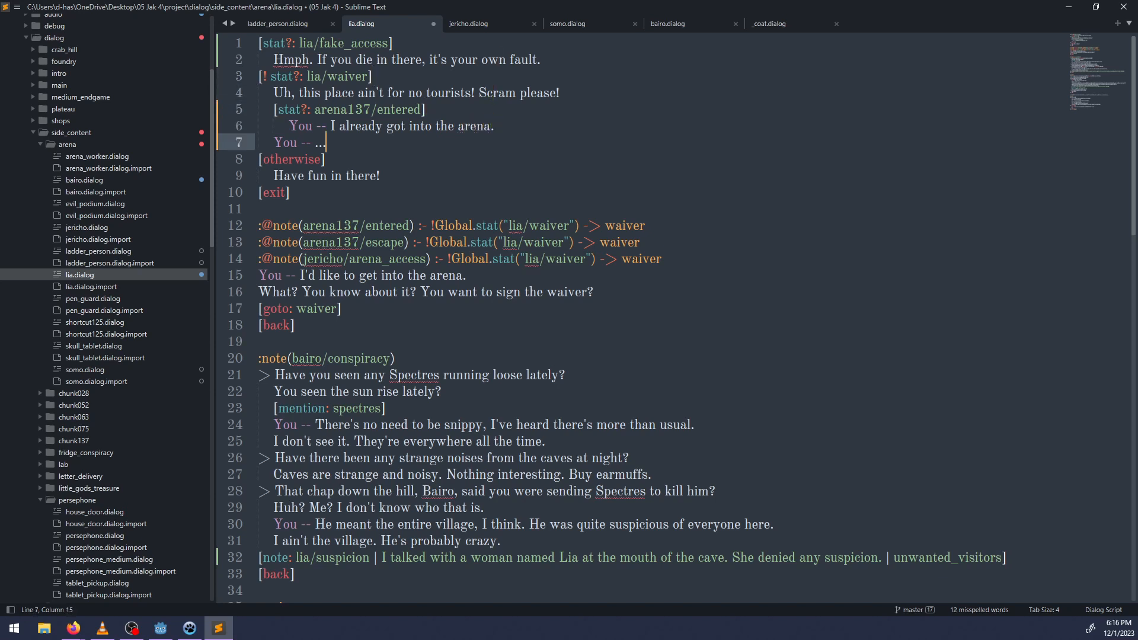
pyautogui.press('Return')
pyautogui.write('What?')
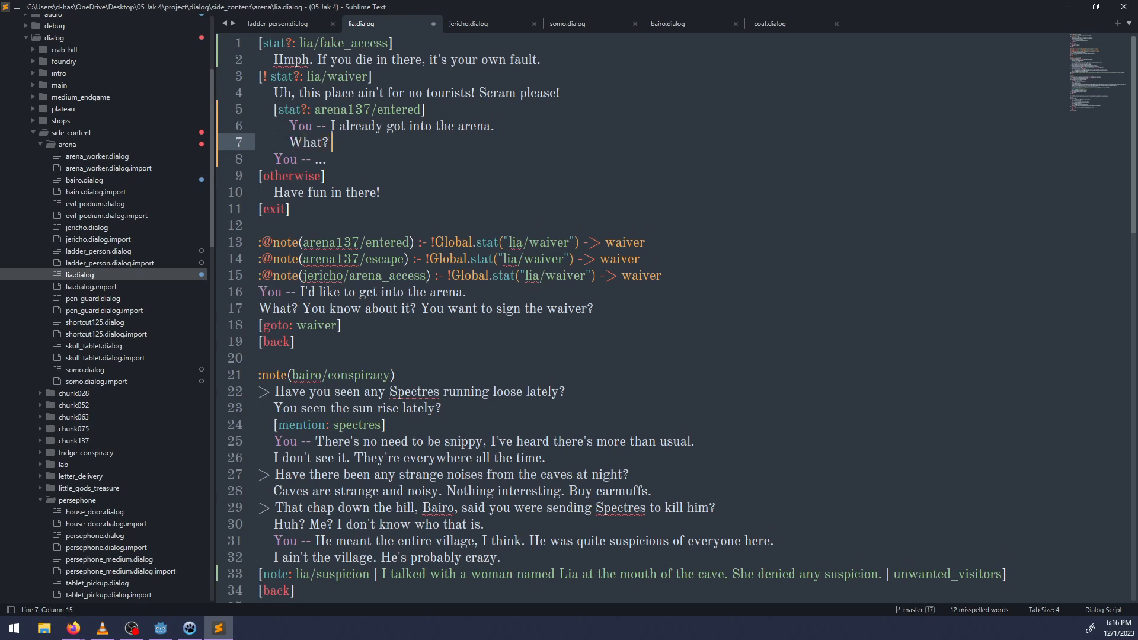
pyautogui.write(" Notyou didn't")
pyautogui.press('BackSpace')
pyautogui.press('BackSpace')
pyautogui.press('BackSpace')
pyautogui.press('BackSpace')
pyautogui.press('BackSpace')
pyautogui.press('BackSpace')
pyautogui.press('BackSpace')
pyautogui.press('BackSpace')
pyautogui.press('BackSpace')
pyautogui.press('BackSpace')
pyautogui.press('BackSpace')
pyautogui.press('BackSpace')
pyautogui.press('BackSpace')
pyautogui.press('BackSpace')
pyautogui.press('BackSpace')
pyautogui.write('Uh, no. I give the waivers. You ')
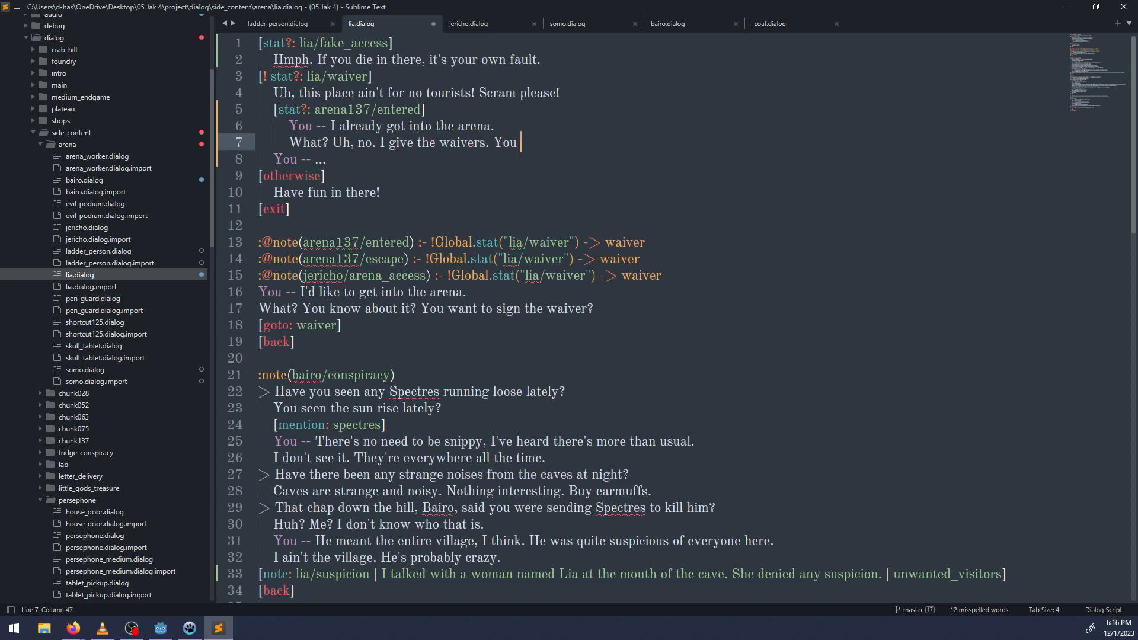
pyautogui.write("didn't sign it")
# Complete Lia's waiver reply with the sentence "You didn't sign it.".
pyautogui.hotkey('ctrl', 'shift', 'Left')
pyautogui.hotkey('ctrl', 'shift', 'Left')
pyautogui.hotkey('ctrl', 'shift', 'Left')
pyautogui.hotkey('ctrl', 'shift', 'Left')
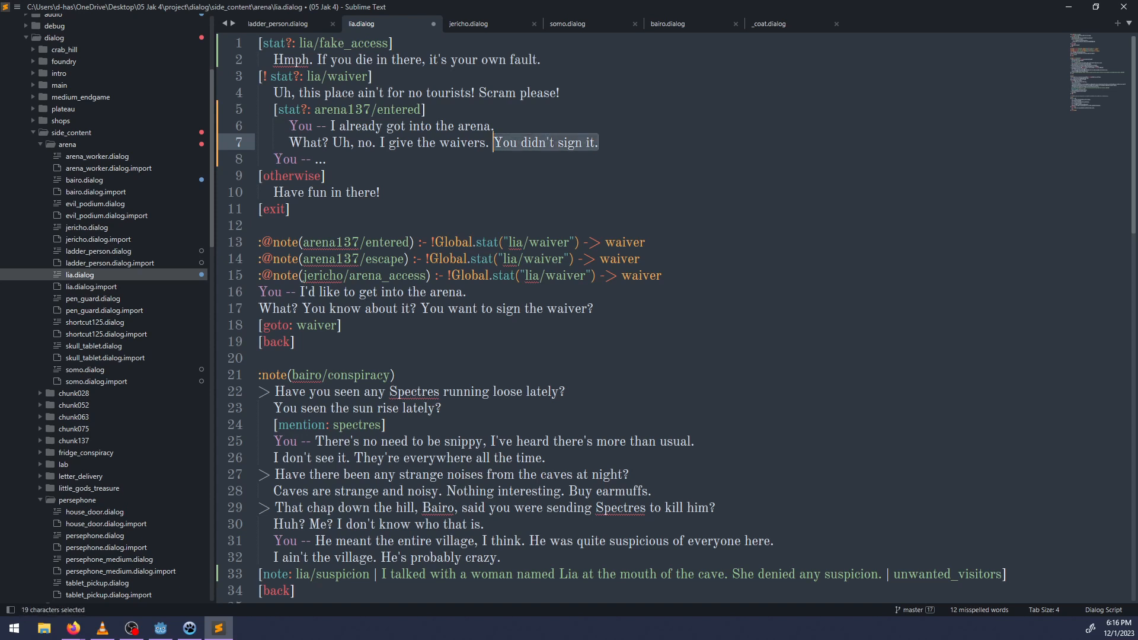
pyautogui.hotkey('ctrl', 'Right')
pyautogui.hotkey('ctrl', 'Right')
# Add an [otherwise] branch after Lia's reply and indent the "You -- ..." line beneath it.
pyautogui.press('Return')
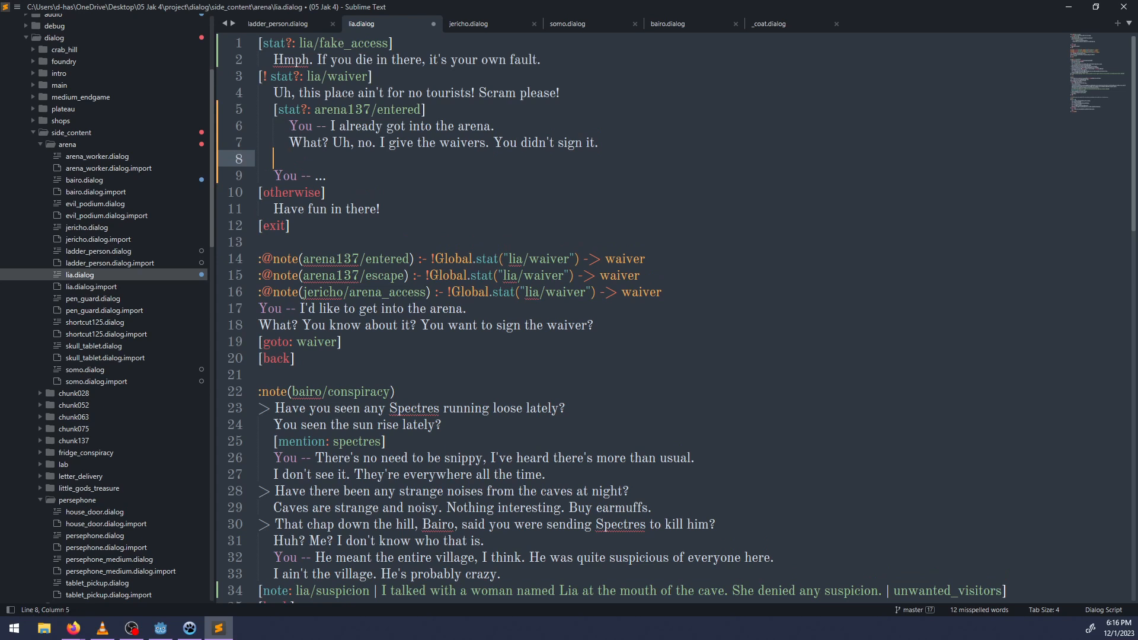
pyautogui.write('[otherwise')
pyautogui.press('Down')
pyautogui.hotkey('ctrl', 'Left')
pyautogui.press('Home')
pyautogui.press('Tab')
# Append "I'm not as dumb as I look." to the line "You -- I already got into the arena.".
pyautogui.press('Up')
pyautogui.press('Up')
pyautogui.press('Up')
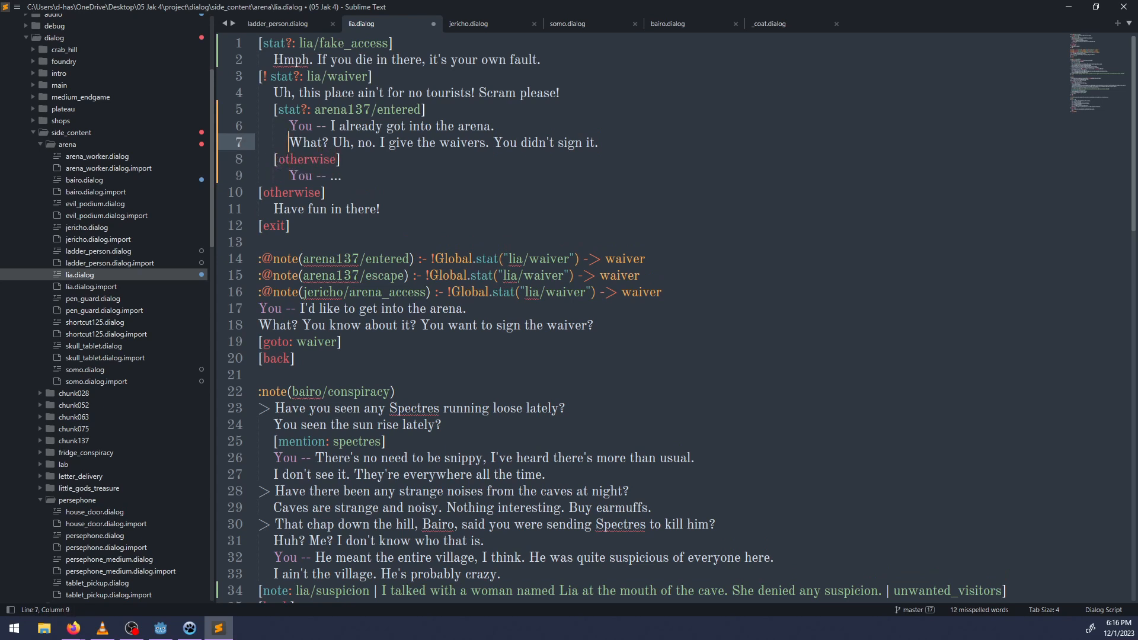
pyautogui.hotkey('ctrl', 'Right')
pyautogui.hotkey('ctrl', 'Right')
pyautogui.hotkey('ctrl', 'Right')
pyautogui.hotkey('ctrl', 'Right')
pyautogui.hotkey('ctrl', 'Right')
pyautogui.hotkey('ctrl', 'Right')
pyautogui.hotkey('ctrl', 'Right')
pyautogui.hotkey('ctrl', 'Right')
pyautogui.hotkey('ctrl', 'Right')
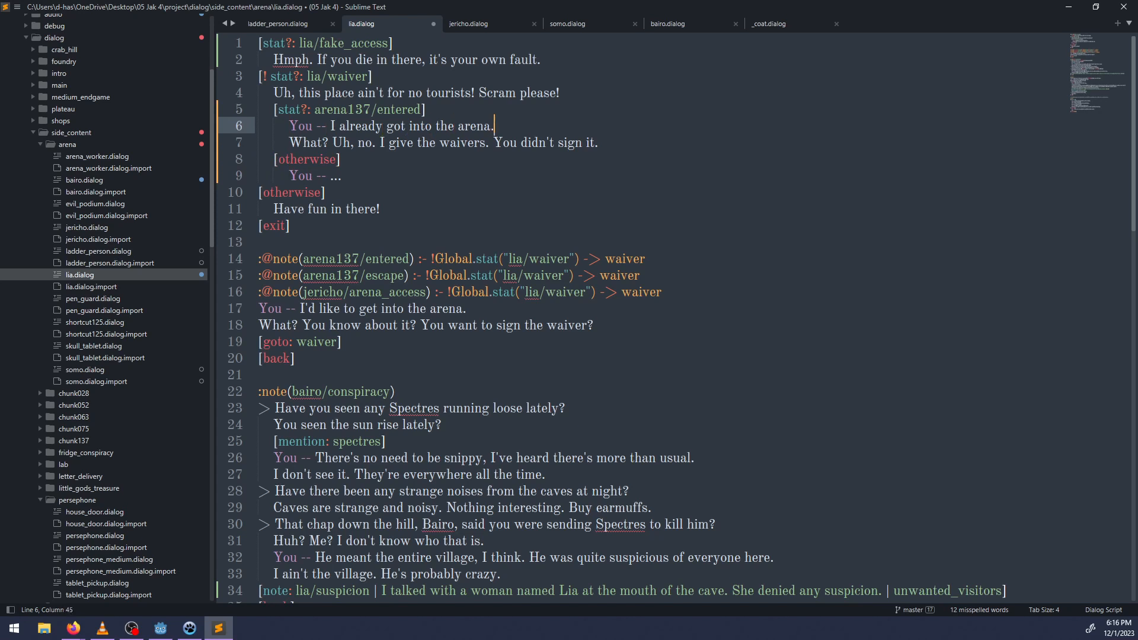
pyautogui.write("I'm not as dumb as ")
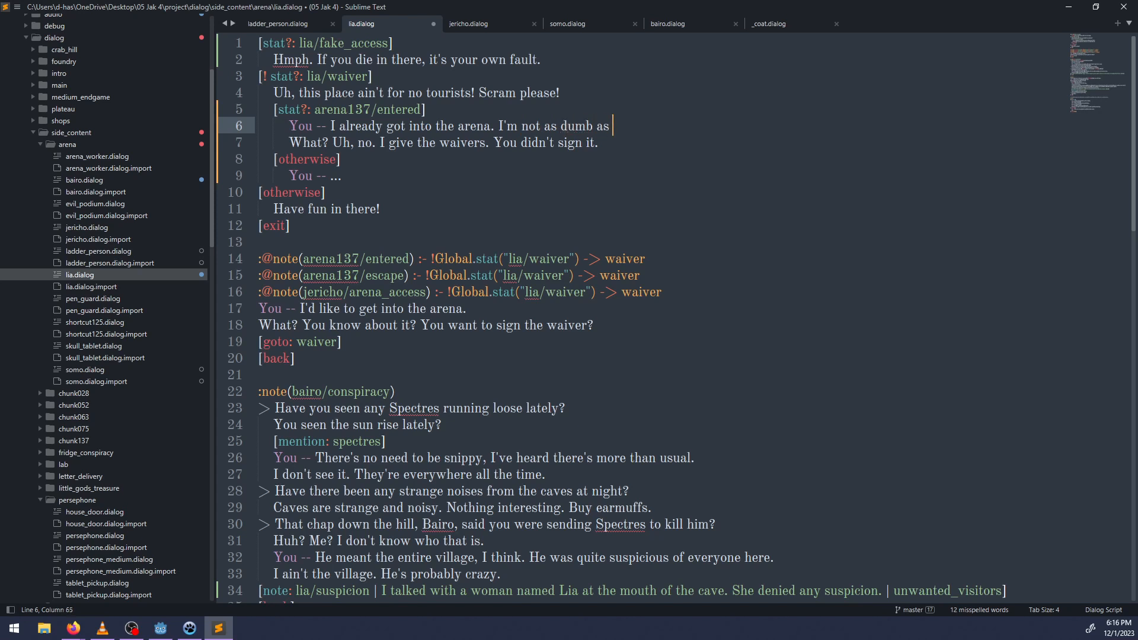
pyautogui.write('I look.')
# Start another "You --" line below Lia's reply about the waivers.
pyautogui.press('Down')
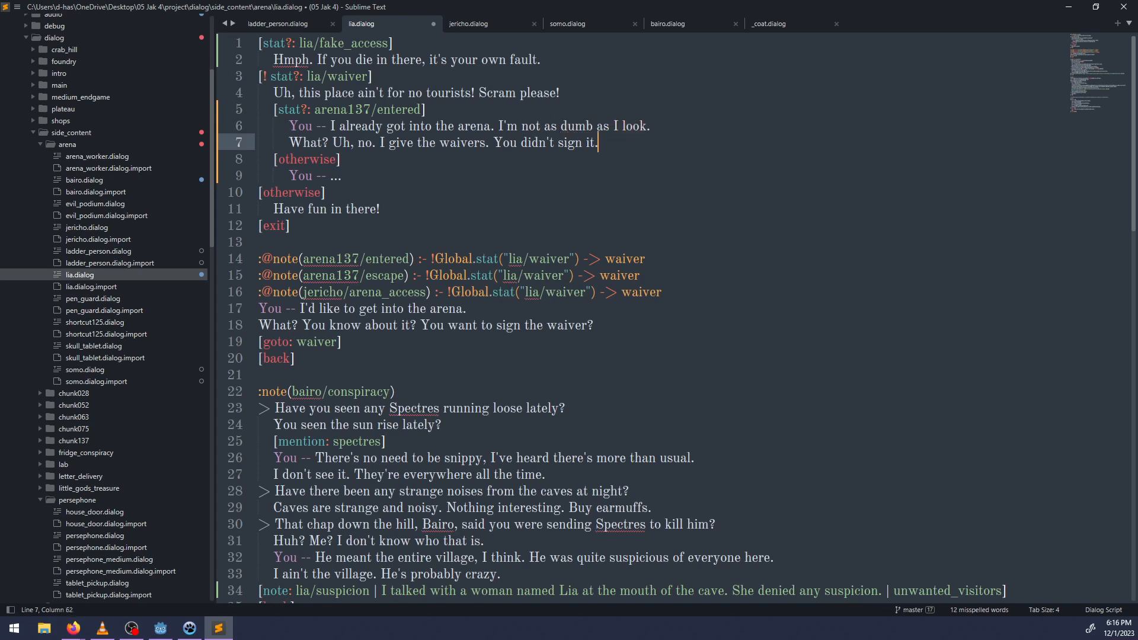
pyautogui.press('Return')
pyautogui.write('Y')
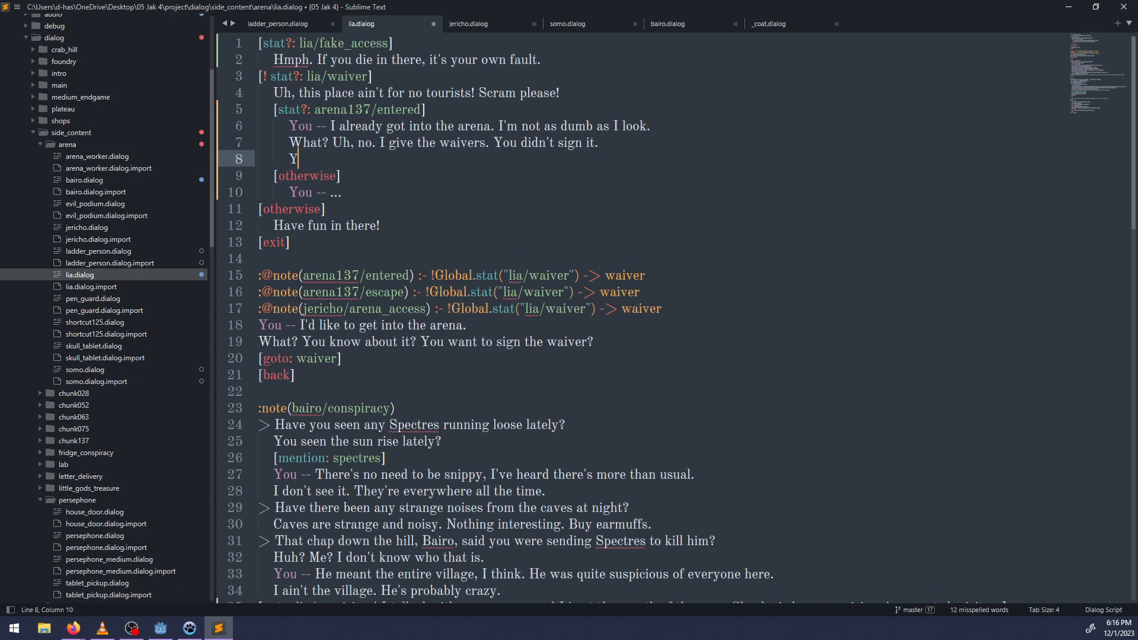
pyautogui.write('ou -- Then why did')
pyautogui.hotkey('ctrl', 'BackSpace')
pyautogui.hotkey('ctrl', 'BackSpace')
pyautogui.hotkey('ctrl', 'BackSpace')
pyautogui.hotkey('ctrl', 'BackSpace')
pyautogui.hotkey('ctrl', 'BackSpace')
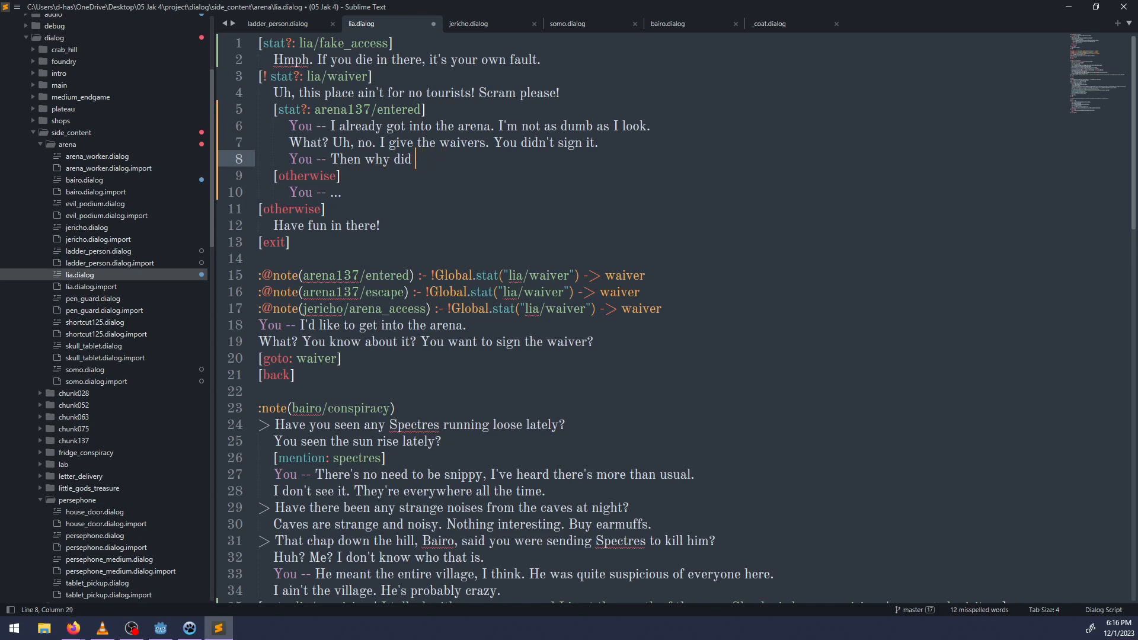
pyautogui.write("Oh, I'm sure Jericho")
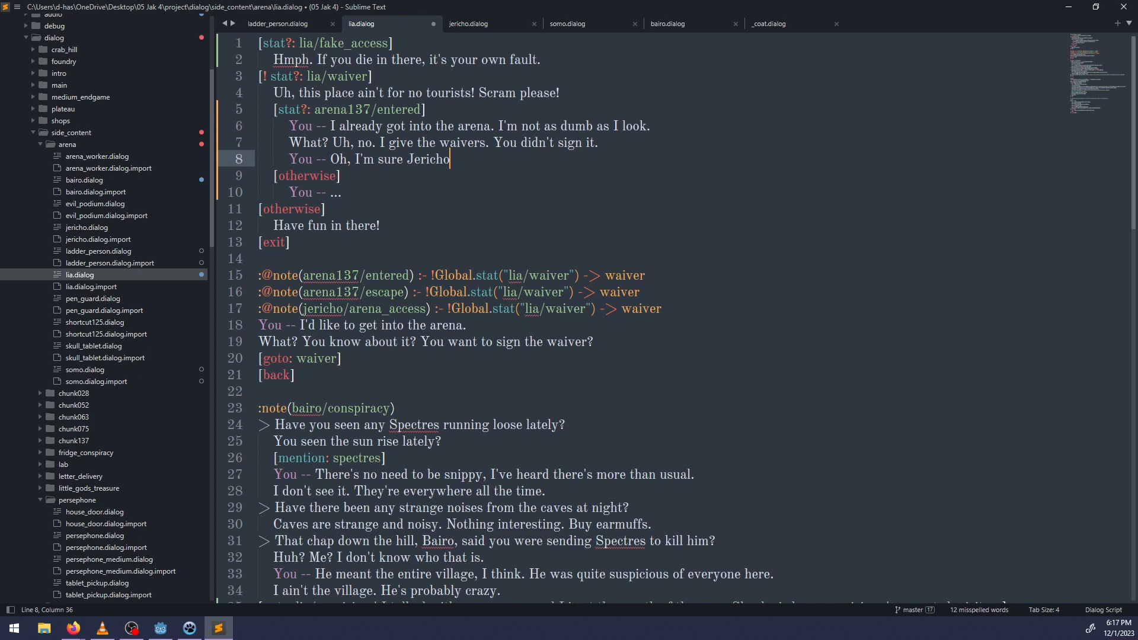
pyautogui.hotkey('ctrl', 'Left')
pyautogui.write('l')
pyautogui.hotkey('ctrl', 'BackSpace')
pyautogui.hotkey('ctrl', 'BackSpace')
pyautogui.hotkey('ctrl', 'BackSpace')
pyautogui.hotkey('ctrl', 'BackSpace')
pyautogui.hotkey('ctrl', 'BackSpace')
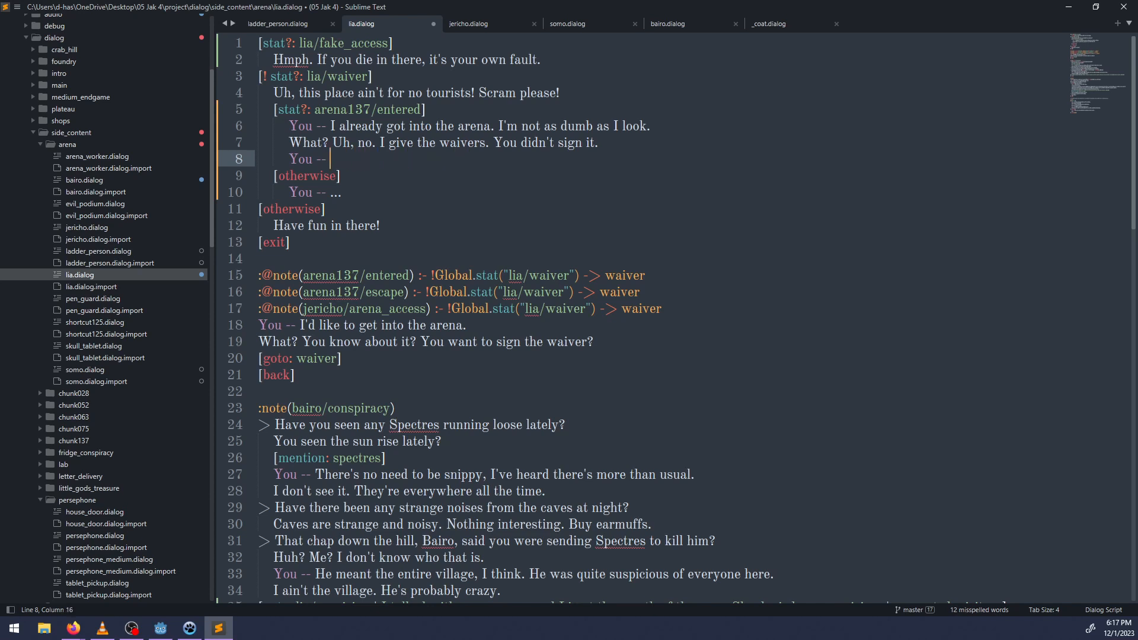
# Complete the player's new line as "You -- Ask your friend Jericho, then.".
pyautogui.write('Ask your friend Jericho, then')
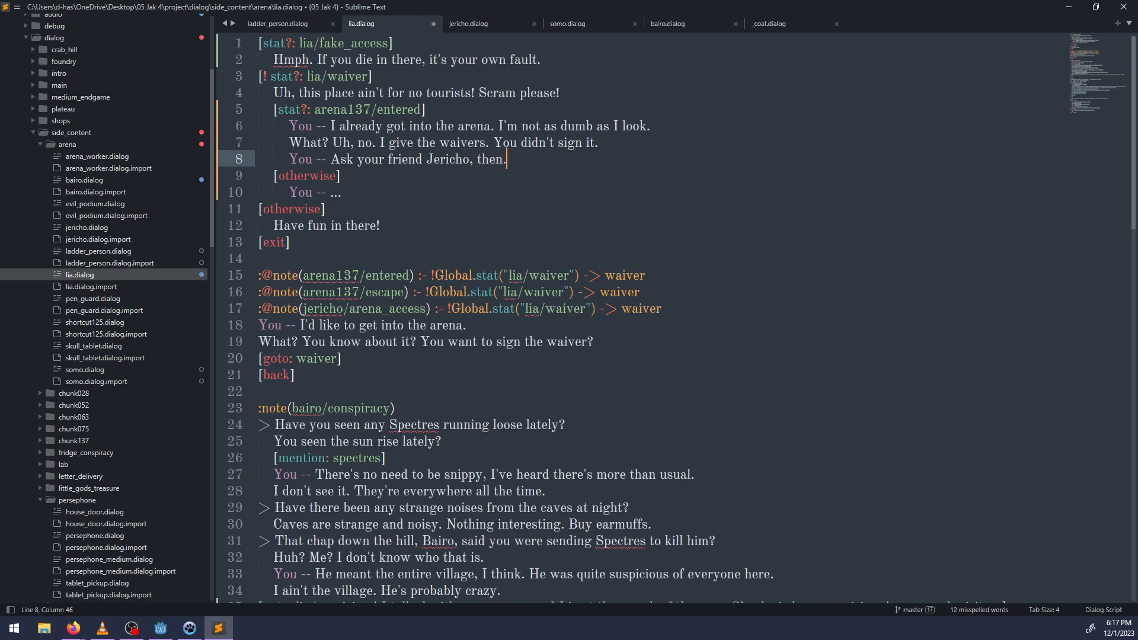
pyautogui.write('.')
# Add the lines "* She fumes." and "You didn't sign the waiver!" below the Jericho line, and save the file.
pyautogui.press('Return')
pyautogui.write('* She fumes.')
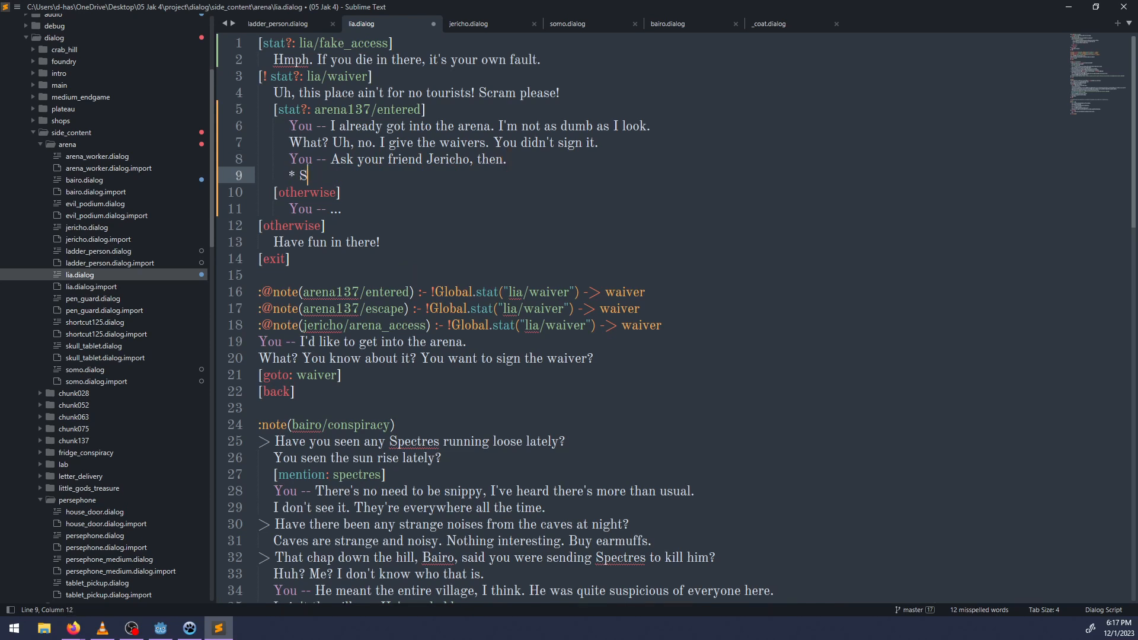
pyautogui.press('Return')
pyautogui.write('Y')
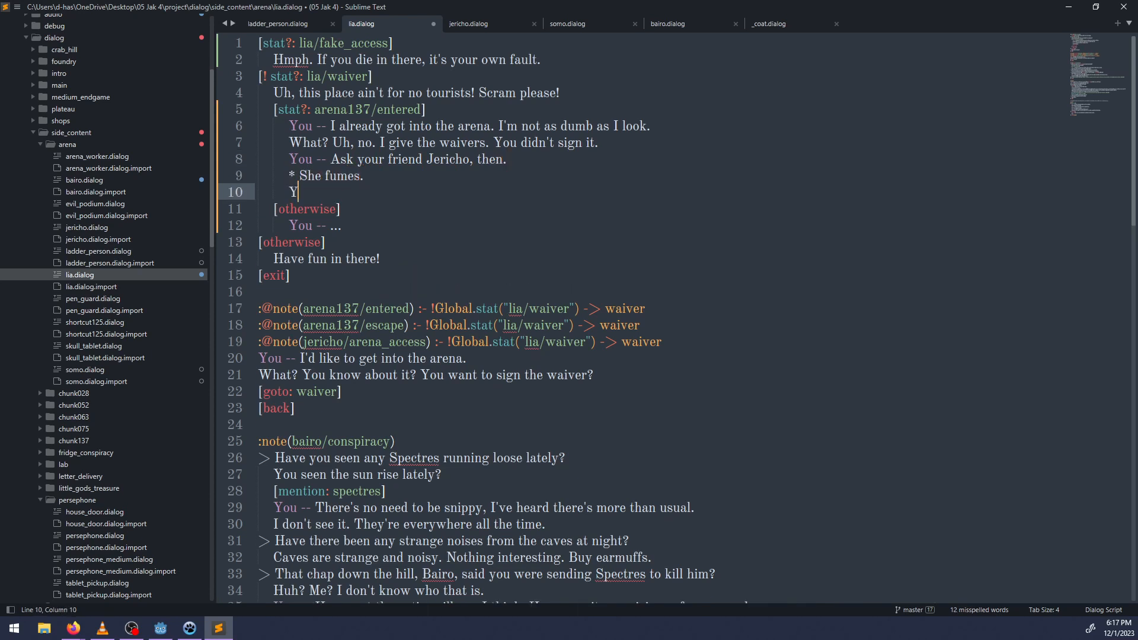
pyautogui.write("ou didn't sign the waiver!")
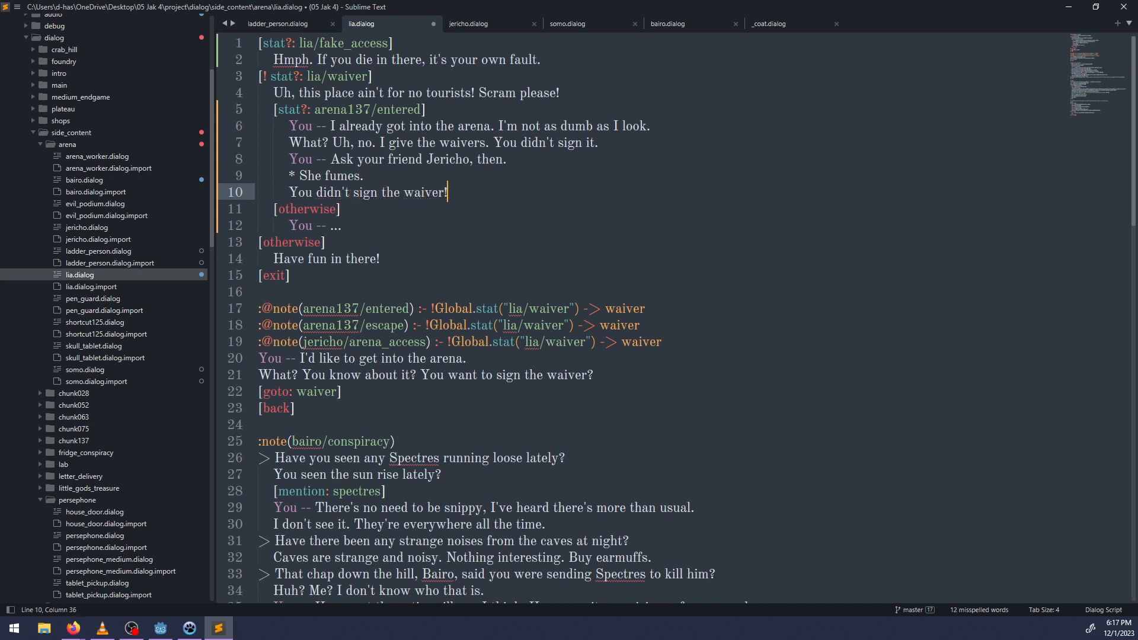
pyautogui.hotkey('ctrl', 's')
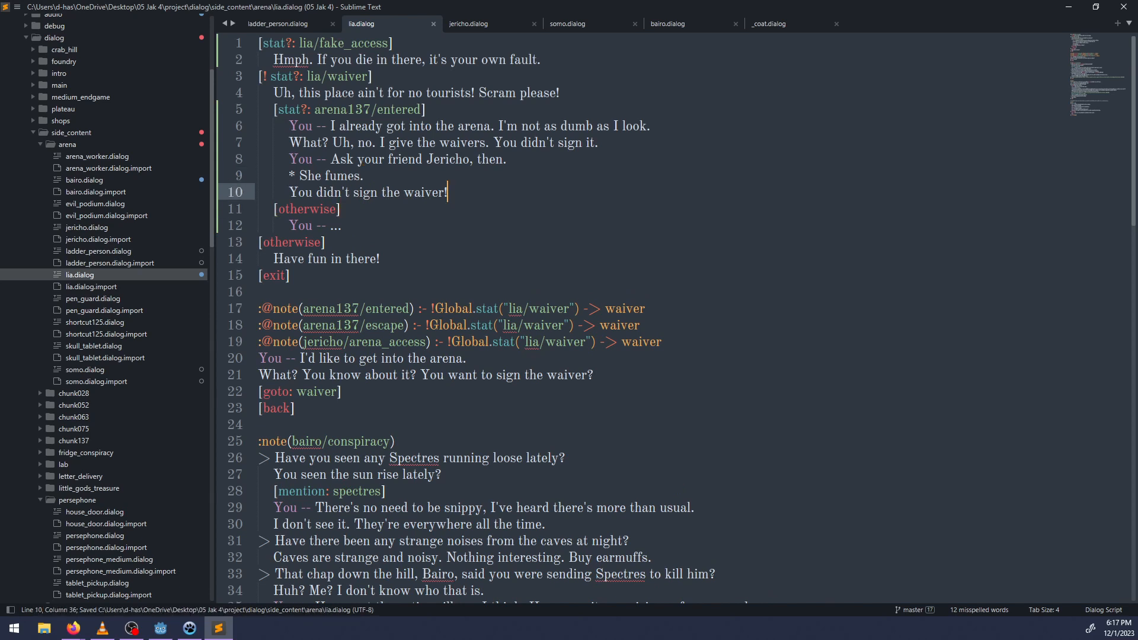
pyautogui.press('Up')
pyautogui.press('Up')
pyautogui.hotkey('ctrl', 'Right')
pyautogui.hotkey('ctrl', 'Right')
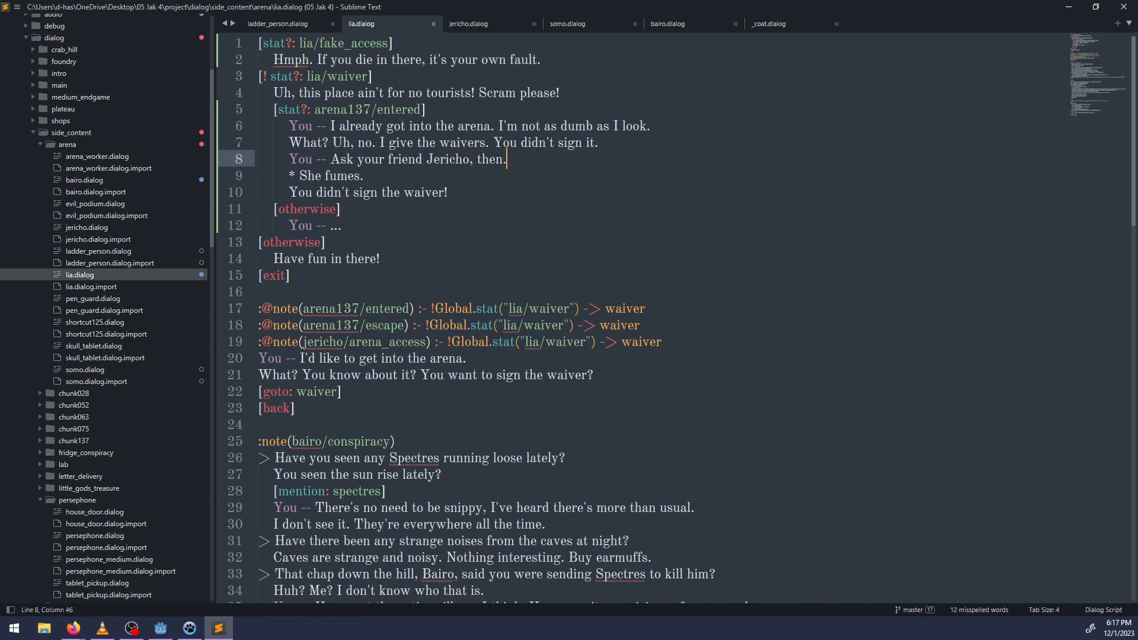
pyautogui.press('Up')
pyautogui.press('Up')
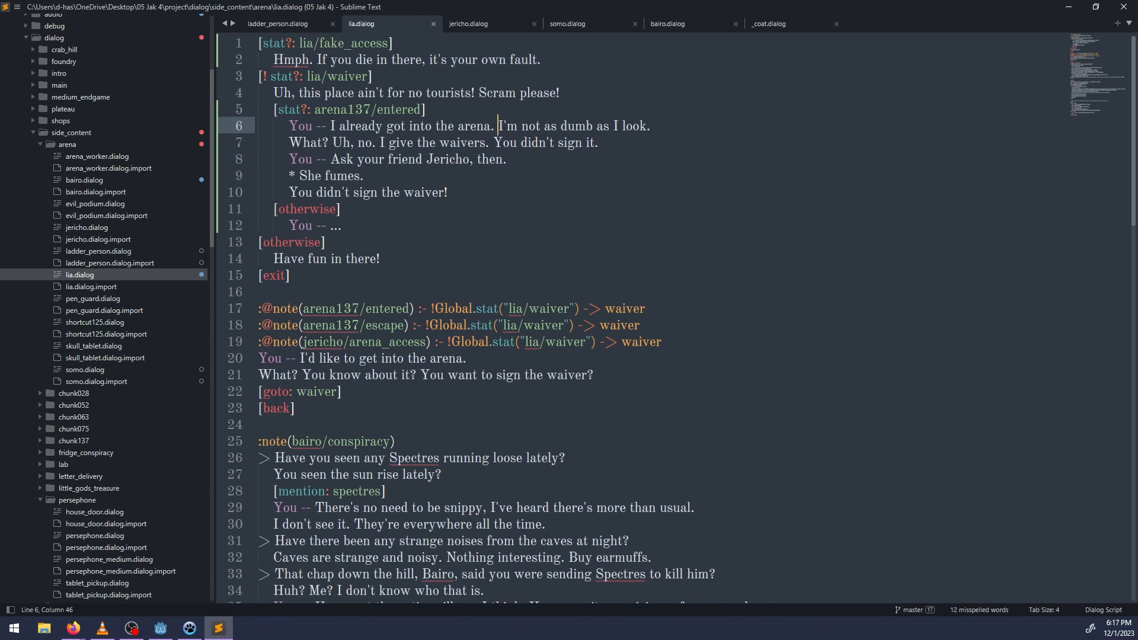
pyautogui.hotkey('ctrl', 'shift', 'Right')
pyautogui.hotkey('ctrl', 'shift', 'Right')
pyautogui.hotkey('ctrl', 'shift', 'Right')
pyautogui.hotkey('ctrl', 'shift', 'Right')
pyautogui.hotkey('ctrl', 'shift', 'Right')
pyautogui.hotkey('ctrl', 'shift', 'Right')
pyautogui.hotkey('ctrl', 'shift', 'Right')
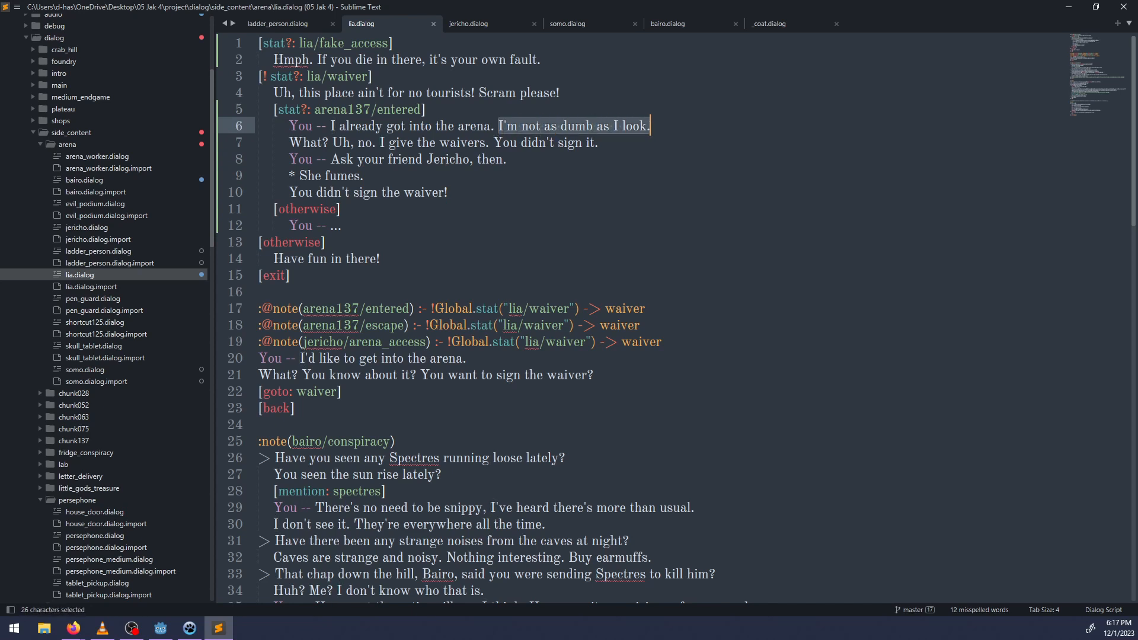
pyautogui.hotkey('ctrl', 'x')
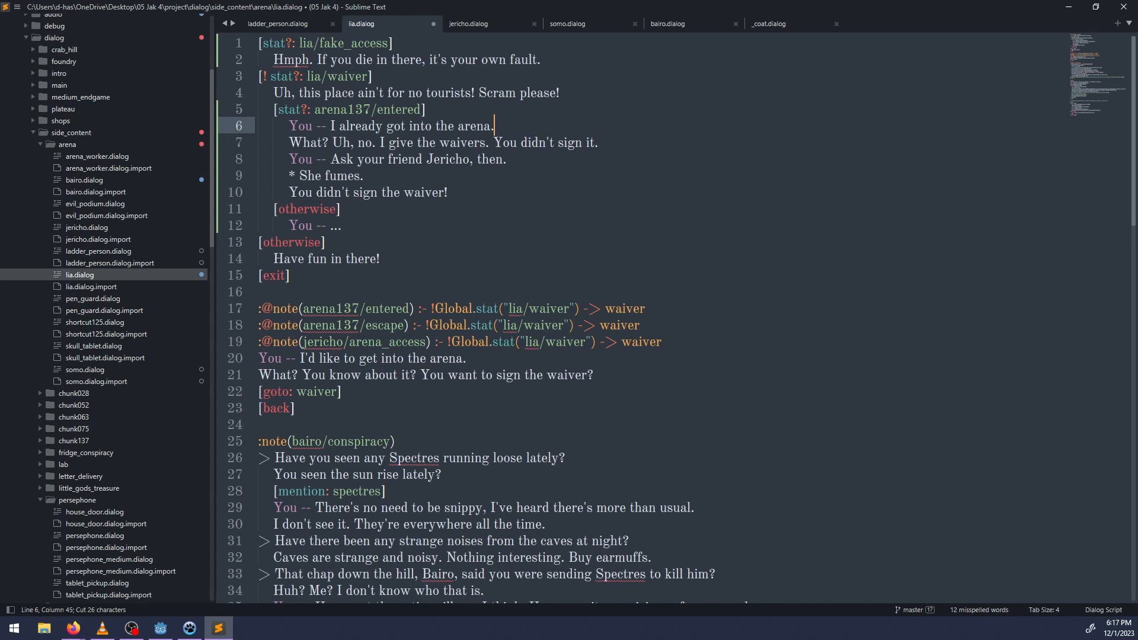
pyautogui.hotkey('ctrl', 'z')
pyautogui.hotkey('ctrl', 's')
# Append "I've been in the arenas." to the line "You -- Ask your friend Jericho, then." and save the file.
pyautogui.press('Down')
pyautogui.press('Down')
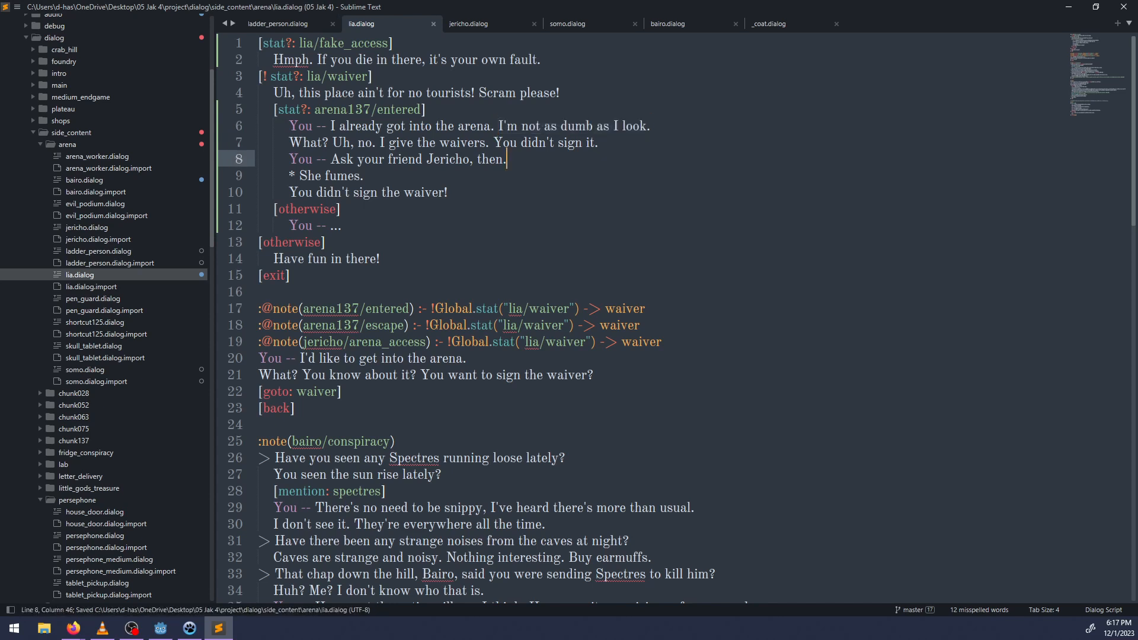
pyautogui.press('Up')
pyautogui.press('Left')
pyautogui.press('Left')
pyautogui.press('Left')
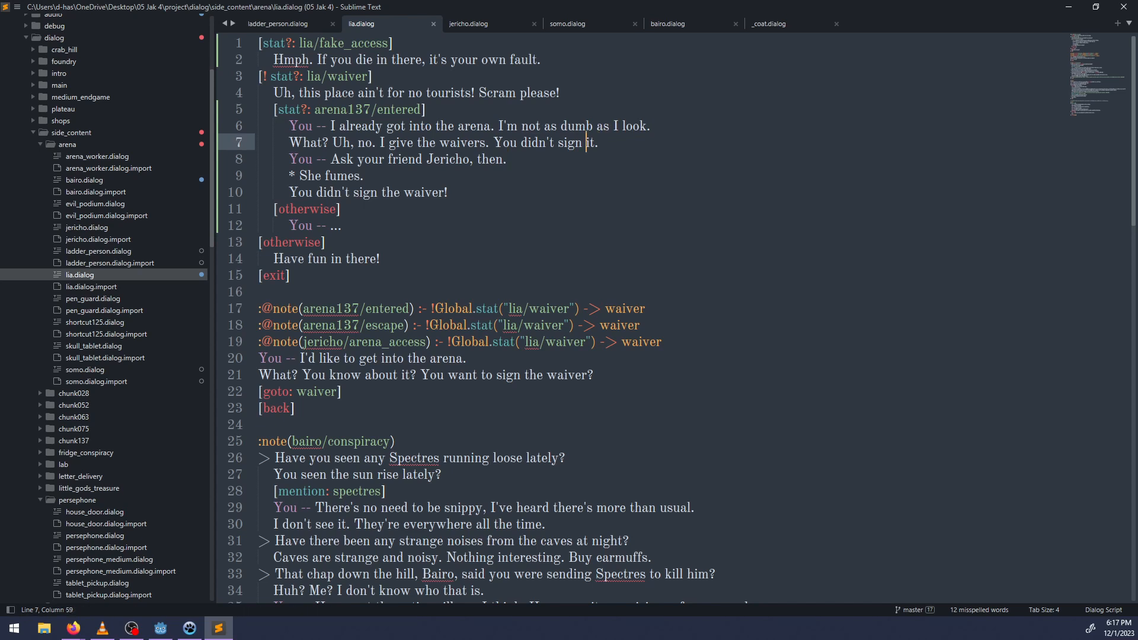
pyautogui.hotkey('ctrl', 'Left')
pyautogui.hotkey('ctrl', 'Left')
pyautogui.hotkey('ctrl', 'Left')
pyautogui.press('Down')
pyautogui.hotkey('ctrl', 'Right')
pyautogui.hotkey('ctrl', 'Right')
pyautogui.hotkey('ctrl', 'Right')
pyautogui.hotkey('ctrl', 'Right')
pyautogui.hotkey('ctrl', 'Right')
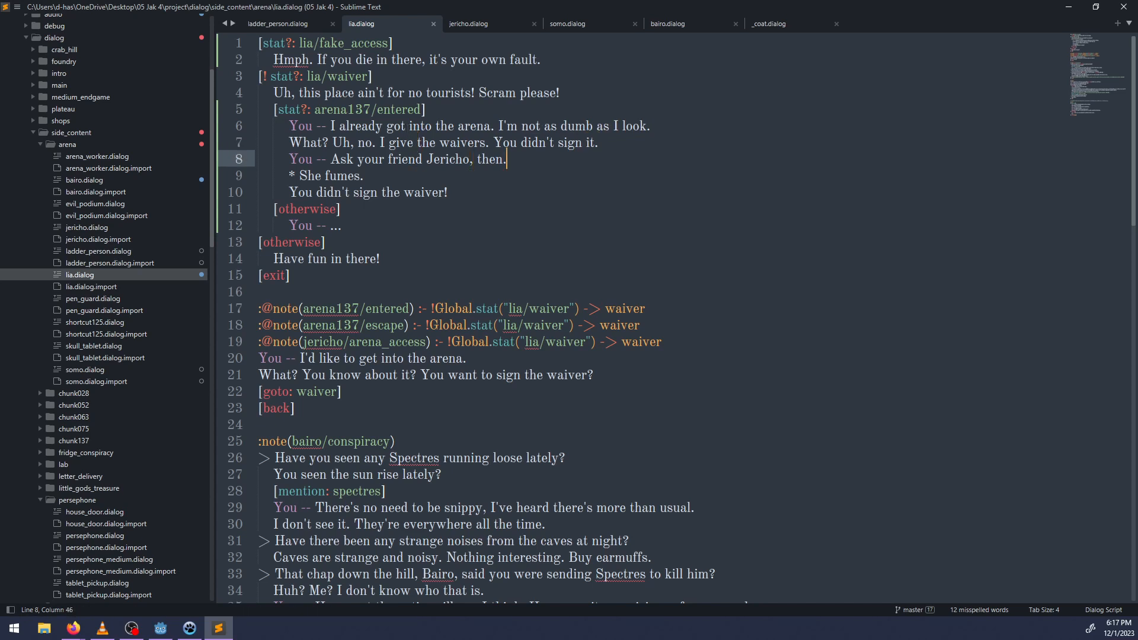
pyautogui.write("I've been in the arenas")
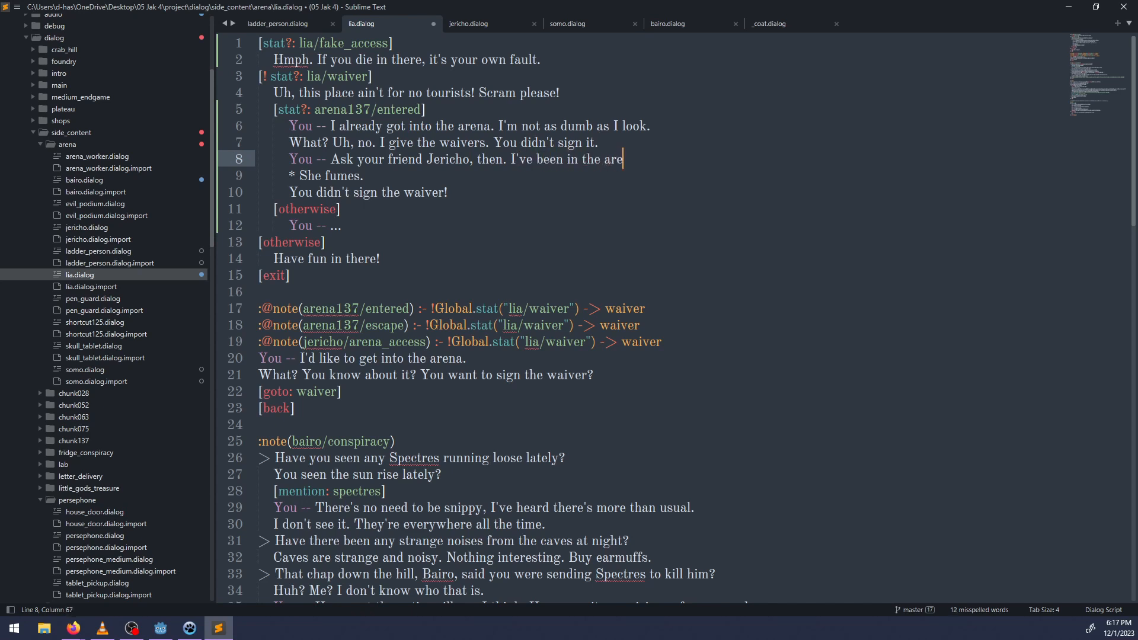
pyautogui.press('Down')
pyautogui.press('Down')
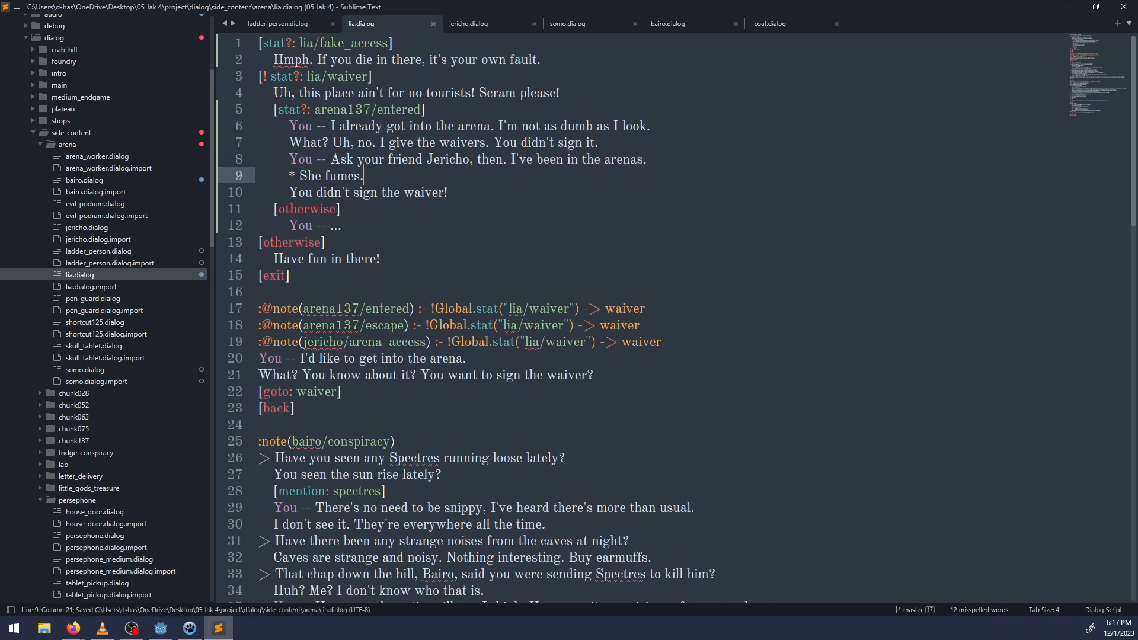
pyautogui.hotkey('ctrl', 's')
pyautogui.press('Down')
pyautogui.press('Down')
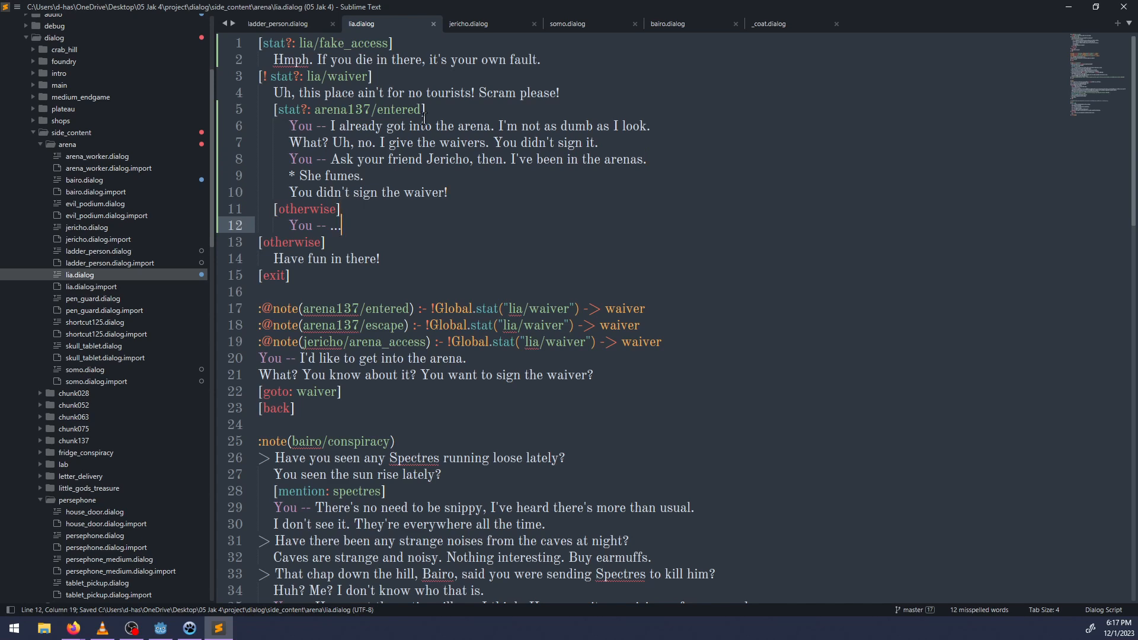
# Switch to NP-ToDo, mark the task "Dialog for Lia if you've entered the arena" as completed, and widen the task list.
pyautogui.click(190, 628)
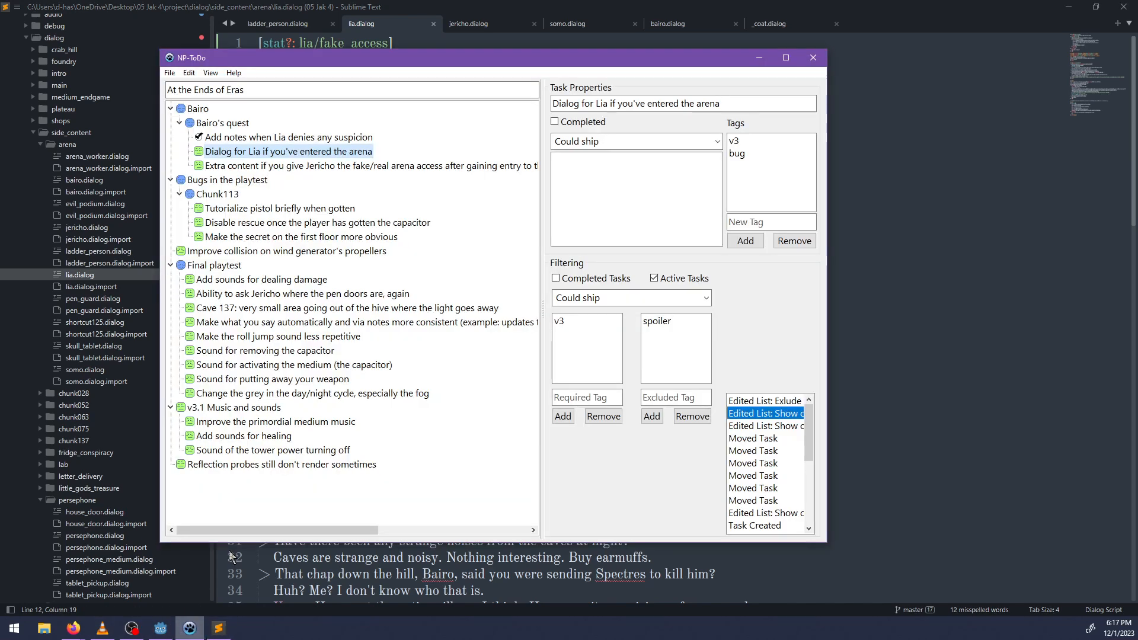
pyautogui.rightClick(276, 153)
pyautogui.click(308, 159)
pyautogui.moveTo(542, 181); pyautogui.dragTo(587, 181)
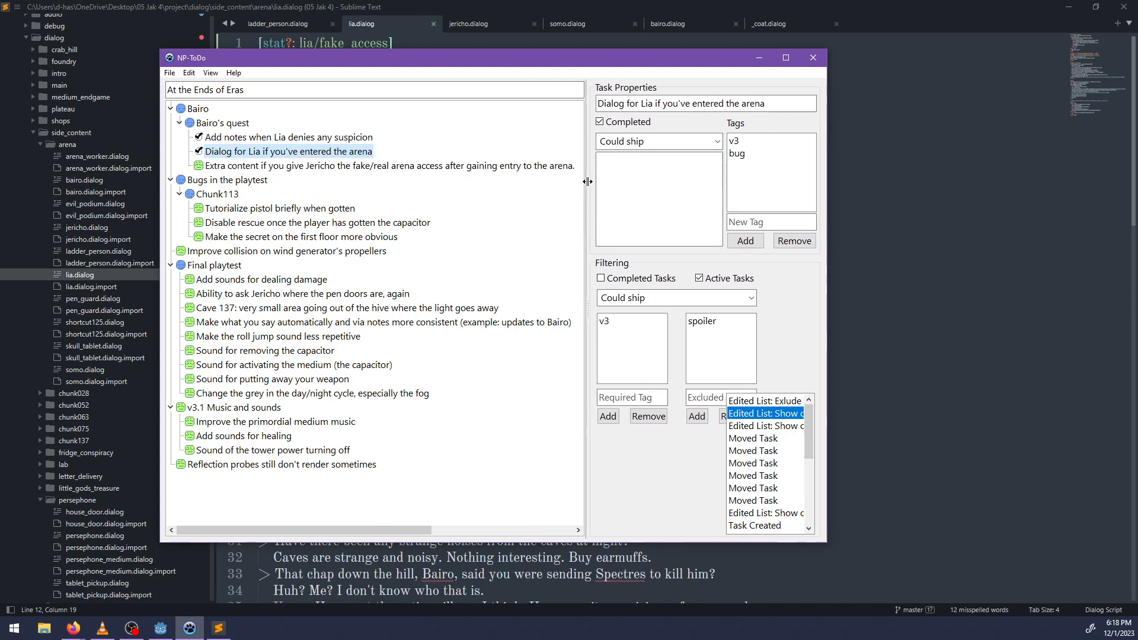
# Switch back to Sublime Text and copy arena137/entered from the nested stat condition in Lia's opening dialog.
pyautogui.click(862, 211)
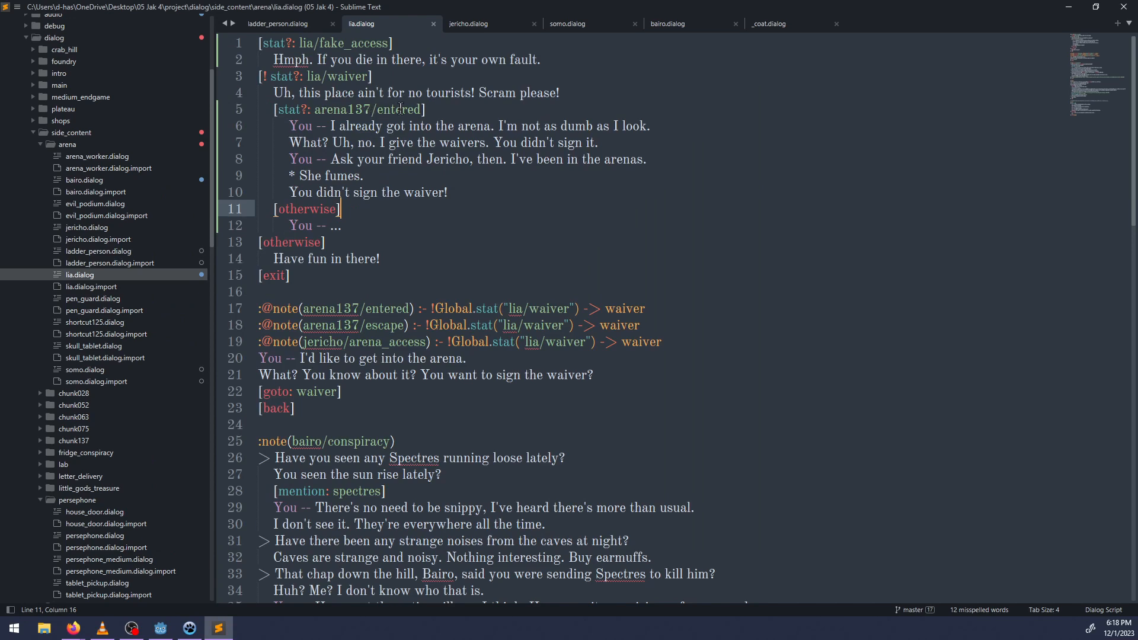
pyautogui.moveTo(421, 109); pyautogui.dragTo(315, 109)
pyautogui.hotkey('ctrl', 'c')
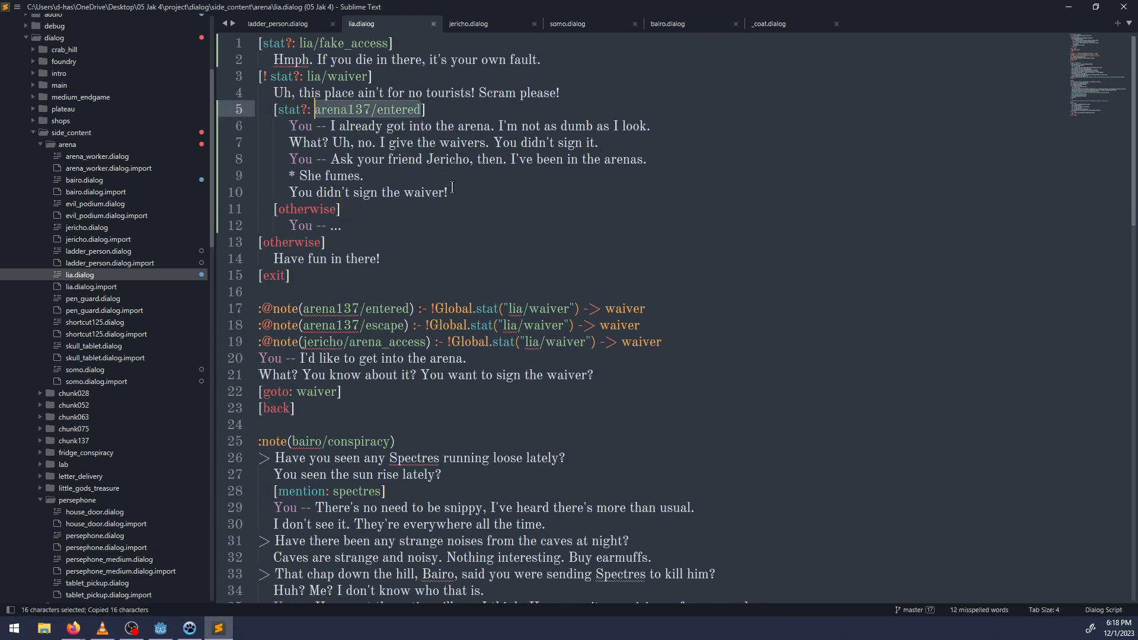
# Insert the line [arena137/entered] above "You -- I'd like to get into the arena.".
pyautogui.scroll(-2, 449, 240)
pyautogui.scroll(-5, 442, 246)
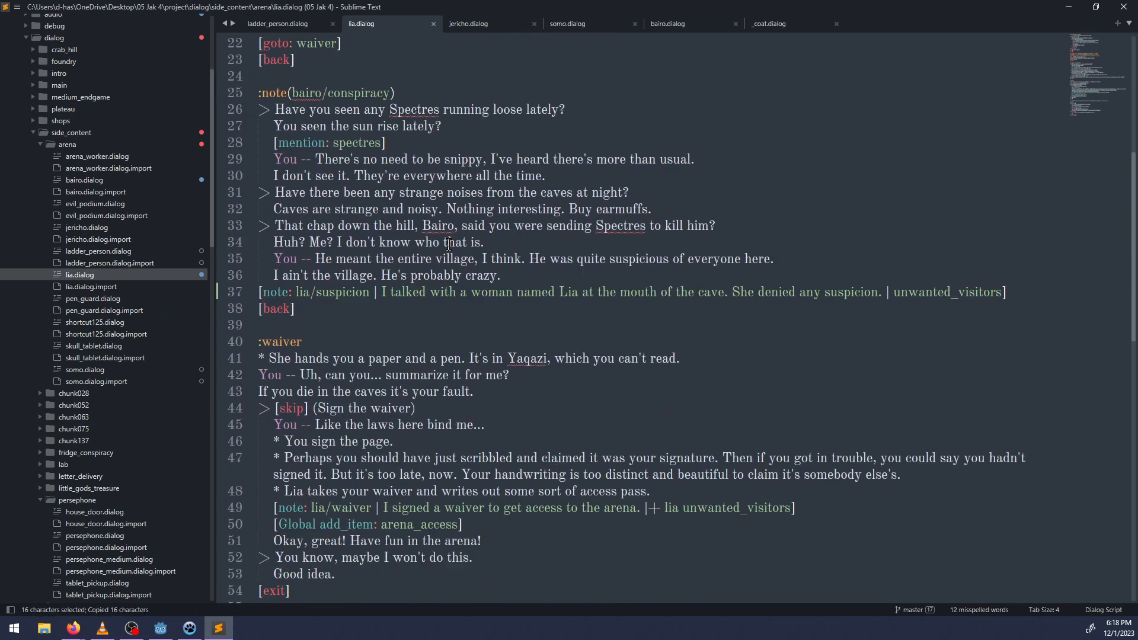
pyautogui.scroll(-9, 434, 252)
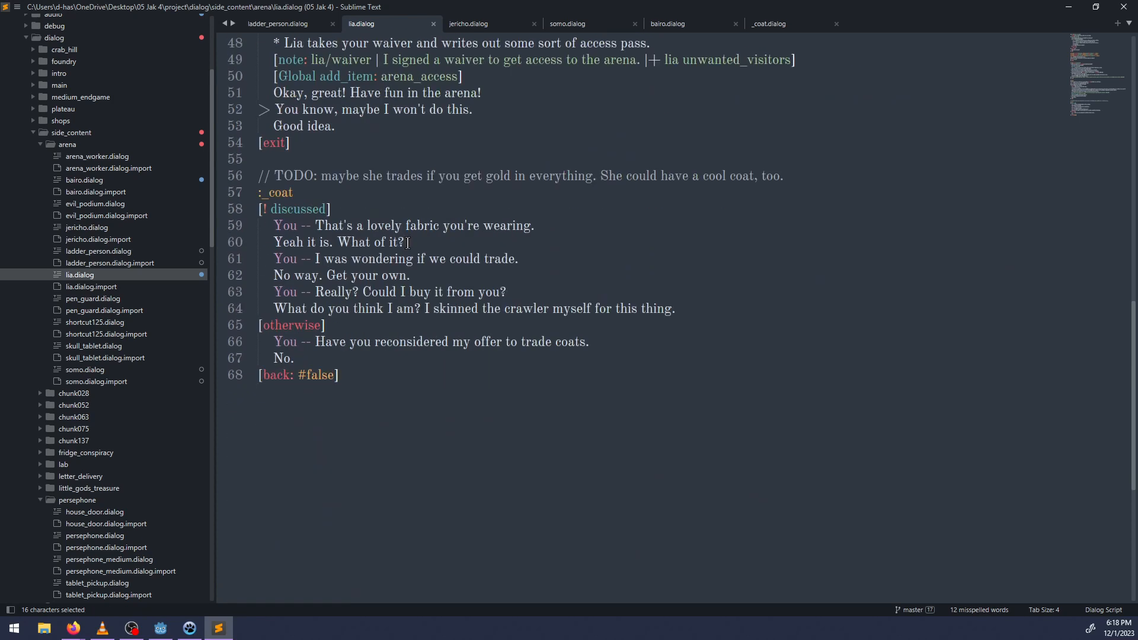
pyautogui.scroll(2, 407, 245)
pyautogui.scroll(10, 407, 246)
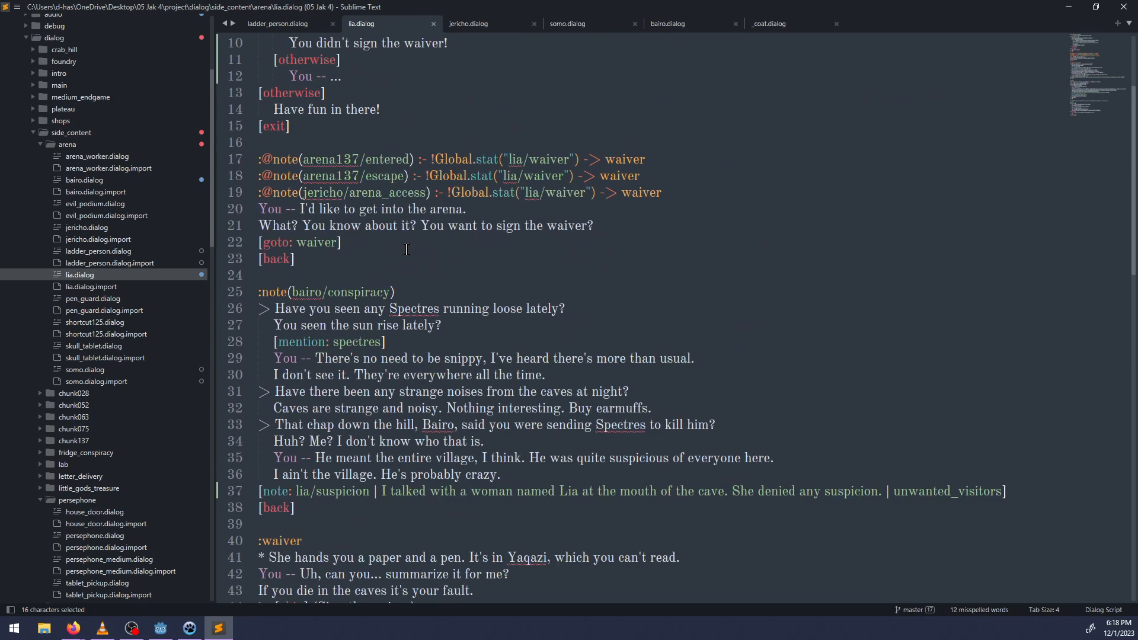
pyautogui.click(518, 205)
pyautogui.press('Return')
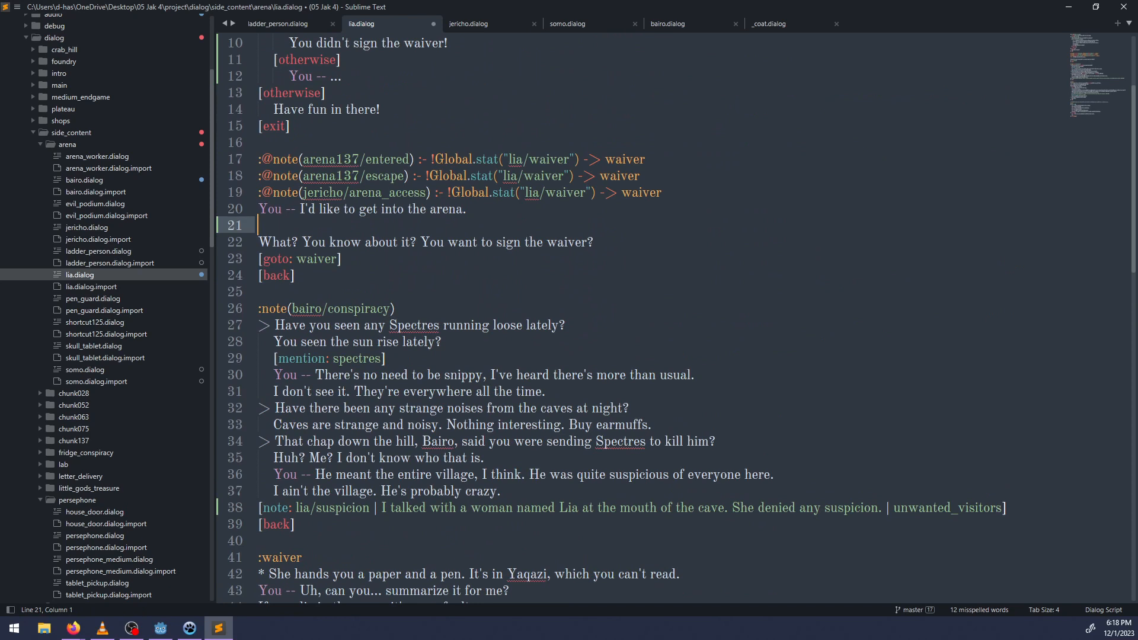
pyautogui.press('BackSpace')
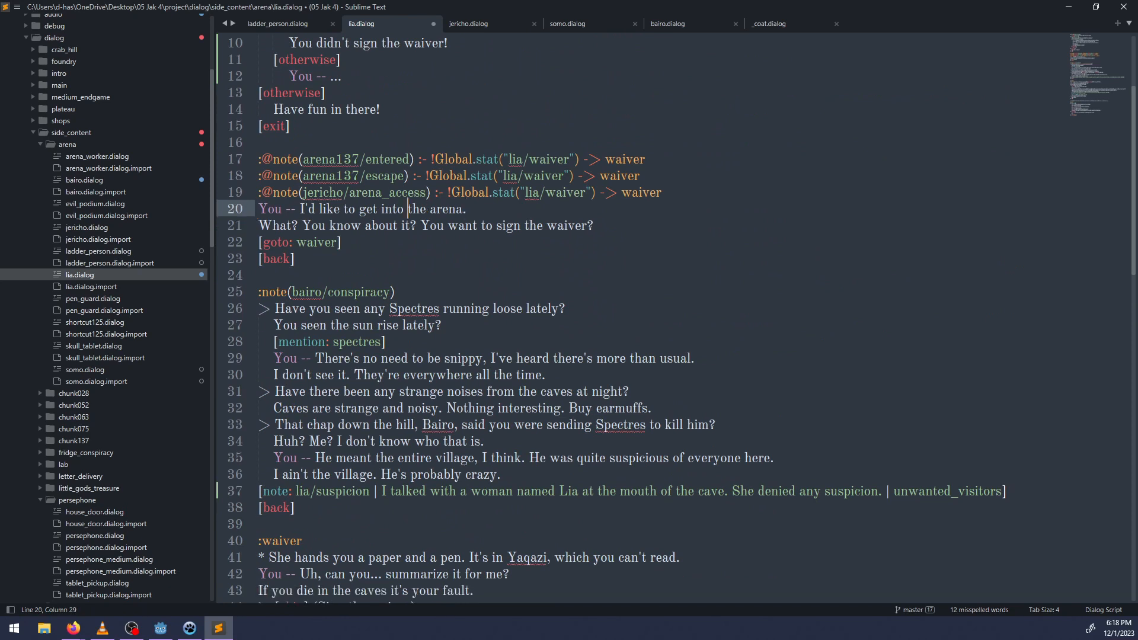
pyautogui.hotkey('ctrl', 'Left')
pyautogui.hotkey('ctrl', 'Left')
pyautogui.hotkey('ctrl', 'Left')
pyautogui.hotkey('ctrl', 'Left')
pyautogui.hotkey('ctrl', 'Left')
pyautogui.hotkey('ctrl', 'Left')
pyautogui.hotkey('ctrl', 'Left')
pyautogui.press('Return')
pyautogui.press('Up')
pyautogui.write('[arena137/entered')
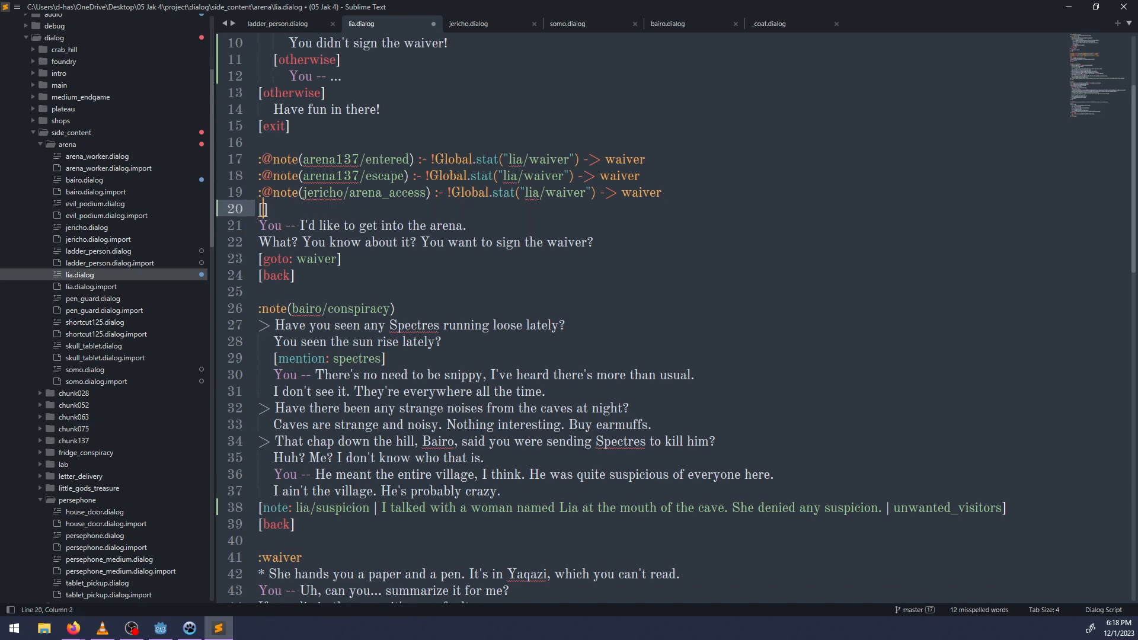
# Turn the new line into the condition [stat?: arena137/entered] and add an indented empty line below it.
pyautogui.hotkey('ctrl', 'Left')
pyautogui.hotkey('ctrl', 'Left')
pyautogui.write('stat?L')
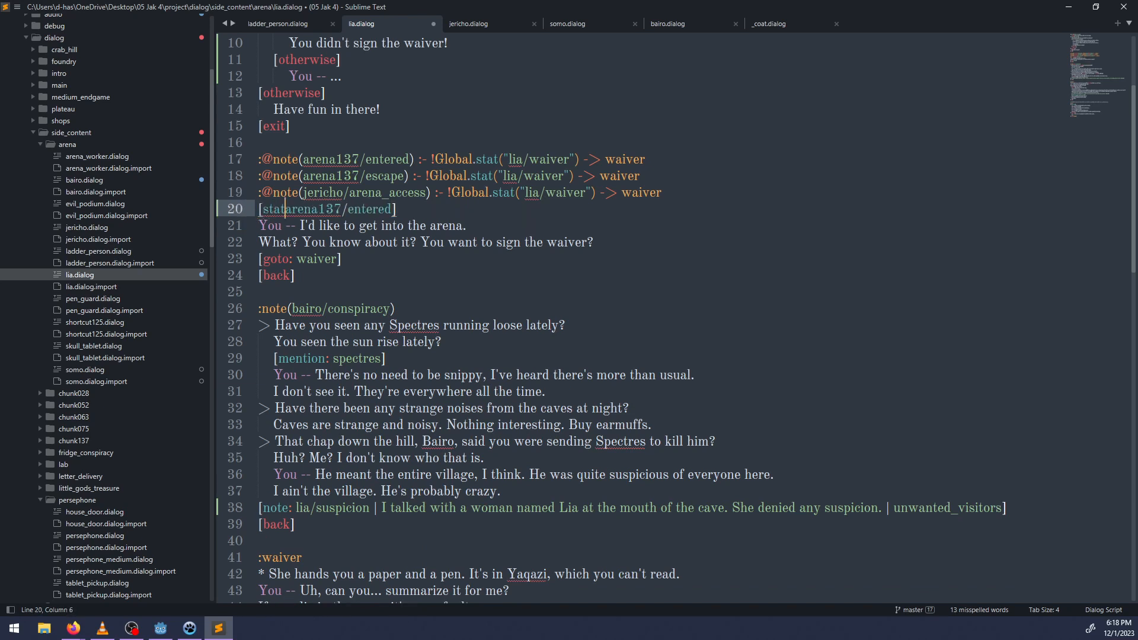
pyautogui.press('BackSpace')
pyautogui.press('BackSpace')
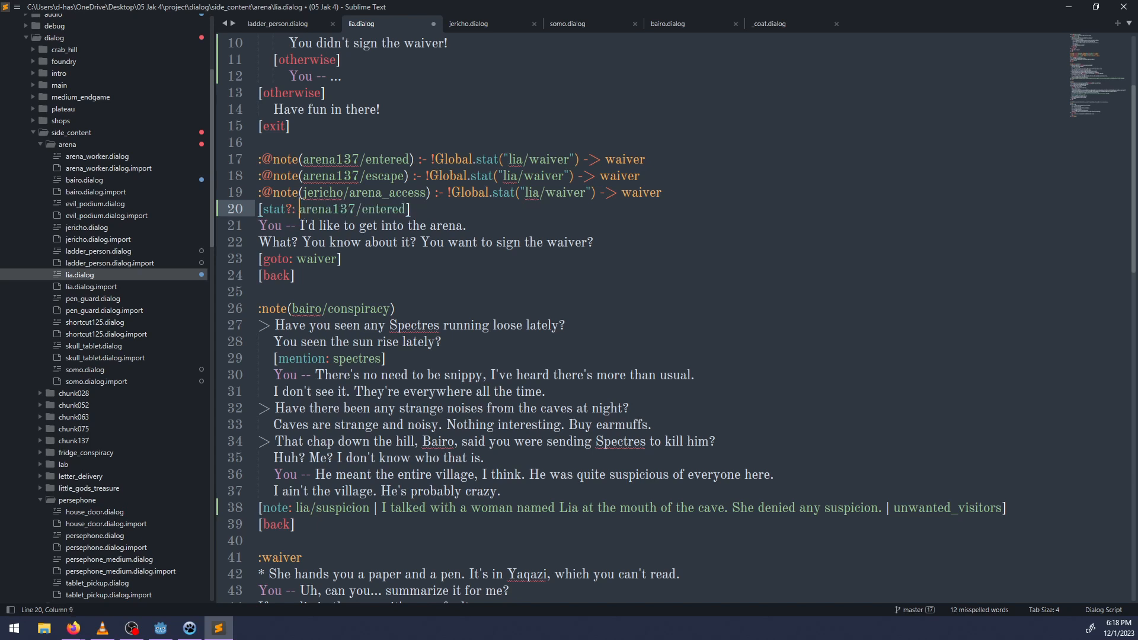
pyautogui.write(':')
pyautogui.press('End')
pyautogui.press('Return')
pyautogui.press('Tab')
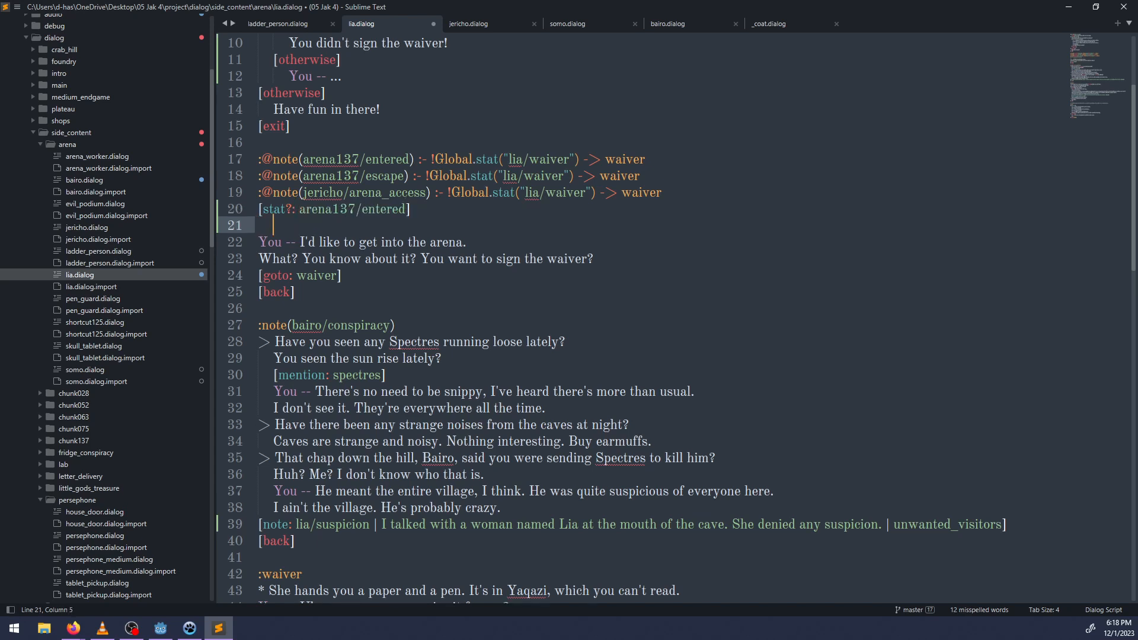
pyautogui.write('You -- Okay, I')
pyautogui.press('BackSpace')
pyautogui.press('BackSpace')
pyautogui.press('BackSpace')
pyautogui.press('BackSpace')
pyautogui.press('BackSpace')
pyautogui.press('BackSpace')
pyautogui.press('BackSpace')
pyautogui.press('BackSpace')
# Copy the opening [stat?: lia/fake_access] line onto a new line below "You didn't sign the waiver!" in the arena137/entered branch.
pyautogui.scroll(3, 513, 205)
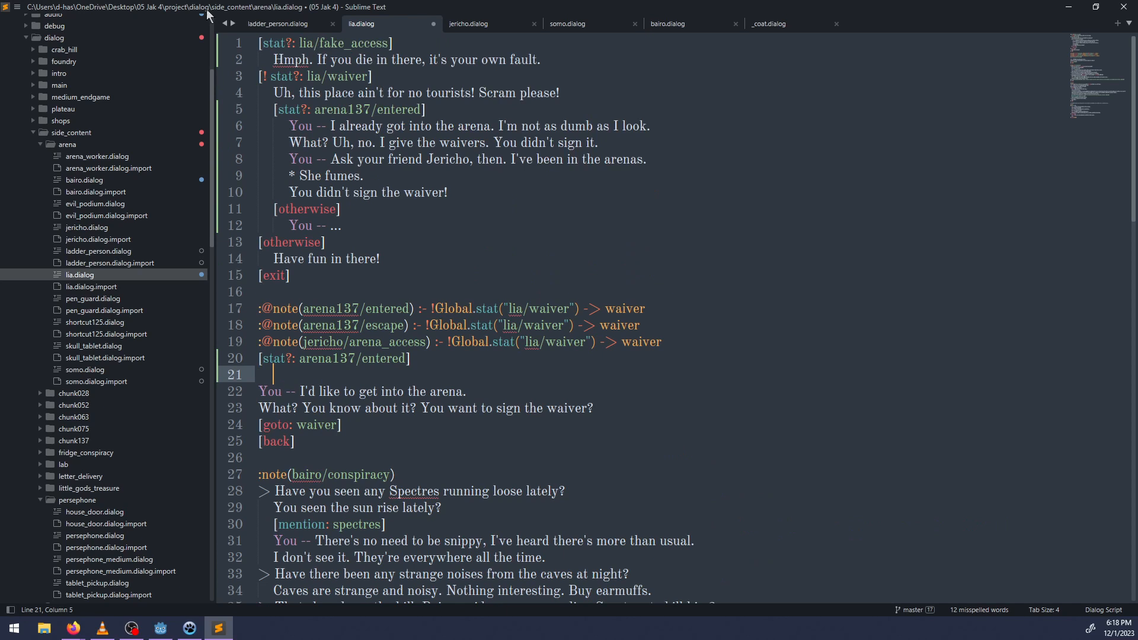
pyautogui.moveTo(418, 46); pyautogui.dragTo(258, 43)
pyautogui.hotkey('ctrl', 'c')
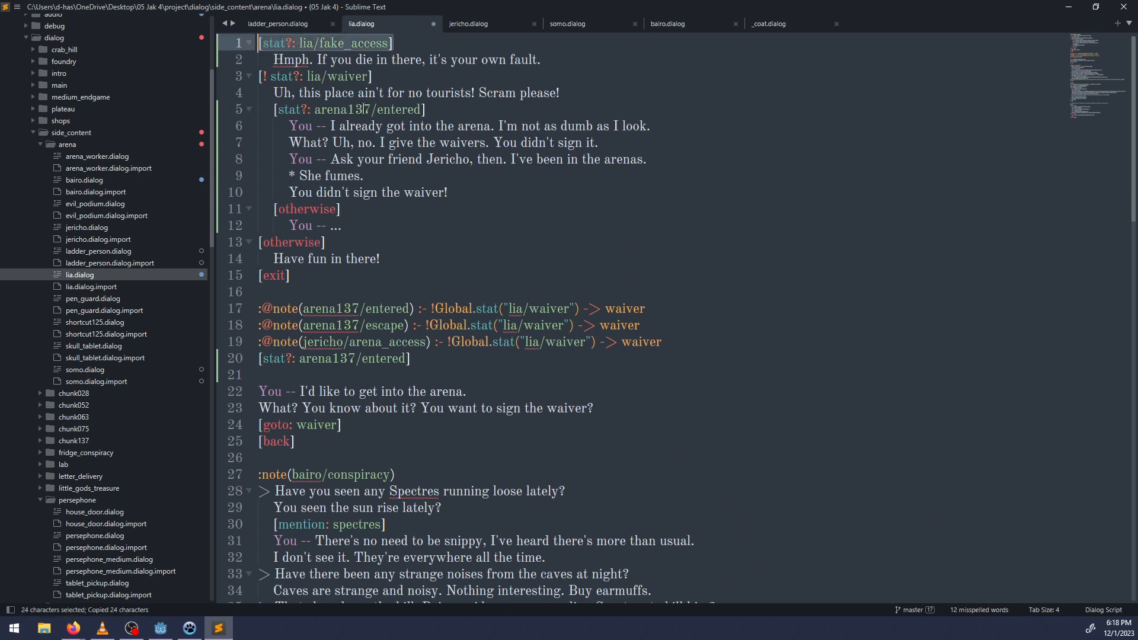
pyautogui.click(480, 194)
pyautogui.press('Return')
pyautogui.hotkey('ctrl', 'v')
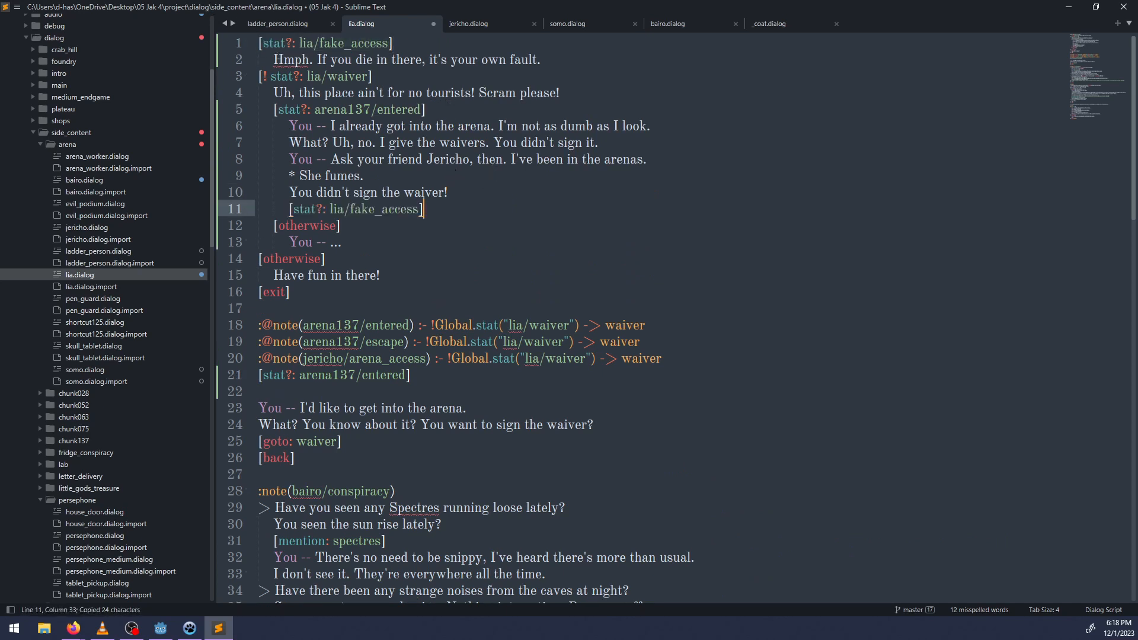
# Change the pasted condition into the stat-setting command [+stat: lia/fake_access] and save lia.dialog.
pyautogui.hotkey('ctrl', 'Left')
pyautogui.hotkey('ctrl', 'Left')
pyautogui.hotkey('ctrl', 'Left')
pyautogui.hotkey('ctrl', 'Right')
pyautogui.press('Right')
pyautogui.press('BackSpace')
pyautogui.hotkey('ctrl', 'Left')
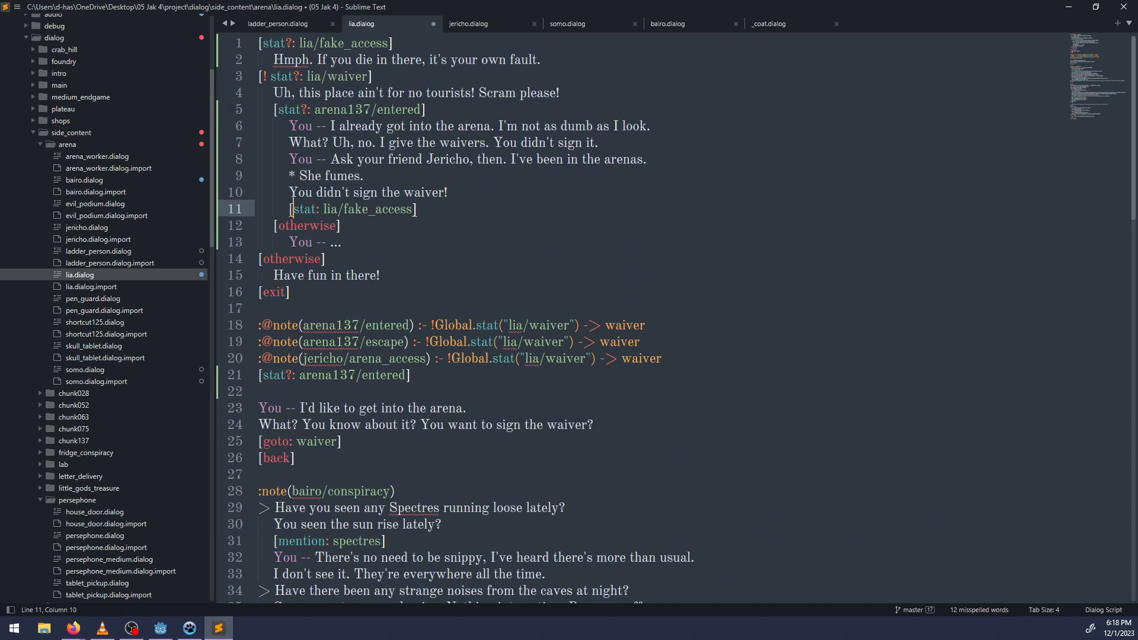
pyautogui.write('+')
pyautogui.hotkey('ctrl', 's')
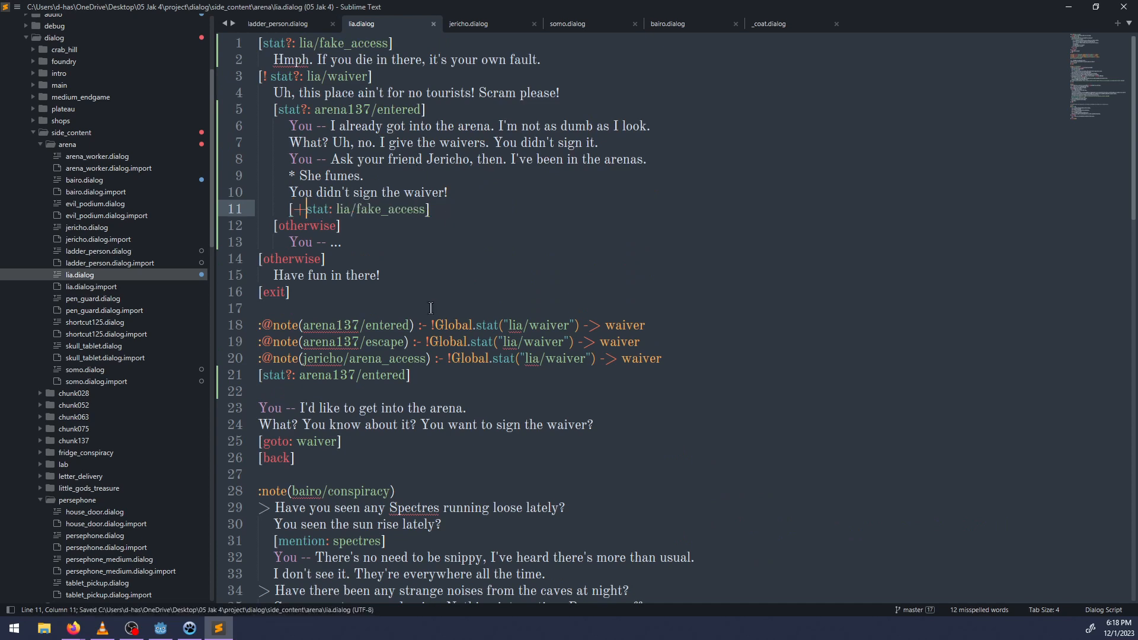
# Clear the [stat?: arena137/entered] condition and the empty line below it above "You -- I'd like to get into the arena.".
pyautogui.scroll(-5, 293, 483)
pyautogui.scroll(-4, 329, 446)
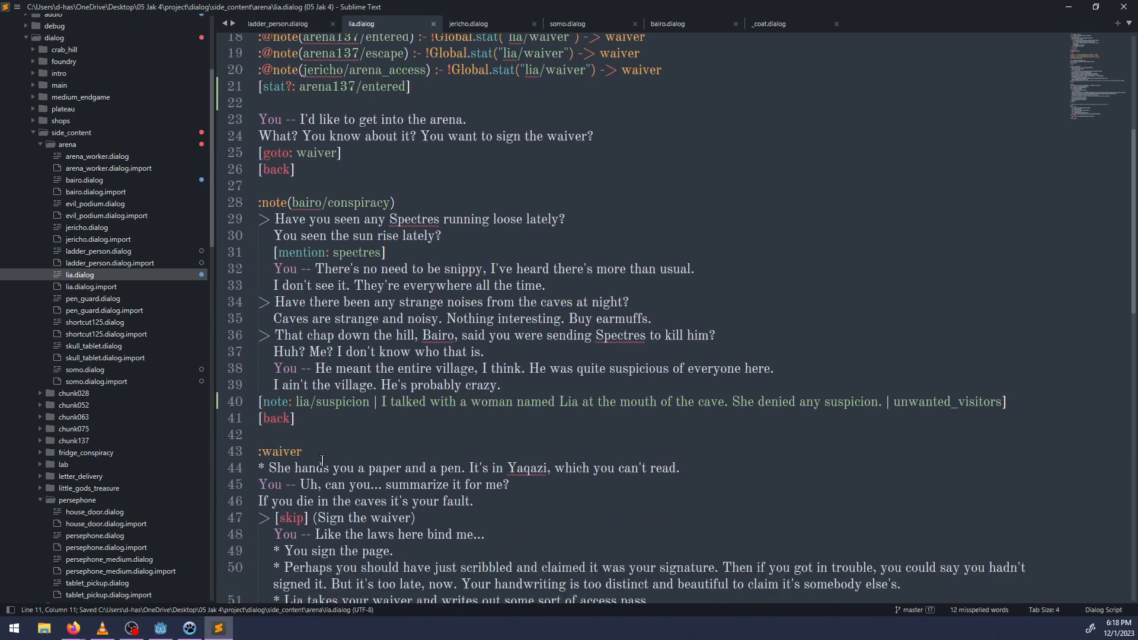
pyautogui.scroll(-4, 328, 462)
pyautogui.scroll(10, 328, 463)
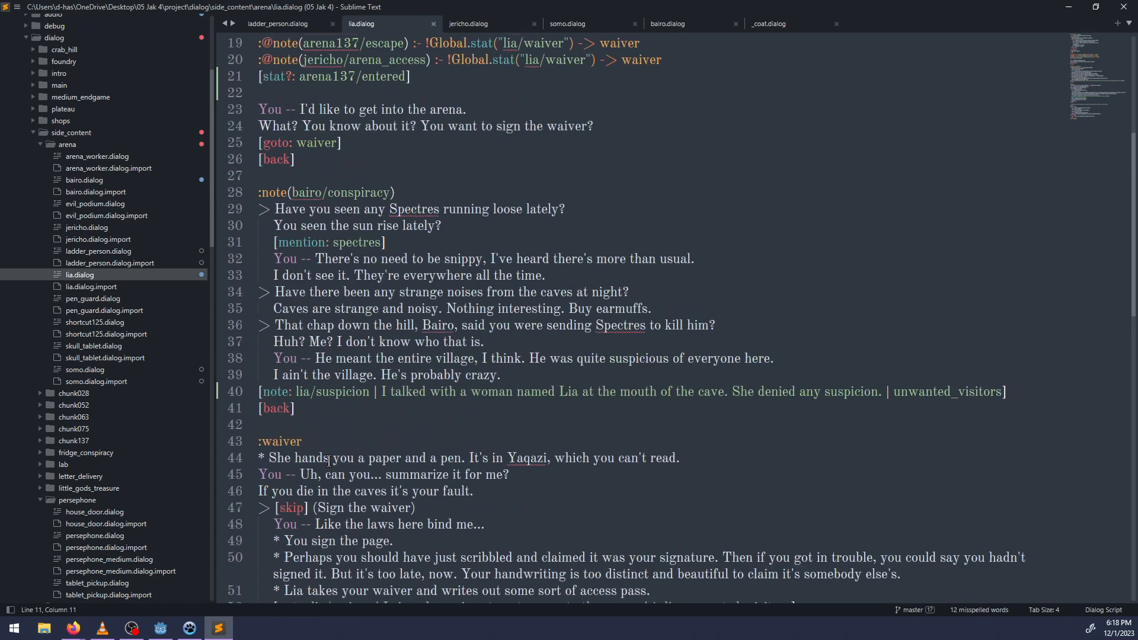
pyautogui.click(296, 237)
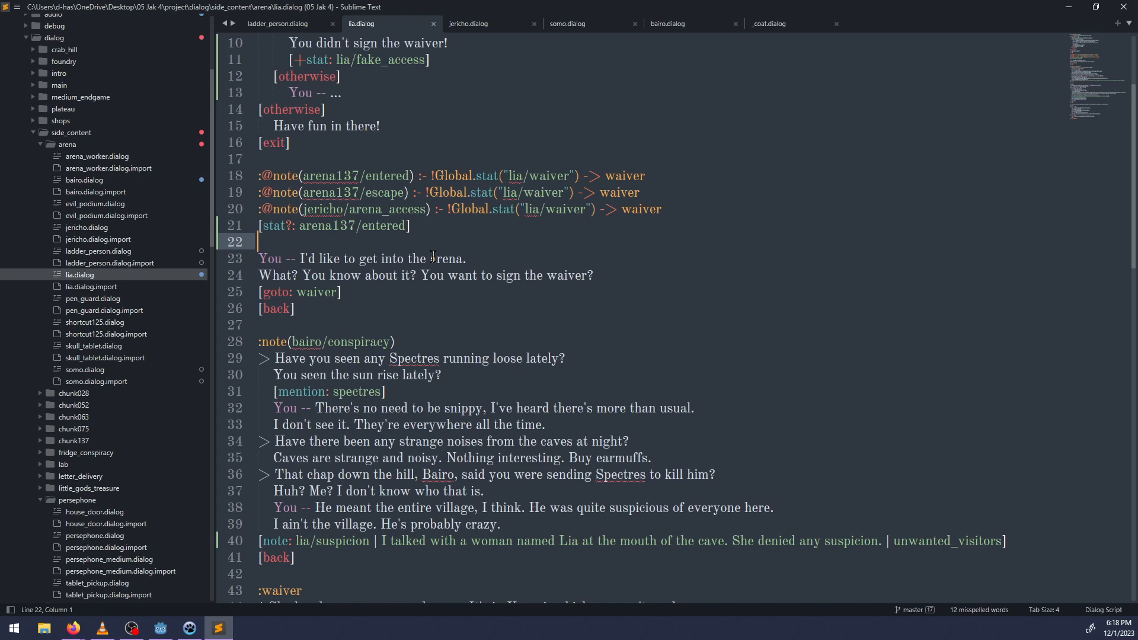
pyautogui.press('BackSpace')
pyautogui.press('BackSpace')
pyautogui.press('BackSpace')
pyautogui.press('BackSpace')
pyautogui.press('BackSpace')
pyautogui.press('BackSpace')
pyautogui.press('BackSpace')
pyautogui.press('BackSpace')
pyautogui.press('BackSpace')
pyautogui.press('BackSpace')
pyautogui.press('BackSpace')
pyautogui.press('BackSpace')
pyautogui.press('BackSpace')
pyautogui.press('BackSpace')
pyautogui.press('BackSpace')
pyautogui.press('BackSpace')
pyautogui.press('BackSpace')
pyautogui.press('BackSpace')
pyautogui.press('BackSpace')
pyautogui.press('BackSpace')
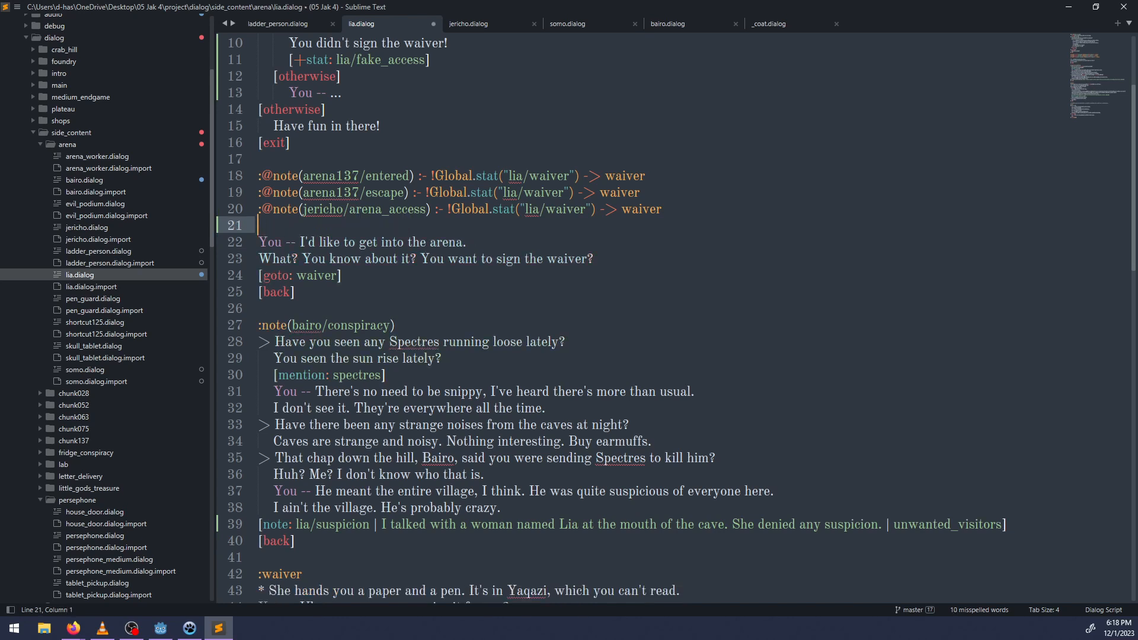
# Add the condition [stat?: lia/fake_access] below the three note headers, with an indented "You --" line under it.
pyautogui.write('[sta')
pyautogui.write('t?: ')
pyautogui.write('lia/fake_acce')
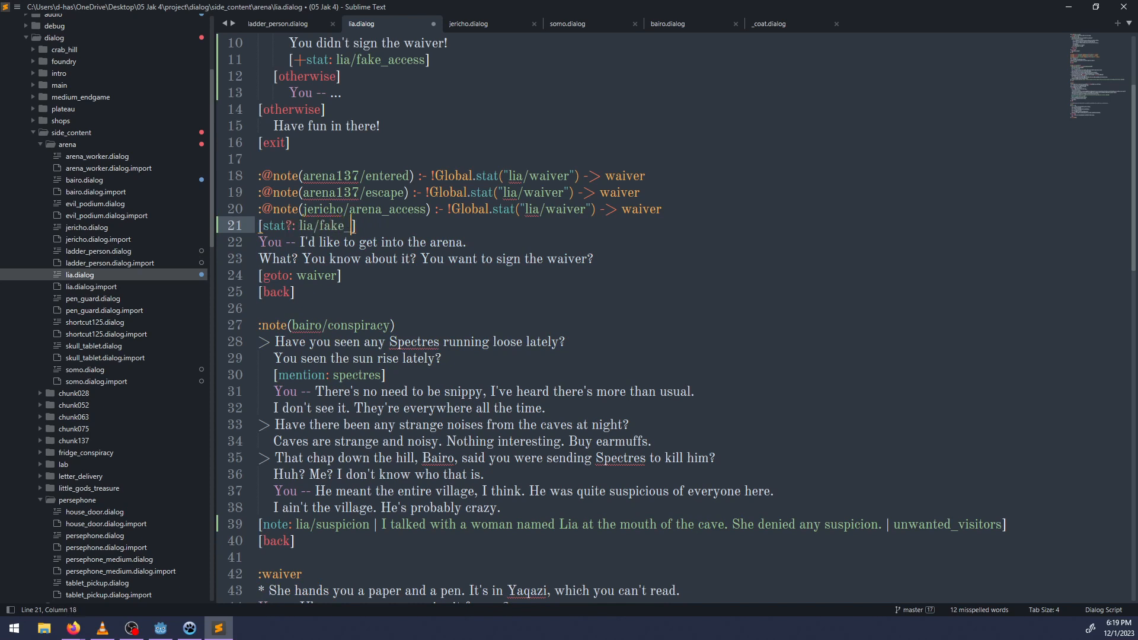
pyautogui.write('ss]')
pyautogui.press('Return')
pyautogui.press('Tab')
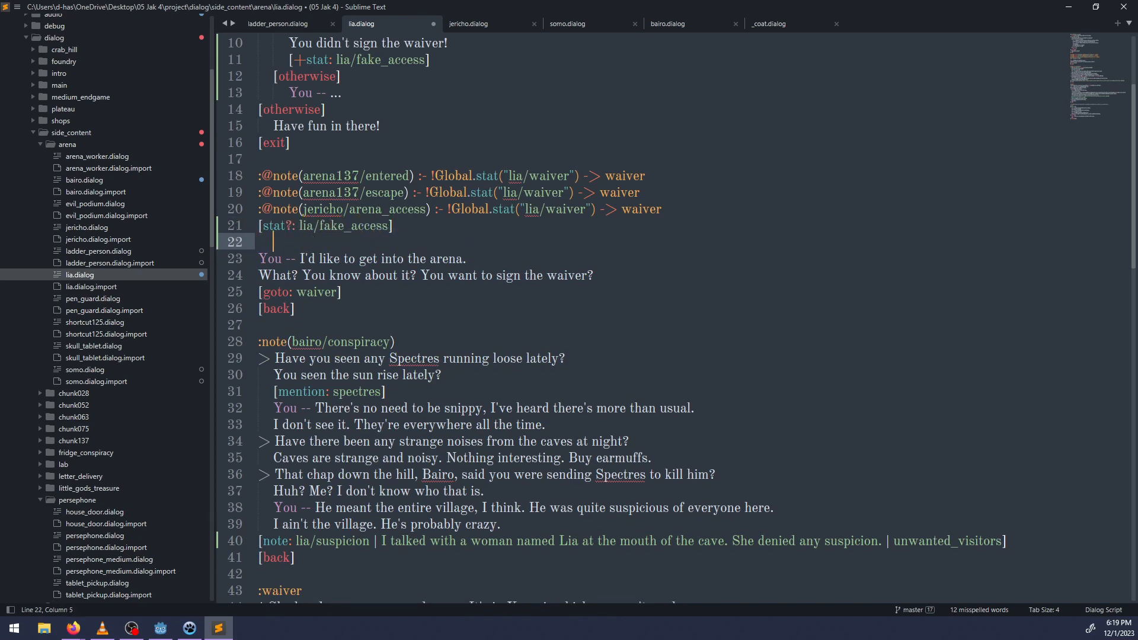
pyautogui.write('You --')
# Add an [otherwise] branch, indent the "I'd like to get into the arena" line and Lia's reply under it, and save.
pyautogui.press('Return')
pyautogui.press('BackSpace')
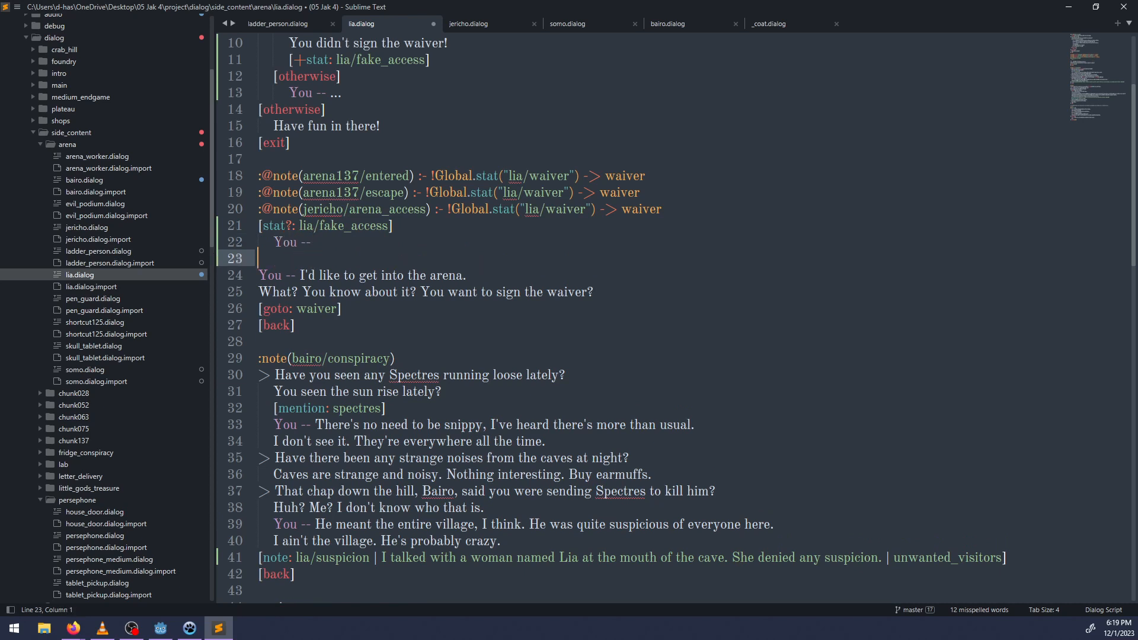
pyautogui.write('[otherwise')
pyautogui.press('Down')
pyautogui.hotkey('ctrl', 'Left')
pyautogui.hotkey('ctrl', 'Left')
pyautogui.hotkey('ctrl', 'Left')
pyautogui.hotkey('ctrl', 'Left')
pyautogui.press('Tab')
pyautogui.press('Down')
pyautogui.press('Left')
pyautogui.press('Tab')
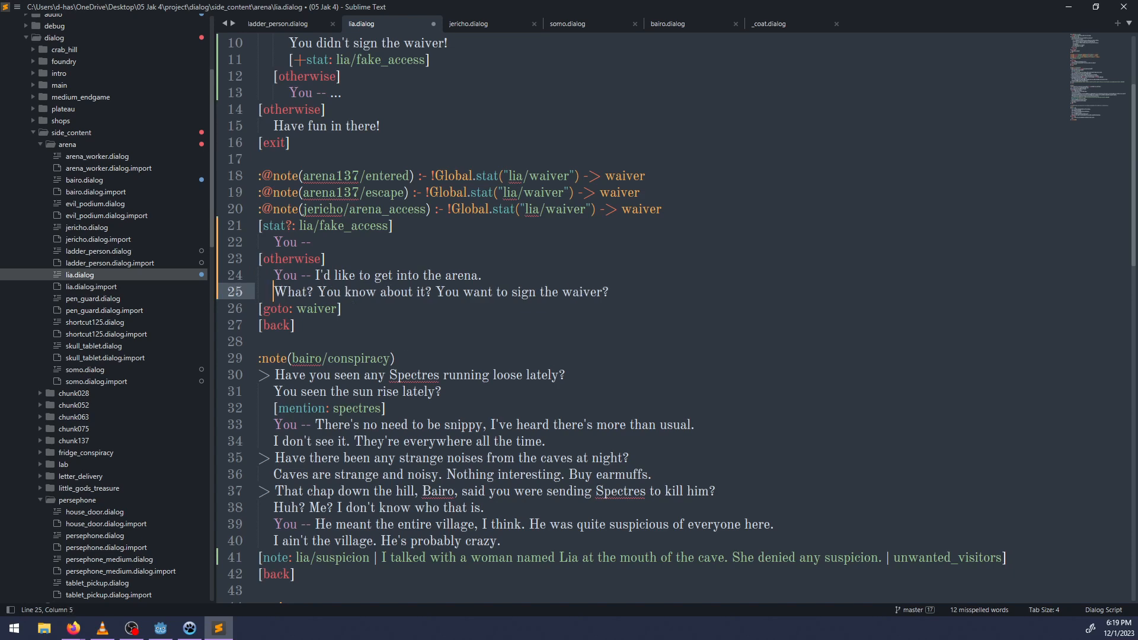
pyautogui.hotkey('ctrl', 's')
# Complete the player's line under the fake_access condition as "Alright, I'll sign your waver and get a real pass." and start a new line.
pyautogui.scroll(3, 410, 325)
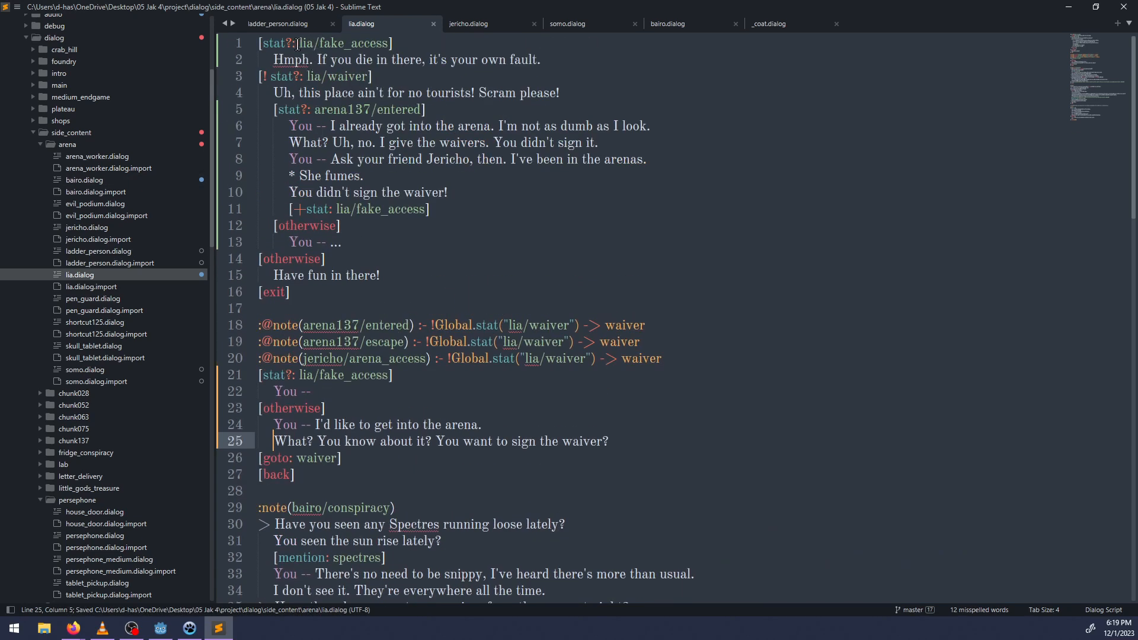
pyautogui.moveTo(297, 45); pyautogui.dragTo(393, 44)
pyautogui.click(430, 389)
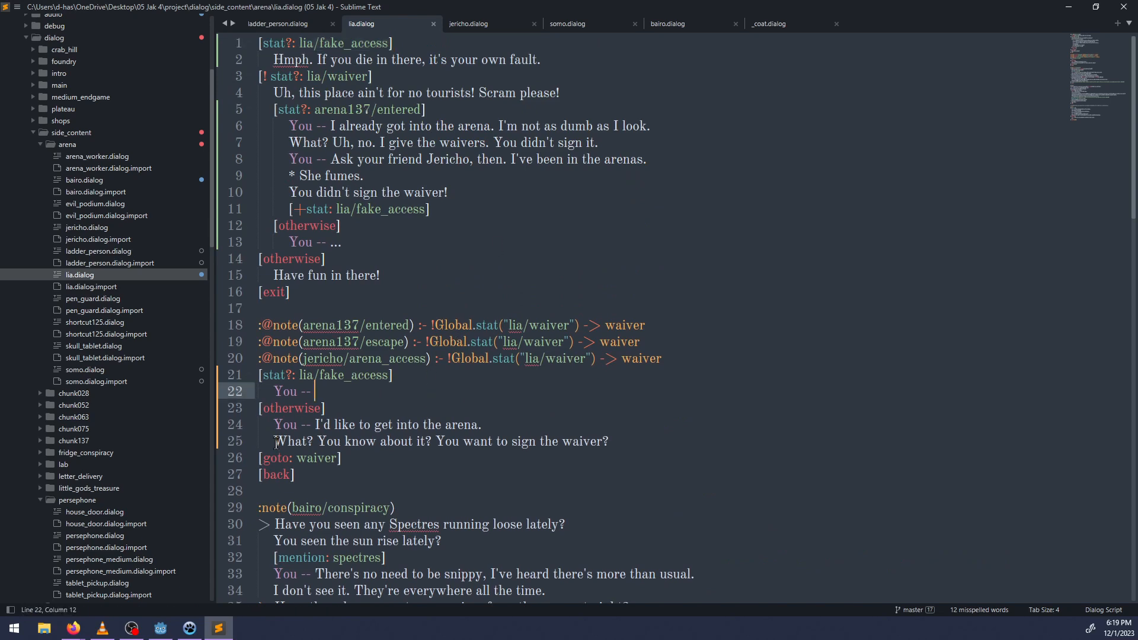
pyautogui.moveTo(274, 425); pyautogui.dragTo(637, 447)
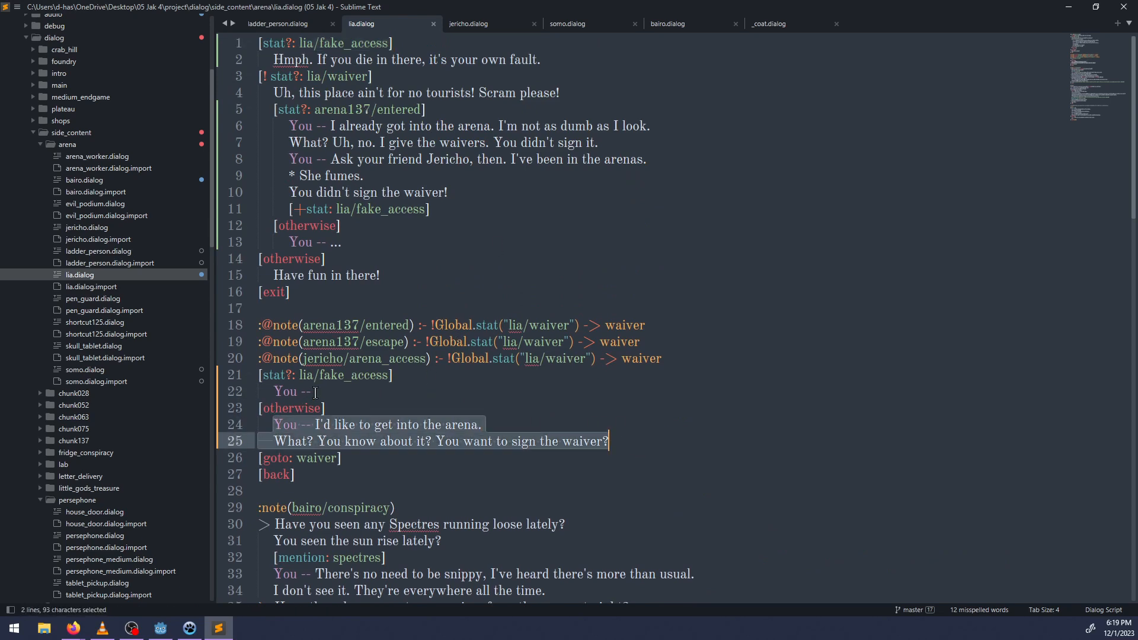
pyautogui.click(315, 392)
pyautogui.scroll(-6, 415, 391)
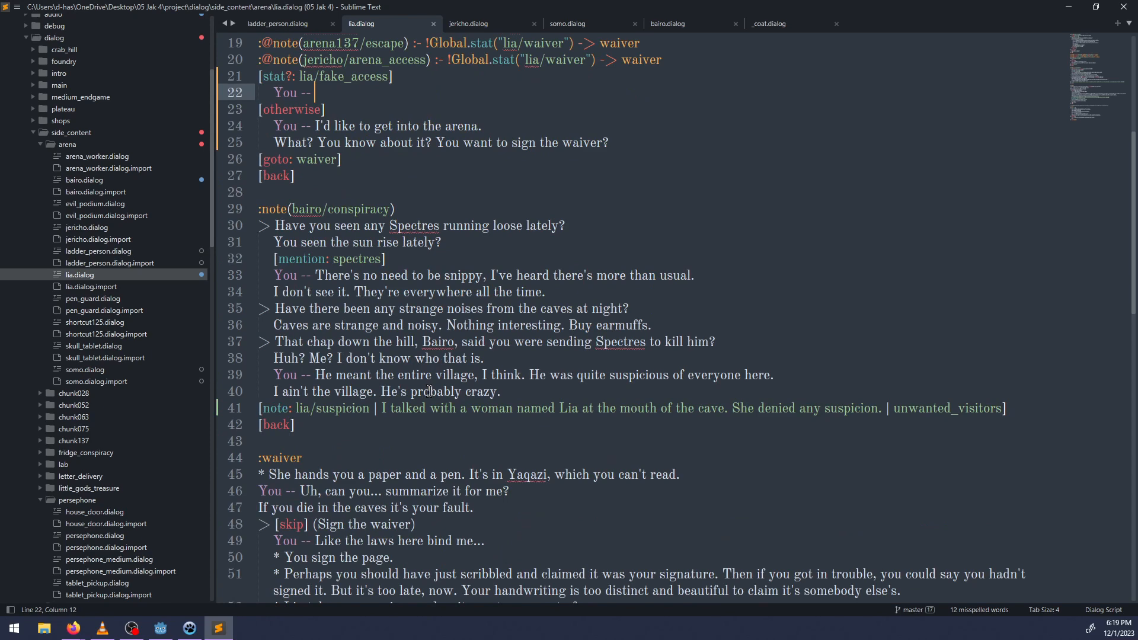
pyautogui.scroll(4, 429, 391)
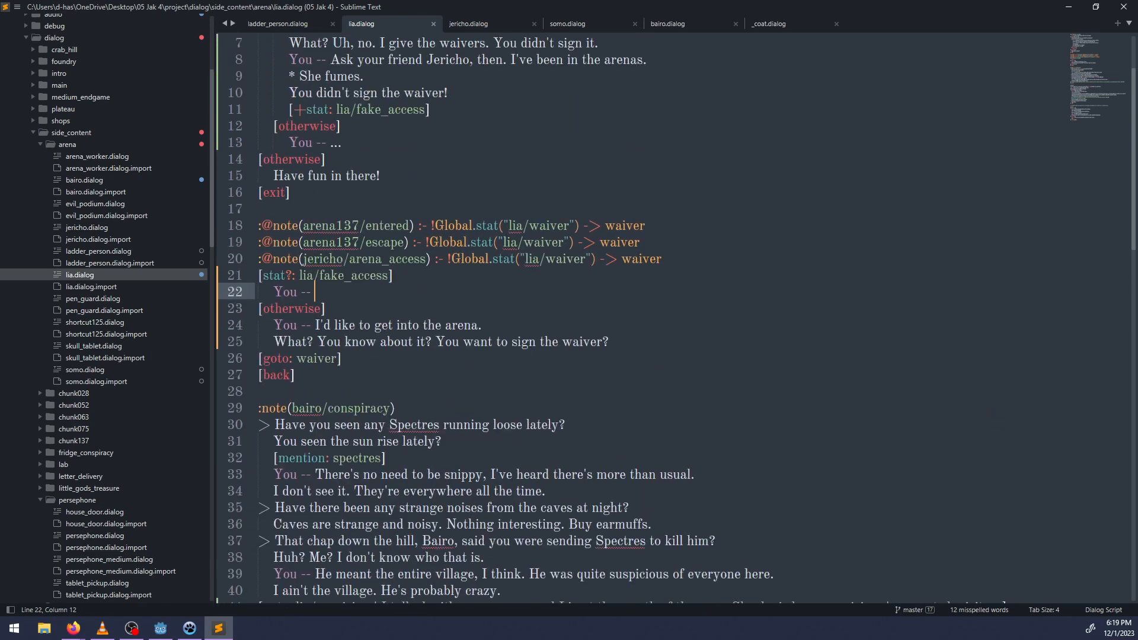
pyautogui.write("Alright, I'll ")
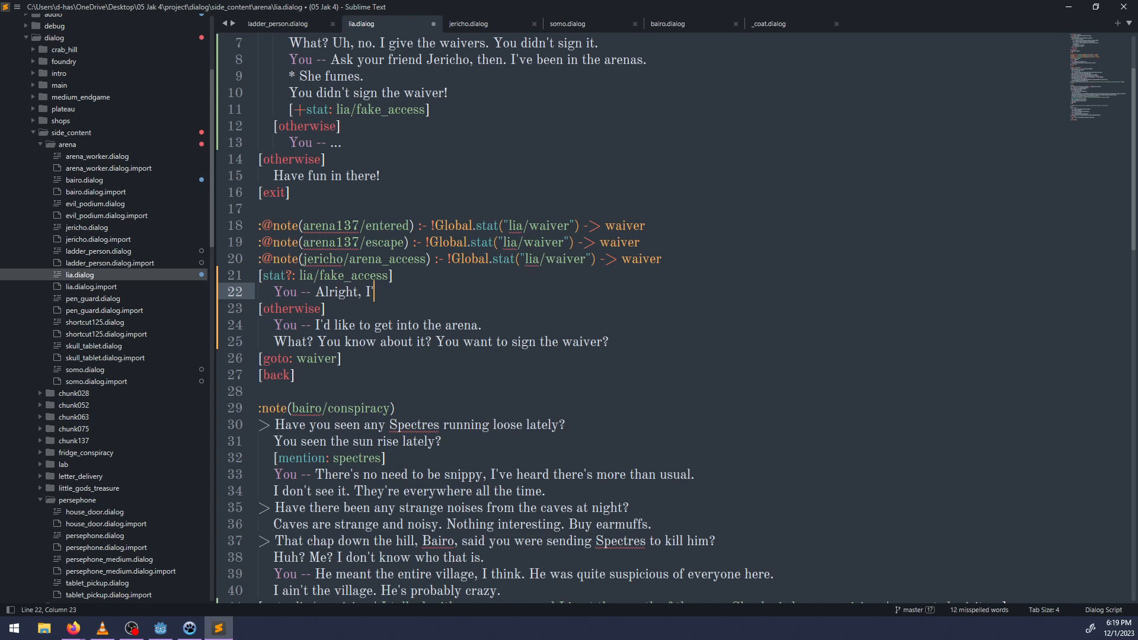
pyautogui.write('sign your waver and get a ')
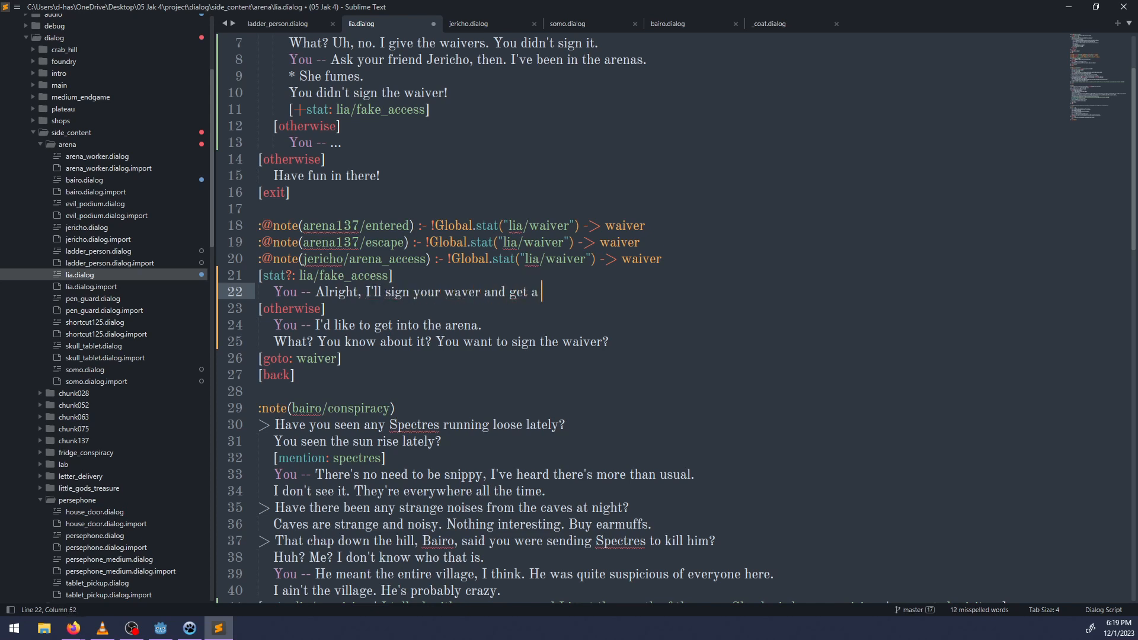
pyautogui.write('real pass.')
pyautogui.press('Return')
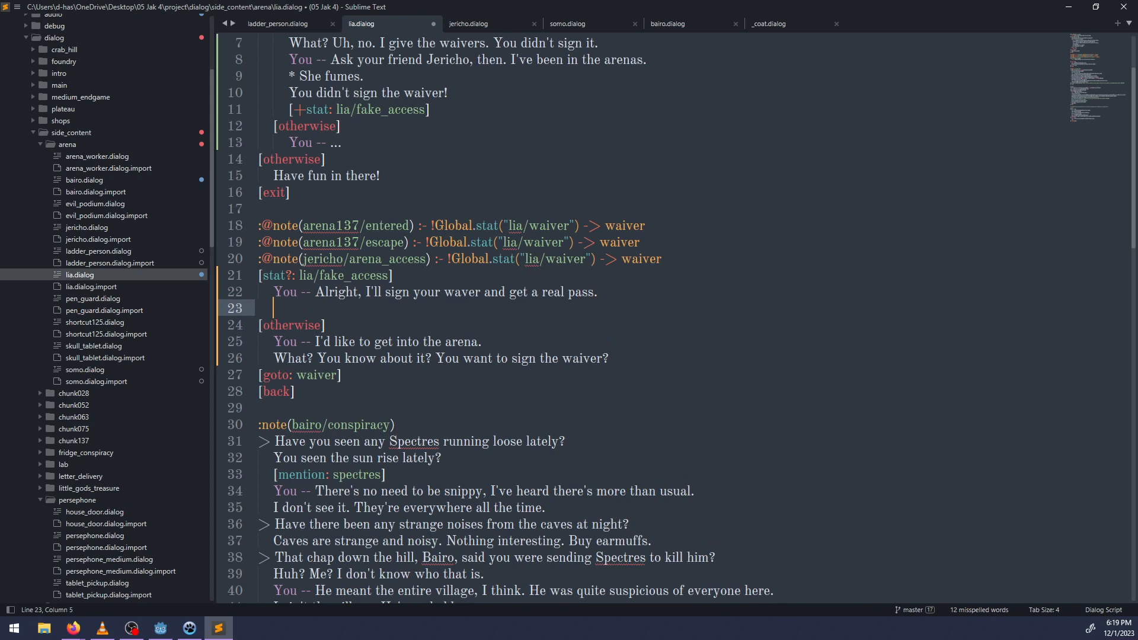
pyautogui.write("I still don't like that")
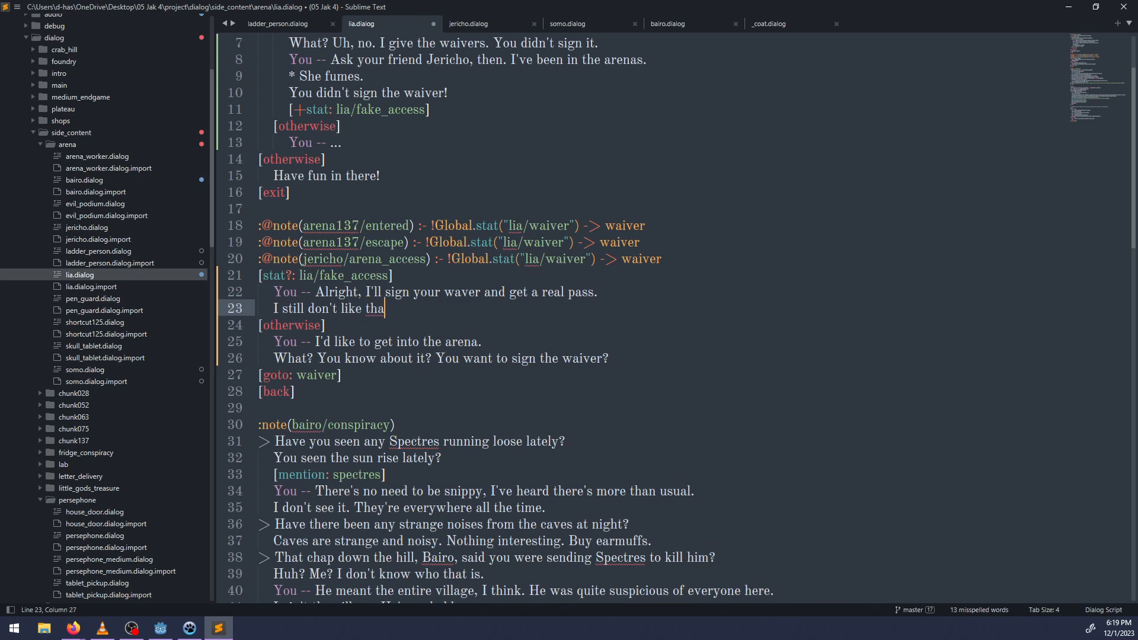
pyautogui.press('BackSpace')
pyautogui.press('BackSpace')
pyautogui.press('BackSpace')
pyautogui.press('BackSpace')
pyautogui.press('BackSpace')
pyautogui.press('BackSpace')
pyautogui.press('BackSpace')
pyautogui.press('BackSpace')
pyautogui.press('BackSpace')
pyautogui.press('BackSpace')
pyautogui.press('BackSpace')
pyautogui.press('BackSpace')
pyautogui.press('BackSpace')
pyautogui.press('BackSpace')
pyautogui.press('BackSpace')
pyautogui.press('BackSpace')
pyautogui.press('BackSpace')
pyautogui.press('BackSpace')
pyautogui.press('BackSpace')
pyautogui.press('BackSpace')
pyautogui.press('BackSpace')
pyautogui.press('BackSpace')
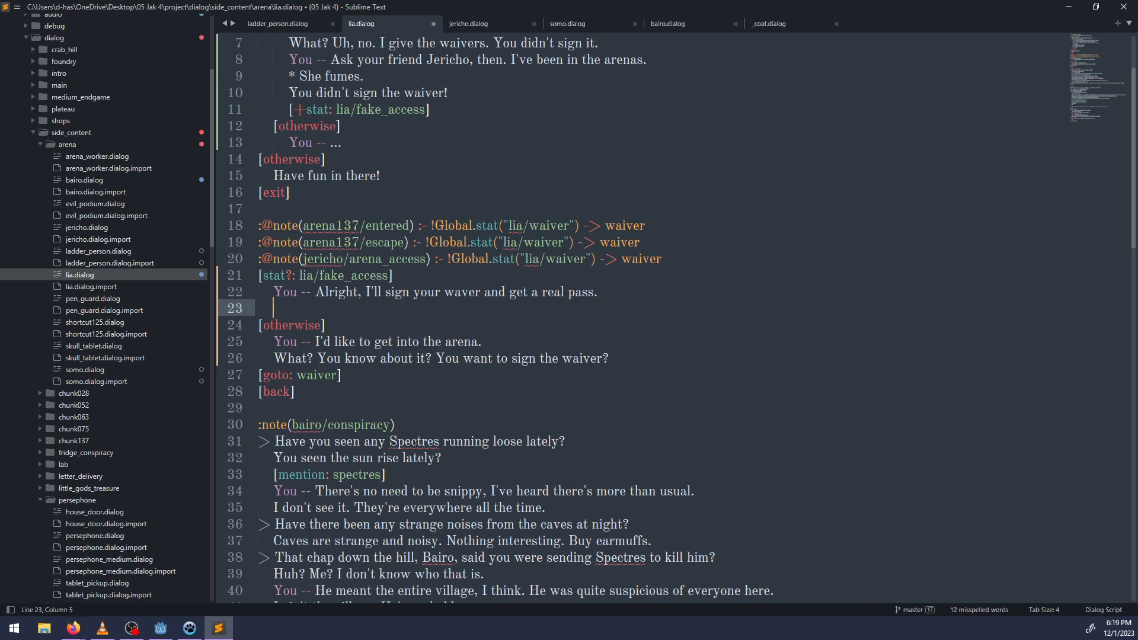
# Write Lia's reply "Hmph. Okay. No funny business now, alright?" below the player's real-pass line and save the file.
pyautogui.write('Hmph. ')
pyautogui.write('Well,')
pyautogui.press('BackSpace')
pyautogui.press('BackSpace')
pyautogui.press('BackSpace')
pyautogui.press('BackSpace')
pyautogui.press('BackSpace')
pyautogui.press('BackSpace')
pyautogui.write('Okay, ')
pyautogui.write('No funny bus')
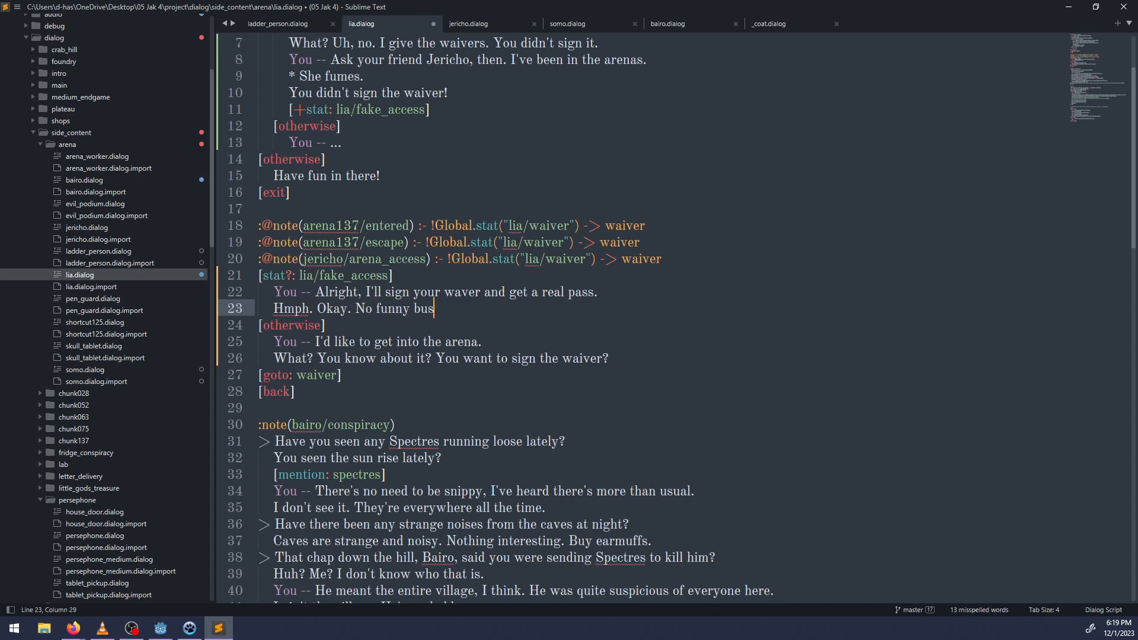
pyautogui.write('iness now, alright?')
pyautogui.scroll(-5, 544, 249)
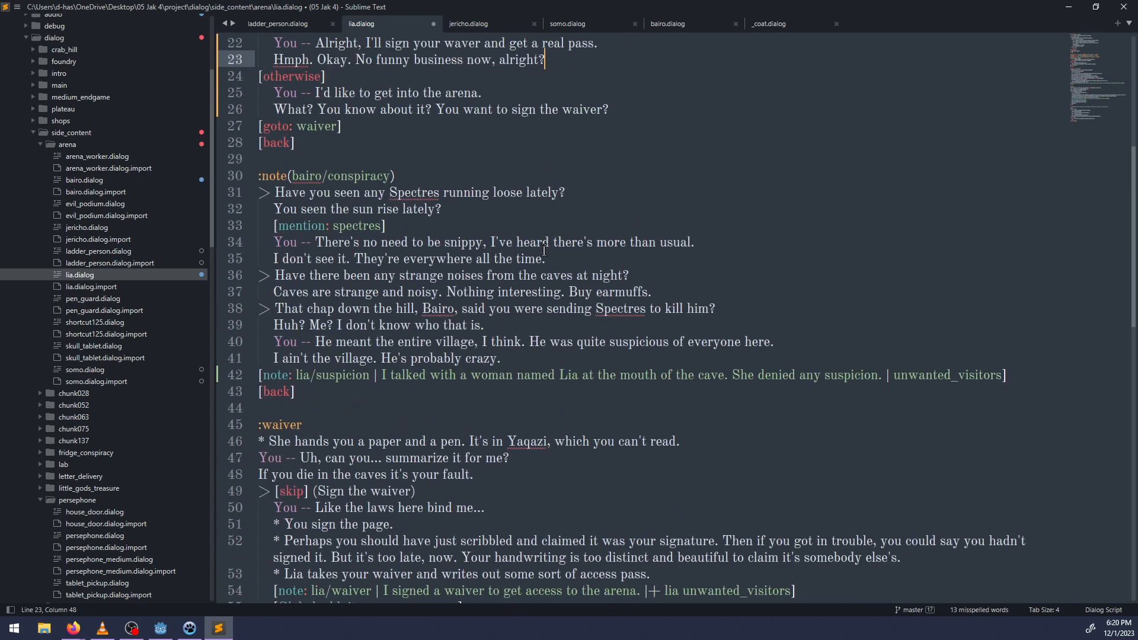
pyautogui.hotkey('ctrl', 's')
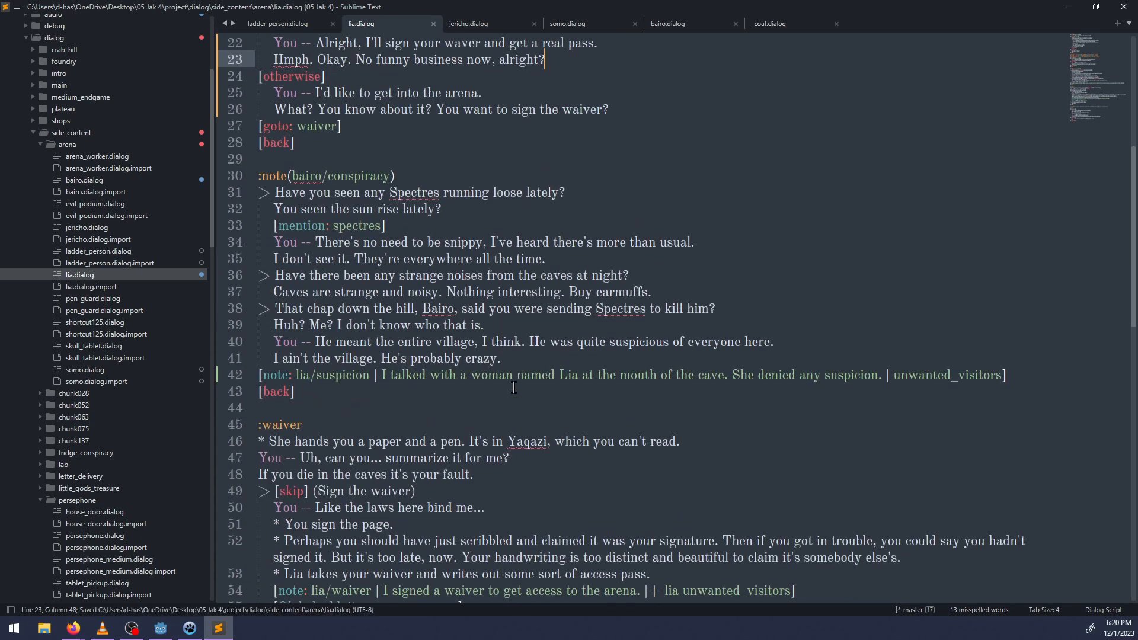
pyautogui.scroll(-4, 388, 455)
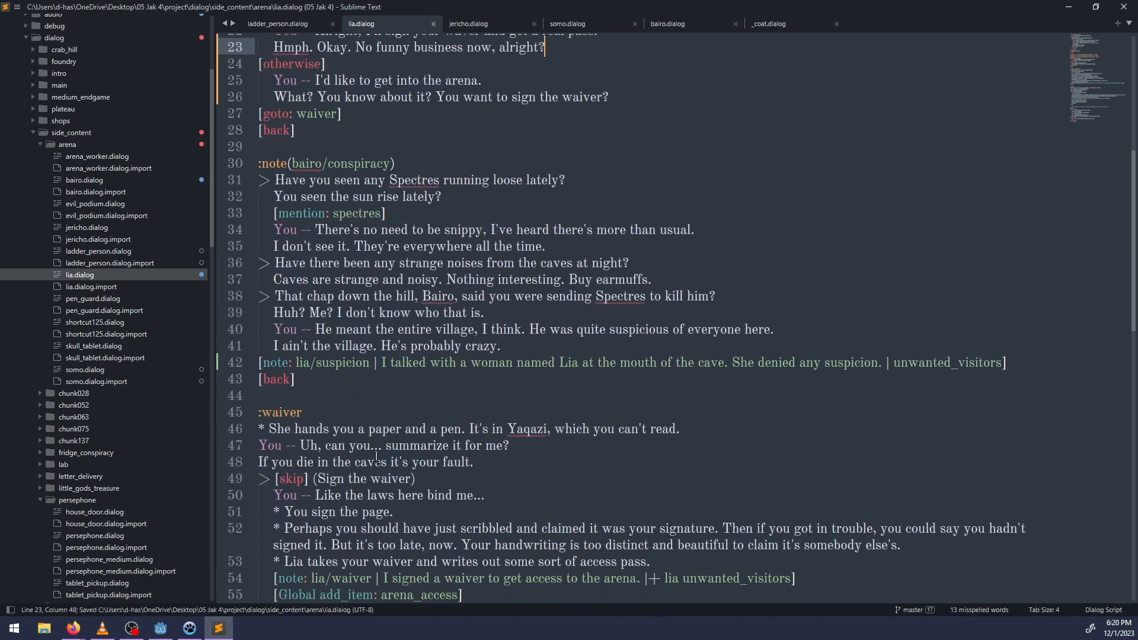
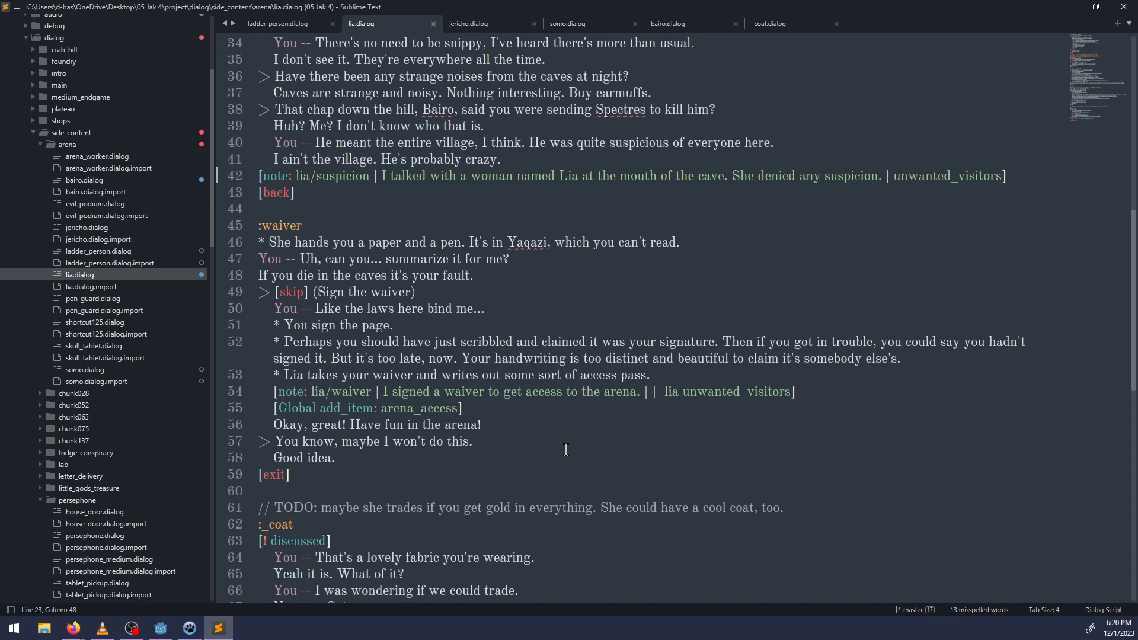
# Review the waiver section and the fake_access checks in lia.dialog.
pyautogui.scroll(4, 566, 446)
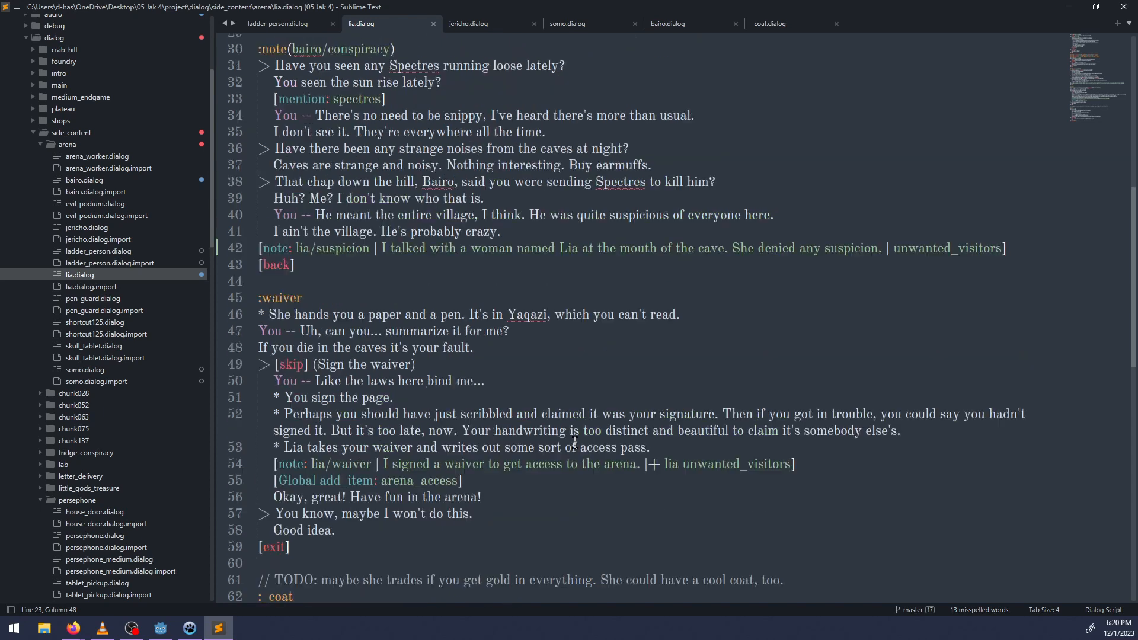
pyautogui.doubleClick(332, 425)
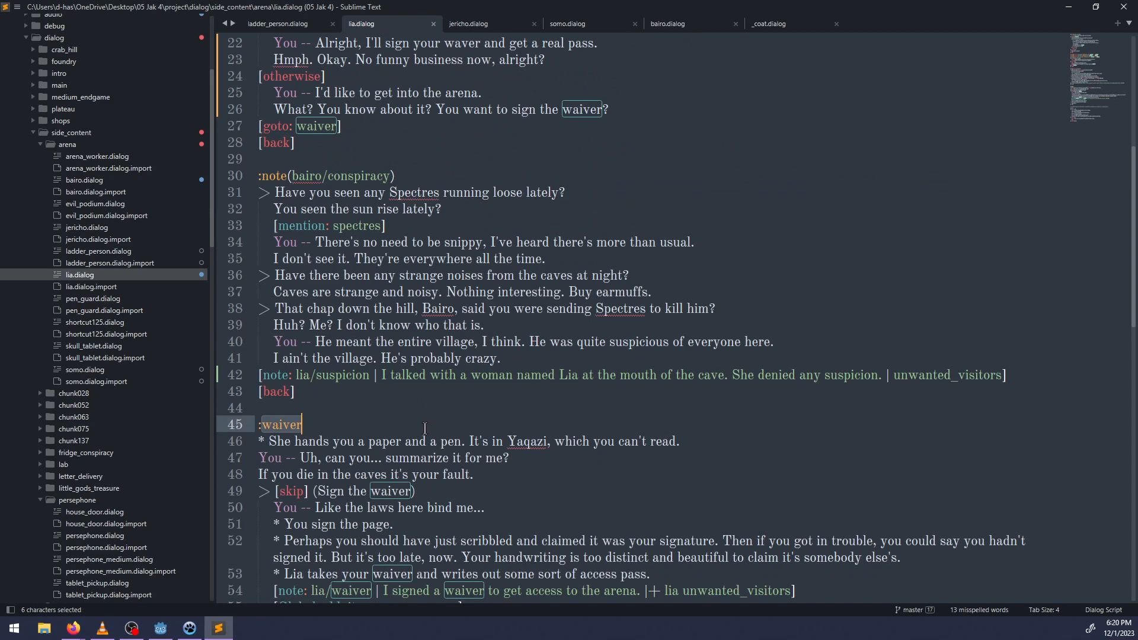
pyautogui.scroll(5, 425, 429)
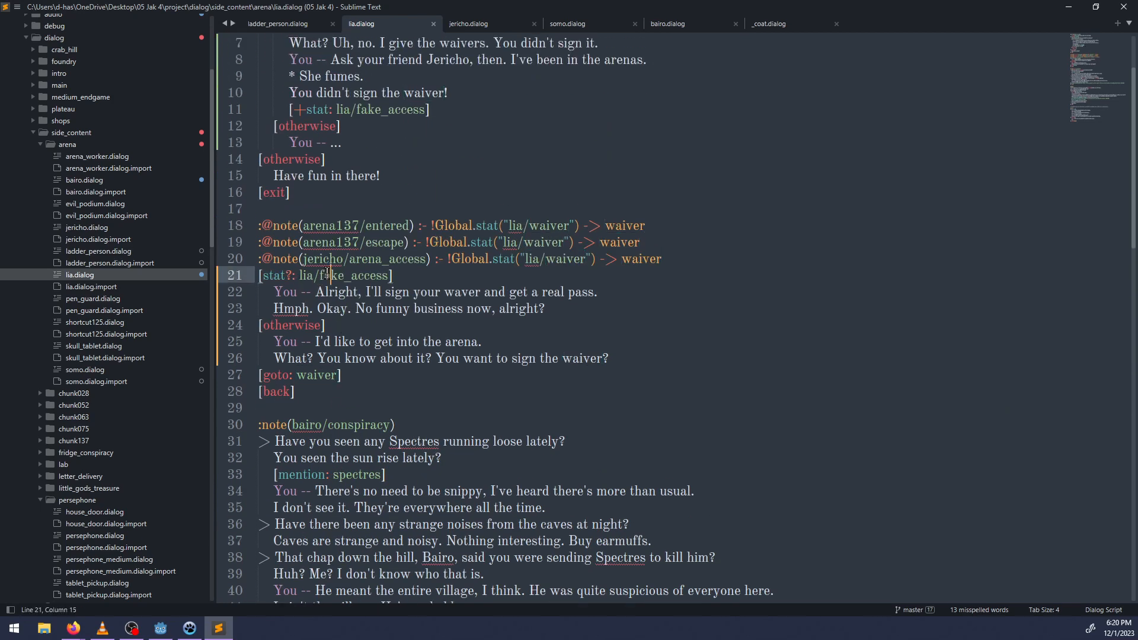
pyautogui.doubleClick(336, 278)
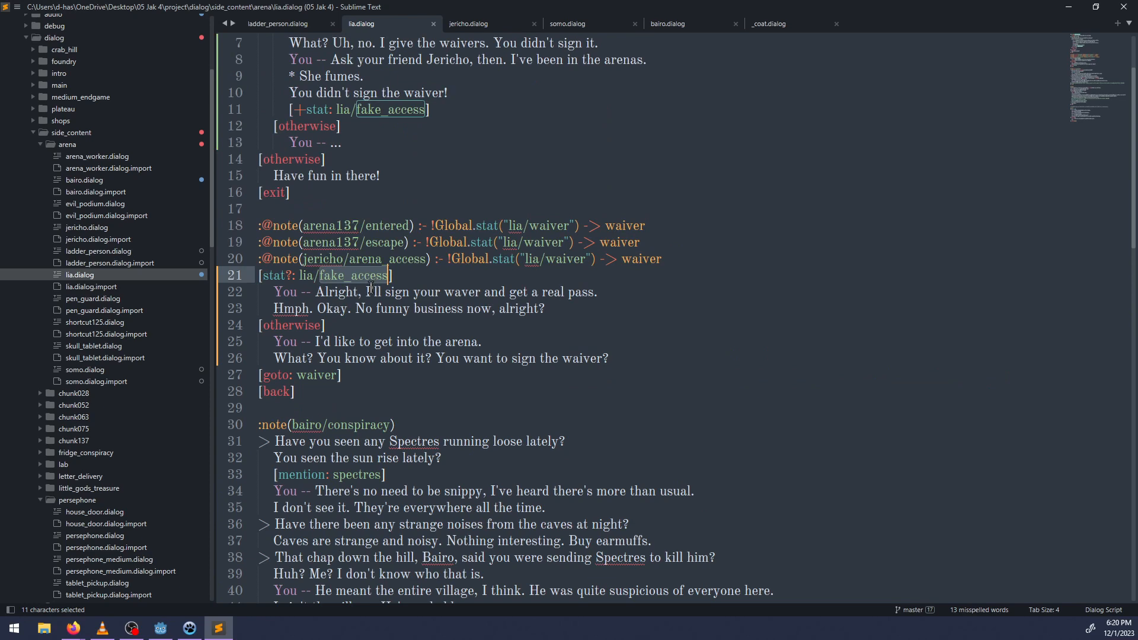
pyautogui.scroll(-4, 374, 287)
pyautogui.scroll(5, 388, 364)
pyautogui.click(353, 425)
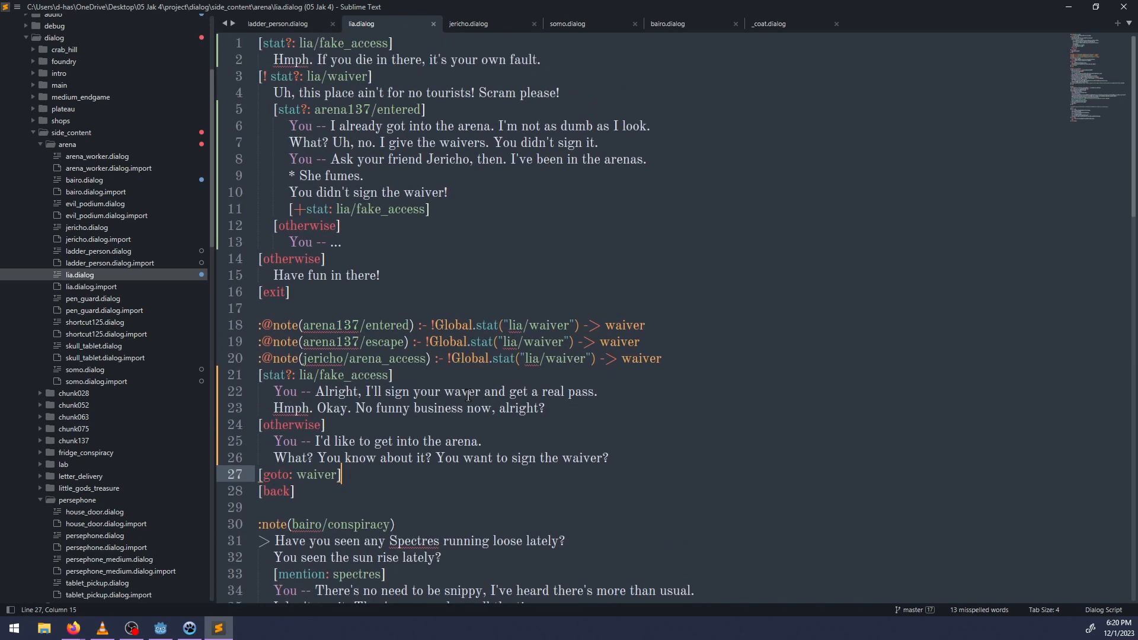
pyautogui.scroll(1, 507, 365)
pyautogui.click(338, 421)
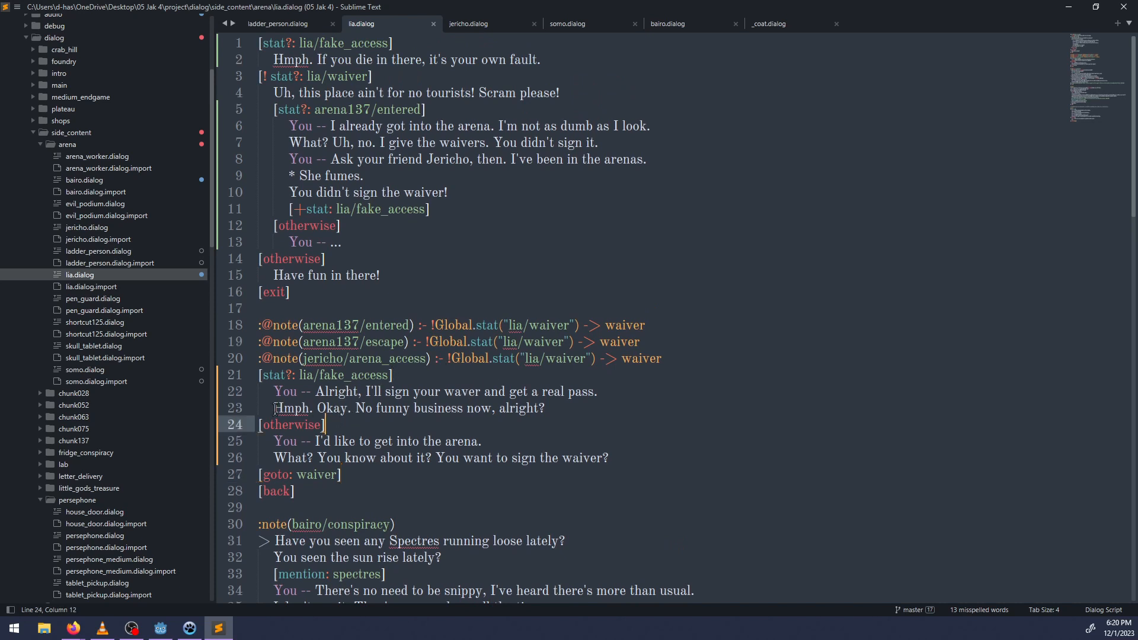
# Change the end of Lia's fake-pass reply on line 23 to "No funny business from you." and save the file.
pyautogui.click(549, 409)
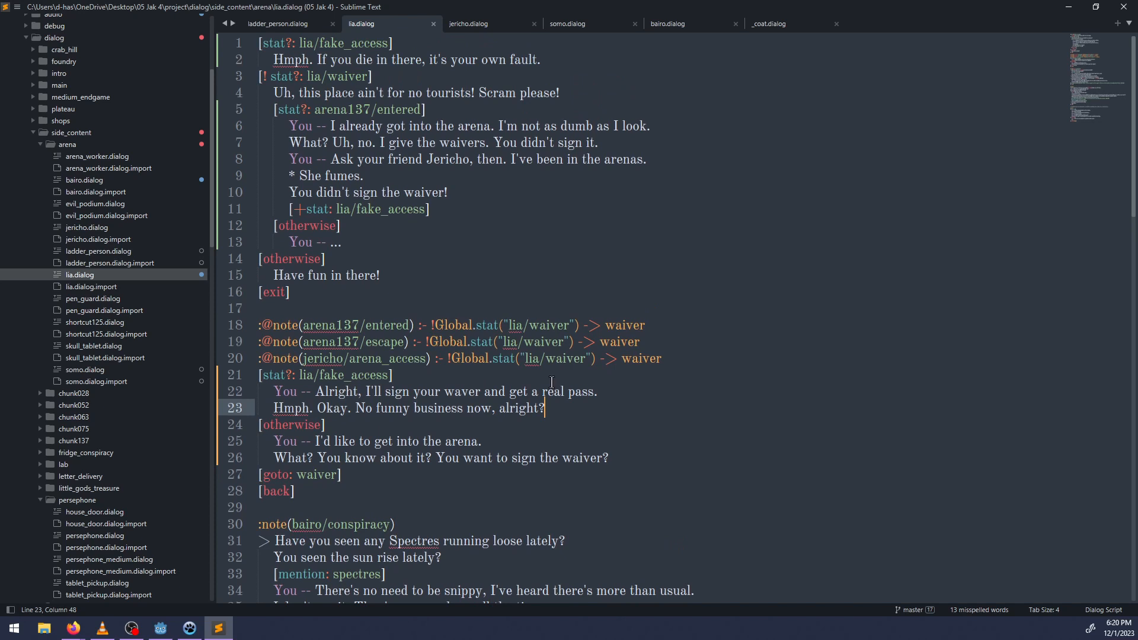
pyautogui.press('BackSpace')
pyautogui.press('BackSpace')
pyautogui.press('BackSpace')
pyautogui.press('BackSpace')
pyautogui.press('BackSpace')
pyautogui.press('BackSpace')
pyautogui.press('BackSpace')
pyautogui.press('BackSpace')
pyautogui.press('BackSpace')
pyautogui.press('BackSpace')
pyautogui.press('BackSpace')
pyautogui.press('BackSpace')
pyautogui.press('BackSpace')
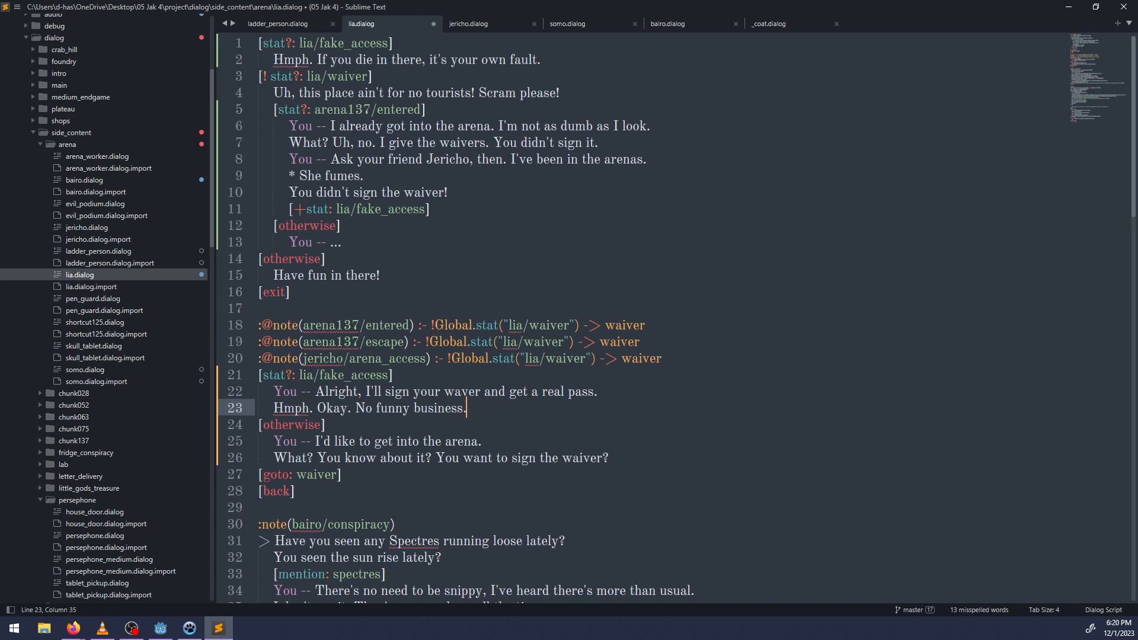
pyautogui.press('BackSpace')
pyautogui.write('from you.')
pyautogui.hotkey('ctrl', 's')
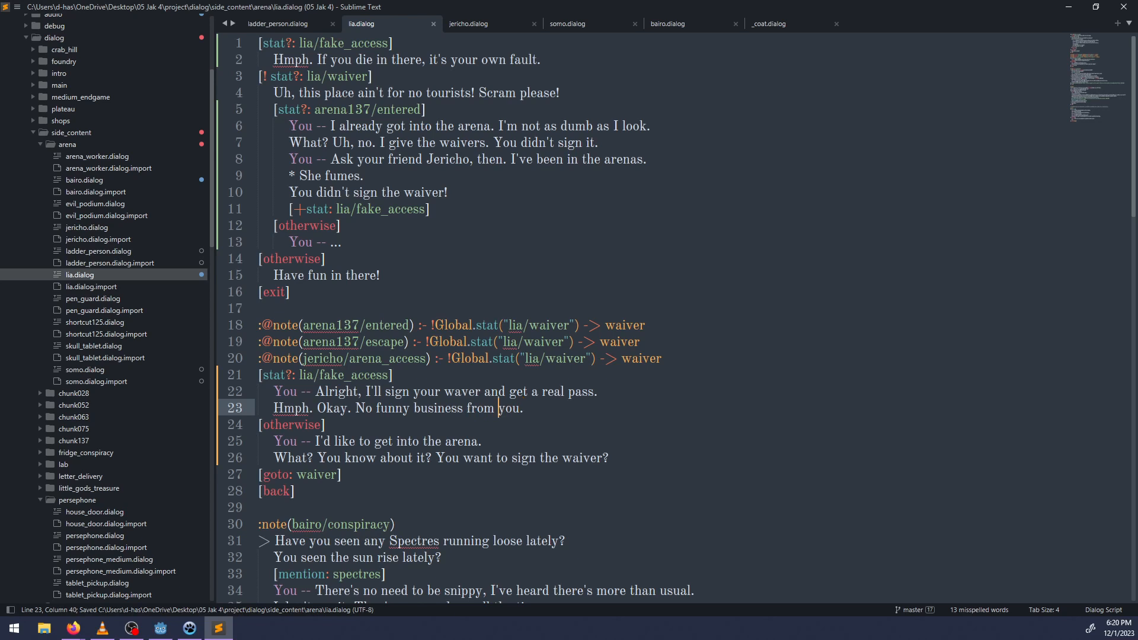
# Extend "Okay" in Lia's reply on line 23 to "Okay, I'll give you one" and save.
pyautogui.hotkey('ctrl', 'Left')
pyautogui.press('Left')
pyautogui.press('Left')
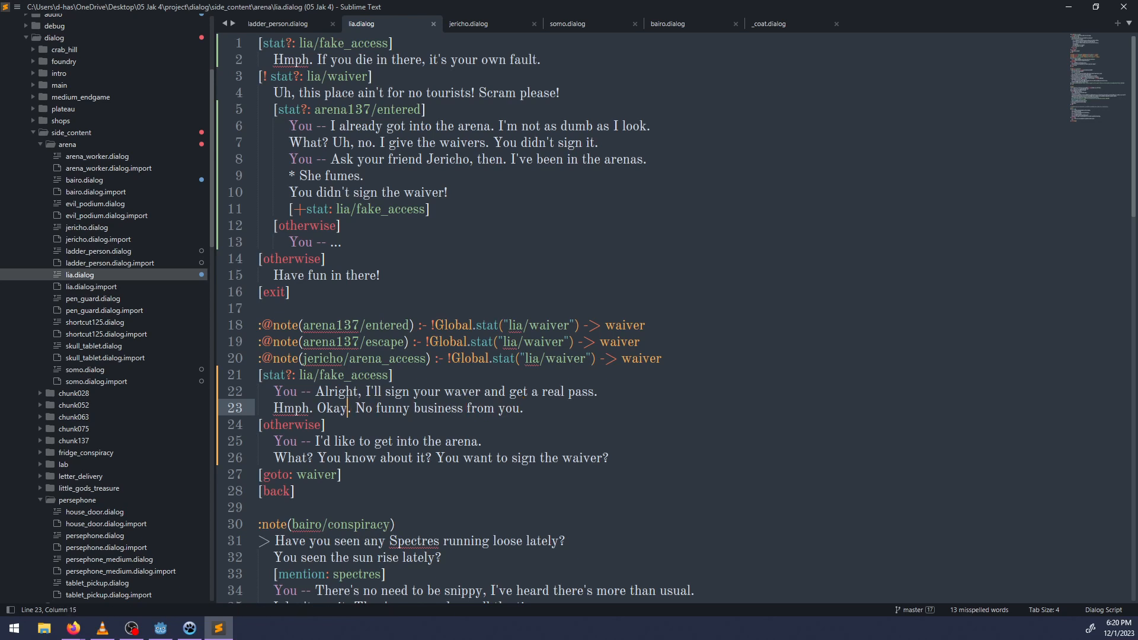
pyautogui.write(", I'll give ")
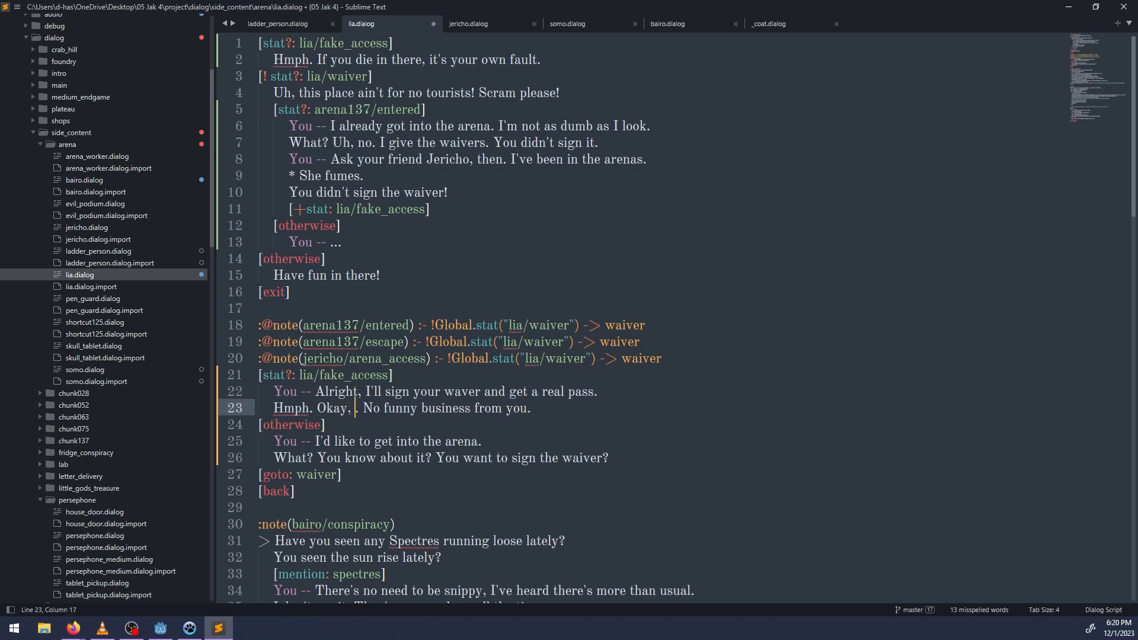
pyautogui.write('you one')
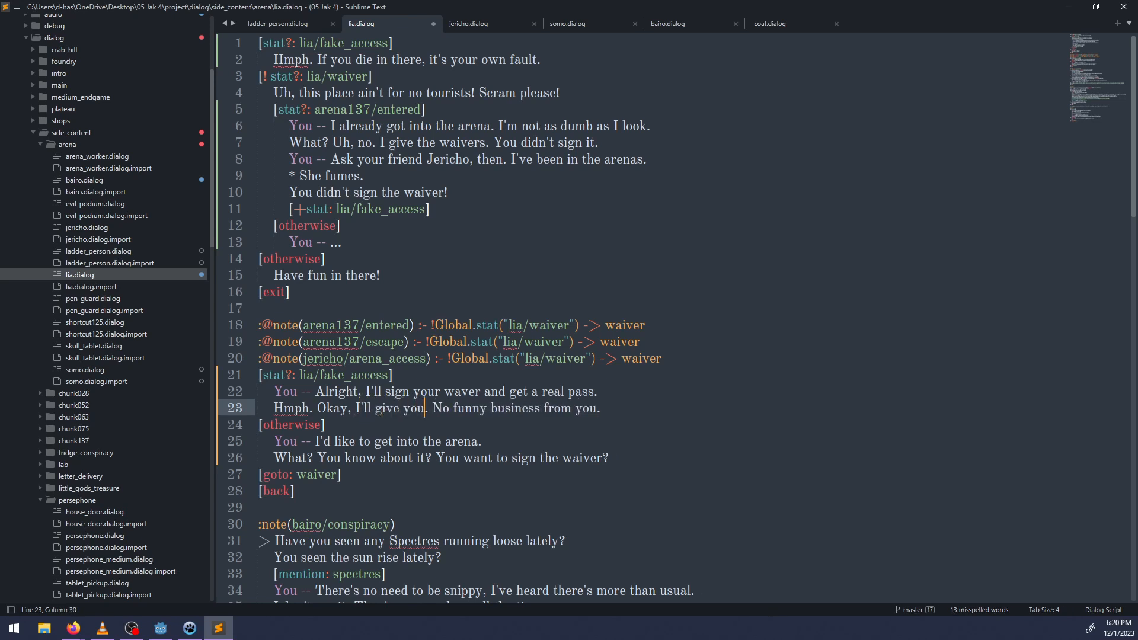
pyautogui.hotkey('ctrl', 's')
# End Lia's reply on line 23 with "from you, though." and save the file.
pyautogui.hotkey('ctrl', 'Right')
pyautogui.hotkey('ctrl', 'Right')
pyautogui.hotkey('ctrl', 'Right')
pyautogui.hotkey('ctrl', 'Right')
pyautogui.hotkey('ctrl', 'Right')
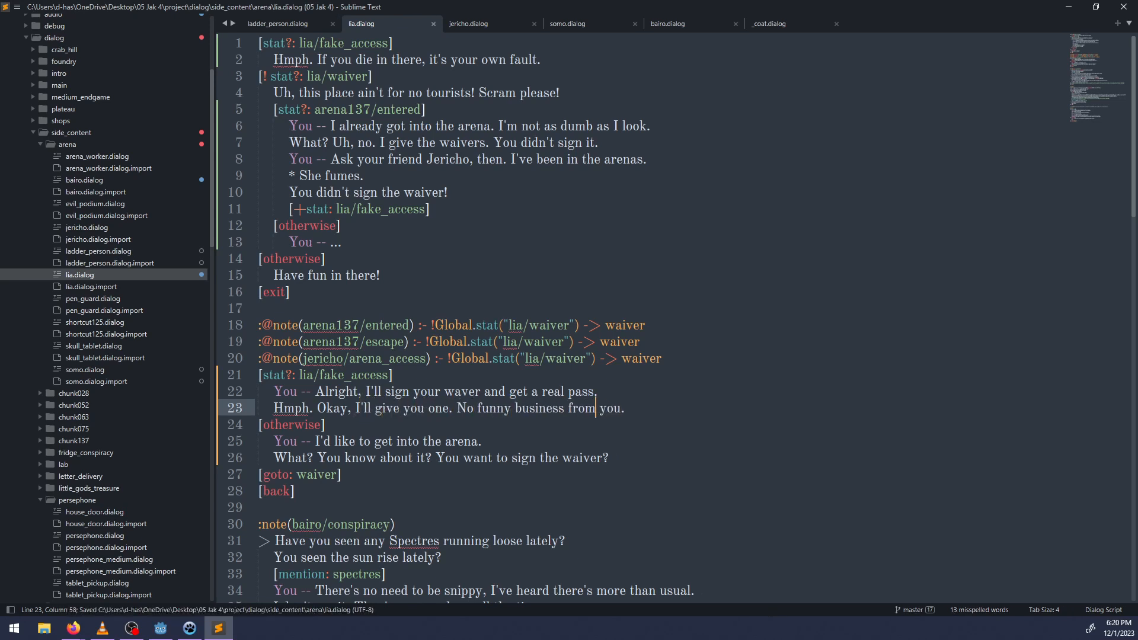
pyautogui.write('..')
pyautogui.press('Left')
pyautogui.write(', though')
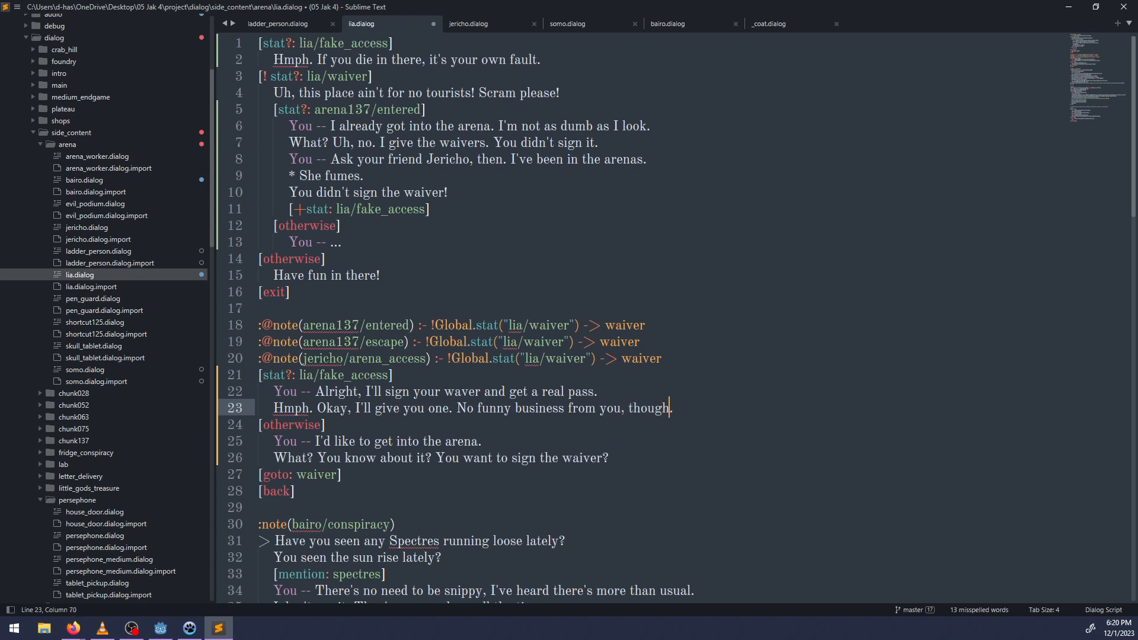
pyautogui.hotkey('ctrl', 's')
# Correct "arenas" to "arena" in the player's line about asking Jericho on line 8, and save.
pyautogui.click(641, 164)
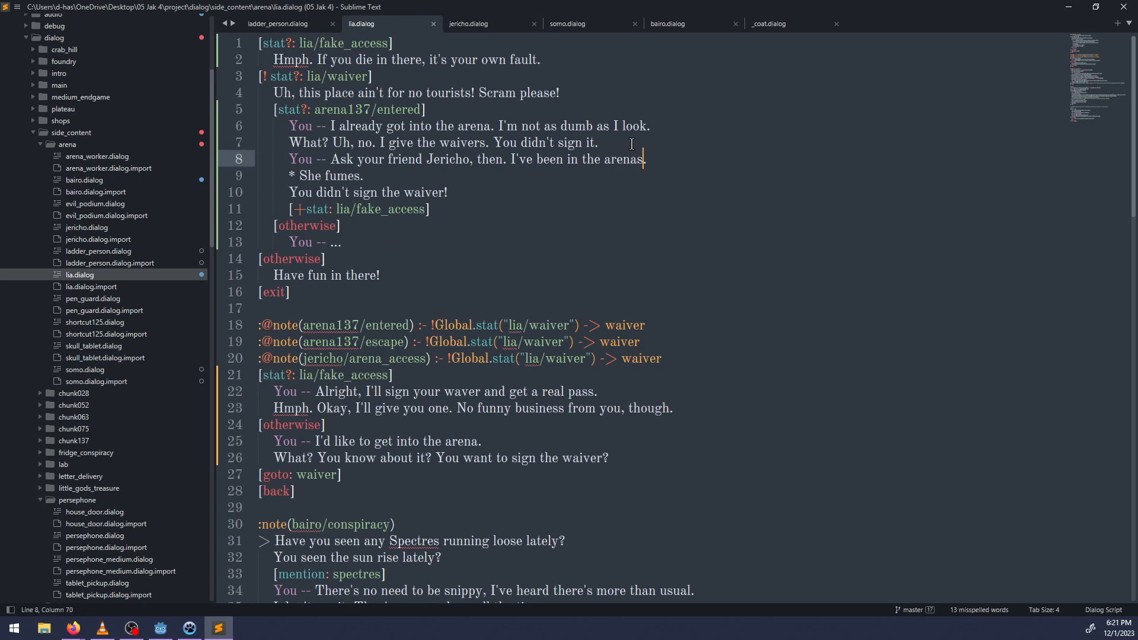
pyautogui.press('BackSpace')
pyautogui.write('s')
pyautogui.hotkey('ctrl', 's')
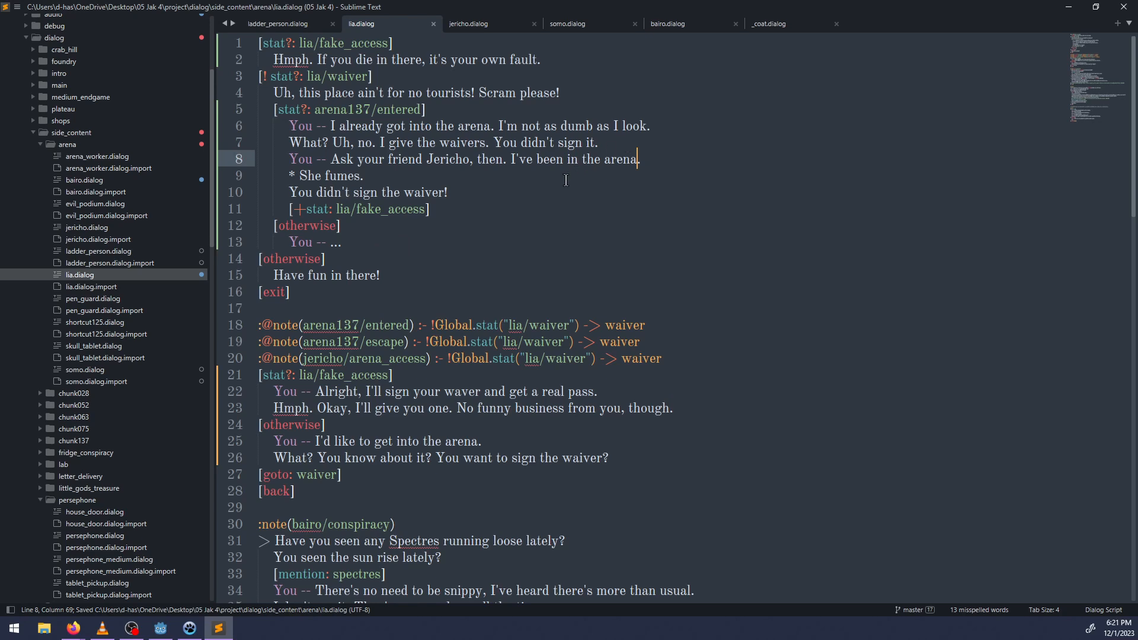
pyautogui.press('BackSpace')
pyautogui.hotkey('ctrl', 's')
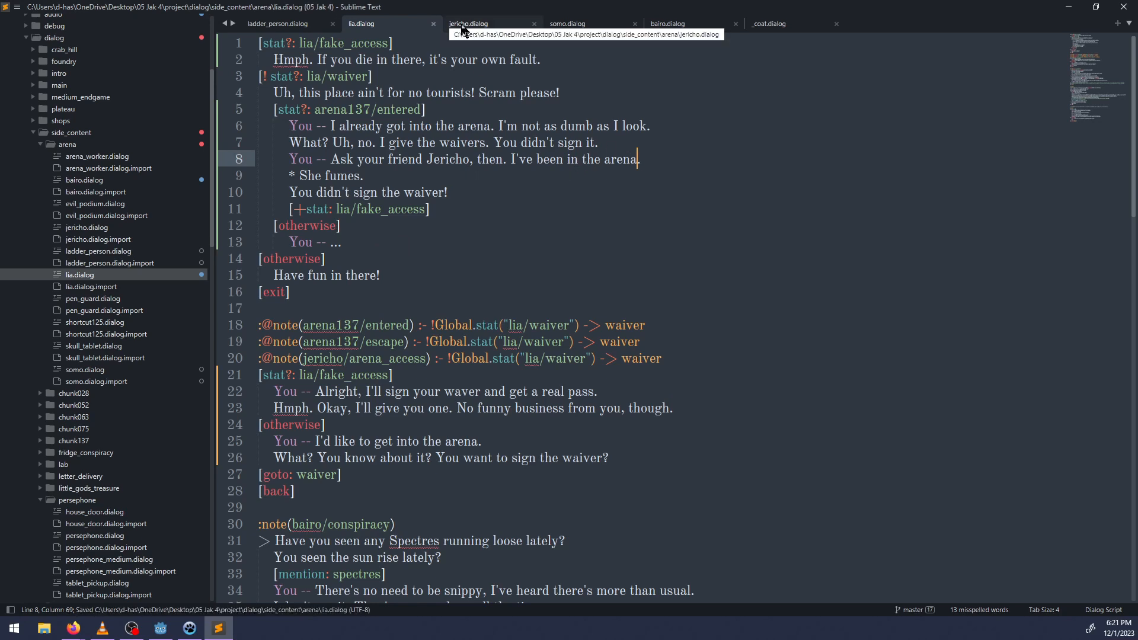
pyautogui.click(463, 25)
pyautogui.click(622, 289)
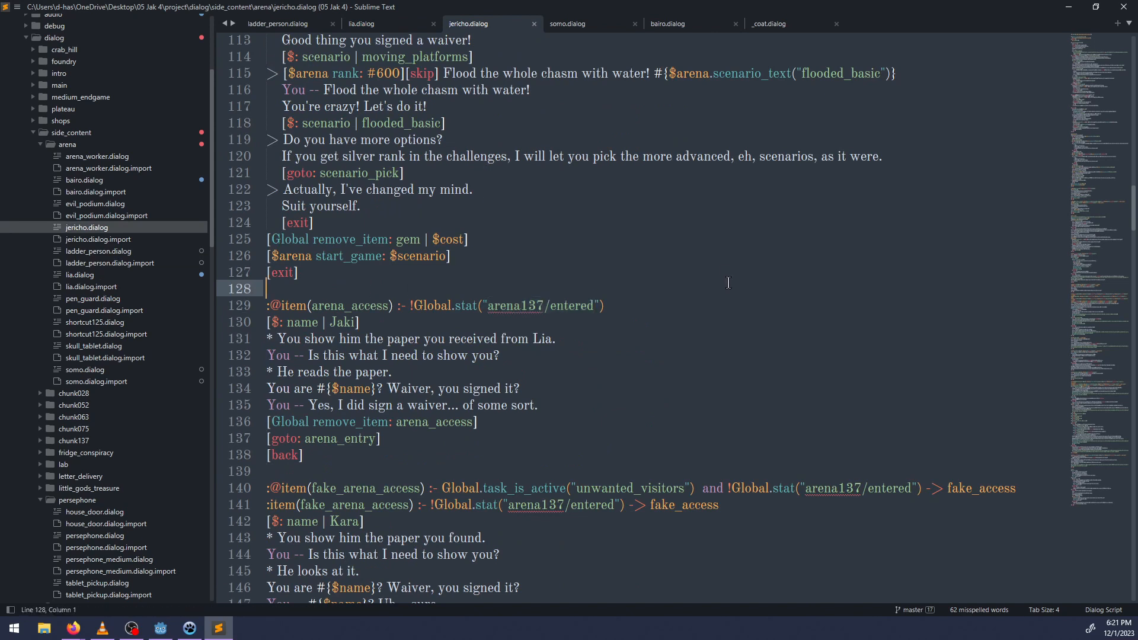
pyautogui.scroll(-4, 622, 290)
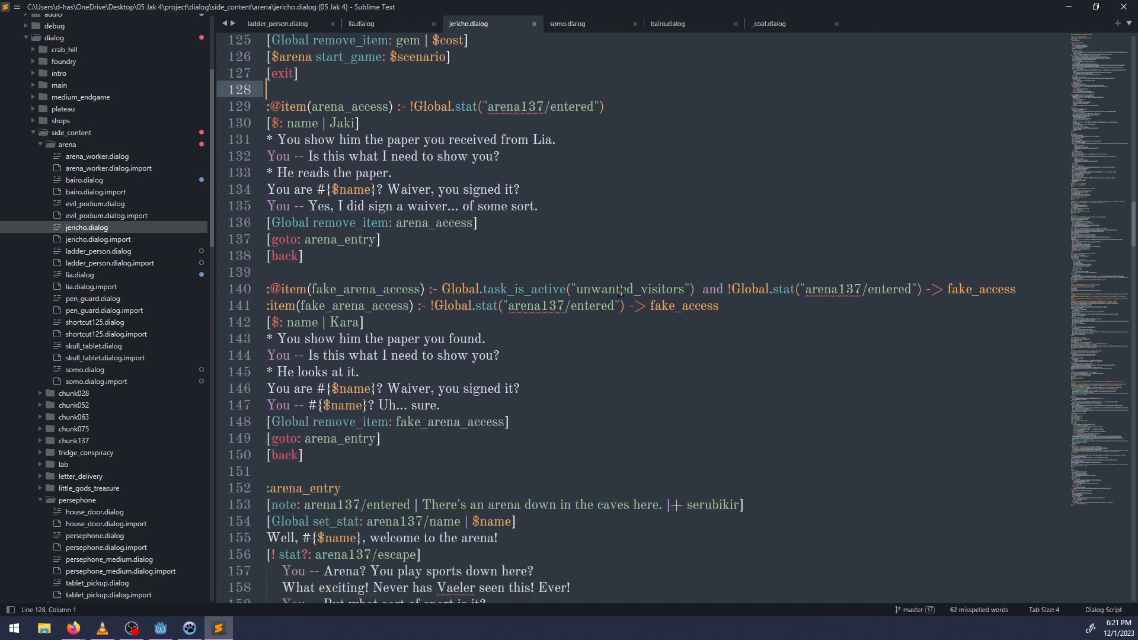
pyautogui.click(307, 261)
pyautogui.press('Return')
pyautogui.press('Return')
pyautogui.write(':')
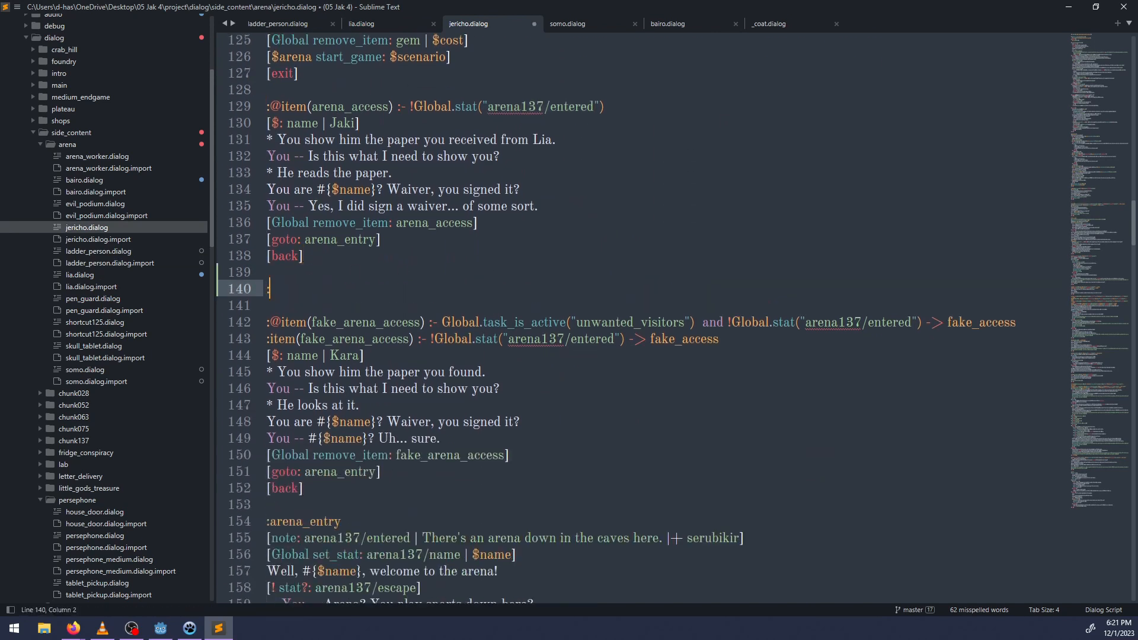
pyautogui.write('@item(arena_access)')
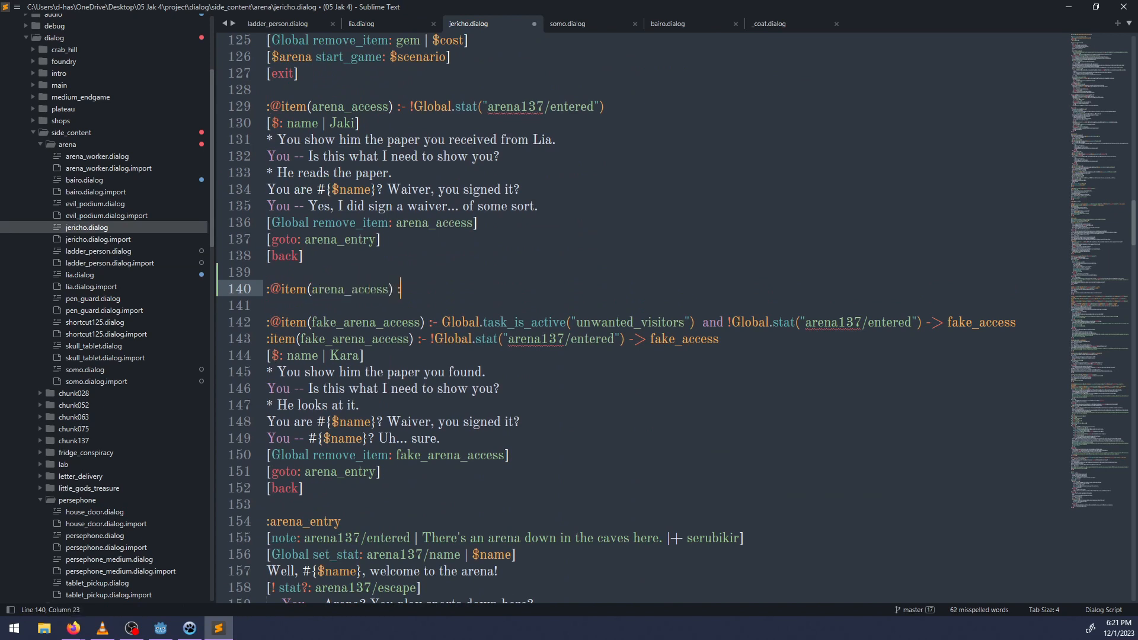
pyautogui.write(' :- !')
pyautogui.press('BackSpace')
pyautogui.write('Global')
pyautogui.hotkey('ctrl', 'BackSpace')
pyautogui.hotkey('ctrl', 'BackSpace')
pyautogui.moveTo(397, 106); pyautogui.dragTo(605, 106)
pyautogui.click(400, 291)
# Begin the new section with the player line "You -- Jericho, I have to come clean.".
pyautogui.press('Return')
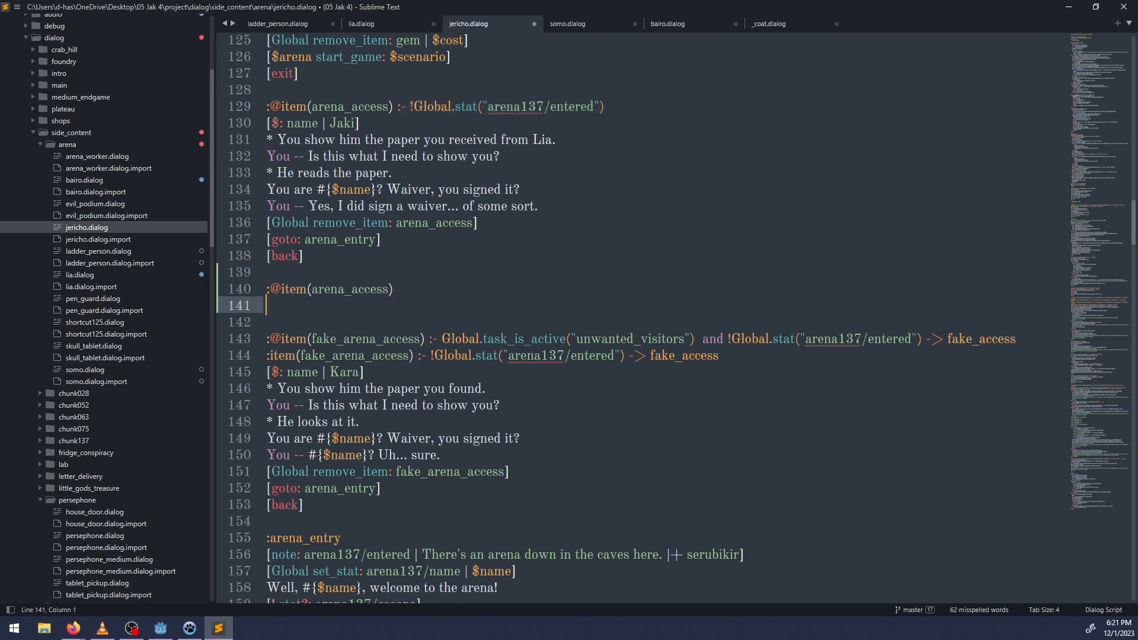
pyautogui.write('You -- Jericho, I have to com')
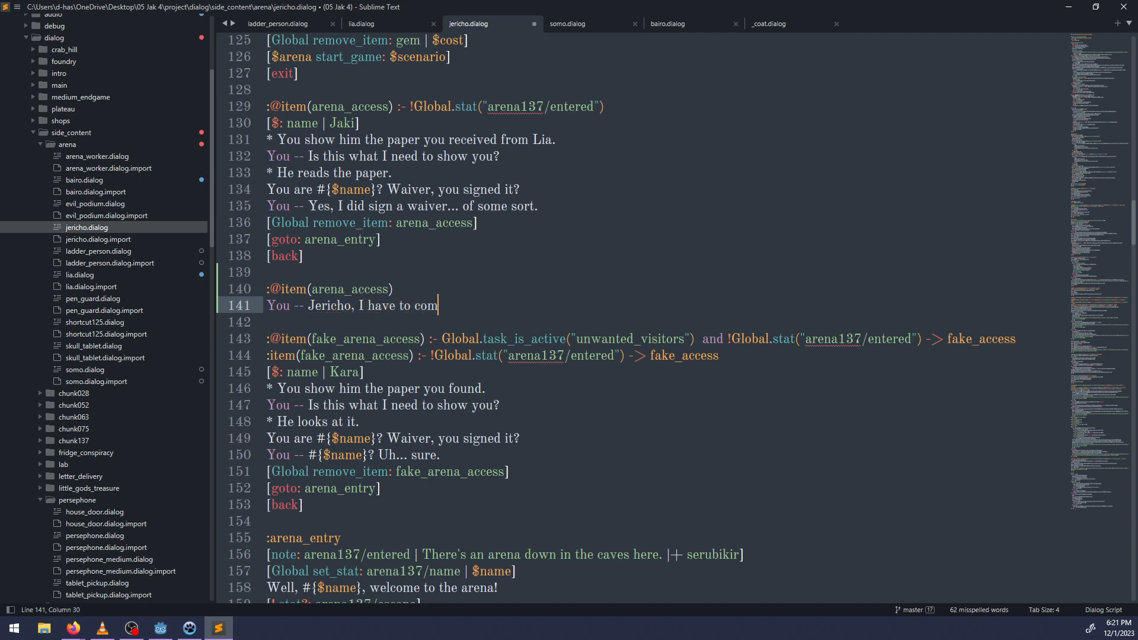
pyautogui.write("e clean. My name'")
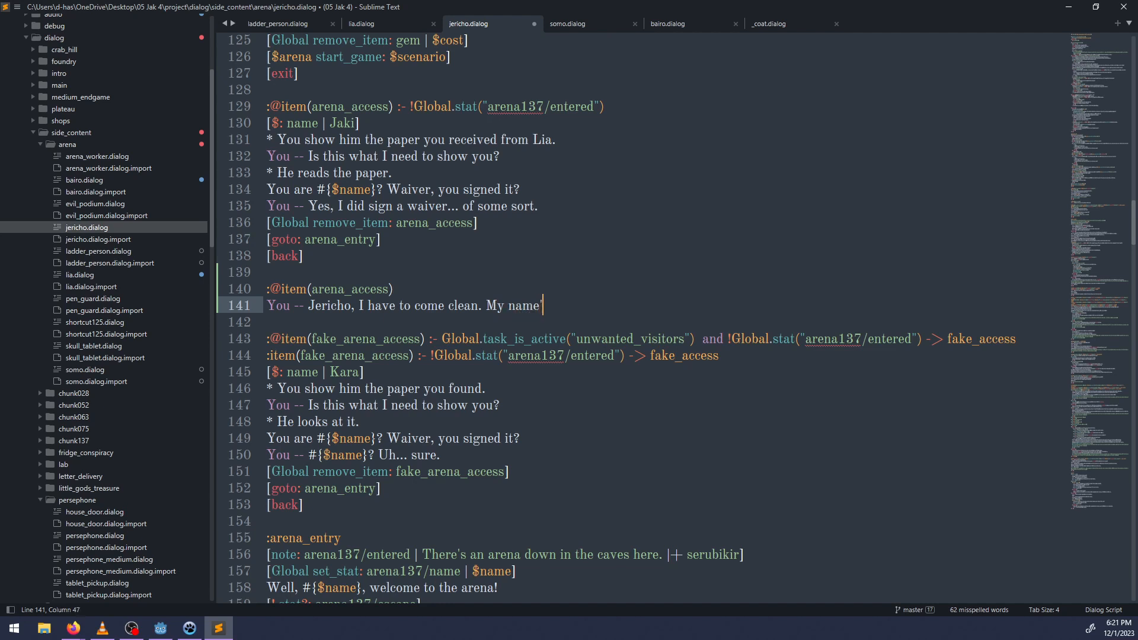
pyautogui.write('s')
pyautogui.press('BackSpace')
pyautogui.press('BackSpace')
pyautogui.press('BackSpace')
pyautogui.press('BackSpace')
pyautogui.press('BackSpace')
pyautogui.press('BackSpace')
pyautogui.press('BackSpace')
pyautogui.press('BackSpace')
pyautogui.press('BackSpace')
pyautogui.press('BackSpace')
# Complete the player's confession with "I gave you a fake arena access before." and start a new line.
pyautogui.write('I gave you a fake arena')
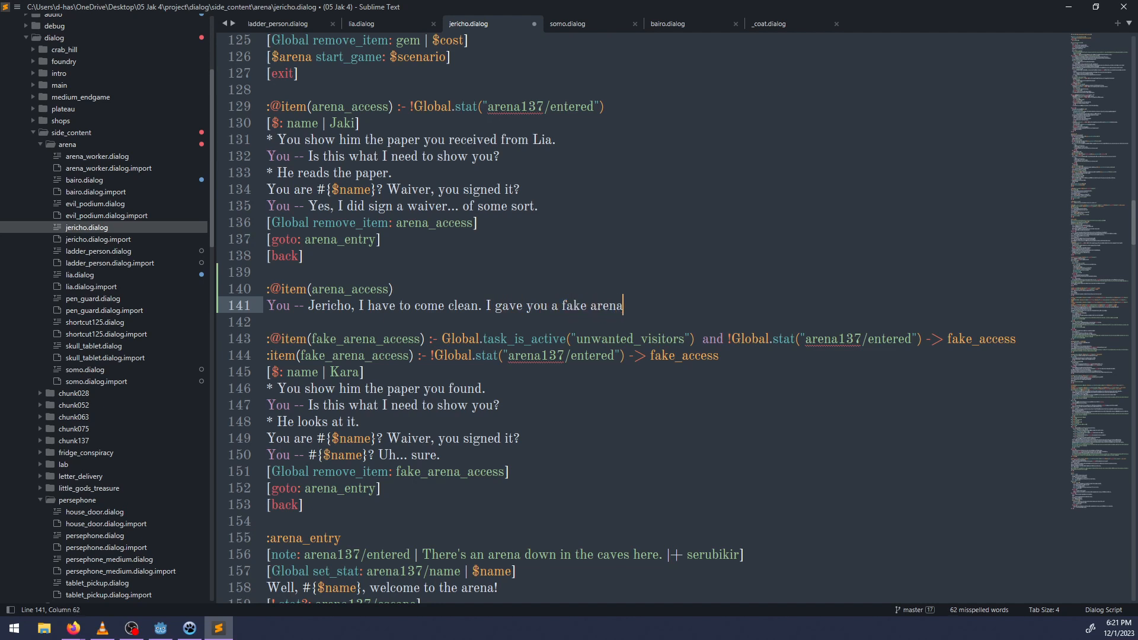
pyautogui.write(' access before.')
pyautogui.press('Return')
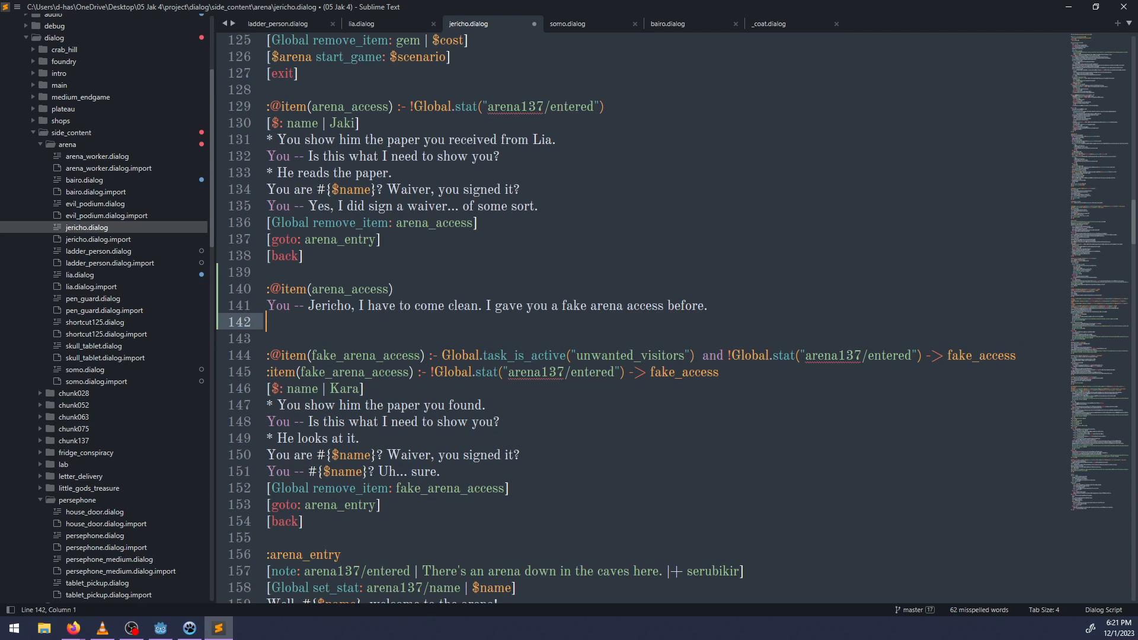
# Add Jericho's reply "What!?" below the player's confession.
pyautogui.write('What?!')
pyautogui.press('BackSpace')
pyautogui.press('BackSpace')
pyautogui.write('!?')
pyautogui.write('Where did you find it?')
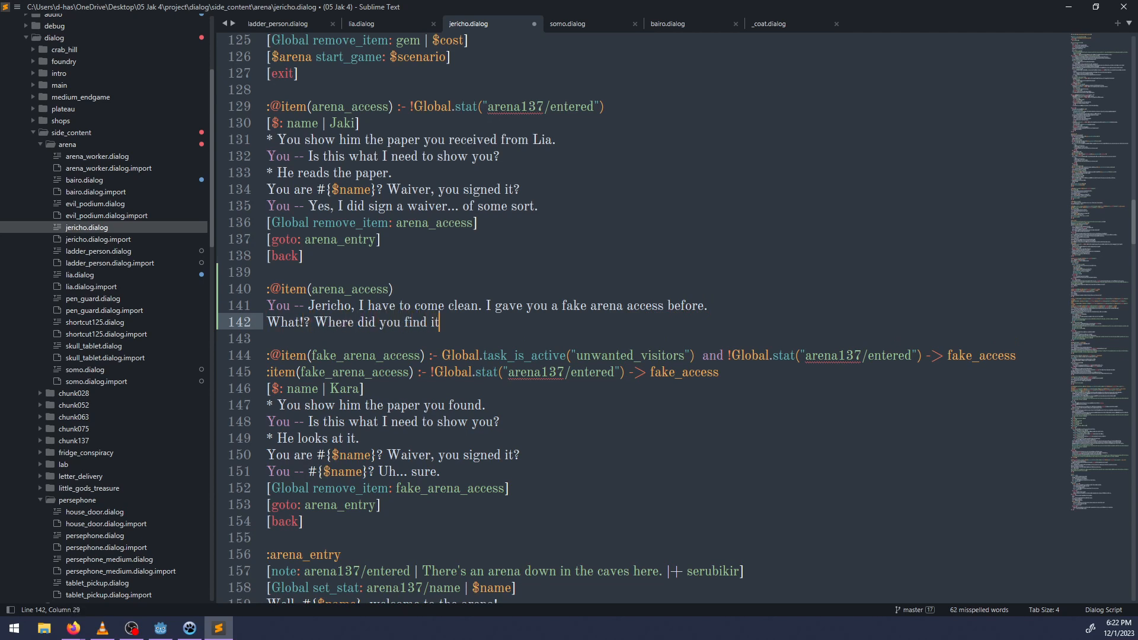
pyautogui.press('Return')
pyautogui.write('You')
pyautogui.press('BackSpace')
pyautogui.press('BackSpace')
pyautogui.press('BackSpace')
pyautogui.press('BackSpace')
pyautogui.press('BackSpace')
pyautogui.press('BackSpace')
pyautogui.press('BackSpace')
pyautogui.press('BackSpace')
pyautogui.press('BackSpace')
pyautogui.press('BackSpace')
pyautogui.press('BackSpace')
pyautogui.press('BackSpace')
pyautogui.press('BackSpace')
pyautogui.press('BackSpace')
pyautogui.press('BackSpace')
pyautogui.press('BackSpace')
pyautogui.press('BackSpace')
pyautogui.press('BackSpace')
pyautogui.press('BackSpace')
pyautogui.press('BackSpace')
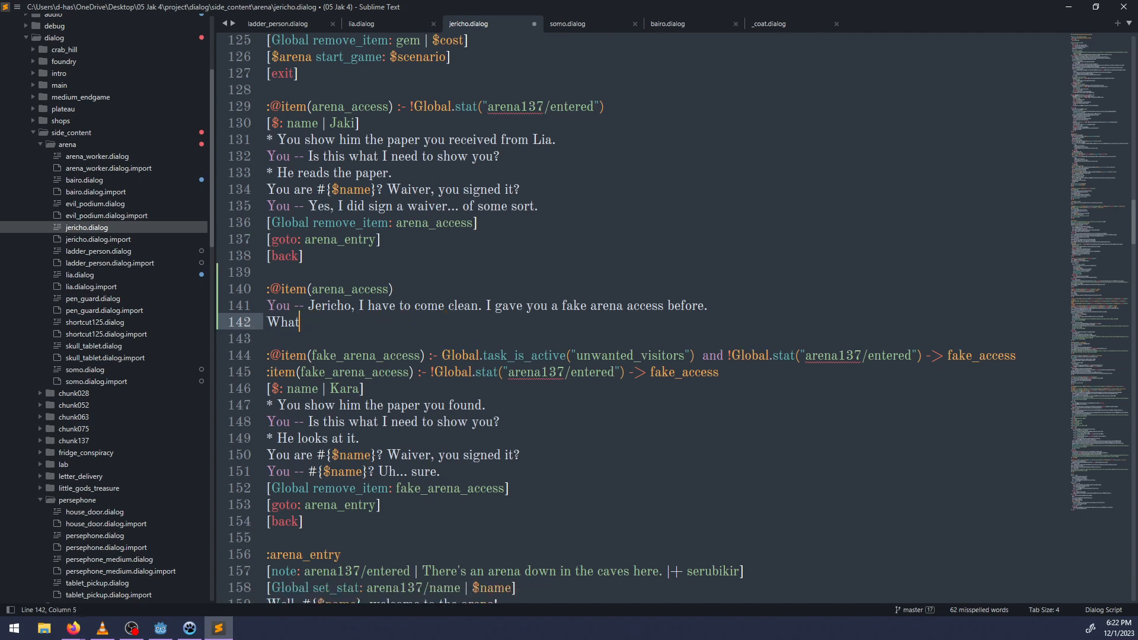
# Complete Jericho's reply as "What!? I am so cheated..." and start a new line.
pyautogui.write('!? I am so cheated...')
pyautogui.press('Return')
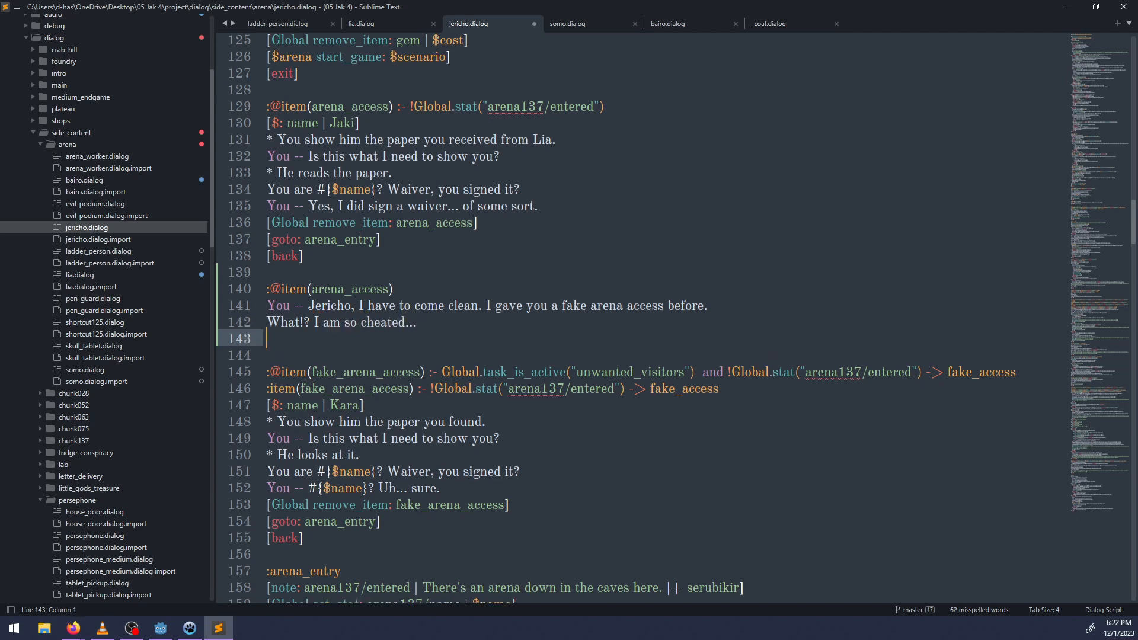
# Add the player line "You -- To make it up to you, I signed you waiver".
pyautogui.write('You -- To make it u')
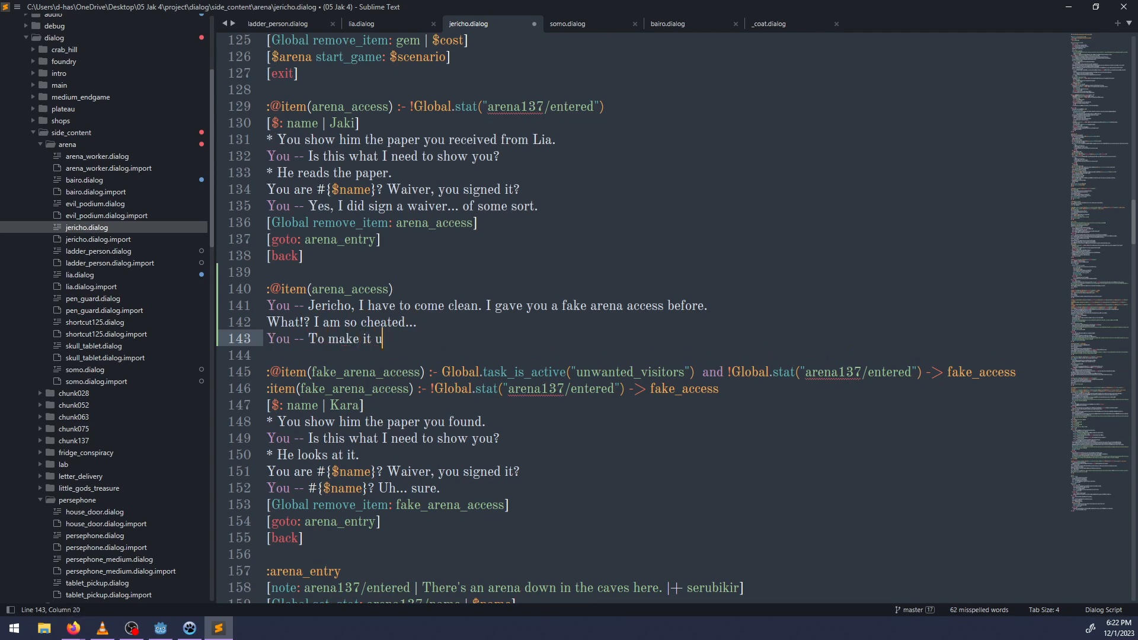
pyautogui.write('p to you, I signed you wai')
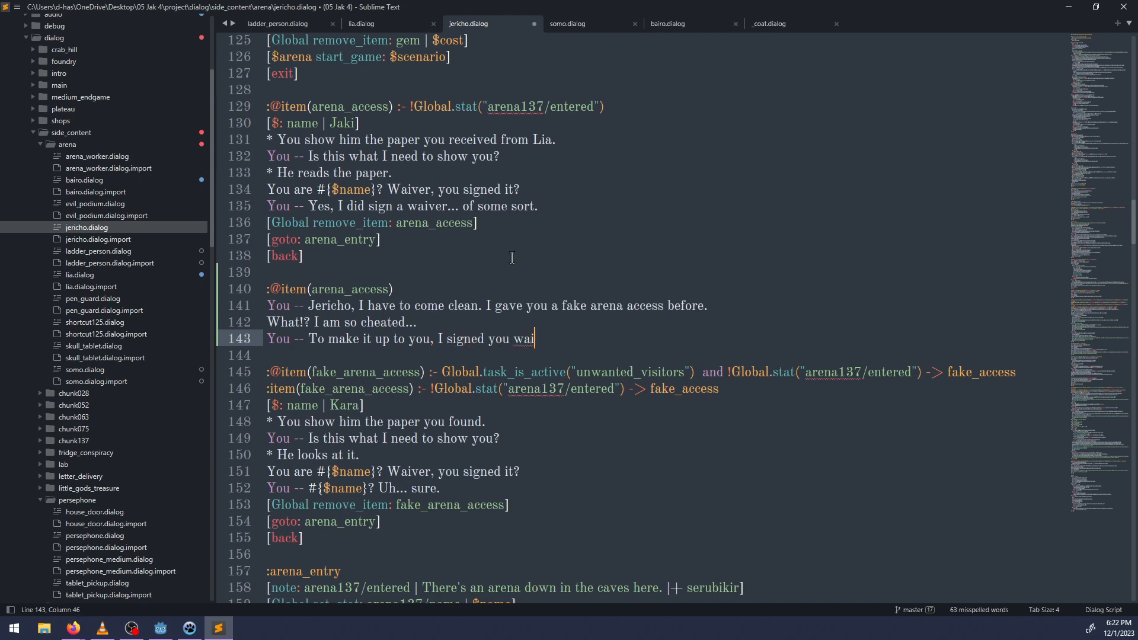
pyautogui.write('ver and gave you a rea')
pyautogui.press('BackSpace')
pyautogui.press('BackSpace')
pyautogui.press('BackSpace')
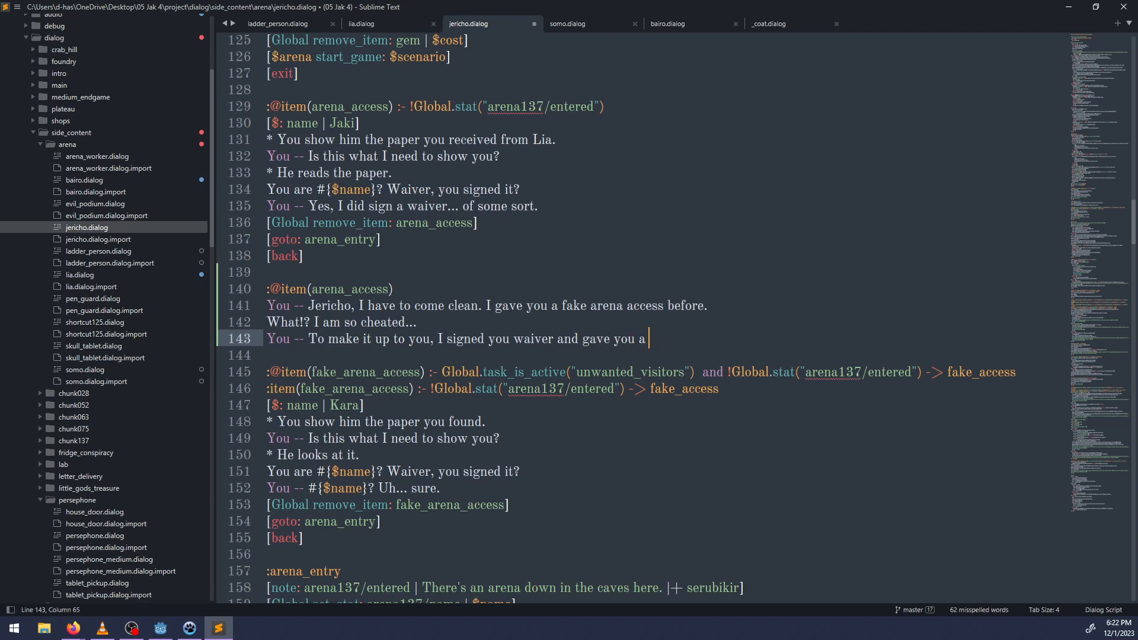
pyautogui.hotkey('ctrl', 'BackSpace')
pyautogui.hotkey('ctrl', 'BackSpace')
pyautogui.hotkey('ctrl', 'BackSpace')
pyautogui.hotkey('ctrl', 'BackSpace')
pyautogui.hotkey('ctrl', 'BackSpace')
# Finish the player's line after "I signed you" with "waiver to get a real arena pass." and start a new line.
pyautogui.write('wa')
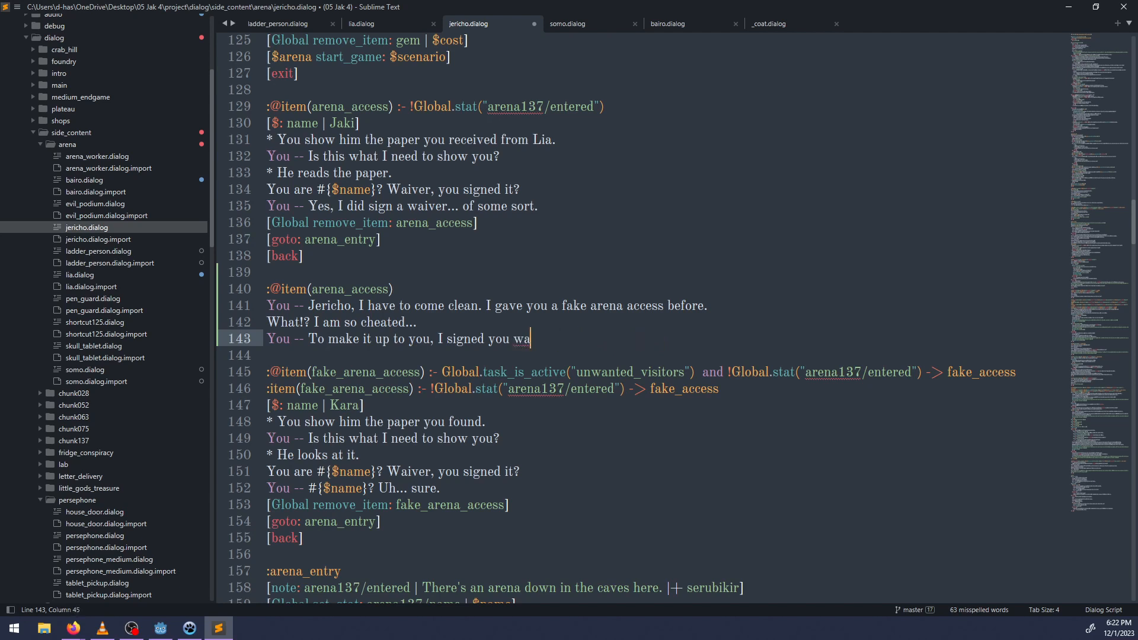
pyautogui.write('iver to get a real arena pass')
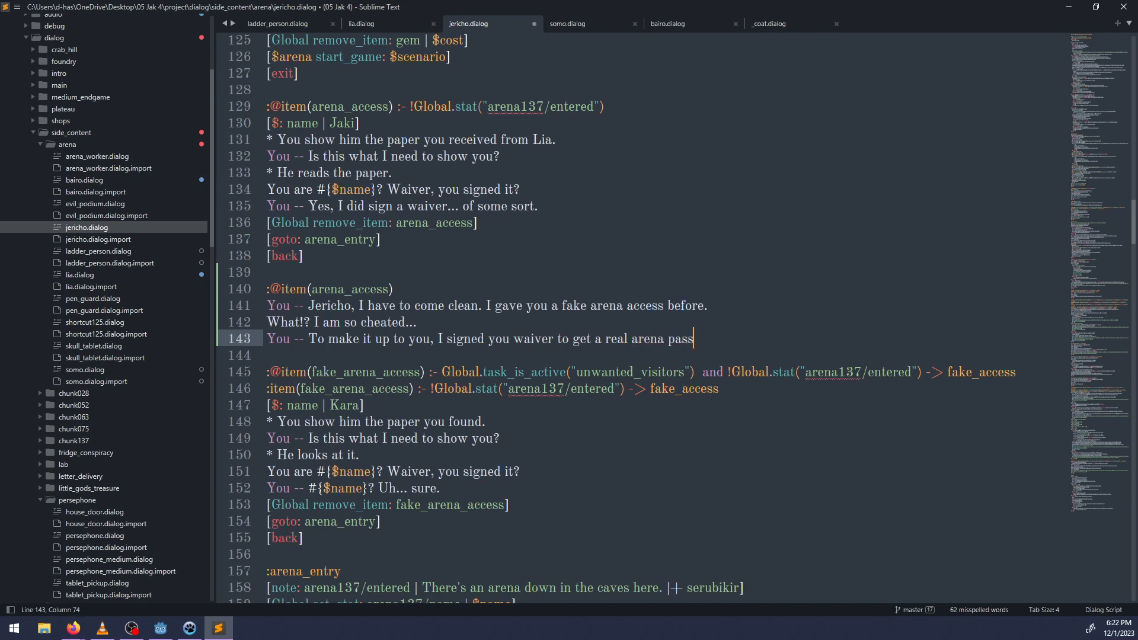
pyautogui.write('.')
pyautogui.press('Return')
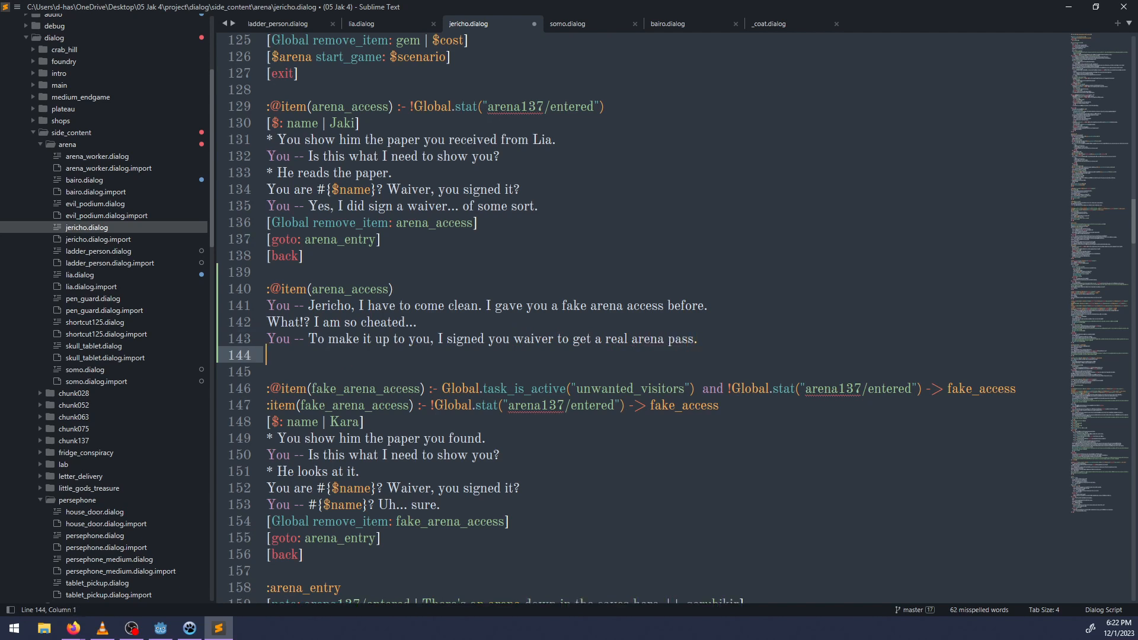
# Add the narration line "* You hand him the real access" below the player's waiver line.
pyautogui.write('* Yes')
pyautogui.press('BackSpace')
pyautogui.press('BackSpace')
pyautogui.write('ou hand him the real ')
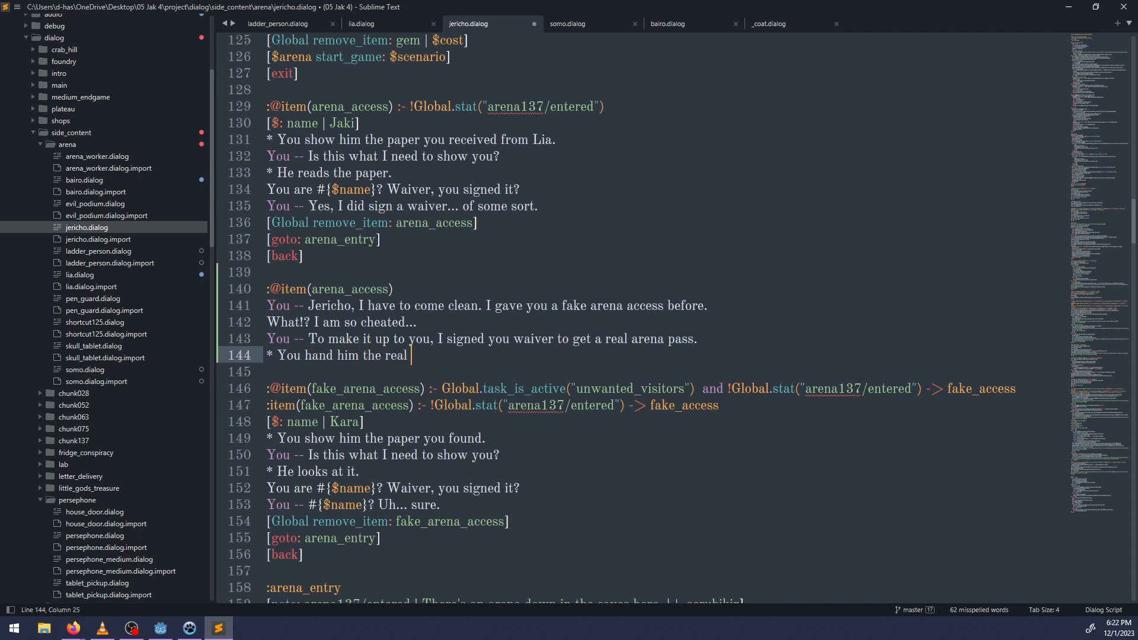
pyautogui.write('access')
# Copy the "[Global remove_item: arena_access]" command from the block above to below the narration line and end the new block with "[back]".
pyautogui.scroll(5, 630, 147)
pyautogui.doubleClick(332, 358)
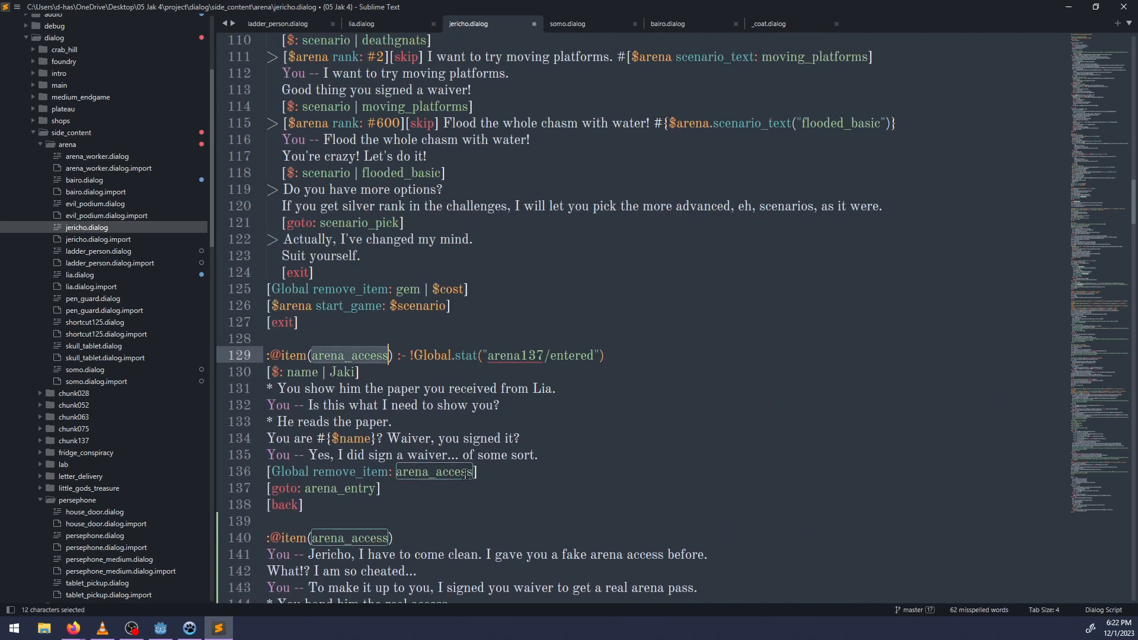
pyautogui.moveTo(477, 472); pyautogui.dragTo(267, 473)
pyautogui.hotkey('ctrl', 'c')
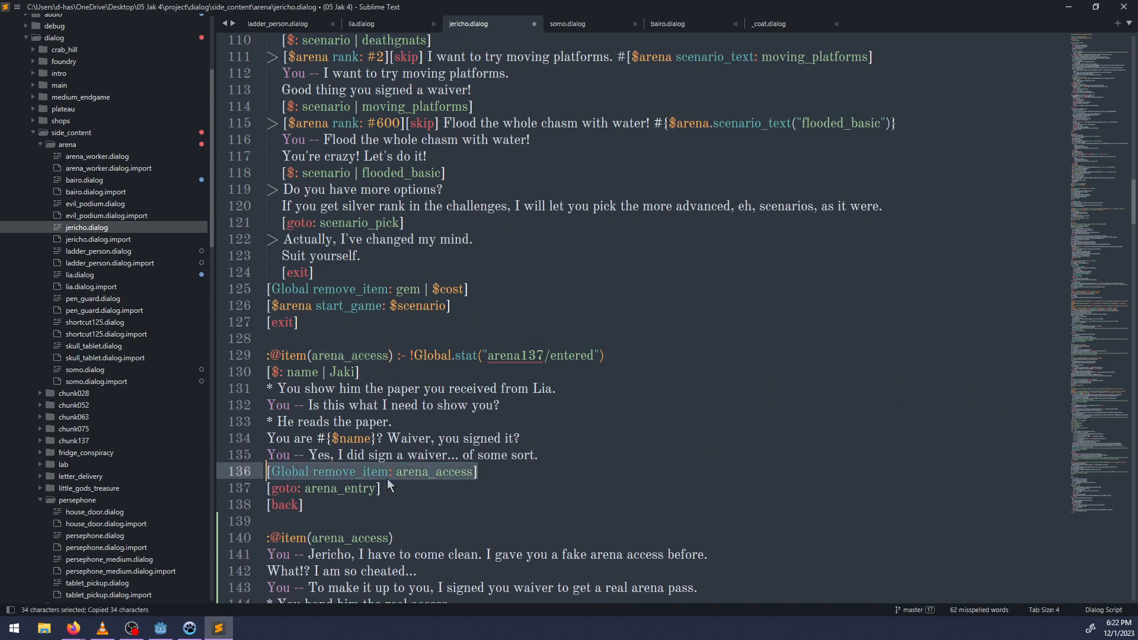
pyautogui.scroll(-4, 390, 485)
pyautogui.click(464, 403)
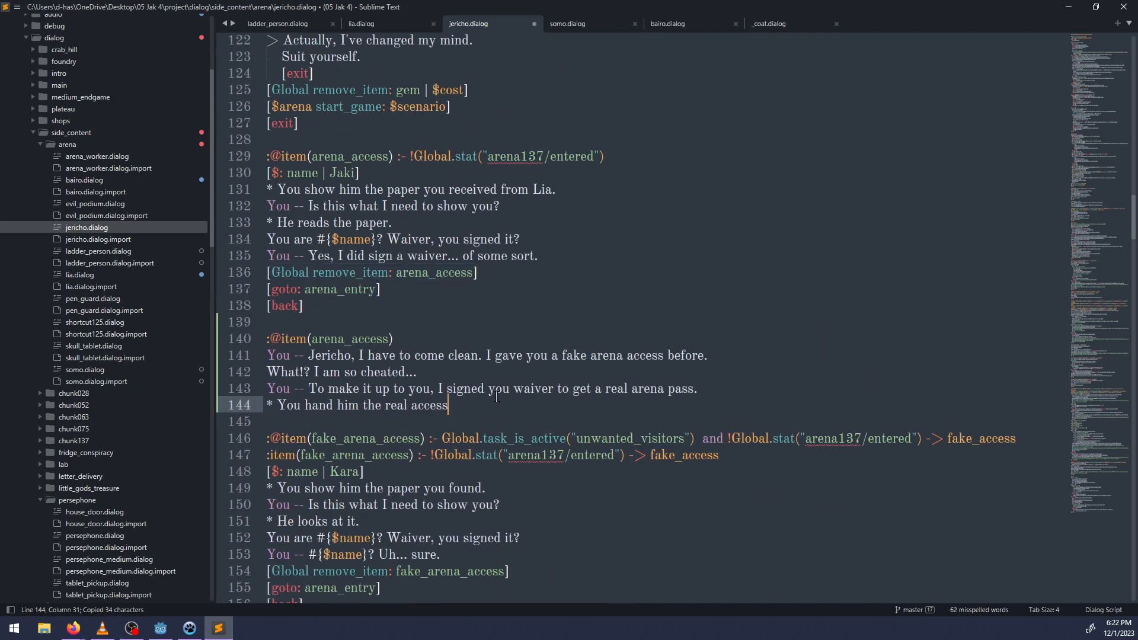
pyautogui.press('Return')
pyautogui.hotkey('ctrl', 'v')
pyautogui.press('Return')
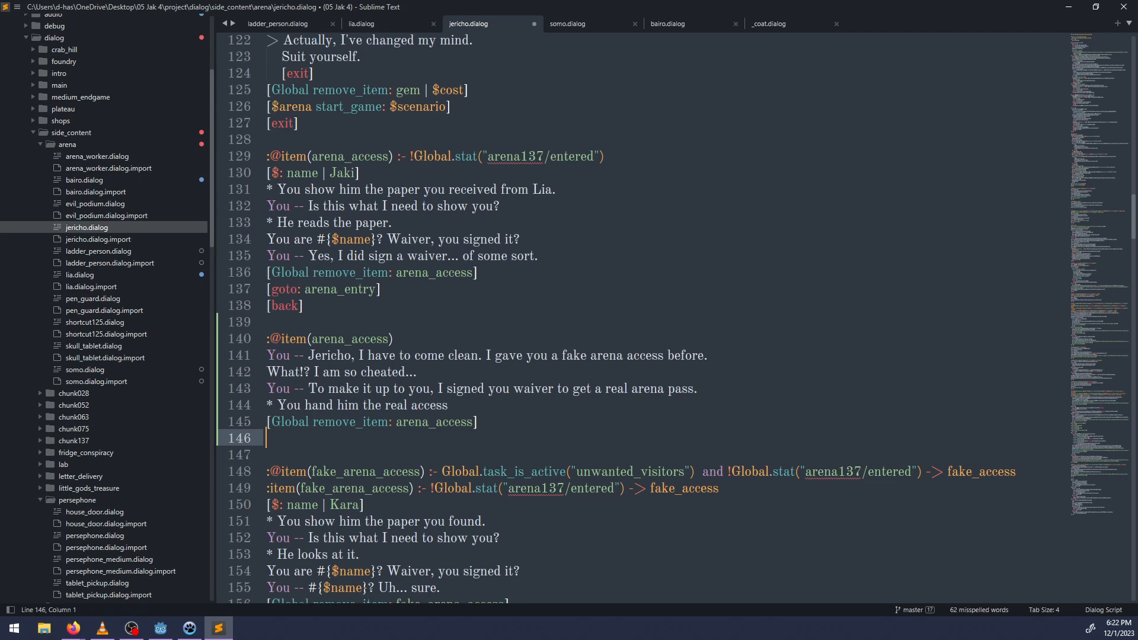
pyautogui.write('[back')
# Insert "[$: name | Jaki]" between the remove_item command and "[back]", followed by an empty line.
pyautogui.press('Up')
pyautogui.hotkey('ctrl', 'Right')
pyautogui.hotkey('ctrl', 'Right')
pyautogui.hotkey('ctrl', 'Right')
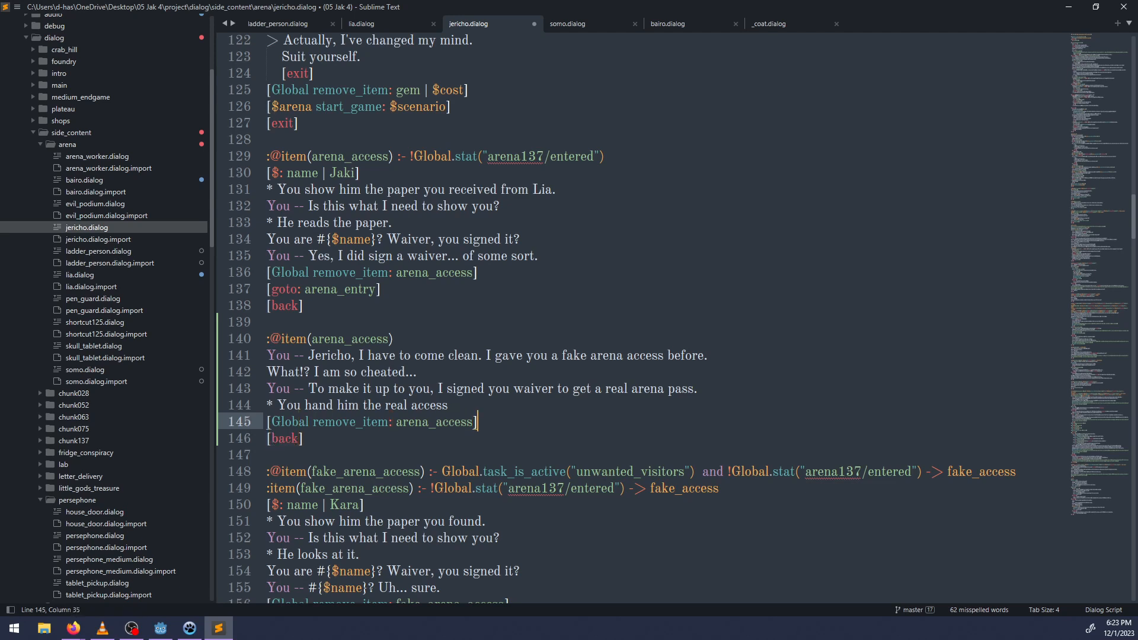
pyautogui.press('Return')
pyautogui.write('[')
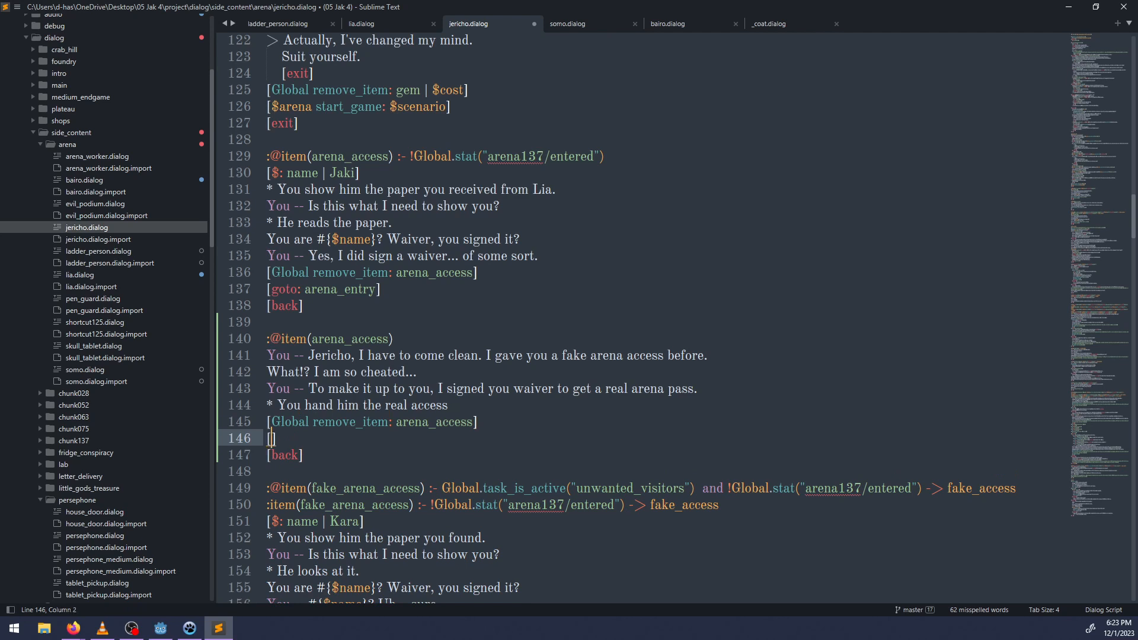
pyautogui.write('$: name | Jaki')
pyautogui.press('Return')
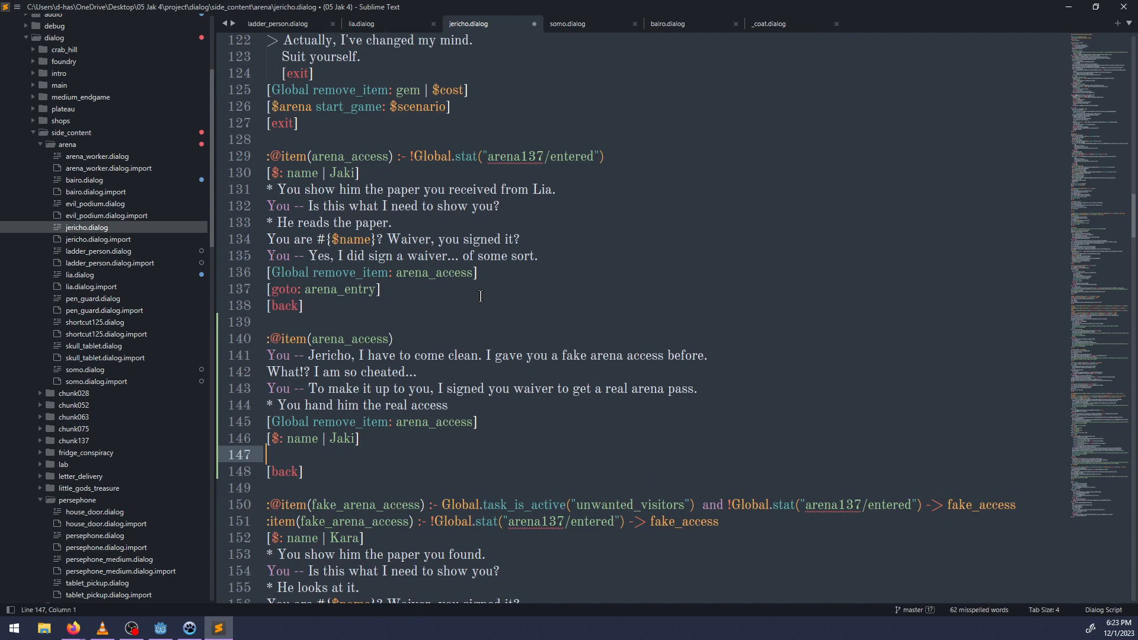
# Find the arena_entry block and copy its "[Global set_stat: arena137/name | $name]" line.
pyautogui.scroll(-7, 473, 379)
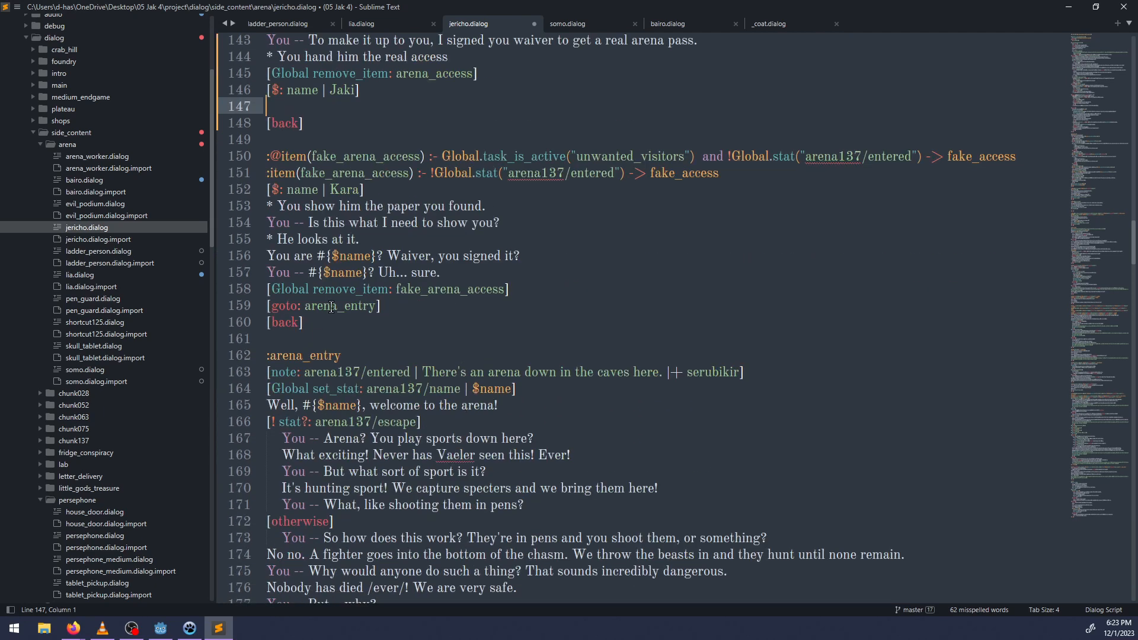
pyautogui.scroll(-20, 428, 350)
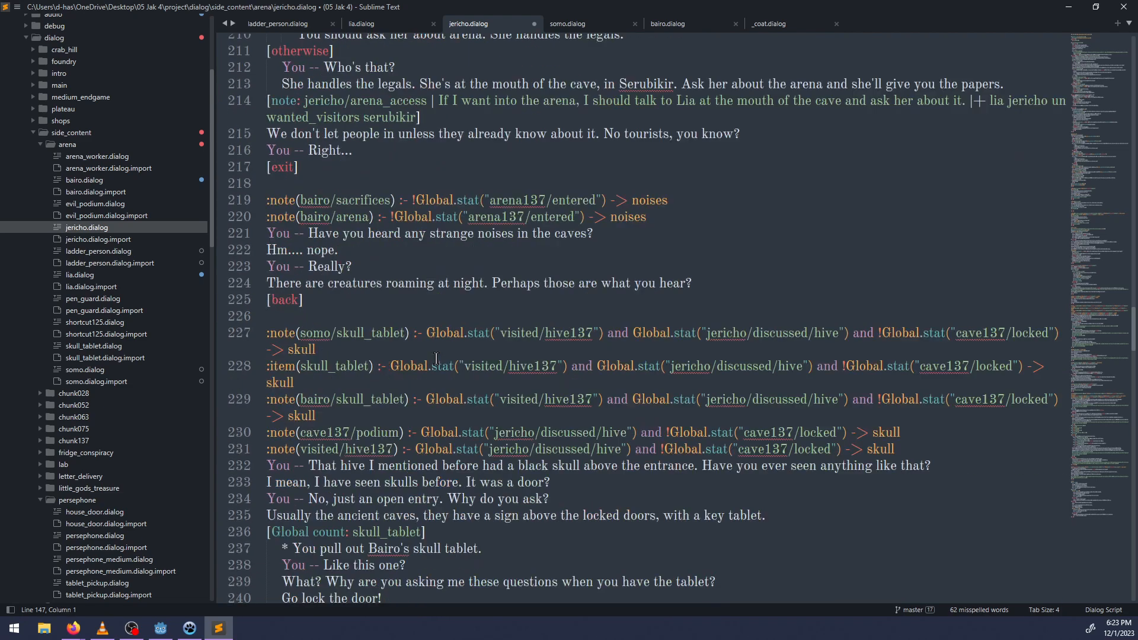
pyautogui.hotkey('ctrl', 'f')
pyautogui.write('arena')
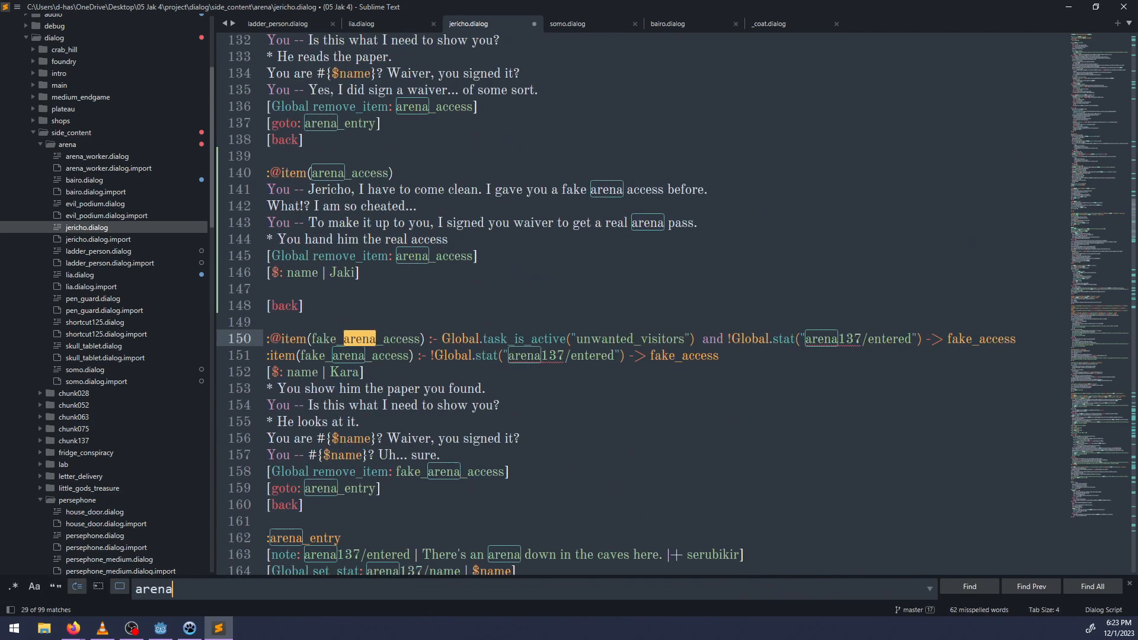
pyautogui.write('_entry')
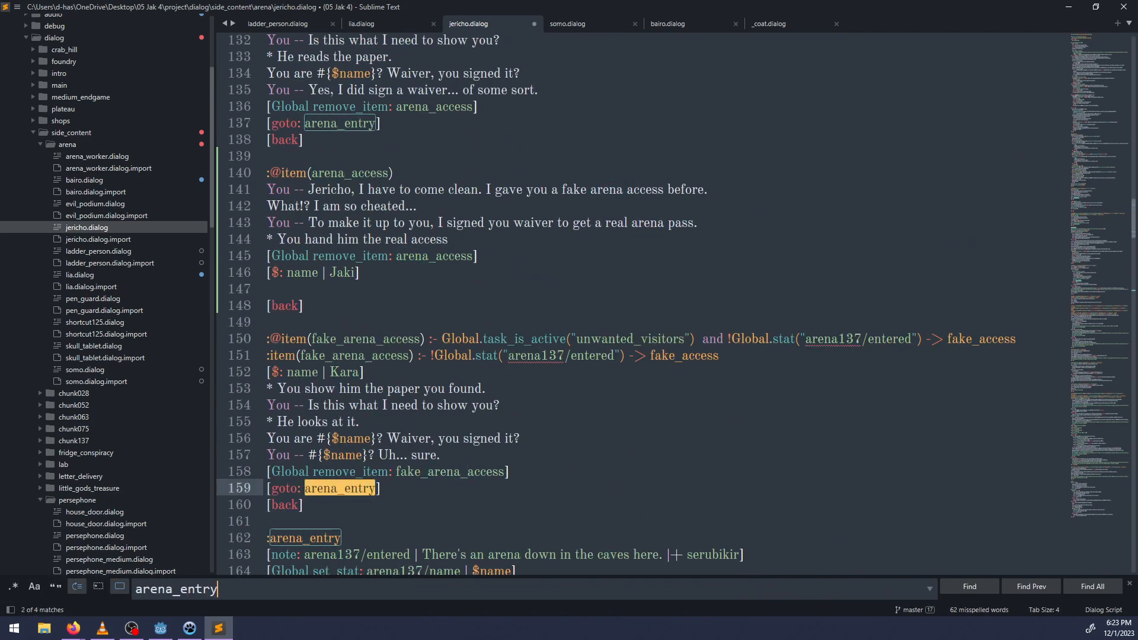
pyautogui.scroll(-8, 584, 190)
pyautogui.press('Escape')
pyautogui.moveTo(517, 173); pyautogui.dragTo(243, 178)
pyautogui.hotkey('ctrl', 'c')
# Search the file for arena_access and item(arena_access to check where the item is handled.
pyautogui.scroll(15, 453, 252)
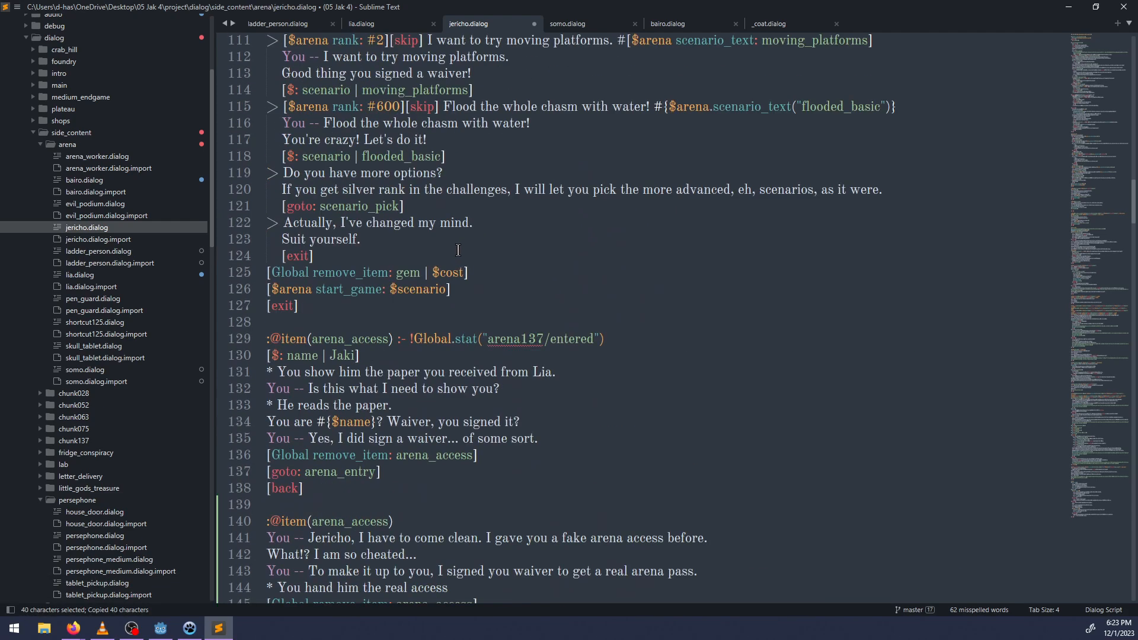
pyautogui.scroll(20, 350, 291)
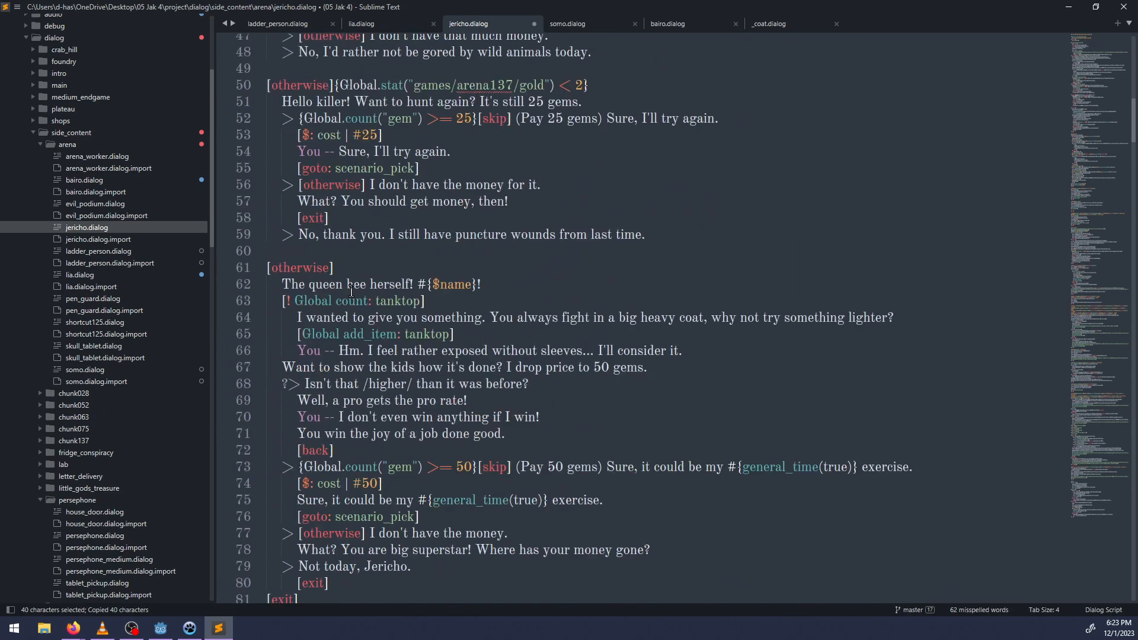
pyautogui.scroll(12, 351, 292)
pyautogui.scroll(-20, 367, 289)
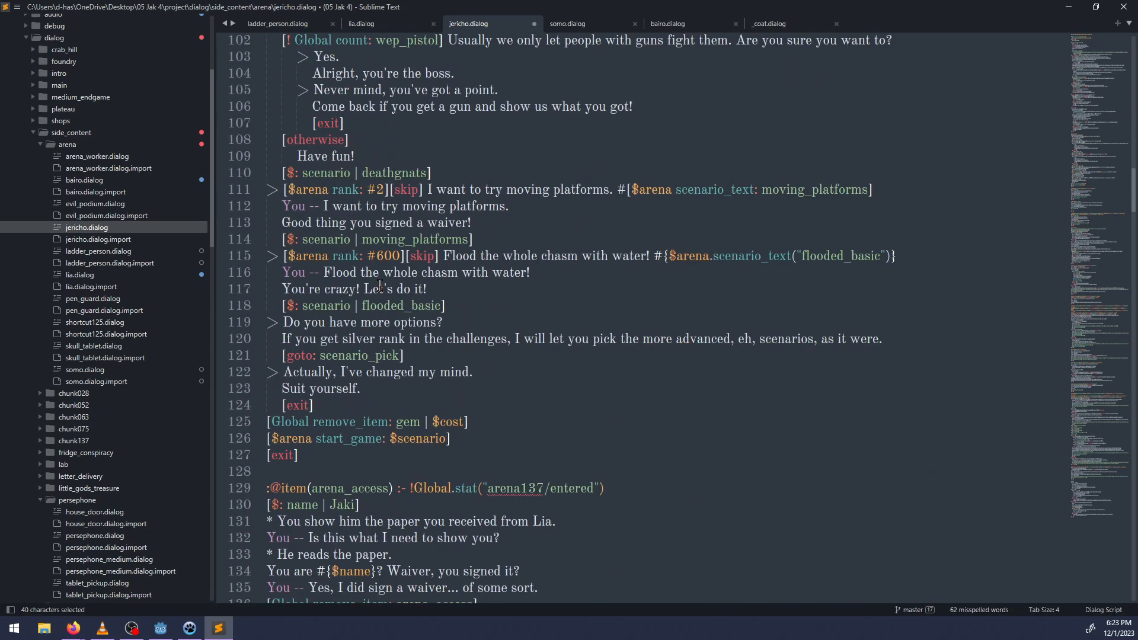
pyautogui.hotkey('ctrl', 'f')
pyautogui.write('a')
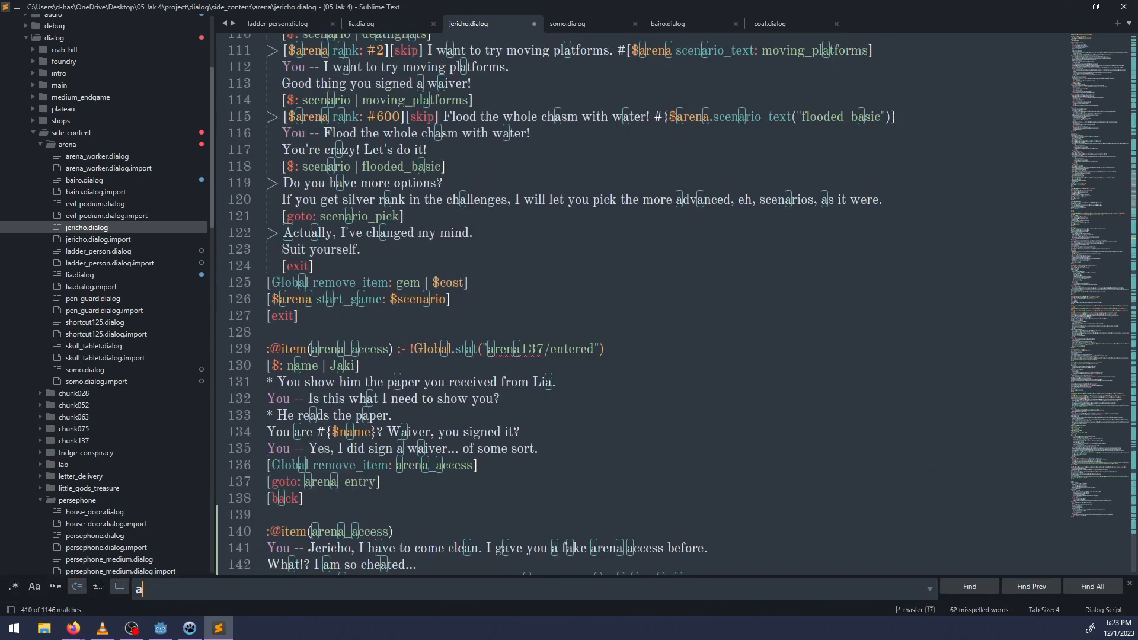
pyautogui.write('rena_access')
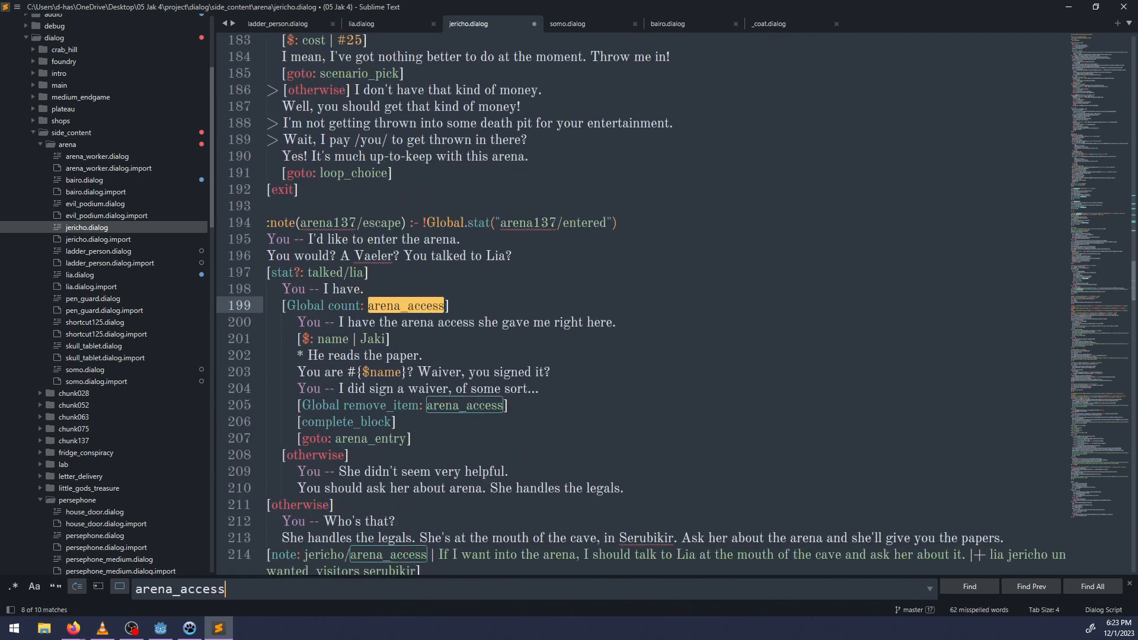
pyautogui.write('item(')
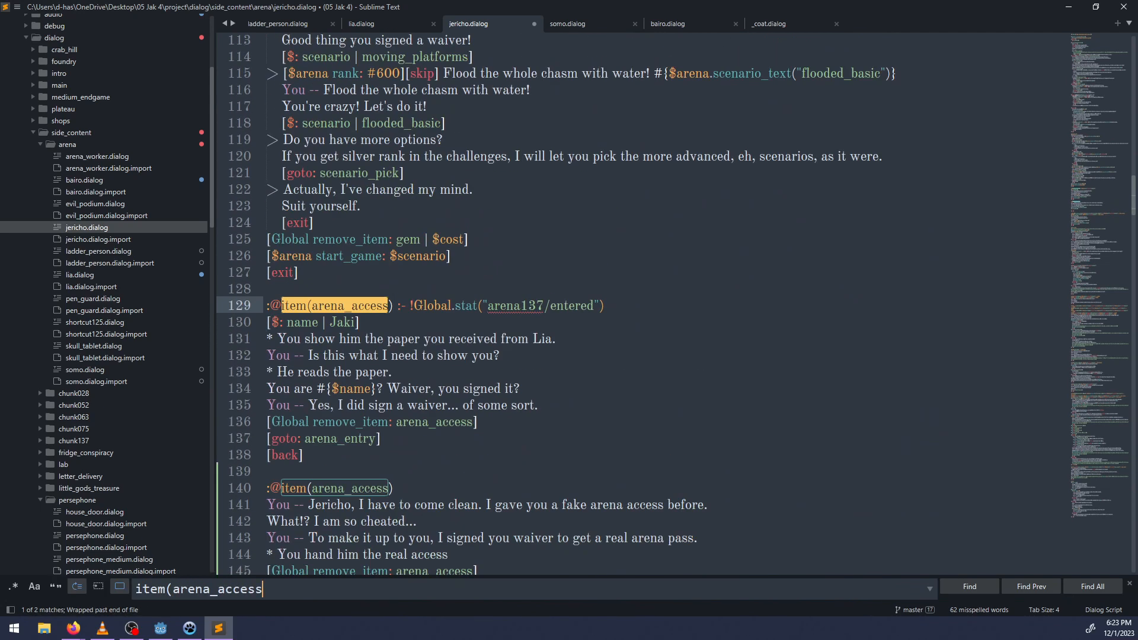
pyautogui.press('Escape')
pyautogui.scroll(-8, 395, 211)
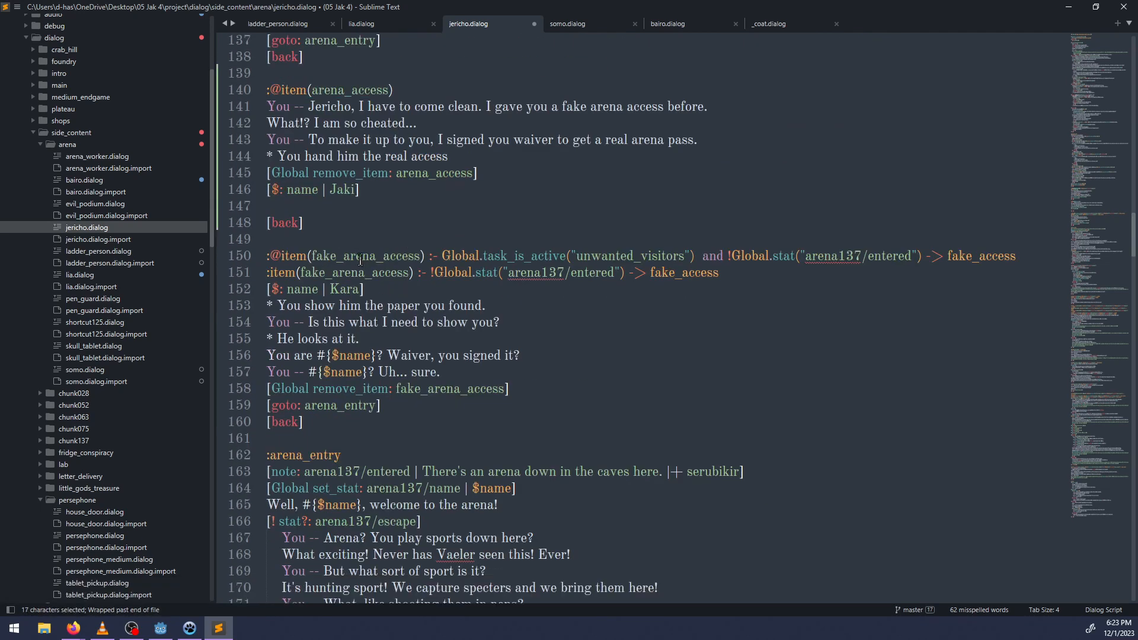
pyautogui.scroll(4, 372, 277)
# Add "-> real_access" to the new arena_access header and paste the copied set_stat line on the empty line above "[back]".
pyautogui.click(412, 290)
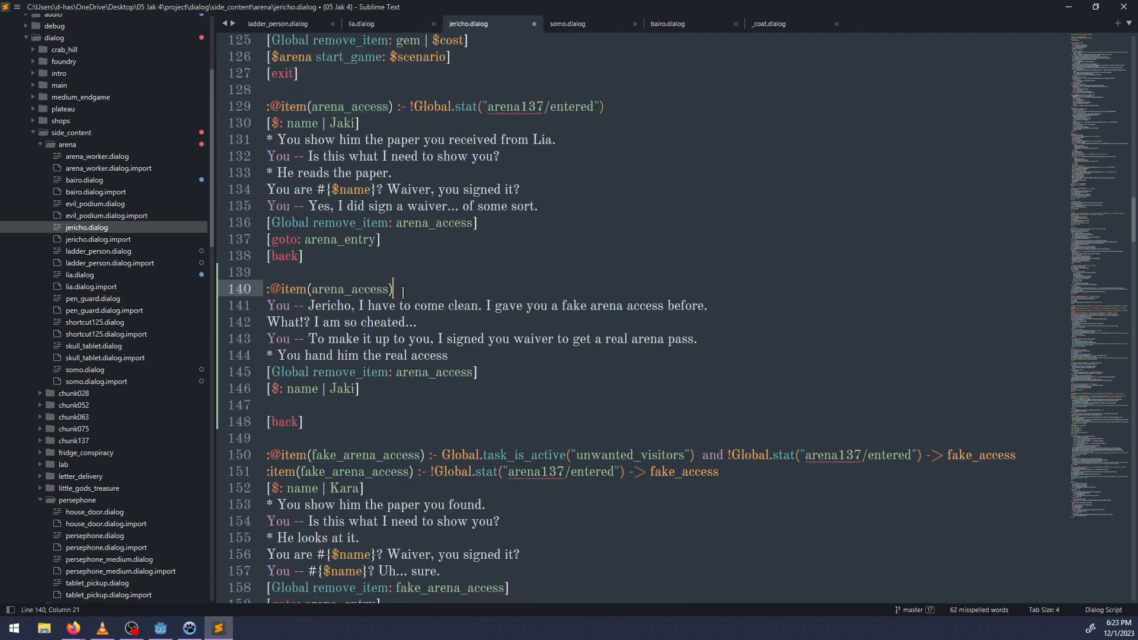
pyautogui.write('-> real_access')
pyautogui.click(363, 399)
pyautogui.hotkey('ctrl', 'v')
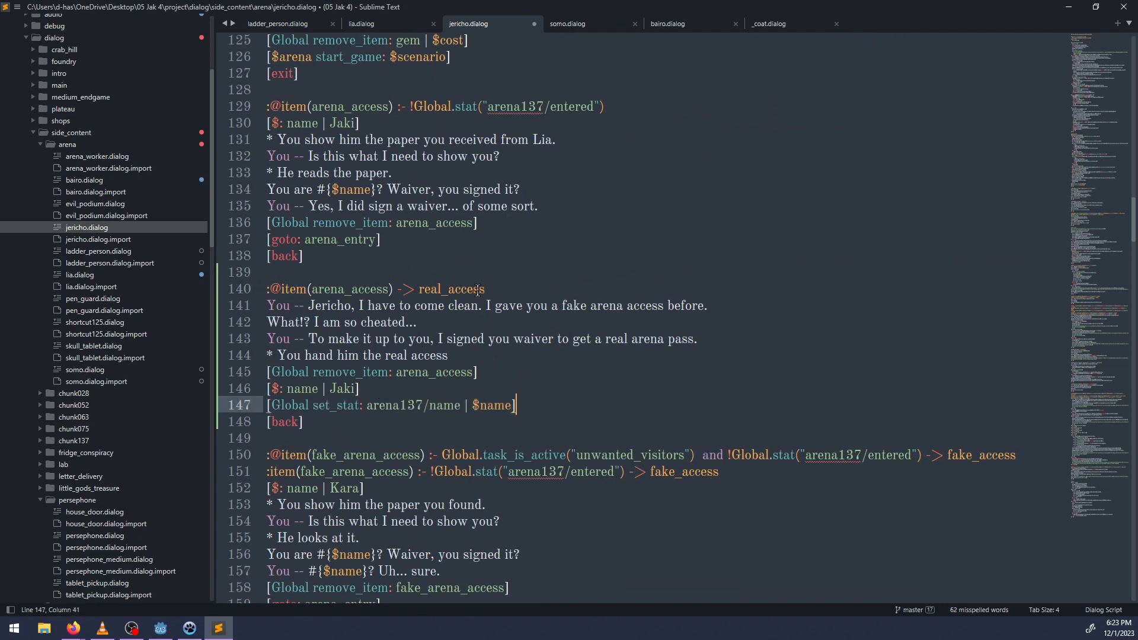
# Rename the target label in the new arena_access header to "real_access_rename".
pyautogui.click(487, 289)
pyautogui.doubleClick(475, 290)
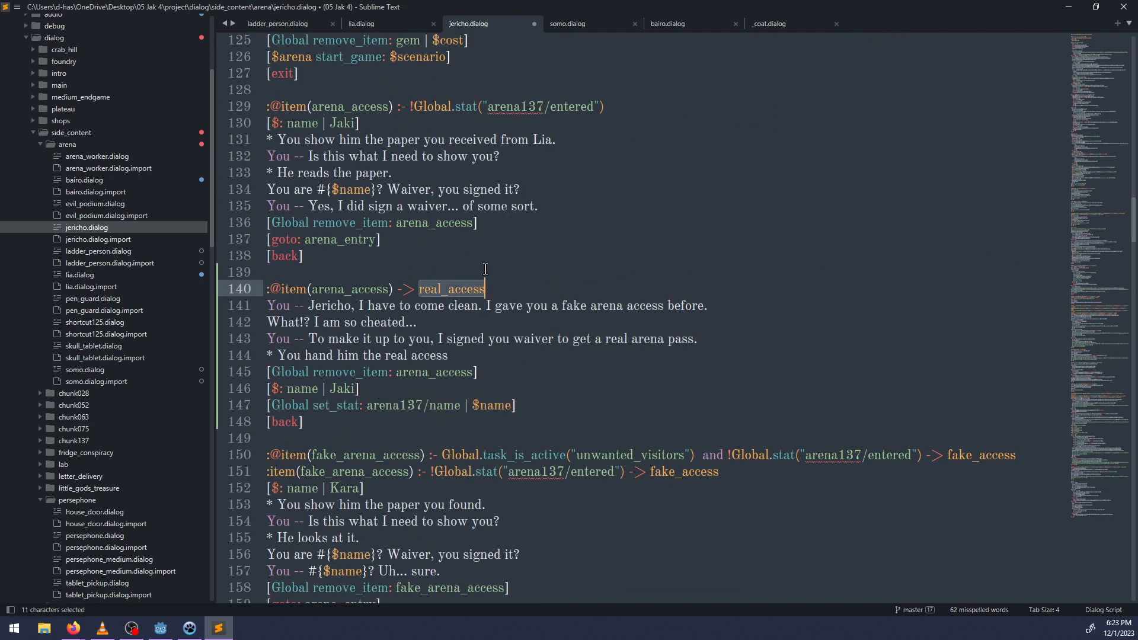
pyautogui.write('post_fake_acc')
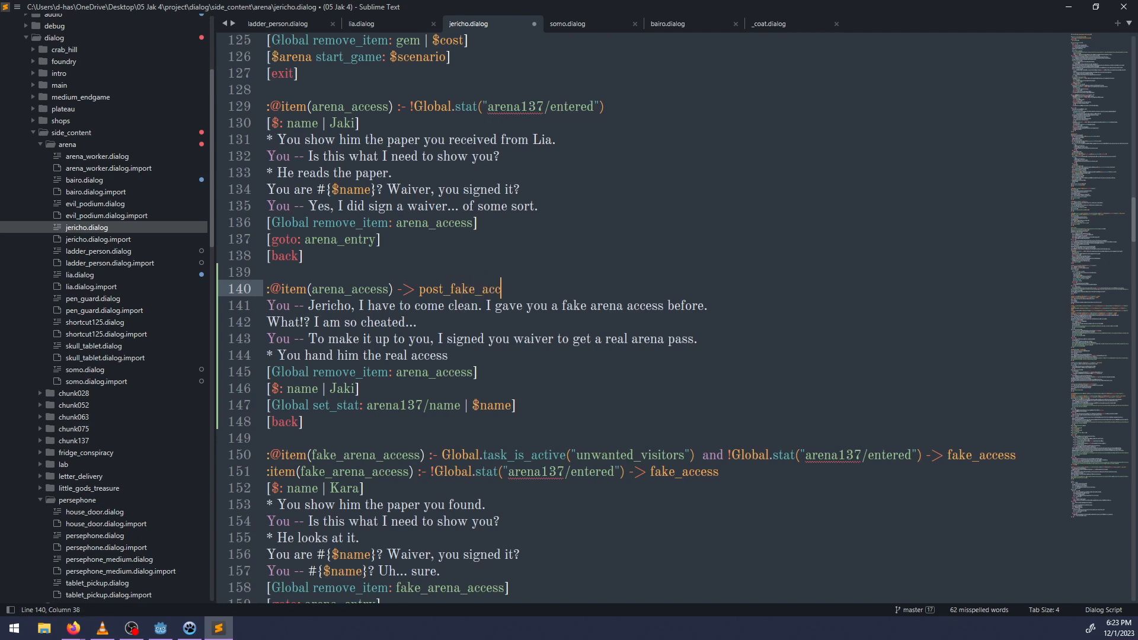
pyautogui.write('ess')
pyautogui.hotkey('ctrl', 'BackSpace')
pyautogui.write('real_access_rename')
# Reword the new block's narration line as "* You hand him your real arena access.".
pyautogui.click(370, 393)
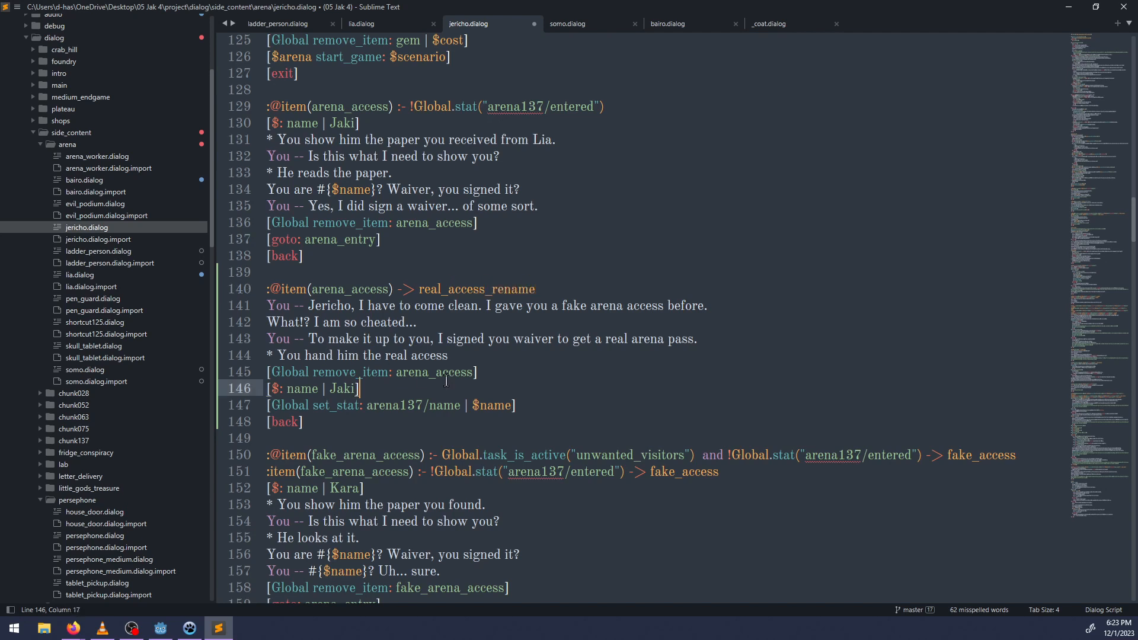
pyautogui.click(504, 364)
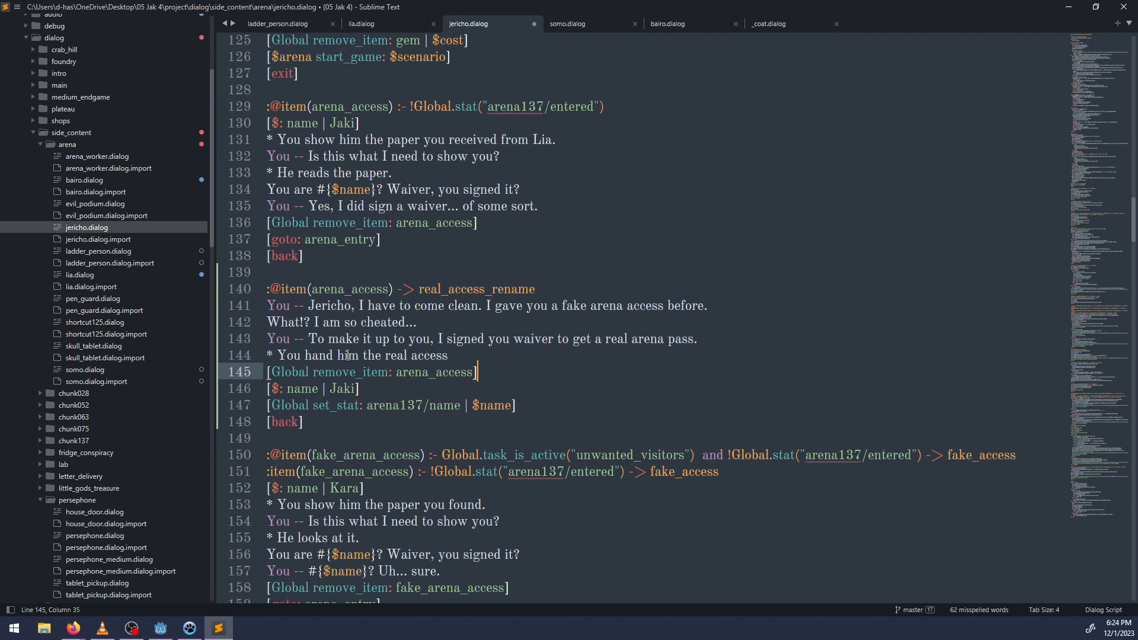
pyautogui.click(395, 389)
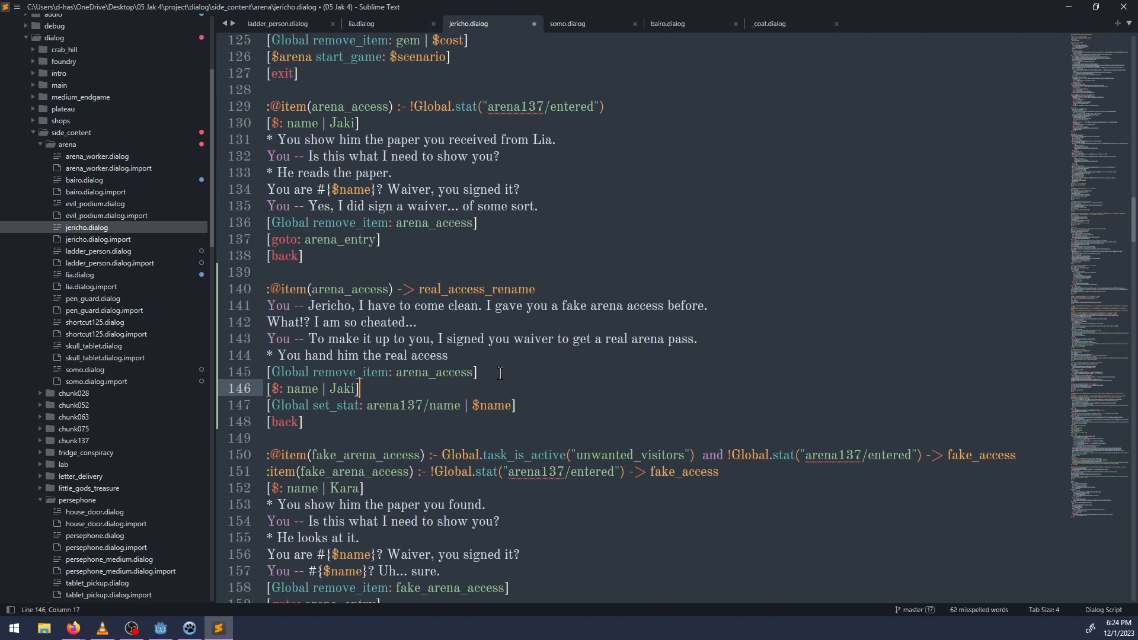
pyautogui.click(465, 354)
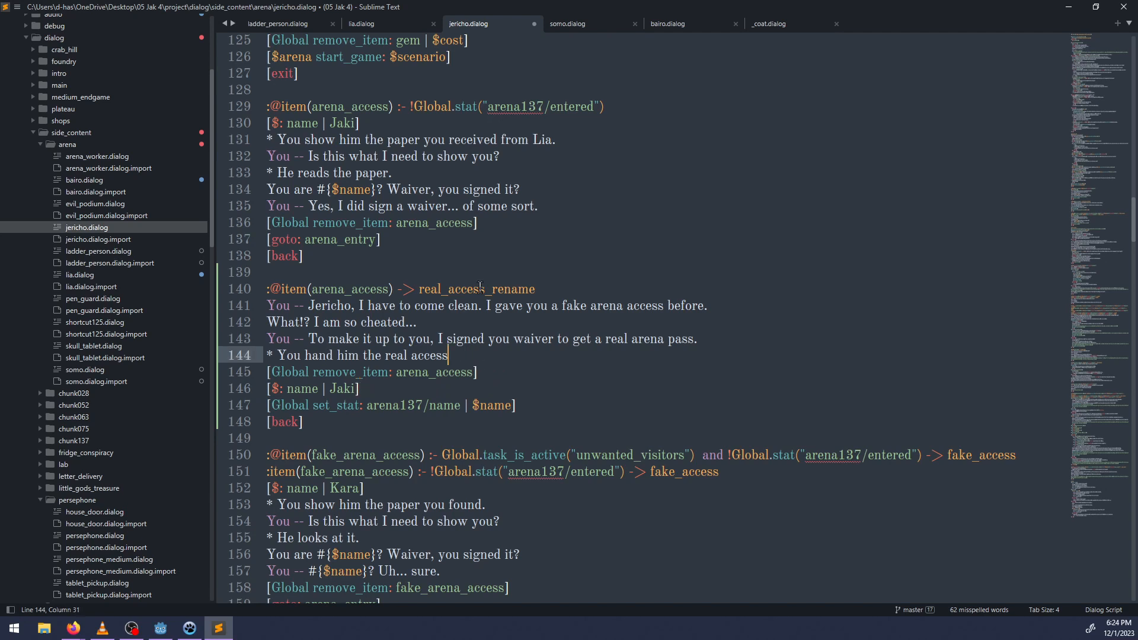
pyautogui.write('.')
pyautogui.click(385, 355)
pyautogui.press('BackSpace')
pyautogui.press('BackSpace')
pyautogui.press('BackSpace')
pyautogui.write('you')
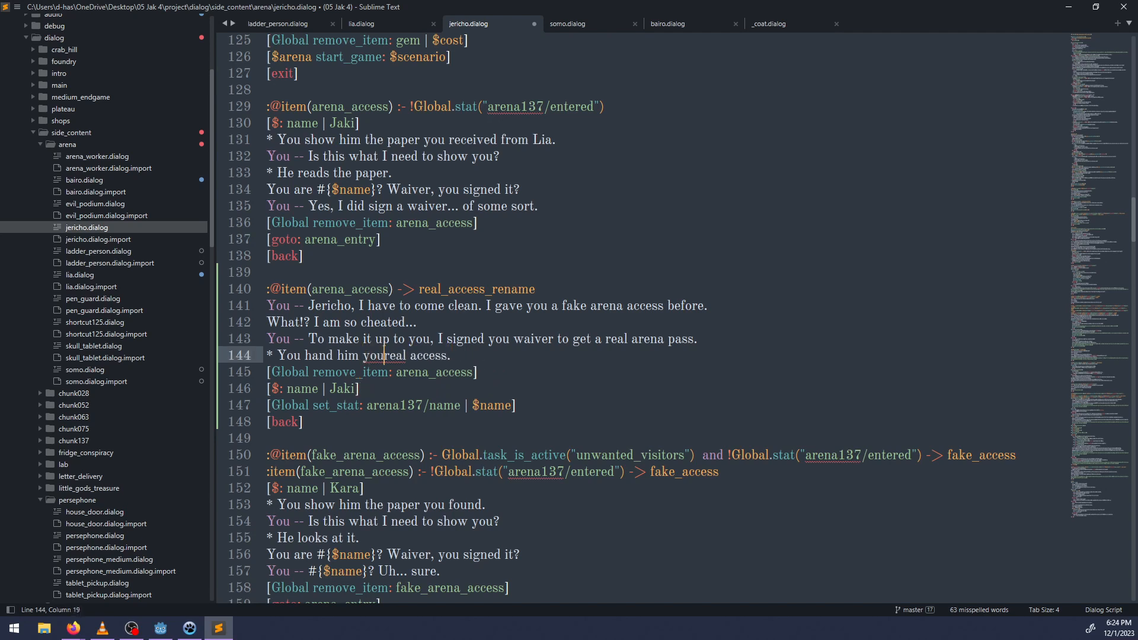
pyautogui.write('r')
pyautogui.hotkey('ctrl', 'Right')
pyautogui.write('arena')
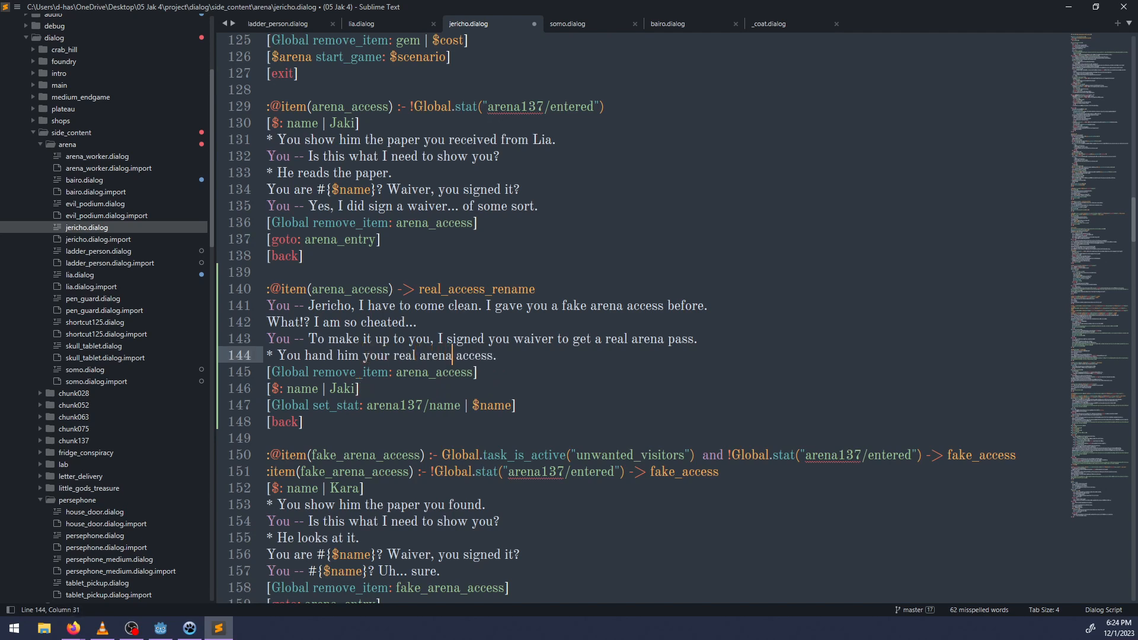
# Add Jericho's line "Your real name is #{$name}?" below the set_stat command.
pyautogui.press('Down')
pyautogui.press('Down')
pyautogui.press('Down')
pyautogui.press('Return')
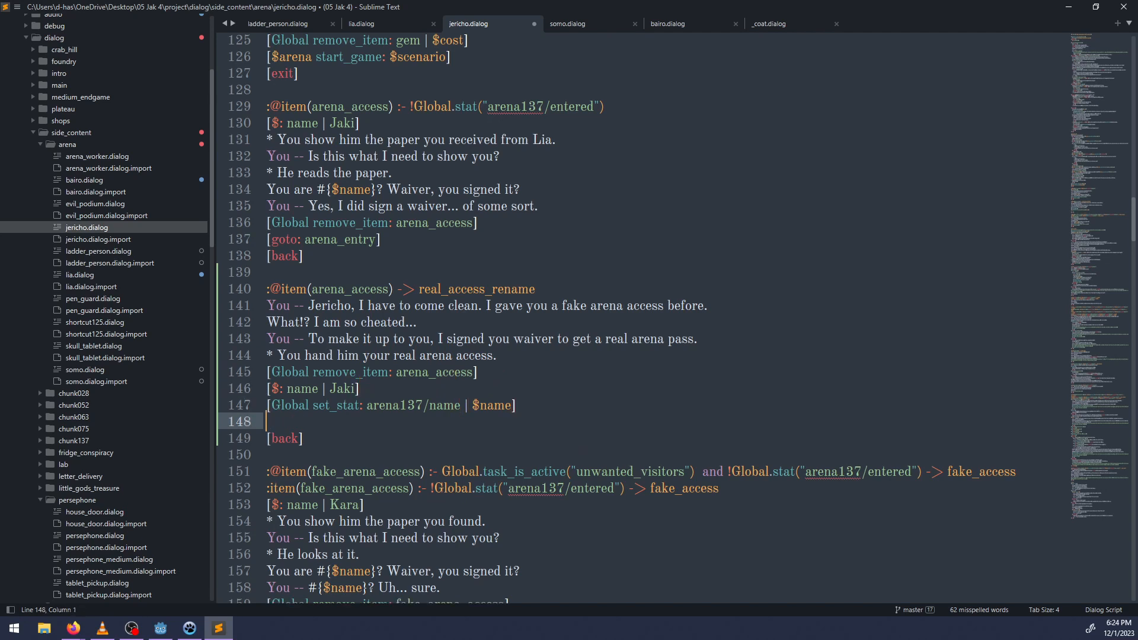
pyautogui.write('Your real name is #{')
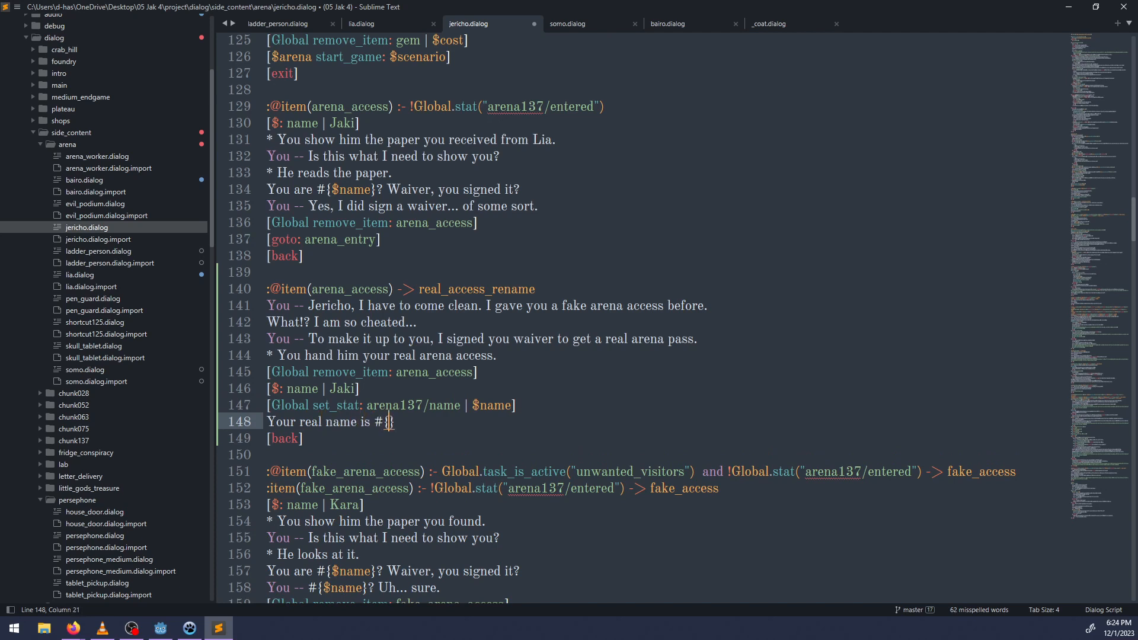
pyautogui.write('$name}? It is like i')
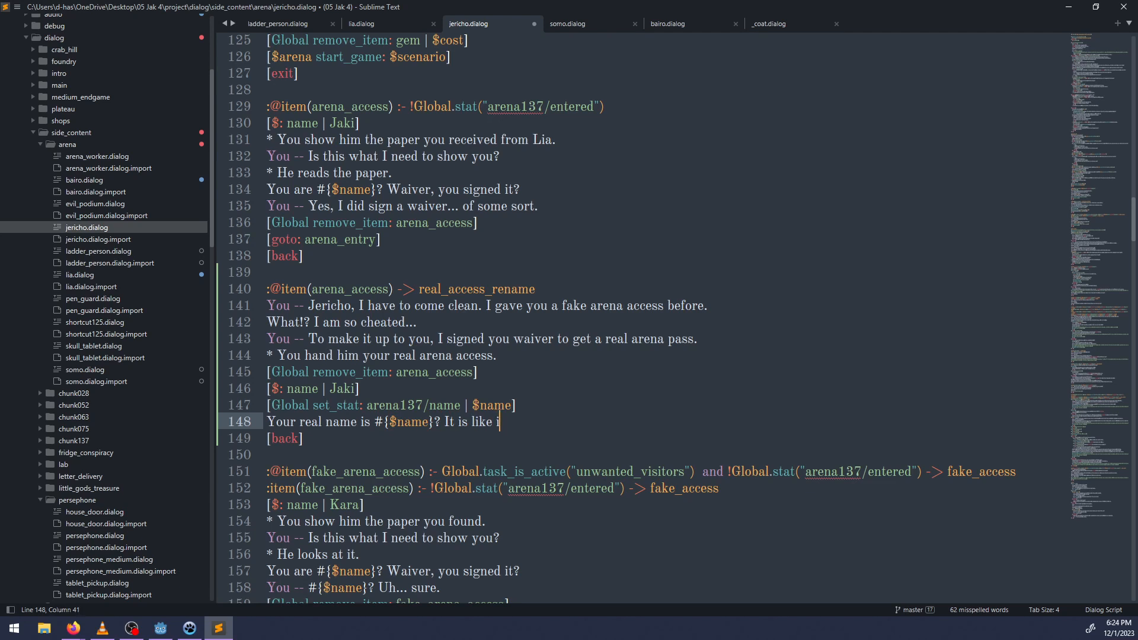
# Continue Jericho's line with "It is like I did not even know you..." and start a new line.
pyautogui.press('BackSpace')
pyautogui.write('I did not even know you./')
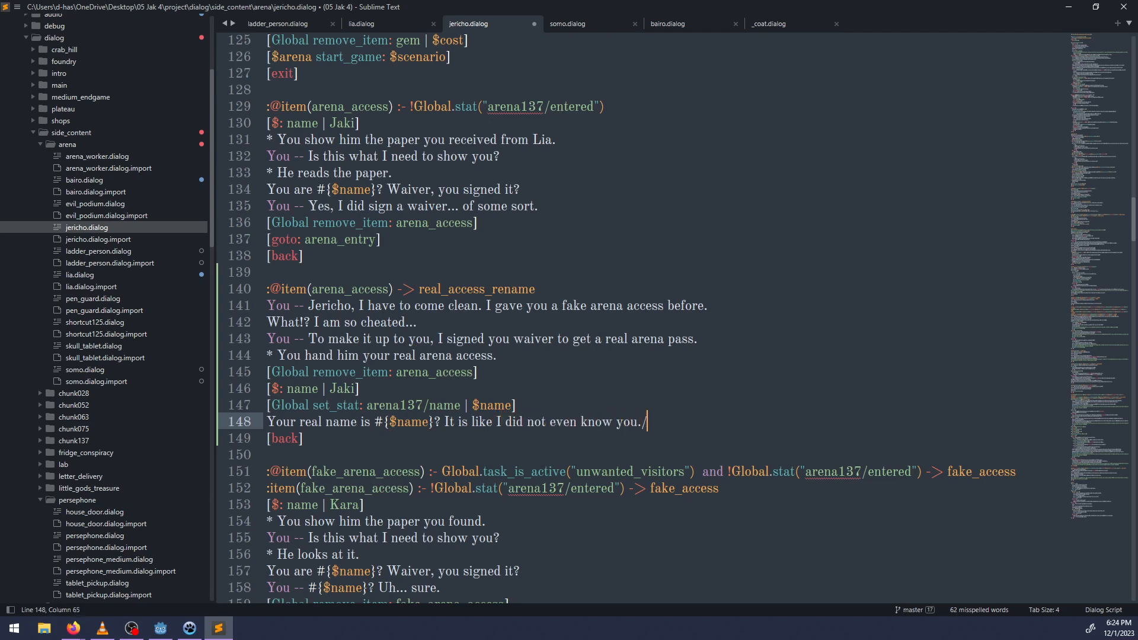
pyautogui.press('BackSpace')
pyautogui.write('..')
pyautogui.press('Return')
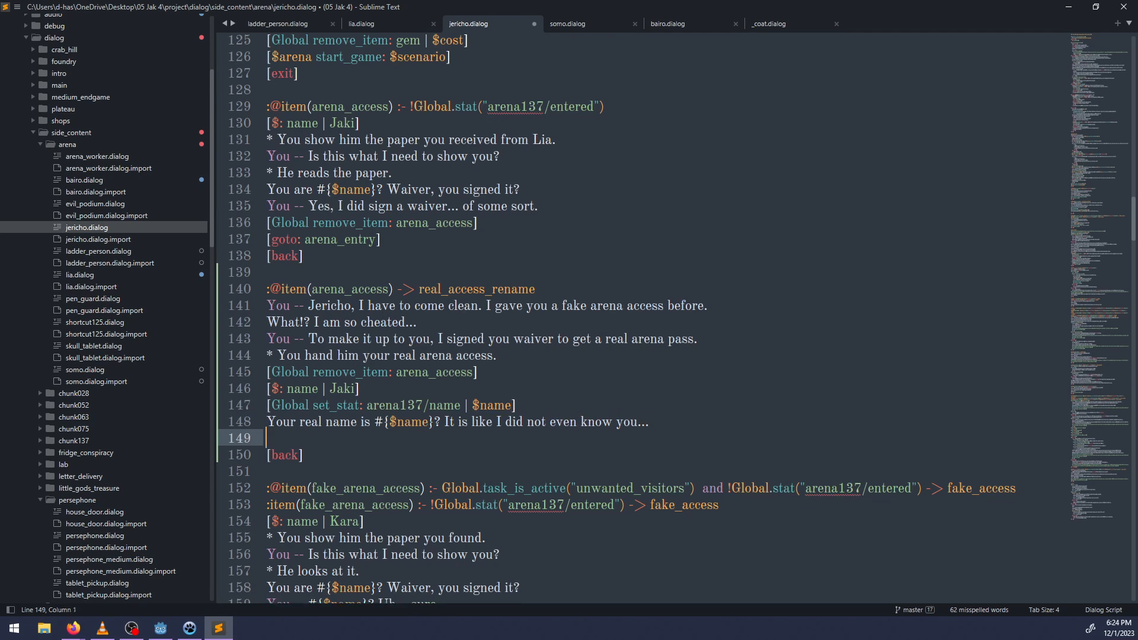
pyautogui.write("You -- I mean, we weren't")
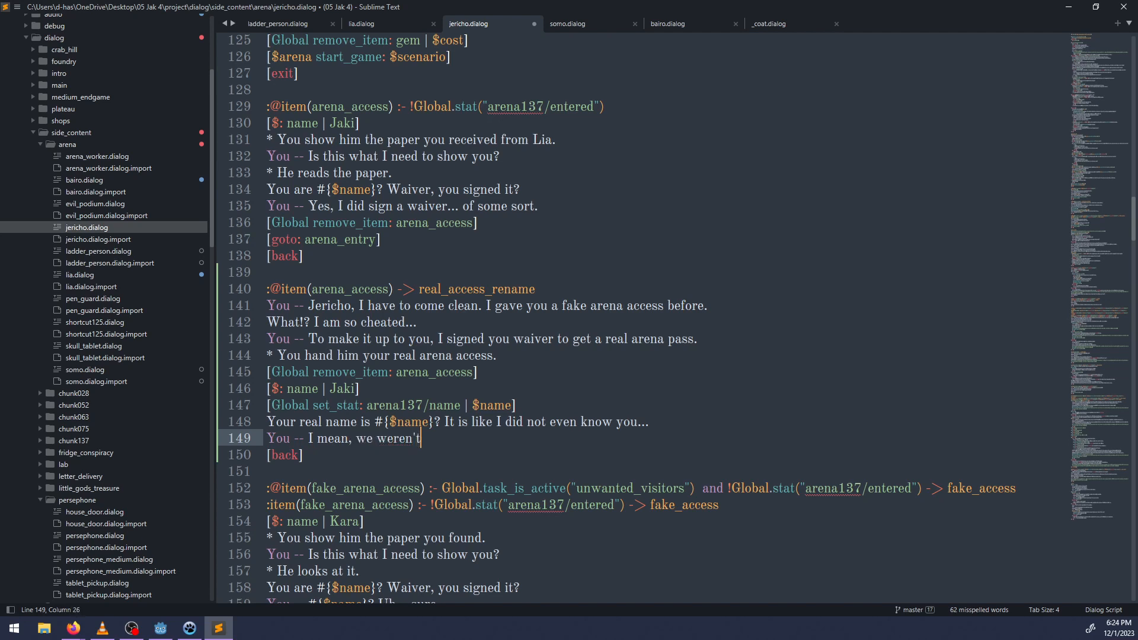
pyautogui.hotkey('ctrl', 'BackSpace')
pyautogui.hotkey('ctrl', 'BackSpace')
pyautogui.hotkey('ctrl', 'BackSpace')
pyautogui.hotkey('ctrl', 'BackSpace')
pyautogui.hotkey('ctrl', 'BackSpace')
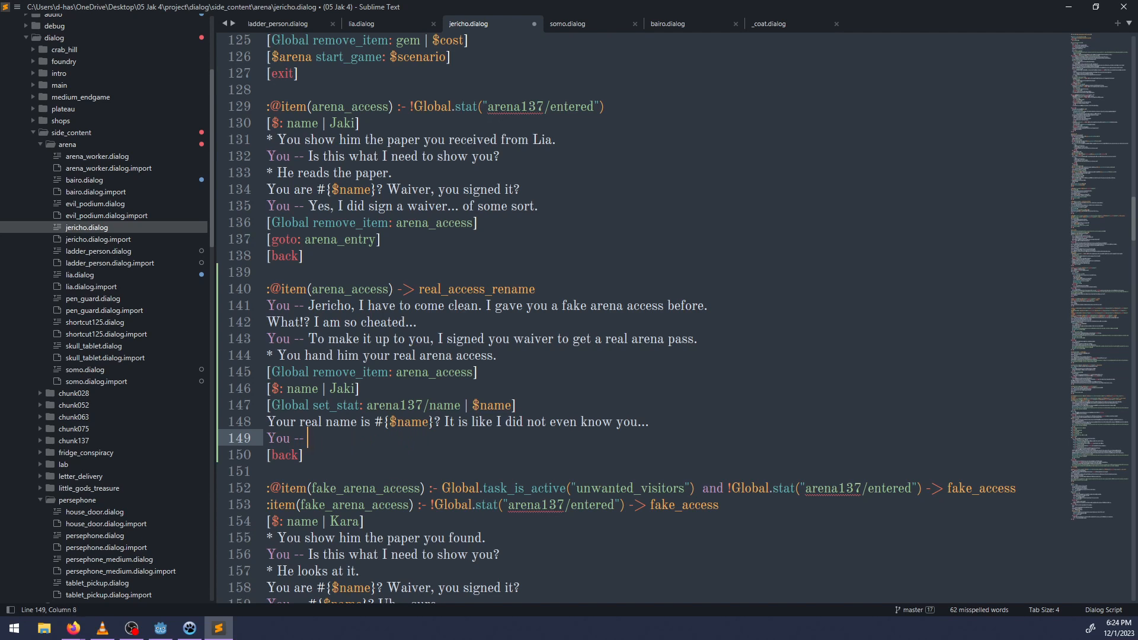
pyautogui.write('I... well, a woman')
pyautogui.hotkey('ctrl', 'BackSpace')
pyautogui.hotkey('ctrl', 'BackSpace')
pyautogui.hotkey('ctrl', 'BackSpace')
pyautogui.hotkey('ctrl', 'BackSpace')
pyautogui.hotkey('ctrl', 'BackSpace')
pyautogui.hotkey('ctrl', 'BackSpace')
pyautogui.hotkey('ctrl', 'BackSpace')
pyautogui.hotkey('ctrl', 'BackSpace')
pyautogui.press('BackSpace')
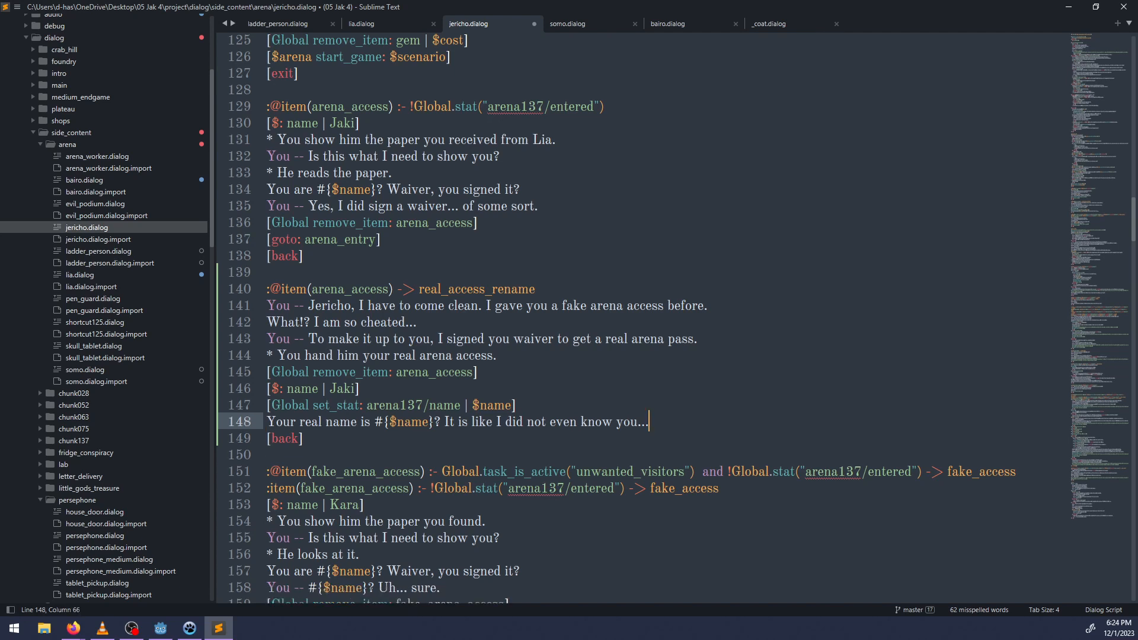
# Add Jericho's closing line "But you have real access now. All is good. I suppose." above [back] and save the file.
pyautogui.hotkey('ctrl', 's')
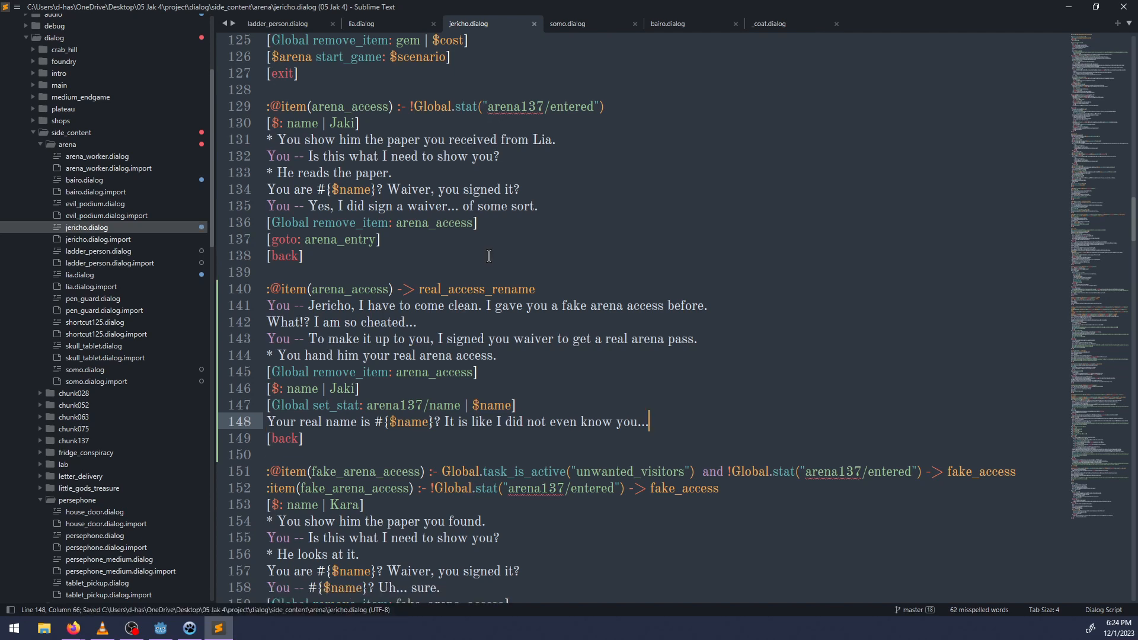
pyautogui.scroll(-2, 389, 344)
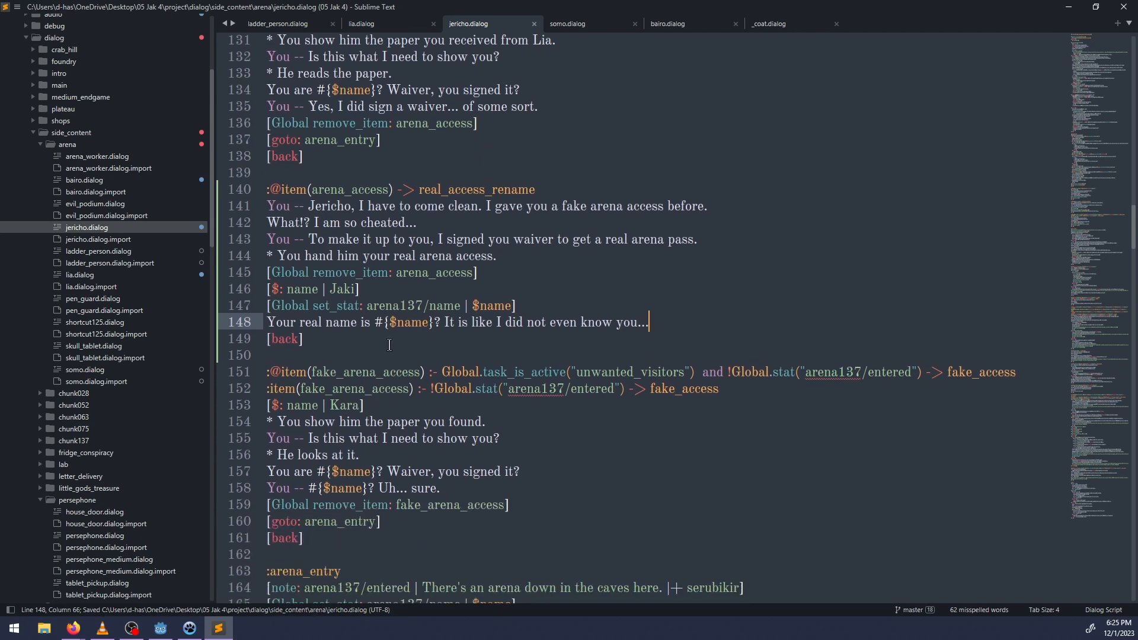
pyautogui.press('Return')
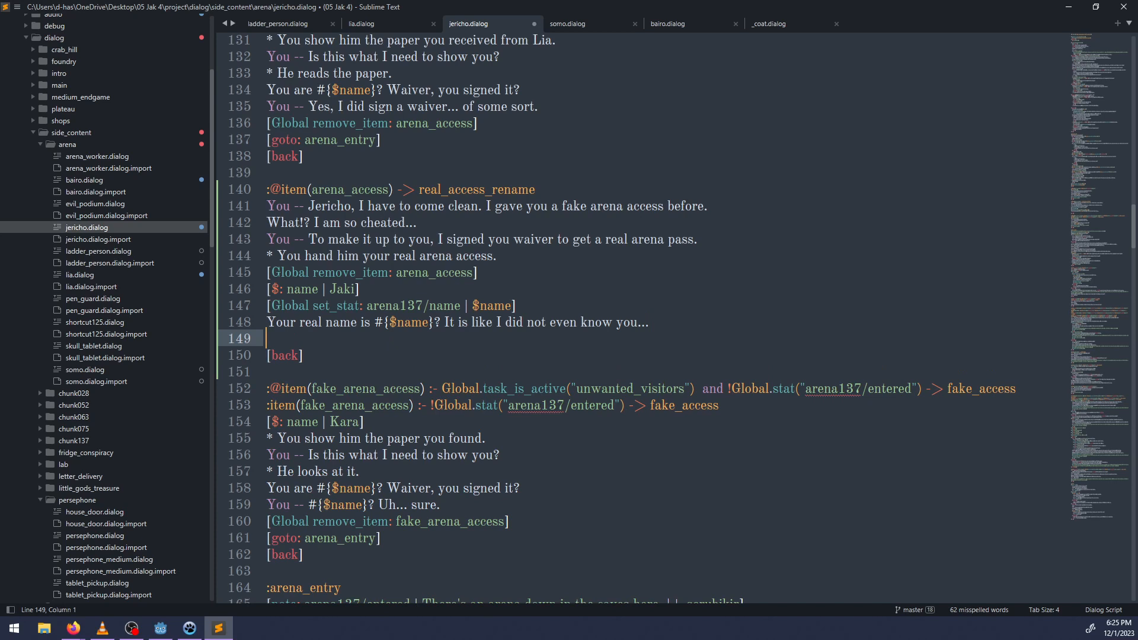
pyautogui.write('But you have real acce')
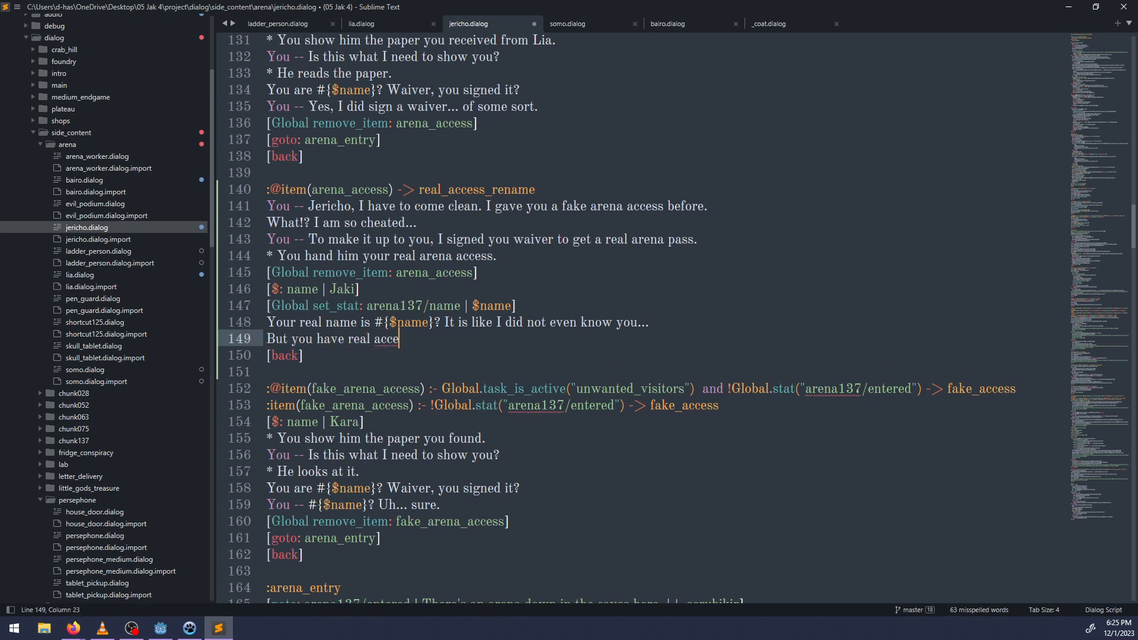
pyautogui.write('ss now. I')
pyautogui.press('BackSpace')
pyautogui.write('All is good. ')
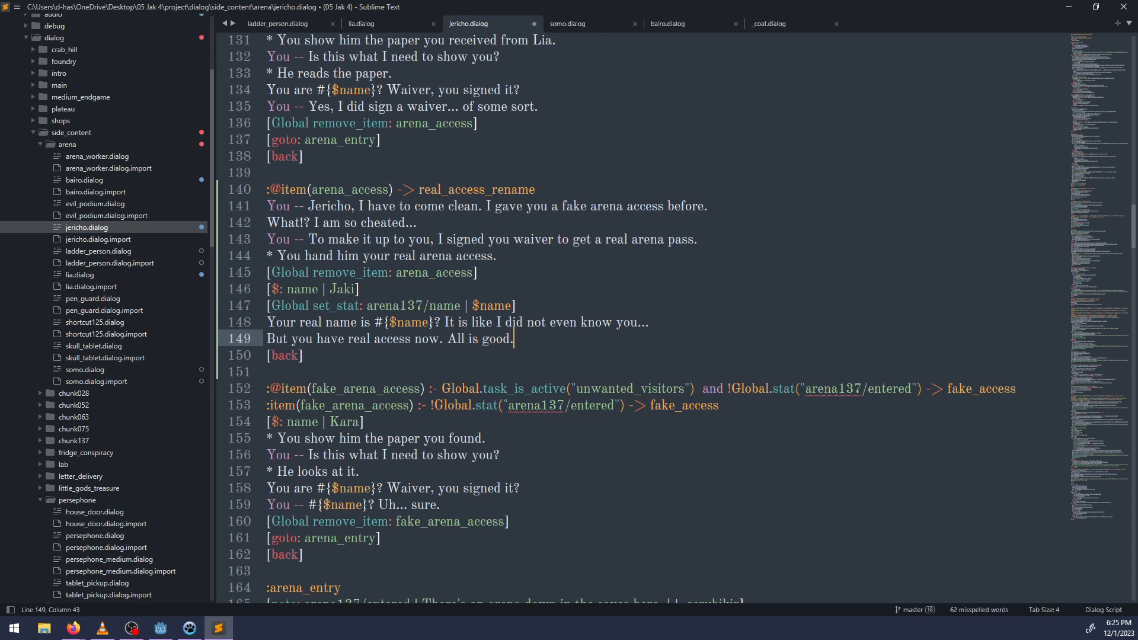
pyautogui.write('I suppose.')
pyautogui.hotkey('ctrl', 's')
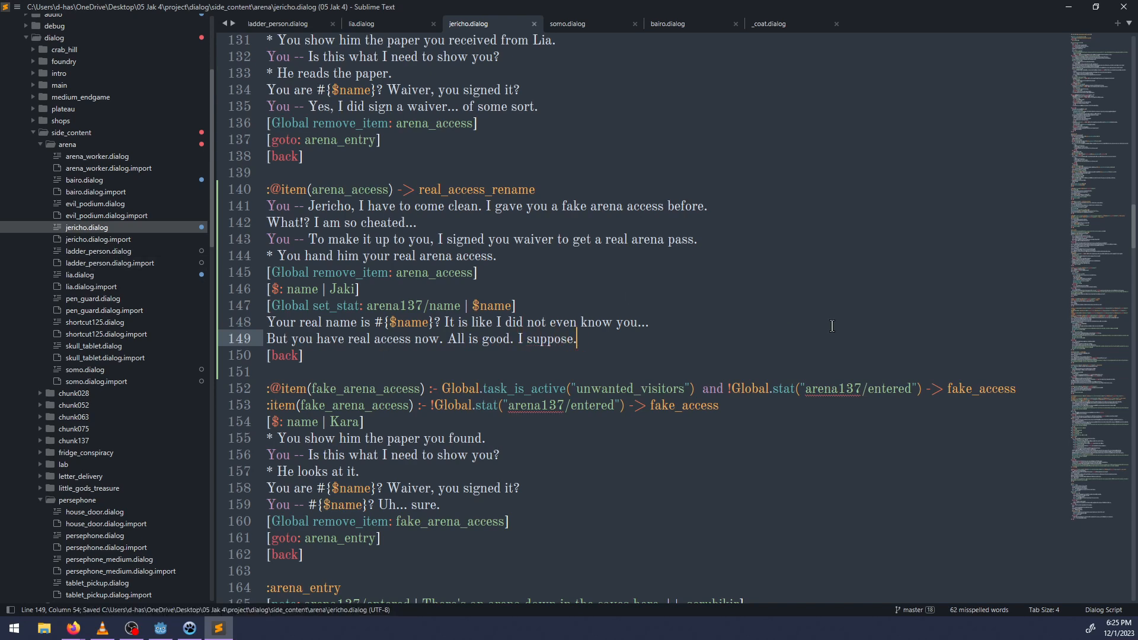
# Start a new block headed ":item(fake_arena_access)" between the fake_access block and :arena_entry.
pyautogui.scroll(-5, 370, 322)
pyautogui.scroll(2, 609, 250)
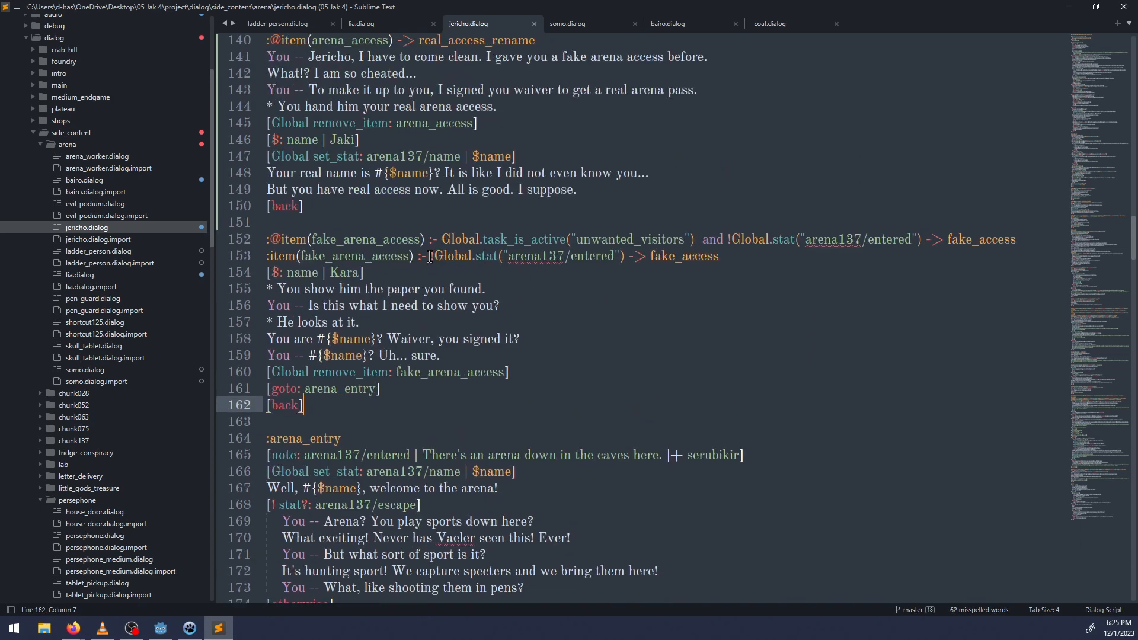
pyautogui.moveTo(430, 257); pyautogui.dragTo(624, 258)
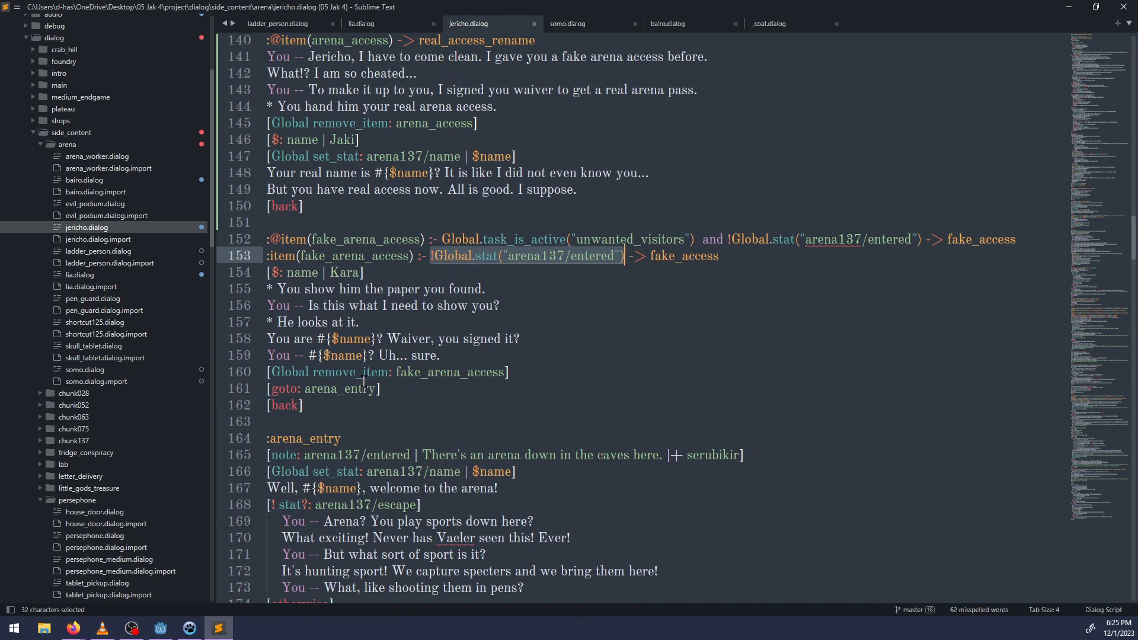
pyautogui.click(337, 402)
pyautogui.press('Return')
pyautogui.press('Return')
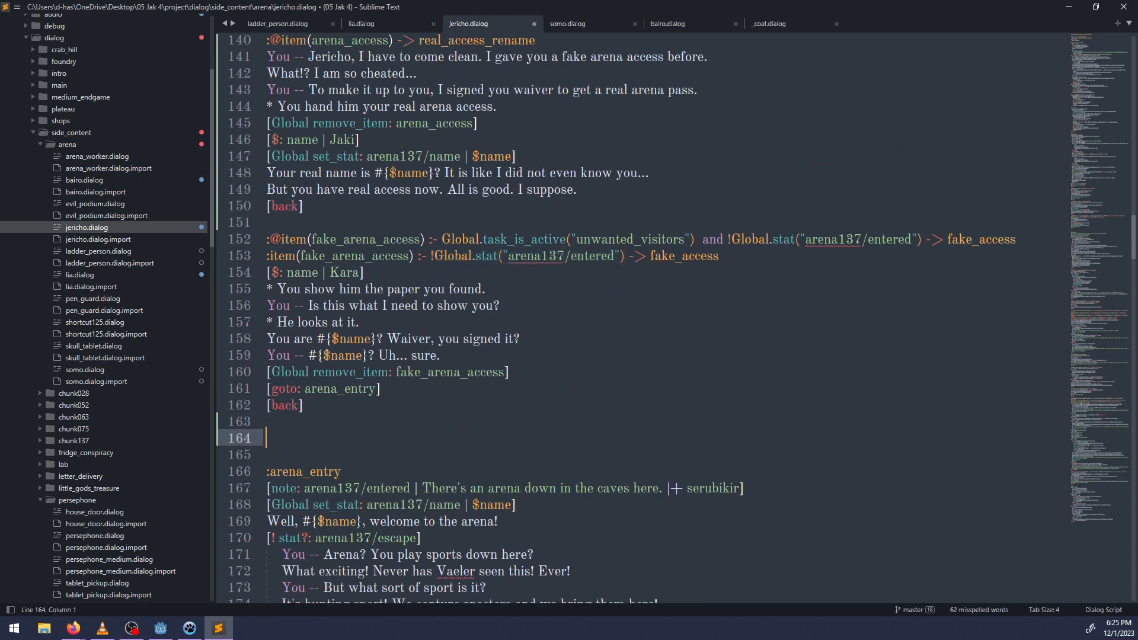
pyautogui.write(':item(fake_arena_access)')
pyautogui.press('Return')
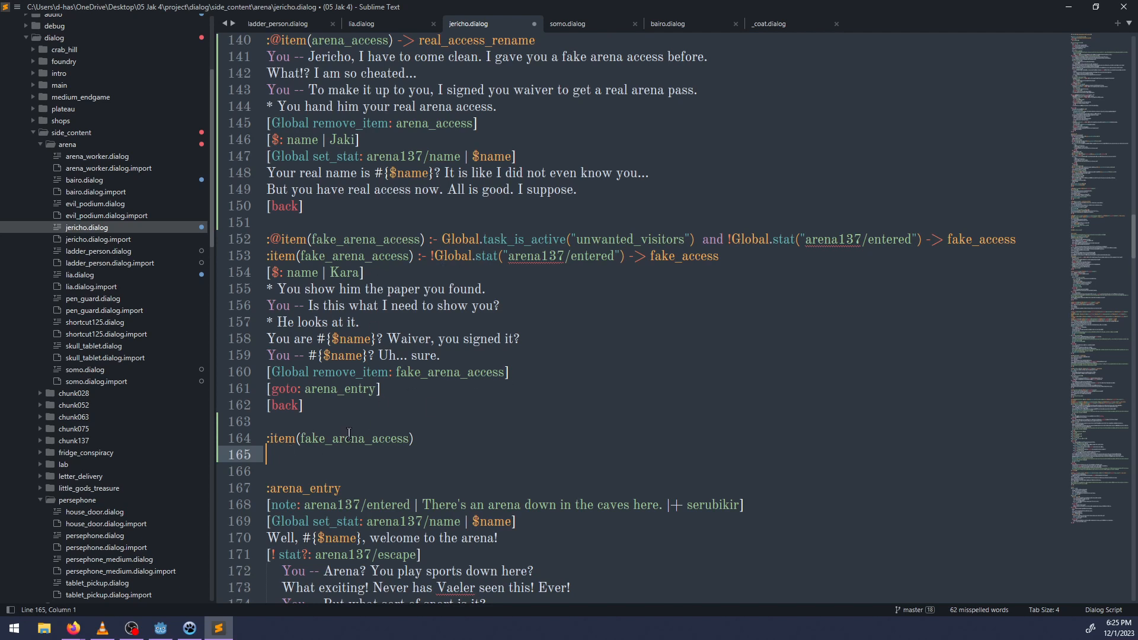
# Write the new block's opening line "You -- I found what looks like one of those arena access papers.".
pyautogui.write('You -- I found what looks like ')
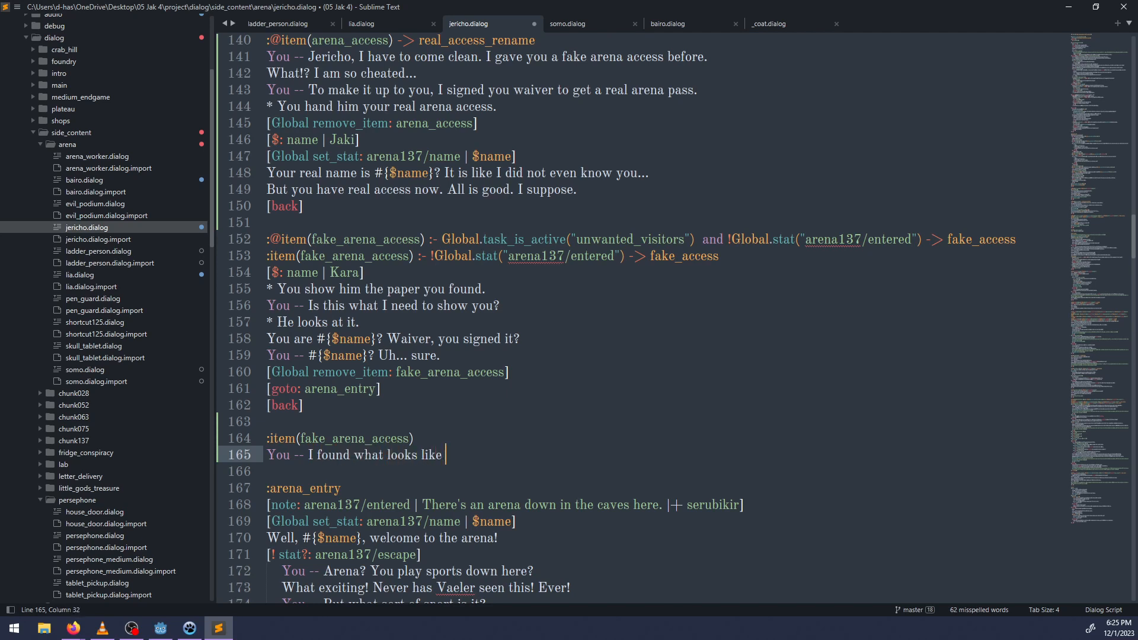
pyautogui.write('one of those arena acce')
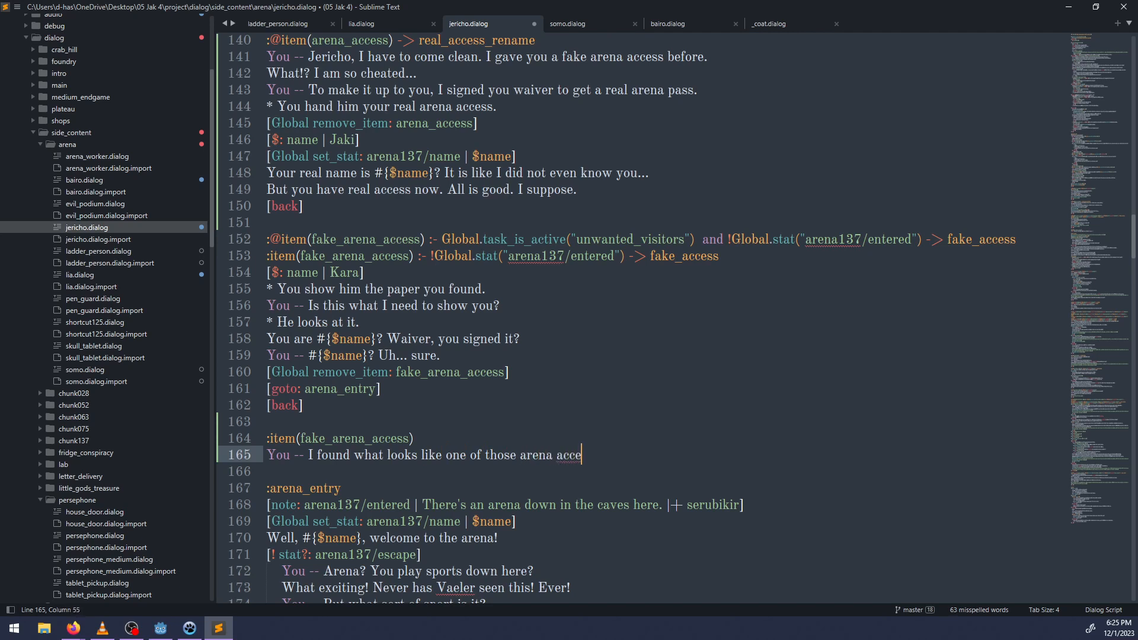
pyautogui.write('ss papers.')
pyautogui.press('Return')
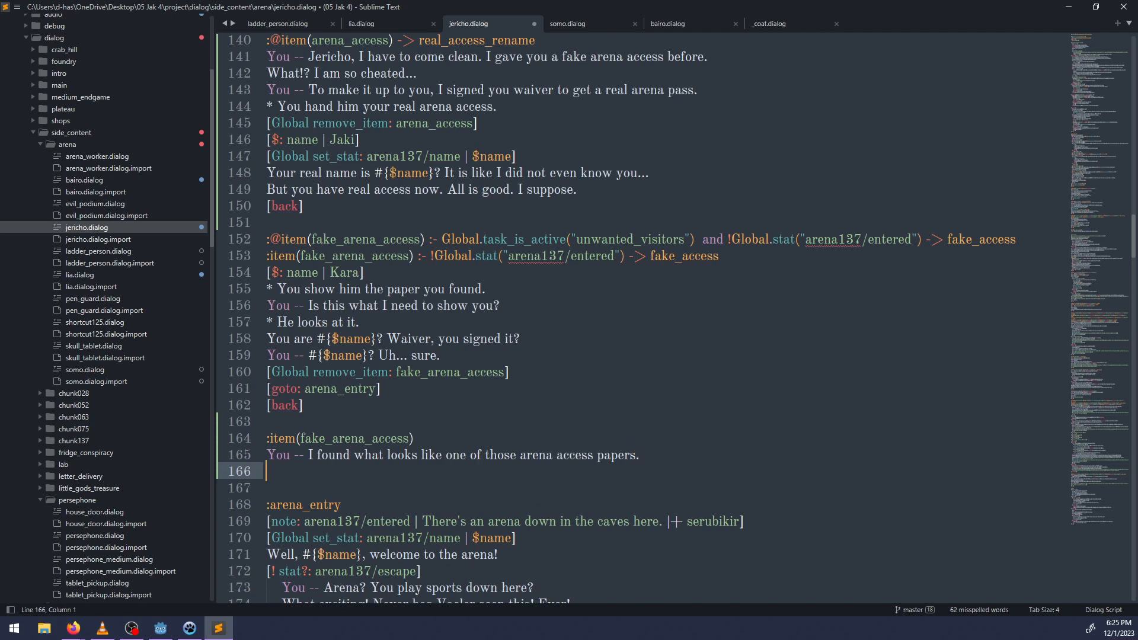
# Add Jericho's reply "You did? where?" and the answer "You -- In the caves. Do you know who this Kara is?".
pyautogui.write('You did? where?')
pyautogui.press('Return')
pyautogui.write('You --')
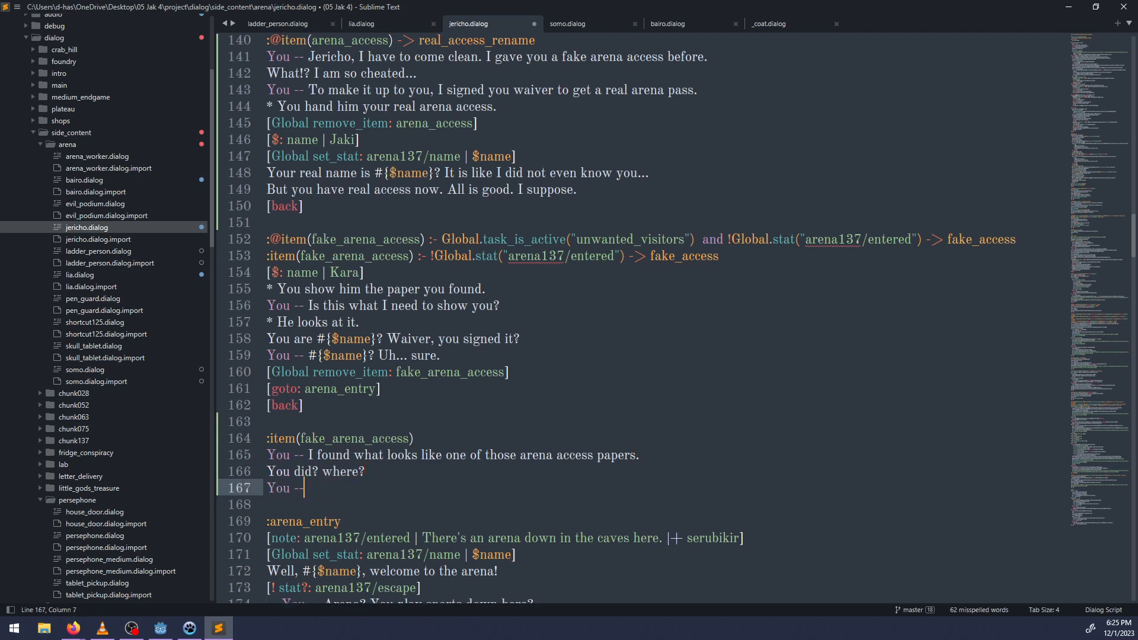
pyautogui.write(' In the caves. Do y')
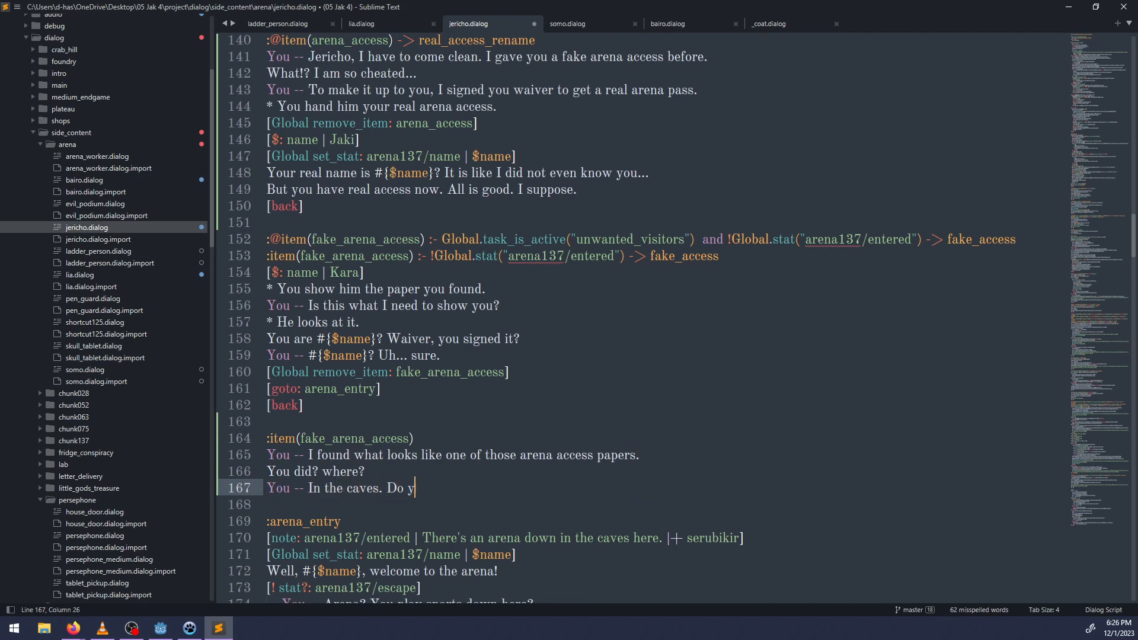
pyautogui.write('ou know who this Kara is?')
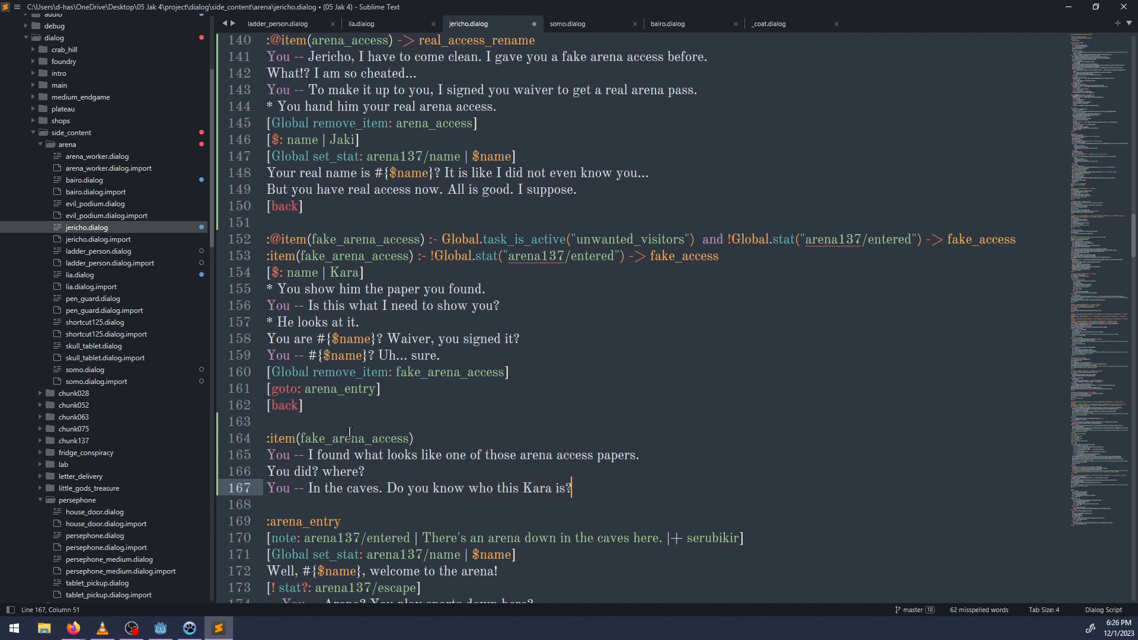
# Copy the pair of curly quotation marks from the __quotes file and return to jericho.dialog.
pyautogui.scroll(-15, 94, 390)
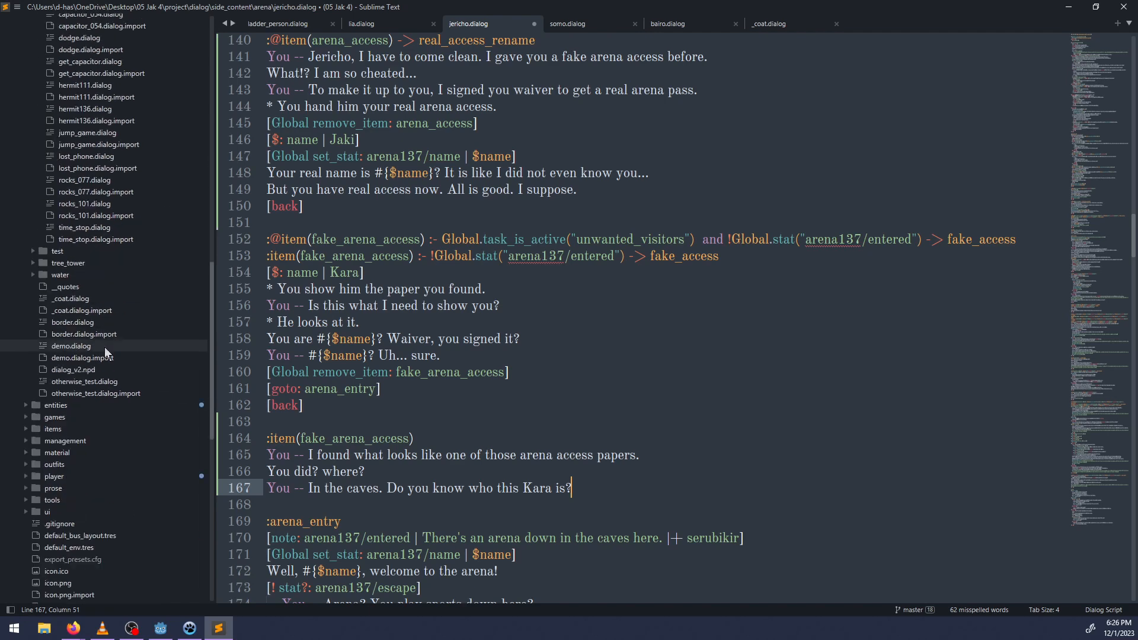
pyautogui.click(65, 287)
pyautogui.click(289, 53)
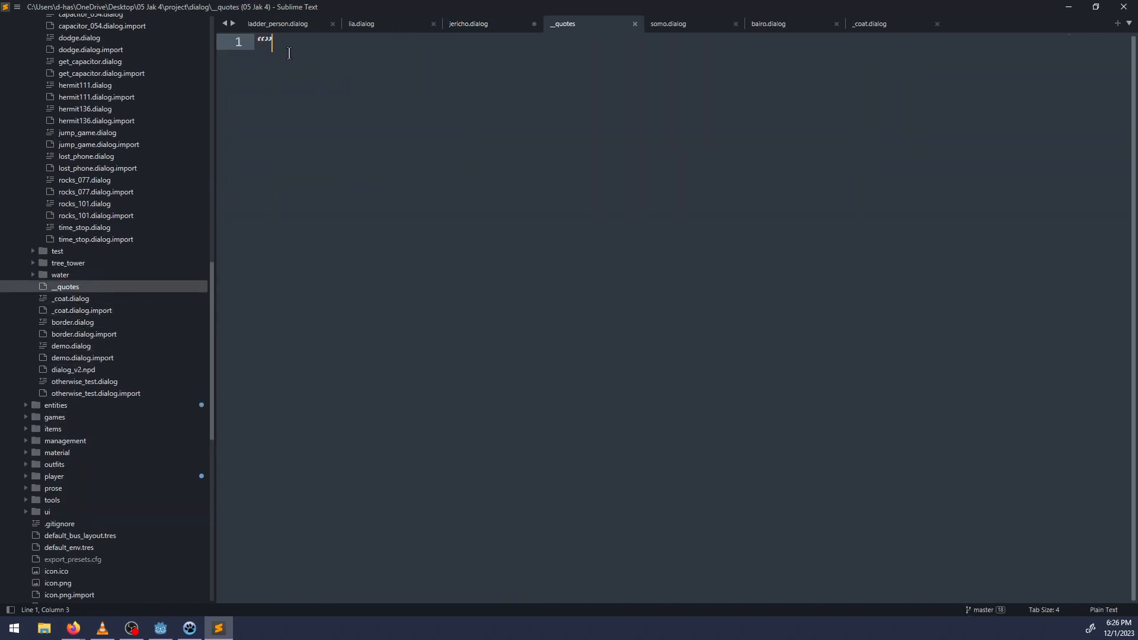
pyautogui.moveTo(289, 54); pyautogui.dragTo(219, 47)
pyautogui.hotkey('ctrl', 'c')
pyautogui.click(473, 25)
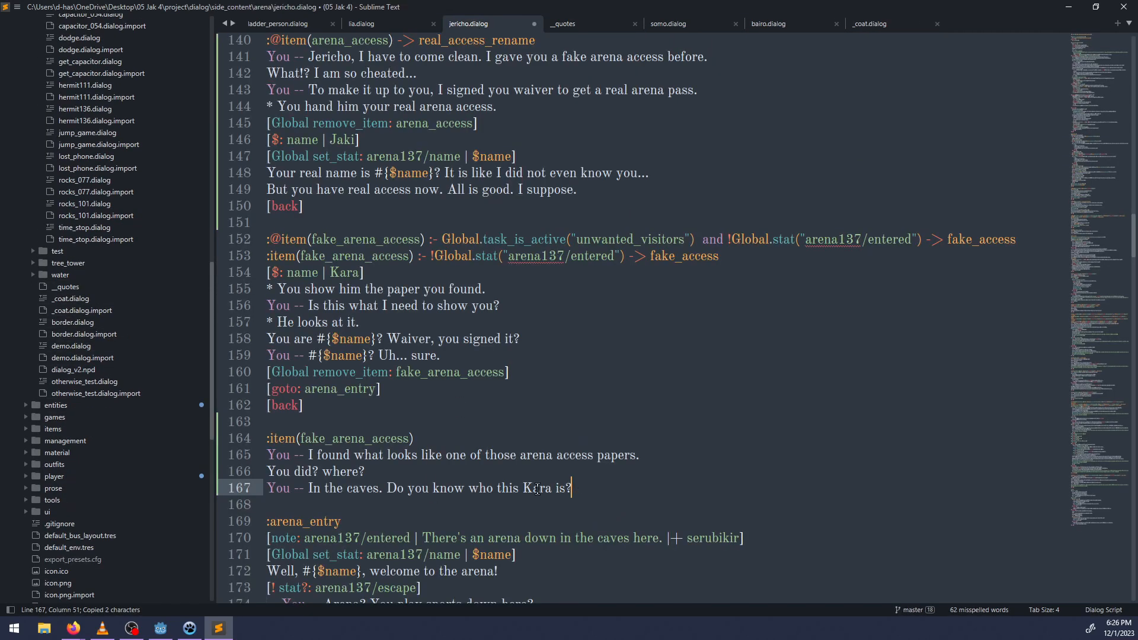
# Enclose the name Kara in the player's question in curly quotation marks.
pyautogui.click(524, 488)
pyautogui.hotkey('ctrl', 'v')
pyautogui.hotkey('shift', 'Left')
pyautogui.hotkey('ctrl', 'x')
pyautogui.hotkey('ctrl', 'Right')
pyautogui.hotkey('ctrl', 'v')
pyautogui.moveTo(524, 486); pyautogui.dragTo(529, 486)
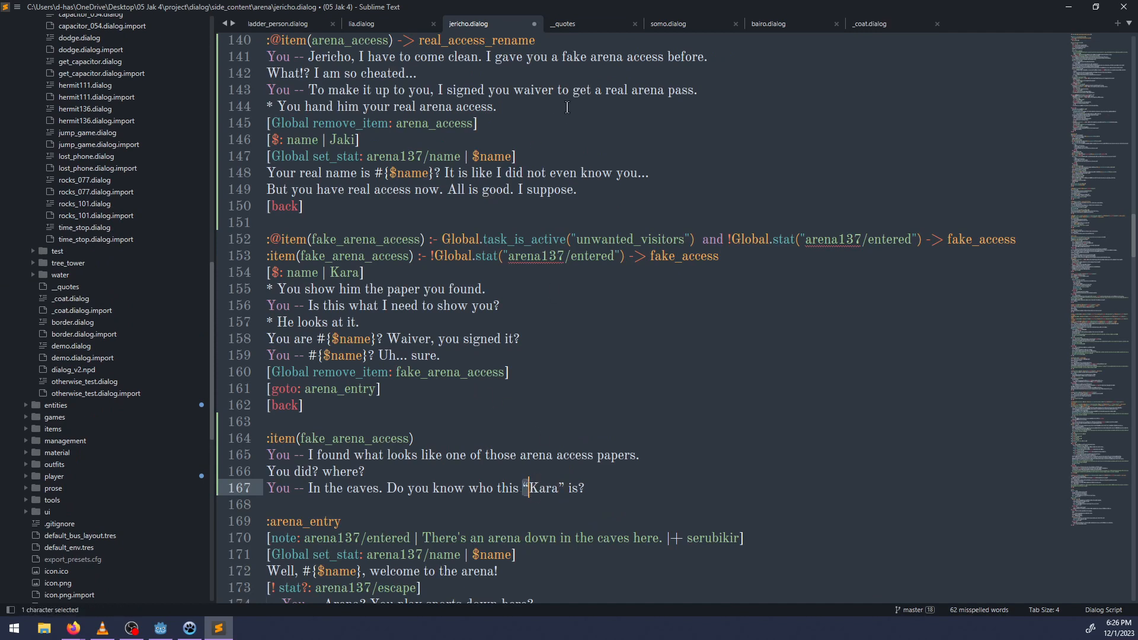
# End the new fake_arena_access block with a [back] command below the question about Kara.
pyautogui.click(586, 491)
pyautogui.press('Return')
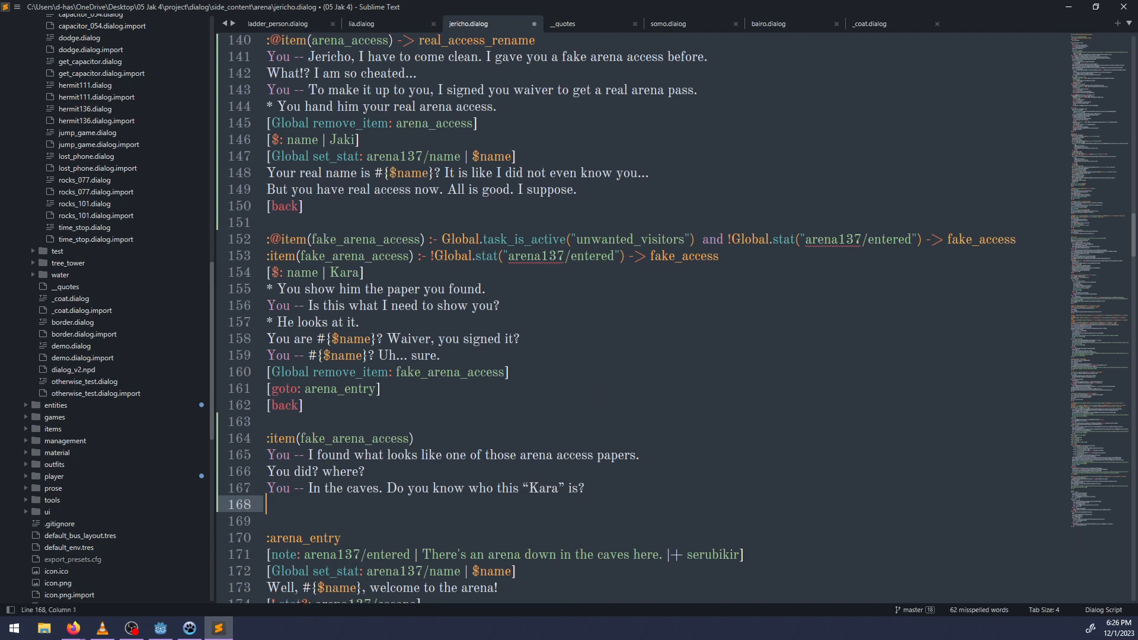
pyautogui.write('[back')
pyautogui.press('BackSpace')
# Insert Jericho's reply "I do not. I can take the access if you want." above the new block's [back] command.
pyautogui.press('Up')
pyautogui.hotkey('ctrl', 'Right')
pyautogui.hotkey('ctrl', 'Right')
pyautogui.hotkey('ctrl', 'Right')
pyautogui.hotkey('ctrl', 'Right')
pyautogui.hotkey('ctrl', 'Right')
pyautogui.hotkey('ctrl', 'Right')
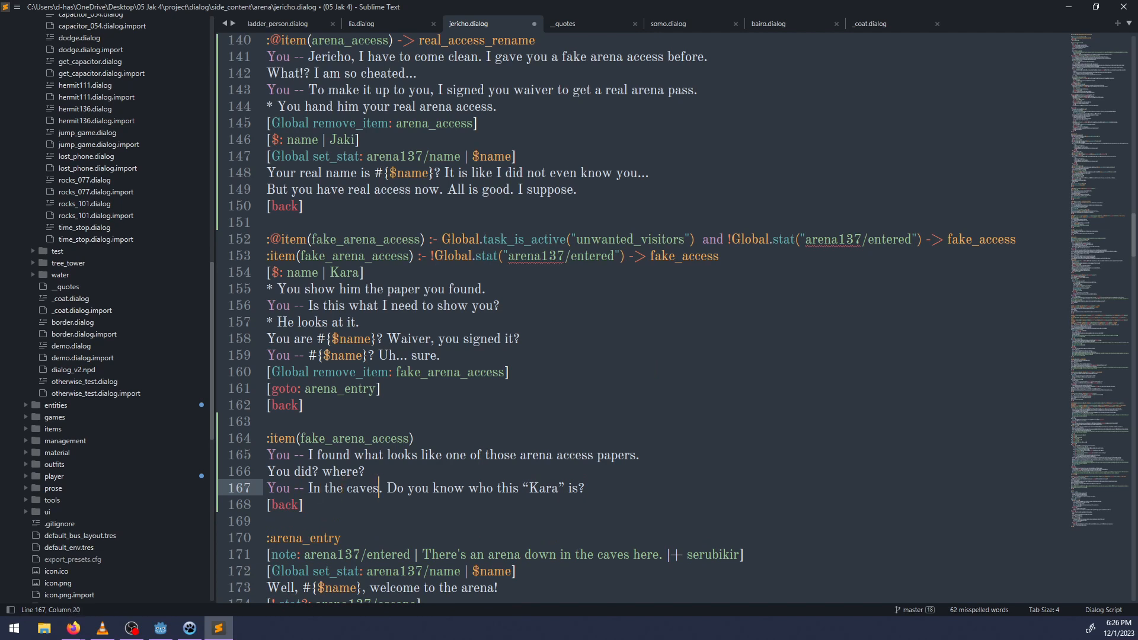
pyautogui.press('Return')
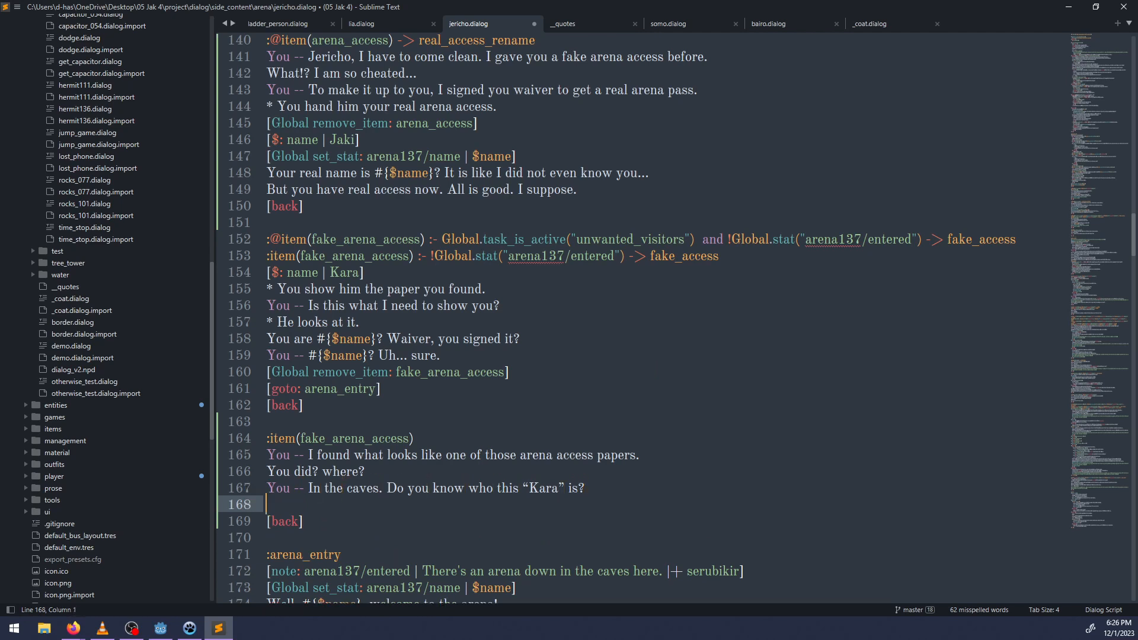
pyautogui.write('I do not. I can take ')
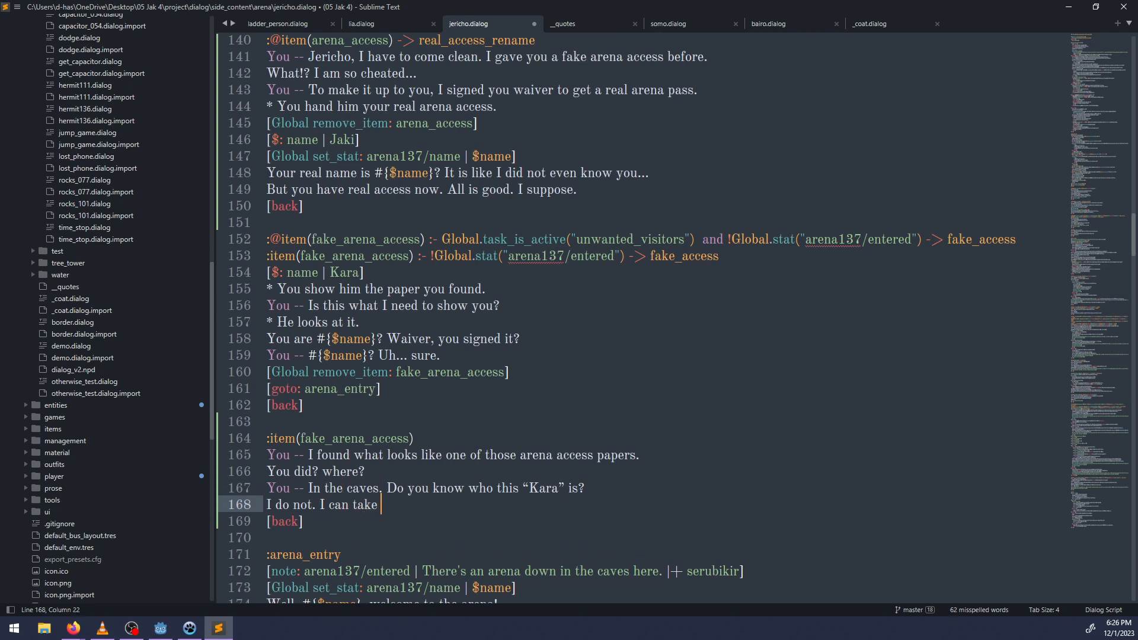
pyautogui.write('the access if you want.')
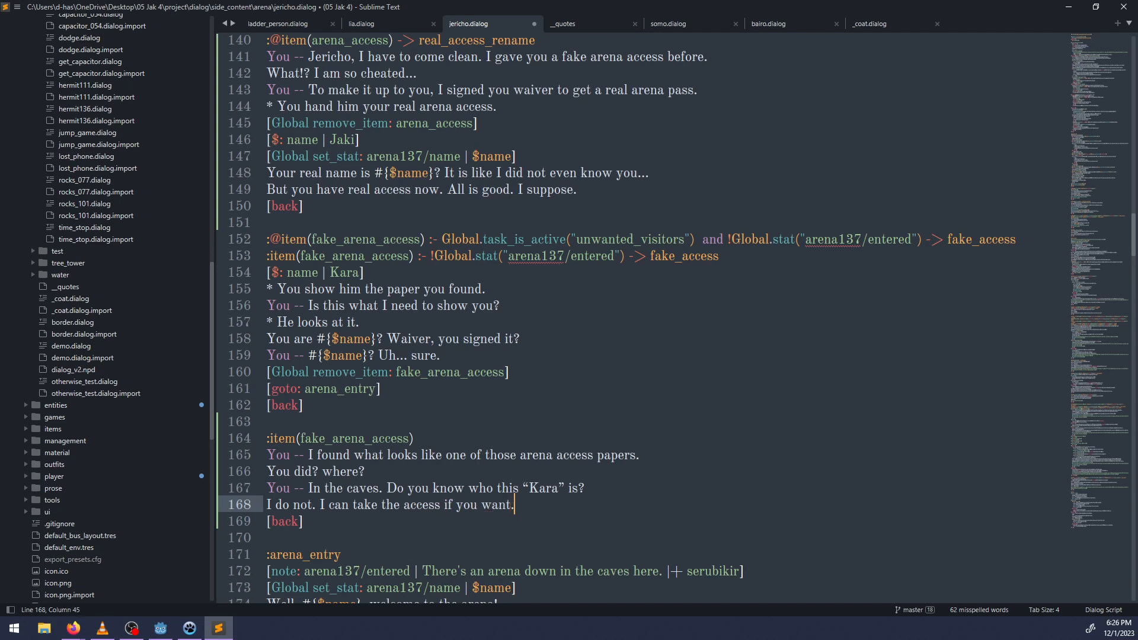
# Add the player choice "> Of course. I can't imagine what use I'd have for it." under Jericho's offer.
pyautogui.press('Return')
pyautogui.write('> ')
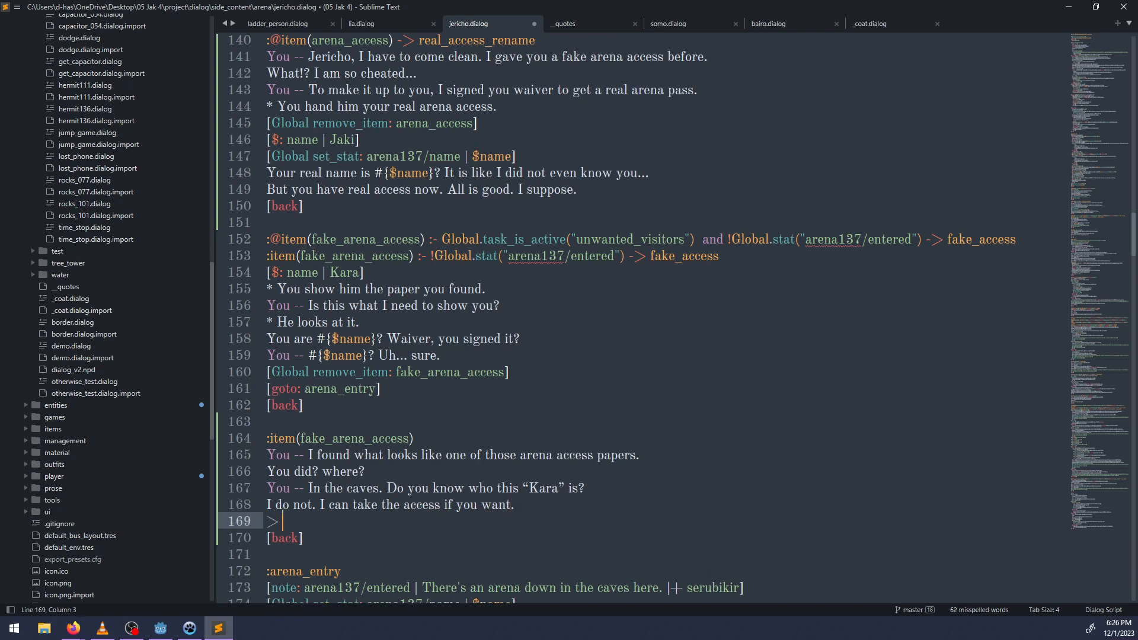
pyautogui.write("I can't imagine what use ")
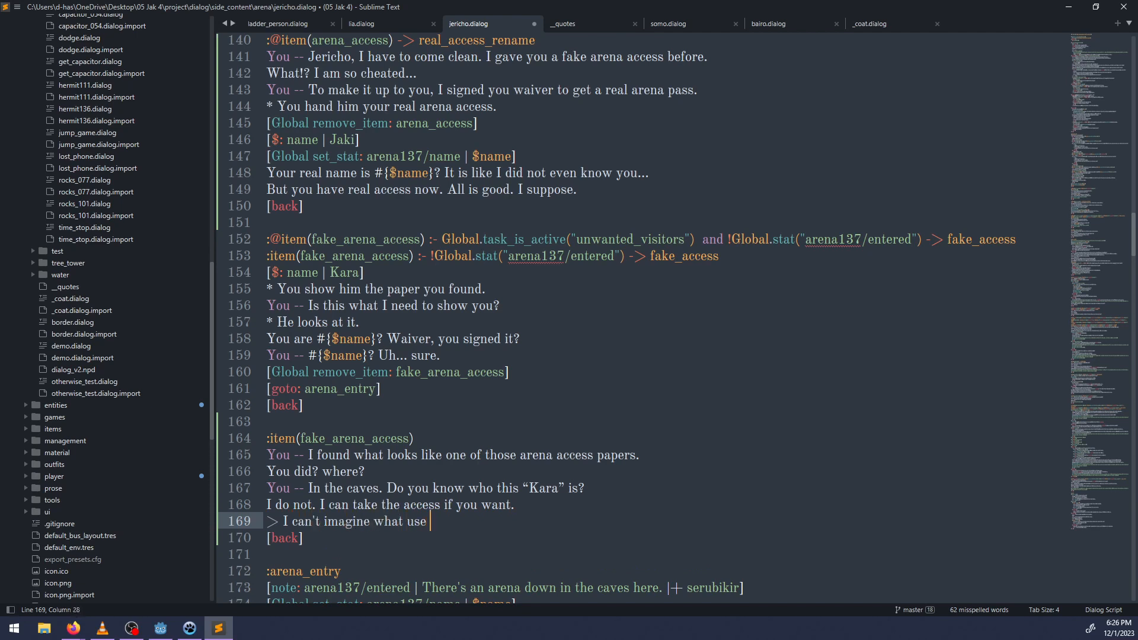
pyautogui.write("I'd have for it.")
pyautogui.write('Of course.')
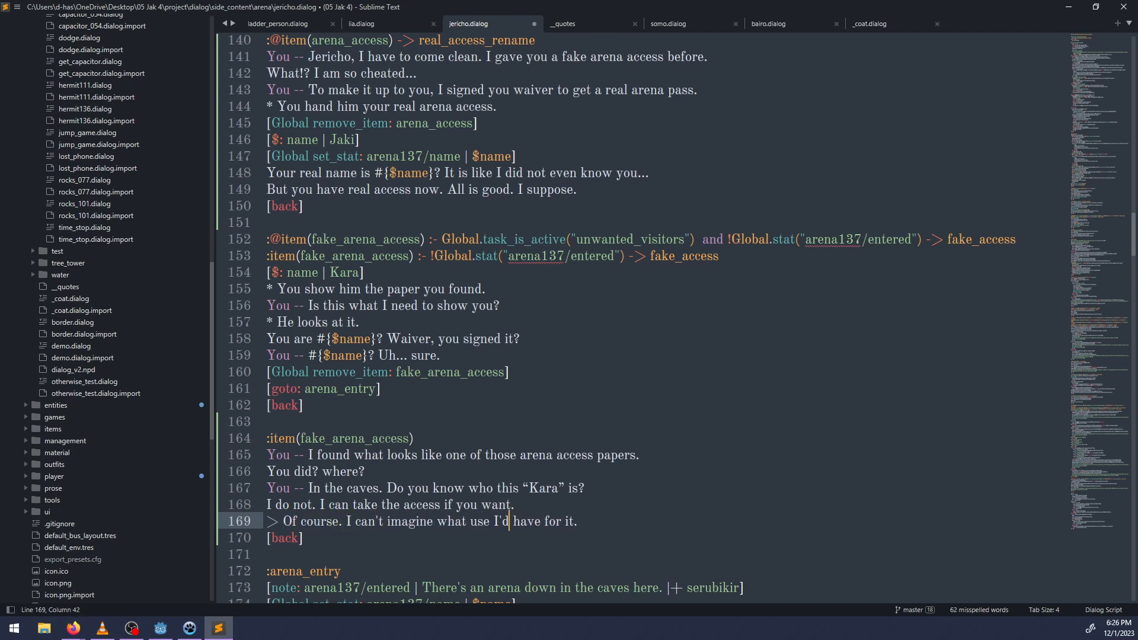
# Add a second player choice "> I'll hold onto it for now.".
pyautogui.press('Return')
pyautogui.write('> I')
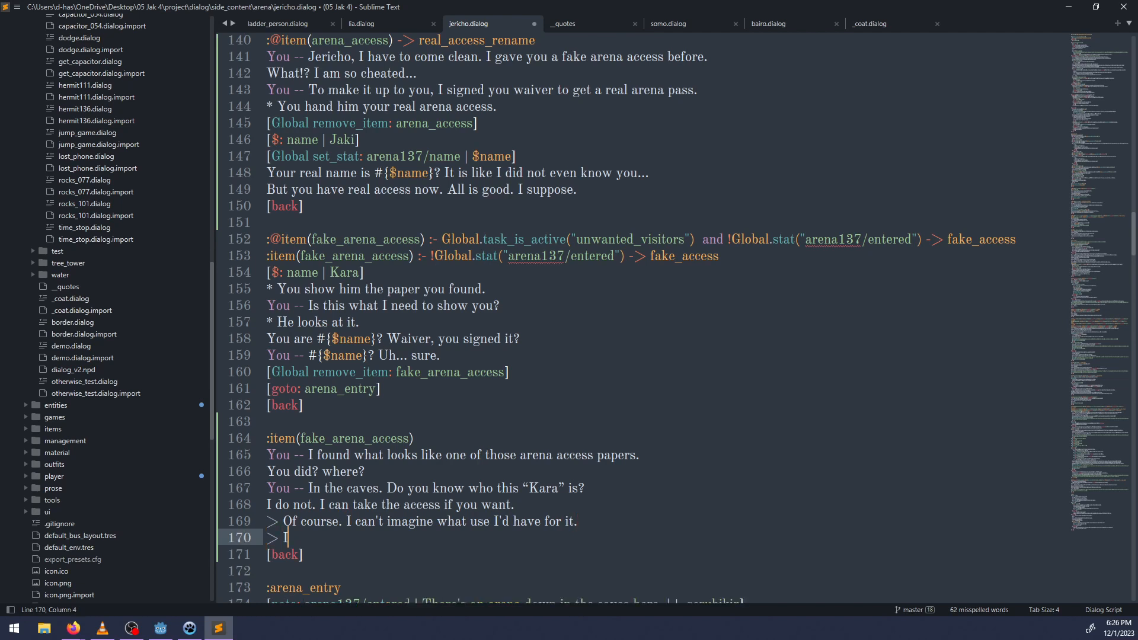
pyautogui.write("'ll hold onto it for now.")
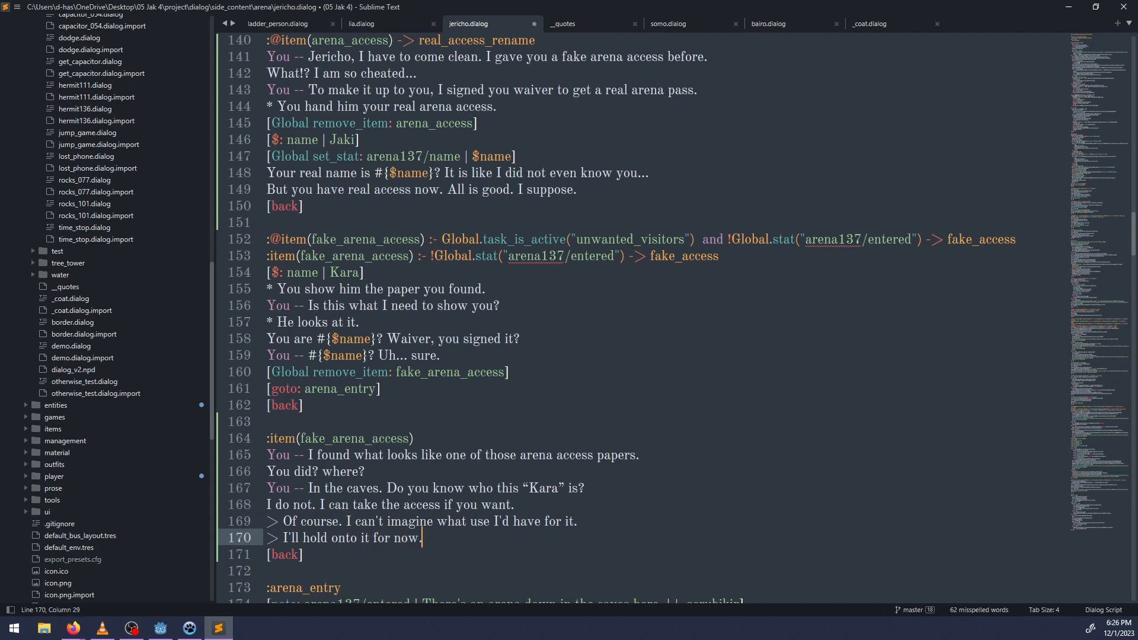
# Insert the command "[Global remove_item: fake_arena_access]" indented under the "Of course. I can't imagine what use I'd have for it." choice.
pyautogui.press('Up')
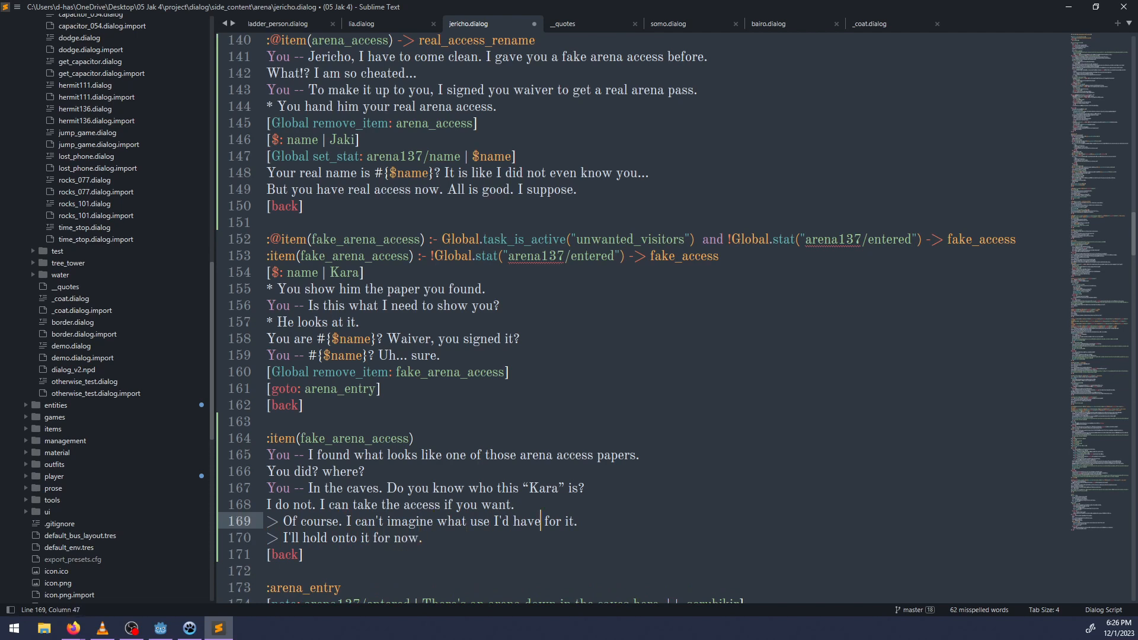
pyautogui.hotkey('ctrl', 'Right')
pyautogui.hotkey('ctrl', 'Right')
pyautogui.press('Return')
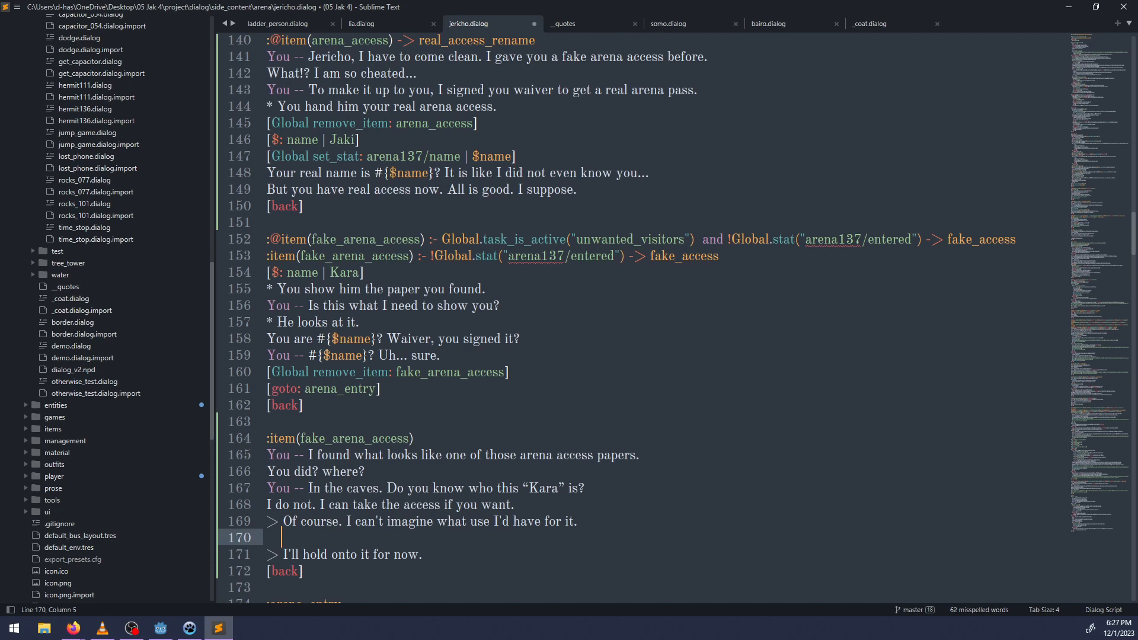
pyautogui.write('[Global remove_item: fake_')
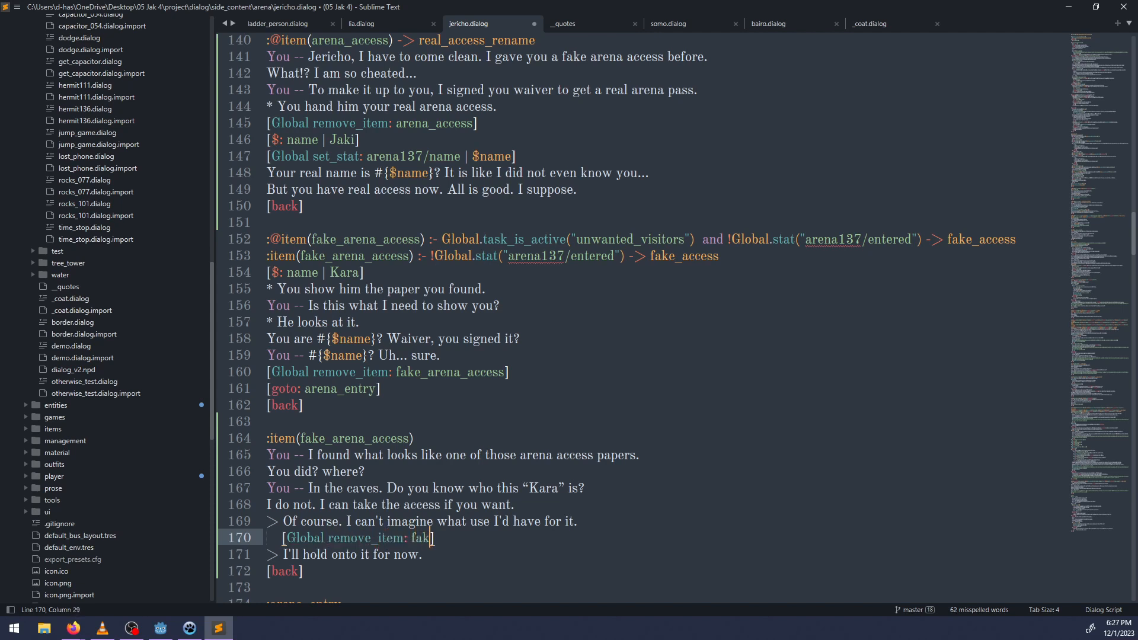
pyautogui.write('arena_access]')
# Add Jericho's reply "If any Kara shows up, I will let her know she is allowed in." below the remove_item command.
pyautogui.press('Return')
pyautogui.write('If')
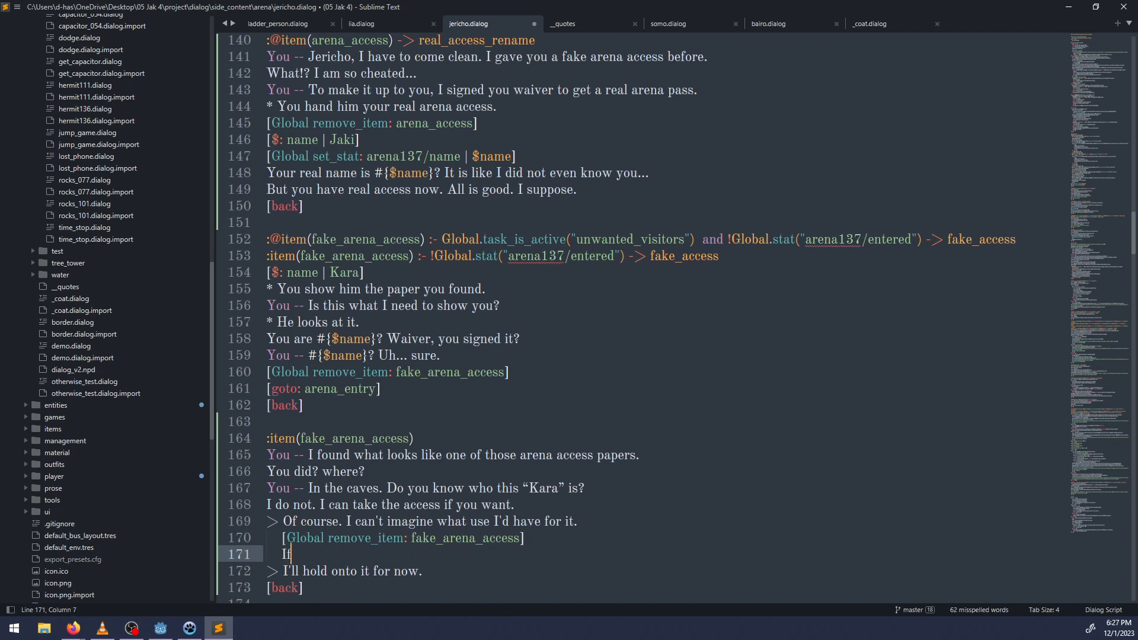
pyautogui.write(' any Kara shows up, I')
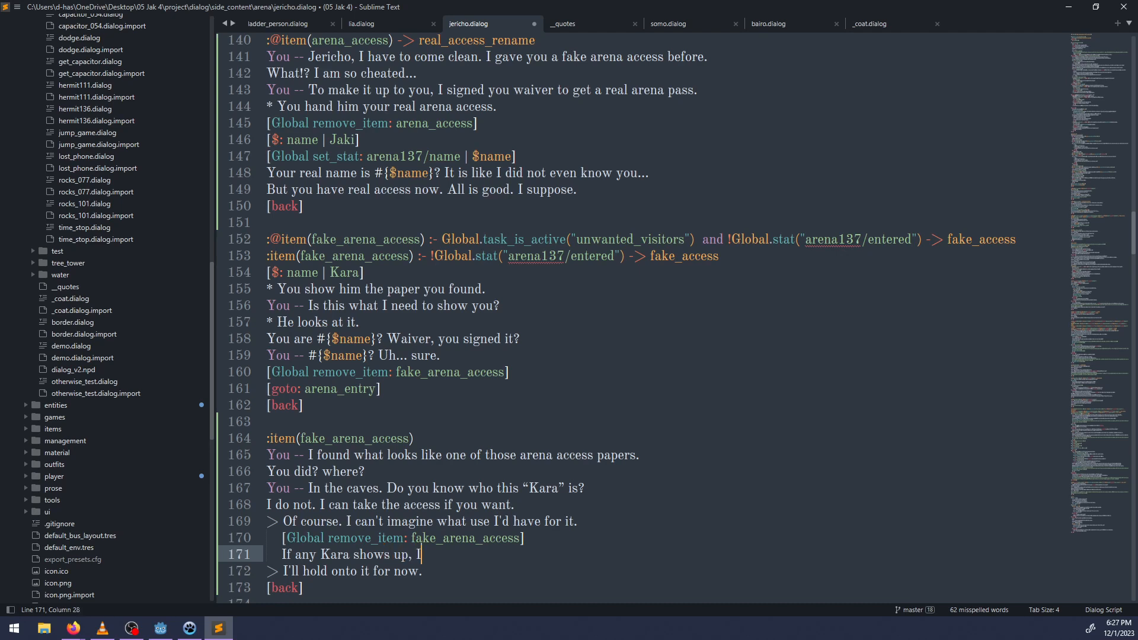
pyautogui.write(' will let her kn')
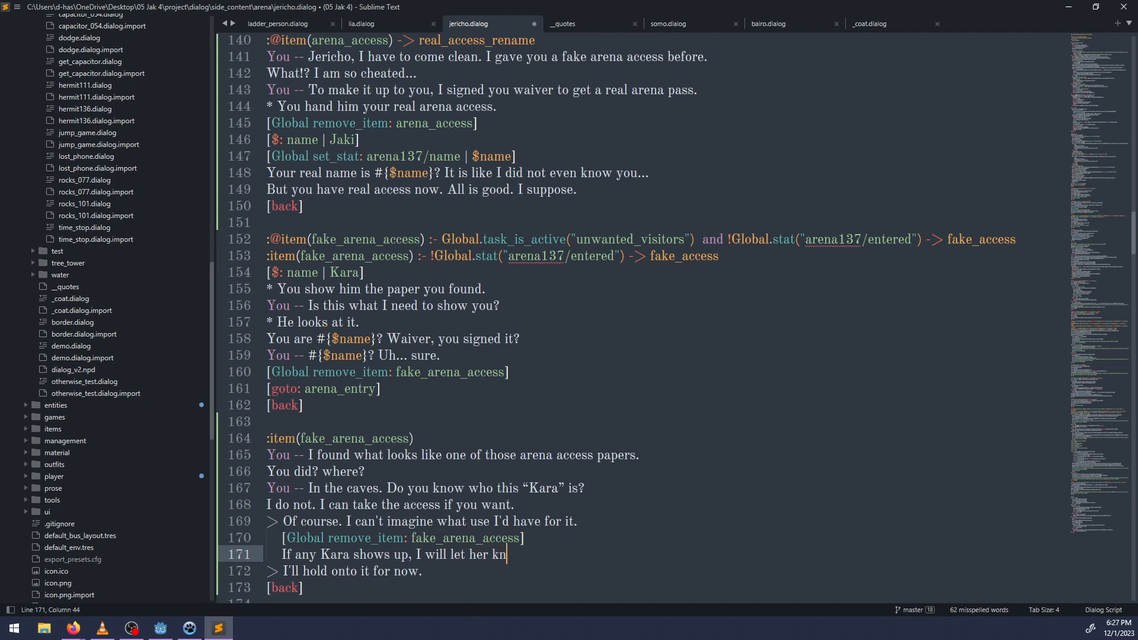
pyautogui.write('ow she can jo')
pyautogui.write('in')
pyautogui.press('BackSpace')
pyautogui.write('.')
pyautogui.hotkey('ctrl', 'BackSpace')
pyautogui.hotkey('ctrl', 'BackSpace')
pyautogui.write('is allowed in')
# Add the indented reply "If you find this Kara, give it to her." under the "I'll hold onto it for now." choice and save the file.
pyautogui.press('Down')
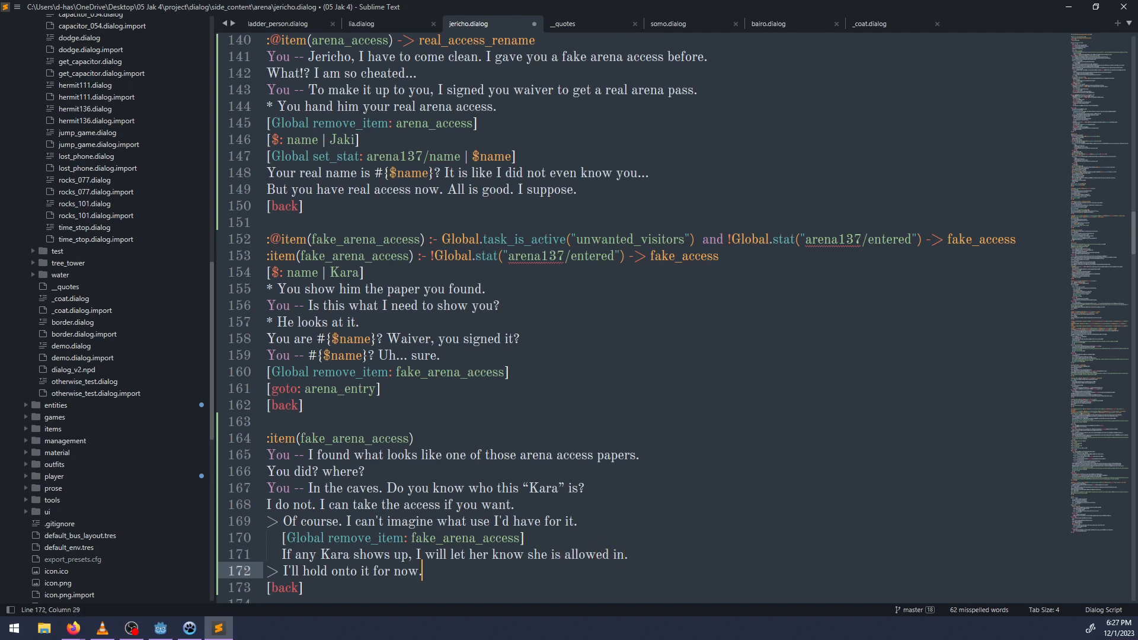
pyautogui.press('Return')
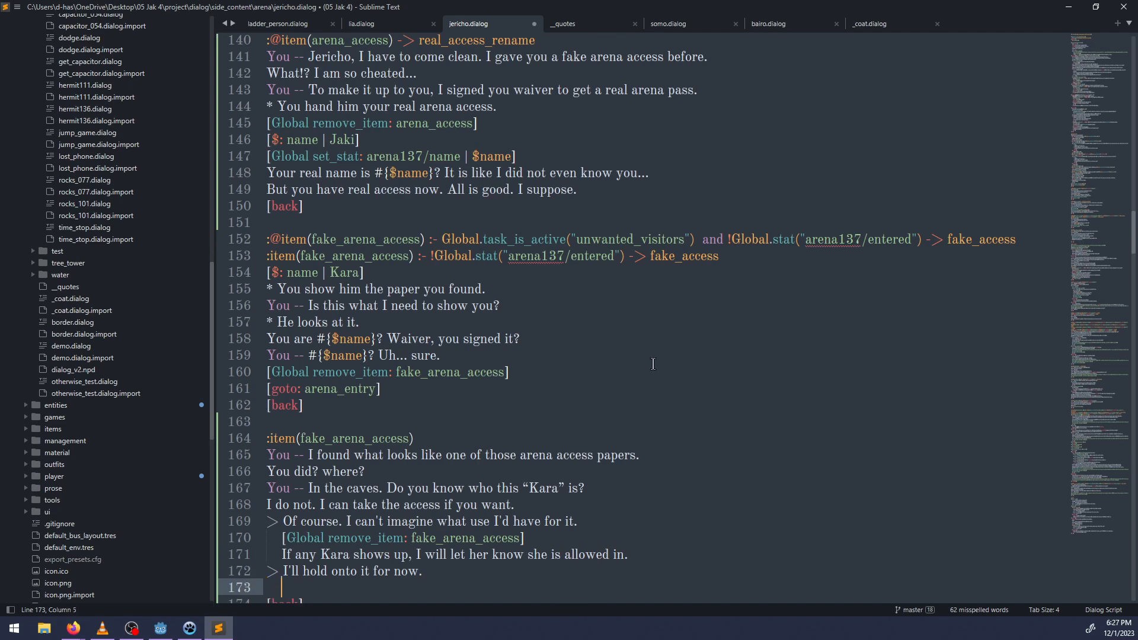
pyautogui.scroll(-2, 647, 243)
pyautogui.write('I')
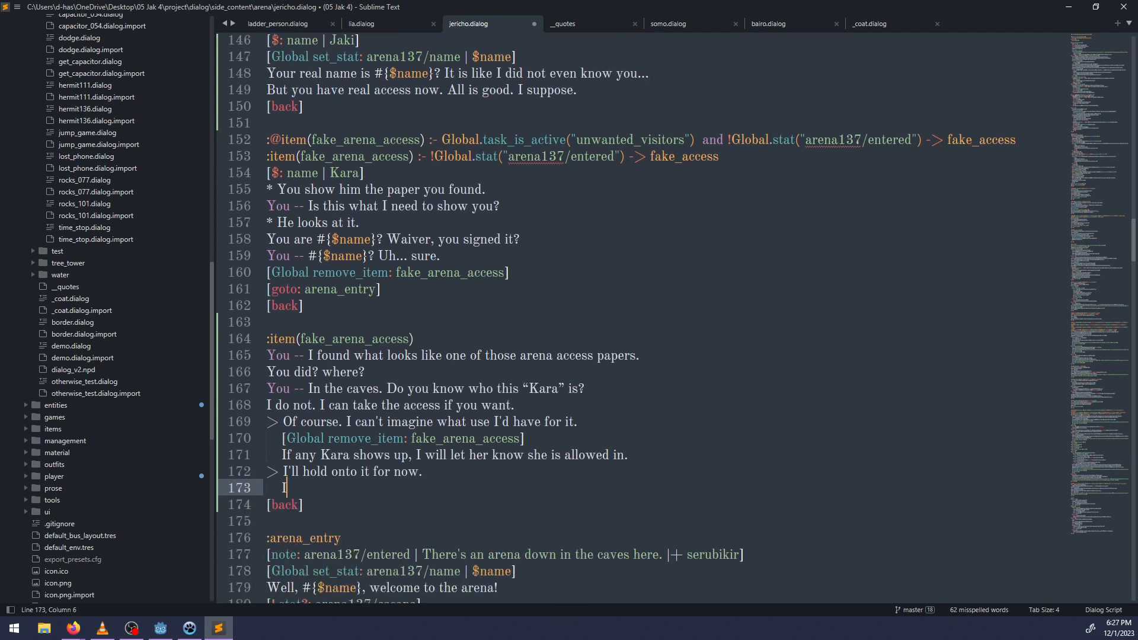
pyautogui.write('f you find this Kara, ')
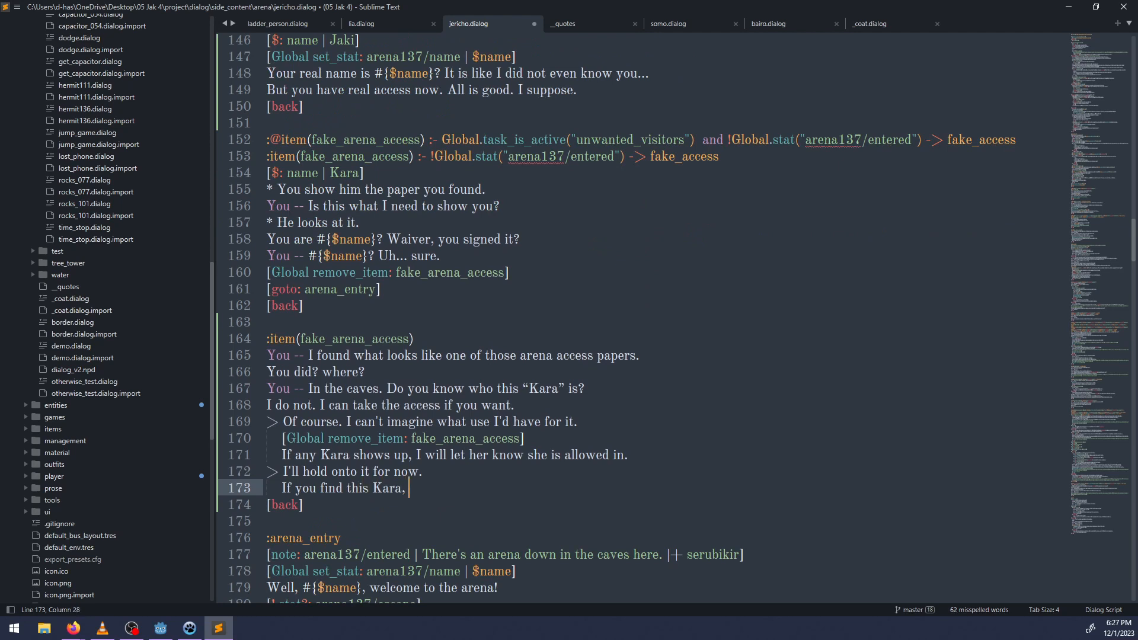
pyautogui.write('let')
pyautogui.press('BackSpace')
pyautogui.press('BackSpace')
pyautogui.press('BackSpace')
pyautogui.press('BackSpace')
pyautogui.write('feel fre')
pyautogui.press('BackSpace')
pyautogui.press('BackSpace')
pyautogui.press('BackSpace')
pyautogui.press('BackSpace')
pyautogui.press('BackSpace')
pyautogui.press('BackSpace')
pyautogui.press('BackSpace')
pyautogui.press('BackSpace')
pyautogui.write('give it to her.')
pyautogui.hotkey('ctrl', 's')
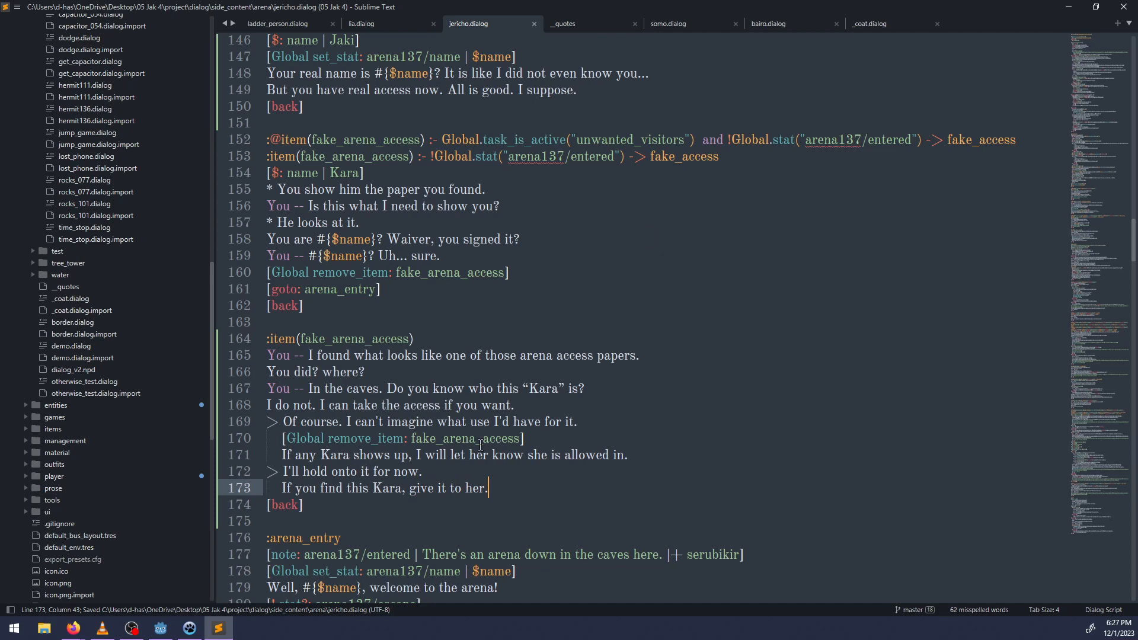
# Switch to the Godot editor and run the game project.
pyautogui.scroll(-1, 358, 479)
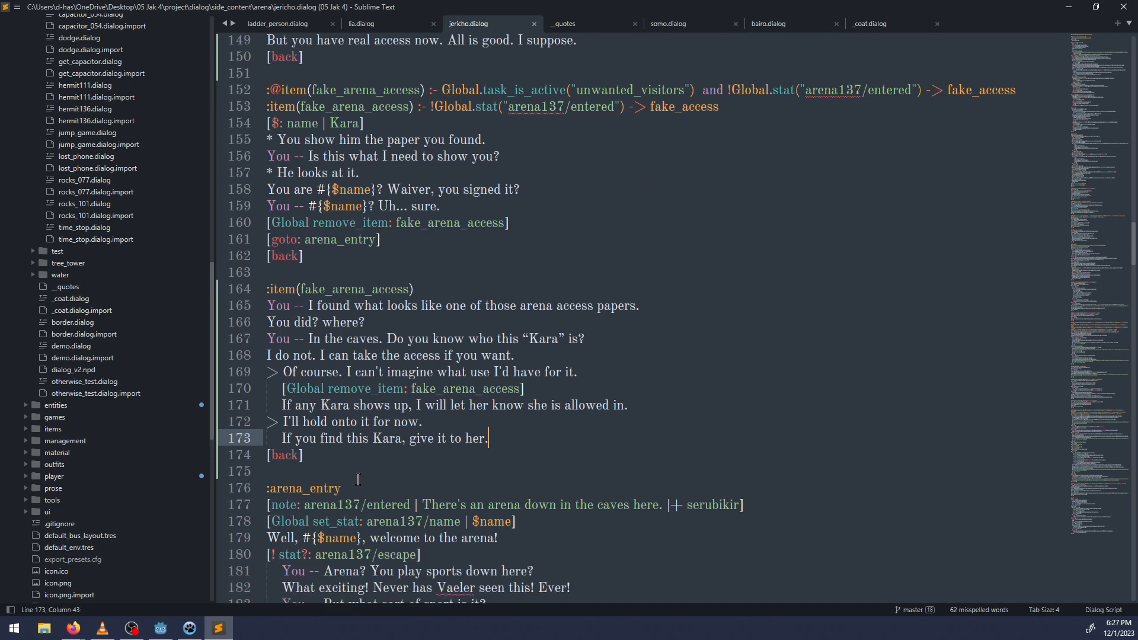
pyautogui.scroll(-1, 358, 479)
pyautogui.scroll(4, 358, 479)
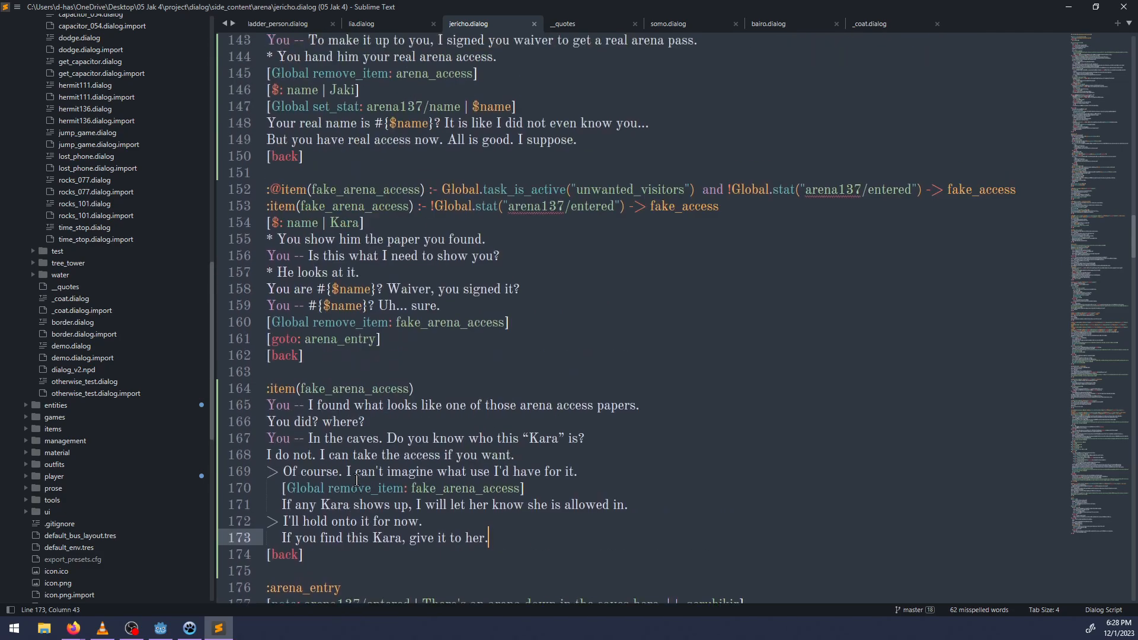
pyautogui.click(160, 629)
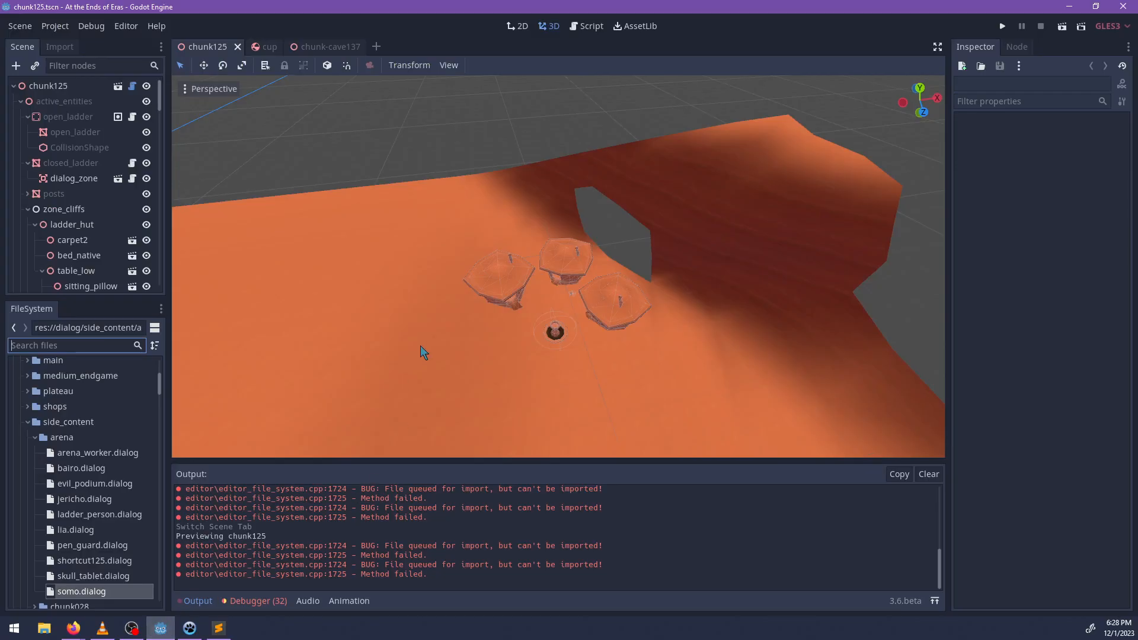
pyautogui.press('F5')
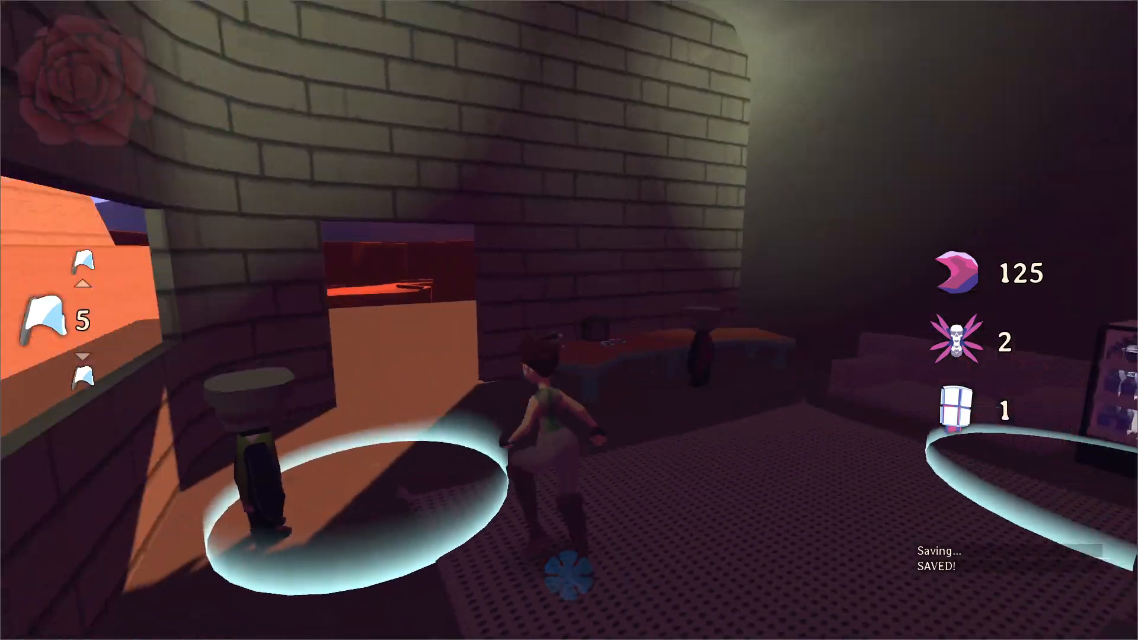
# Run outside the building and enable flying through walls with noclip() in the in-game console.
pyautogui.press('w')
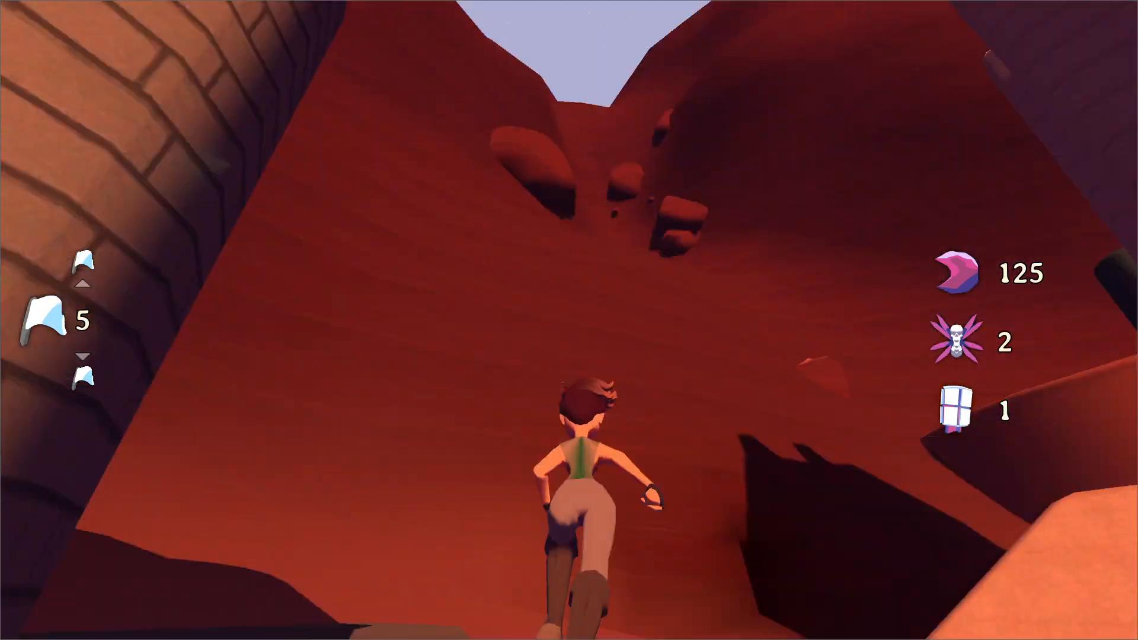
pyautogui.press('`')
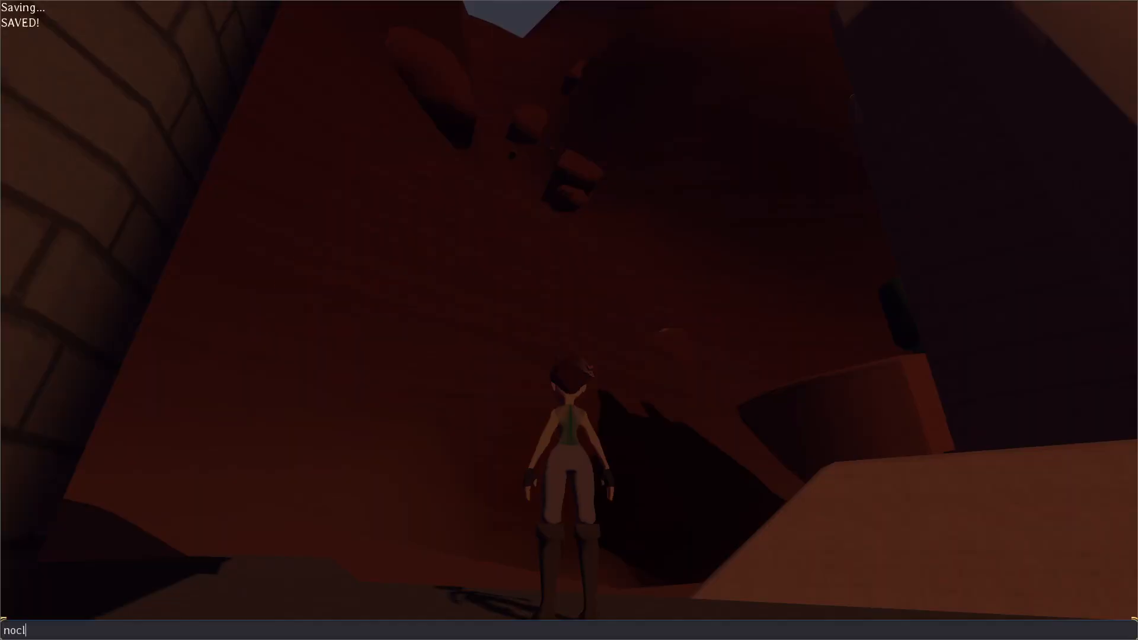
pyautogui.press('Return')
# Fly through the terrain into the cave near Jericho and toggle noclip() off again in the console.
pyautogui.press('w')
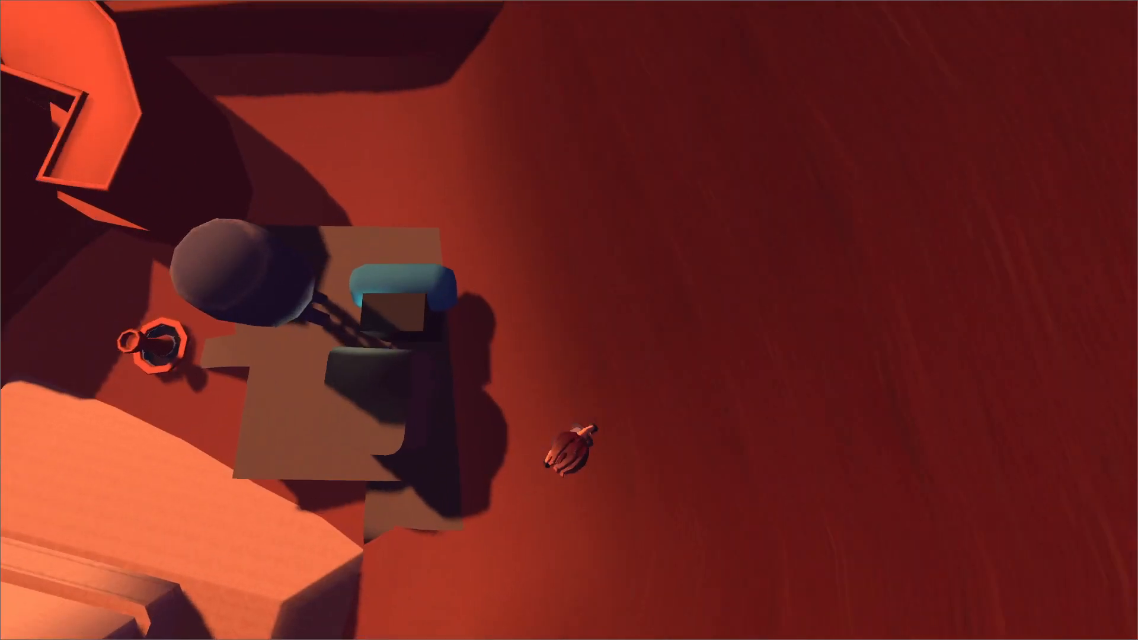
pyautogui.press('w')
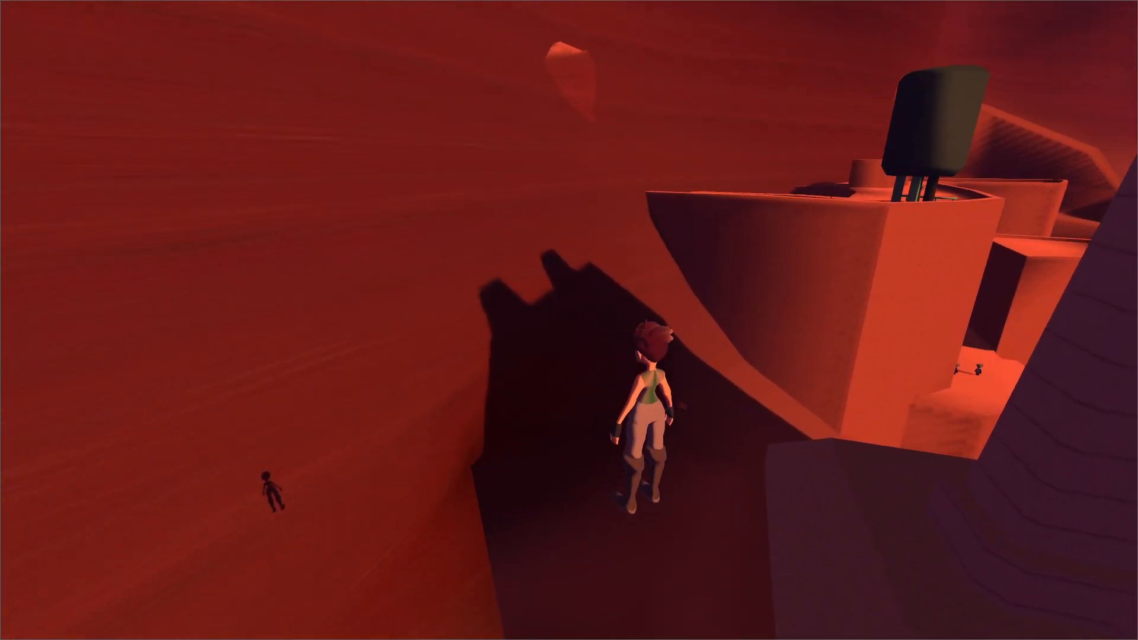
pyautogui.press('w')
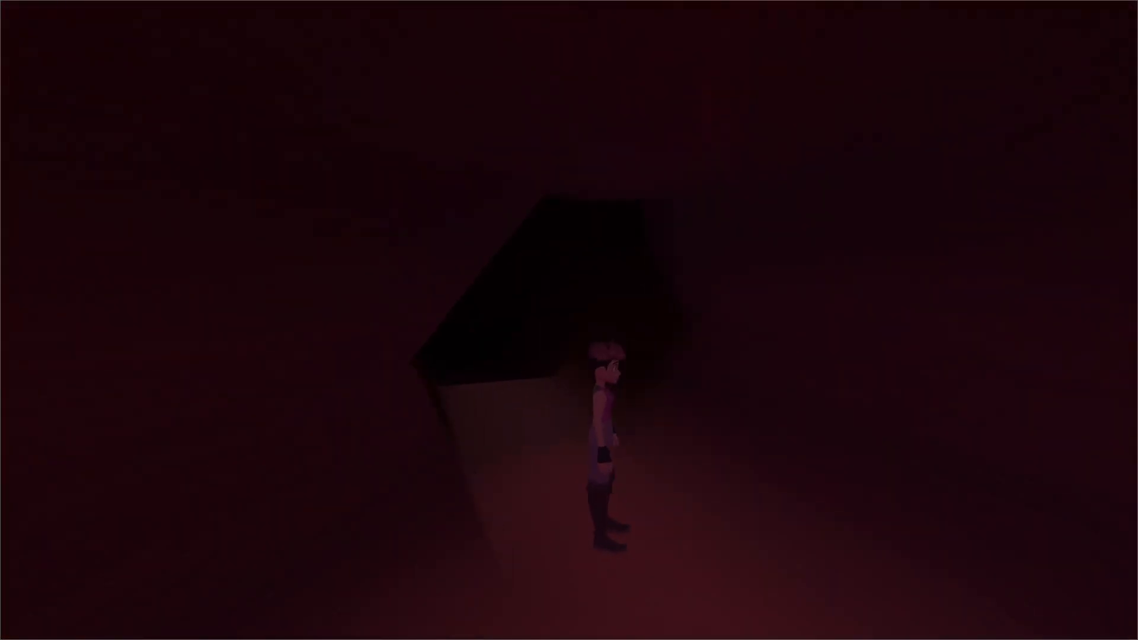
pyautogui.press('w')
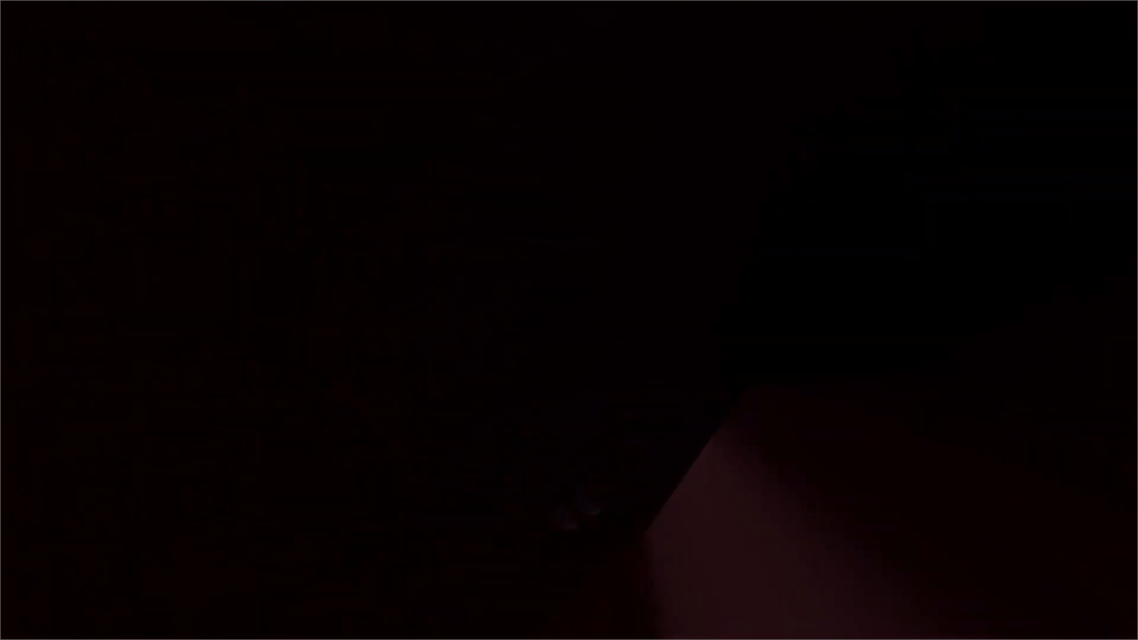
pyautogui.press('w')
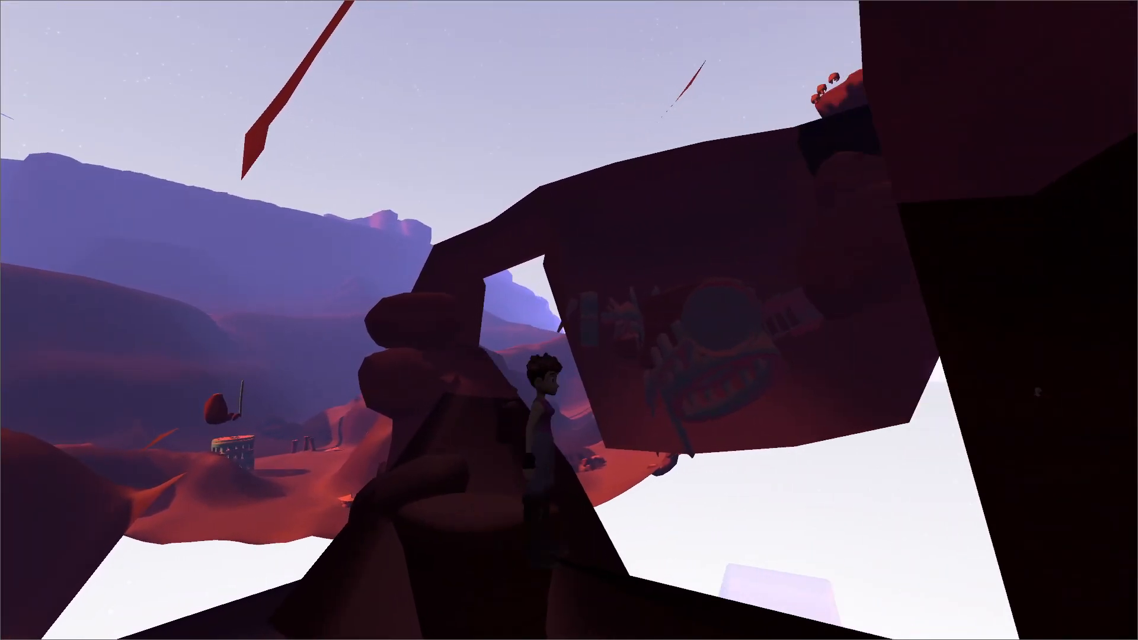
pyautogui.press('w')
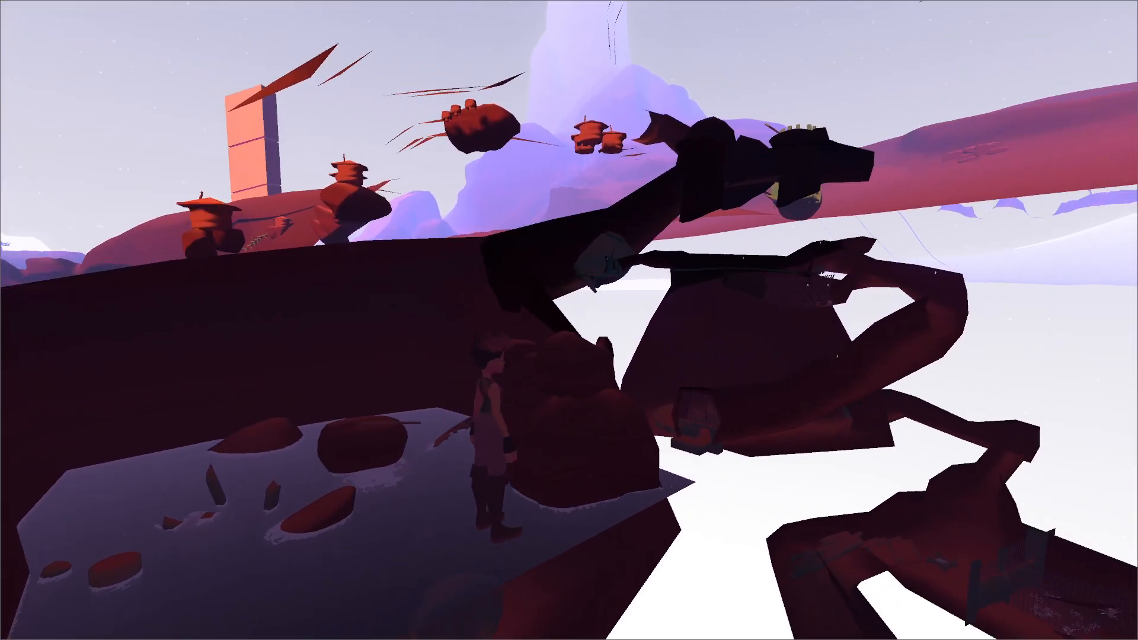
pyautogui.press('w')
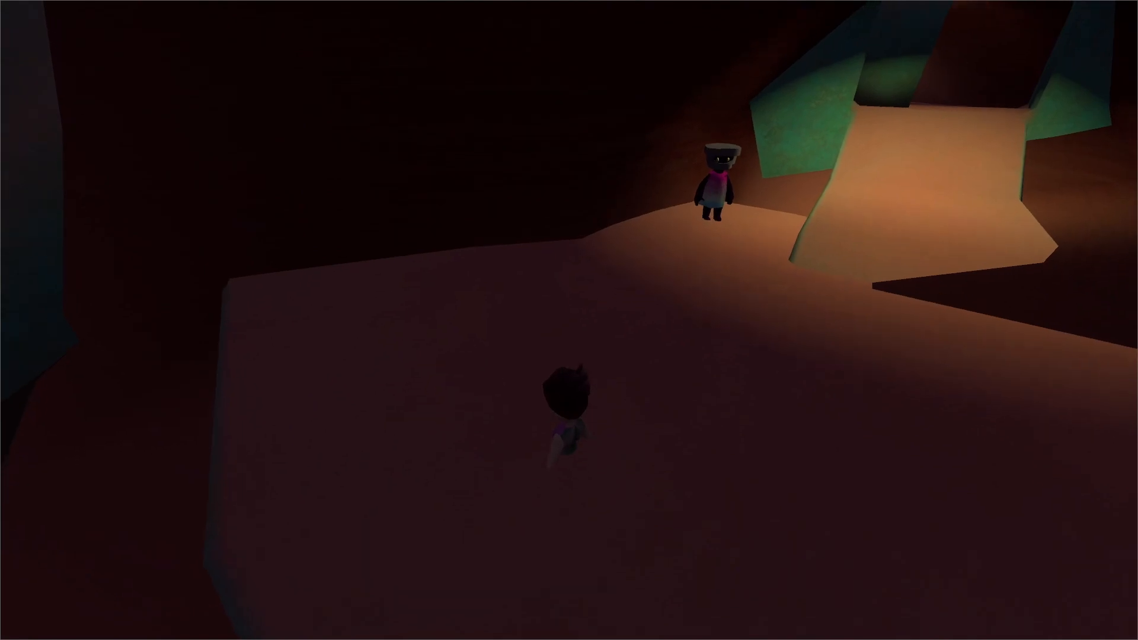
pyautogui.press('`')
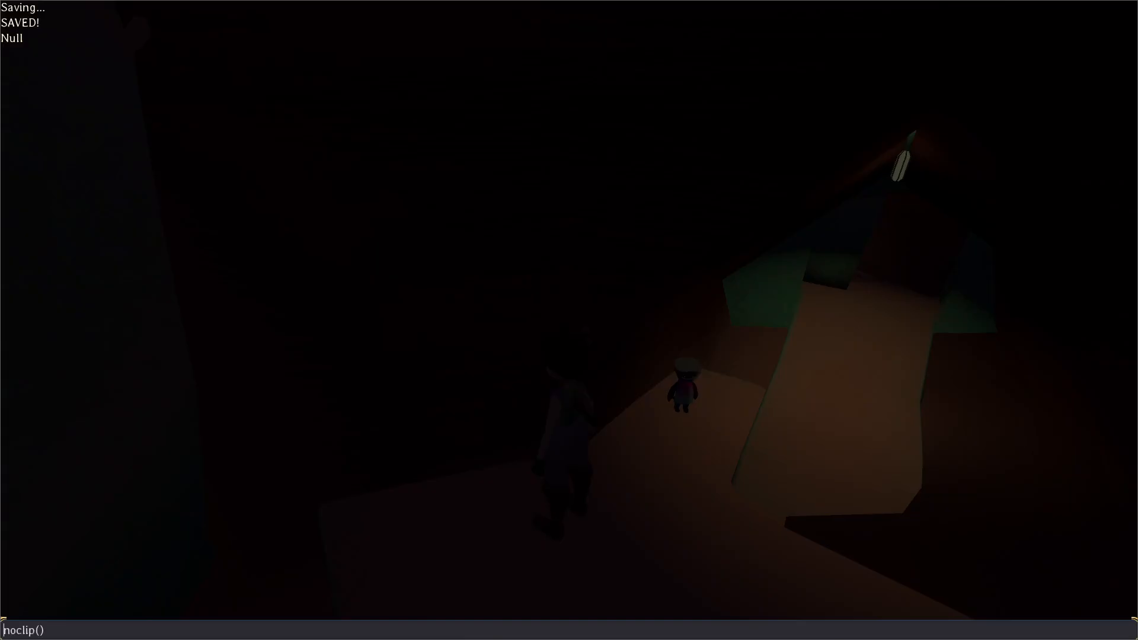
pyautogui.press('Return')
pyautogui.press('`')
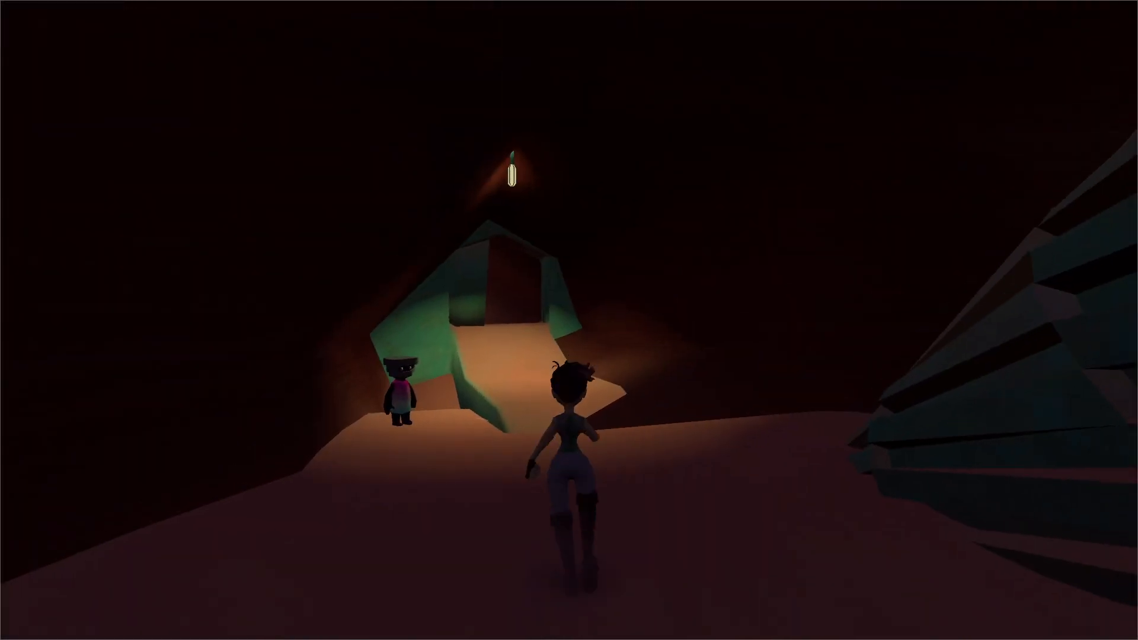
# Talk to Jericho, look through the notes offered in his special dialog, and leave the conversation.
pyautogui.press('e')
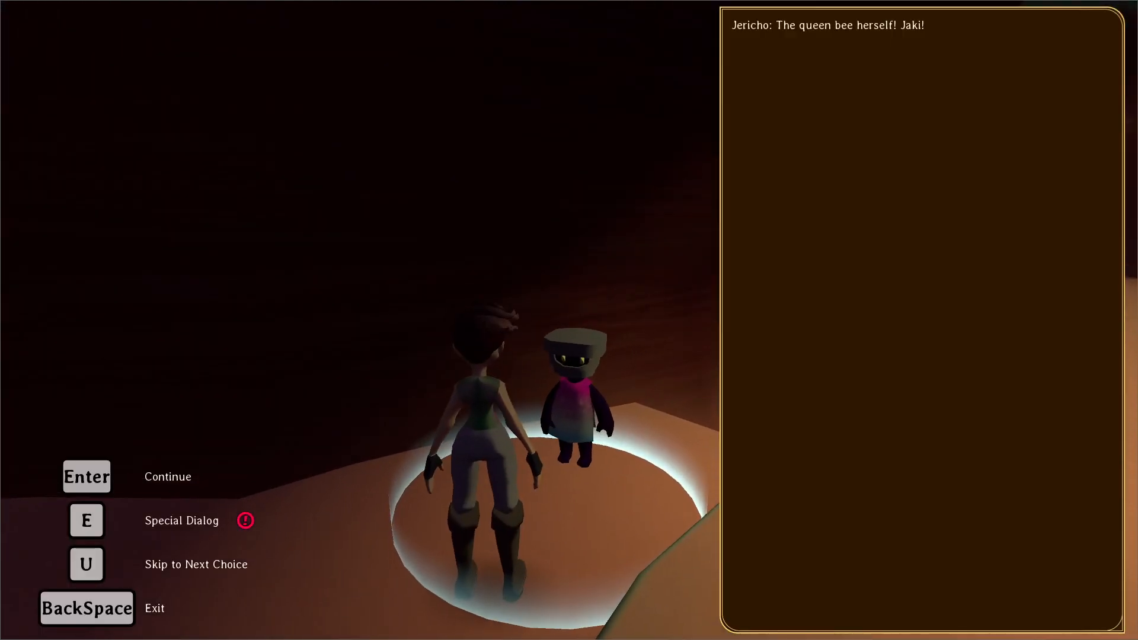
pyautogui.press('e')
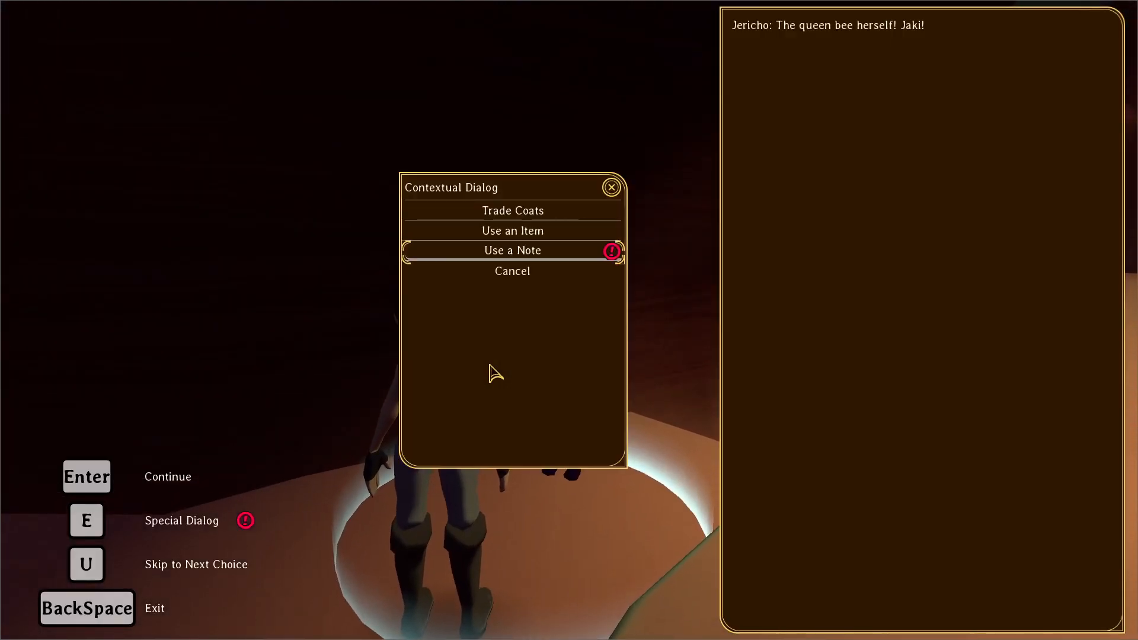
pyautogui.press('Return')
pyautogui.press('Down')
pyautogui.press('Down')
pyautogui.press('Down')
pyautogui.press('Up')
pyautogui.press('Up')
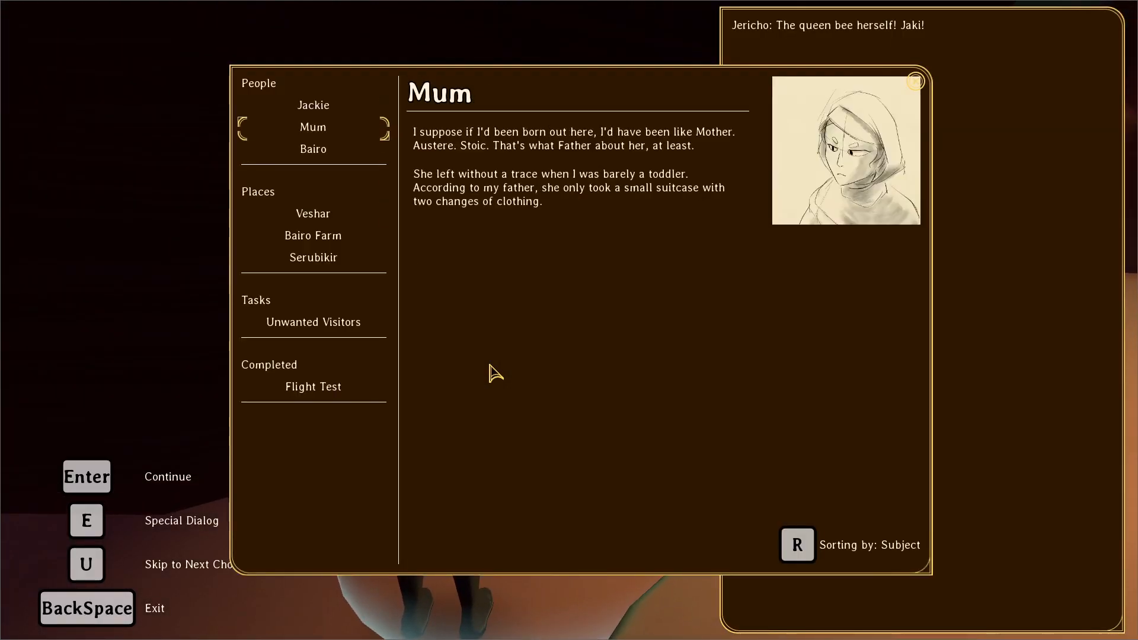
pyautogui.press('Down')
pyautogui.press('BackSpace')
pyautogui.press('BackSpace')
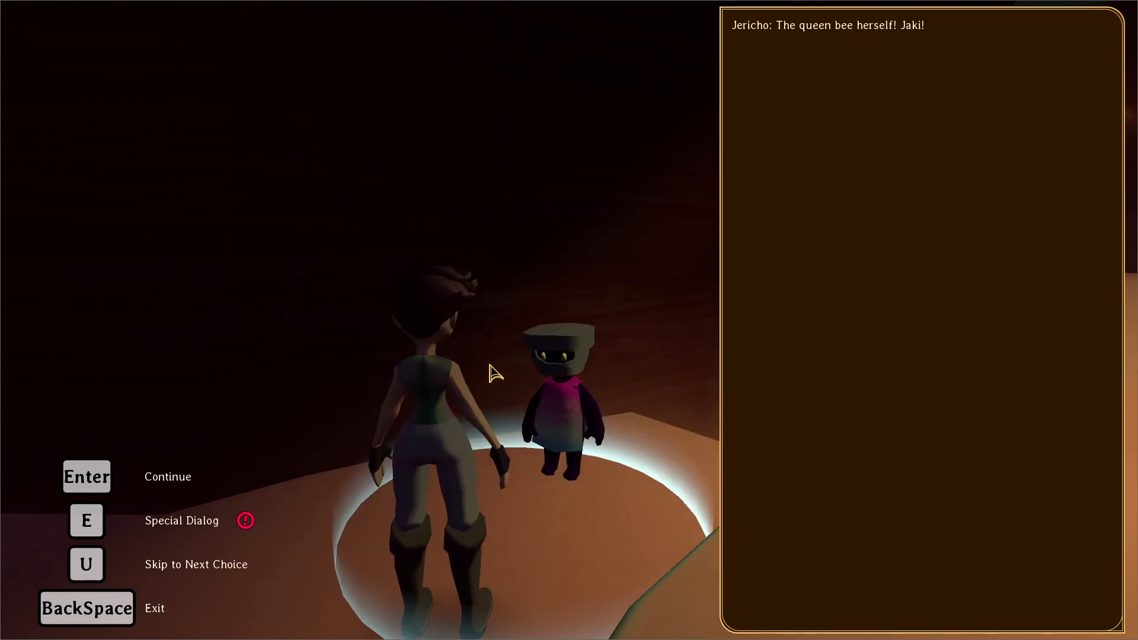
pyautogui.press('BackSpace')
# Give the player the fake pass by running item("fake_arena_access") in the in-game console.
pyautogui.press('s')
pyautogui.press('`')
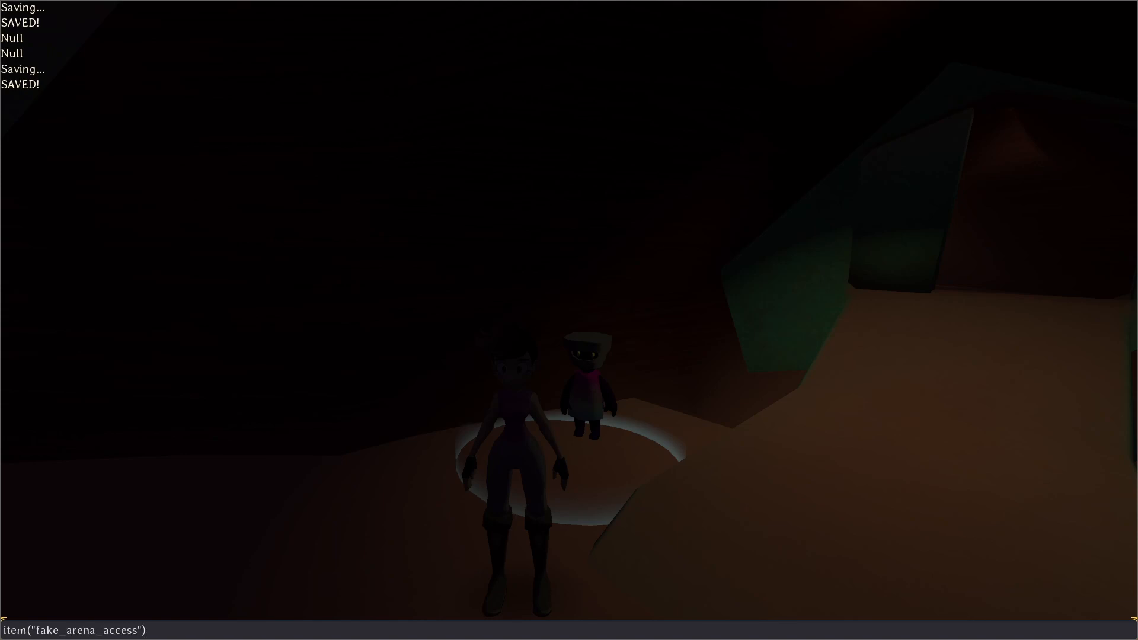
pyautogui.press('Return')
pyautogui.press('`')
# Talk to Jericho and use the Arena Access (Fake) item on him through the special dialog.
pyautogui.press('e')
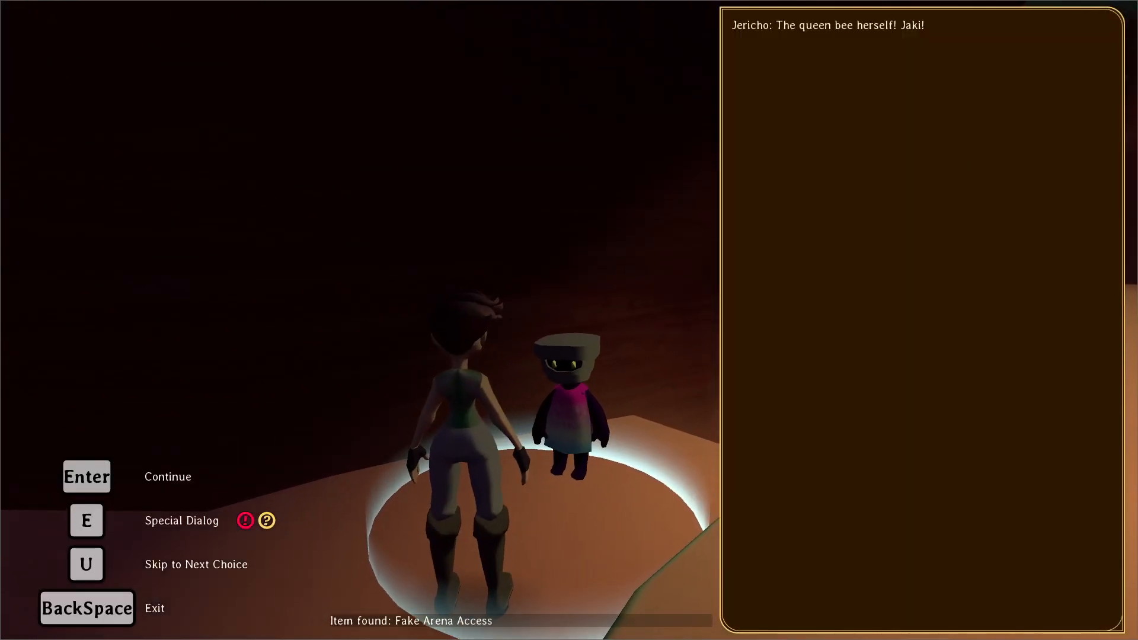
pyautogui.press('e')
pyautogui.press('Down')
pyautogui.press('Return')
pyautogui.press('Down')
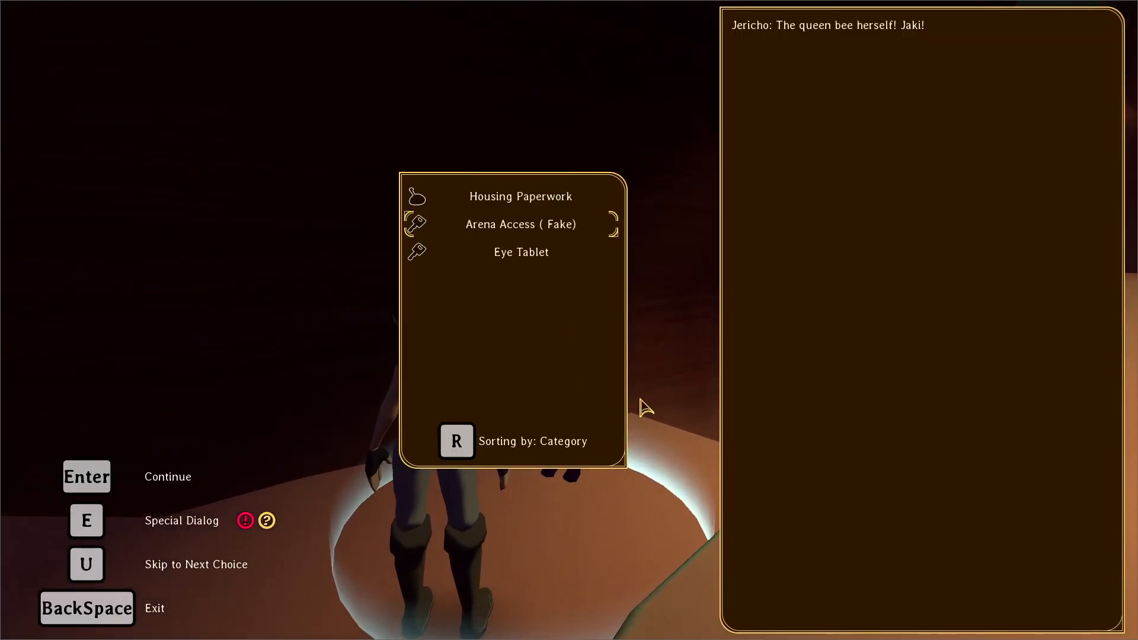
pyautogui.press('Return')
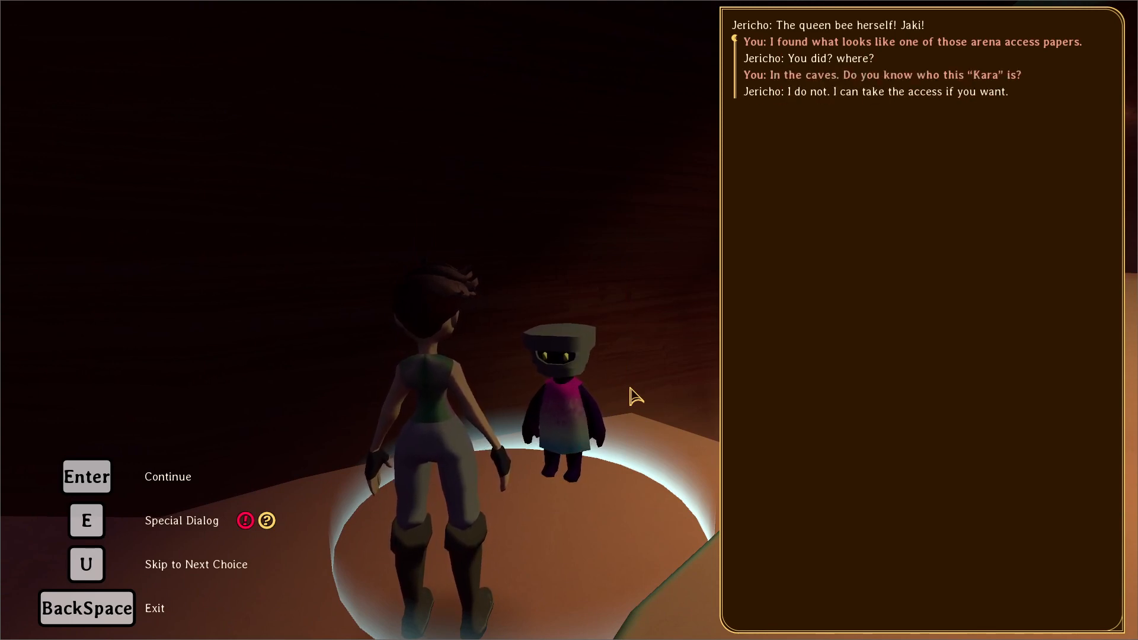
# Hand the pass over with "Of course. I can't imagine what use I'd have for it.", decline the hunt, and walk away.
pyautogui.press('Down')
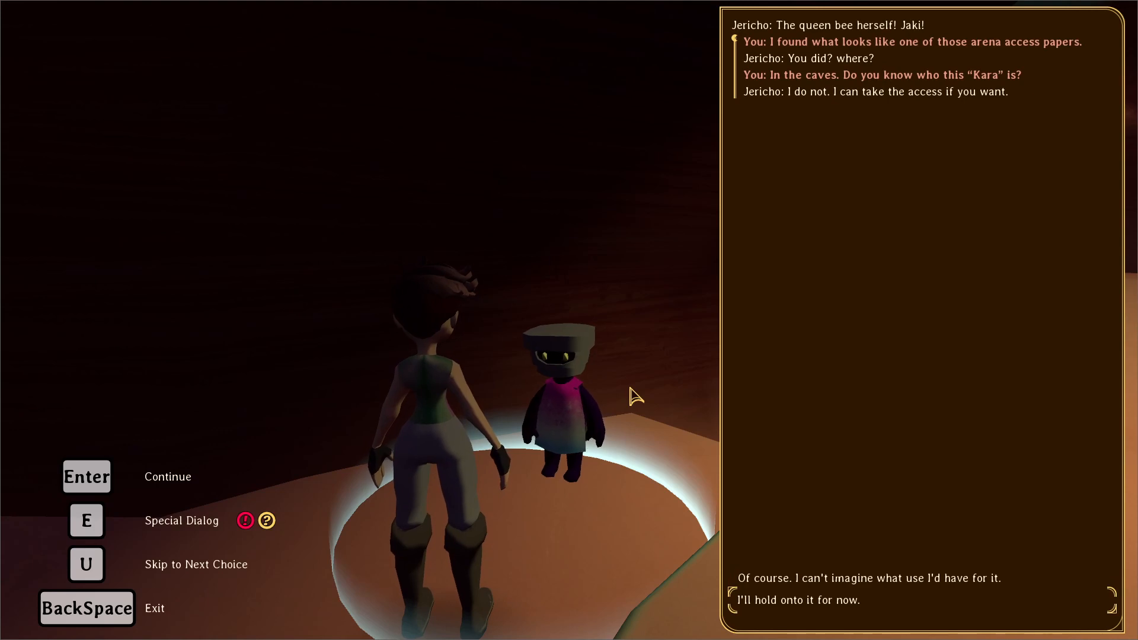
pyautogui.press('Up')
pyautogui.press('Return')
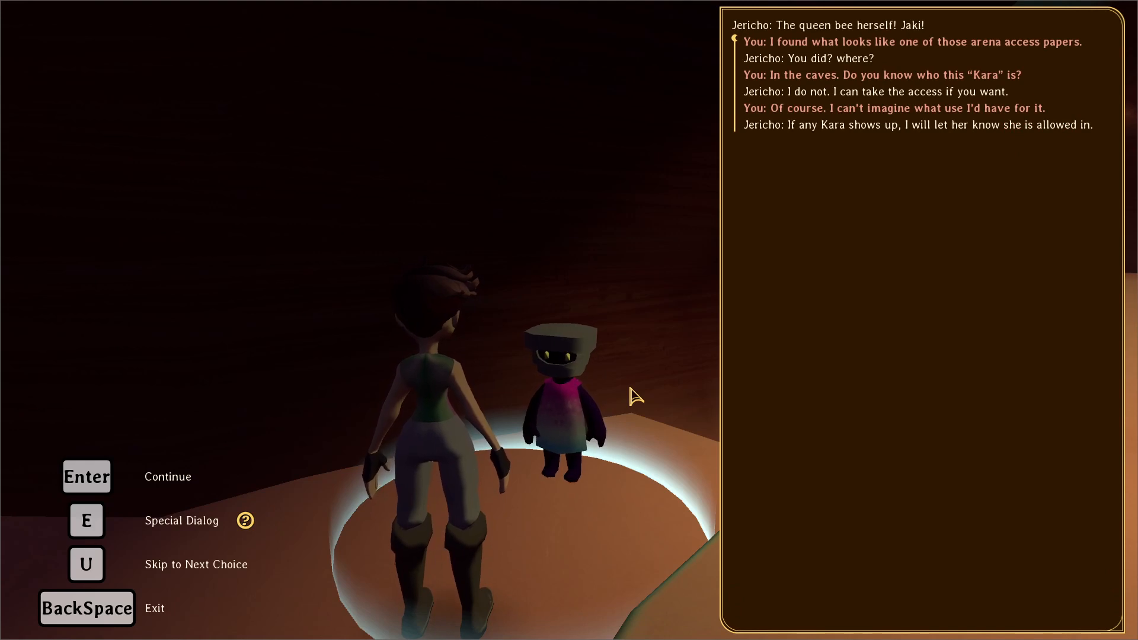
pyautogui.press('Return')
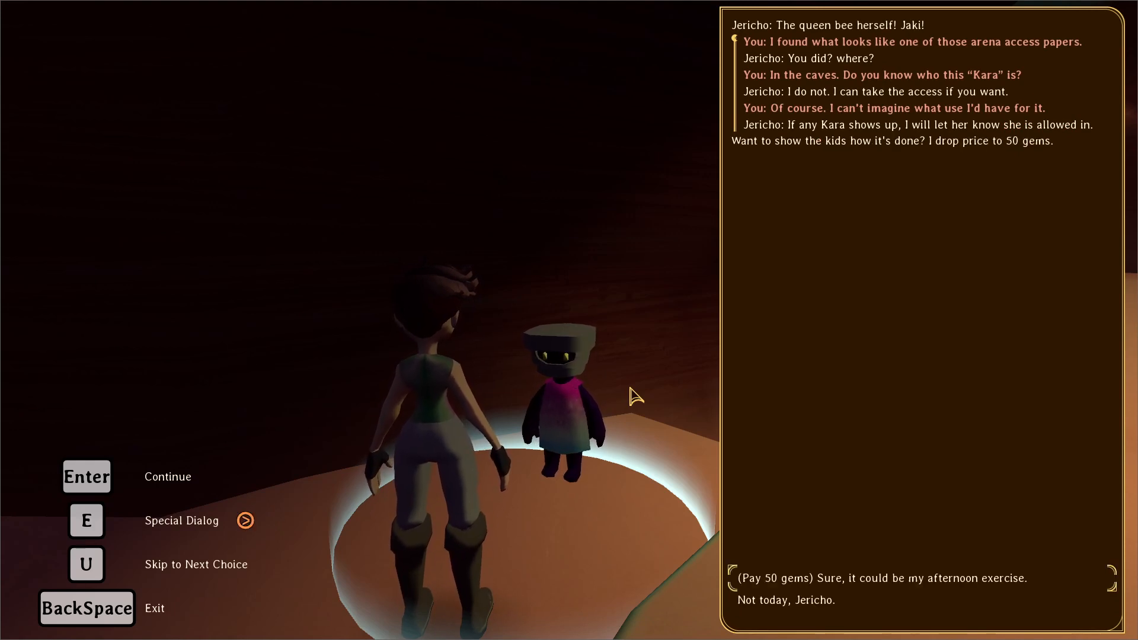
pyautogui.press('Down')
pyautogui.press('Return')
pyautogui.press('s')
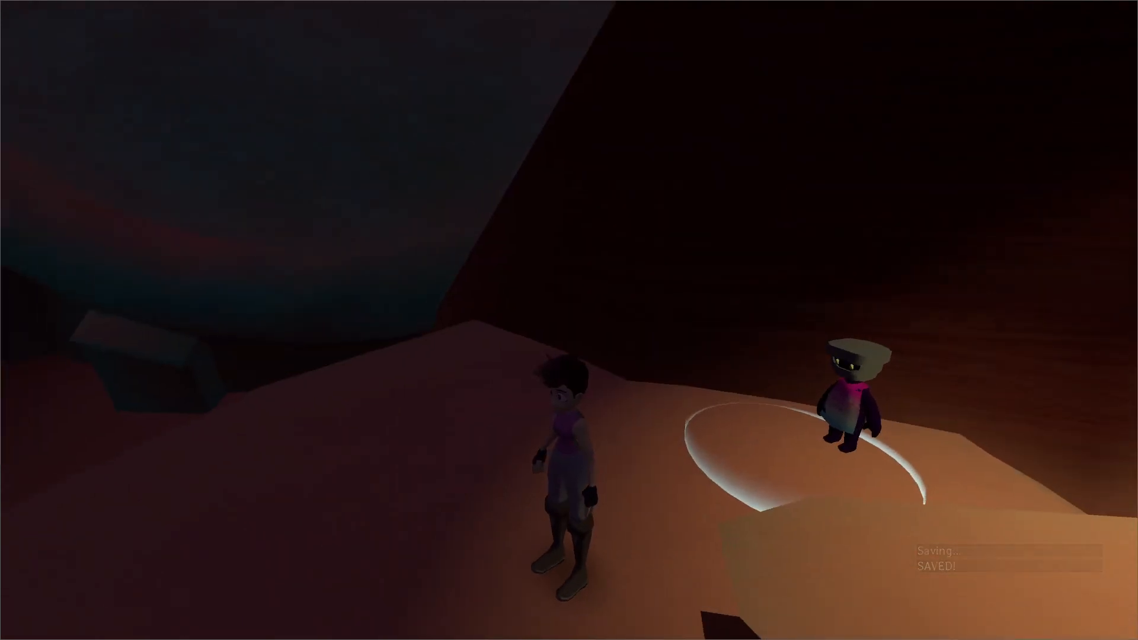
# Start a new game from the pause menu's save options, resetting the existing save.
pyautogui.press('Escape')
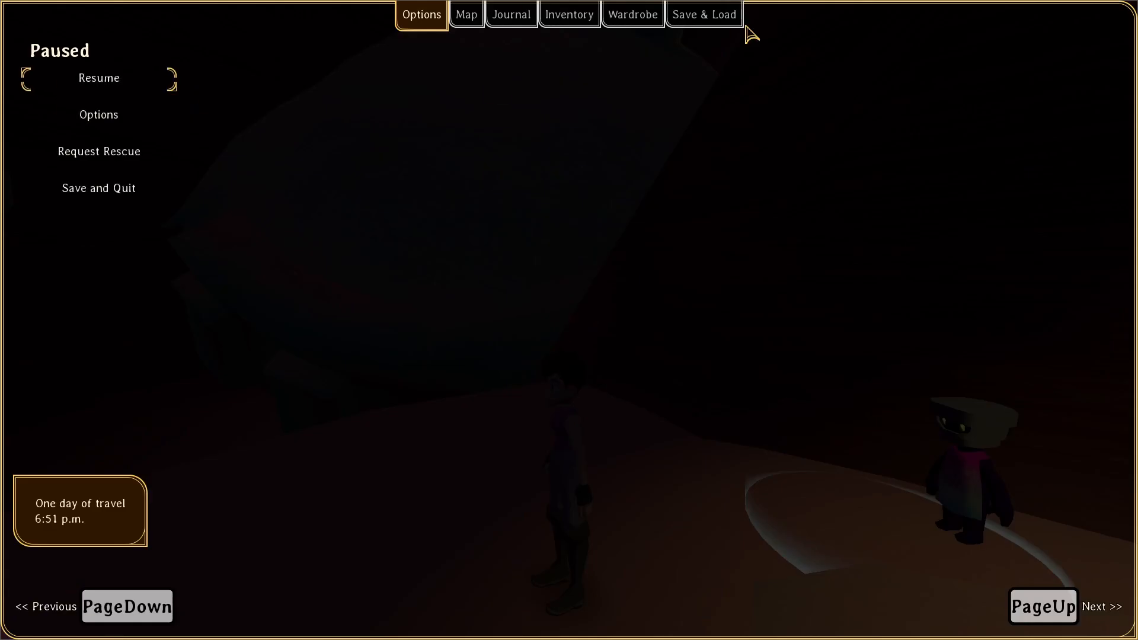
pyautogui.click(712, 24)
pyautogui.click(145, 80)
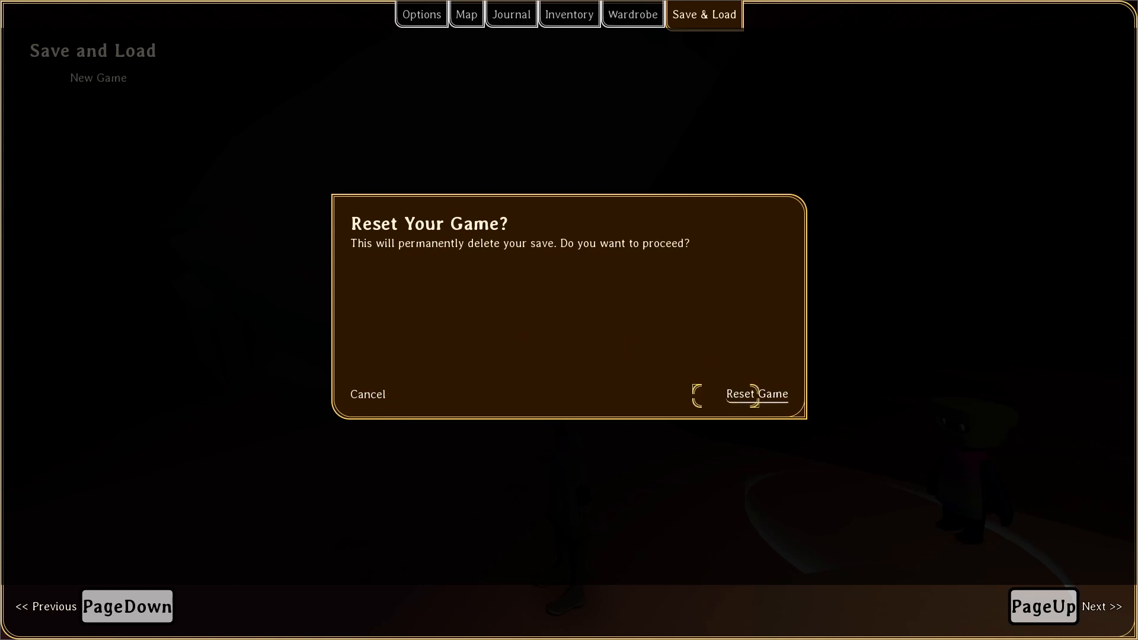
pyautogui.click(757, 395)
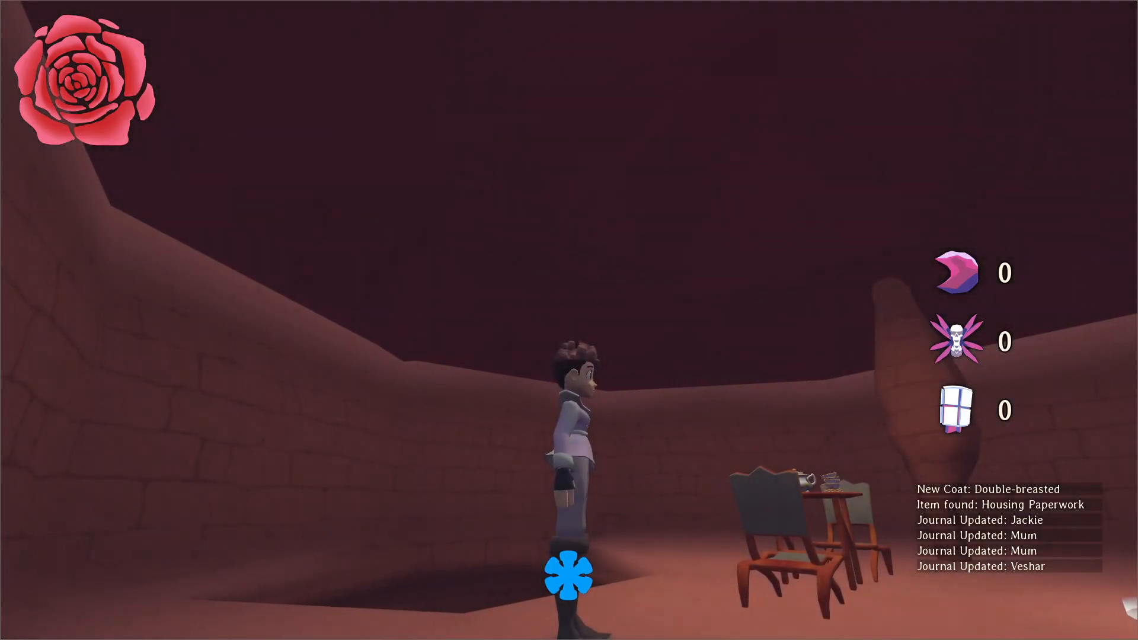
# Give the player both passes by running item("fake_arena_access") and item("arena_access") in the in-game console.
pyautogui.press('`')
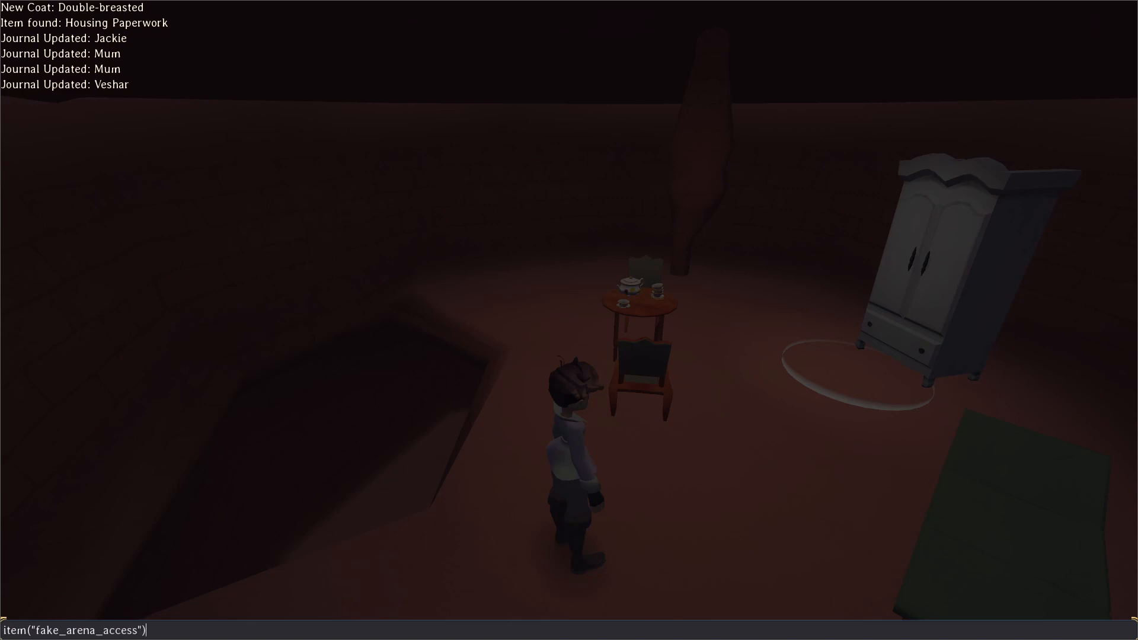
pyautogui.write('item("fake_arena_access")')
pyautogui.press('Return')
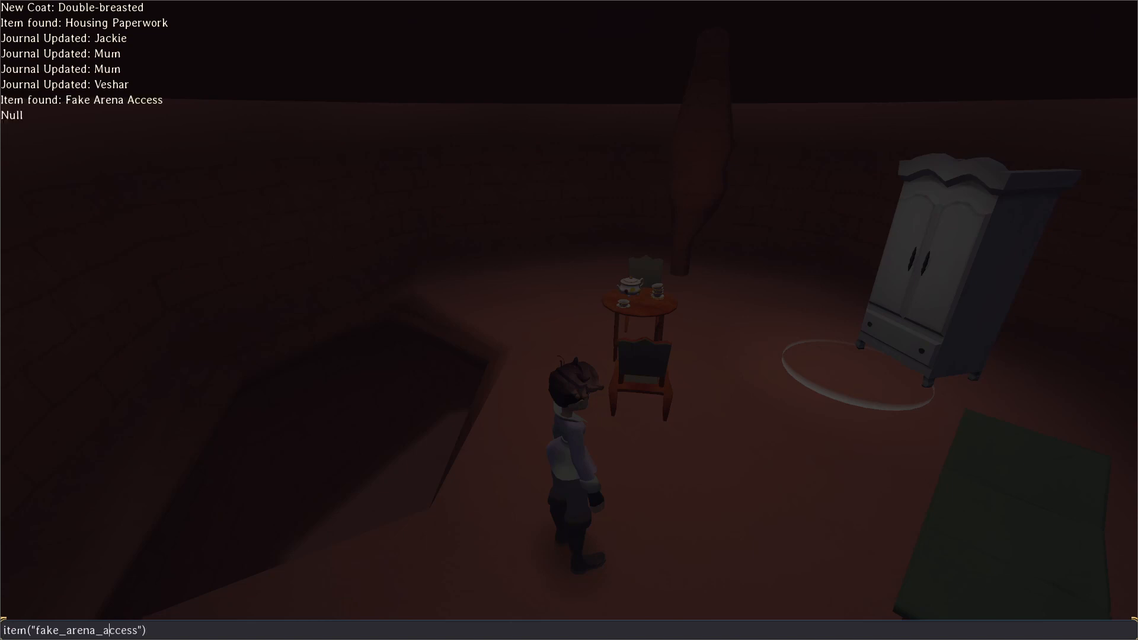
pyautogui.hotkey('ctrl', 'shift', 'Left')
pyautogui.press('BackSpace')
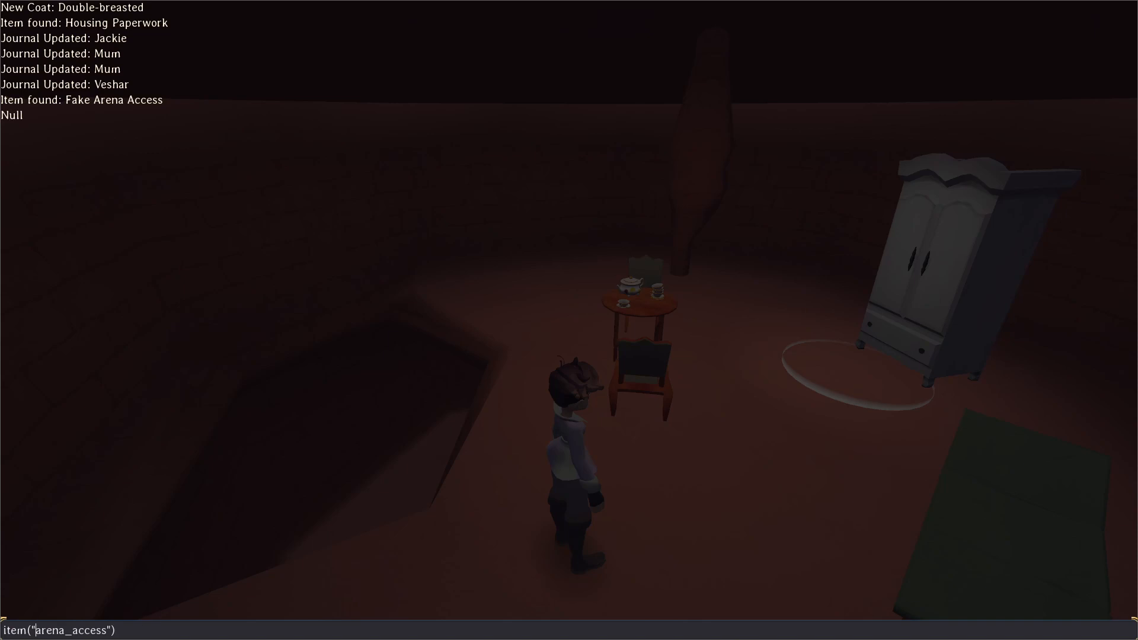
pyautogui.press('Return')
pyautogui.press('`')
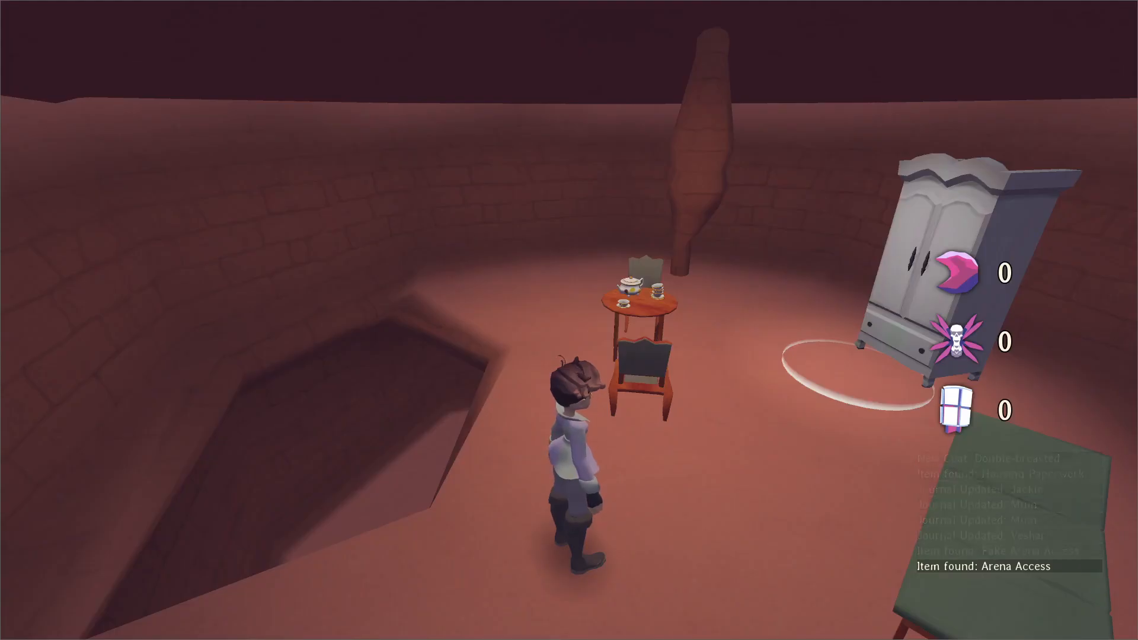
# Enable flying with noclip() and teleport with tp(137) in the in-game console.
pyautogui.press('`')
pyautogui.write('noclip()')
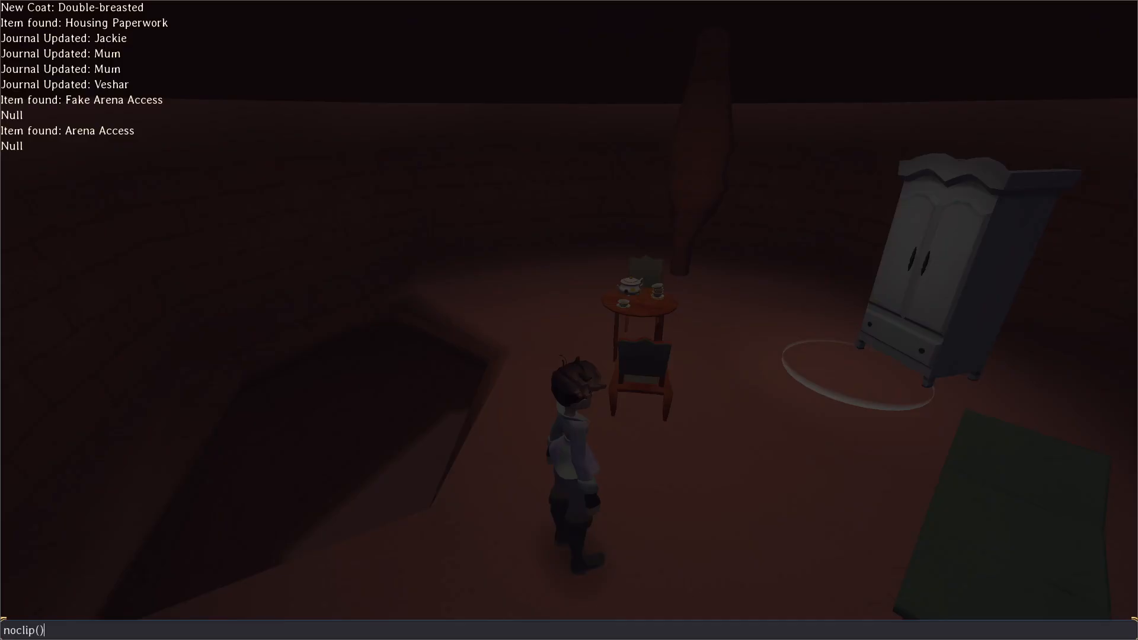
pyautogui.press('Return')
pyautogui.write('tp(137)')
pyautogui.press('Return')
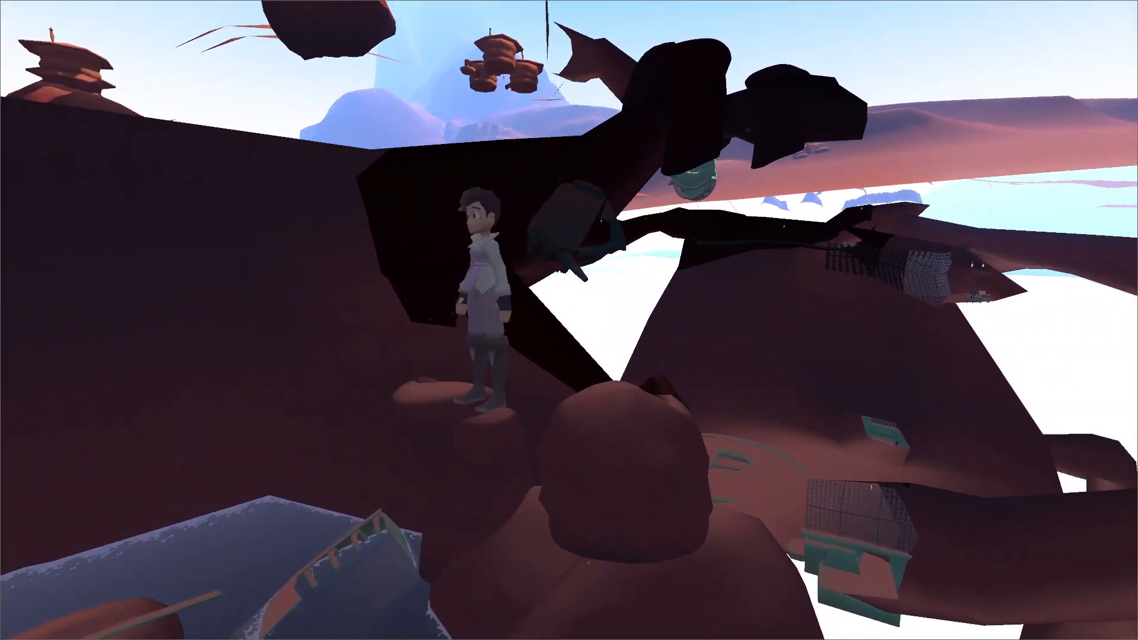
# Fly through the terrain to the lit cave path near Jericho and toggle noclip() off in the console.
pyautogui.press('w')
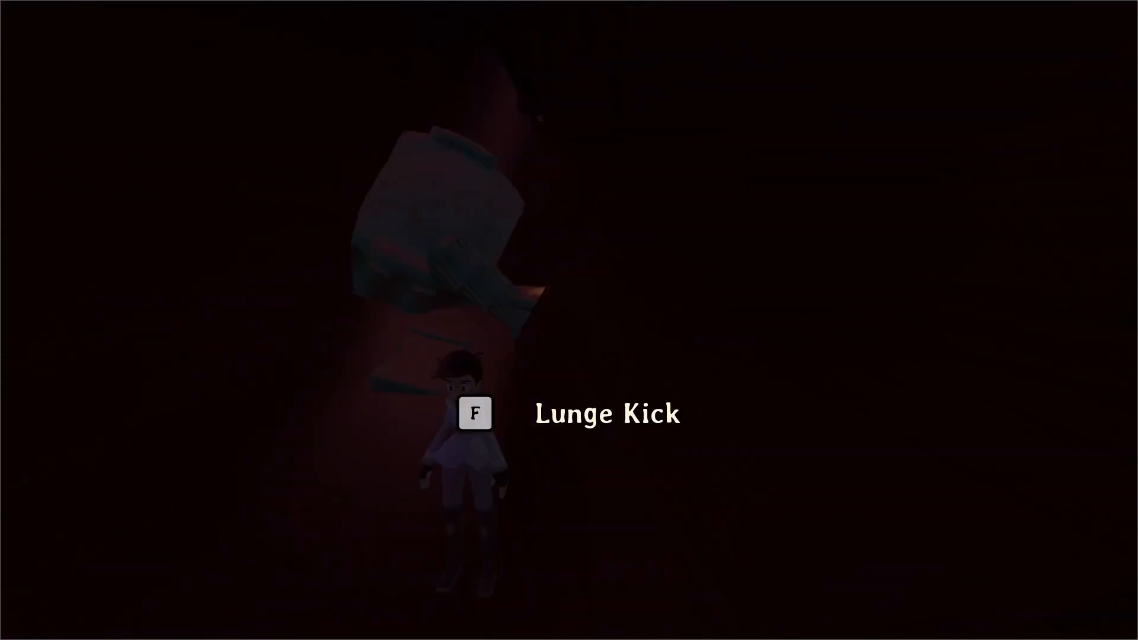
pyautogui.press('w')
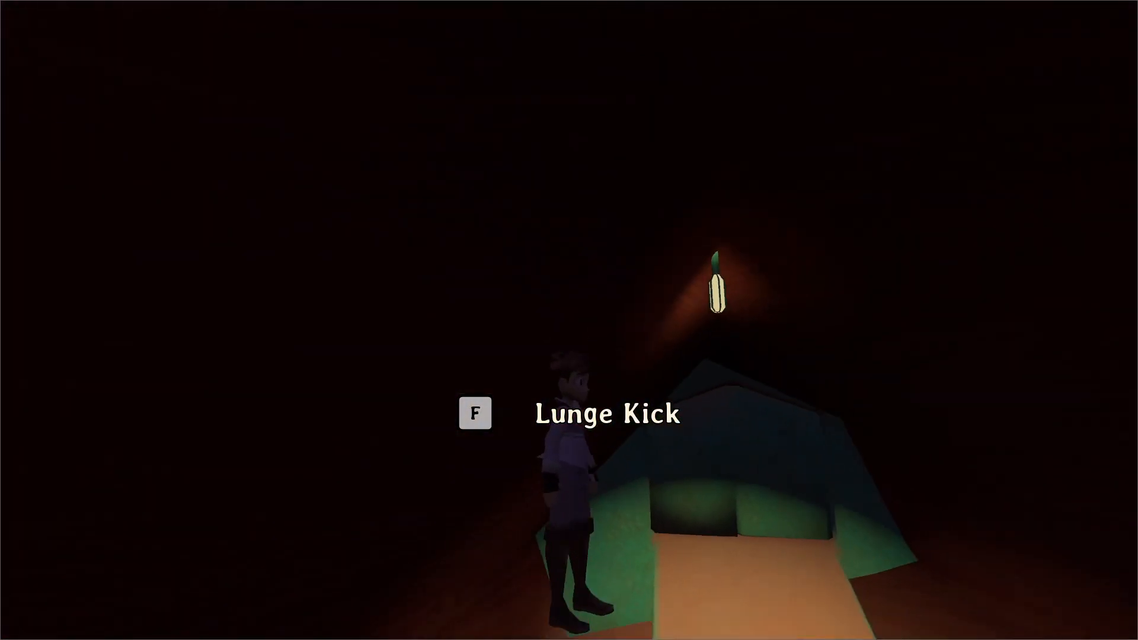
pyautogui.press('`')
pyautogui.press('Up')
pyautogui.press('Return')
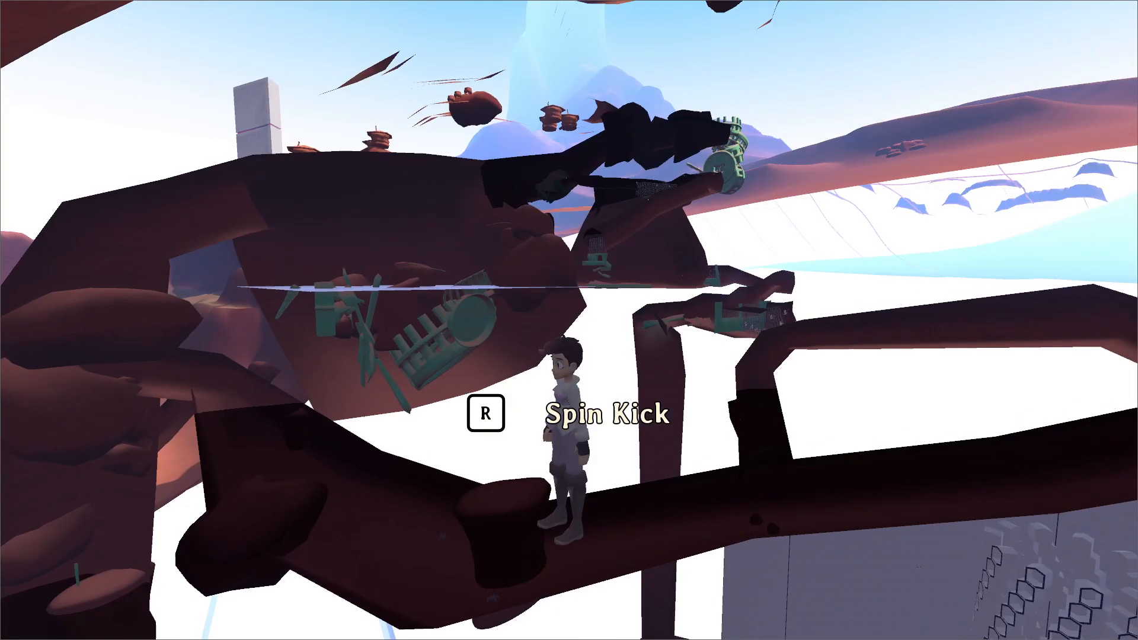
pyautogui.press('w')
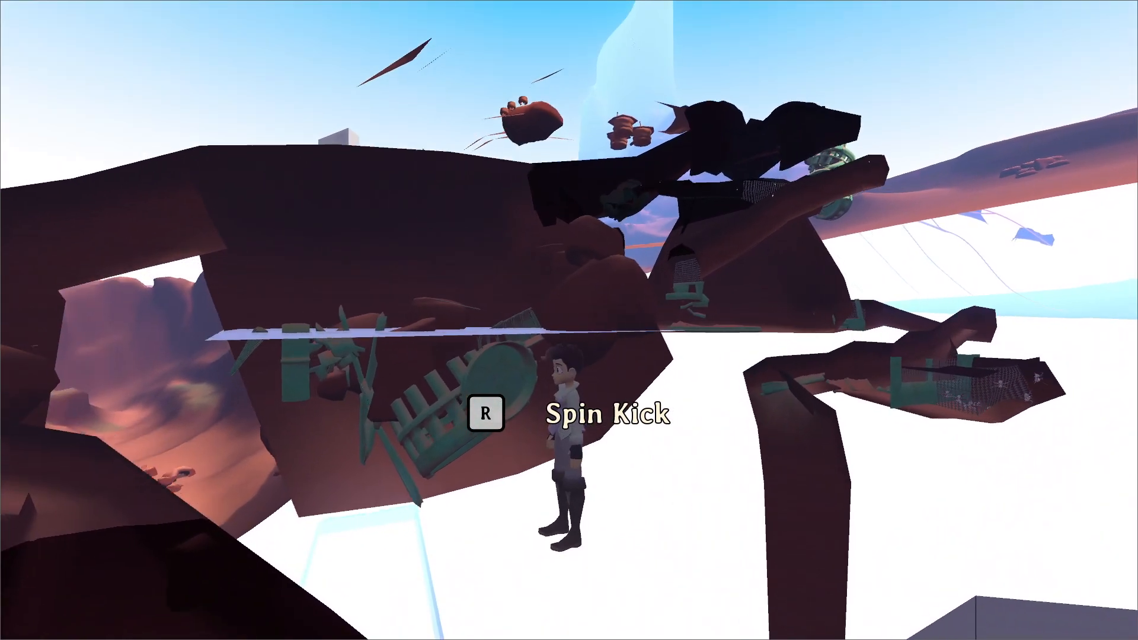
pyautogui.press('w')
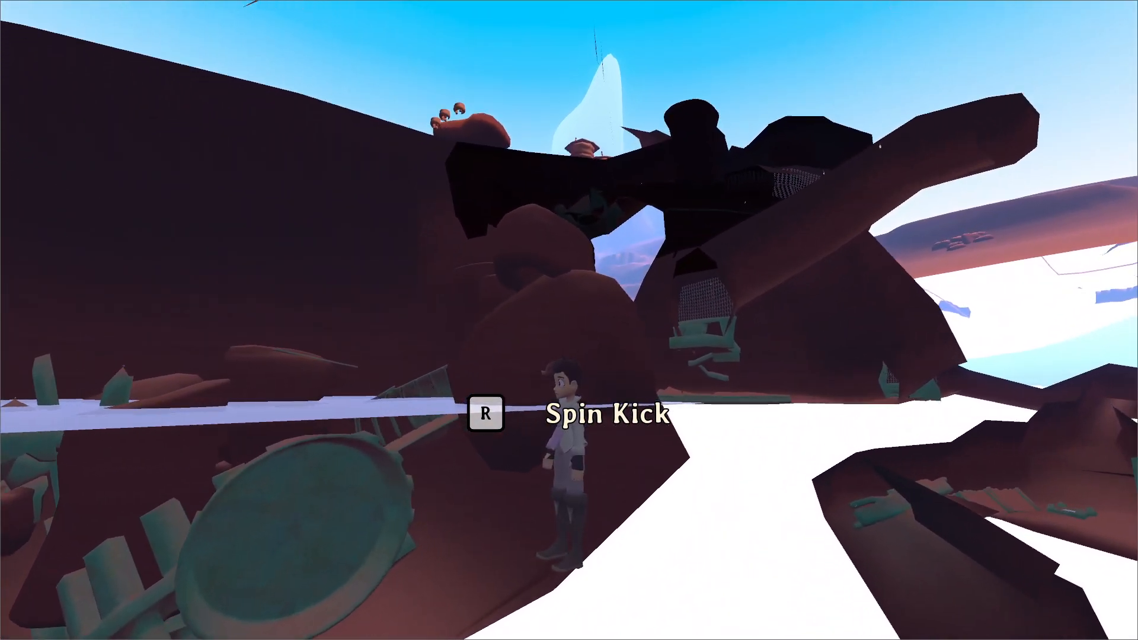
pyautogui.press('w')
pyautogui.press('space')
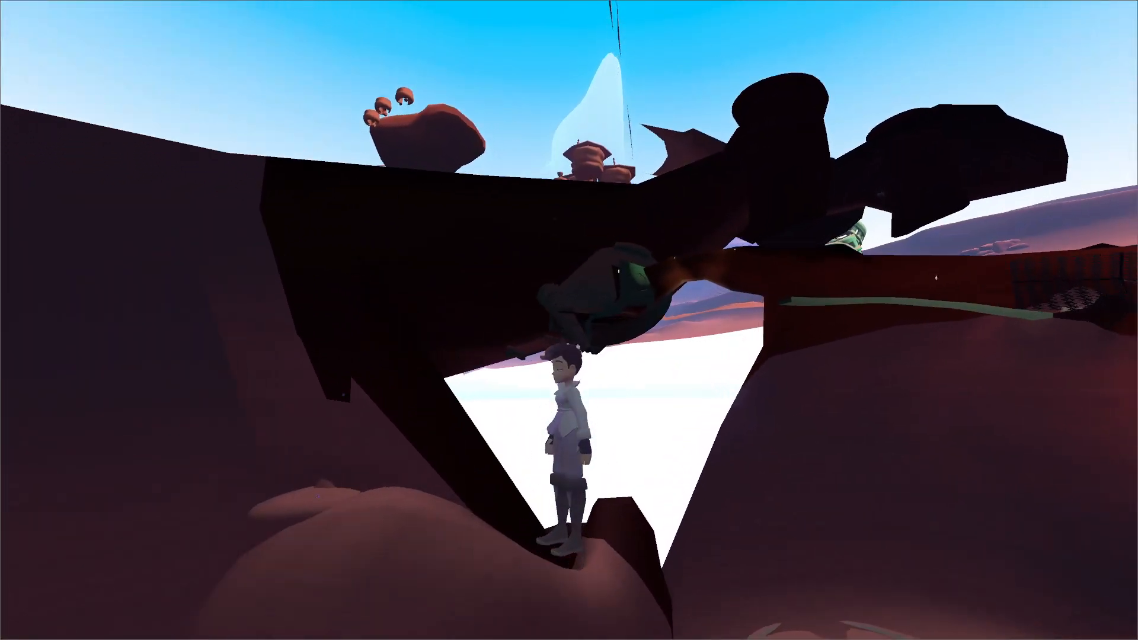
pyautogui.press('w')
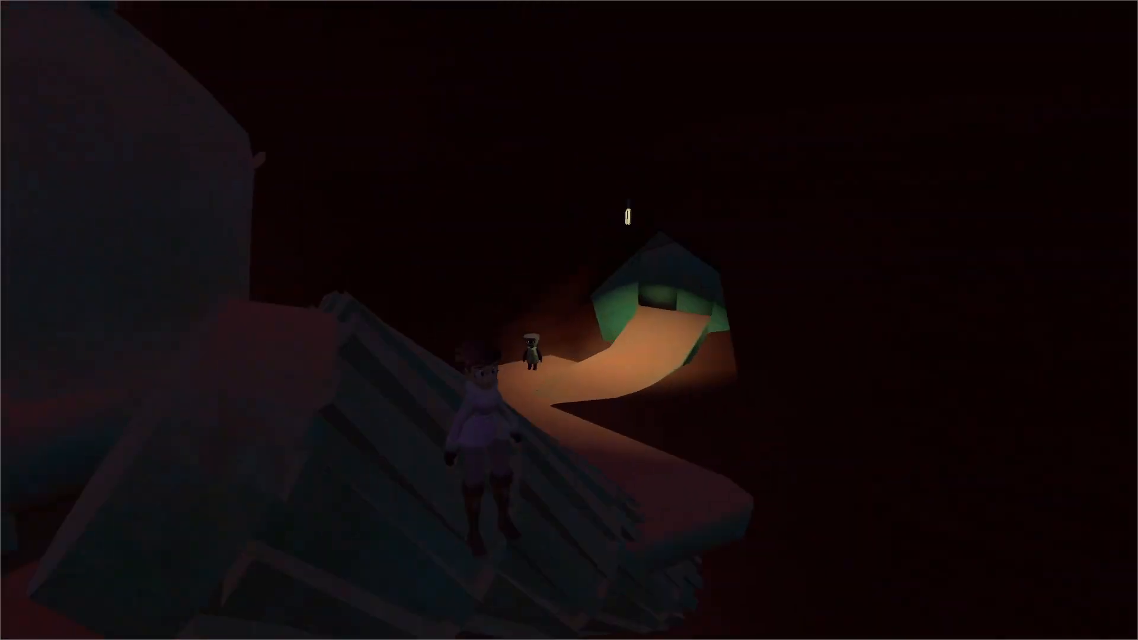
pyautogui.press('`')
pyautogui.press('Return')
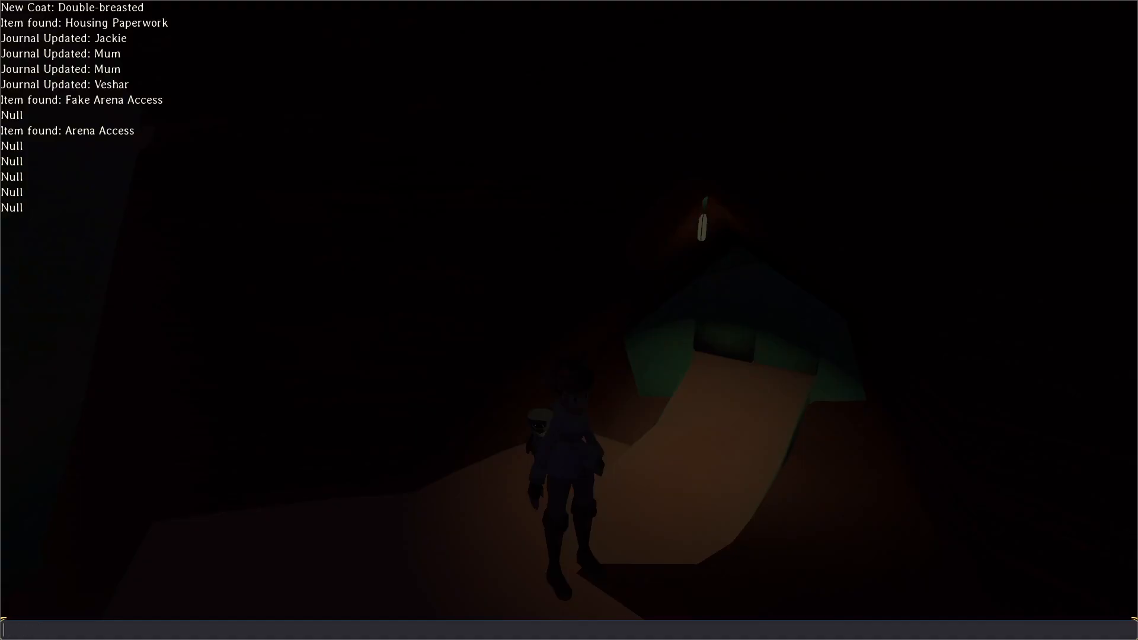
pyautogui.press('`')
# Show Jericho the fake arena access paper, skip ahead to the entry-fee choices, and leave the conversation.
pyautogui.press('w')
pyautogui.press('e')
pyautogui.press('e')
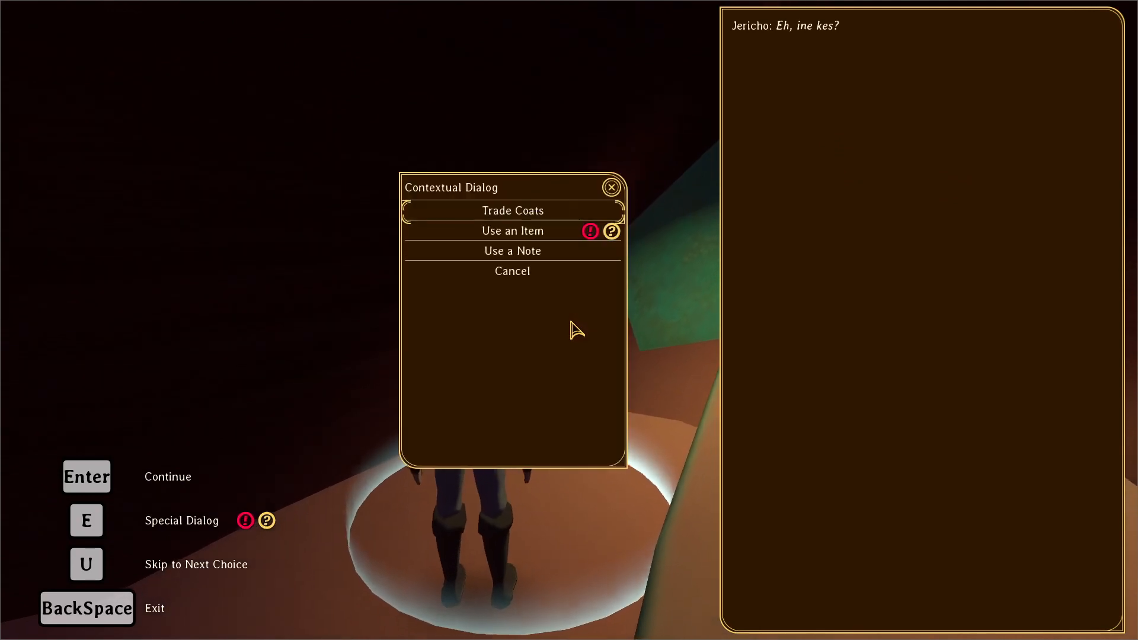
pyautogui.press('Return')
pyautogui.press('Return')
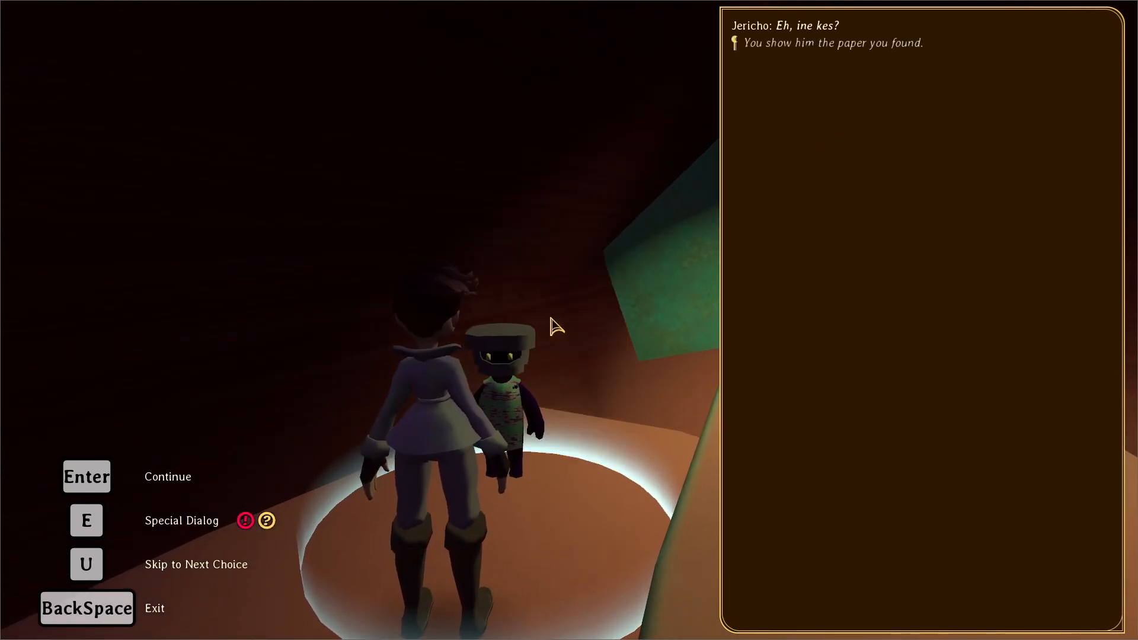
pyautogui.press('u')
pyautogui.press('Down')
pyautogui.press('Down')
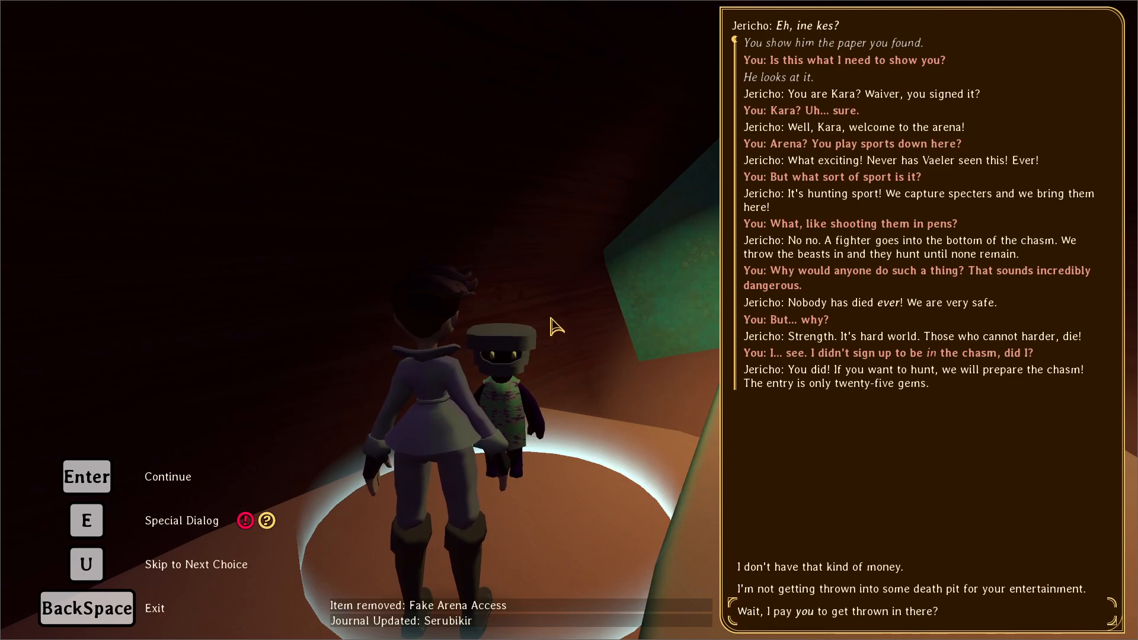
pyautogui.press('BackSpace')
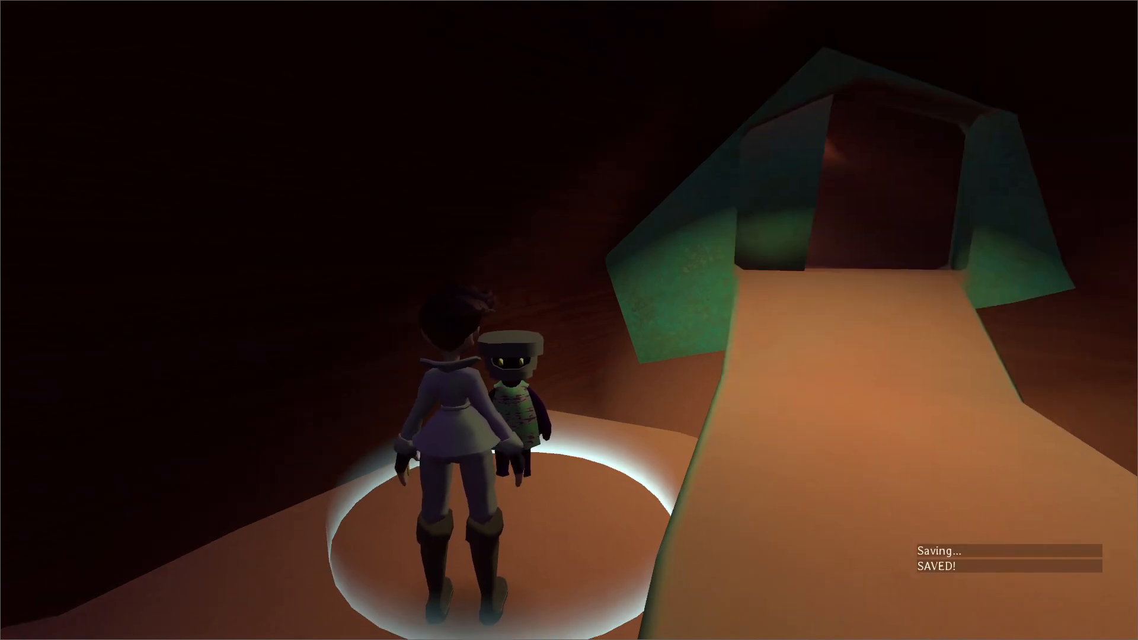
# Talk to Jericho again and use the real Arena Access item on him to test the come-clean dialogue.
pyautogui.press('Return')
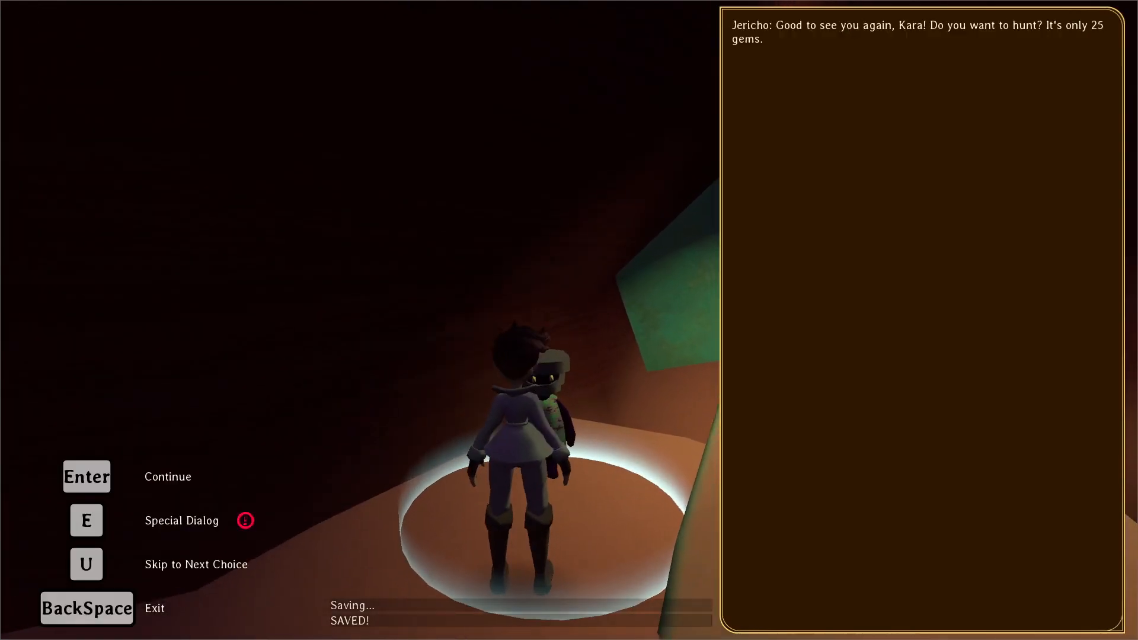
pyautogui.press('e')
pyautogui.press('Down')
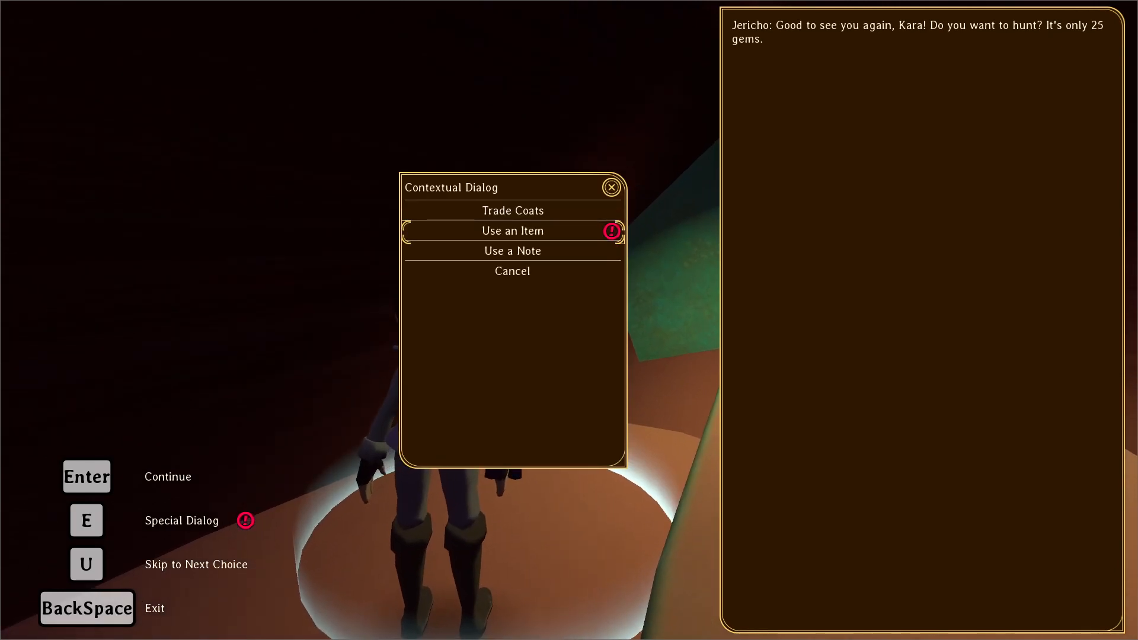
pyautogui.press('Return')
pyautogui.press('Down')
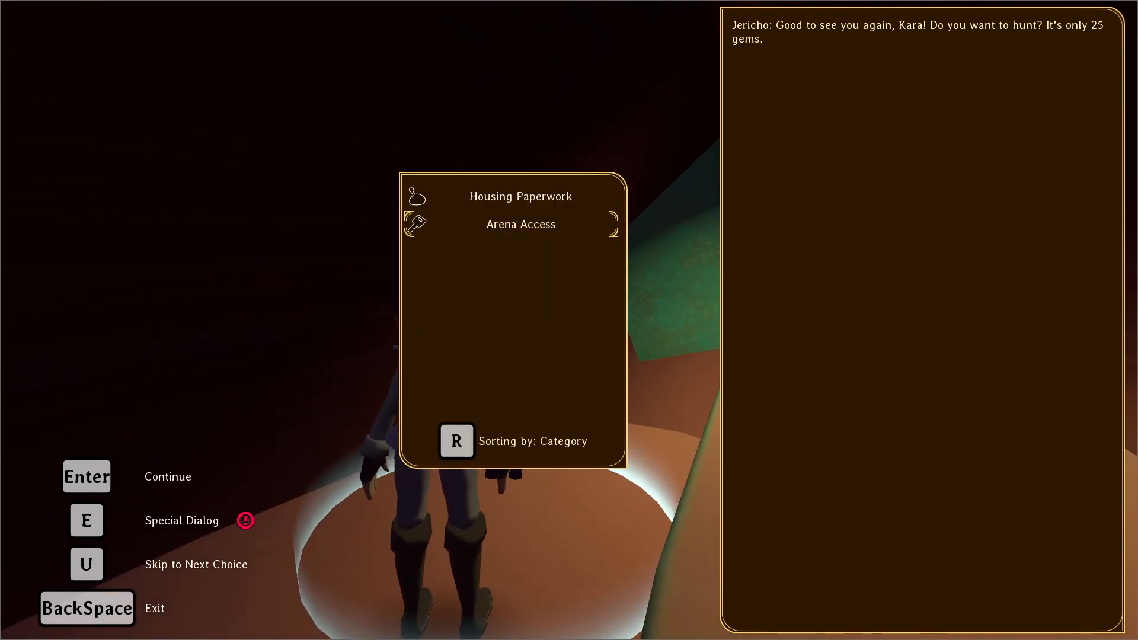
pyautogui.press('Return')
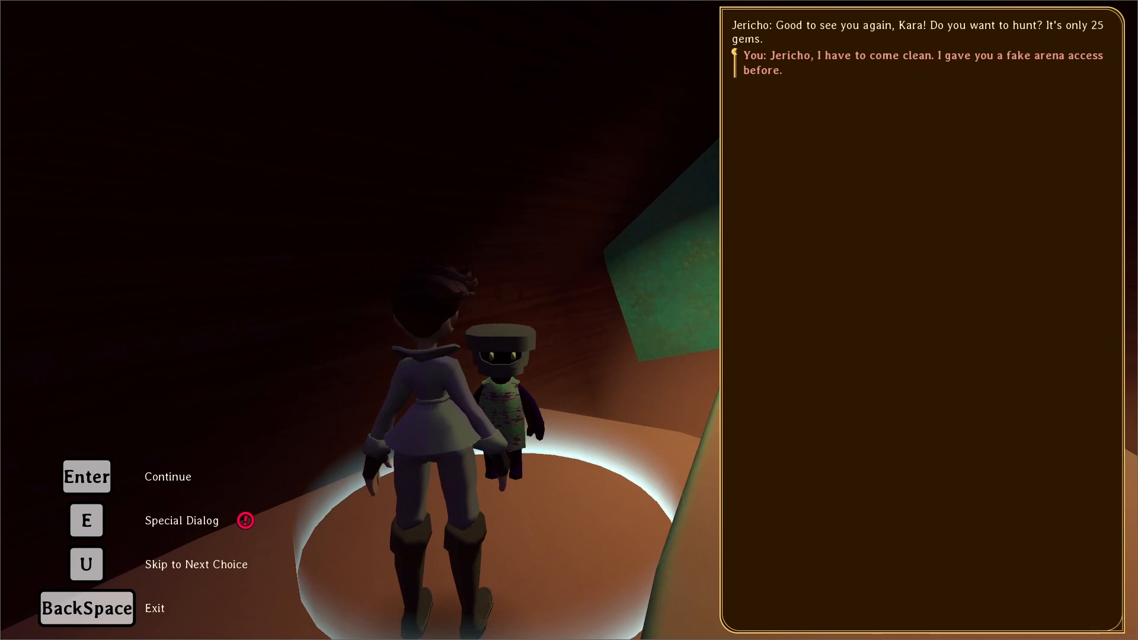
# Switch to Sublime Text, remove the @ from the item(arena_access) -> real_access_rename header on line 140 of jericho.dialog, and save.
pyautogui.hotkey('alt', 'Tab')
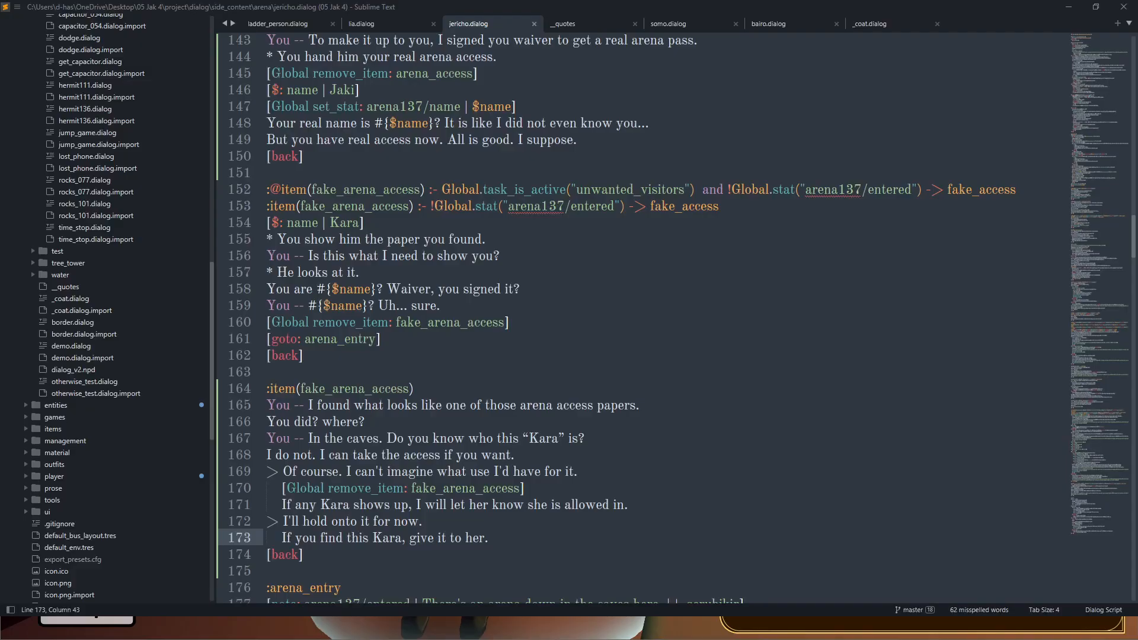
pyautogui.scroll(7, 335, 380)
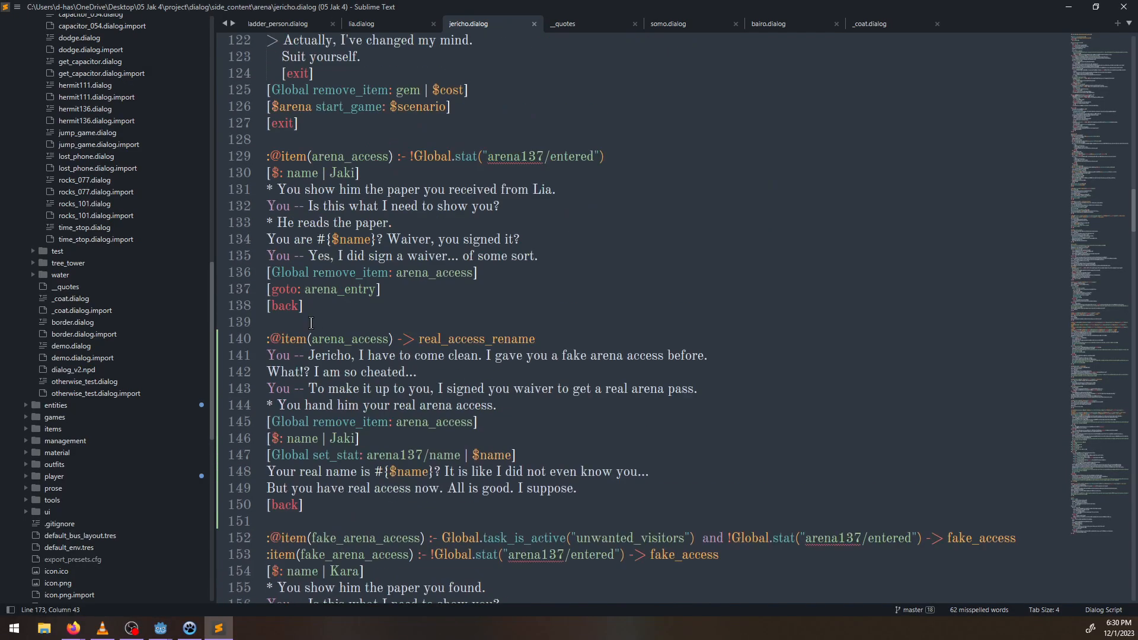
pyautogui.click(279, 159)
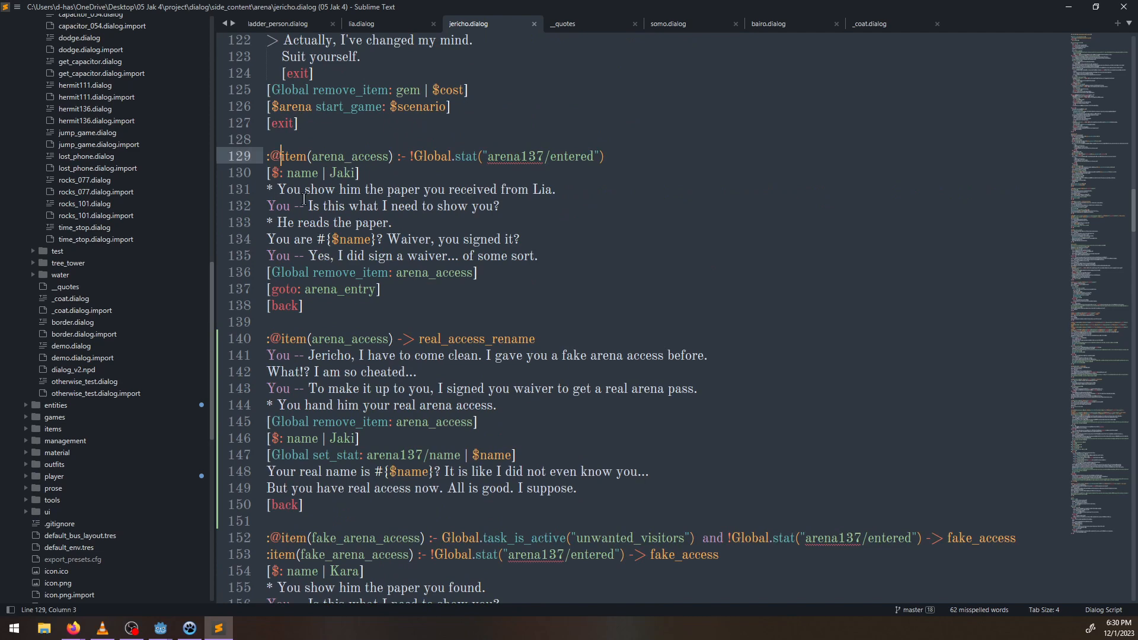
pyautogui.click(277, 338)
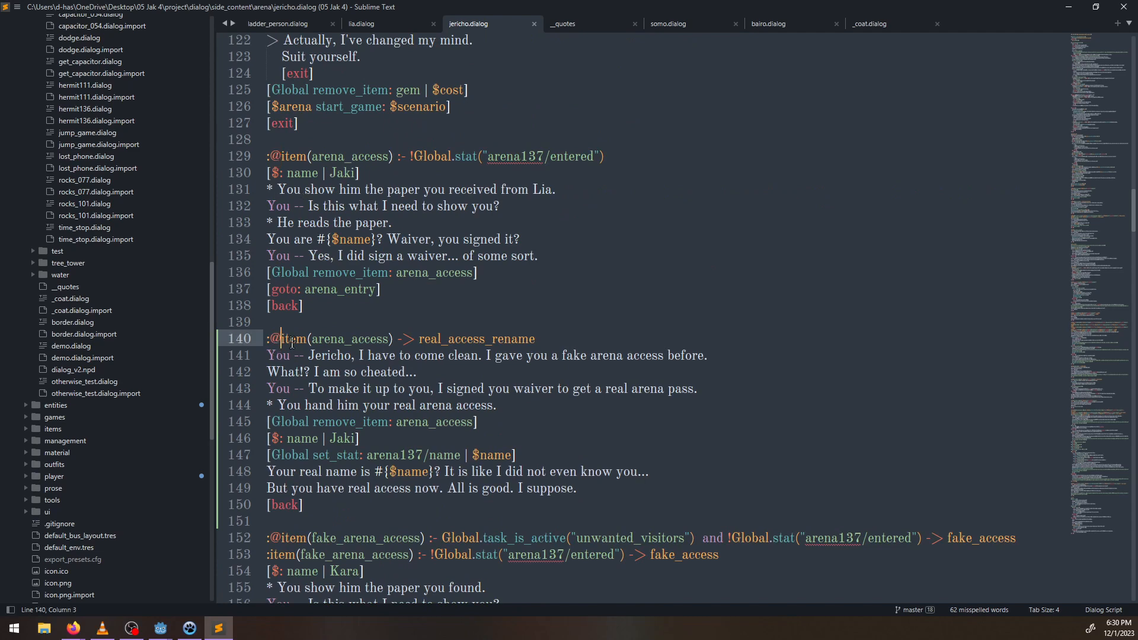
pyautogui.press('BackSpace')
pyautogui.hotkey('ctrl', 's')
# Return to the game, advance Jericho's come-clean dialogue to its end, decline the hunt, and walk away from him.
pyautogui.hotkey('alt', 'Tab')
pyautogui.press('Return')
pyautogui.press('Return')
pyautogui.press('Return')
pyautogui.press('Return')
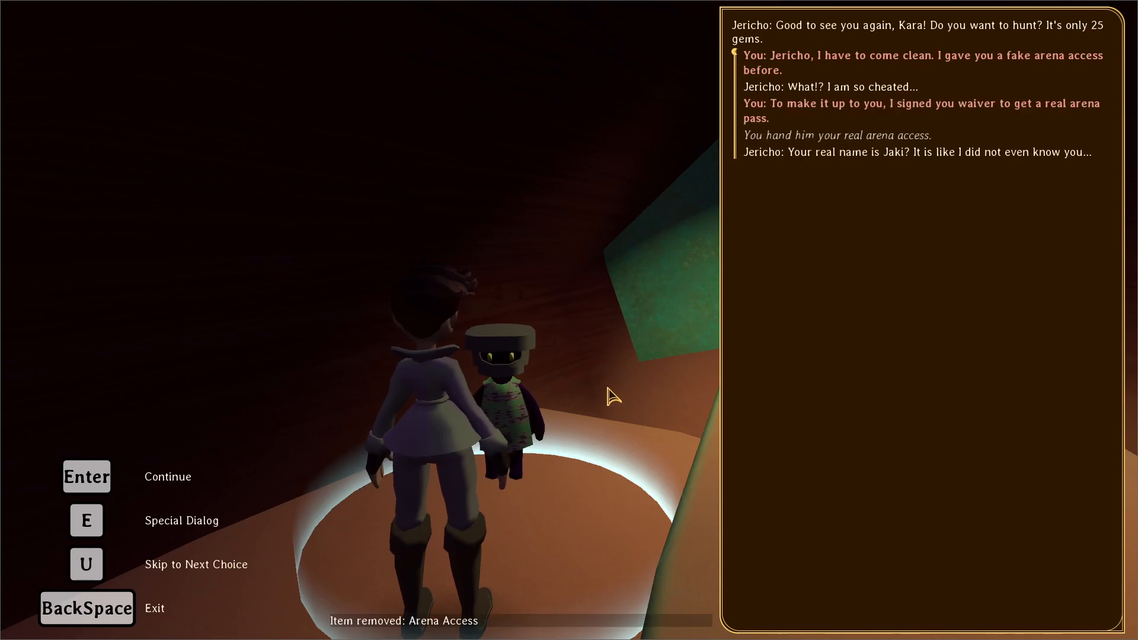
pyautogui.moveTo(415, 406)
pyautogui.mouseDown(button='right')
pyautogui.moveTo(460, 405)
pyautogui.moveTo(417, 403)
pyautogui.mouseUp(button='right')
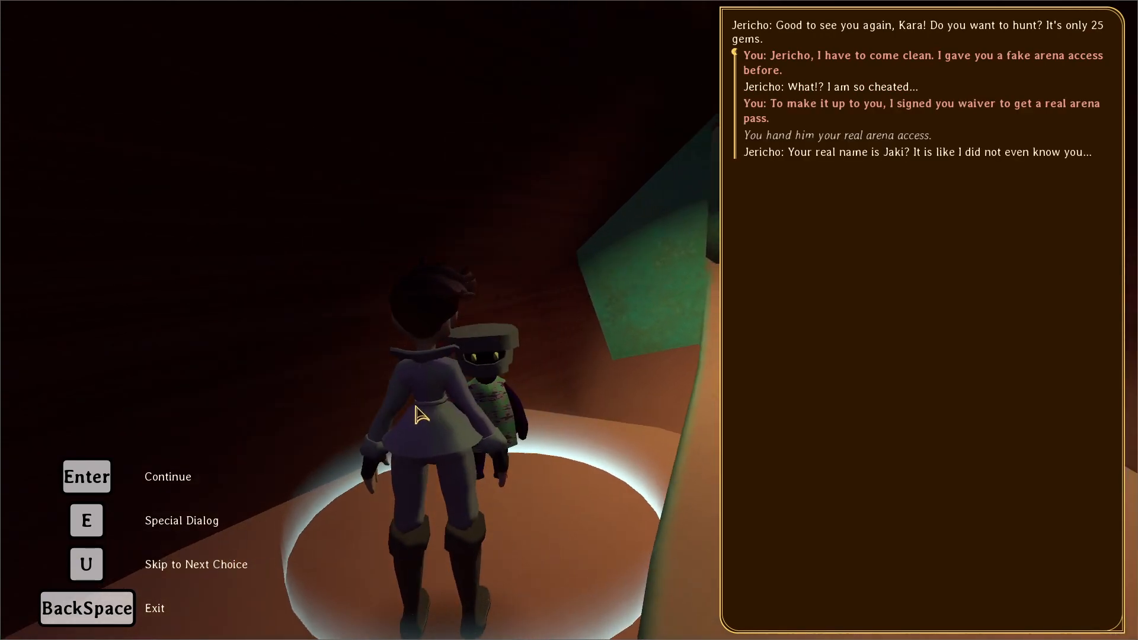
pyautogui.press('Return')
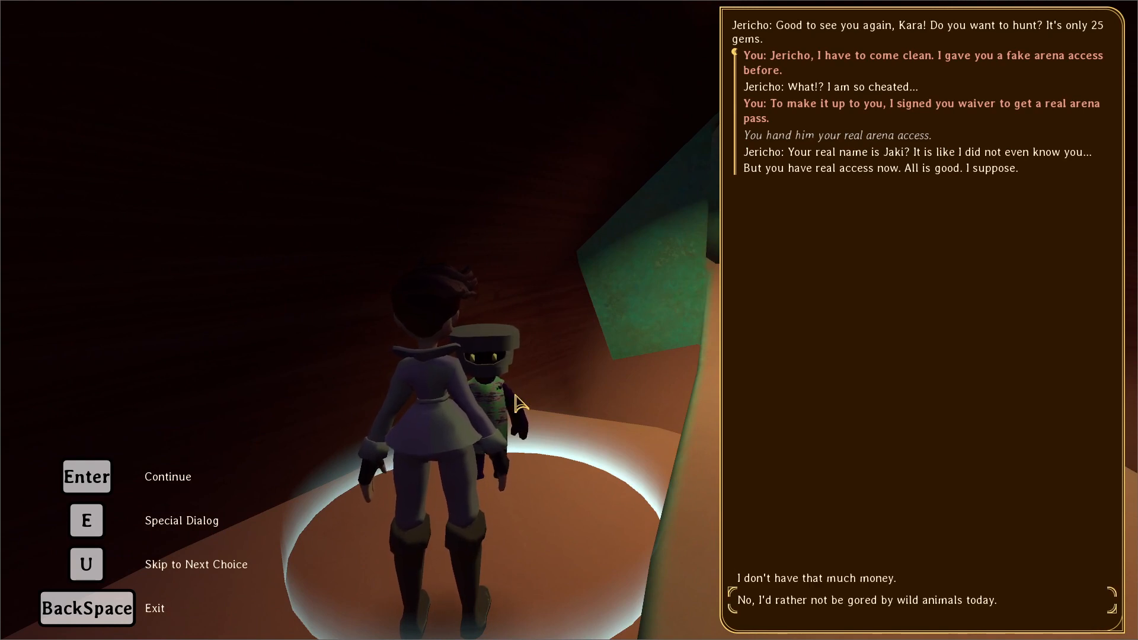
pyautogui.press('Return')
pyautogui.press('d')
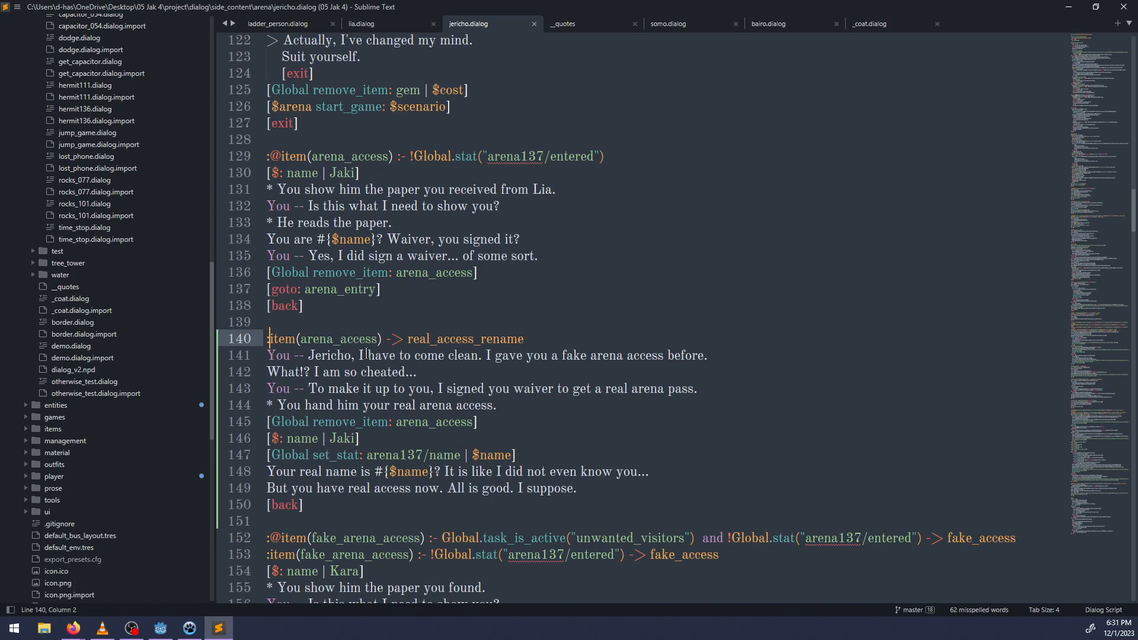
# In NP-ToDo, mark the task about giving Jericho the fake/real arena access as completed and select "Tutorialize pistol briefly when gotten".
pyautogui.hotkey('ctrl', 's')
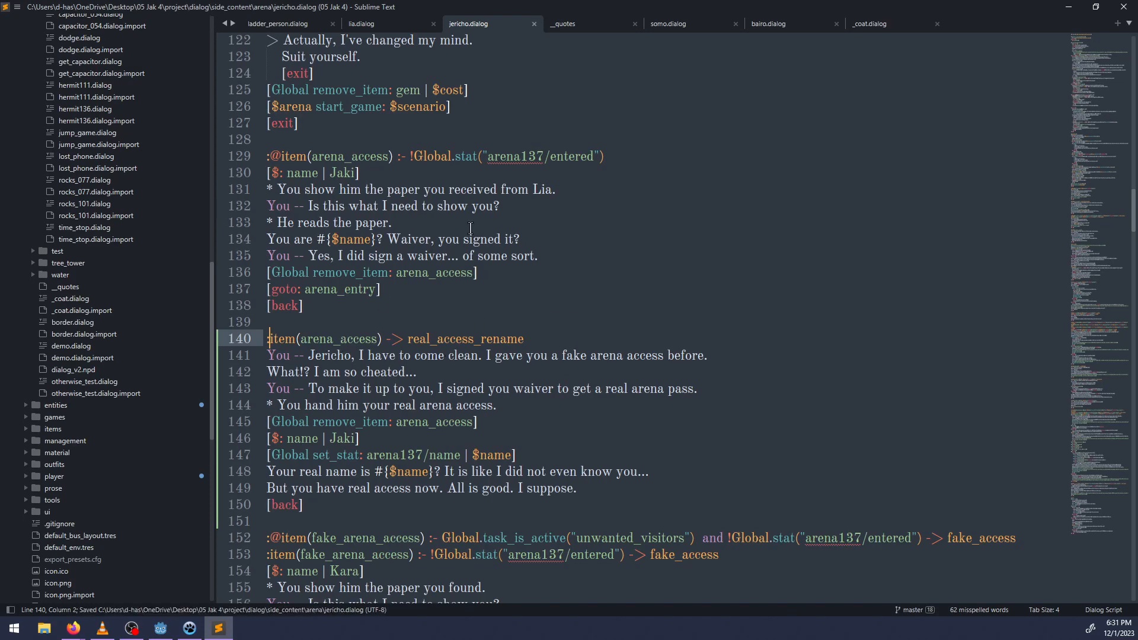
pyautogui.click(190, 628)
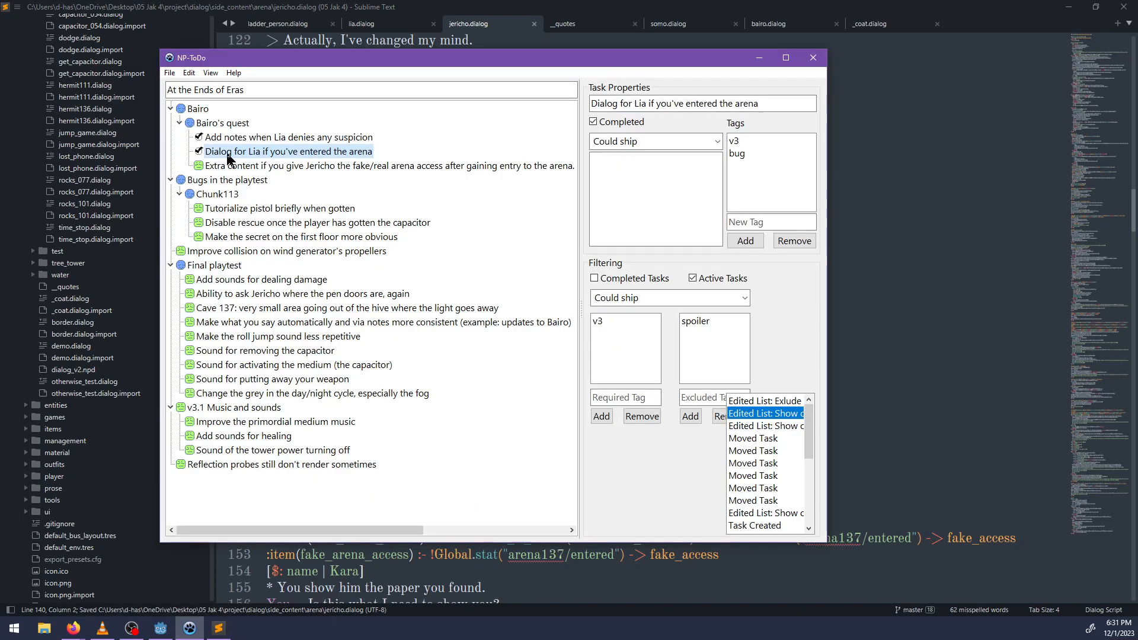
pyautogui.rightClick(299, 165)
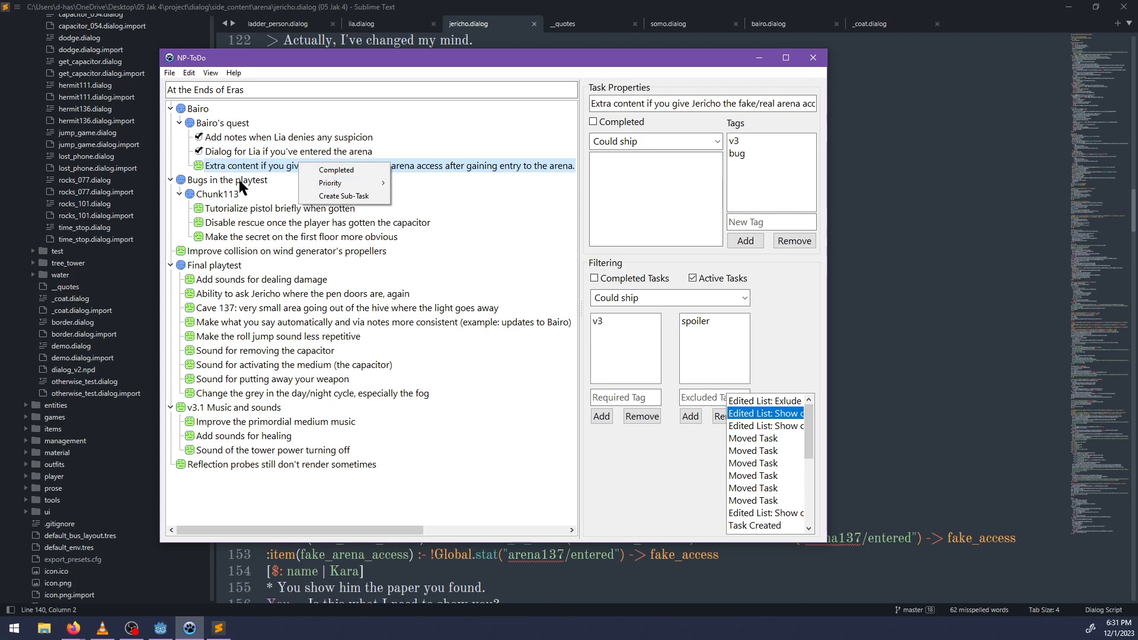
pyautogui.click(335, 170)
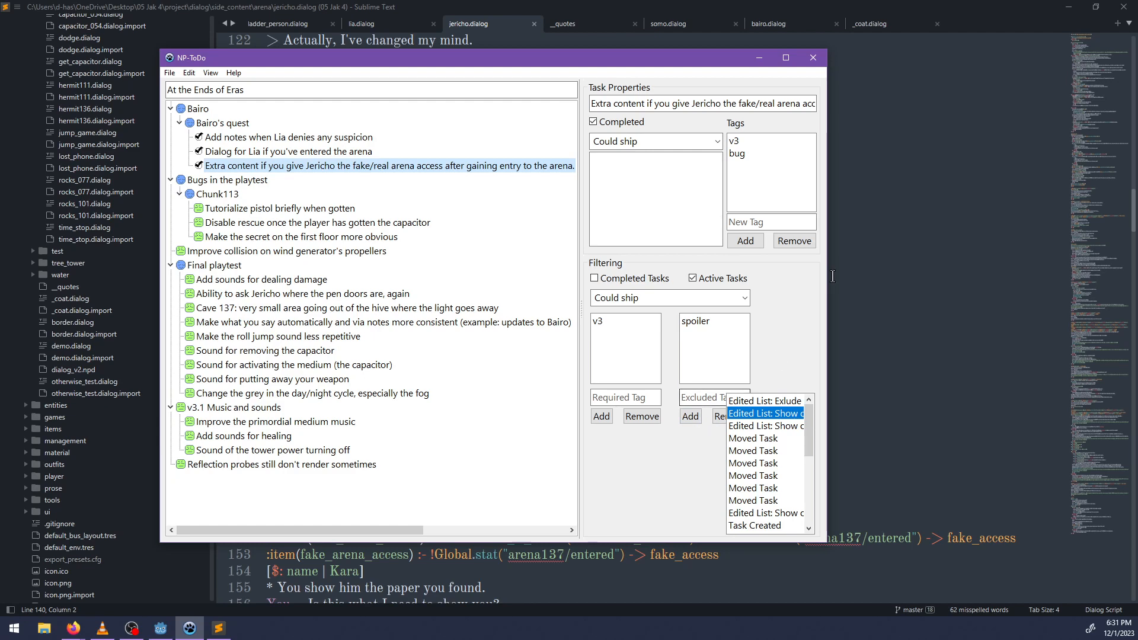
pyautogui.moveTo(827, 285); pyautogui.dragTo(932, 286)
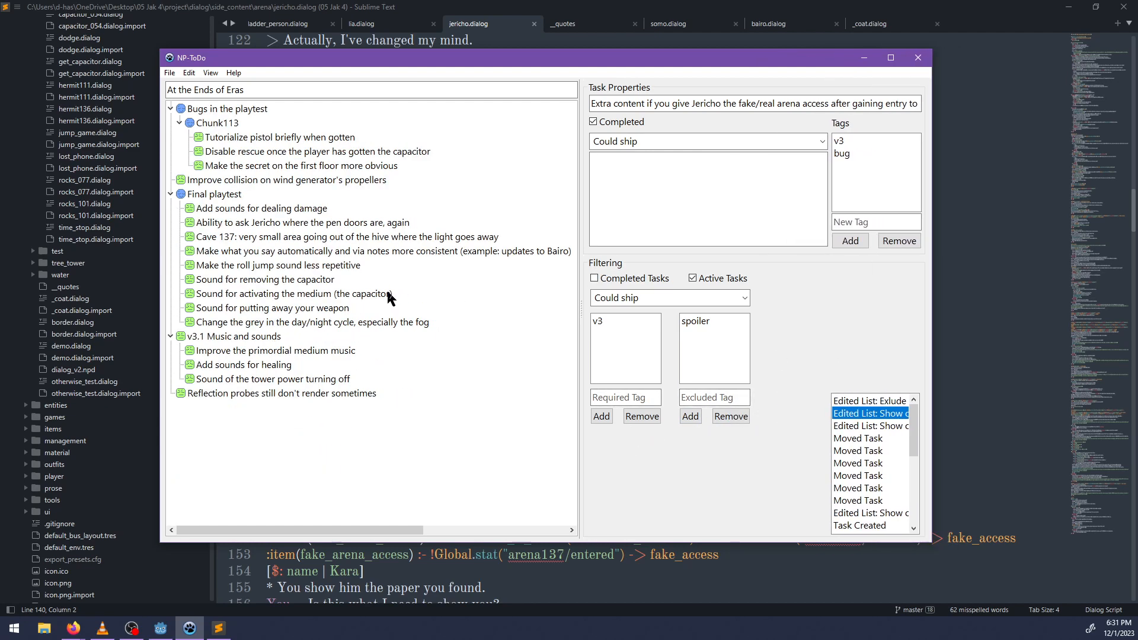
pyautogui.click(261, 141)
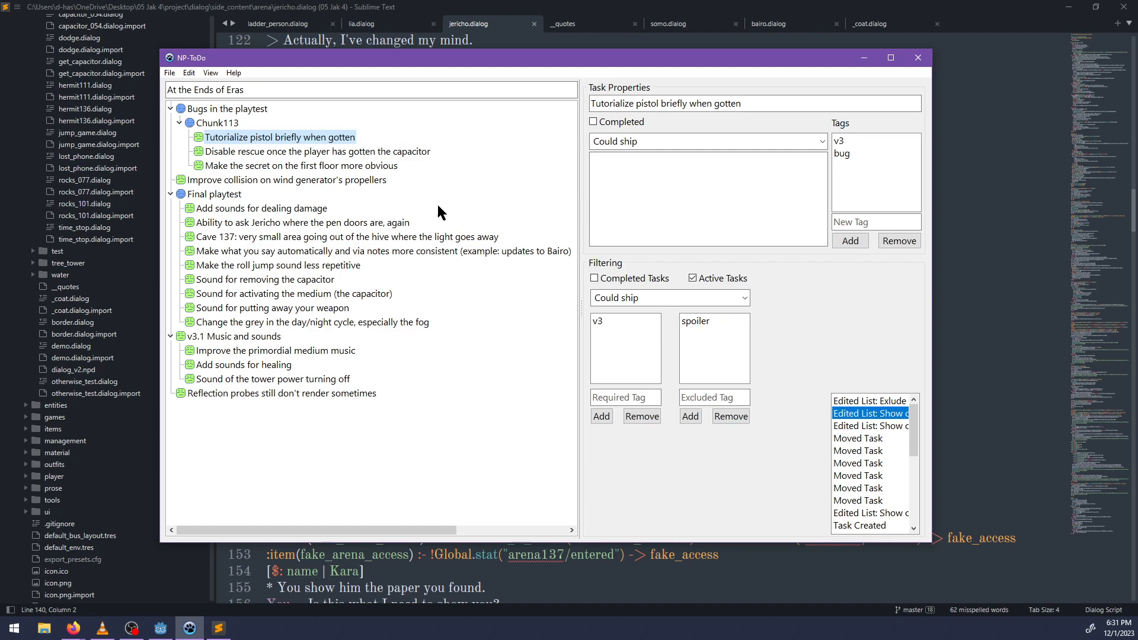
# Switch to Godot, filter the project files for "ui", and open the ui.gd script.
pyautogui.click(160, 628)
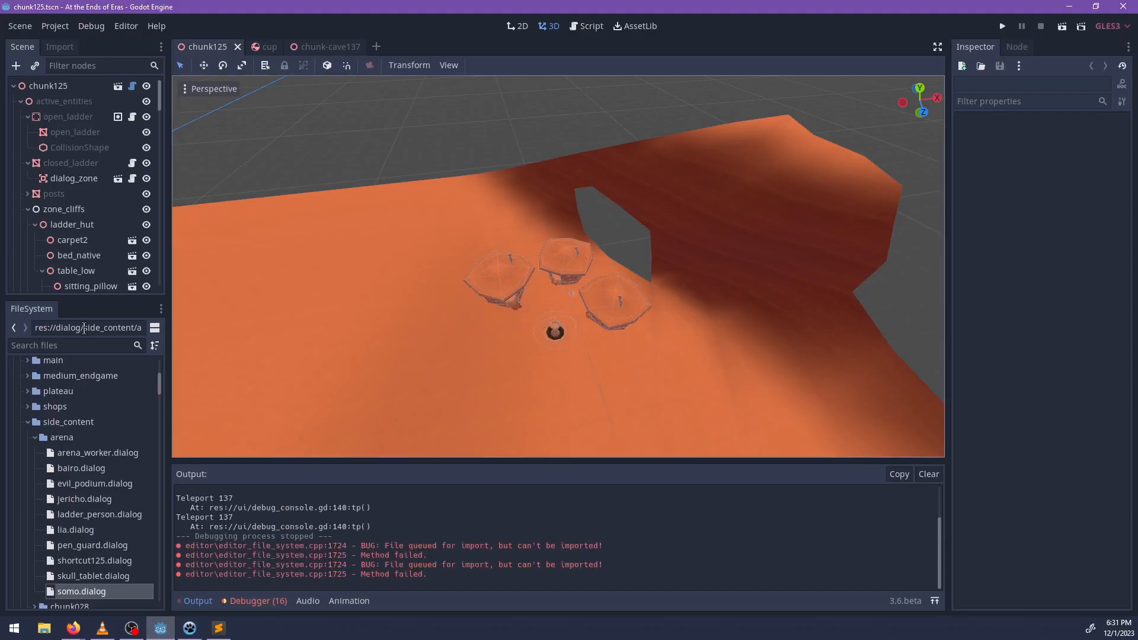
pyautogui.click(78, 347)
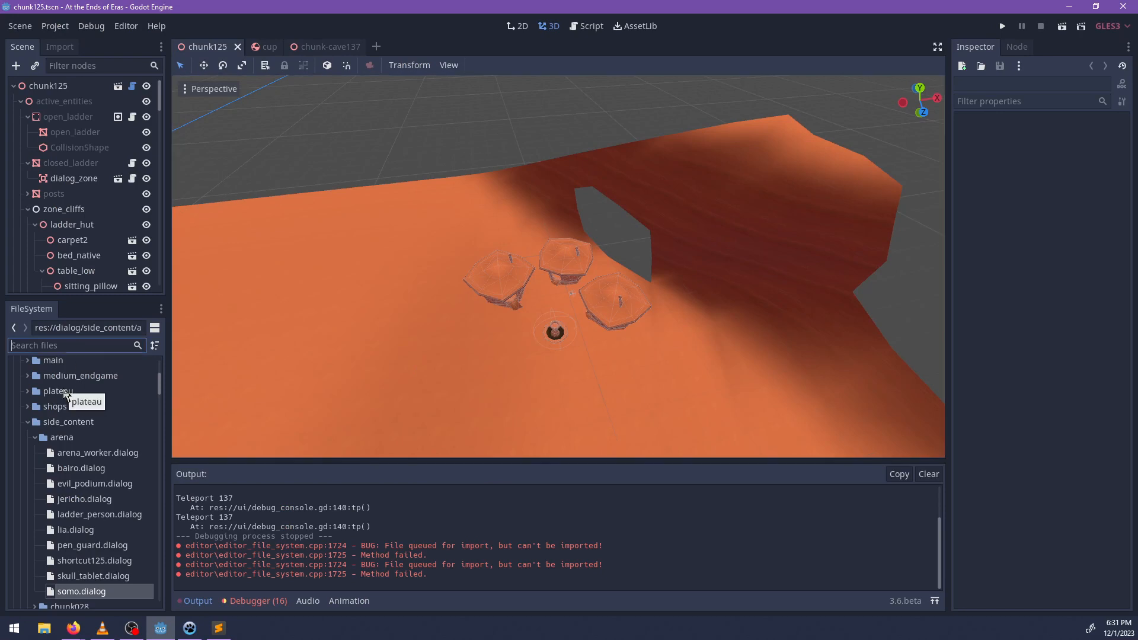
pyautogui.write('ui')
pyautogui.scroll(-2, 99, 530)
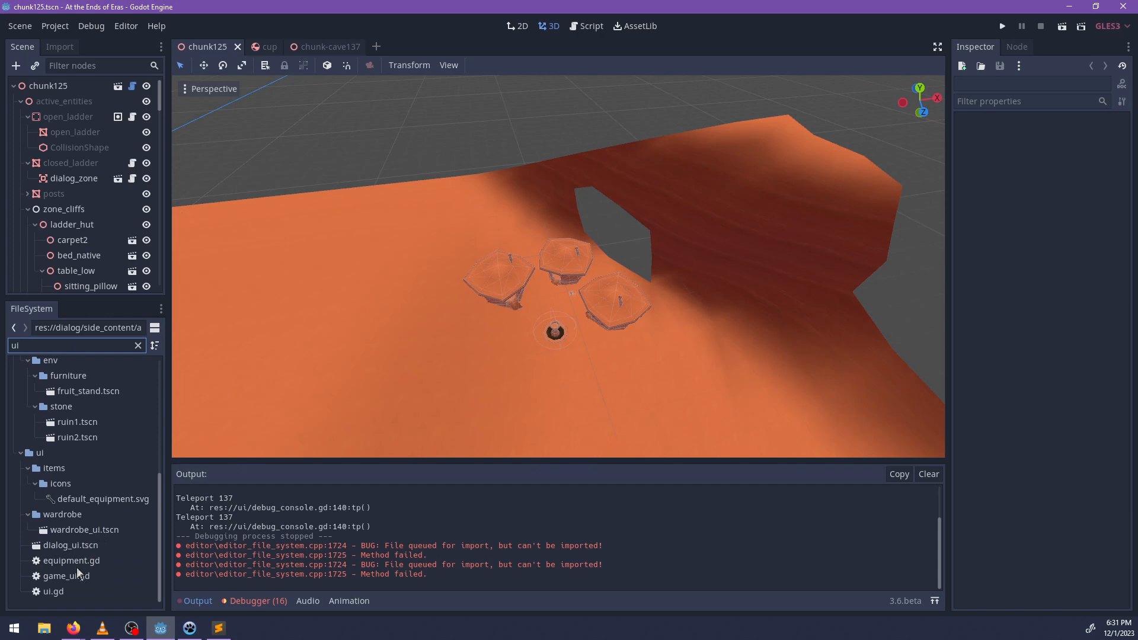
pyautogui.doubleClick(63, 591)
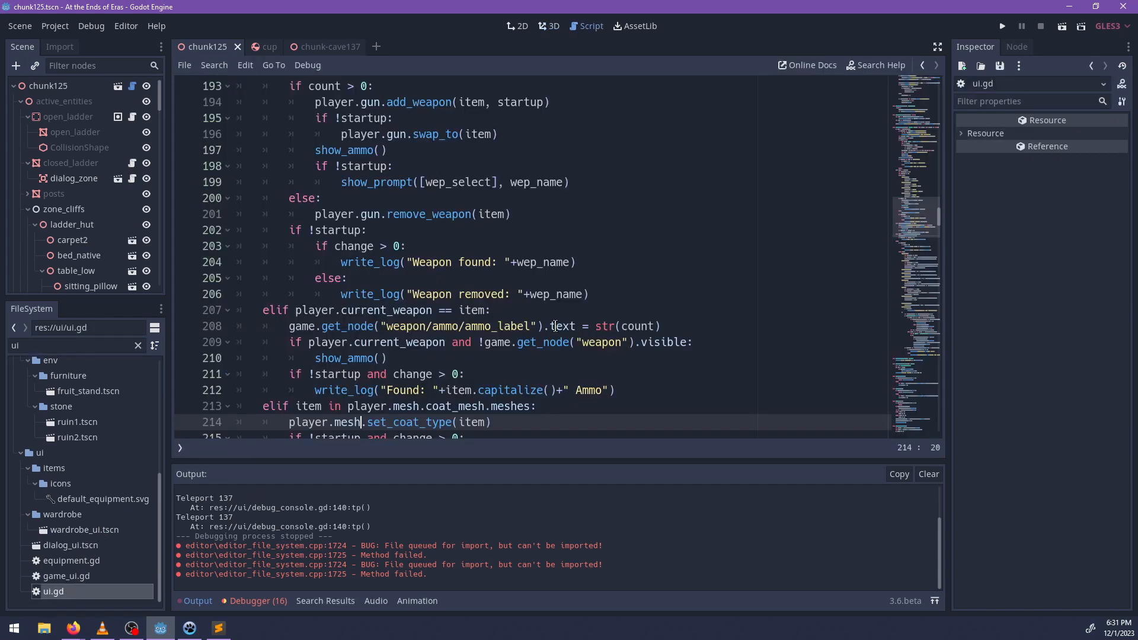
# Search ui.gd for "prompt" and examine the show_prompt, hide_prompt and prompt timer functions.
pyautogui.hotkey('ctrl', 'f')
pyautogui.write('prompt')
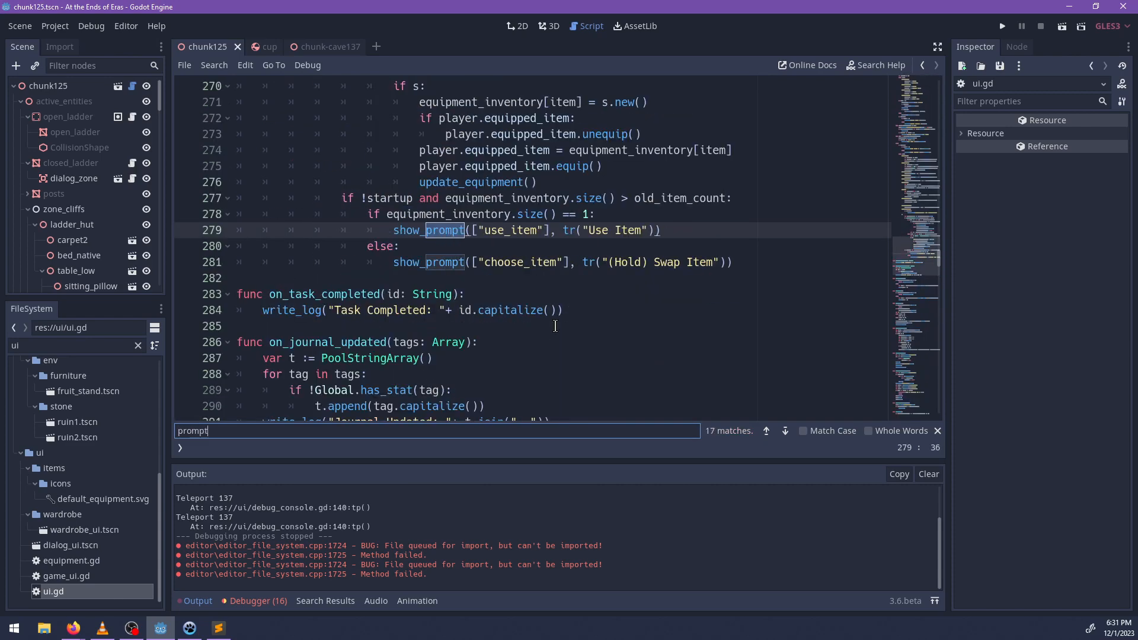
pyautogui.press('Escape')
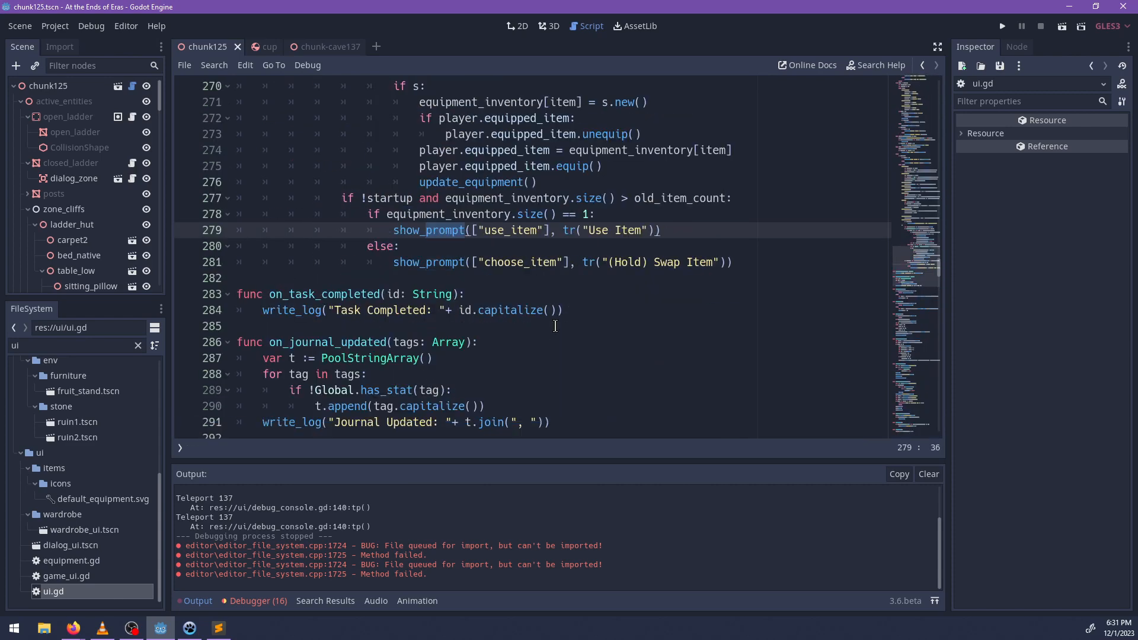
pyautogui.hotkey('ctrl', 'f')
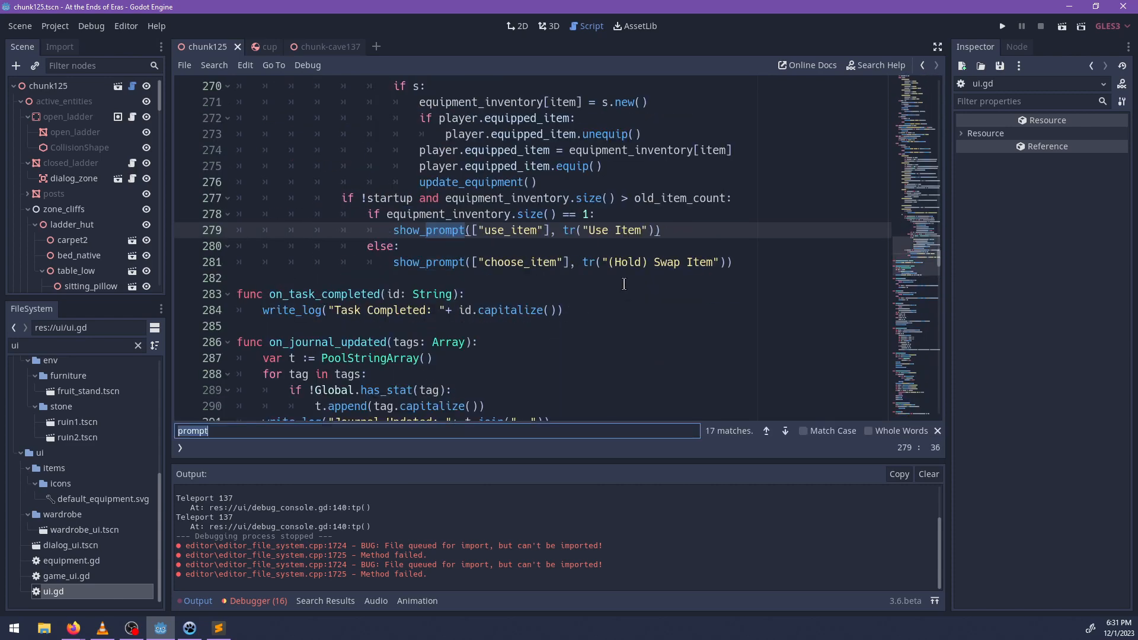
pyautogui.scroll(8, 698, 262)
pyautogui.press('Return')
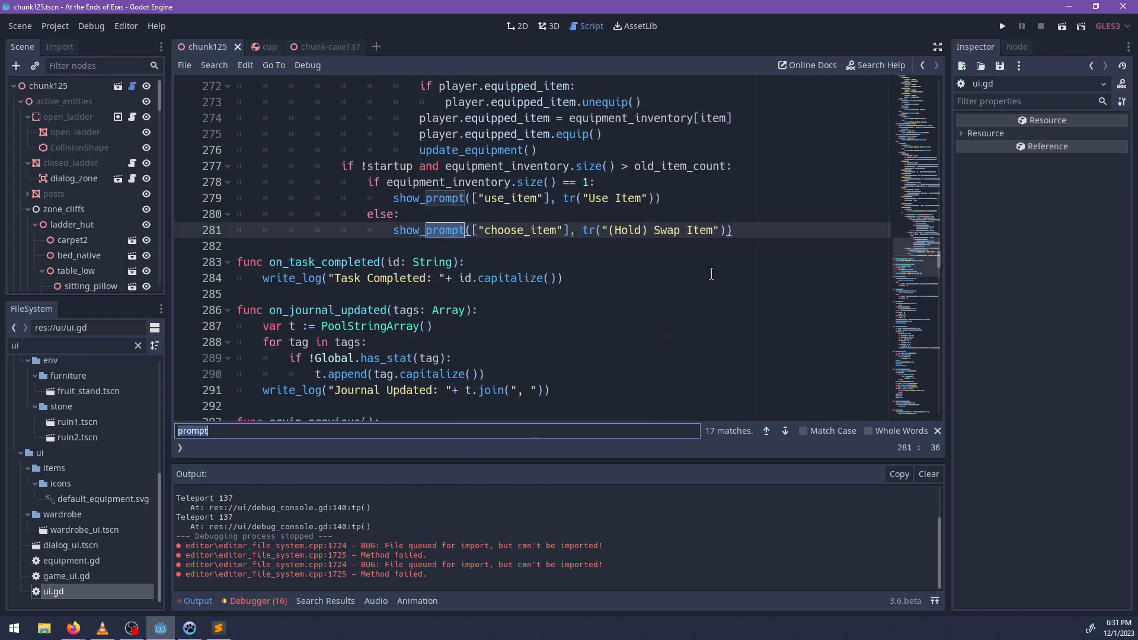
pyautogui.press('Return')
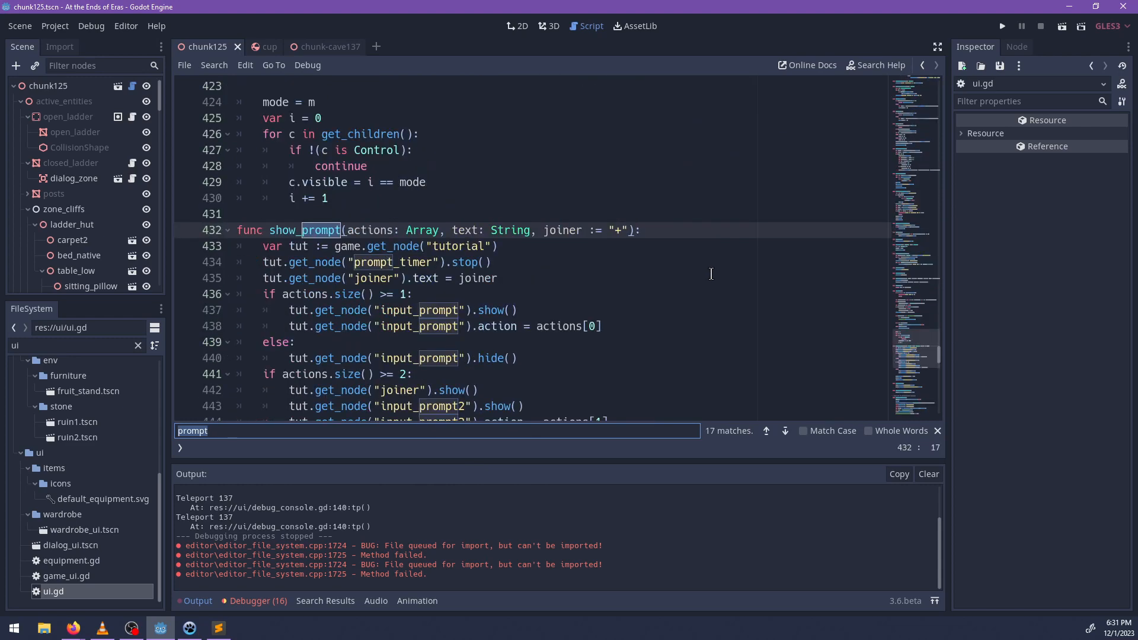
pyautogui.press('Return')
pyautogui.press('Return')
pyautogui.press('Return')
pyautogui.press('Return')
pyautogui.press('Return')
pyautogui.press('Return')
pyautogui.press('Return')
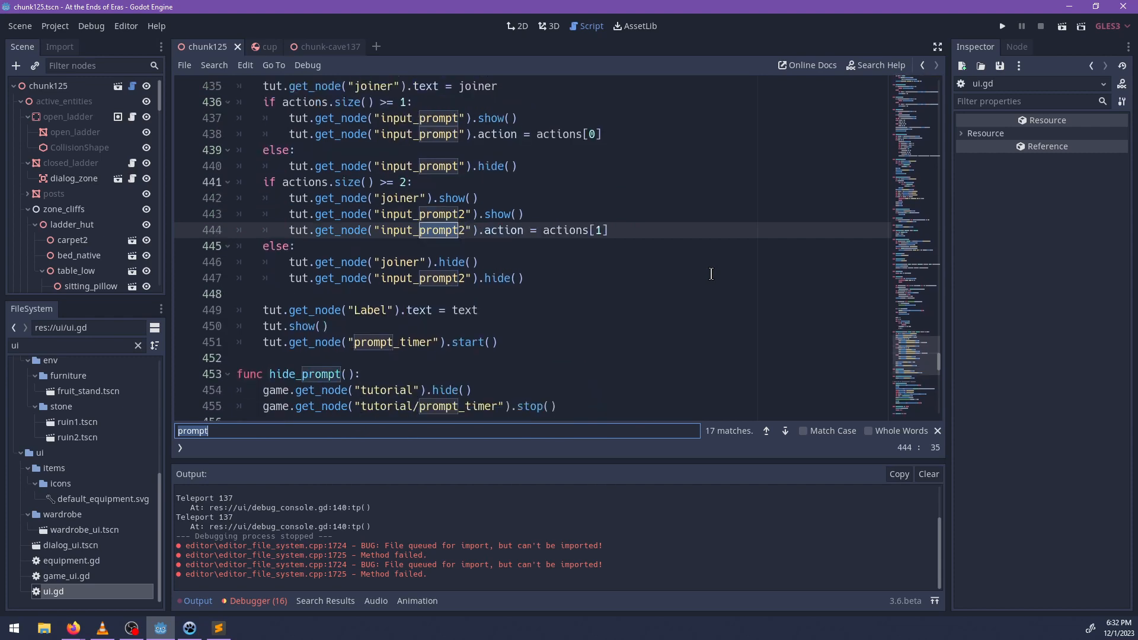
pyautogui.scroll(5, 711, 273)
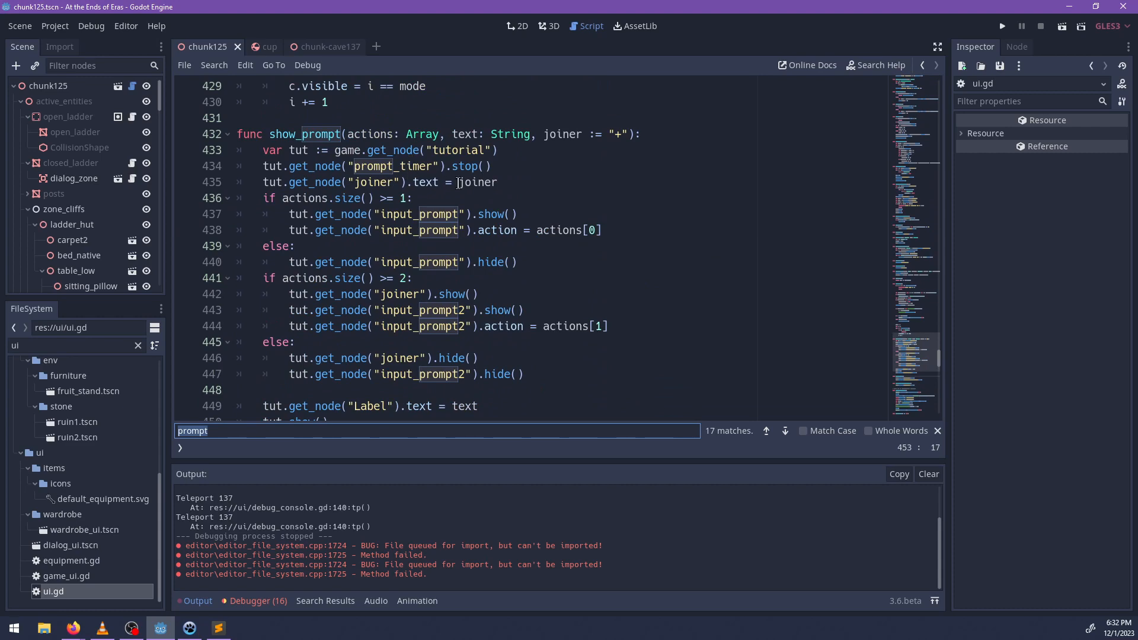
pyautogui.scroll(-7, 459, 183)
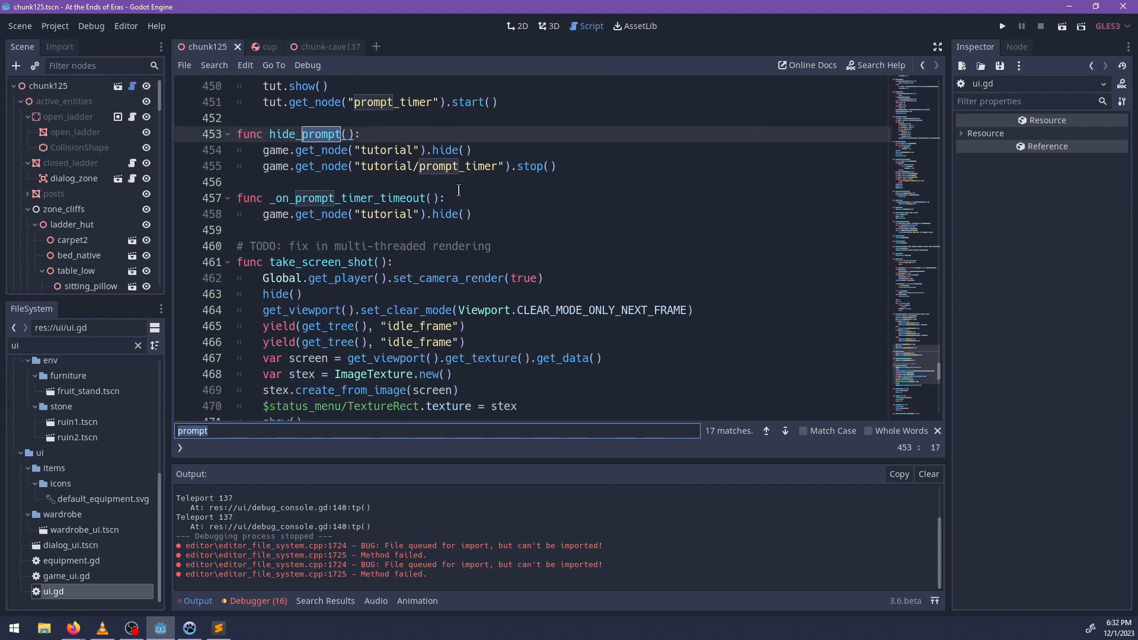
# Filter the project files for "world" and open the world.tscn scene.
pyautogui.doubleClick(87, 348)
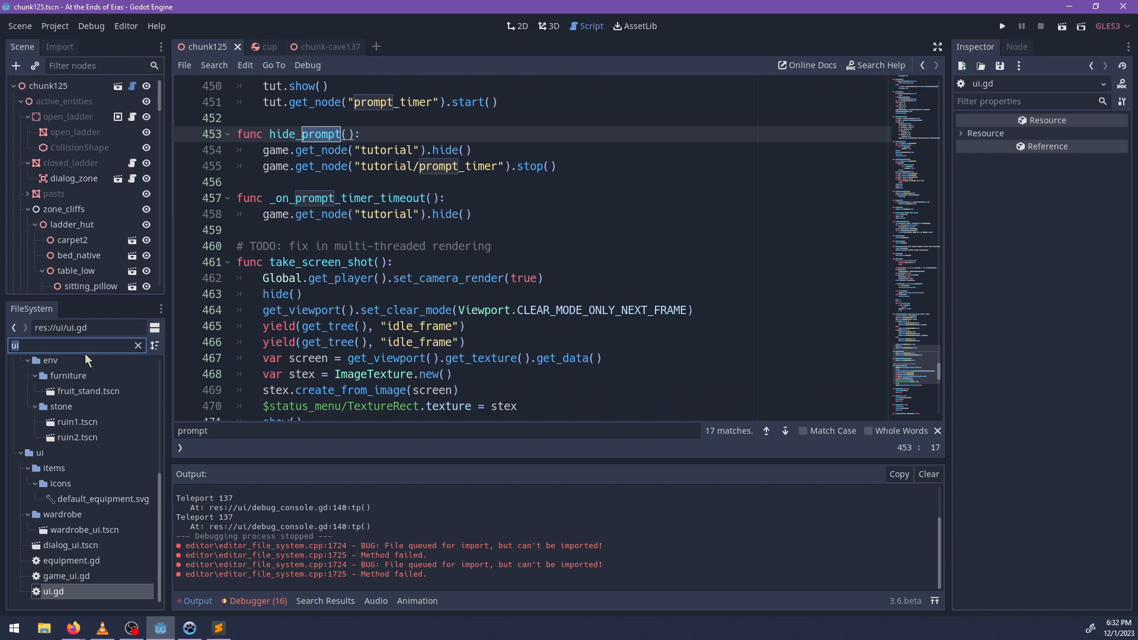
pyautogui.write('world')
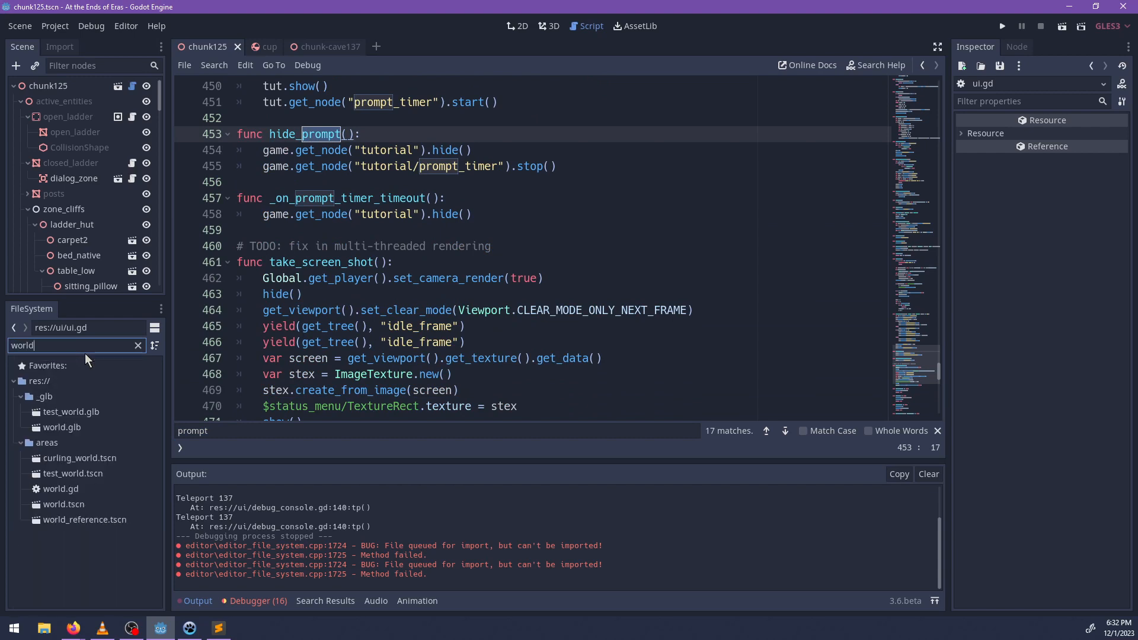
pyautogui.doubleClick(67, 503)
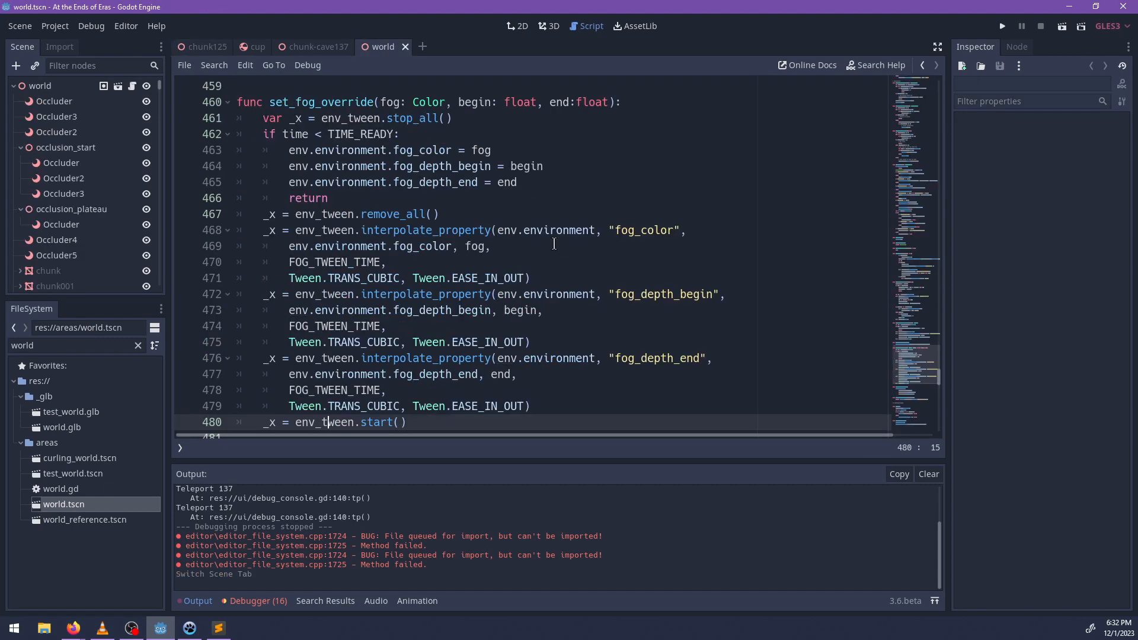
# Search the world script for "show_prompt" and examine the combat tutorial functions through _on_tutorial_swap_timeout.
pyautogui.hotkey('ctrl', 'f')
pyautogui.write('show_prompt')
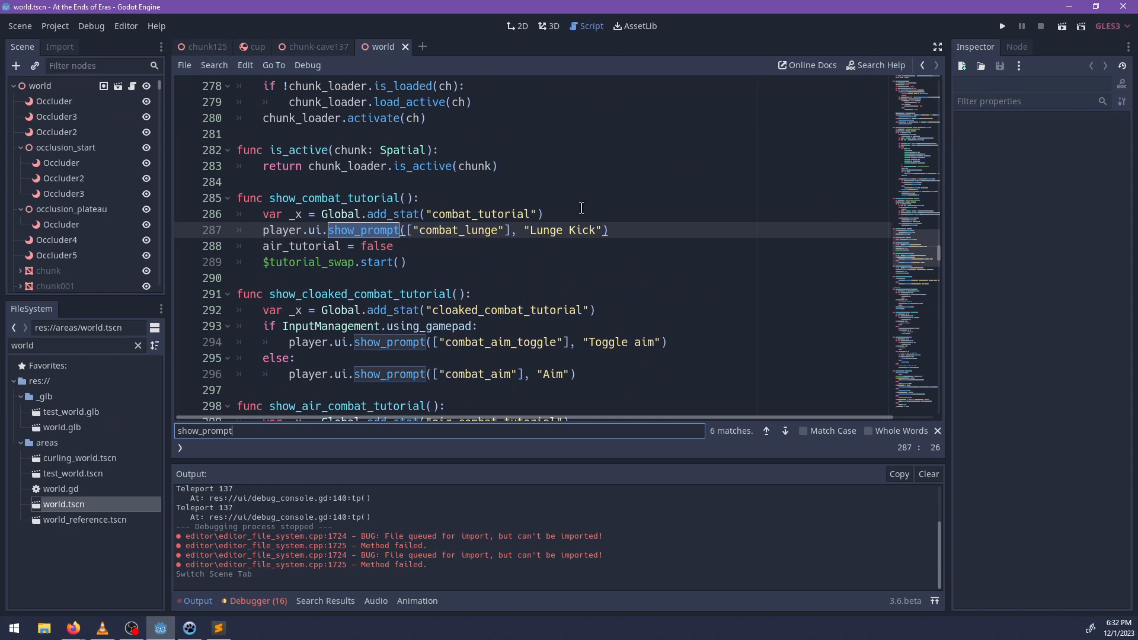
pyautogui.scroll(-1, 569, 218)
pyautogui.scroll(-4, 541, 256)
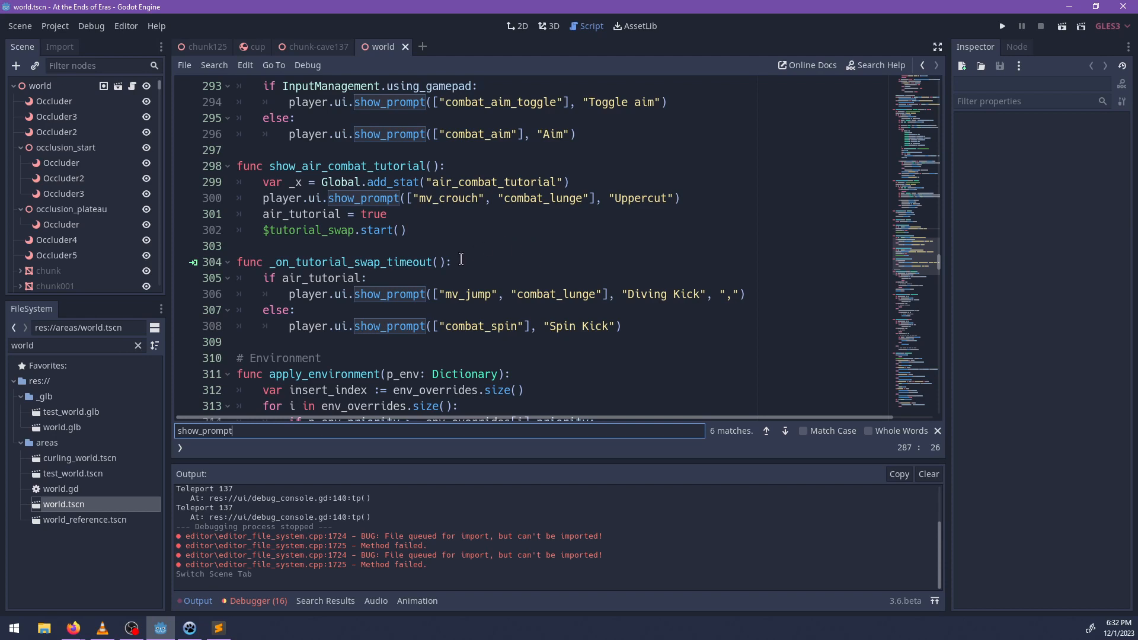
pyautogui.doubleClick(442, 263)
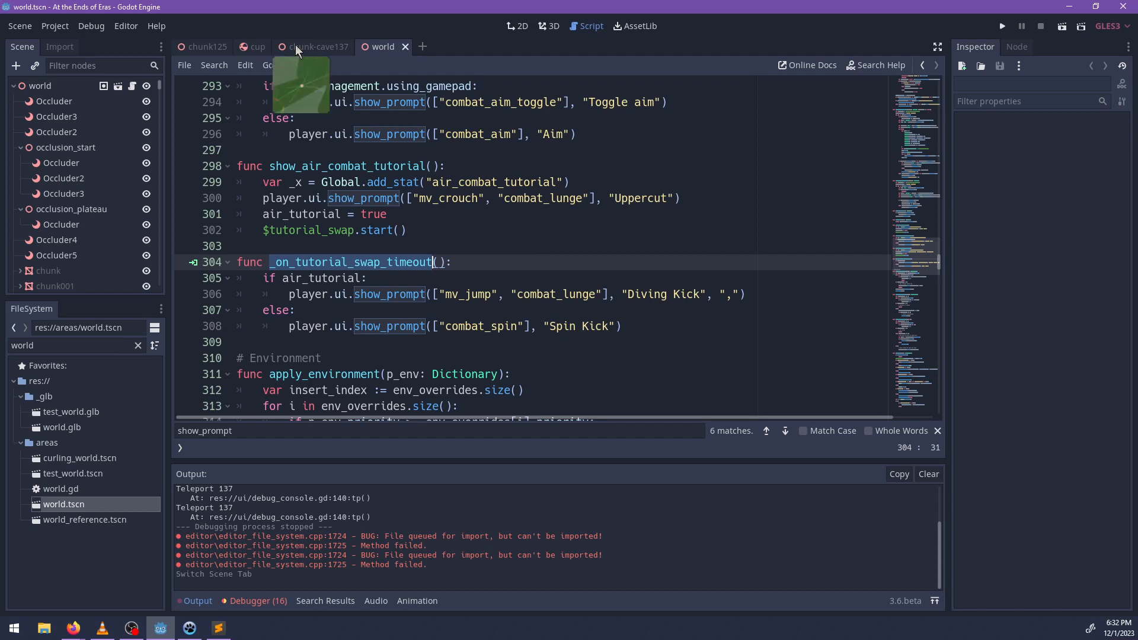
# Go through the open chunk-cave137 and cup scenes and return to the chunk125 scene.
pyautogui.moveTo(249, 54)
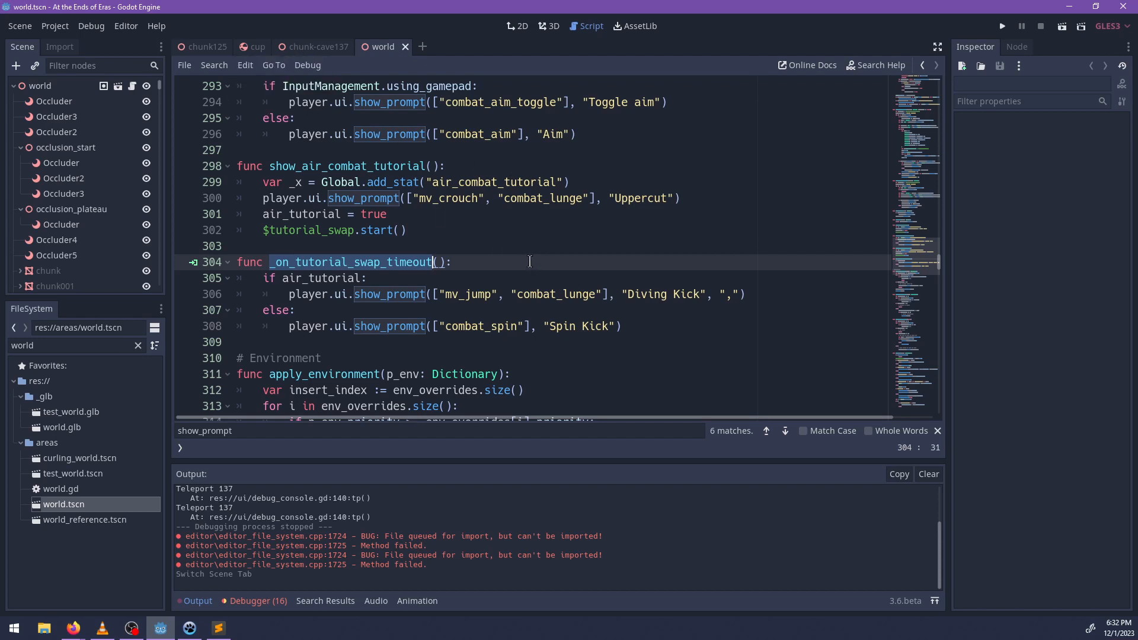
pyautogui.click(287, 50)
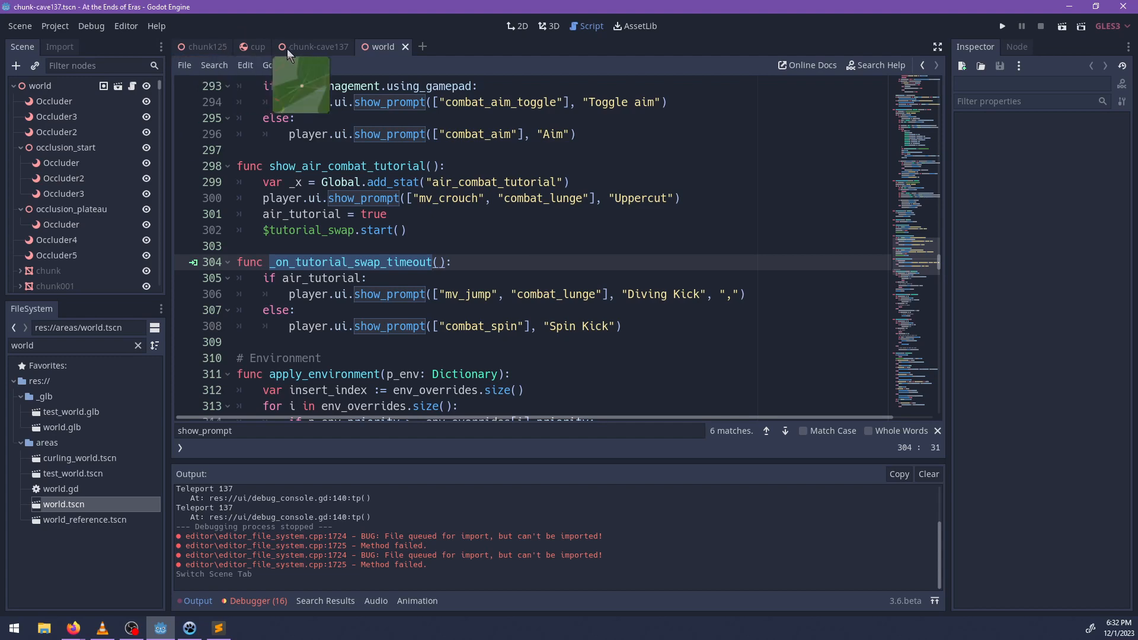
pyautogui.click(250, 50)
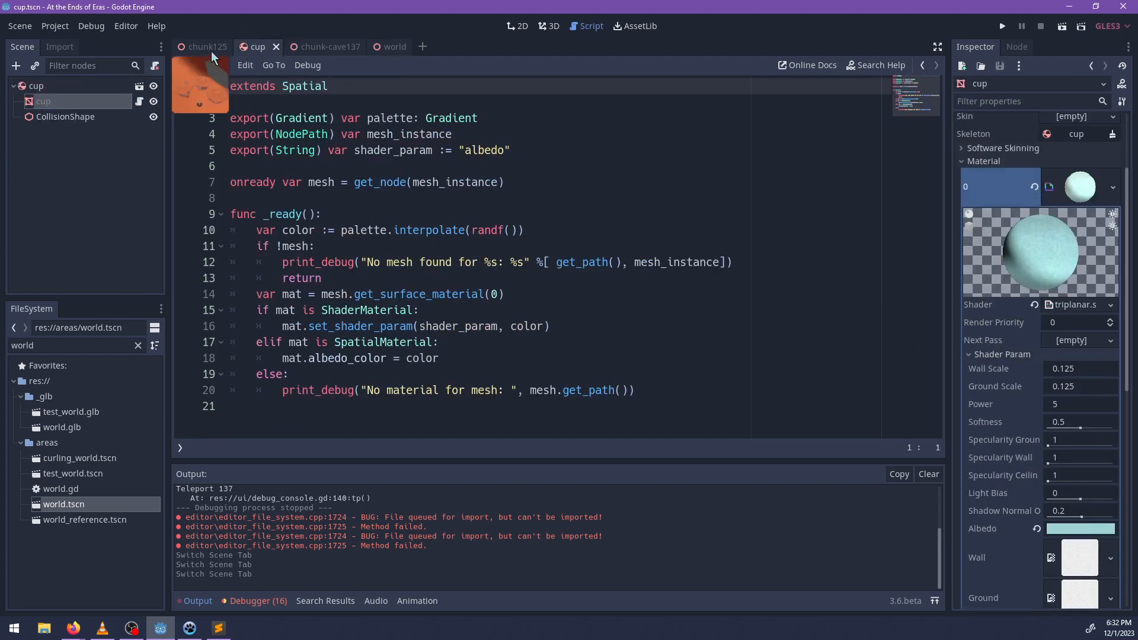
pyautogui.click(208, 51)
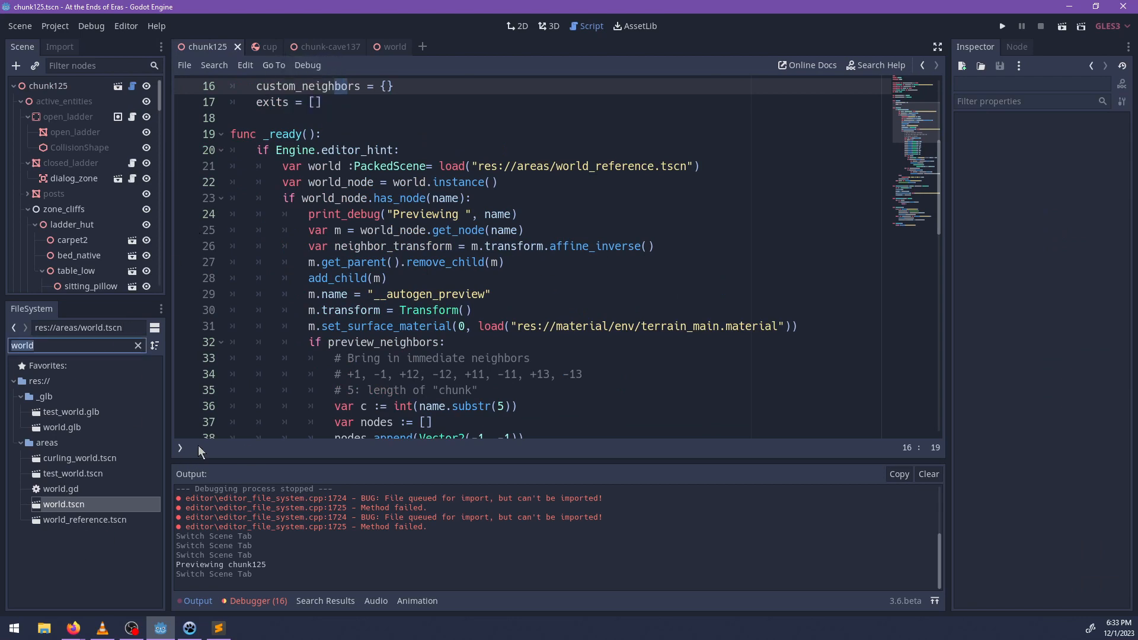
# Show the list of open scripts, switch to ui.gd, and close all the other scripts.
pyautogui.click(180, 448)
pyautogui.scroll(-10, 234, 214)
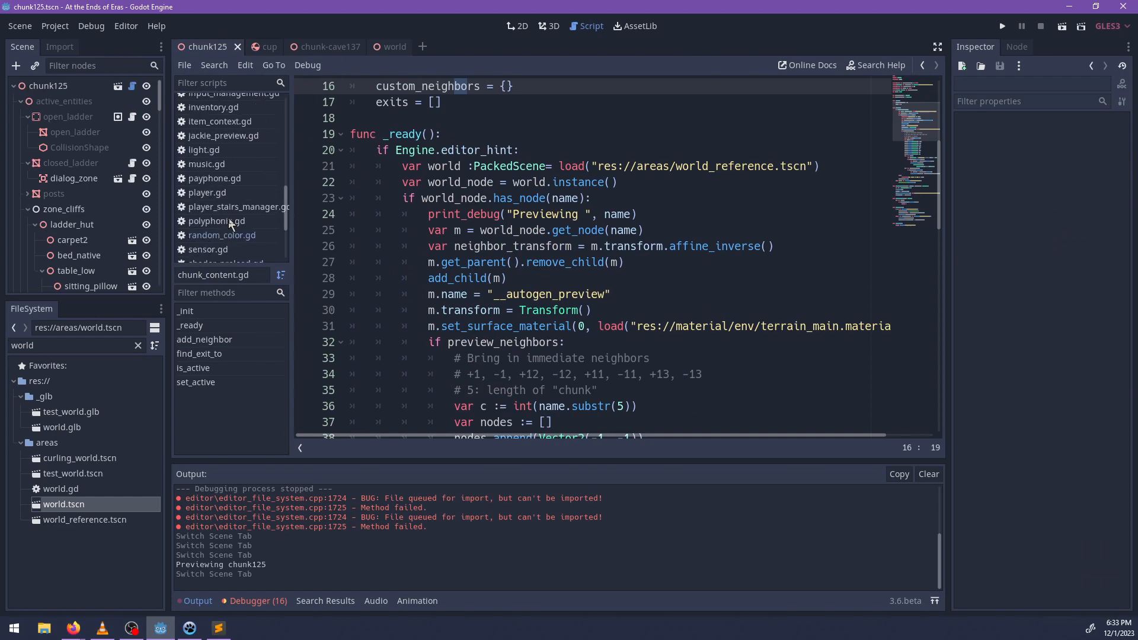
pyautogui.rightClick(203, 195)
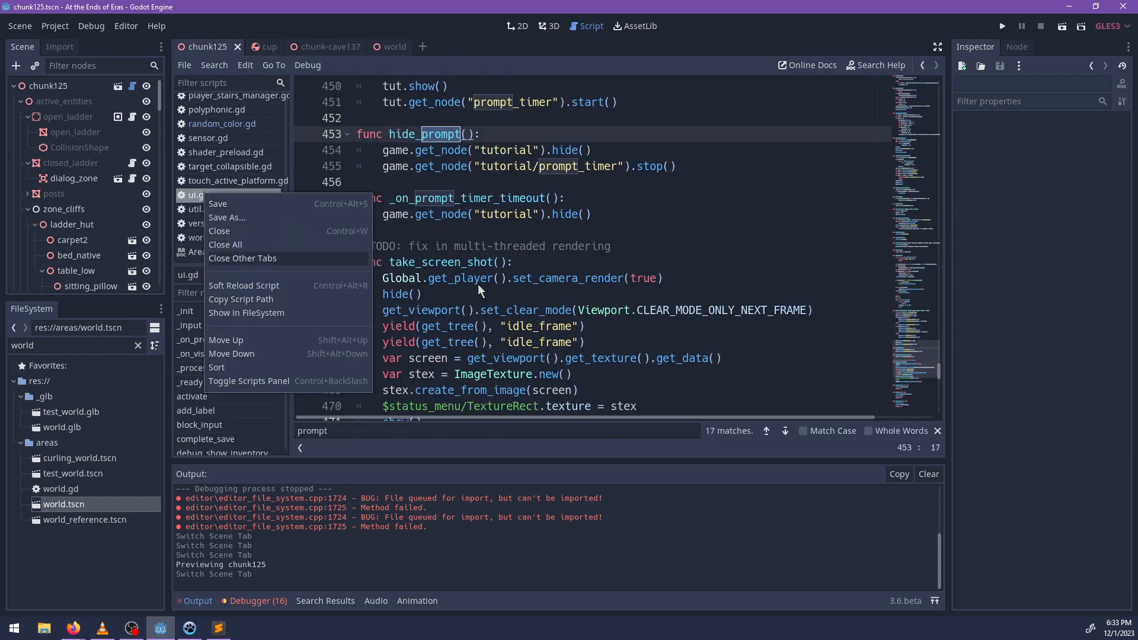
pyautogui.press('Return')
pyautogui.click(620, 198)
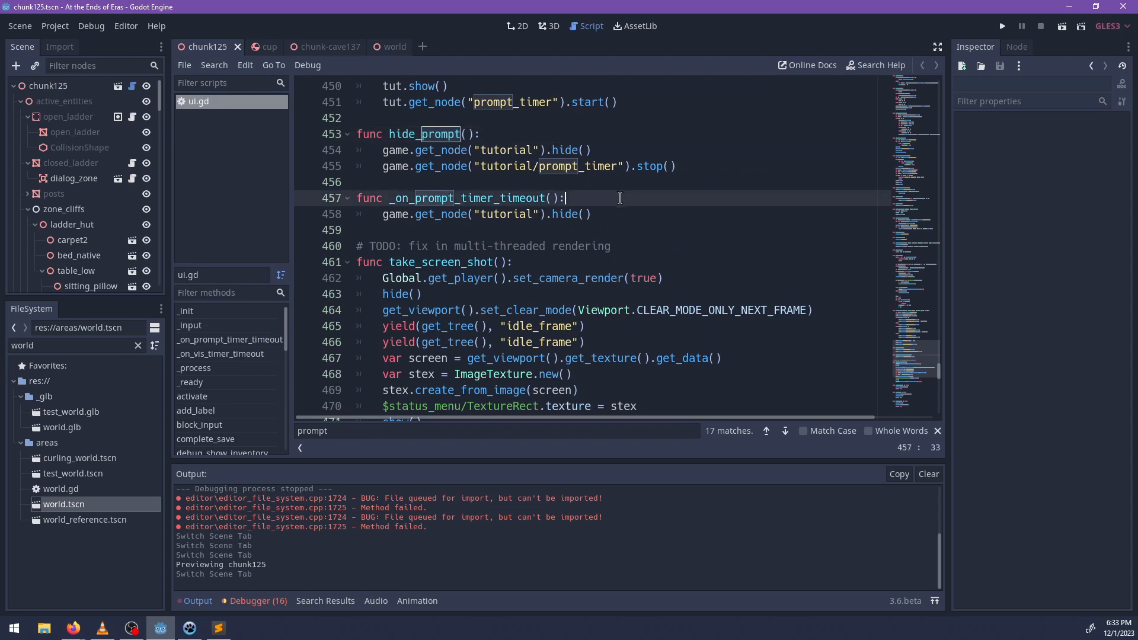
# Search ui.gd for "pistol" and examine how the wep_pistol case and the weapon pickup code set up the prompt.
pyautogui.scroll(5, 631, 237)
pyautogui.scroll(1, 634, 290)
pyautogui.scroll(5, 634, 295)
pyautogui.hotkey('ctrl', 'f')
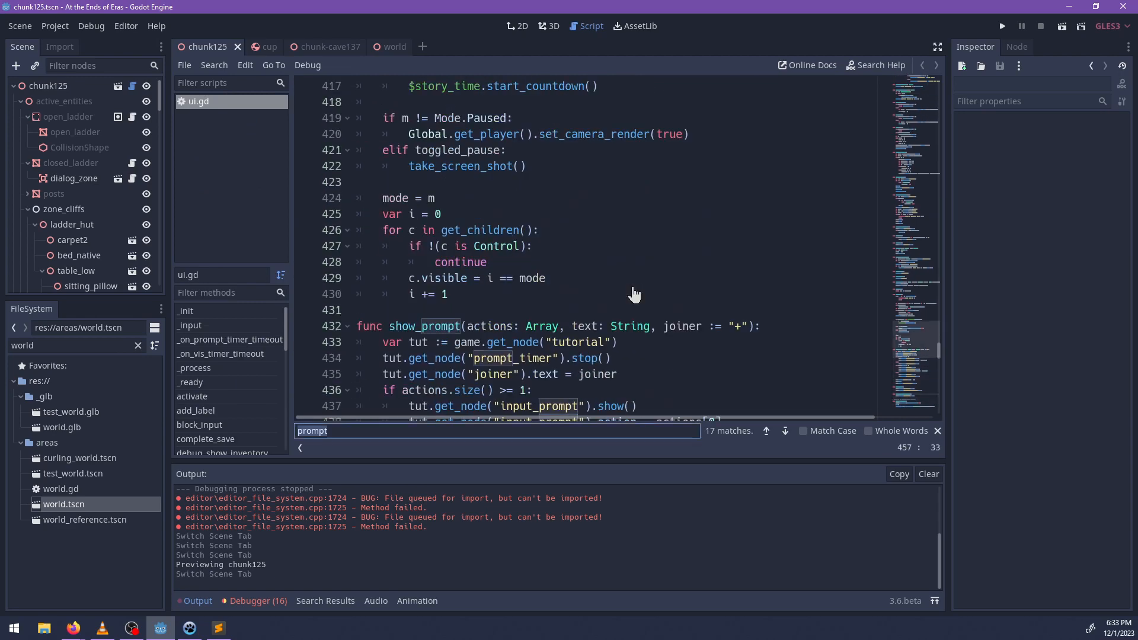
pyautogui.write('pistol')
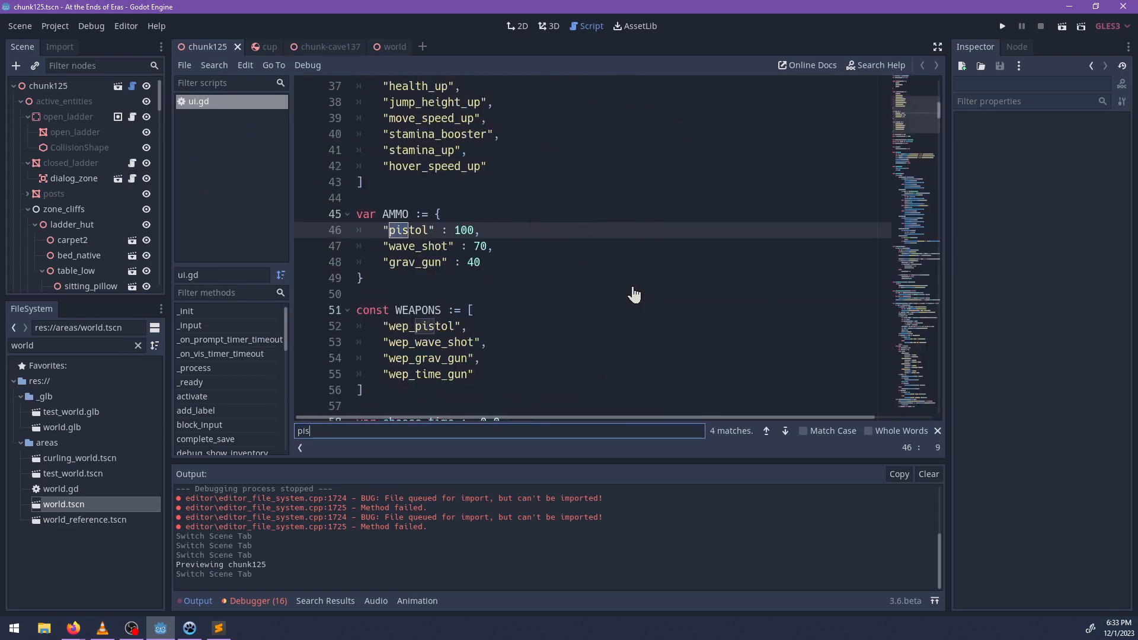
pyautogui.press('Return')
pyautogui.press('Return')
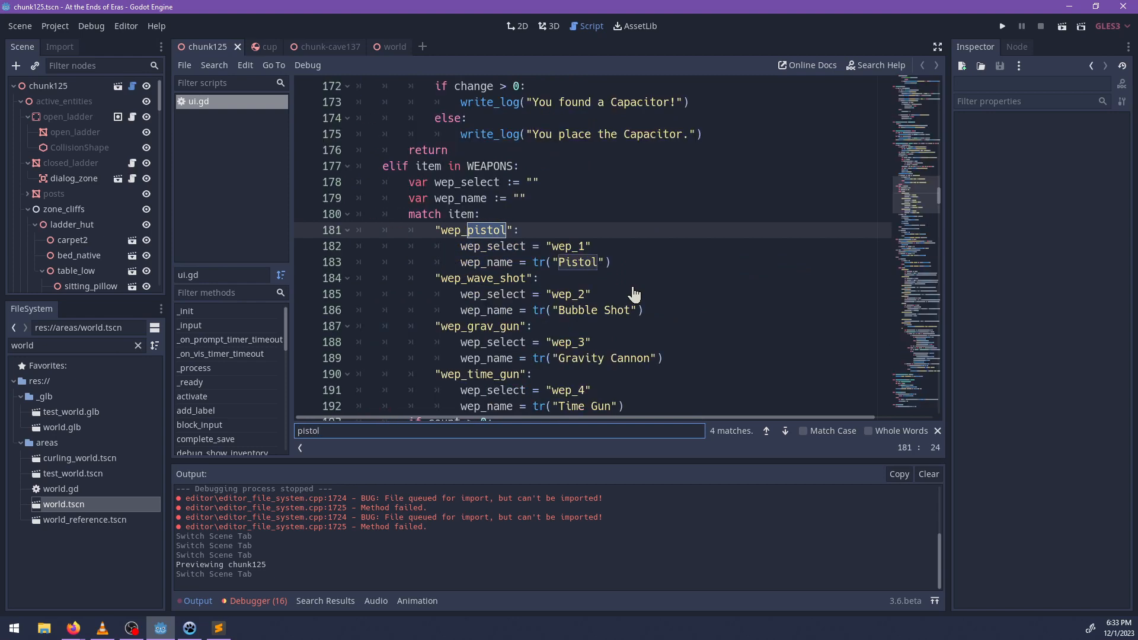
pyautogui.scroll(-3, 591, 293)
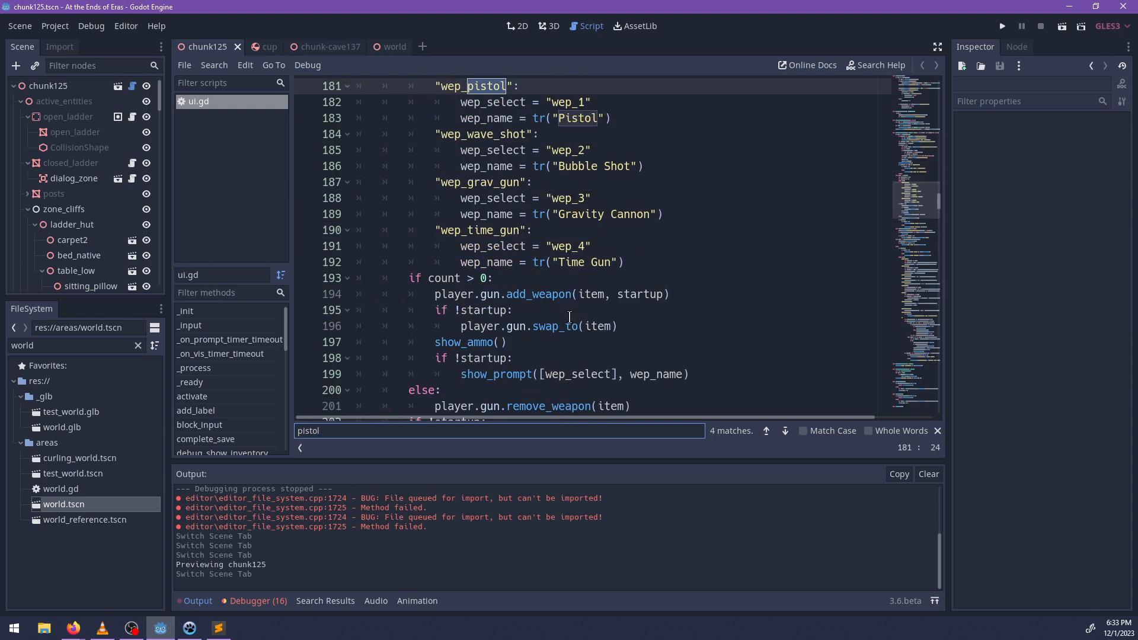
pyautogui.scroll(-2, 603, 279)
pyautogui.press('Escape')
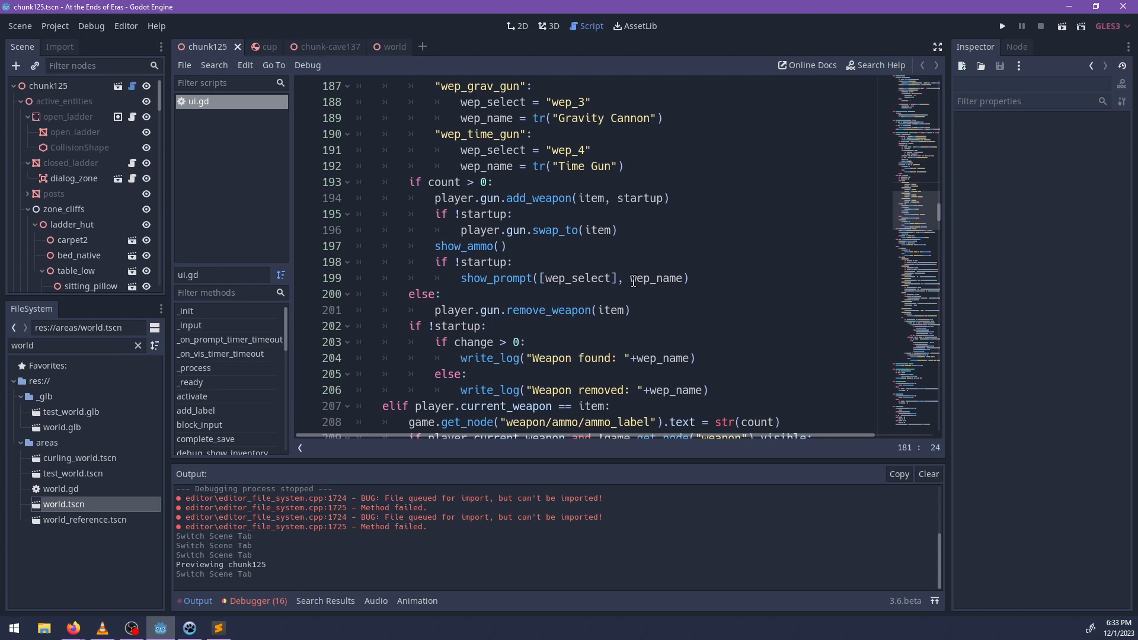
# Review the ammo, coat and item pickup code in ui.gd, then select show_prompt in the weapon pickup branch on line 199.
pyautogui.scroll(-1, 634, 281)
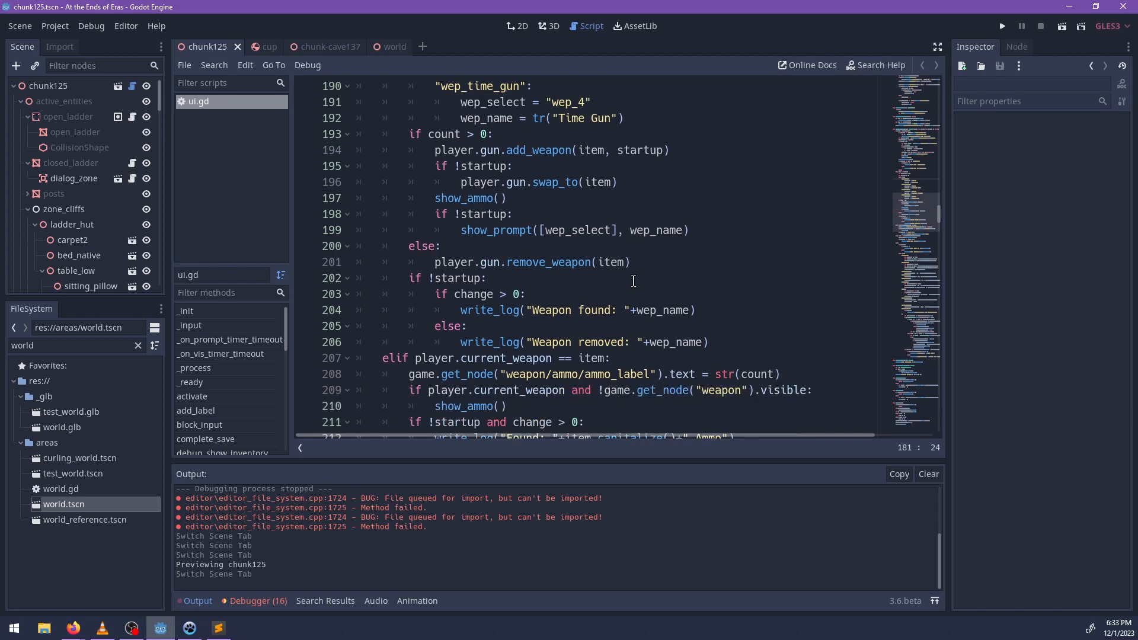
pyautogui.scroll(-1, 633, 281)
pyautogui.scroll(-1, 552, 311)
pyautogui.scroll(-1, 509, 313)
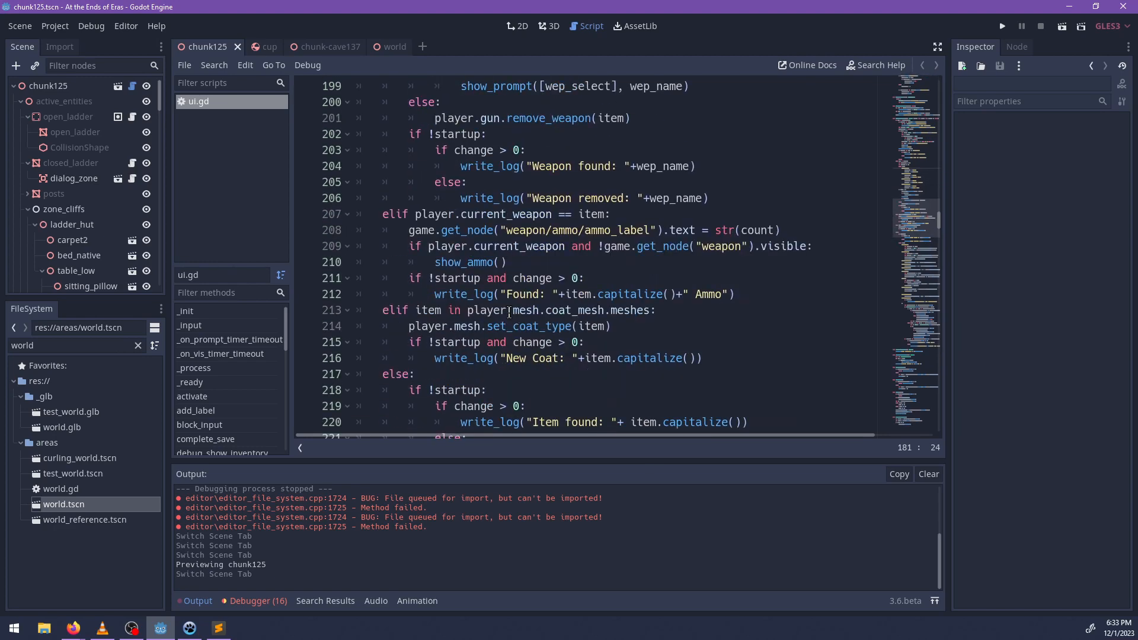
pyautogui.scroll(-2, 598, 328)
pyautogui.scroll(-2, 585, 332)
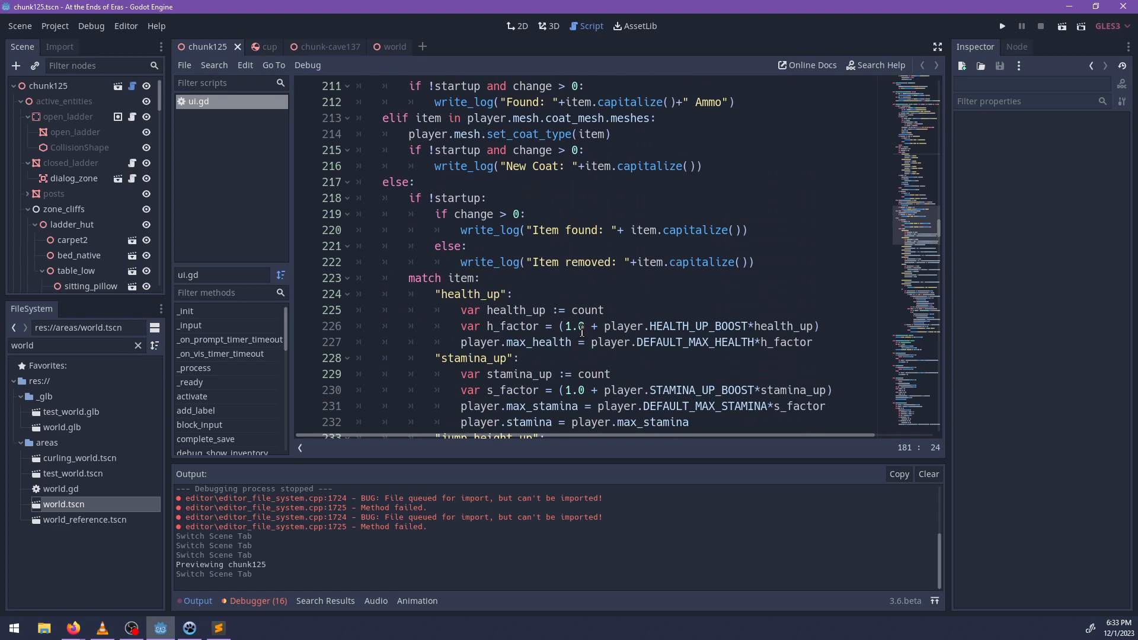
pyautogui.scroll(7, 590, 317)
pyautogui.scroll(1, 593, 312)
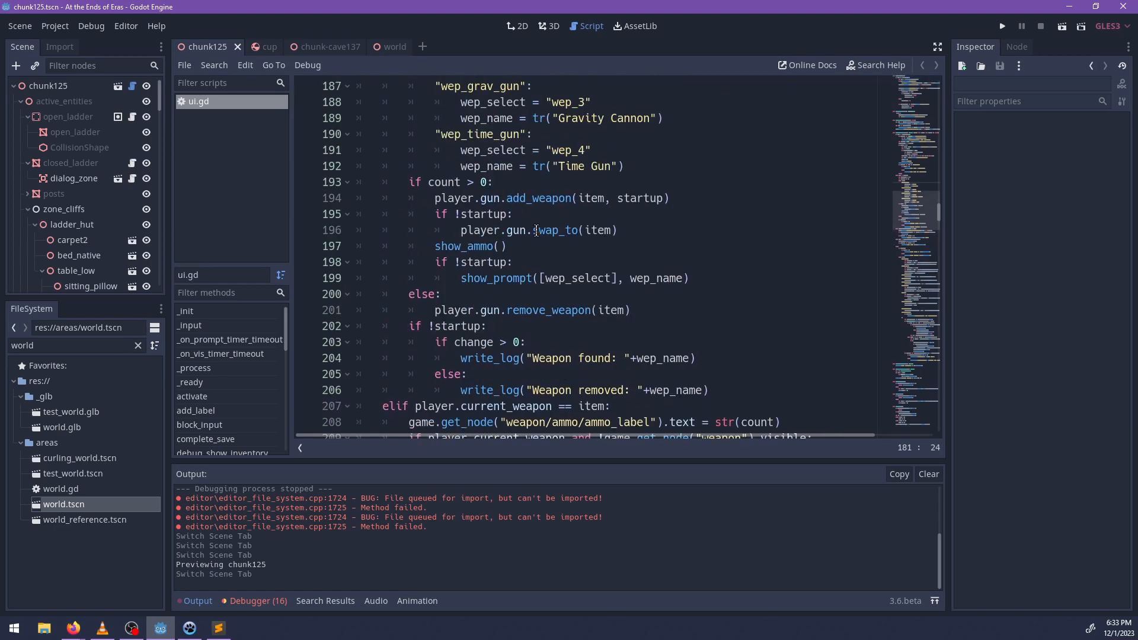
pyautogui.doubleClick(493, 283)
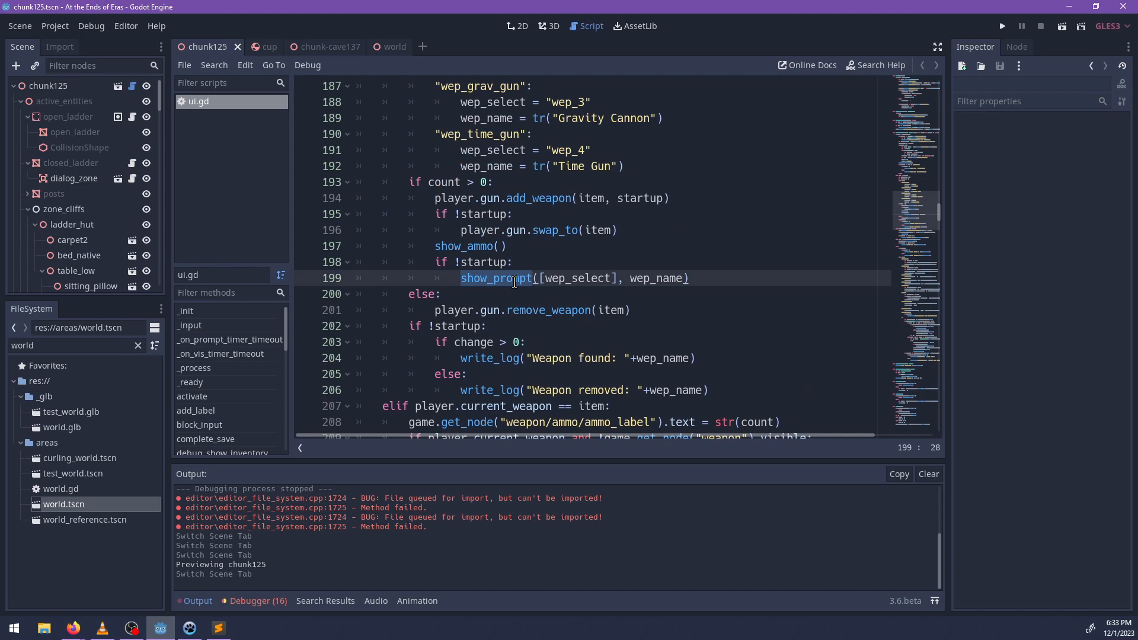
# Add an empty line below the show_prompt call in the weapon pickup branch of ui.gd.
pyautogui.click(710, 277)
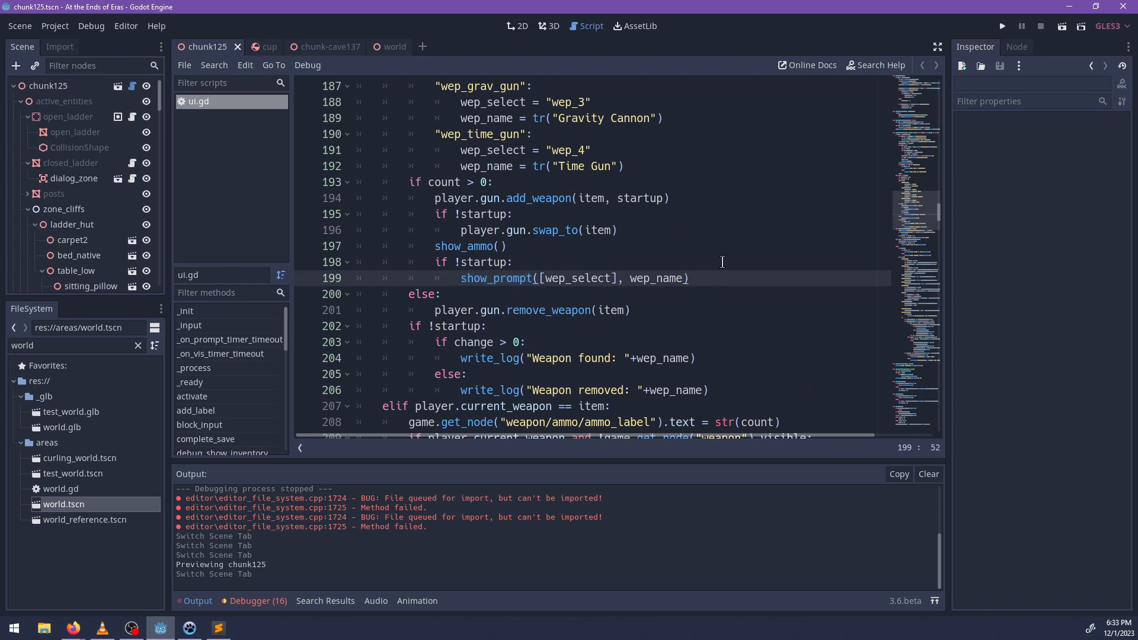
pyautogui.press('Return')
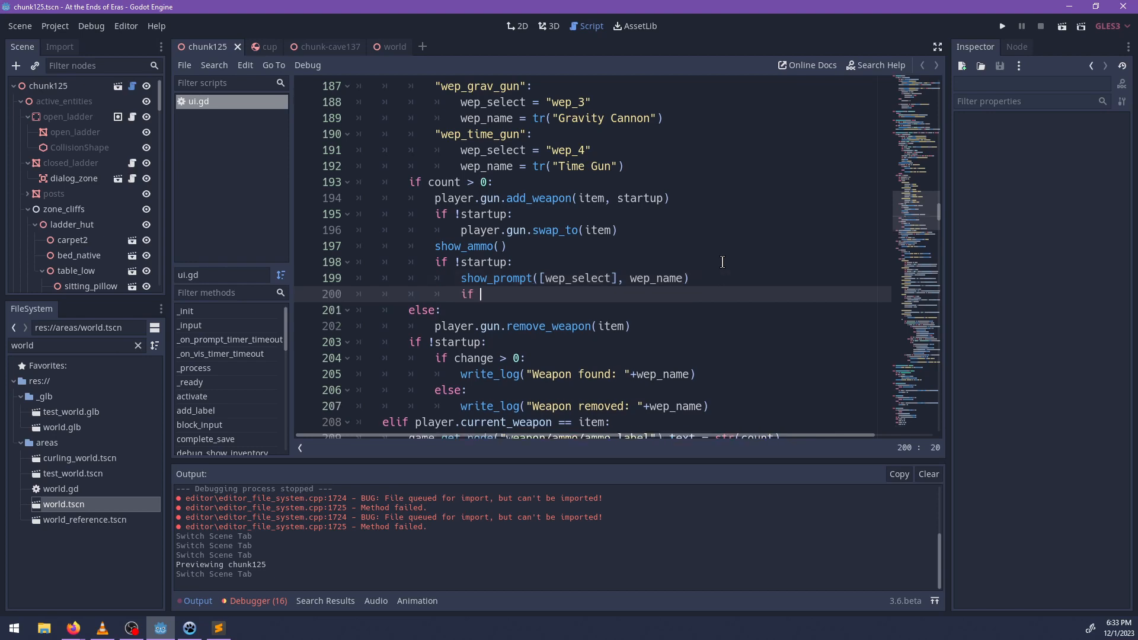
pyautogui.write('if ')
pyautogui.write('play')
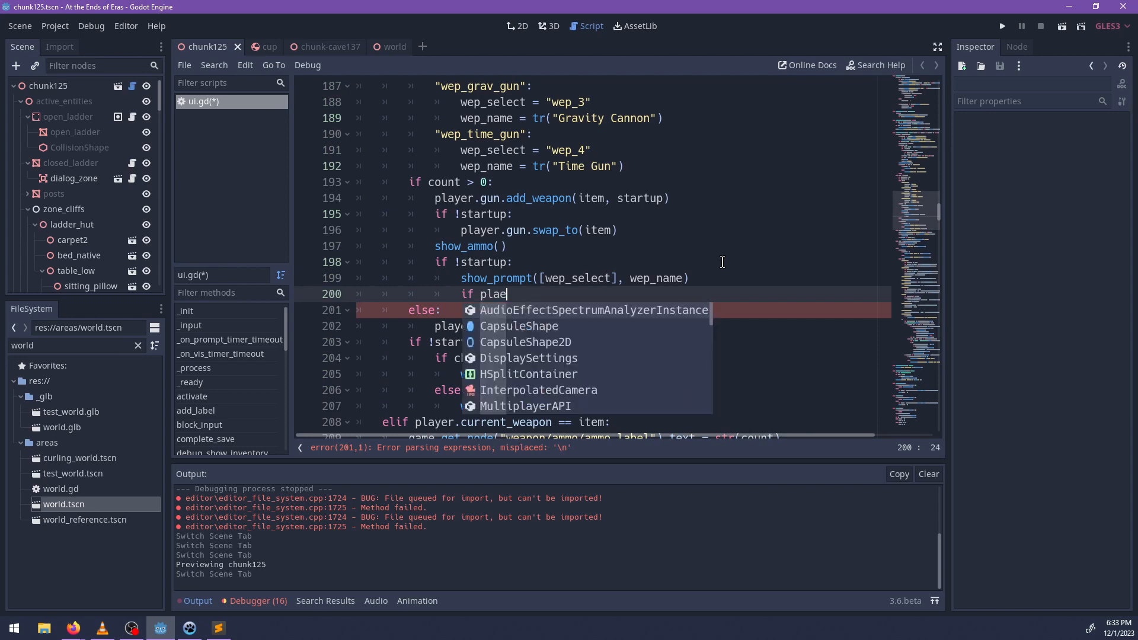
pyautogui.write('er.gun.')
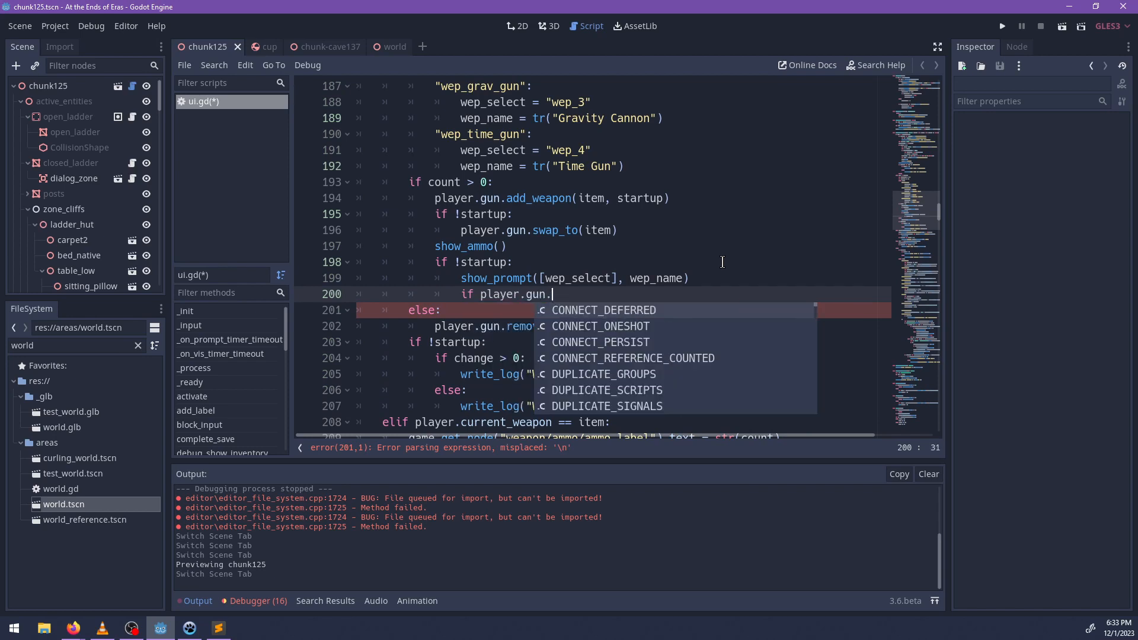
pyautogui.write('weap')
pyautogui.hotkey('ctrl', 'BackSpace')
pyautogui.hotkey('ctrl', 'BackSpace')
pyautogui.hotkey('ctrl', 'BackSpace')
pyautogui.hotkey('ctrl', 'BackSpace')
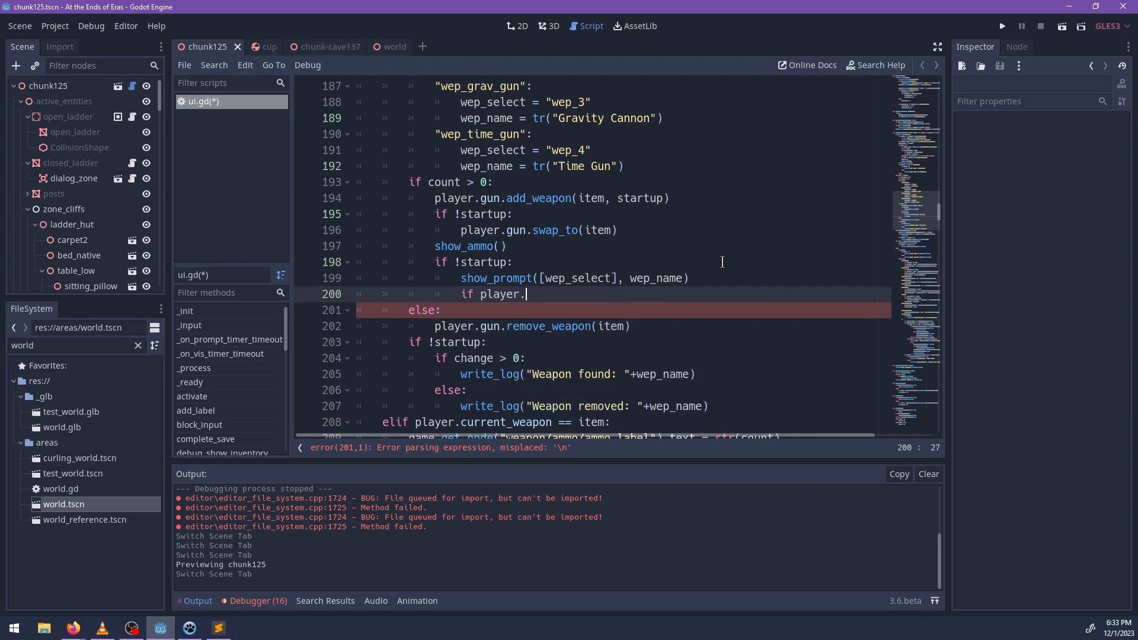
# Review the weapon, ammo, coat and item pickup branches in ui.gd around the show_prompt call.
pyautogui.scroll(4, 721, 263)
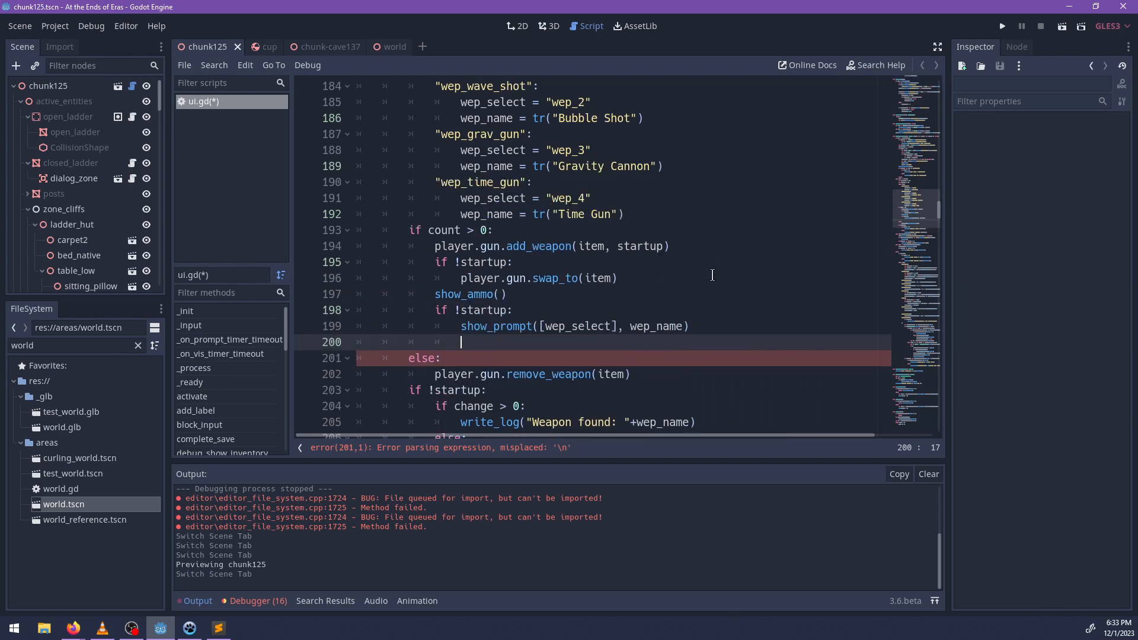
pyautogui.scroll(-5, 675, 266)
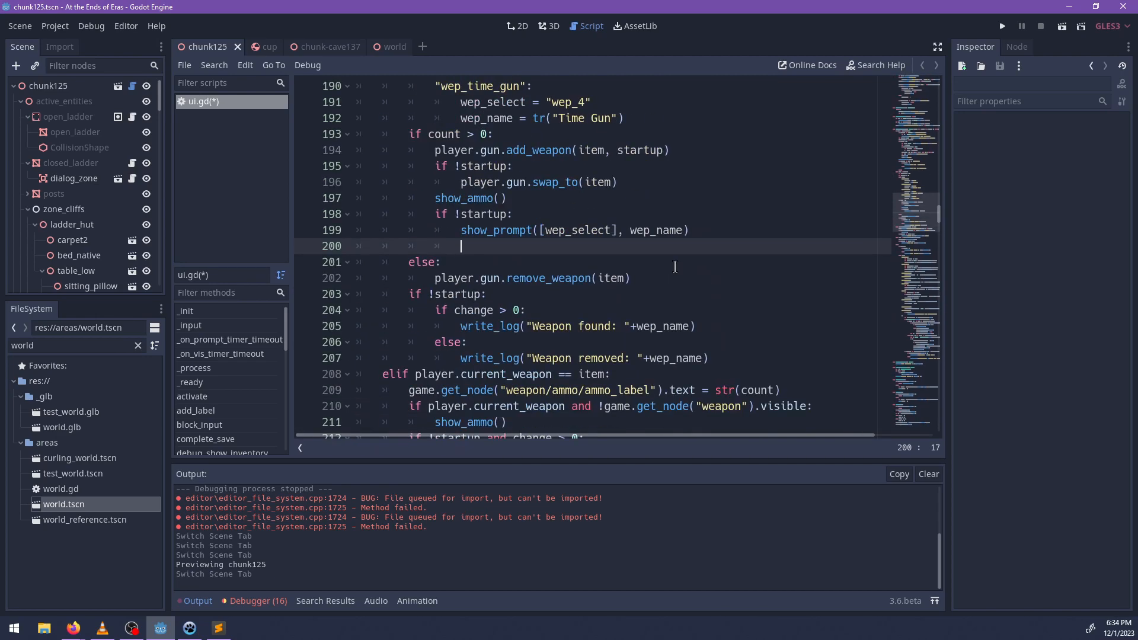
pyautogui.scroll(-2, 587, 269)
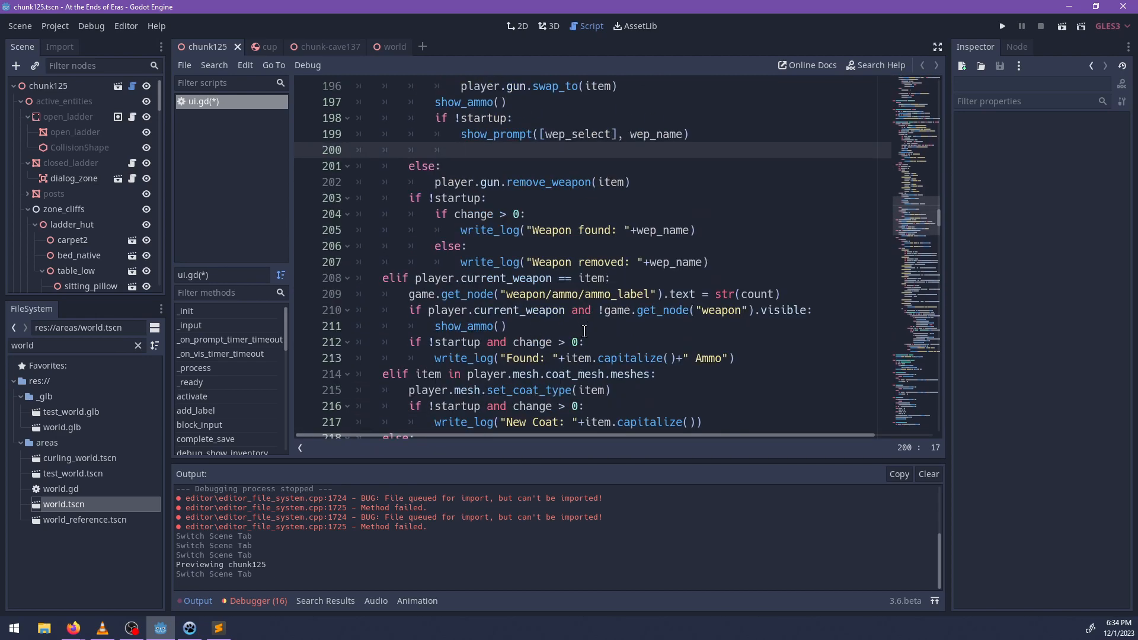
pyautogui.scroll(-2, 585, 331)
pyautogui.scroll(-2, 626, 231)
pyautogui.scroll(-2, 624, 242)
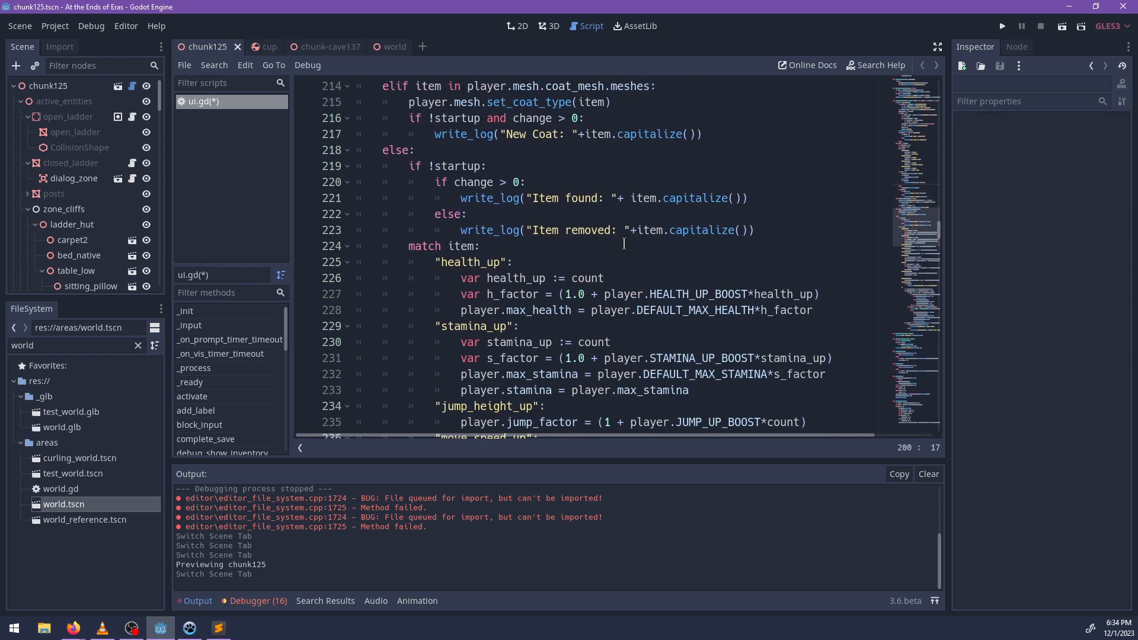
pyautogui.scroll(4, 624, 244)
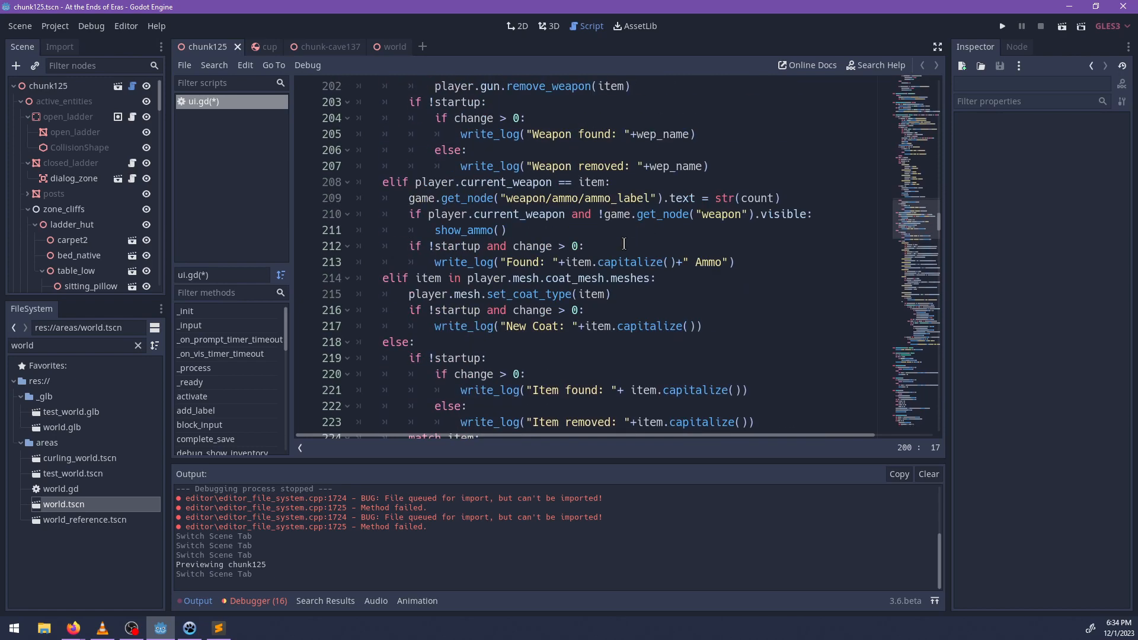
pyautogui.scroll(1, 627, 282)
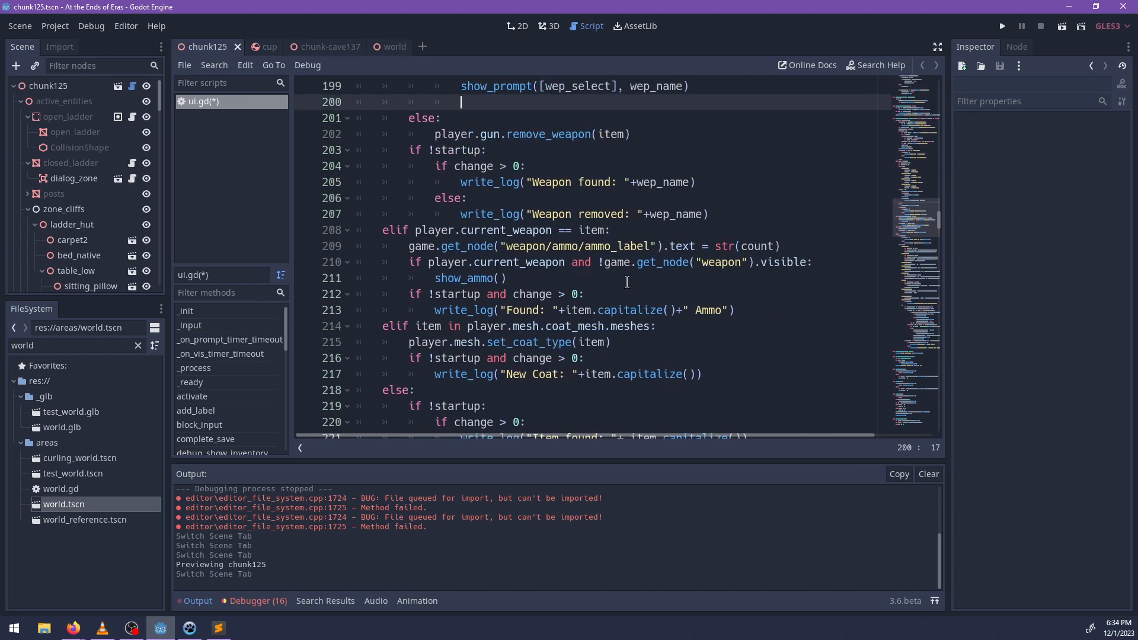
pyautogui.scroll(3, 627, 282)
pyautogui.scroll(1, 626, 281)
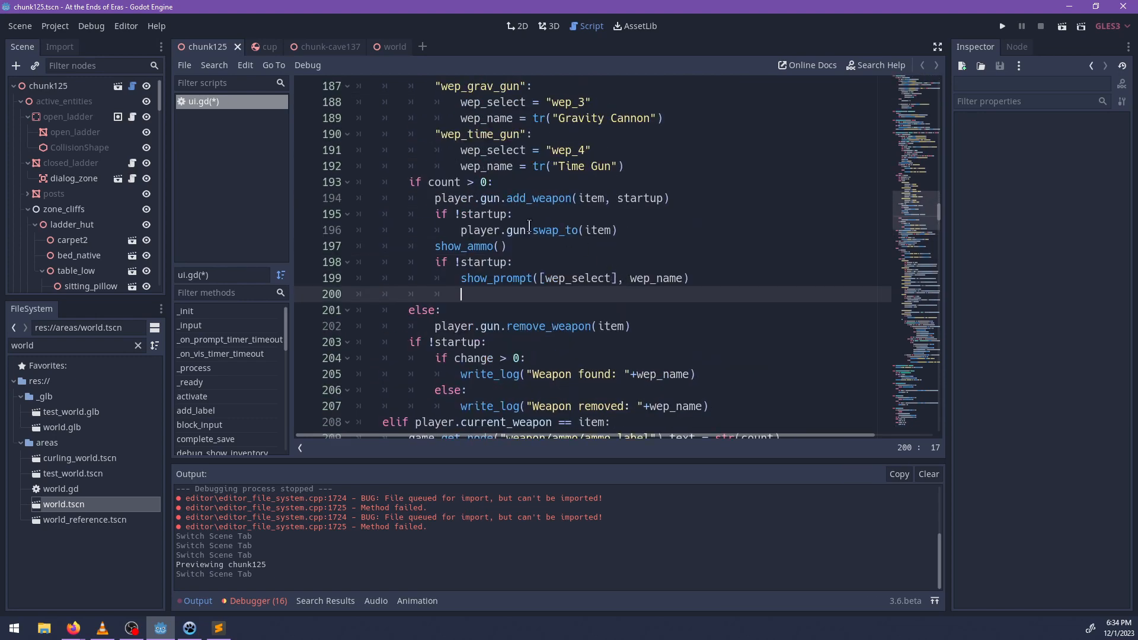
# Search the project files for "gun" and open the gun.gd script.
pyautogui.click(553, 230)
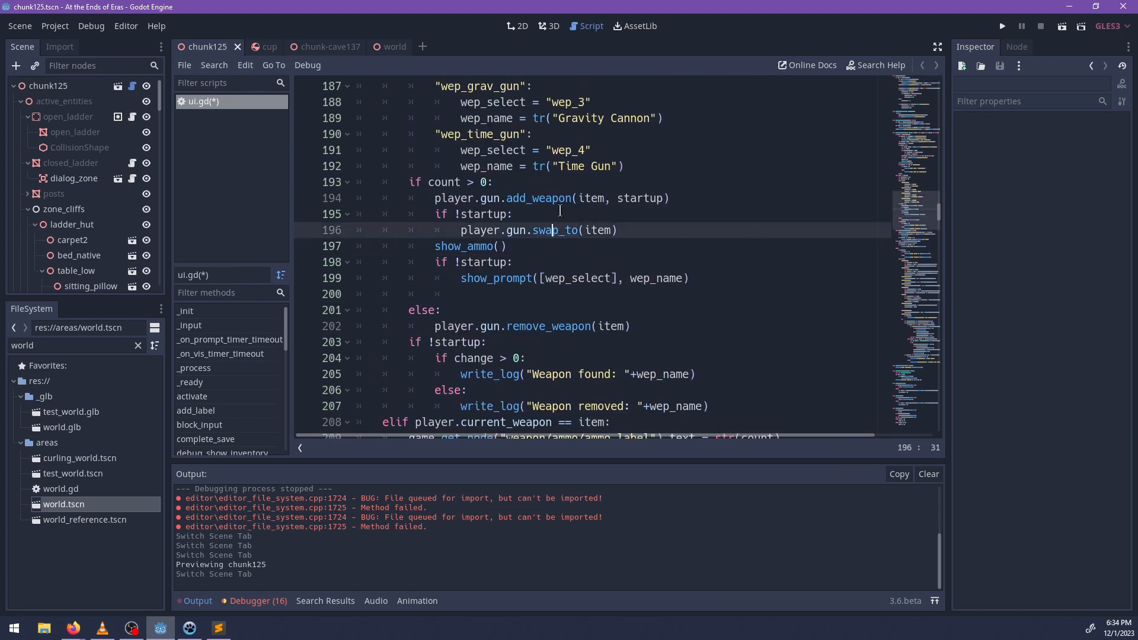
pyautogui.click(514, 198)
pyautogui.doubleClick(73, 342)
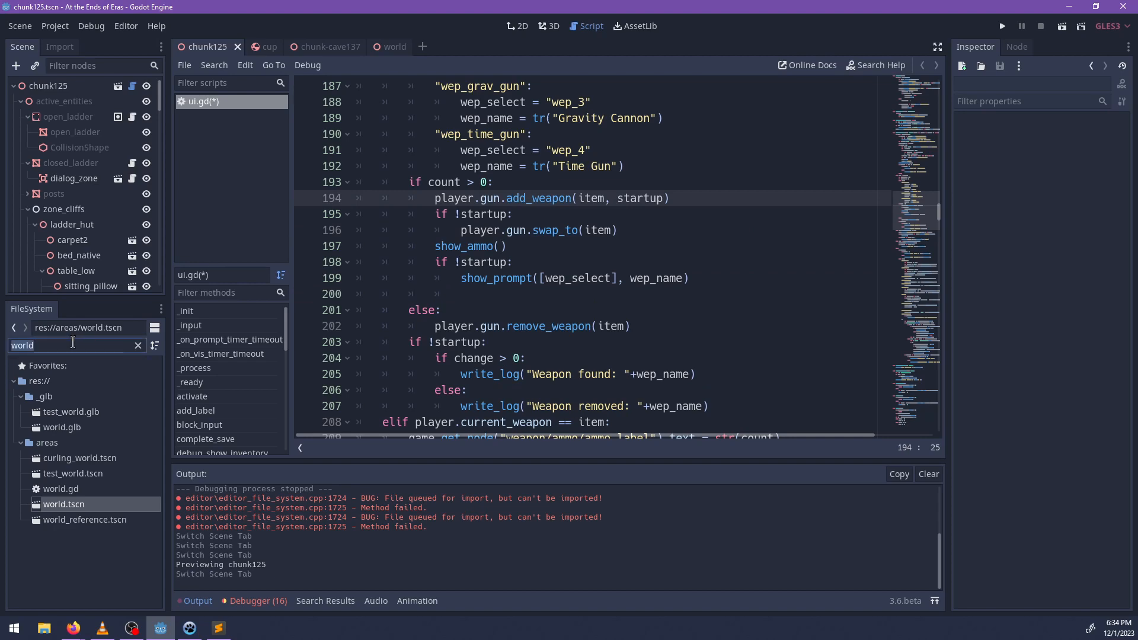
pyautogui.write('gun')
pyautogui.scroll(-5, 143, 478)
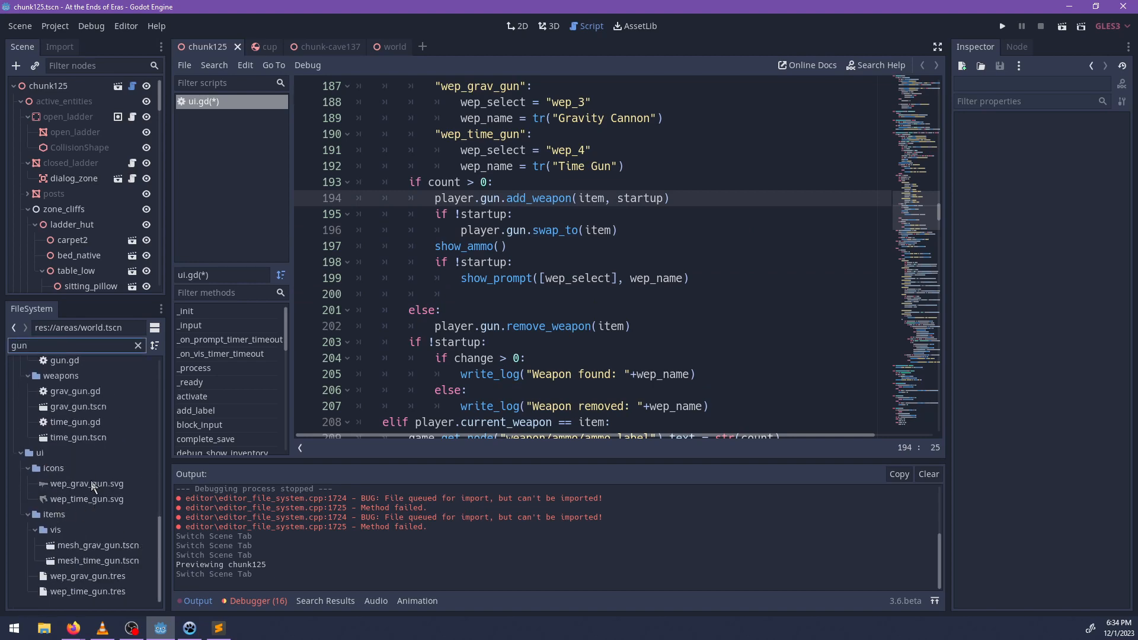
pyautogui.doubleClick(78, 363)
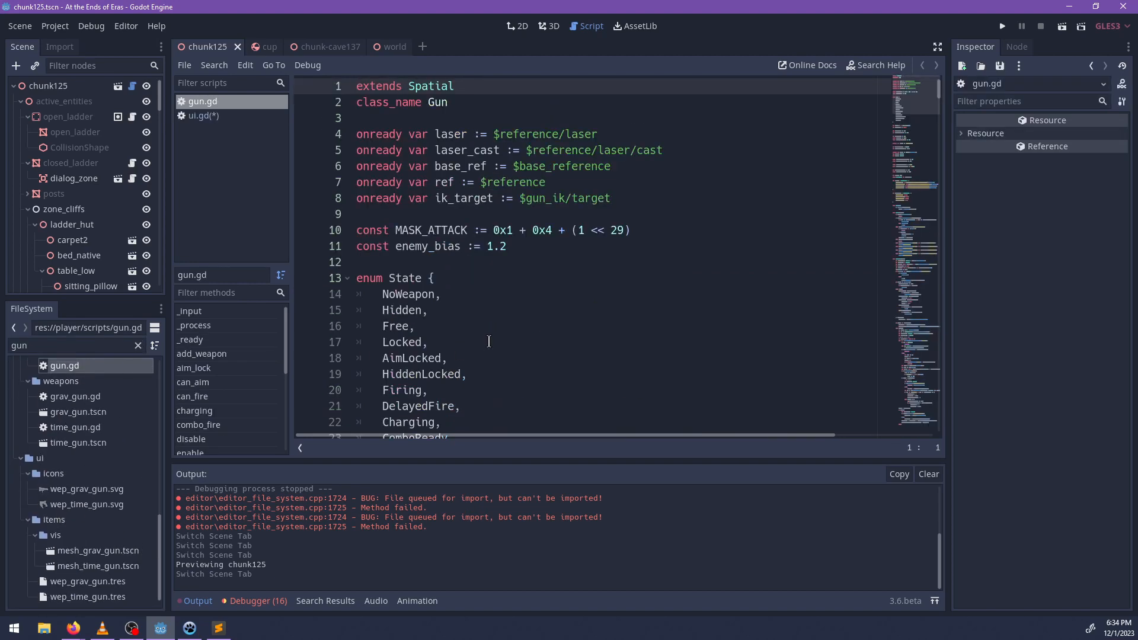
# Search gun.gd for "add_weapon" and examine its Global.add_stat call.
pyautogui.scroll(-8, 588, 312)
pyautogui.click(669, 283)
pyautogui.hotkey('ctrl', 'f')
pyautogui.write('add')
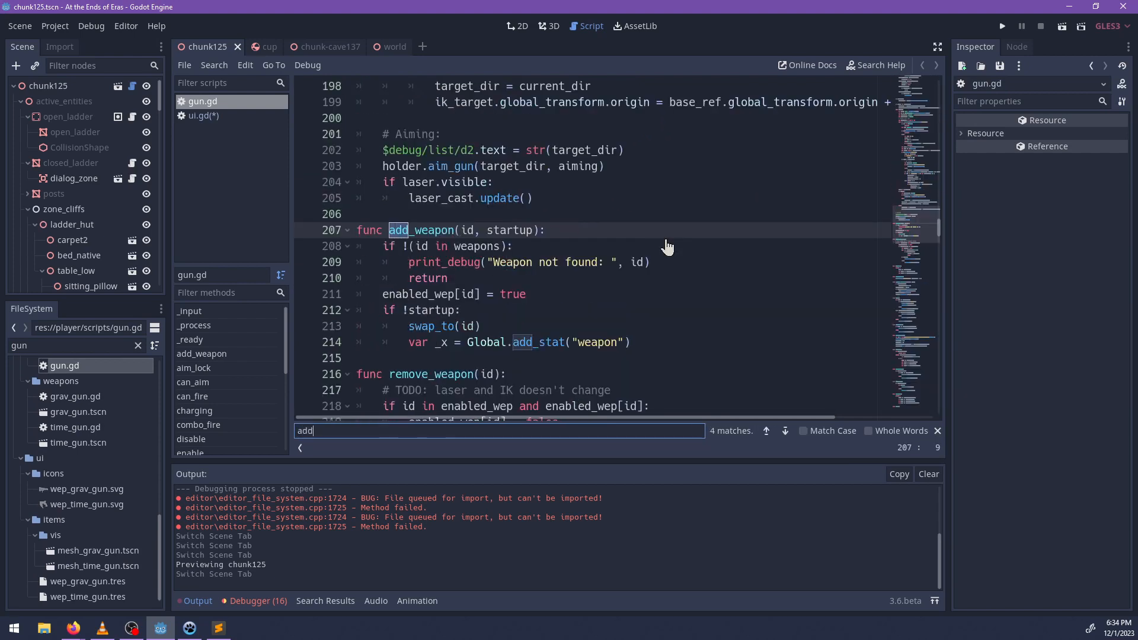
pyautogui.write('_weapon')
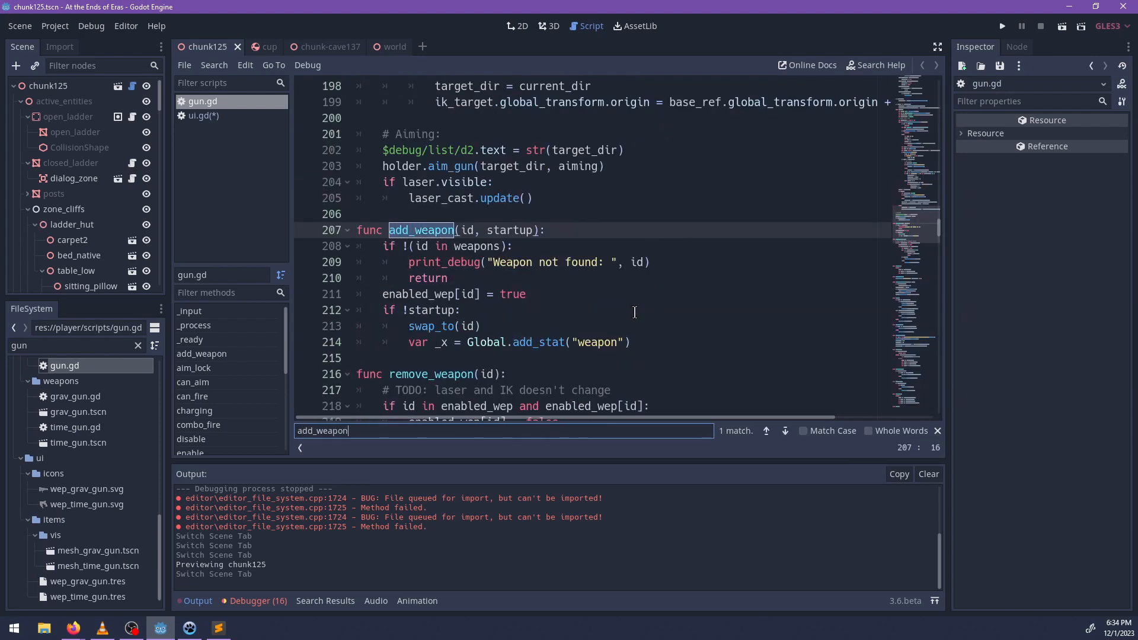
pyautogui.doubleClick(543, 342)
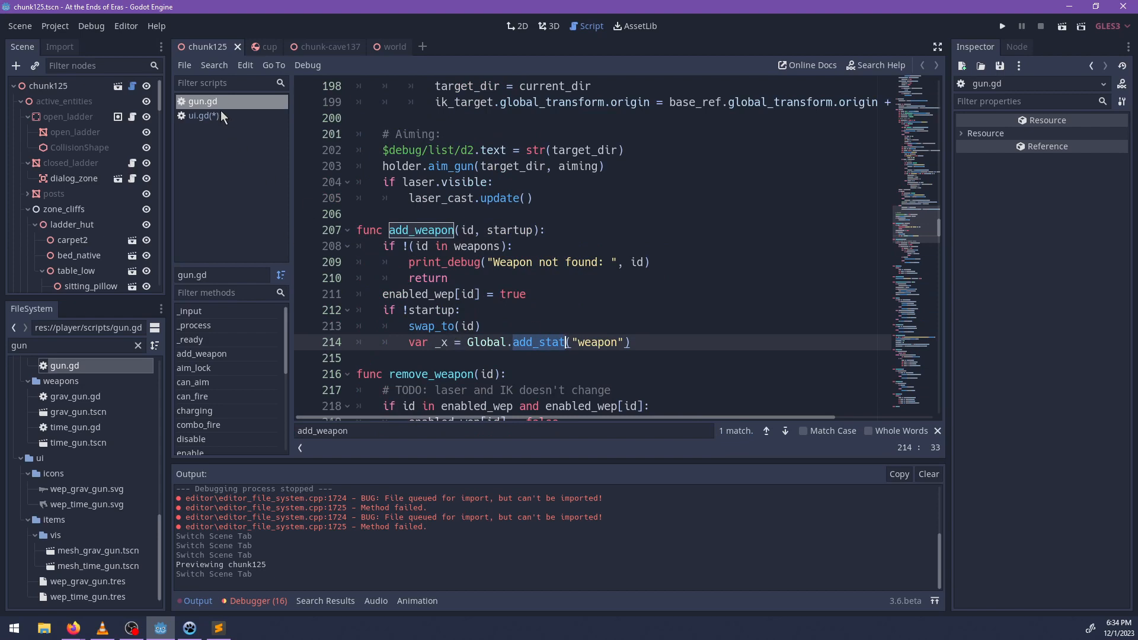
# In the weapons branch of ui.gd, declare a variable named already_has_wep below wep_name.
pyautogui.click(205, 116)
pyautogui.scroll(4, 541, 154)
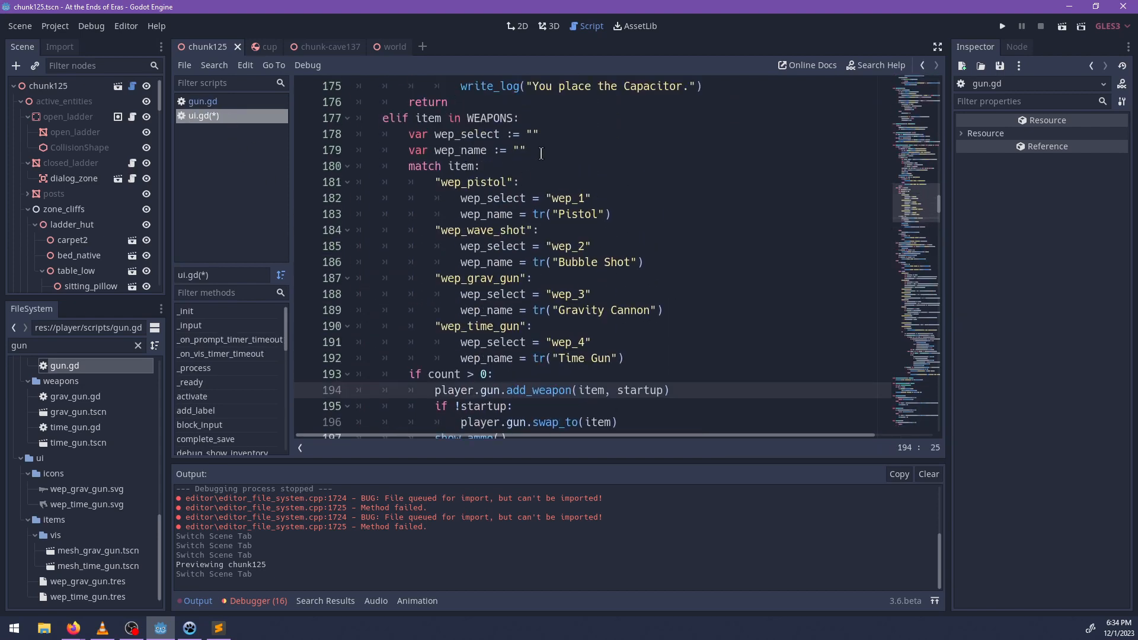
pyautogui.click(541, 153)
pyautogui.press('Return')
pyautogui.write('var ')
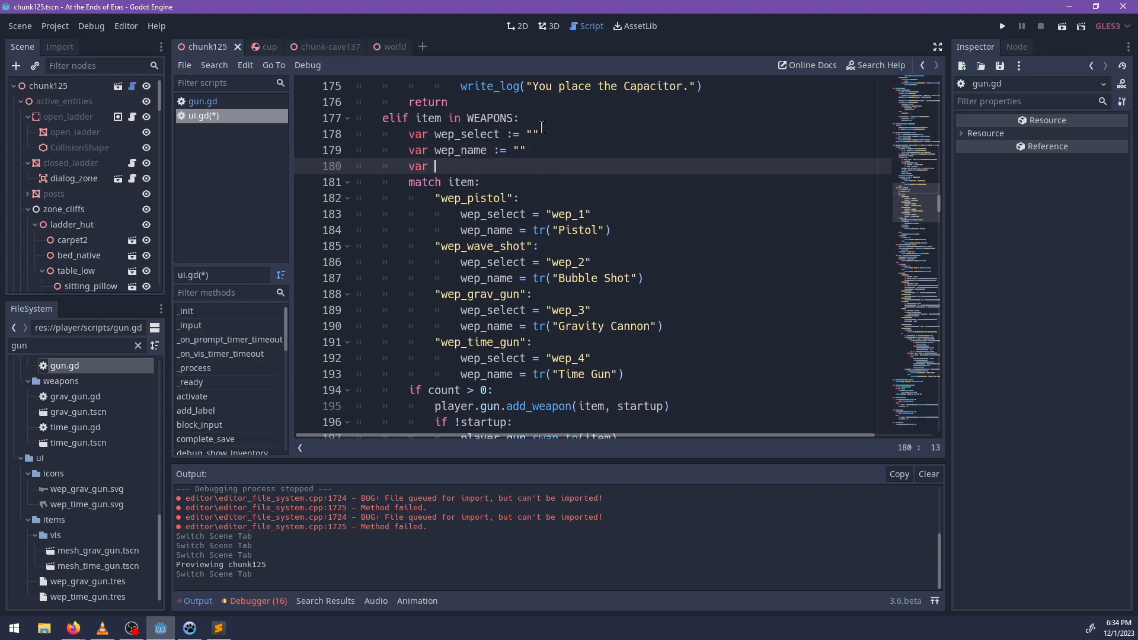
pyautogui.write('has_wep :=')
pyautogui.hotkey('ctrl', 'Left')
pyautogui.hotkey('ctrl', 'Left')
pyautogui.press('Right')
pyautogui.press('Right')
pyautogui.write('already_')
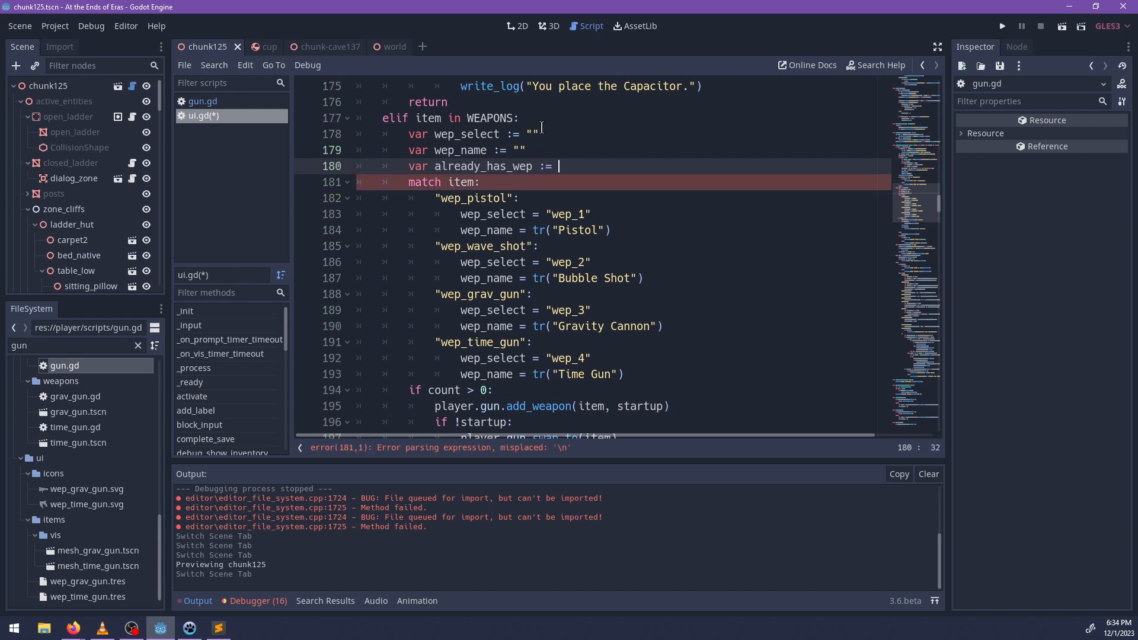
pyautogui.write('player.gun')
# Initialize already_has_wep with the expression Global.stat("weapon") > 0.
pyautogui.press('BackSpace')
pyautogui.press('BackSpace')
pyautogui.press('BackSpace')
pyautogui.press('BackSpace')
pyautogui.press('BackSpace')
pyautogui.press('BackSpace')
pyautogui.press('BackSpace')
pyautogui.press('BackSpace')
pyautogui.press('BackSpace')
pyautogui.press('BackSpace')
pyautogui.write('Globa.')
pyautogui.press('BackSpace')
pyautogui.write('l.stat("weapon") > ')
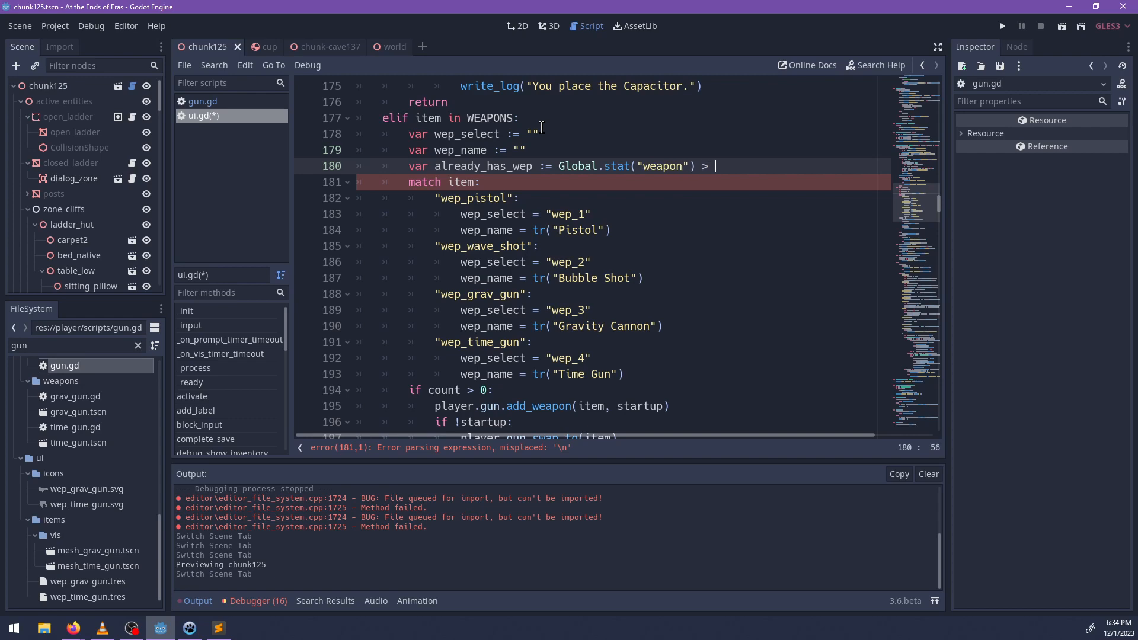
pyautogui.write('0')
# Check the stat name used by add_weapon in gun.gd, and give already_has_wep in ui.gd the explicit type bool.
pyautogui.click(217, 105)
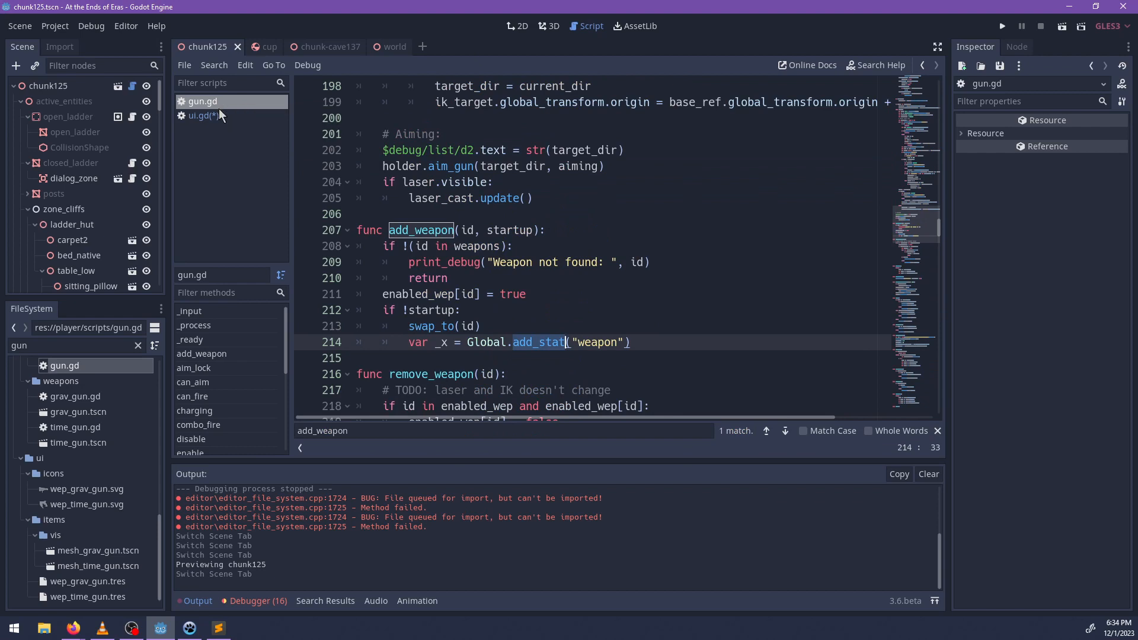
pyautogui.click(217, 115)
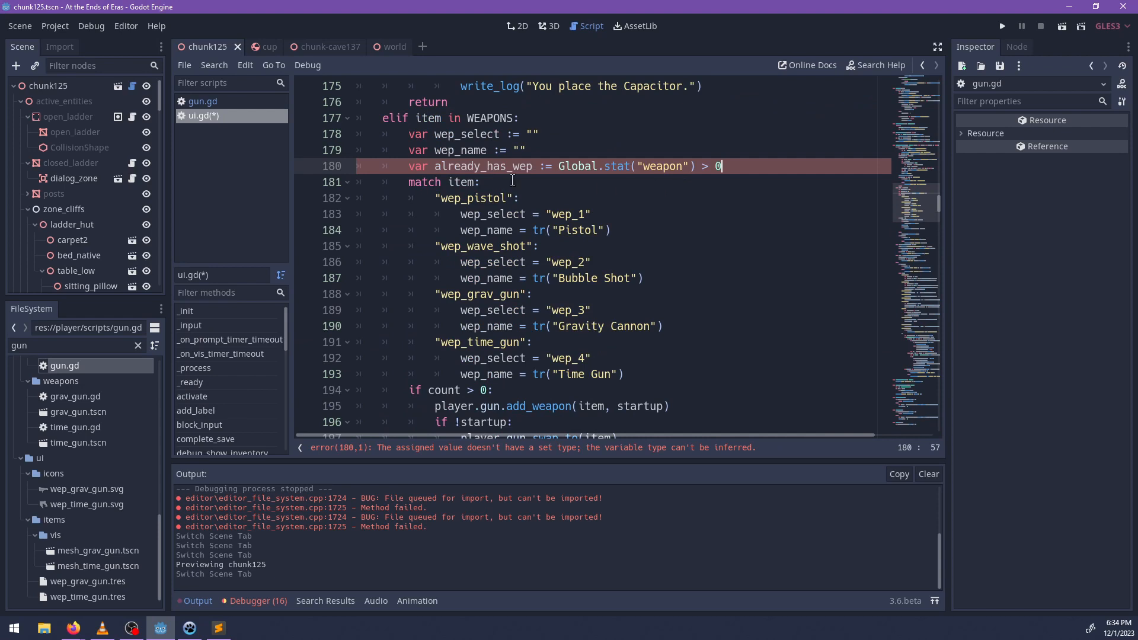
pyautogui.click(543, 166)
pyautogui.write('bool')
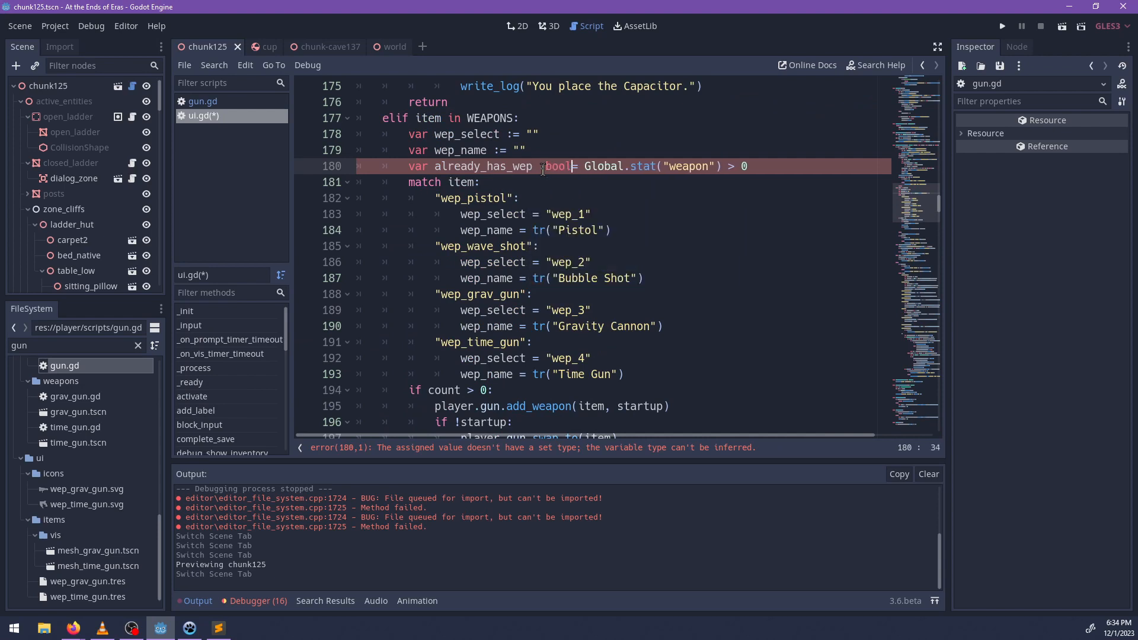
pyautogui.hotkey('ctrl', 'Left')
pyautogui.press('Left')
pyautogui.press('BackSpace')
# Add an "if !already_has_wep:" block below the show_prompt call in the weapon pickup branch.
pyautogui.scroll(-4, 553, 256)
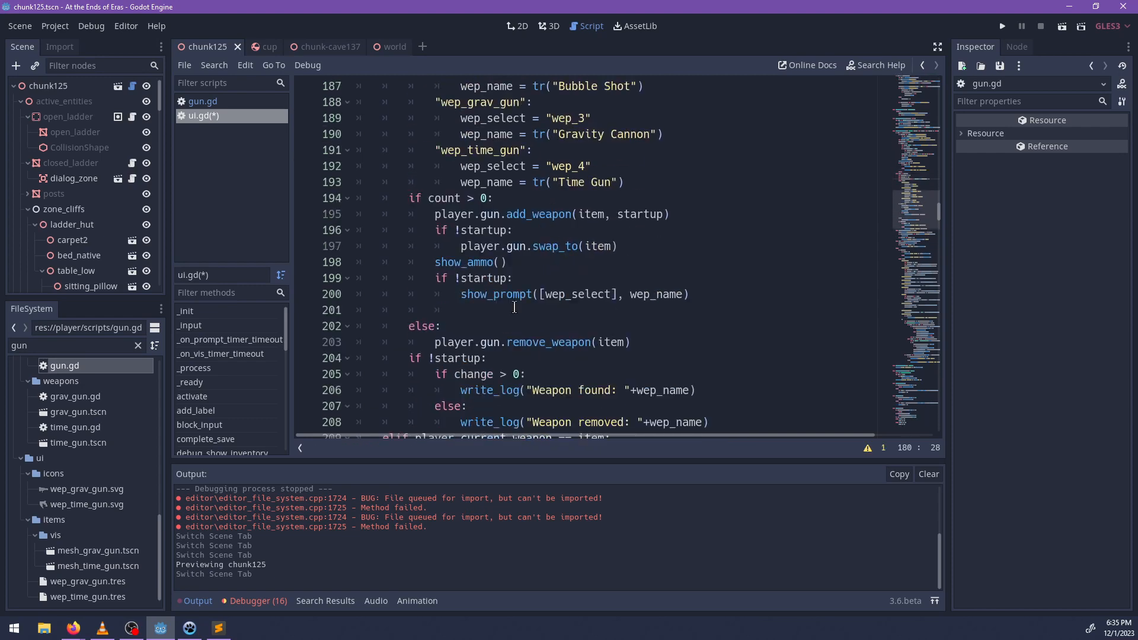
pyautogui.click(459, 312)
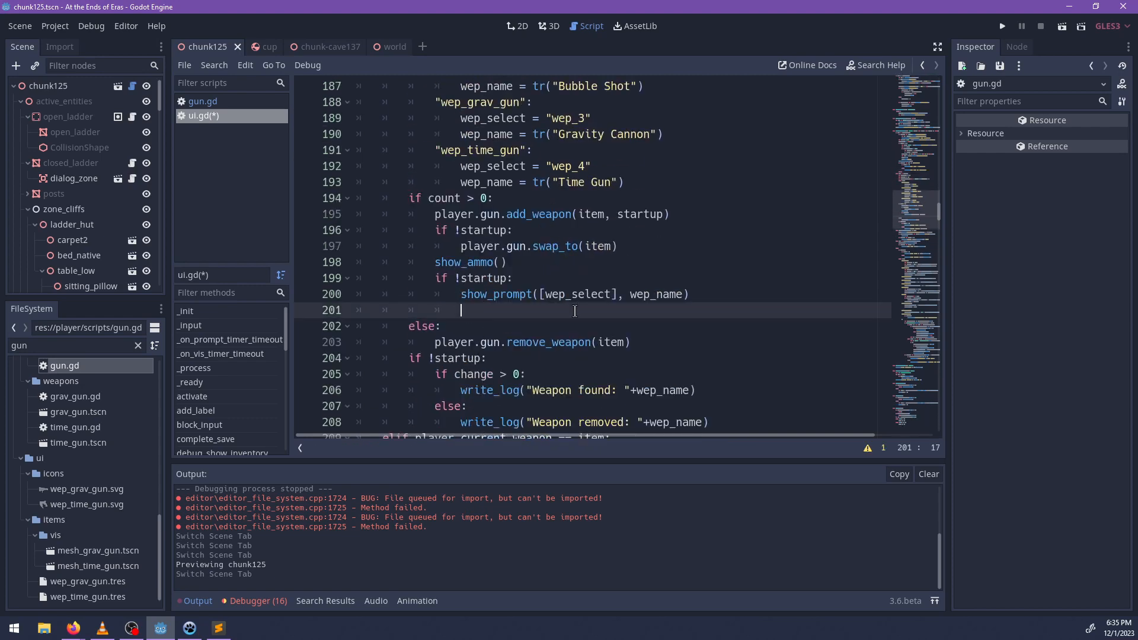
pyautogui.write('if !already_has_wep:')
pyautogui.press('Return')
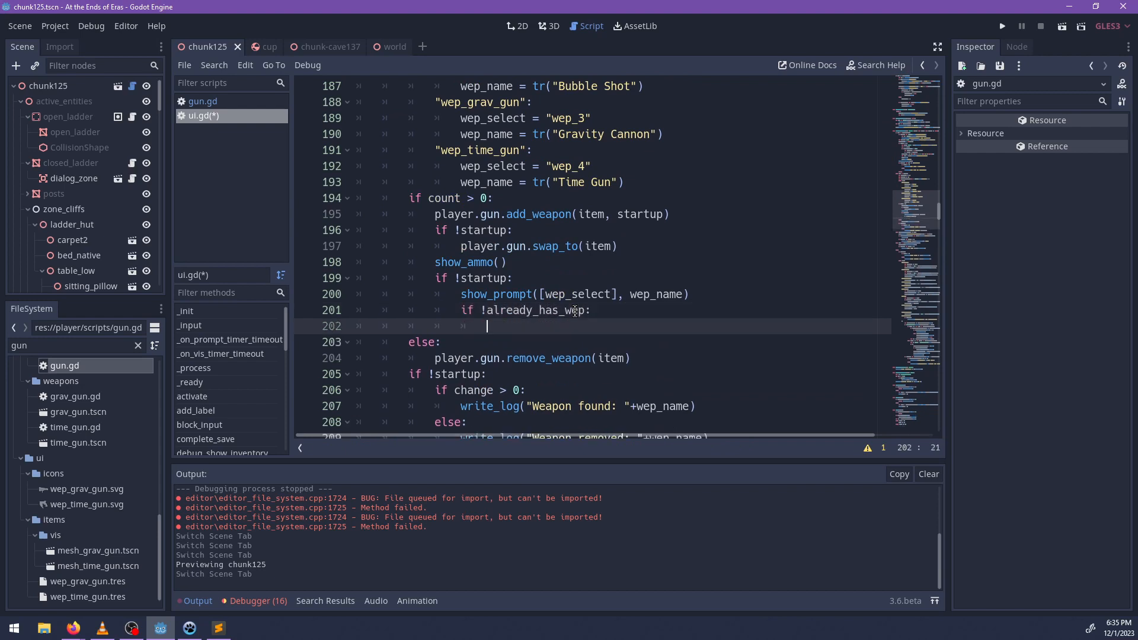
pyautogui.doubleClick(481, 294)
pyautogui.click(488, 326)
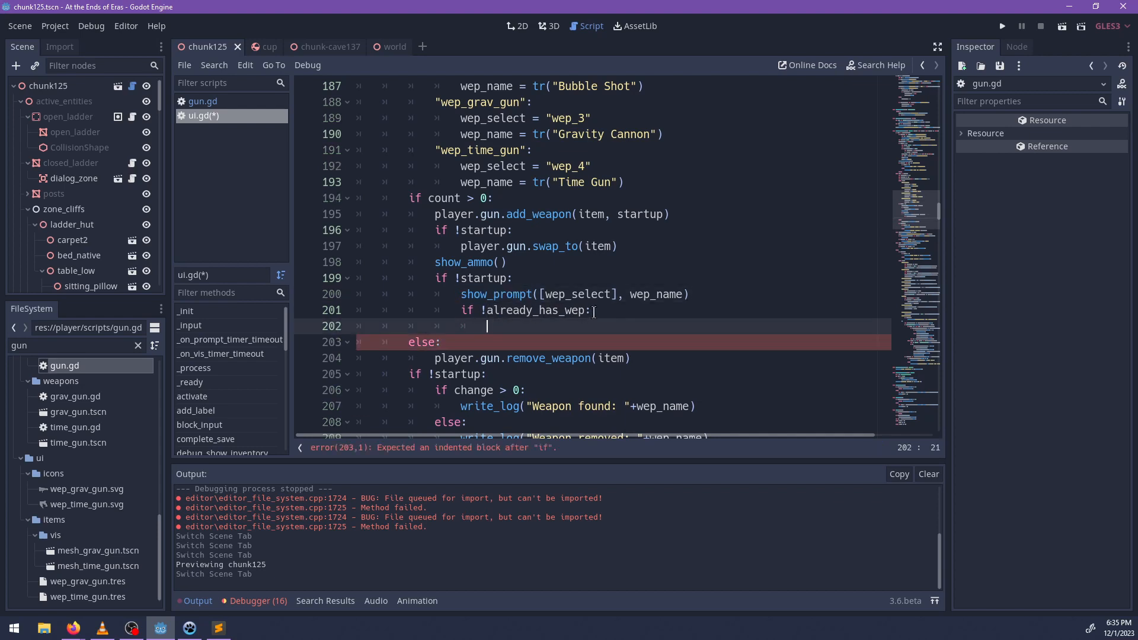
pyautogui.write('show_prompt_on_del')
pyautogui.write('(')
pyautogui.hotkey('shift', 'Home')
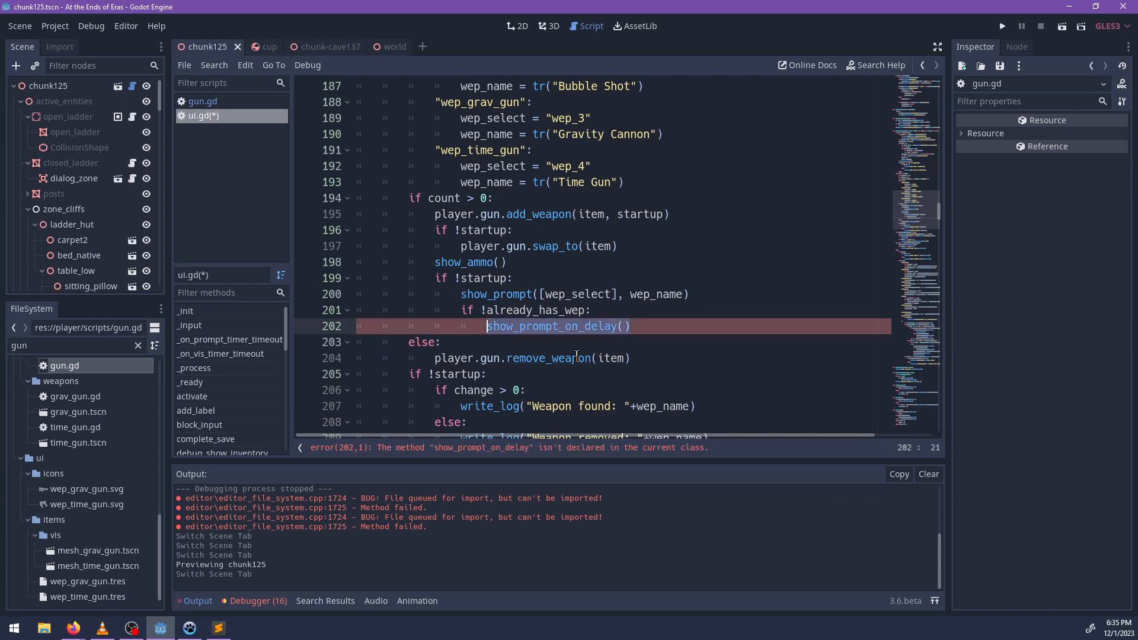
# Write the call queue_prompt([wep_select], wep_name) inside the !already_has_wep block.
pyautogui.write('queue_prompt')
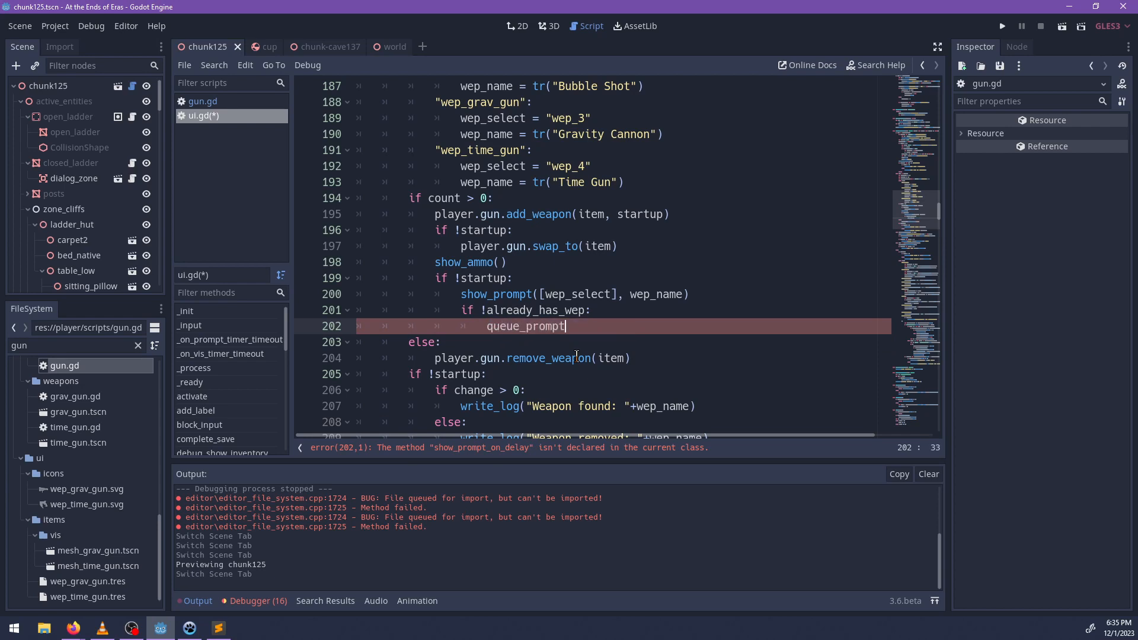
pyautogui.write('(')
pyautogui.write('[wep_')
pyautogui.write('select]')
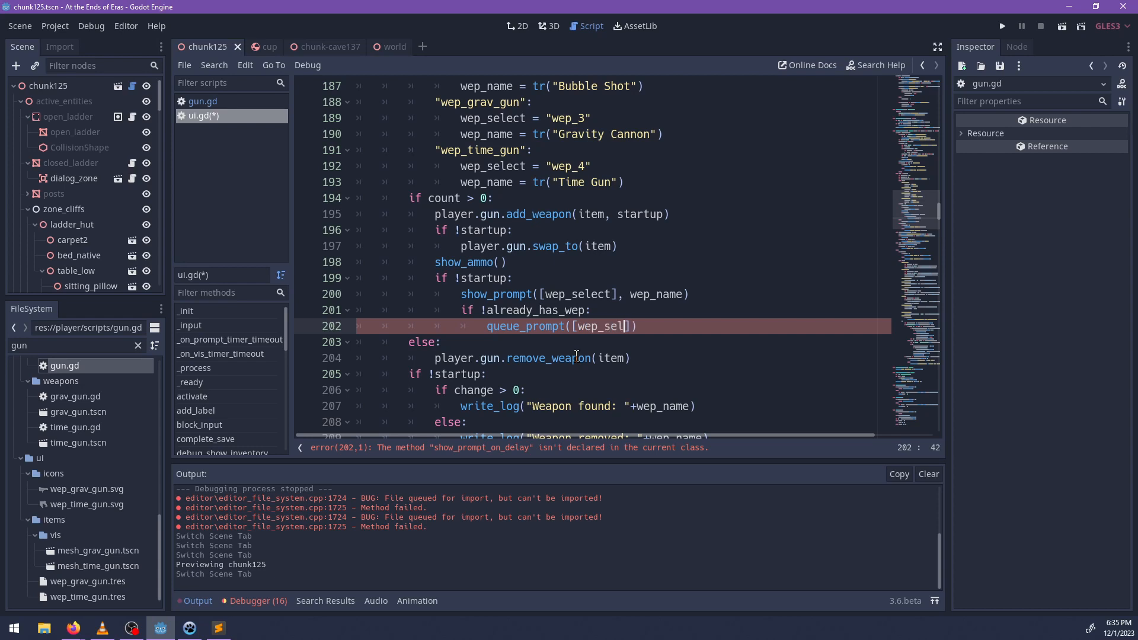
pyautogui.write(', wep_name')
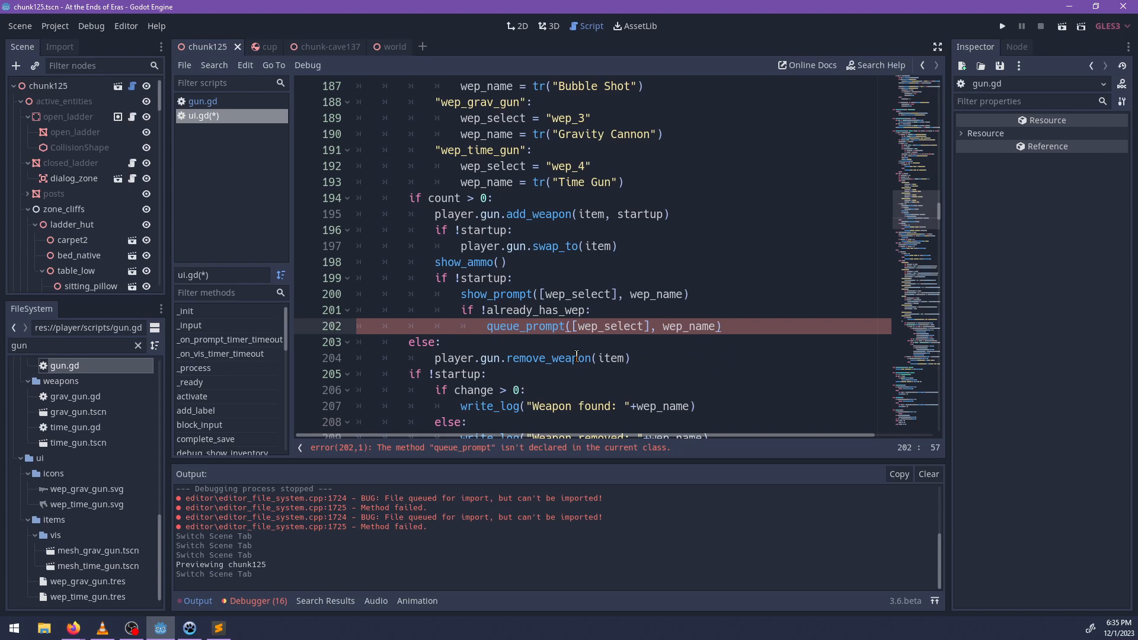
# Add the declaration of a new function named queue_prompt directly below the show_prompt function.
pyautogui.keyDown('ctrl'); pyautogui.click(499, 294); pyautogui.keyUp('ctrl')
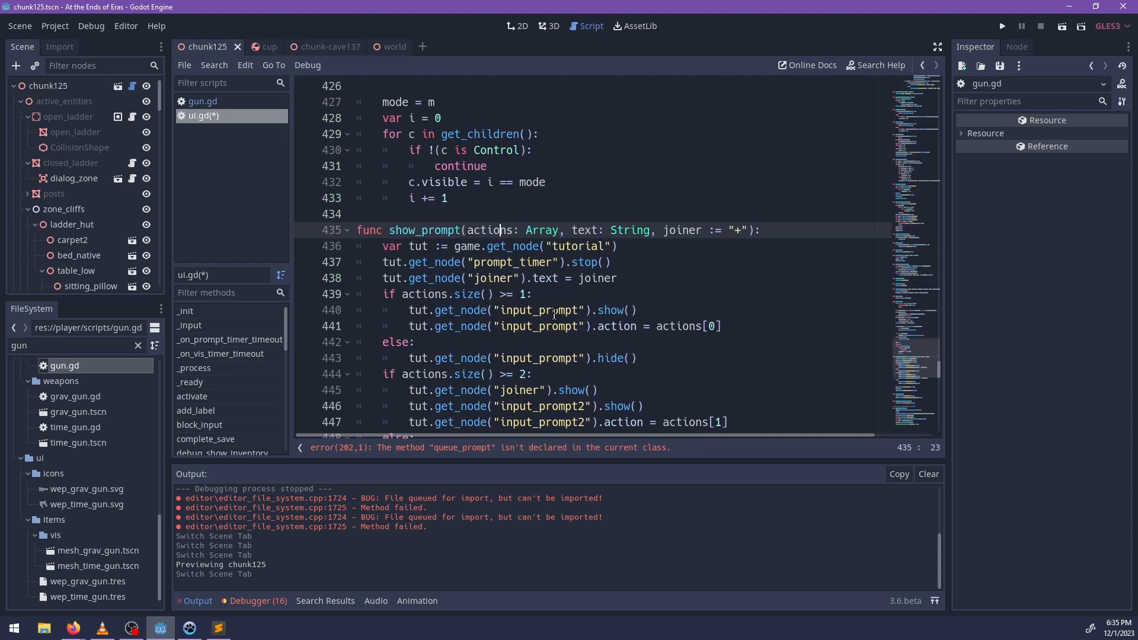
pyautogui.scroll(-4, 551, 317)
pyautogui.click(616, 342)
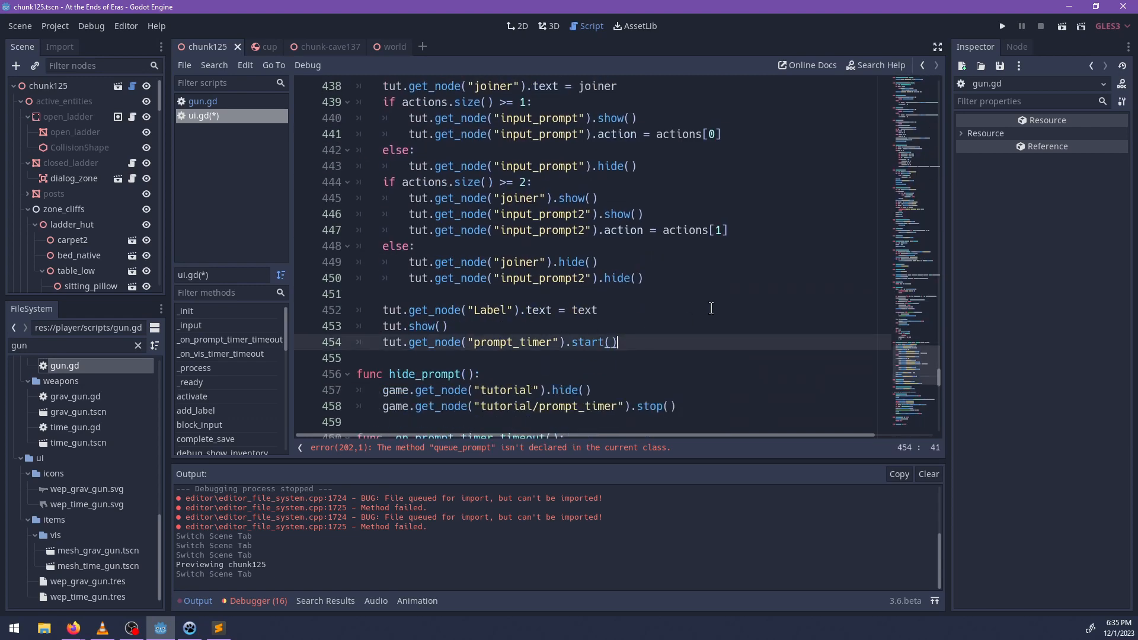
pyautogui.press('Return')
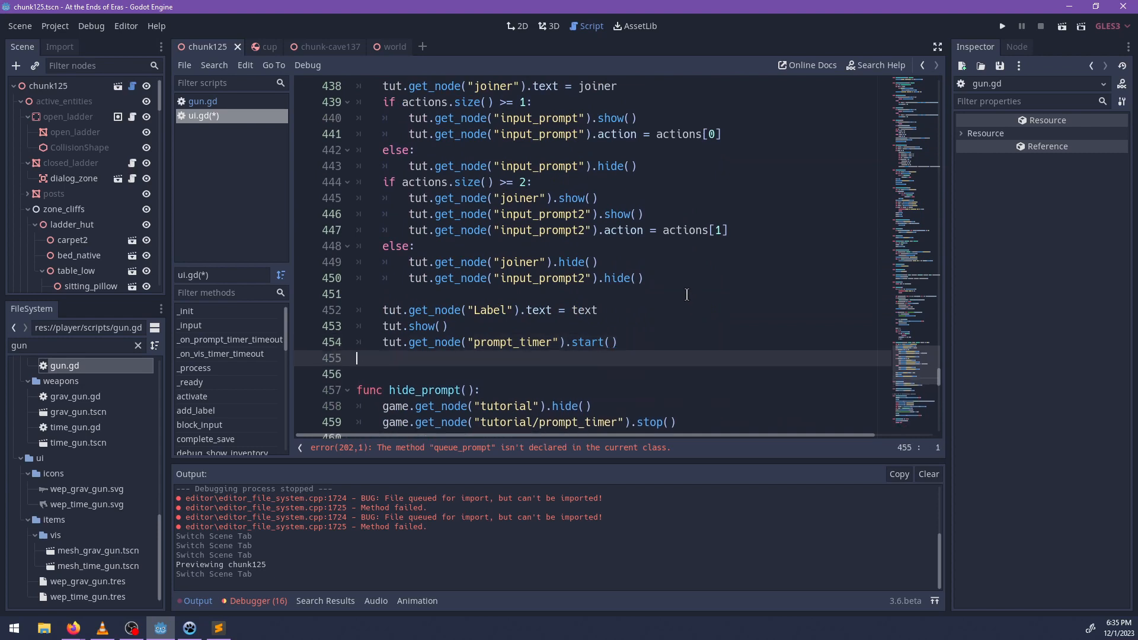
pyautogui.press('Return')
pyautogui.write('func 2queu')
pyautogui.hotkey('ctrl', 'BackSpace')
pyautogui.write('que')
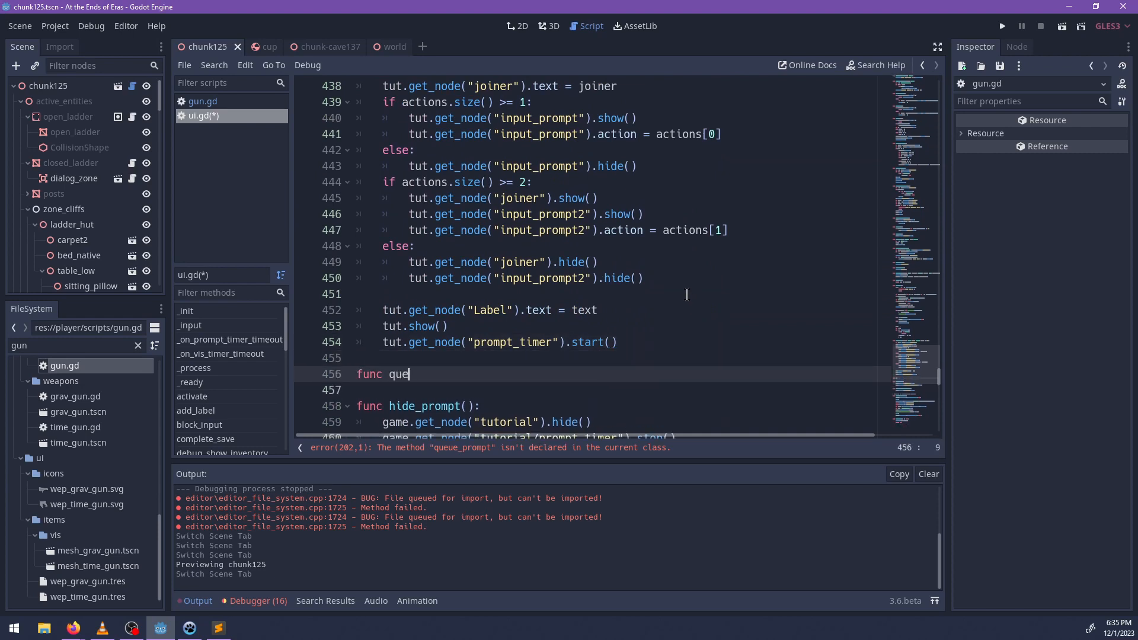
pyautogui.write('ue_pro')
pyautogui.press('BackSpace')
pyautogui.press('BackSpace')
pyautogui.press('BackSpace')
pyautogui.write('mpt')
# Give queue_prompt the parameters actions:Array, text: String, joiner := "+" and a placeholder pass body.
pyautogui.scroll(4, 679, 297)
pyautogui.write('(')
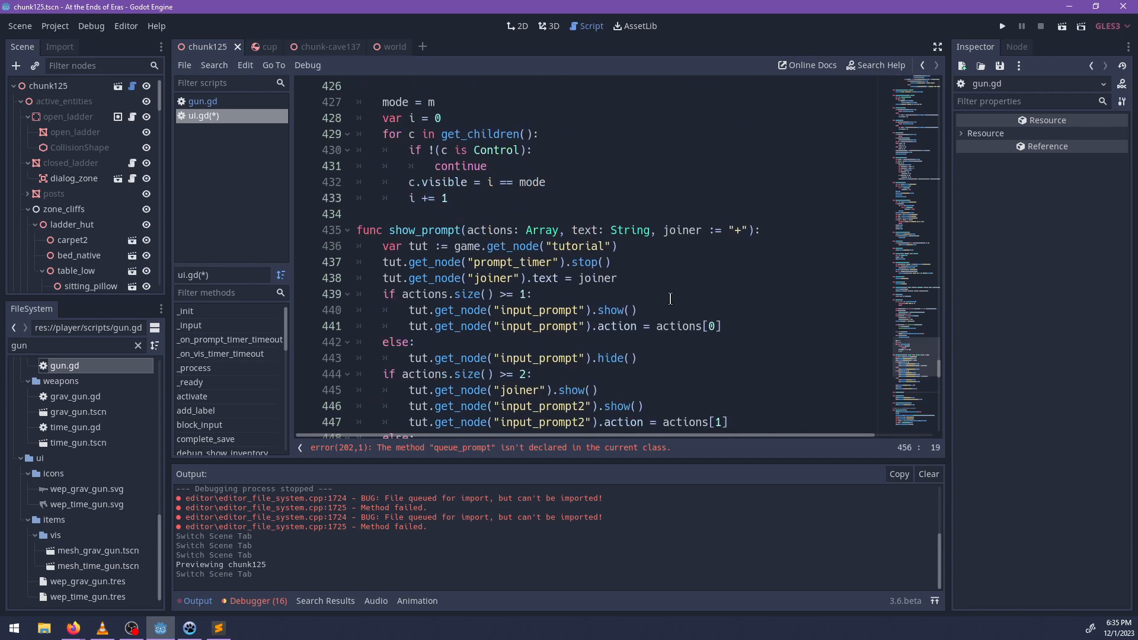
pyautogui.write('actions:" ')
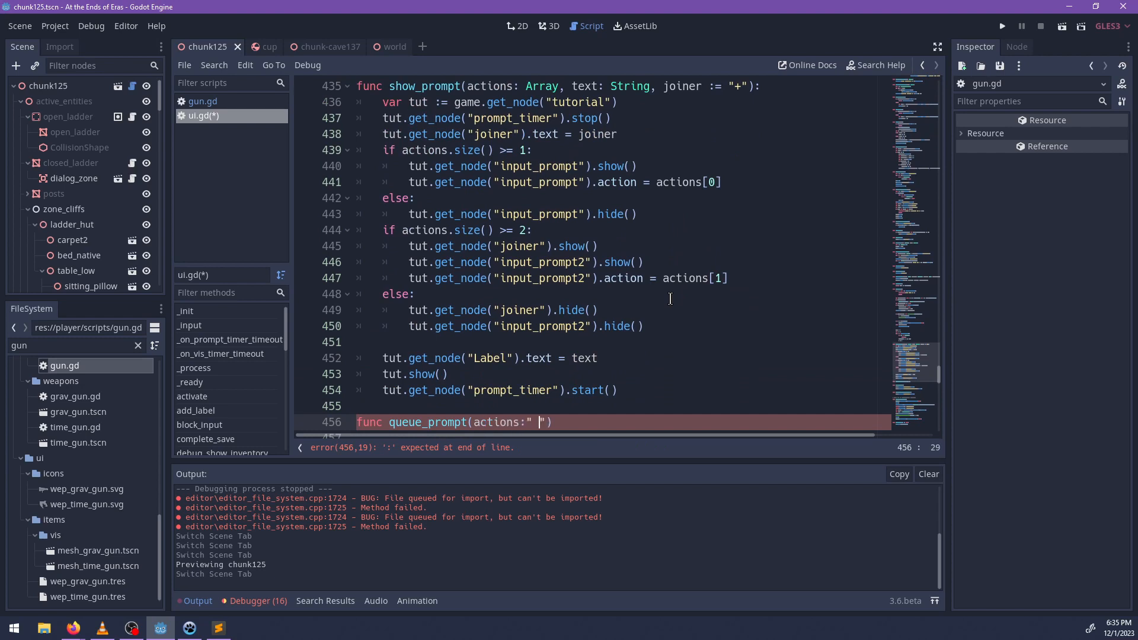
pyautogui.write('Array, text: String, joiner := "')
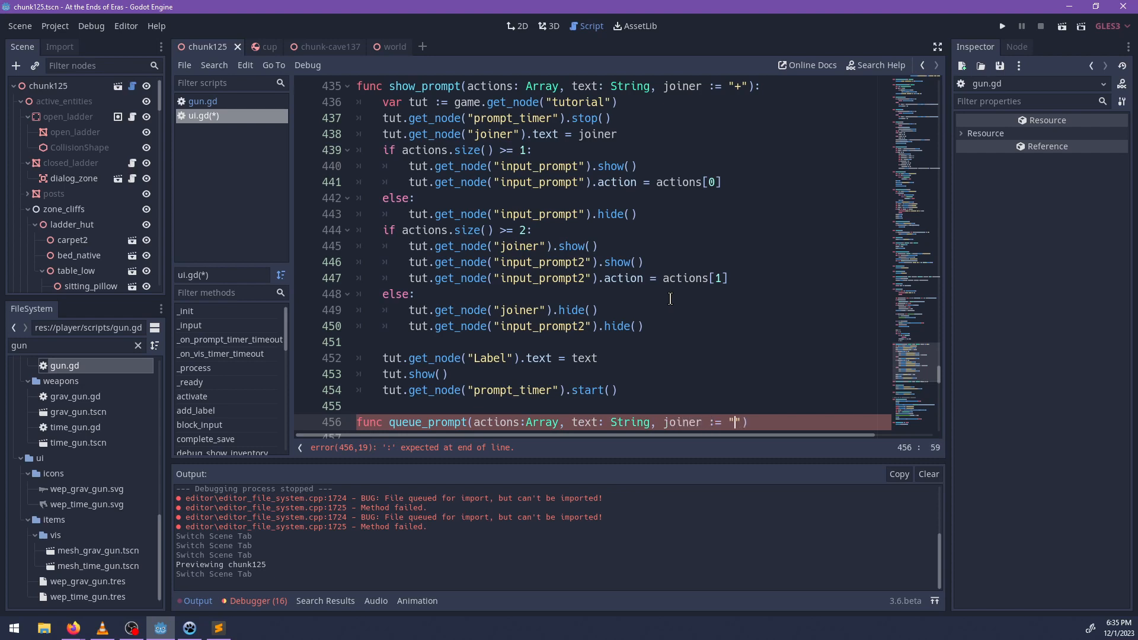
pyautogui.write('+')
pyautogui.press('End')
pyautogui.write(':')
pyautogui.press('Return')
pyautogui.write('pass')
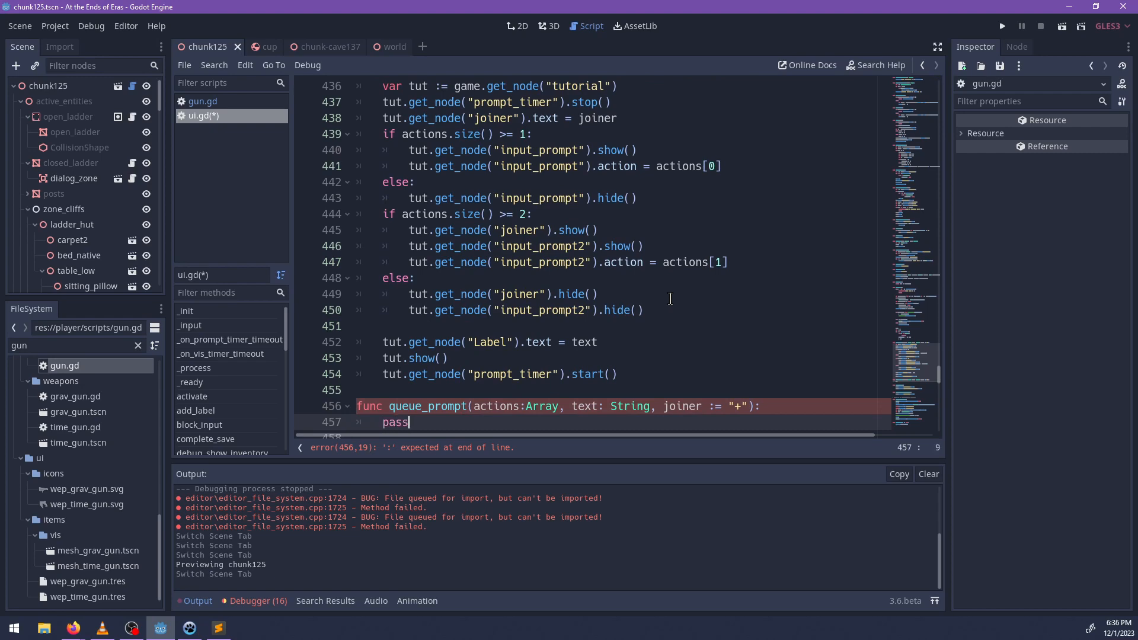
# Insert the condition "if prompt_queue.empty():" as the first line of _on_prompt_timer_timeout.
pyautogui.scroll(-4, 622, 286)
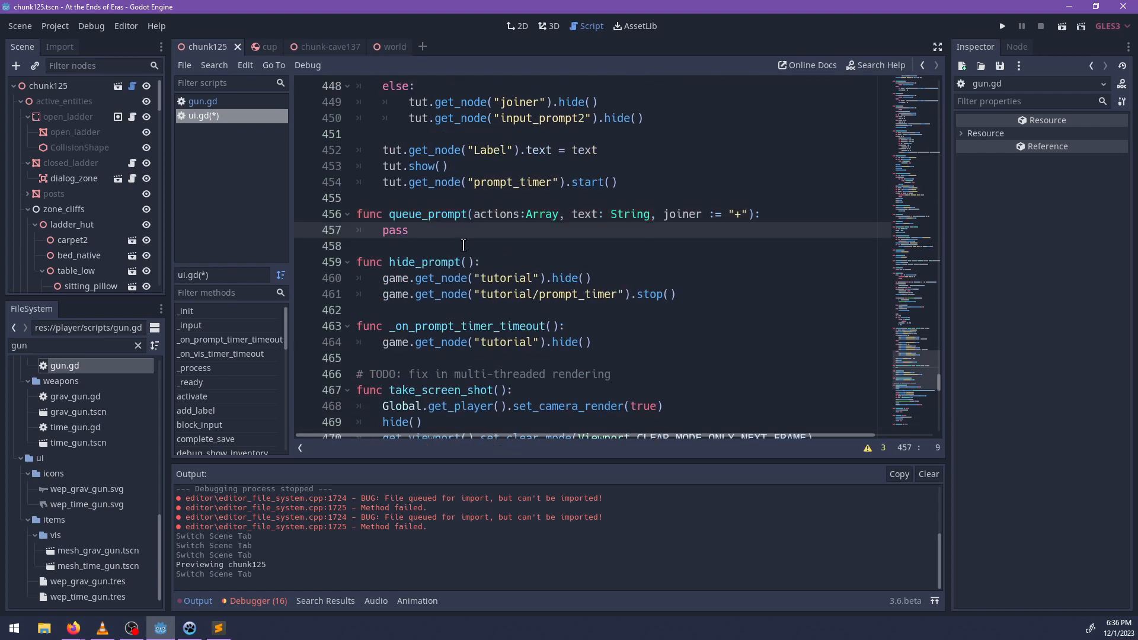
pyautogui.scroll(2, 550, 288)
pyautogui.scroll(-2, 550, 288)
pyautogui.scroll(-1, 558, 275)
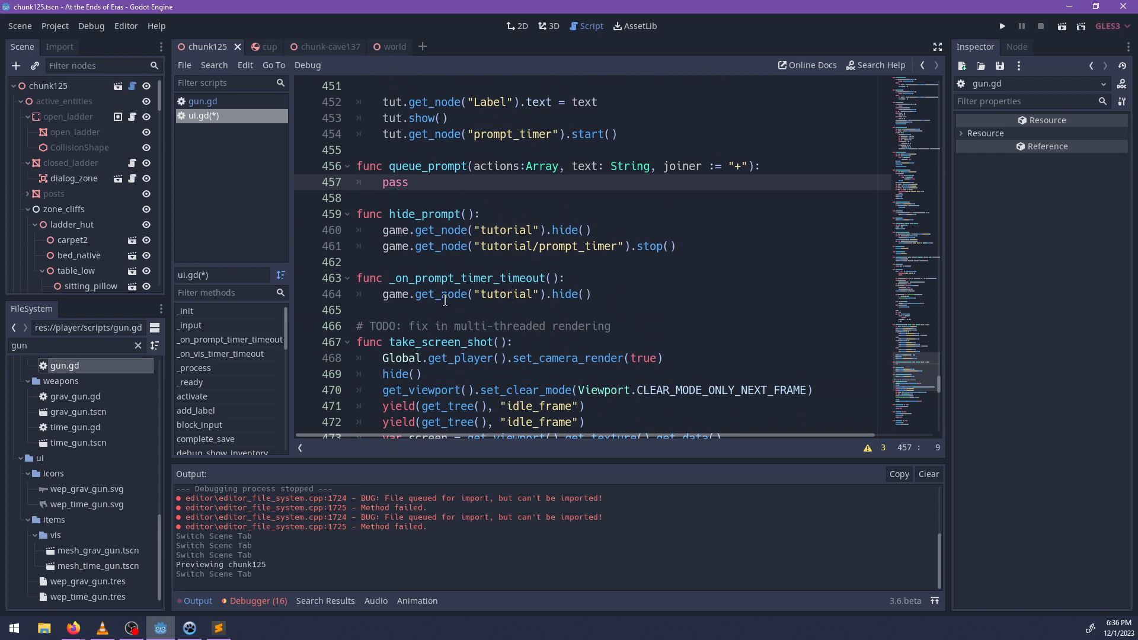
pyautogui.click(571, 293)
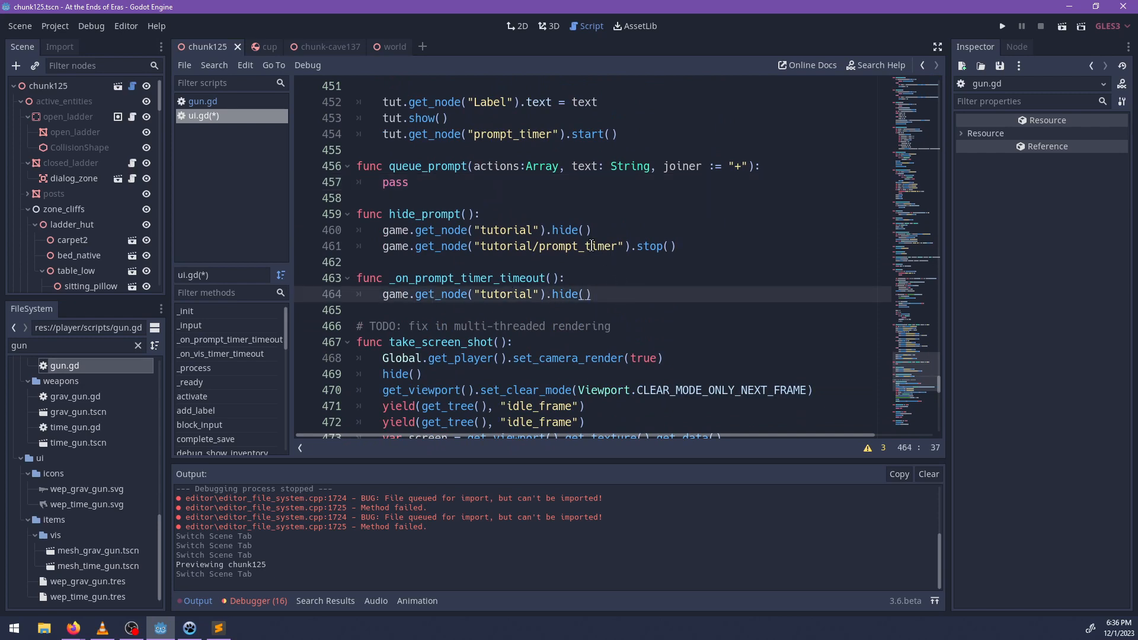
pyautogui.press('Up')
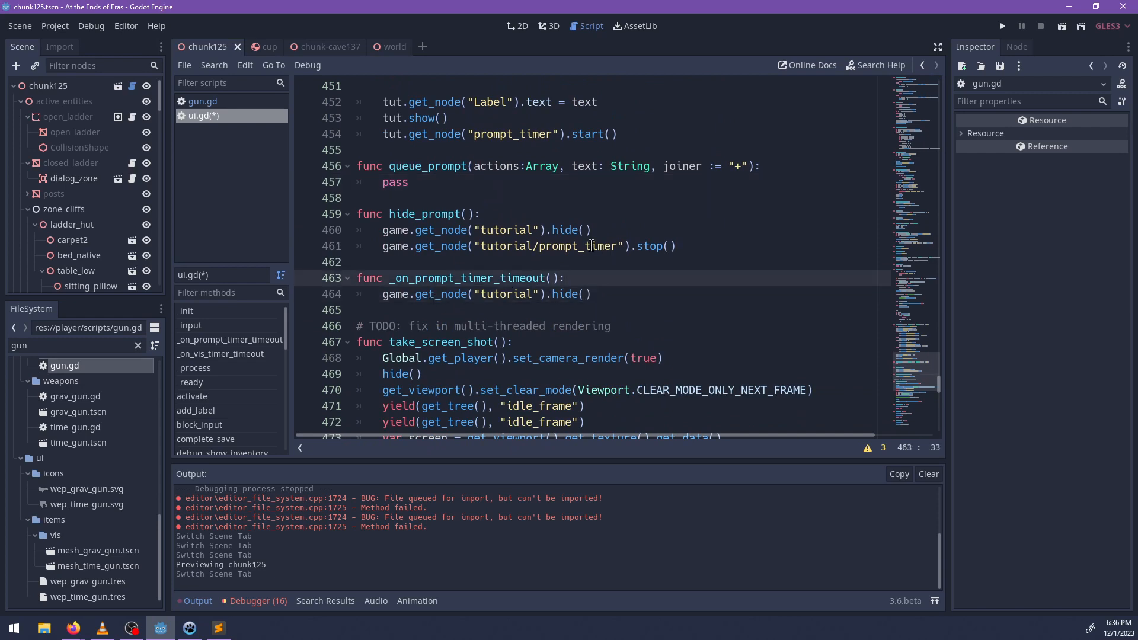
pyautogui.press('Return')
pyautogui.write('if')
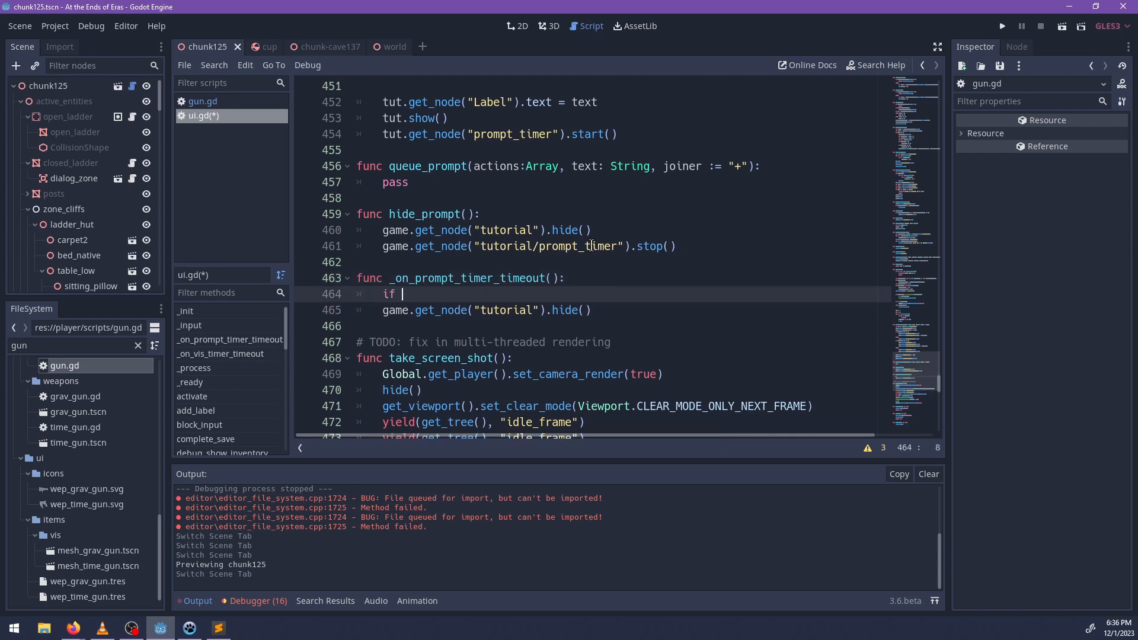
pyautogui.write(' ptio')
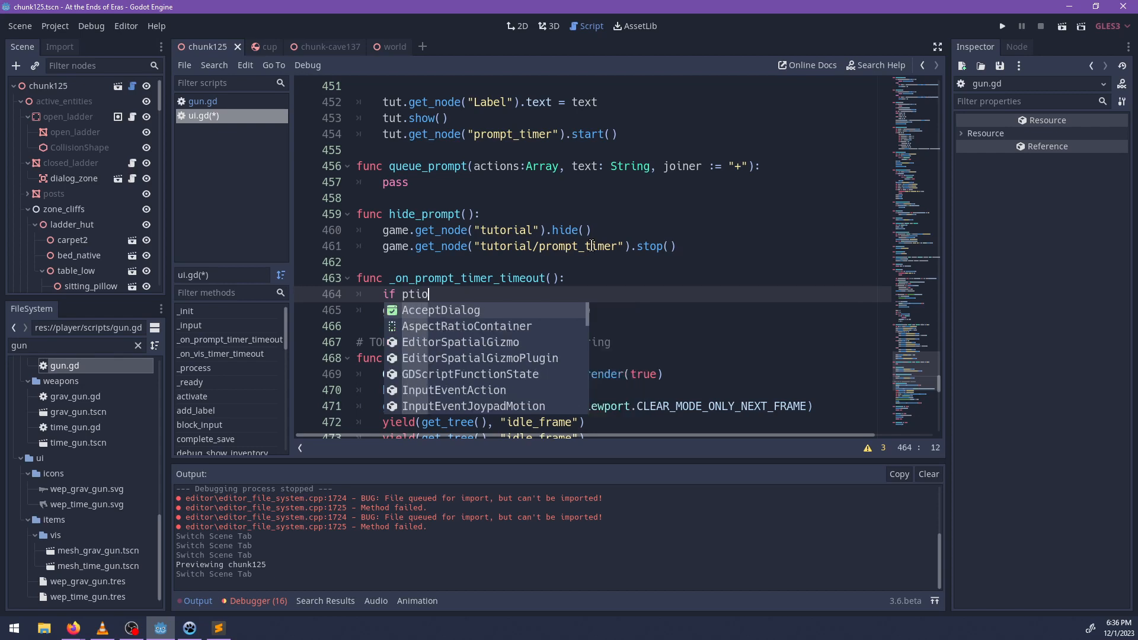
pyautogui.press('BackSpace')
pyautogui.press('BackSpace')
pyautogui.press('BackSpace')
pyautogui.write('t')
pyautogui.press('BackSpace')
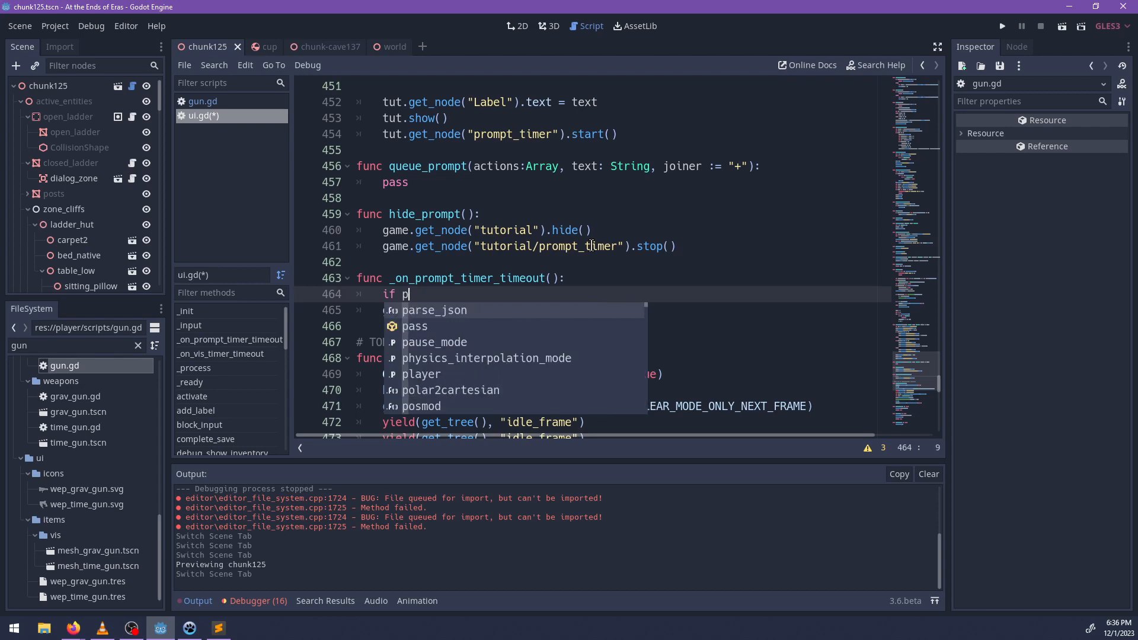
pyautogui.write('rompt_queue.')
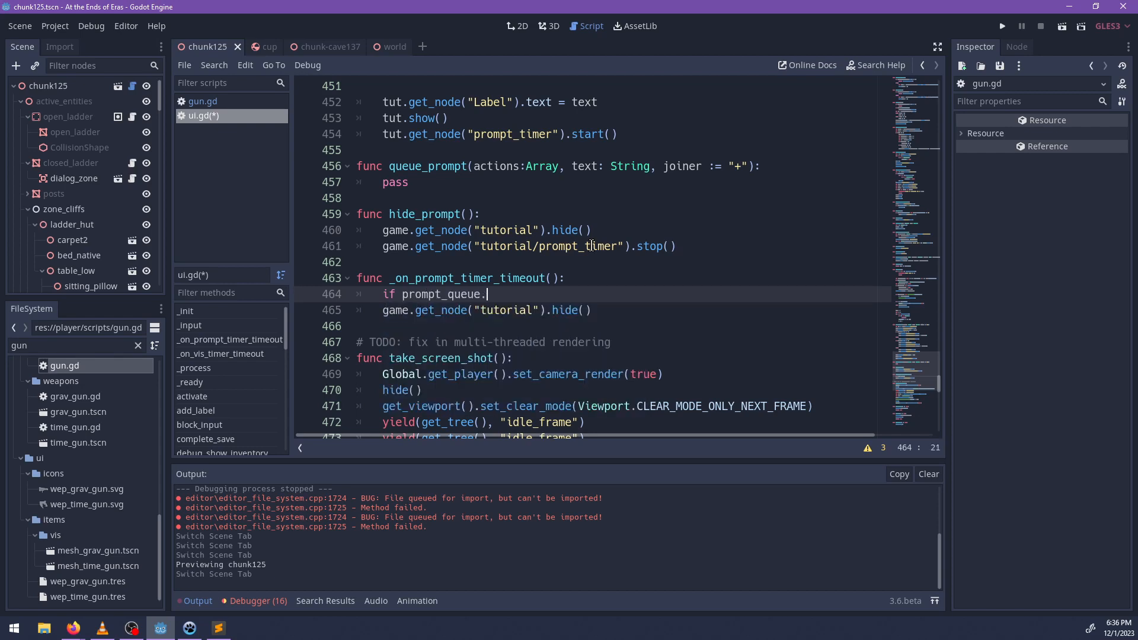
pyautogui.write('empty():')
pyautogui.press('Down')
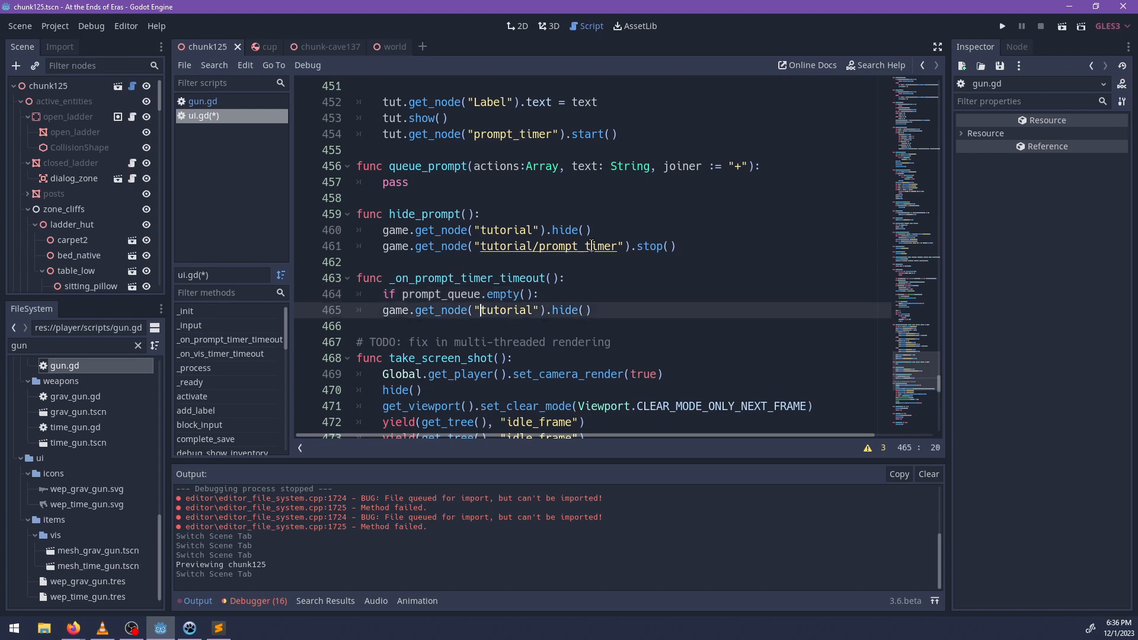
# Indent the tutorial hide() call into the prompt_queue.empty() block and add a return below it.
pyautogui.press('Home')
pyautogui.press('Tab')
pyautogui.press('End')
pyautogui.press('Return')
pyautogui.write('return')
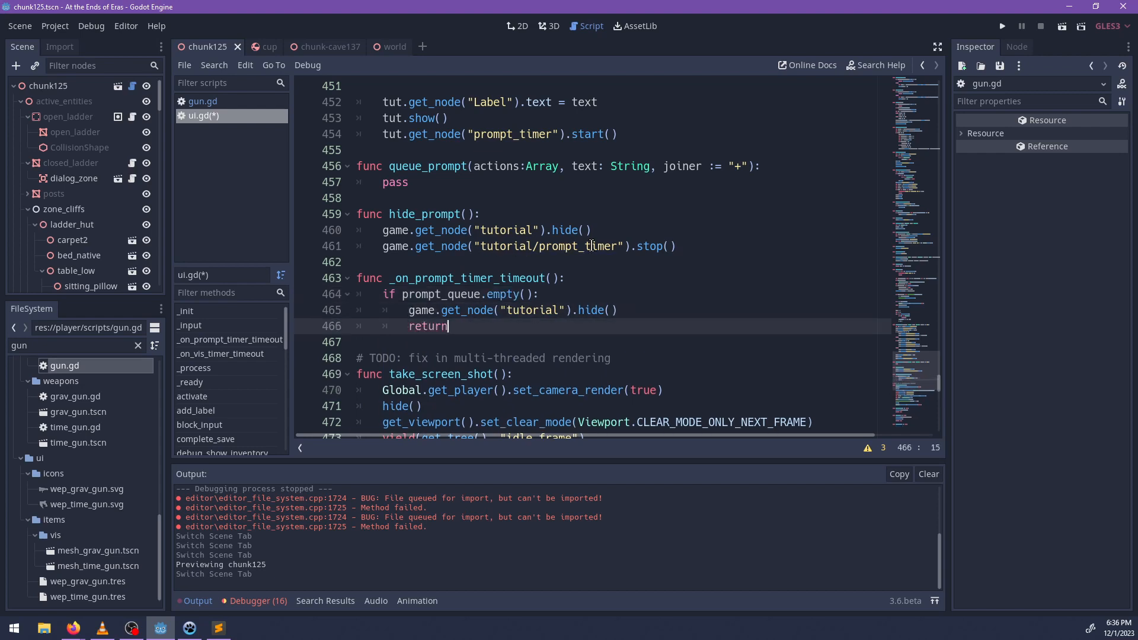
# Below the empty-queue block, declare var prompt : Dictionary = prompt_queue.pop_front().
pyautogui.press('Return')
pyautogui.write('var ')
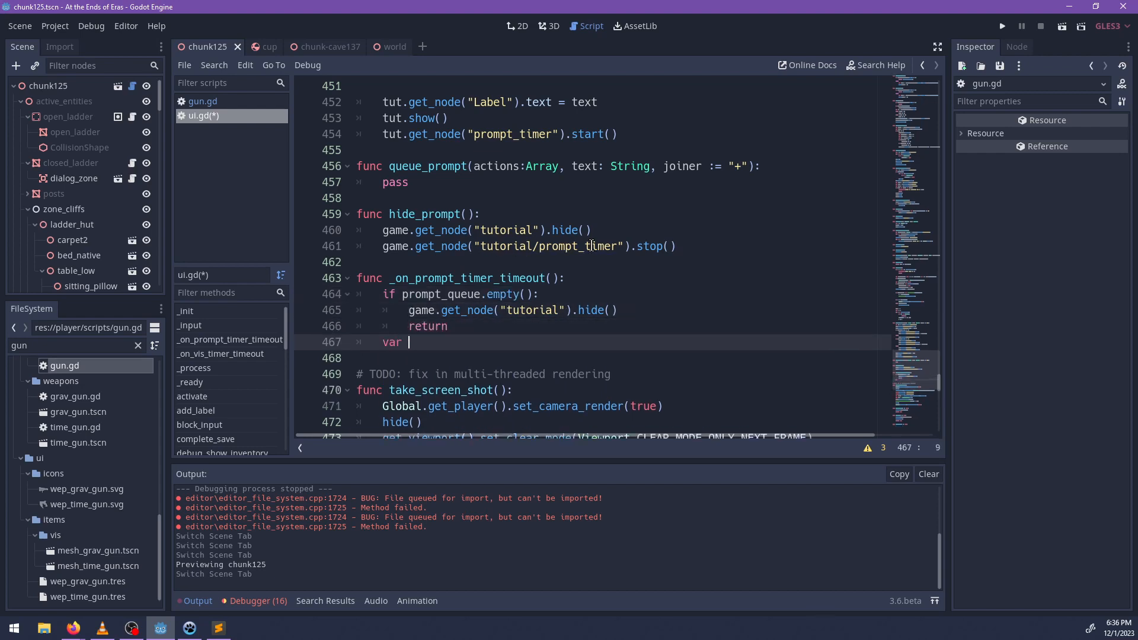
pyautogui.write('prompt := Dictionary = pro0')
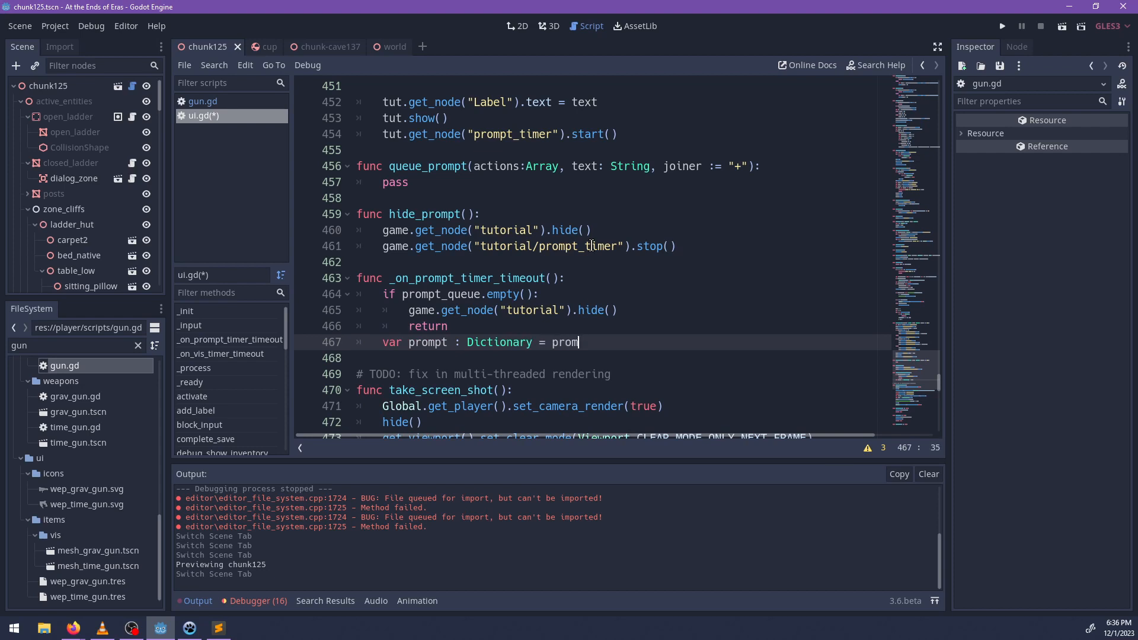
pyautogui.write('pt_queue.pop_front()')
pyautogui.press('Return')
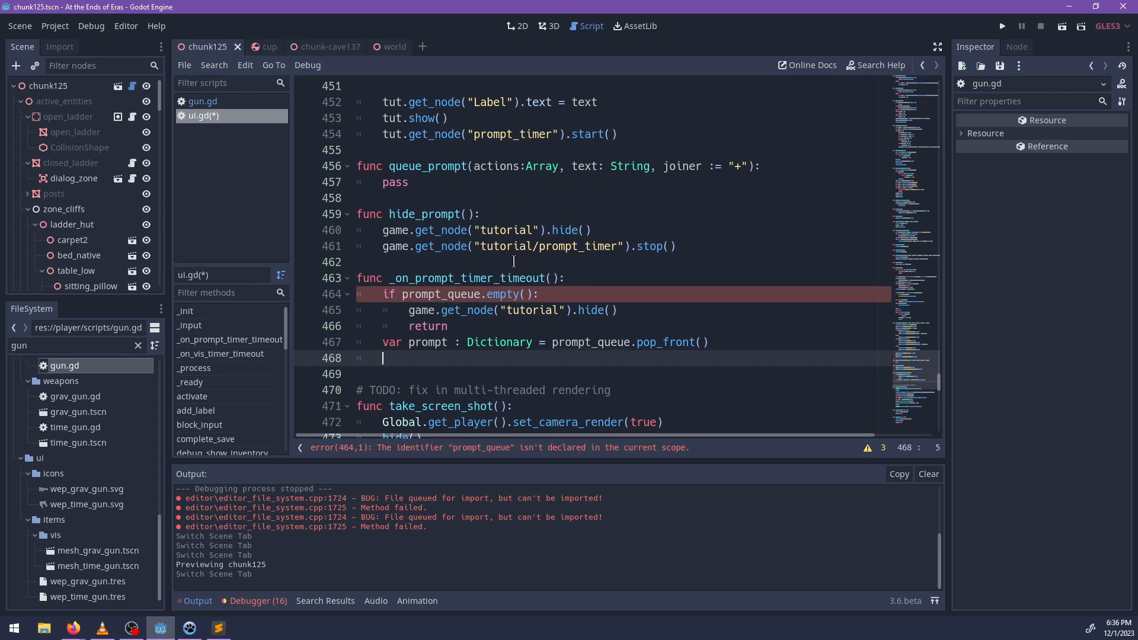
# Declare the script variable "var prompt_queue : Array" below input_blocked near the start of ui.gd.
pyautogui.scroll(3, 656, 273)
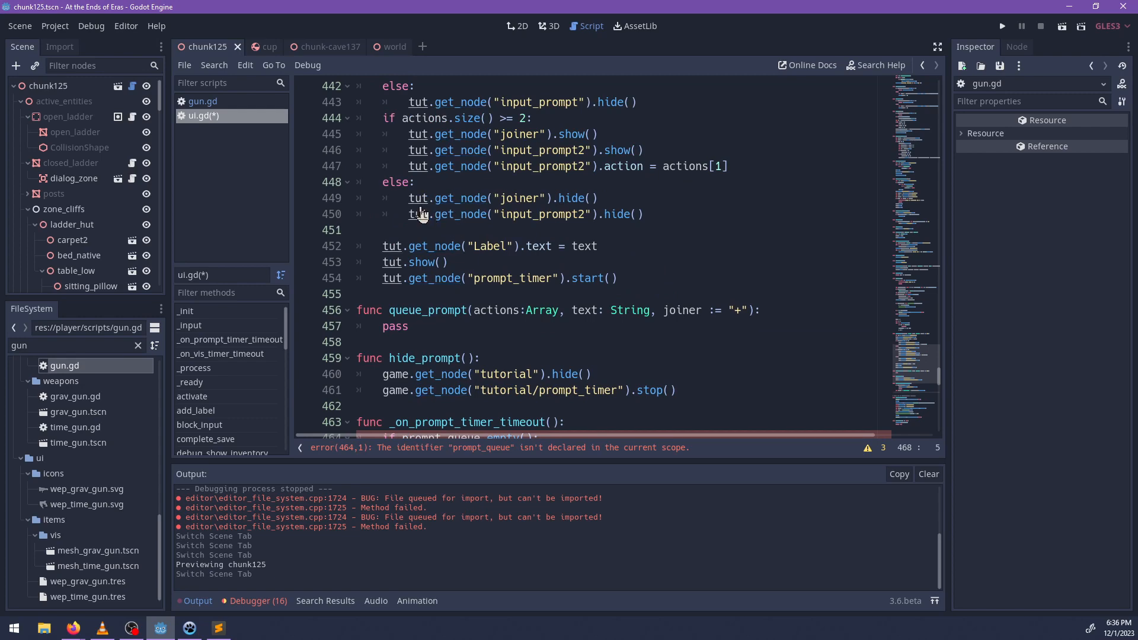
pyautogui.keyDown('ctrl'); pyautogui.scroll(1, 431, 281); pyautogui.keyUp('ctrl')
pyautogui.keyDown('ctrl'); pyautogui.scroll(-2, 431, 281); pyautogui.keyUp('ctrl')
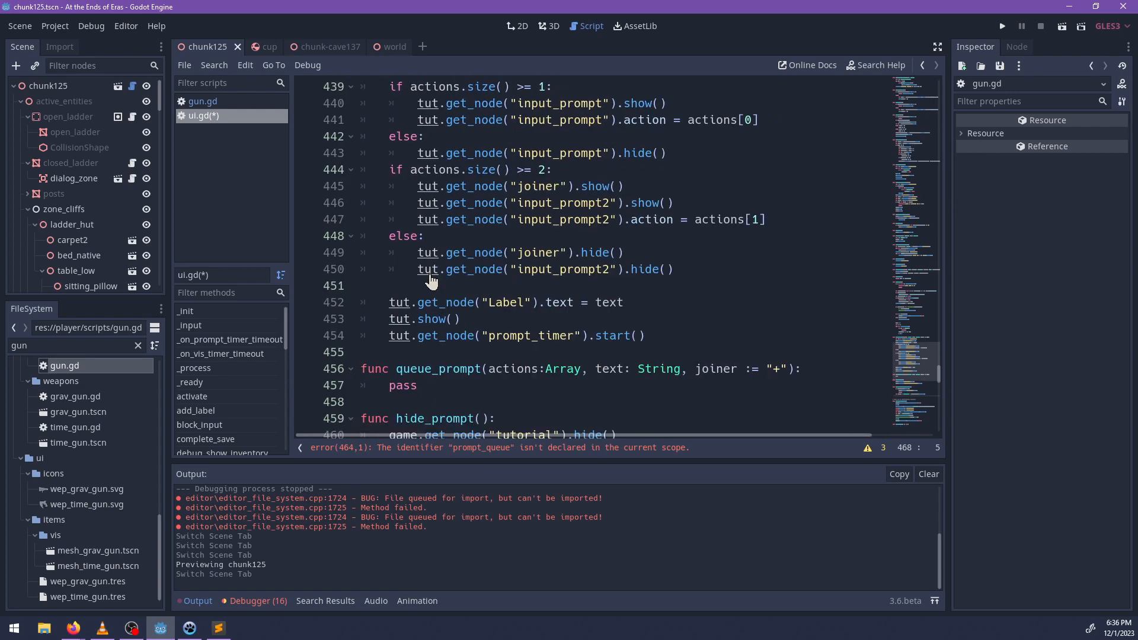
pyautogui.scroll(1, 503, 343)
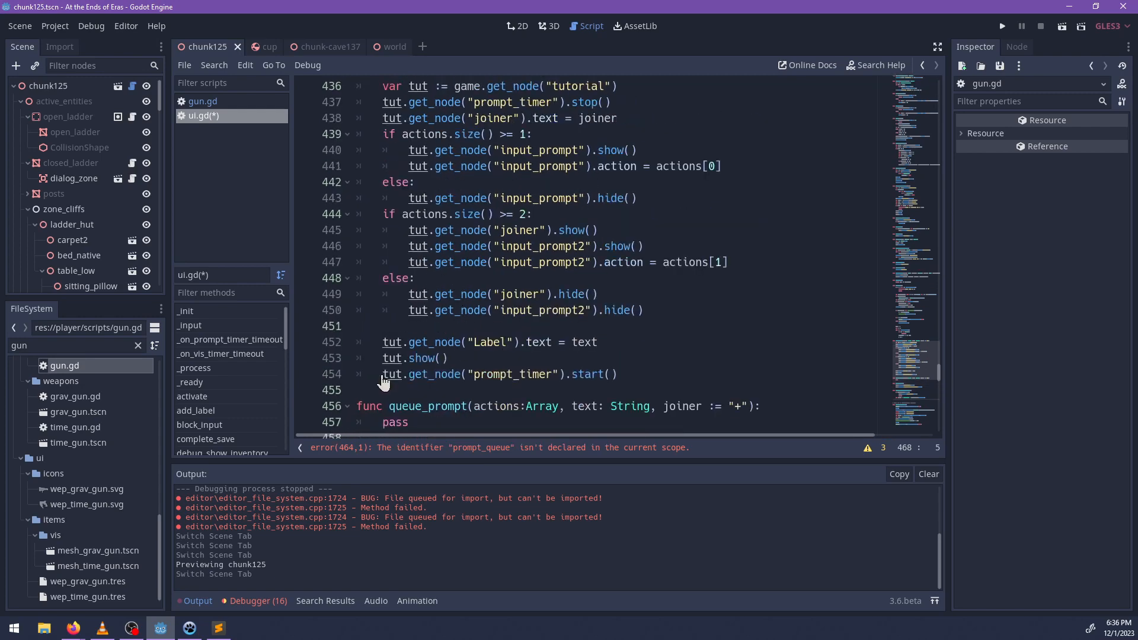
pyautogui.click(383, 375)
pyautogui.scroll(1, 483, 335)
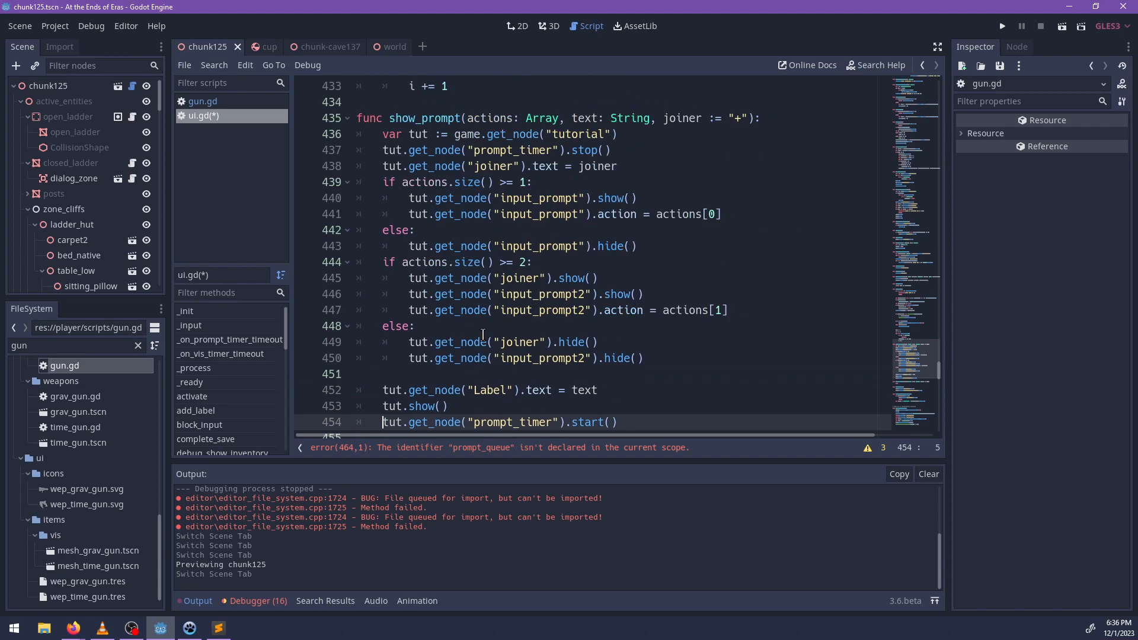
pyautogui.keyDown('ctrl'); pyautogui.click(467, 138); pyautogui.keyUp('ctrl')
pyautogui.scroll(-2, 626, 302)
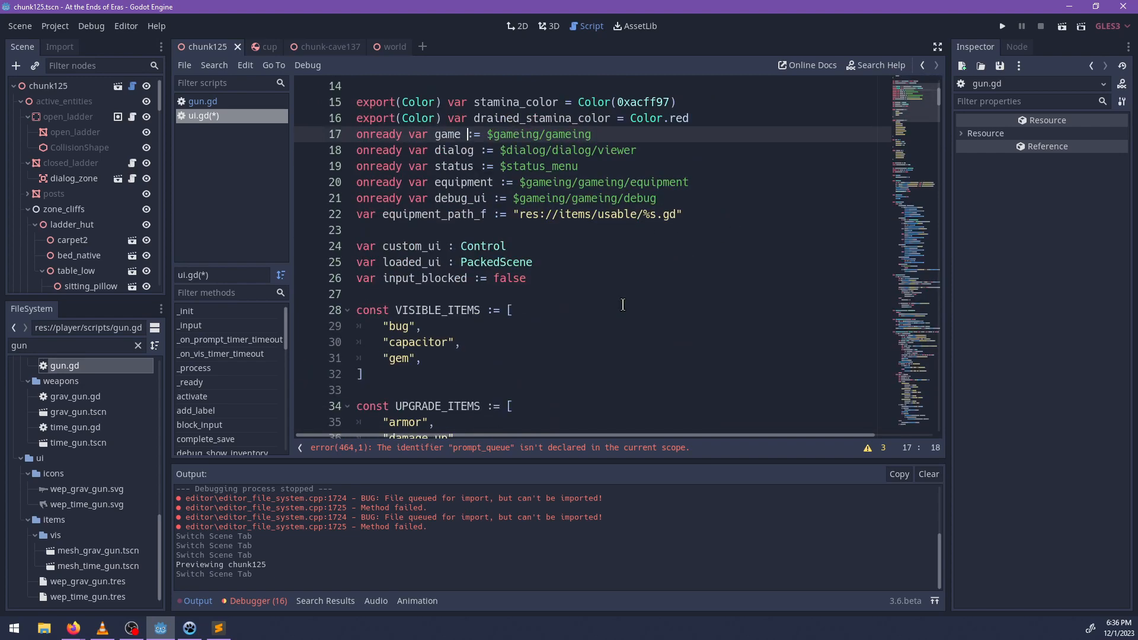
pyautogui.keyDown('ctrl'); pyautogui.scroll(-2, 623, 305); pyautogui.keyUp('ctrl')
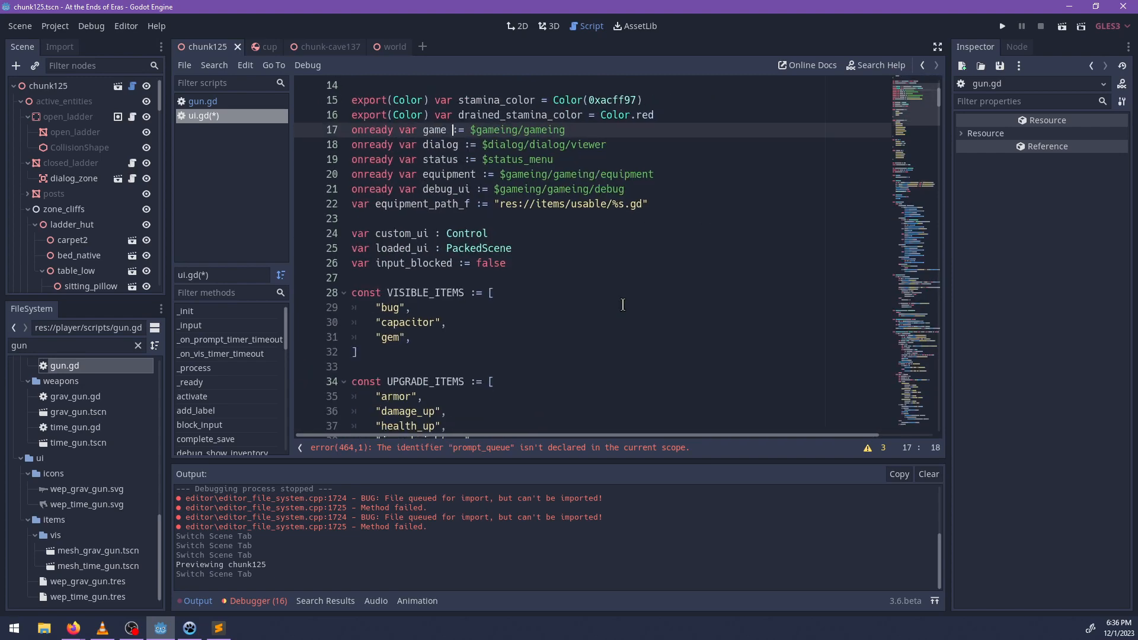
pyautogui.scroll(-10, 593, 304)
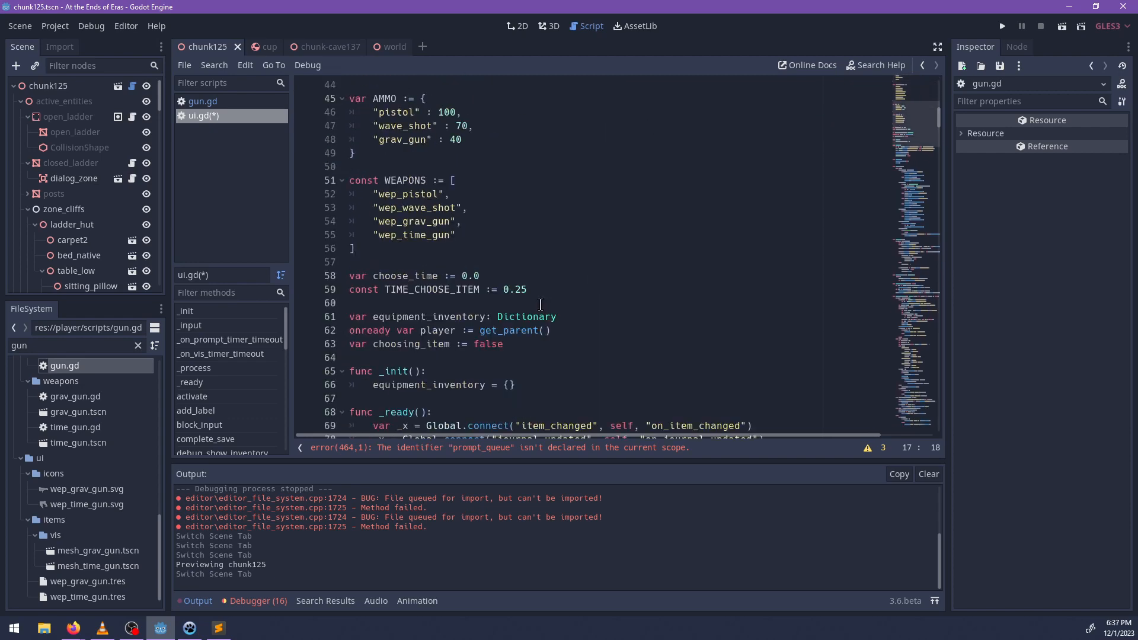
pyautogui.click(554, 288)
pyautogui.click(546, 346)
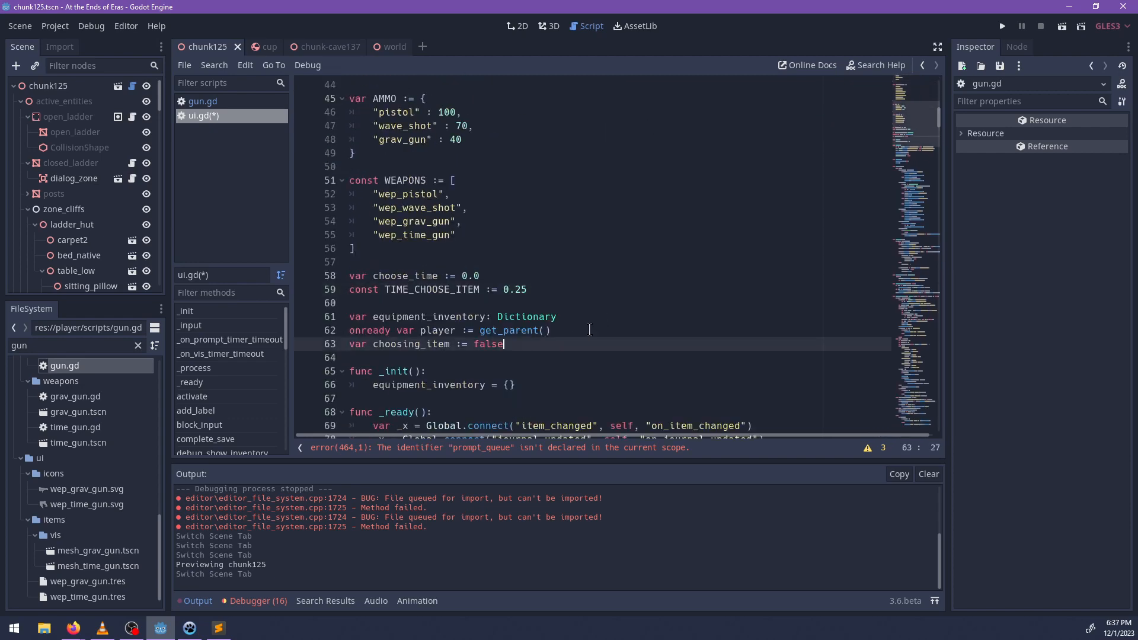
pyautogui.scroll(13, 572, 300)
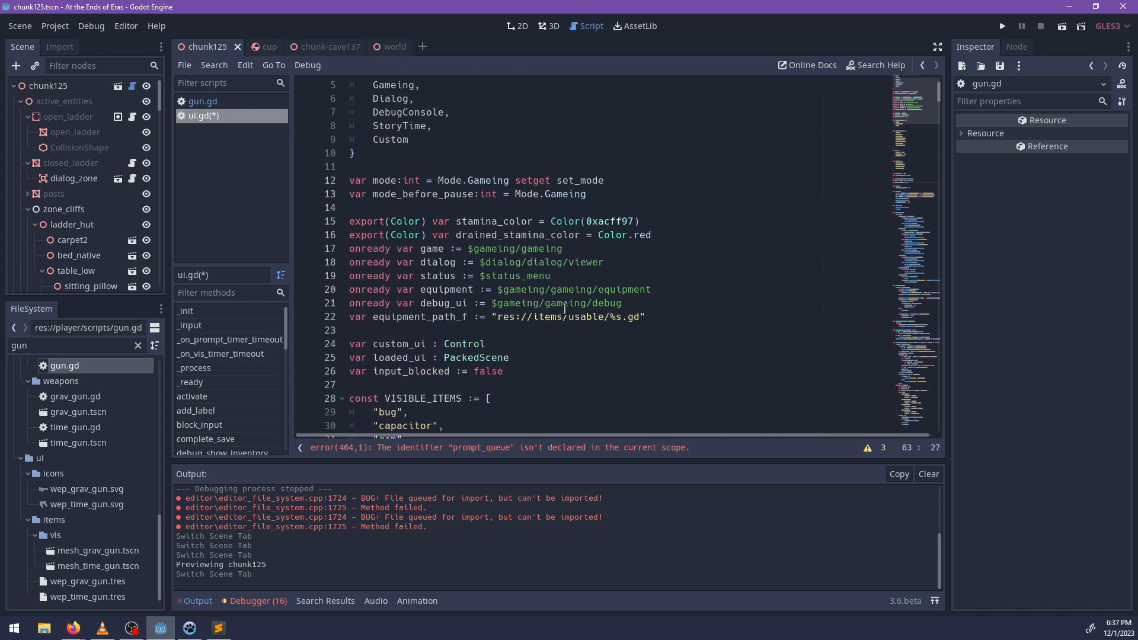
pyautogui.click(541, 371)
pyautogui.press('Return')
pyautogui.write('var p')
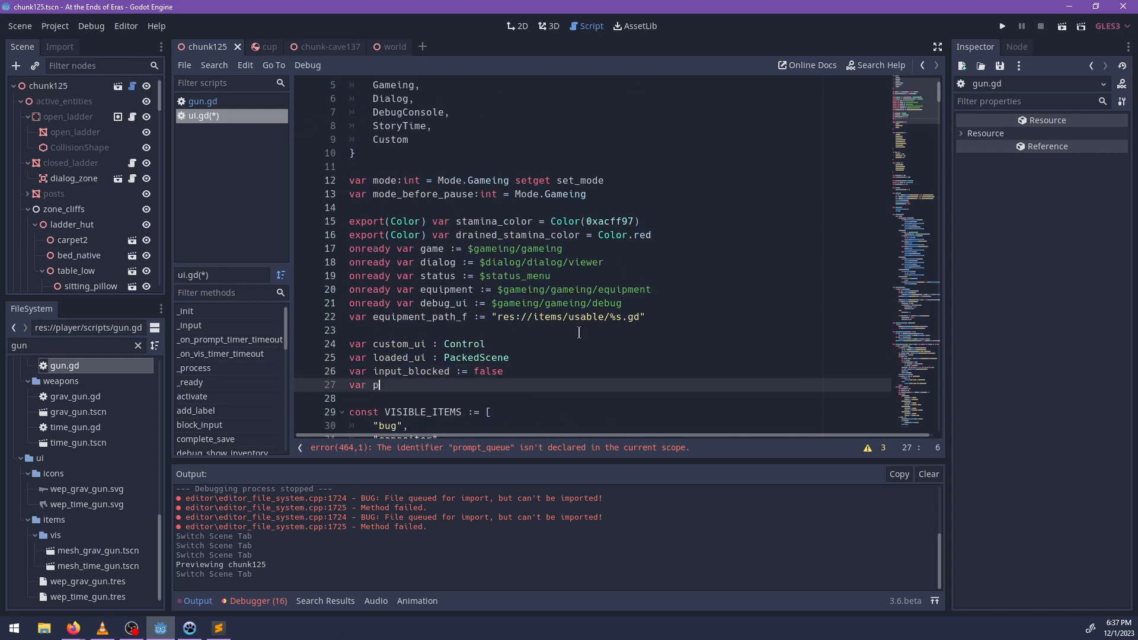
pyautogui.write('rompt_queue :A')
pyautogui.press('BackSpace')
pyautogui.write('Array')
# Initialize prompt_queue as an empty array in _init, below the equipment_inventory assignment.
pyautogui.scroll(-15, 457, 291)
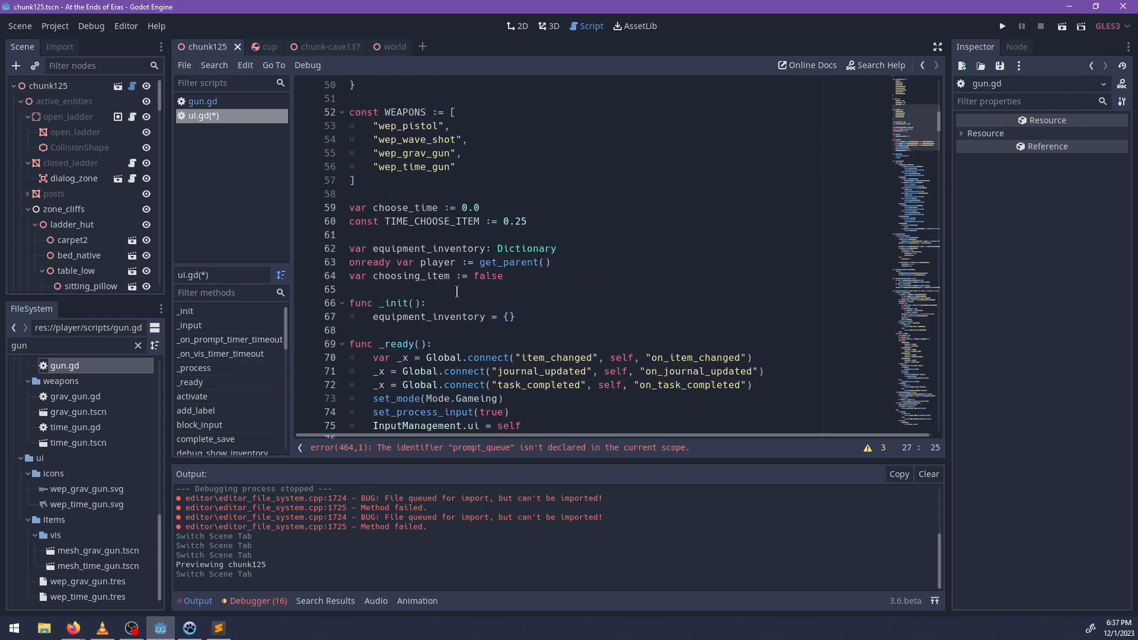
pyautogui.keyDown('ctrl'); pyautogui.scroll(-1, 457, 291); pyautogui.keyUp('ctrl')
pyautogui.click(517, 307)
pyautogui.press('Return')
pyautogui.write('p')
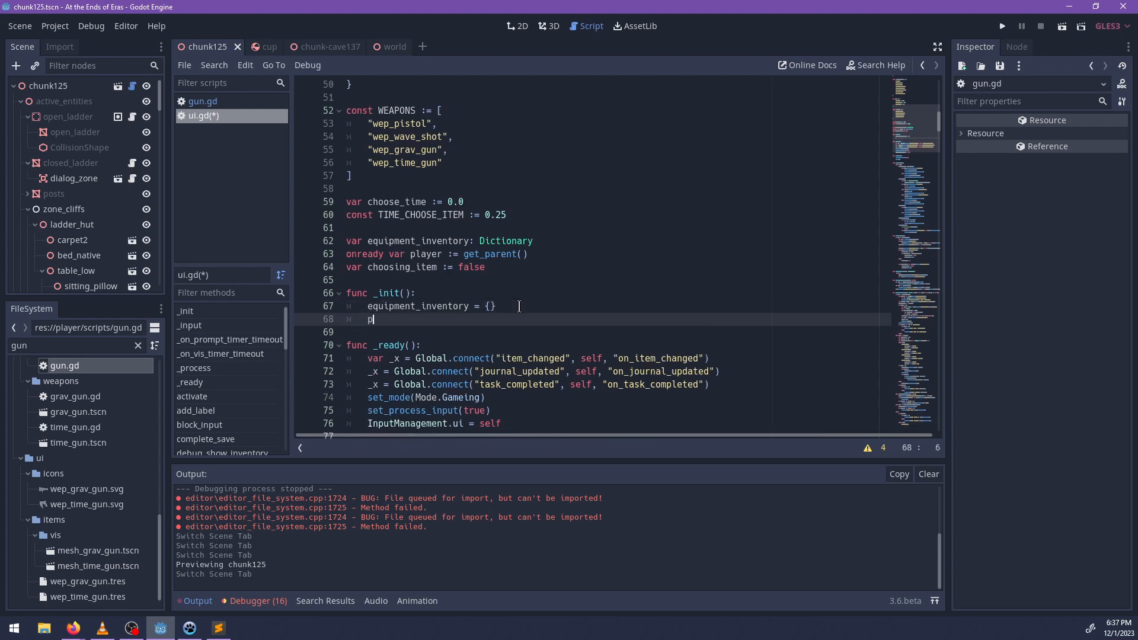
pyautogui.write('rompty_')
pyautogui.press('BackSpace')
pyautogui.press('BackSpace')
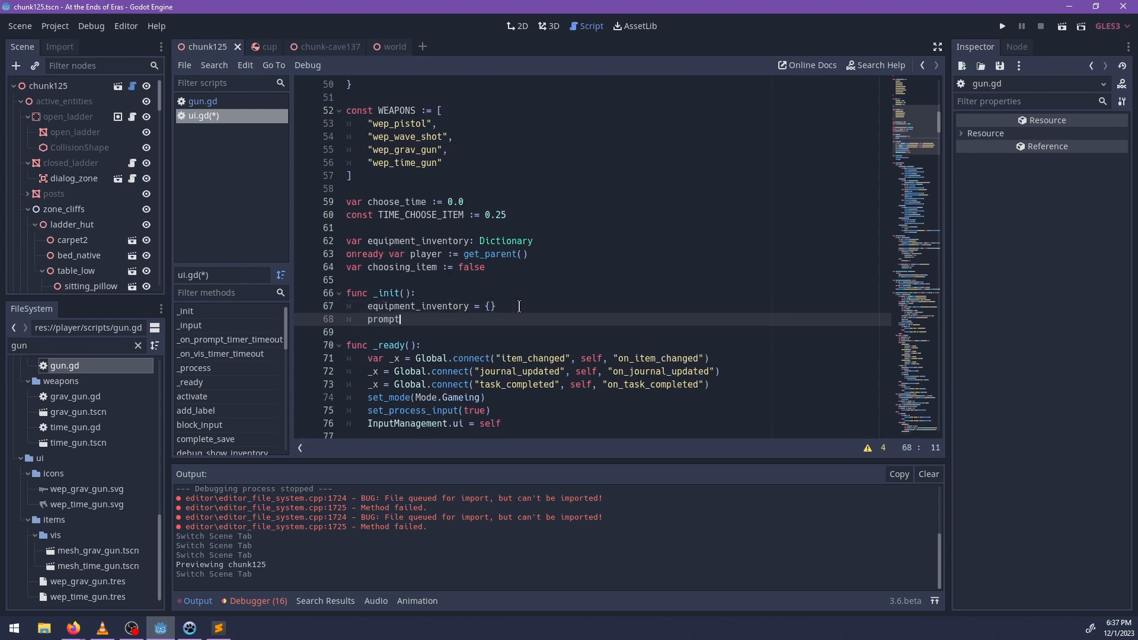
pyautogui.write('_queue = [')
pyautogui.scroll(-20, 519, 305)
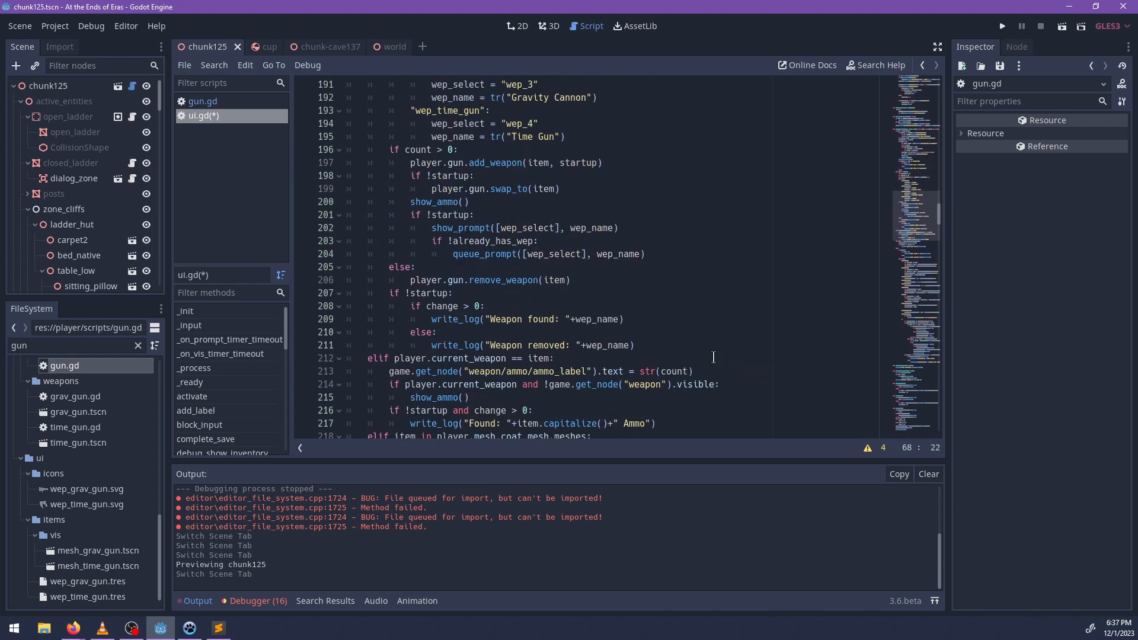
# Go to the queue_prompt function from its unused-argument warning and delete the pass placeholder in its body.
pyautogui.scroll(-7, 813, 405)
pyautogui.click(869, 447)
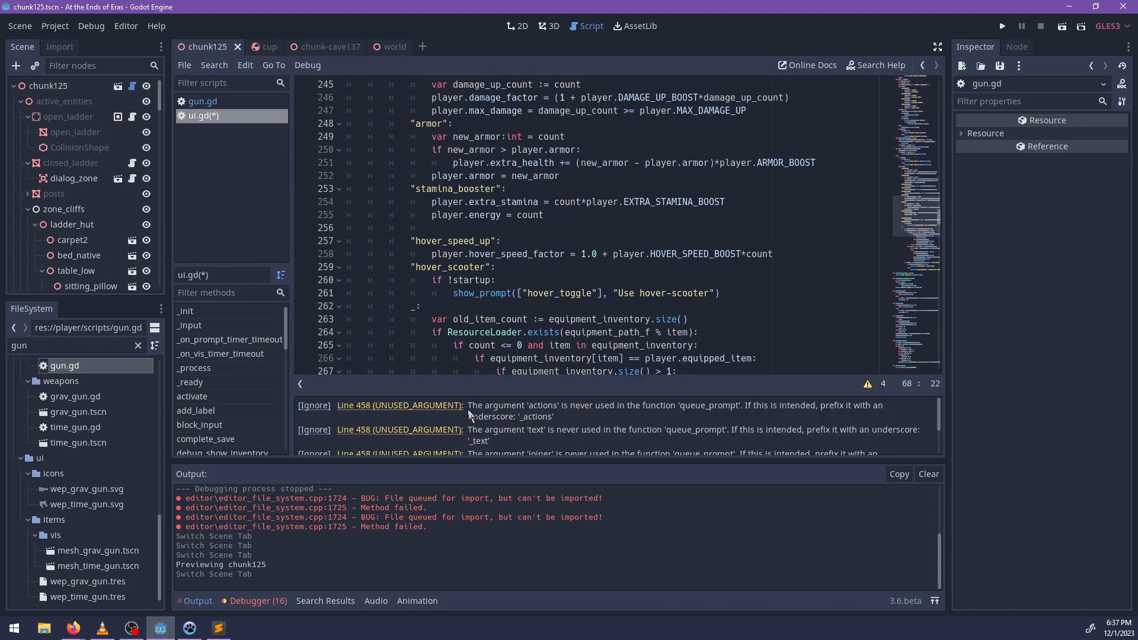
pyautogui.click(449, 407)
pyautogui.click(463, 229)
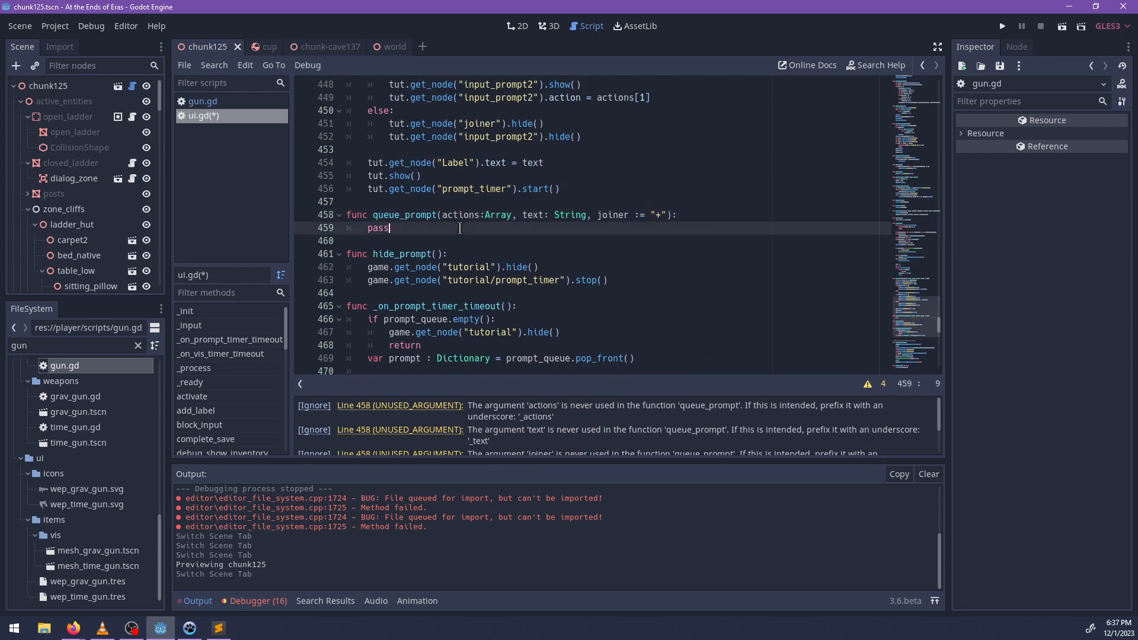
pyautogui.scroll(-4, 469, 254)
pyautogui.scroll(1, 469, 255)
pyautogui.click(433, 230)
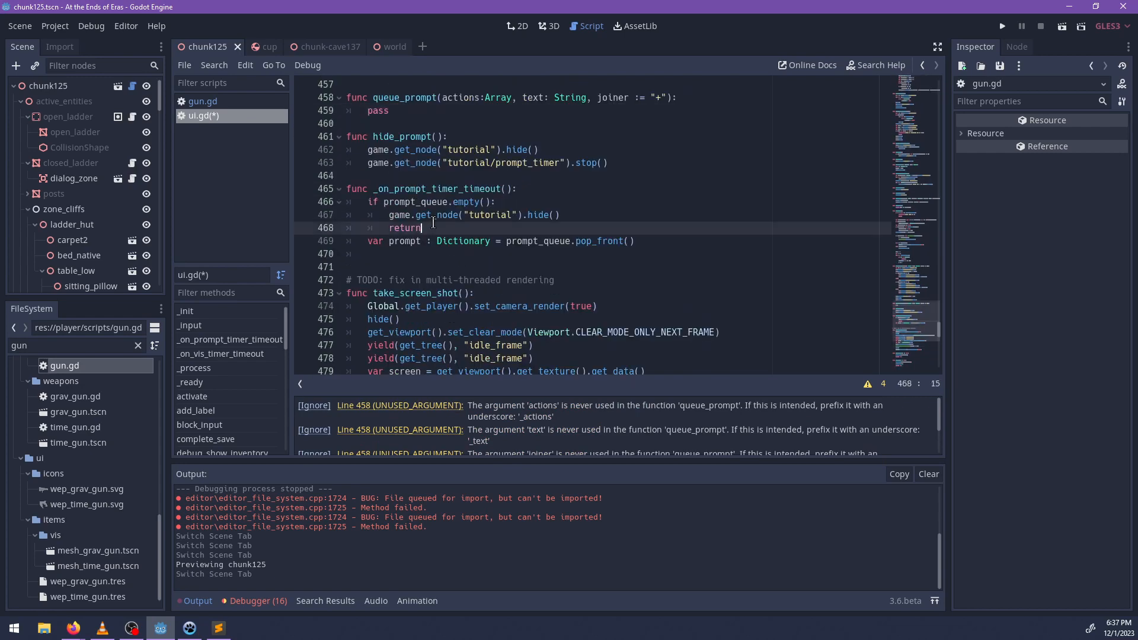
pyautogui.scroll(1, 510, 242)
pyautogui.click(413, 151)
pyautogui.hotkey('ctrl', 'BackSpace')
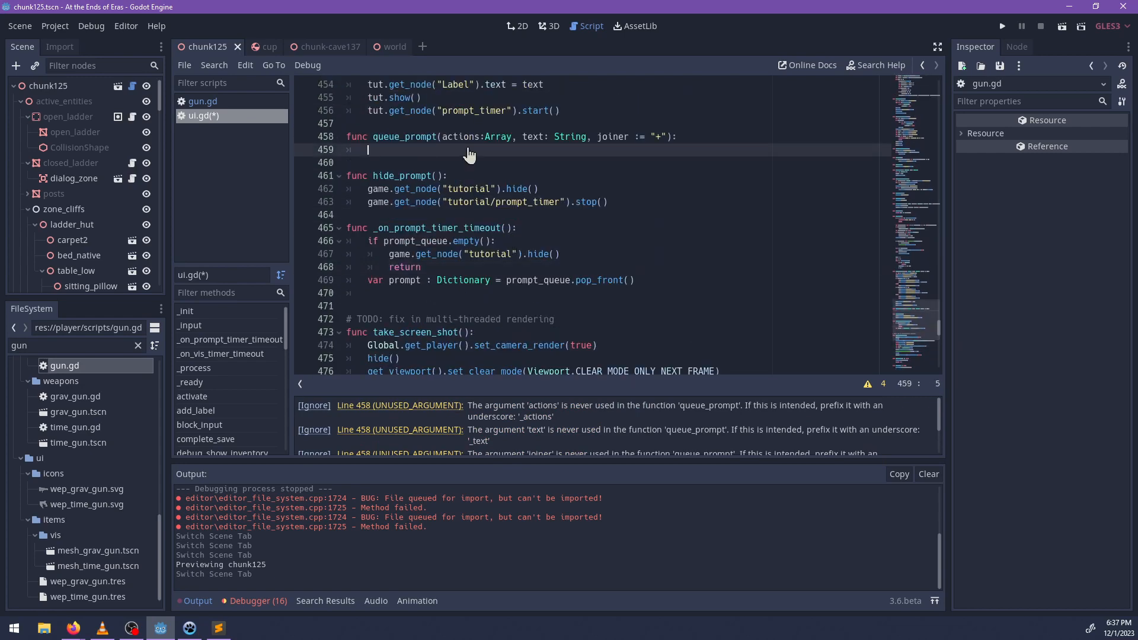
pyautogui.write('pro')
pyautogui.hotkey('ctrl', 'BackSpace')
# In queue_prompt, add a prompt_queue.append() call holding a dictionary with the entry 'actions':actions.
pyautogui.scroll(4, 591, 220)
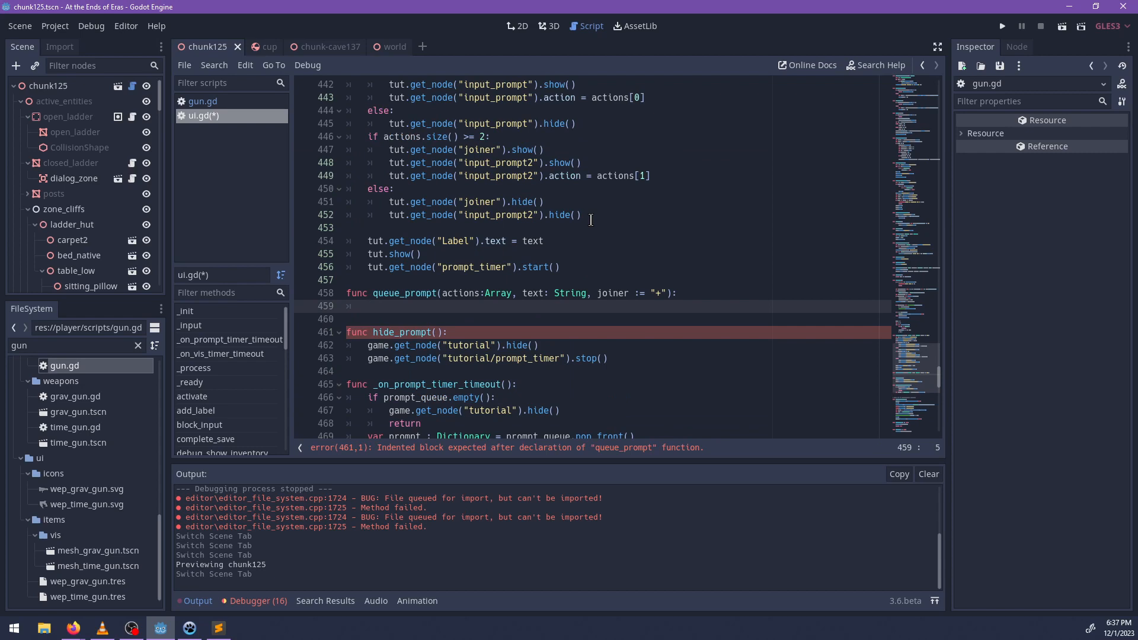
pyautogui.scroll(5, 591, 220)
pyautogui.scroll(-3, 616, 234)
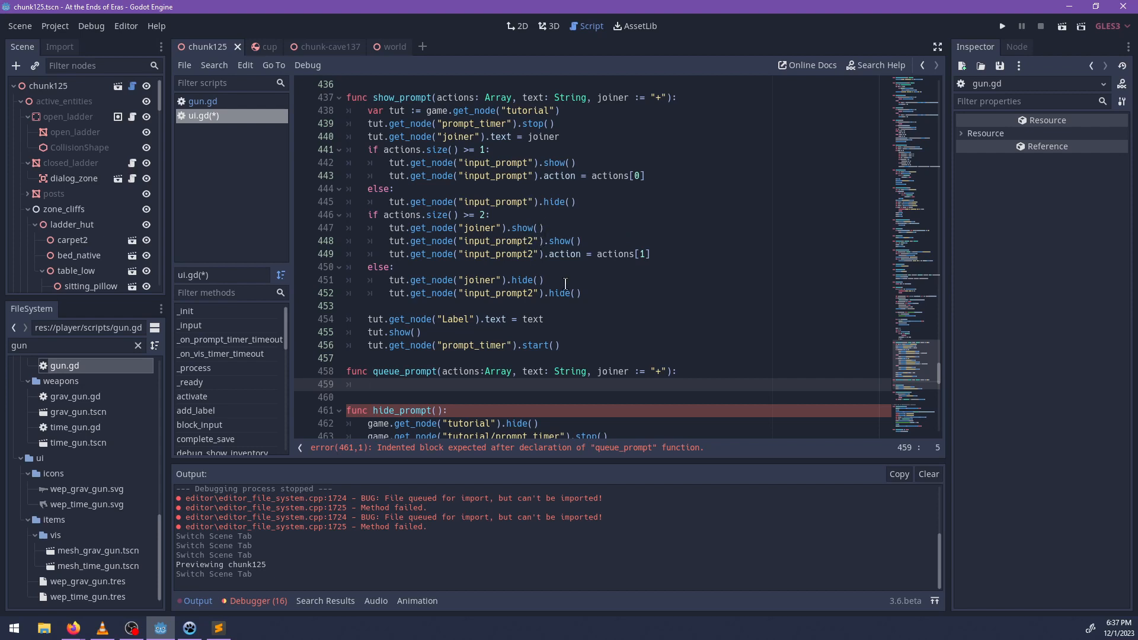
pyautogui.scroll(-2, 526, 286)
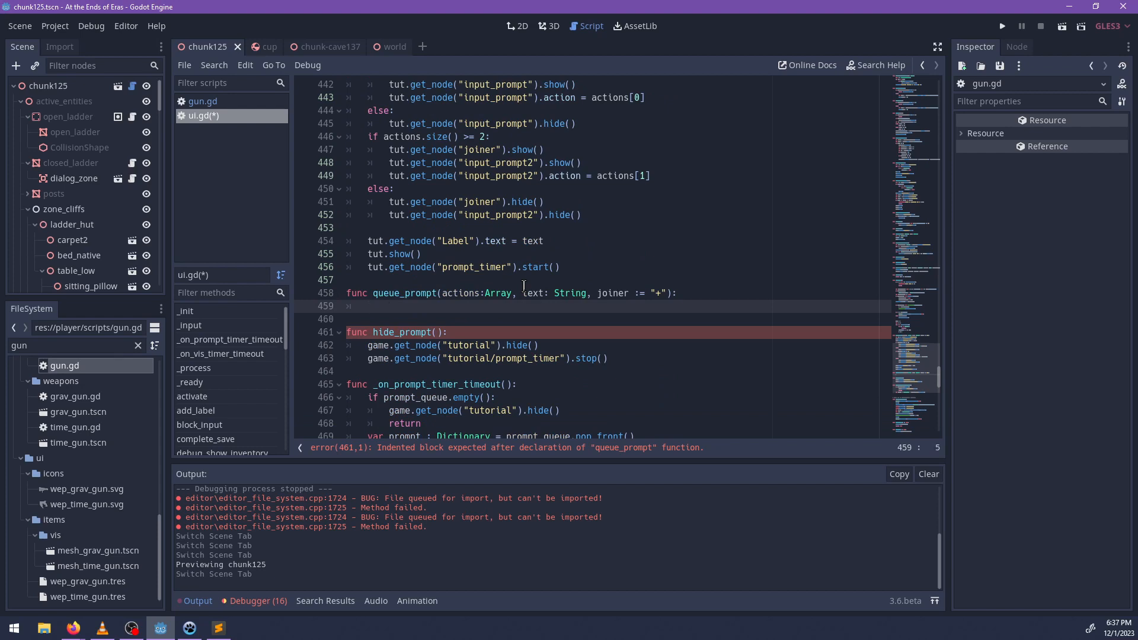
pyautogui.write('rom')
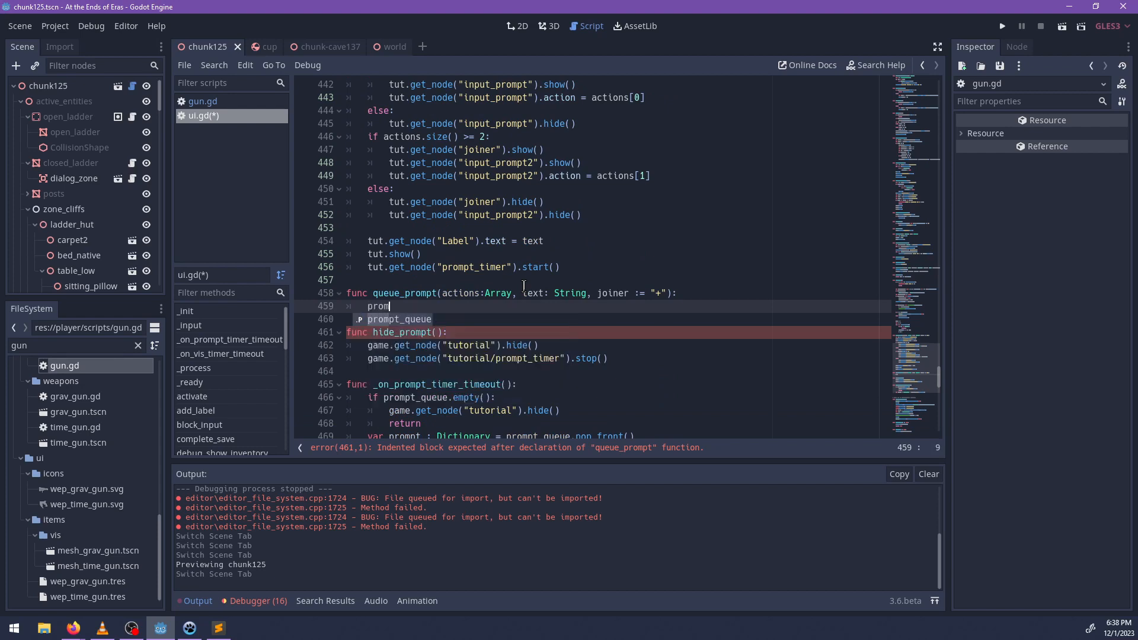
pyautogui.write('pt_queue.append(')
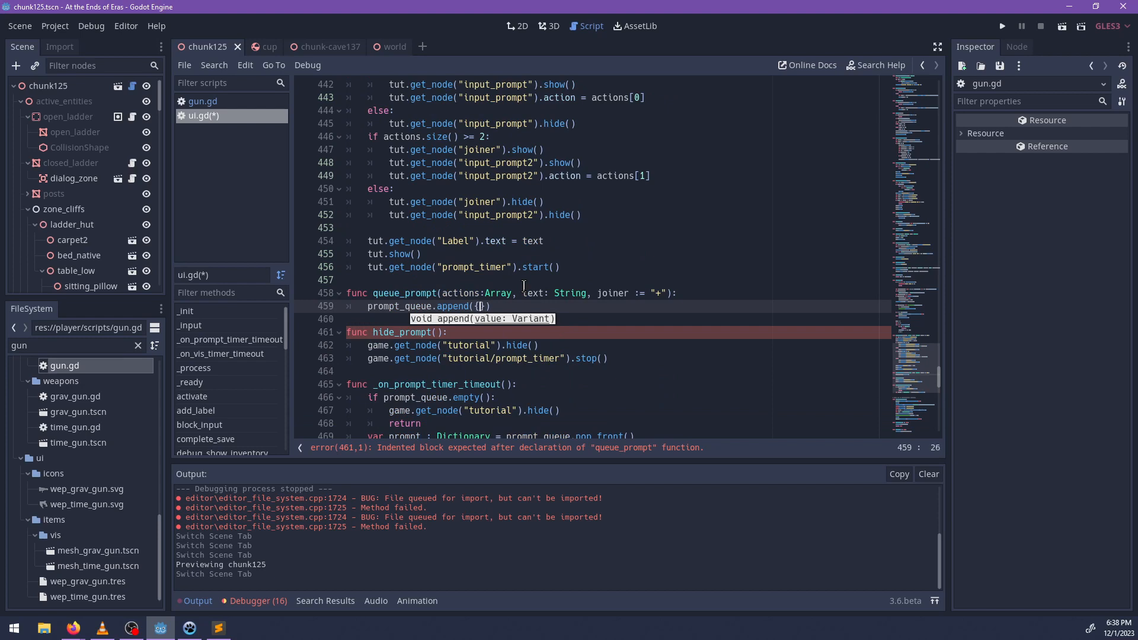
pyautogui.write('{')
pyautogui.press('Return')
pyautogui.write("'")
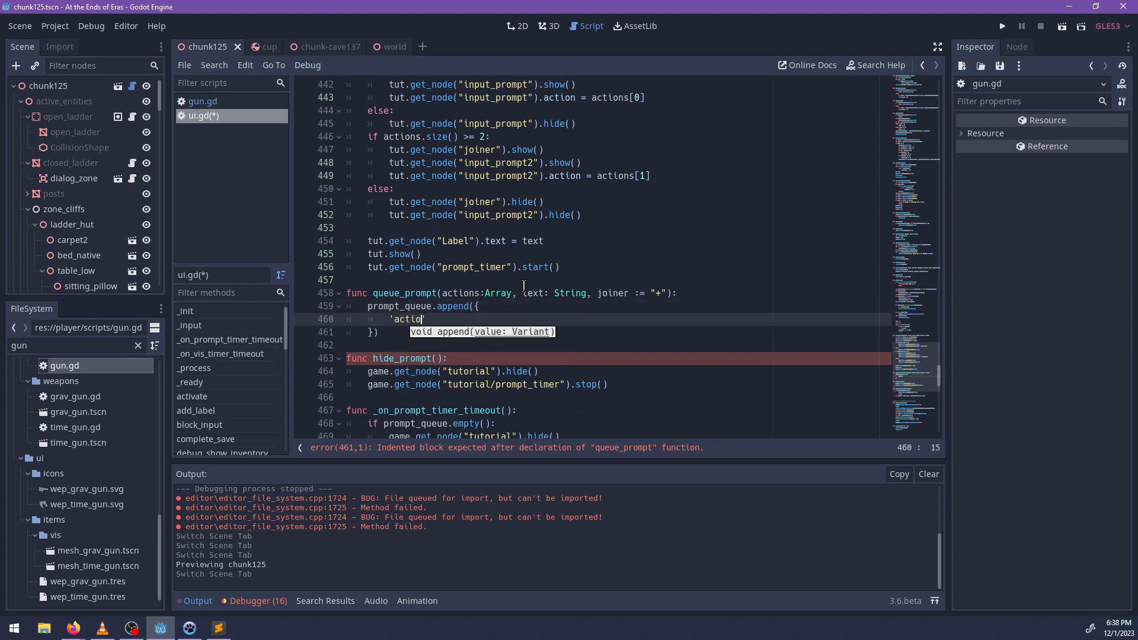
pyautogui.write("actions':act")
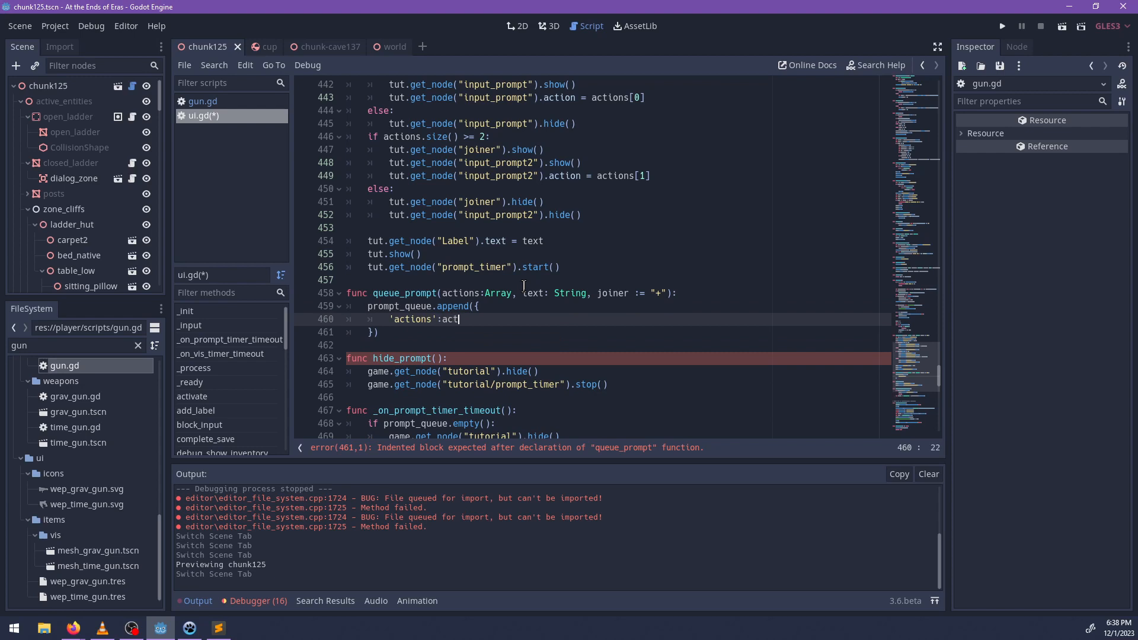
pyautogui.write('ions,')
# Add the entries 'text':text and 'joiner':joiner to the dictionary appended in queue_prompt.
pyautogui.press('Return')
pyautogui.write("'text':")
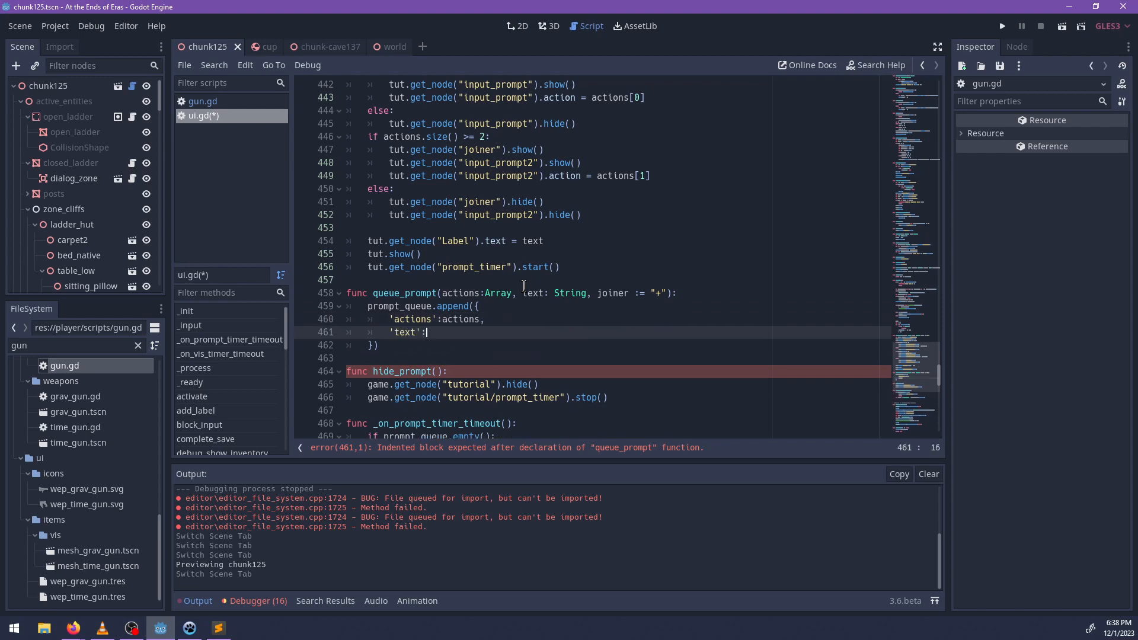
pyautogui.write('text,')
pyautogui.press('Return')
pyautogui.write("'j")
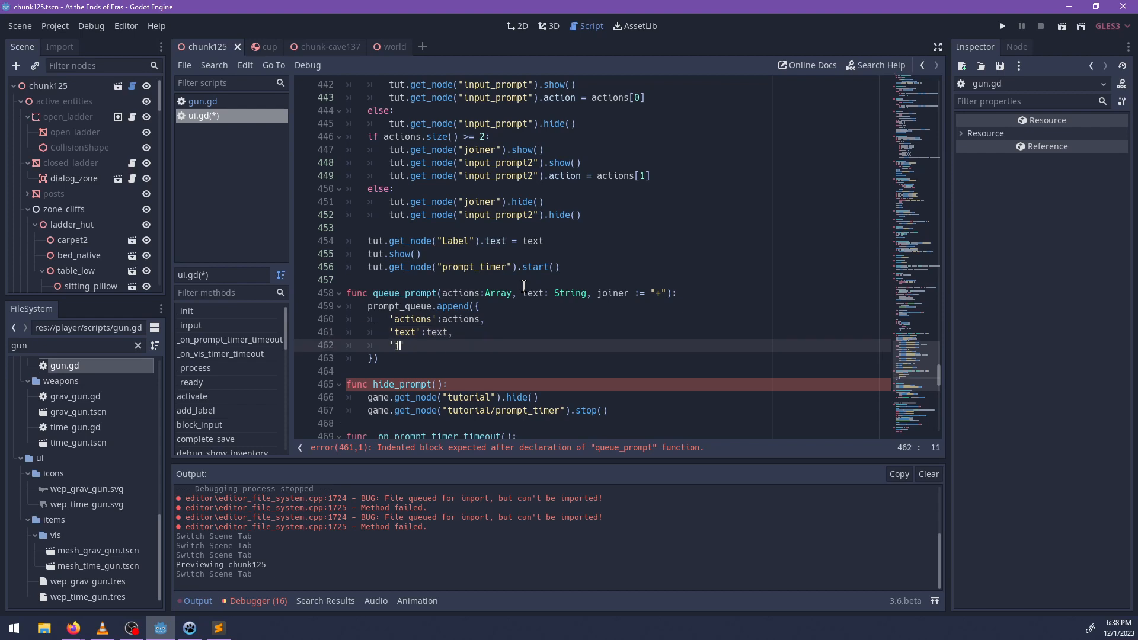
pyautogui.write("oiner':joiner")
pyautogui.press('Down')
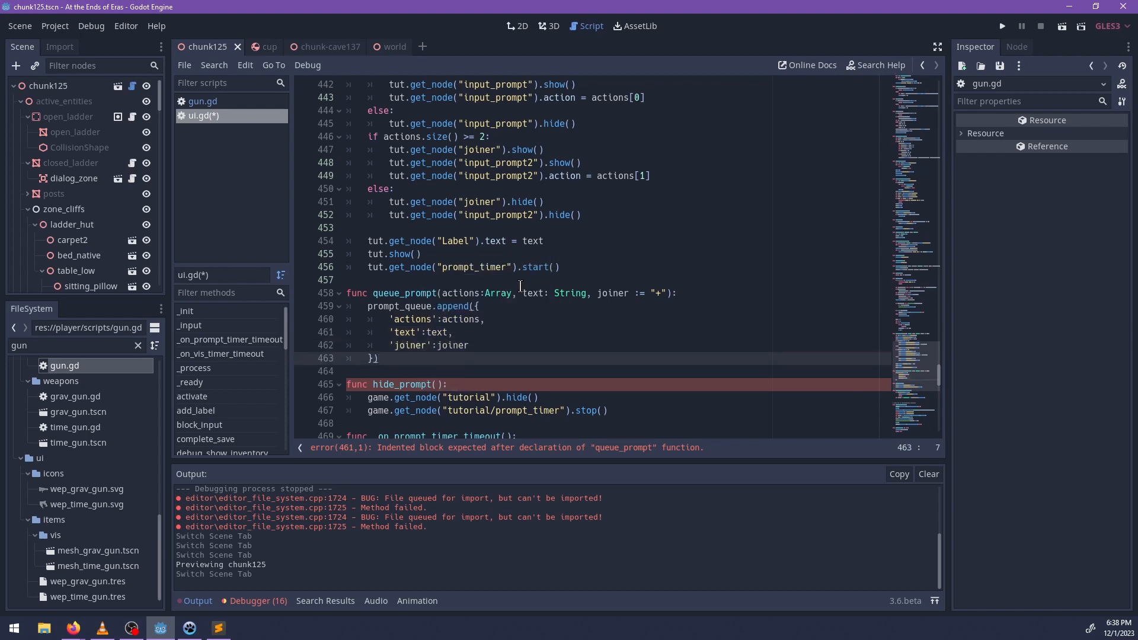
# Review the empty-queue check, the tutorial hide() call and the pop_front() line in _on_prompt_timer_timeout.
pyautogui.scroll(-2, 521, 286)
pyautogui.scroll(-1, 554, 319)
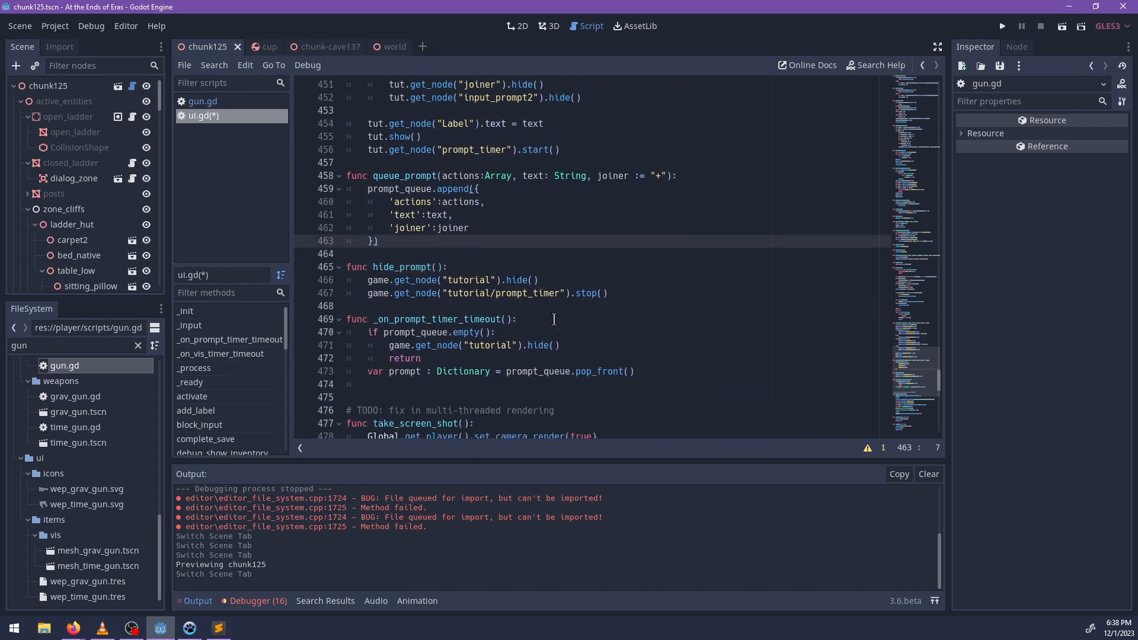
pyautogui.click(442, 357)
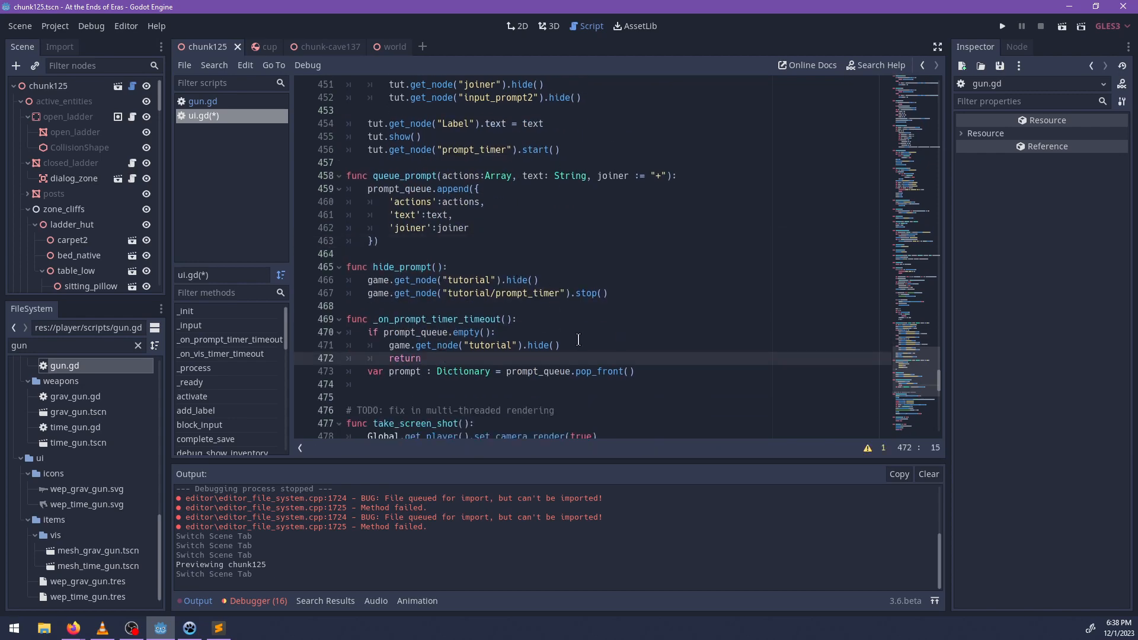
pyautogui.scroll(-1, 595, 355)
pyautogui.click(447, 335)
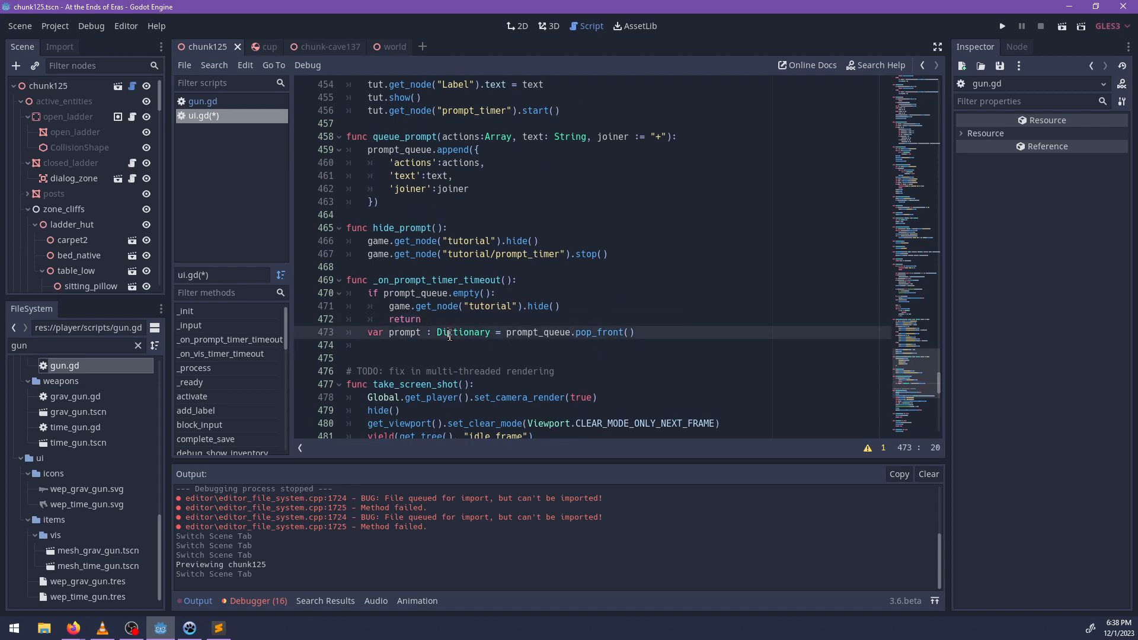
pyautogui.click(651, 336)
pyautogui.click(416, 293)
pyautogui.doubleClick(464, 294)
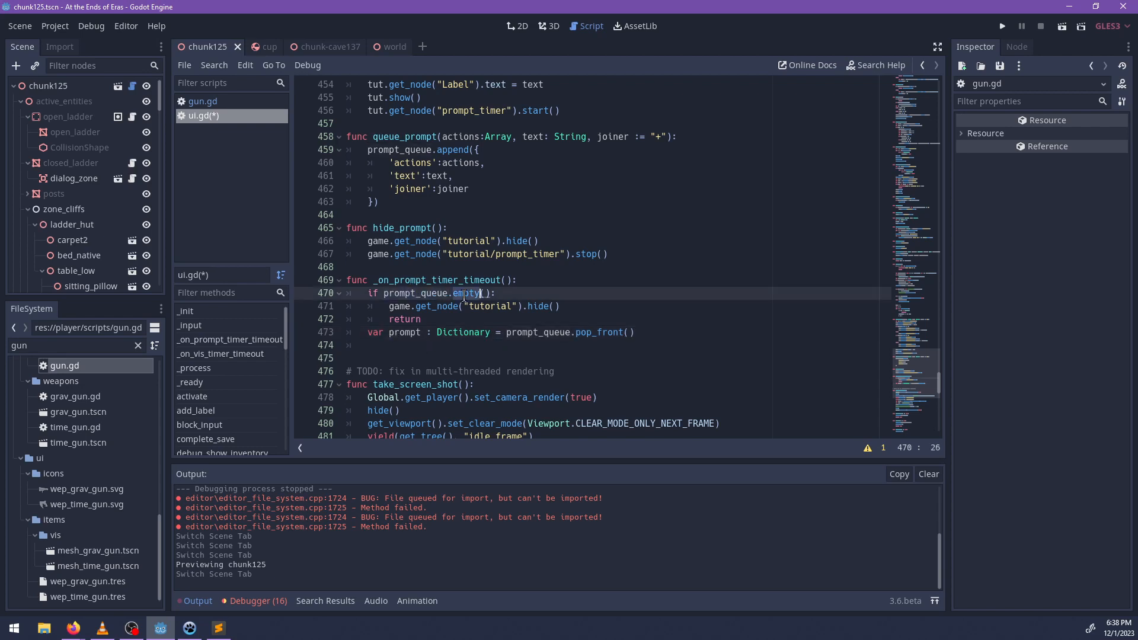
pyautogui.doubleClick(450, 306)
pyautogui.doubleClick(537, 306)
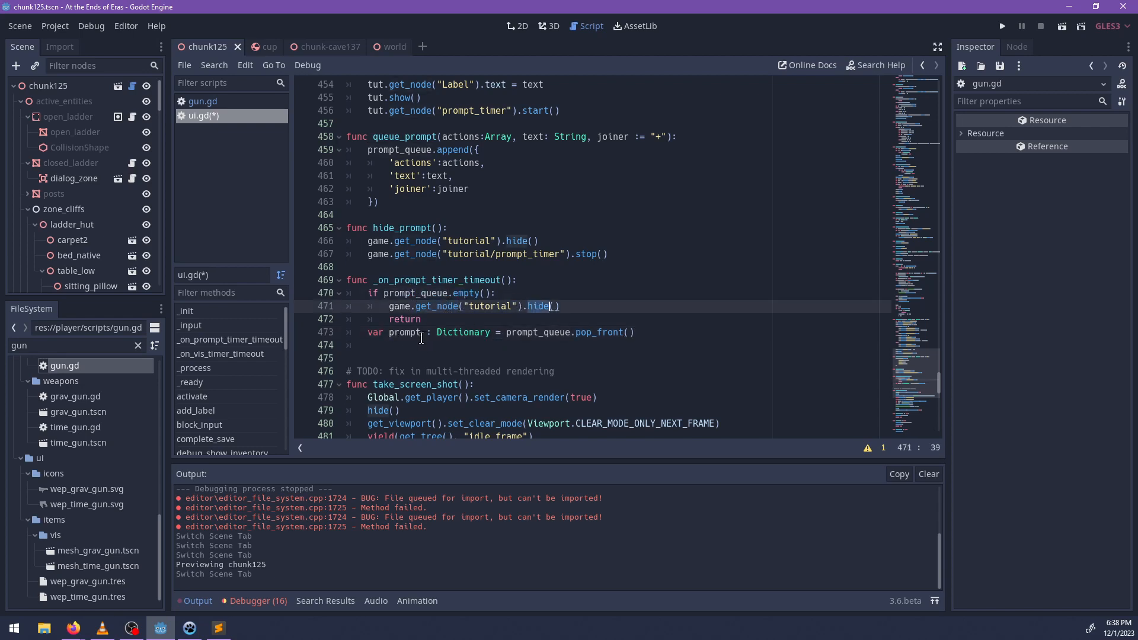
pyautogui.click(602, 334)
# Below the pop_front() line, call show_prompt(prompt.actions, prompt.text, prompt.joiner) and save the script.
pyautogui.click(498, 346)
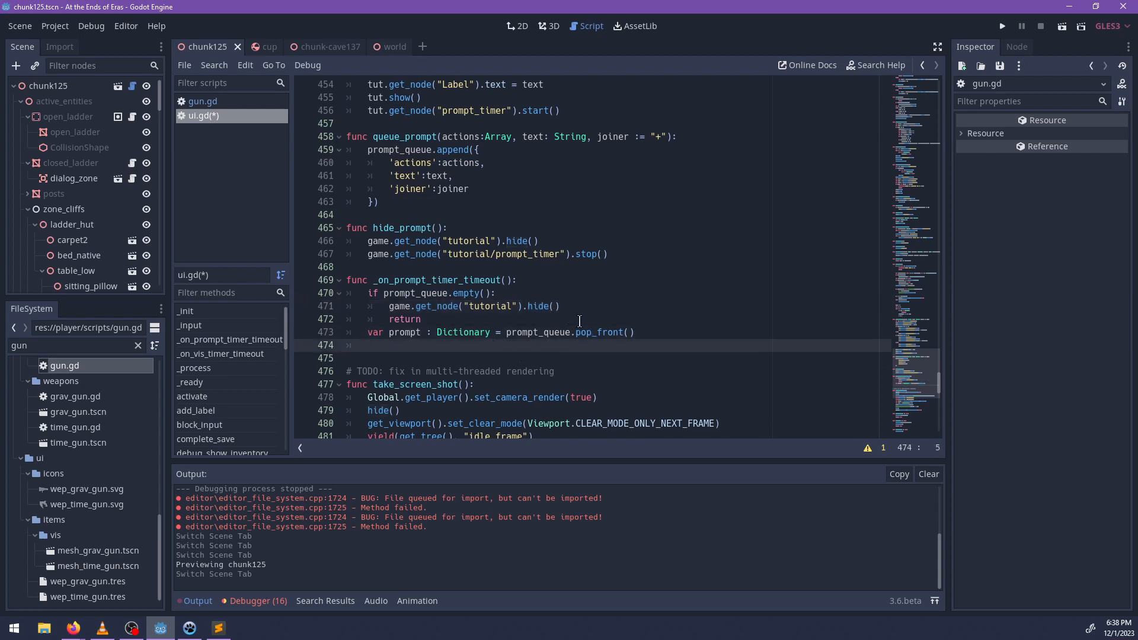
pyautogui.write('show_prompt(')
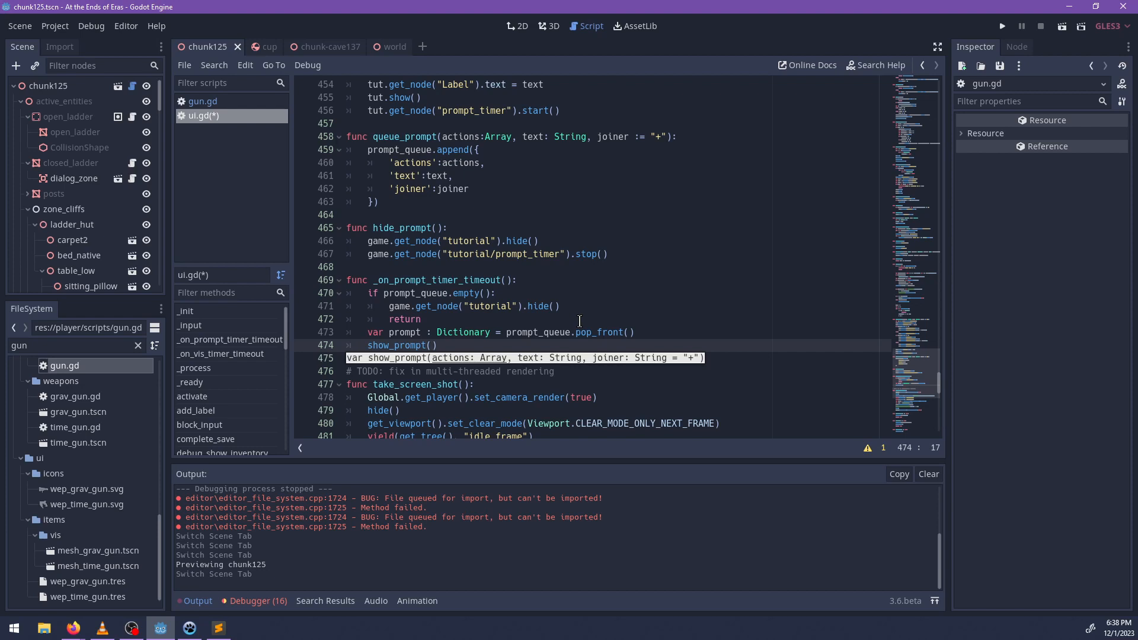
pyautogui.write('rompt./')
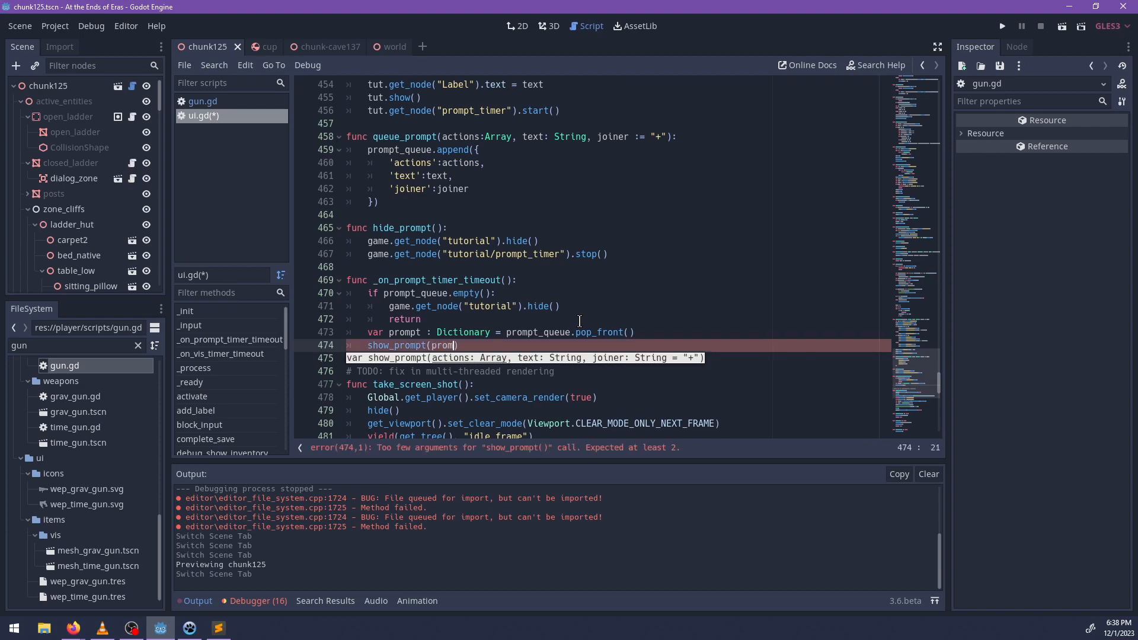
pyautogui.write('actions, prompt.text, prompt.')
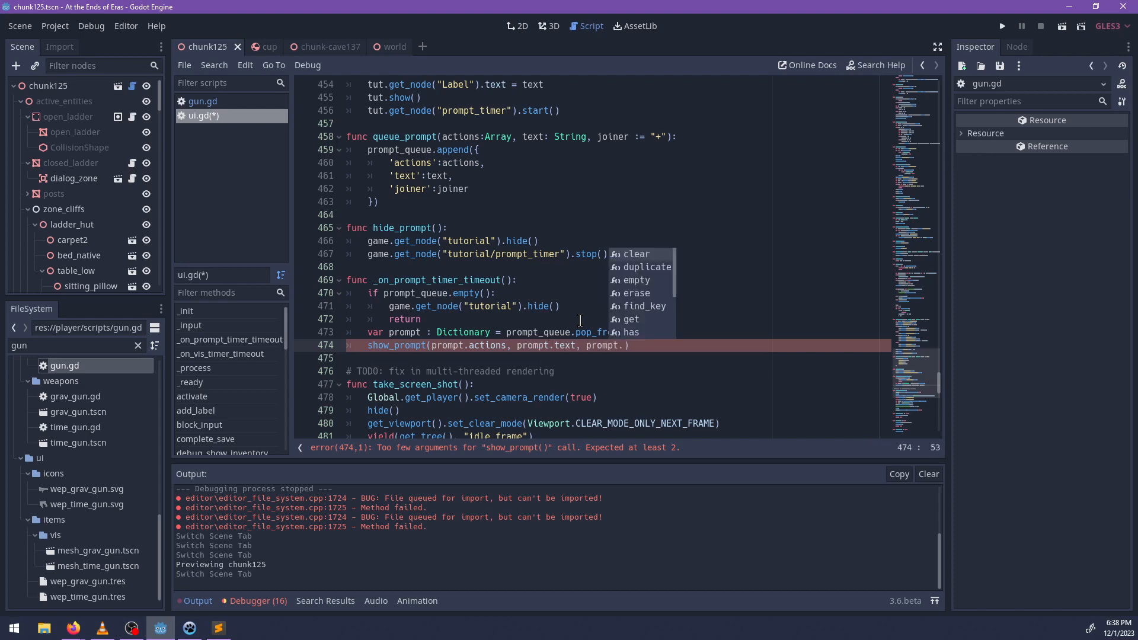
pyautogui.write('joiner')
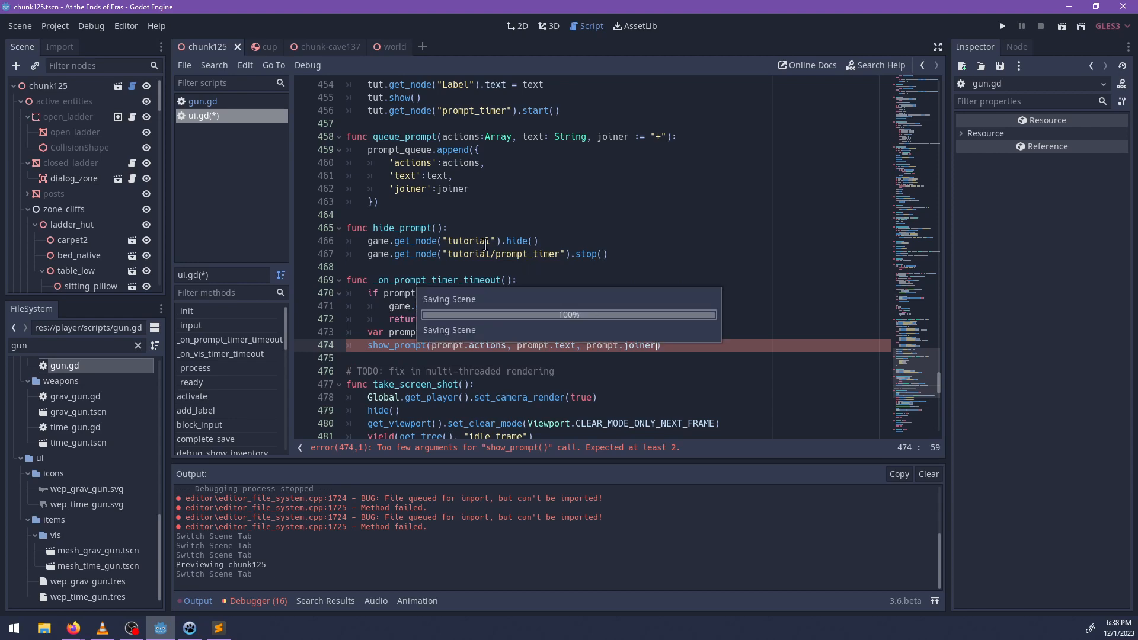
pyautogui.hotkey('ctrl', 's')
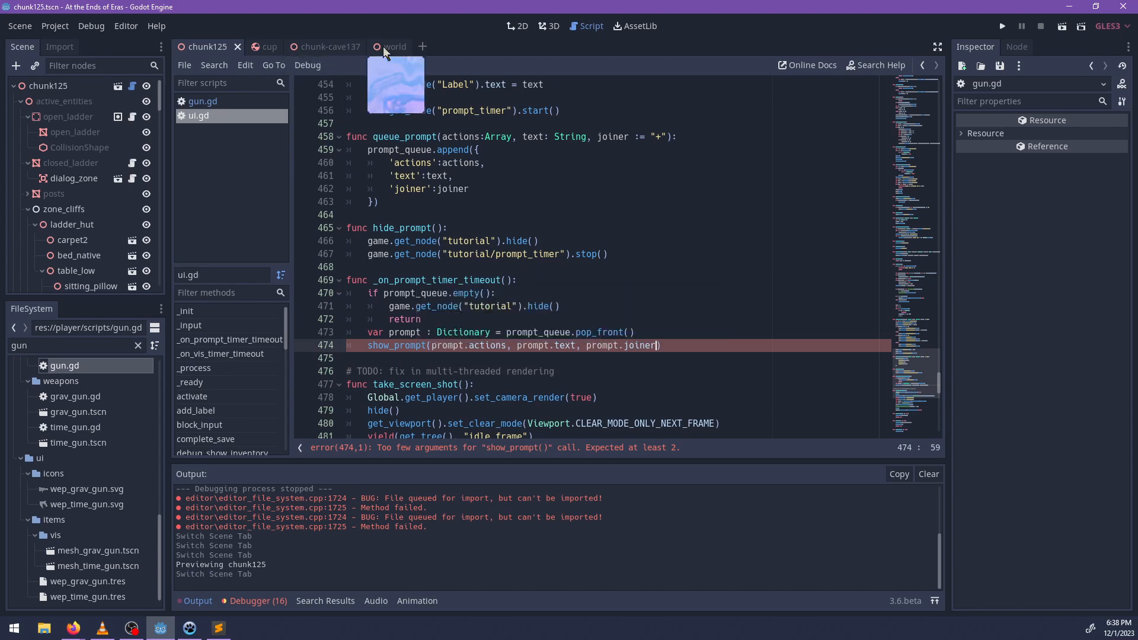
# Switch to the world scene, filter its nodes for "timer", and clear the filter.
pyautogui.click(83, 62)
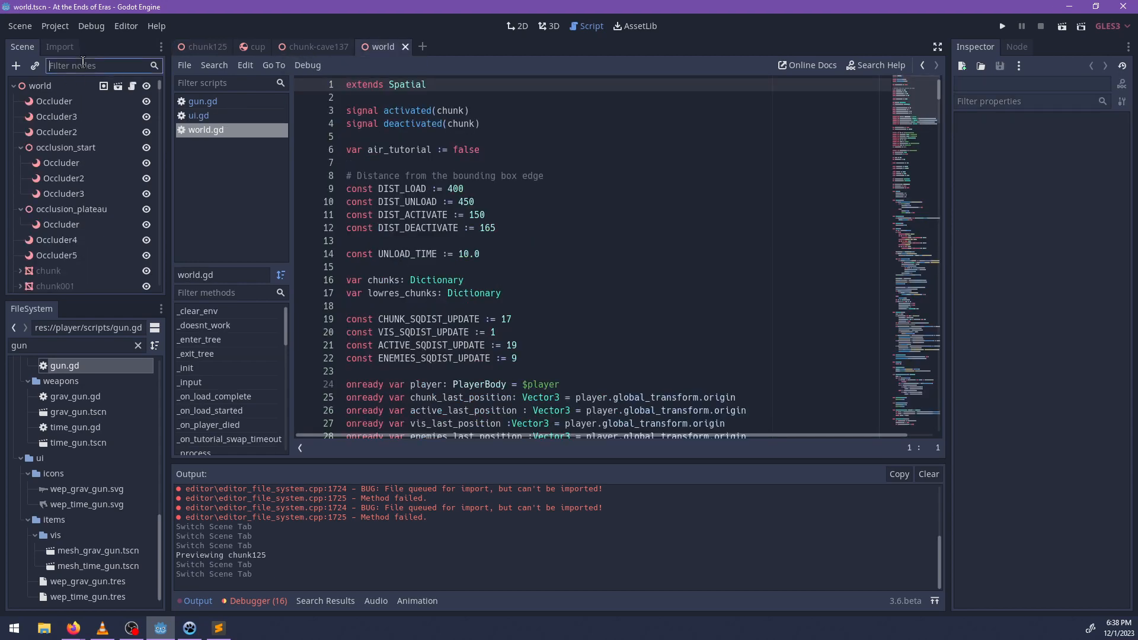
pyautogui.write('timer')
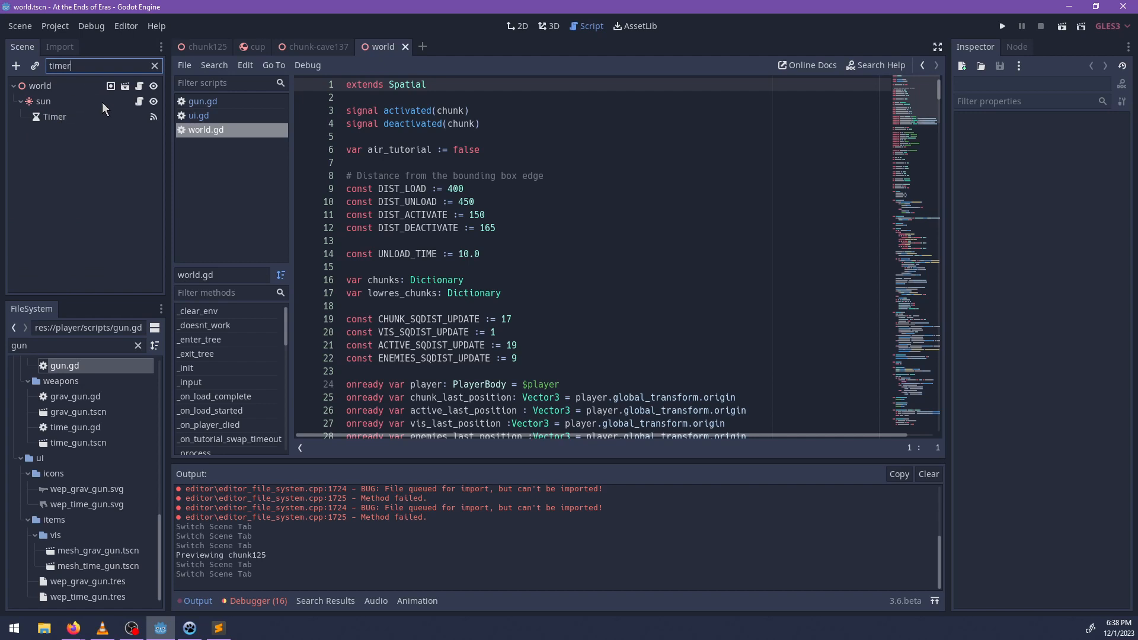
pyautogui.hotkey('ctrl', 'BackSpace')
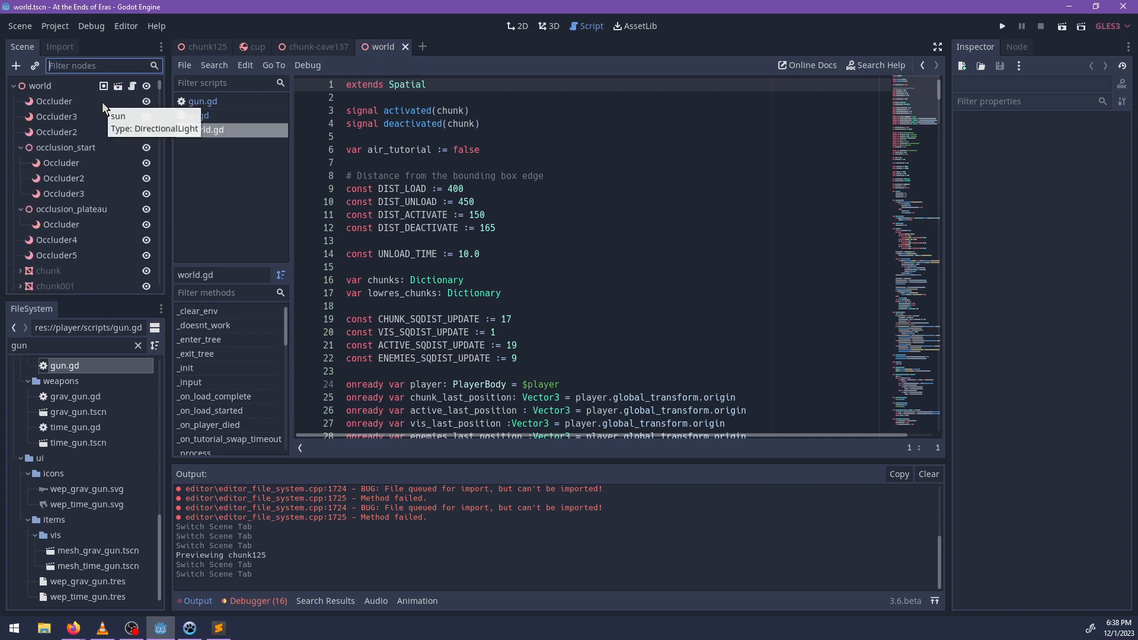
# Search world.gd for "timeout" to locate the tutorial timer's handler function.
pyautogui.click(542, 316)
pyautogui.hotkey('ctrl', 'f')
pyautogui.write('time')
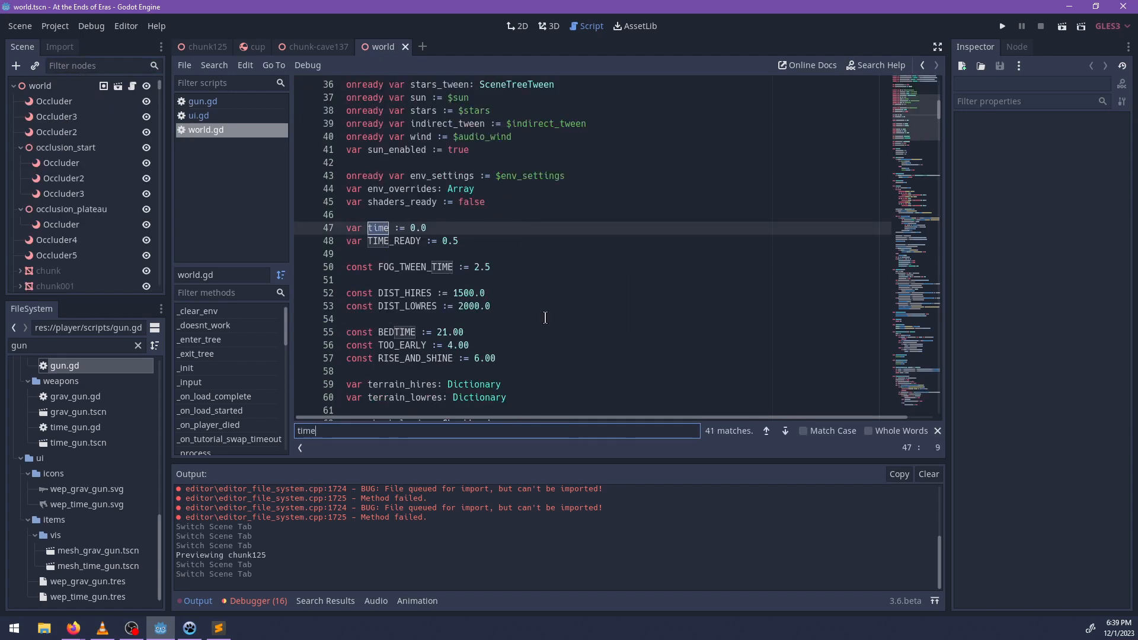
pyautogui.write('r')
pyautogui.hotkey('ctrl', 'BackSpace')
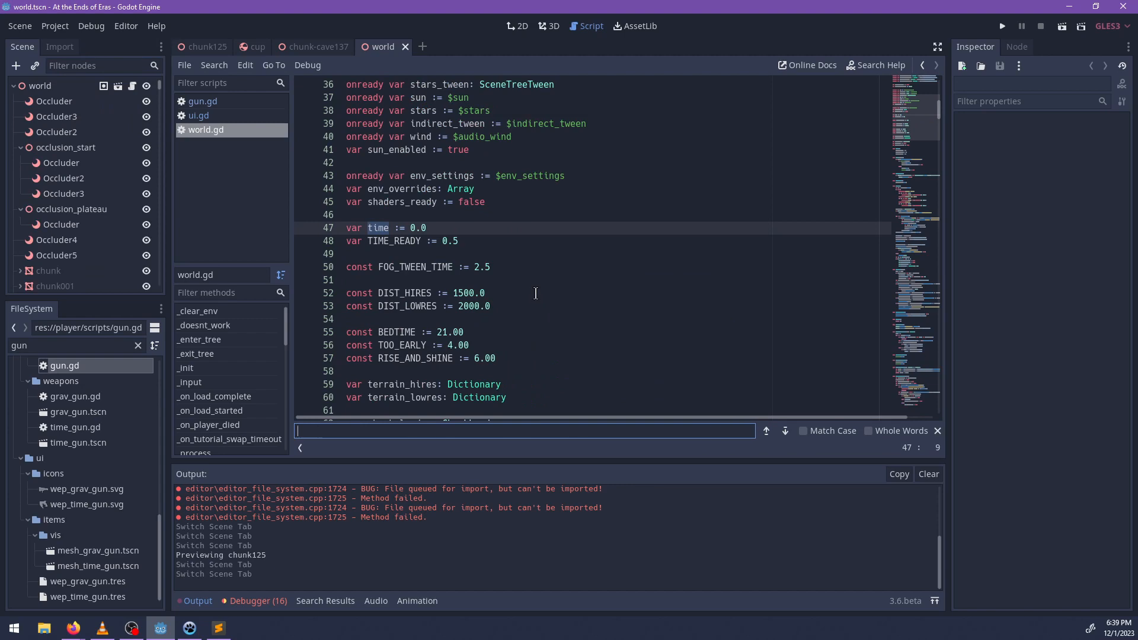
pyautogui.write('time')
pyautogui.press('Return')
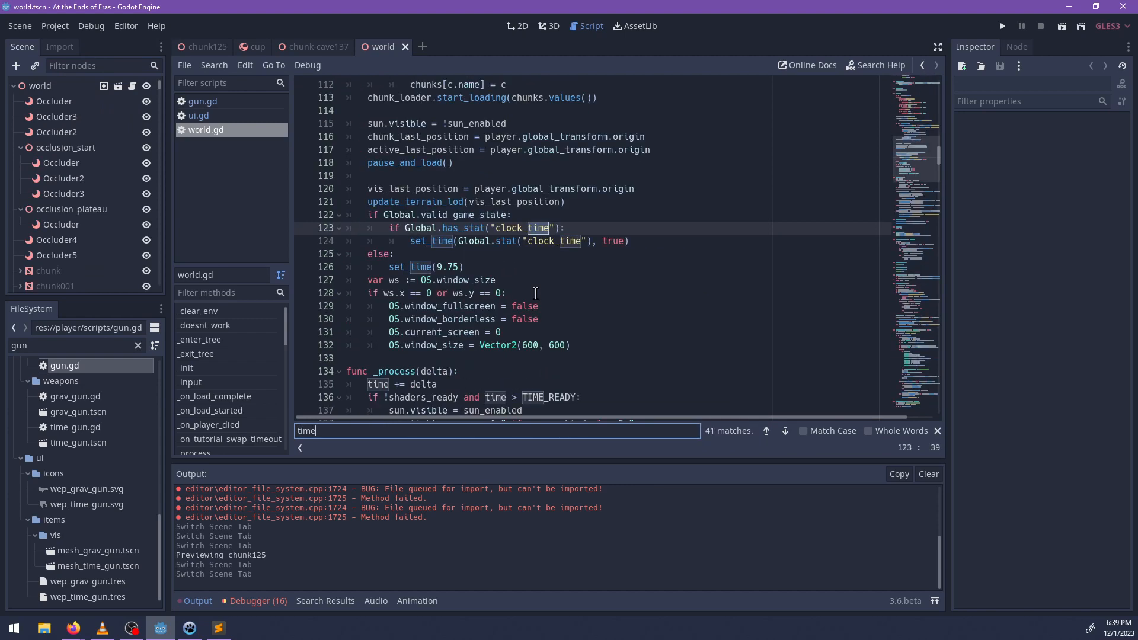
pyautogui.press('Return')
pyautogui.press('Return')
pyautogui.write('o')
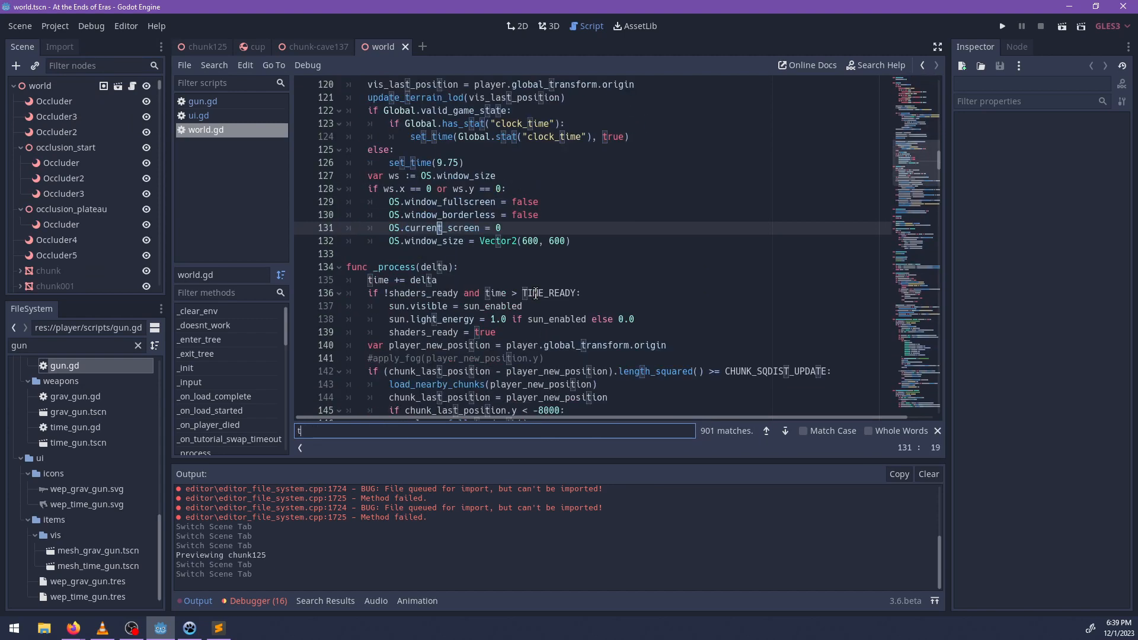
pyautogui.write('ut')
pyautogui.press('Escape')
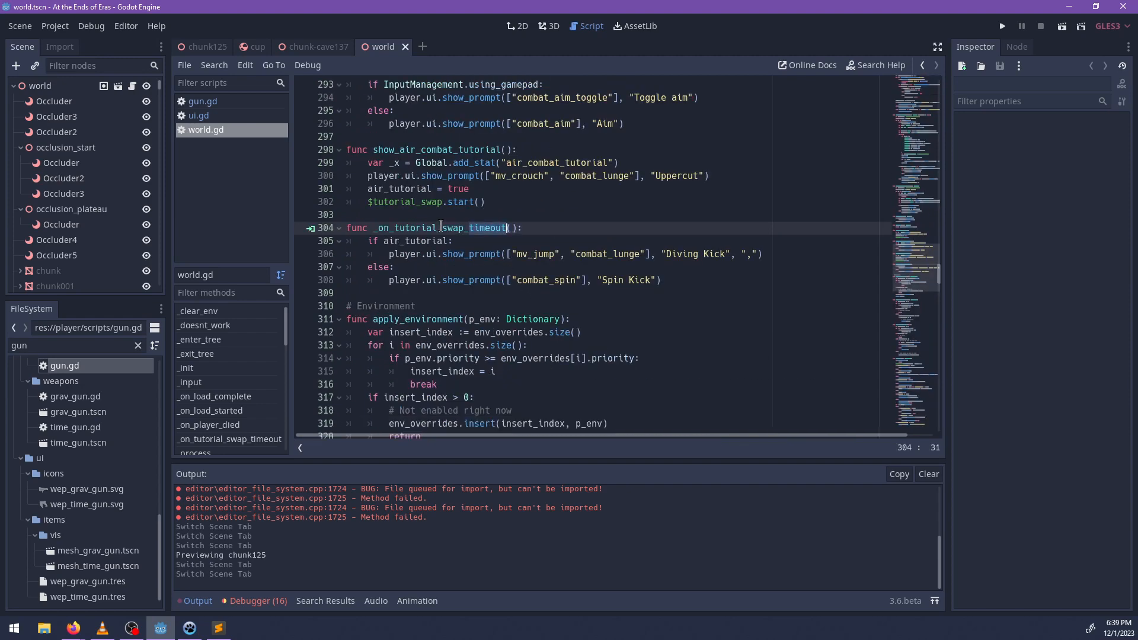
# Filter the world scene's nodes by "tut" and select the tutorial_swap timer to inspect its properties.
pyautogui.click(67, 67)
pyautogui.write('tut')
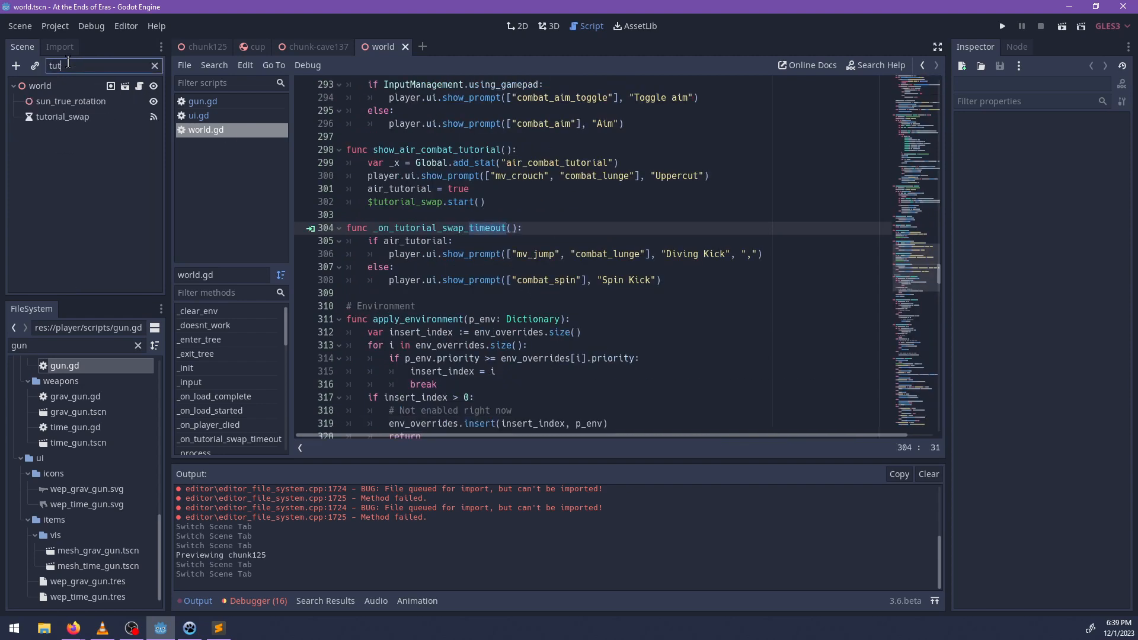
pyautogui.click(71, 103)
pyautogui.click(81, 116)
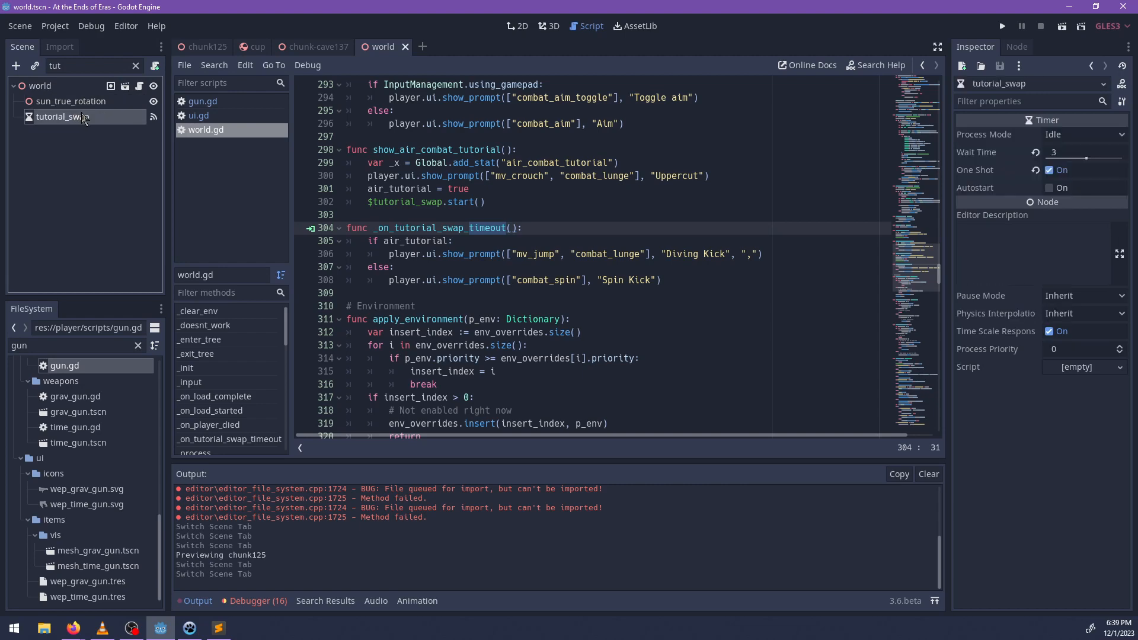
# Delete the tutorial_swap timer node from the world scene and remove the air_tutorial variable declaration from world.gd.
pyautogui.press('Delete')
pyautogui.press('Return')
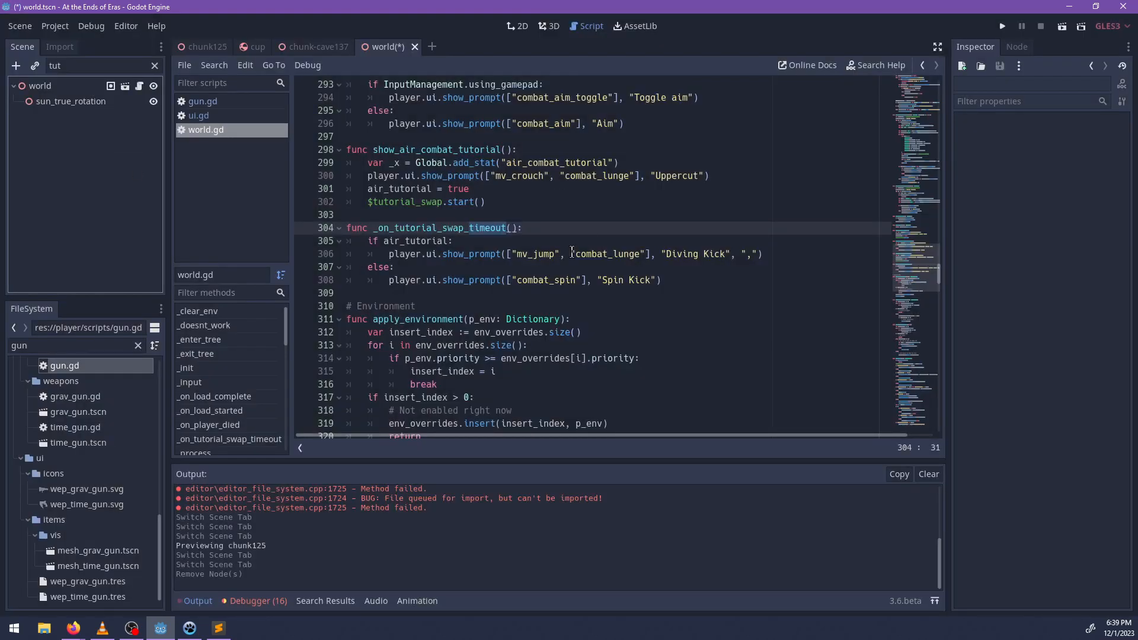
pyautogui.scroll(3, 560, 260)
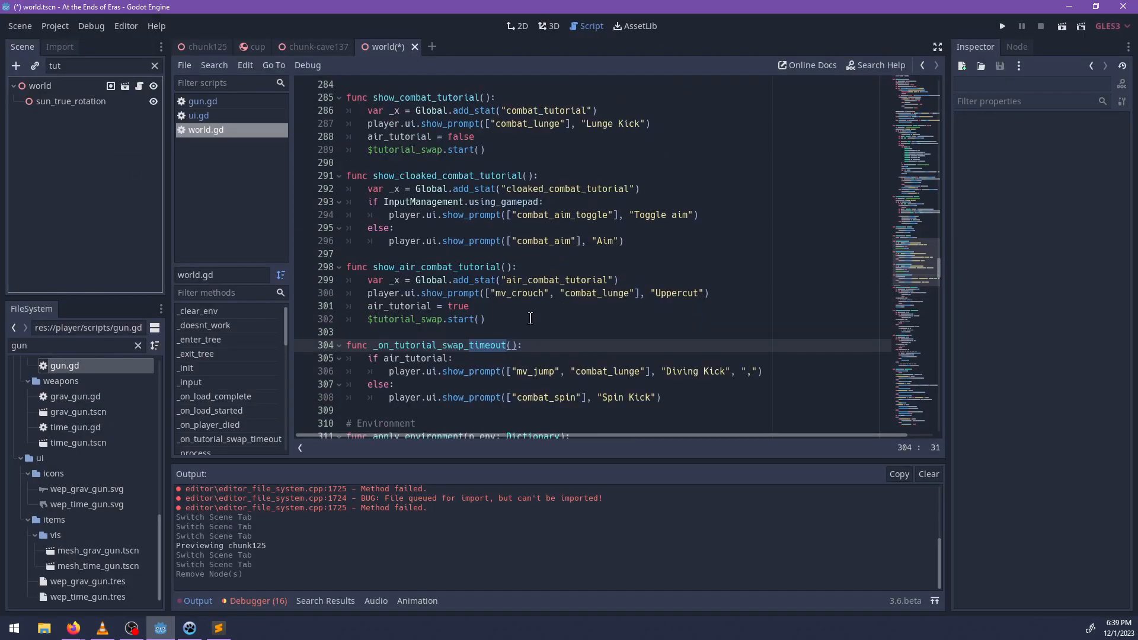
pyautogui.keyDown('ctrl'); pyautogui.click(409, 359); pyautogui.keyUp('ctrl')
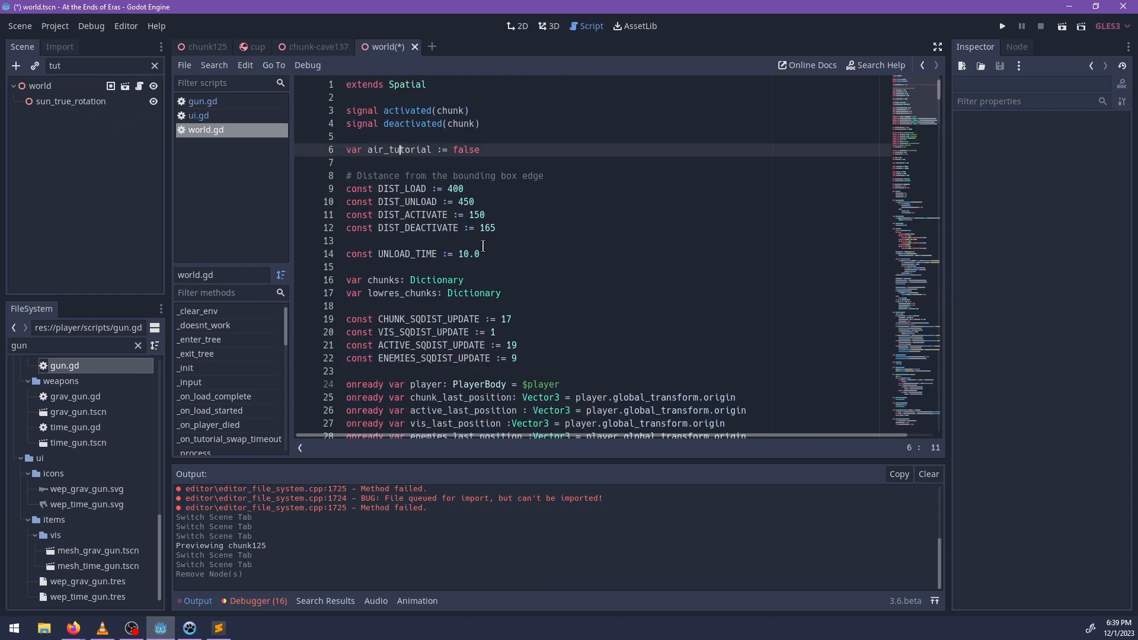
pyautogui.moveTo(490, 149); pyautogui.dragTo(501, 138)
# Find air_tutorial in world.gd and replace the air_tutorial = false line in show_combat_tutorial() with an empty player.ui.queue_prompt() call.
pyautogui.hotkey('ctrl', 'f')
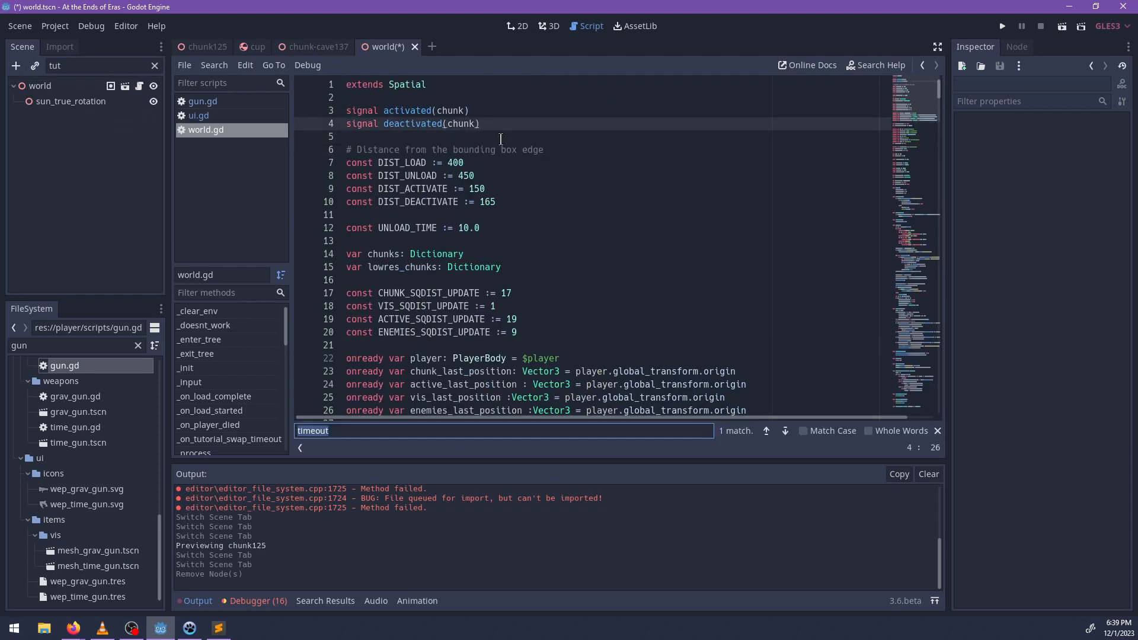
pyautogui.write('air_tu')
pyautogui.press('Return')
pyautogui.write('torial')
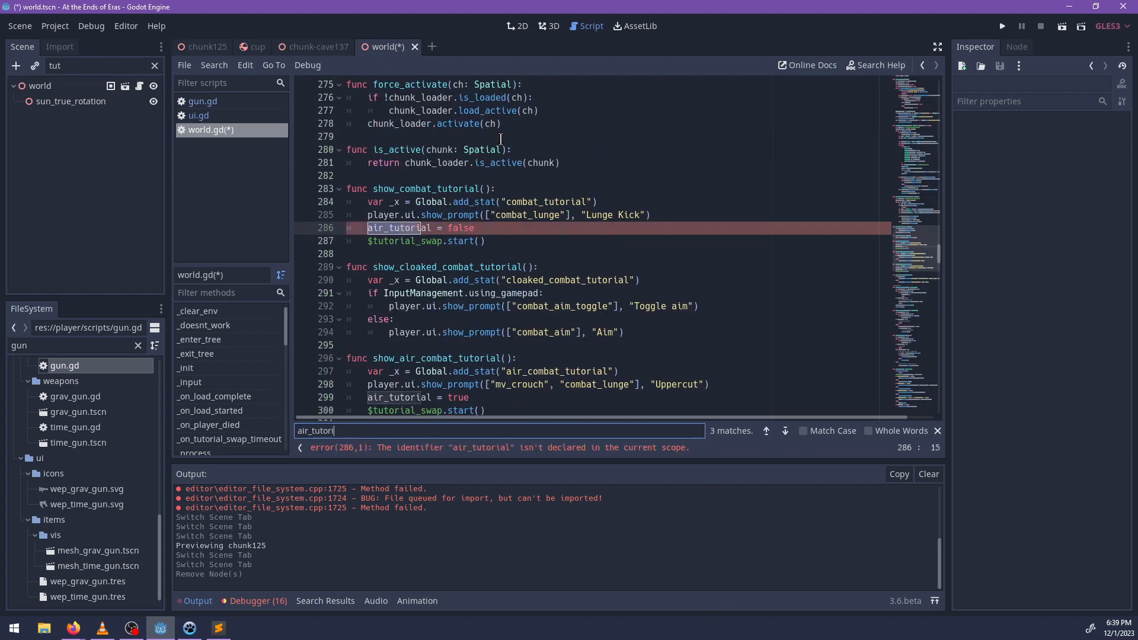
pyautogui.press('Escape')
pyautogui.moveTo(477, 228); pyautogui.dragTo(365, 227)
pyautogui.write('pla')
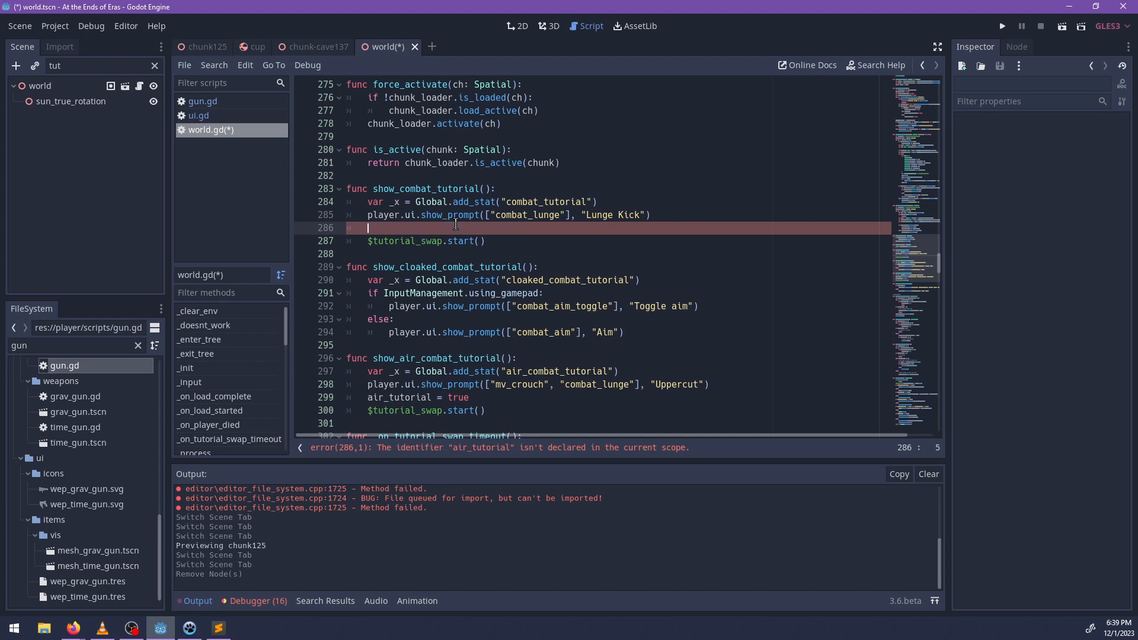
pyautogui.write('yer.ui.que')
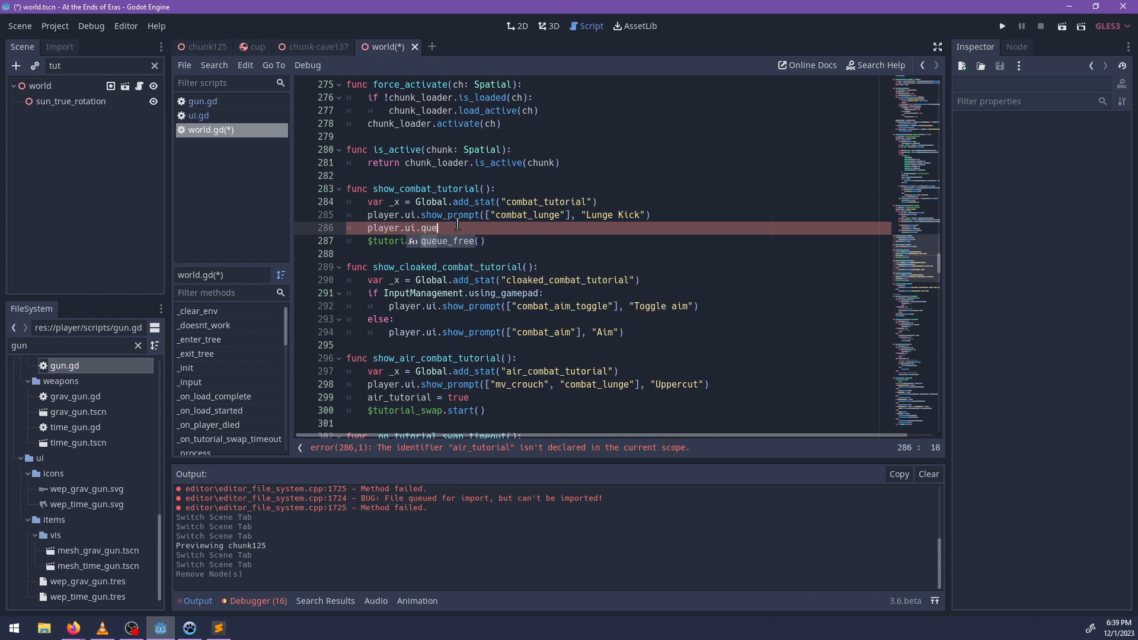
pyautogui.write('ue_prompt(')
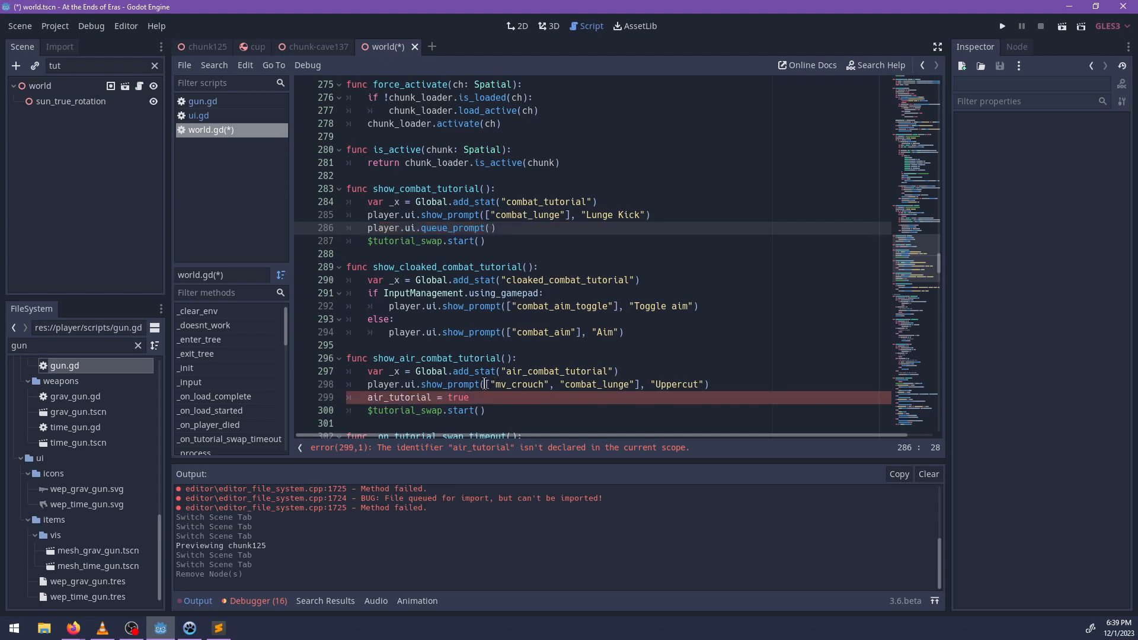
# Move the Spin Kick prompt line from the timeout handler over the empty call in show_combat_tutorial(), changing show_prompt to queue_prompt.
pyautogui.scroll(-1, 579, 297)
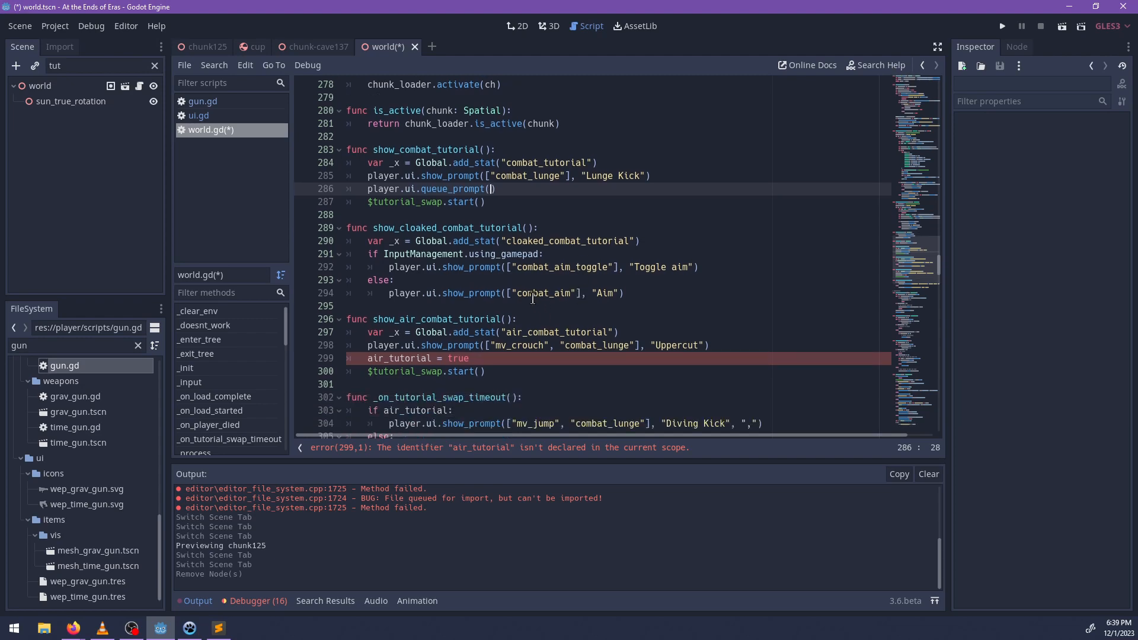
pyautogui.scroll(-1, 534, 299)
pyautogui.scroll(-1, 513, 388)
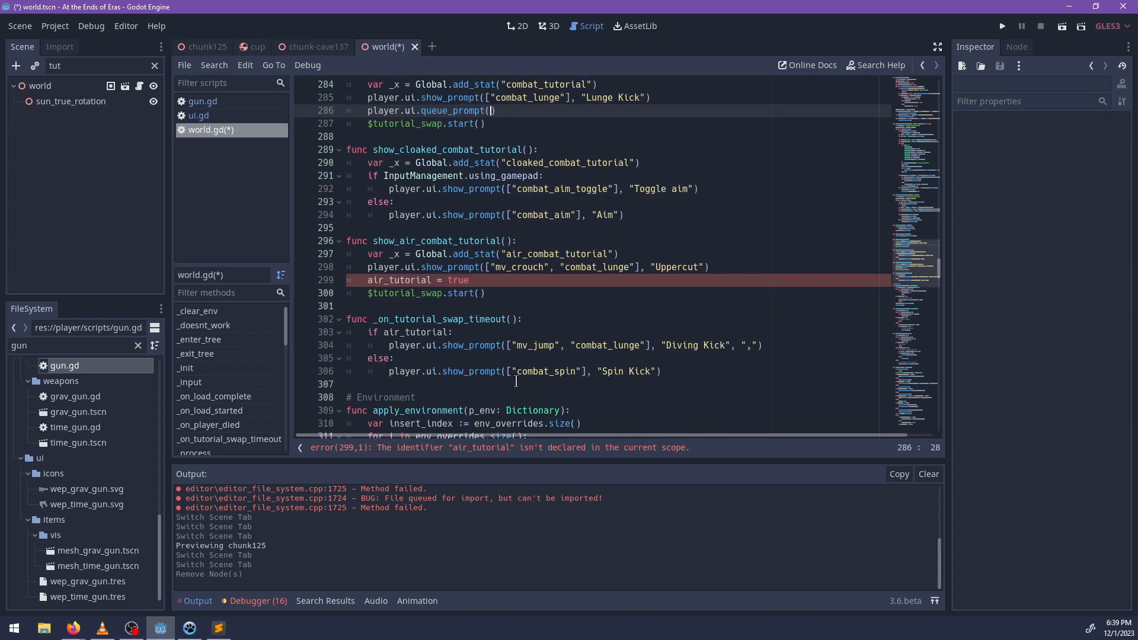
pyautogui.moveTo(387, 372); pyautogui.dragTo(670, 370)
pyautogui.hotkey('ctrl', 'x')
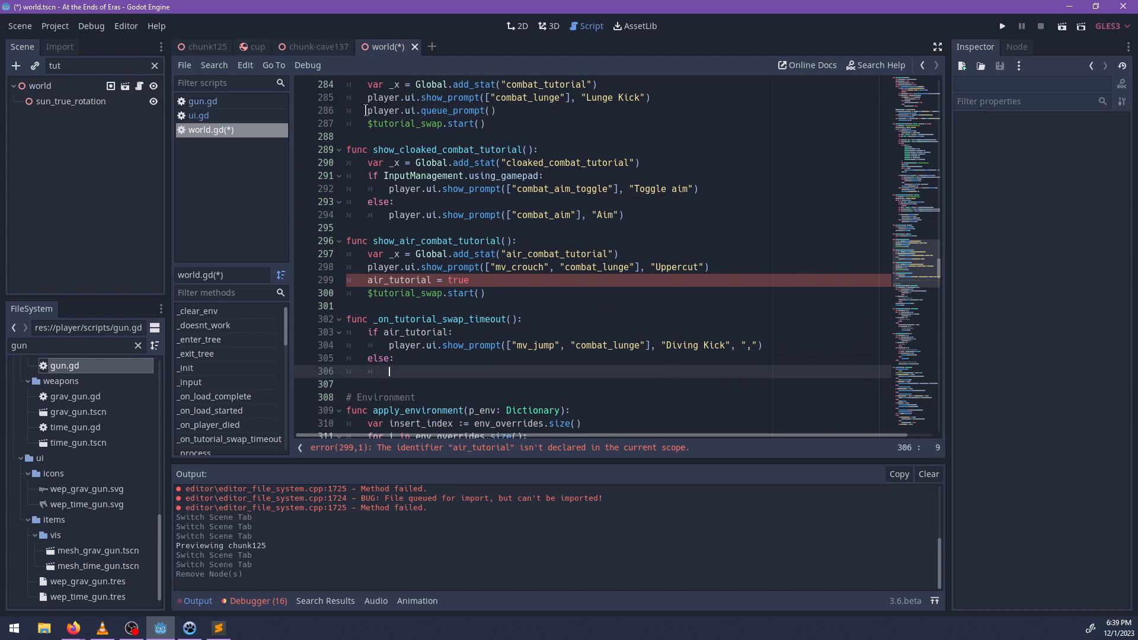
pyautogui.moveTo(367, 110); pyautogui.dragTo(524, 112)
pyautogui.hotkey('ctrl', 'v')
pyautogui.click(441, 112)
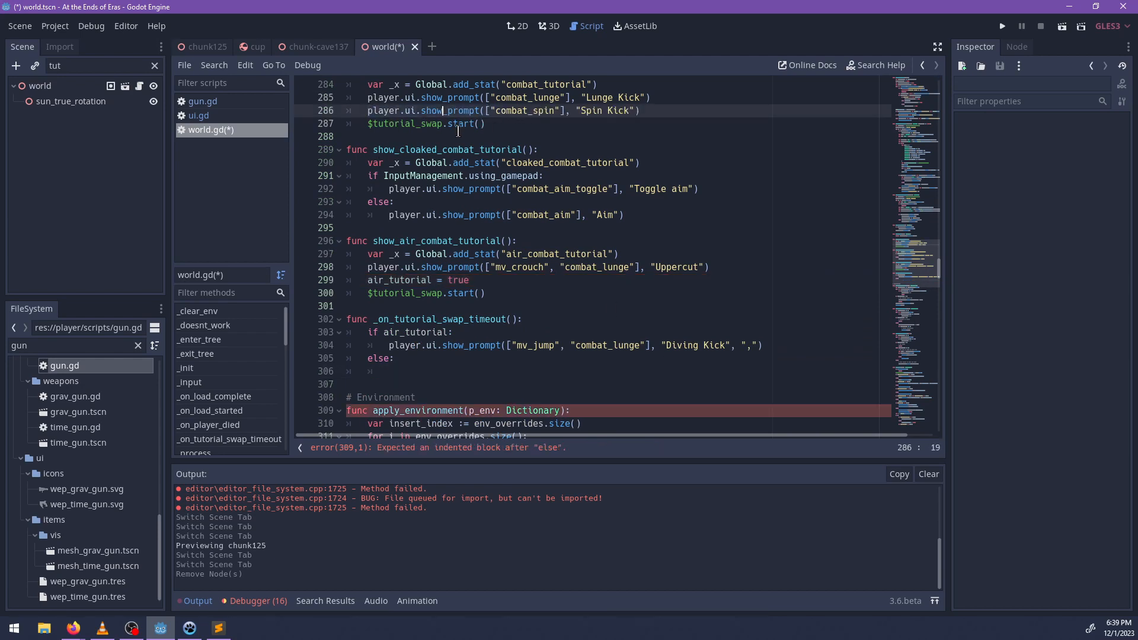
pyautogui.hotkey('ctrl', 'BackSpace')
pyautogui.write('queue')
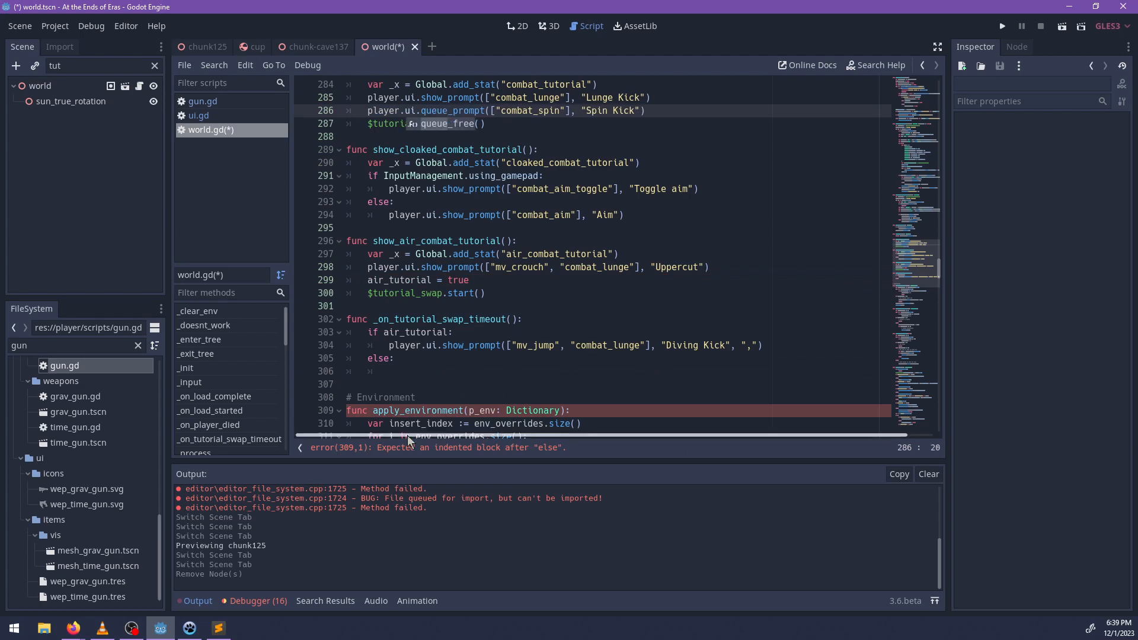
# Delete the _on_tutorial_swap_timeout() function along with the blank lines above it.
pyautogui.moveTo(400, 373); pyautogui.dragTo(291, 314)
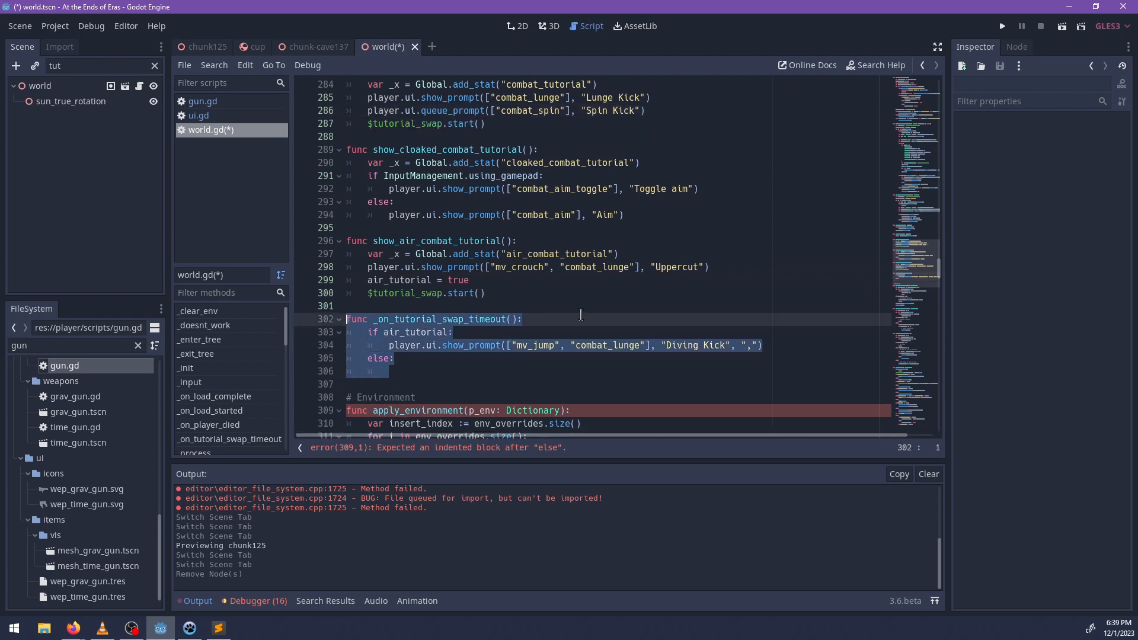
pyautogui.press('BackSpace')
pyautogui.press('BackSpace')
pyautogui.press('BackSpace')
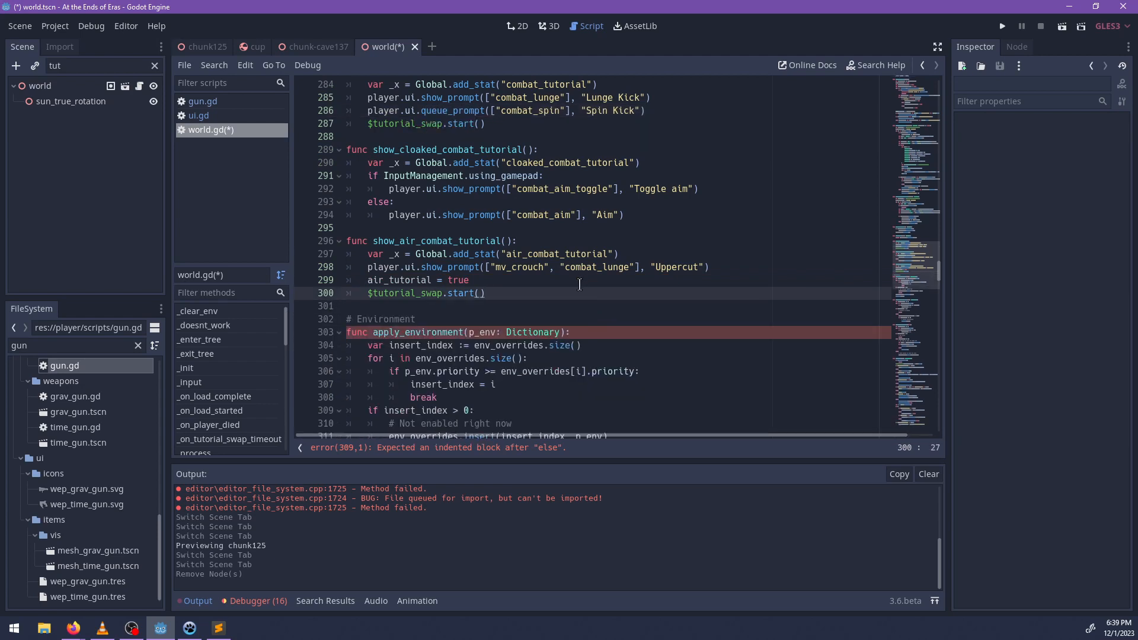
# Change the combat_aim prompt text in show_cloaked_combat_tutorial() to "(Hold) Aim" and save the script.
pyautogui.scroll(1, 574, 291)
pyautogui.moveTo(368, 306); pyautogui.dragTo(716, 306)
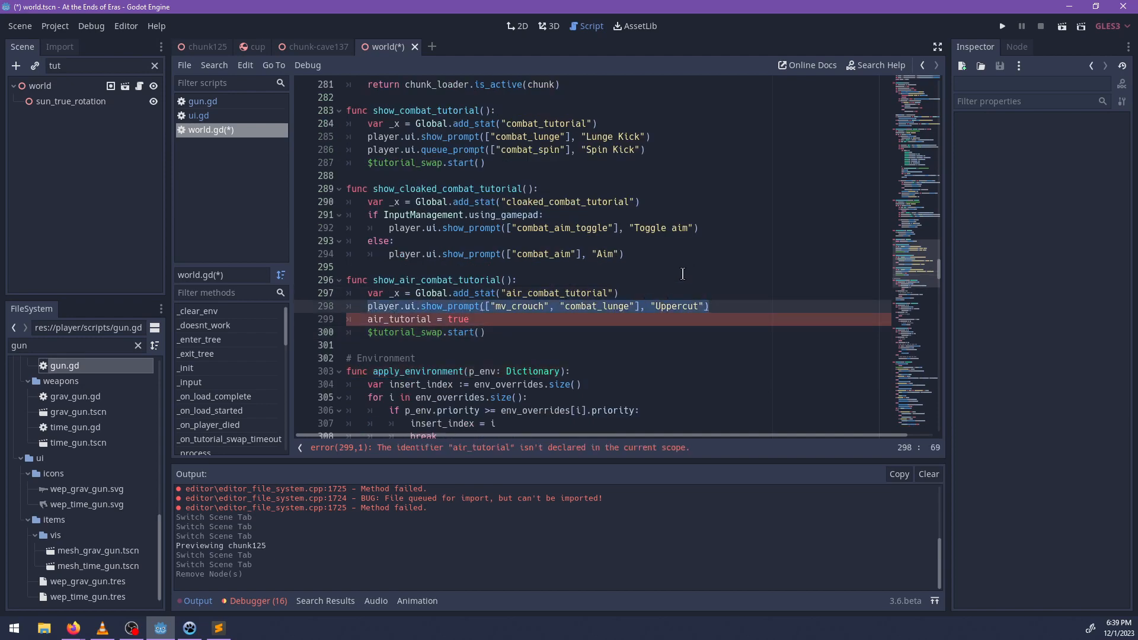
pyautogui.click(508, 325)
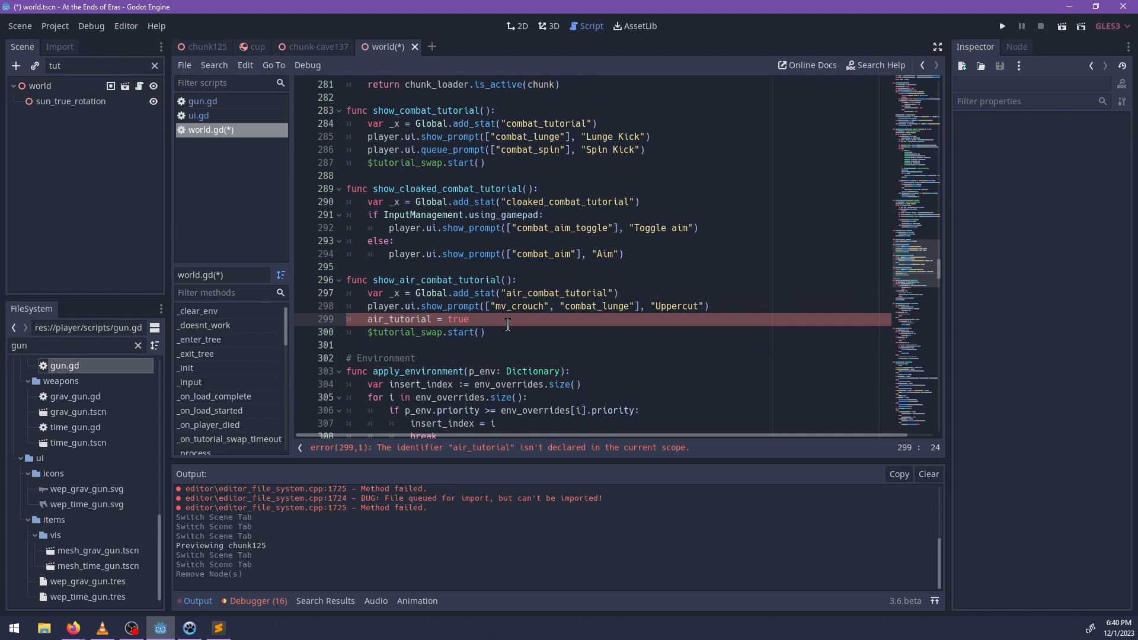
pyautogui.scroll(1, 601, 281)
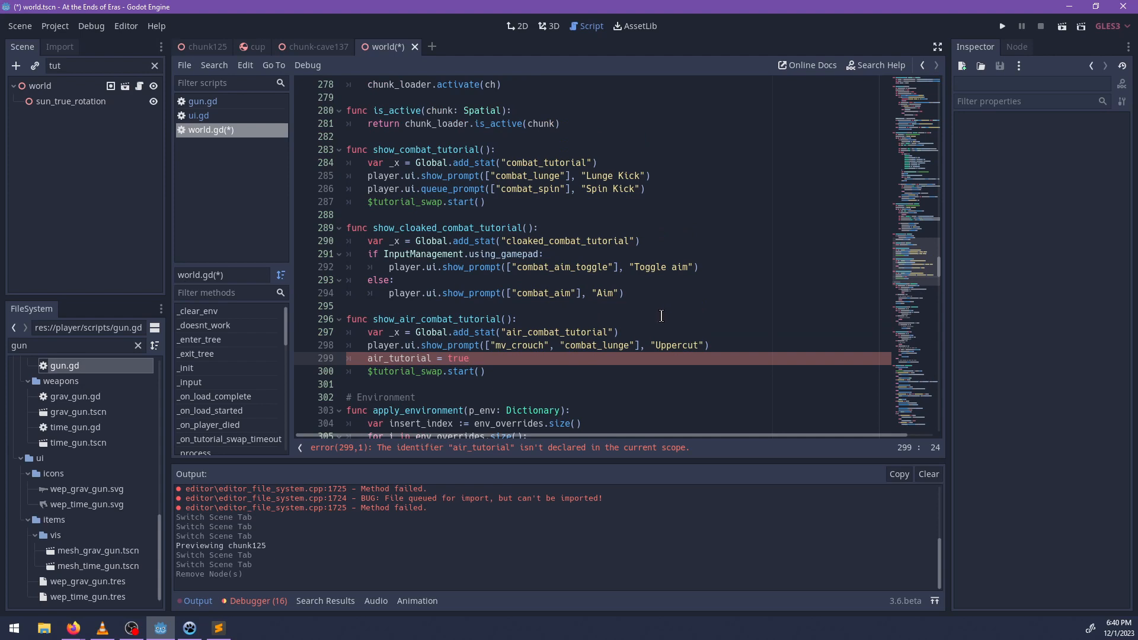
pyautogui.click(598, 293)
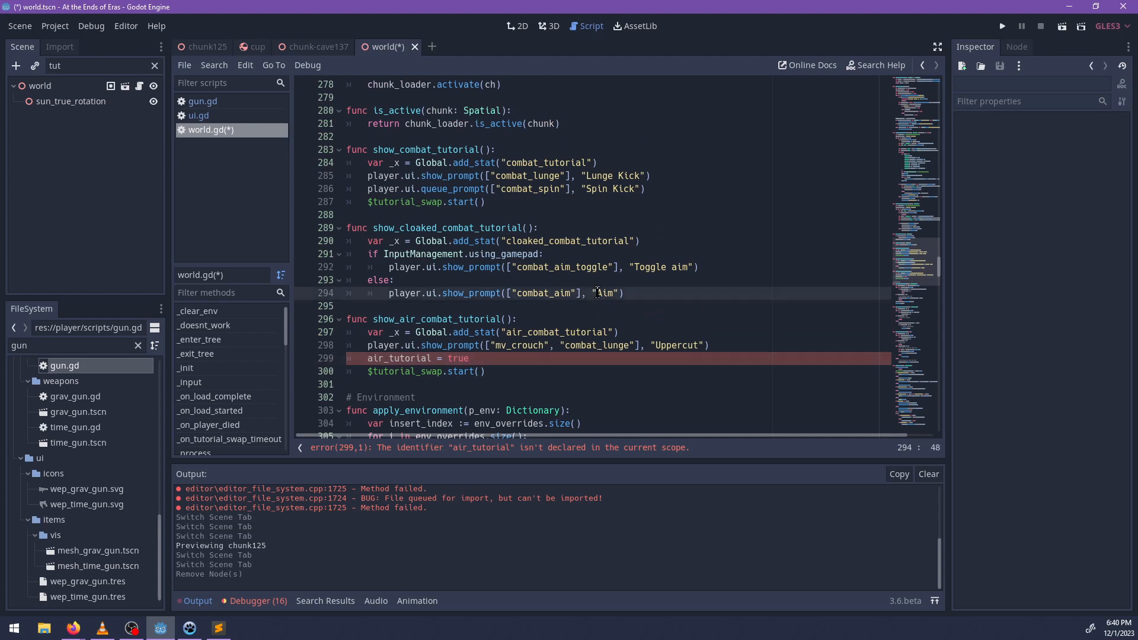
pyautogui.write('(Hold)')
pyautogui.hotkey('ctrl', 's')
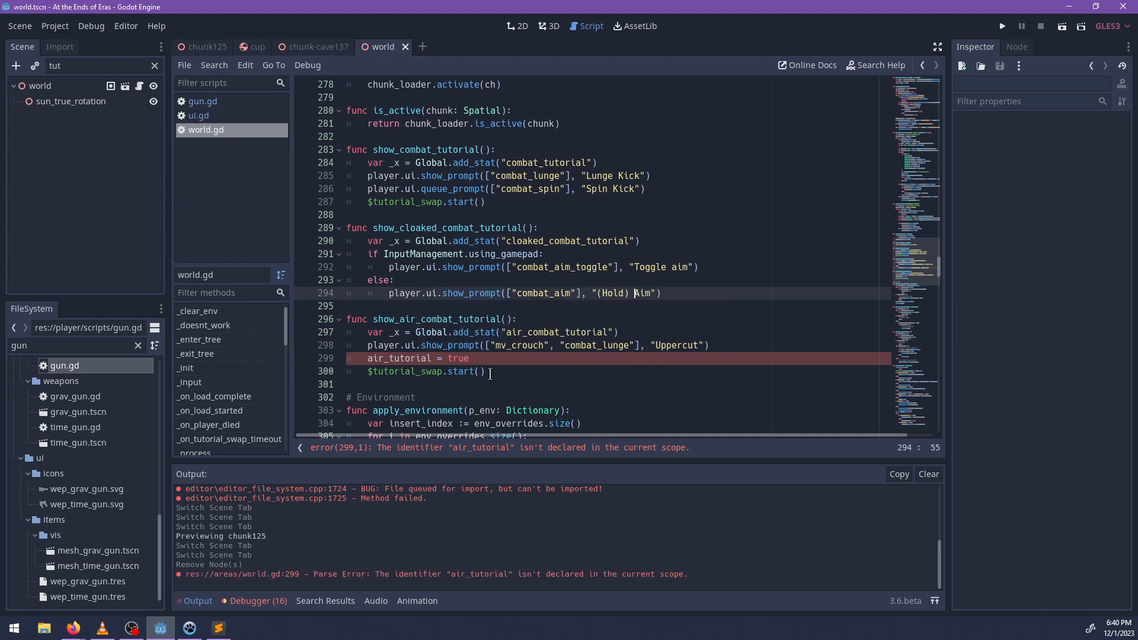
# Remove the air_tutorial = true line from show_air_combat_tutorial().
pyautogui.moveTo(484, 358); pyautogui.dragTo(332, 362)
pyautogui.press('BackSpace')
pyautogui.press('BackSpace')
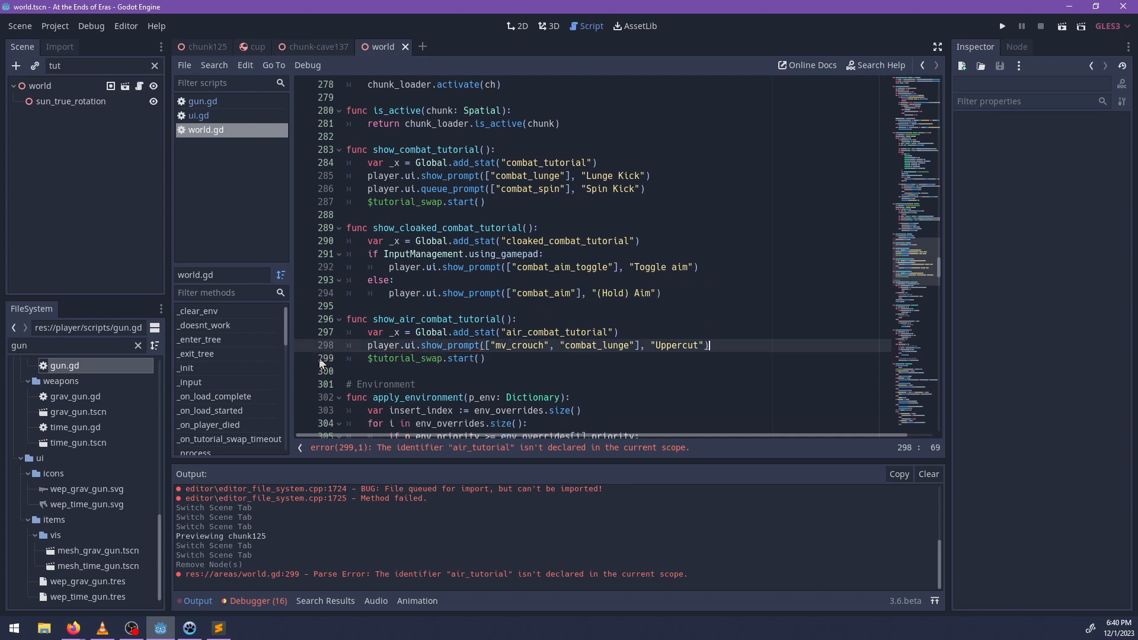
# Undo the recent script edits back to before the deletion of _on_tutorial_swap_timeout().
pyautogui.scroll(-4, 437, 334)
pyautogui.scroll(3, 437, 334)
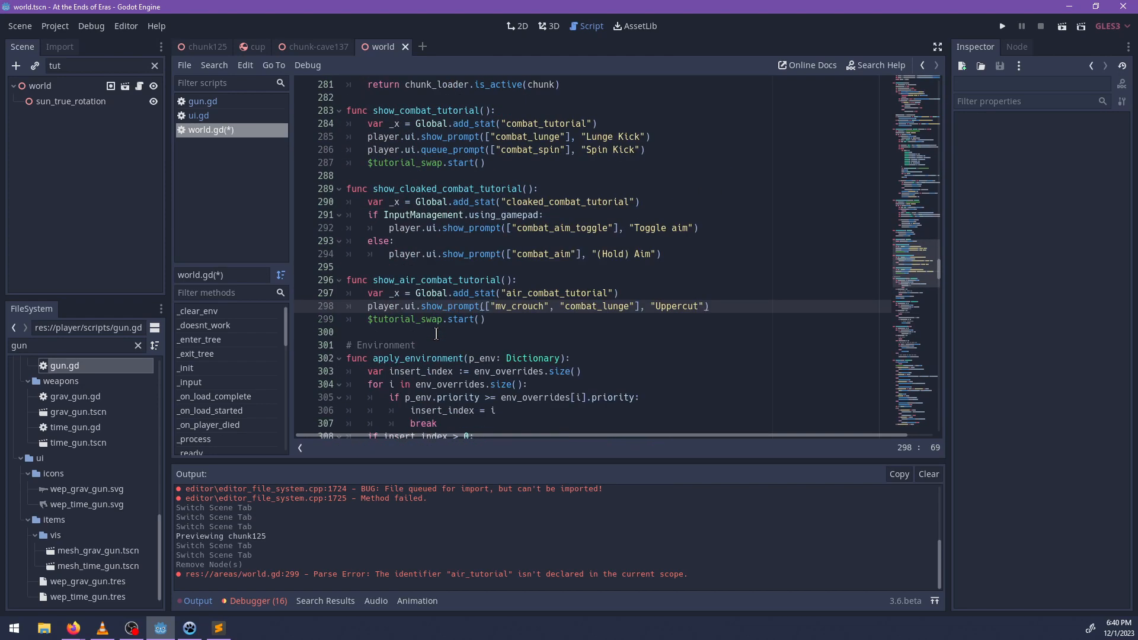
pyautogui.scroll(-7, 604, 332)
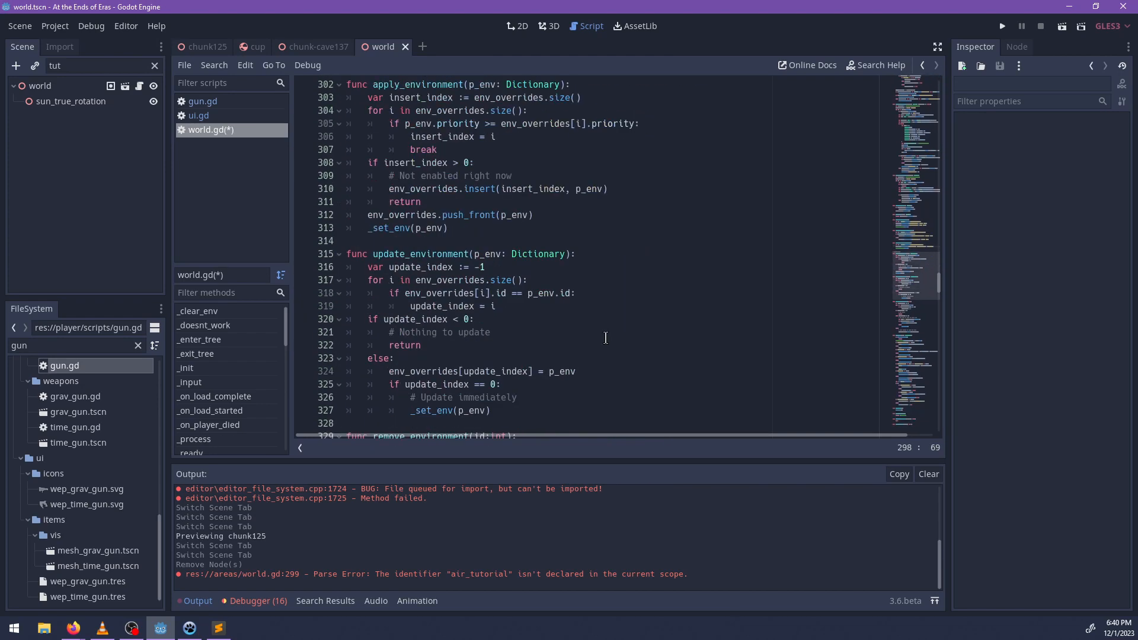
pyautogui.scroll(5, 607, 340)
pyautogui.hotkey('ctrl', 'z')
pyautogui.hotkey('ctrl', 'z')
pyautogui.hotkey('ctrl', 'z')
pyautogui.hotkey('ctrl', 'z')
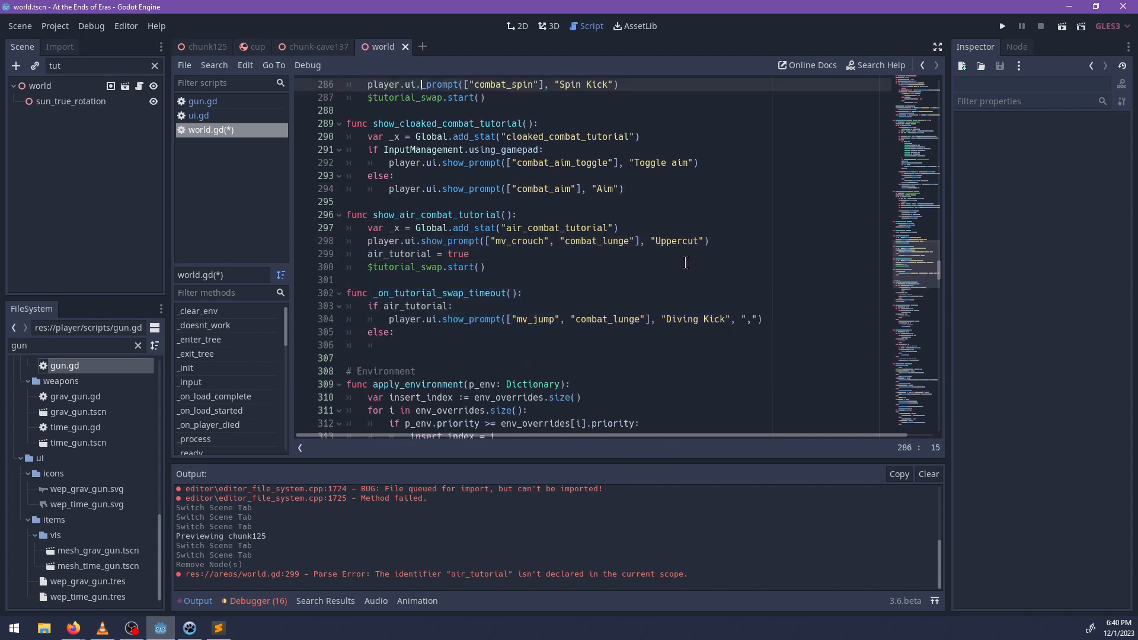
pyautogui.hotkey('ctrl', 'z')
# Cut the Diving Kick prompt line and delete the rest of the _on_tutorial_swap_timeout() function.
pyautogui.moveTo(762, 320); pyautogui.dragTo(304, 280)
pyautogui.press('BackSpace')
pyautogui.press('BackSpace')
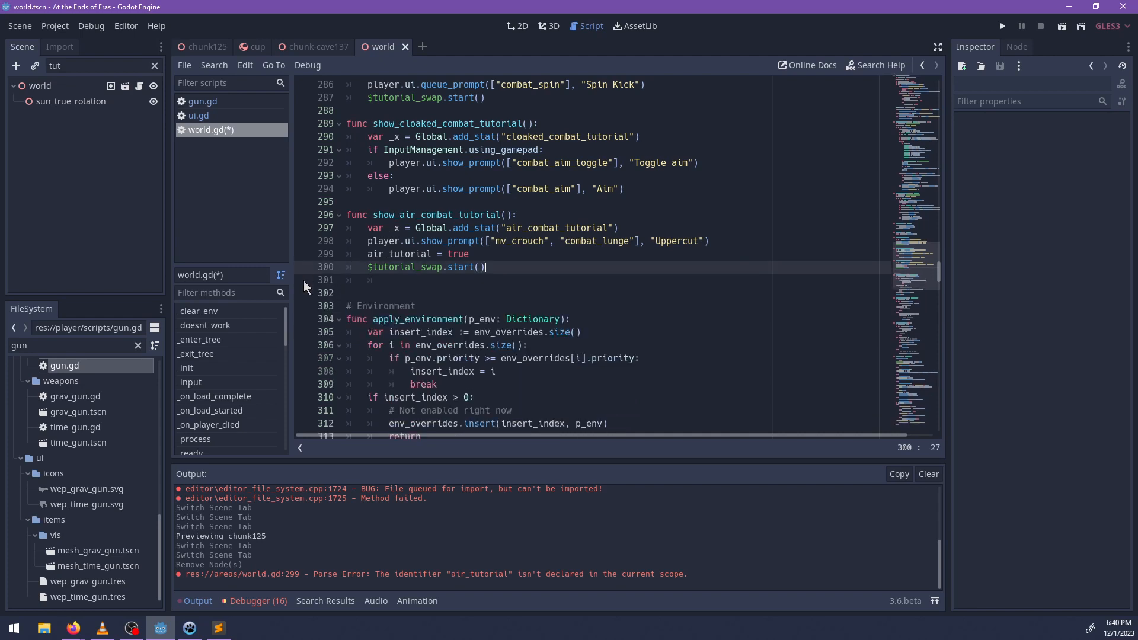
# In show_air_combat_tutorial(), replace air_tutorial = true with player.ui.queue_prompt(["mv_jump", "combat_lunge"], "Diving Kick", ",").
pyautogui.moveTo(491, 253); pyautogui.dragTo(366, 254)
pyautogui.hotkey('ctrl', 'v')
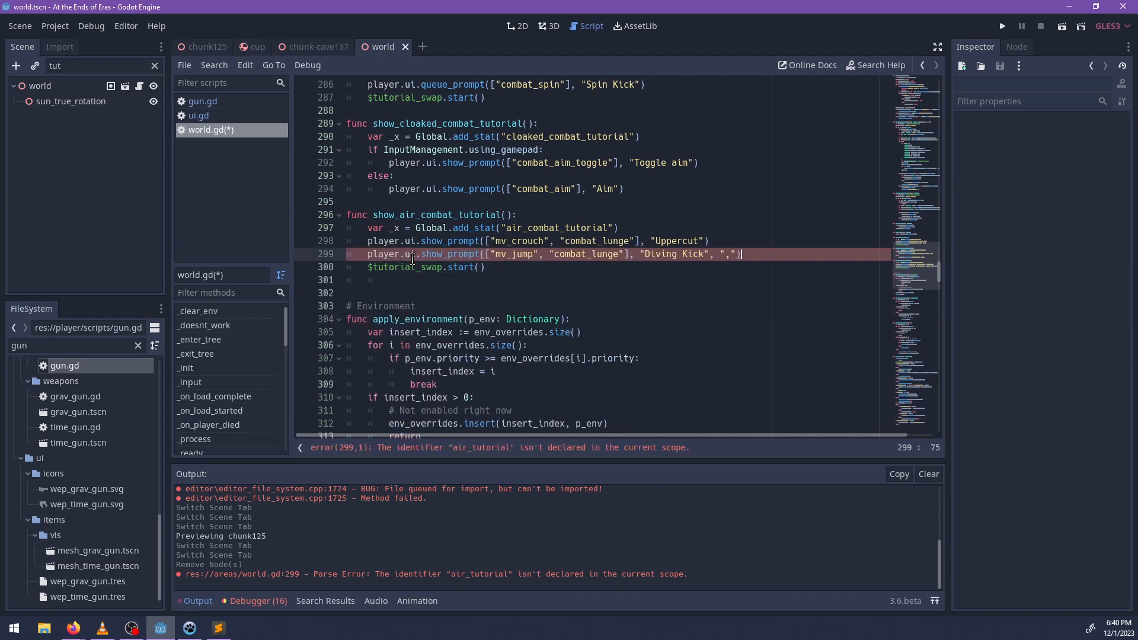
pyautogui.press('BackSpace')
pyautogui.press('BackSpace')
pyautogui.press('BackSpace')
pyautogui.press('BackSpace')
pyautogui.write('queue')
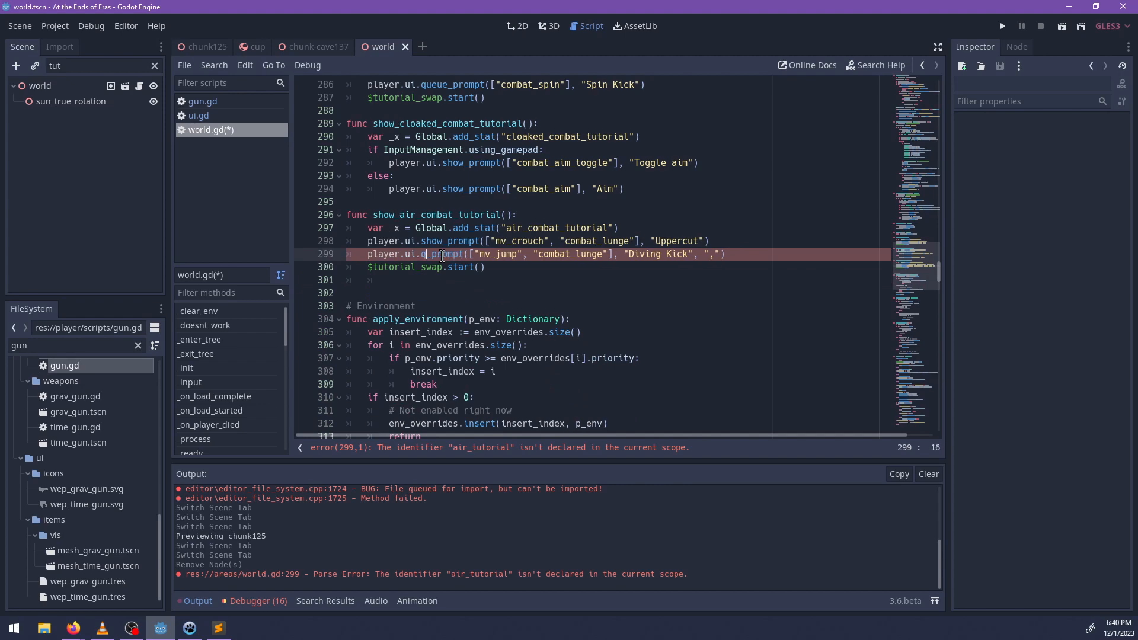
# Remove the spare blank line below show_air_combat_tutorial() and save world.gd.
pyautogui.click(395, 283)
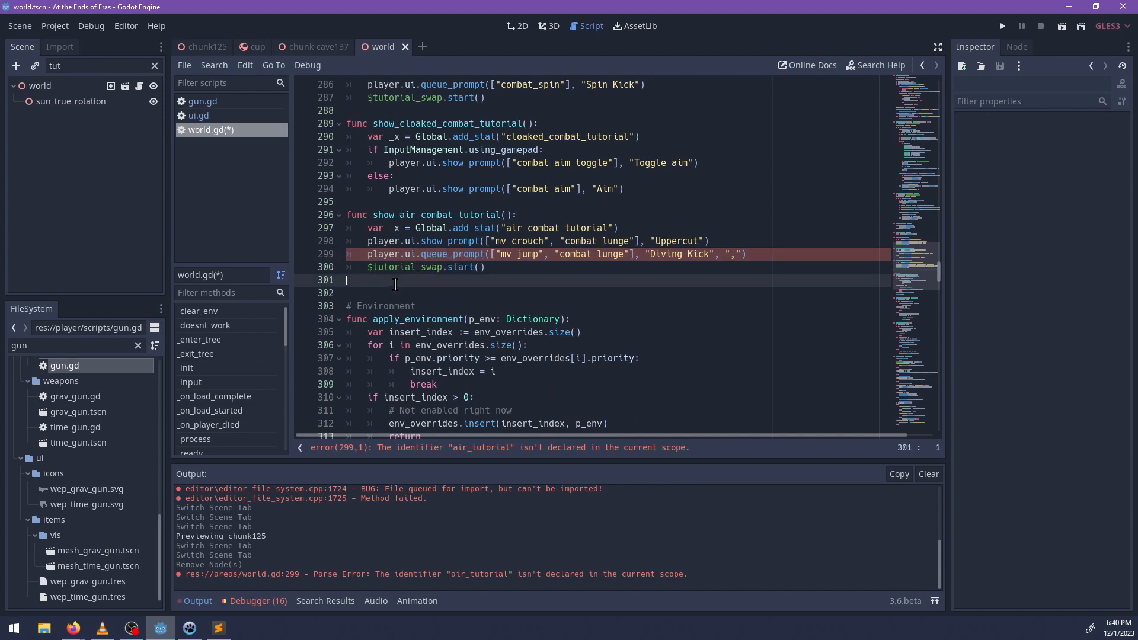
pyautogui.press('BackSpace')
pyautogui.scroll(3, 501, 245)
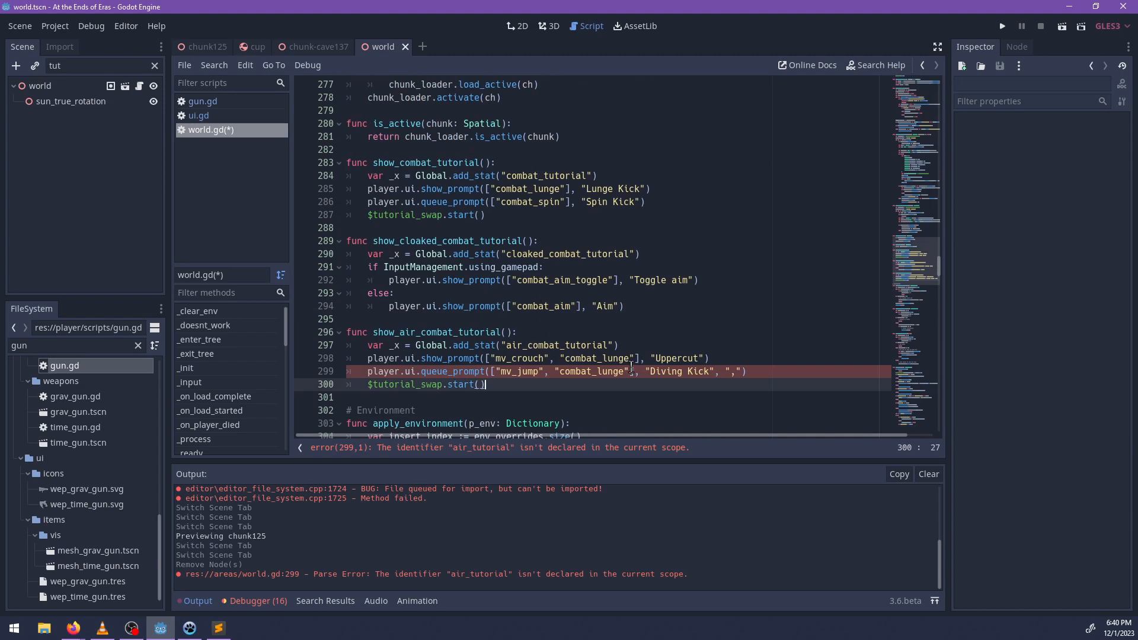
pyautogui.hotkey('ctrl', 's')
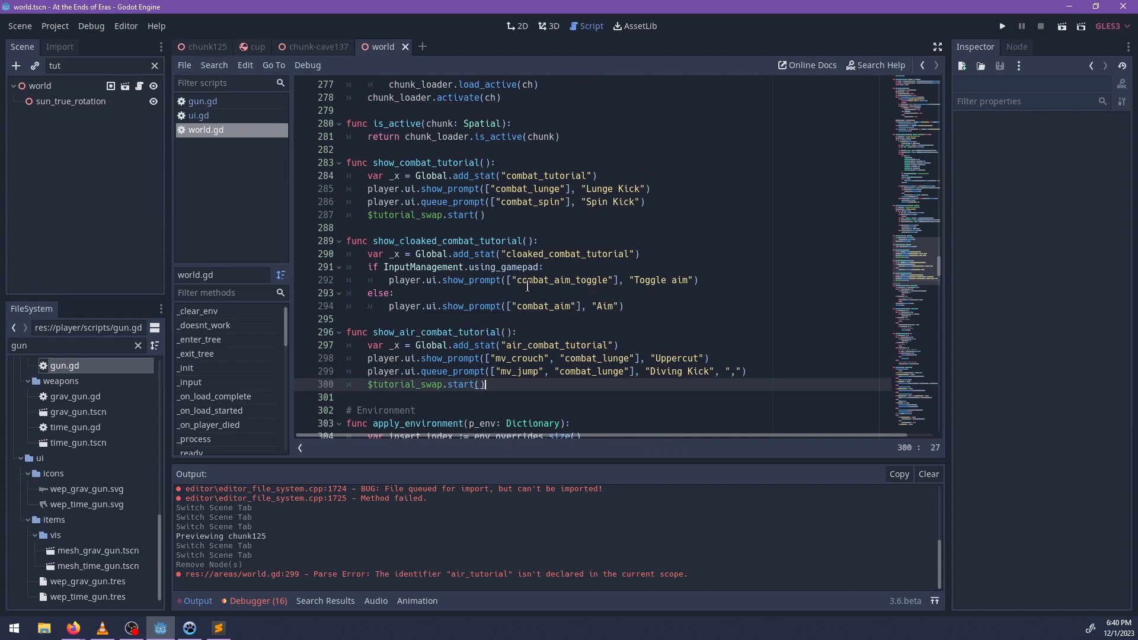
# Open ui.gd and search for "already" to locate the already_has_wep check in the weapon pickup code.
pyautogui.scroll(-2, 665, 362)
pyautogui.scroll(-1, 666, 362)
pyautogui.scroll(2, 665, 361)
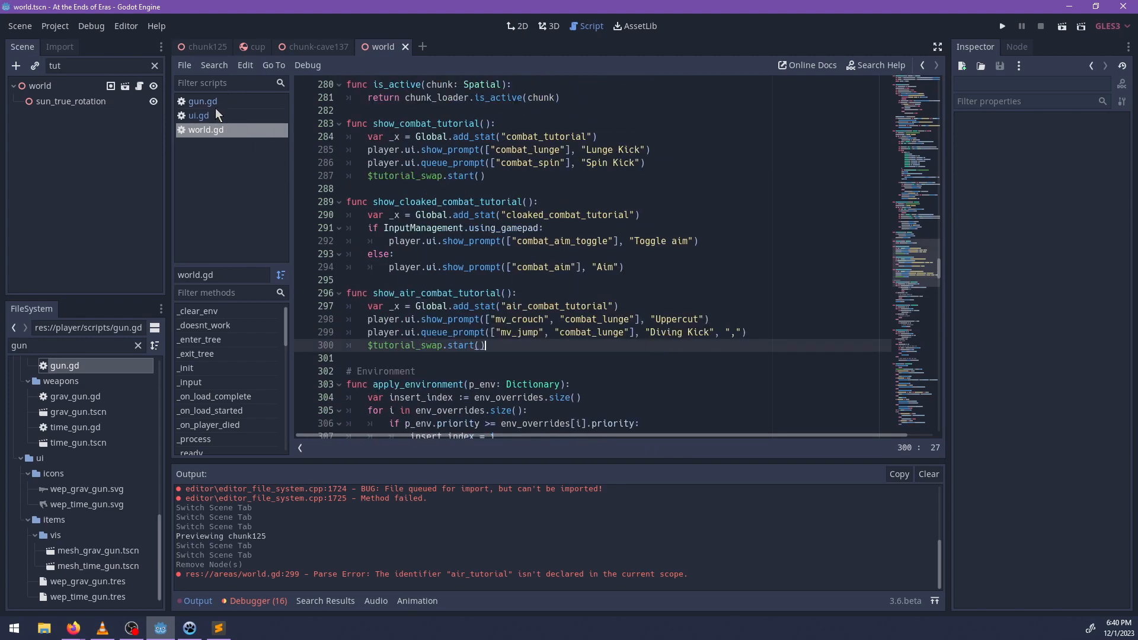
pyautogui.click(216, 112)
pyautogui.click(218, 104)
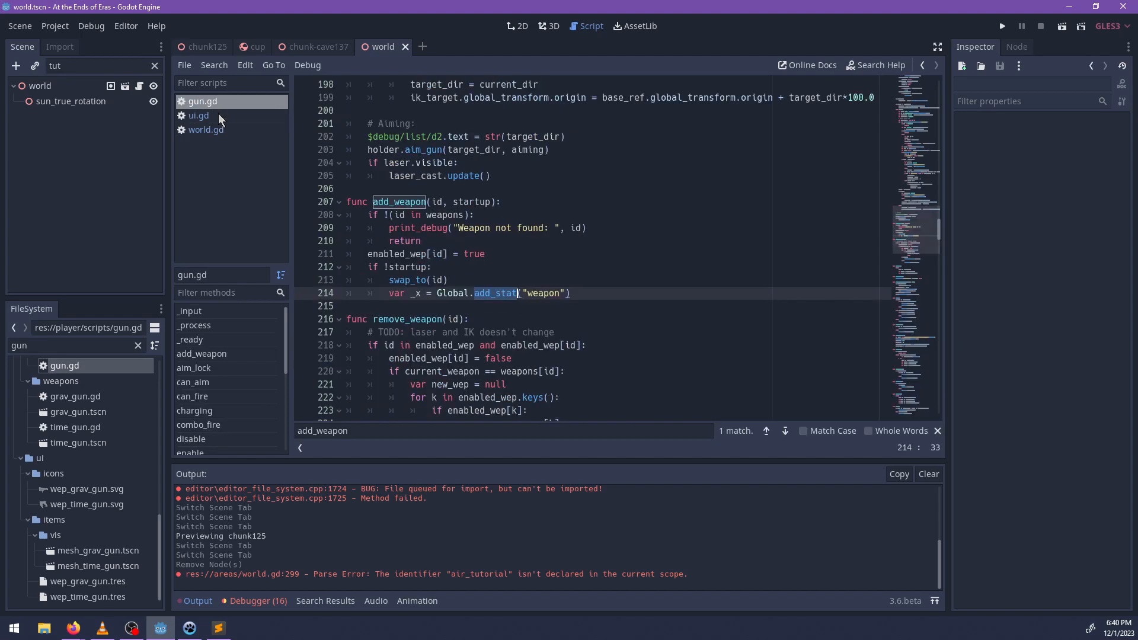
pyautogui.click(218, 115)
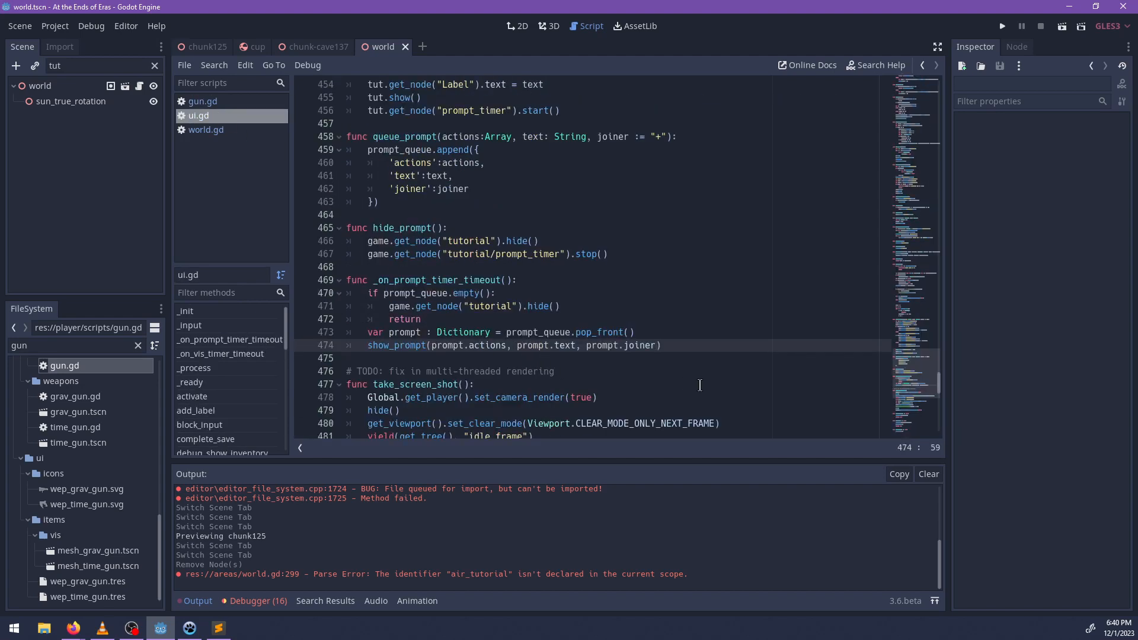
pyautogui.scroll(4, 700, 386)
pyautogui.hotkey('ctrl', 'f')
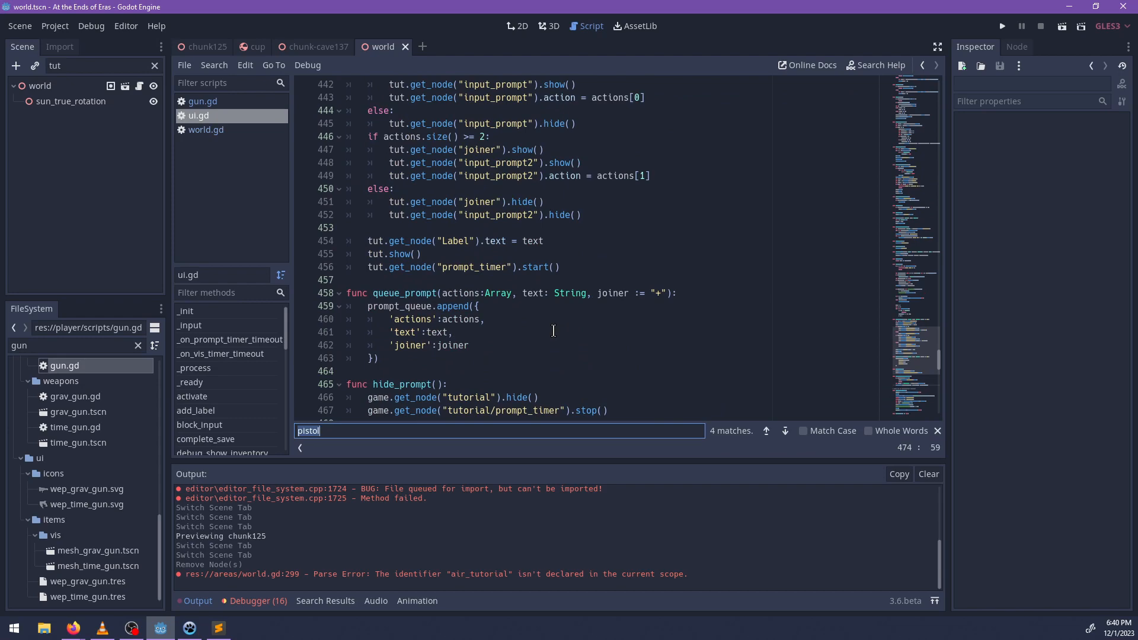
pyautogui.write('already')
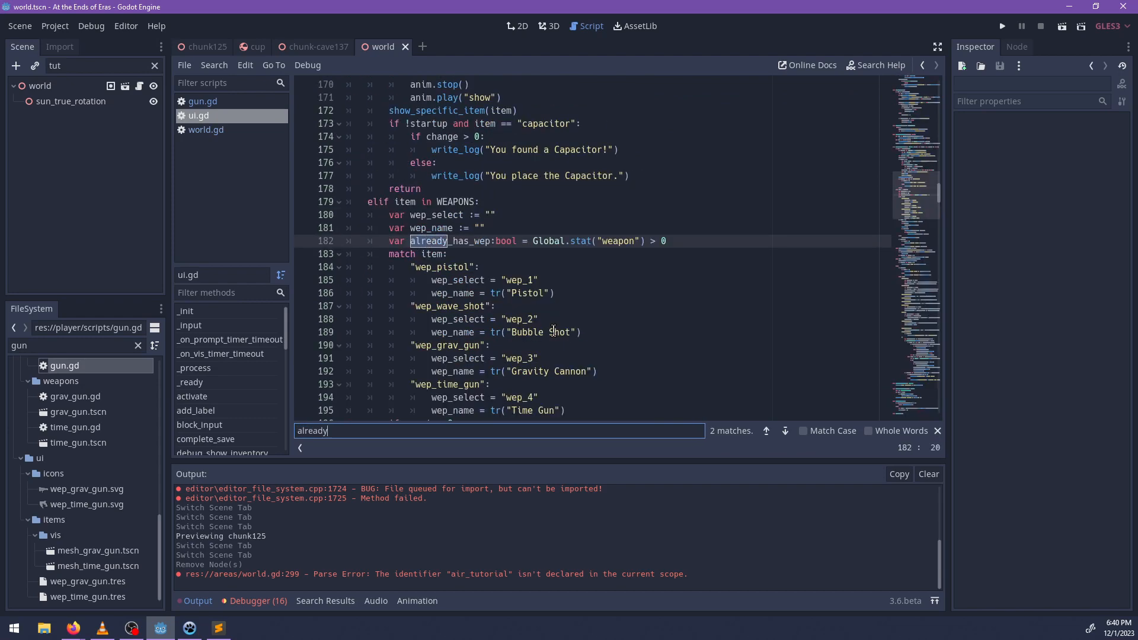
# In the !already_has_wep branch, replace wep_select with 'combat_fire' as the action passed to queue_prompt().
pyautogui.press('Escape')
pyautogui.scroll(-3, 495, 286)
pyautogui.scroll(-4, 495, 286)
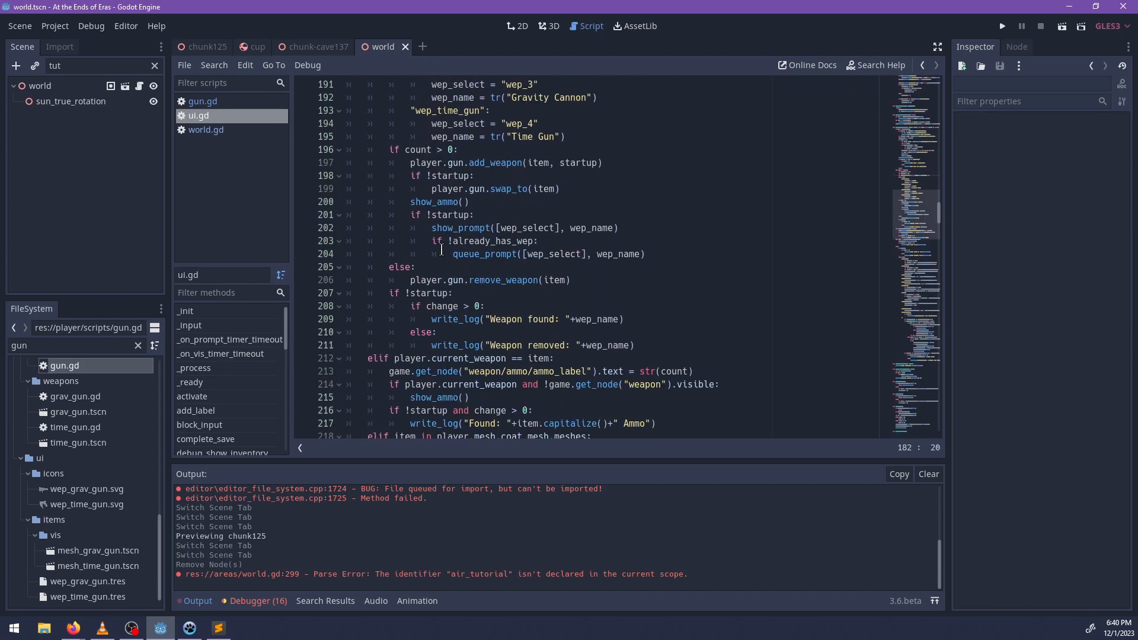
pyautogui.click(497, 254)
pyautogui.click(550, 254)
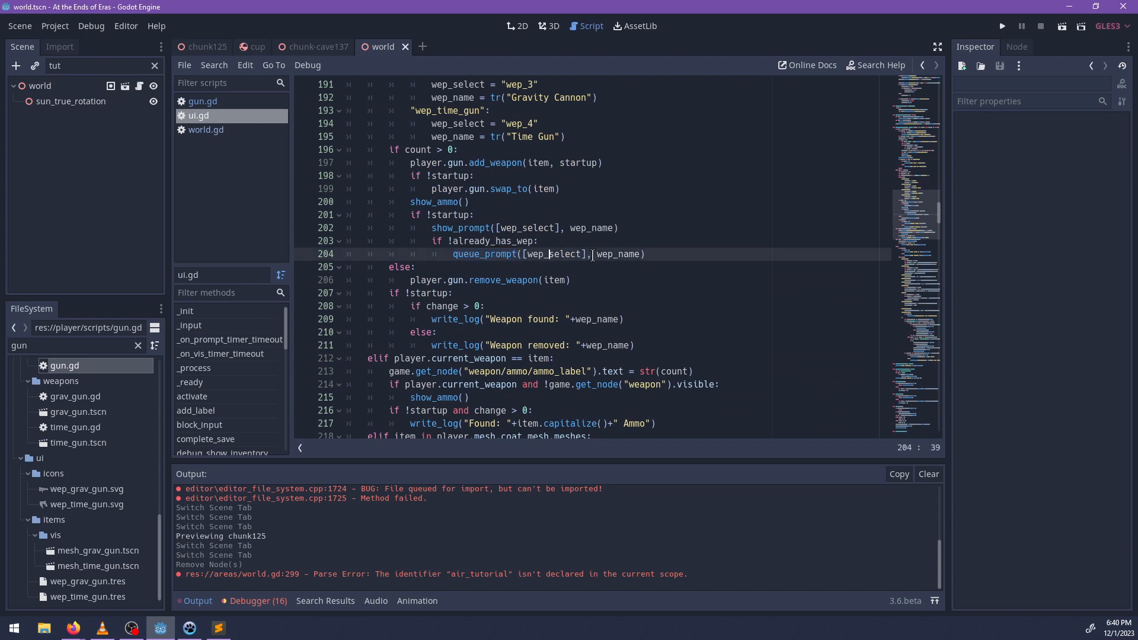
pyautogui.press('BackSpace')
pyautogui.press('BackSpace')
pyautogui.press('BackSpace')
pyautogui.press('BackSpace')
pyautogui.press('BackSpace')
pyautogui.press('BackSpace')
pyautogui.press('BackSpace')
pyautogui.press('BackSpace')
pyautogui.press('BackSpace')
pyautogui.press('BackSpace')
pyautogui.write("'")
pyautogui.write('combat_fire')
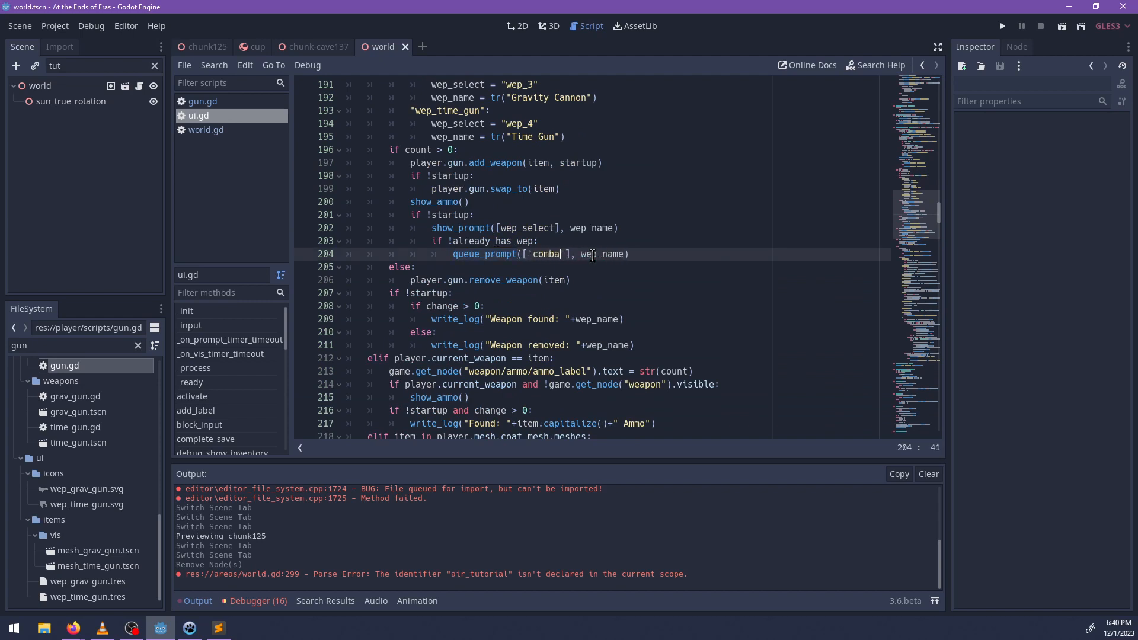
# Replace the wep_name argument of that queue_prompt() call with the text "Fire Weapon".
pyautogui.press('End')
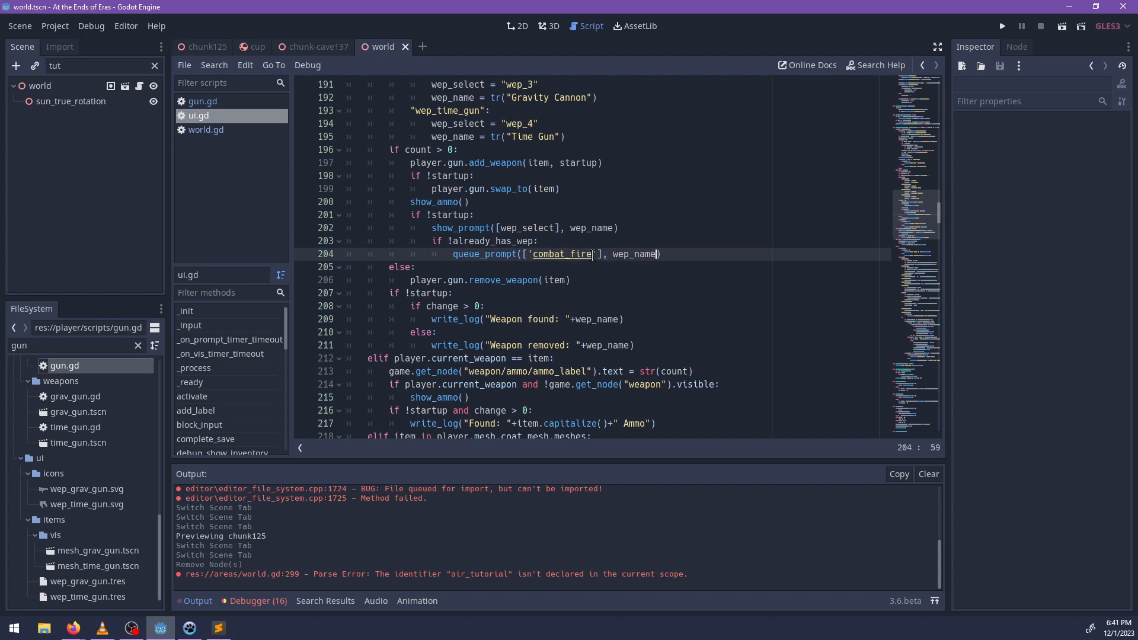
pyautogui.press('BackSpace')
pyautogui.press('BackSpace')
pyautogui.press('BackSpace')
pyautogui.press('BackSpace')
pyautogui.press('BackSpace')
pyautogui.press('BackSpace')
pyautogui.press('BackSpace')
pyautogui.press('BackSpace')
pyautogui.write('"Fire Weapon')
pyautogui.click(63, 27)
pyautogui.click(65, 45)
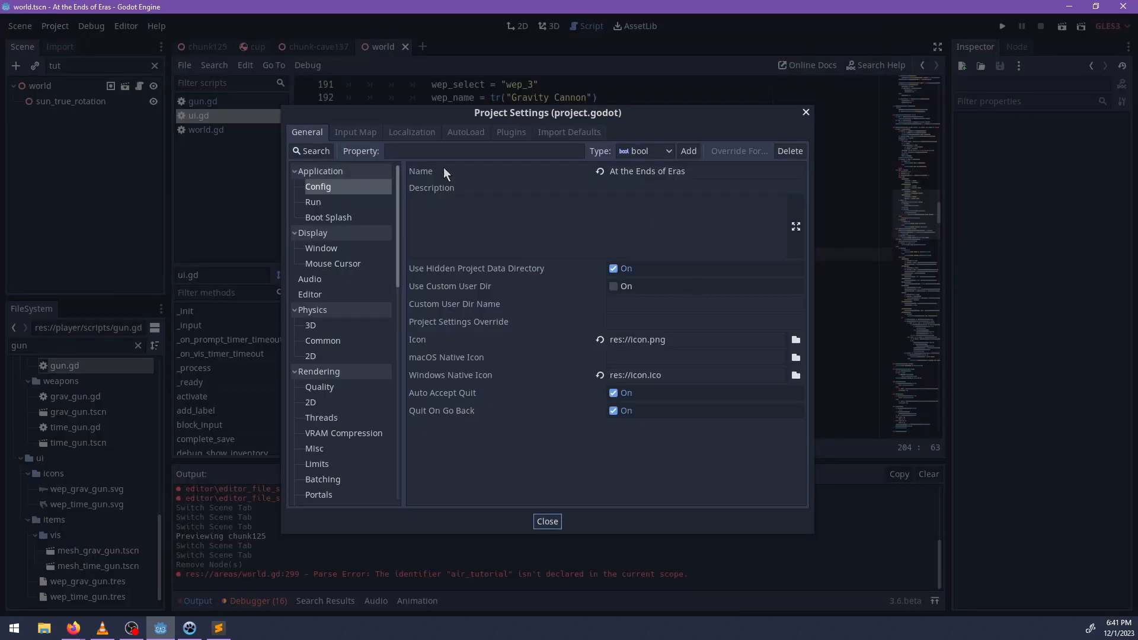
pyautogui.click(325, 326)
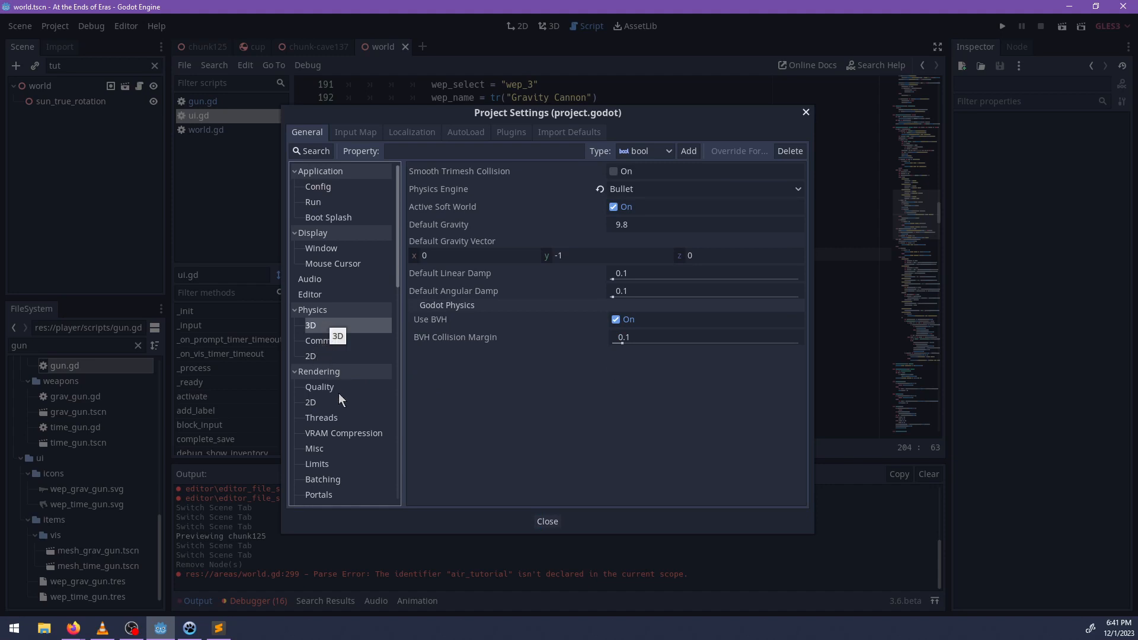
pyautogui.click(546, 521)
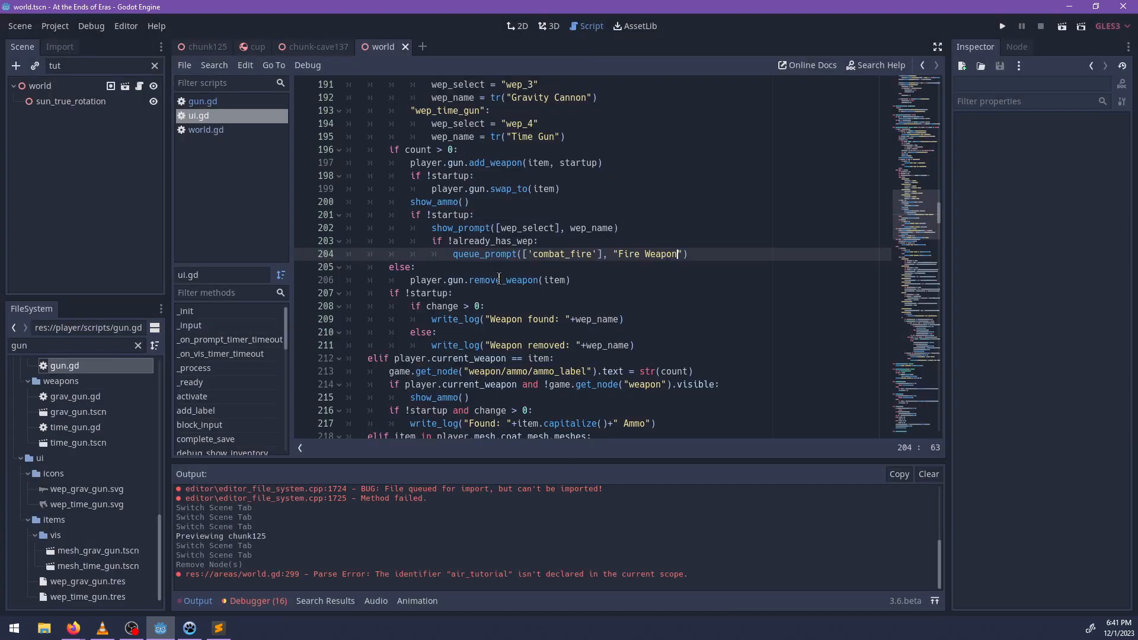
# Below the show_prompt([wep_select], wep_name) line, add the condition if item == "wep_grav_gun": with a new line for its body.
pyautogui.click(630, 236)
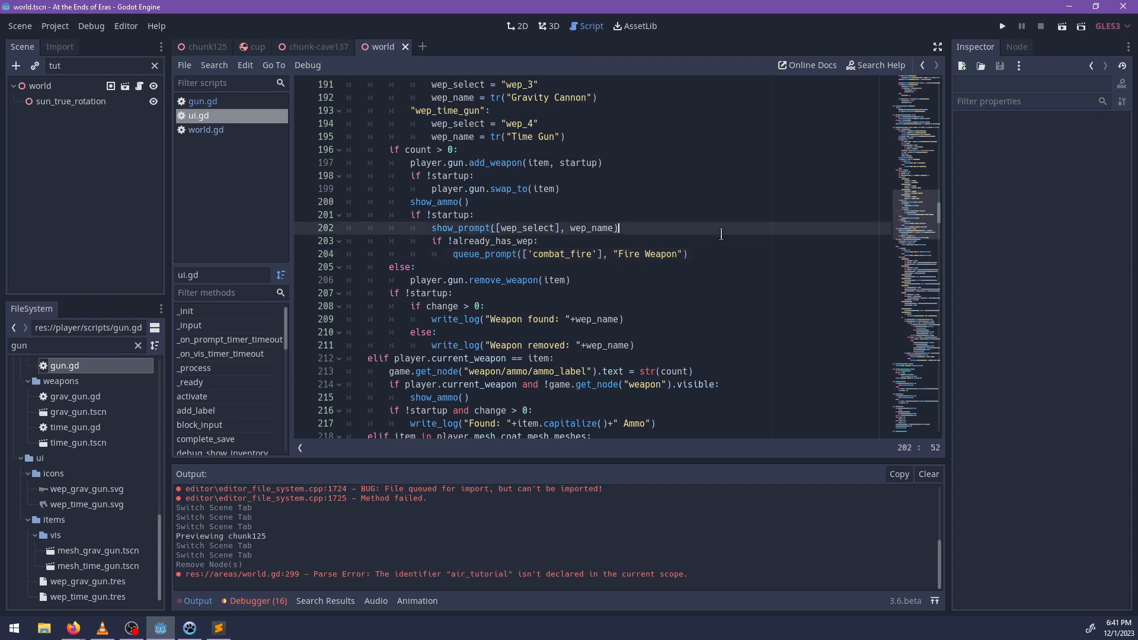
pyautogui.press('Return')
pyautogui.write('if')
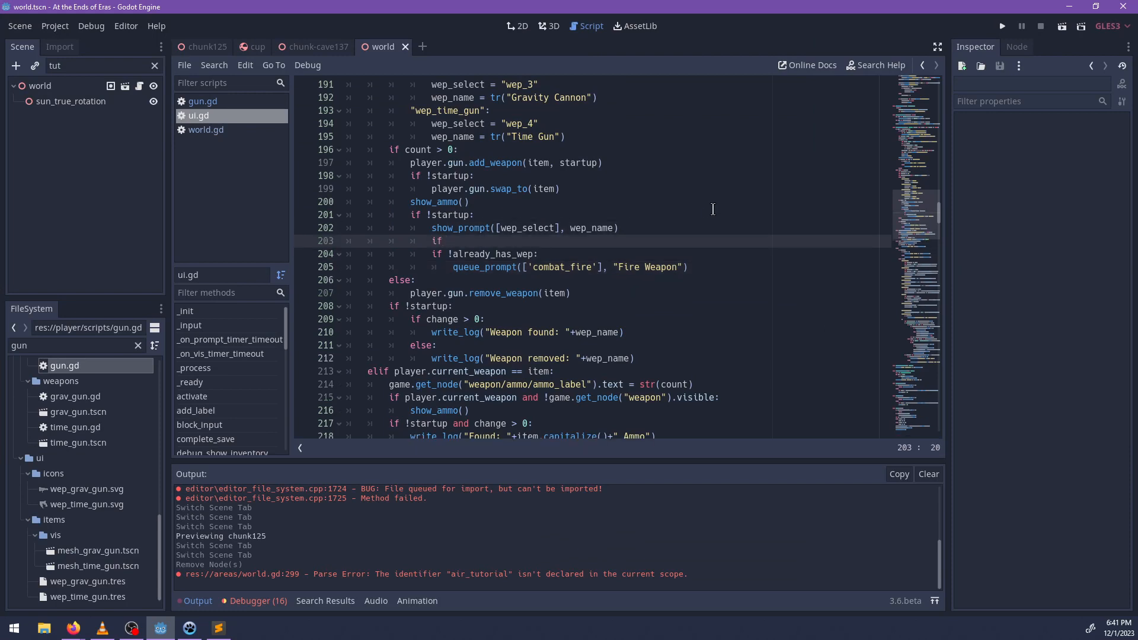
pyautogui.write(' wep')
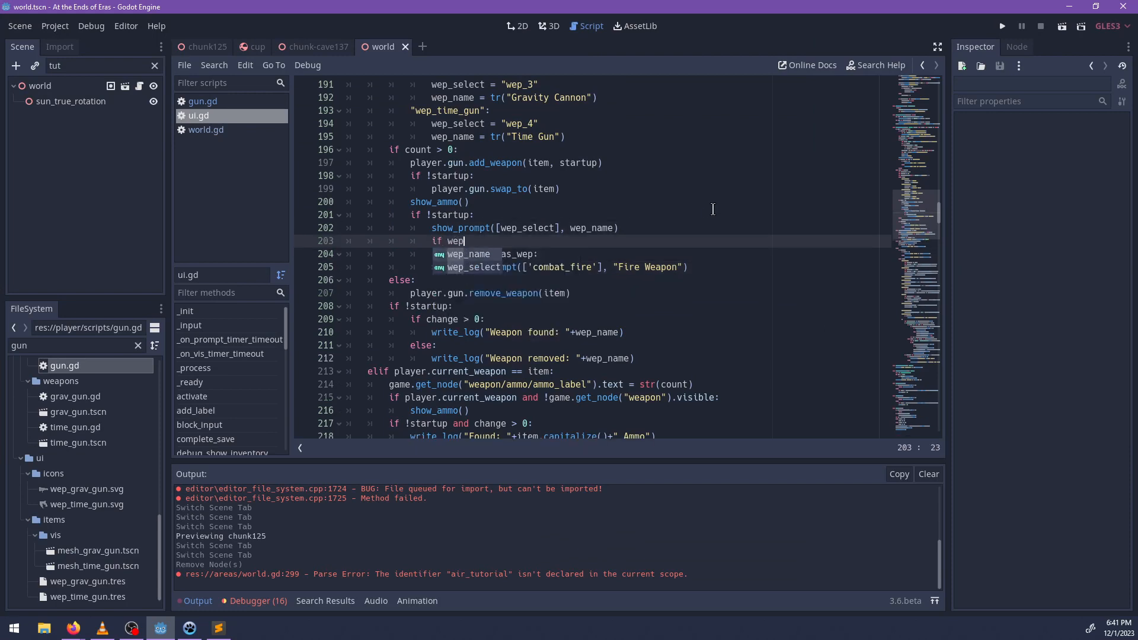
pyautogui.scroll(2, 697, 265)
pyautogui.press('BackSpace')
pyautogui.press('BackSpace')
pyautogui.press('BackSpace')
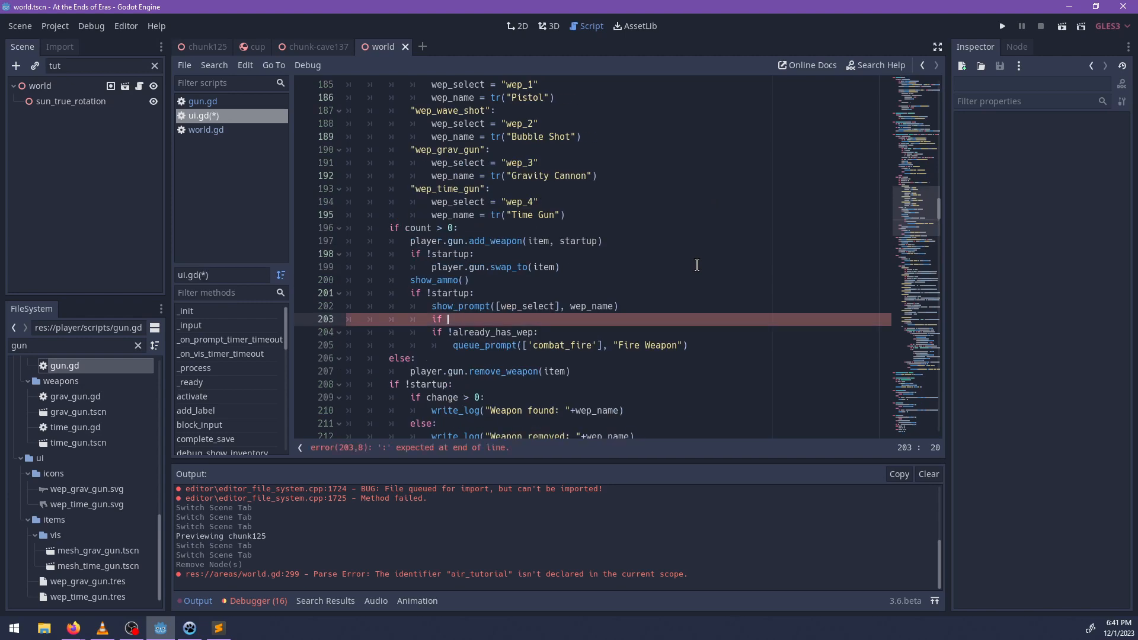
pyautogui.scroll(6, 688, 279)
pyautogui.scroll(-4, 675, 291)
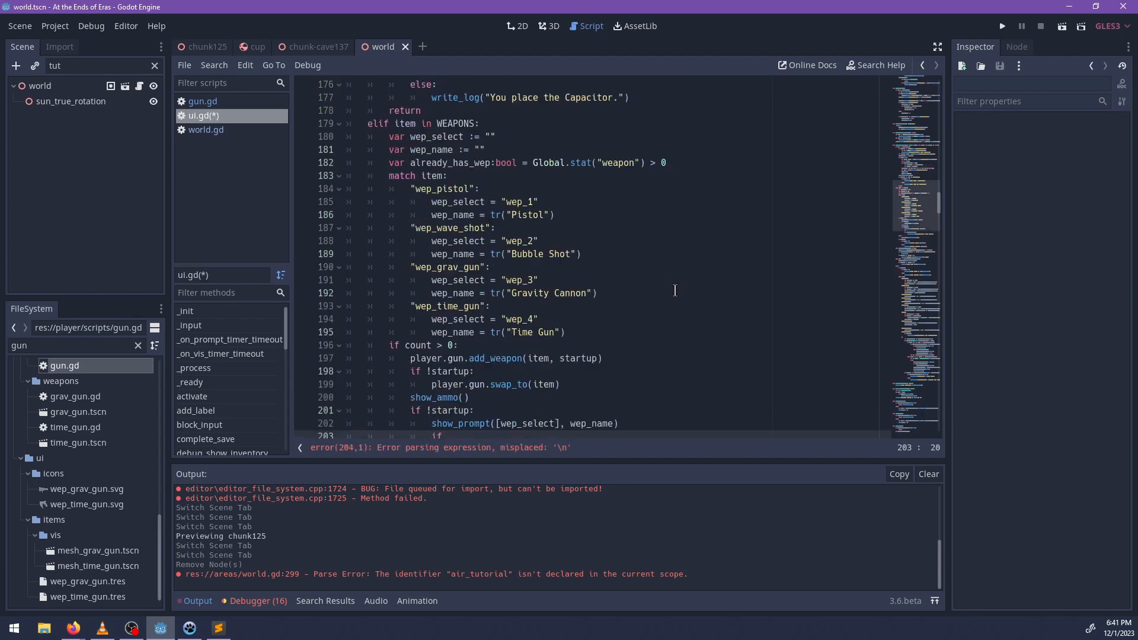
pyautogui.write('item ')
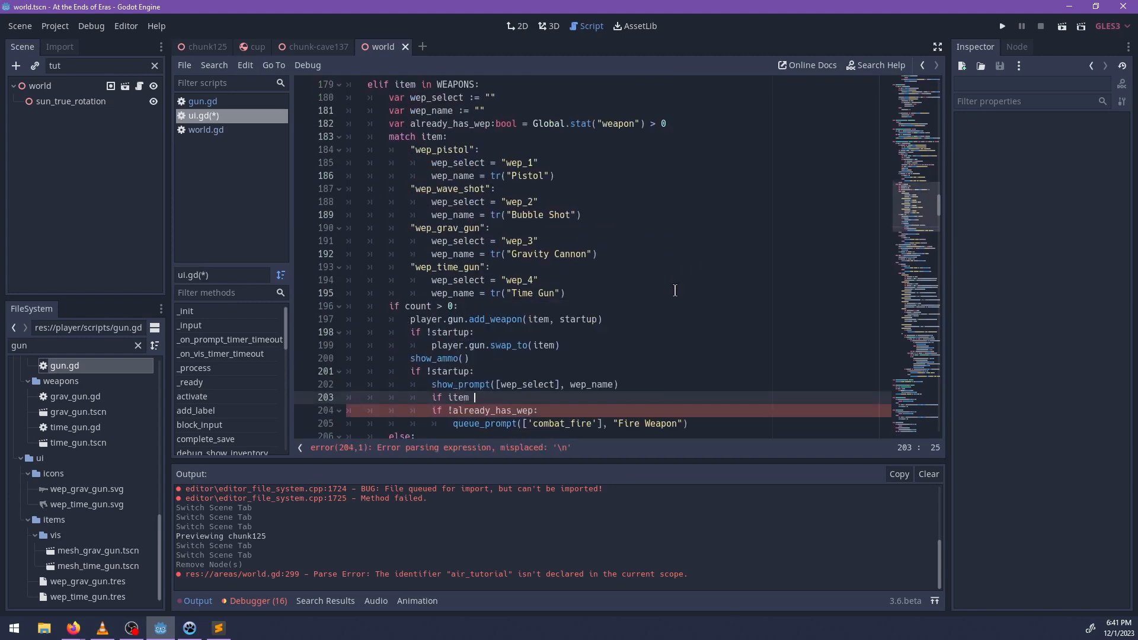
pyautogui.write('== "wep_grav_gun":')
pyautogui.press('Return')
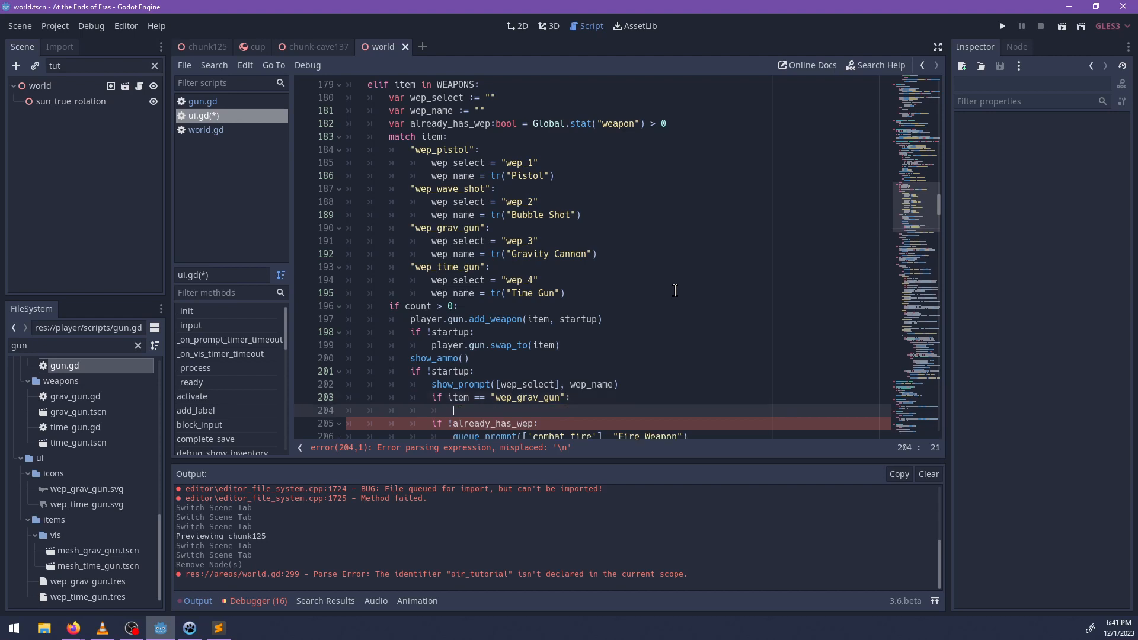
# Inside the new condition, add a queue_prompt() call with the action array ['combat_fire'].
pyautogui.write("queue_prompt(['")
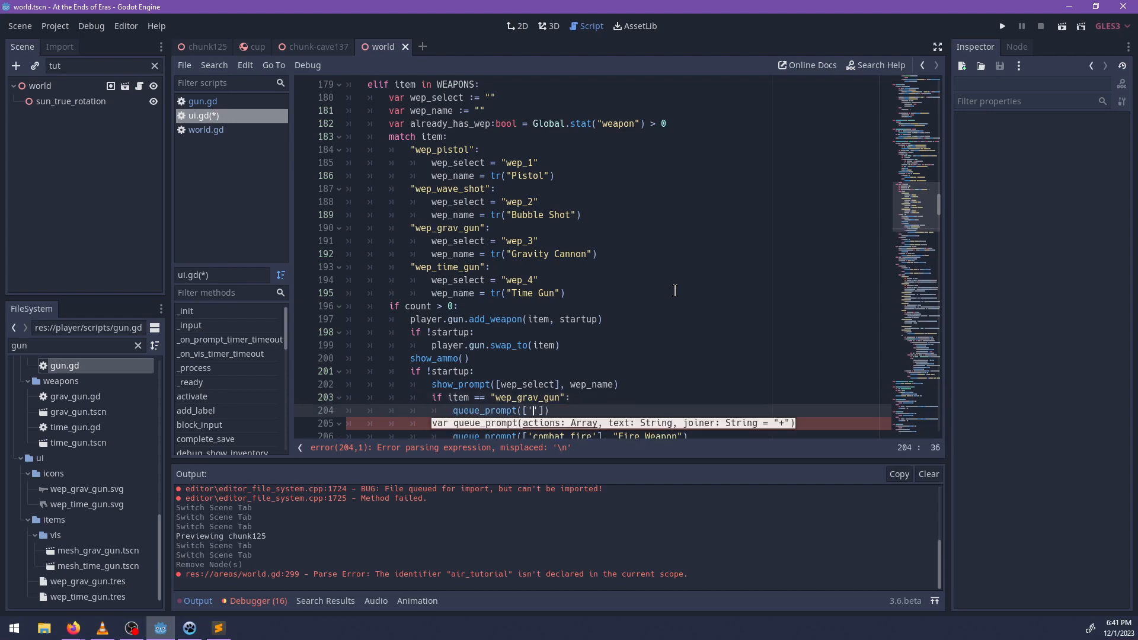
pyautogui.write('combat_filre')
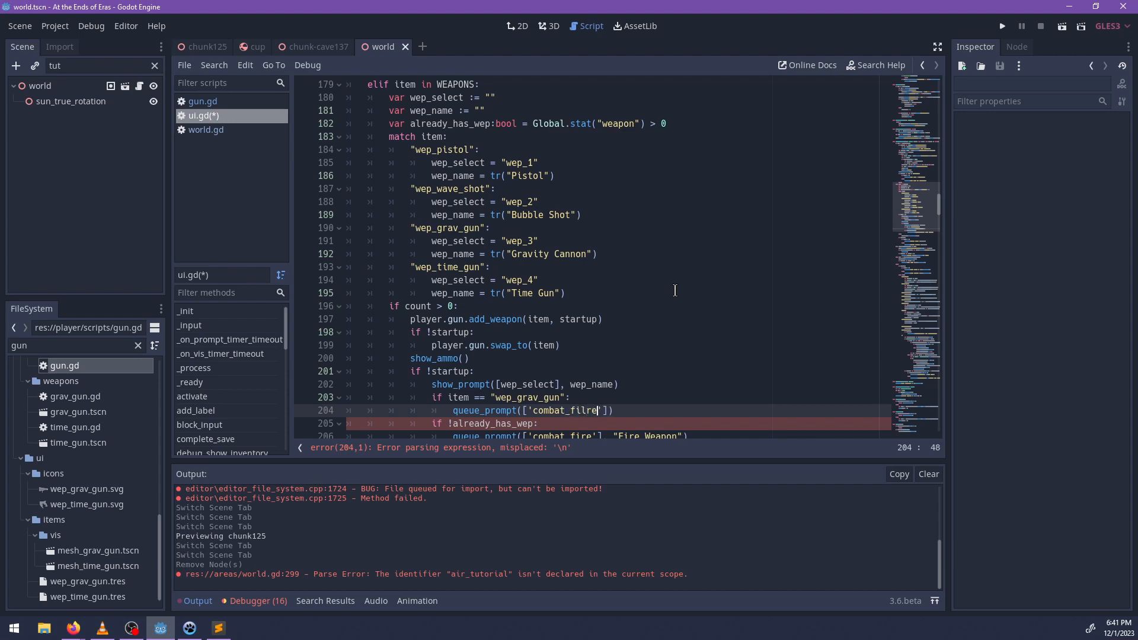
pyautogui.press('BackSpace')
pyautogui.write('re')
# Change the weapon name compared in the new condition to "wep_wave_shot".
pyautogui.press('Up')
pyautogui.press('Left')
pyautogui.press('Up')
pyautogui.press('Down')
pyautogui.press('Left')
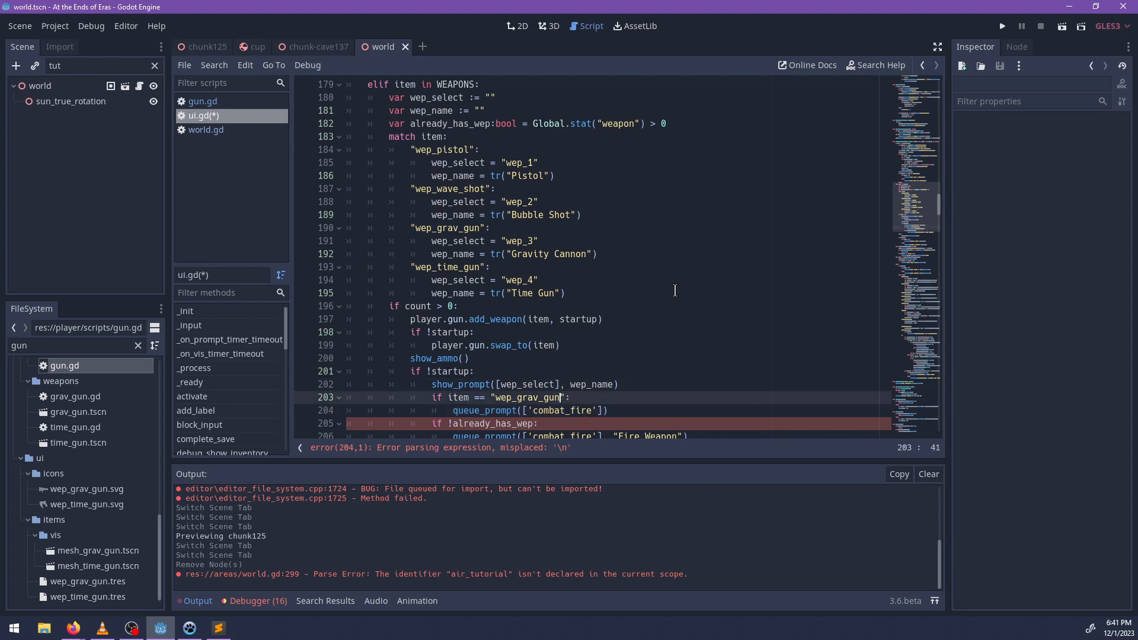
pyautogui.hotkey('ctrl', 'BackSpace')
pyautogui.write('wep_wave_shot')
pyautogui.hotkey('alt', 'Tab')
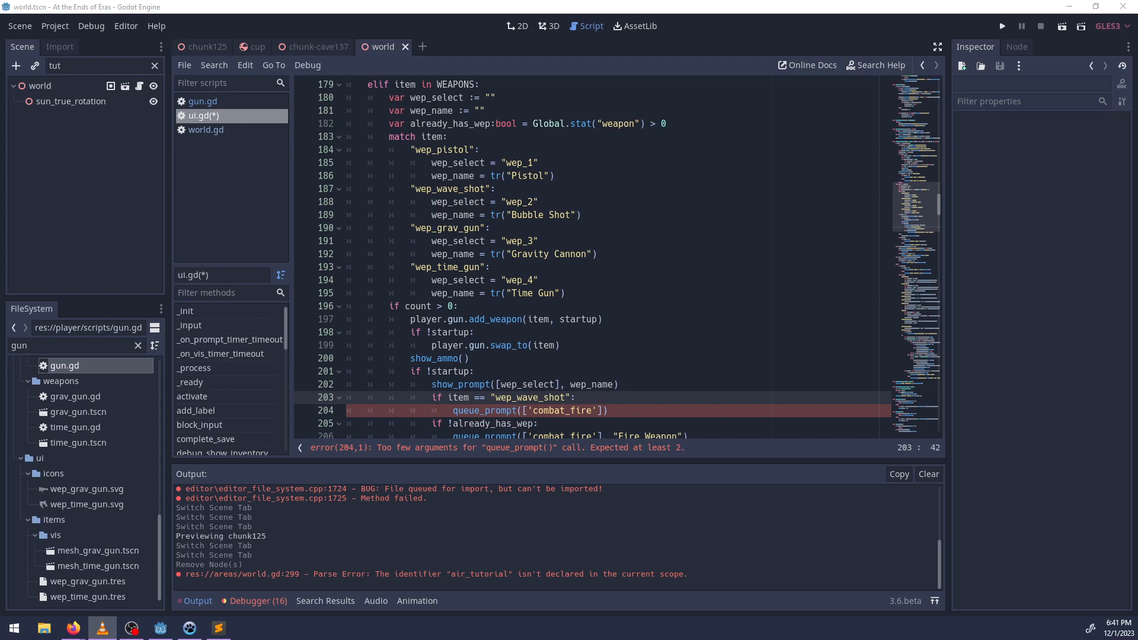
pyautogui.hotkey('alt', 'Tab')
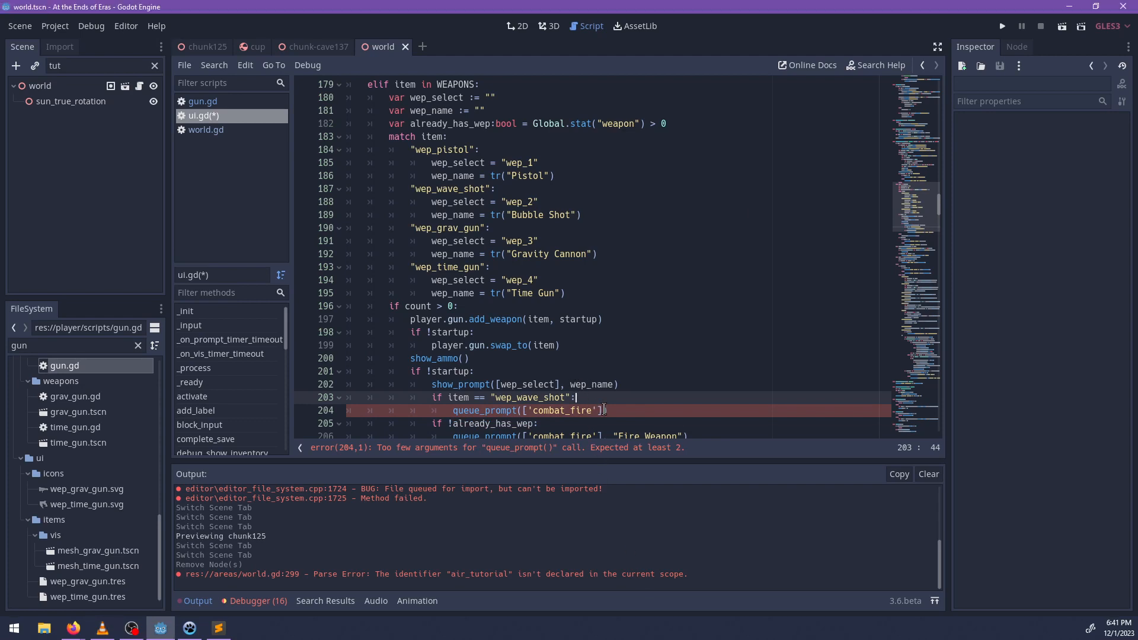
# Add "(Hold) Charge Bubble" as the text argument of the wave shot's queue_prompt() call and save ui.gd.
pyautogui.click(603, 410)
pyautogui.write('"(Ho')
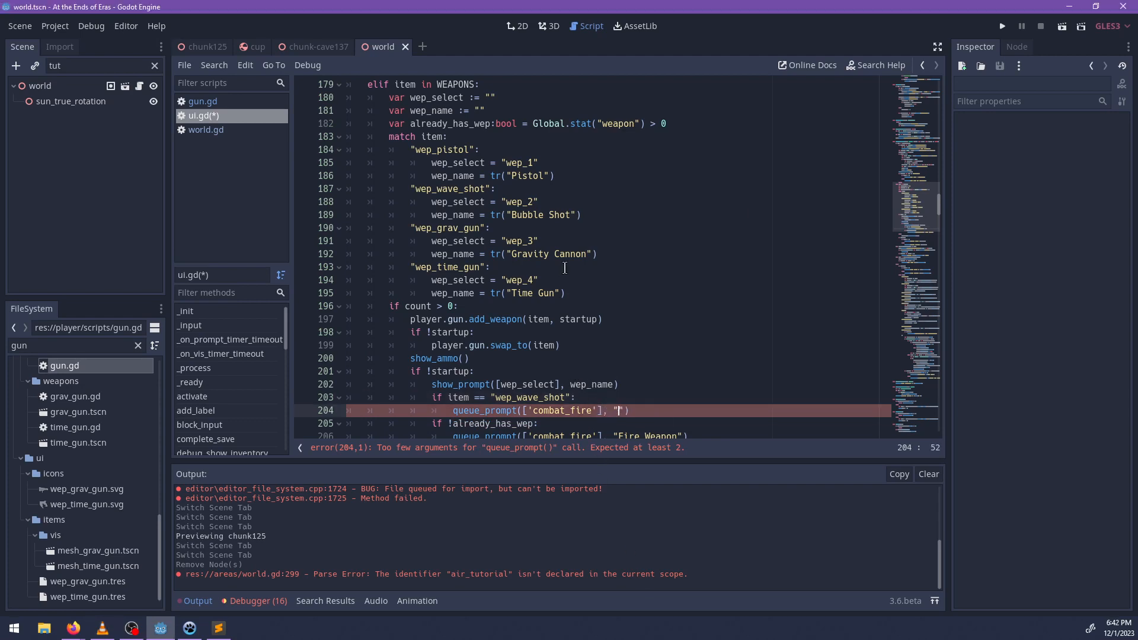
pyautogui.write('ld) Charge Wave')
pyautogui.hotkey('ctrl', 'BackSpace')
pyautogui.write('Bubble')
pyautogui.scroll(-3, 563, 249)
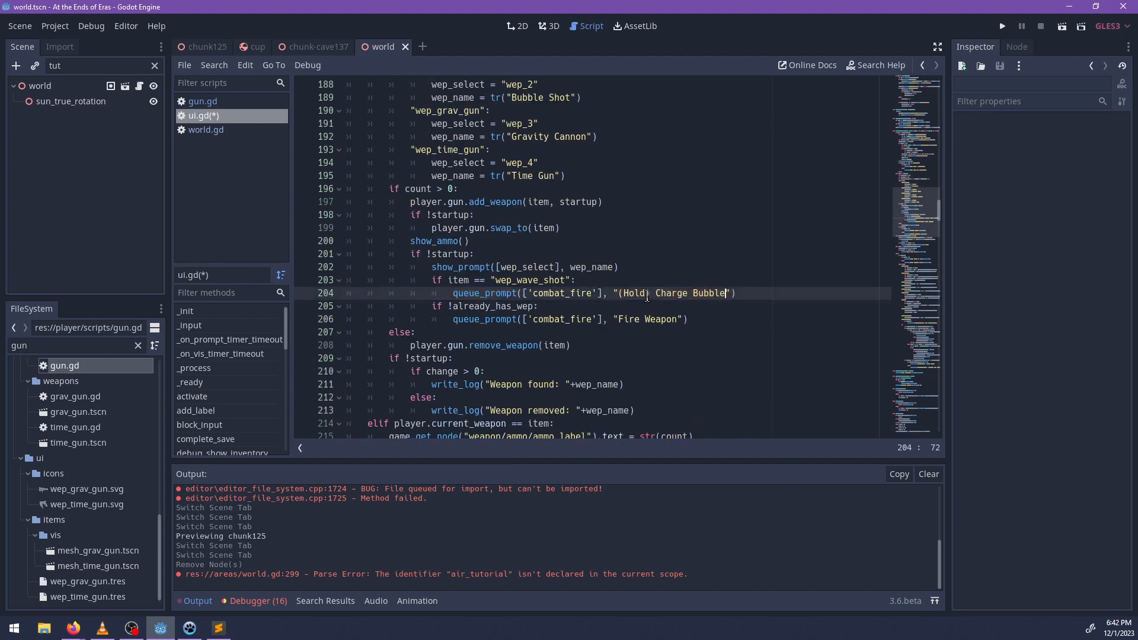
pyautogui.press('Right')
pyautogui.press('Right')
pyautogui.hotkey('ctrl', 's')
# Change the if !already_has_wep check below the wave shot prompt to elif.
pyautogui.doubleClick(524, 306)
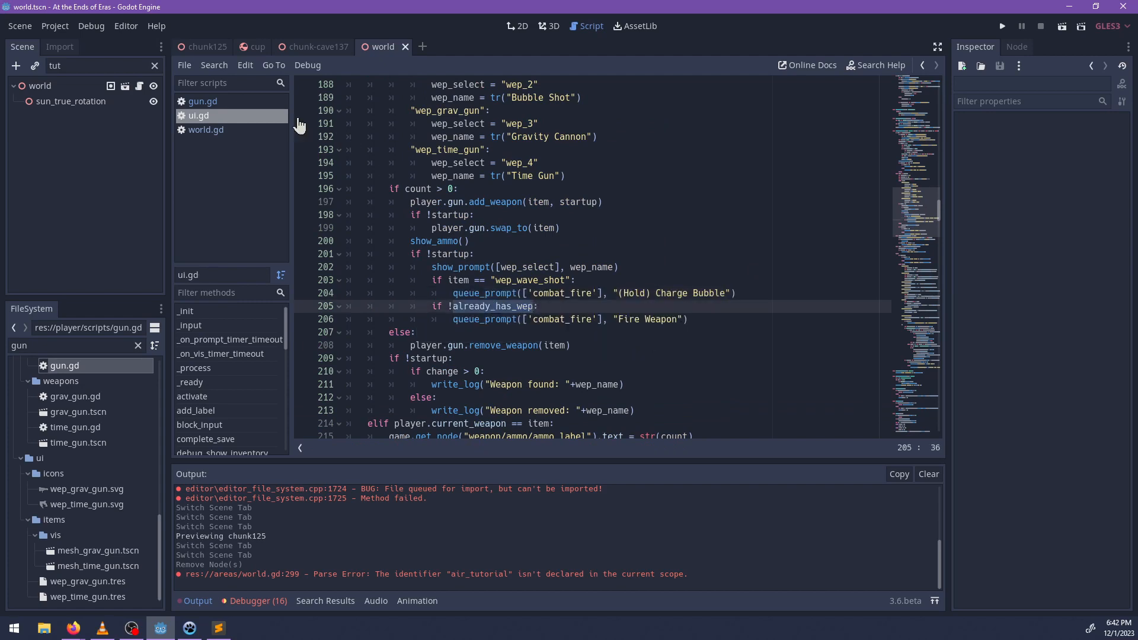
pyautogui.click(485, 319)
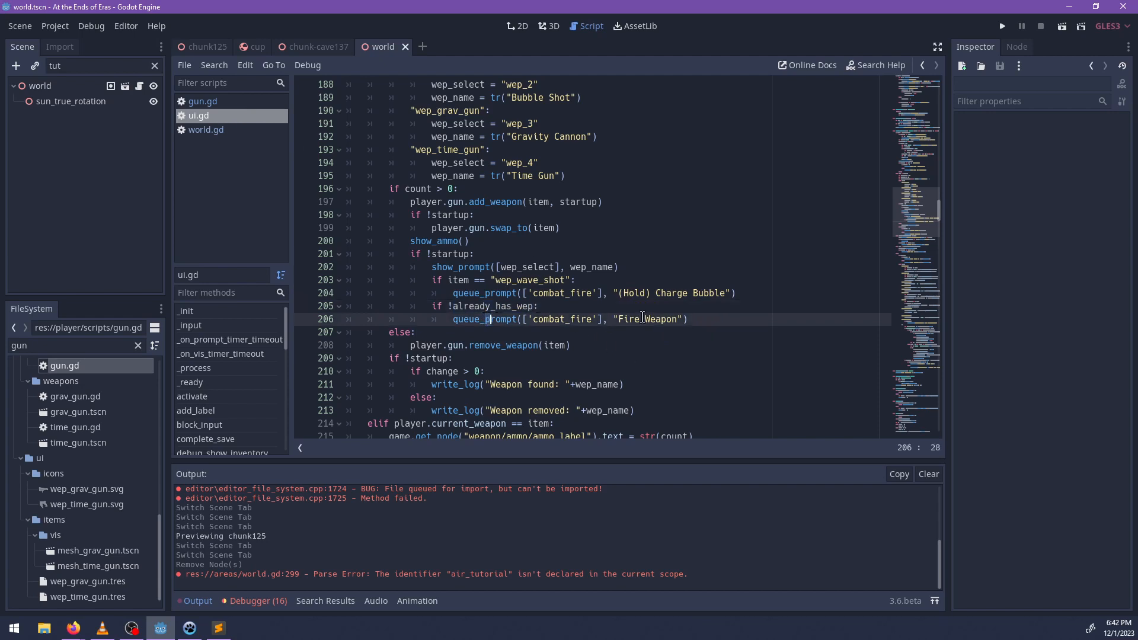
pyautogui.click(704, 318)
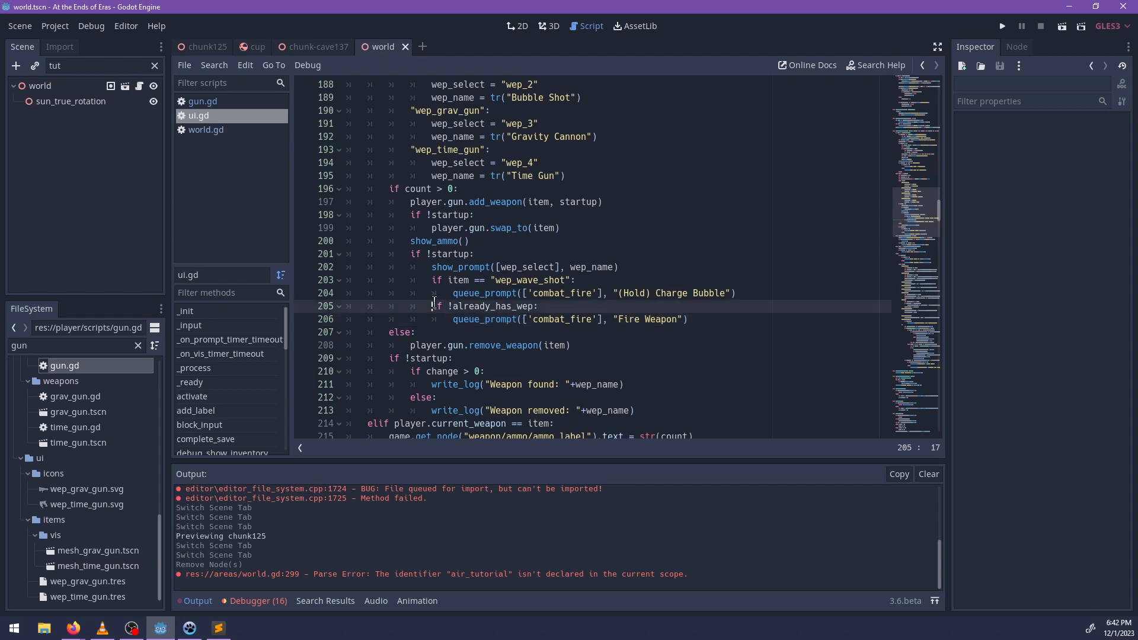
pyautogui.click(436, 305)
pyautogui.write('el')
pyautogui.press('End')
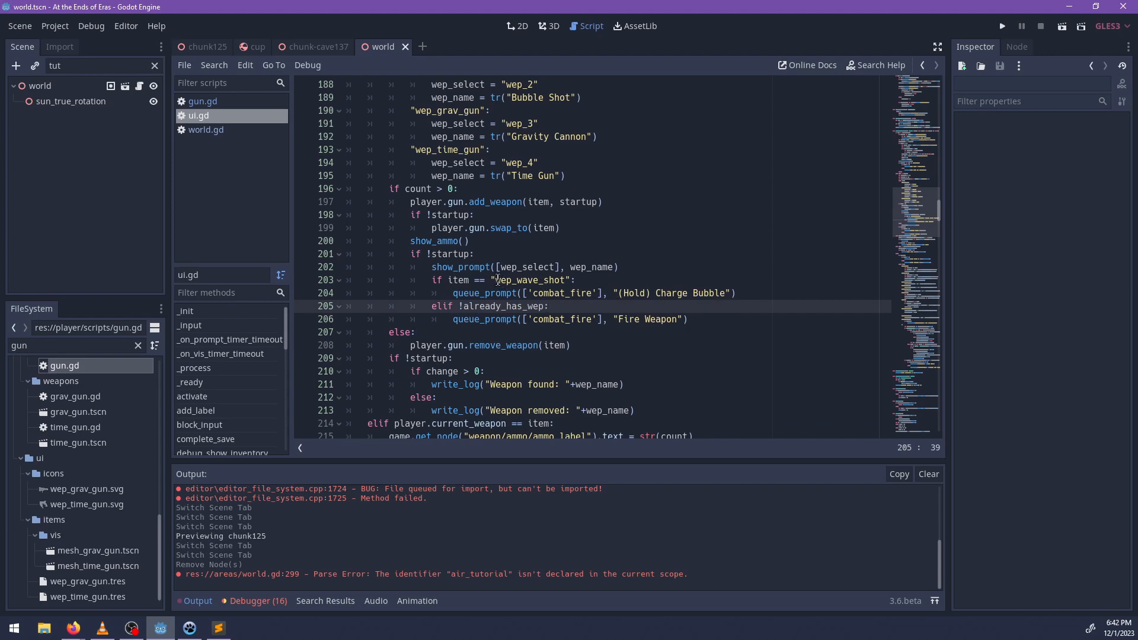
# Examine the weapon match block and the already_has_wep declaration against the conditions that queue the prompts.
pyautogui.click(495, 280)
pyautogui.moveTo(496, 280); pyautogui.dragTo(492, 279)
pyautogui.scroll(3, 602, 285)
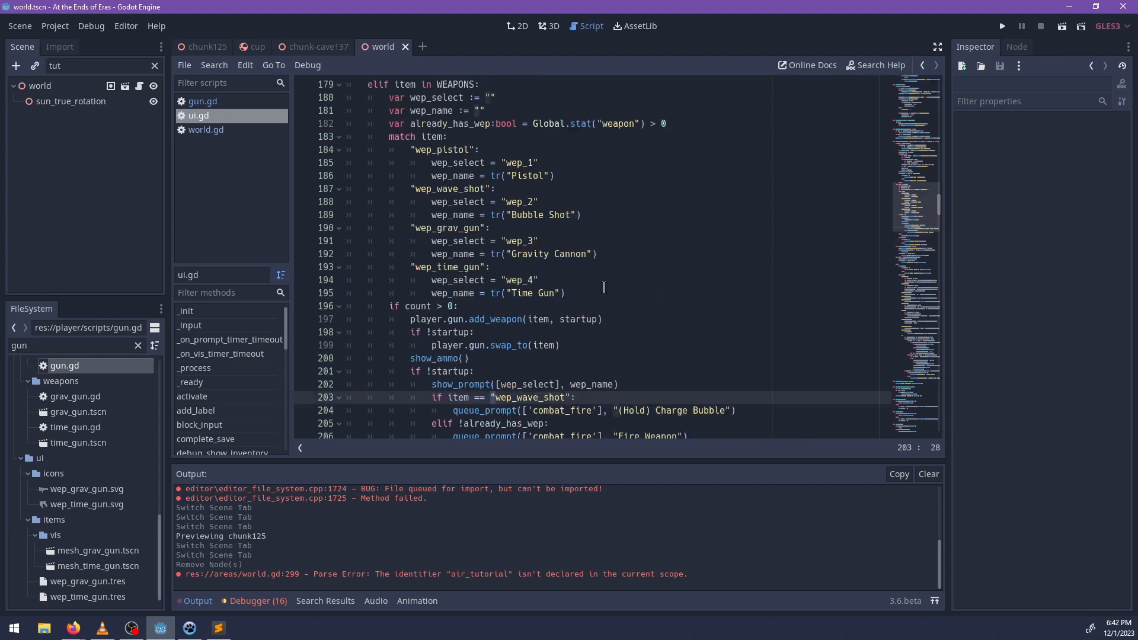
pyautogui.scroll(-3, 605, 287)
pyautogui.scroll(6, 615, 287)
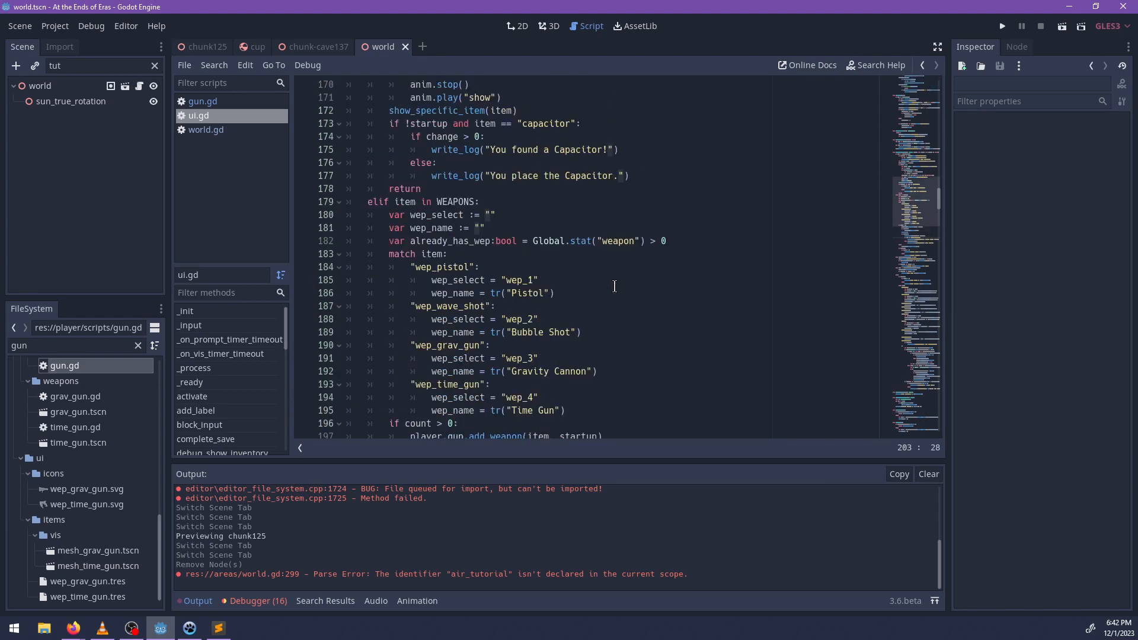
pyautogui.scroll(-4, 614, 286)
pyautogui.scroll(1, 617, 286)
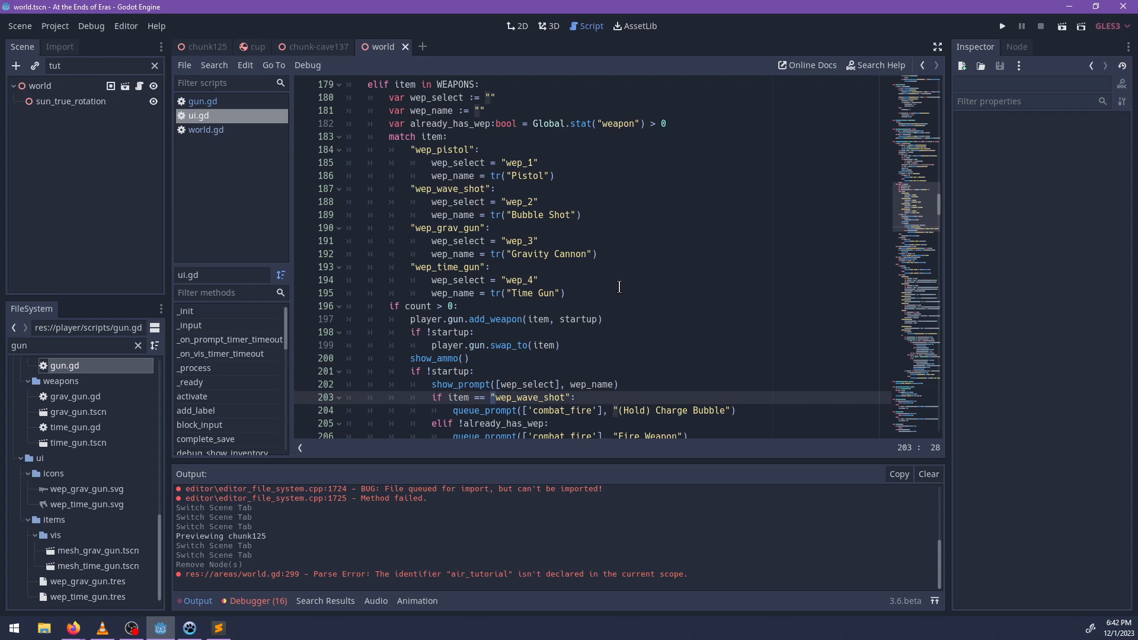
pyautogui.doubleClick(463, 123)
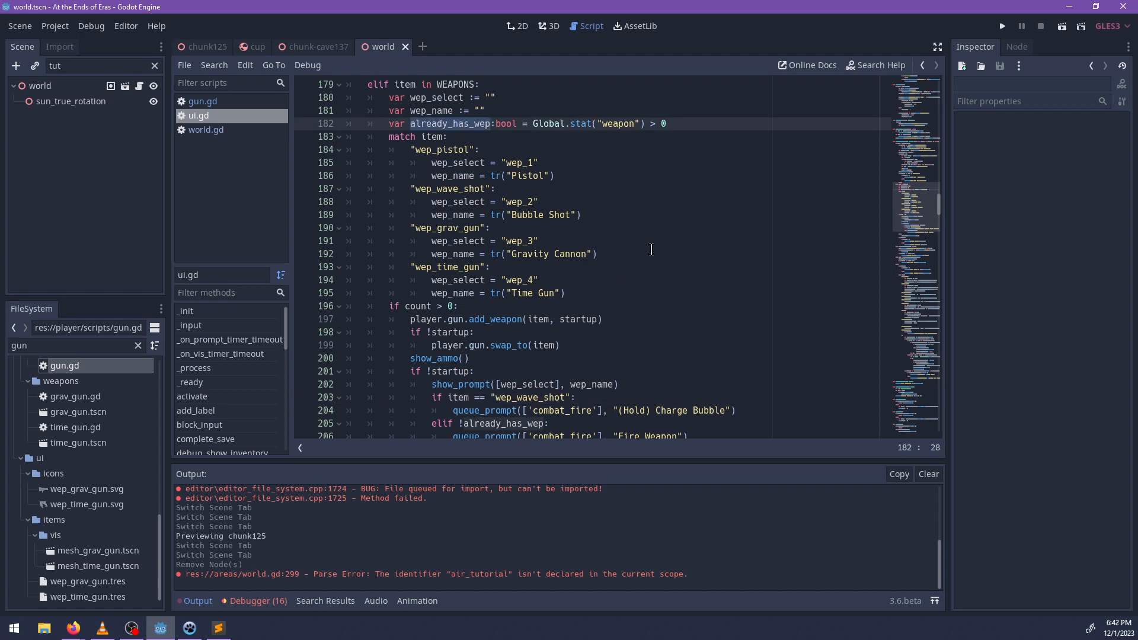
# Return to the "Fire Weapon" prompt line and run the project to test the queued weapon prompts.
pyautogui.scroll(-1, 656, 284)
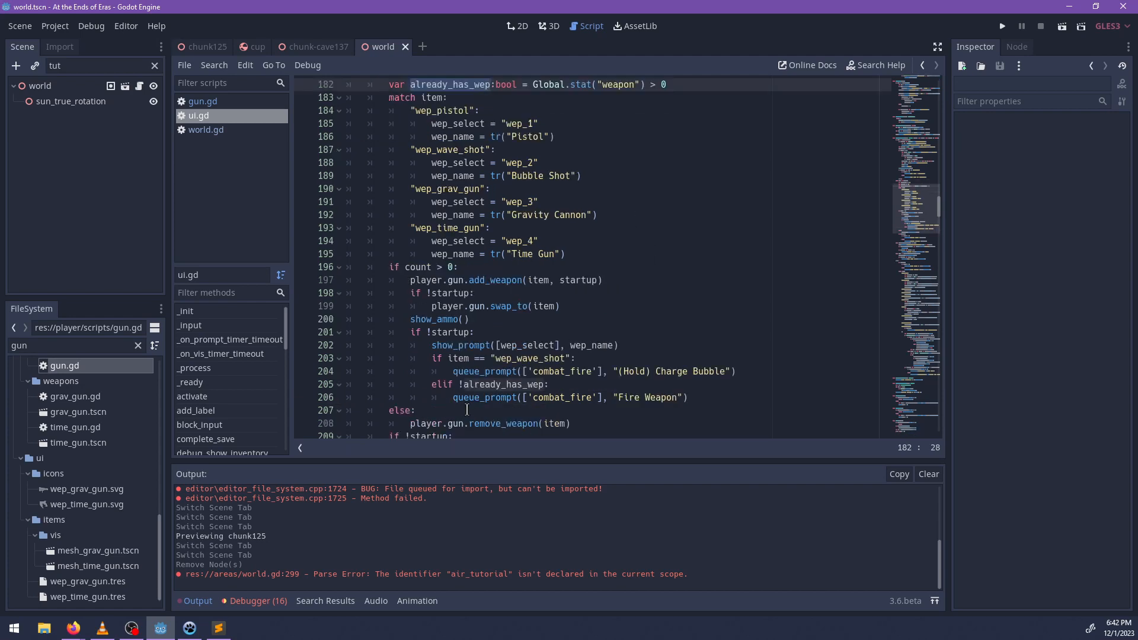
pyautogui.click(706, 395)
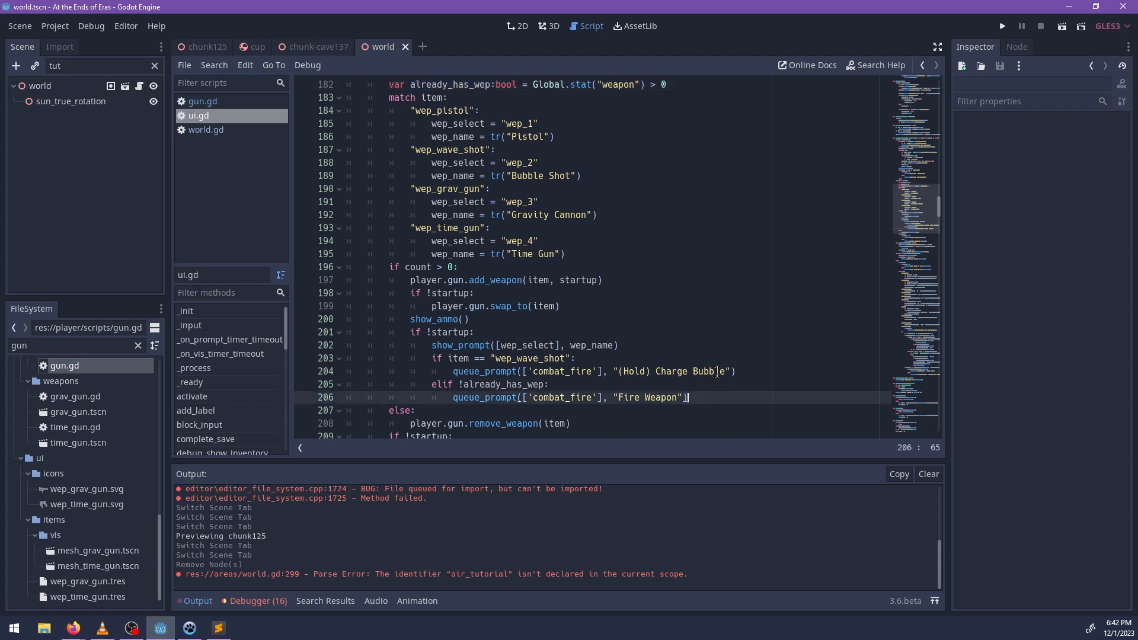
pyautogui.press('F5')
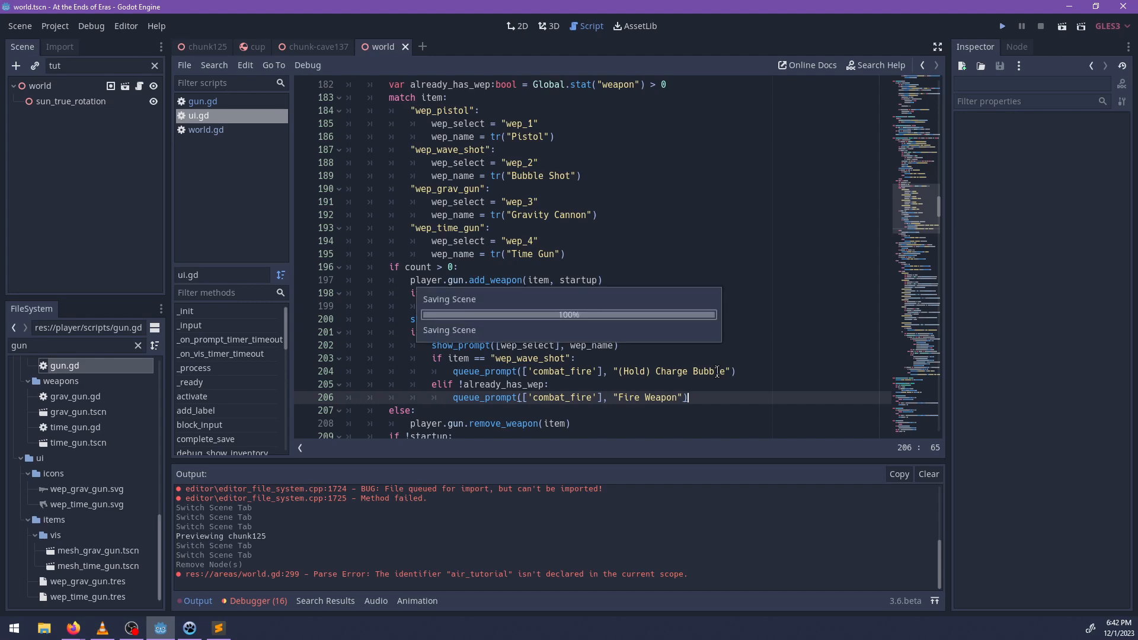
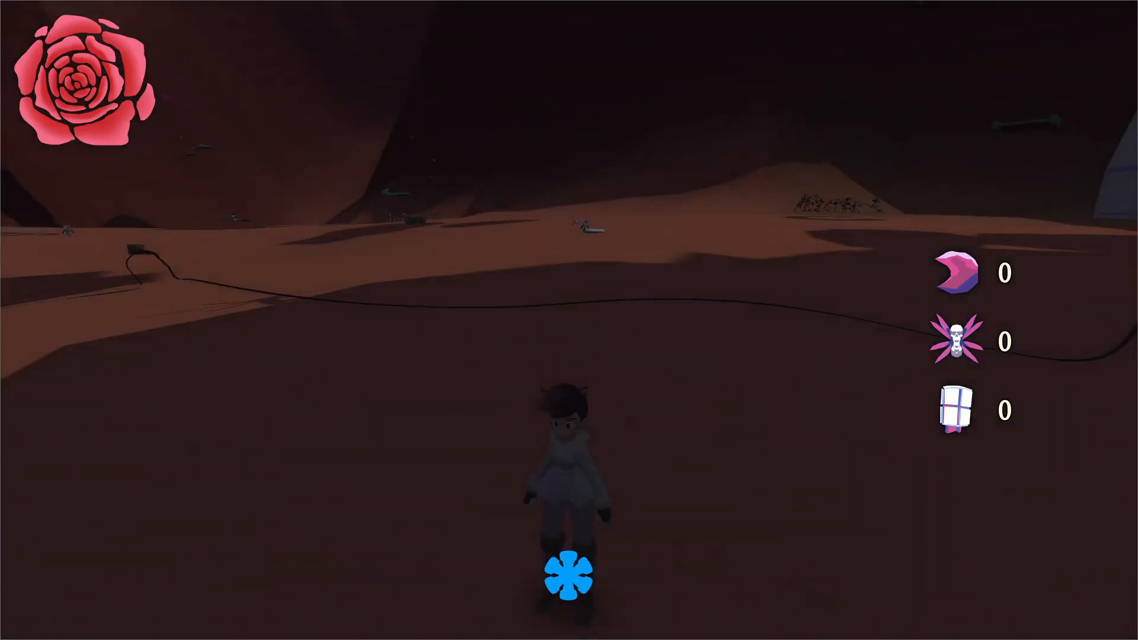
# Open the running game's debug console, begin an item(" command, and switch back to the Godot editor.
pyautogui.press('`')
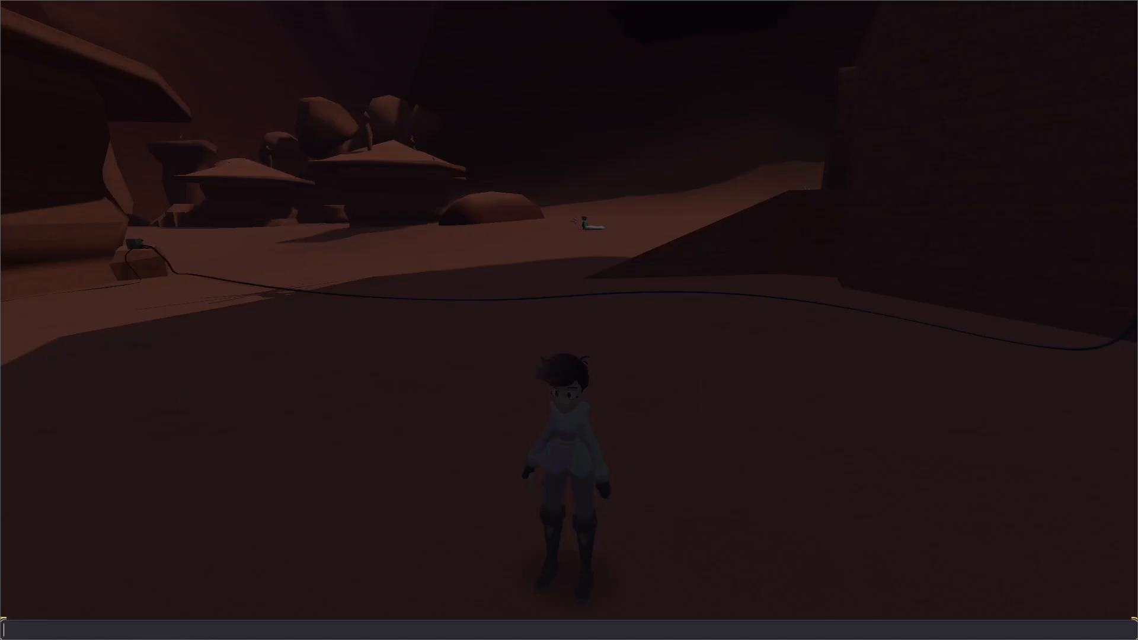
pyautogui.write('give("')
pyautogui.hotkey('alt', 'Tab')
# Find the coat branch in ui.gd and pass !startup as the second argument of player.mesh.set_coat_type().
pyautogui.scroll(-5, 570, 321)
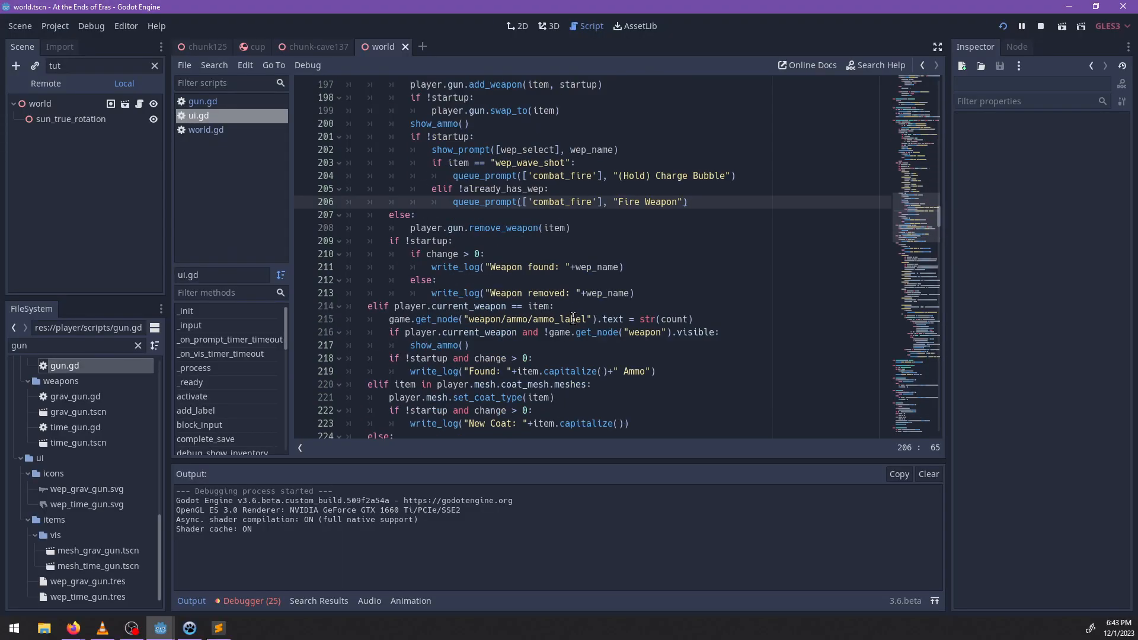
pyautogui.click(673, 301)
pyautogui.hotkey('ctrl', 'f')
pyautogui.write('play_')
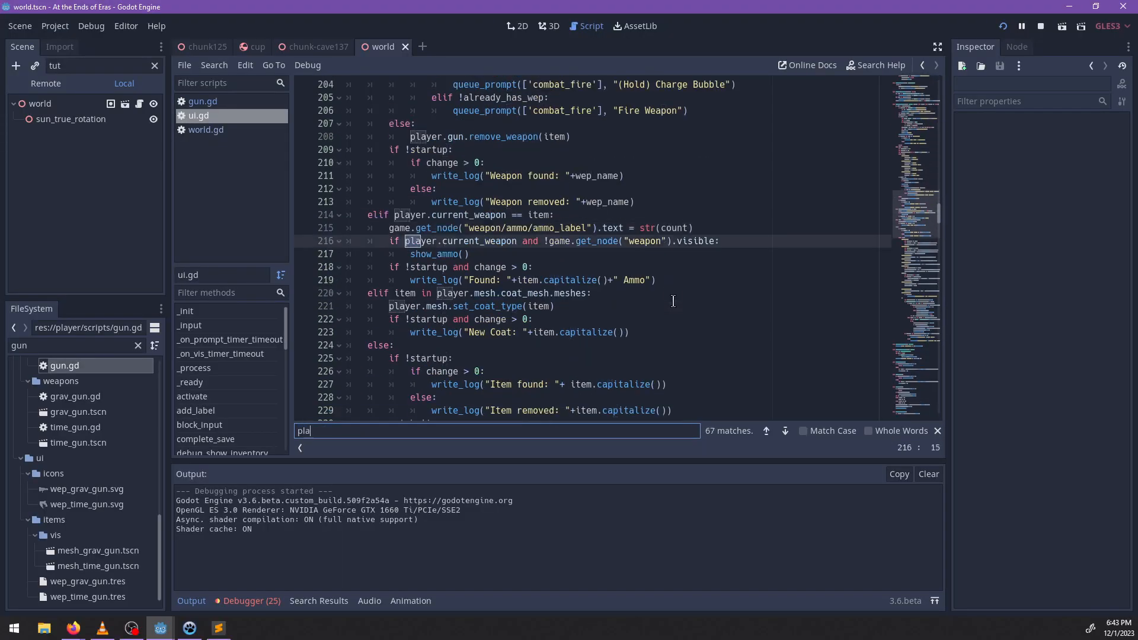
pyautogui.press('BackSpace')
pyautogui.press('BackSpace')
pyautogui.press('BackSpace')
pyautogui.press('BackSpace')
pyautogui.press('BackSpace')
pyautogui.write('coat')
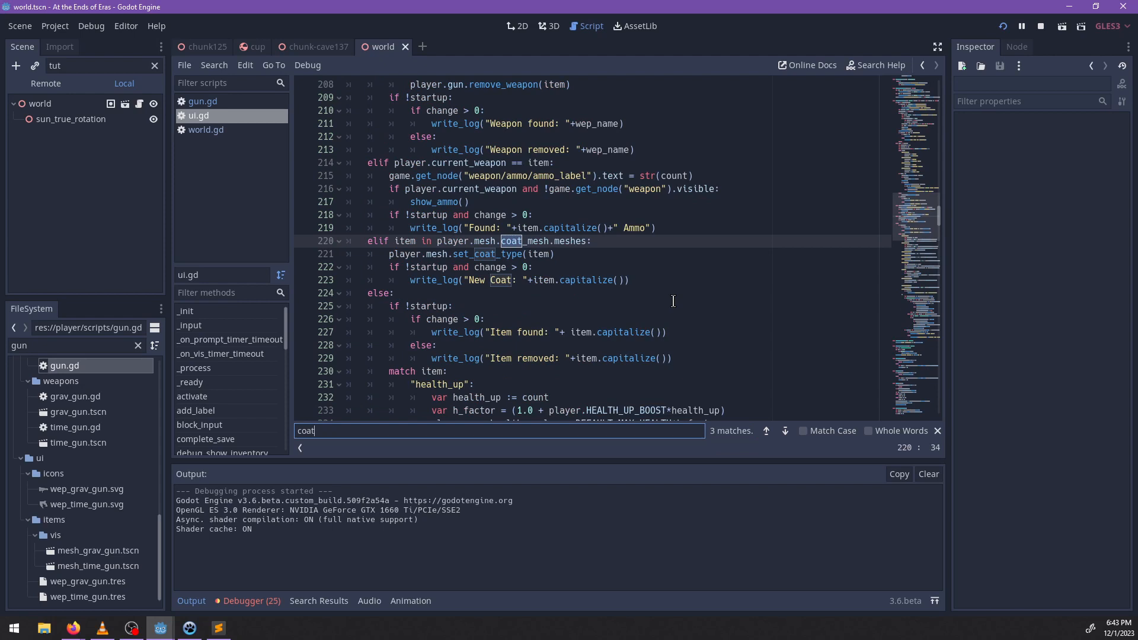
pyautogui.scroll(-1, 603, 301)
pyautogui.press('Escape')
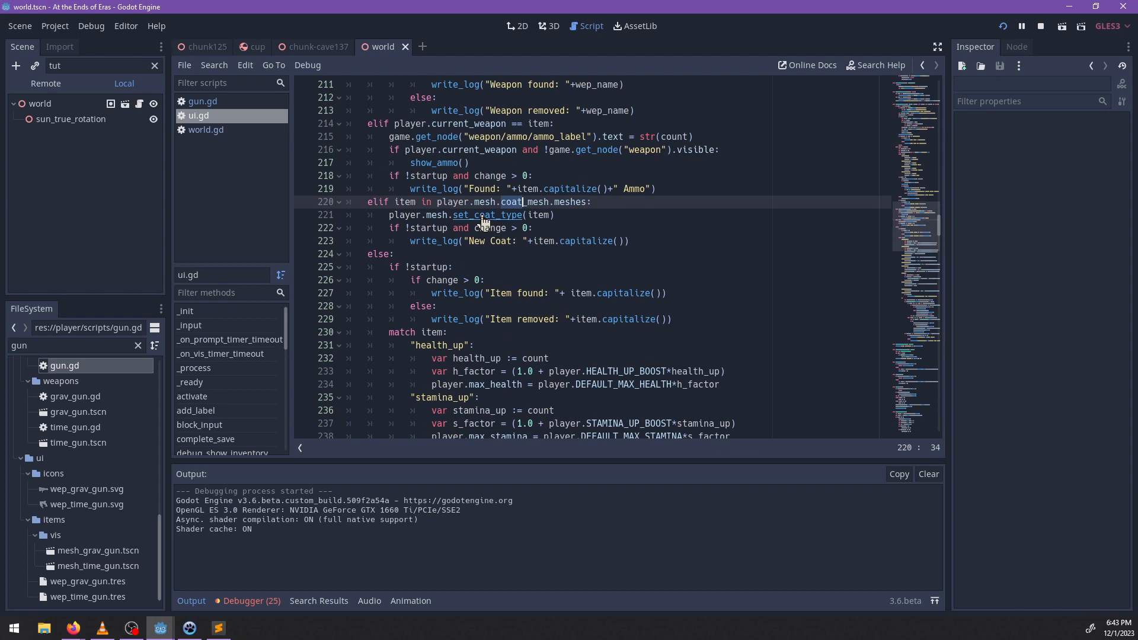
pyautogui.click(554, 215)
pyautogui.write(',')
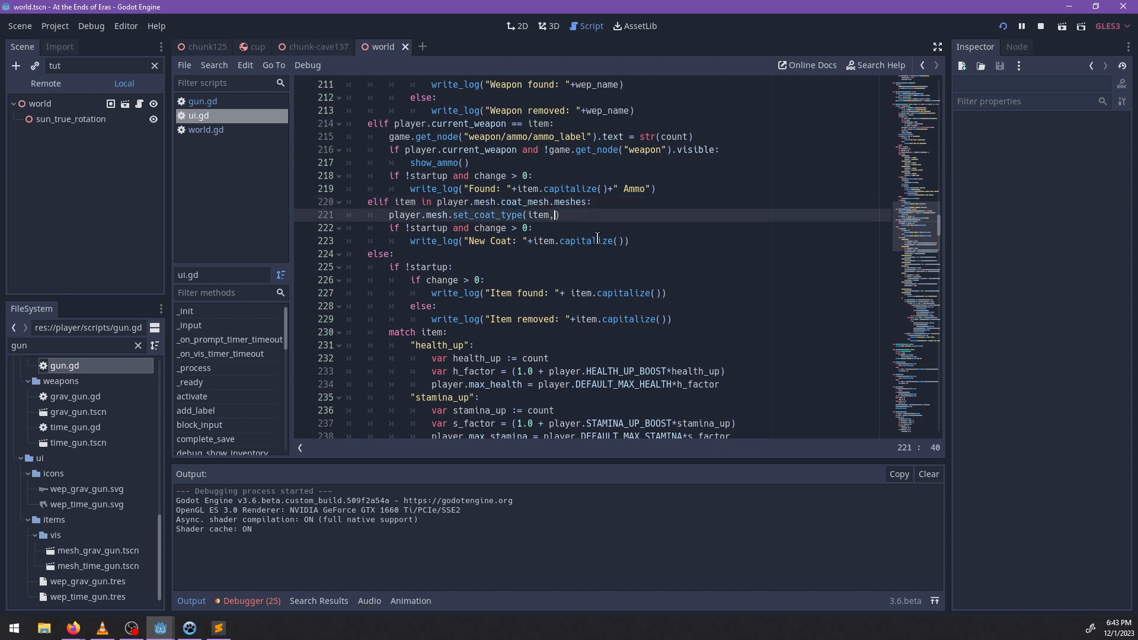
pyautogui.write(' !startup')
# Open the player's animator.gd script and locate its set_coat_type function.
pyautogui.click(486, 215)
pyautogui.doubleClick(77, 336)
pyautogui.write('animator')
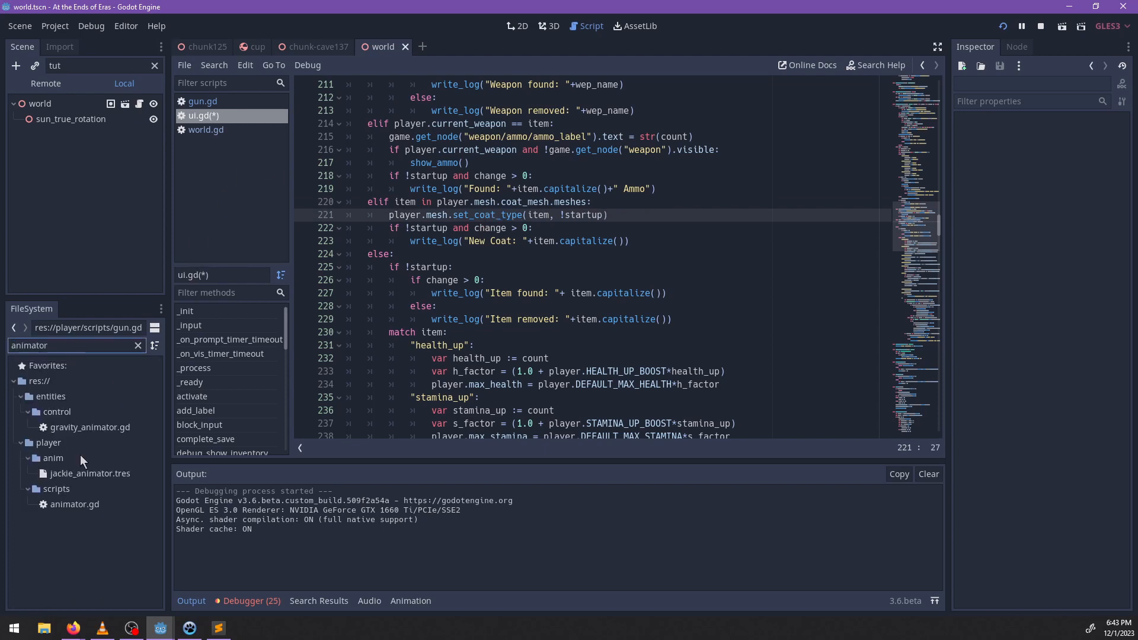
pyautogui.doubleClick(74, 505)
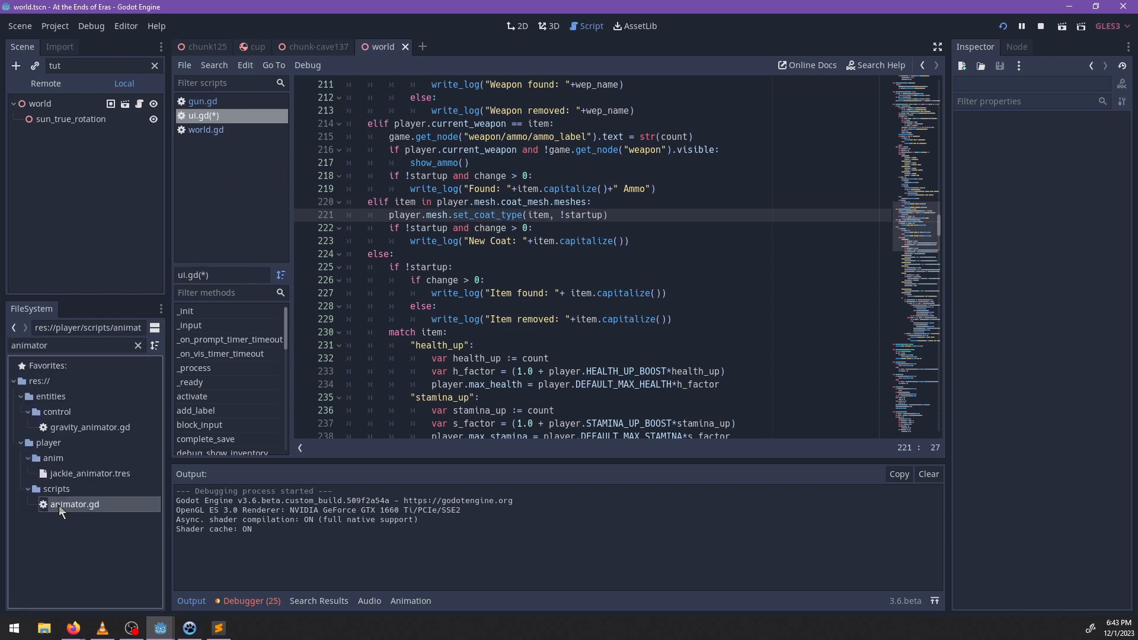
pyautogui.click(583, 267)
pyautogui.hotkey('ctrl', 'f')
pyautogui.write('uset_coat_type')
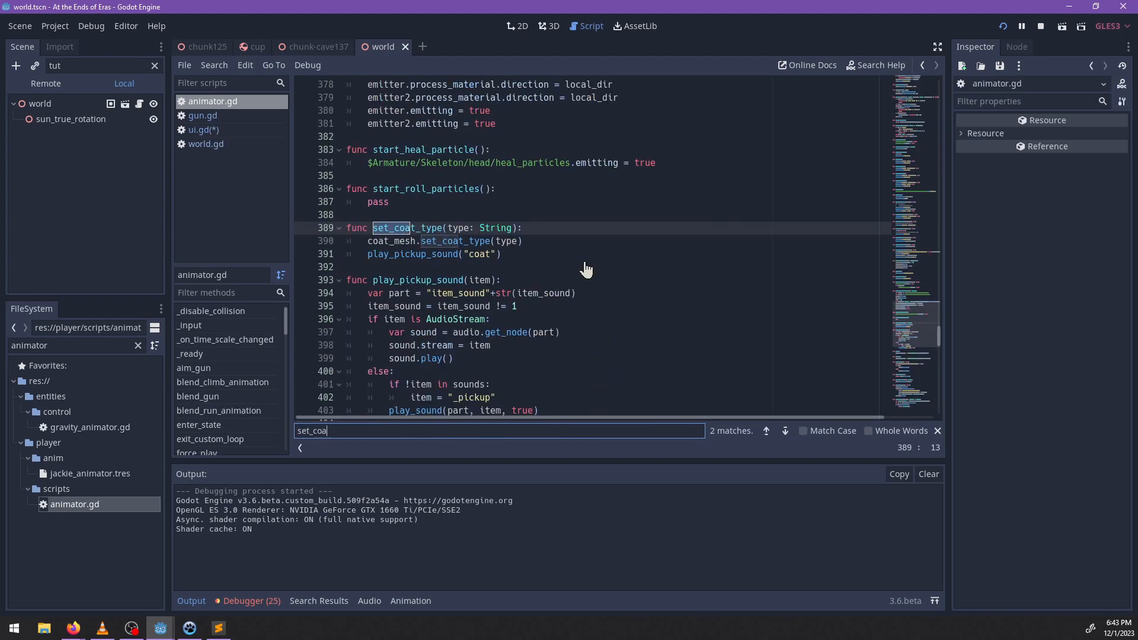
pyautogui.press('Escape')
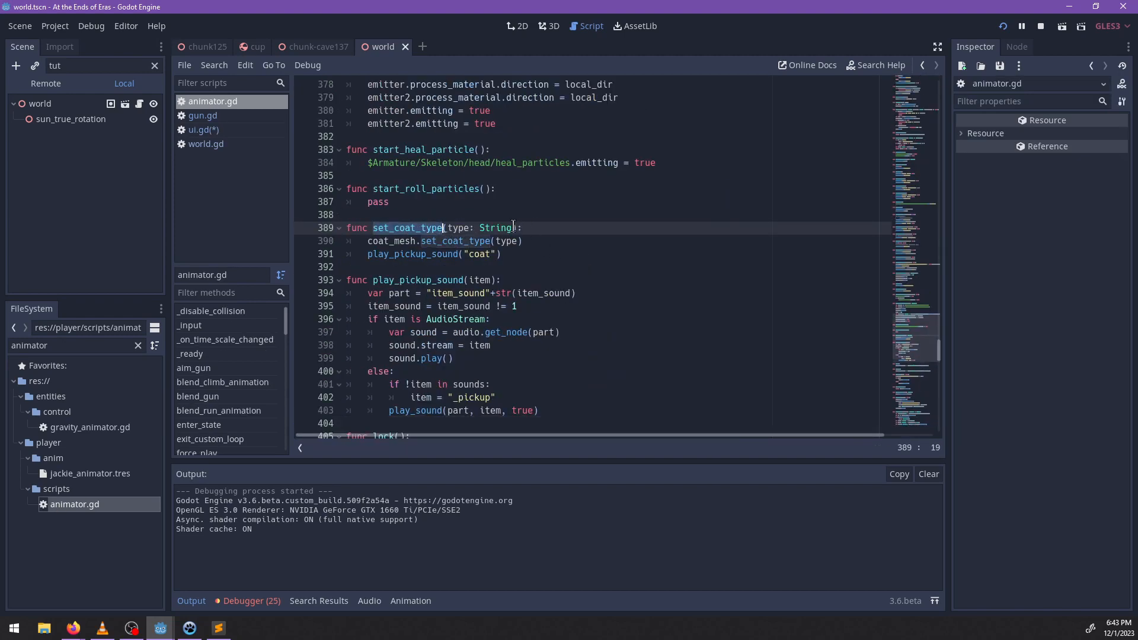
# Add a play_sound := true parameter to the set_coat_type function in animator.gd.
pyautogui.click(517, 226)
pyautogui.write(', play_sound :=')
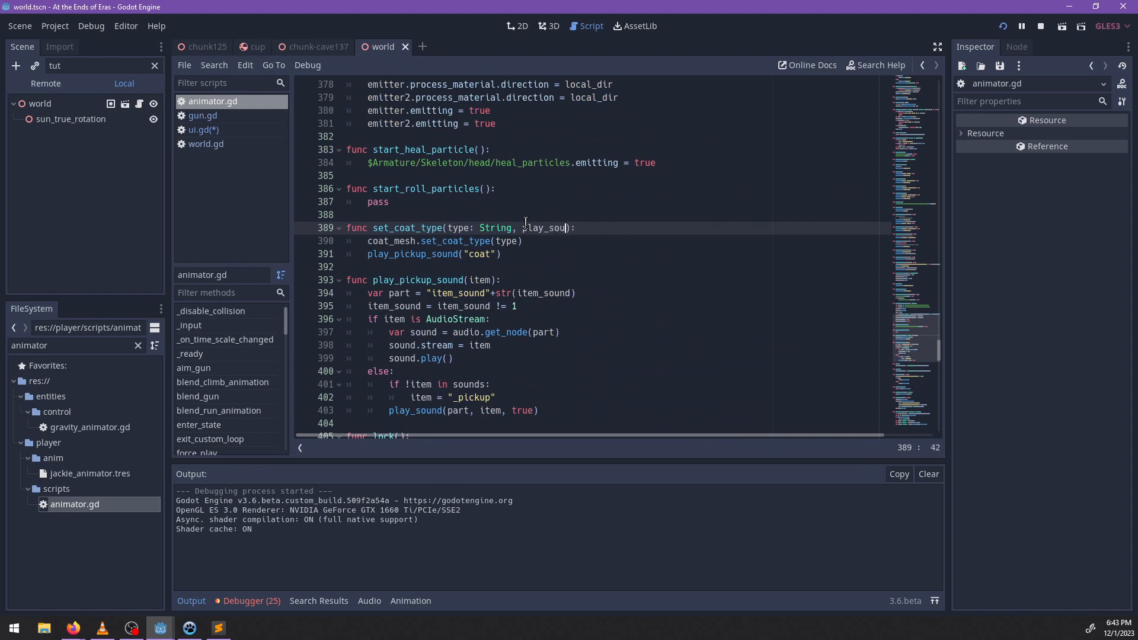
pyautogui.write(' true')
# Put the play_pickup_sound("coat") call inside an if play_sound: condition and save the scripts.
pyautogui.press('Down')
pyautogui.press('Return')
pyautogui.write('if play_')
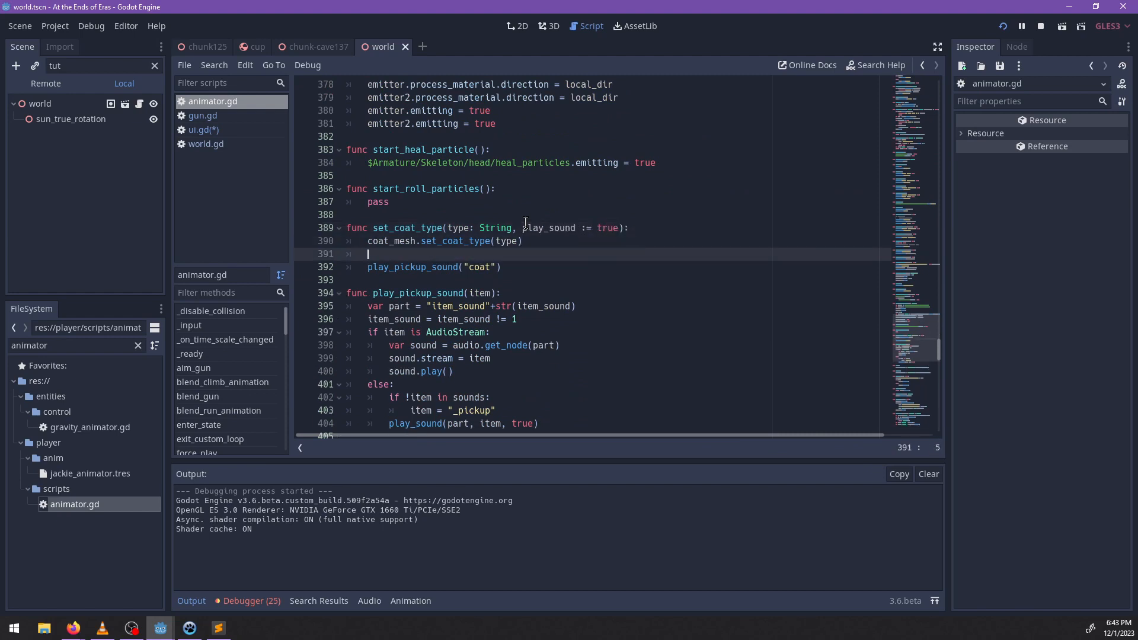
pyautogui.write('sound:')
pyautogui.press('Down')
pyautogui.press('Home')
pyautogui.press('Tab')
pyautogui.hotkey('ctrl', 's')
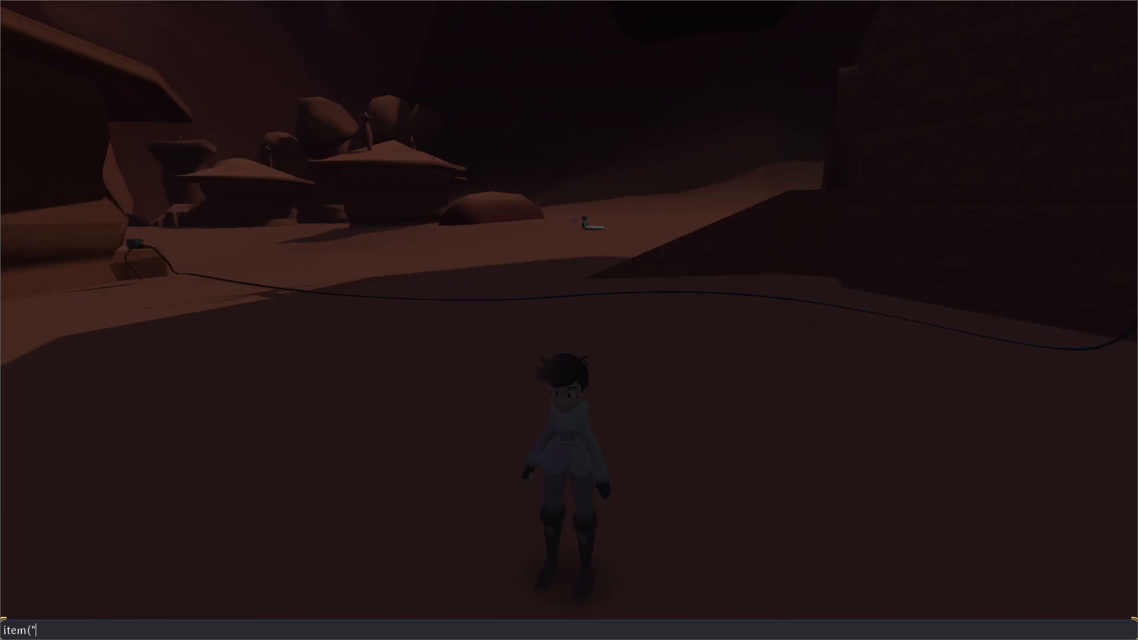
# Back in the running game, complete and run the console command item("pistol").
pyautogui.write('po')
pyautogui.press('BackSpace')
pyautogui.press('BackSpace')
pyautogui.write('pistol":')
pyautogui.press('BackSpace')
pyautogui.write(')')
pyautogui.press('Return')
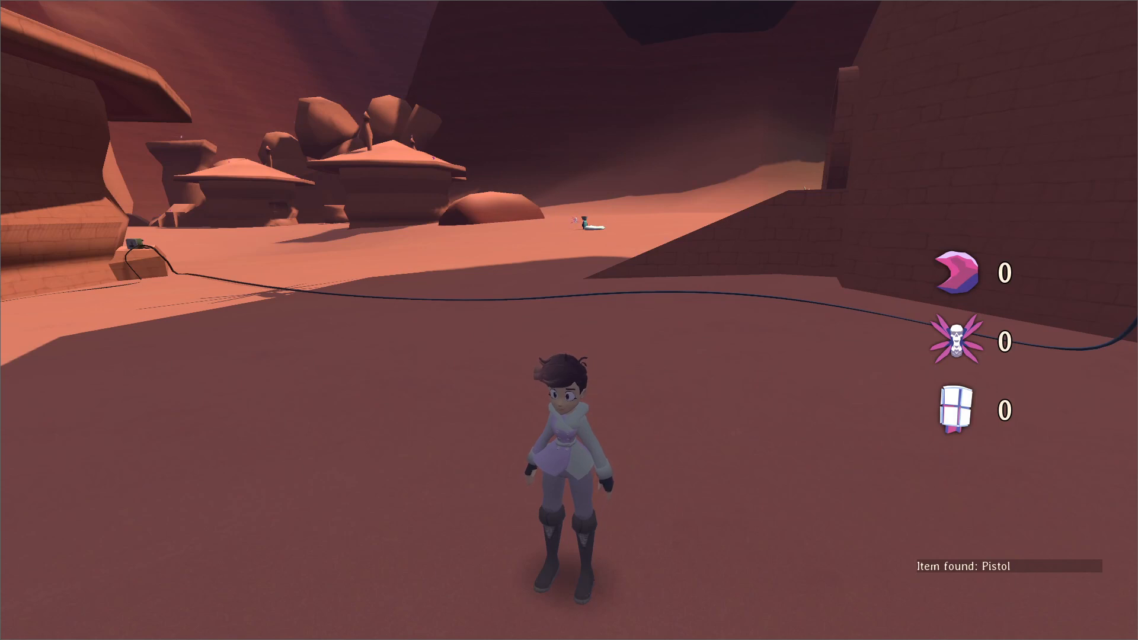
# Move the character around the desert settlement to check the game's response to the added item.
pyautogui.press('w')
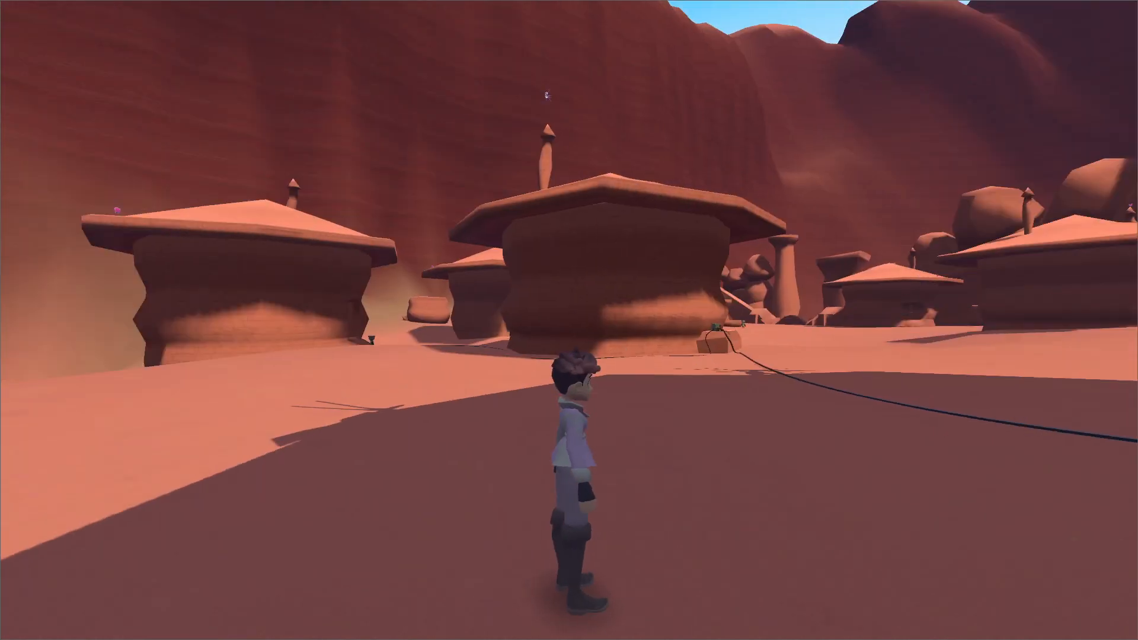
pyautogui.press('w')
pyautogui.press('space')
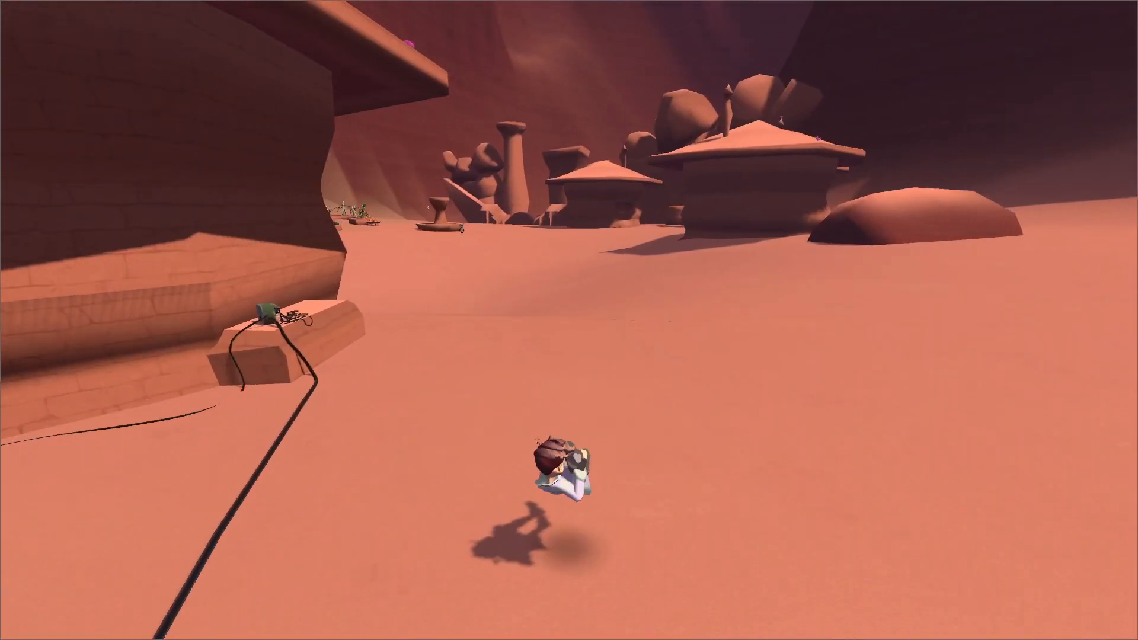
# Pause the game and start a new game, confirming the save reset.
pyautogui.press('Escape')
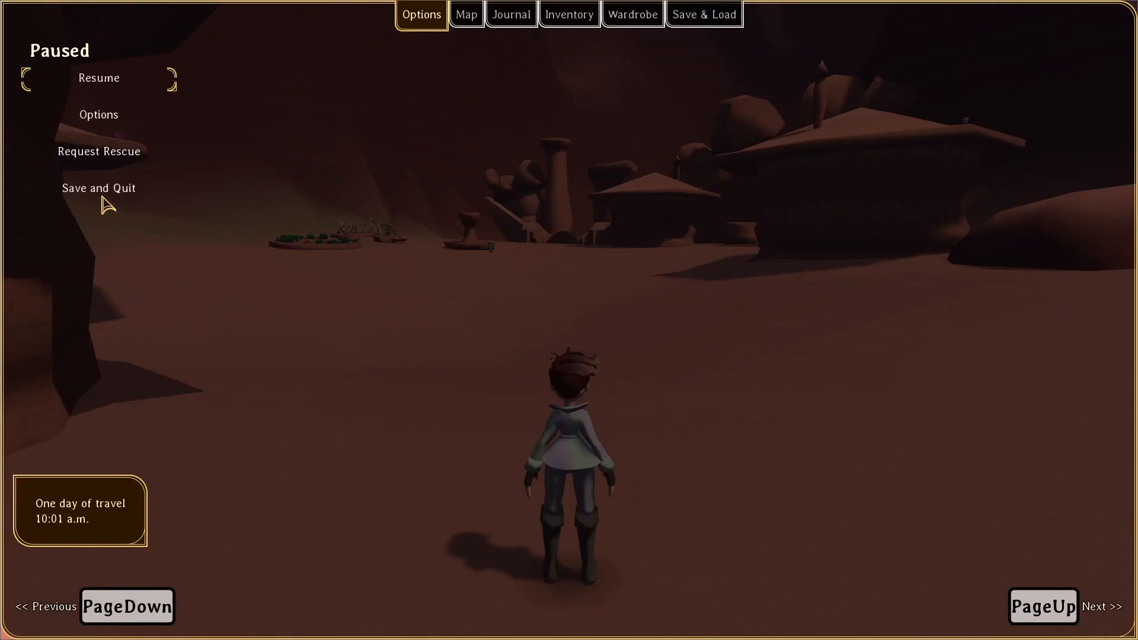
pyautogui.click(726, 22)
pyautogui.click(112, 87)
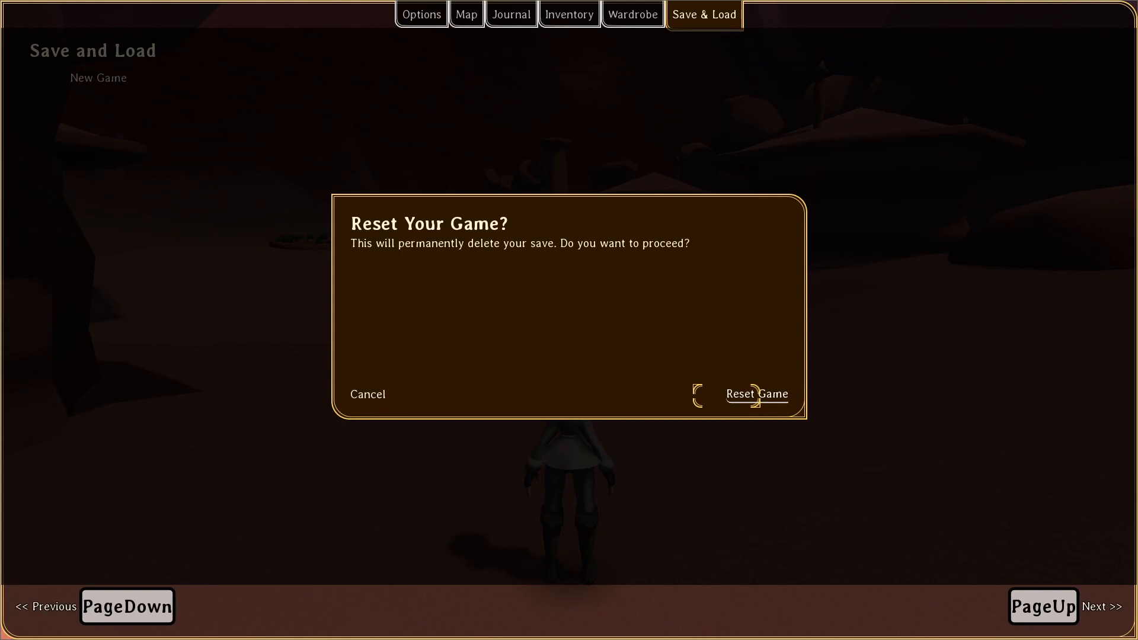
pyautogui.press('Return')
# Walk the character out of the starting house and open the debug console.
pyautogui.press('s')
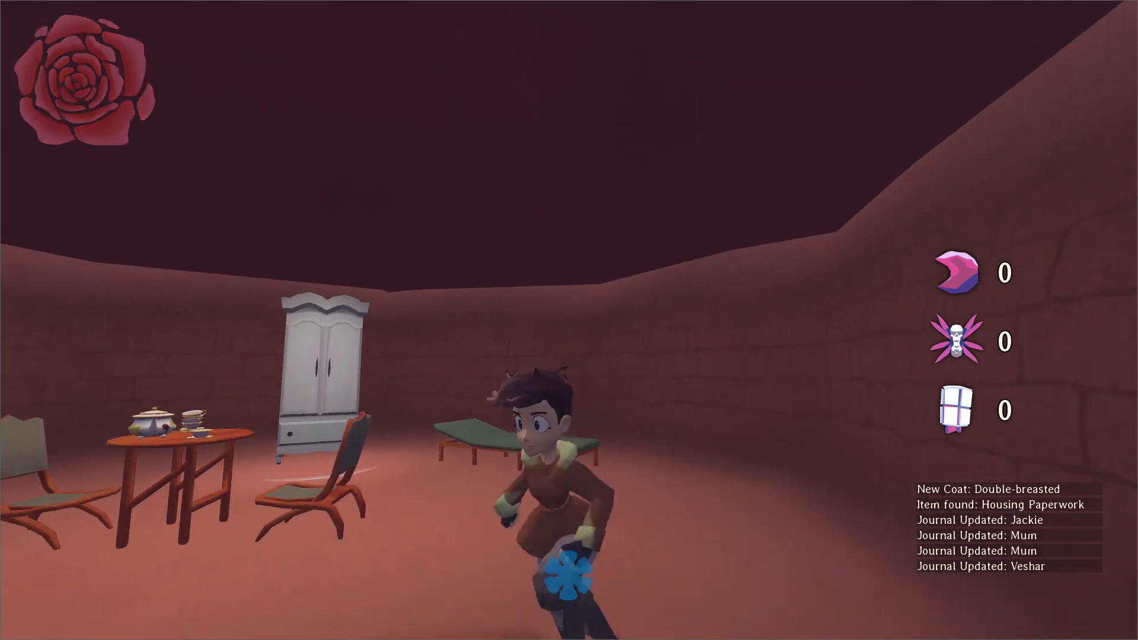
pyautogui.press('w')
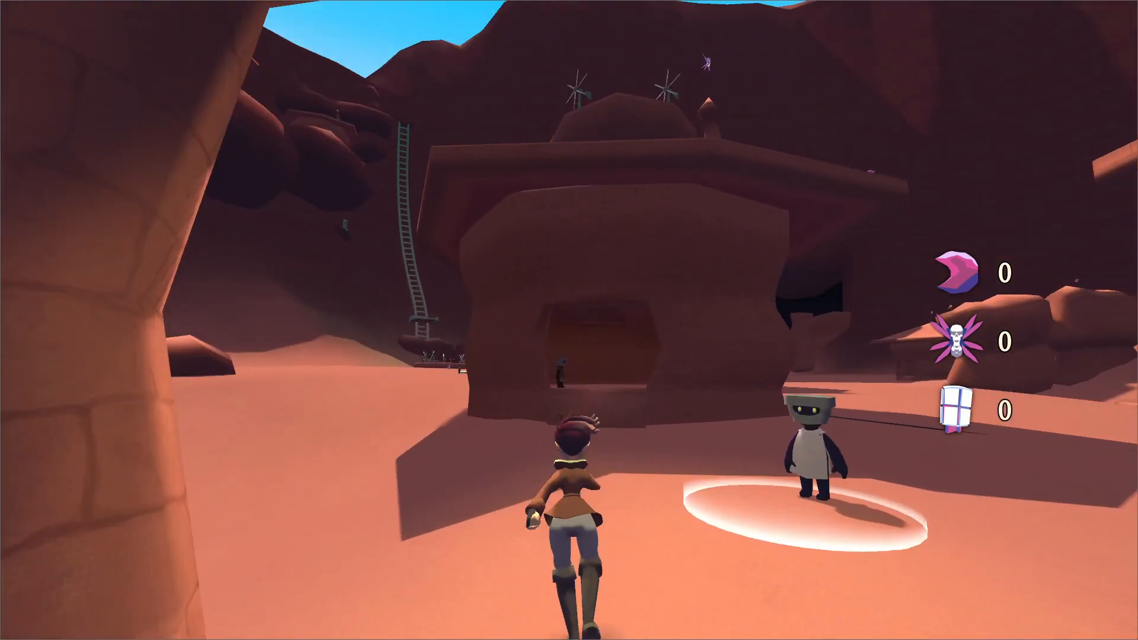
pyautogui.press('`')
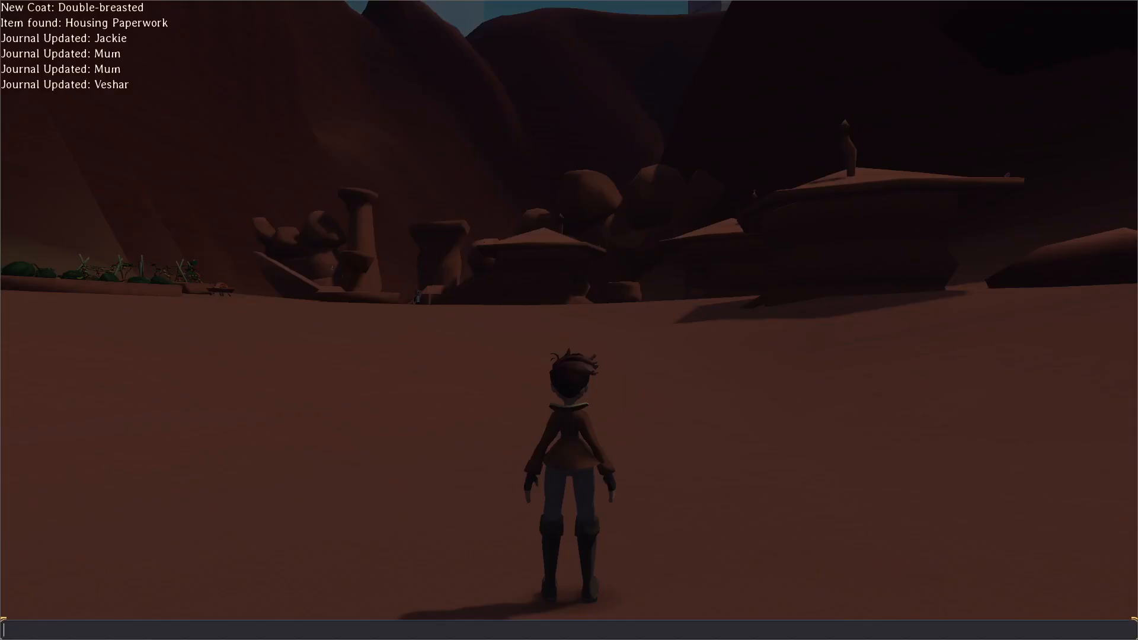
# Switch to the Godot editor and look through the functions around play_pickup_sound in animator.gd.
pyautogui.hotkey('alt', 'Tab')
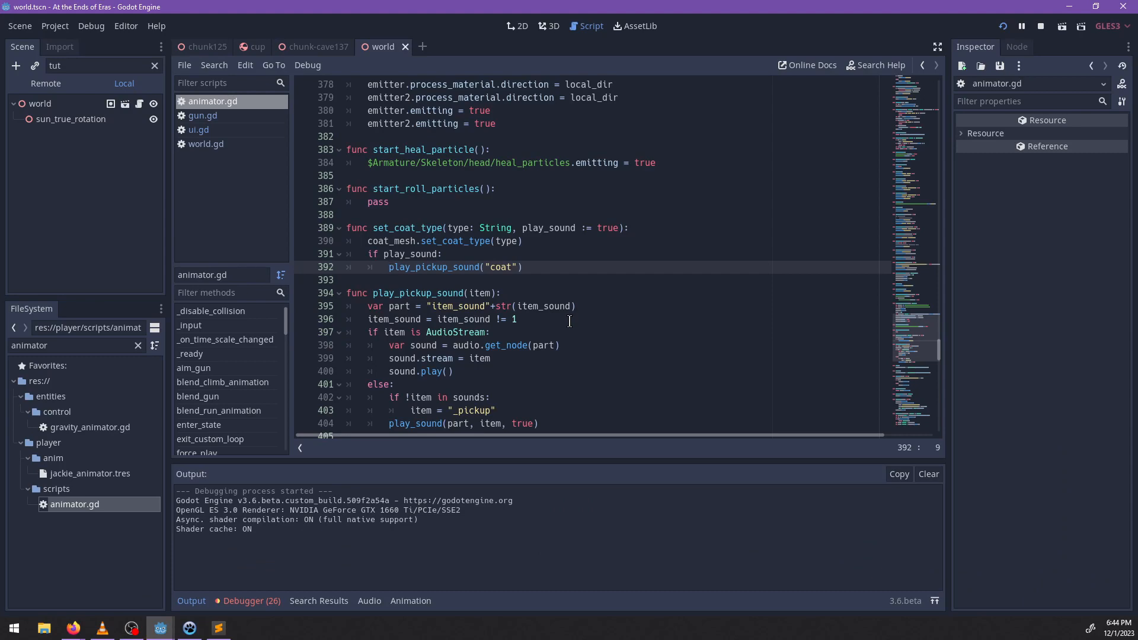
pyautogui.scroll(-20, 645, 241)
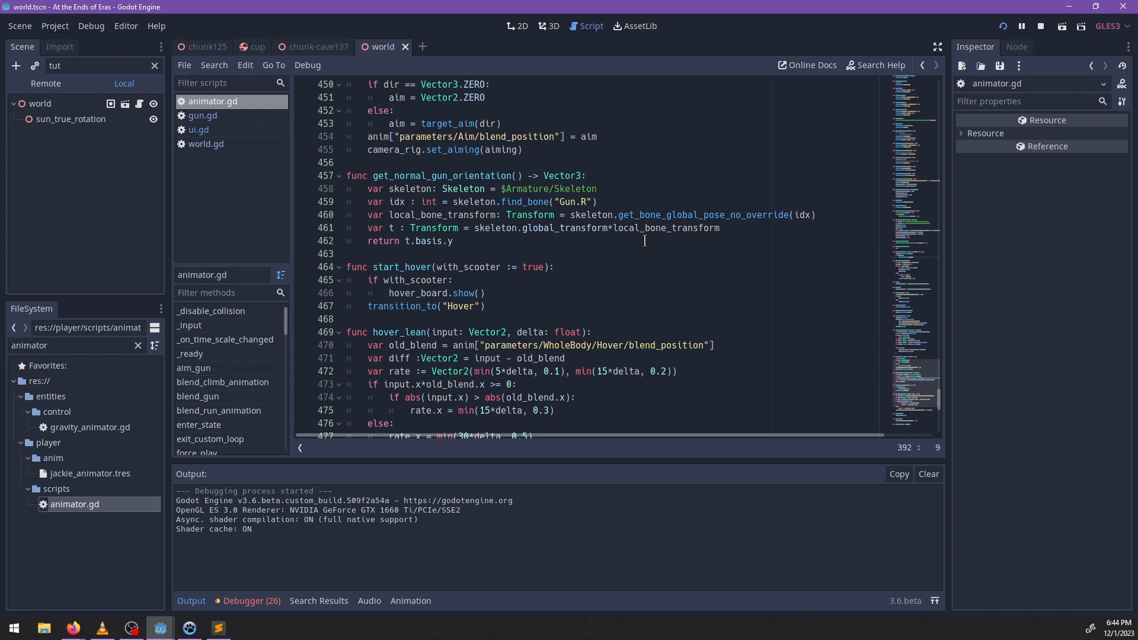
pyautogui.press('Right')
pyautogui.press('BackSpace')
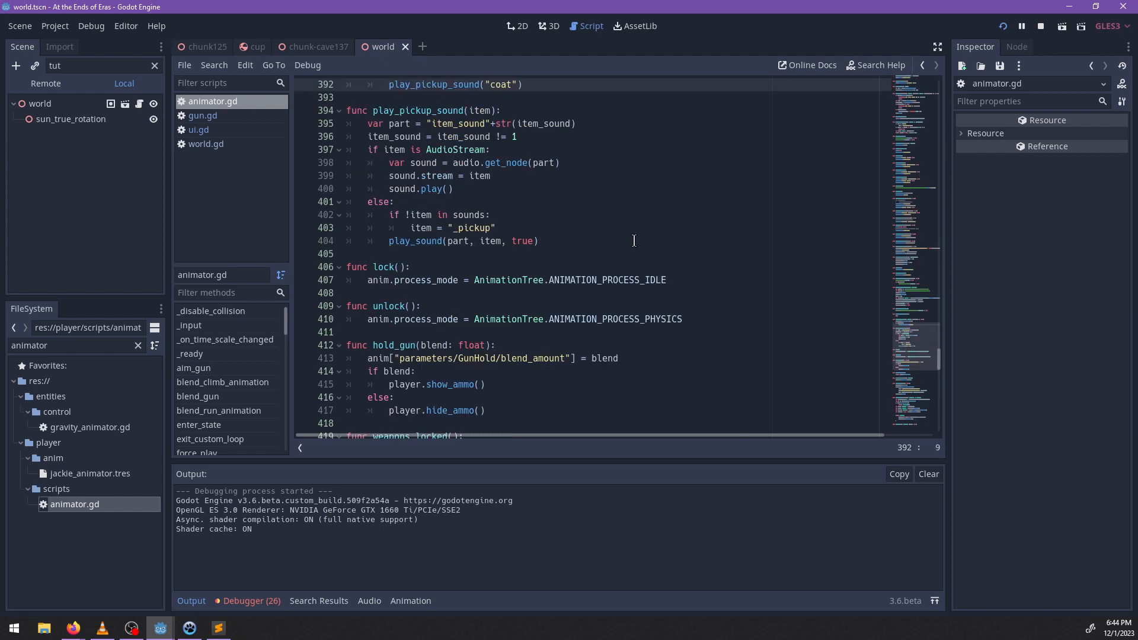
pyautogui.scroll(2, 623, 242)
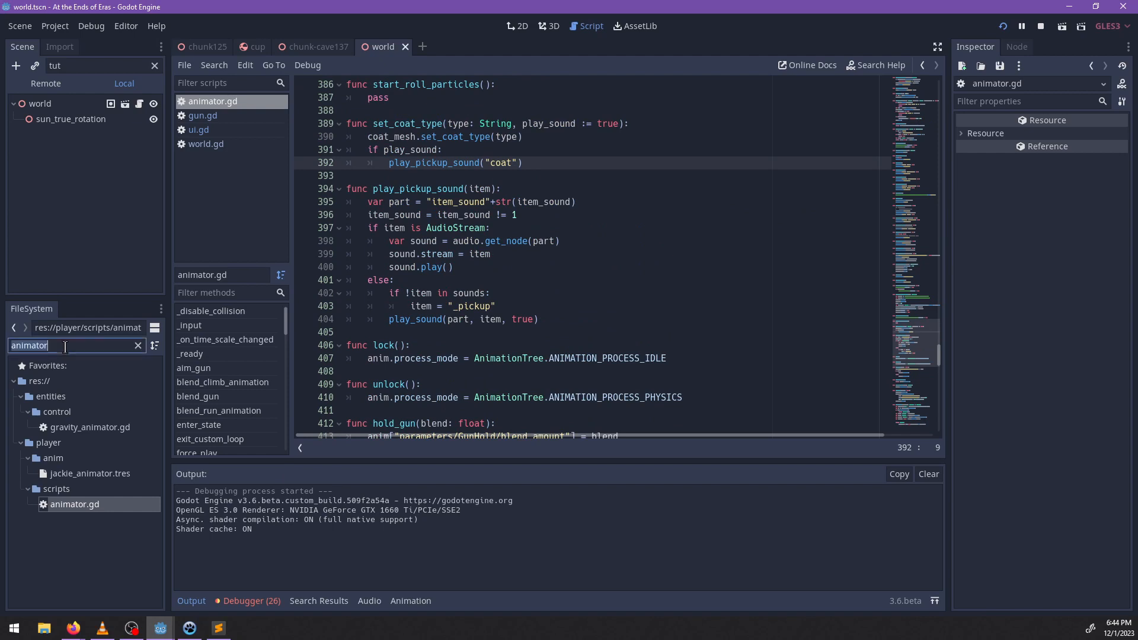
# Filter the project files by "test" and open the test_world.tscn scene from the areas folder.
pyautogui.doubleClick(65, 346)
pyautogui.write('test')
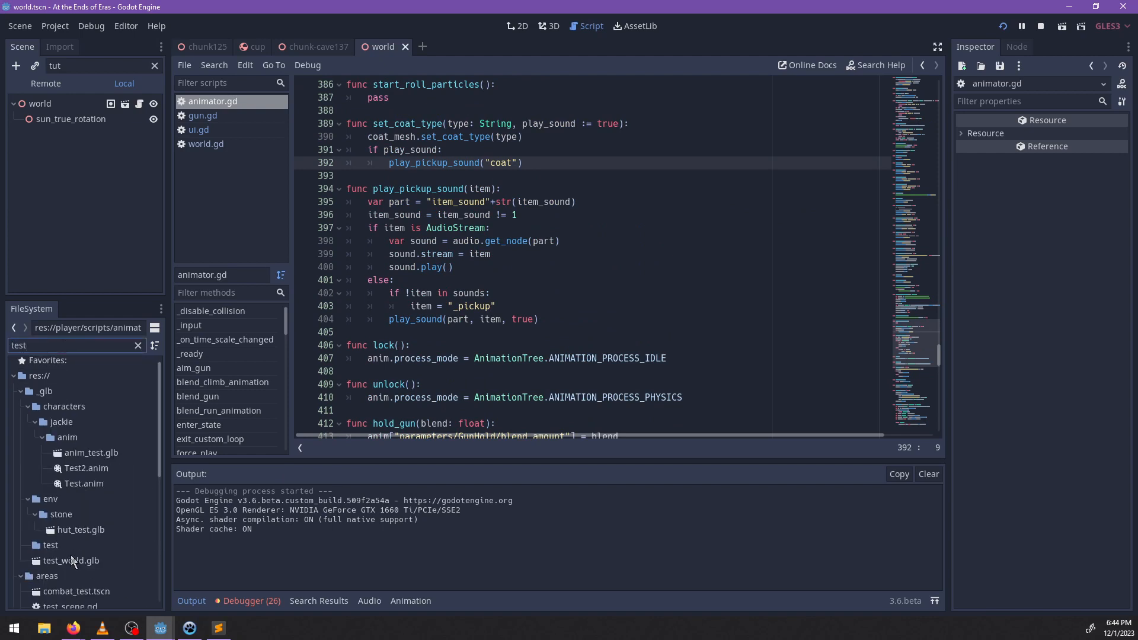
pyautogui.scroll(-2, 70, 555)
pyautogui.scroll(-5, 77, 545)
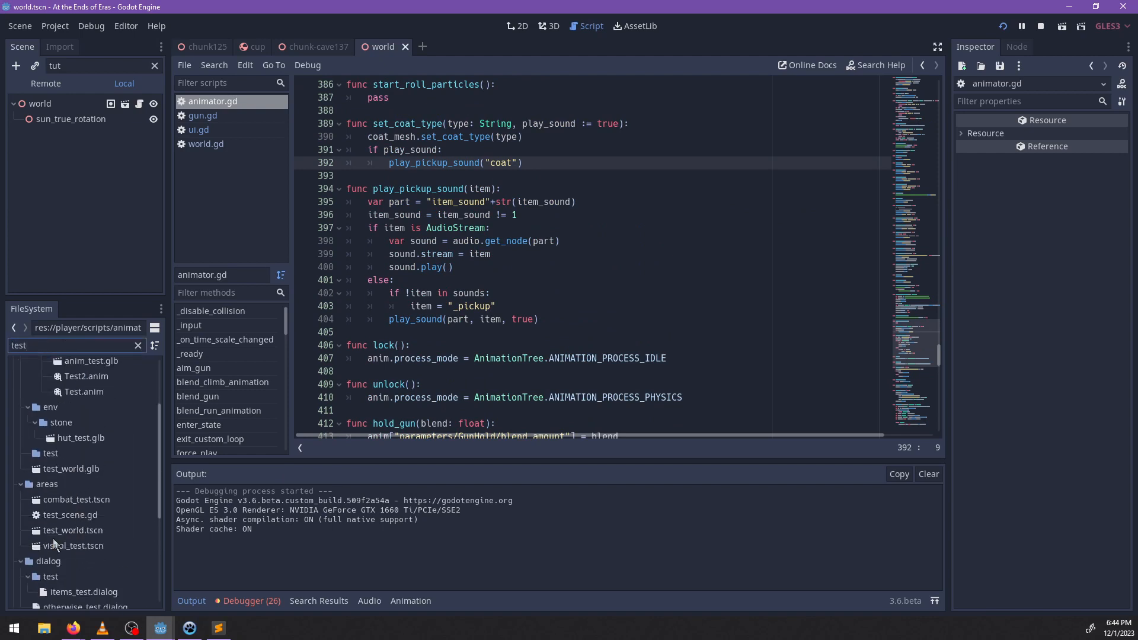
pyautogui.scroll(-4, 97, 498)
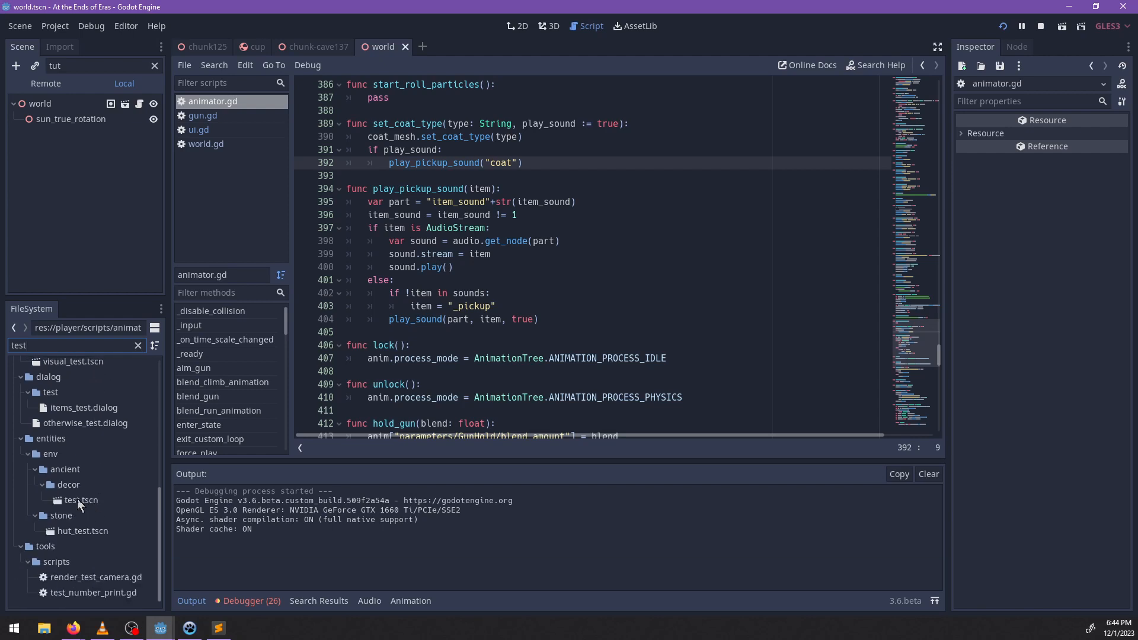
pyautogui.scroll(8, 82, 531)
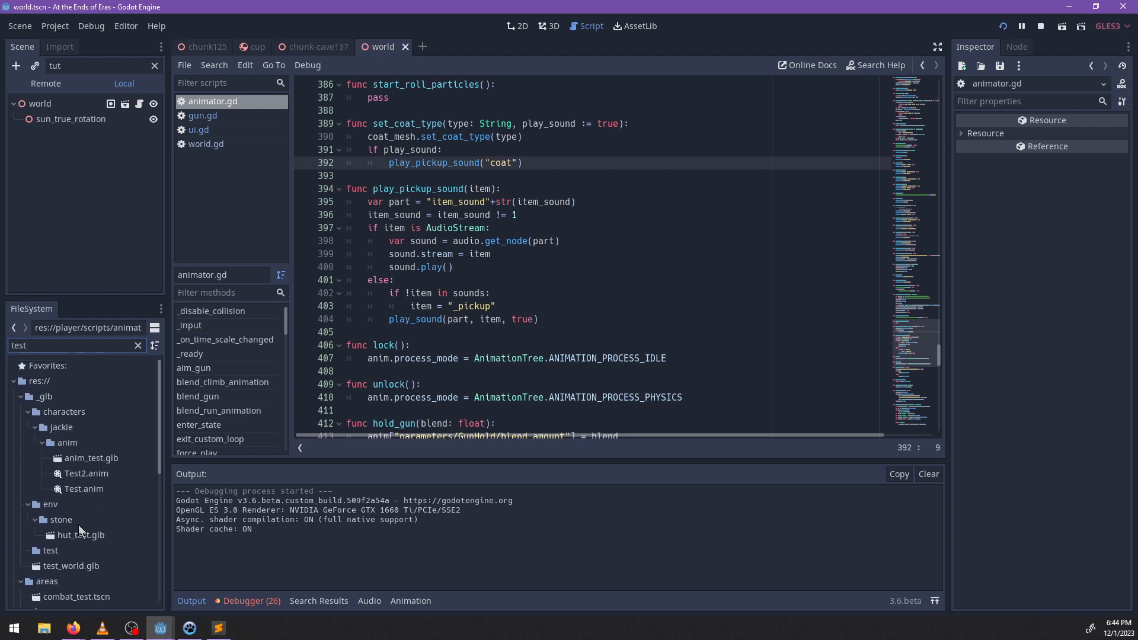
pyautogui.click(20, 397)
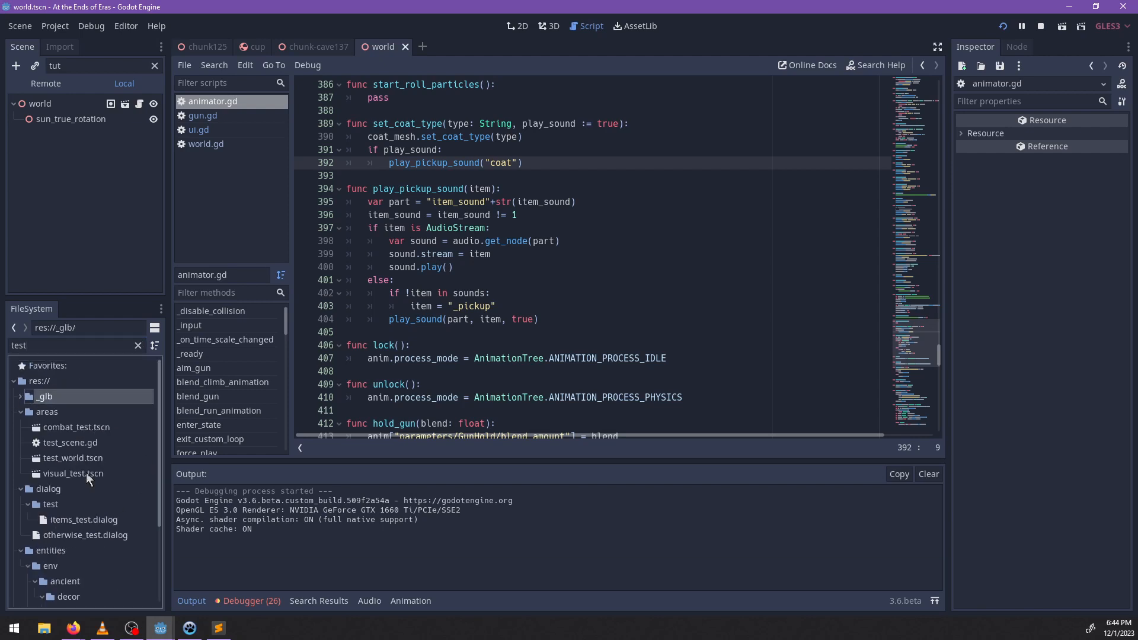
pyautogui.click(58, 457)
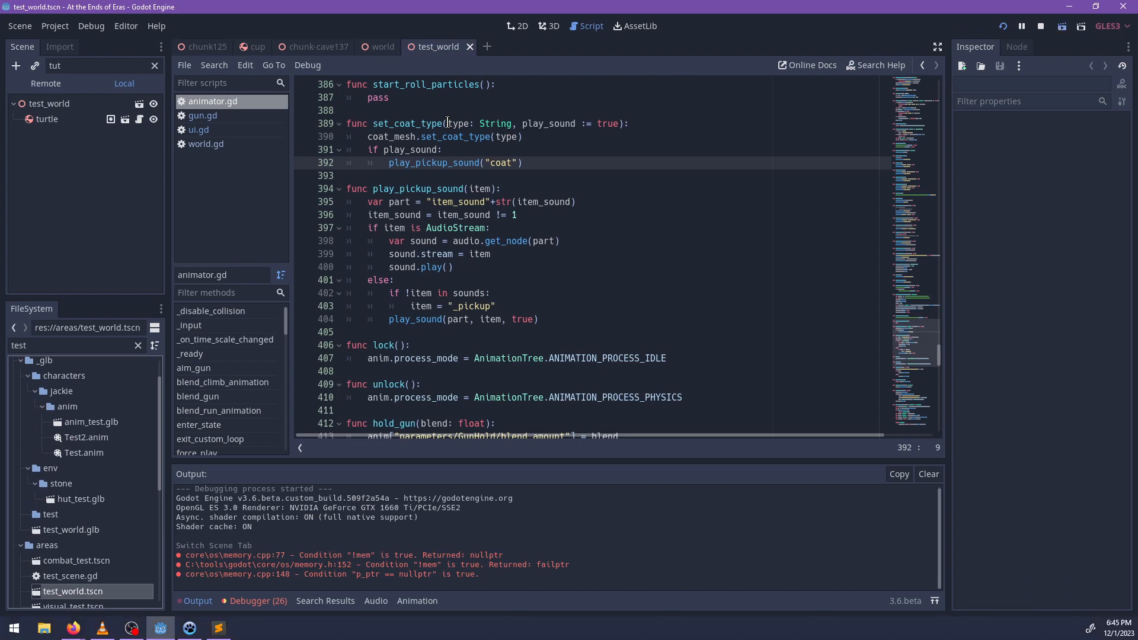
# Run the test_world scene and move the character through the weapon and ammo pickups to test the firing prompt.
pyautogui.press('F6')
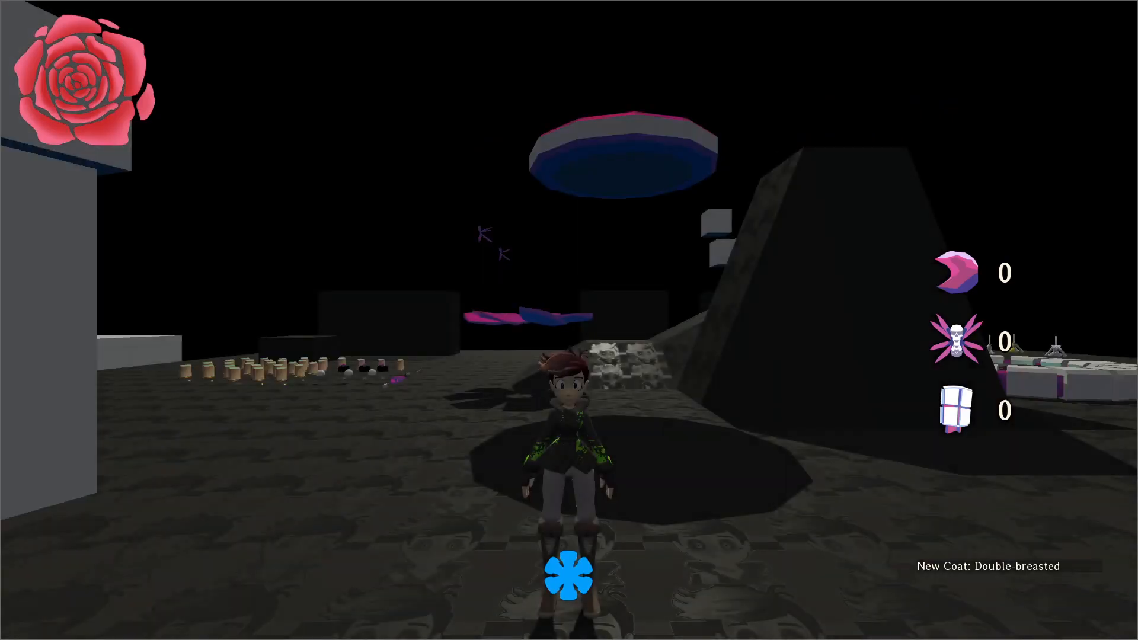
pyautogui.press('w')
pyautogui.press('w')
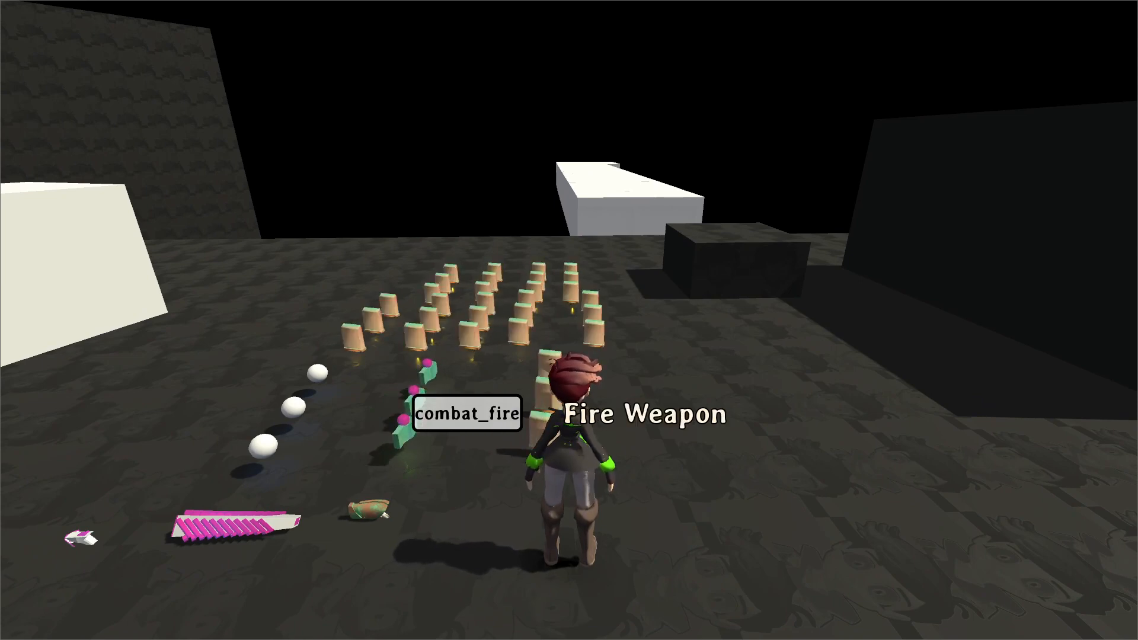
pyautogui.press('w')
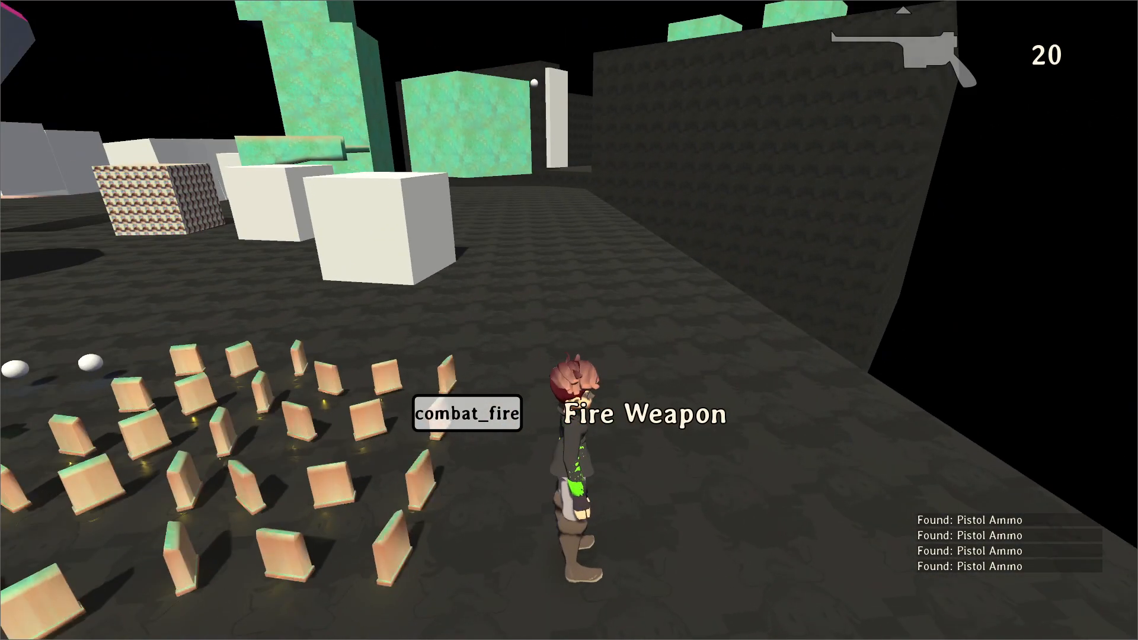
# Switch to the Godot editor and look up the weapon-firing action's name in the project's Input Map.
pyautogui.press('Escape')
pyautogui.hotkey('alt', 'Tab')
pyautogui.click(56, 26)
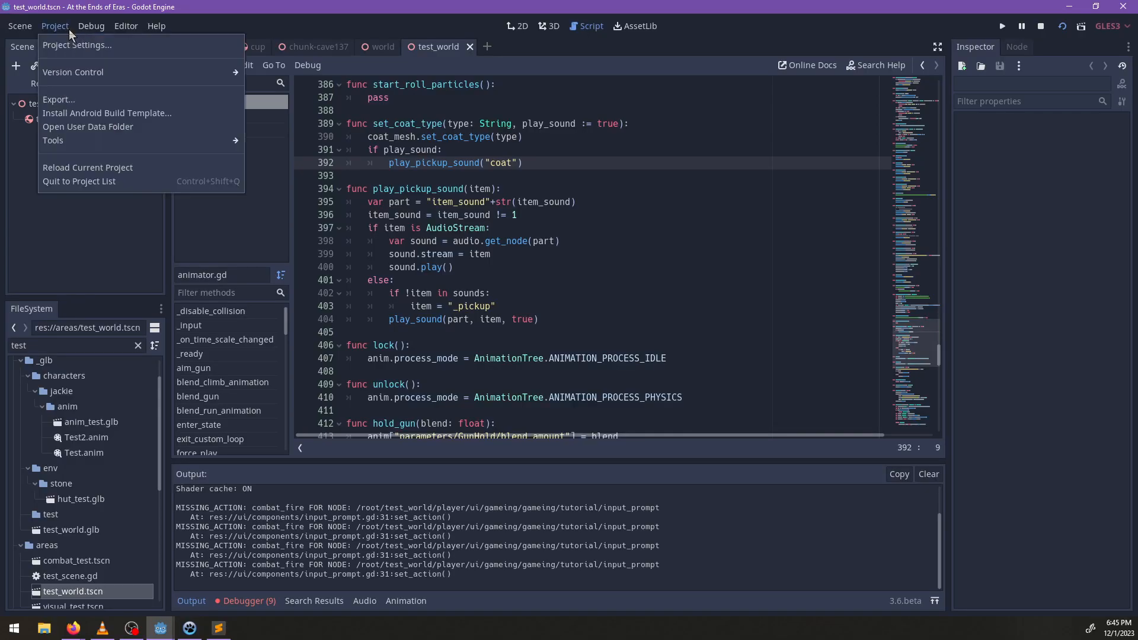
pyautogui.click(71, 45)
pyautogui.click(347, 132)
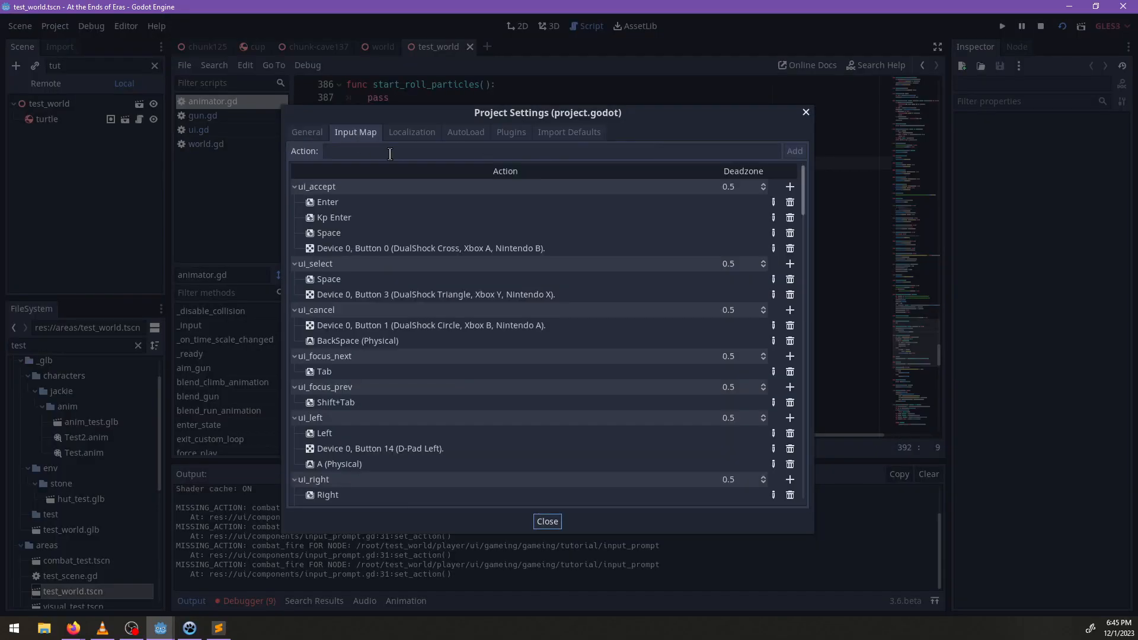
pyautogui.scroll(-8, 515, 427)
pyautogui.scroll(-5, 522, 409)
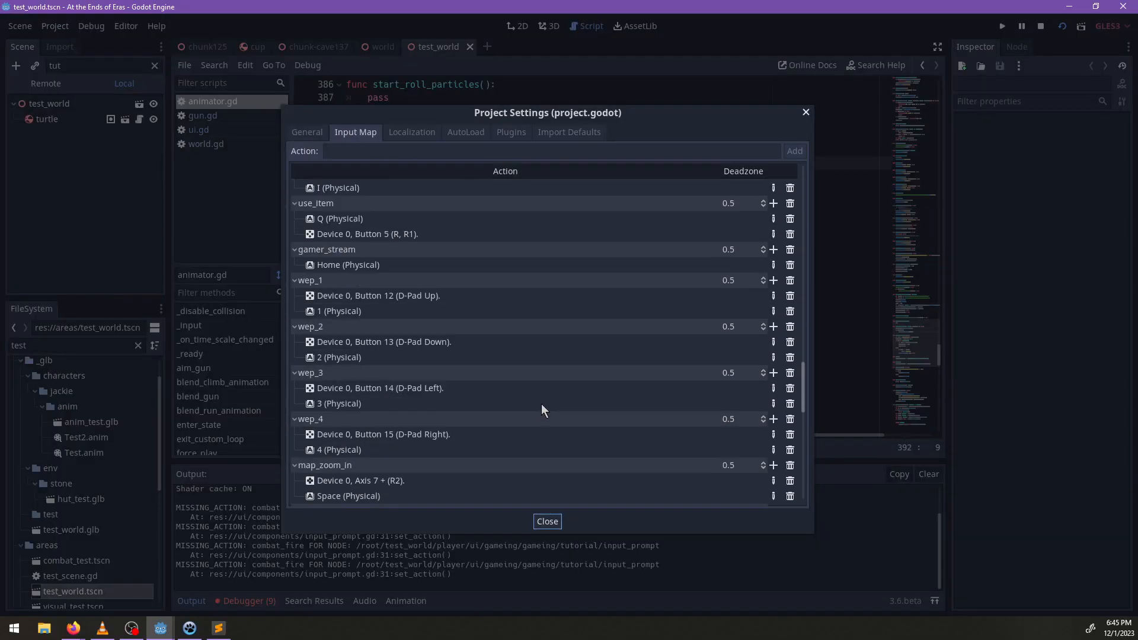
pyautogui.scroll(-4, 542, 406)
pyautogui.scroll(-5, 542, 404)
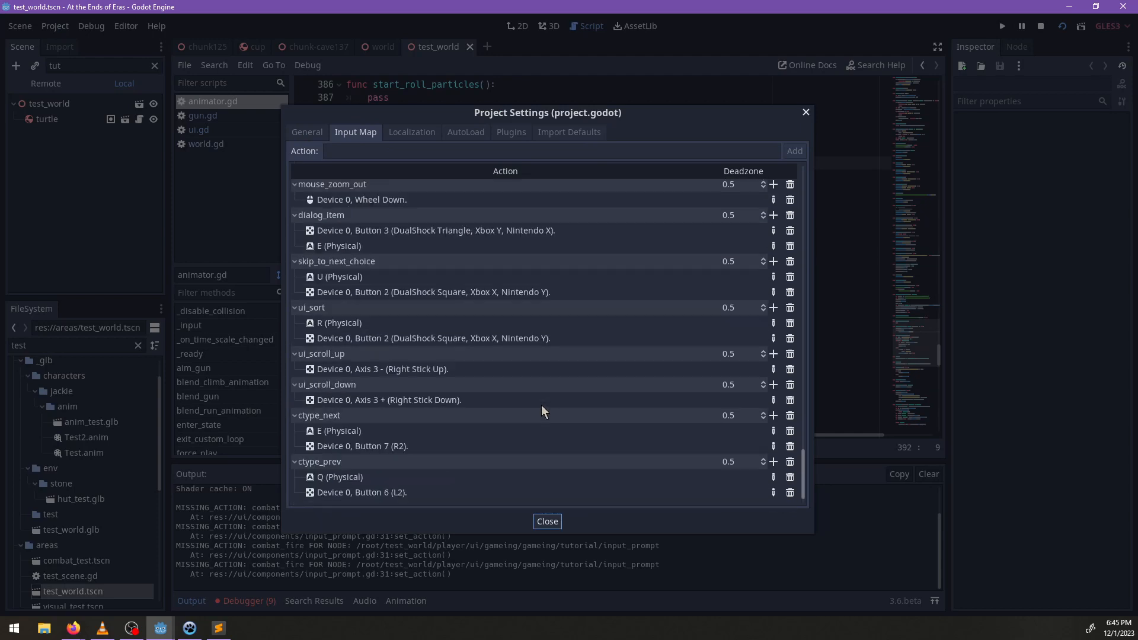
pyautogui.scroll(5, 542, 405)
pyautogui.scroll(6, 541, 407)
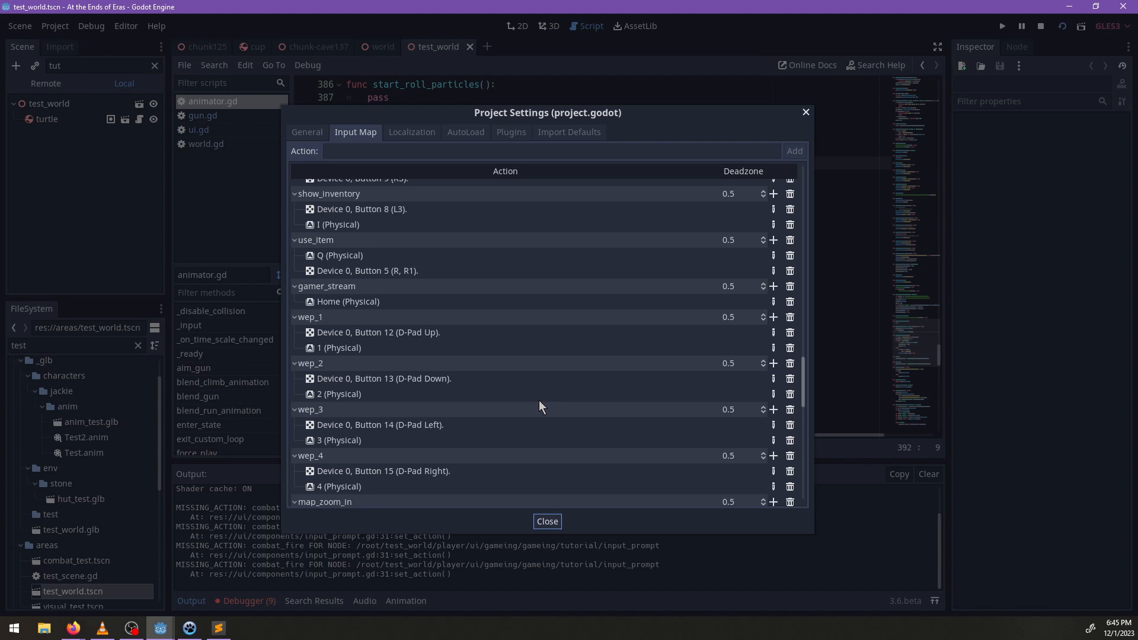
pyautogui.scroll(3, 539, 402)
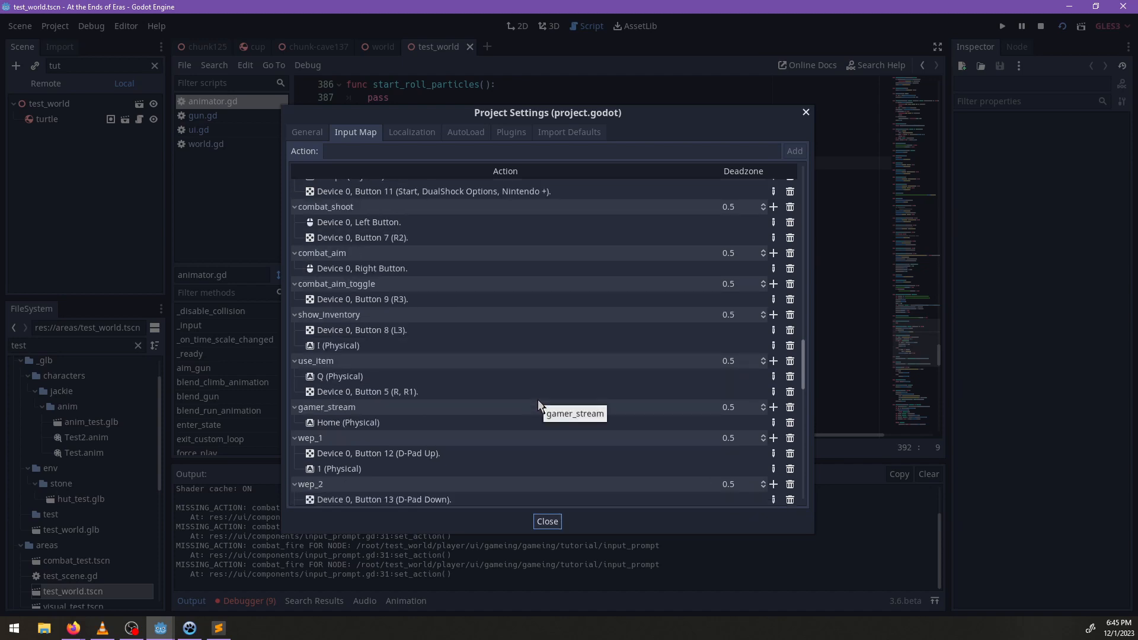
pyautogui.click(547, 521)
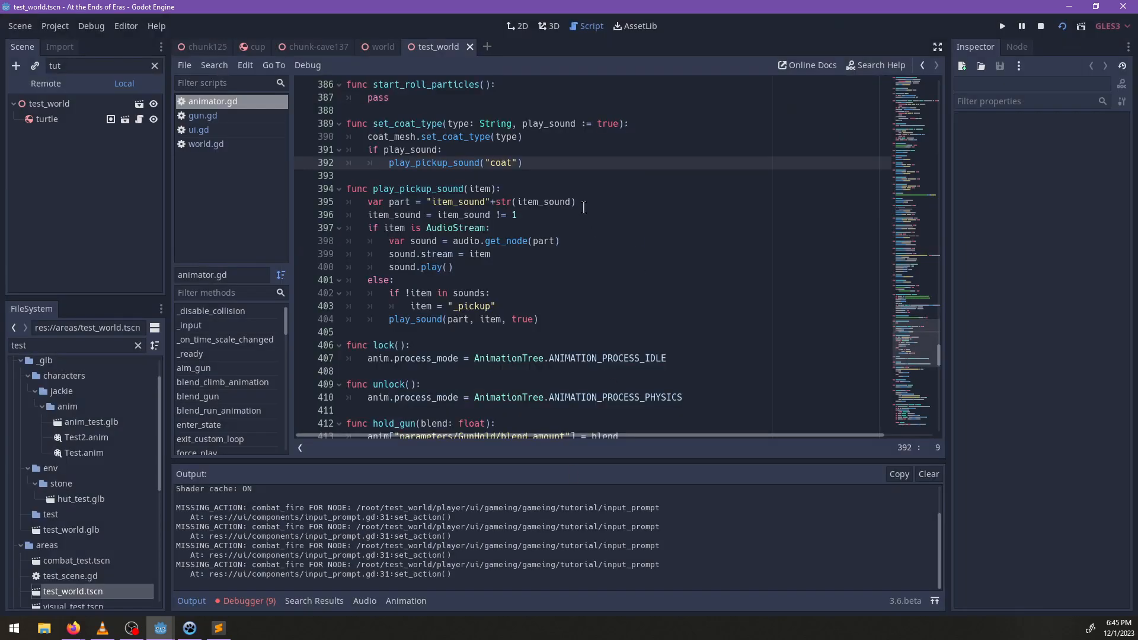
# Find the combat_fire prompts in ui.gd and change the Charge Bubble prompt's action to 'combat_shoot'.
pyautogui.scroll(-3, 584, 208)
pyautogui.click(202, 115)
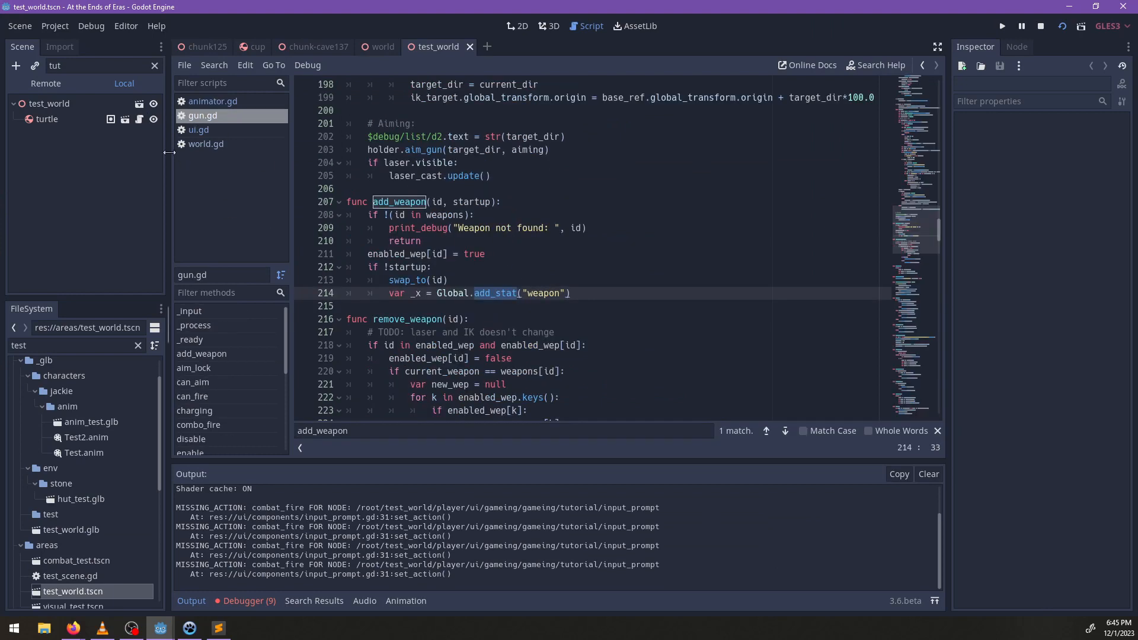
pyautogui.click(199, 129)
pyautogui.hotkey('ctrl', 'f')
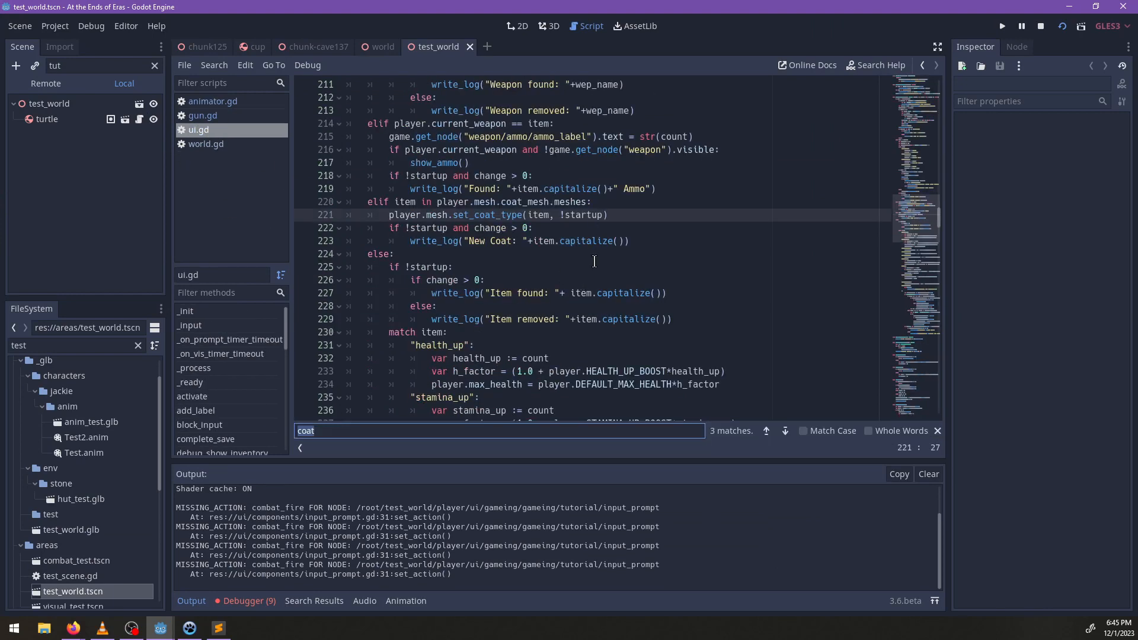
pyautogui.write('combat_fir')
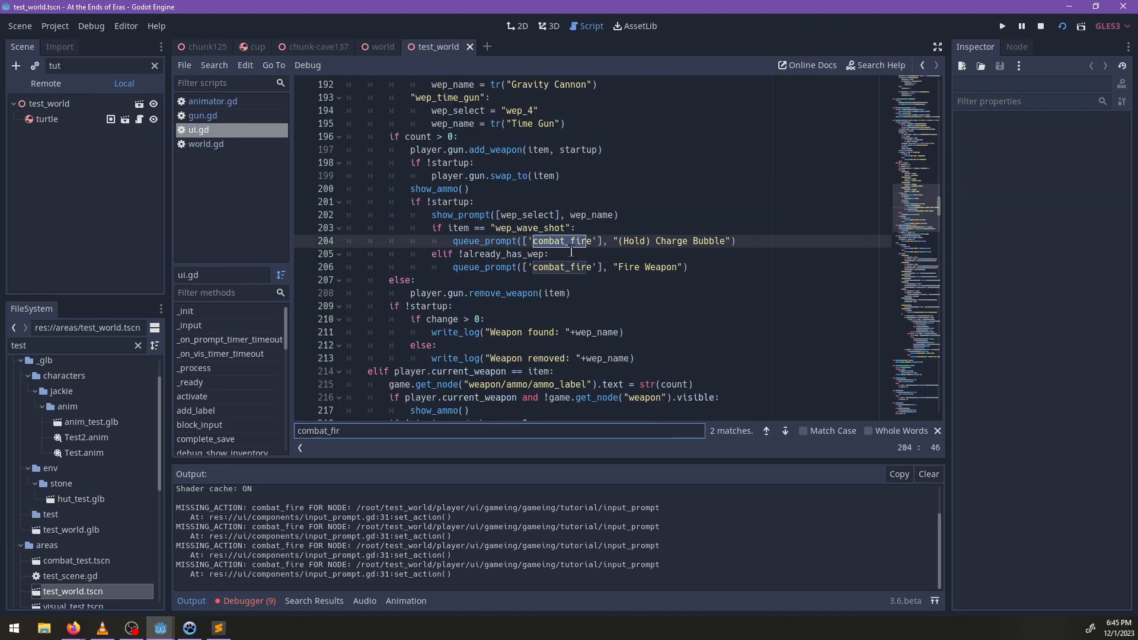
pyautogui.click(593, 241)
pyautogui.press('BackSpace')
pyautogui.press('BackSpace')
pyautogui.press('BackSpace')
pyautogui.press('BackSpace')
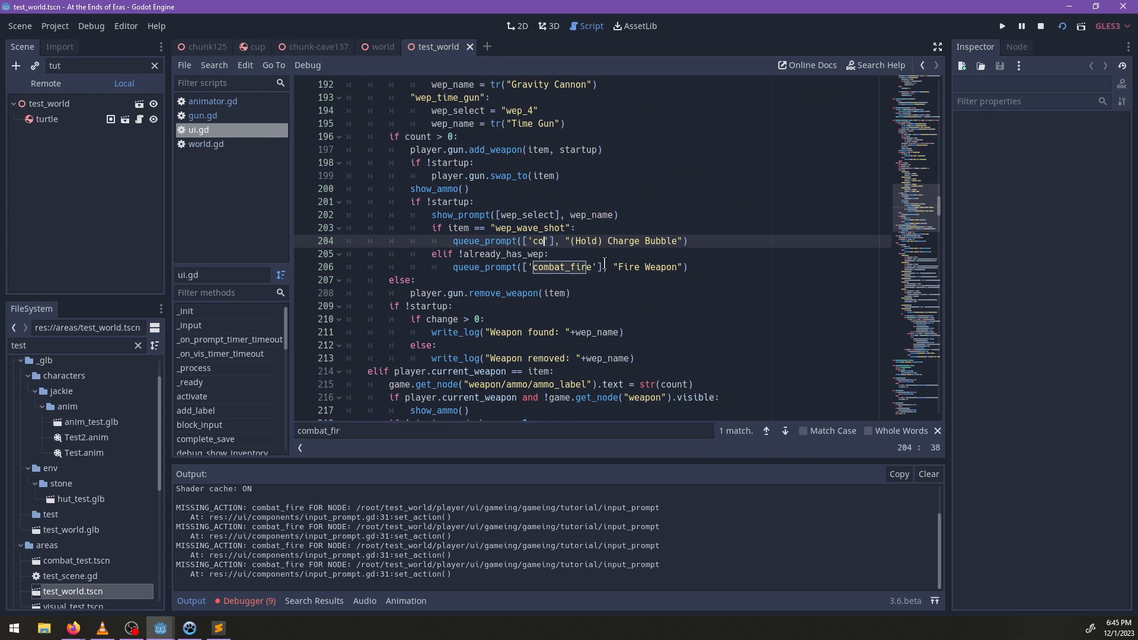
pyautogui.write('shoot')
# Replace the Fire Weapon prompt's action with 'combat_shoot' as well and save the script.
pyautogui.hotkey('ctrl', 'shift', 'Left')
pyautogui.hotkey('ctrl', 'c')
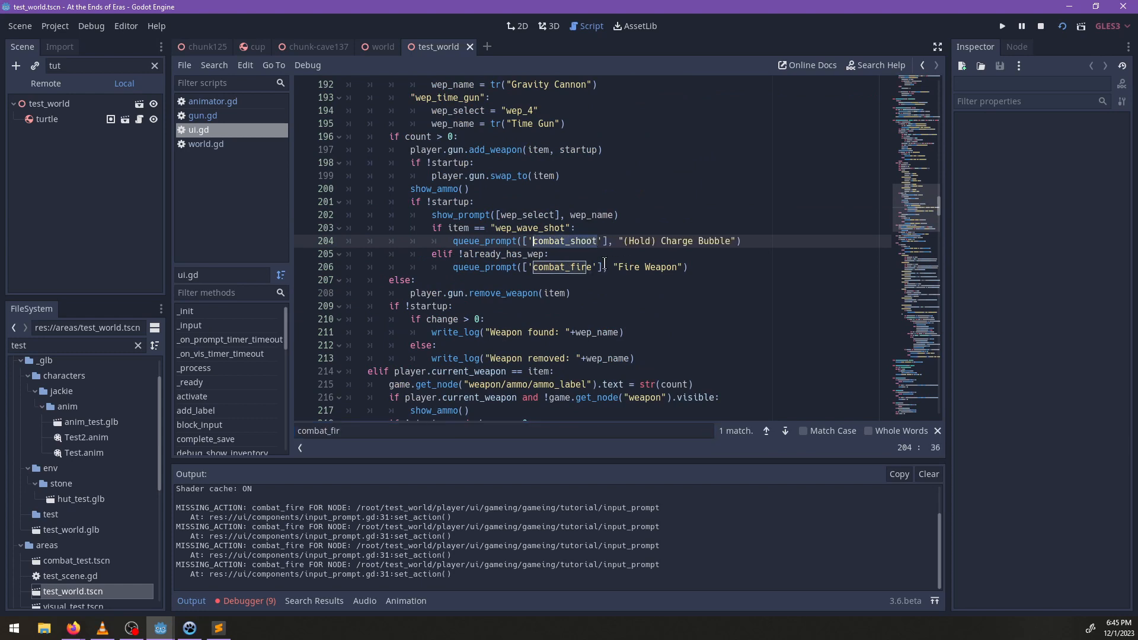
pyautogui.doubleClick(568, 270)
pyautogui.hotkey('ctrl', 'v')
pyautogui.hotkey('ctrl', 's')
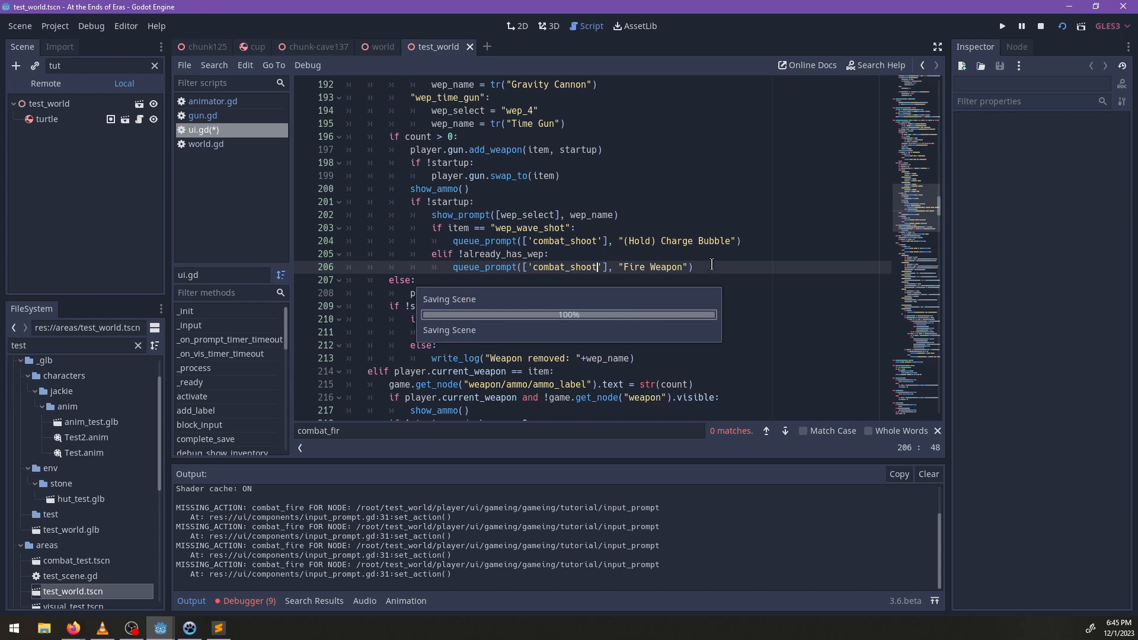
# Return to the running game, collect the Bubble Shot weapon with its ammo, and jump across the blocks.
pyautogui.hotkey('alt', 'Tab')
pyautogui.press('Escape')
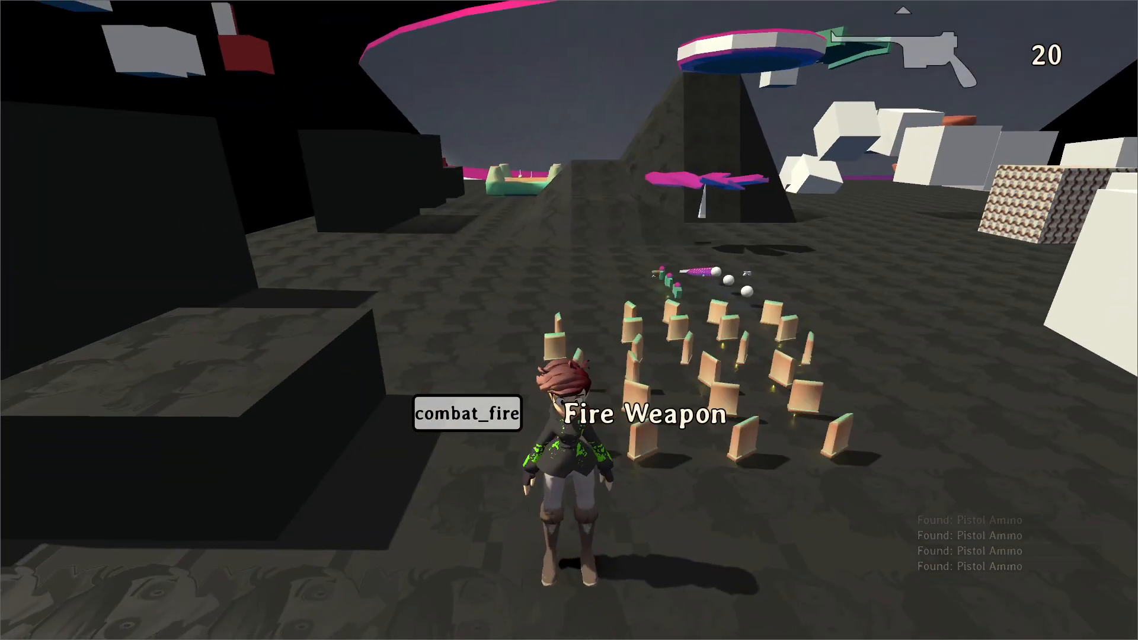
pyautogui.press('w')
pyautogui.press('w')
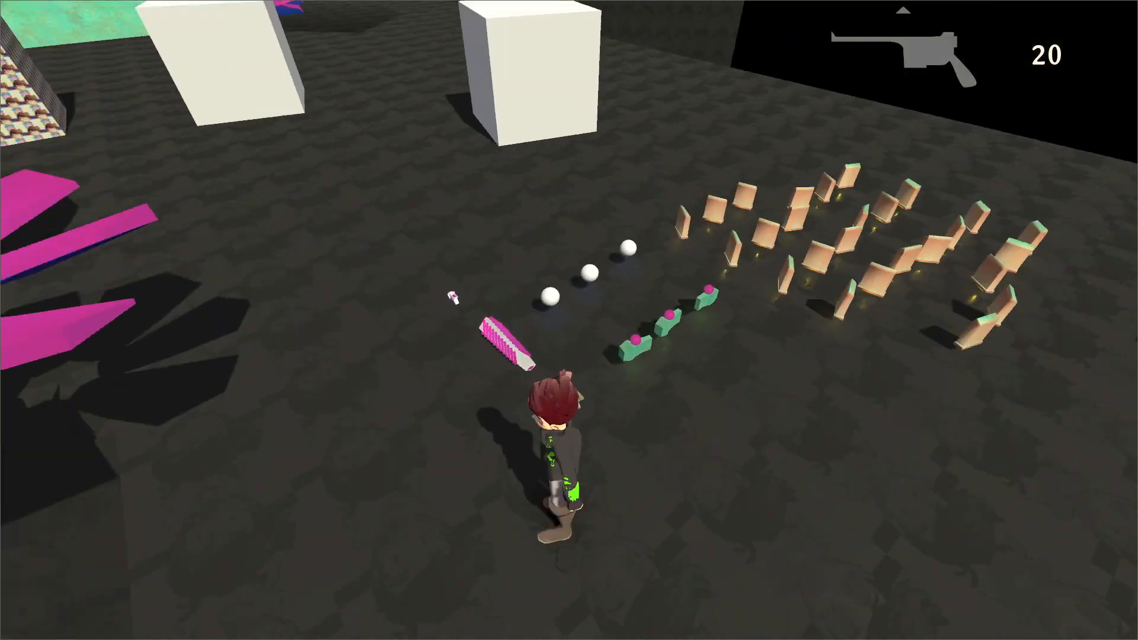
pyautogui.press('w')
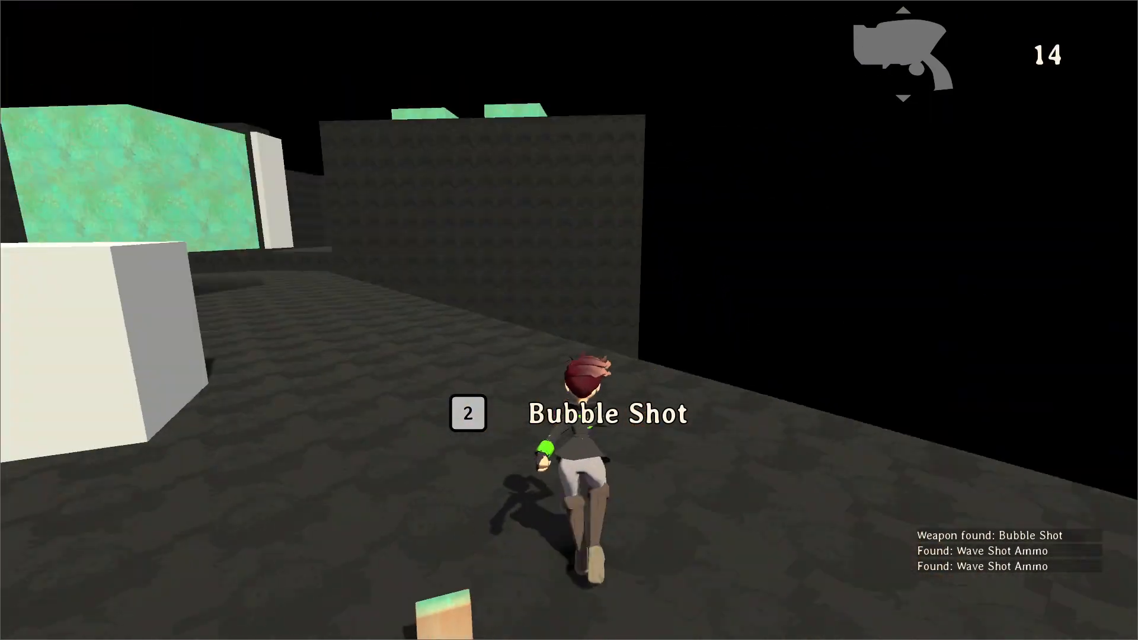
pyautogui.press('w')
pyautogui.press('space')
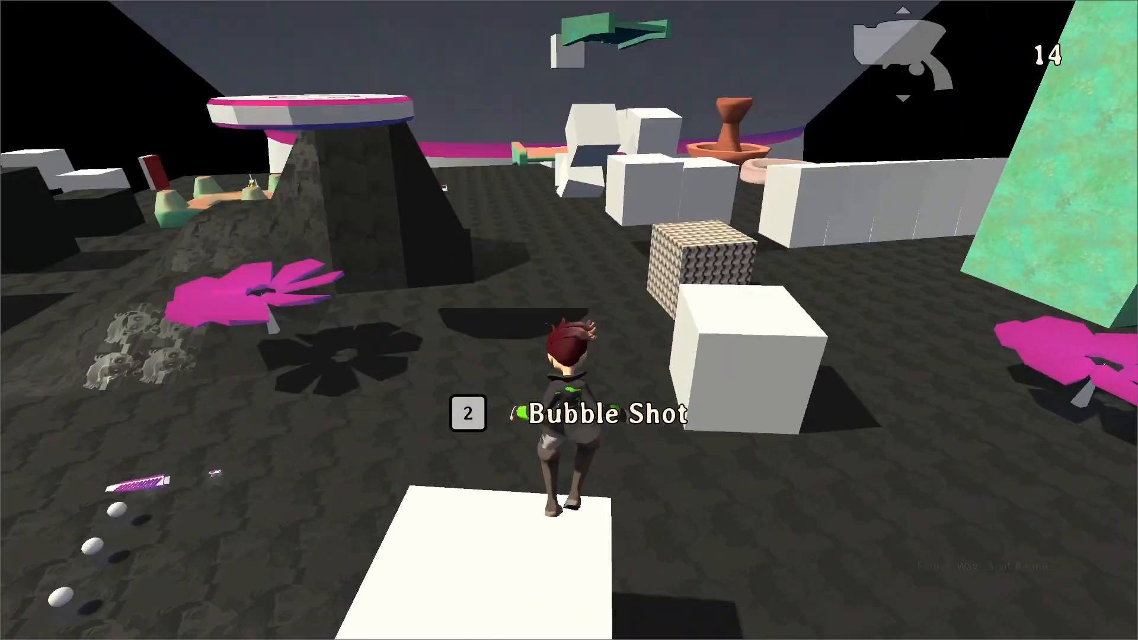
pyautogui.press('w')
pyautogui.press('space')
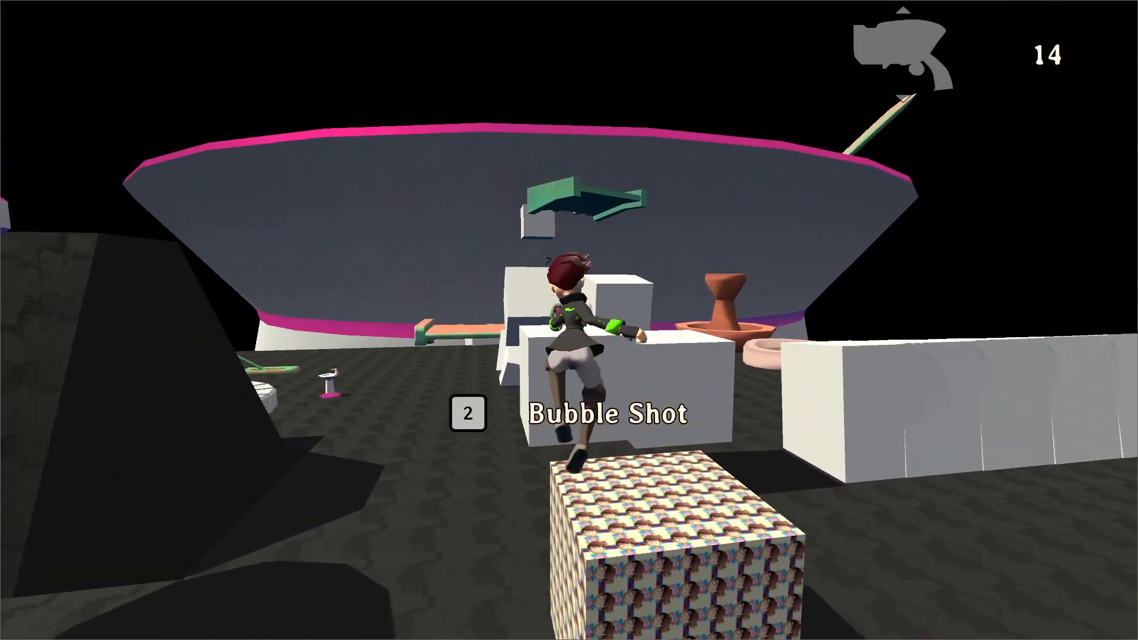
# Test the Charge Bubble prompt by firing bubbles while moving across the platforms, and stop the game.
pyautogui.press('2')
pyautogui.press('w')
pyautogui.press('space')
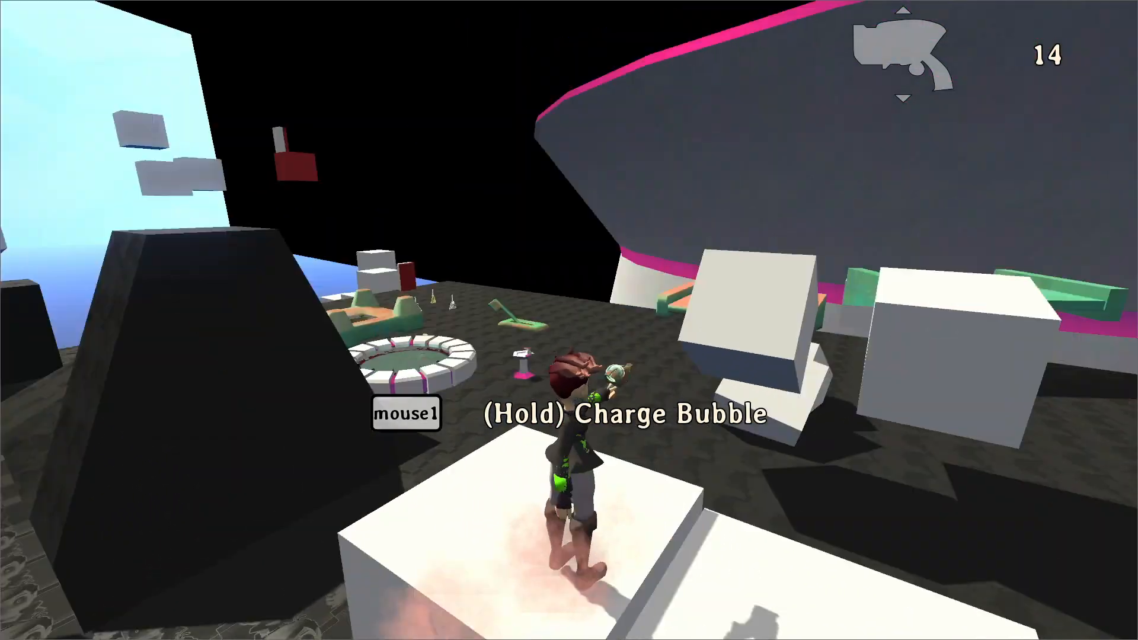
pyautogui.press('w')
pyautogui.press('space')
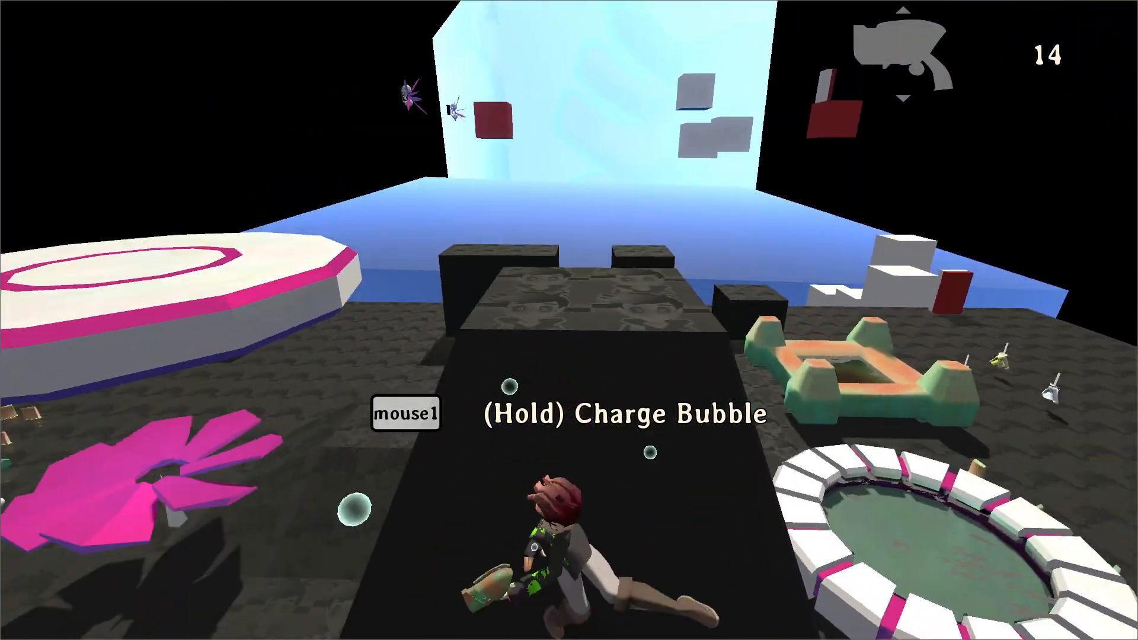
pyautogui.click(569, 320)
pyautogui.press('w')
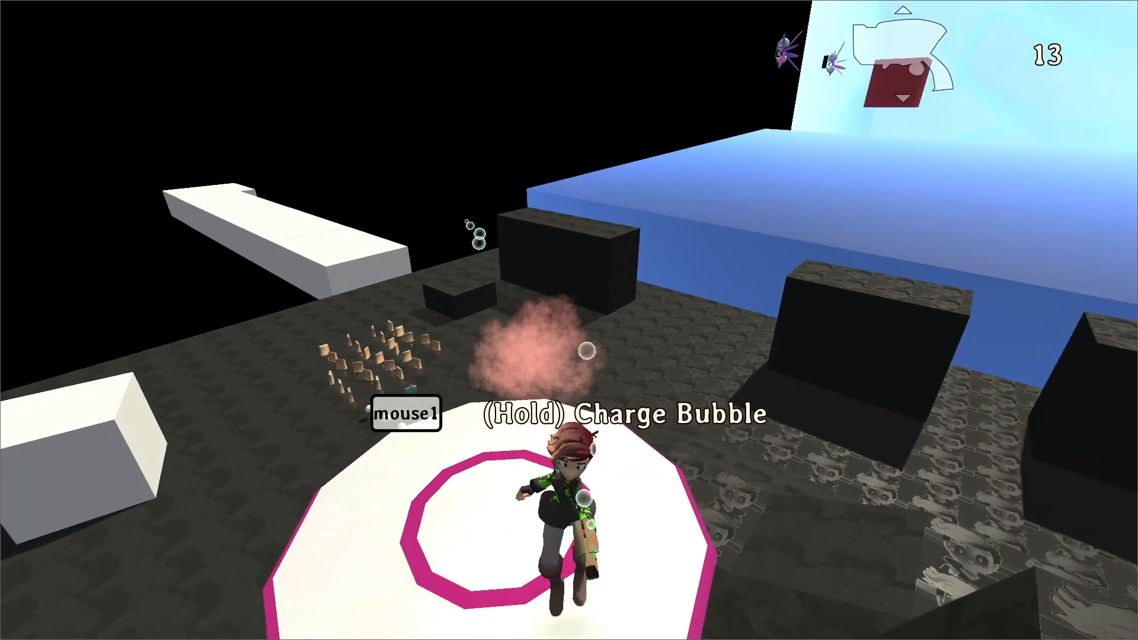
pyautogui.press('space')
pyautogui.press('w')
pyautogui.press('space')
pyautogui.click(569, 321)
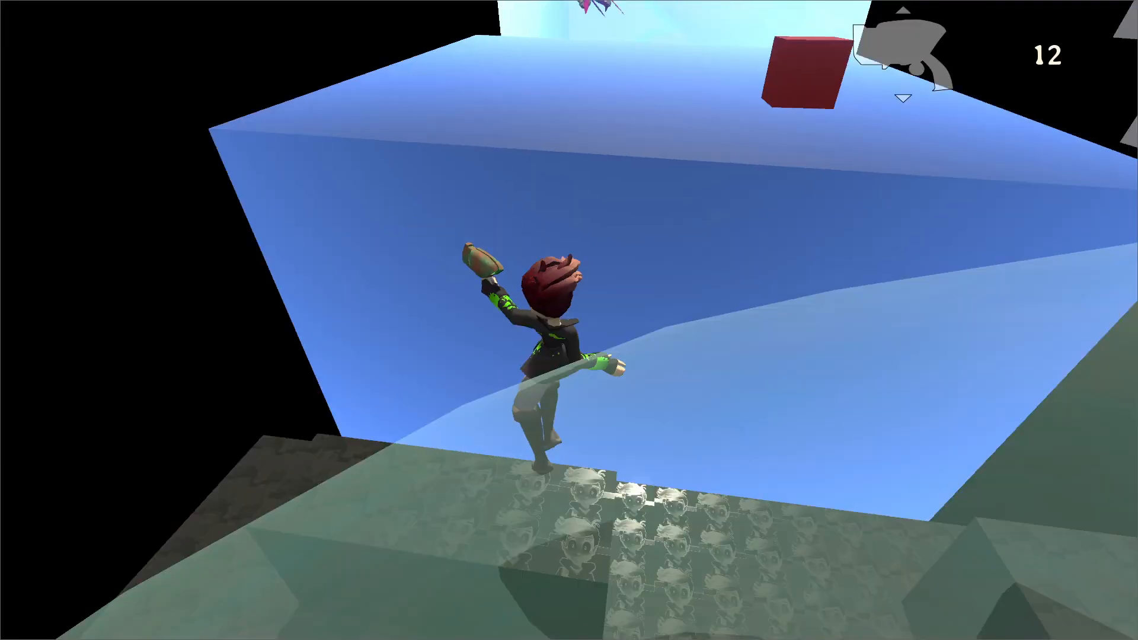
pyautogui.press('w')
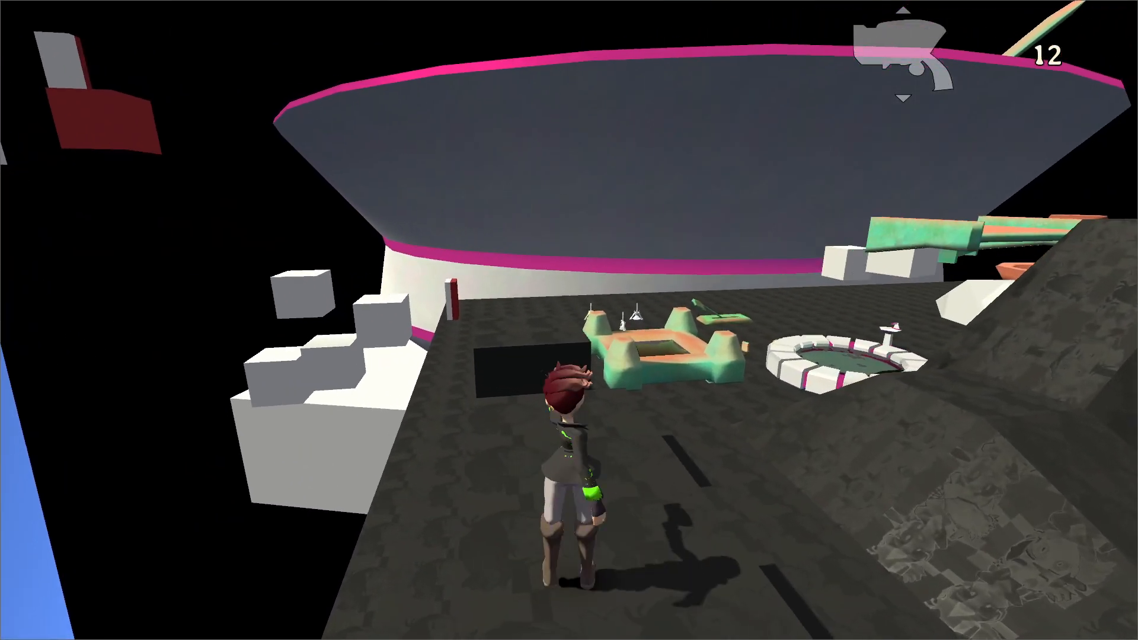
pyautogui.press('F8')
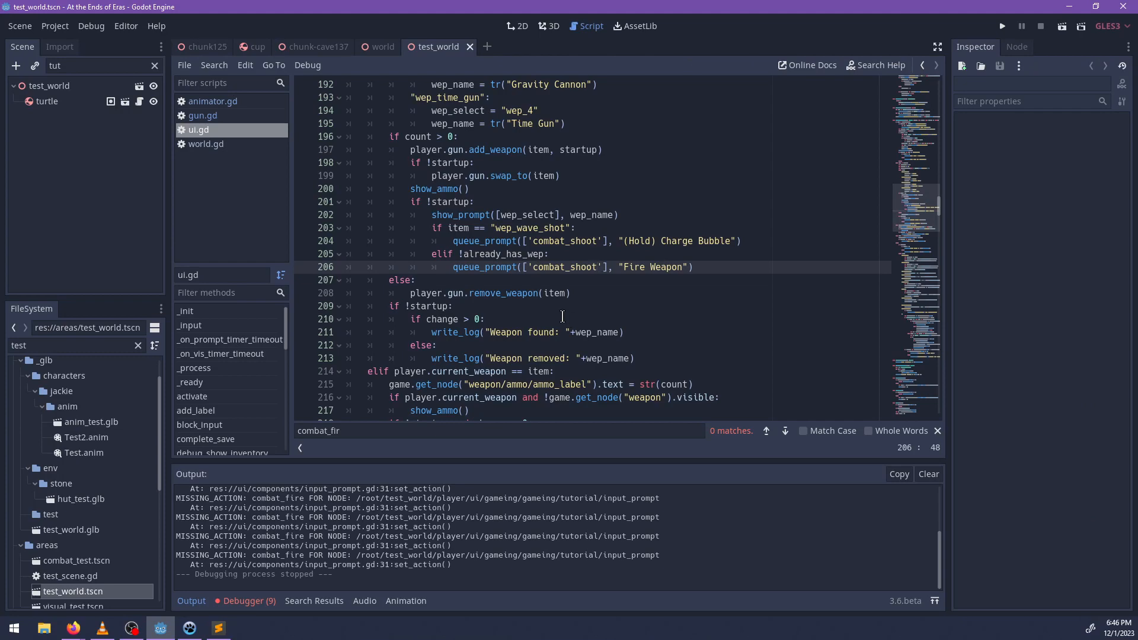
# Examine how show_prompt, queue_prompt and _on_prompt_timer_timeout in ui.gd handle the prompt queue and its timer.
pyautogui.scroll(-5, 550, 312)
pyautogui.scroll(-8, 579, 320)
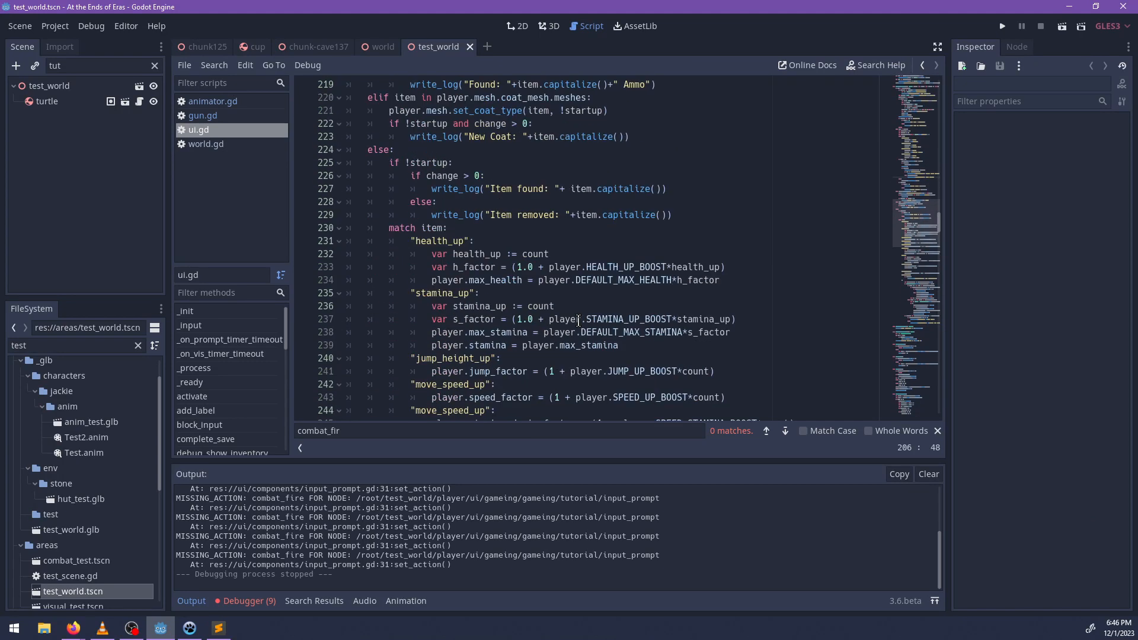
pyautogui.scroll(13, 575, 317)
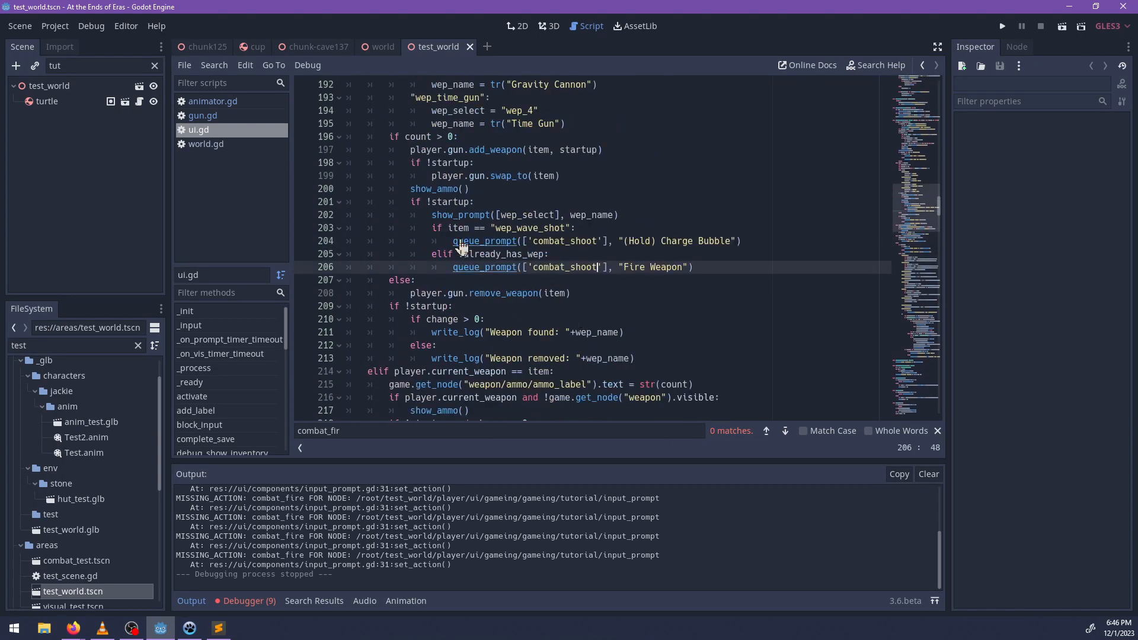
pyautogui.keyDown('ctrl'); pyautogui.click(461, 266); pyautogui.keyUp('ctrl')
pyautogui.scroll(-1, 448, 322)
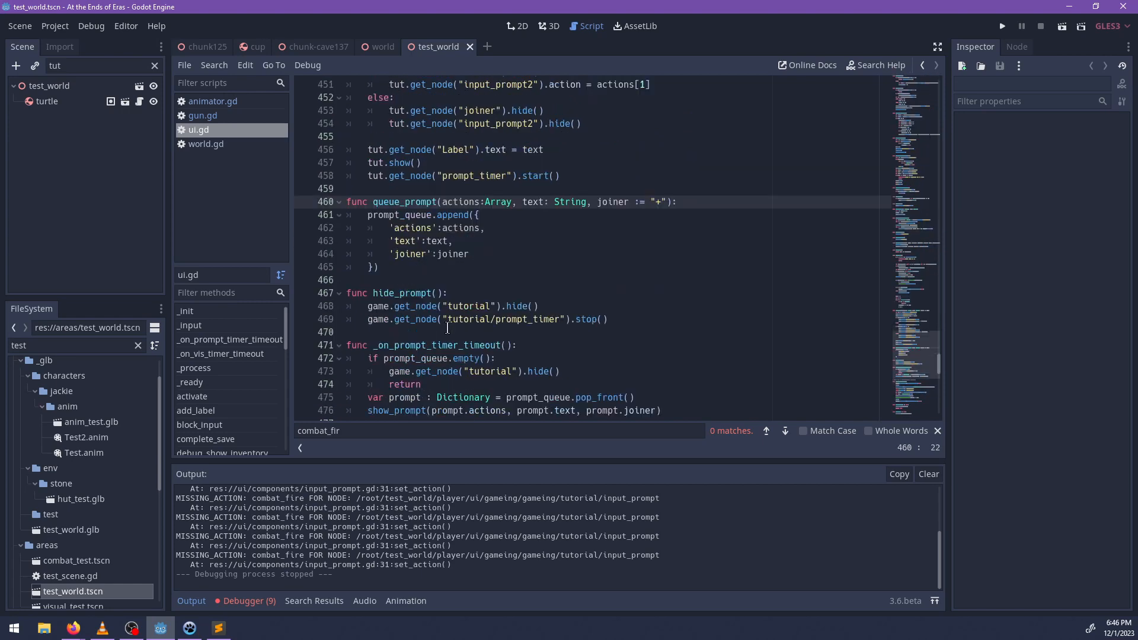
pyautogui.scroll(5, 444, 322)
pyautogui.click(608, 134)
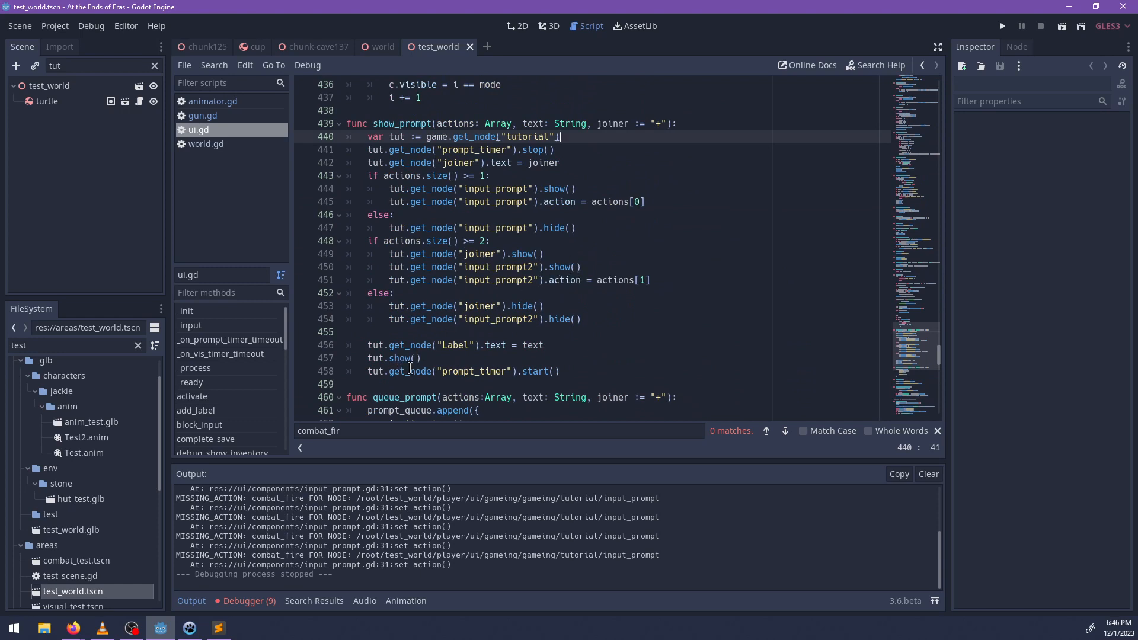
pyautogui.doubleClick(411, 370)
pyautogui.doubleClick(468, 370)
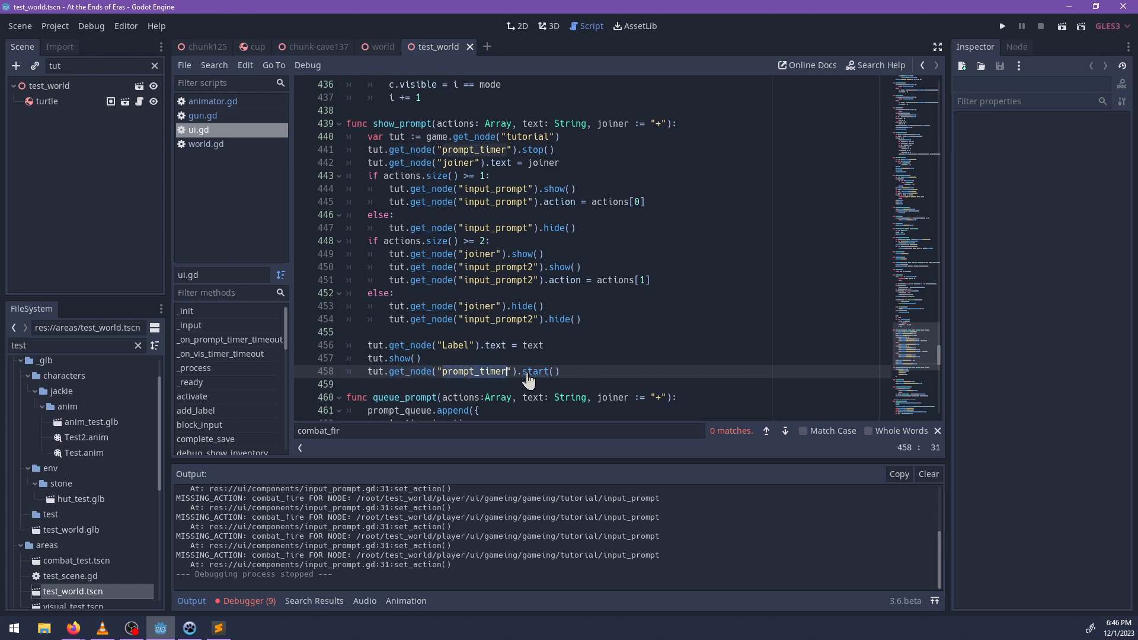
pyautogui.click(582, 372)
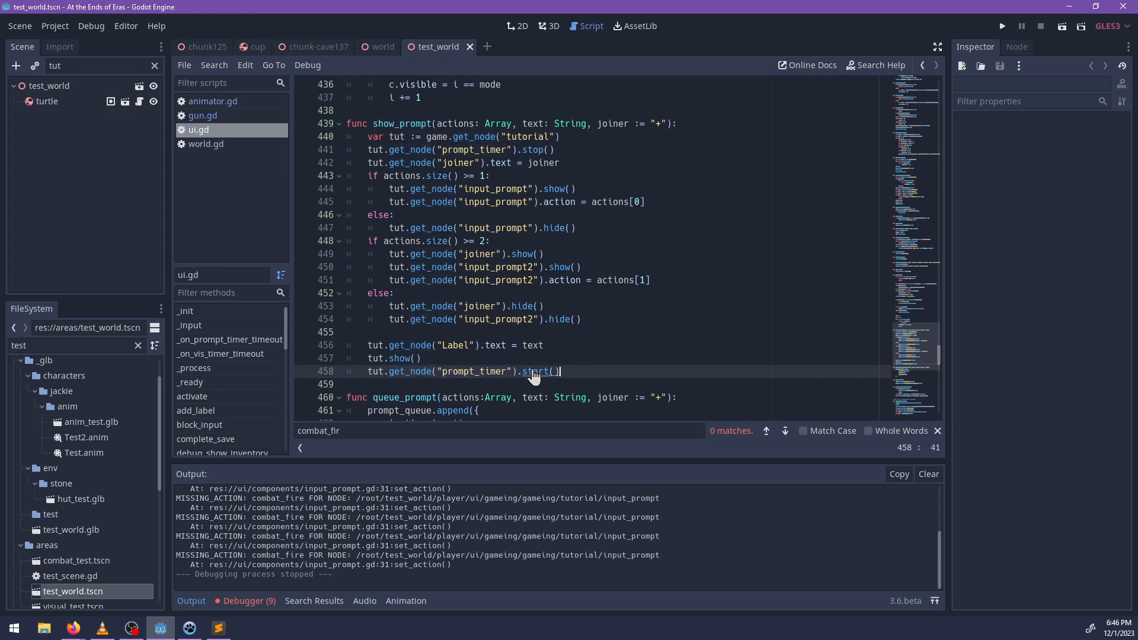
pyautogui.click(90, 343)
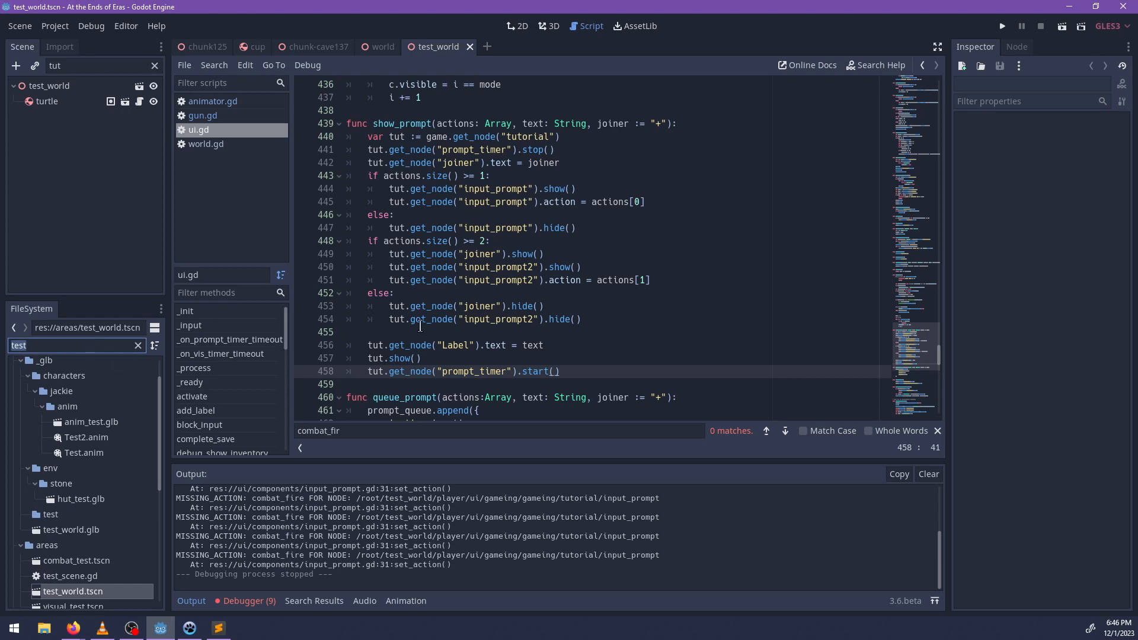
pyautogui.click(938, 431)
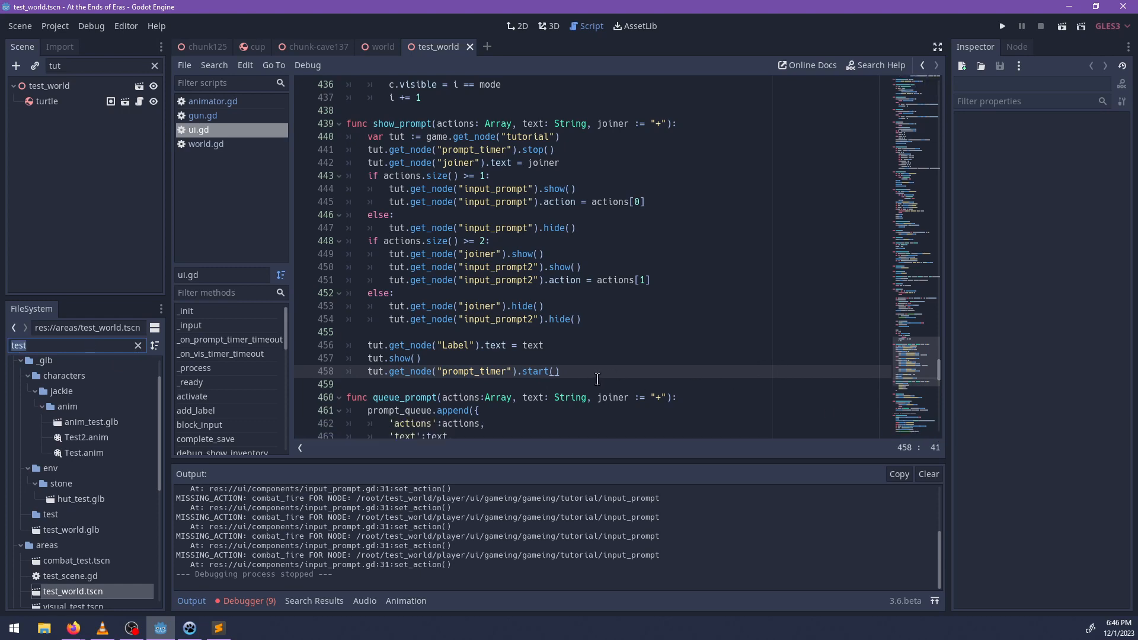
pyautogui.click(592, 373)
pyautogui.scroll(-6, 514, 358)
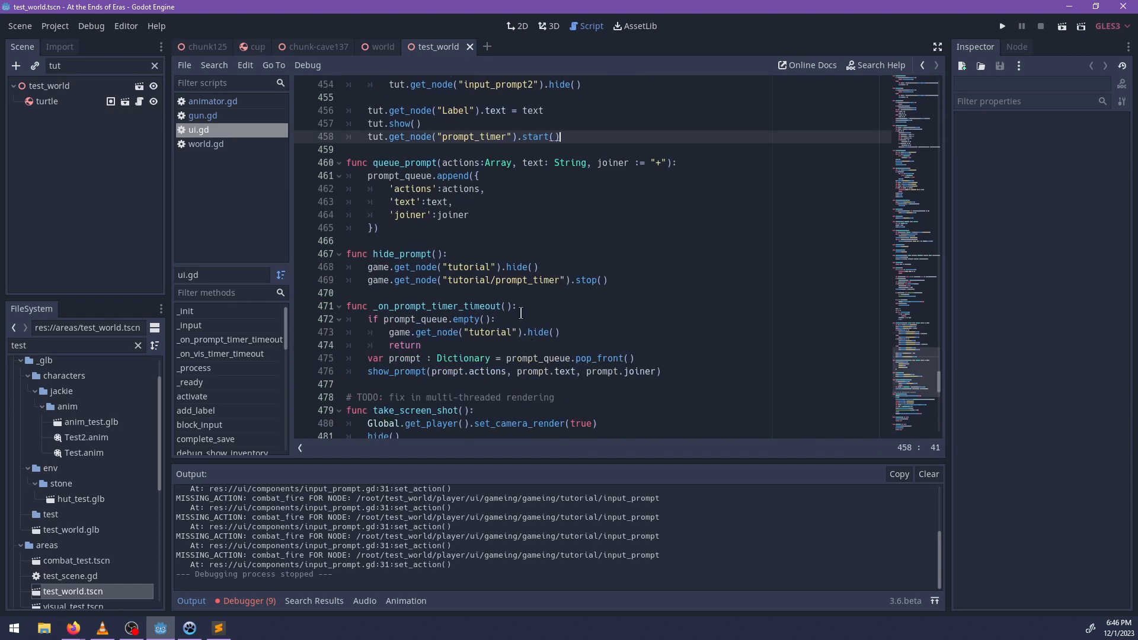
# Search the project files for the player scene and open player.tscn.
pyautogui.click(63, 346)
pyautogui.press('BackSpace')
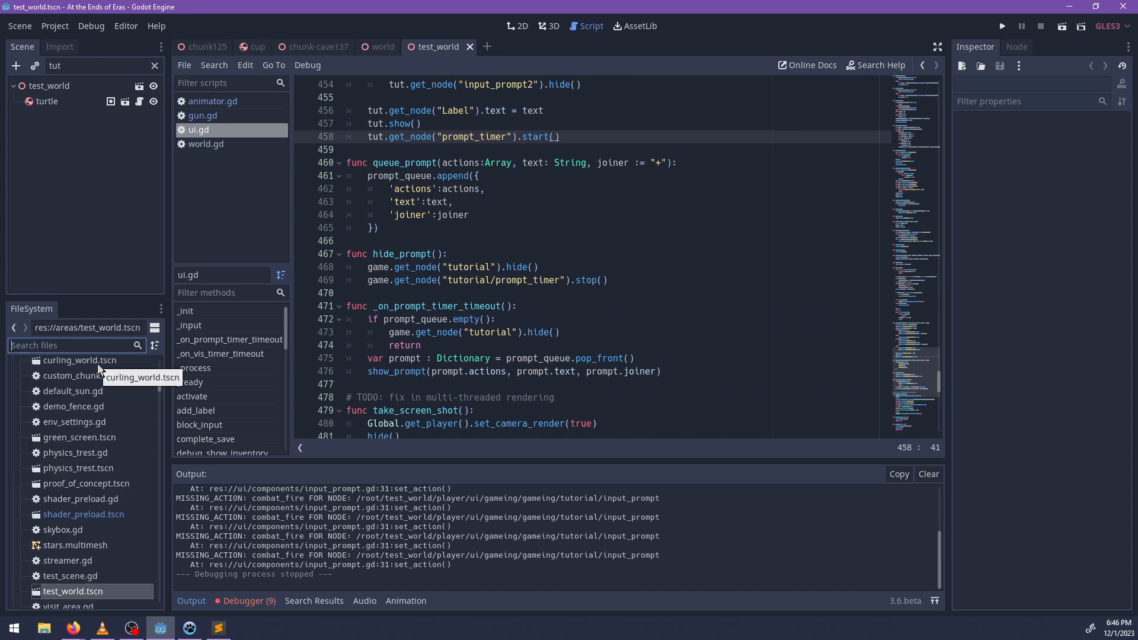
pyautogui.write('ui')
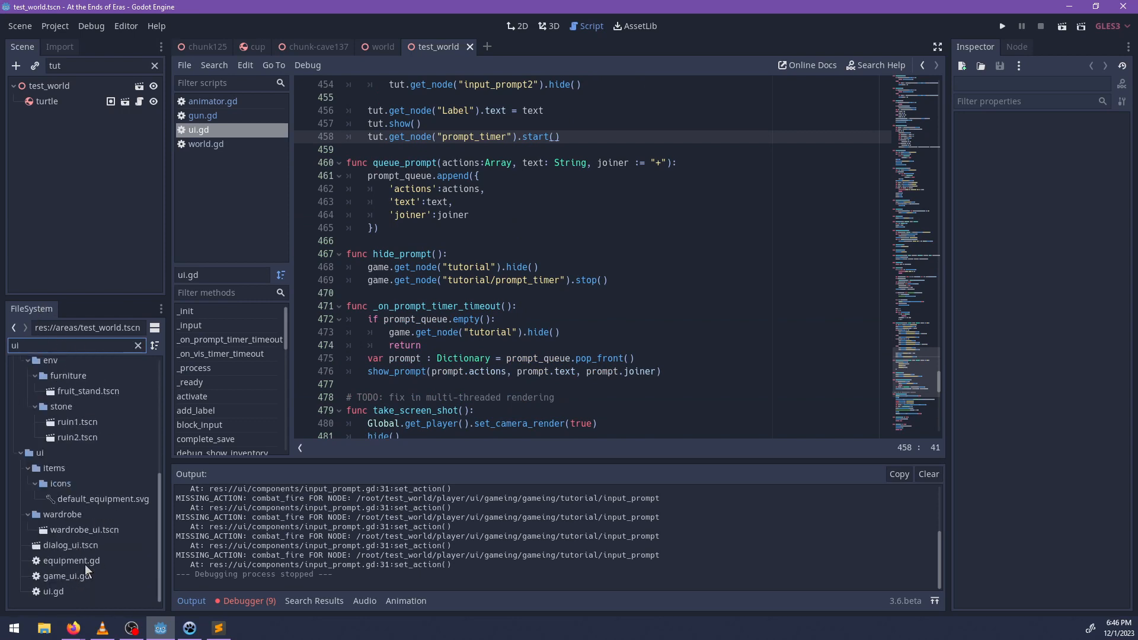
pyautogui.press('BackSpace')
pyautogui.press('BackSpace')
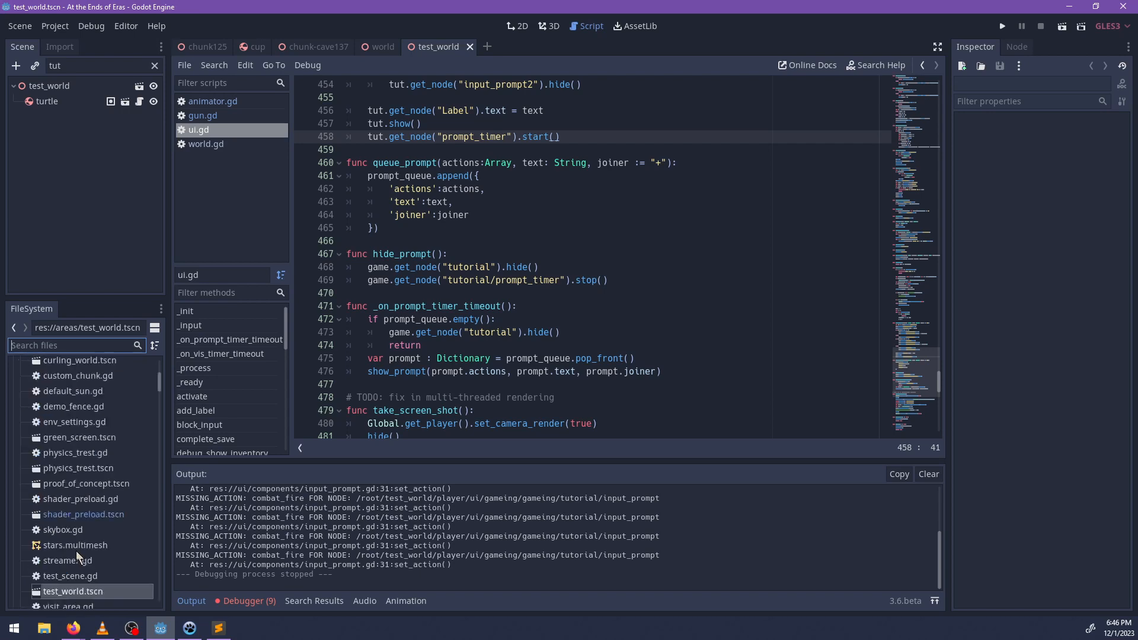
pyautogui.write('player')
pyautogui.click(66, 547)
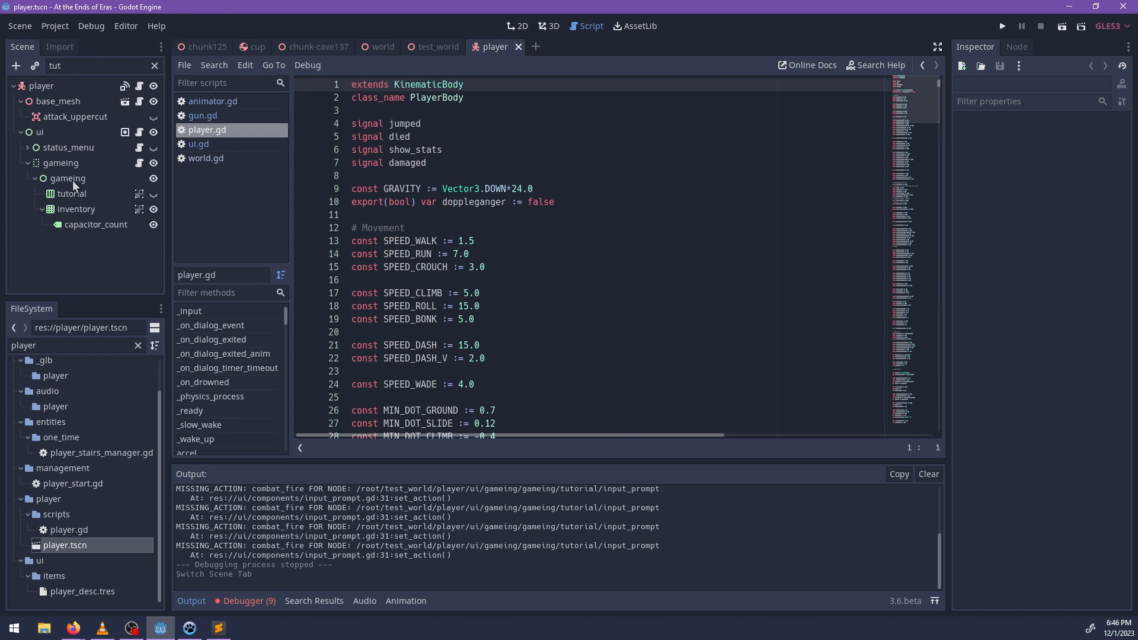
# Set the Wait Time of the tutorial's prompt_timer node to 3.5 and save the player scene.
pyautogui.click(72, 196)
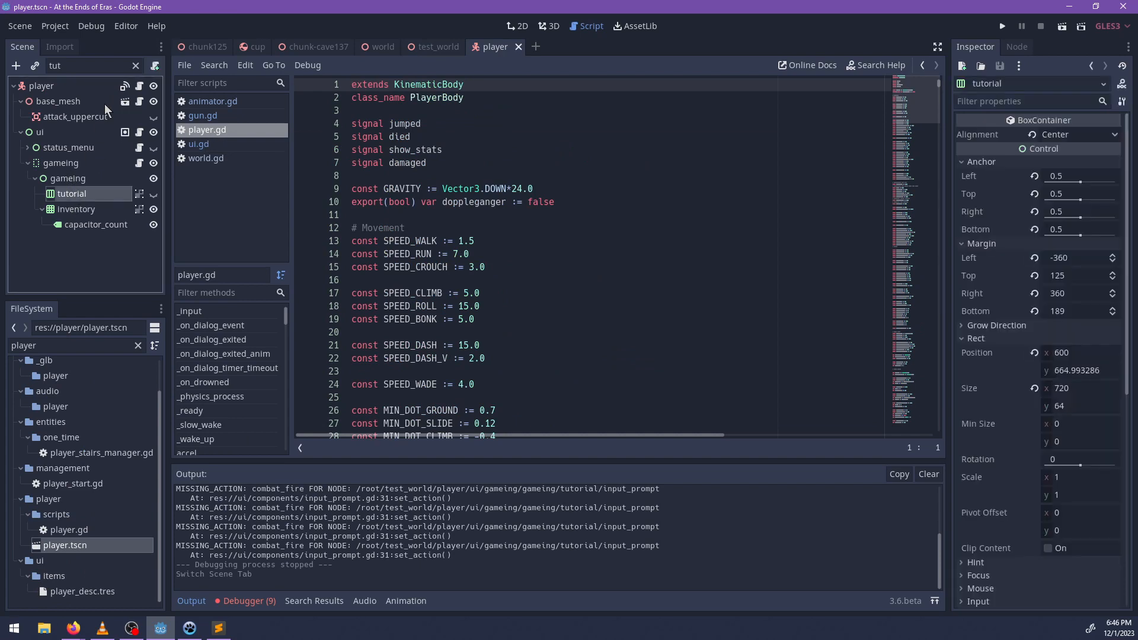
pyautogui.click(137, 66)
pyautogui.scroll(-2, 76, 235)
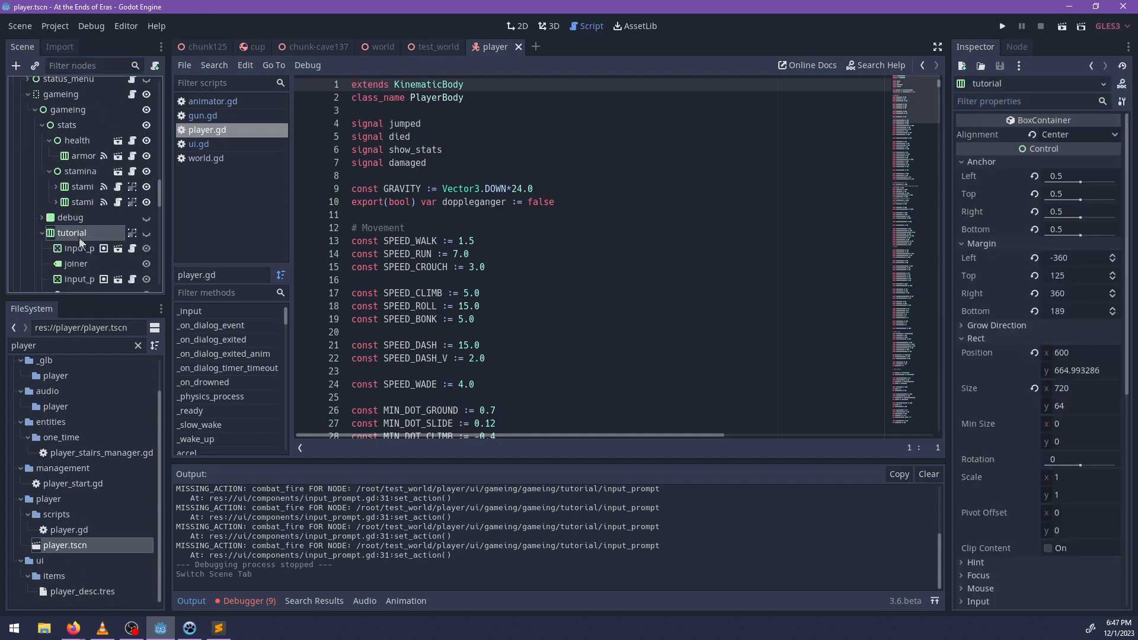
pyautogui.scroll(-2, 98, 246)
pyautogui.click(80, 272)
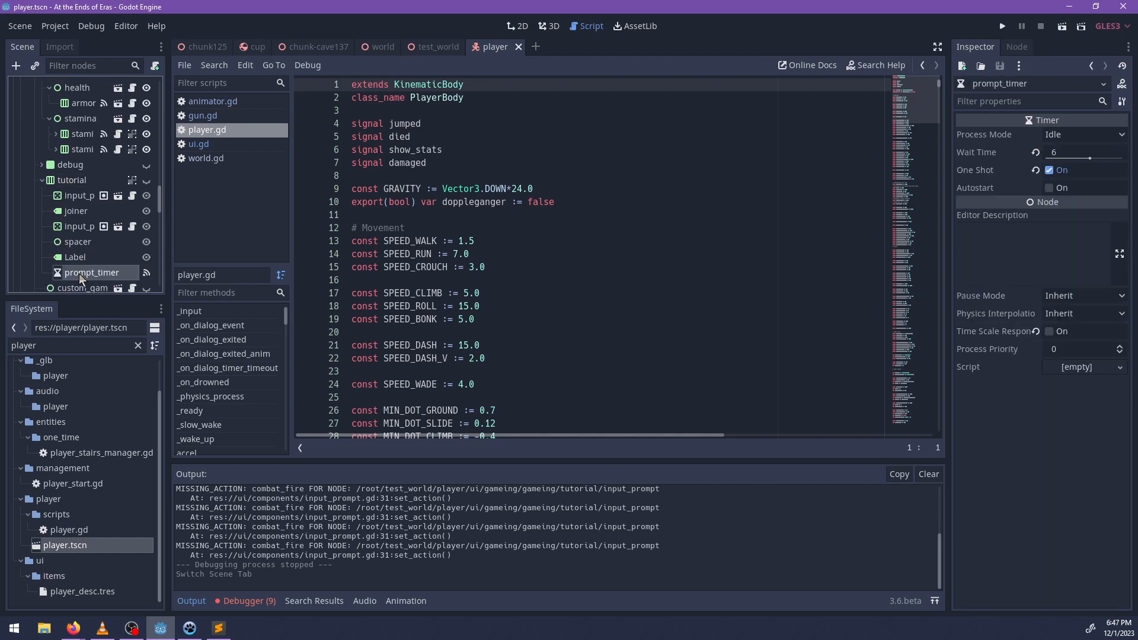
pyautogui.click(1060, 152)
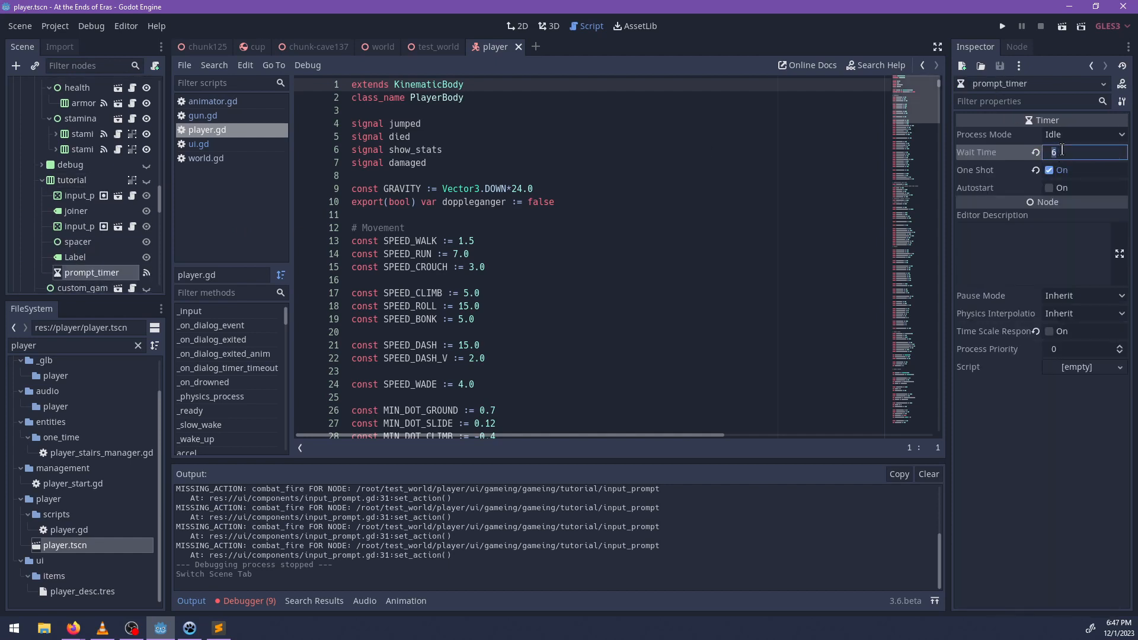
pyautogui.write('3.5')
pyautogui.press('Return')
pyautogui.hotkey('ctrl', 's')
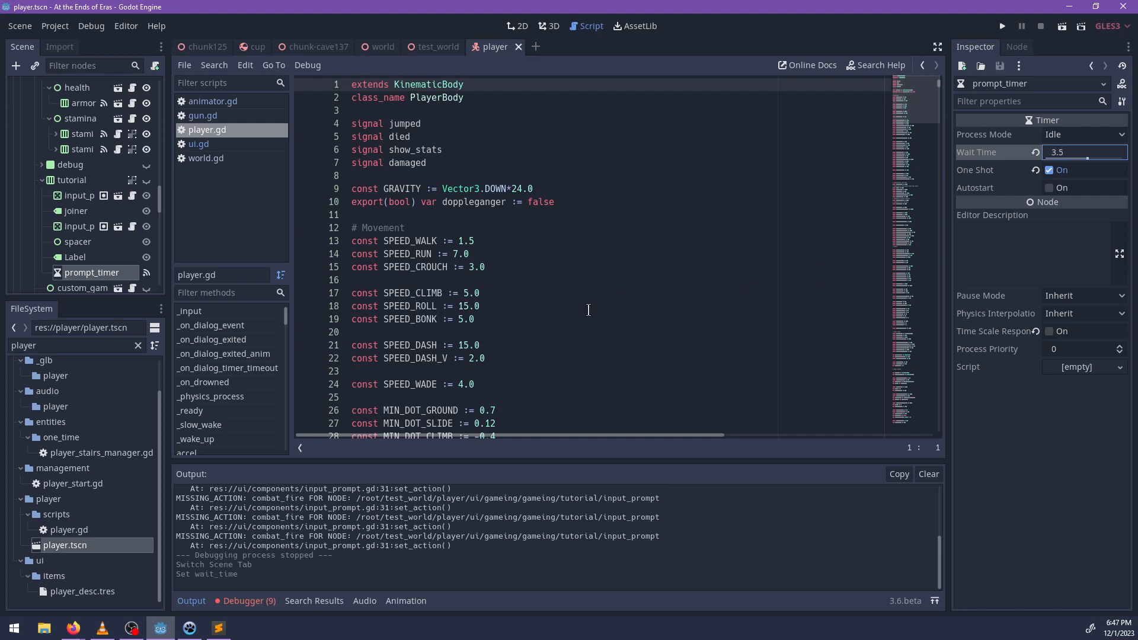
# Clear the messages from the output log.
pyautogui.hotkey('alt', 'Tab')
pyautogui.hotkey('alt', 'Tab')
pyautogui.scroll(1, 506, 585)
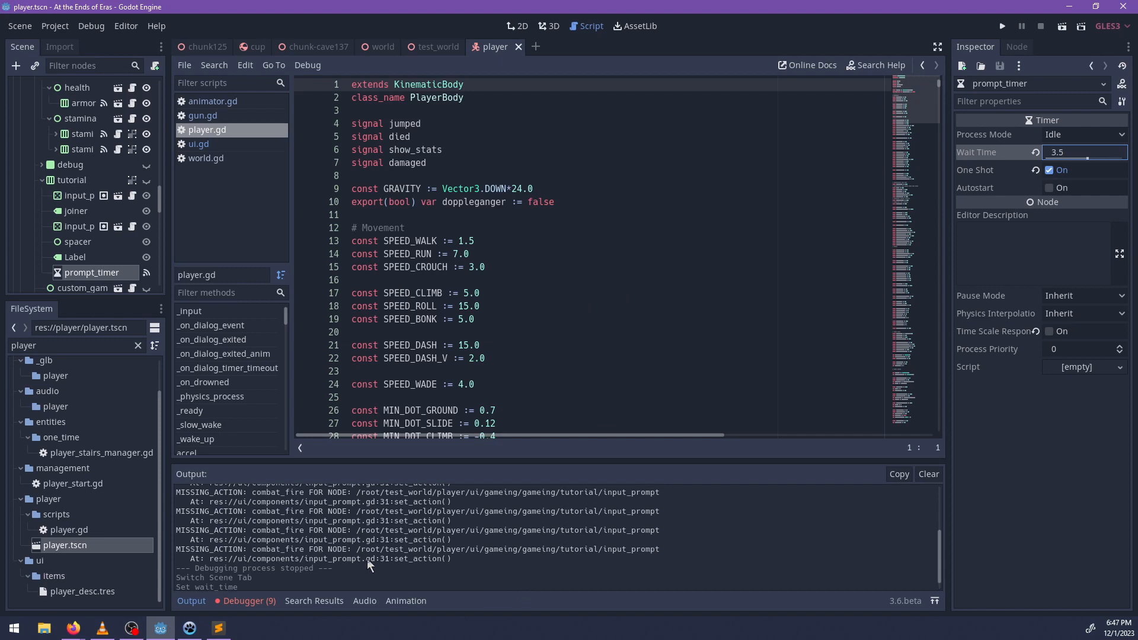
pyautogui.click(929, 475)
pyautogui.scroll(-6, 593, 267)
# In ui.gd's _on_prompt_timer_timeout, replace the return with an else branch and indent the prompt variable and show_prompt lines under it.
pyautogui.click(202, 142)
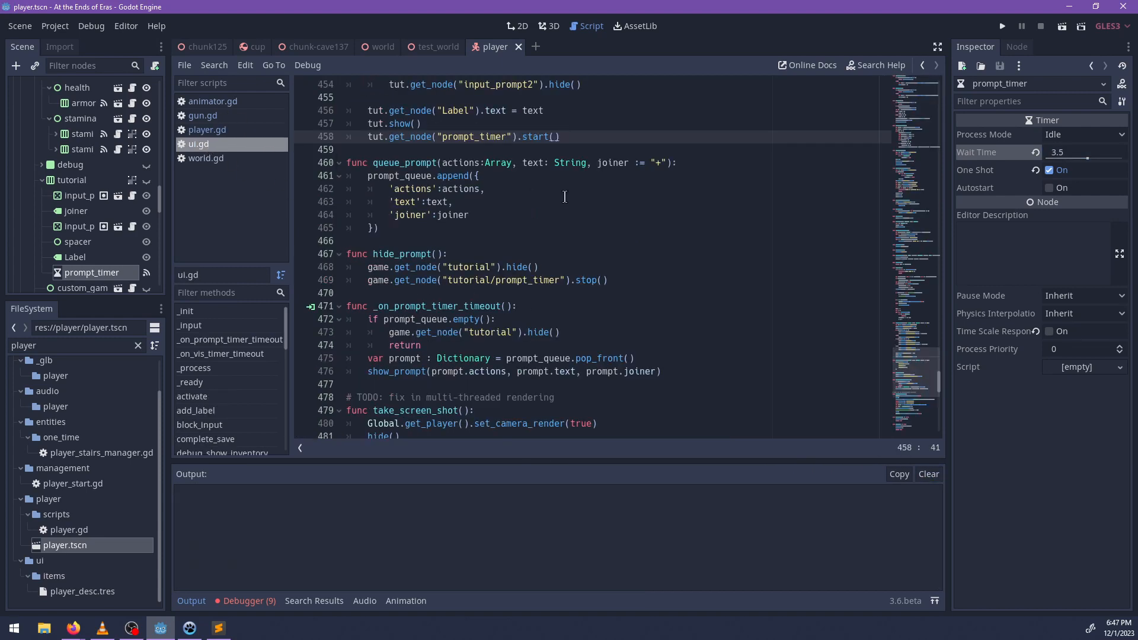
pyautogui.scroll(1, 444, 228)
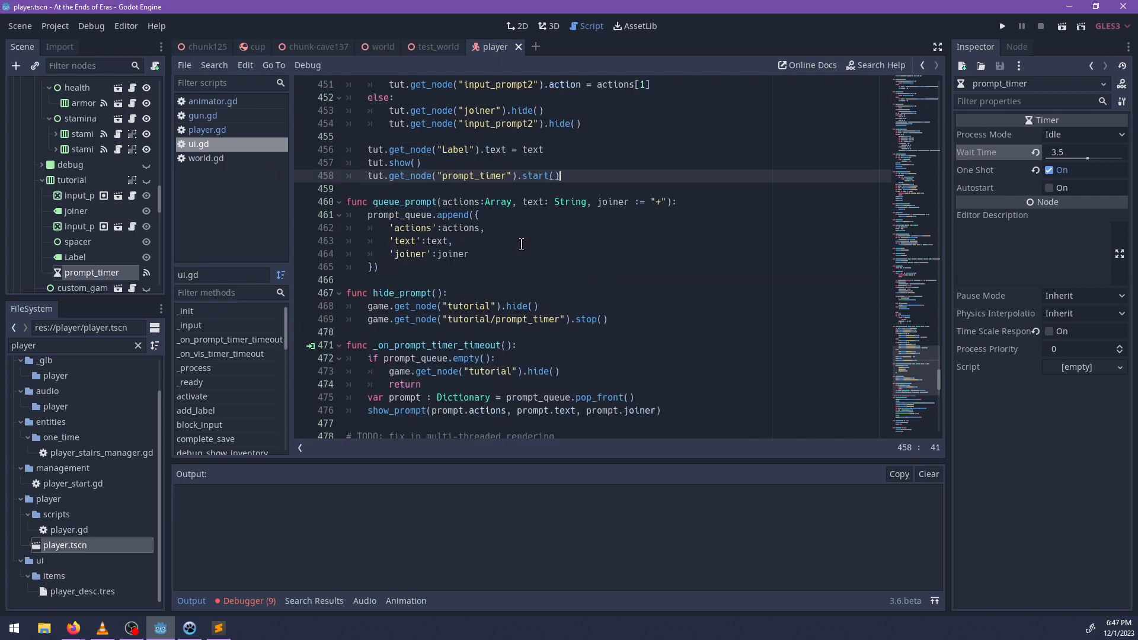
pyautogui.scroll(-2, 581, 297)
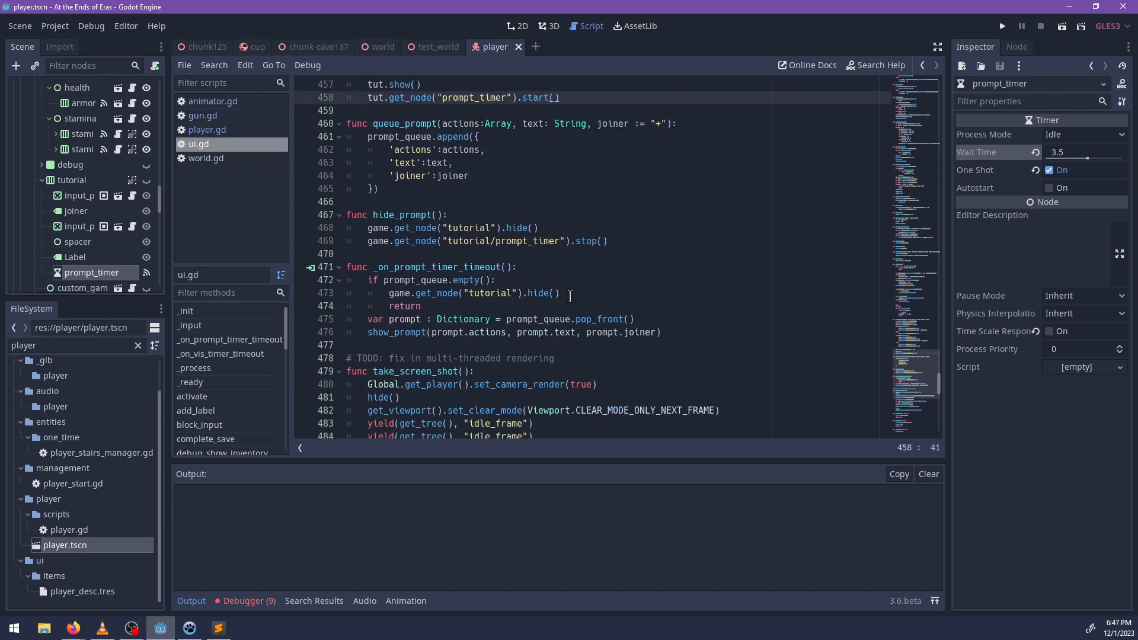
pyautogui.doubleClick(425, 307)
pyautogui.press('BackSpace')
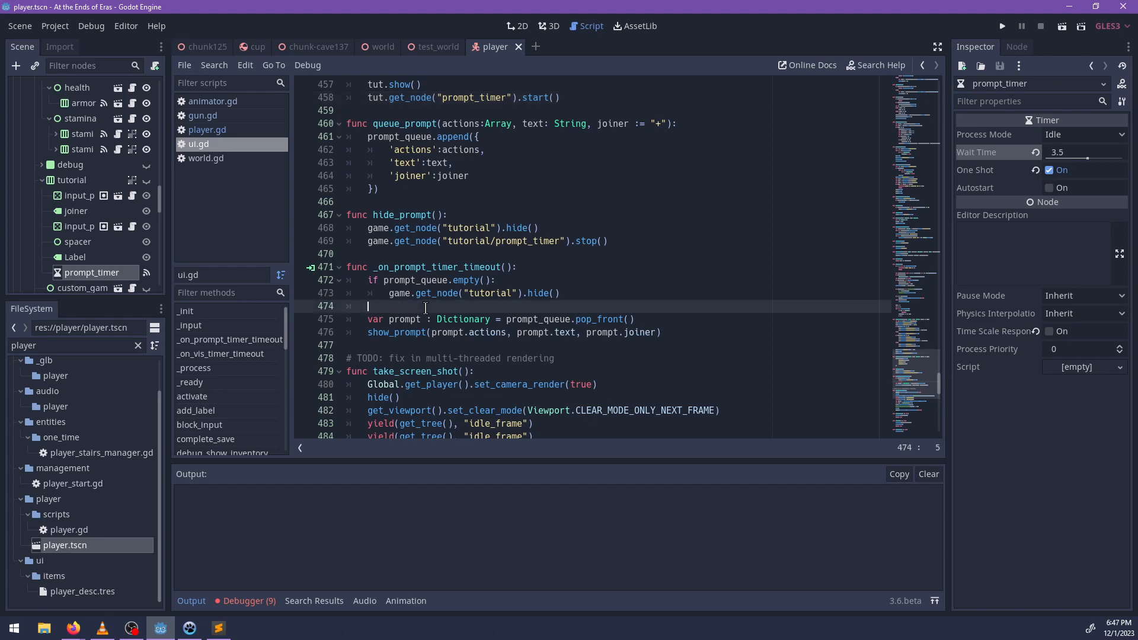
pyautogui.press('Down')
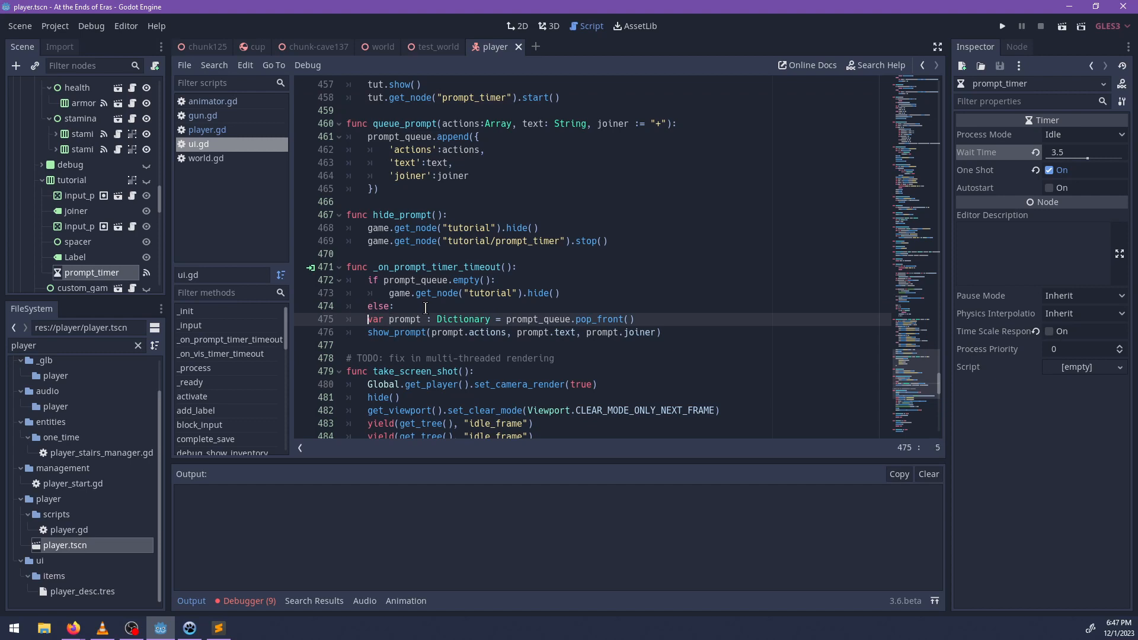
pyautogui.press('Tab')
pyautogui.press('Down')
pyautogui.press('Home')
pyautogui.press('Tab')
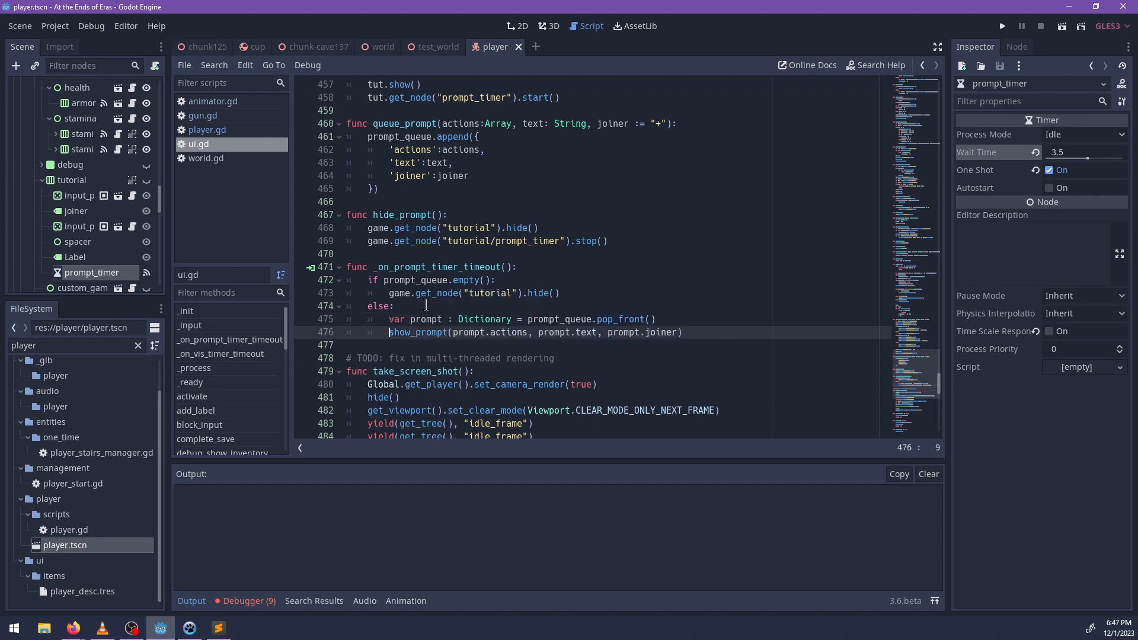
# Review the code below the timeout handler in ui.gd and check the debugger's errors and stack frames.
pyautogui.click(580, 291)
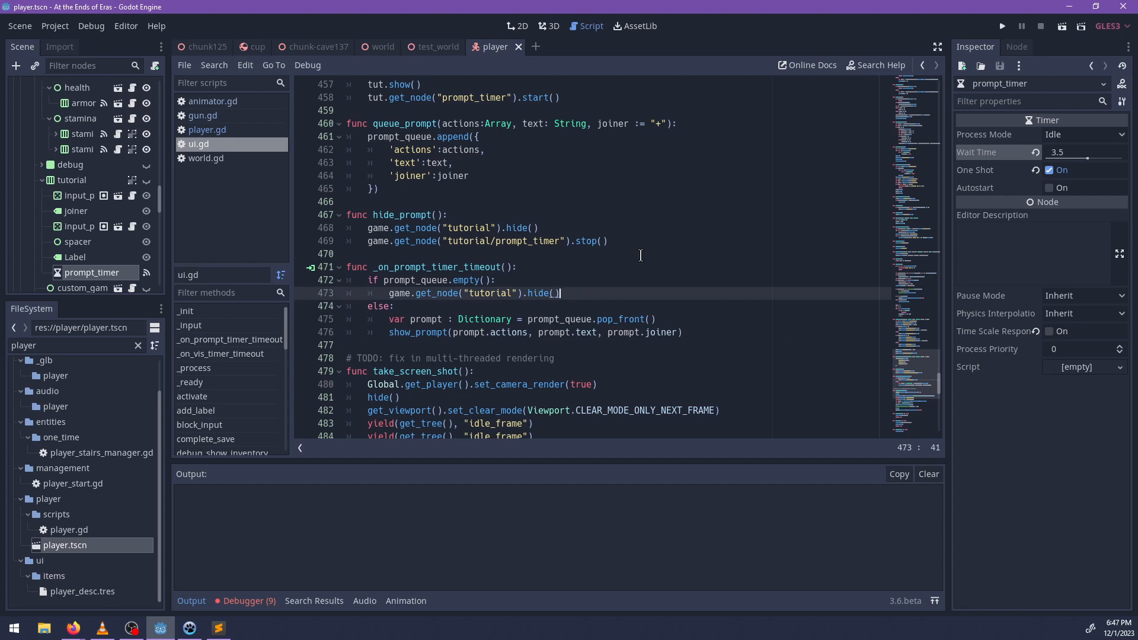
pyautogui.scroll(-2, 643, 290)
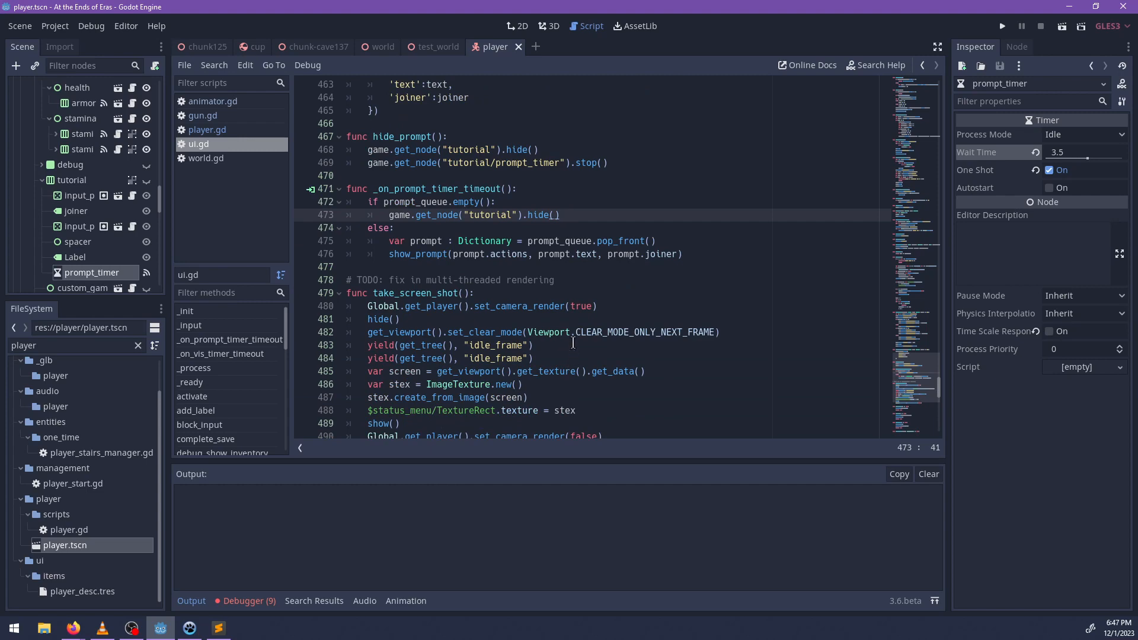
pyautogui.scroll(-2, 573, 342)
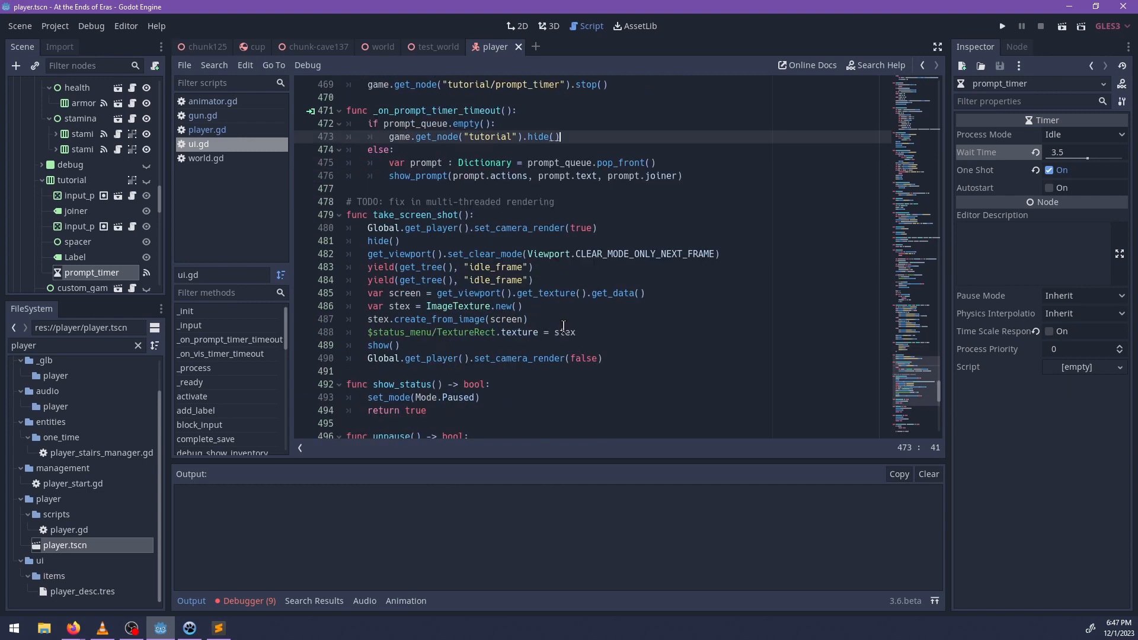
pyautogui.click(253, 602)
pyautogui.click(249, 452)
pyautogui.click(212, 453)
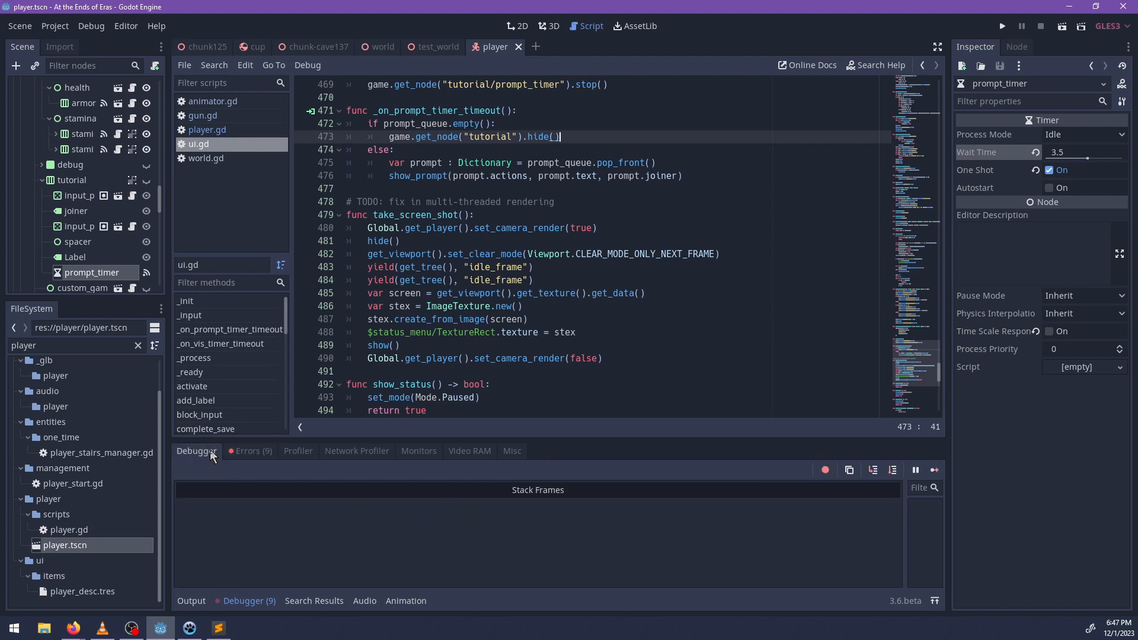
pyautogui.click(191, 602)
pyautogui.click(538, 406)
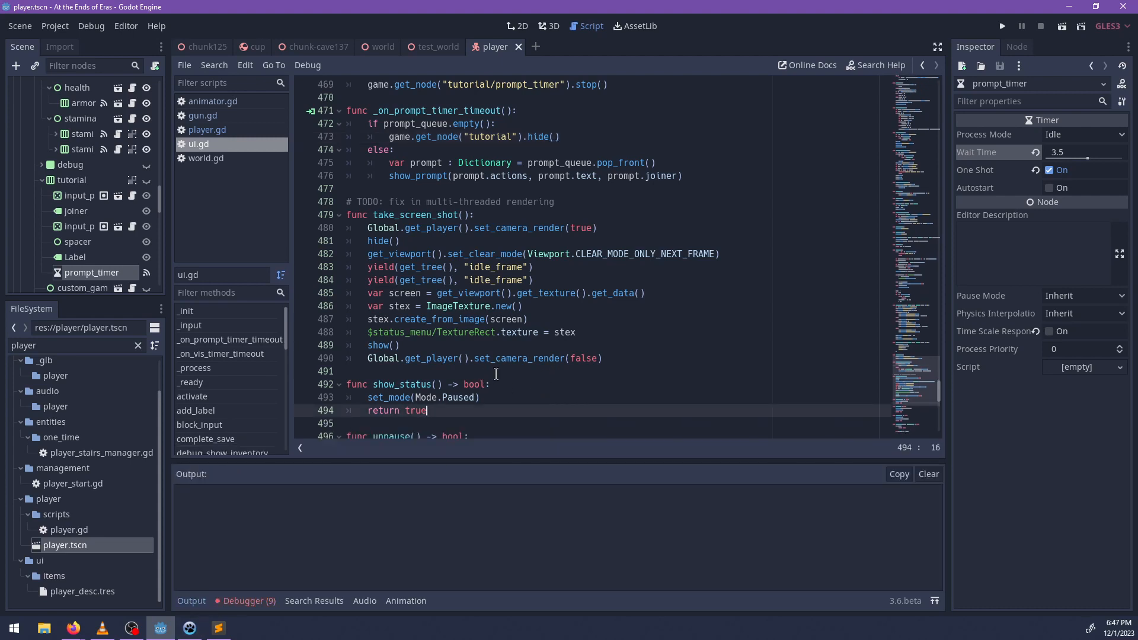
# Run the test_world scene and jump the character onto the pink flower platform.
pyautogui.click(433, 47)
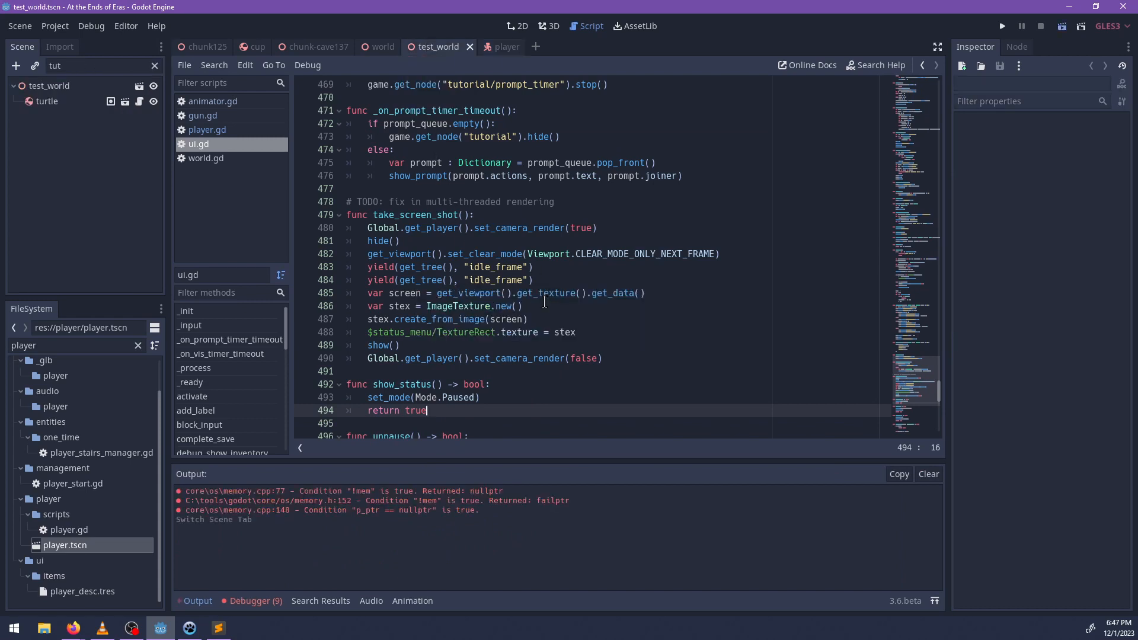
pyautogui.press('F6')
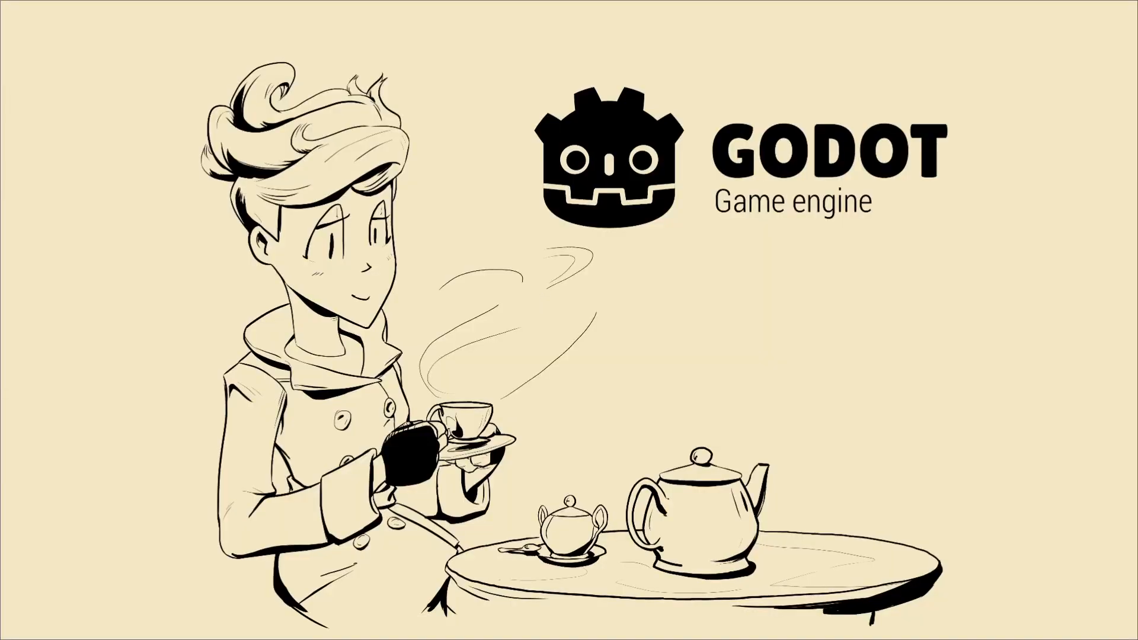
pyautogui.press('w')
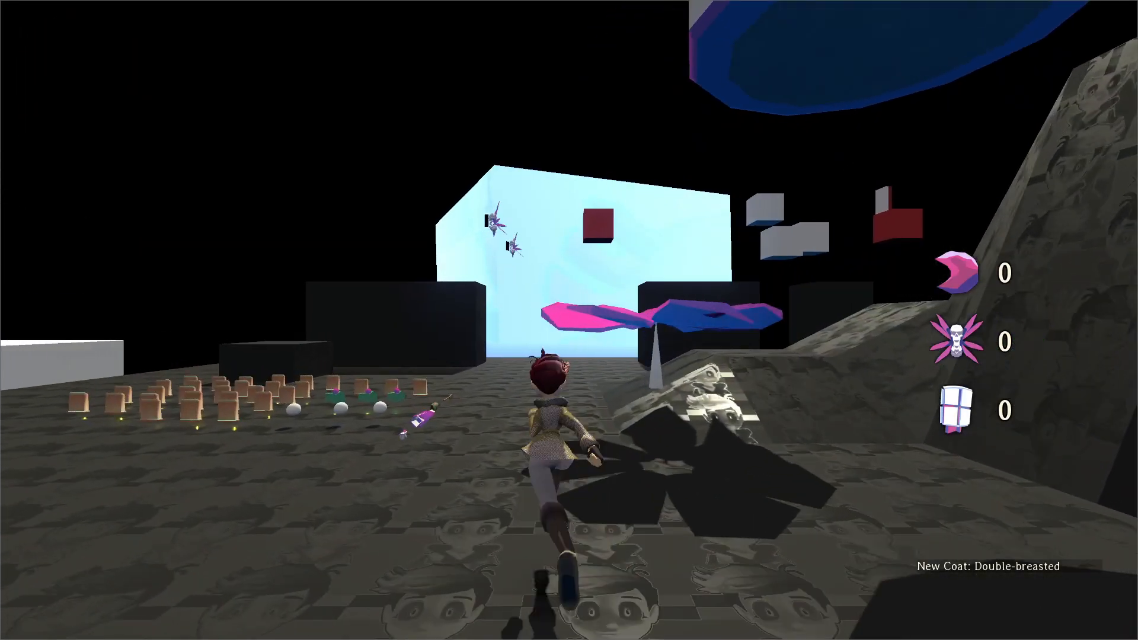
pyautogui.press('space')
pyautogui.press('space')
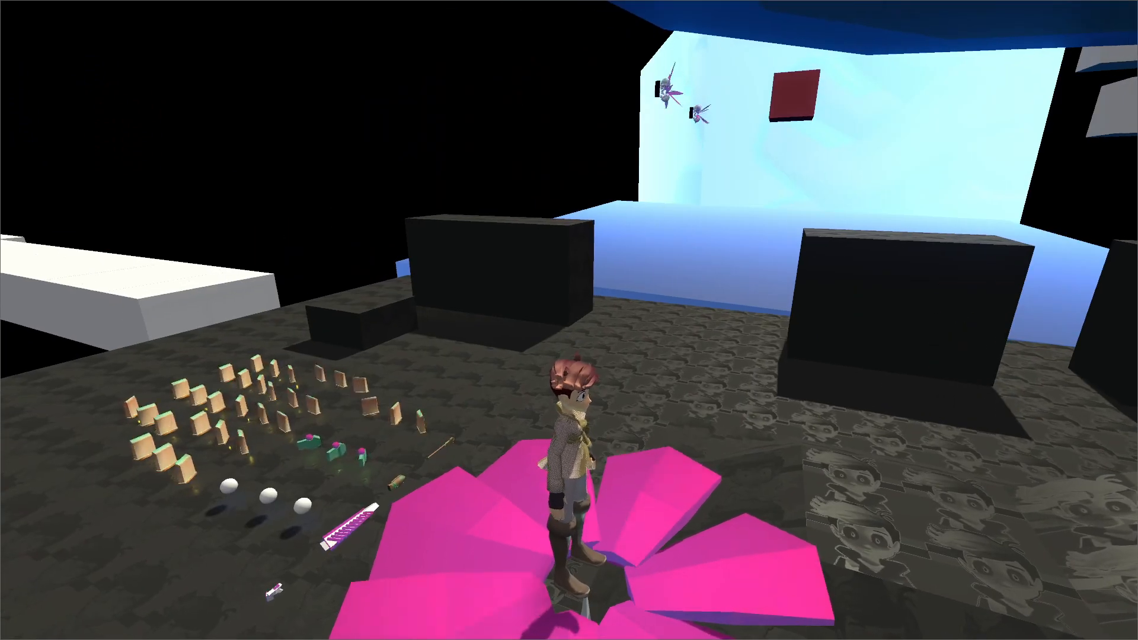
pyautogui.press('w')
pyautogui.press('space')
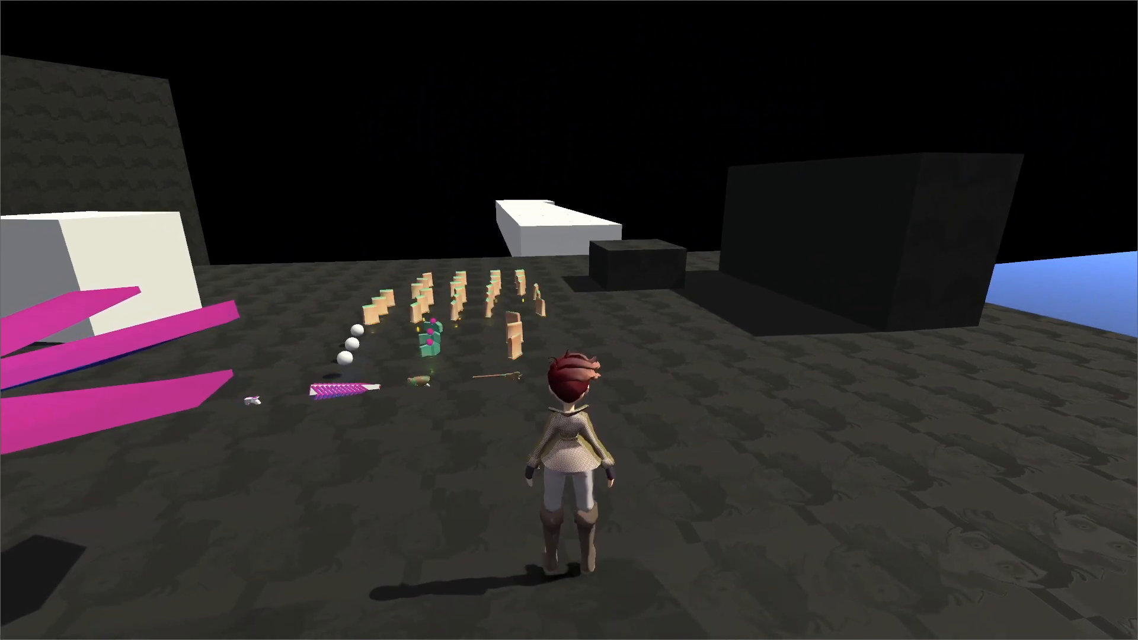
# Run through the item field to collect the Pistol and Wave Shot ammo, and pick up the Pistol weapon.
pyautogui.press('a')
pyautogui.press('s')
pyautogui.press('w')
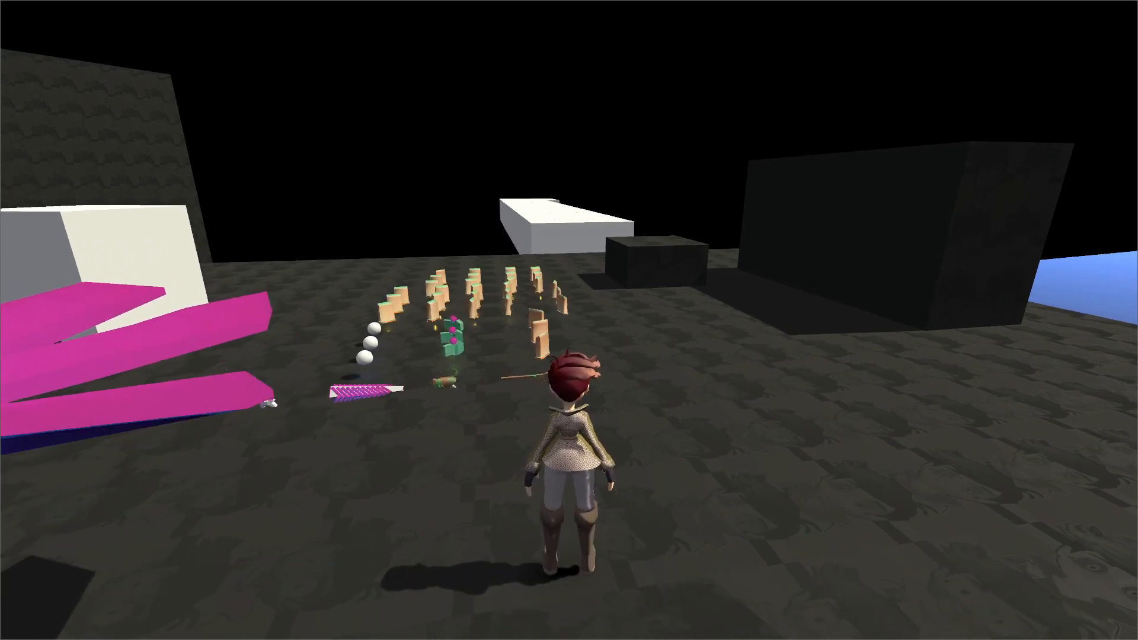
pyautogui.press('w')
pyautogui.press('w')
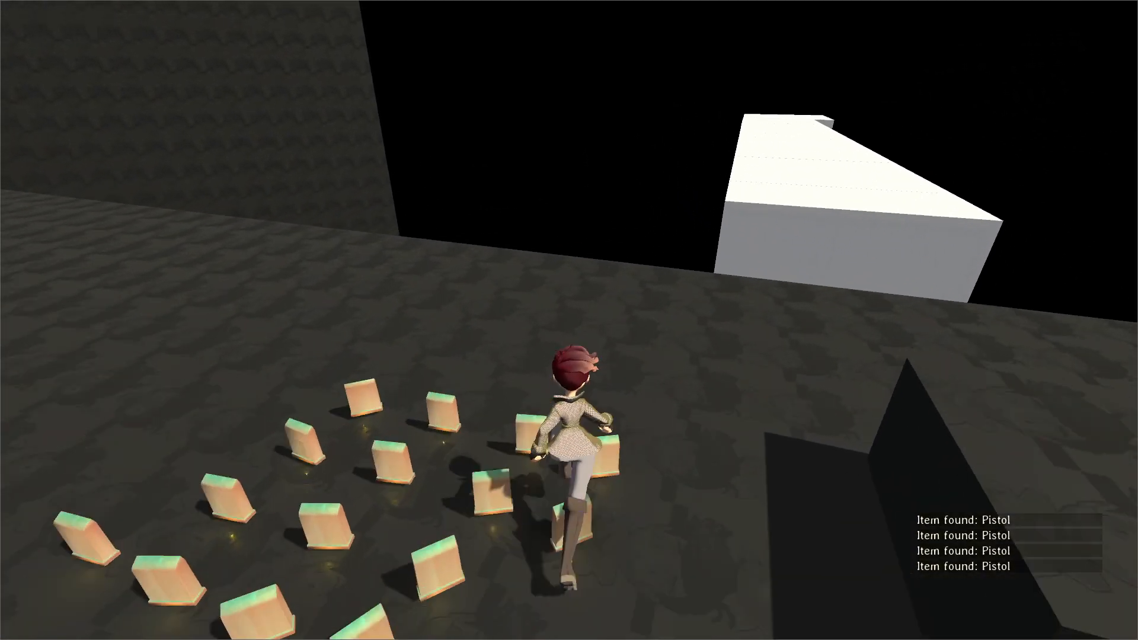
pyautogui.press('a')
pyautogui.press('w')
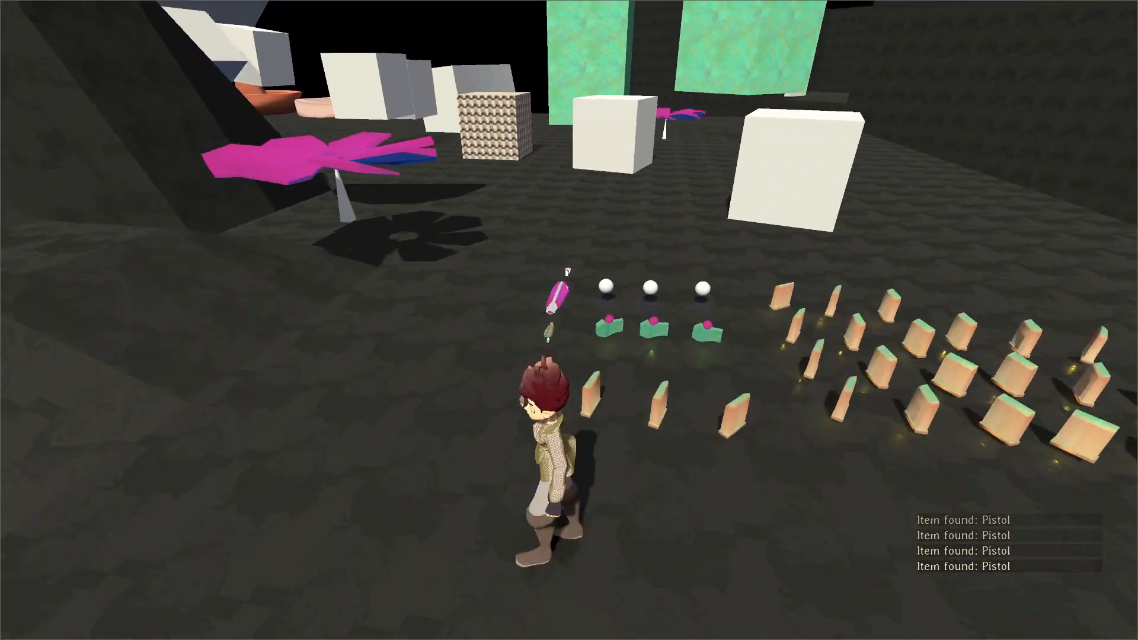
pyautogui.press('s')
pyautogui.press('w')
pyautogui.press('a')
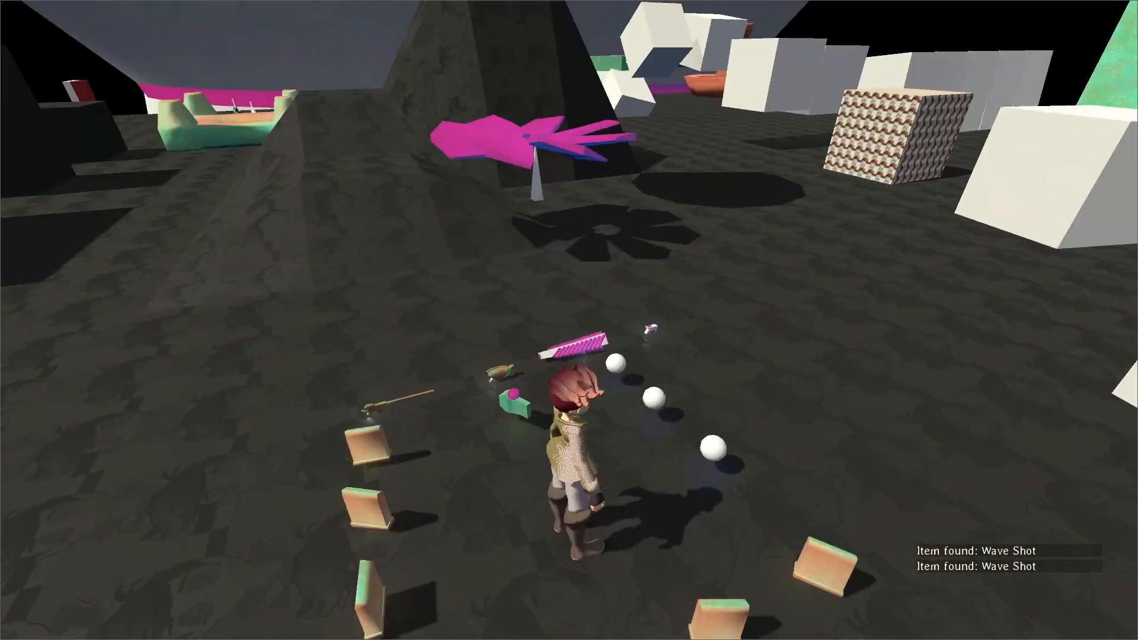
pyautogui.press('w')
pyautogui.press('a')
# Keep running up the slope to check that the Pistol and Fire Weapon prompts appear in sequence, and close the game.
pyautogui.press('w')
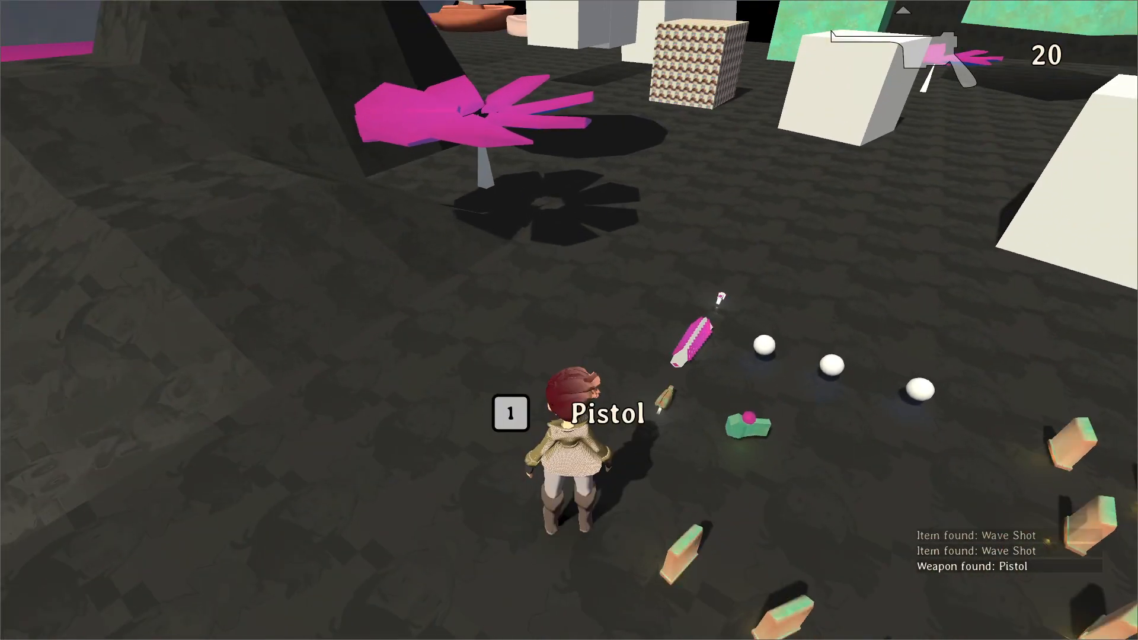
pyautogui.press('w')
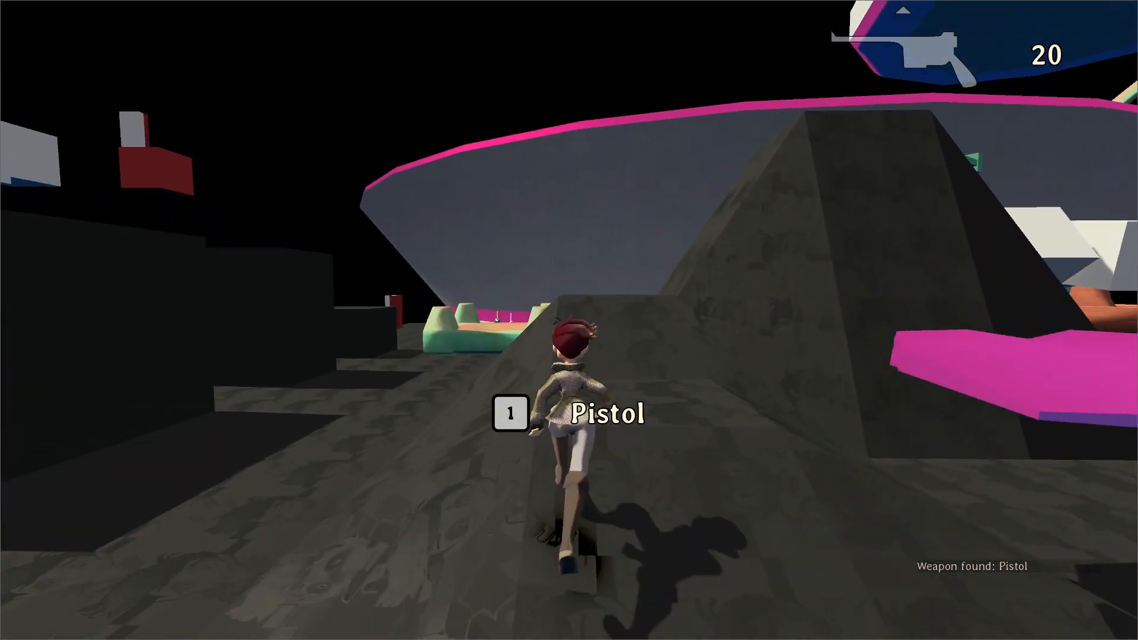
pyautogui.press('w')
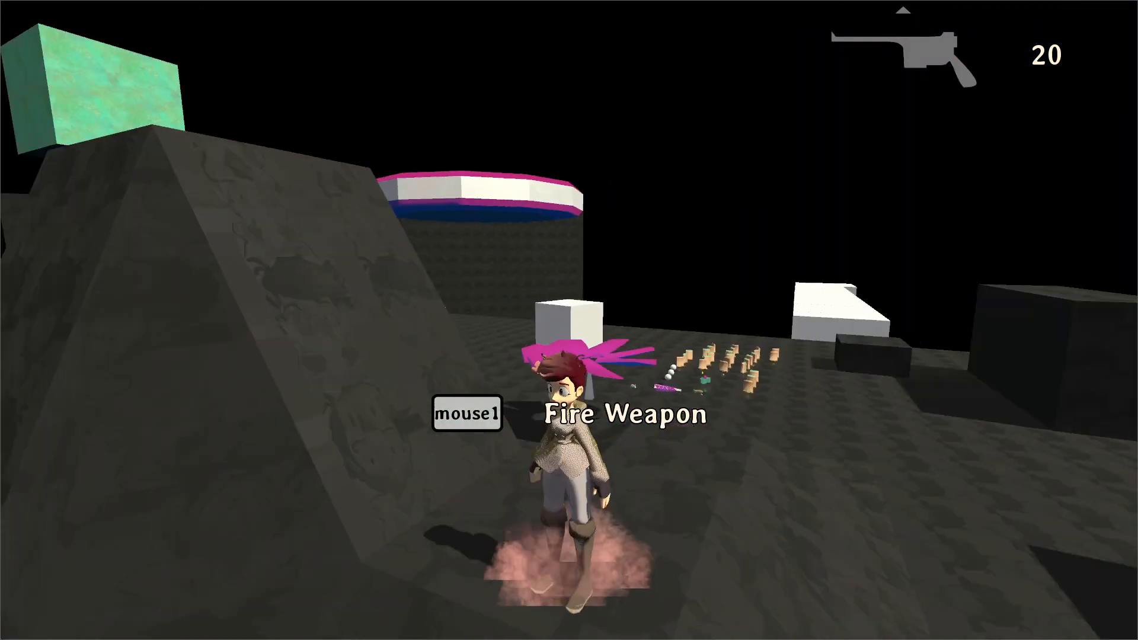
pyautogui.hotkey('alt', 'F4')
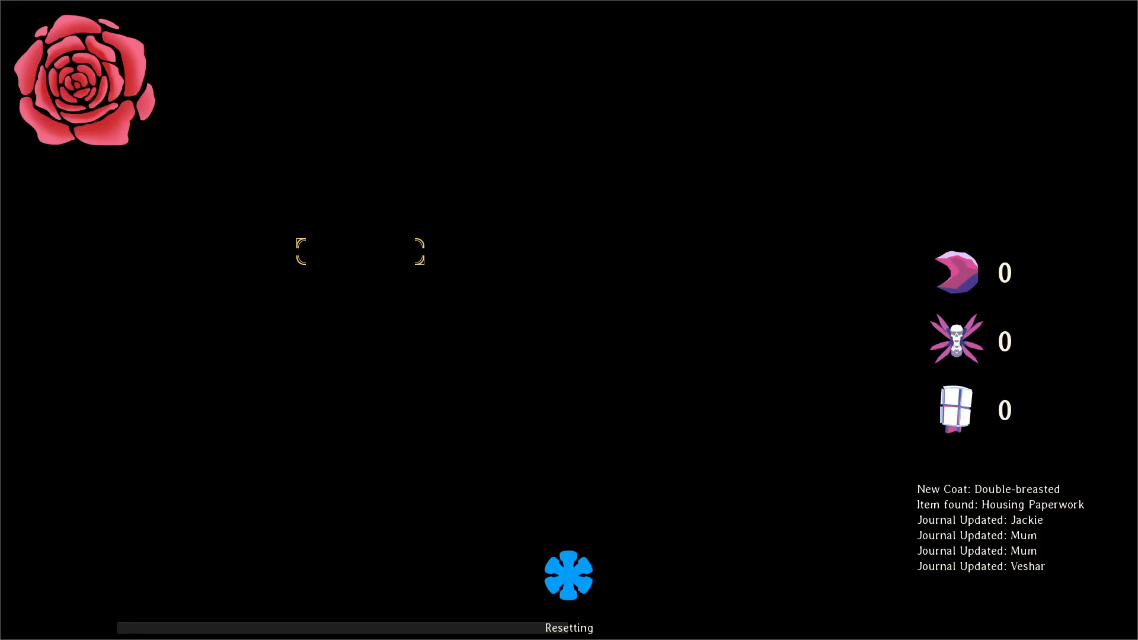
# Teleport to chunk 113 with the console command tp(113), and run and jump the character up the dune toward the enemies.
pyautogui.press('`')
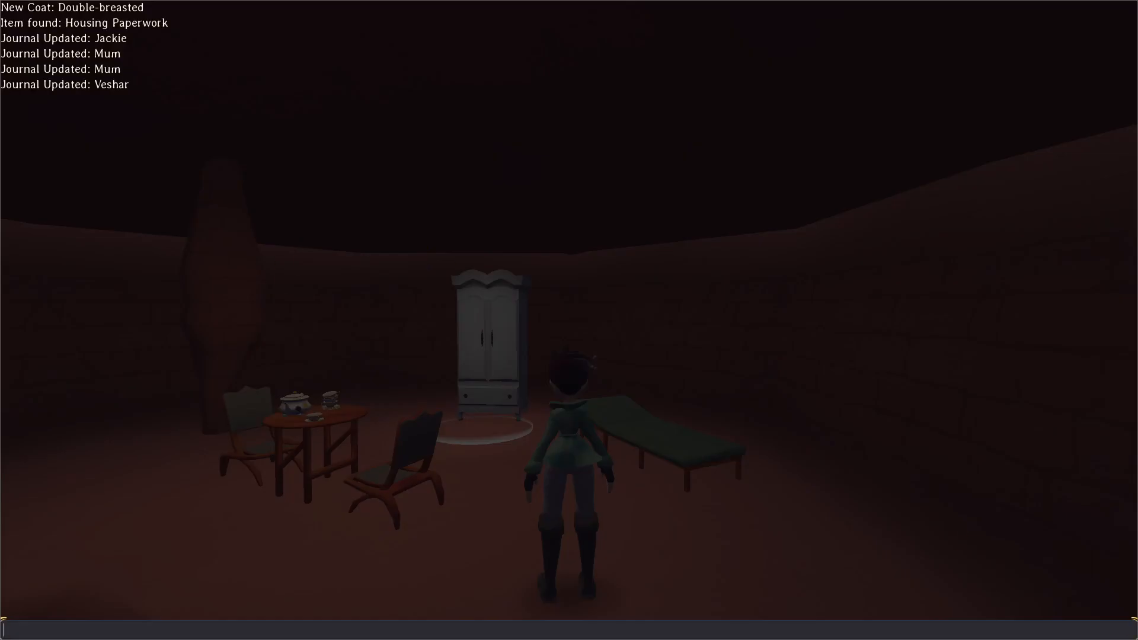
pyautogui.write('tp(113)')
pyautogui.press('Return')
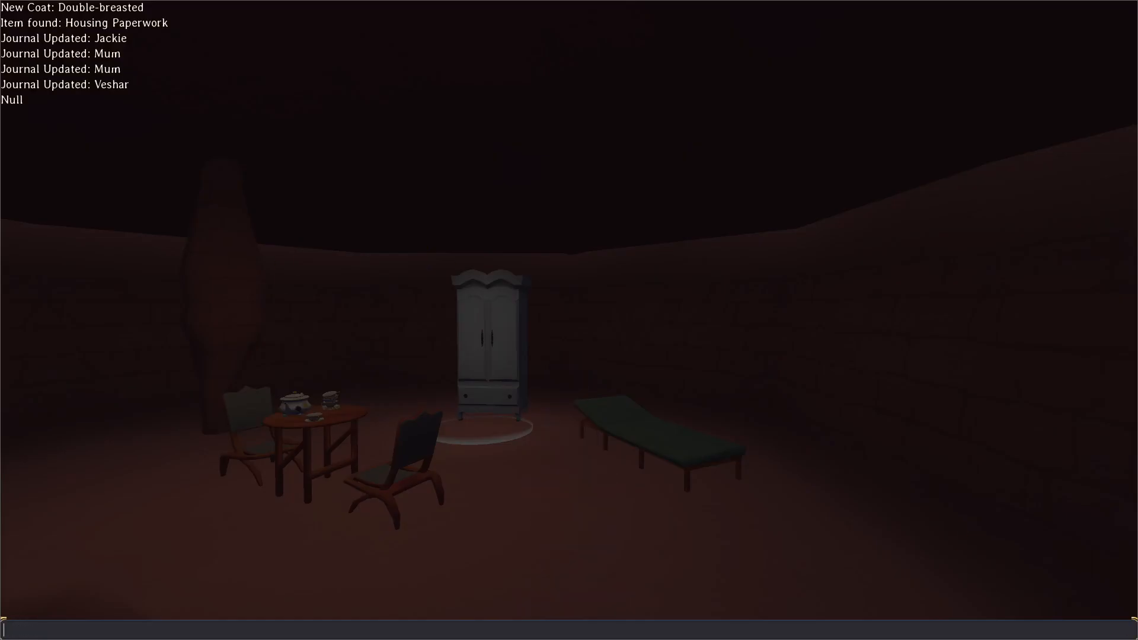
pyautogui.press('w')
pyautogui.press('space')
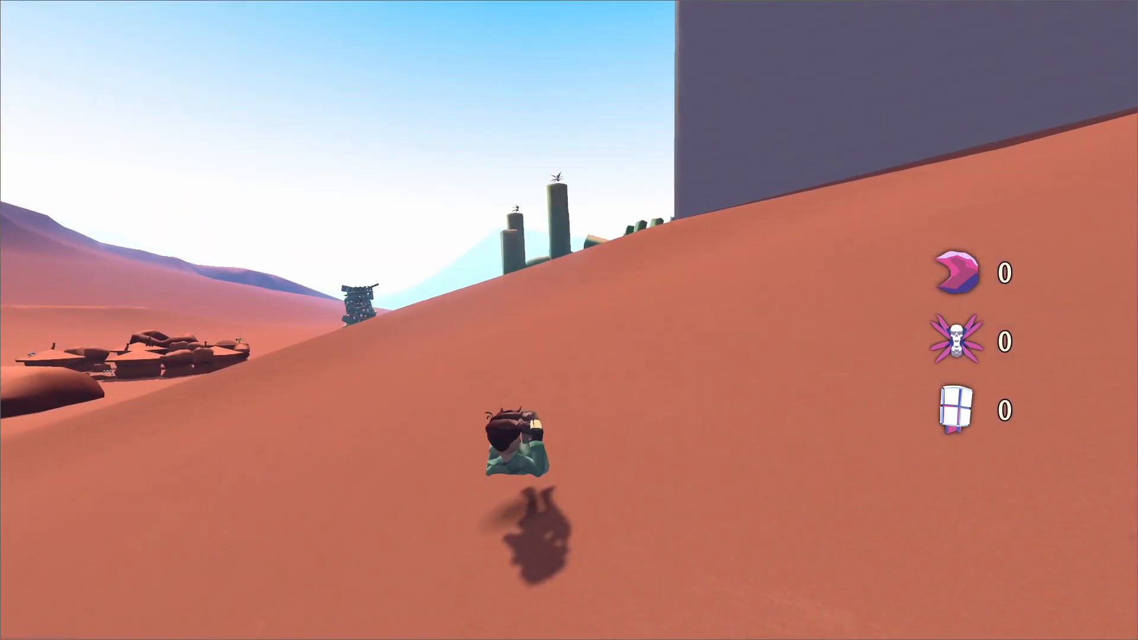
pyautogui.press('space')
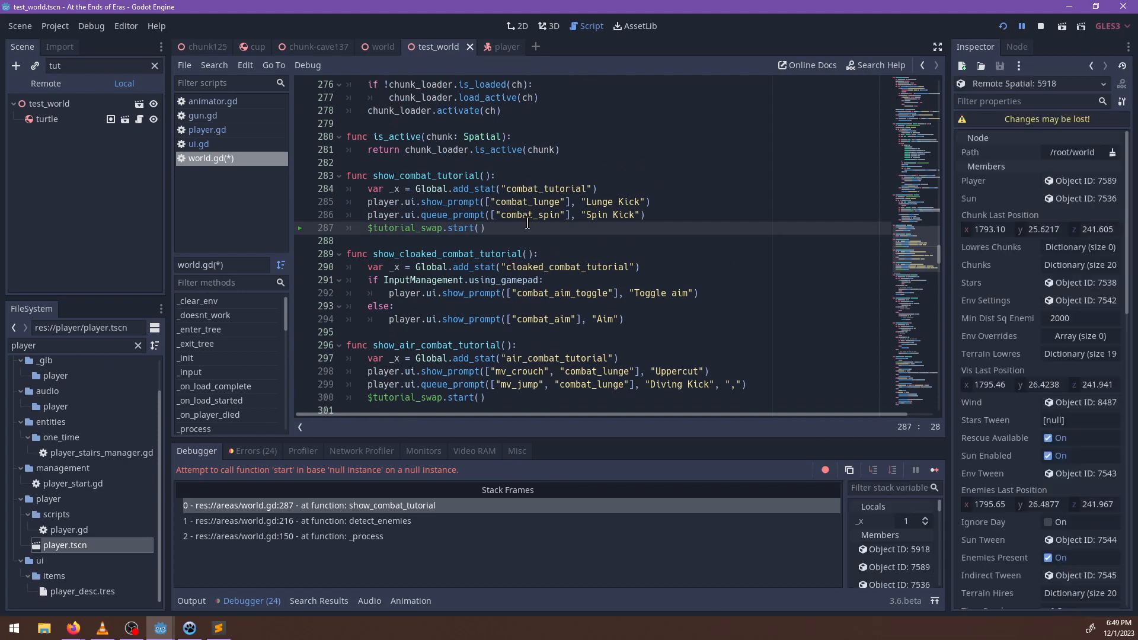
# Delete the $tutorial_swap.start() lines from show_combat_tutorial and show_air_combat_tutorial in world.gd.
pyautogui.moveTo(491, 228); pyautogui.dragTo(296, 234)
pyautogui.press('BackSpace')
pyautogui.press('BackSpace')
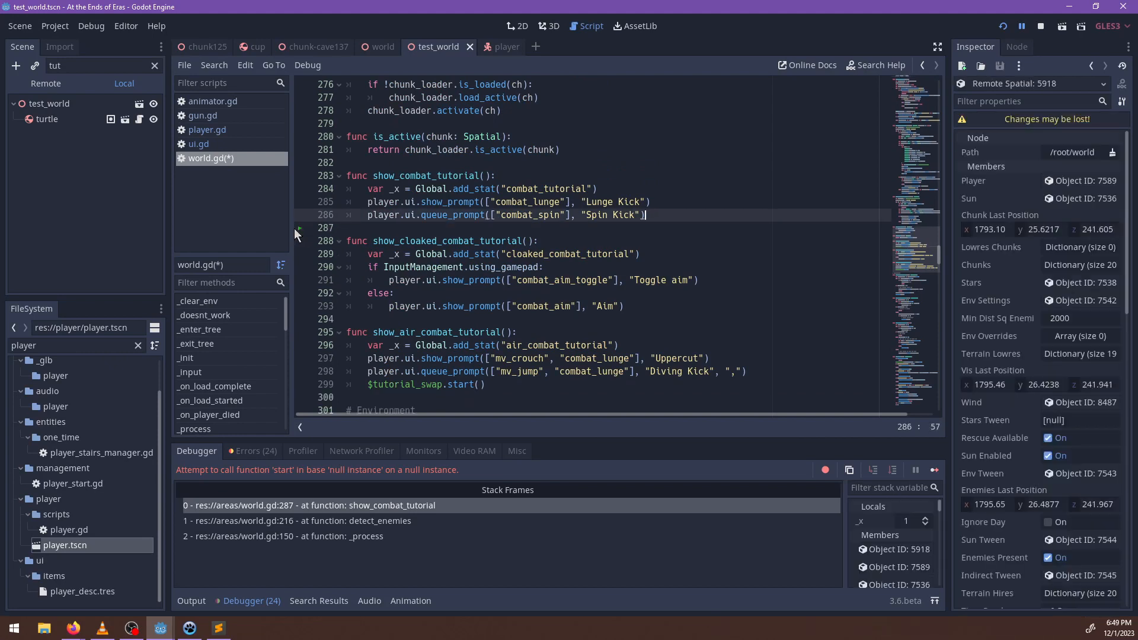
pyautogui.moveTo(501, 385); pyautogui.dragTo(294, 381)
pyautogui.press('BackSpace')
pyautogui.press('BackSpace')
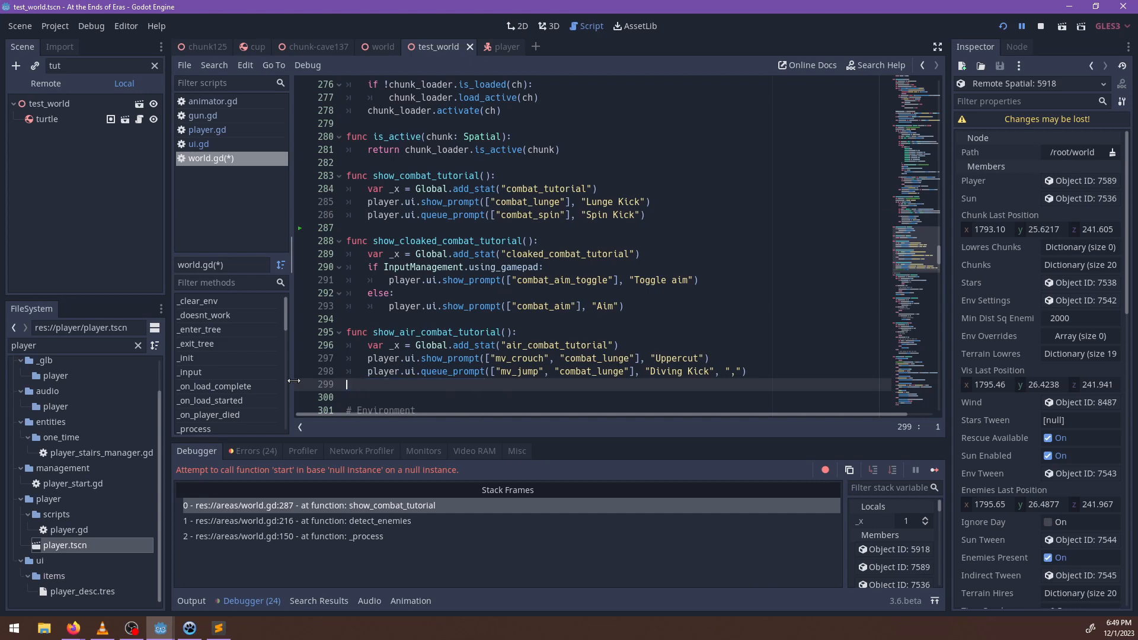
# Search world.gd for remaining uses of tutorial_swap, and save the script and scene.
pyautogui.hotkey('ctrl', 'f')
pyautogui.write('tutorial_swap')
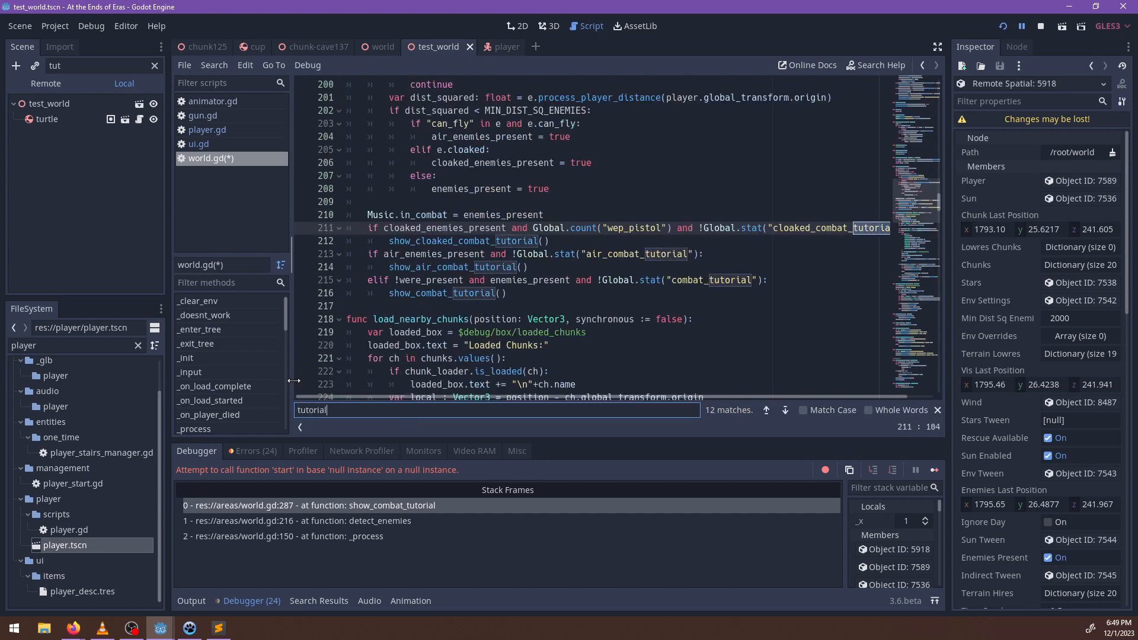
pyautogui.press('Escape')
pyautogui.hotkey('ctrl', 's')
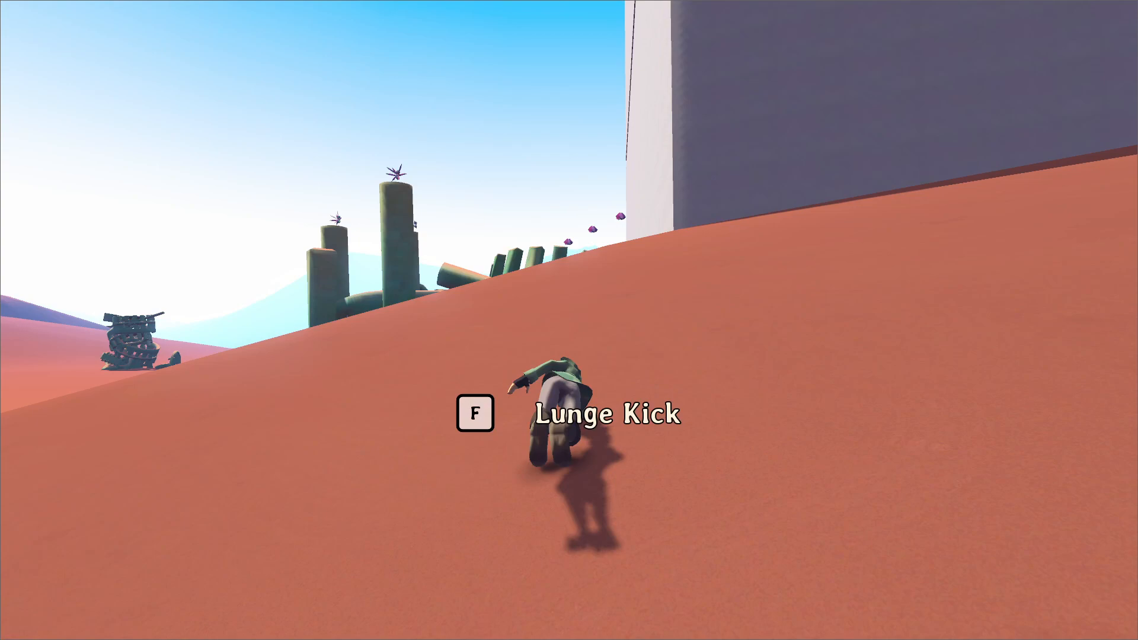
# Resume the game and perform the lunge kick and spin kick to check their queued combat prompts.
pyautogui.press('f')
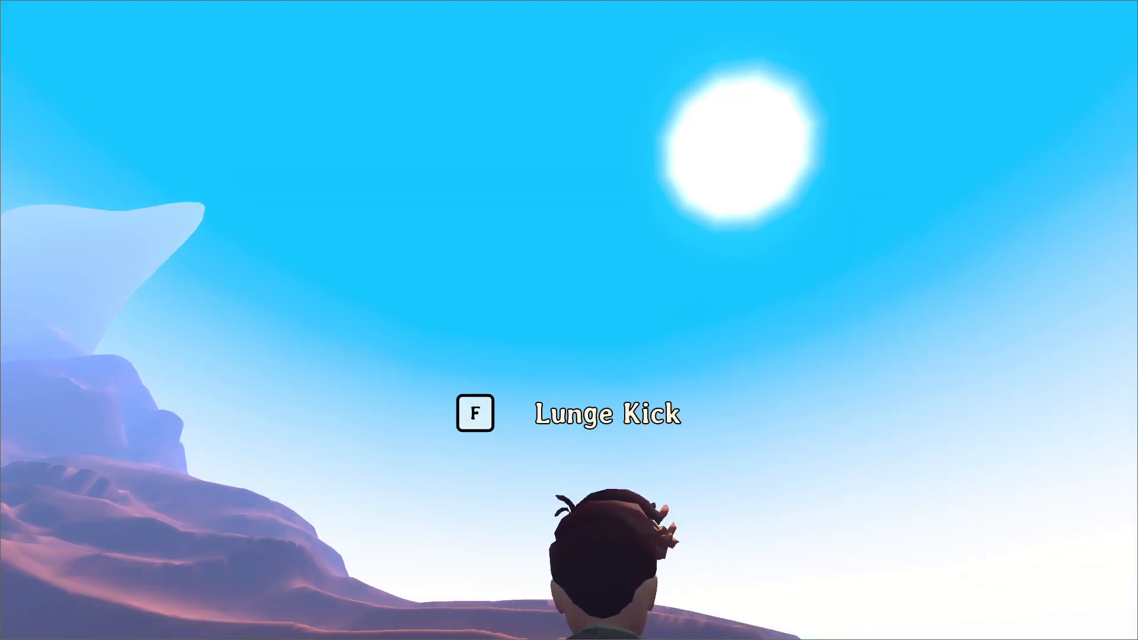
pyautogui.press('space')
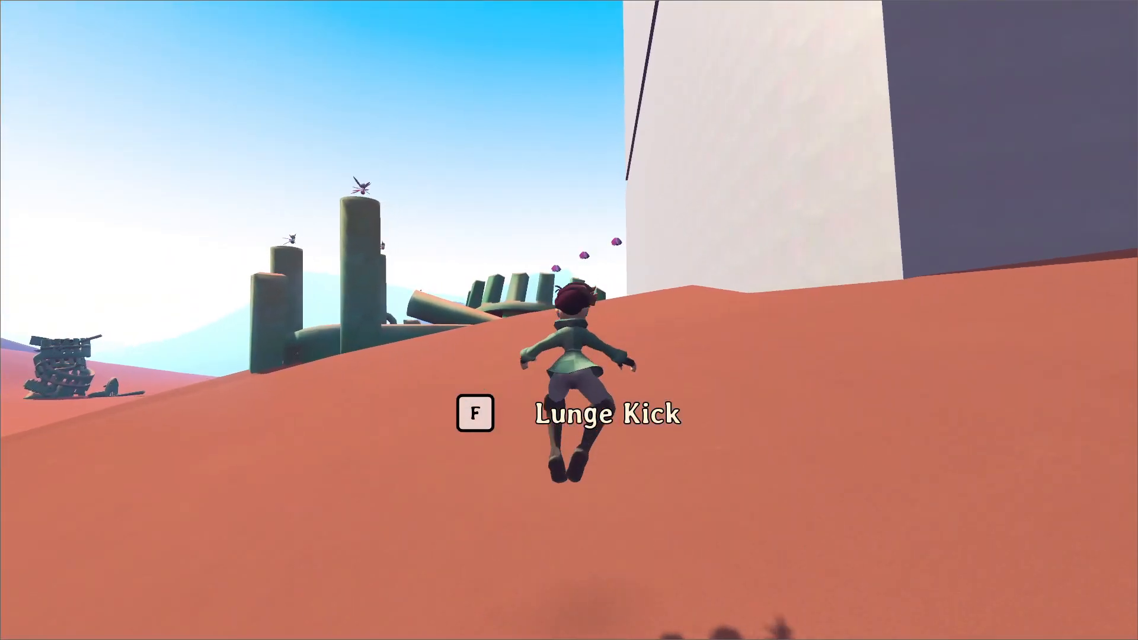
pyautogui.press('f')
pyautogui.press('w')
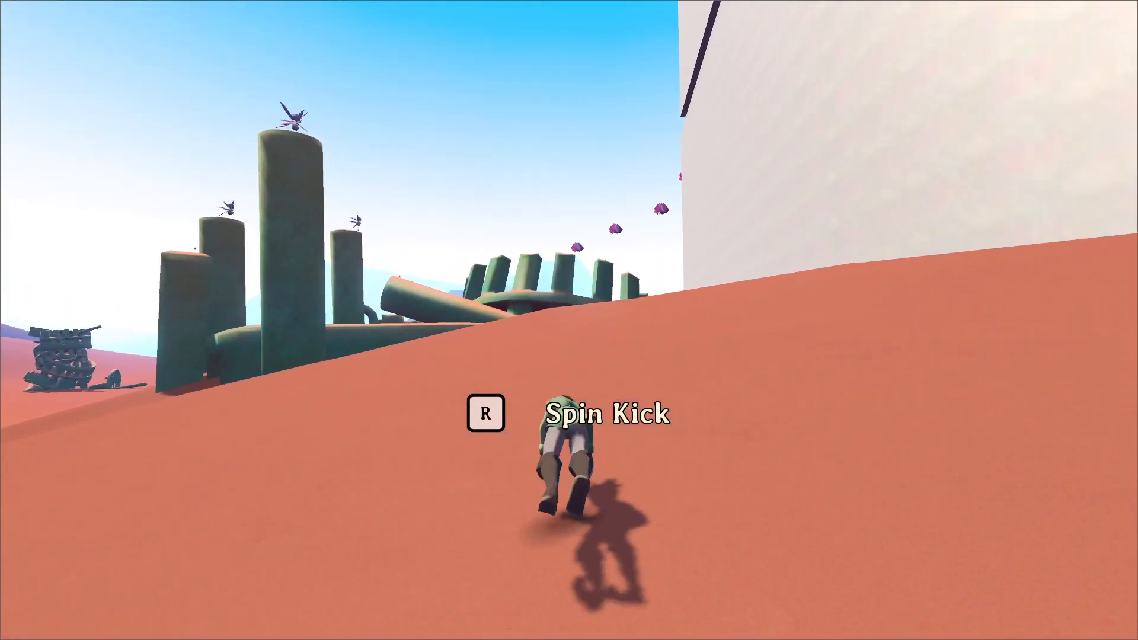
pyautogui.press('r')
pyautogui.press('shift')
pyautogui.press('shift')
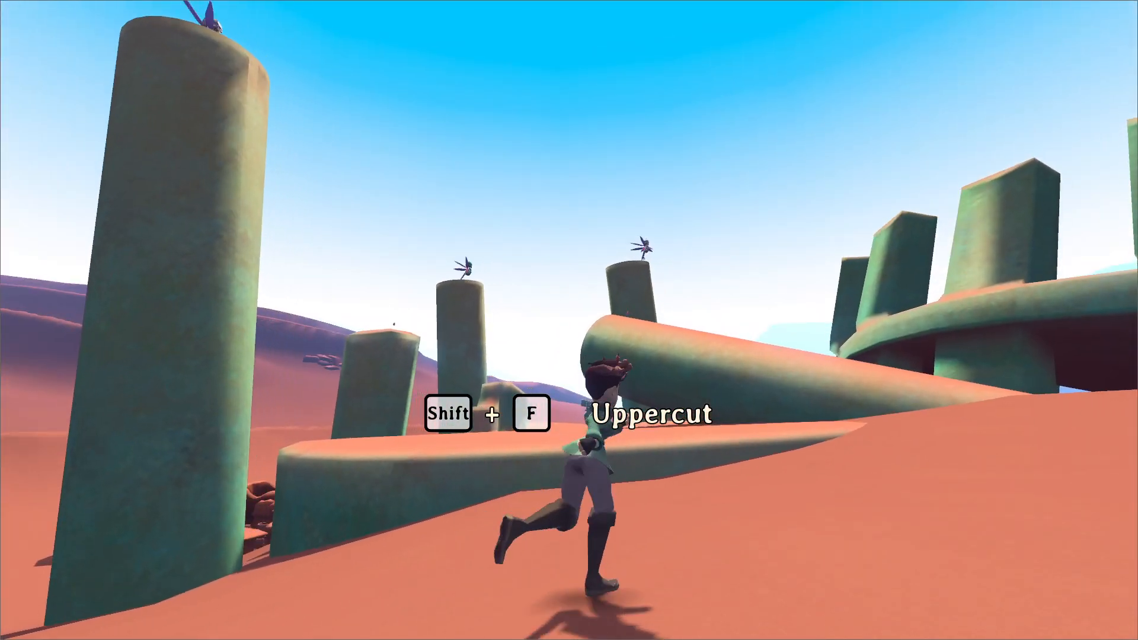
# Run past the pillars toward the round ruin and check the Uppercut and Diving Kick prompts, jumping and kicking on the way.
pyautogui.press('w')
pyautogui.press('w')
pyautogui.press('space')
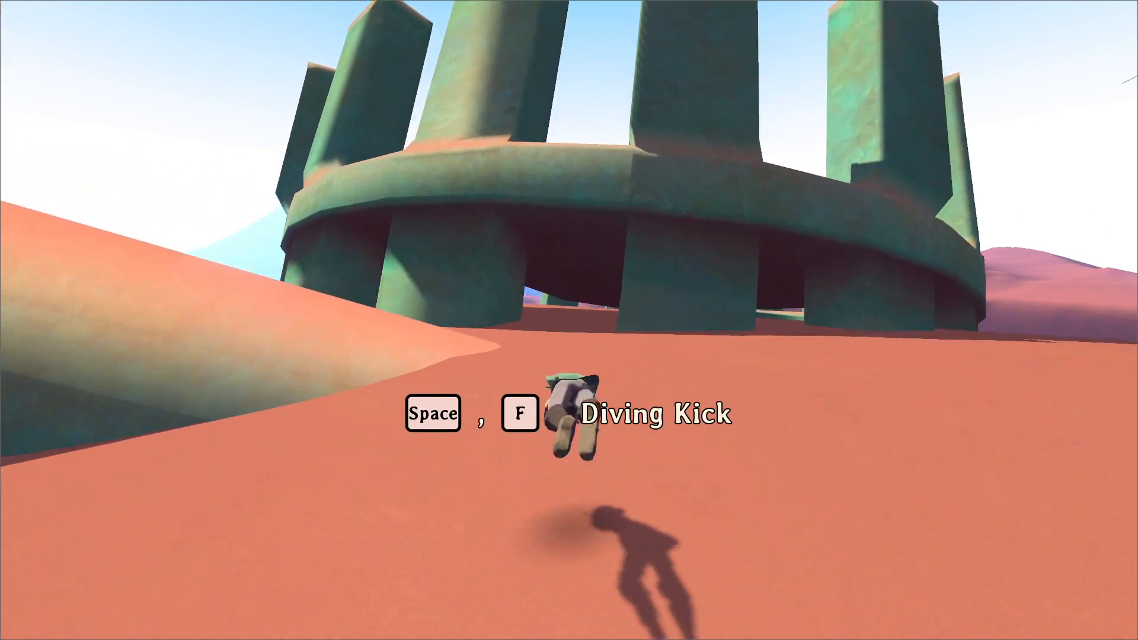
pyautogui.press('space')
pyautogui.press('f')
# Talk to the hat-wearing character inside the ruin, accept the deathgnat challenge and receive the pistol.
pyautogui.press('w')
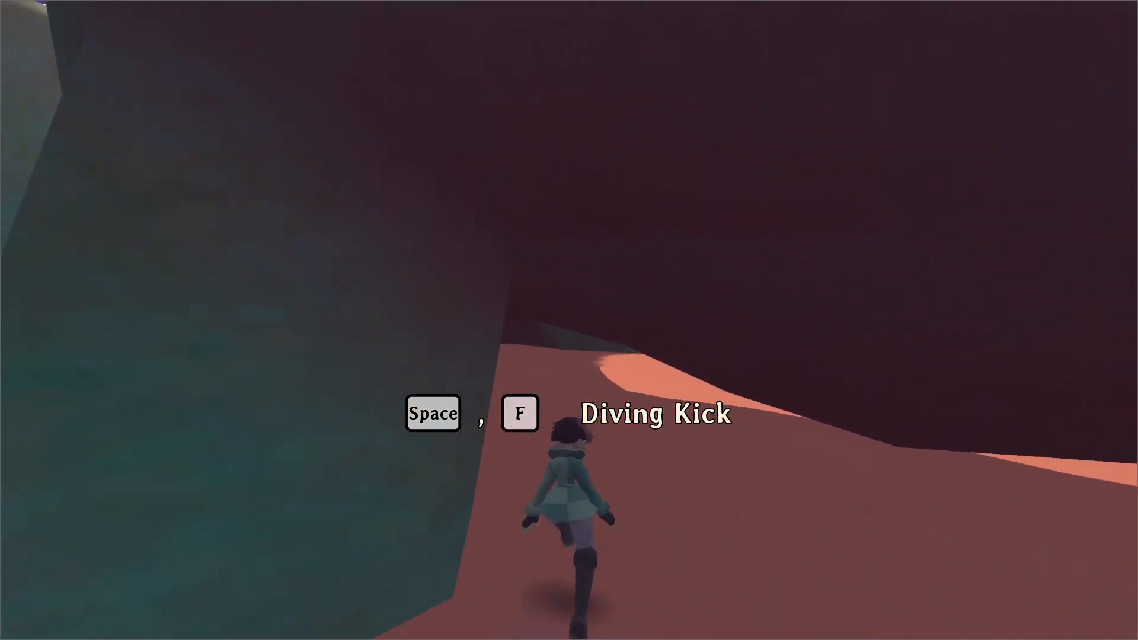
pyautogui.press('w')
pyautogui.press('e')
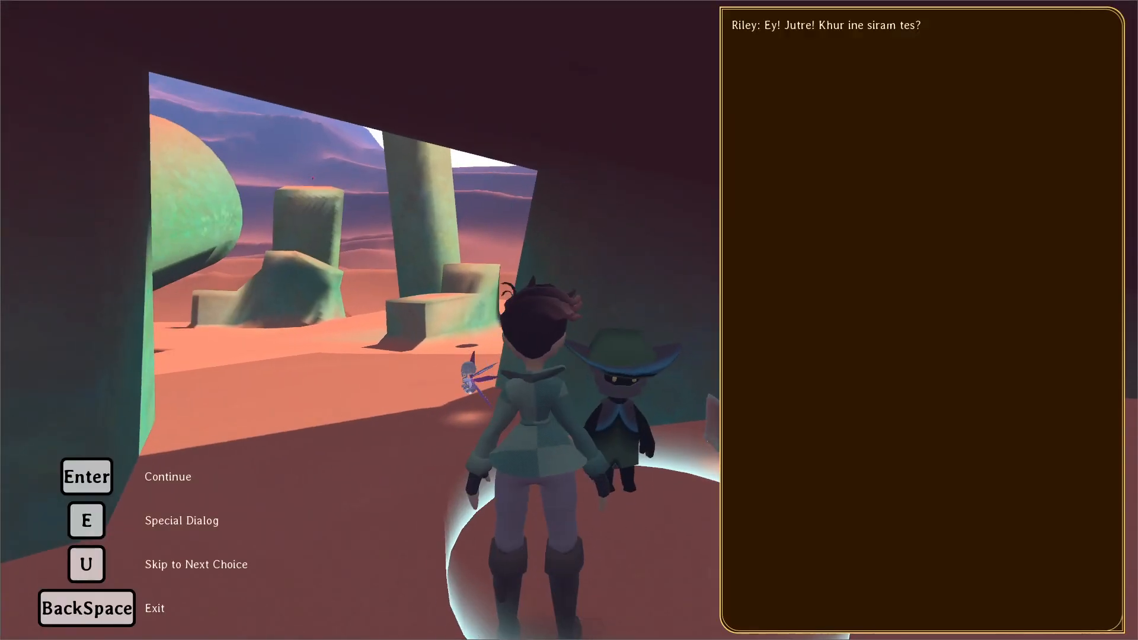
pyautogui.press('Return')
pyautogui.press('Return')
pyautogui.press('Return')
pyautogui.press('Return')
pyautogui.press('Return')
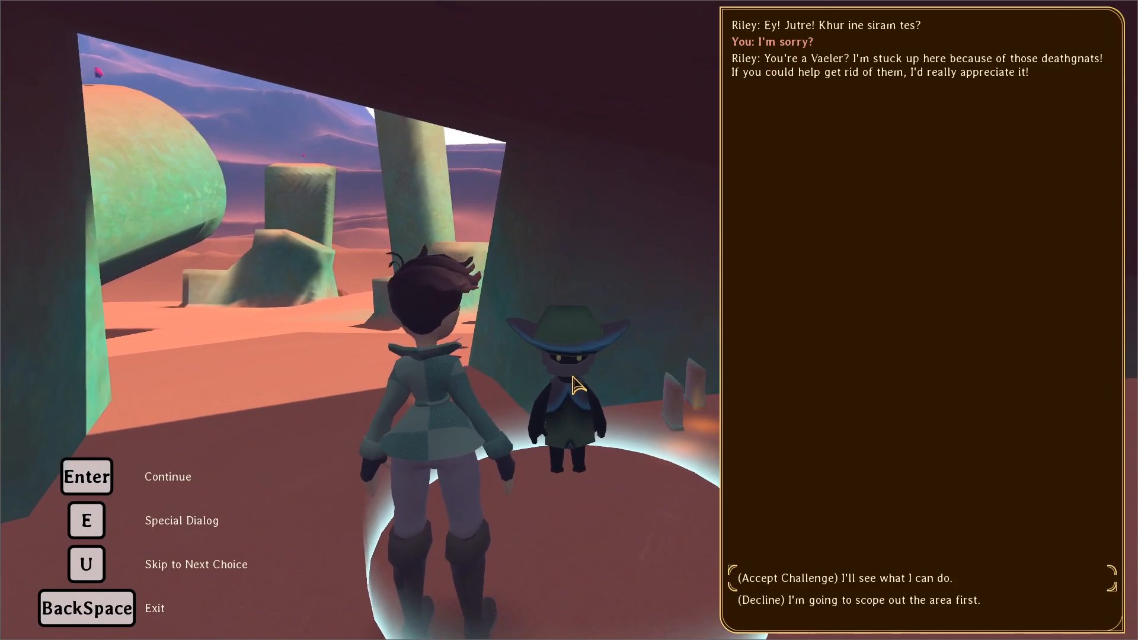
pyautogui.press('Return')
pyautogui.press('Return')
pyautogui.press('Return')
pyautogui.press('Return')
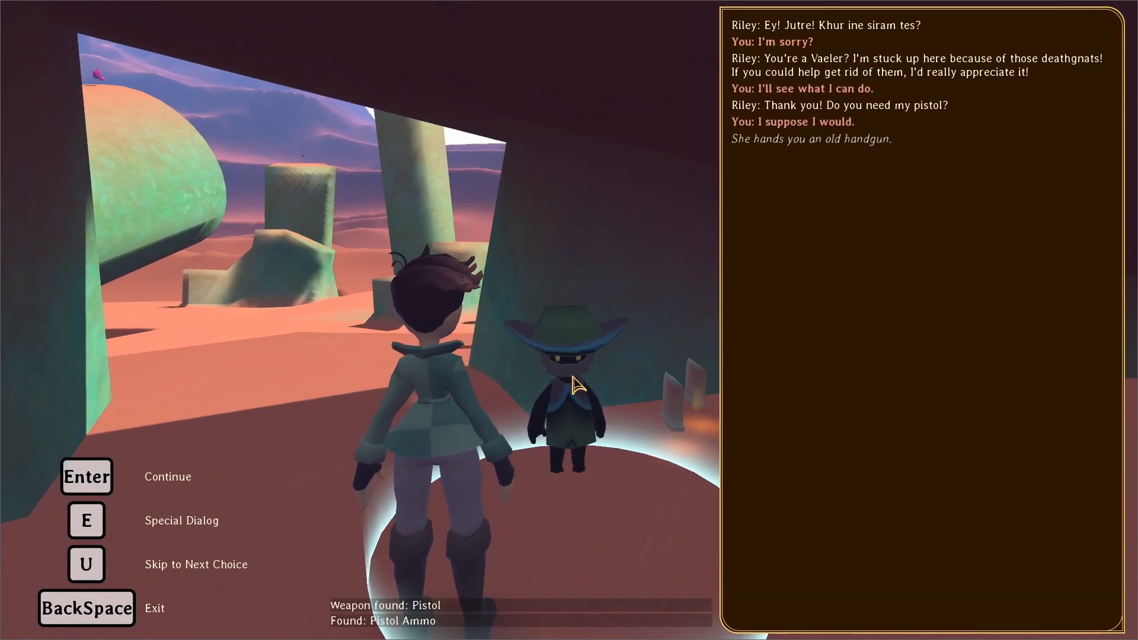
# Run out of the ruin to check the Pistol and Show Inventory prompts after the dialog, and pause the game.
pyautogui.press('w')
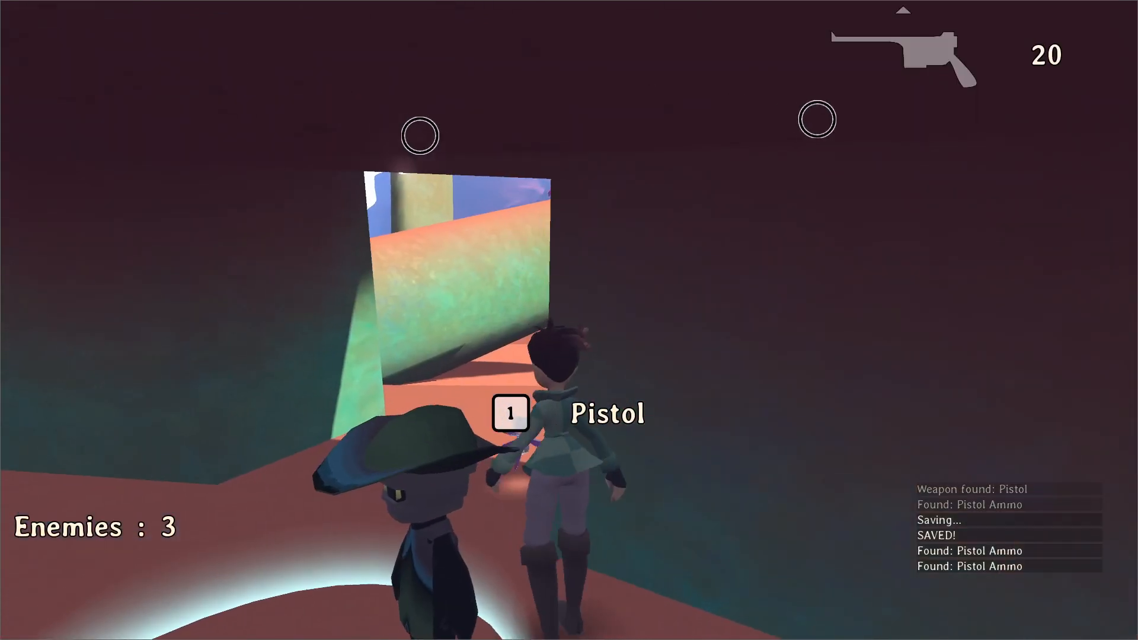
pyautogui.press('s')
pyautogui.press('a')
pyautogui.press('w')
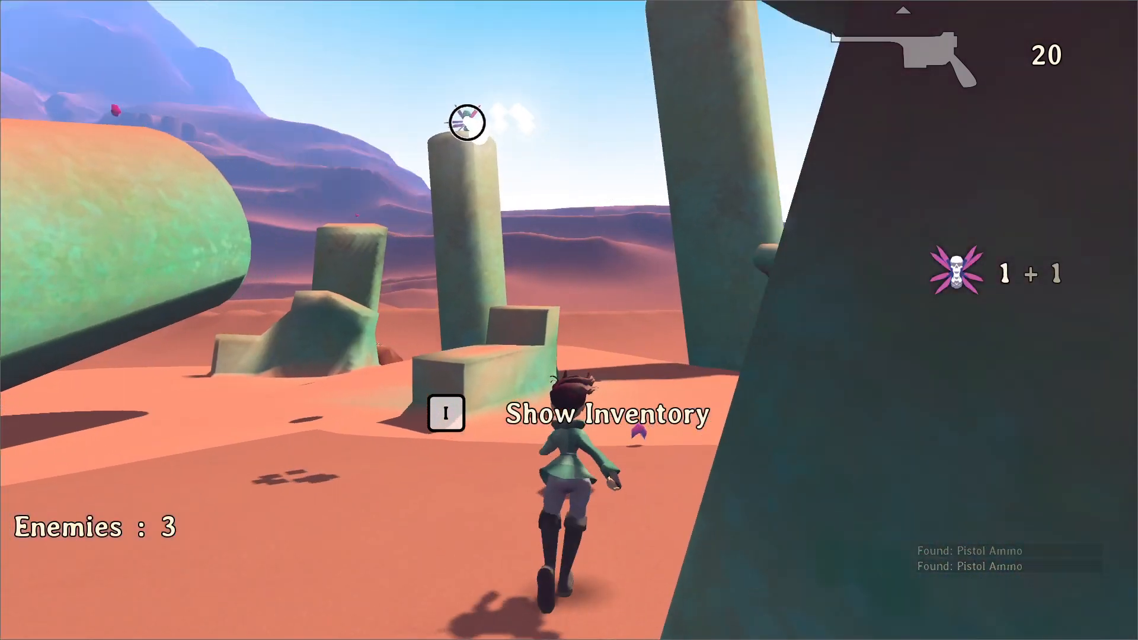
pyautogui.press('Escape')
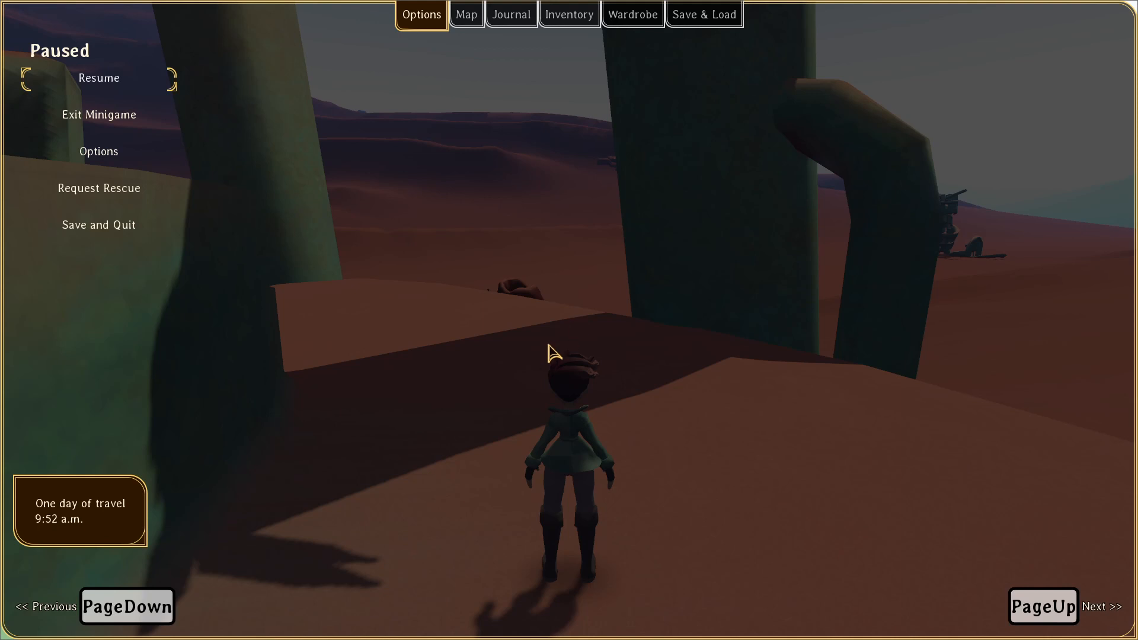
# Switch to NP-ToDo and create a task named "Queue tutorial prompts if they are shown in dialog".
pyautogui.hotkey('alt', 'Tab')
pyautogui.rightClick(269, 424)
pyautogui.click(298, 435)
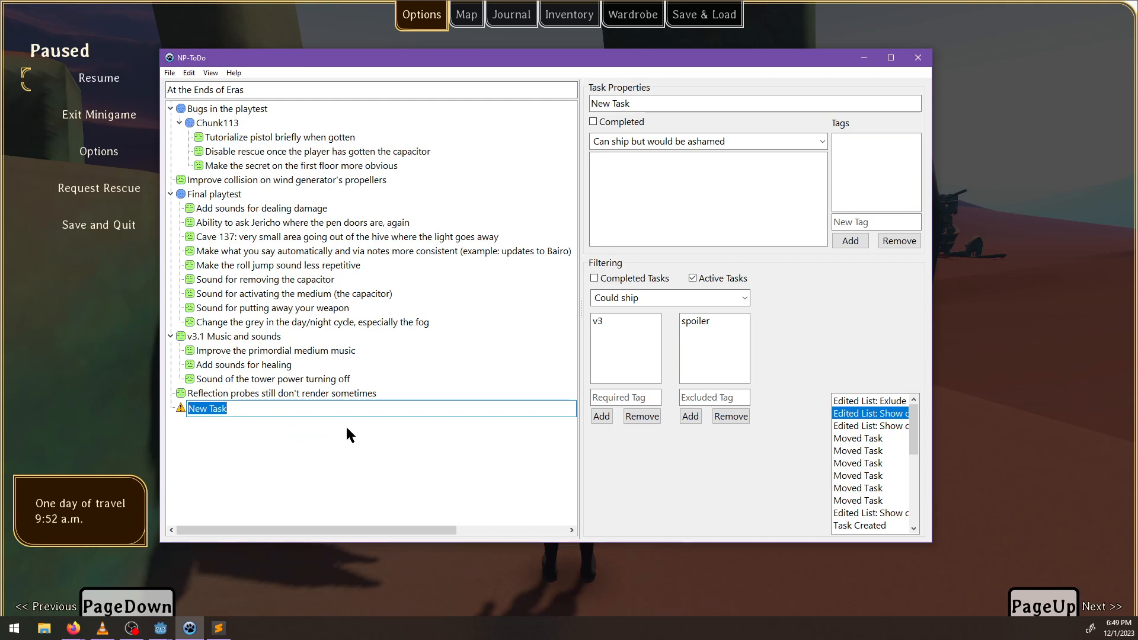
pyautogui.write('Queue ')
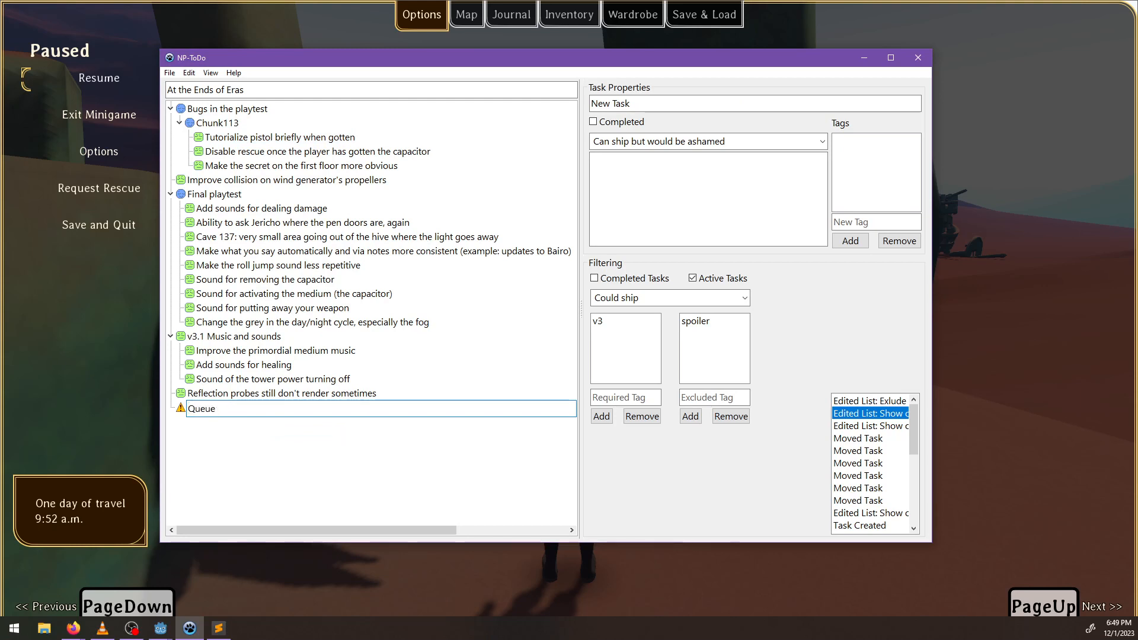
pyautogui.write('tutorial')
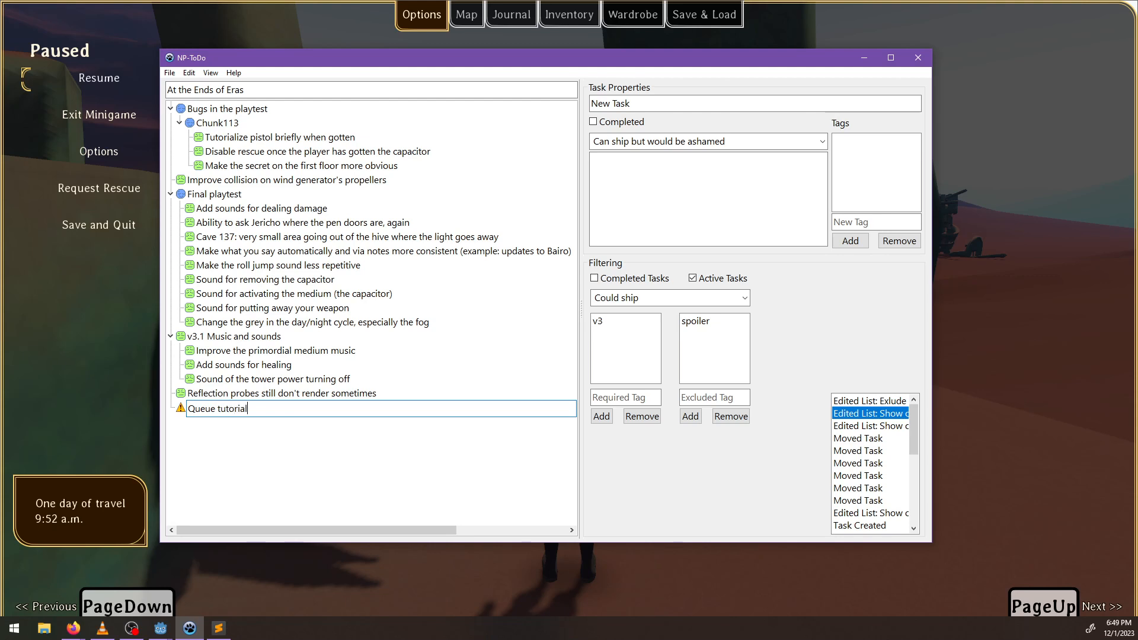
pyautogui.write(' prompts if they are shown in dialog')
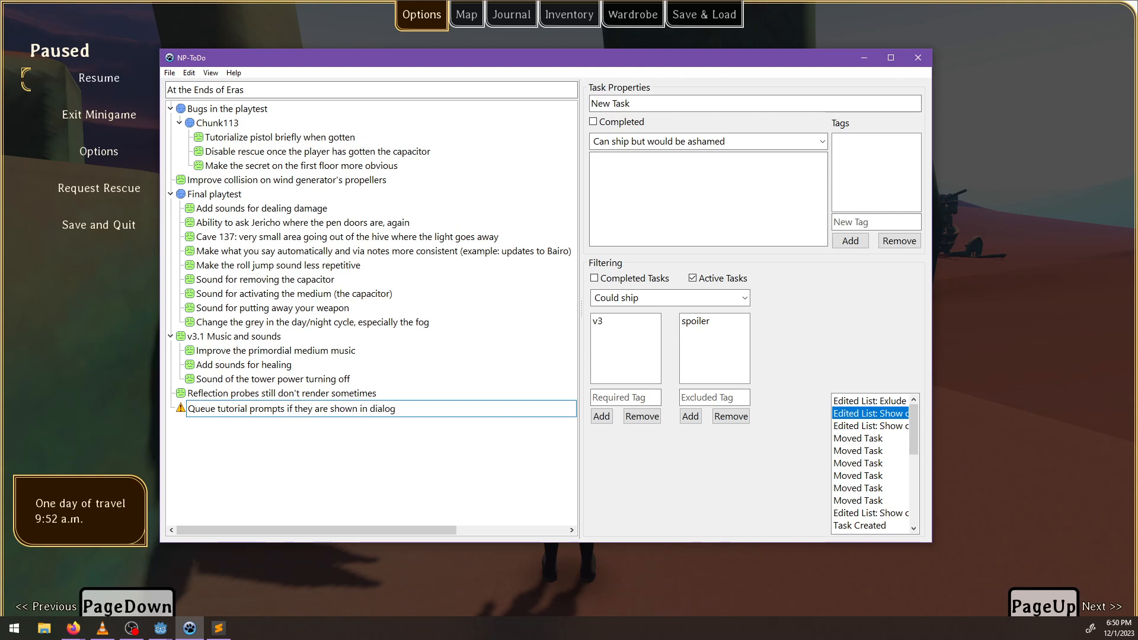
pyautogui.press('Return')
# Describe the task as "Otherwise they won't appear if the player takes long enough in dialog, because the timer will have elapsed.".
pyautogui.click(734, 208)
pyautogui.write('O')
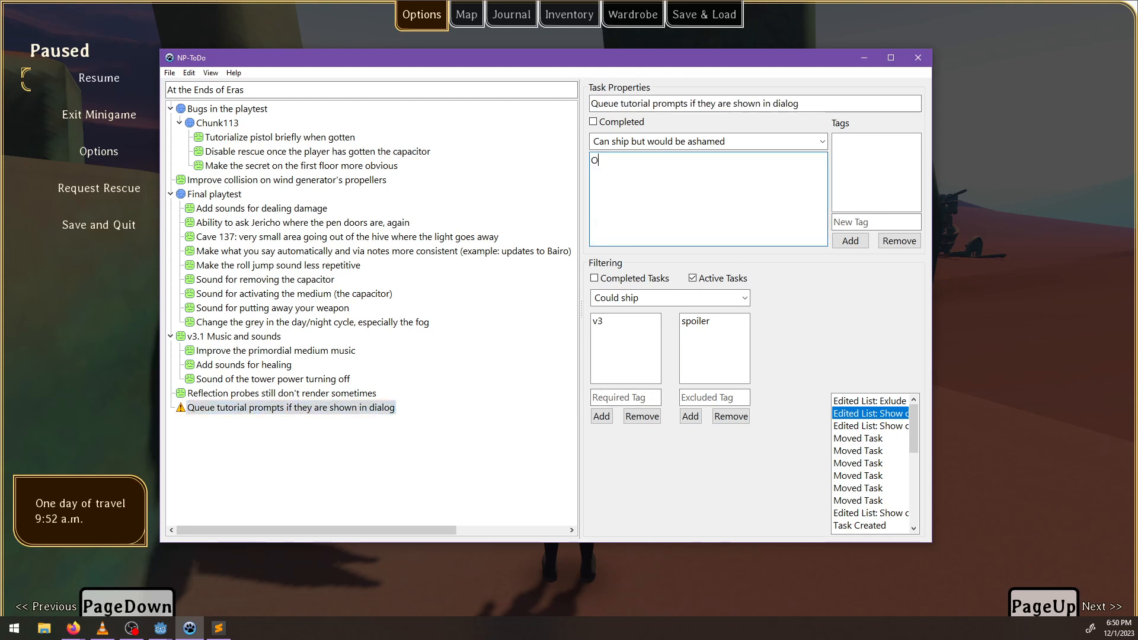
pyautogui.write("therwise they won't appear")
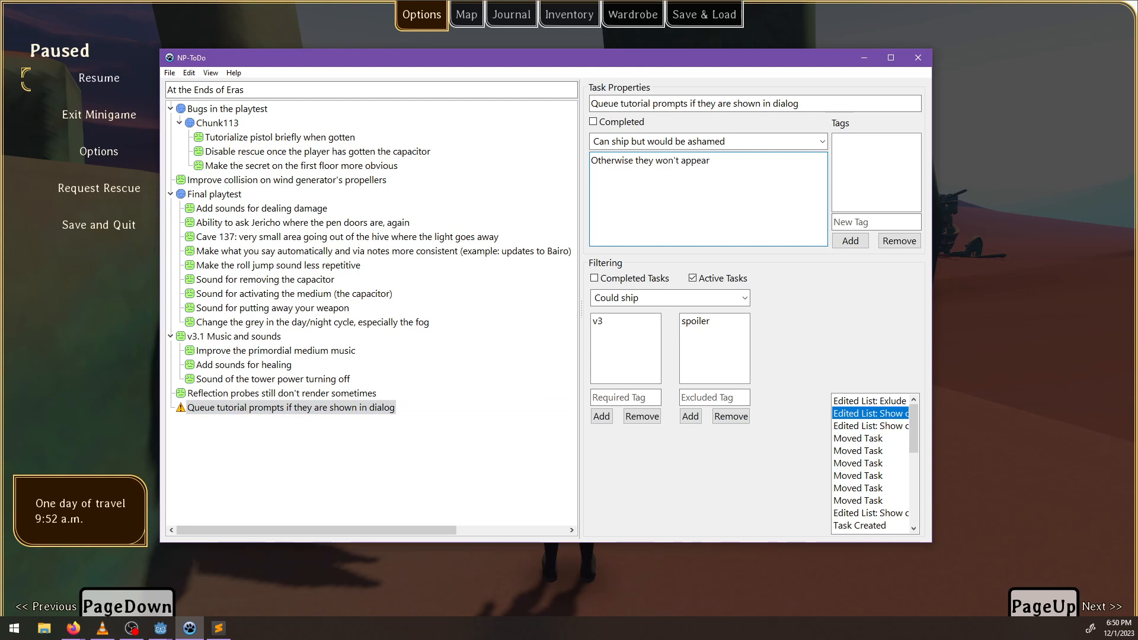
pyautogui.write(' if the player takes lo')
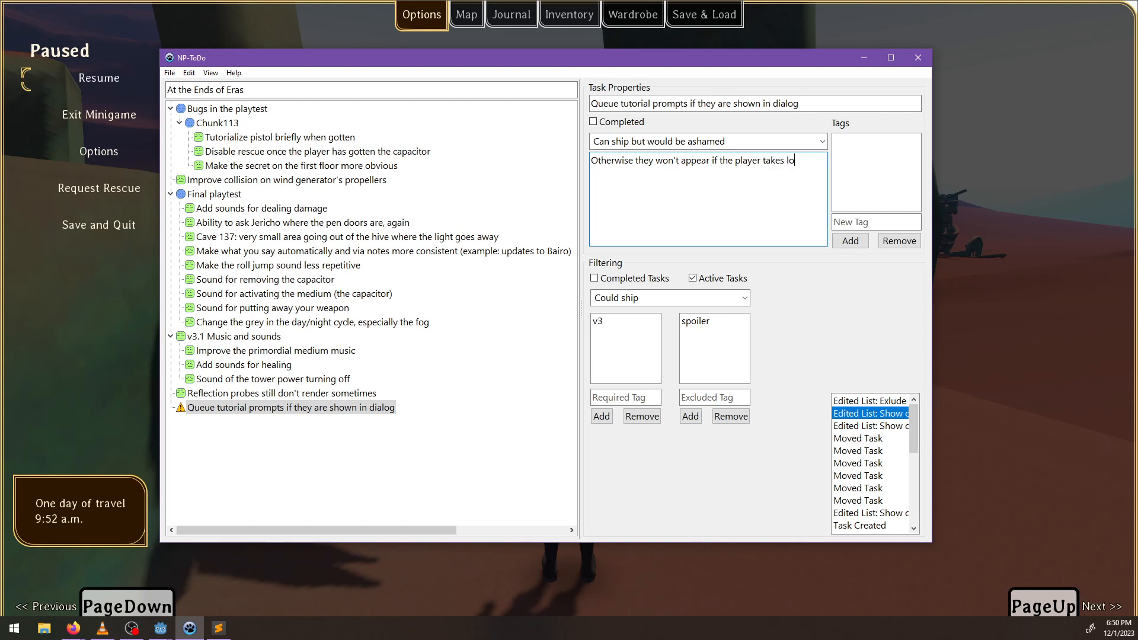
pyautogui.write('ng enough in dialog, because the time')
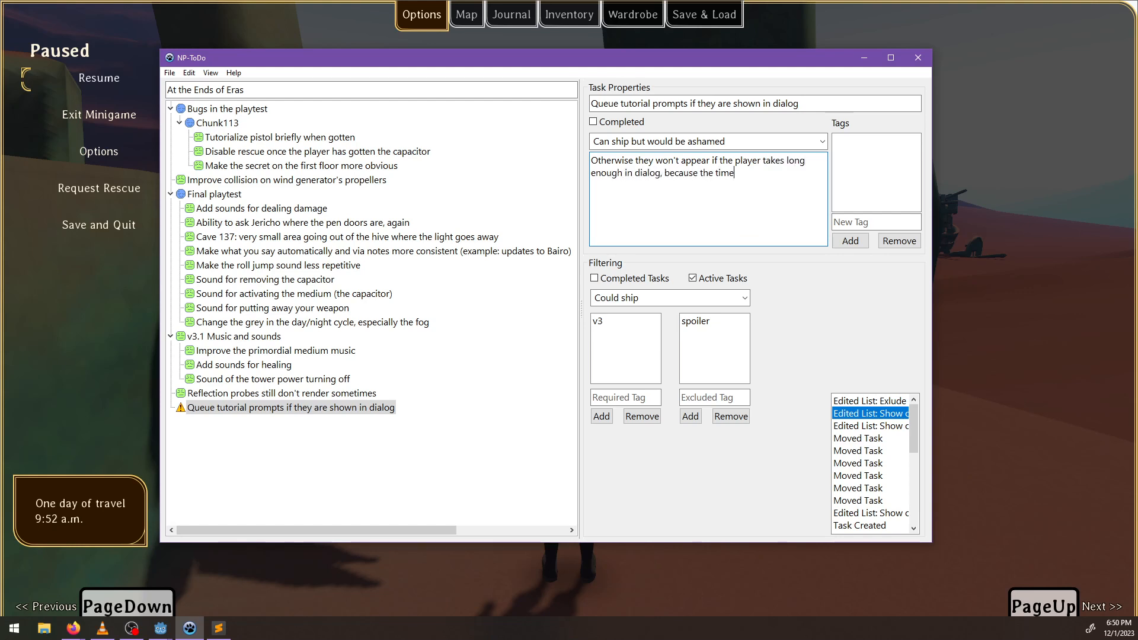
pyautogui.write('r will have elapsed.')
# Add the tags bug, dialog and ui to the tutorial prompt queue task.
pyautogui.click(852, 223)
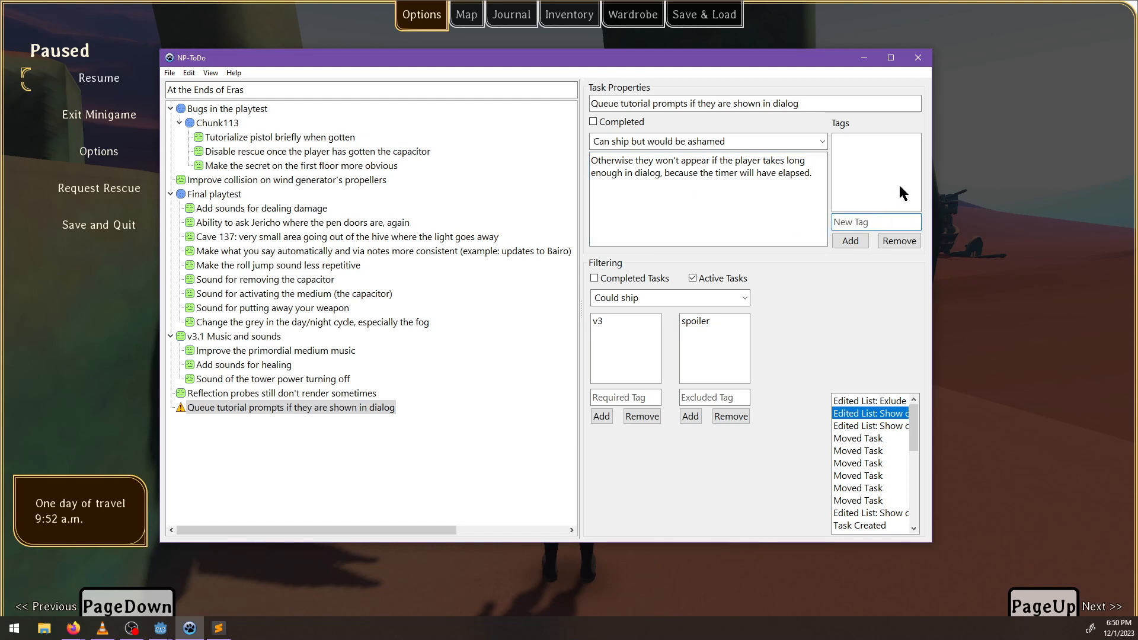
pyautogui.write('bug')
pyautogui.press('Return')
pyautogui.write('dialog')
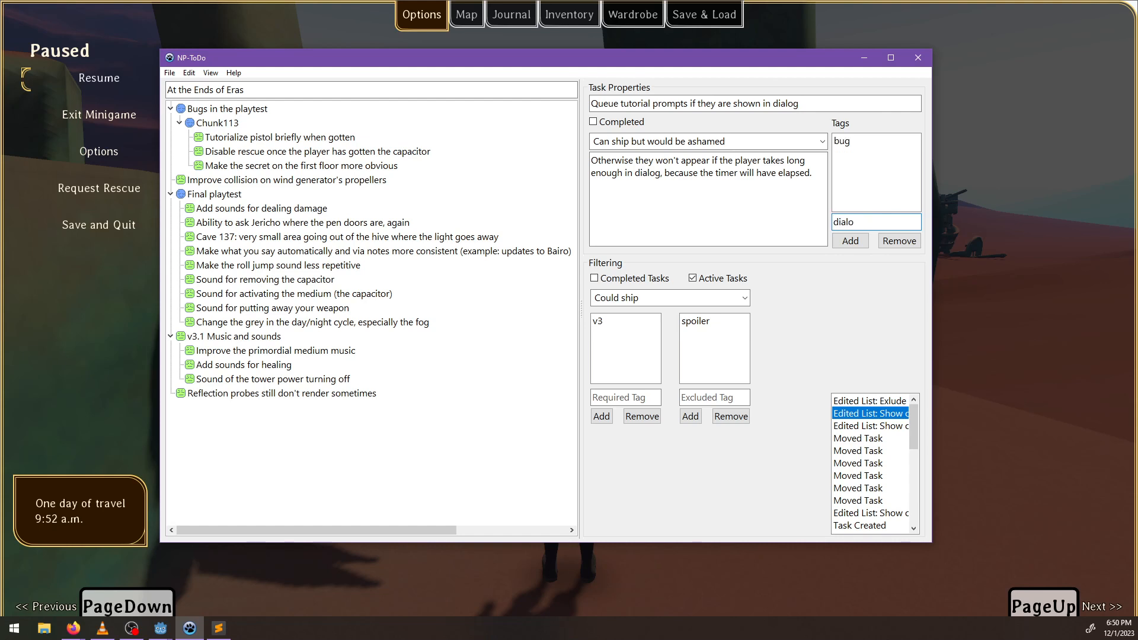
pyautogui.press('Return')
pyautogui.write('ui')
pyautogui.press('Return')
pyautogui.click(421, 431)
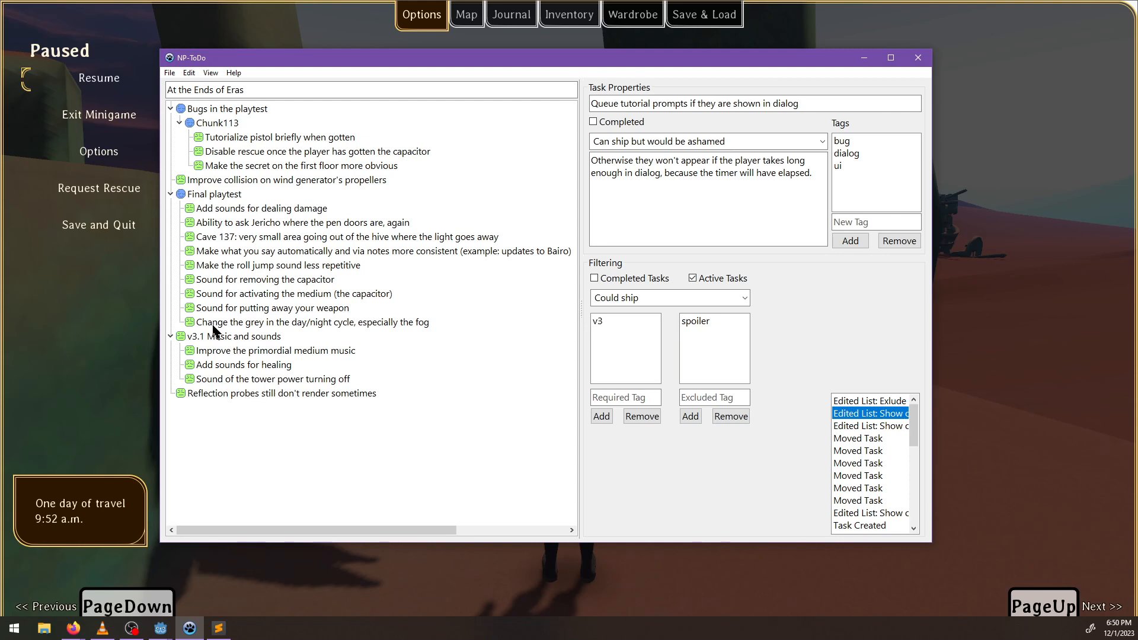
# Mark the task "Tutorialize pistol briefly when gotten" as completed and return to the paused game.
pyautogui.click(214, 139)
pyautogui.rightClick(258, 137)
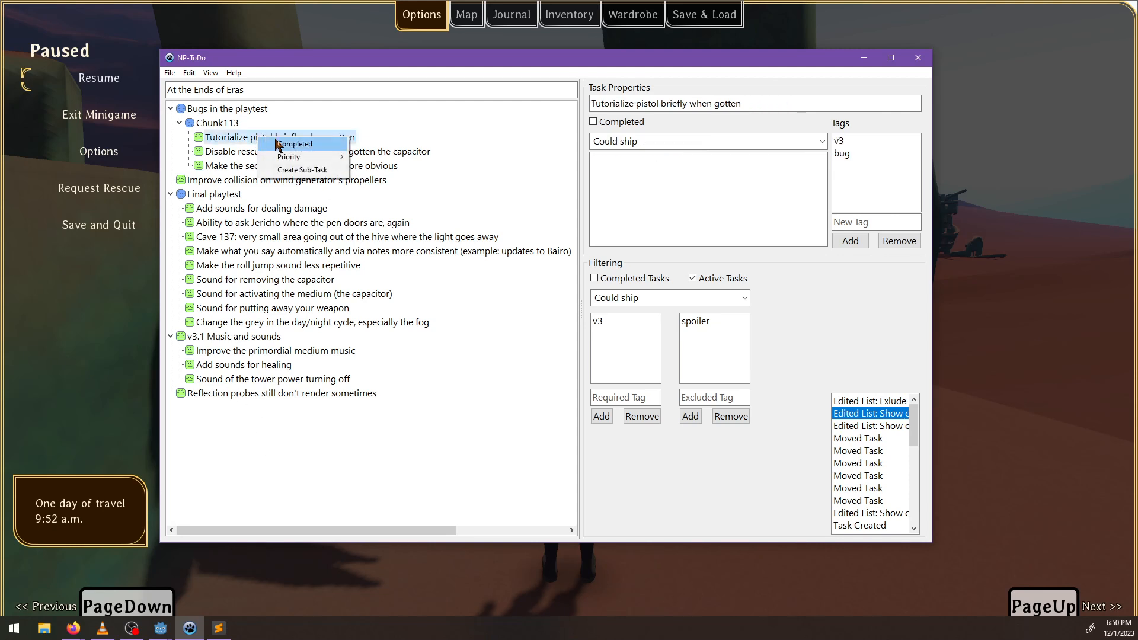
pyautogui.click(278, 144)
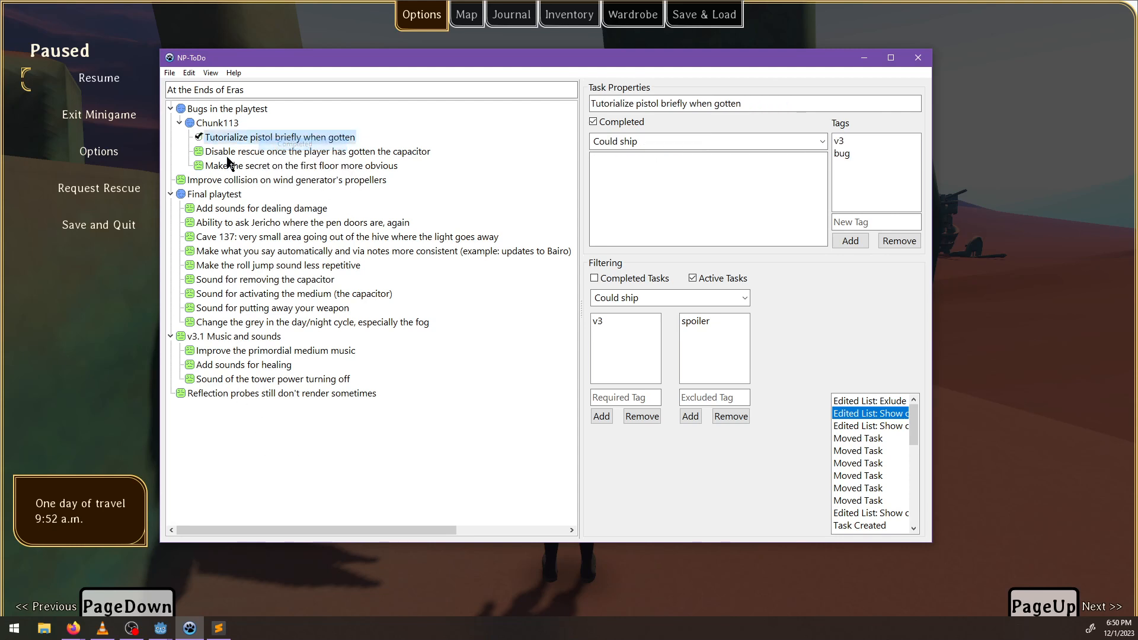
pyautogui.click(295, 153)
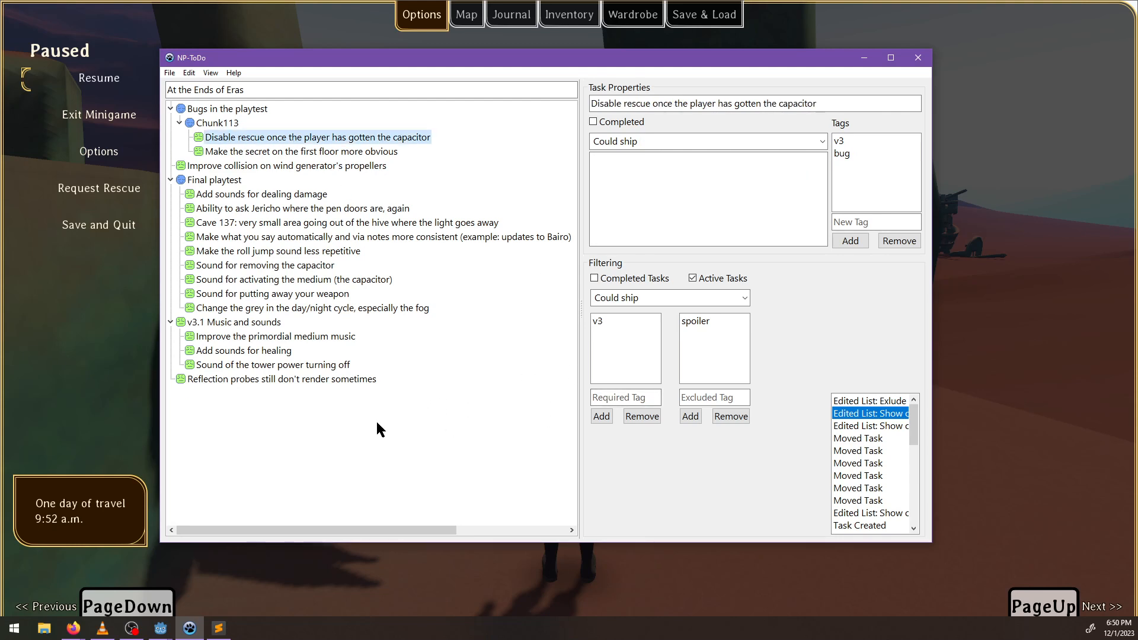
pyautogui.click(267, 604)
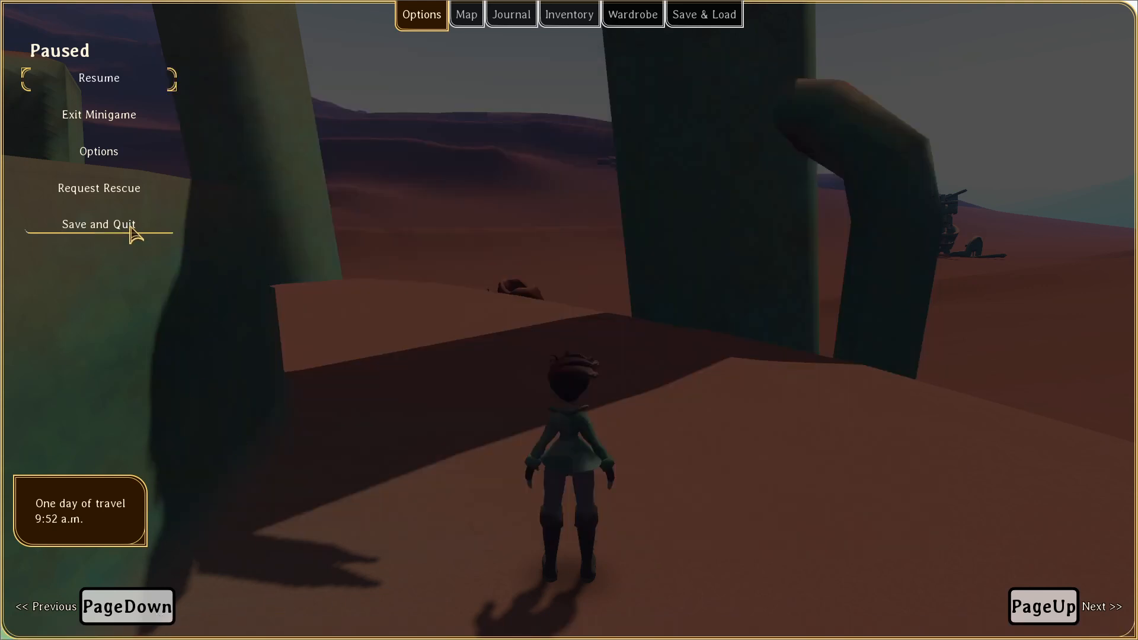
# Save and quit the game, and change the PowerShell directory to .\OneDrive\Desktop\05 Jak 4\project.
pyautogui.click(129, 227)
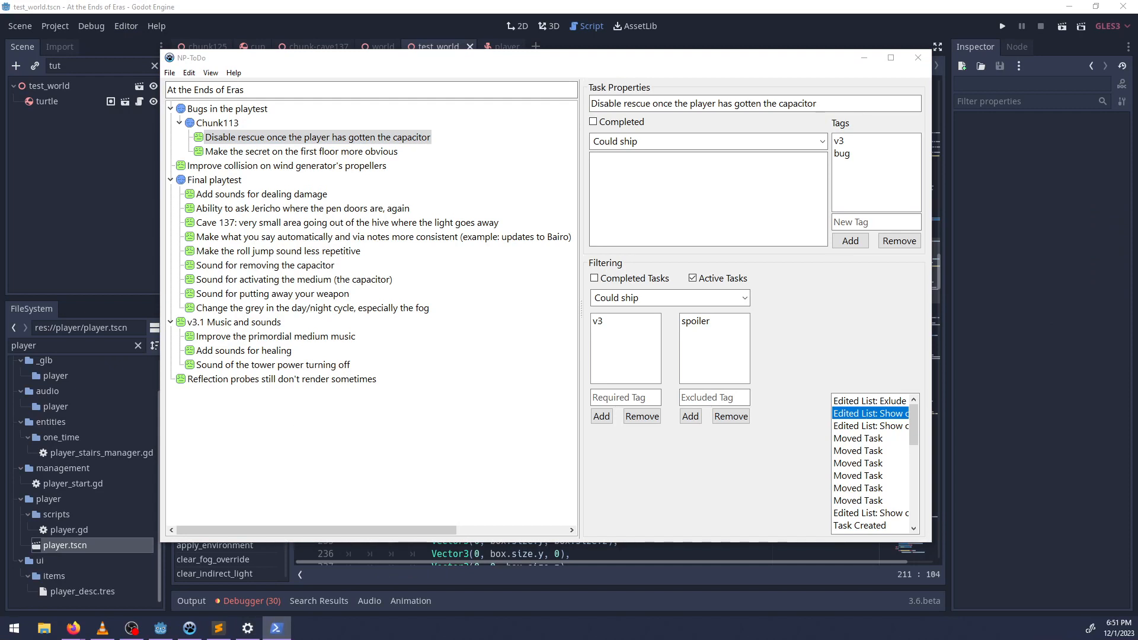
pyautogui.write('cd')
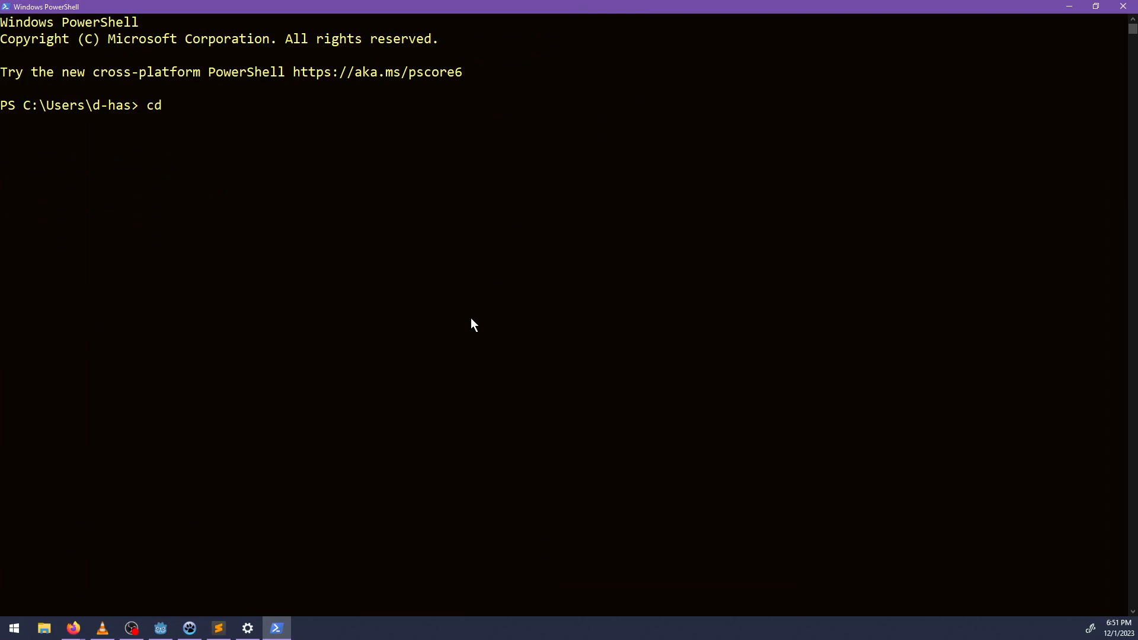
pyautogui.write(' .\\O')
pyautogui.press('Tab')
pyautogui.write('De')
pyautogui.press('Tab')
pyautogui.write('05')
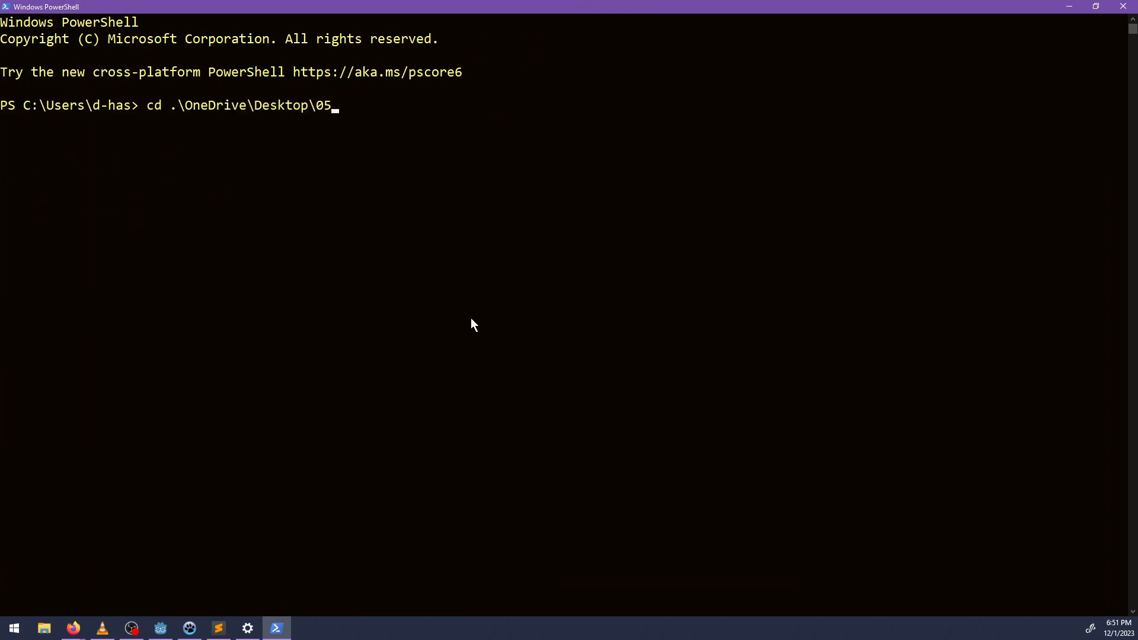
pyautogui.press('Tab')
pyautogui.write('pr')
pyautogui.press('Tab')
pyautogui.press('Return')
# Run git status to review the uncommitted changes in the project.
pyautogui.write('git status')
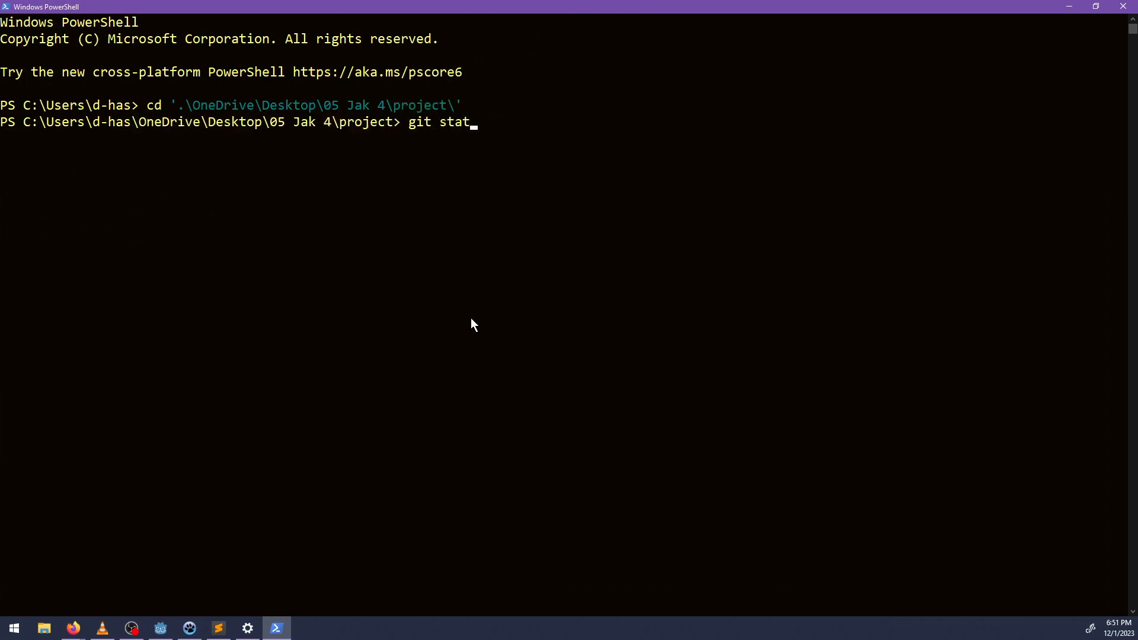
pyautogui.press('Return')
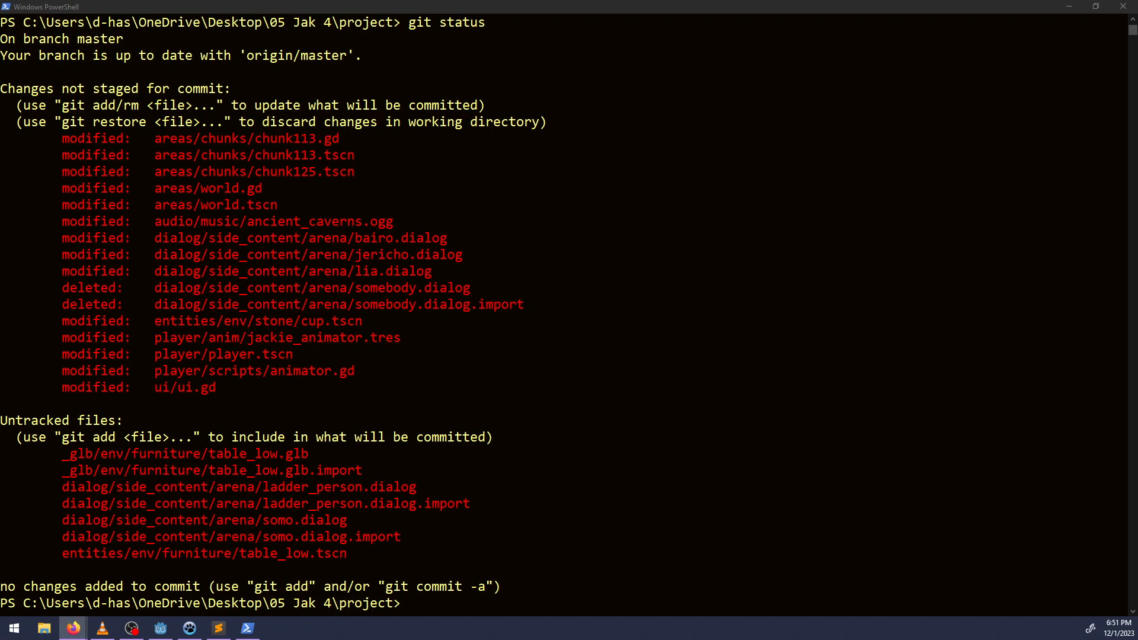
pyautogui.click(440, 610)
# Check the priority filter choices in NP-ToDo, keep Could ship, and return to PowerShell.
pyautogui.click(190, 628)
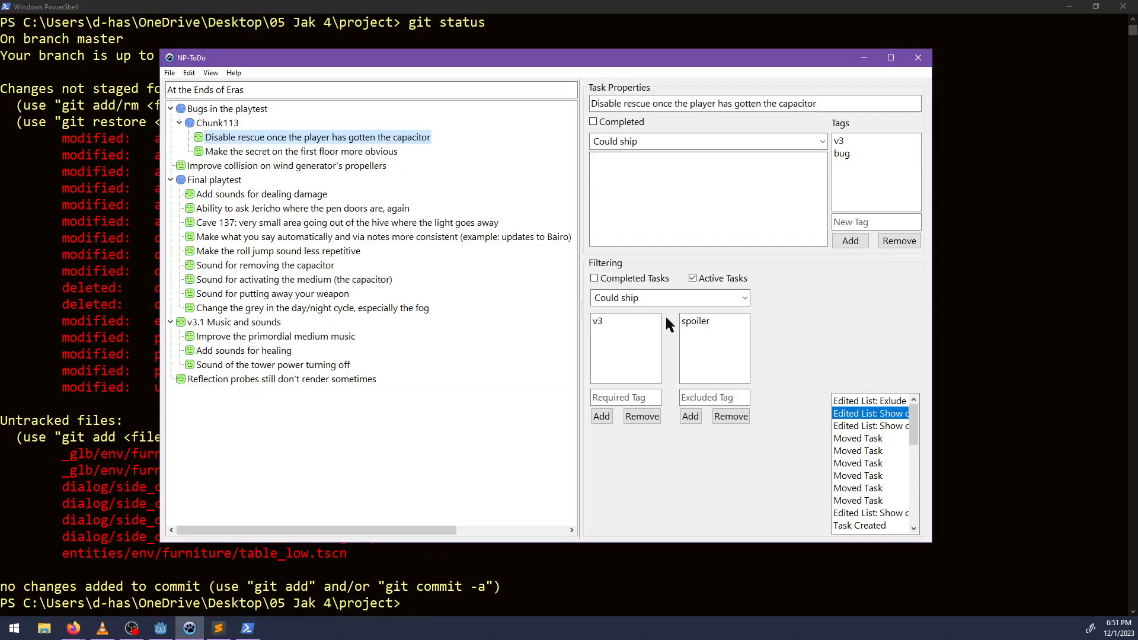
pyautogui.click(728, 298)
pyautogui.click(745, 298)
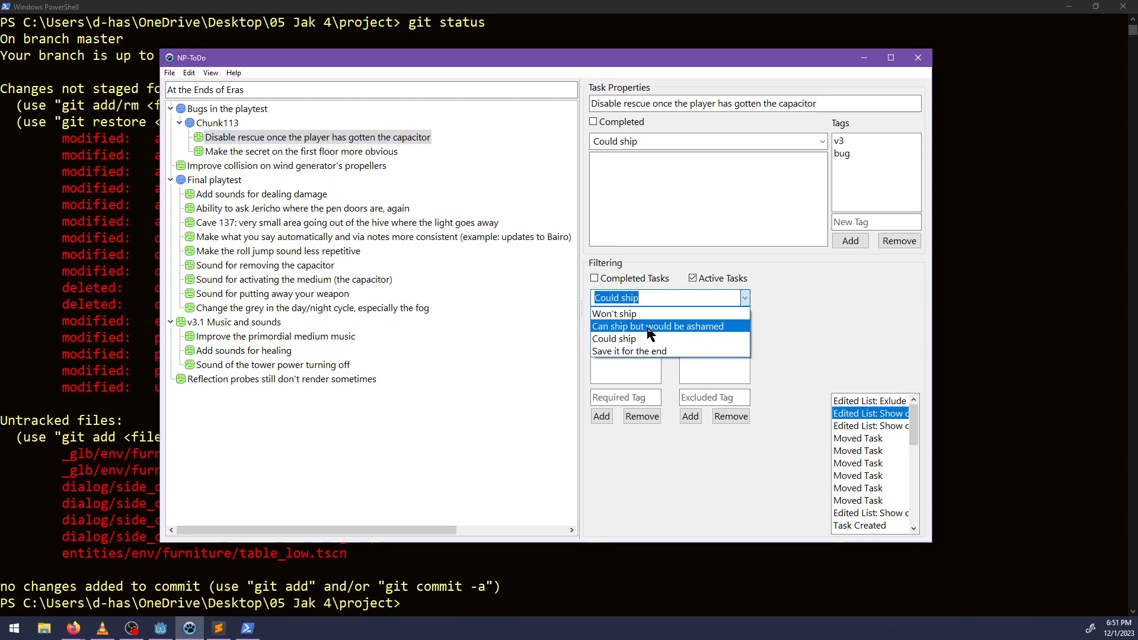
pyautogui.click(642, 341)
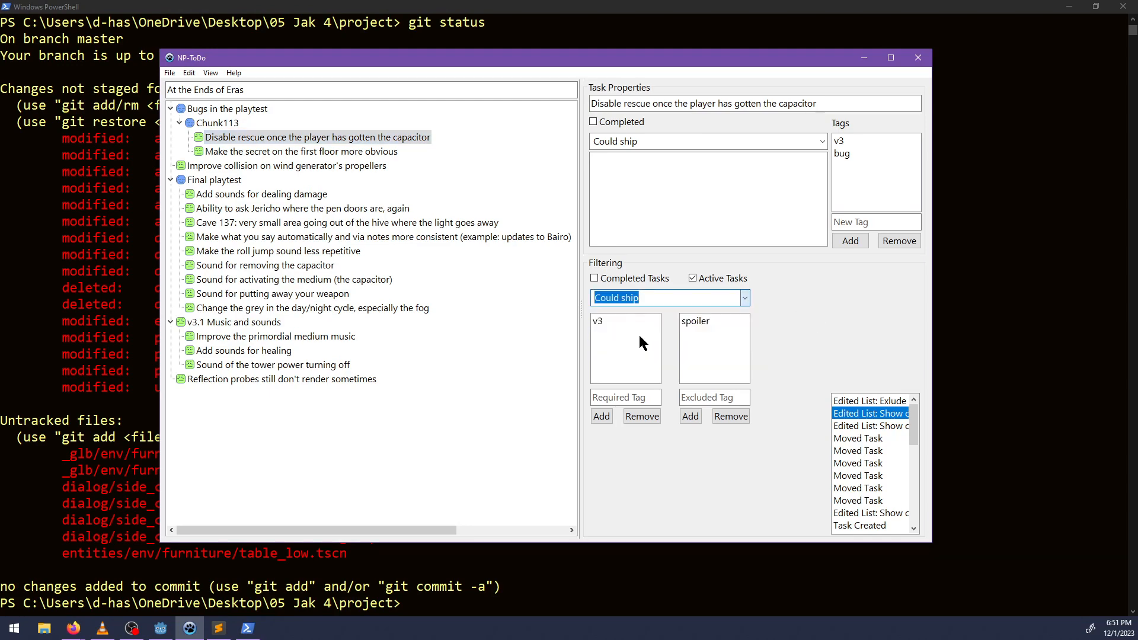
pyautogui.click(366, 6)
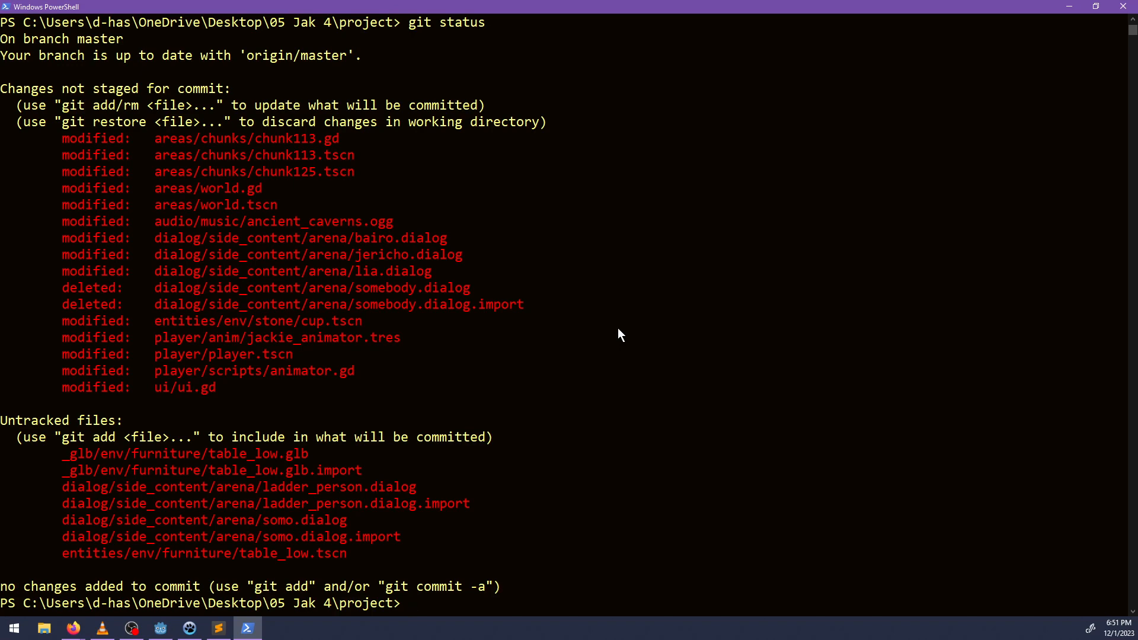
# Stage all changes and commit them with the message "Uh look at the stream for December 1".
pyautogui.write('git add .')
pyautogui.press('Return')
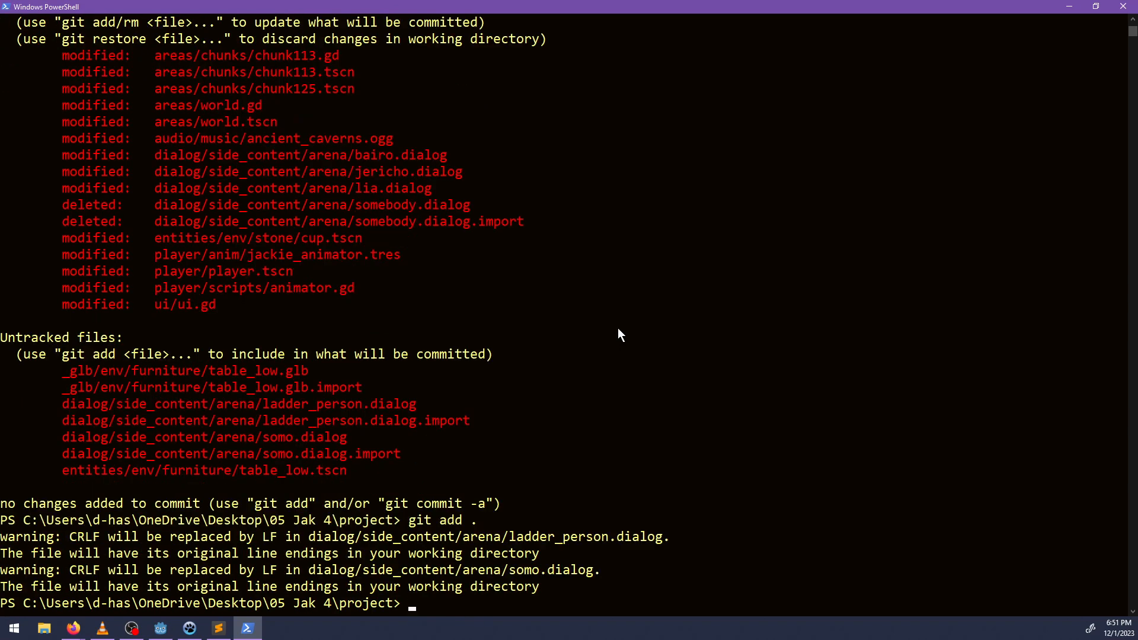
pyautogui.write('git commit -m "Uh look at')
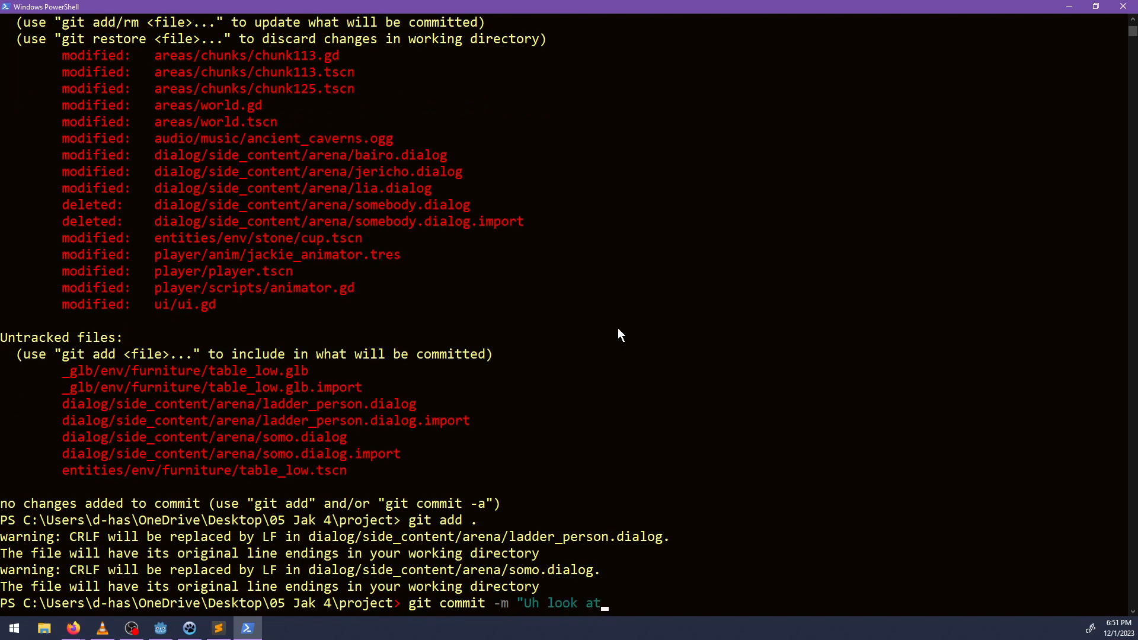
pyautogui.write(' th')
pyautogui.press('BackSpace')
pyautogui.press('BackSpace')
pyautogui.press('BackSpace')
pyautogui.write('at the stream for Dec')
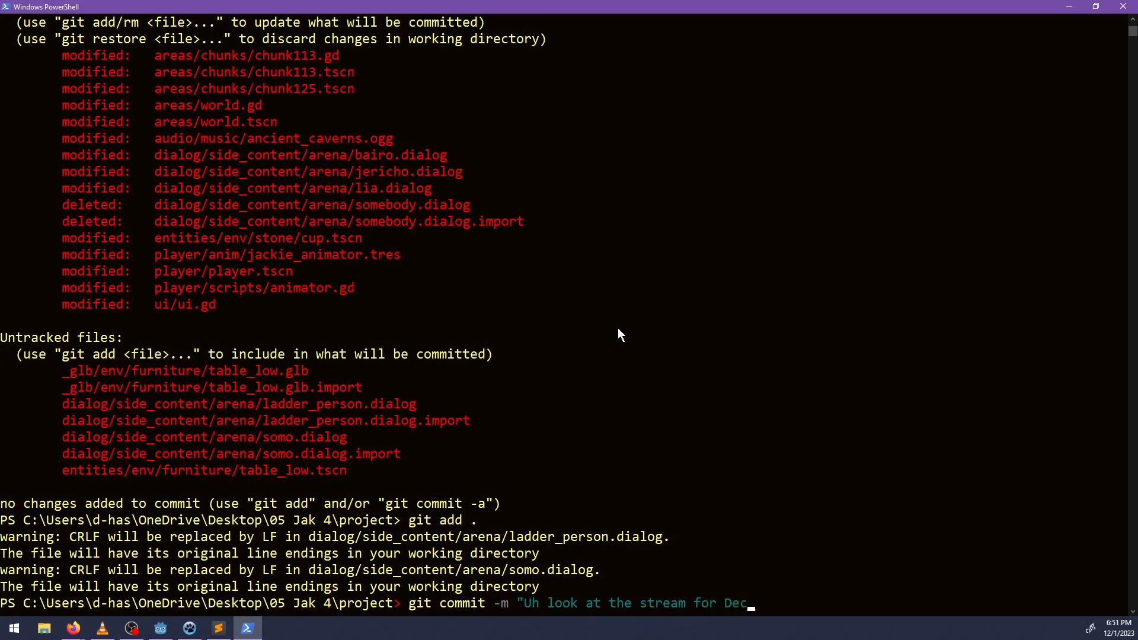
pyautogui.write('ember 1"')
pyautogui.press('Return')
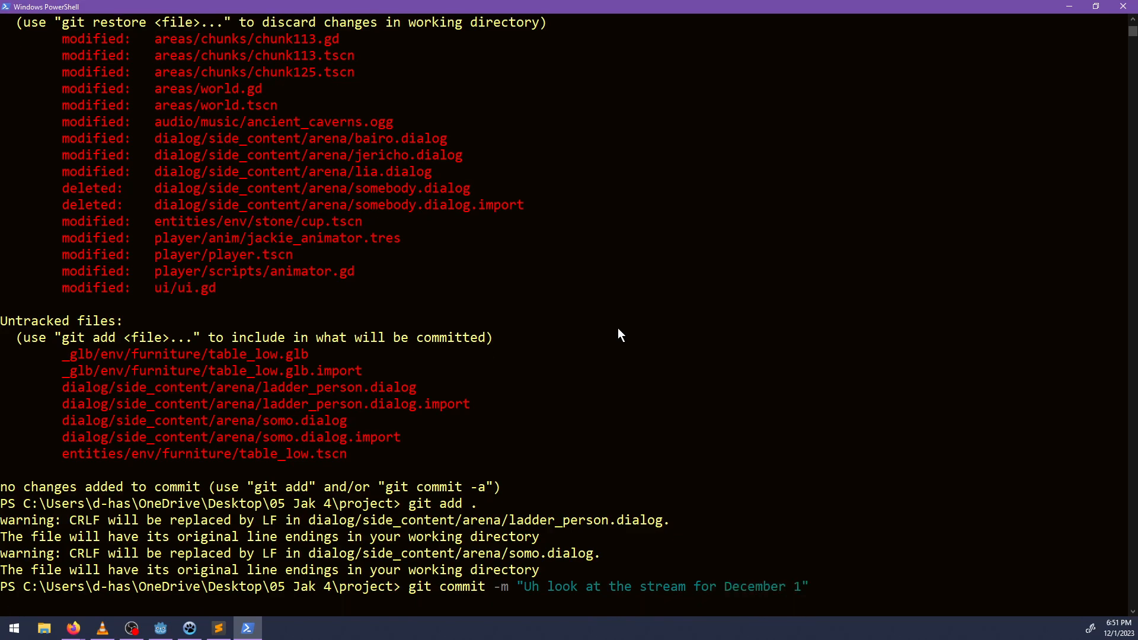
pyautogui.click(1070, 7)
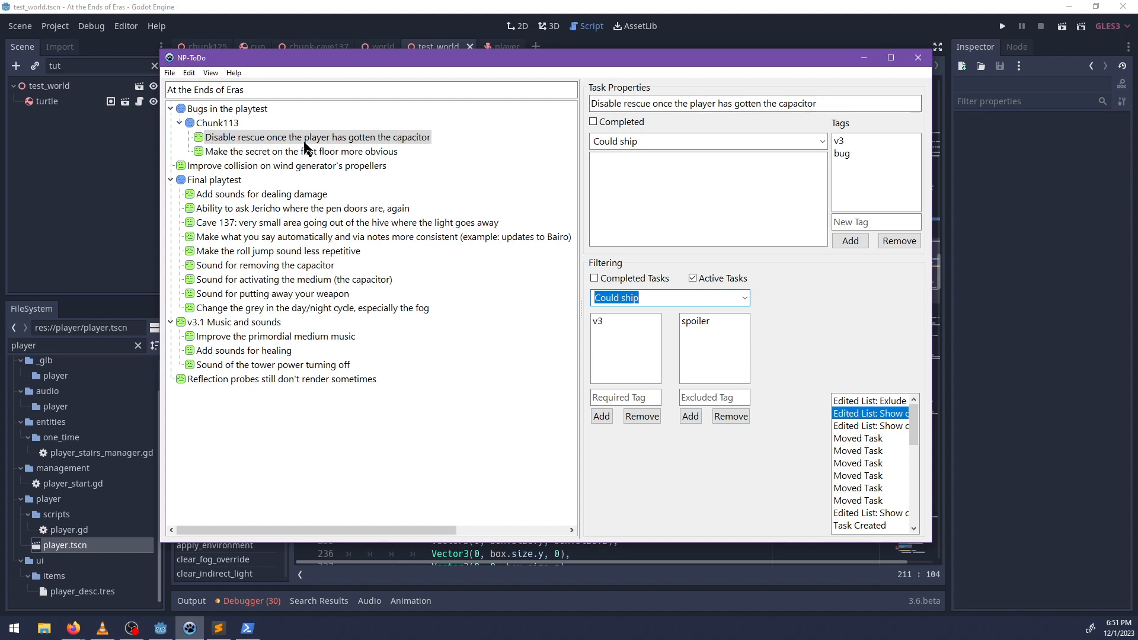
# Switch from the capacitor rescue task to Godot, filter the project files by 113, and open chunk113.tscn.
pyautogui.doubleClick(240, 141)
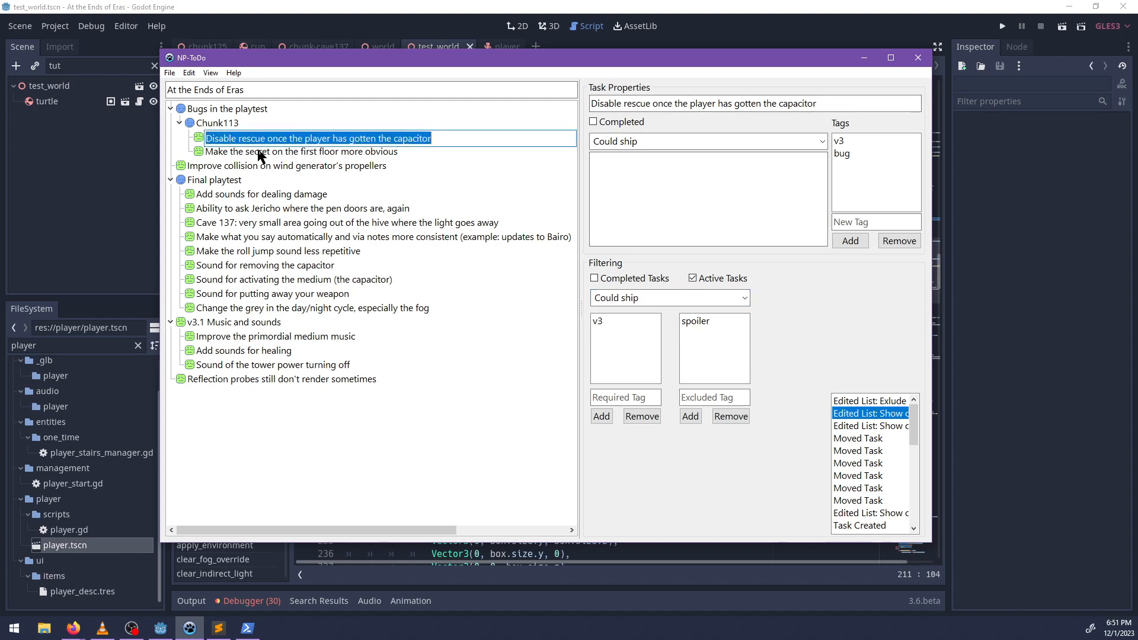
pyautogui.click(101, 232)
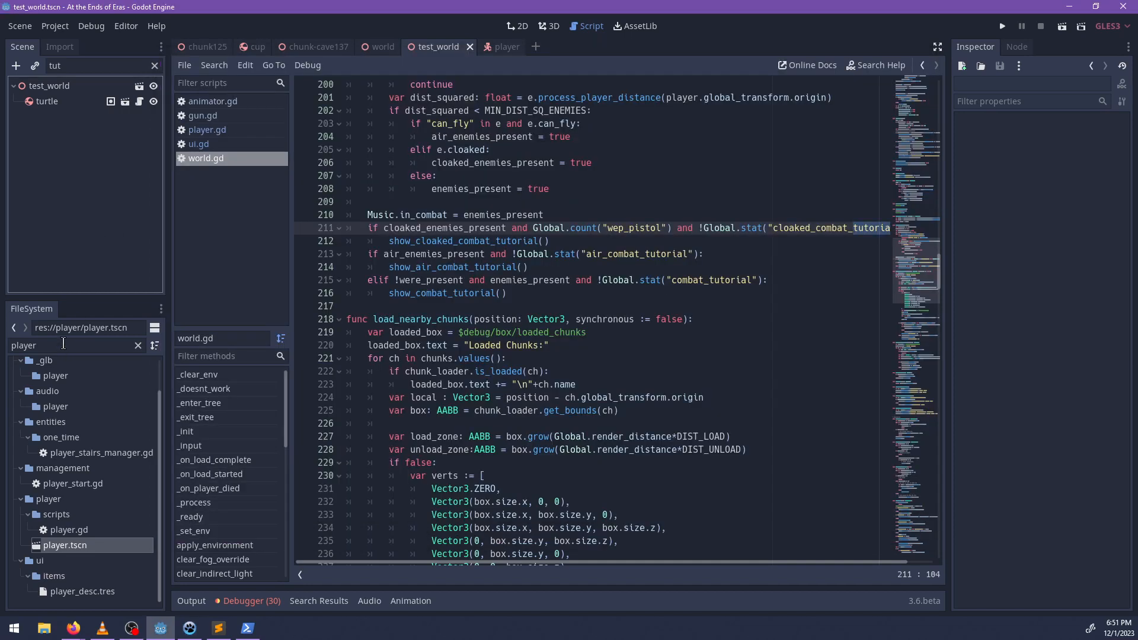
pyautogui.doubleClick(64, 344)
pyautogui.write('113')
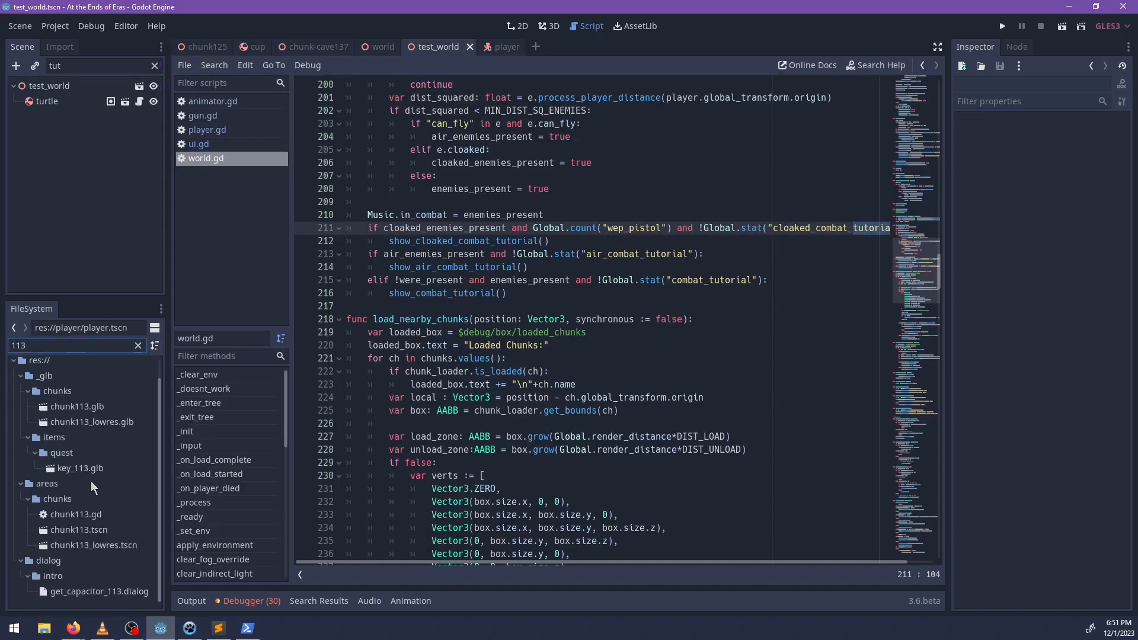
pyautogui.click(89, 530)
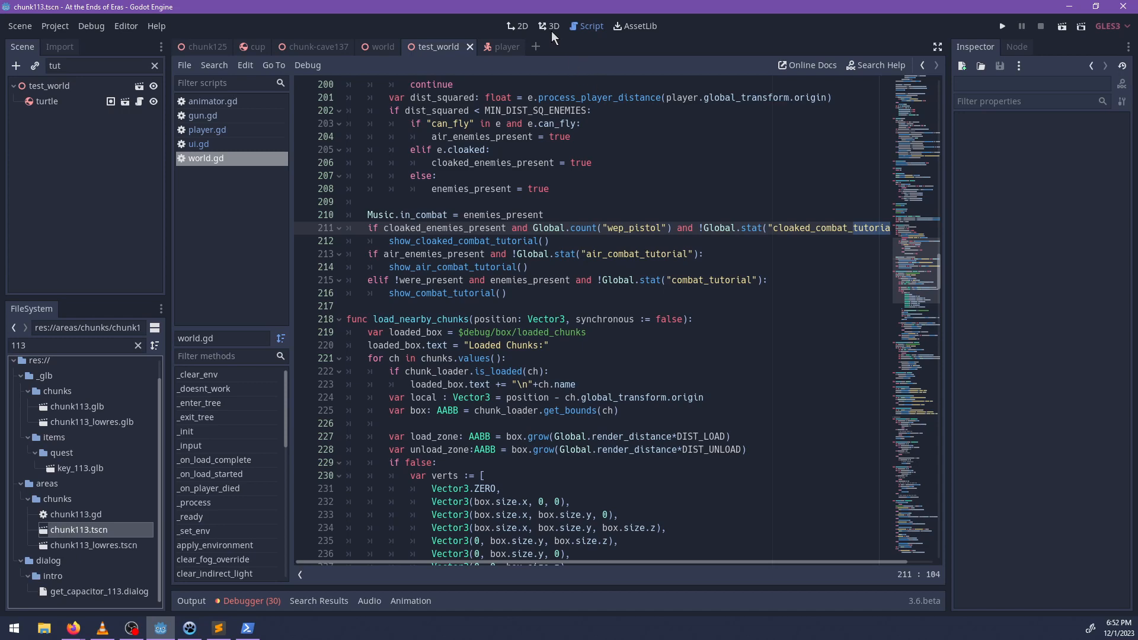
# View the chunk113 scene in 3D and select the env_tower node to examine its rescue setting.
pyautogui.click(551, 28)
pyautogui.scroll(-10, 551, 252)
pyautogui.moveTo(572, 295); pyautogui.dragTo(588, 365, button='middle')
pyautogui.scroll(12, 582, 364)
pyautogui.scroll(10, 600, 403)
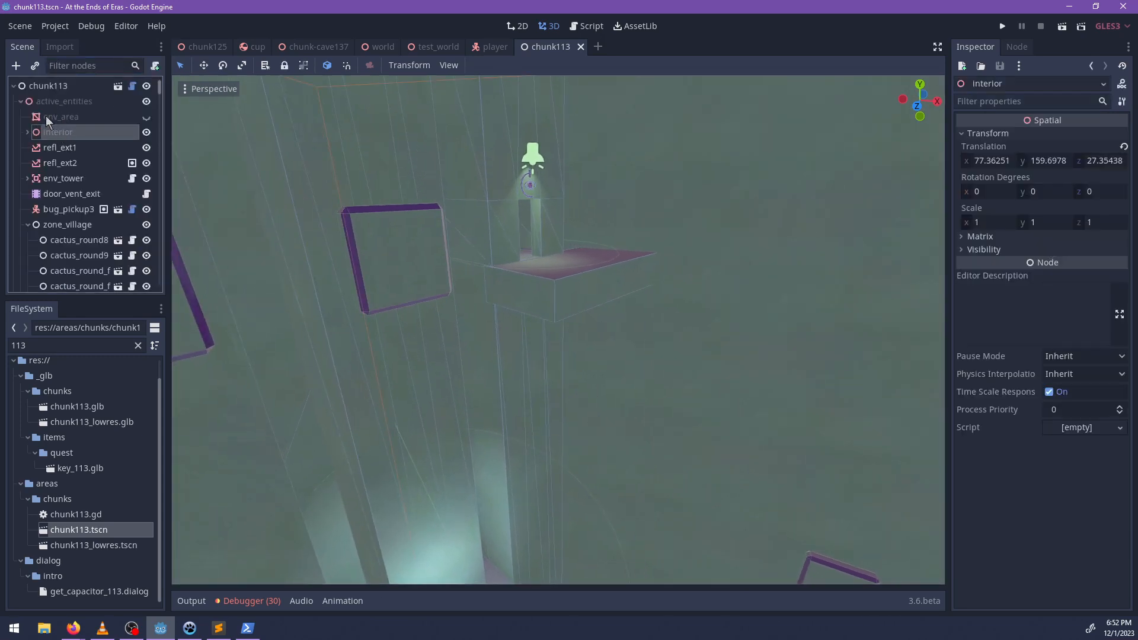
pyautogui.scroll(-1, 66, 154)
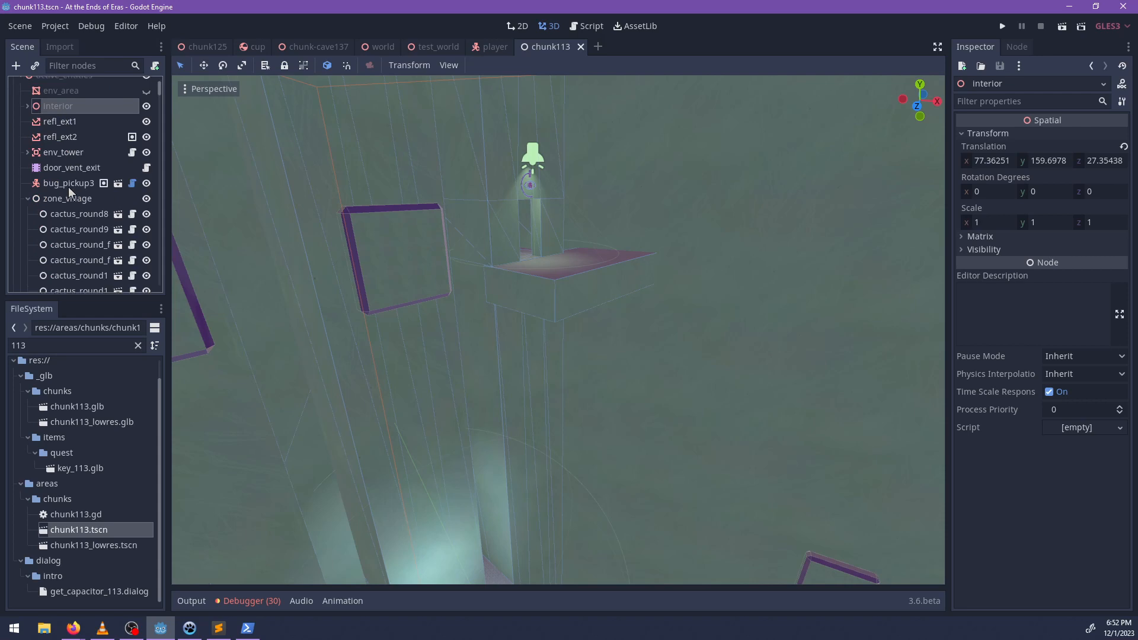
pyautogui.scroll(1, 76, 139)
pyautogui.click(59, 177)
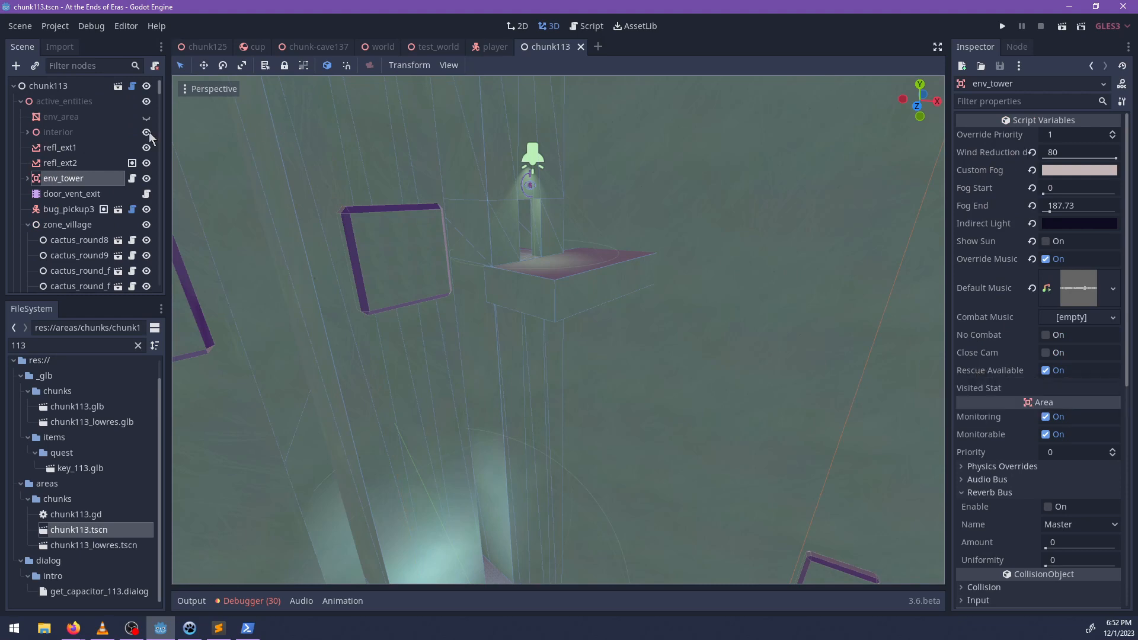
# In chunk113.gd, set env.rescue_available = false for env_tower inside _on_power_deactivated, and save the script.
pyautogui.click(132, 87)
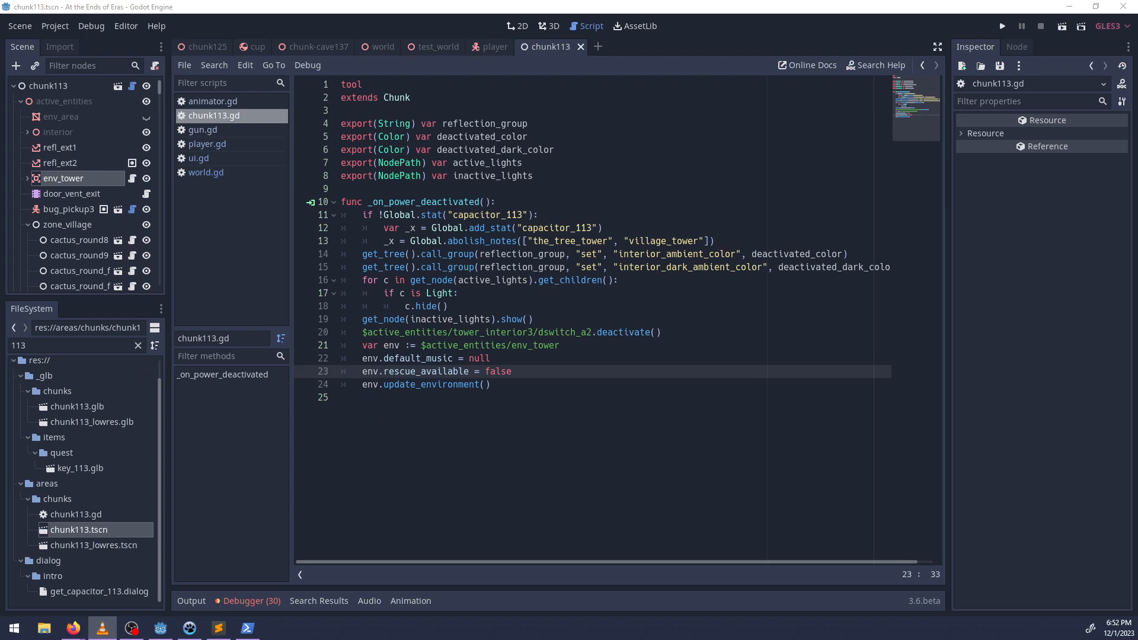
pyautogui.click(546, 431)
pyautogui.hotkey('ctrl', 's')
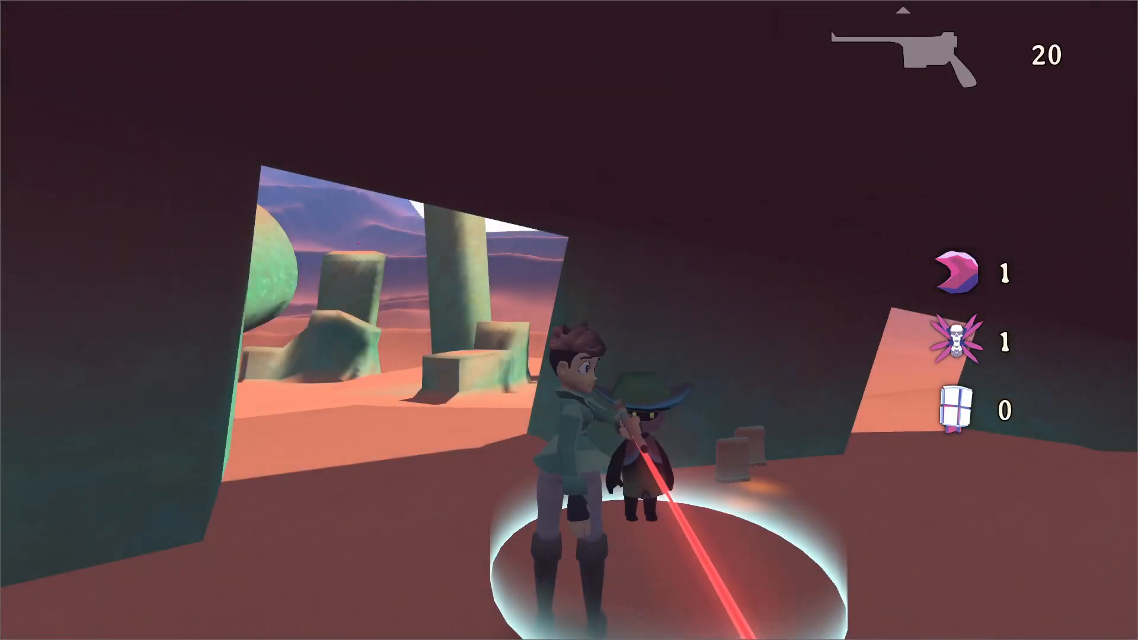
# Playtest the game by running to the slanted green pillars, and visit the audio options in the pause menu.
pyautogui.press('w')
pyautogui.press('space')
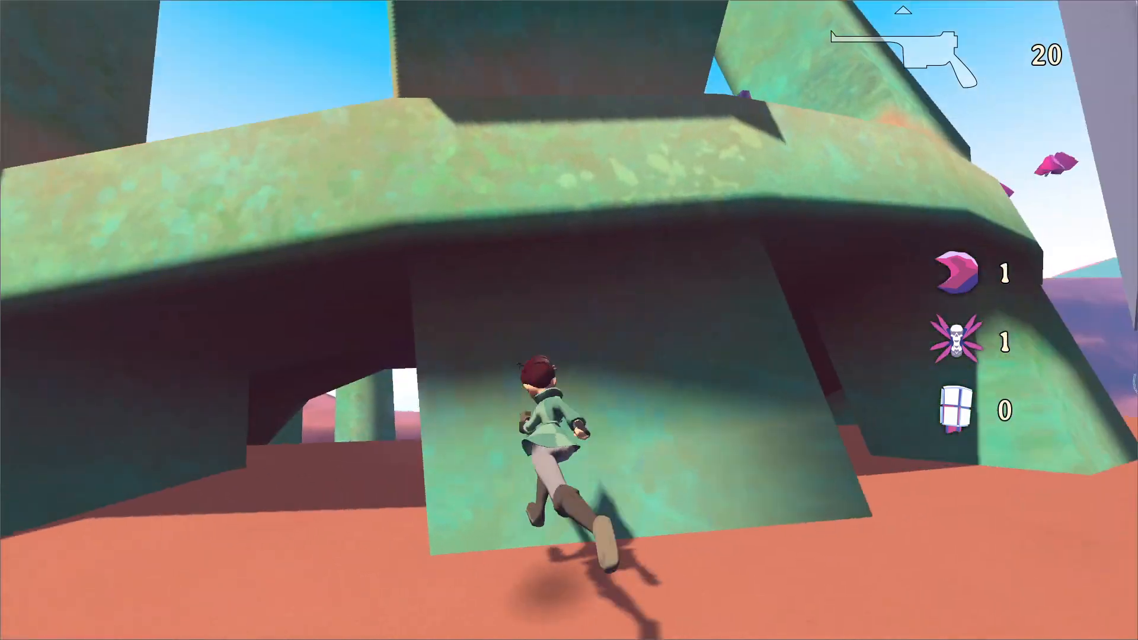
pyautogui.press('space')
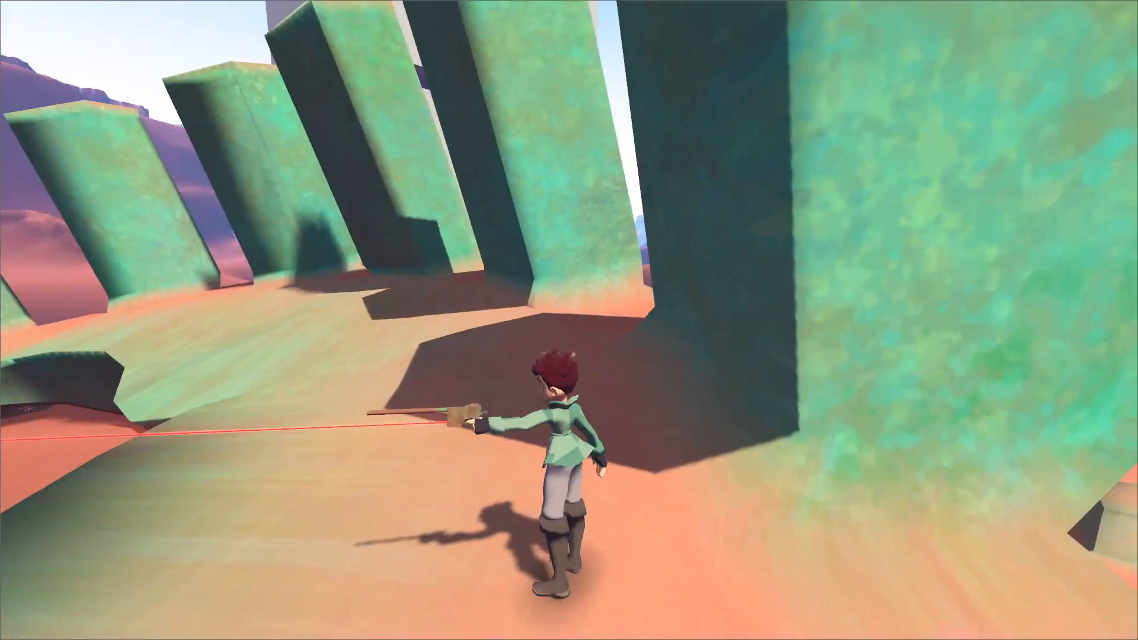
pyautogui.press('Escape')
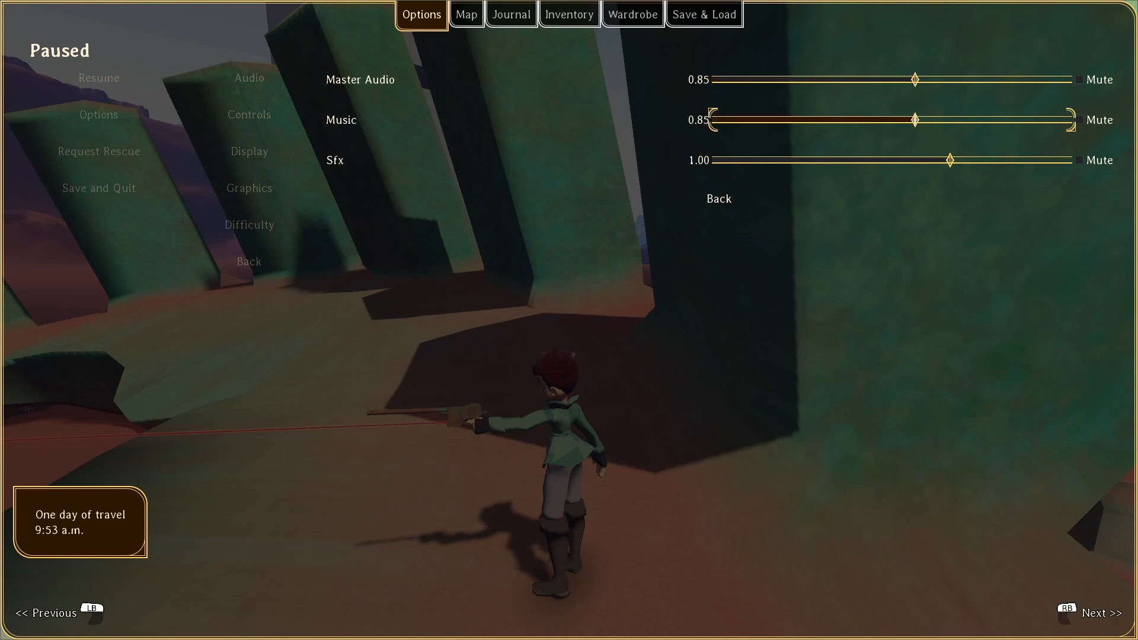
pyautogui.press('Escape')
# Climb the green pillars, shoot the floating pink flowers open, and jump across them to the white tower's ledge.
pyautogui.press('w')
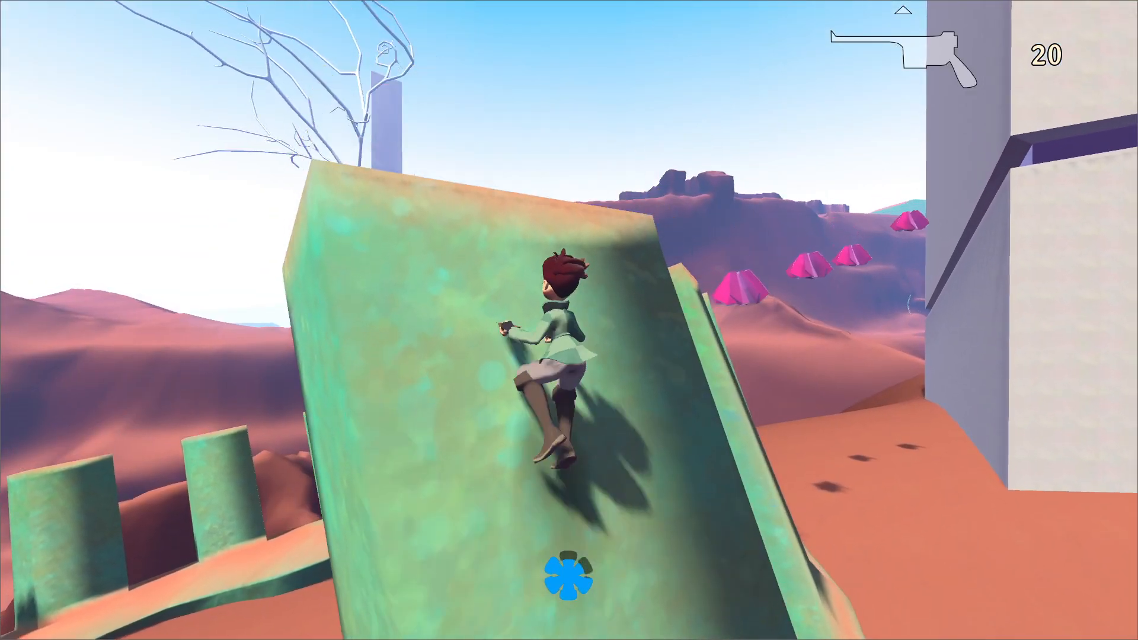
pyautogui.press('space')
pyautogui.press('space')
pyautogui.press('space')
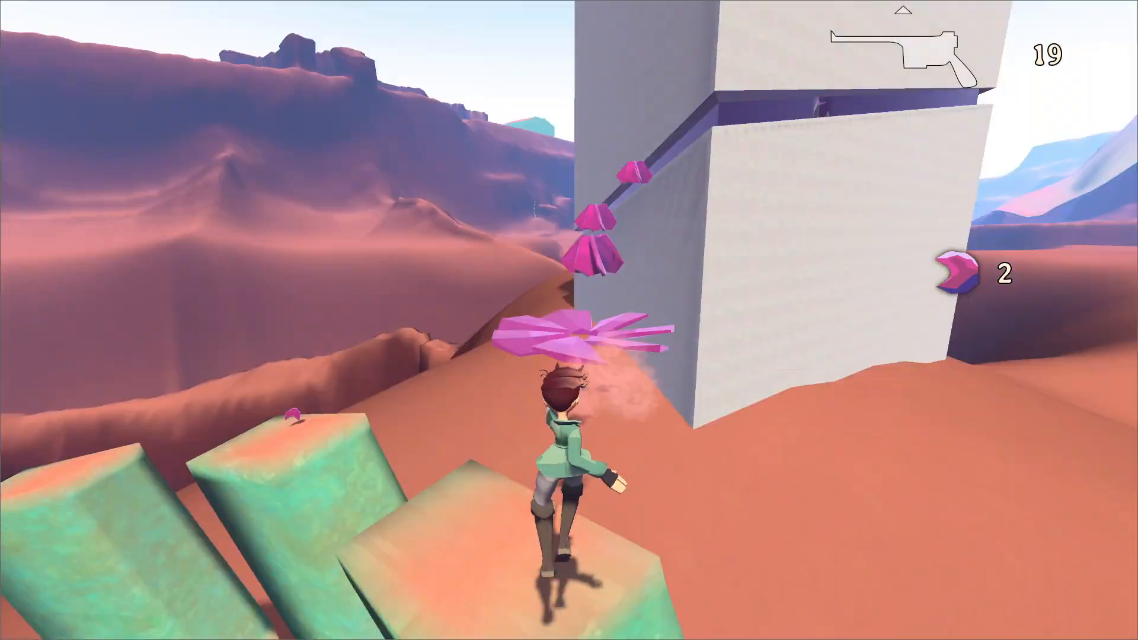
pyautogui.press('space')
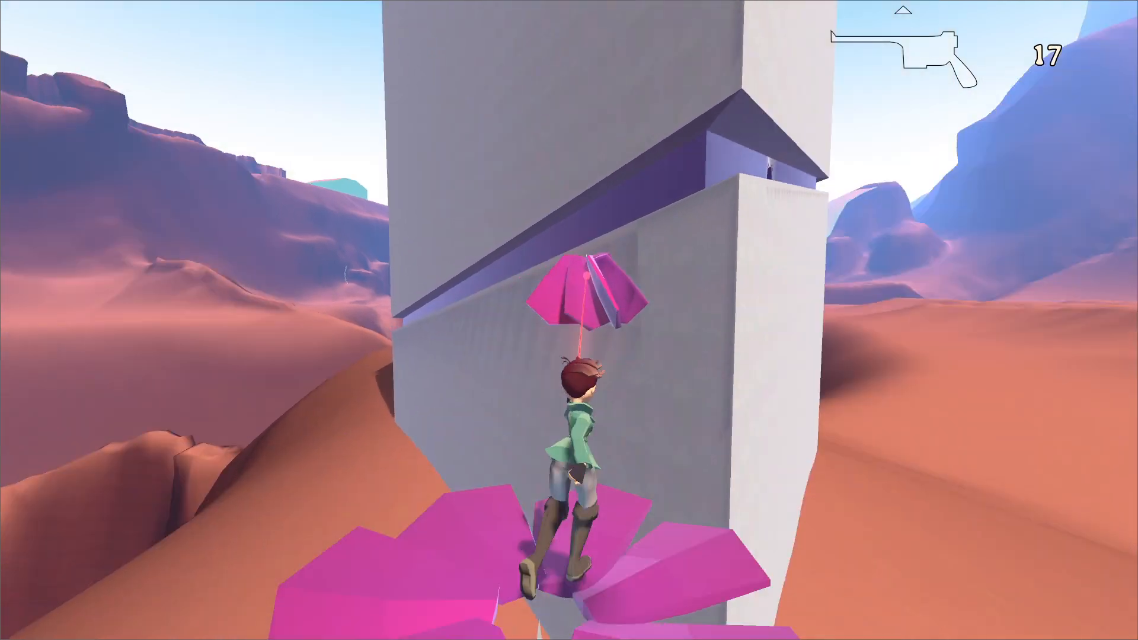
pyautogui.click(509, 271)
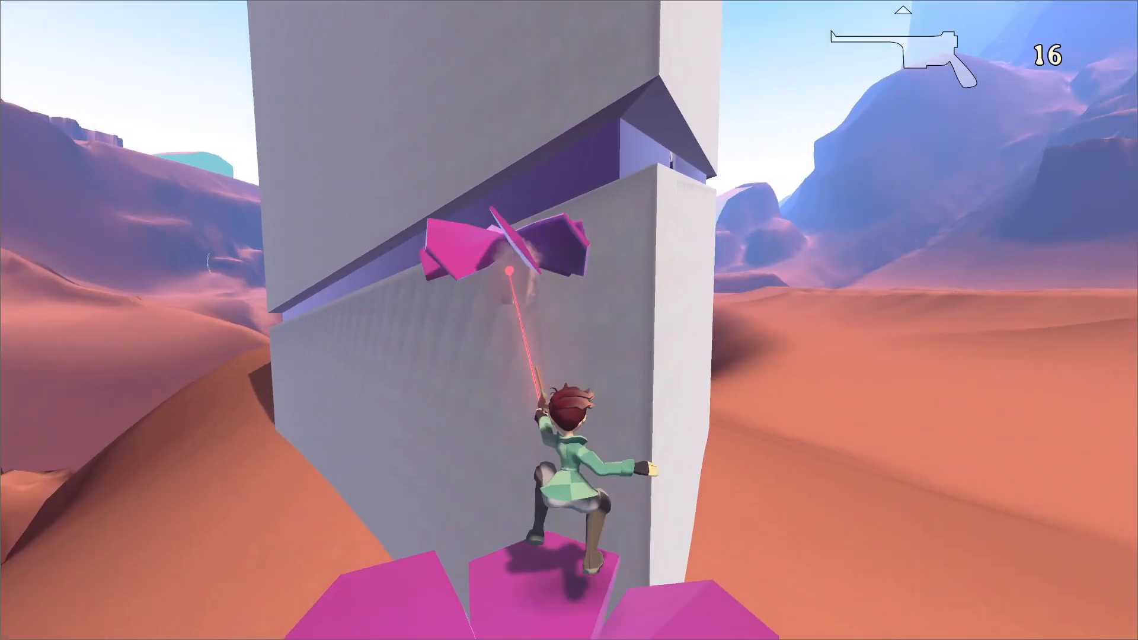
pyautogui.press('space')
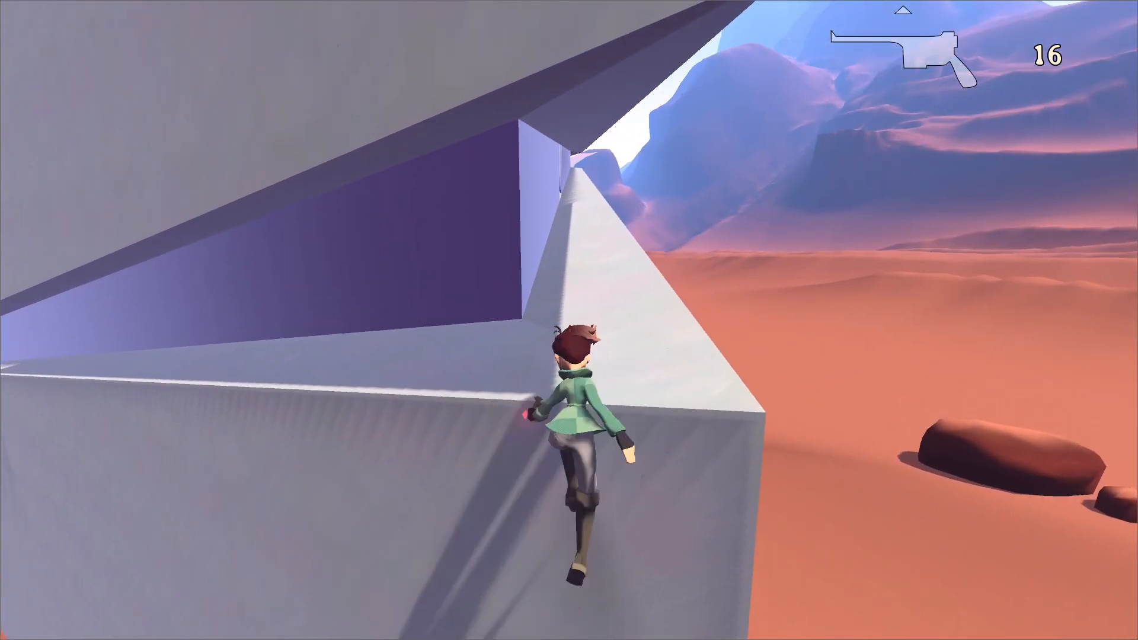
# Run along the white ledge into the dark tower interior and collect the pistol ammo beneath the purple flower.
pyautogui.press('w')
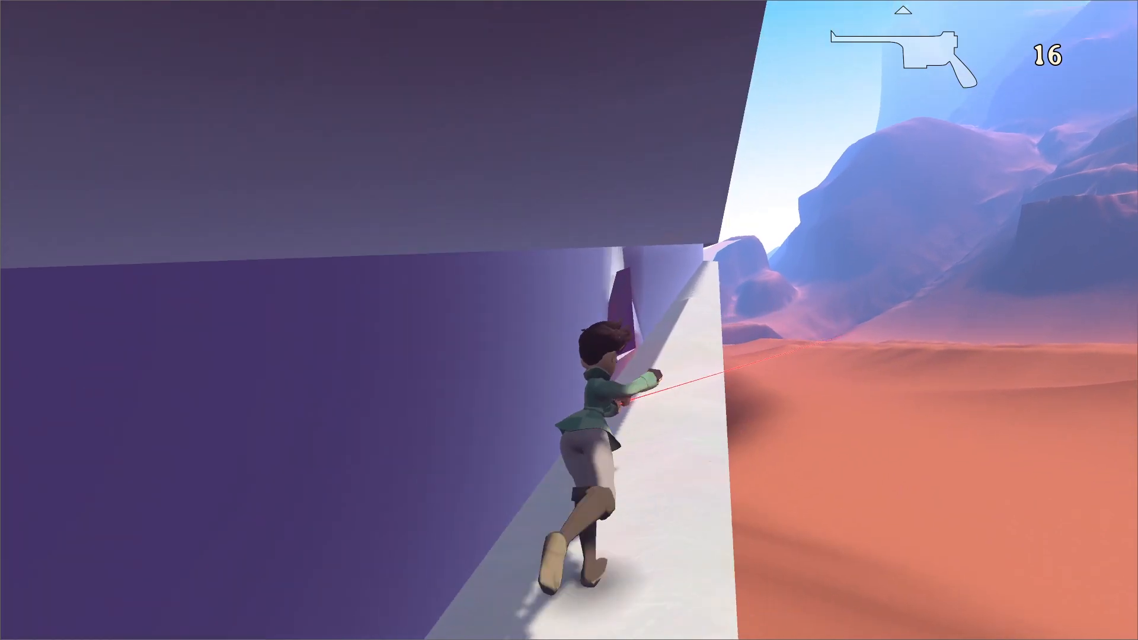
pyautogui.press('w')
pyautogui.press('space')
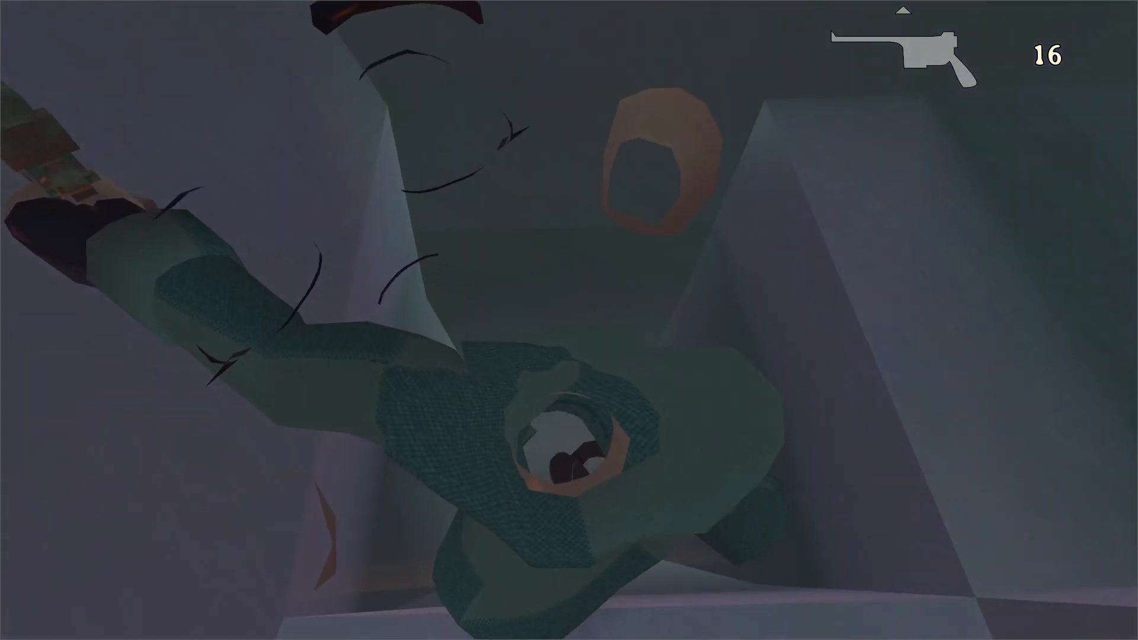
pyautogui.press('w')
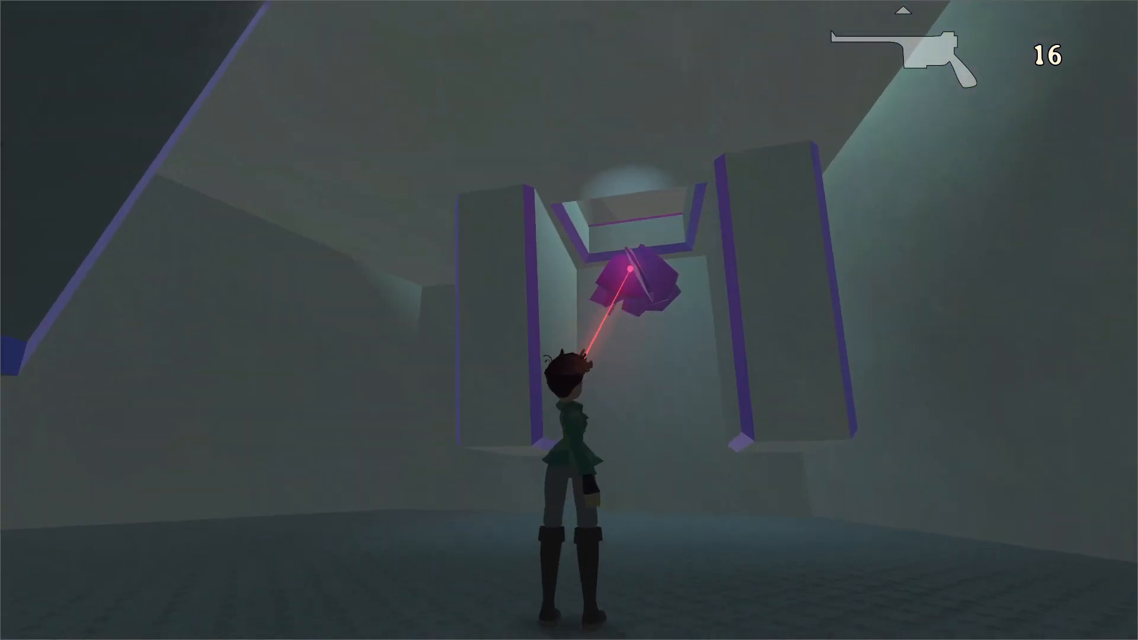
pyautogui.press('w')
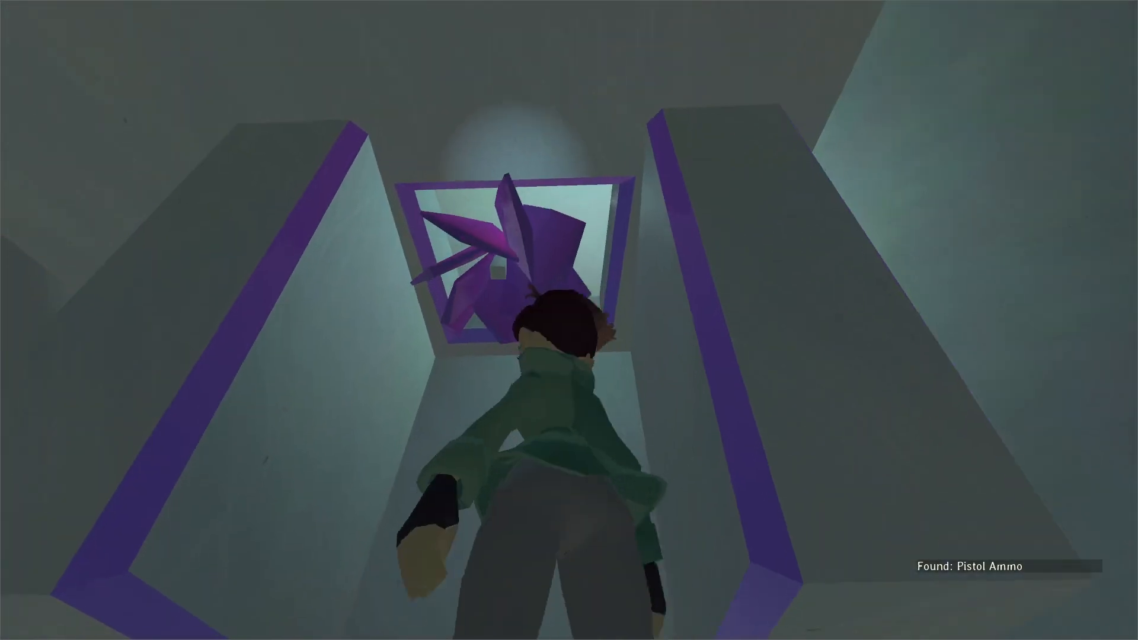
# Wall-jump up the shaft between the pillars, using the opened purple flower, and climb through the hatch to the upper floor.
pyautogui.press('w')
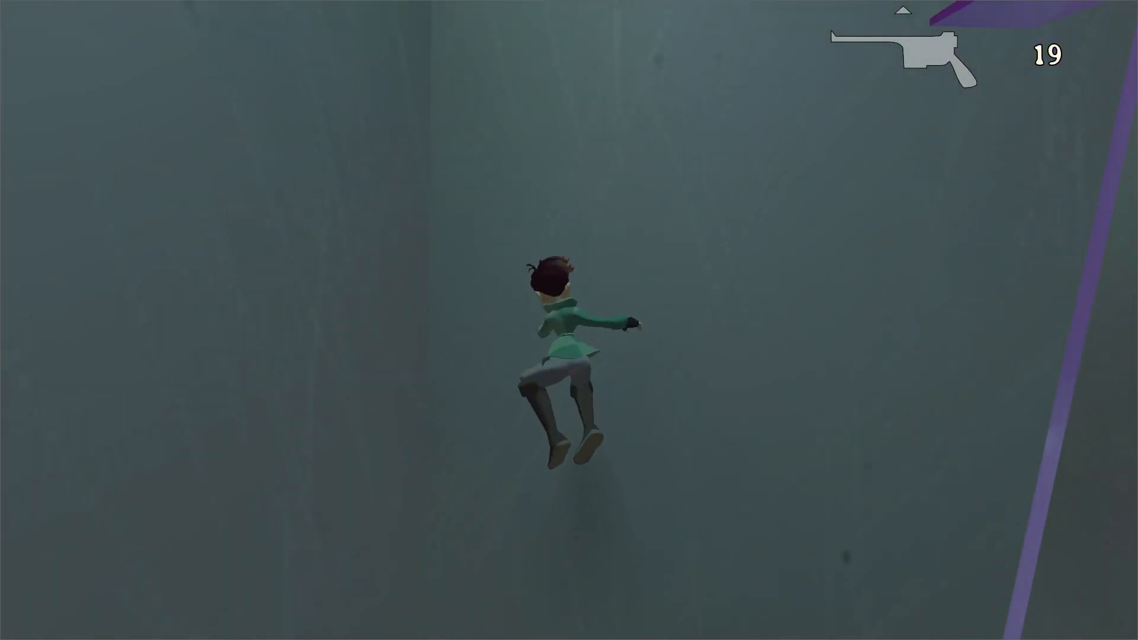
pyautogui.press('space')
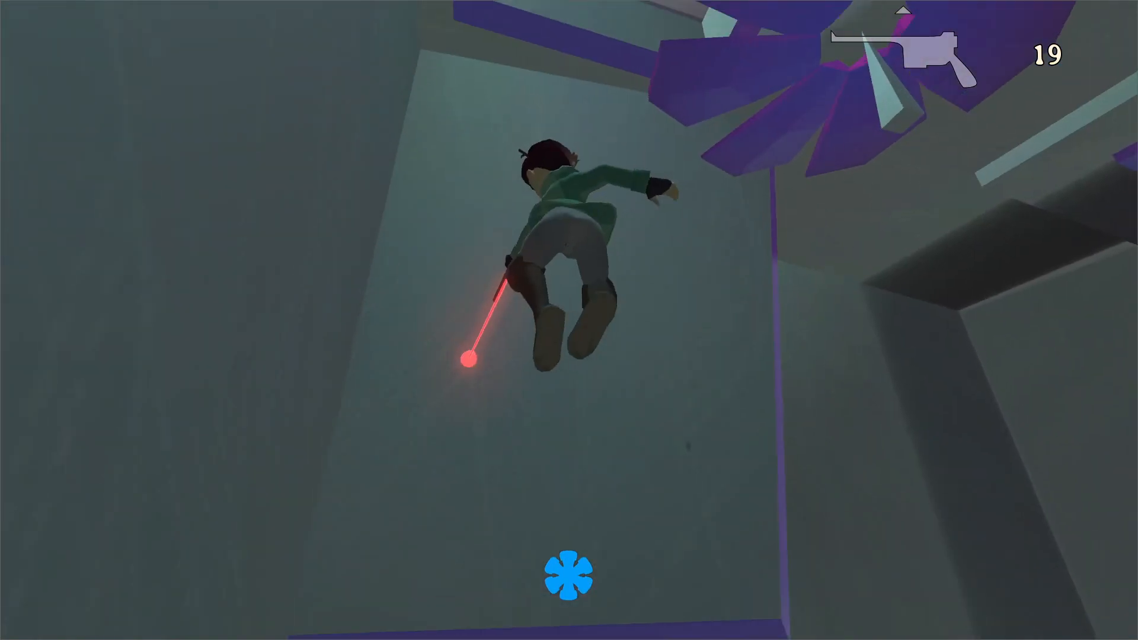
pyautogui.press('w')
pyautogui.press('a')
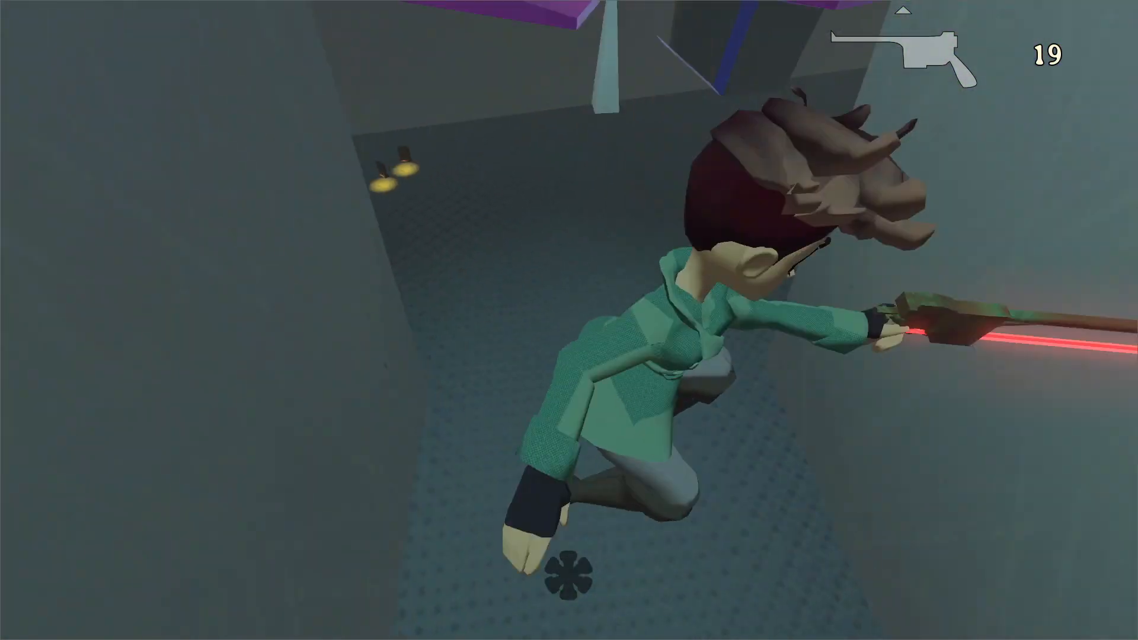
pyautogui.press('w')
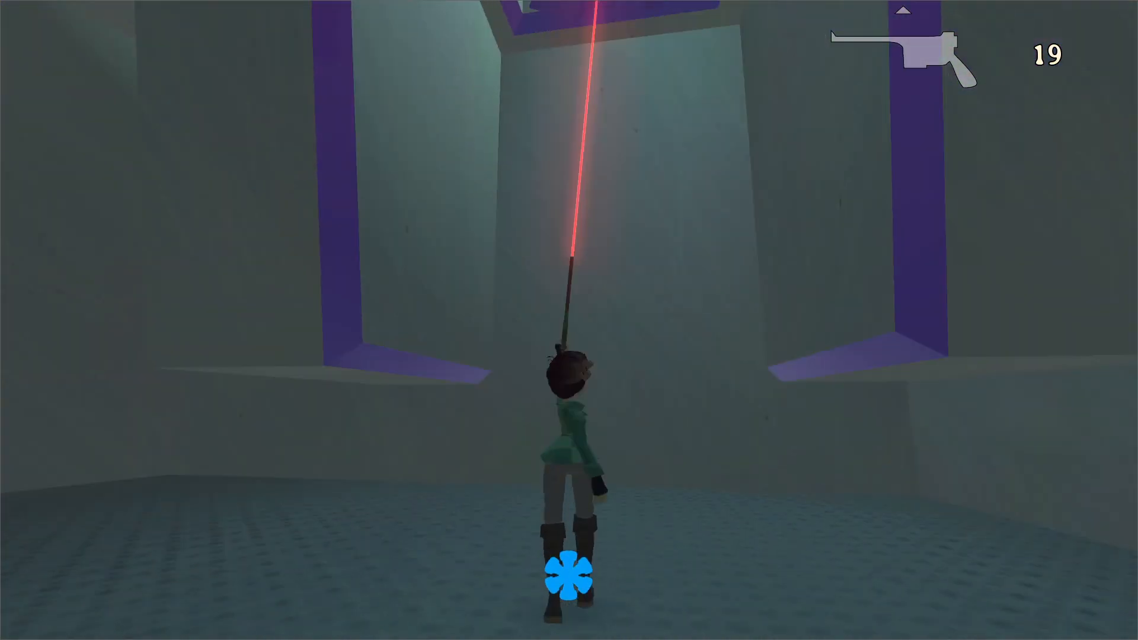
pyautogui.press('space')
pyautogui.press('space')
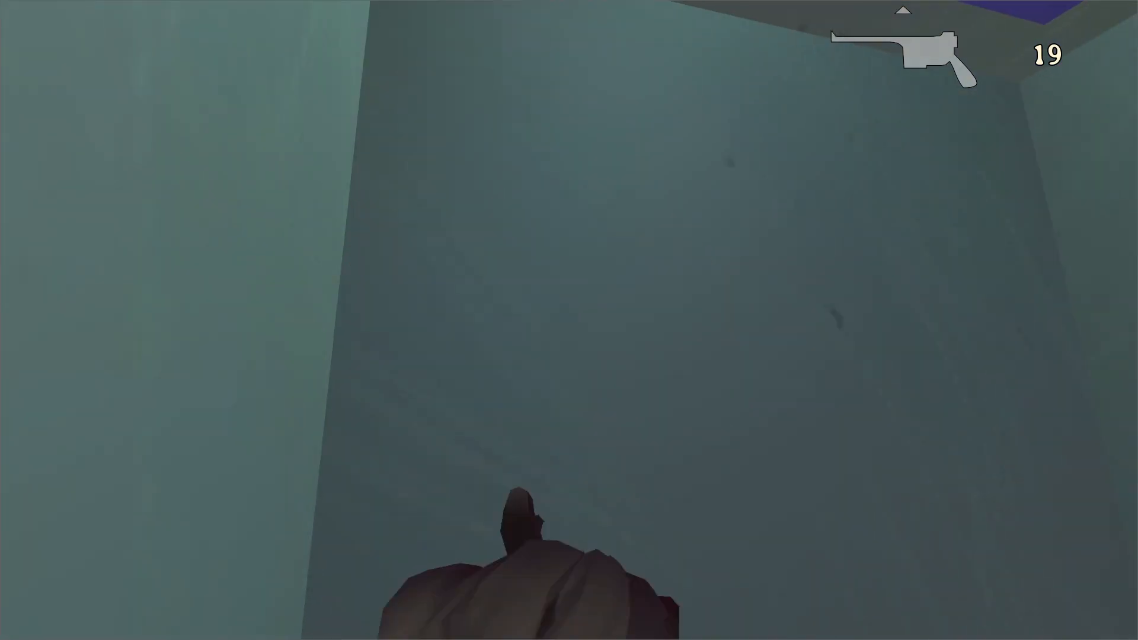
pyautogui.press('space')
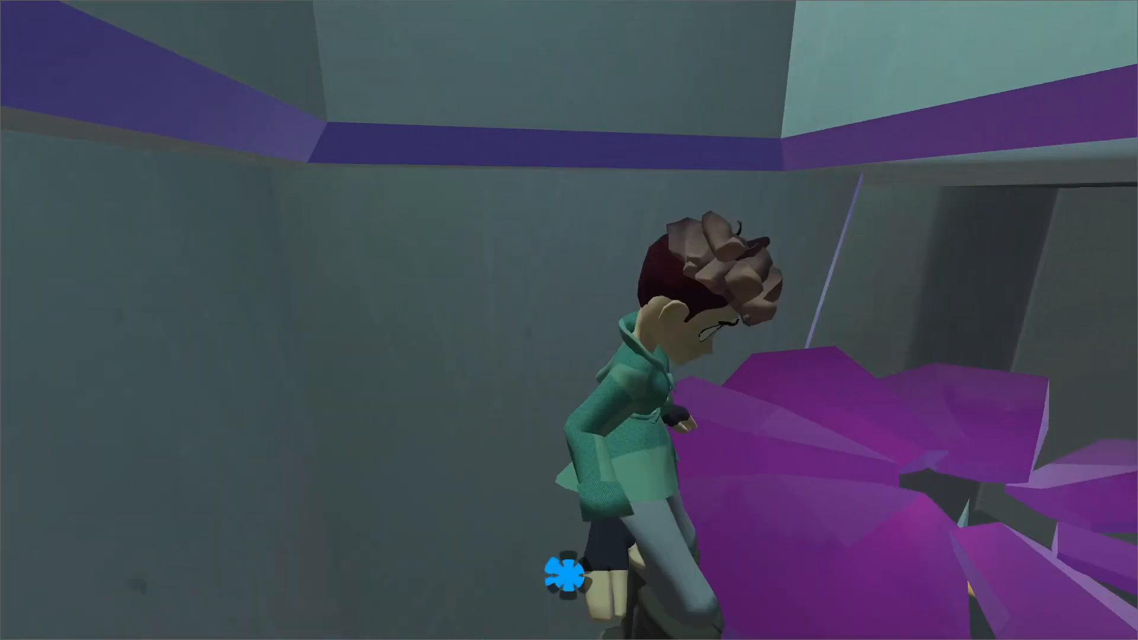
pyautogui.press('space')
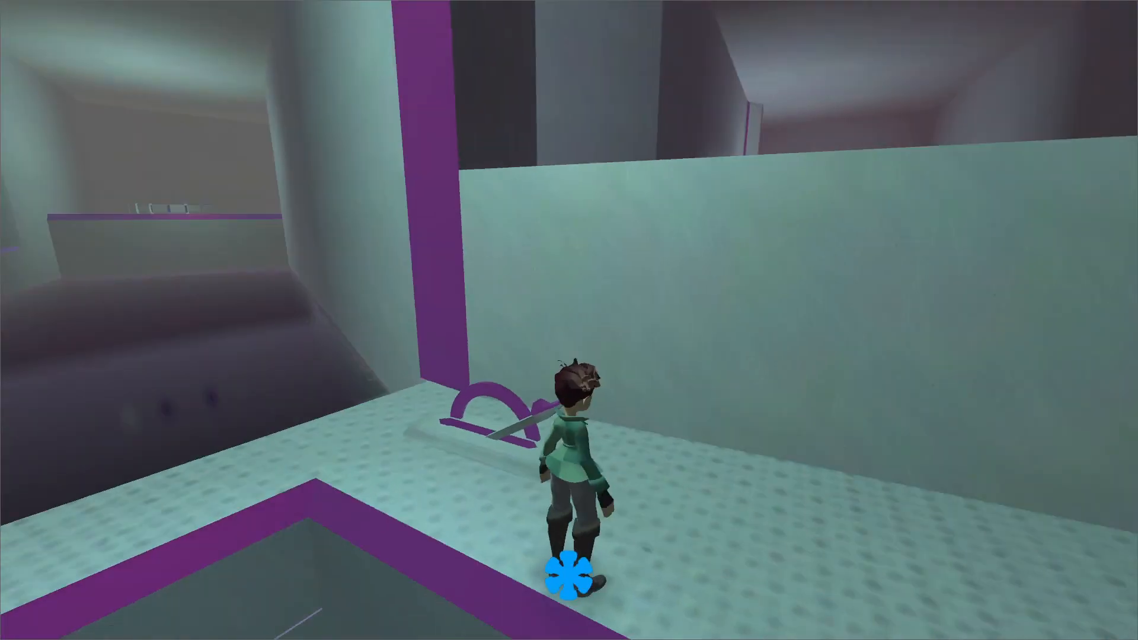
# Flip the floor lever beside the hatch and jump across the floating platforms to the walkway with the round pool.
pyautogui.press('w')
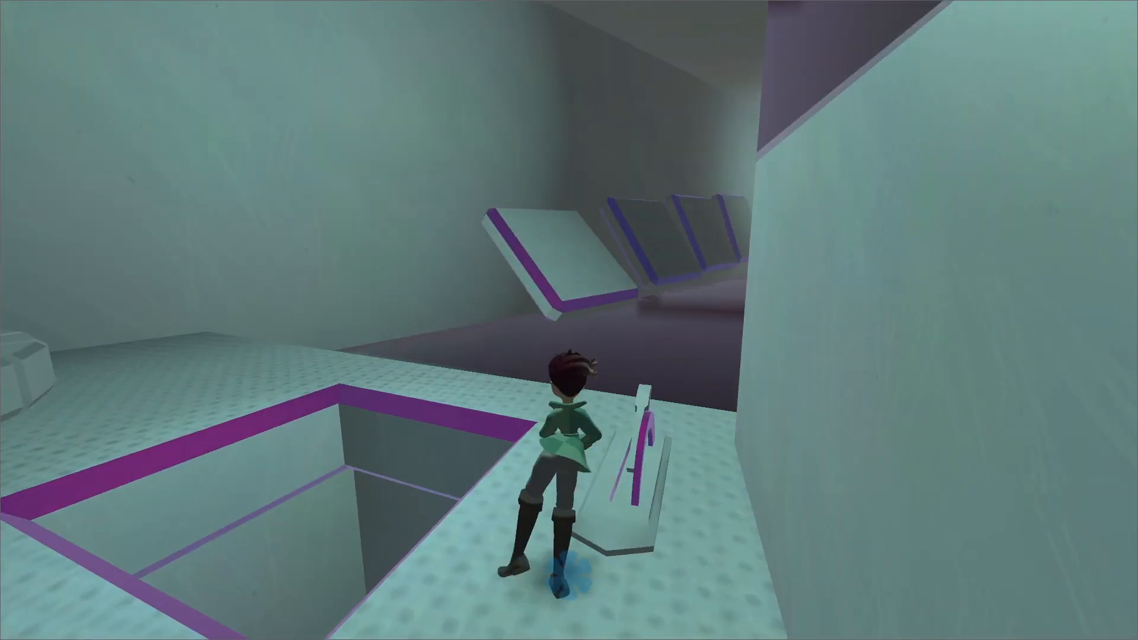
pyautogui.press('space')
pyautogui.press('space')
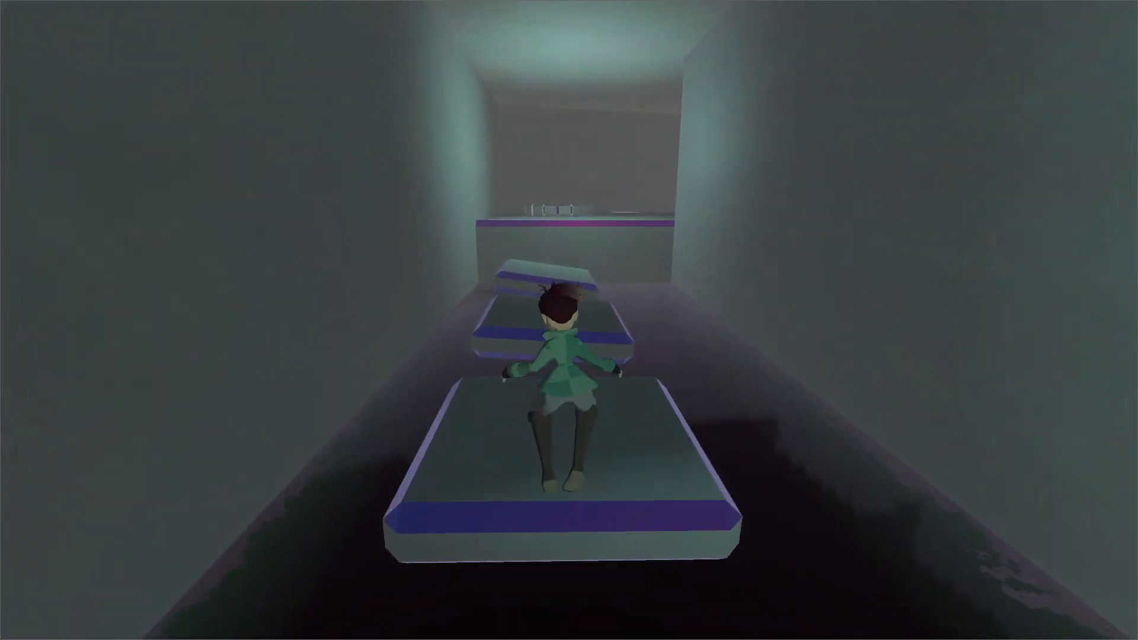
pyautogui.press('space')
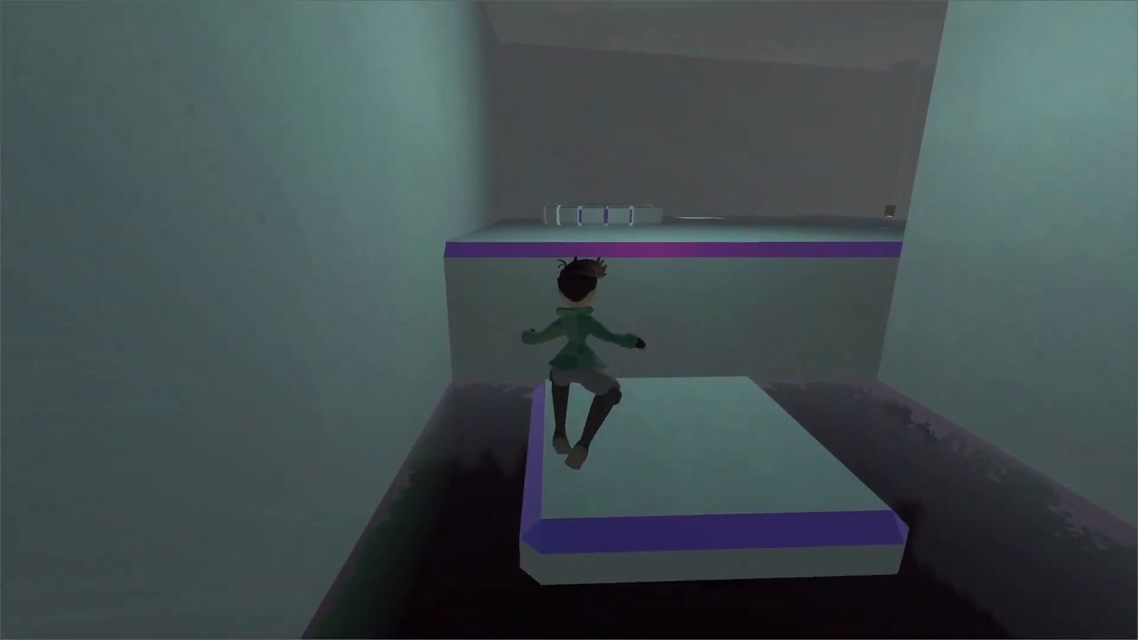
pyautogui.press('space')
pyautogui.press('w')
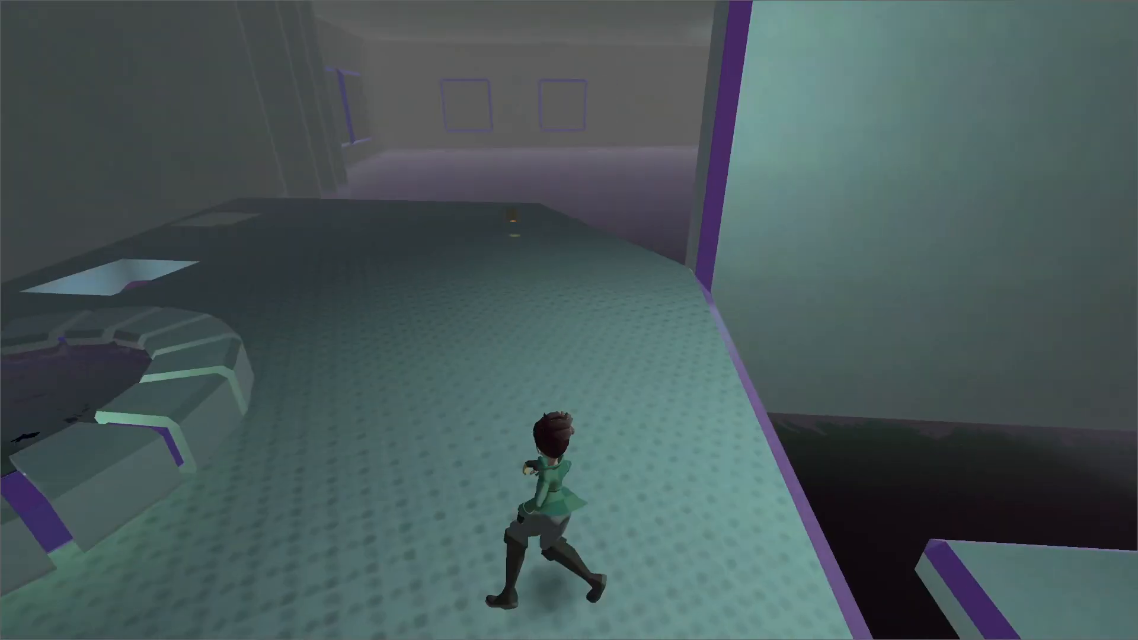
# Collect the pistol ammo on the walkway and save the game at the round pool.
pyautogui.press('w')
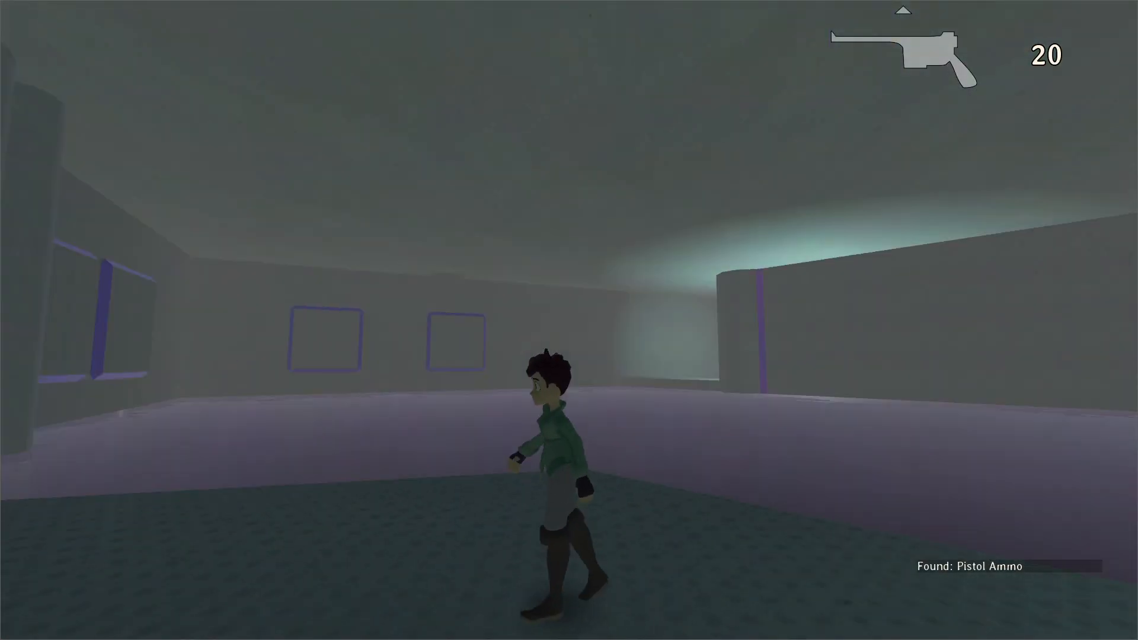
pyautogui.press('w')
pyautogui.press('space')
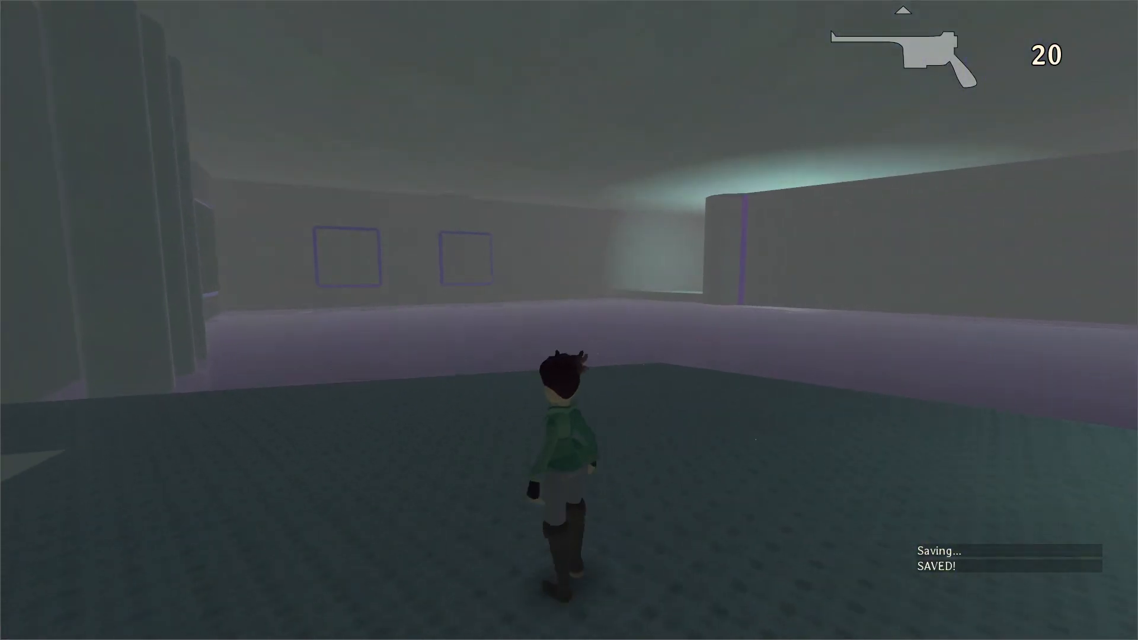
pyautogui.rightClick(570, 320)
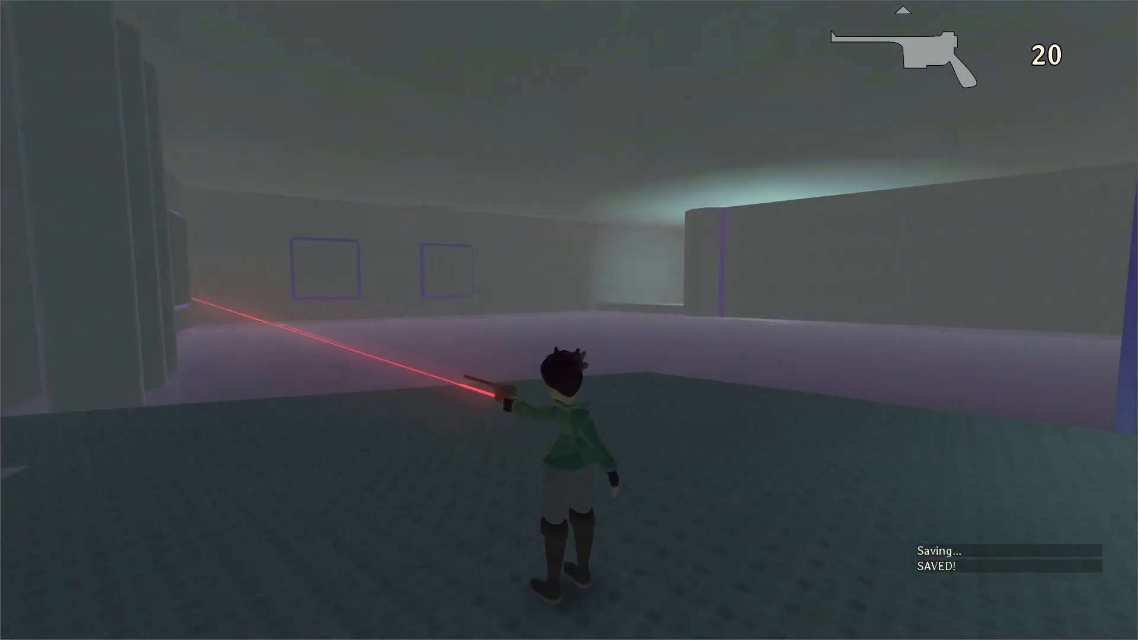
# Fire one pistol shot to flip the tilted platforms, and jump across them to the far floor.
pyautogui.press('a')
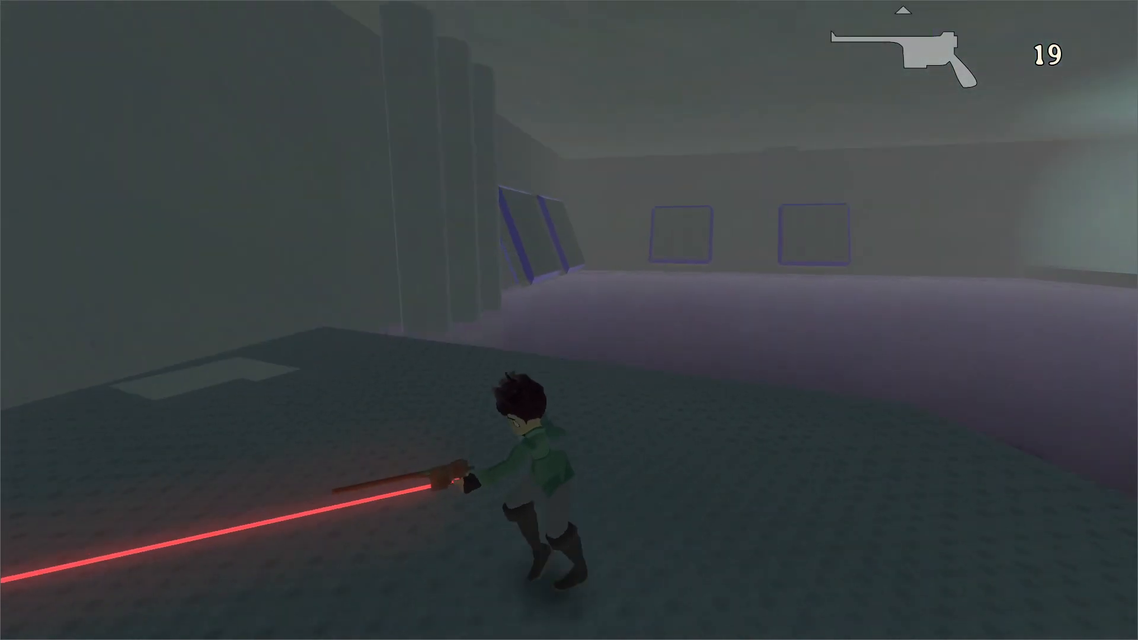
pyautogui.press('w')
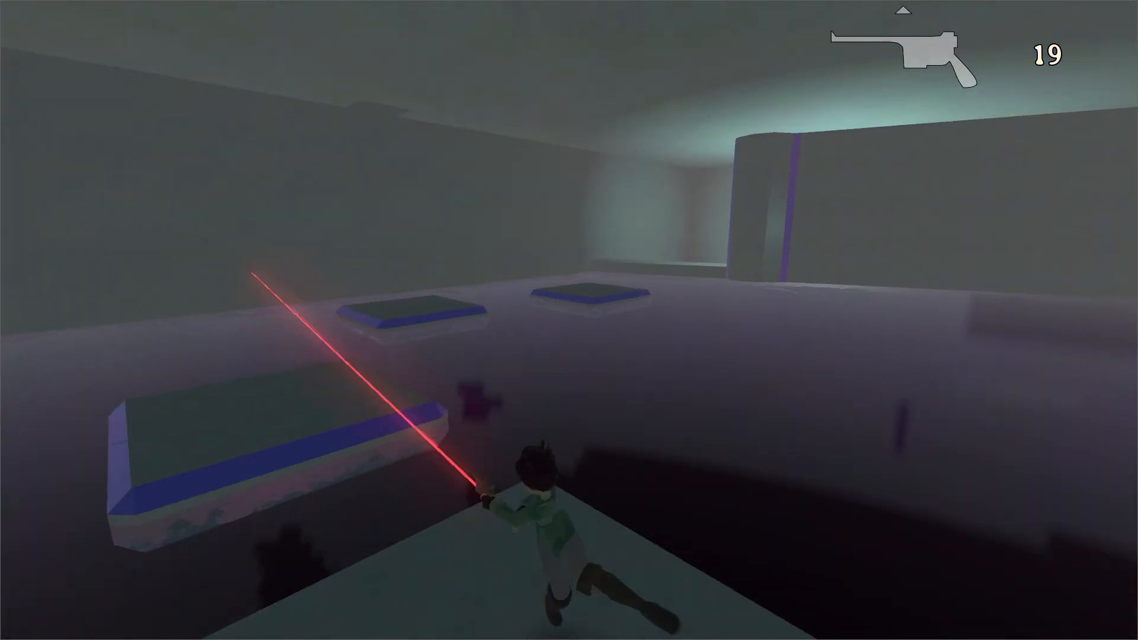
pyautogui.press('space')
pyautogui.press('w')
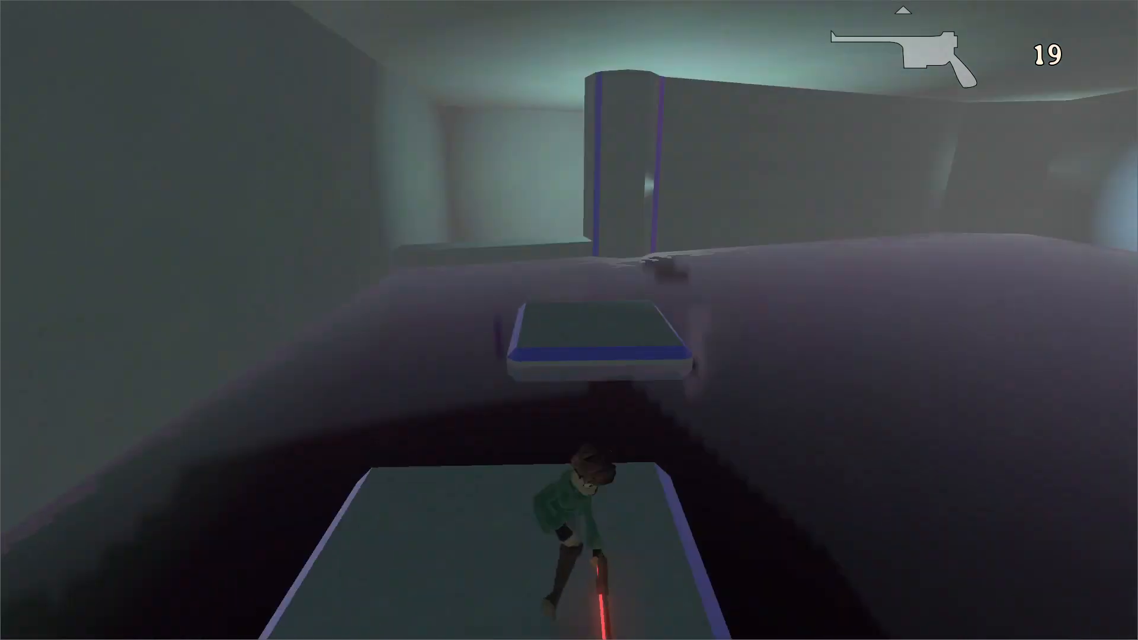
pyautogui.press('space')
pyautogui.press('w')
pyautogui.press('space')
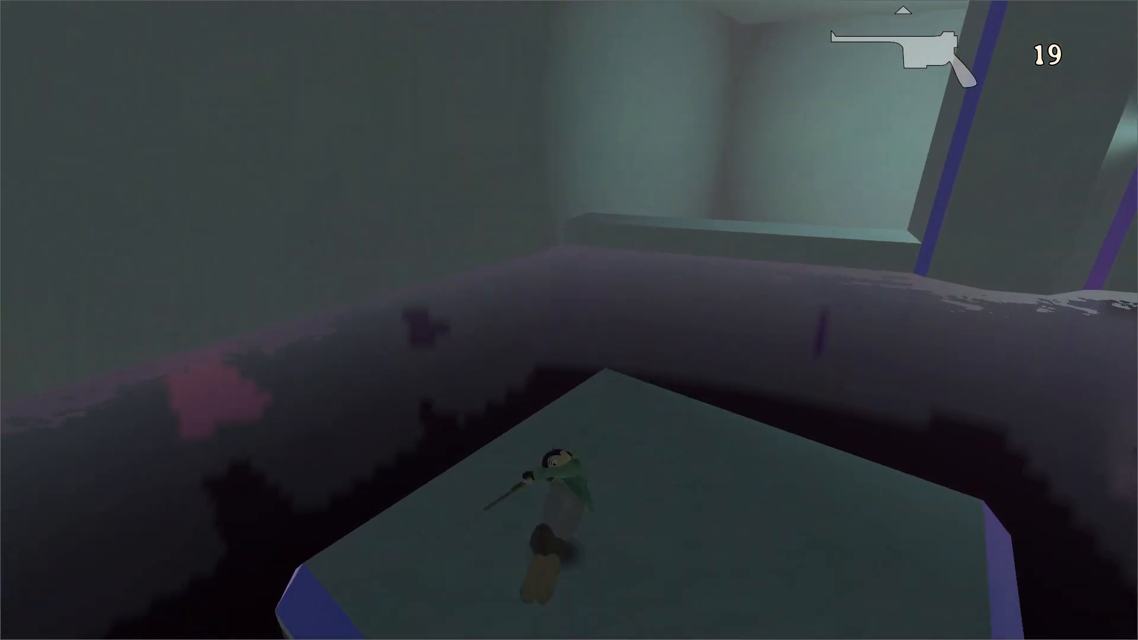
pyautogui.press('w')
pyautogui.press('space')
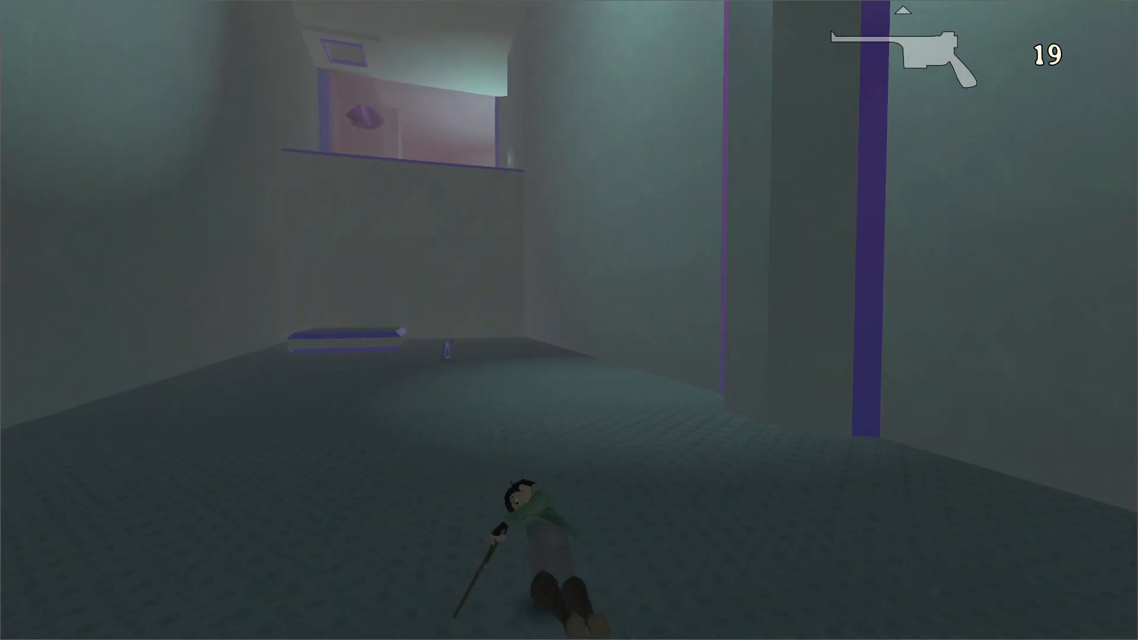
# Get onto the raised slab, shoot the nearby floor lever, and shoot the hanging purple flower.
pyautogui.press('w')
pyautogui.press('space')
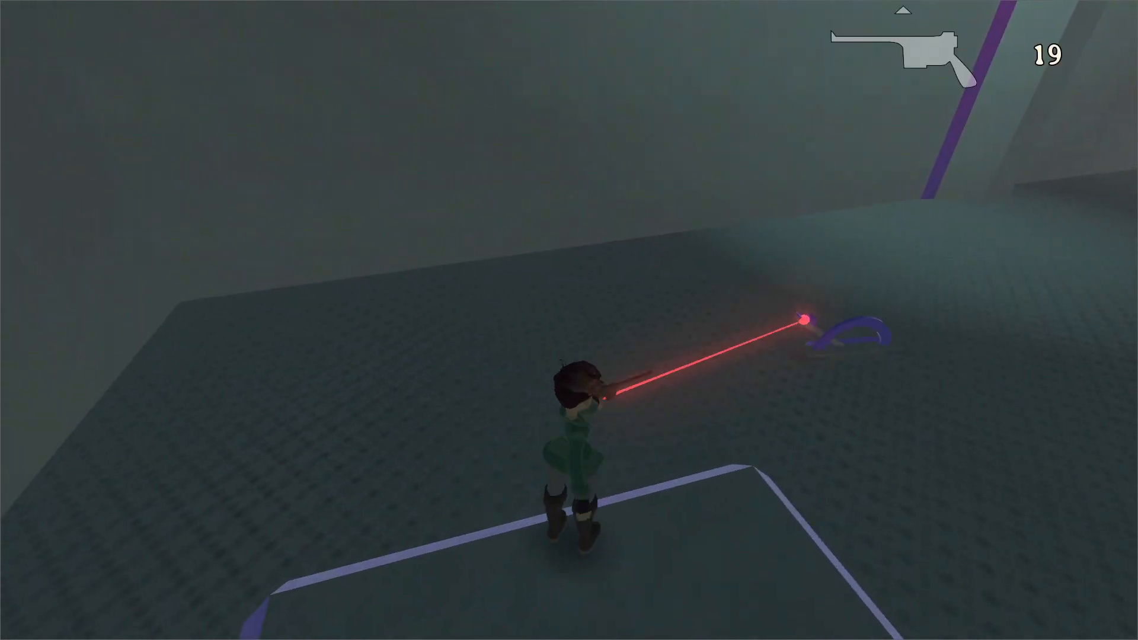
pyautogui.press('w')
pyautogui.press('space')
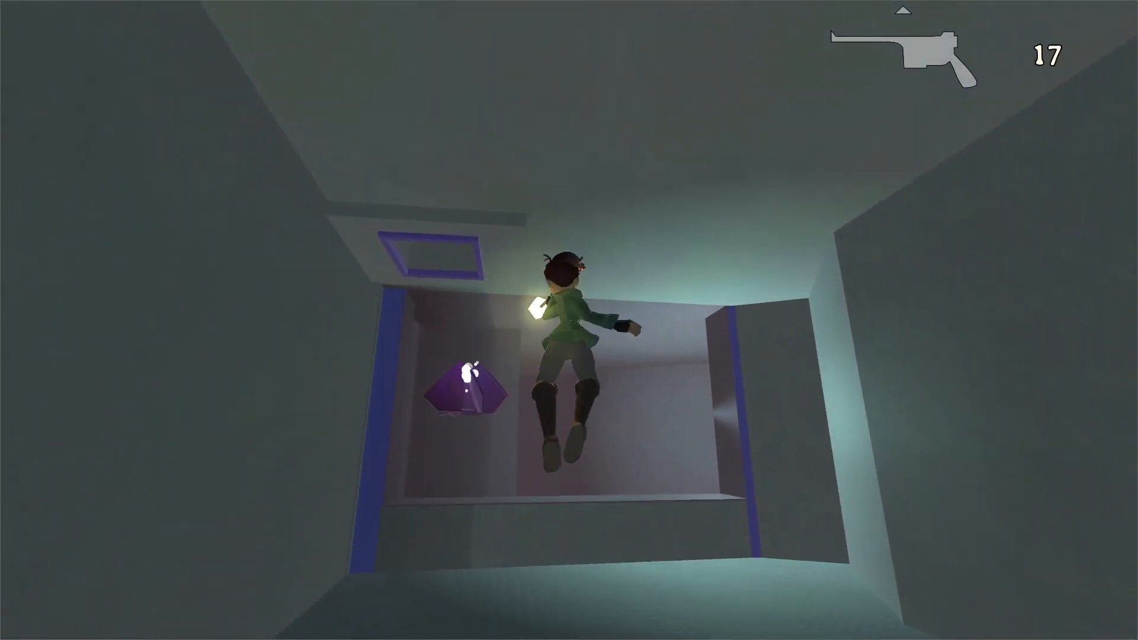
# Wall-jump beside the opened purple flower and climb through the purple-framed hatch in the ceiling.
pyautogui.press('w')
pyautogui.press('space')
pyautogui.press('space')
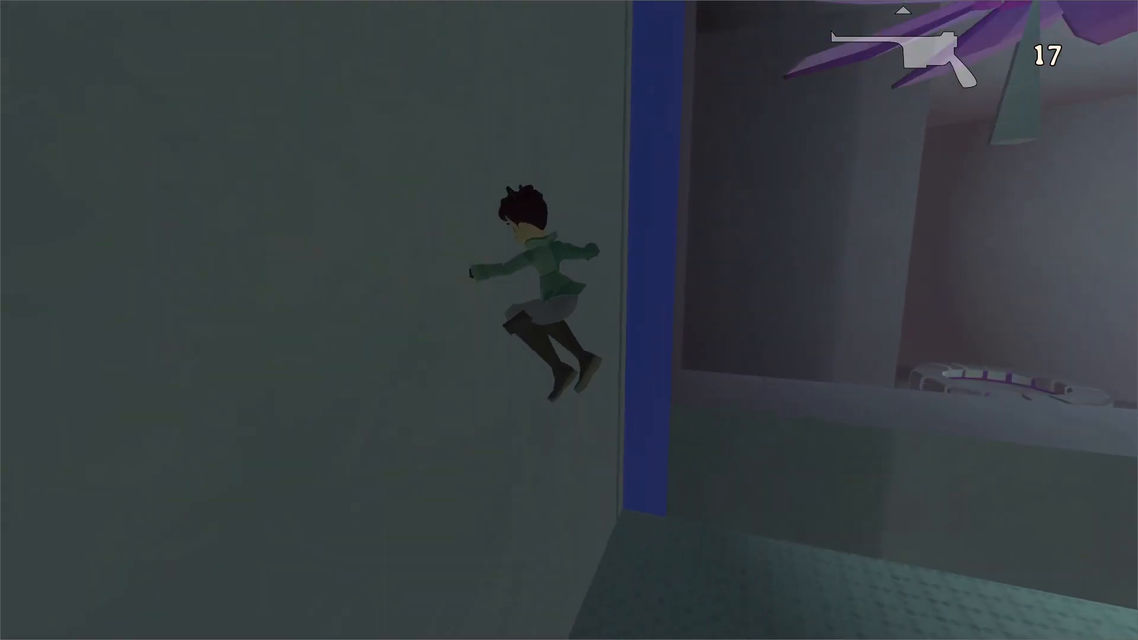
pyautogui.press('w')
pyautogui.press('space')
pyautogui.press('space')
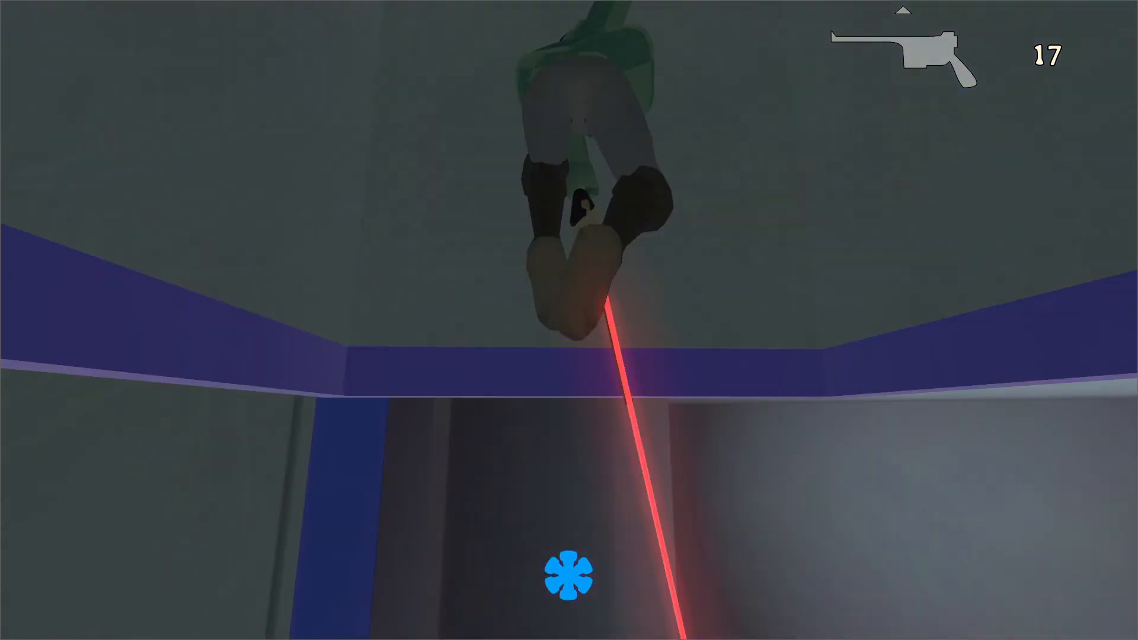
pyautogui.press('w')
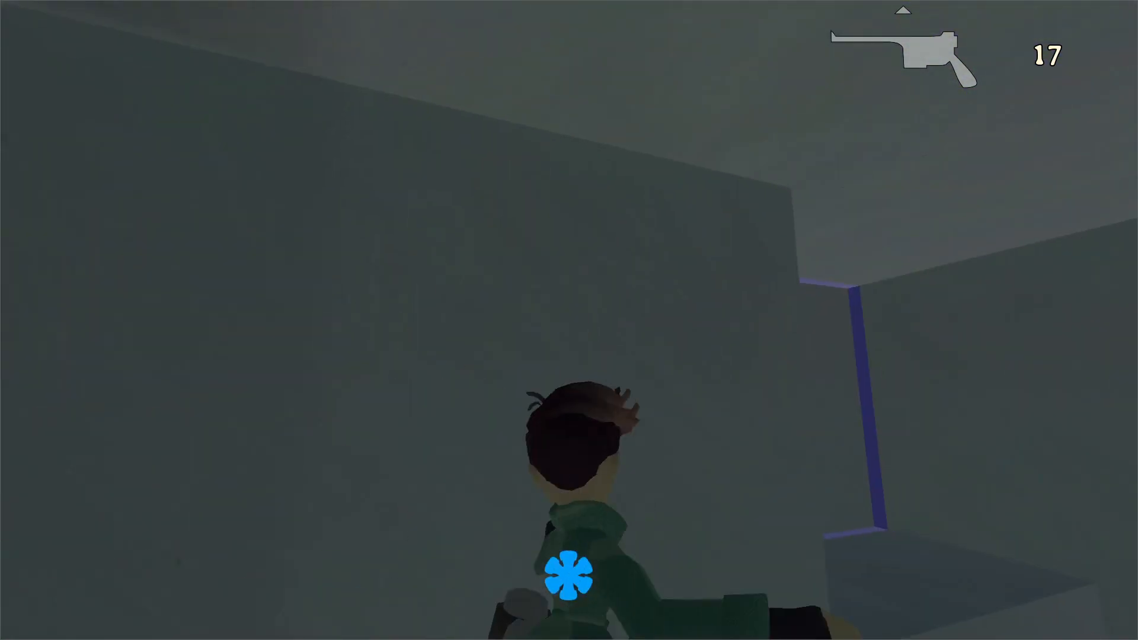
pyautogui.press('space')
# Cross the large dark hall to the round pool and save the game there.
pyautogui.press('w')
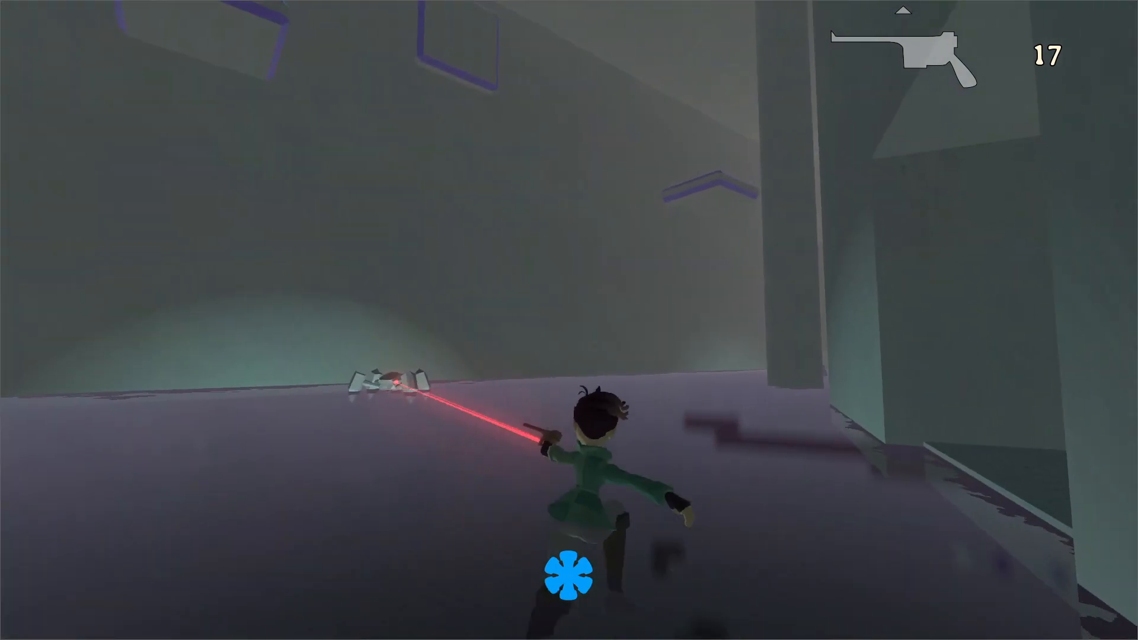
pyautogui.press('space')
pyautogui.press('w')
pyautogui.press('space')
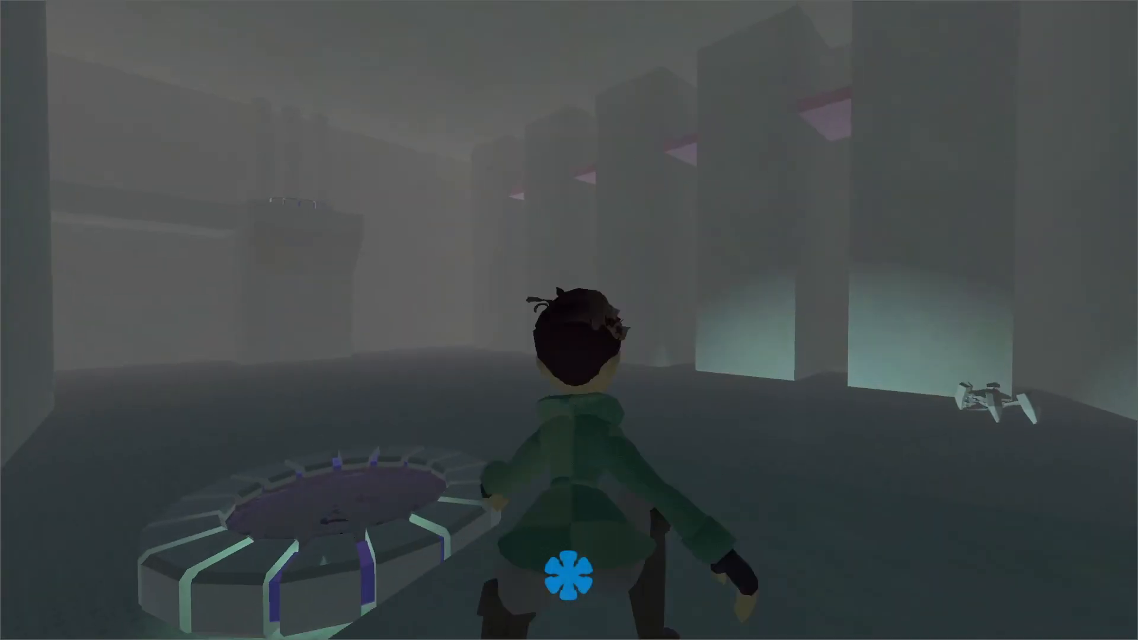
pyautogui.press('w')
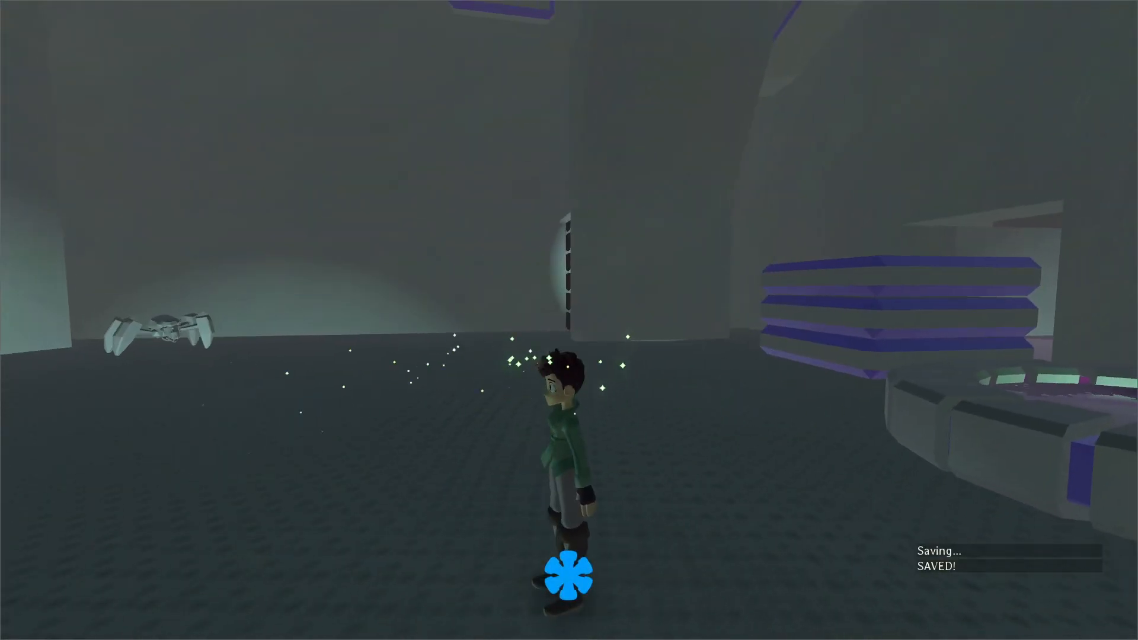
# Shoot the four-legged robot near the lit wall with the pistol until it is destroyed.
pyautogui.click(569, 320)
pyautogui.click(569, 320)
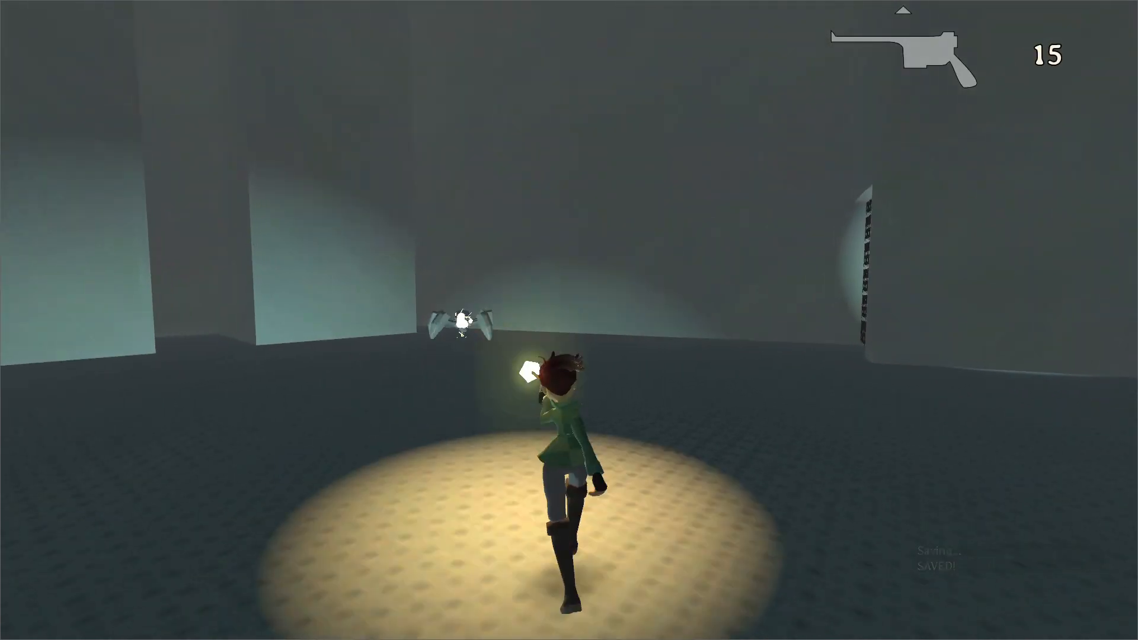
pyautogui.click(569, 320)
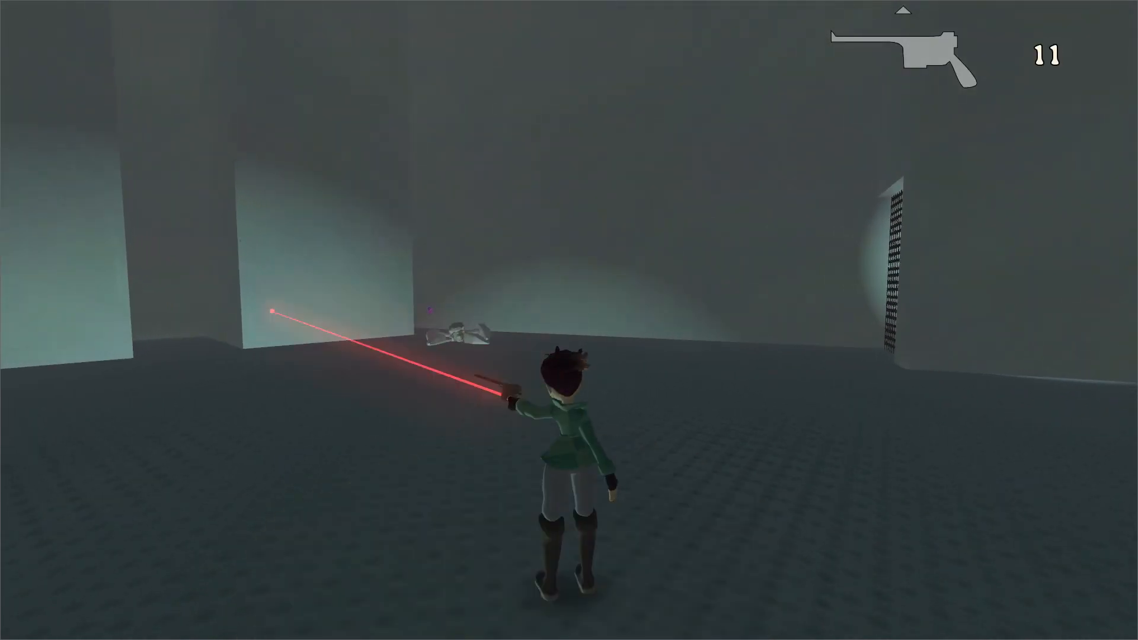
# Collect the destroyed robot's drops, fire a shot through the dark wall grate, and run to the stacked purple-edged platforms.
pyautogui.press('w')
pyautogui.press('space')
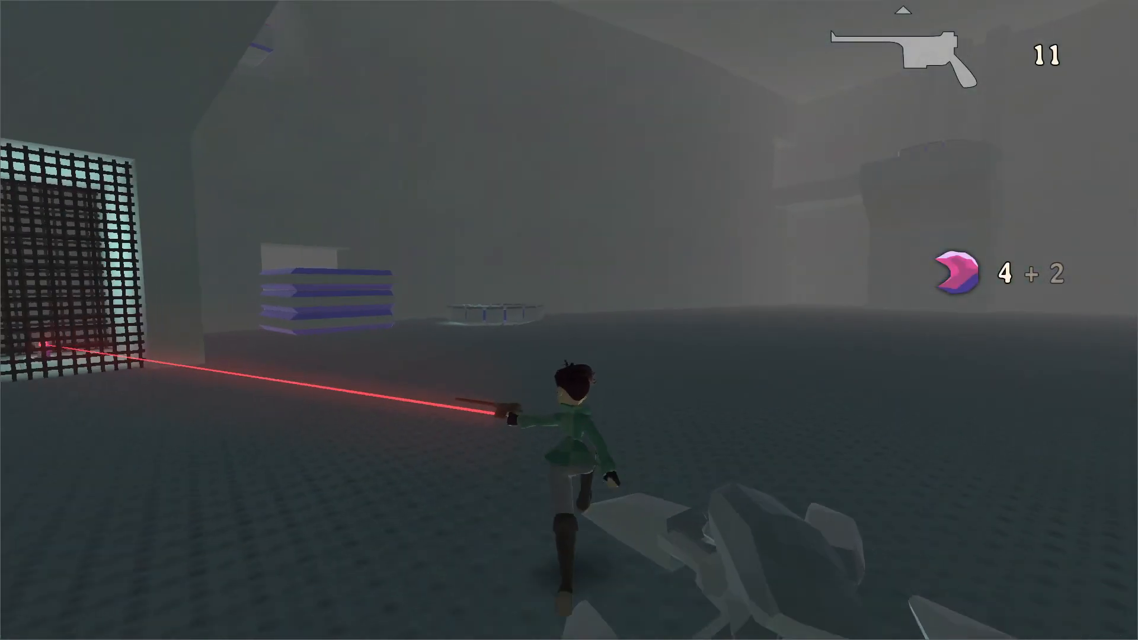
pyautogui.press('w')
pyautogui.click(569, 321)
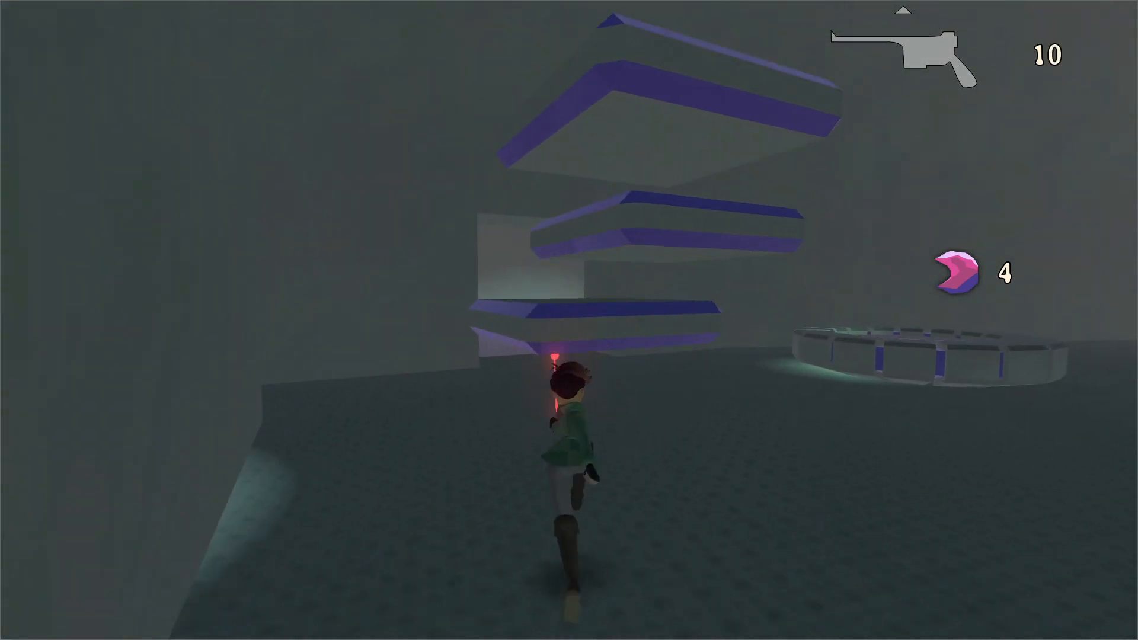
# Climb the stacked purple-edged platforms to the raised stone ledge with the floor lever.
pyautogui.press('space')
pyautogui.press('space')
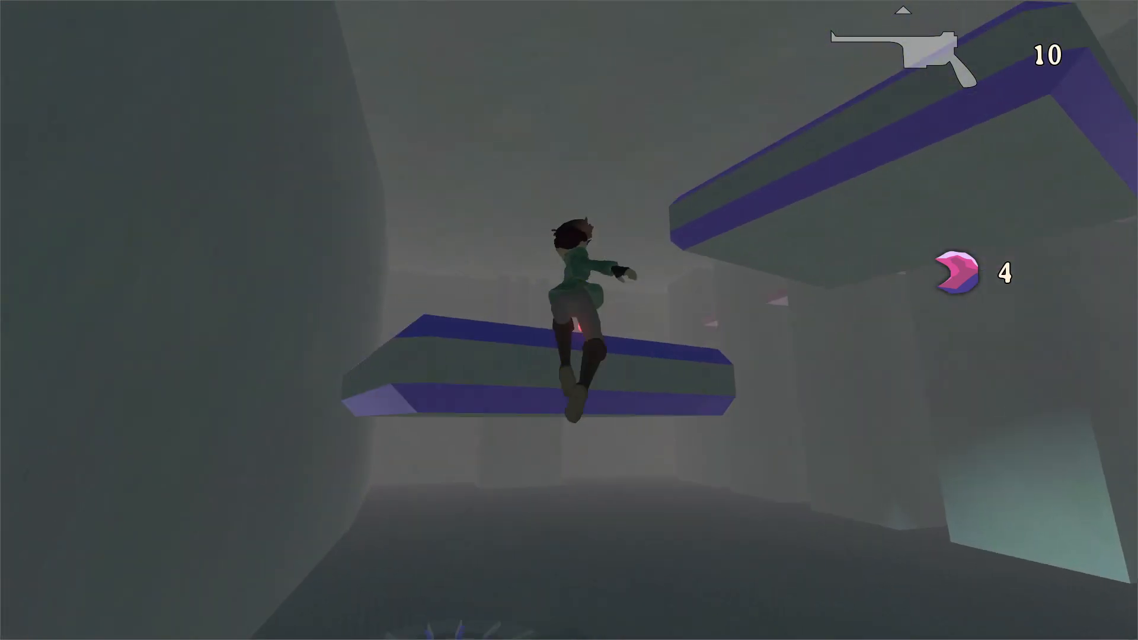
pyautogui.press('space')
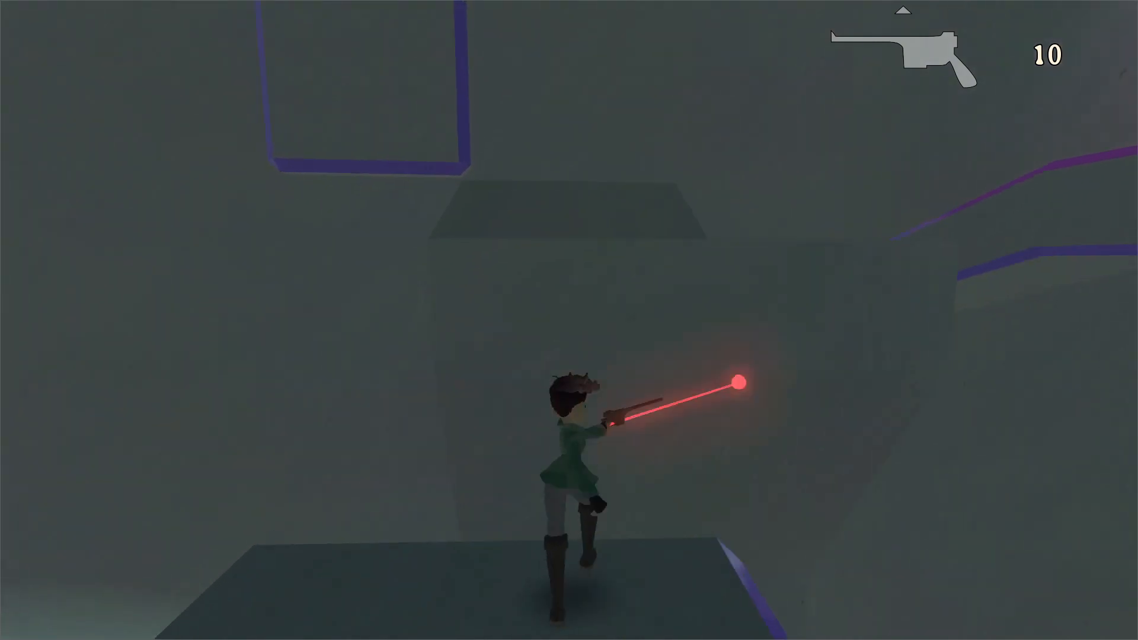
pyautogui.press('space')
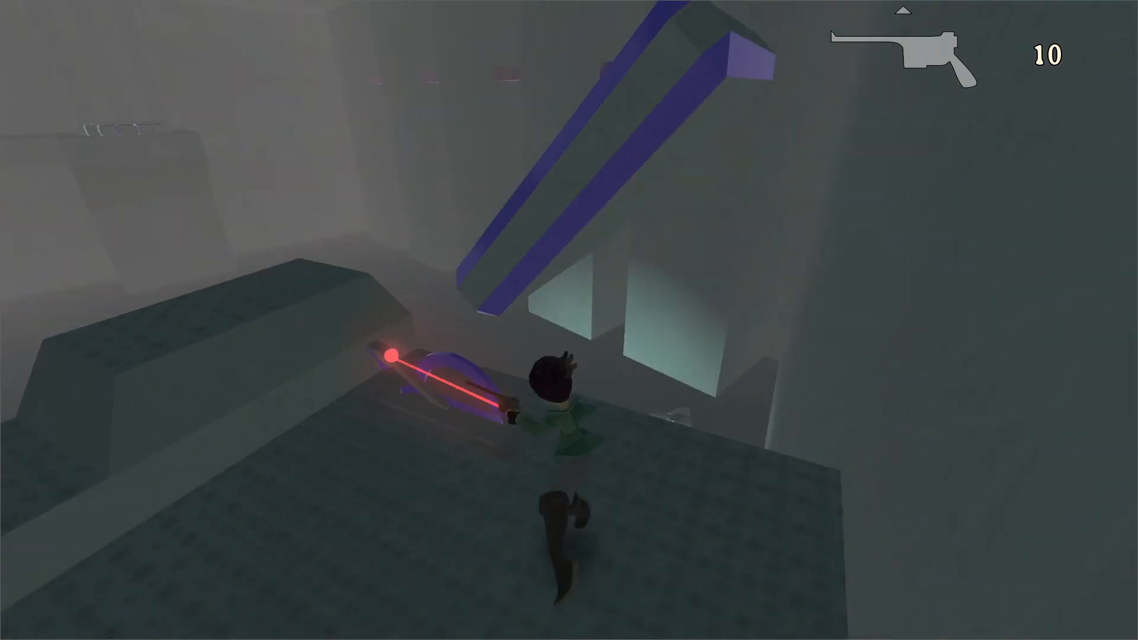
# Cross the high platforms past the elevated round pool to the lit ledge with the floor lever.
pyautogui.press('space')
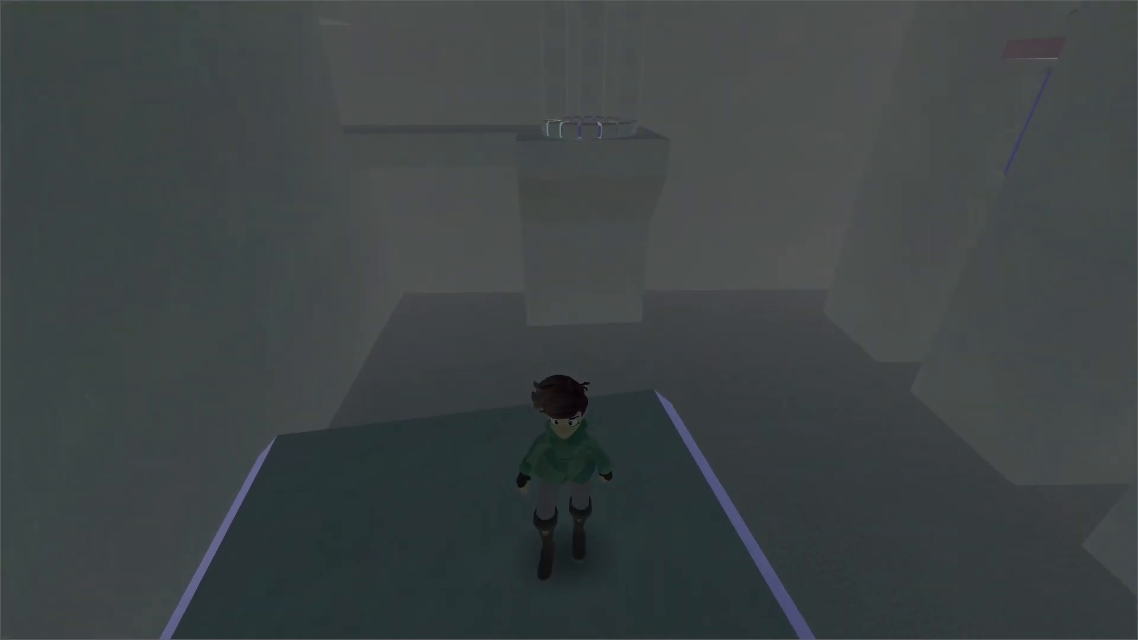
pyautogui.press('space')
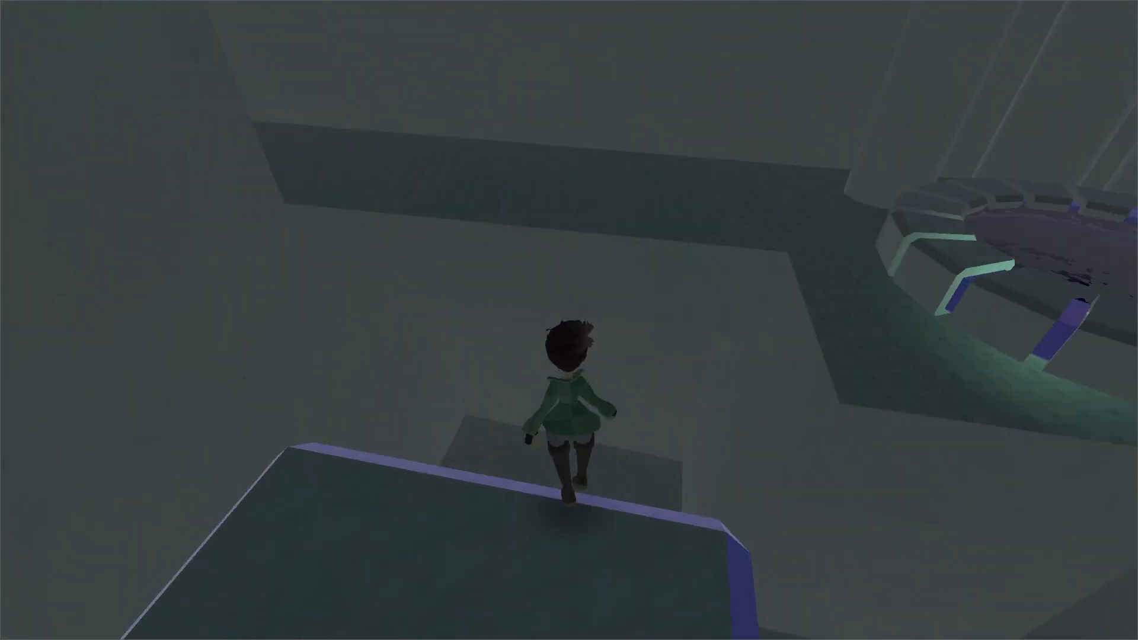
pyautogui.press('w')
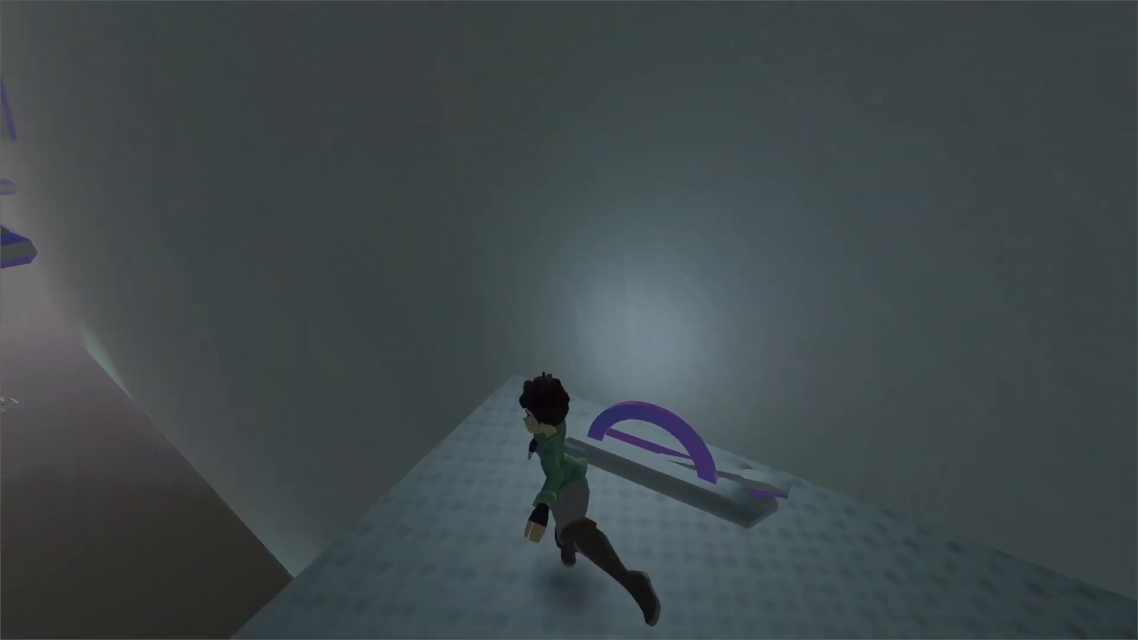
# Jump along the purple-edged platforms on the wall and shoot the distant lever on the lit ledge.
pyautogui.press('space')
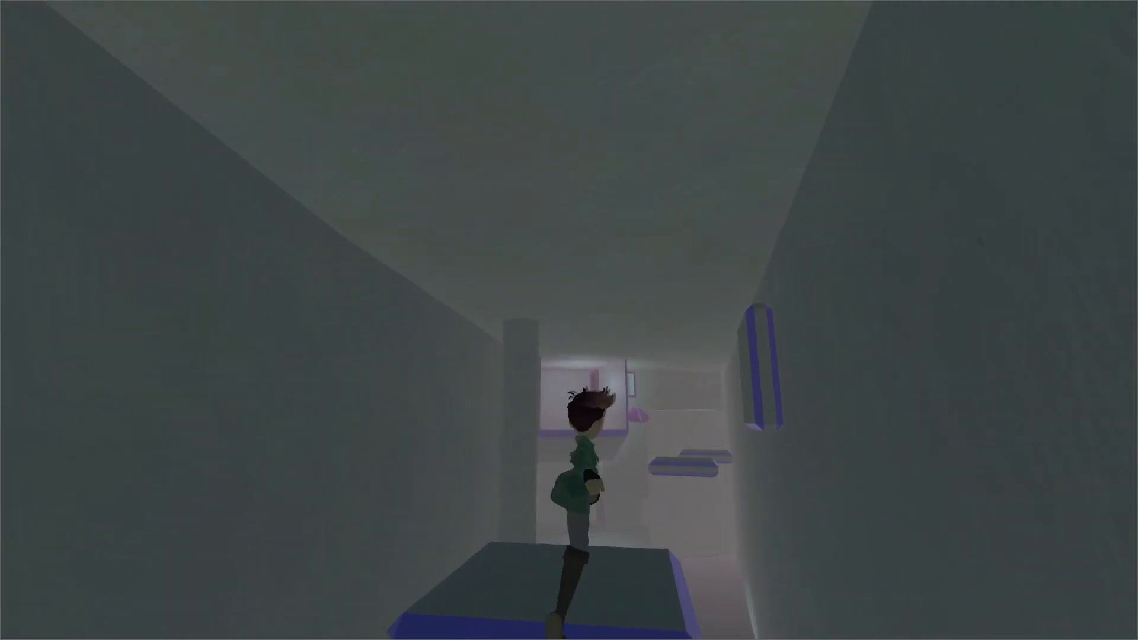
pyautogui.press('space')
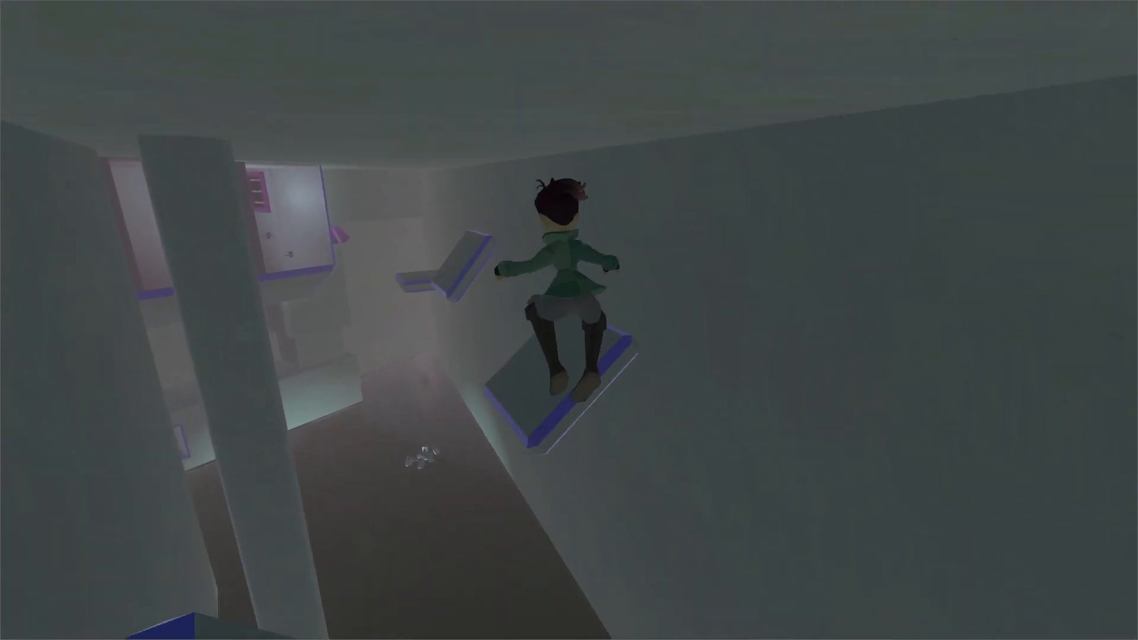
pyautogui.press('w')
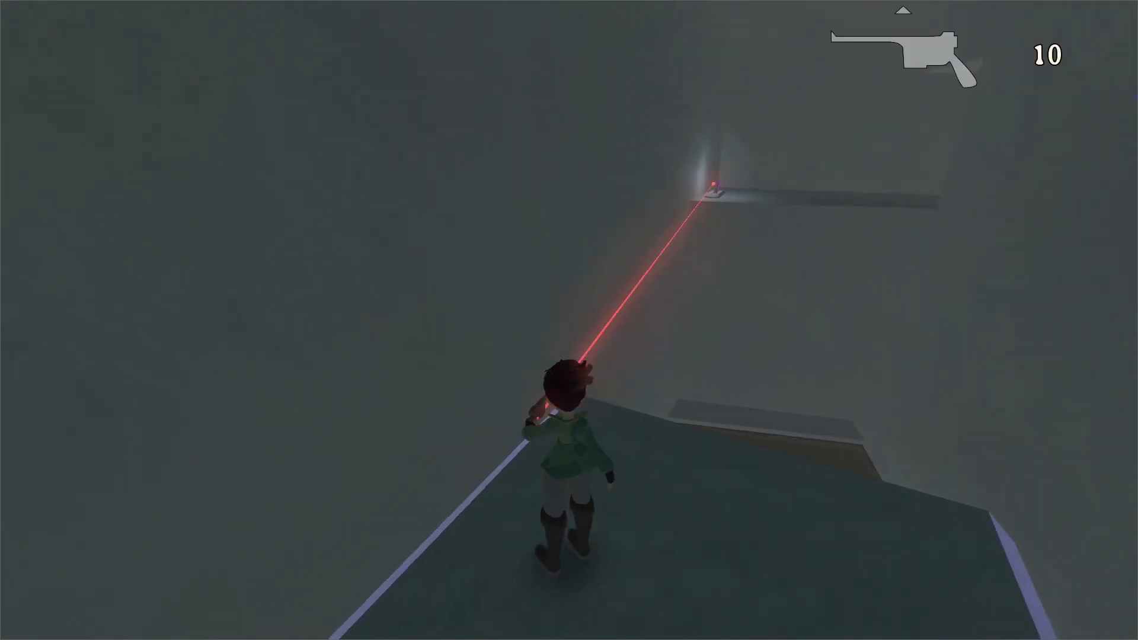
pyautogui.press('w')
pyautogui.press('space')
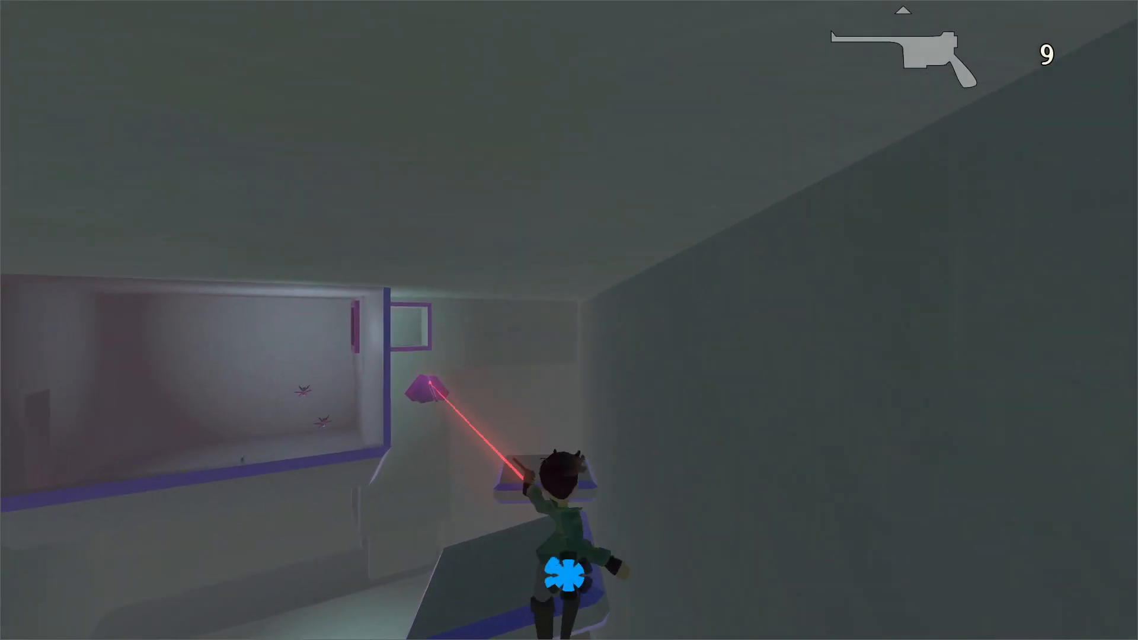
# Shoot the hanging purple flower from the end platform and climb into the purple-framed opening above it.
pyautogui.press('w')
pyautogui.press('space')
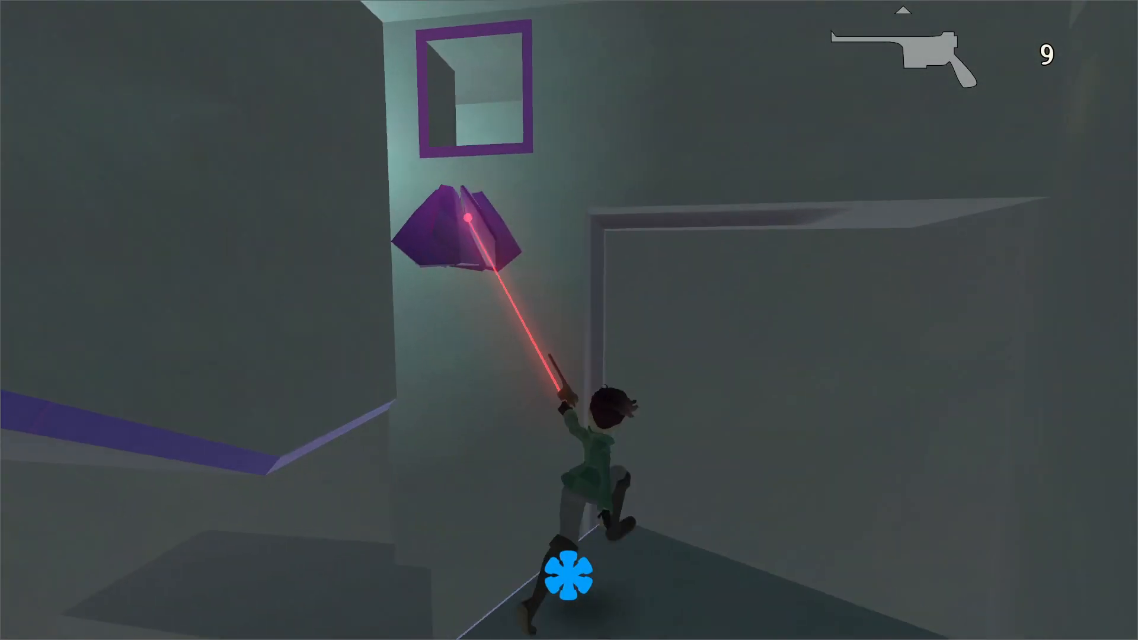
pyautogui.click(569, 321)
pyautogui.press('space')
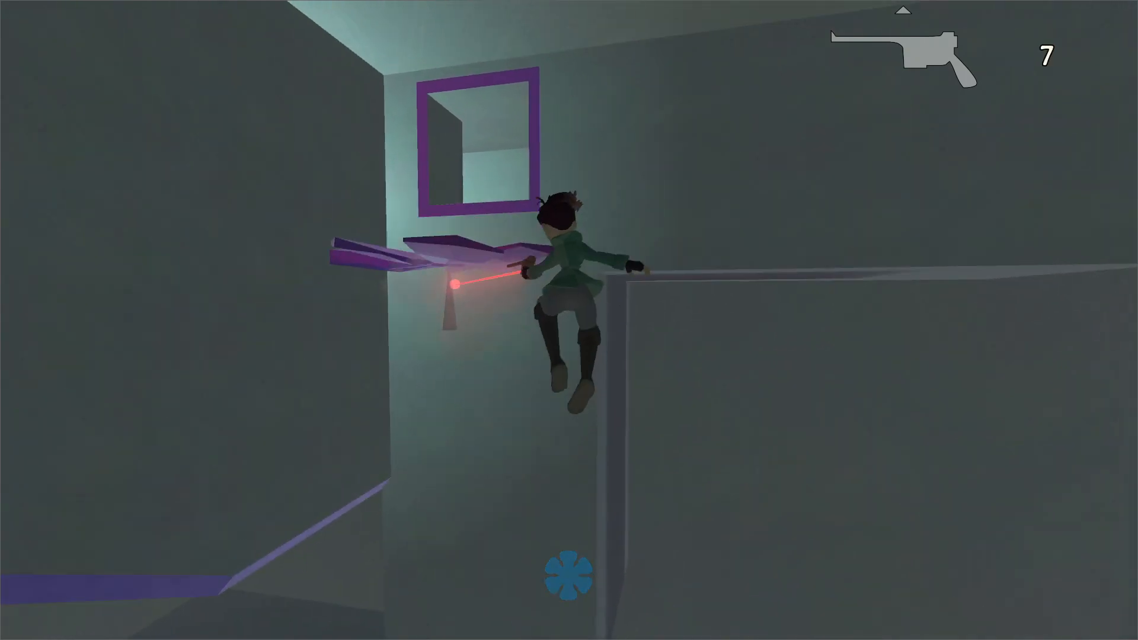
pyautogui.press('w')
pyautogui.press('space')
pyautogui.press('w')
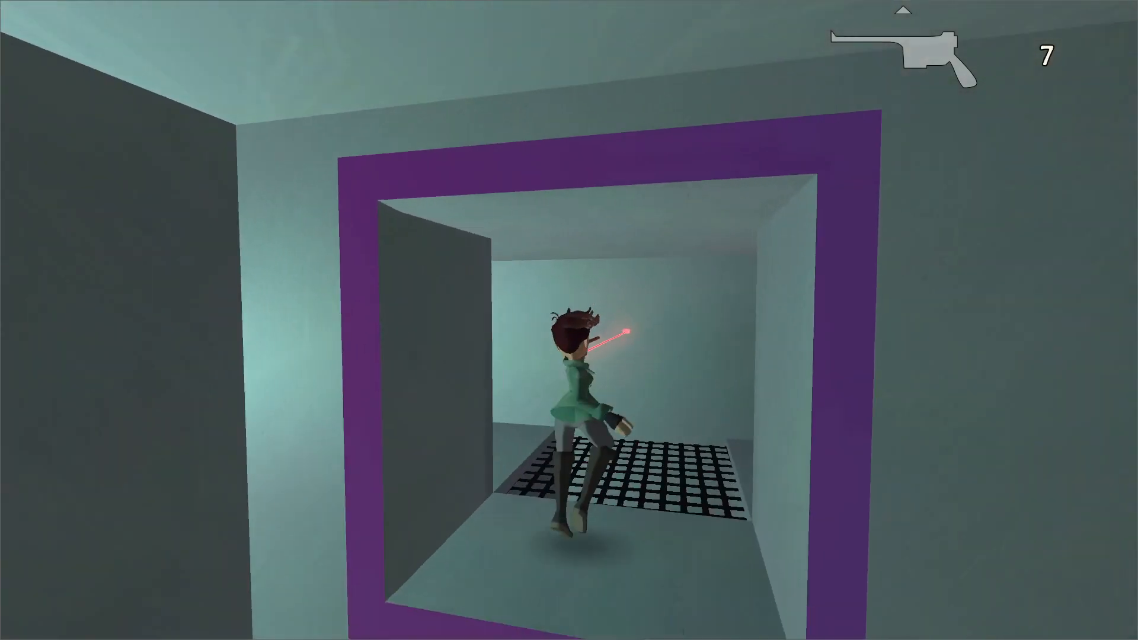
# Follow the passage beyond the grate up into the bright hall and save the game at the round pool.
pyautogui.press('w')
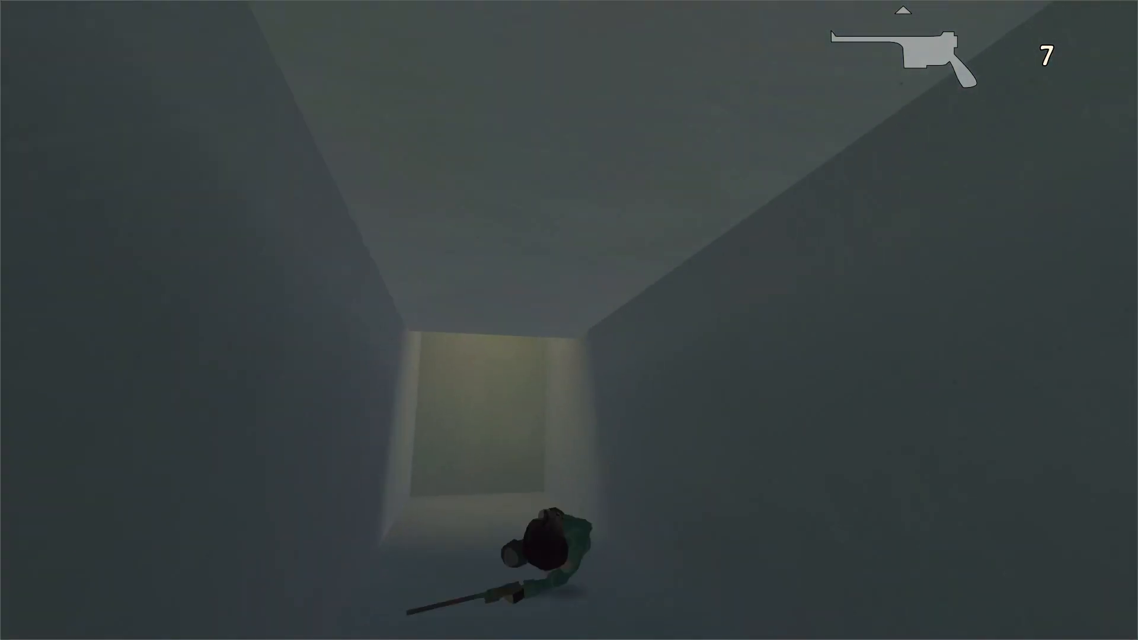
pyautogui.press('space')
pyautogui.press('w')
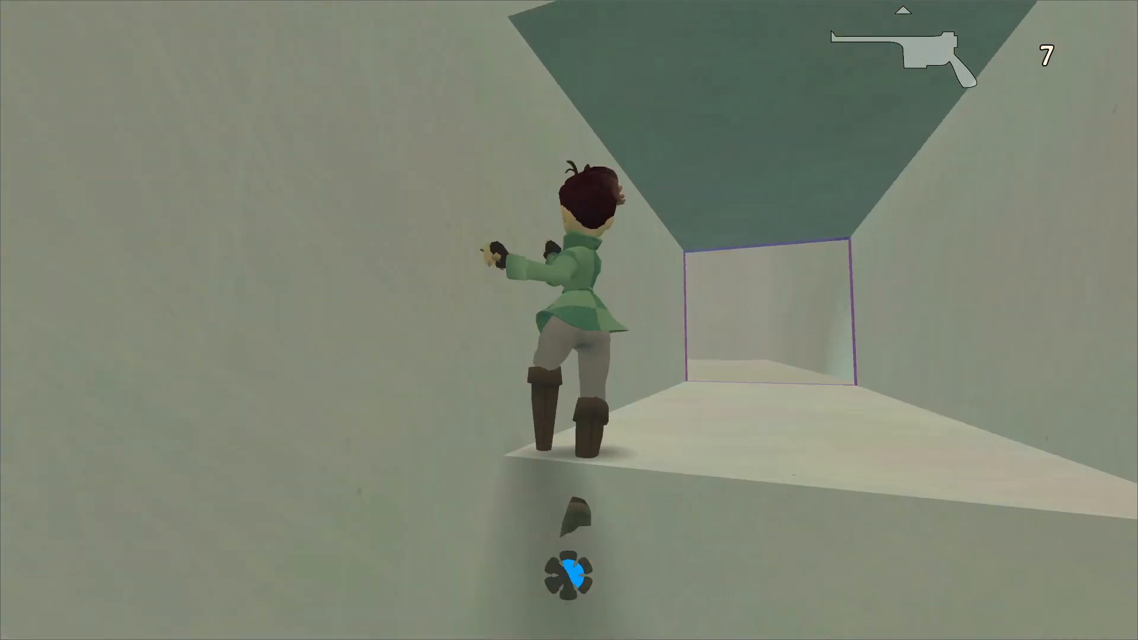
pyautogui.press('w')
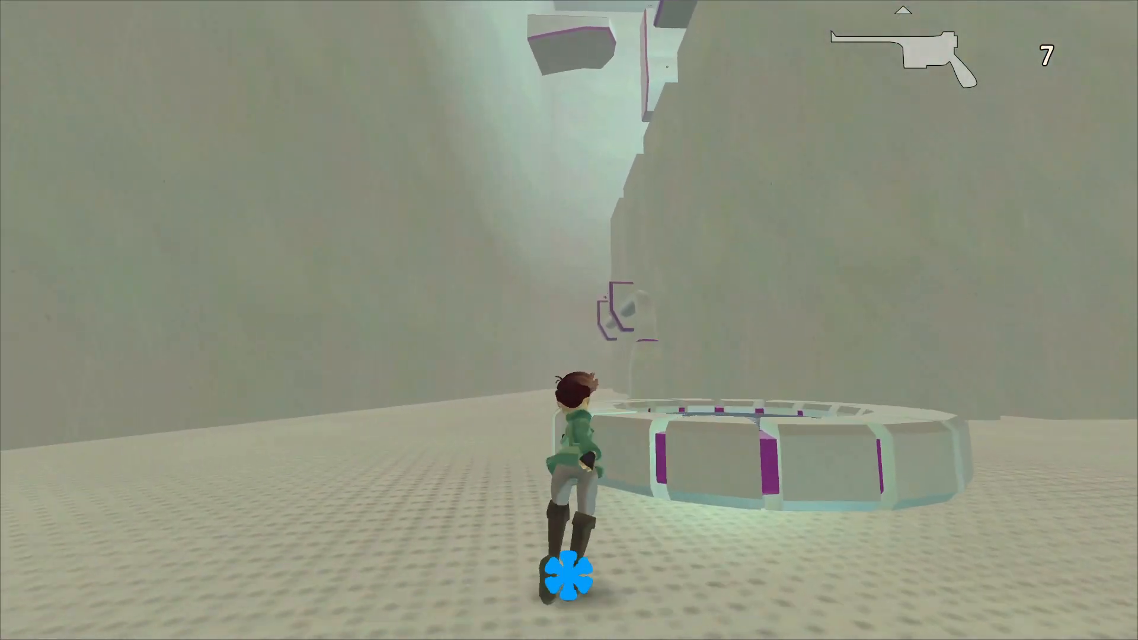
pyautogui.press('w')
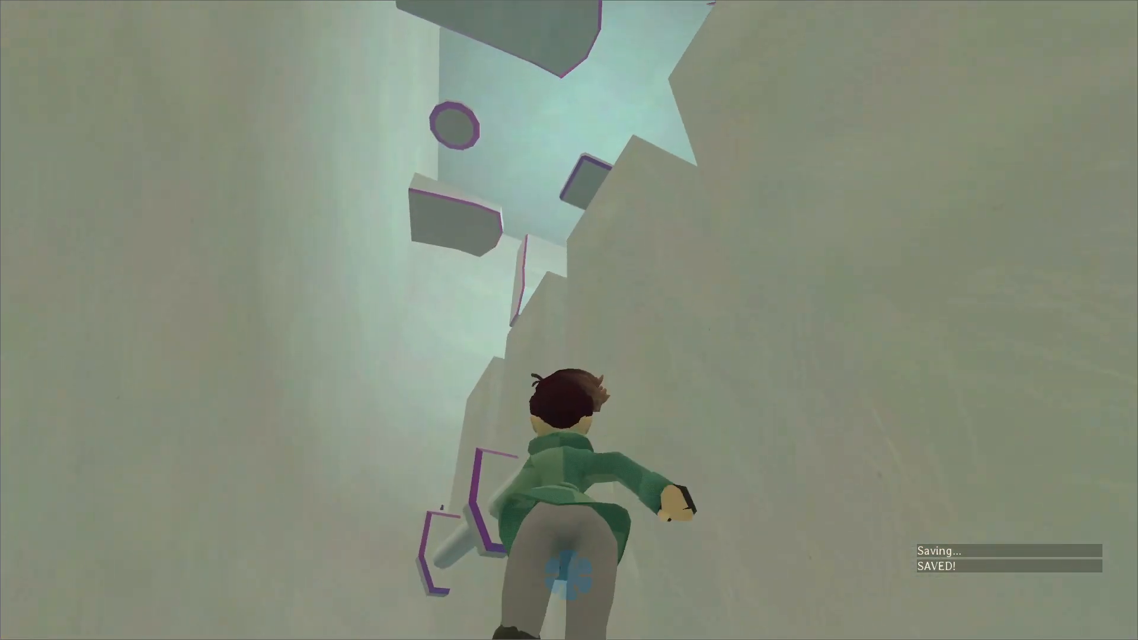
# Climb the purple-edged wall platforms onto the tall pale blocks, collecting the pink pieces along the way.
pyautogui.press('space')
pyautogui.press('w')
pyautogui.press('space')
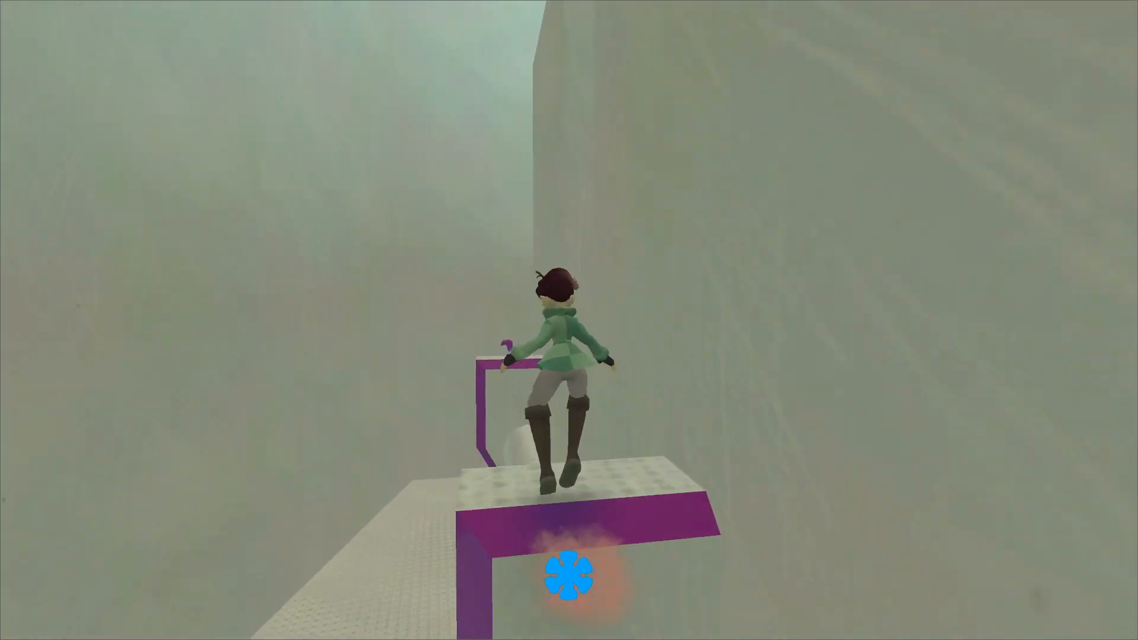
pyautogui.press('w')
pyautogui.press('w')
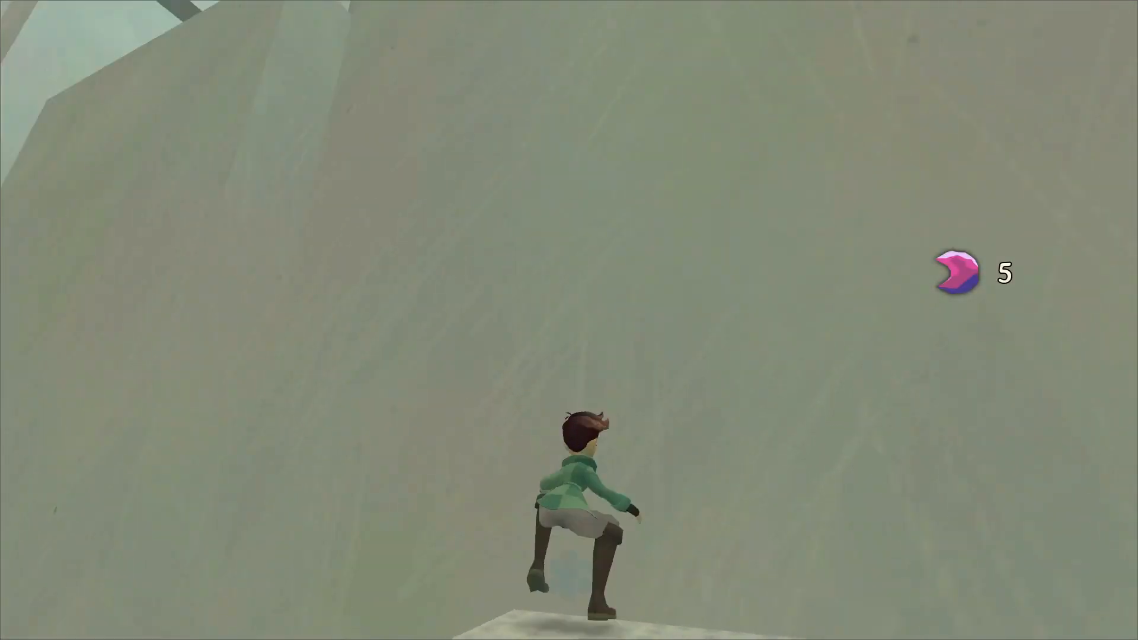
pyautogui.press('w')
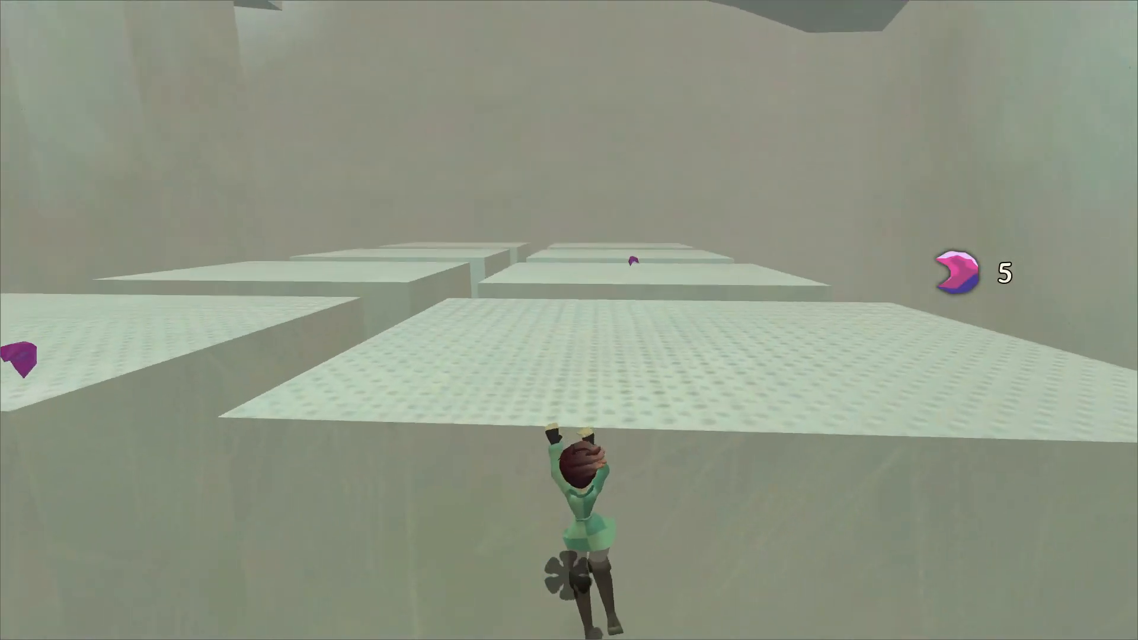
pyautogui.press('space')
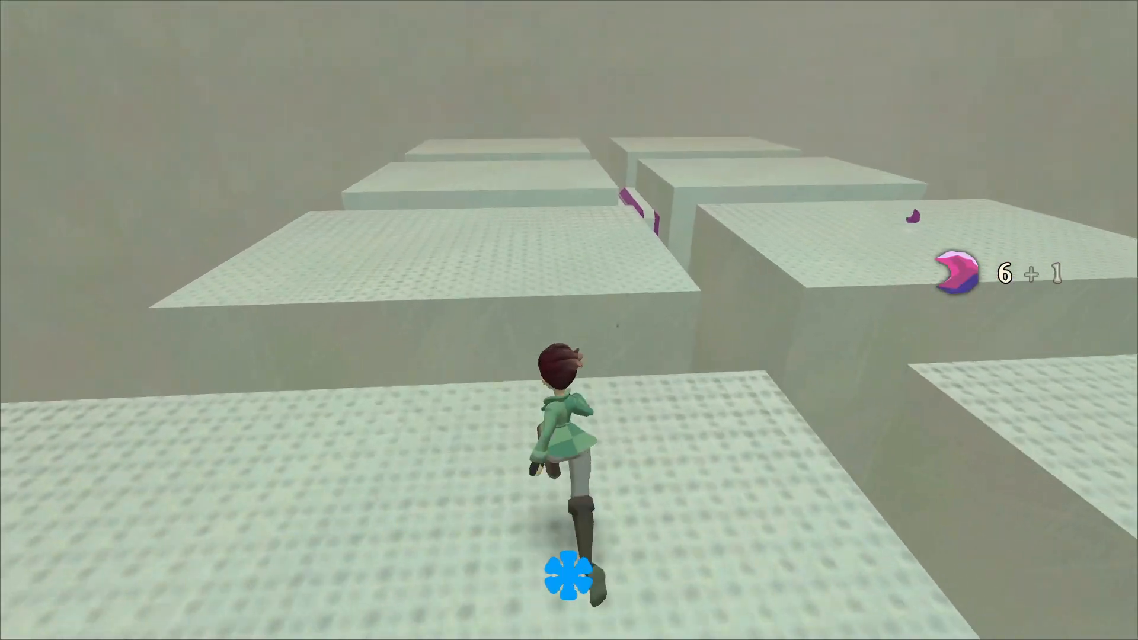
# Shoot the lit lever between the striped purple slabs and jump across them to the far pale block.
pyautogui.press('w')
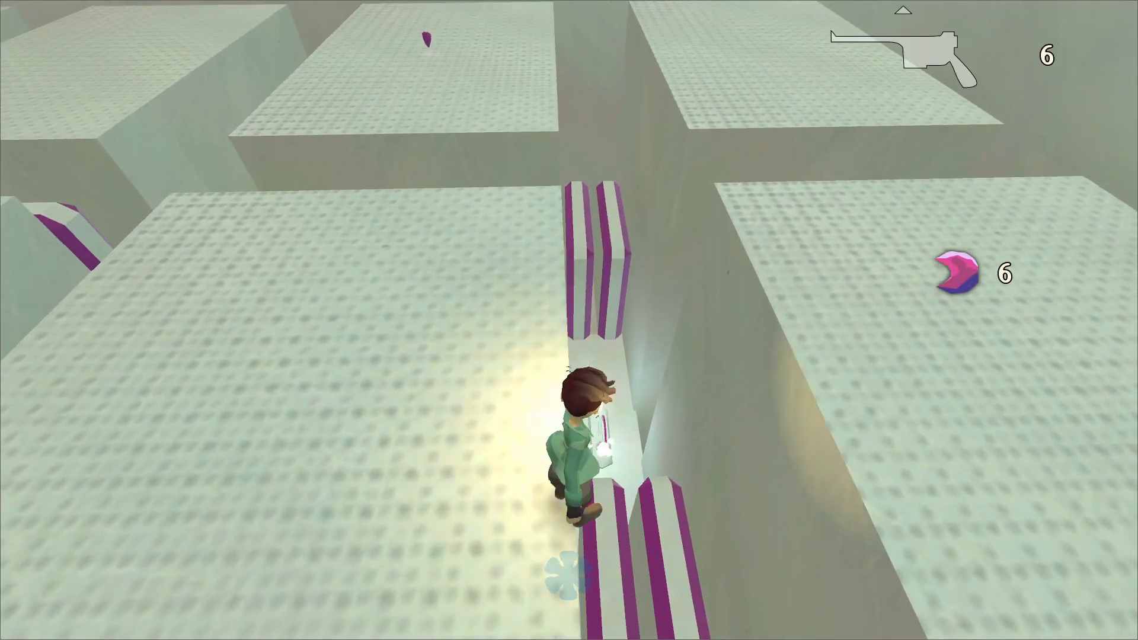
pyautogui.press('space')
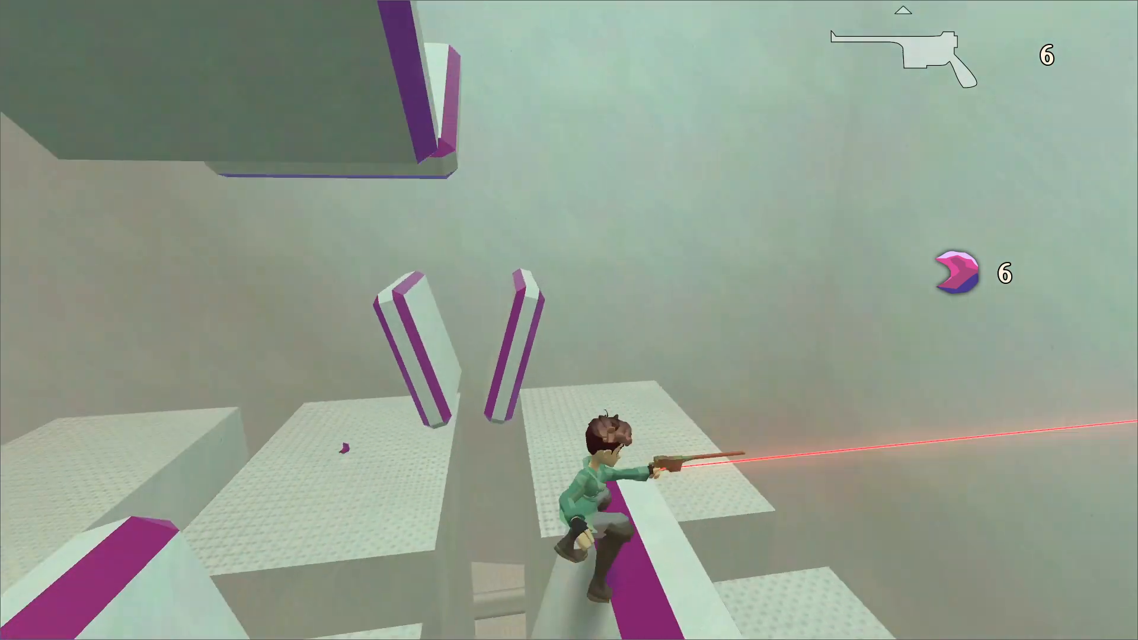
pyautogui.press('a')
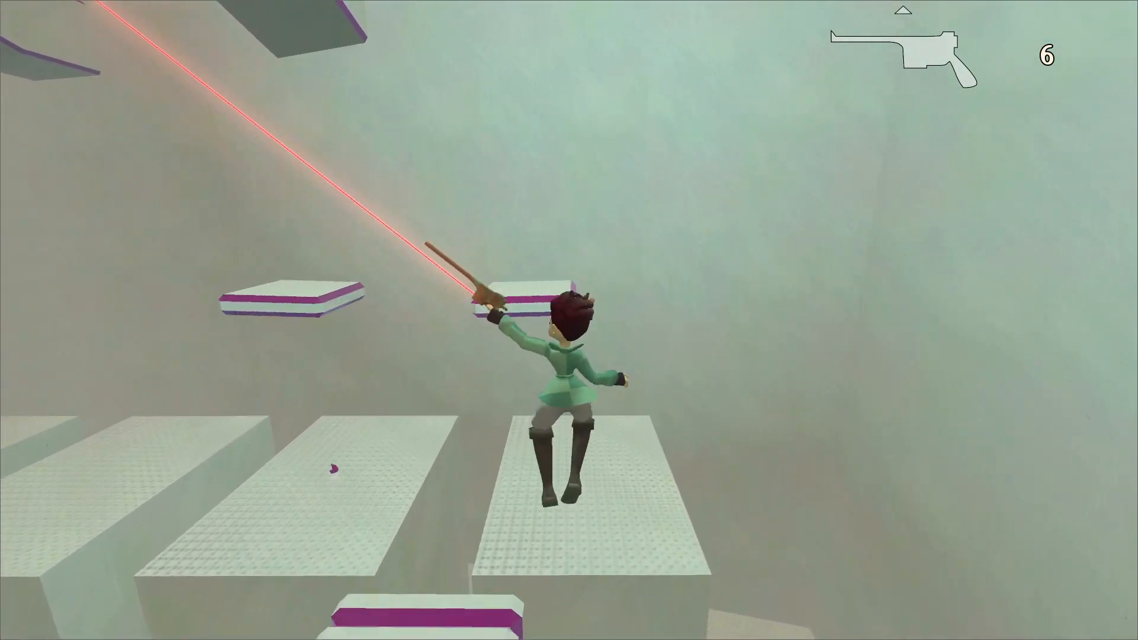
pyautogui.press('d')
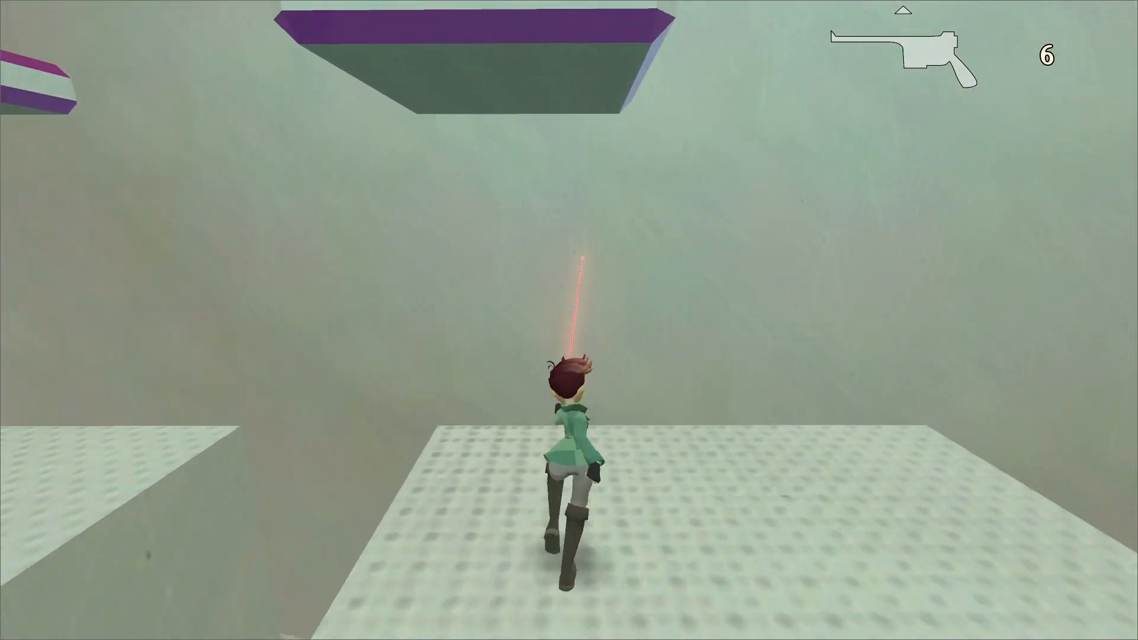
# Climb onto the large floating purple-edged platforms above the blocks, firing two pistol shots on the way.
pyautogui.press('space')
pyautogui.press('w')
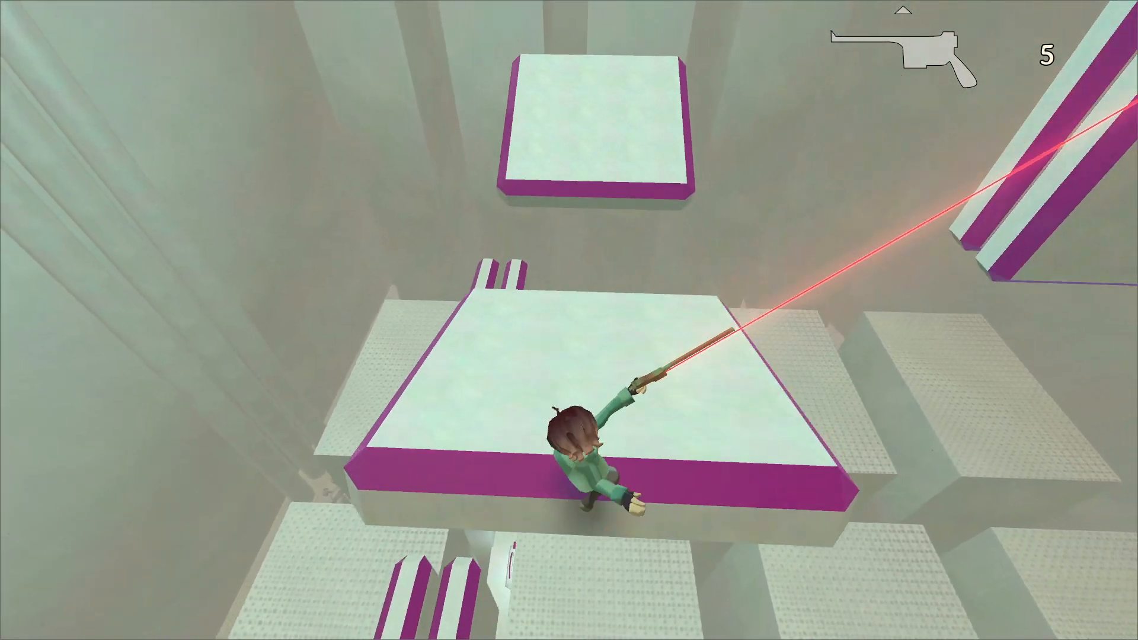
pyautogui.press('w')
pyautogui.press('space')
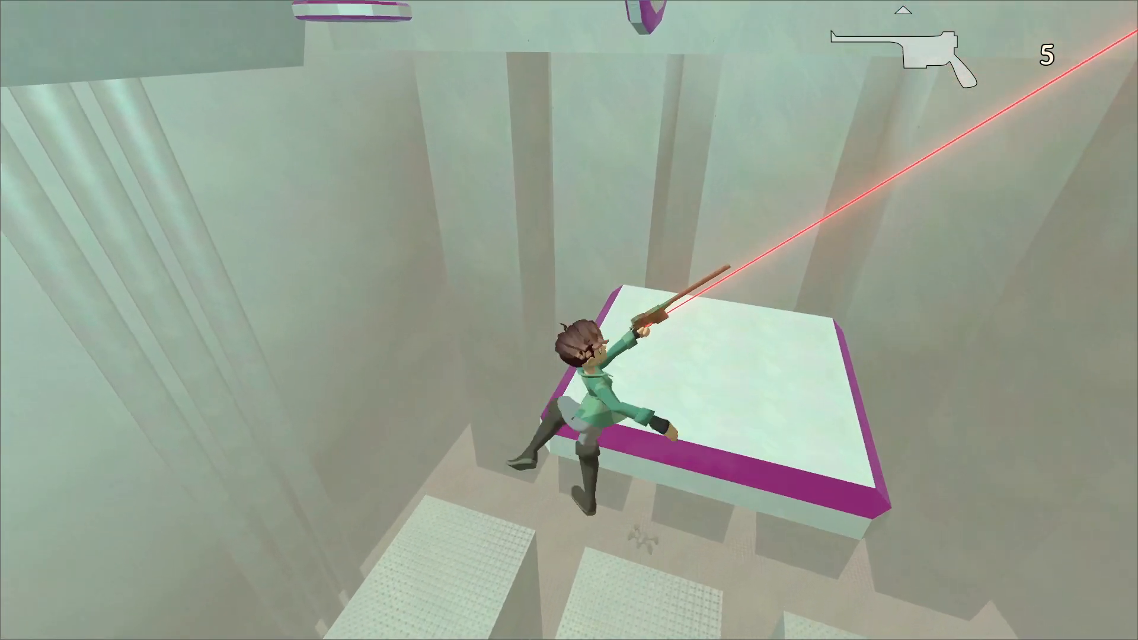
pyautogui.click(569, 320)
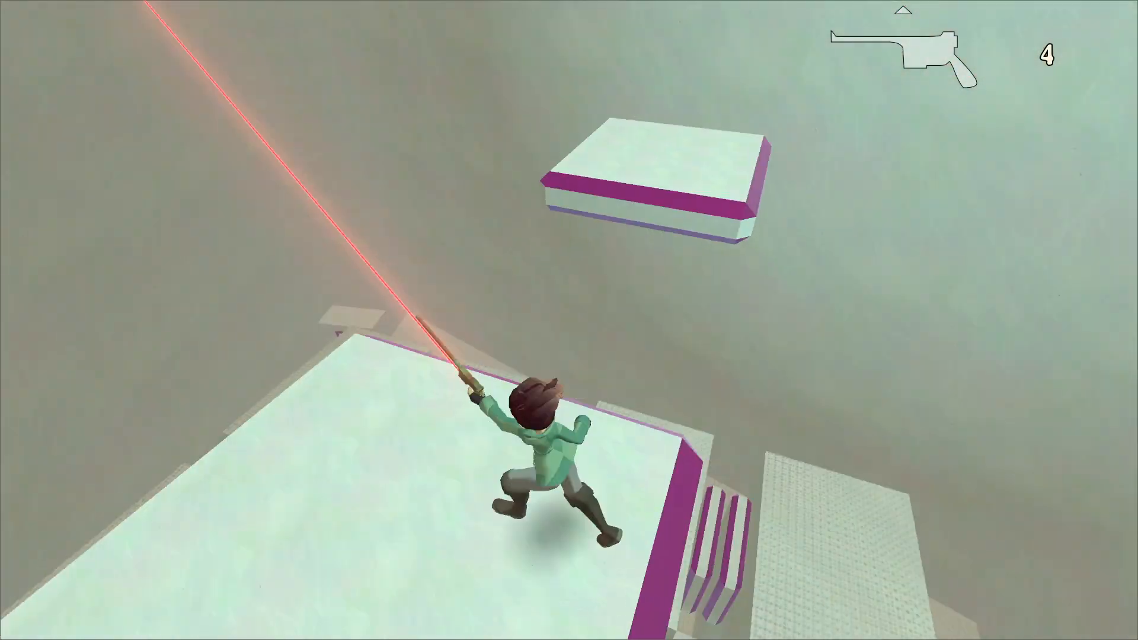
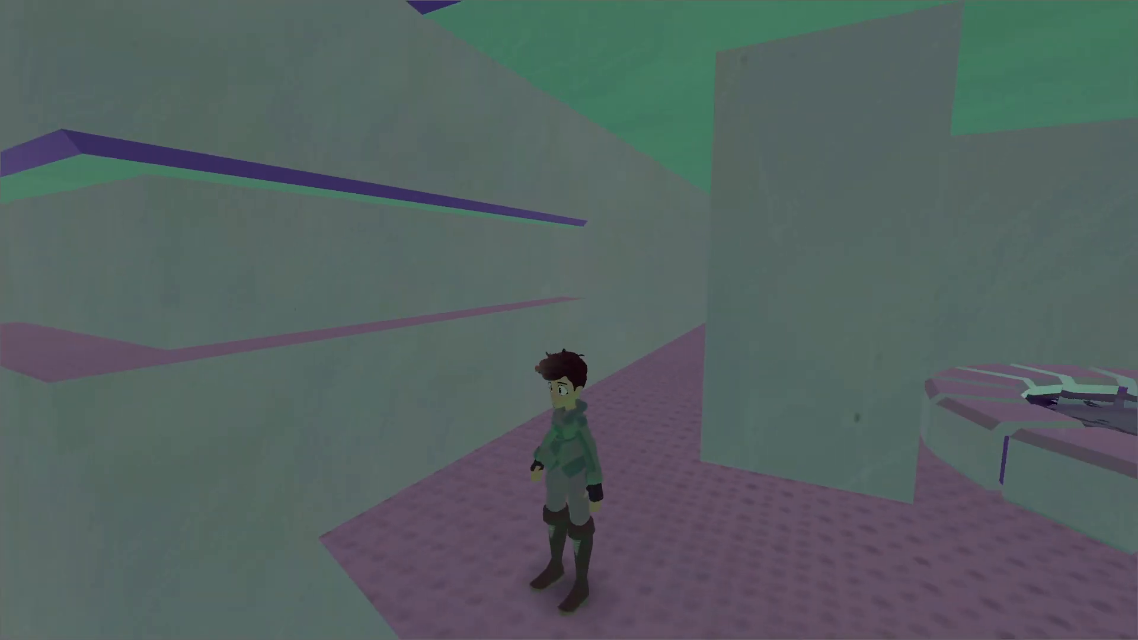
# Pause the game, switch to Godot, suspend the running project and show the tower hall of chunk113 in the 3D view.
pyautogui.press('Escape')
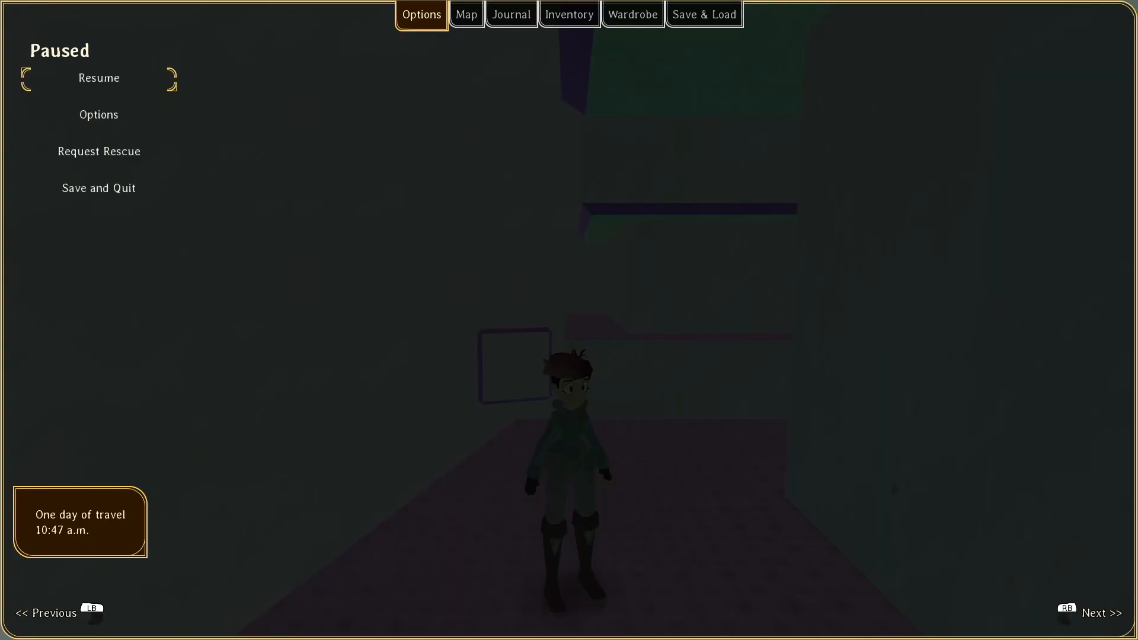
pyautogui.hotkey('alt', 'Tab')
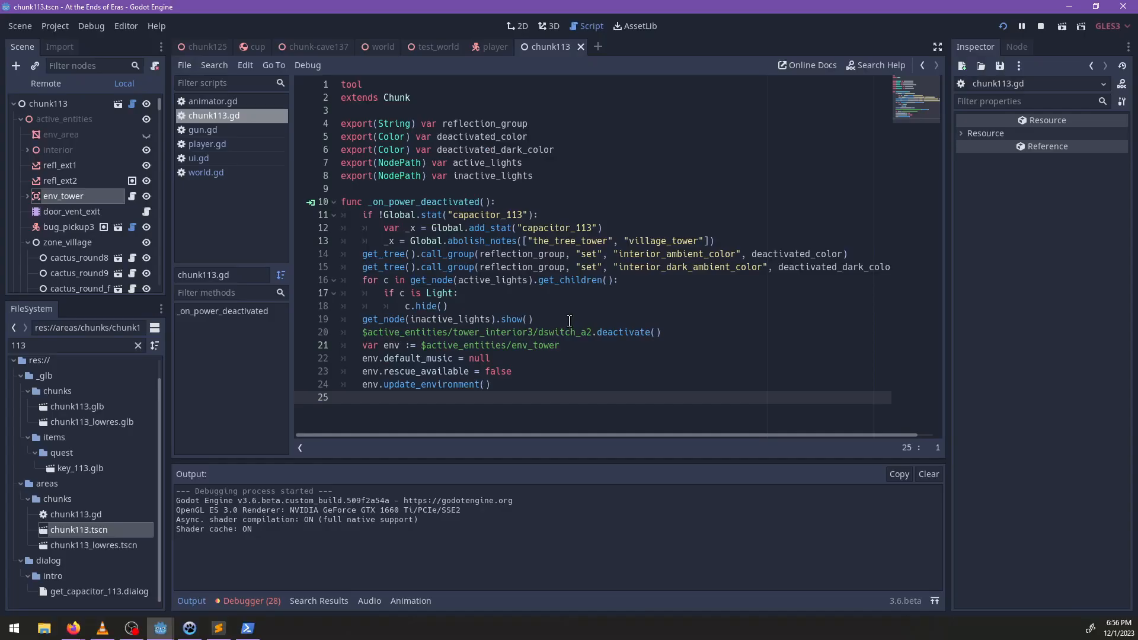
pyautogui.hotkey('alt', 'Tab')
pyautogui.hotkey('alt', 'Tab')
pyautogui.click(1023, 24)
pyautogui.click(549, 26)
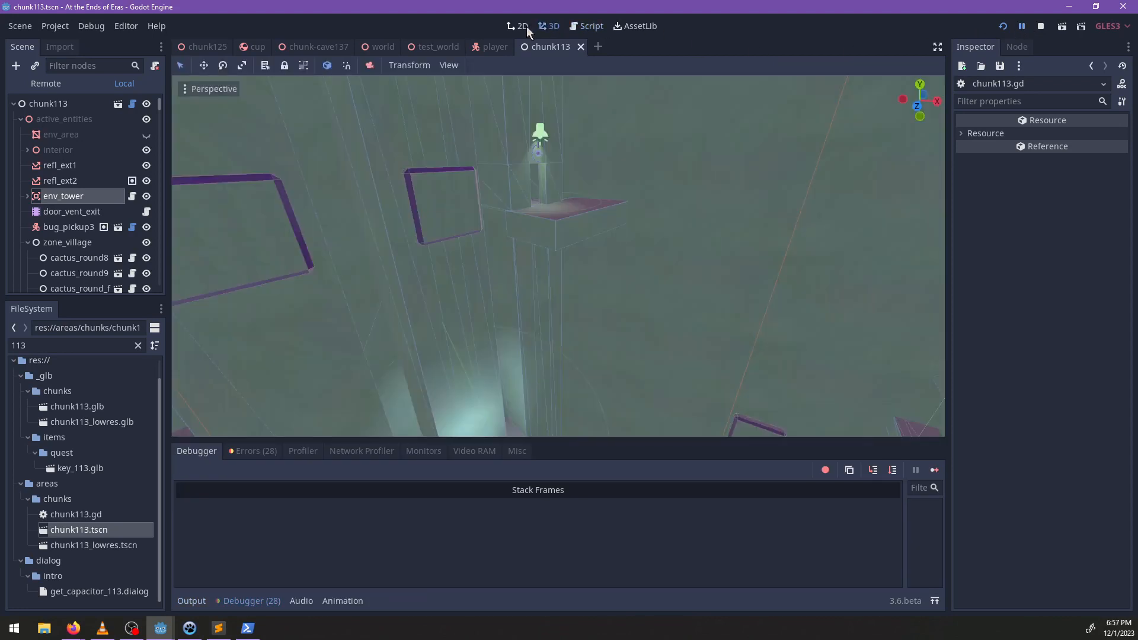
pyautogui.scroll(5, 592, 204)
pyautogui.scroll(8, 619, 220)
pyautogui.moveTo(619, 220); pyautogui.dragTo(391, 238, button='middle')
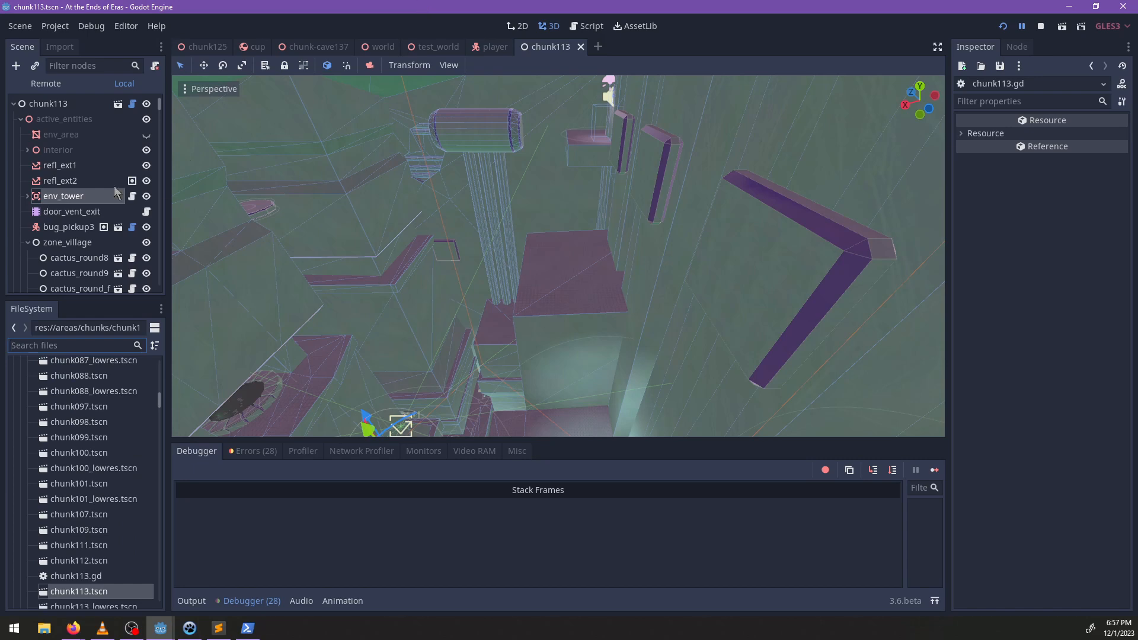
# Add an OmniLight node under env_tower in chunk113.
pyautogui.hotkey('ctrl', 'a')
pyautogui.write('omni')
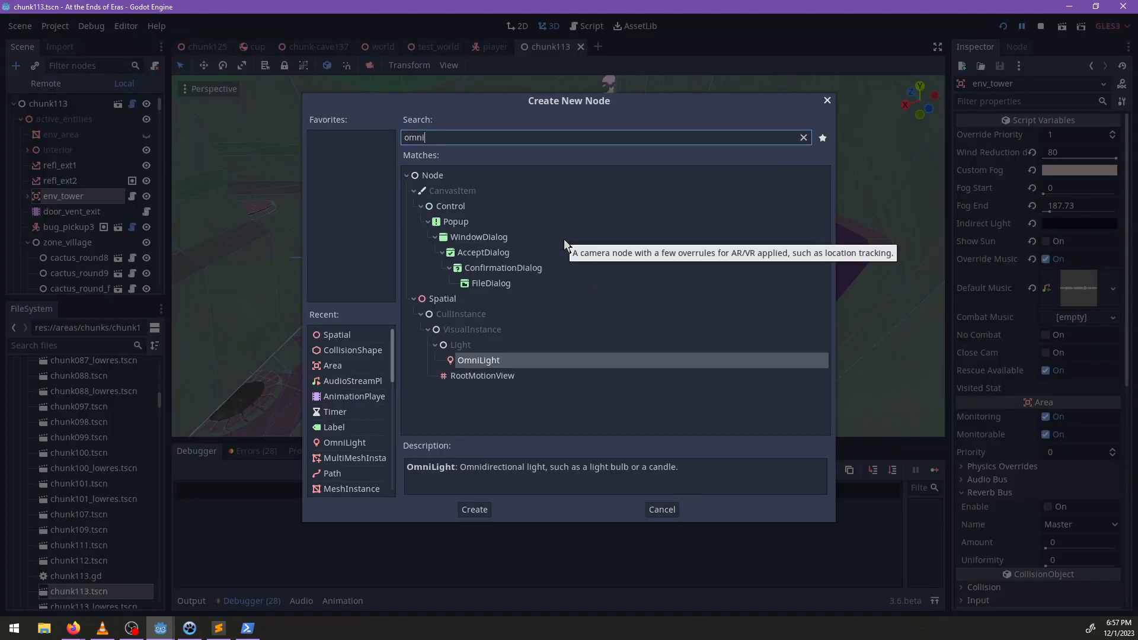
pyautogui.press('Return')
pyautogui.scroll(3, 532, 218)
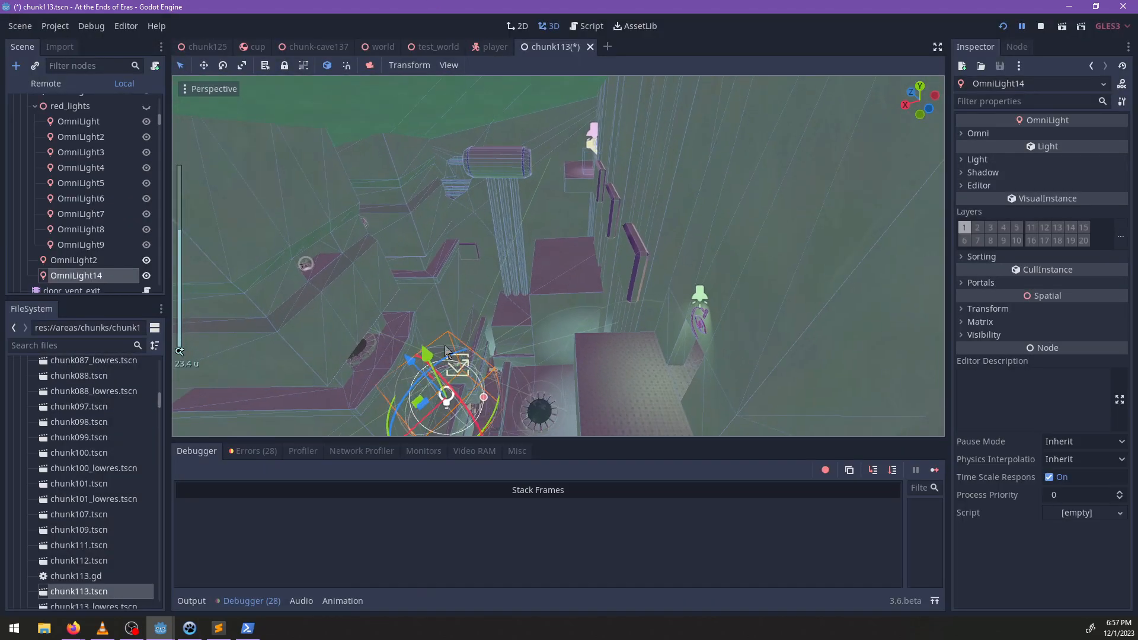
# Move the new omni light into the tower hall and adjust its height near the tall pale blocks.
pyautogui.moveTo(445, 276); pyautogui.dragTo(512, 276)
pyautogui.moveTo(513, 276); pyautogui.dragTo(439, 336, button='middle')
pyautogui.keyDown('shift'); pyautogui.moveTo(358, 170); pyautogui.dragTo(578, 261, button='middle'); pyautogui.keyUp('shift')
pyautogui.scroll(5, 579, 262)
pyautogui.moveTo(570, 269); pyautogui.dragTo(419, 204)
pyautogui.moveTo(478, 306); pyautogui.dragTo(497, 199, button='middle')
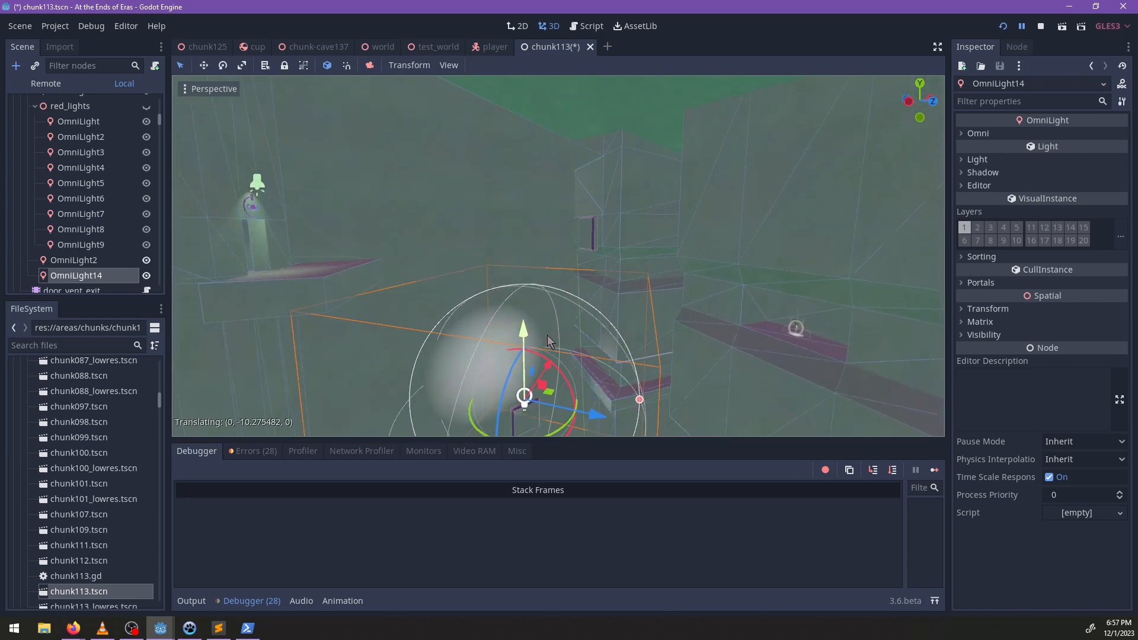
pyautogui.moveTo(578, 352); pyautogui.dragTo(436, 155, button='middle')
pyautogui.moveTo(613, 329)
pyautogui.keyDown('shift'); pyautogui.mouseDown(button='middle')
pyautogui.moveTo(564, 271)
pyautogui.moveTo(594, 324)
pyautogui.mouseUp(button='middle'); pyautogui.keyUp('shift')
# Centre the omni light above the lower platforms by the round pool and enlarge its radius to about 16.
pyautogui.scroll(-1, 548, 264)
pyautogui.moveTo(497, 277); pyautogui.dragTo(505, 299, button='middle')
pyautogui.moveTo(505, 299); pyautogui.dragTo(531, 293)
pyautogui.moveTo(726, 322); pyautogui.dragTo(824, 322)
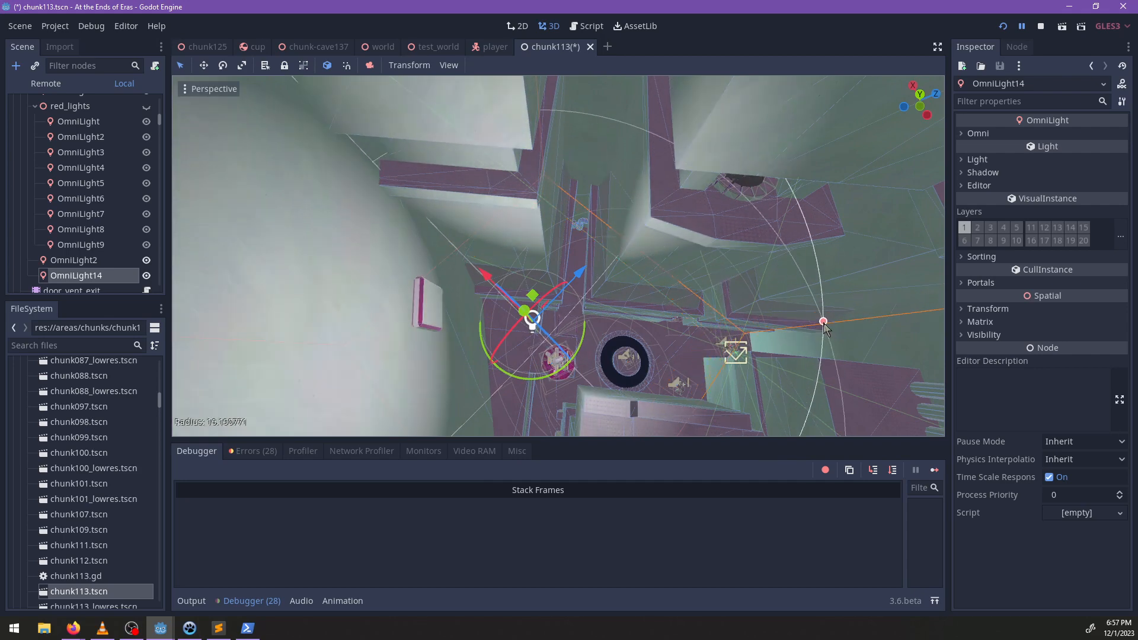
pyautogui.scroll(-6, 551, 320)
pyautogui.moveTo(556, 254); pyautogui.dragTo(562, 275, button='middle')
pyautogui.moveTo(546, 271); pyautogui.dragTo(602, 300)
# Change the omni light's colour to a pale pinkish purple.
pyautogui.click(977, 159)
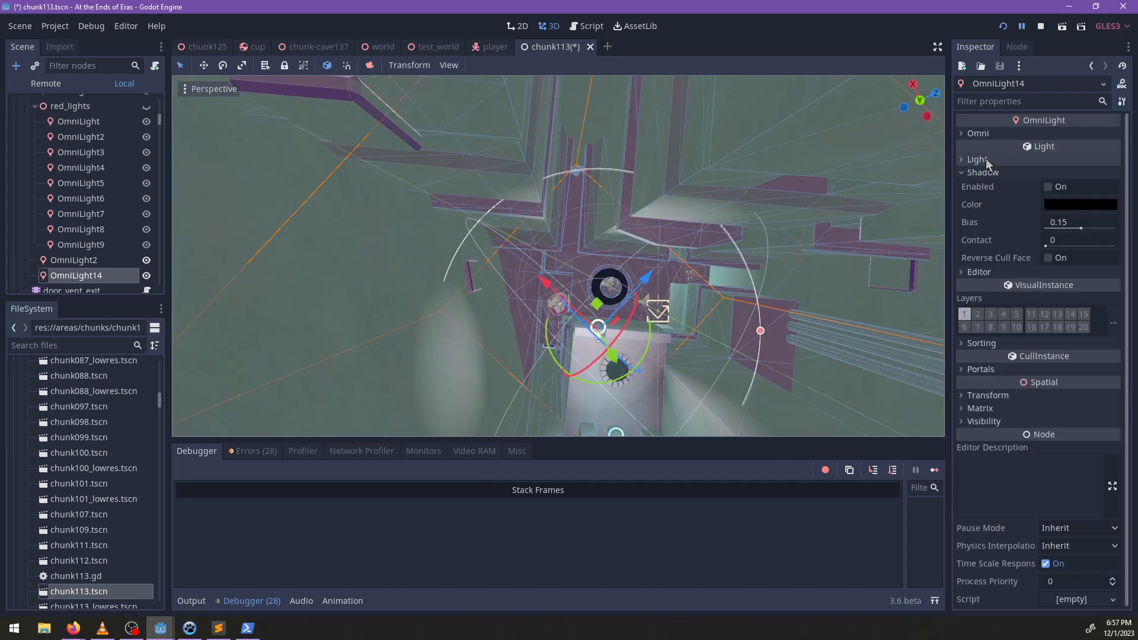
pyautogui.click(983, 324)
pyautogui.click(1070, 173)
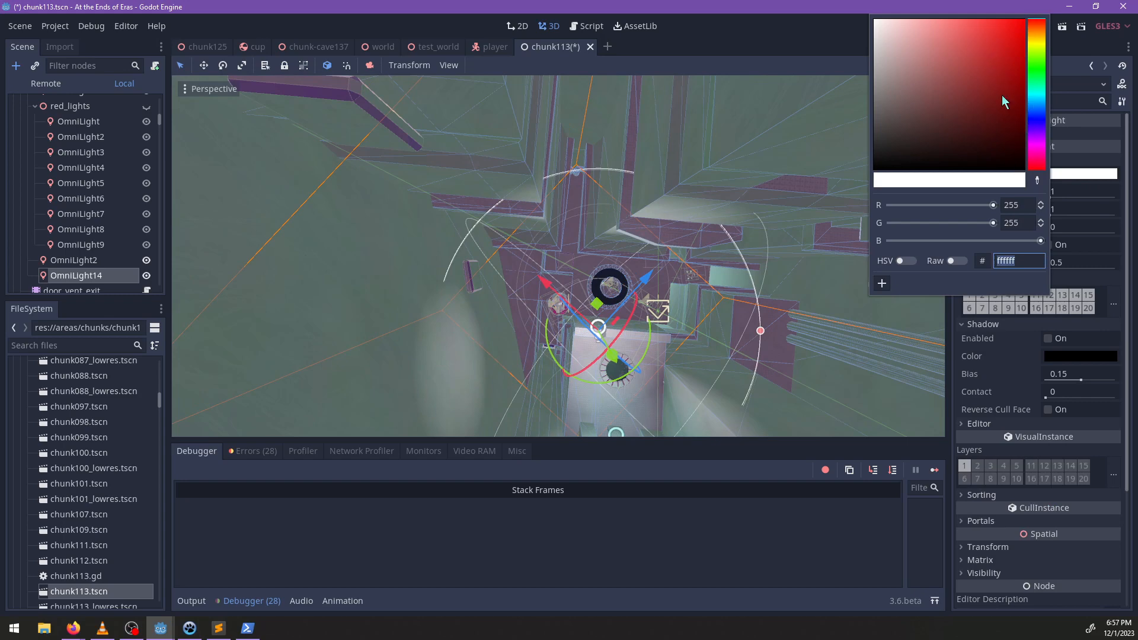
pyautogui.moveTo(922, 32); pyautogui.dragTo(919, 30)
# Lower the omni light's energy to 0.193 and set its radius to about 18.4.
pyautogui.moveTo(762, 329); pyautogui.dragTo(786, 332)
pyautogui.keyDown('shift'); pyautogui.moveTo(784, 333); pyautogui.dragTo(670, 342, button='middle'); pyautogui.keyUp('shift')
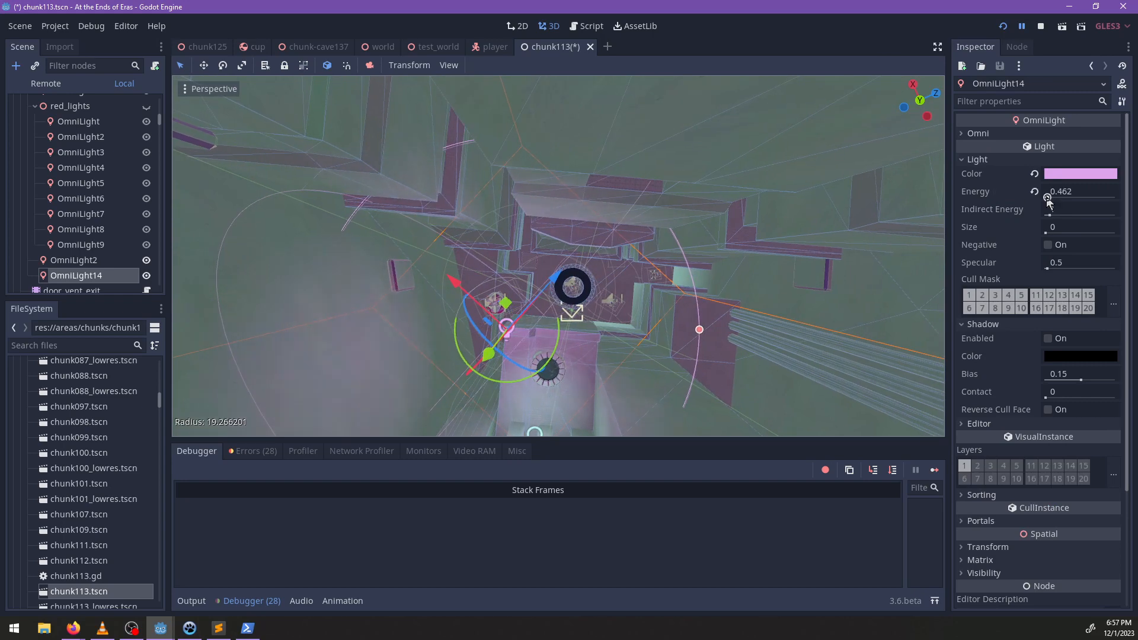
pyautogui.moveTo(481, 354); pyautogui.dragTo(734, 312, button='middle')
pyautogui.moveTo(809, 338); pyautogui.dragTo(802, 335)
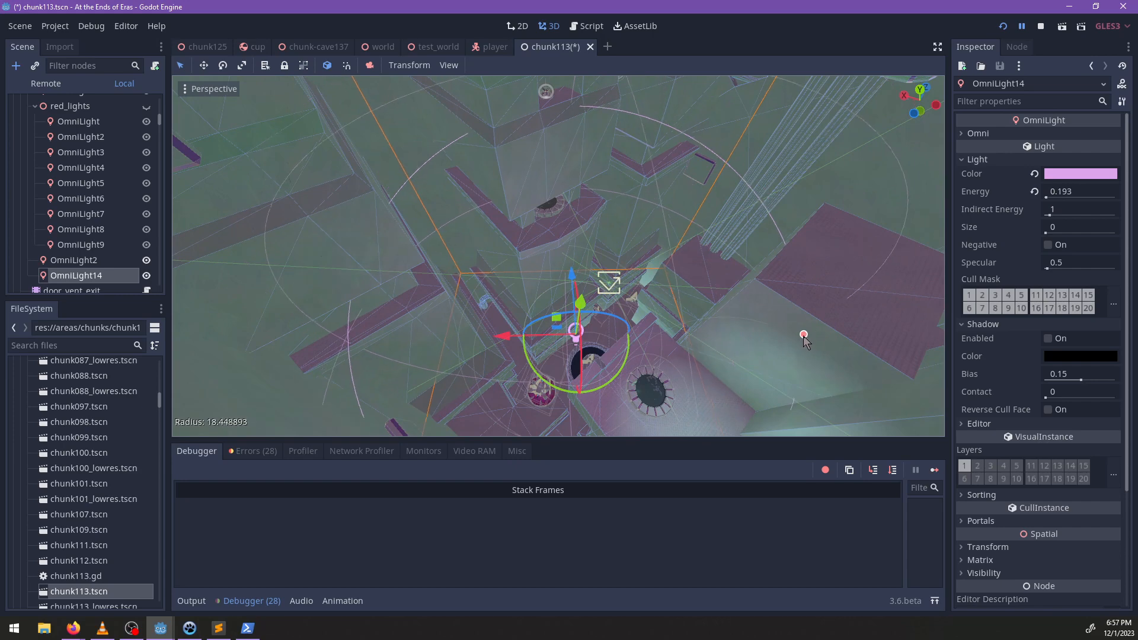
pyautogui.moveTo(529, 309); pyautogui.dragTo(527, 311)
# Inspect the buildings-big mesh around the purple-edged ledge by toggling the visibility of its StaticBody.
pyautogui.moveTo(625, 369); pyautogui.dragTo(522, 253, button='middle')
pyautogui.scroll(4, 624, 283)
pyautogui.scroll(12, 522, 254)
pyautogui.click(113, 228)
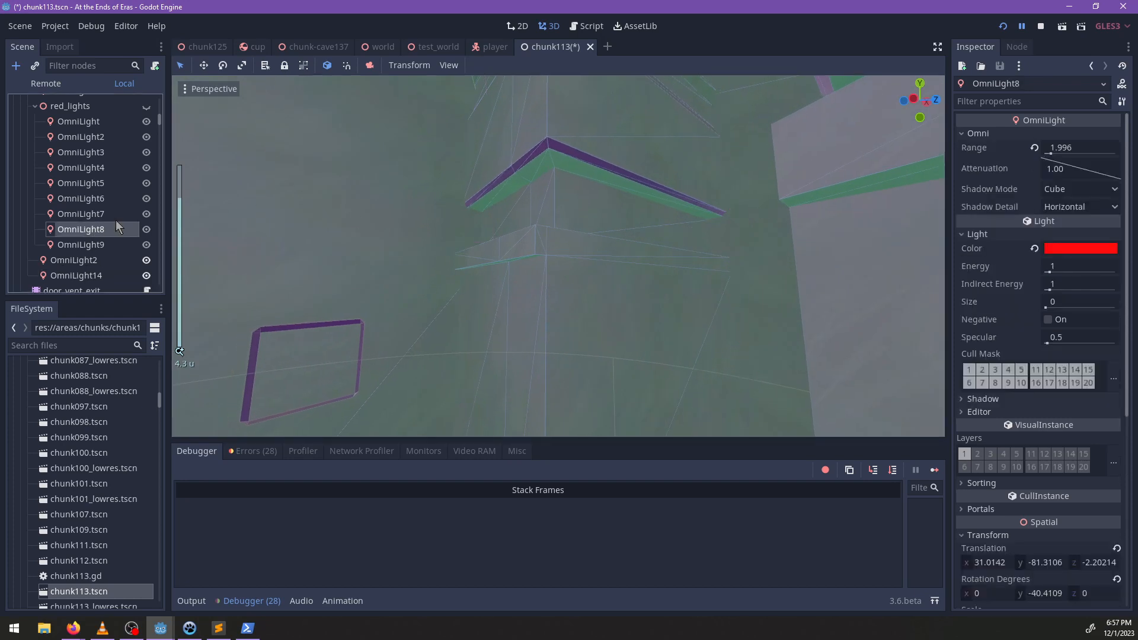
pyautogui.click(539, 243)
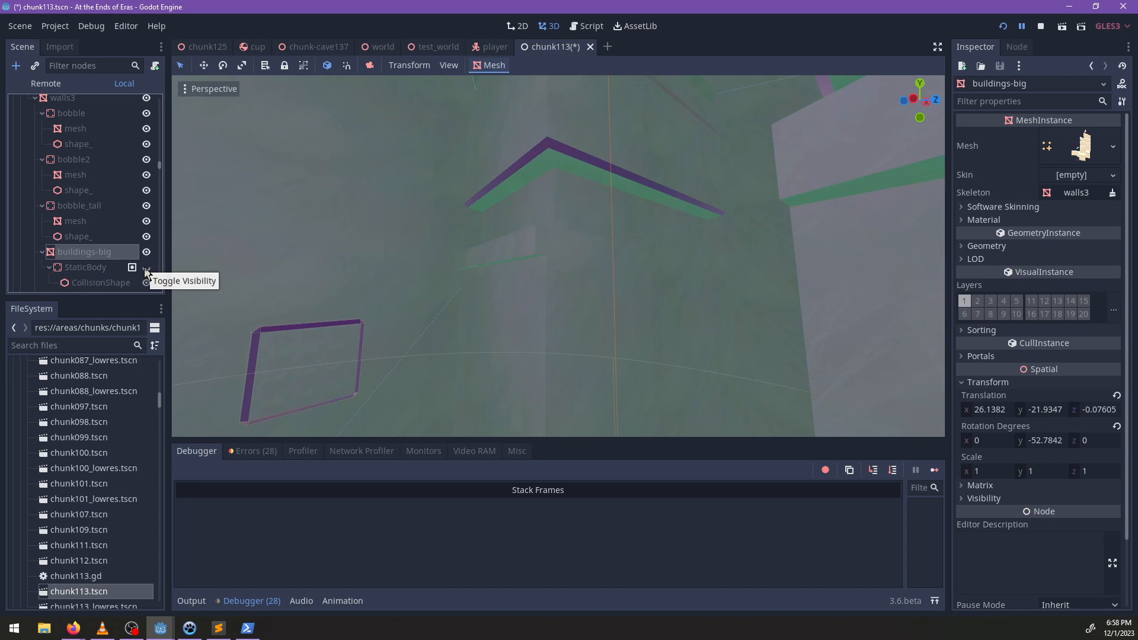
pyautogui.click(146, 267)
pyautogui.scroll(-15, 419, 213)
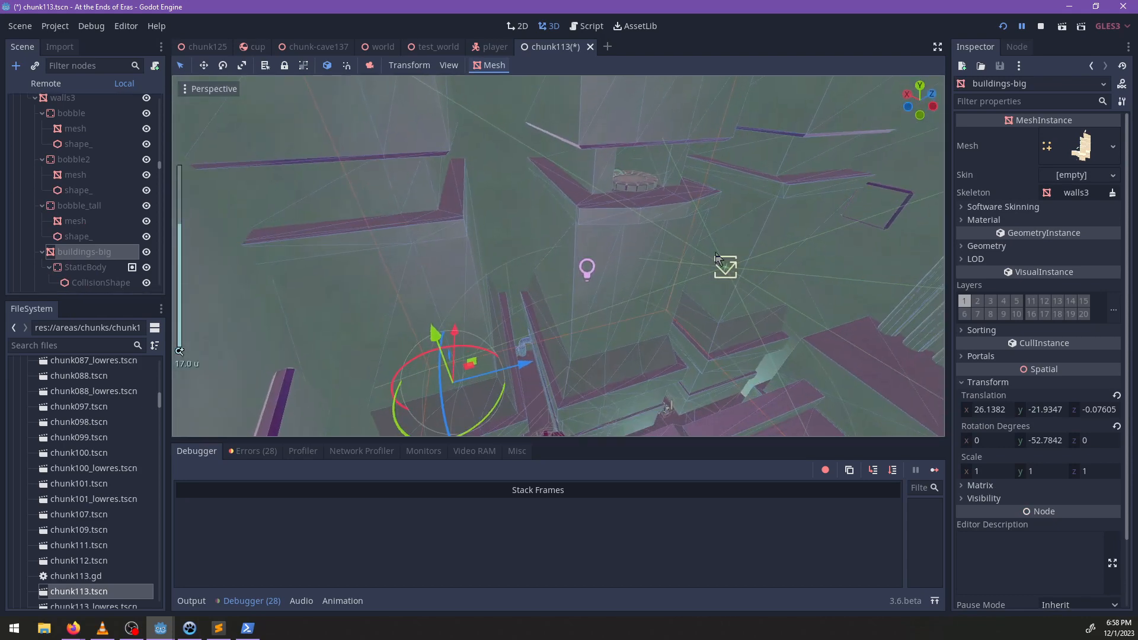
# Duplicate OmniLight14 and place the copy higher up beside the tall ribbed column.
pyautogui.scroll(10, 525, 261)
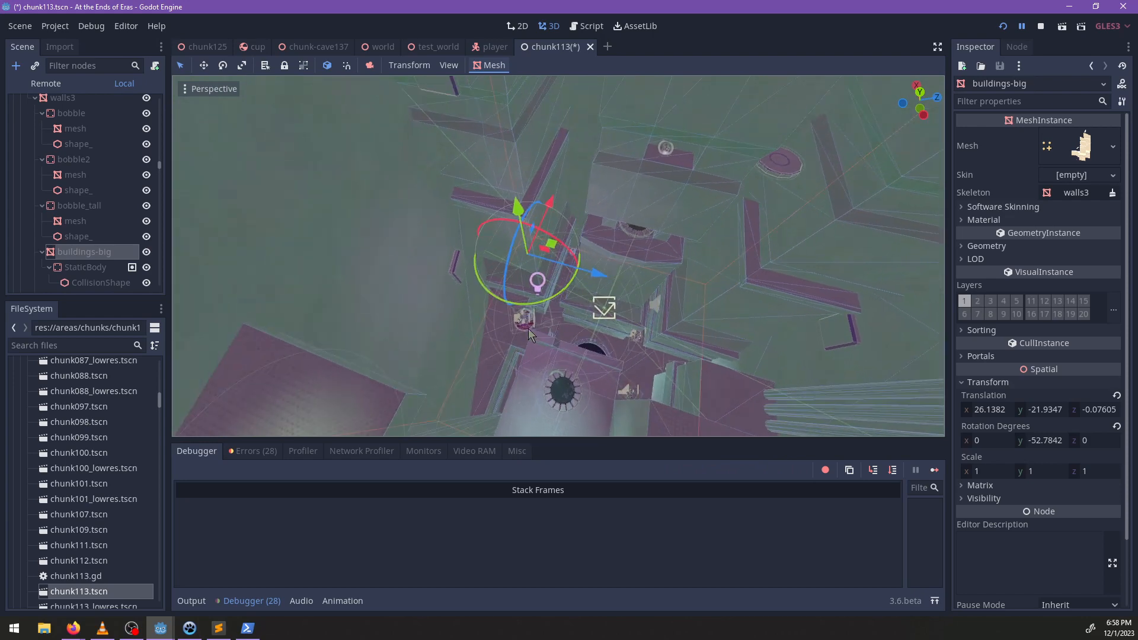
pyautogui.scroll(-12, 659, 259)
pyautogui.scroll(2, 594, 293)
pyautogui.click(594, 289)
pyautogui.scroll(-3, 593, 289)
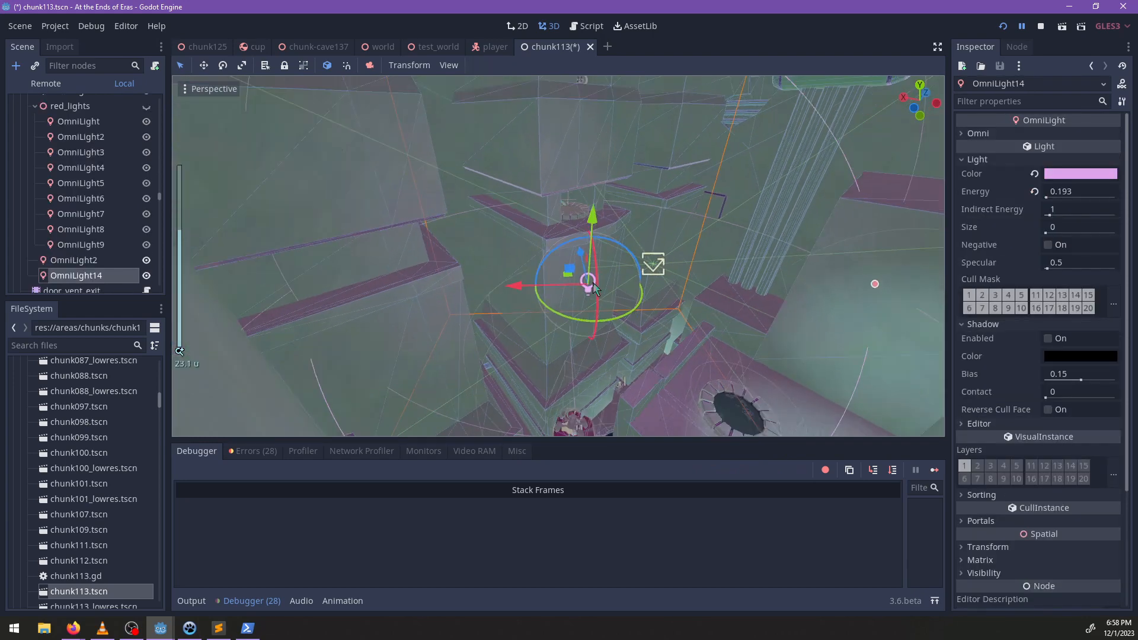
pyautogui.moveTo(592, 288); pyautogui.dragTo(566, 289, button='middle')
pyautogui.hotkey('ctrl', 'd')
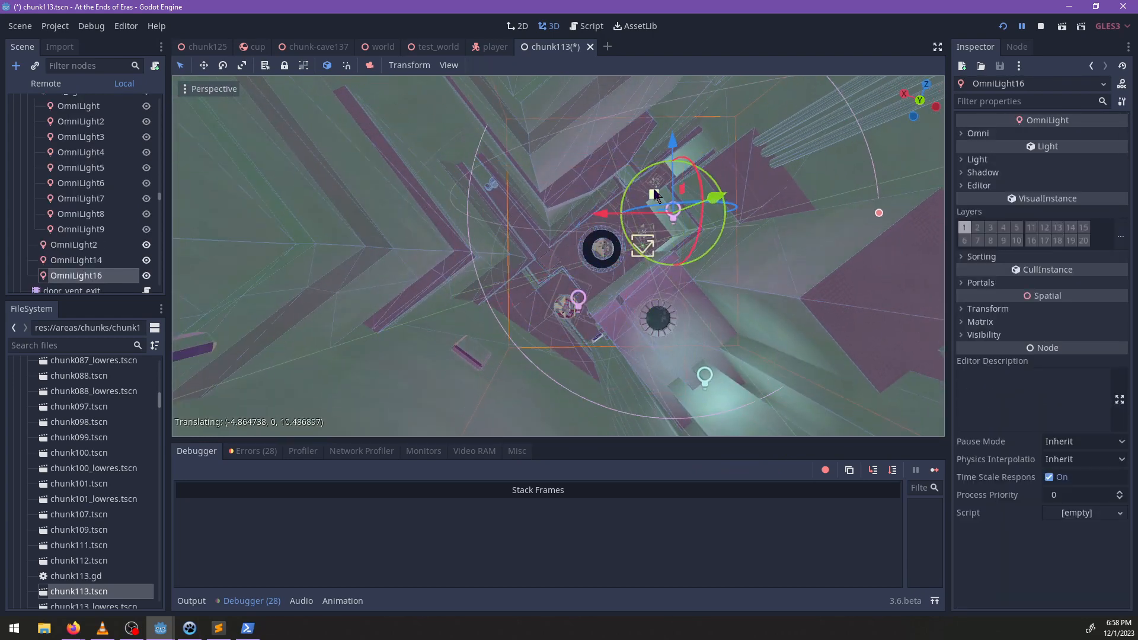
pyautogui.moveTo(655, 196); pyautogui.dragTo(630, 182, button='middle')
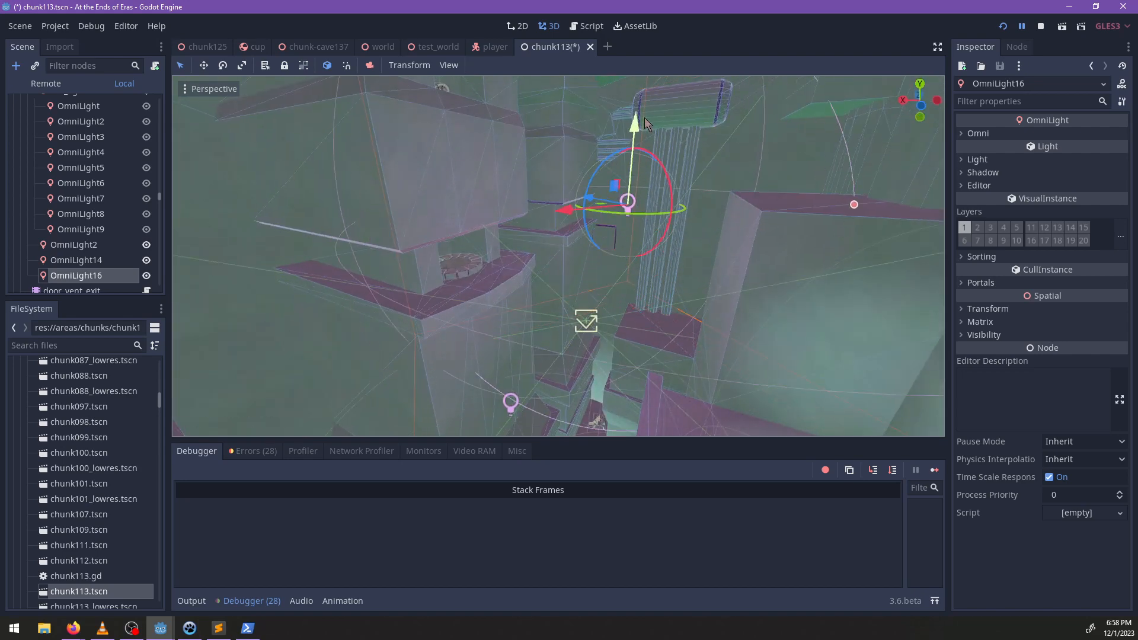
pyautogui.moveTo(649, 132); pyautogui.dragTo(627, 164, button='middle')
# Check the duplicated light's placement around the ribbed column and save the chunk113 scene.
pyautogui.scroll(-2, 582, 386)
pyautogui.scroll(2, 566, 396)
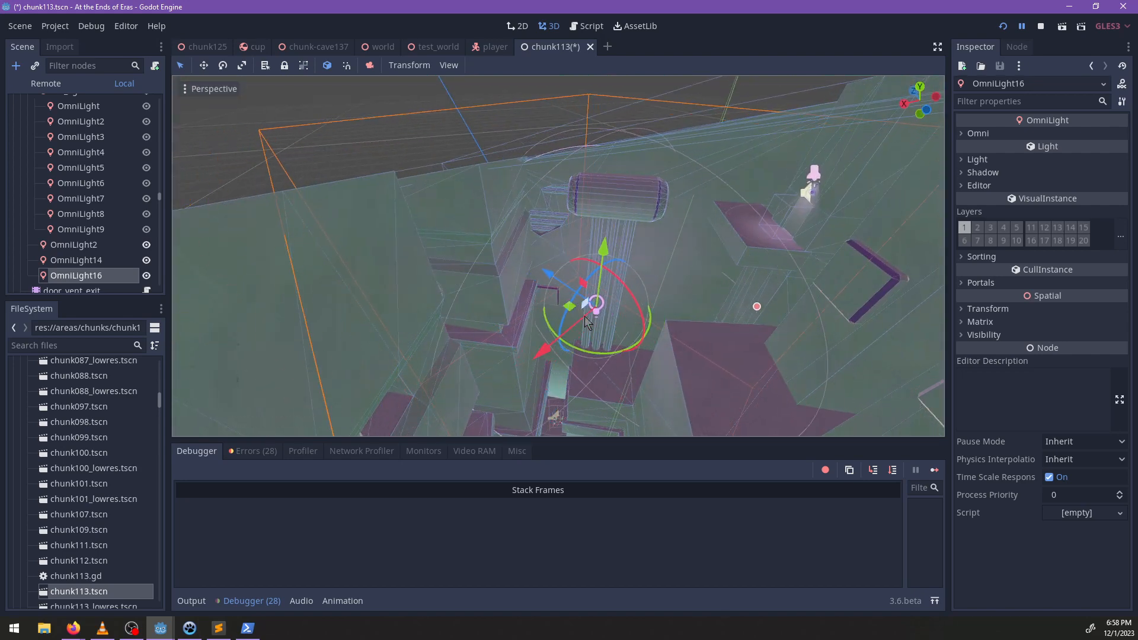
pyautogui.moveTo(584, 317); pyautogui.dragTo(559, 257, button='middle')
pyautogui.scroll(8, 476, 308)
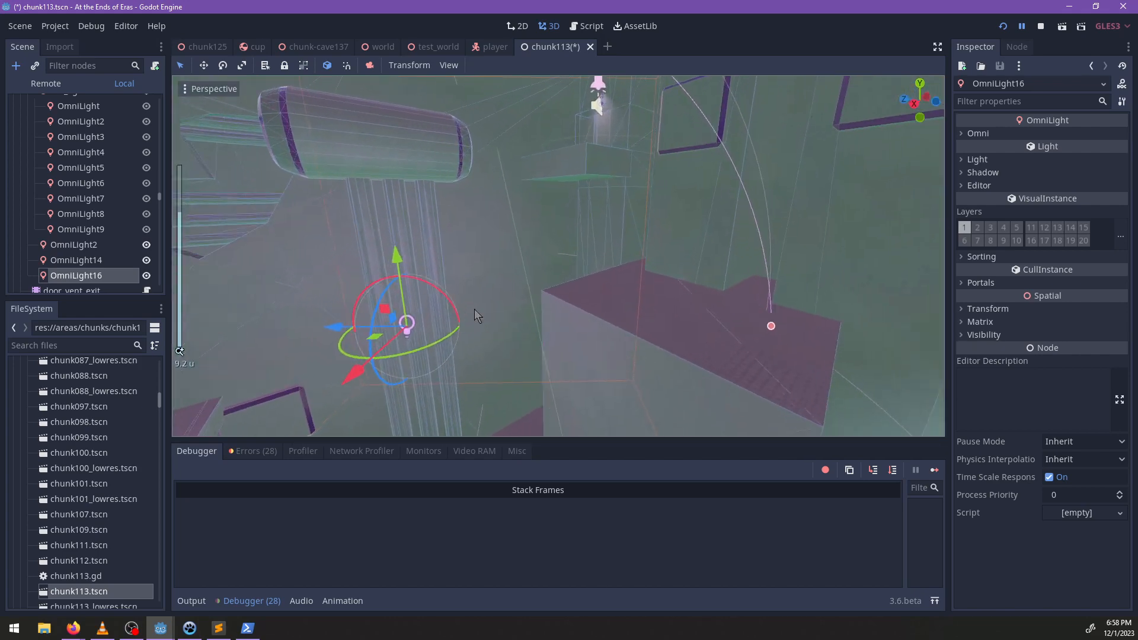
pyautogui.moveTo(477, 314)
pyautogui.mouseDown(button='middle')
pyautogui.moveTo(439, 343)
pyautogui.moveTo(548, 233)
pyautogui.moveTo(656, 237)
pyautogui.moveTo(585, 187)
pyautogui.moveTo(571, 359)
pyautogui.moveTo(516, 339)
pyautogui.moveTo(491, 298)
pyautogui.mouseUp(button='middle')
pyautogui.scroll(-12, 491, 297)
pyautogui.moveTo(634, 254); pyautogui.dragTo(500, 250, button='middle')
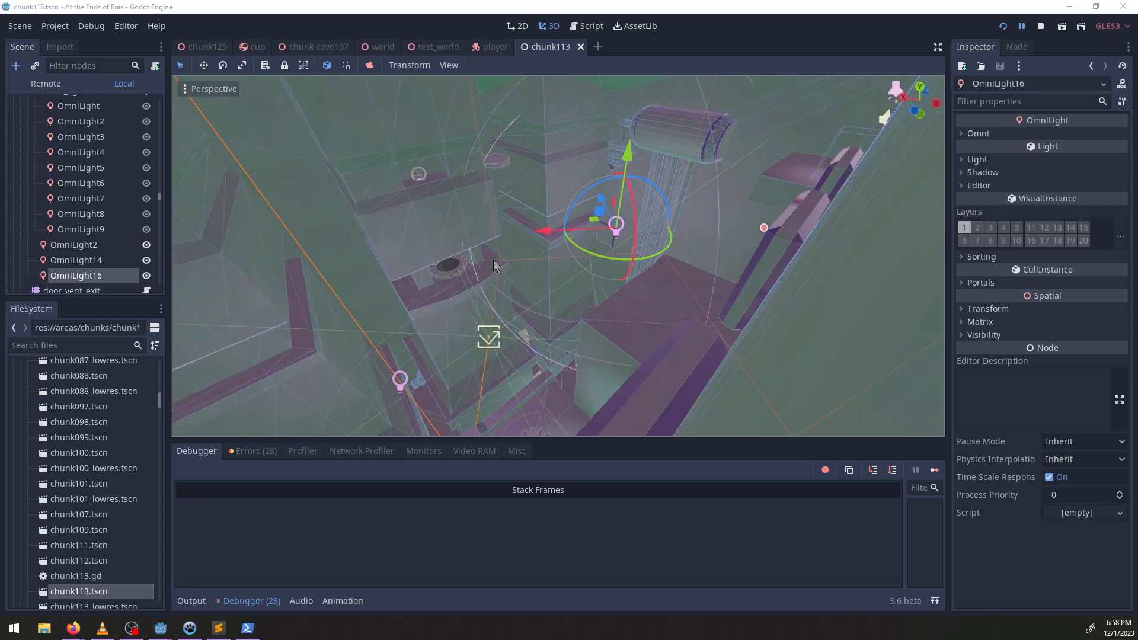
# Let the suspended project run again and return to gameplay from the game's pause menu.
pyautogui.hotkey('alt', 'Tab')
pyautogui.hotkey('alt', 'Tab')
pyautogui.click(1023, 27)
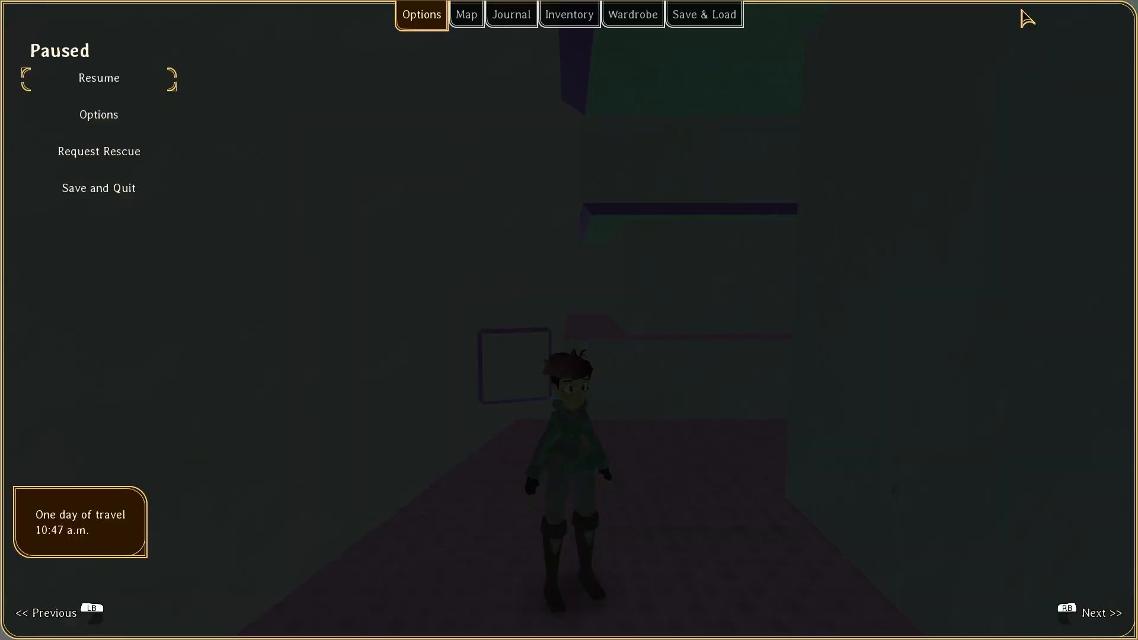
pyautogui.press('Escape')
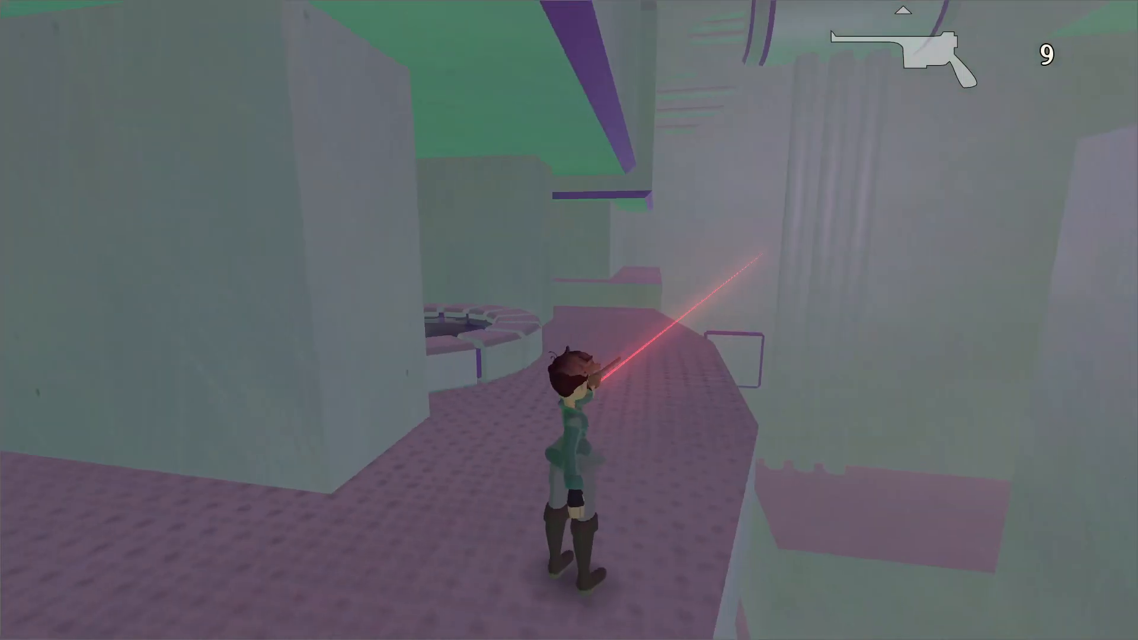
# Run along the upper platform past the pale block and climb the wall toward the horizontal green pipes.
pyautogui.press('w')
pyautogui.press('w')
pyautogui.press('space')
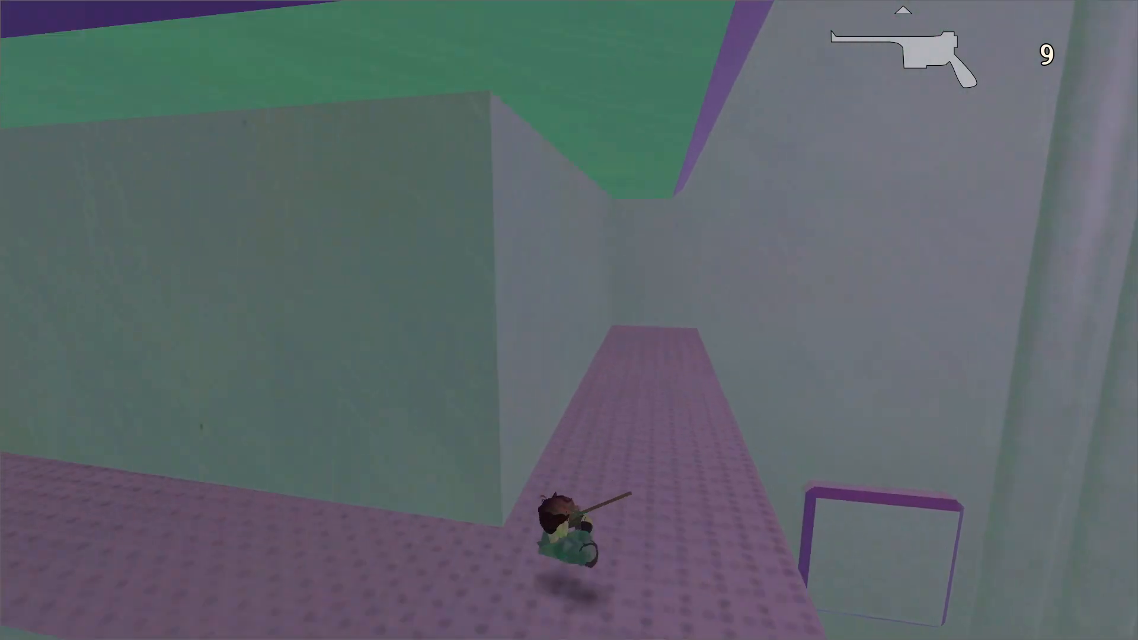
pyautogui.press('space')
pyautogui.press('w')
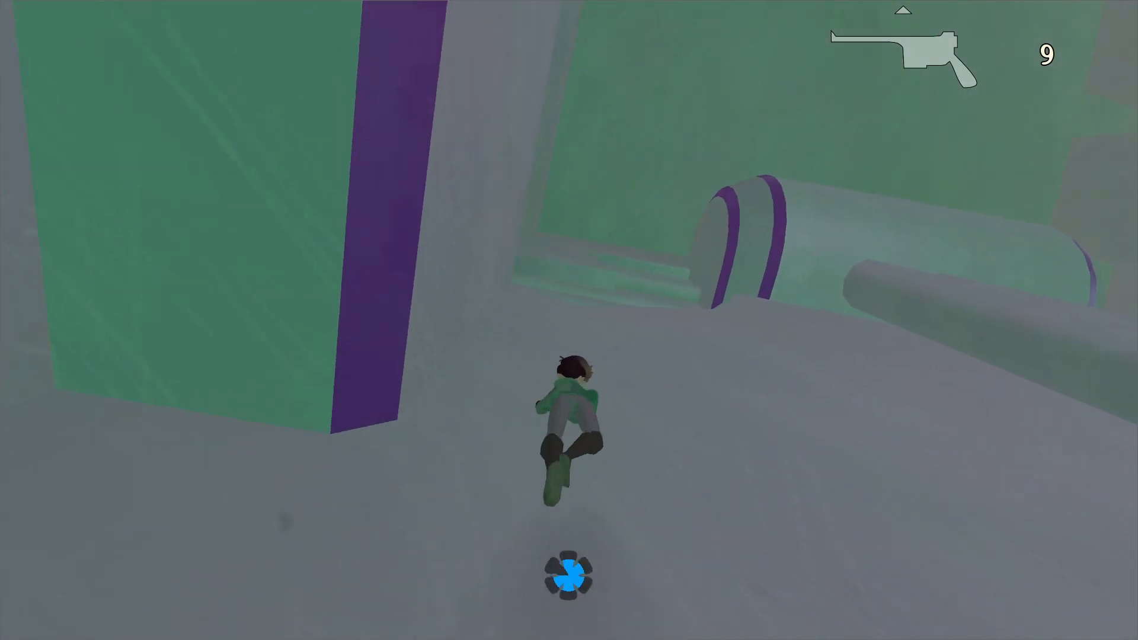
pyautogui.press('space')
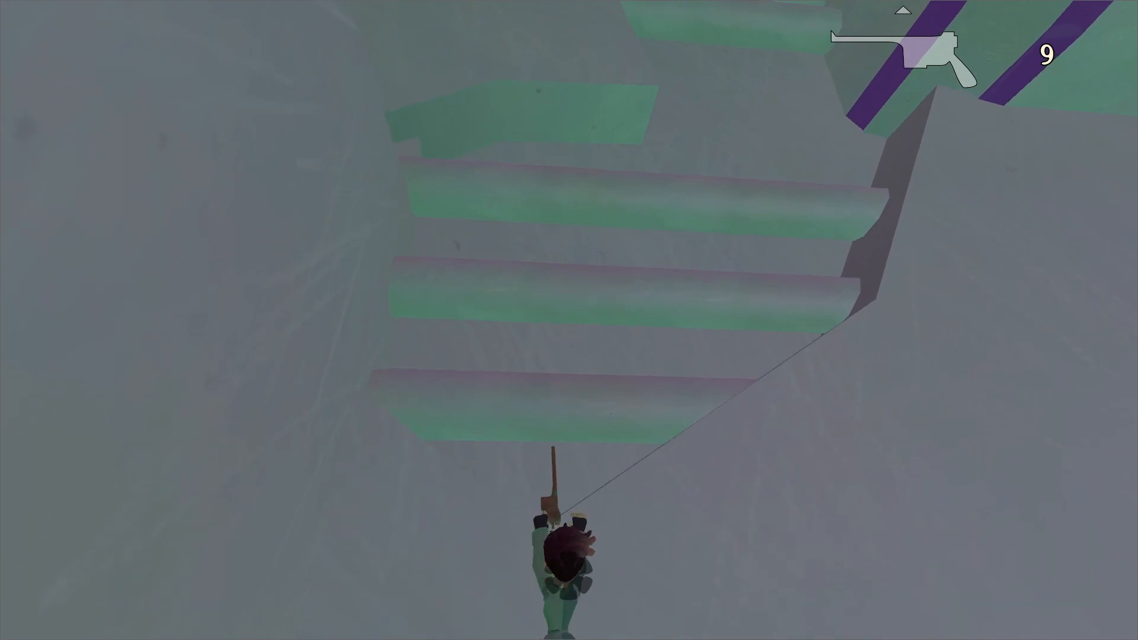
# Pause the game and mute Master Audio in the audio options.
pyautogui.press('Escape')
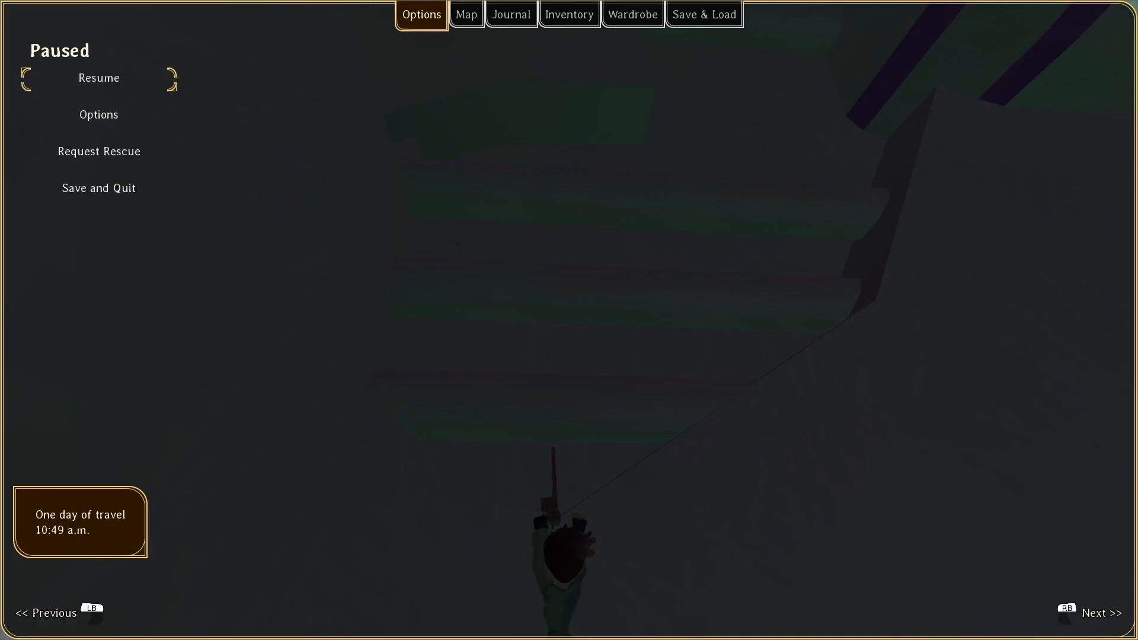
pyautogui.press('Down')
pyautogui.press('Return')
pyautogui.press('Down')
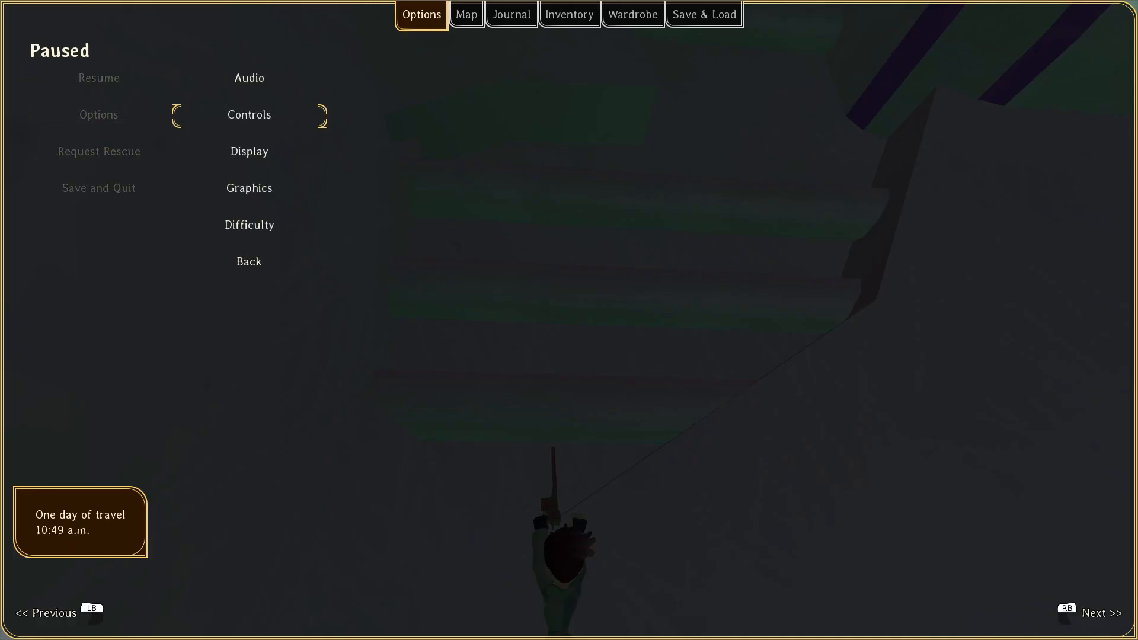
pyautogui.press('Up')
pyautogui.press('Up')
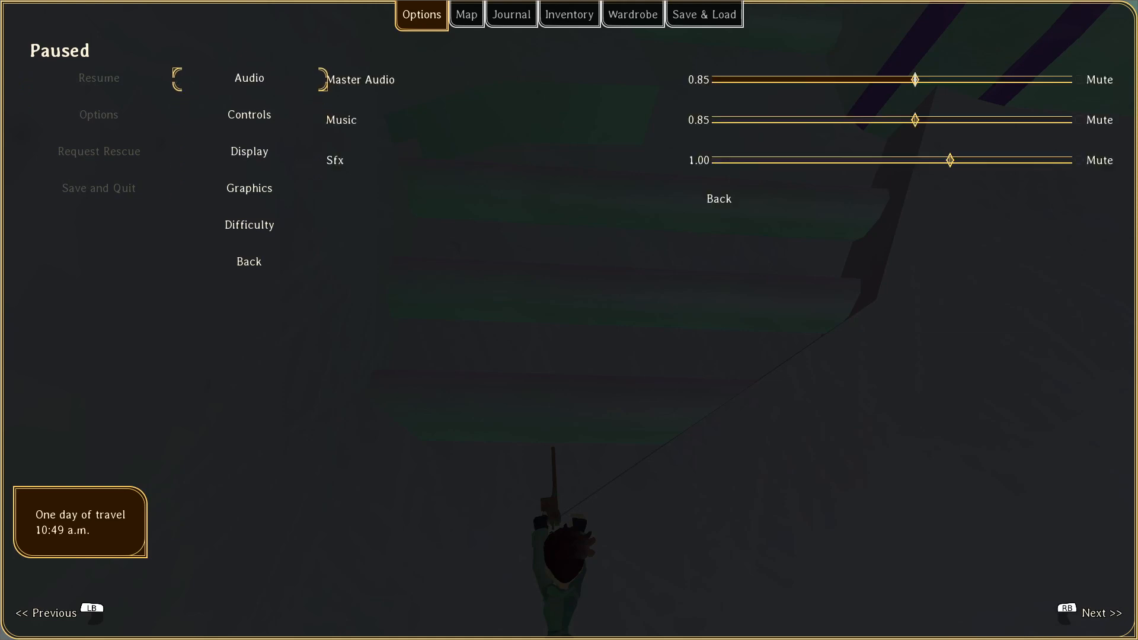
pyautogui.press('Return')
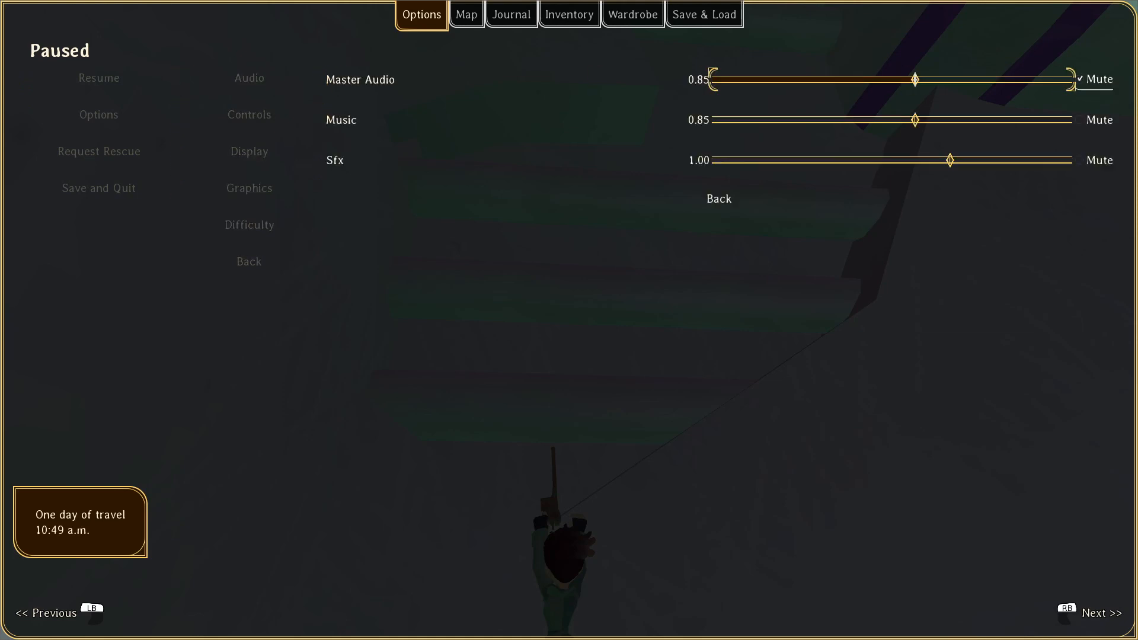
# Switch to Godot to examine the newly lit area of the tower, and check the open tasks in NP-ToDo.
pyautogui.hotkey('alt', 'Tab')
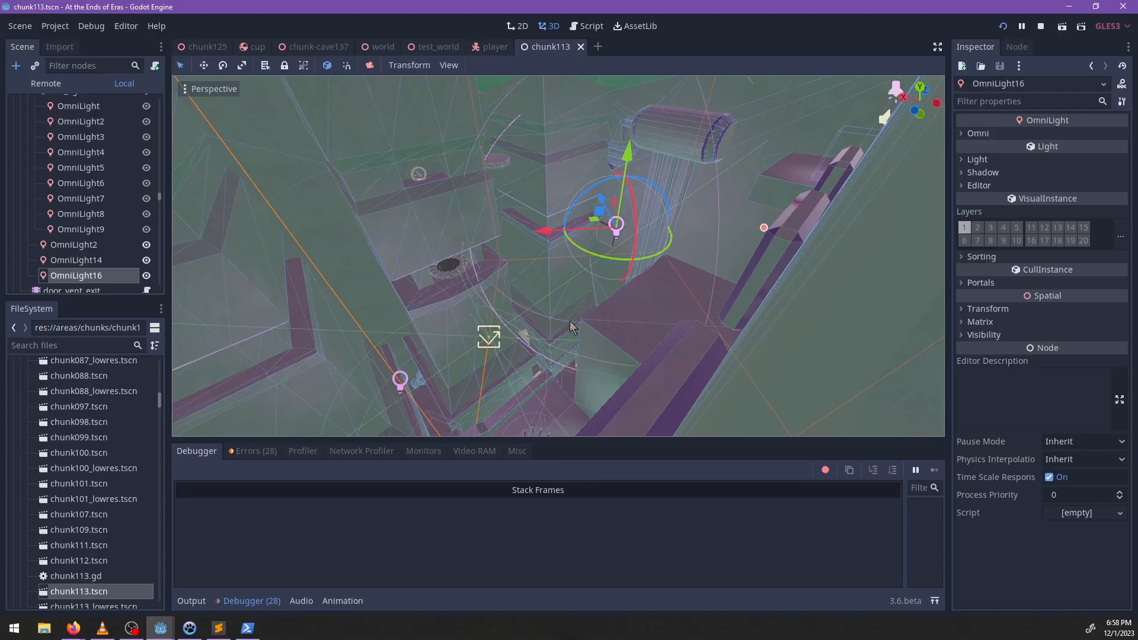
pyautogui.scroll(-5, 583, 265)
pyautogui.moveTo(583, 264)
pyautogui.mouseDown(button='middle')
pyautogui.moveTo(553, 290)
pyautogui.moveTo(610, 262)
pyautogui.moveTo(563, 315)
pyautogui.moveTo(618, 263)
pyautogui.moveTo(574, 271)
pyautogui.moveTo(539, 248)
pyautogui.moveTo(531, 254)
pyautogui.moveTo(684, 282)
pyautogui.moveTo(377, 284)
pyautogui.moveTo(542, 273)
pyautogui.moveTo(445, 313)
pyautogui.moveTo(593, 285)
pyautogui.mouseUp(button='middle')
pyautogui.scroll(10, 618, 263)
pyautogui.scroll(6, 531, 254)
pyautogui.click(193, 632)
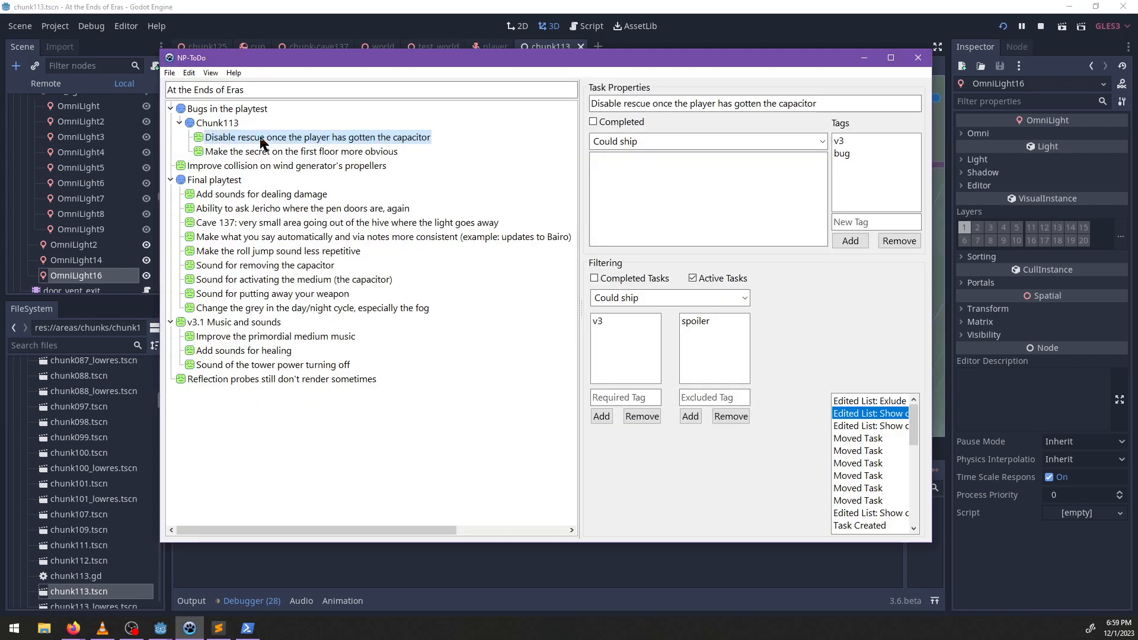
pyautogui.click(849, 7)
# Switch back to the game, leave the audio options and continue the climb along the pipes.
pyautogui.hotkey('alt', 'Tab')
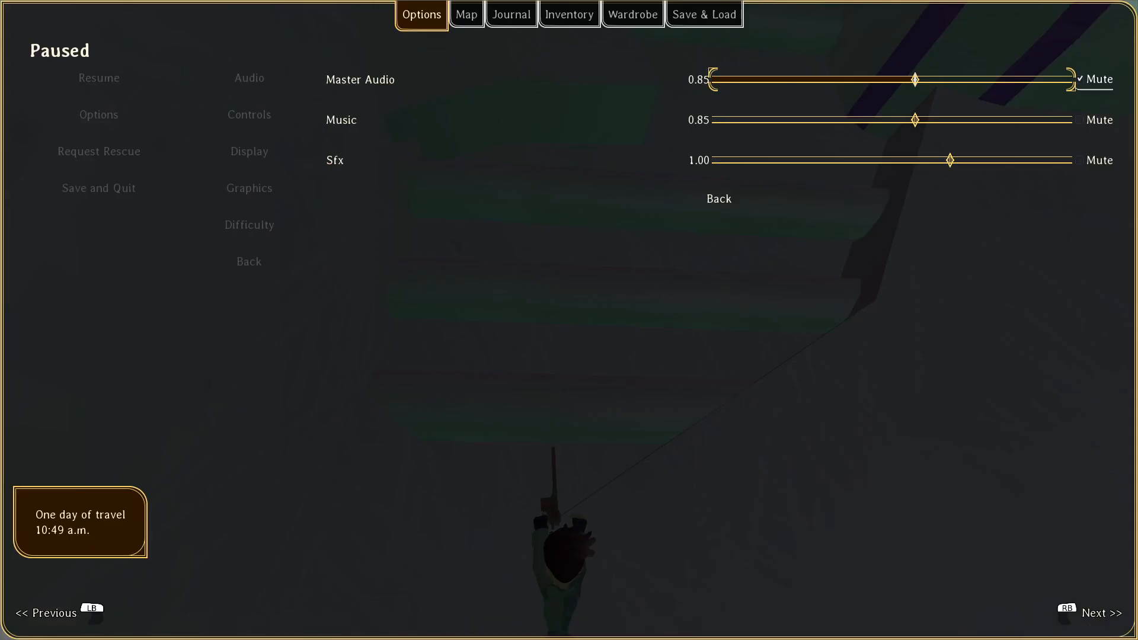
pyautogui.press('Escape')
pyautogui.press('Escape')
pyautogui.press('Down')
pyautogui.press('Escape')
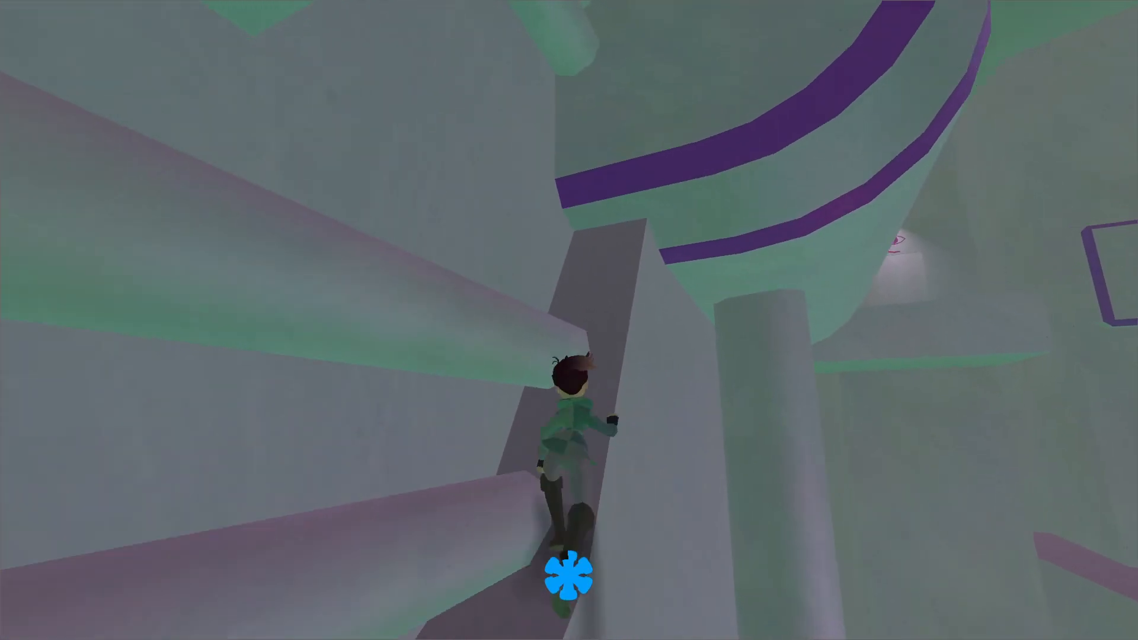
# Pause the game, unmute Master Audio in the audio options and resume play.
pyautogui.press('Escape')
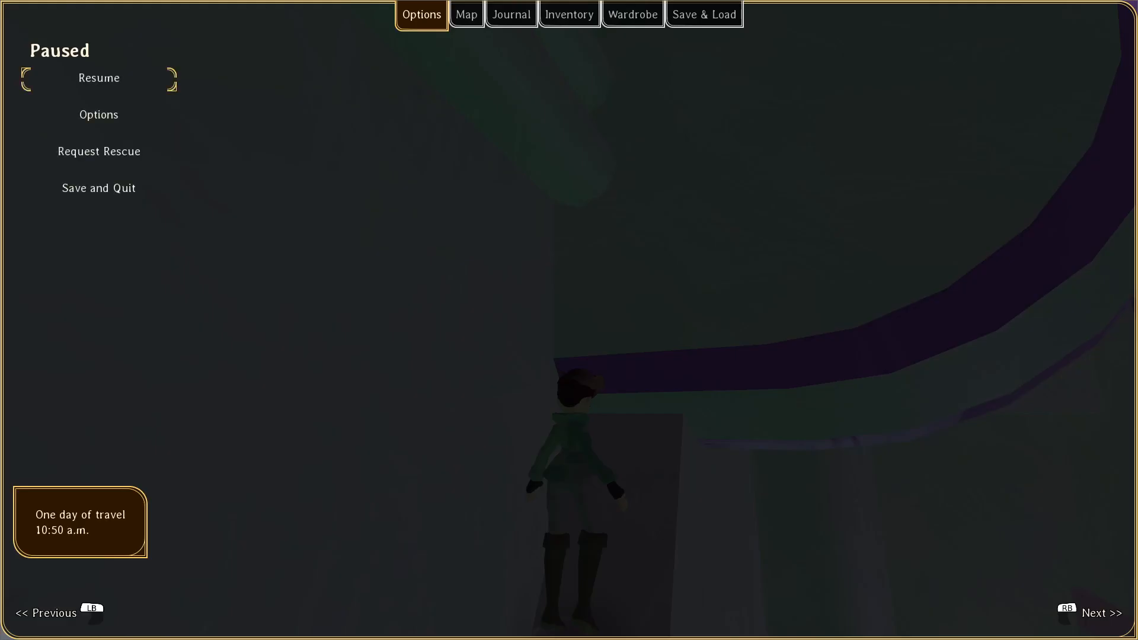
pyautogui.press('Down')
pyautogui.press('Return')
pyautogui.press('Return')
pyautogui.press('Down')
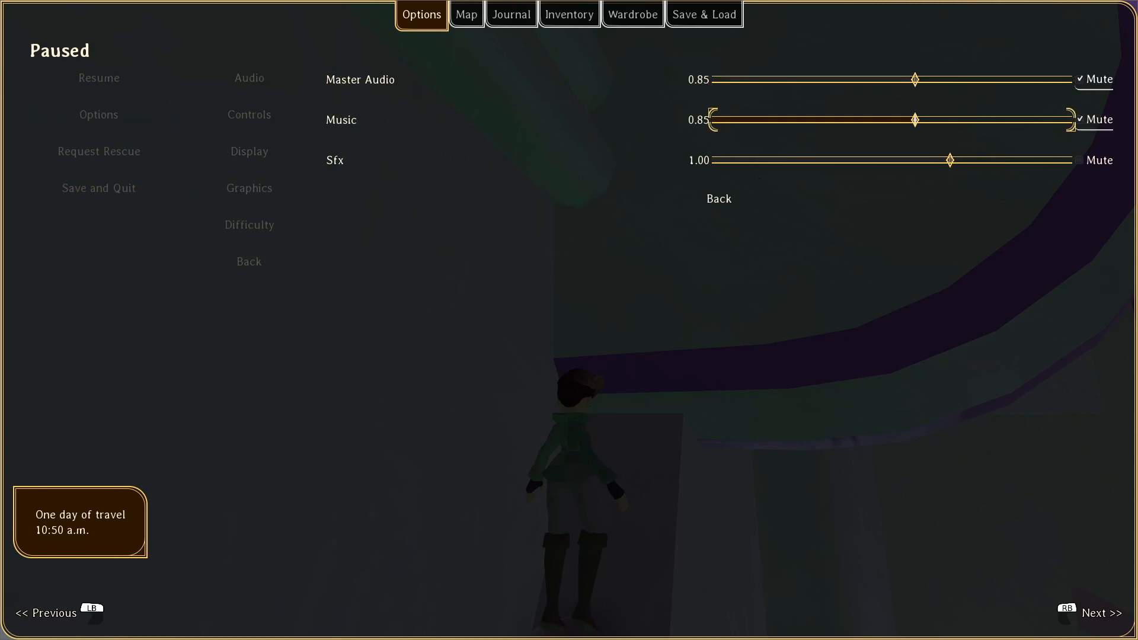
pyautogui.press('Up')
pyautogui.press('Escape')
pyautogui.press('Escape')
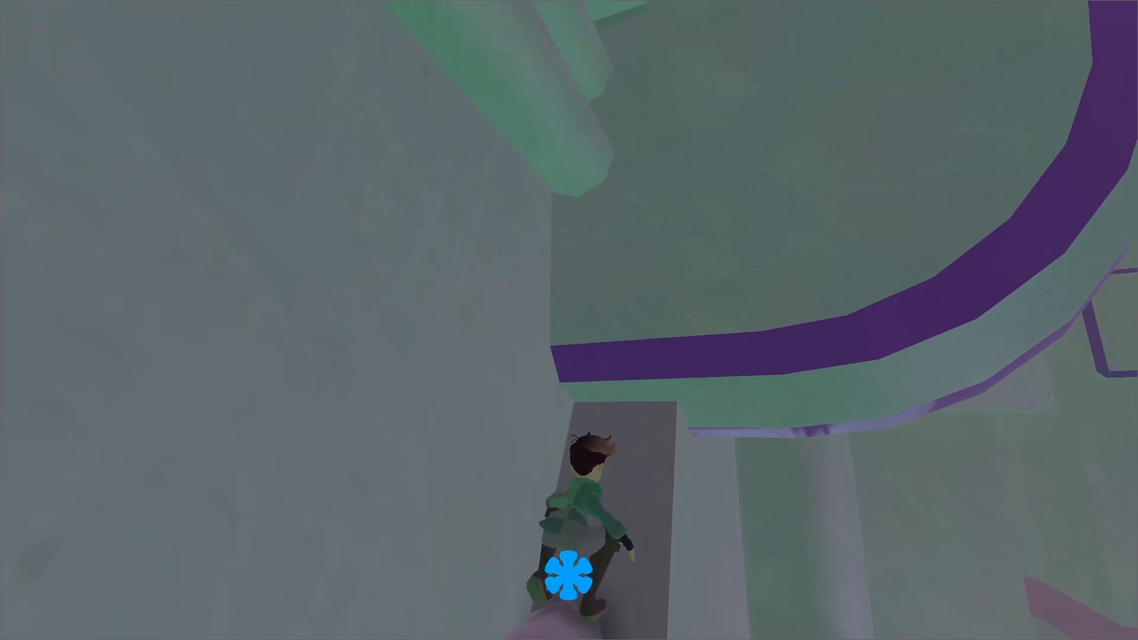
# Cross the purple-banded cylinder and jump along the wall ledges to the eye-marked doorway, and collect the Eye Tablet.
pyautogui.press('space')
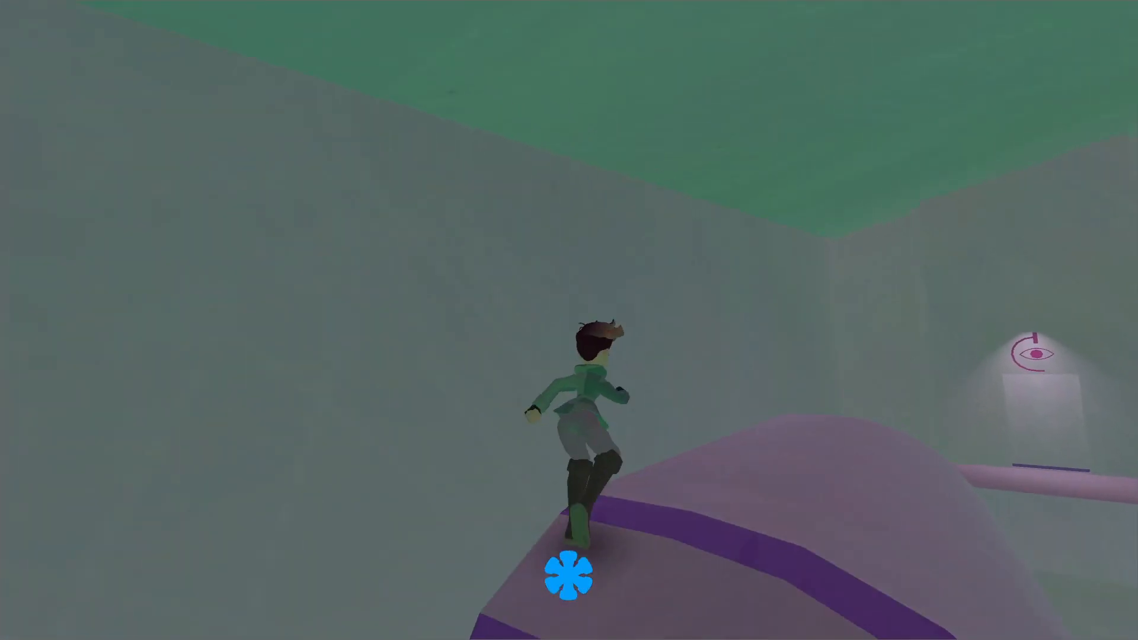
pyautogui.press('space')
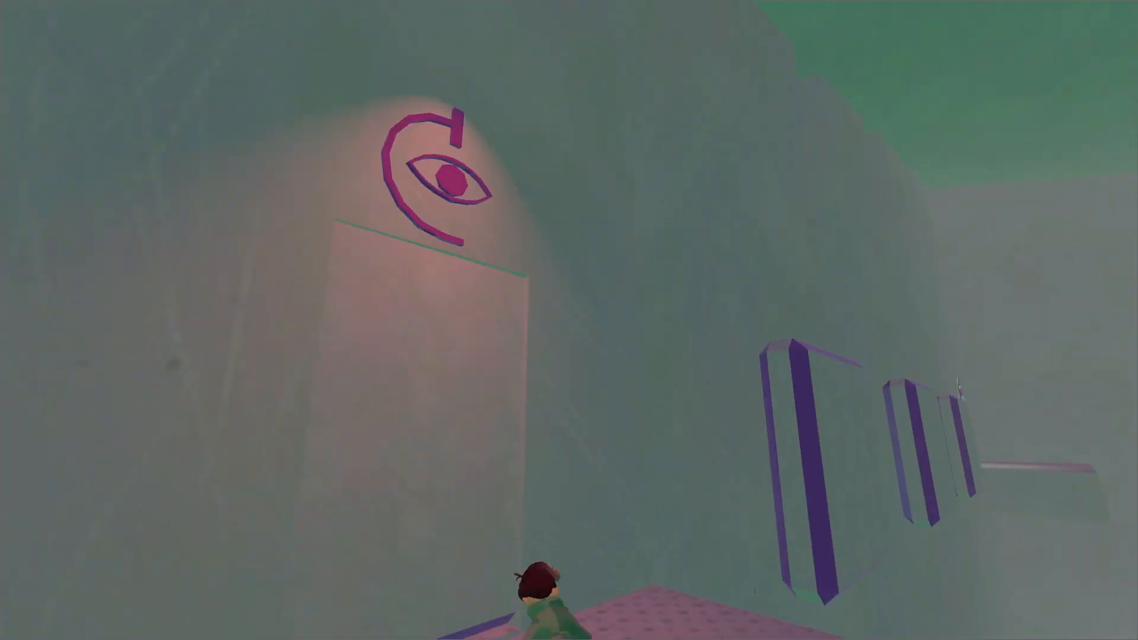
pyautogui.press('space')
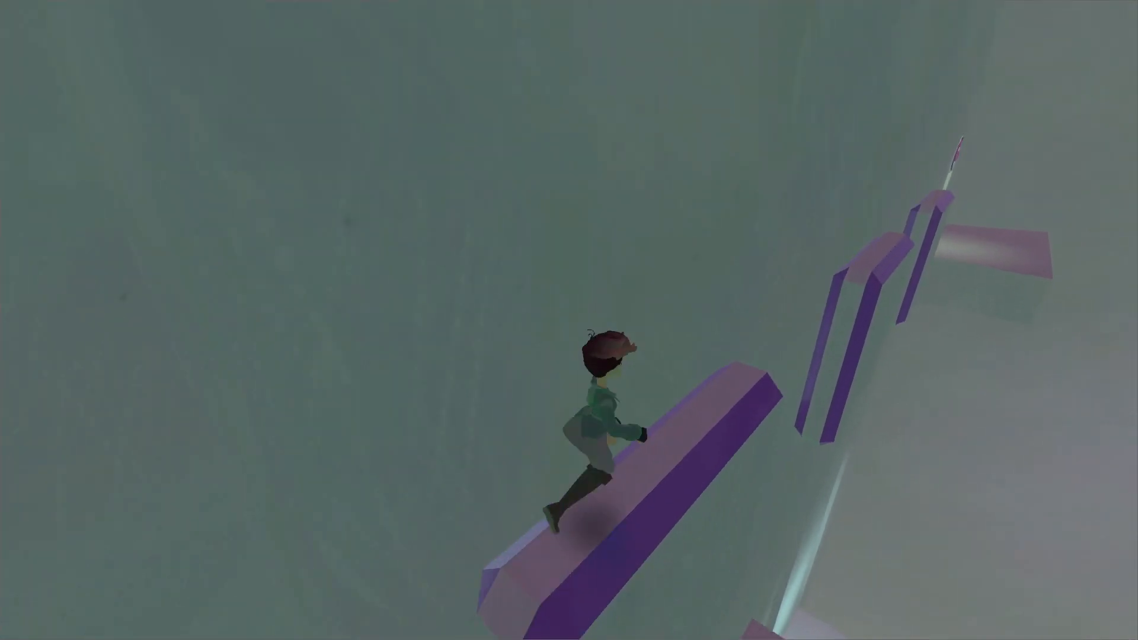
pyautogui.press('space')
pyautogui.press('space')
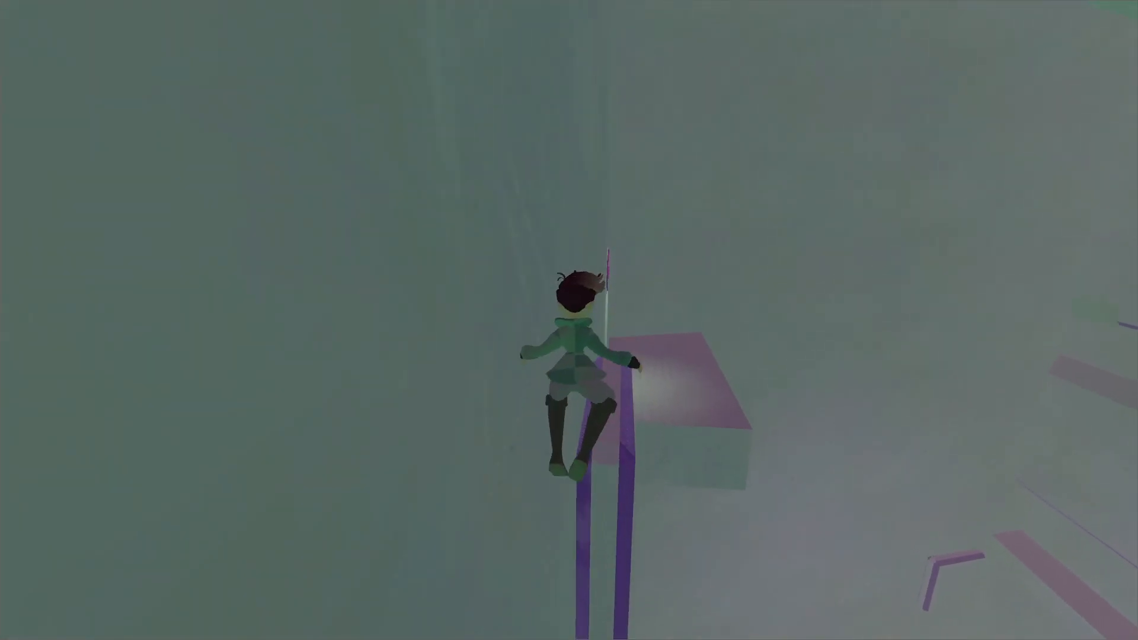
pyautogui.press('w')
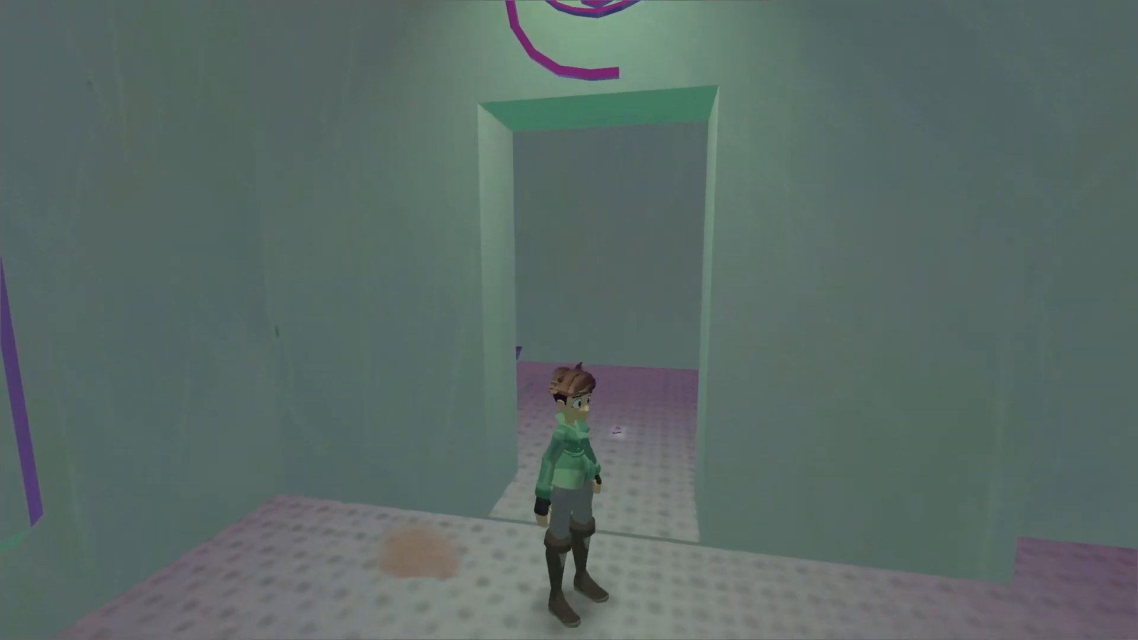
pyautogui.press('w')
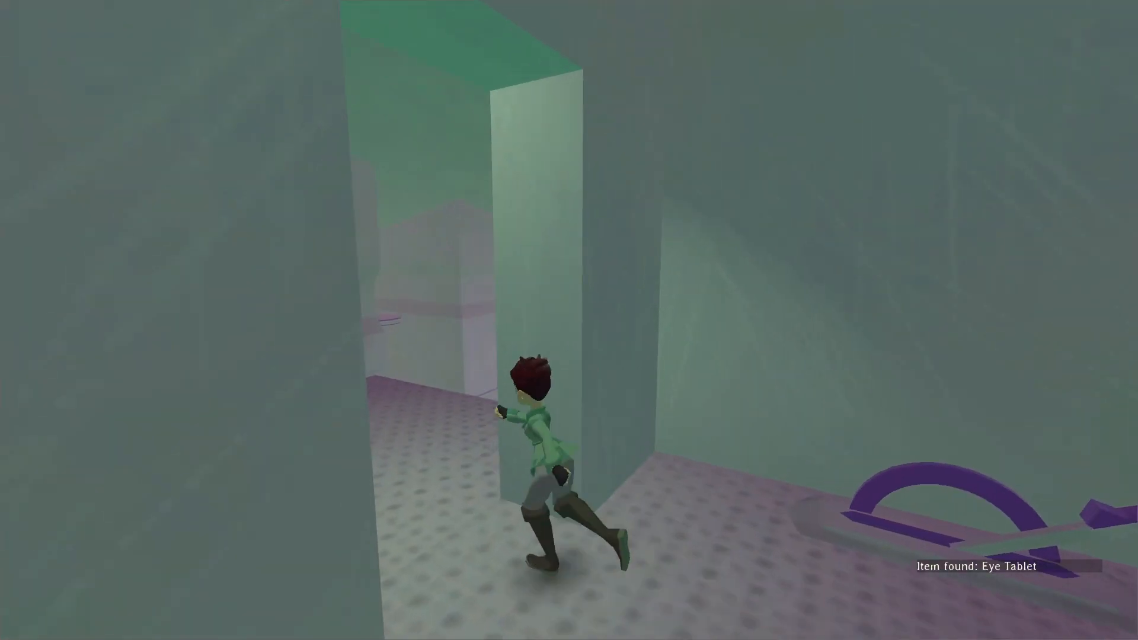
# Leave through the doorway, climb the neighbouring wall and return to the dotted platform outside.
pyautogui.press('space')
pyautogui.press('w')
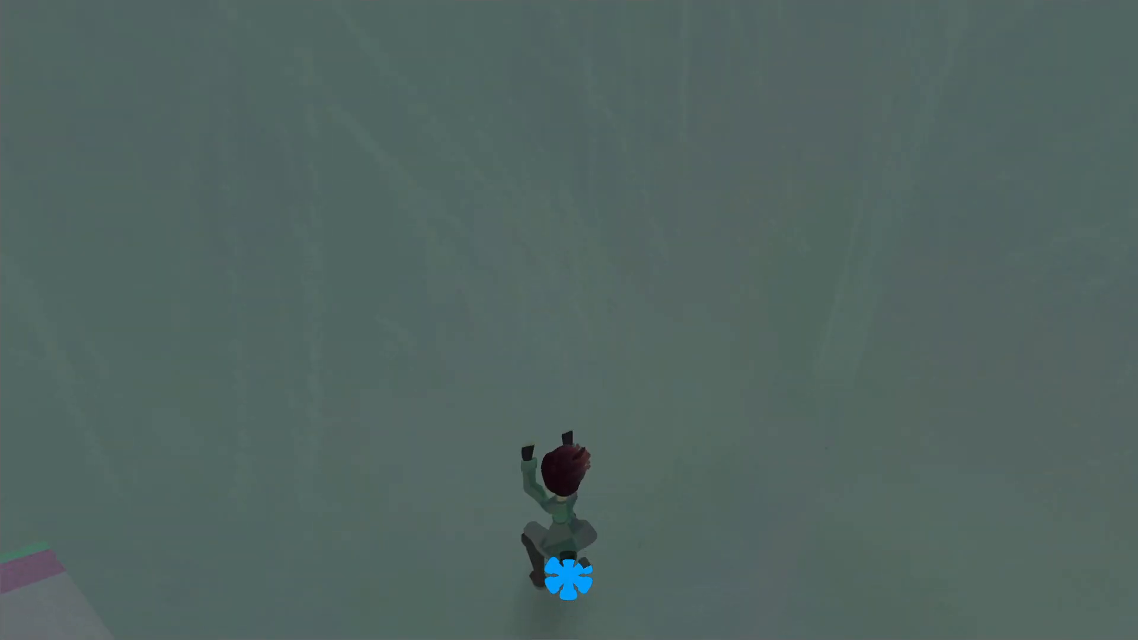
pyautogui.press('space')
pyautogui.press('w')
pyautogui.press('space')
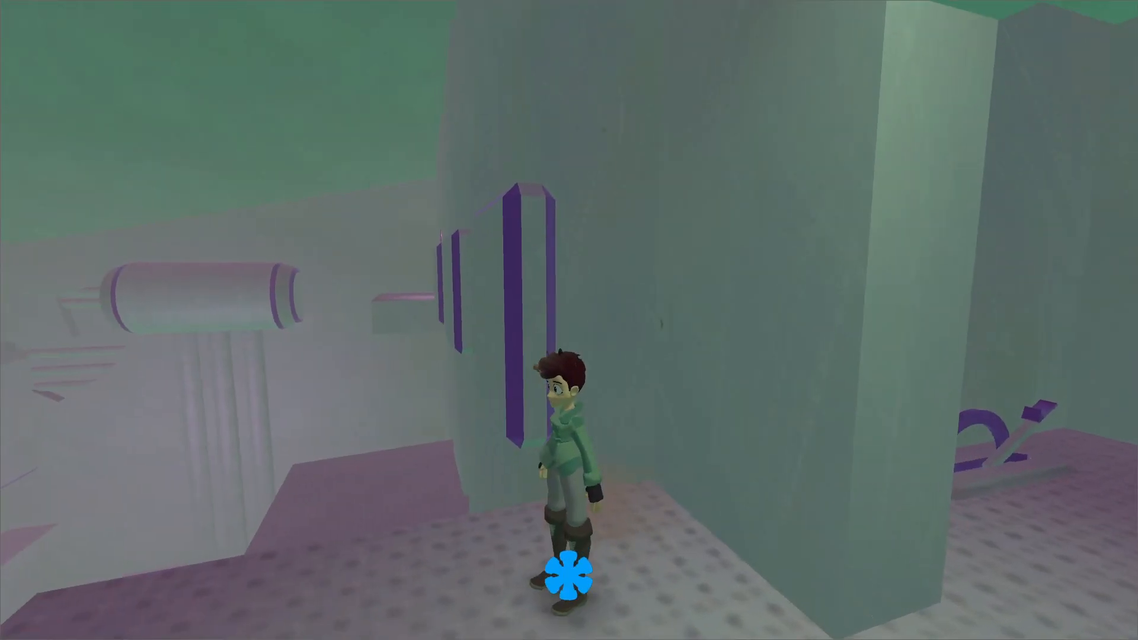
# Pause the game and switch to Godot to examine the omni lights around the tower interior in chunk113.
pyautogui.press('Escape')
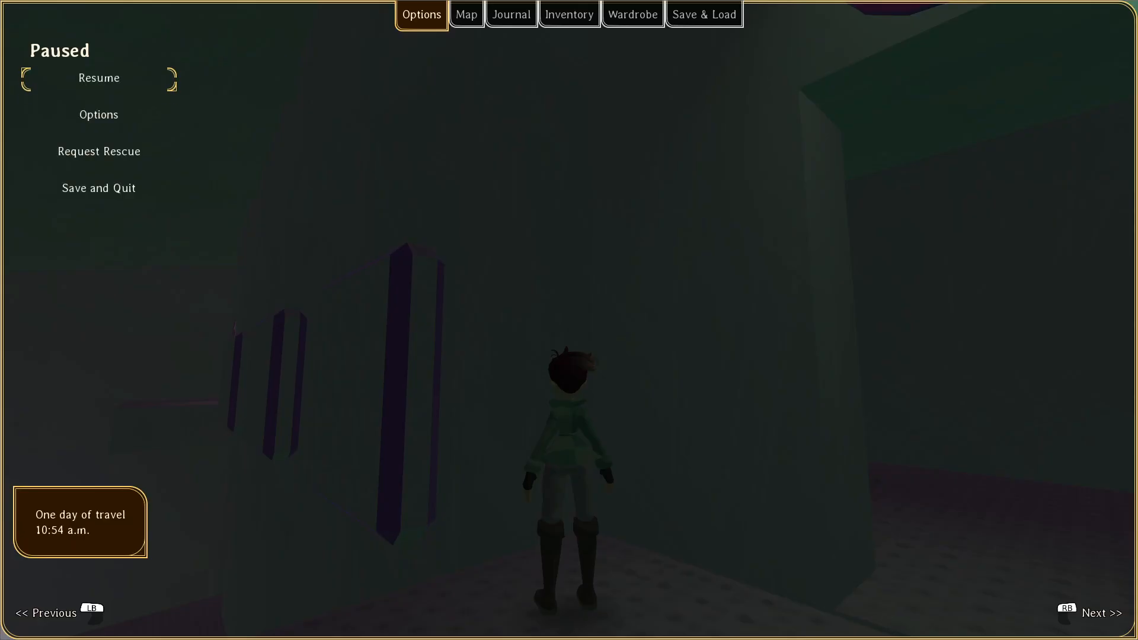
pyautogui.hotkey('alt', 'Tab')
pyautogui.moveTo(571, 322); pyautogui.dragTo(771, 366, button='right')
pyautogui.moveTo(1038, 403); pyautogui.dragTo(1042, 403)
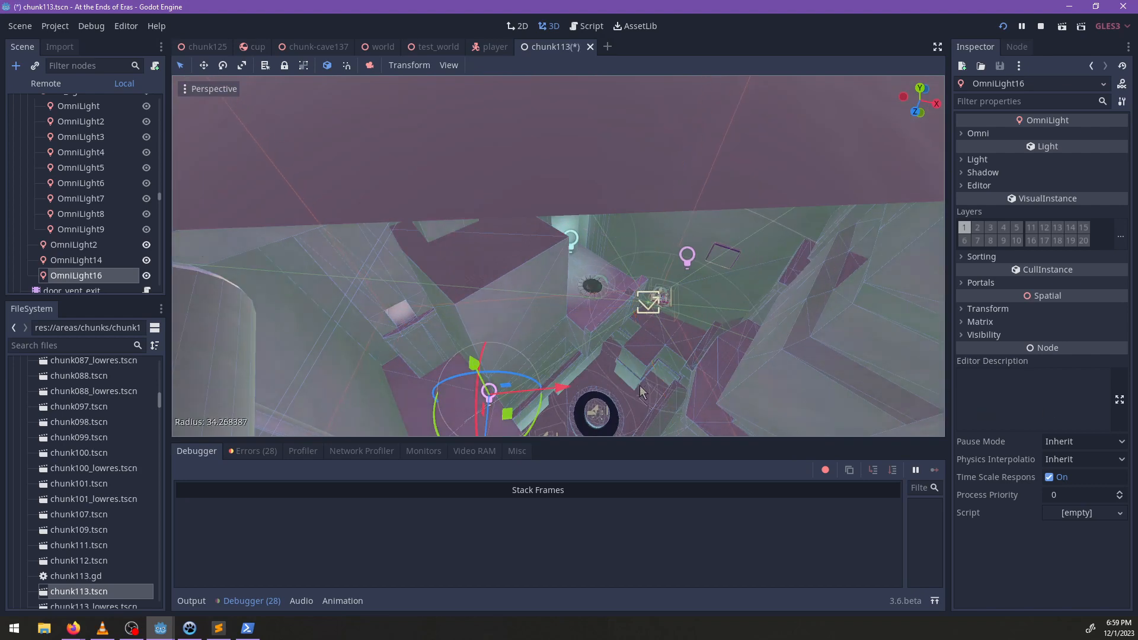
pyautogui.moveTo(569, 309); pyautogui.dragTo(634, 292, button='right')
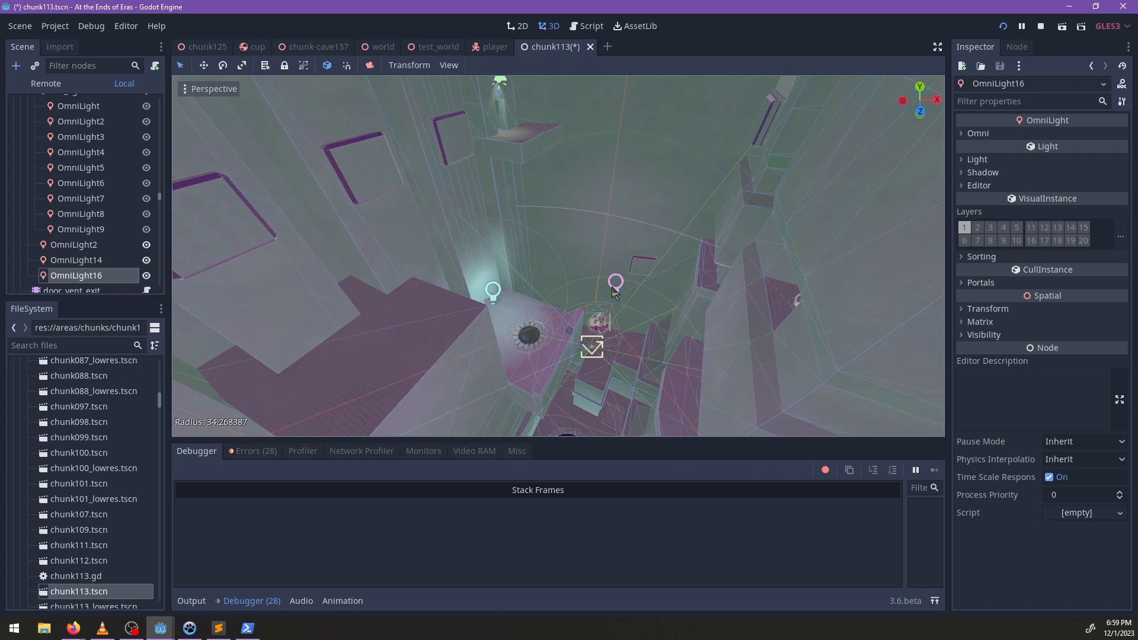
# Select OmniLight14, inspect the lighting around the purple-edged wall ledges and save the chunk113 scene.
pyautogui.click(613, 289)
pyautogui.scroll(-2, 613, 289)
pyautogui.scroll(5, 623, 291)
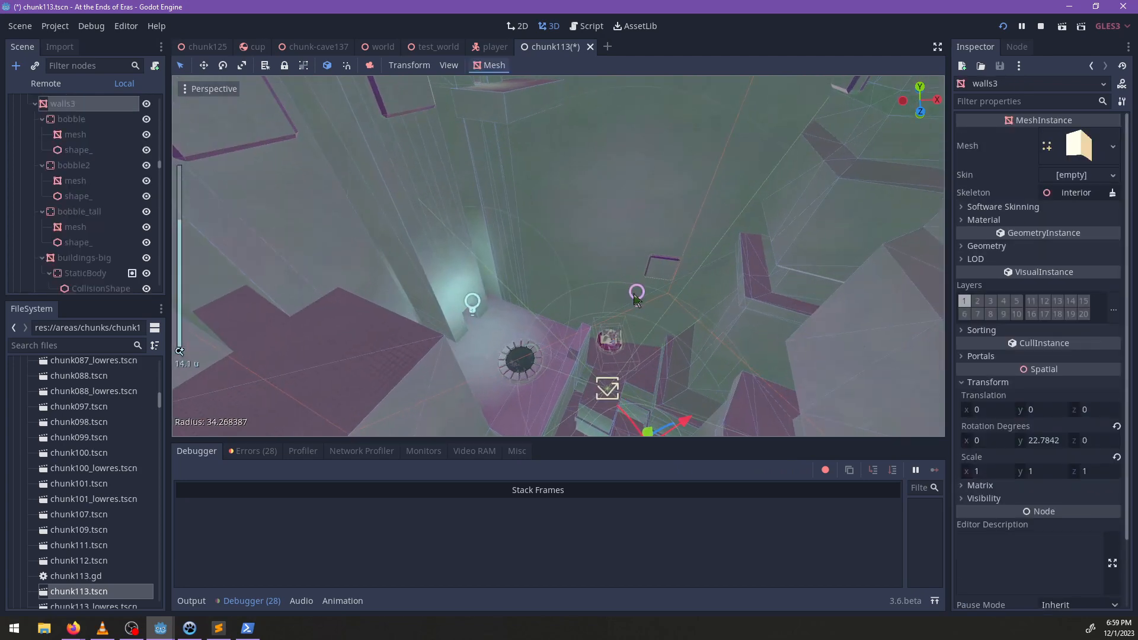
pyautogui.click(634, 295)
pyautogui.scroll(-4, 635, 295)
pyautogui.moveTo(689, 280); pyautogui.dragTo(475, 265, button='middle')
pyautogui.keyDown('shift'); pyautogui.moveTo(658, 266); pyautogui.dragTo(600, 267, button='middle'); pyautogui.keyUp('shift')
pyautogui.scroll(4, 656, 260)
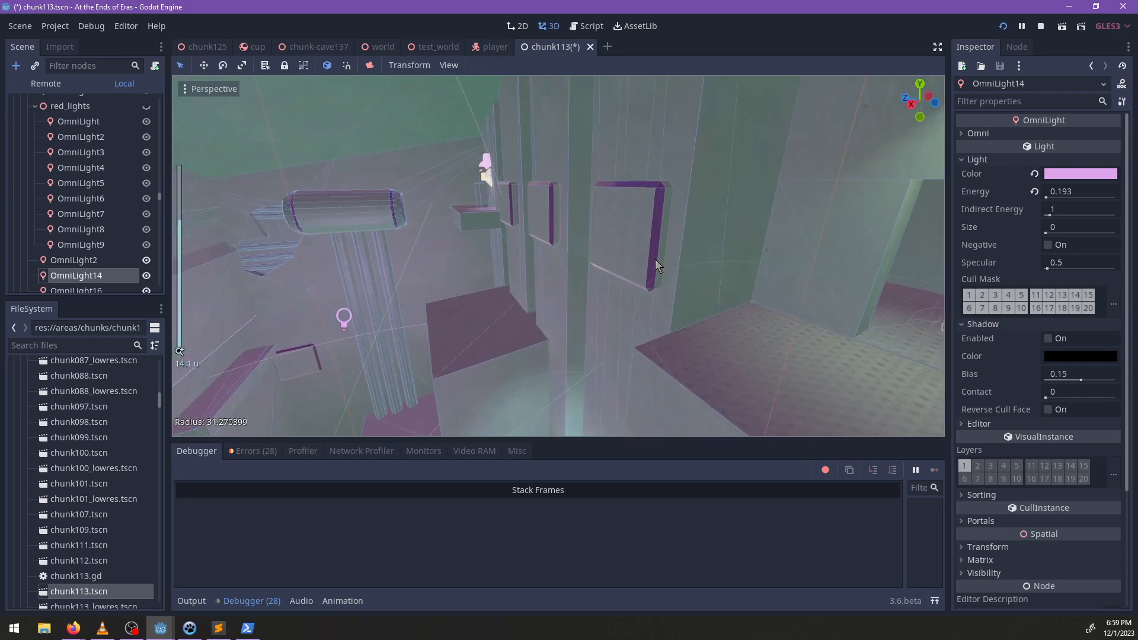
pyautogui.hotkey('ctrl', 's')
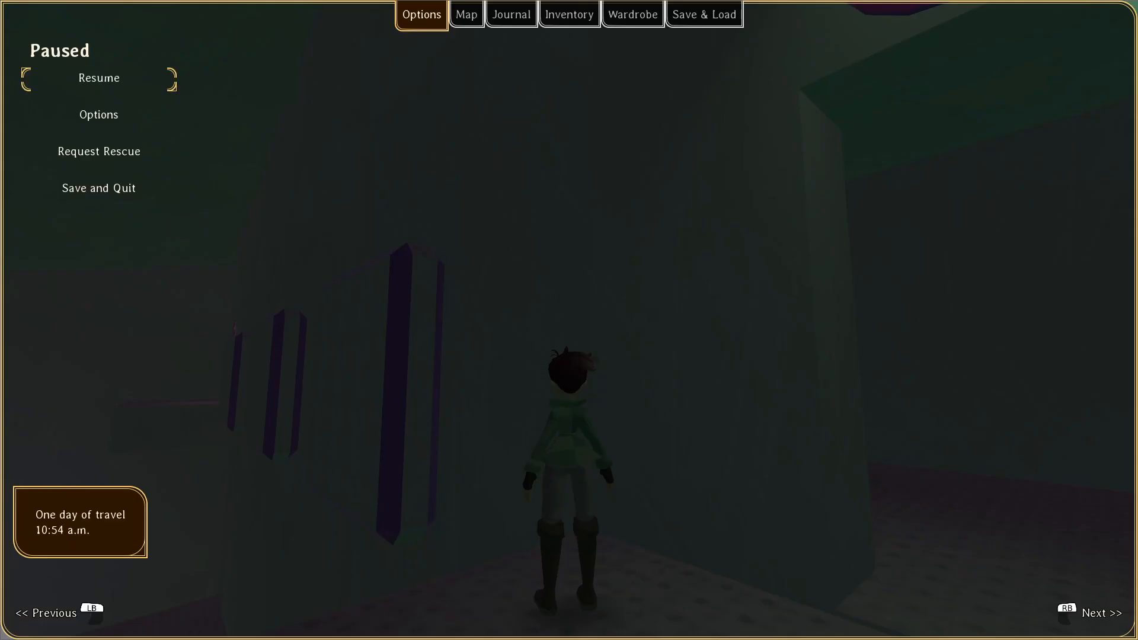
# Switch back to the game and jump along the purple wall ledges to the far eye-marked door.
pyautogui.press('Escape')
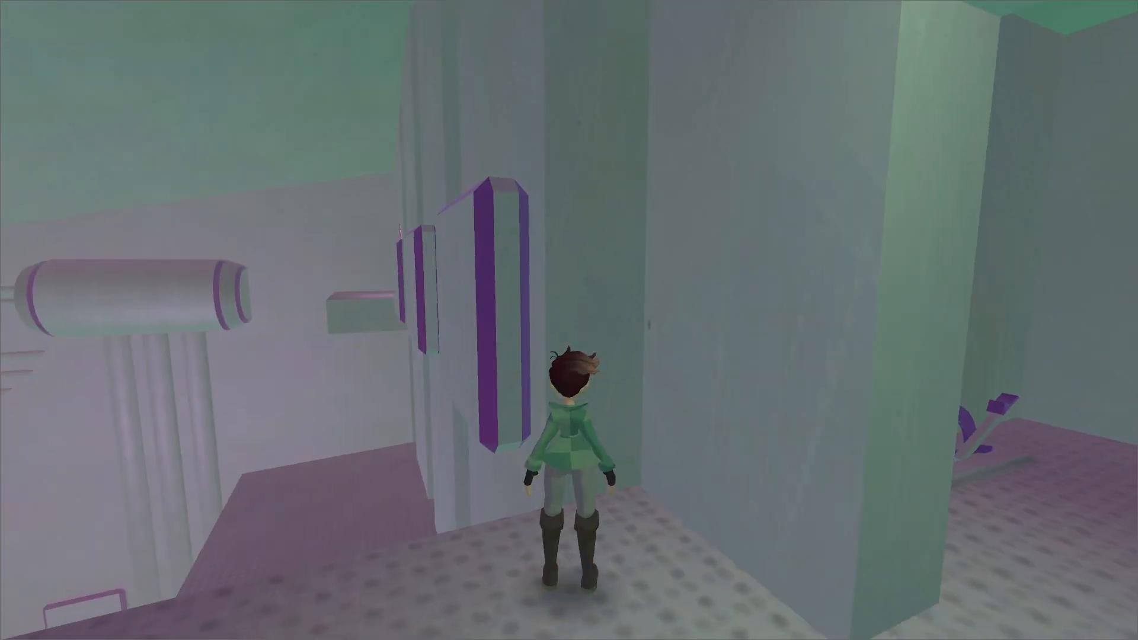
pyautogui.press('d')
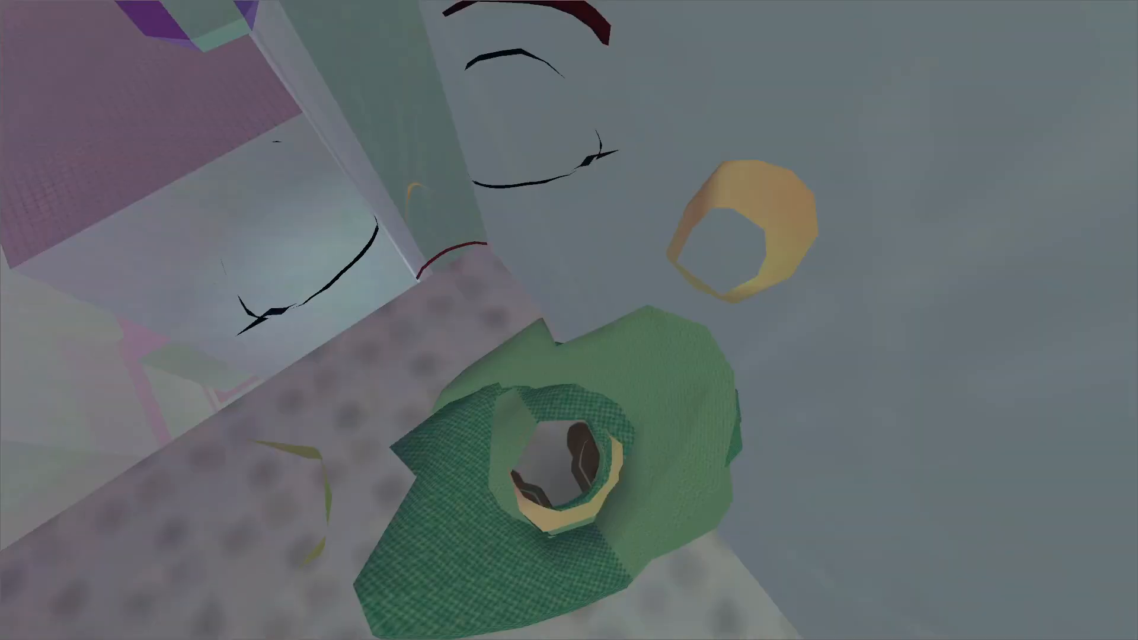
pyautogui.press('w')
pyautogui.press('space')
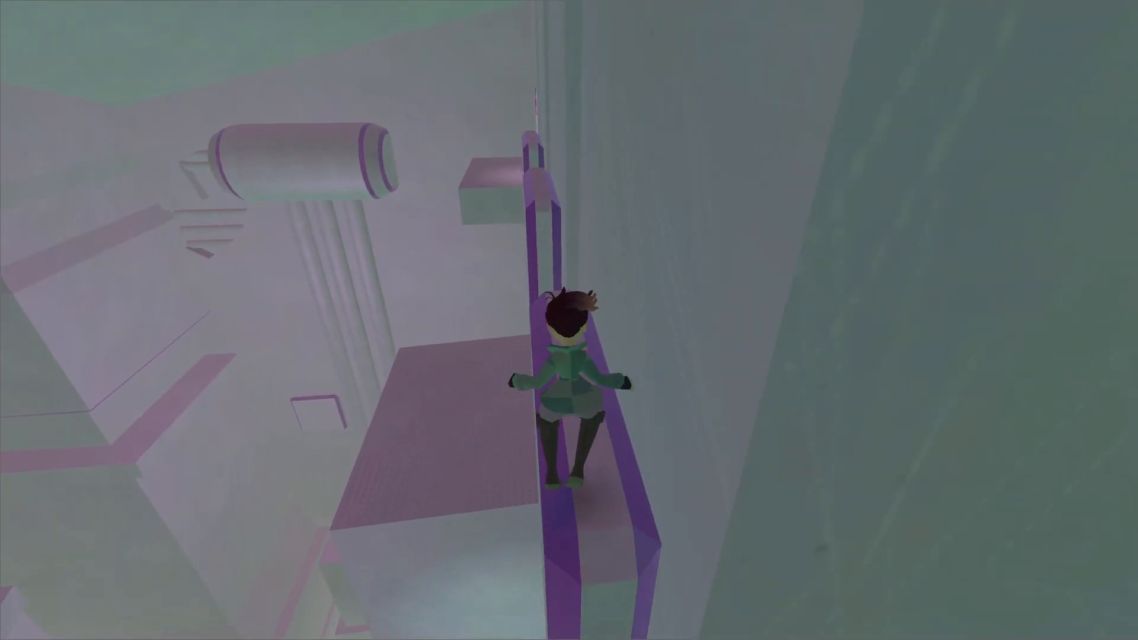
pyautogui.press('w')
pyautogui.press('space')
pyautogui.press('space')
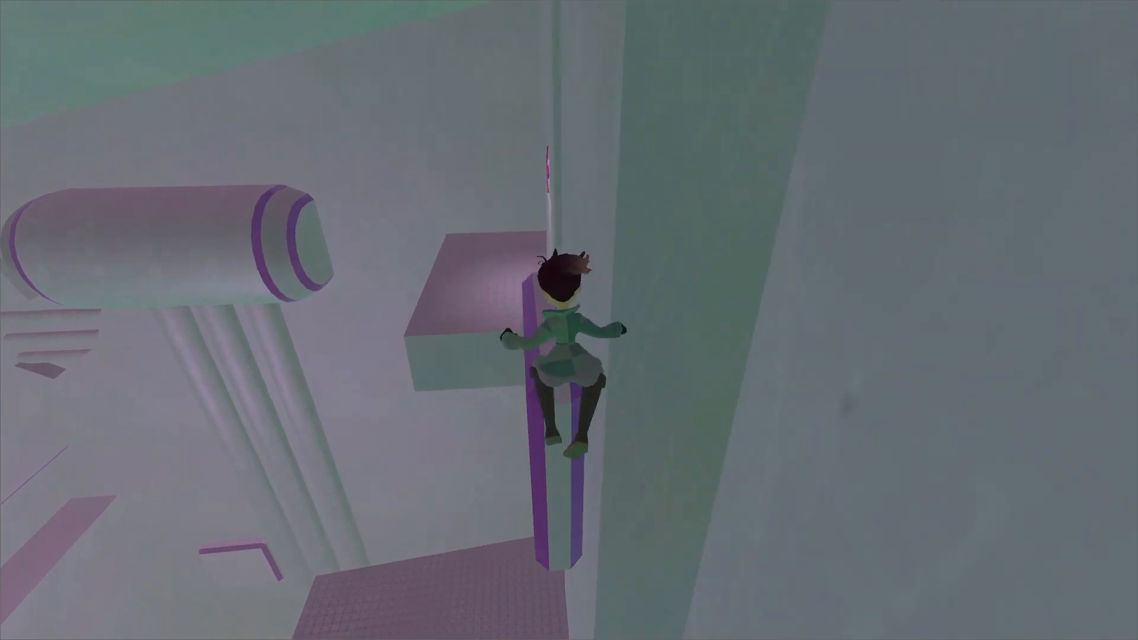
pyautogui.press('w')
pyautogui.press('space')
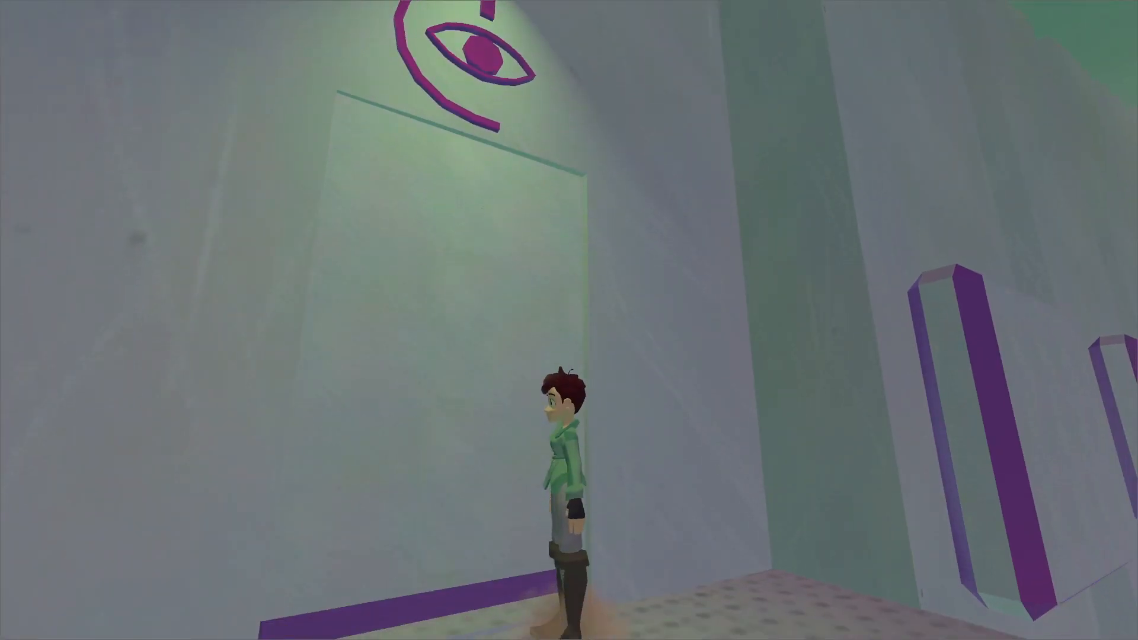
# Enter the room behind the eye-marked door and take the capacitor from its pedestal.
pyautogui.press('w')
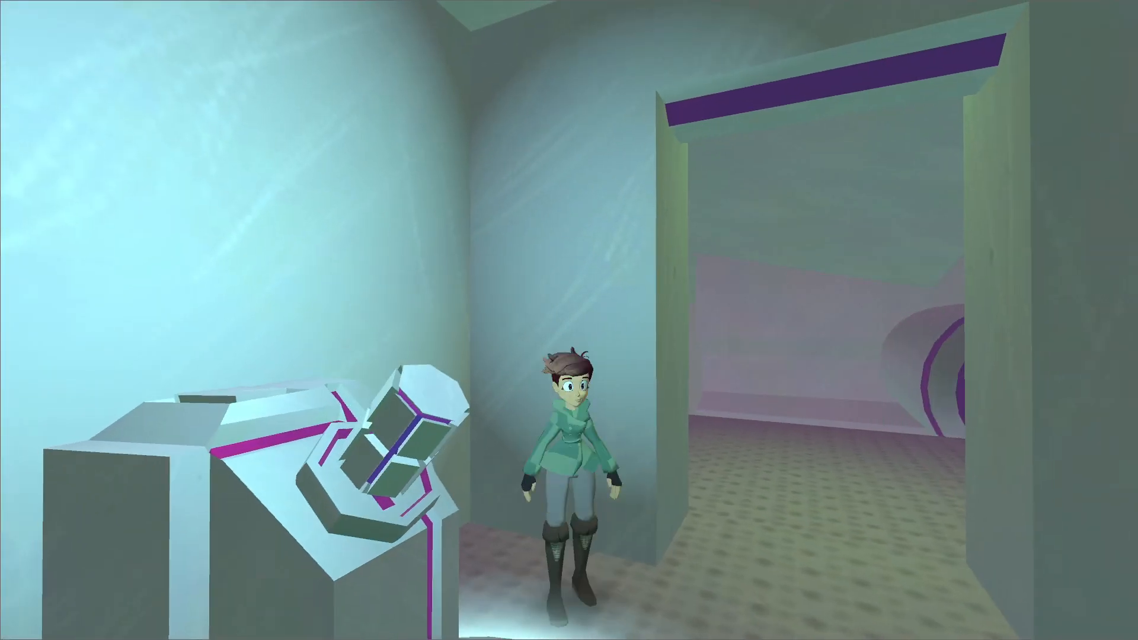
pyautogui.press('e')
pyautogui.press('Return')
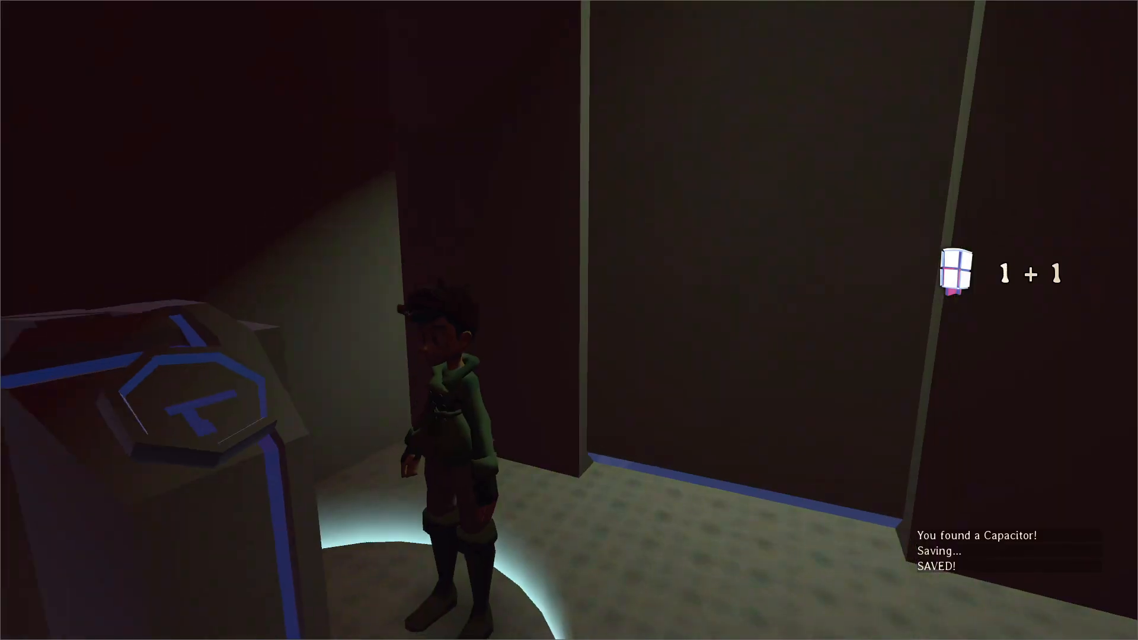
# Check the Request Rescue option in the pause menu after taking the capacitor, and resume the game.
pyautogui.press('w')
pyautogui.press('Escape')
pyautogui.press('Down')
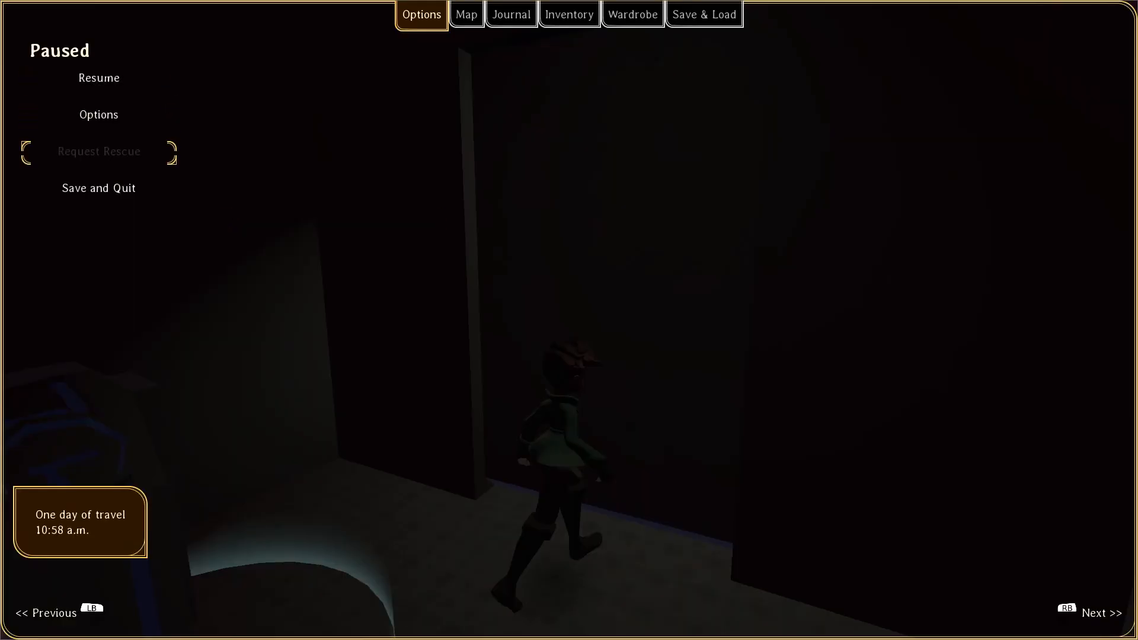
pyautogui.press('Escape')
# Run out onto the platform of the darkened tower and try to jump along the blue-edged ledges toward the lit doorway.
pyautogui.press('w')
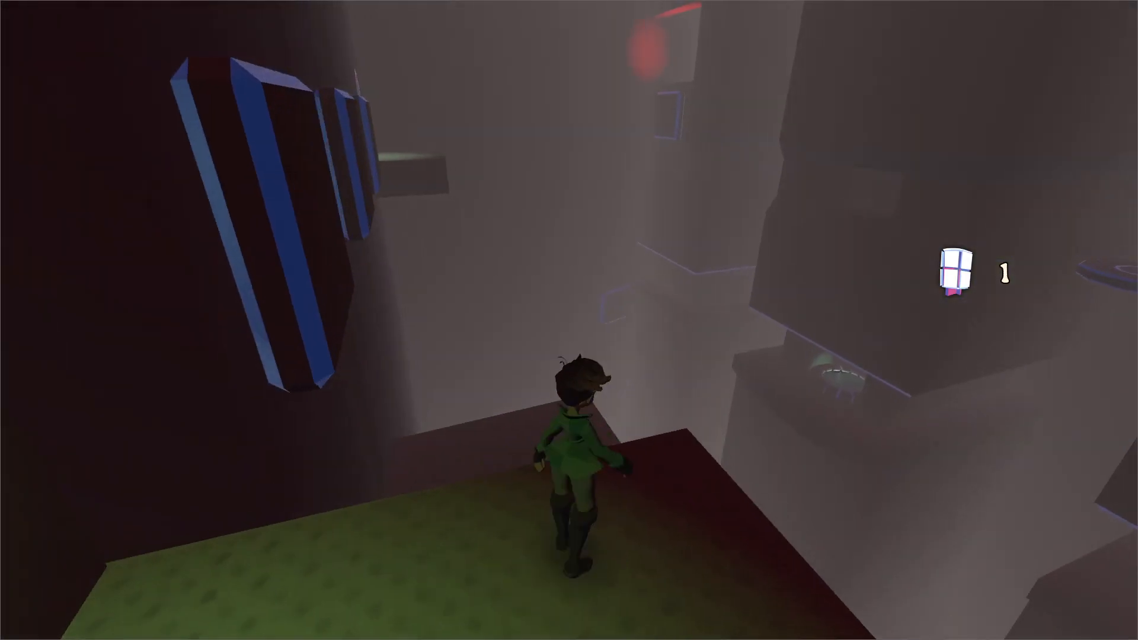
pyautogui.press('w')
pyautogui.press('space')
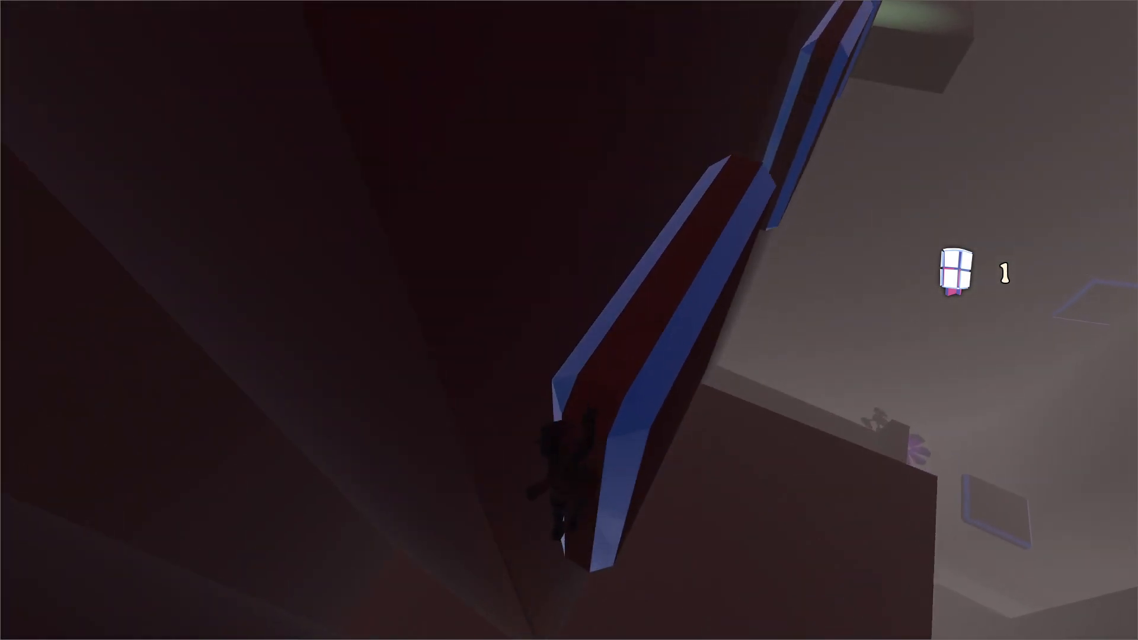
pyautogui.press('w')
pyautogui.press('space')
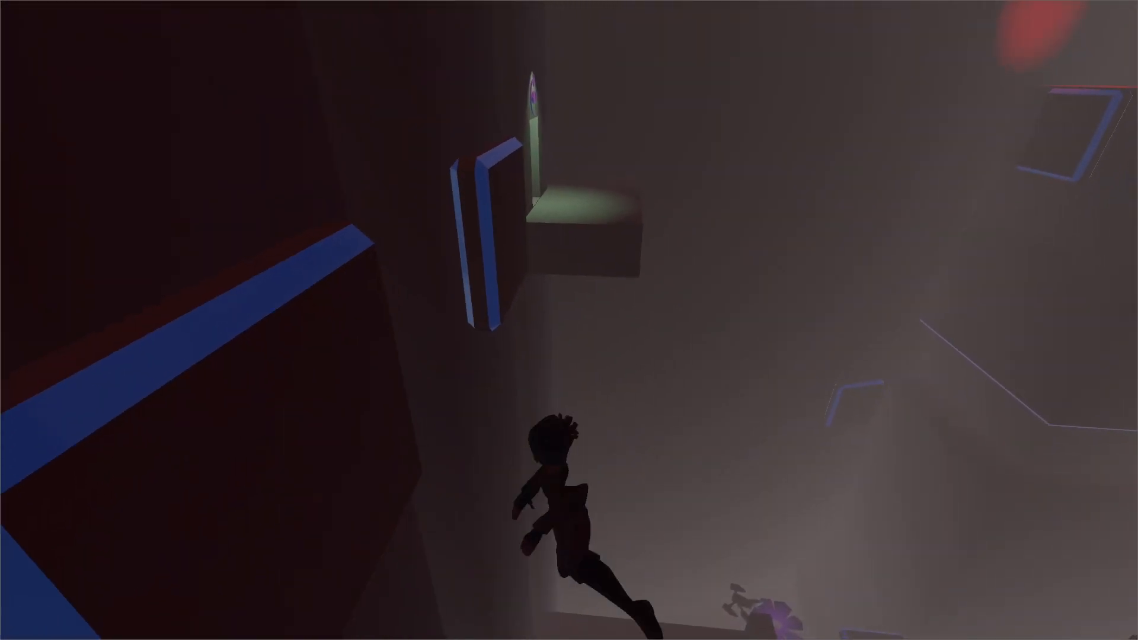
pyautogui.press('w')
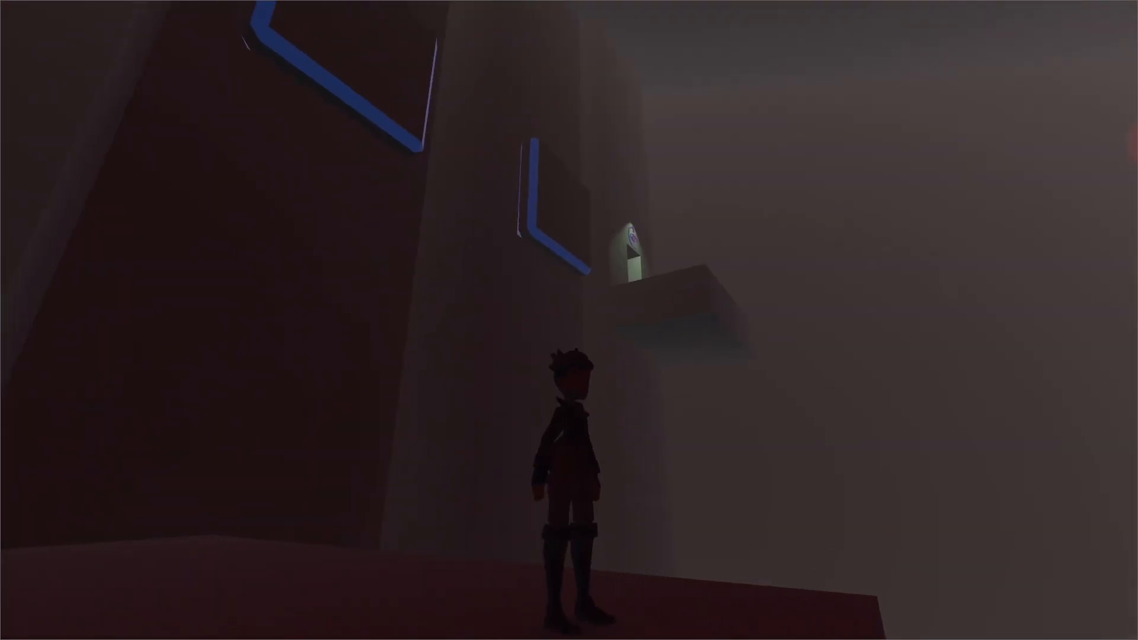
# Run along the dark red block to its edge and jump off toward the lower levels of the tower.
pyautogui.press('w')
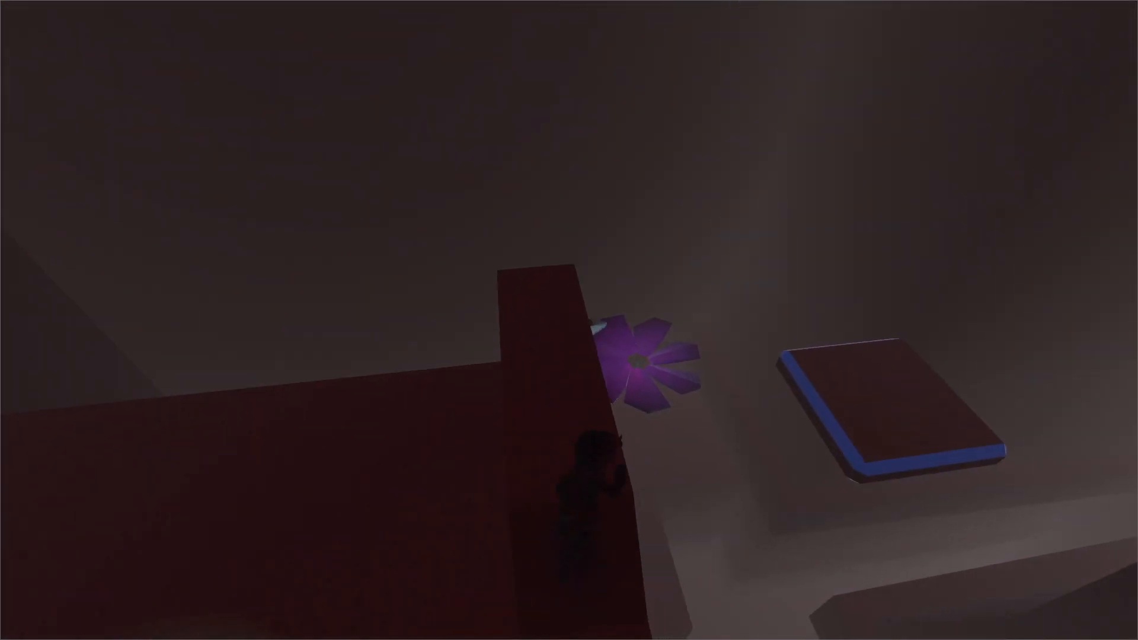
pyautogui.press('space')
pyautogui.press('space')
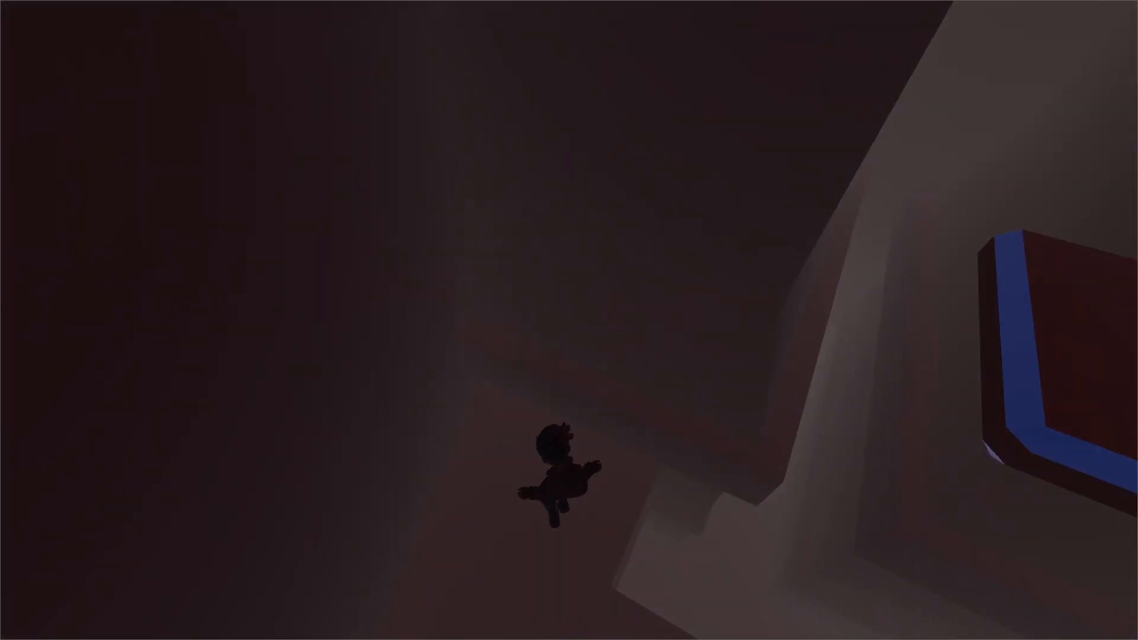
# Pause the game, check the mute settings in the audio options and resume play.
pyautogui.press('Escape')
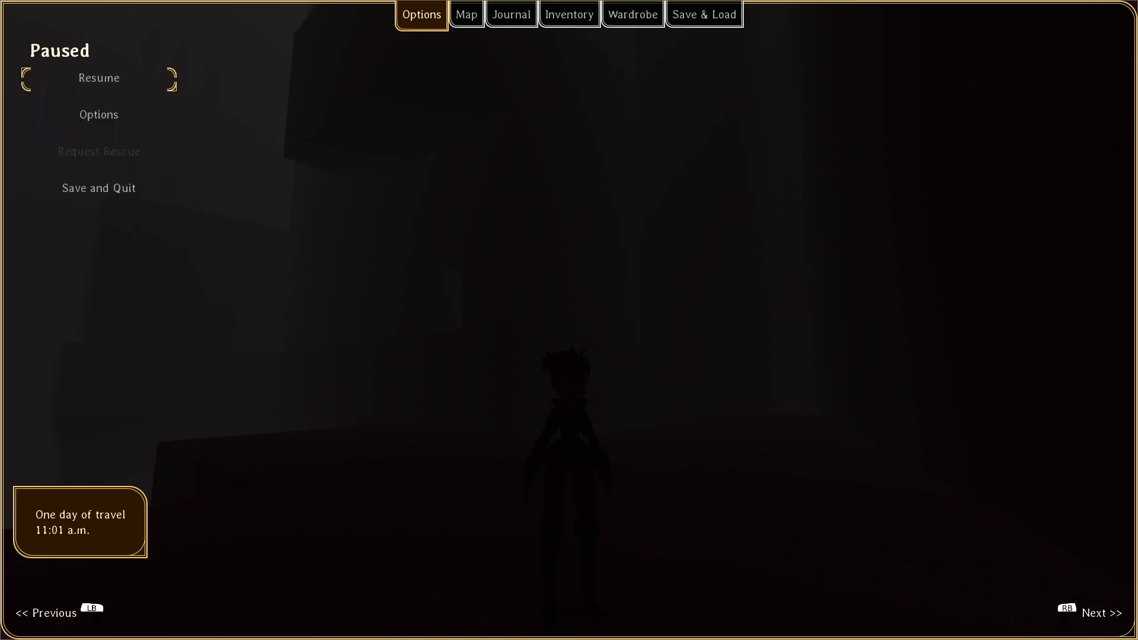
pyautogui.press('Down')
pyautogui.press('Return')
pyautogui.press('Up')
pyautogui.press('Return')
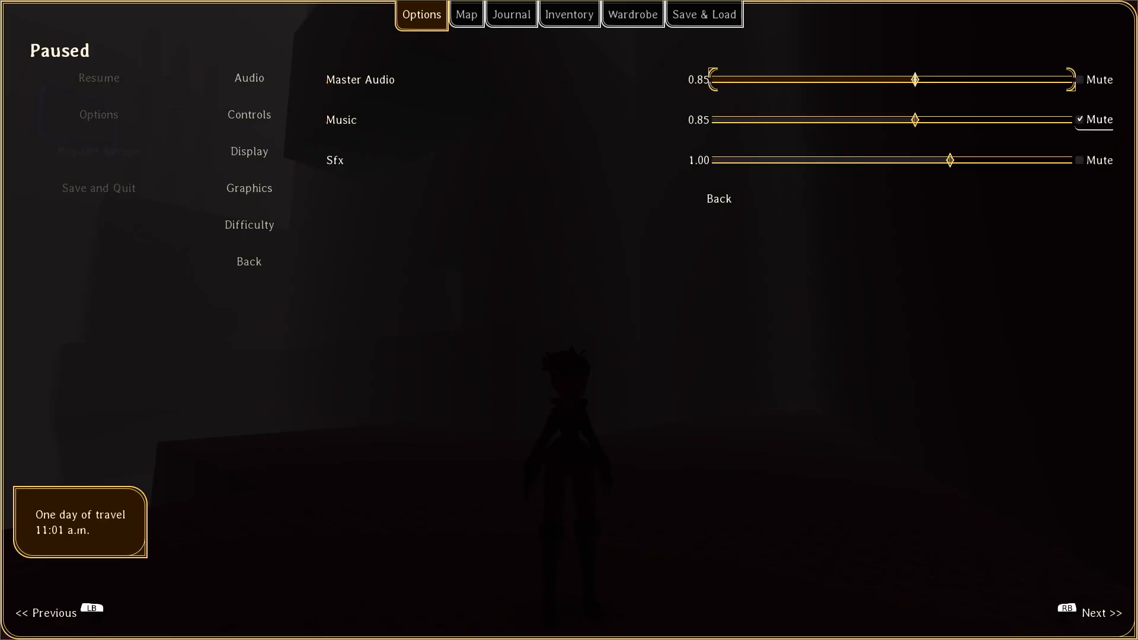
pyautogui.press('Down')
pyautogui.press('Escape')
pyautogui.press('Escape')
pyautogui.press('Escape')
# Run along the red platform and jump across to the long walkway beneath the stepped ceiling.
pyautogui.press('w')
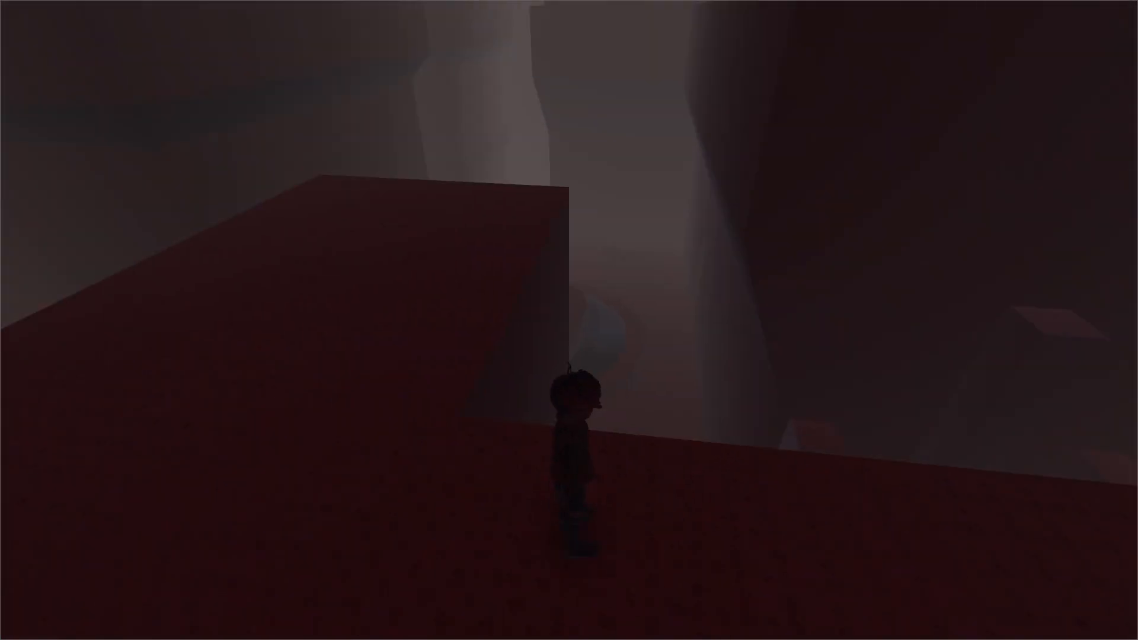
pyautogui.press('w')
pyautogui.press('space')
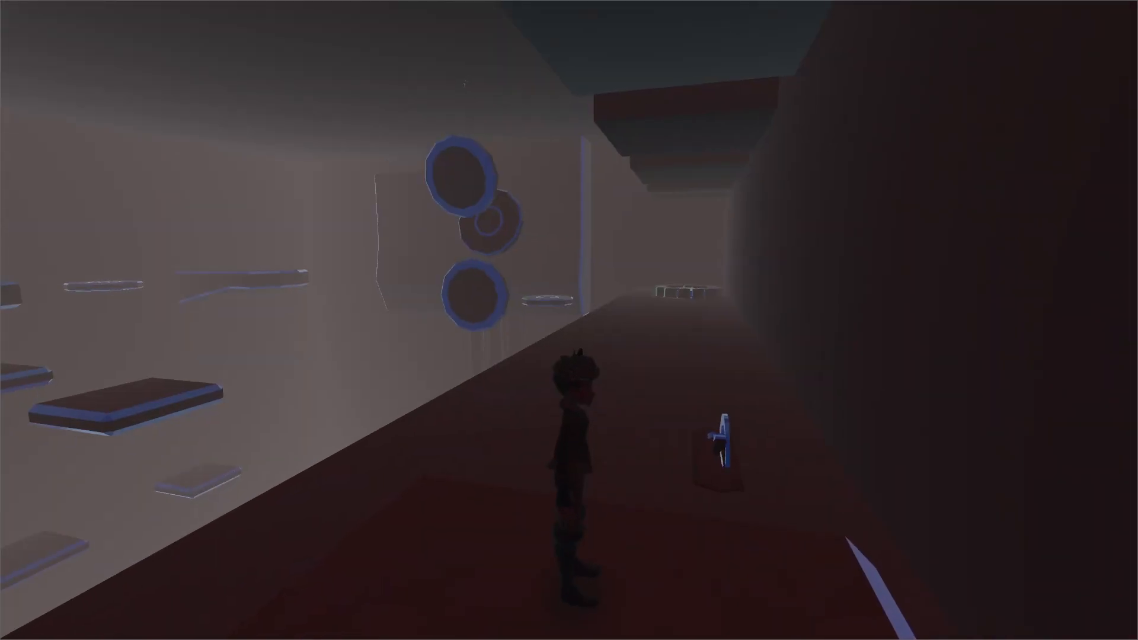
# Run and jump off the walkway in the darkened tower, pause the game and return to the Godot editor.
pyautogui.press('w')
pyautogui.press('space')
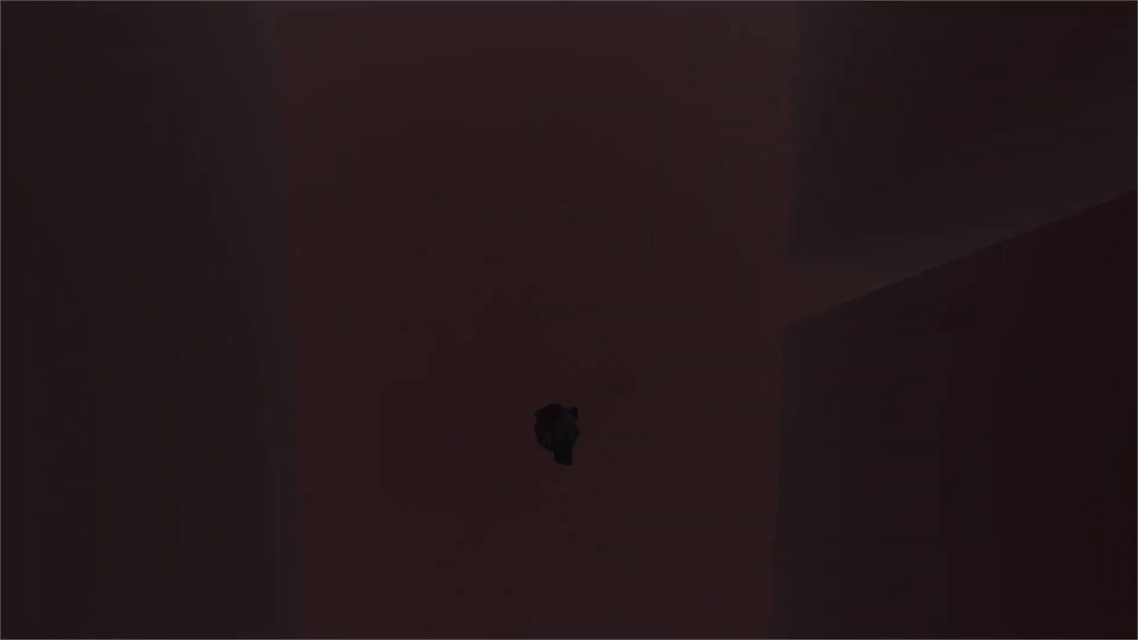
pyautogui.press('Escape')
pyautogui.hotkey('alt', 'Tab')
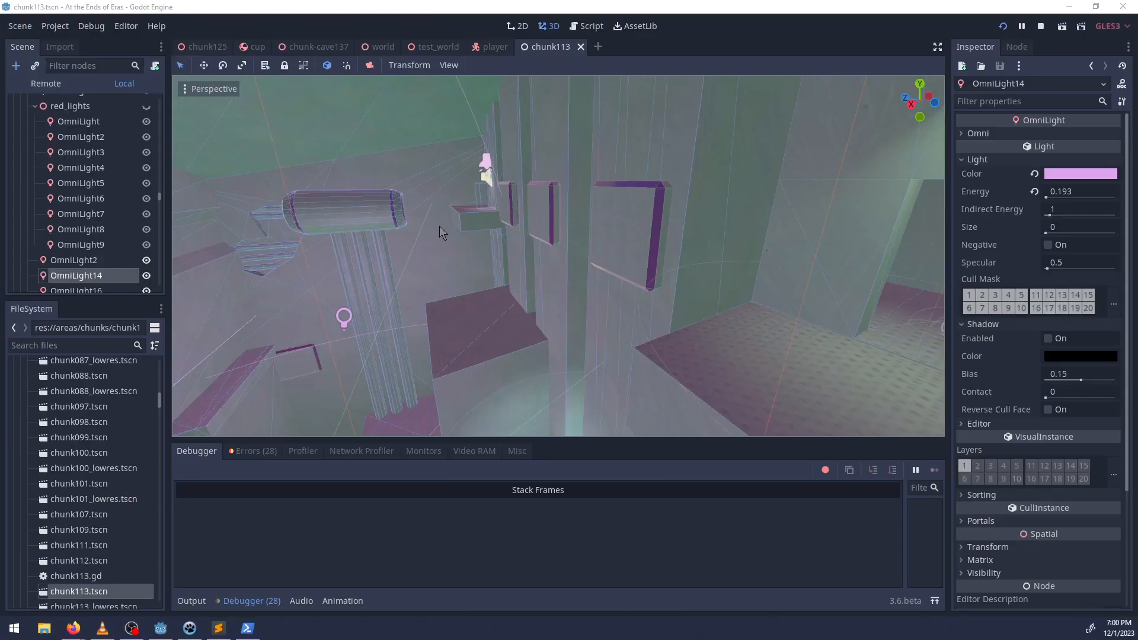
# Save the chunk113 scene and check the repository's git status in PowerShell.
pyautogui.hotkey('ctrl', 's')
pyautogui.click(248, 627)
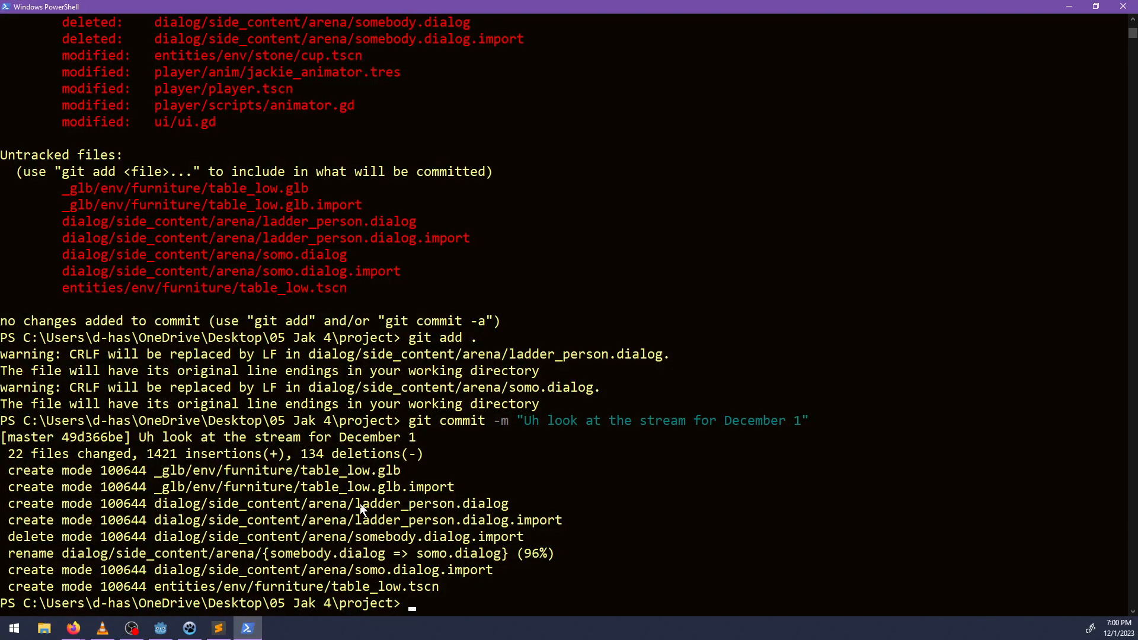
pyautogui.write('git status')
pyautogui.press('Return')
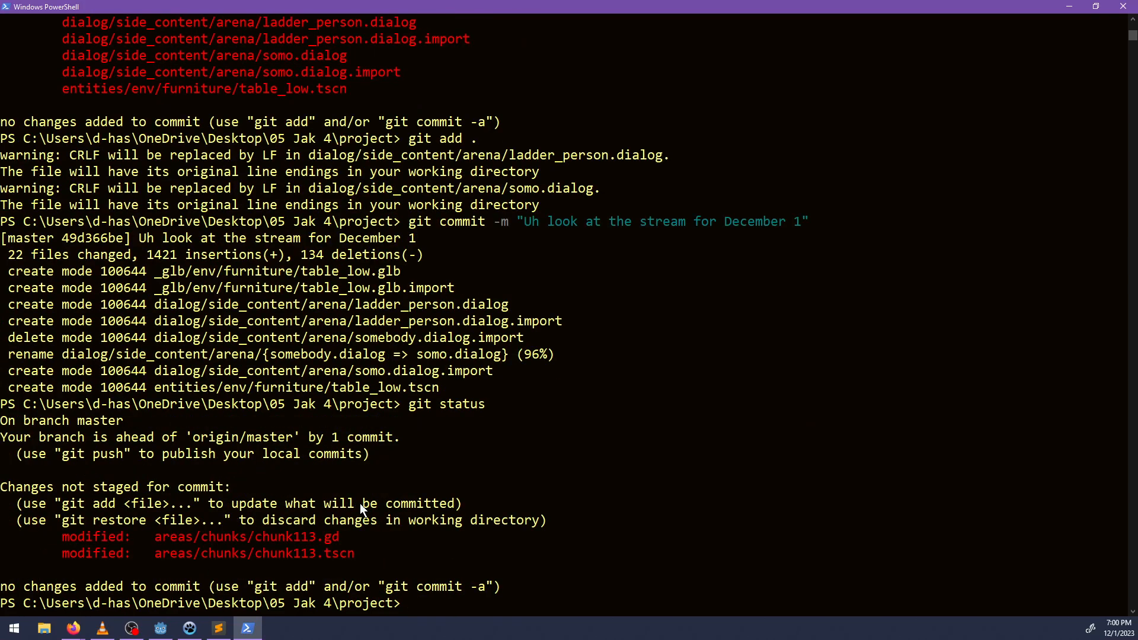
pyautogui.write('git diff')
pyautogui.press('BackSpace')
pyautogui.press('BackSpace')
pyautogui.press('BackSpace')
pyautogui.press('BackSpace')
pyautogui.press('BackSpace')
pyautogui.press('BackSpace')
pyautogui.press('BackSpace')
pyautogui.press('BackSpace')
# Mark the task "Disable rescue once the player has gotten the capacitor" as completed in NP-ToDo and return to PowerShell.
pyautogui.click(189, 628)
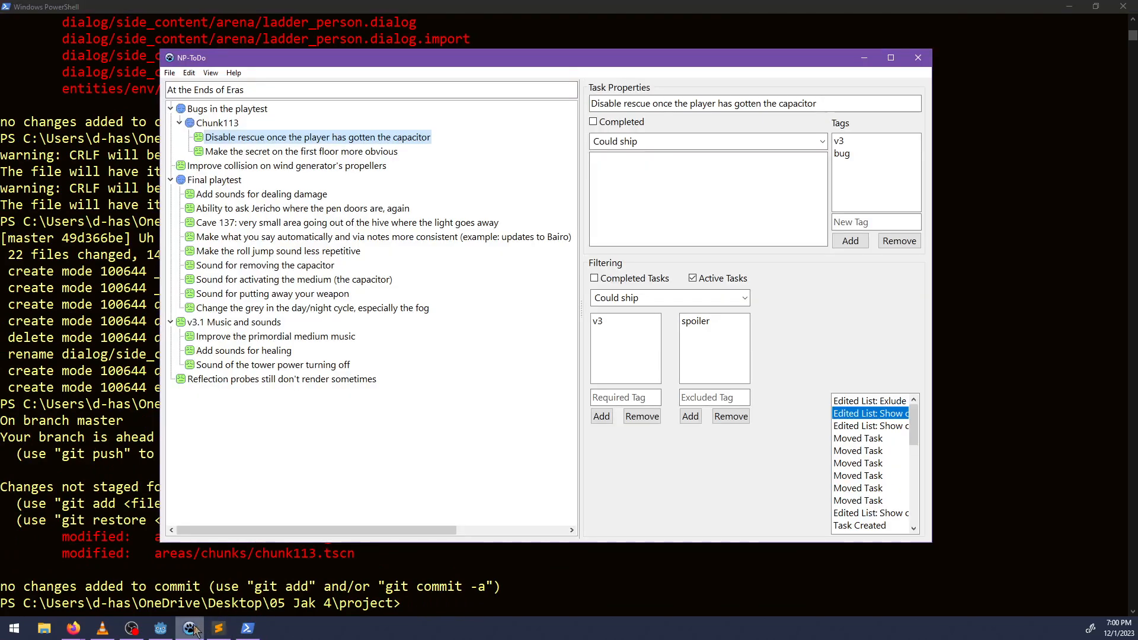
pyautogui.rightClick(262, 137)
pyautogui.click(284, 145)
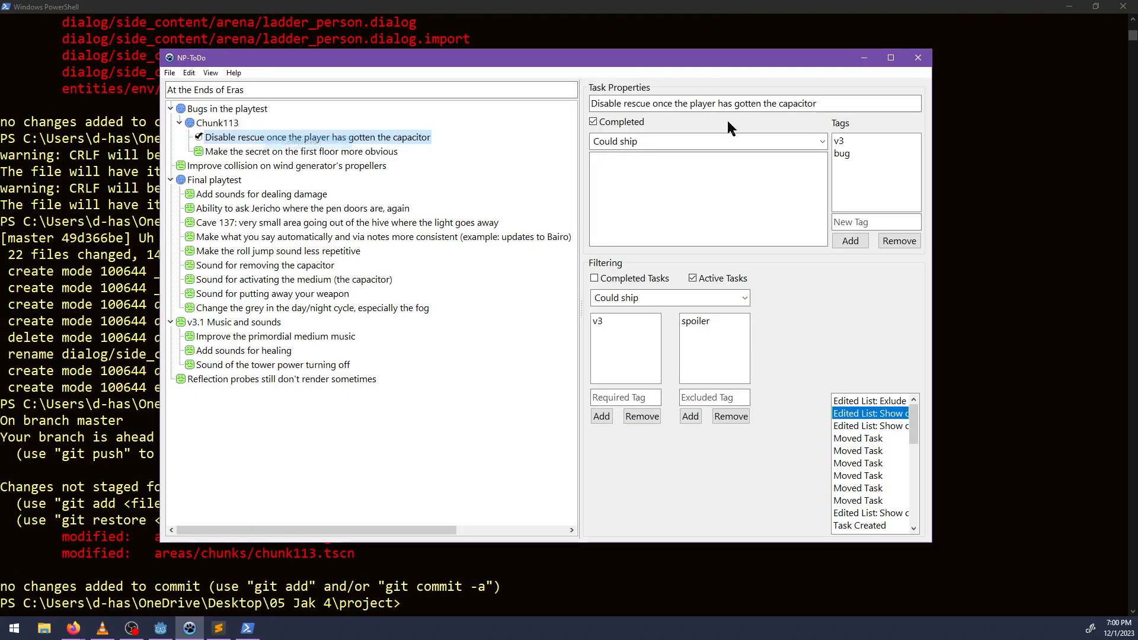
pyautogui.click(863, 59)
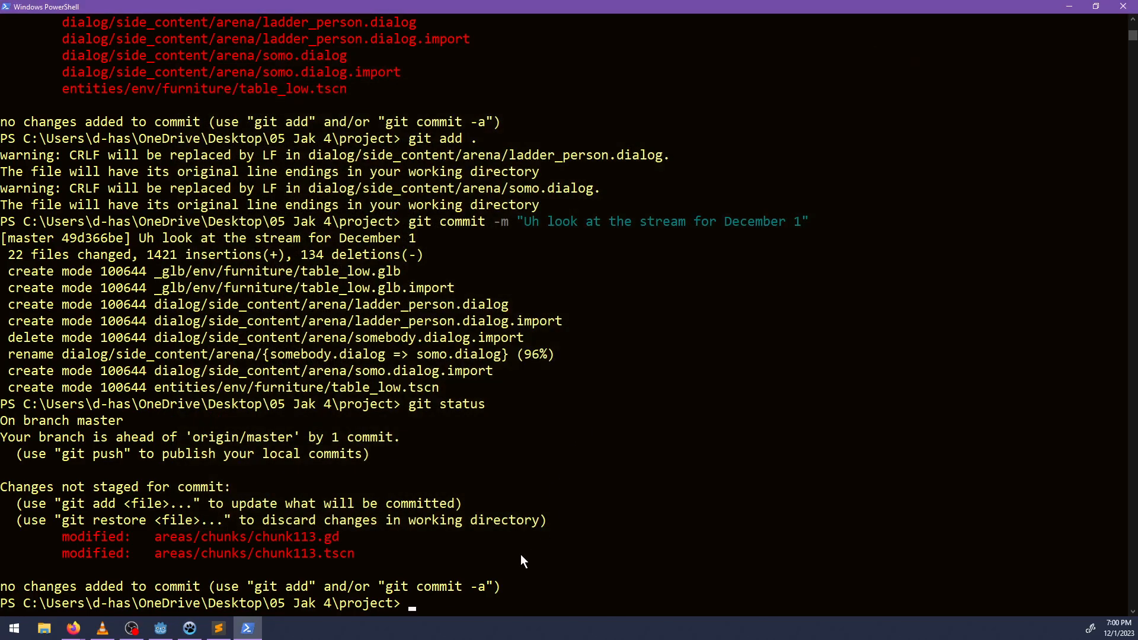
# Commit all tracked changes with the message "Disable rescue when the player gets the capacitor. Also added some lights to see anything".
pyautogui.write('git commit -am')
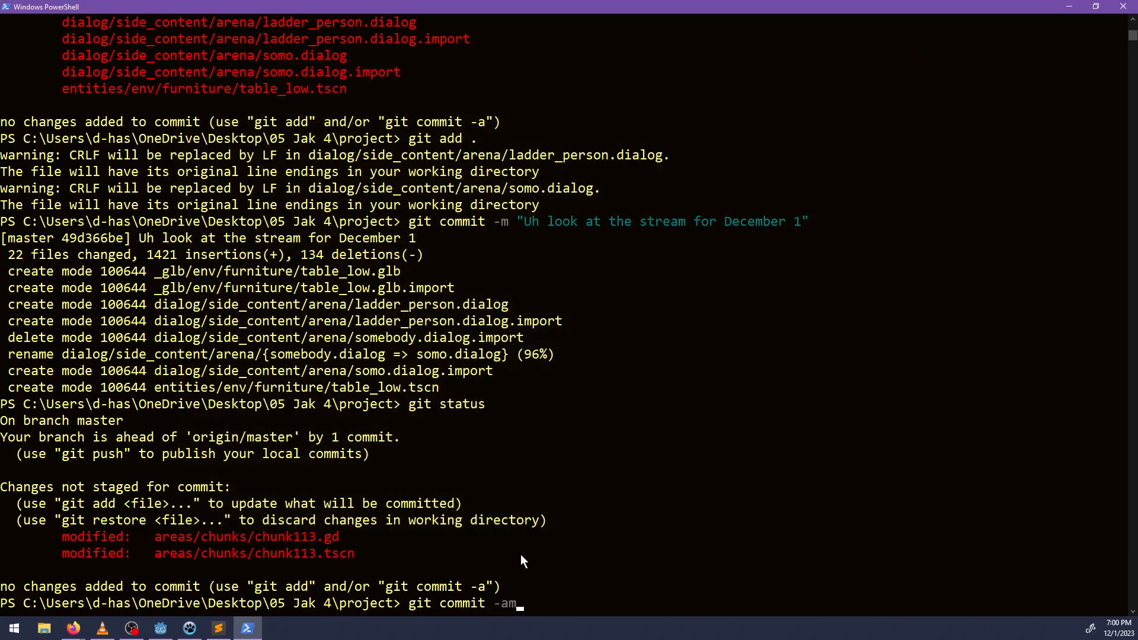
pyautogui.write(' "Disalbe res')
pyautogui.press('BackSpace')
pyautogui.press('BackSpace')
pyautogui.press('BackSpace')
pyautogui.press('BackSpace')
pyautogui.press('BackSpace')
pyautogui.press('BackSpace')
pyautogui.press('BackSpace')
pyautogui.write('ble rescue when the player gets the capacitor. Also added some light')
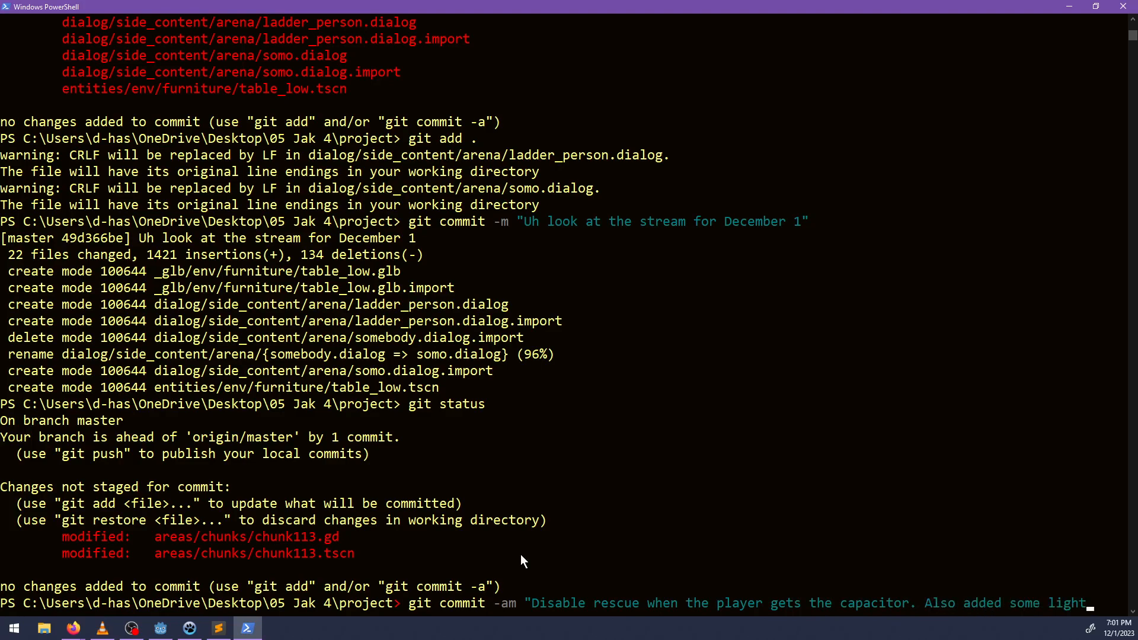
pyautogui.write('s to see')
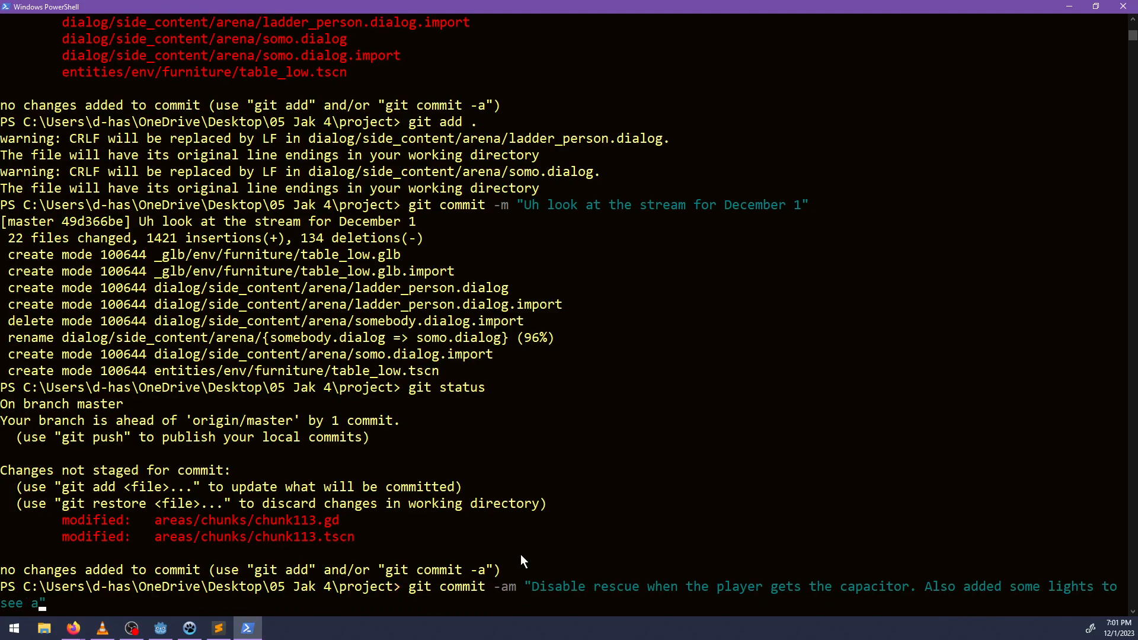
pyautogui.write(' anything')
pyautogui.press('Return')
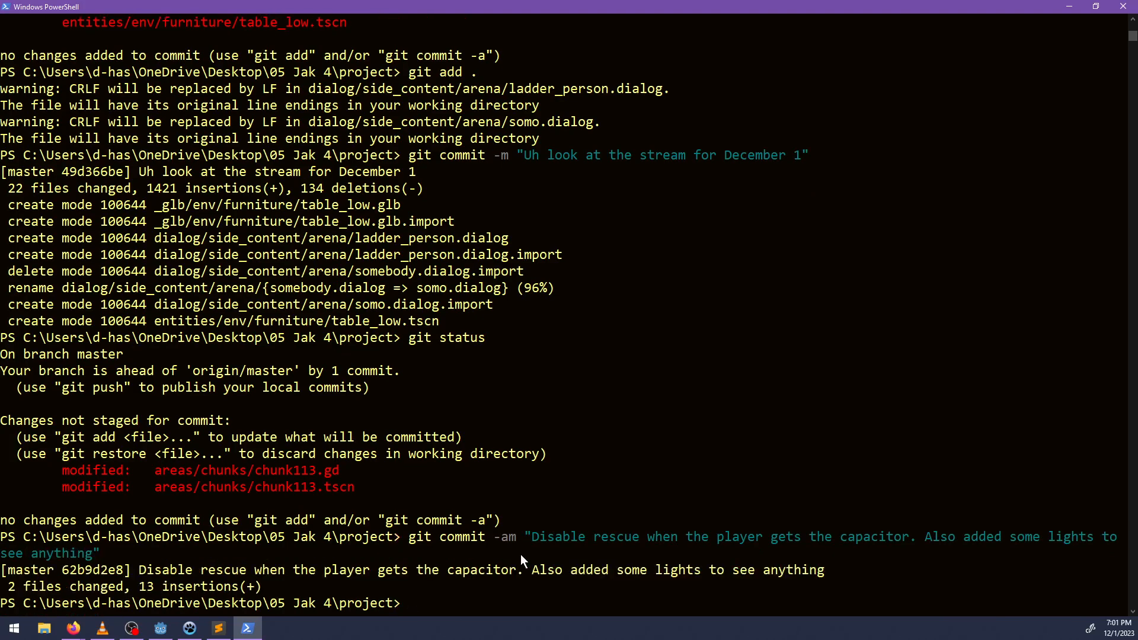
# Switch to LMMS, widen the Song-Editor, shift all Kontakt clips five bars later to start at bar 11, and preview the song.
pyautogui.hotkey('alt', 'Tab')
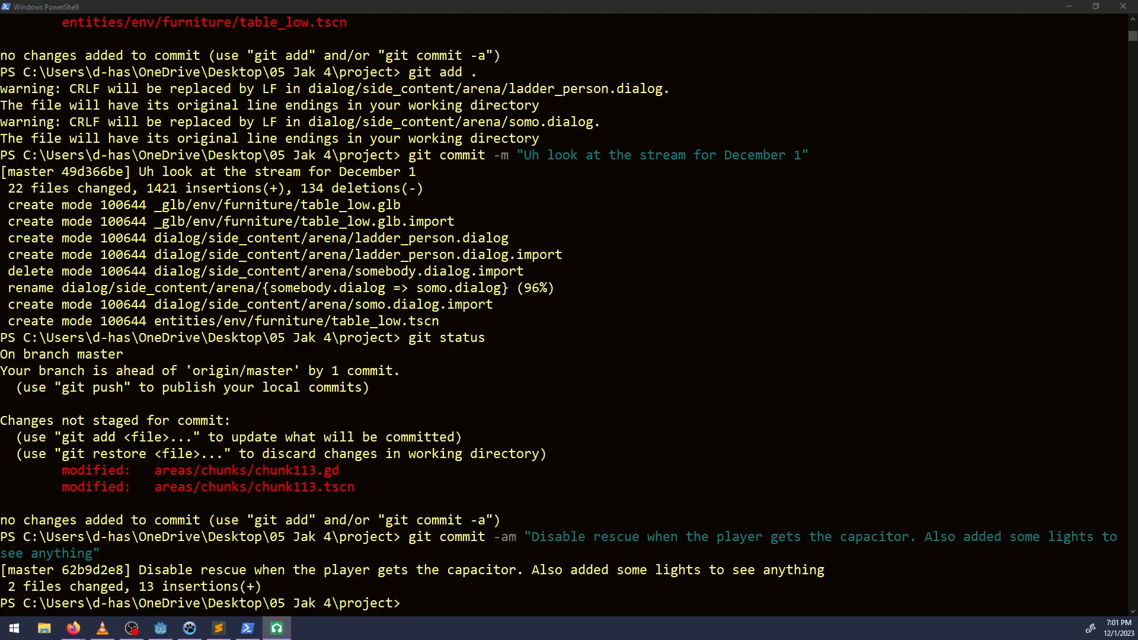
pyautogui.hotkey('alt', 'Tab')
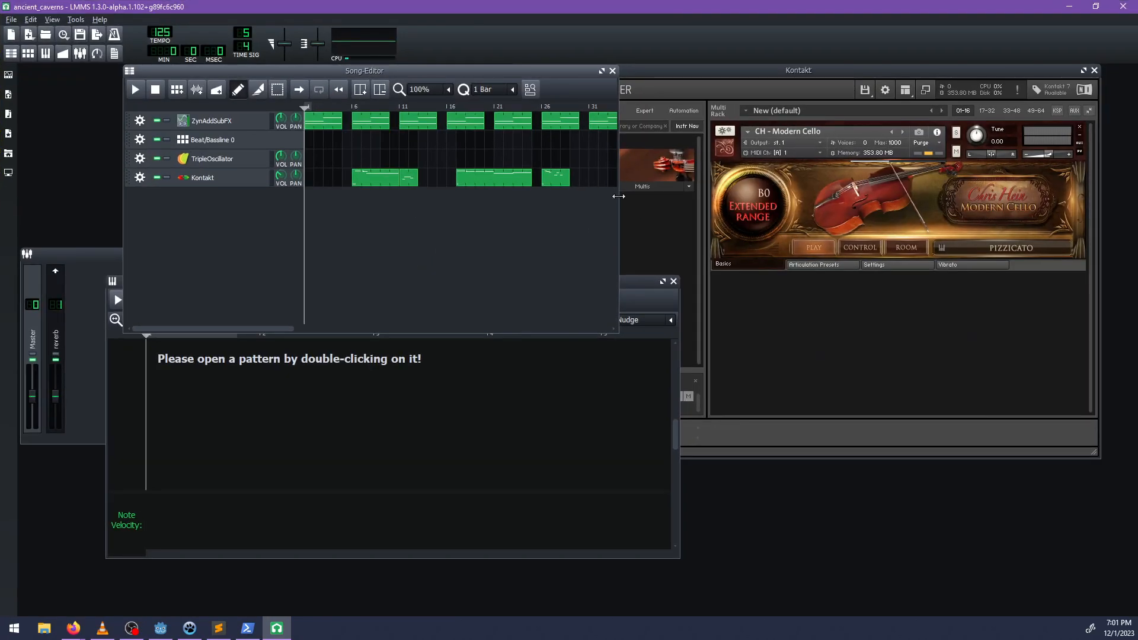
pyautogui.moveTo(618, 196); pyautogui.dragTo(938, 196)
pyautogui.keyDown('ctrl'); pyautogui.moveTo(372, 159); pyautogui.dragTo(597, 198); pyautogui.keyUp('ctrl')
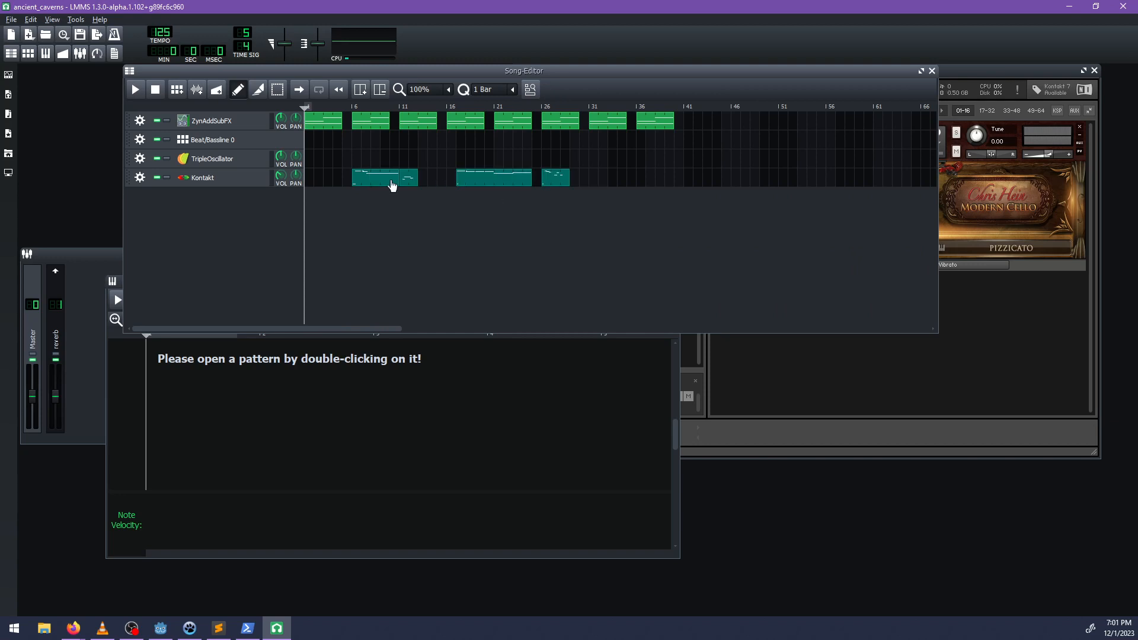
pyautogui.moveTo(392, 183); pyautogui.dragTo(425, 184)
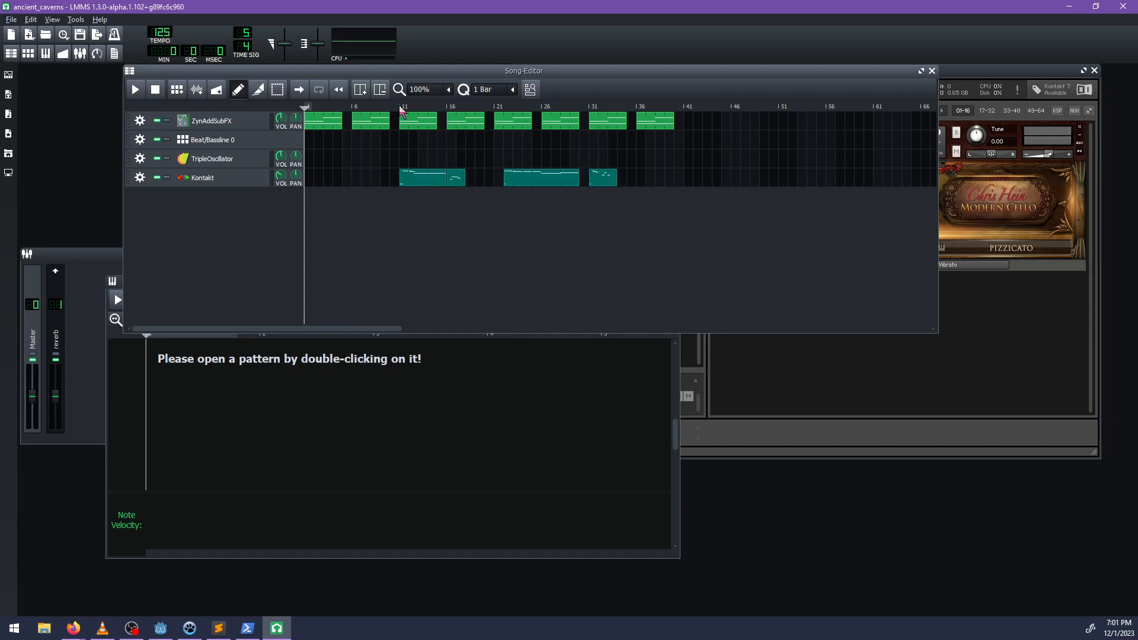
pyautogui.press('space')
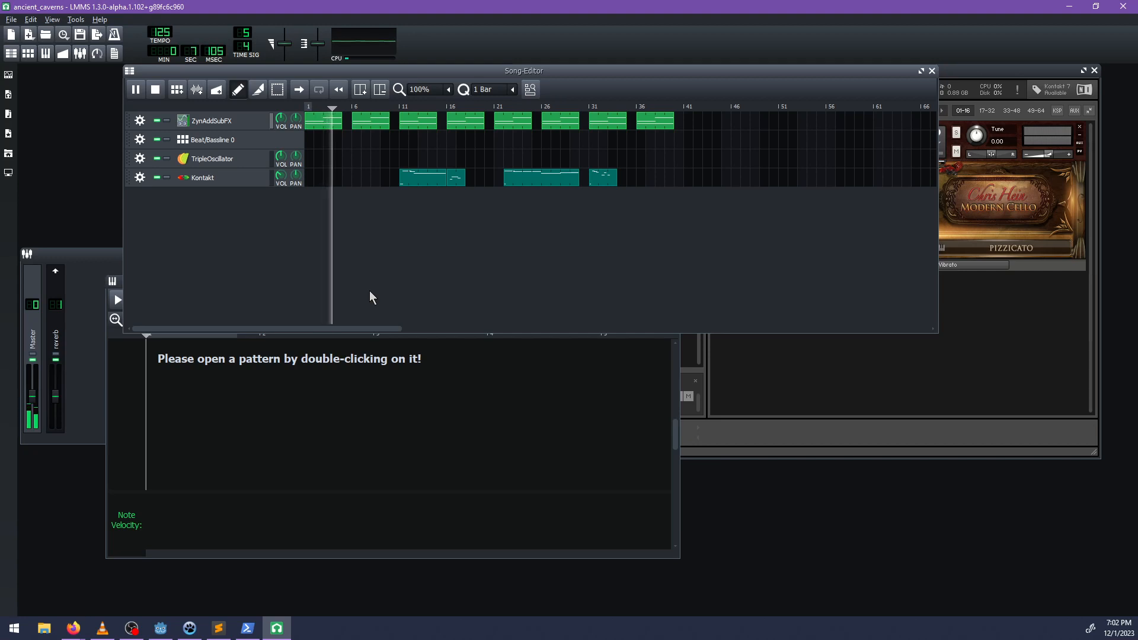
pyautogui.press('space')
# Lower the velocities of the first four notes in the Kontakt clip at bar 11 and adjust the Kontakt track's volume during playback.
pyautogui.click(425, 180)
pyautogui.doubleClick(425, 181)
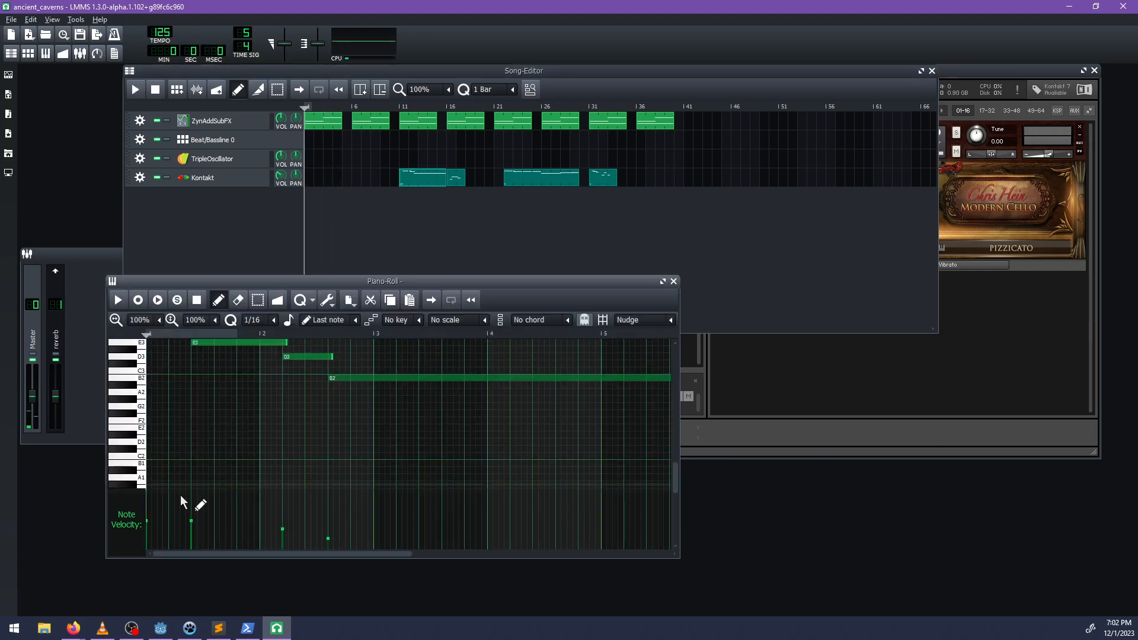
pyautogui.click(147, 536)
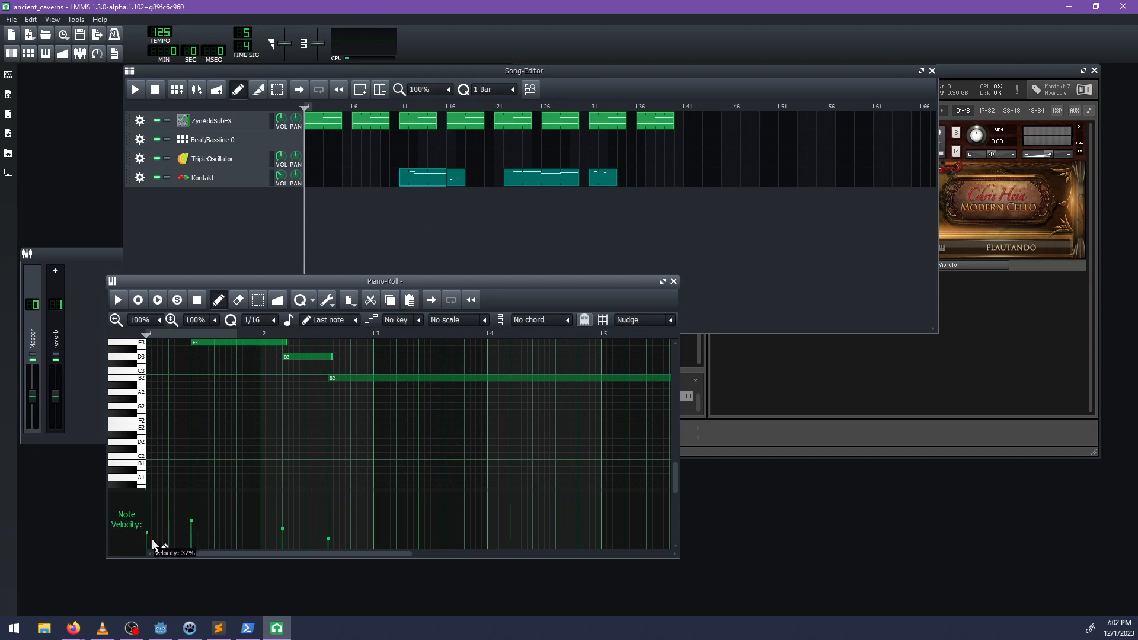
pyautogui.moveTo(181, 545); pyautogui.dragTo(209, 547)
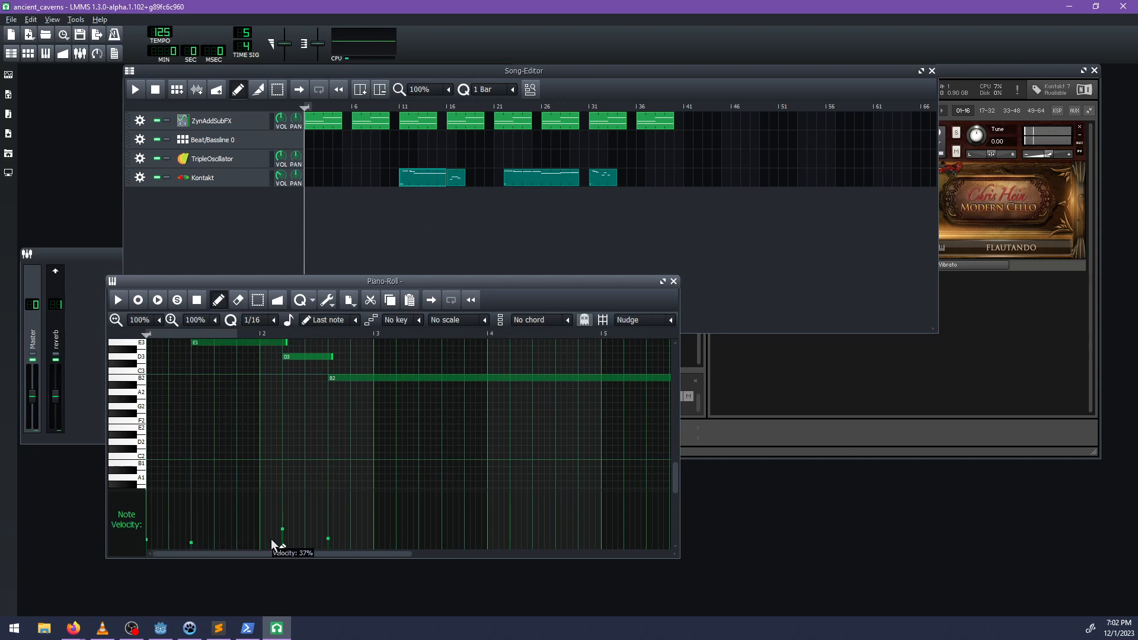
pyautogui.moveTo(312, 550); pyautogui.dragTo(331, 546)
pyautogui.press('space')
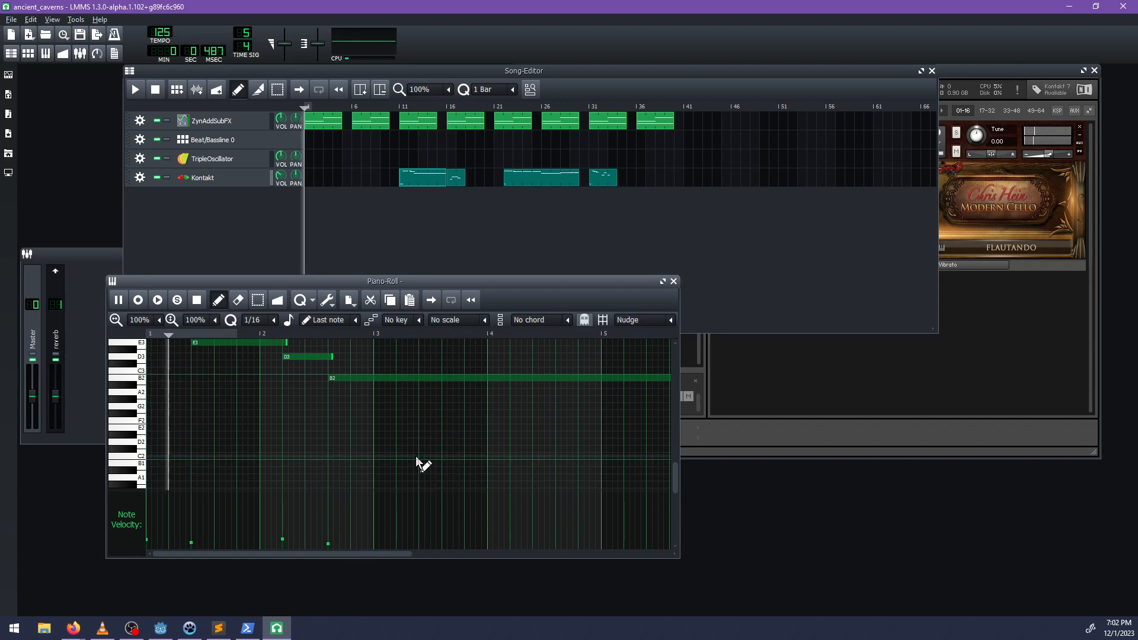
pyautogui.moveTo(278, 177); pyautogui.dragTo(277, 155)
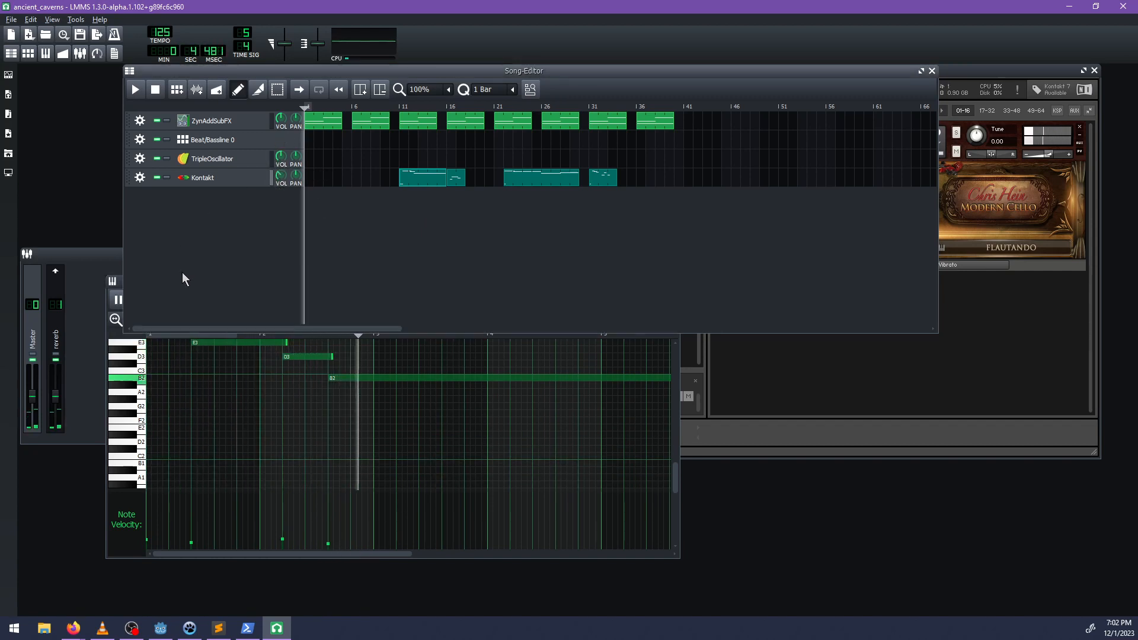
pyautogui.click(286, 543)
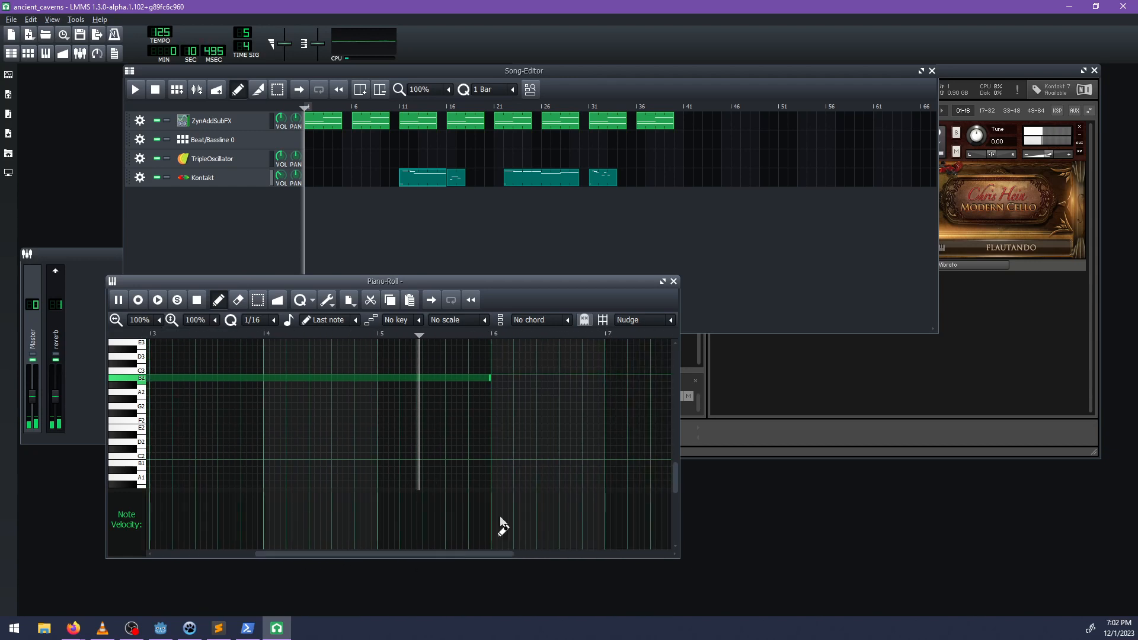
# Replay the cello clip from its start and listen through its long B2 note.
pyautogui.press('space')
pyautogui.press('space')
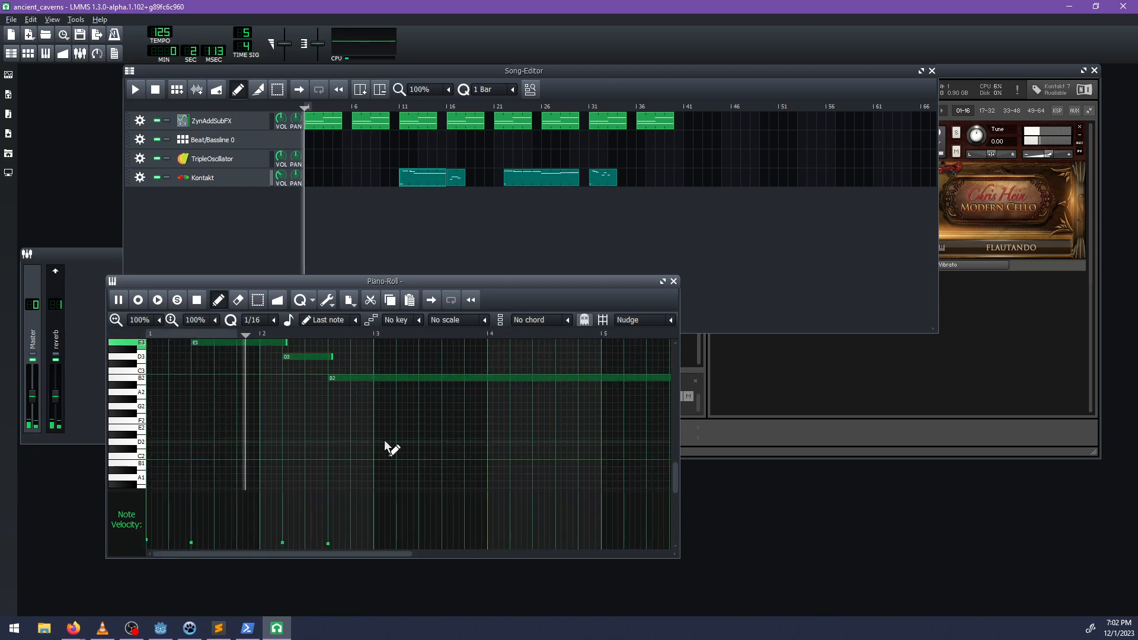
pyautogui.press('space')
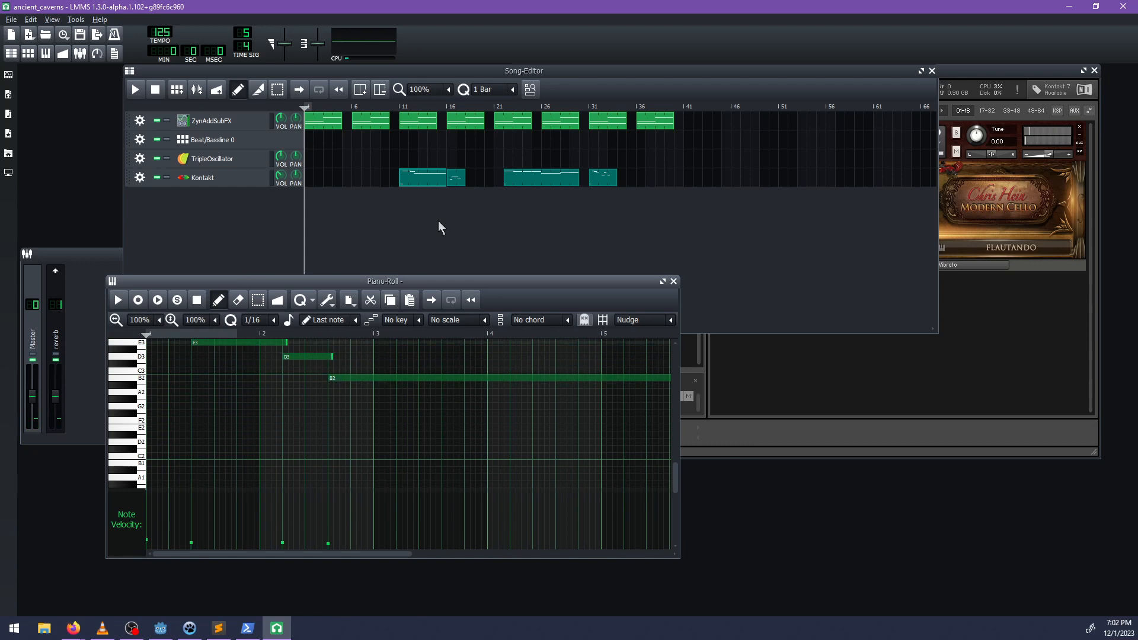
pyautogui.moveTo(469, 286); pyautogui.dragTo(530, 296)
pyautogui.press('space')
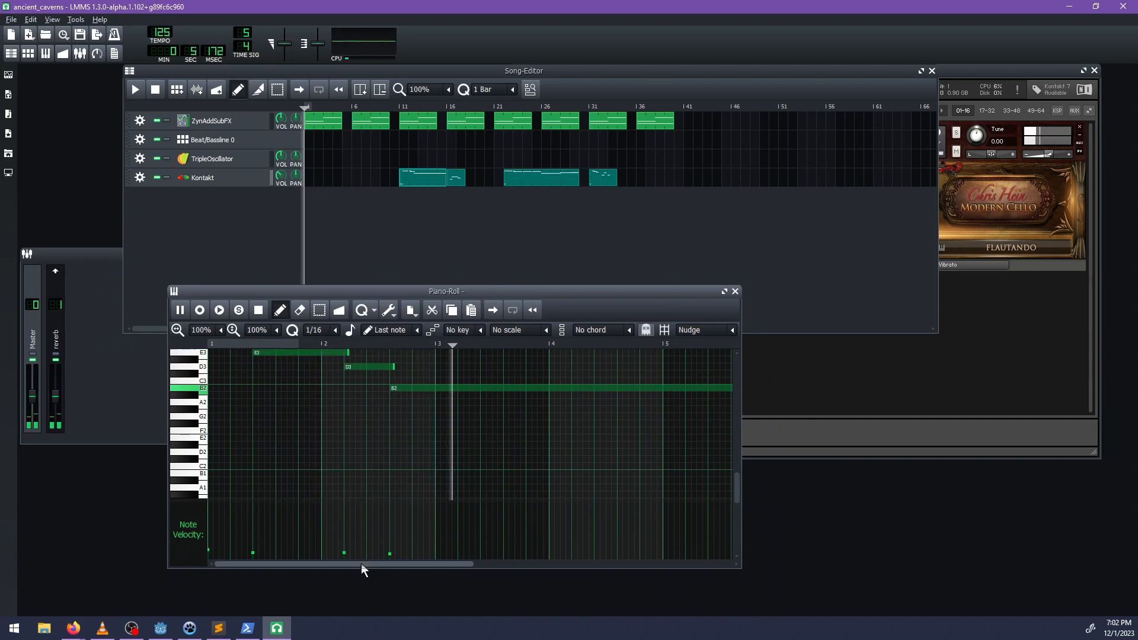
pyautogui.moveTo(361, 564); pyautogui.dragTo(447, 574)
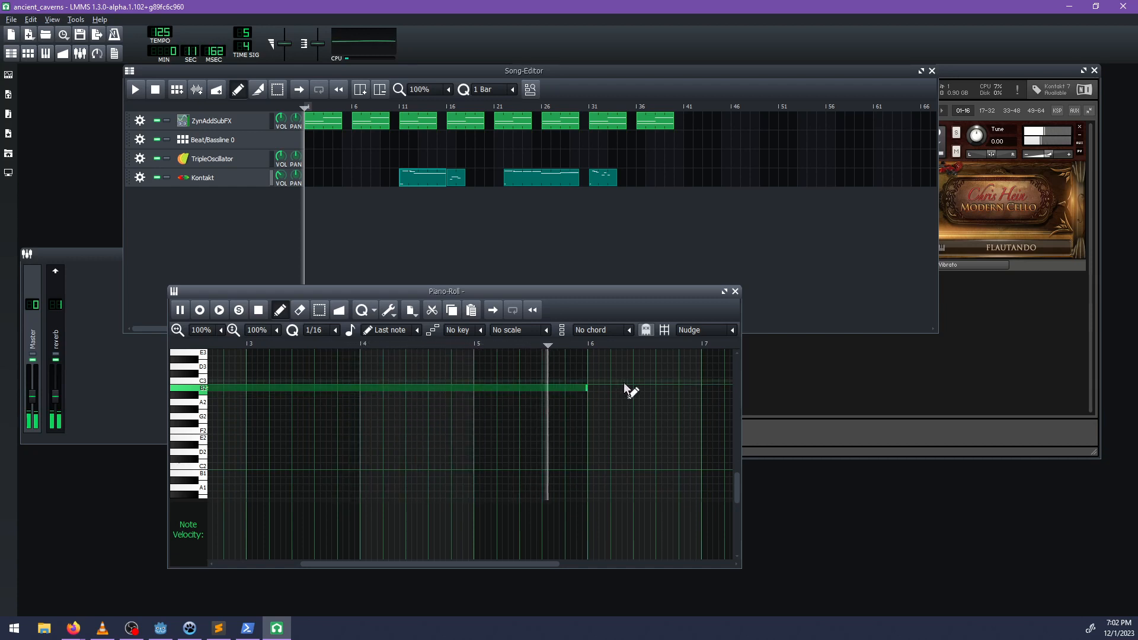
pyautogui.click(504, 233)
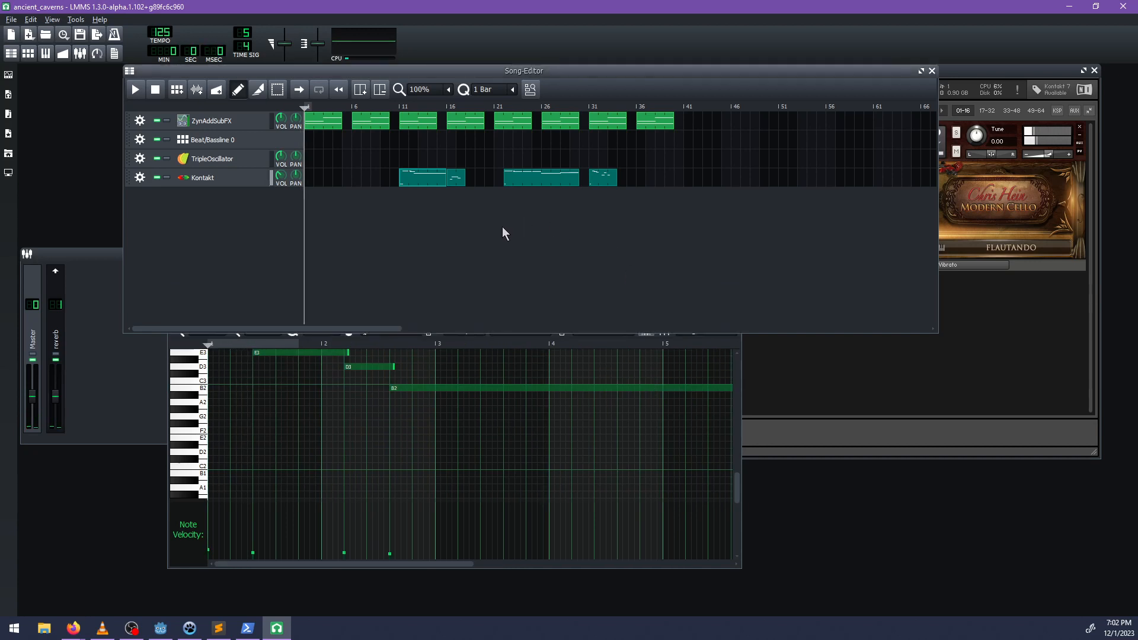
# Lower the velocities of the three notes in the short Kontakt clip at bar 16, the last to about 22%, and play it.
pyautogui.doubleClick(457, 182)
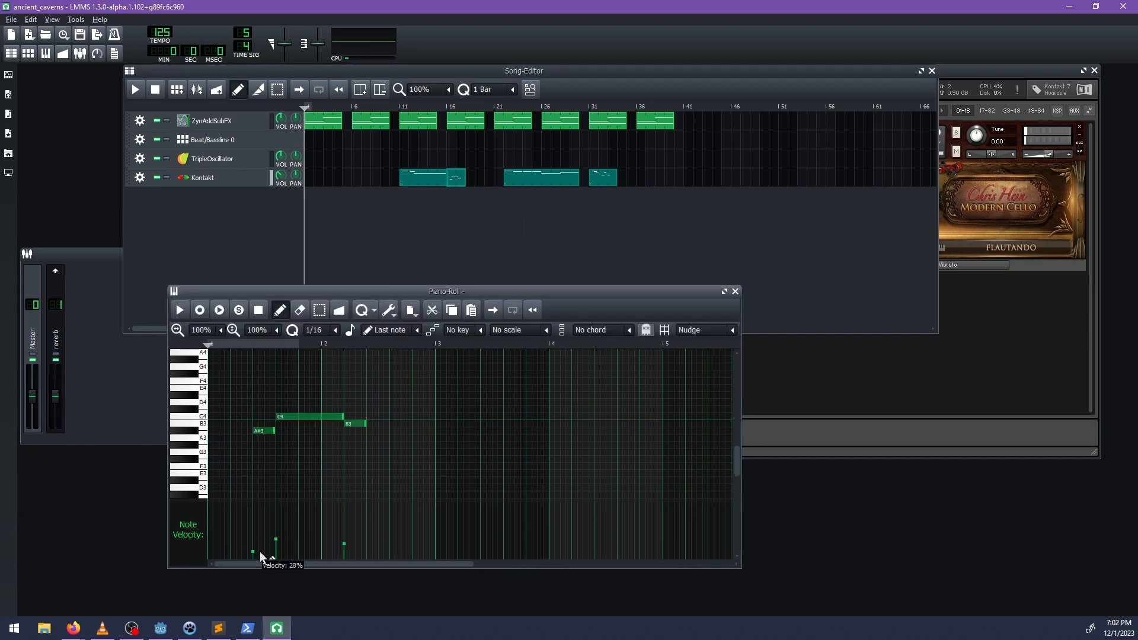
pyautogui.moveTo(260, 558); pyautogui.dragTo(346, 558)
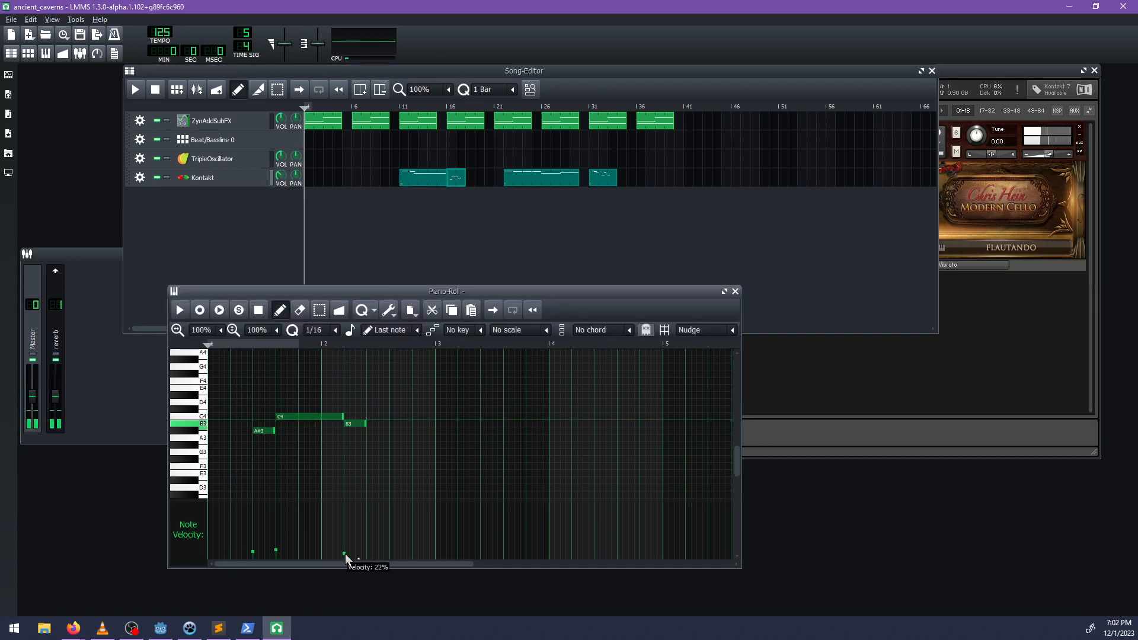
pyautogui.press('space')
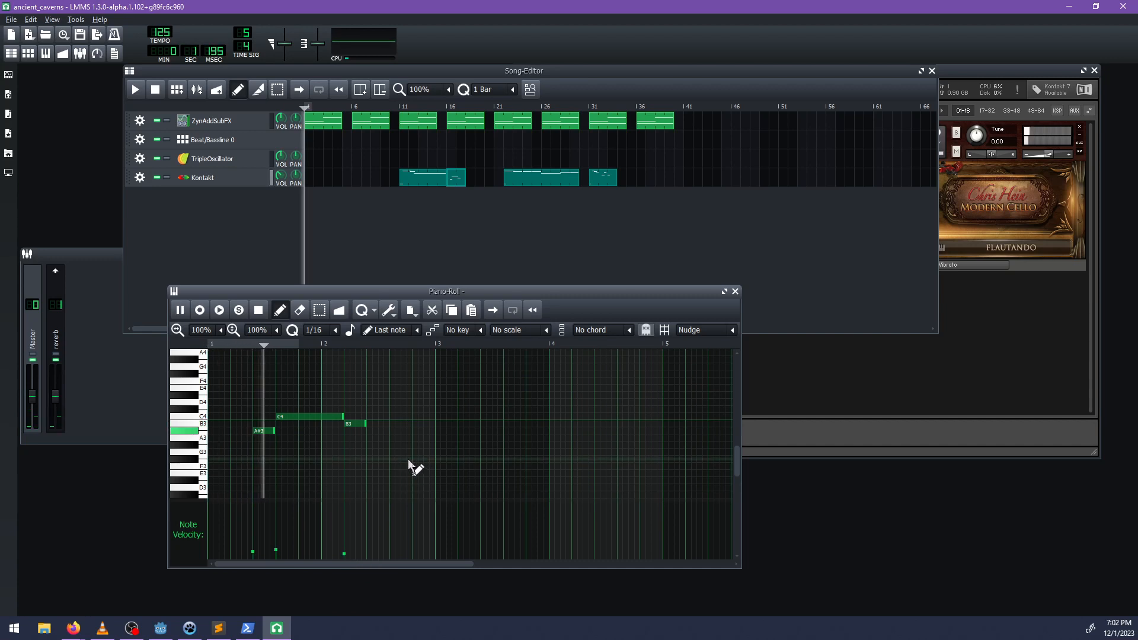
pyautogui.middleClick(596, 176)
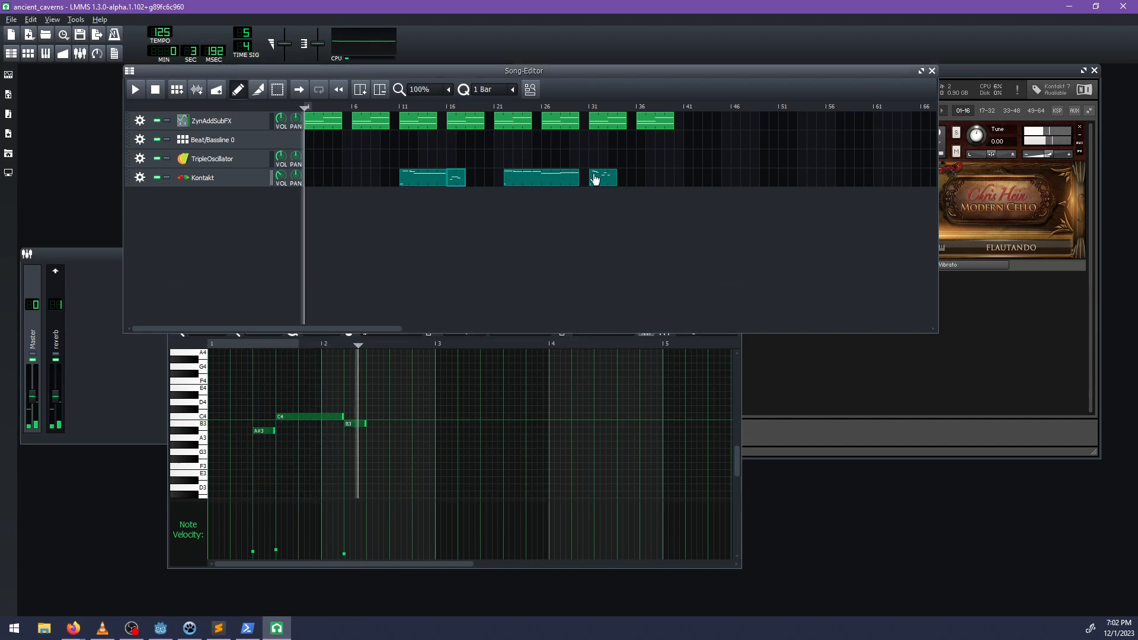
pyautogui.middleClick(606, 183)
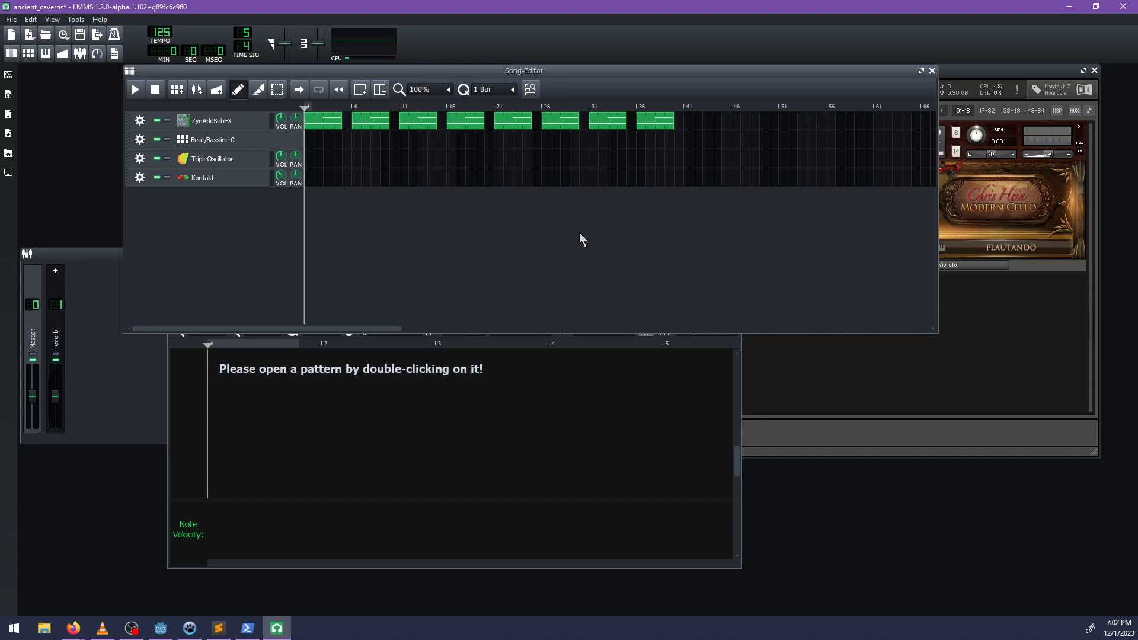
pyautogui.hotkey('ctrl', 'z')
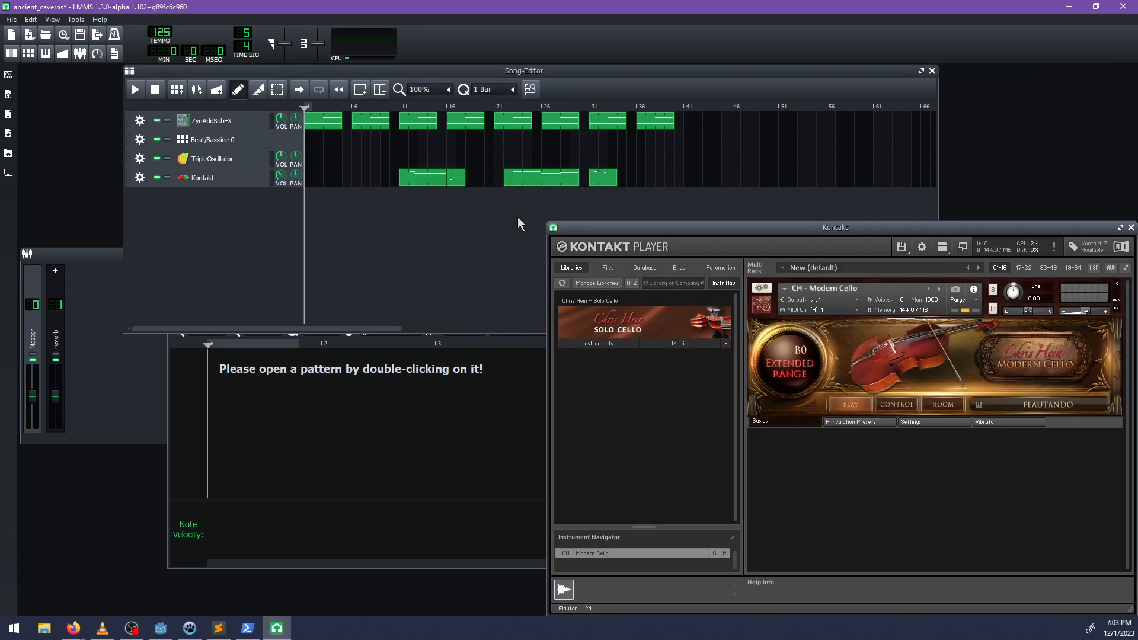
# Delete the last Kontakt clip, and move the long clip to bar 31 and the short clip to bar 21.
pyautogui.middleClick(596, 184)
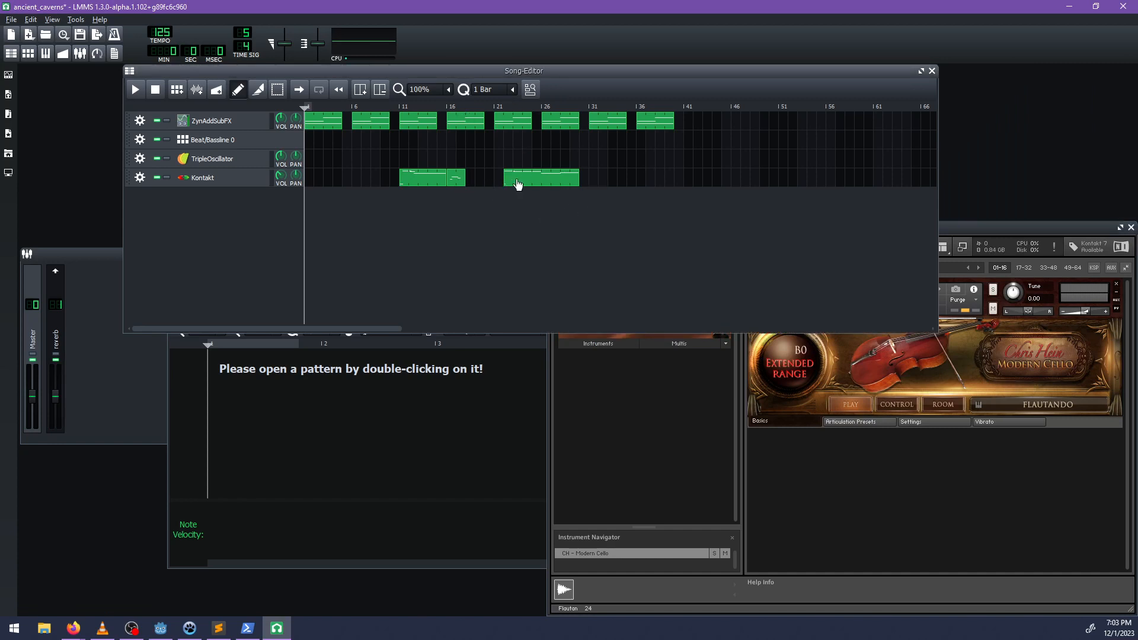
pyautogui.moveTo(518, 184); pyautogui.dragTo(584, 181)
pyautogui.moveTo(457, 179); pyautogui.dragTo(503, 180)
pyautogui.moveTo(594, 180); pyautogui.dragTo(613, 182)
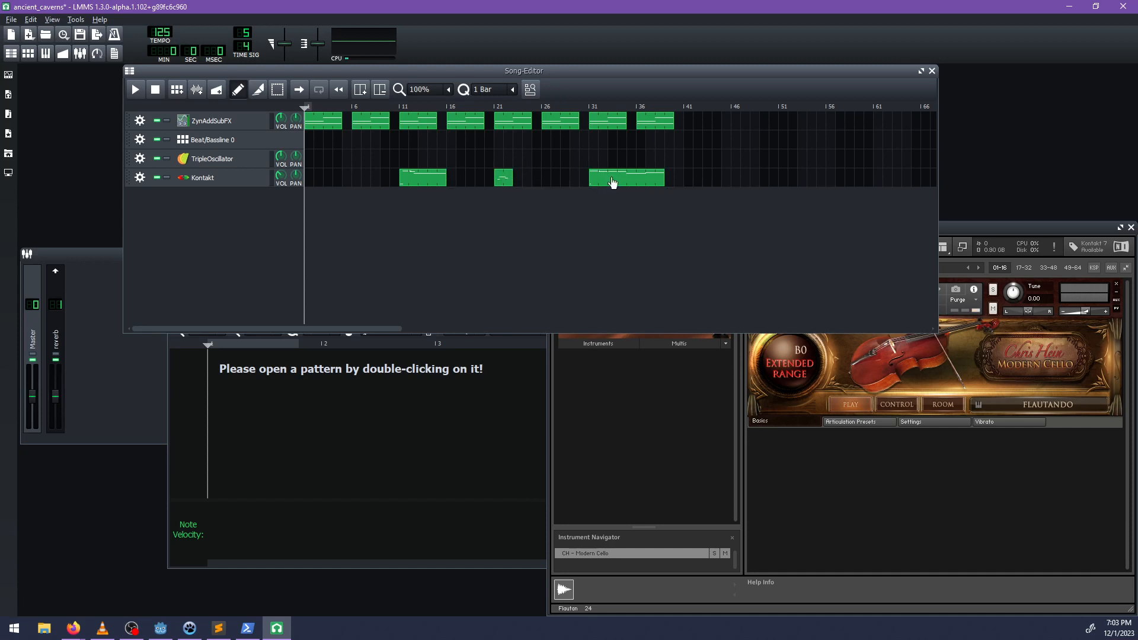
# Try to duplicate the last ZynAddSubFX clip at bar 41 of the song.
pyautogui.press('space')
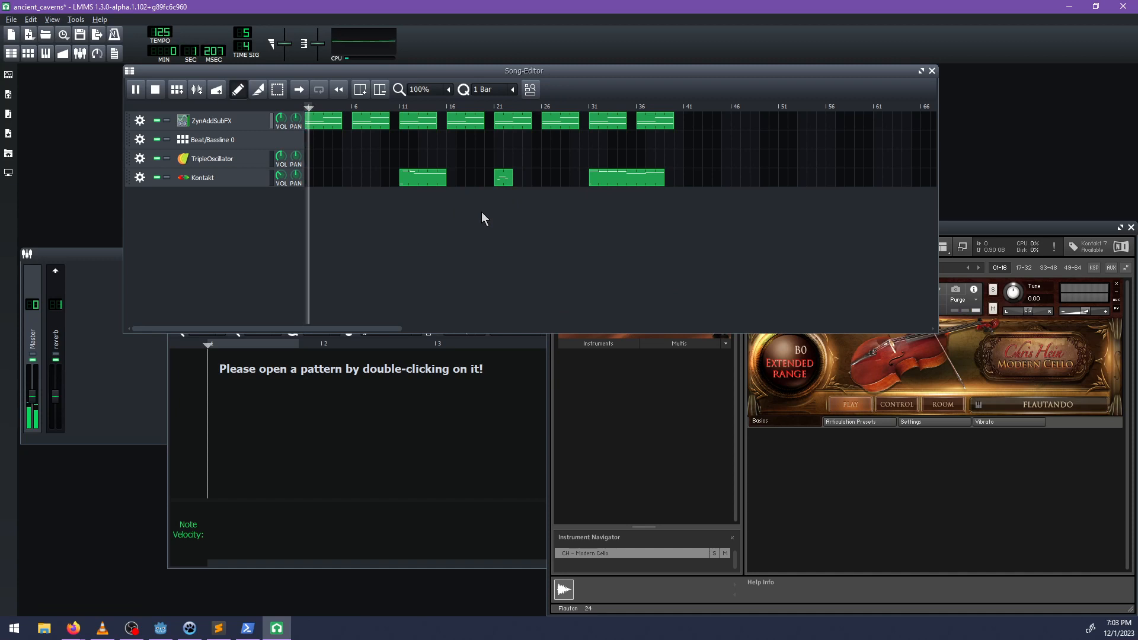
pyautogui.press('space')
pyautogui.keyDown('ctrl'); pyautogui.moveTo(601, 146); pyautogui.dragTo(666, 118); pyautogui.keyUp('ctrl')
pyautogui.moveTo(618, 122); pyautogui.dragTo(690, 127)
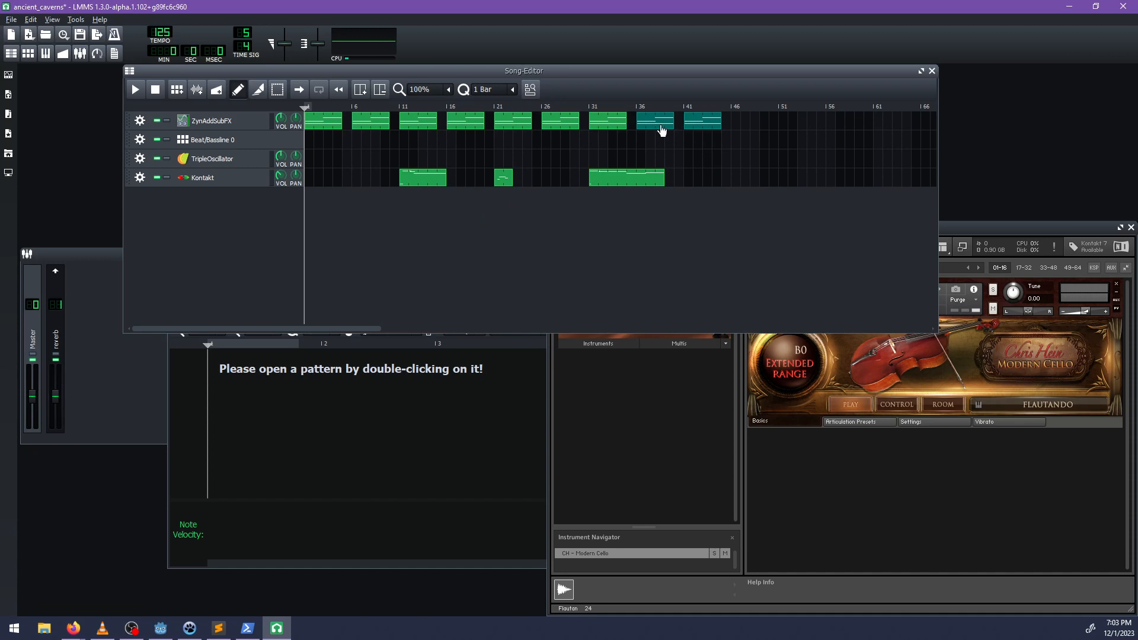
pyautogui.click(664, 133)
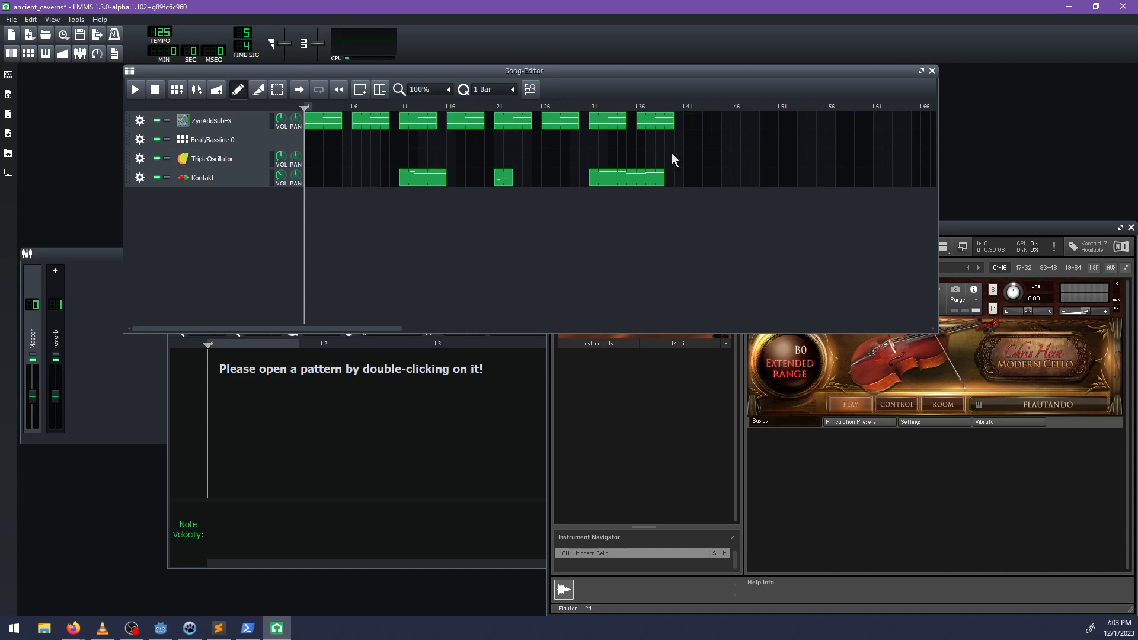
# Play the song from the start and move the long Kontakt clip to bar 26.
pyautogui.press('space')
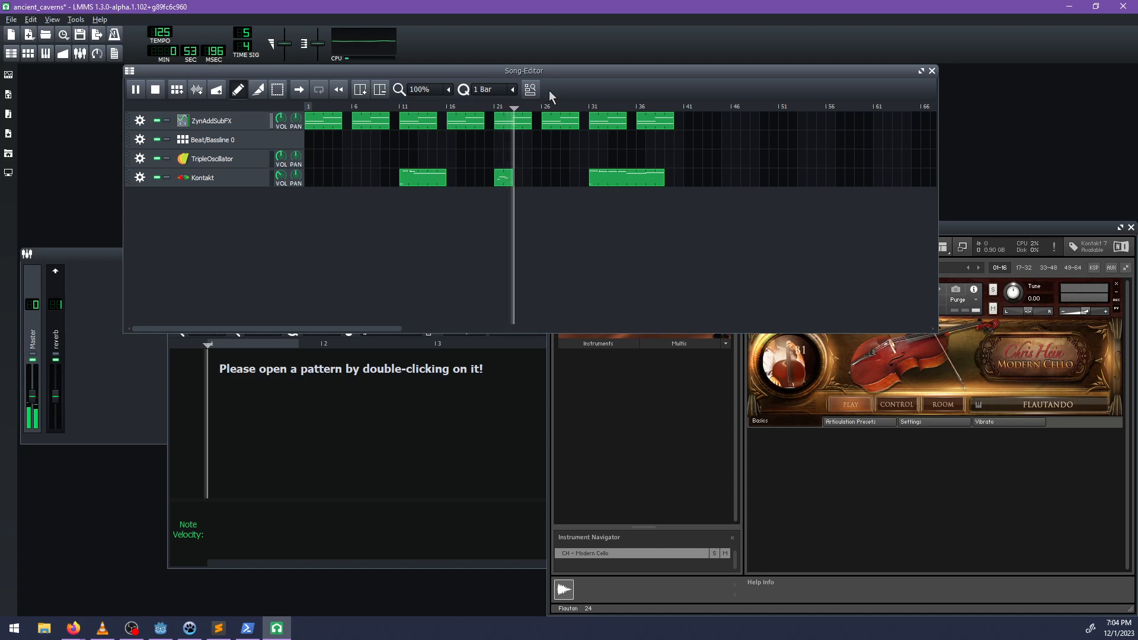
pyautogui.moveTo(632, 183); pyautogui.dragTo(586, 184)
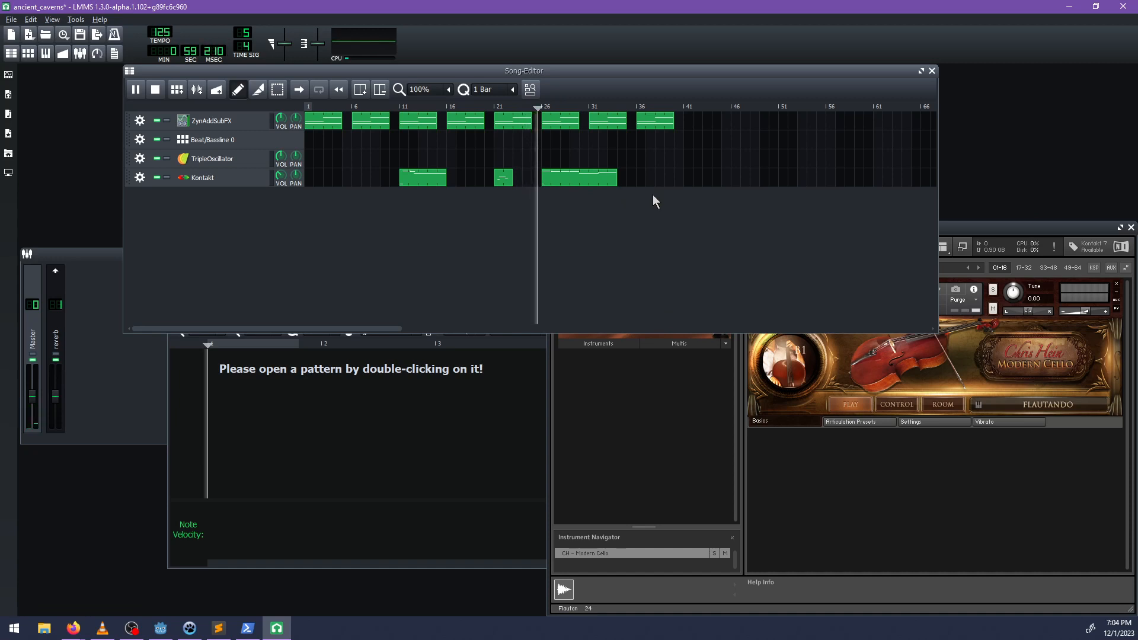
pyautogui.press('space')
# Lower the velocities of the second and third notes in the long Kontakt clip to match the first note.
pyautogui.doubleClick(580, 178)
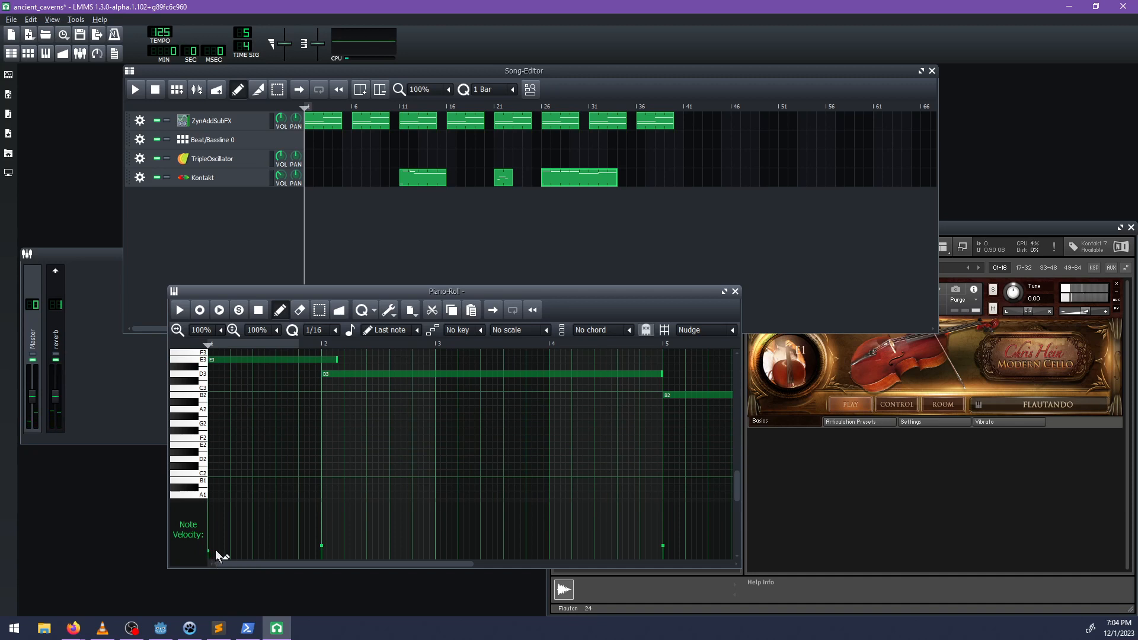
pyautogui.click(321, 554)
pyautogui.click(663, 544)
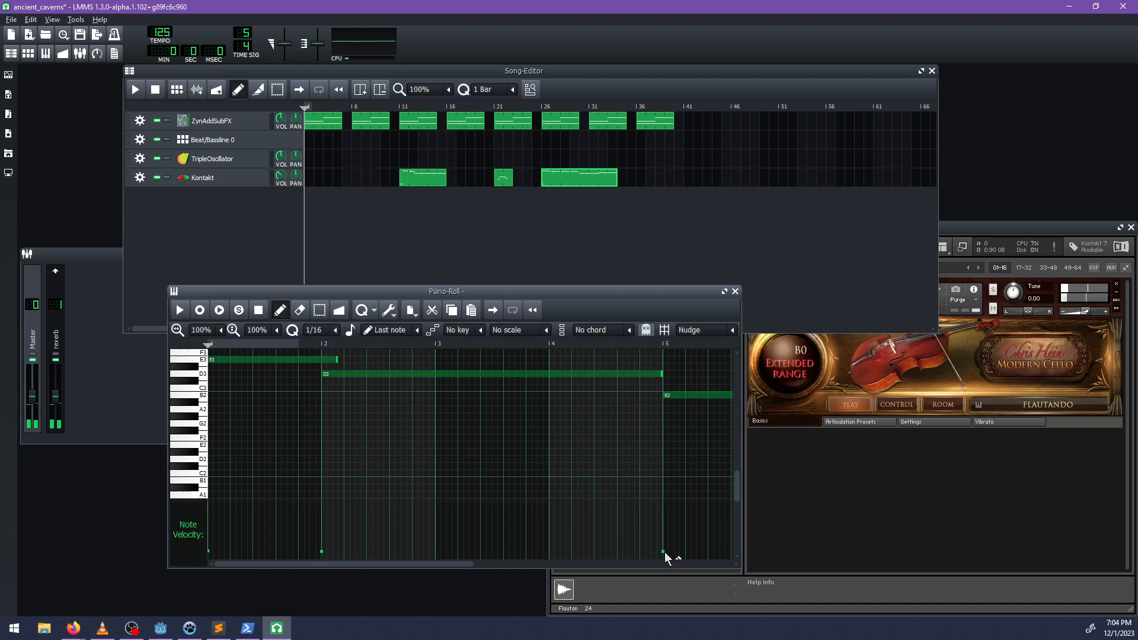
pyautogui.moveTo(461, 567); pyautogui.dragTo(556, 568)
pyautogui.click(546, 551)
pyautogui.press('space')
# Play the long Kontakt clip from about bar 26, then move it to bar 27 and replay that section.
pyautogui.press('space')
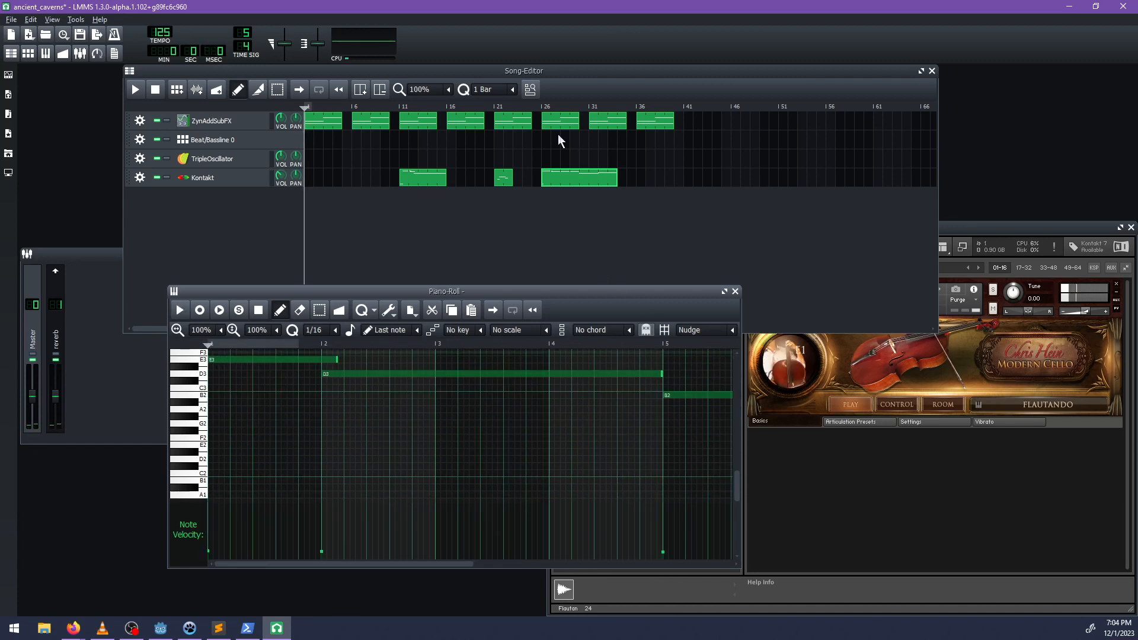
pyautogui.click(539, 108)
pyautogui.press('space')
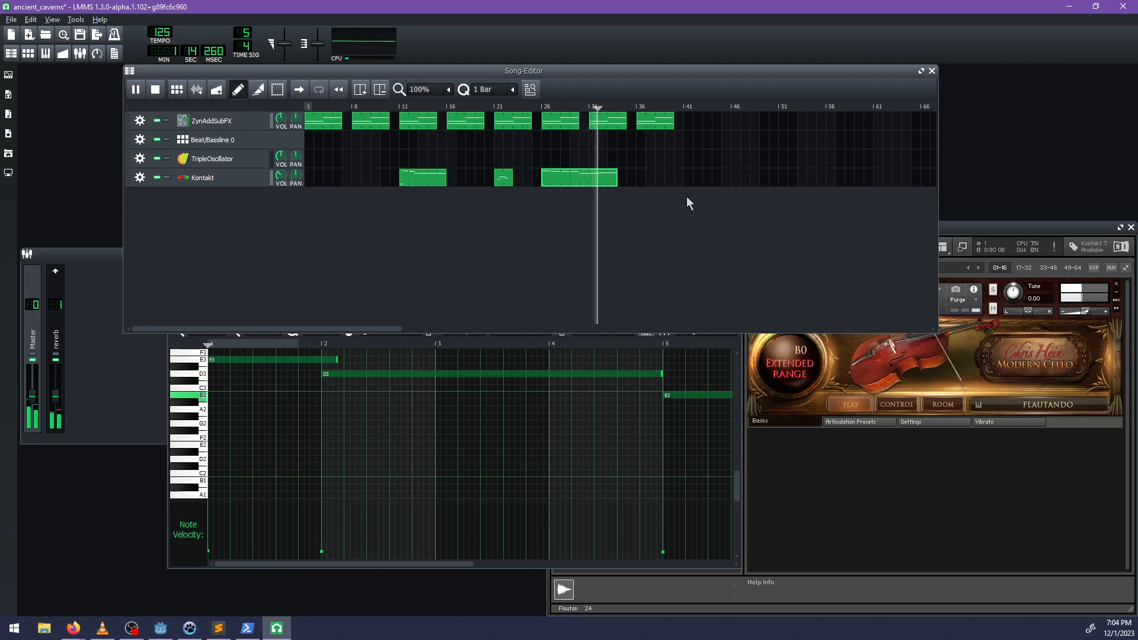
pyautogui.press('space')
pyautogui.moveTo(572, 178); pyautogui.dragTo(581, 178)
pyautogui.press('space')
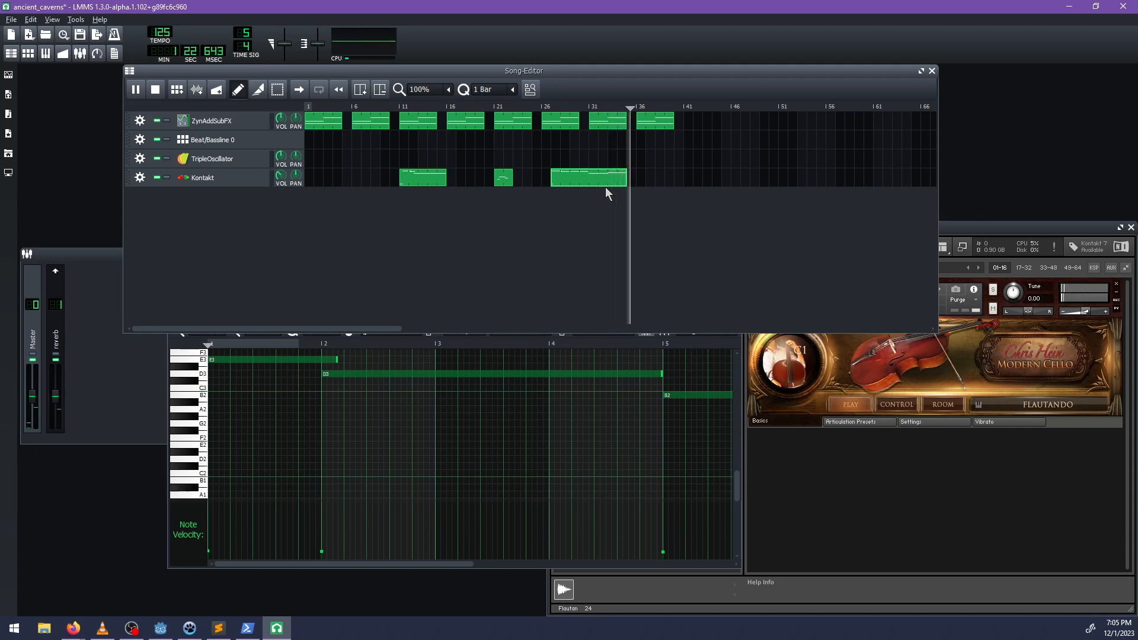
# Delete the last ZynAddSubFX clip at bar 36 and play the song's ending from just before bar 31.
pyautogui.press('space')
pyautogui.middleClick(660, 126)
pyautogui.click(587, 108)
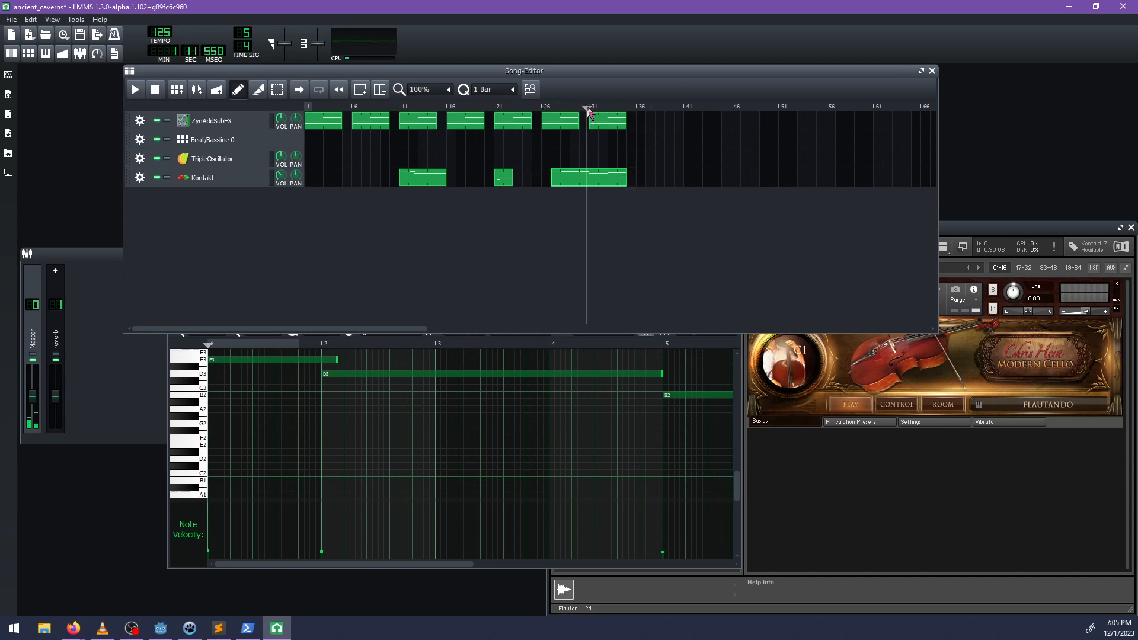
pyautogui.press('space')
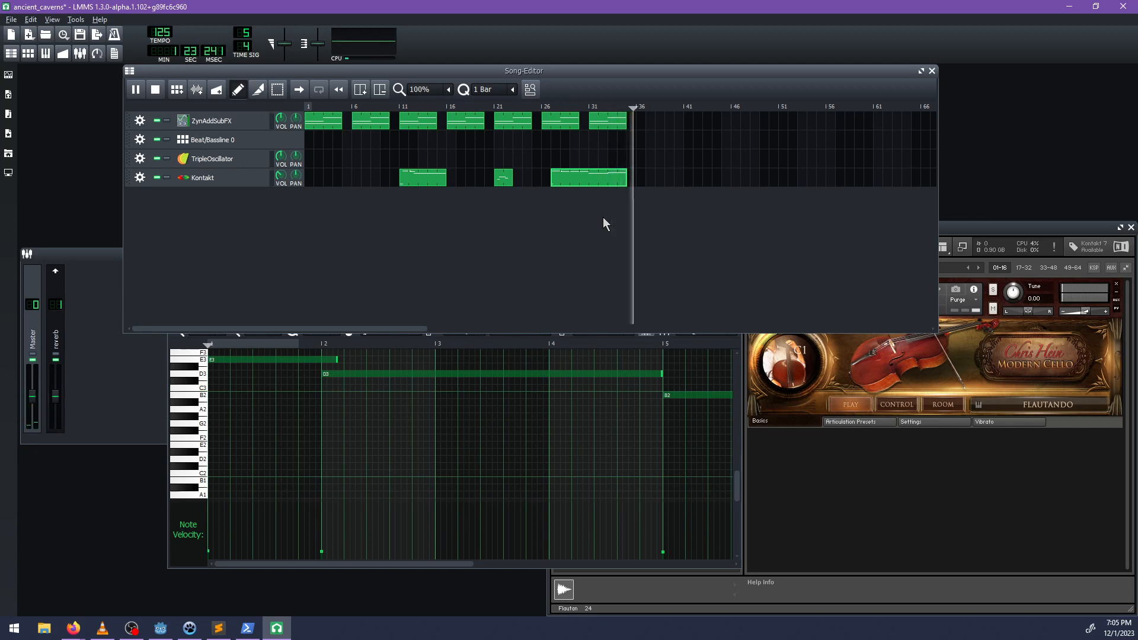
pyautogui.press('space')
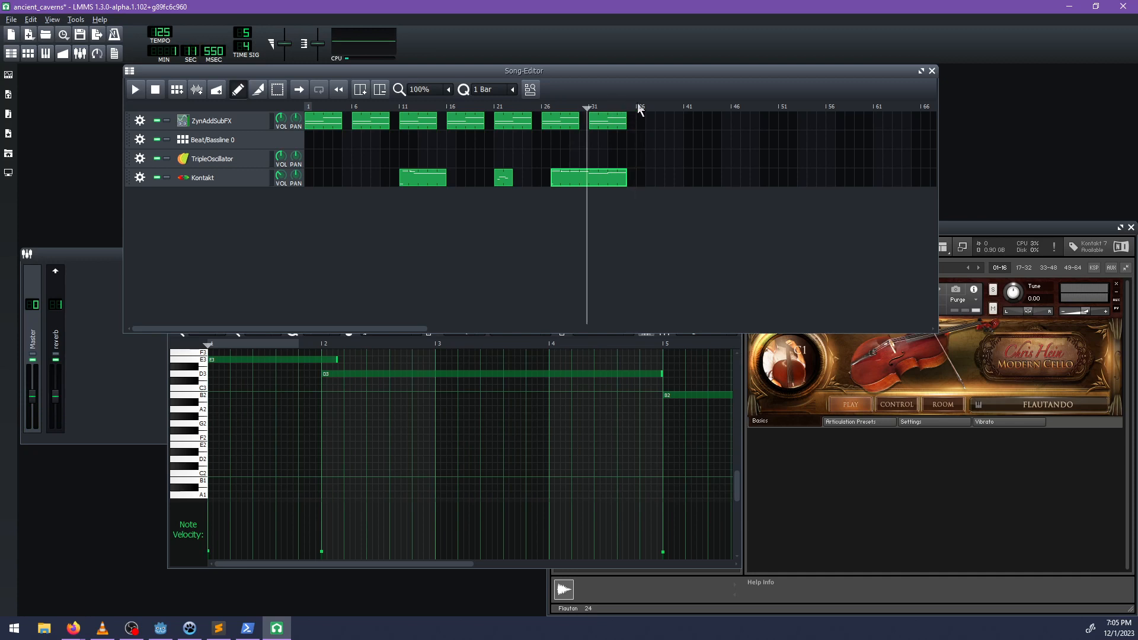
# Enable looping from bar 1 to bar 36 and play across the loop point to check the transition.
pyautogui.click(319, 90)
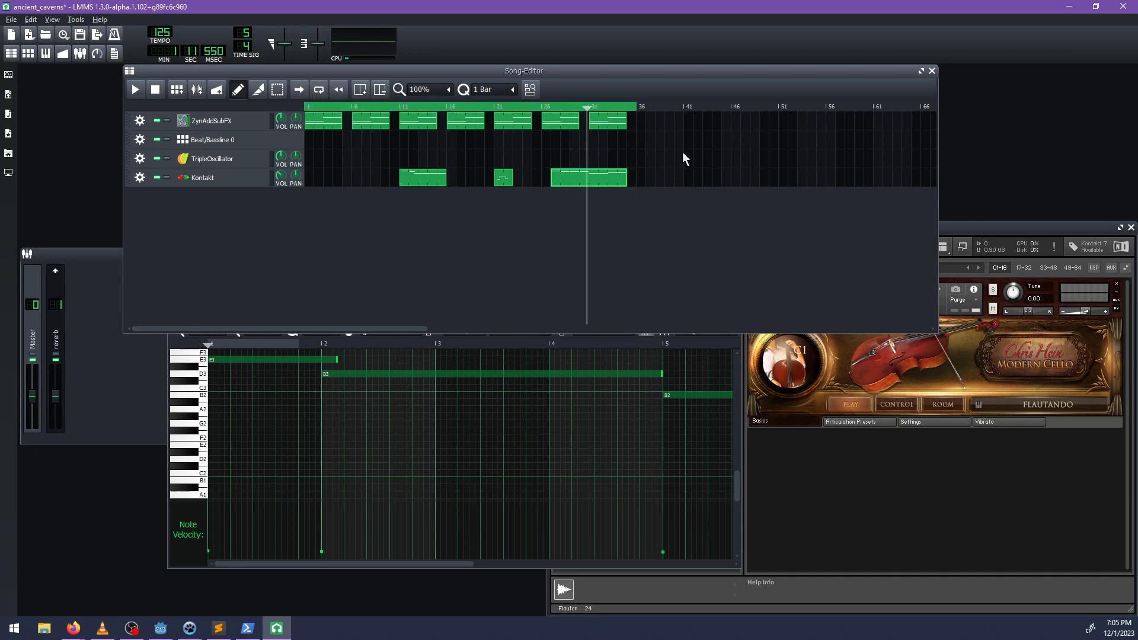
pyautogui.press('space')
pyautogui.click(631, 105)
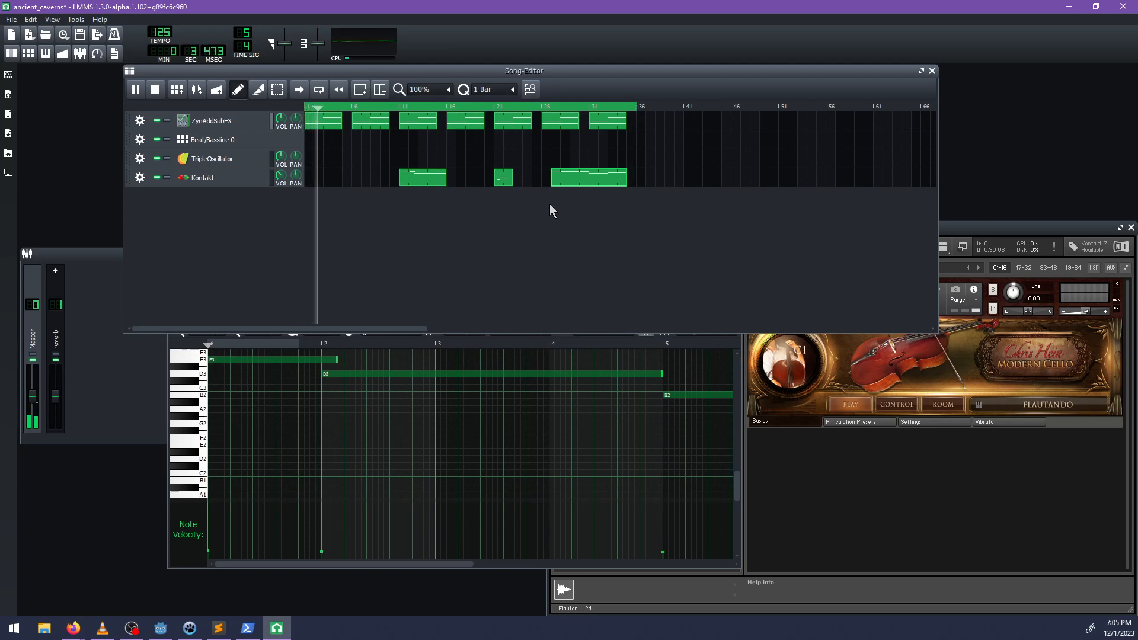
pyautogui.press('space')
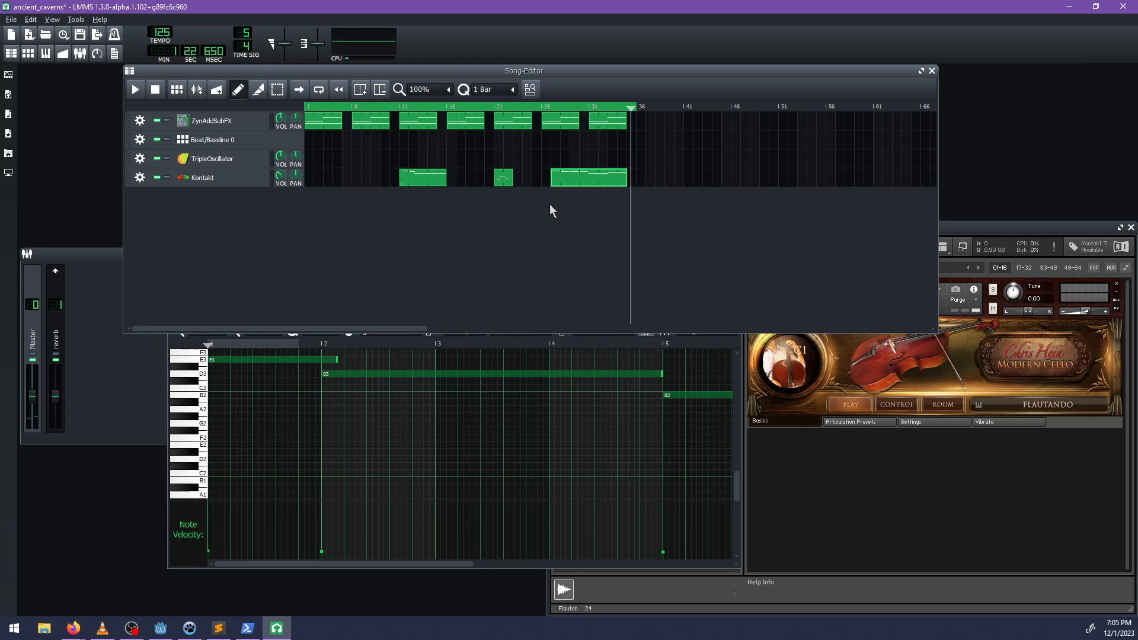
pyautogui.click(637, 109)
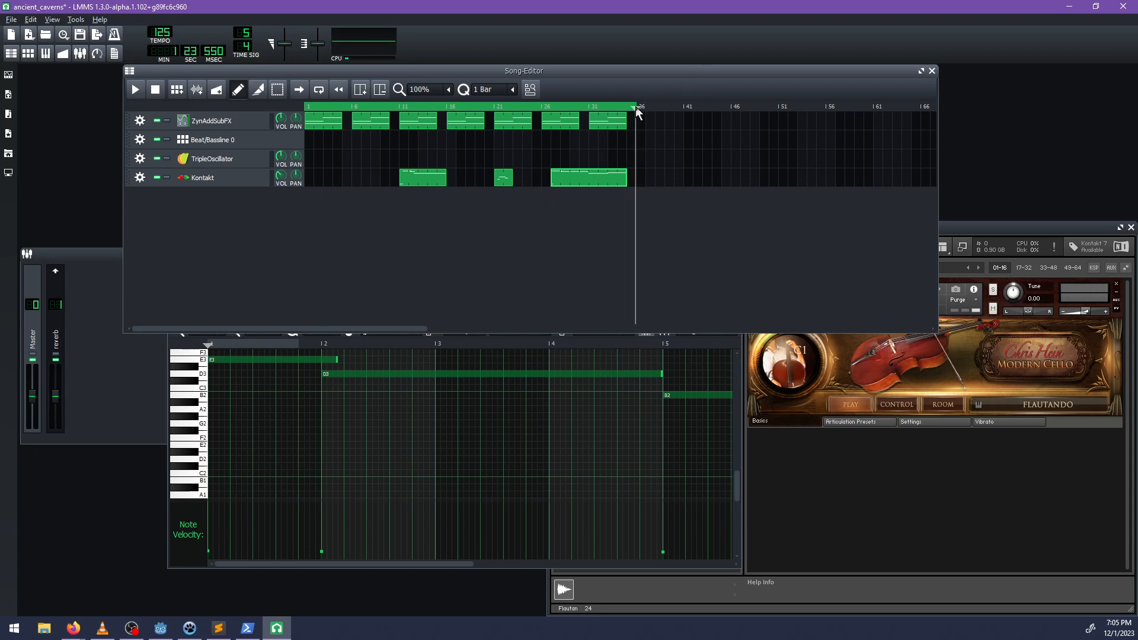
pyautogui.moveTo(639, 110); pyautogui.dragTo(633, 109)
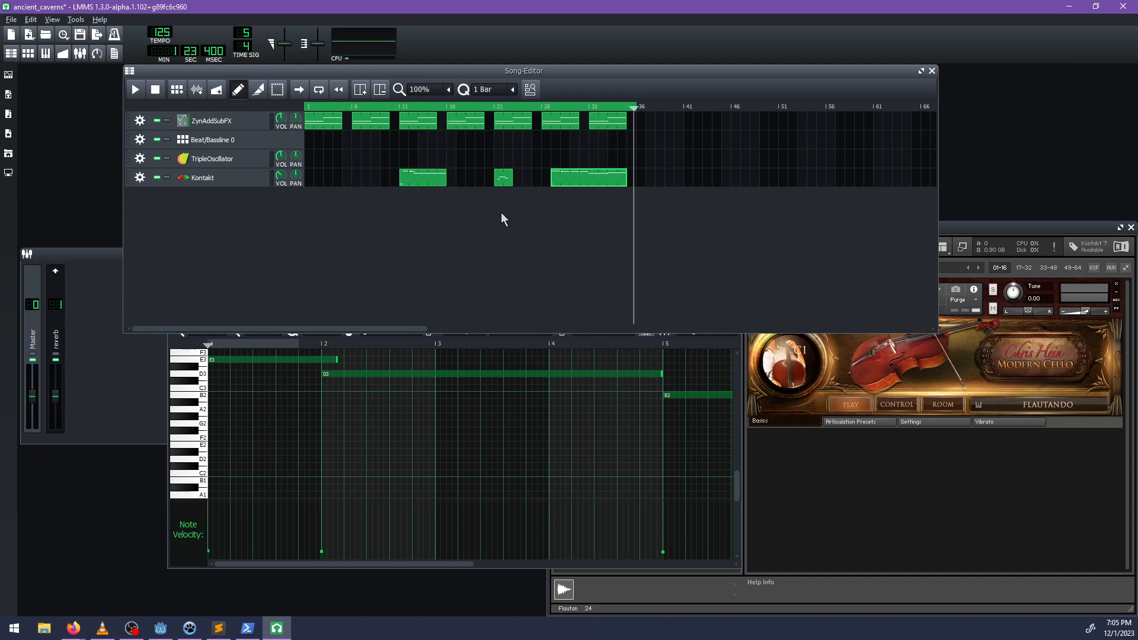
# Save the project and start an audio export with the game project's audio/music folder as the destination.
pyautogui.hotkey('ctrl', 's')
pyautogui.click(11, 19)
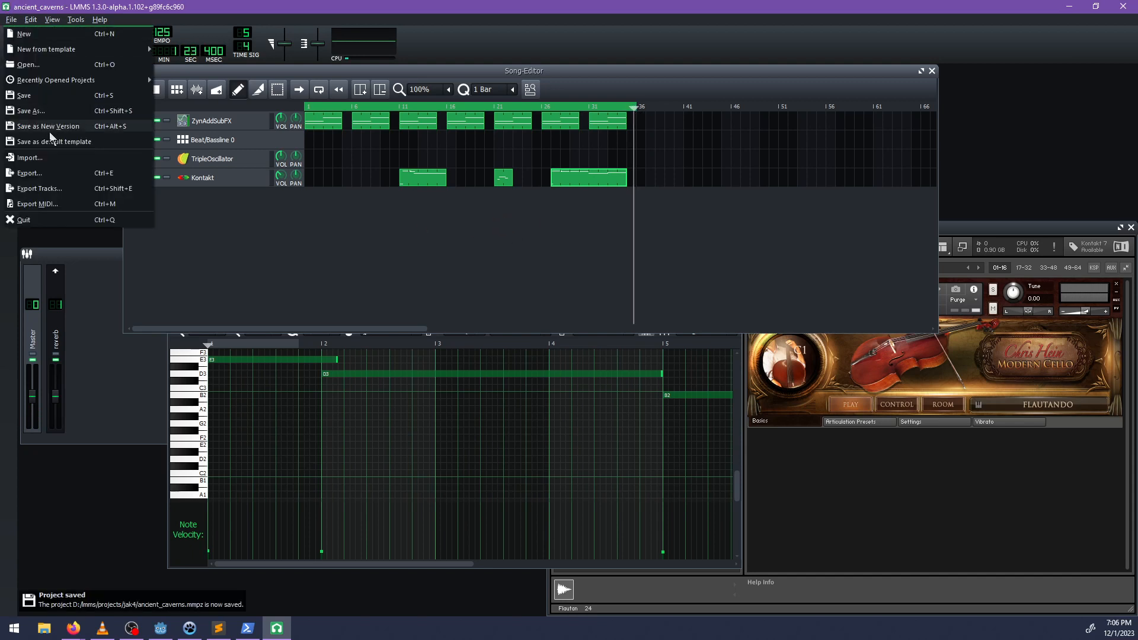
pyautogui.click(27, 173)
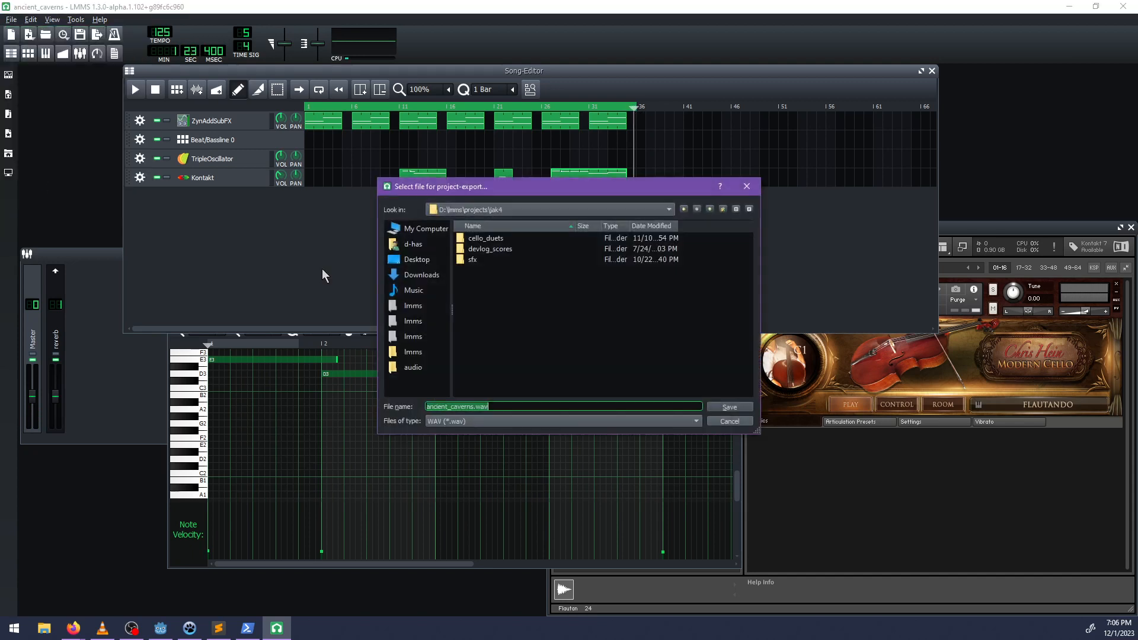
pyautogui.click(415, 244)
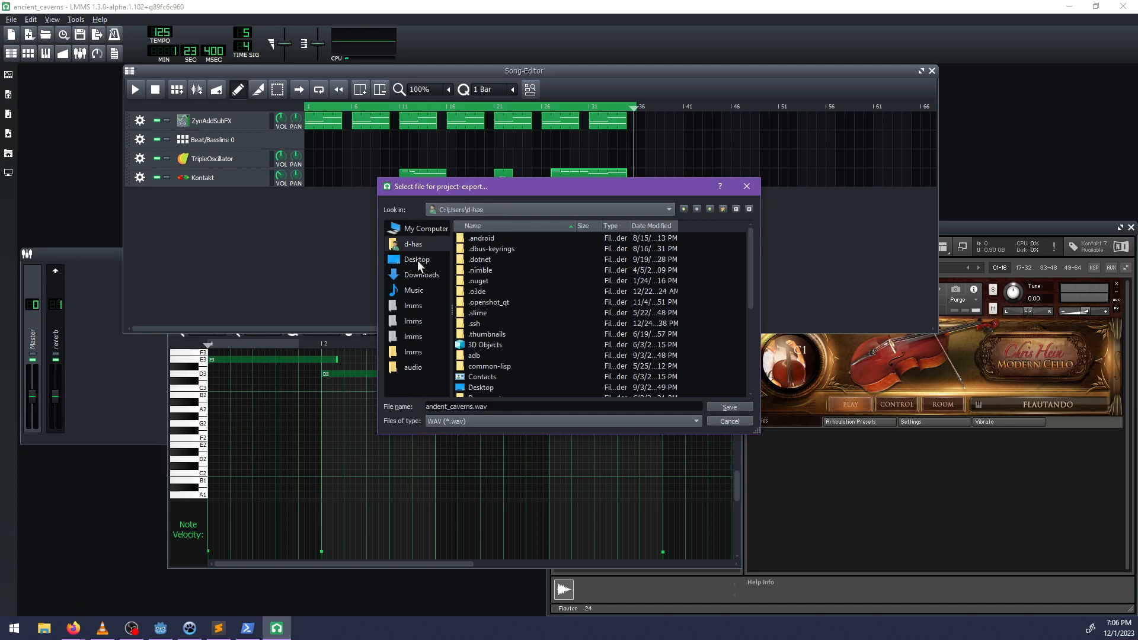
pyautogui.click(410, 369)
pyautogui.doubleClick(478, 270)
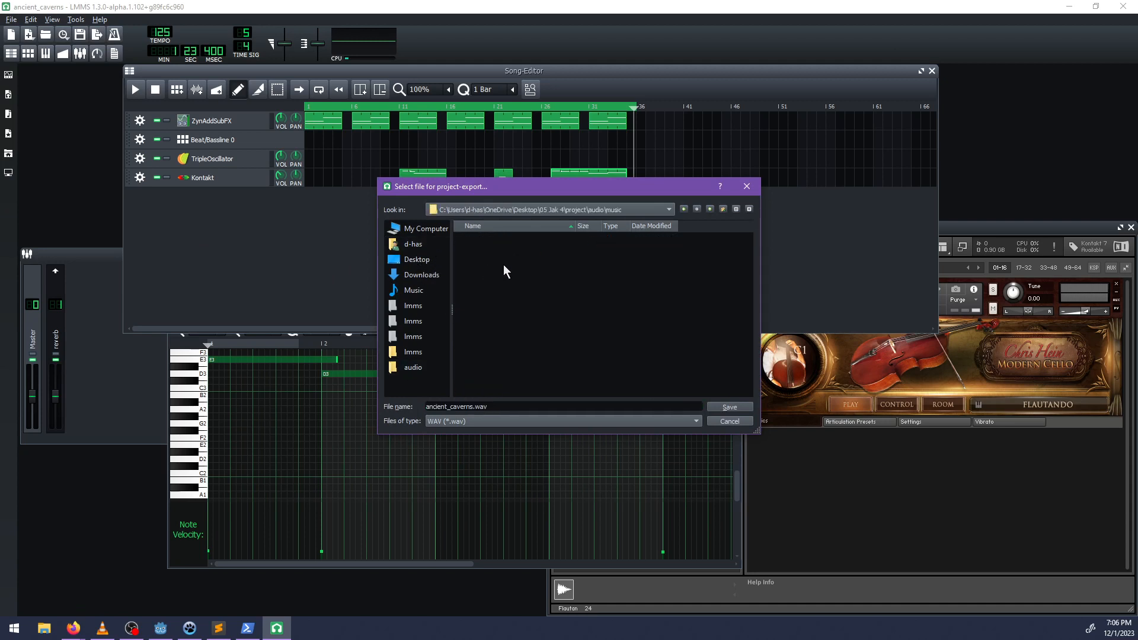
# Export the song between the loop markers in OGG format, replacing the existing ancient_caverns.ogg.
pyautogui.click(497, 420)
pyautogui.click(442, 447)
pyautogui.click(721, 406)
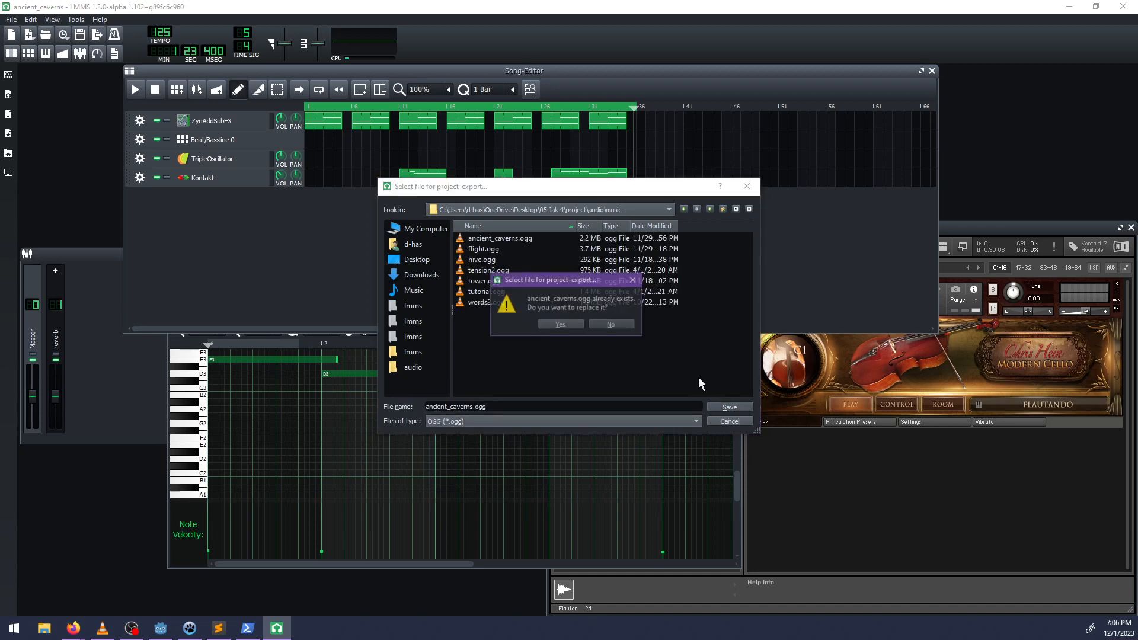
pyautogui.click(576, 326)
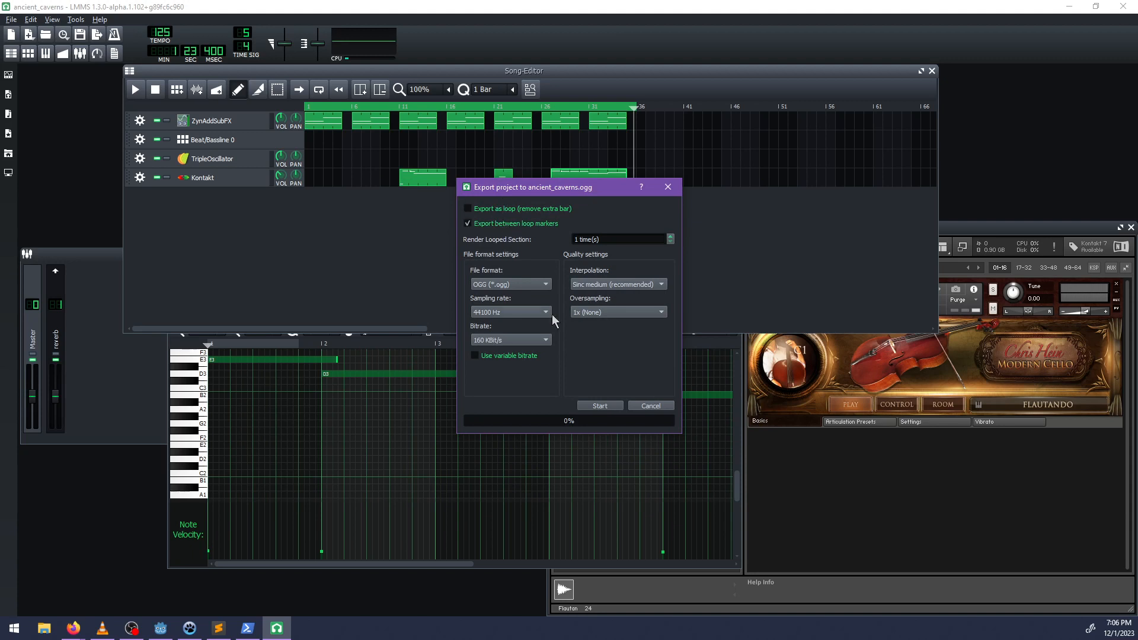
pyautogui.click(614, 407)
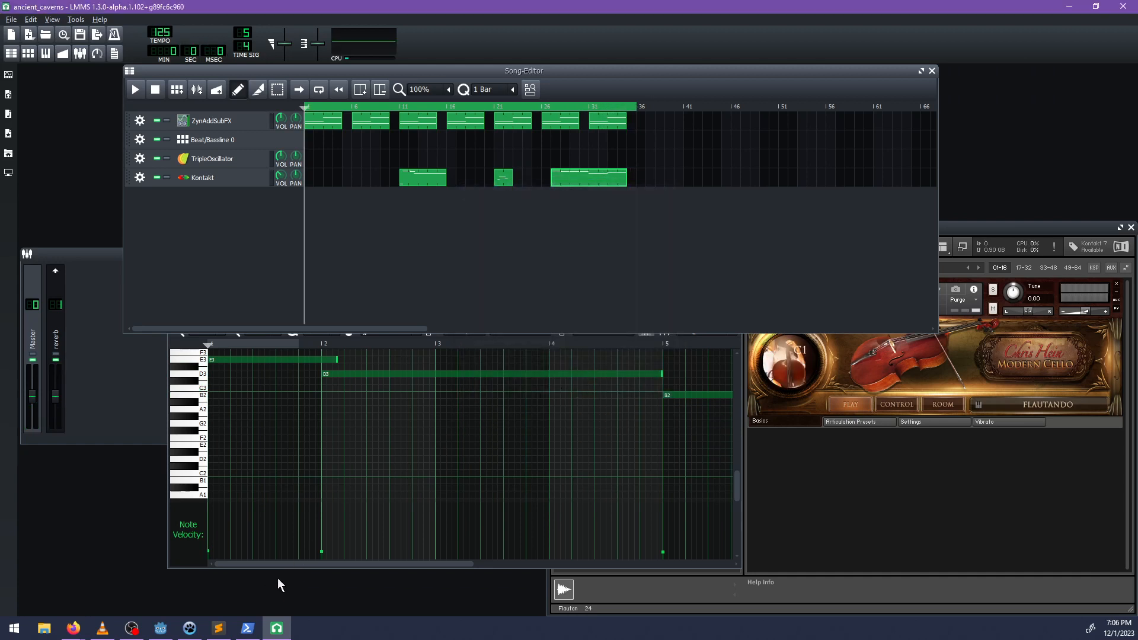
# Switch to Godot, save the chunk113 scene, and reopen the At the Ends of Eras project from the Project Manager.
pyautogui.click(160, 628)
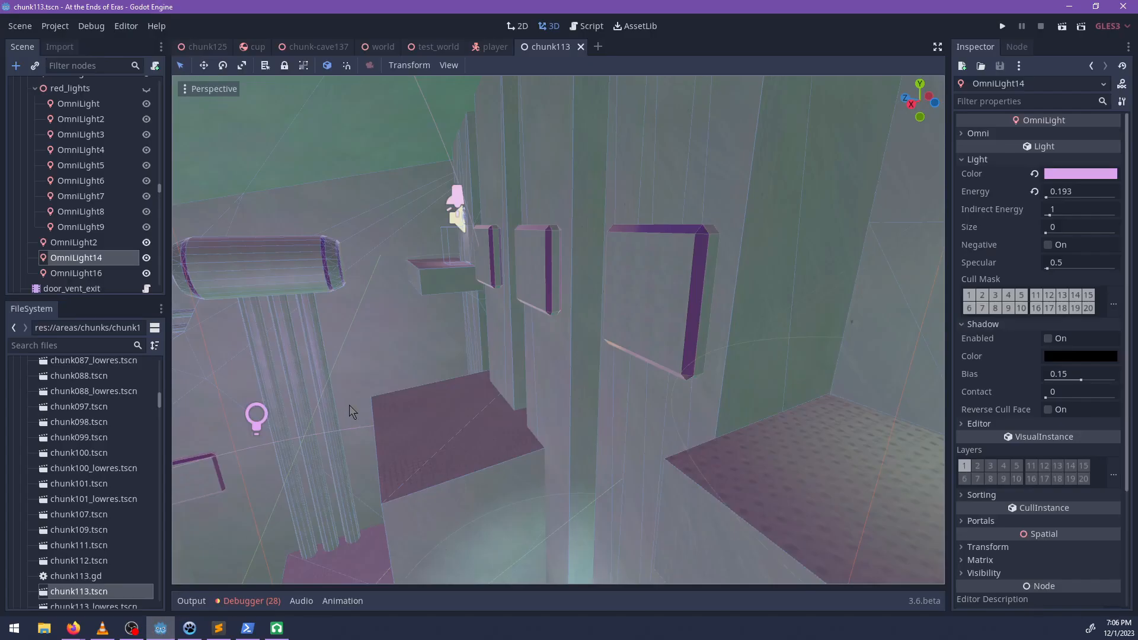
pyautogui.hotkey('ctrl', 's')
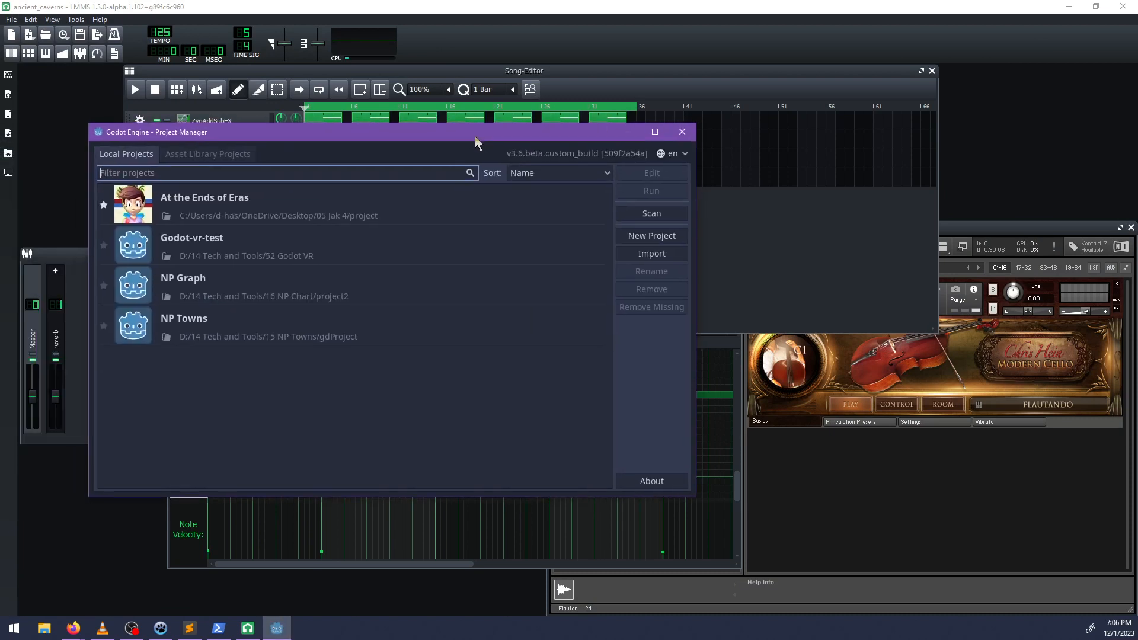
pyautogui.doubleClick(287, 198)
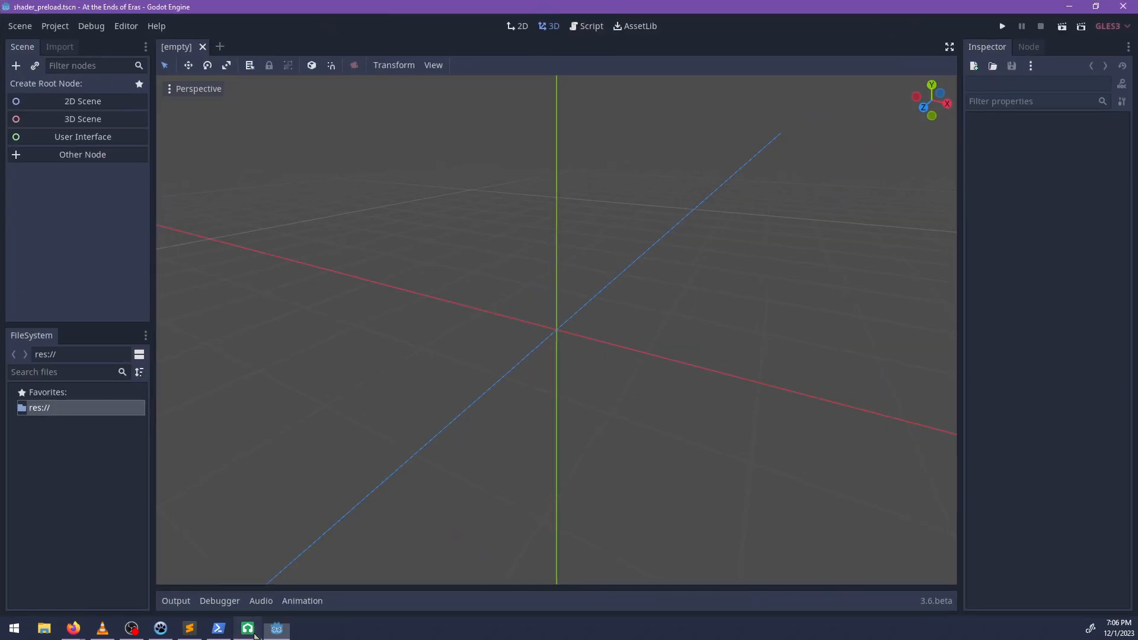
pyautogui.click(254, 634)
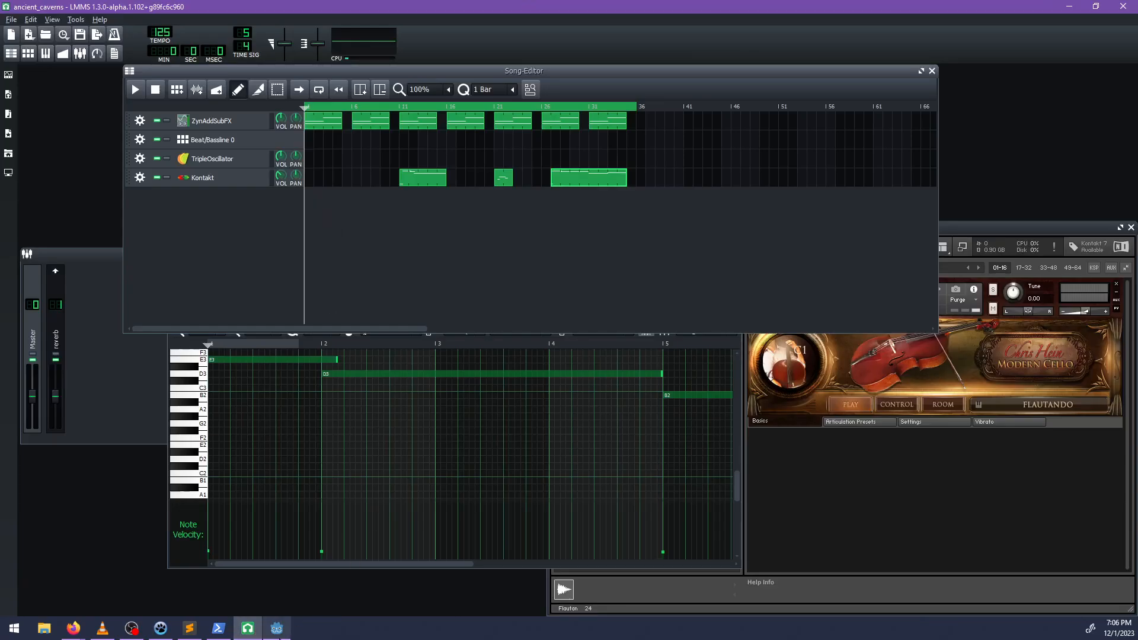
pyautogui.click(276, 628)
pyautogui.moveTo(384, 328); pyautogui.dragTo(429, 487, button='middle')
# Switch back to LMMS, extend the loop region's end to bar 51, and place the playhead just before bar 31.
pyautogui.click(249, 630)
pyautogui.moveTo(702, 107); pyautogui.dragTo(620, 108)
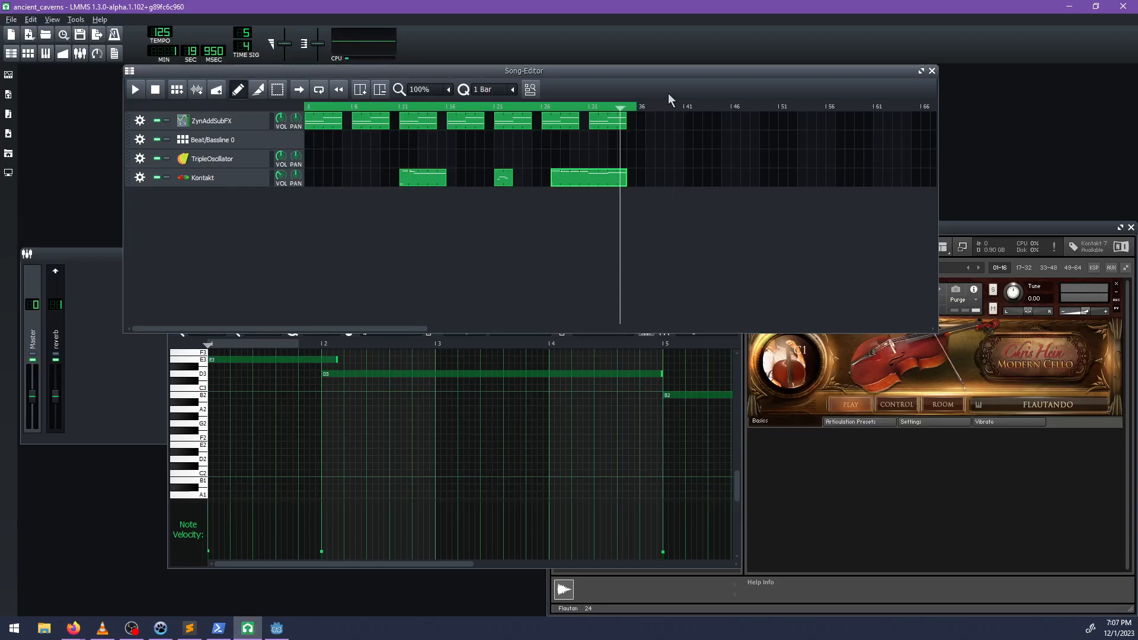
pyautogui.moveTo(662, 110); pyautogui.dragTo(734, 113, button='right')
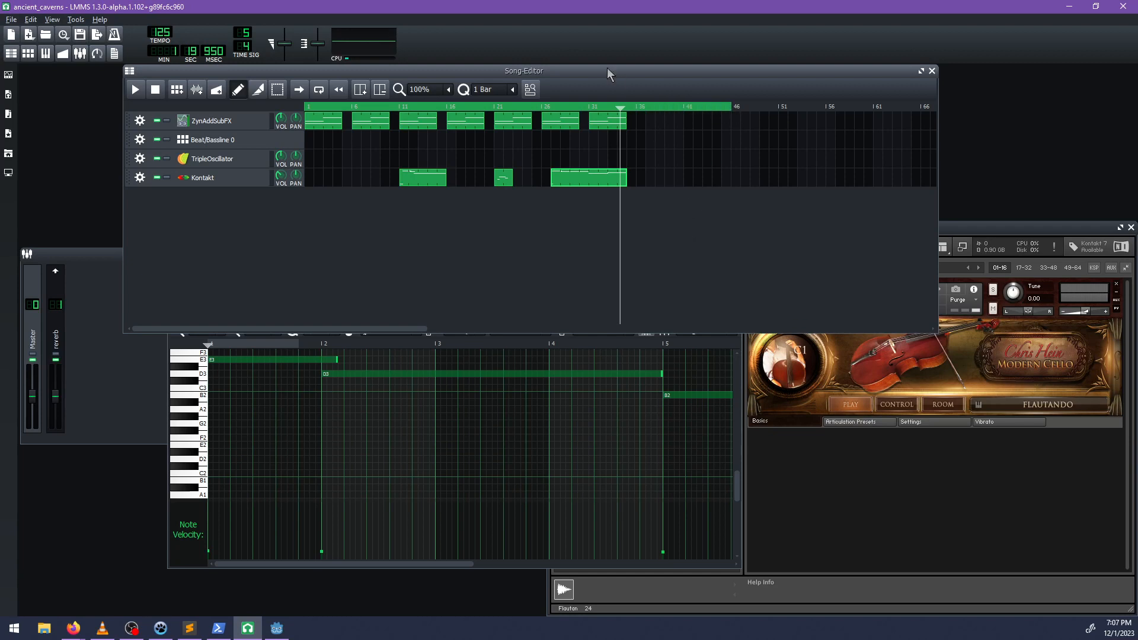
pyautogui.moveTo(607, 68); pyautogui.dragTo(549, 264)
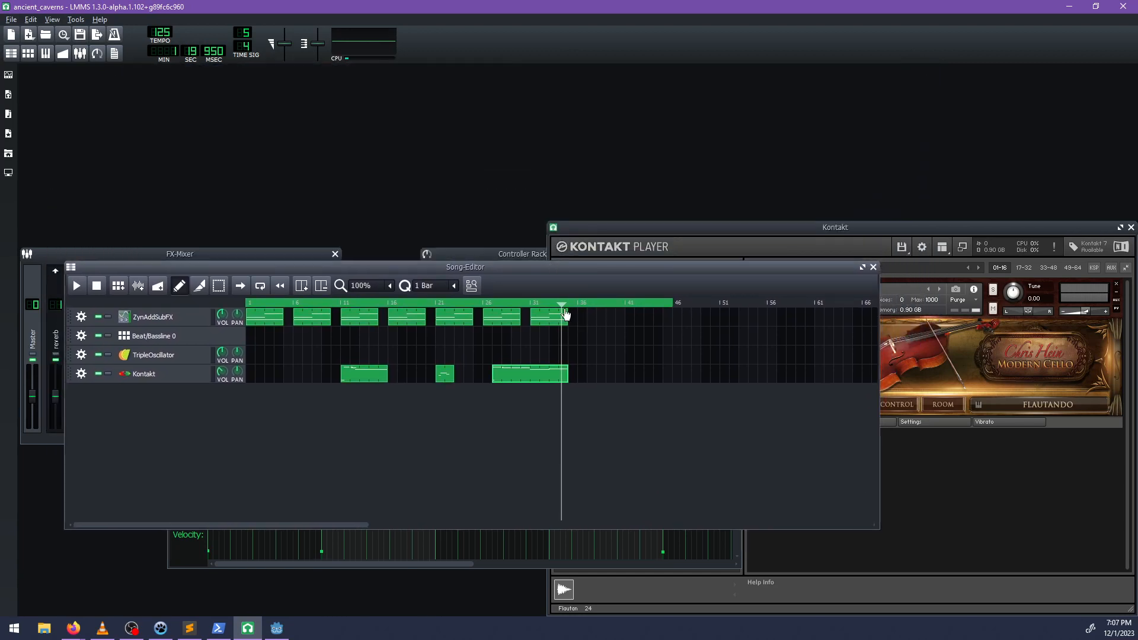
pyautogui.moveTo(569, 303)
pyautogui.mouseDown()
pyautogui.moveTo(676, 305)
pyautogui.moveTo(563, 307)
pyautogui.mouseUp()
pyautogui.moveTo(695, 302); pyautogui.dragTo(719, 303, button='right')
pyautogui.moveTo(567, 304); pyautogui.dragTo(525, 308)
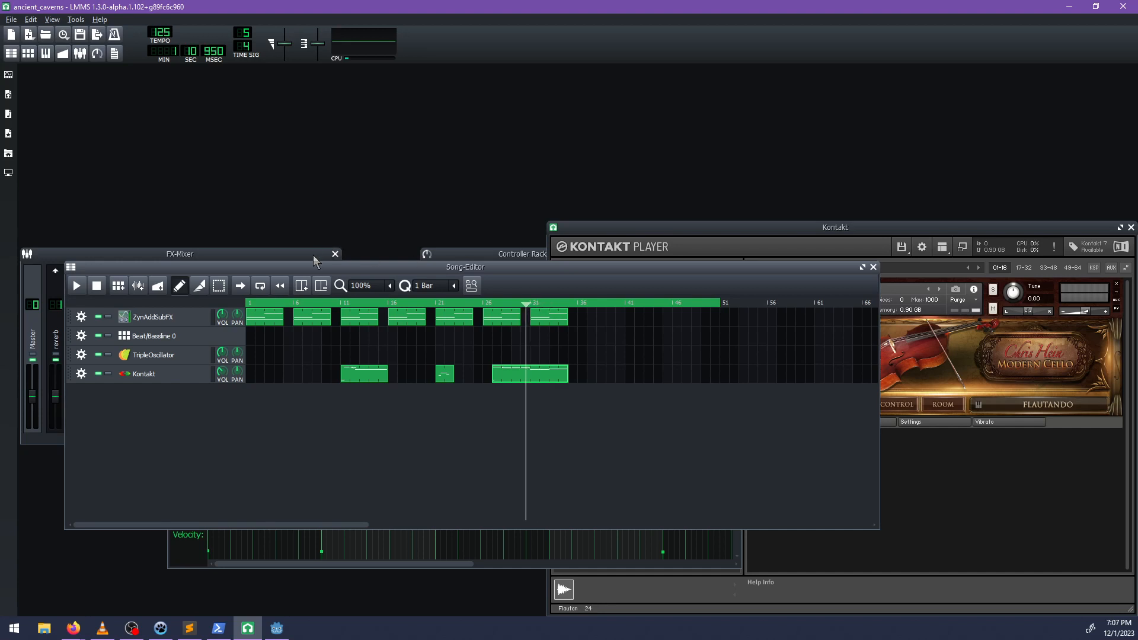
# Add a ZynAddSubFX instrument track below the Kontakt track and show its full synth interface.
pyautogui.moveTo(313, 267); pyautogui.dragTo(399, 246)
pyautogui.click(9, 94)
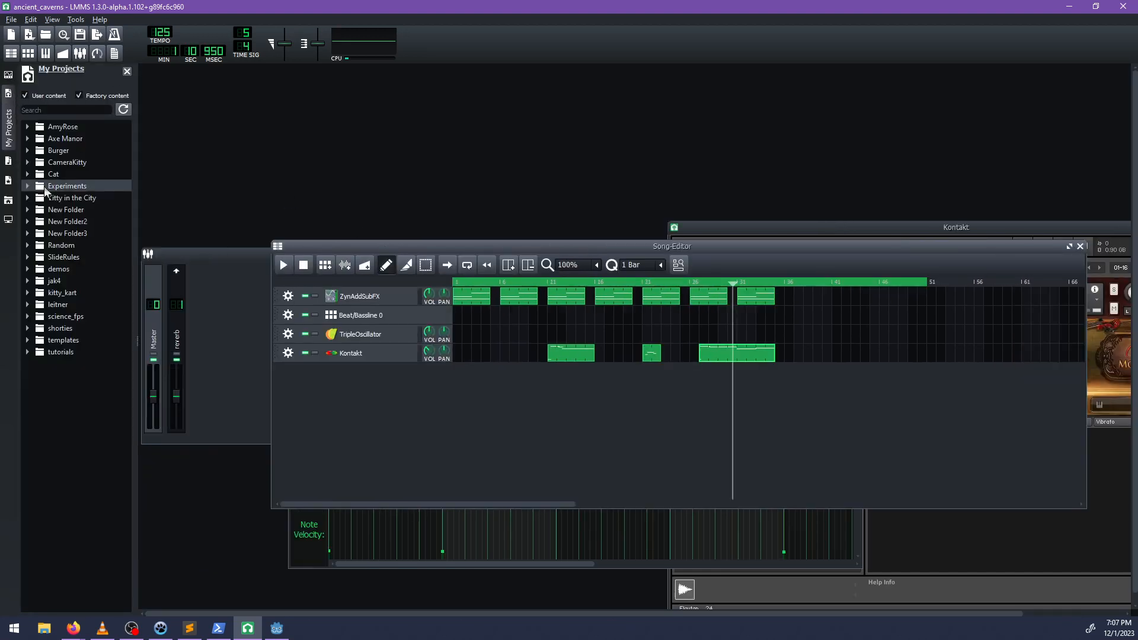
pyautogui.click(11, 75)
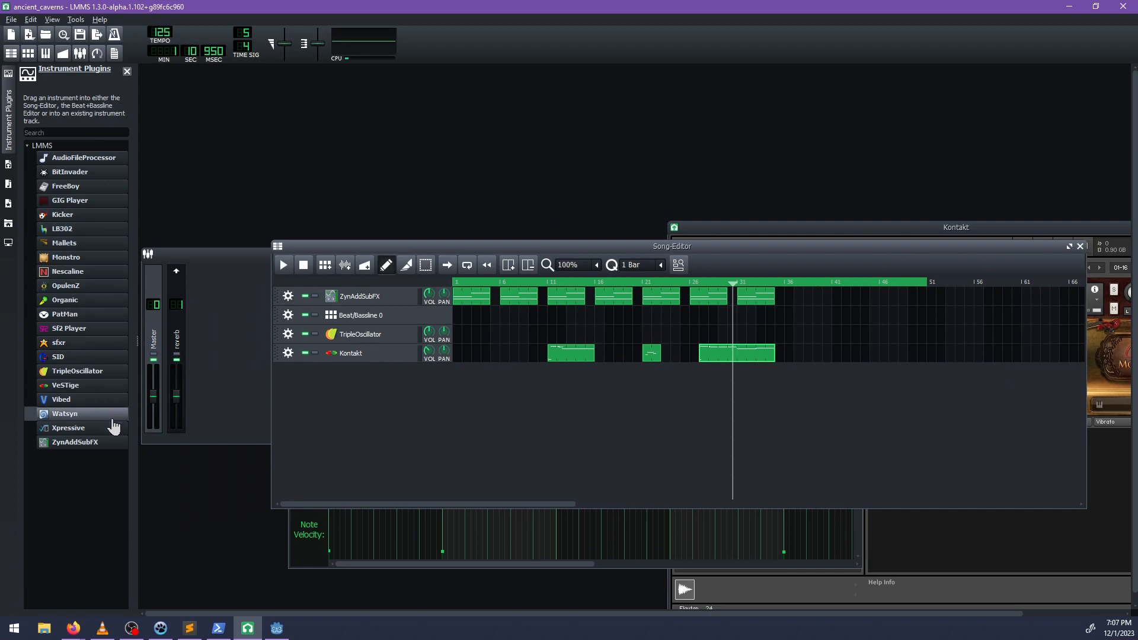
pyautogui.moveTo(70, 444); pyautogui.dragTo(396, 430)
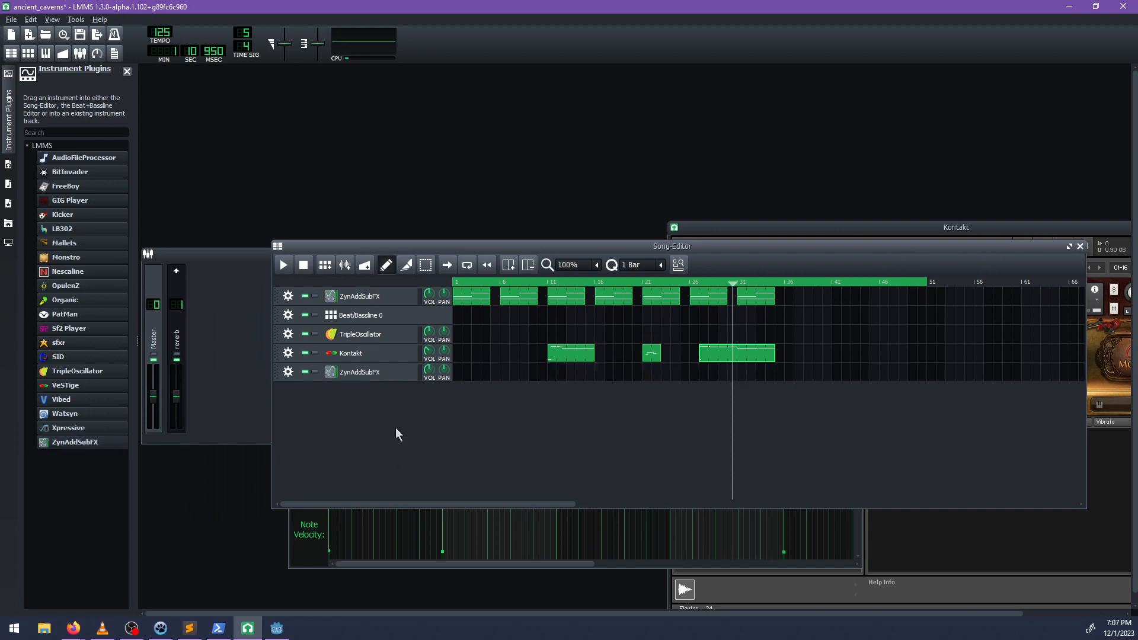
pyautogui.click(342, 374)
pyautogui.click(186, 196)
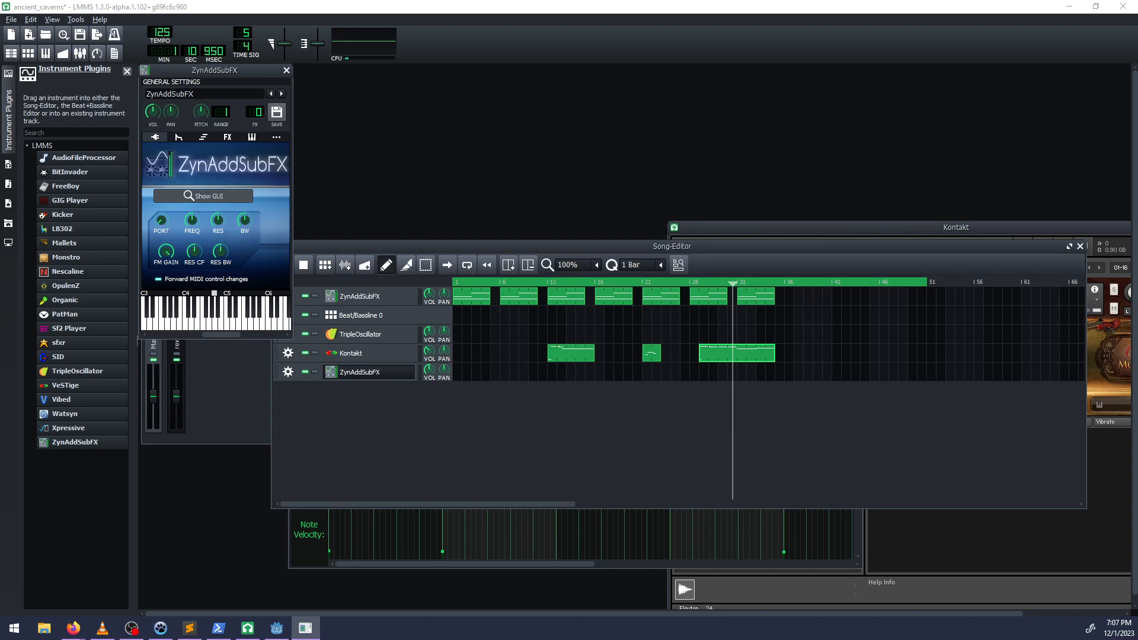
# Open the new synth's instrument bank window, and minimize the Godot editor after bringing it up.
pyautogui.click(448, 120)
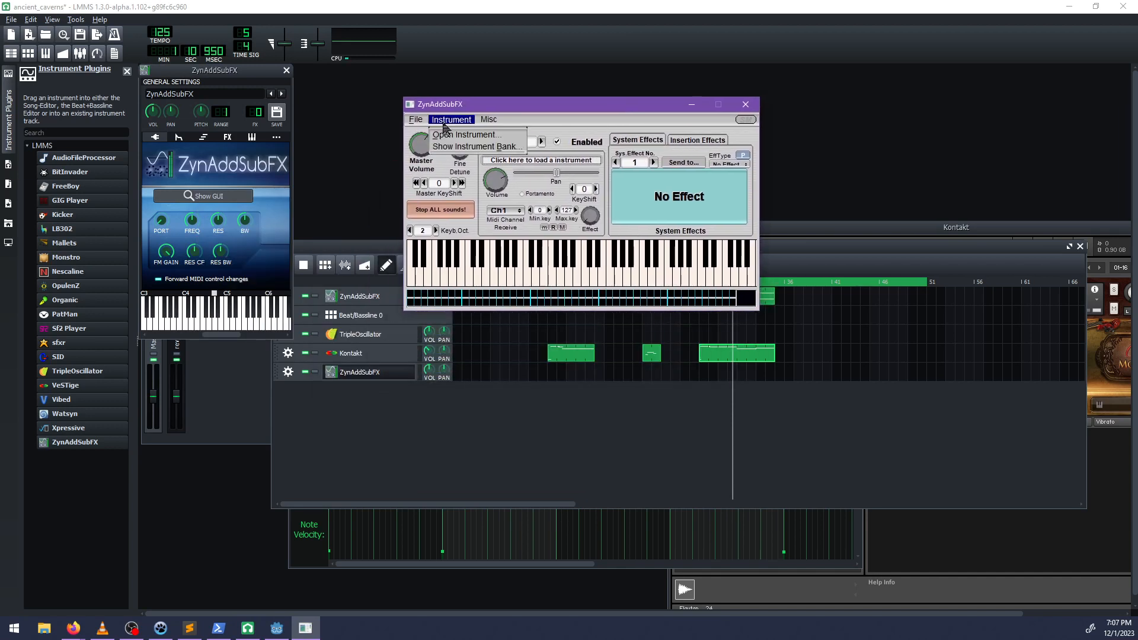
pyautogui.click(469, 135)
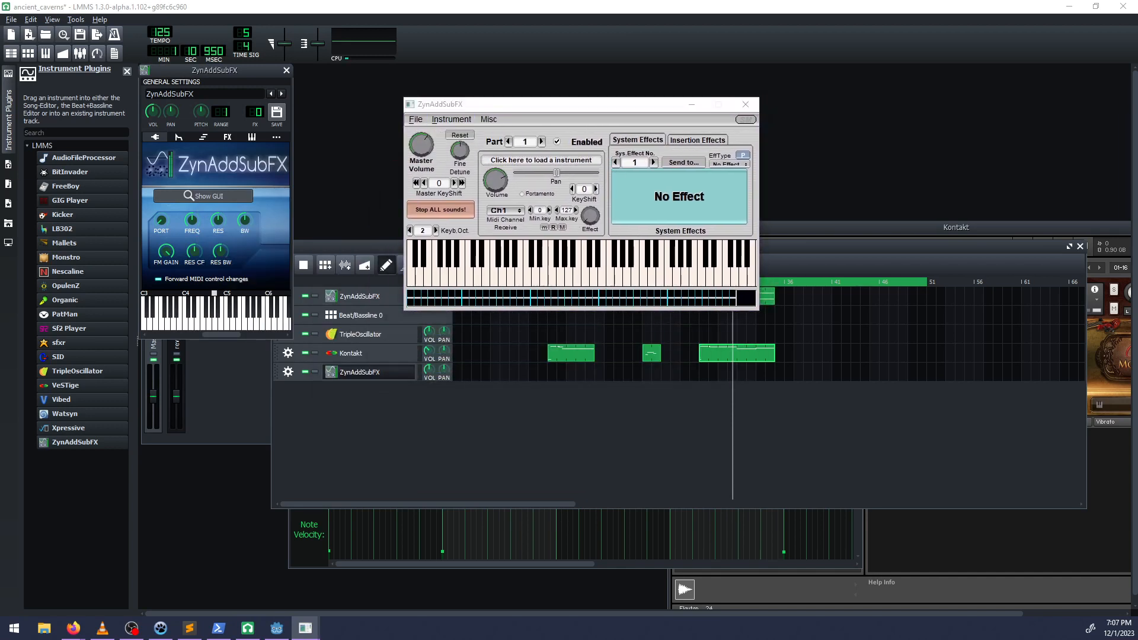
pyautogui.moveTo(483, 76); pyautogui.dragTo(569, 208)
pyautogui.click(479, 225)
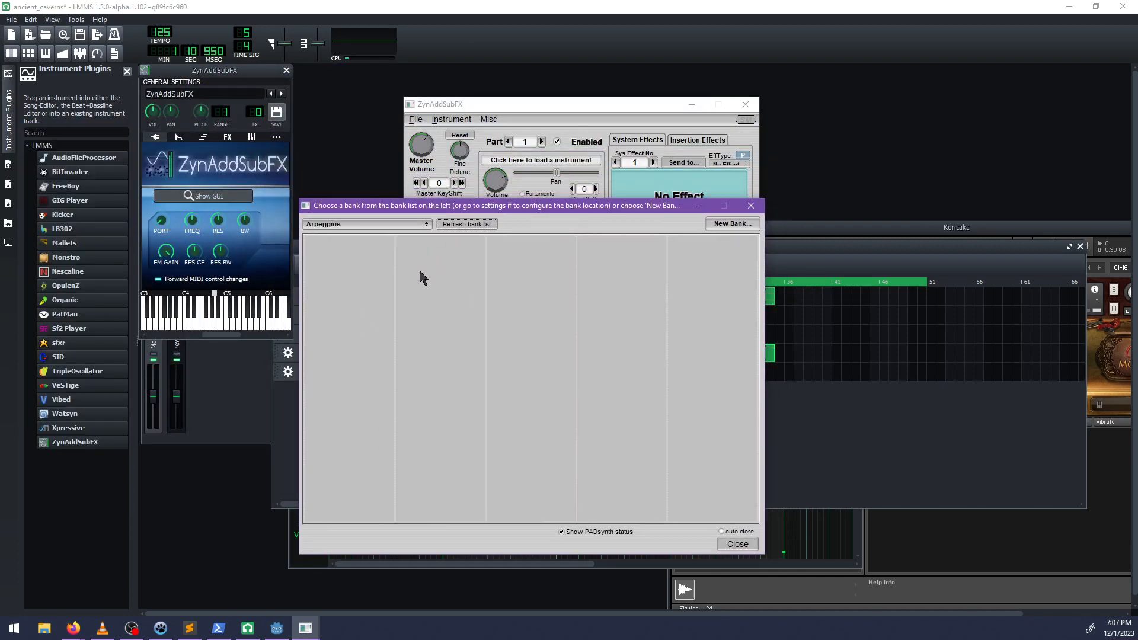
pyautogui.click(342, 224)
pyautogui.click(278, 629)
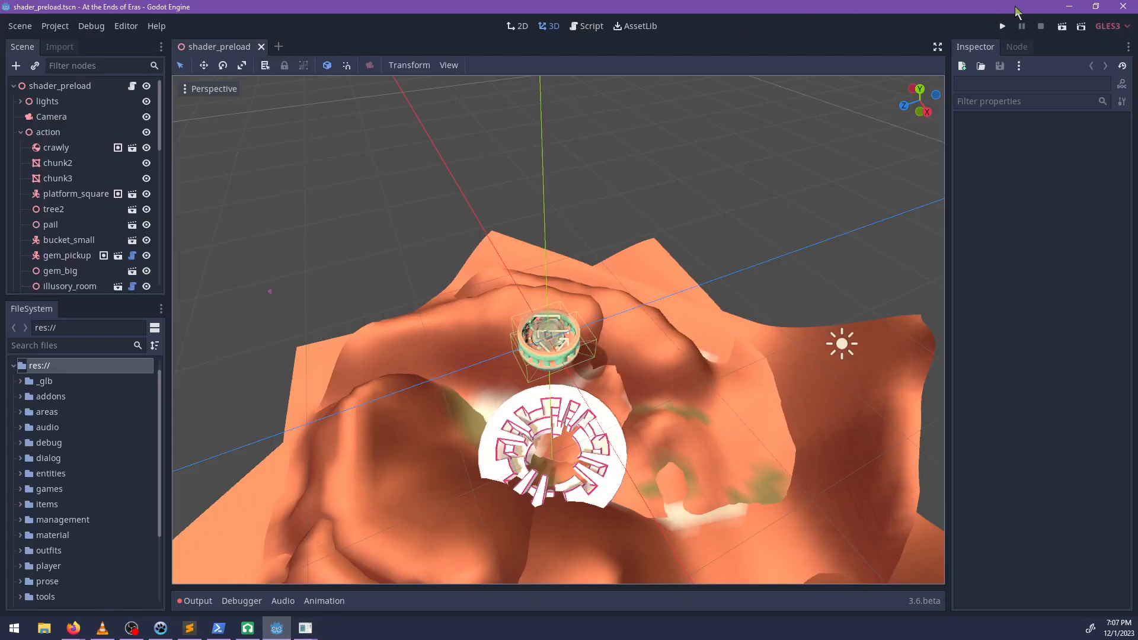
pyautogui.click(1069, 6)
# Load strings_pad from the_mysterious_bank into the new synth and audition it on the virtual keyboard.
pyautogui.click(390, 226)
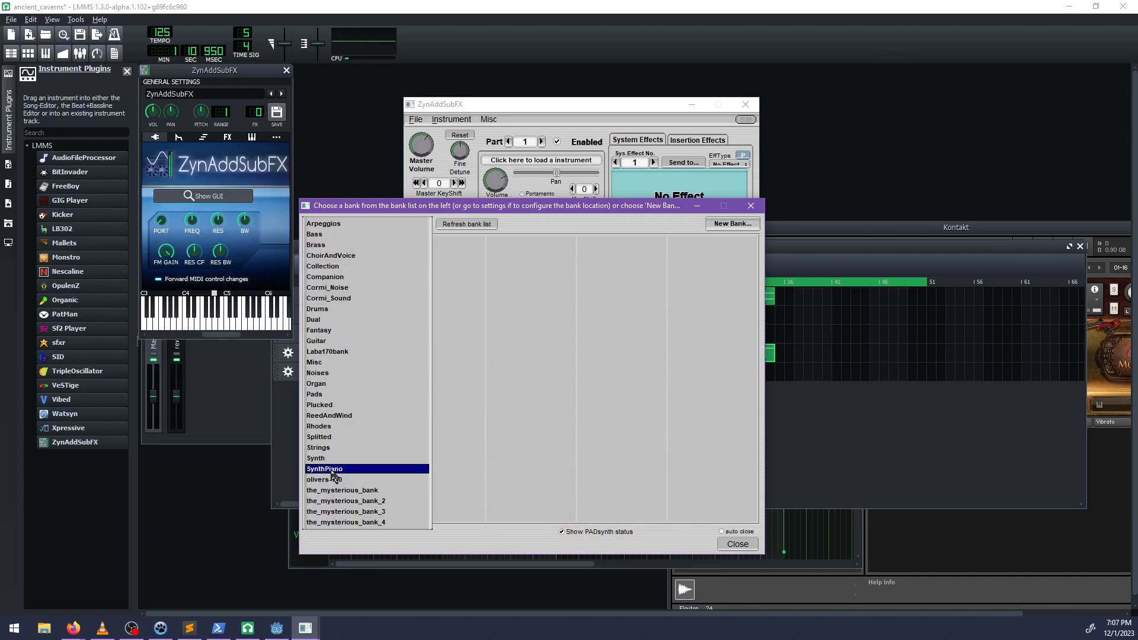
pyautogui.click(342, 491)
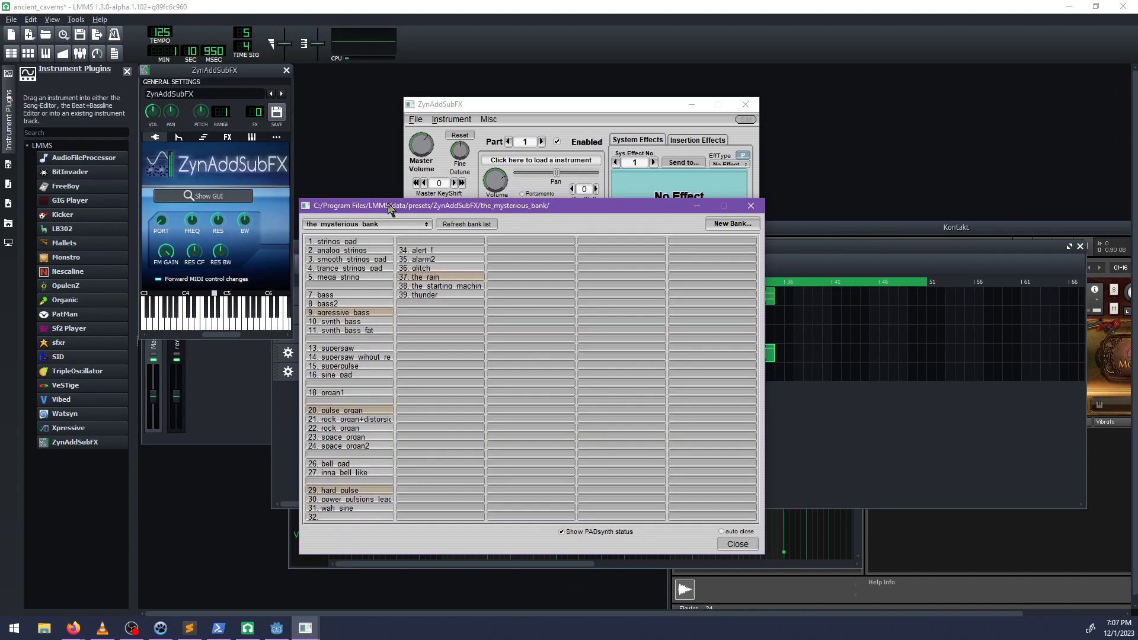
pyautogui.click(361, 241)
pyautogui.click(485, 122)
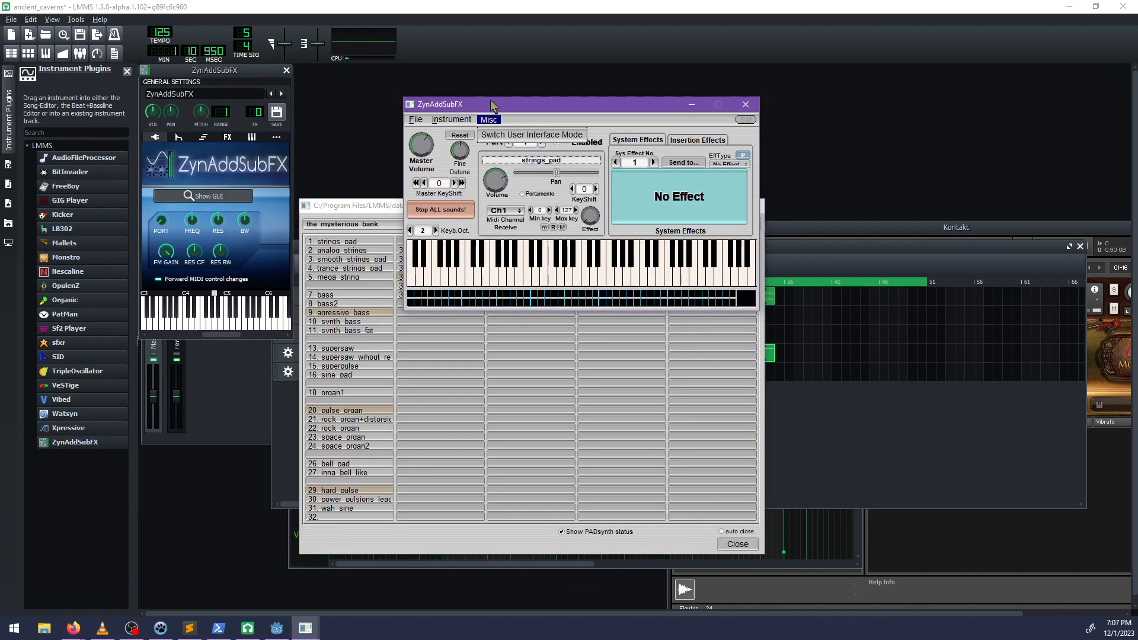
pyautogui.click(546, 276)
# Load the pseudo_steeldrums preset from the_mysterious_bank_2 into the new synth.
pyautogui.click(374, 226)
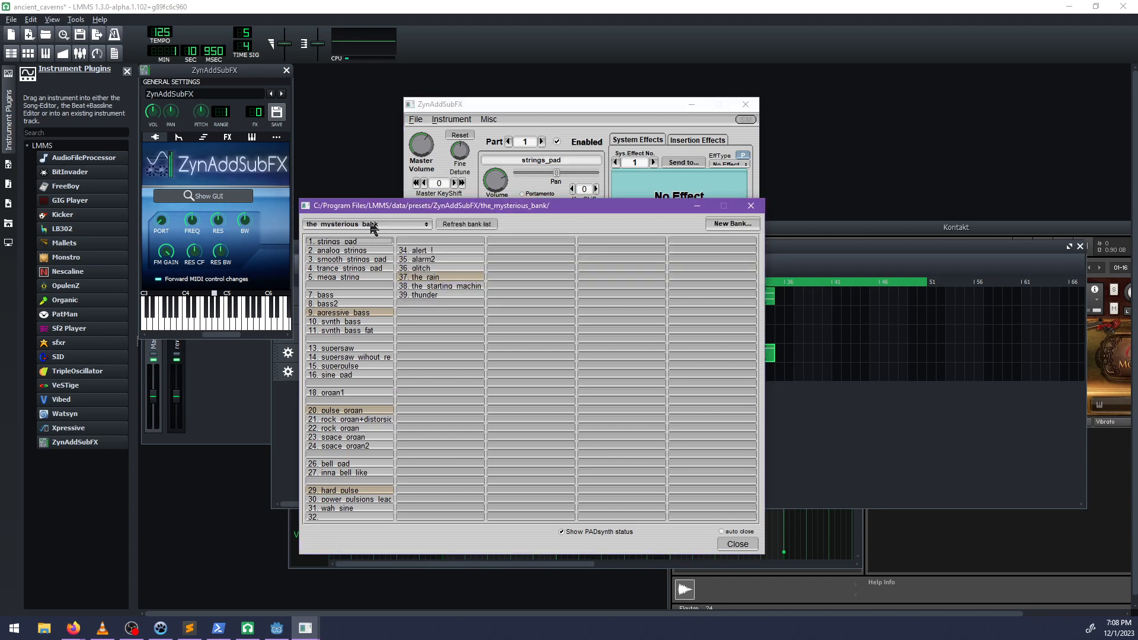
pyautogui.click(374, 226)
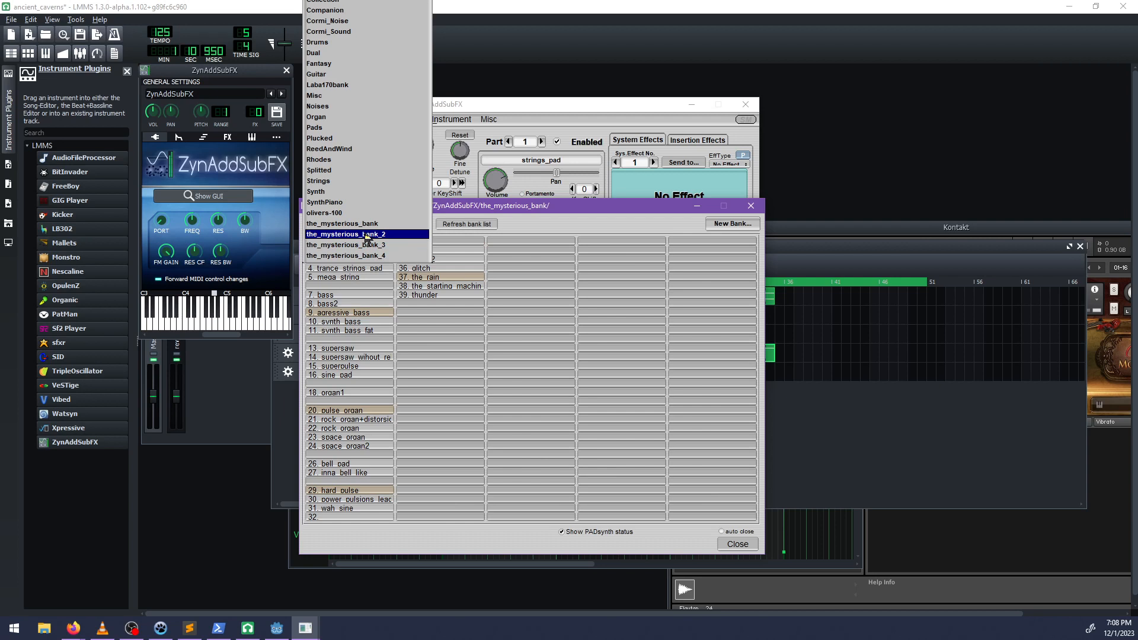
pyautogui.click(367, 235)
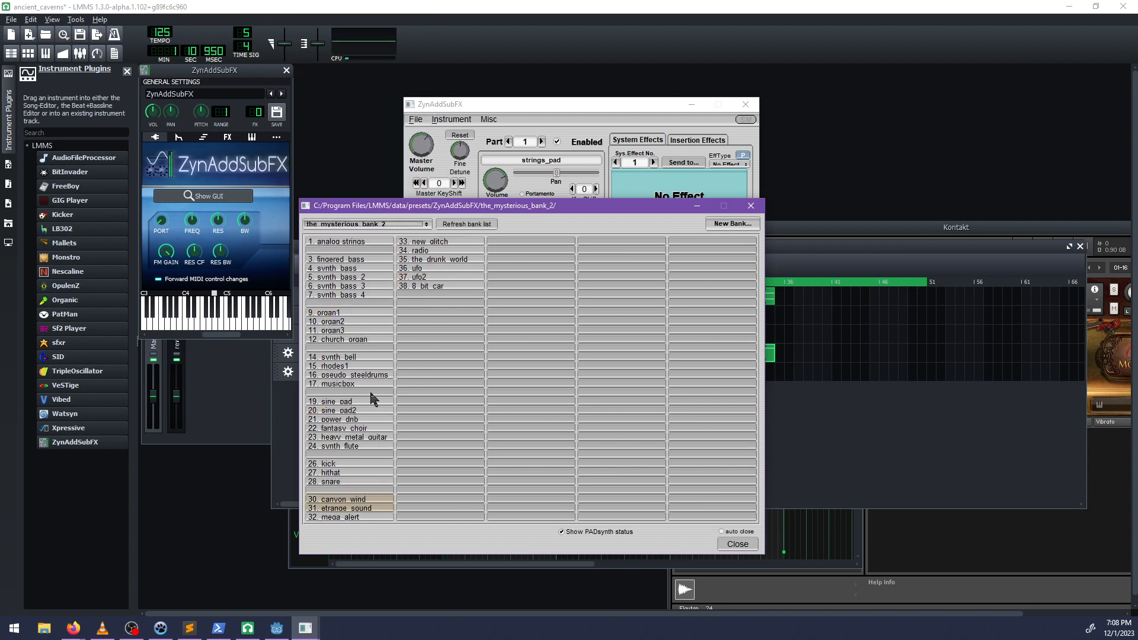
pyautogui.click(513, 95)
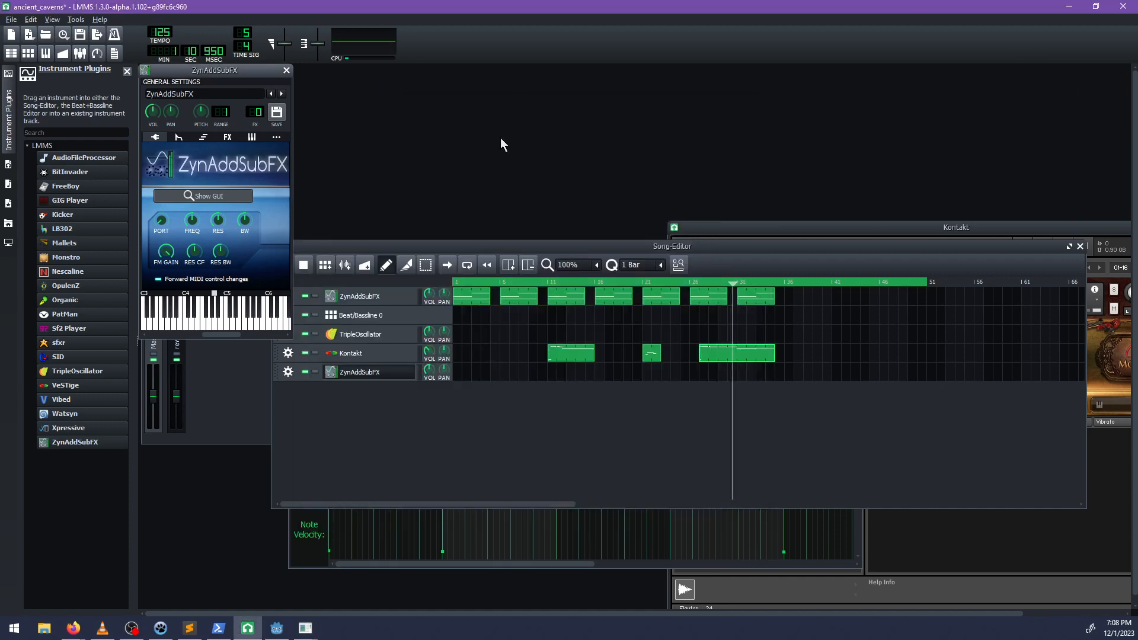
pyautogui.moveTo(277, 628)
pyautogui.click(371, 572)
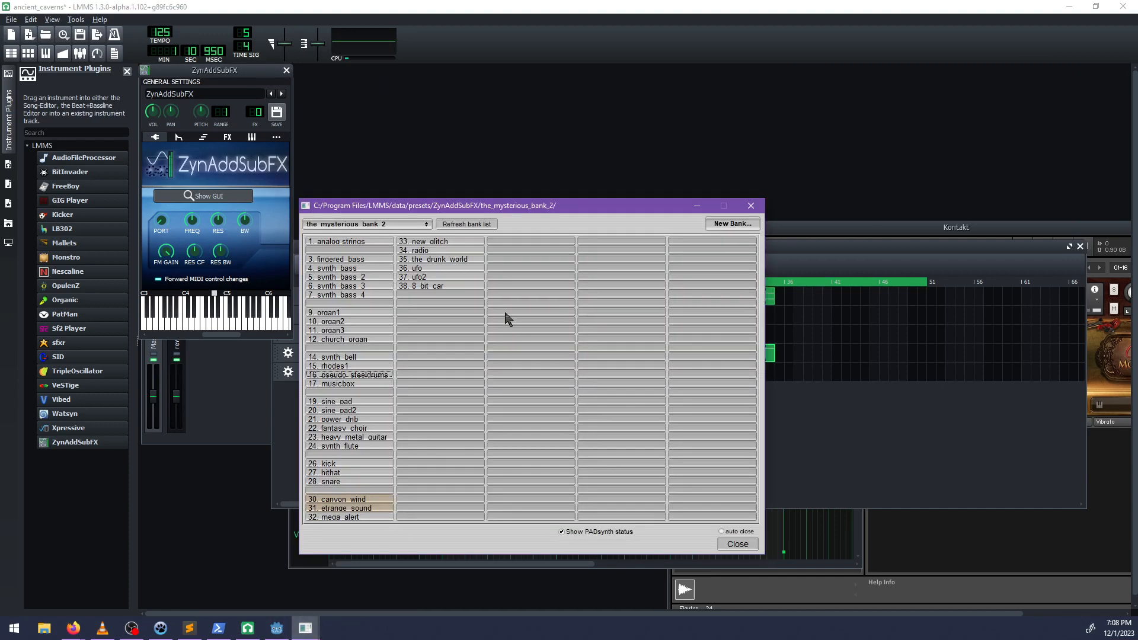
pyautogui.click(258, 573)
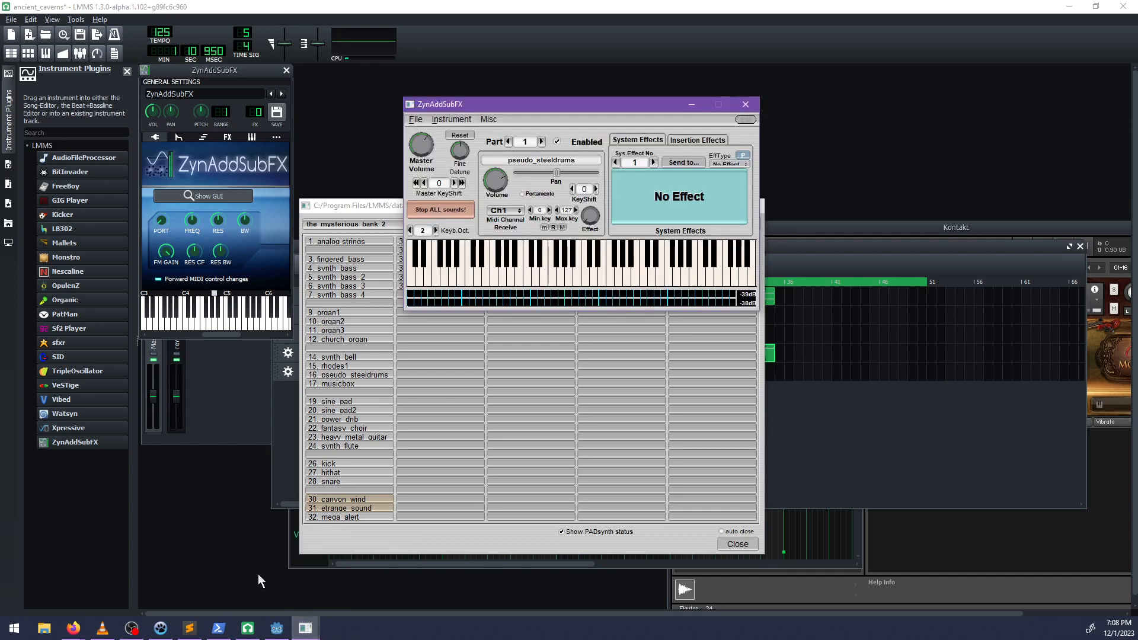
# Audition the pseudo_steeldrums preset by playing several notes on the synth's virtual keyboard.
pyautogui.click(500, 280)
pyautogui.click(382, 208)
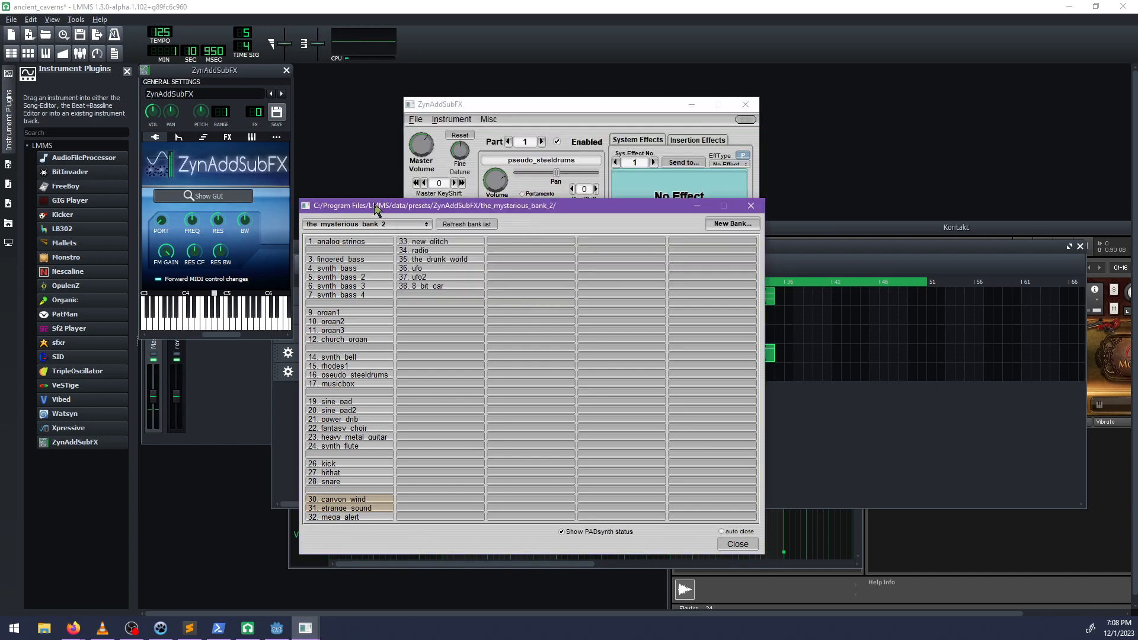
pyautogui.click(507, 108)
pyautogui.click(522, 269)
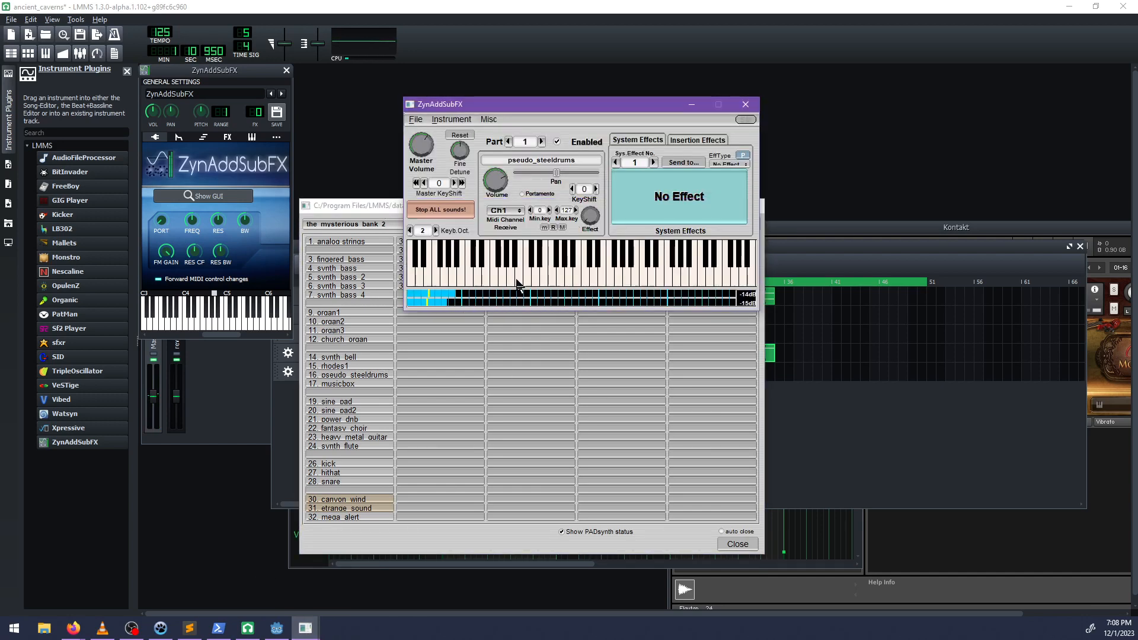
pyautogui.click(517, 281)
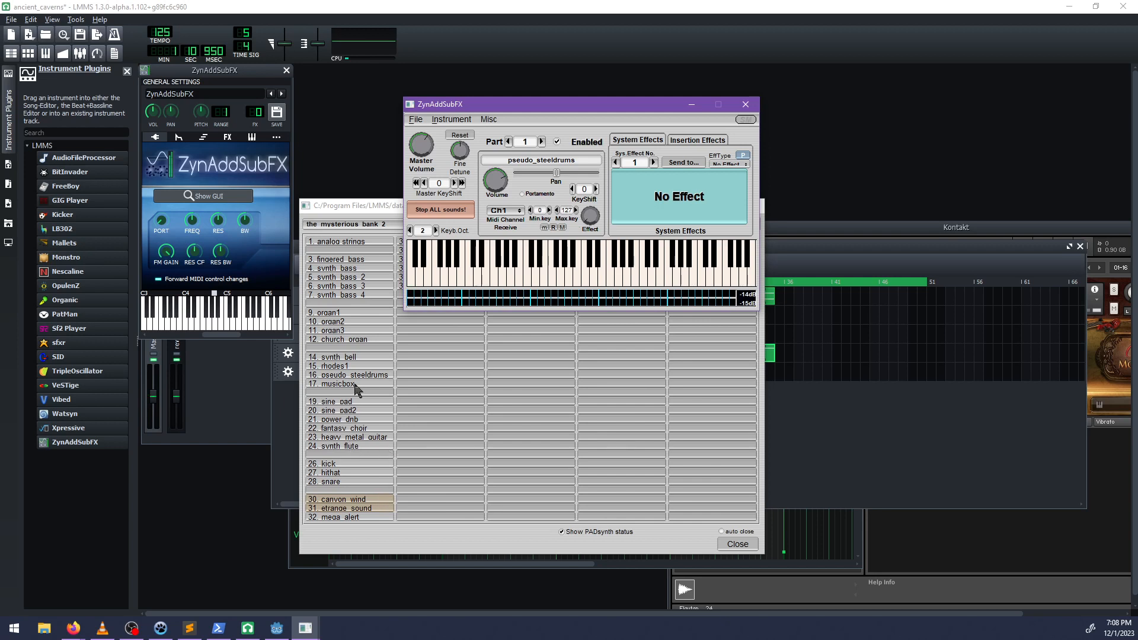
# Load the padding preset from the_mysterious_bank_3 and bring the synth window forward to audition it.
pyautogui.click(363, 205)
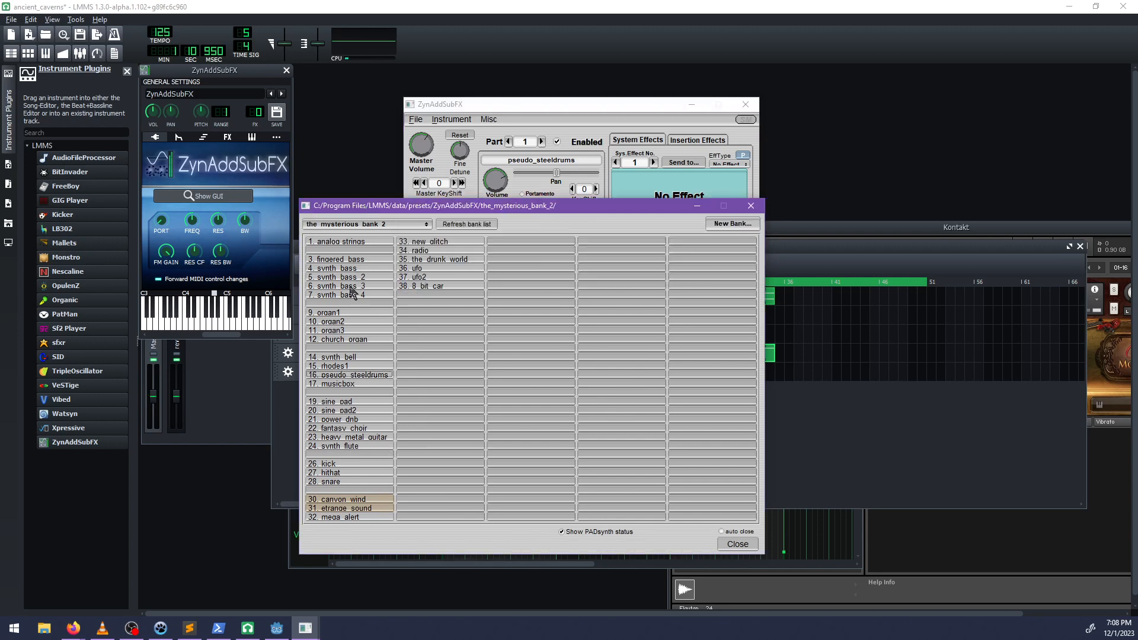
pyautogui.click(395, 224)
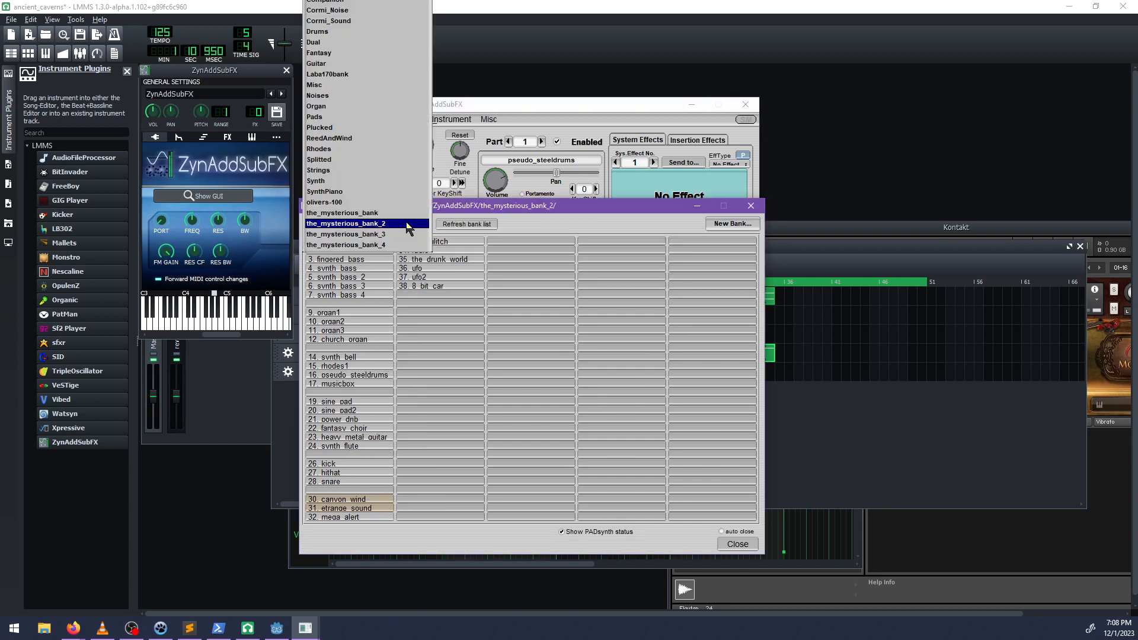
pyautogui.click(394, 239)
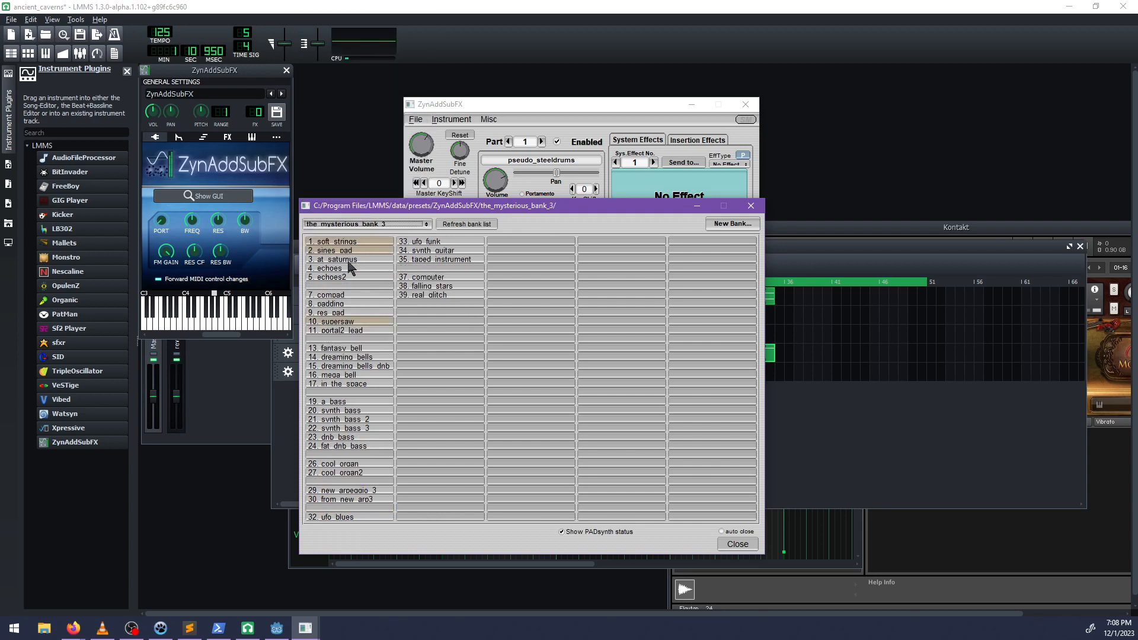
pyautogui.click(343, 304)
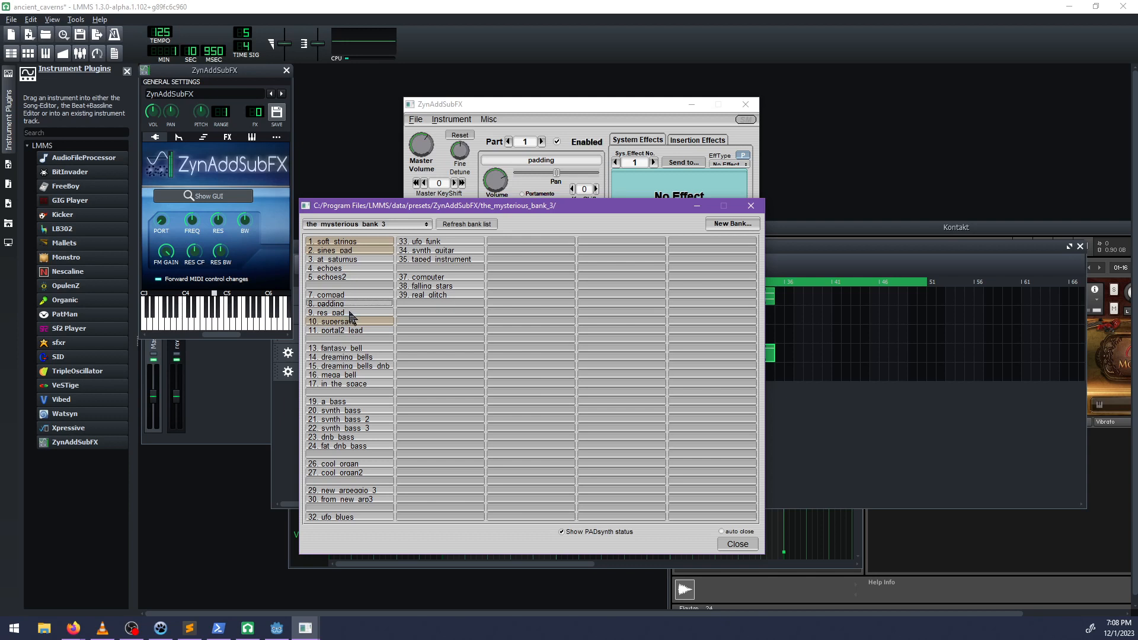
pyautogui.click(497, 118)
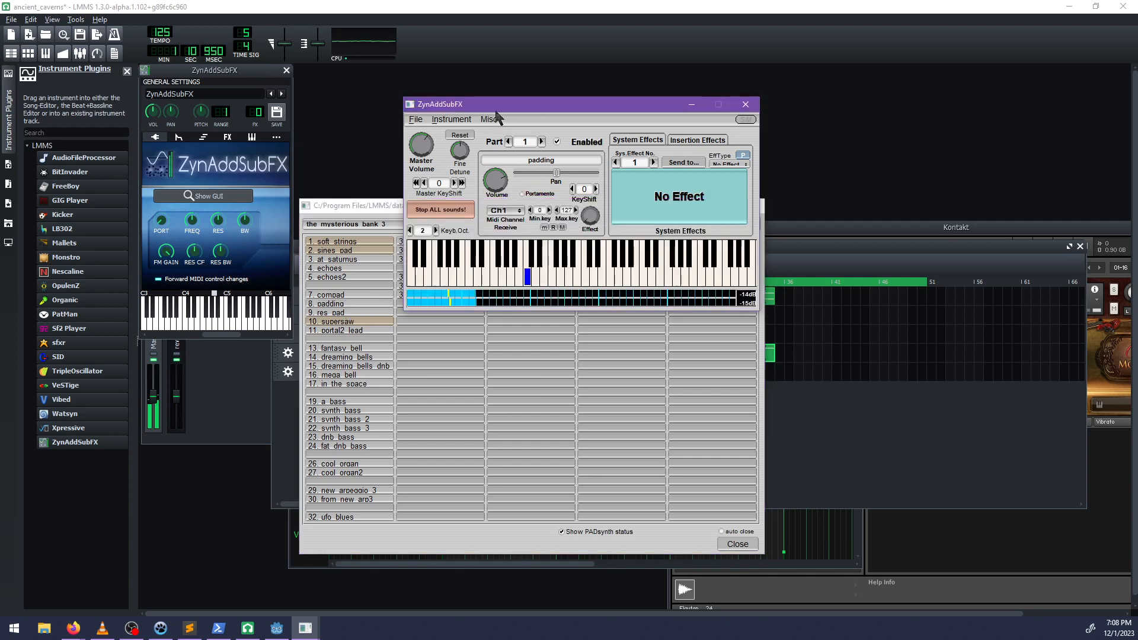
# Load the from_another_space preset from the_mysterious_bank_4, audition it, and stop all sounds.
pyautogui.click(384, 206)
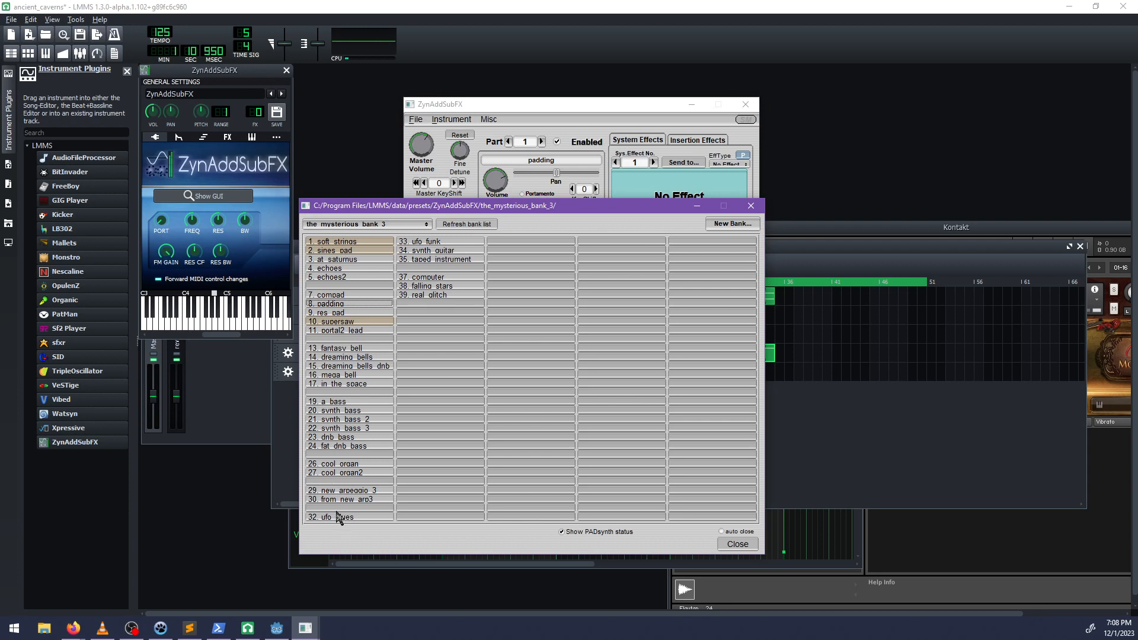
pyautogui.click(375, 225)
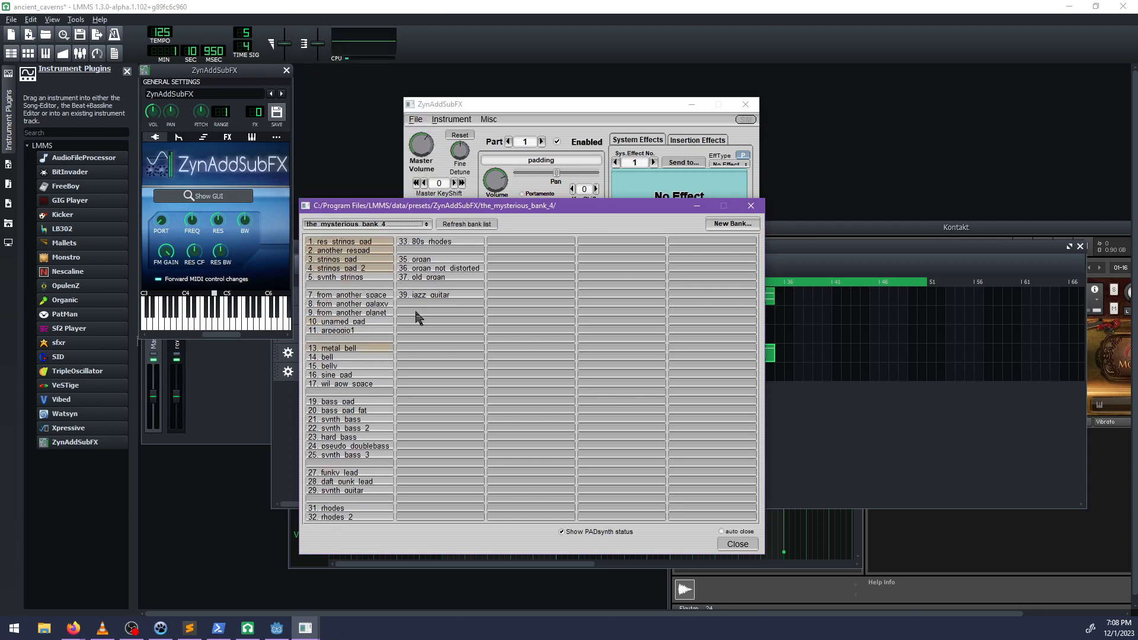
pyautogui.click(382, 296)
pyautogui.click(509, 105)
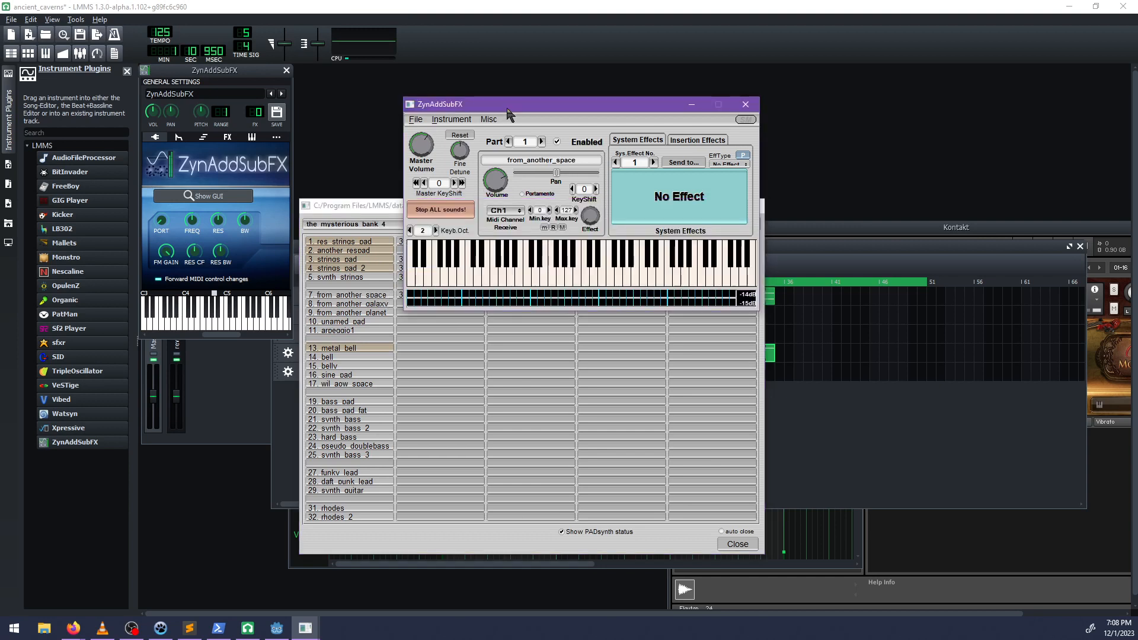
pyautogui.click(457, 211)
# Switch the instrument bank to olivers-100 and move the bank window clear of the track list.
pyautogui.click(381, 216)
pyautogui.click(361, 224)
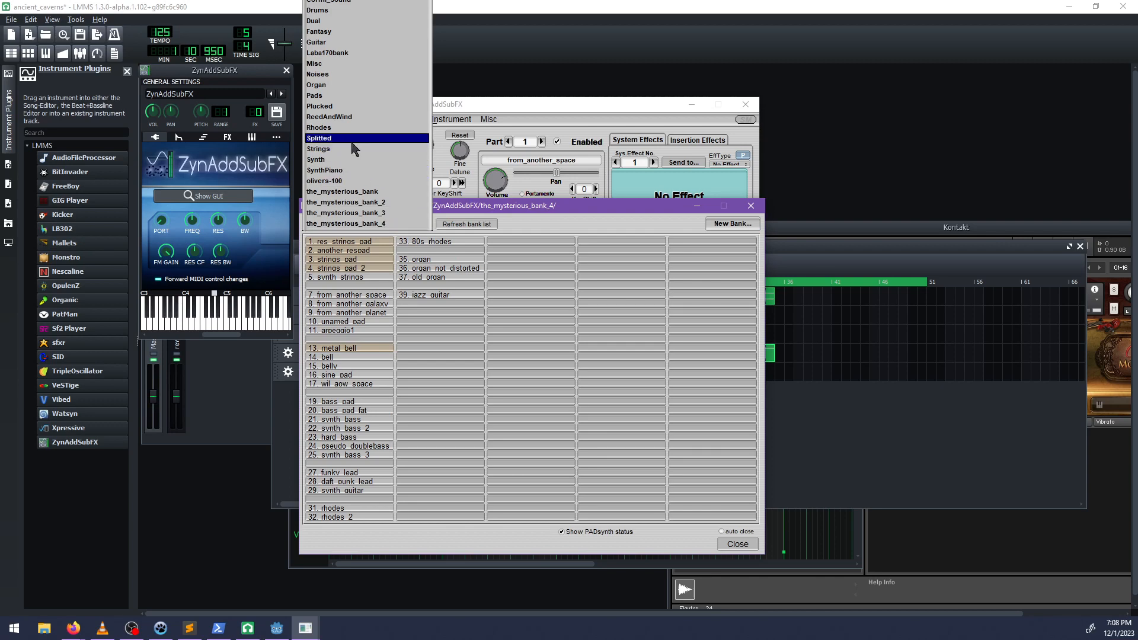
pyautogui.click(339, 182)
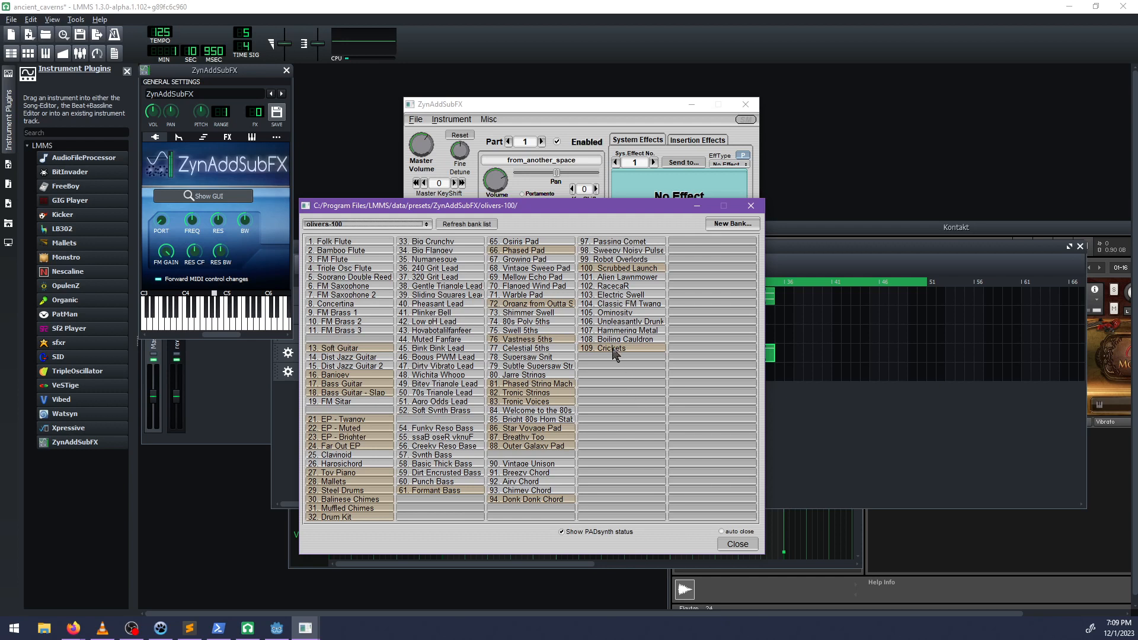
pyautogui.moveTo(408, 206); pyautogui.dragTo(579, 200)
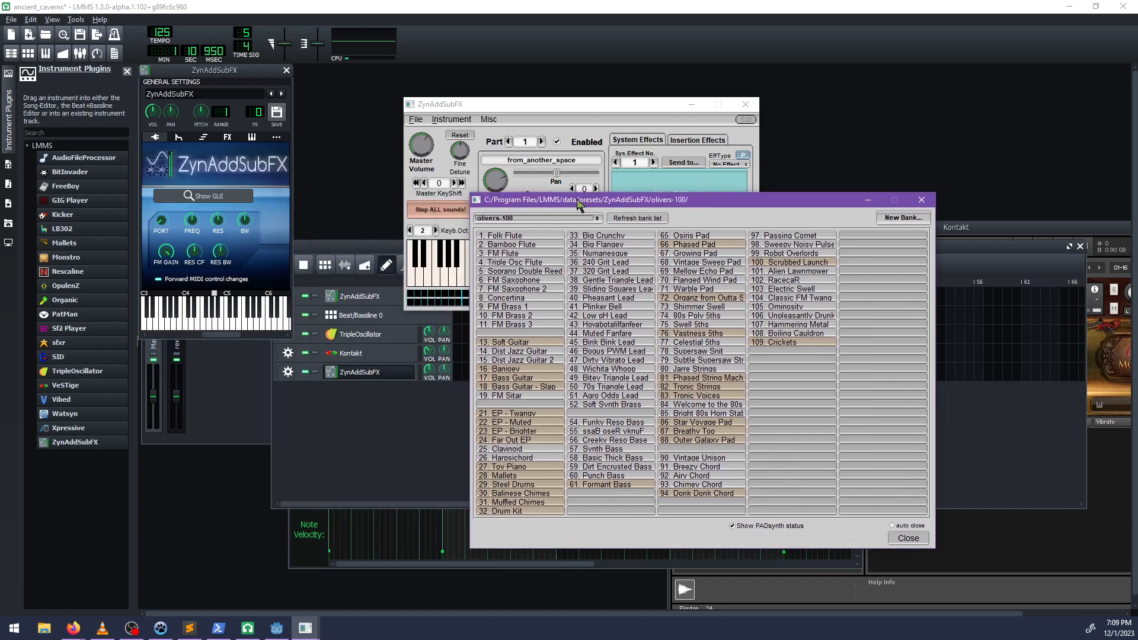
# Select the reverb channel in the FX mixer and open its Calf Reverb LADSPA controls.
pyautogui.click(349, 239)
pyautogui.click(204, 376)
pyautogui.click(182, 342)
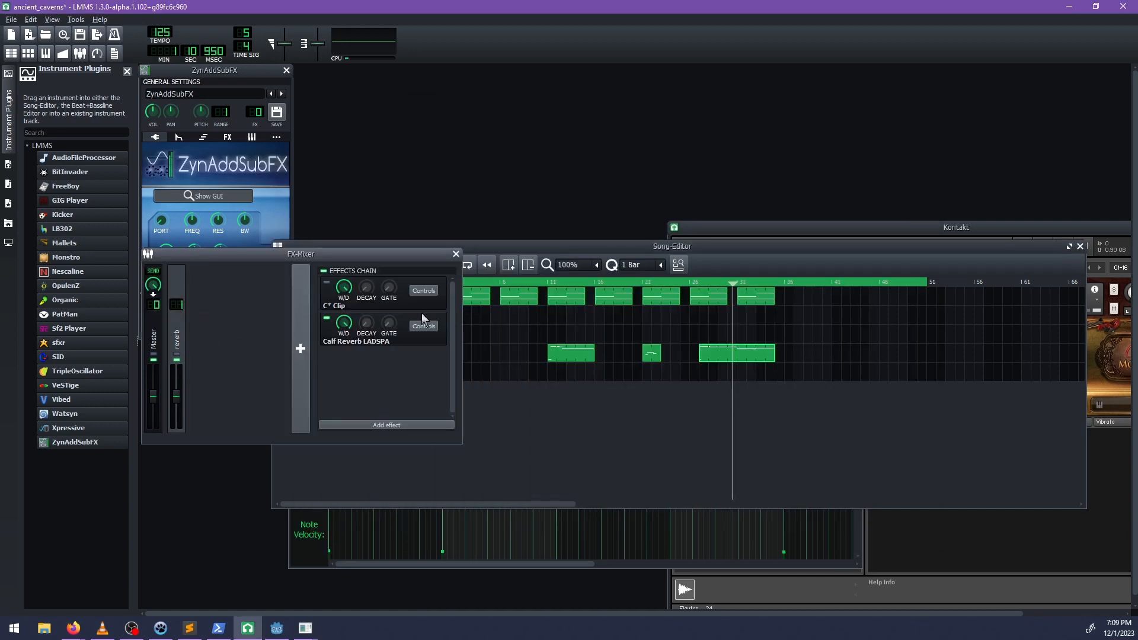
pyautogui.click(409, 425)
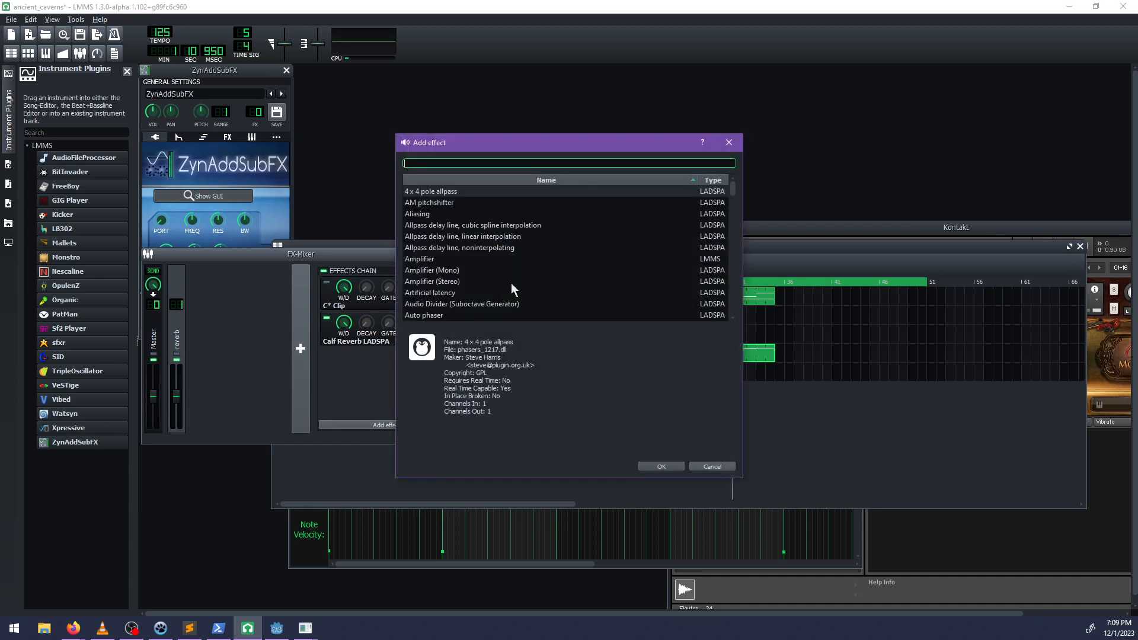
pyautogui.click(712, 466)
pyautogui.click(424, 326)
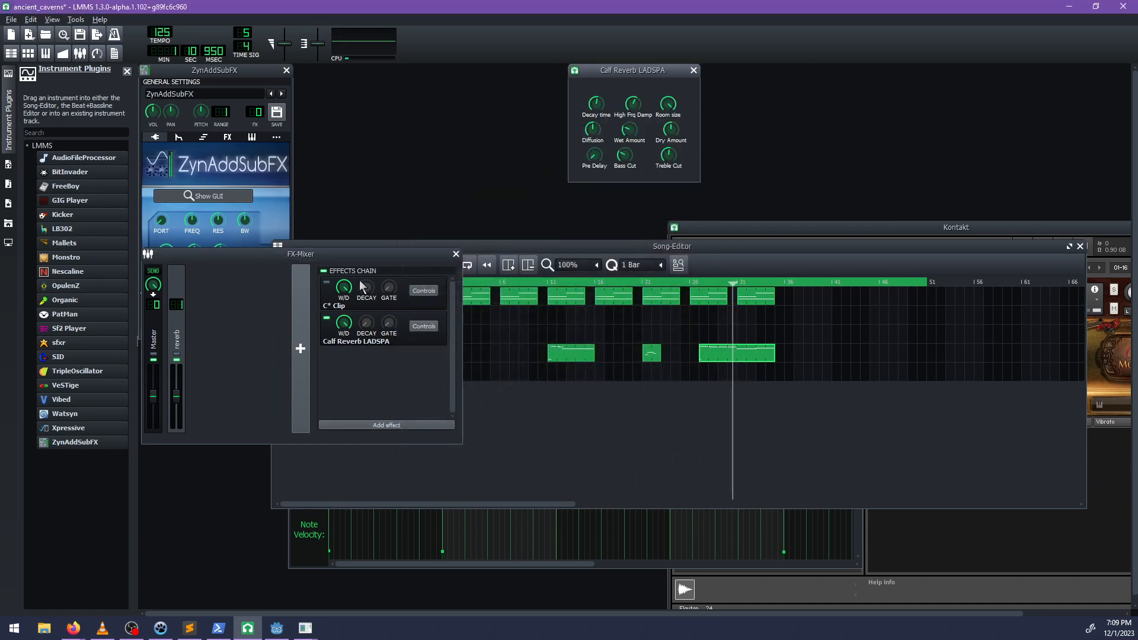
# Remove the C* Clip plugin from the reverb channel's effects chain and move the Calf Reverb controls closer to the mixer.
pyautogui.rightClick(327, 284)
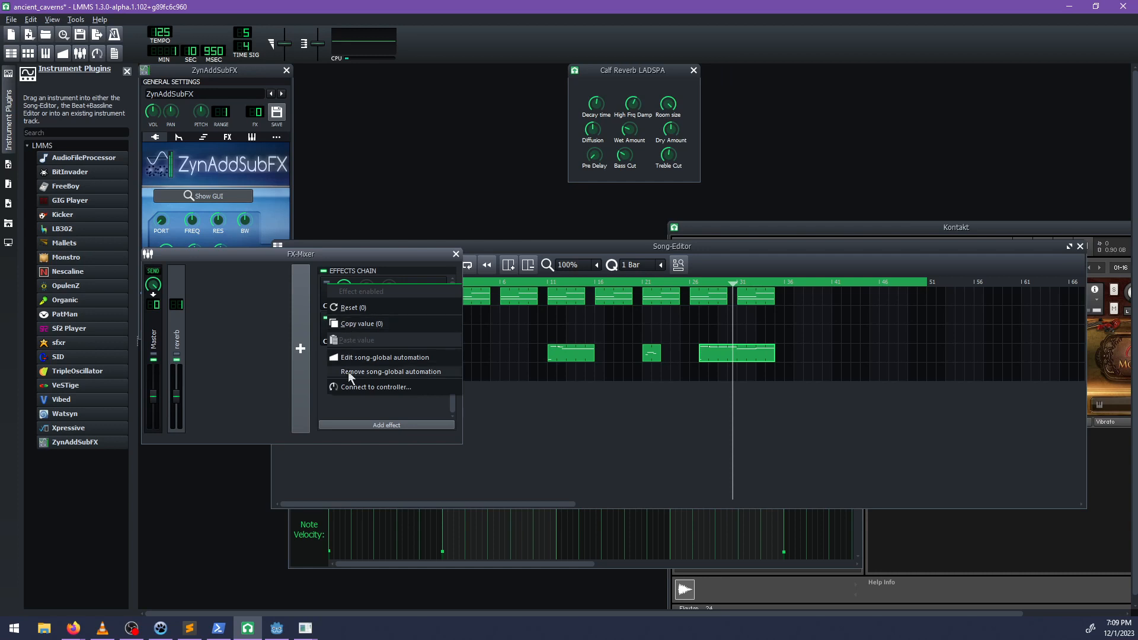
pyautogui.click(336, 401)
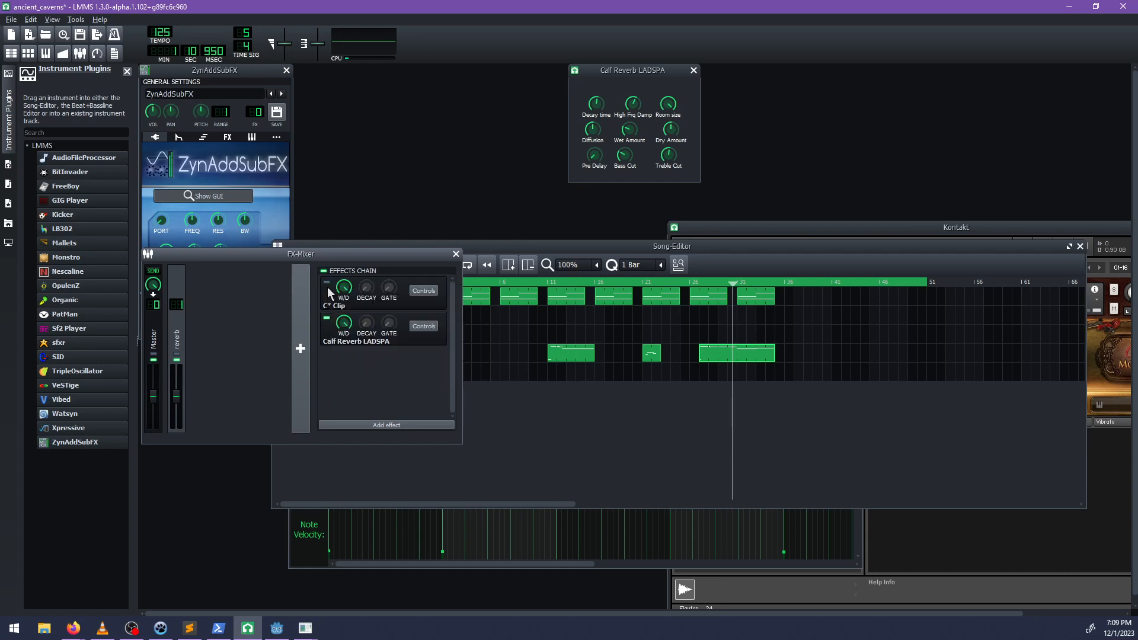
pyautogui.rightClick(329, 294)
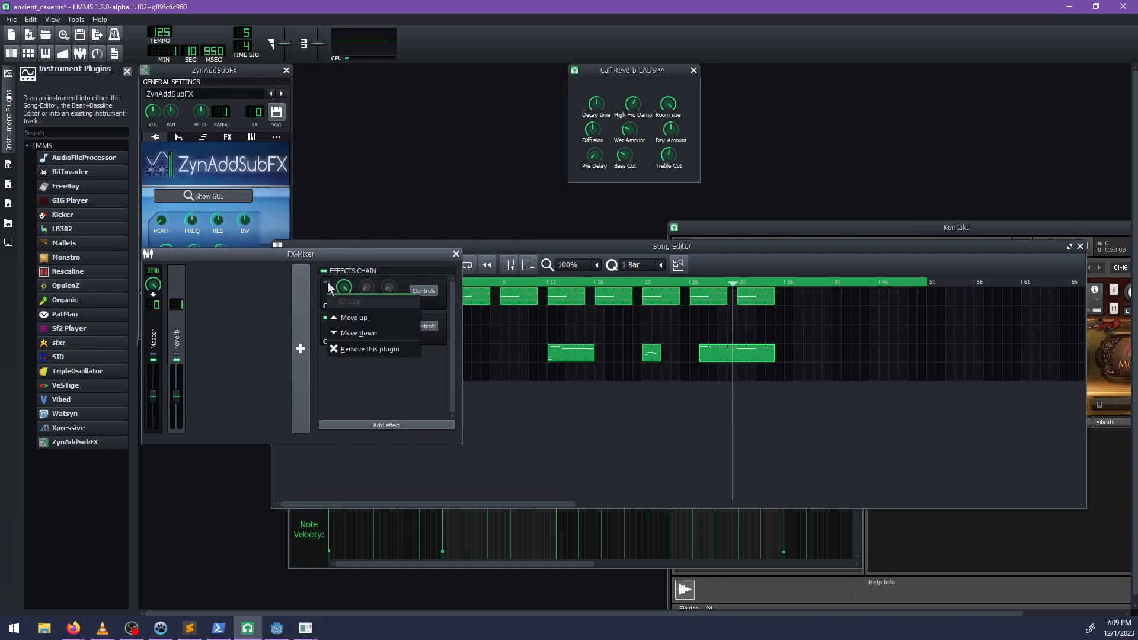
pyautogui.click(350, 349)
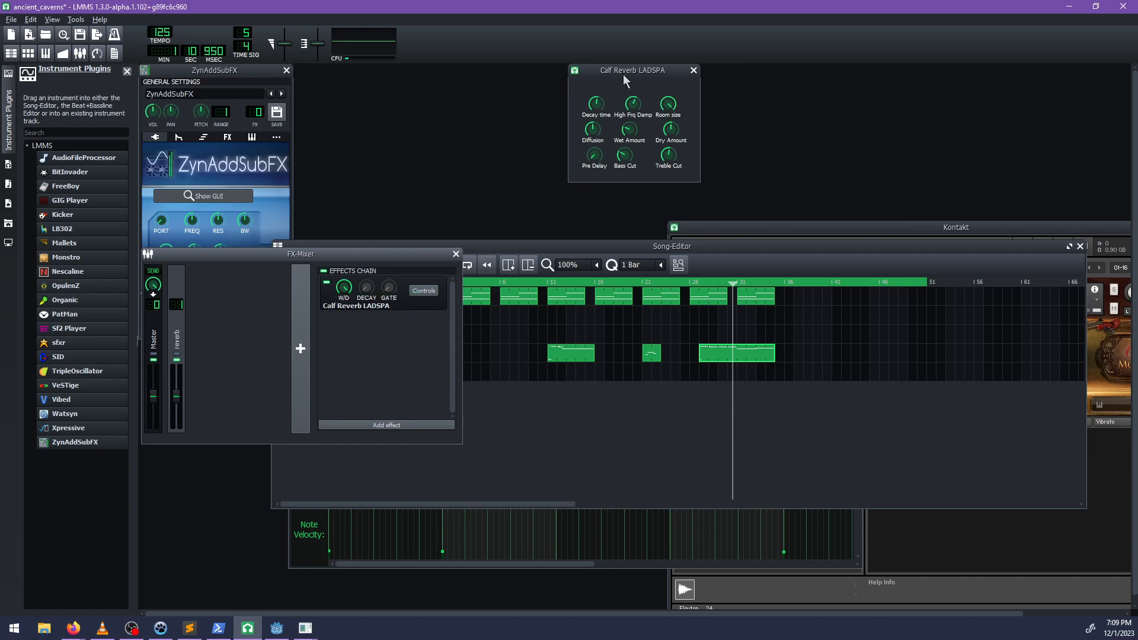
pyautogui.moveTo(623, 72); pyautogui.dragTo(532, 107)
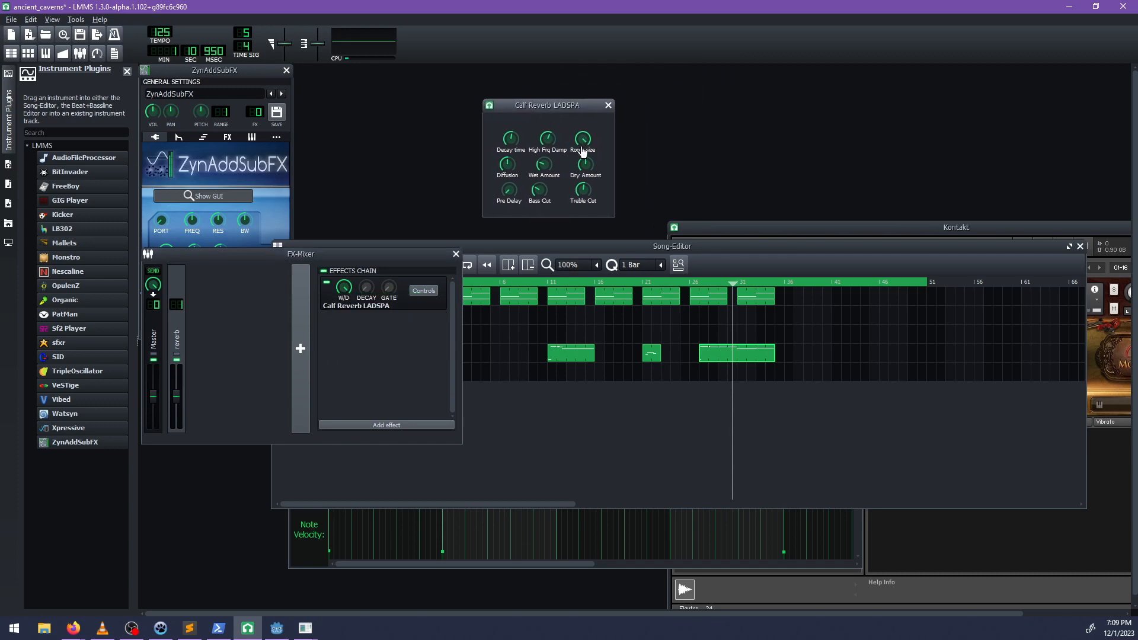
# Load the Muffled Chimes preset from the olivers-100 bank and audition it with a few notes.
pyautogui.click(307, 627)
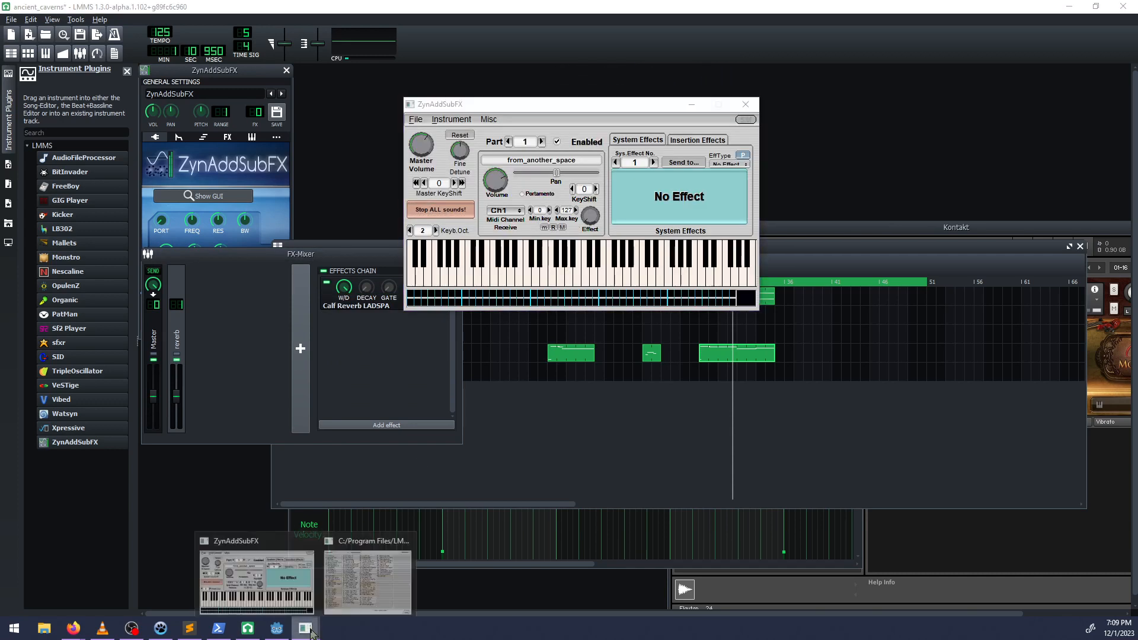
pyautogui.click(367, 578)
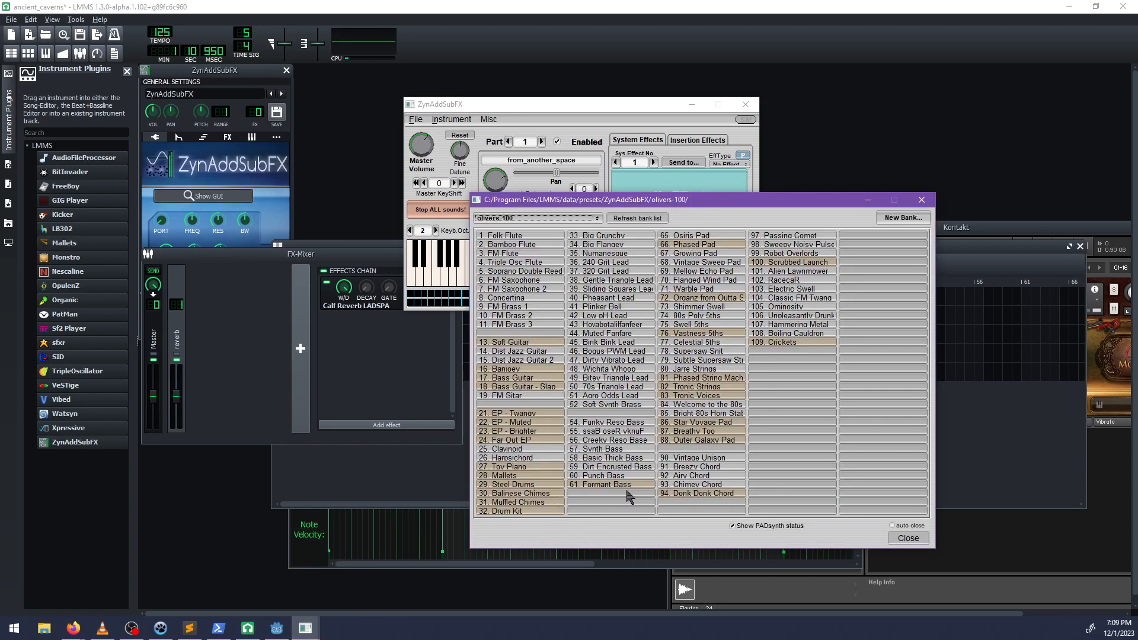
pyautogui.click(548, 503)
pyautogui.click(545, 114)
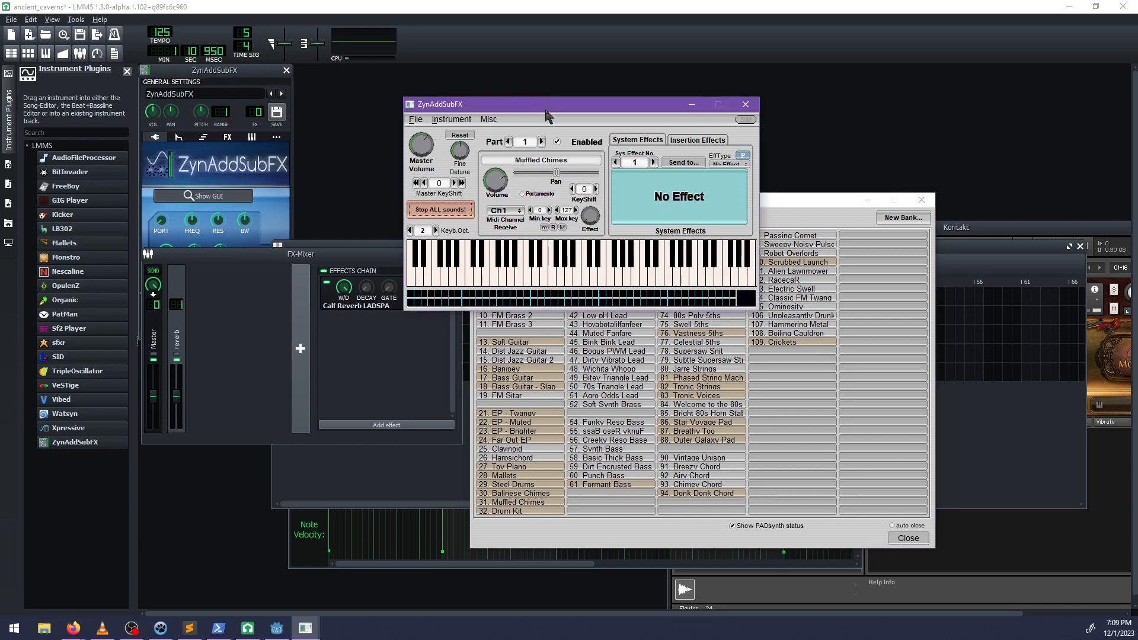
pyautogui.click(532, 256)
pyautogui.press('w')
pyautogui.press('t')
# Load the Mellow Echo Pad preset from the olivers-100 bank and audition it with a range of high and low notes.
pyautogui.click(590, 524)
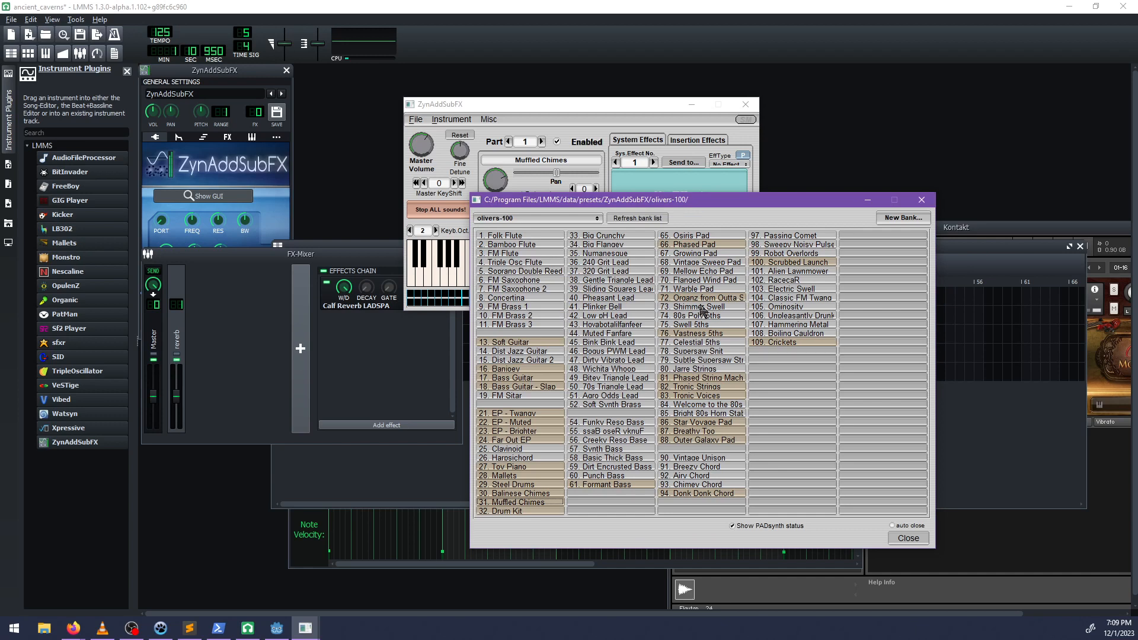
pyautogui.click(706, 271)
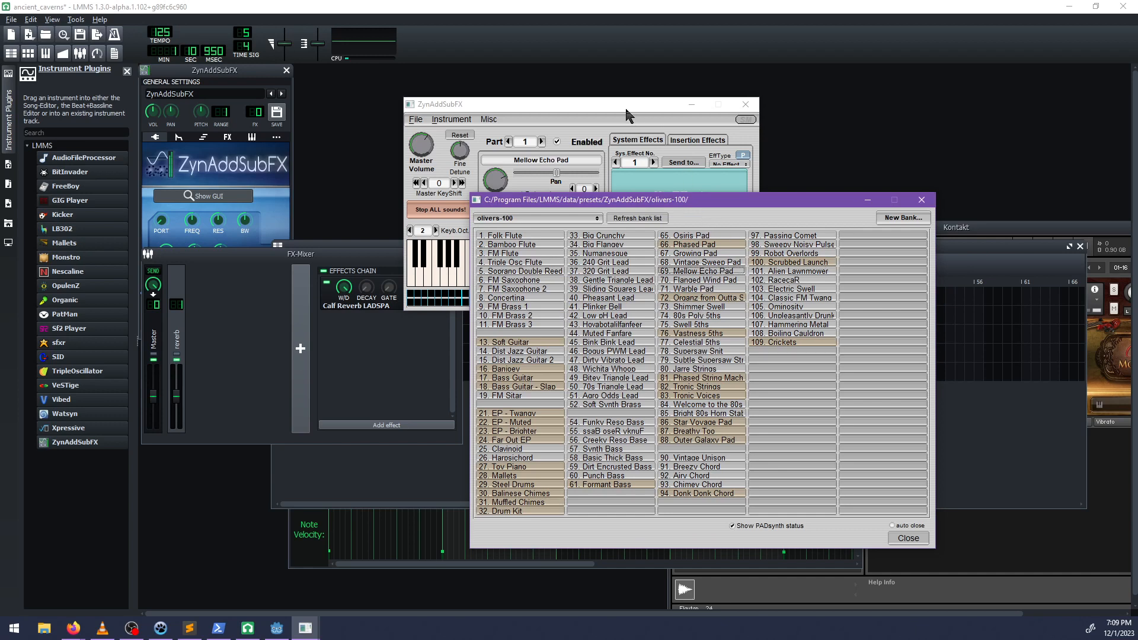
pyautogui.click(606, 112)
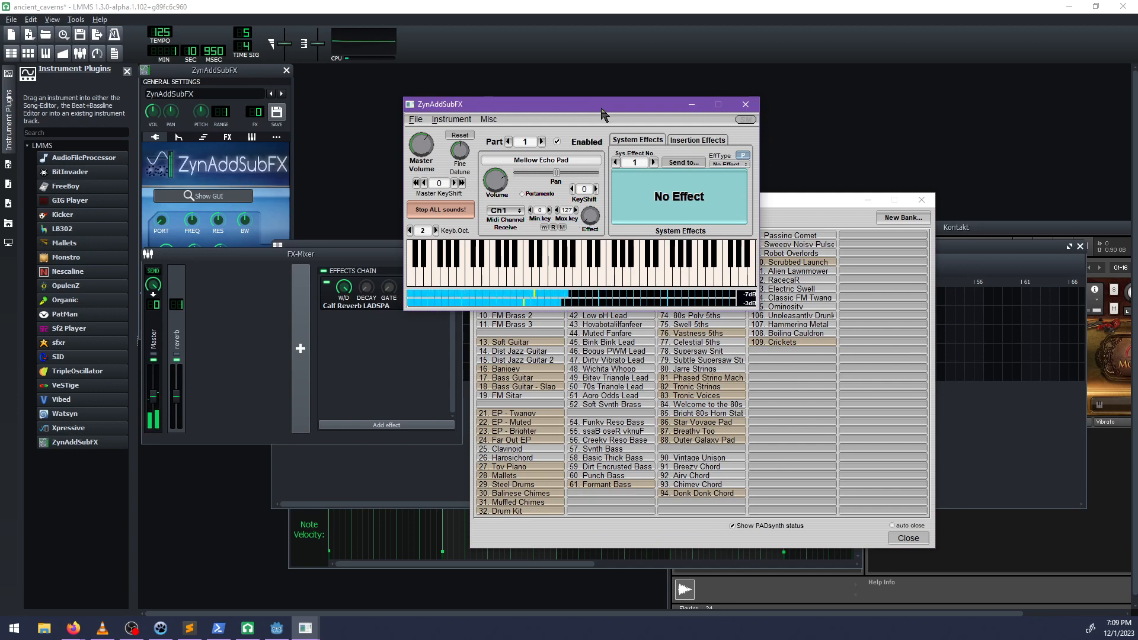
pyautogui.press('q')
pyautogui.press('5')
pyautogui.press('5')
pyautogui.press('5')
pyautogui.press('h')
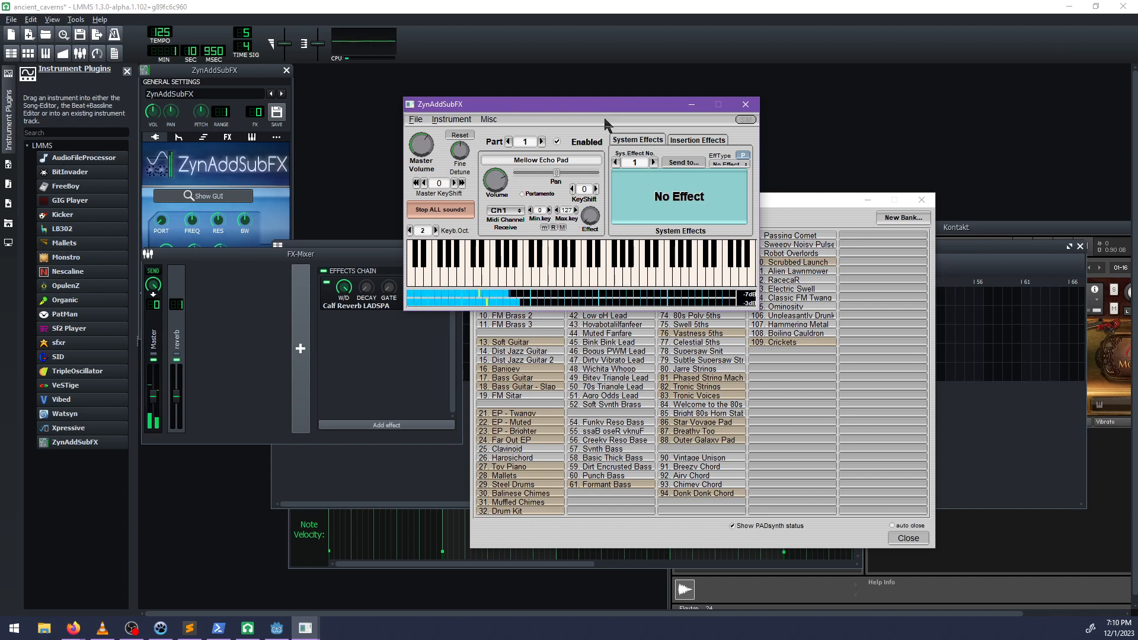
pyautogui.press('n')
pyautogui.press('n')
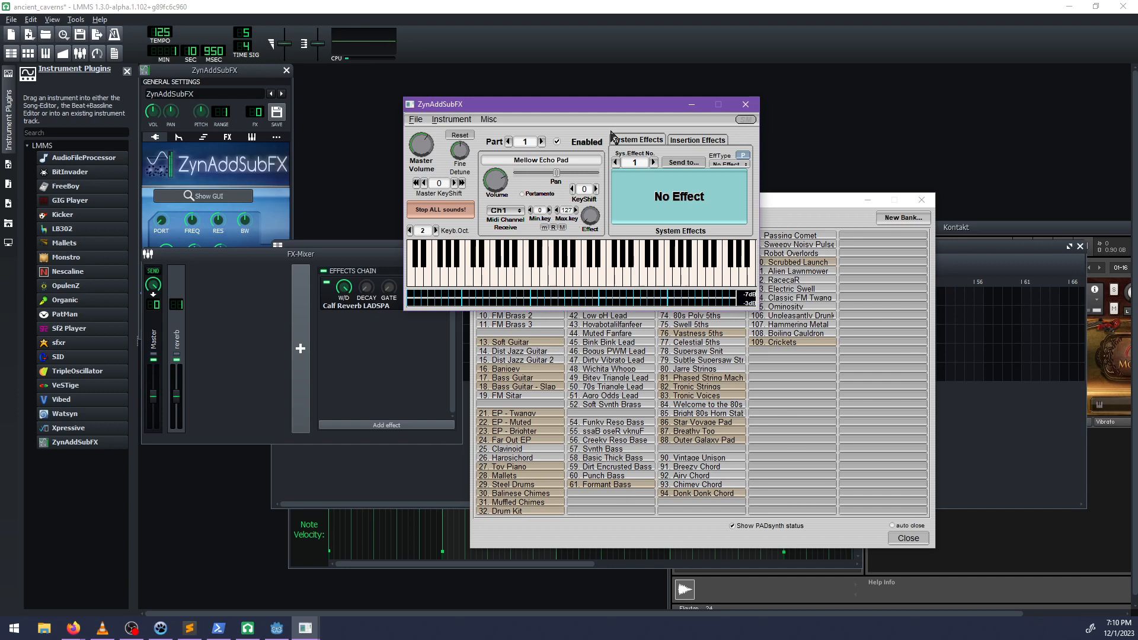
pyautogui.press('x')
pyautogui.press('g')
pyautogui.press('n')
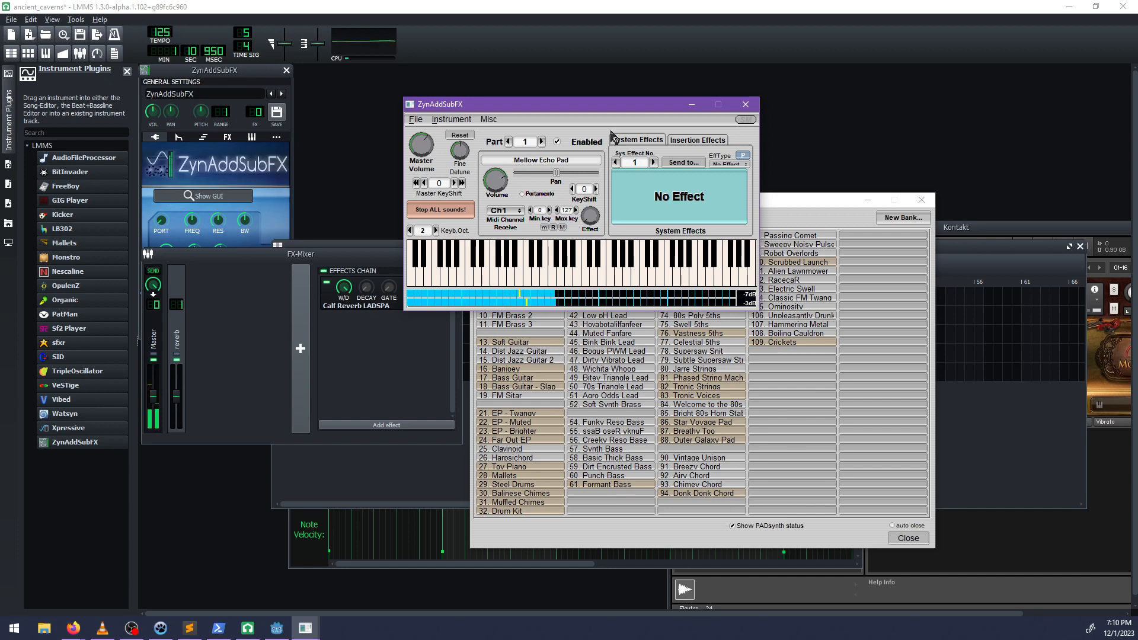
pyautogui.press('z')
pyautogui.press('b')
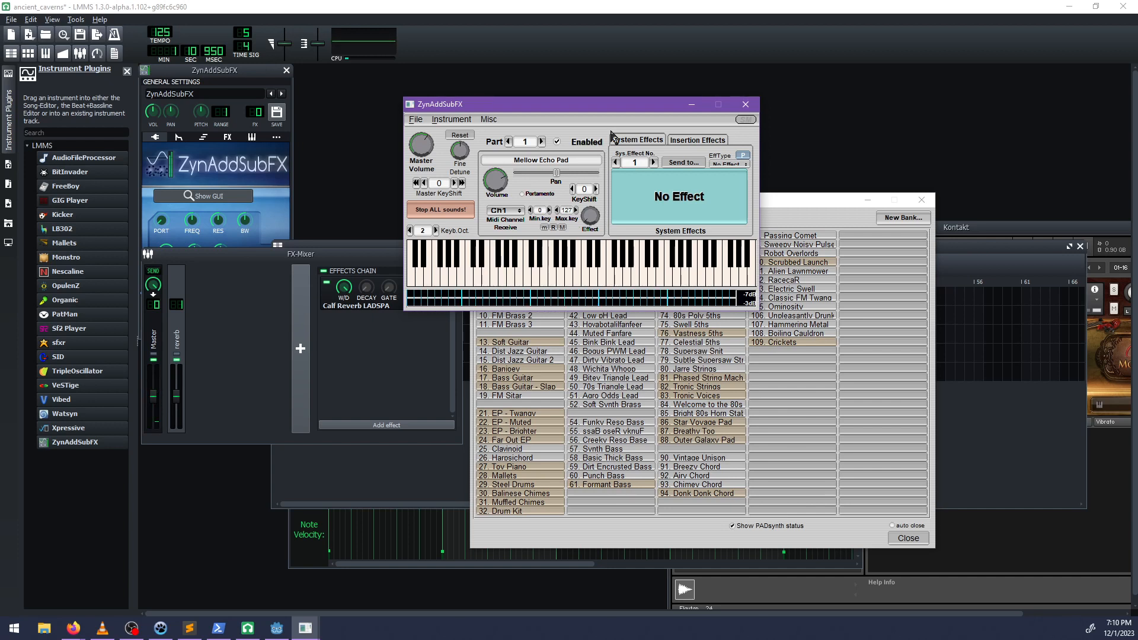
pyautogui.press('z')
pyautogui.press('g')
pyautogui.press('z')
pyautogui.press('b')
pyautogui.press('z')
# Rearrange the synth and bank windows and route the new ZynAddSubFX instrument to FX channel 1.
pyautogui.click(691, 140)
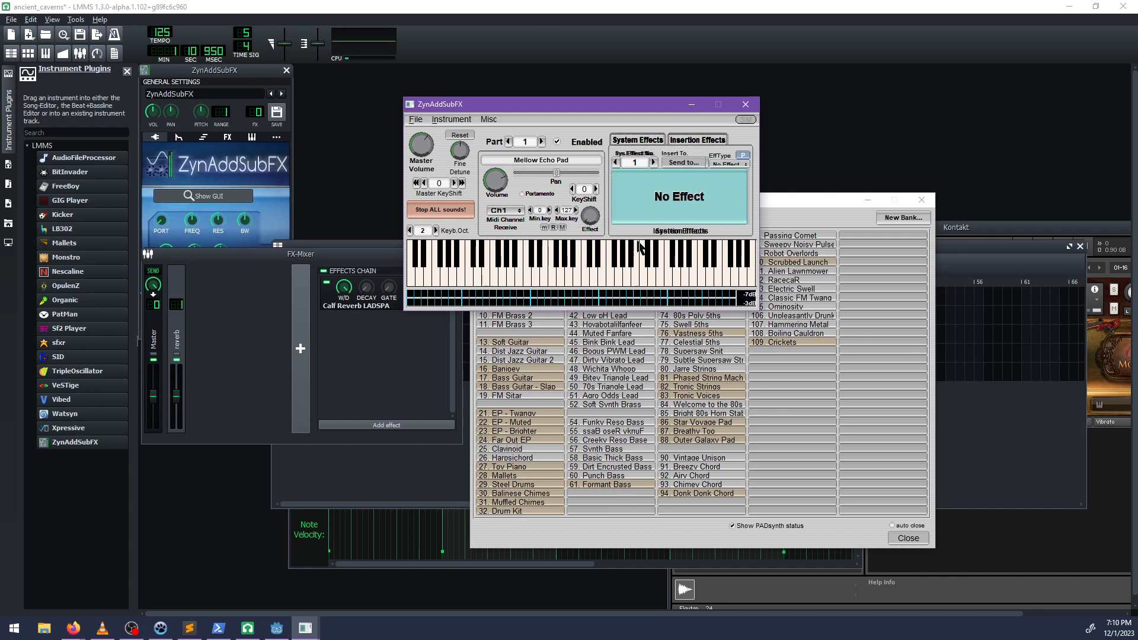
pyautogui.moveTo(490, 102); pyautogui.dragTo(406, 102)
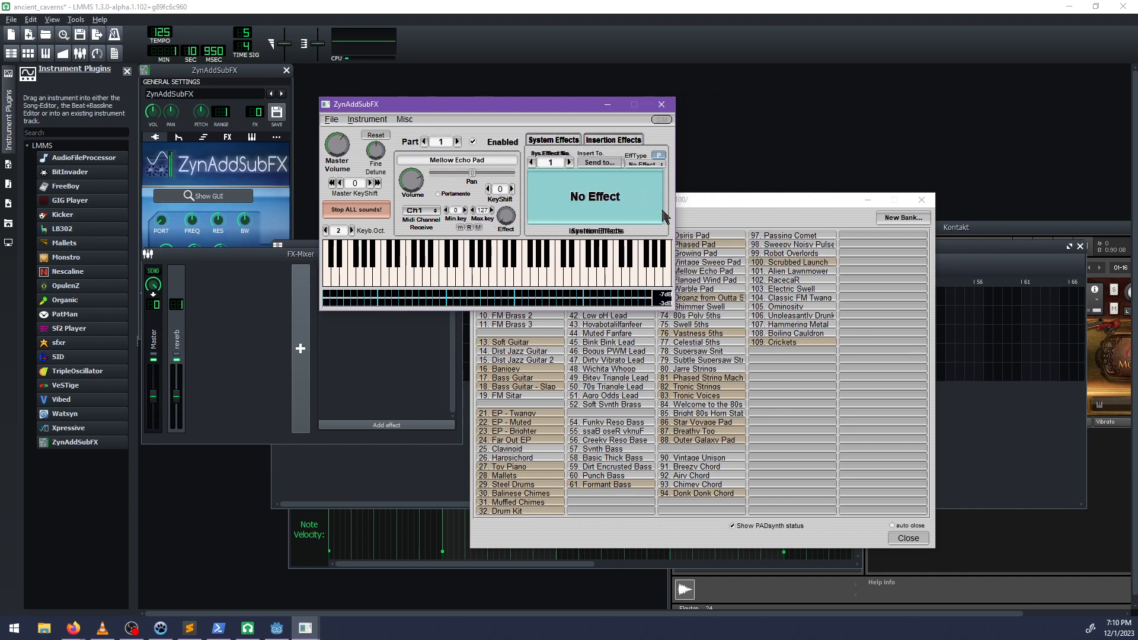
pyautogui.click(724, 203)
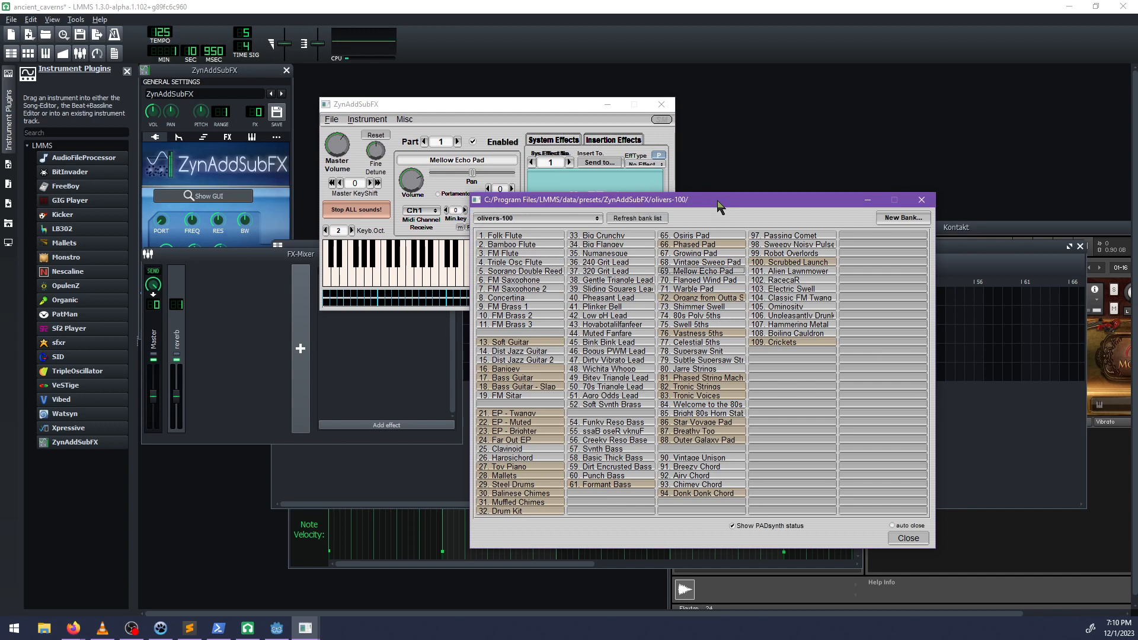
pyautogui.moveTo(720, 207); pyautogui.dragTo(763, 226)
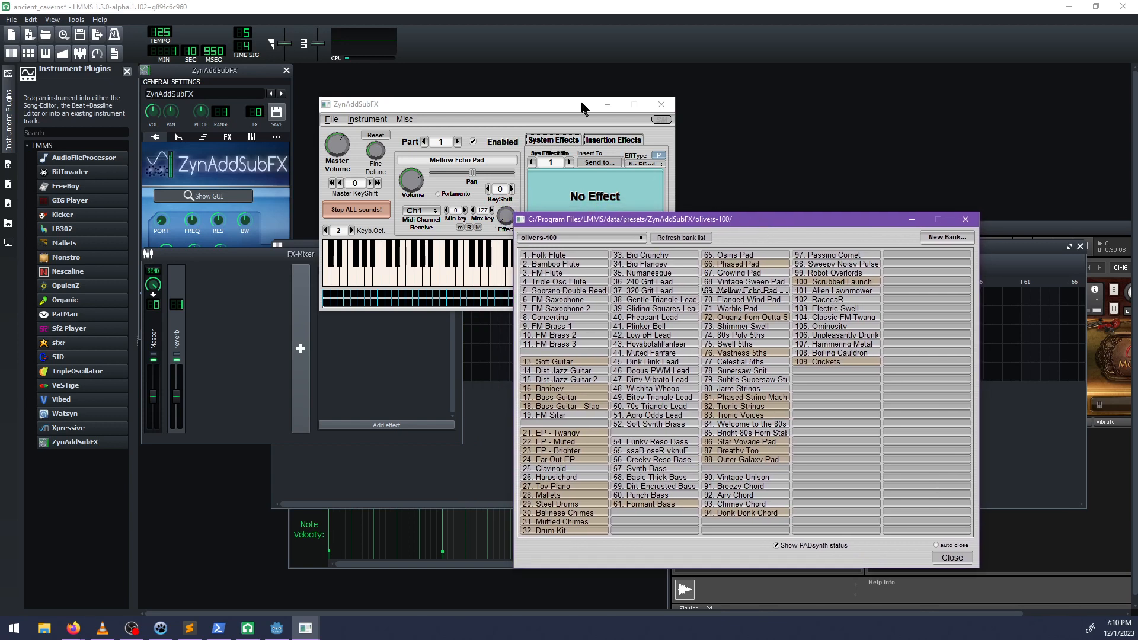
pyautogui.click(569, 107)
pyautogui.click(510, 285)
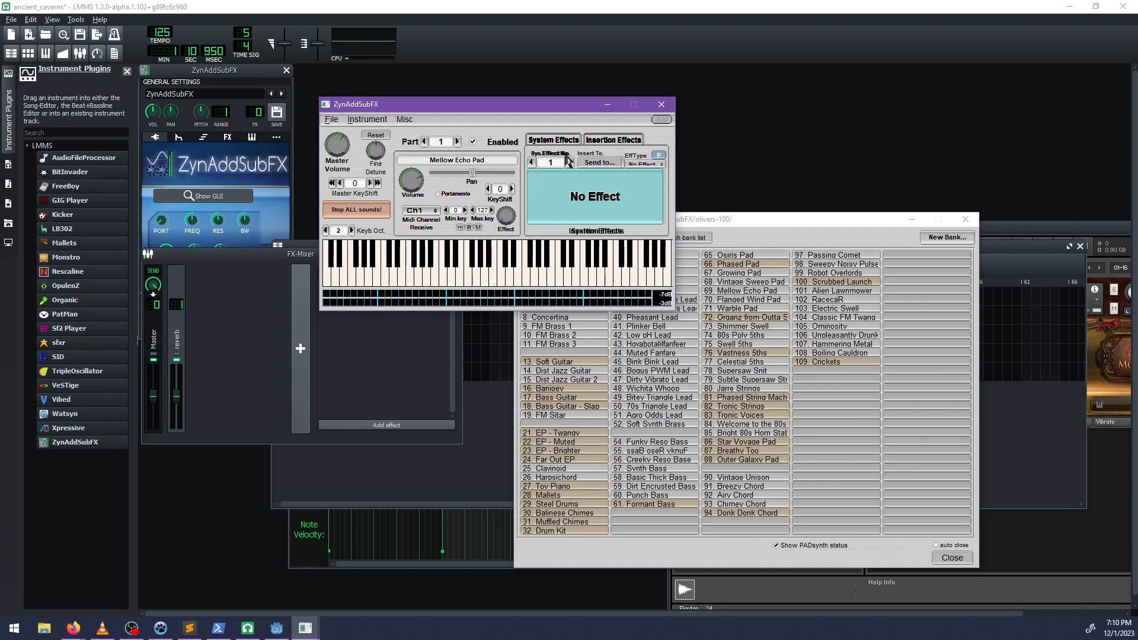
pyautogui.moveTo(387, 107); pyautogui.dragTo(436, 112)
pyautogui.click(260, 115)
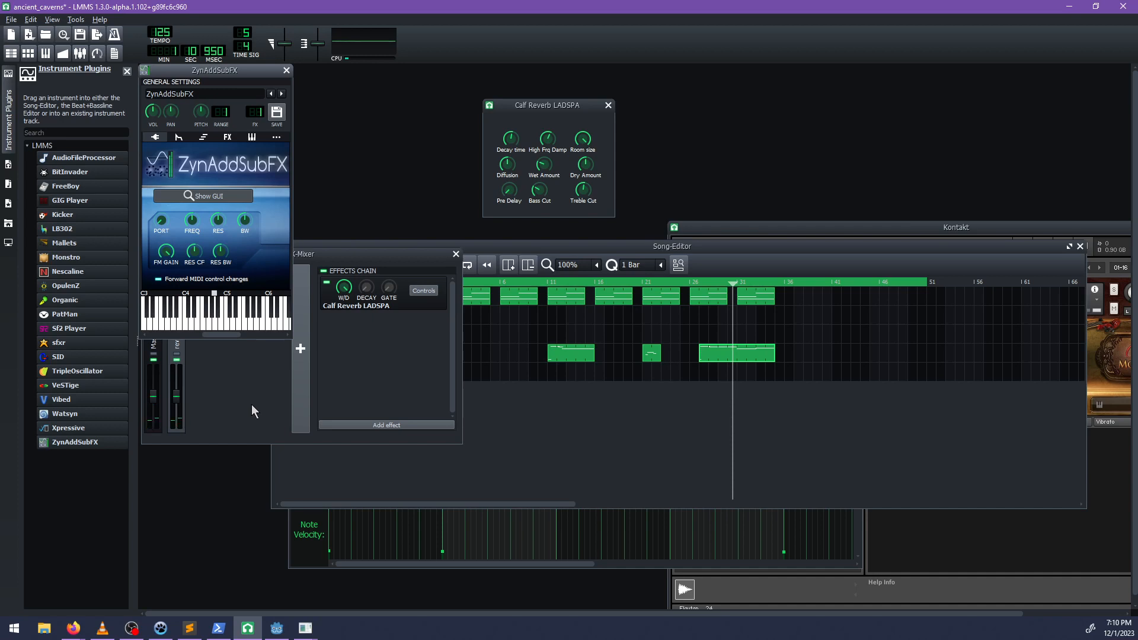
# Review the notes of the first ZynAddSubFX track's second clip, and open the Kontakt track's first clip in the piano roll.
pyautogui.doubleClick(508, 303)
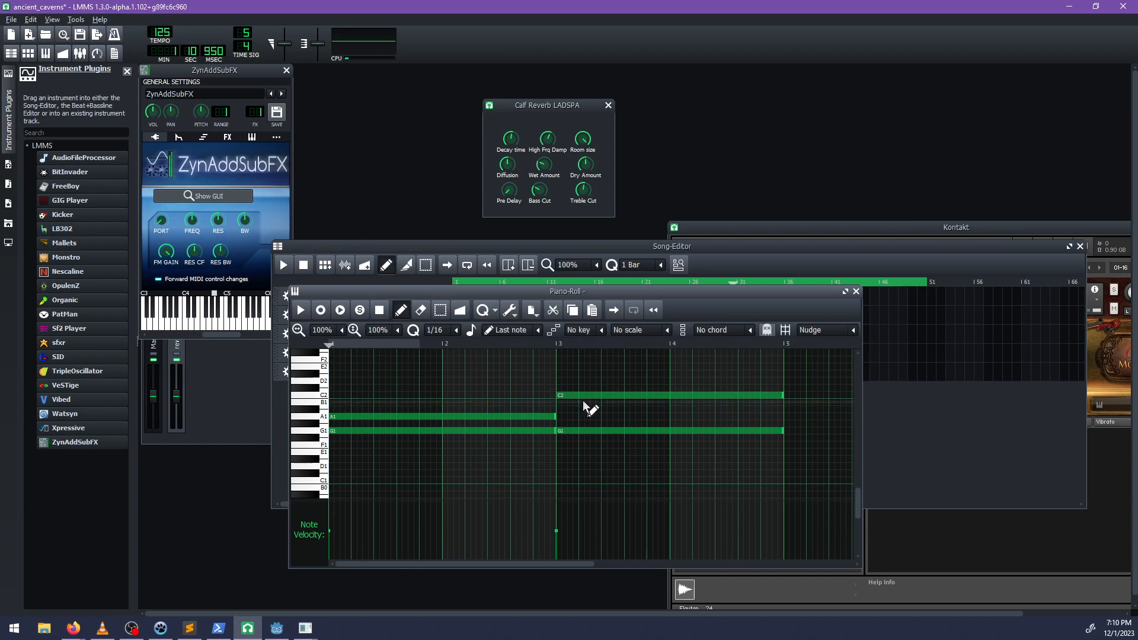
pyautogui.click(855, 292)
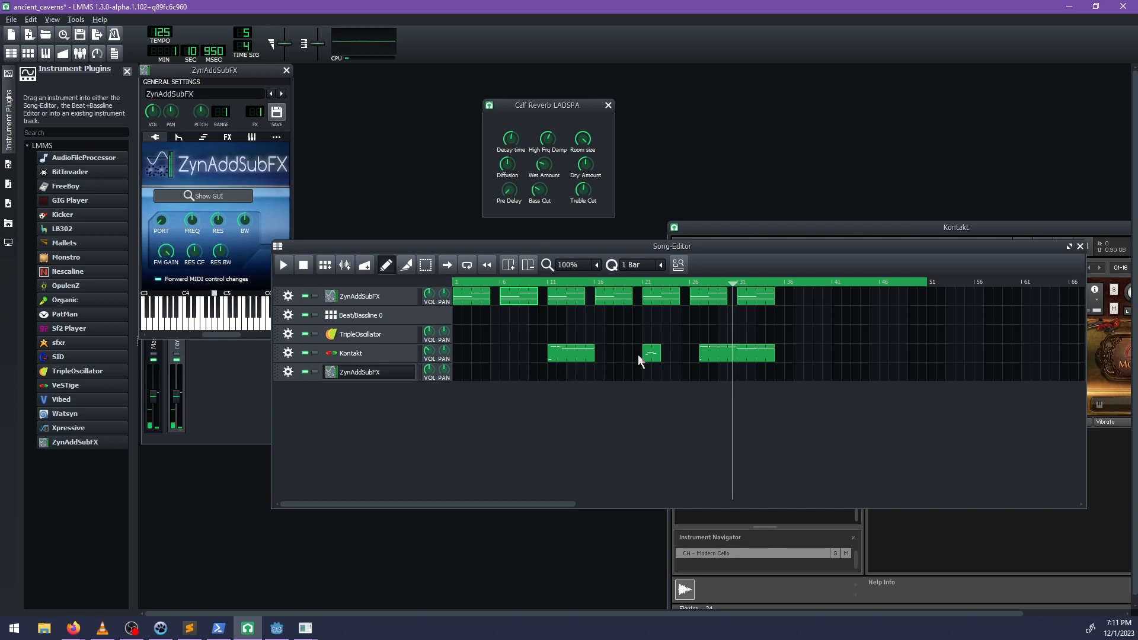
pyautogui.doubleClick(572, 356)
pyautogui.scroll(3, 538, 425)
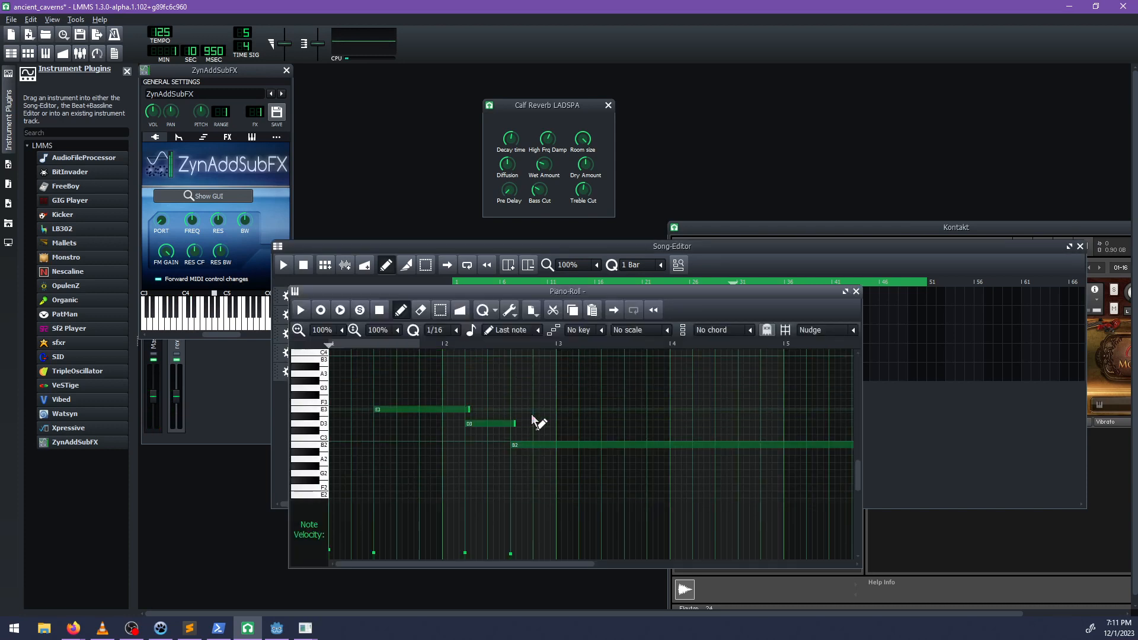
# Try lowering the Kontakt clip's long B2 note to A#2, play the clip, and return the note to B2.
pyautogui.click(524, 444)
pyautogui.moveTo(523, 445); pyautogui.dragTo(523, 452)
pyautogui.press('space')
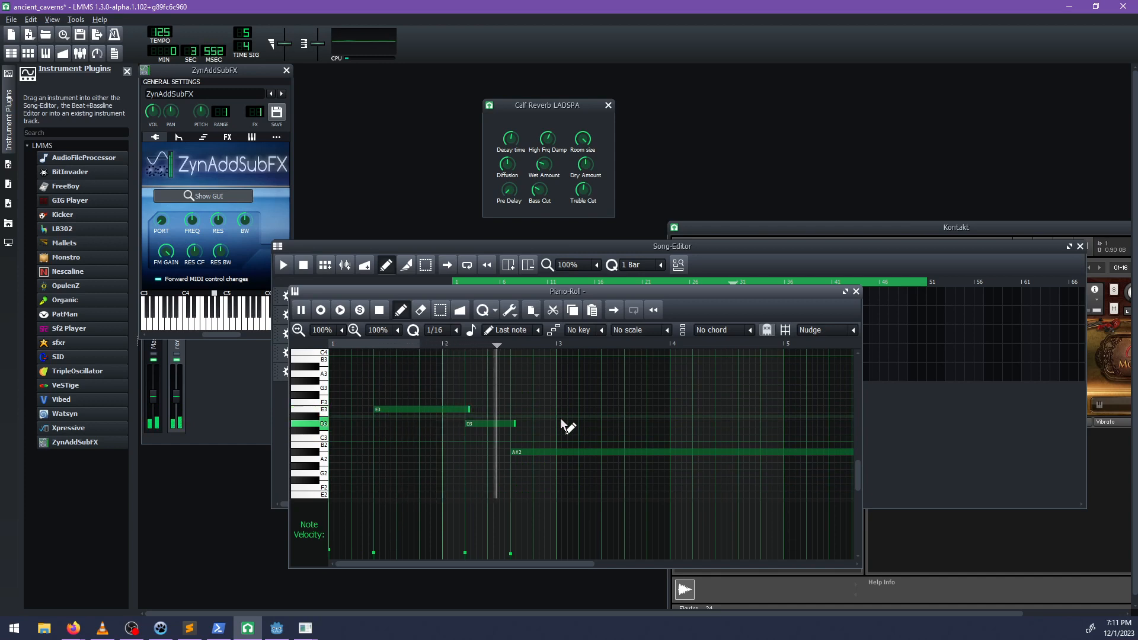
pyautogui.press('space')
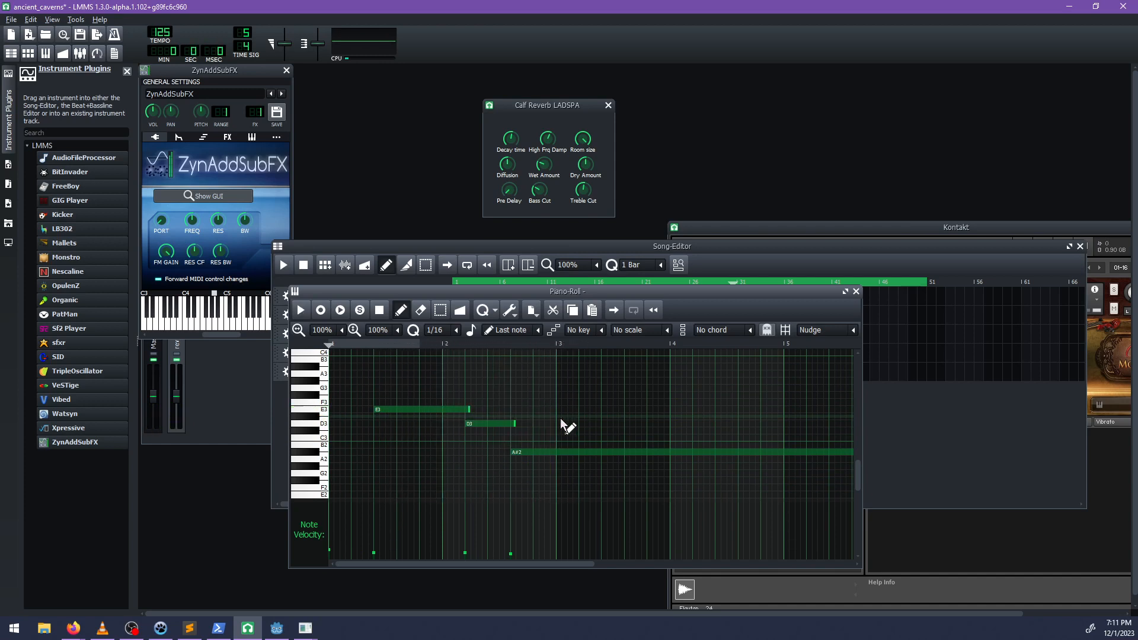
pyautogui.moveTo(535, 453); pyautogui.dragTo(536, 447)
# Play back the Kontakt clip while checking its low and high notes, and close the piano roll.
pyautogui.press('space')
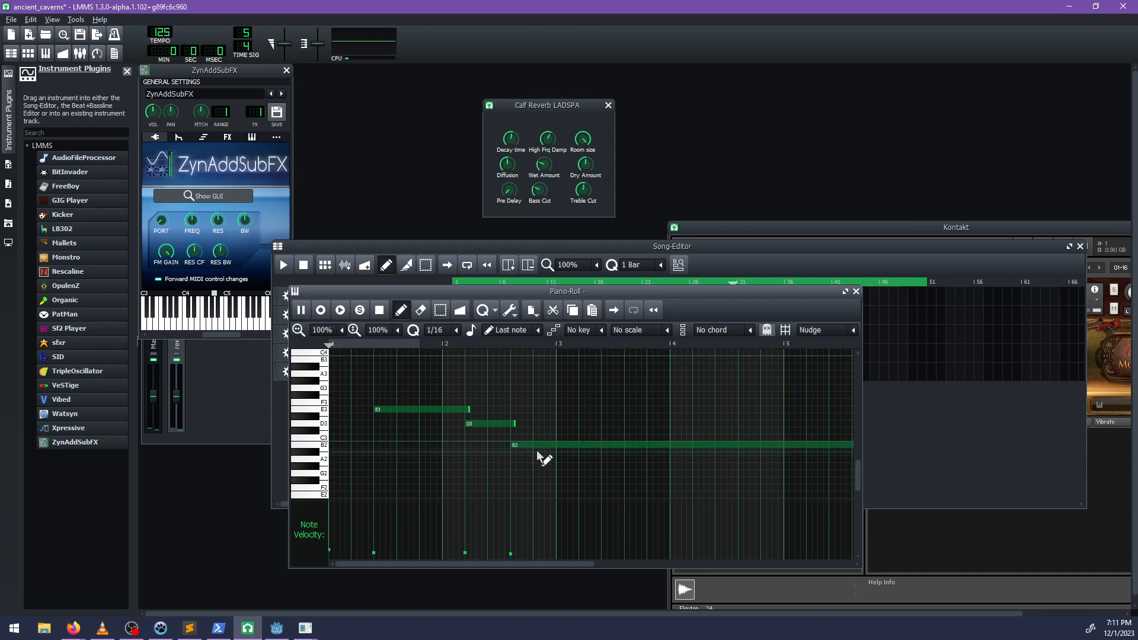
pyautogui.scroll(-5, 560, 461)
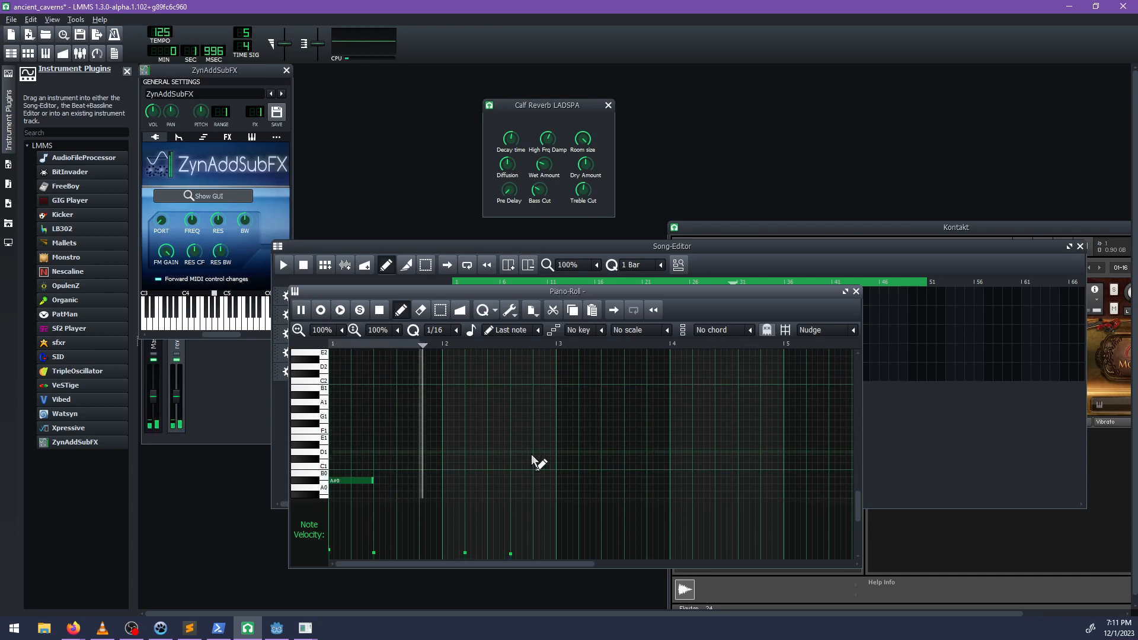
pyautogui.scroll(5, 528, 454)
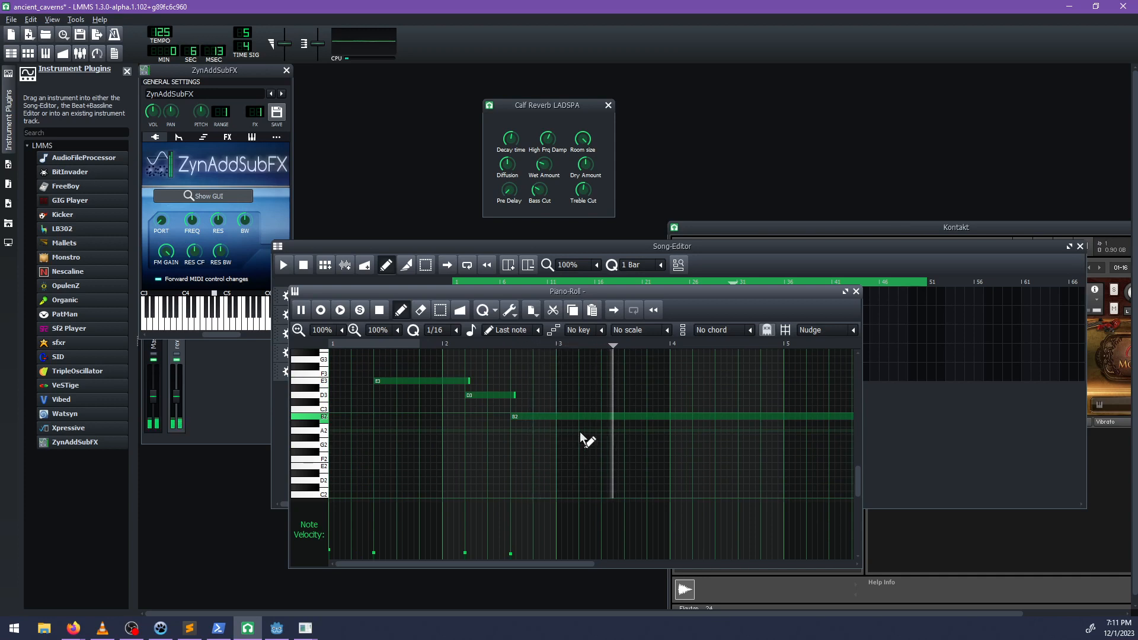
pyautogui.press('space')
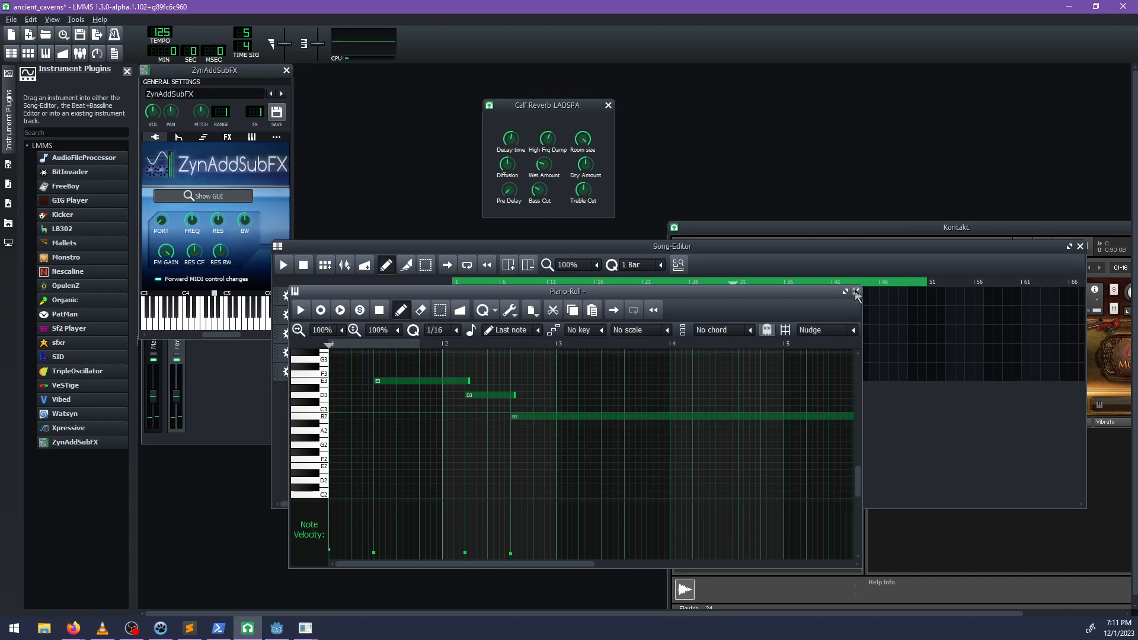
pyautogui.click(856, 292)
# Review the notes of the Kontakt track's first and last clips in the piano roll.
pyautogui.click(238, 71)
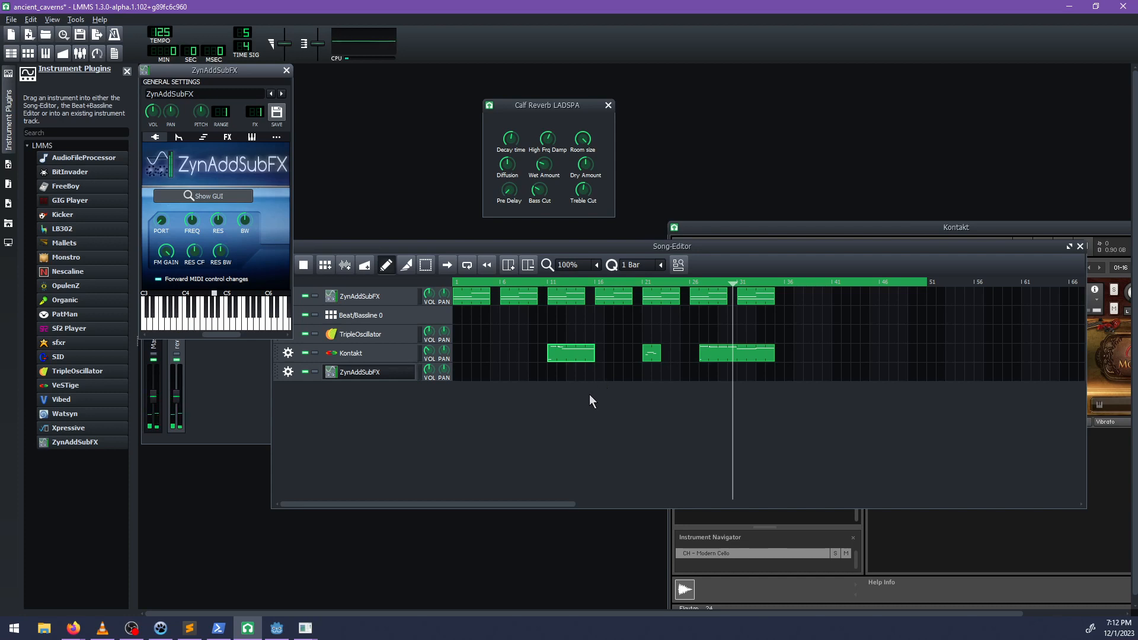
pyautogui.doubleClick(573, 354)
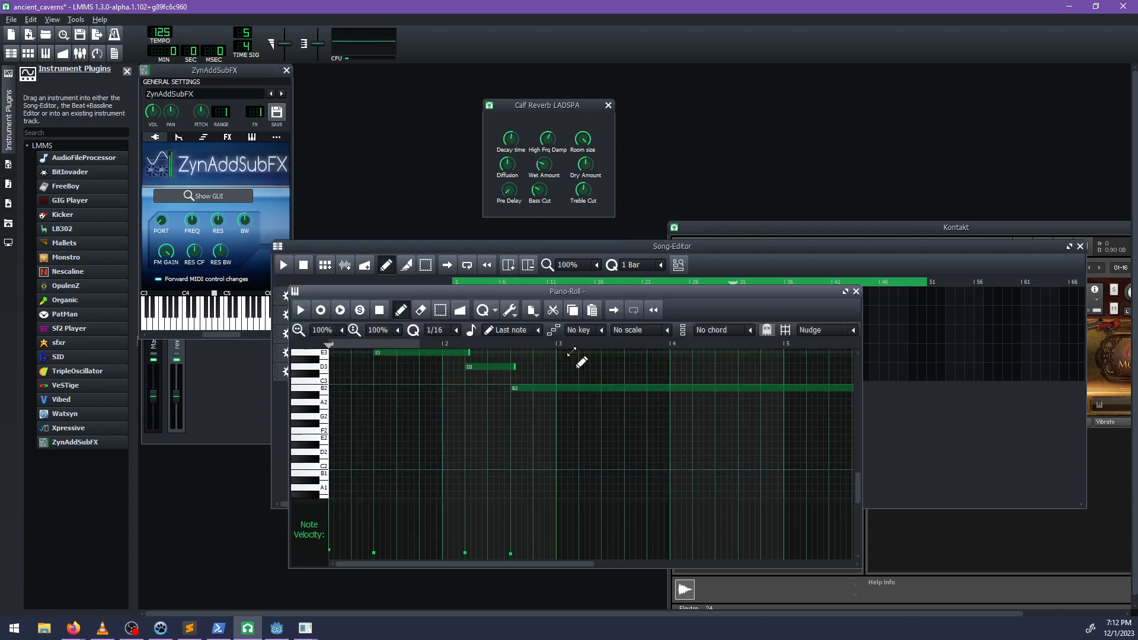
pyautogui.click(856, 291)
pyautogui.doubleClick(655, 356)
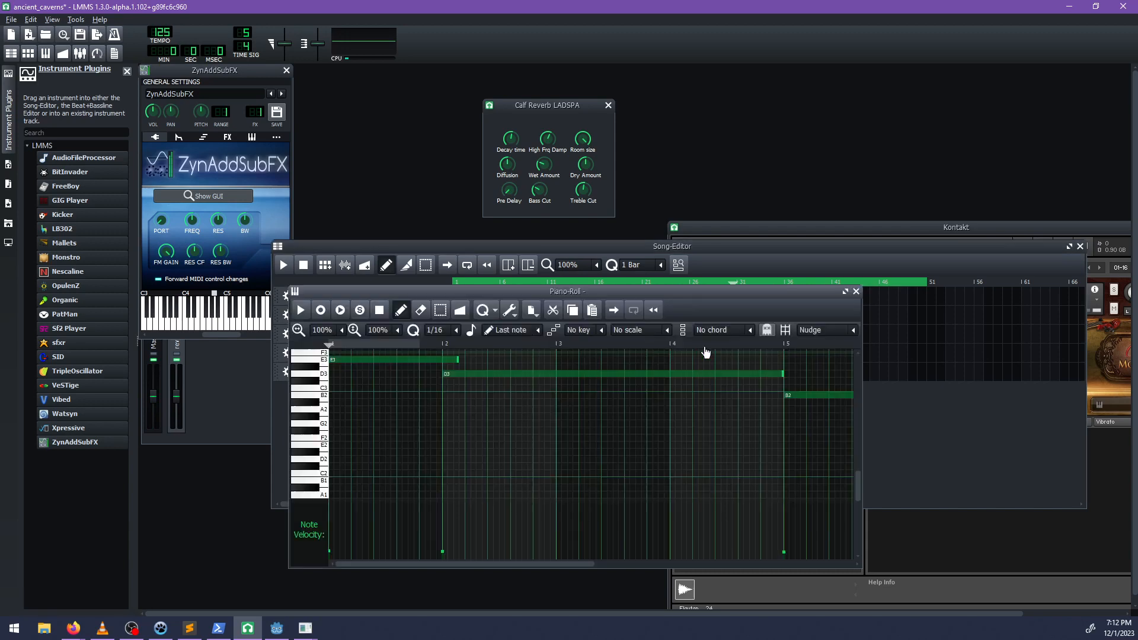
pyautogui.moveTo(497, 564); pyautogui.dragTo(474, 556)
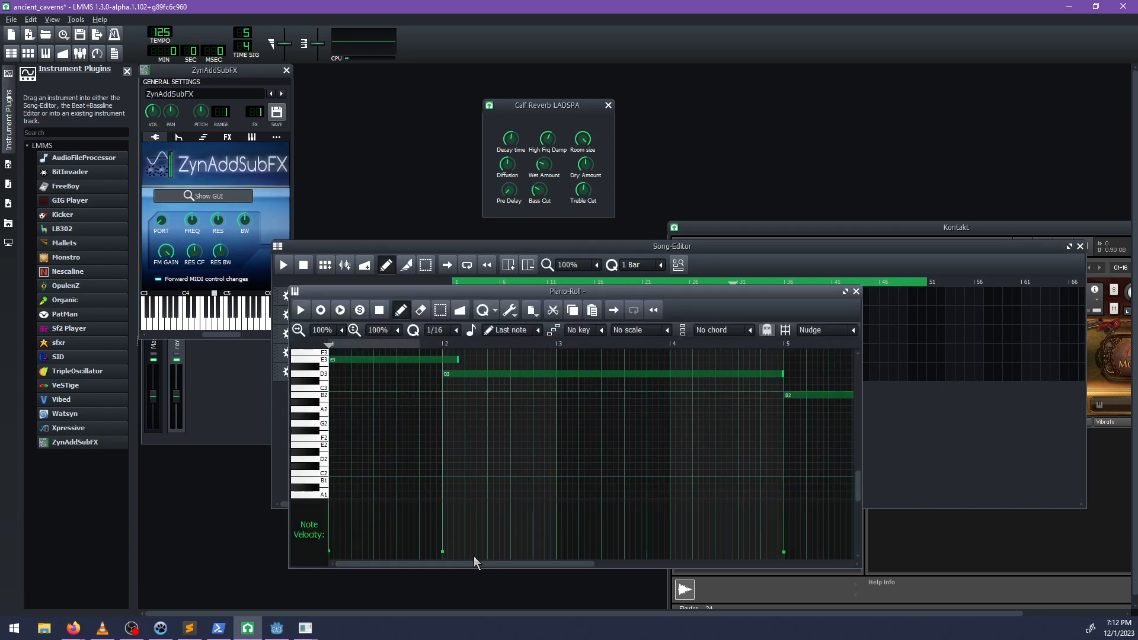
pyautogui.click(856, 291)
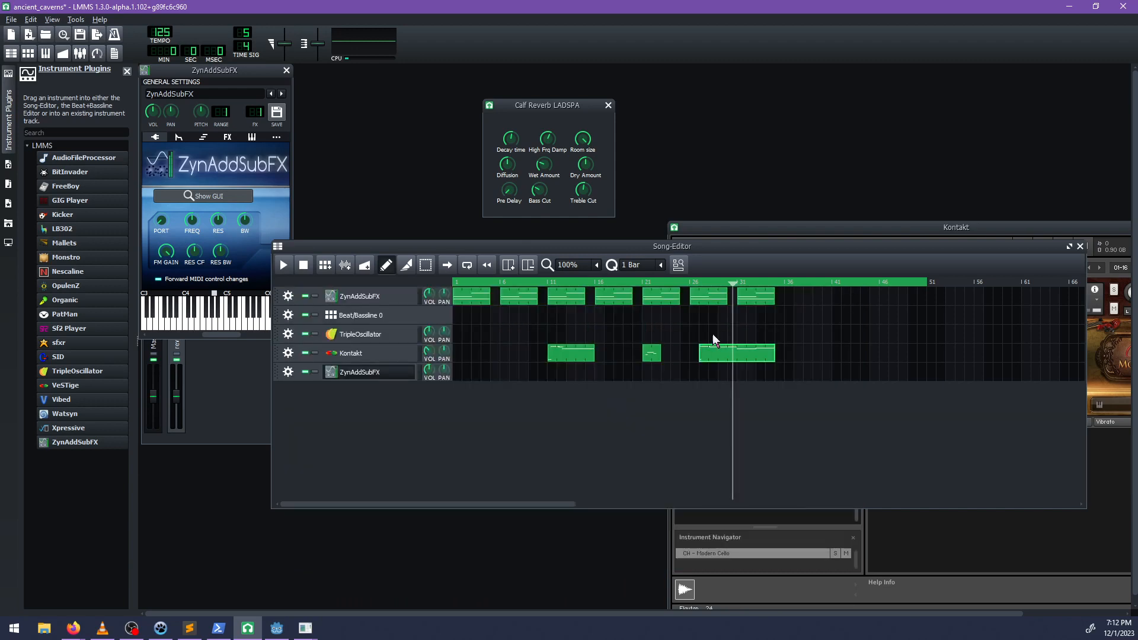
# Compare the first ZynAddSubFX track's sixth clip with the last Kontakt clip, and test a low note on the new ZynAddSubFX.
pyautogui.doubleClick(695, 298)
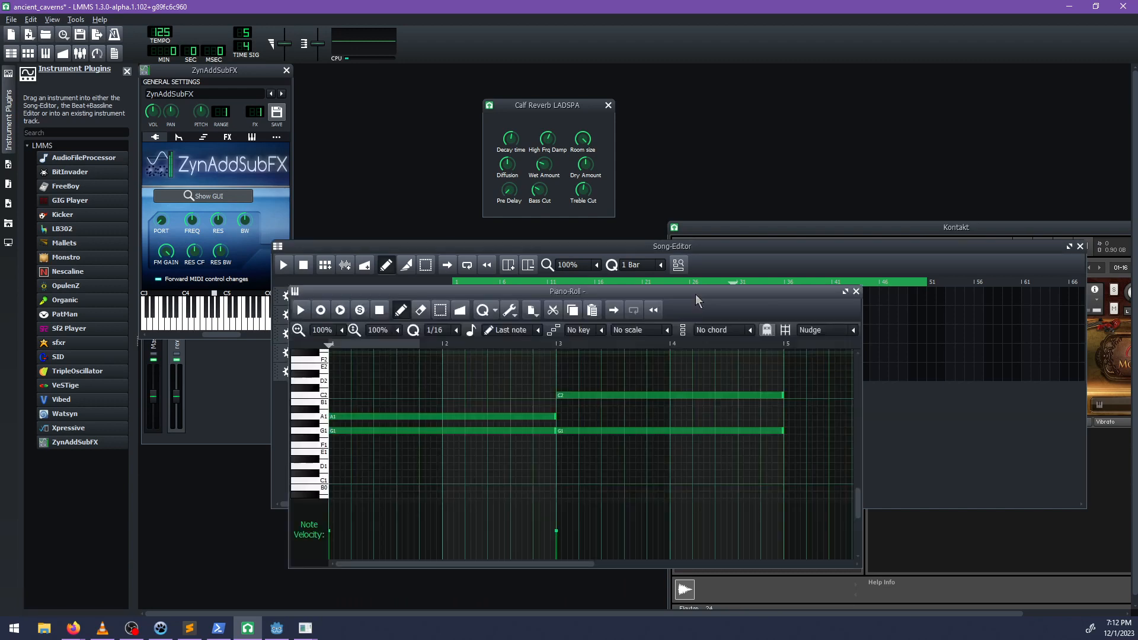
pyautogui.click(856, 291)
pyautogui.doubleClick(725, 363)
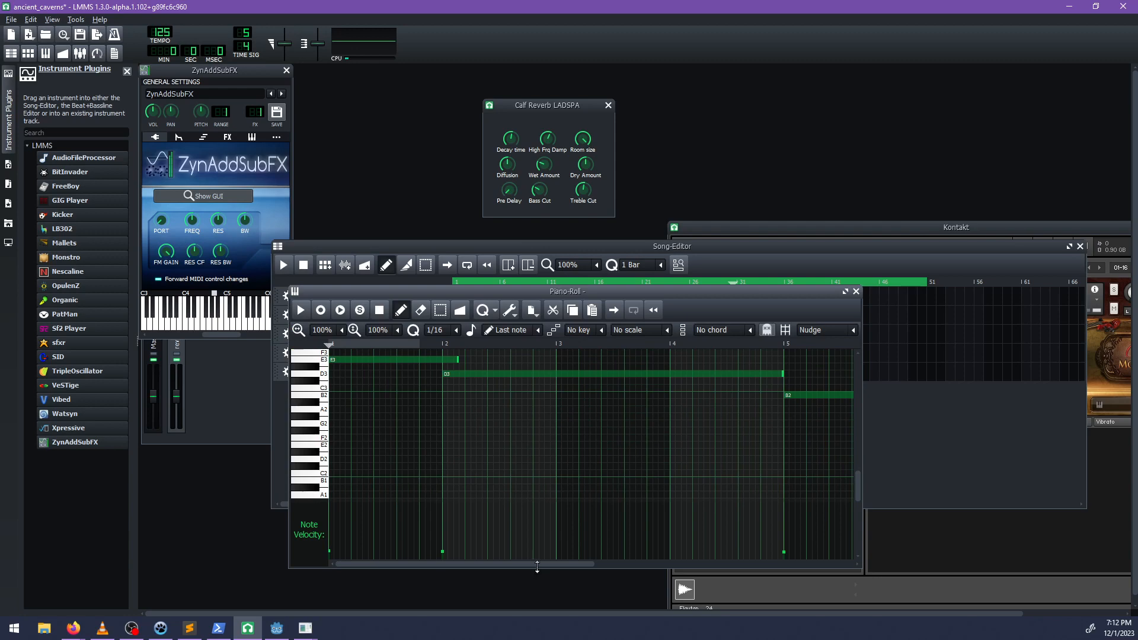
pyautogui.moveTo(537, 564); pyautogui.dragTo(427, 563)
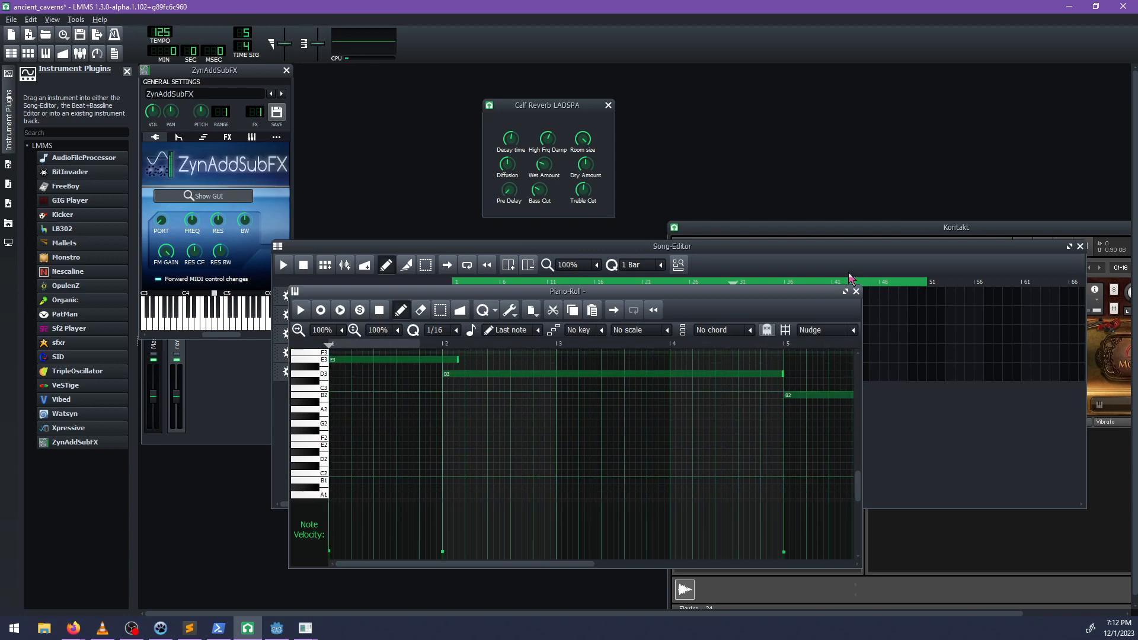
pyautogui.click(856, 291)
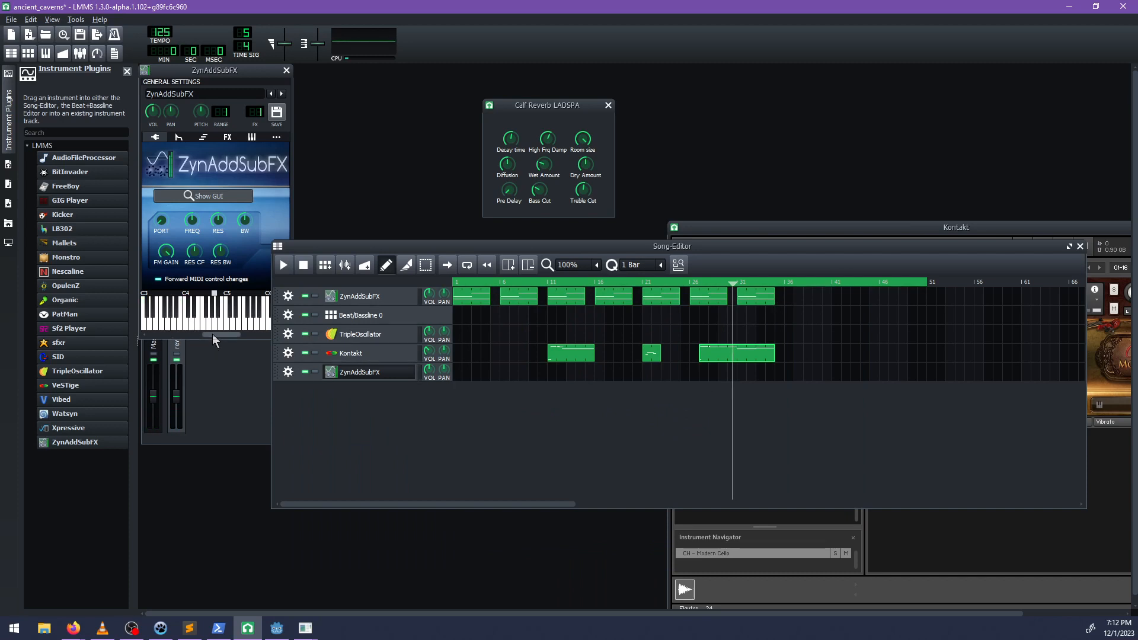
pyautogui.moveTo(212, 334); pyautogui.dragTo(204, 334)
pyautogui.click(163, 325)
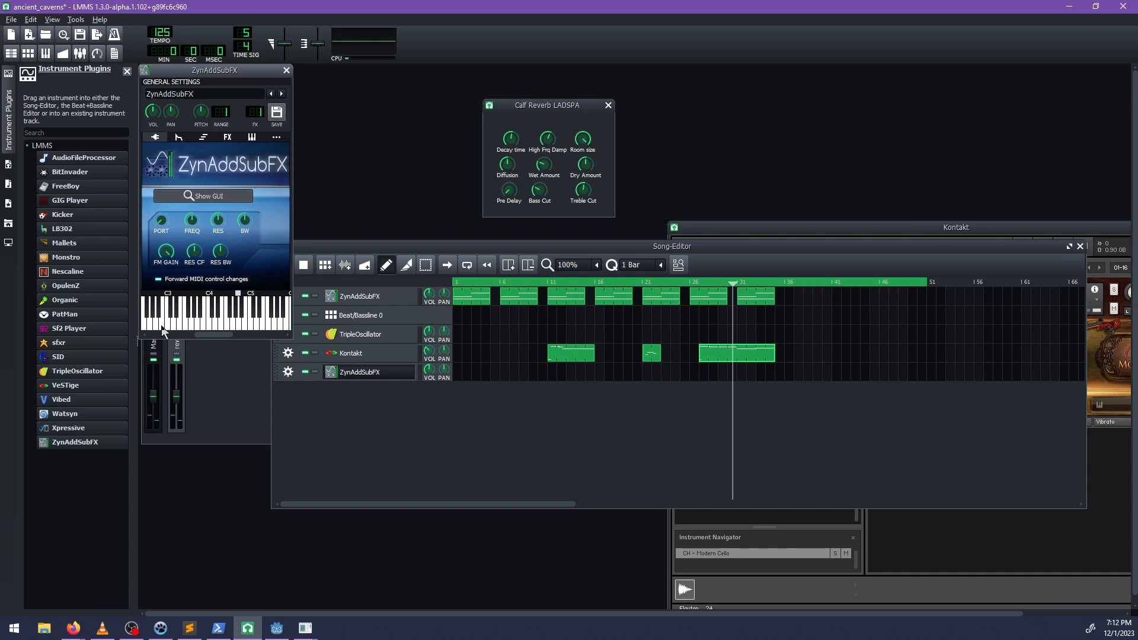
# Add an FX-Mixer channel named pad and route the new ZynAddSubFX instrument to FX channel 2.
pyautogui.click(213, 409)
pyautogui.click(303, 382)
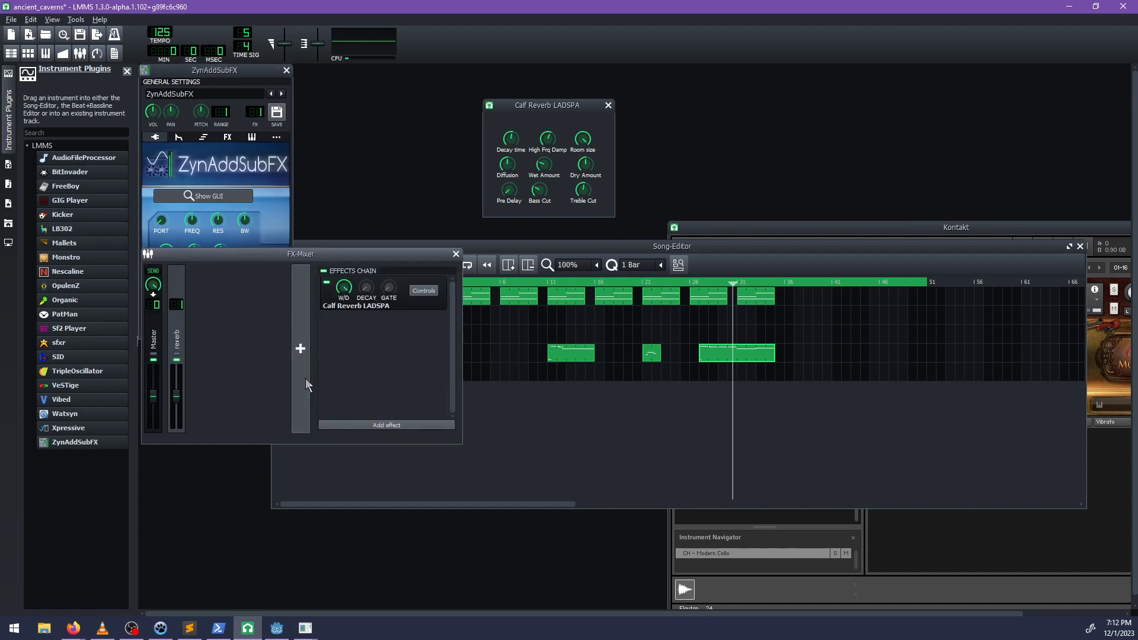
pyautogui.click(198, 347)
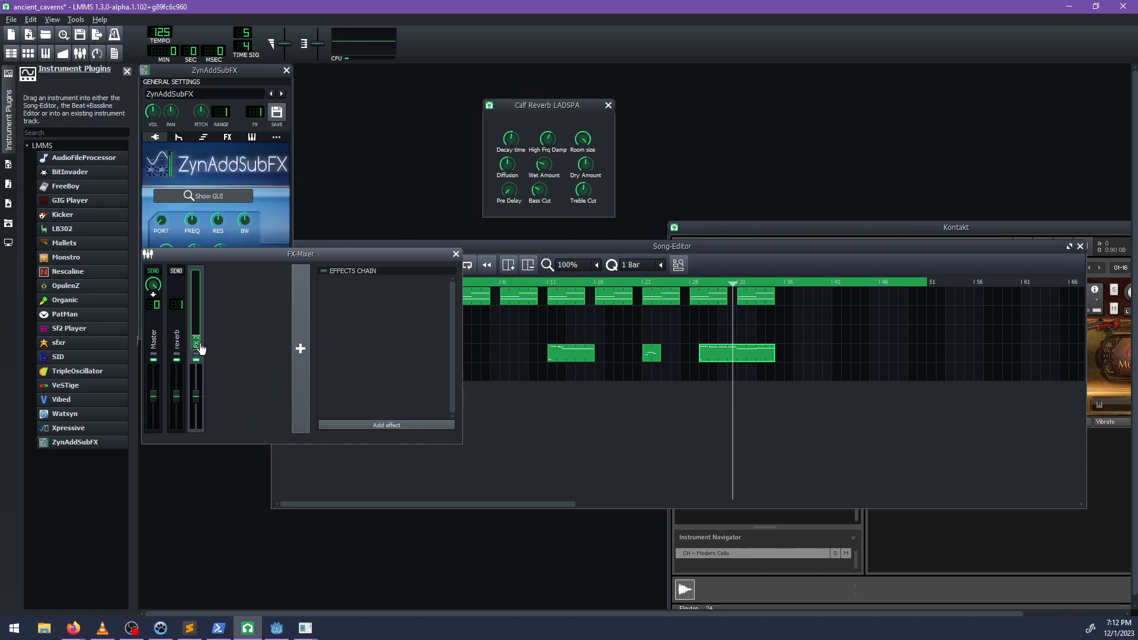
pyautogui.press('Return')
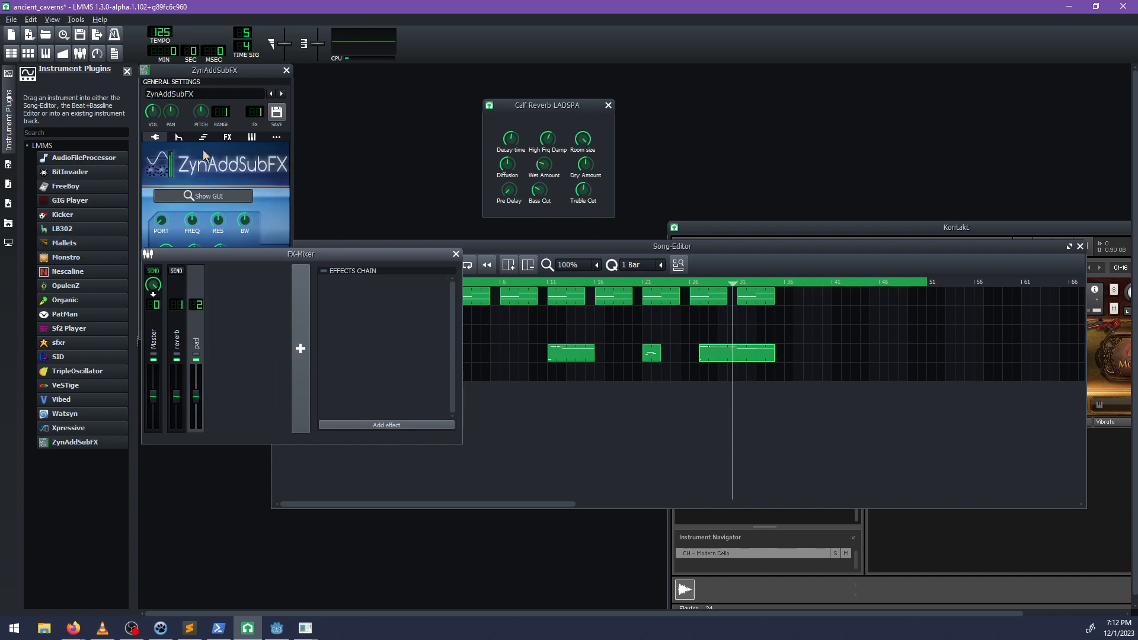
pyautogui.moveTo(262, 116); pyautogui.dragTo(261, 109)
# Send the pad channel to the reverb channel and remove its send to Master.
pyautogui.click(237, 369)
pyautogui.rightClick(193, 352)
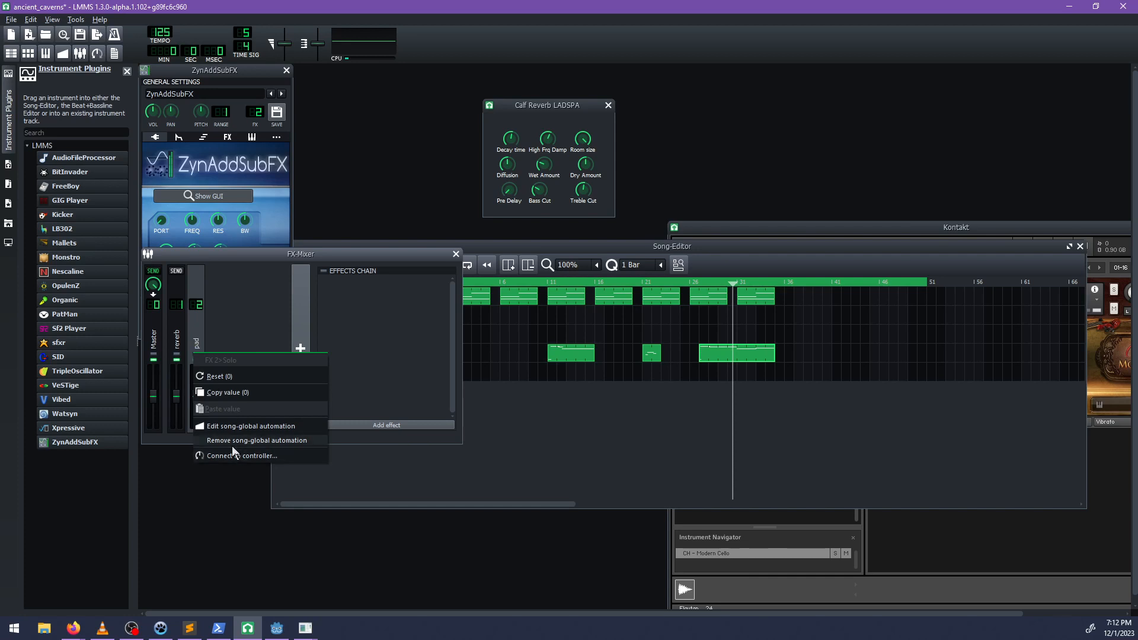
pyautogui.click(195, 319)
pyautogui.click(179, 313)
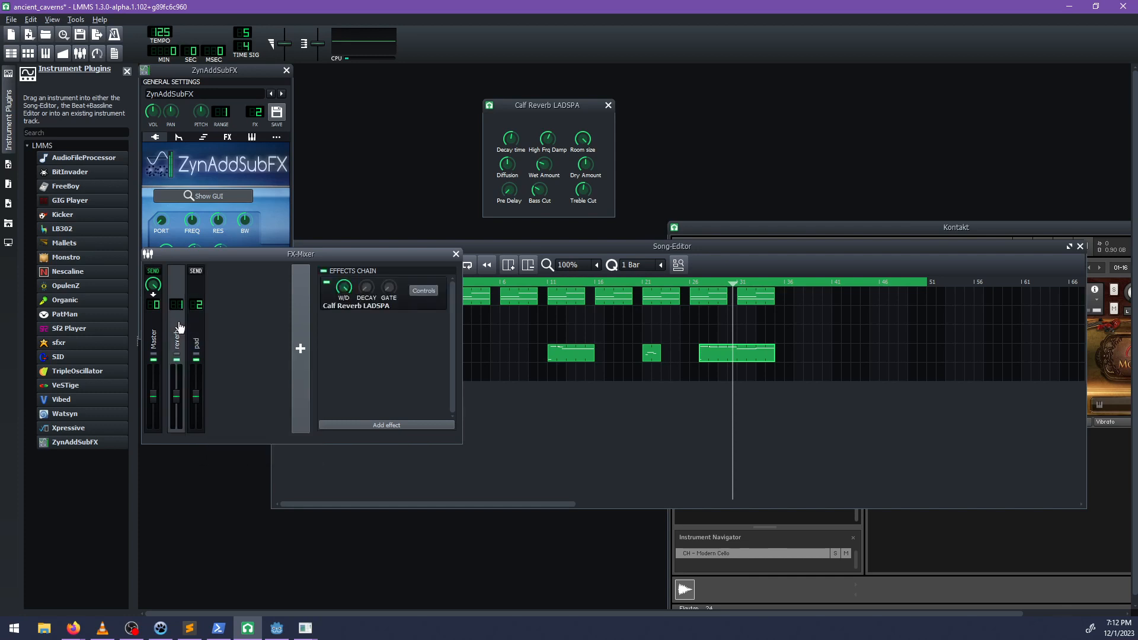
pyautogui.click(200, 330)
pyautogui.click(176, 272)
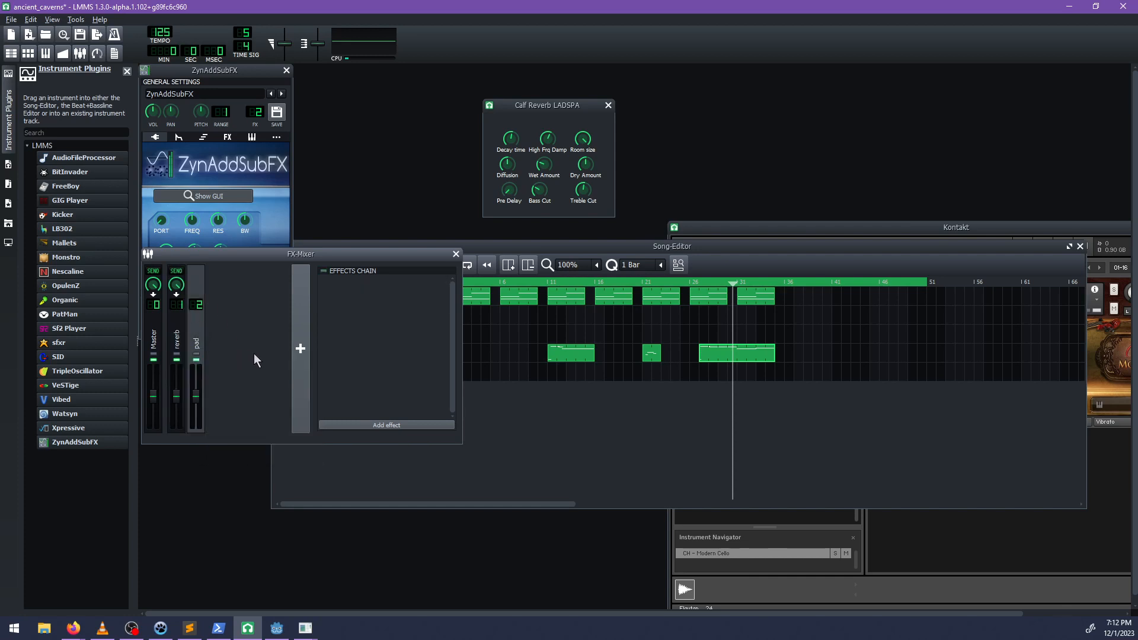
pyautogui.click(153, 271)
pyautogui.click(238, 70)
pyautogui.click(233, 384)
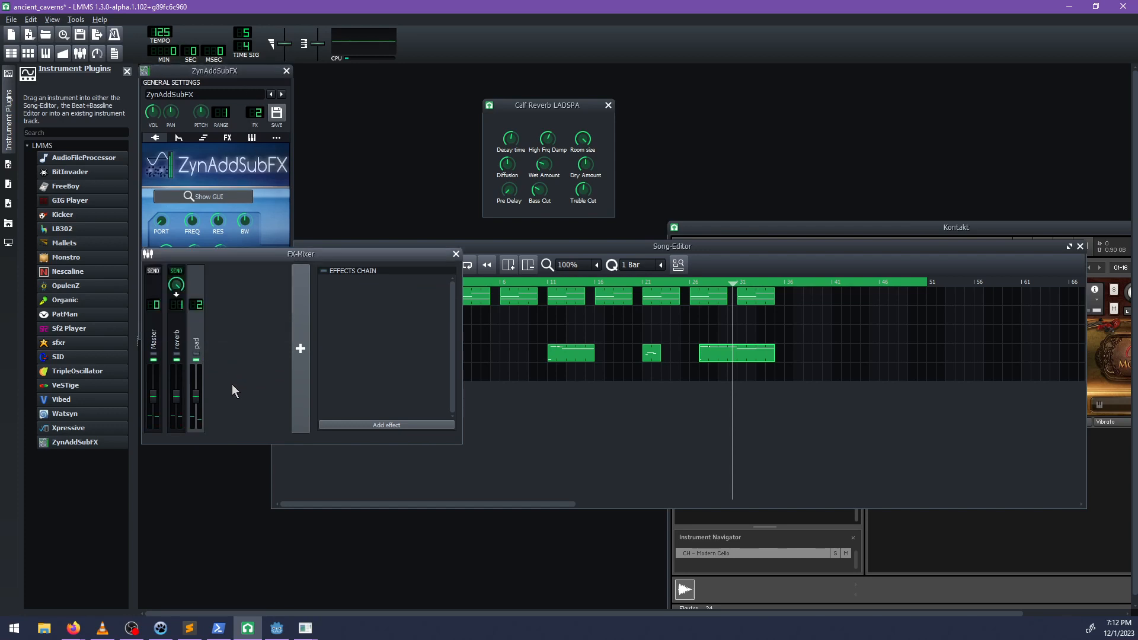
# Browse the effects available for the pad channel, and close the list without adding one.
pyautogui.click(387, 425)
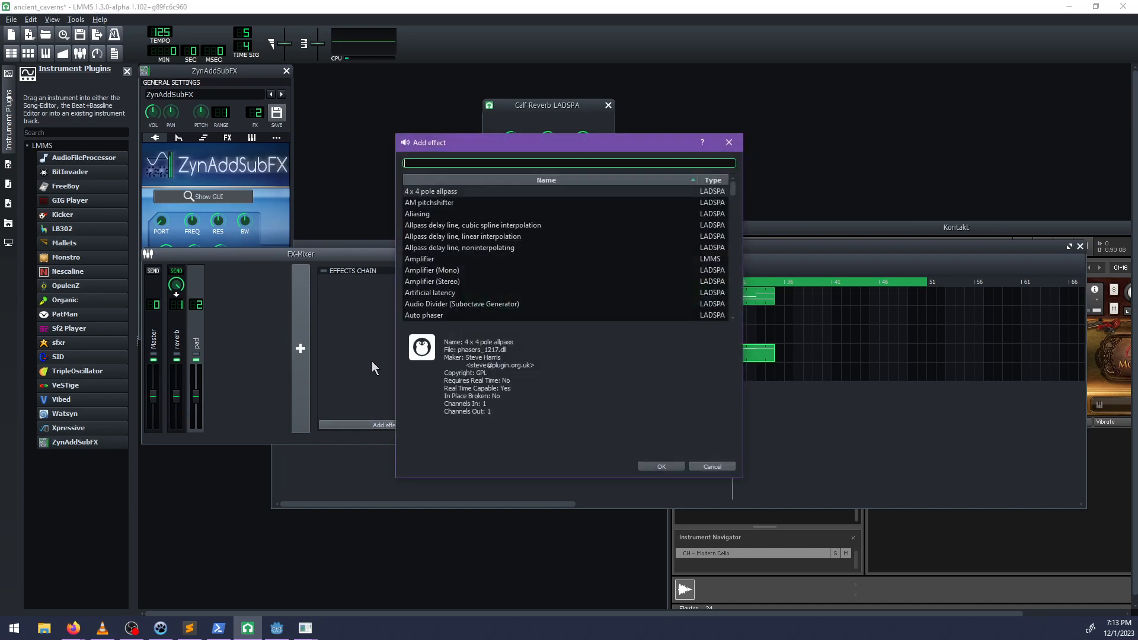
pyautogui.scroll(-5, 484, 241)
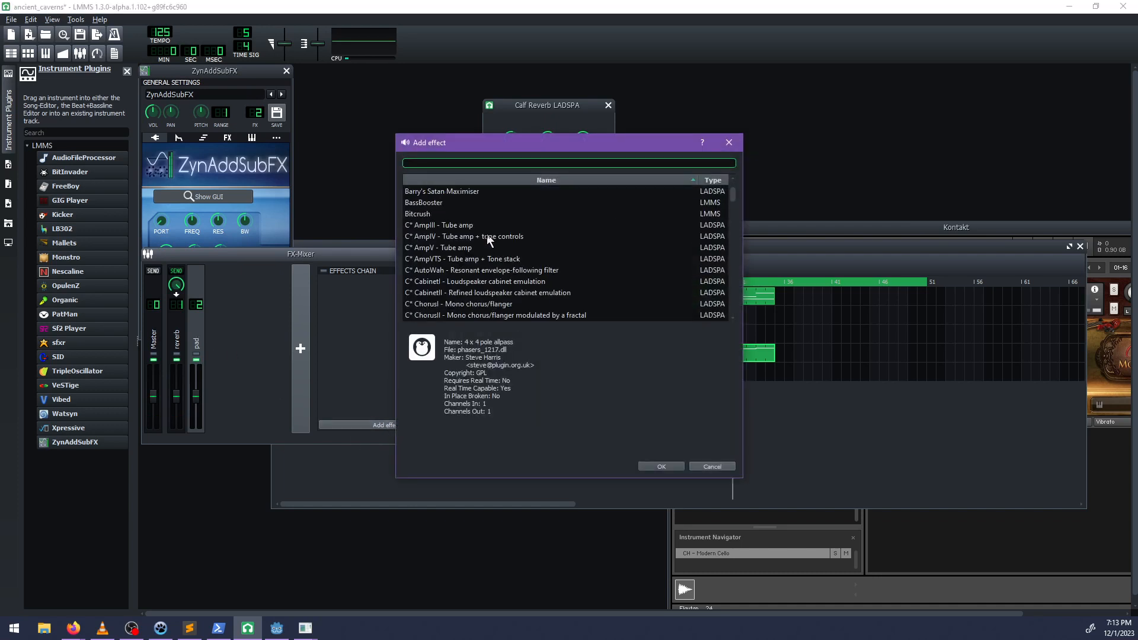
pyautogui.scroll(1, 520, 250)
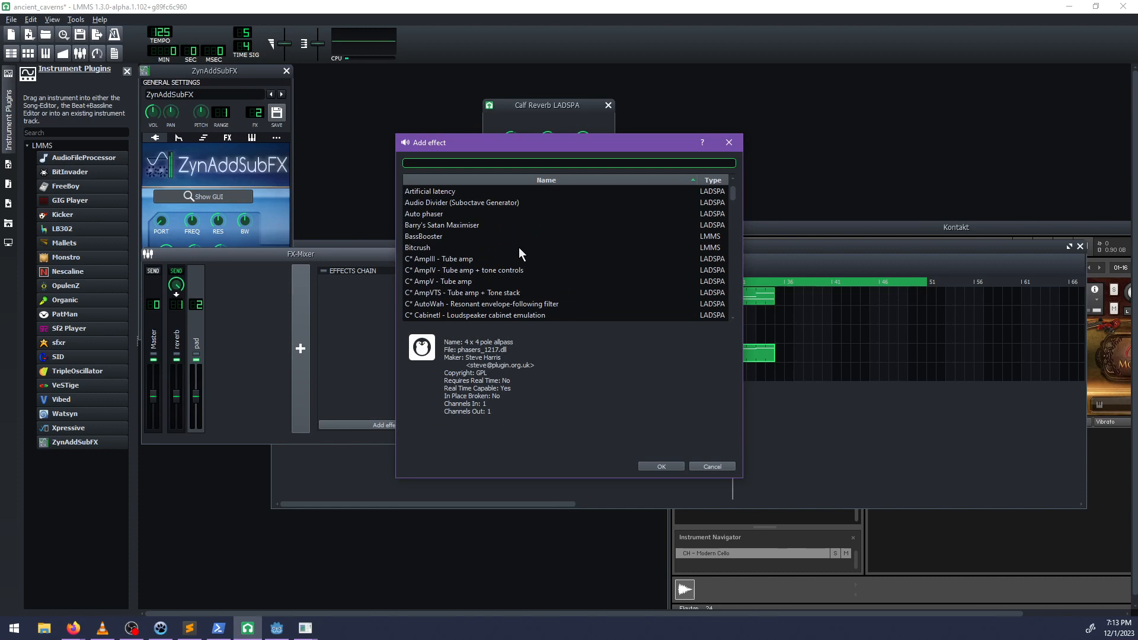
pyautogui.scroll(-10, 516, 246)
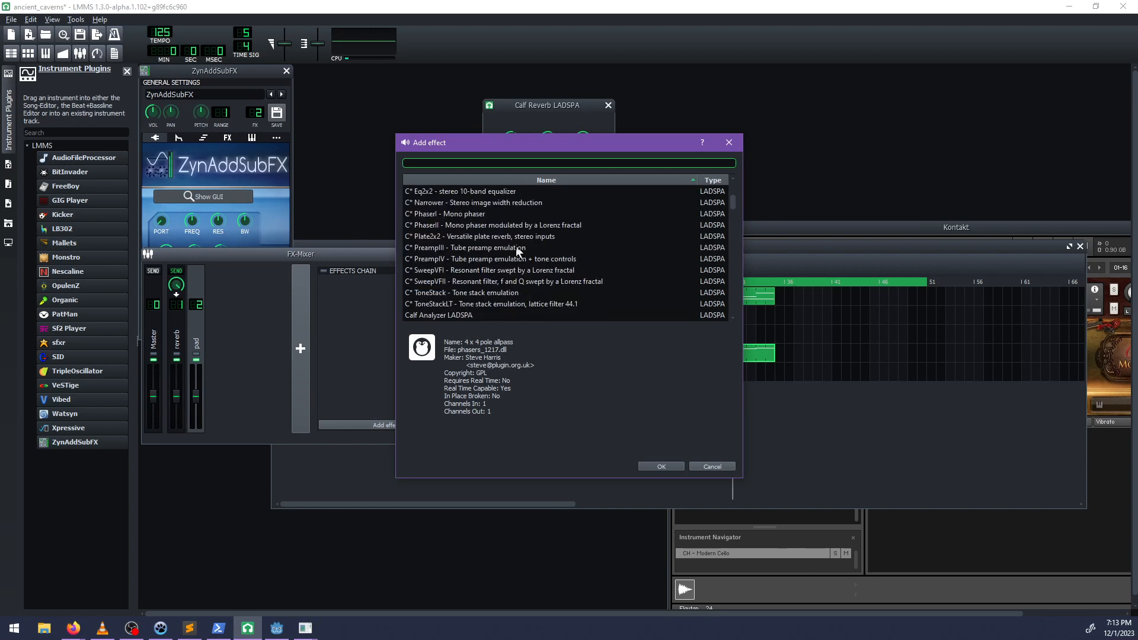
pyautogui.scroll(-13, 515, 245)
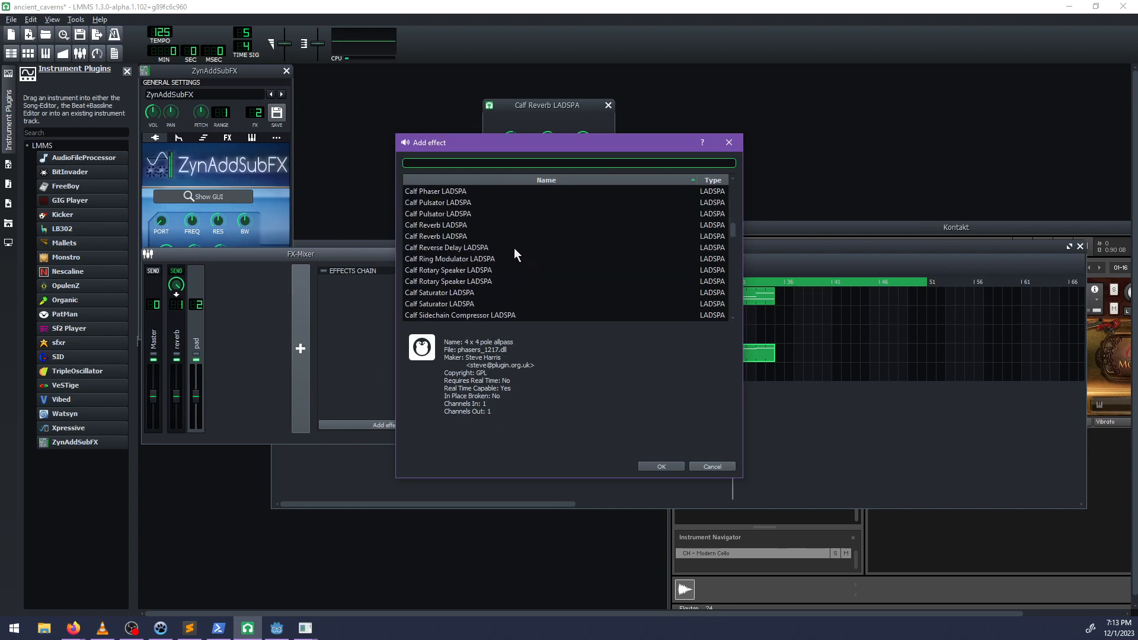
pyautogui.scroll(-10, 515, 251)
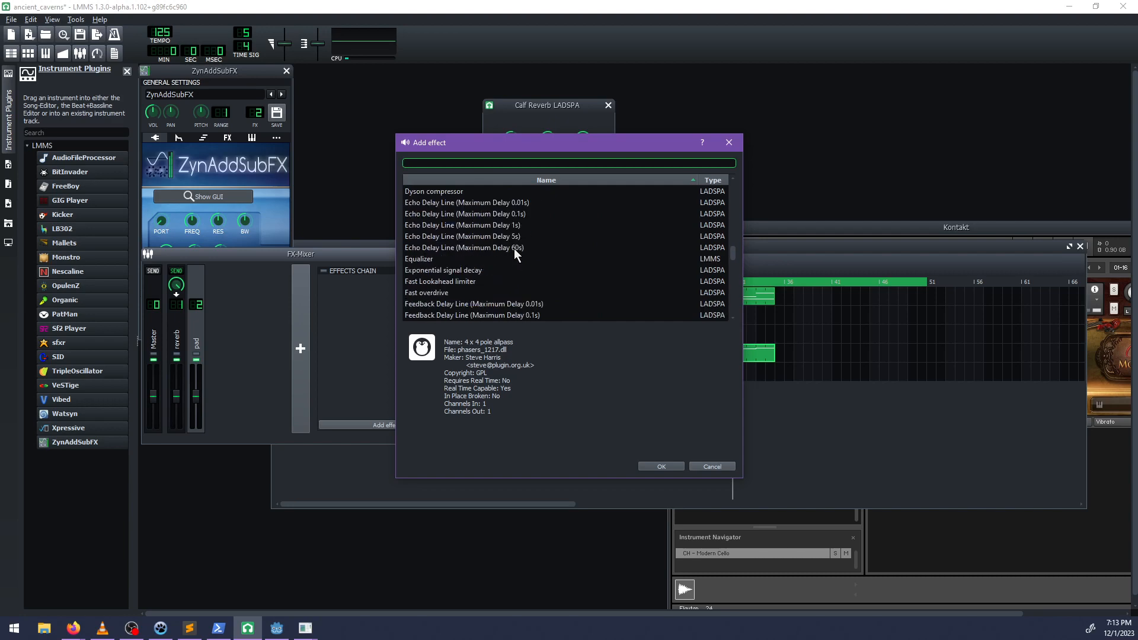
pyautogui.scroll(-7, 514, 248)
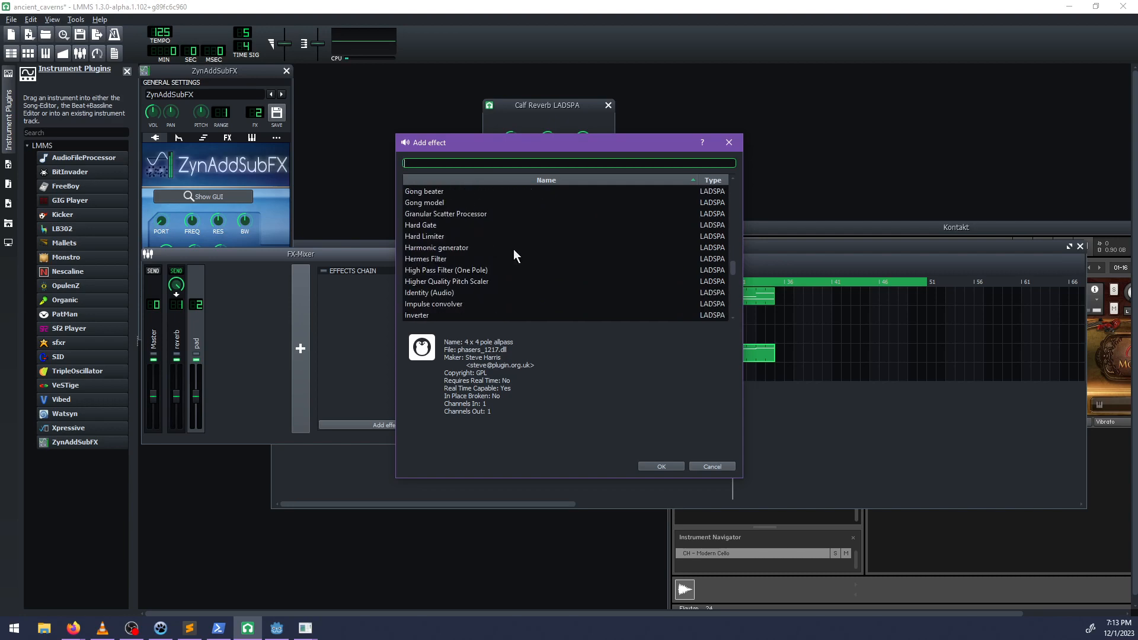
pyautogui.click(712, 467)
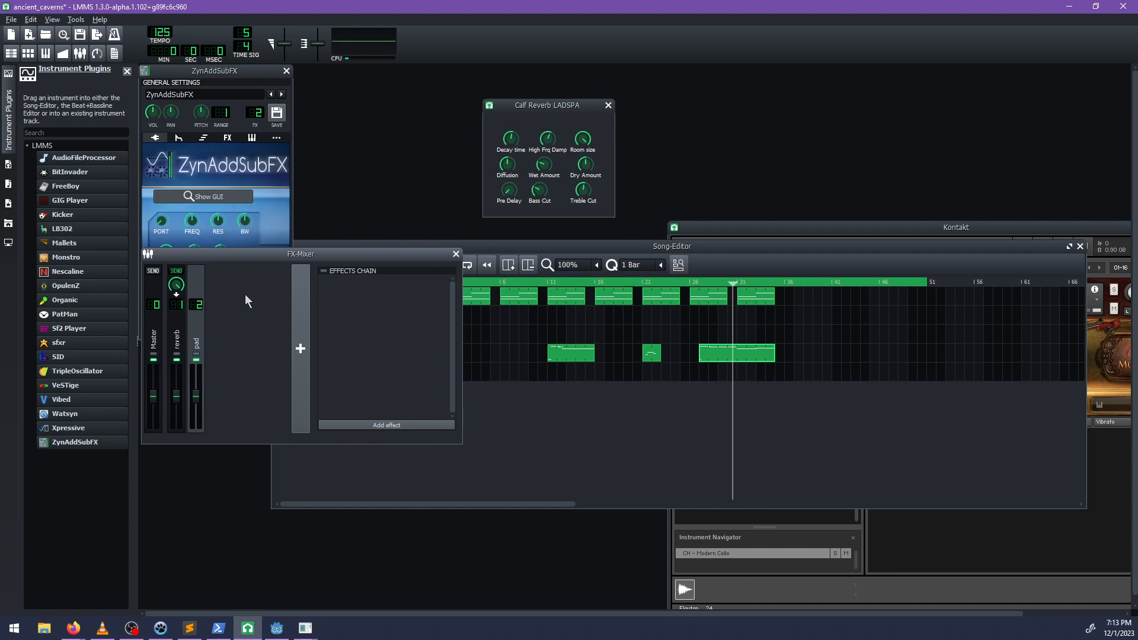
# Add a new TripleOscillator track below the second ZynAddSubFX track, and open and reposition its instrument window.
pyautogui.moveTo(539, 251); pyautogui.dragTo(510, 208)
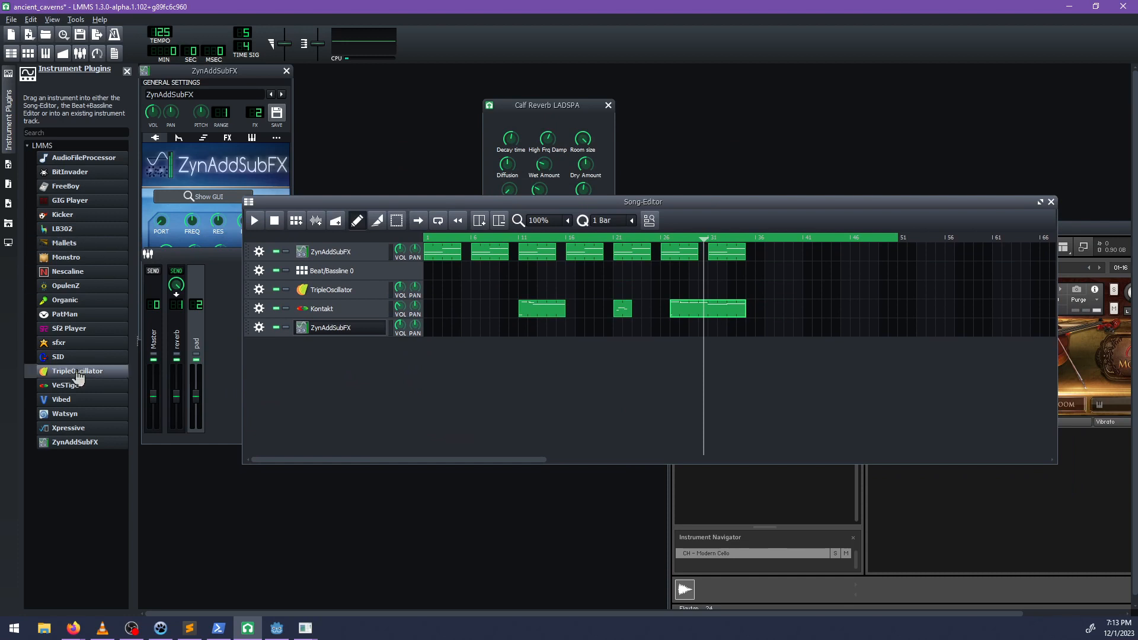
pyautogui.moveTo(77, 370); pyautogui.dragTo(379, 392)
pyautogui.click(323, 351)
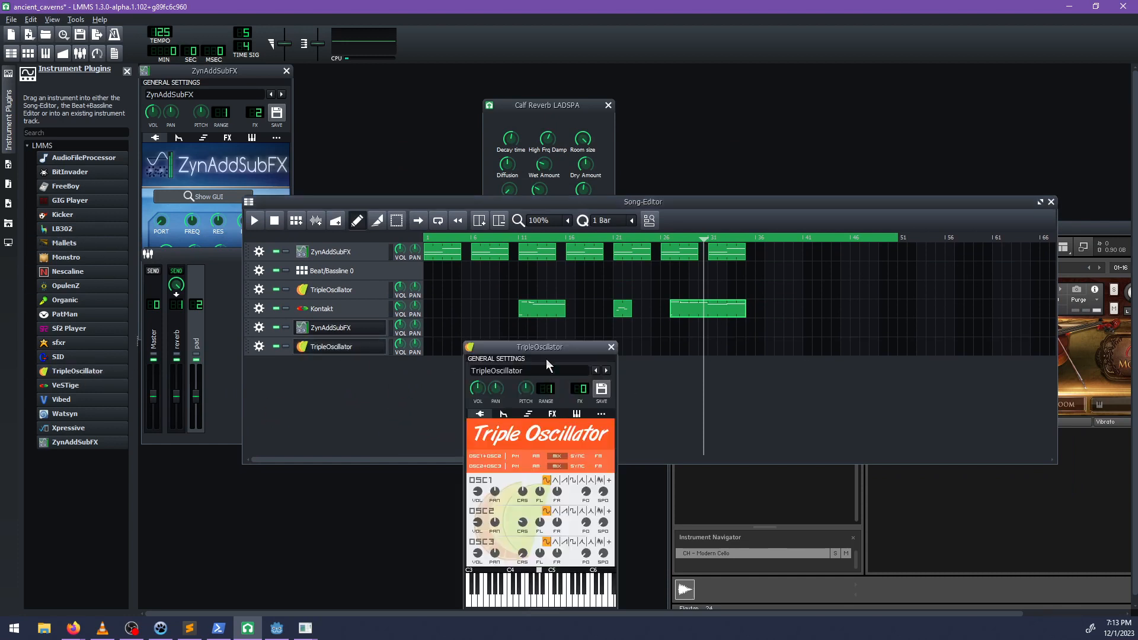
pyautogui.moveTo(546, 354); pyautogui.dragTo(473, 256)
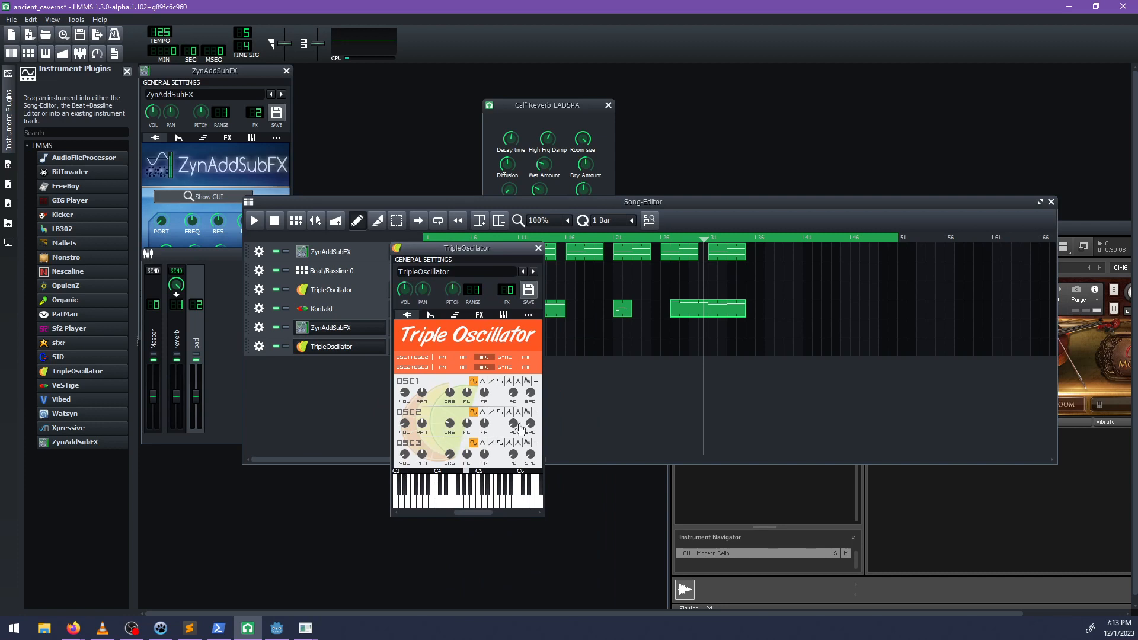
# Set the new TripleOscillator's OSC1+OSC2 modulation to FM and OSC2+OSC3 to AM, and check its envelope settings.
pyautogui.click(526, 358)
pyautogui.click(464, 368)
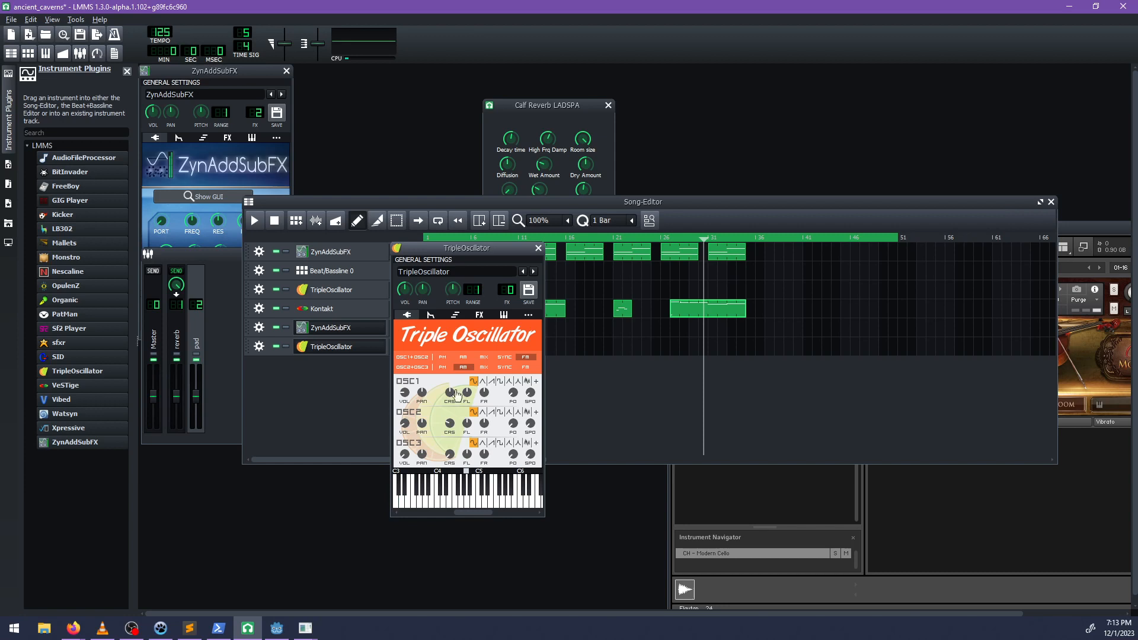
pyautogui.click(430, 315)
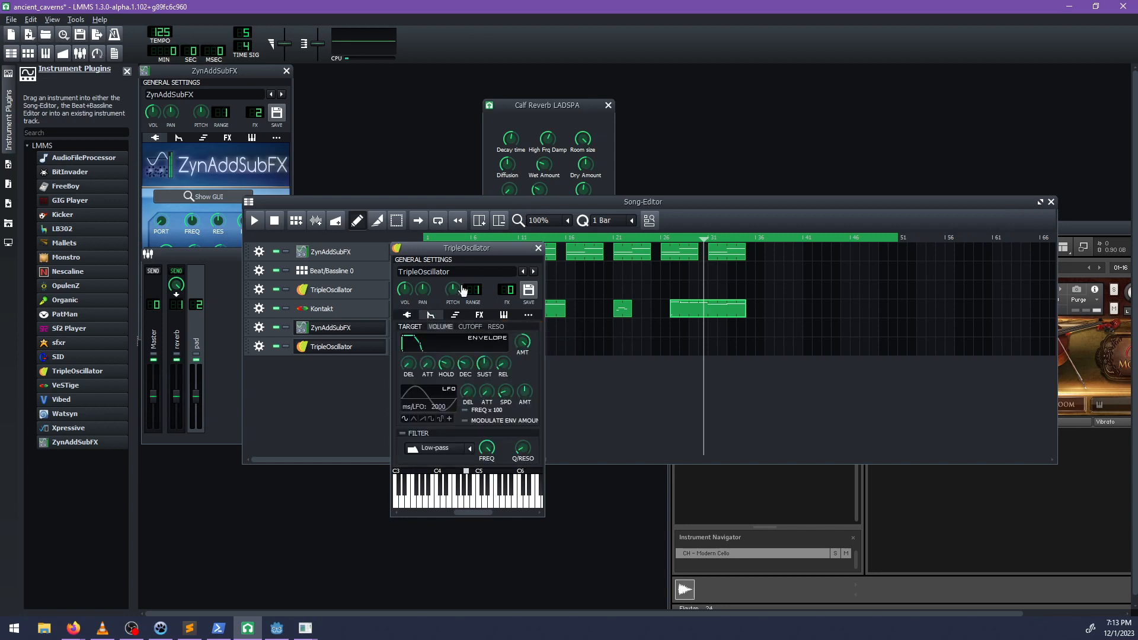
pyautogui.click(407, 315)
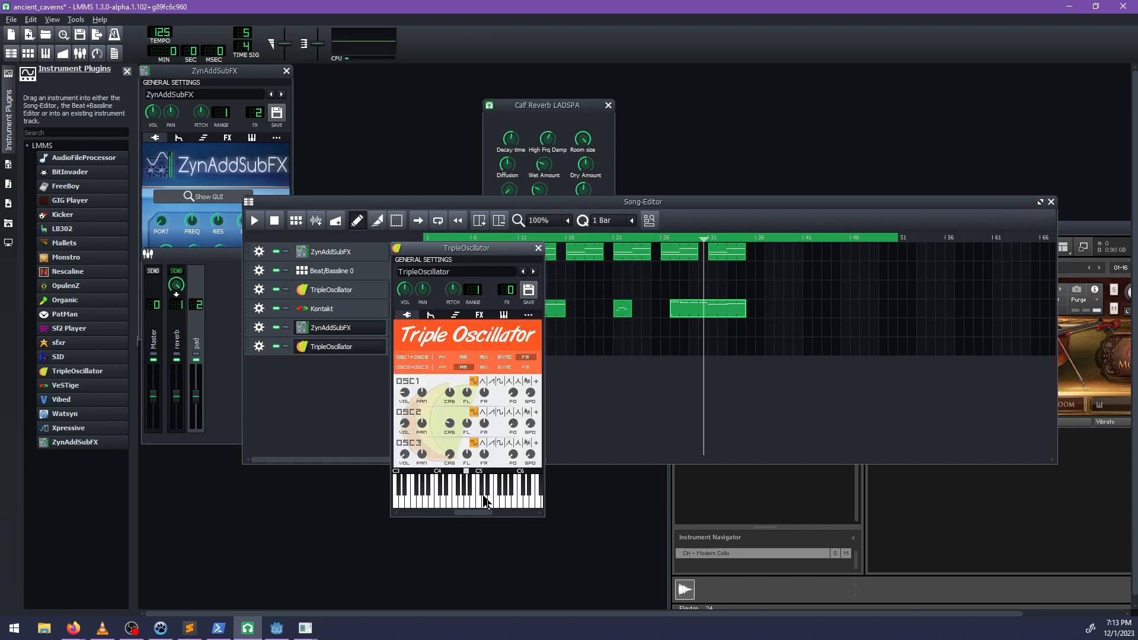
# Adjust OSC3's volume and set its coarse detuning to about -15 semitones while playing test notes on the new TripleOscillator.
pyautogui.press('c')
pyautogui.press('c')
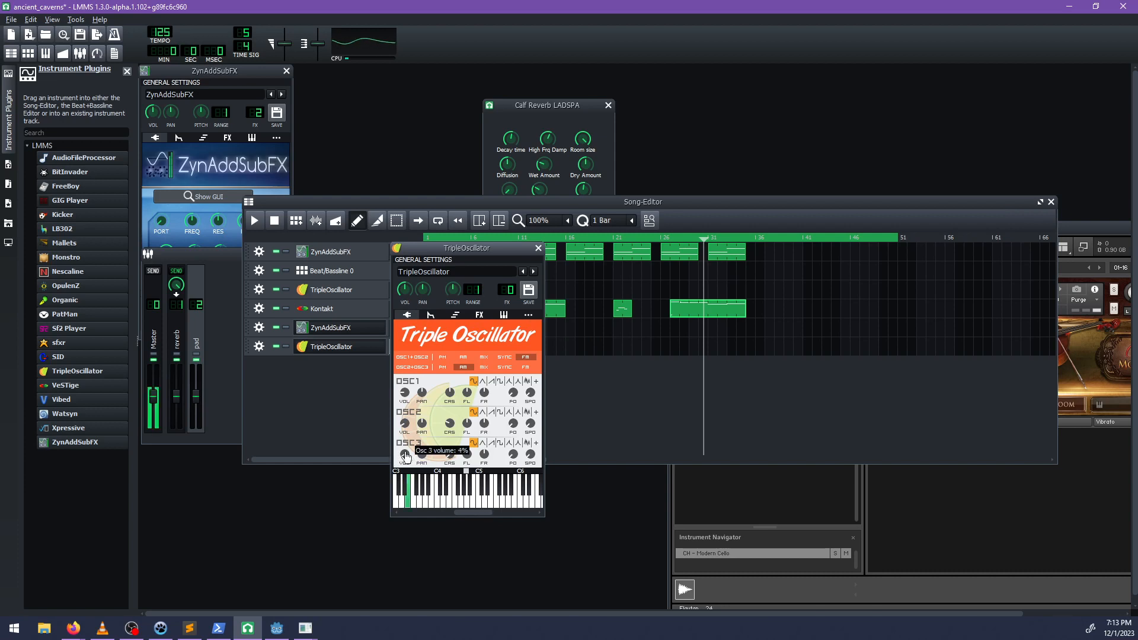
pyautogui.press('c')
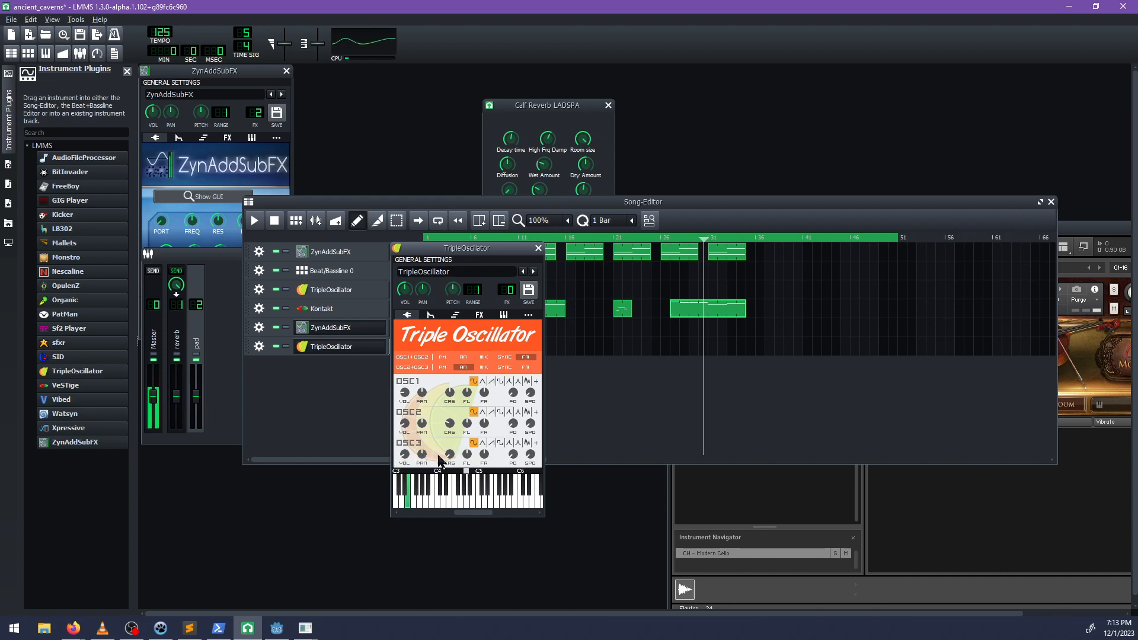
pyautogui.moveTo(452, 460)
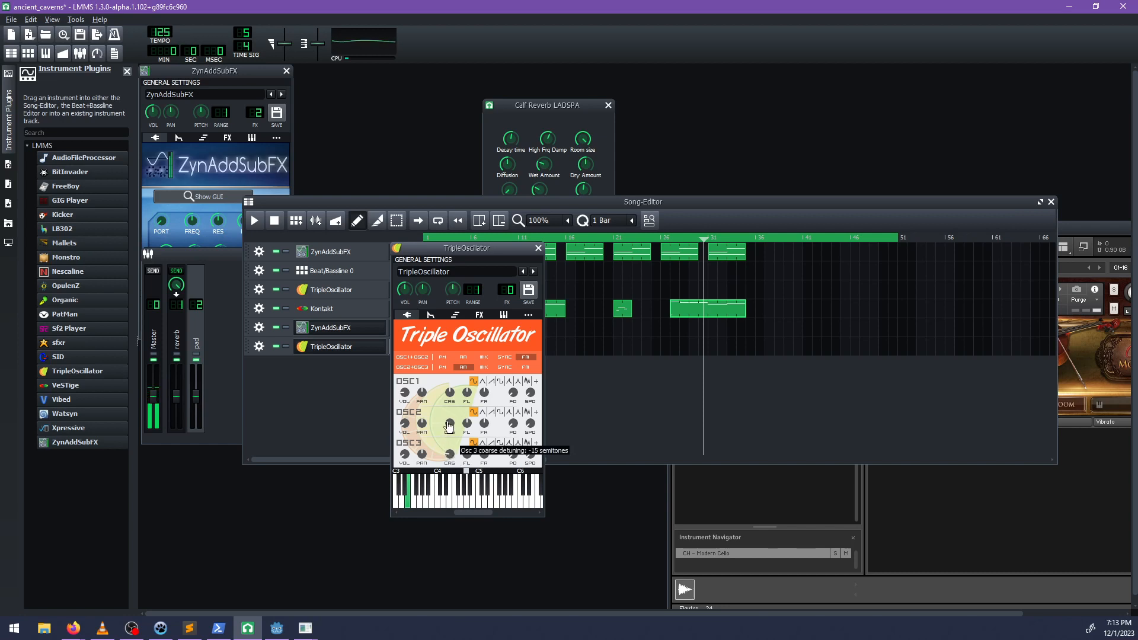
pyautogui.press('z')
pyautogui.press('b')
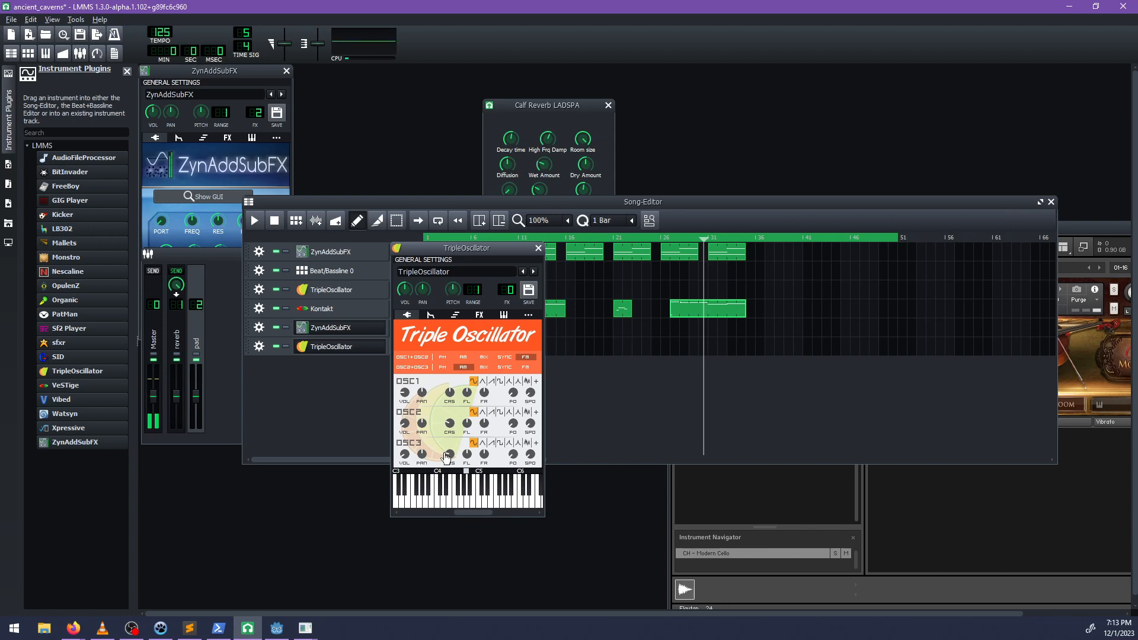
# Audition the noise waveform on OSC2, return it to sine, and set OSC3's waveform to noise.
pyautogui.press('c')
pyautogui.press('v')
pyautogui.click(527, 413)
pyautogui.press('v')
pyautogui.click(473, 413)
pyautogui.press('v')
pyautogui.click(519, 443)
pyautogui.click(527, 443)
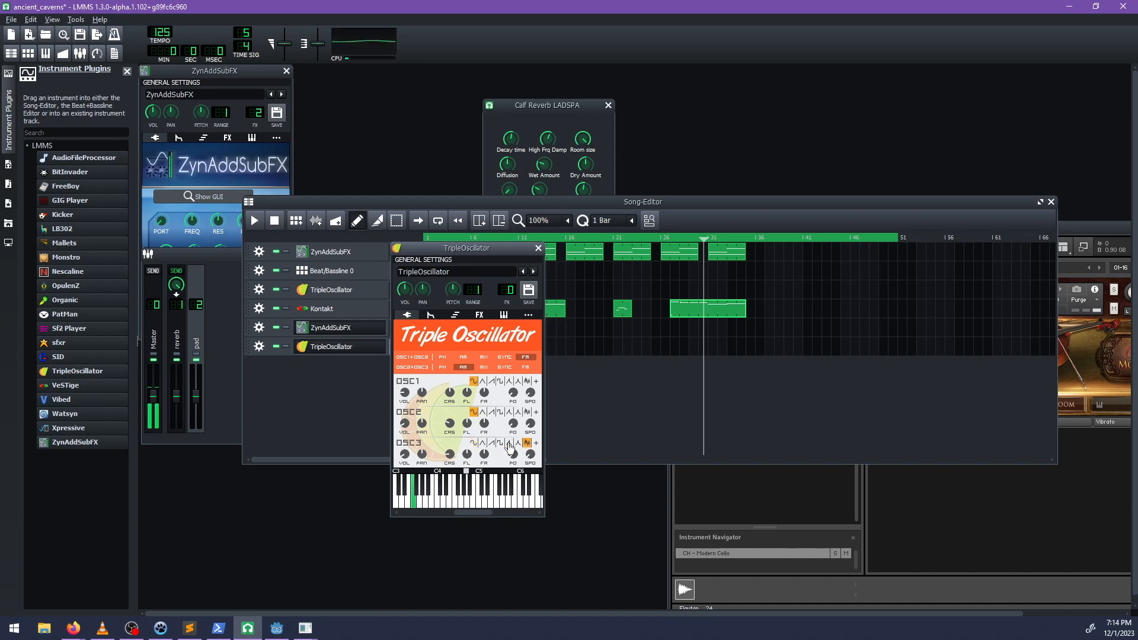
# Adjust the volumes of OSC3 and OSC2 and set OSC2's coarse detuning to about -23 semitones while playing test notes.
pyautogui.moveTo(407, 459); pyautogui.dragTo(412, 463)
pyautogui.moveTo(406, 426); pyautogui.dragTo(406, 459)
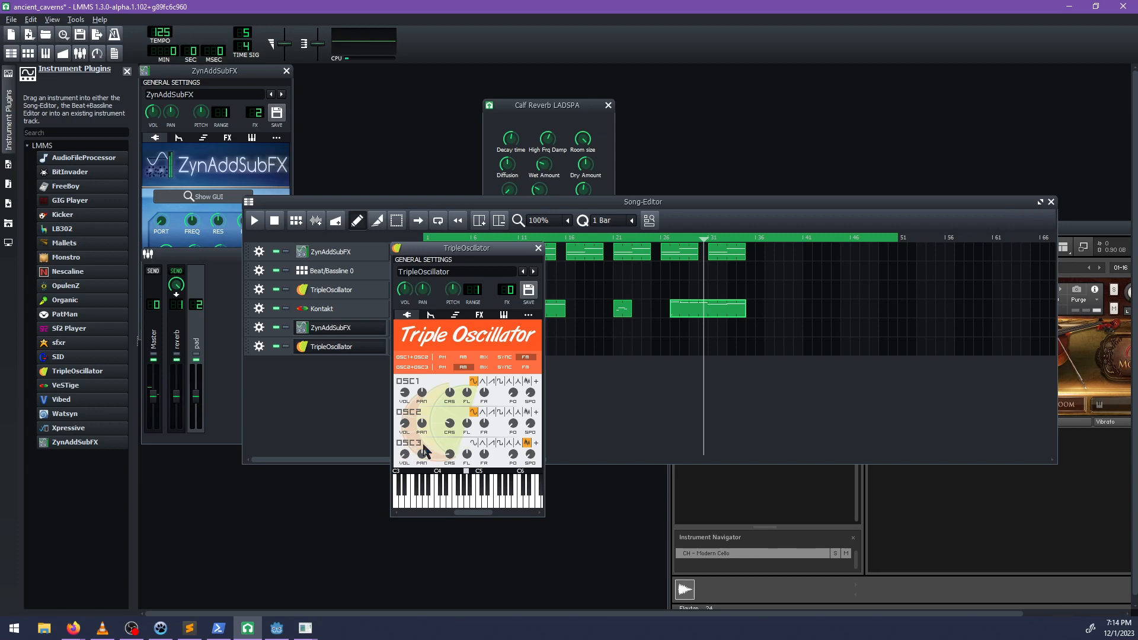
pyautogui.press('x')
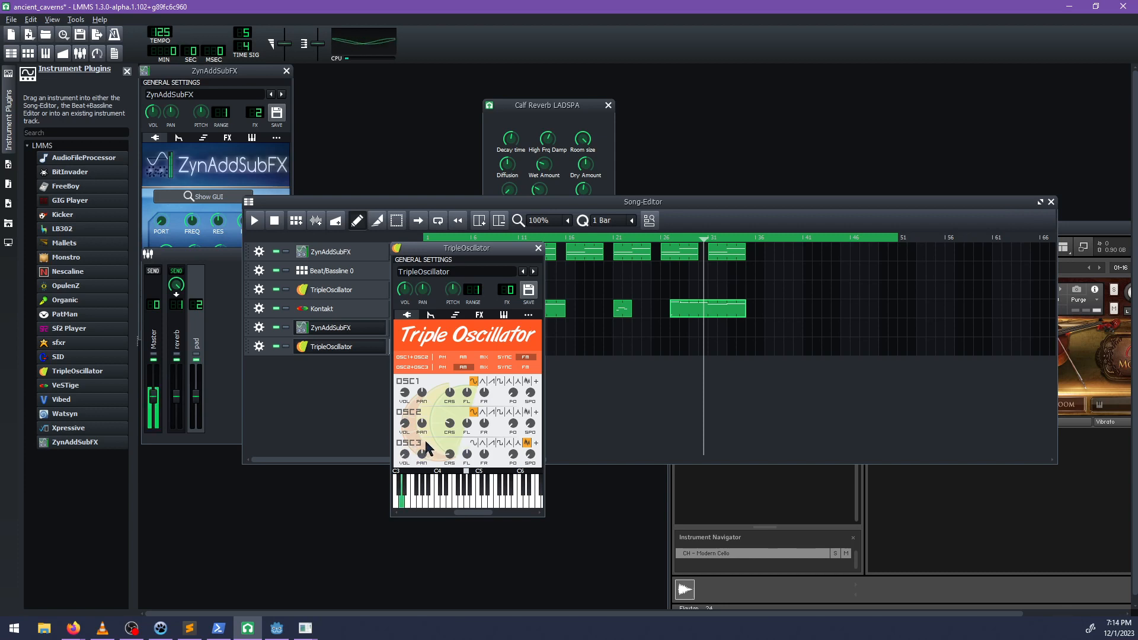
pyautogui.press('c')
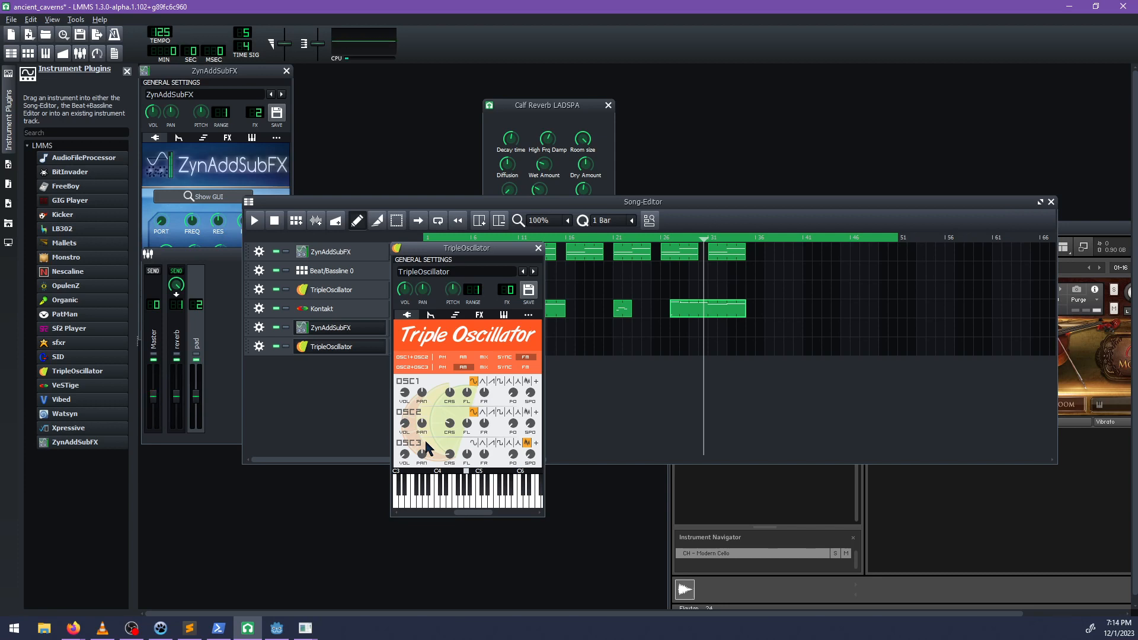
pyautogui.press('s')
pyautogui.press('g')
pyautogui.press('z')
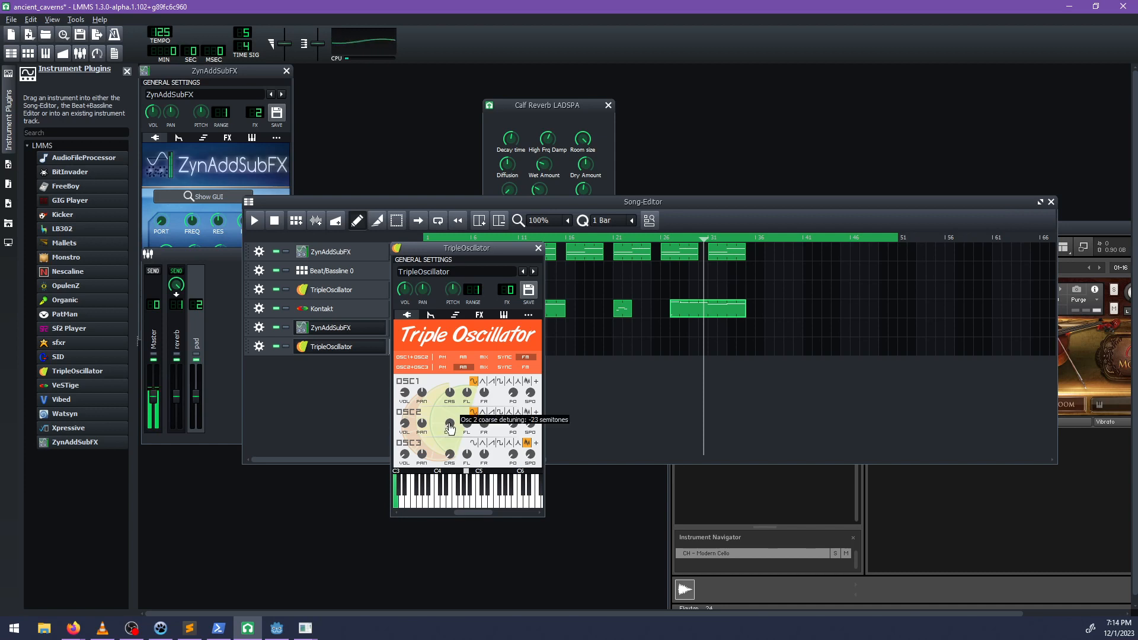
pyautogui.press('x')
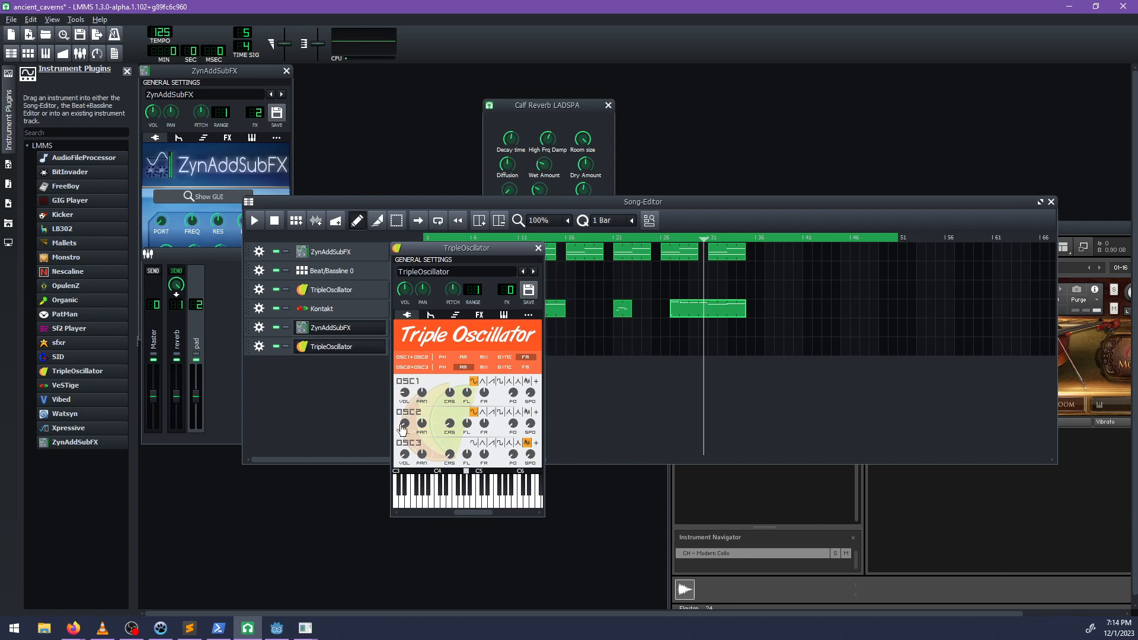
# Lower the TripleOscillator's overall instrument volume and audition the sound with low and high test notes.
pyautogui.moveTo(405, 428)
pyautogui.moveTo(419, 336); pyautogui.dragTo(425, 346)
pyautogui.press('x')
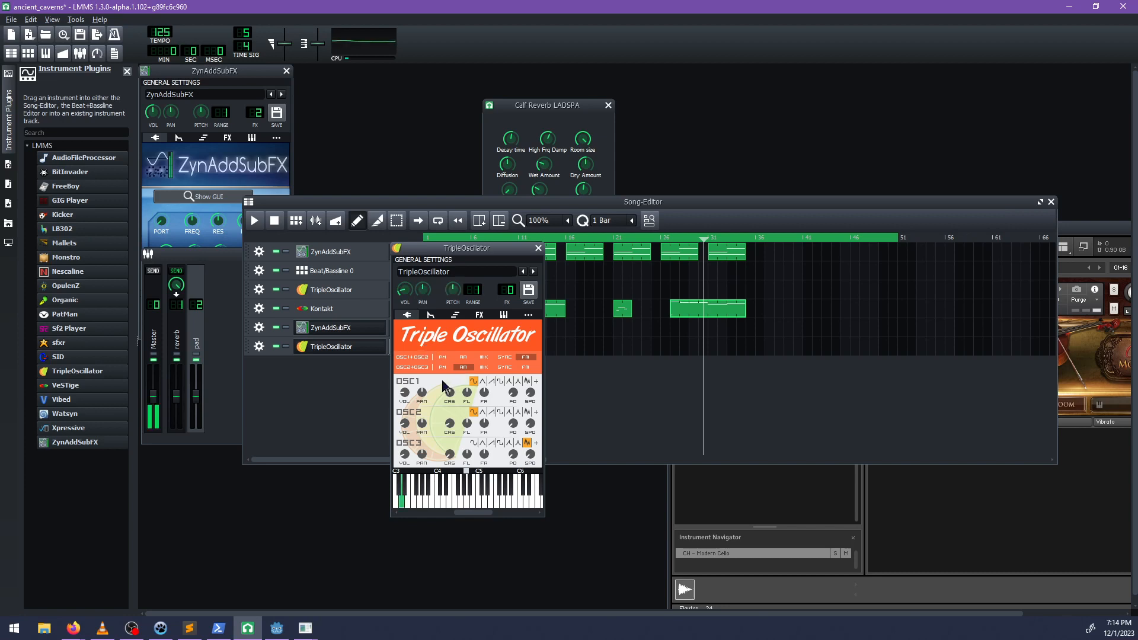
pyautogui.press('c')
pyautogui.press('q')
pyautogui.press('w')
pyautogui.press('r')
pyautogui.press('e')
pyautogui.press('x')
pyautogui.press('z')
pyautogui.press('v')
pyautogui.press('c')
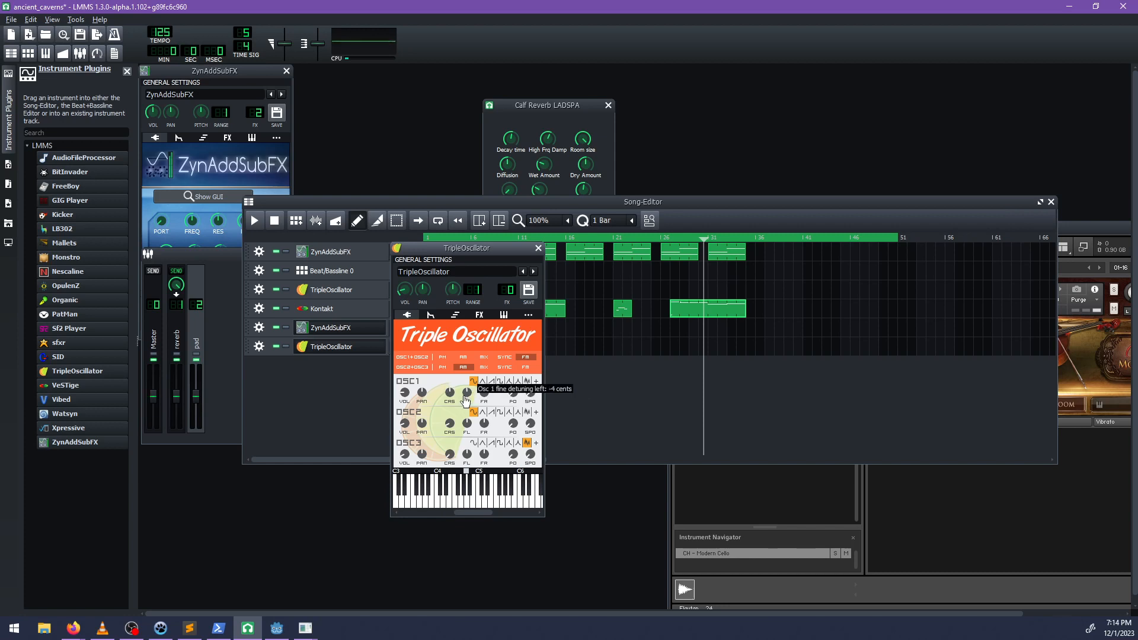
# Fine-detune the oscillators, with OSC1 left at about -4 cents, and set OSC3's phase offset to about 45 degrees while playing test notes.
pyautogui.press('z')
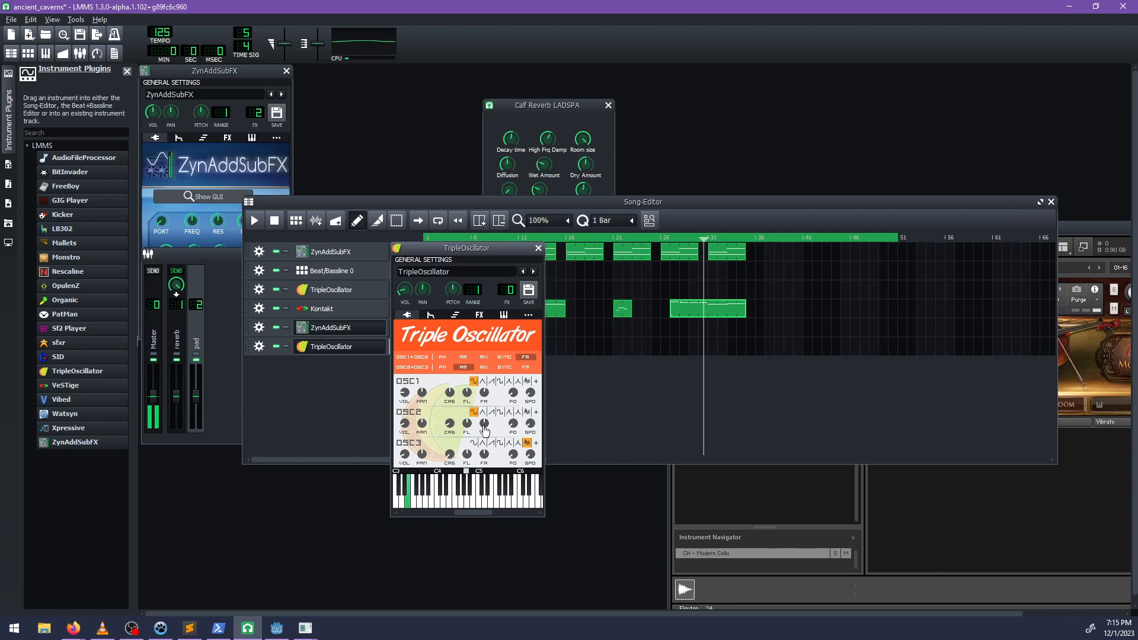
pyautogui.press('z')
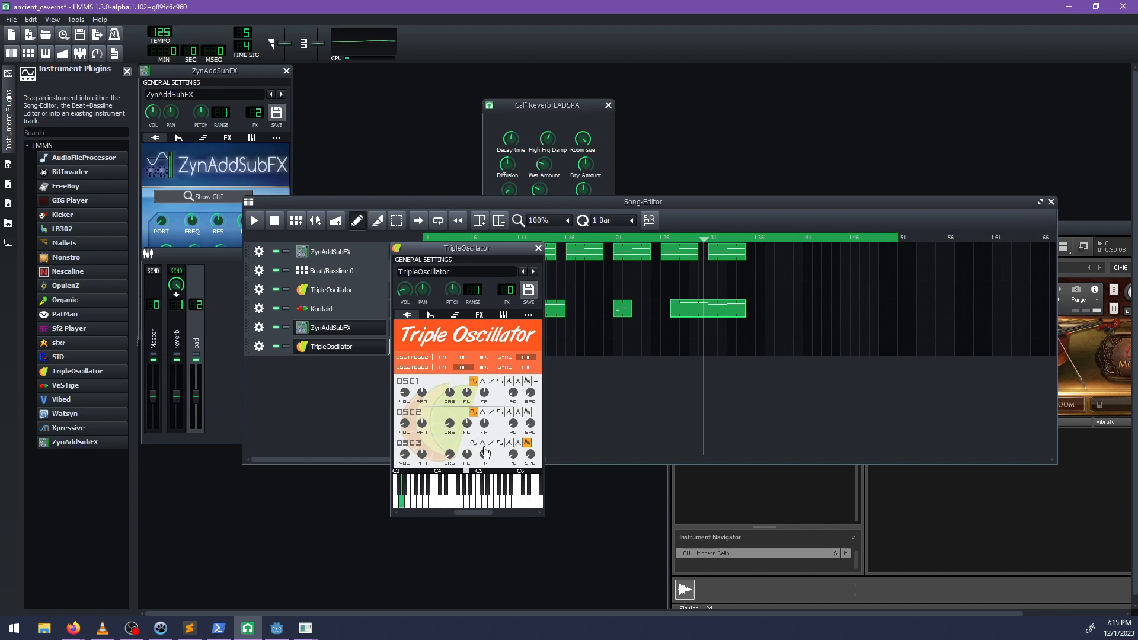
pyautogui.press('z')
pyautogui.press('c')
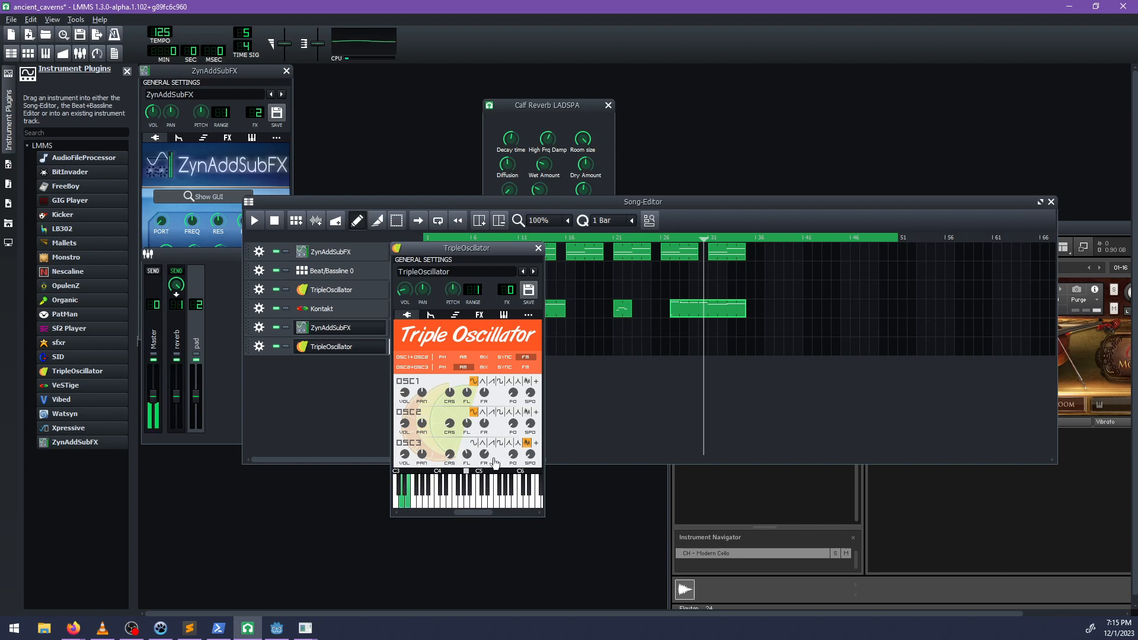
pyautogui.press('v')
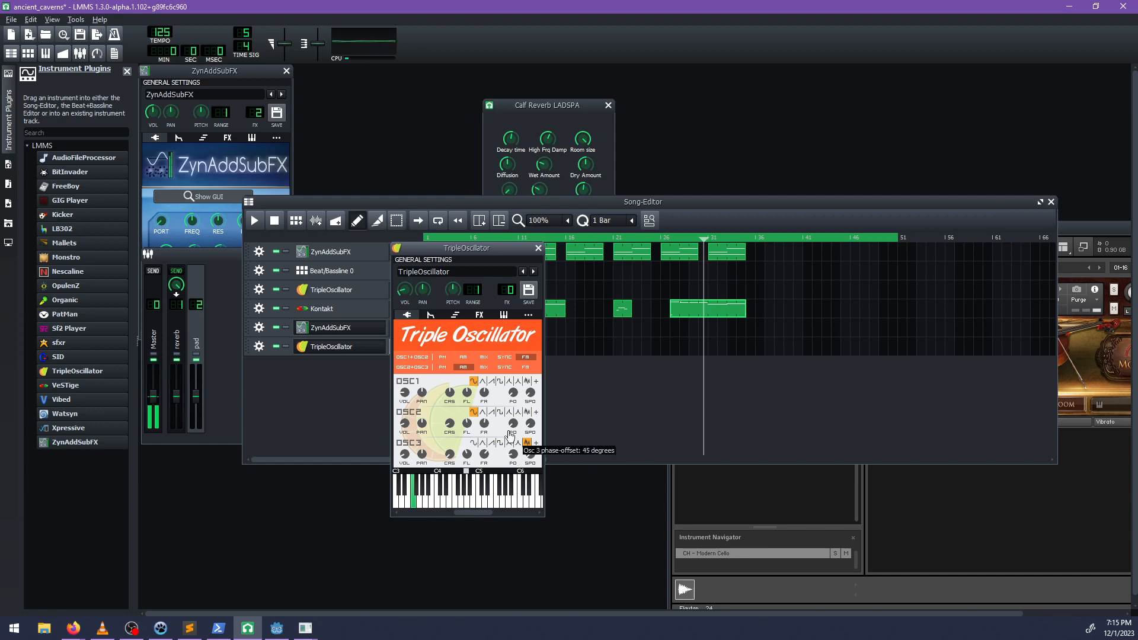
pyautogui.press('z')
pyautogui.press('b')
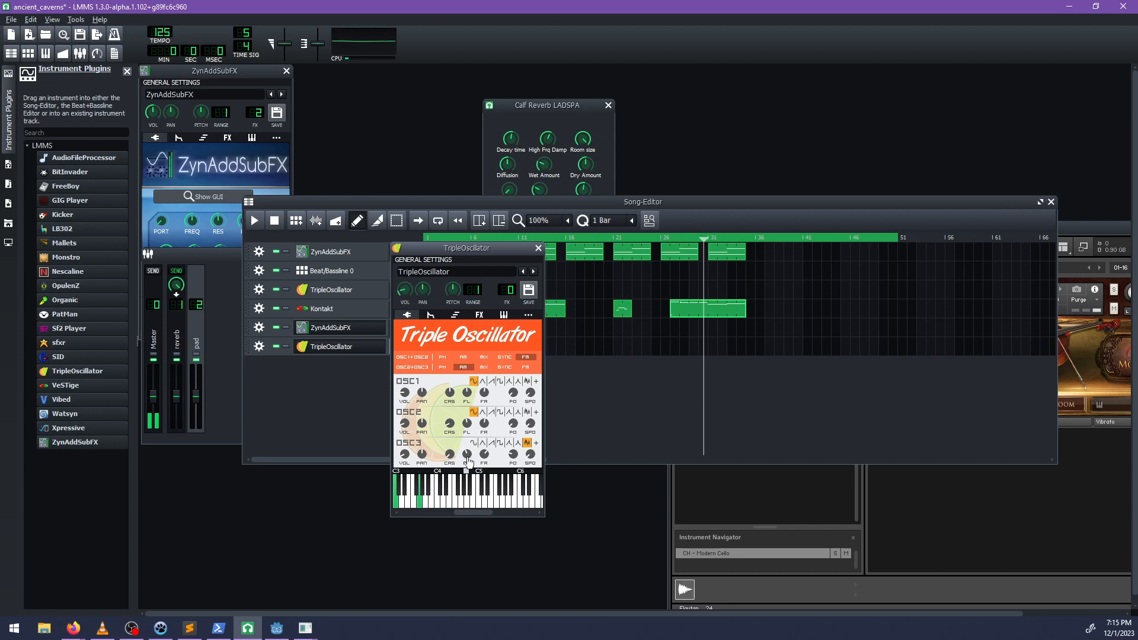
pyautogui.press('w')
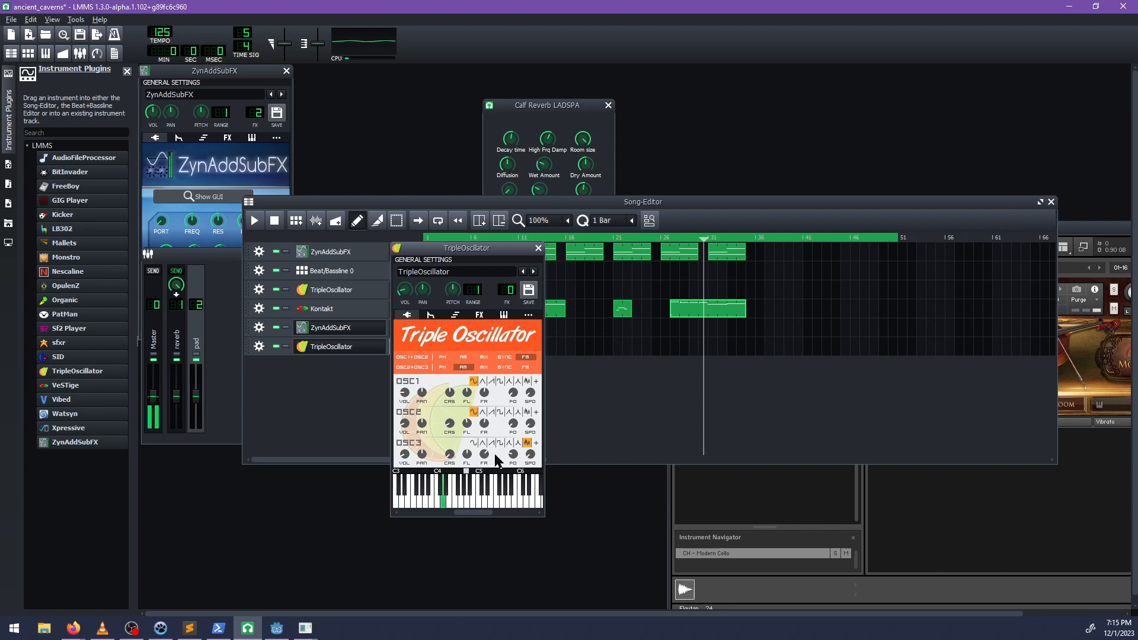
pyautogui.press('t')
pyautogui.press('r')
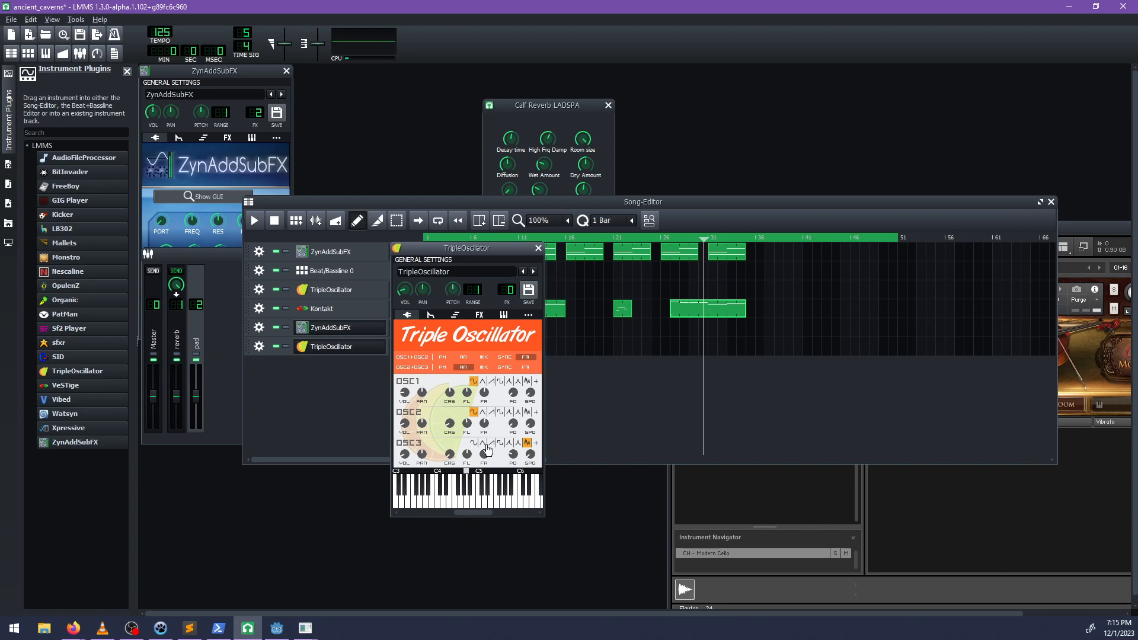
# Reposition the Song-Editor window and play a short passage of the song from around bar 31.
pyautogui.moveTo(717, 205); pyautogui.dragTo(664, 210)
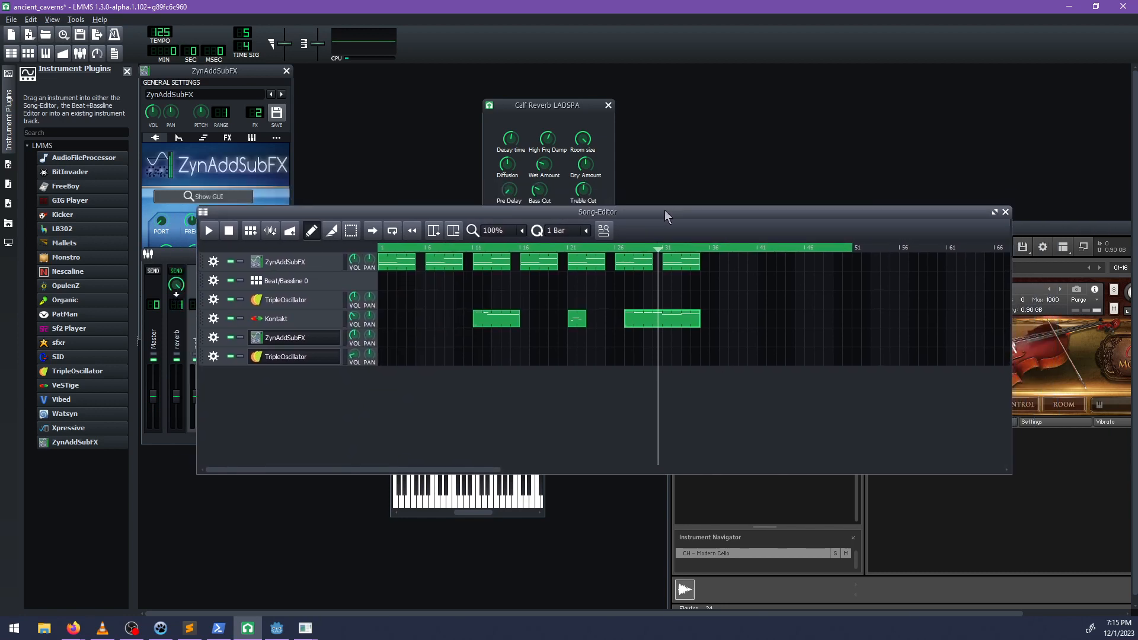
pyautogui.click(663, 249)
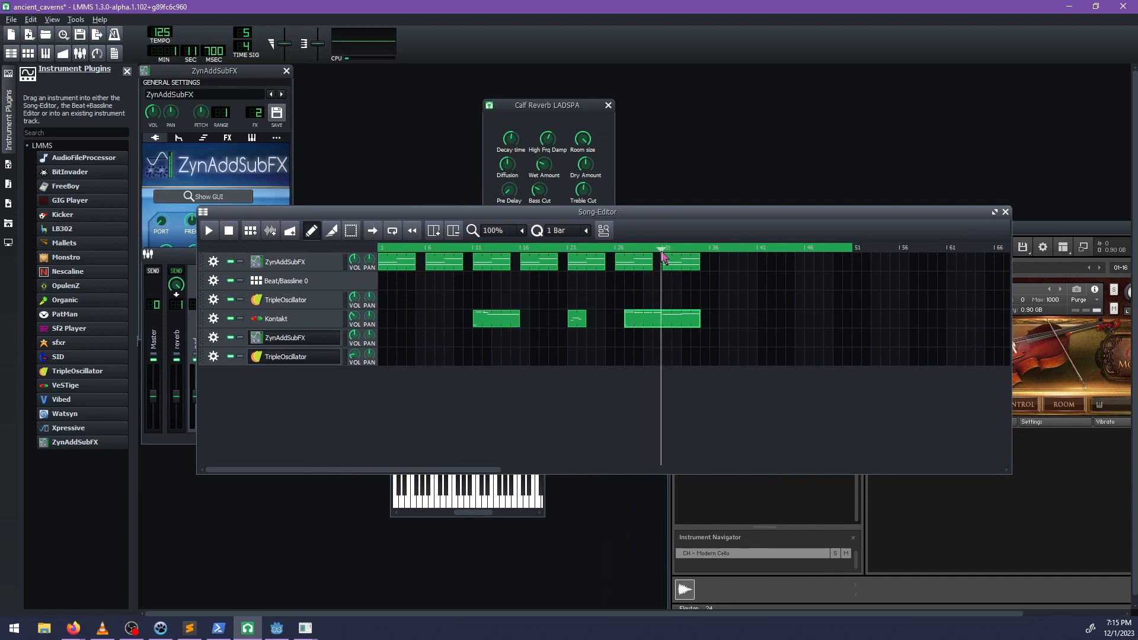
pyautogui.press('space')
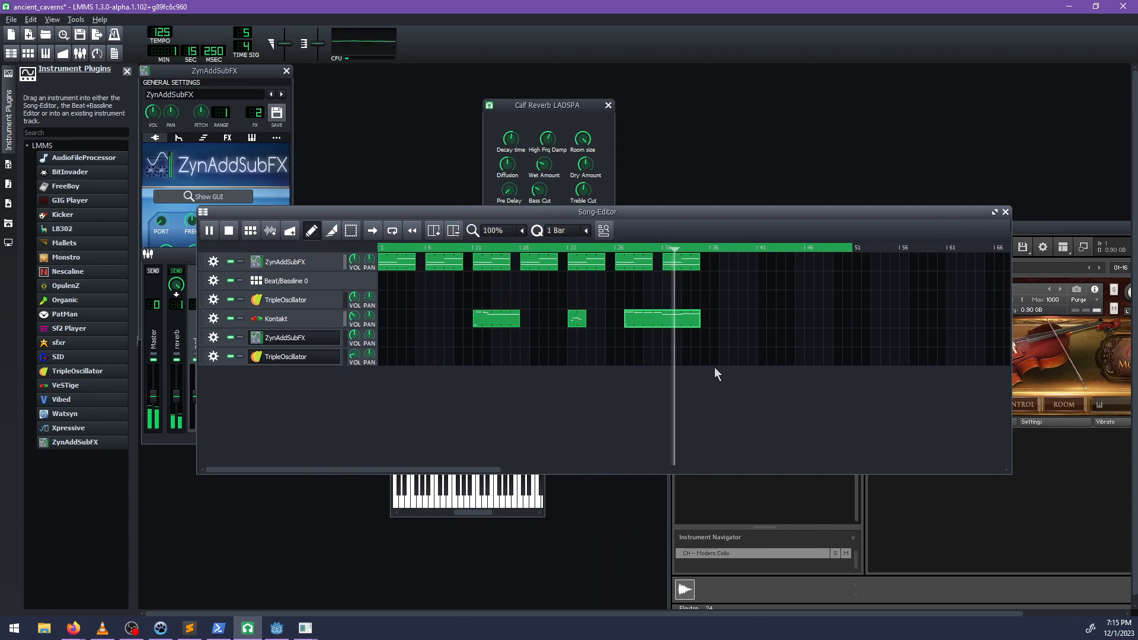
pyautogui.press('space')
# Lengthen the attack and release of the new TripleOscillator's volume envelope, and return to its oscillator settings.
pyautogui.click(531, 514)
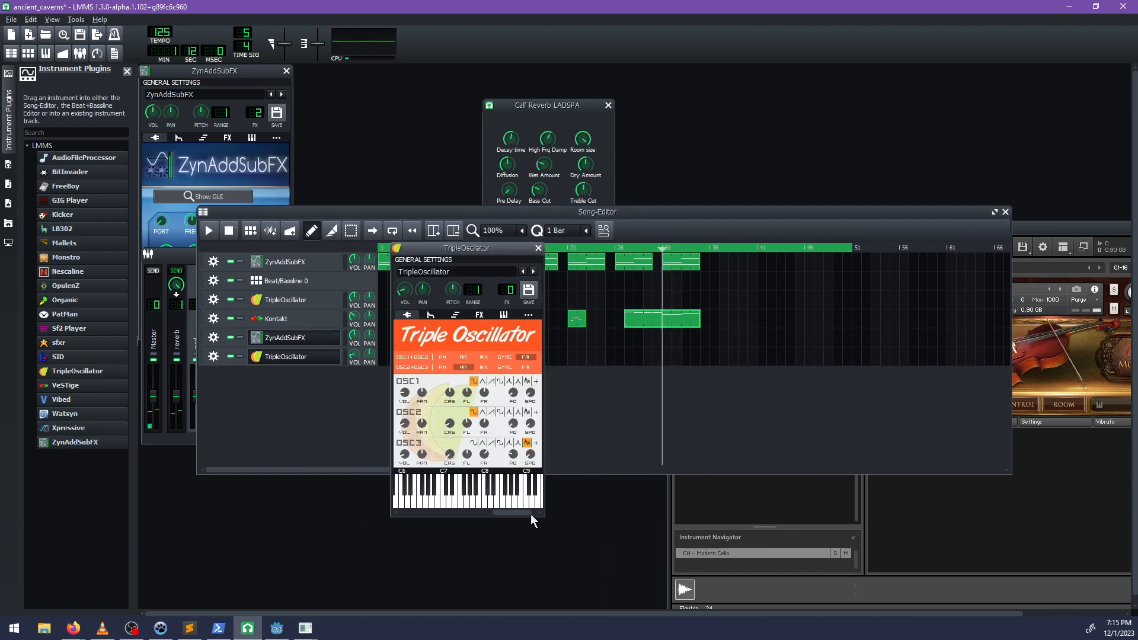
pyautogui.click(429, 318)
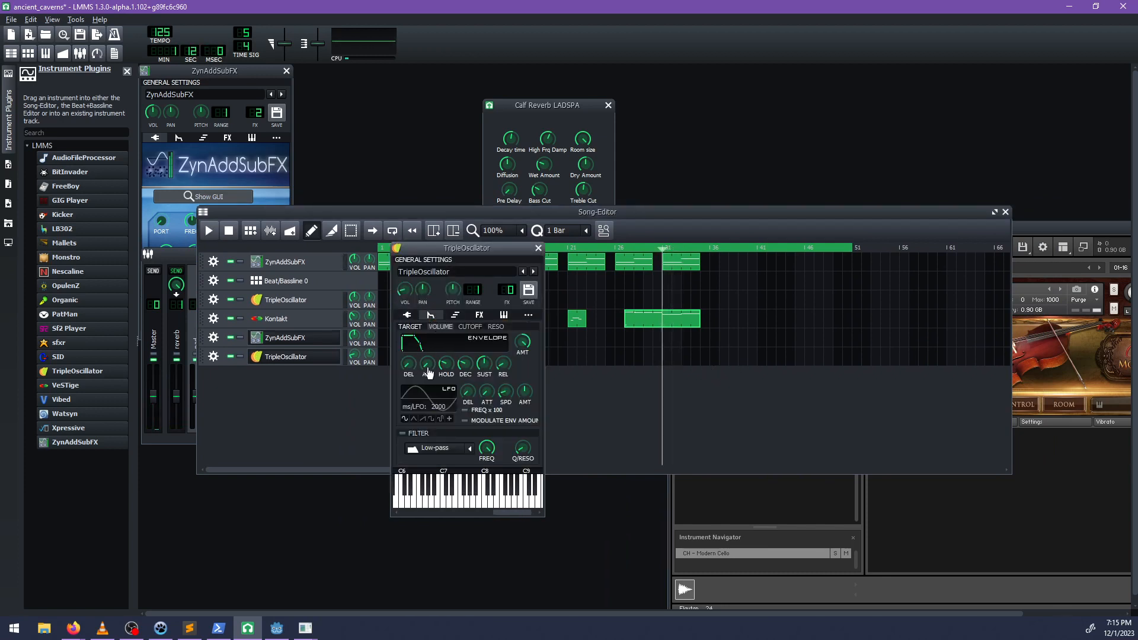
pyautogui.moveTo(427, 368); pyautogui.dragTo(409, 340)
pyautogui.moveTo(503, 368); pyautogui.dragTo(496, 324)
pyautogui.click(407, 316)
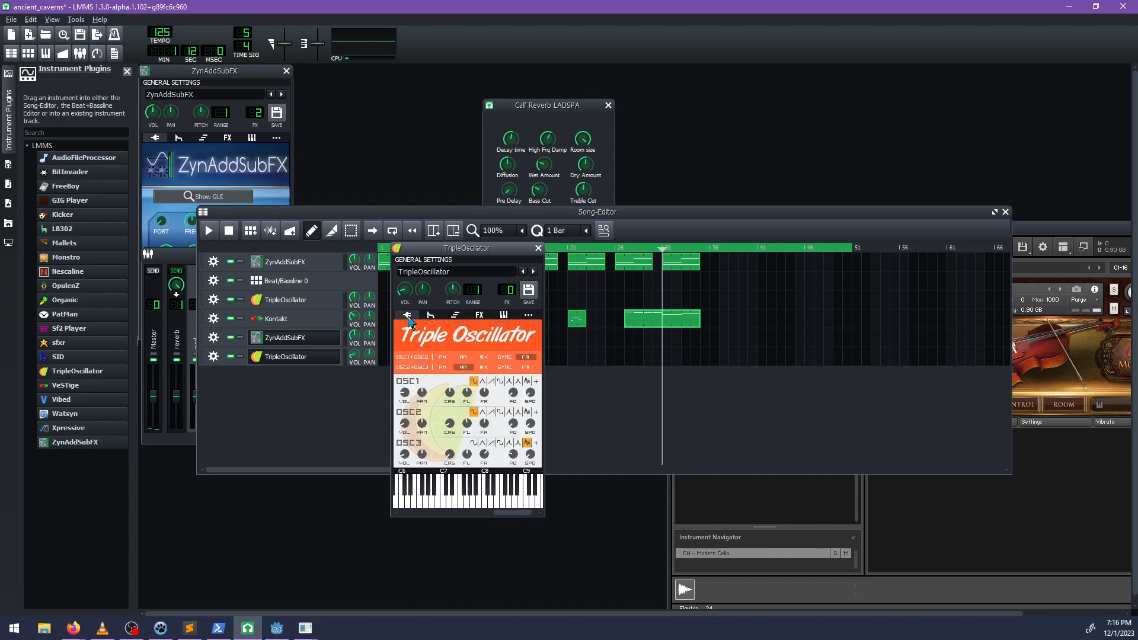
# Try other waveforms on OSC2 and OSC1, keeping sine for OSC2 and choosing triangle for OSC1.
pyautogui.click(492, 413)
pyautogui.click(474, 412)
pyautogui.click(492, 381)
pyautogui.click(501, 382)
pyautogui.click(484, 382)
# Add an automation track to the song.
pyautogui.click(298, 389)
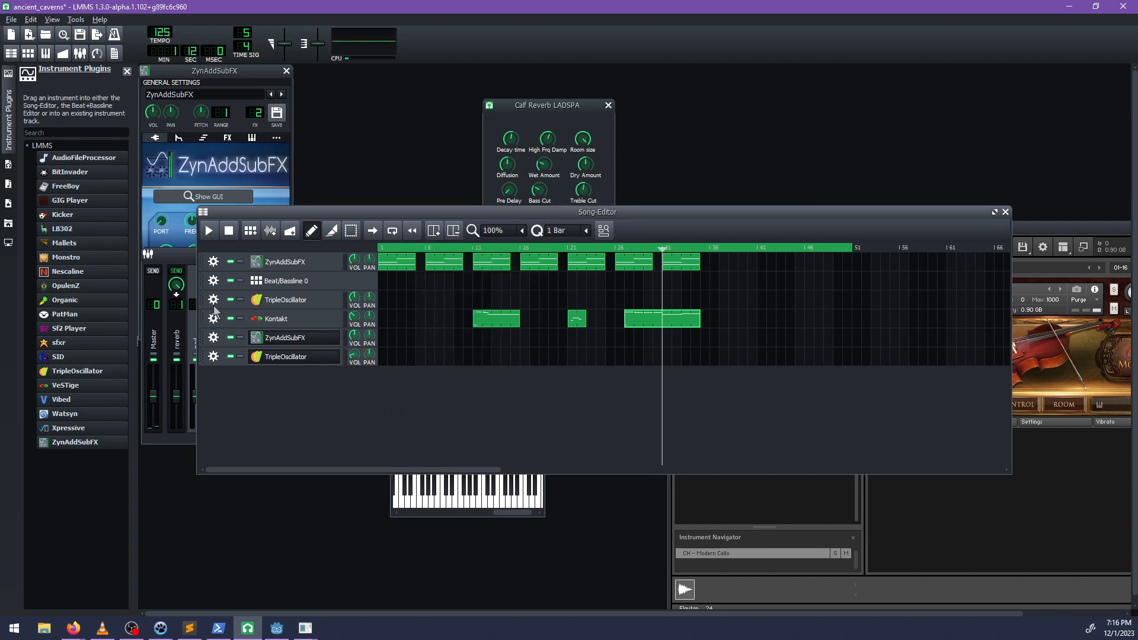
pyautogui.click(290, 230)
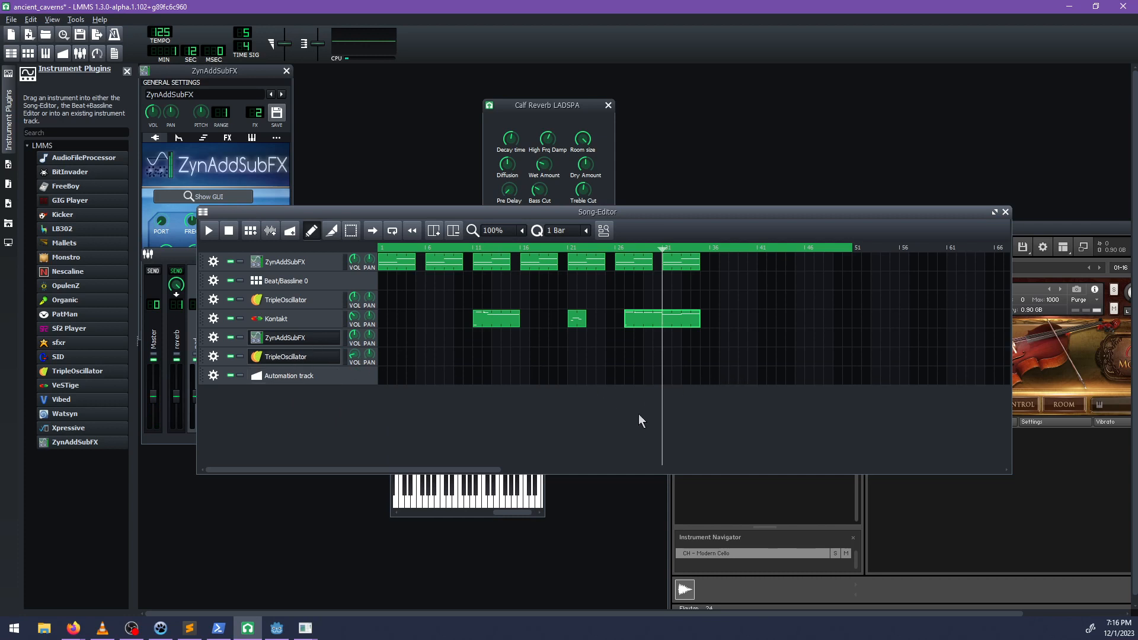
# Increase the hold and sustain of the new TripleOscillator's volume envelope.
pyautogui.click(475, 515)
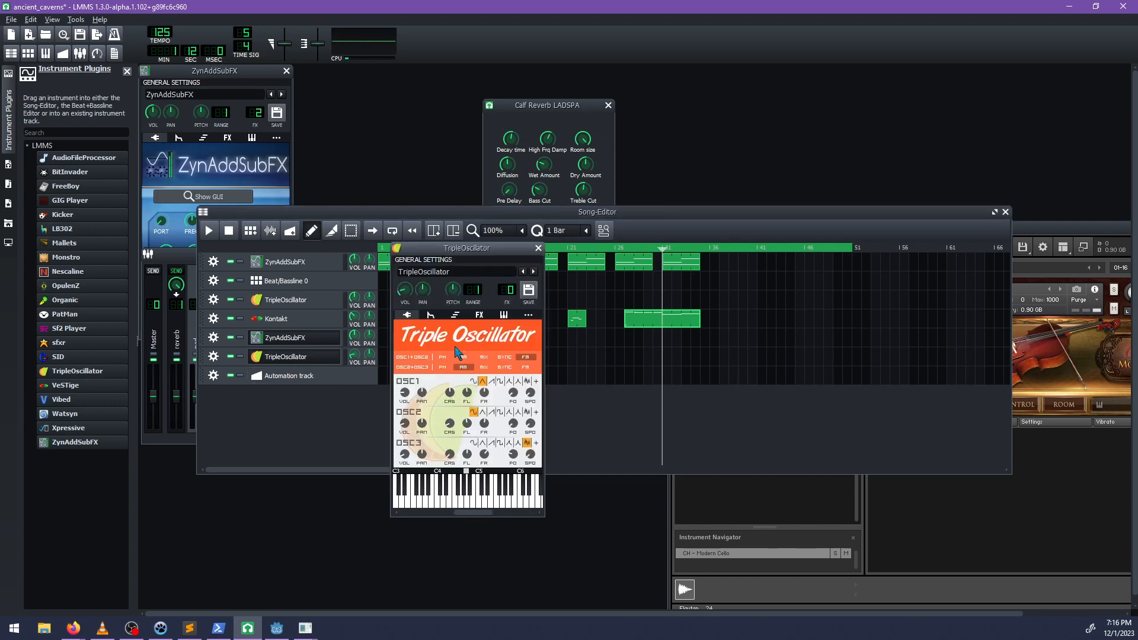
pyautogui.click(432, 314)
pyautogui.moveTo(451, 374); pyautogui.dragTo(485, 421)
pyautogui.moveTo(484, 369); pyautogui.dragTo(479, 230)
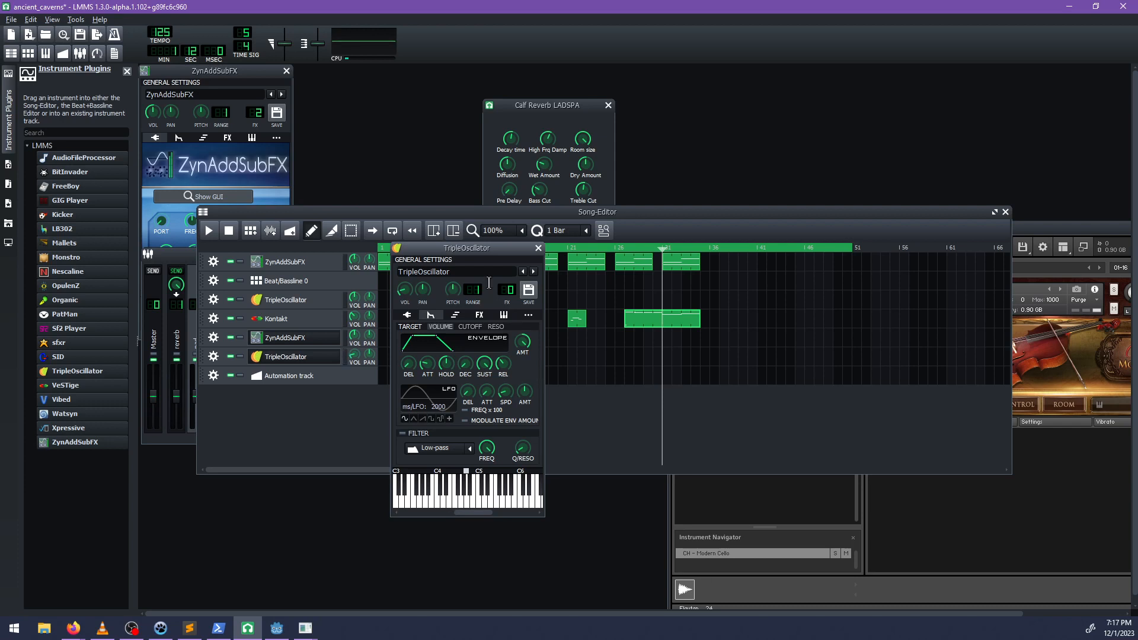
# Move the Song-Editor's playhead to the start of the song and play it from there.
pyautogui.click(503, 210)
pyautogui.moveTo(420, 249); pyautogui.dragTo(372, 249)
pyautogui.press('space')
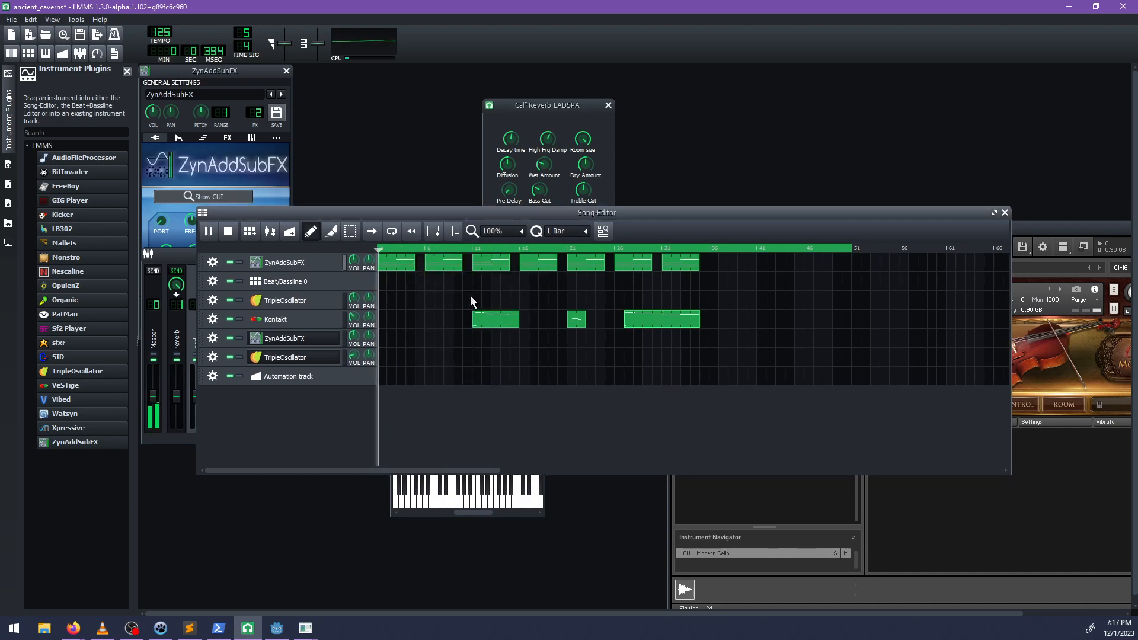
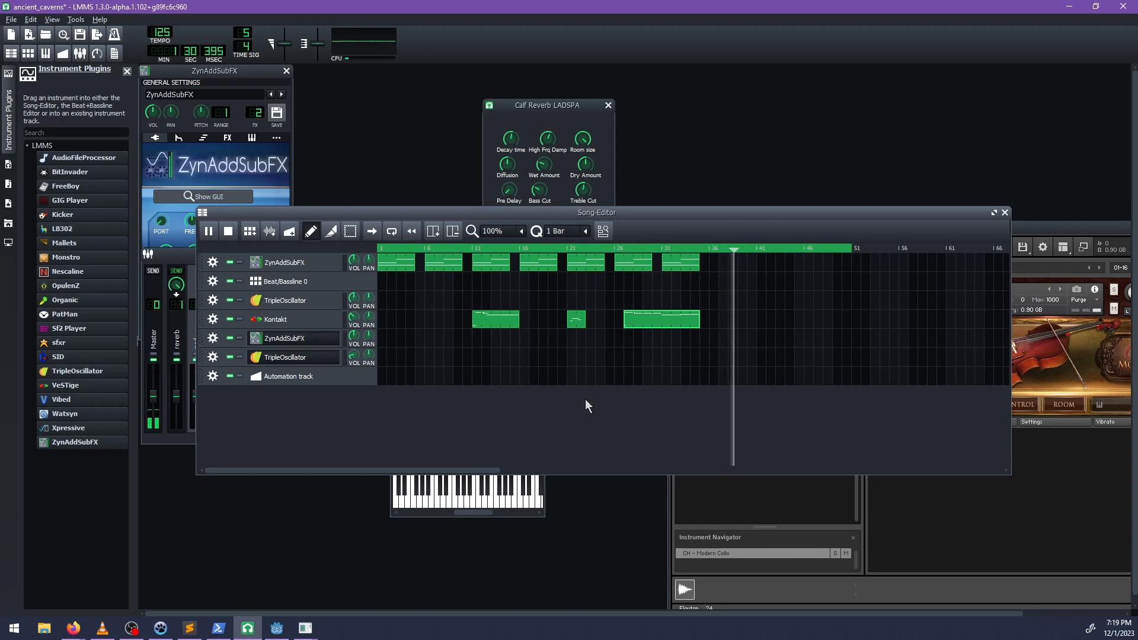
# Create a clip at bar 35 on the lower TripleOscillator track and record a sparse opening melody starting C5, E5, D5, A4.
pyautogui.press('space')
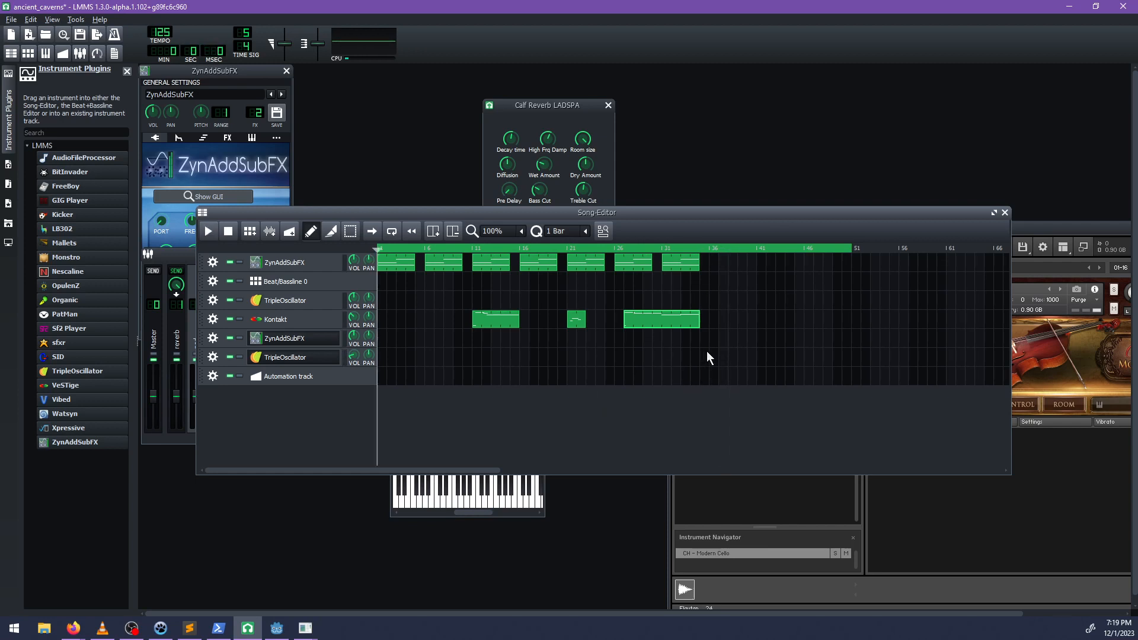
pyautogui.doubleClick(707, 356)
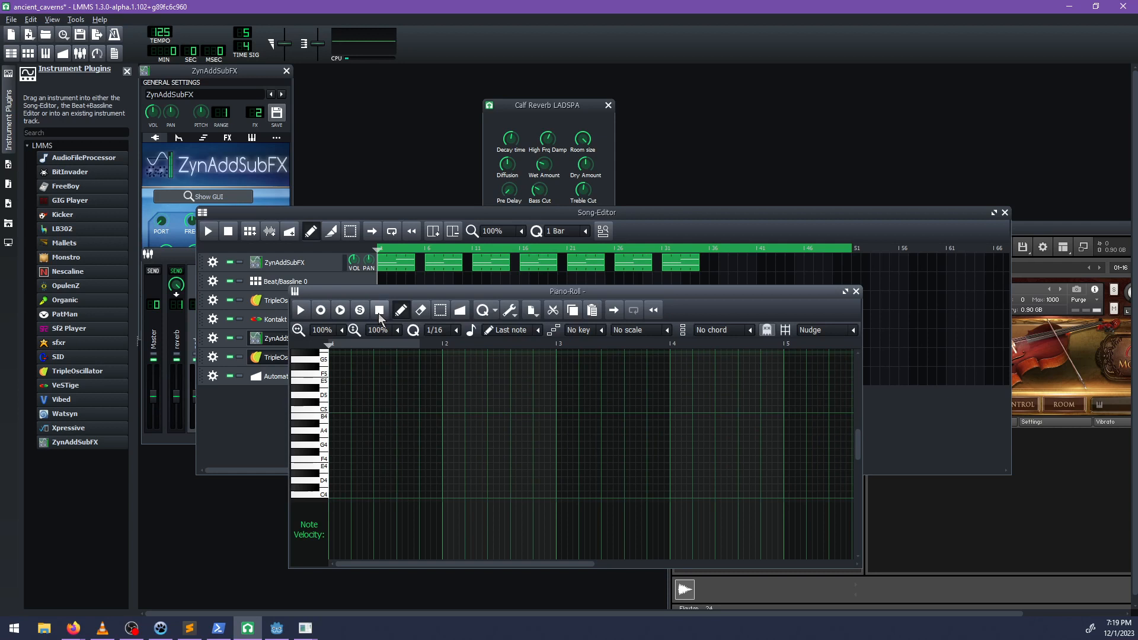
pyautogui.press('space')
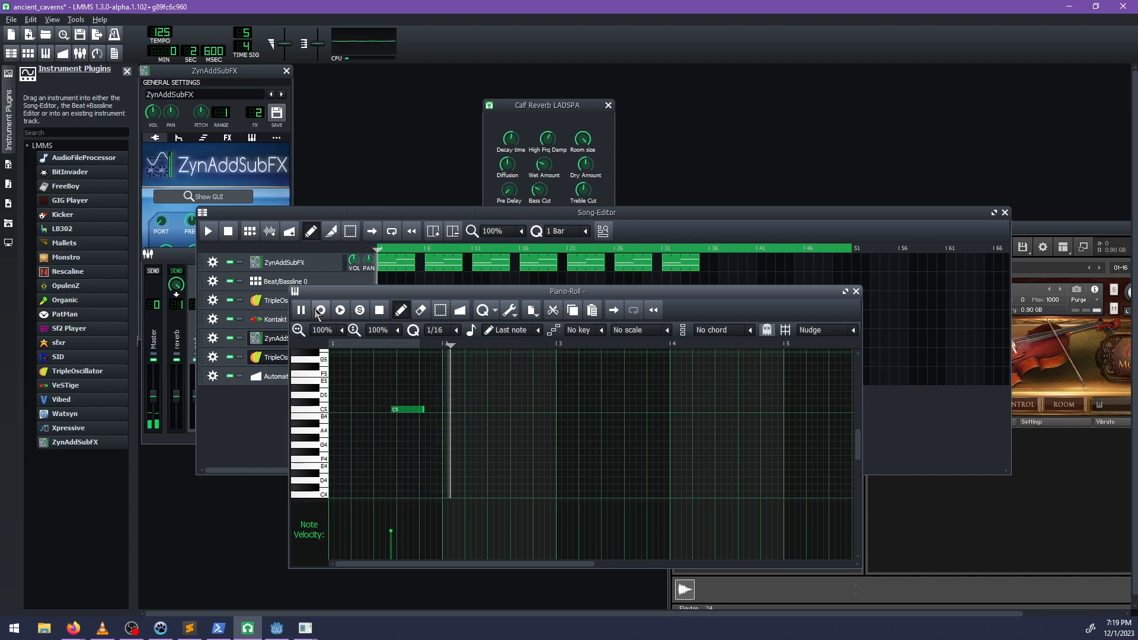
pyautogui.press('e')
pyautogui.press('d')
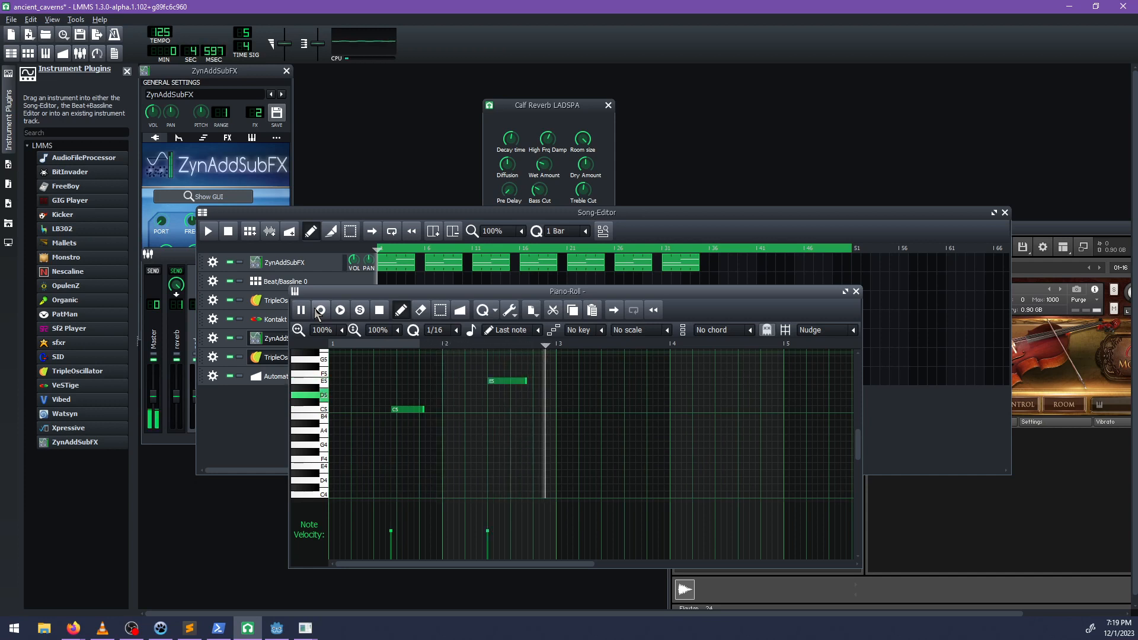
pyautogui.press('n')
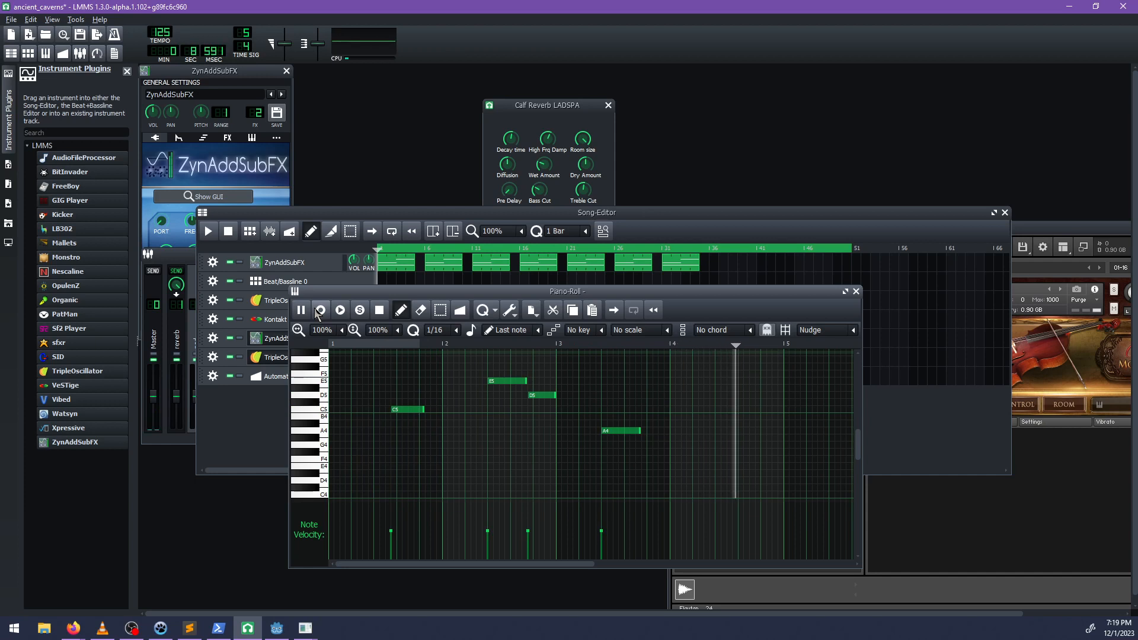
pyautogui.press('y')
pyautogui.press('u')
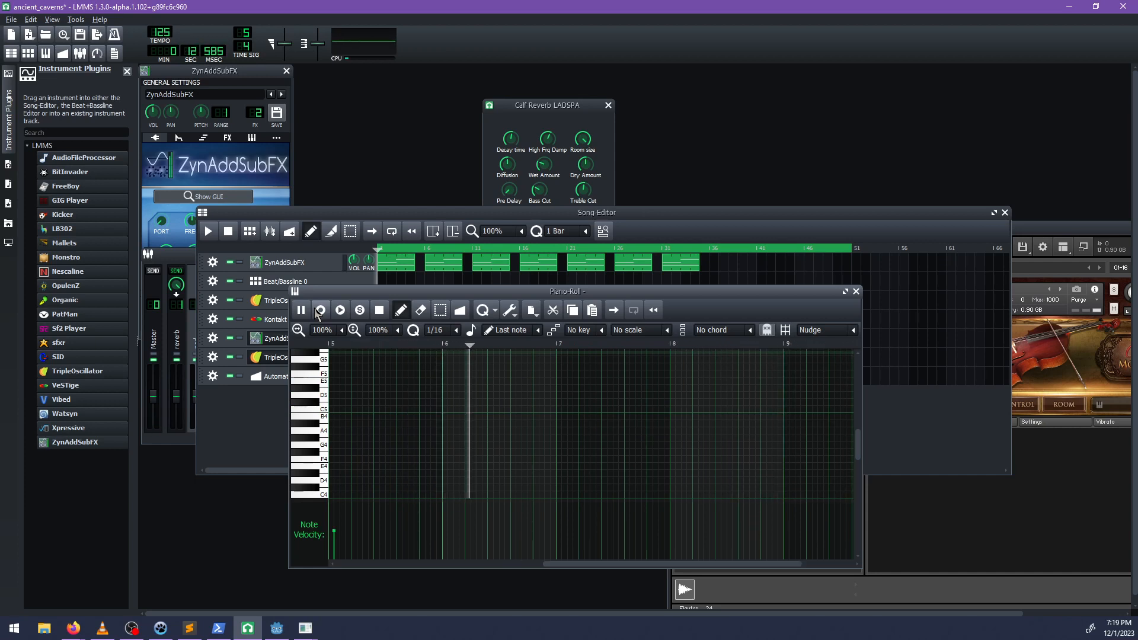
# Continue recording the melody through clip bars 6 to 12 with F4, D4, E5, D5, B4 and a long C5.
pyautogui.press('v')
pyautogui.press('x')
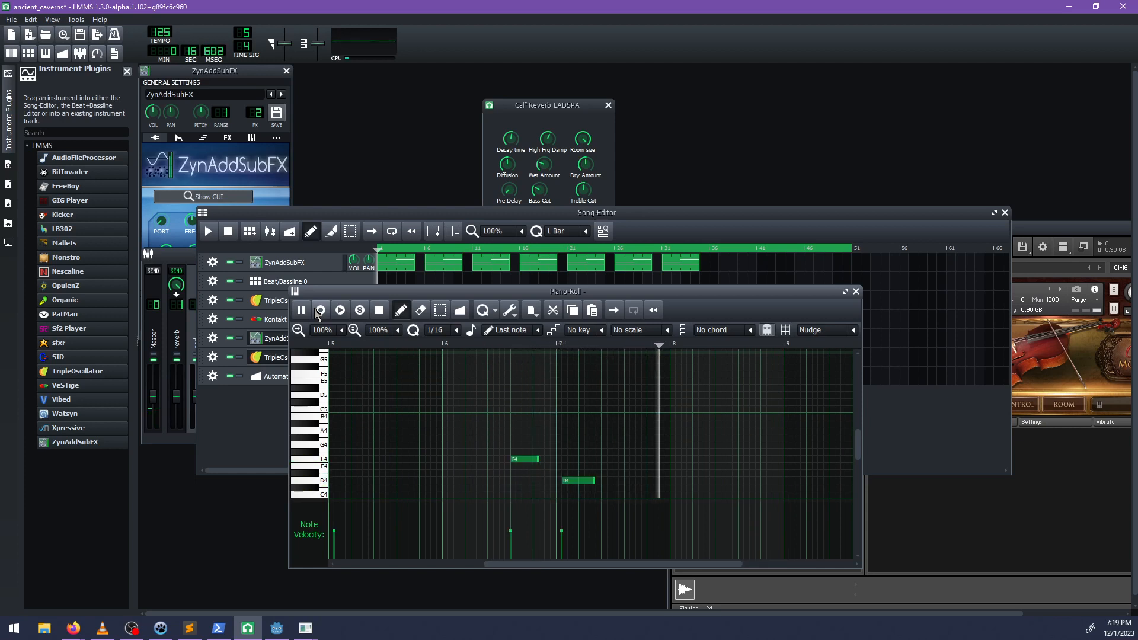
pyautogui.press('e')
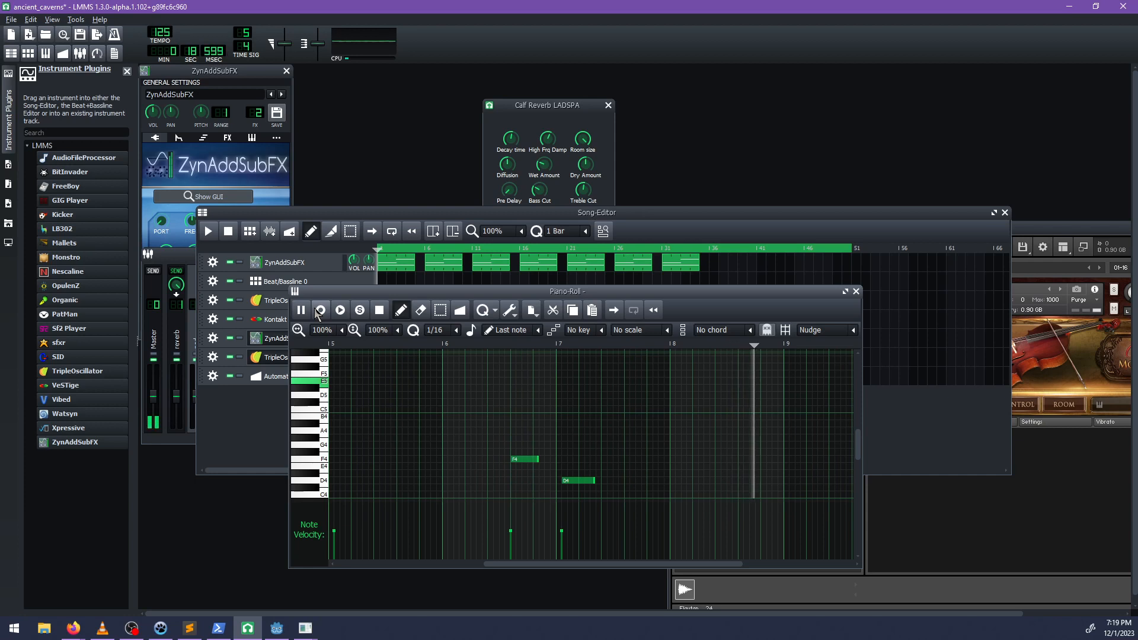
pyautogui.press('w')
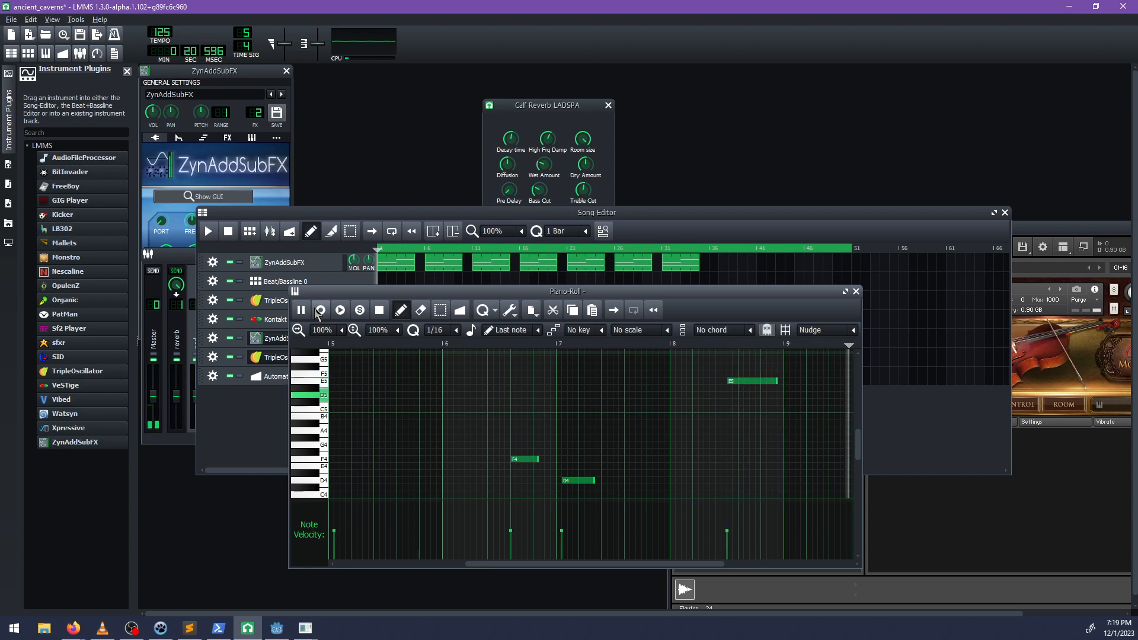
pyautogui.press('m')
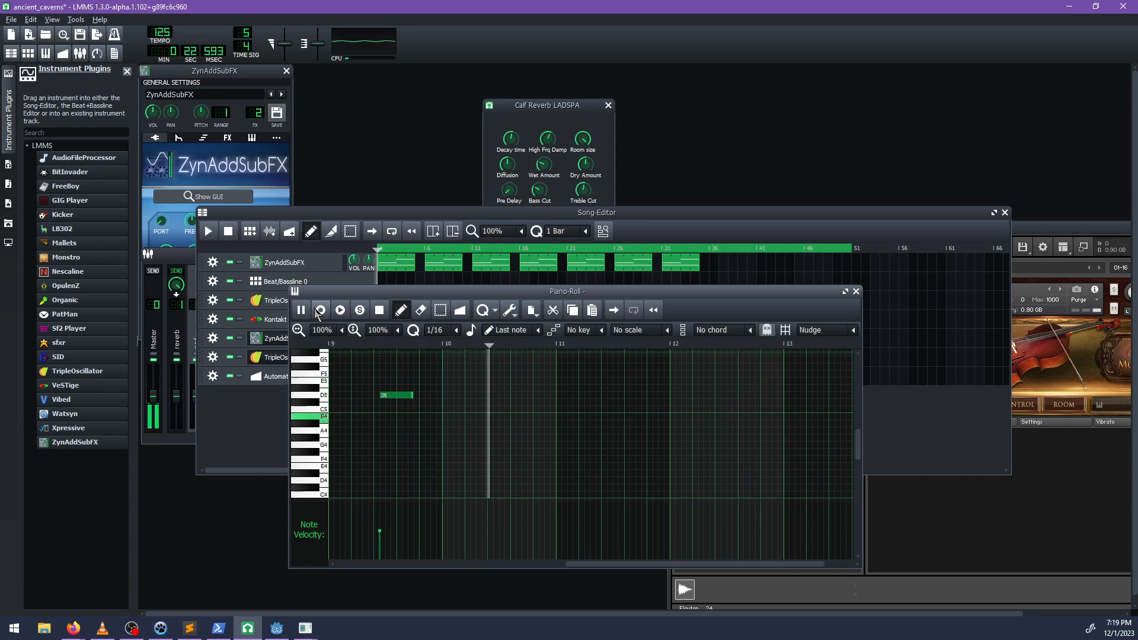
pyautogui.press('q')
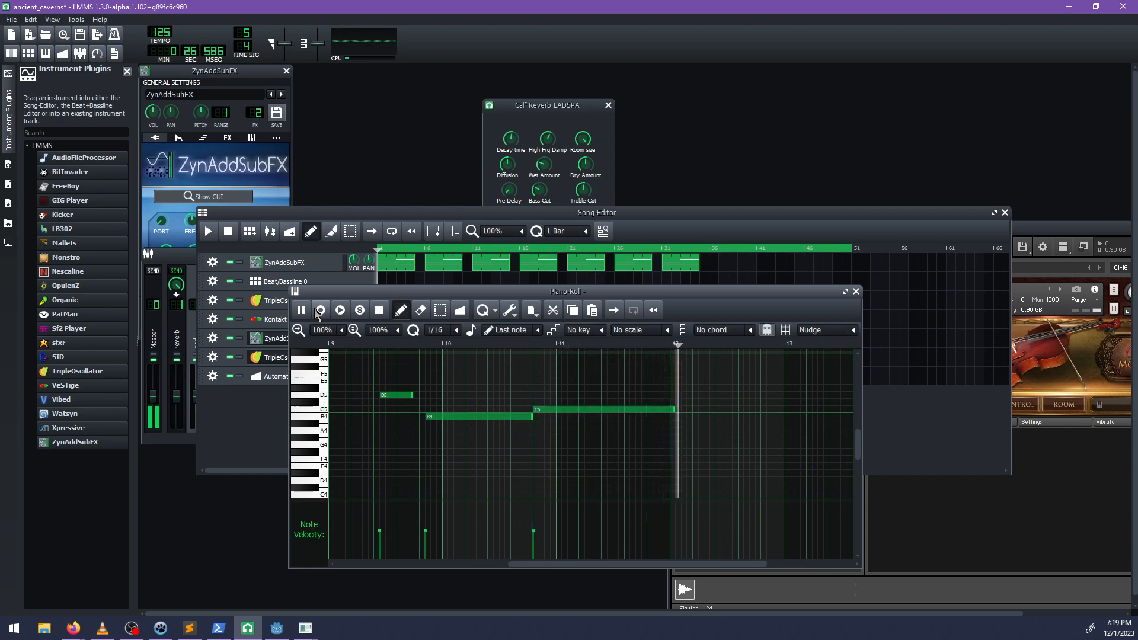
pyautogui.press('n')
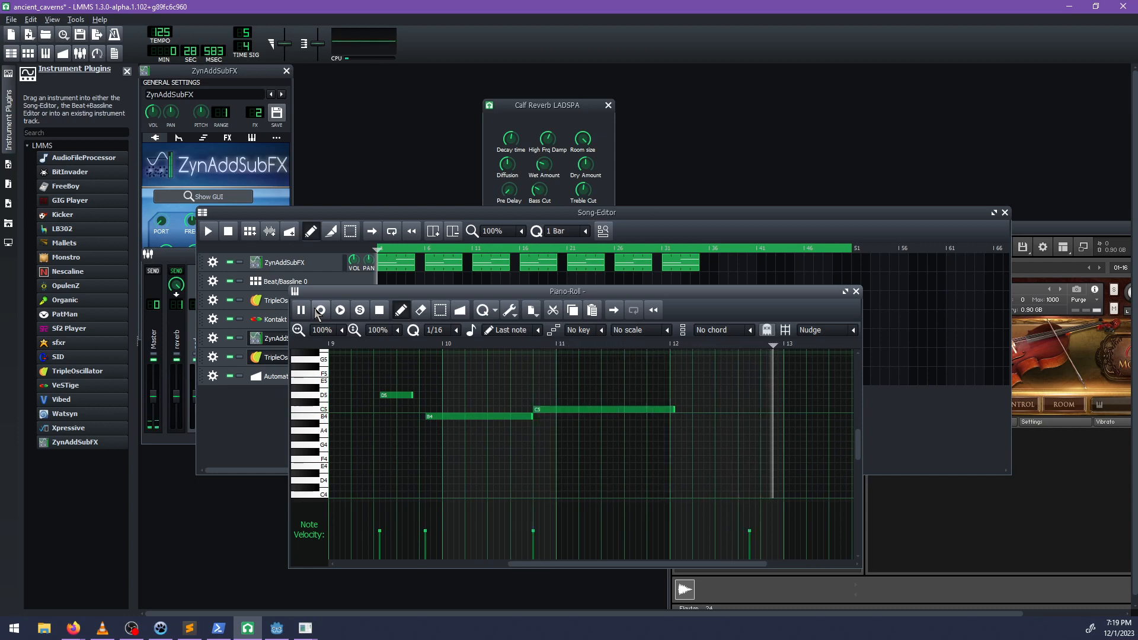
# Record the closing notes C#4, A4, D5, E5 and a C4-D4-F4-B4 chord in clip bars 13 to 16, ending the recording.
pyautogui.press('m')
pyautogui.press('2')
pyautogui.press('y')
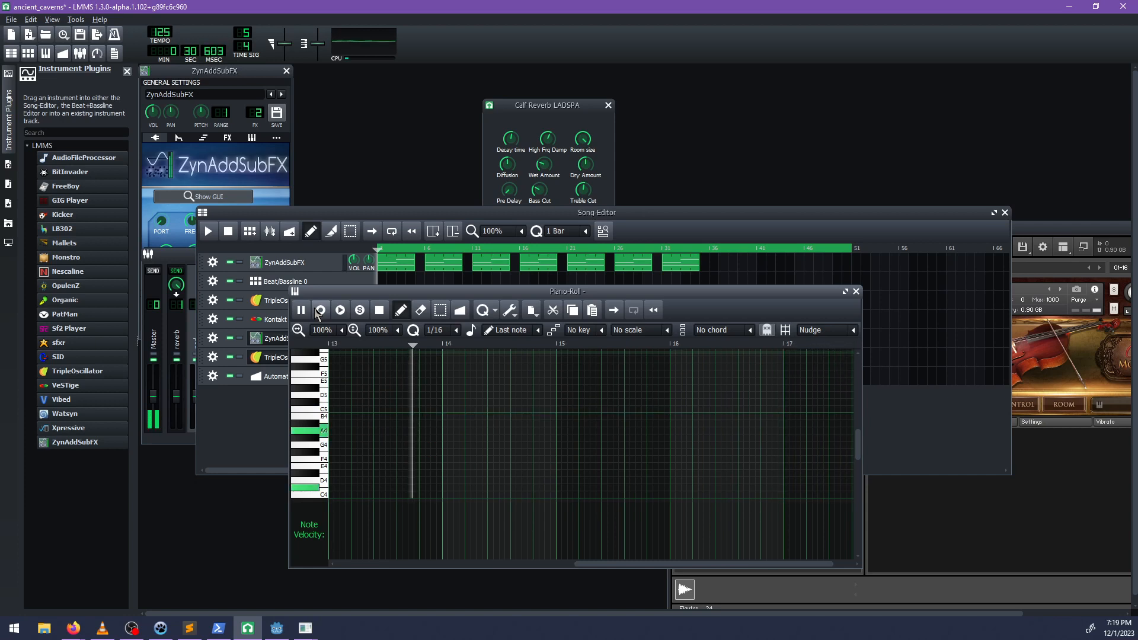
pyautogui.press('o')
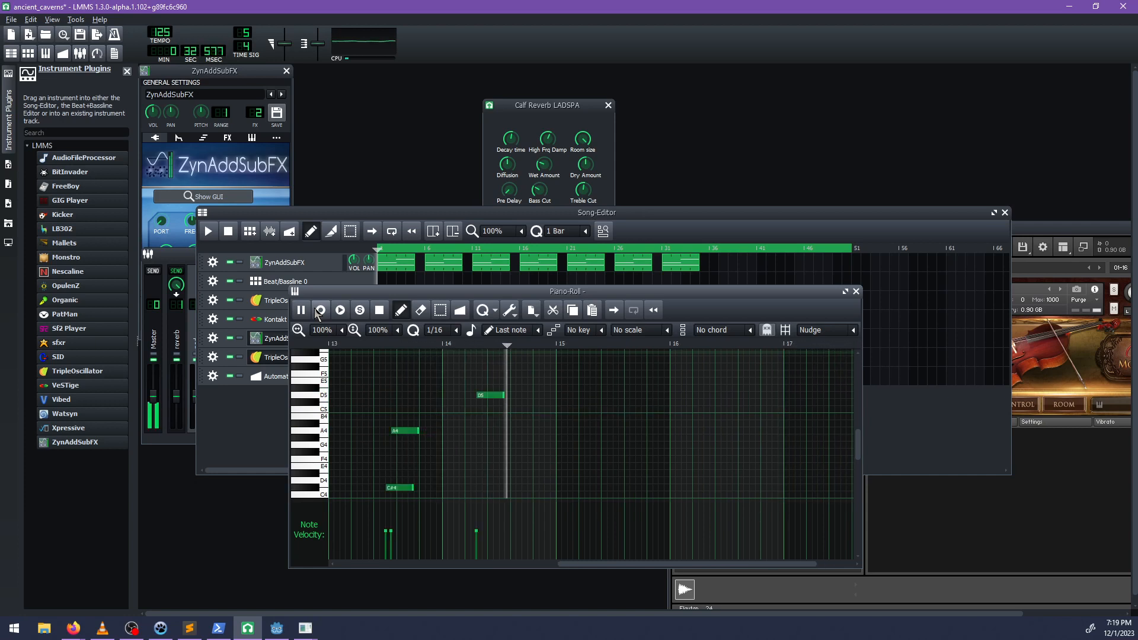
pyautogui.press('p')
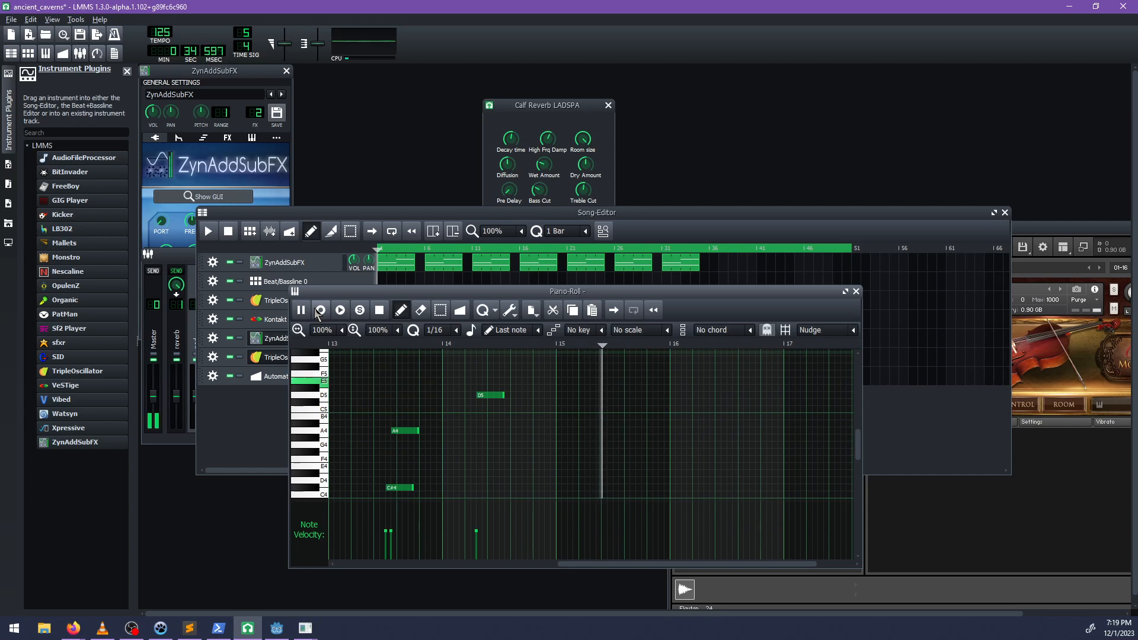
pyautogui.press('w')
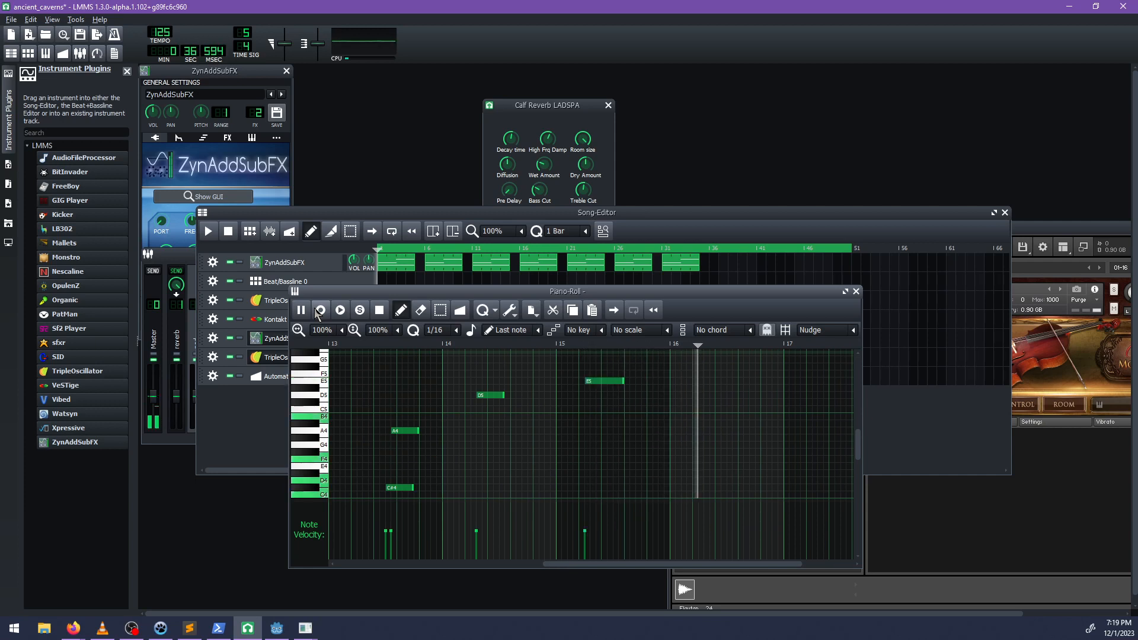
pyautogui.press('q')
pyautogui.press('r')
pyautogui.press('u')
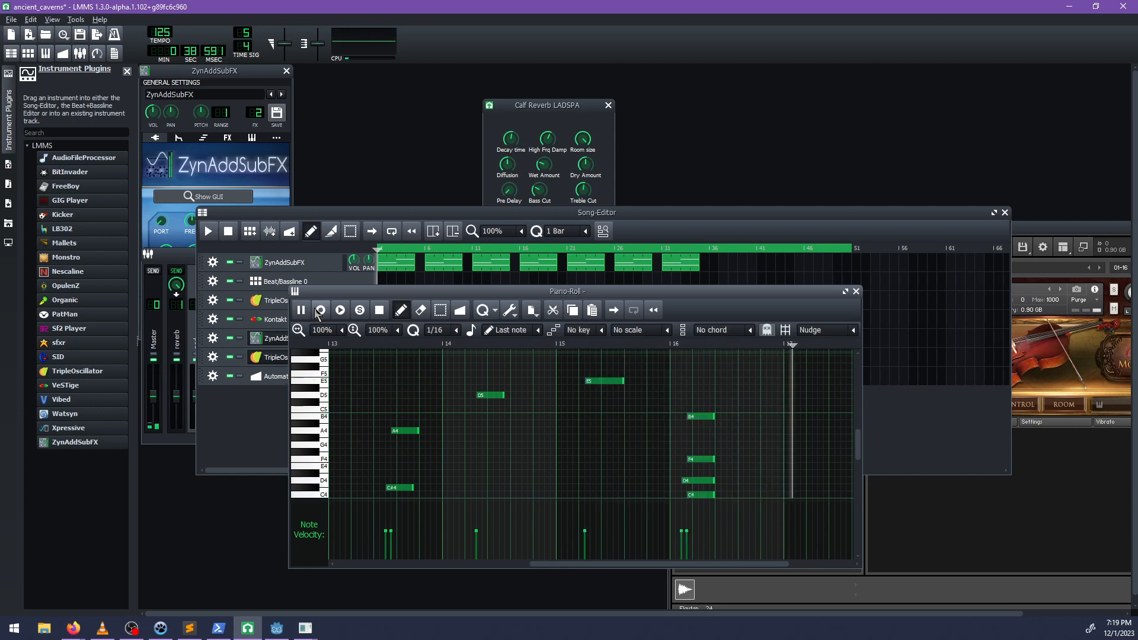
pyautogui.click(319, 312)
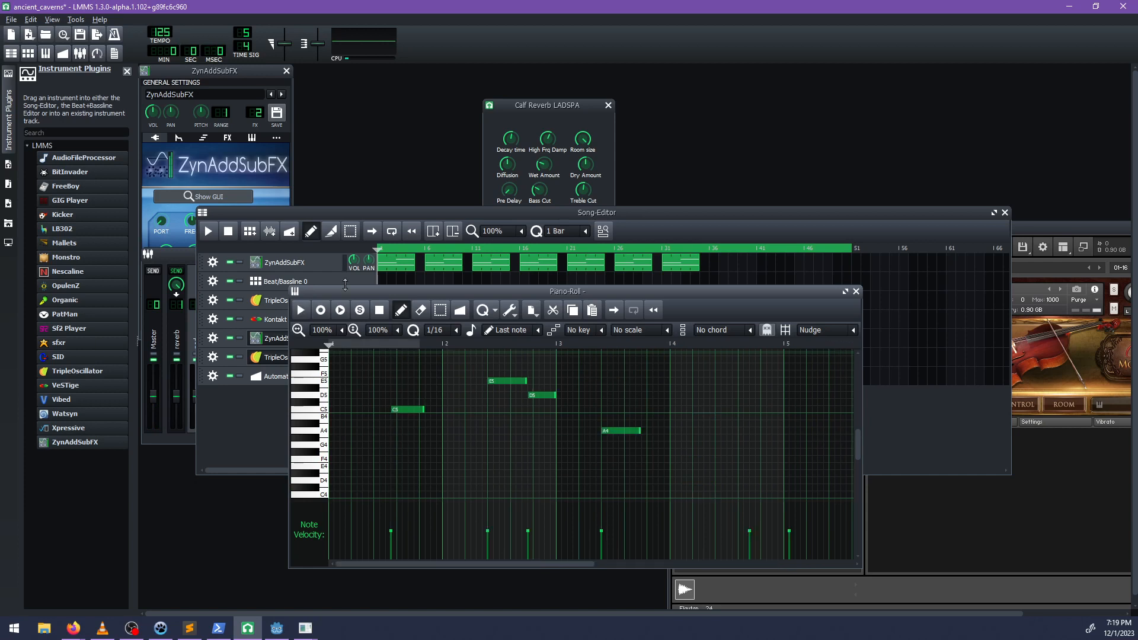
# Play the song from about bar 31 to audition the transition into the new TripleOscillator clip.
pyautogui.click(722, 225)
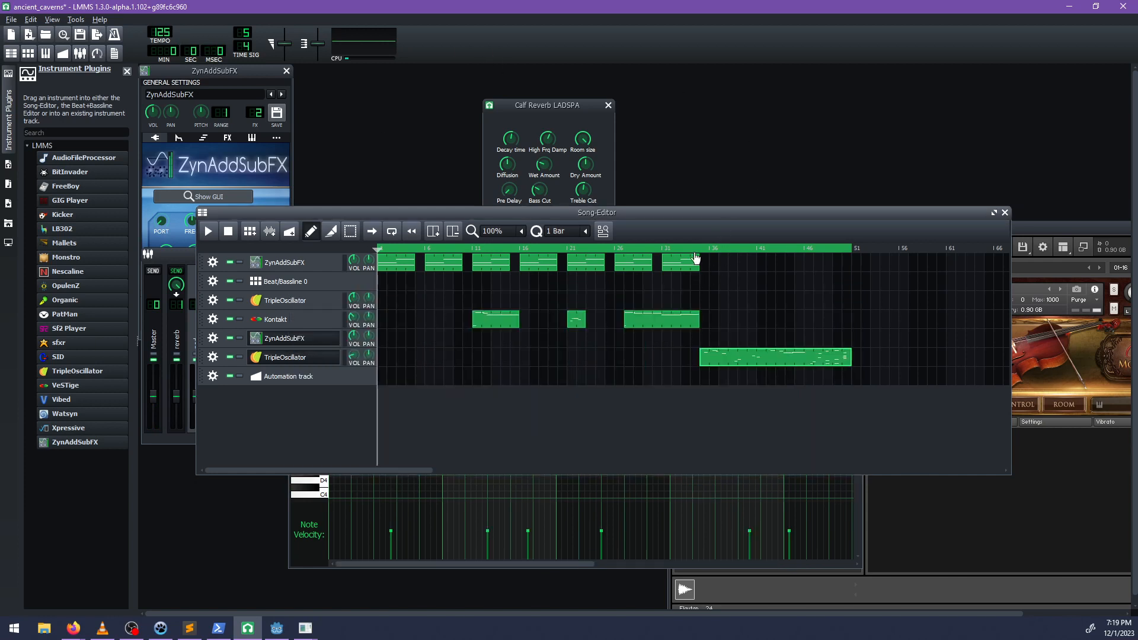
pyautogui.click(661, 247)
pyautogui.press('space')
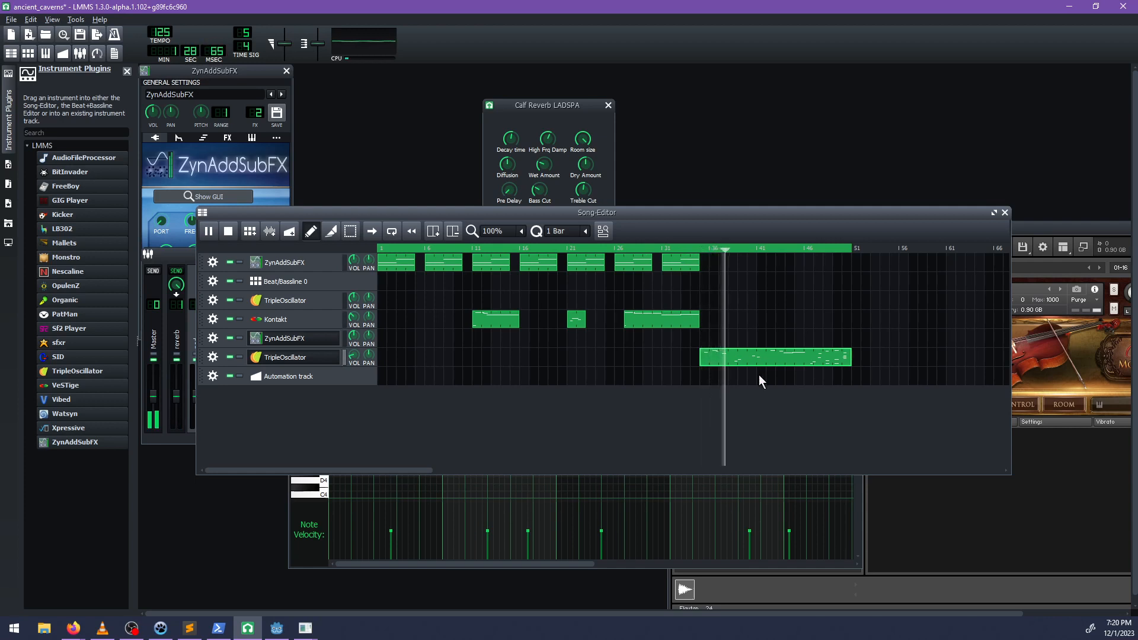
pyautogui.press('space')
# Place a copy of a ZynAddSubFX clip at bar 36 on the top track and audition it from about bar 34.
pyautogui.click(717, 265)
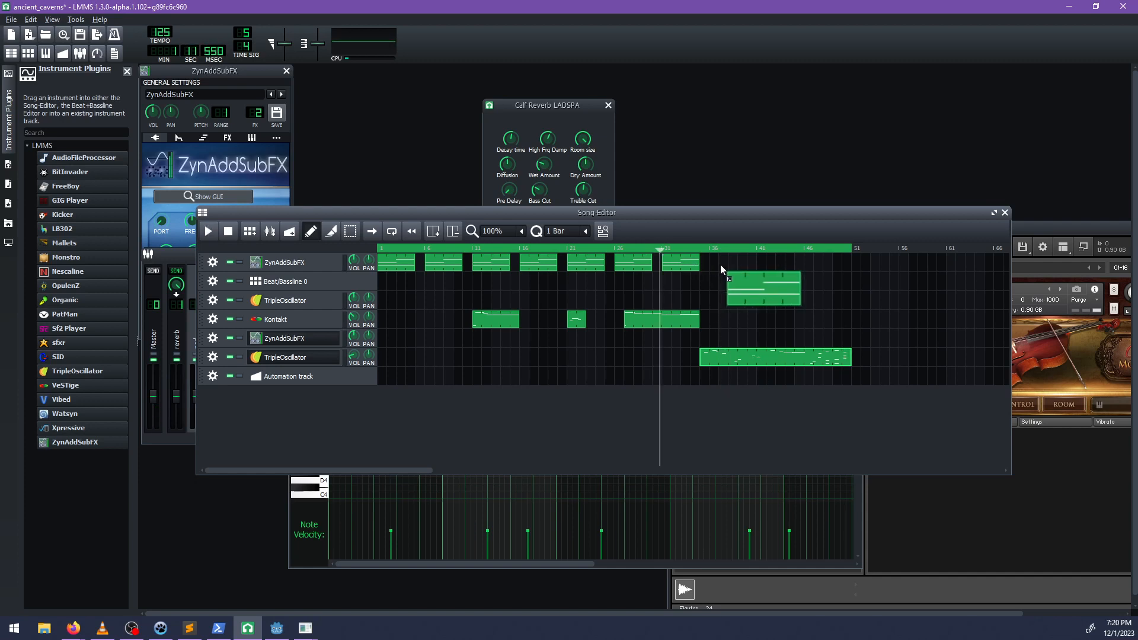
pyautogui.click(695, 249)
pyautogui.press('space')
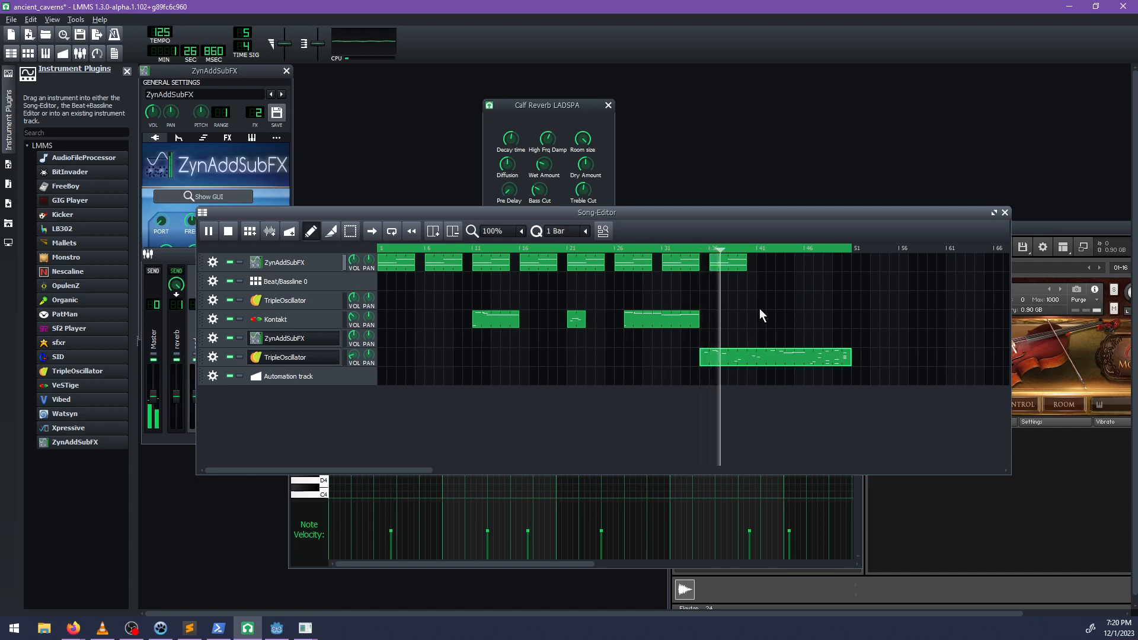
pyautogui.press('space')
# Lower the velocities of both note groups in the copied ZynAddSubFX clip at bar 36.
pyautogui.doubleClick(731, 265)
pyautogui.moveTo(330, 531); pyautogui.dragTo(330, 540)
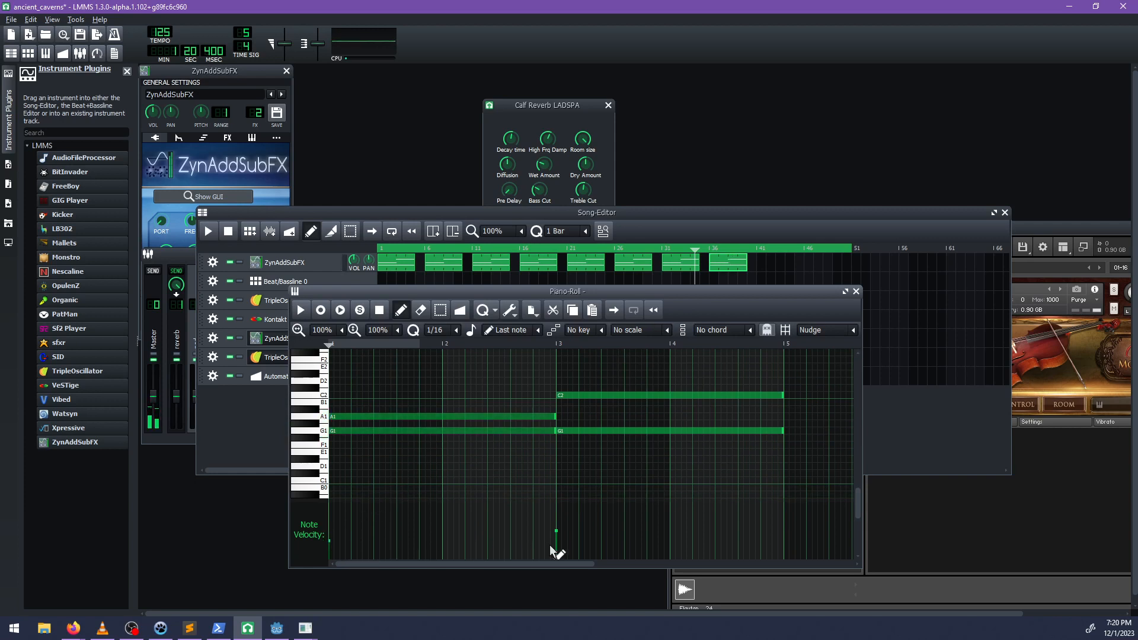
pyautogui.click(555, 549)
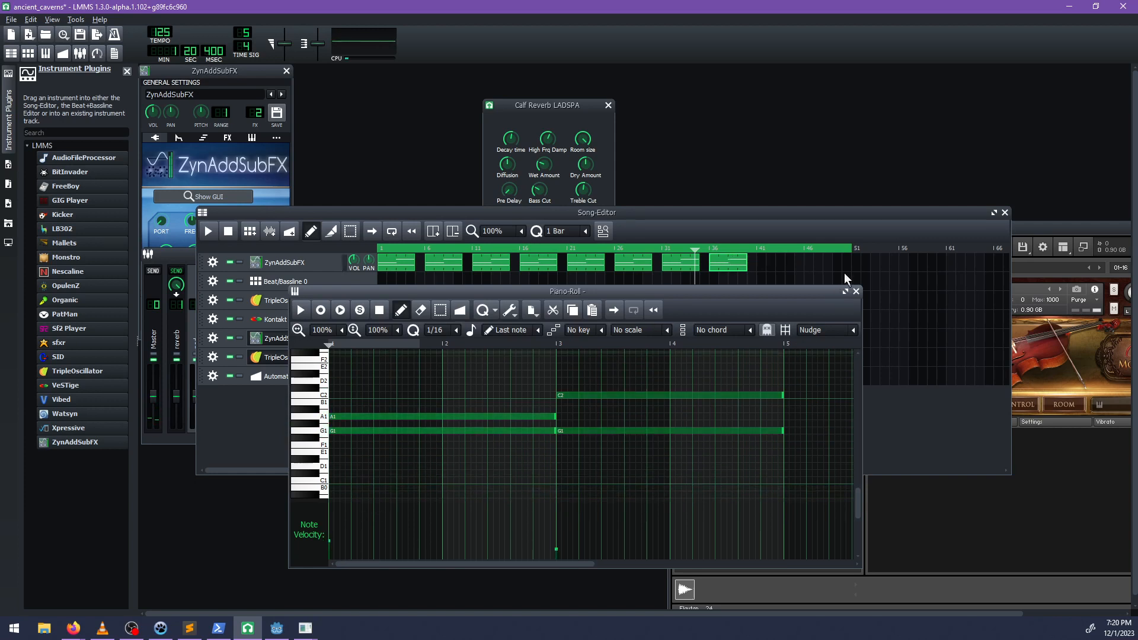
# Lower the velocities of both note groups in the ZynAddSubFX clip at bar 31.
pyautogui.doubleClick(665, 265)
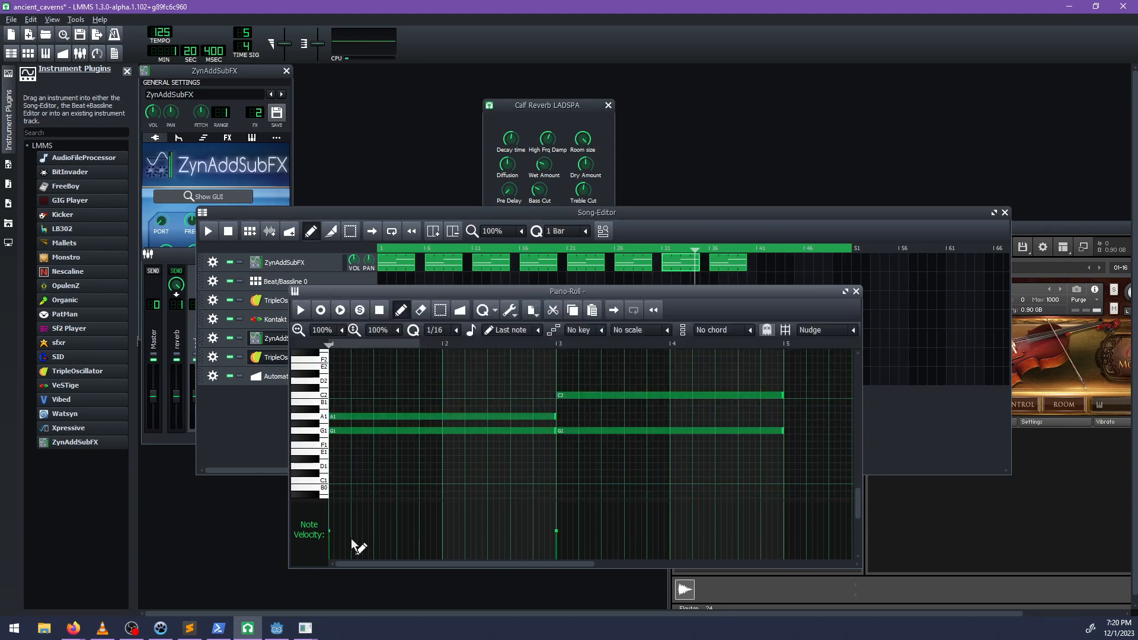
pyautogui.click(331, 537)
pyautogui.click(559, 545)
pyautogui.click(682, 229)
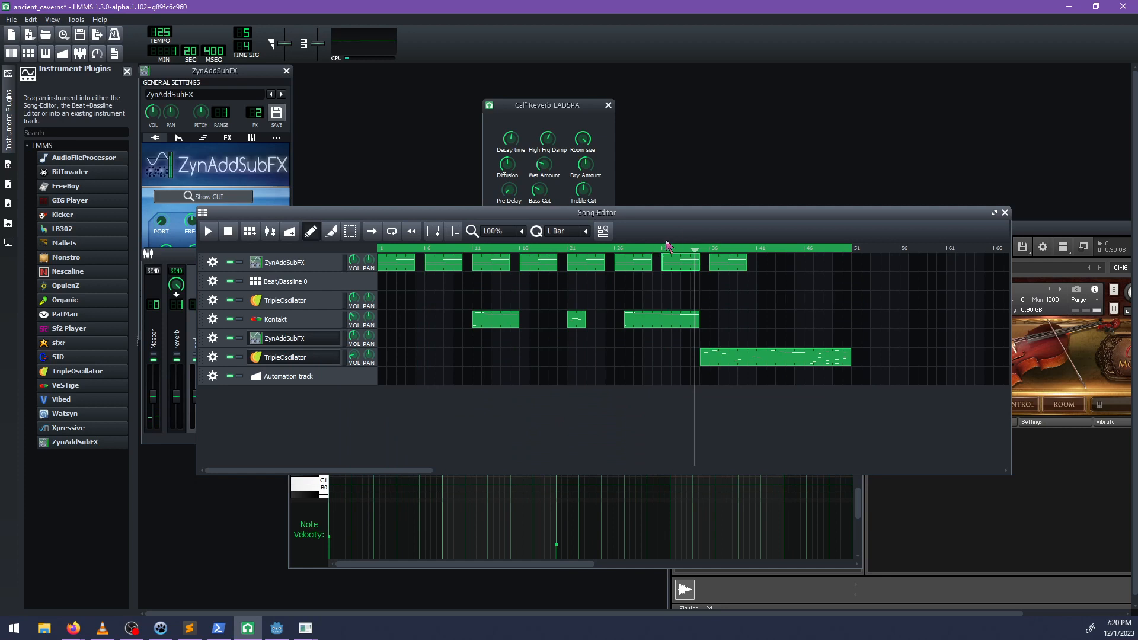
# Play the song from bar 31 and inspect the note velocities in the long Kontakt clip.
pyautogui.click(666, 246)
pyautogui.press('space')
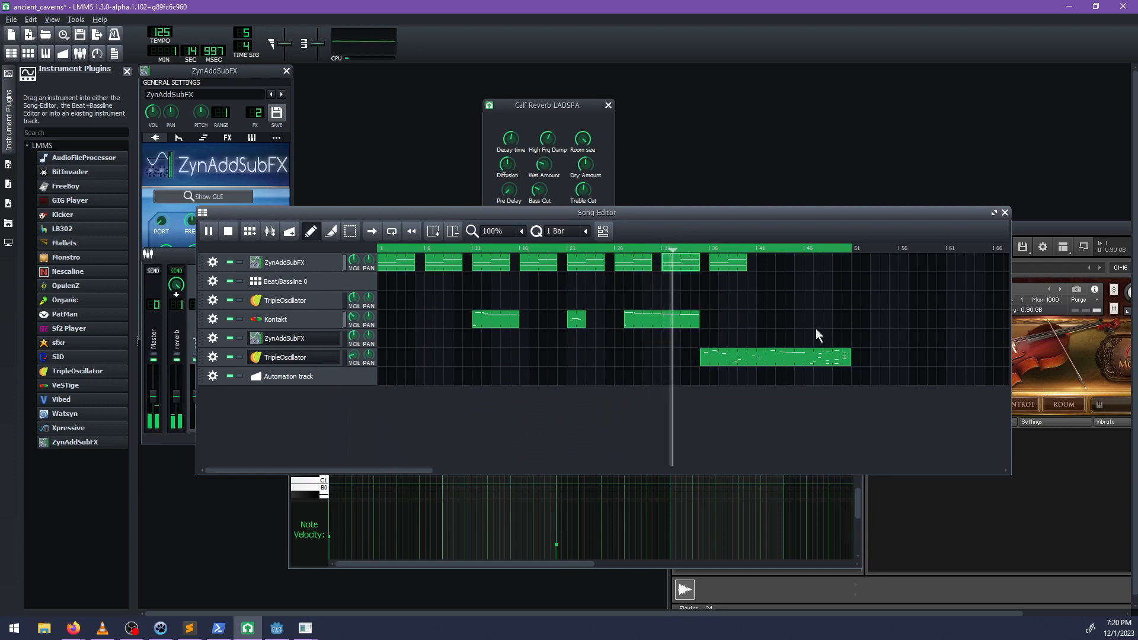
pyautogui.press('space')
pyautogui.doubleClick(691, 321)
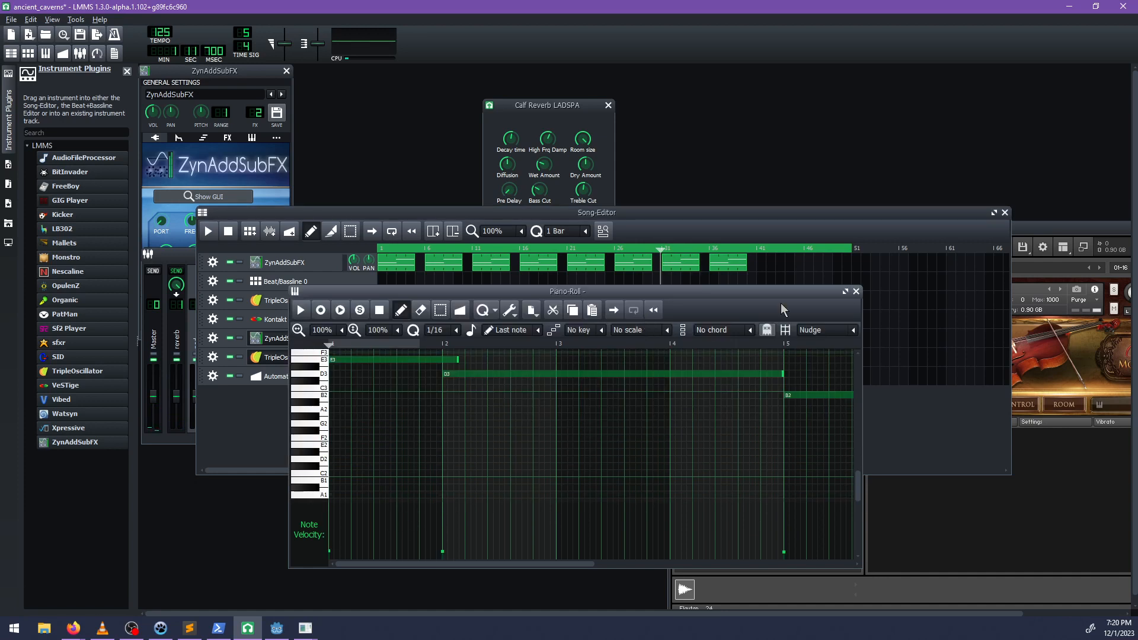
pyautogui.click(856, 291)
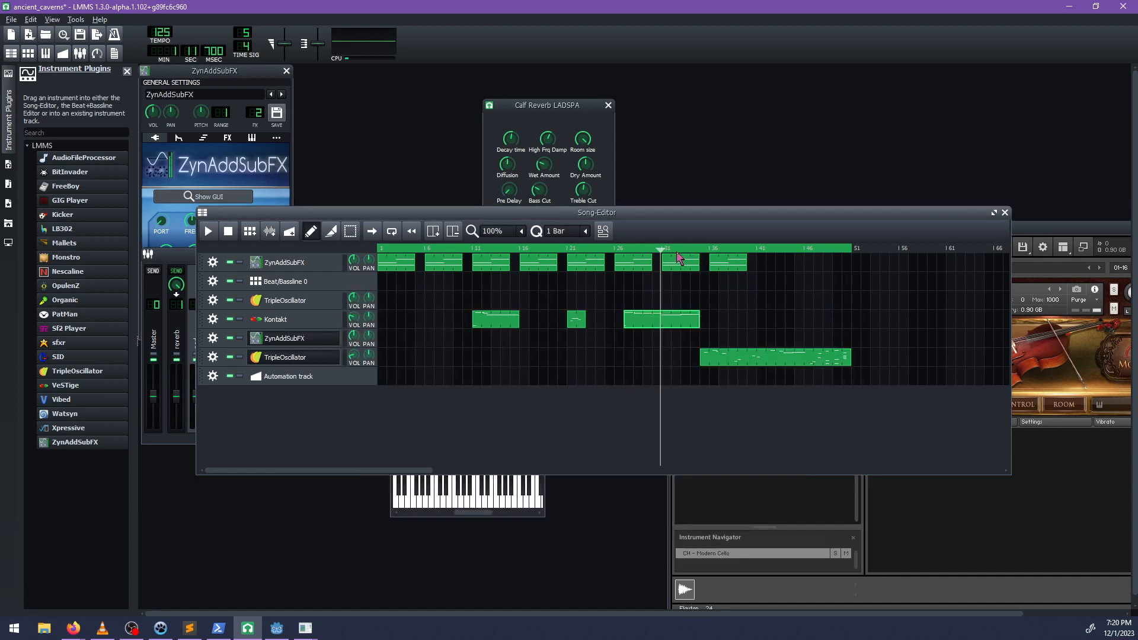
# Audition the song from about bar 31 with and without the ZynAddSubFX clip at bar 36, removing that clip.
pyautogui.press('space')
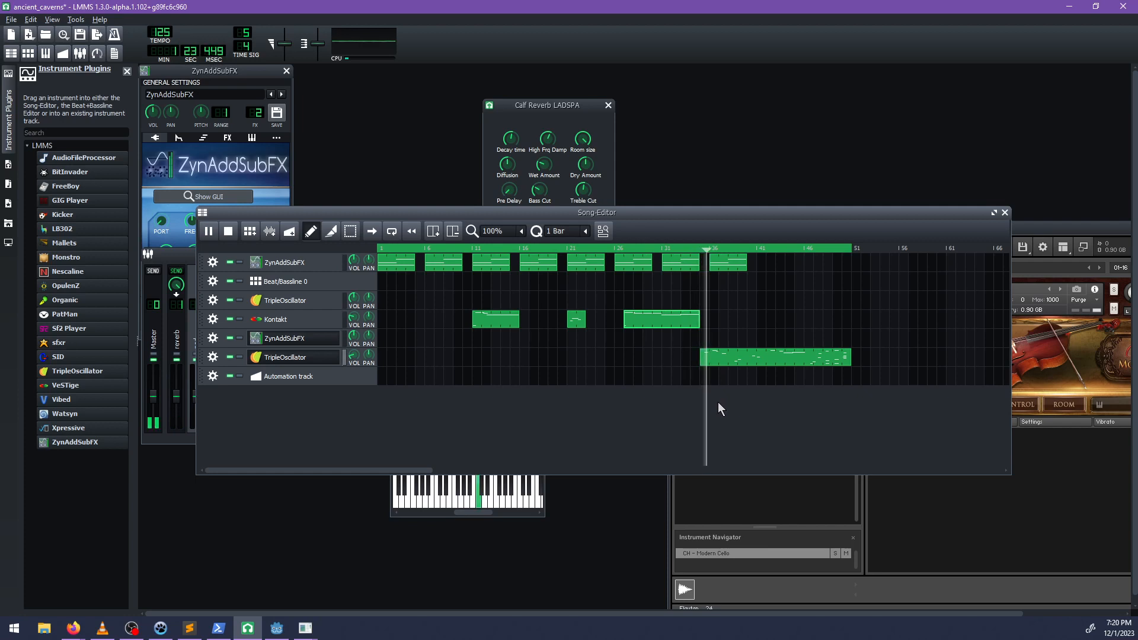
pyautogui.press('space')
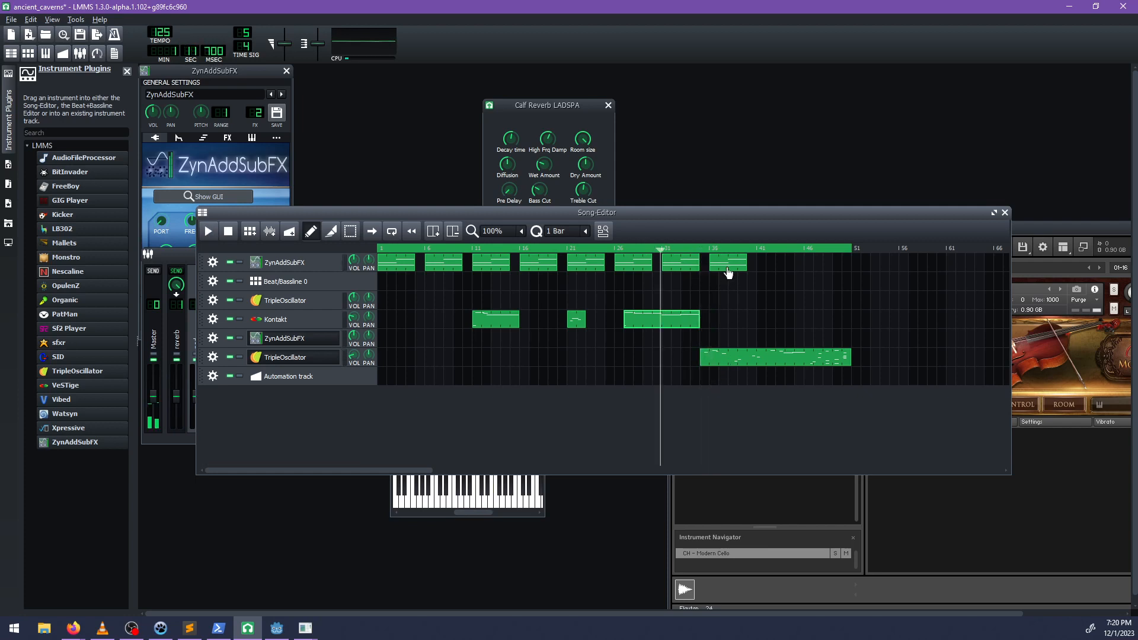
pyautogui.press('space')
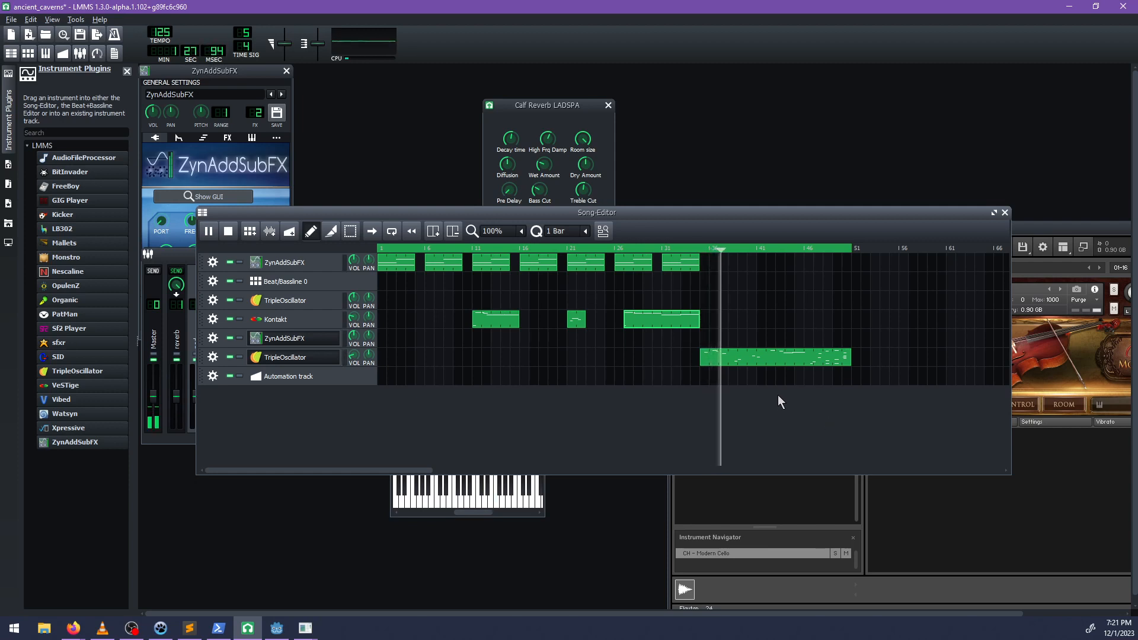
pyautogui.press('space')
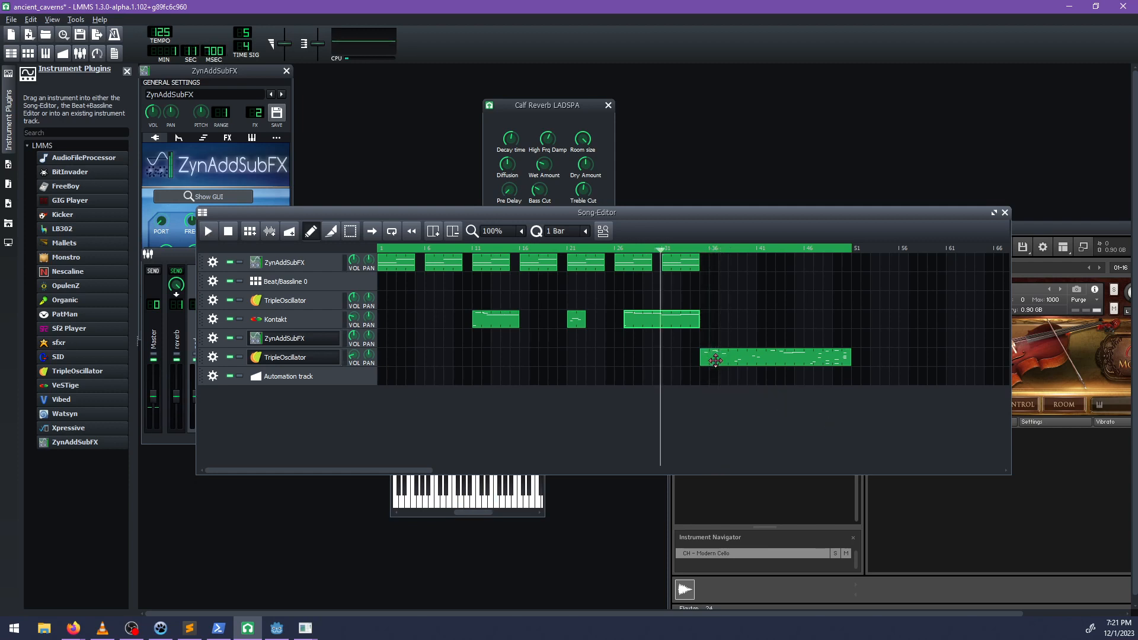
# Open the TripleOscillator clip at bar 35 and lower its first five bars' note velocities unevenly, with A4 at 45% and A3 at 84%.
pyautogui.doubleClick(715, 358)
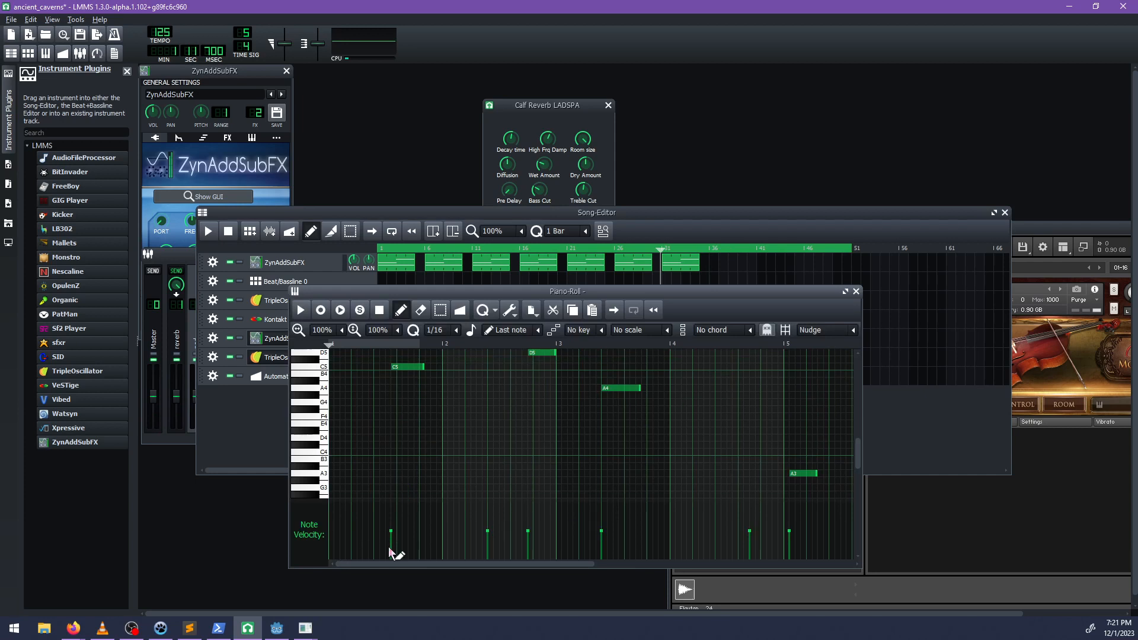
pyautogui.click(389, 547)
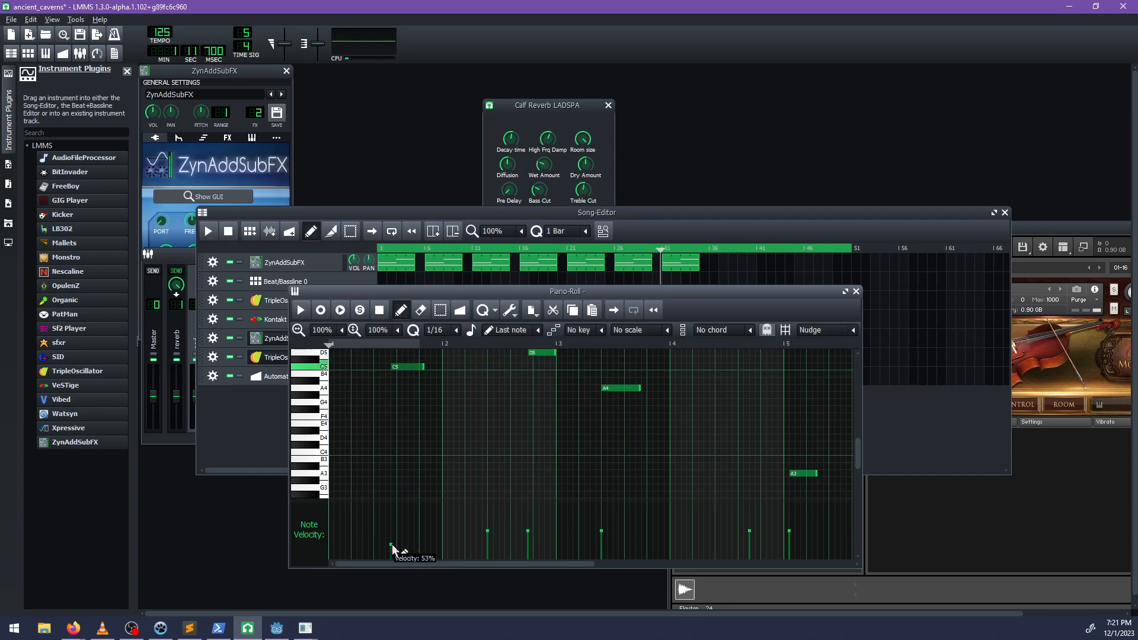
pyautogui.click(487, 535)
pyautogui.doubleClick(528, 542)
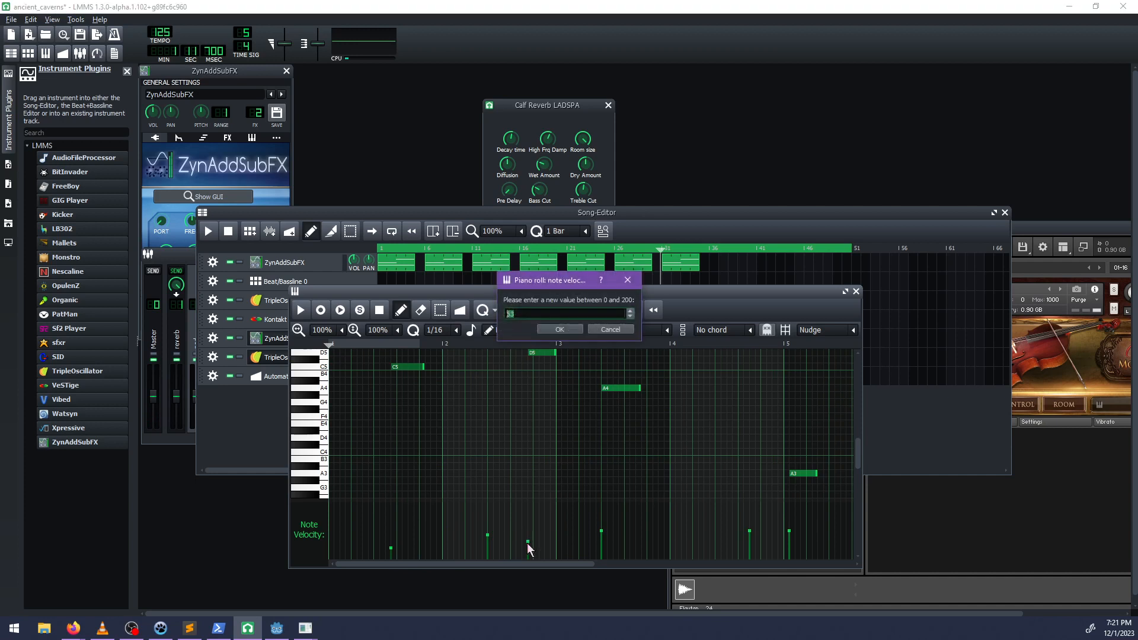
pyautogui.click(603, 331)
pyautogui.click(602, 546)
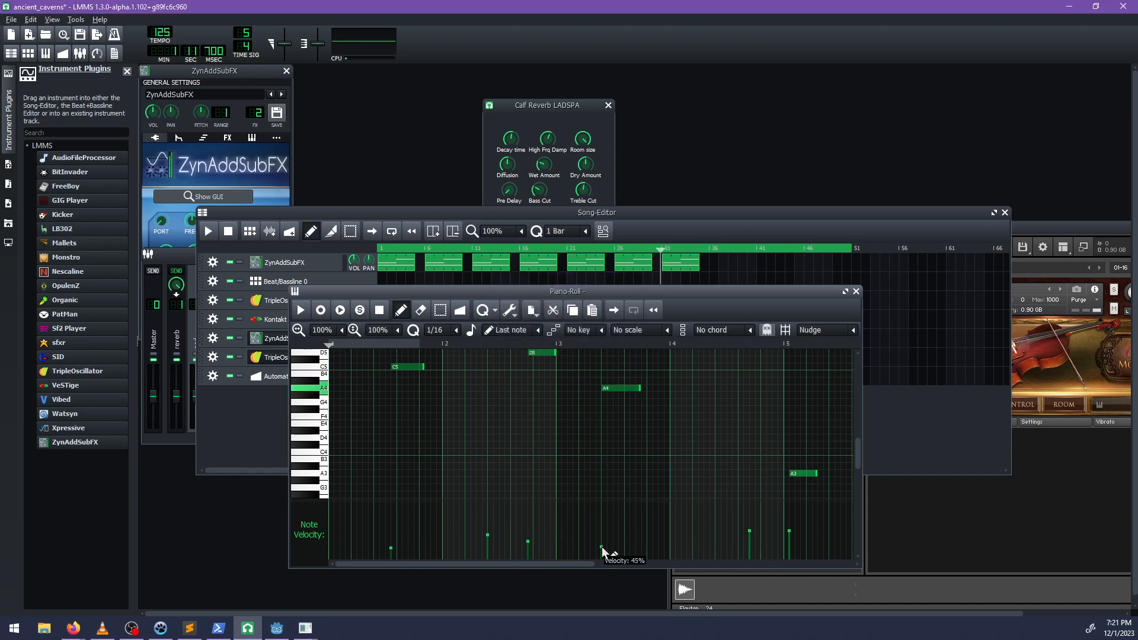
pyautogui.click(750, 539)
pyautogui.click(789, 535)
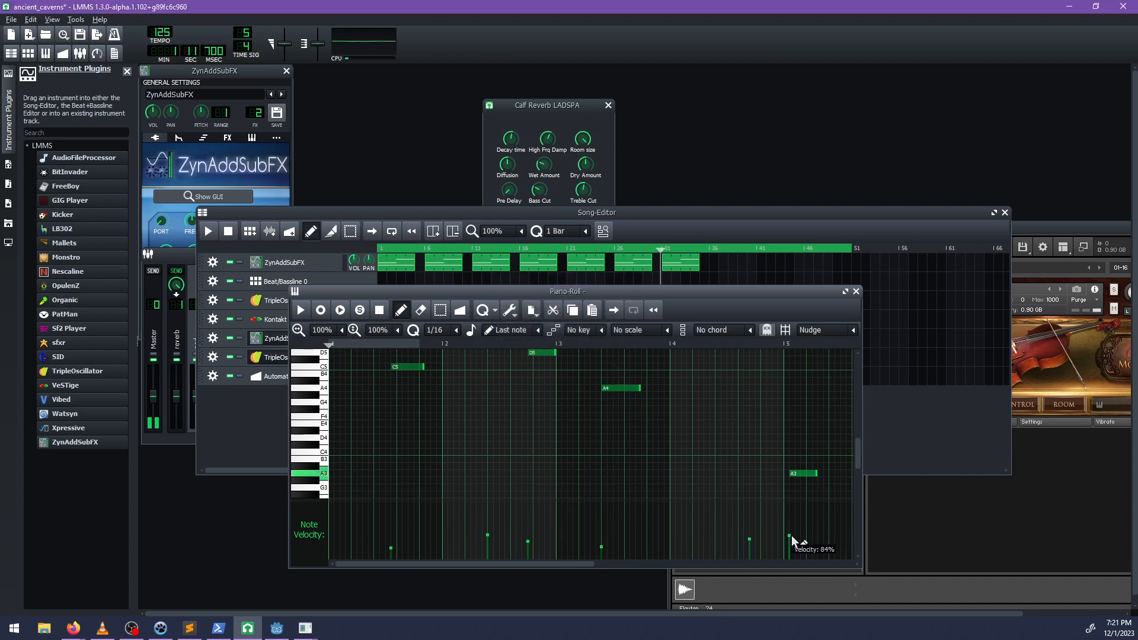
# Lower the velocities of the notes in bars 6 to 12 of the TripleOscillator clip by varying amounts.
pyautogui.moveTo(576, 565); pyautogui.dragTo(634, 563)
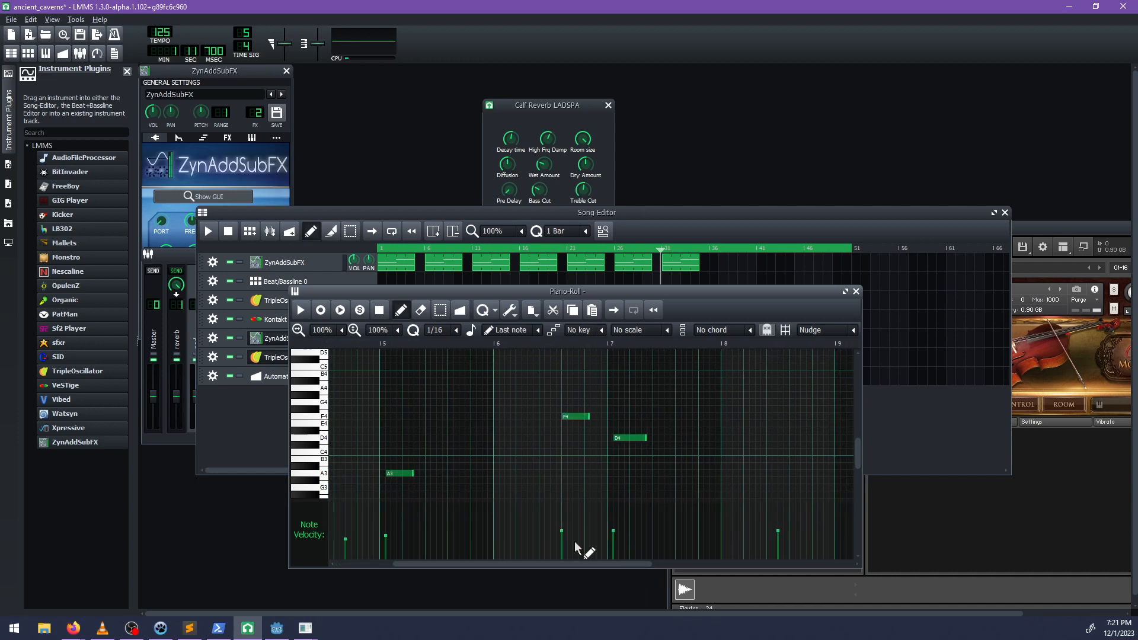
pyautogui.moveTo(563, 542); pyautogui.dragTo(613, 544)
pyautogui.click(779, 538)
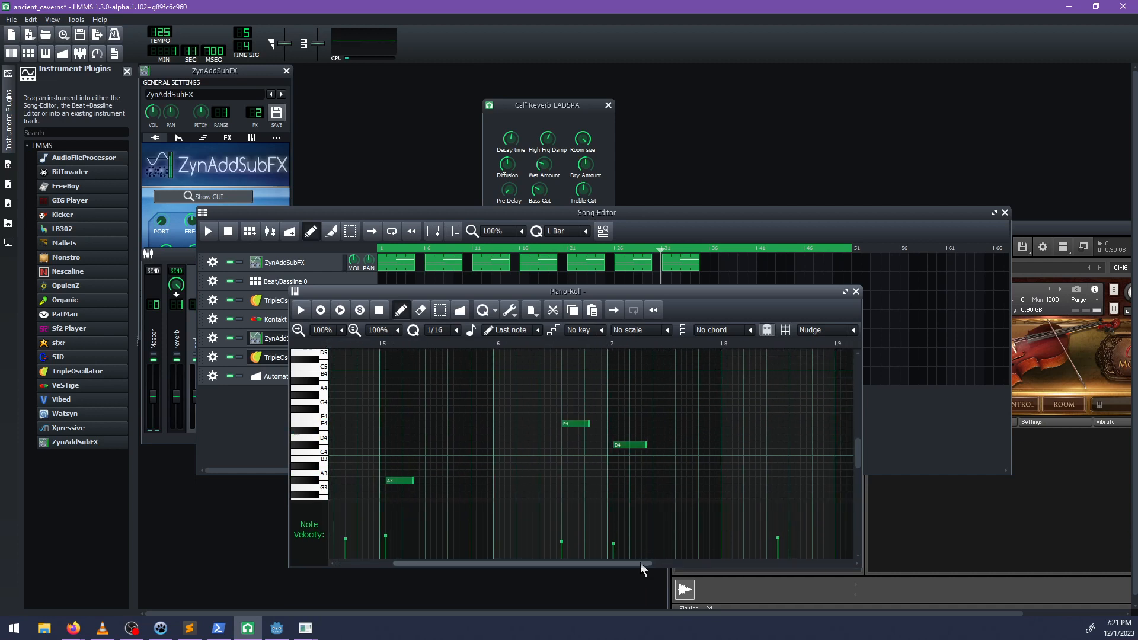
pyautogui.moveTo(640, 563); pyautogui.dragTo(686, 564)
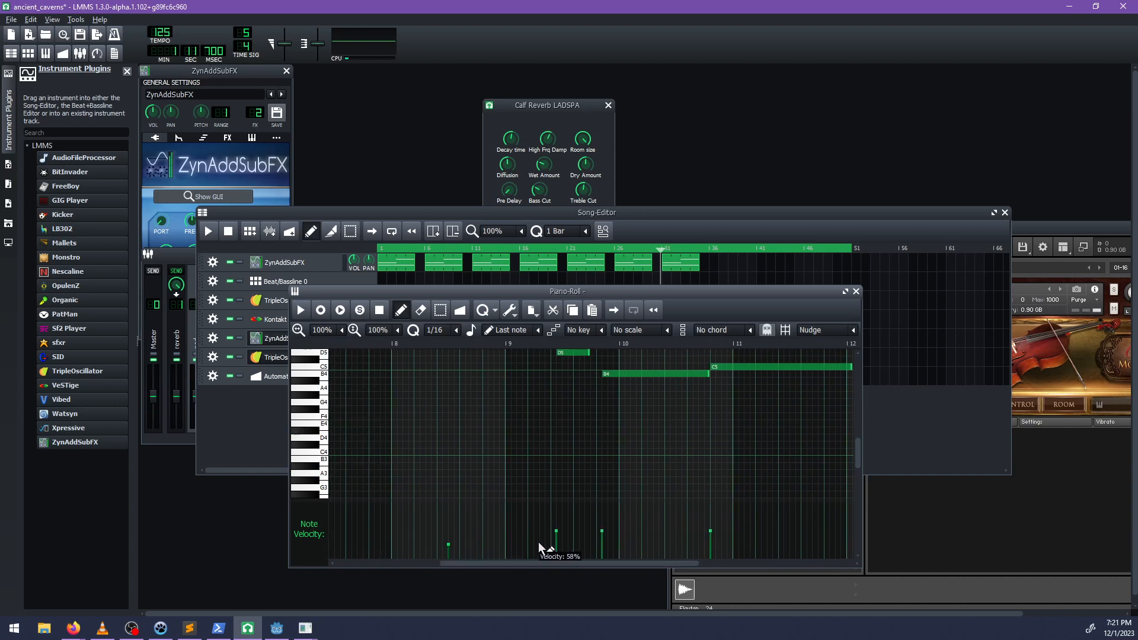
pyautogui.moveTo(593, 538); pyautogui.dragTo(712, 560)
pyautogui.moveTo(568, 533); pyautogui.dragTo(596, 537)
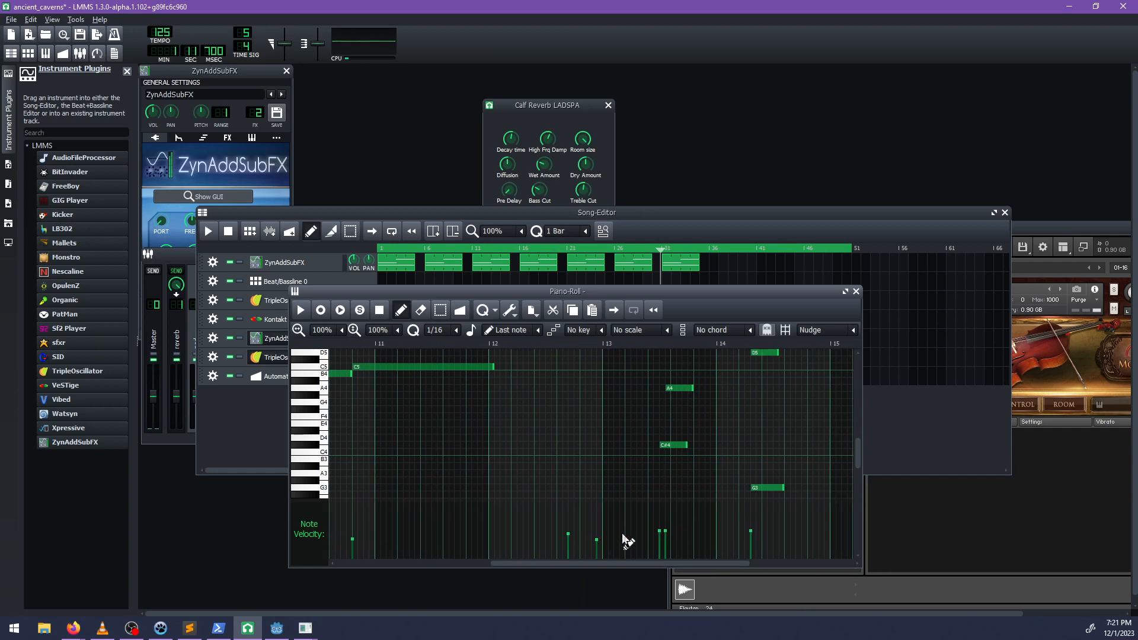
# Reduce the note velocities in bars 13 to 16 of the TripleOscillator clip, setting bar 16's D4 to about 79%.
pyautogui.click(665, 536)
pyautogui.click(750, 533)
pyautogui.moveTo(657, 567); pyautogui.dragTo(702, 560)
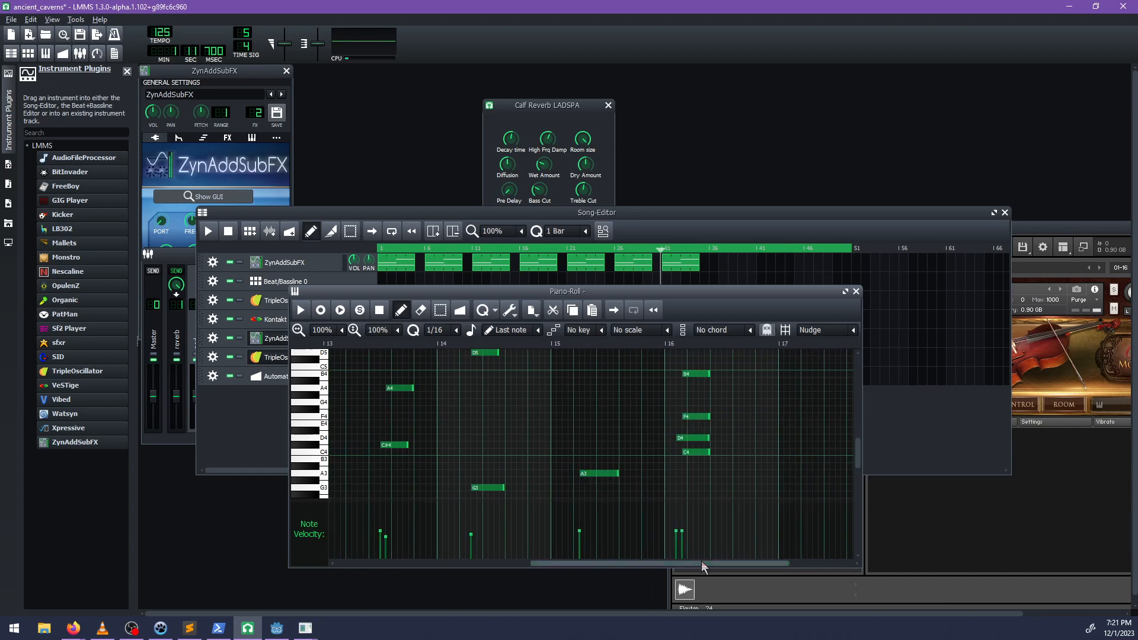
pyautogui.click(580, 539)
pyautogui.click(676, 538)
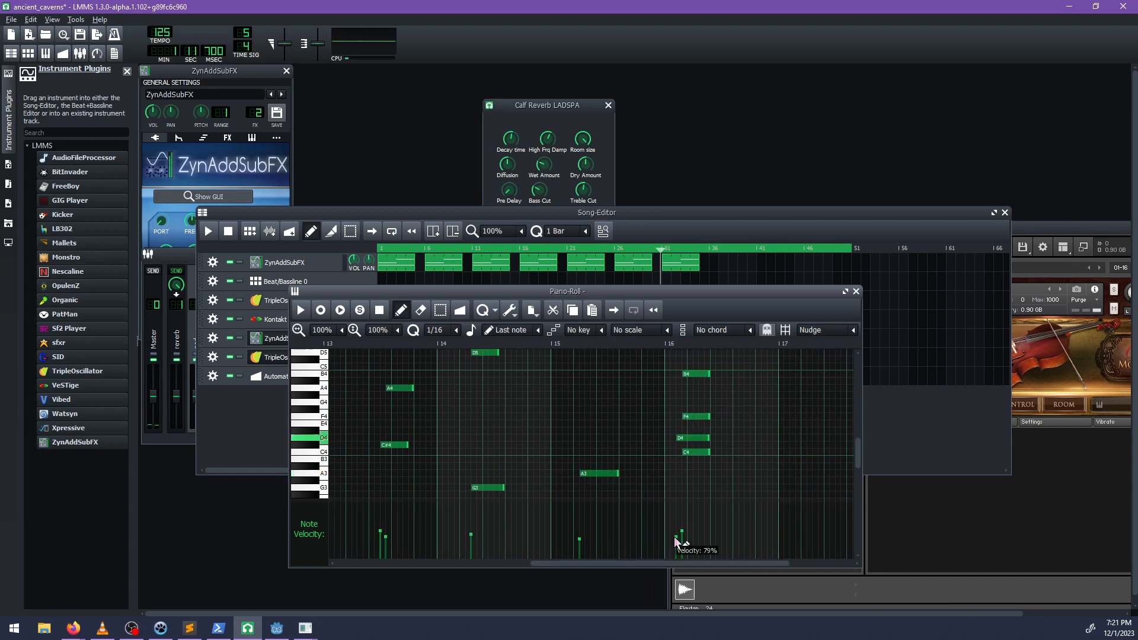
pyautogui.click(682, 539)
pyautogui.moveTo(678, 539); pyautogui.dragTo(636, 564)
# Play the song from bar 31 to audition the softened TripleOscillator melody, and stop playback.
pyautogui.click(724, 218)
pyautogui.press('space')
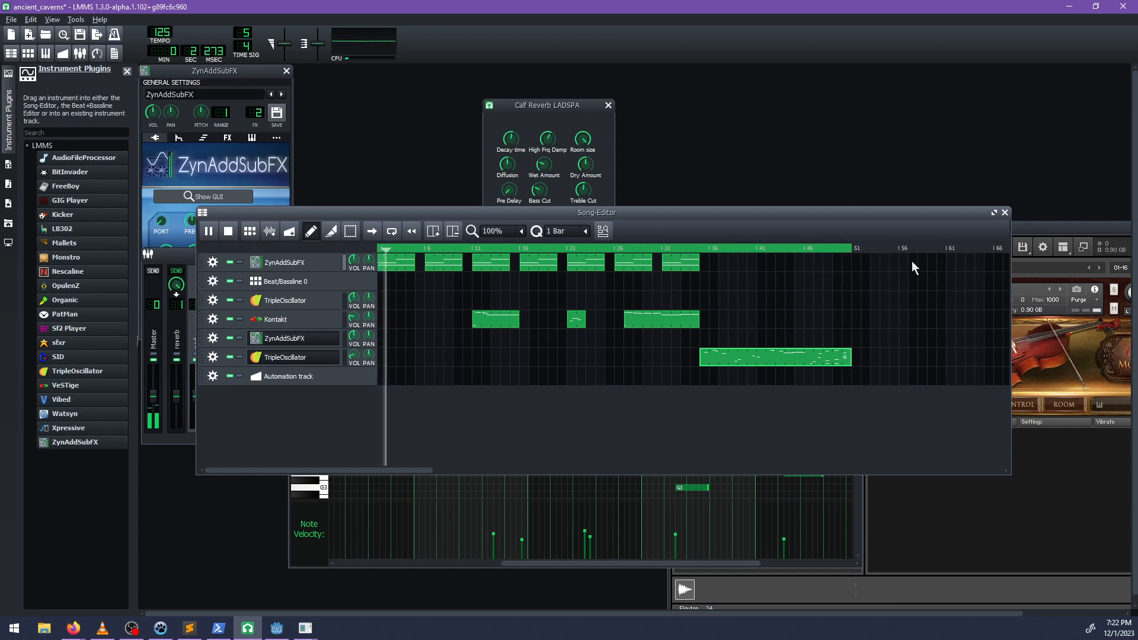
pyautogui.press('space')
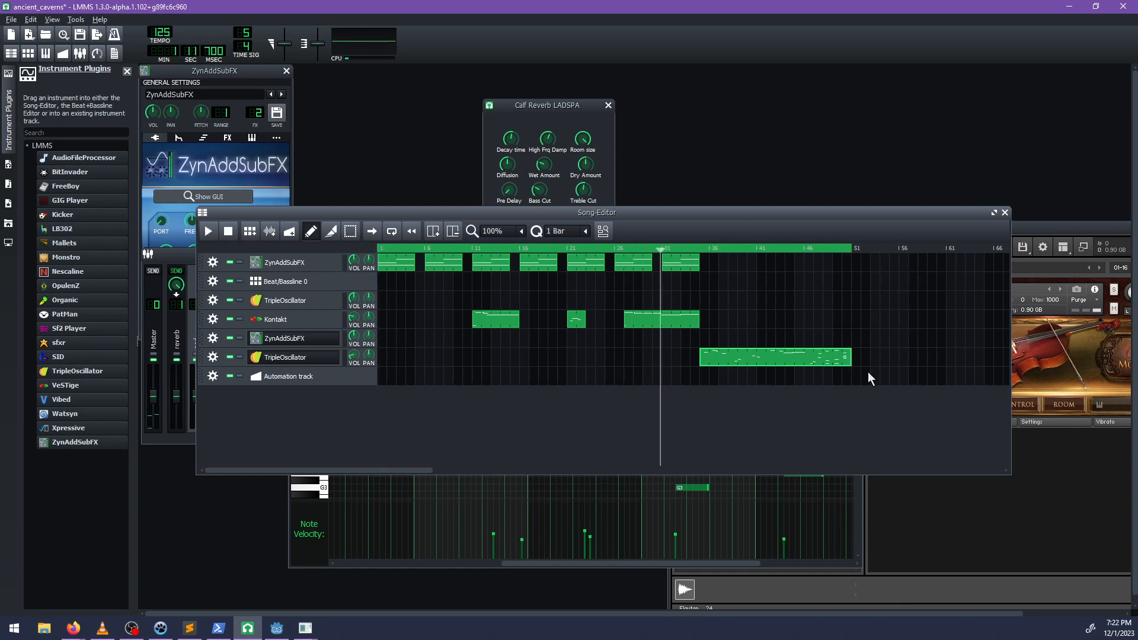
# Save the project and set it to export as ancient_caverns.ogg in the project's audio/music folder, overwriting the existing file.
pyautogui.hotkey('ctrl', 's')
pyautogui.click(14, 19)
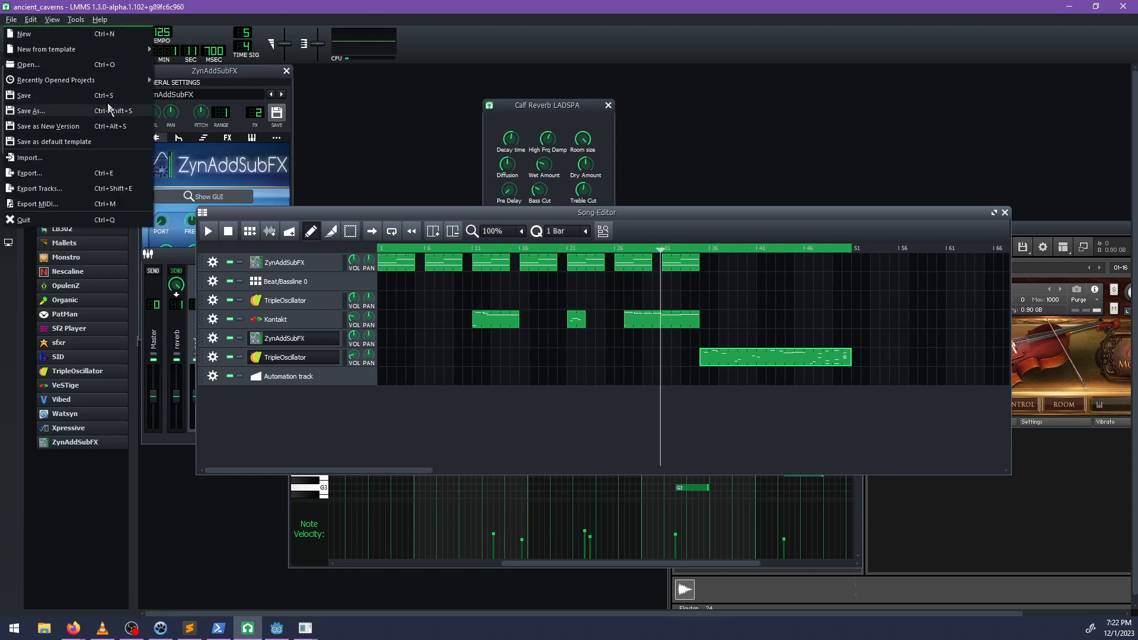
pyautogui.click(120, 172)
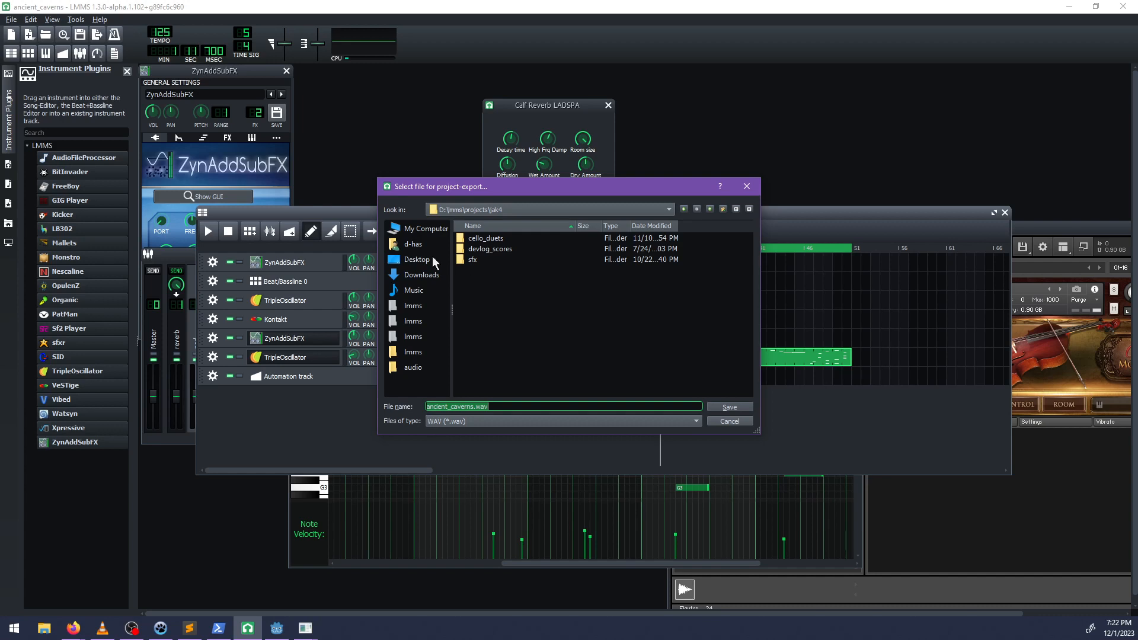
pyautogui.click(409, 367)
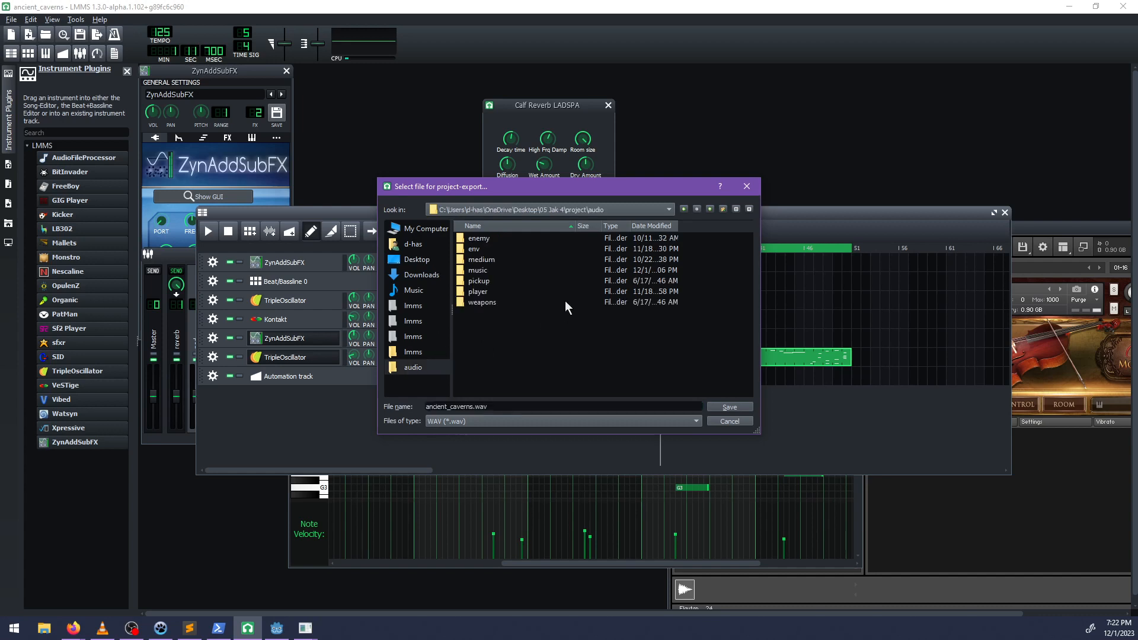
pyautogui.doubleClick(480, 271)
pyautogui.click(468, 421)
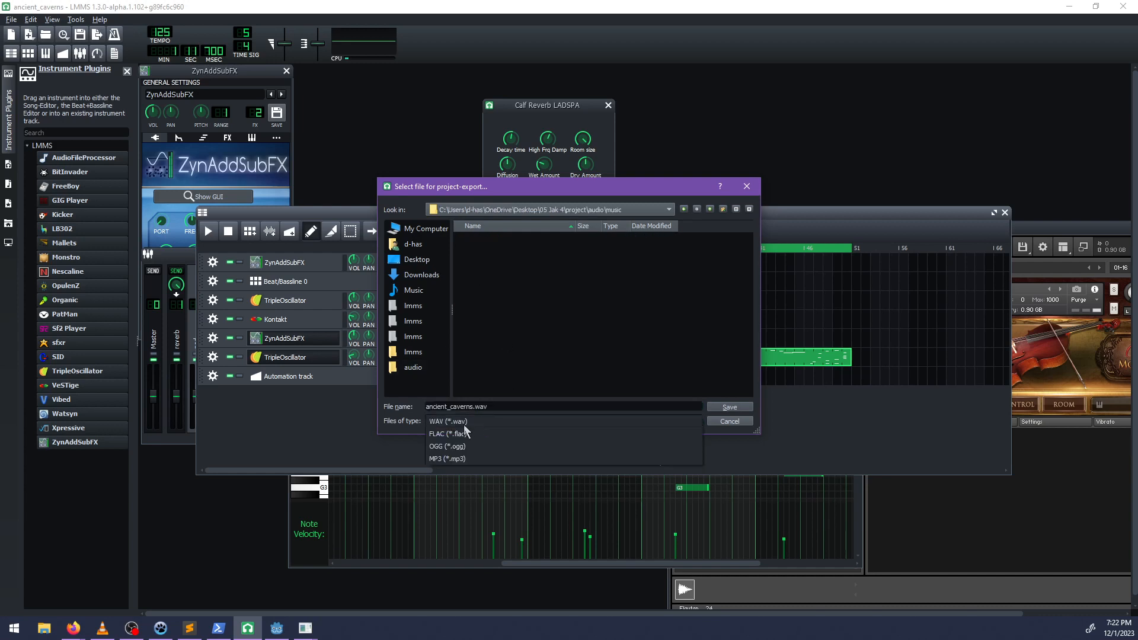
pyautogui.click(442, 447)
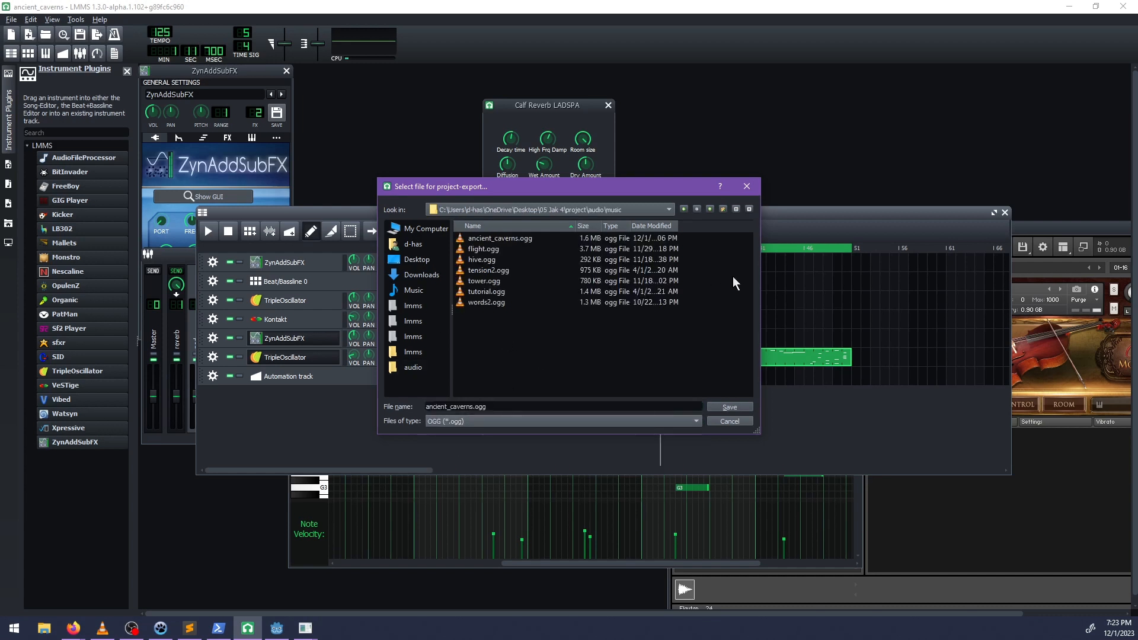
pyautogui.click(726, 409)
pyautogui.click(554, 325)
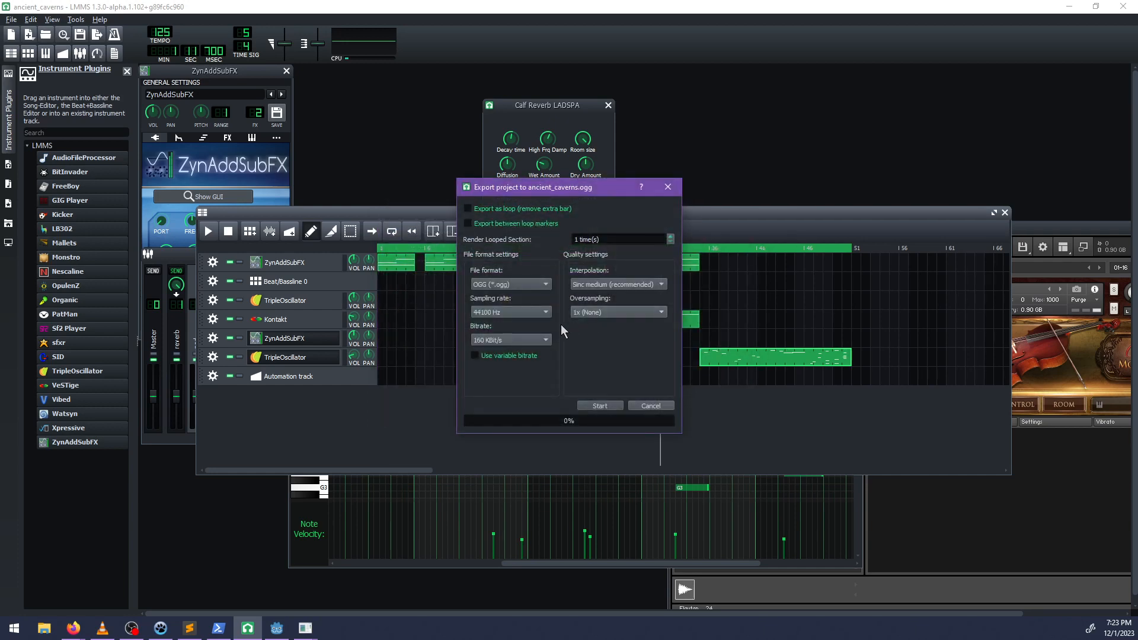
# Choose the bitrate for the OGG export and render the song.
pyautogui.click(532, 340)
pyautogui.click(483, 349)
pyautogui.click(497, 337)
pyautogui.click(491, 328)
pyautogui.click(597, 405)
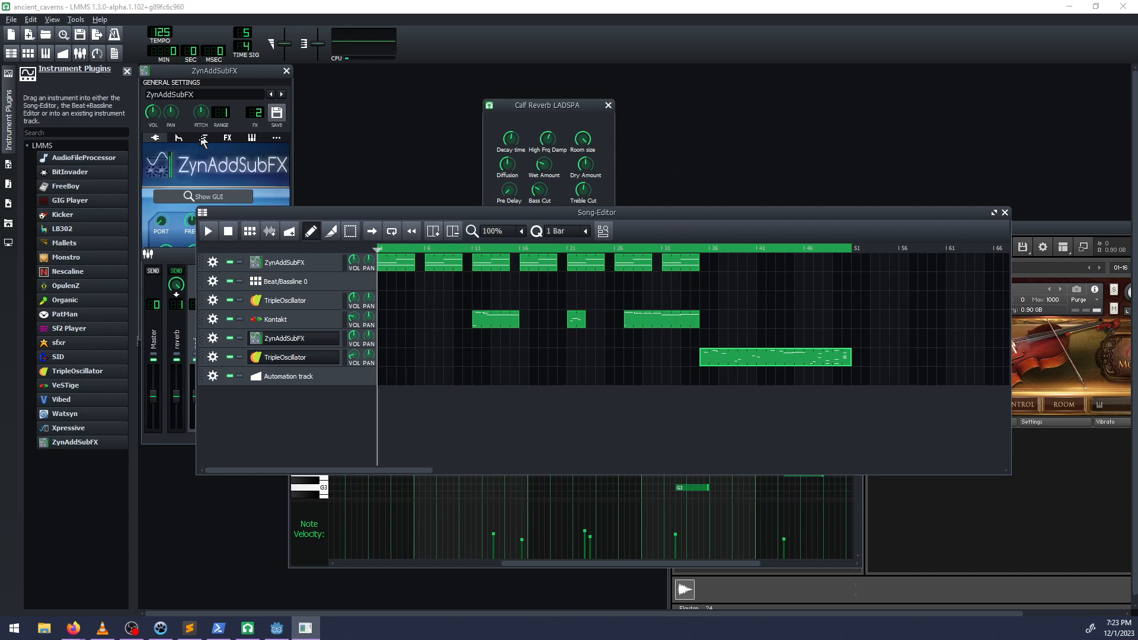
# Close the ZynAddSubFX synth interface and exit LMMS.
pyautogui.click(177, 199)
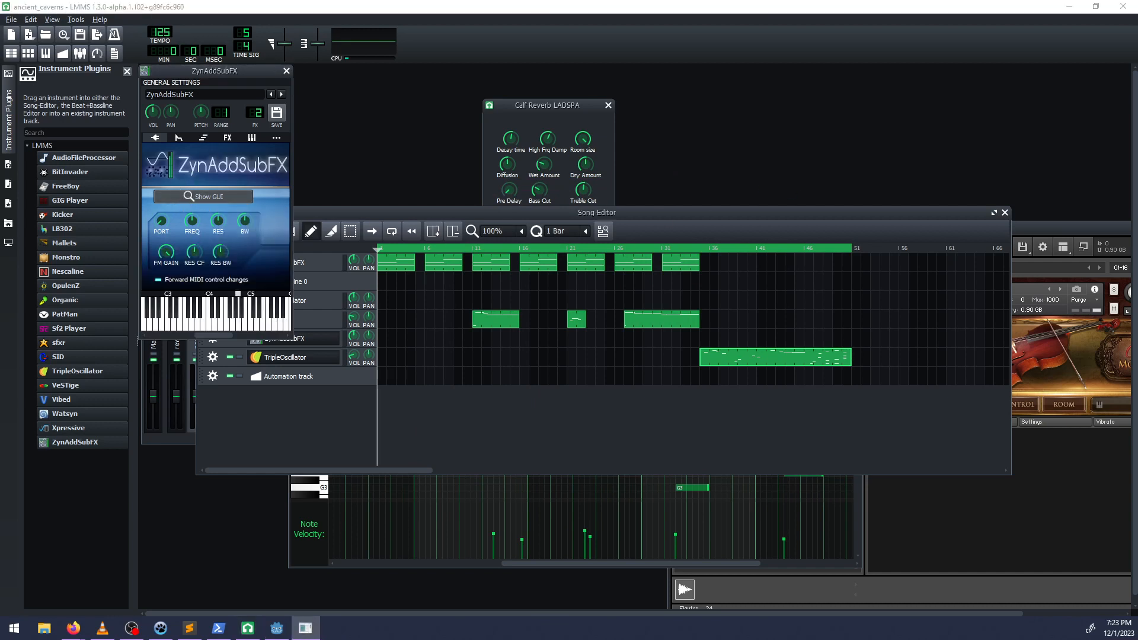
pyautogui.click(227, 203)
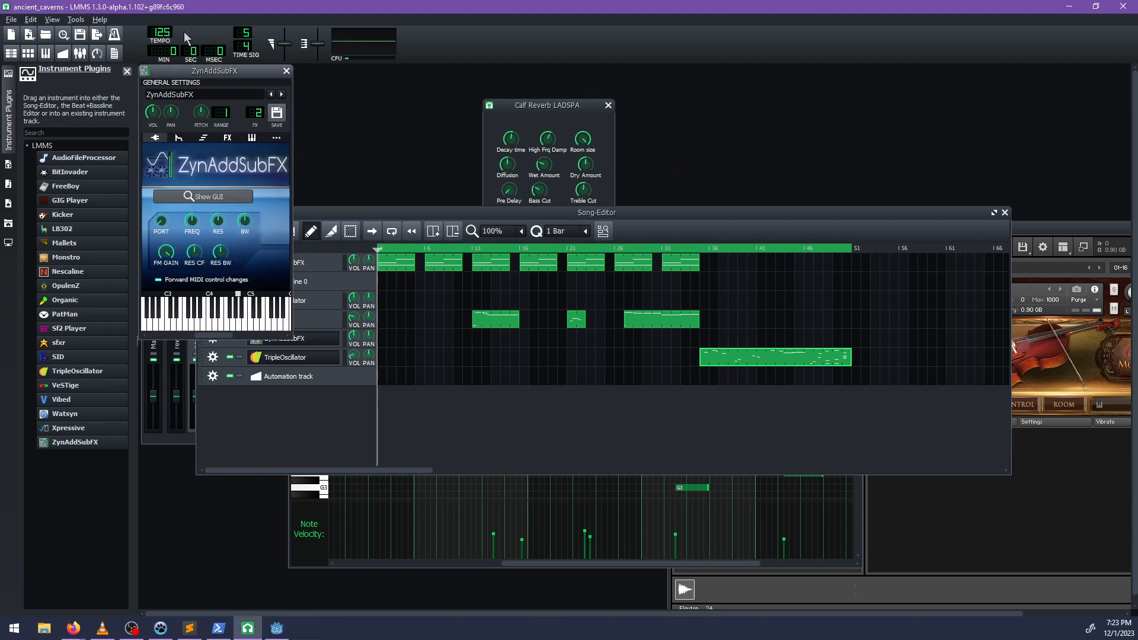
pyautogui.click(1124, 7)
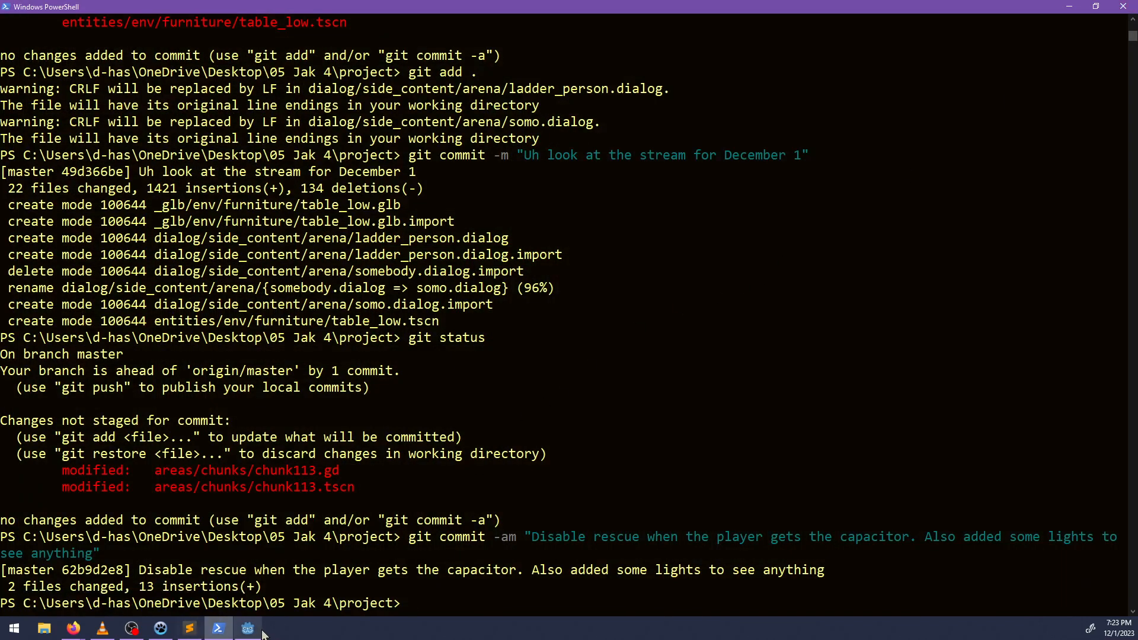
# In PowerShell, inspect the repository's uncommitted changes with git status and git diff.
pyautogui.click(248, 629)
pyautogui.hotkey('alt', 'Tab')
pyautogui.write('git status')
pyautogui.press('Return')
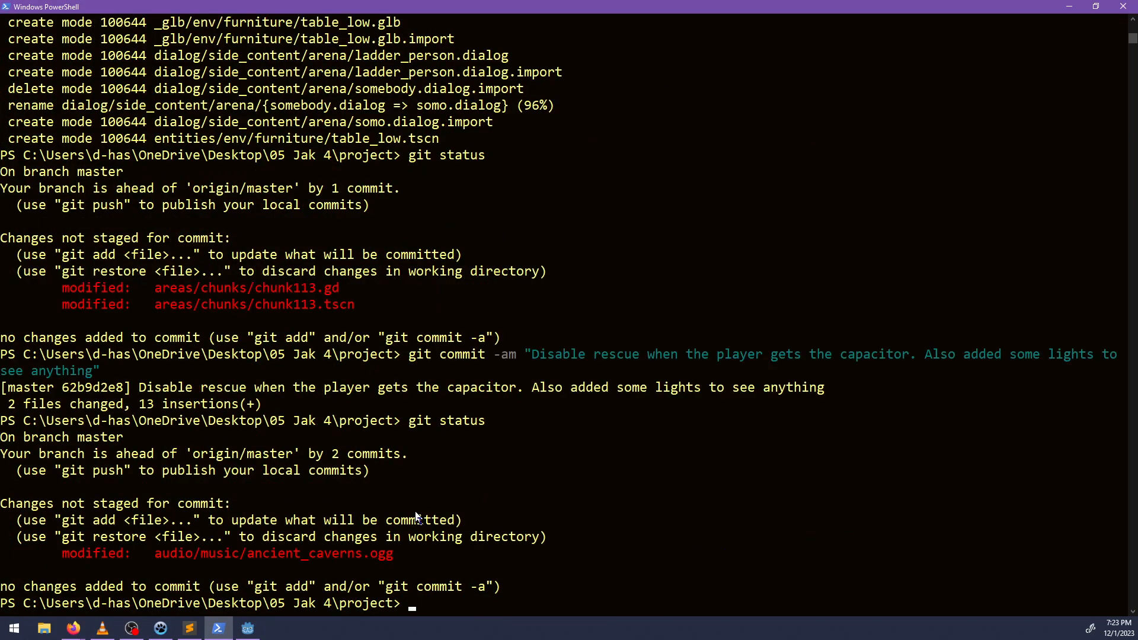
pyautogui.press('Return')
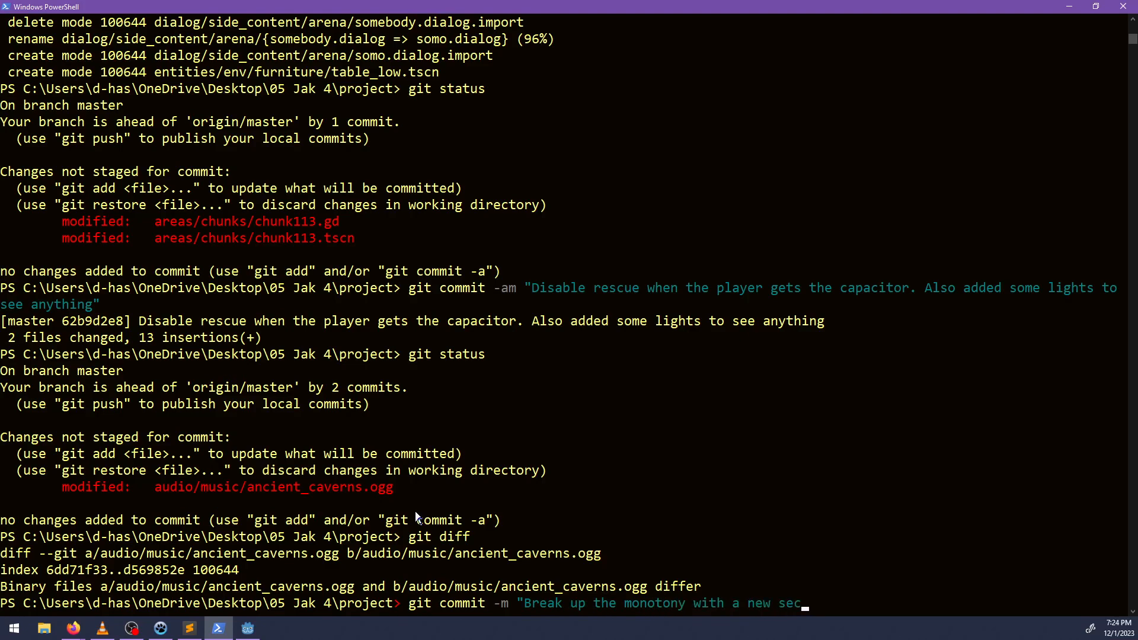
# Commit all modified tracked files with the message "Break up the monotony with a new section".
pyautogui.press('Return')
pyautogui.write('g')
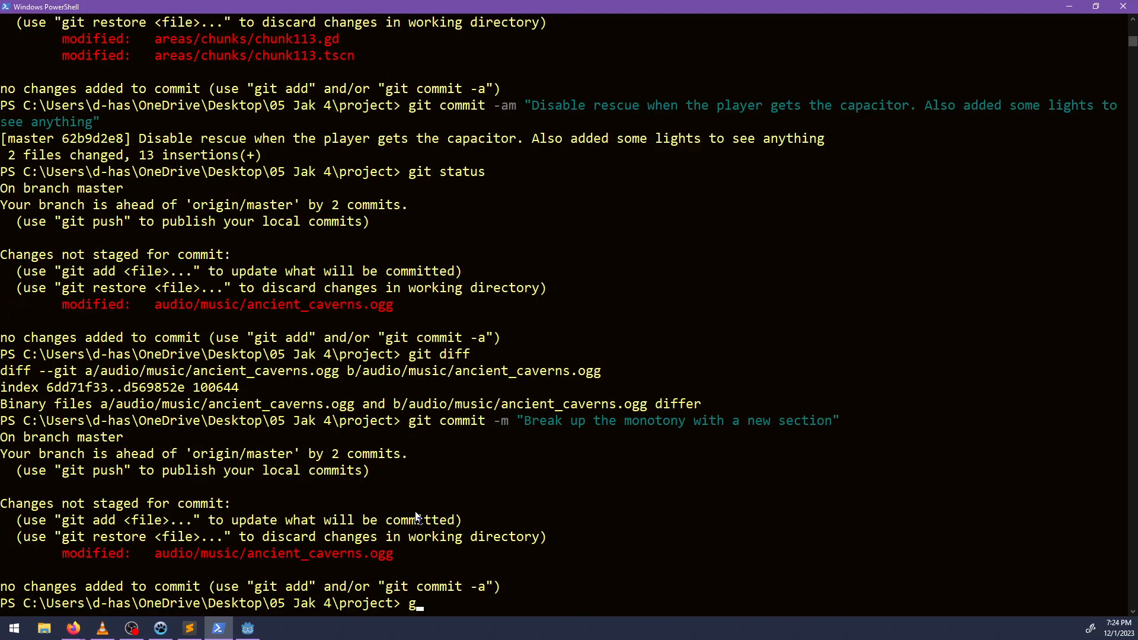
pyautogui.press('Up')
pyautogui.hotkey('ctrl', 'Left')
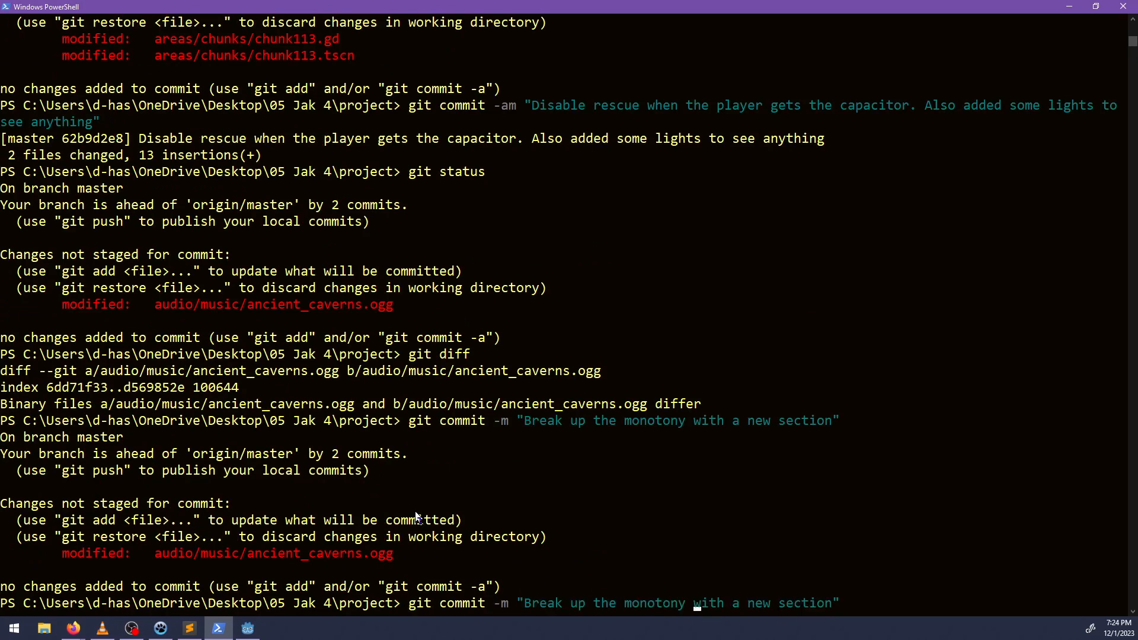
pyautogui.hotkey('ctrl', 'Left')
pyautogui.hotkey('ctrl', 'Left')
pyautogui.hotkey('ctrl', 'Left')
pyautogui.hotkey('ctrl', 'Left')
pyautogui.hotkey('ctrl', 'Left')
pyautogui.hotkey('ctrl', 'Left')
pyautogui.hotkey('ctrl', 'Left')
pyautogui.hotkey('ctrl', 'Left')
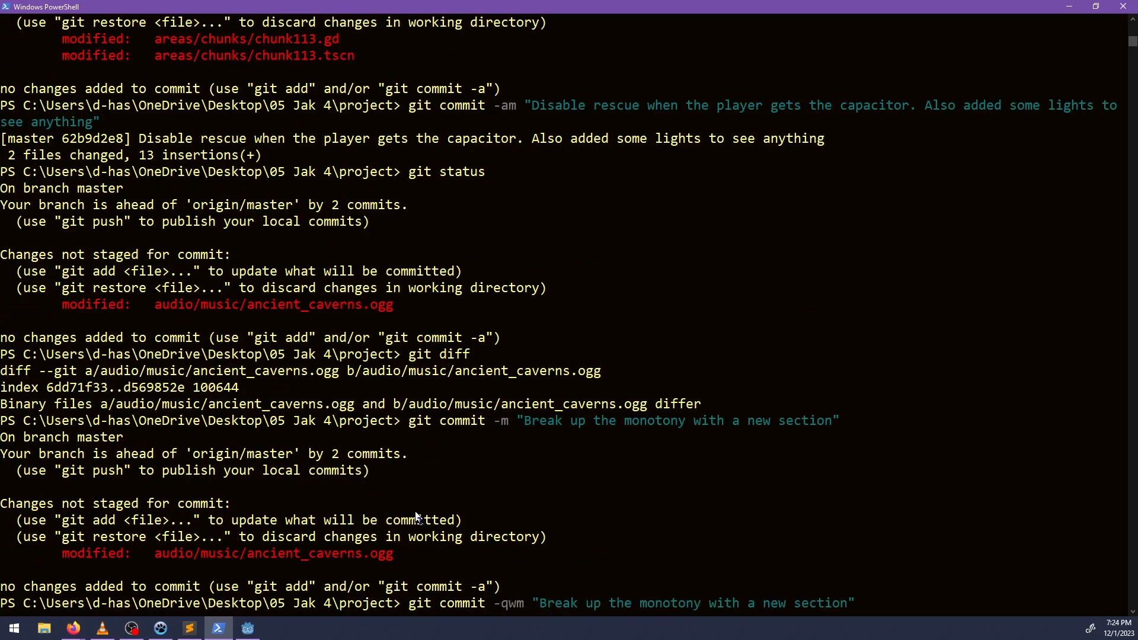
pyautogui.write('a')
pyautogui.press('Return')
# Push the local commits to the remote with git push.
pyautogui.press('Up')
pyautogui.press('Up')
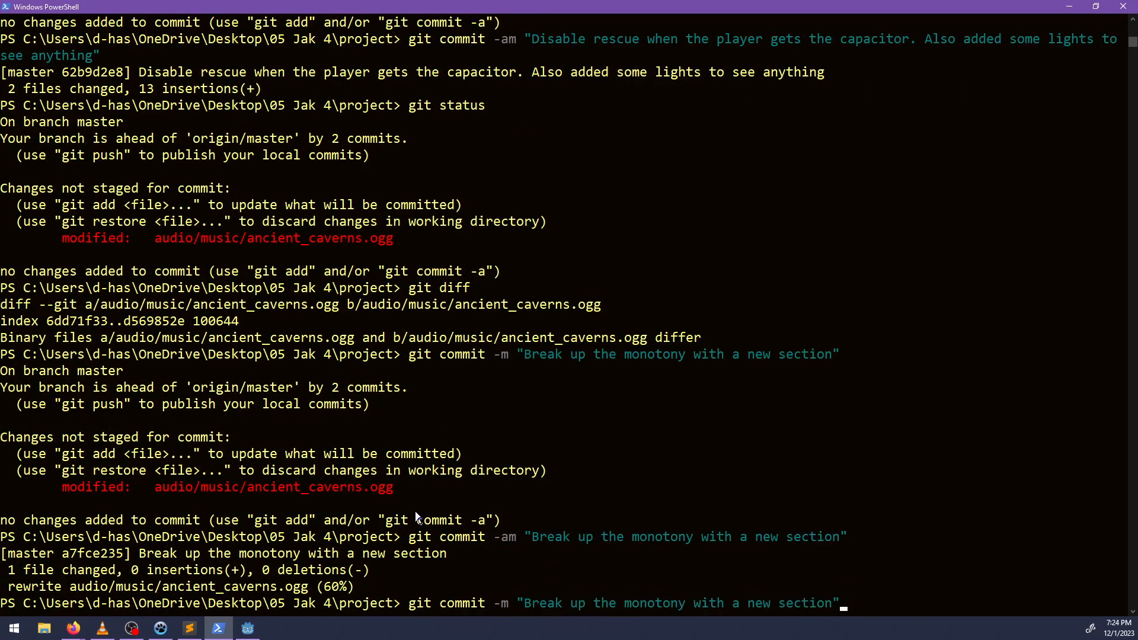
pyautogui.press('Down')
pyautogui.press('Down')
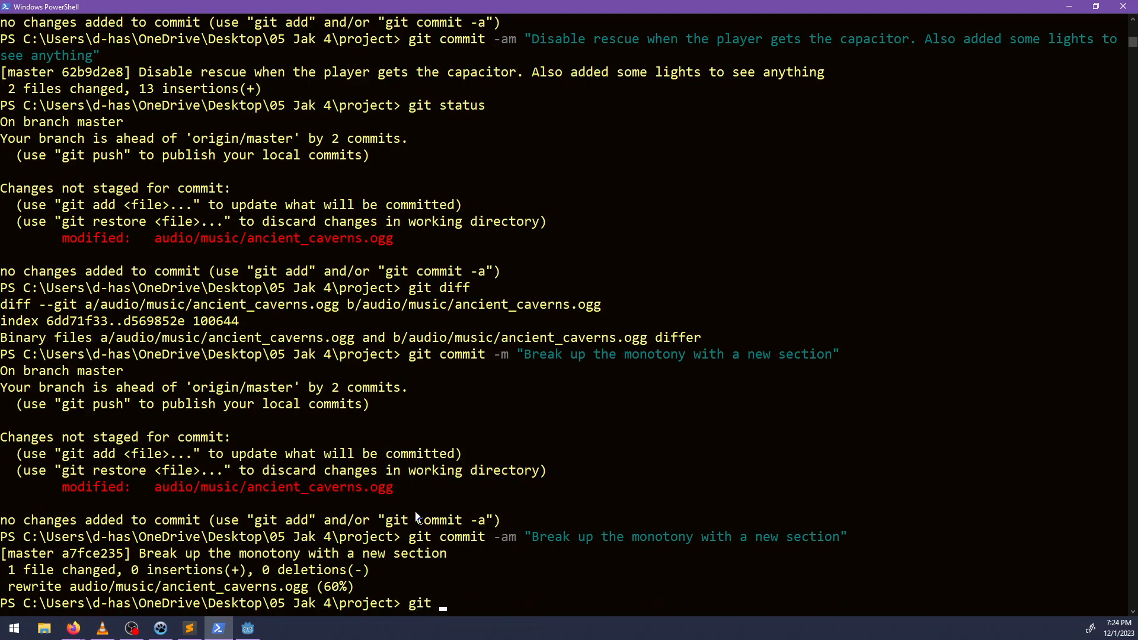
pyautogui.press('Return')
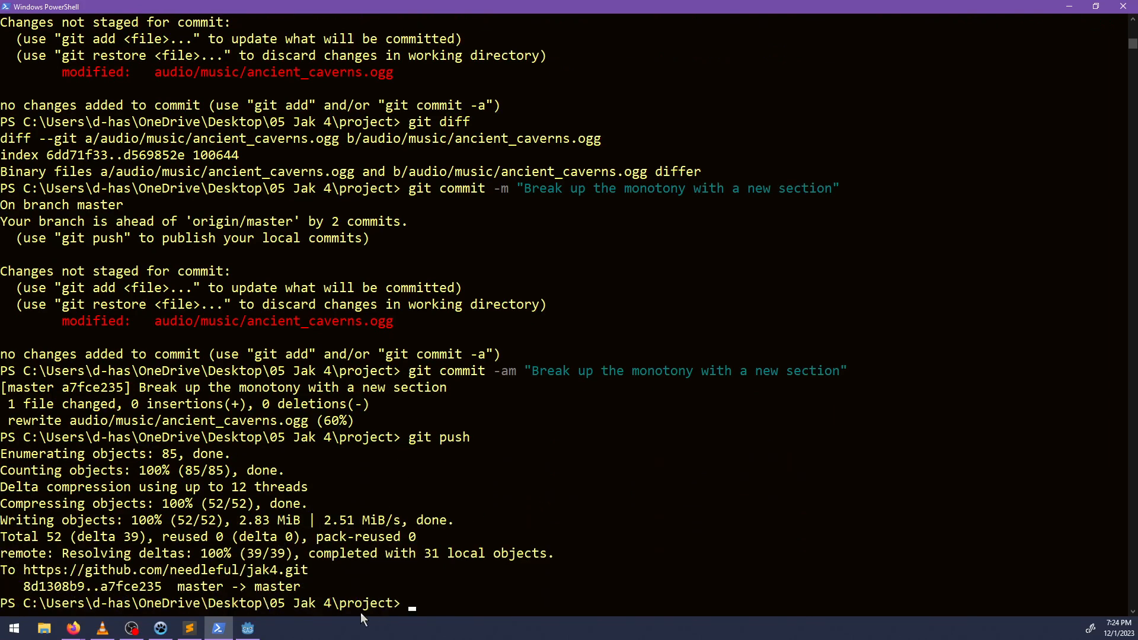
# Switch to NP-ToDo and review the task "Make the secret on the first floor more obvious", then minimize the list.
pyautogui.click(1067, 7)
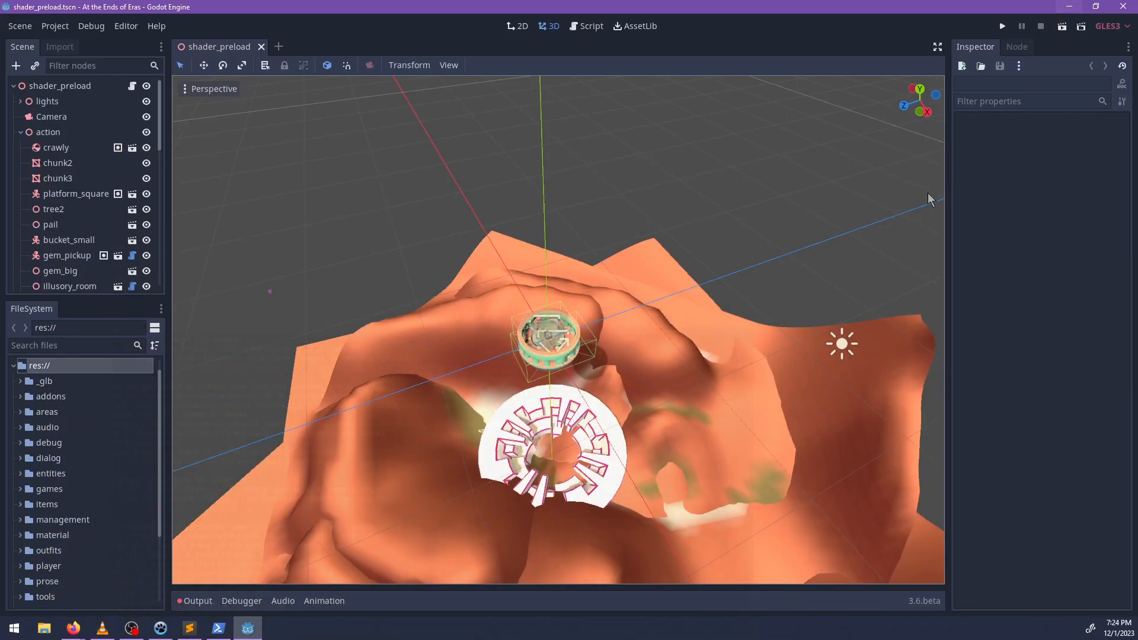
pyautogui.click(163, 631)
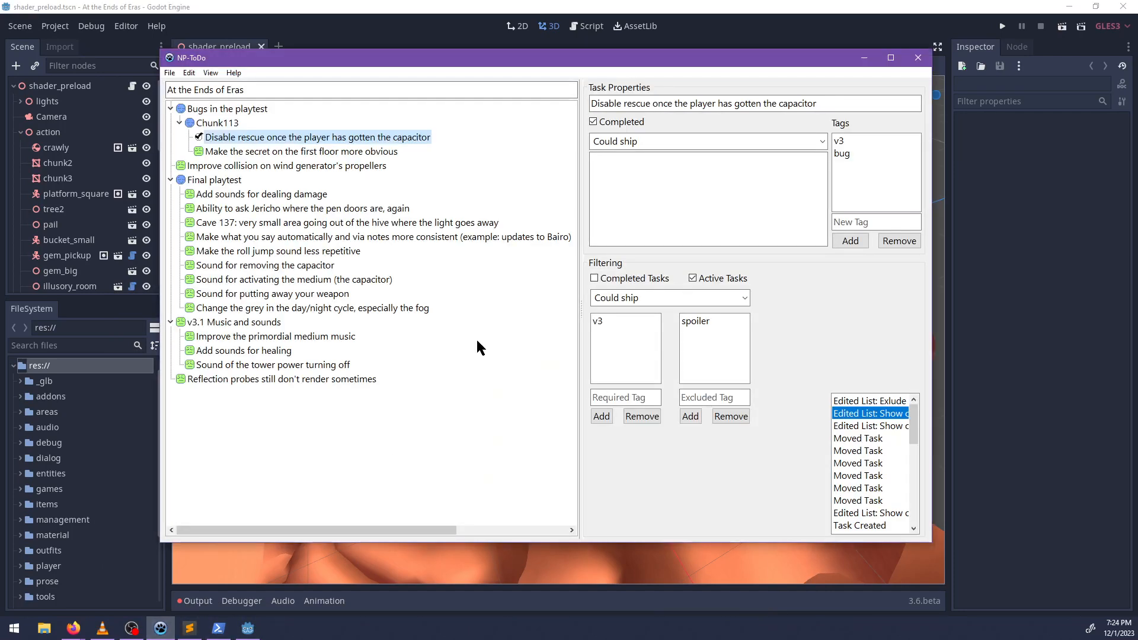
pyautogui.click(261, 153)
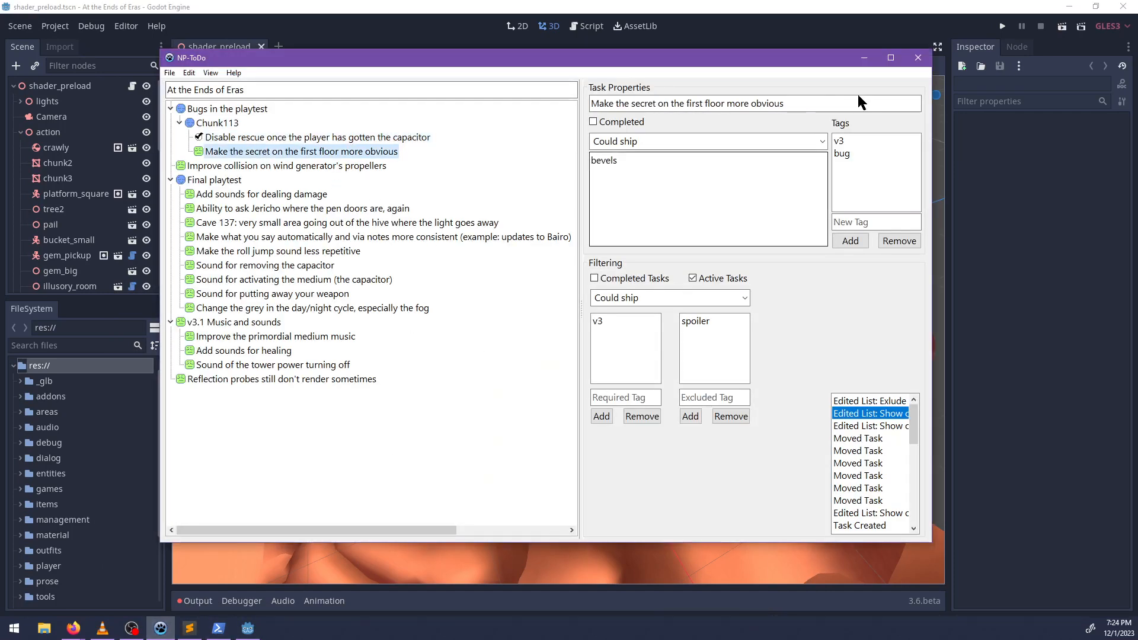
pyautogui.hotkey('alt', 'Tab')
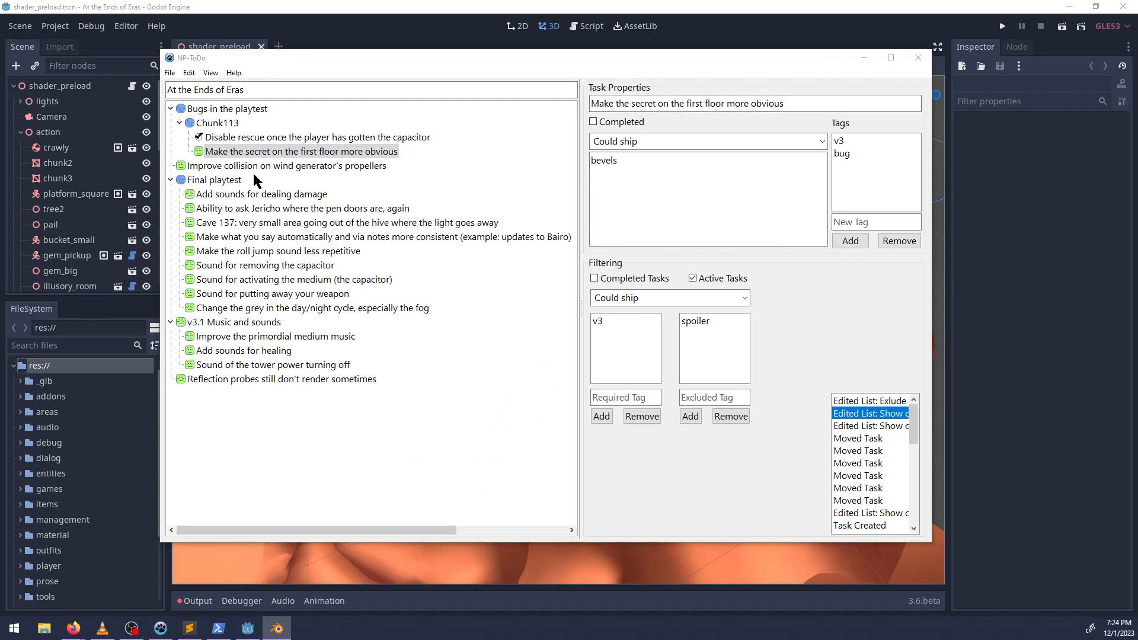
pyautogui.click(864, 58)
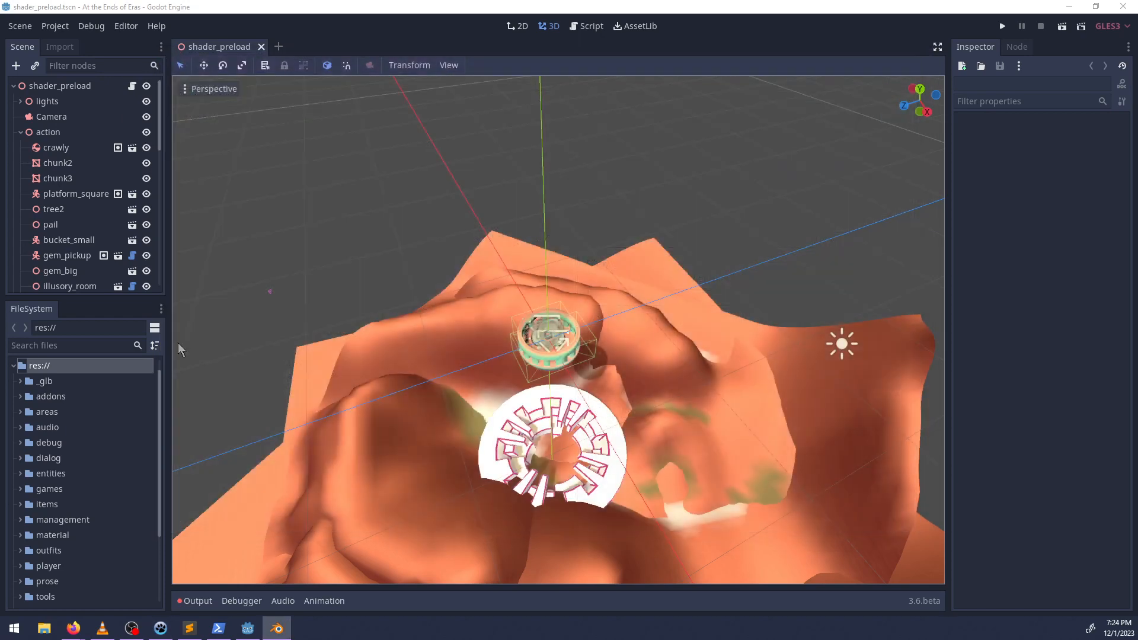
# Filter the project files for "113" and open the scene chunk113.tscn.
pyautogui.write('113')
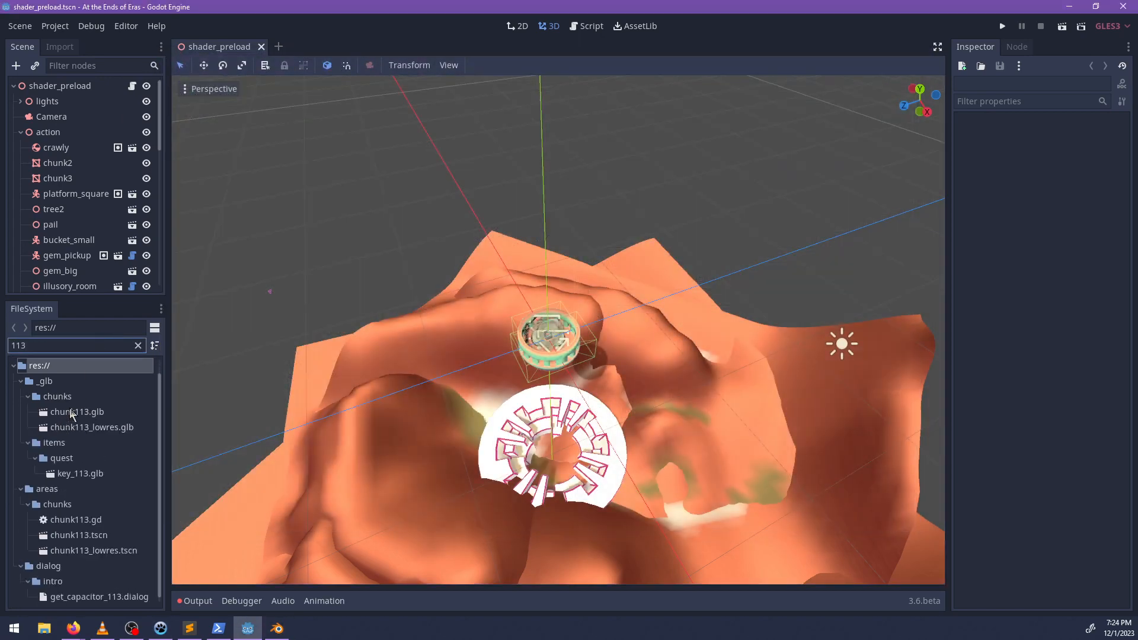
pyautogui.click(75, 536)
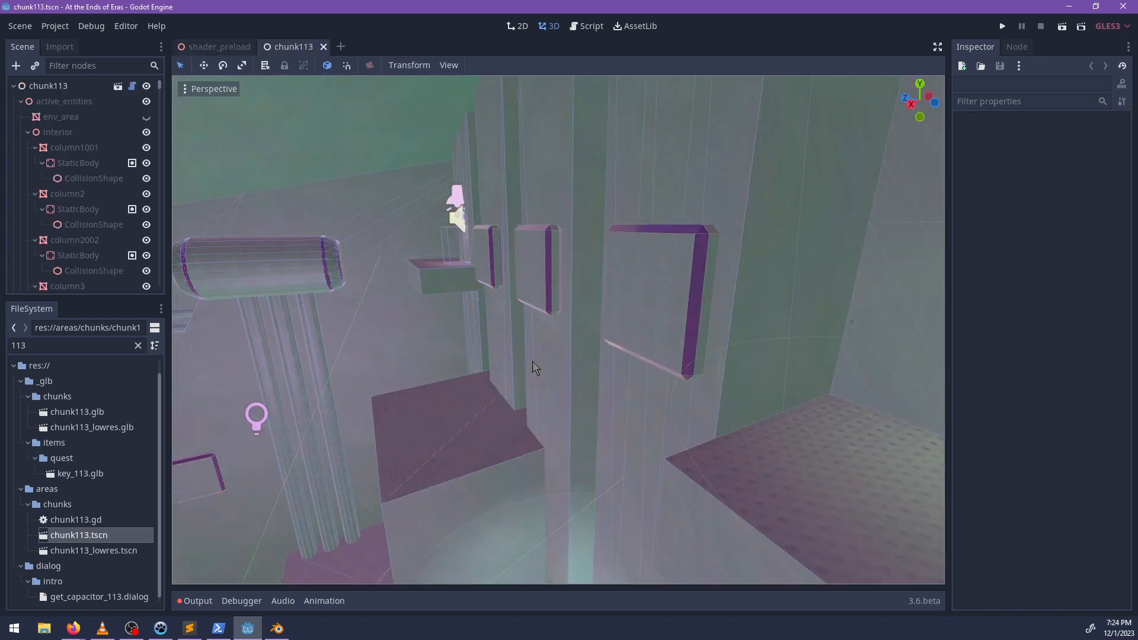
# Examine the tower's first-floor interior around the secret opening where the wall meets the ceiling.
pyautogui.moveTo(500, 419); pyautogui.dragTo(550, 361, button='middle')
pyautogui.scroll(-6, 550, 361)
pyautogui.scroll(-5, 567, 393)
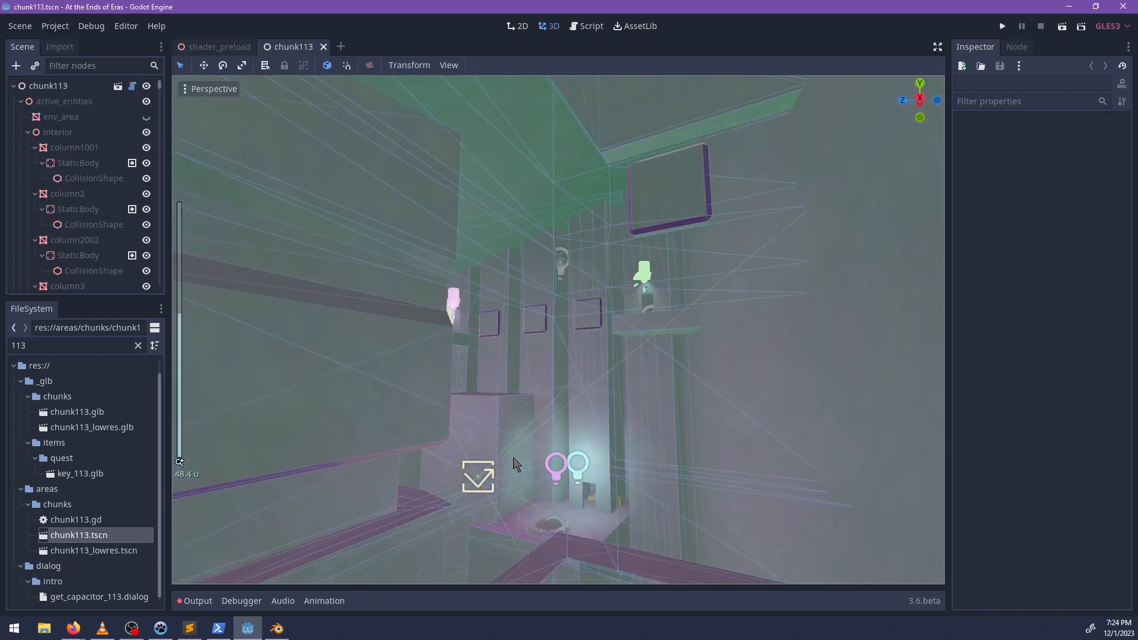
pyautogui.keyDown('shift'); pyautogui.moveTo(516, 460); pyautogui.dragTo(650, 293, button='middle'); pyautogui.keyUp('shift')
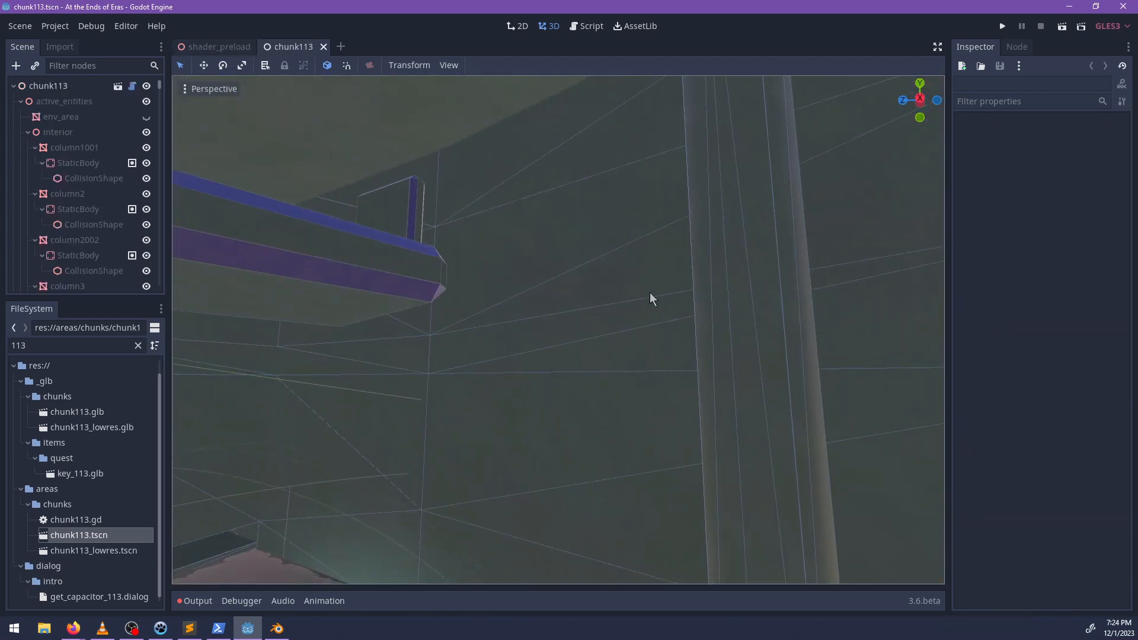
pyautogui.scroll(-2, 344, 305)
pyautogui.moveTo(332, 306); pyautogui.dragTo(456, 350, button='middle')
pyautogui.keyDown('shift'); pyautogui.moveTo(511, 435); pyautogui.dragTo(539, 290, button='middle'); pyautogui.keyUp('shift')
pyautogui.scroll(6, 503, 314)
pyautogui.scroll(-4, 539, 290)
pyautogui.keyDown('shift'); pyautogui.moveTo(457, 259); pyautogui.dragTo(582, 336, button='middle'); pyautogui.keyUp('shift')
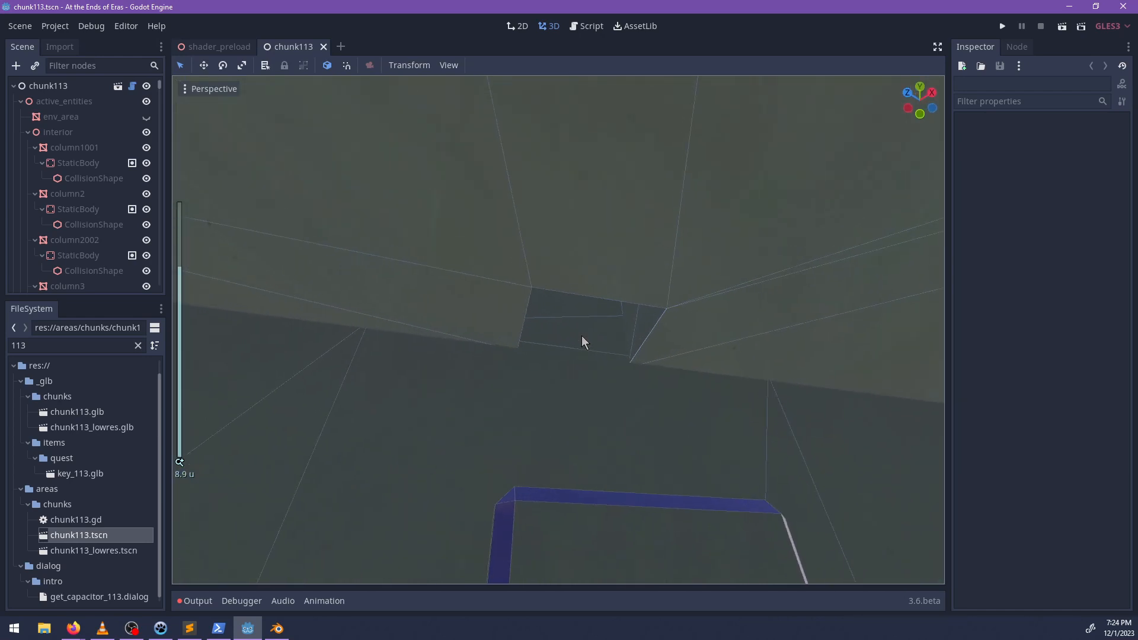
pyautogui.scroll(2, 535, 285)
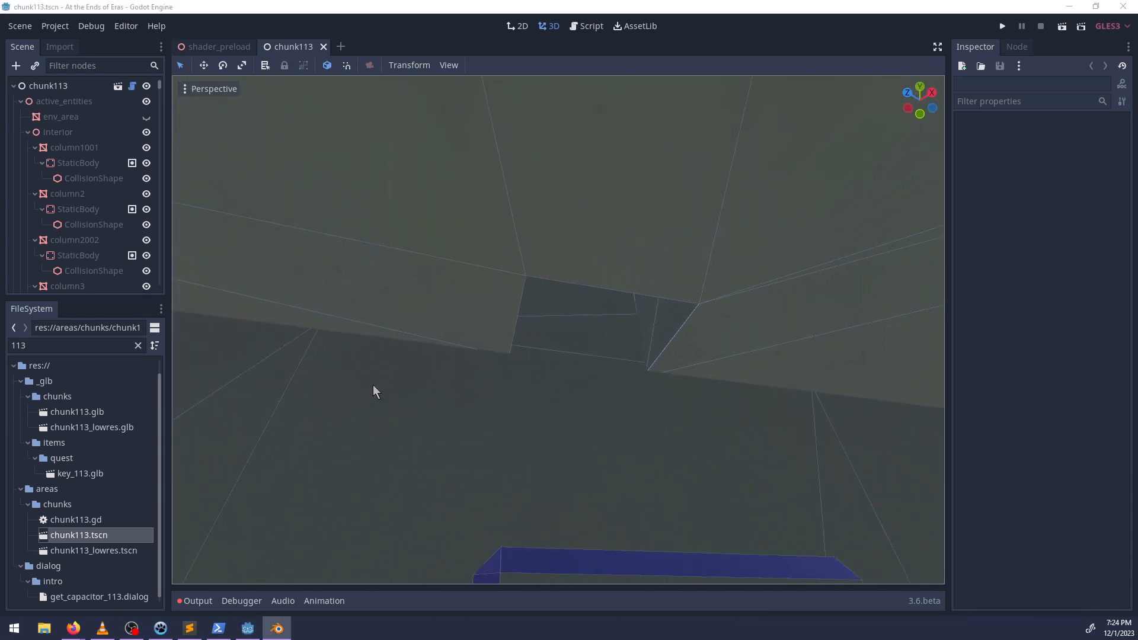
pyautogui.moveTo(543, 323); pyautogui.dragTo(467, 371, button='middle')
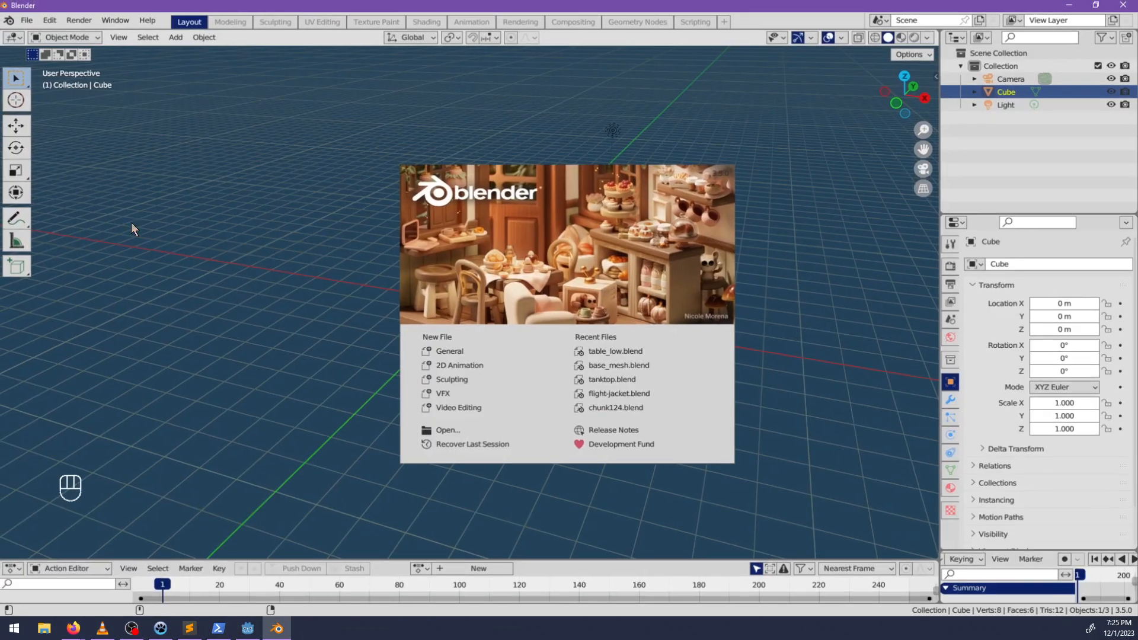
# Switch to Blender and open chunk113.blend from the assets\env\chunks folder.
pyautogui.click(28, 22)
pyautogui.click(28, 22)
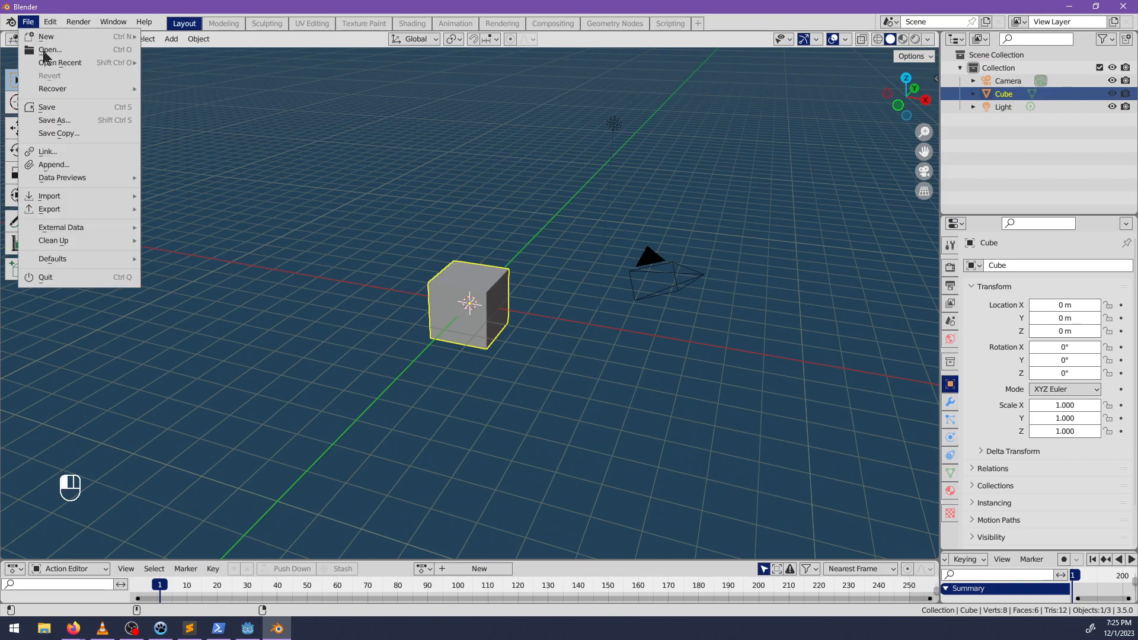
pyautogui.click(36, 49)
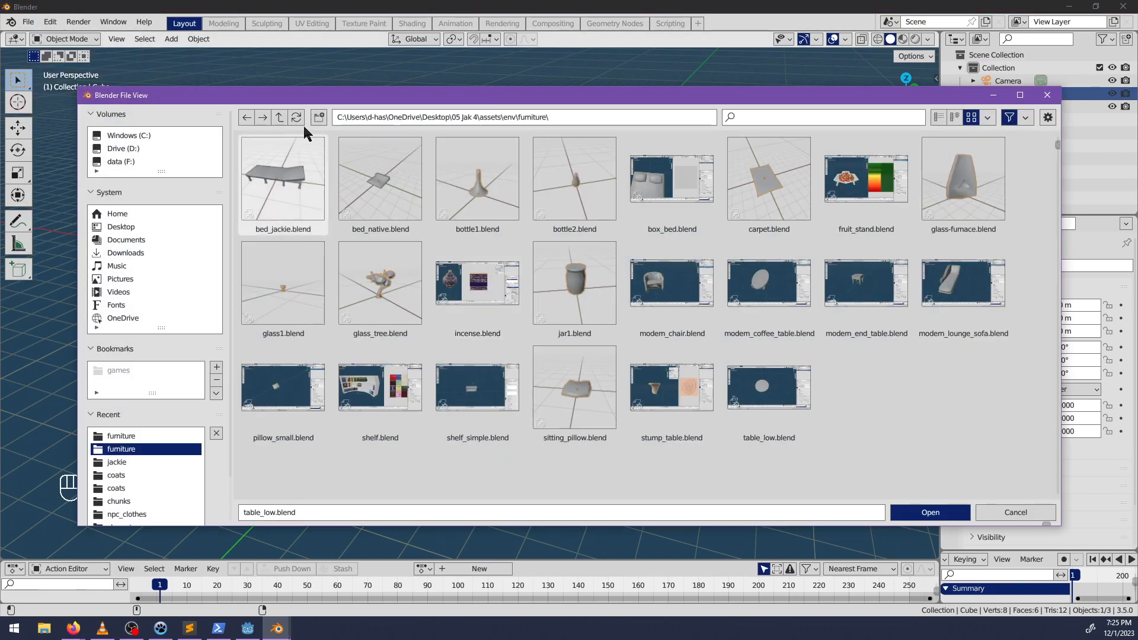
pyautogui.click(280, 117)
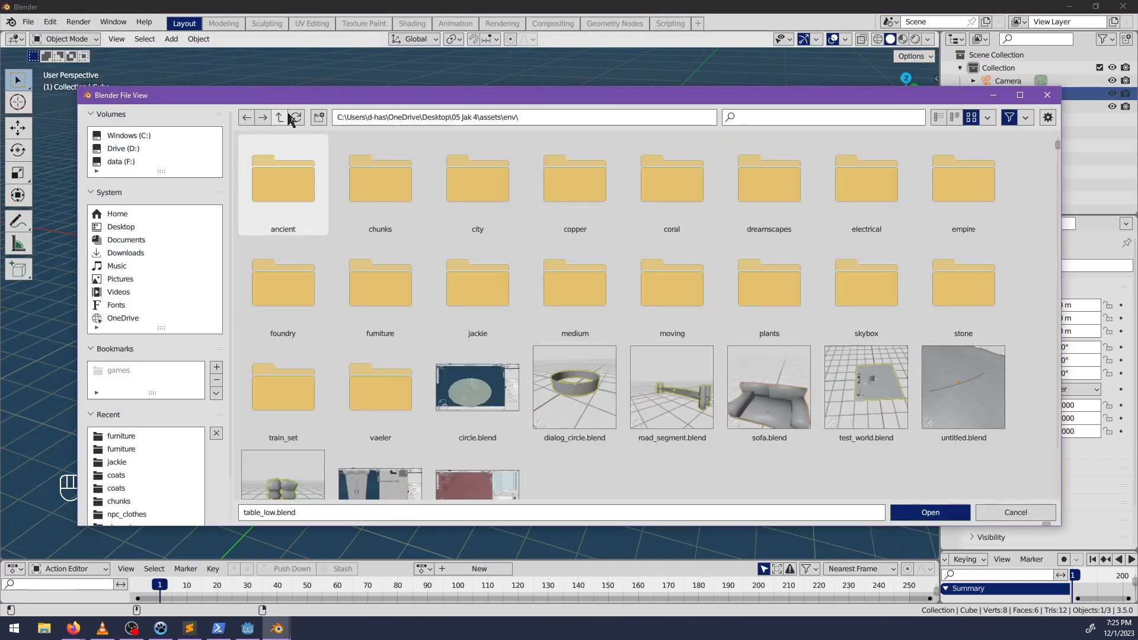
pyautogui.click(285, 116)
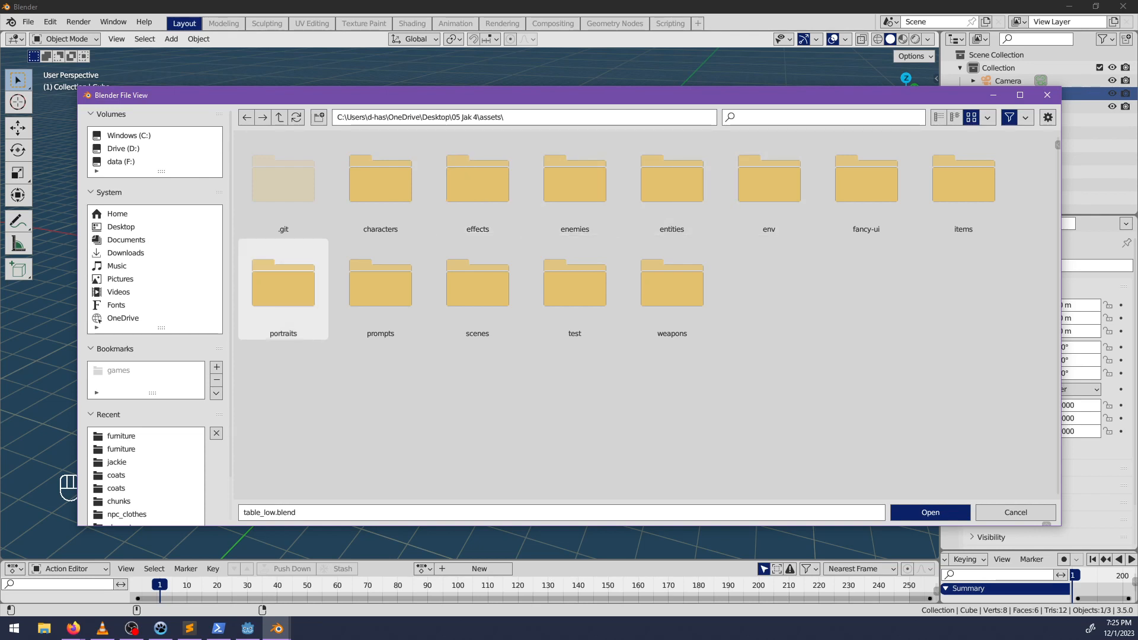
pyautogui.hotkey('alt', 'Tab')
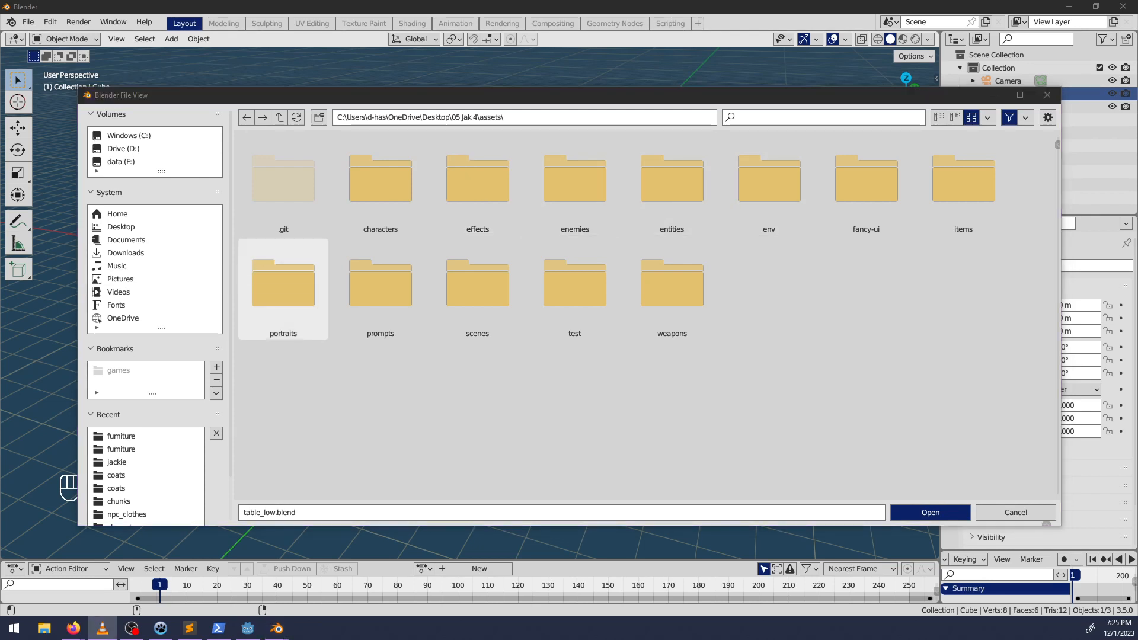
pyautogui.hotkey('alt', 'Tab')
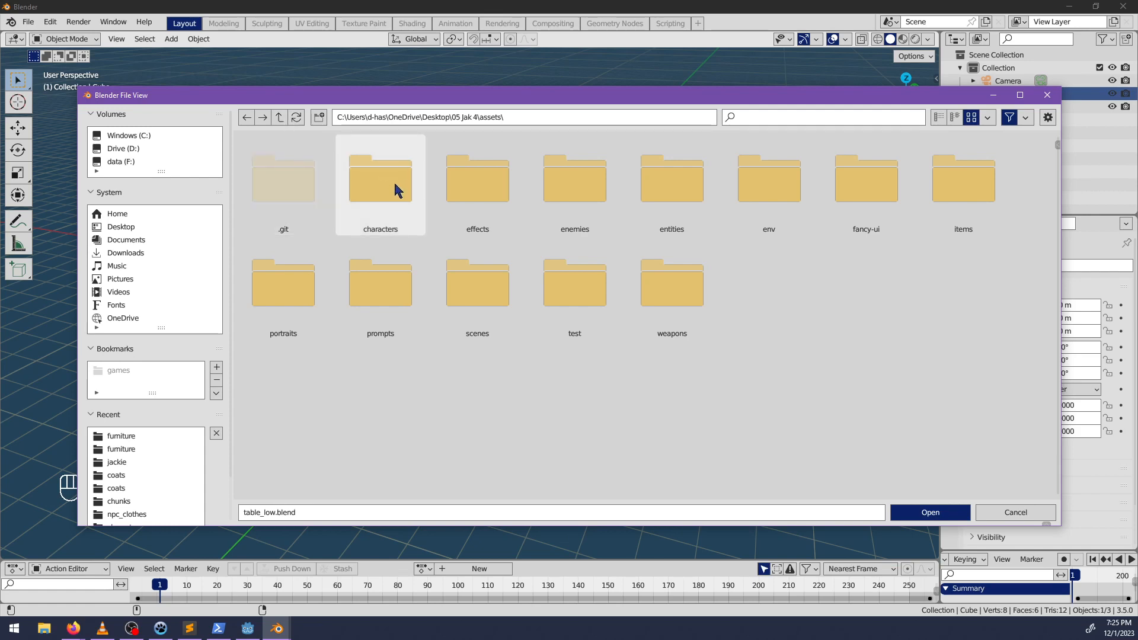
pyautogui.click(777, 202)
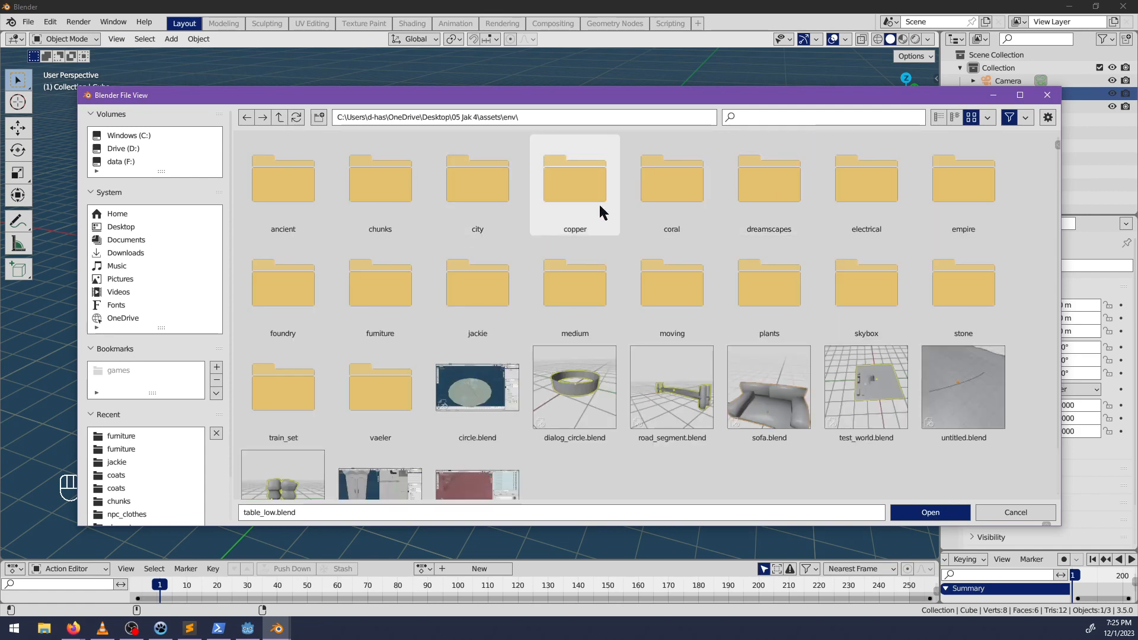
pyautogui.doubleClick(372, 198)
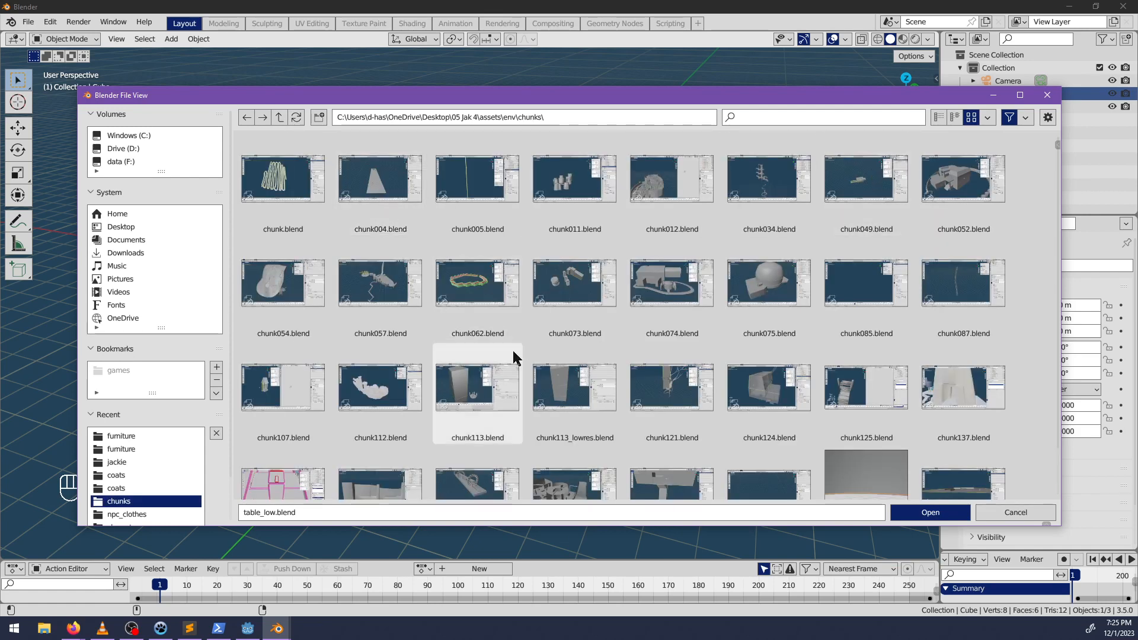
pyautogui.doubleClick(463, 367)
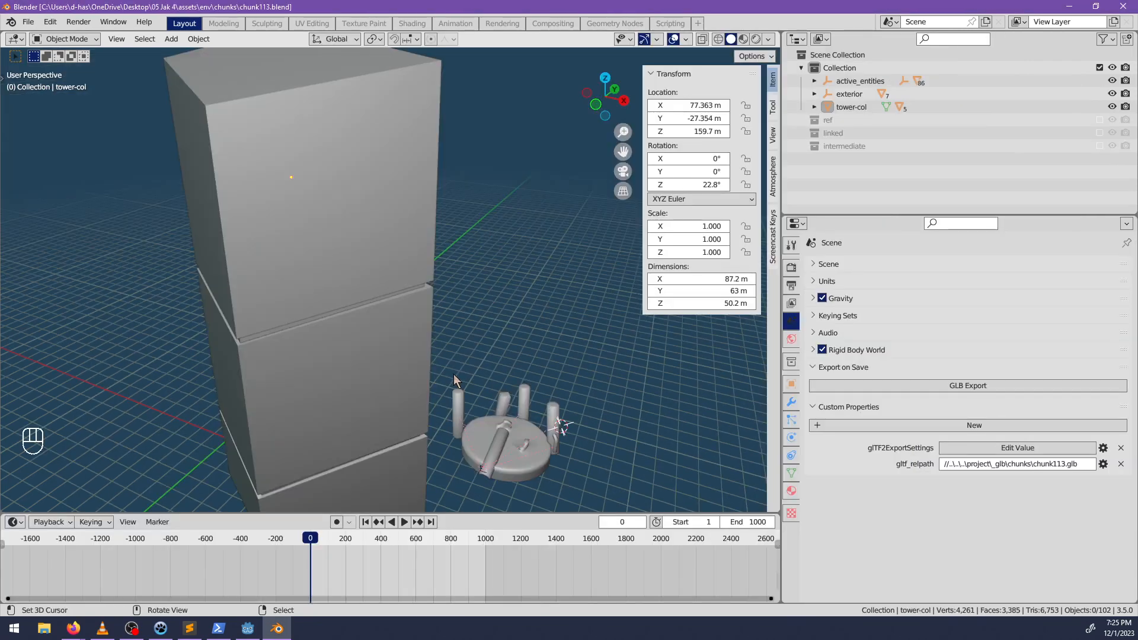
# Locate the secret opening inside the tower and select the floor1-col object that forms its rim.
pyautogui.moveTo(454, 375); pyautogui.dragTo(415, 370, button='middle')
pyautogui.keyDown('shift'); pyautogui.moveTo(415, 370); pyautogui.dragTo(414, 296, button='middle'); pyautogui.keyUp('shift')
pyautogui.scroll(10, 488, 322)
pyautogui.scroll(5, 555, 319)
pyautogui.scroll(2, 438, 323)
pyautogui.scroll(2, 409, 273)
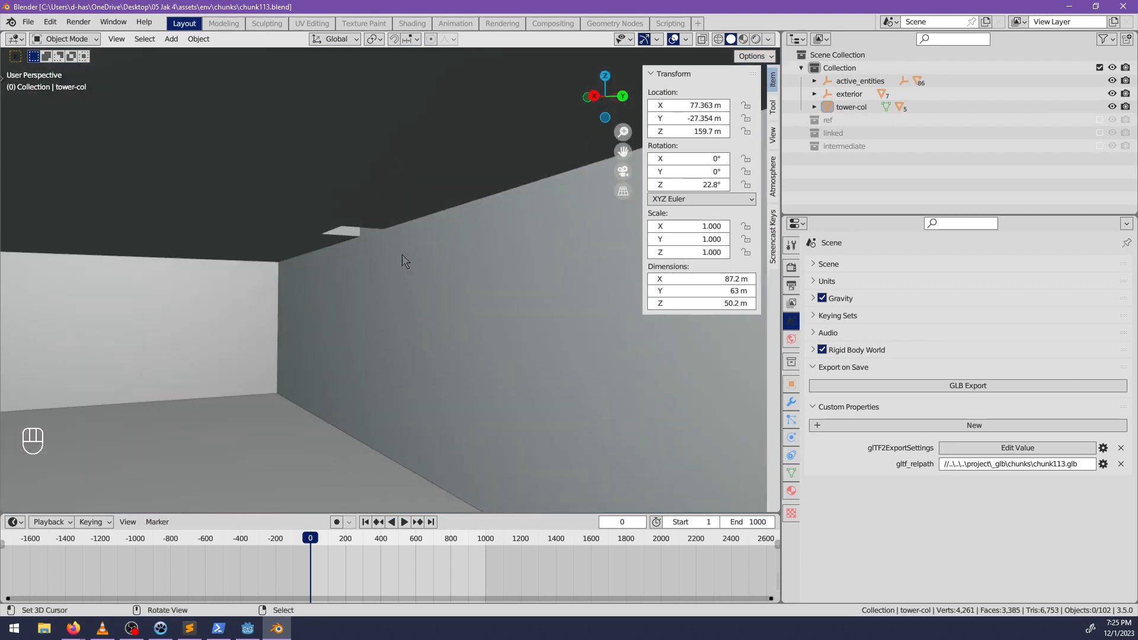
pyautogui.keyDown('alt'); pyautogui.middleClick(364, 234); pyautogui.keyUp('alt')
pyautogui.click(406, 222)
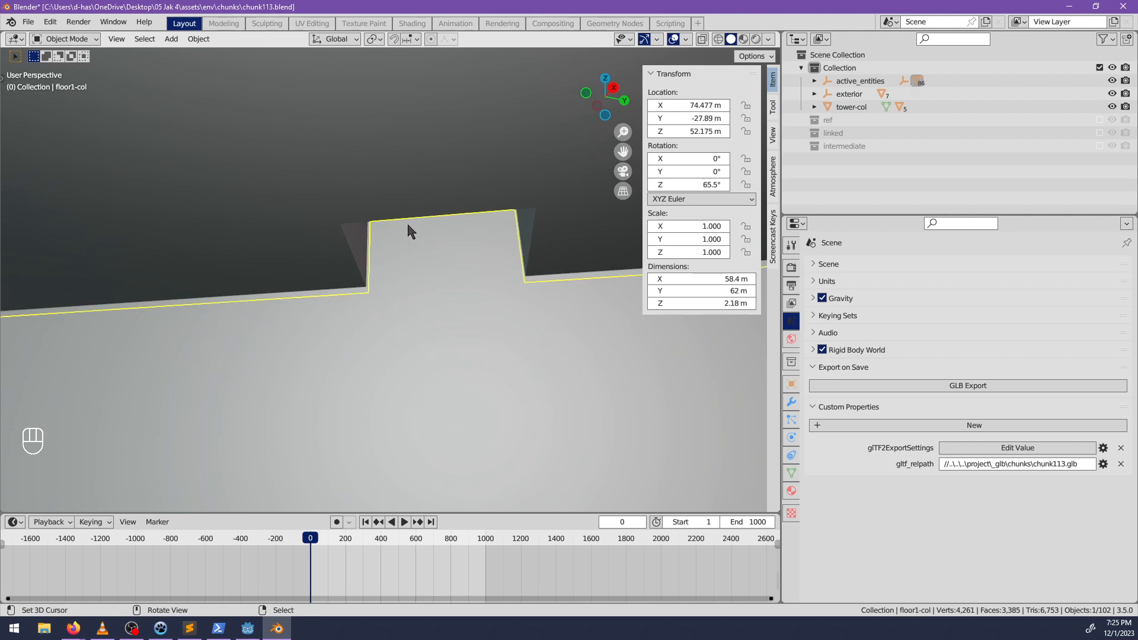
# Bevel the three rim edges of the opening in floor1-col with one segment and a width of about 0.121 m.
pyautogui.press('Tab')
pyautogui.moveTo(481, 274); pyautogui.dragTo(457, 254, button='middle')
pyautogui.press('Tab')
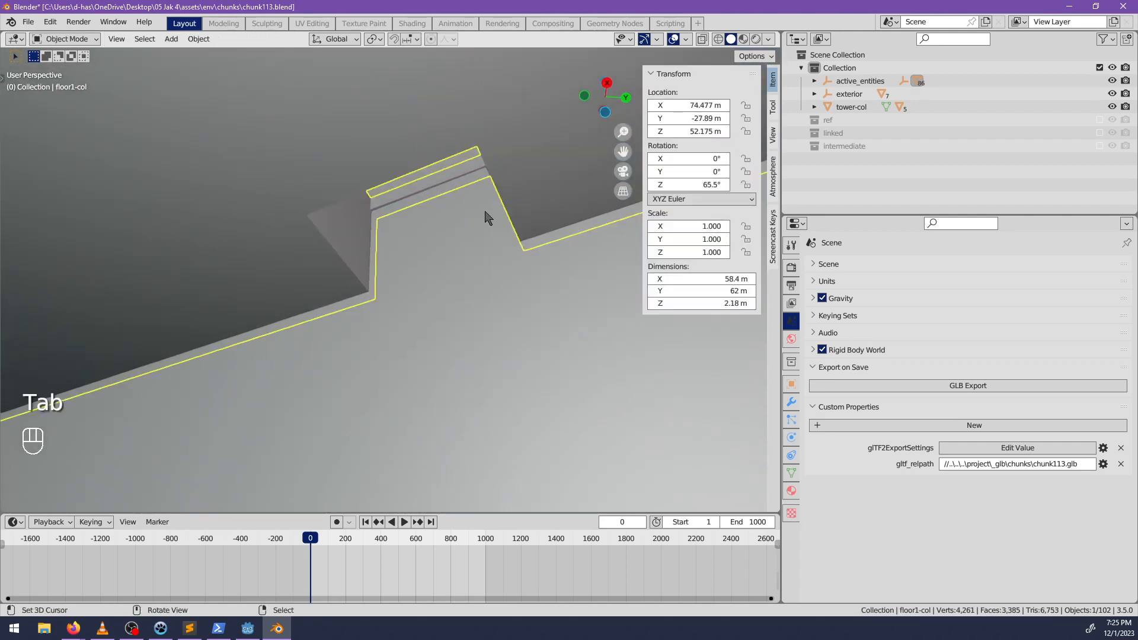
pyautogui.press('Tab')
pyautogui.click(495, 185)
pyautogui.keyDown('shift'); pyautogui.click(391, 173); pyautogui.keyUp('shift')
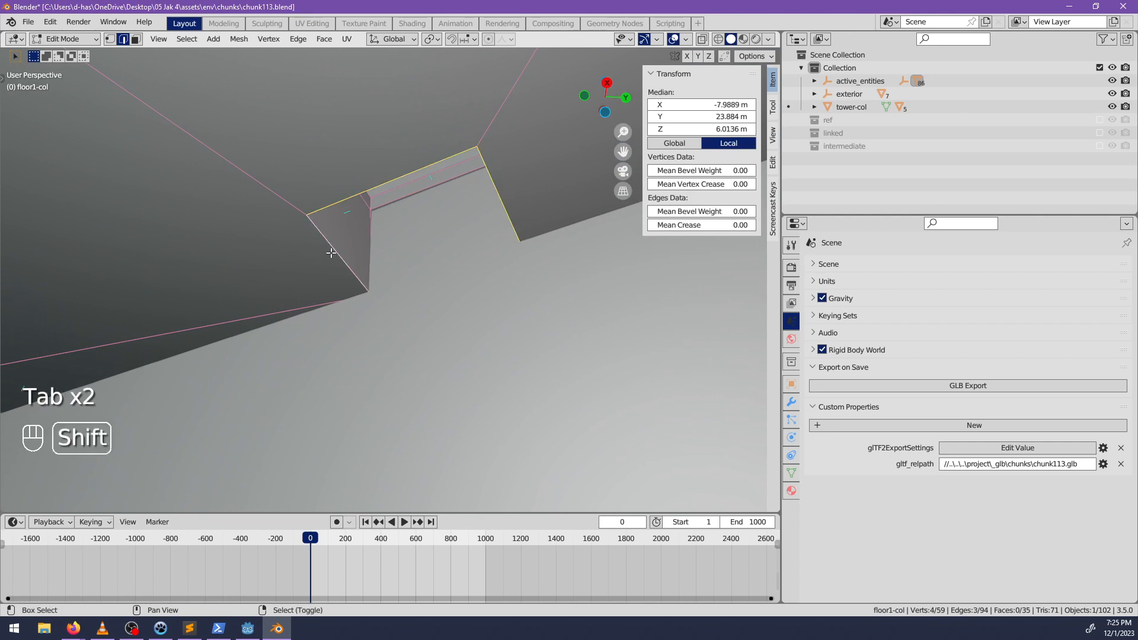
pyautogui.hotkey('ctrl', 'b')
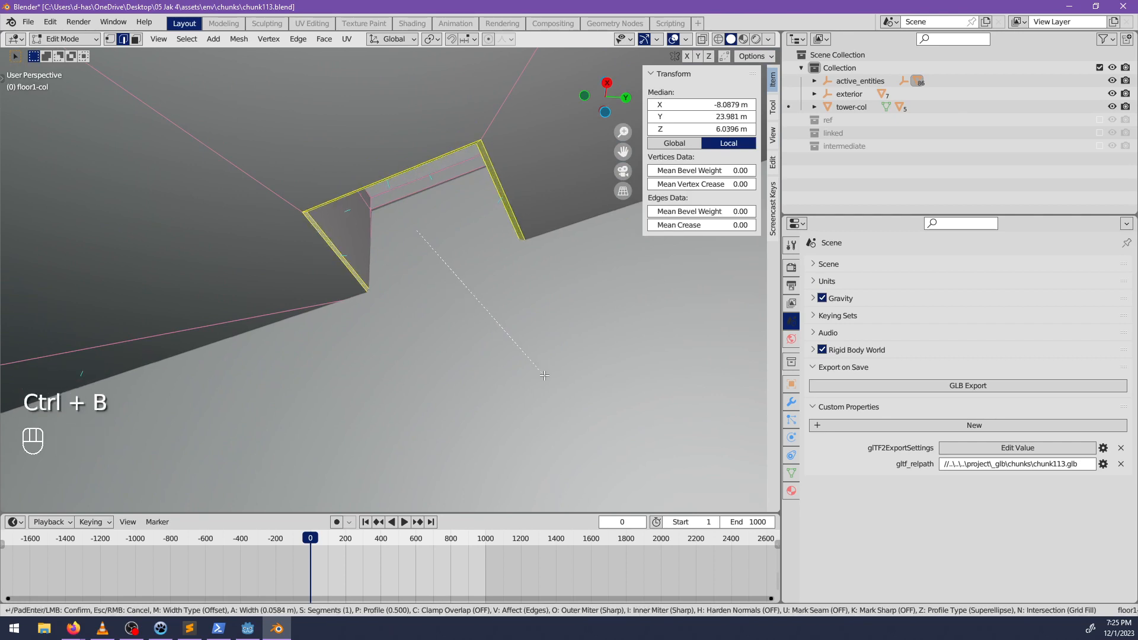
pyautogui.click(548, 379)
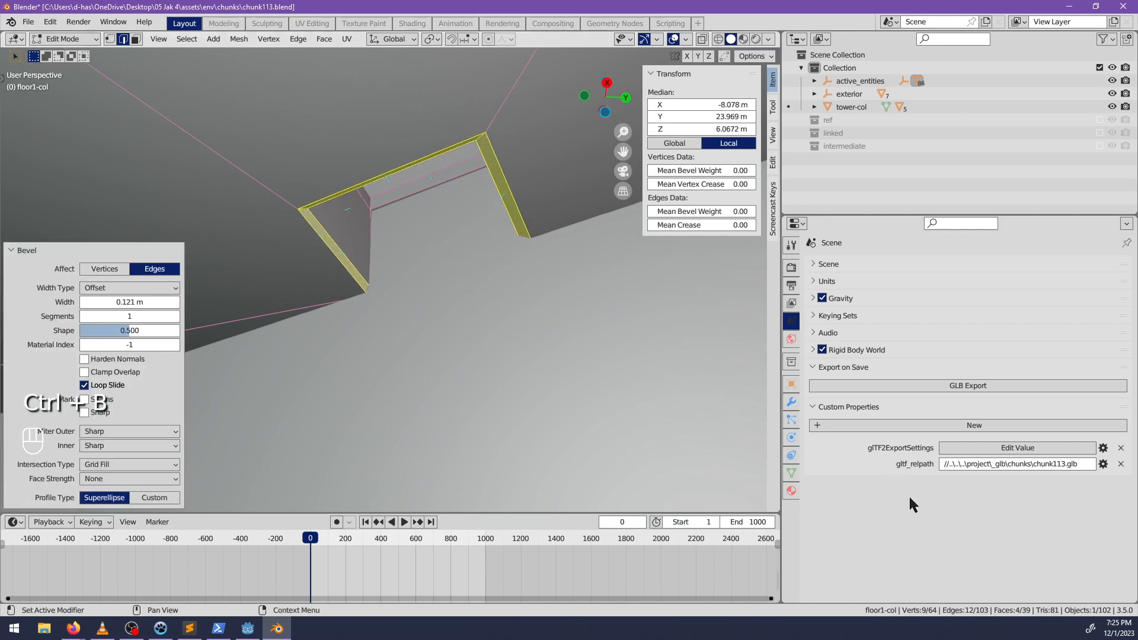
# Assign the second material slot of floor1-col to the bevelled faces and leave Edit Mode.
pyautogui.click(793, 491)
pyautogui.click(886, 283)
pyautogui.click(856, 363)
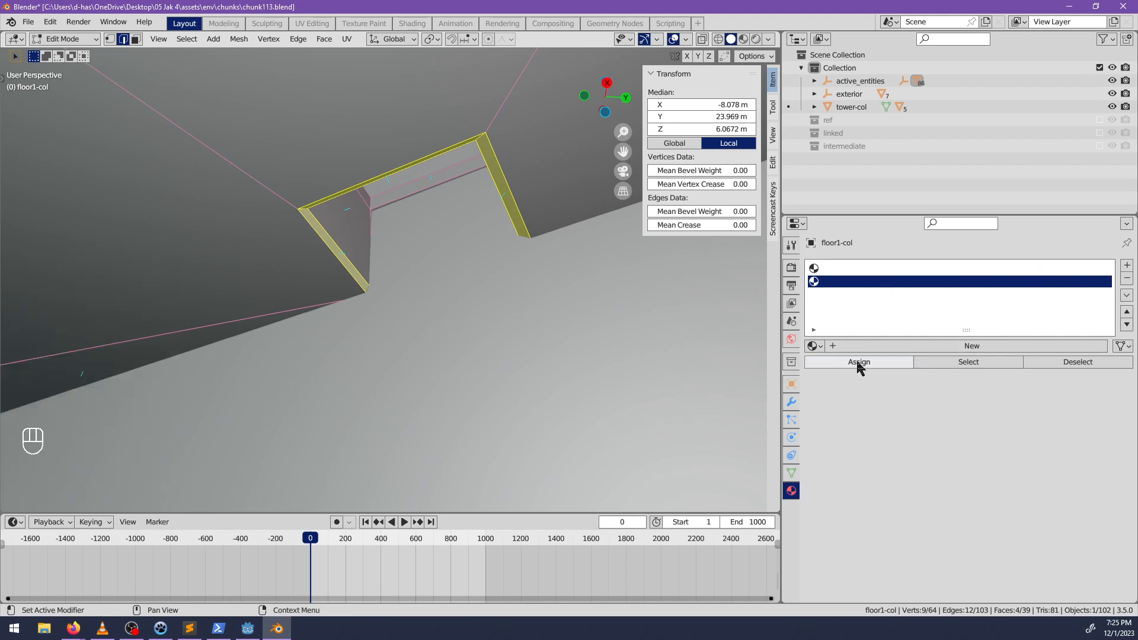
pyautogui.press('Tab')
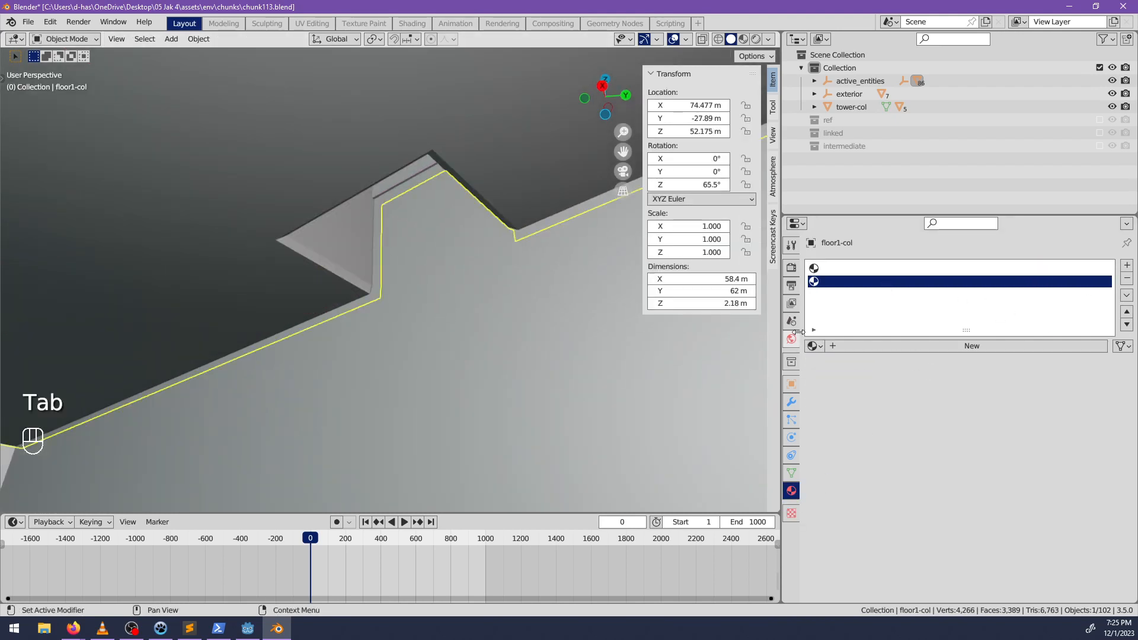
# Review the scene's GLB export settings, then save chunk113.blend and quit Blender.
pyautogui.click(791, 320)
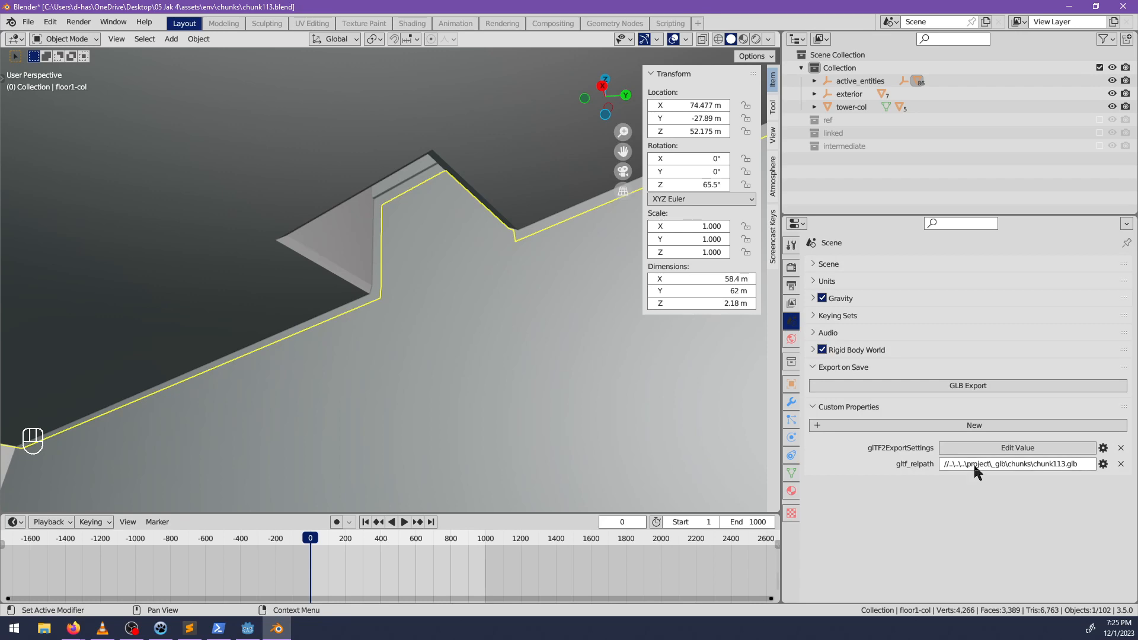
pyautogui.hotkey('ctrl', 's')
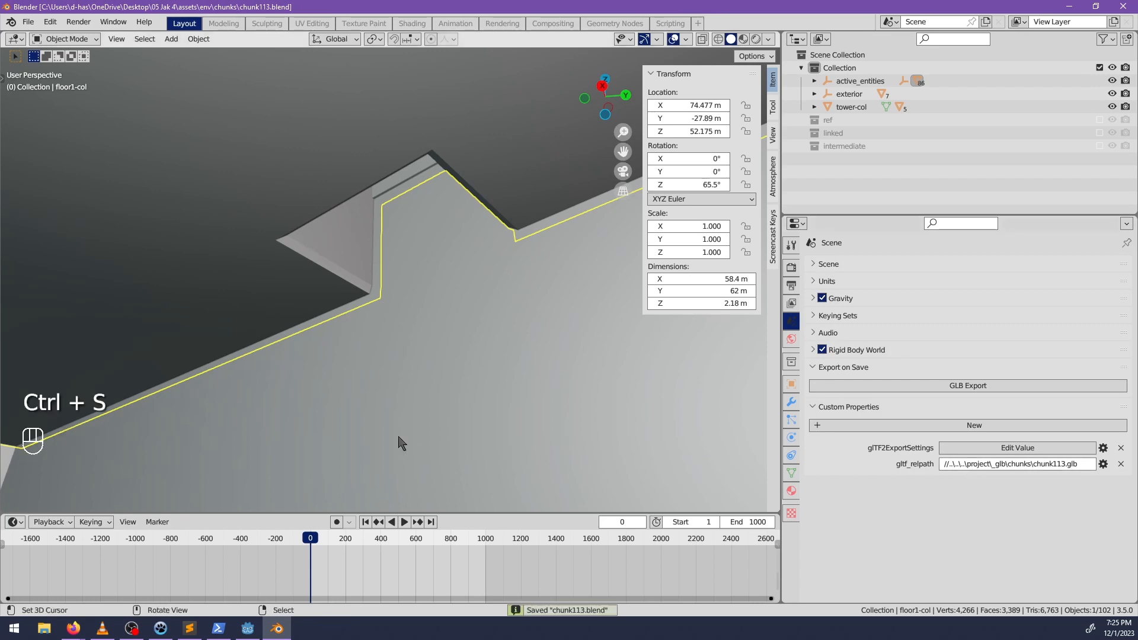
pyautogui.hotkey('ctrl', 'q')
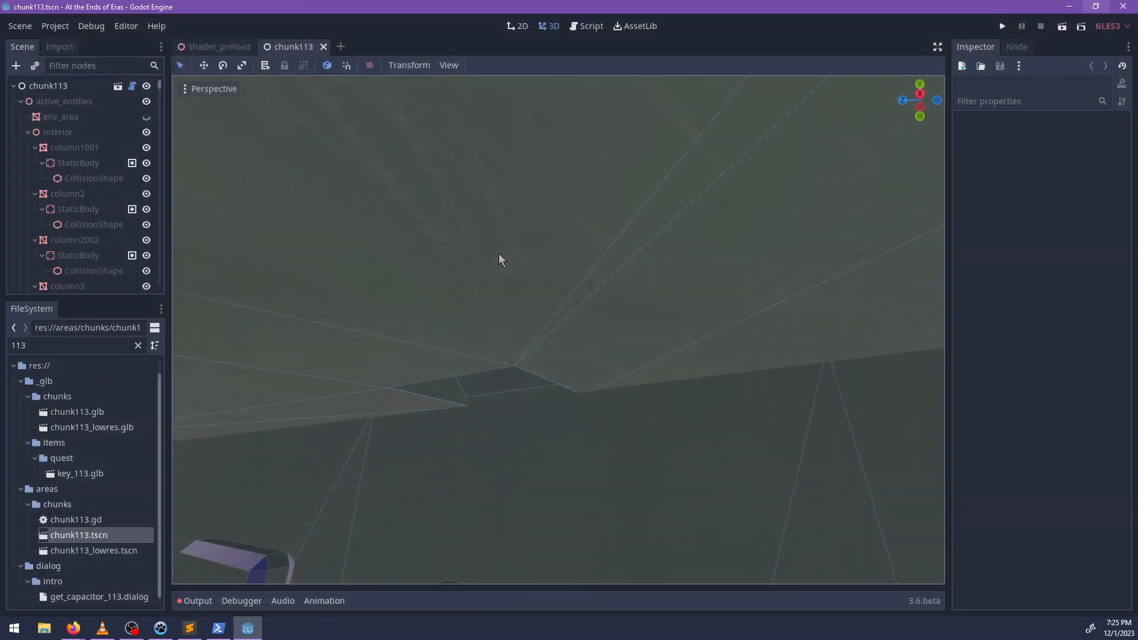
# Reload the chunk113 scene in Godot by saving, closing and reopening chunk113.tscn.
pyautogui.hotkey('ctrl', 's')
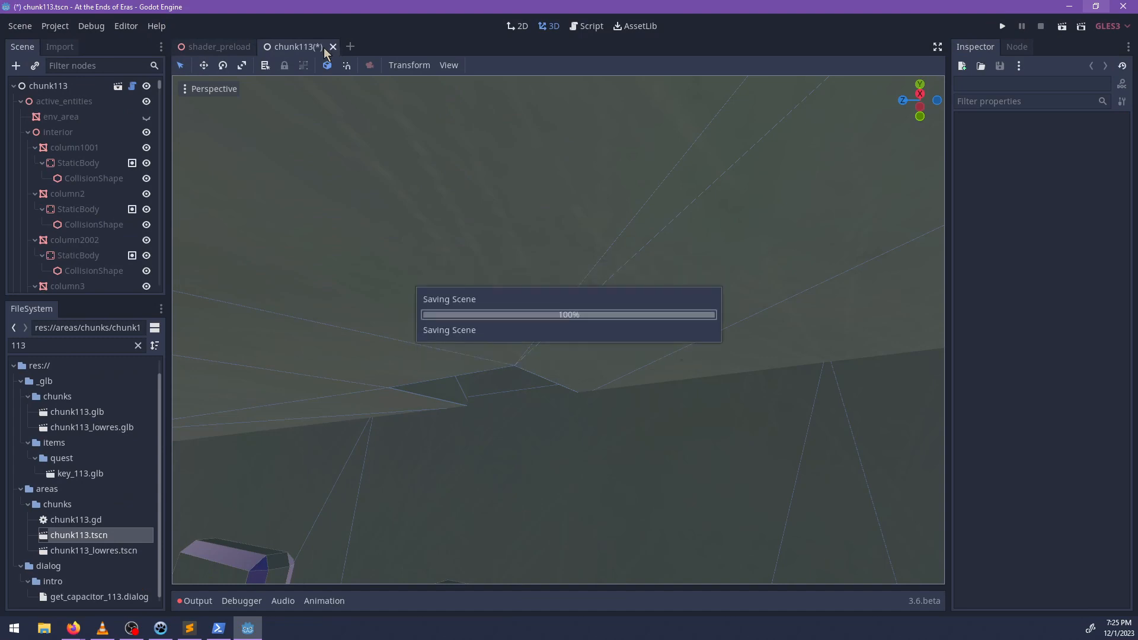
pyautogui.hotkey('ctrl', 'shift', 'w')
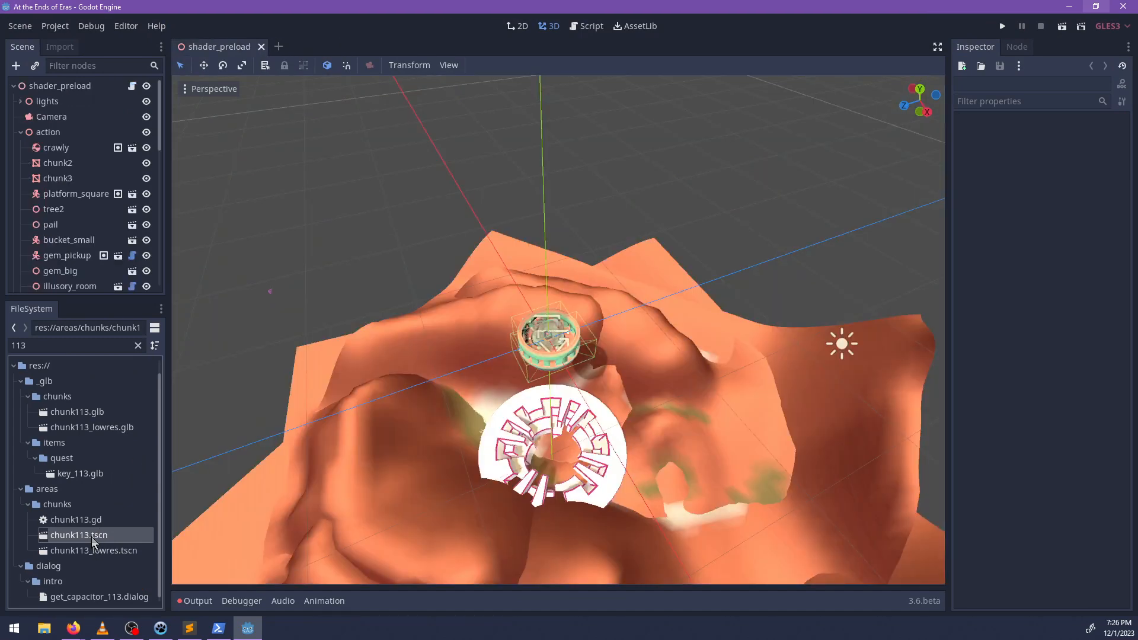
pyautogui.doubleClick(93, 540)
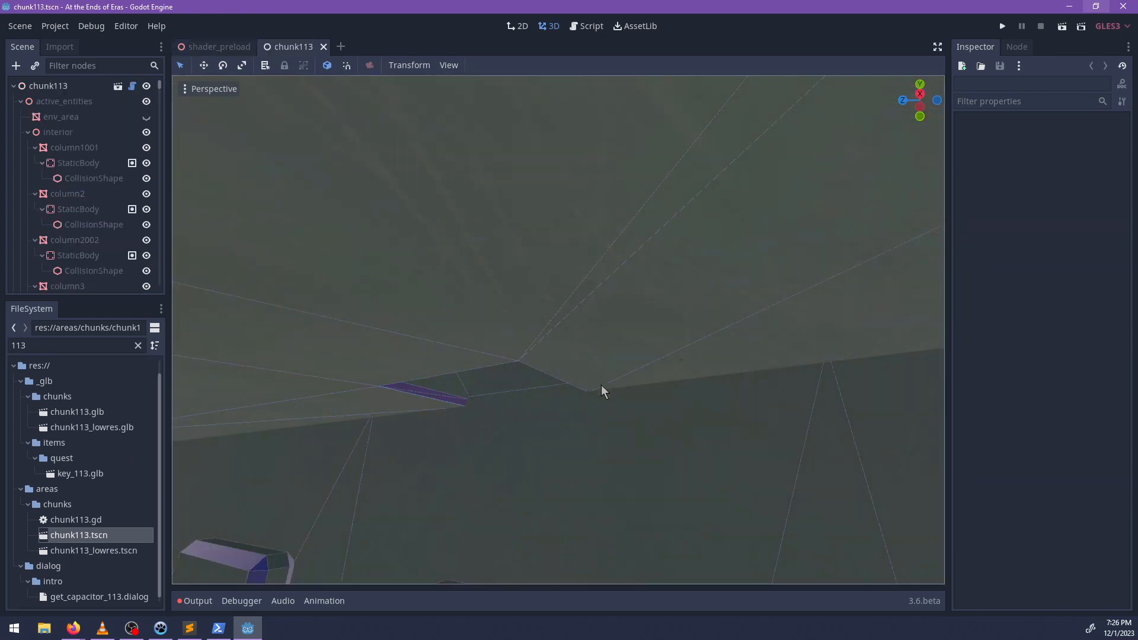
# Inspect the new trim around the secret opening from inside and outside the tower.
pyautogui.scroll(-8, 629, 368)
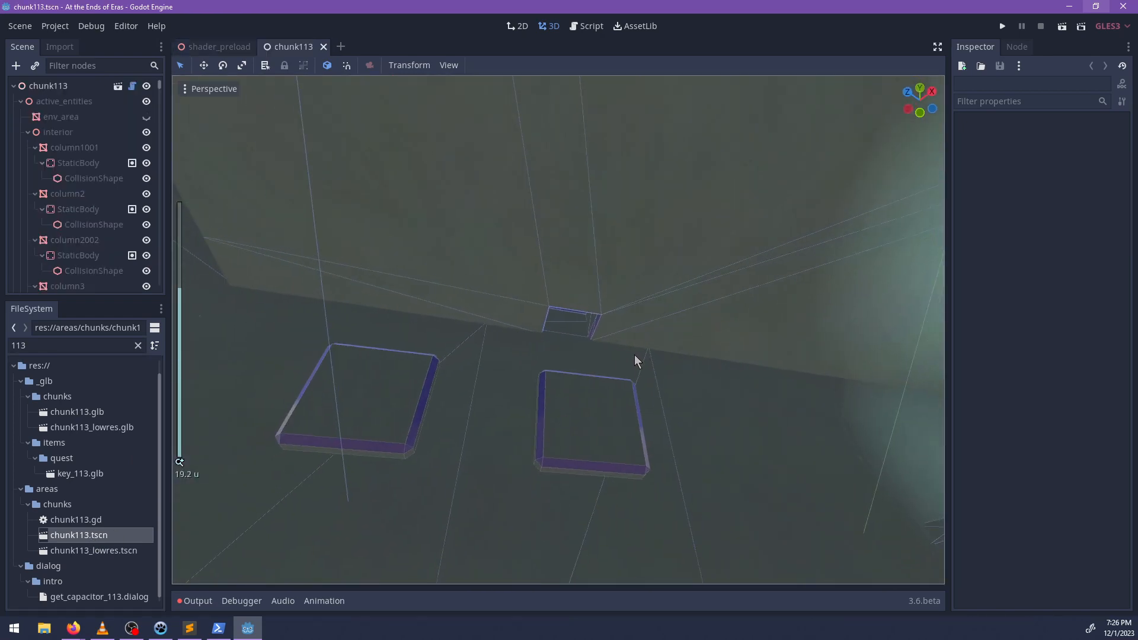
pyautogui.moveTo(474, 414); pyautogui.dragTo(435, 436, button='middle')
pyautogui.moveTo(616, 355); pyautogui.dragTo(454, 457, button='middle')
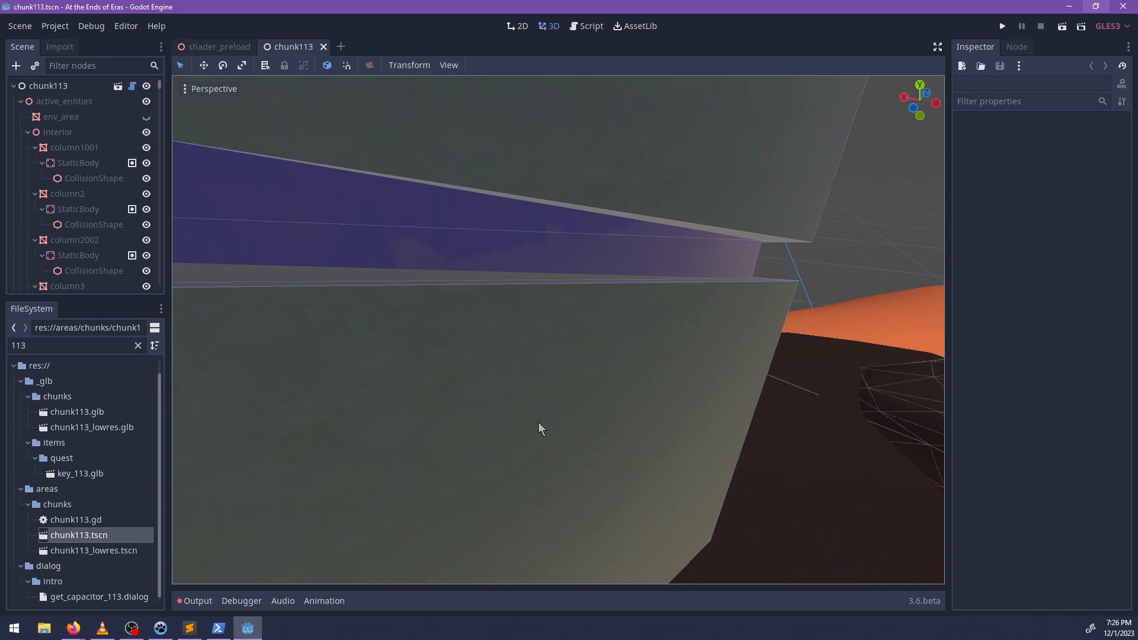
pyautogui.scroll(-20, 595, 408)
pyautogui.moveTo(621, 401); pyautogui.dragTo(407, 384, button='middle')
pyautogui.scroll(8, 625, 408)
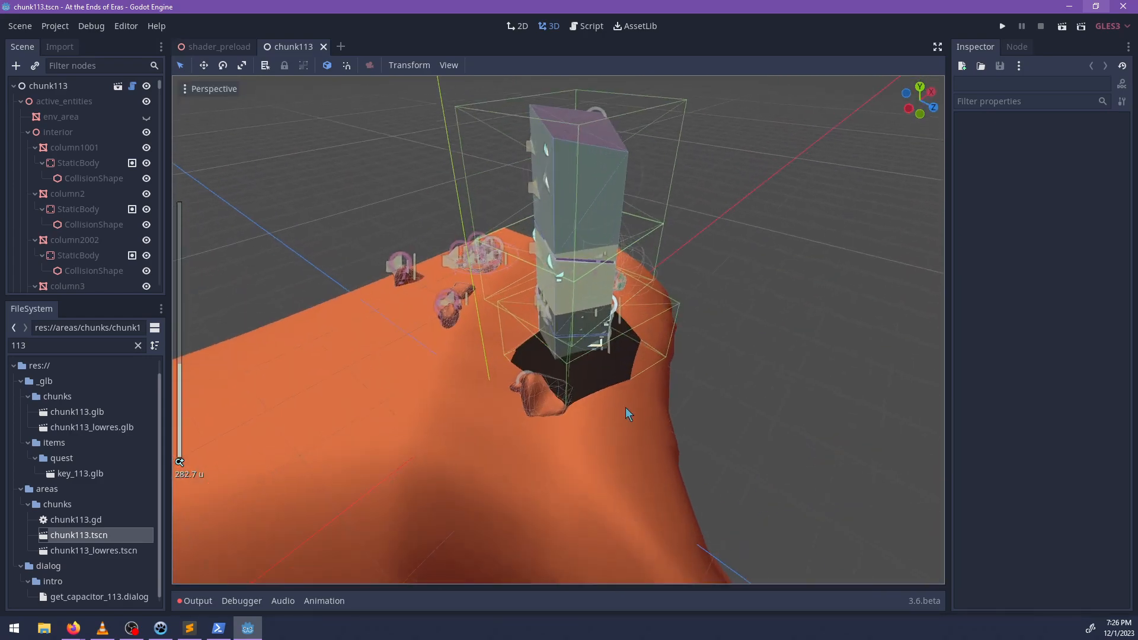
pyautogui.scroll(20, 625, 407)
pyautogui.moveTo(688, 399); pyautogui.dragTo(492, 354, button='middle')
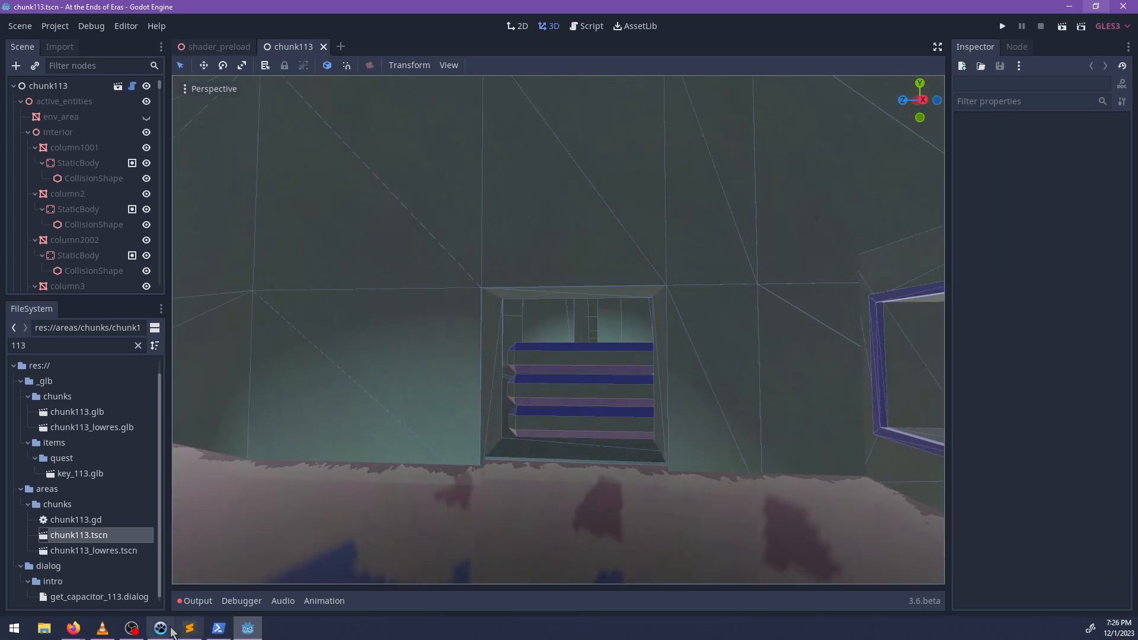
# Switch to PowerShell, check the project repository's git status, and commit all changes with the message "Made the secret entry more obvious".
pyautogui.click(218, 627)
pyautogui.write('git stat')
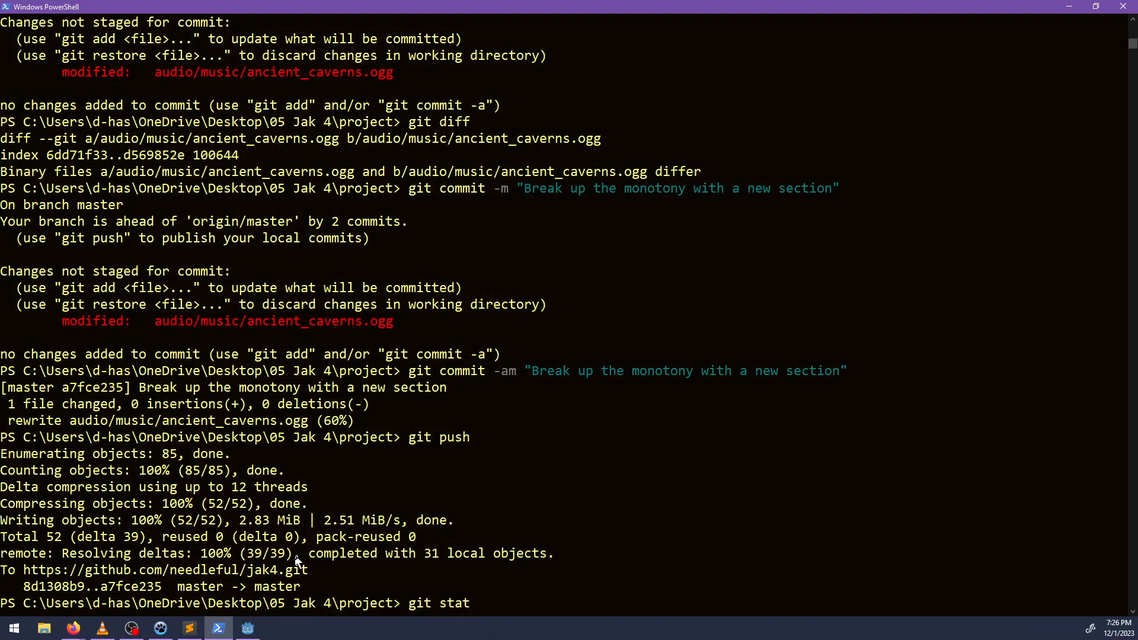
pyautogui.write('us')
pyautogui.press('Return')
pyautogui.write('git commit -am "Made the secret entry more obvi')
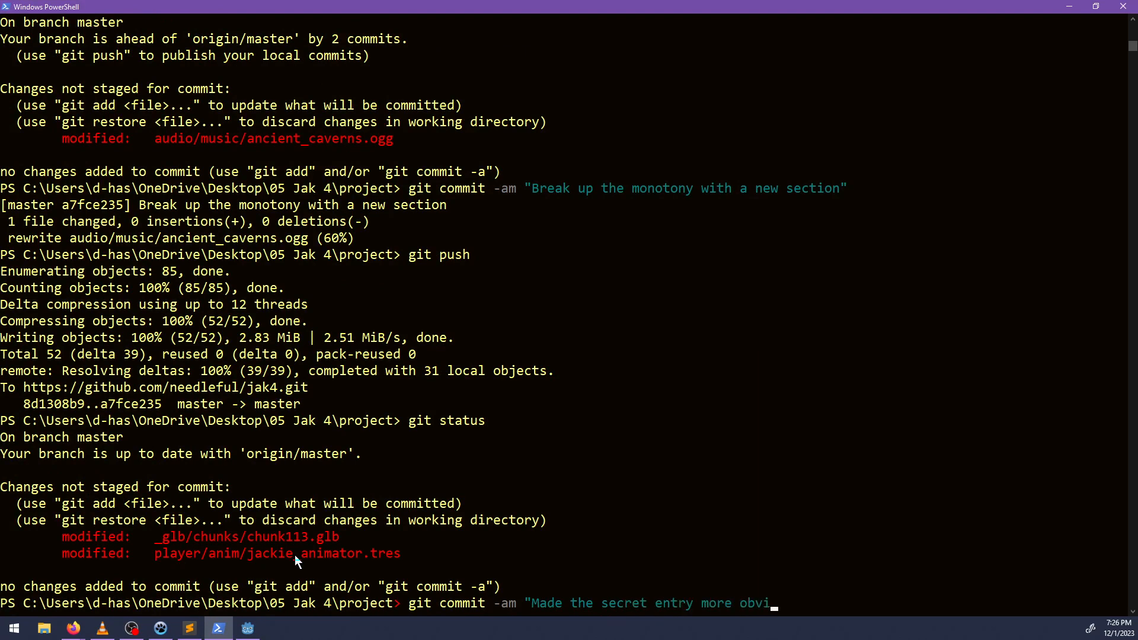
pyautogui.write('"')
pyautogui.press('Return')
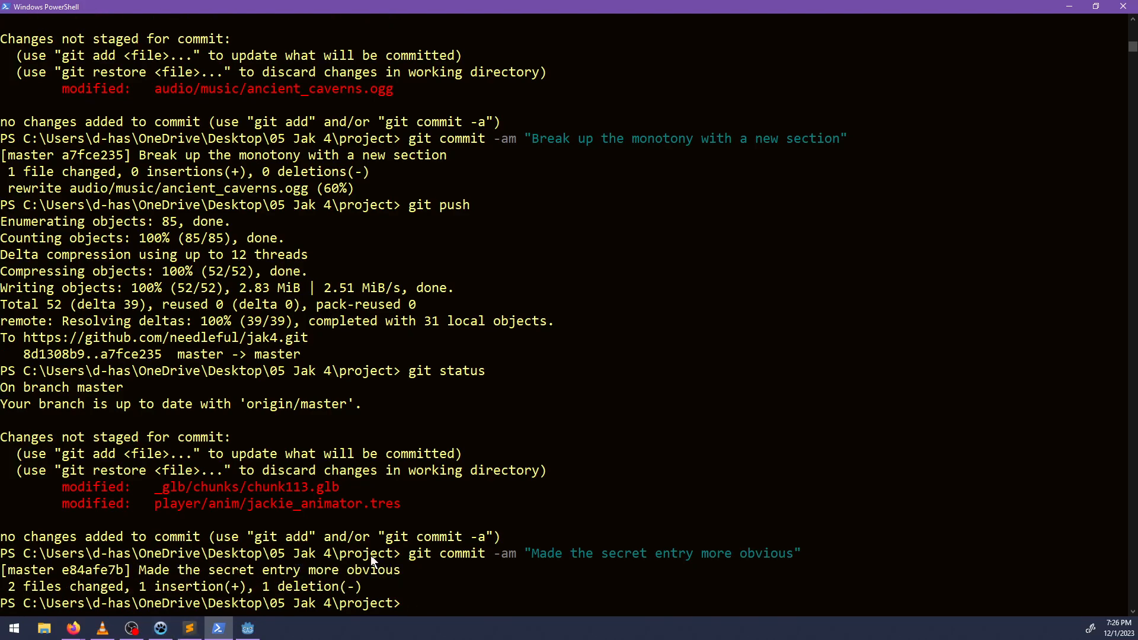
# Change to the ..\assets directory and check that repository's git status.
pyautogui.write('cd ..\\as')
pyautogui.press('Tab')
pyautogui.press('Return')
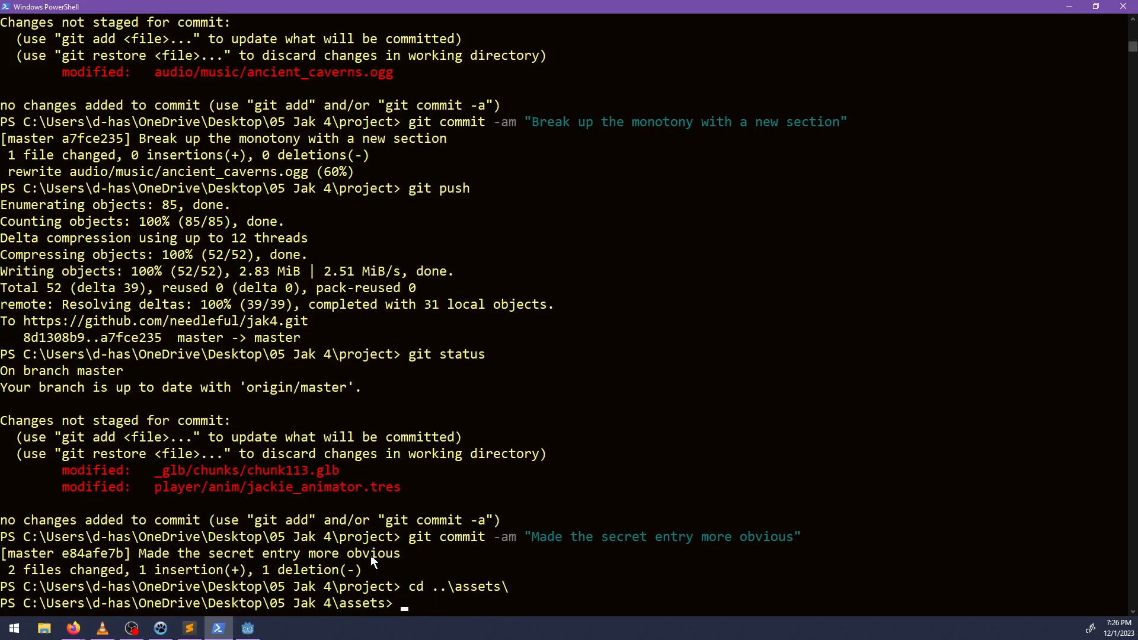
pyautogui.write('git status')
pyautogui.press('Return')
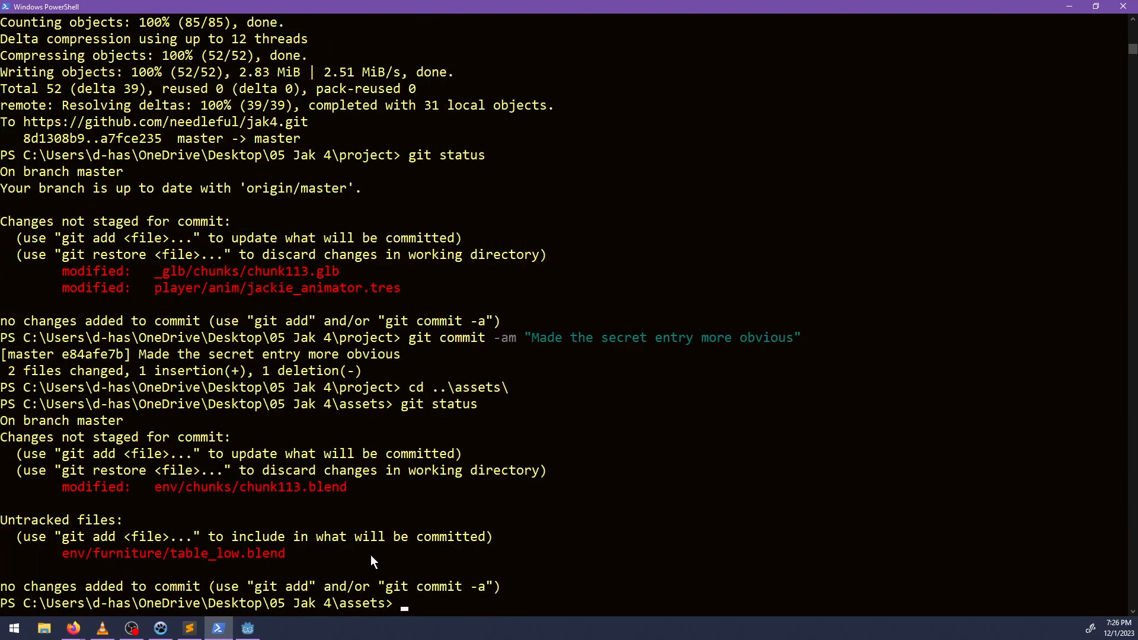
# Stage all changes in the assets repository and commit them with the message "Environment work".
pyautogui.write('git add .')
pyautogui.press('Return')
pyautogui.write('git c')
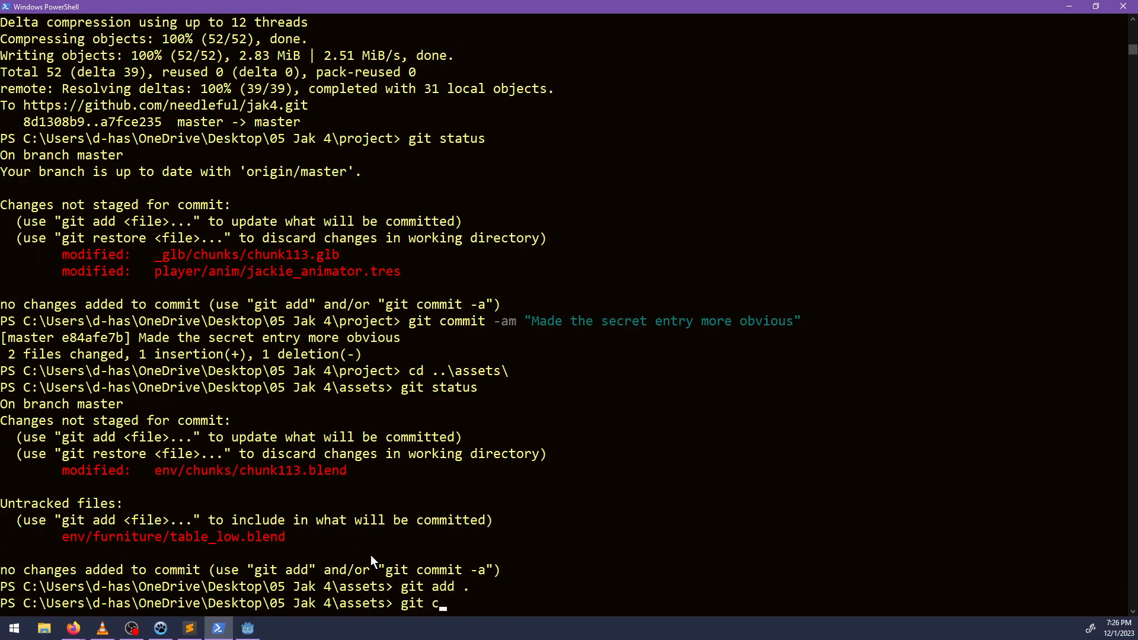
pyautogui.write('ommit -m "Environment work"')
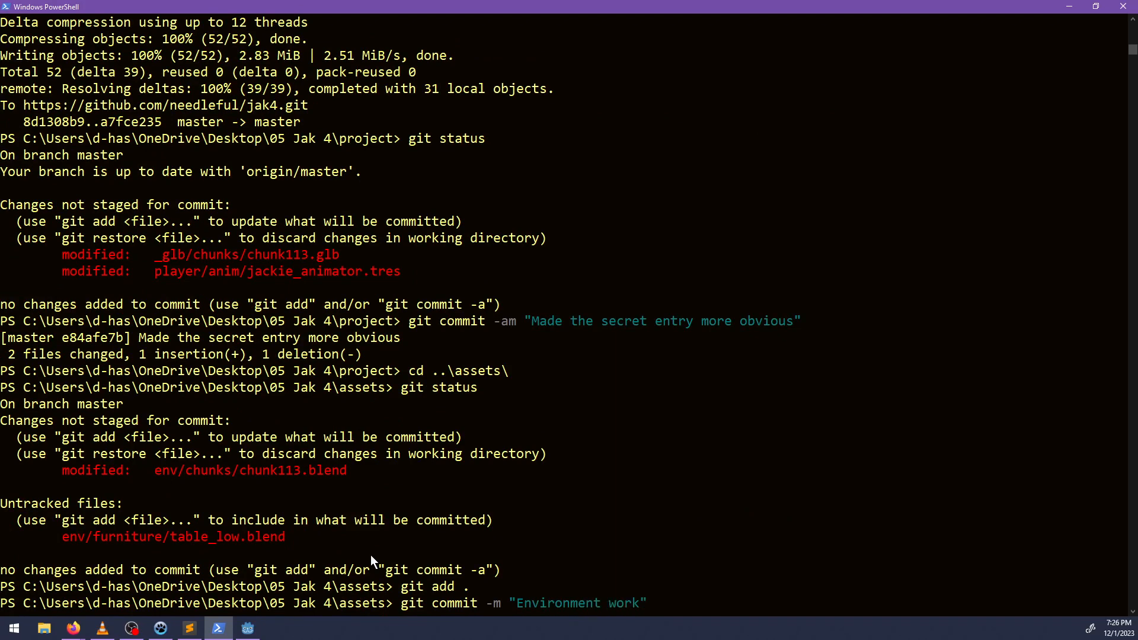
pyautogui.press('Return')
# Return to the ..\project directory and check its git status.
pyautogui.write('cd ')
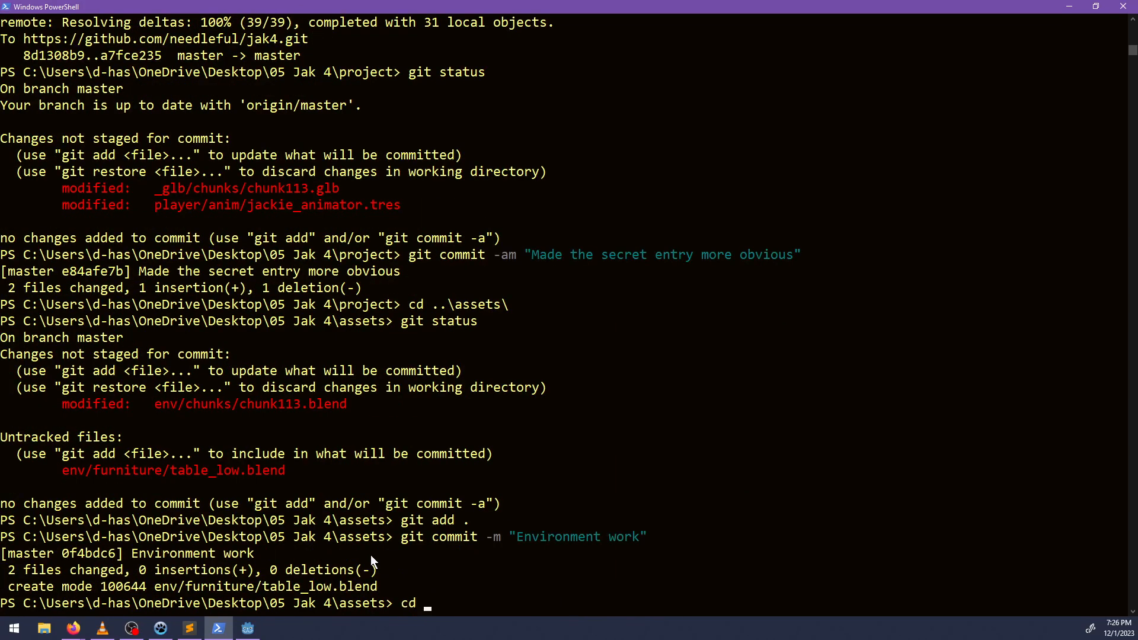
pyautogui.write('..\\proj')
pyautogui.press('Tab')
pyautogui.press('Return')
pyautogui.write('git status')
pyautogui.press('Return')
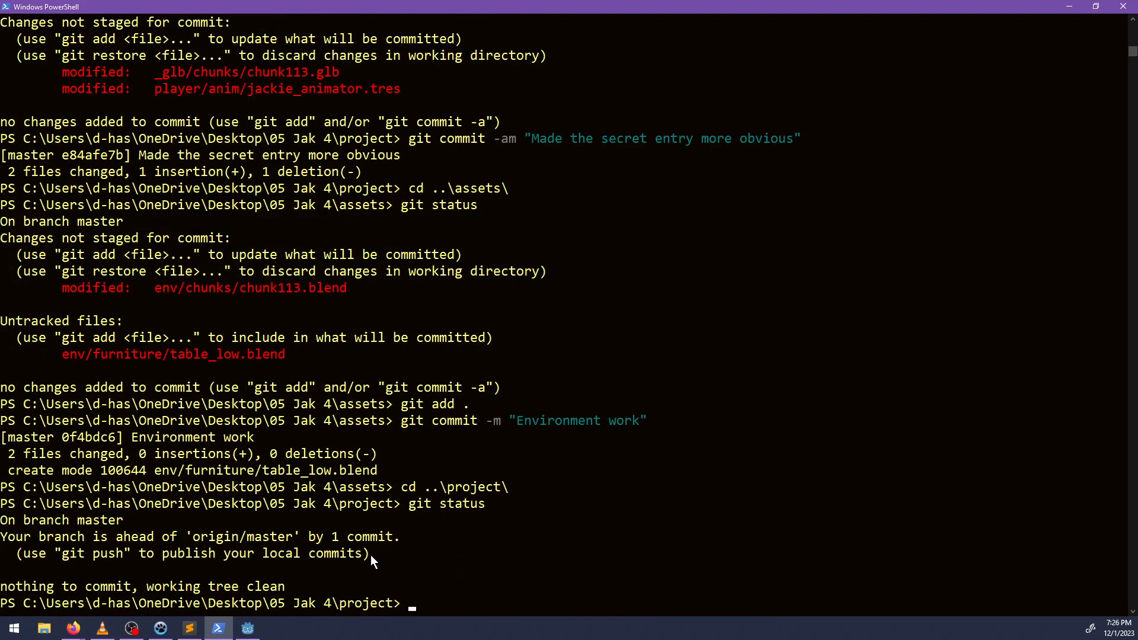
# In NP-ToDo, complete the task "Make the secret on the first floor more obvious" and read the wind generator propeller collision task's notes.
pyautogui.click(160, 628)
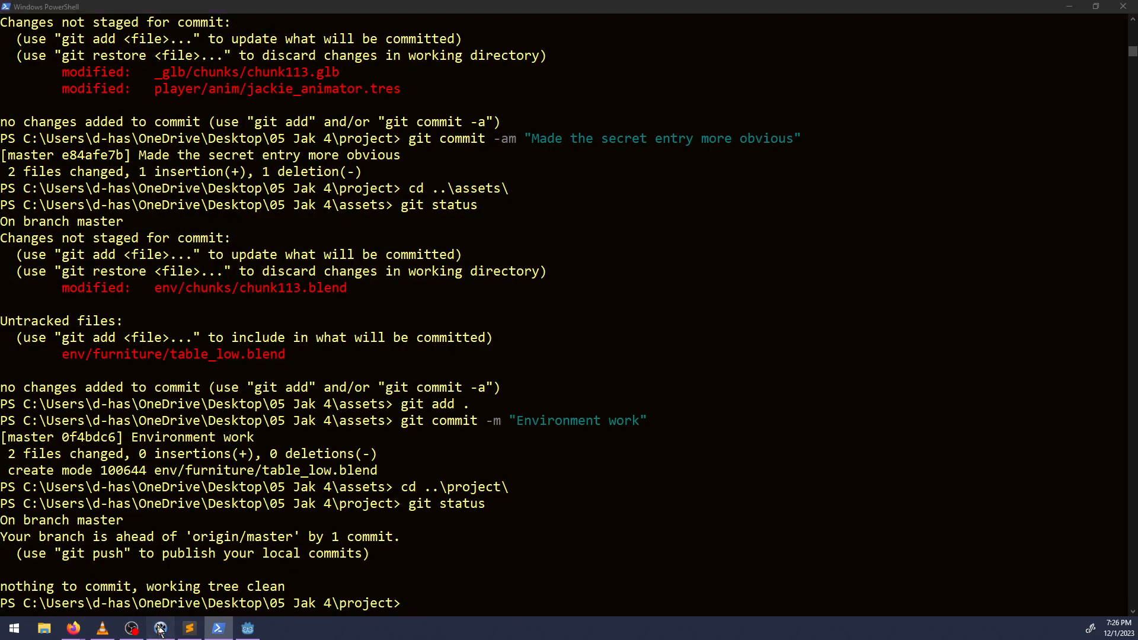
pyautogui.rightClick(224, 155)
pyautogui.click(267, 159)
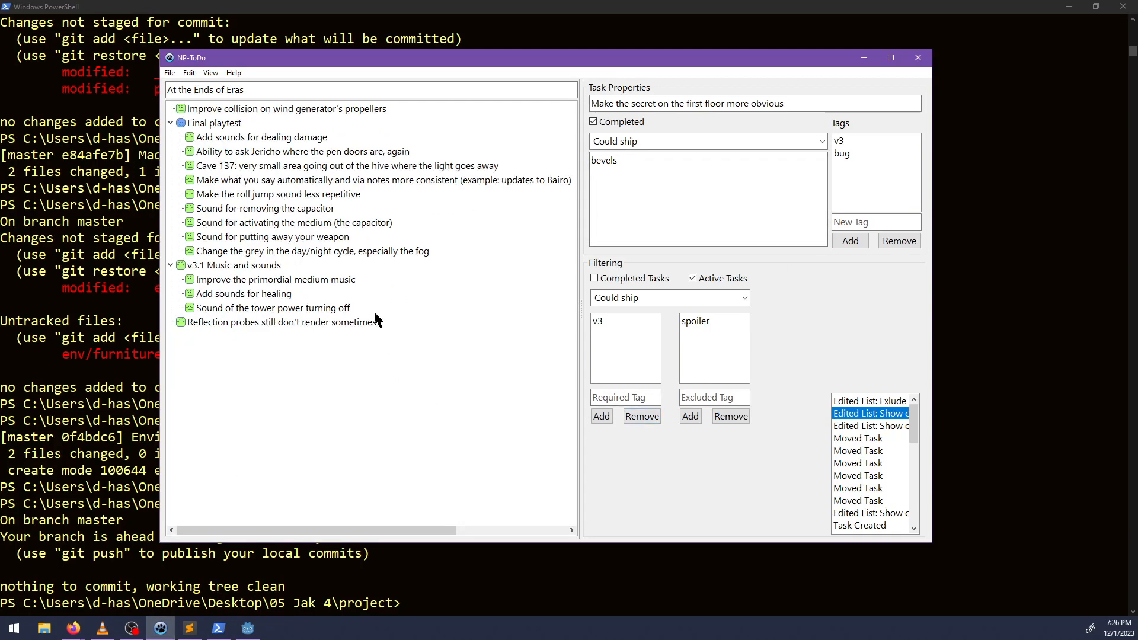
pyautogui.click(218, 108)
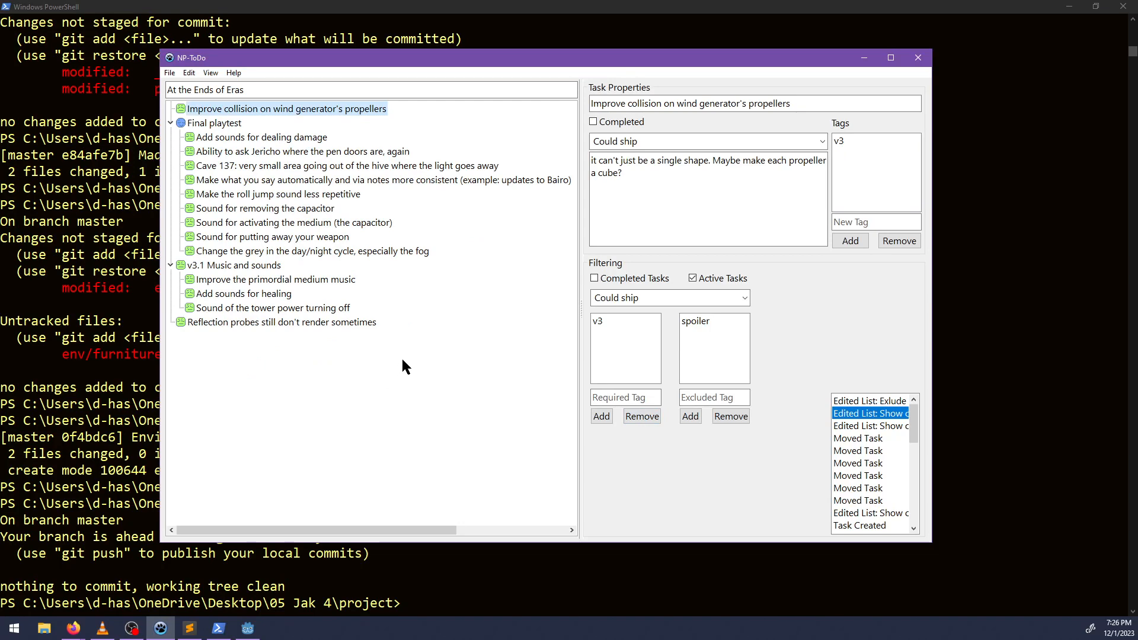
pyautogui.click(918, 57)
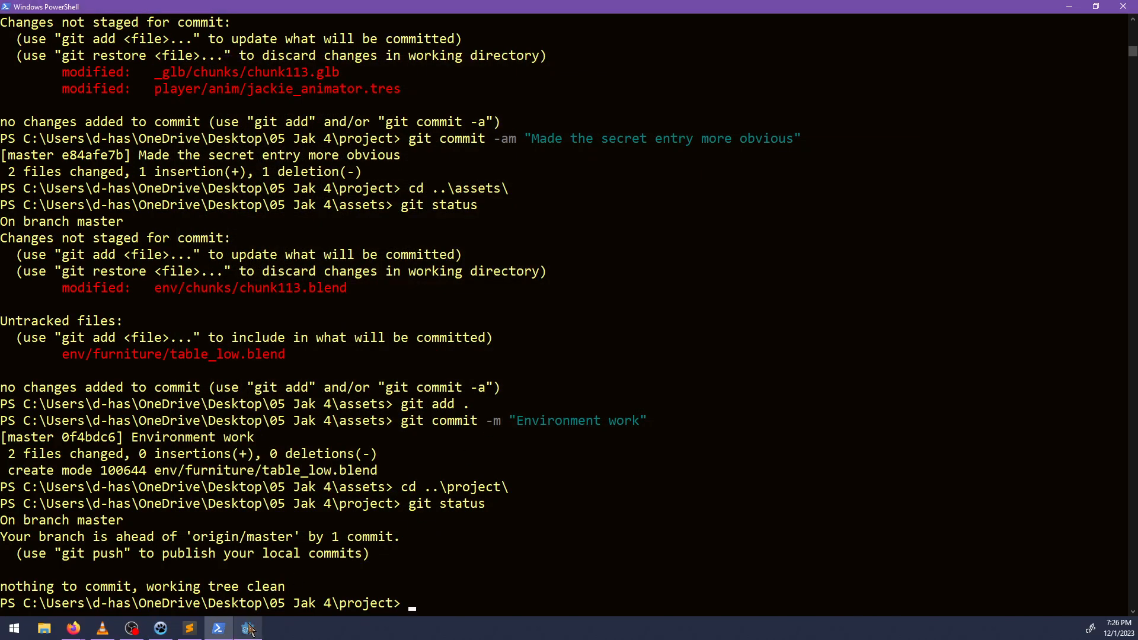
# Open wind_generator.blend from the assets' env\electrical folder in Blender.
pyautogui.hotkey('alt', 'Tab')
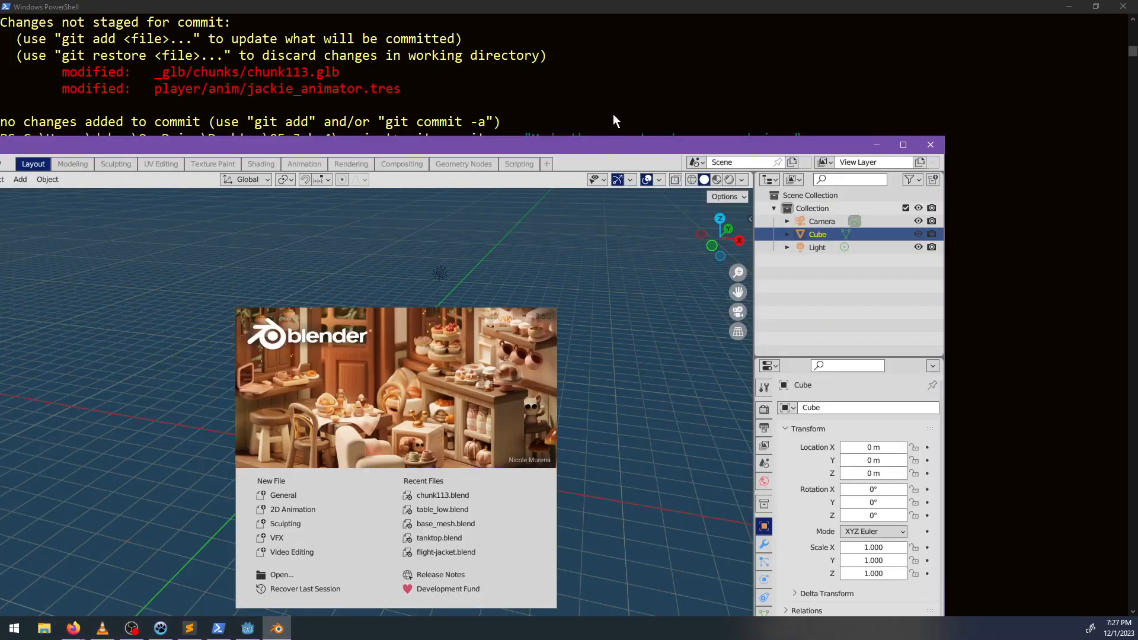
pyautogui.moveTo(592, 146); pyautogui.dragTo(562, 0)
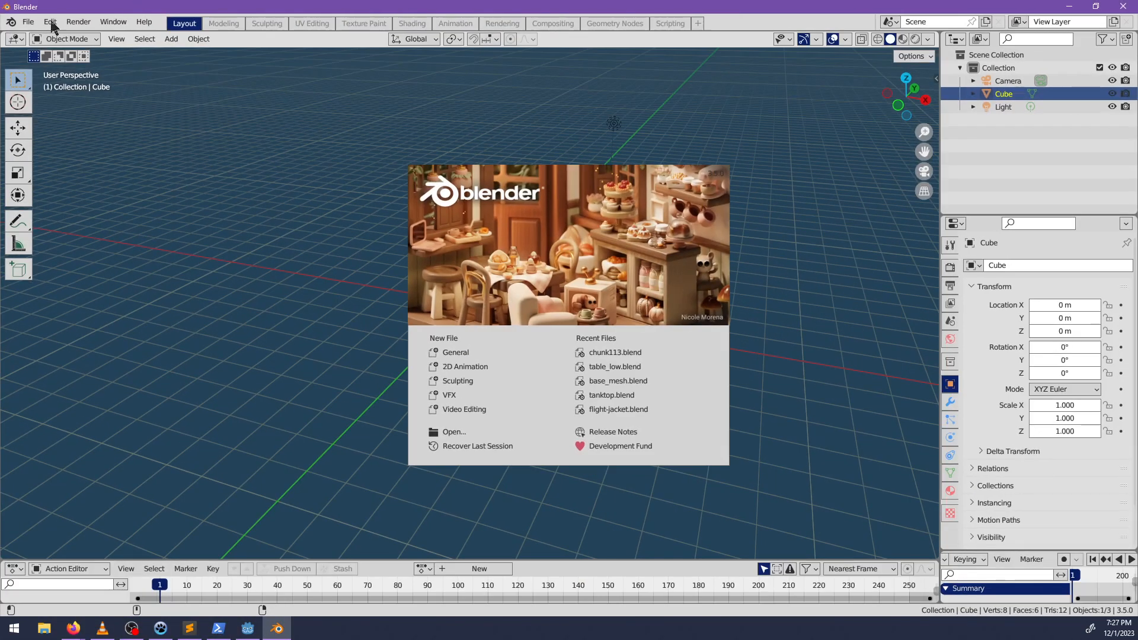
pyautogui.click(32, 24)
pyautogui.click(34, 26)
pyautogui.moveTo(107, 63)
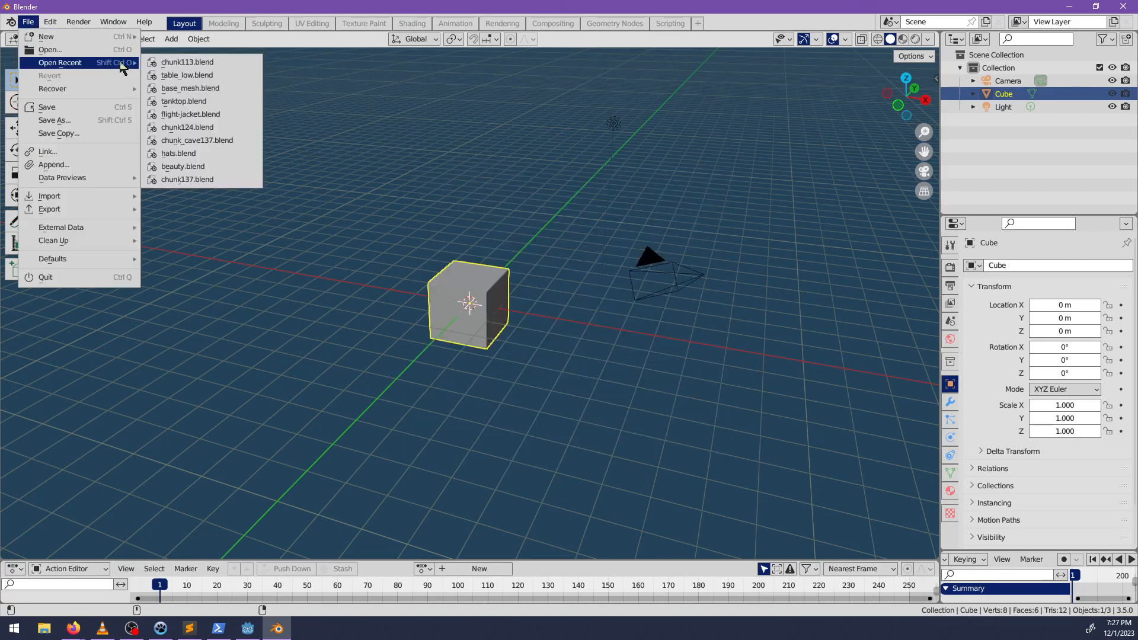
pyautogui.click(64, 51)
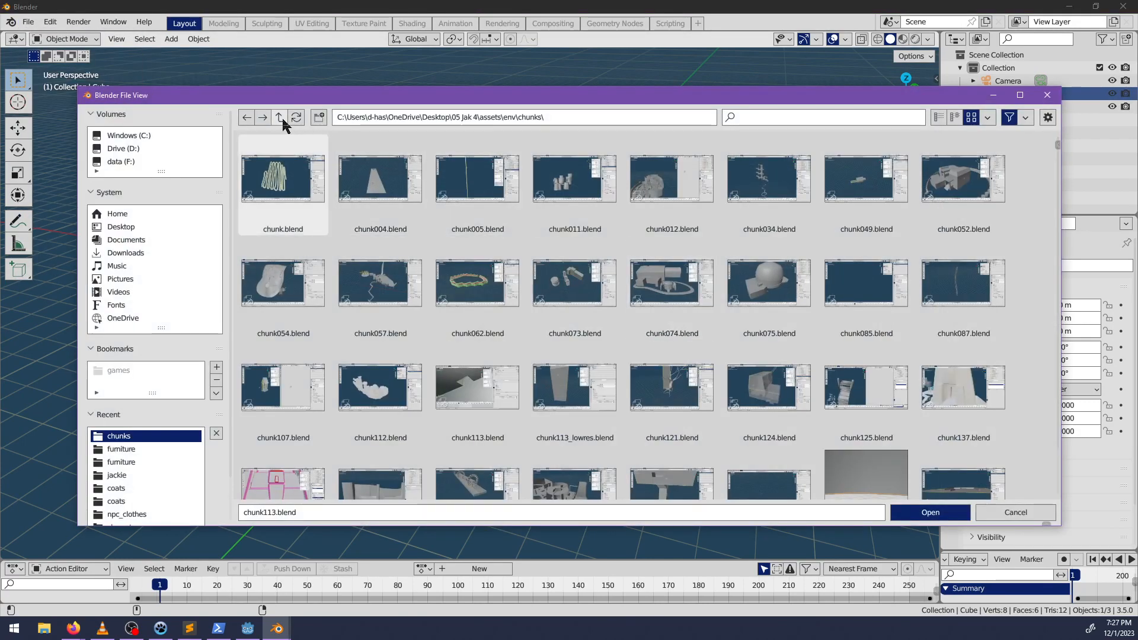
pyautogui.click(280, 117)
pyautogui.doubleClick(872, 178)
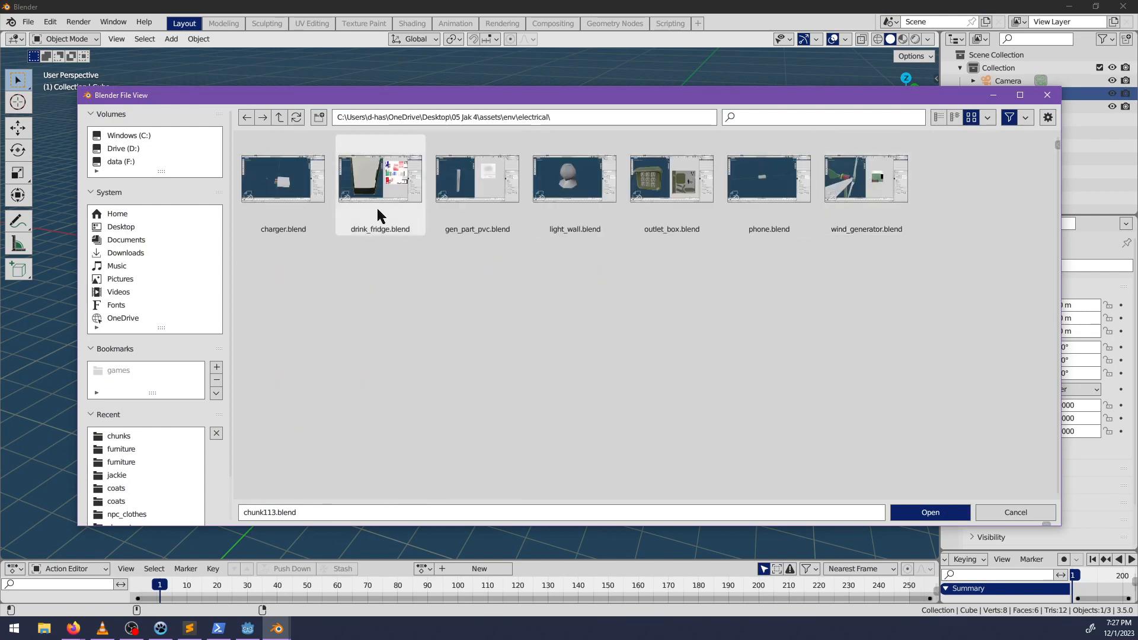
pyautogui.doubleClick(866, 177)
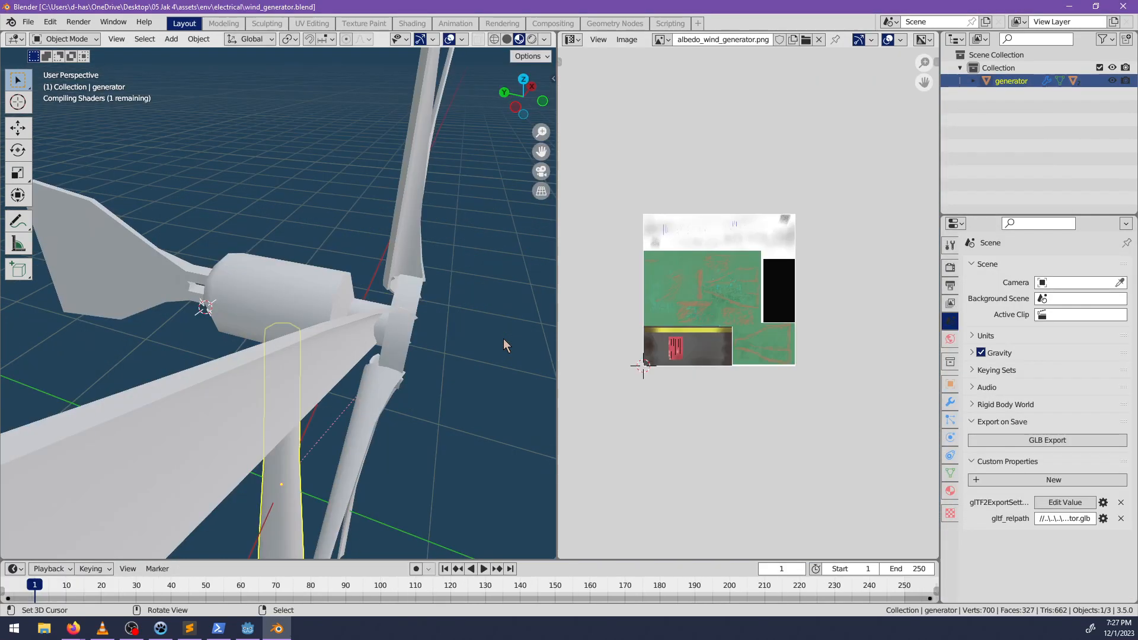
# Examine the propellers and the generator's child objects, then close Blender without saving.
pyautogui.moveTo(377, 339); pyautogui.dragTo(279, 329, button='middle')
pyautogui.click(972, 81)
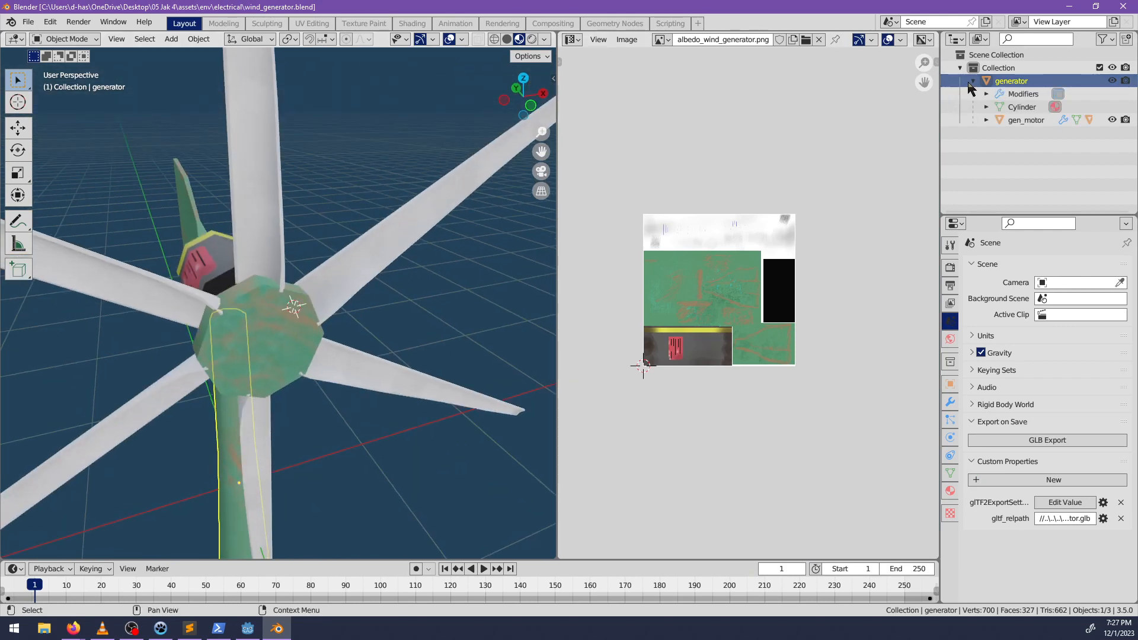
pyautogui.click(997, 120)
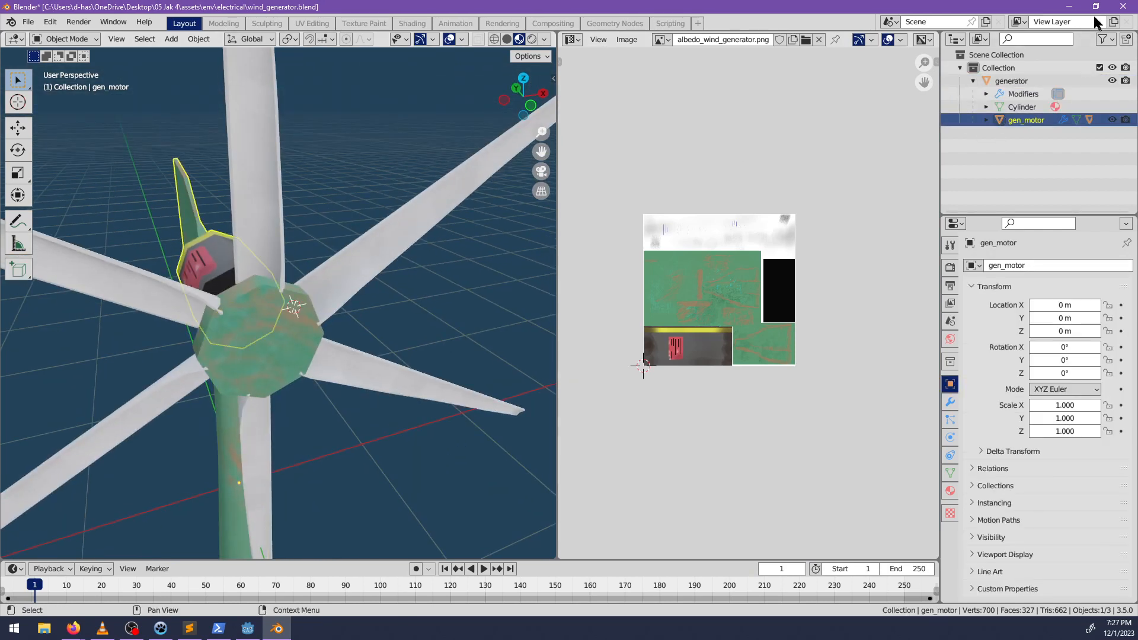
pyautogui.click(1123, 7)
pyautogui.click(572, 341)
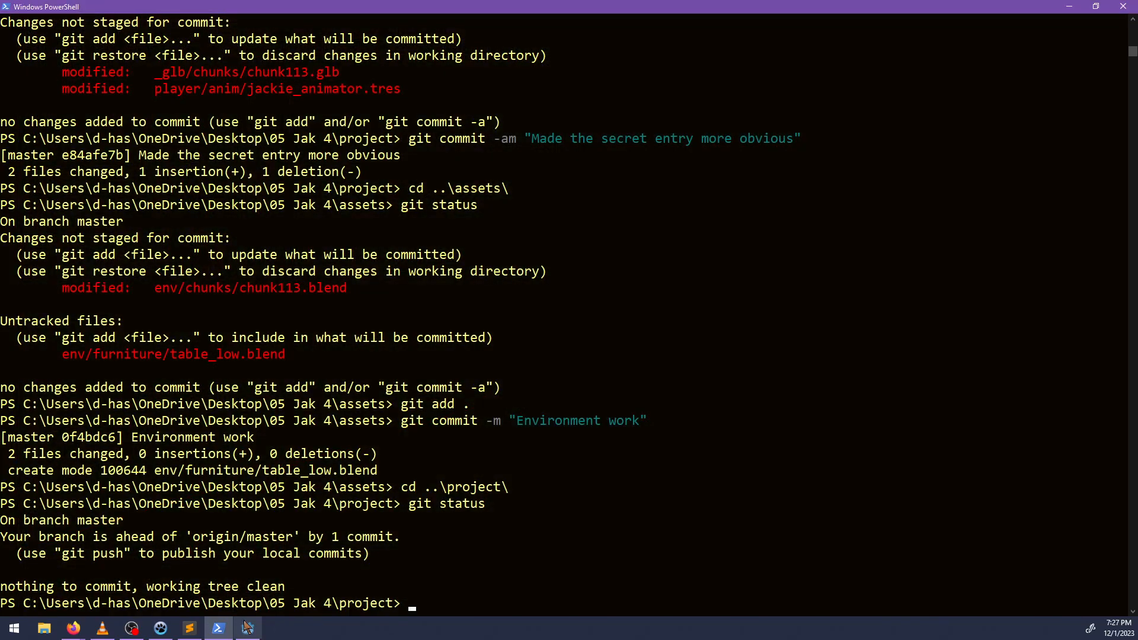
# Switch to Godot, filter the project files by "genera", and open wind_generator.tscn.
pyautogui.hotkey('alt', 'Tab')
pyautogui.doubleClick(67, 344)
pyautogui.write('genera')
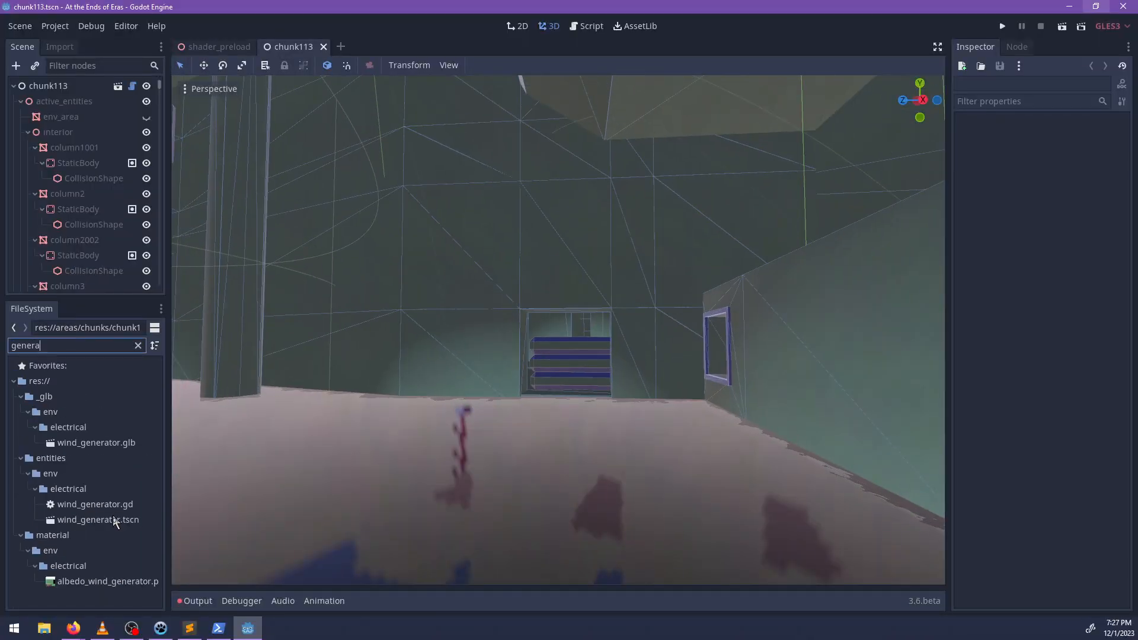
pyautogui.doubleClick(98, 520)
# Delete the CollisionShape under the KinematicBody of gen_propellers.
pyautogui.click(79, 146)
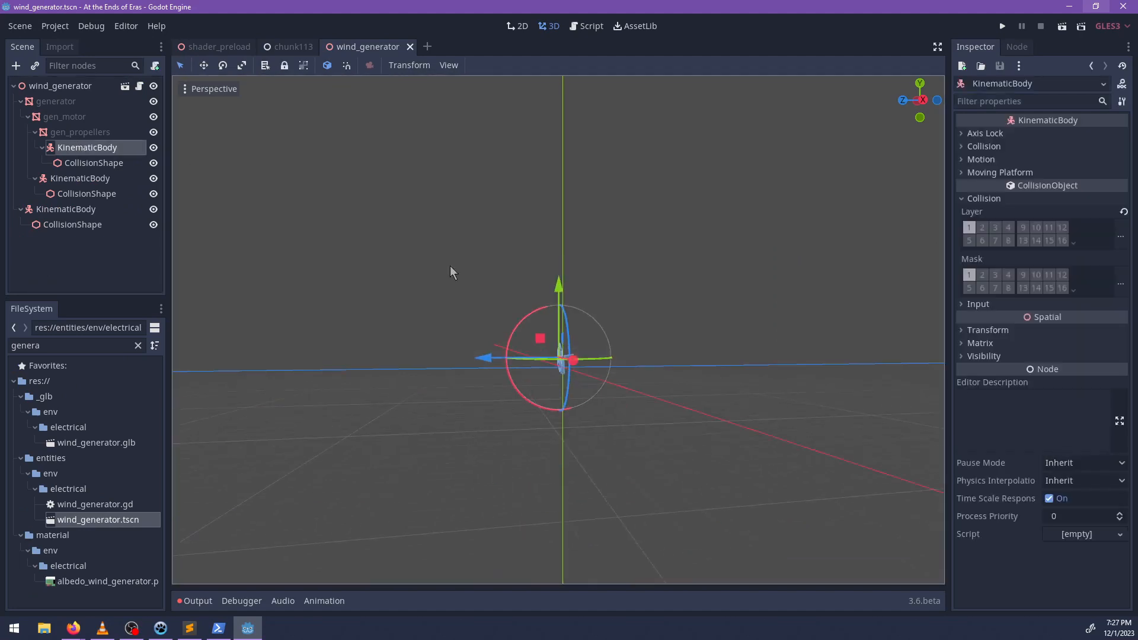
pyautogui.scroll(8, 452, 269)
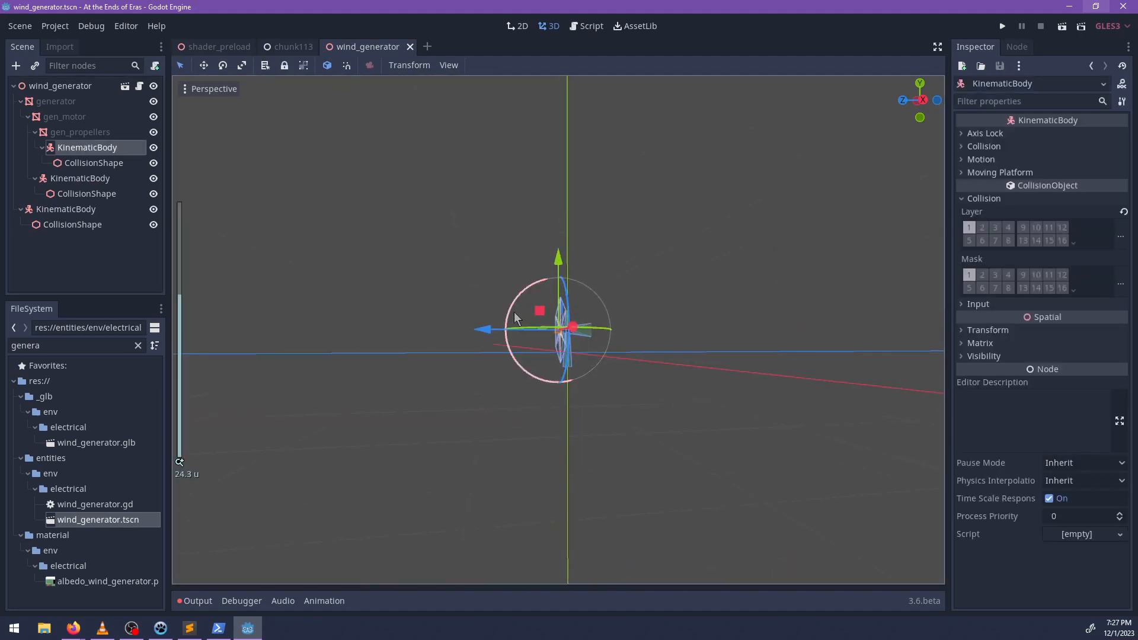
pyautogui.click(112, 168)
pyautogui.press('Delete')
pyautogui.press('Return')
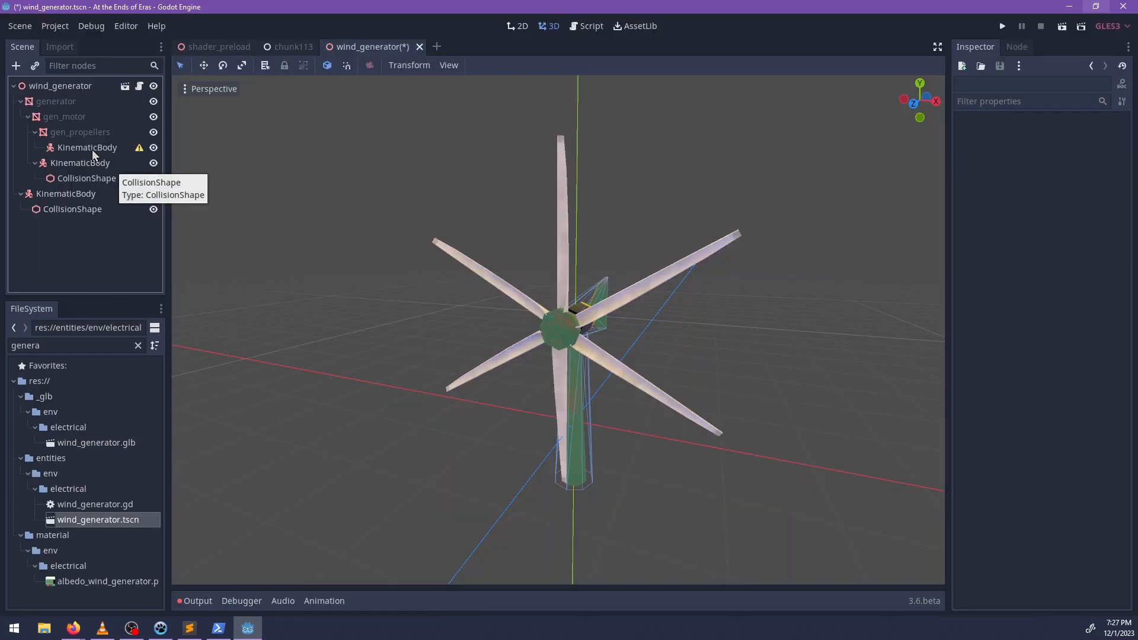
# Add a new CollisionShape node to the KinematicBody under gen_propellers.
pyautogui.click(76, 133)
pyautogui.moveTo(522, 333); pyautogui.dragTo(592, 356, button='middle')
pyautogui.scroll(3, 592, 354)
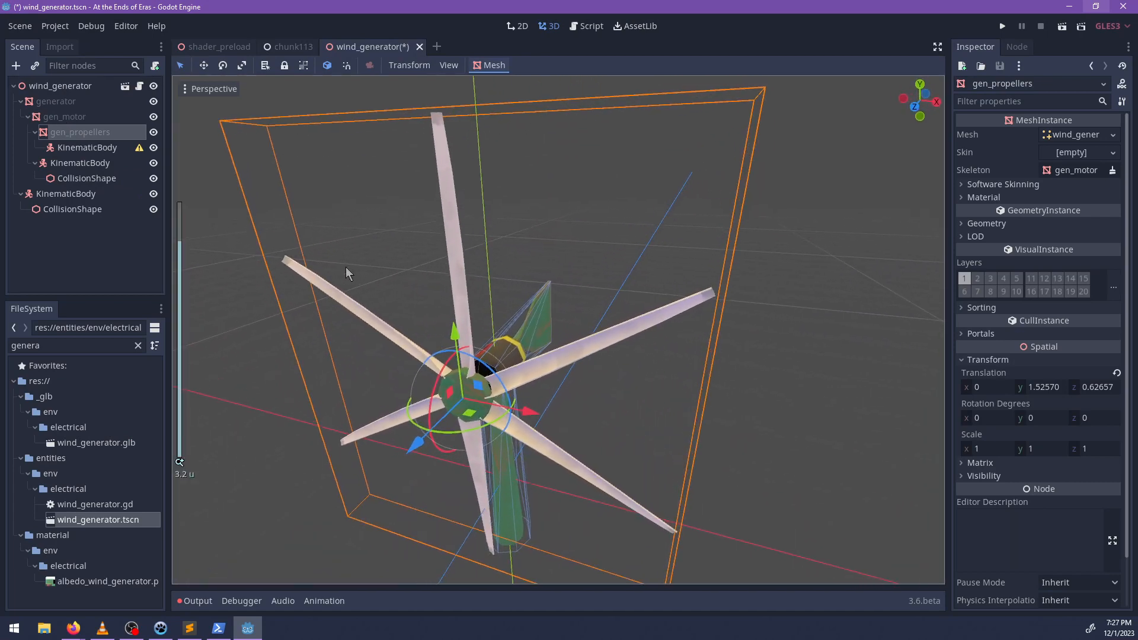
pyautogui.click(92, 118)
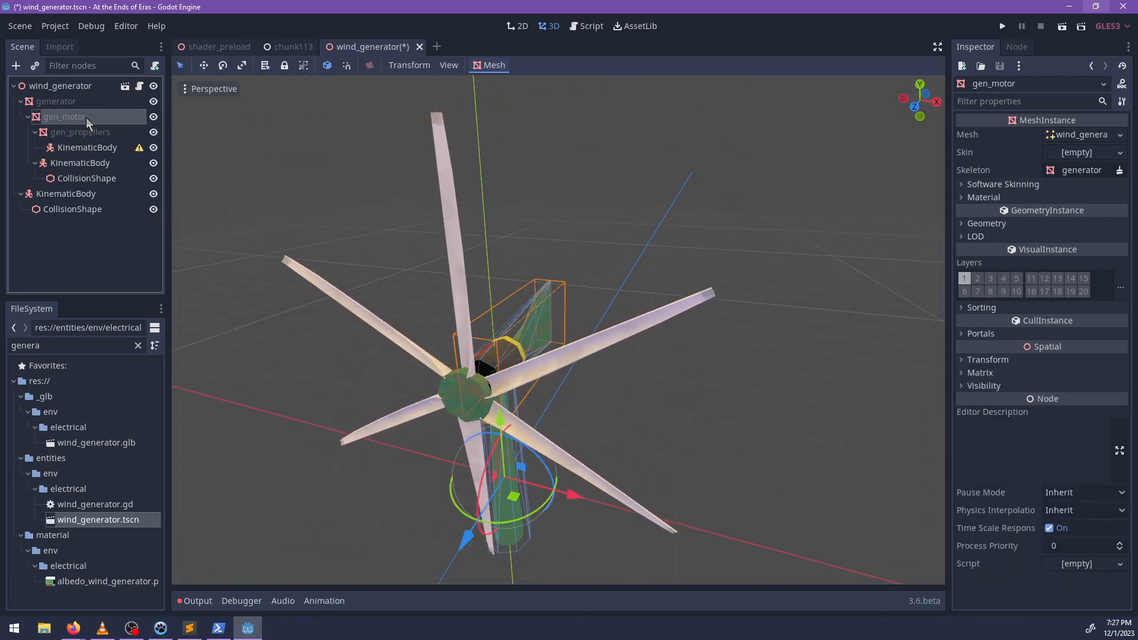
pyautogui.click(70, 148)
pyautogui.hotkey('ctrl', 'a')
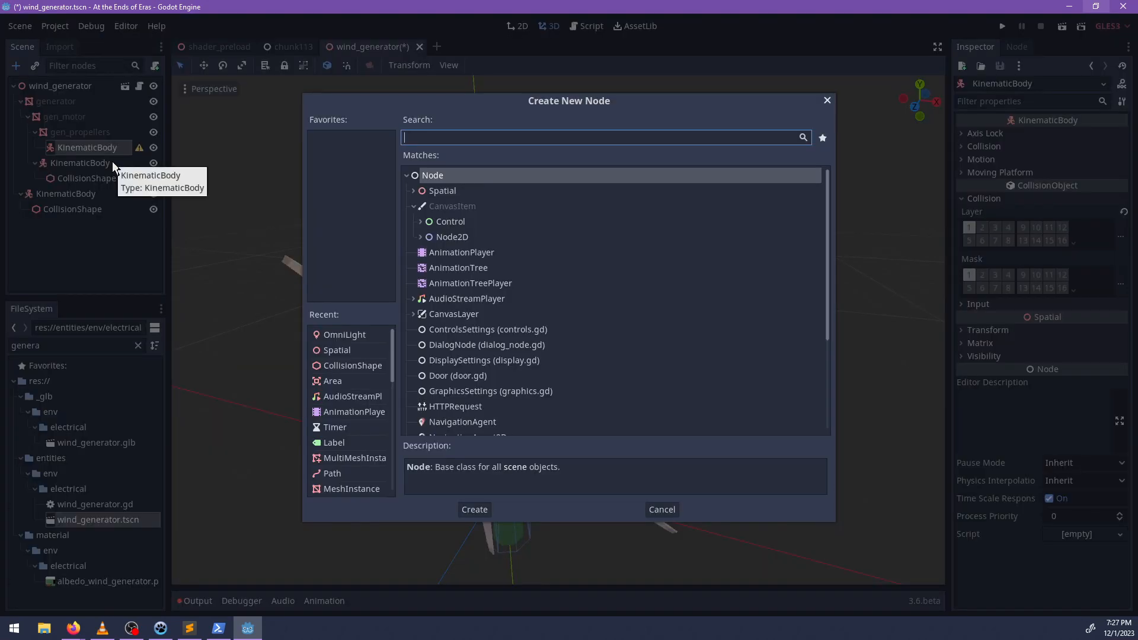
pyautogui.write('collis')
pyautogui.press('Return')
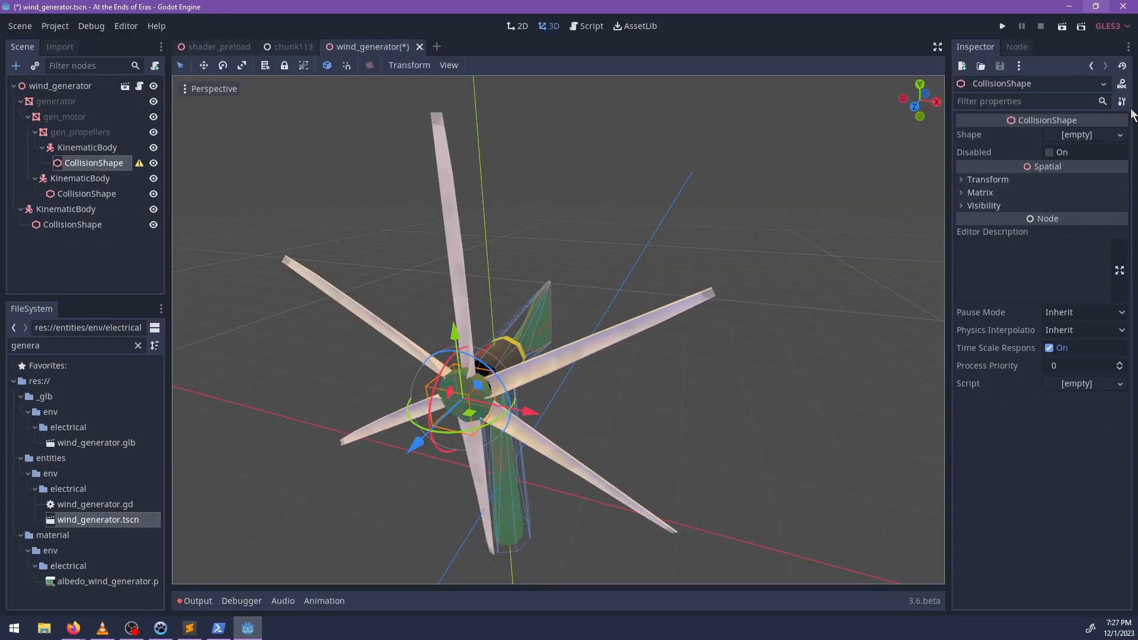
pyautogui.click(1098, 136)
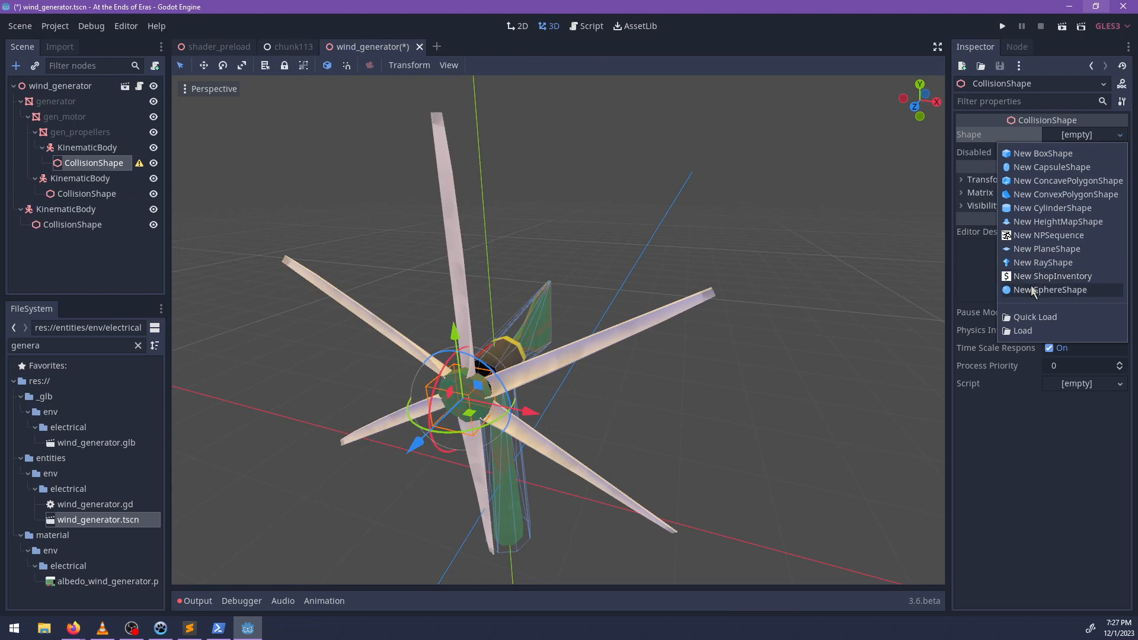
pyautogui.click(1021, 168)
pyautogui.hotkey('ctrl', 'z')
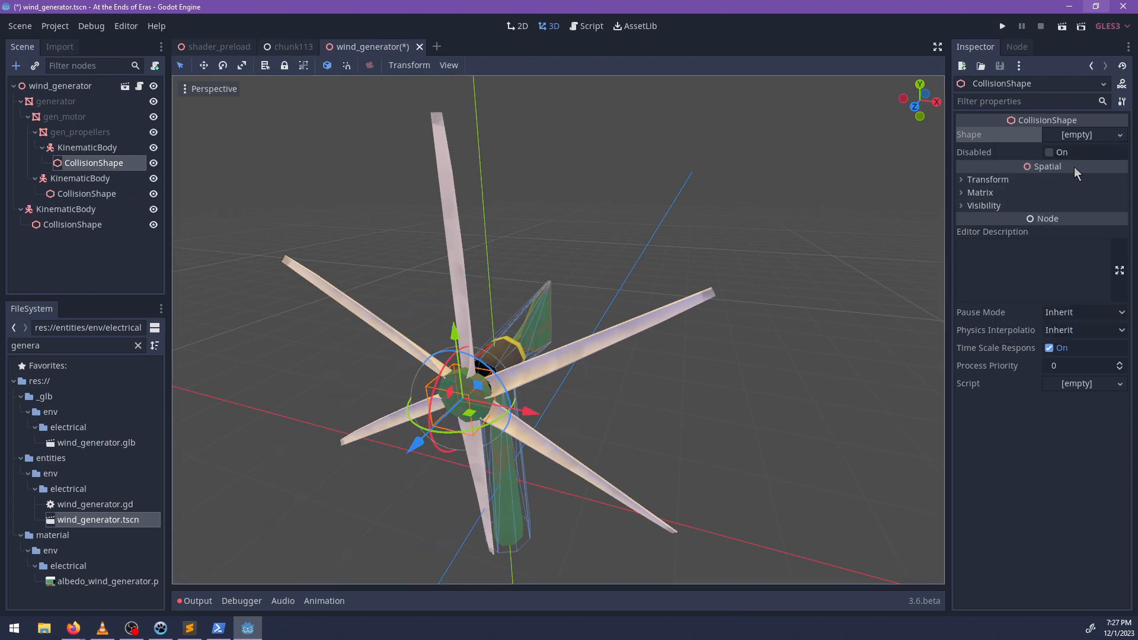
# Give the new CollisionShape a CylinderShape and rotate it 90 degrees so it lies along the propeller axis.
pyautogui.click(1120, 135)
pyautogui.click(1044, 209)
pyautogui.moveTo(640, 344); pyautogui.dragTo(577, 371, button='middle')
pyautogui.moveTo(440, 341); pyautogui.dragTo(437, 409)
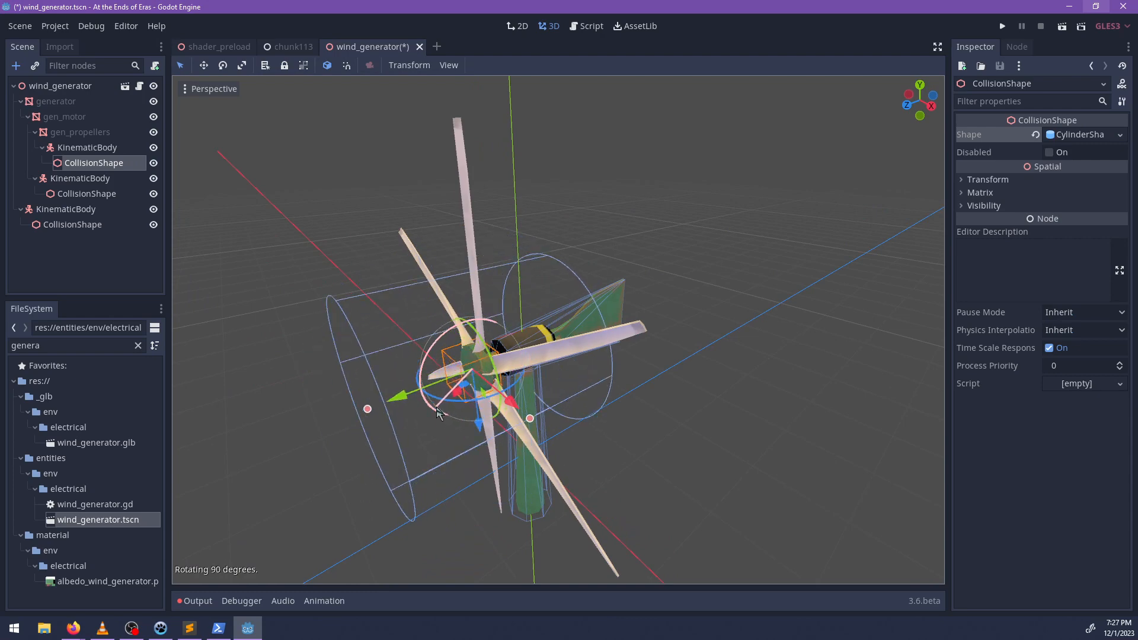
# Reduce the cylinder collision shape's radius to about 0.304 and shorten its height to roughly the propeller hub's depth.
pyautogui.moveTo(437, 413); pyautogui.dragTo(584, 402, button='middle')
pyautogui.moveTo(585, 401); pyautogui.dragTo(496, 407)
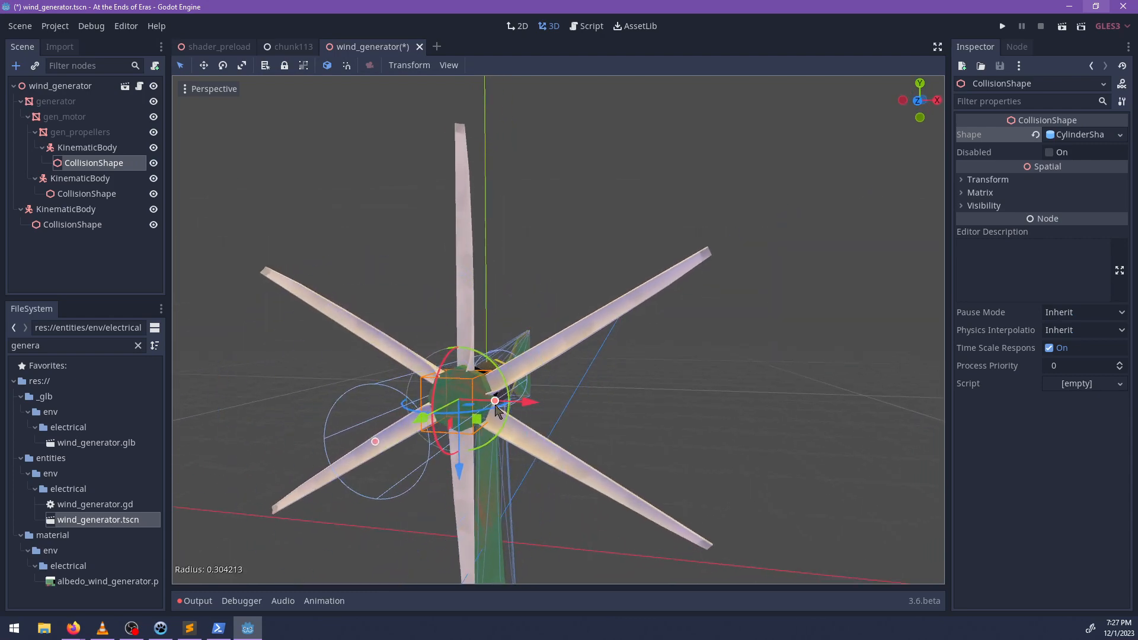
pyautogui.moveTo(495, 409); pyautogui.dragTo(791, 400, button='middle')
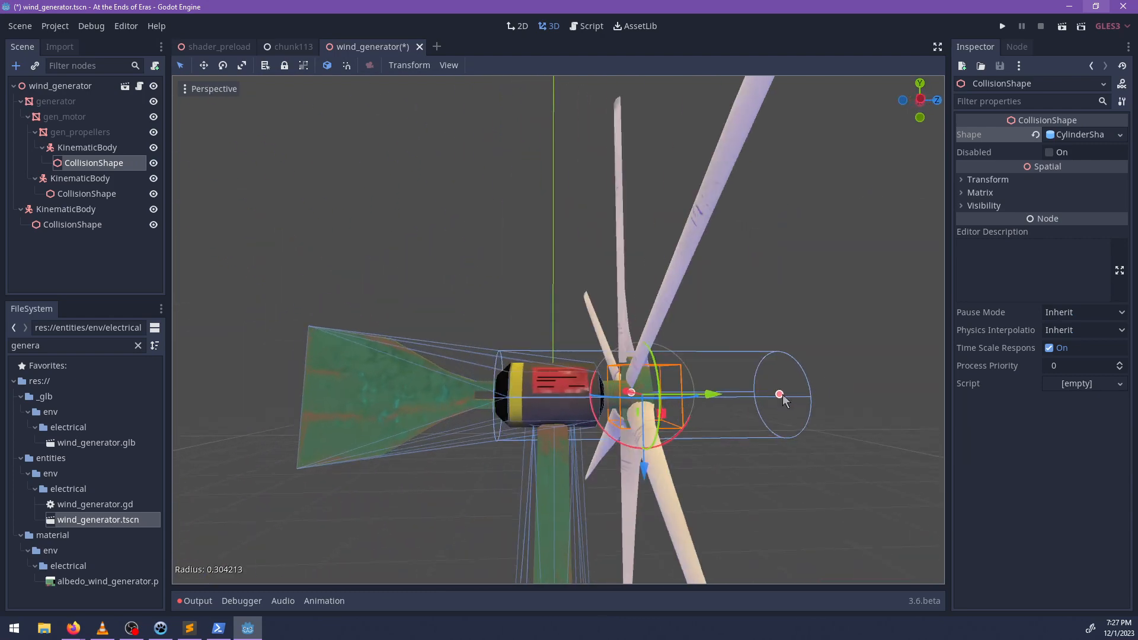
pyautogui.moveTo(782, 401); pyautogui.dragTo(663, 403)
pyautogui.moveTo(662, 403); pyautogui.dragTo(634, 396, button='middle')
pyautogui.scroll(7, 639, 402)
# Slide the cylinder along the propeller axis and adjust its height so it encloses the hub behind the blades.
pyautogui.moveTo(628, 440); pyautogui.dragTo(600, 441)
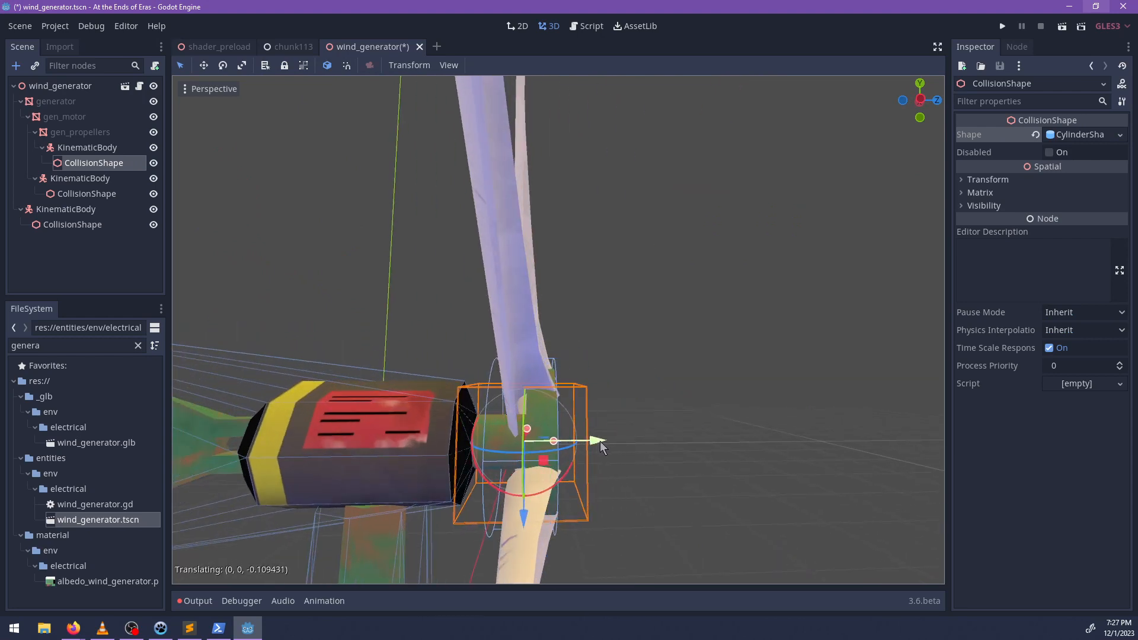
pyautogui.moveTo(662, 436)
pyautogui.mouseDown(button='middle')
pyautogui.moveTo(673, 425)
pyautogui.moveTo(662, 429)
pyautogui.mouseUp(button='middle')
pyautogui.moveTo(567, 430); pyautogui.dragTo(593, 438)
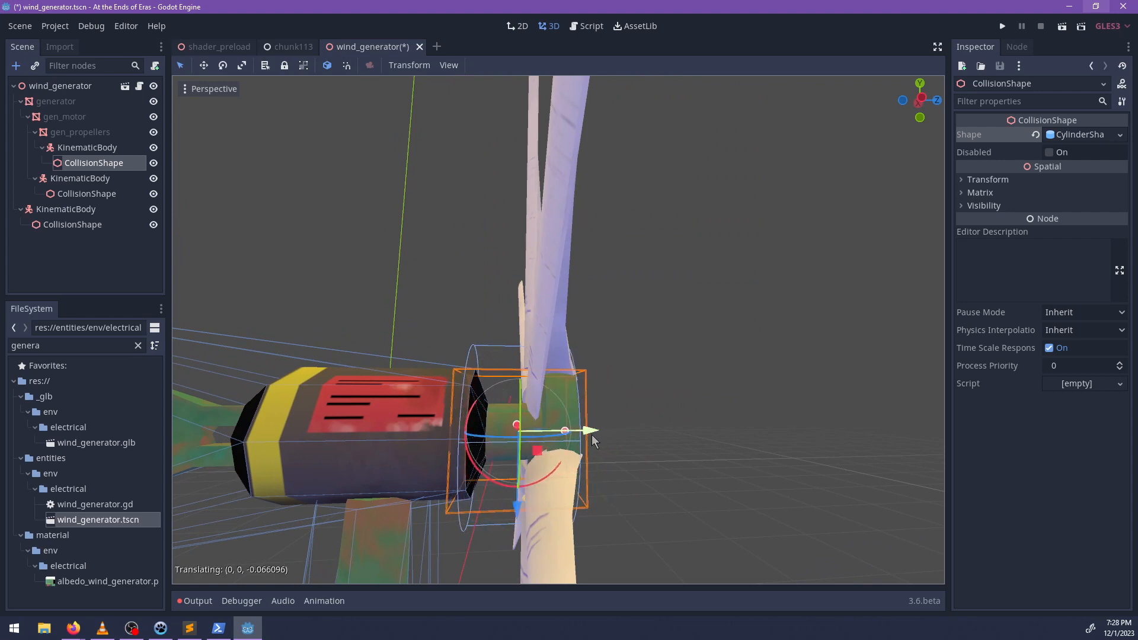
pyautogui.moveTo(594, 440); pyautogui.dragTo(562, 349, button='middle')
# Reduce the cylinder's radius to about 0.263 so it matches the outline of the propeller hub.
pyautogui.scroll(-3, 541, 421)
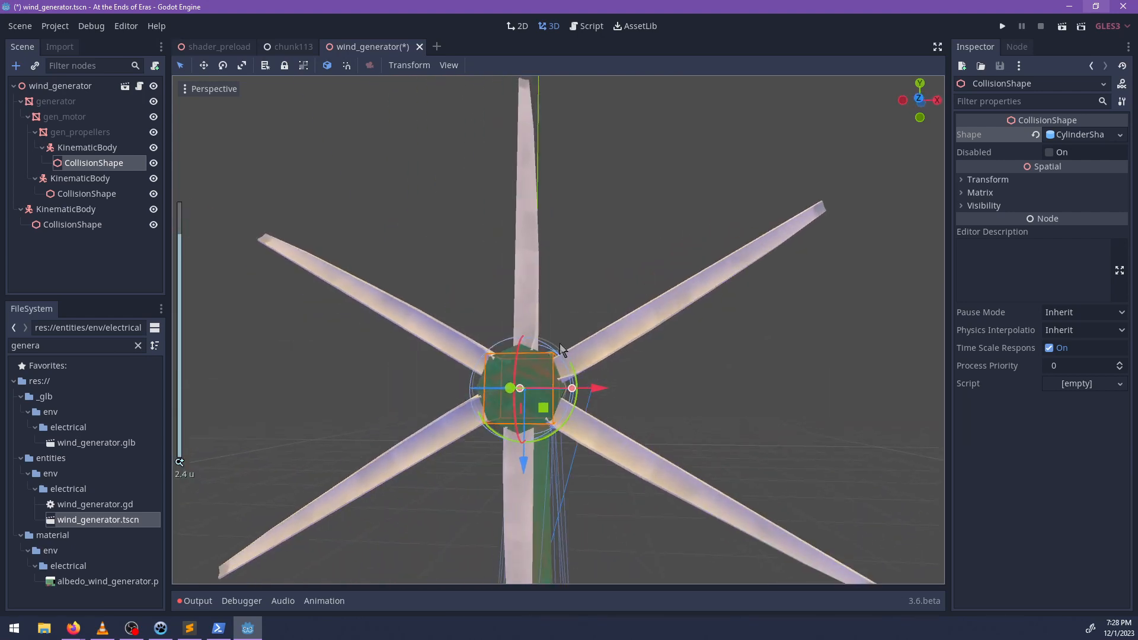
pyautogui.scroll(6, 613, 424)
pyautogui.moveTo(588, 444); pyautogui.dragTo(576, 444)
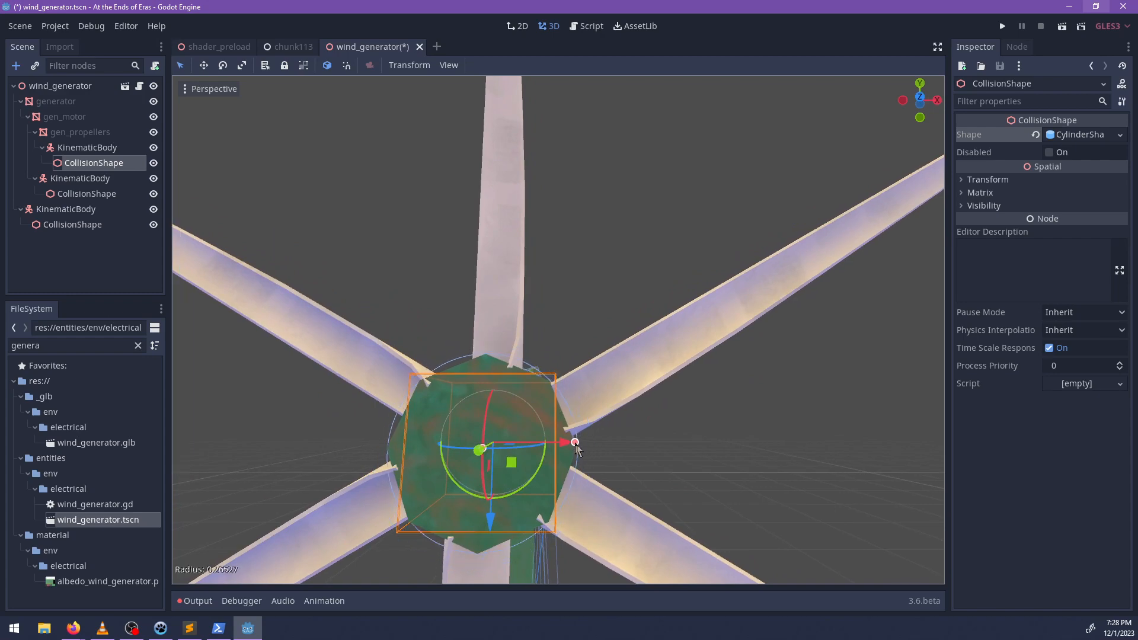
pyautogui.moveTo(575, 445); pyautogui.dragTo(606, 390, button='middle')
pyautogui.scroll(-3, 629, 366)
# Add a second CollisionShape node to the KinematicBody under gen_propellers.
pyautogui.click(89, 149)
pyautogui.hotkey('ctrl', 'a')
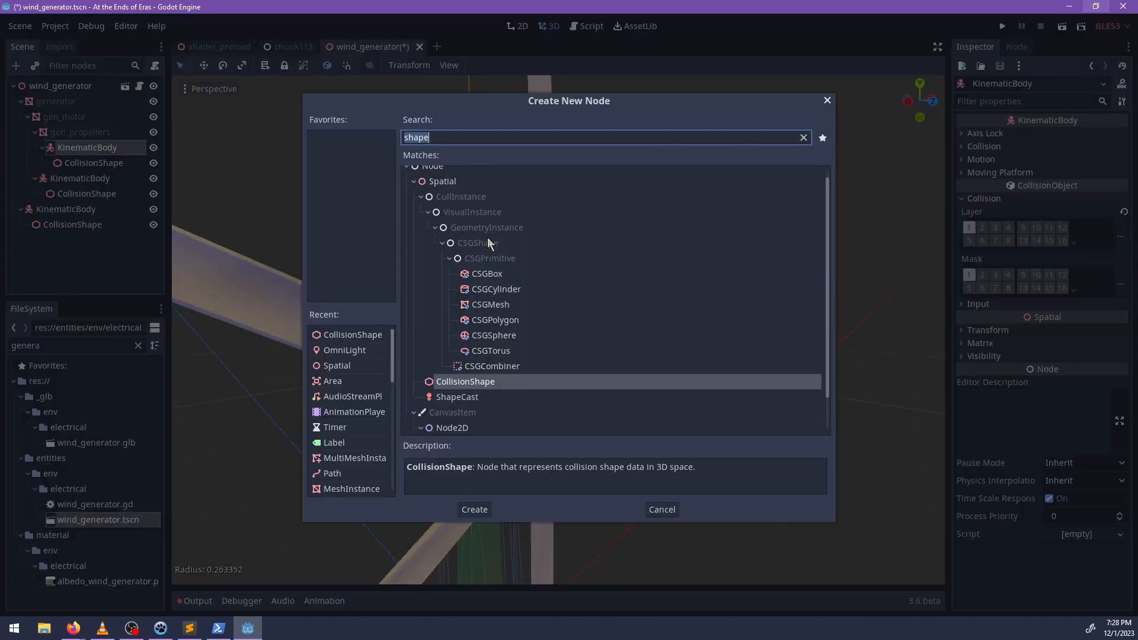
pyautogui.write('box')
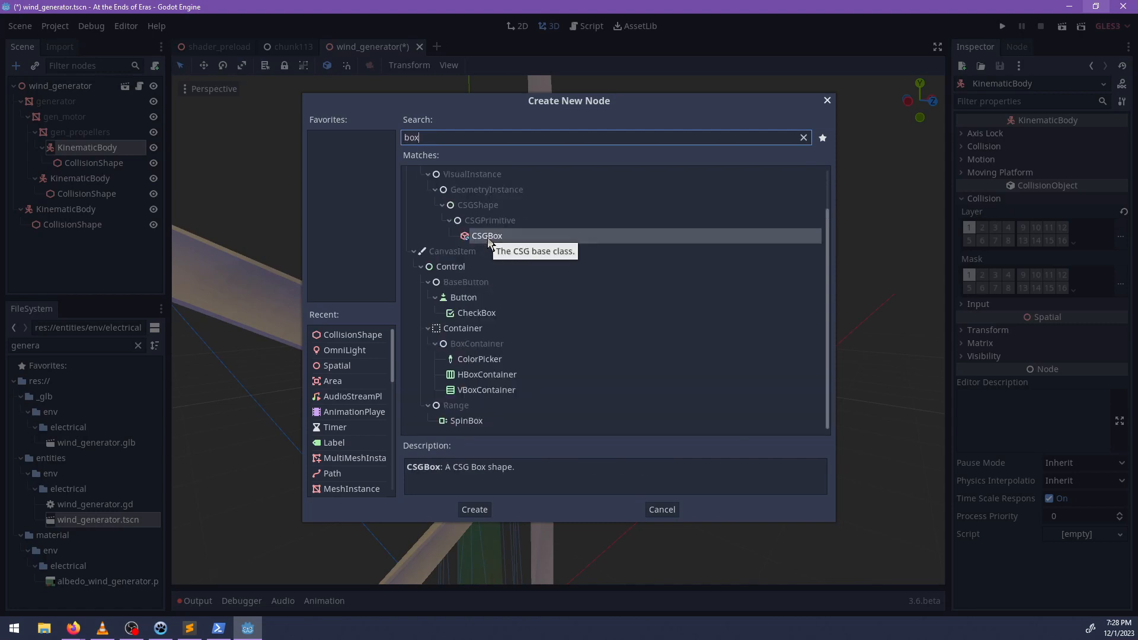
pyautogui.write('shap')
pyautogui.hotkey('ctrl', 'BackSpace')
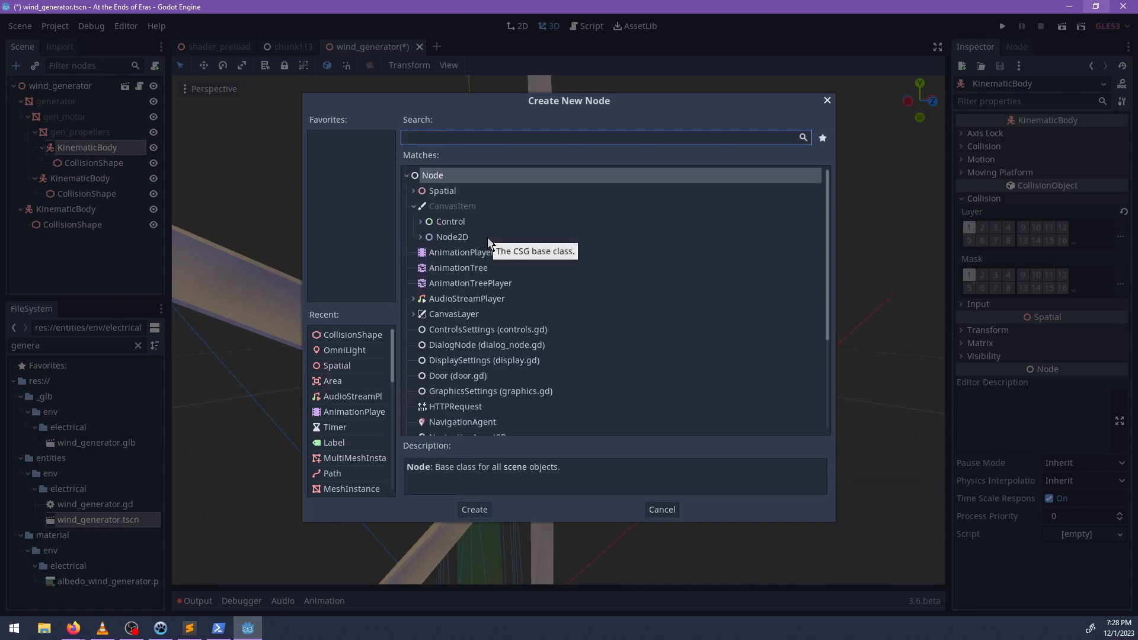
pyautogui.write('shape')
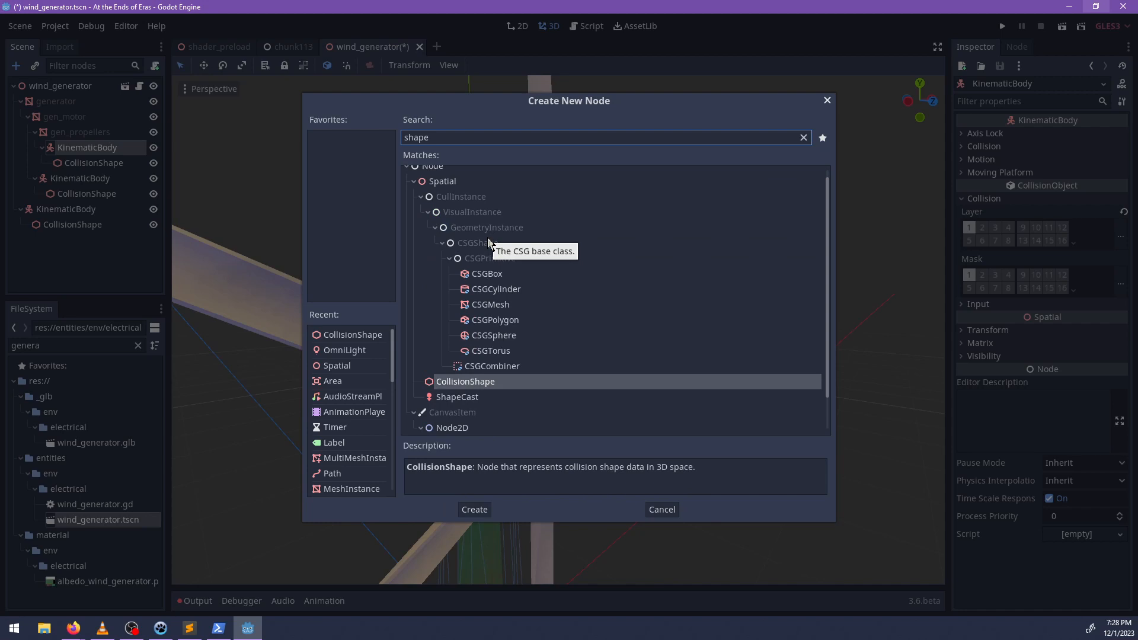
pyautogui.press('Return')
# Give CollisionShape2 a BoxShape and narrow its X extent to about 0.17, close to the vertical blades' width.
pyautogui.scroll(-3, 652, 351)
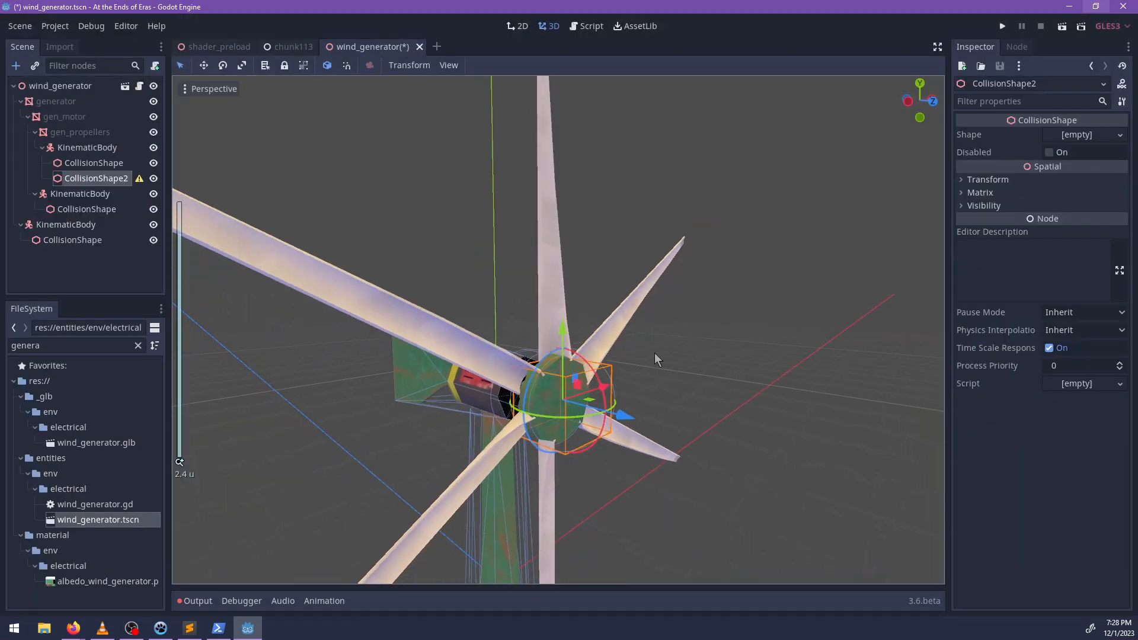
pyautogui.moveTo(655, 353); pyautogui.dragTo(550, 358, button='middle')
pyautogui.click(1076, 134)
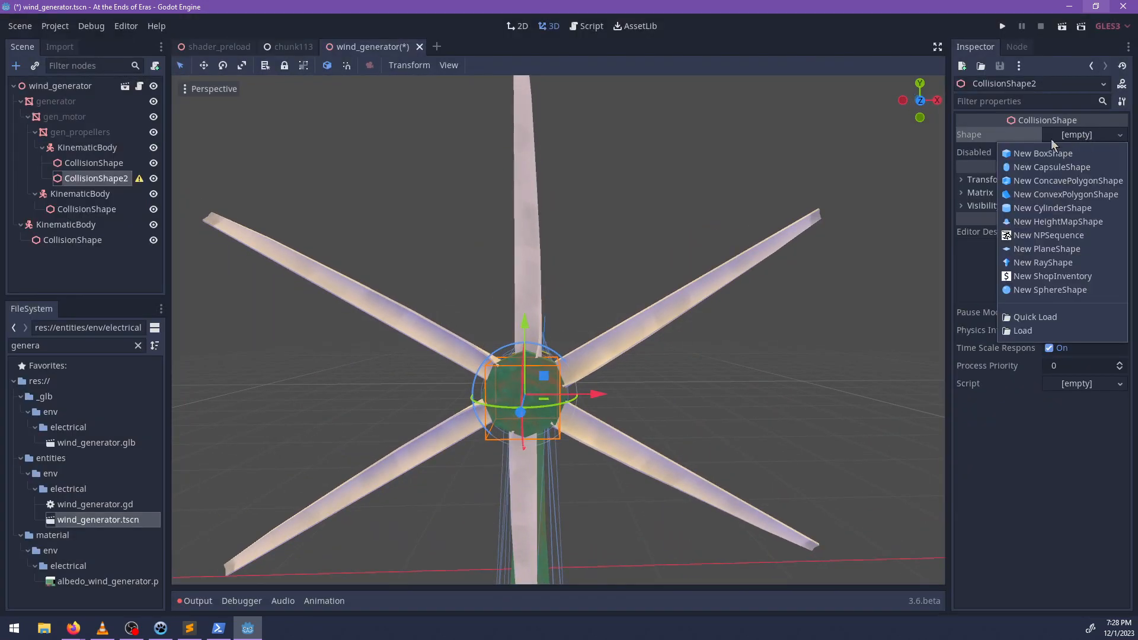
pyautogui.click(1041, 156)
pyautogui.scroll(-5, 652, 368)
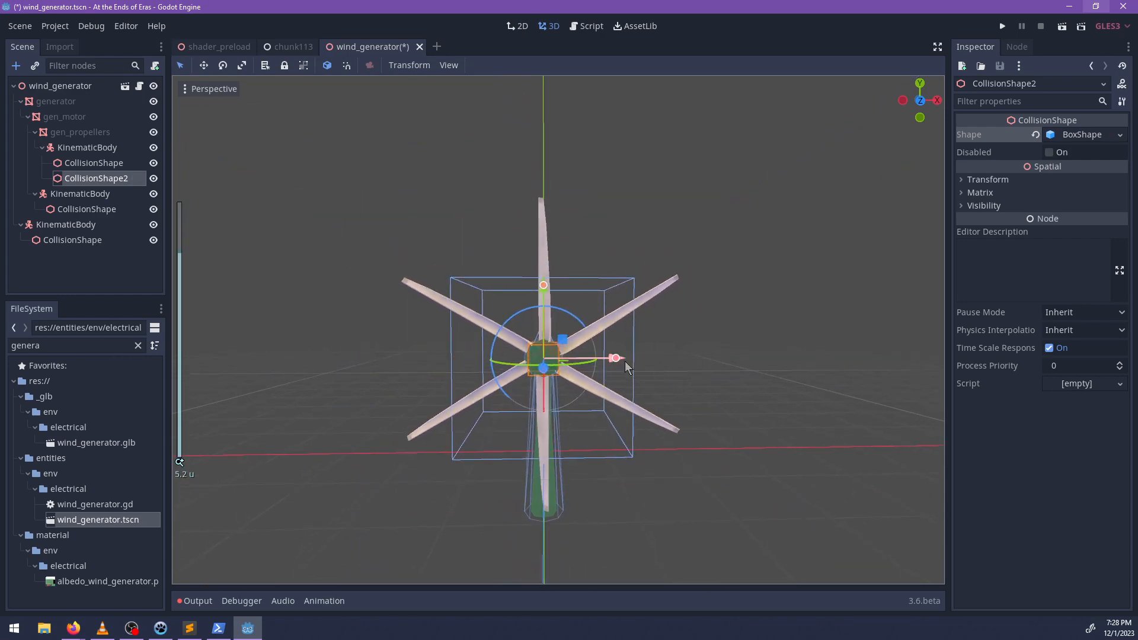
pyautogui.moveTo(625, 361); pyautogui.dragTo(556, 360)
# Thin the box to a Z extent of about 0.089 and shift it along the propeller axis onto the blades.
pyautogui.moveTo(556, 361); pyautogui.dragTo(667, 388, button='middle')
pyautogui.scroll(8, 616, 396)
pyautogui.moveTo(764, 400); pyautogui.dragTo(616, 393)
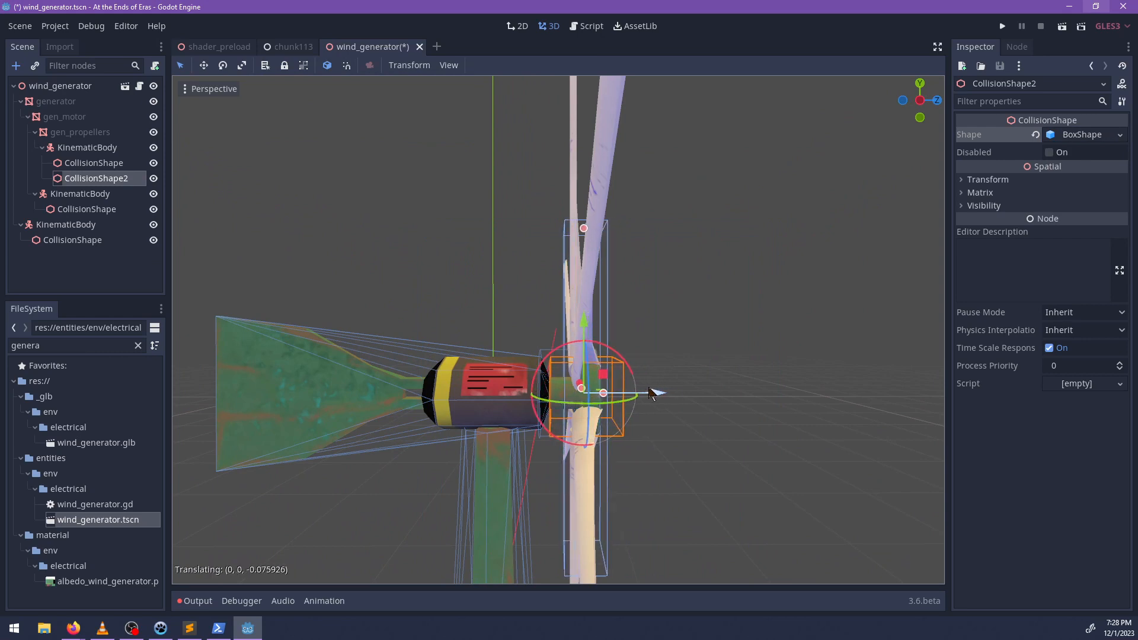
pyautogui.moveTo(656, 391); pyautogui.dragTo(669, 405, button='middle')
pyautogui.moveTo(601, 390); pyautogui.dragTo(596, 390)
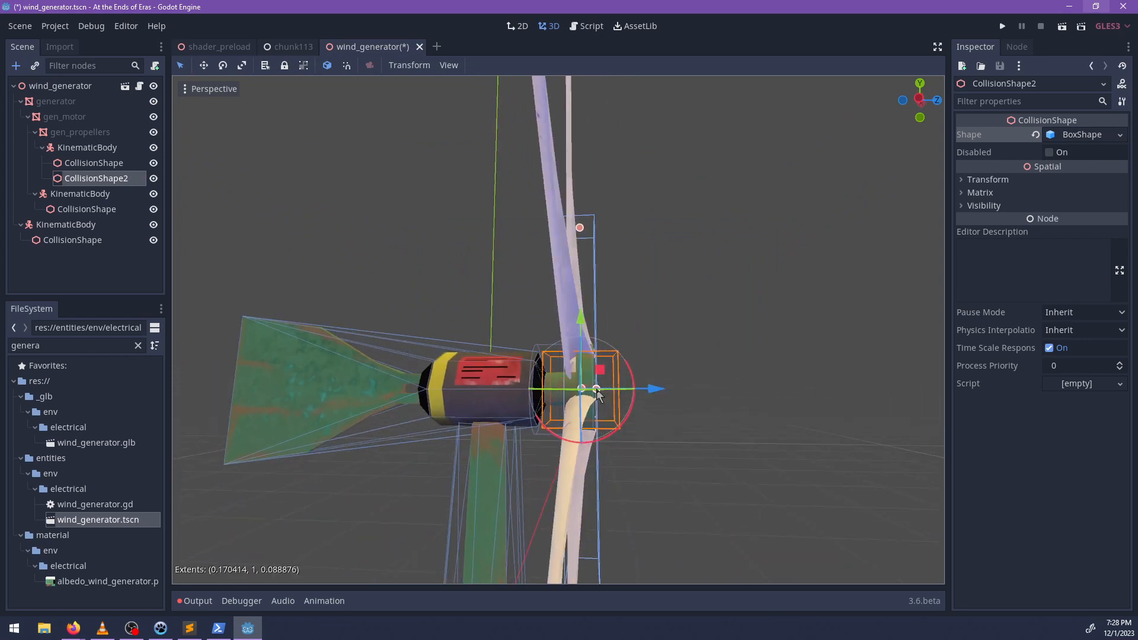
# Lengthen the box to a Y extent of about 2.21 so it reaches the tips of the vertical blades.
pyautogui.scroll(-3, 643, 374)
pyautogui.moveTo(641, 360); pyautogui.dragTo(575, 388, button='middle')
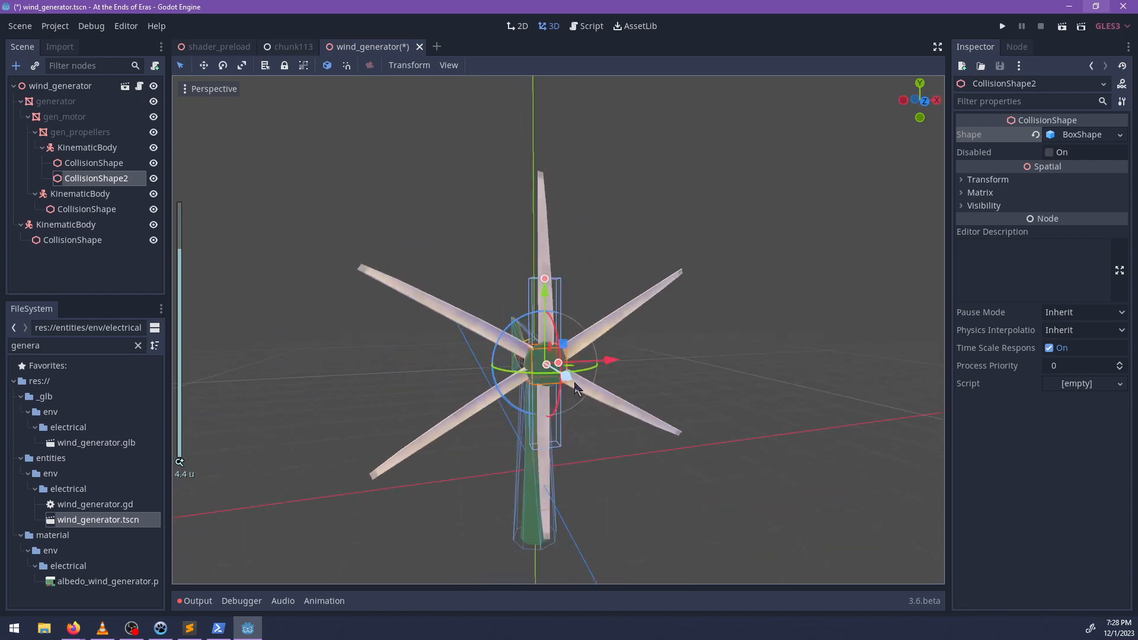
pyautogui.moveTo(545, 280); pyautogui.dragTo(541, 174)
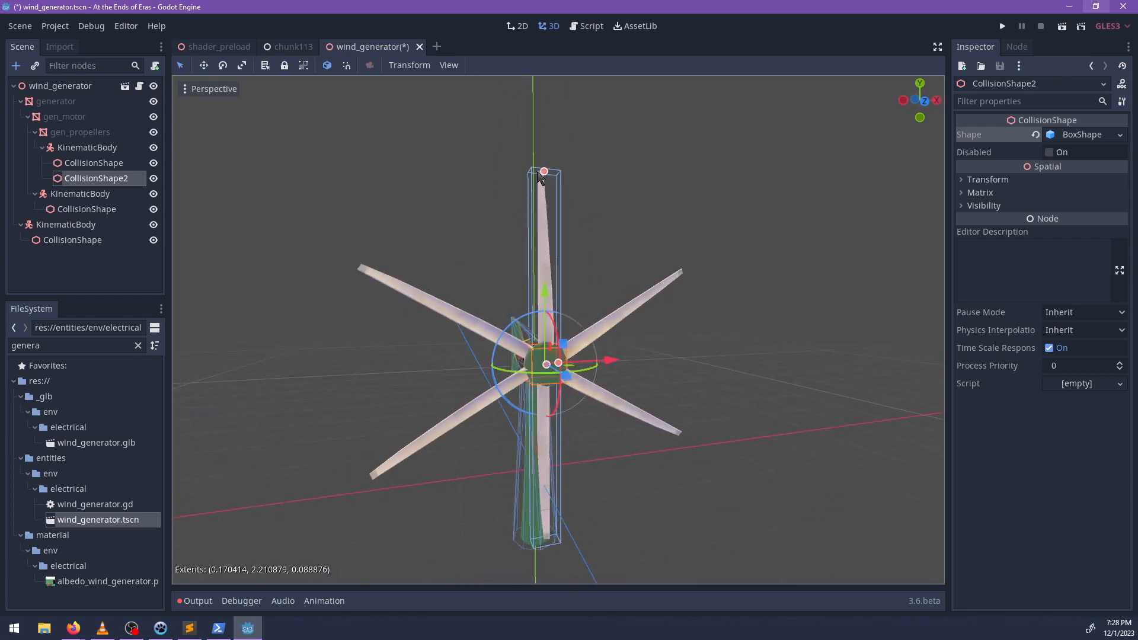
pyautogui.moveTo(669, 345); pyautogui.dragTo(622, 340, button='middle')
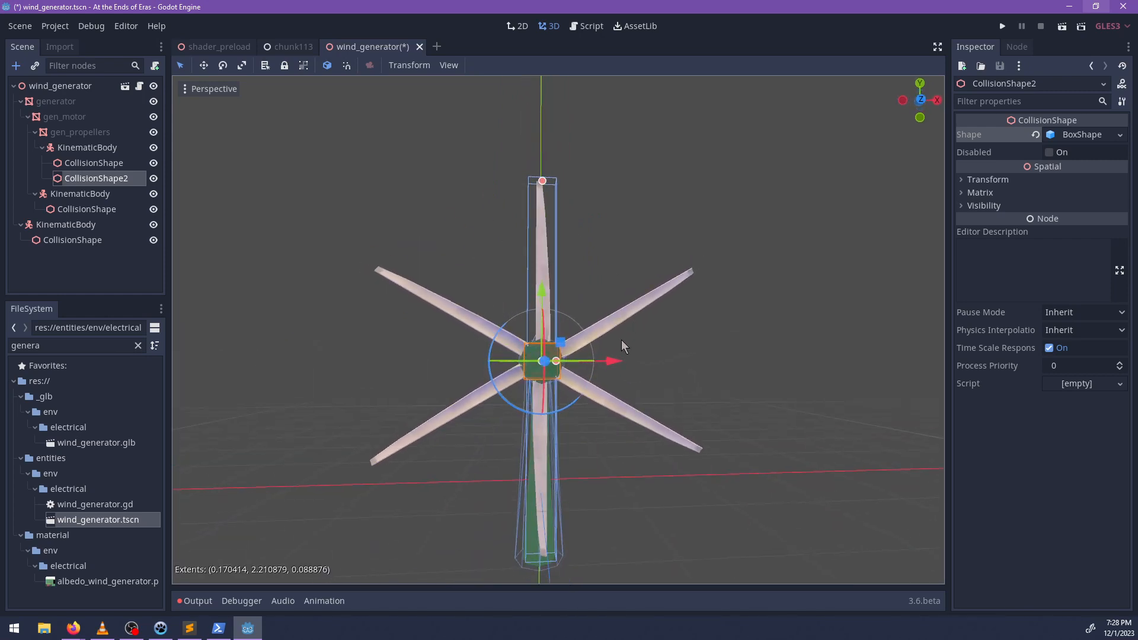
# Duplicate the box collision shape twice, rotate the copies to line up with the two diagonal blade pairs, and save the scene.
pyautogui.hotkey('ctrl', 'd')
pyautogui.moveTo(569, 409); pyautogui.dragTo(508, 407)
pyautogui.moveTo(528, 411); pyautogui.dragTo(492, 376)
pyautogui.moveTo(493, 445); pyautogui.dragTo(731, 431, button='middle')
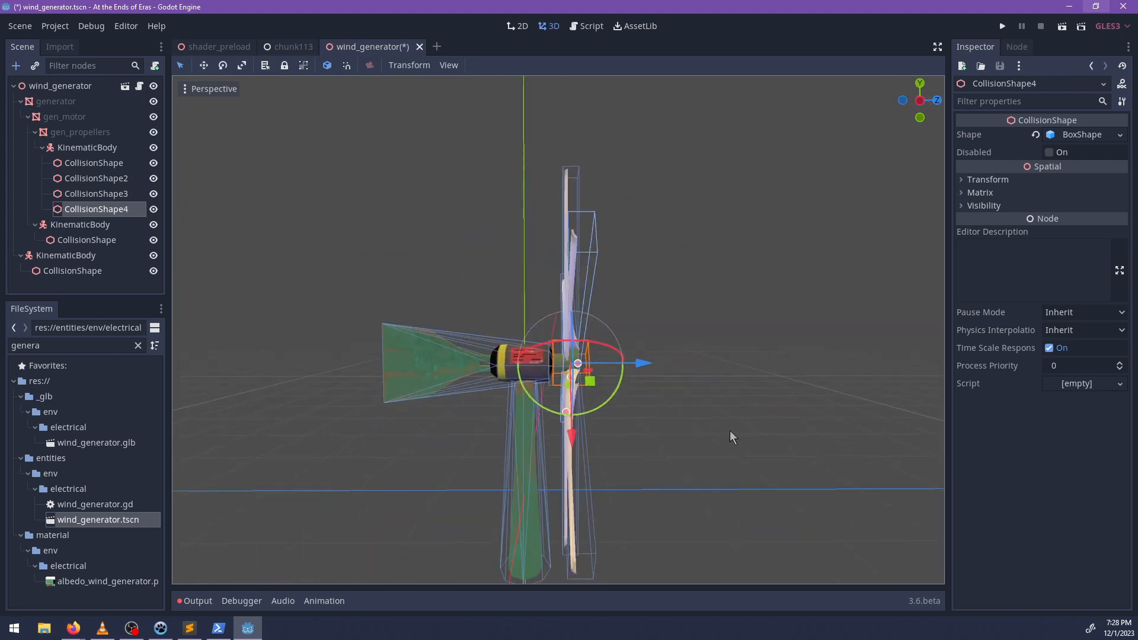
pyautogui.hotkey('ctrl', 's')
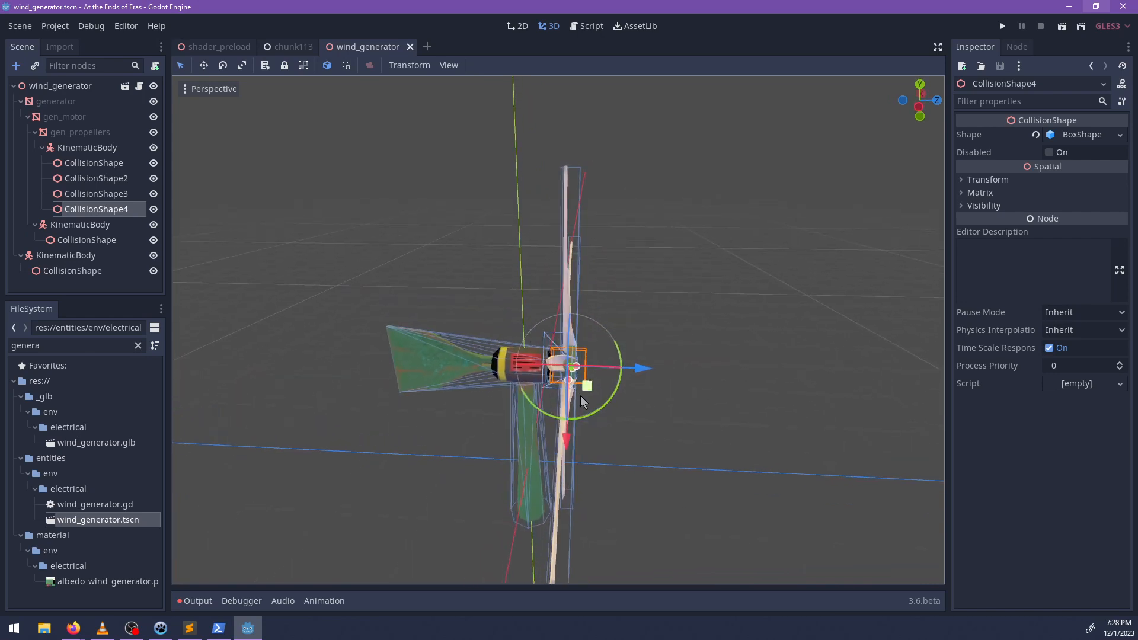
# Thin the blade boxes to a Z extent of about 0.05, align CollisionShape4 with its blades along the axis, and save the scene.
pyautogui.scroll(3, 593, 404)
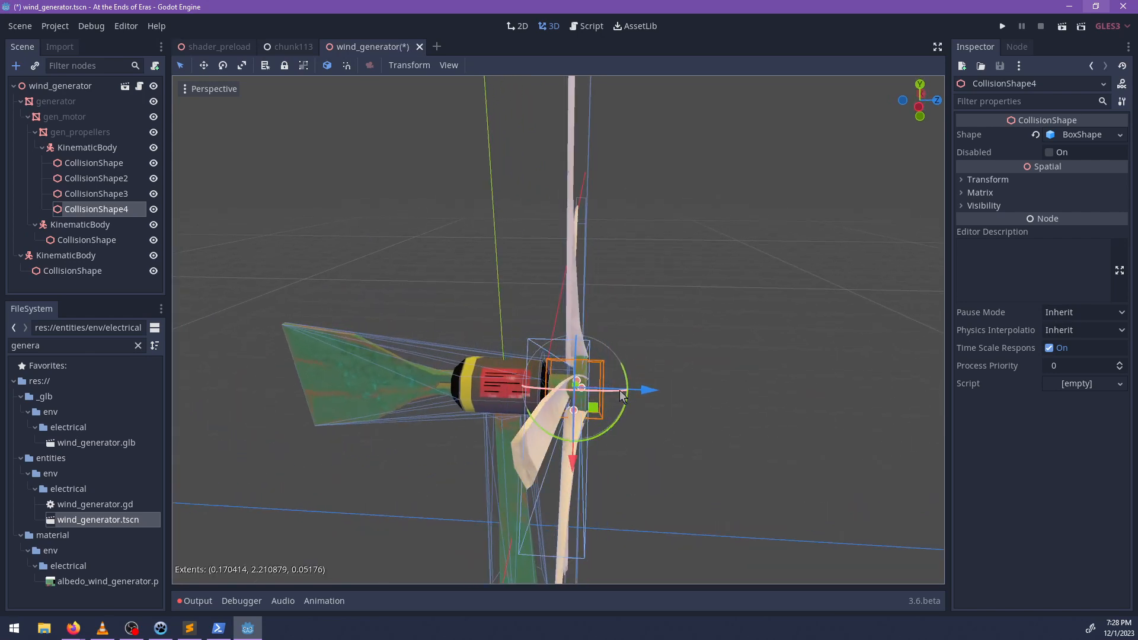
pyautogui.moveTo(648, 390); pyautogui.dragTo(645, 393)
pyautogui.moveTo(644, 393); pyautogui.dragTo(788, 388, button='middle')
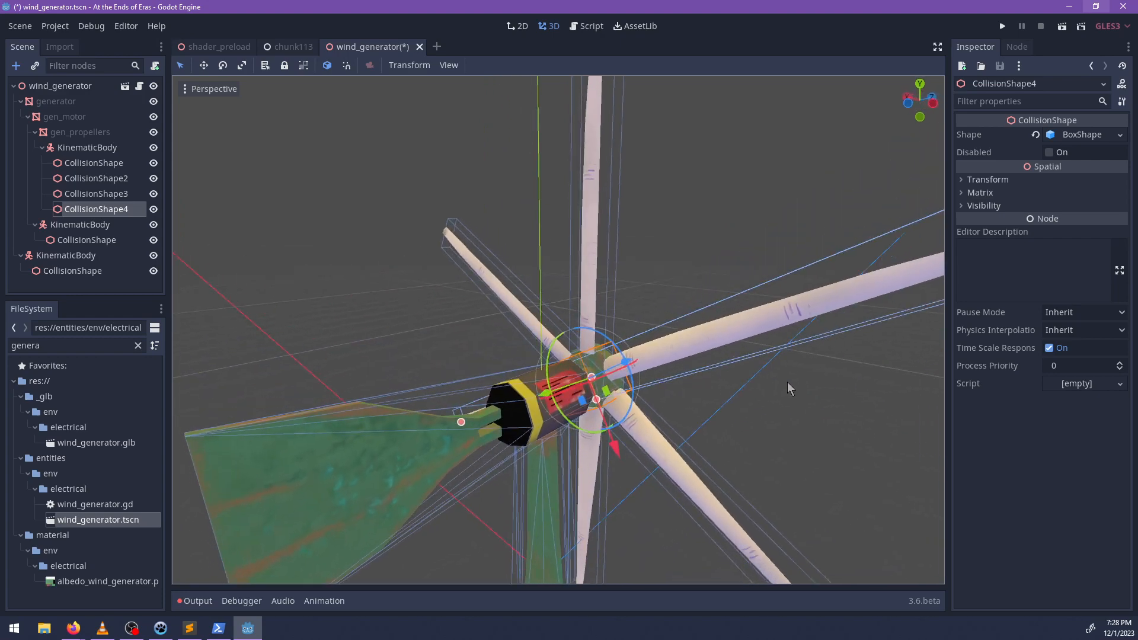
pyautogui.moveTo(597, 399); pyautogui.dragTo(589, 400)
pyautogui.moveTo(589, 400); pyautogui.dragTo(354, 377, button='middle')
pyautogui.scroll(-6, 667, 386)
pyautogui.hotkey('ctrl', 's')
pyautogui.scroll(5, 570, 405)
pyautogui.moveTo(733, 346); pyautogui.dragTo(630, 376, button='middle')
pyautogui.scroll(4, 714, 374)
pyautogui.scroll(-8, 693, 379)
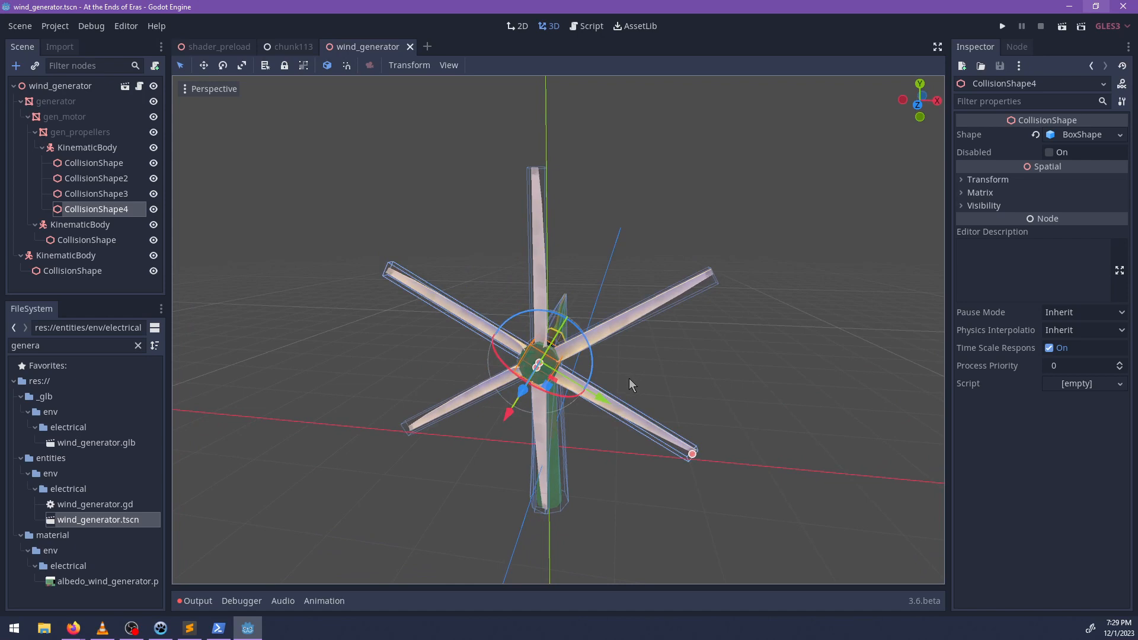
# Run the project and try to teleport with the console command tp(_terrainbairo).
pyautogui.press('F5')
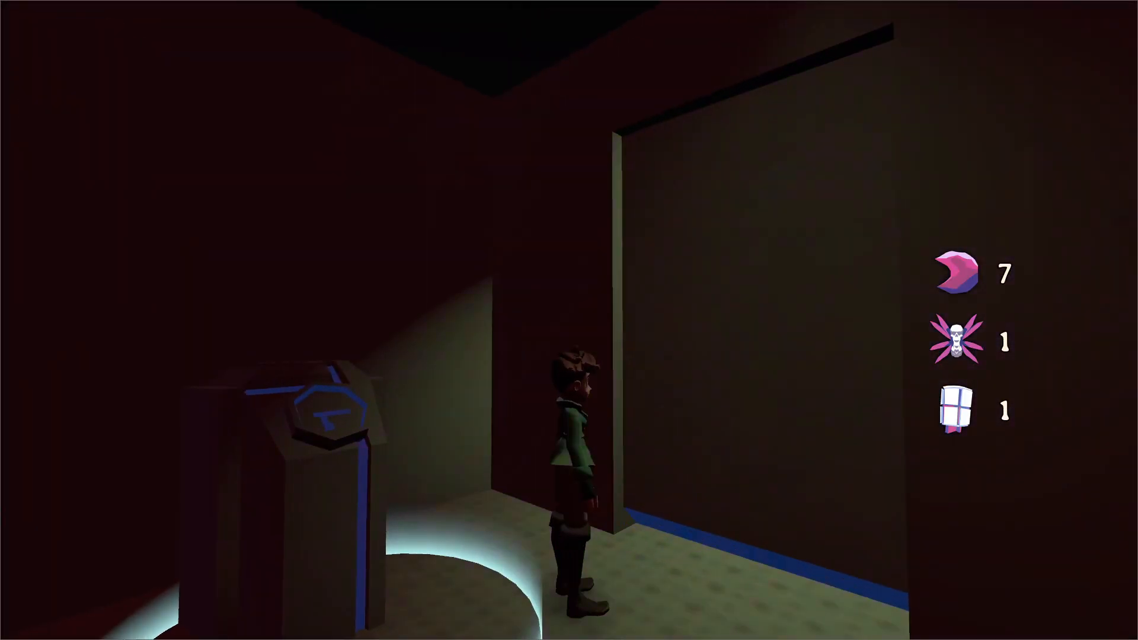
pyautogui.press('w')
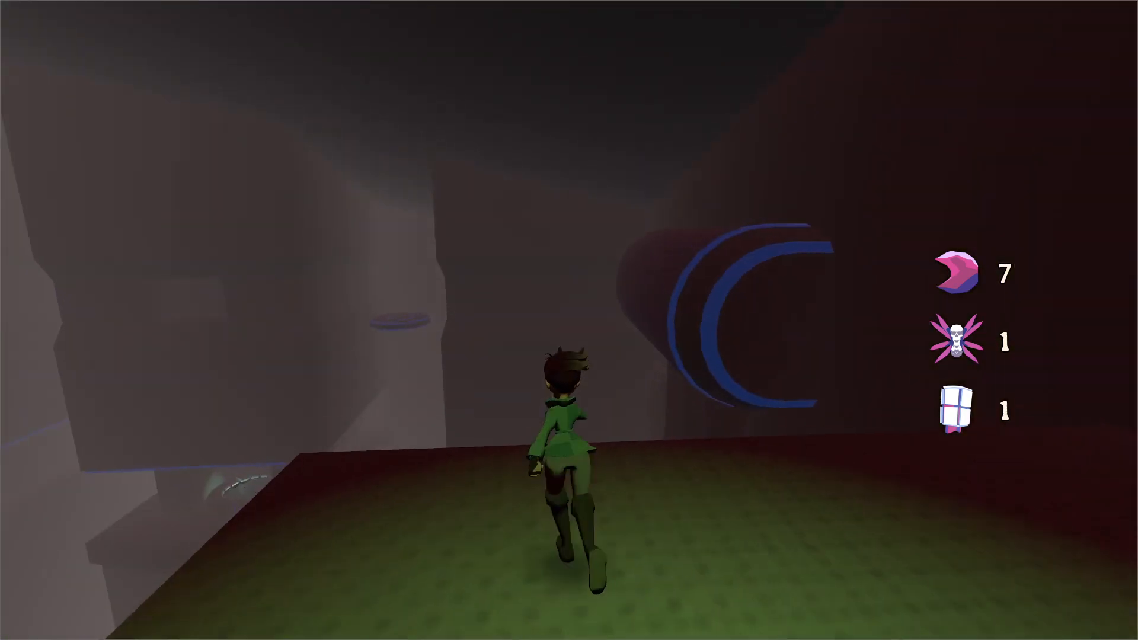
pyautogui.press('`')
pyautogui.write('tp(_terrainbairo')
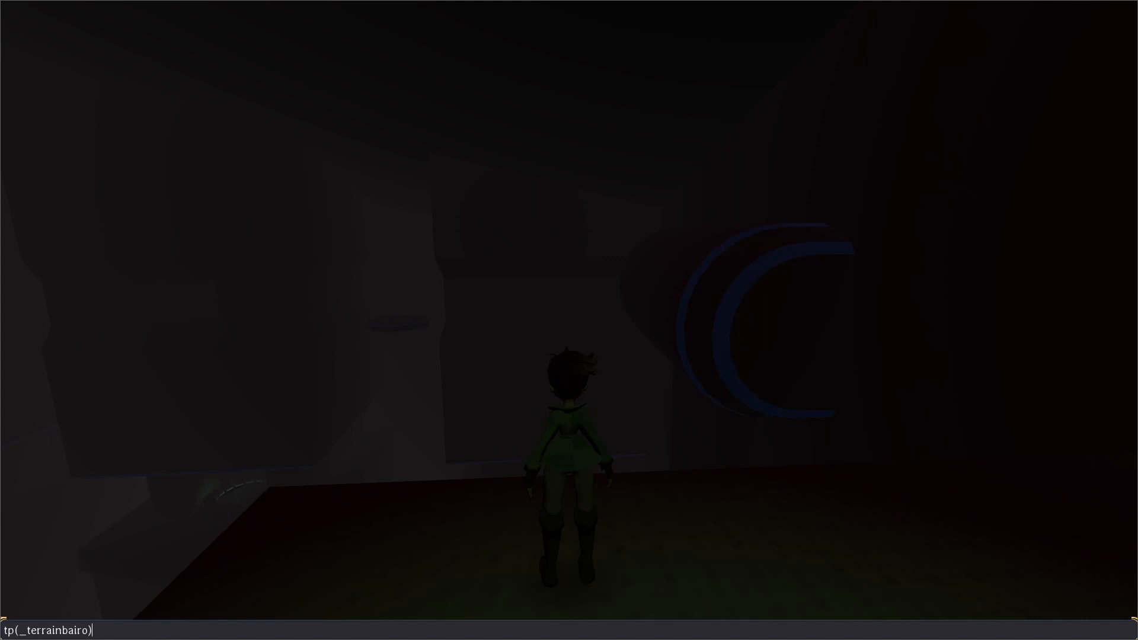
pyautogui.press('Return')
# Correct the teleport command to tp("_terrainbairo") by quoting the location name and run it again.
pyautogui.press('Up')
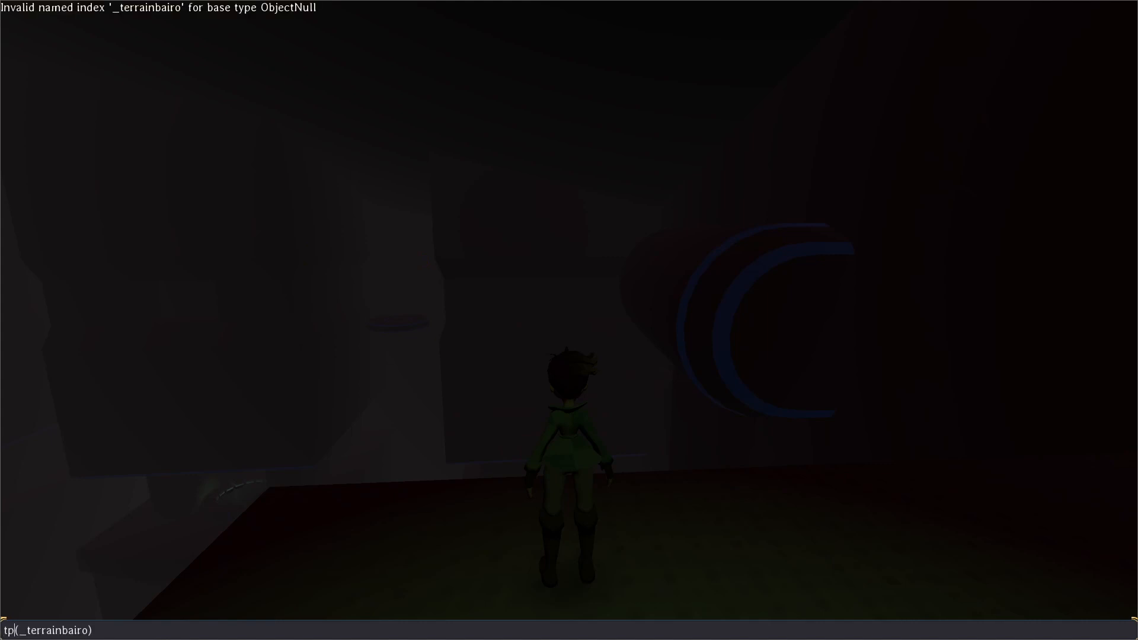
pyautogui.write(':')
pyautogui.press('BackSpace')
pyautogui.write('"')
pyautogui.write('"')
pyautogui.press('Return')
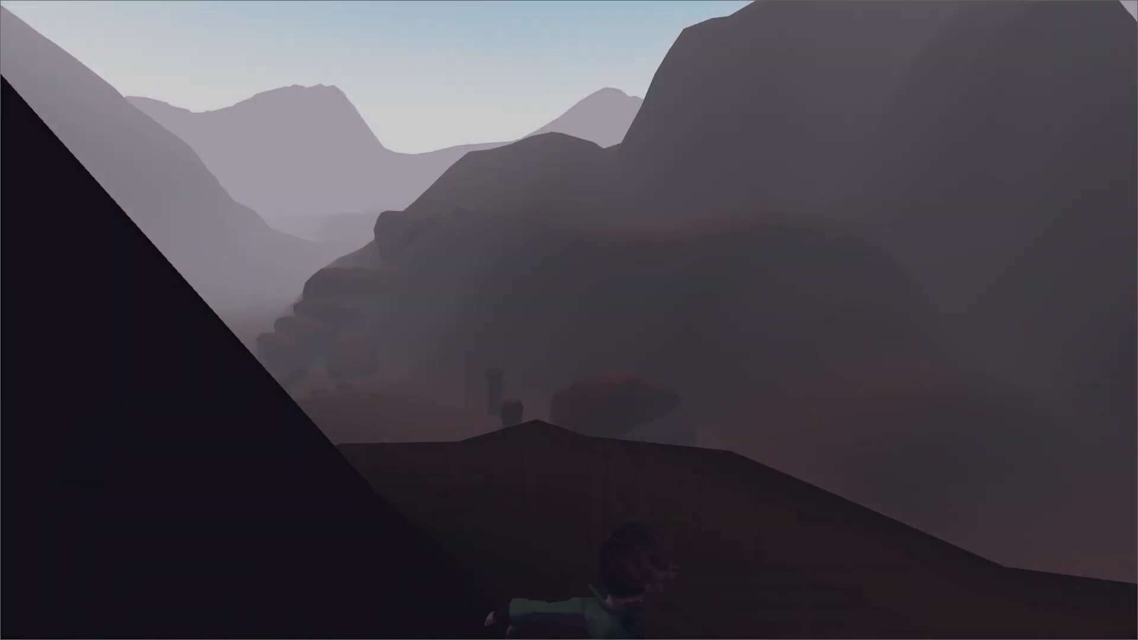
# Move the character across the terrain to the wind generator on top of the tall green tower.
pyautogui.press('w')
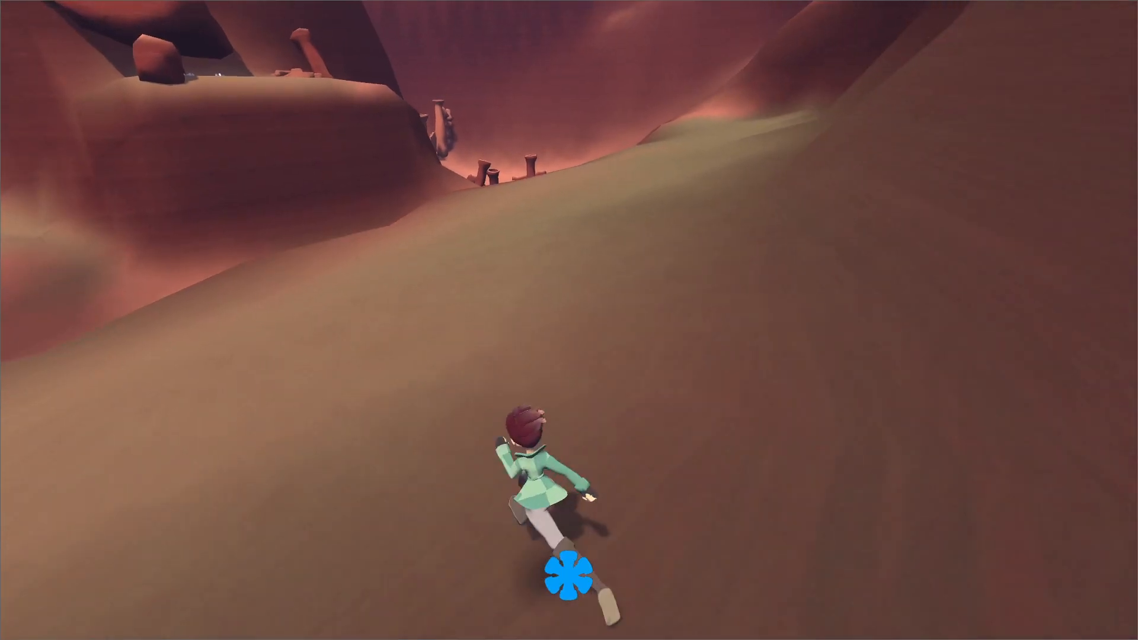
pyautogui.press('`')
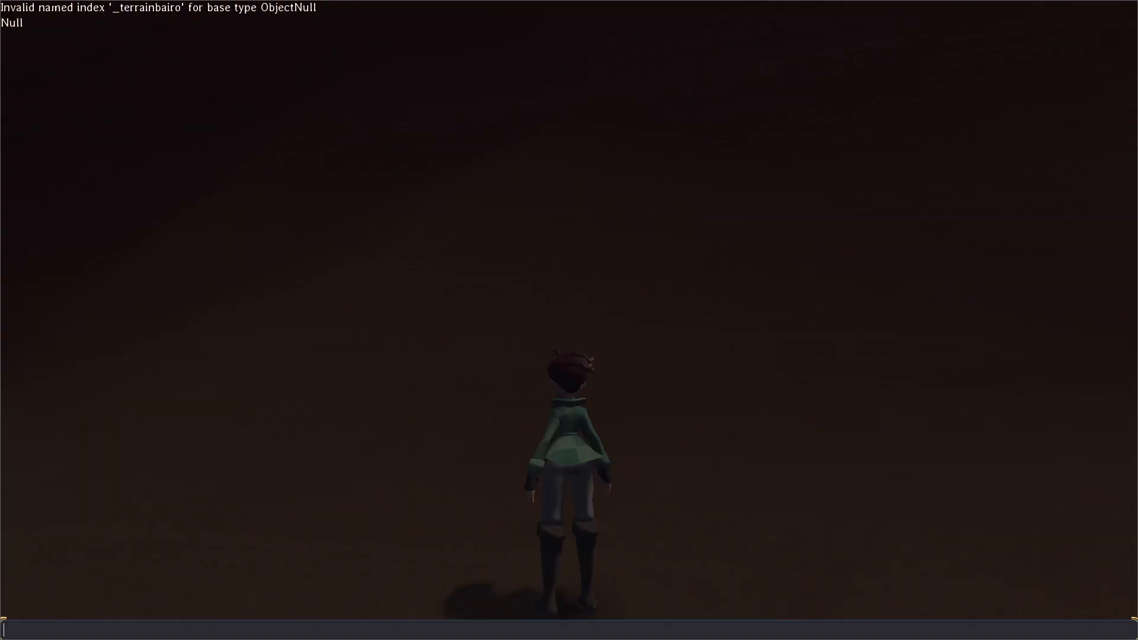
pyautogui.press('`')
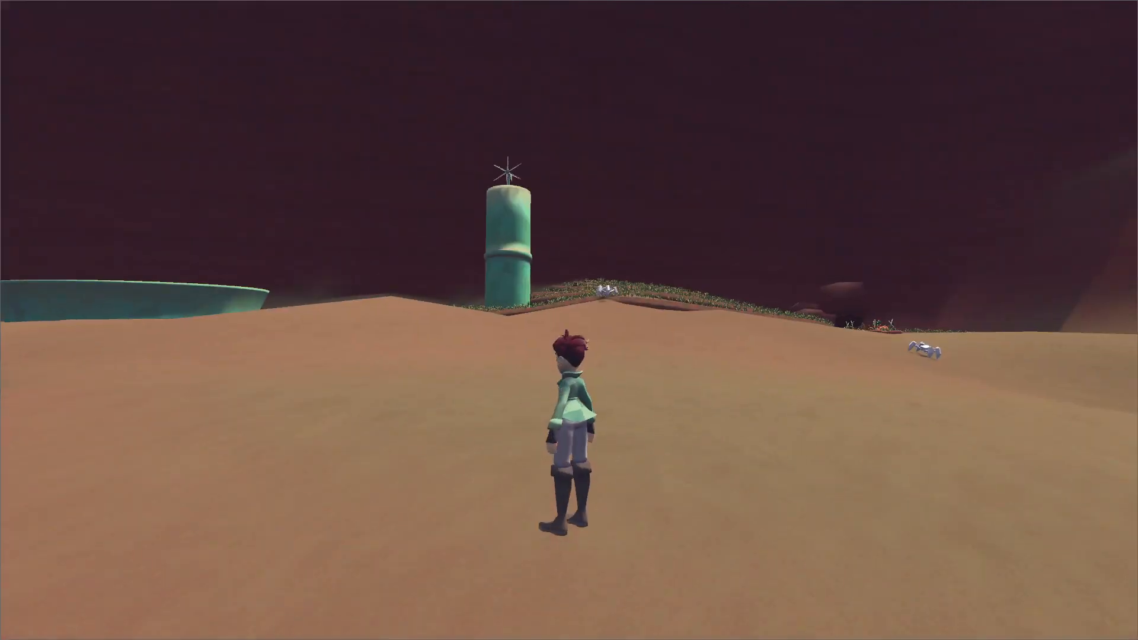
pyautogui.press('w')
pyautogui.press('space')
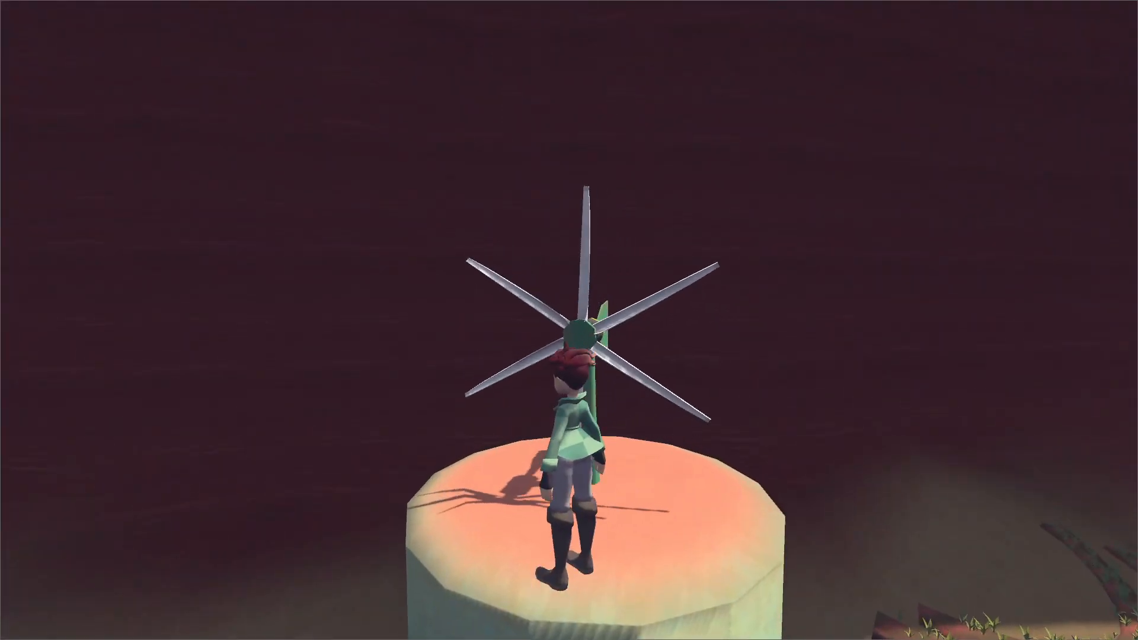
# Test the propeller collision by moving around the wind generator and jumping onto its blades.
pyautogui.press('`')
pyautogui.press('`')
pyautogui.press('s')
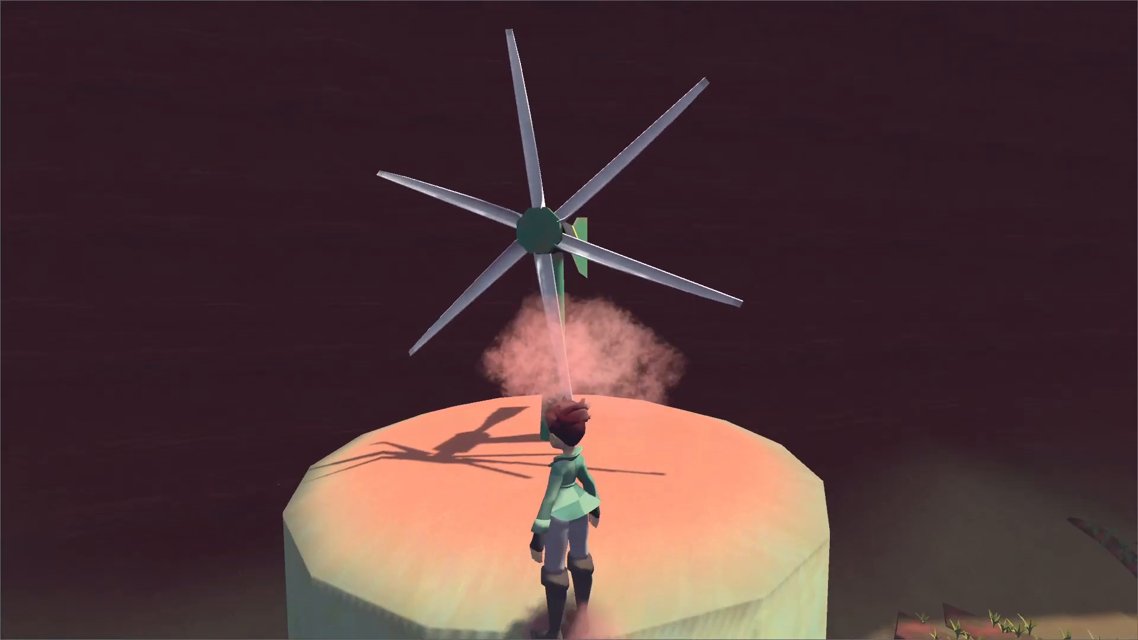
pyautogui.press('w')
pyautogui.press('space')
pyautogui.press('d')
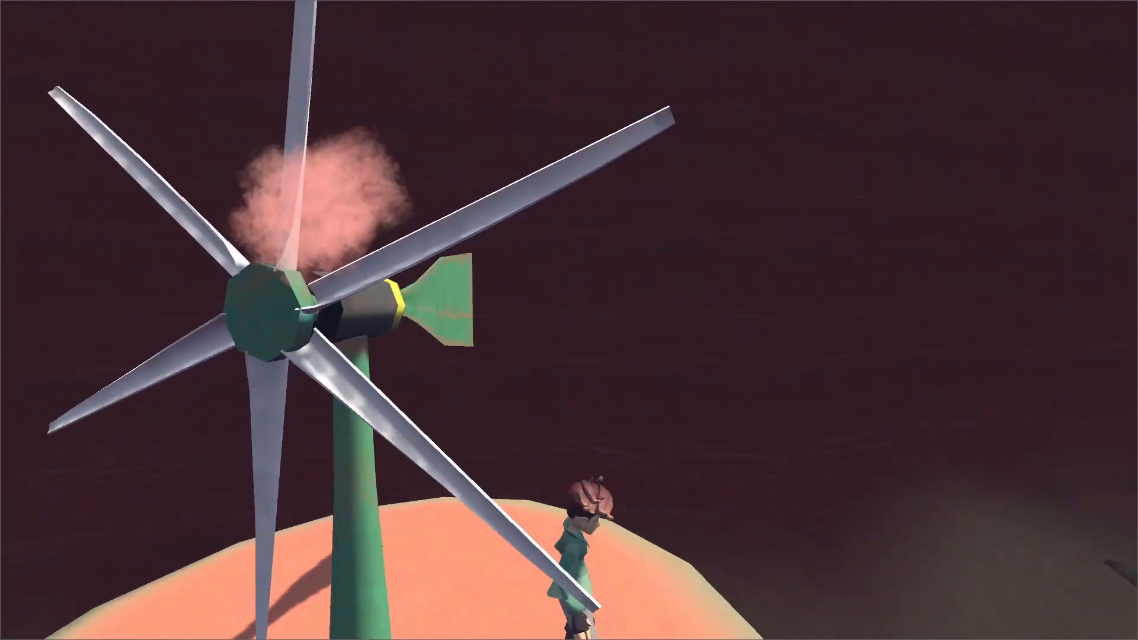
pyautogui.press('a')
pyautogui.press('space')
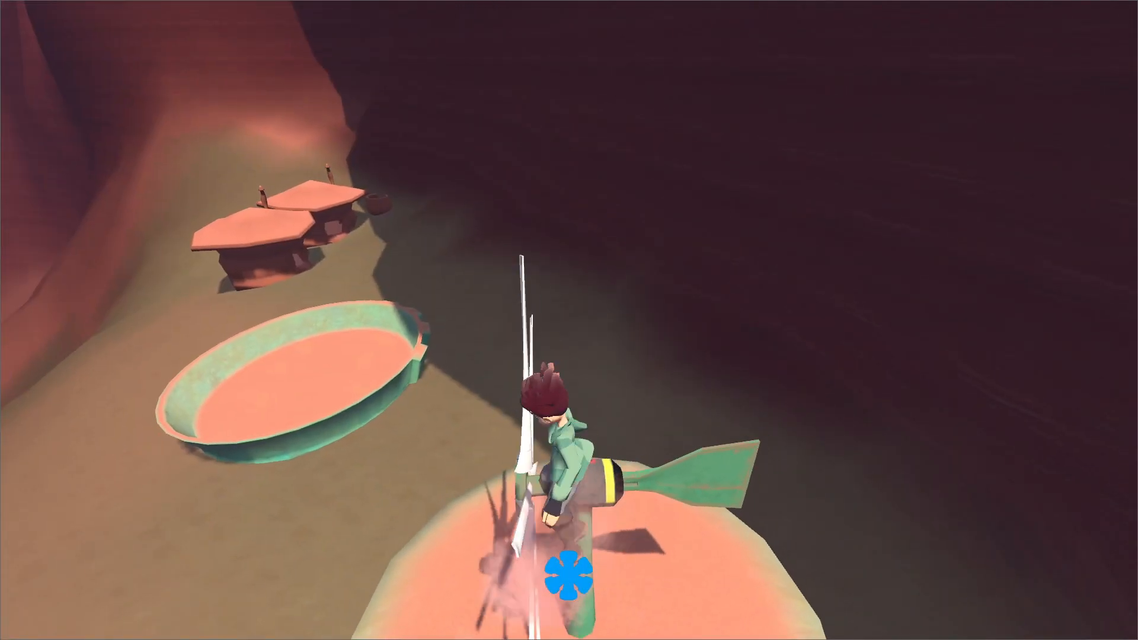
# Test the propeller collision further by running beside the turning blades and jumping onto the generator's motor housing.
pyautogui.press('space')
pyautogui.press('space')
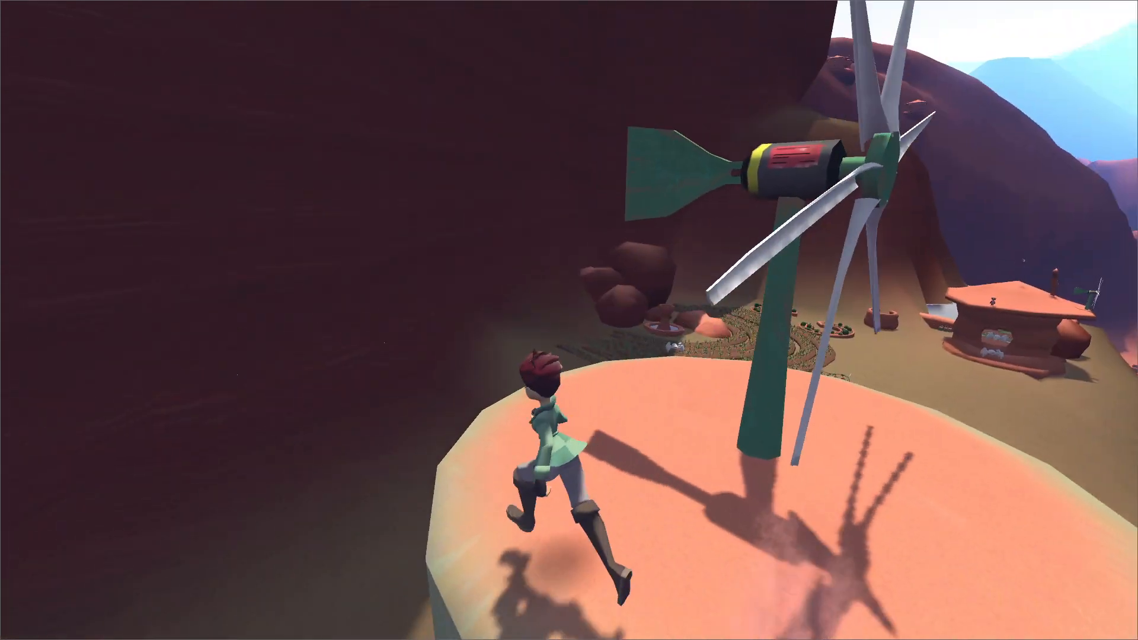
pyautogui.press('d')
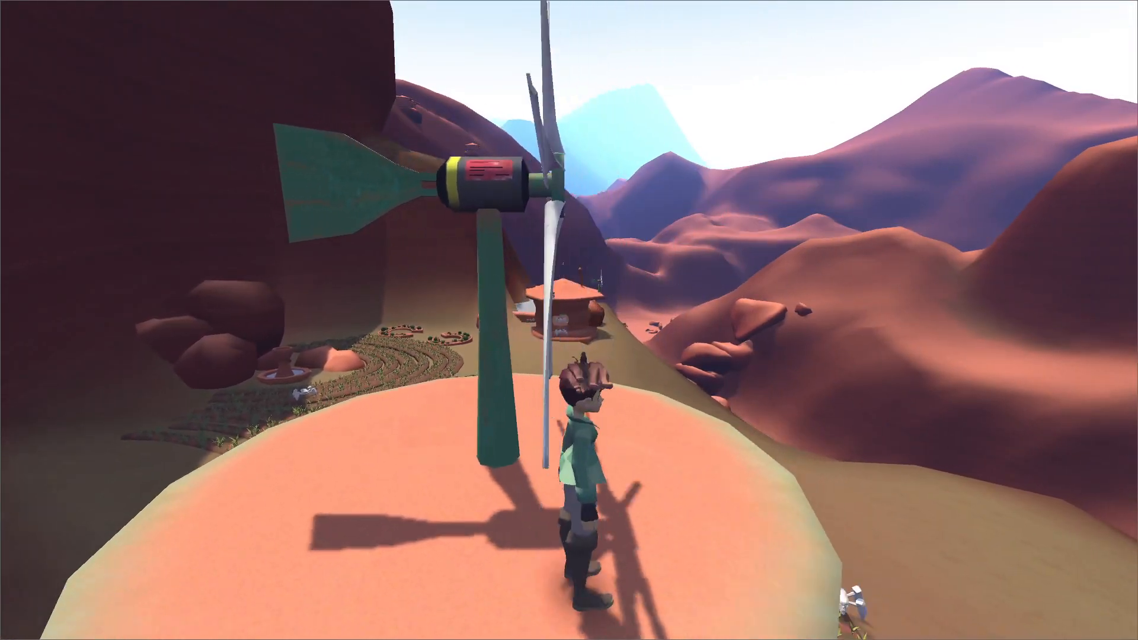
pyautogui.press('a')
pyautogui.press('d')
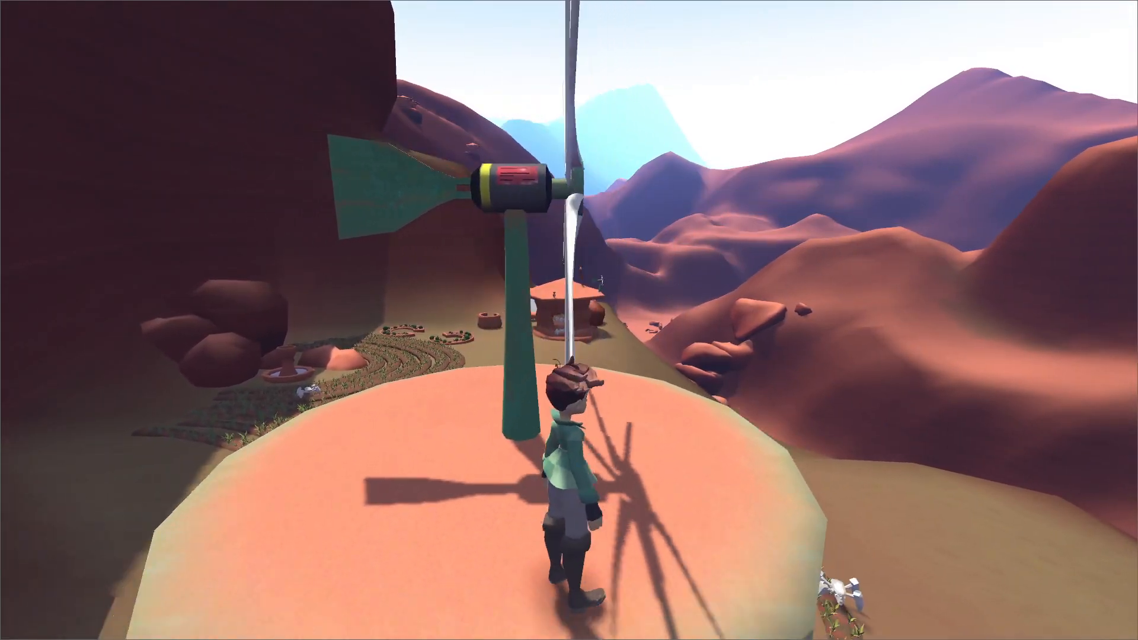
pyautogui.press('a')
pyautogui.press('d')
pyautogui.press('d')
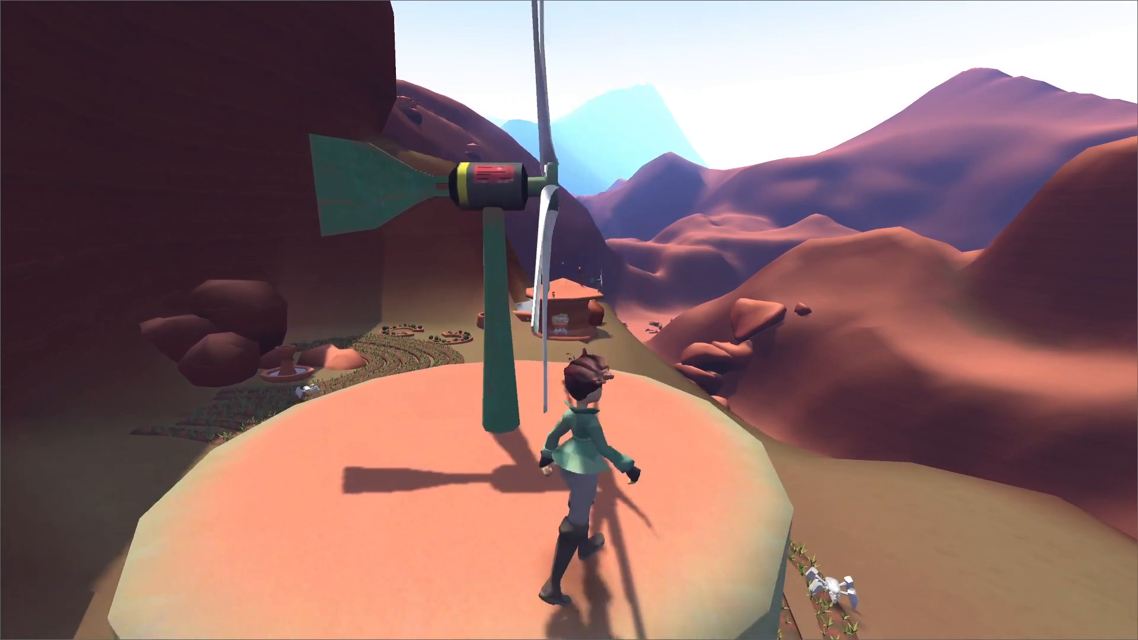
pyautogui.press('a')
pyautogui.press('w')
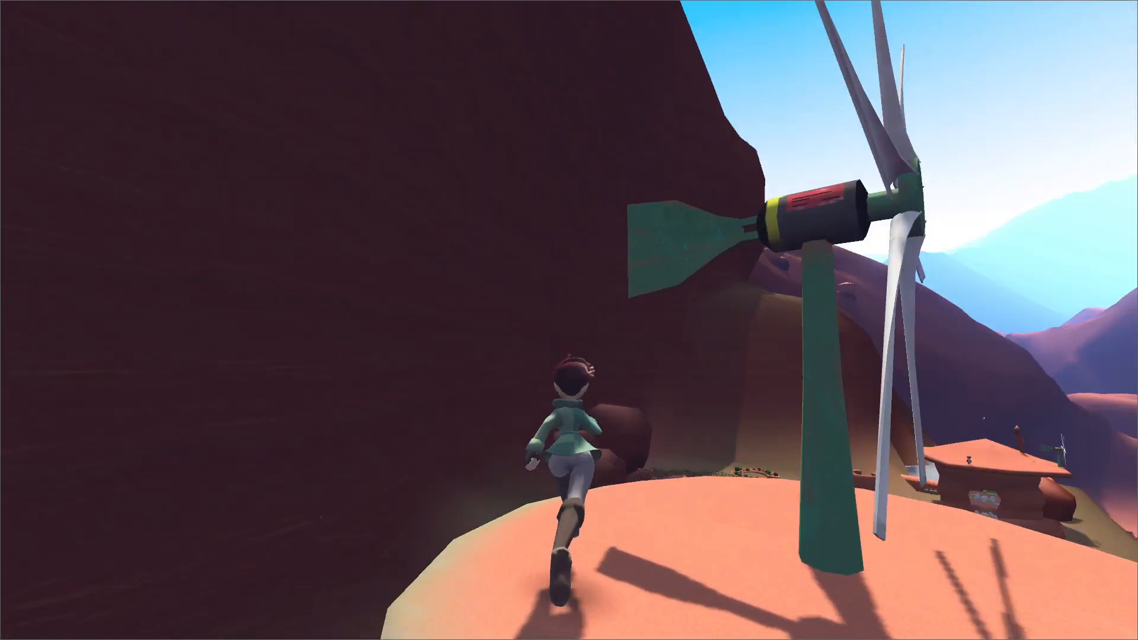
pyautogui.press('space')
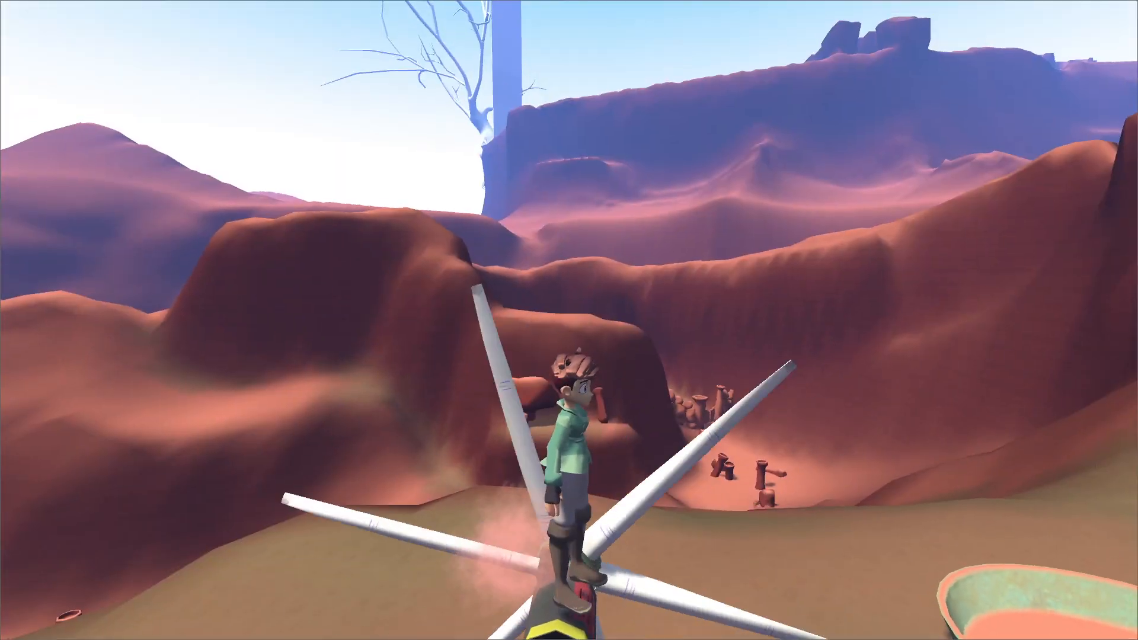
pyautogui.press('s')
# Stop the running game and review the debugger's error list.
pyautogui.press('F8')
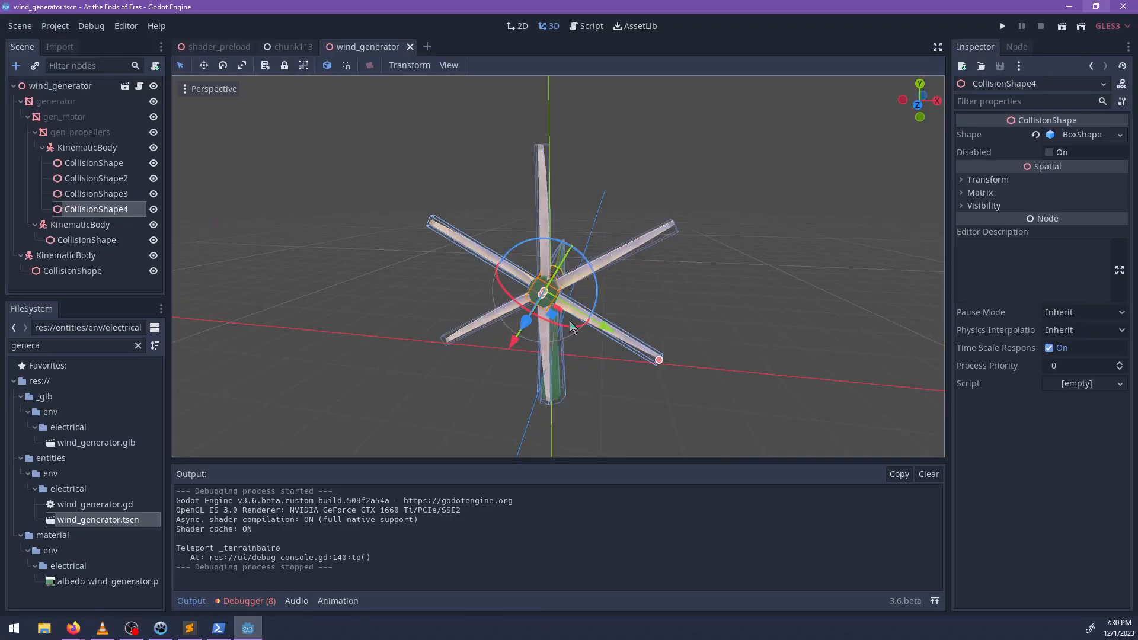
pyautogui.click(248, 600)
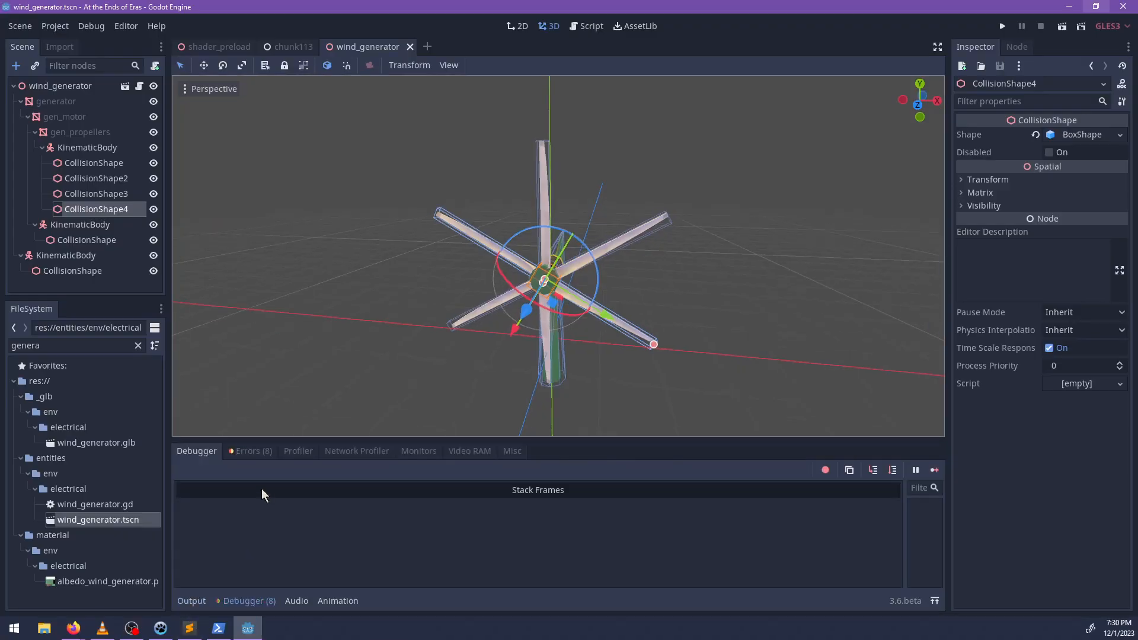
pyautogui.click(250, 451)
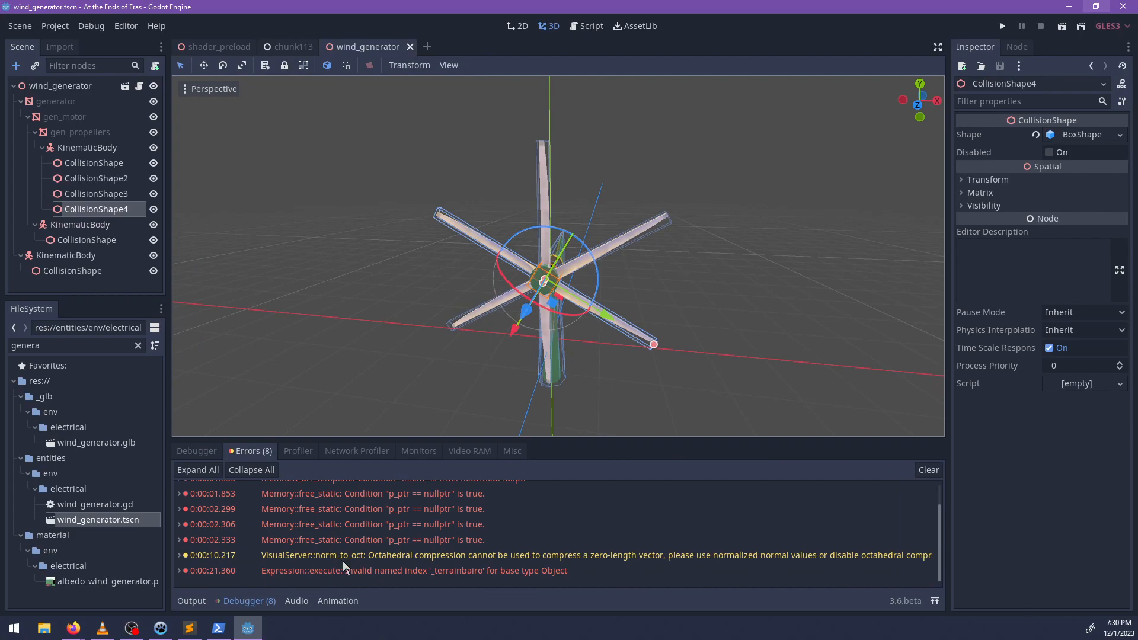
# Switch to PowerShell, check the project's git status and commit all tracked changes with the message "Improved collision".
pyautogui.click(219, 627)
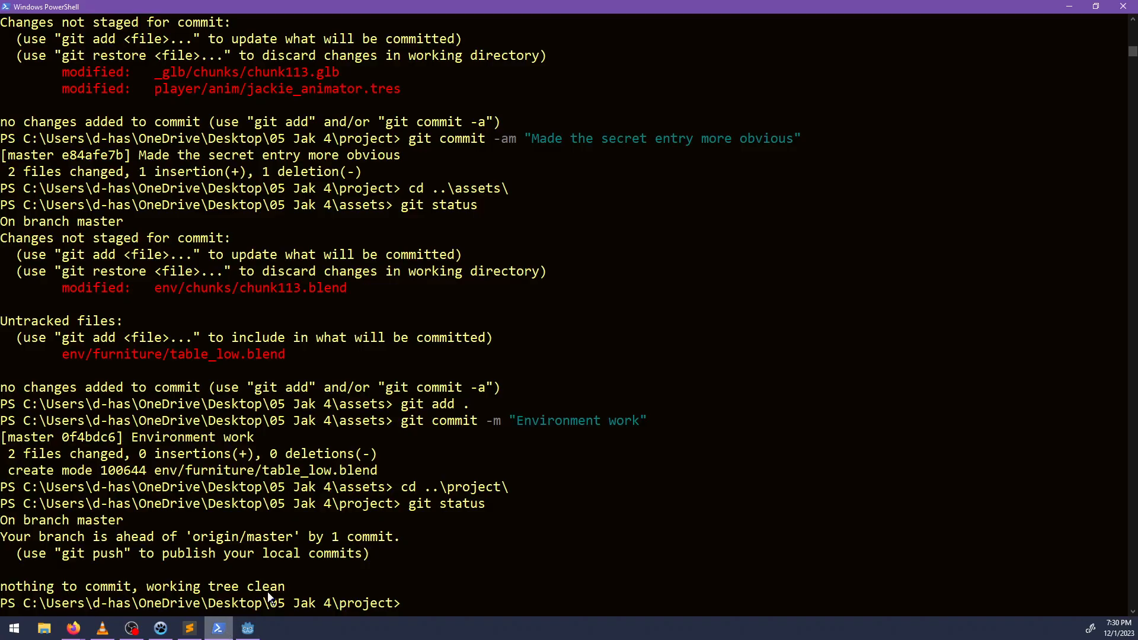
pyautogui.write('gits')
pyautogui.press('BackSpace')
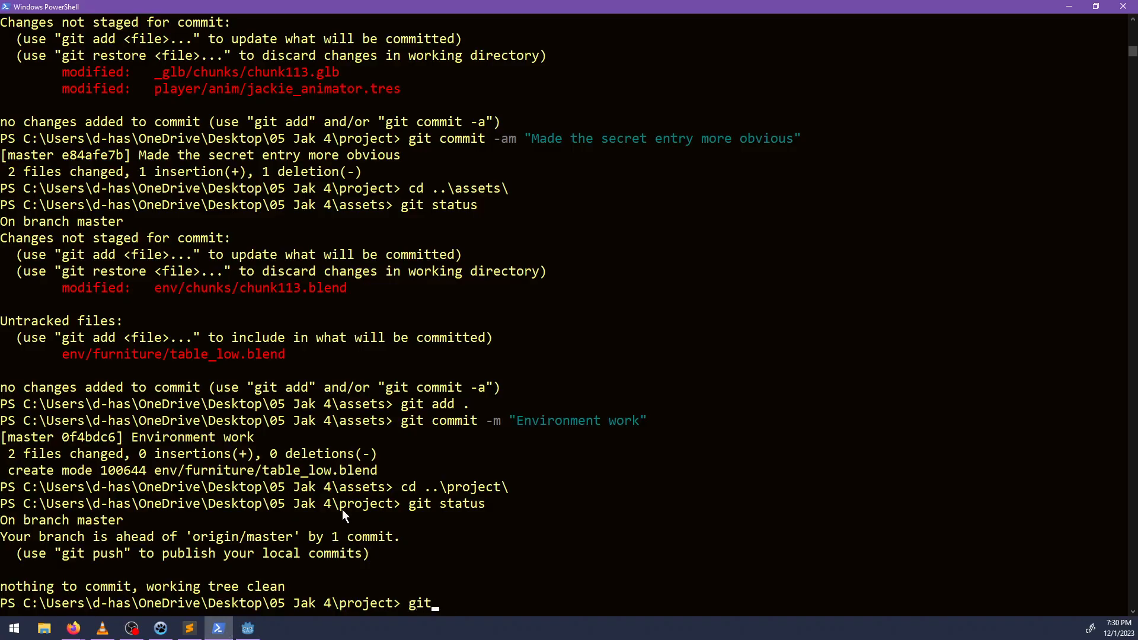
pyautogui.write('status')
pyautogui.press('Return')
pyautogui.write('g')
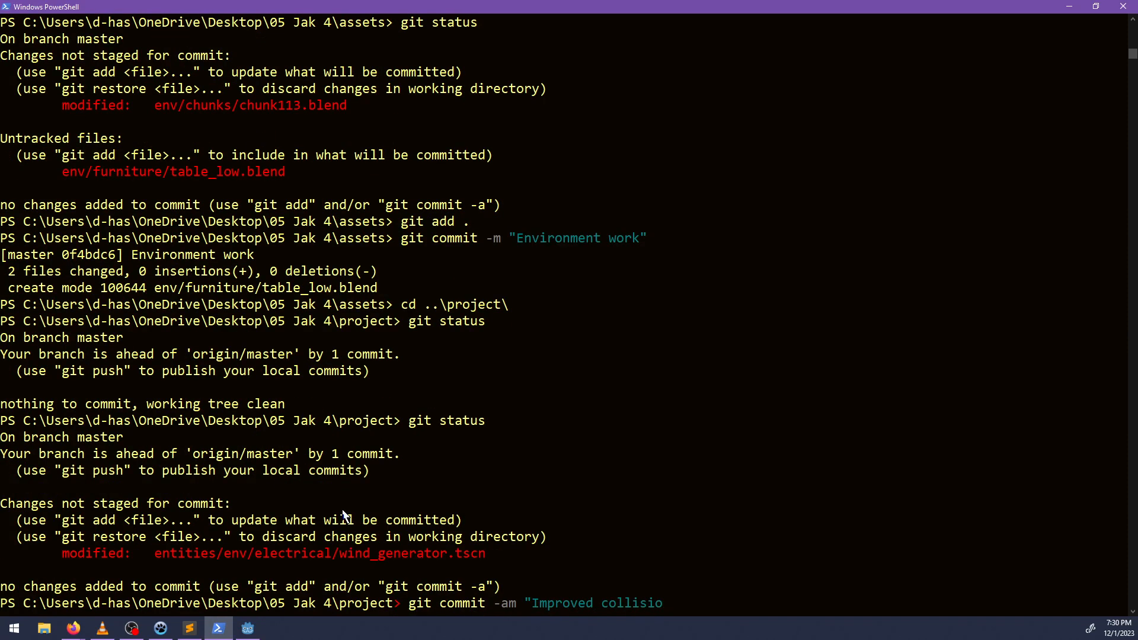
pyautogui.press('Return')
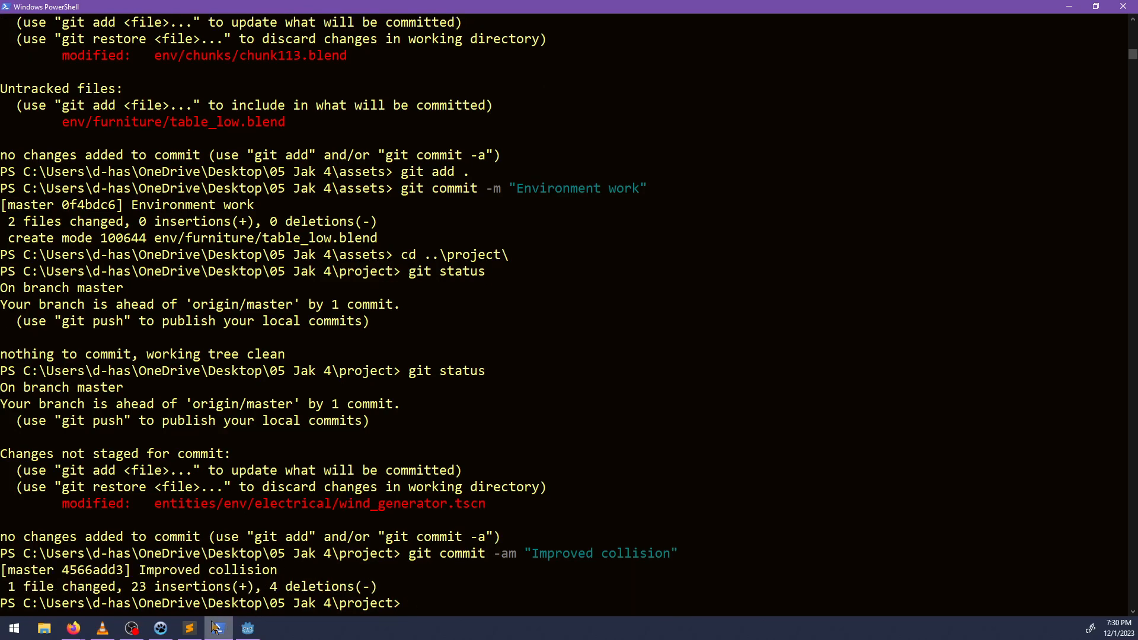
# Switch to NP-ToDo and mark the task "Improve collision on wind generator's propellers" as completed.
pyautogui.click(163, 631)
pyautogui.rightClick(217, 108)
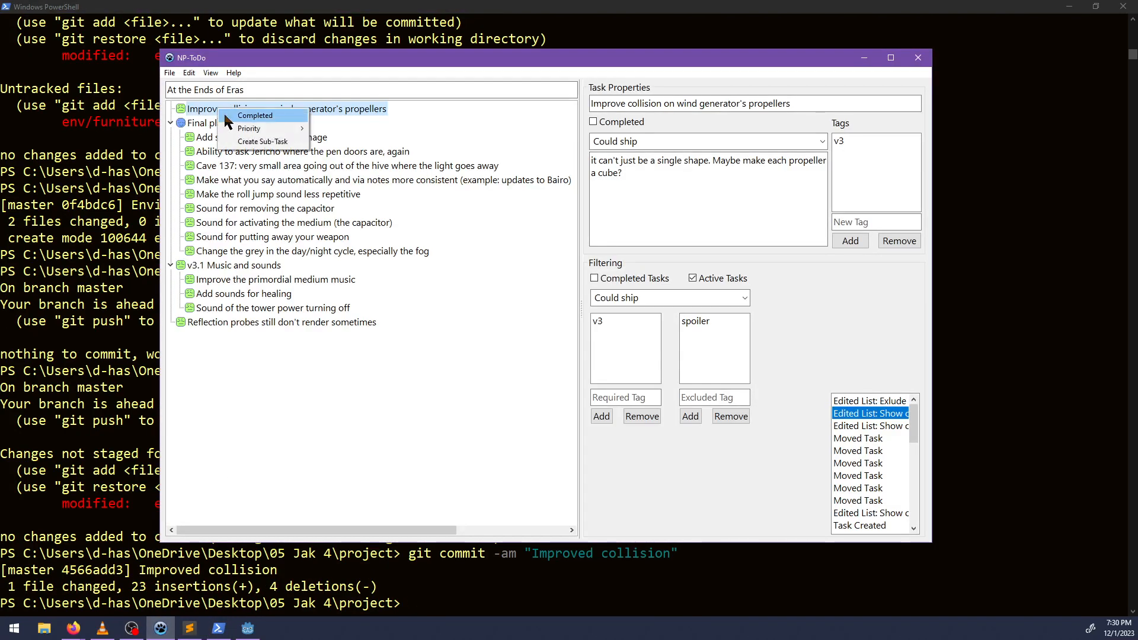
pyautogui.click(224, 112)
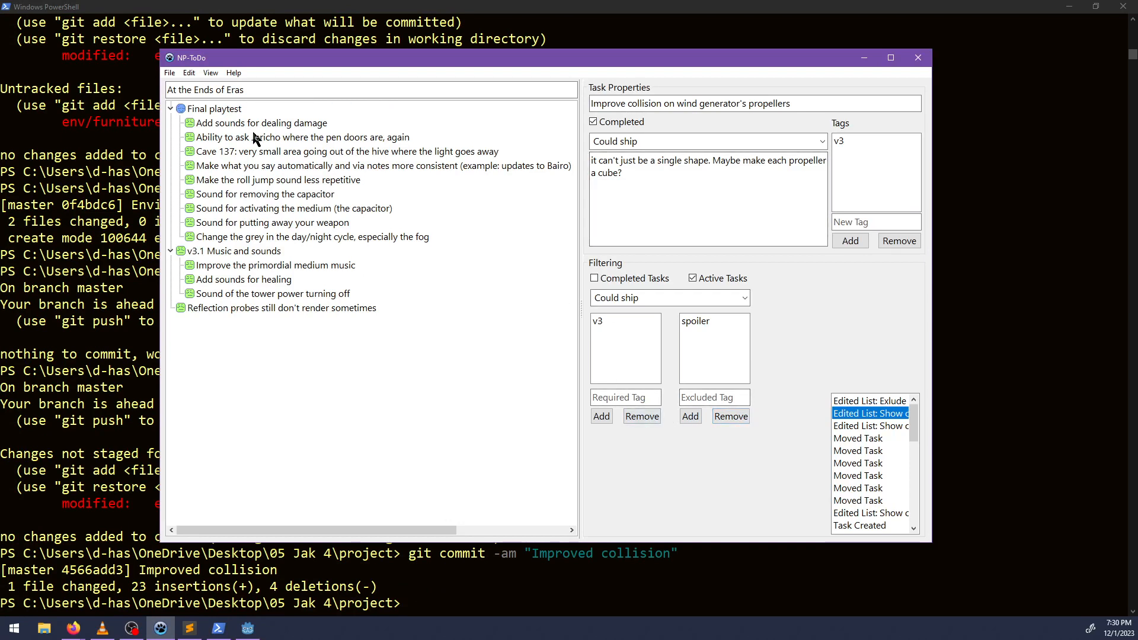
# Move the tasks "Add sounds for dealing damage" and "Make the roll jump sound less repetitive" under "v3.1 Music and sounds".
pyautogui.click(239, 124)
pyautogui.moveTo(224, 255); pyautogui.dragTo(226, 251)
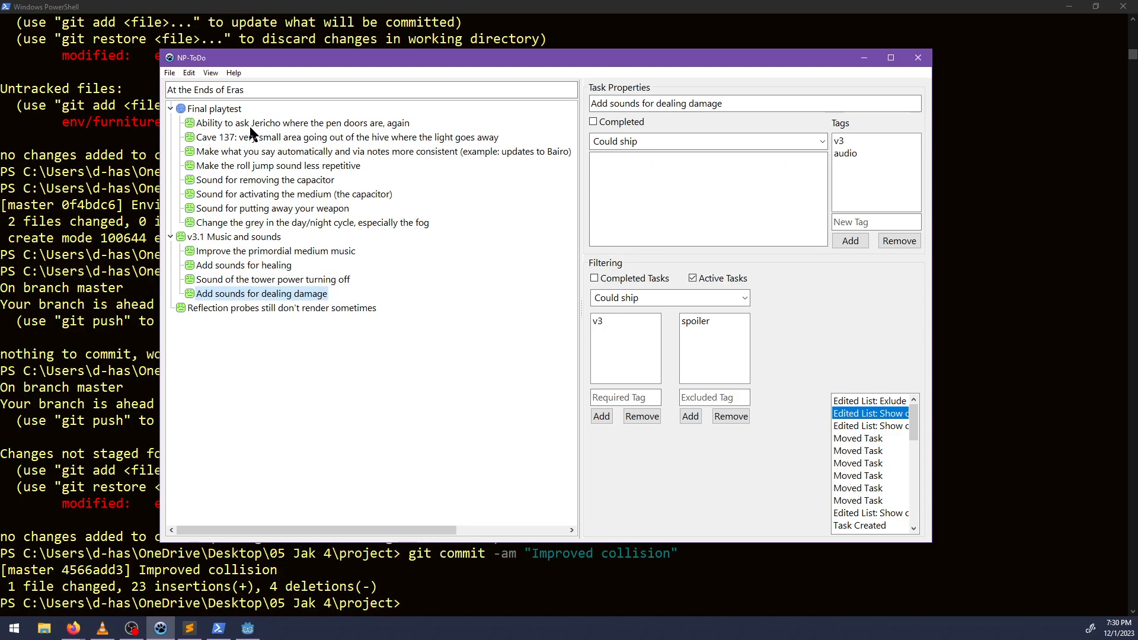
pyautogui.click(250, 167)
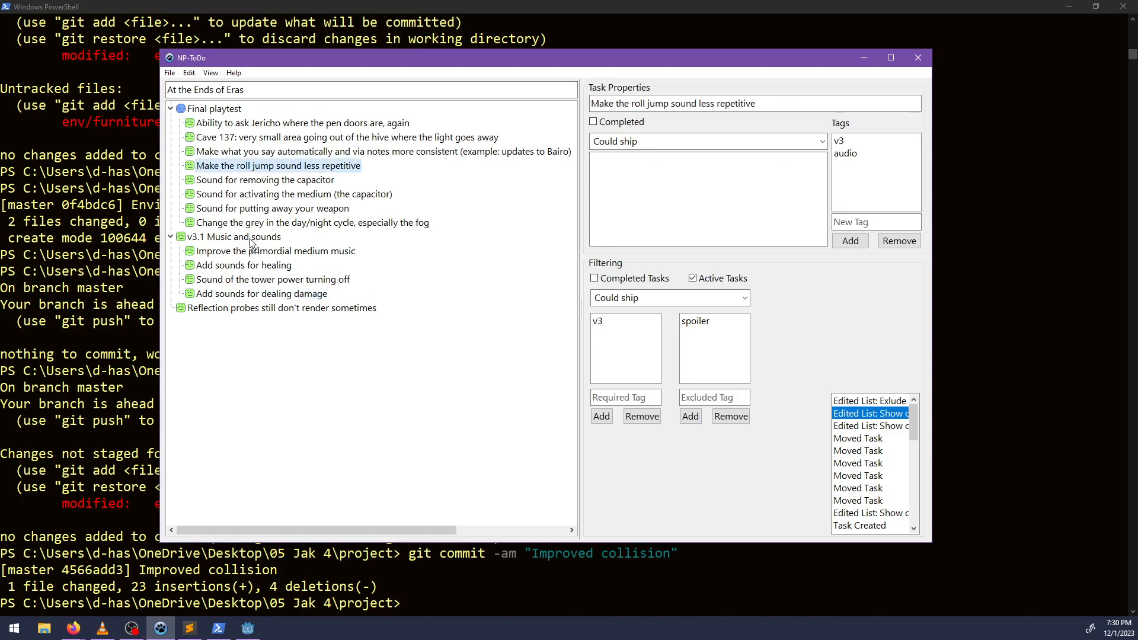
pyautogui.moveTo(252, 243); pyautogui.dragTo(251, 240)
pyautogui.click(242, 166)
# Move the tasks for removing the capacitor, activating the medium and putting away the weapon under "v3.1 Music and sounds".
pyautogui.click(248, 194)
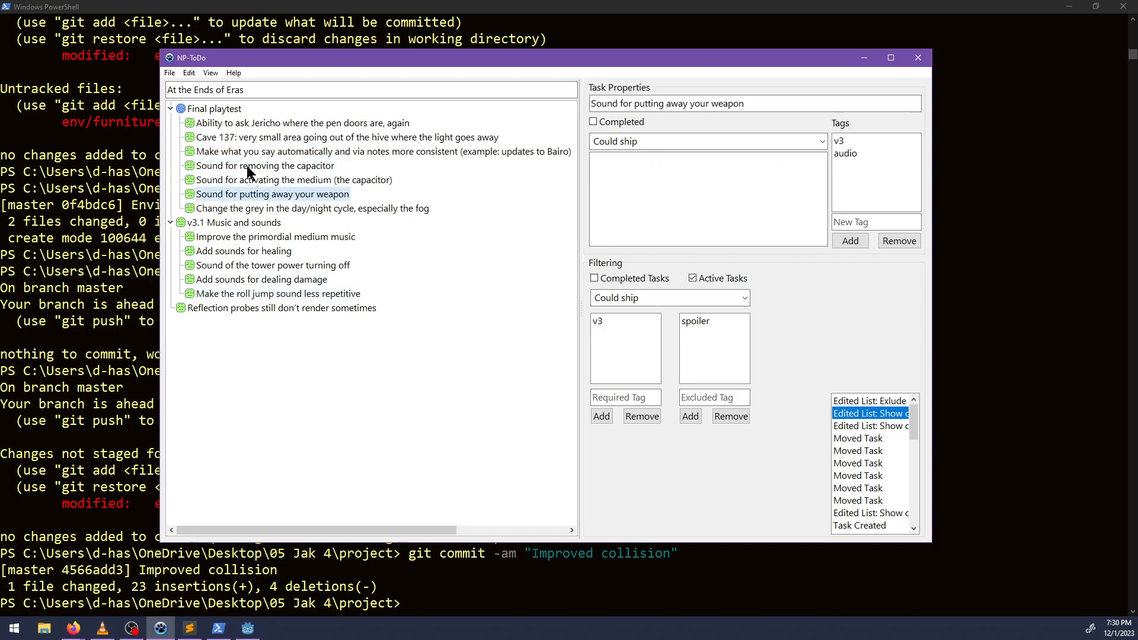
pyautogui.moveTo(247, 166); pyautogui.dragTo(310, 190)
pyautogui.moveTo(253, 222); pyautogui.dragTo(253, 222)
pyautogui.moveTo(254, 169); pyautogui.dragTo(342, 199)
pyautogui.click(261, 167)
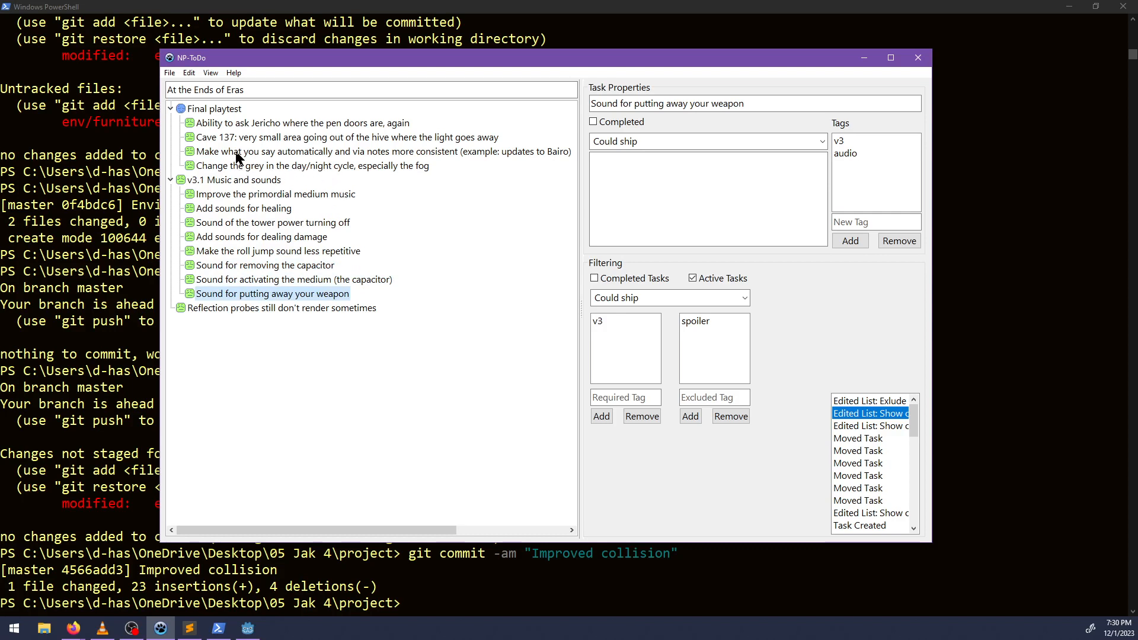
# Select the task about asking Jericho for the pen doors, and open jericho.dialog from the arena folder in Sublime Text.
pyautogui.click(237, 126)
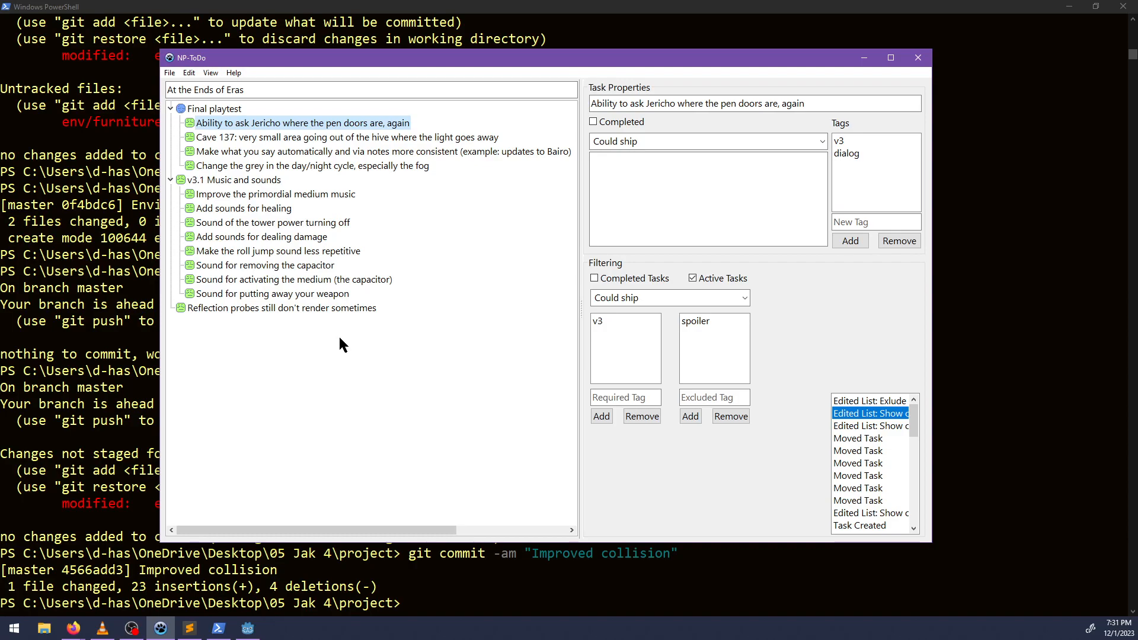
pyautogui.click(190, 629)
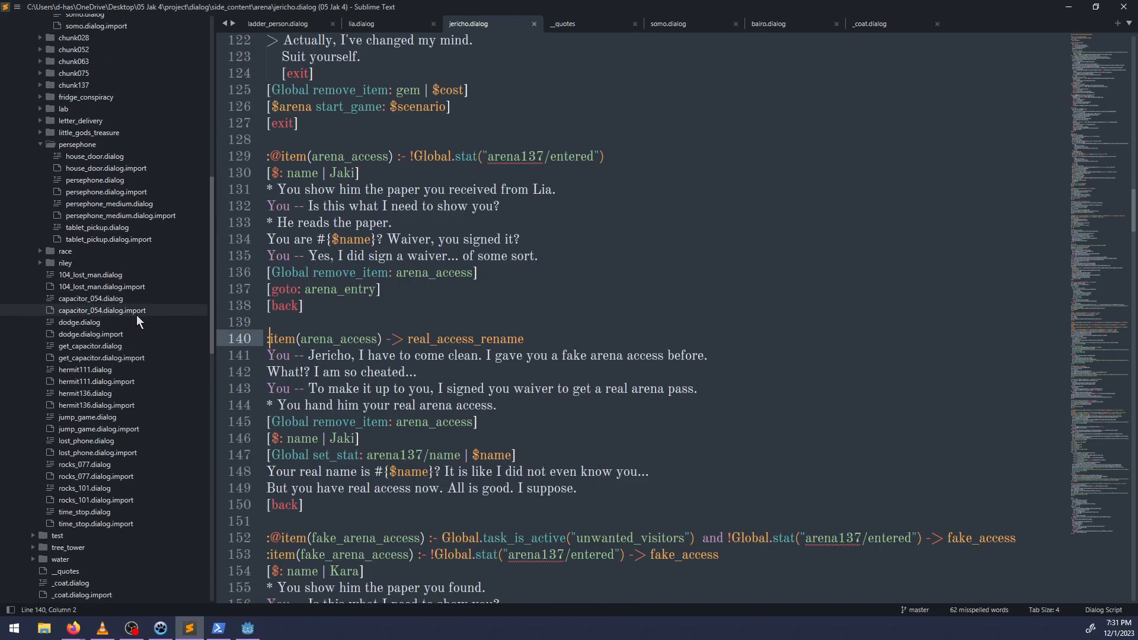
pyautogui.scroll(8, 137, 320)
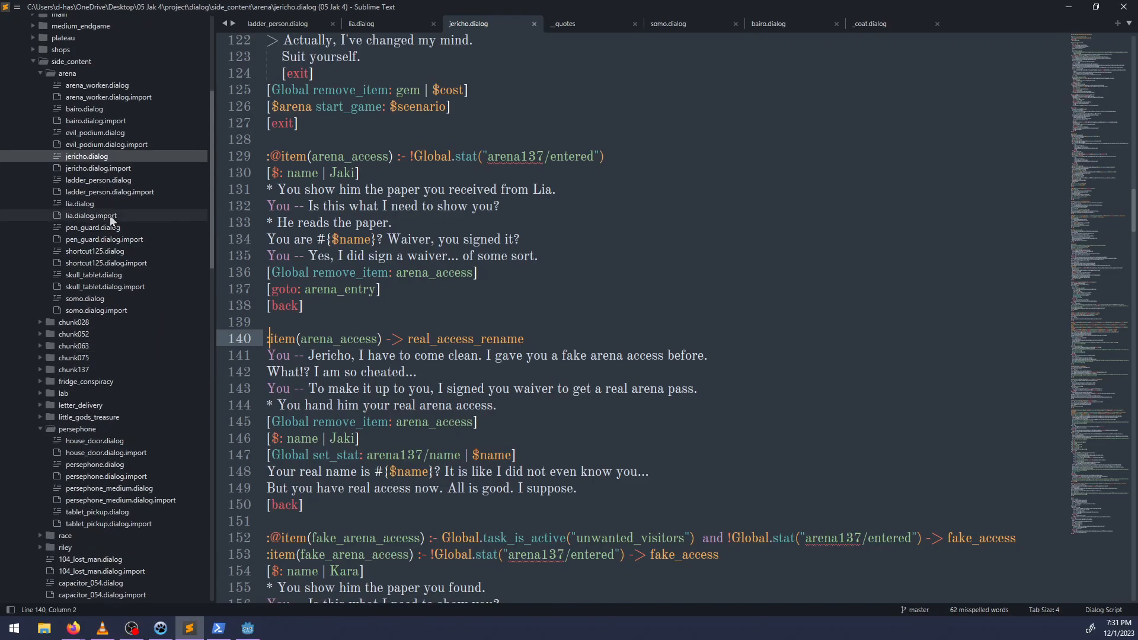
pyautogui.click(118, 168)
pyautogui.click(89, 156)
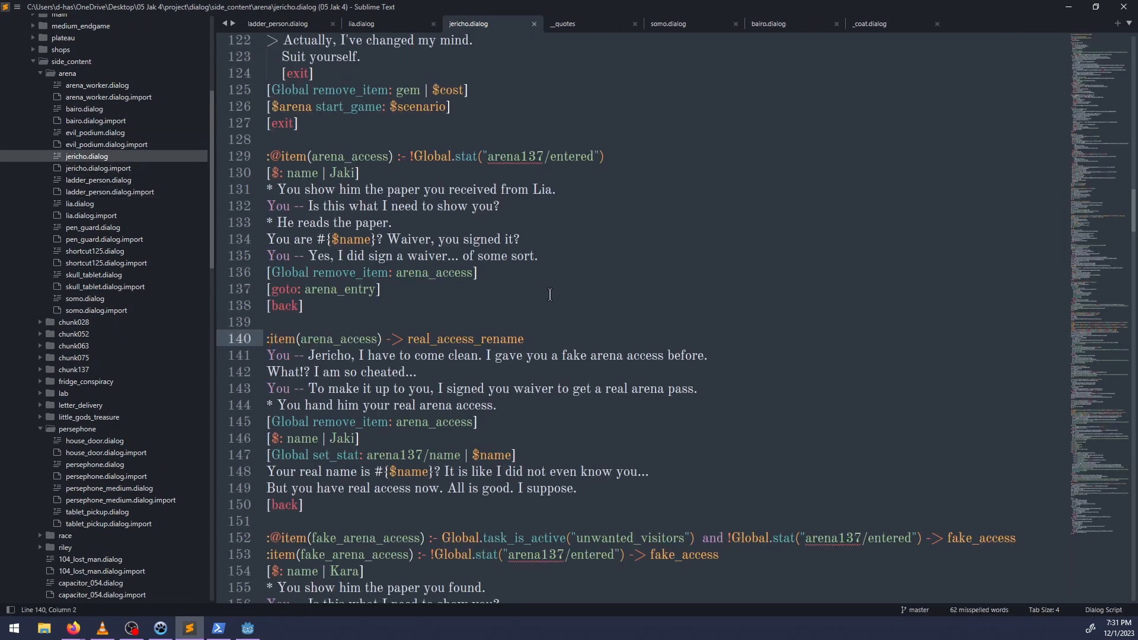
pyautogui.scroll(20, 550, 295)
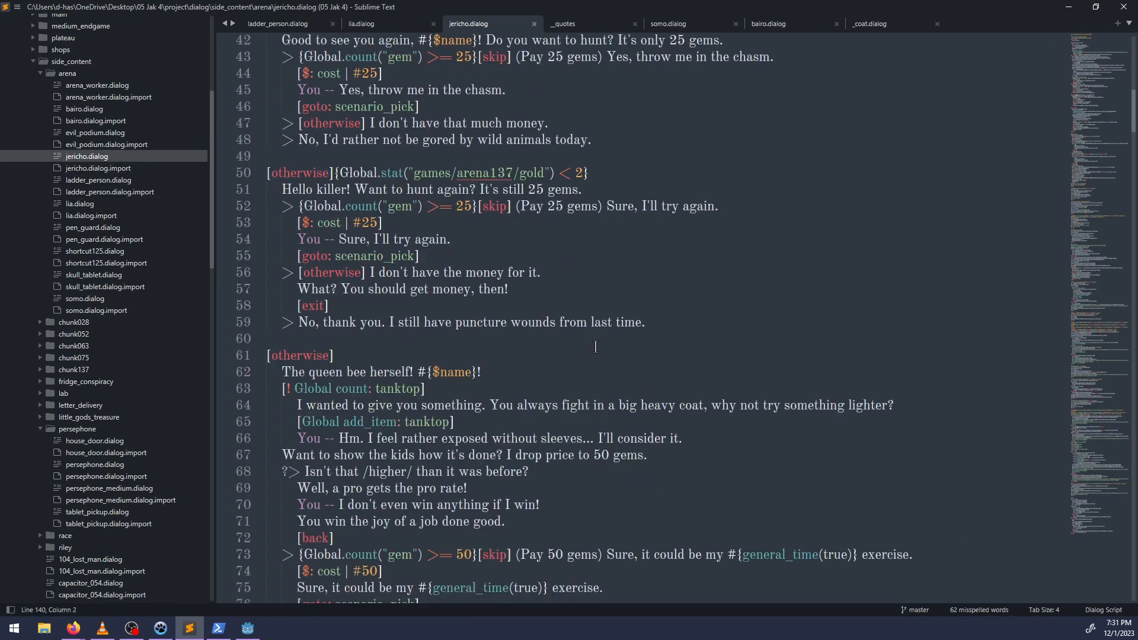
# Search jericho.dialog for "doors" and "pens" to locate the dialog granting access to the arena's pens.
pyautogui.hotkey('ctrl', 'f')
pyautogui.write('doors')
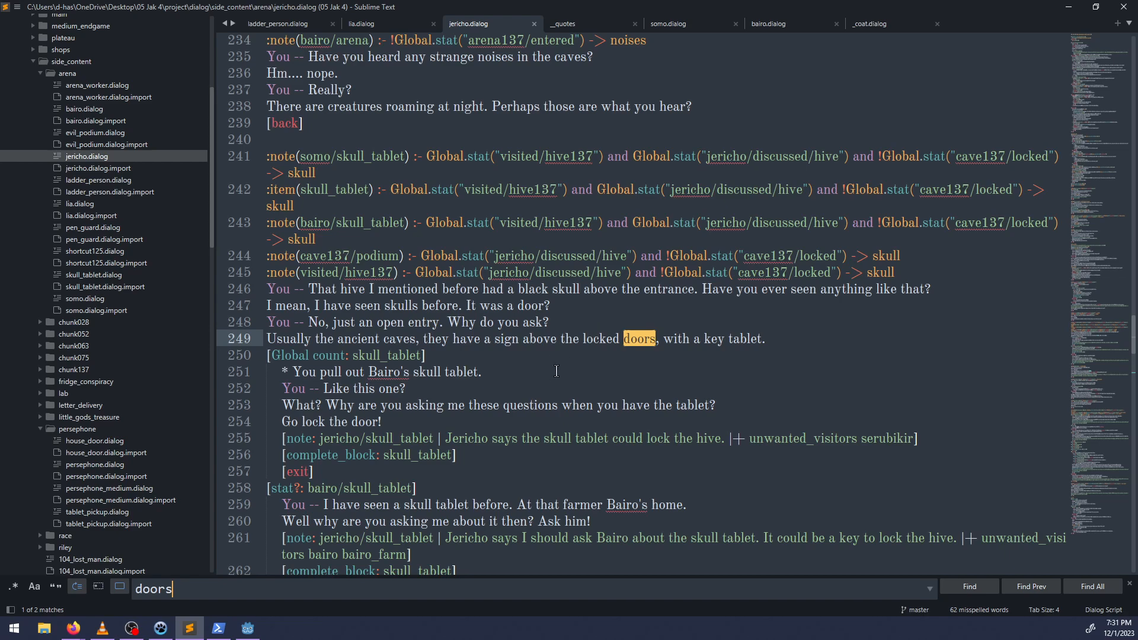
pyautogui.press('BackSpace')
pyautogui.press('BackSpace')
pyautogui.press('BackSpace')
pyautogui.press('BackSpace')
pyautogui.press('BackSpace')
pyautogui.write('pe')
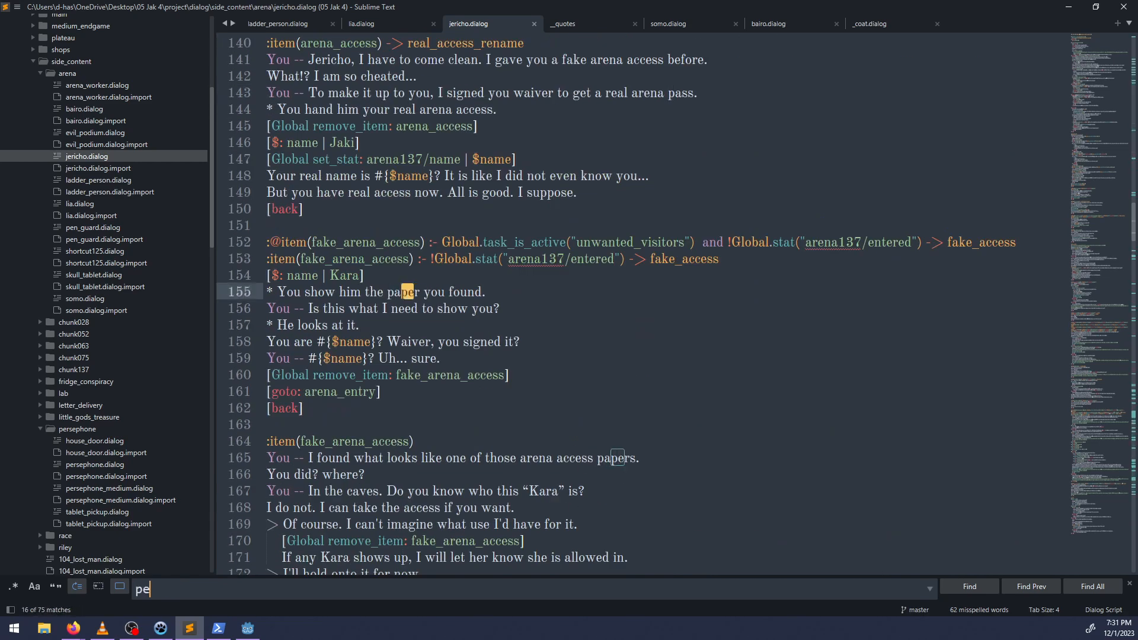
pyautogui.write('ns\\')
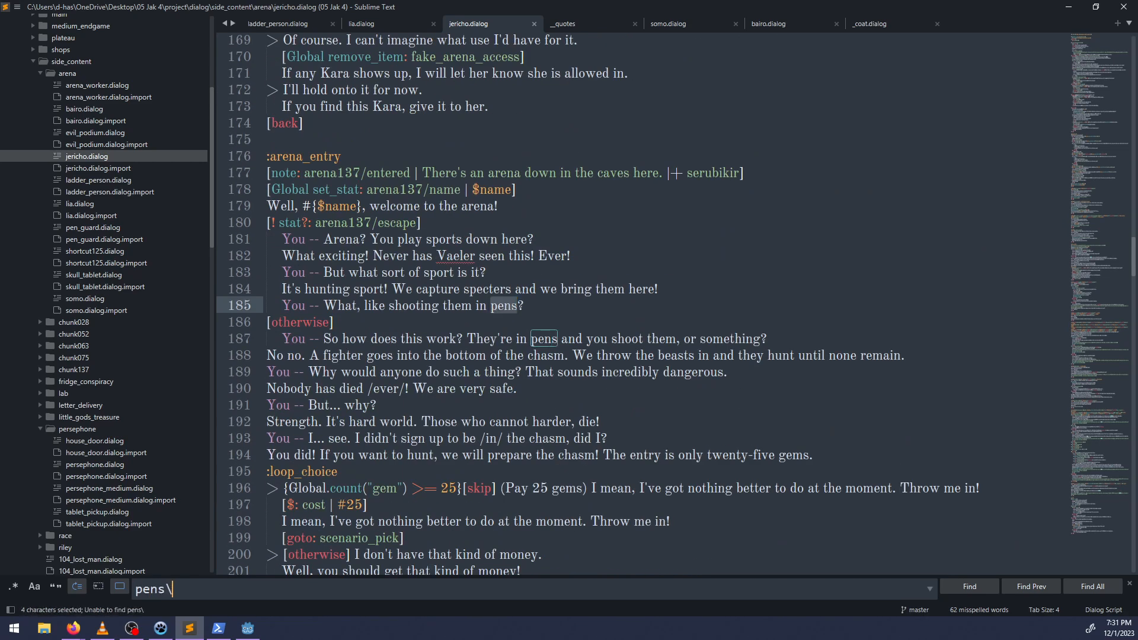
pyautogui.press('BackSpace')
pyautogui.press('Return')
pyautogui.press('Return')
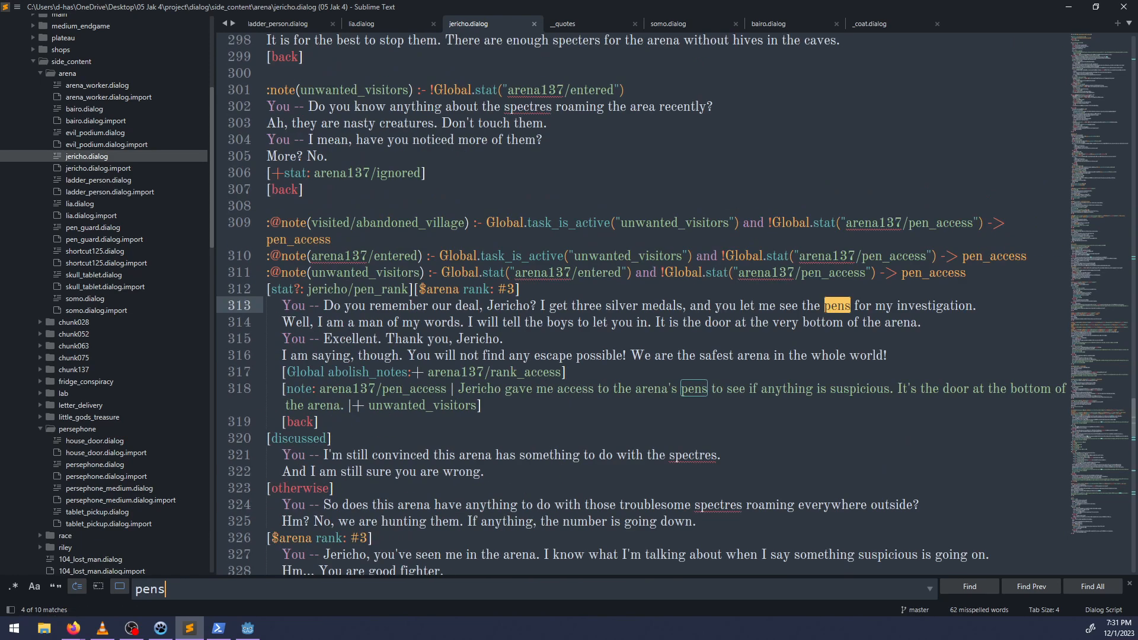
pyautogui.press('Escape')
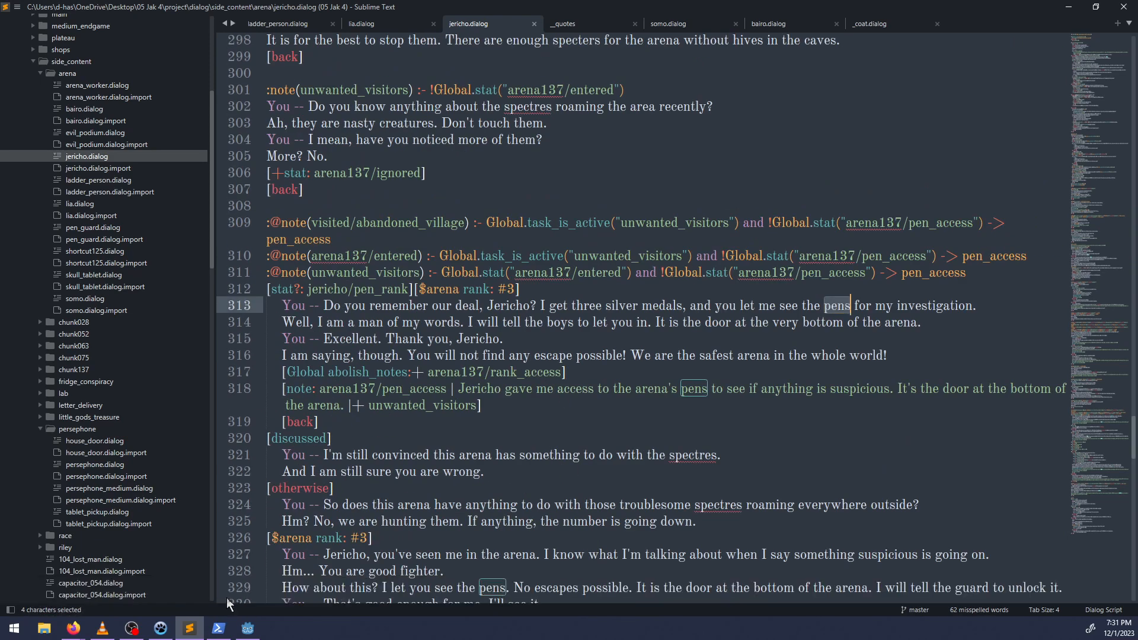
# Replace "door" with "gate" in the arena137/pen_access note on line 318 and save the file.
pyautogui.click(830, 401)
pyautogui.moveTo(988, 387); pyautogui.dragTo(1090, 390)
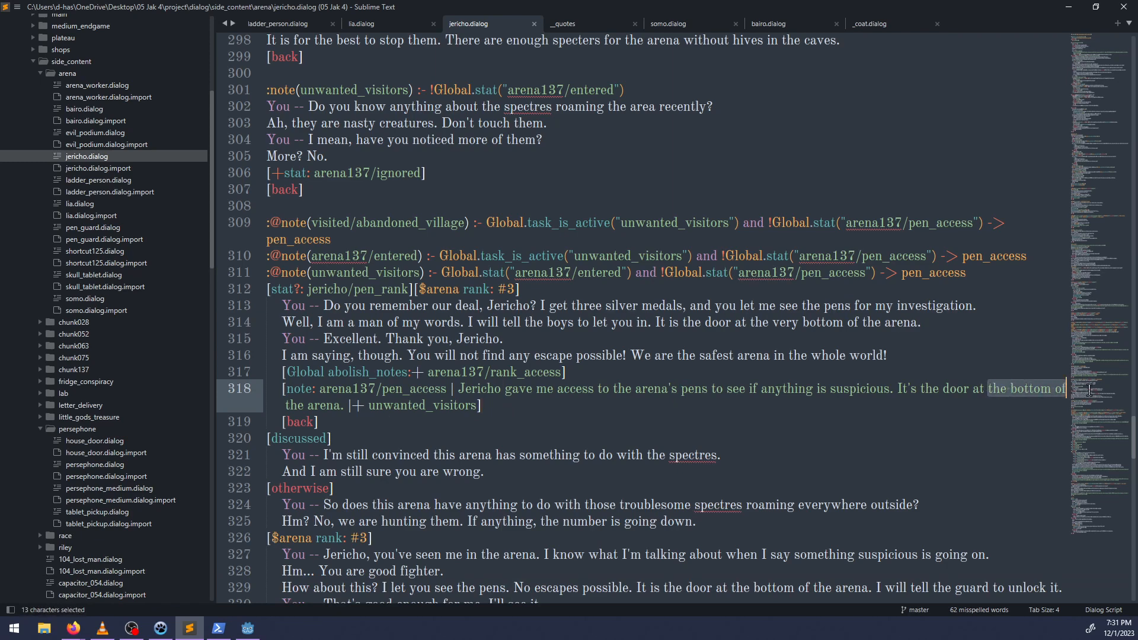
pyautogui.click(508, 407)
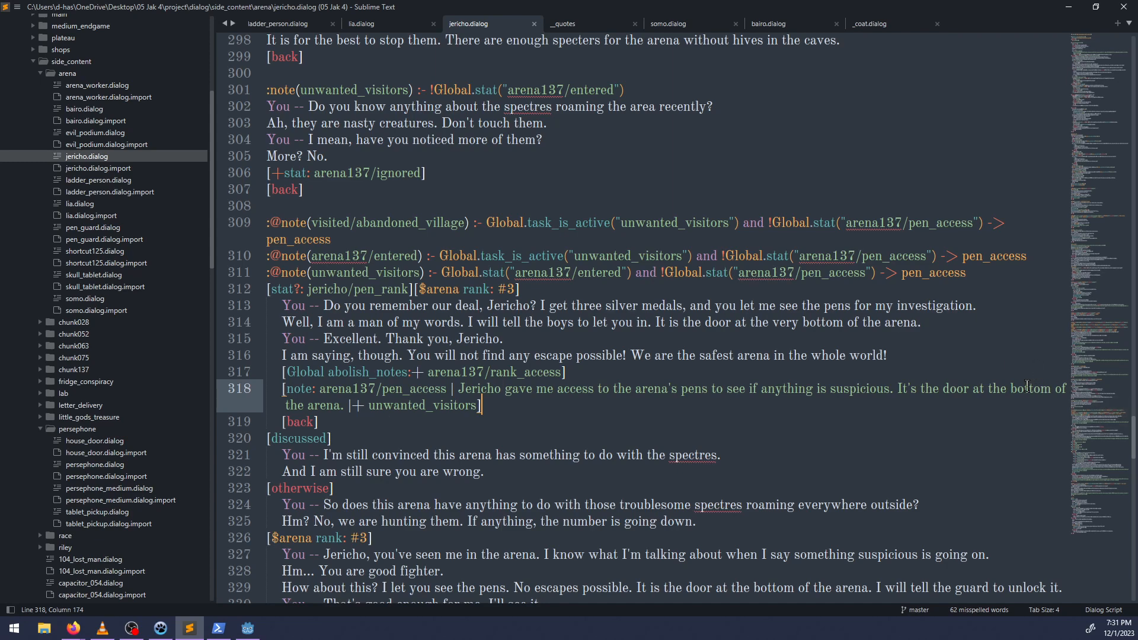
pyautogui.doubleClick(963, 389)
pyautogui.write('gate')
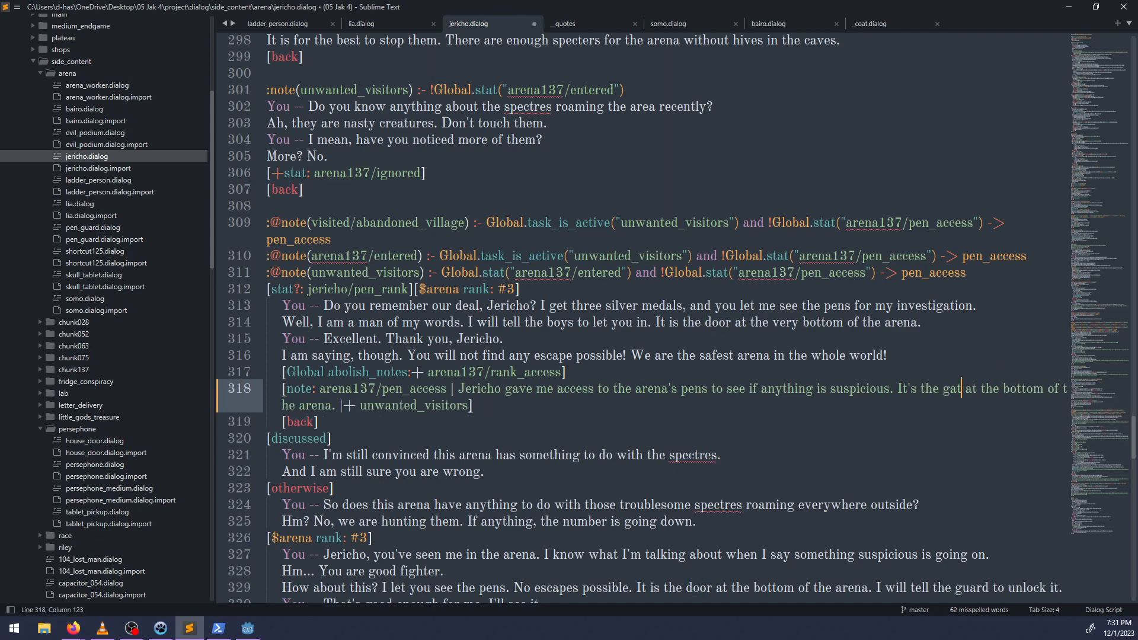
pyautogui.hotkey('ctrl', 's')
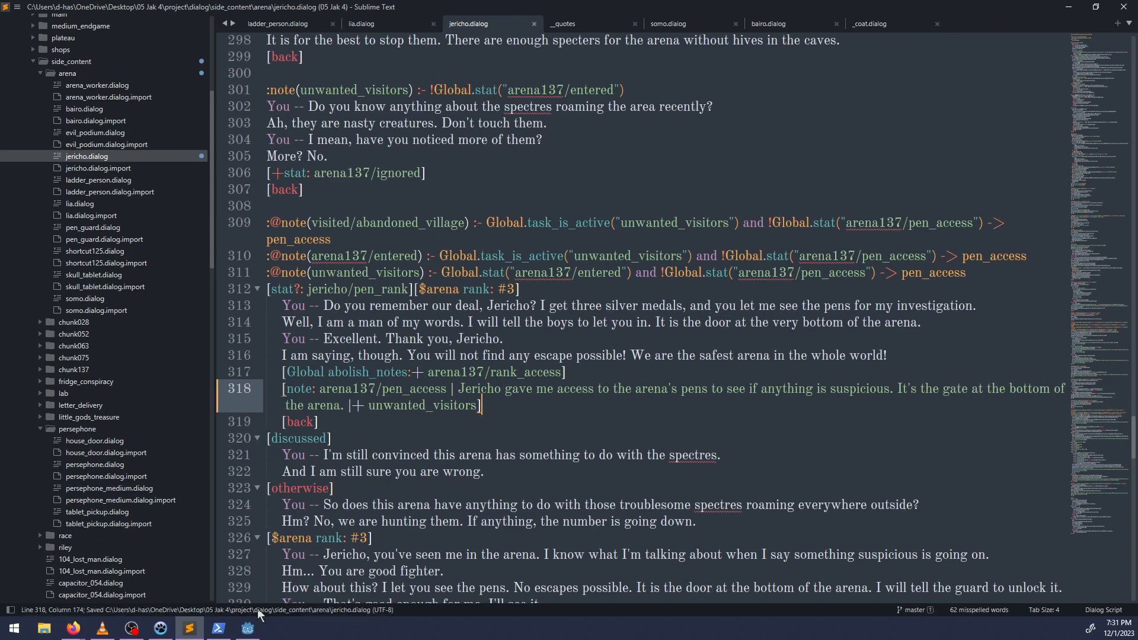
# Switch to NP-ToDo and describe the task about asking Jericho for the pen doors with "The journal note tells you where it is already.".
pyautogui.click(160, 628)
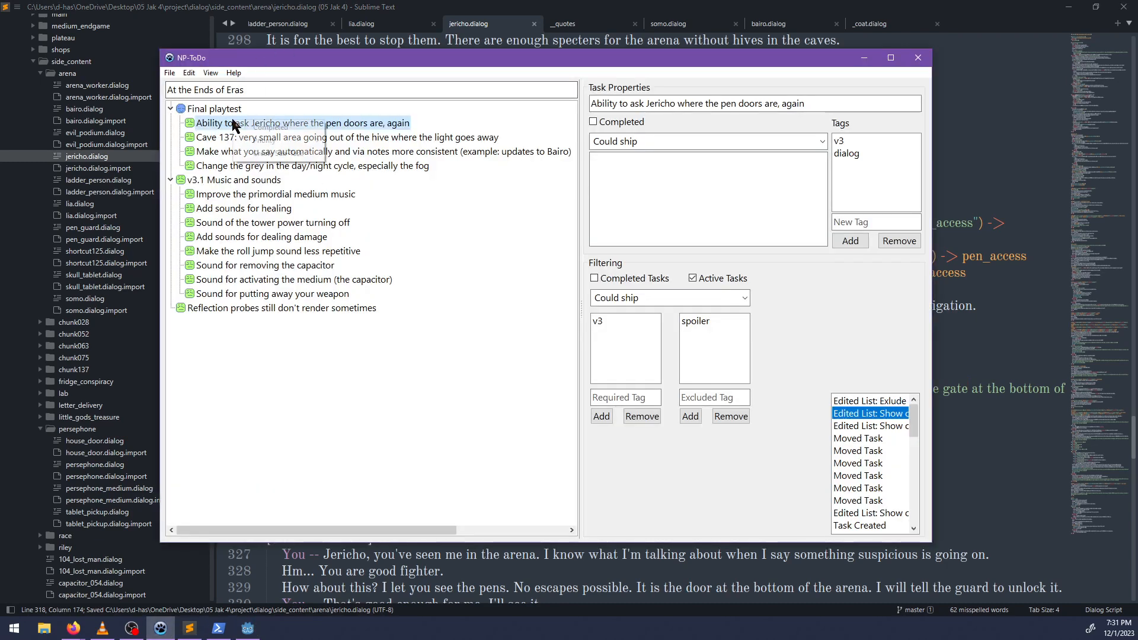
pyautogui.doubleClick(214, 126)
pyautogui.click(687, 182)
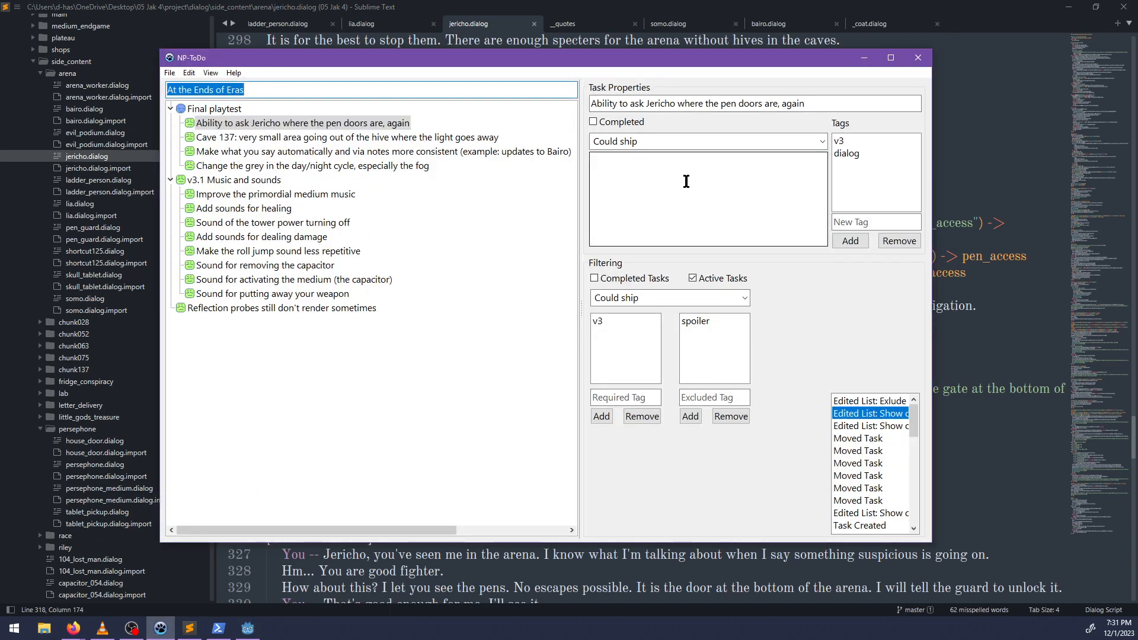
pyautogui.click(675, 178)
pyautogui.write('The journal note tells you where it')
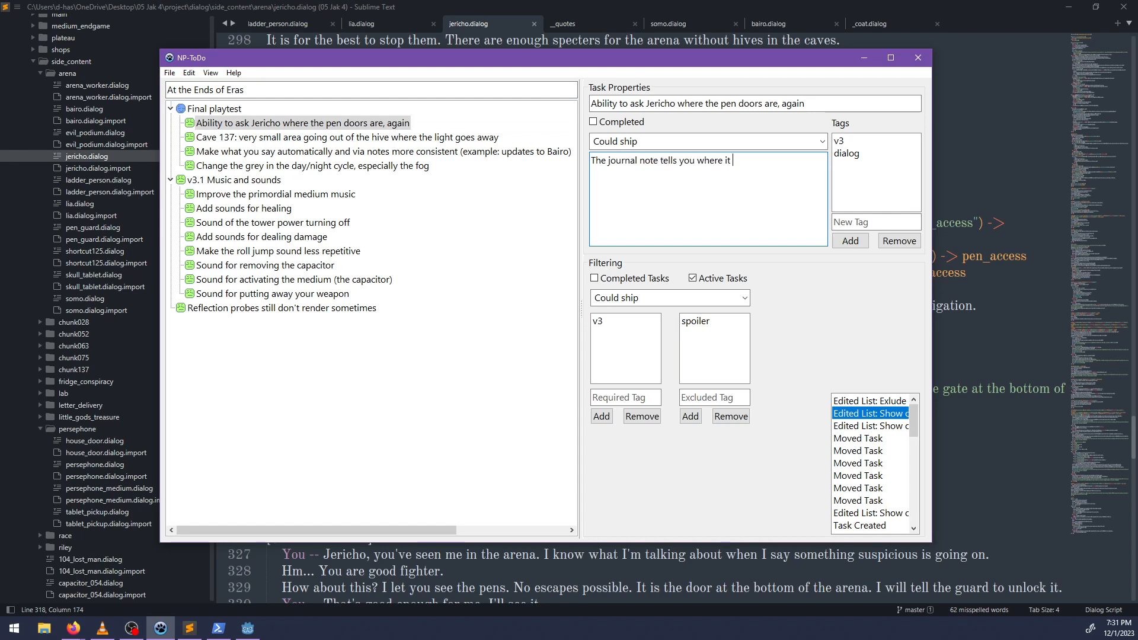
pyautogui.write(' already.')
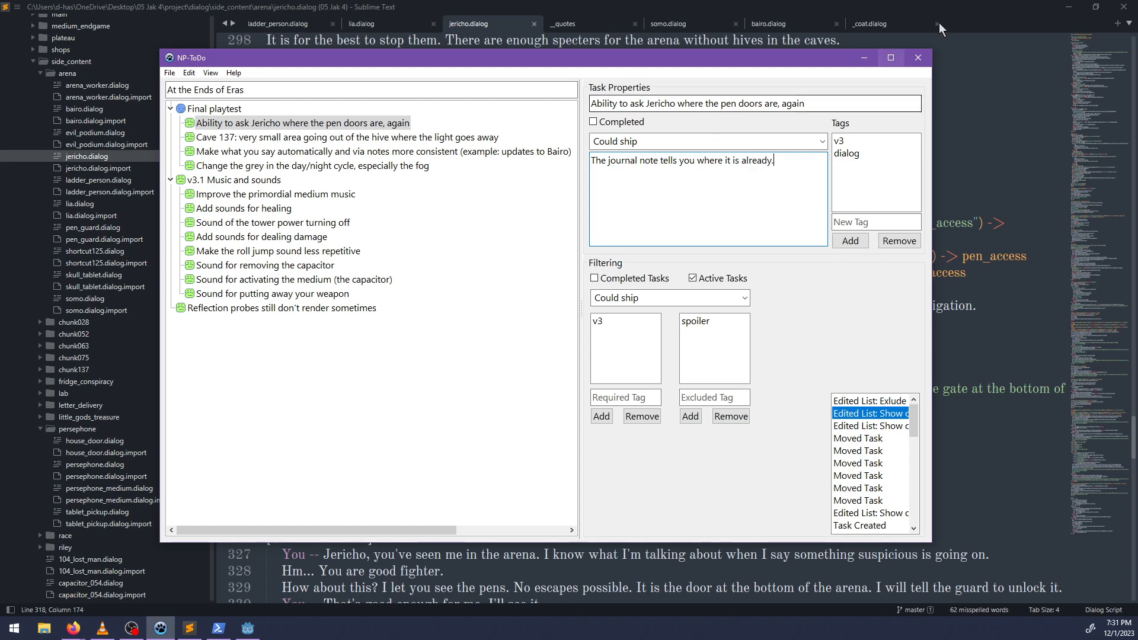
# Tag the Jericho pen doors task as "not fixed" and mark it completed.
pyautogui.click(868, 225)
pyautogui.write('not ')
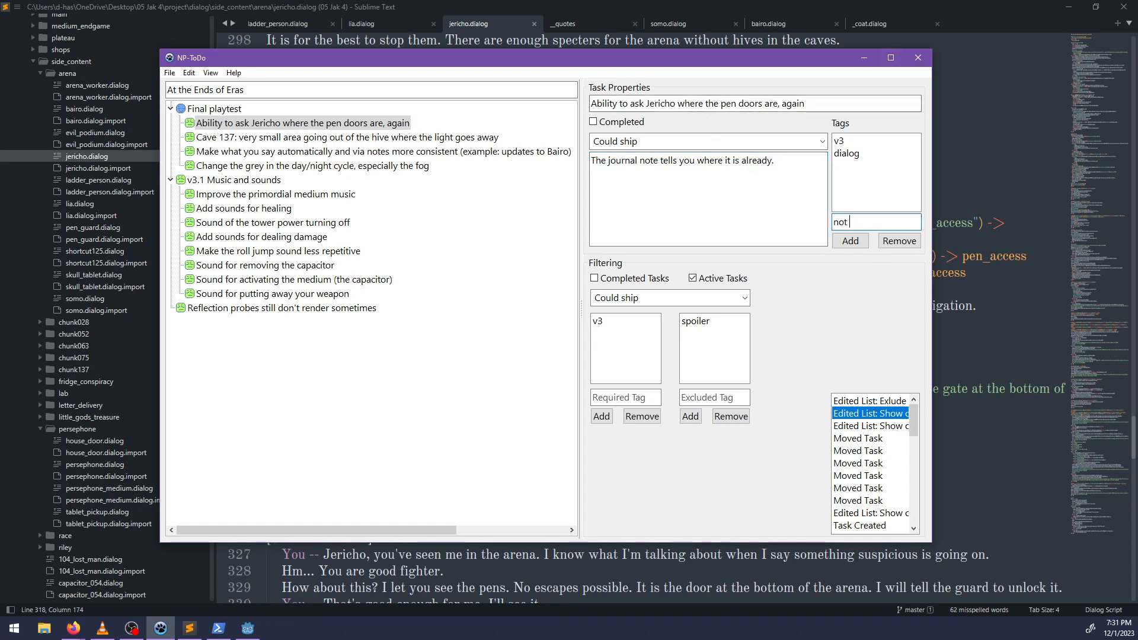
pyautogui.write('fixed')
pyautogui.press('Return')
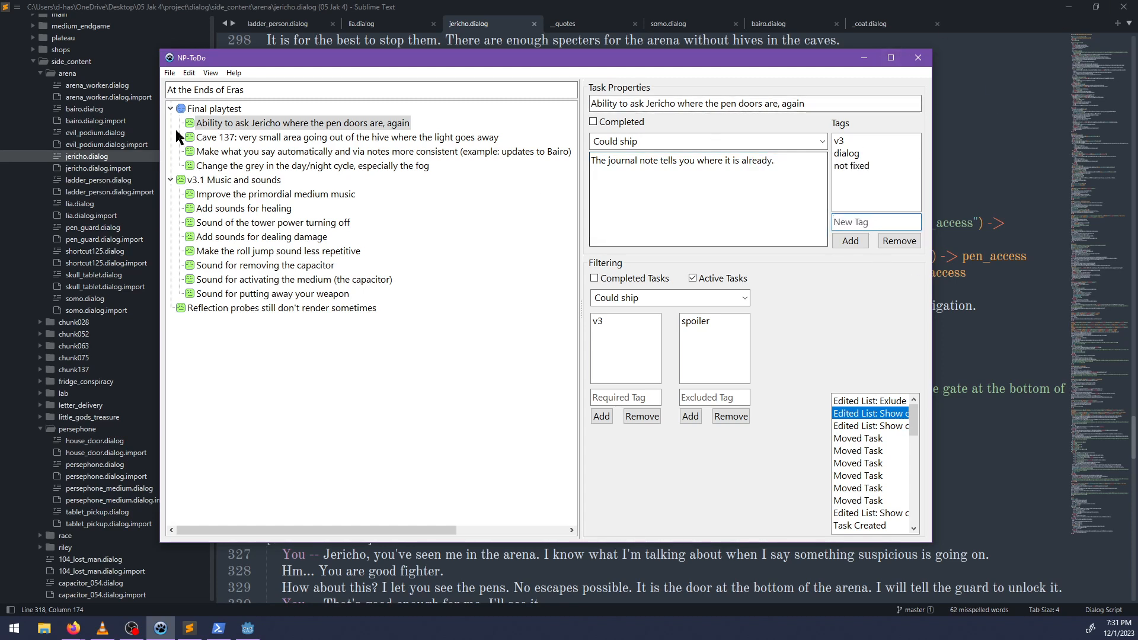
pyautogui.rightClick(201, 122)
pyautogui.click(268, 144)
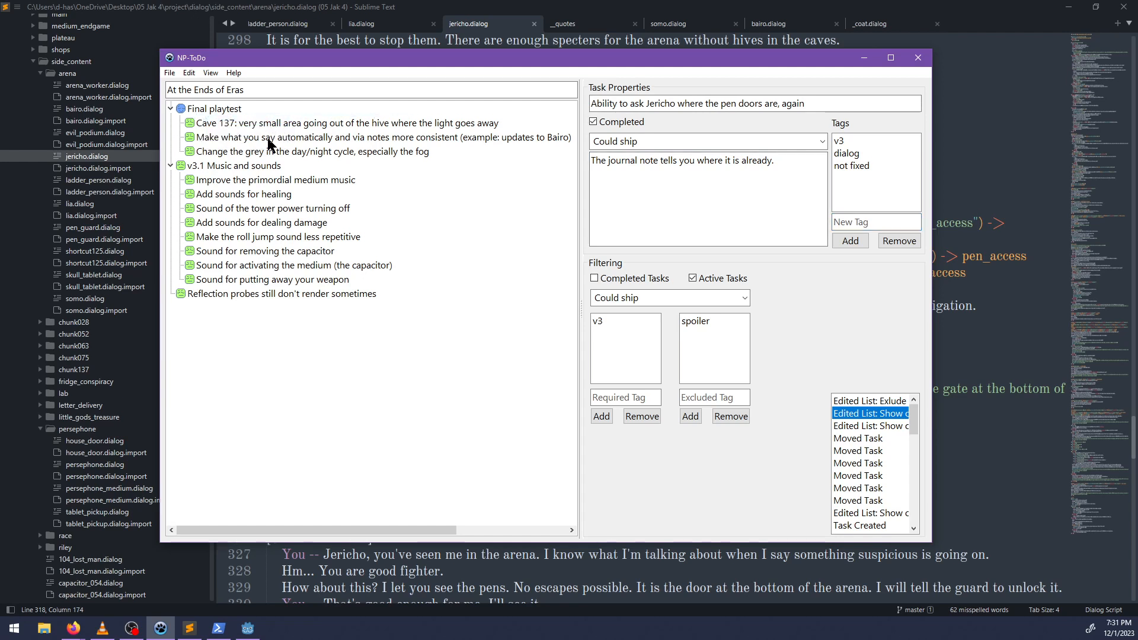
# Select the task about the small Cave 137 area outside the hive, and open chunk-cave137.tscn in Godot by filtering files for "cave137".
pyautogui.click(265, 129)
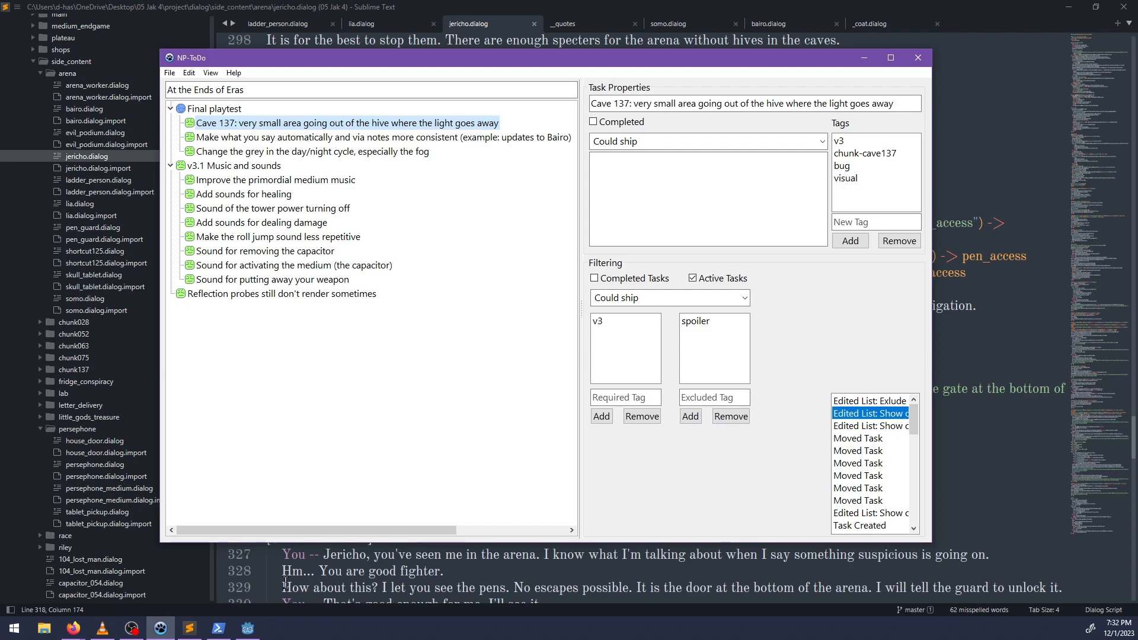
pyautogui.click(244, 632)
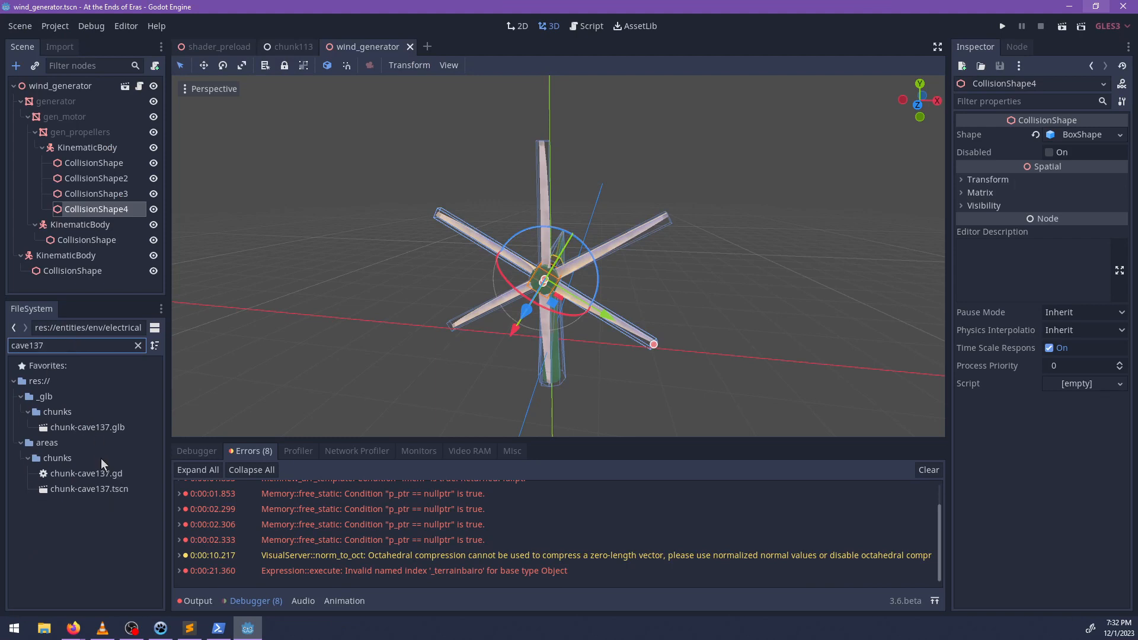
pyautogui.click(98, 488)
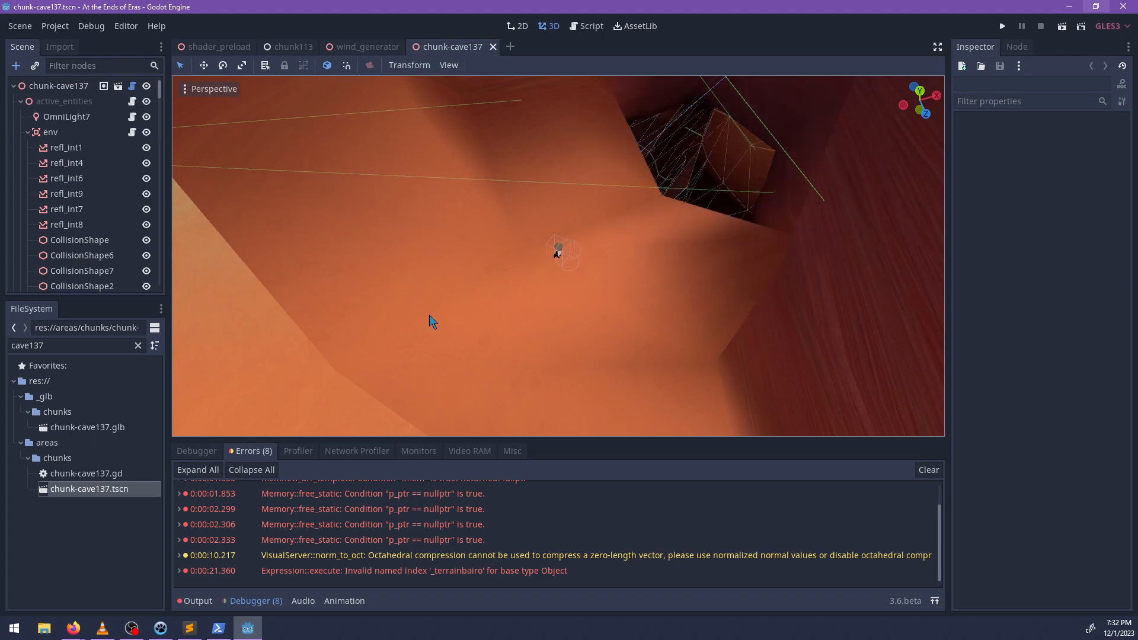
# Examine the overall cave 137 geometry from outside to locate the passages leading out of the hive.
pyautogui.scroll(-6, 437, 315)
pyautogui.moveTo(437, 315); pyautogui.dragTo(706, 138, button='middle')
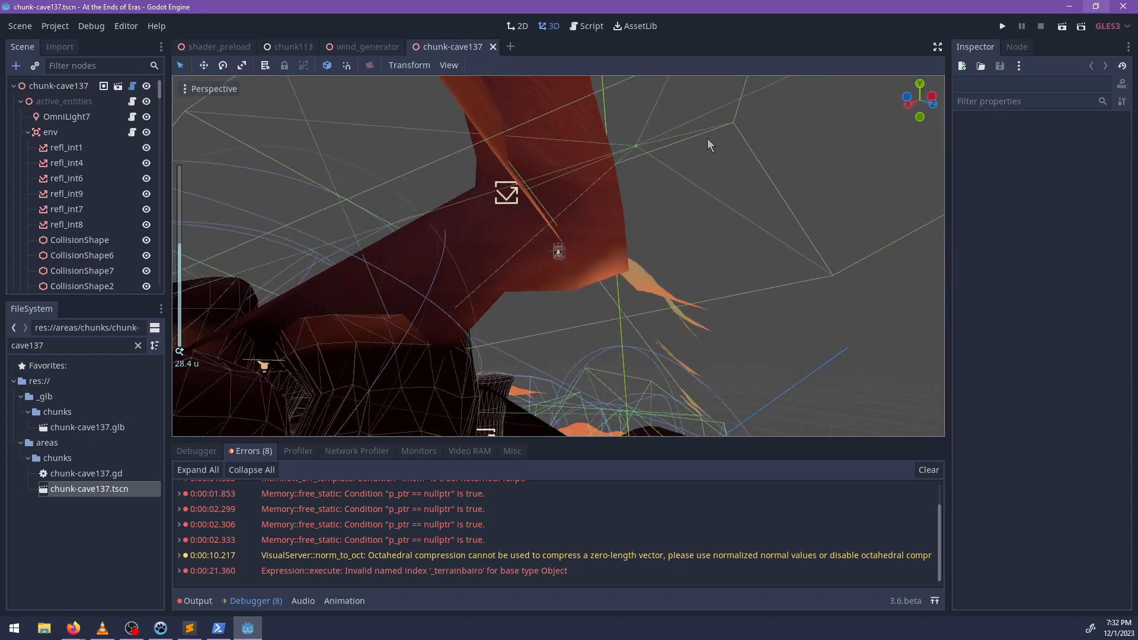
pyautogui.scroll(-2, 549, 251)
pyautogui.keyDown('shift'); pyautogui.moveTo(549, 250); pyautogui.dragTo(588, 274, button='middle'); pyautogui.keyUp('shift')
pyautogui.scroll(-12, 638, 214)
pyautogui.scroll(6, 589, 274)
pyautogui.moveTo(738, 365); pyautogui.dragTo(561, 286, button='middle')
pyautogui.scroll(4, 549, 177)
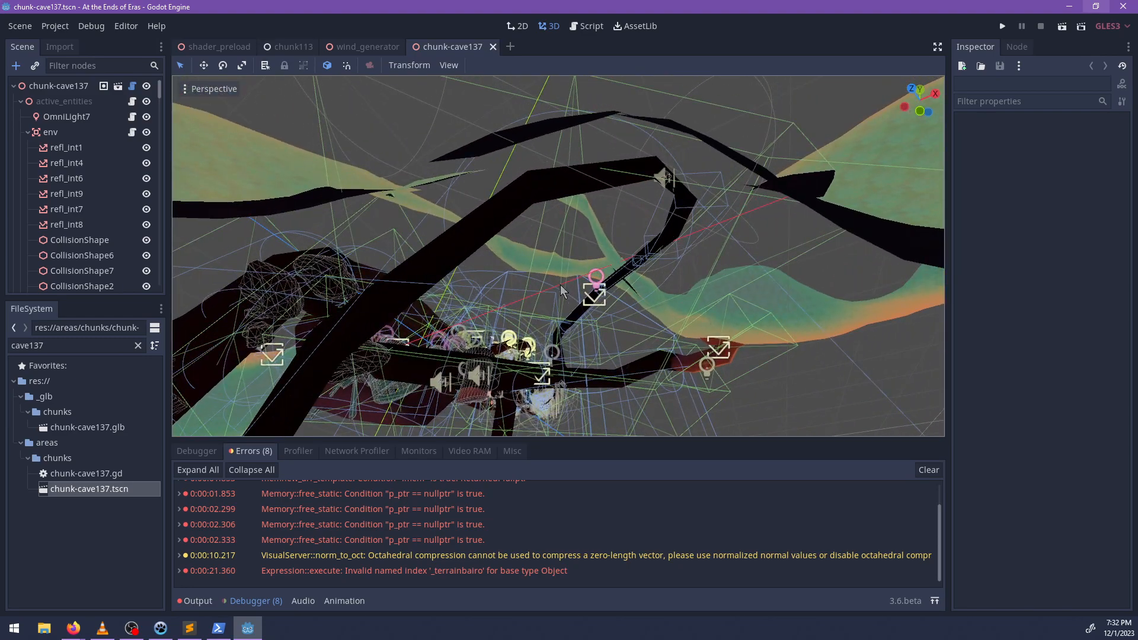
# Examine the environment collision volumes CollisionShape10 and CollisionShape14 around the cave's curved tunnel.
pyautogui.click(527, 283)
pyautogui.moveTo(492, 270); pyautogui.dragTo(560, 249, button='middle')
pyautogui.scroll(2, 593, 222)
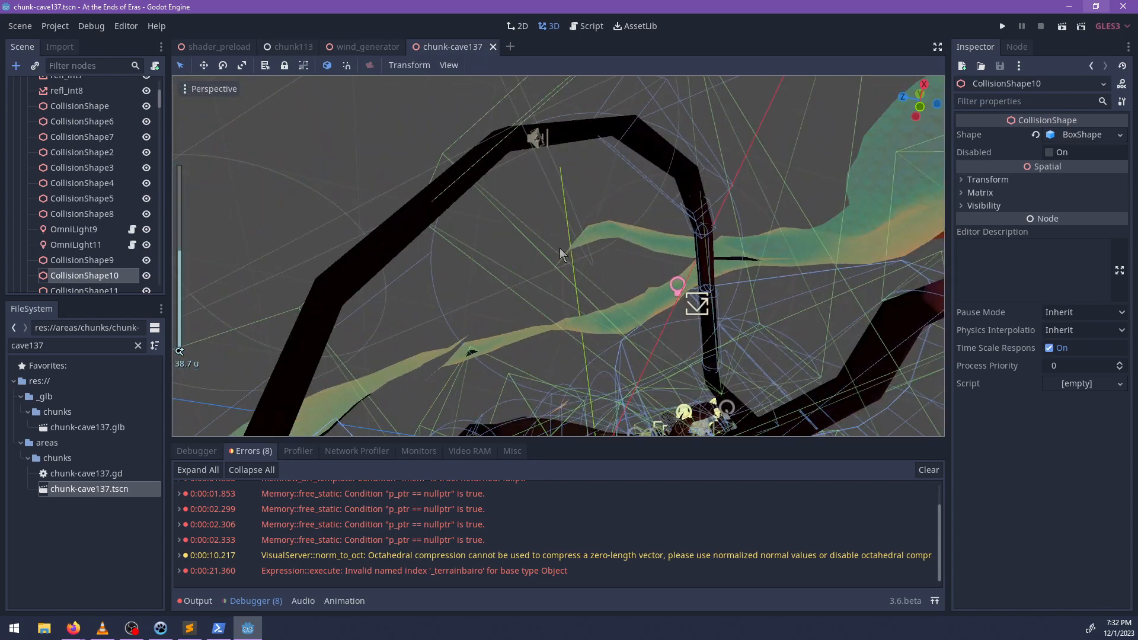
pyautogui.keyDown('shift'); pyautogui.moveTo(666, 173); pyautogui.dragTo(590, 254, button='middle'); pyautogui.keyUp('shift')
pyautogui.click(606, 163)
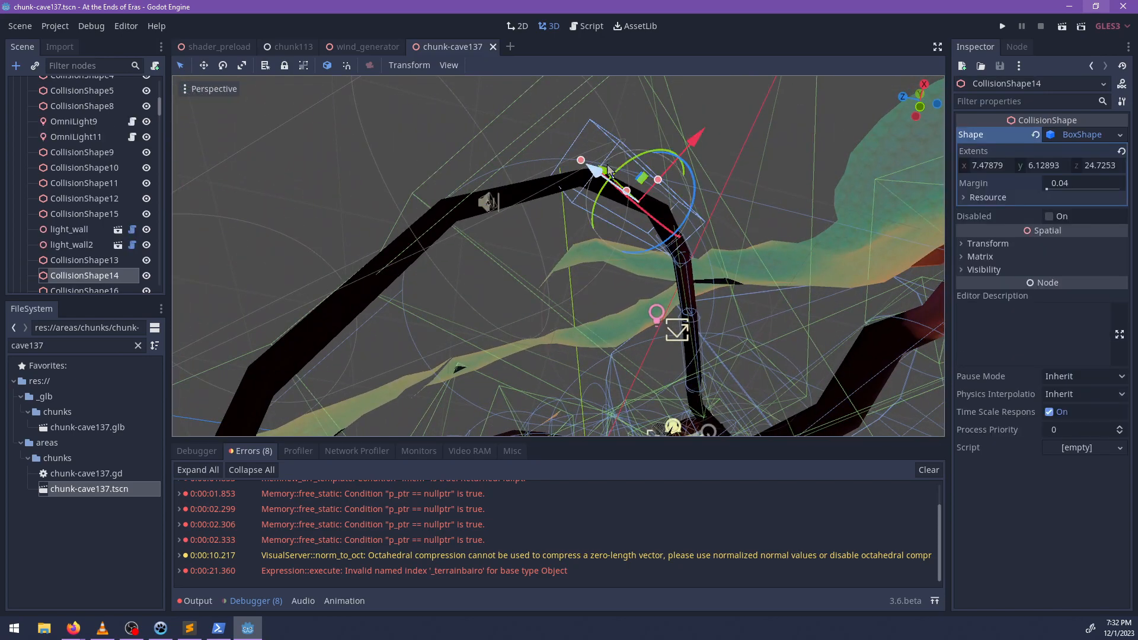
pyautogui.moveTo(594, 170); pyautogui.dragTo(640, 300, button='middle')
pyautogui.scroll(-8, 632, 279)
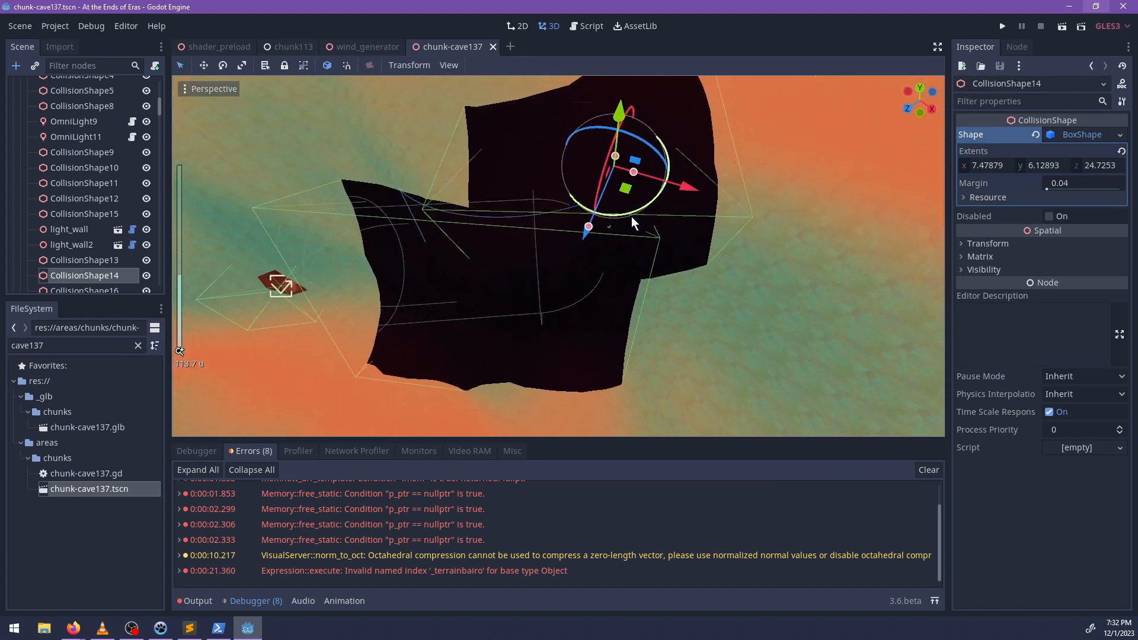
pyautogui.scroll(2, 632, 224)
pyautogui.moveTo(632, 223); pyautogui.dragTo(685, 281, button='middle')
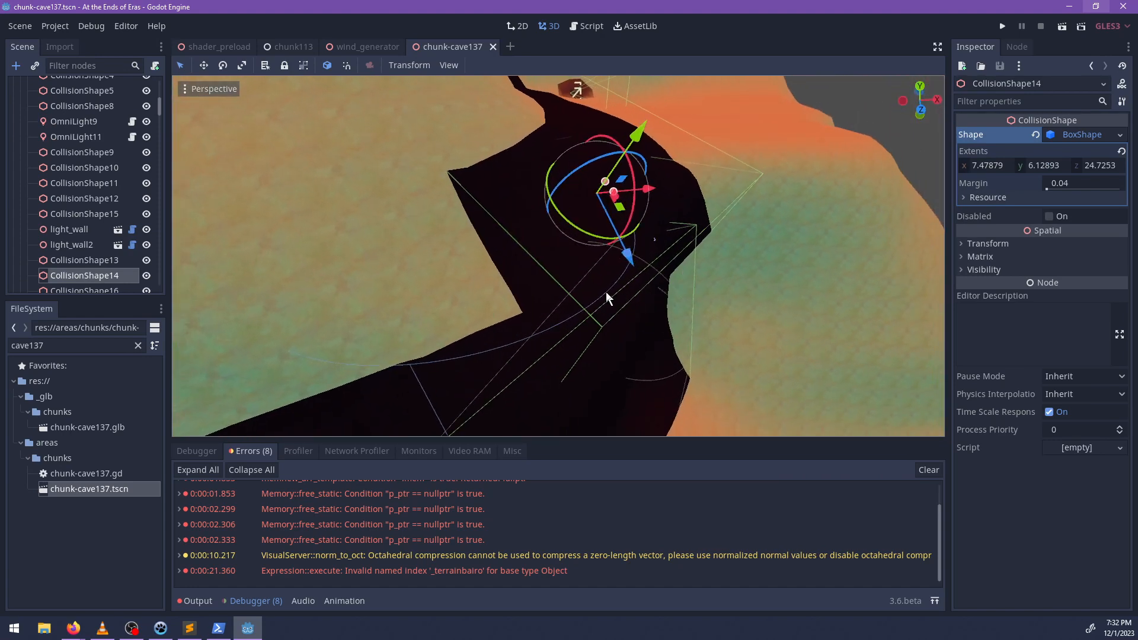
# Check how the cylindrical CollisionShape11 covers the tunnel bend, and run the game to test the cave's lighting.
pyautogui.click(606, 299)
pyautogui.scroll(-5, 487, 316)
pyautogui.moveTo(487, 316); pyautogui.dragTo(587, 243, button='middle')
pyautogui.scroll(3, 54, 195)
pyautogui.scroll(3, 71, 202)
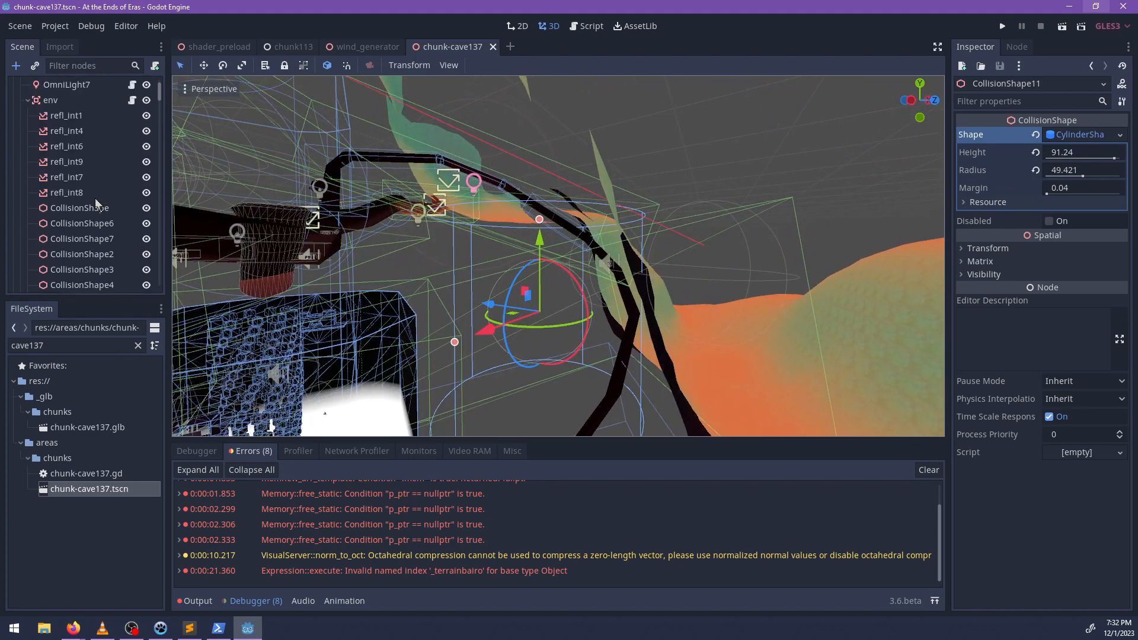
pyautogui.scroll(-6, 70, 187)
pyautogui.moveTo(480, 281); pyautogui.dragTo(559, 303, button='middle')
pyautogui.scroll(-2, 478, 281)
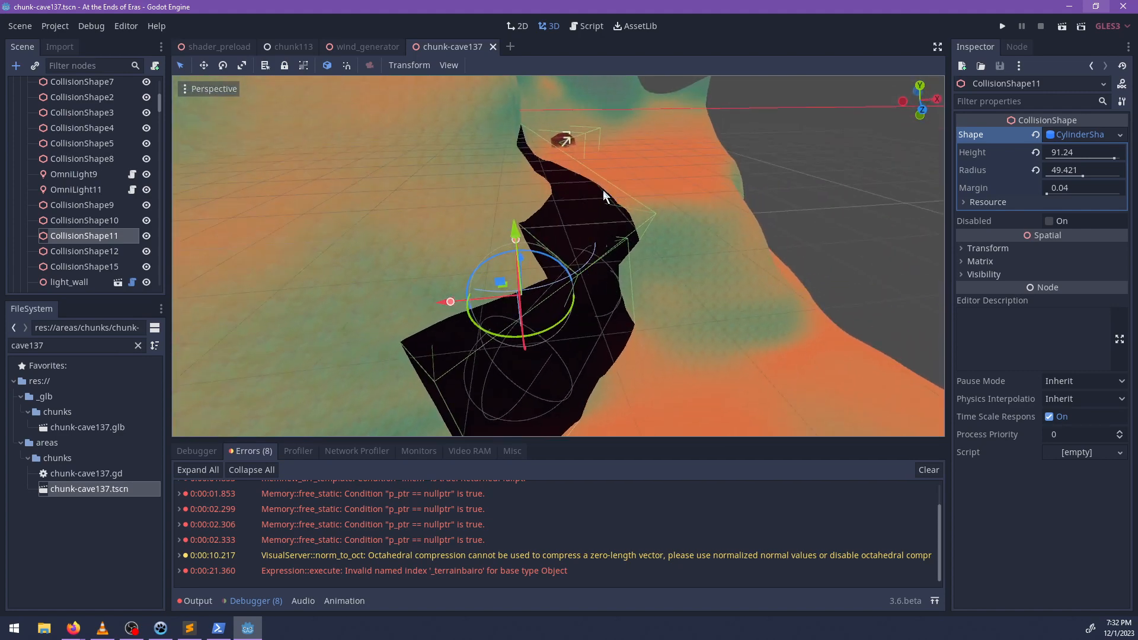
pyautogui.press('F5')
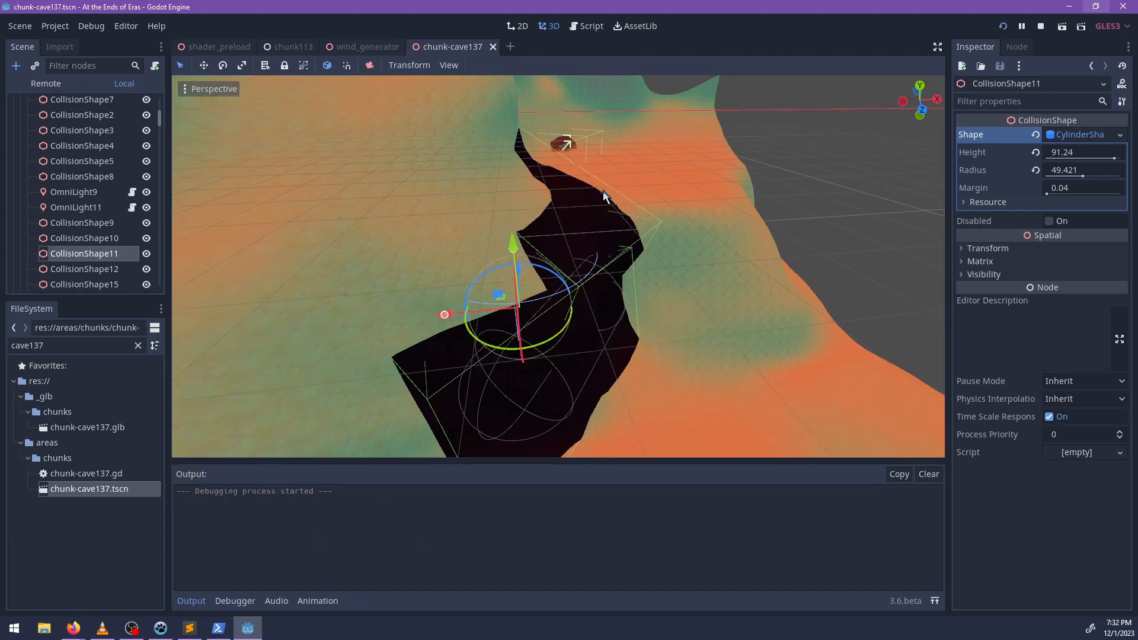
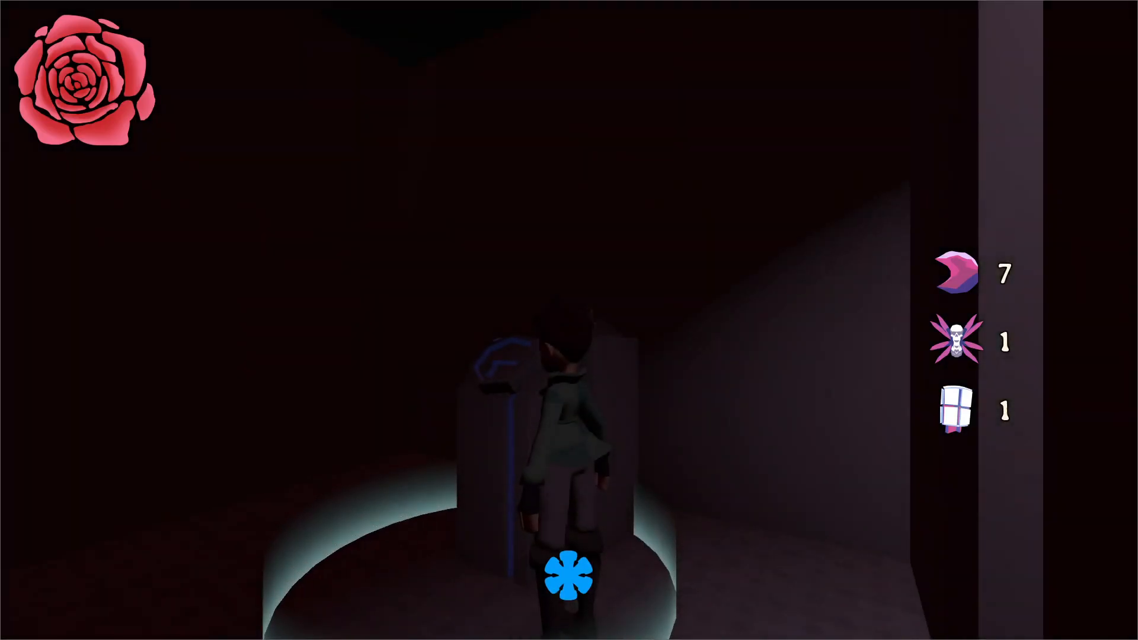
# Teleport the character to 137 with the game's debug console, and inspect the cylindrical CollisionShape11 from other angles in Godot.
pyautogui.press('`')
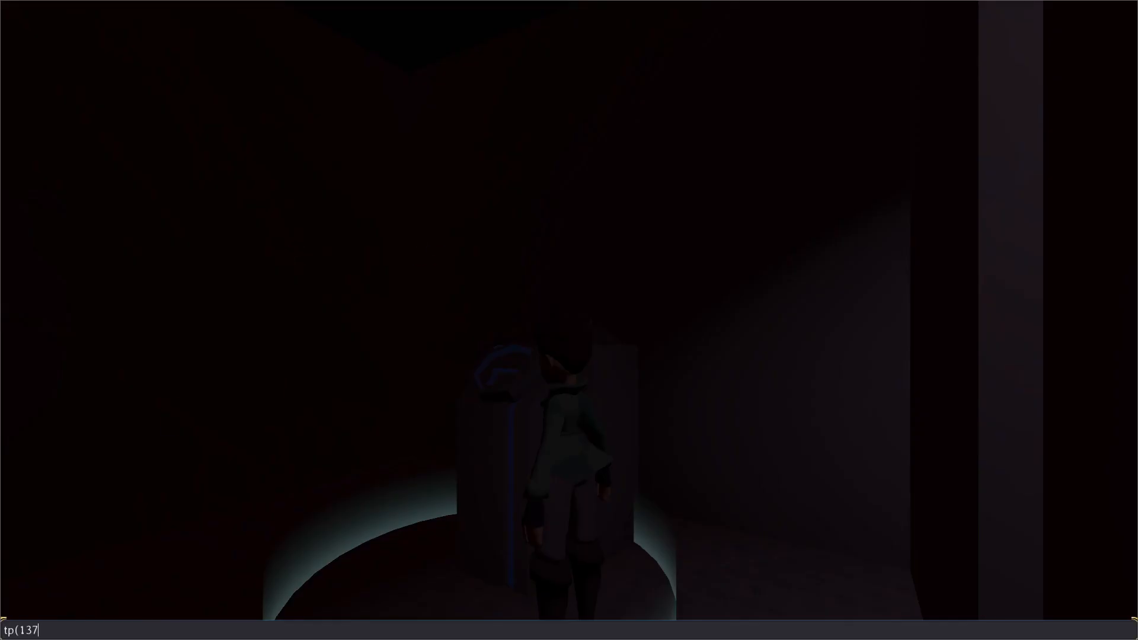
pyautogui.press('`')
pyautogui.press('w')
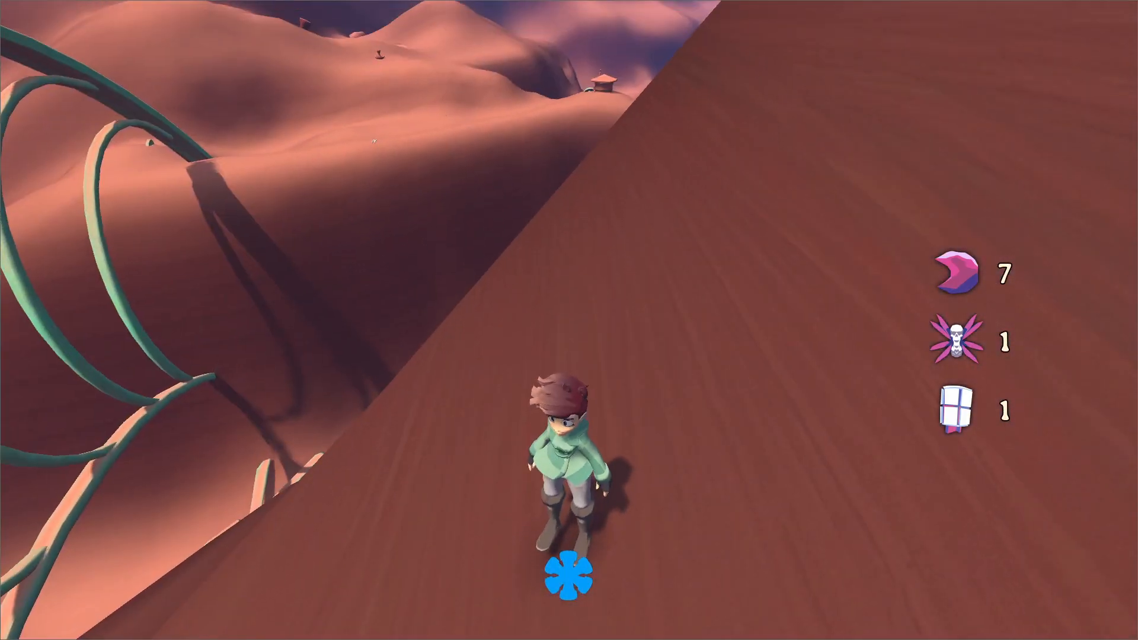
pyautogui.hotkey('alt', 'Tab')
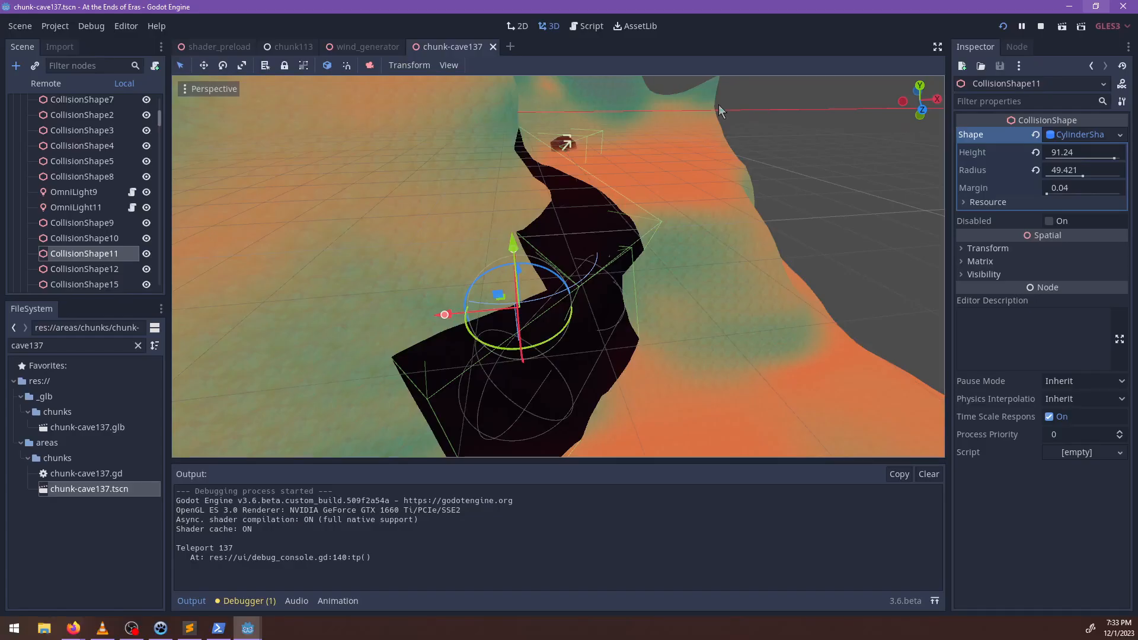
pyautogui.moveTo(719, 104); pyautogui.dragTo(531, 283, button='middle')
pyautogui.moveTo(662, 235); pyautogui.dragTo(591, 311, button='middle')
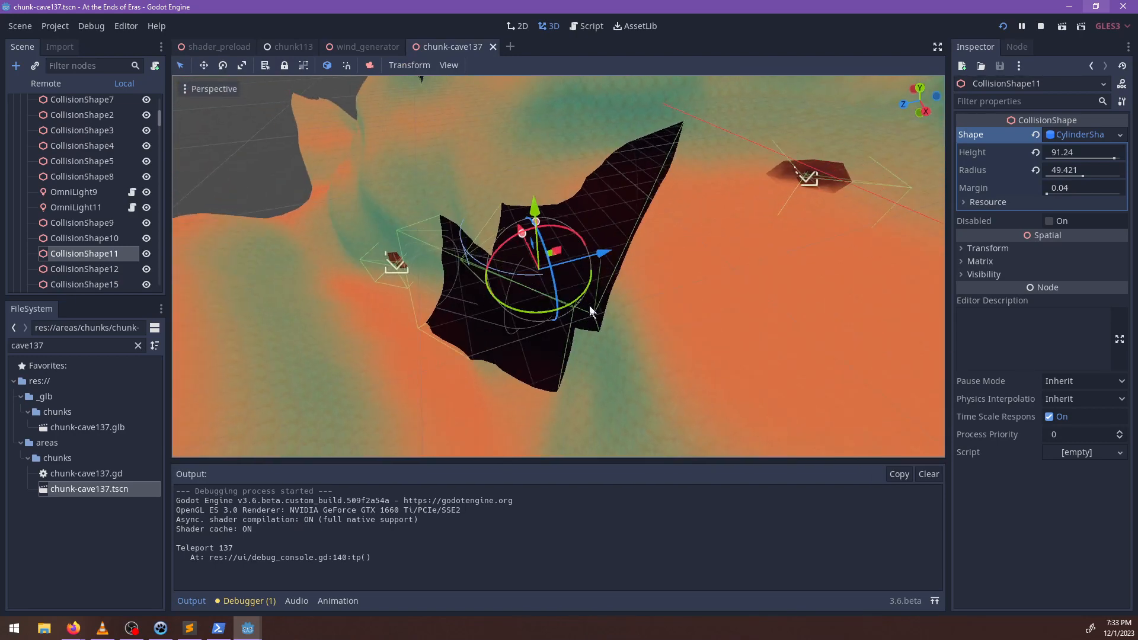
# Switch to the running game and move the character across the slope to test where the cave lighting takes effect.
pyautogui.hotkey('alt', 'Tab')
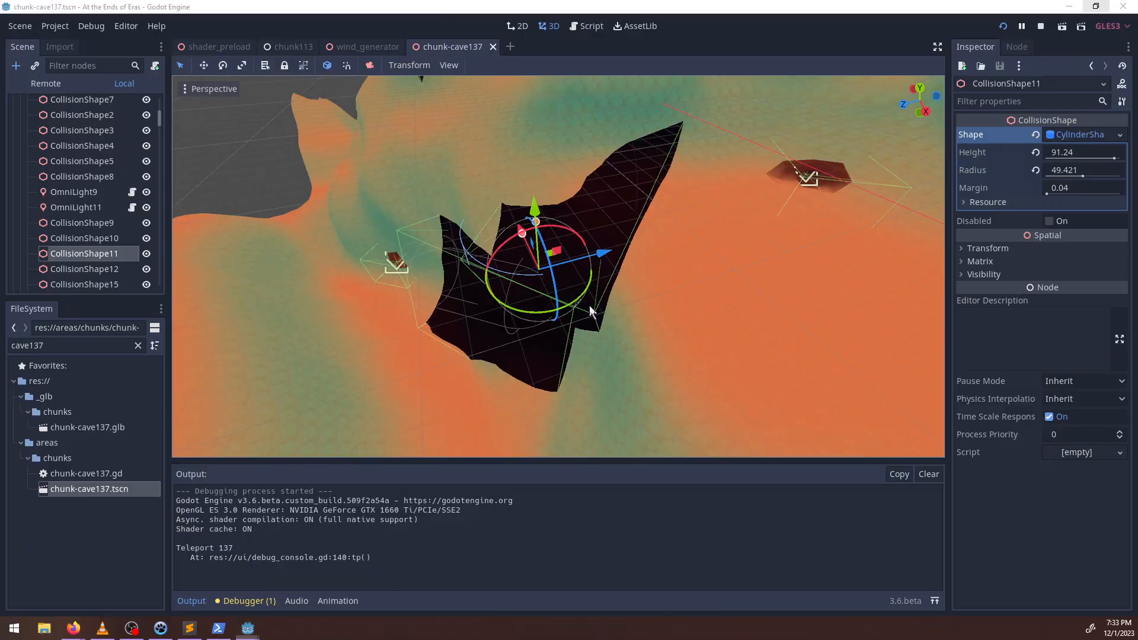
pyautogui.press('w')
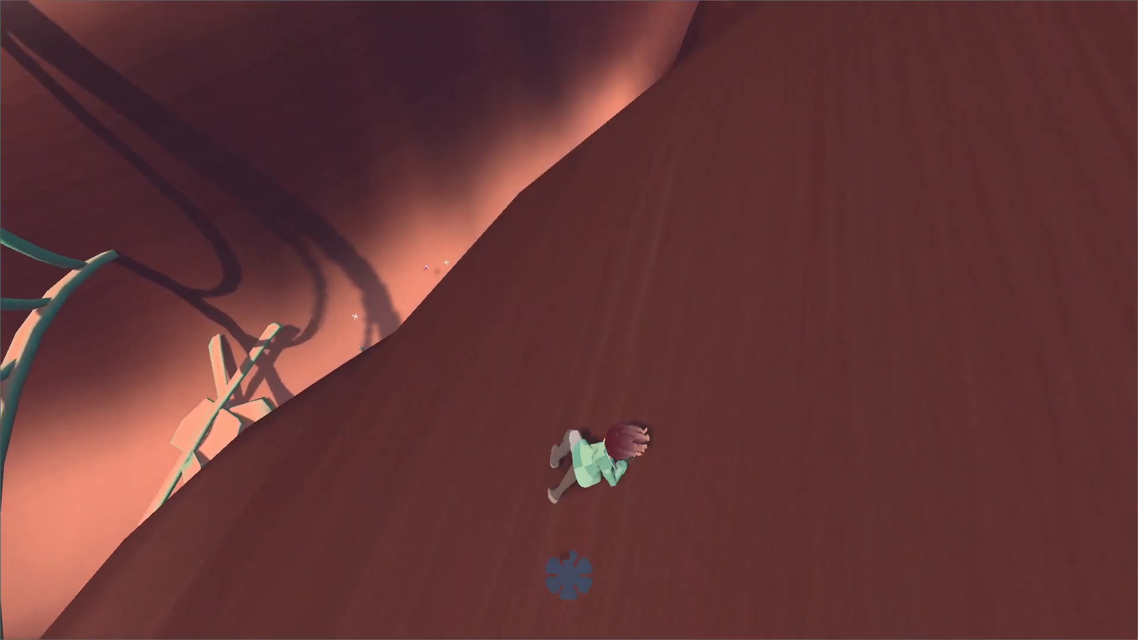
pyautogui.press('space')
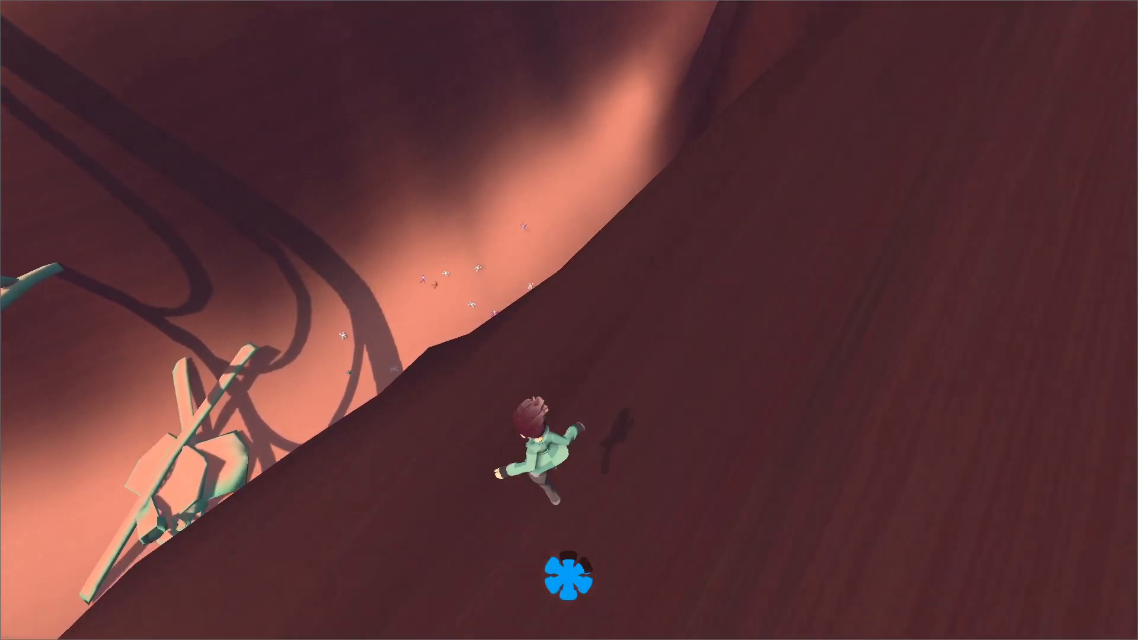
pyautogui.press('w')
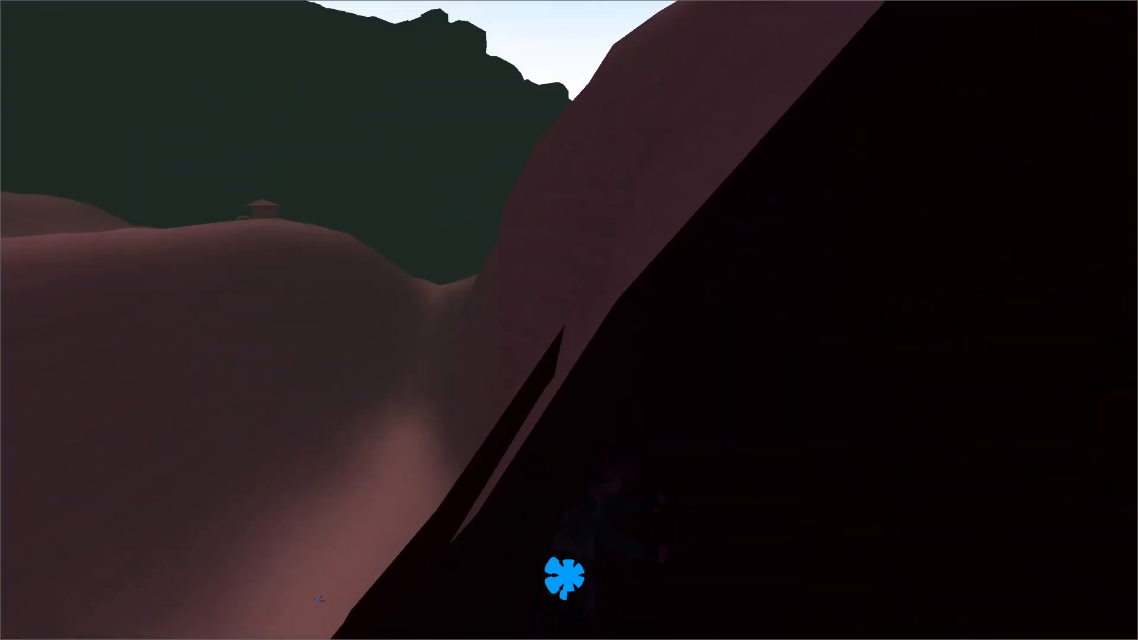
pyautogui.press('w')
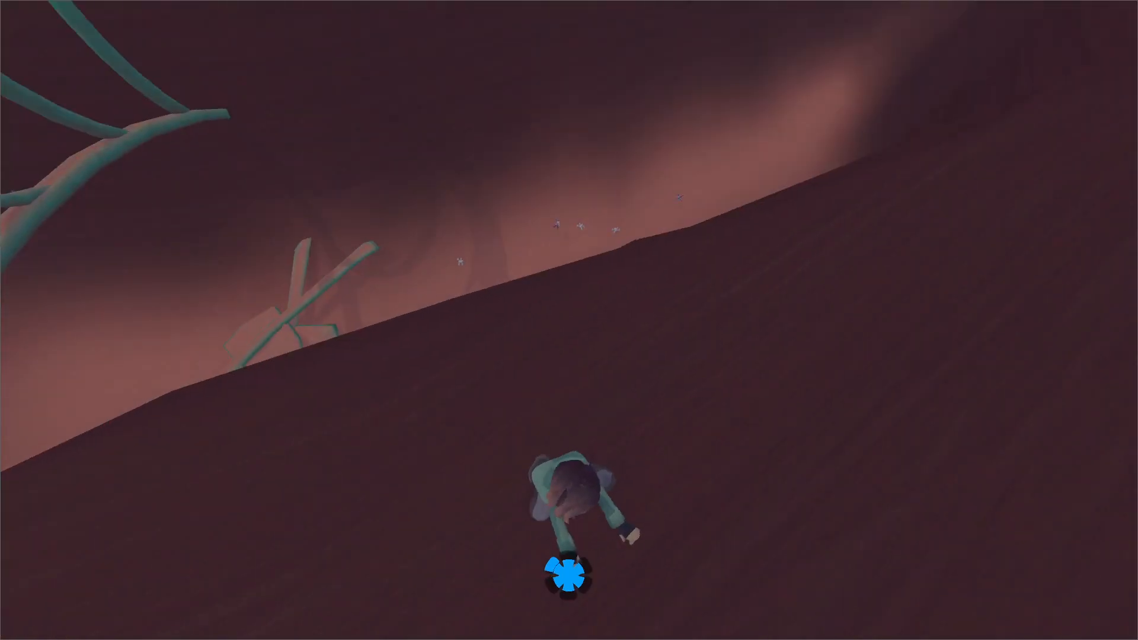
# Pause the game, switch to Godot, and delete the cylindrical CollisionShape11 from the cave 137 scene.
pyautogui.press('Escape')
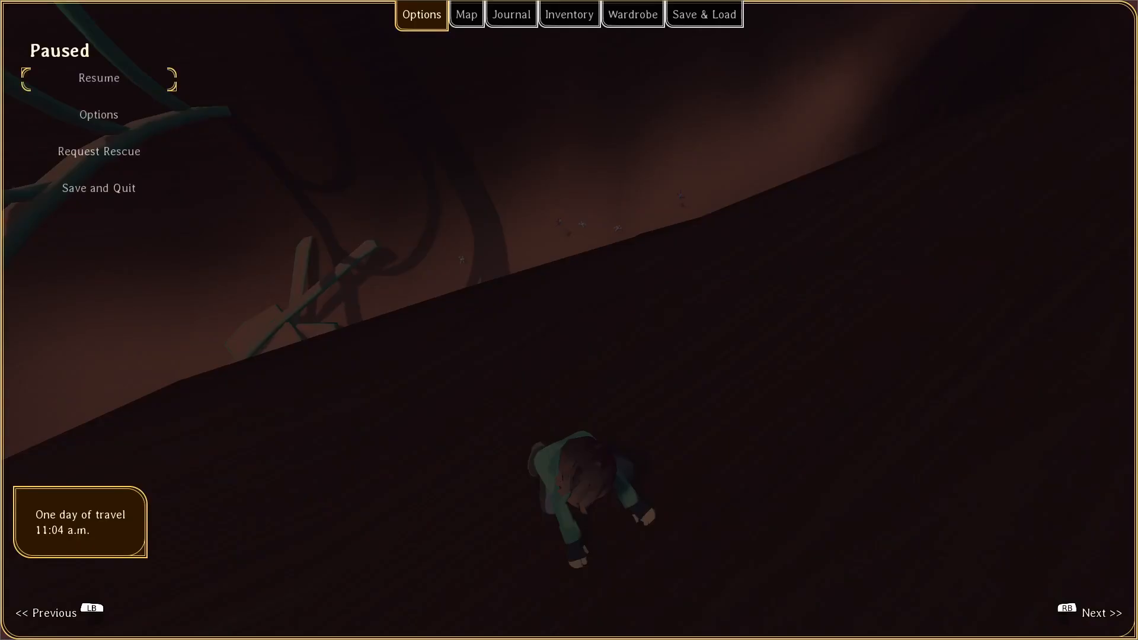
pyautogui.hotkey('alt', 'Tab')
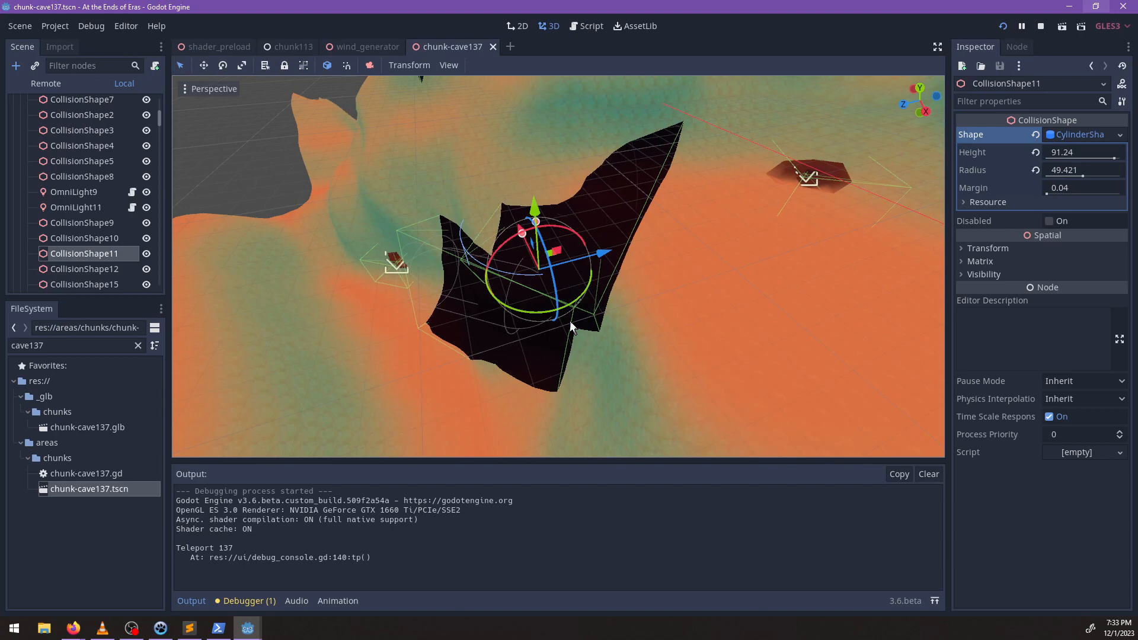
pyautogui.press('Delete')
pyautogui.press('Return')
# Rotate the box-shaped CollisionShape14 slightly to align it with the narrow tunnel's bend.
pyautogui.scroll(3, 581, 293)
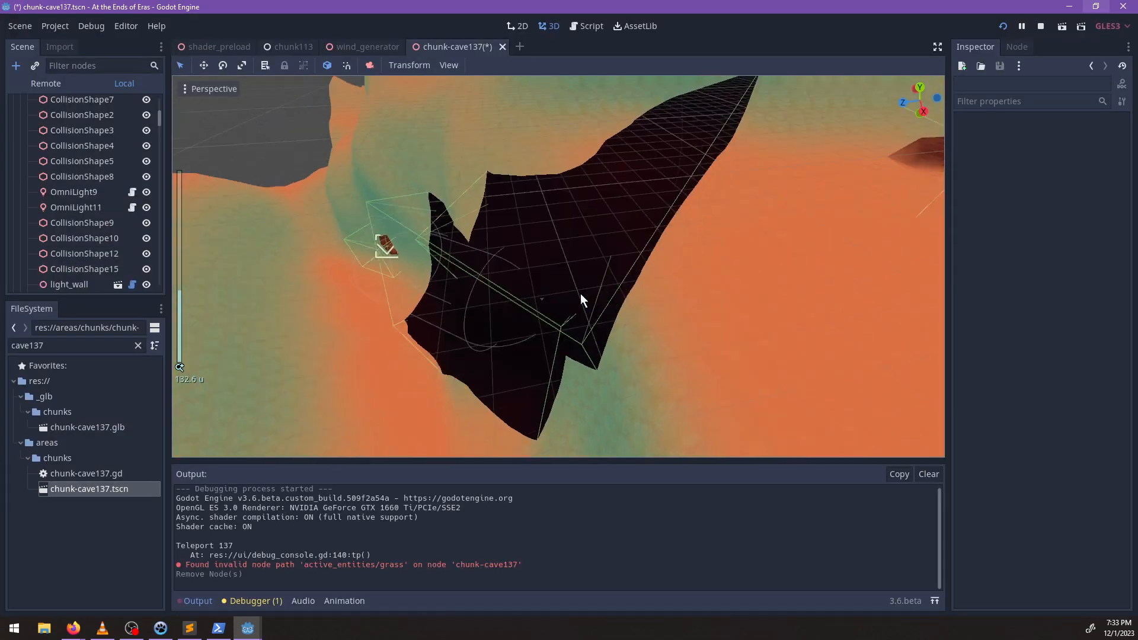
pyautogui.scroll(5, 581, 293)
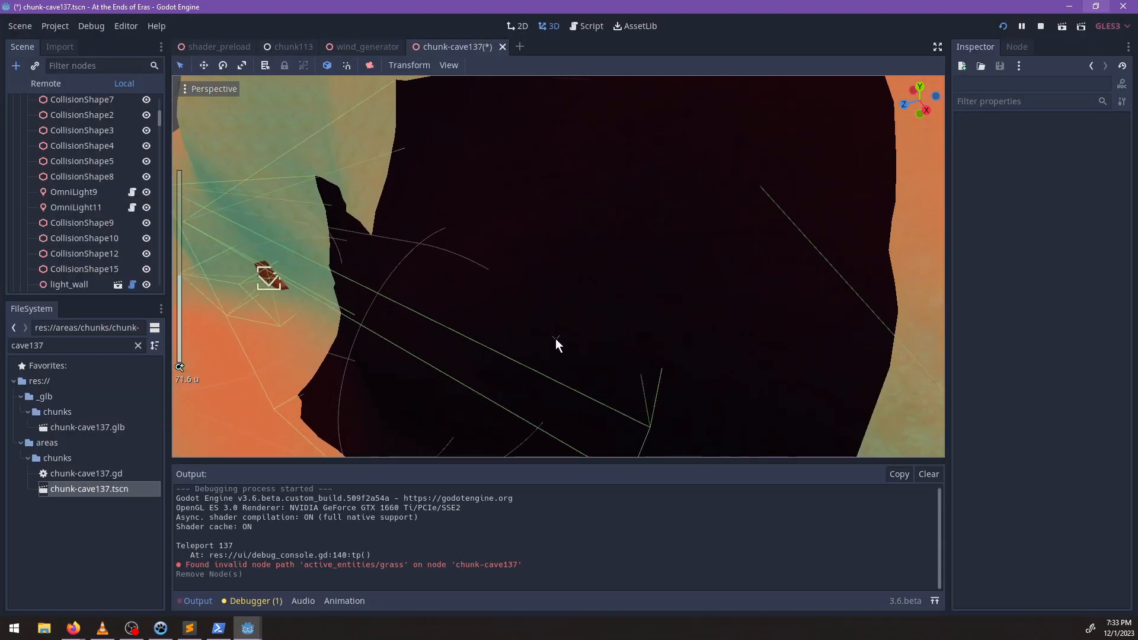
pyautogui.click(556, 340)
pyautogui.moveTo(595, 352); pyautogui.dragTo(496, 351, button='middle')
pyautogui.scroll(2, 565, 334)
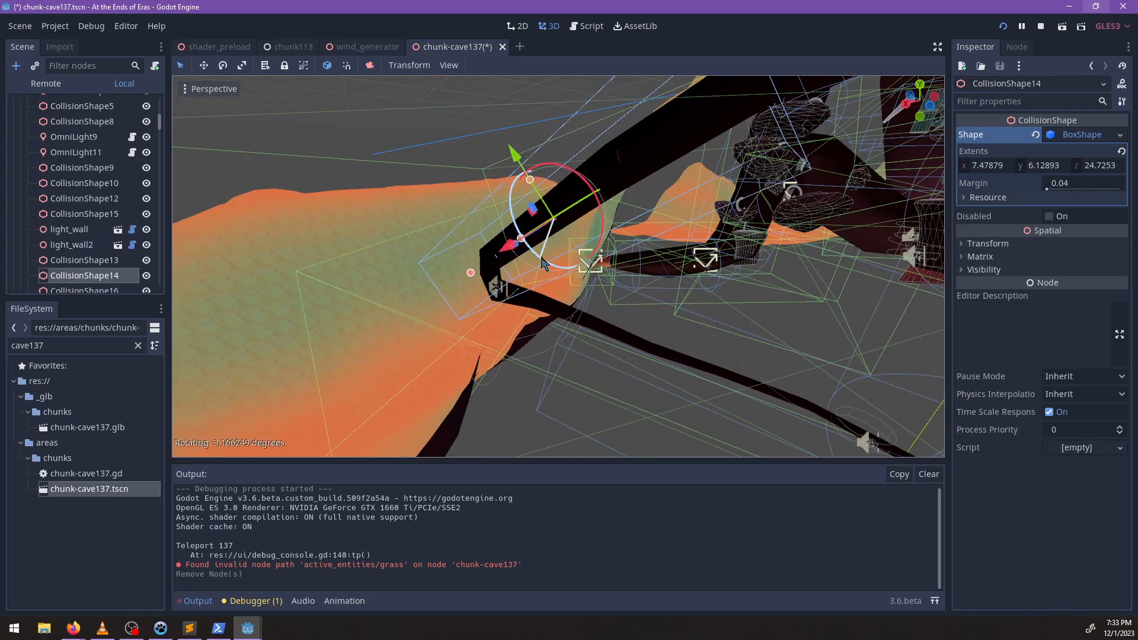
pyautogui.moveTo(541, 257); pyautogui.dragTo(550, 262)
# Select the capsule-shaped CollisionShape12 around the upper tunnel segment and shift it along the passage.
pyautogui.moveTo(551, 262); pyautogui.dragTo(467, 204, button='middle')
pyautogui.scroll(5, 592, 285)
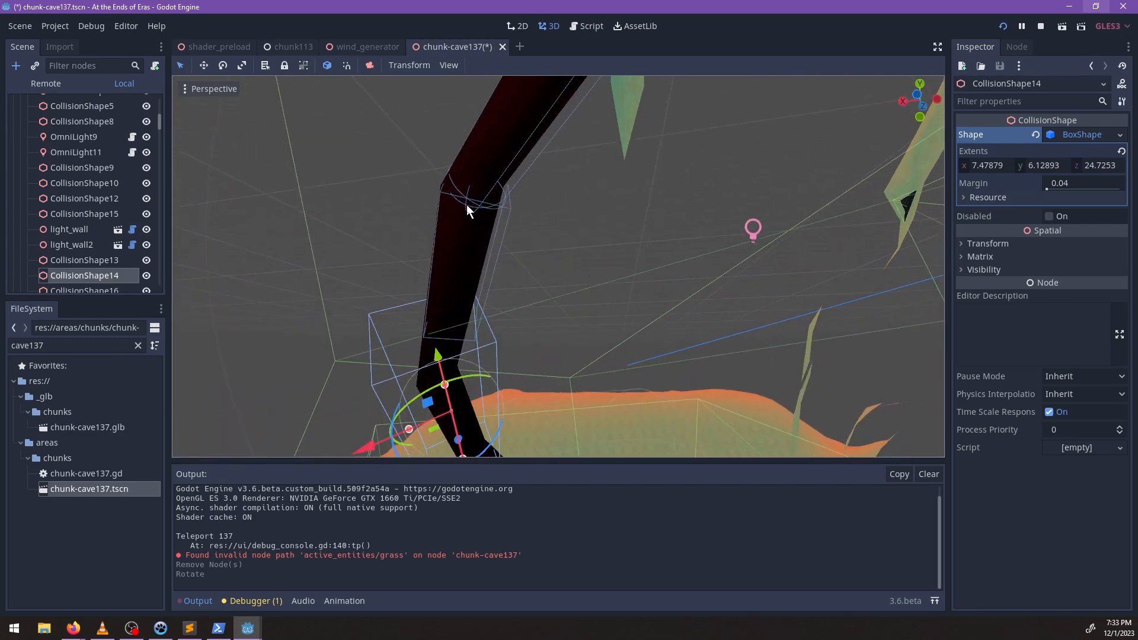
pyautogui.scroll(3, 544, 291)
pyautogui.click(523, 245)
pyautogui.moveTo(522, 250); pyautogui.dragTo(499, 290, button='middle')
pyautogui.scroll(1, 507, 259)
pyautogui.scroll(2, 623, 244)
pyautogui.scroll(3, 599, 256)
pyautogui.scroll(-2, 500, 289)
pyautogui.click(544, 248)
pyautogui.scroll(-4, 544, 247)
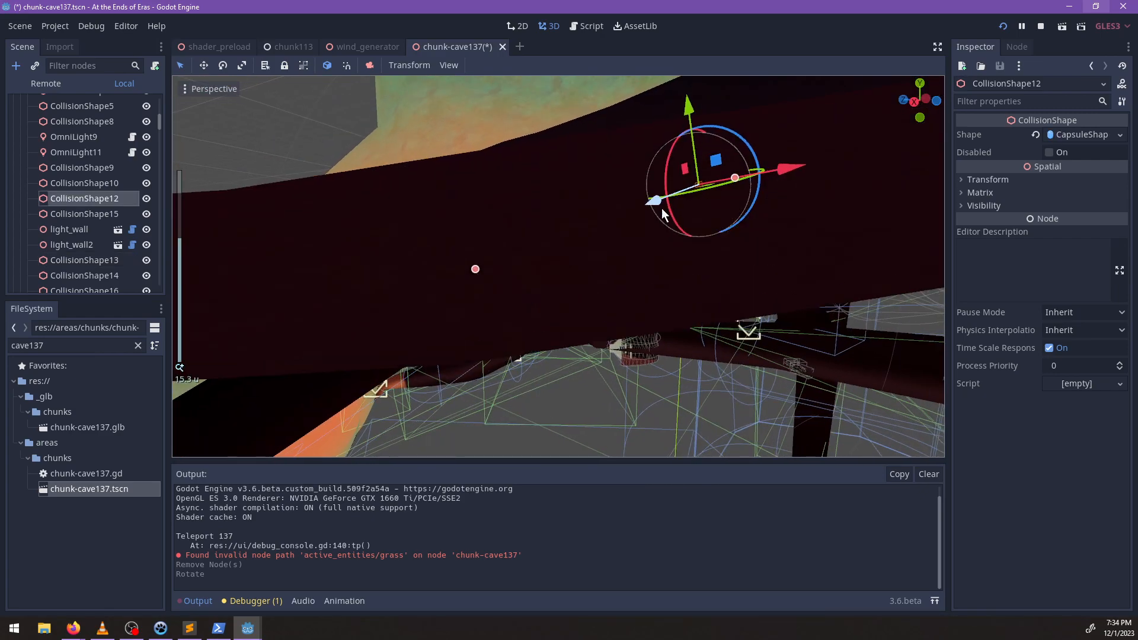
pyautogui.moveTo(651, 203); pyautogui.dragTo(639, 205)
# Adjust CollisionShape12's capsule radius and position, and stretch its height to about 39.2 to span the straight tunnel segment.
pyautogui.moveTo(670, 266); pyautogui.dragTo(444, 254, button='middle')
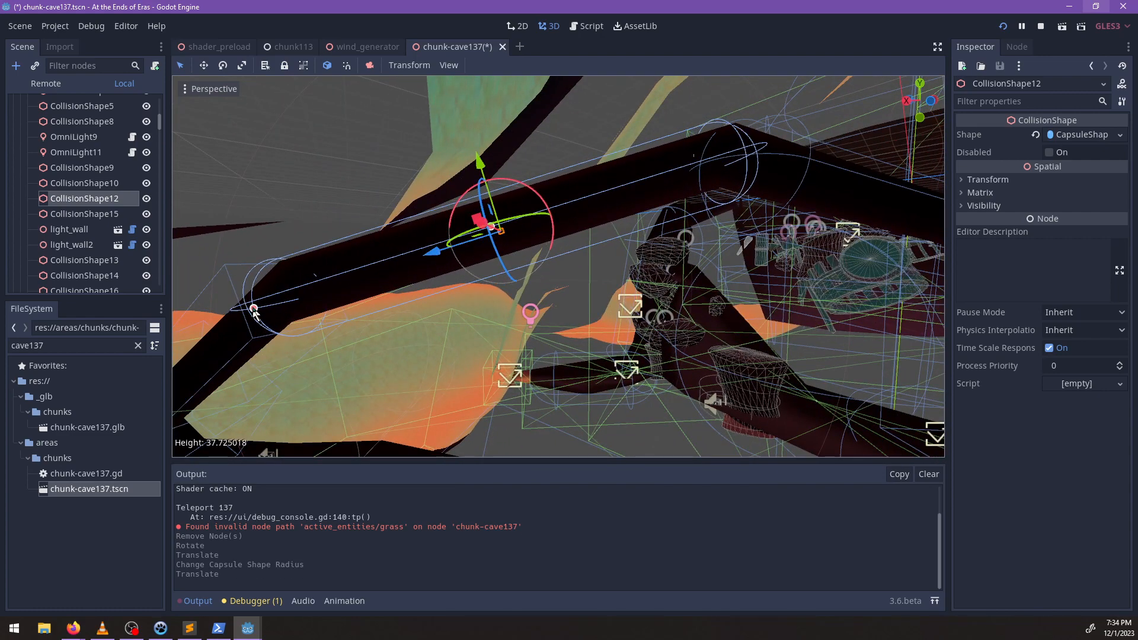
pyautogui.moveTo(245, 311); pyautogui.dragTo(243, 312)
pyautogui.moveTo(243, 311); pyautogui.dragTo(357, 310, button='middle')
pyautogui.scroll(-4, 575, 281)
pyautogui.scroll(-4, 563, 293)
pyautogui.scroll(4, 589, 237)
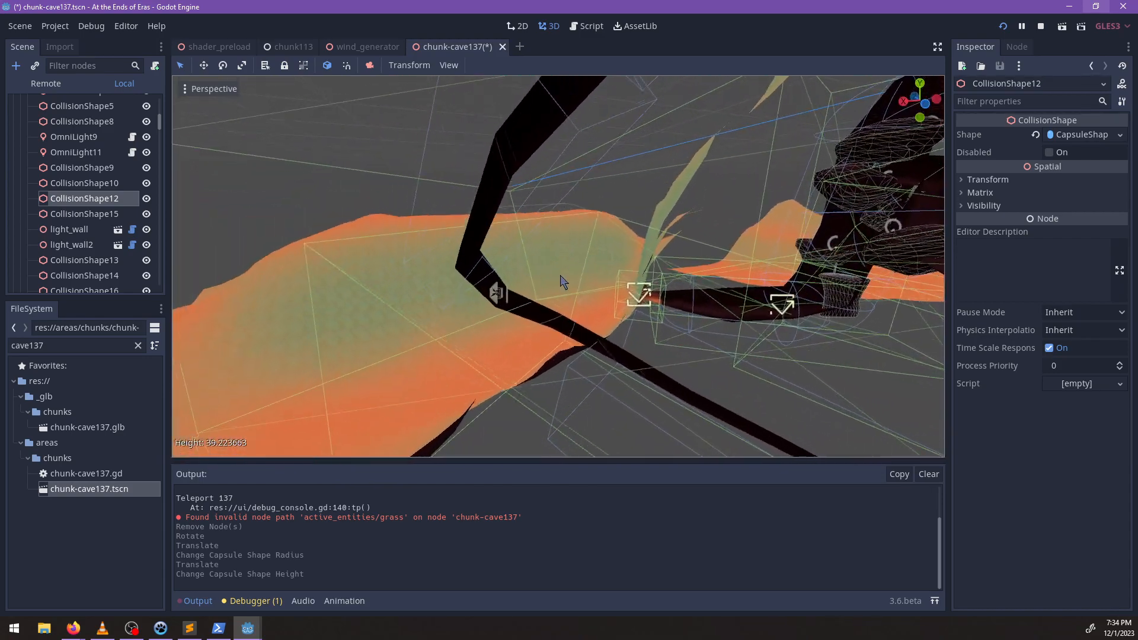
pyautogui.moveTo(561, 280); pyautogui.dragTo(637, 228, button='middle')
pyautogui.click(553, 191)
pyautogui.hotkey('ctrl', 'd')
pyautogui.moveTo(458, 250); pyautogui.dragTo(467, 256)
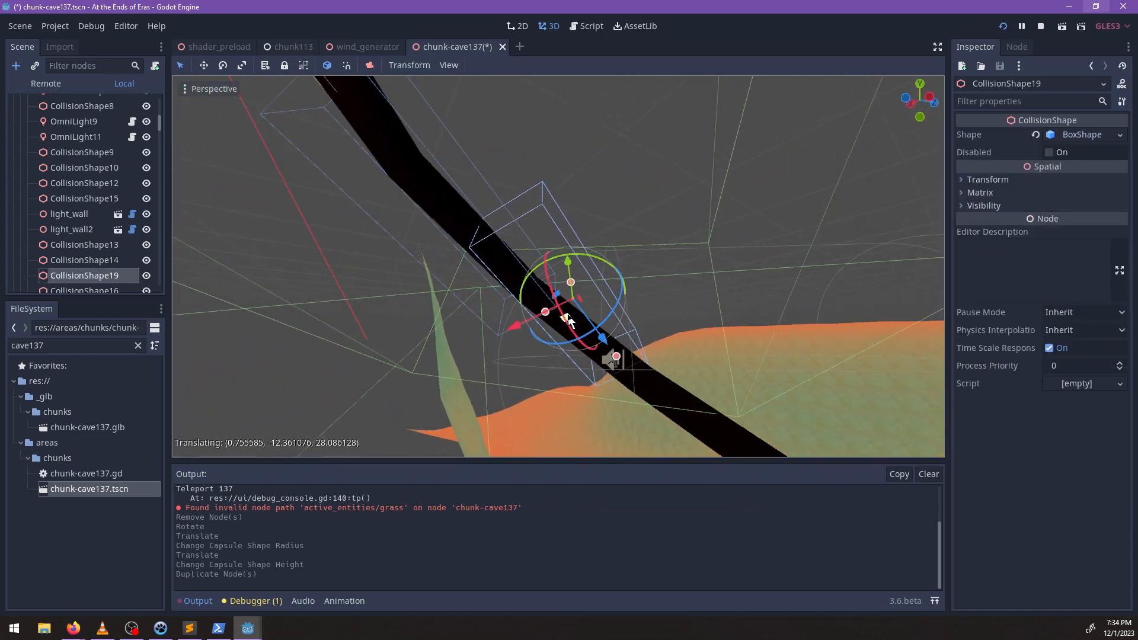
pyautogui.moveTo(568, 321); pyautogui.dragTo(570, 323)
pyautogui.hotkey('ctrl', 'z')
pyautogui.hotkey('ctrl', 'z')
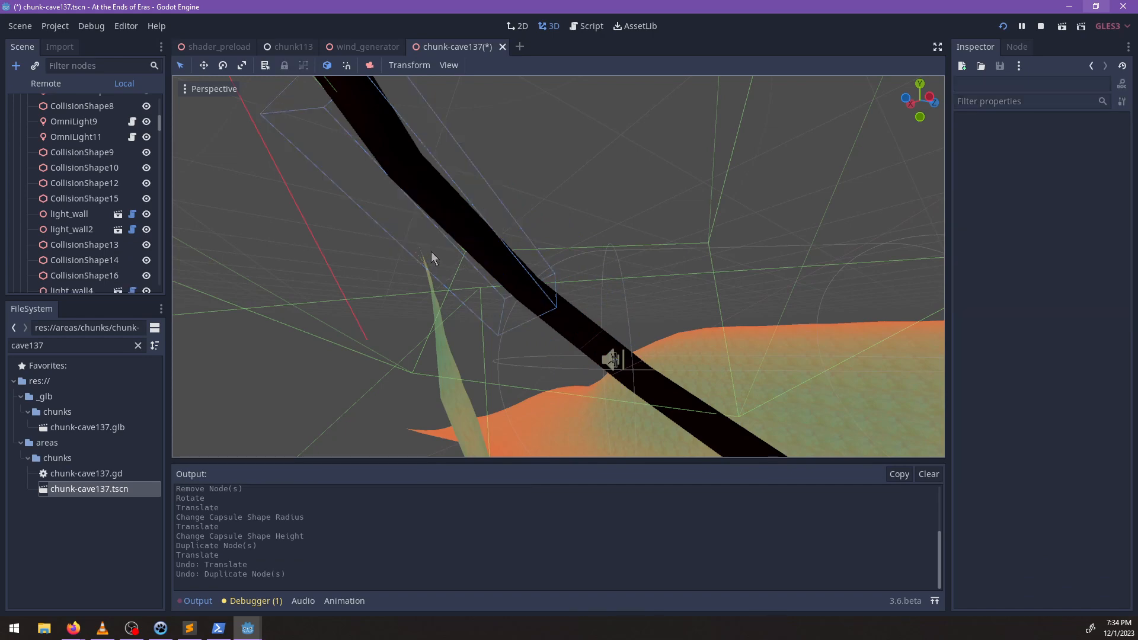
# Duplicate CollisionShape14, move the copy down along the next tunnel segment, and make its BoxShape unique.
pyautogui.click(470, 262)
pyautogui.hotkey('ctrl', 'd')
pyautogui.moveTo(465, 256); pyautogui.dragTo(455, 253)
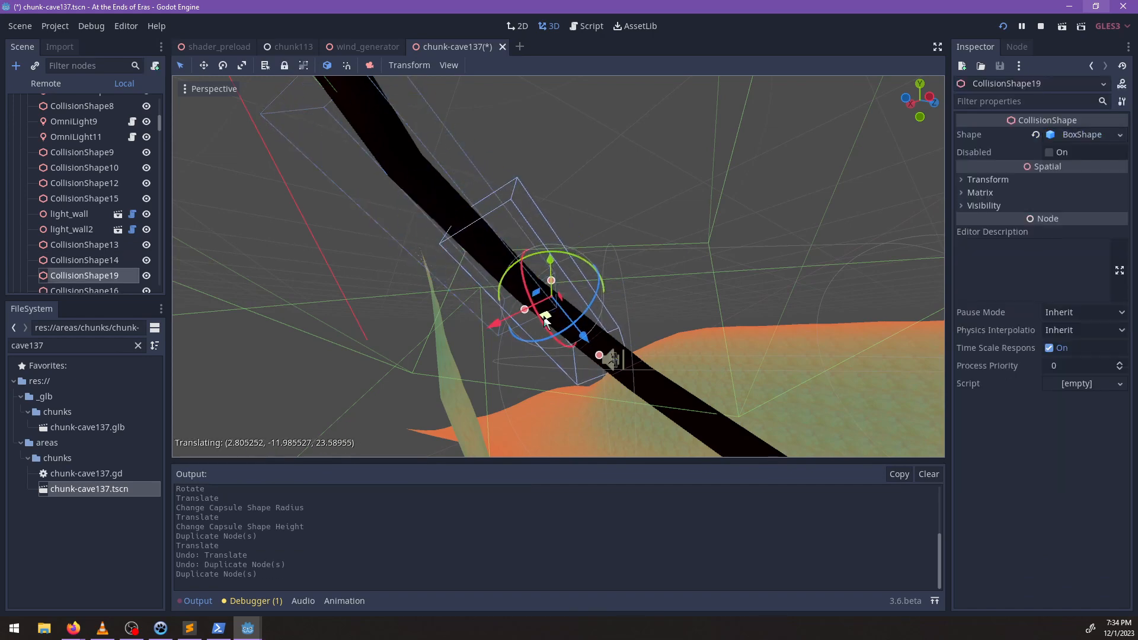
pyautogui.moveTo(613, 302); pyautogui.dragTo(1012, 155, button='middle')
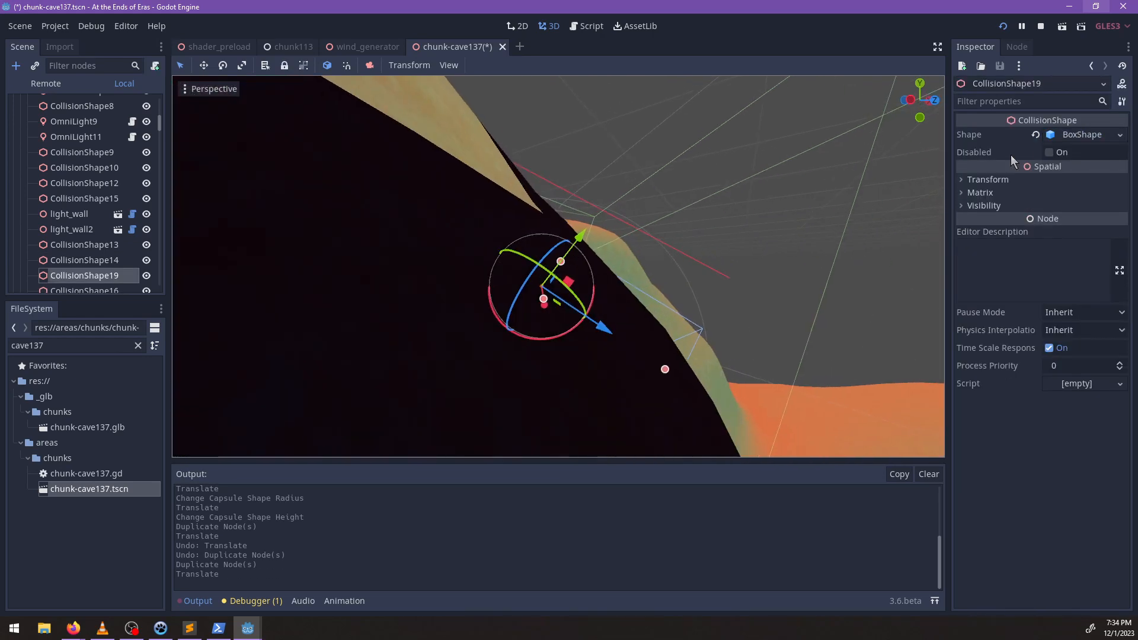
pyautogui.click(1120, 135)
pyautogui.click(1039, 372)
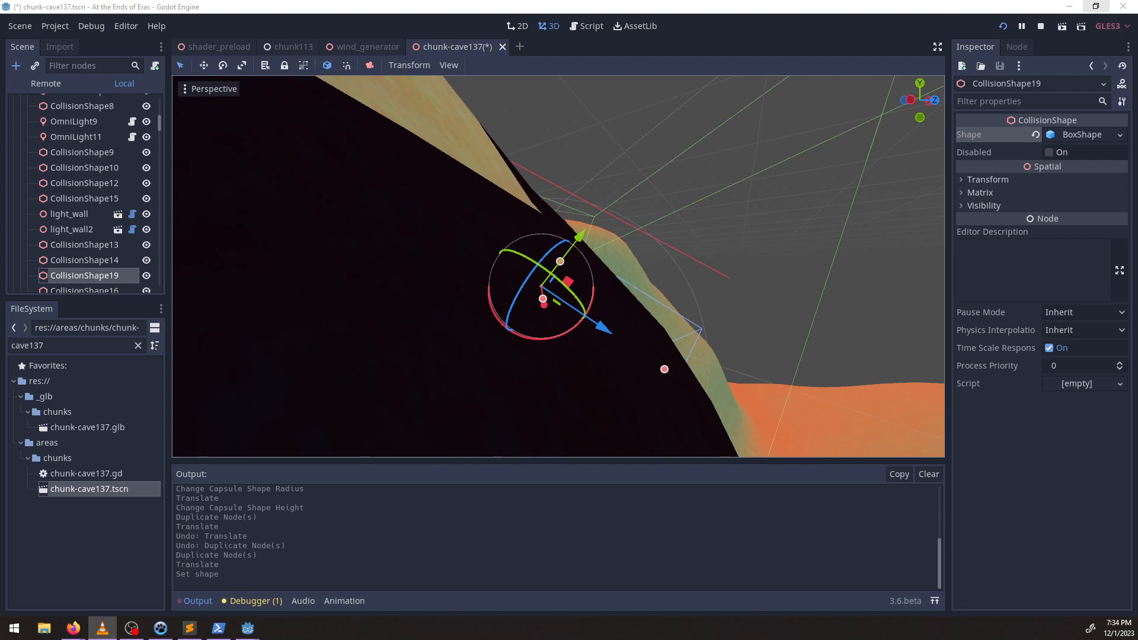
# Try to rotate the box-shaped CollisionShape19 into line with the descending tunnel.
pyautogui.moveTo(627, 278); pyautogui.dragTo(471, 324, button='middle')
pyautogui.scroll(-4, 569, 309)
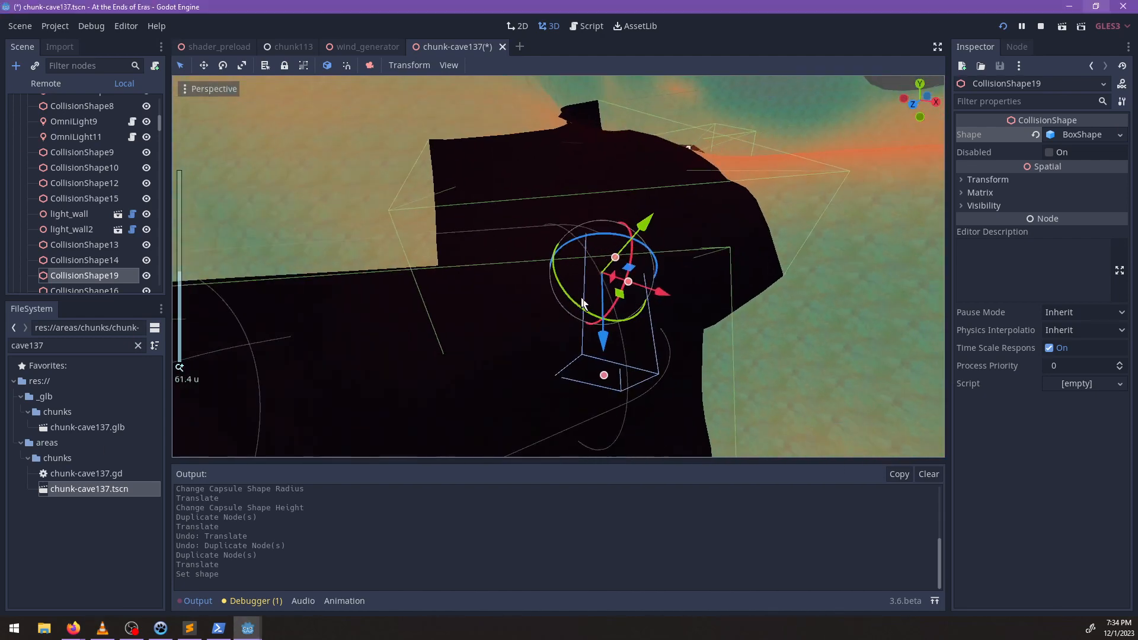
pyautogui.moveTo(584, 303); pyautogui.dragTo(565, 326, button='middle')
pyautogui.moveTo(489, 265); pyautogui.dragTo(491, 261)
pyautogui.moveTo(490, 261); pyautogui.dragTo(616, 255, button='middle')
pyautogui.scroll(8, 560, 290)
pyautogui.moveTo(521, 304); pyautogui.dragTo(554, 301, button='middle')
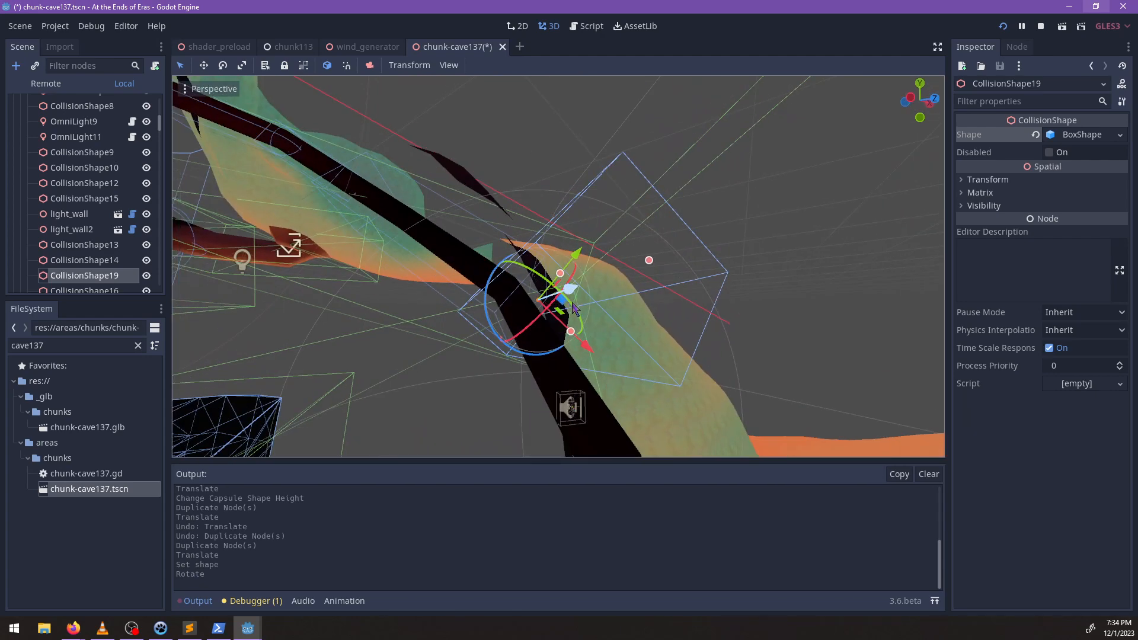
pyautogui.moveTo(569, 306); pyautogui.dragTo(842, 302, button='middle')
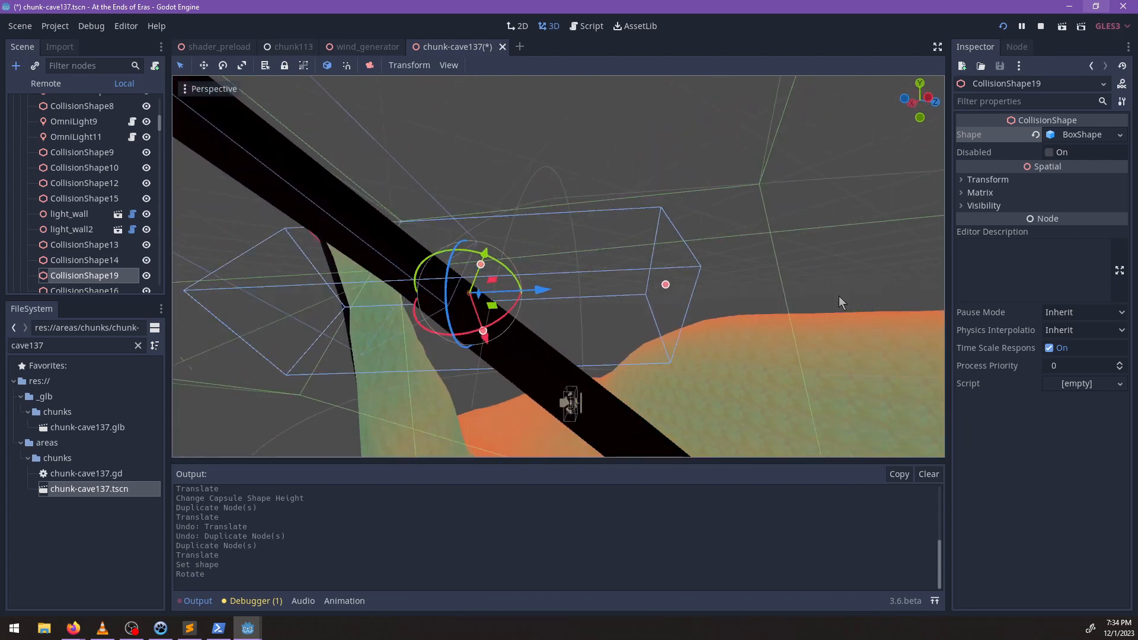
# Reset CollisionShape19's rotation, and rotate it to -30 degrees on Y and about 31 degrees on X.
pyautogui.click(992, 179)
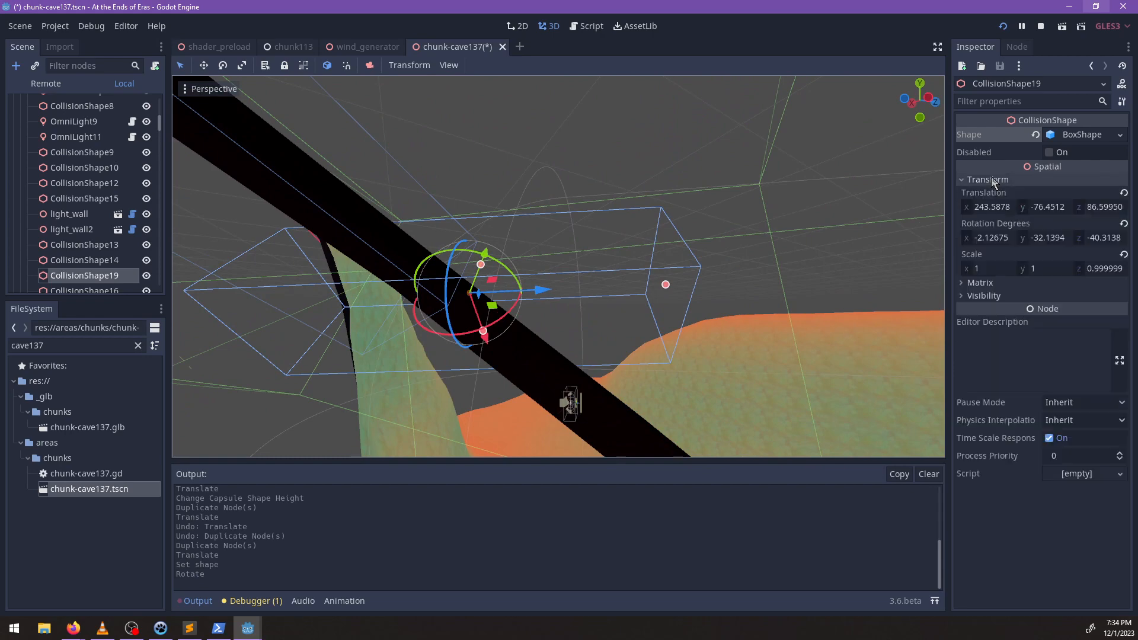
pyautogui.click(1124, 224)
pyautogui.moveTo(492, 302); pyautogui.dragTo(498, 341, button='middle')
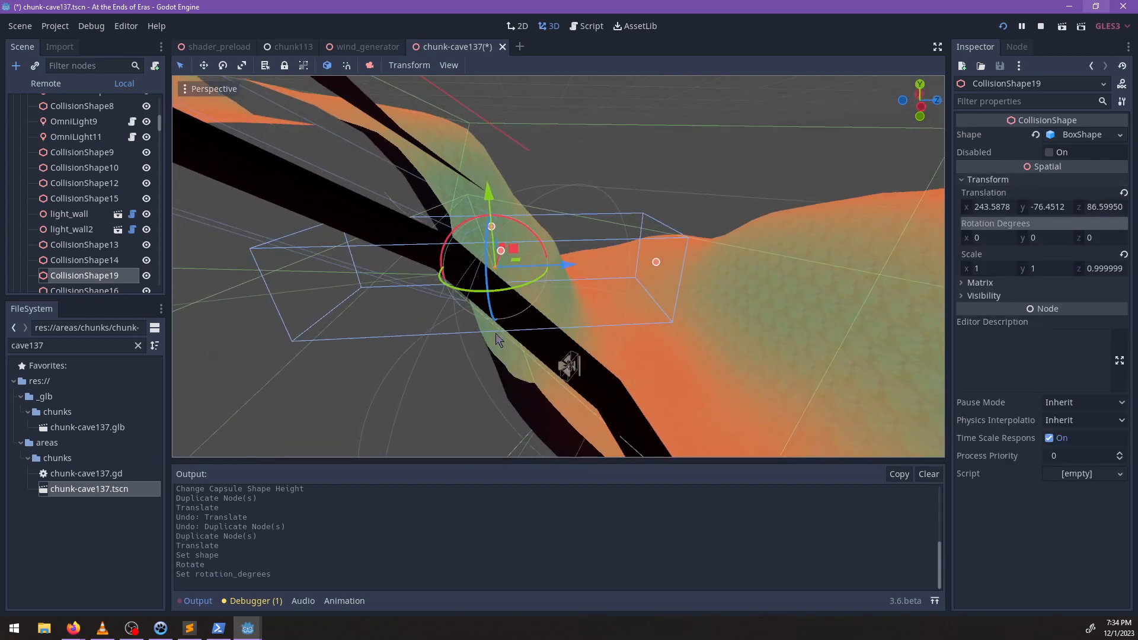
pyautogui.moveTo(511, 291); pyautogui.dragTo(435, 303)
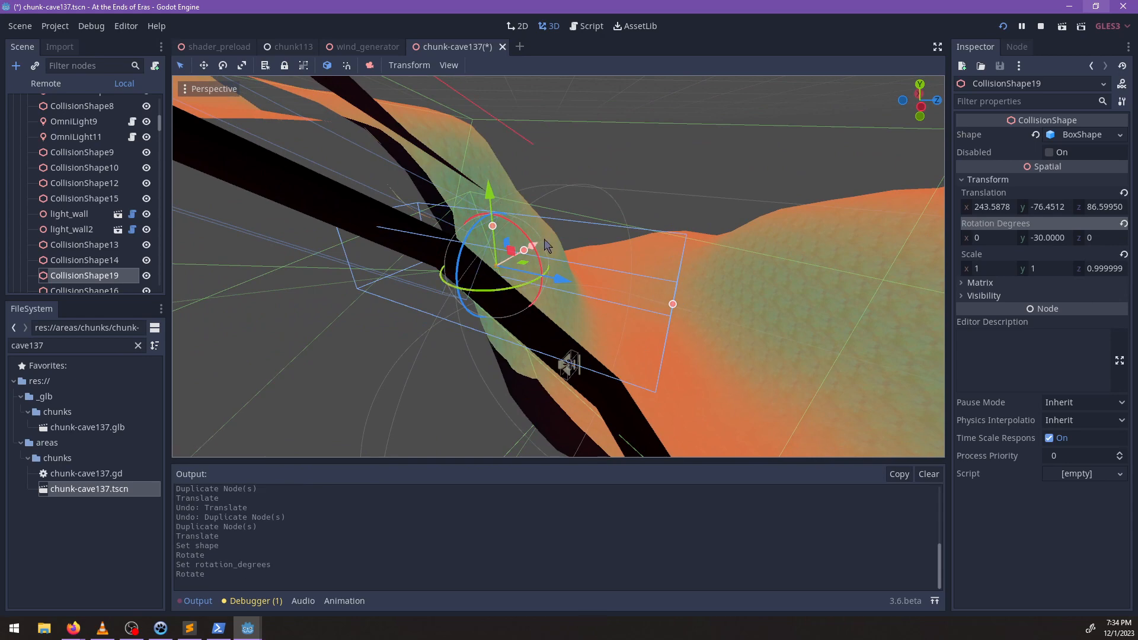
pyautogui.moveTo(516, 279); pyautogui.dragTo(537, 267, button='middle')
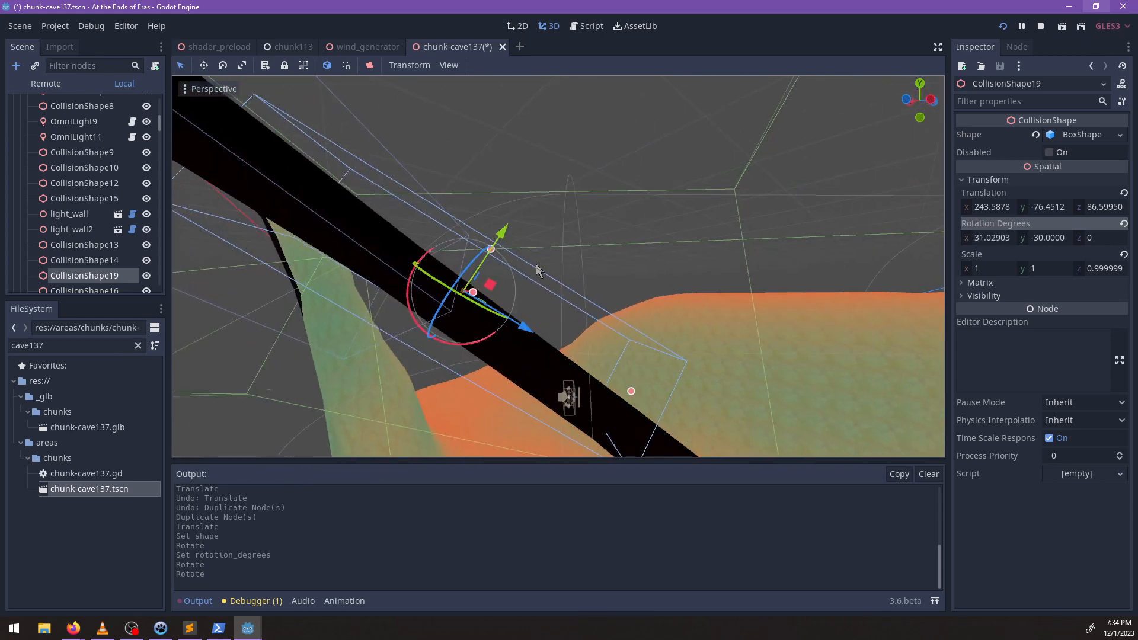
# Move CollisionShape19 down the tunnel to about (235.4, -86.8, 97.1) and rotate it to about (29.8, -47.9, -9.1) degrees.
pyautogui.moveTo(492, 286); pyautogui.dragTo(518, 307)
pyautogui.moveTo(587, 369); pyautogui.dragTo(591, 369)
pyautogui.moveTo(590, 365); pyautogui.dragTo(371, 231, button='middle')
pyautogui.moveTo(579, 273); pyautogui.dragTo(554, 320, button='middle')
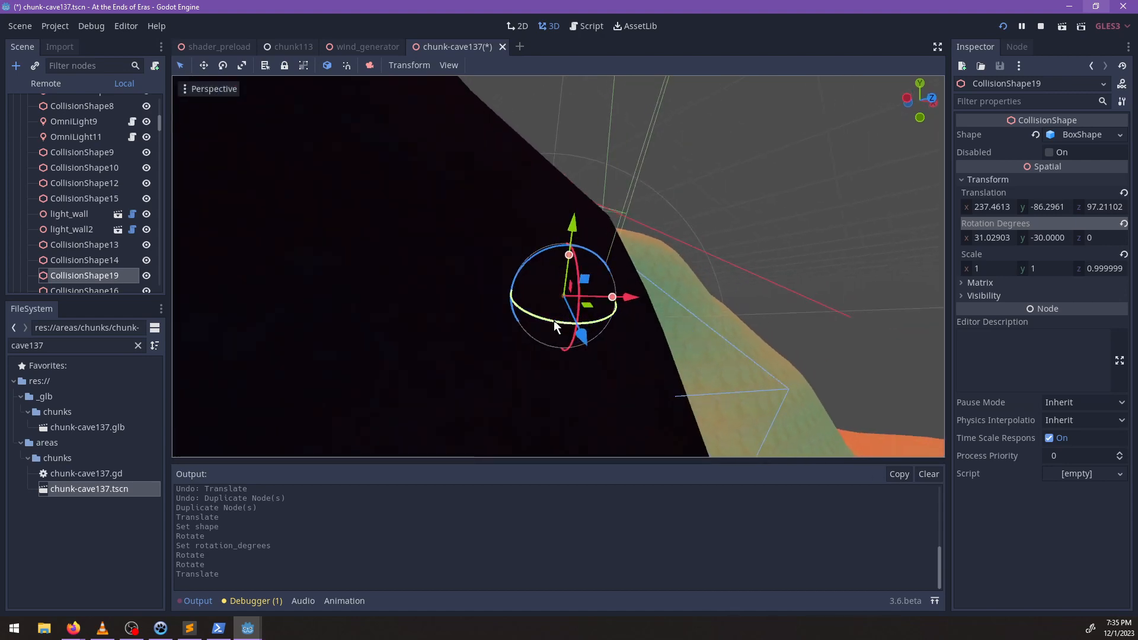
pyautogui.moveTo(552, 322); pyautogui.dragTo(574, 309)
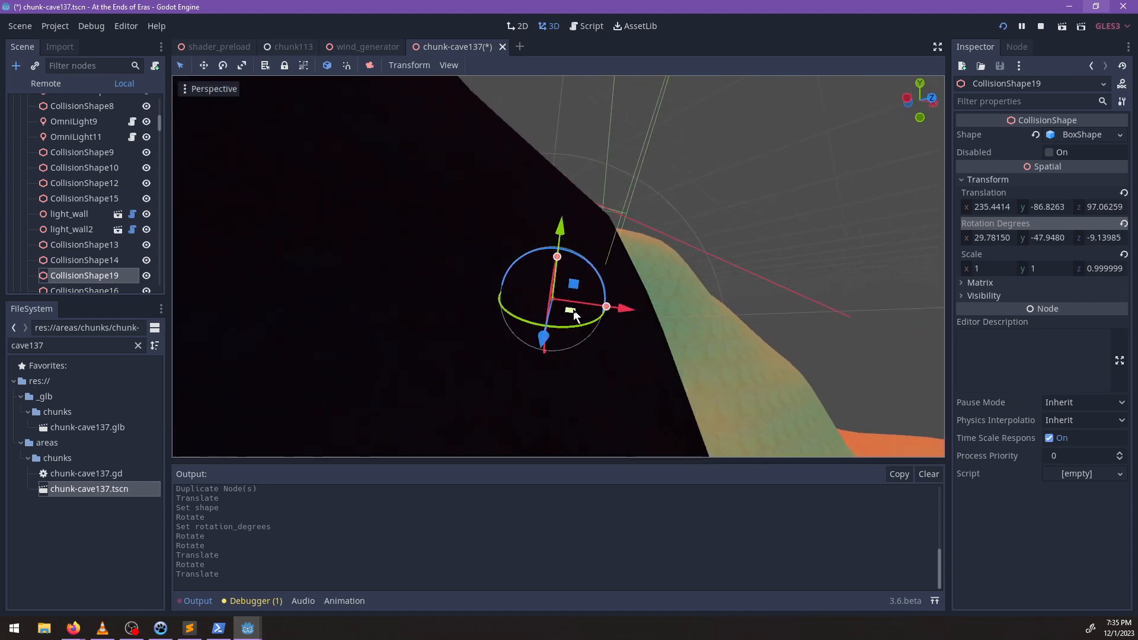
pyautogui.moveTo(573, 309); pyautogui.dragTo(711, 245, button='middle')
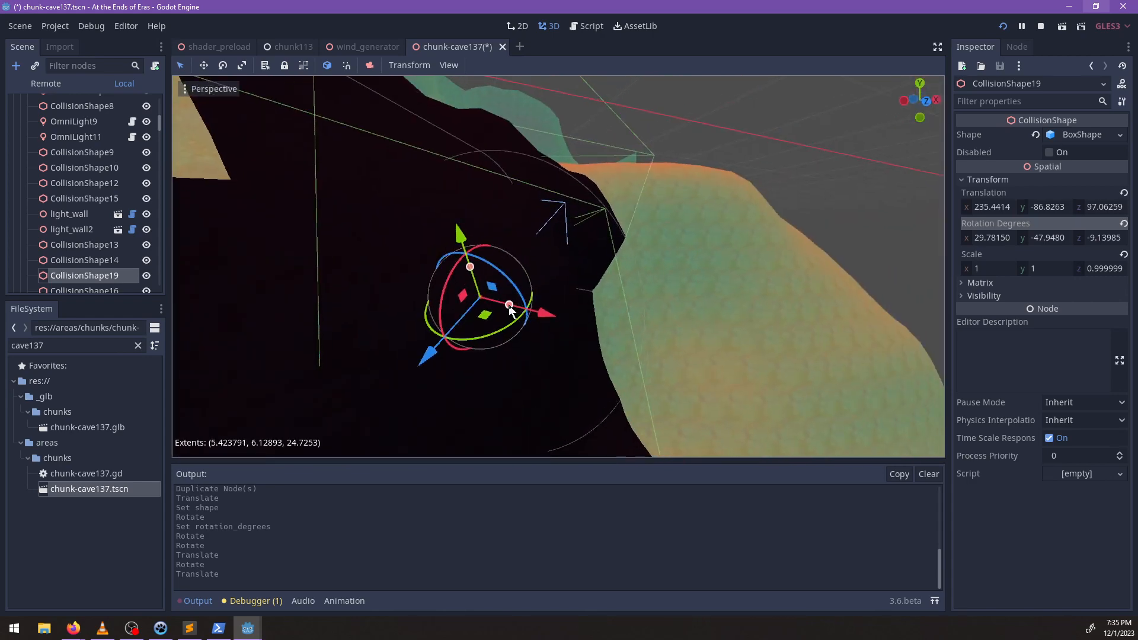
pyautogui.moveTo(491, 301); pyautogui.dragTo(484, 299)
pyautogui.moveTo(484, 300); pyautogui.dragTo(492, 237, button='middle')
pyautogui.hotkey('ctrl', 'z')
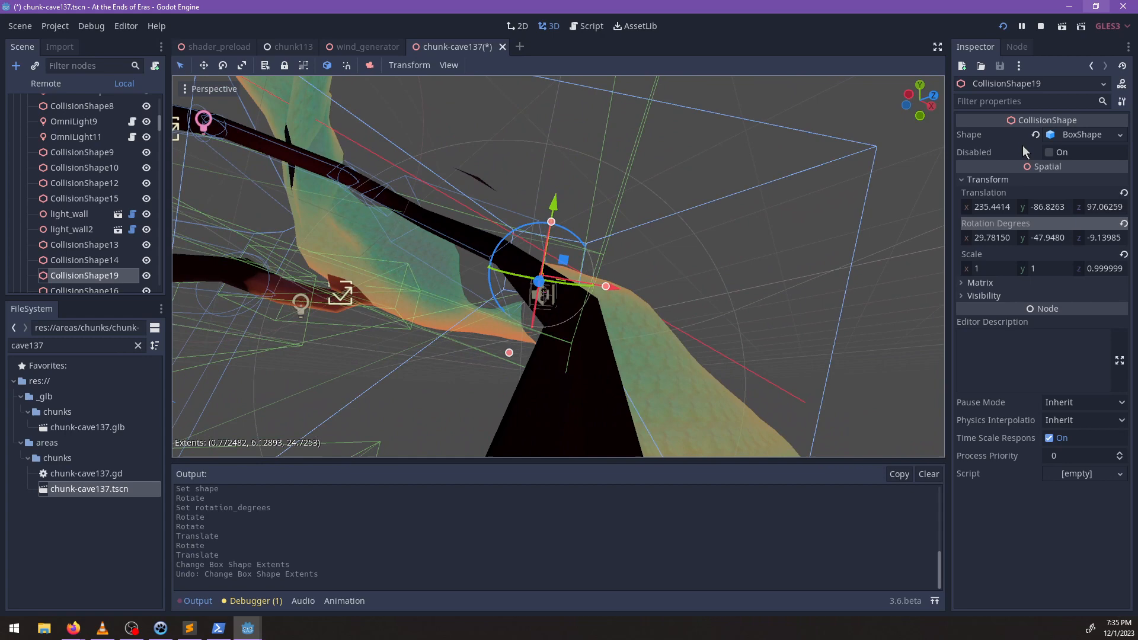
# Replace CollisionShape19's BoxShape with a new CapsuleShape.
pyautogui.click(1118, 137)
pyautogui.click(1042, 170)
pyautogui.moveTo(657, 282); pyautogui.dragTo(763, 336, button='middle')
pyautogui.scroll(4, 616, 325)
pyautogui.scroll(-4, 600, 321)
pyautogui.scroll(-6, 587, 303)
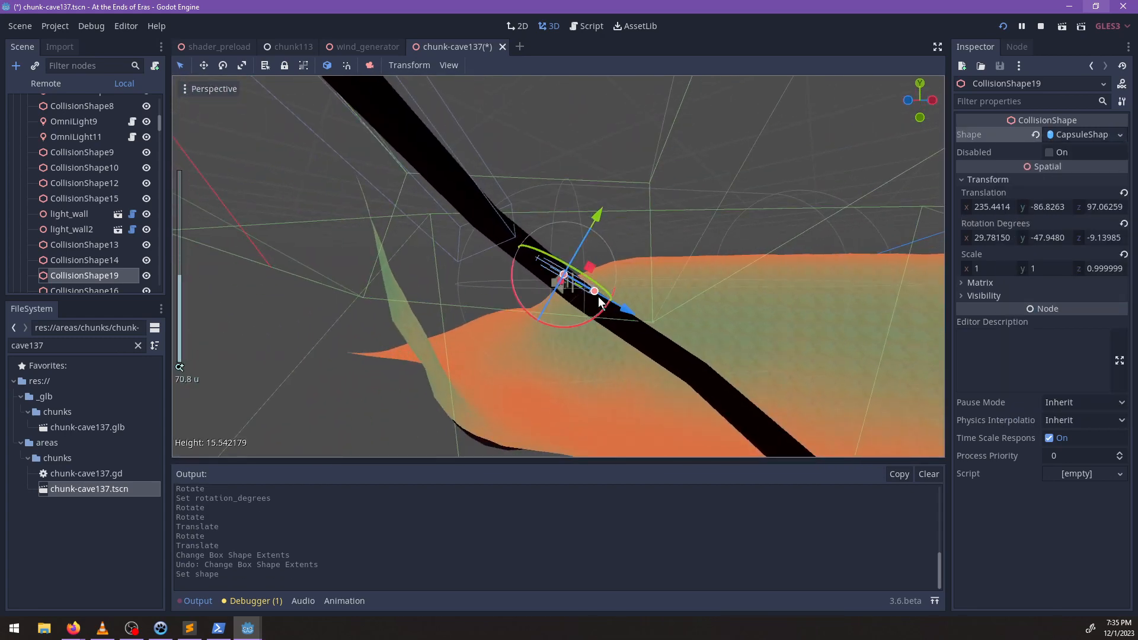
# Move CollisionShape19 down the tunnel to about (229.3, -93.0, 102.3), rotate it to about (37.3, -49.5, -10.0), and stretch its capsule height to about 63.6.
pyautogui.moveTo(599, 301)
pyautogui.mouseDown()
pyautogui.moveTo(664, 360)
pyautogui.moveTo(596, 318)
pyautogui.mouseUp()
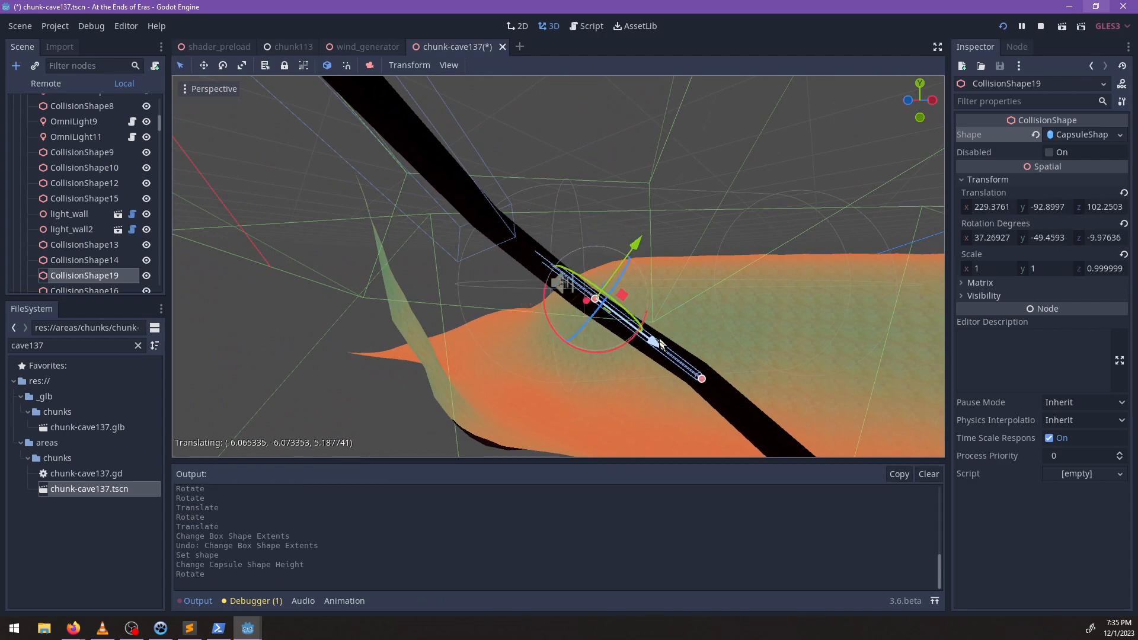
pyautogui.moveTo(662, 345); pyautogui.dragTo(665, 348)
pyautogui.moveTo(665, 348); pyautogui.dragTo(716, 419, button='middle')
pyautogui.scroll(3, 538, 325)
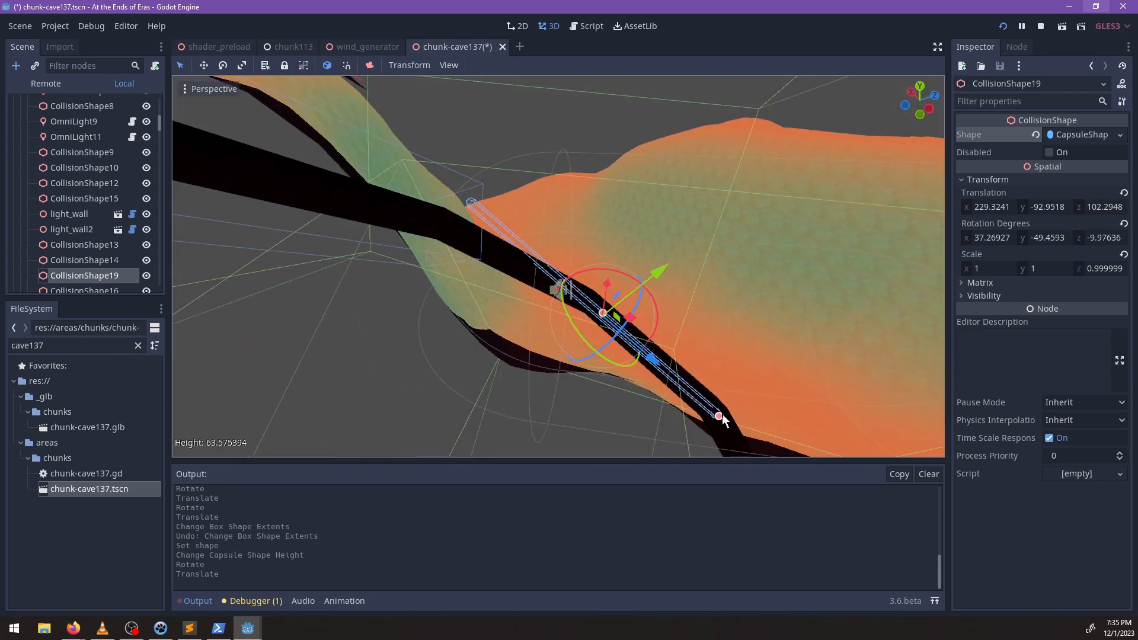
# Shorten CollisionShape19's capsule height to about 32.9 and refit it higher up the tunnel, rotated to about (37.8, -21.8, 7.1) degrees.
pyautogui.moveTo(719, 416); pyautogui.dragTo(624, 361)
pyautogui.moveTo(616, 319); pyautogui.dragTo(562, 300)
pyautogui.moveTo(562, 300); pyautogui.dragTo(612, 368, button='middle')
pyautogui.scroll(5, 529, 325)
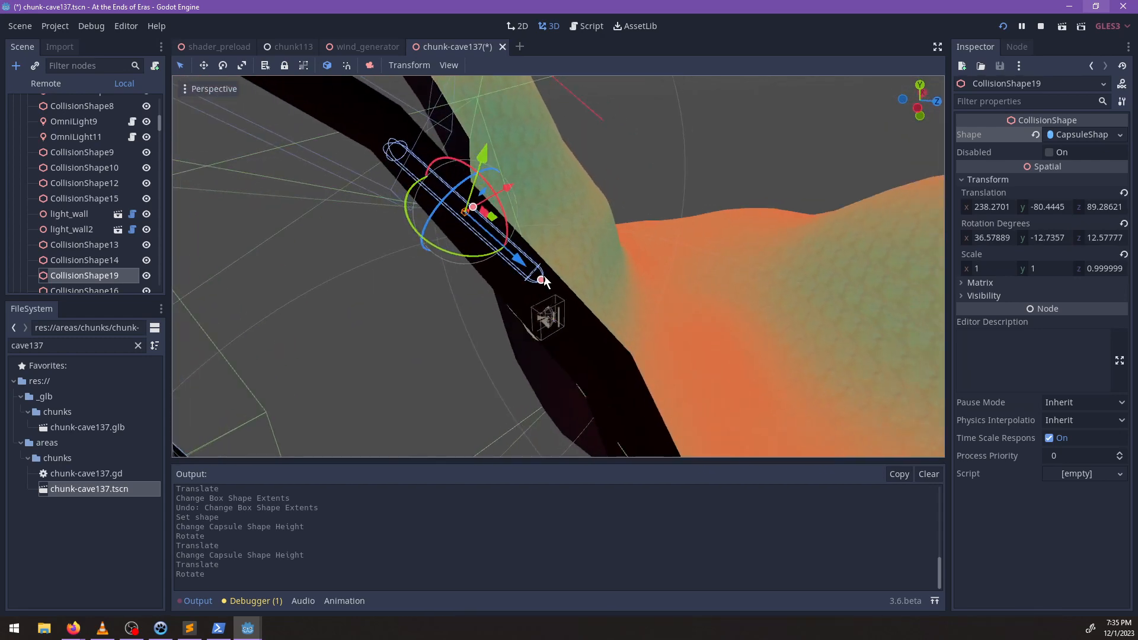
pyautogui.moveTo(539, 276); pyautogui.dragTo(595, 369)
pyautogui.moveTo(489, 287); pyautogui.dragTo(483, 287)
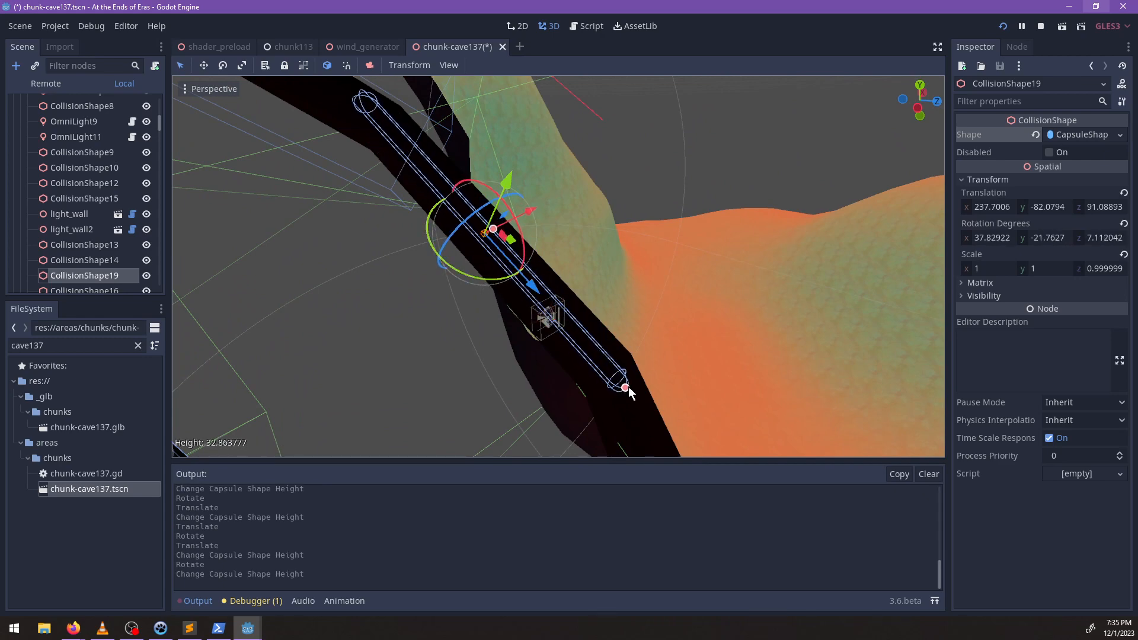
# Move CollisionShape19 to about (238.8, -82.7, 91.0) and widen its capsule radius to about 4.44 to enclose the tunnel.
pyautogui.moveTo(629, 387); pyautogui.dragTo(534, 250, button='middle')
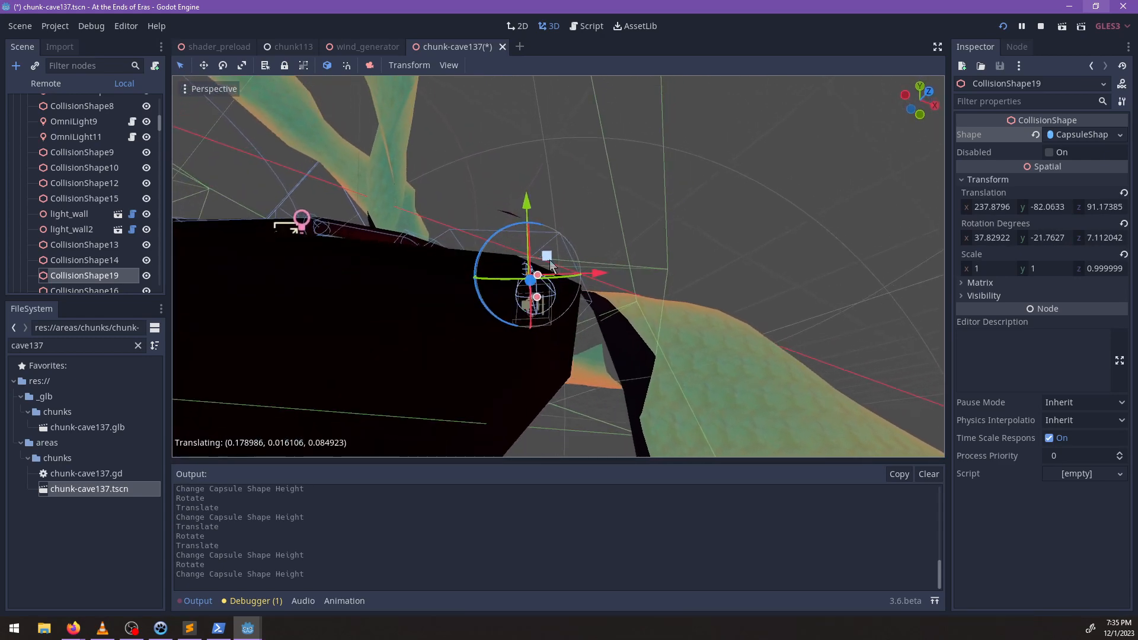
pyautogui.moveTo(550, 265); pyautogui.dragTo(558, 275)
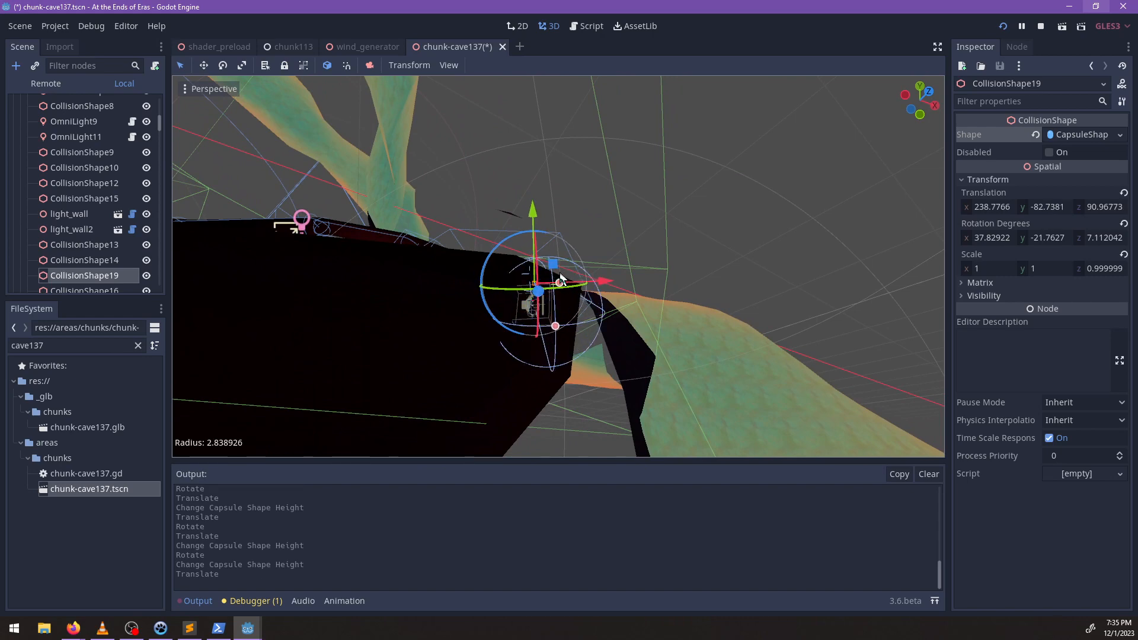
pyautogui.moveTo(645, 270); pyautogui.dragTo(575, 279, button='middle')
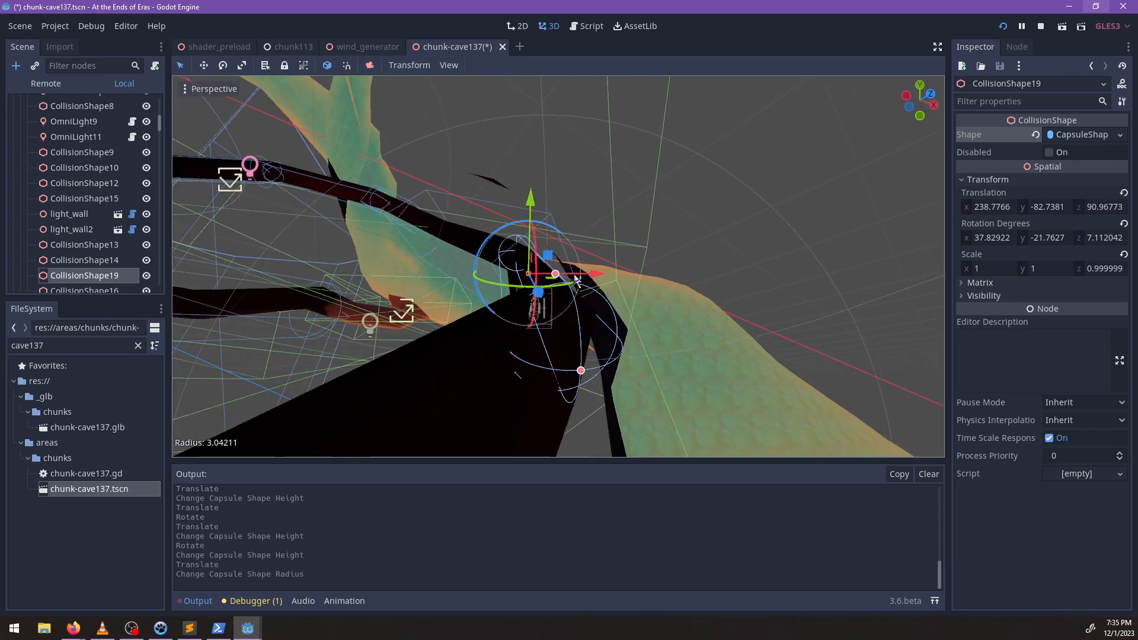
pyautogui.moveTo(565, 275); pyautogui.dragTo(568, 275)
pyautogui.scroll(-4, 630, 293)
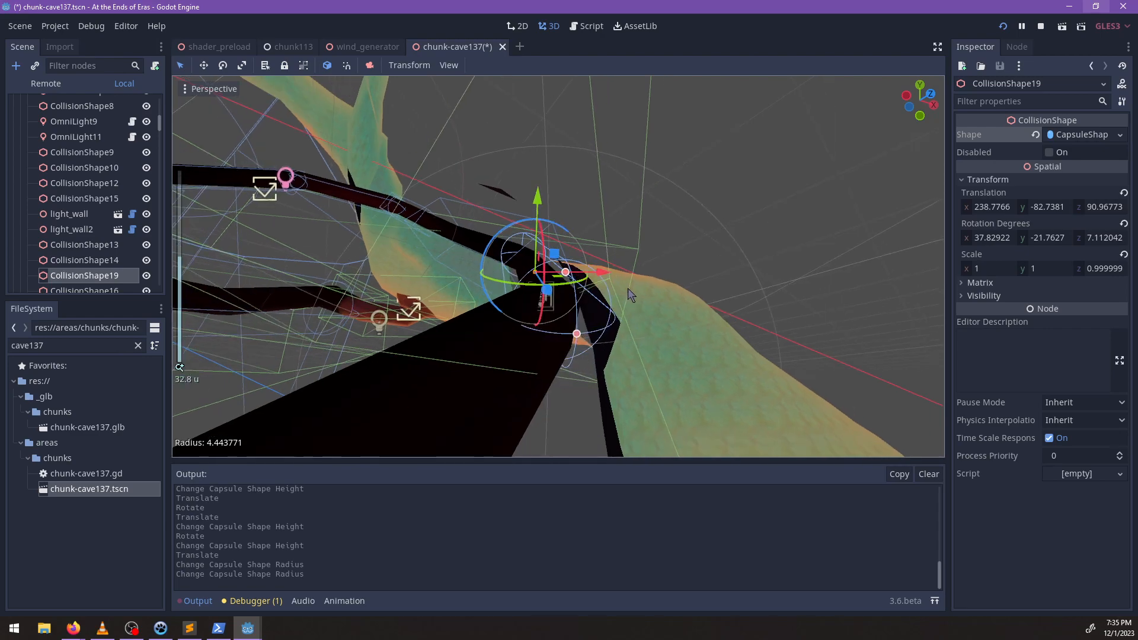
# Duplicate CollisionShape19, place the copy on the next tunnel segment below it, and make the copy's CapsuleShape unique.
pyautogui.moveTo(630, 293); pyautogui.dragTo(532, 249, button='middle')
pyautogui.scroll(-1, 500, 347)
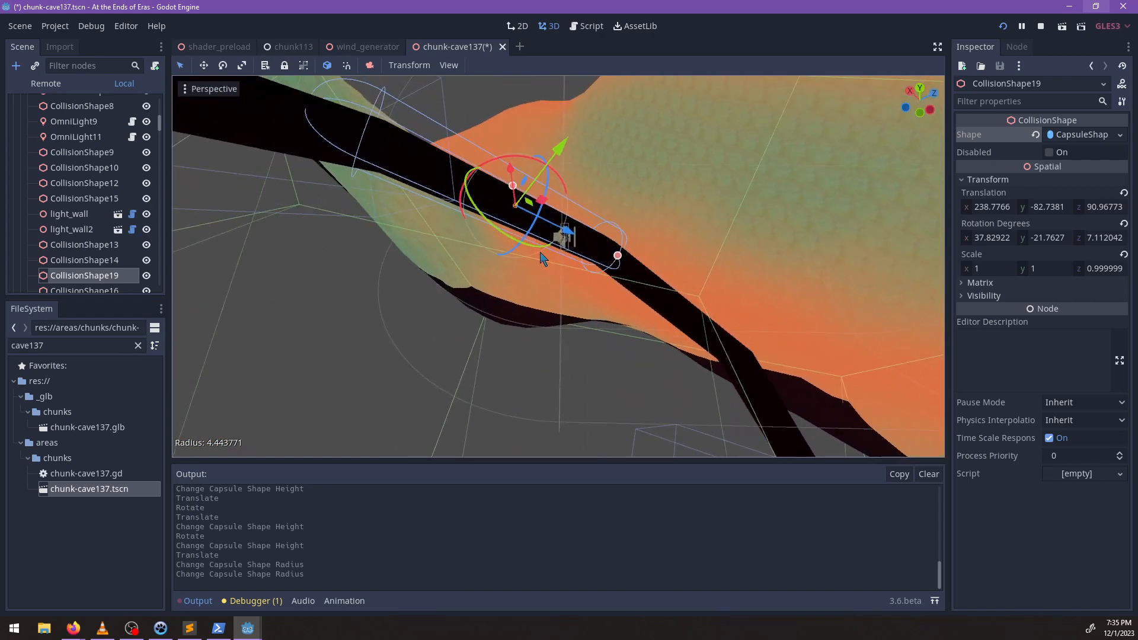
pyautogui.hotkey('ctrl', 'd')
pyautogui.moveTo(531, 249); pyautogui.dragTo(696, 315)
pyautogui.click(1122, 136)
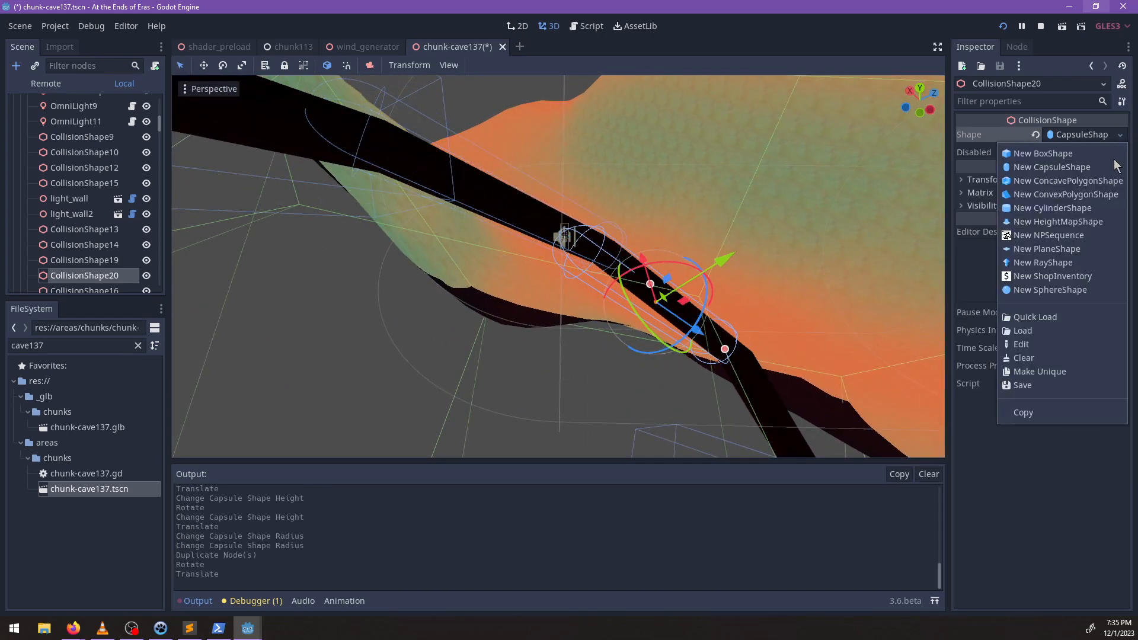
pyautogui.click(1058, 374)
# Rotate and shift CollisionShape20 into line with the tunnel segment below CollisionShape19.
pyautogui.moveTo(749, 362); pyautogui.dragTo(439, 259, button='middle')
pyautogui.scroll(3, 439, 259)
pyautogui.moveTo(548, 320); pyautogui.dragTo(455, 288, button='middle')
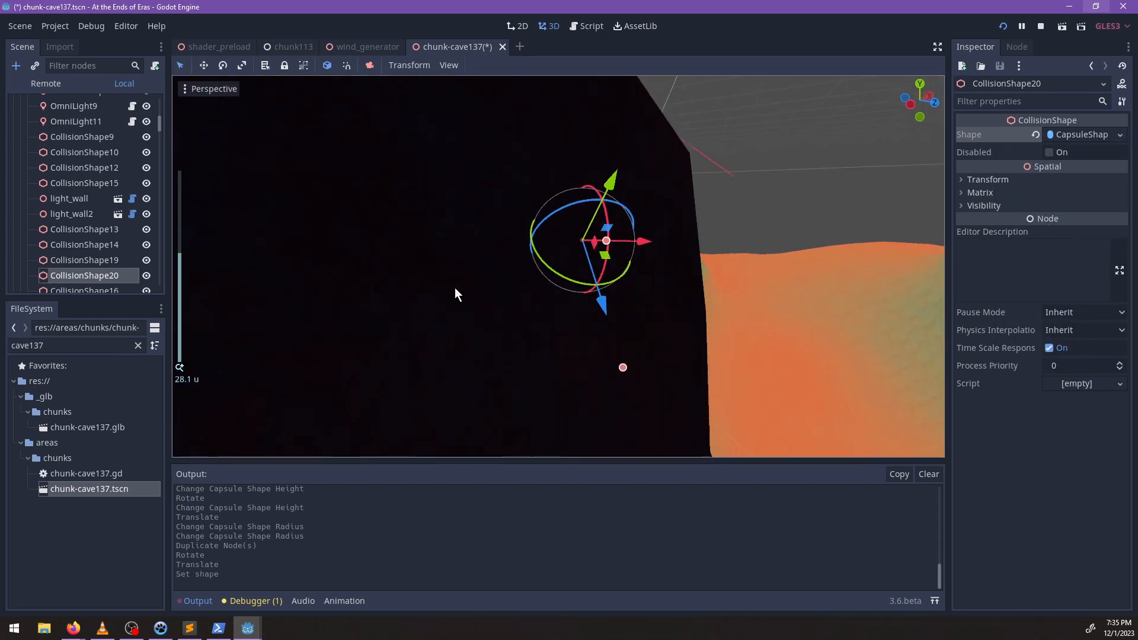
pyautogui.scroll(8, 455, 288)
pyautogui.moveTo(530, 319); pyautogui.dragTo(586, 292, button='middle')
pyautogui.moveTo(518, 219); pyautogui.dragTo(508, 225)
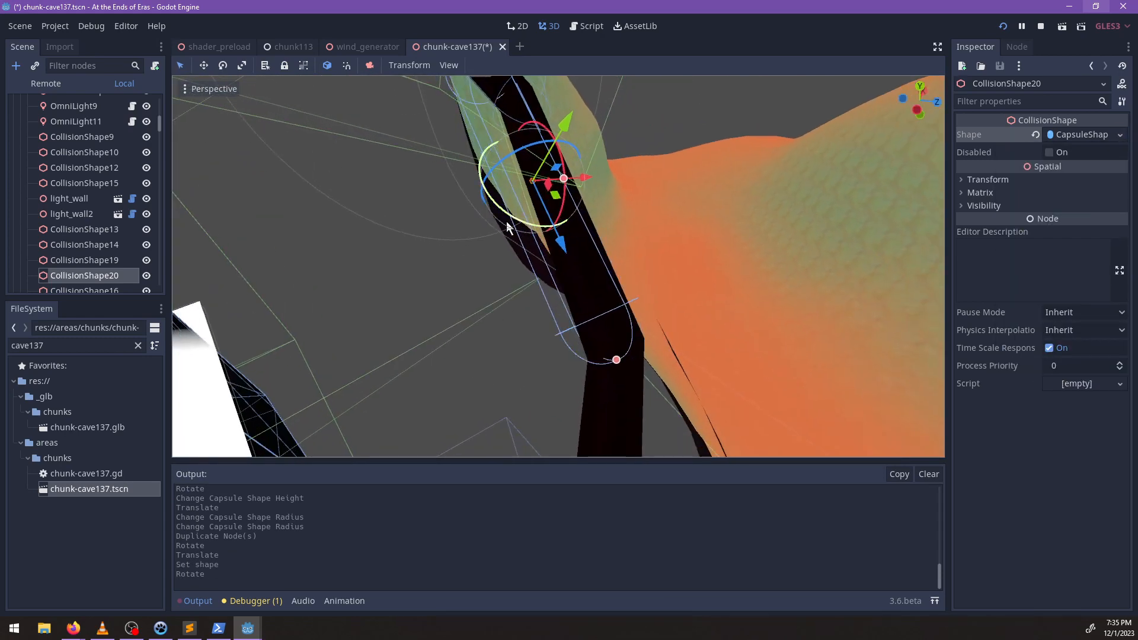
pyautogui.moveTo(508, 227); pyautogui.dragTo(518, 217, button='middle')
pyautogui.moveTo(545, 203); pyautogui.dragTo(570, 214)
pyautogui.moveTo(456, 298); pyautogui.dragTo(531, 214, button='middle')
pyautogui.scroll(-6, 530, 225)
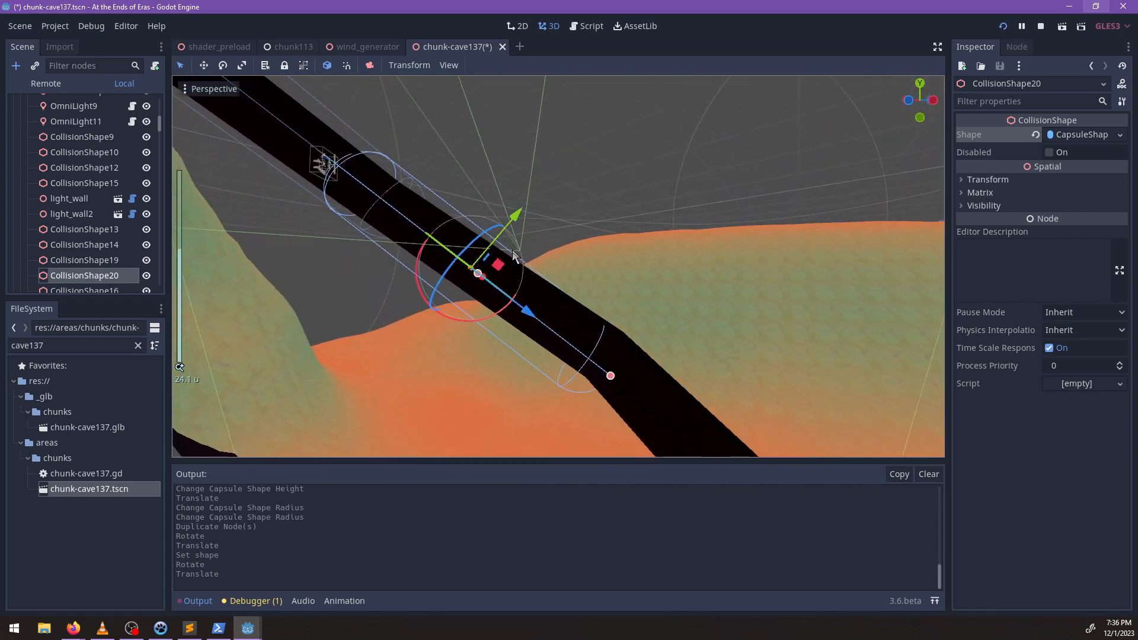
# Refine CollisionShape20's position and rotation so its capsule encloses the tunnel down to the next bend.
pyautogui.moveTo(538, 323); pyautogui.dragTo(556, 315)
pyautogui.moveTo(556, 315); pyautogui.dragTo(664, 311, button='middle')
pyautogui.moveTo(664, 311); pyautogui.dragTo(635, 328)
pyautogui.moveTo(635, 327); pyautogui.dragTo(571, 285, button='middle')
pyautogui.moveTo(578, 279); pyautogui.dragTo(581, 277)
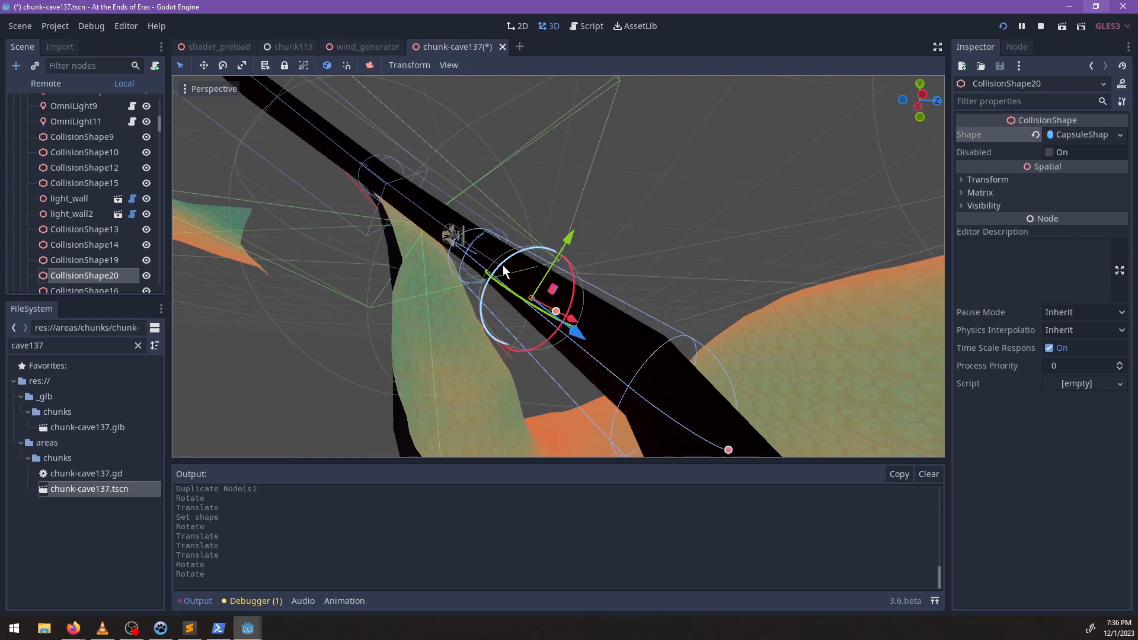
pyautogui.moveTo(503, 272); pyautogui.dragTo(377, 280, button='middle')
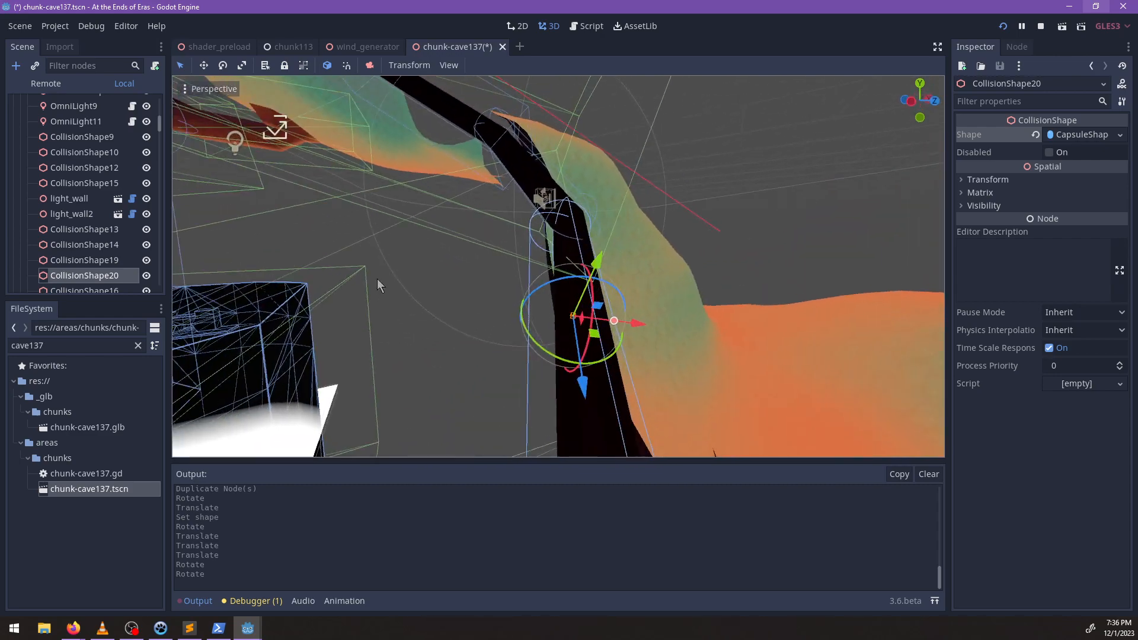
pyautogui.scroll(5, 586, 263)
pyautogui.scroll(-3, 583, 297)
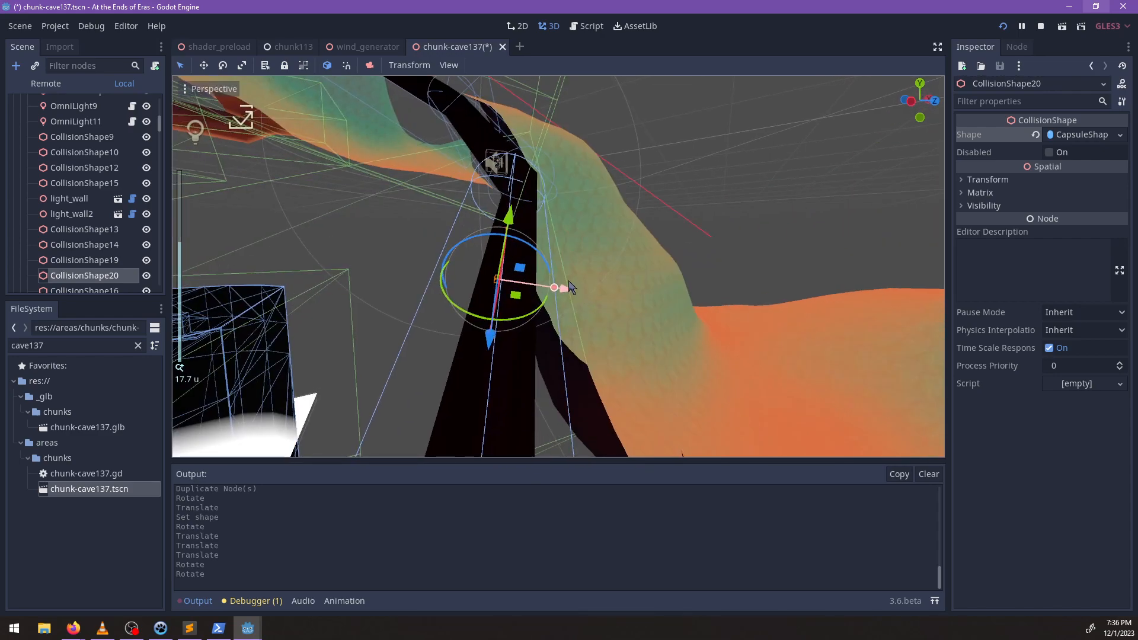
pyautogui.moveTo(568, 285); pyautogui.dragTo(563, 293)
pyautogui.scroll(-8, 528, 308)
pyautogui.moveTo(527, 308); pyautogui.dragTo(655, 362, button='middle')
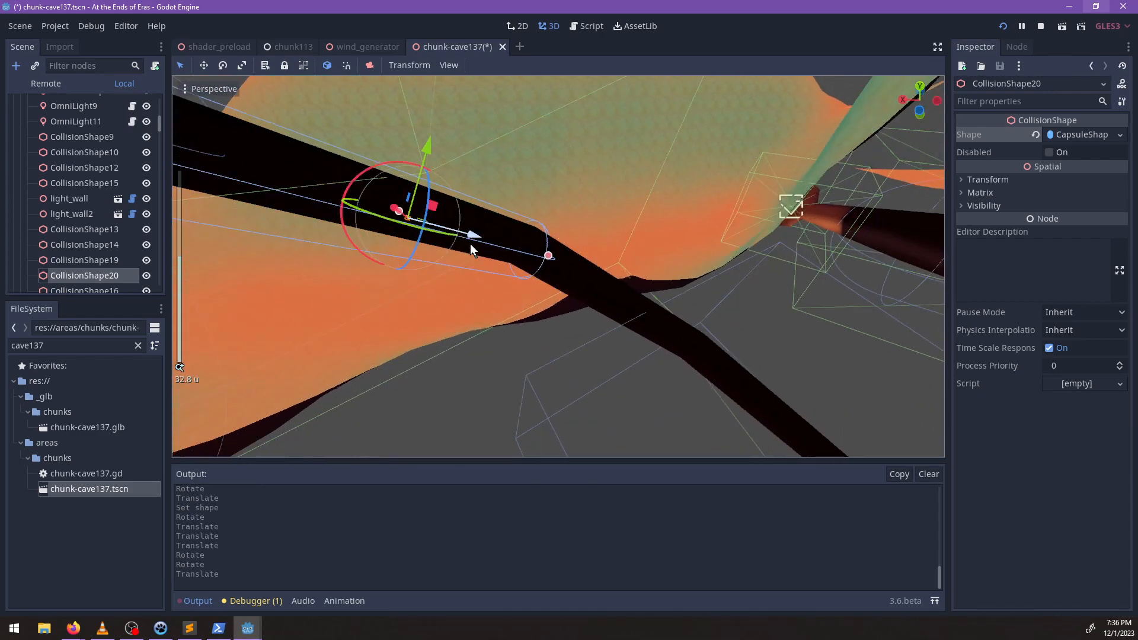
# Duplicate CollisionShape20, align the copy with the next tunnel segment past the bend, and make its CapsuleShape unique.
pyautogui.scroll(-6, 471, 244)
pyautogui.moveTo(471, 243); pyautogui.dragTo(439, 279, button='middle')
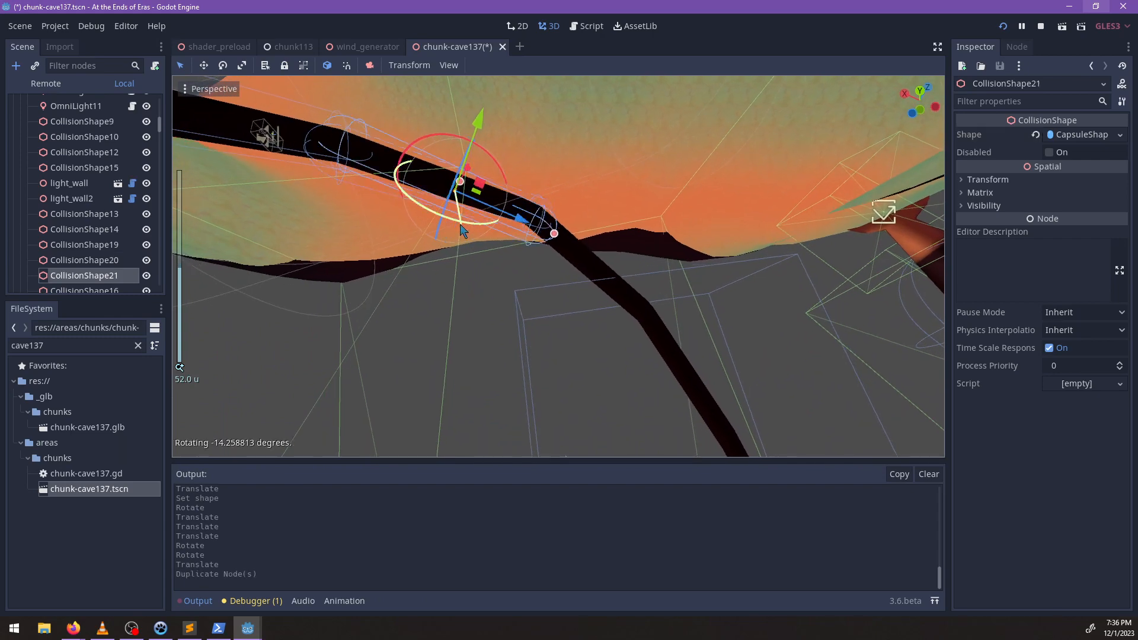
pyautogui.moveTo(461, 225); pyautogui.dragTo(449, 223)
pyautogui.moveTo(526, 226); pyautogui.dragTo(642, 310)
pyautogui.scroll(6, 572, 322)
pyautogui.keyDown('shift'); pyautogui.moveTo(643, 313); pyautogui.dragTo(571, 286, button='middle'); pyautogui.keyUp('shift')
pyautogui.moveTo(611, 261); pyautogui.dragTo(611, 274)
pyautogui.moveTo(609, 273); pyautogui.dragTo(467, 194, button='middle')
pyautogui.moveTo(583, 257); pyautogui.dragTo(615, 311)
pyautogui.moveTo(617, 312); pyautogui.dragTo(674, 348, button='middle')
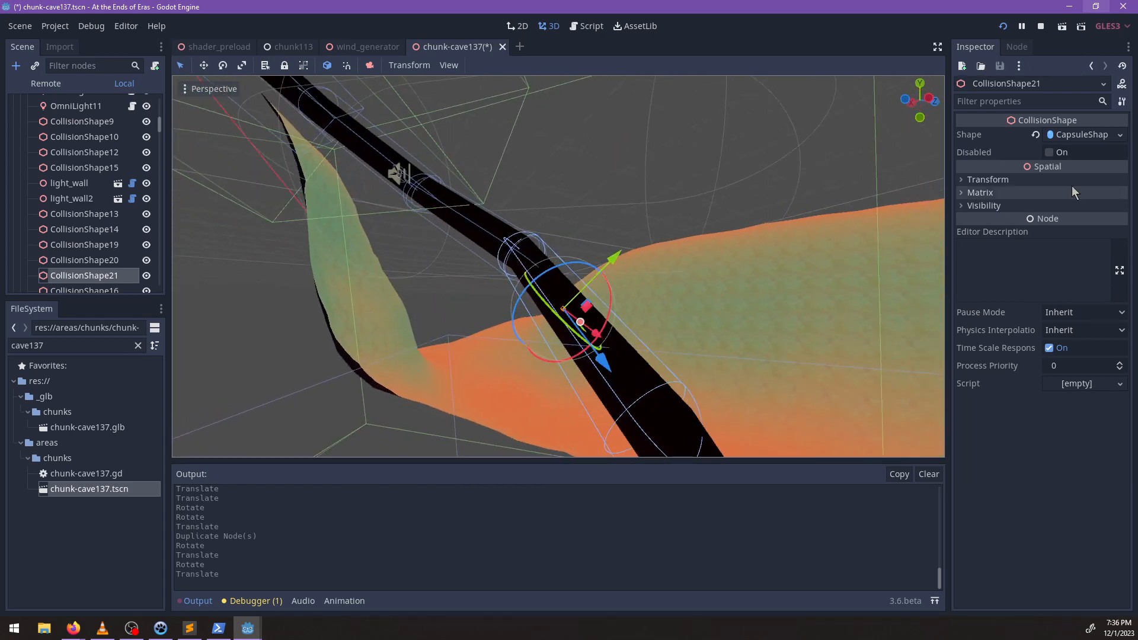
pyautogui.click(1121, 136)
pyautogui.click(1046, 371)
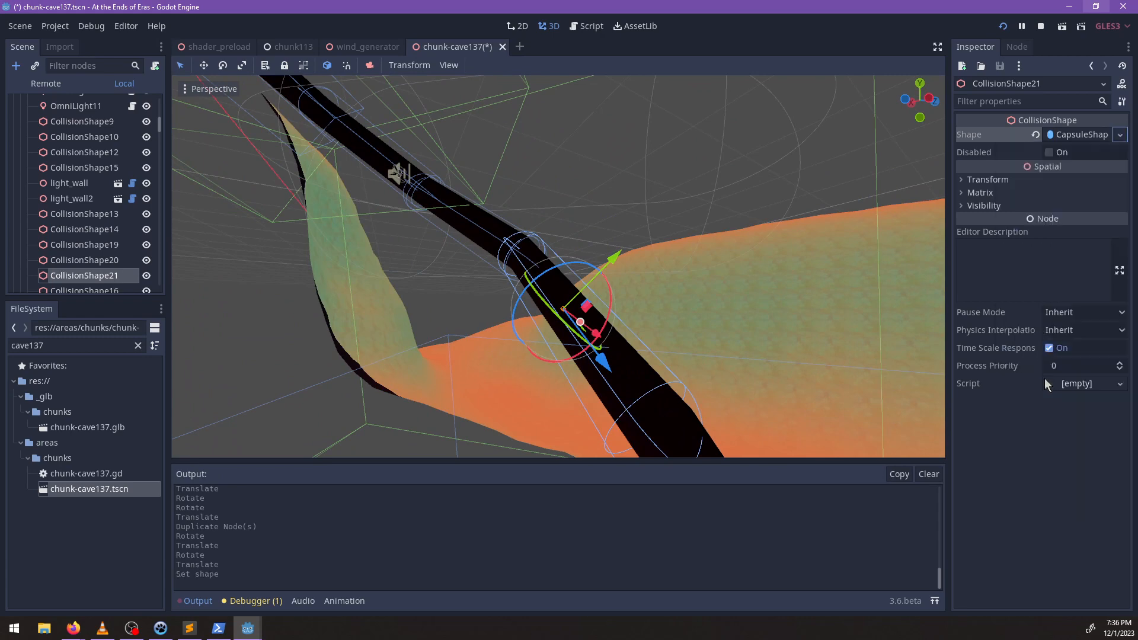
# Adjust the box extents of CollisionShape13 on the upper tunnel and shift it along the passage to fit.
pyautogui.moveTo(647, 338); pyautogui.dragTo(488, 325, button='middle')
pyautogui.scroll(-8, 470, 321)
pyautogui.click(501, 317)
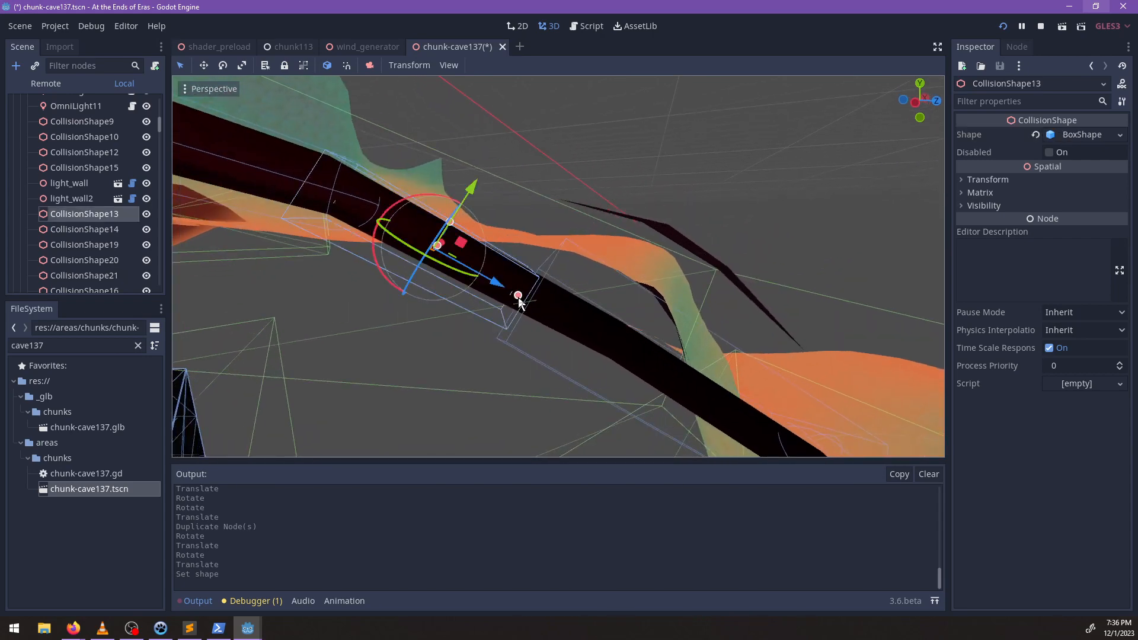
pyautogui.moveTo(500, 288); pyautogui.dragTo(503, 292)
pyautogui.scroll(-5, 514, 286)
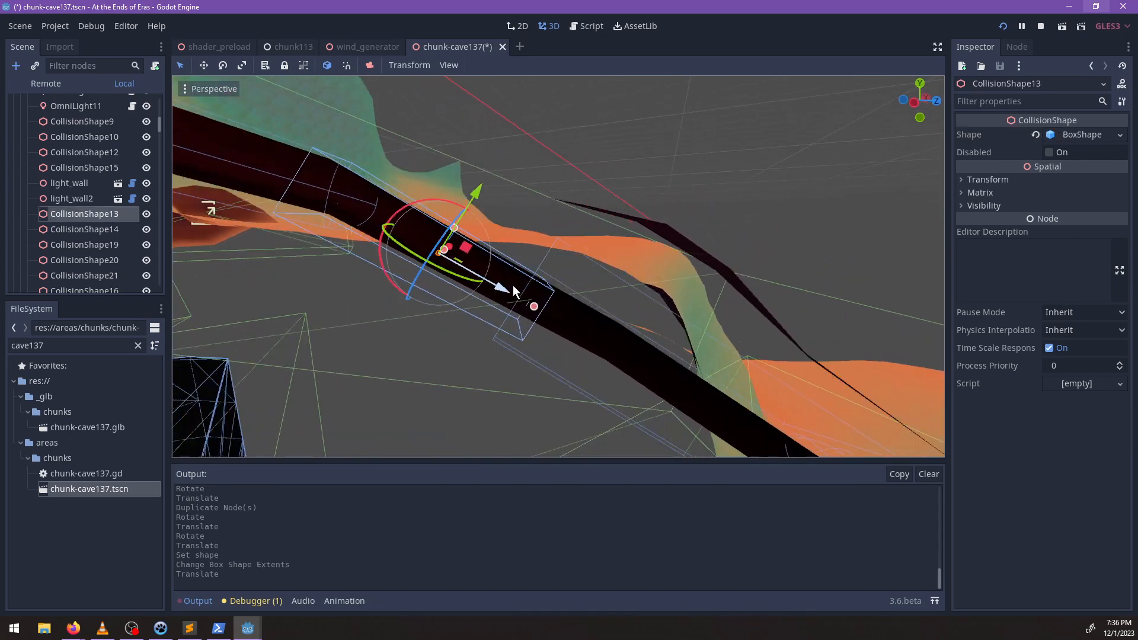
# Check the collision volumes along the tunnel and save the chunk-cave137 scene.
pyautogui.moveTo(513, 286); pyautogui.dragTo(537, 262, button='middle')
pyautogui.scroll(5, 511, 282)
pyautogui.scroll(2, 526, 298)
pyautogui.scroll(-5, 515, 299)
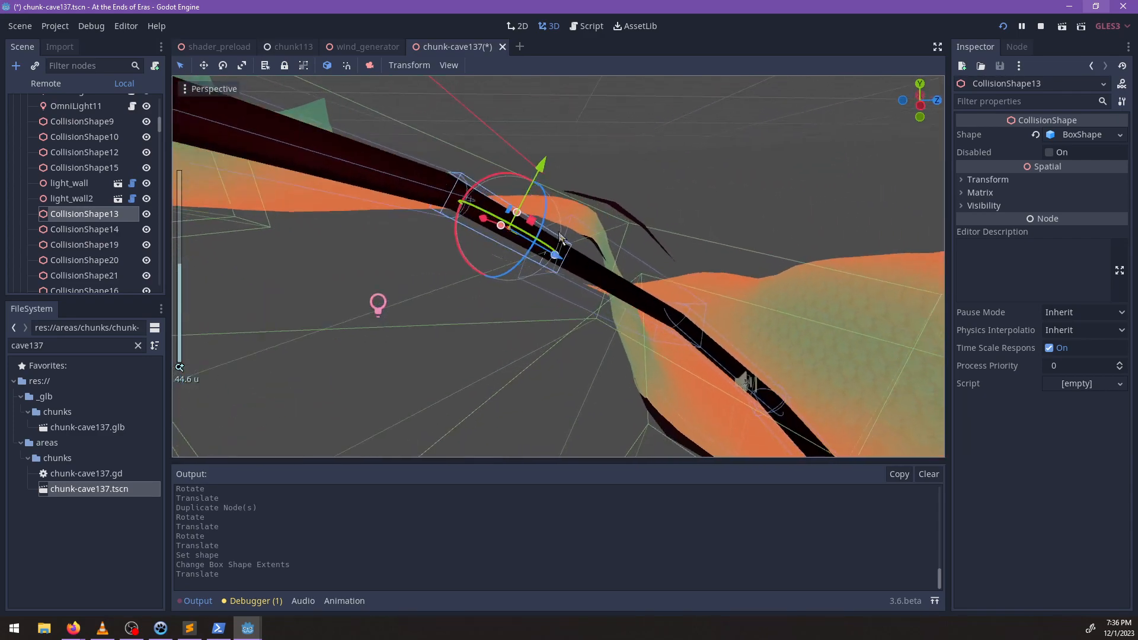
pyautogui.scroll(-10, 589, 302)
pyautogui.scroll(8, 593, 314)
pyautogui.hotkey('ctrl', 's')
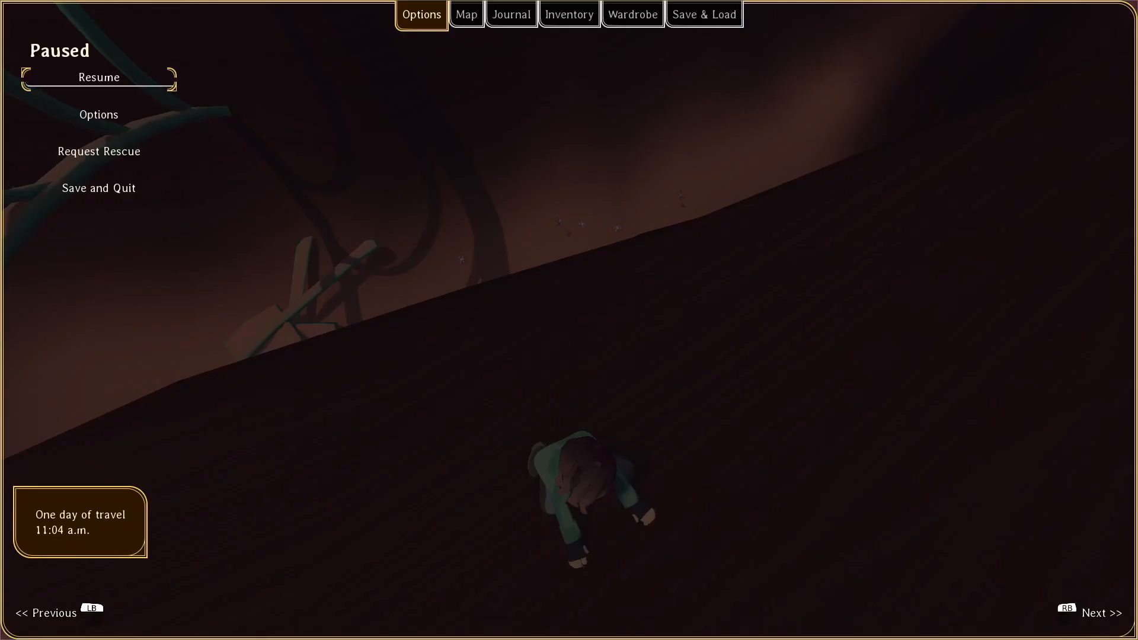
# Switch to the running game, resume it, and enable free flight through walls with a console command.
pyautogui.press('Escape')
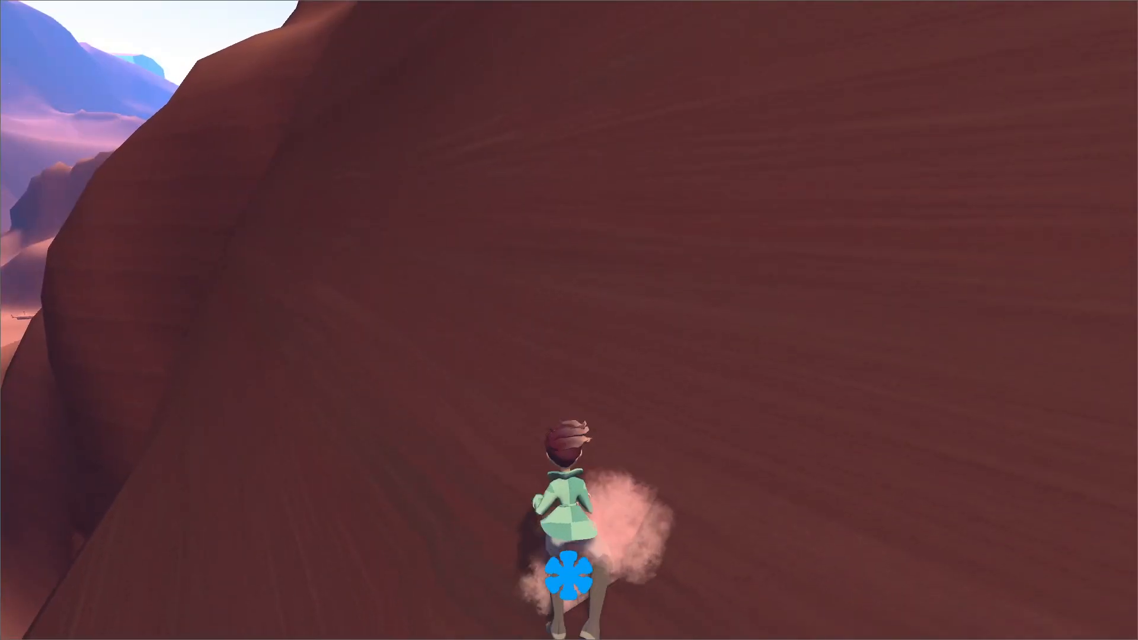
pyautogui.press('`')
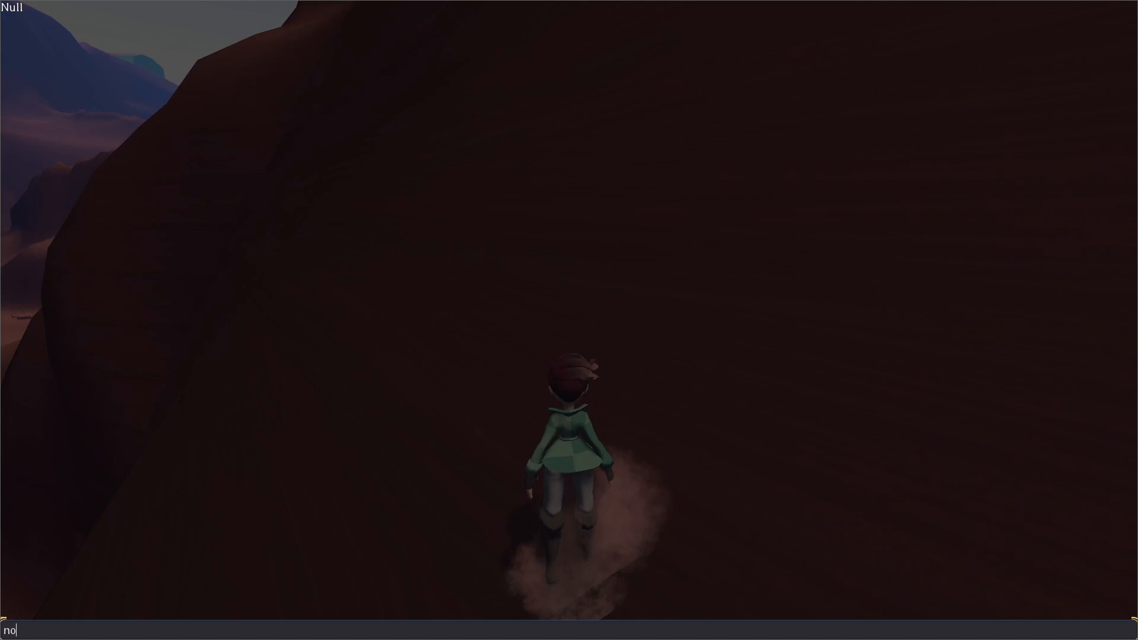
pyautogui.press('Return')
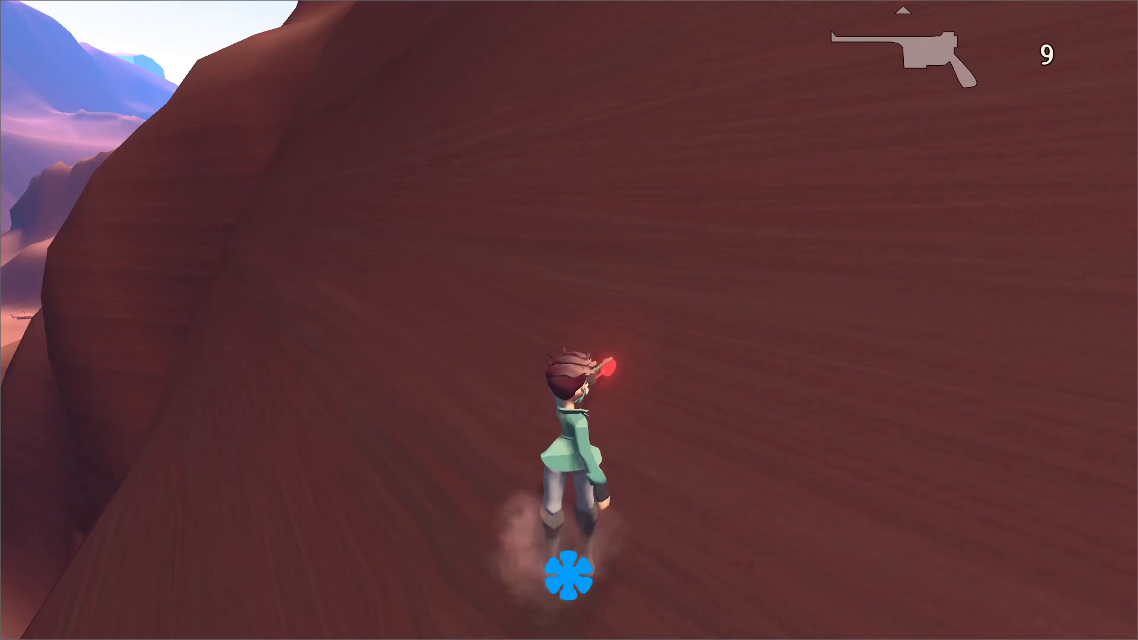
# Fly the character out through the terrain and into the cave's outer connecting tunnel.
pyautogui.press('w')
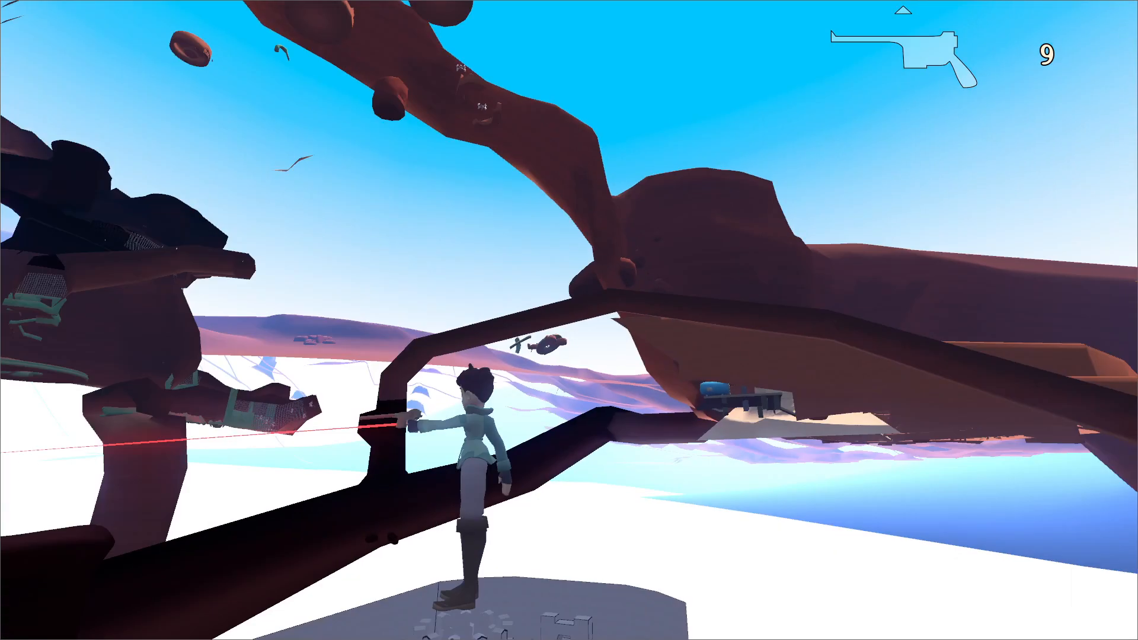
pyautogui.press('w')
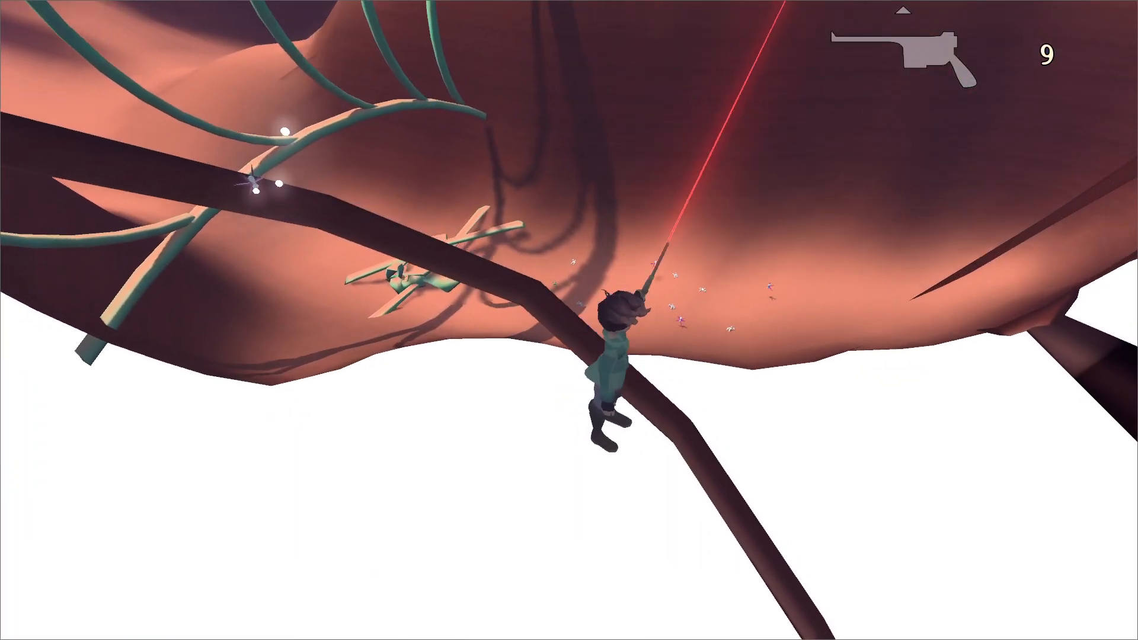
pyautogui.press('w')
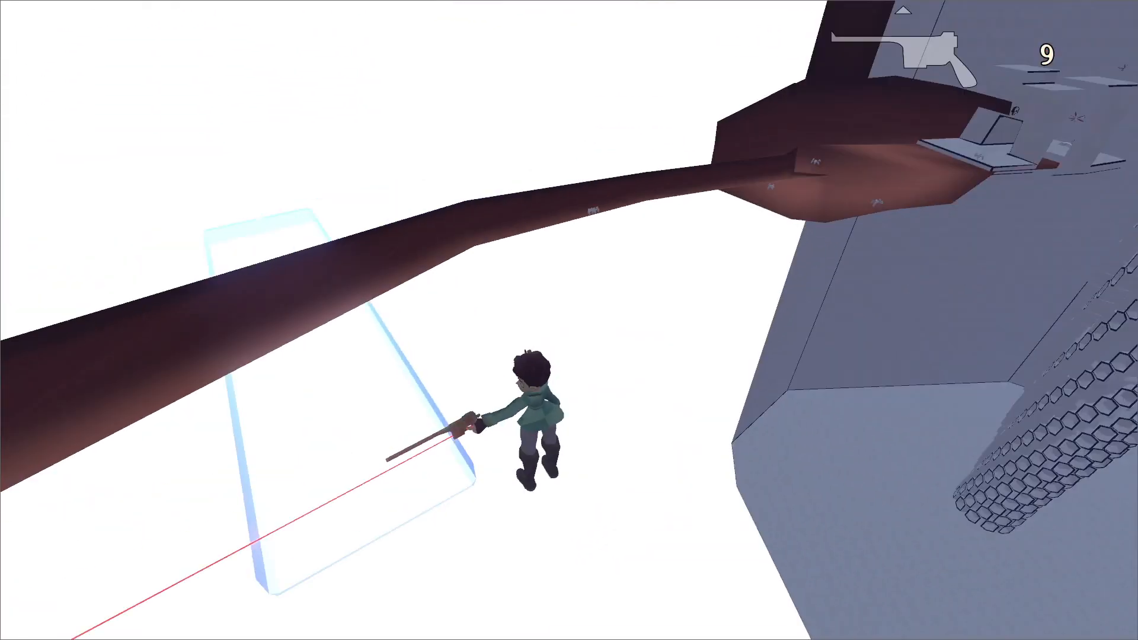
pyautogui.press('w')
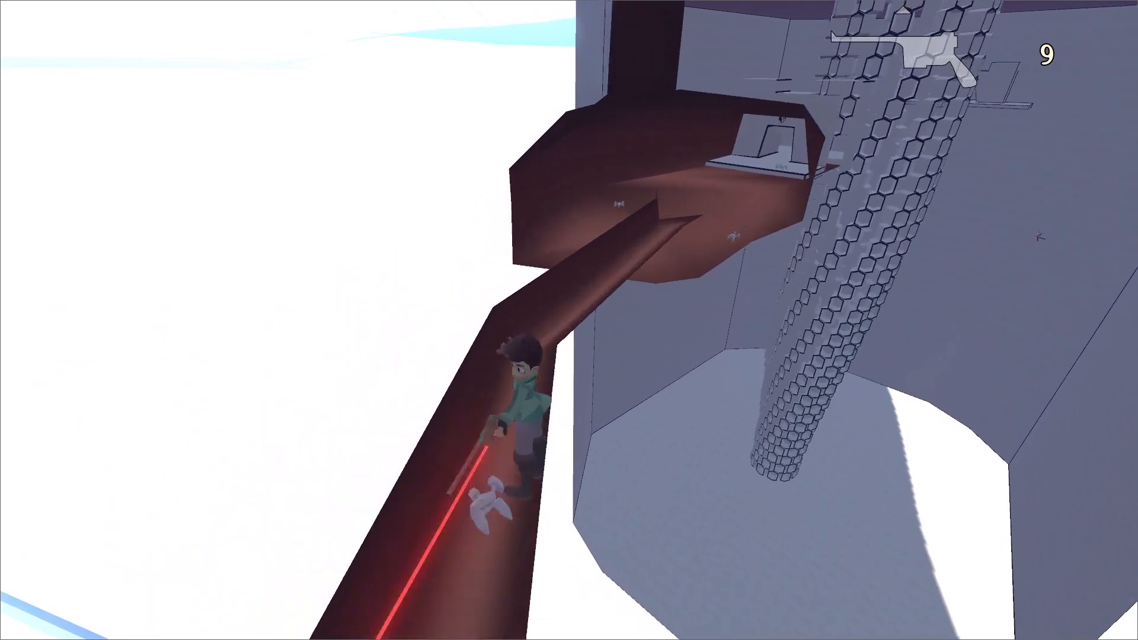
pyautogui.press('w')
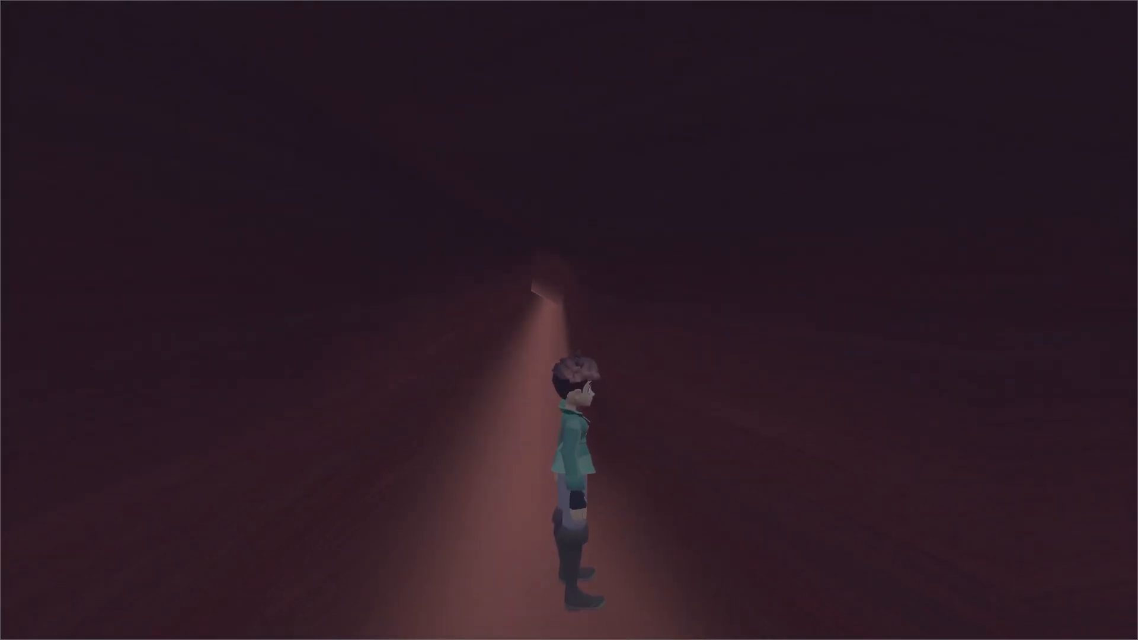
# Turn free flight off by repeating the last console command and run the character through the tunnel to check its lighting.
pyautogui.press('`')
pyautogui.press('Up')
pyautogui.press('Return')
pyautogui.press('`')
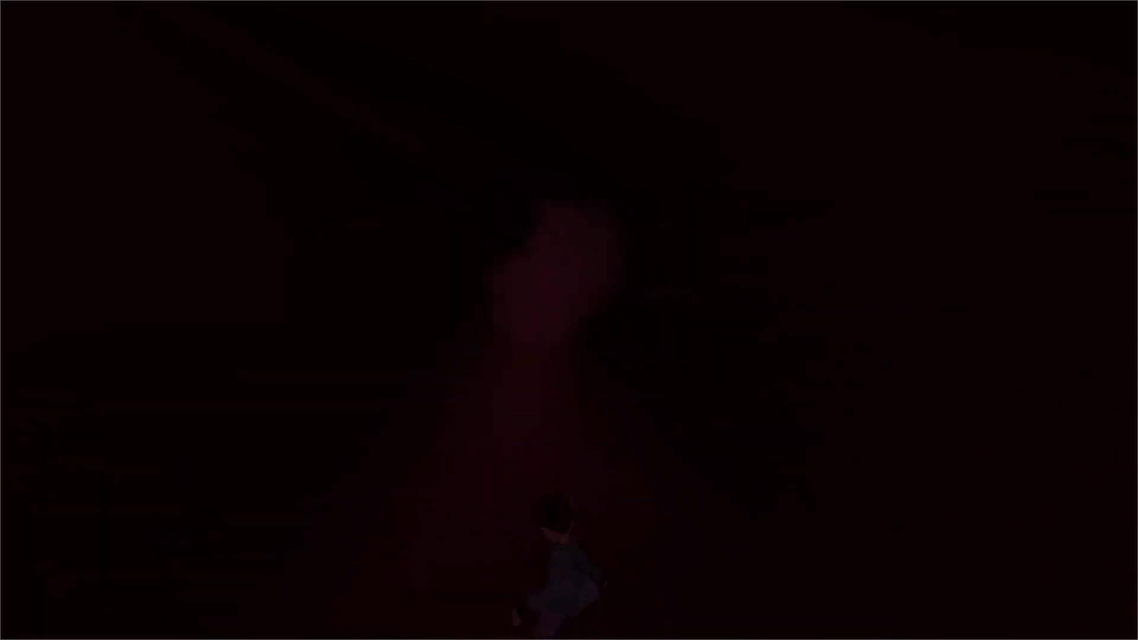
pyautogui.press('w')
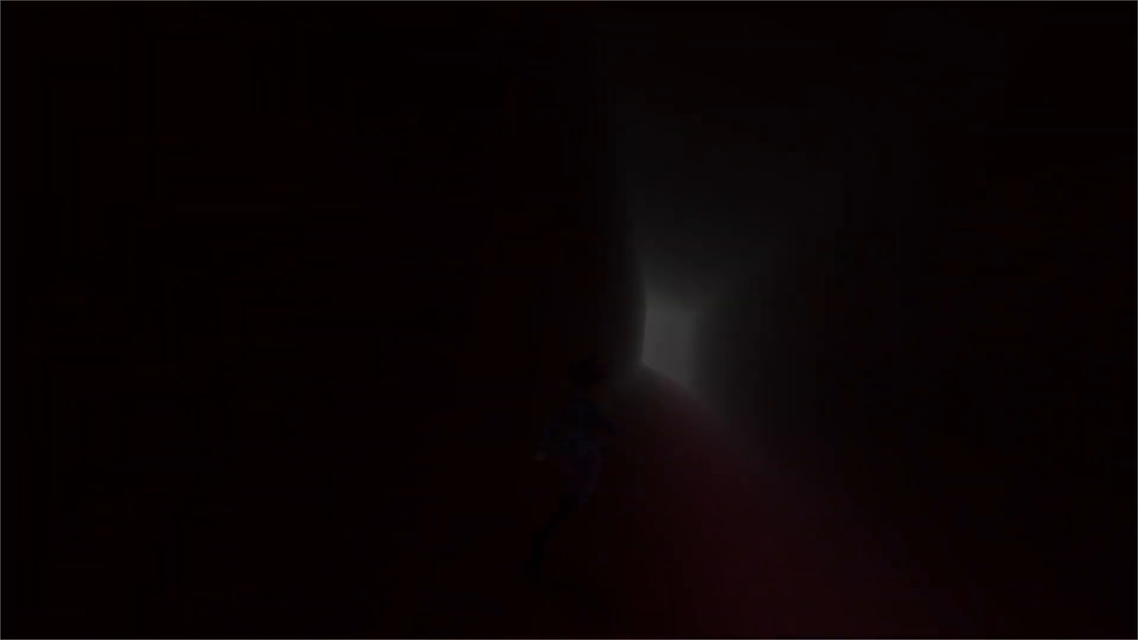
pyautogui.press('w')
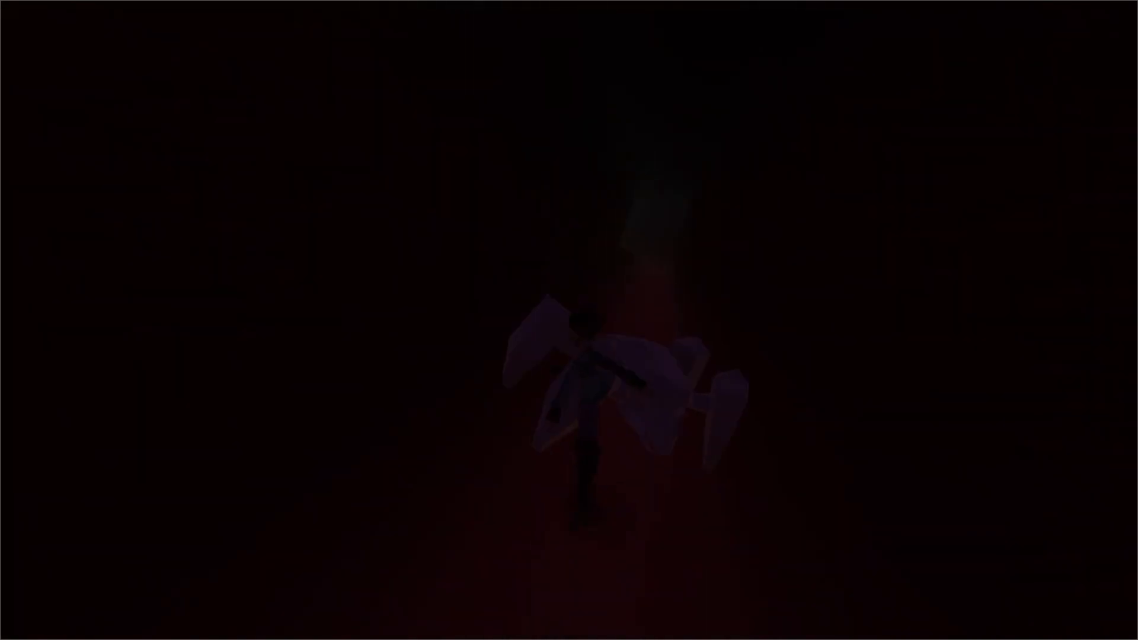
pyautogui.press('w')
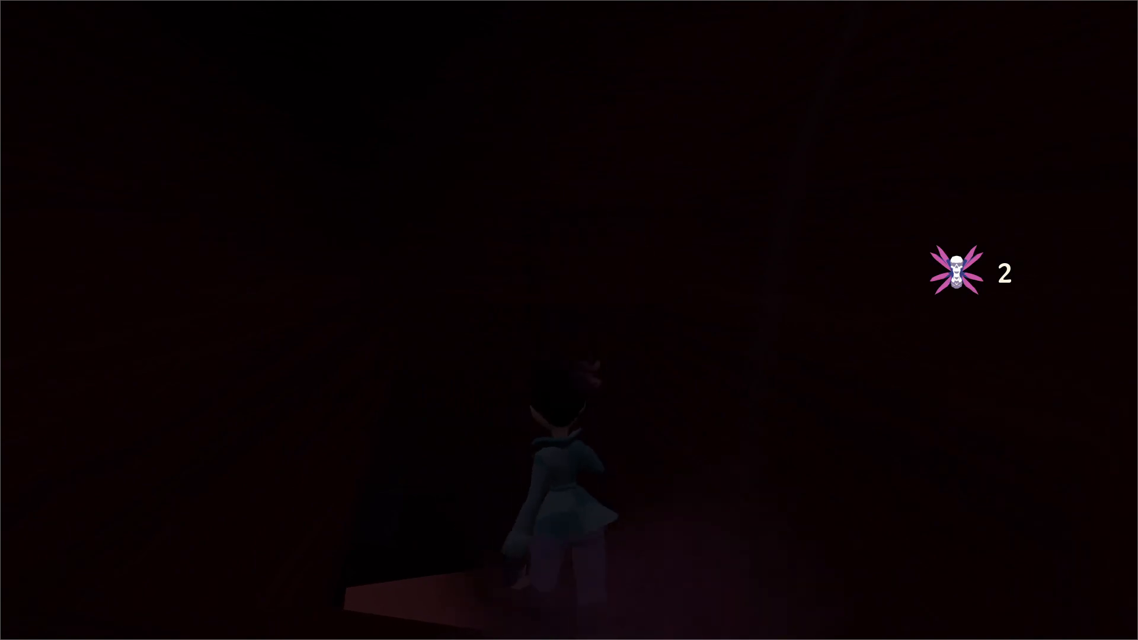
# Close the running game and lower the intensity of the refl_int8 reflection probe to 0.16.
pyautogui.press('Escape')
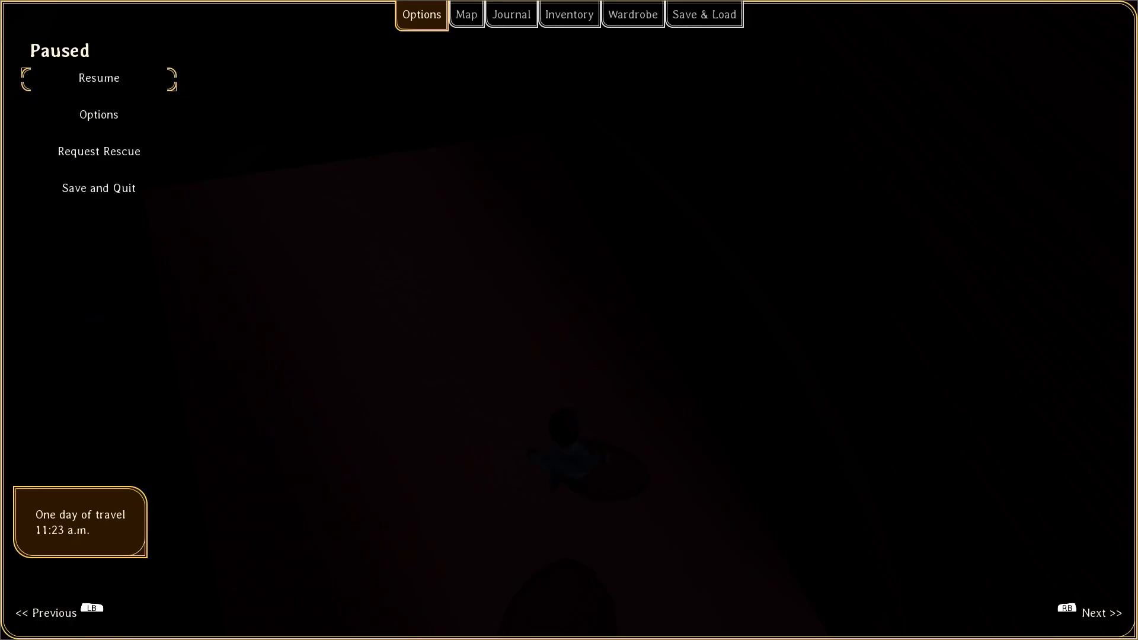
pyautogui.hotkey('alt', 'F4')
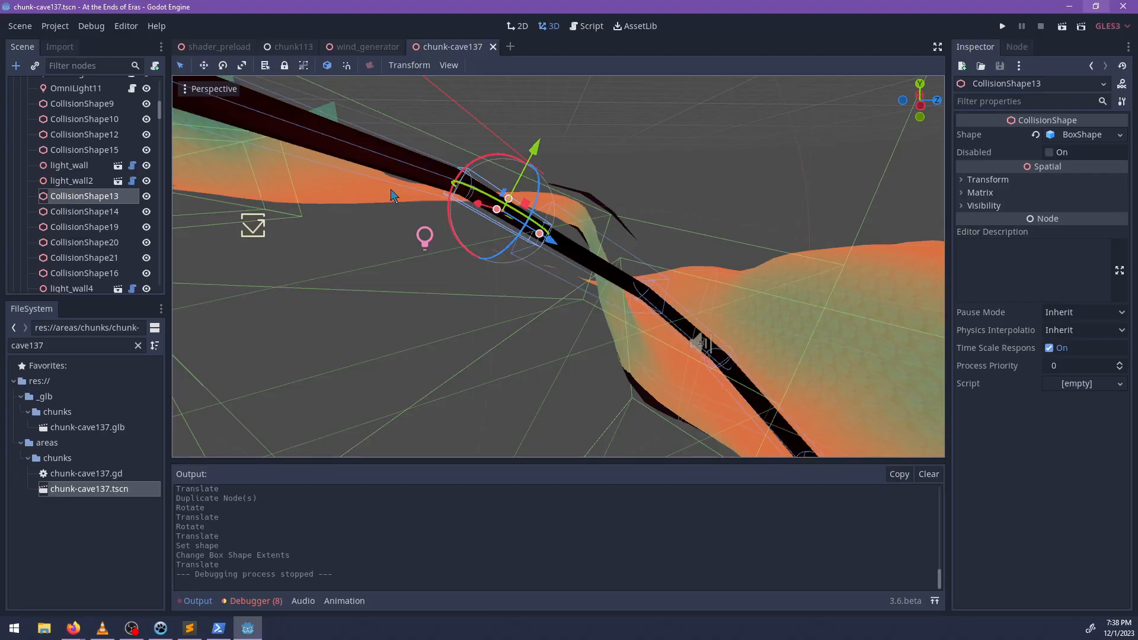
pyautogui.click(252, 231)
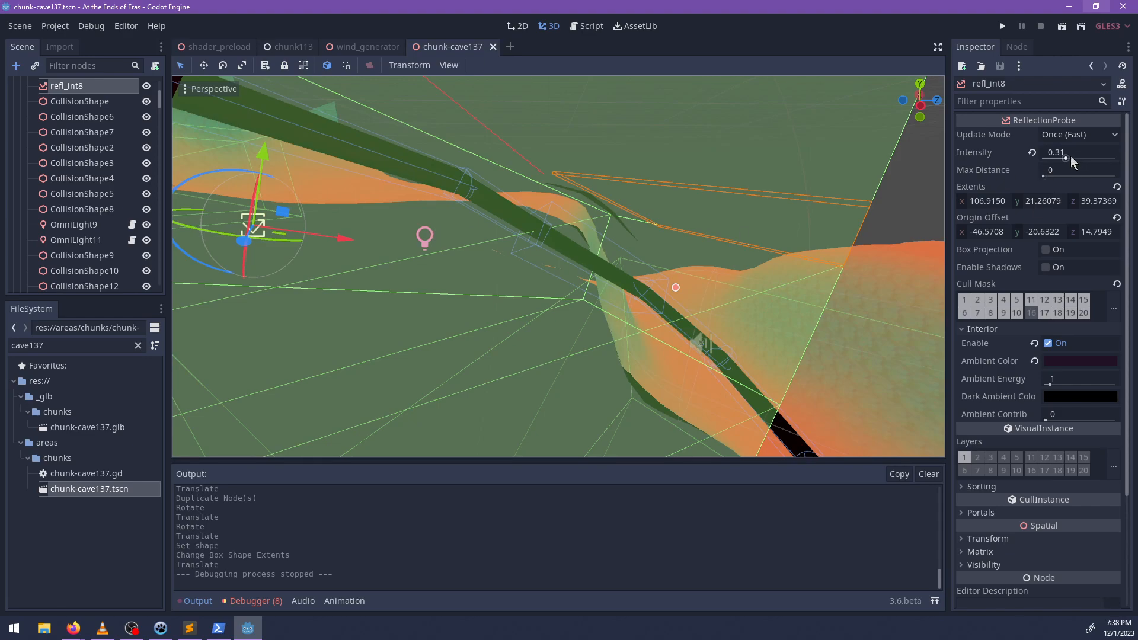
pyautogui.scroll(-8, 728, 385)
pyautogui.moveTo(738, 285); pyautogui.dragTo(475, 277, button='middle')
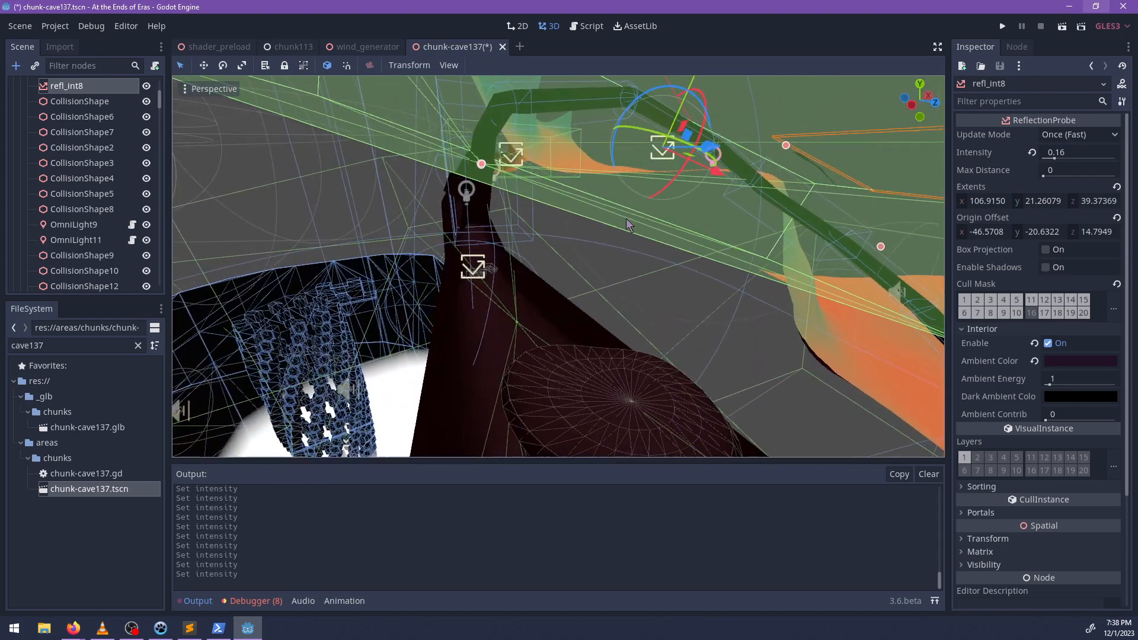
# Lower the origin of the refl_int2 reflection probe inside the cave to a Y offset of about -5.0.
pyautogui.scroll(4, 476, 277)
pyautogui.click(438, 276)
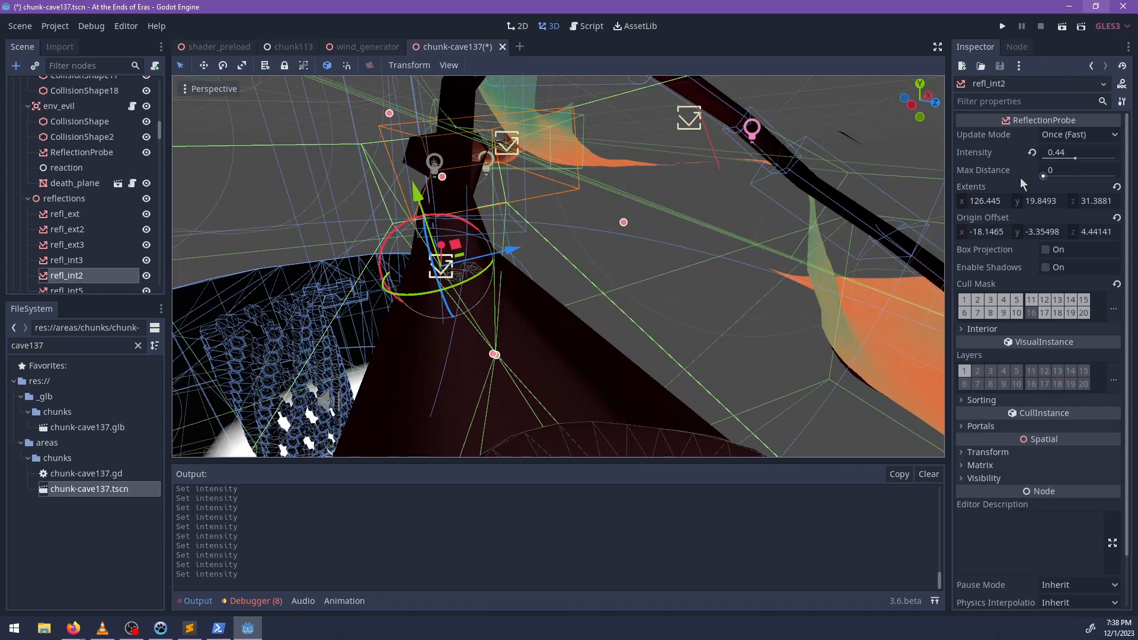
pyautogui.scroll(-8, 552, 296)
pyautogui.moveTo(542, 297); pyautogui.dragTo(579, 290, button='middle')
pyautogui.scroll(8, 599, 316)
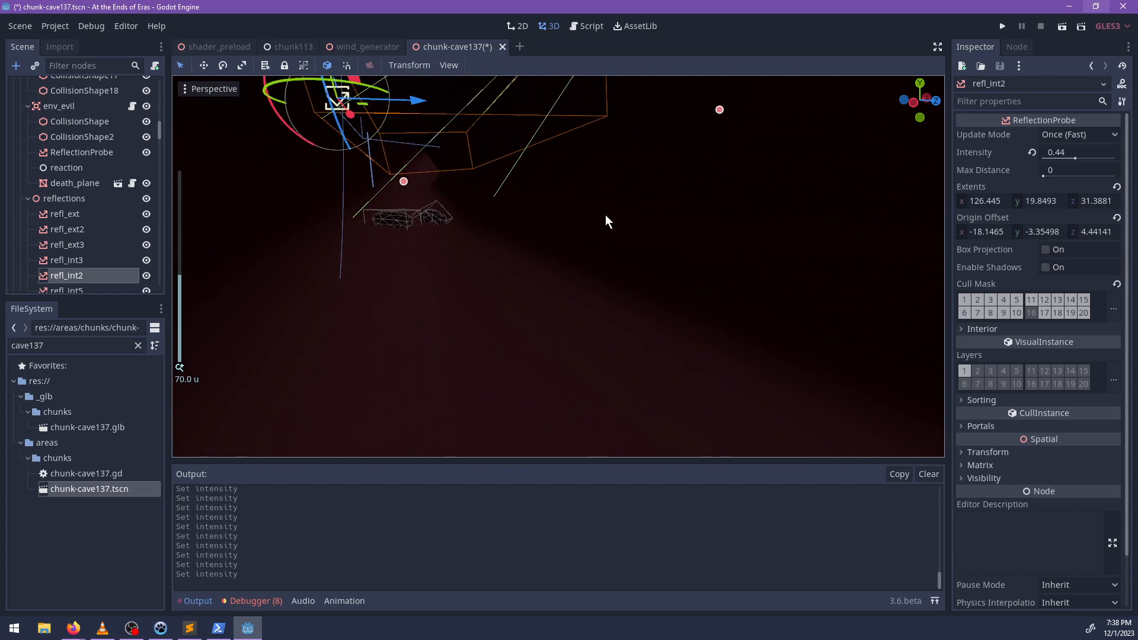
pyautogui.keyDown('shift'); pyautogui.moveTo(601, 218); pyautogui.dragTo(594, 222, button='middle'); pyautogui.keyUp('shift')
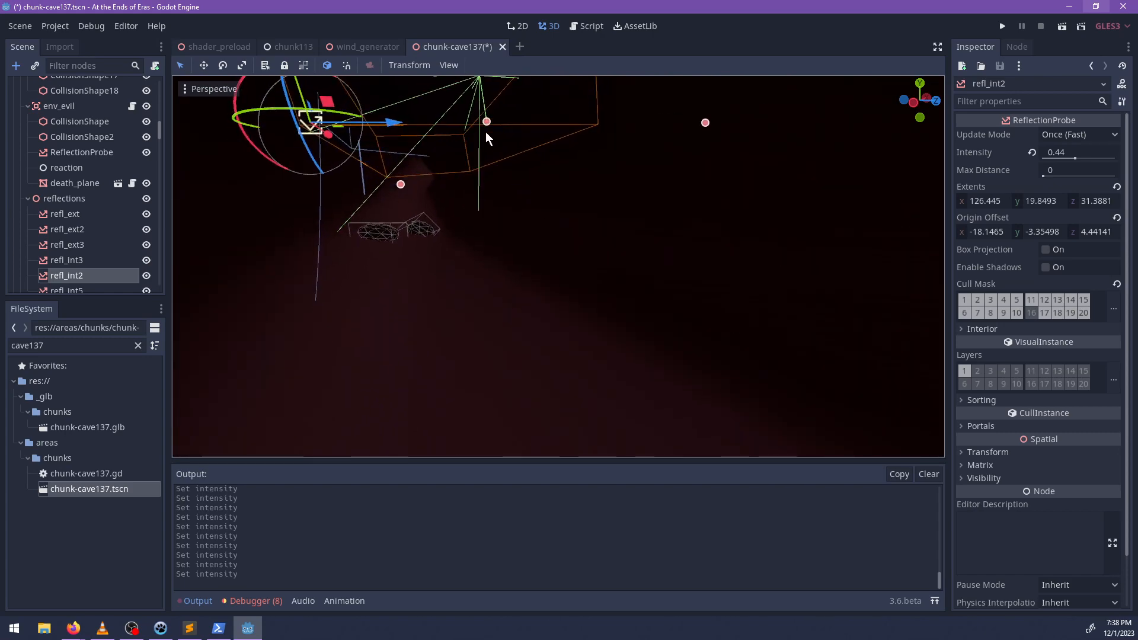
pyautogui.moveTo(483, 115); pyautogui.dragTo(522, 343)
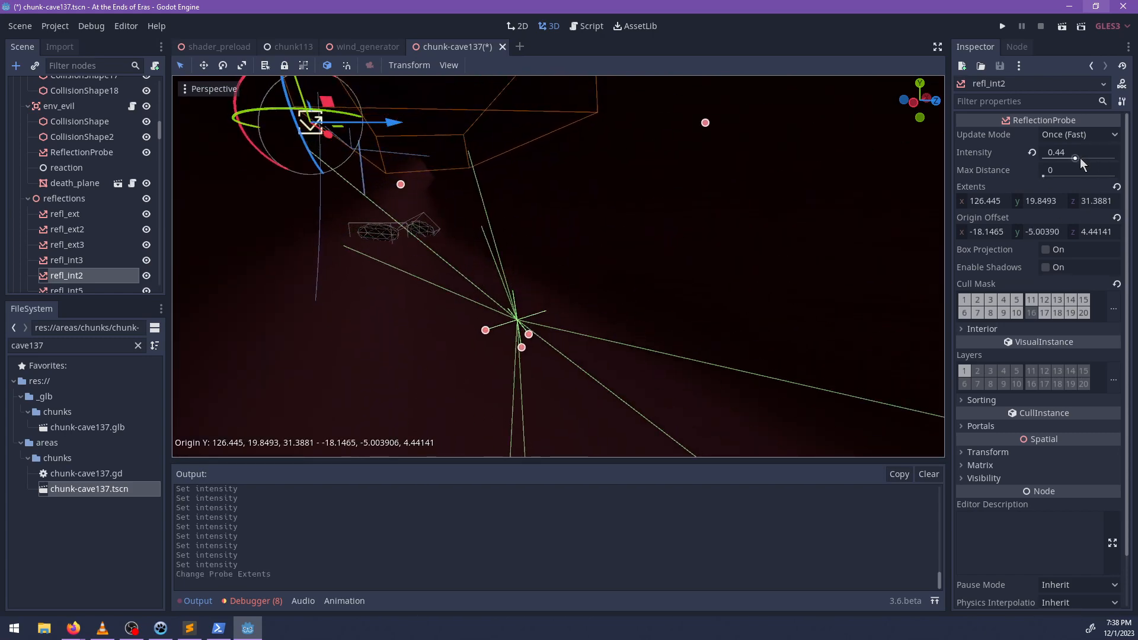
# Set the refl_int2 probe's intensity to 0.22 and save the chunk-cave137 scene.
pyautogui.moveTo(1082, 157); pyautogui.dragTo(1059, 157)
pyautogui.scroll(-5, 591, 249)
pyautogui.hotkey('ctrl', 's')
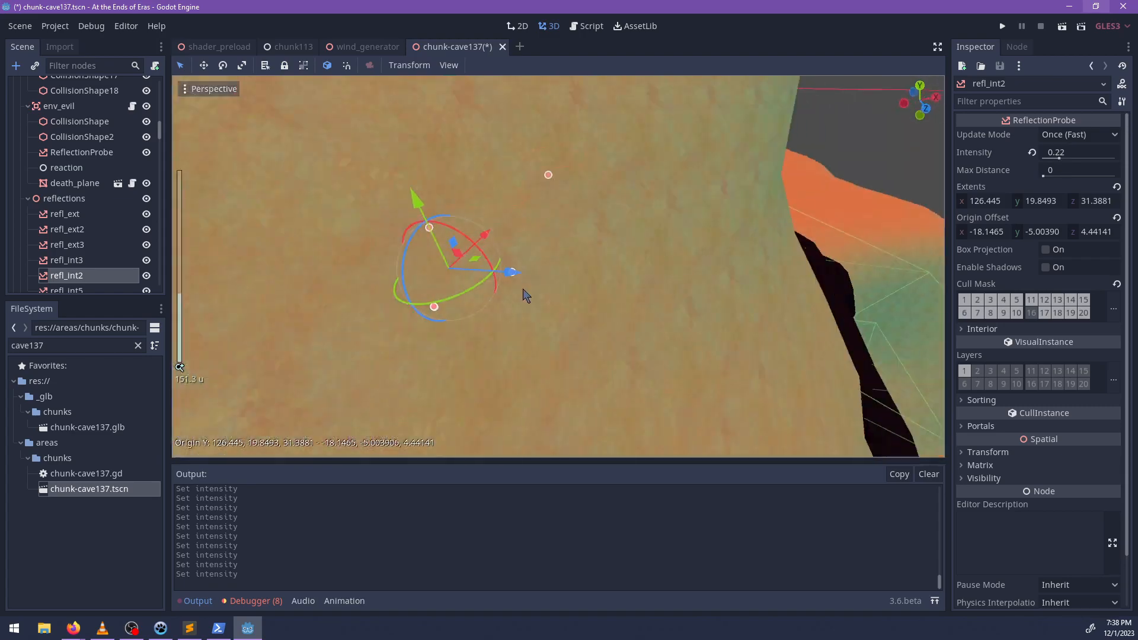
pyautogui.scroll(4, 592, 296)
pyautogui.moveTo(682, 302); pyautogui.dragTo(562, 308, button='middle')
pyautogui.scroll(8, 609, 293)
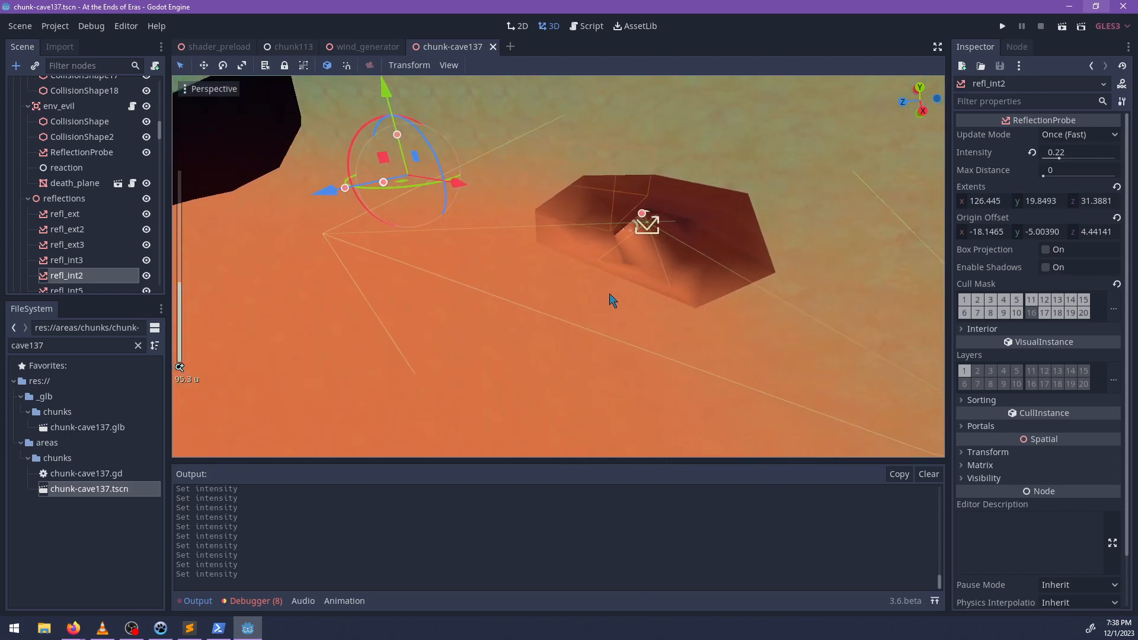
pyautogui.scroll(-10, 611, 292)
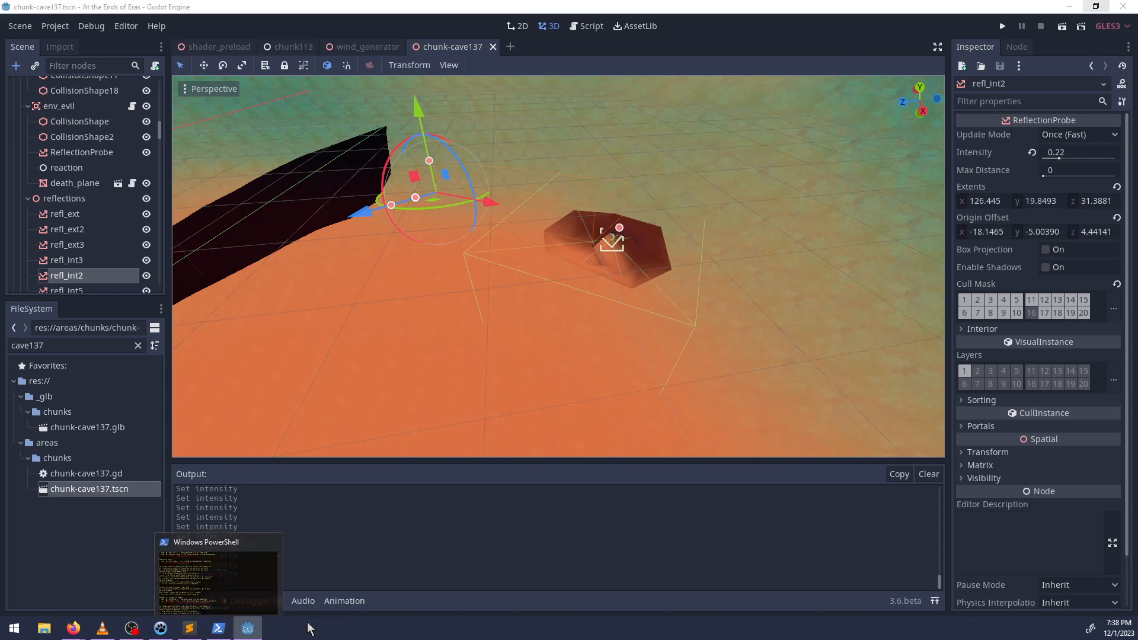
# Switch to Windows PowerShell and check the project repository's git status.
pyautogui.click(218, 629)
pyautogui.write('git status')
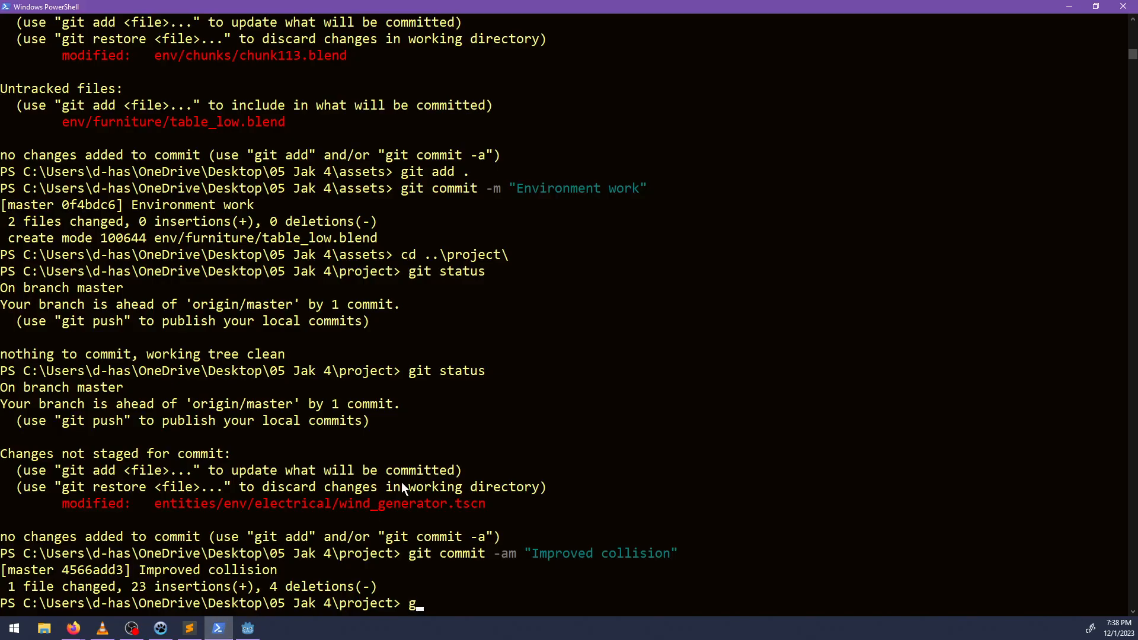
pyautogui.press('Return')
# Stage the dialog folder and commit it with the message "Uh whatever I did".
pyautogui.write('git add')
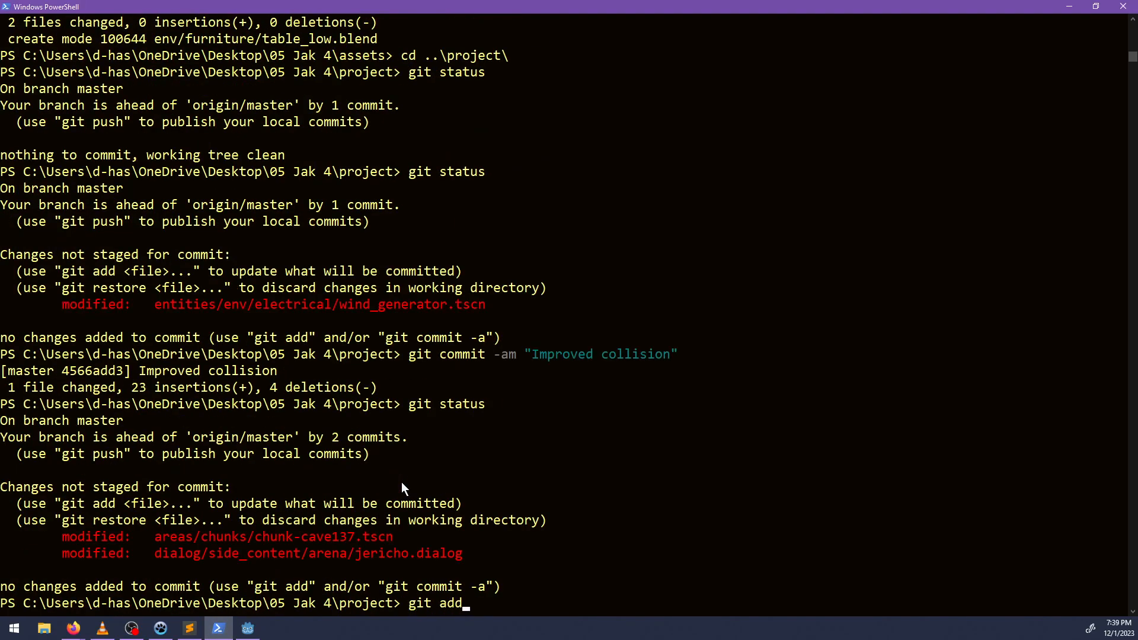
pyautogui.write(' dialog')
pyautogui.press('Return')
pyautogui.write('git commit ')
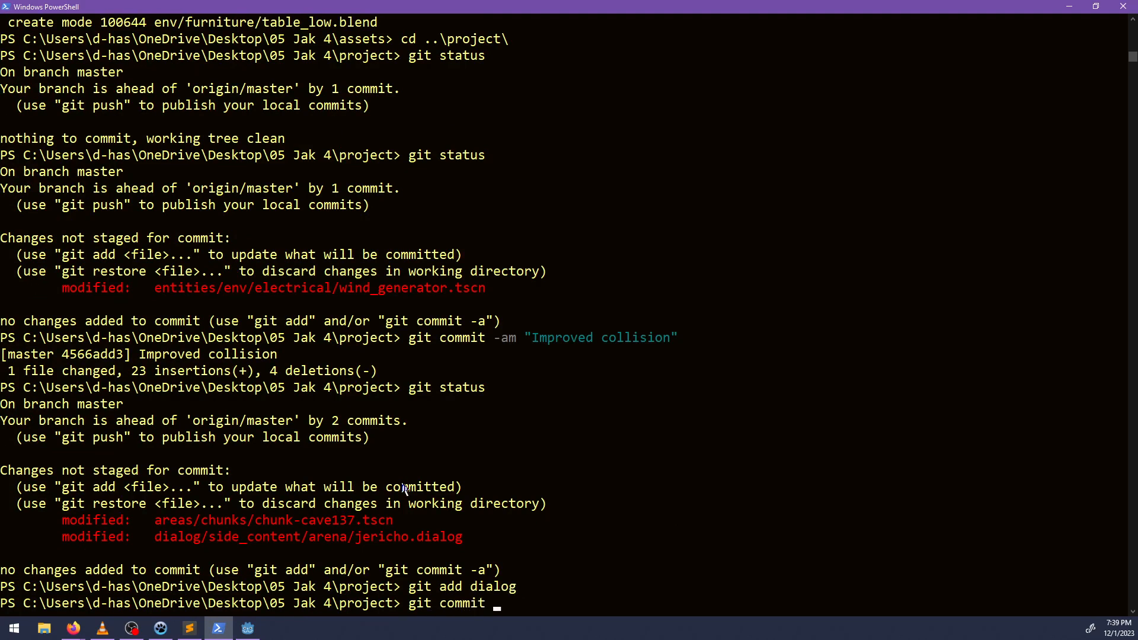
pyautogui.write('-m "Uh whatever I did"')
pyautogui.press('Return')
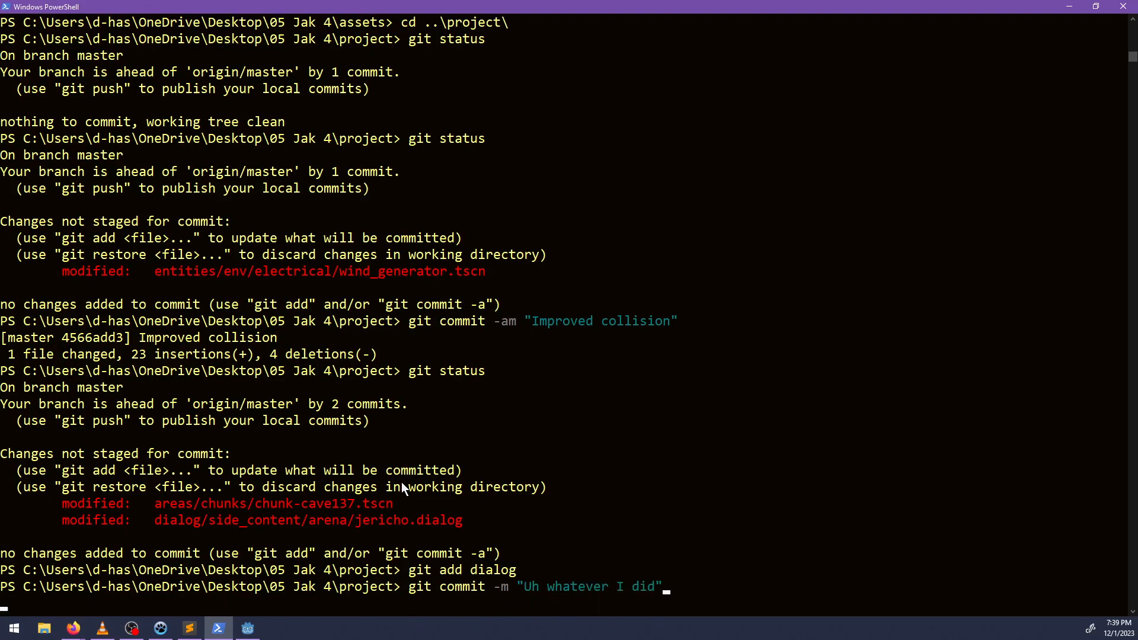
# Stage the areas folder and commit it with the message "Fix environment collisions and tweak reflections".
pyautogui.write('git add area')
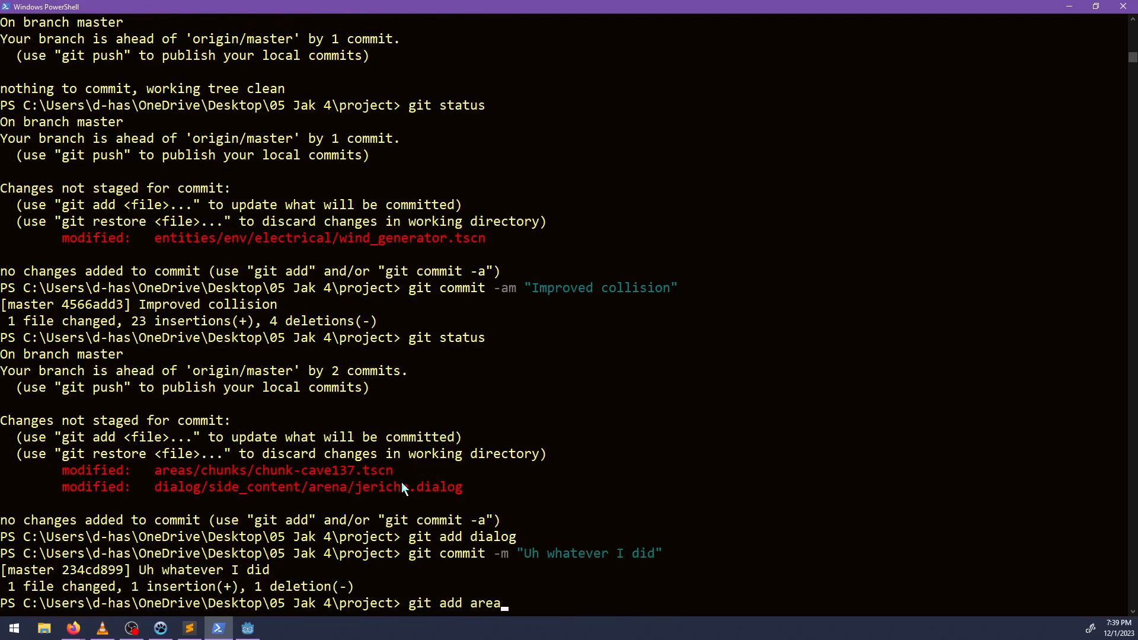
pyautogui.write('s')
pyautogui.press('Return')
pyautogui.write('git commit -')
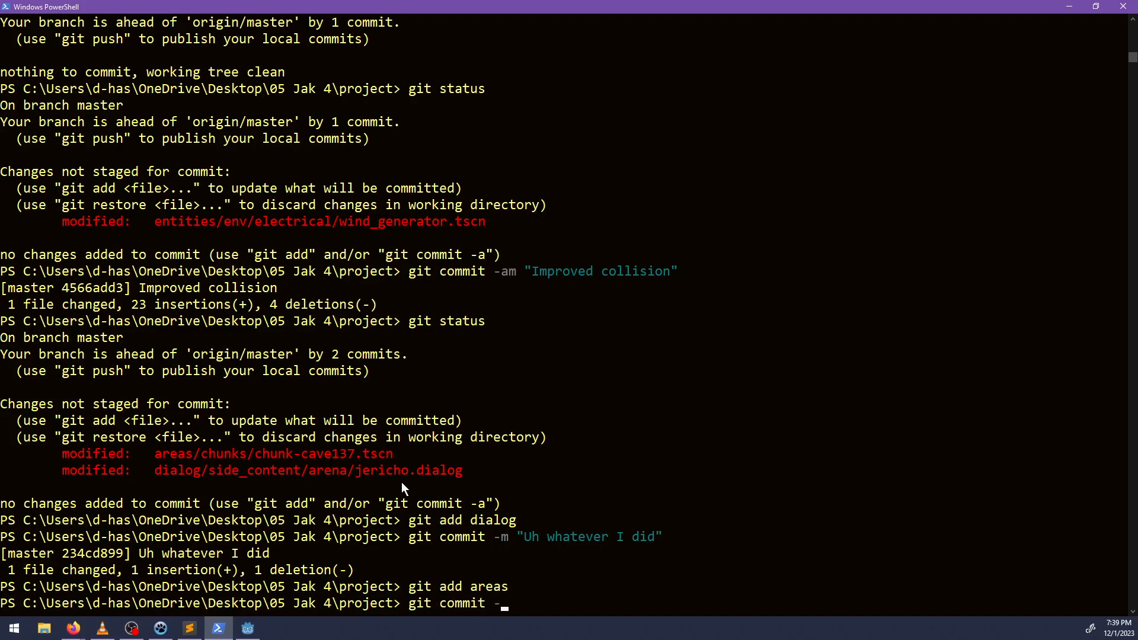
pyautogui.write('m "Fi')
pyautogui.write('x a')
pyautogui.write('environment col')
pyautogui.write('lisions ')
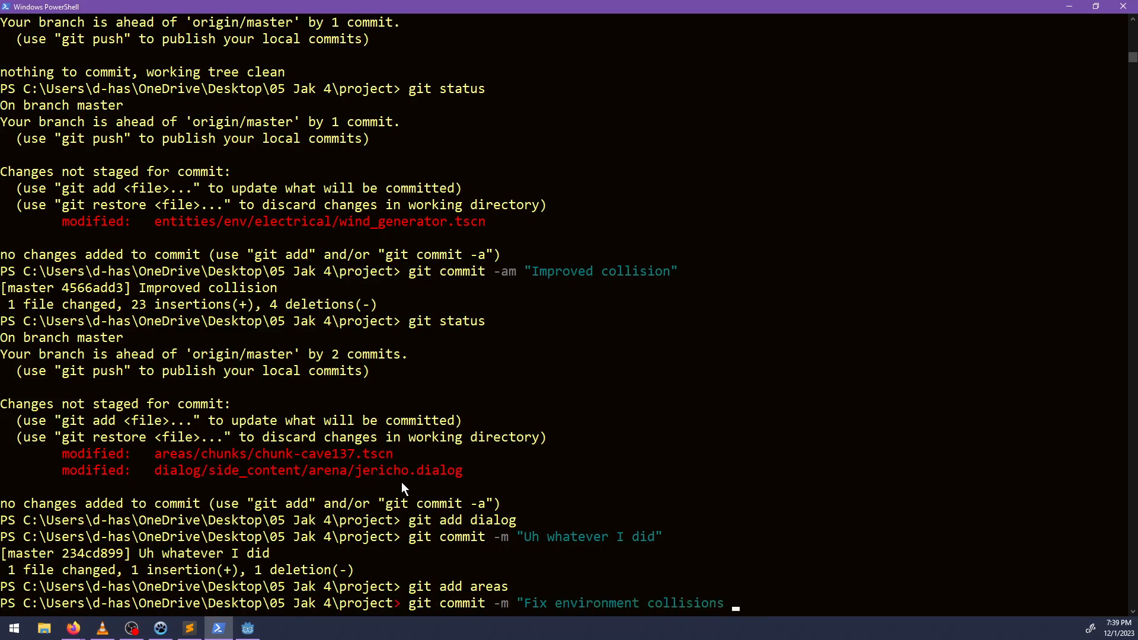
pyautogui.write('and tweak refleciton inten')
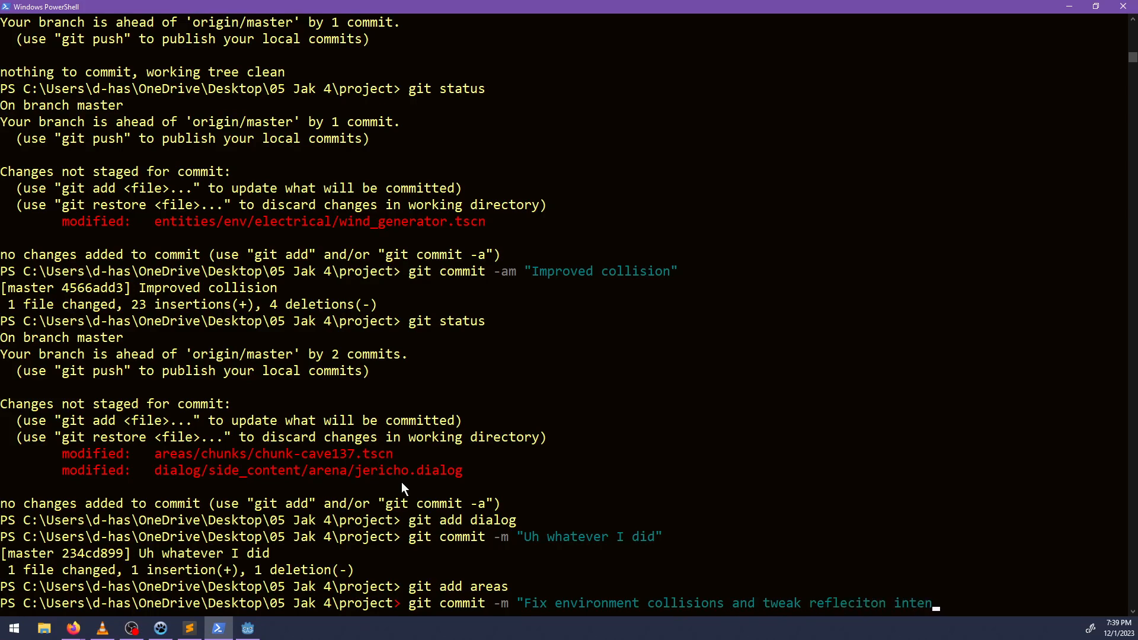
pyautogui.press('BackSpace')
pyautogui.press('BackSpace')
pyautogui.press('BackSpace')
pyautogui.press('BackSpace')
pyautogui.press('BackSpace')
pyautogui.press('BackSpace')
pyautogui.press('BackSpace')
pyautogui.press('BackSpace')
pyautogui.press('BackSpace')
pyautogui.press('BackSpace')
pyautogui.press('BackSpace')
pyautogui.press('BackSpace')
pyautogui.press('BackSpace')
pyautogui.press('BackSpace')
pyautogui.press('BackSpace')
pyautogui.write('reflect')
pyautogui.press('BackSpace')
pyautogui.write('ctions"')
pyautogui.press('Return')
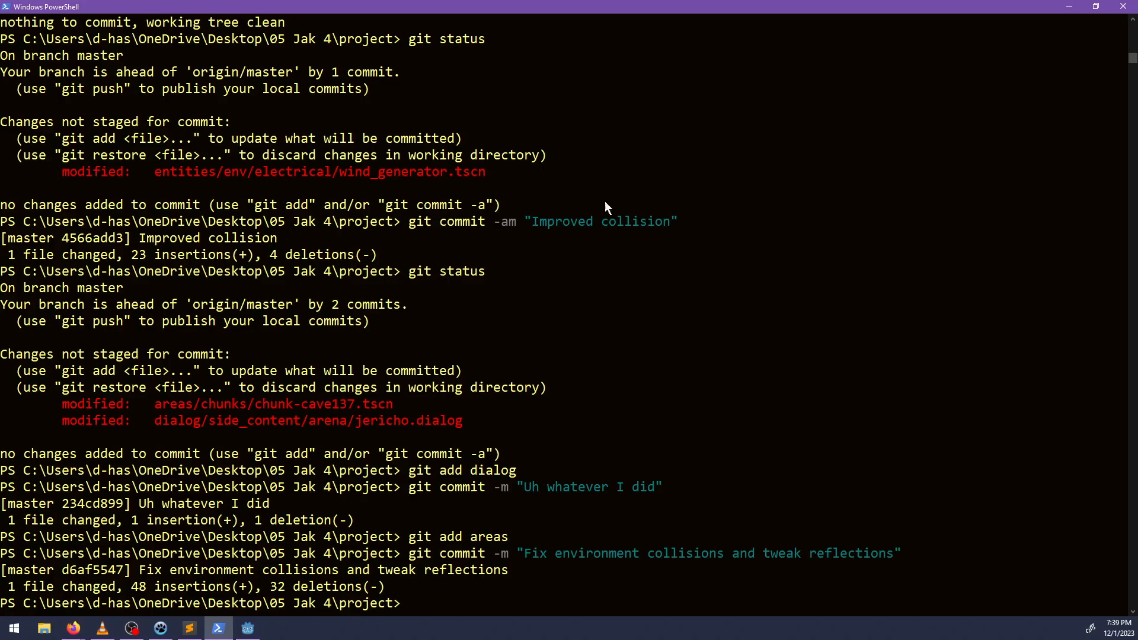
# Switch to NP-ToDo and mark the task about Cave 137's light going away as completed.
pyautogui.click(1069, 6)
pyautogui.click(160, 627)
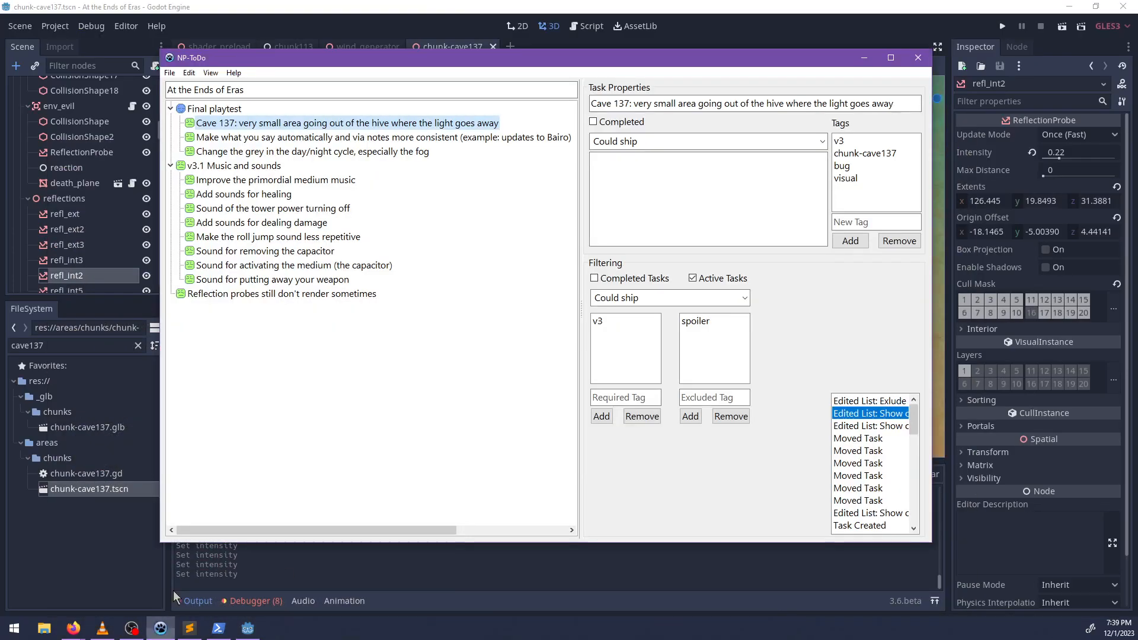
pyautogui.rightClick(226, 126)
pyautogui.click(252, 135)
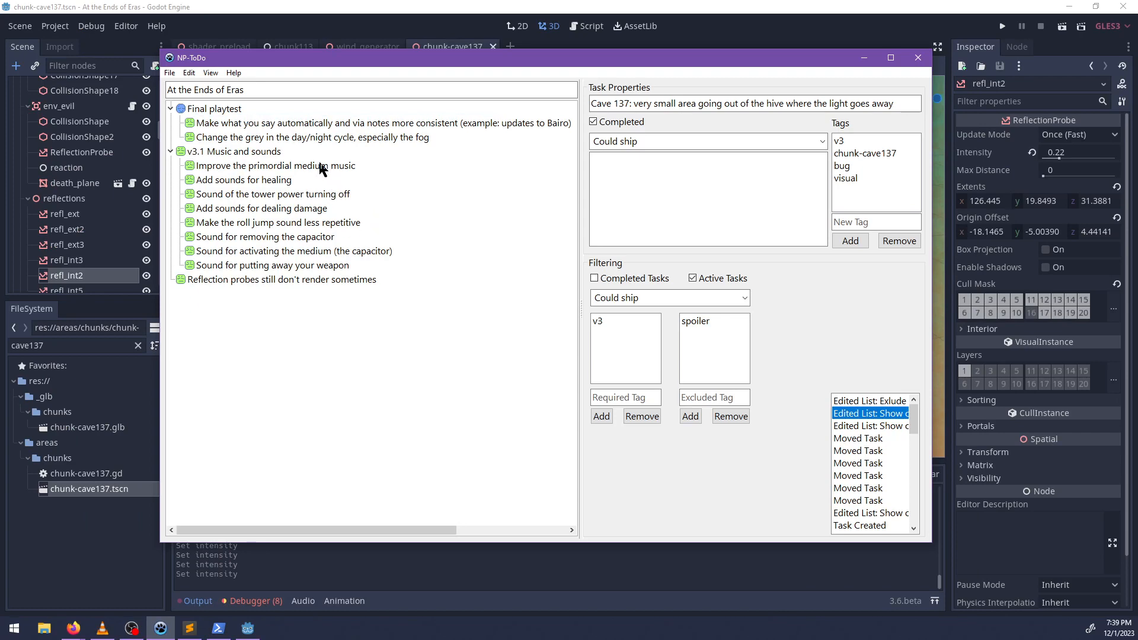
pyautogui.click(864, 58)
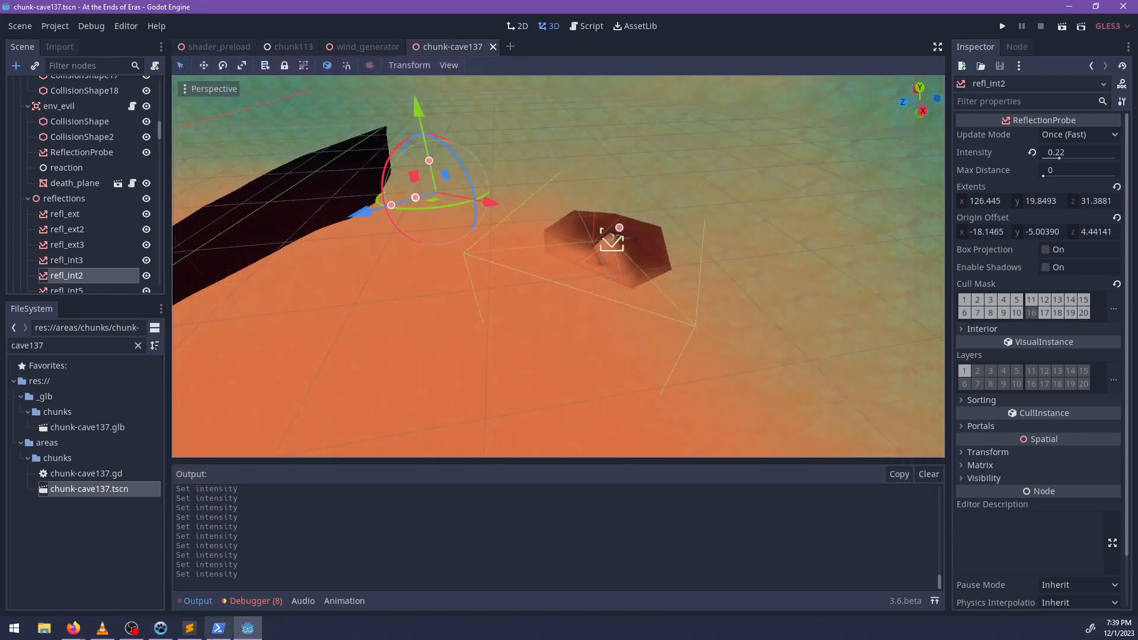
# Switch to Sublime Text, open bairo.dialog and review its opening conversation and the notes it creates.
pyautogui.click(189, 629)
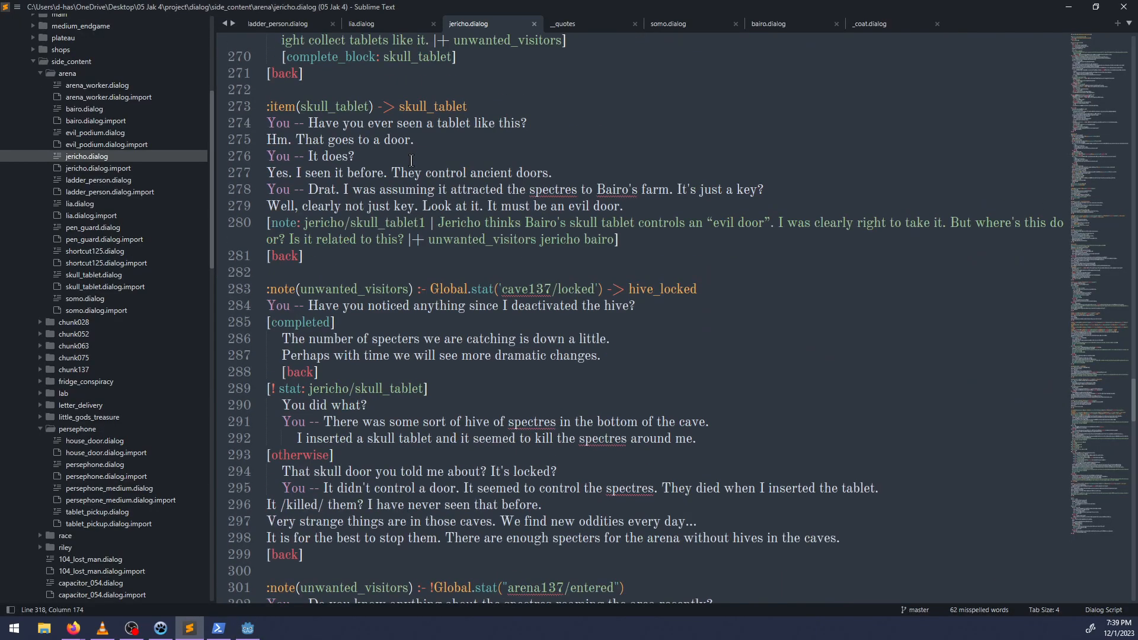
pyautogui.click(769, 24)
pyautogui.scroll(10, 520, 249)
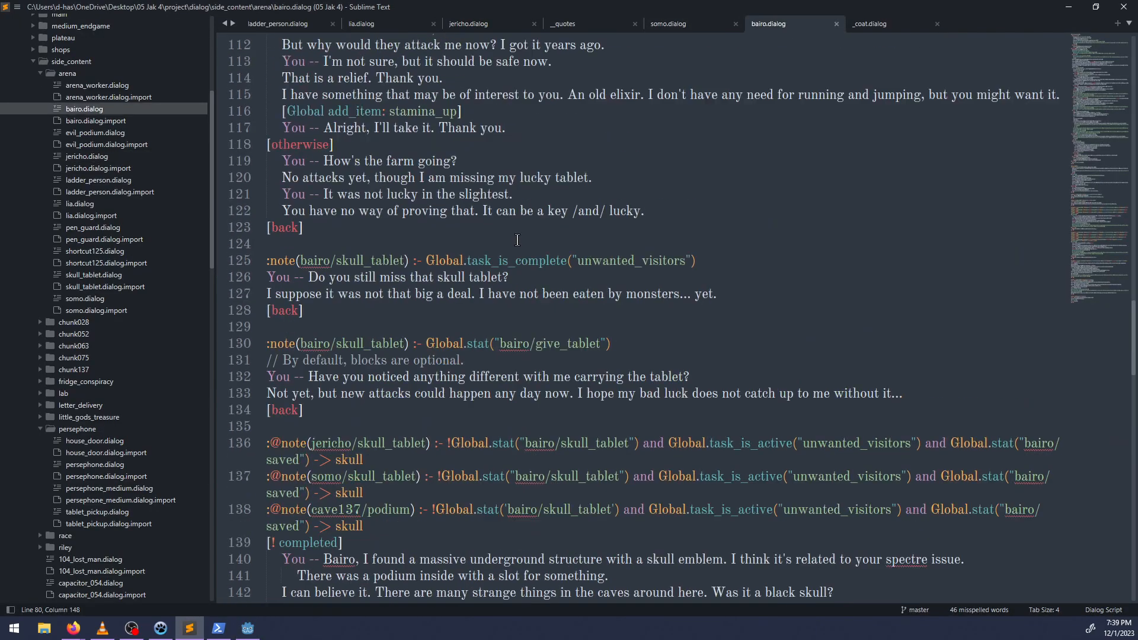
pyautogui.scroll(20, 521, 249)
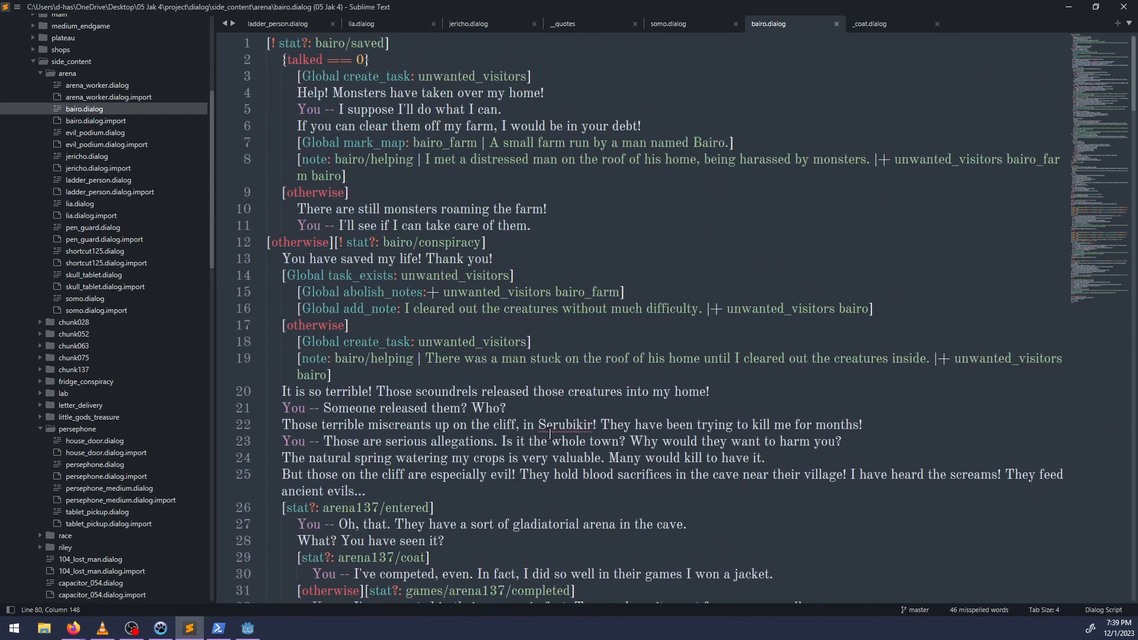
pyautogui.scroll(-6, 521, 405)
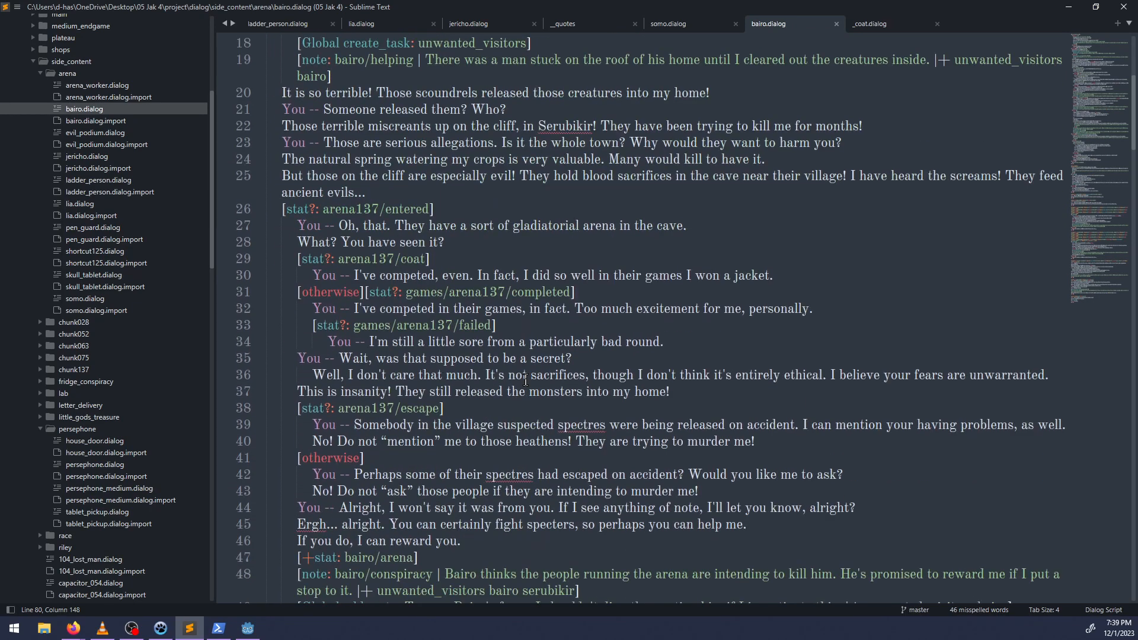
pyautogui.scroll(6, 493, 389)
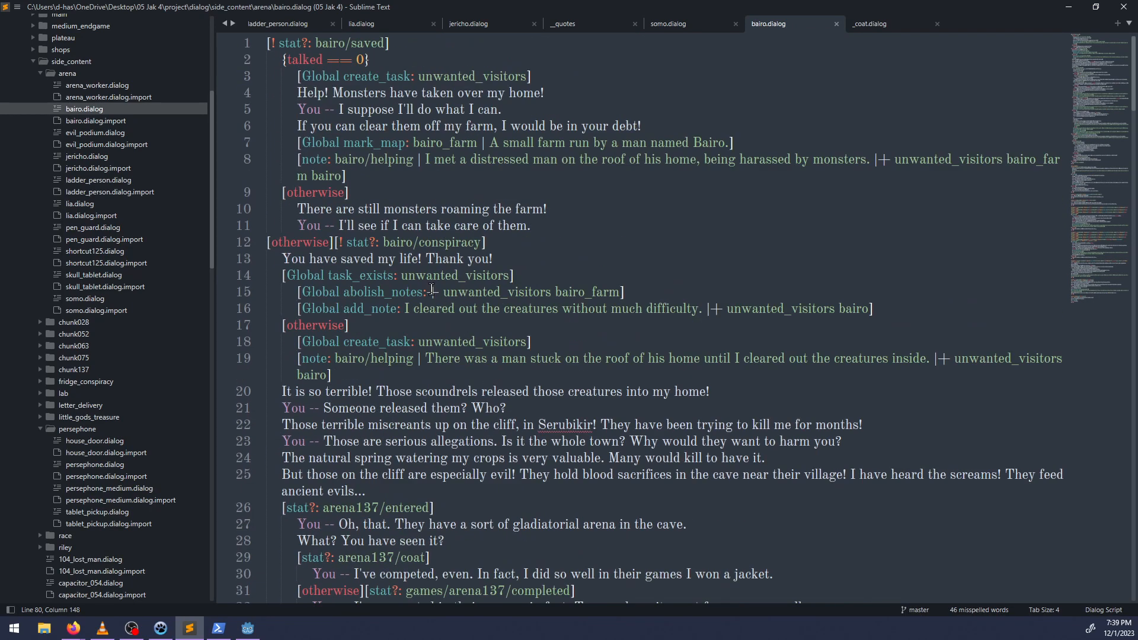
pyautogui.click(369, 387)
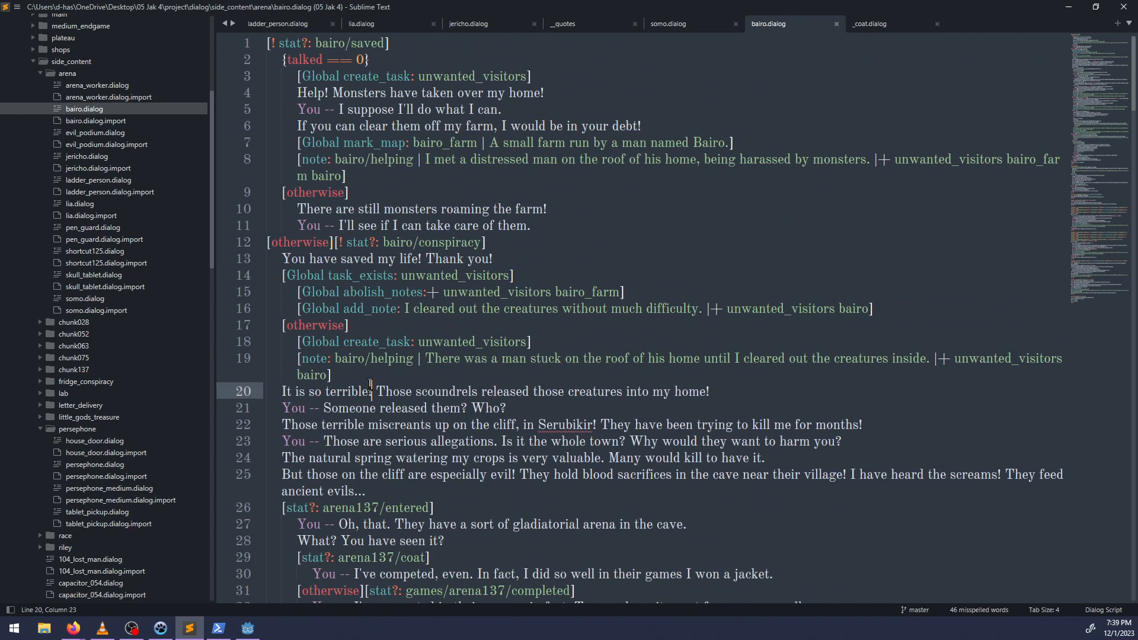
pyautogui.click(365, 379)
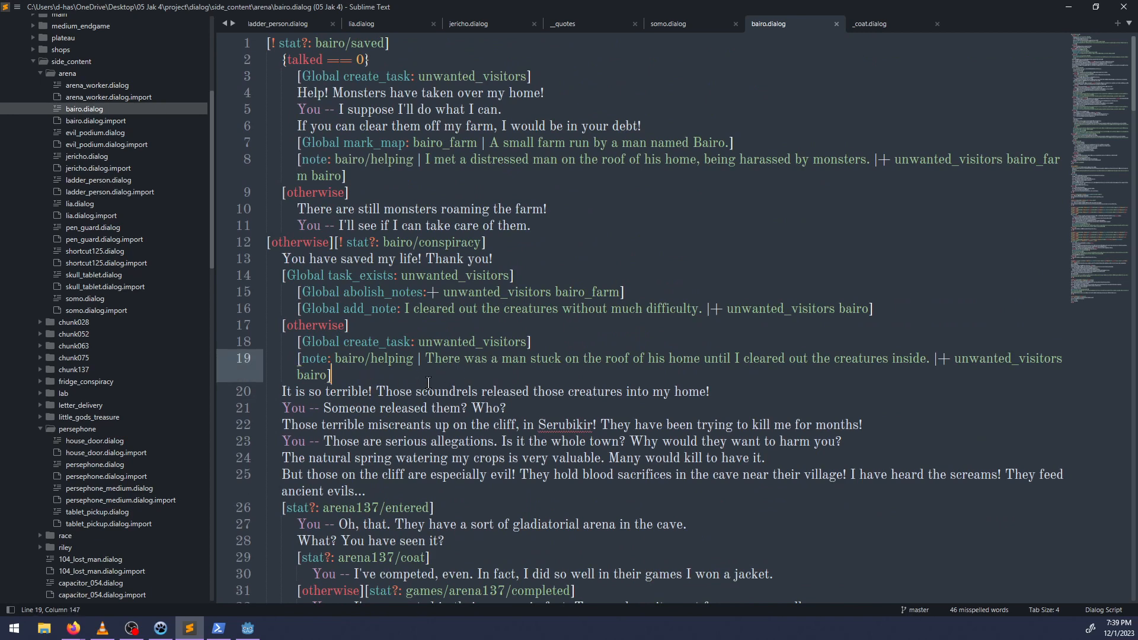
pyautogui.scroll(-1, 429, 376)
pyautogui.scroll(-3, 437, 369)
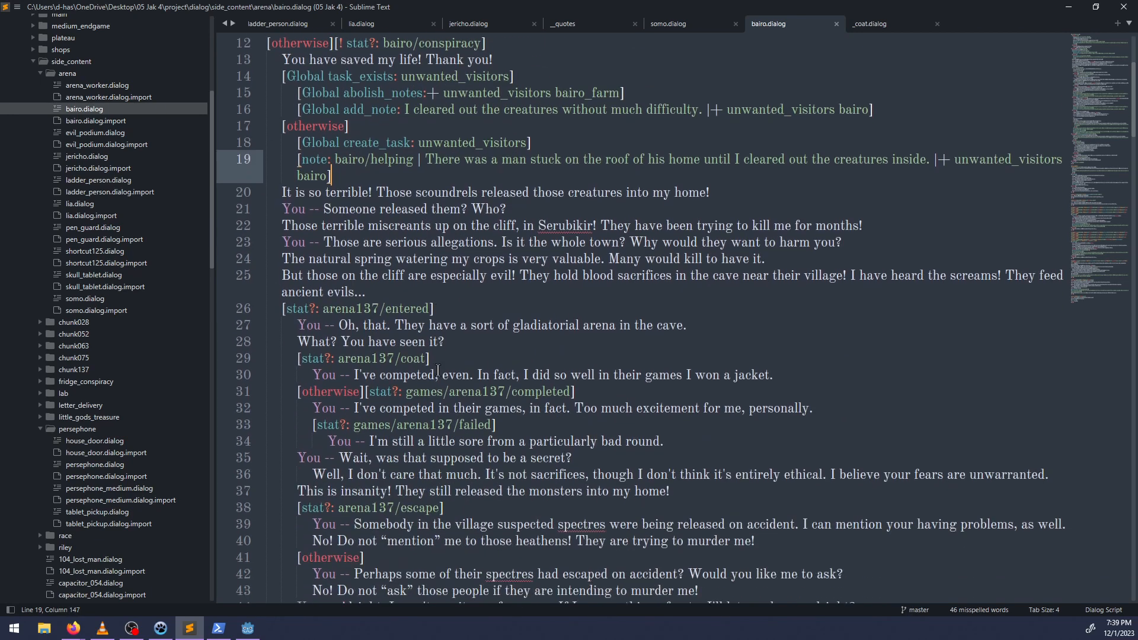
# Move the arena137/escape branch of Bairo's opening conversation into its own block between the task_completed topic and the first skull_tablet note.
pyautogui.scroll(-13, 468, 334)
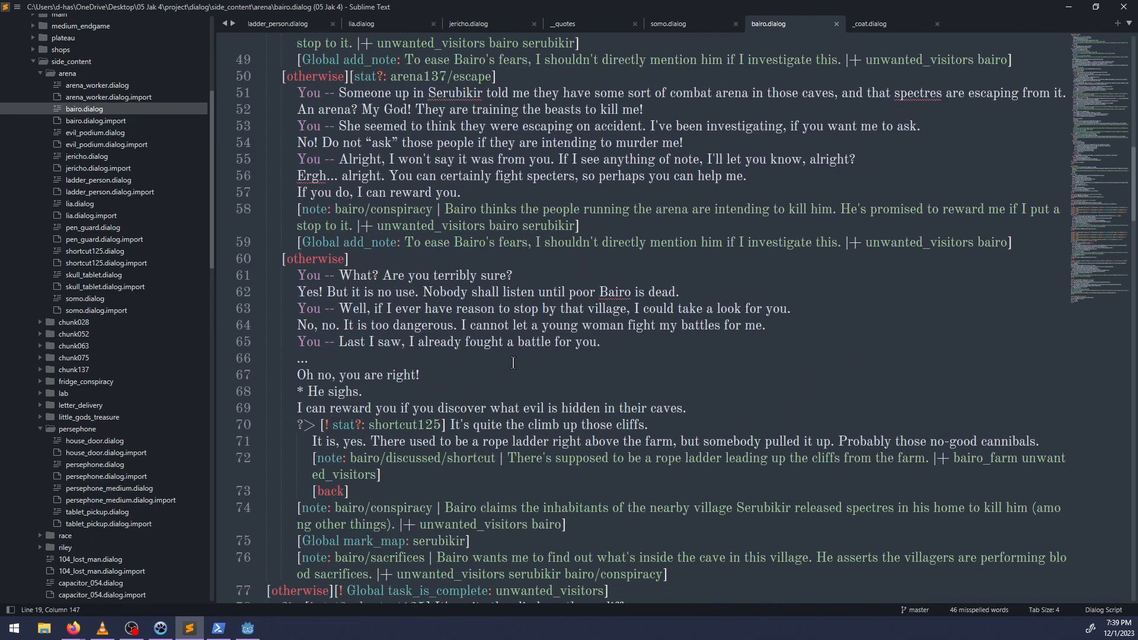
pyautogui.scroll(1, 512, 364)
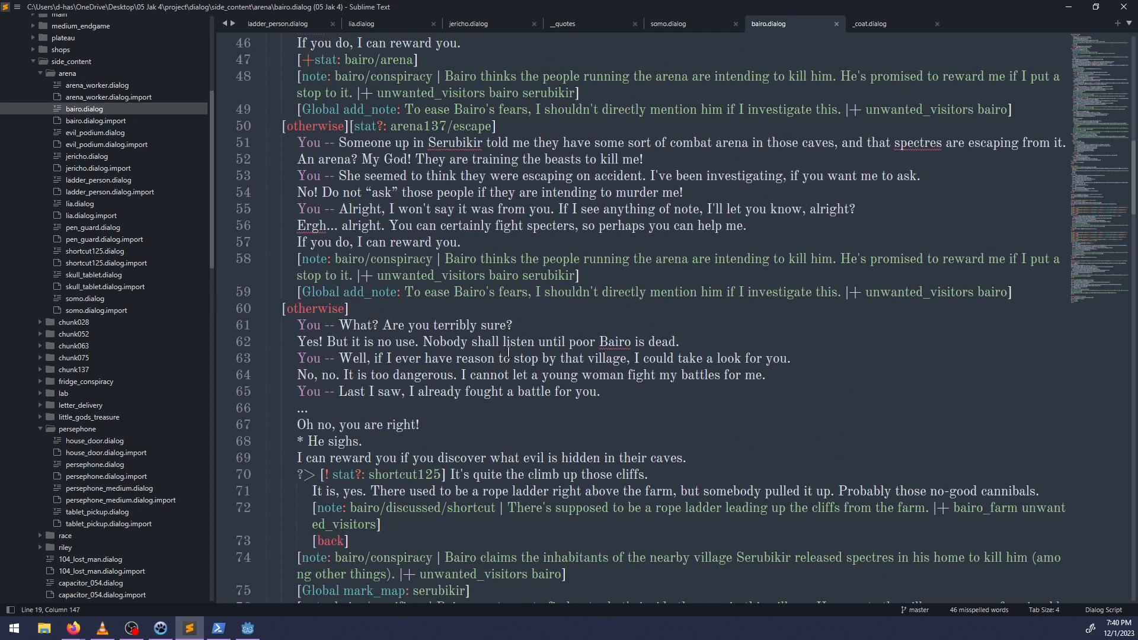
pyautogui.moveTo(1014, 293); pyautogui.dragTo(349, 127)
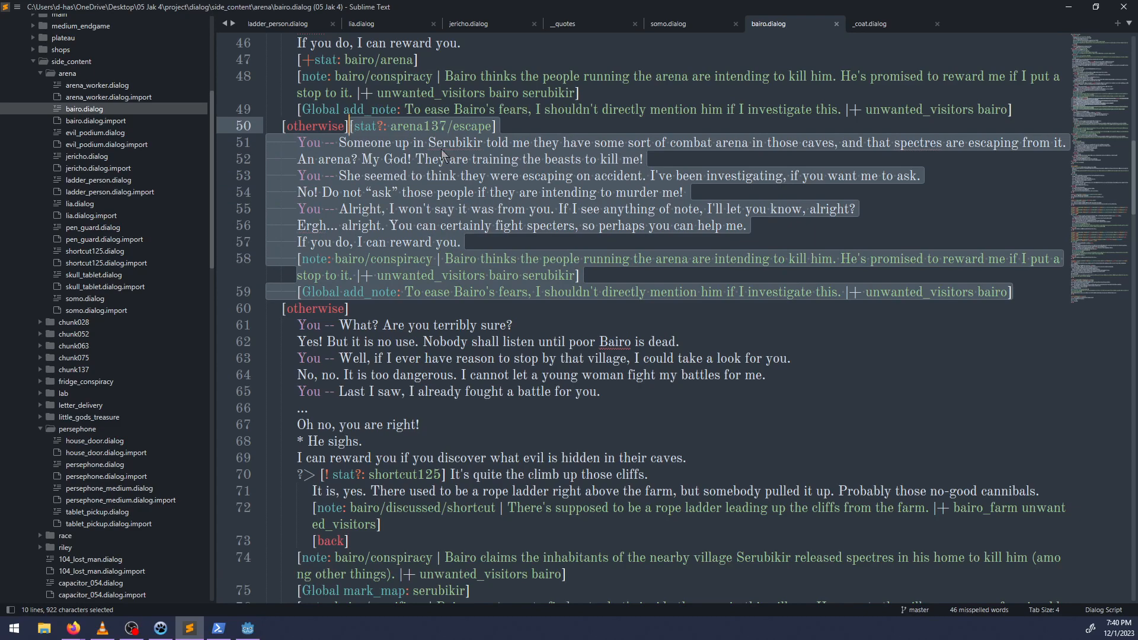
pyautogui.hotkey('ctrl', 'x')
pyautogui.scroll(-9, 325, 351)
pyautogui.click(324, 352)
pyautogui.scroll(-8, 325, 351)
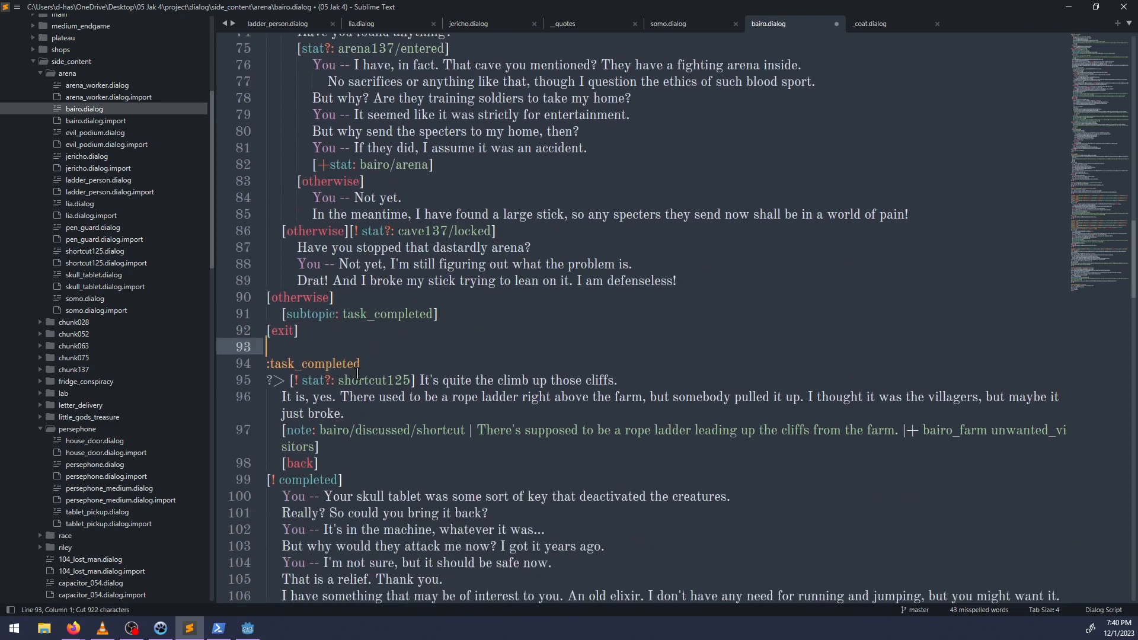
pyautogui.click(298, 313)
pyautogui.press('Return')
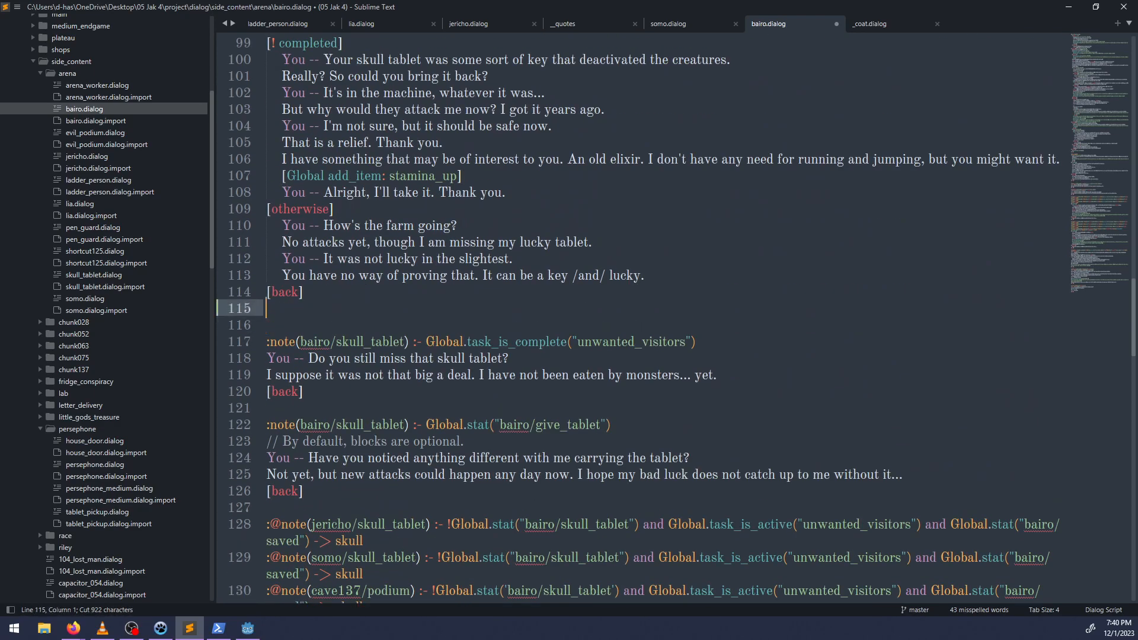
pyautogui.press('Return')
pyautogui.press('Up')
pyautogui.hotkey('ctrl', 'v')
# End the moved arena137/escape block with [back] and unindent its lines to the base level.
pyautogui.write('[')
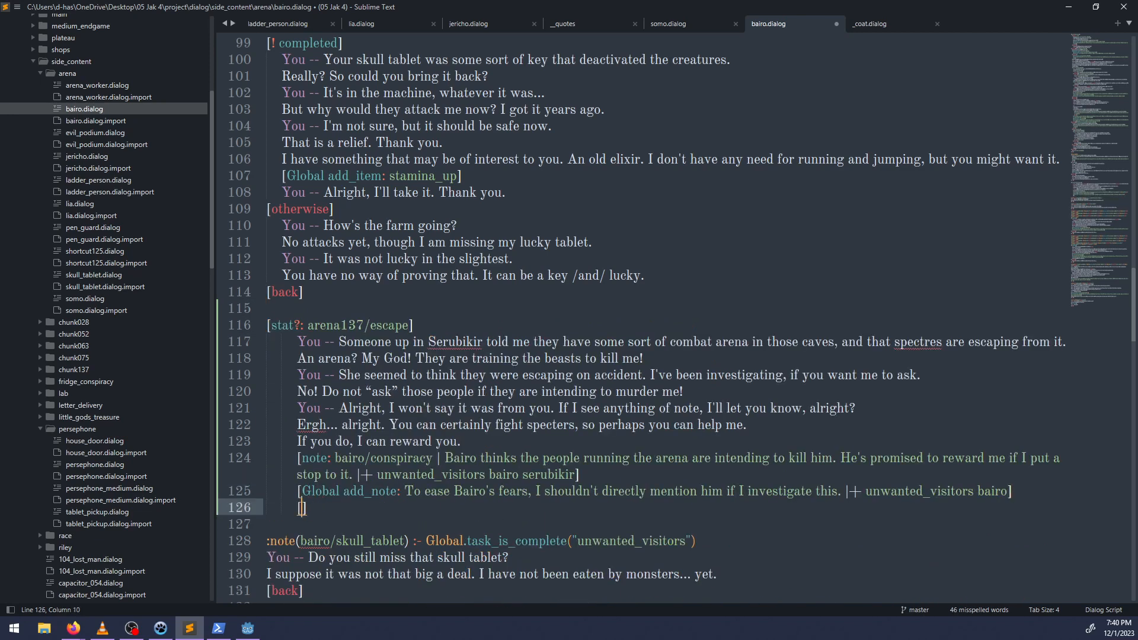
pyautogui.write('back')
pyautogui.moveTo(353, 513); pyautogui.dragTo(275, 343)
pyautogui.hotkey('shift', 'Tab')
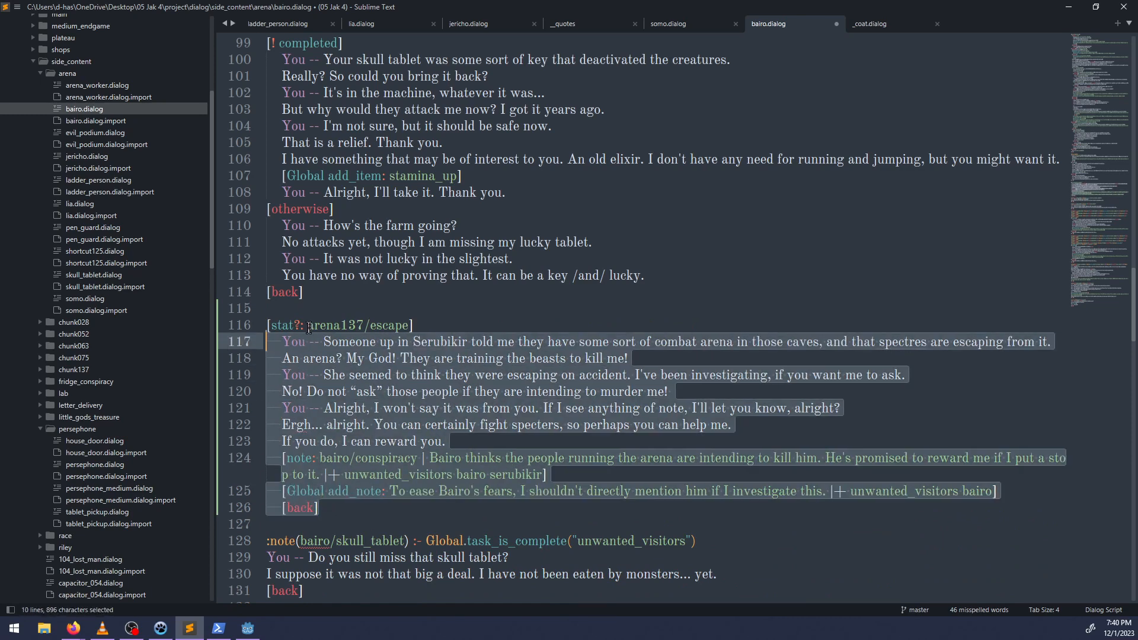
pyautogui.hotkey('shift', 'Tab')
# Turn the moved block's stat condition into the note header :note(arena137/escape) and save the file.
pyautogui.click(309, 328)
pyautogui.press('BackSpace')
pyautogui.press('BackSpace')
pyautogui.press('BackSpace')
pyautogui.press('BackSpace')
pyautogui.press('BackSpace')
pyautogui.press('BackSpace')
pyautogui.press('BackSpace')
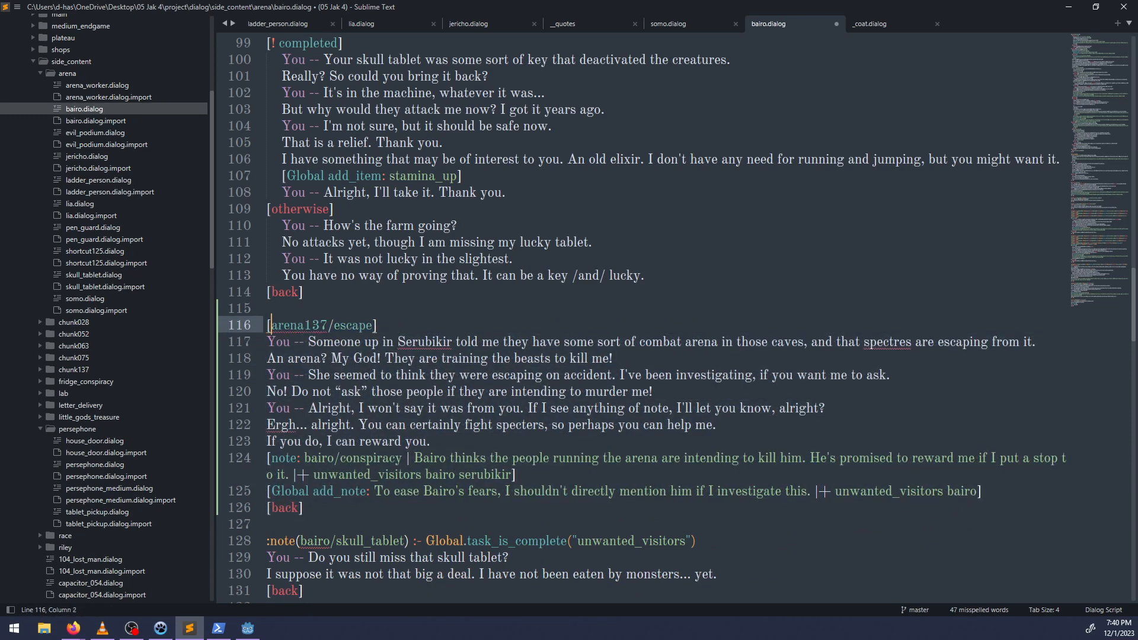
pyautogui.press('BackSpace')
pyautogui.write('note(')
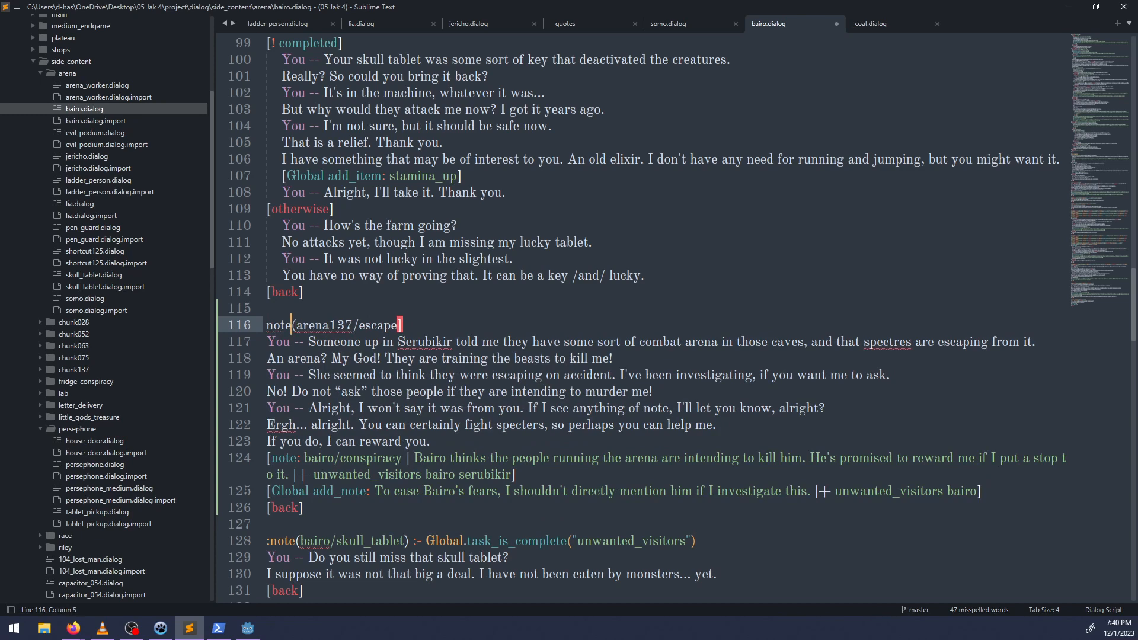
pyautogui.write(':')
pyautogui.press('End')
pyautogui.press('BackSpace')
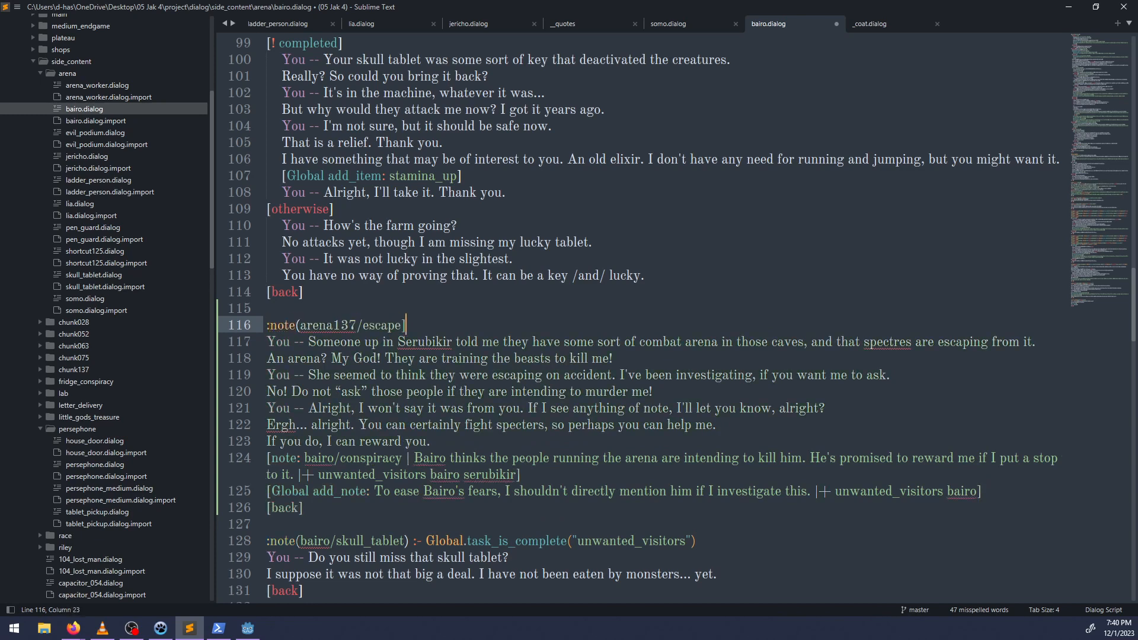
pyautogui.press('BackSpace')
pyautogui.write(')')
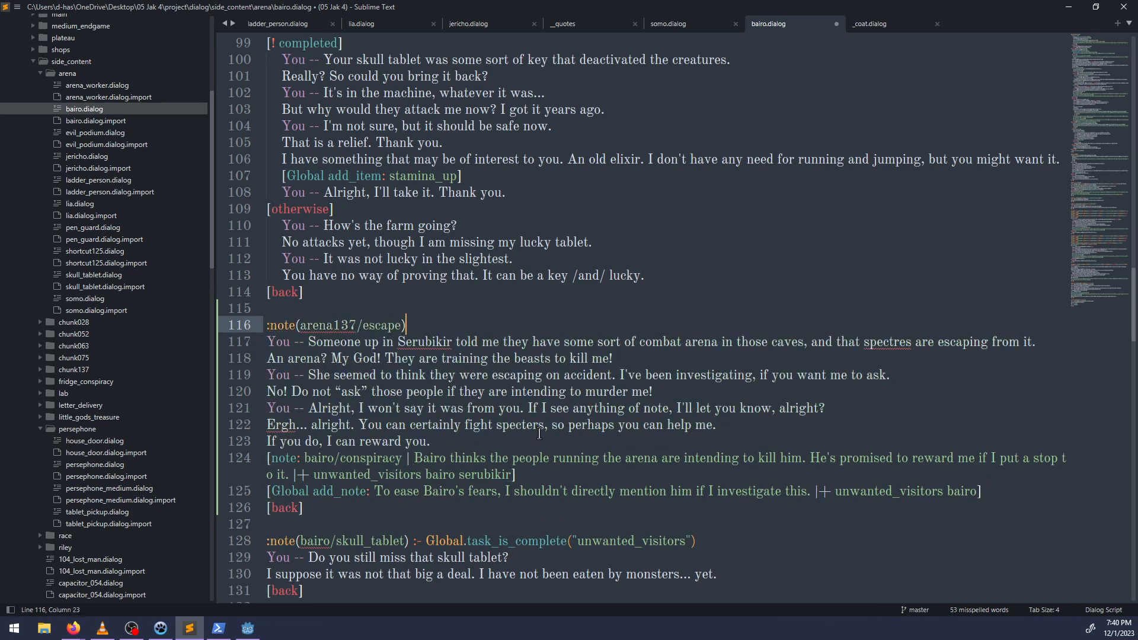
pyautogui.click(537, 434)
pyautogui.hotkey('ctrl', 's')
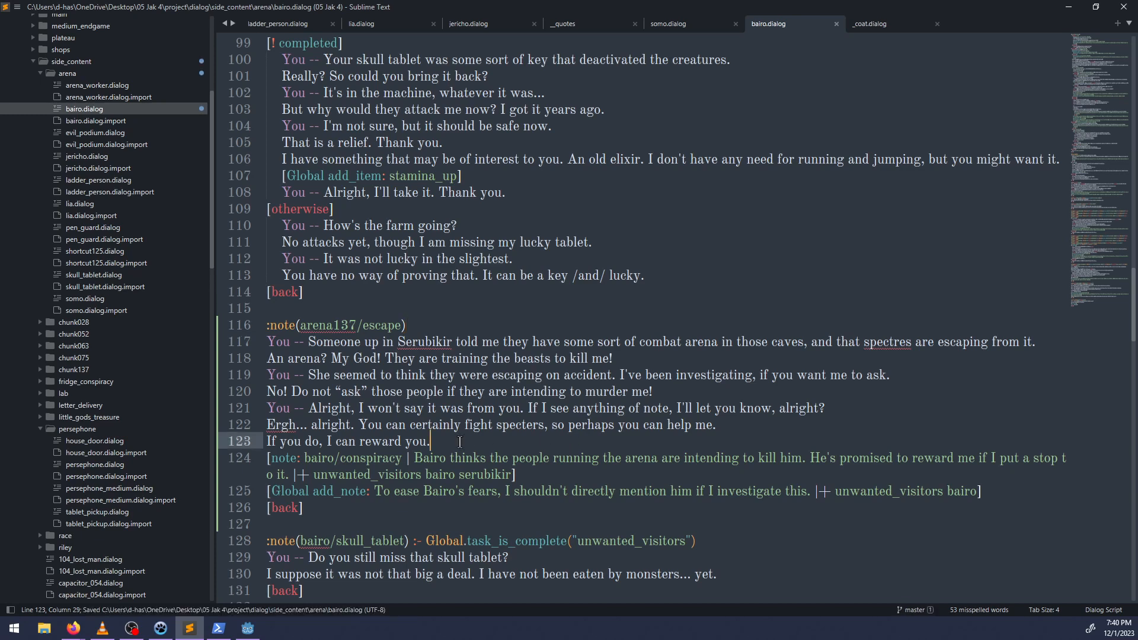
# Undo the relocation of the arena137/escape branch, restoring it to its original place in the opening conversation.
pyautogui.scroll(-2, 460, 441)
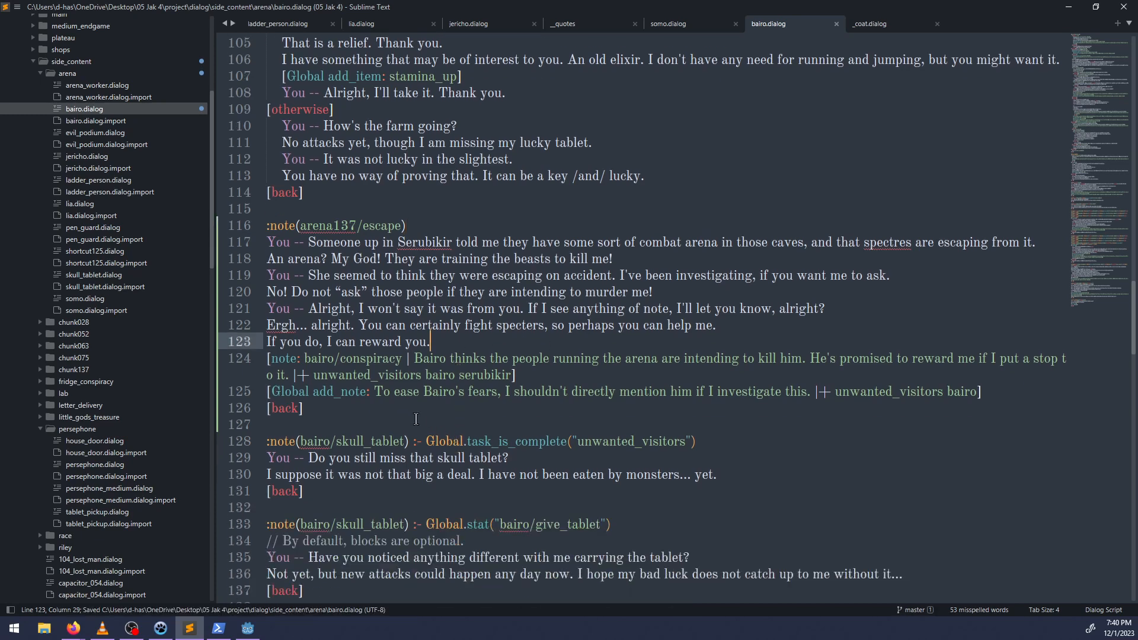
pyautogui.click(376, 410)
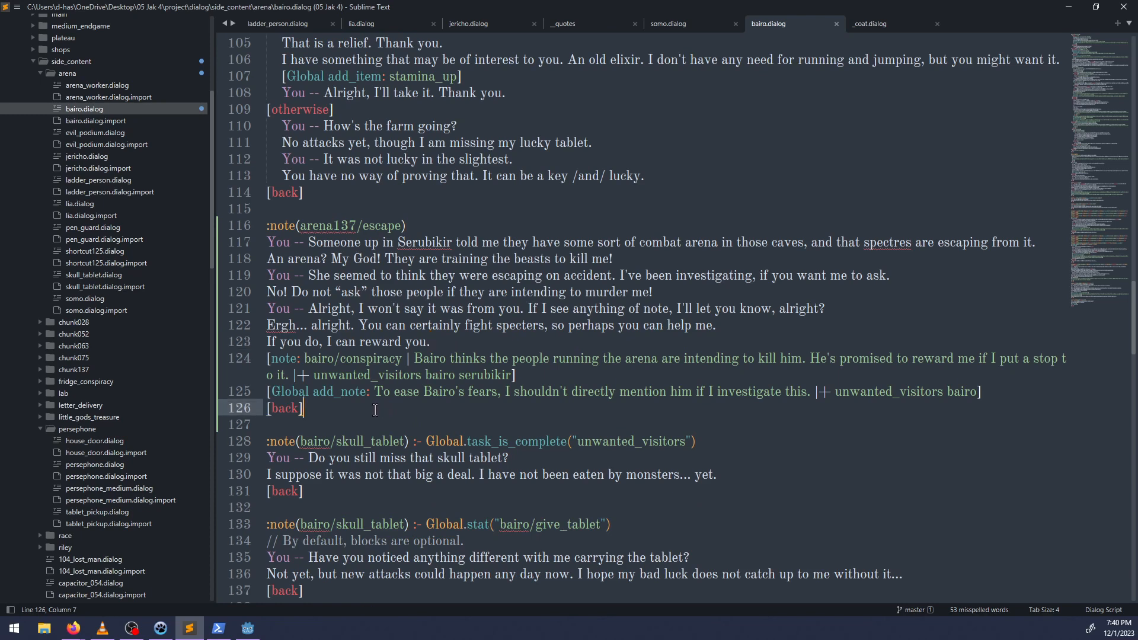
pyautogui.hotkey('ctrl', 'z')
pyautogui.hotkey('ctrl', 'z')
pyautogui.hotkey('ctrl', 'z')
pyautogui.hotkey('ctrl', 'z')
pyautogui.hotkey('ctrl', 'z')
pyautogui.hotkey('ctrl', 'z')
pyautogui.hotkey('ctrl', 'z')
pyautogui.hotkey('ctrl', 'z')
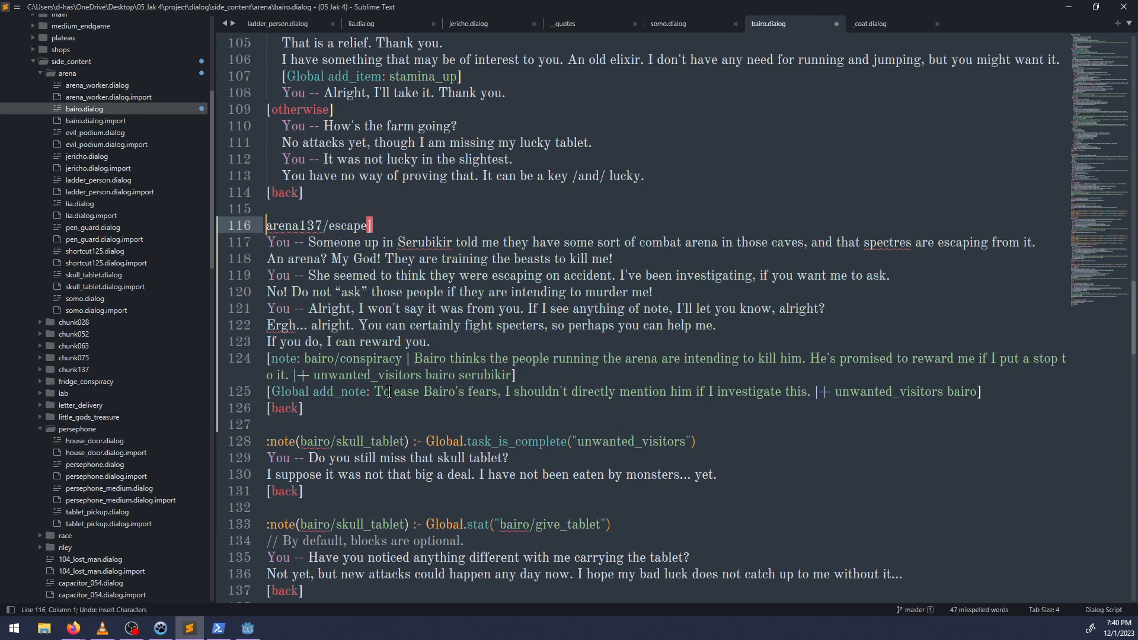
pyautogui.hotkey('ctrl', 'z')
pyautogui.hotkey('ctrl', 'z')
pyautogui.hotkey('ctrl', 'z')
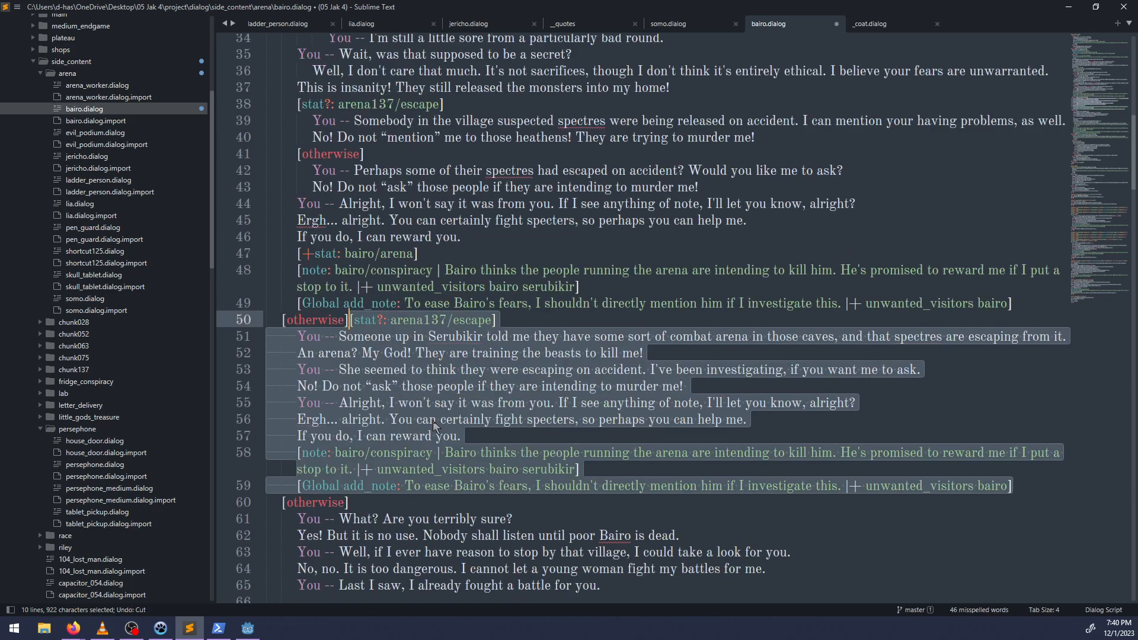
# Examine Bairo's opening conversation and the follow-up branches for an incomplete unwanted_visitors task.
pyautogui.scroll(8, 426, 439)
pyautogui.click(478, 342)
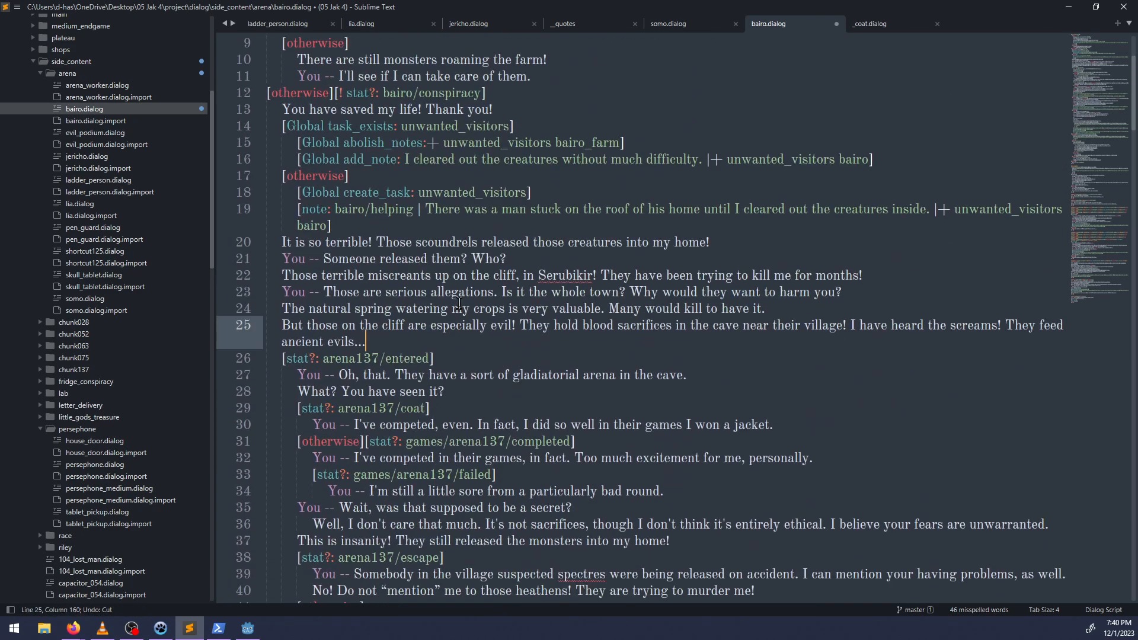
pyautogui.scroll(2, 459, 304)
pyautogui.scroll(-9, 390, 422)
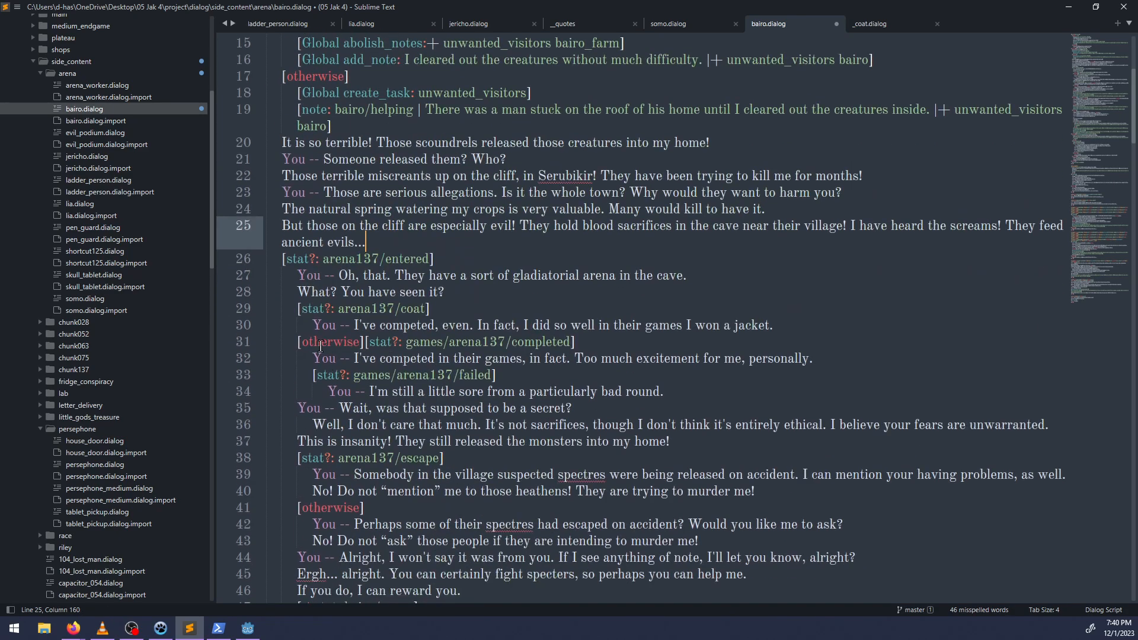
pyautogui.scroll(-13, 315, 336)
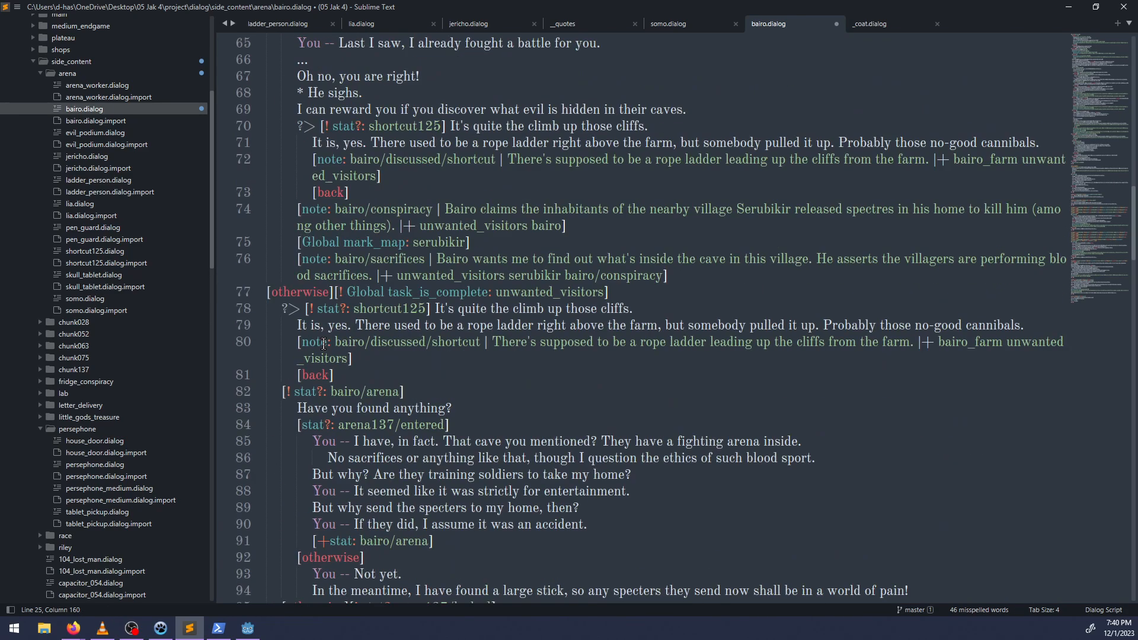
pyautogui.doubleClick(445, 241)
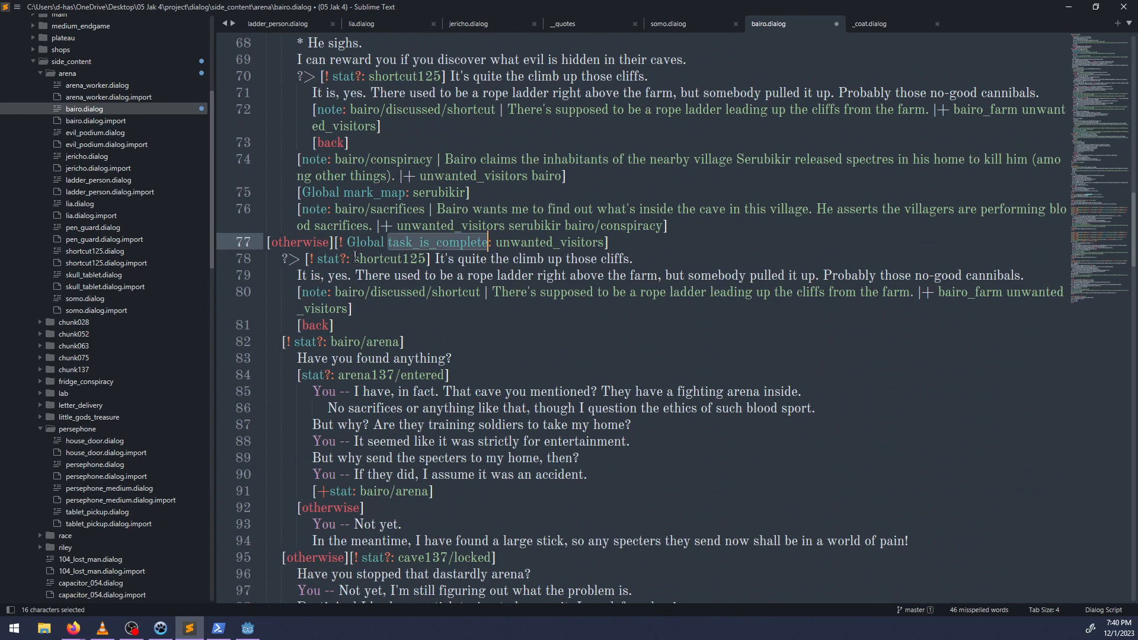
pyautogui.click(302, 351)
pyautogui.scroll(-4, 314, 332)
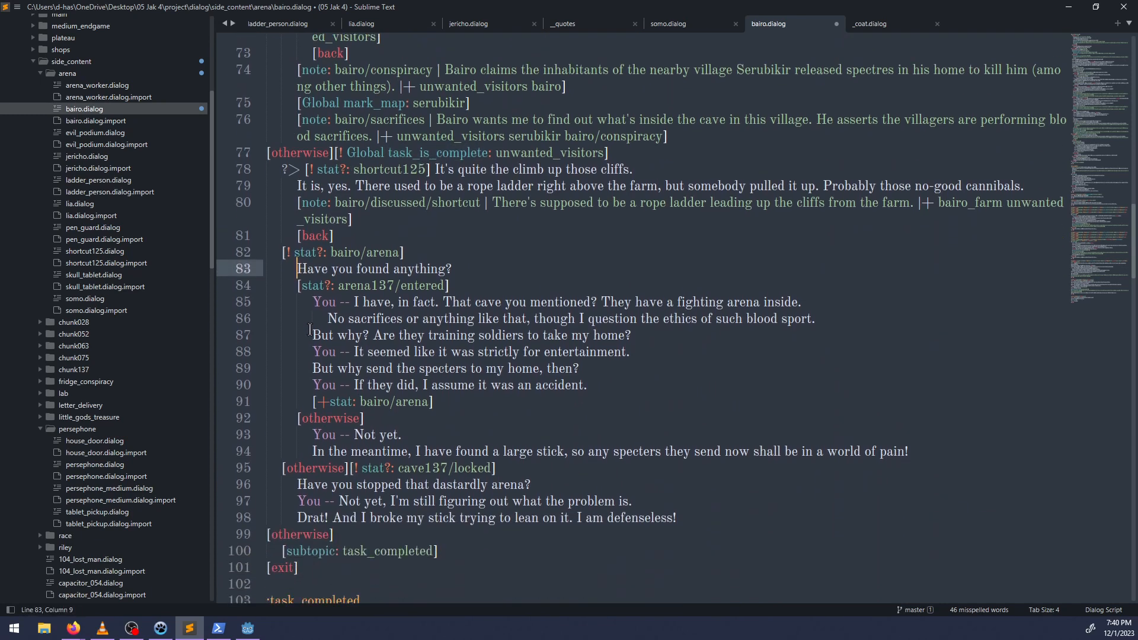
pyautogui.scroll(1, 319, 316)
pyautogui.scroll(2, 318, 316)
# Add the player choice "> Nothing much." below Bairo's line "Have you found anything?".
pyautogui.click(452, 261)
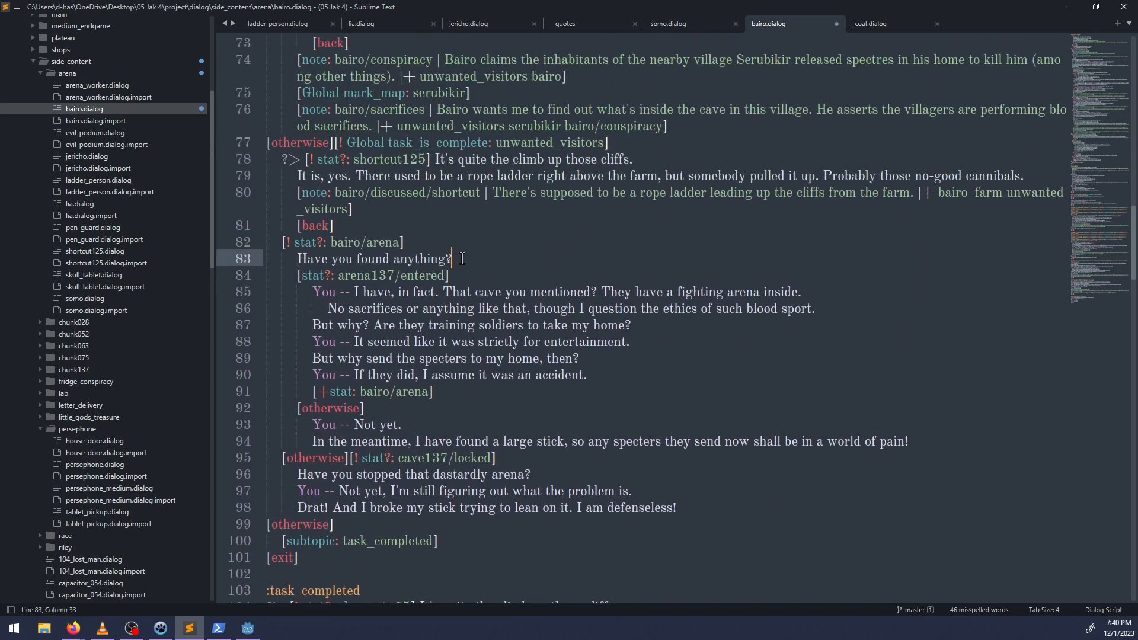
pyautogui.press('Return')
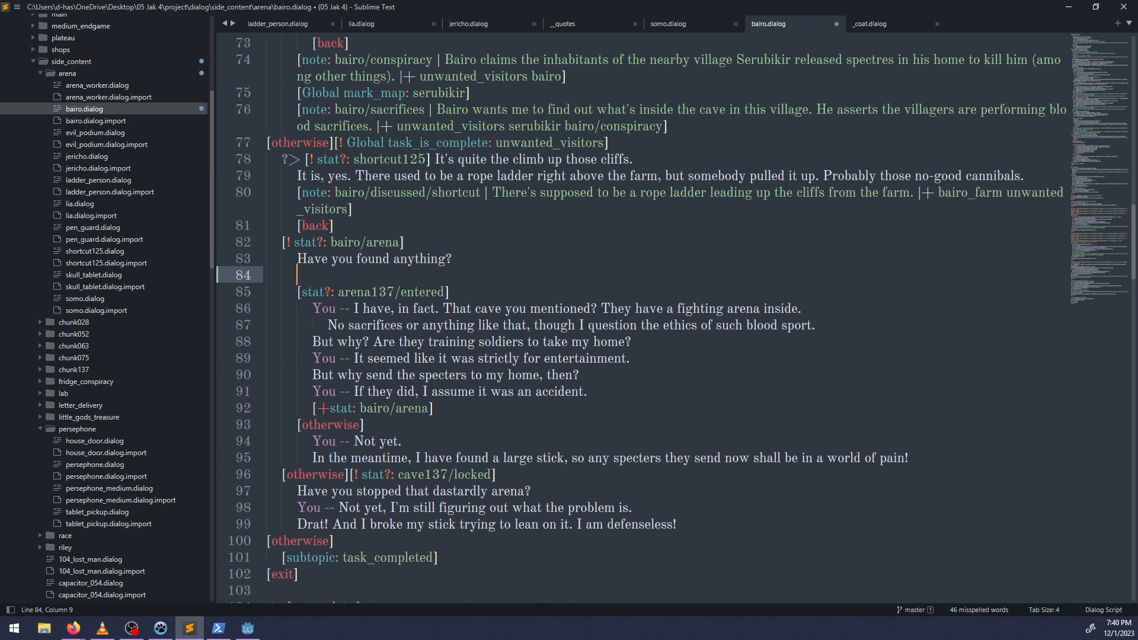
pyautogui.write('> Nothing much.')
# Insert the partial hint line "* (HINT: Use a note or )" between Bairo's question and the player choice.
pyautogui.press('Up')
pyautogui.press('End')
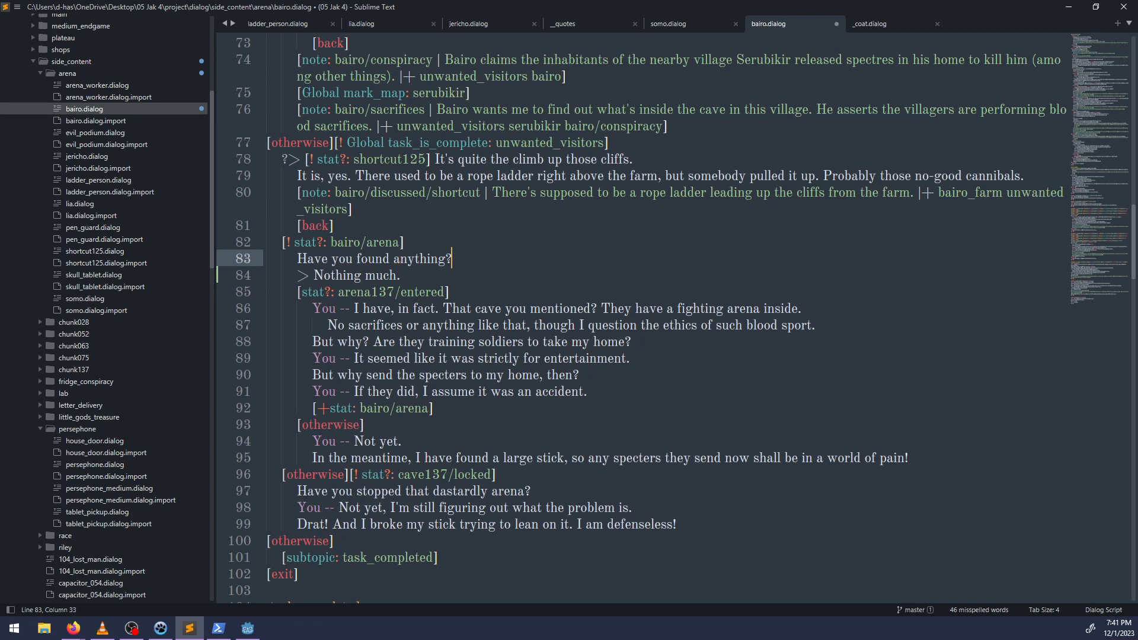
pyautogui.press('Return')
pyautogui.write('*')
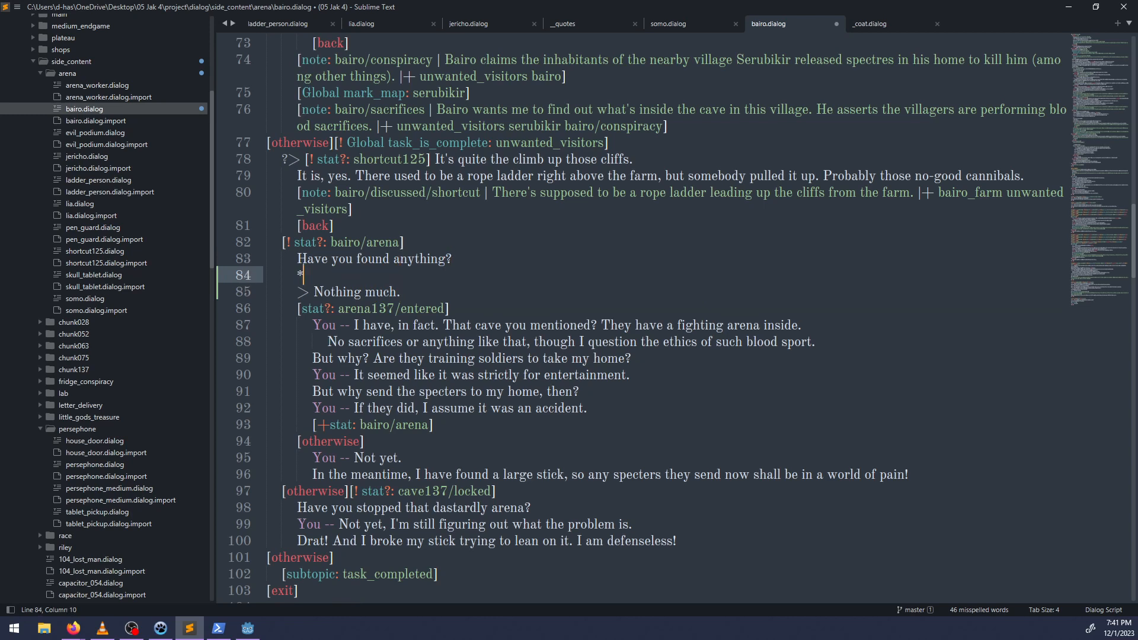
pyautogui.write(' (HINT: Use a note or')
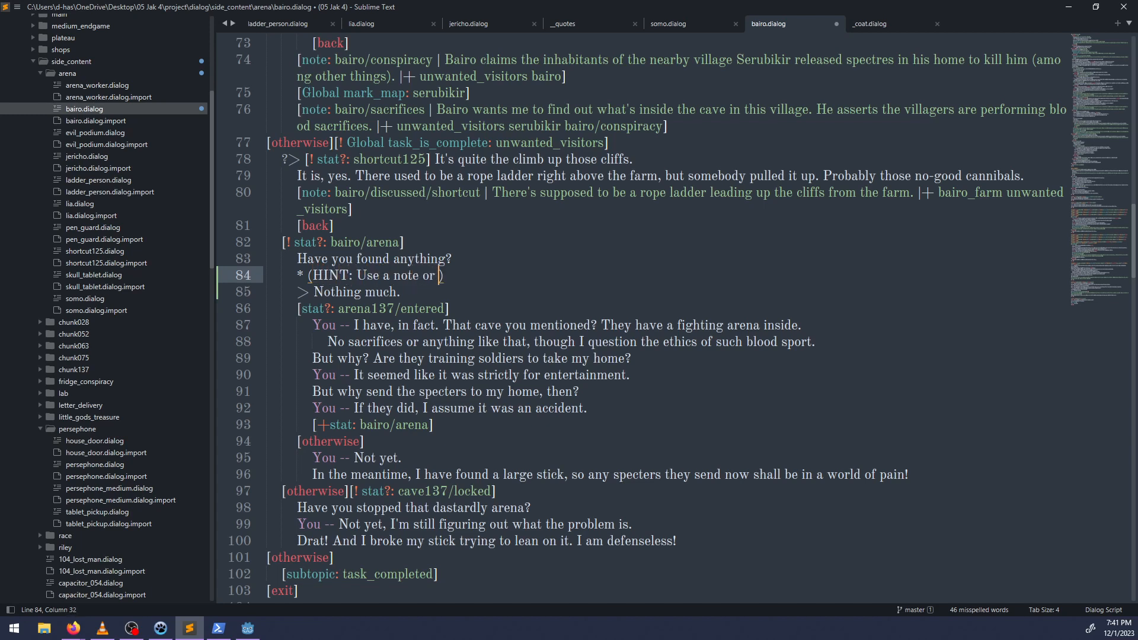
# Replace the text of the new player choice with "I'll see you, Bairo.".
pyautogui.press('Down')
pyautogui.hotkey('ctrl', 'shift', 'Left')
pyautogui.hotkey('ctrl', 'shift', 'Left')
pyautogui.hotkey('ctrl', 'shift', 'Left')
pyautogui.hotkey('ctrl', 'shift', 'Left')
pyautogui.hotkey('ctrl', 'shift', 'Right')
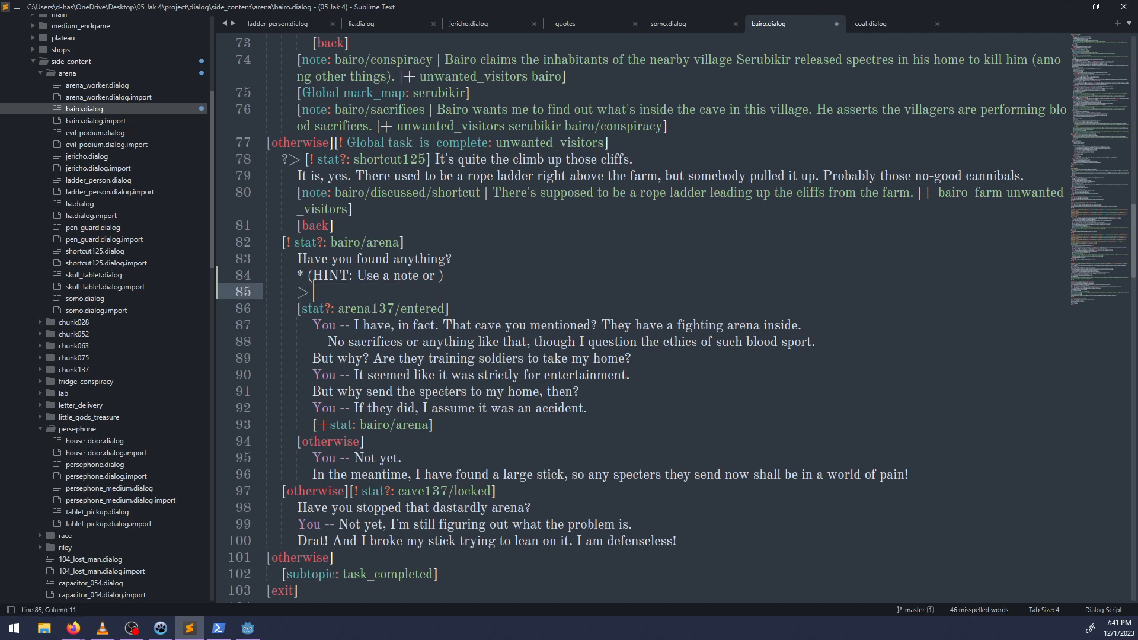
pyautogui.write("I'll see you, bairo.")
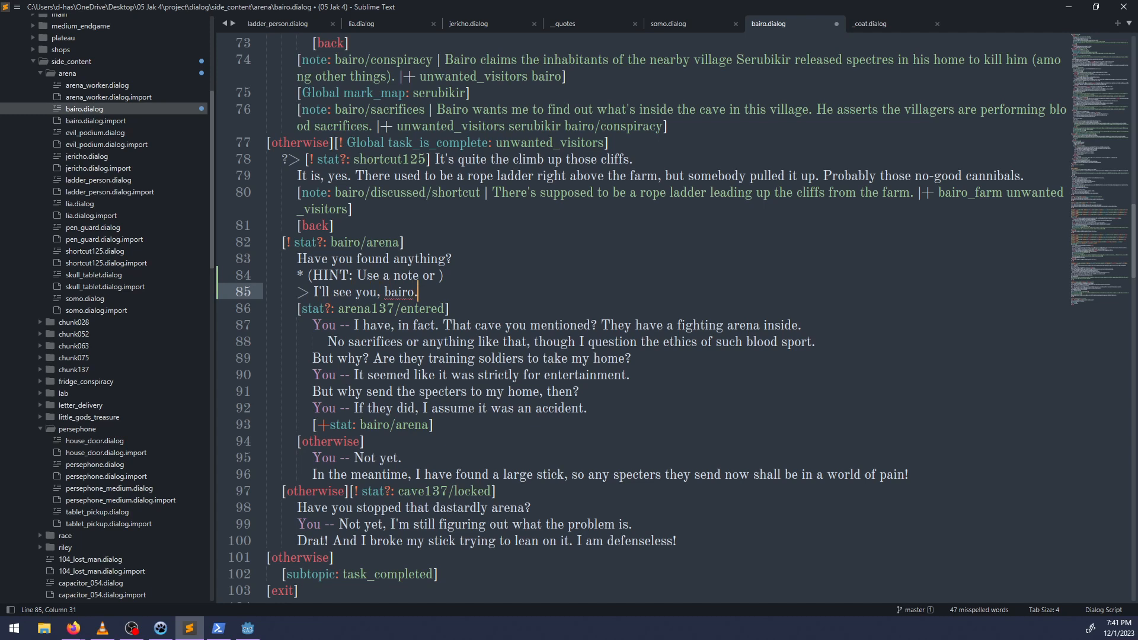
pyautogui.hotkey('ctrl', 'Left')
pyautogui.hotkey('ctrl', 'Left')
pyautogui.press('Right')
pyautogui.press('BackSpace')
pyautogui.write('B')
pyautogui.press('Return')
pyautogui.hotkey('ctrl', 'z')
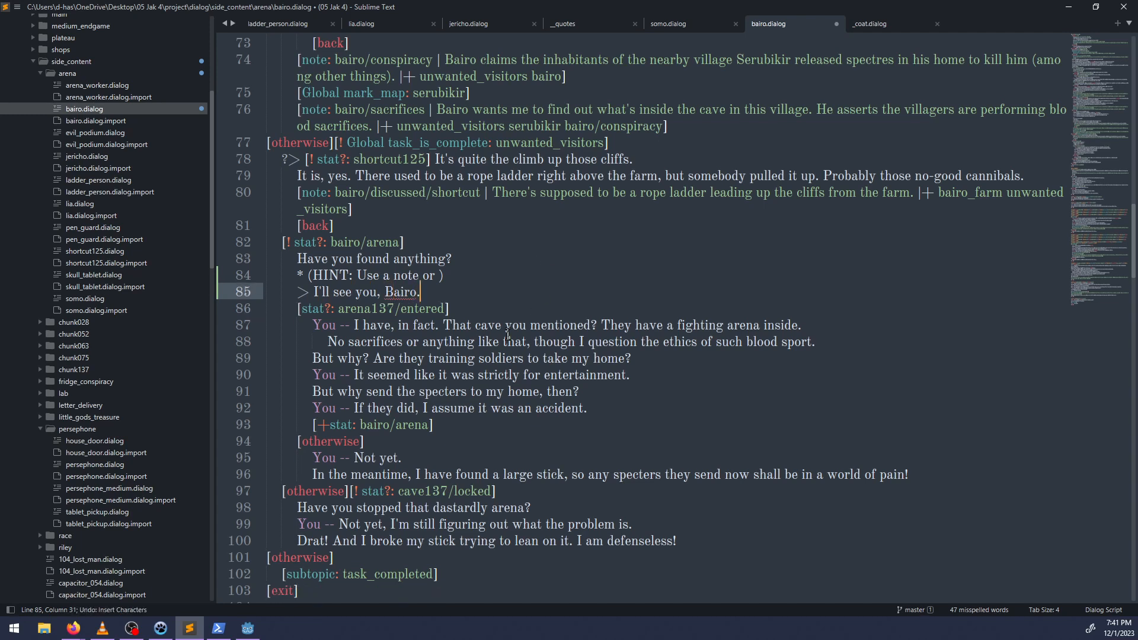
# Cut Bairo's large-stick line from the "Not yet." branch and change the player choice to "I'll keep investigating.".
pyautogui.moveTo(313, 475); pyautogui.dragTo(913, 474)
pyautogui.hotkey('ctrl', 'x')
pyautogui.click(428, 290)
pyautogui.hotkey('ctrl', 'BackSpace')
pyautogui.hotkey('ctrl', 'BackSpace')
pyautogui.hotkey('ctrl', 'BackSpace')
pyautogui.hotkey('ctrl', 'BackSpace')
pyautogui.hotkey('ctrl', 'BackSpace')
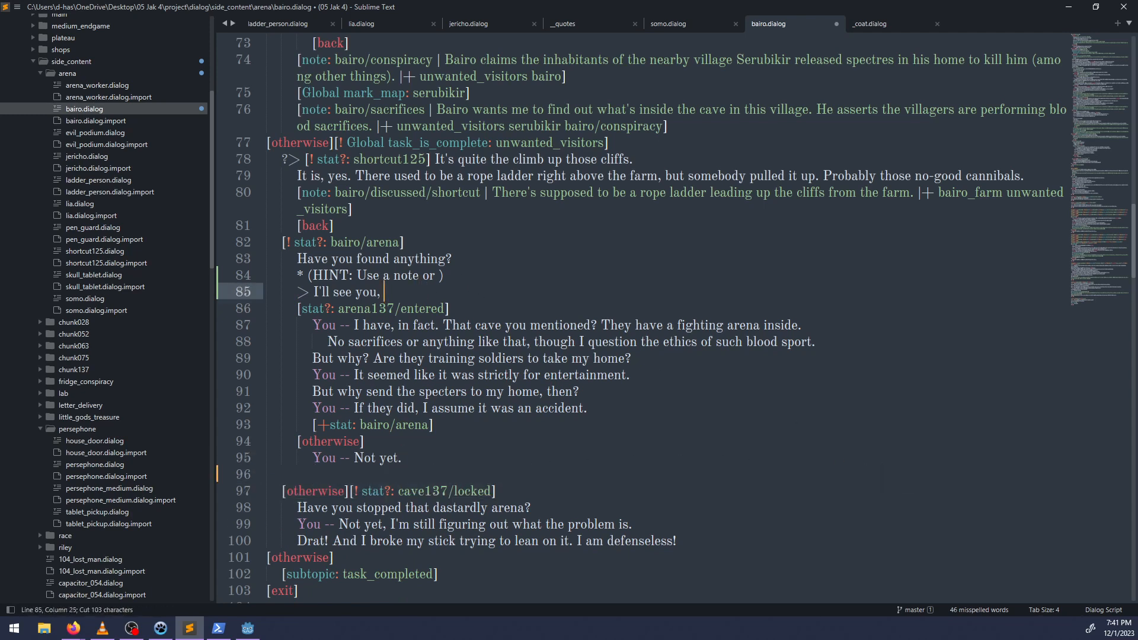
pyautogui.write('keep investigating.')
# Paste Bairo's large-stick line on its own line below the "I'll keep investigating." choice, indented as its response.
pyautogui.hotkey('ctrl', 'v')
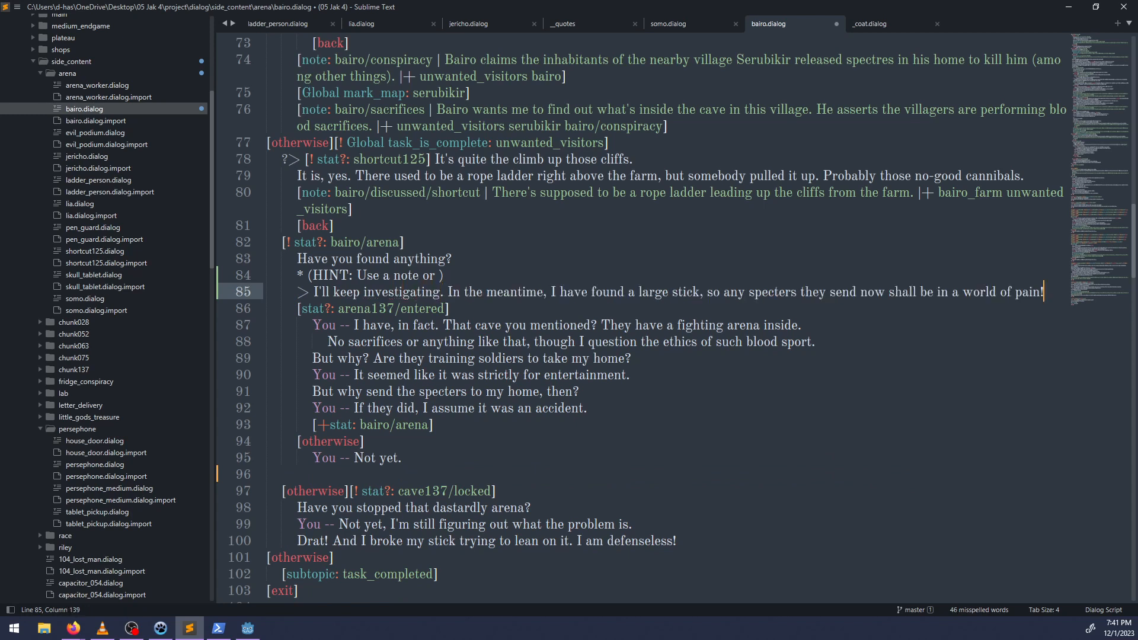
pyautogui.hotkey('ctrl', 'z')
pyautogui.press('Return')
pyautogui.hotkey('ctrl', 'v')
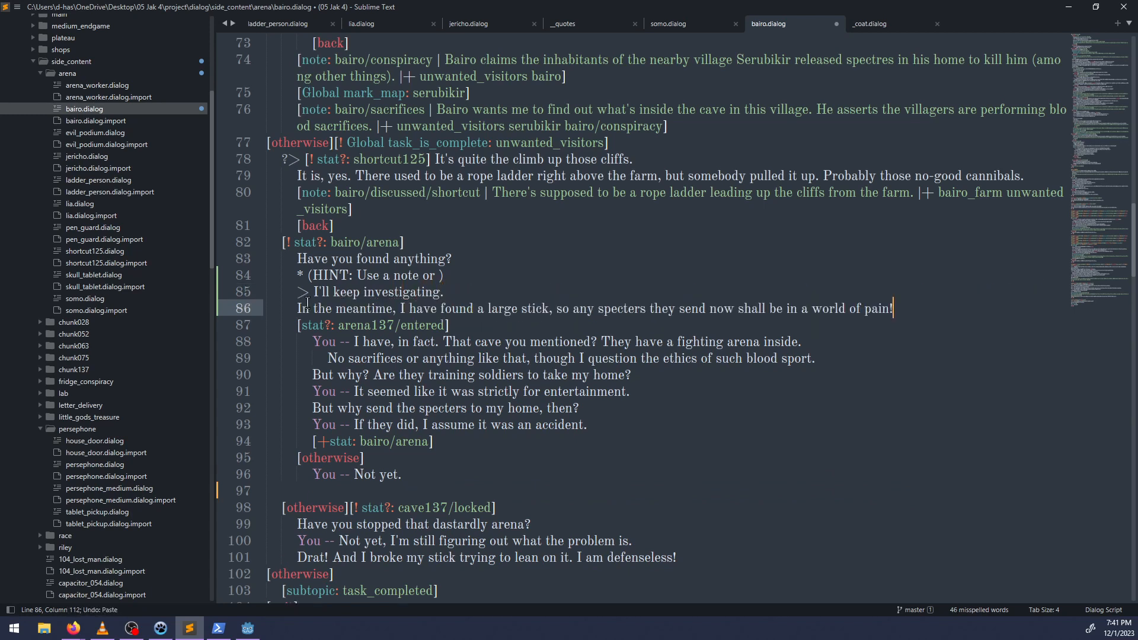
pyautogui.click(290, 308)
pyautogui.press('Tab')
# Cut the "[+stat: bairo/arena]" command from the end of the arena137/entered branch.
pyautogui.scroll(-3, 480, 430)
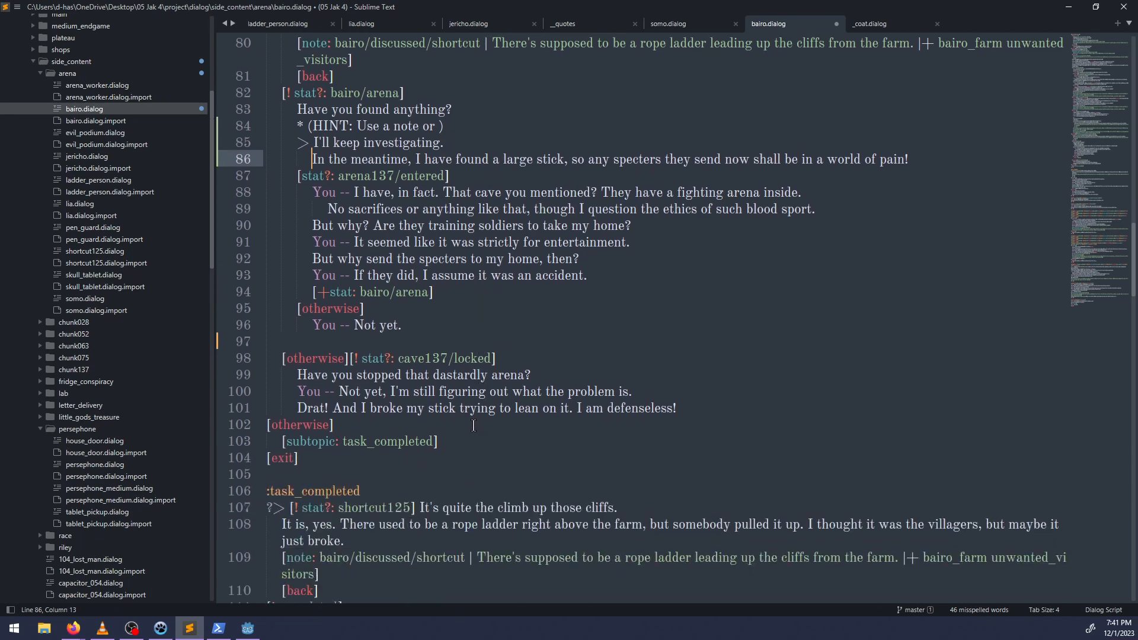
pyautogui.moveTo(707, 407); pyautogui.dragTo(298, 402)
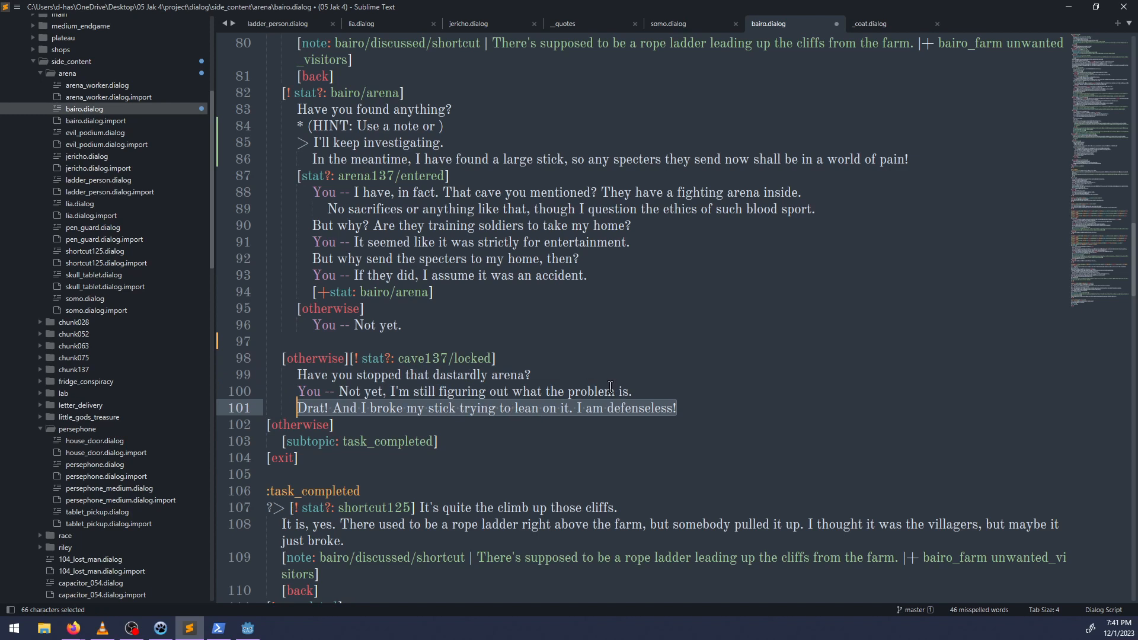
pyautogui.moveTo(695, 409); pyautogui.dragTo(285, 359)
pyautogui.click(440, 358)
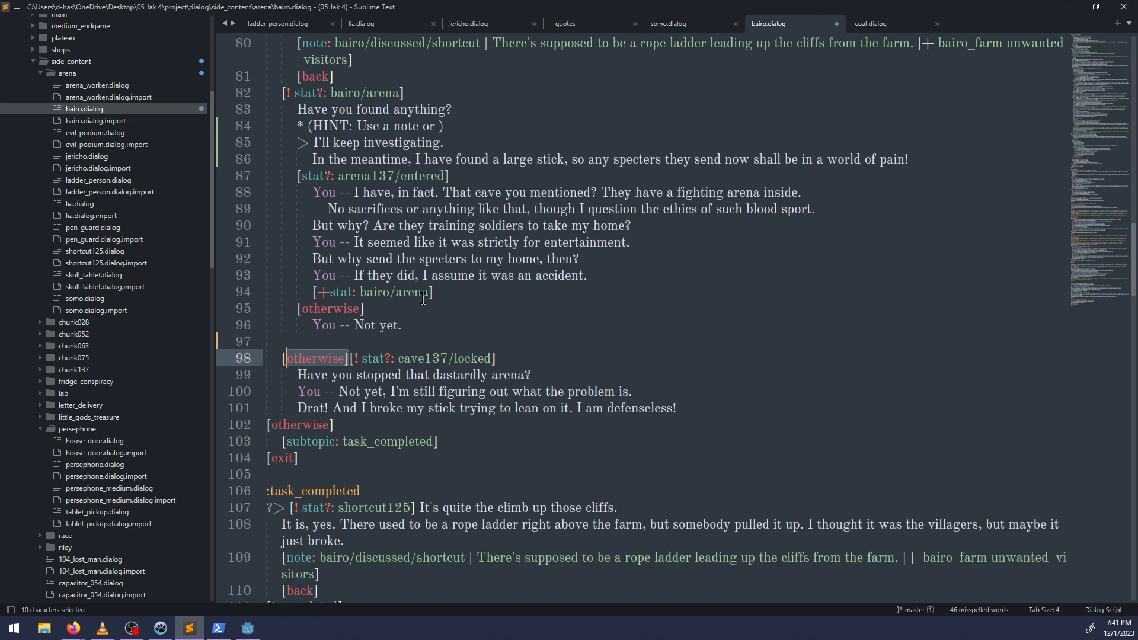
pyautogui.click(436, 293)
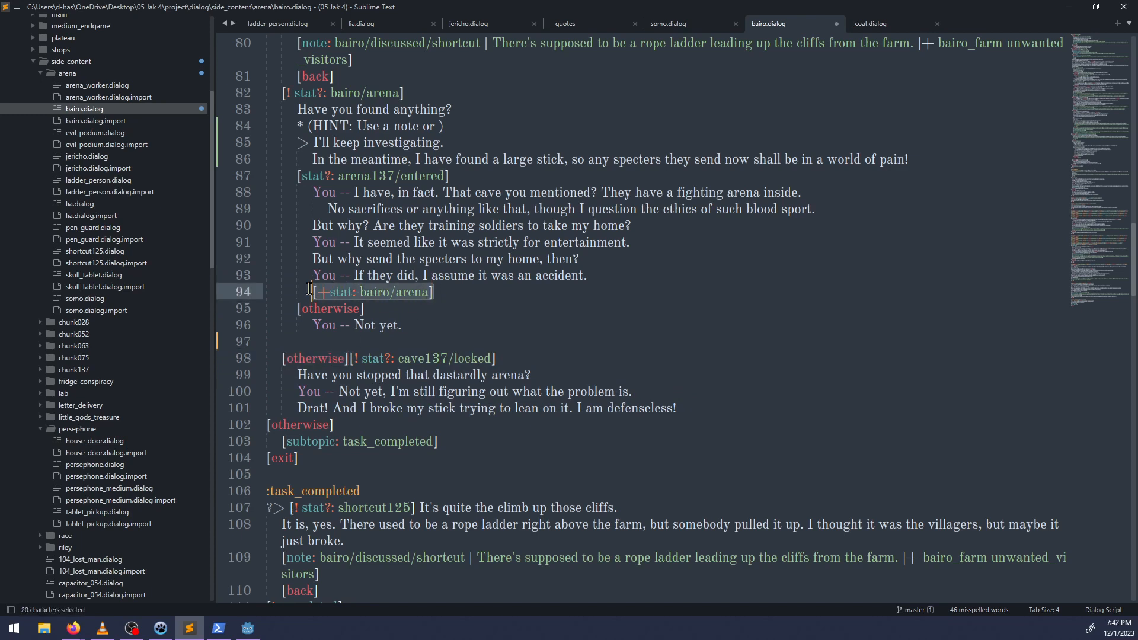
pyautogui.hotkey('ctrl', 'x')
pyautogui.doubleClick(314, 358)
pyautogui.scroll(1, 440, 124)
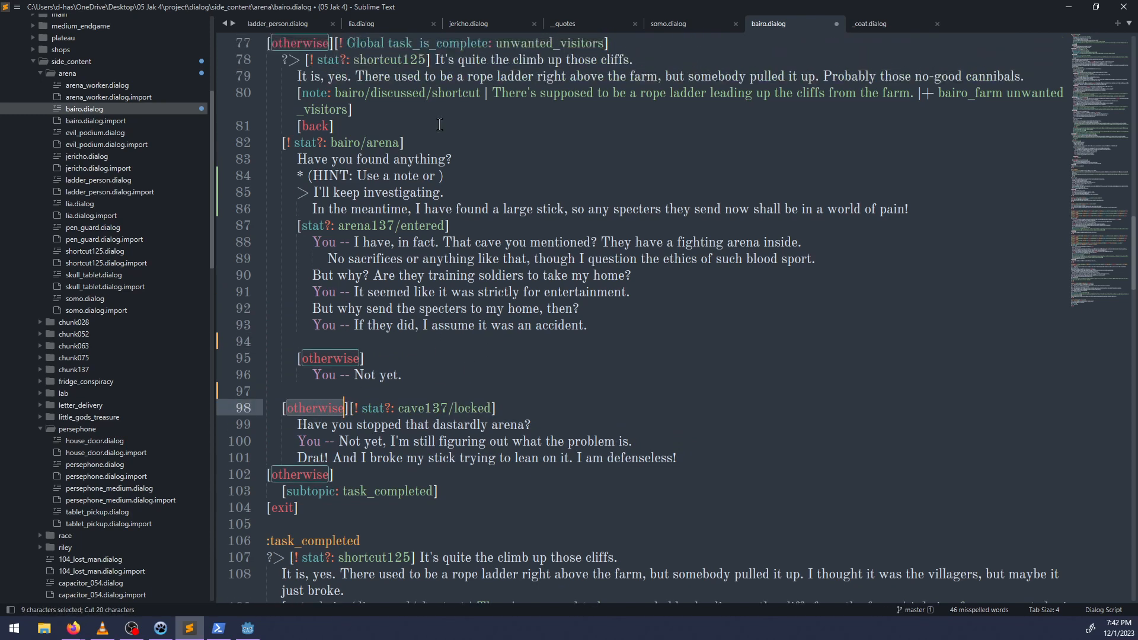
# Outdent the hint, choice and response lines one level, and complete the hint as "(HINT: Use a note or item to discuss recent events)".
pyautogui.click(410, 145)
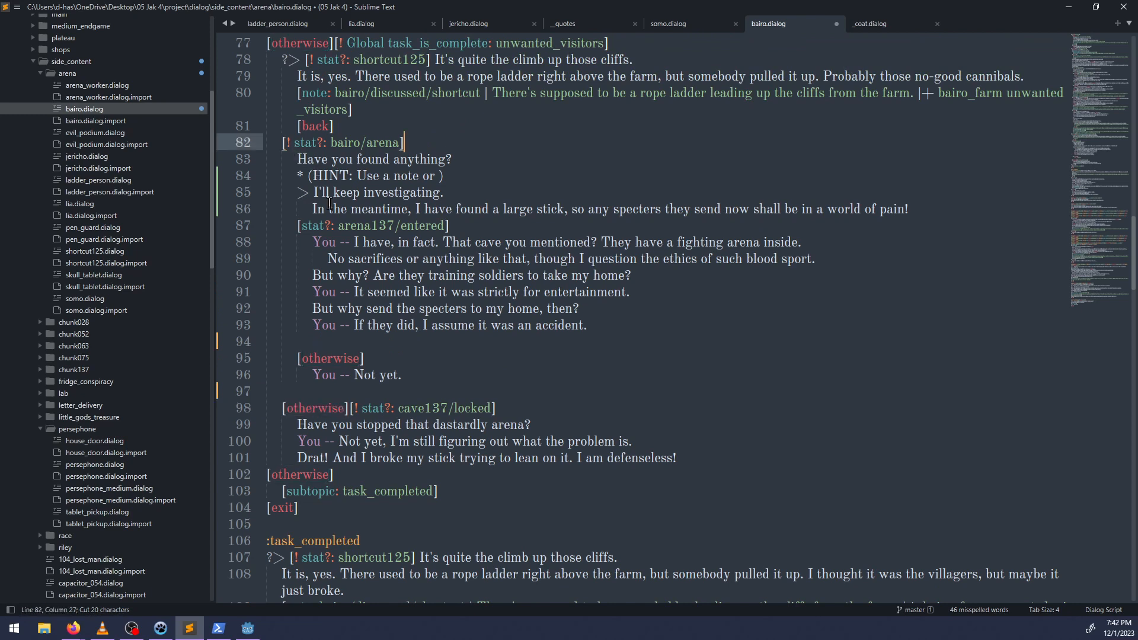
pyautogui.moveTo(294, 178); pyautogui.dragTo(356, 209)
pyautogui.hotkey('shift', 'Tab')
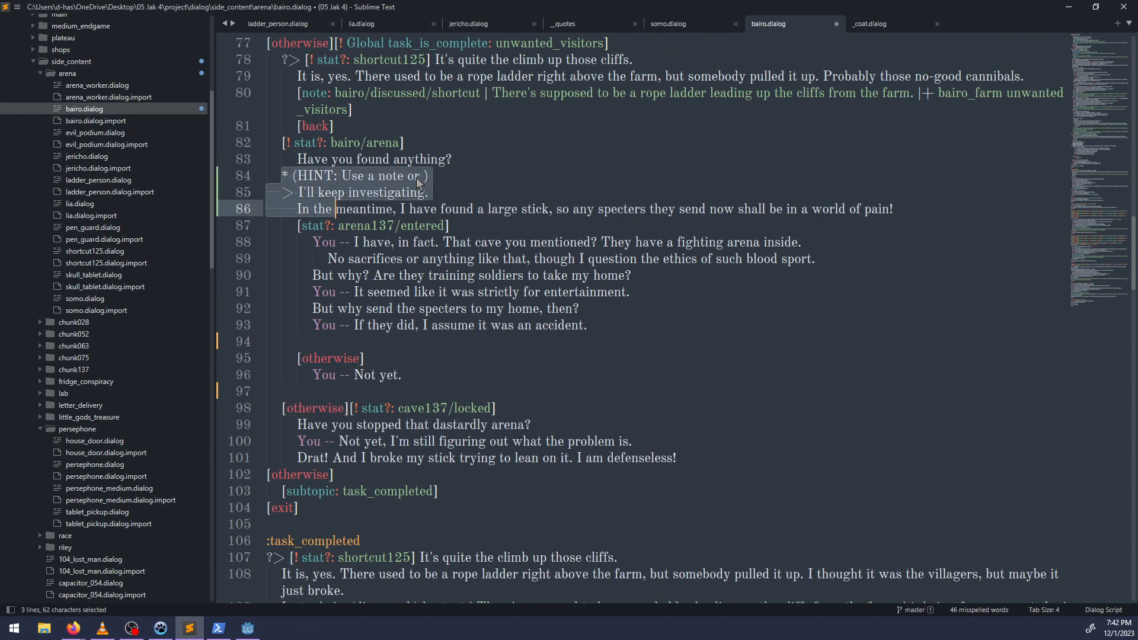
pyautogui.click(424, 176)
pyautogui.write('item t')
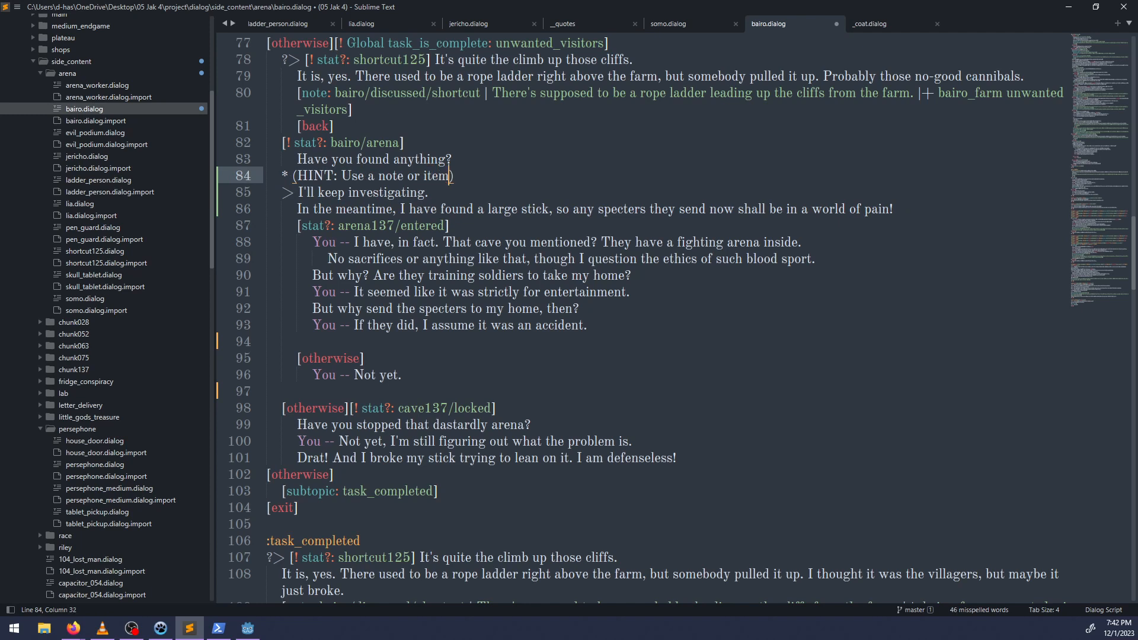
pyautogui.write('o discuss recent events')
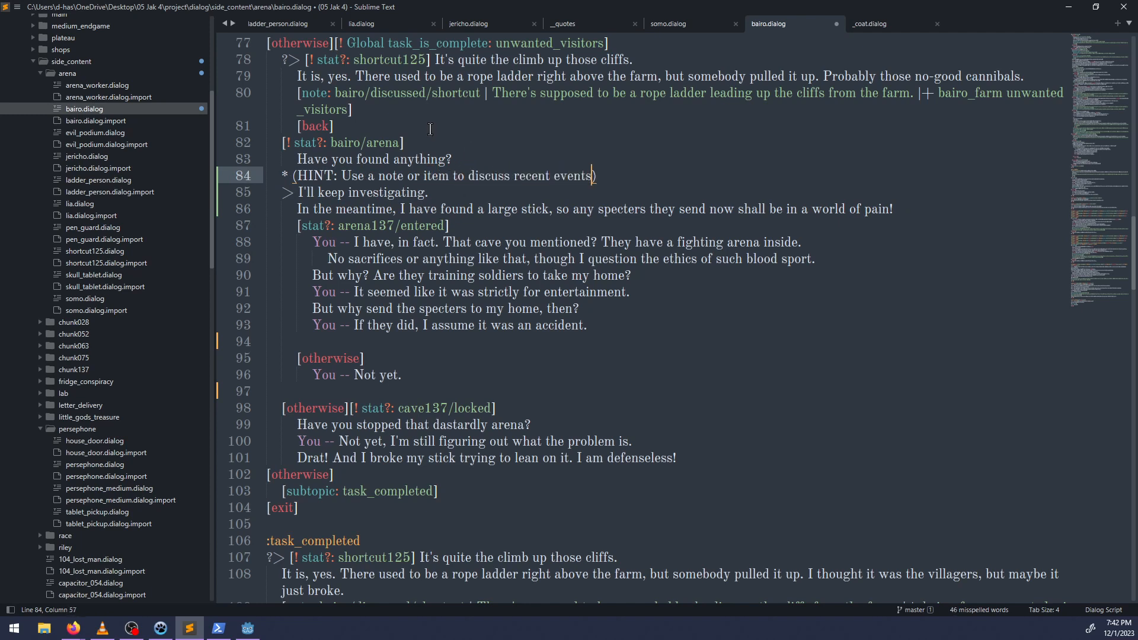
# Add an "[otherwise]" branch with an empty line after Bairo's "Have you found anything?" question.
pyautogui.moveTo(288, 229); pyautogui.dragTo(721, 324)
pyautogui.click(440, 383)
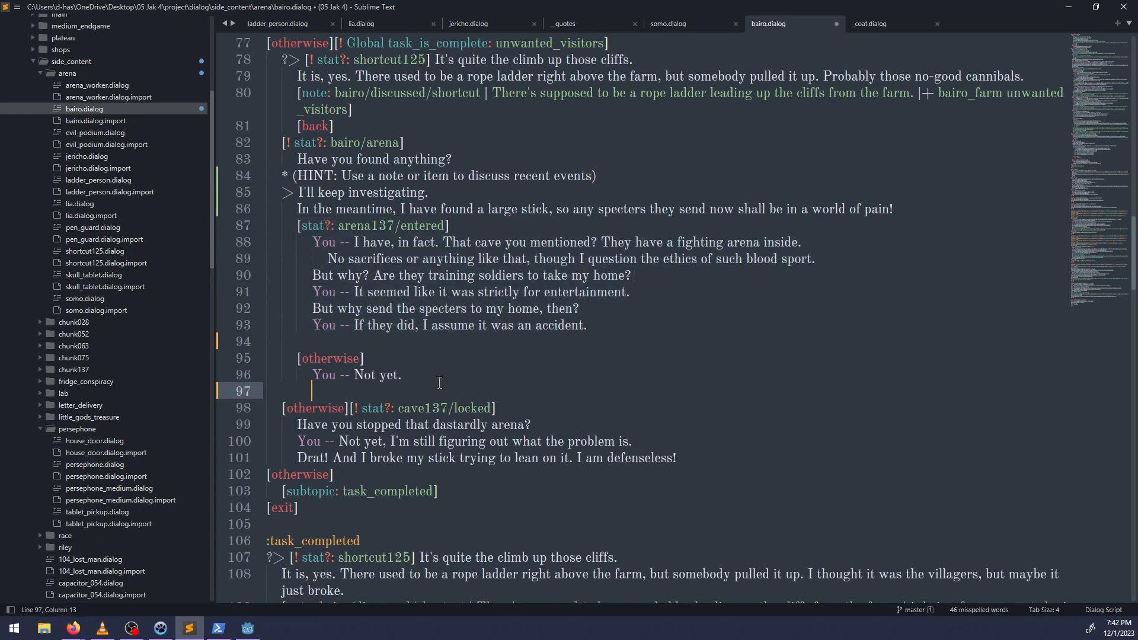
pyautogui.click(421, 144)
pyautogui.click(464, 161)
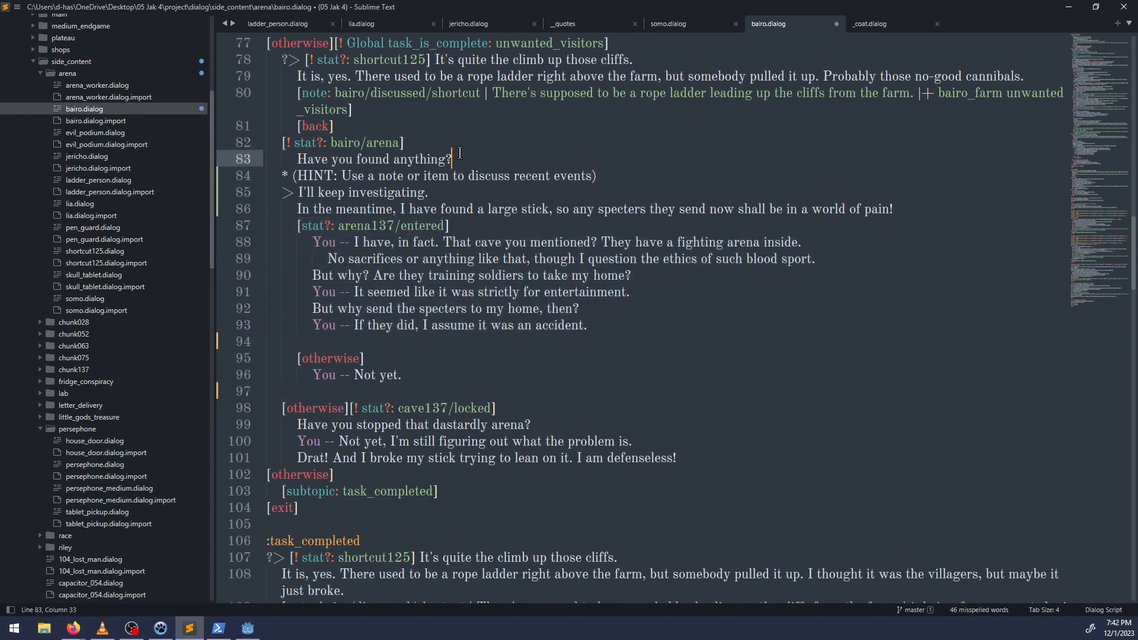
pyautogui.press('Return')
pyautogui.press('BackSpace')
pyautogui.write('[otherwise')
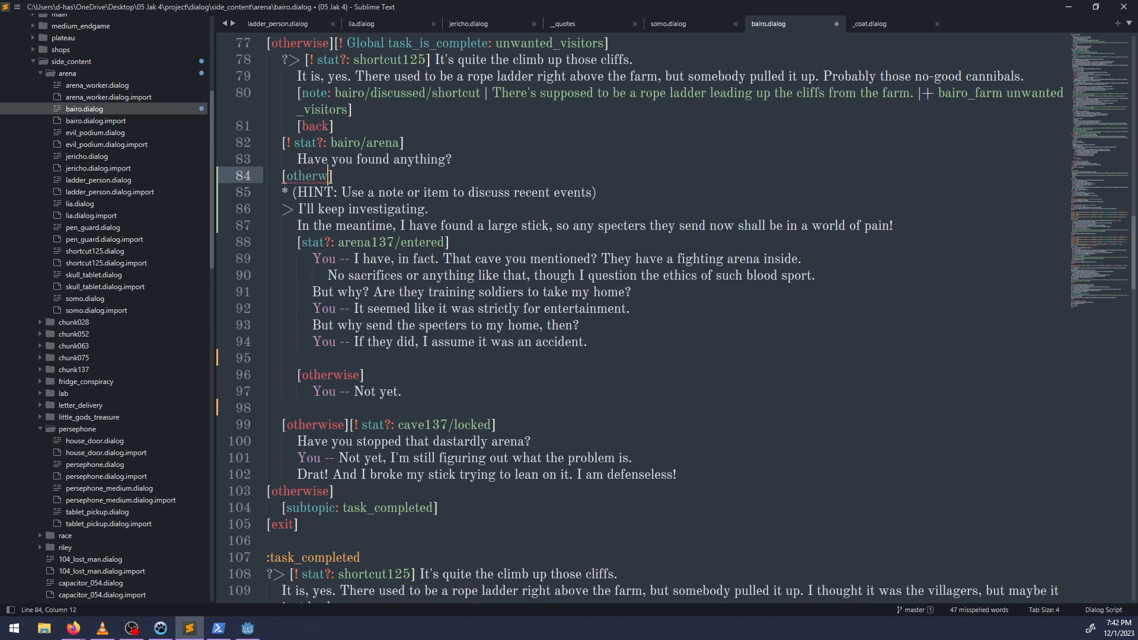
pyautogui.press('Left')
pyautogui.press('BackSpace')
pyautogui.press('Right')
pyautogui.press('Return')
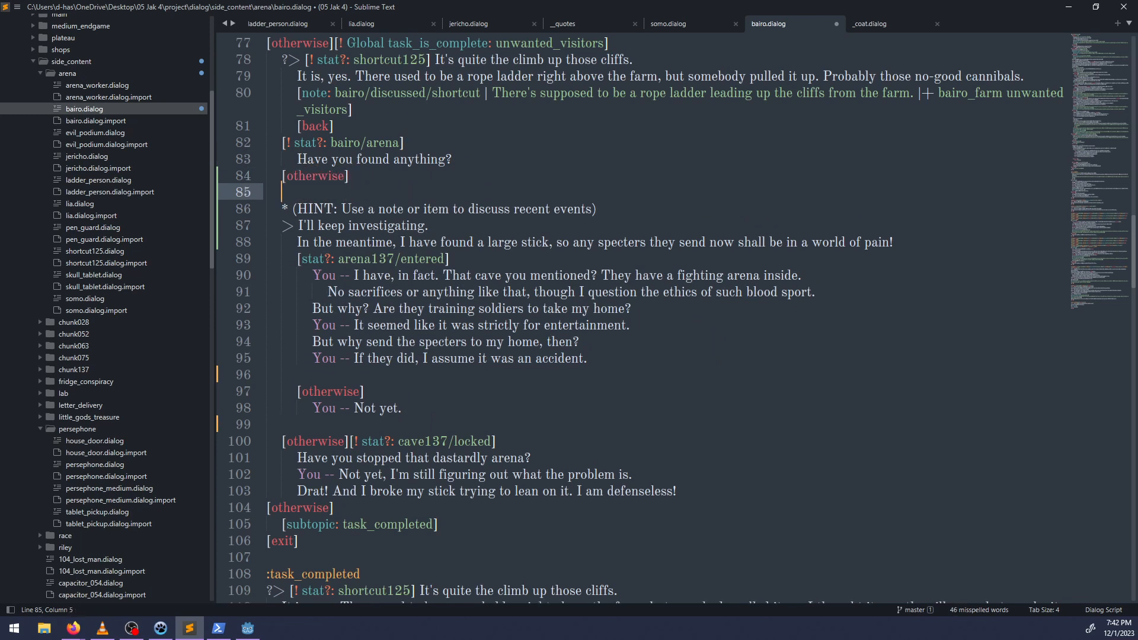
# Move Bairo's "Have you stopped that dastardly arena?" line from the cave137/locked branch into the new otherwise branch, indented one level.
pyautogui.hotkey('ctrl', 'v')
pyautogui.hotkey('ctrl', 'z')
pyautogui.moveTo(293, 461); pyautogui.dragTo(556, 460)
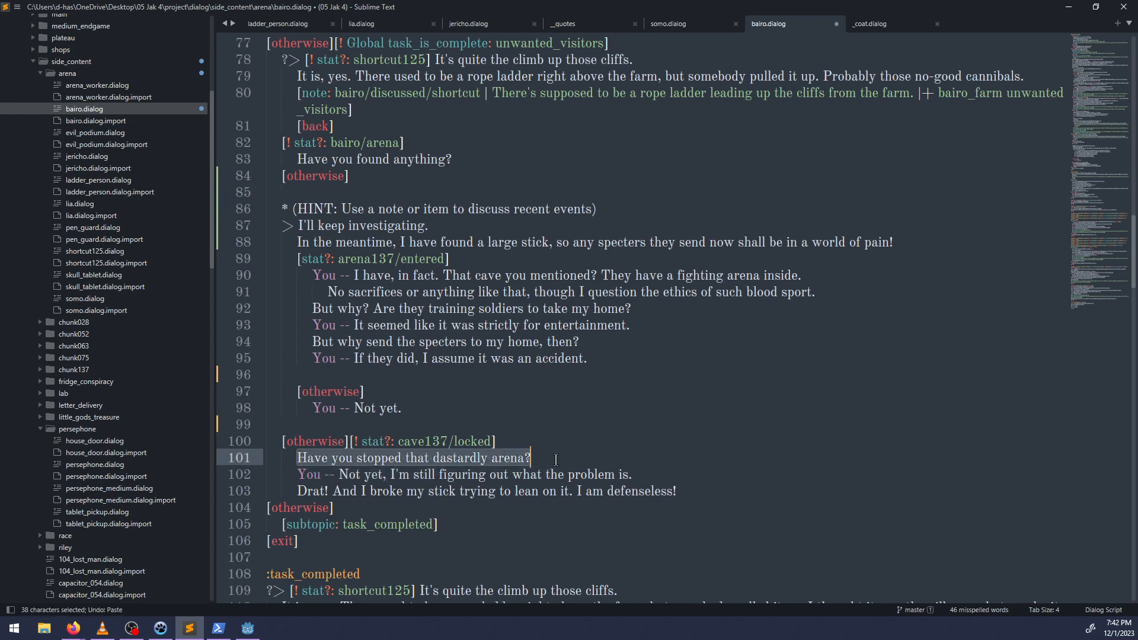
pyautogui.hotkey('ctrl', 'x')
pyautogui.click(328, 188)
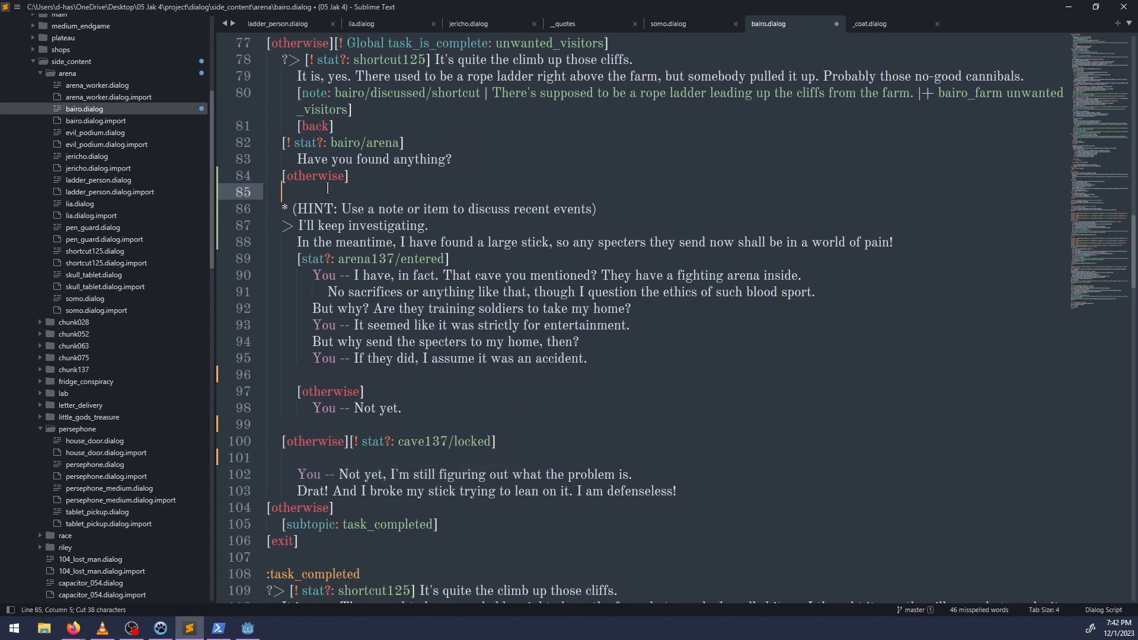
pyautogui.press('Tab')
pyautogui.hotkey('ctrl', 'v')
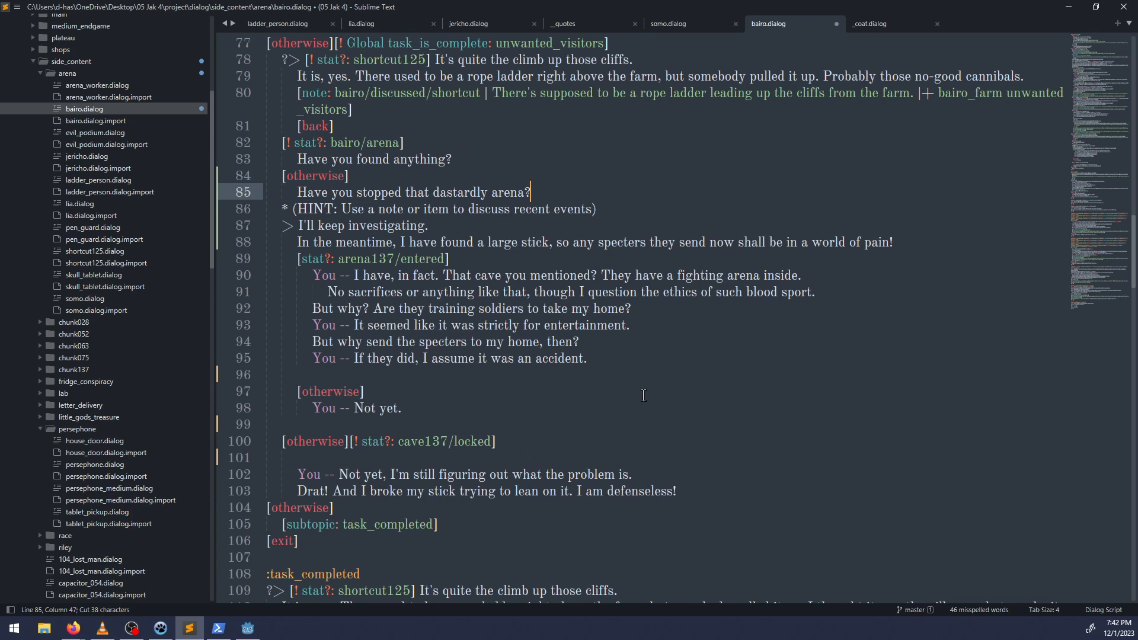
# Move the "Not yet, I'm still figuring out what the problem is." reply and Bairo's broken-stick line below the dastardly arena question.
pyautogui.moveTo(298, 475); pyautogui.dragTo(678, 492)
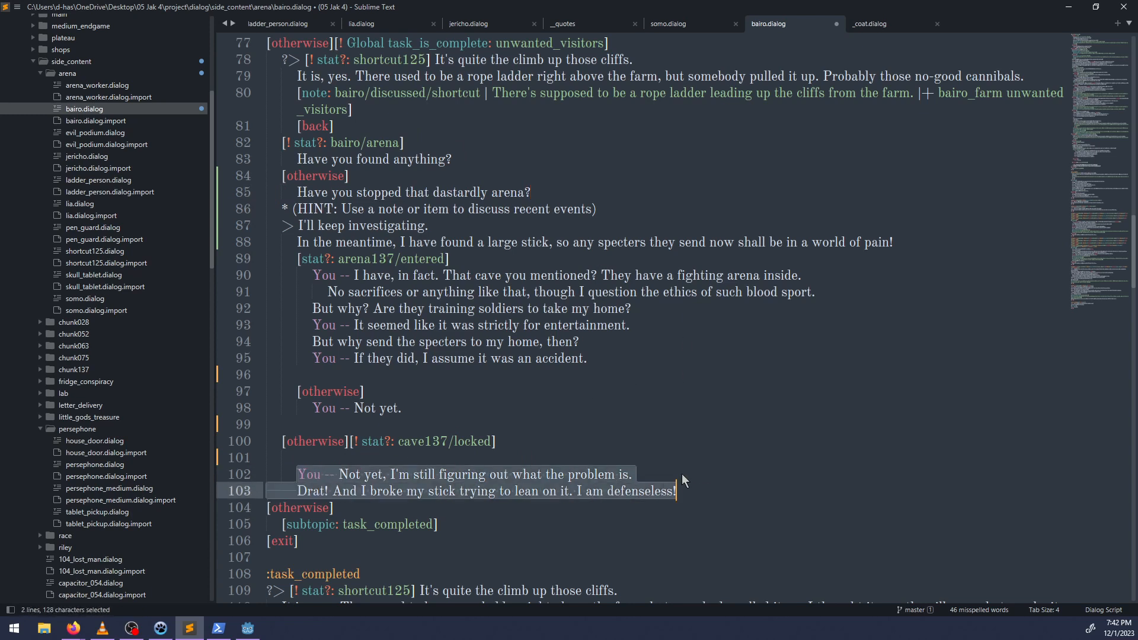
pyautogui.hotkey('ctrl', 'x')
pyautogui.click(563, 185)
pyautogui.press('Return')
pyautogui.hotkey('ctrl', 'v')
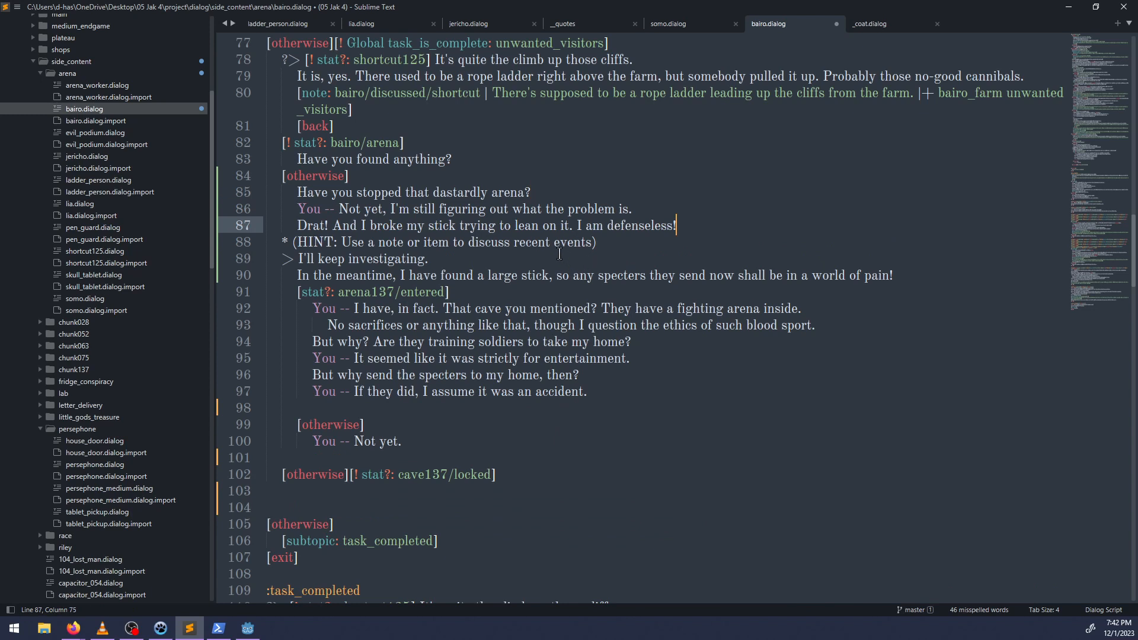
# Cut the conversation about the fighting arena, from "I have, in fact." to "I assume it was an accident.", out of the arena137/entered branch.
pyautogui.click(463, 158)
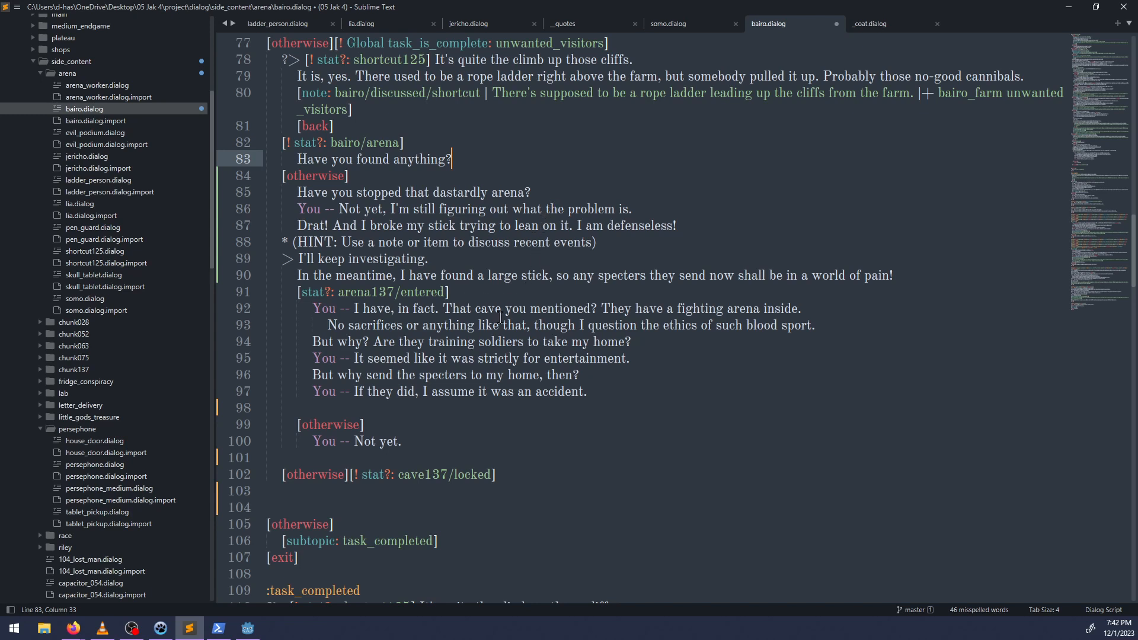
pyautogui.scroll(1, 489, 277)
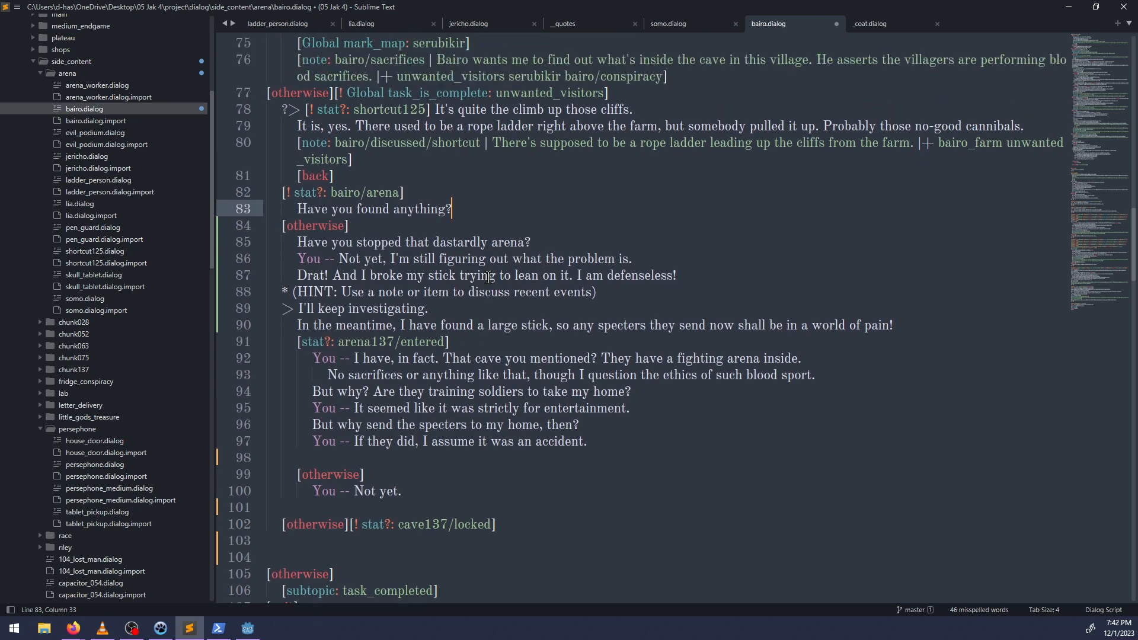
pyautogui.click(449, 306)
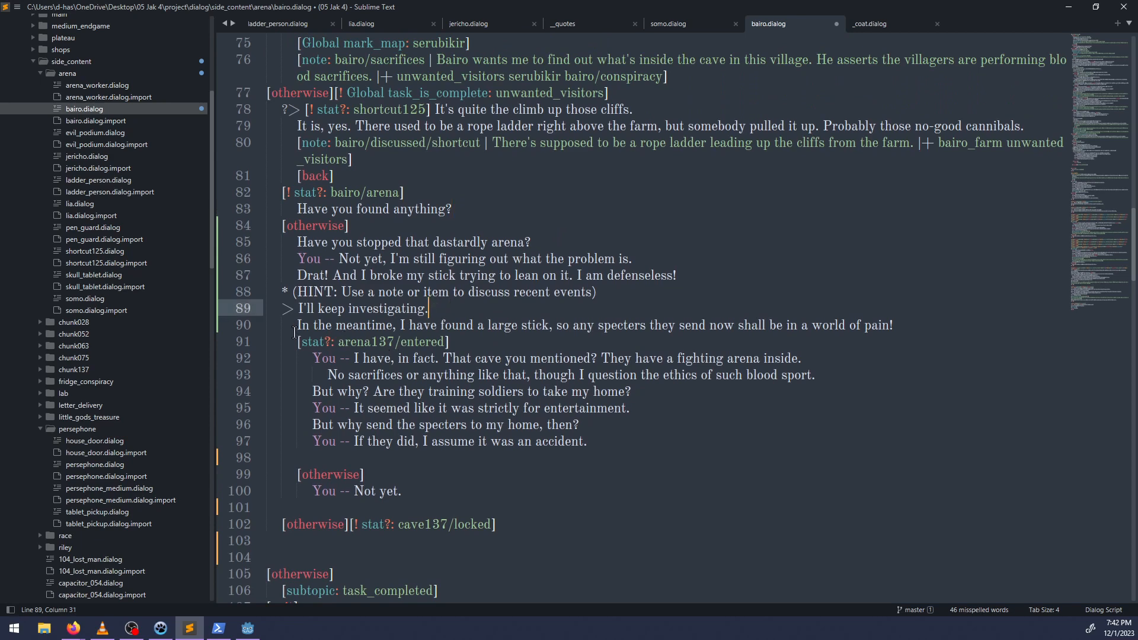
pyautogui.moveTo(296, 341)
pyautogui.mouseDown()
pyautogui.moveTo(622, 445)
pyautogui.moveTo(453, 388)
pyautogui.moveTo(300, 357)
pyautogui.mouseUp()
pyautogui.click(674, 443)
pyautogui.hotkey('ctrl', 'x')
# Delete the leftover "Not yet." branch, the empty cave137/locked branch and the blank lines around them.
pyautogui.click(445, 402)
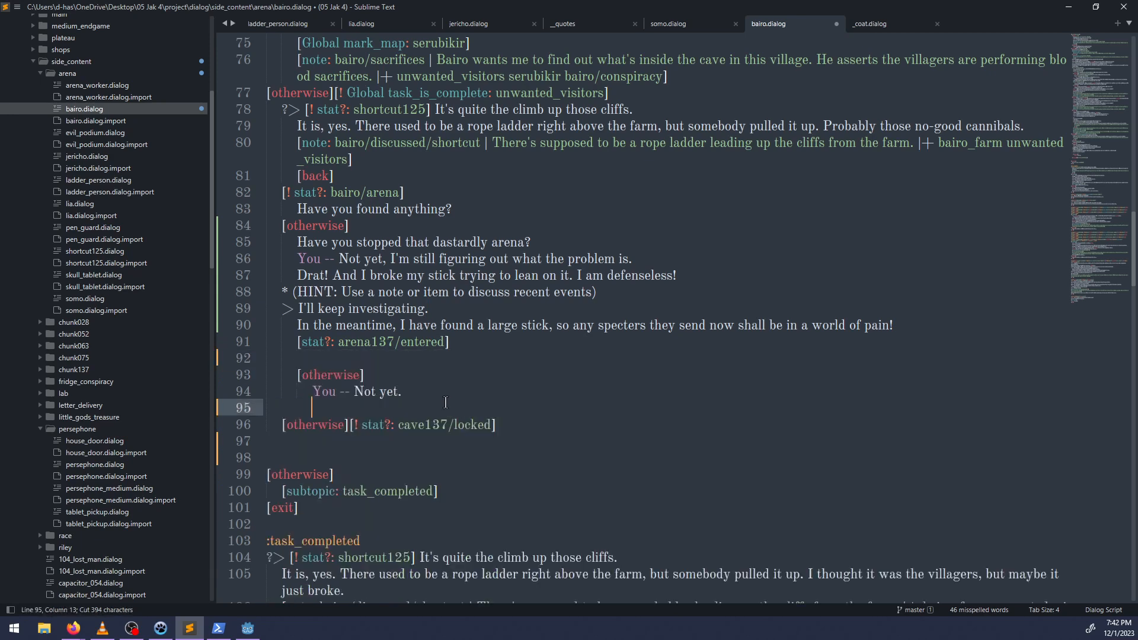
pyautogui.click(367, 441)
pyautogui.moveTo(347, 456); pyautogui.dragTo(236, 358)
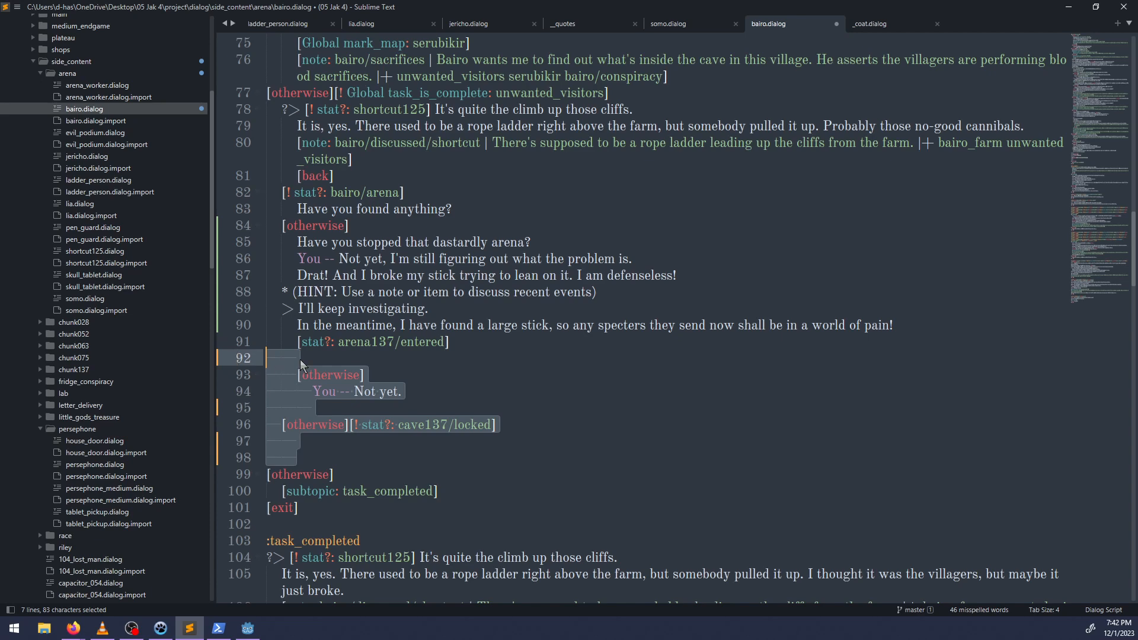
pyautogui.press('BackSpace')
pyautogui.press('BackSpace')
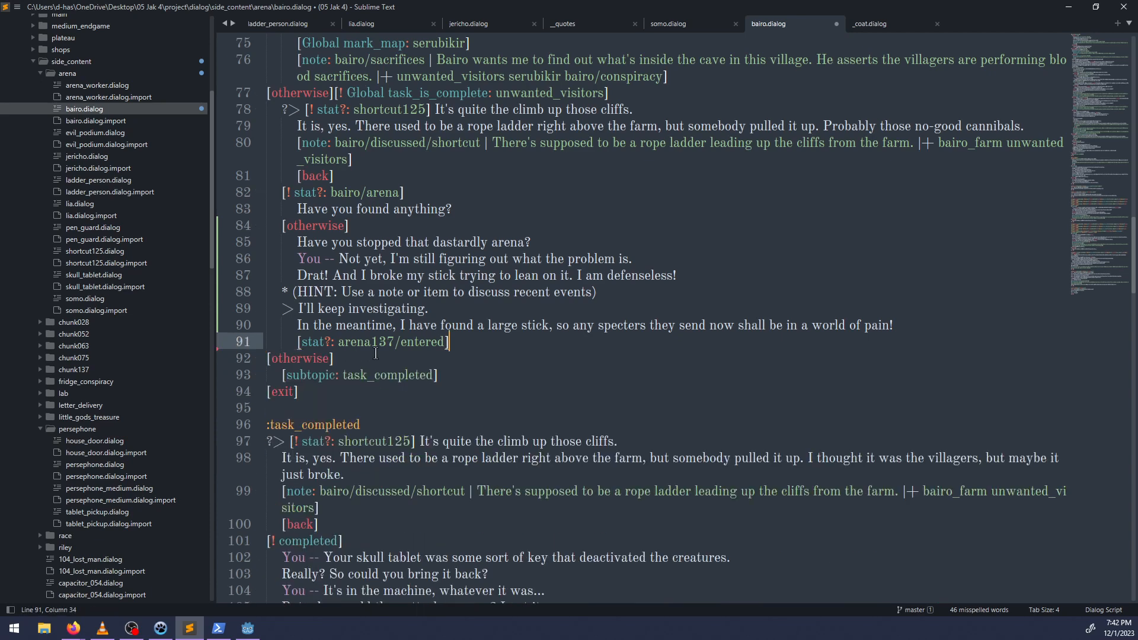
# Remove the leftover "[stat?: arena137/entered]" condition below Bairo's large-stick line and save the file.
pyautogui.moveTo(474, 348); pyautogui.dragTo(295, 339)
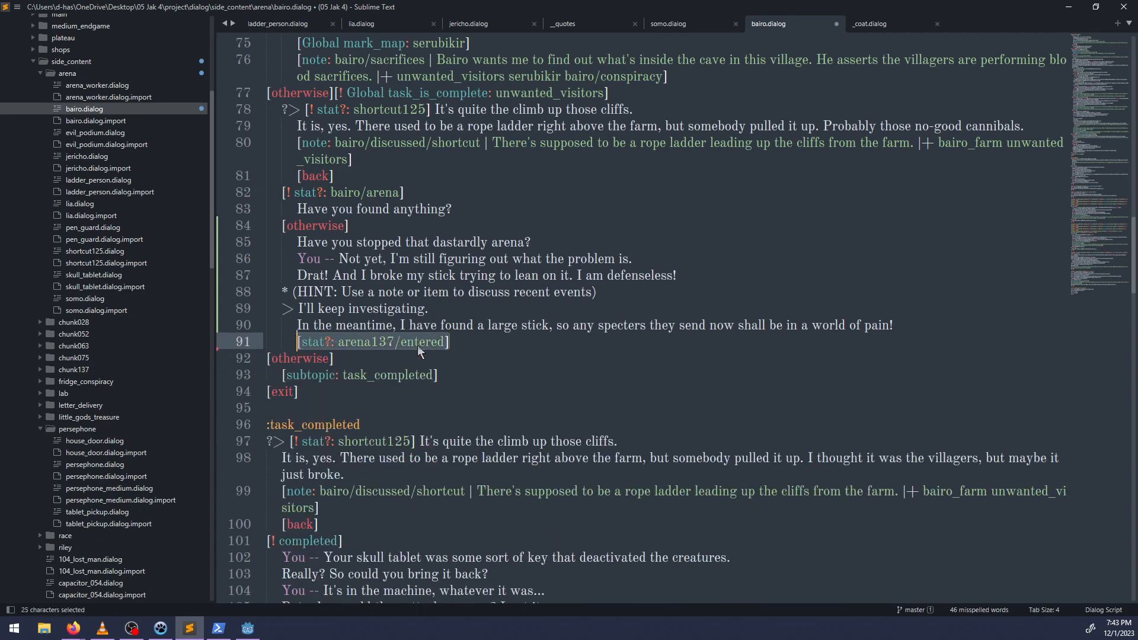
pyautogui.press('BackSpace')
pyautogui.press('BackSpace')
pyautogui.press('BackSpace')
pyautogui.press('BackSpace')
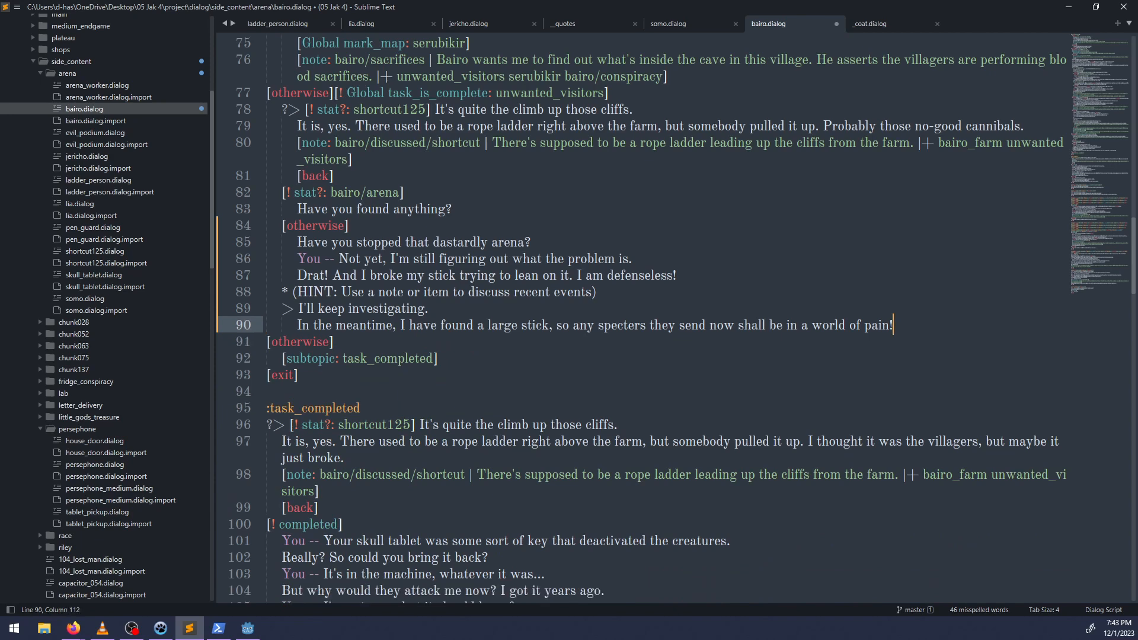
pyautogui.hotkey('ctrl', 's')
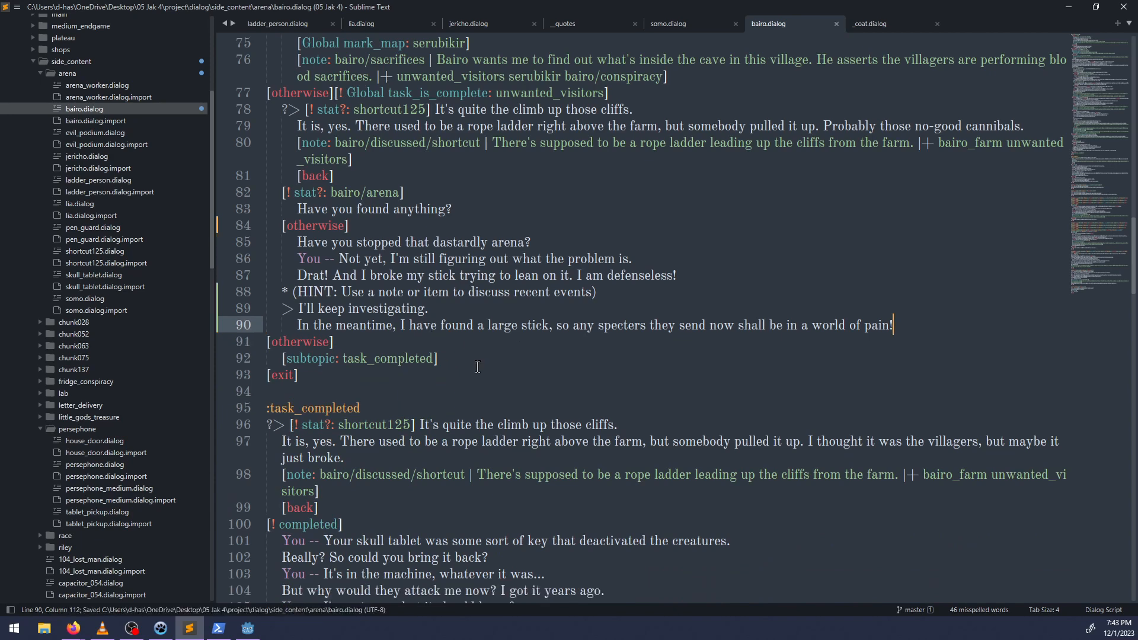
# Examine the task_completed topic and the existing note-triggered blocks in Bairo's dialog, including the skull_tablet and jericho/denied_suspicion ones.
pyautogui.scroll(-12, 471, 368)
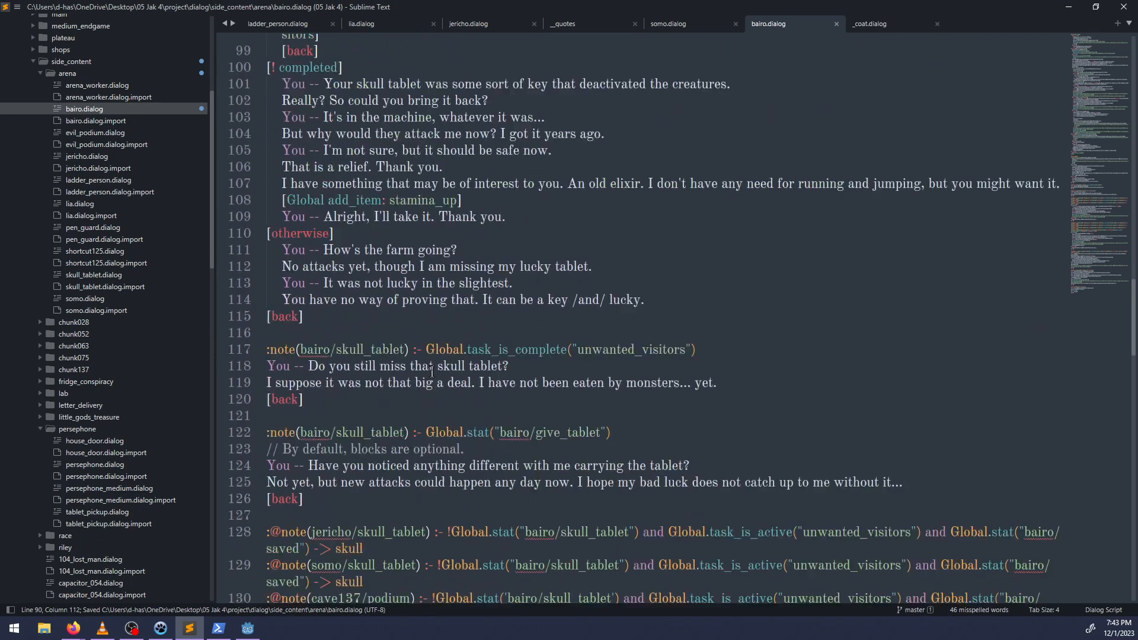
pyautogui.click(308, 226)
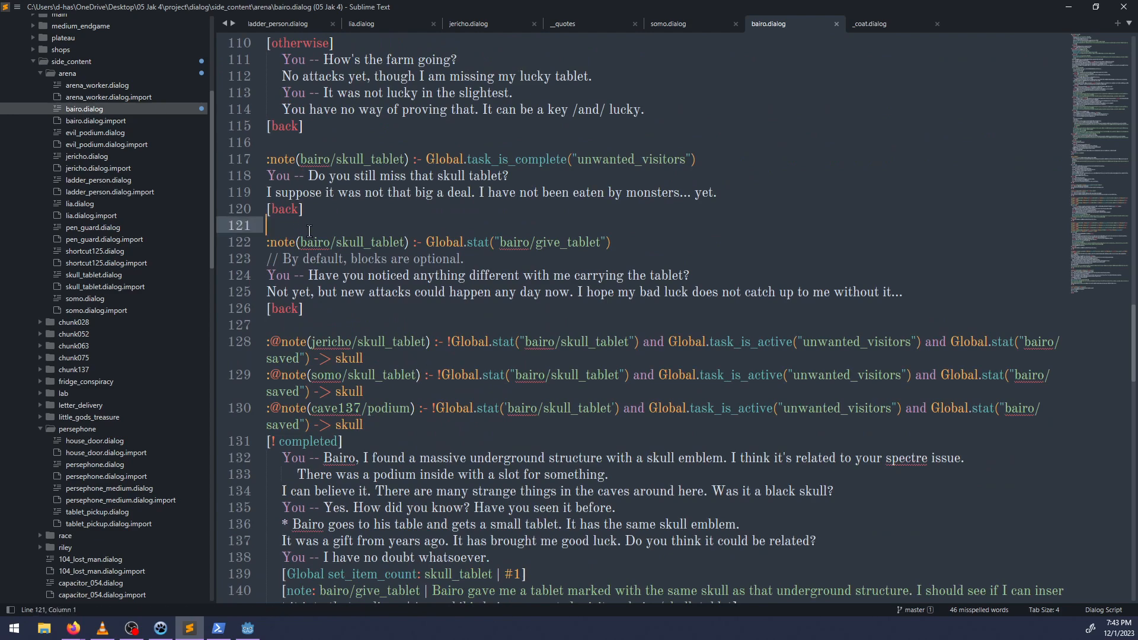
pyautogui.scroll(6, 445, 295)
pyautogui.scroll(-18, 444, 308)
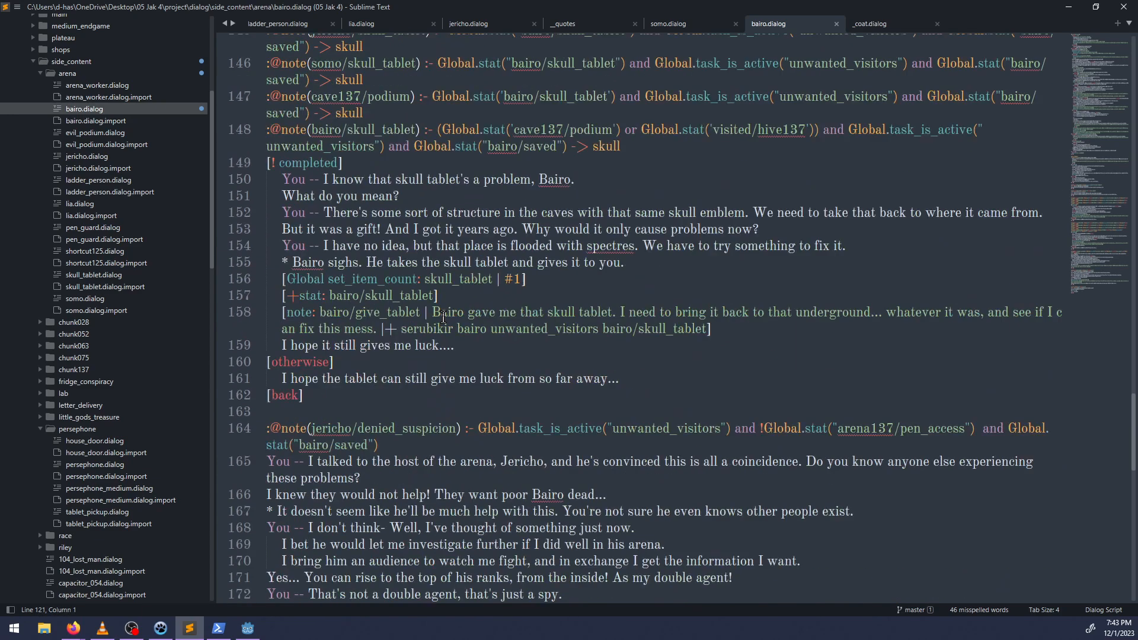
pyautogui.scroll(-8, 445, 317)
pyautogui.scroll(16, 431, 343)
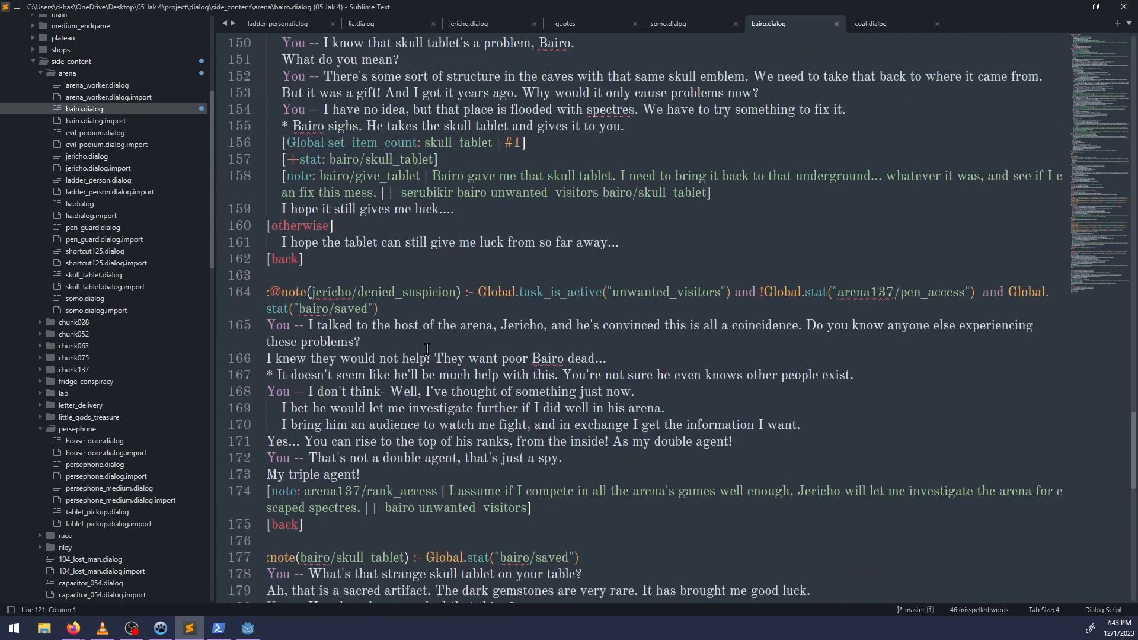
pyautogui.scroll(14, 430, 350)
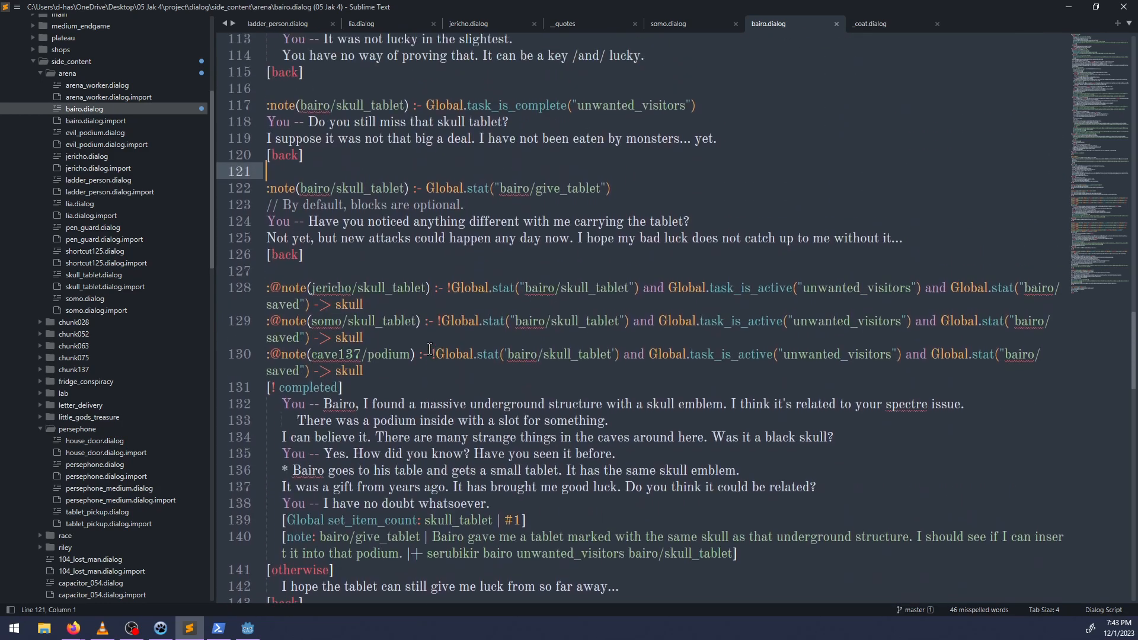
pyautogui.scroll(4, 427, 350)
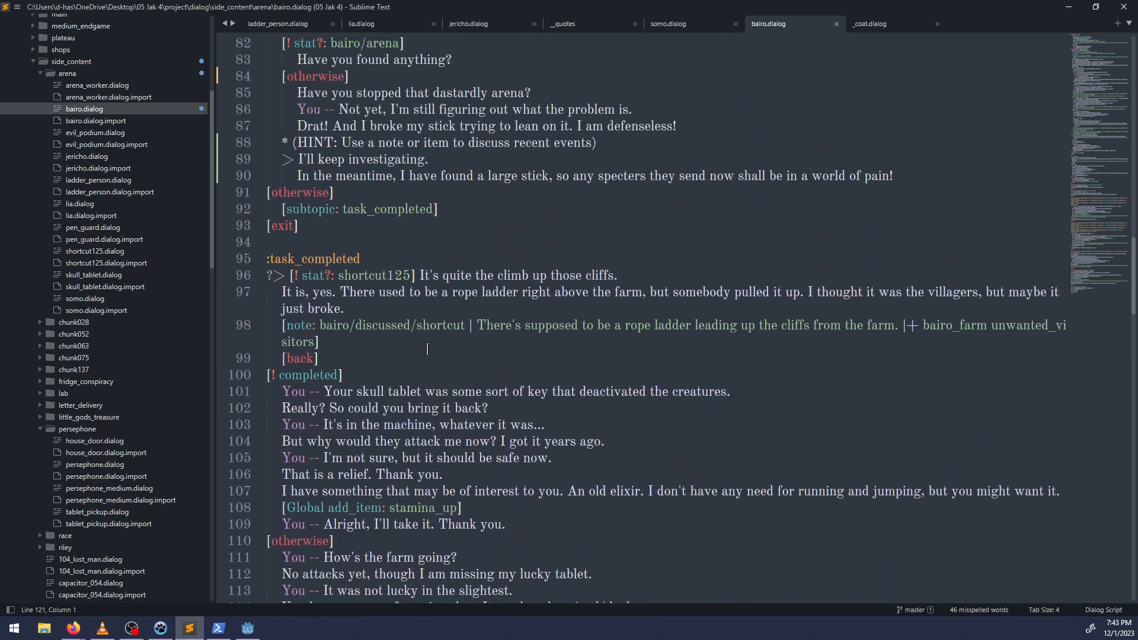
pyautogui.scroll(-6, 315, 458)
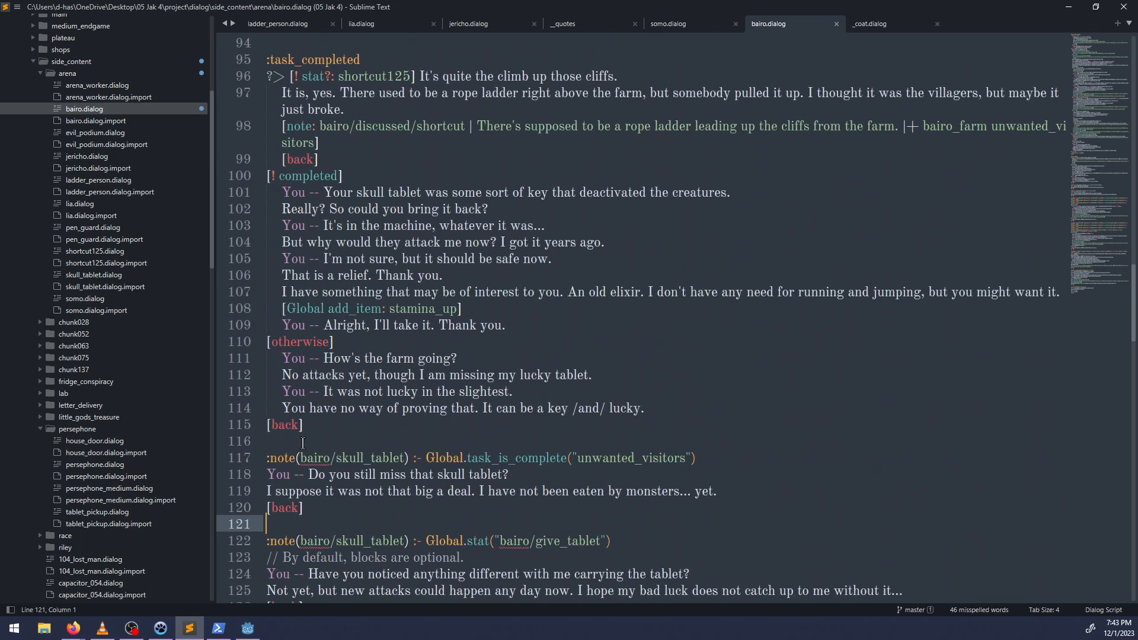
# Add a ":note()" block above the skull_tablet note blocks and paste the cut fighting arena conversation into it.
pyautogui.click(302, 442)
pyautogui.press('Return')
pyautogui.press('Return')
pyautogui.press('Up')
pyautogui.write(':')
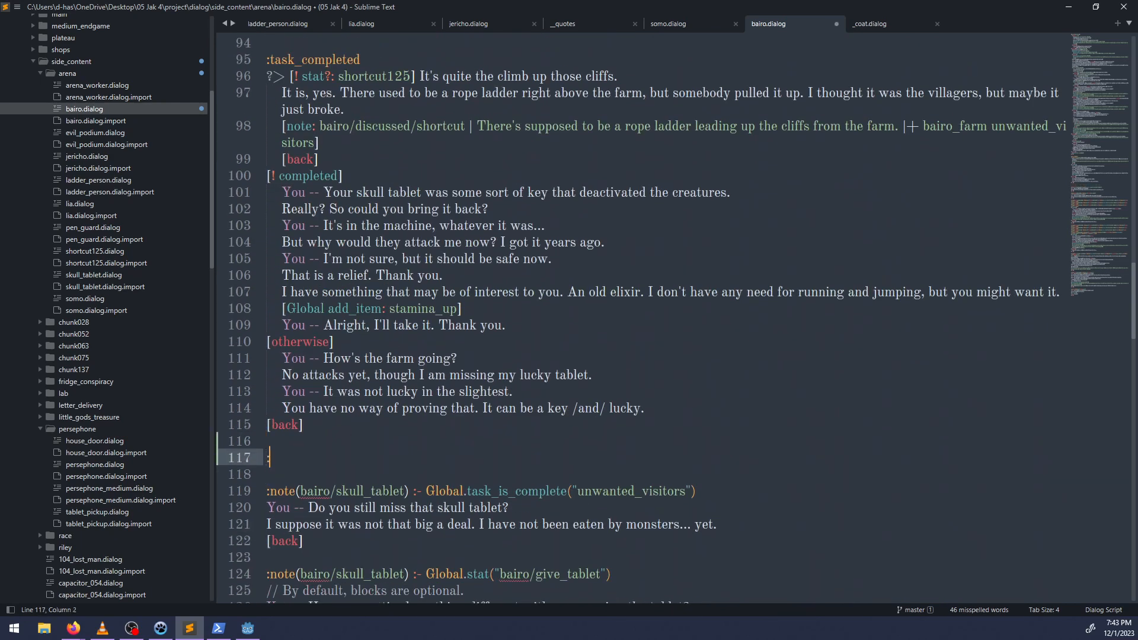
pyautogui.write('note(')
pyautogui.hotkey('ctrl', 'v')
pyautogui.hotkey('ctrl', 'z')
pyautogui.press('End')
pyautogui.press('Return')
pyautogui.hotkey('ctrl', 'v')
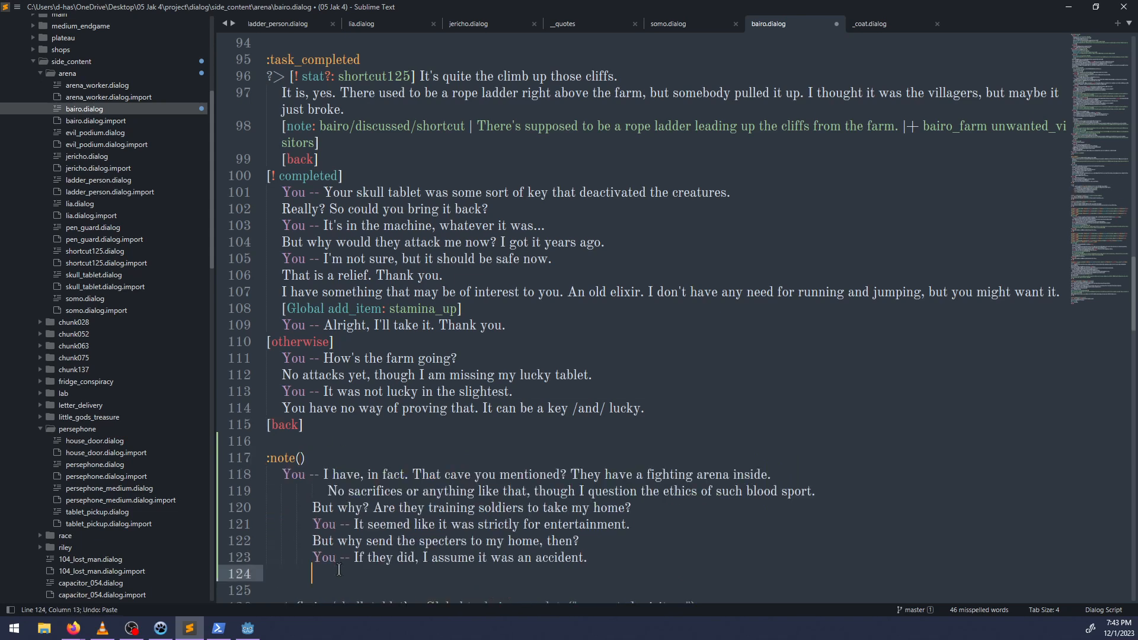
# Outdent the pasted arena conversation to block level, keeping the "No sacrifices or anything like that" line indented one level.
pyautogui.moveTo(339, 569); pyautogui.dragTo(314, 481)
pyautogui.moveTo(335, 572); pyautogui.dragTo(319, 492)
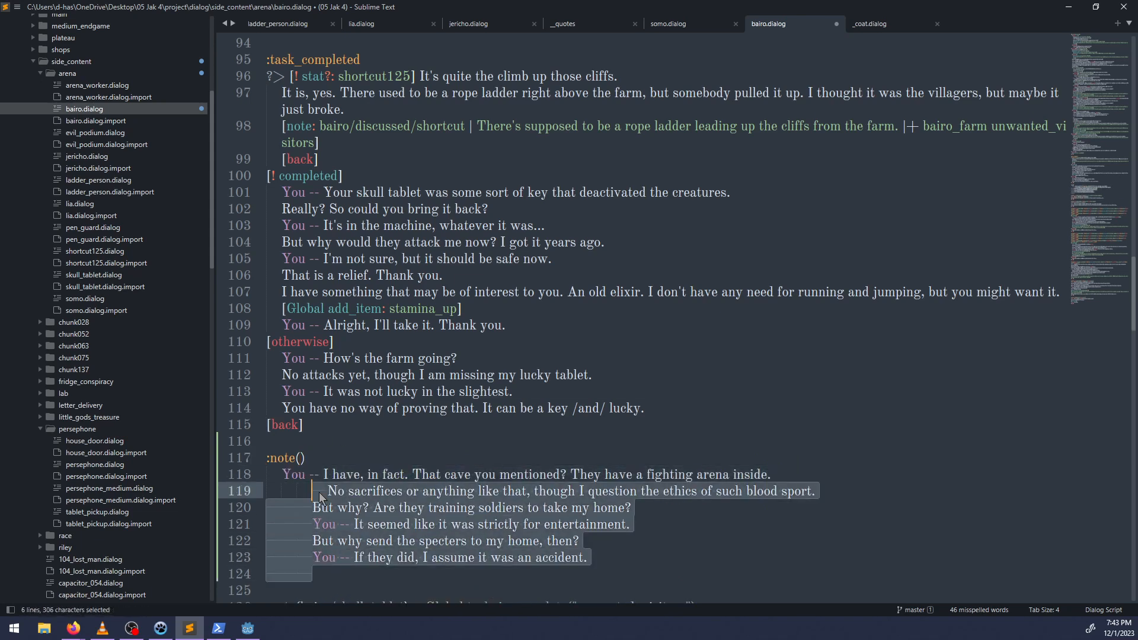
pyautogui.hotkey('shift', 'Tab')
pyautogui.hotkey('shift', 'Tab')
pyautogui.hotkey('shift', 'Tab')
pyautogui.hotkey('shift', 'Tab')
pyautogui.press('Up')
pyautogui.hotkey('shift', 'Tab')
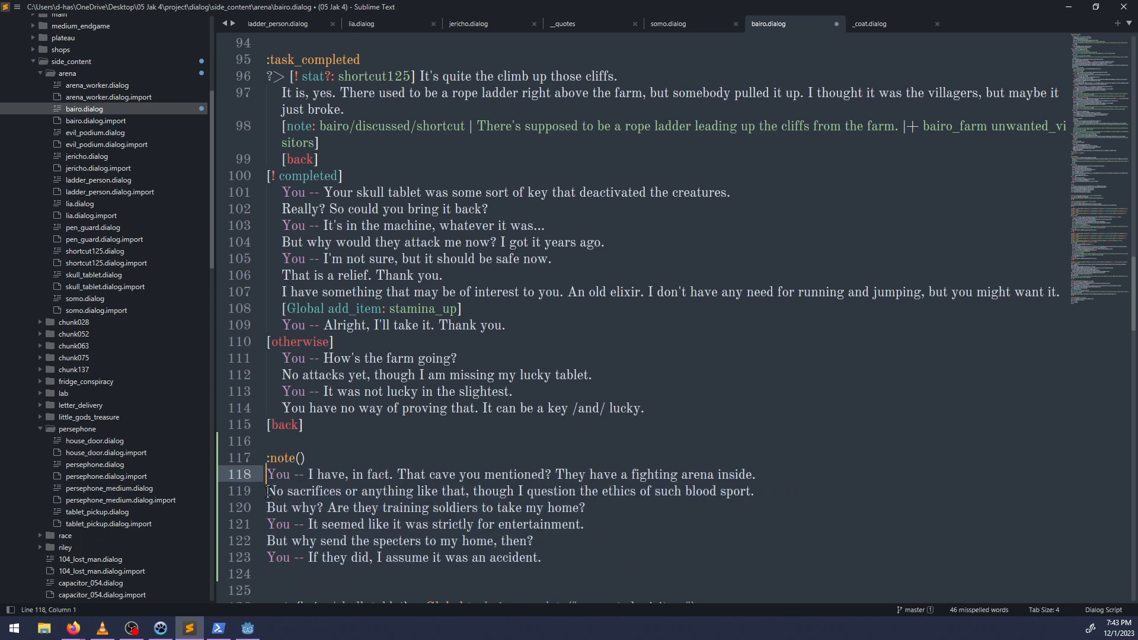
pyautogui.press('Down')
pyautogui.press('Tab')
# End the new note block with "[+stat: bairo/arena]" and "[back]" below the "I assume it was an accident." line.
pyautogui.scroll(-2, 328, 463)
pyautogui.click(327, 464)
pyautogui.press('Down')
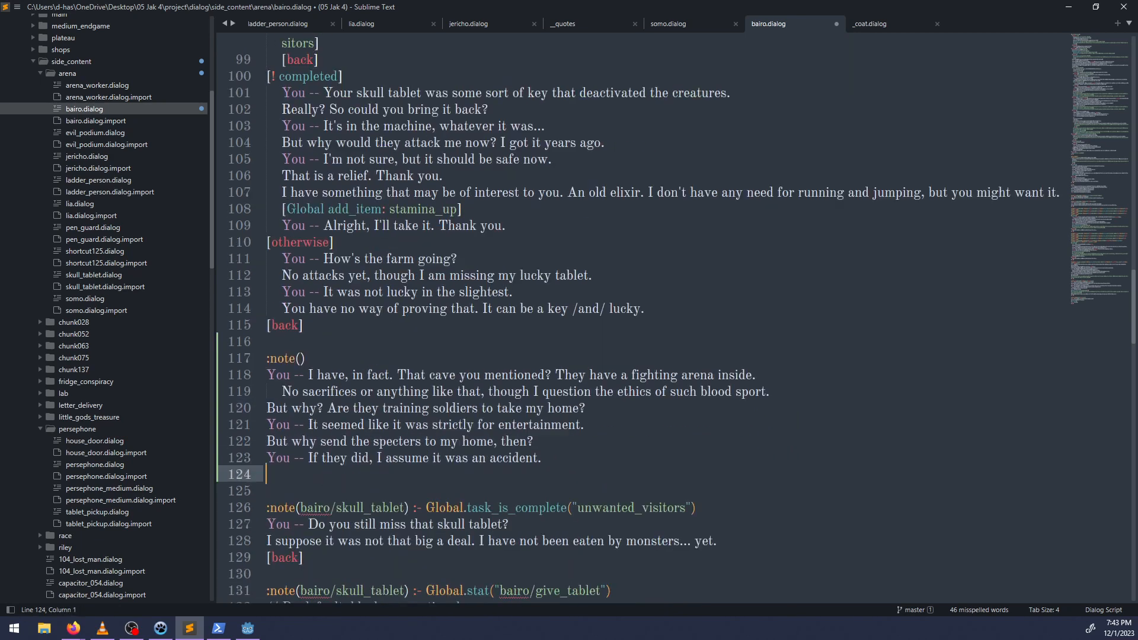
pyautogui.write('[+stat: bairo/arena]')
pyautogui.press('Return')
pyautogui.write('[back')
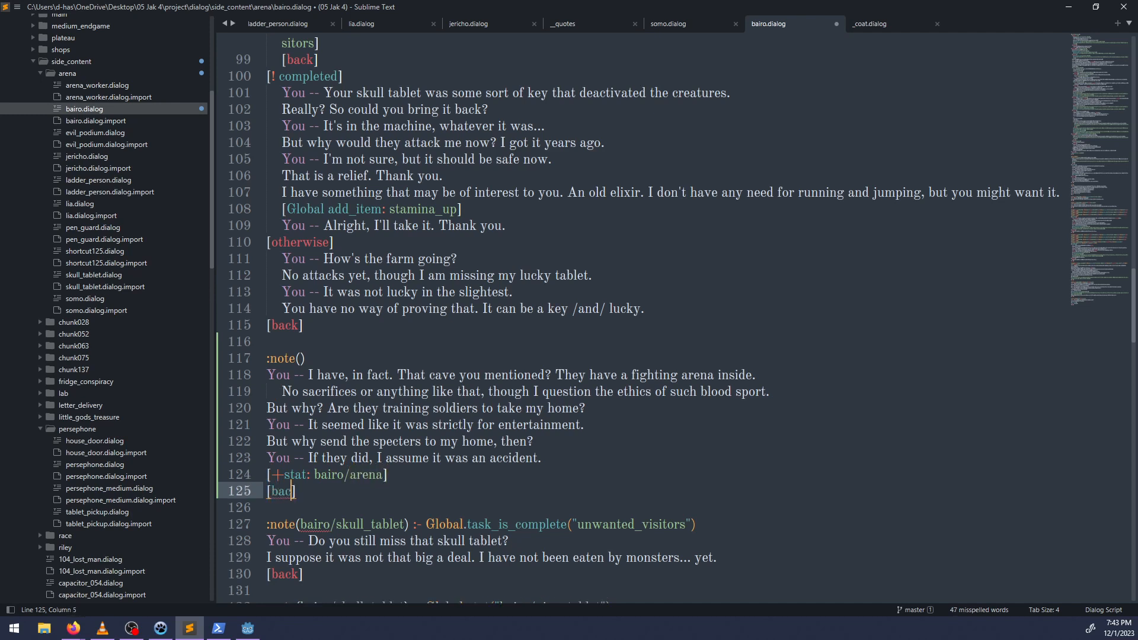
# Search jericho.dialog for "access to the arena" to find the name of the arena entry note.
pyautogui.click(299, 358)
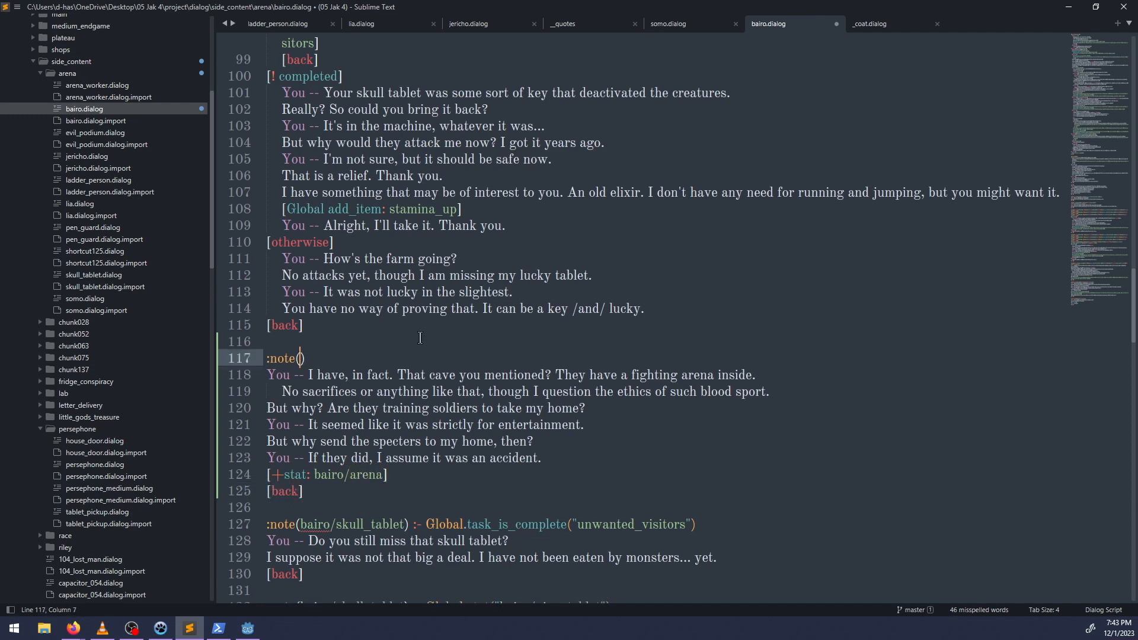
pyautogui.click(470, 24)
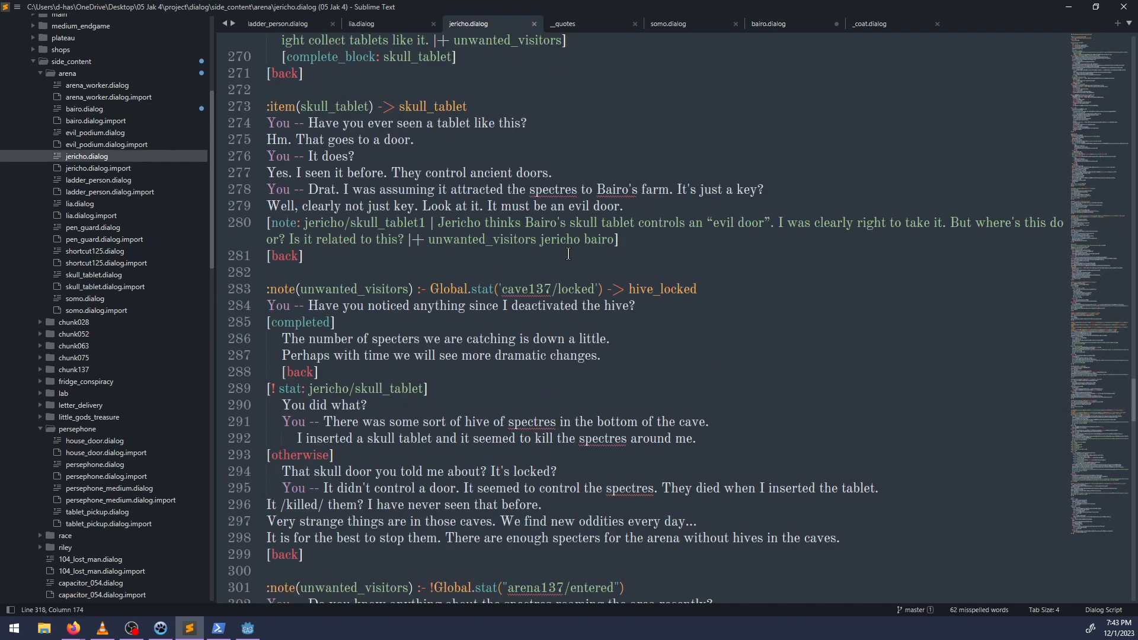
pyautogui.hotkey('ctrl', 'f')
pyautogui.press('Return')
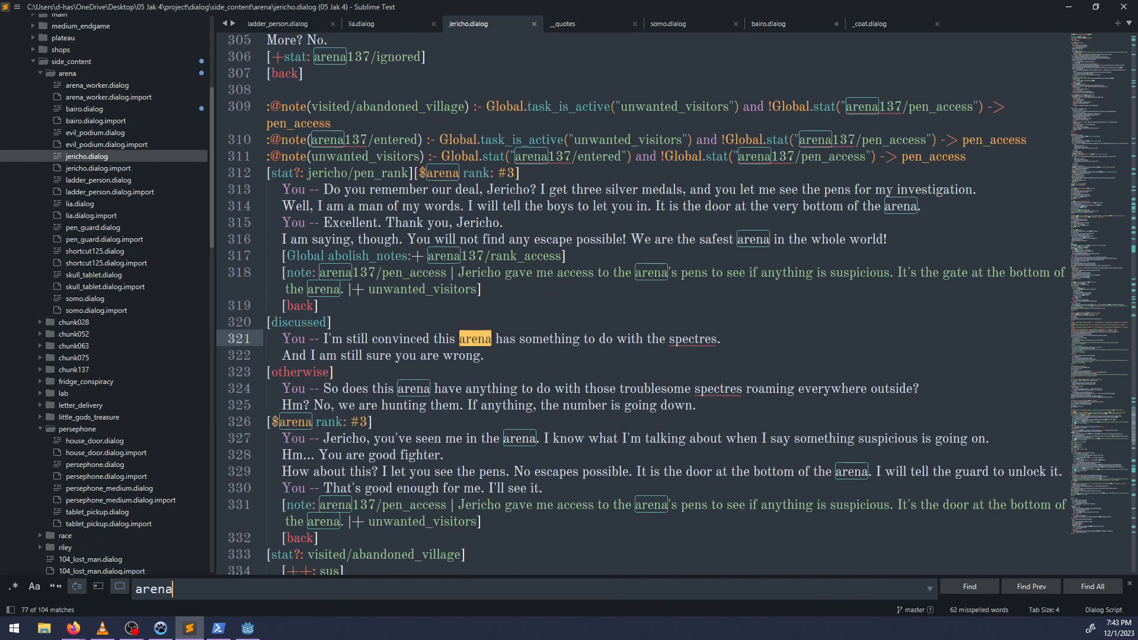
pyautogui.hotkey('ctrl', 'a')
pyautogui.write('access')
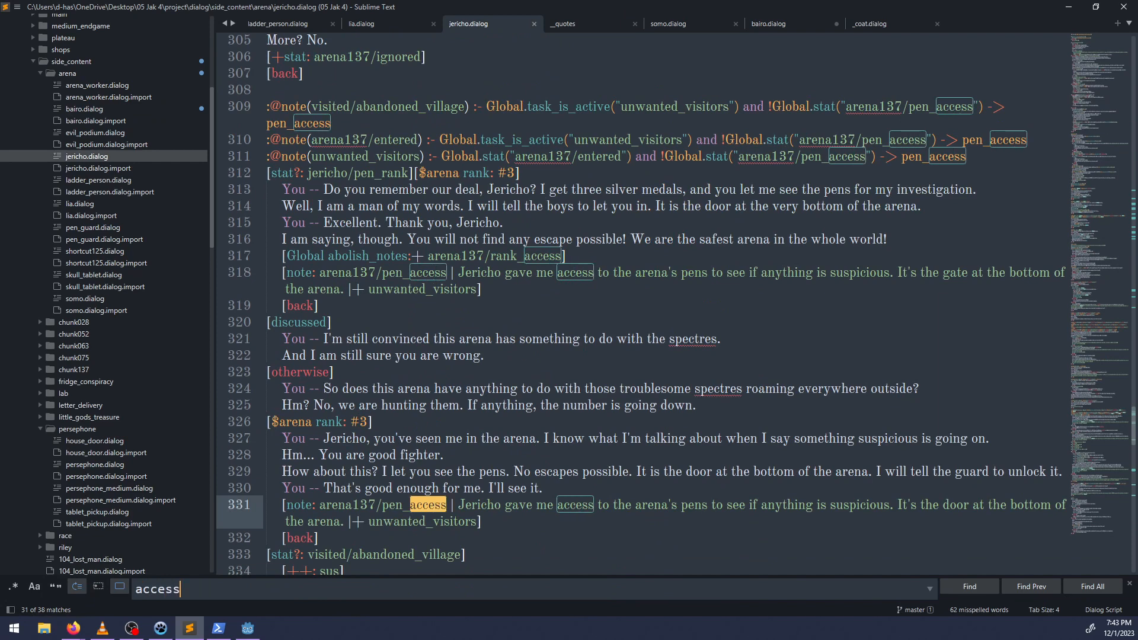
pyautogui.write(' to the areana')
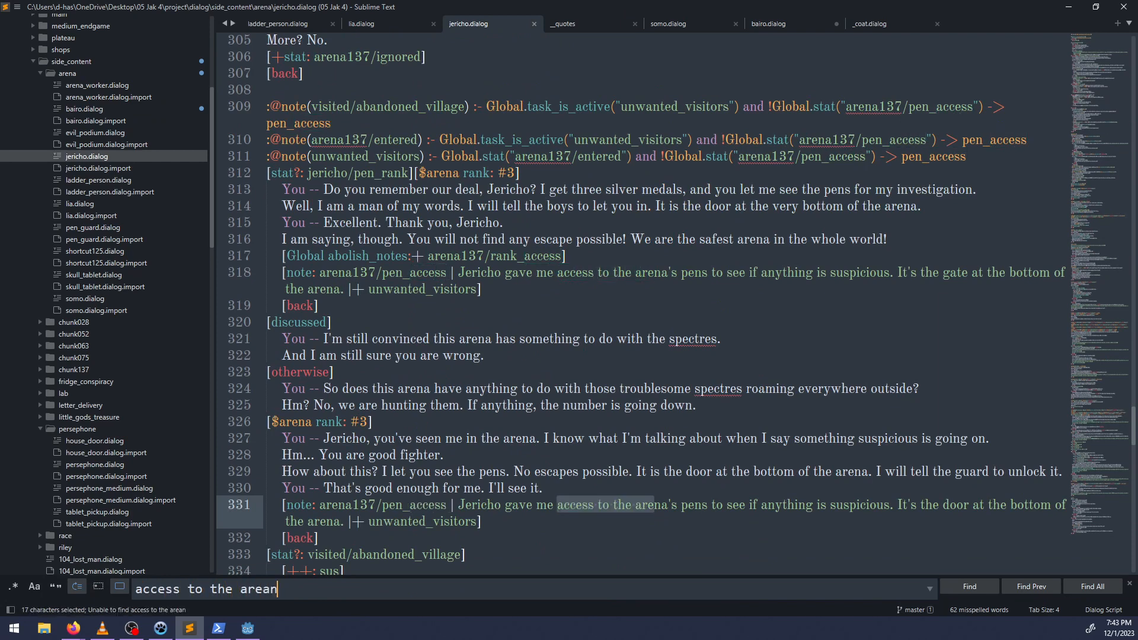
pyautogui.press('BackSpace')
pyautogui.press('BackSpace')
pyautogui.press('BackSpace')
pyautogui.write('na')
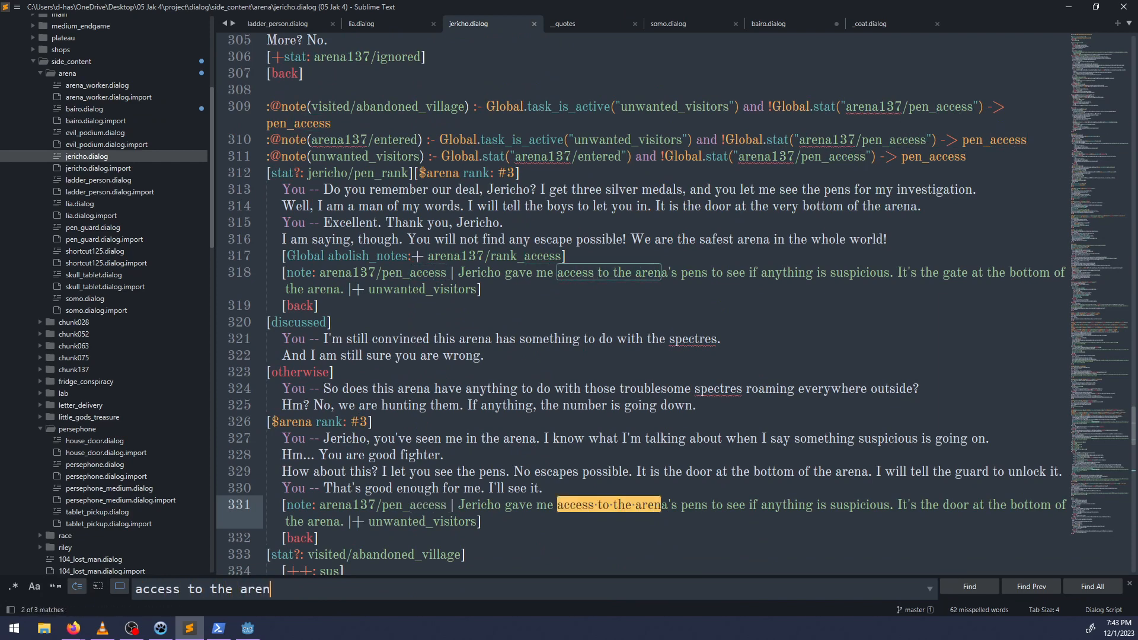
pyautogui.press('Return')
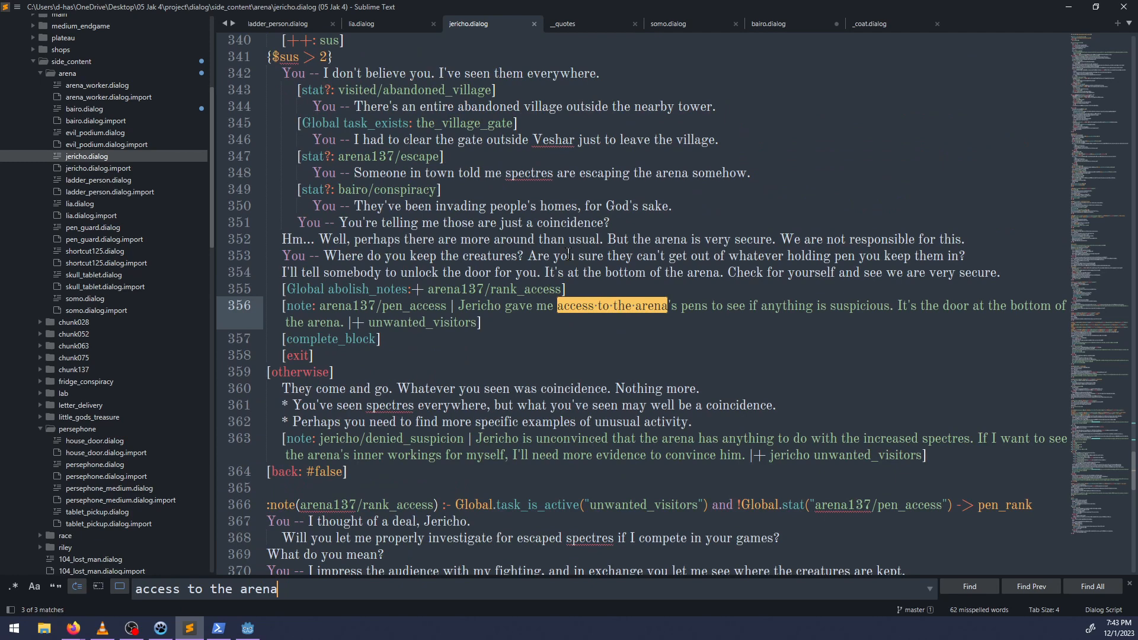
pyautogui.press('Return')
# Search jericho.dialog for "access" and go through the matches.
pyautogui.press('BackSpace')
pyautogui.press('BackSpace')
pyautogui.press('BackSpace')
pyautogui.press('BackSpace')
pyautogui.press('BackSpace')
pyautogui.press('BackSpace')
pyautogui.press('BackSpace')
pyautogui.press('BackSpace')
pyautogui.press('BackSpace')
pyautogui.press('BackSpace')
pyautogui.press('BackSpace')
pyautogui.press('BackSpace')
pyautogui.press('BackSpace')
pyautogui.press('BackSpace')
pyautogui.press('BackSpace')
pyautogui.press('BackSpace')
pyautogui.press('BackSpace')
pyautogui.press('BackSpace')
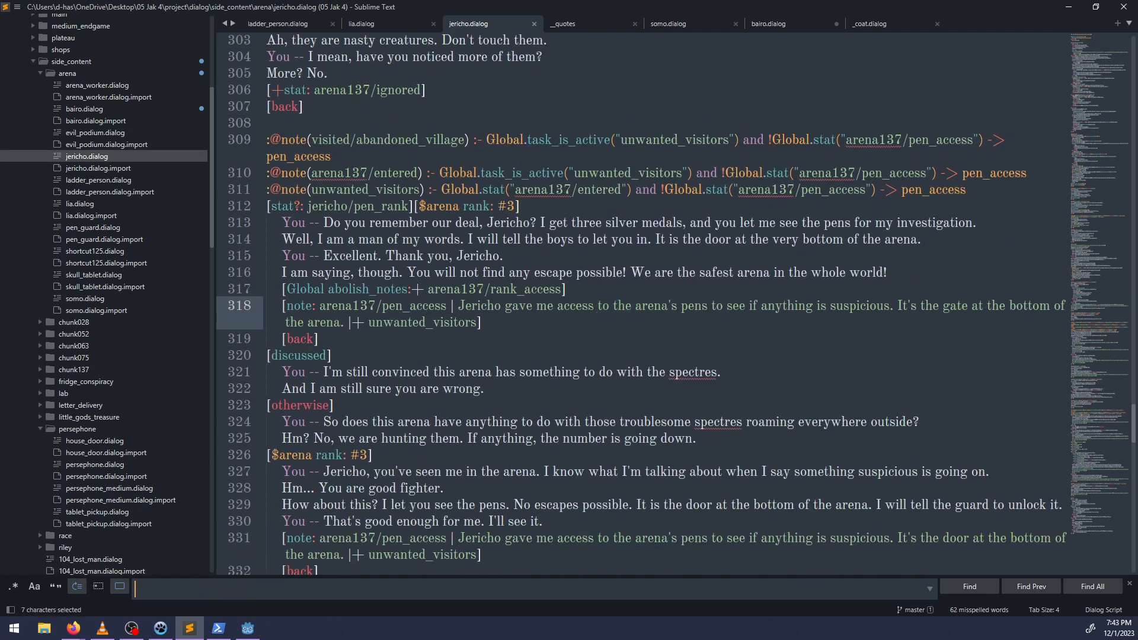
pyautogui.write('ccess')
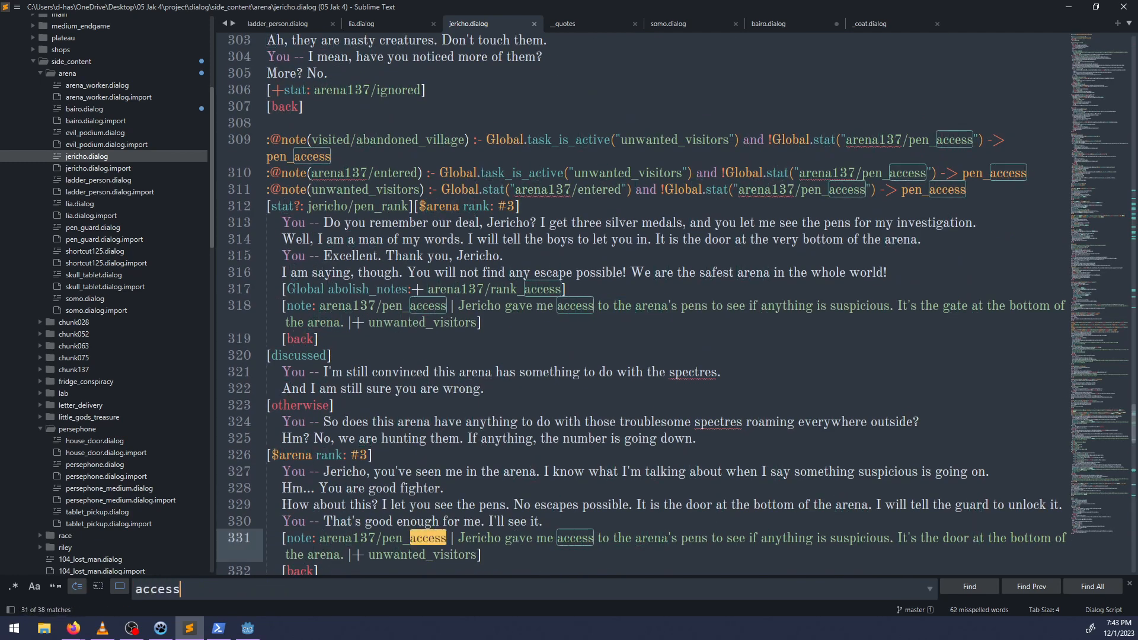
pyautogui.press('Return')
pyautogui.press('Return')
pyautogui.press('Return')
pyautogui.press('Return')
pyautogui.press('Return')
pyautogui.press('Return')
pyautogui.press('Return')
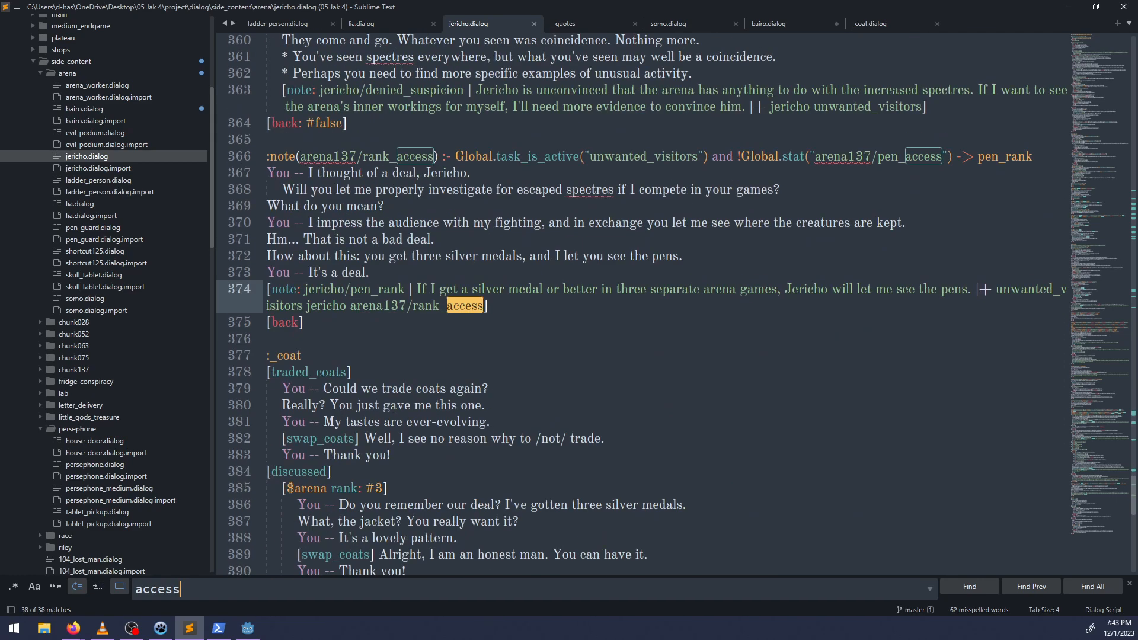
# Find the ":arena" entry topic in jericho.dialog and copy the note name arena137/entered.
pyautogui.hotkey('ctrl', 'a')
pyautogui.write(':arena')
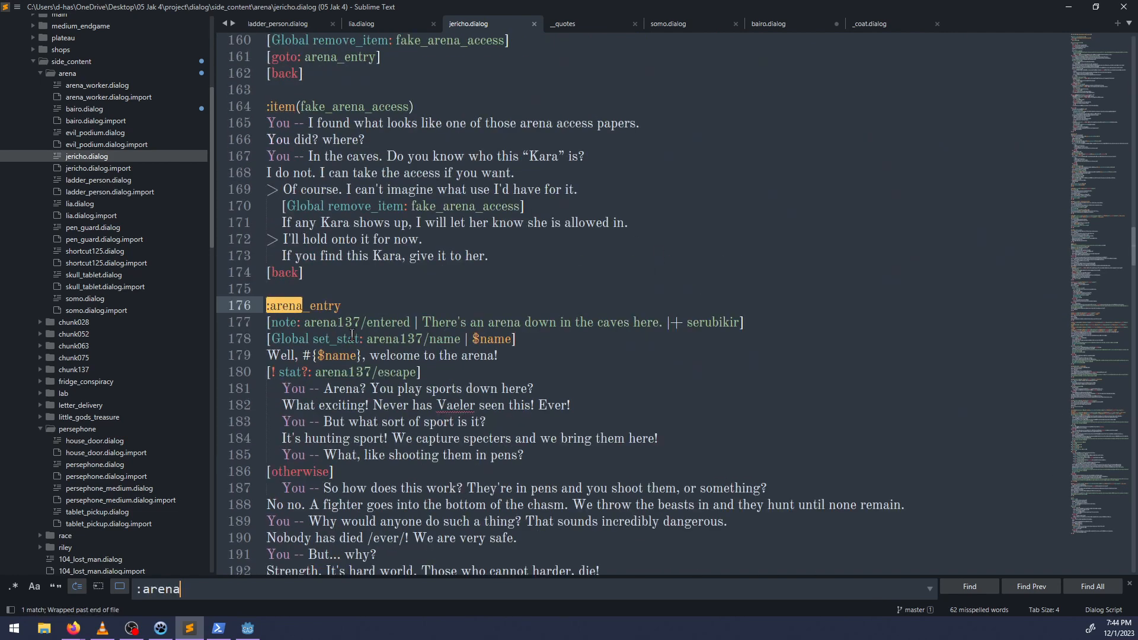
pyautogui.scroll(-2, 388, 269)
pyautogui.press('Escape')
pyautogui.moveTo(304, 223); pyautogui.dragTo(410, 223)
pyautogui.hotkey('ctrl', 'c')
# Examine the arena137, bairo/conspiracy and waiver blocks in lia.dialog.
pyautogui.click(379, 26)
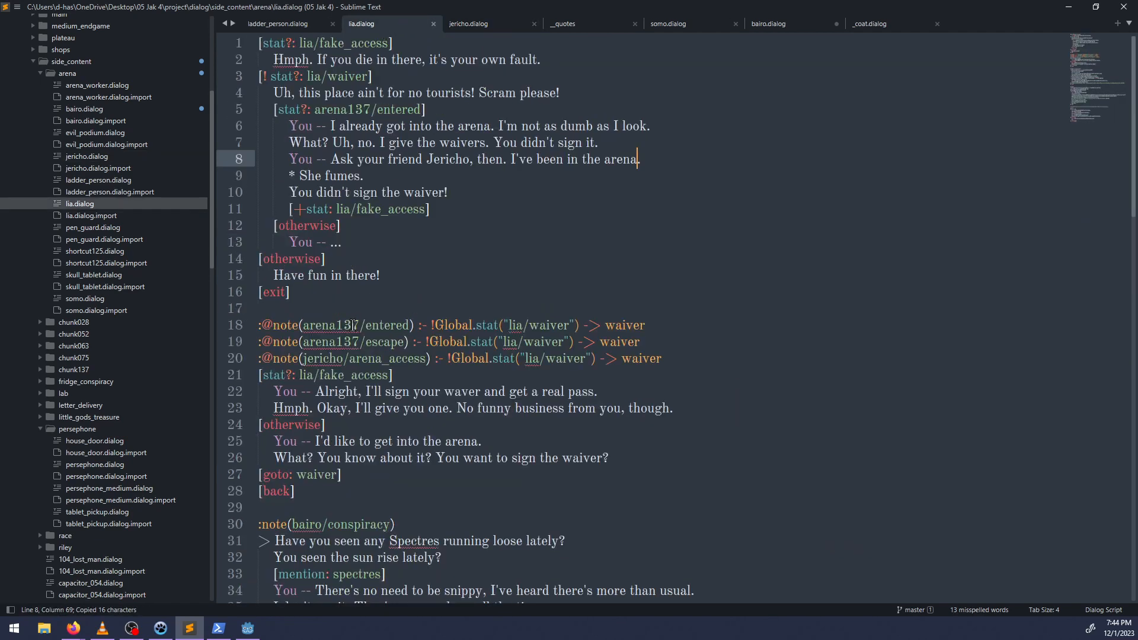
pyautogui.scroll(-7, 402, 263)
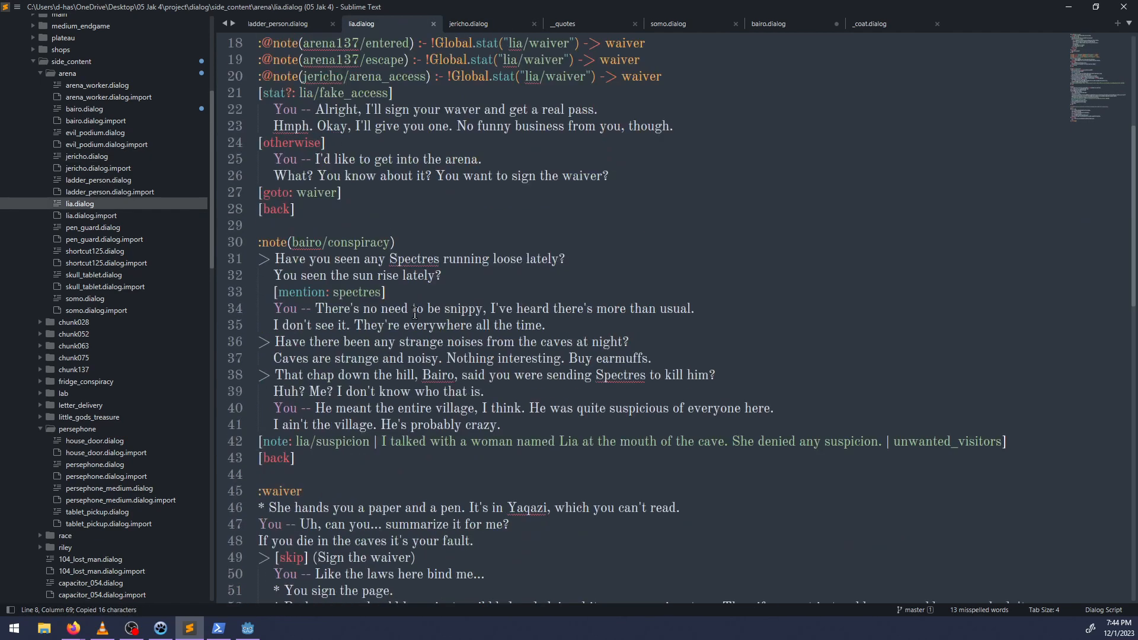
pyautogui.scroll(7, 393, 397)
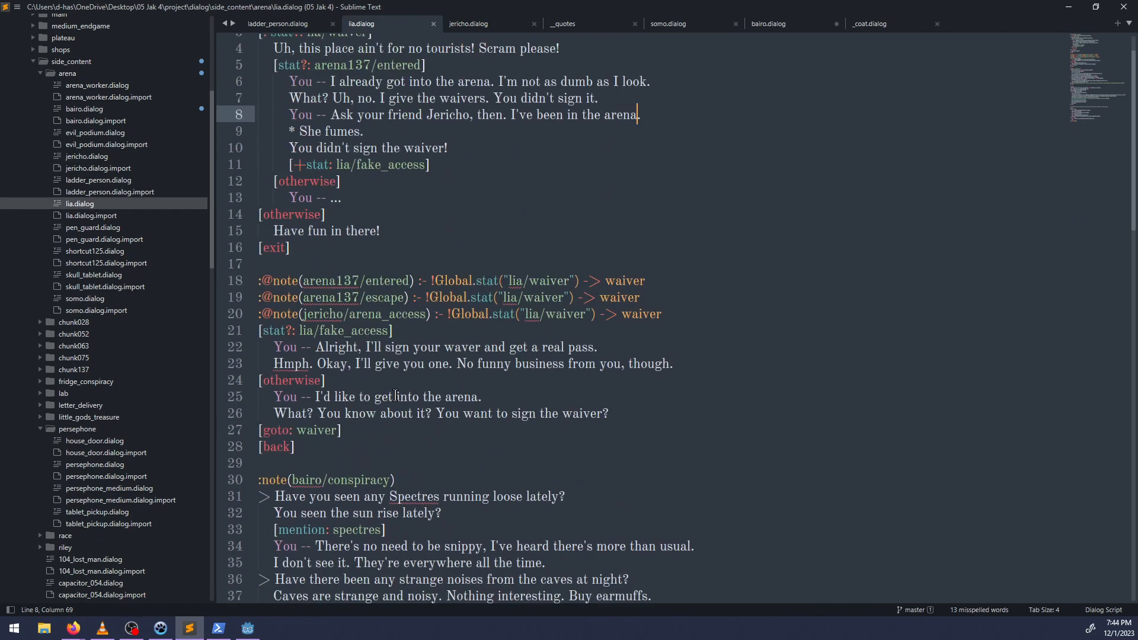
pyautogui.scroll(-2, 375, 390)
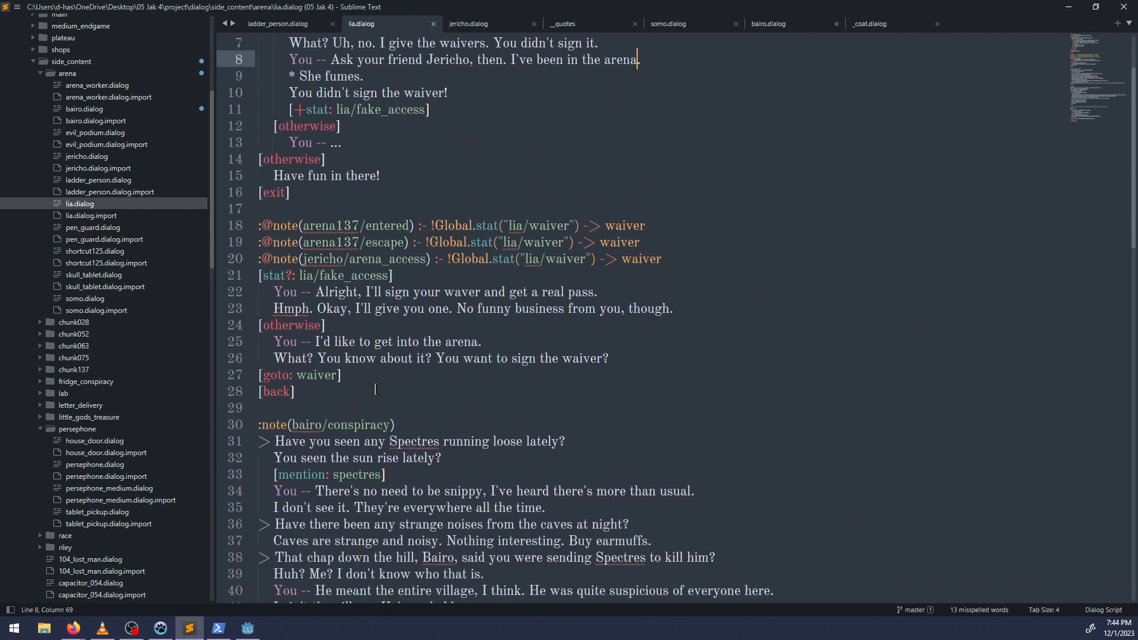
pyautogui.scroll(-6, 441, 399)
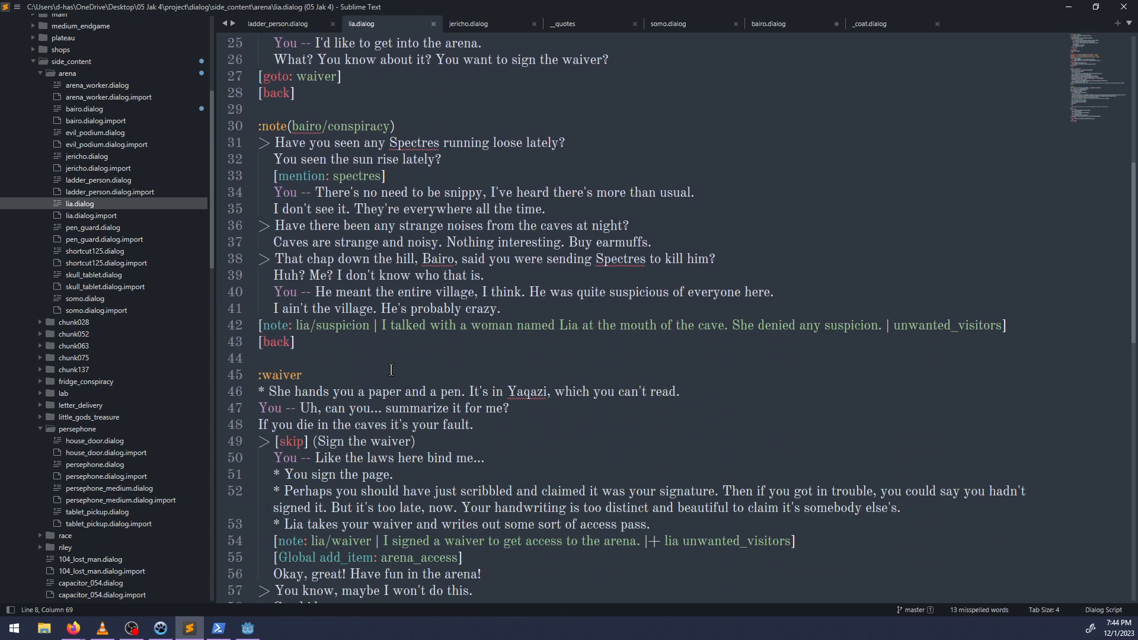
pyautogui.scroll(8, 391, 369)
pyautogui.scroll(-7, 396, 367)
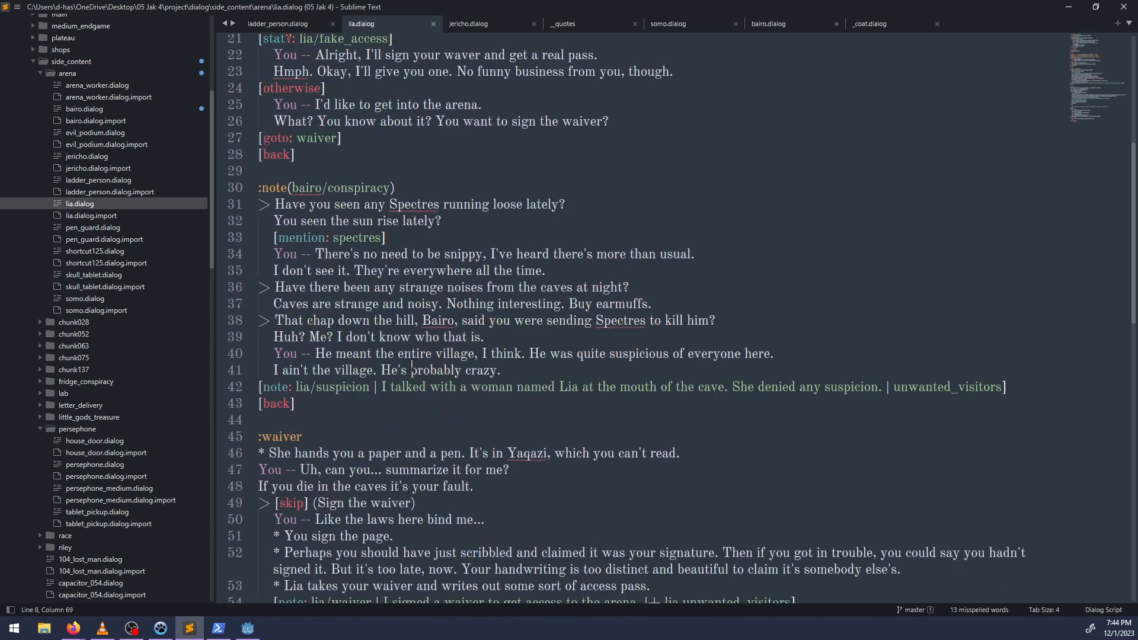
pyautogui.scroll(-1, 412, 365)
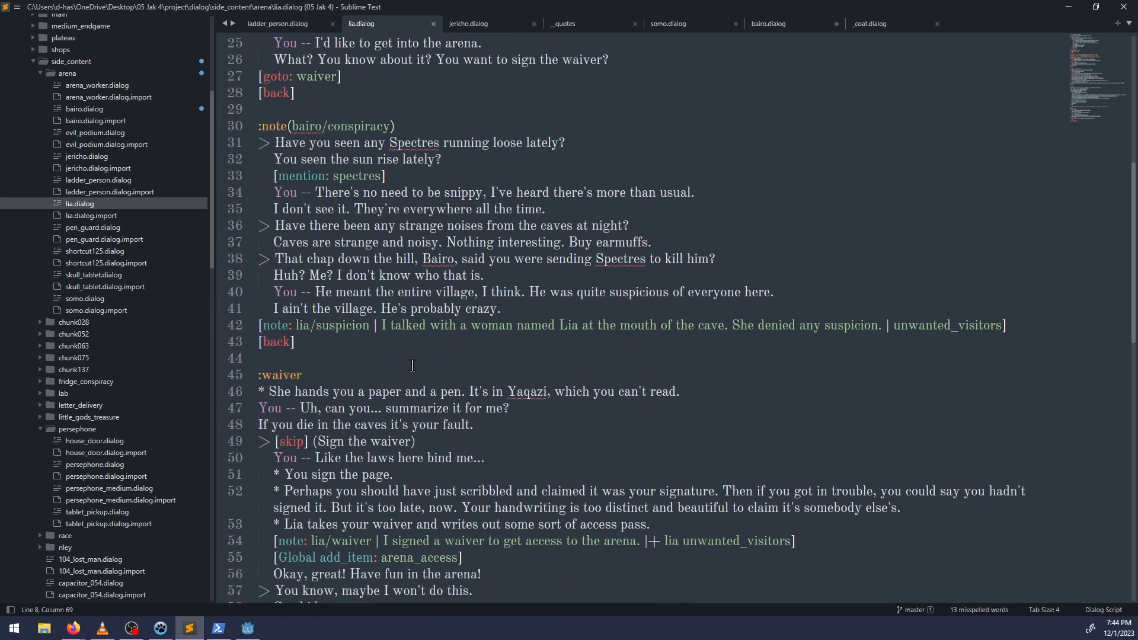
# Close lia.dialog, insert arena137/entered as the new note block's trigger in bairo.dialog and save the file.
pyautogui.click(432, 24)
pyautogui.moveTo(715, 25); pyautogui.dragTo(393, 19)
pyautogui.hotkey('ctrl', 'v')
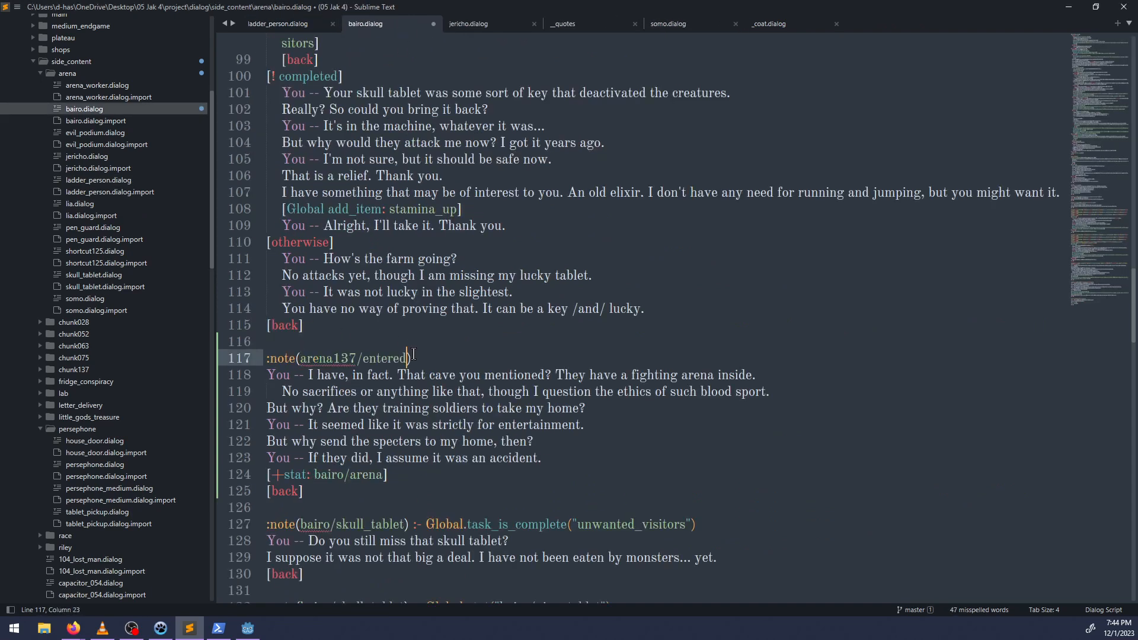
pyautogui.click(444, 362)
pyautogui.hotkey('ctrl', 's')
# Copy arena137/escape from Bairo's earlier condition and add ":note(arena137/escape) -> arena" above the arena137/entered trigger.
pyautogui.scroll(20, 477, 333)
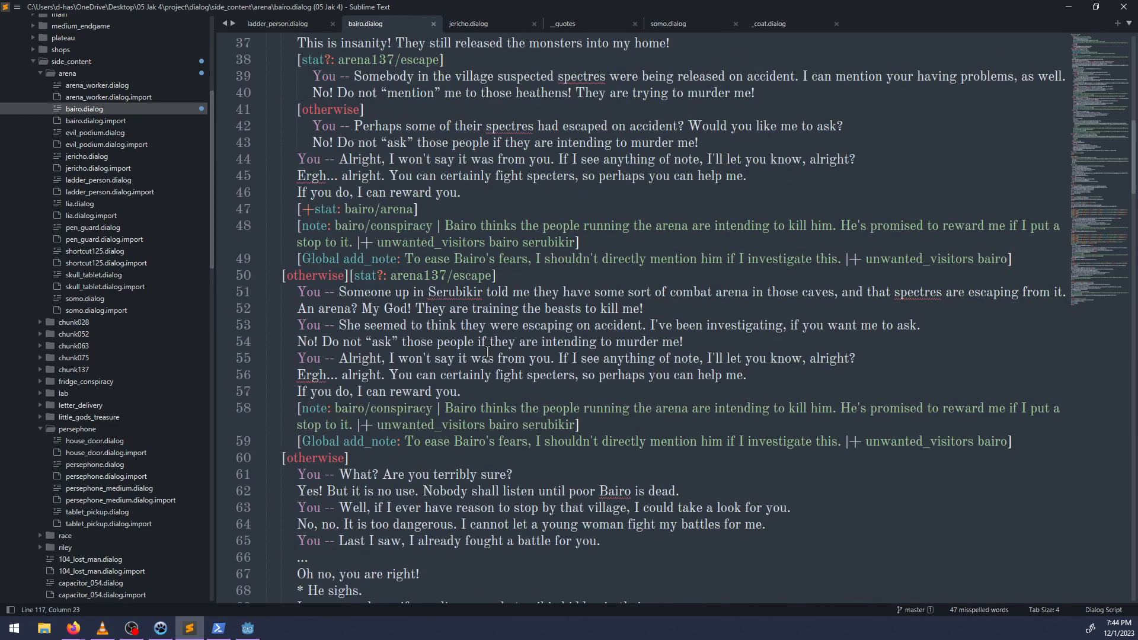
pyautogui.scroll(1, 488, 352)
pyautogui.scroll(3, 486, 351)
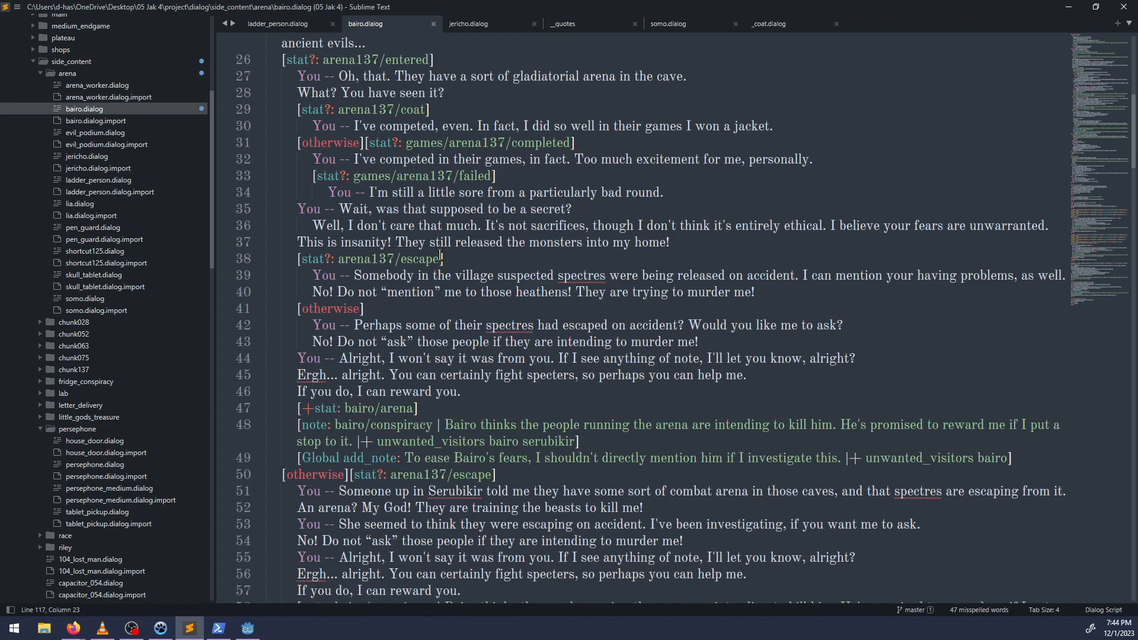
pyautogui.moveTo(439, 258); pyautogui.dragTo(339, 258)
pyautogui.hotkey('ctrl', 'c')
pyautogui.scroll(-20, 421, 317)
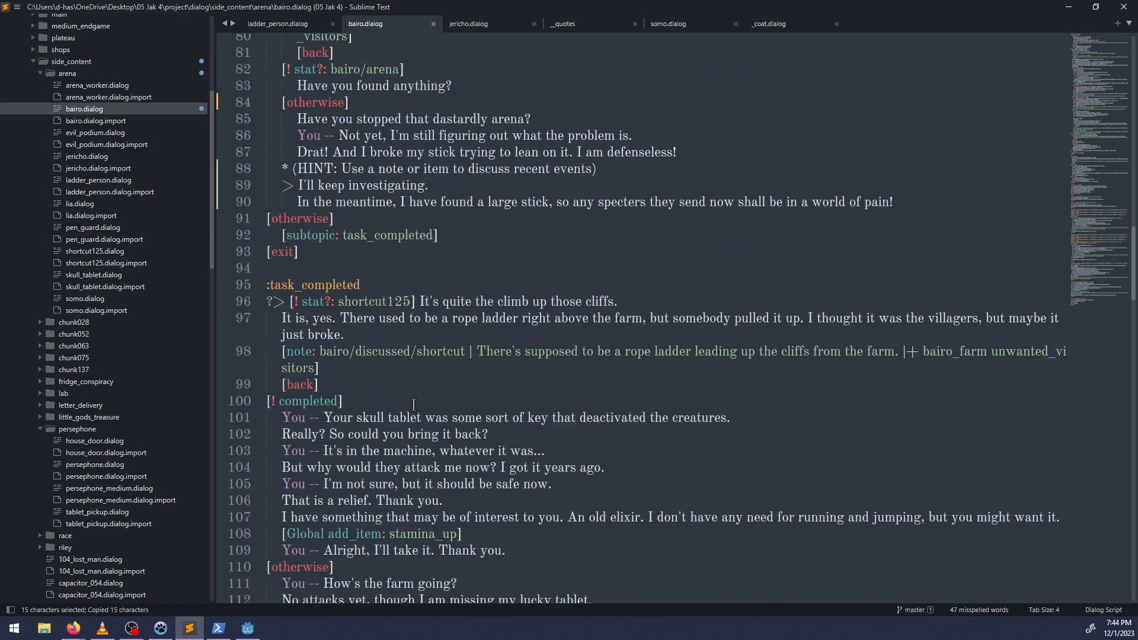
pyautogui.click(295, 205)
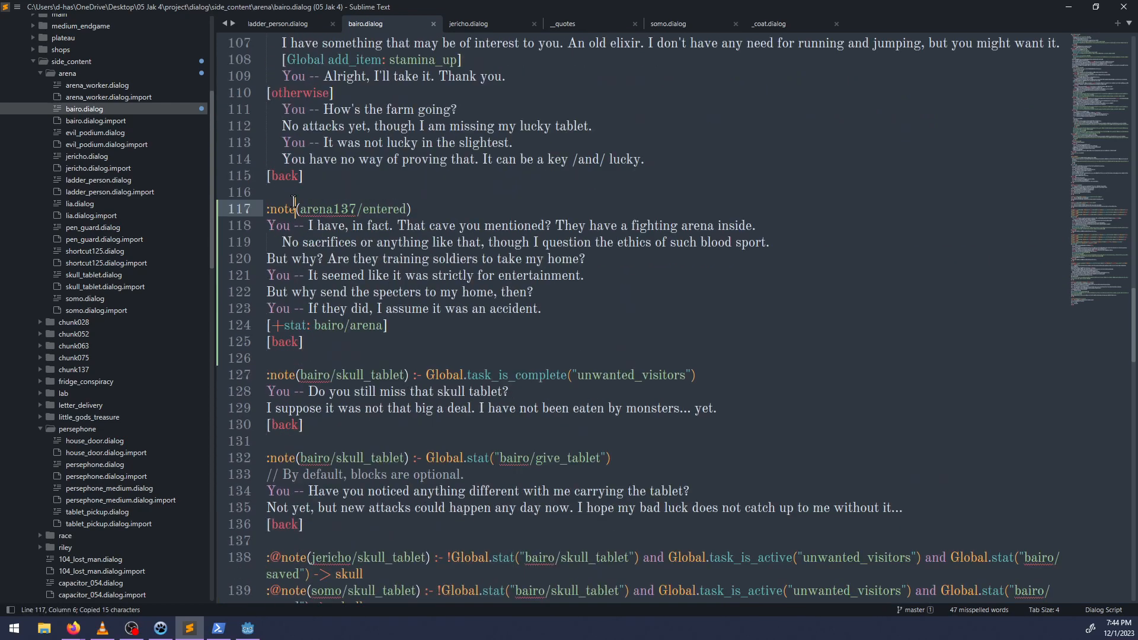
pyautogui.hotkey('ctrl', 'shift', 'Return')
pyautogui.write(':note(')
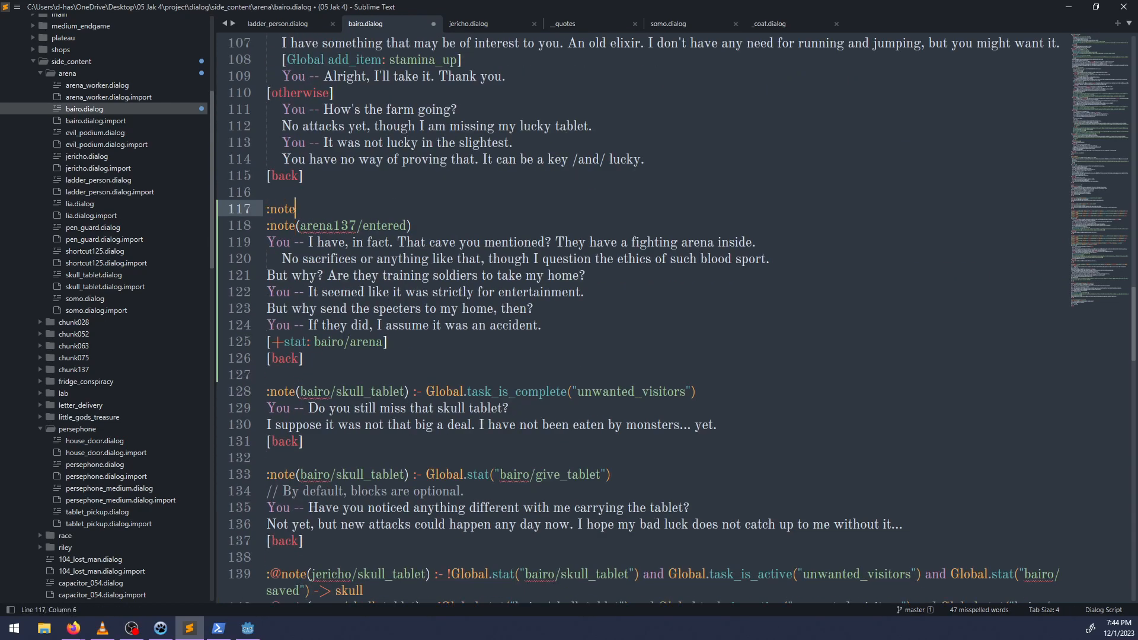
pyautogui.hotkey('ctrl', 'v')
pyautogui.write('-> ')
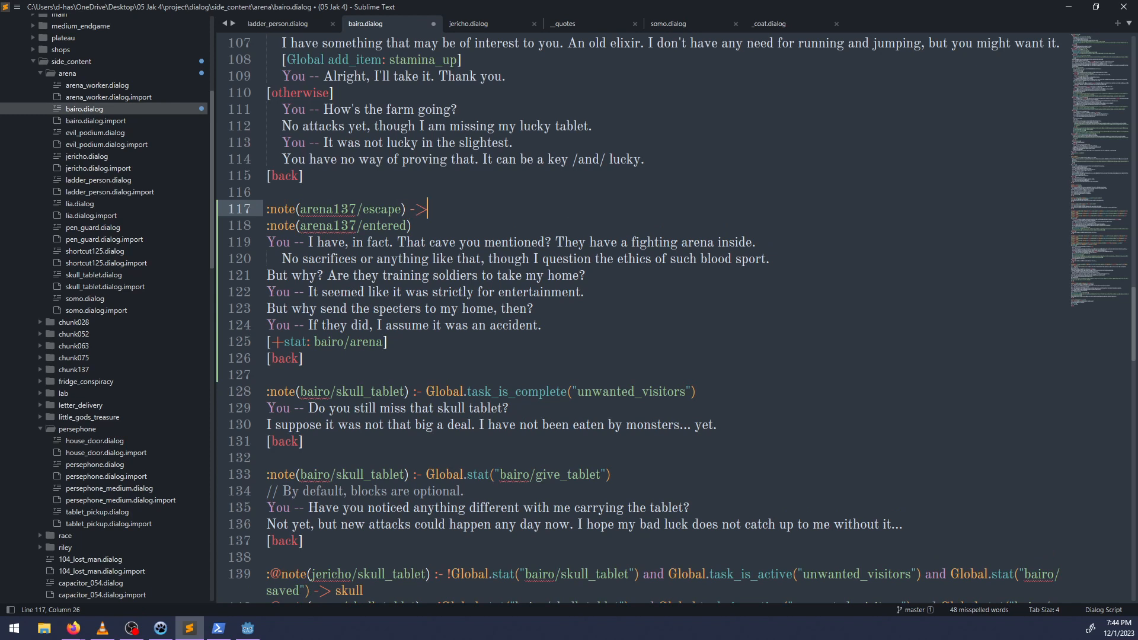
pyautogui.write('a')
pyautogui.press('BackSpace')
pyautogui.write('arena')
# Append "-> arena" to the arena137/entered note trigger and save the file.
pyautogui.press('Down')
pyautogui.write('-')
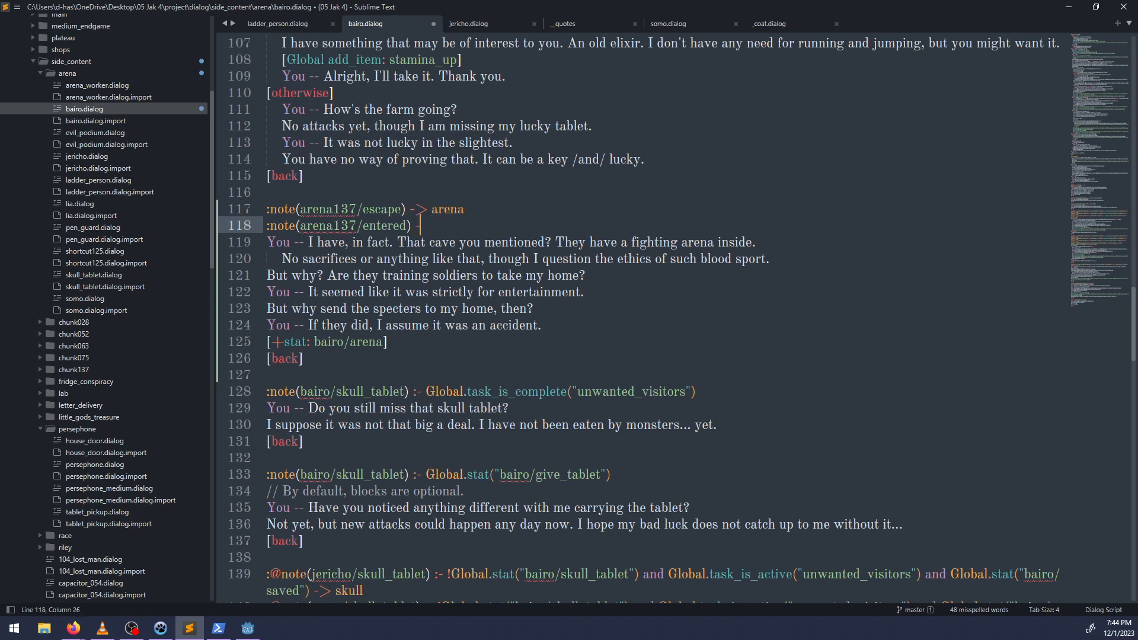
pyautogui.write('> arena')
pyautogui.hotkey('ctrl', 's')
# Copy bairo/arena from the new arena note block in bairo.dialog and search the file for it.
pyautogui.scroll(-5, 493, 348)
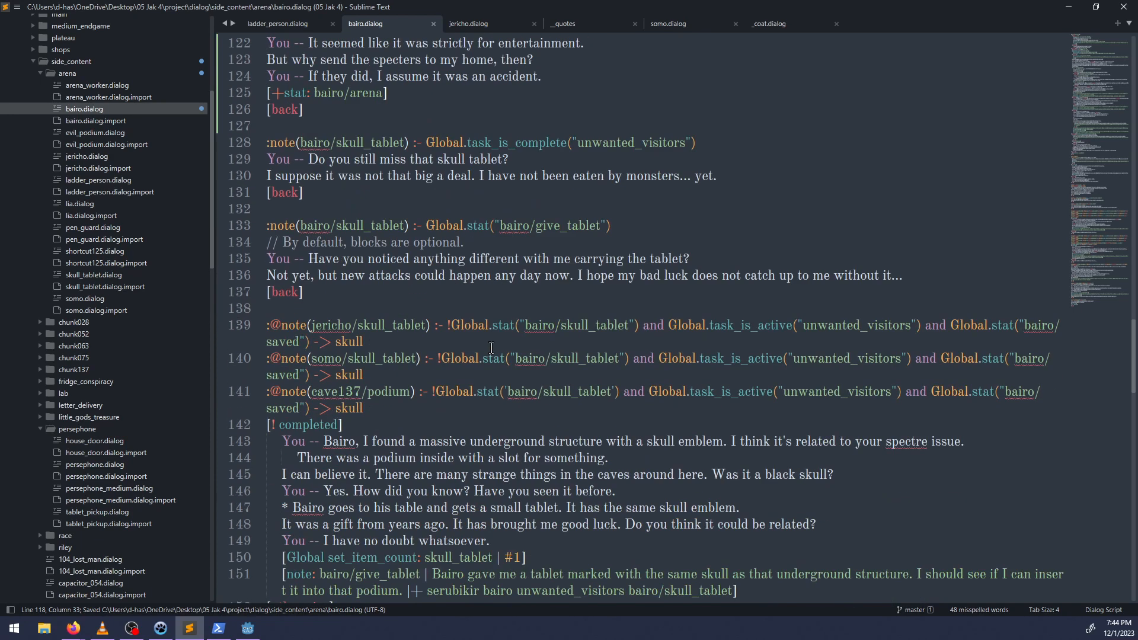
pyautogui.scroll(8, 491, 348)
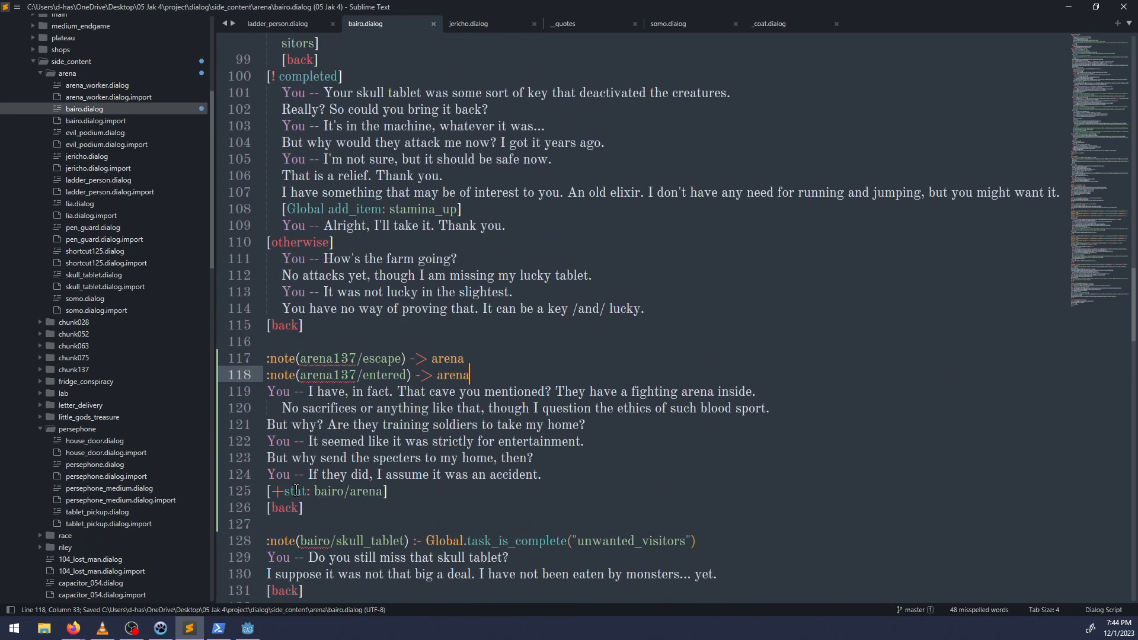
pyautogui.keyDown('ctrl'); pyautogui.doubleClick(340, 495); pyautogui.keyUp('ctrl')
pyautogui.click(384, 489)
pyautogui.keyDown('shift'); pyautogui.click(313, 490); pyautogui.keyUp('shift')
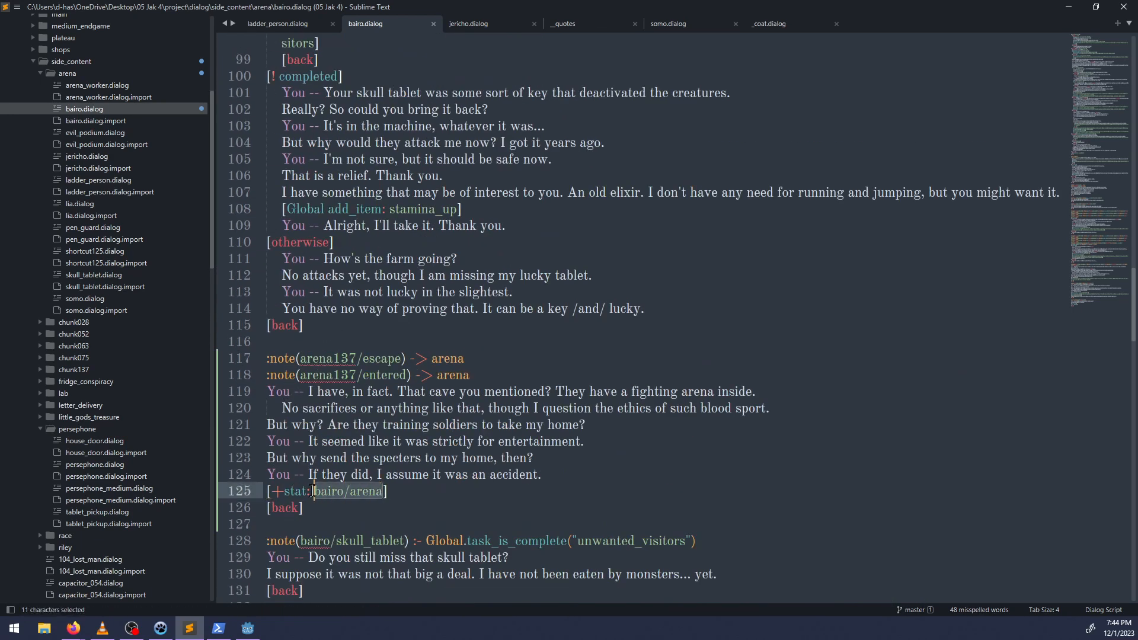
pyautogui.hotkey('ctrl', 'c')
pyautogui.scroll(18, 444, 411)
pyautogui.hotkey('ctrl', 'f')
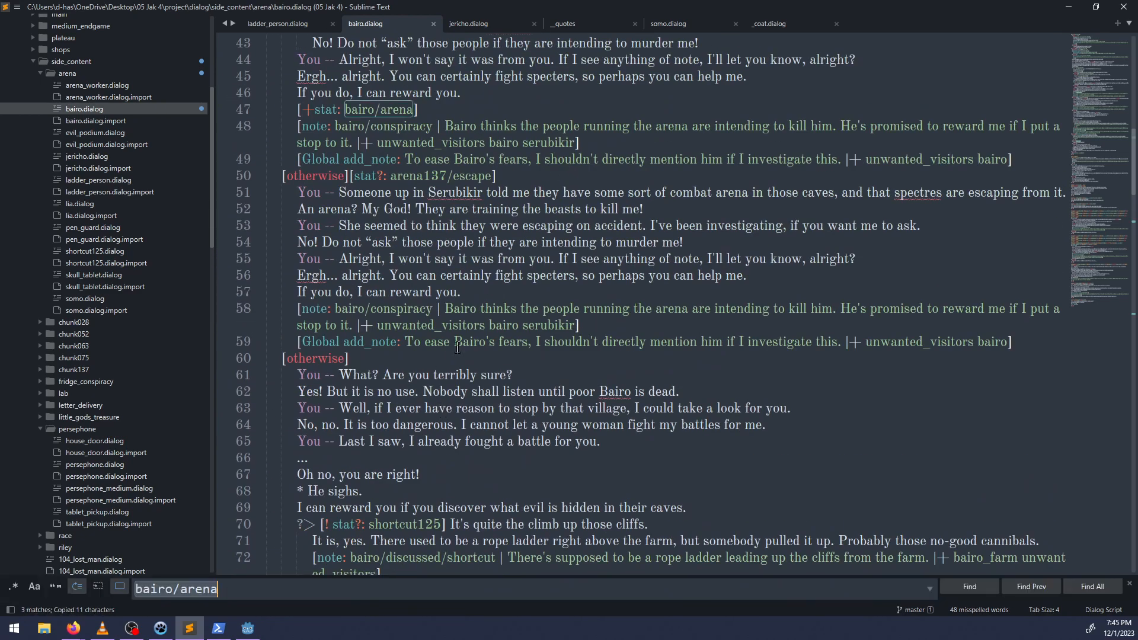
pyautogui.press('Return')
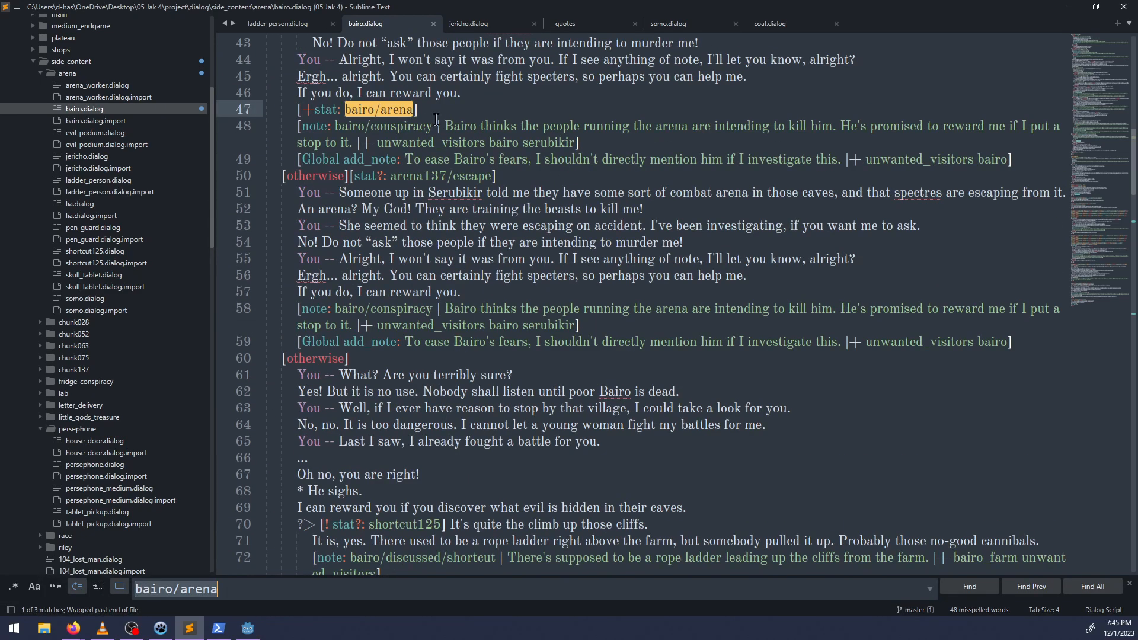
# Add the line "[complete_block: arena]" below the first "[+stat: bairo/arena]" in the arena137/entered branch.
pyautogui.moveTo(435, 119); pyautogui.dragTo(441, 108)
pyautogui.click(441, 109)
pyautogui.press('Return')
pyautogui.write('[complete_')
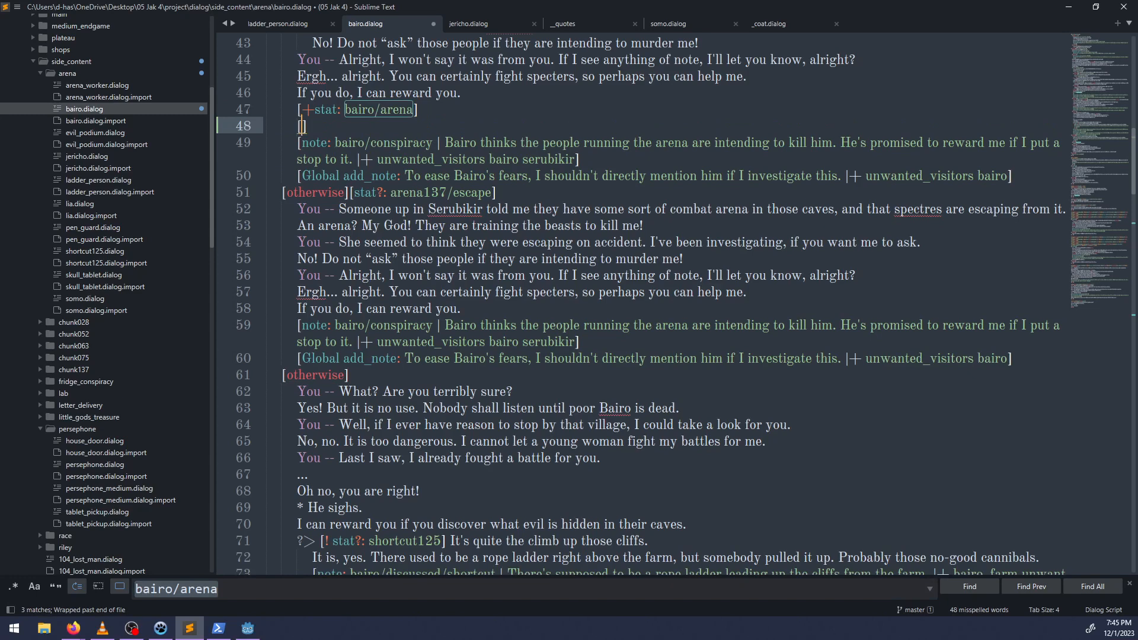
pyautogui.write('bl')
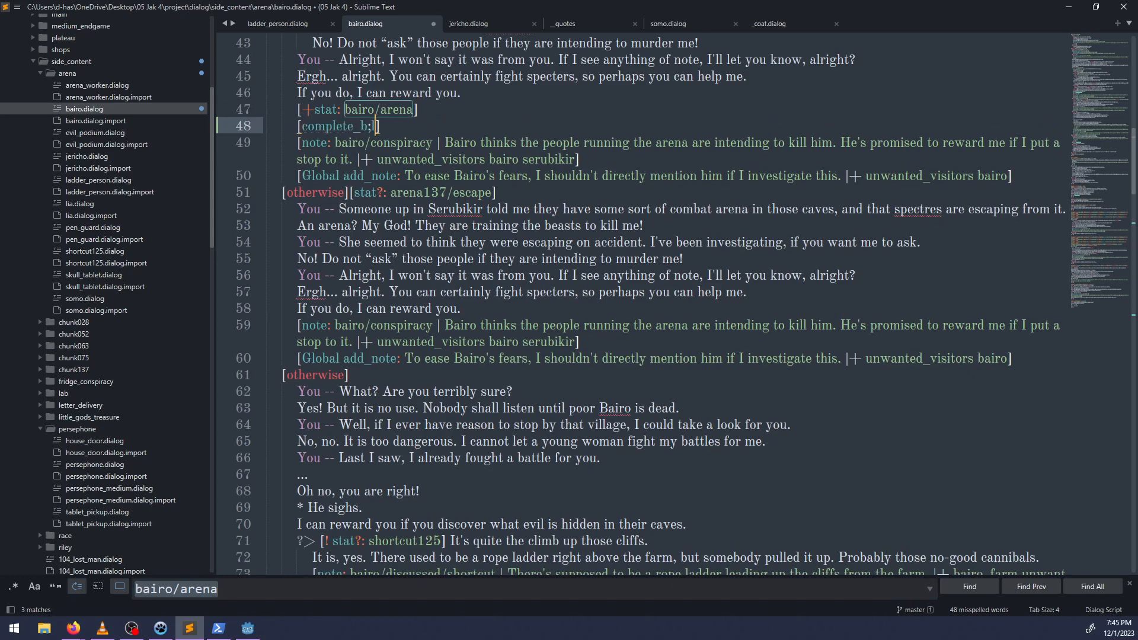
pyautogui.write('ock: arena')
# Check the remaining occurrences of bairo/arena in the file, end the search and save bairo.dialog.
pyautogui.hotkey('ctrl', 'f')
pyautogui.press('Return')
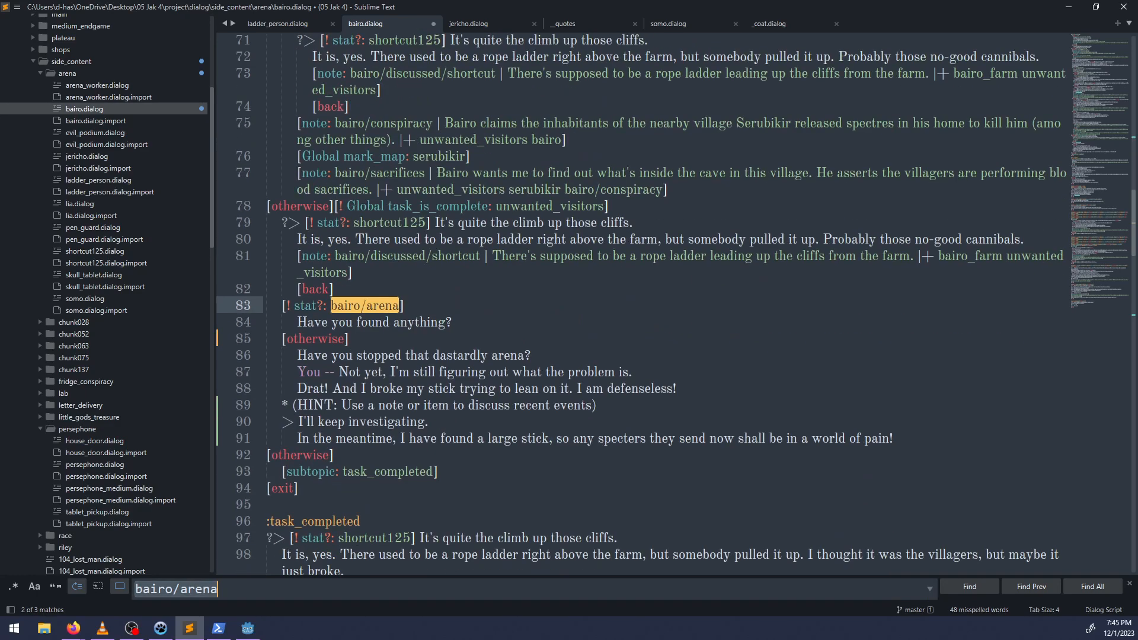
pyautogui.press('Return')
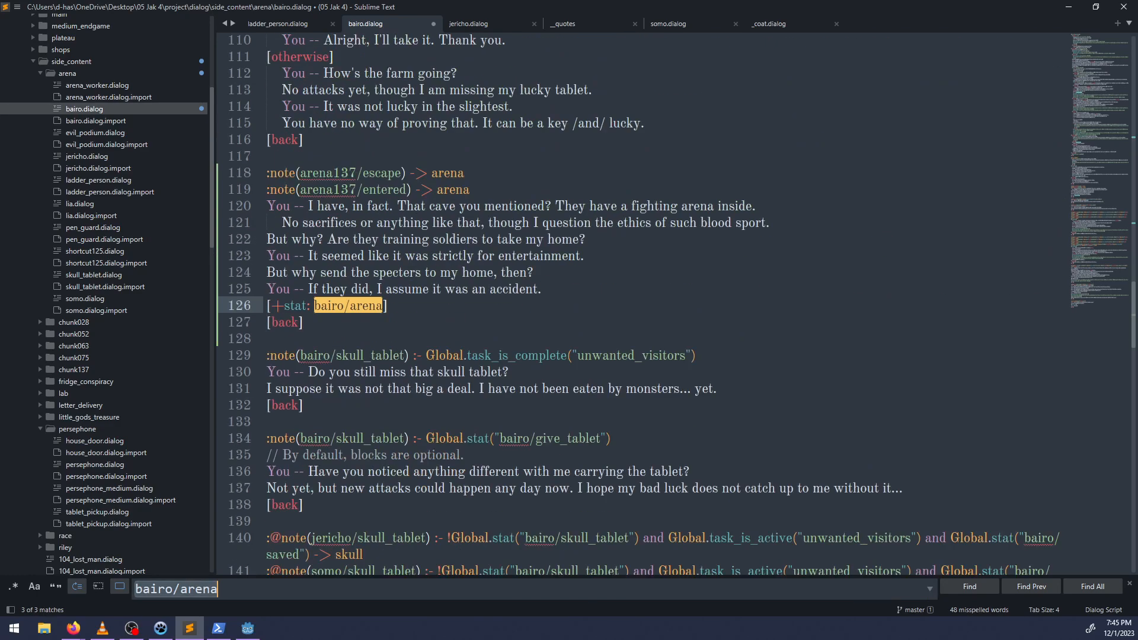
pyautogui.press('Return')
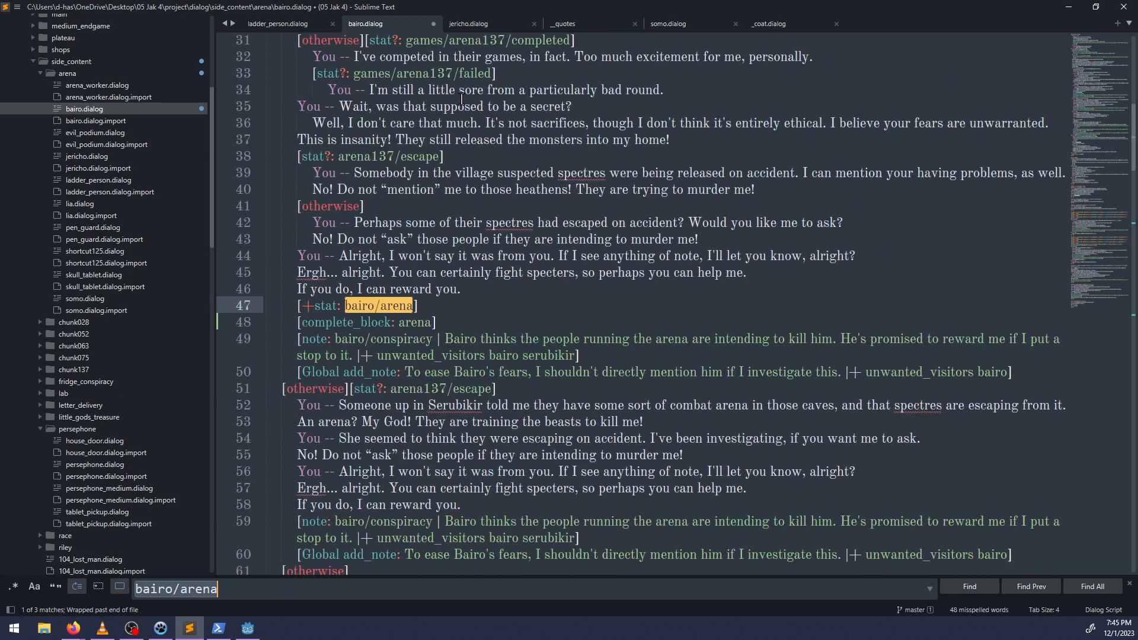
pyautogui.press('Escape')
pyautogui.hotkey('ctrl', 's')
pyautogui.scroll(2, 459, 324)
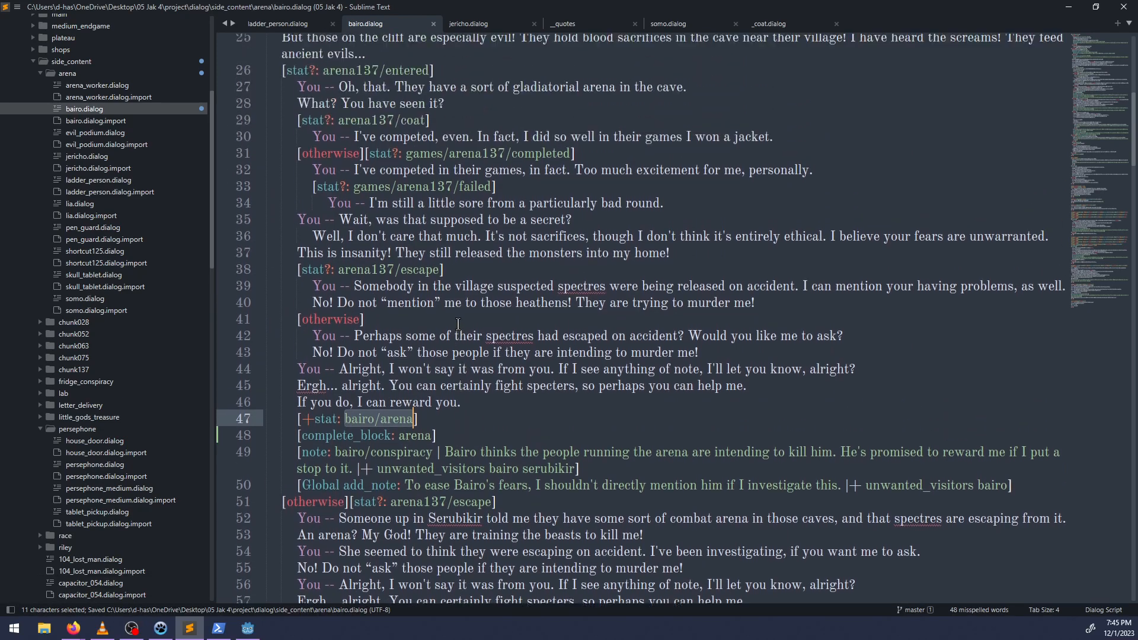
pyautogui.scroll(1, 462, 319)
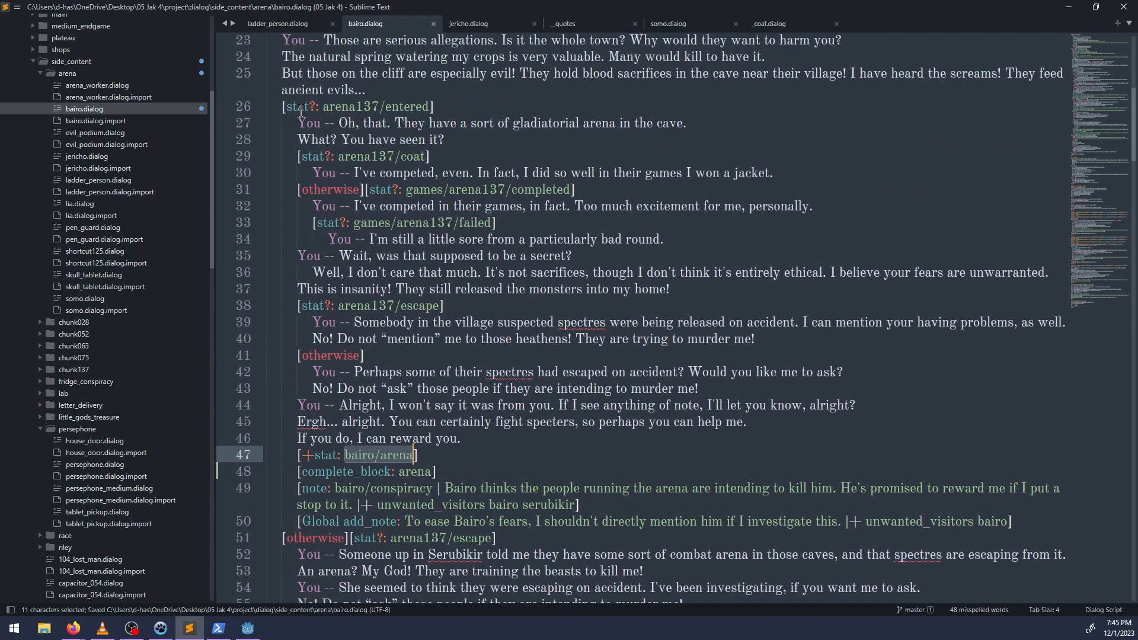
pyautogui.doubleClick(301, 111)
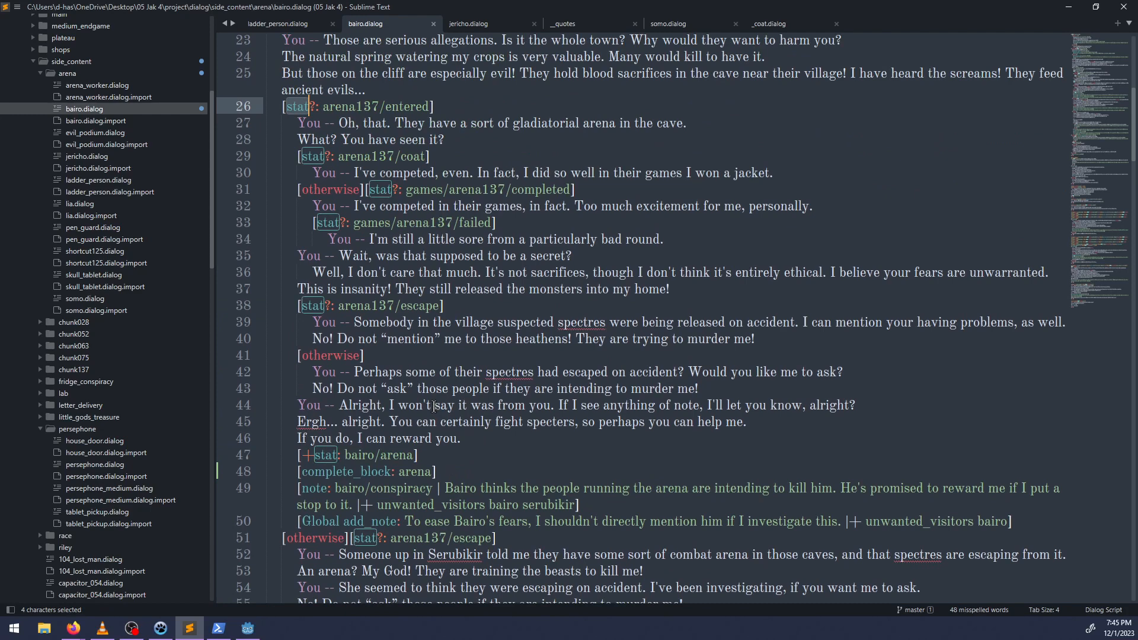
pyautogui.scroll(3, 434, 406)
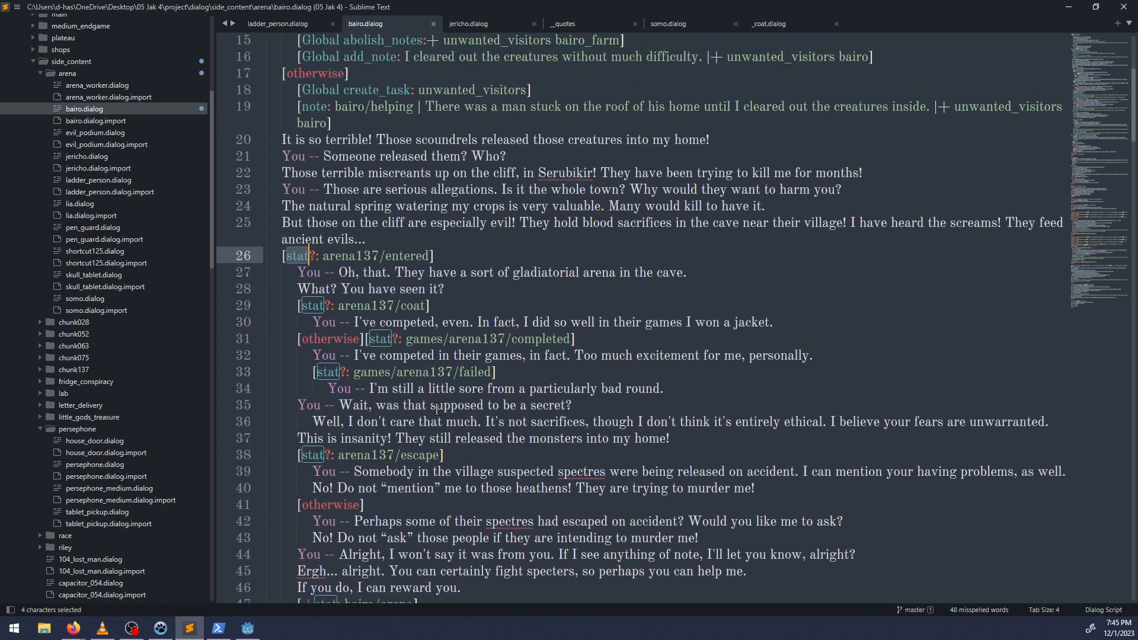
pyautogui.scroll(-2, 436, 438)
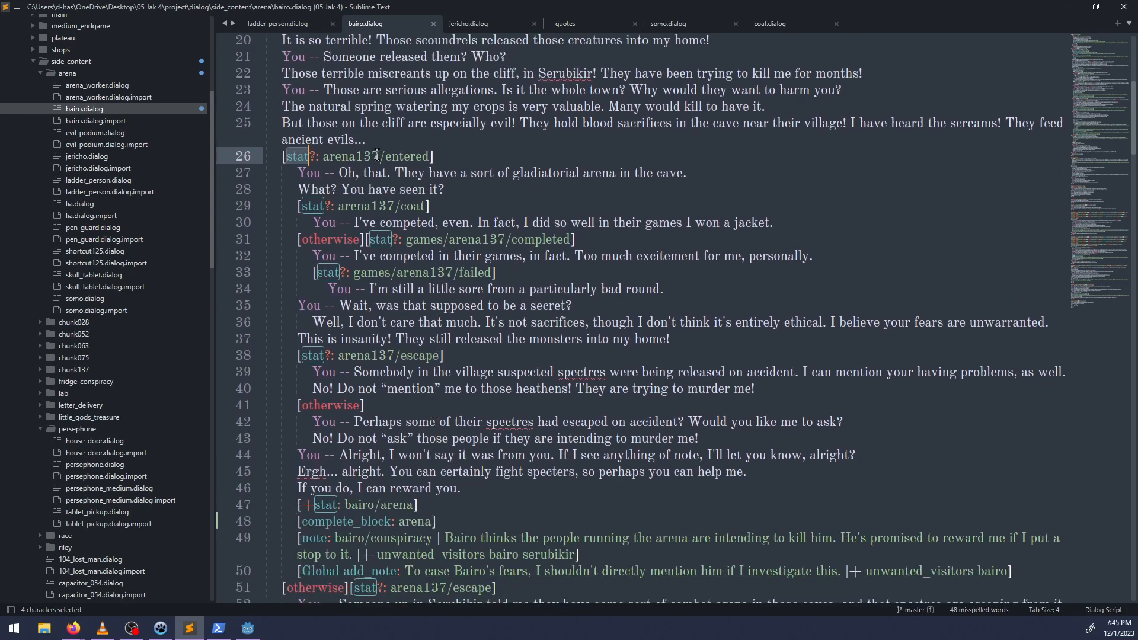
pyautogui.click(376, 141)
pyautogui.press('Return')
pyautogui.write('[')
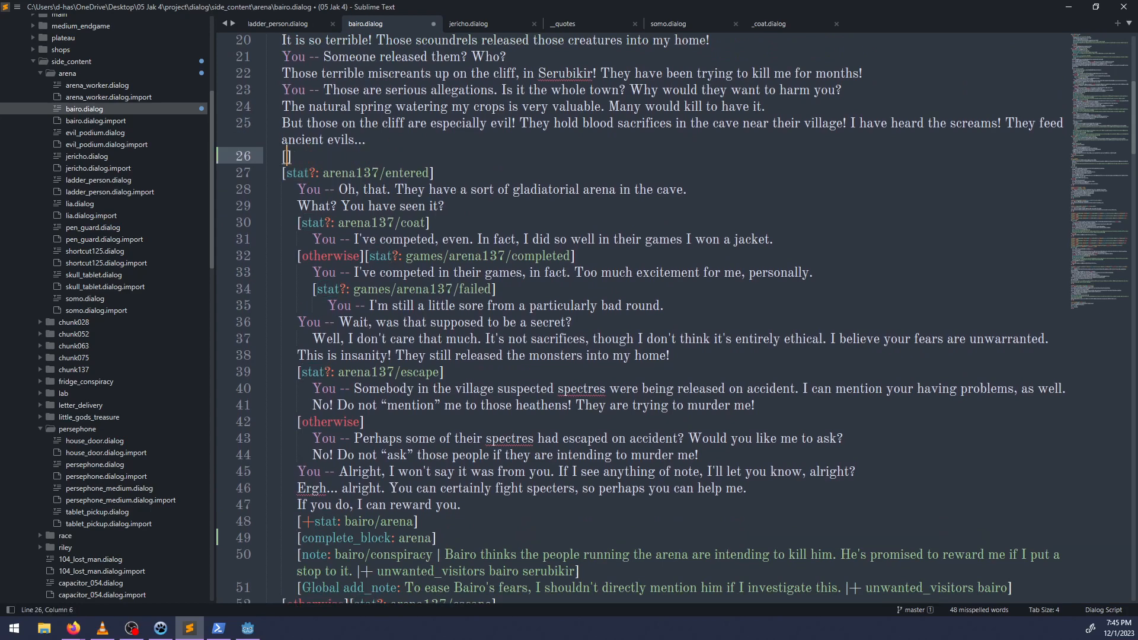
pyautogui.press('BackSpace')
pyautogui.press('BackSpace')
# Add "[+stat: bairo/arena]" after "If you do, I can reward you." in the otherwise branch for arena137/escape.
pyautogui.scroll(-4, 452, 215)
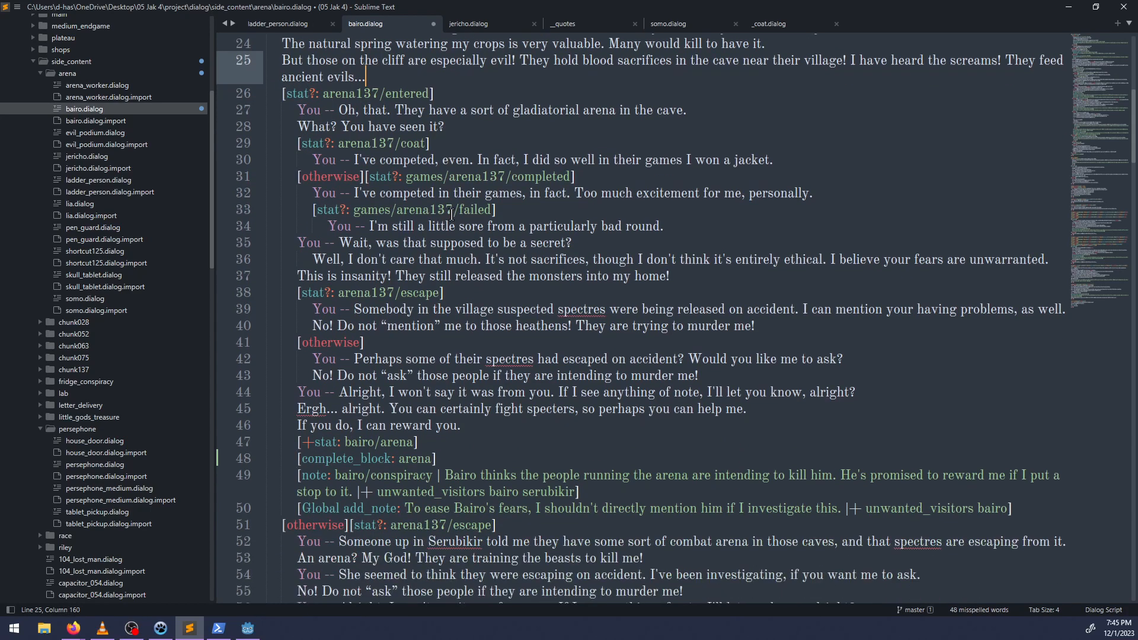
pyautogui.scroll(-2, 448, 416)
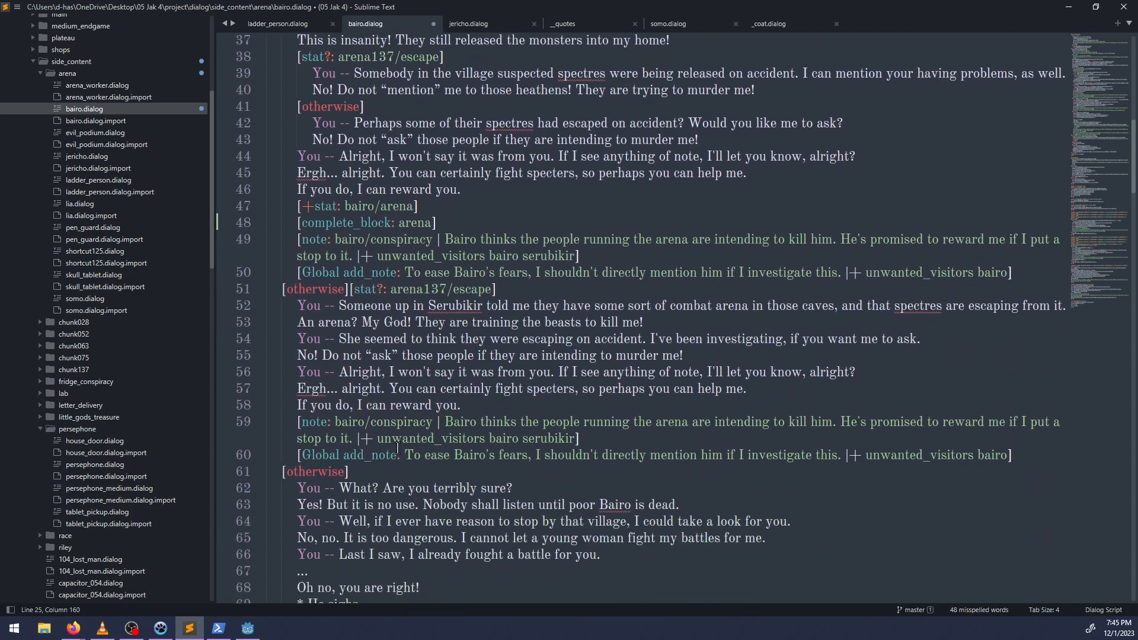
pyautogui.click(474, 406)
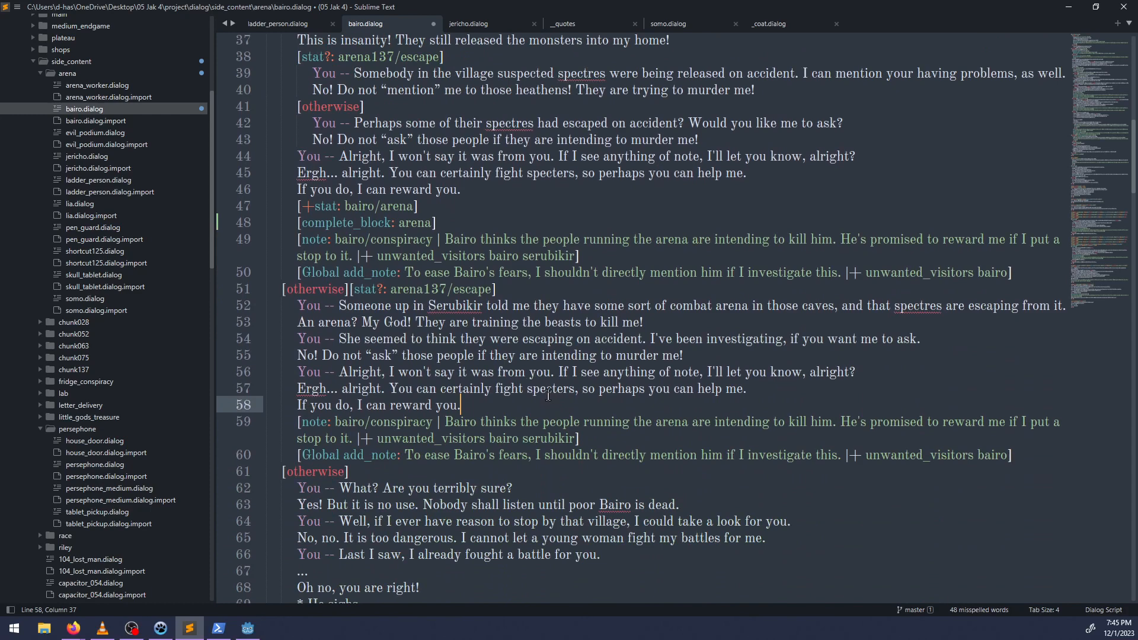
pyautogui.press('Return')
pyautogui.write('p')
pyautogui.press('BackSpace')
pyautogui.write('[note:')
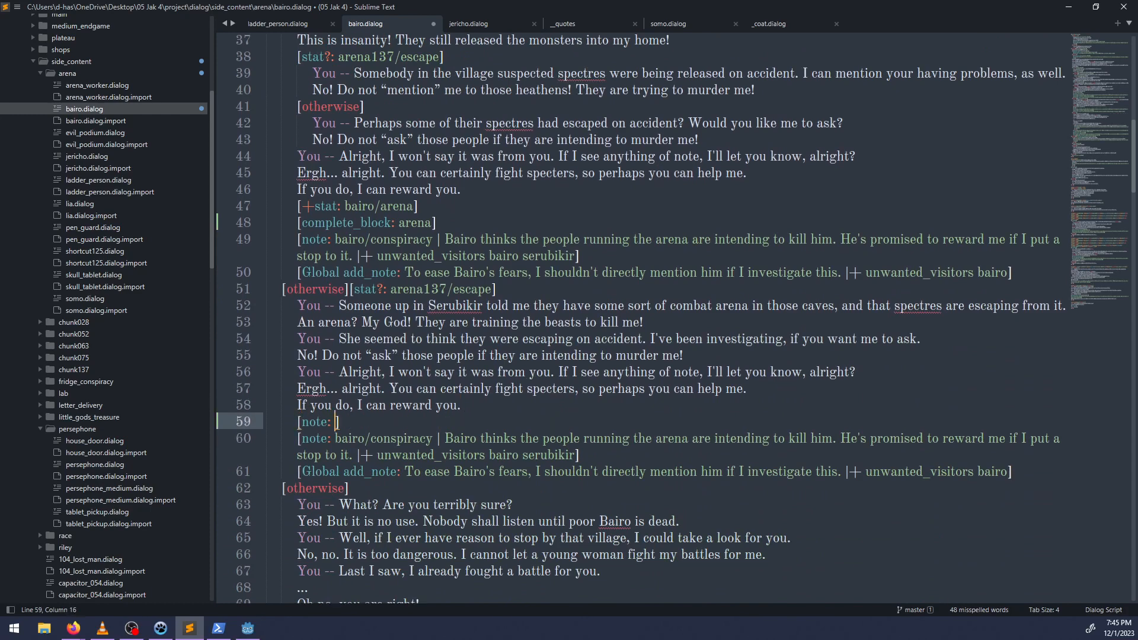
pyautogui.press('BackSpace')
pyautogui.press('BackSpace')
pyautogui.press('BackSpace')
pyautogui.press('BackSpace')
pyautogui.press('BackSpace')
pyautogui.press('BackSpace')
pyautogui.write('+stat: bairo/arena')
pyautogui.press('Return')
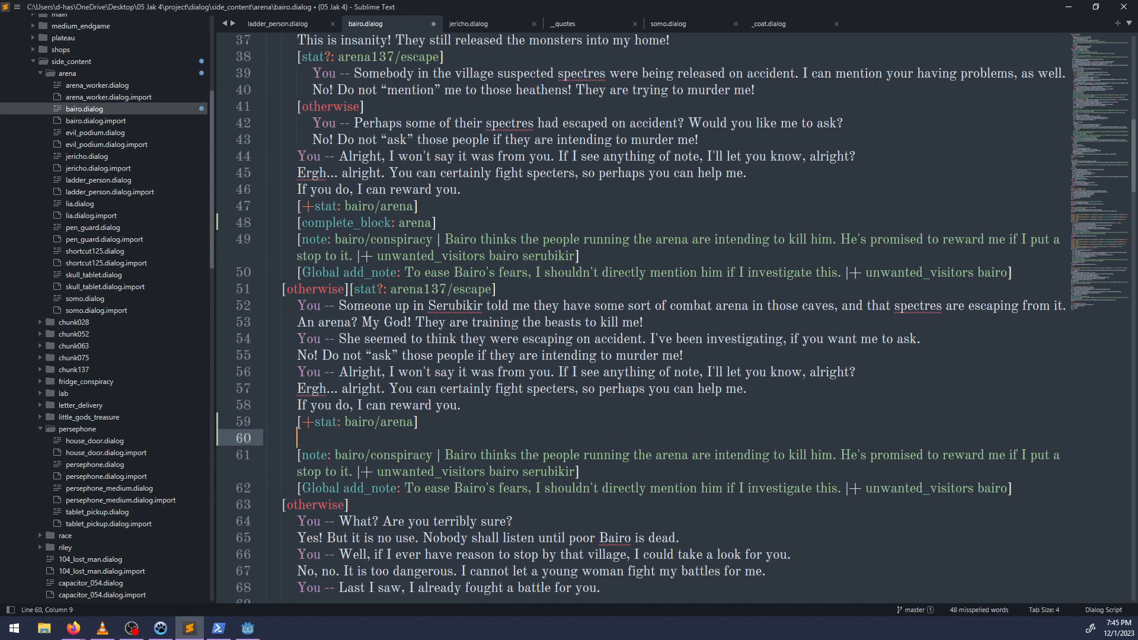
# Add "[complete_block: arena]" below the new stat line in the arena137/escape branch and save the file.
pyautogui.write('[complete_block: a')
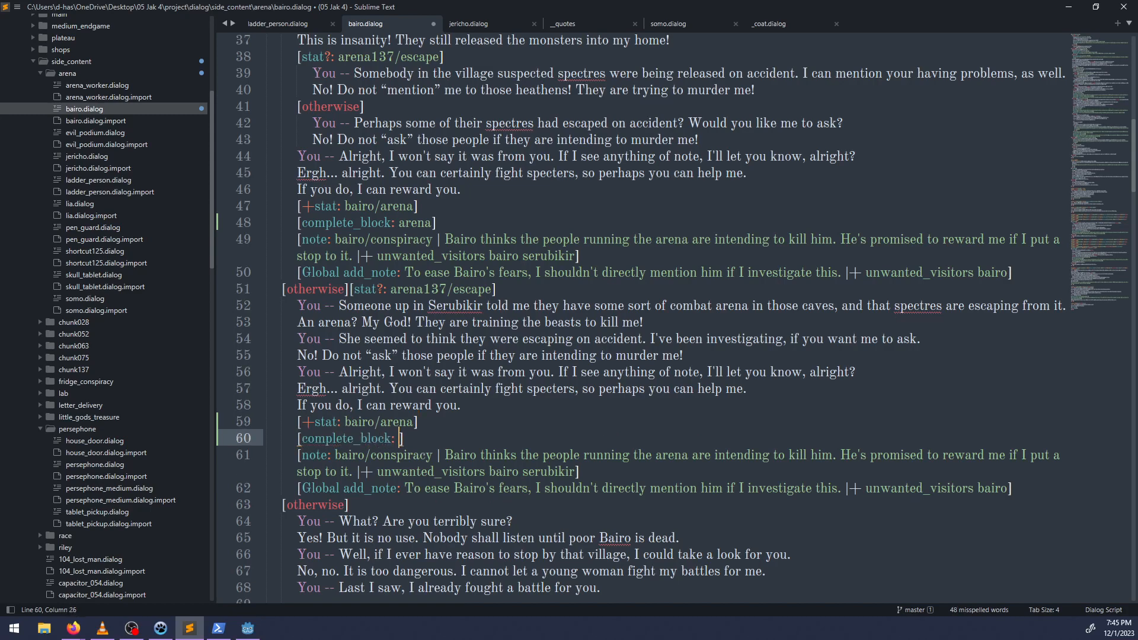
pyautogui.write('rana')
pyautogui.hotkey('ctrl', 's')
# Insert the condition "[stat?: arena137/entered]" after "But why? Are they training soldiers to take my home?" in the arena note block.
pyautogui.scroll(-8, 539, 404)
pyautogui.scroll(-17, 540, 403)
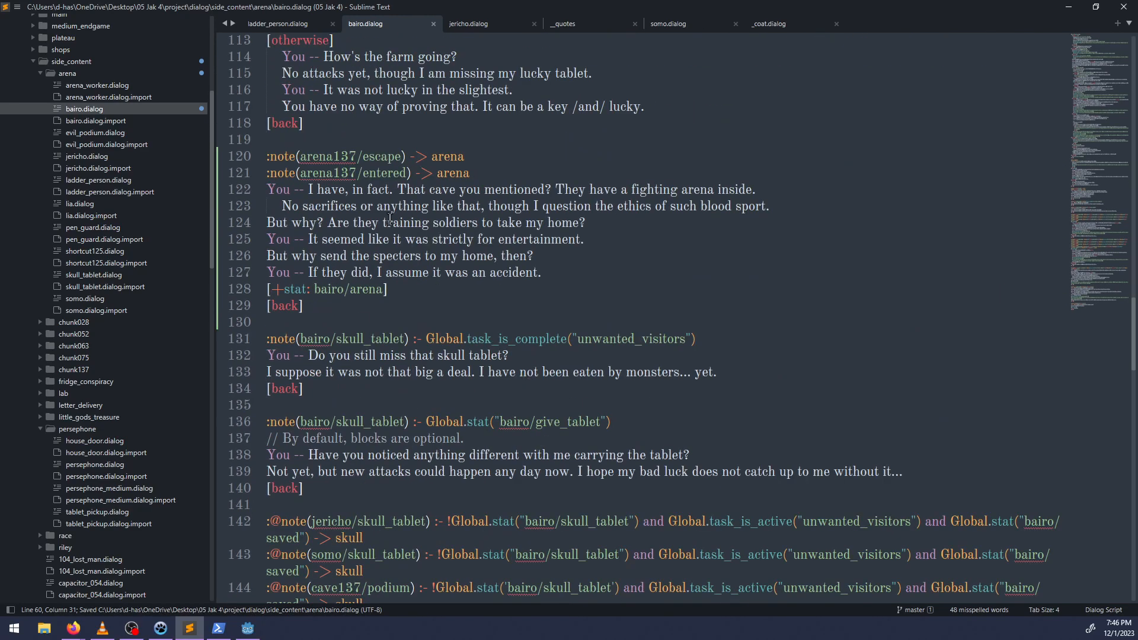
pyautogui.moveTo(466, 157); pyautogui.dragTo(206, 152)
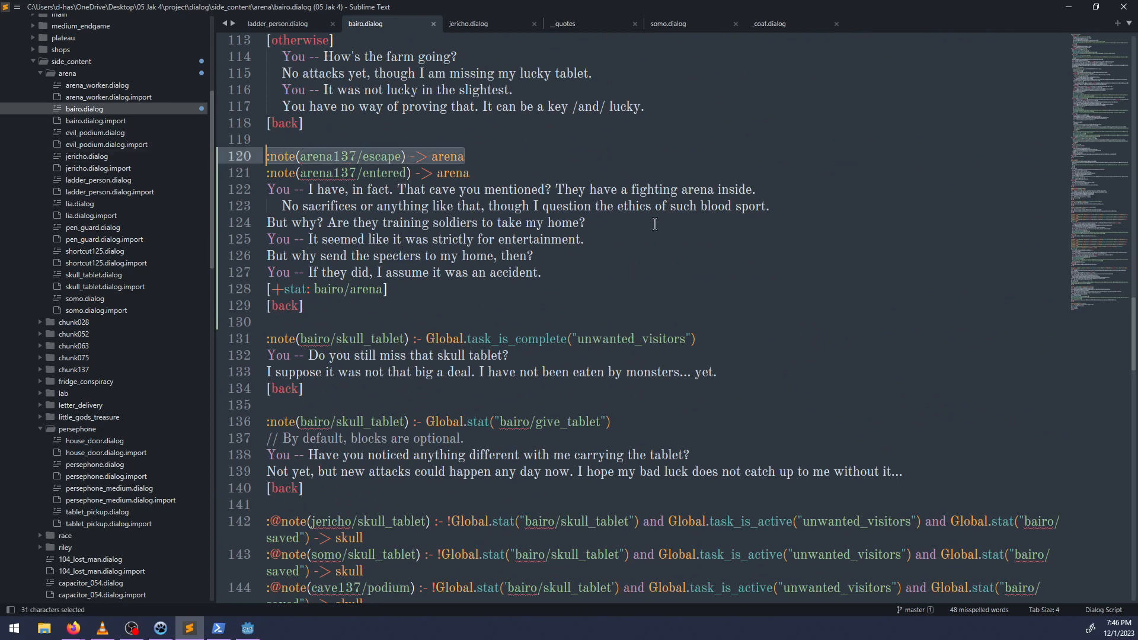
pyautogui.click(628, 241)
pyautogui.click(334, 224)
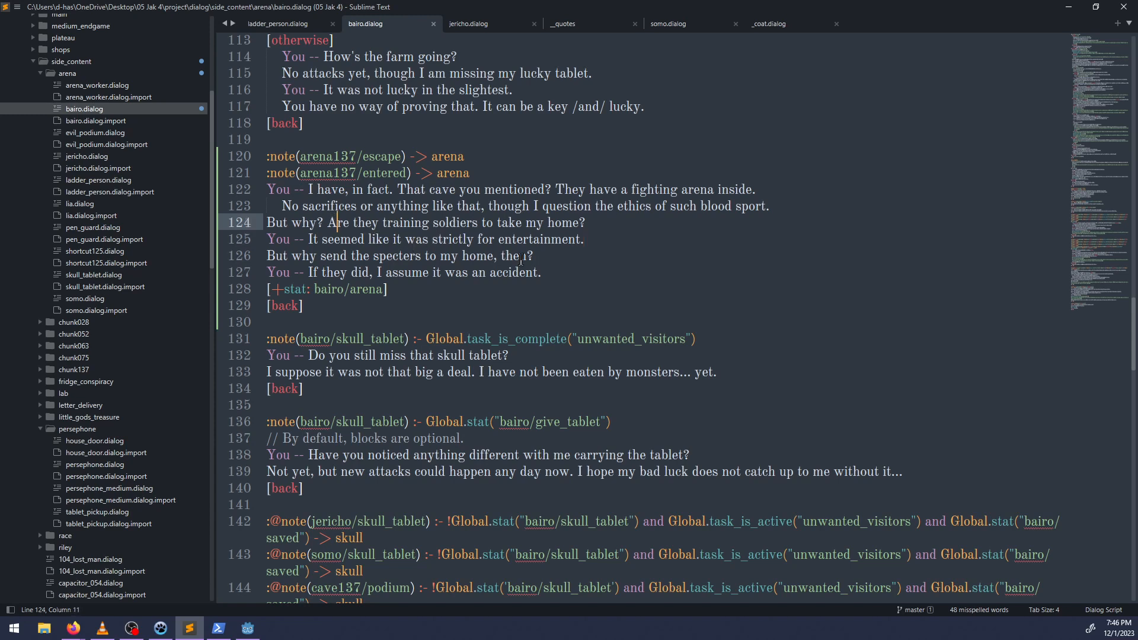
pyautogui.click(573, 272)
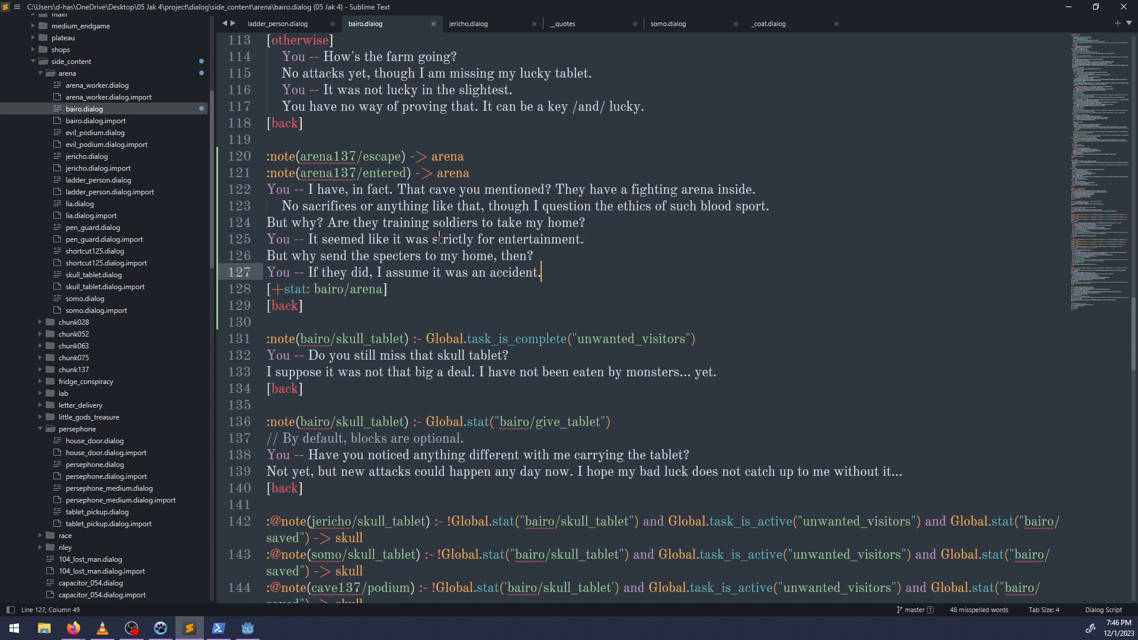
pyautogui.click(627, 220)
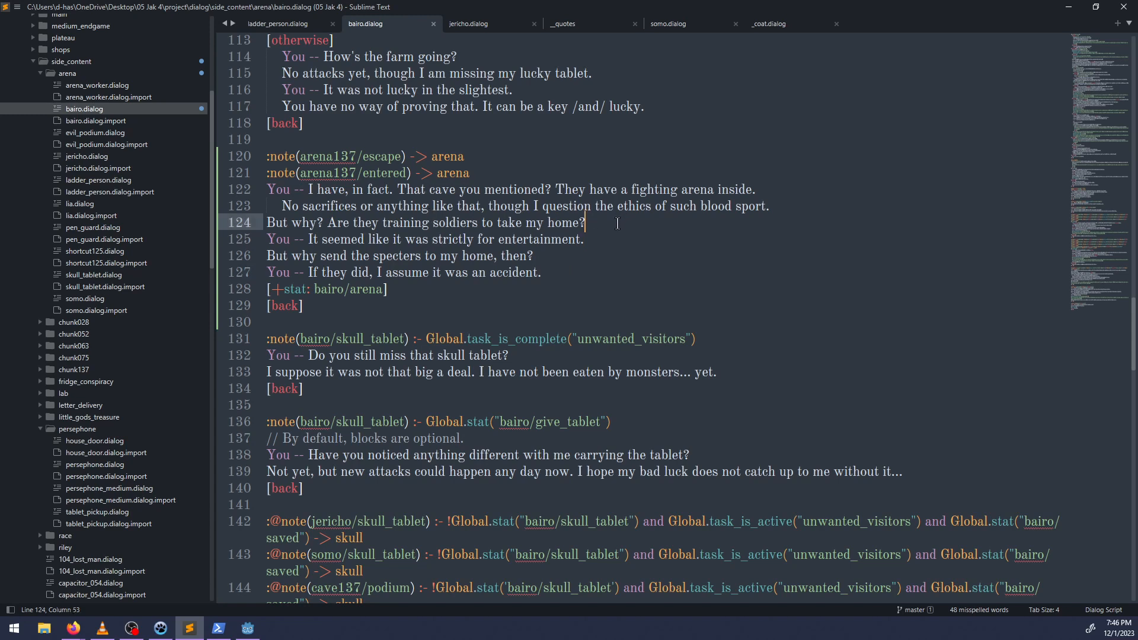
pyautogui.press('Return')
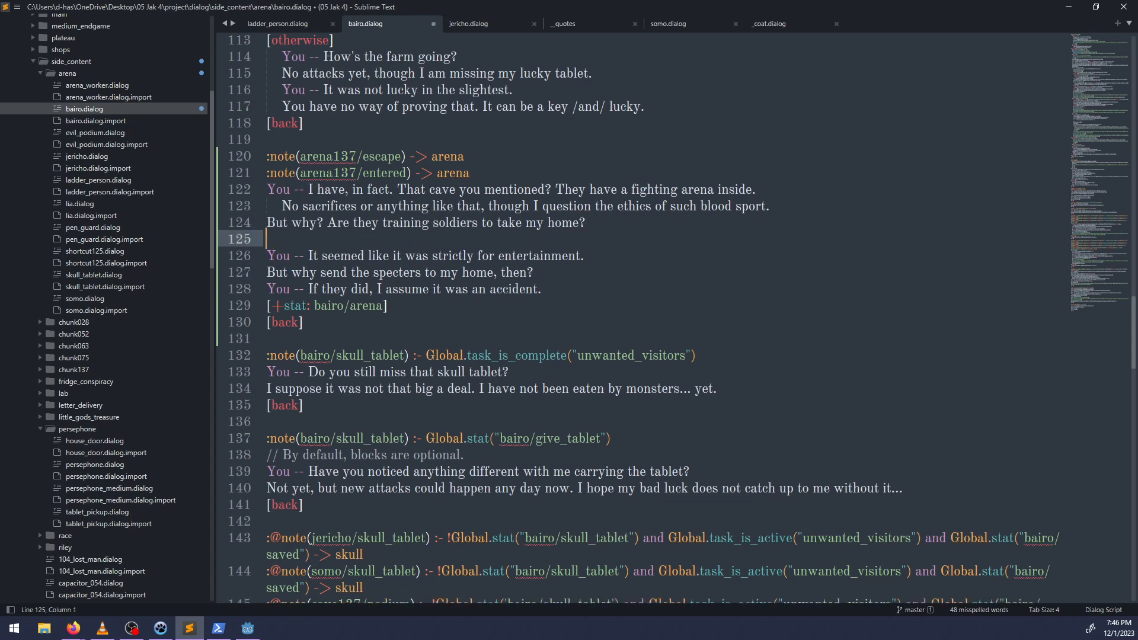
pyautogui.write('[')
pyautogui.write('Gl')
pyautogui.press('BackSpace')
pyautogui.press('BackSpace')
pyautogui.write('stat:?')
pyautogui.press('BackSpace')
pyautogui.press('BackSpace')
pyautogui.write('?: arena137/entered]')
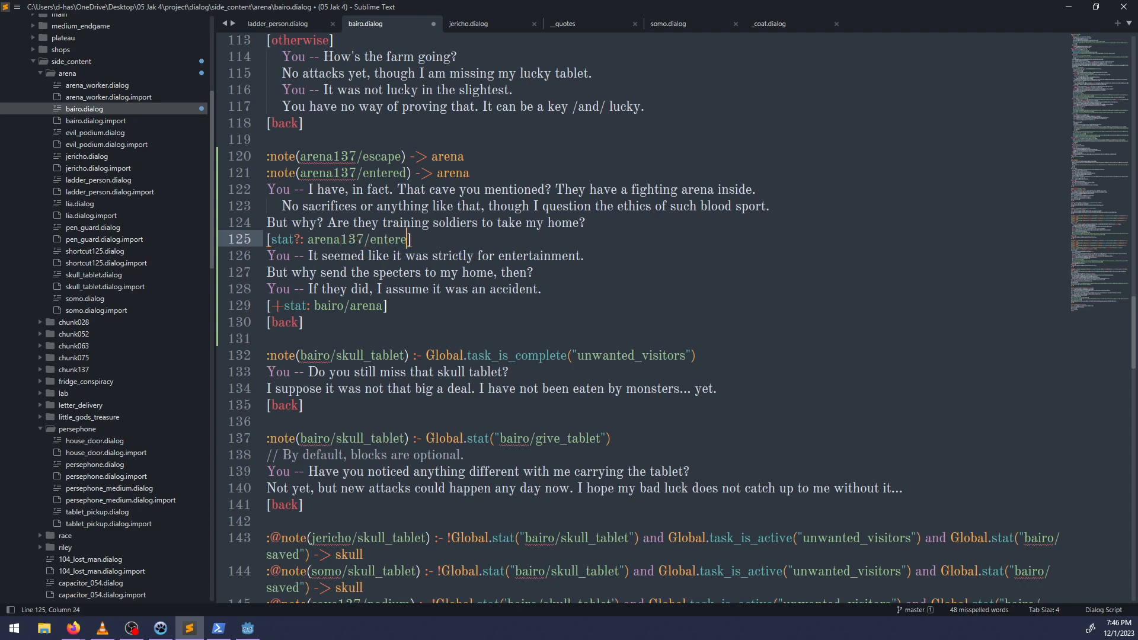
# Indent "It seemed like it was strictly for entertainment." under the new condition and add an "[otherwise]" branch after it.
pyautogui.press('Down')
pyautogui.hotkey('ctrl', 'Left')
pyautogui.hotkey('ctrl', 'Left')
pyautogui.hotkey('ctrl', 'Left')
pyautogui.hotkey('ctrl', 'Left')
pyautogui.hotkey('ctrl', 'Left')
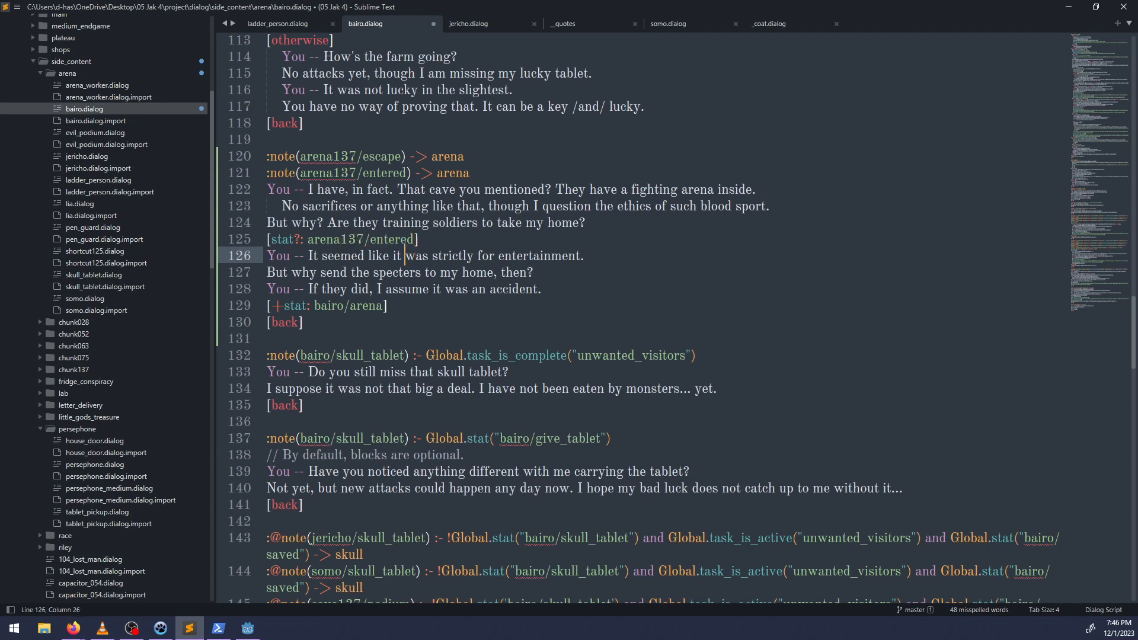
pyautogui.press('Tab')
pyautogui.press('End')
pyautogui.press('Return')
pyautogui.press('BackSpace')
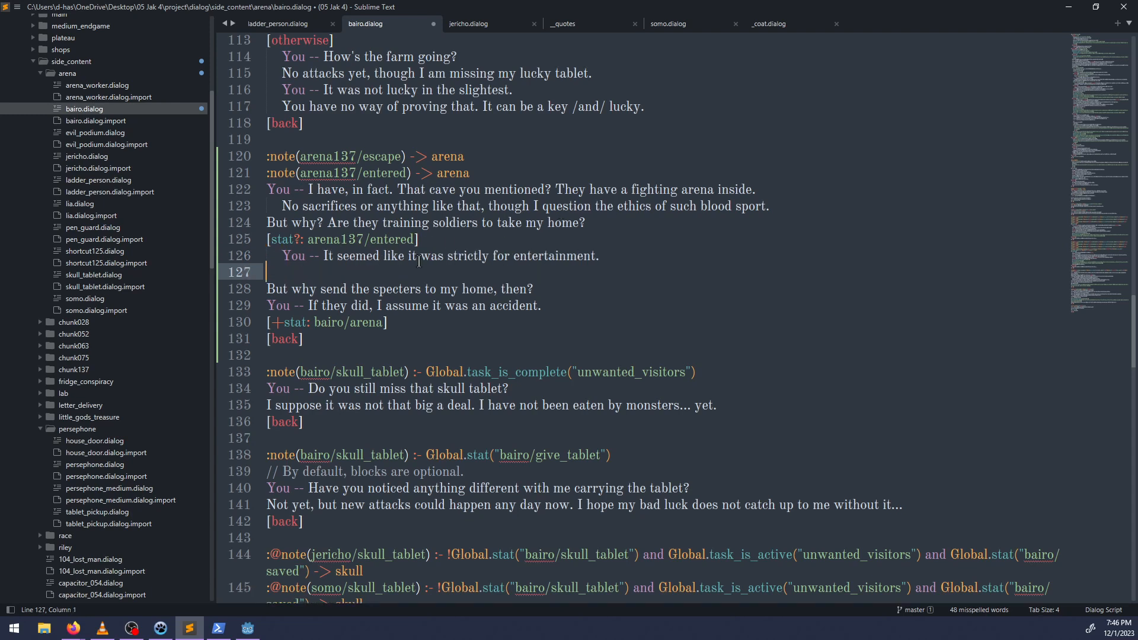
pyautogui.write('[')
pyautogui.write('otherwise')
pyautogui.press('End')
pyautogui.press('Return')
# Start an indented reply in the otherwise branch reading "You -- I don't think so. It sounded like".
pyautogui.press('Tab')
pyautogui.write('You -- ')
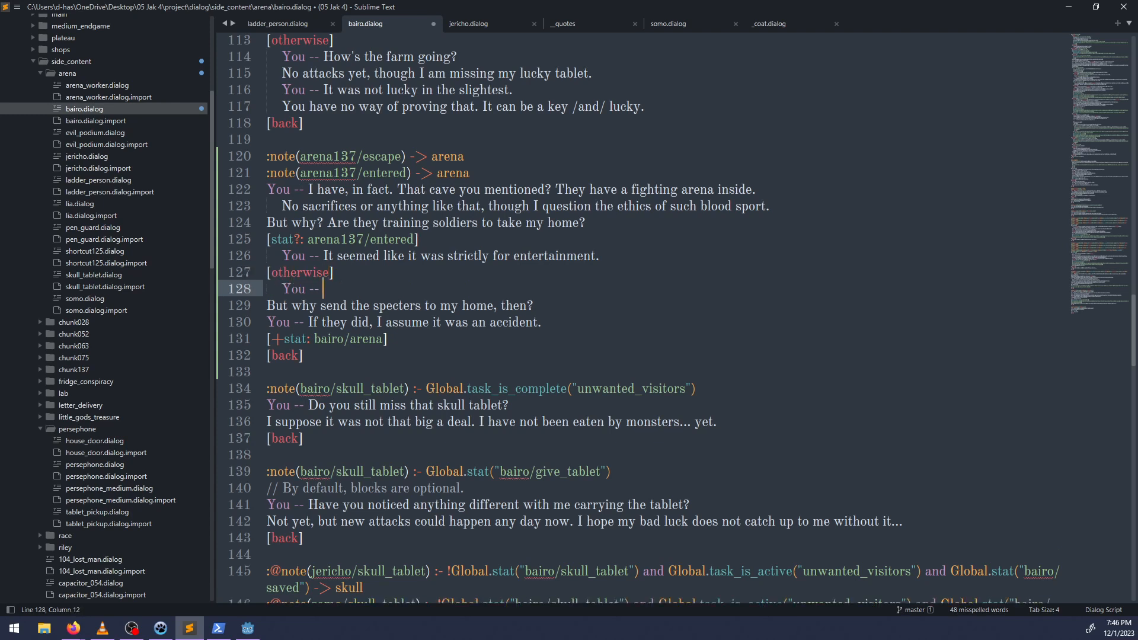
pyautogui.write("I don't think so. It")
pyautogui.press('BackSpace')
pyautogui.press('BackSpace')
pyautogui.press('BackSpace')
pyautogui.press('BackSpace')
pyautogui.press('BackSpace')
pyautogui.write(',')
pyautogui.press('BackSpace')
pyautogui.press('BackSpace')
pyautogui.write('. It sounde')
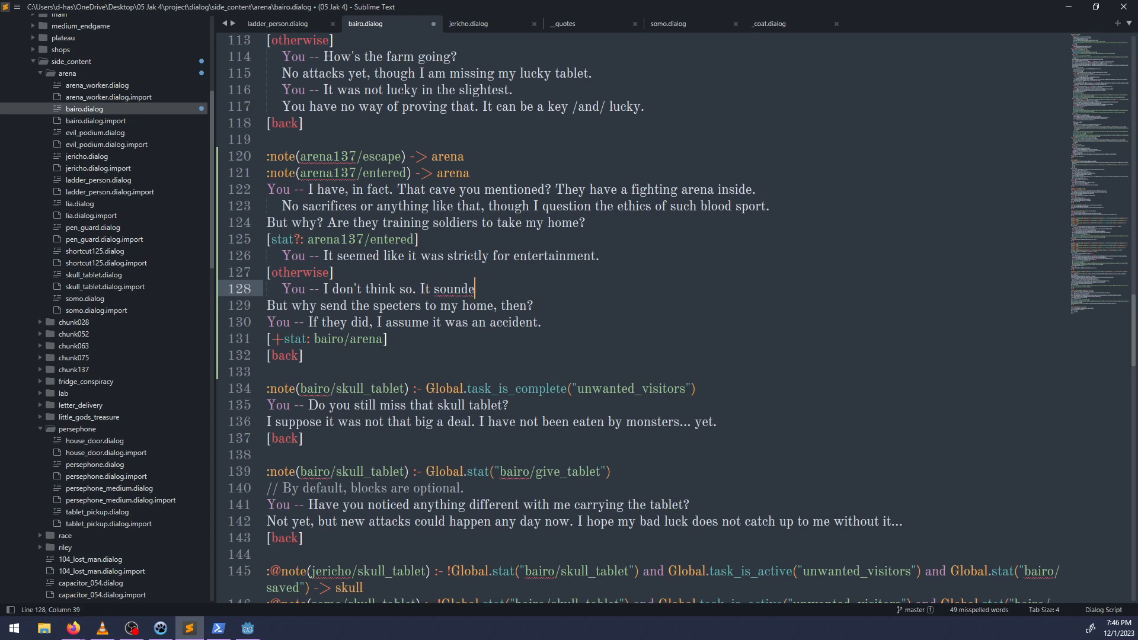
pyautogui.write('d like a touri')
# Try a "business venture" and a "money-" wording for the reply's ending, and cut the line back to "It sounded like".
pyautogui.press('BackSpace')
pyautogui.press('BackSpace')
pyautogui.press('BackSpace')
pyautogui.press('BackSpace')
pyautogui.press('BackSpace')
pyautogui.write('business')
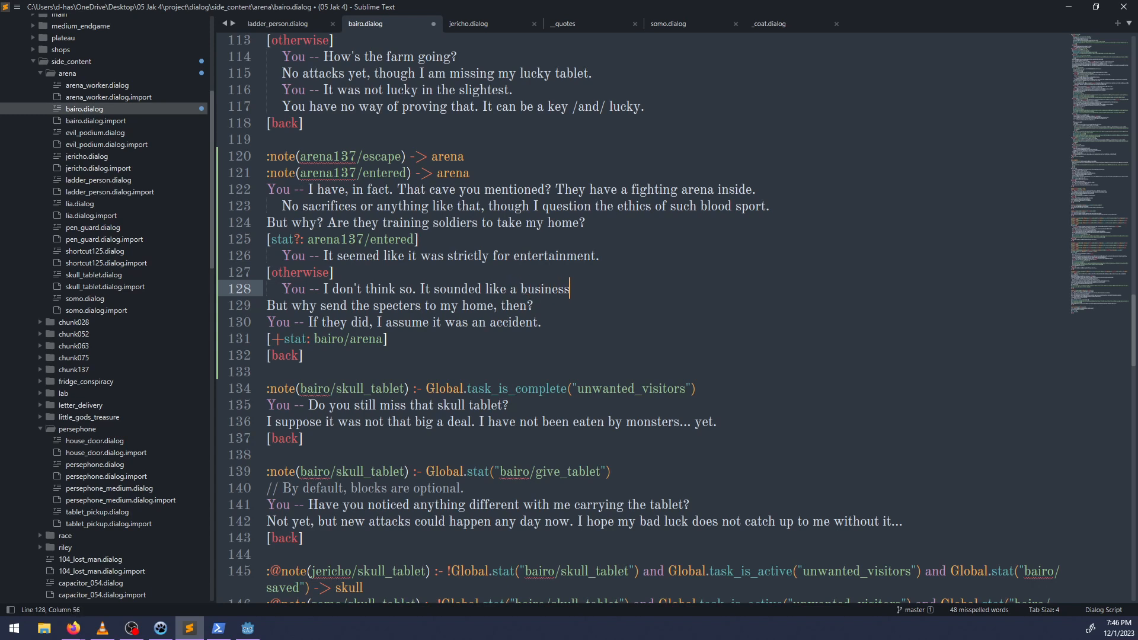
pyautogui.write(' venture')
pyautogui.press('BackSpace')
pyautogui.press('BackSpace')
pyautogui.press('BackSpace')
pyautogui.press('BackSpace')
pyautogui.press('BackSpace')
pyautogui.press('BackSpace')
pyautogui.press('BackSpace')
pyautogui.press('BackSpace')
pyautogui.press('BackSpace')
pyautogui.press('BackSpace')
pyautogui.press('BackSpace')
pyautogui.press('BackSpace')
pyautogui.press('BackSpace')
pyautogui.press('BackSpace')
pyautogui.press('BackSpace')
pyautogui.press('BackSpace')
pyautogui.write('money-gra')
pyautogui.press('BackSpace')
pyautogui.press('BackSpace')
pyautogui.press('BackSpace')
pyautogui.press('BackSpace')
pyautogui.press('BackSpace')
pyautogui.press('BackSpace')
pyautogui.press('BackSpace')
pyautogui.press('BackSpace')
pyautogui.press('BackSpace')
pyautogui.press('BackSpace')
# Finish the reply with "they were taking money for entry." and save the file.
pyautogui.write('they were taking money to')
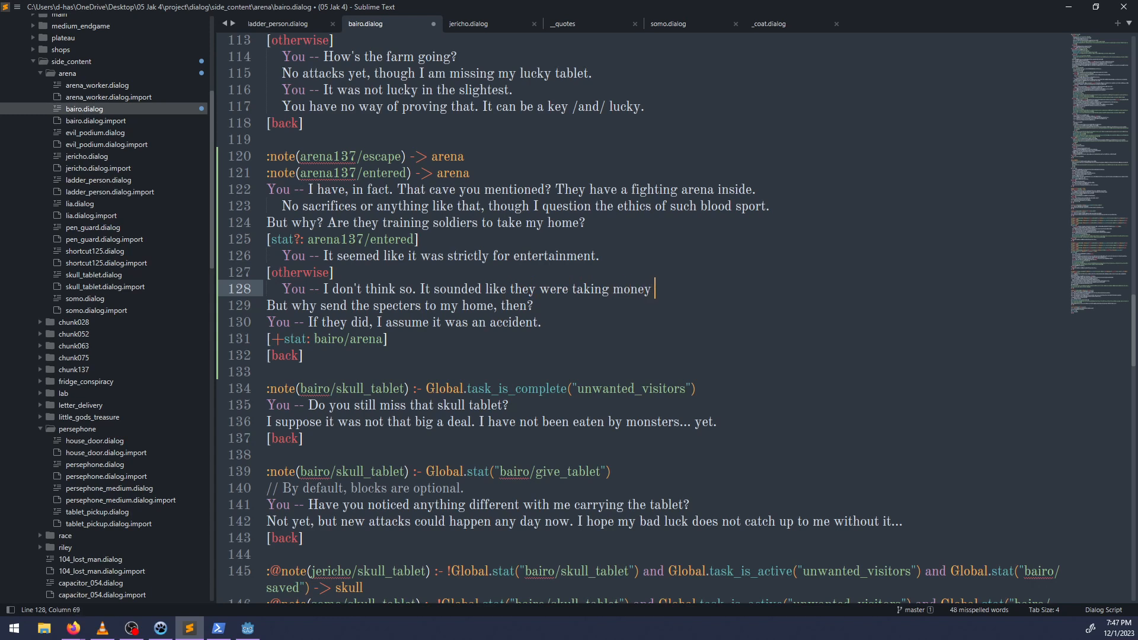
pyautogui.press('BackSpace')
pyautogui.press('BackSpace')
pyautogui.press('BackSpace')
pyautogui.write('for entry')
pyautogui.hotkey('ctrl', 's')
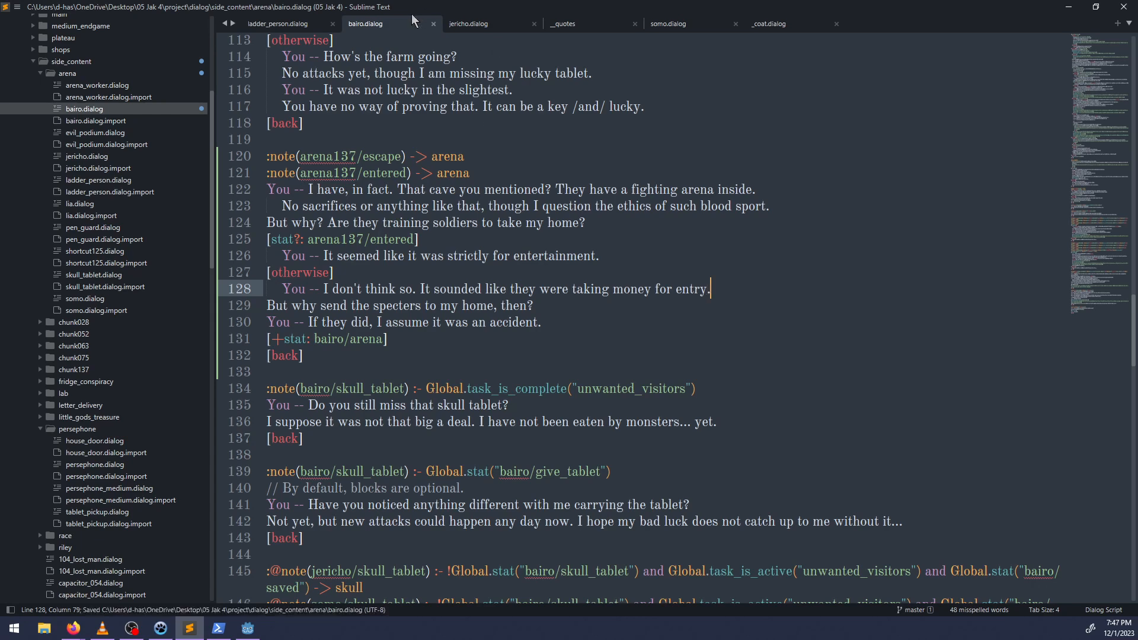
# Search somo.dialog for "money" to check how the arena is described, and return to bairo.dialog.
pyautogui.click(688, 24)
pyautogui.hotkey('ctrl', 'f')
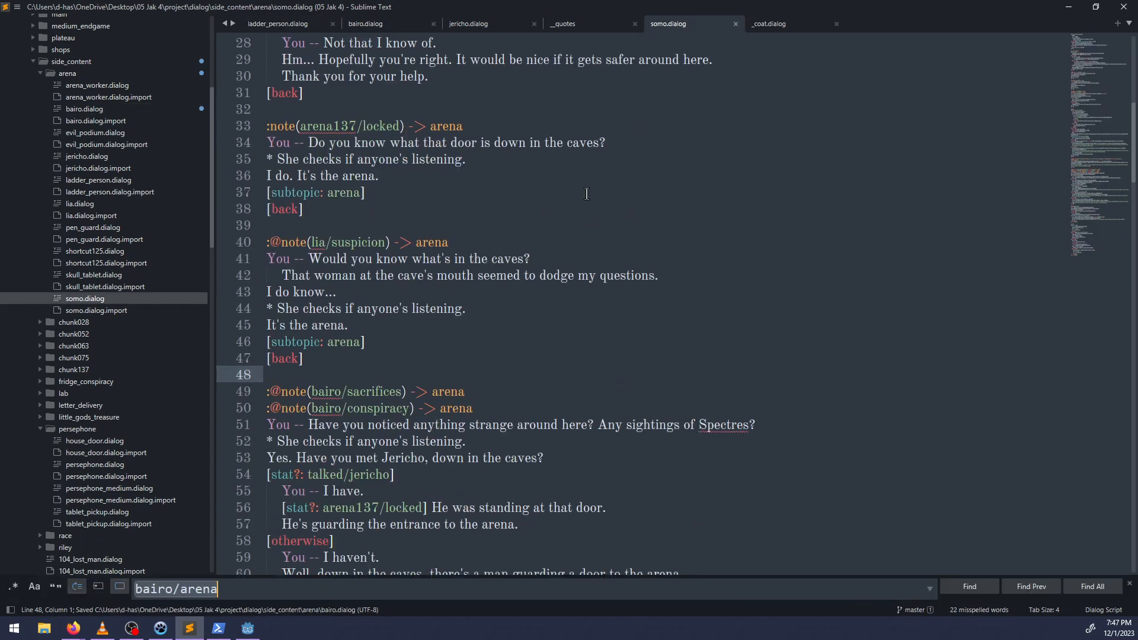
pyautogui.write('money')
pyautogui.press('Escape')
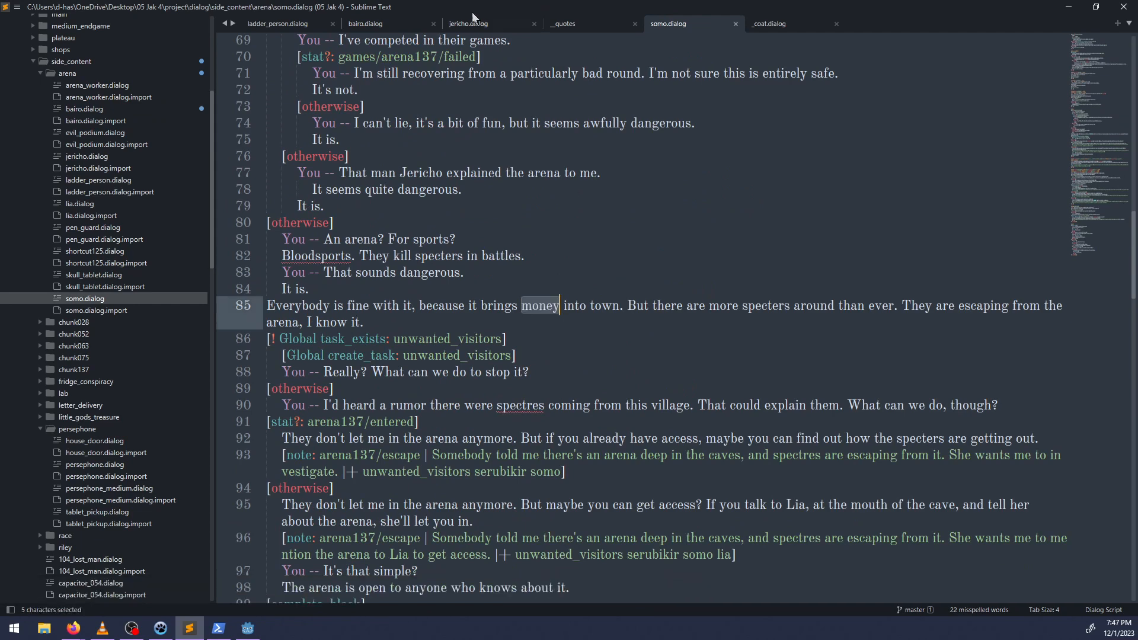
pyautogui.click(373, 24)
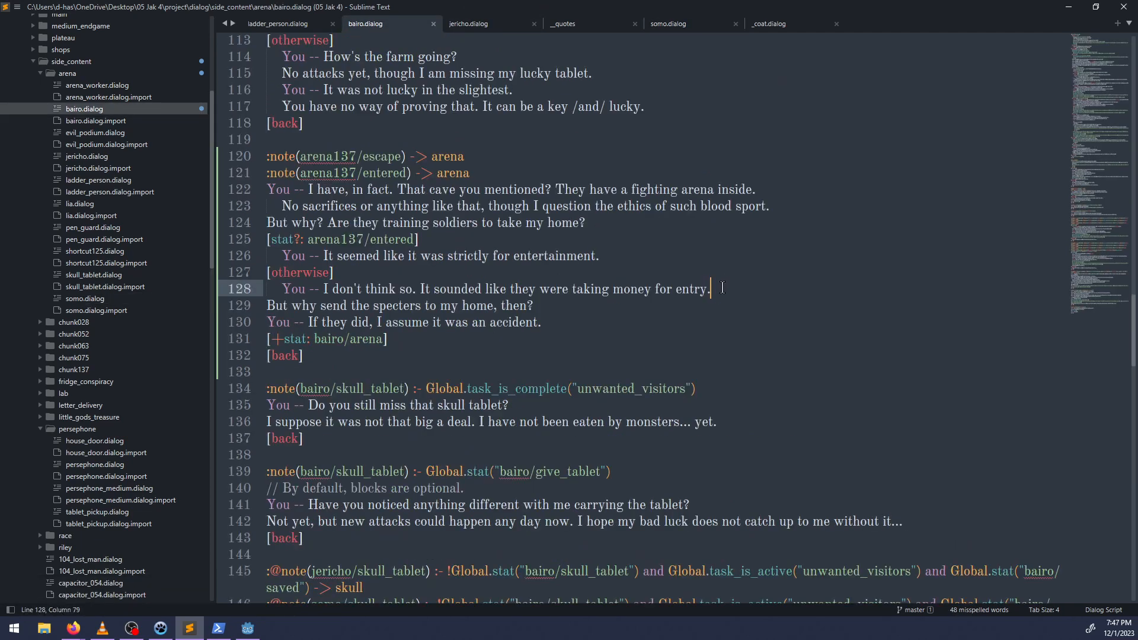
pyautogui.hotkey('ctrl', 'BackSpace')
pyautogui.hotkey('ctrl', 'BackSpace')
pyautogui.hotkey('ctrl', 'BackSpace')
pyautogui.hotkey('ctrl', 'z')
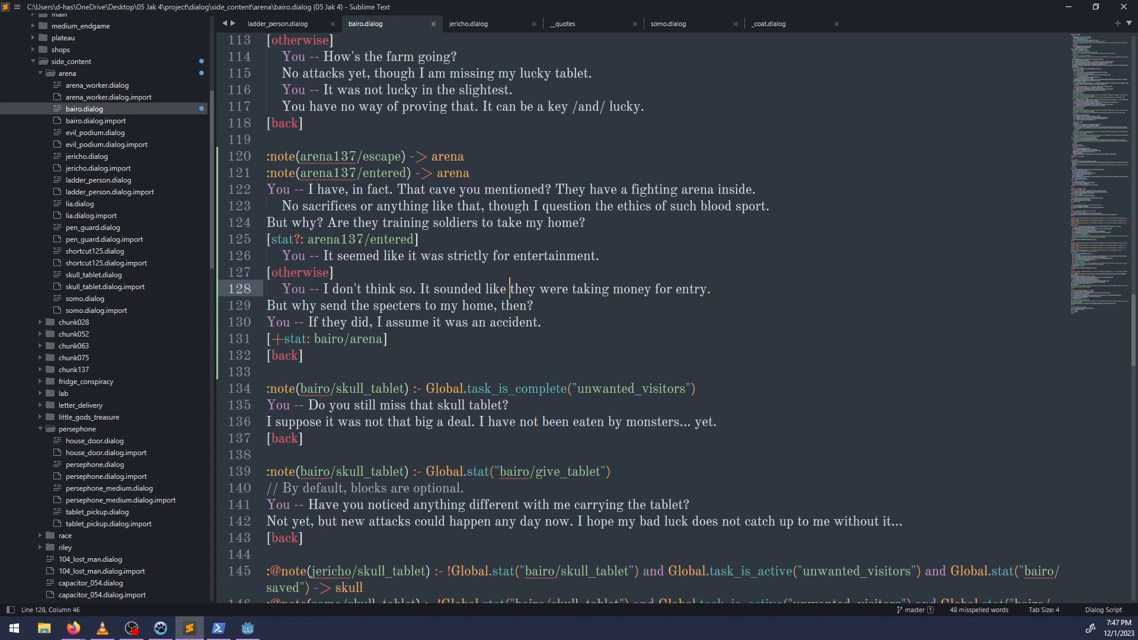
# Reword the otherwise reply to "You -- I don't think so. I was told they were taking money for entry." and save the file.
pyautogui.hotkey('ctrl', 'shift', 'Left')
pyautogui.hotkey('ctrl', 'shift', 'Left')
pyautogui.hotkey('ctrl', 'shift', 'Left')
pyautogui.write('I was')
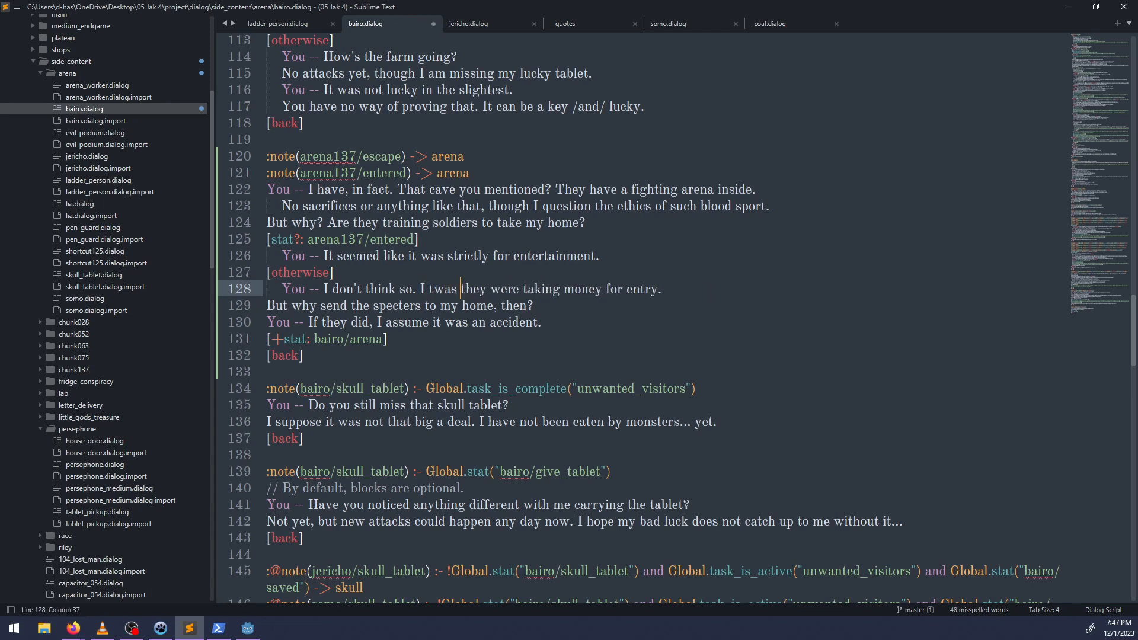
pyautogui.hotkey('ctrl', 'BackSpace')
pyautogui.write('was told')
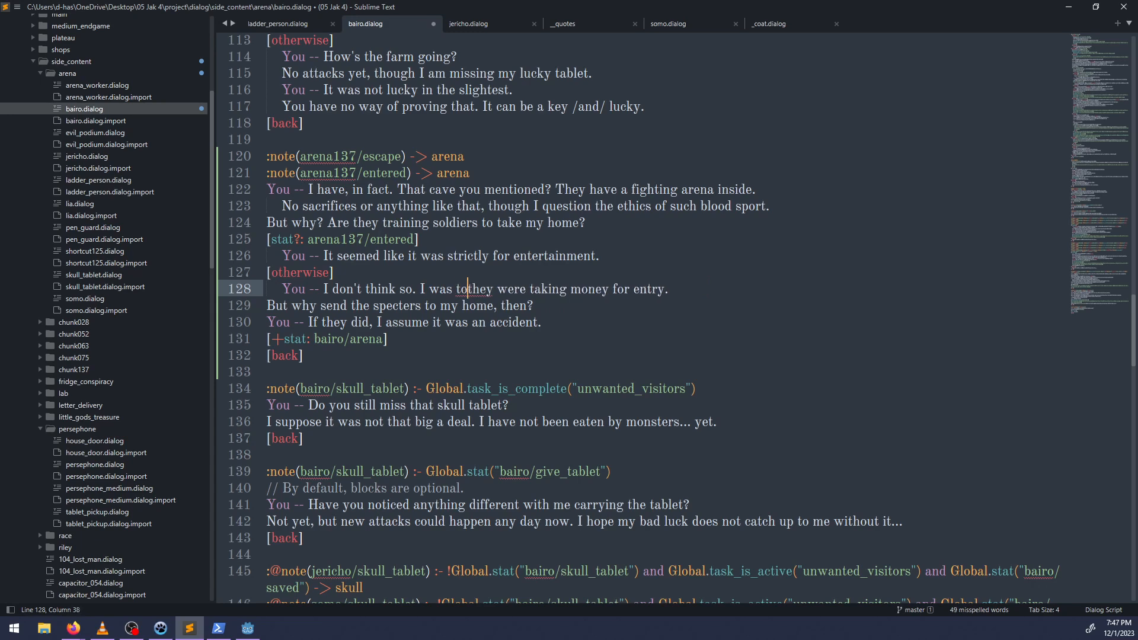
pyautogui.hotkey('ctrl', 's')
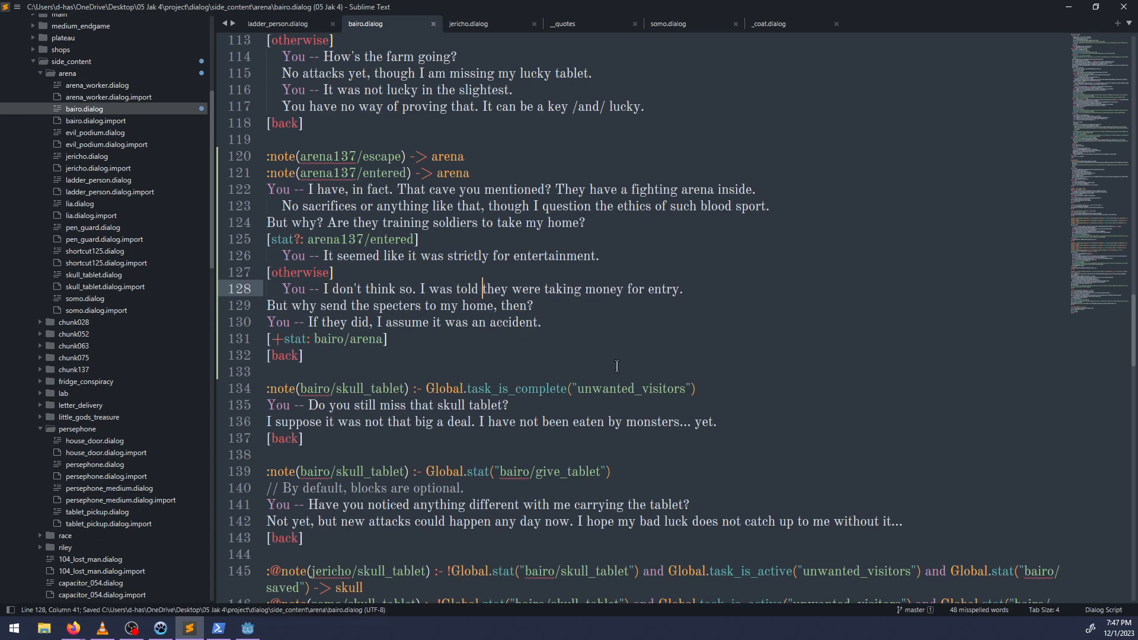
# Fold the bairo/conspiracy branch and review the lines Bairo says before and after bairo/arena is set.
pyautogui.scroll(2, 546, 352)
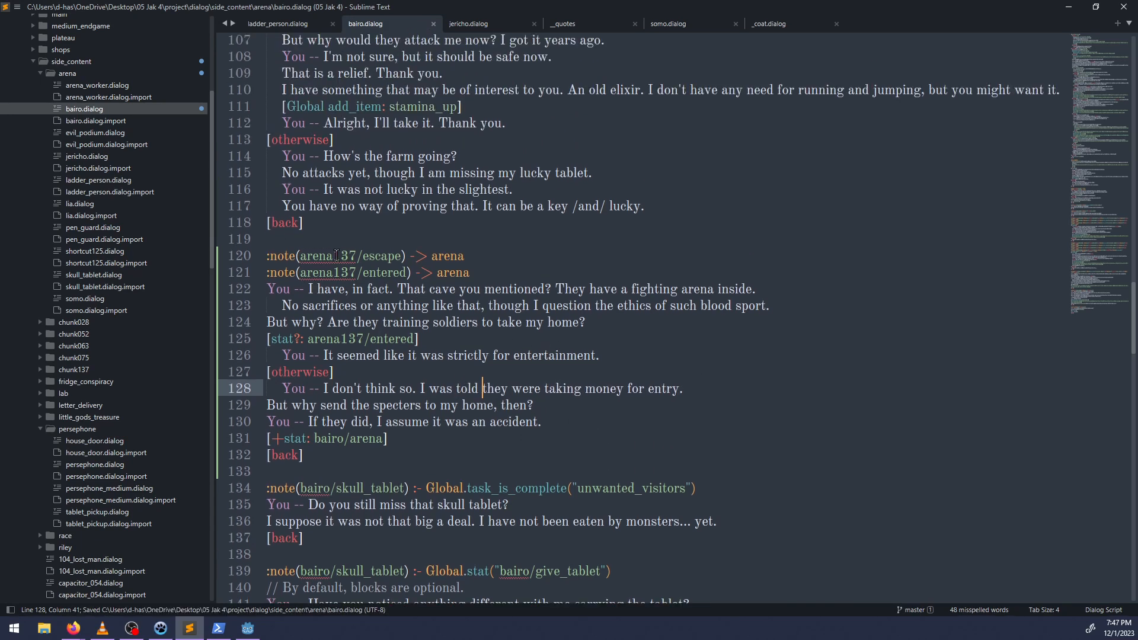
pyautogui.scroll(20, 422, 255)
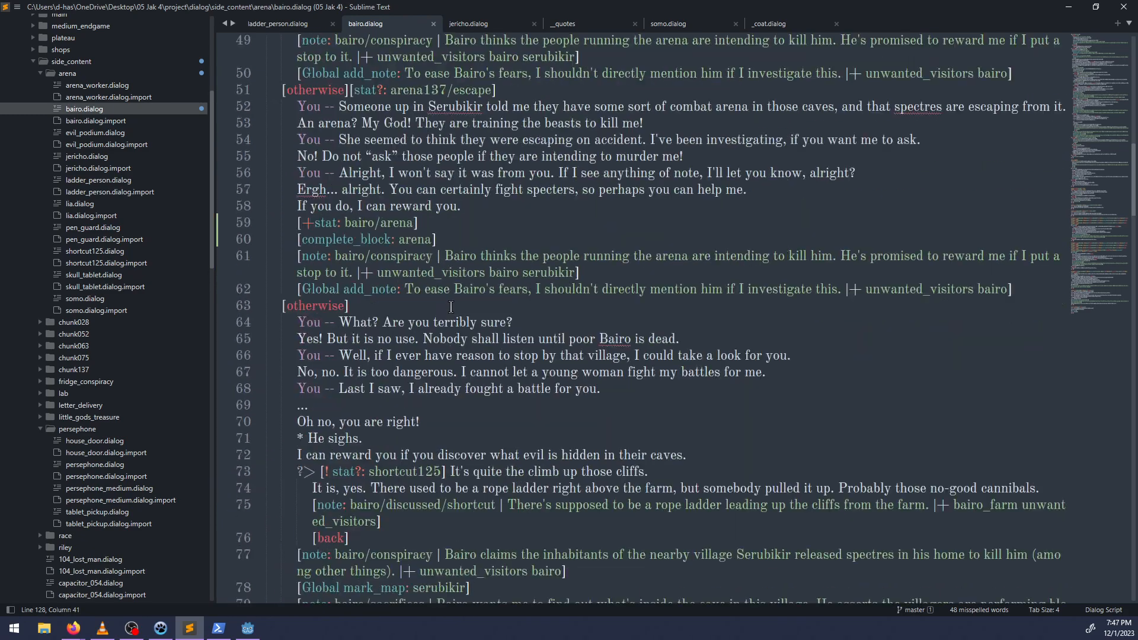
pyautogui.scroll(8, 450, 308)
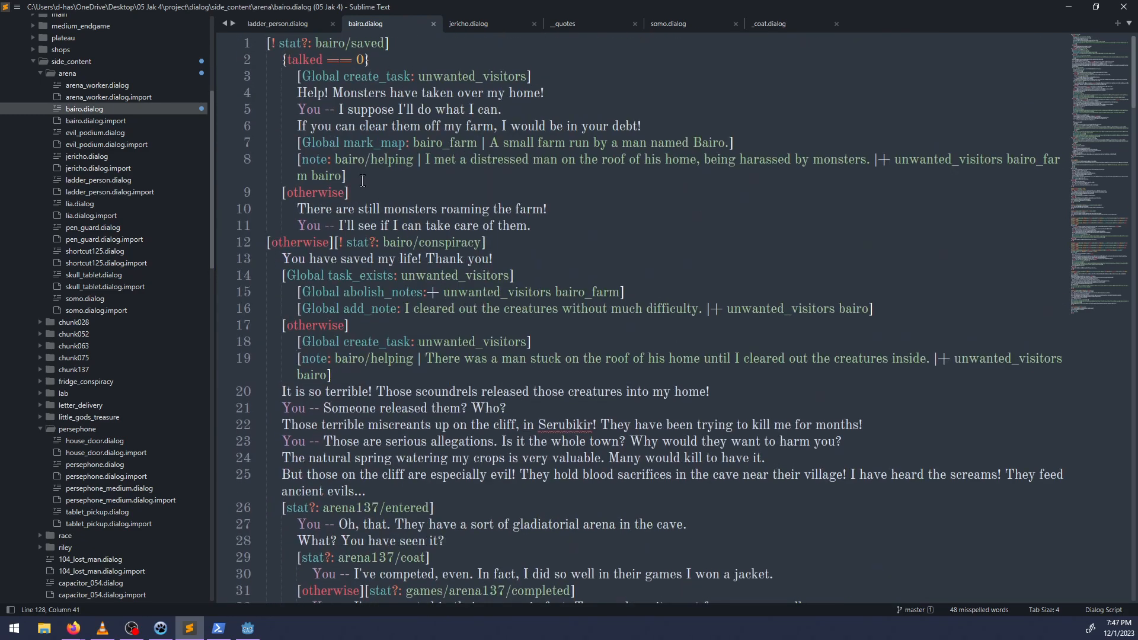
pyautogui.scroll(-1, 379, 261)
pyautogui.scroll(-8, 379, 261)
pyautogui.scroll(8, 379, 261)
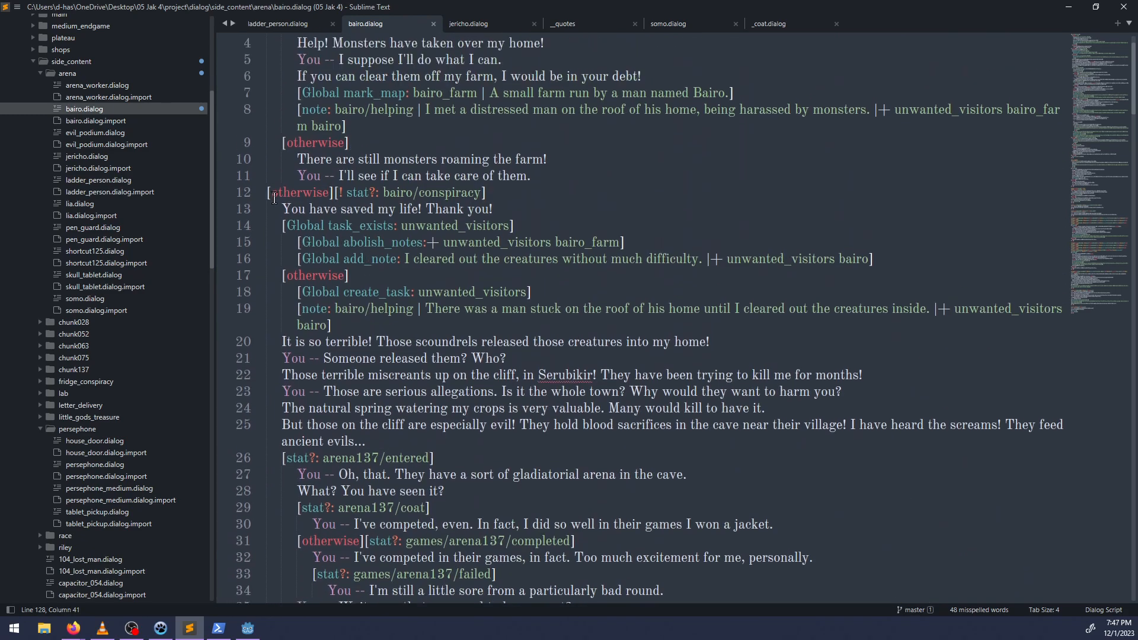
pyautogui.click(258, 192)
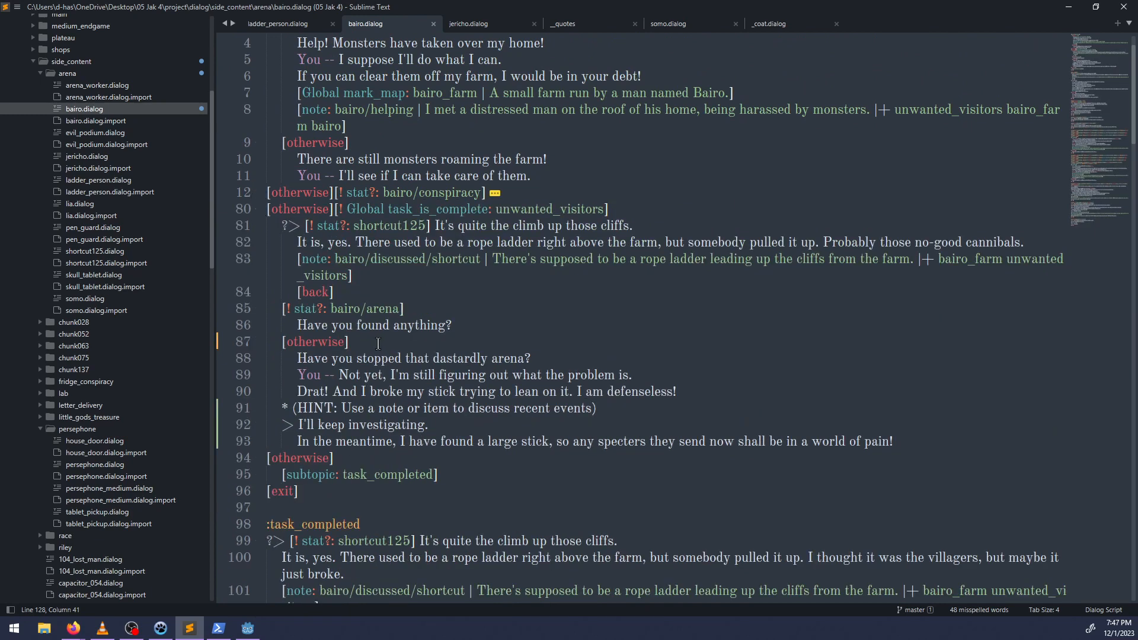
pyautogui.click(477, 328)
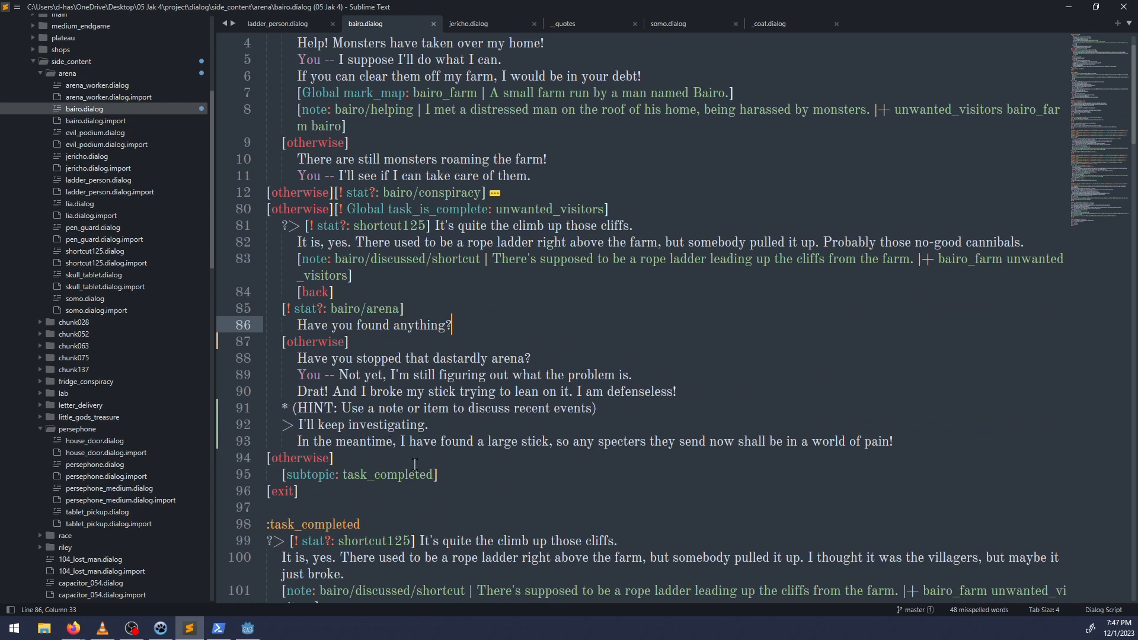
pyautogui.doubleClick(312, 330)
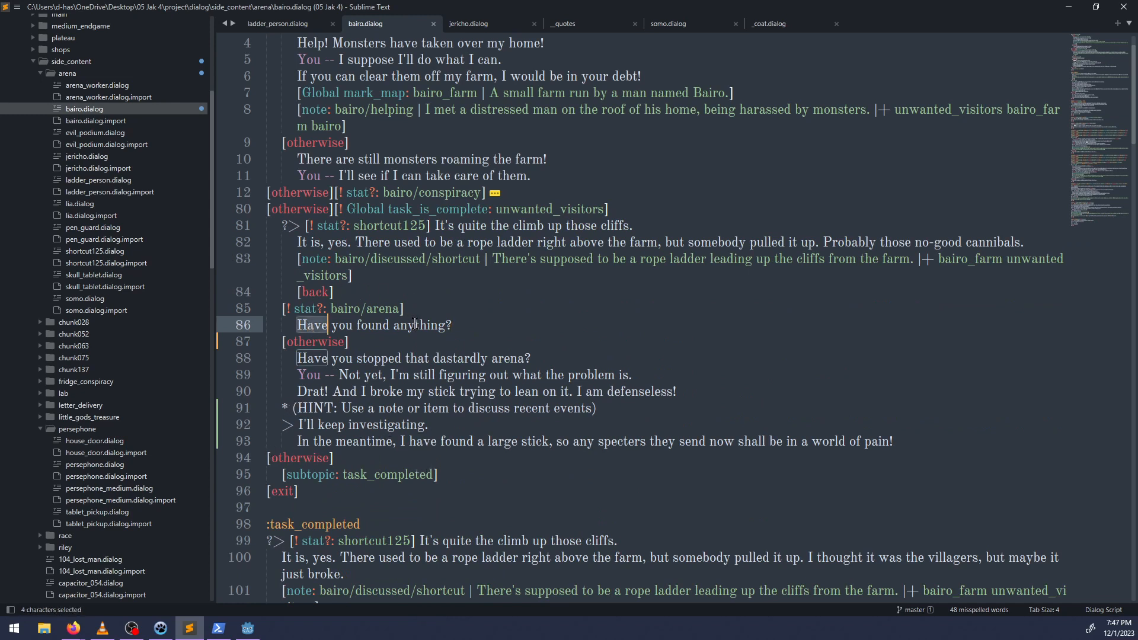
pyautogui.click(474, 318)
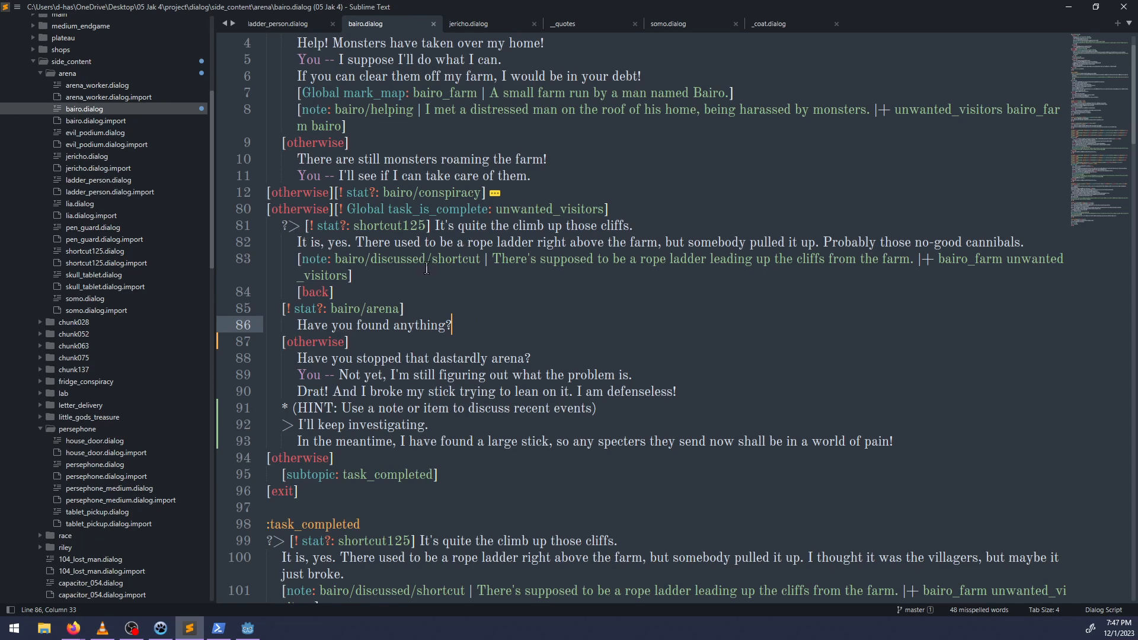
# Copy the :- Global.task_is_complete("unwanted_visitors") condition from the bairo/skull_tablet note header.
pyautogui.scroll(-20, 427, 268)
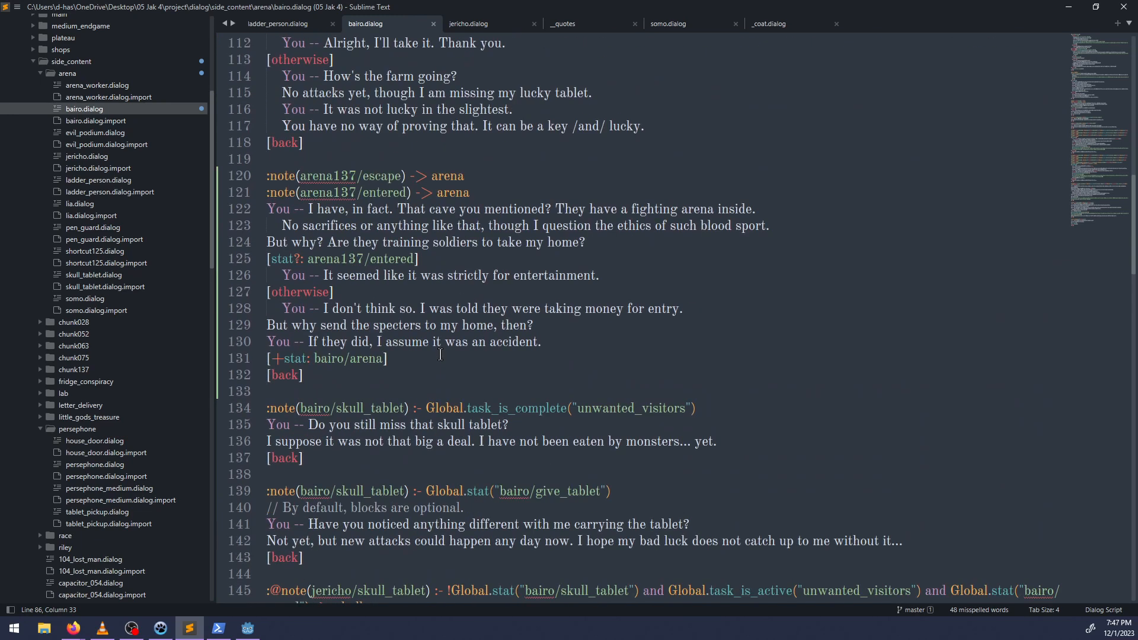
pyautogui.moveTo(413, 408); pyautogui.dragTo(697, 408)
pyautogui.hotkey('ctrl', 'c')
pyautogui.click(477, 177)
pyautogui.hotkey('ctrl', 'v')
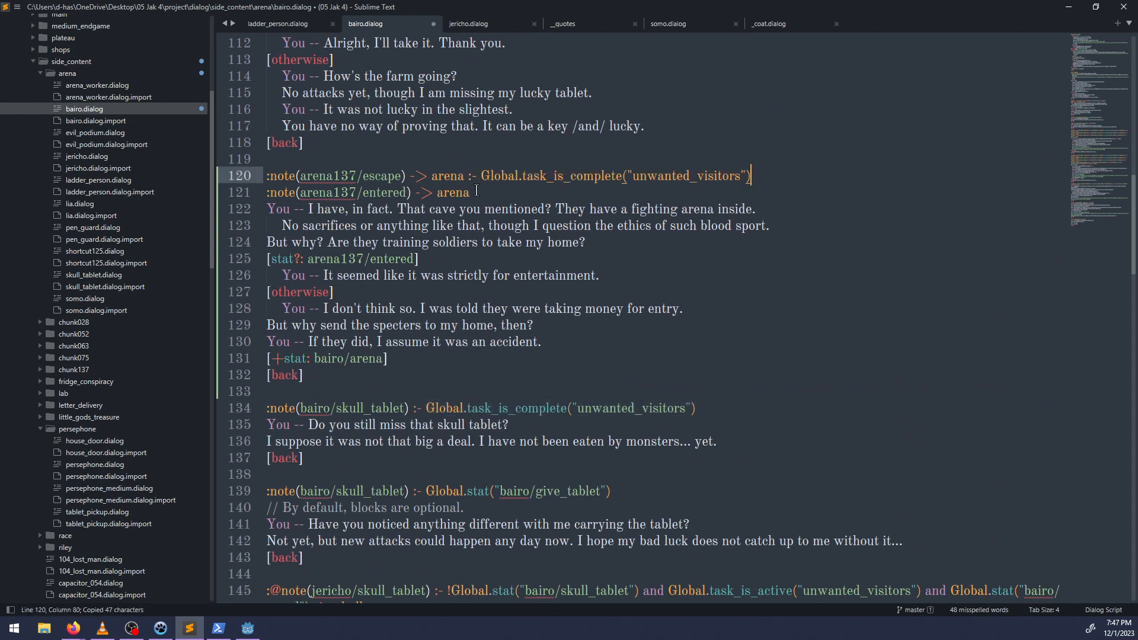
pyautogui.hotkey('ctrl', 'z')
# Insert the copied condition before "-> arena" in both the arena137/escape and arena137/entered note headers, fix the spacing, and save.
pyautogui.click(410, 176)
pyautogui.hotkey('ctrl', 'v')
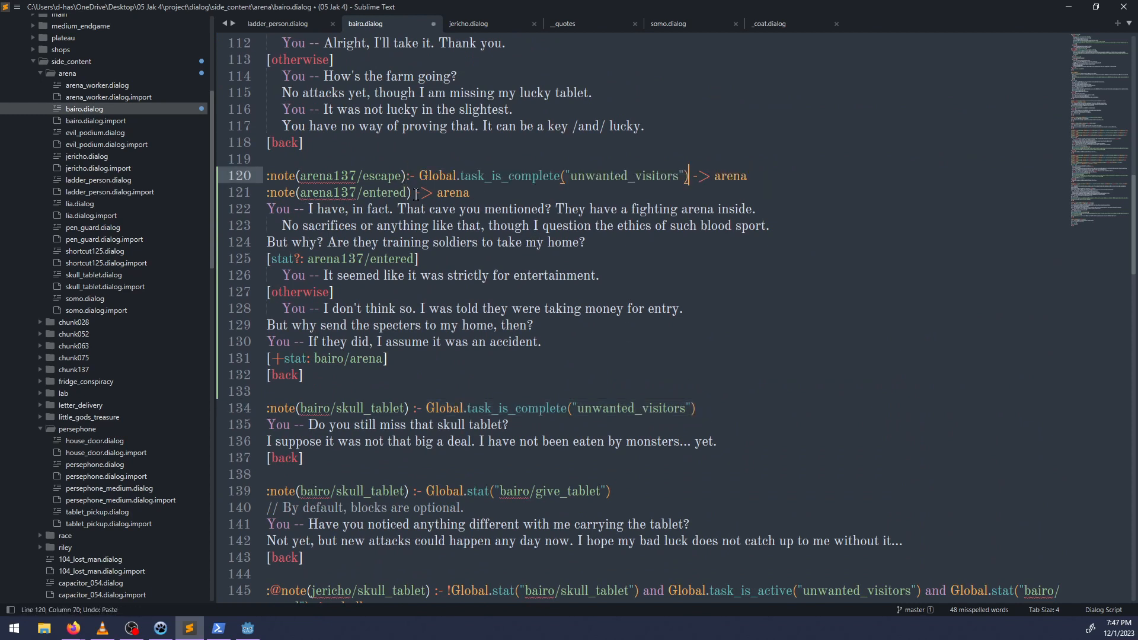
pyautogui.click(411, 193)
pyautogui.hotkey('ctrl', 'v')
pyautogui.click(406, 176)
pyautogui.click(411, 193)
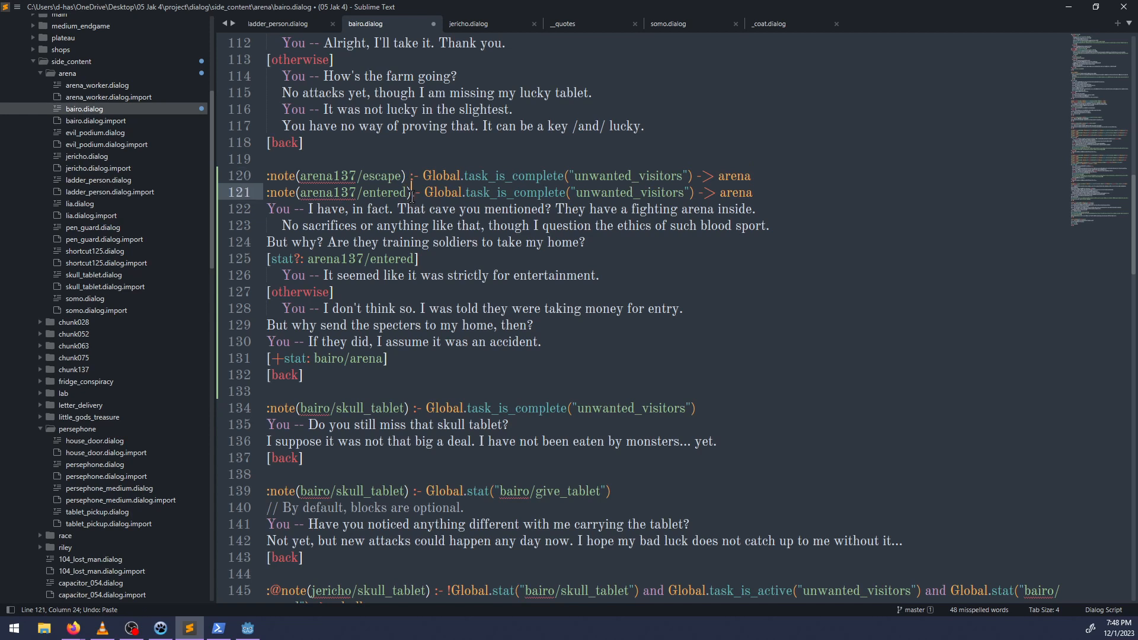
pyautogui.hotkey('ctrl', 's')
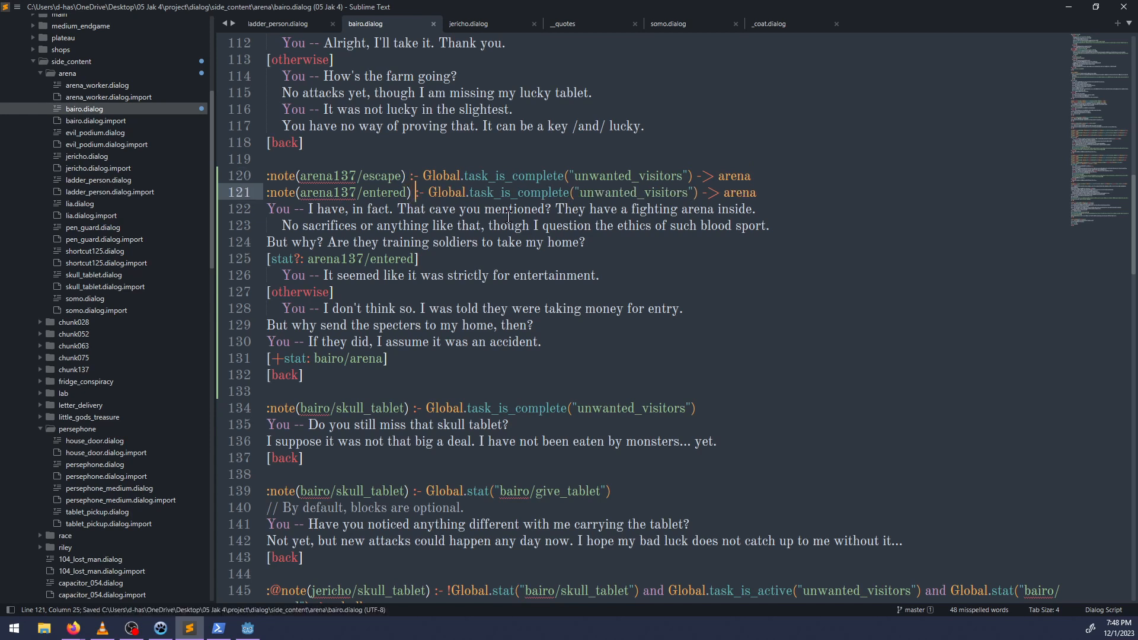
pyautogui.click(427, 176)
pyautogui.write('!')
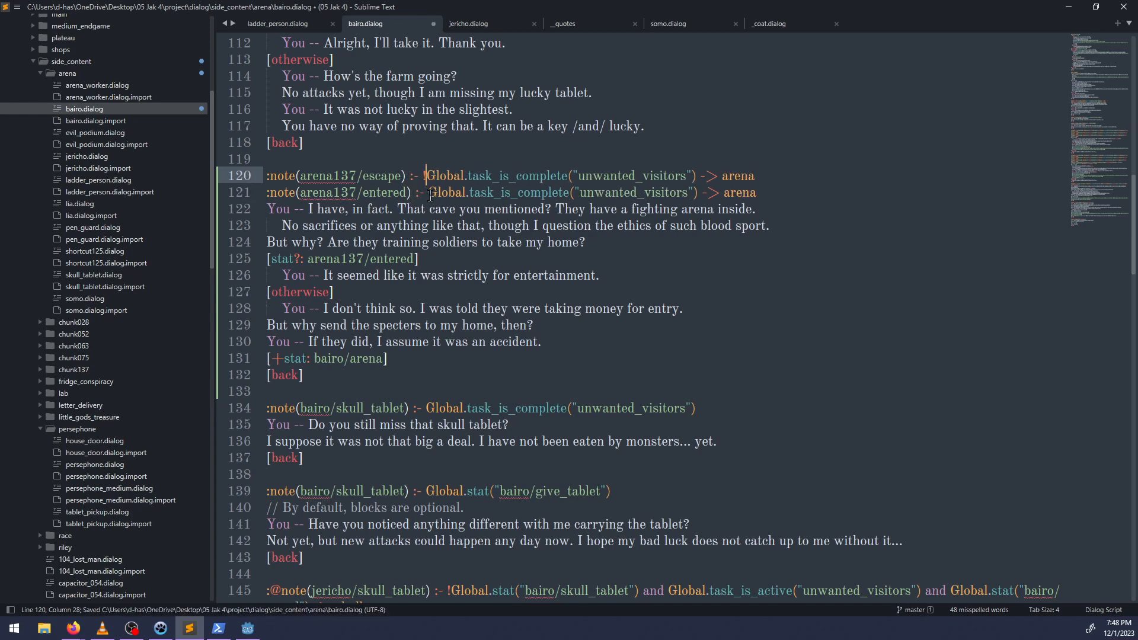
pyautogui.click(428, 193)
pyautogui.write('!')
pyautogui.hotkey('ctrl', 'z')
pyautogui.hotkey('ctrl', 'z')
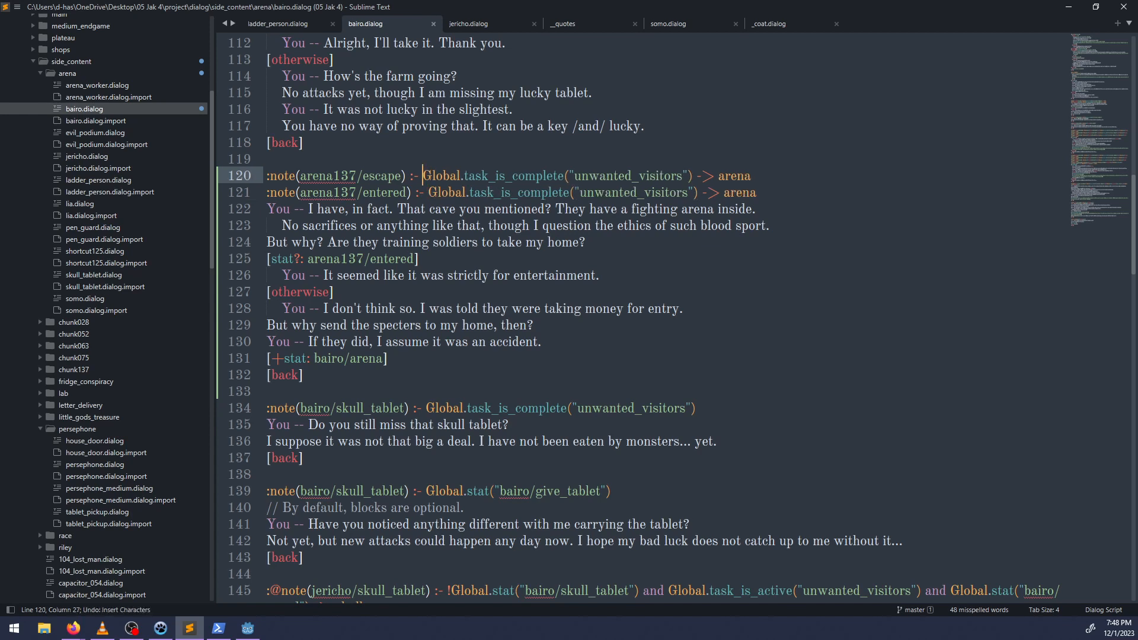
# Change the condition's function to task_is_active in both arena137 note headers and save the file.
pyautogui.doubleClick(475, 176)
pyautogui.write('task_')
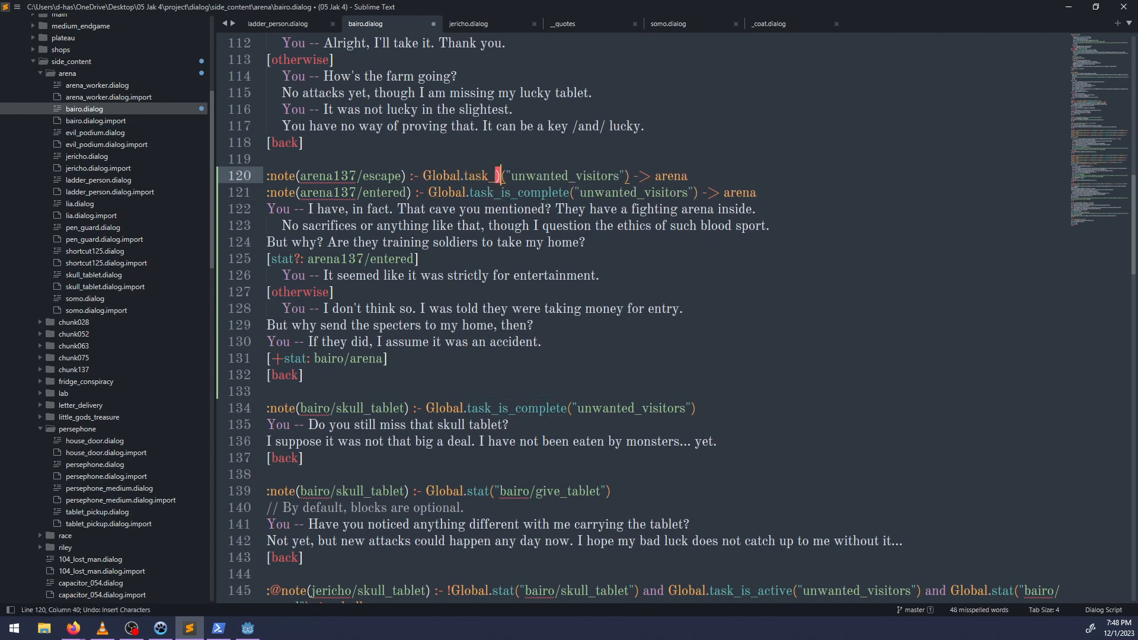
pyautogui.write('is_active')
pyautogui.doubleClick(465, 176)
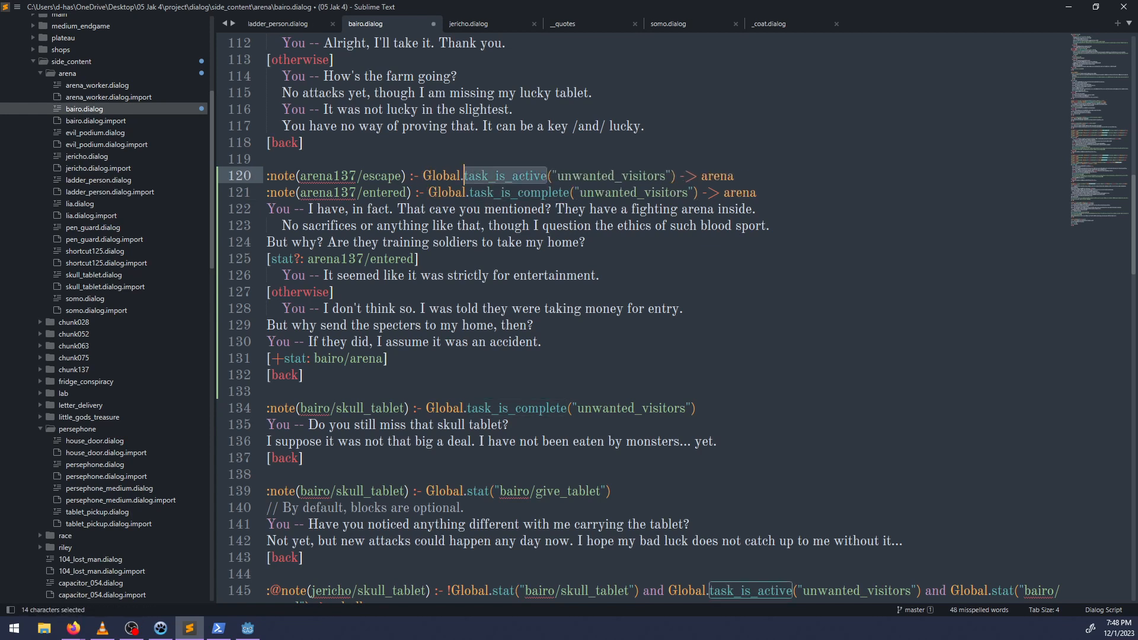
pyautogui.hotkey('ctrl', 'c')
pyautogui.doubleClick(498, 193)
pyautogui.hotkey('ctrl', 'v')
pyautogui.hotkey('ctrl', 's')
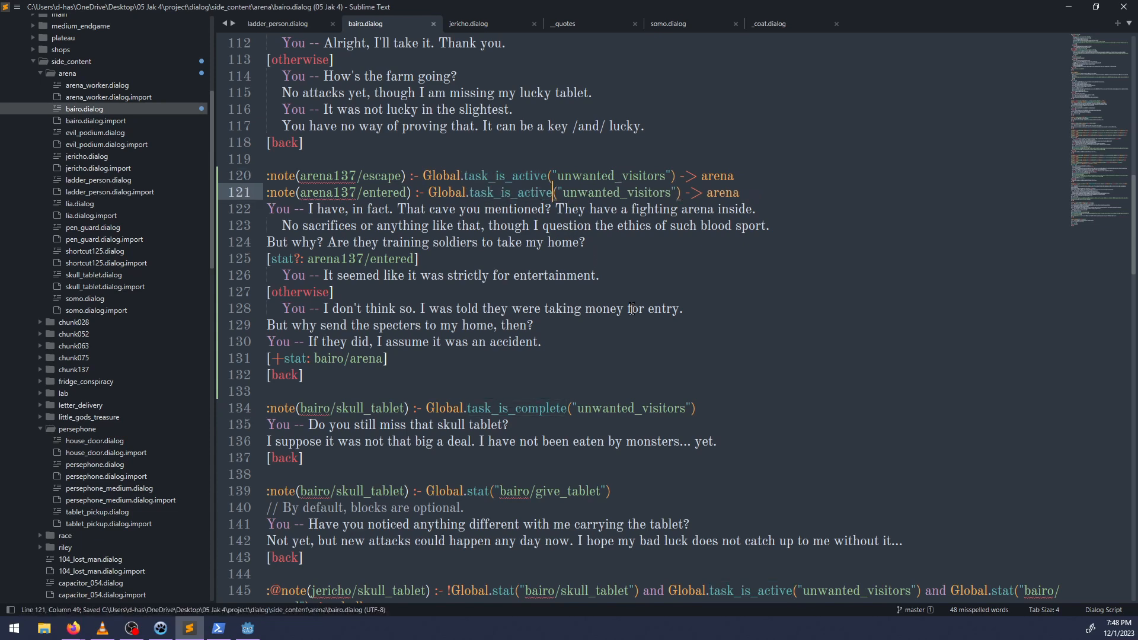
# Review the conditions and replies of the skull_tablet and jericho/denied_suspicion note blocks below the arena block.
pyautogui.scroll(-5, 625, 313)
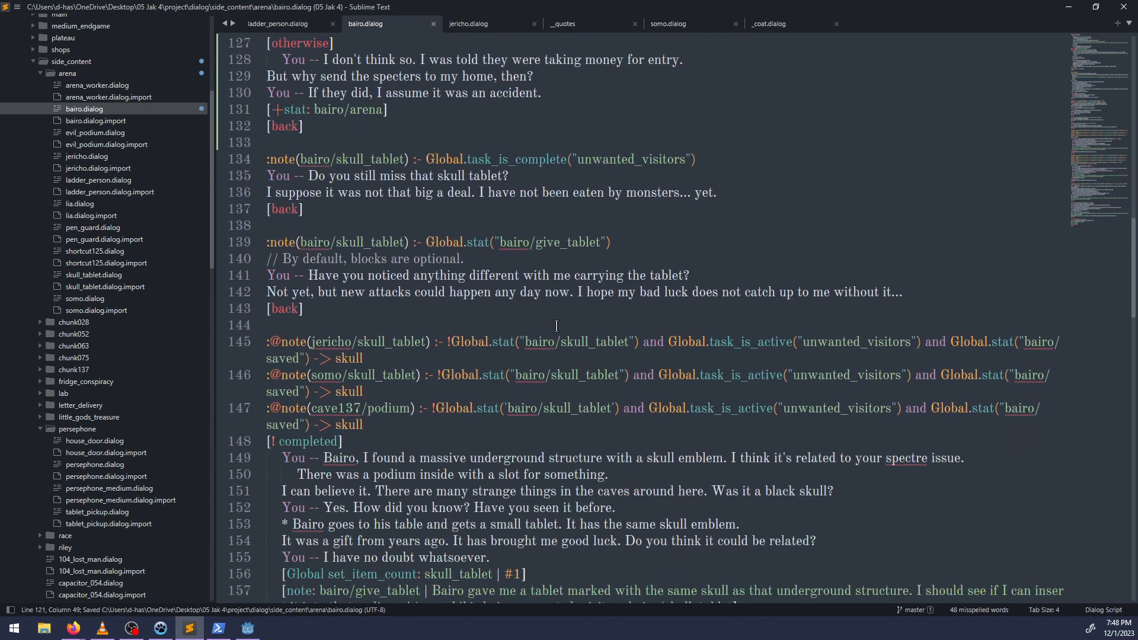
pyautogui.scroll(4, 578, 371)
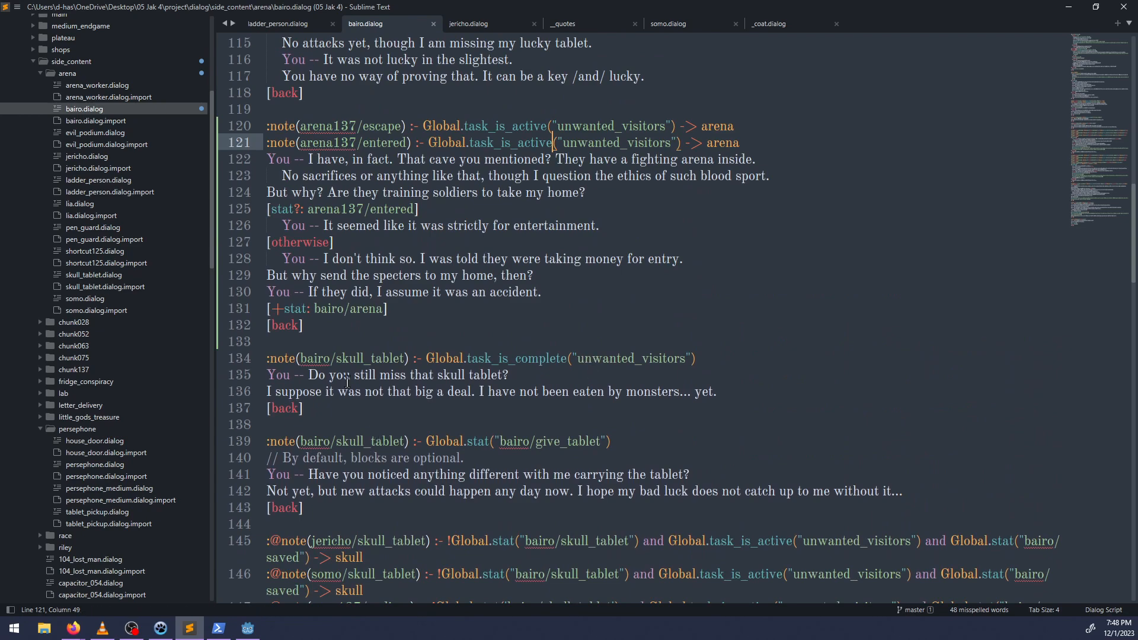
pyautogui.scroll(5, 458, 346)
pyautogui.scroll(-20, 458, 345)
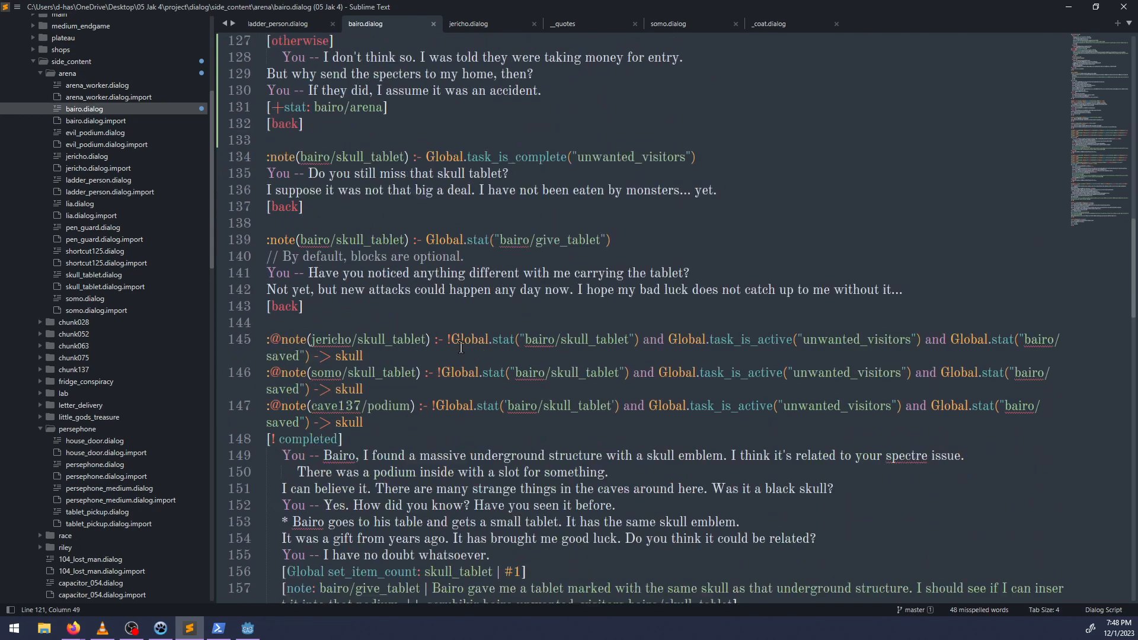
pyautogui.scroll(5, 468, 377)
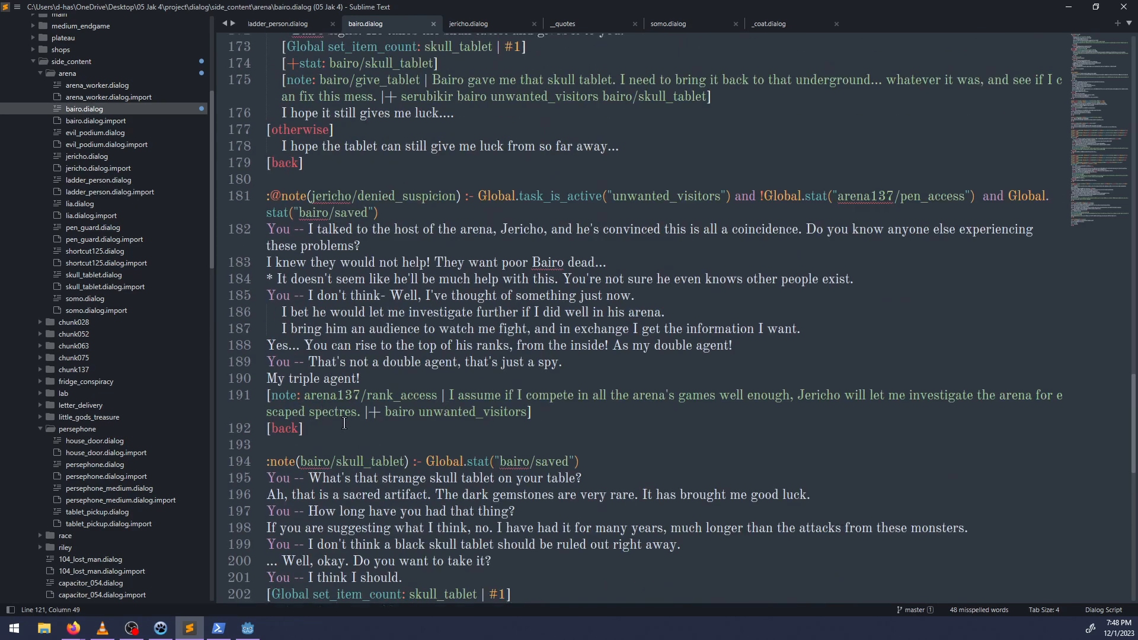
pyautogui.scroll(6, 348, 424)
pyautogui.scroll(3, 349, 424)
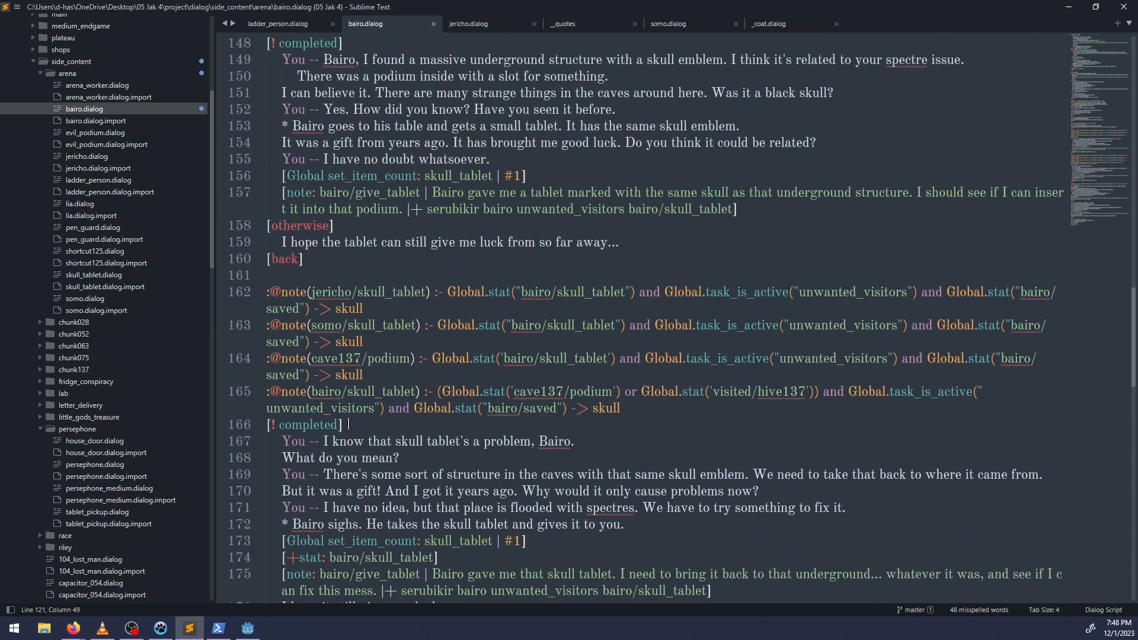
pyautogui.scroll(7, 451, 390)
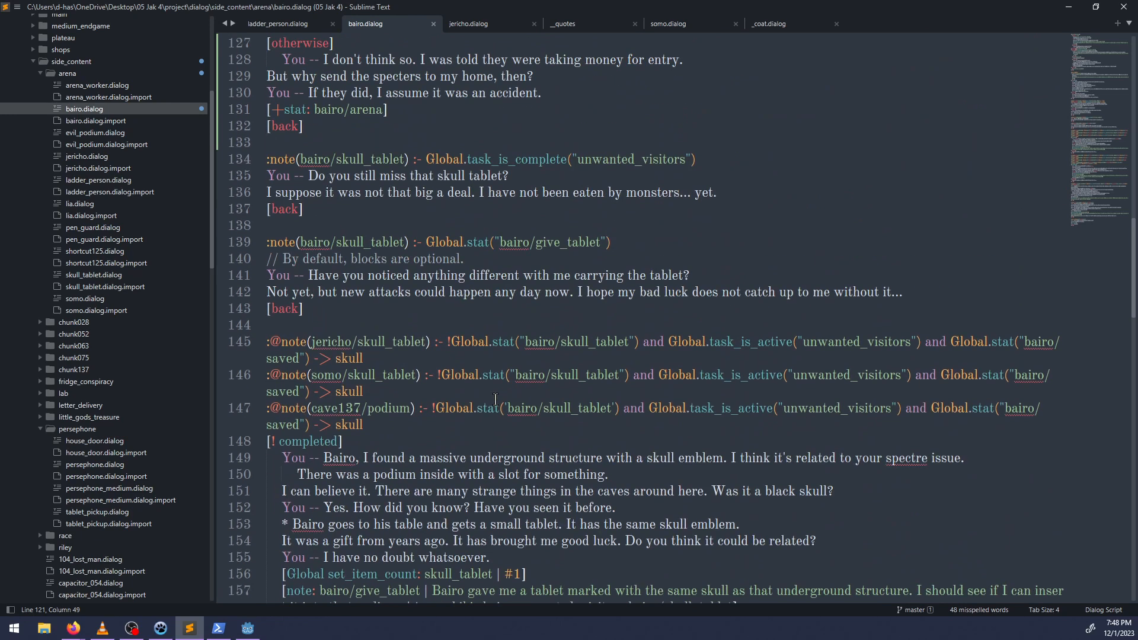
# Switch to NP-ToDo, mark the task about making automatic and note dialog more consistent as completed, and select the day/night grey task.
pyautogui.click(160, 629)
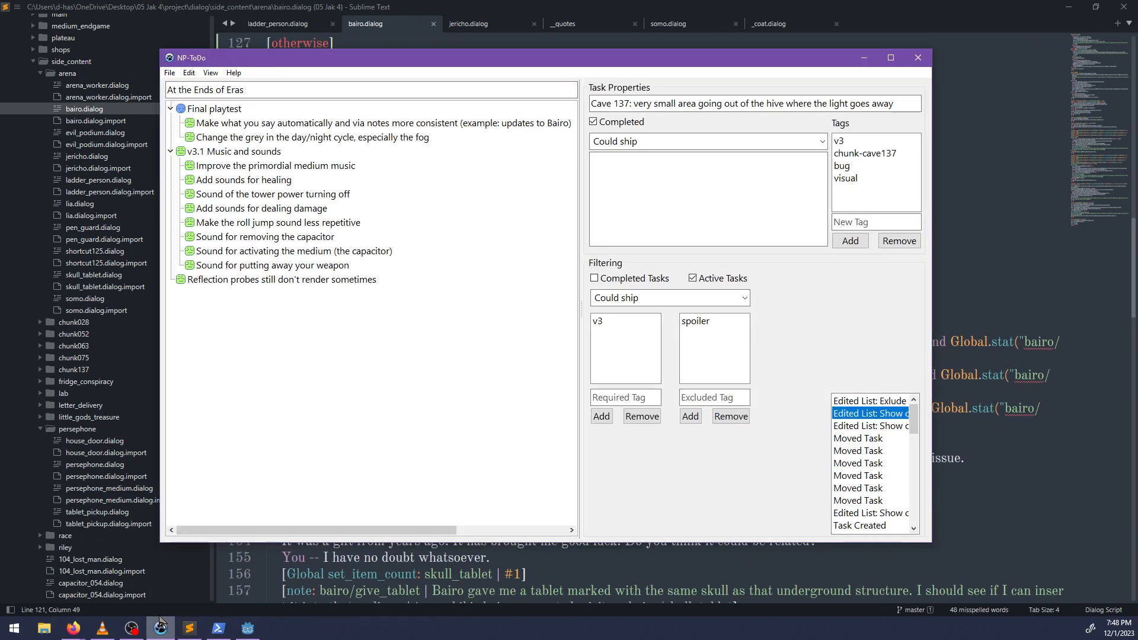
pyautogui.rightClick(273, 122)
pyautogui.click(323, 131)
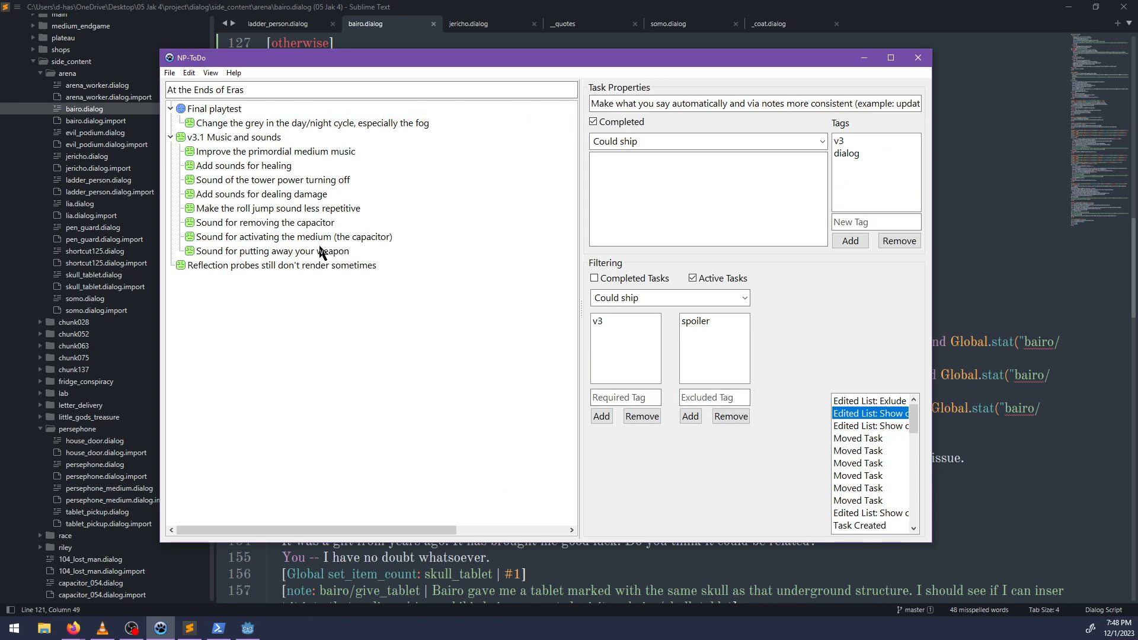
pyautogui.click(279, 121)
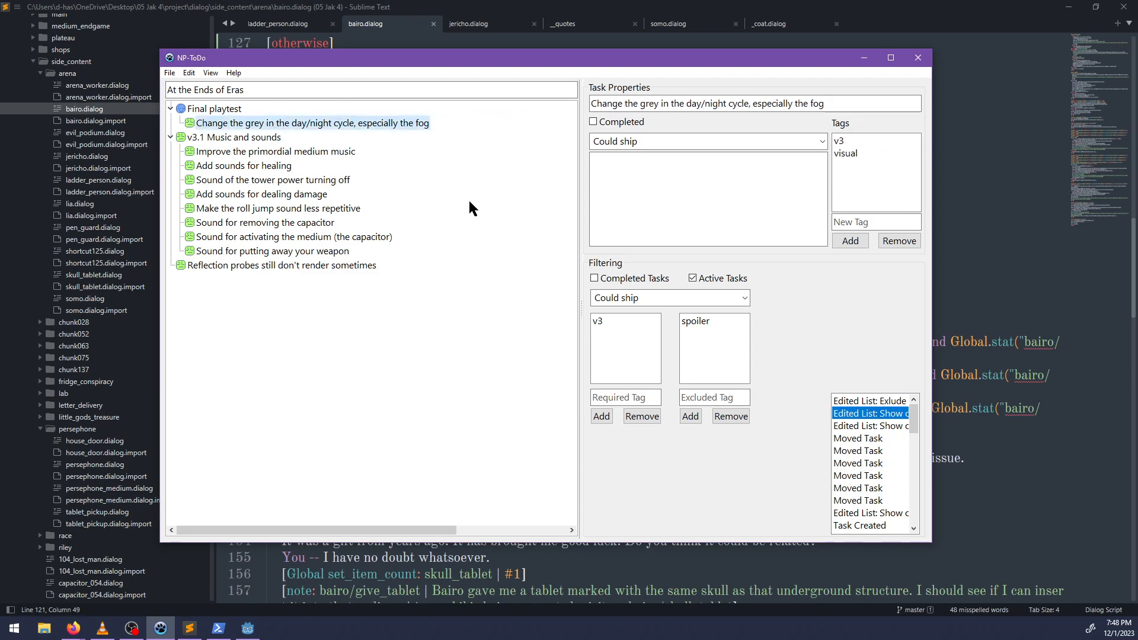
# Switch to PowerShell and check the project's uncommitted changes with git status.
pyautogui.click(247, 630)
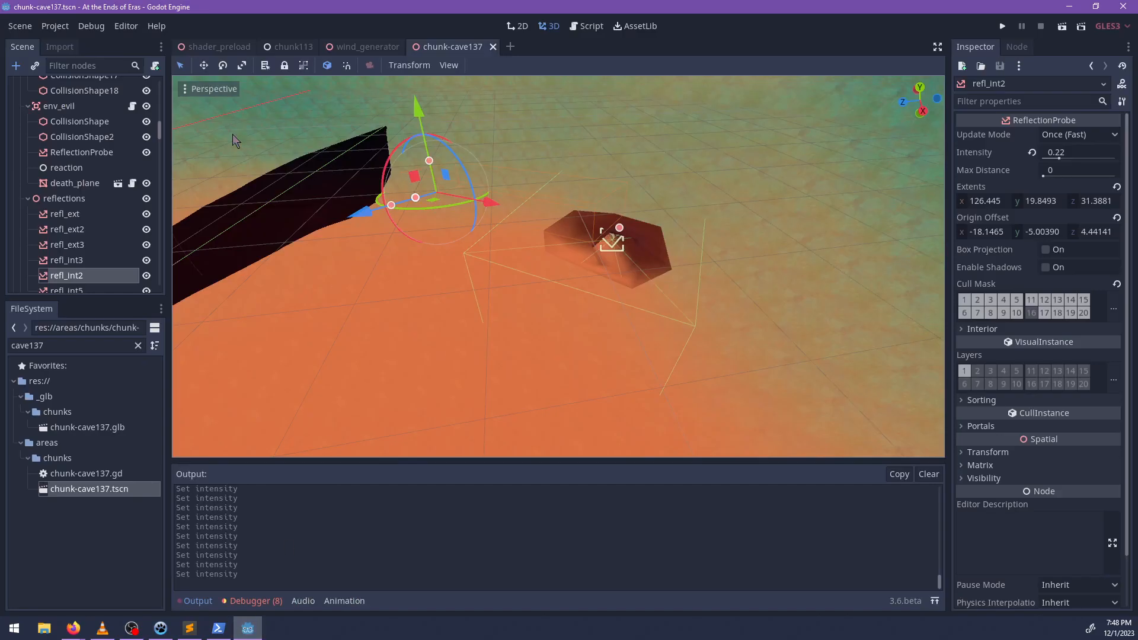
pyautogui.click(190, 628)
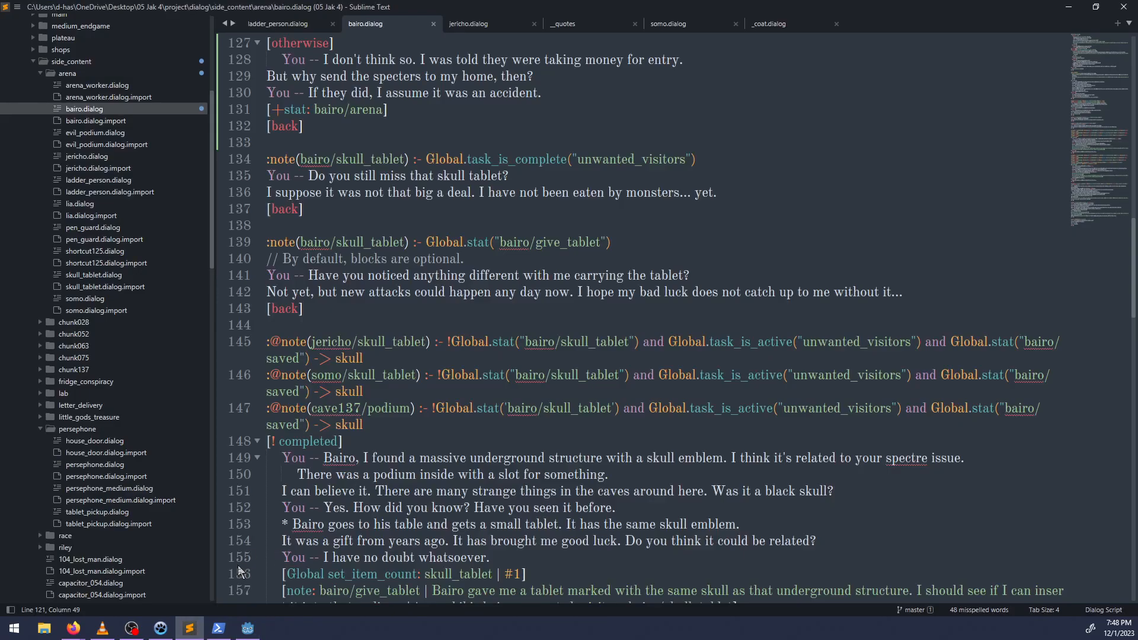
pyautogui.click(218, 628)
pyautogui.write('git stat')
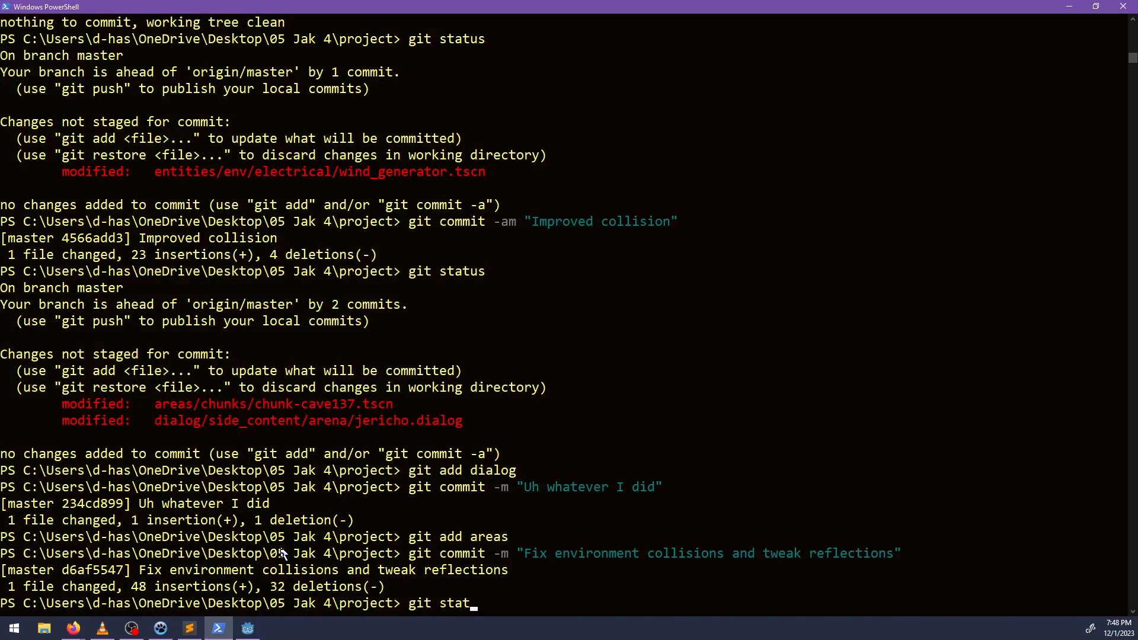
pyautogui.write('us')
pyautogui.press('Return')
# Stage all changes and commit them with the message "Moved Bairo's task dialog to notes".
pyautogui.write('git add .')
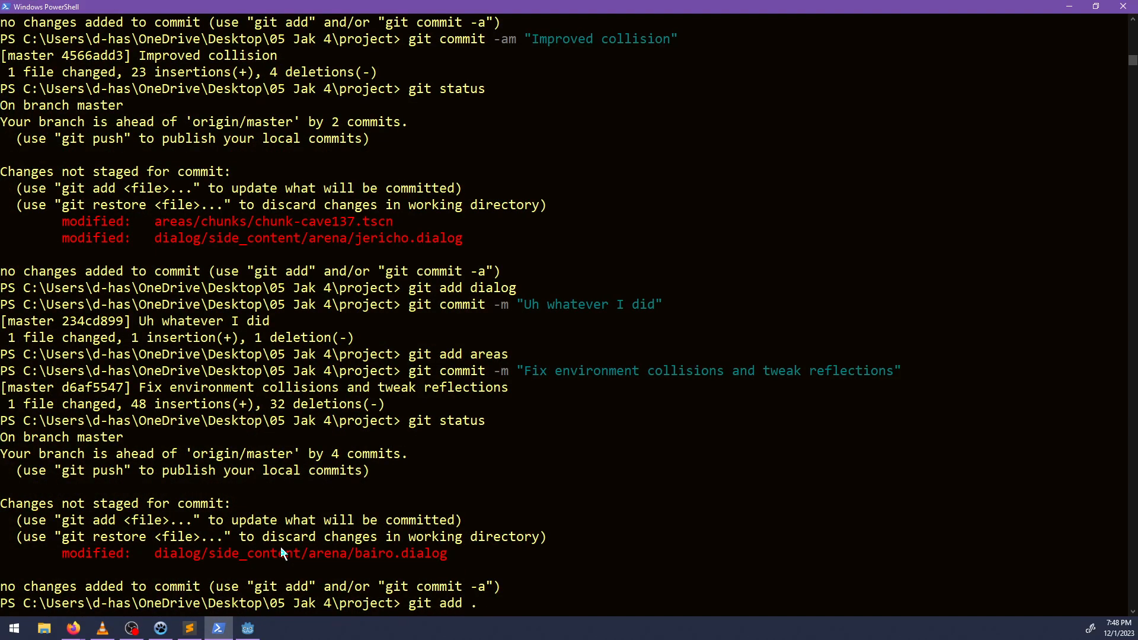
pyautogui.press('Return')
pyautogui.write('git commit')
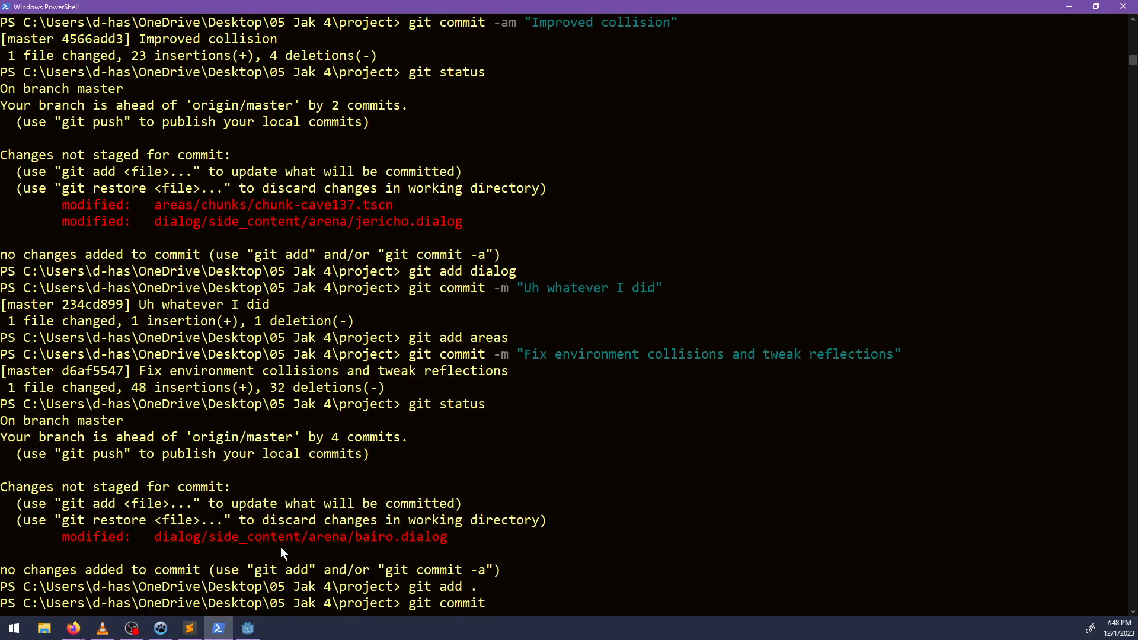
pyautogui.write(' -m "Added some note dialog')
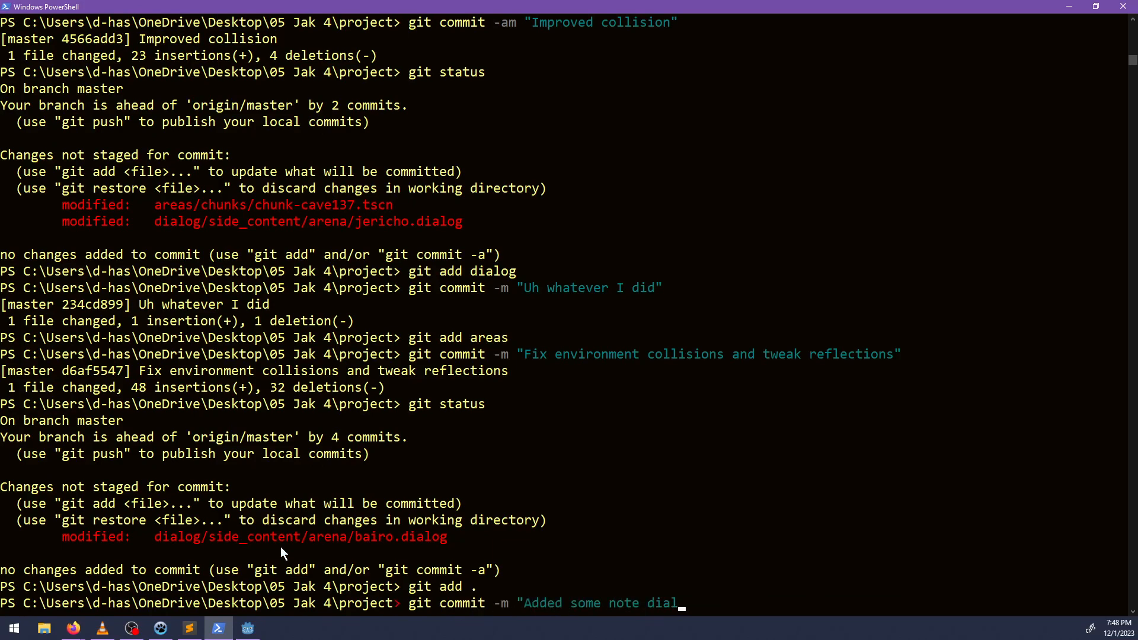
pyautogui.press('BackSpace')
pyautogui.press('BackSpace')
pyautogui.press('BackSpace')
pyautogui.press('BackSpace')
pyautogui.press('BackSpace')
pyautogui.press('BackSpace')
pyautogui.press('BackSpace')
pyautogui.press('BackSpace')
pyautogui.press('BackSpace')
pyautogui.press('BackSpace')
pyautogui.press('BackSpace')
pyautogui.press('BackSpace')
pyautogui.press('BackSpace')
pyautogui.press('BackSpace')
pyautogui.press('BackSpace')
pyautogui.press('BackSpace')
pyautogui.press('BackSpace')
pyautogui.press('BackSpace')
pyautogui.press('BackSpace')
pyautogui.press('BackSpace')
pyautogui.write('Moved')
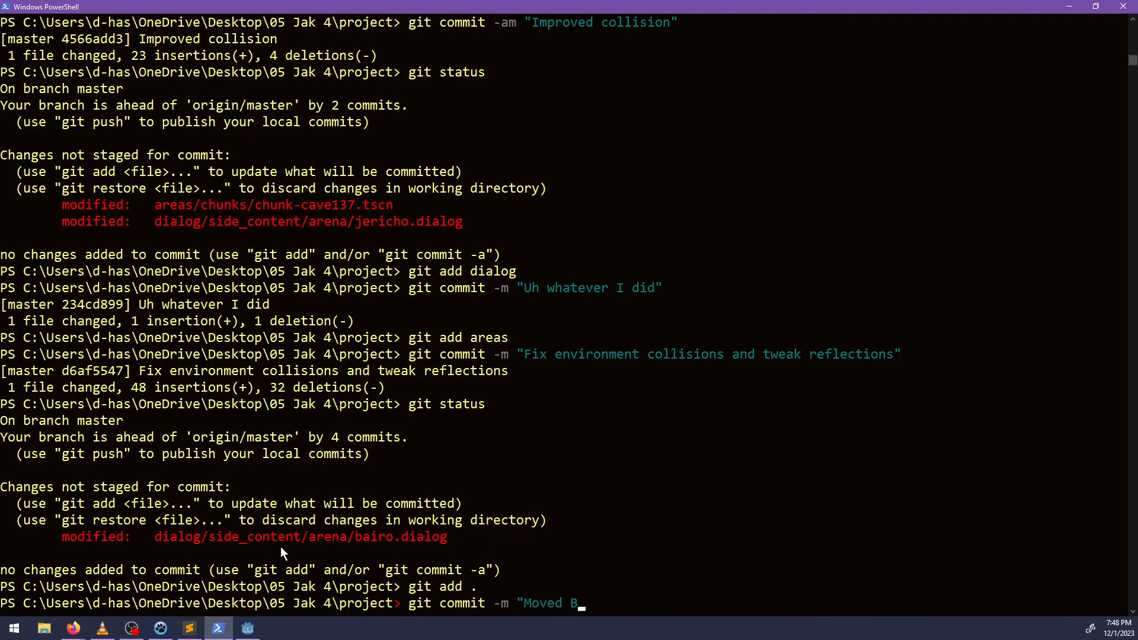
pyautogui.write(' Bairo\'s task dialog to notes"')
pyautogui.press('Return')
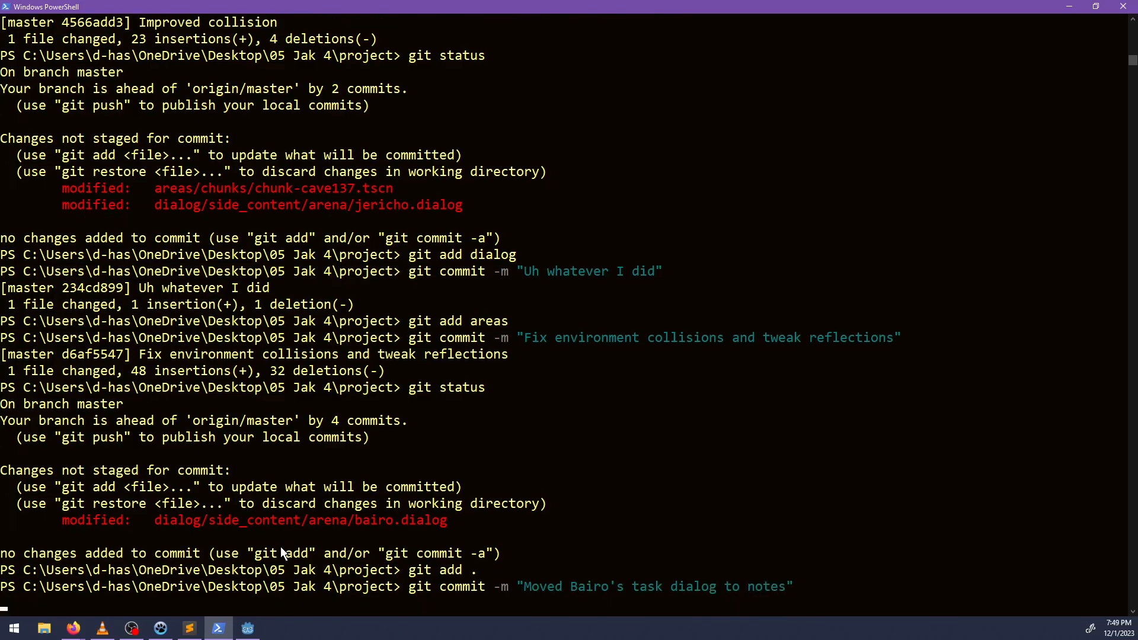
# Return to bairo.dialog in Sublime Text and examine the hint line and the "I'll keep investigating." choice above the task_completed block.
pyautogui.click(1075, 6)
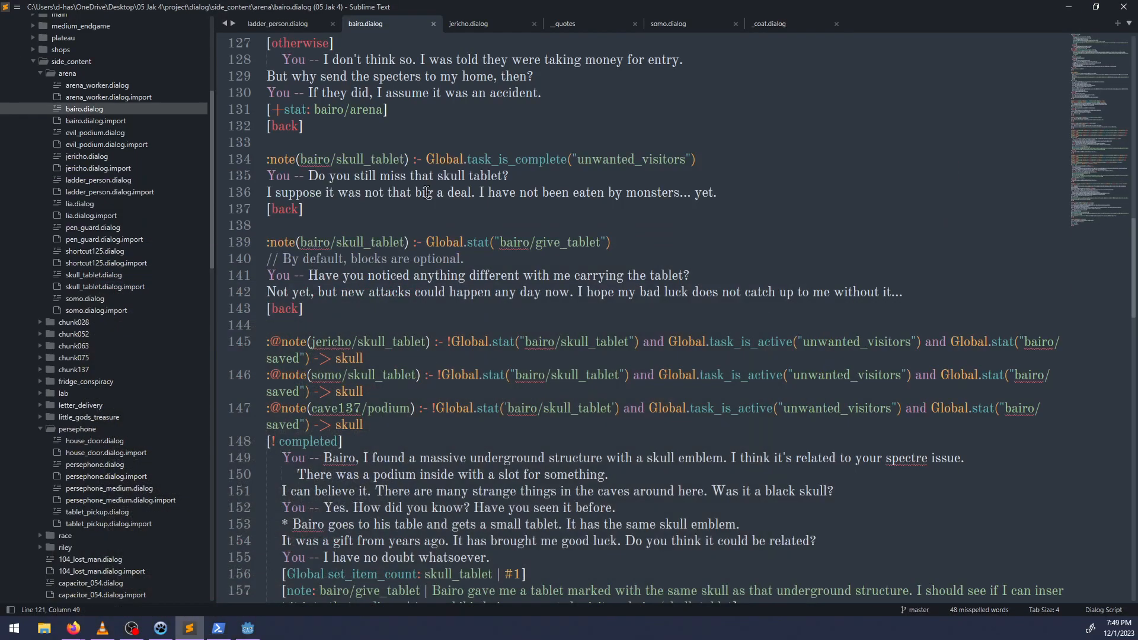
pyautogui.scroll(12, 361, 242)
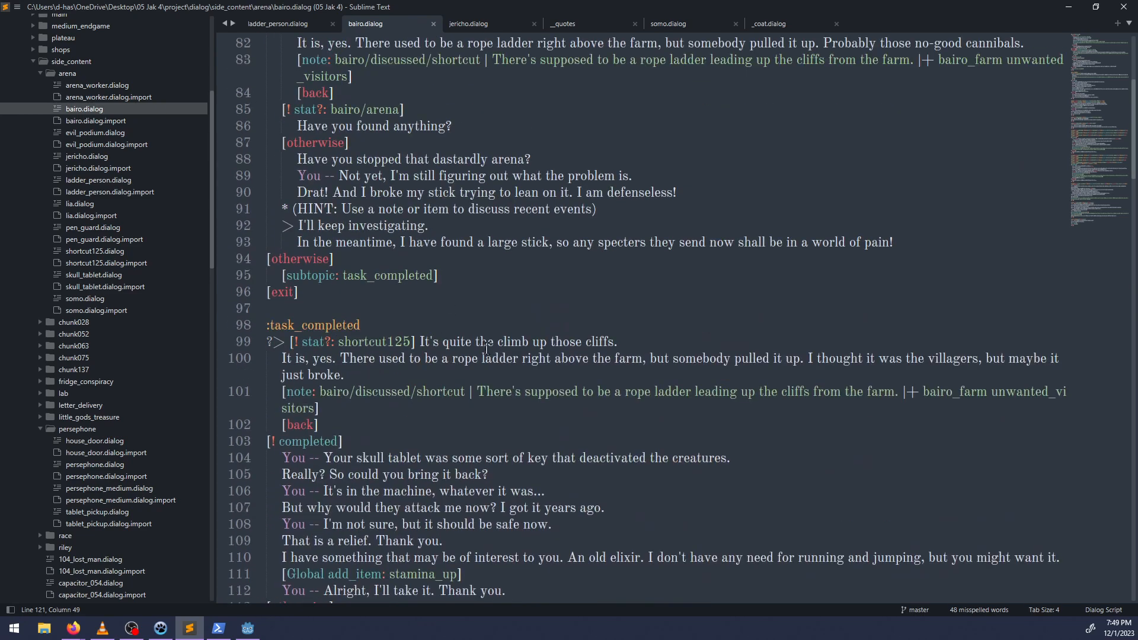
pyautogui.scroll(3, 494, 357)
pyautogui.click(336, 291)
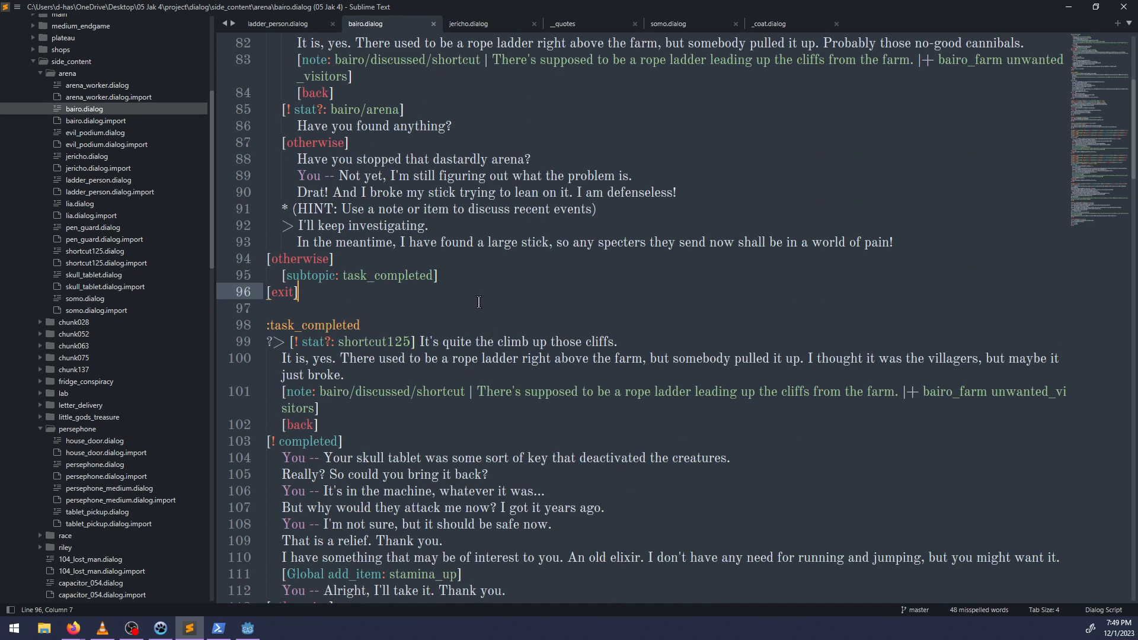
pyautogui.moveTo(278, 208); pyautogui.dragTo(616, 208)
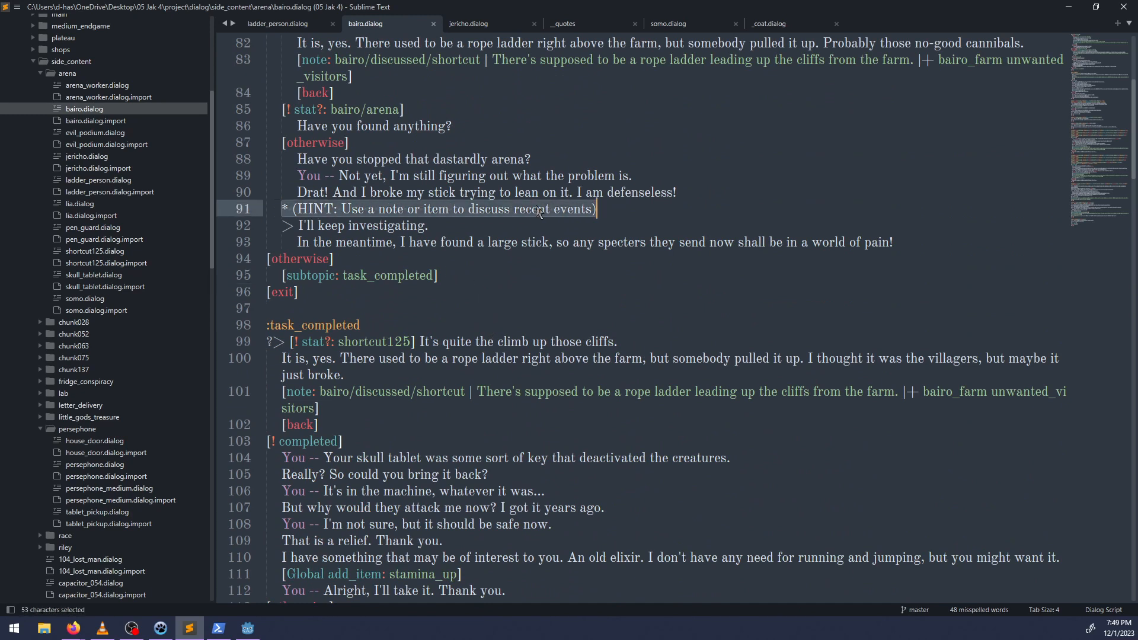
pyautogui.click(445, 212)
pyautogui.click(439, 224)
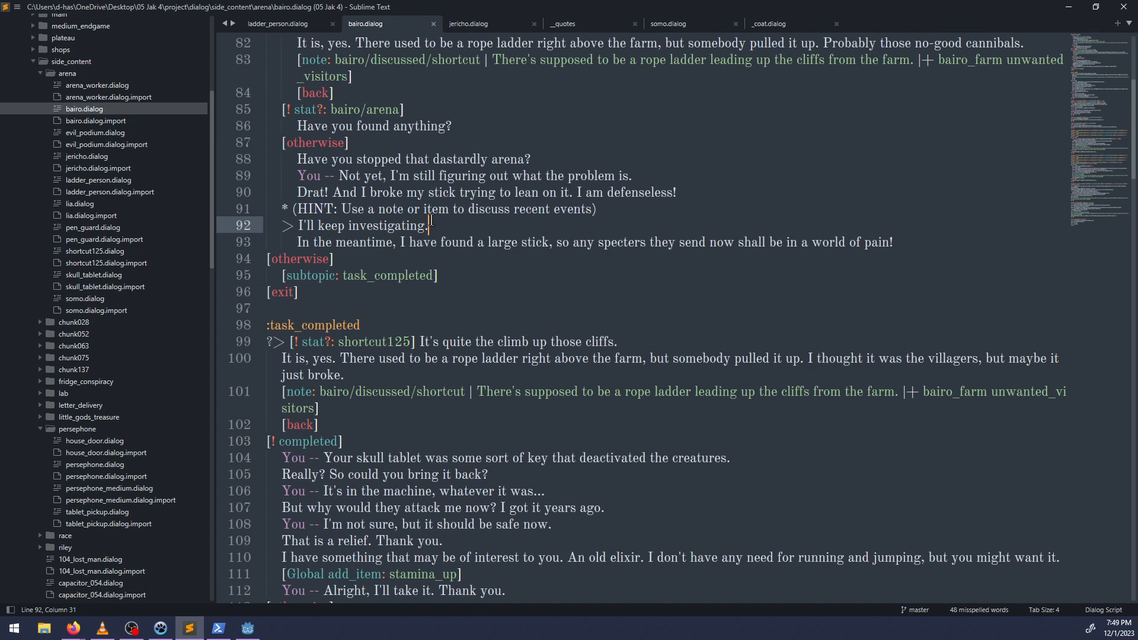
# Try a ==> marker in place of the > before the "I'll keep investigating." choice.
pyautogui.press('Home')
pyautogui.write('==>')
pyautogui.press('BackSpace')
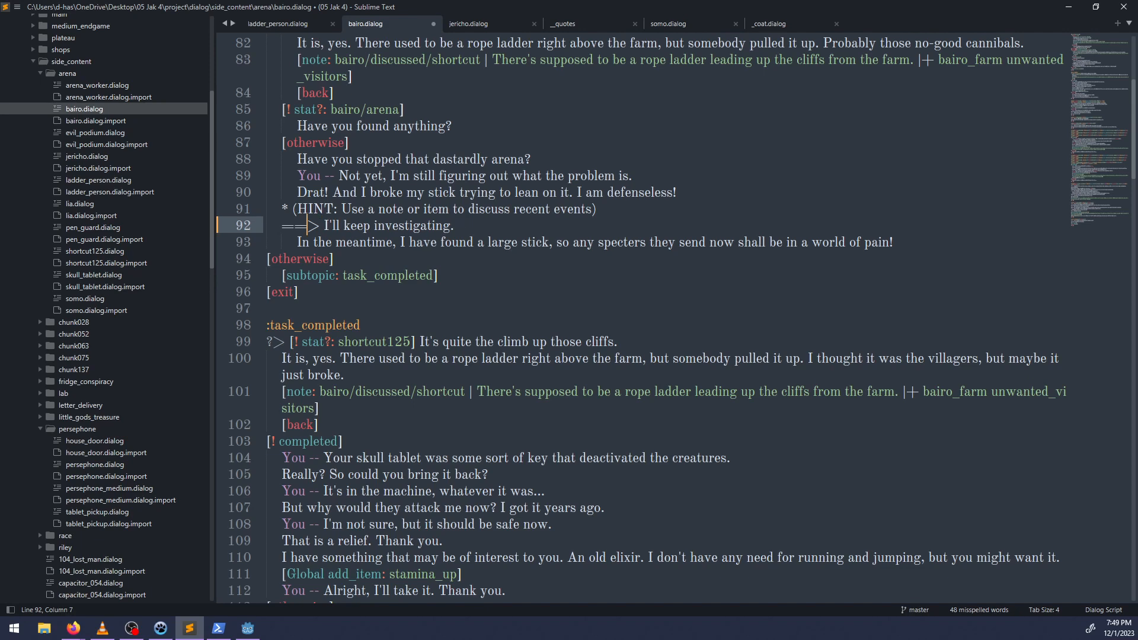
pyautogui.scroll(4, 373, 320)
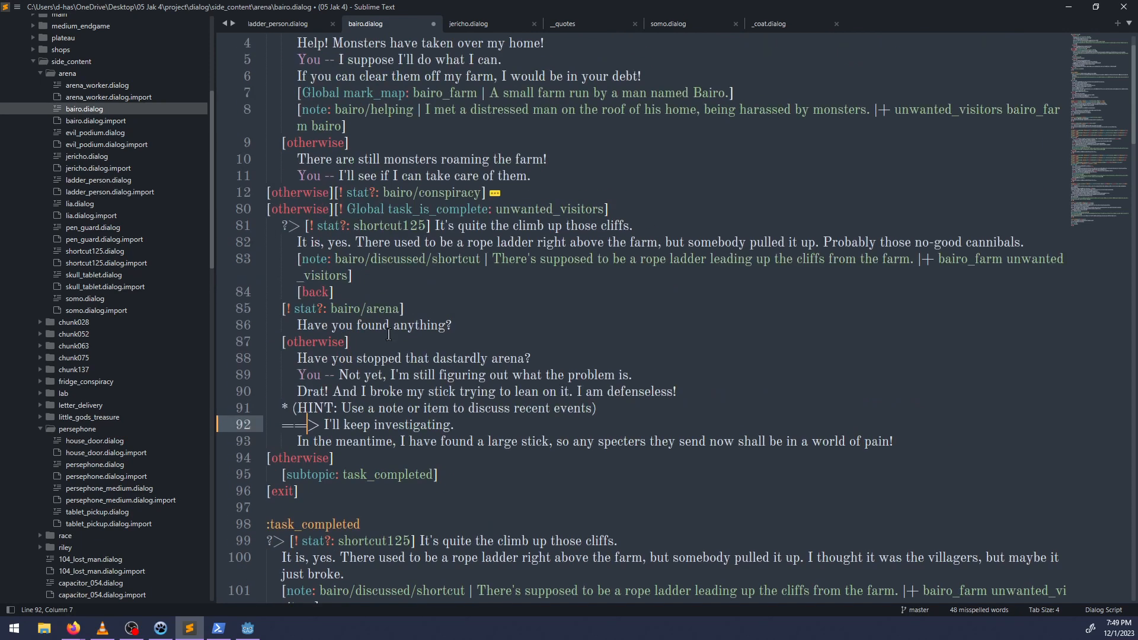
pyautogui.moveTo(290, 427); pyautogui.dragTo(319, 427)
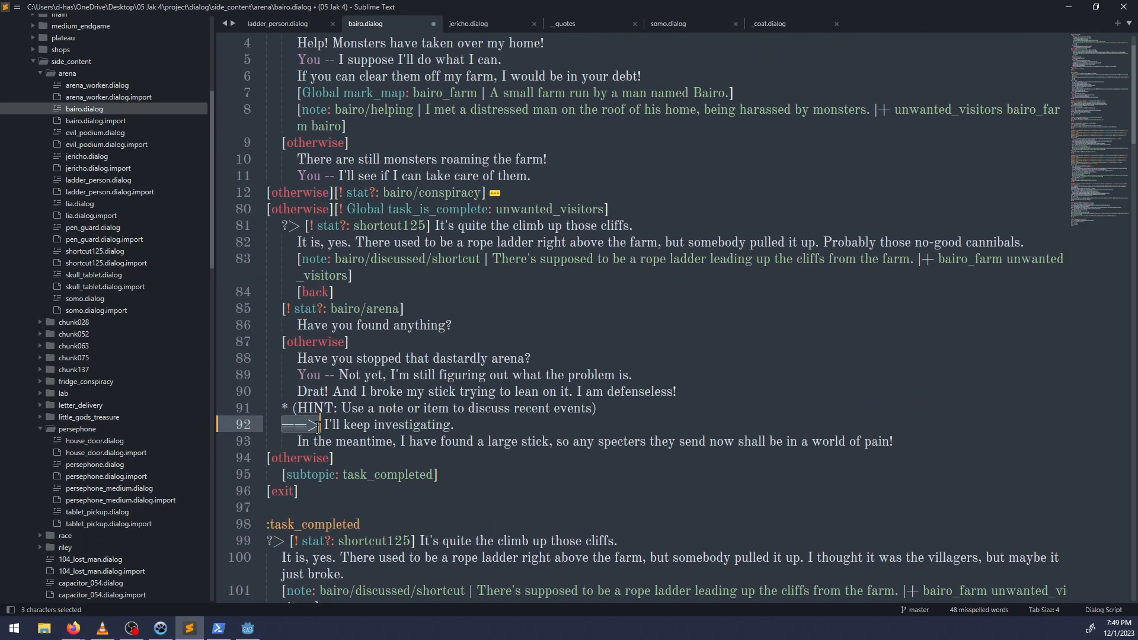
pyautogui.click(307, 431)
pyautogui.press('BackSpace')
pyautogui.press('BackSpace')
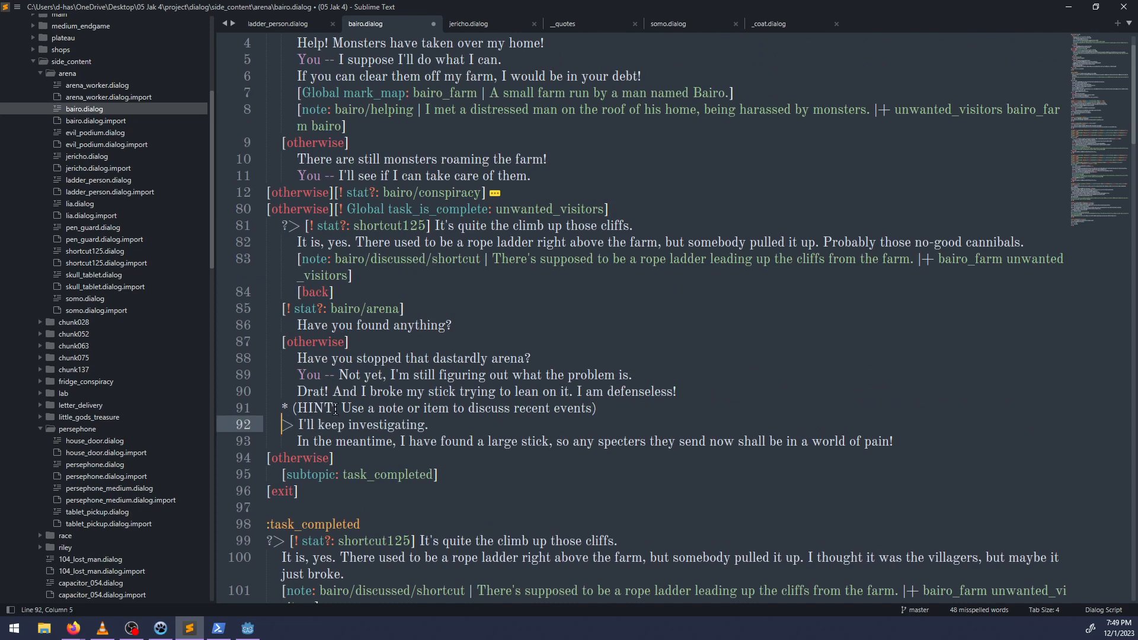
# Save bairo.dialog and reread the choice's reply and the hint about using a note or item.
pyautogui.moveTo(299, 425); pyautogui.dragTo(882, 438)
pyautogui.click(594, 445)
pyautogui.press('Up')
pyautogui.hotkey('ctrl', 's')
pyautogui.moveTo(293, 408); pyautogui.dragTo(596, 408)
pyautogui.click(439, 409)
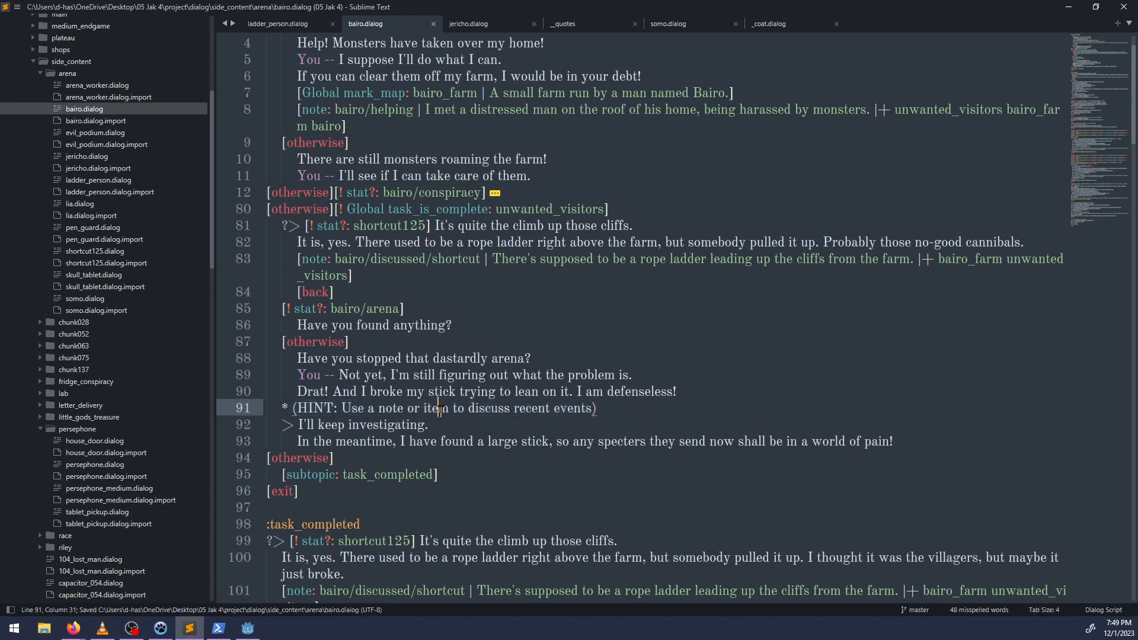
# Check the current task in NP-ToDo, switch to Godot and open world.tscn by filtering the project files for "world".
pyautogui.click(160, 628)
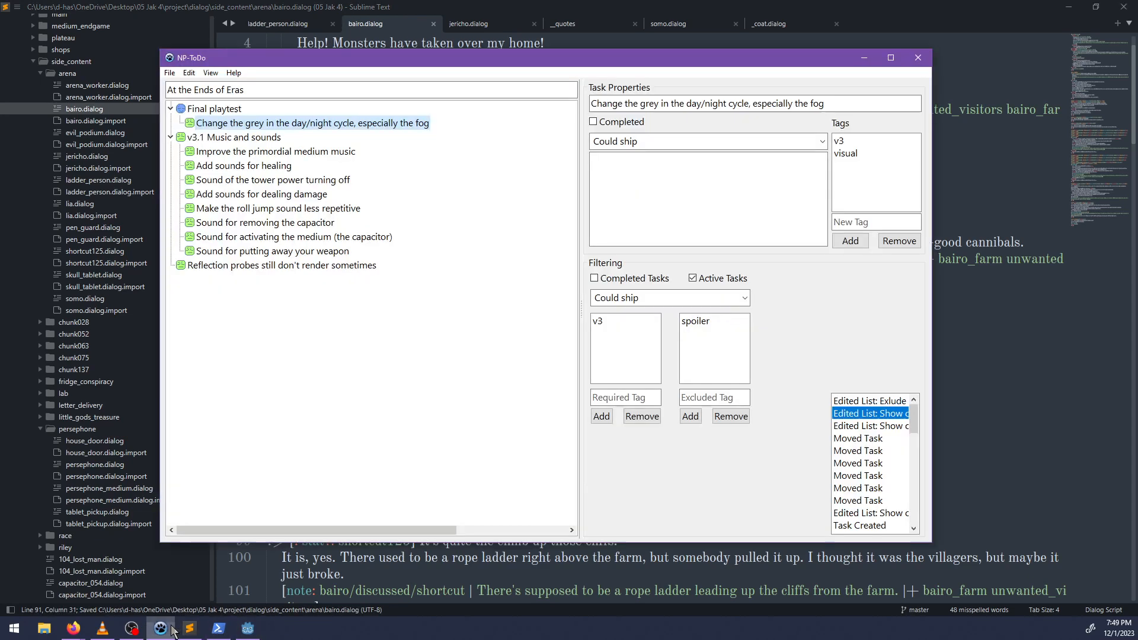
pyautogui.click(248, 628)
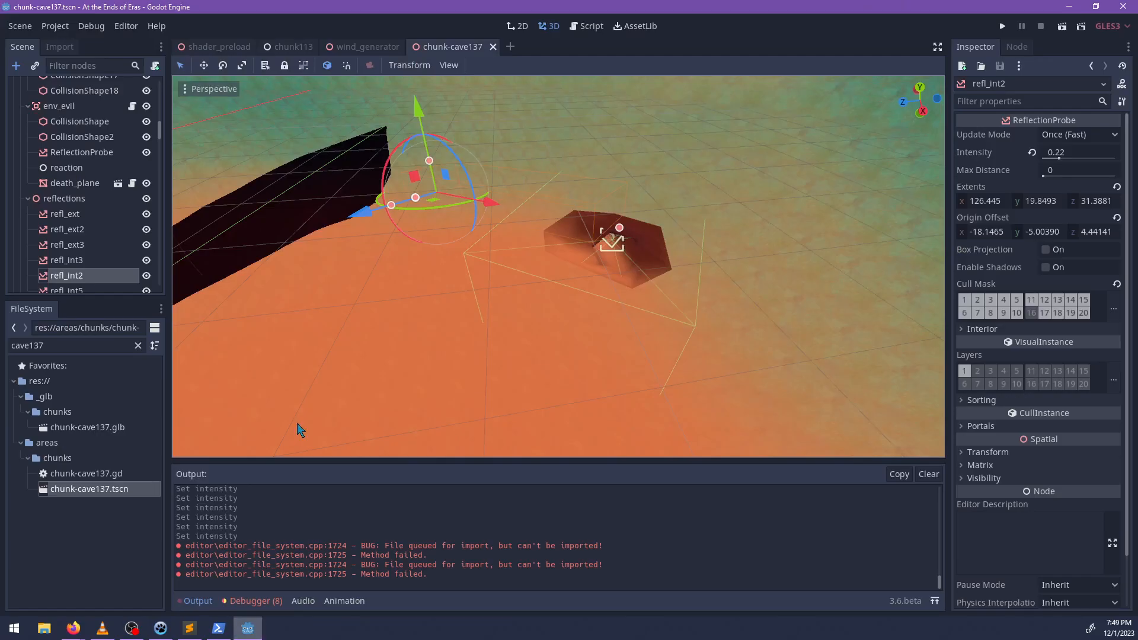
pyautogui.doubleClick(92, 348)
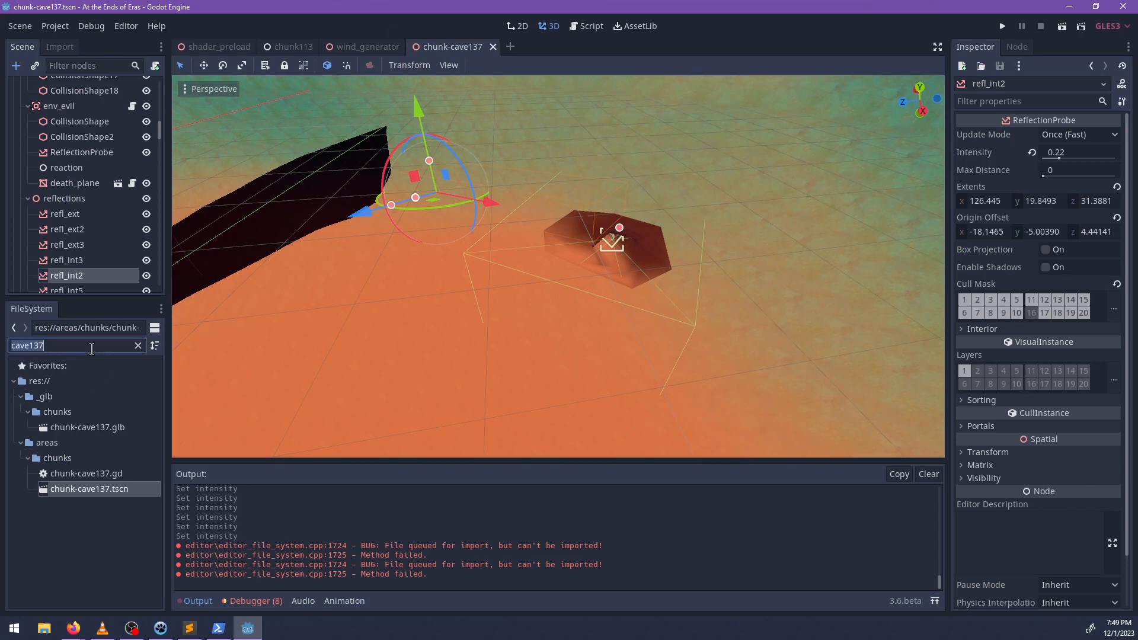
pyautogui.write('world')
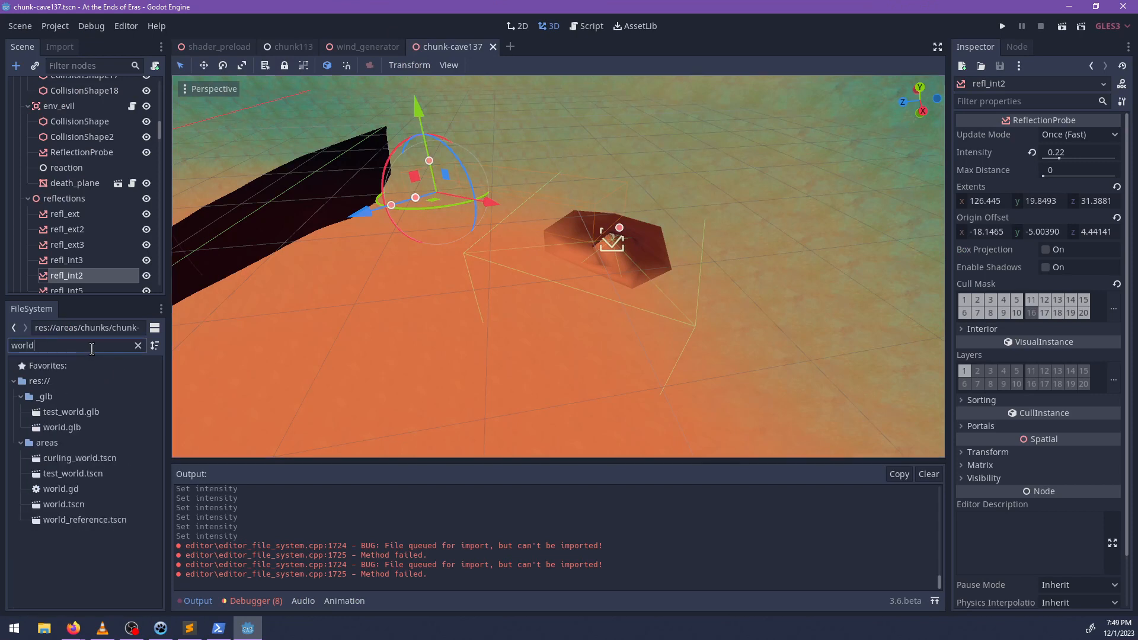
pyautogui.click(85, 505)
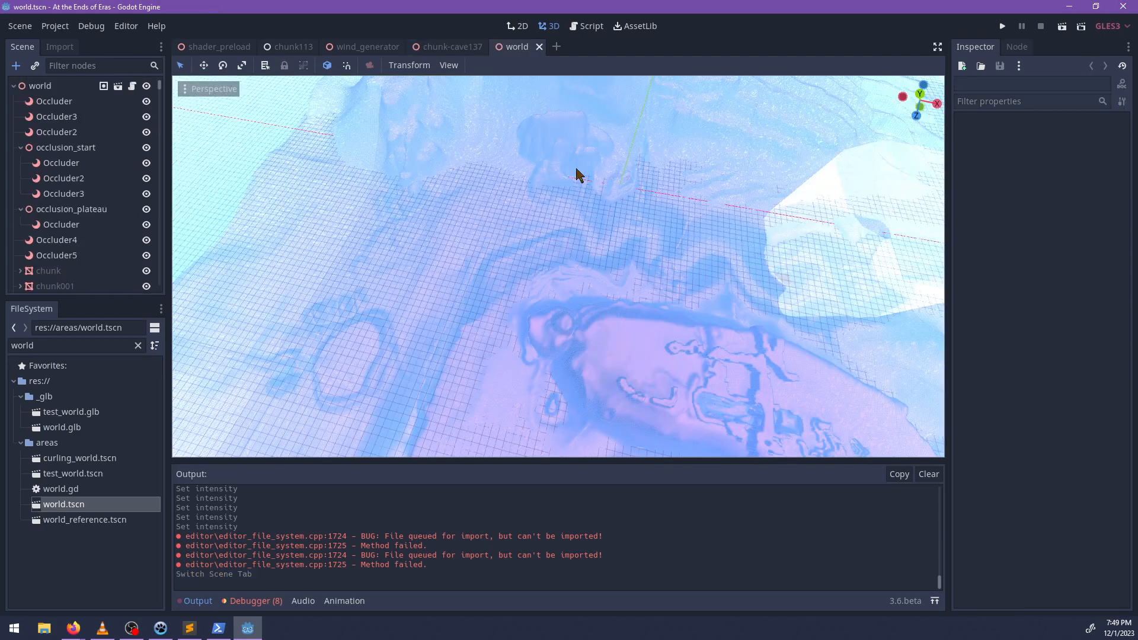
# Filter the scene nodes for "day", select the day_night animation player and load its day_night_normal animation.
pyautogui.scroll(-7, 513, 211)
pyautogui.moveTo(468, 278); pyautogui.dragTo(541, 239, button='middle')
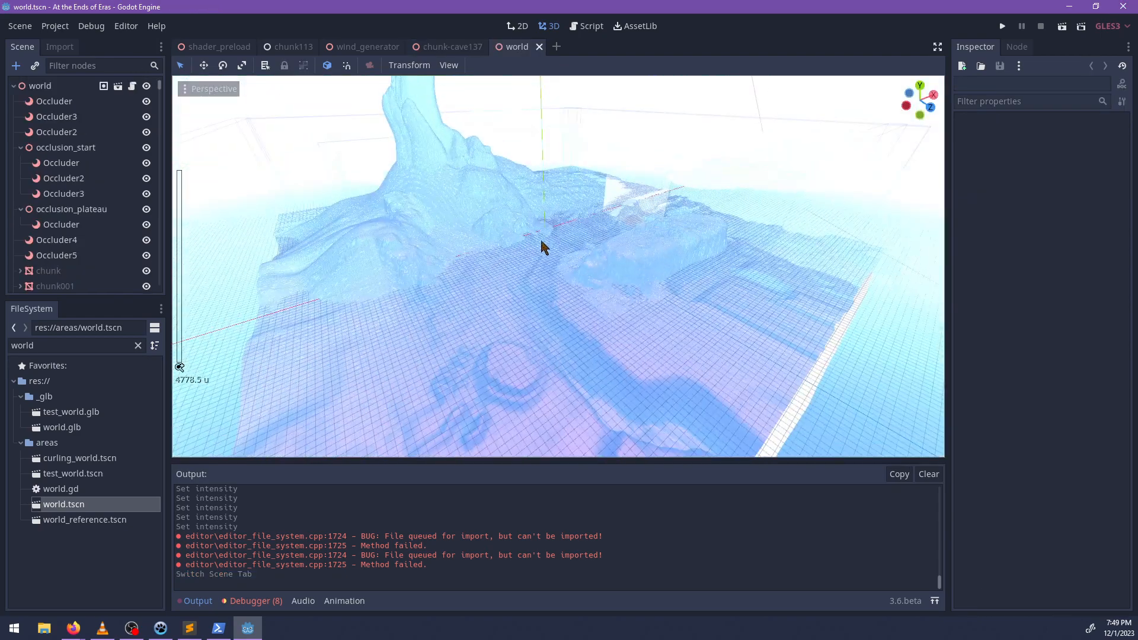
pyautogui.scroll(6, 541, 239)
pyautogui.click(118, 62)
pyautogui.write('day')
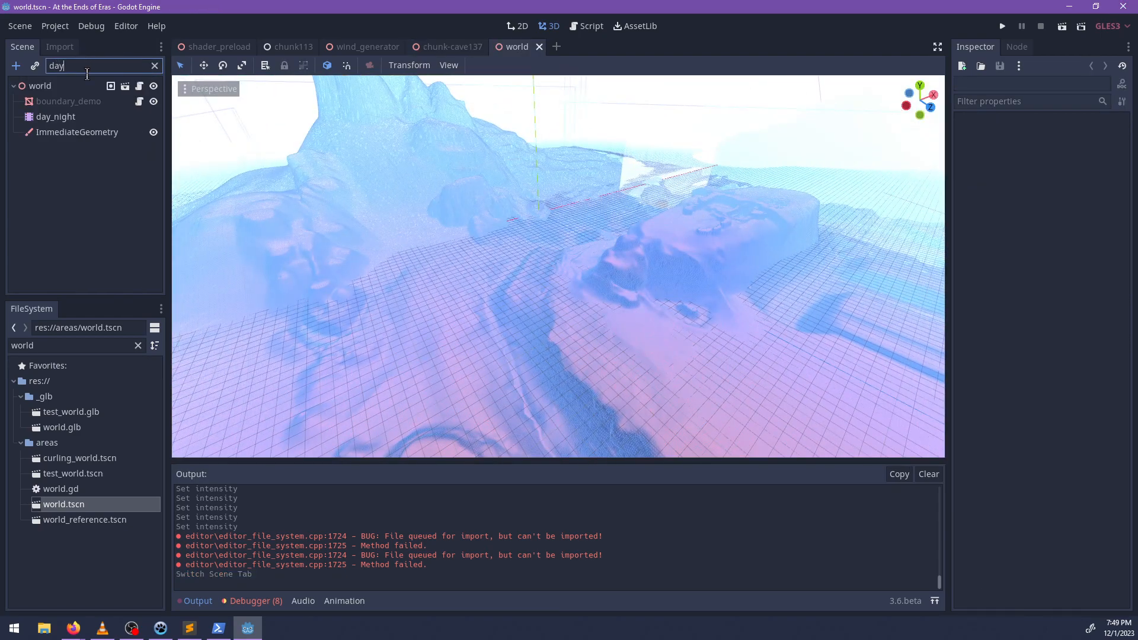
pyautogui.click(89, 116)
pyautogui.click(429, 471)
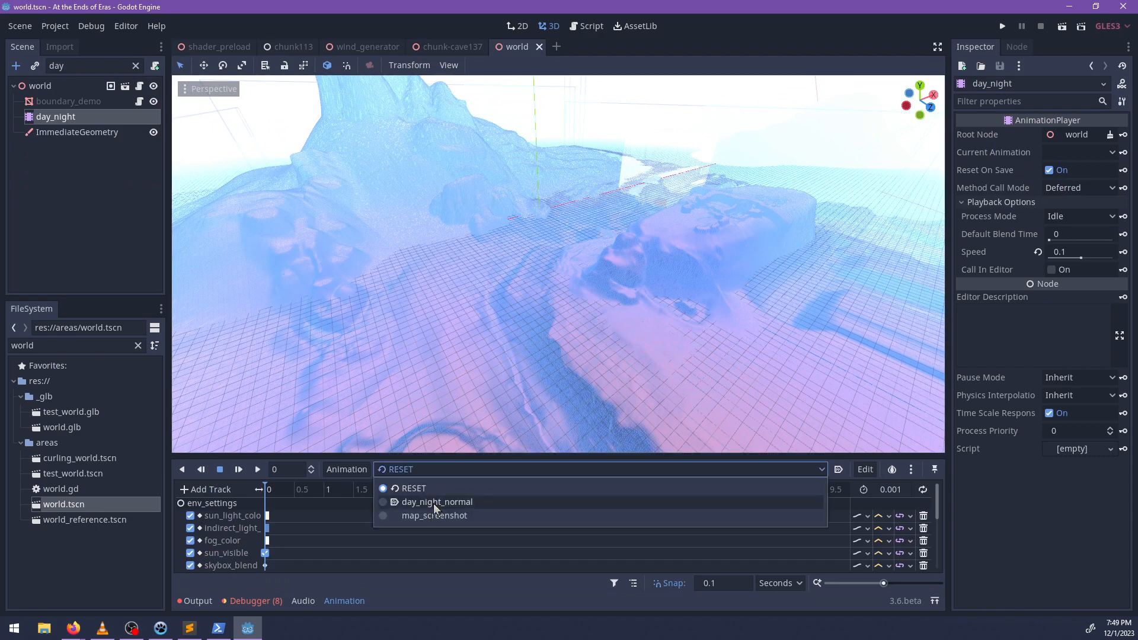
pyautogui.click(435, 504)
# Scrub day_night_normal to 240 seconds and change the grey fog_color key there to magenta 9b1e65.
pyautogui.scroll(8, 442, 341)
pyautogui.moveTo(443, 340); pyautogui.dragTo(571, 286, button='middle')
pyautogui.scroll(6, 572, 290)
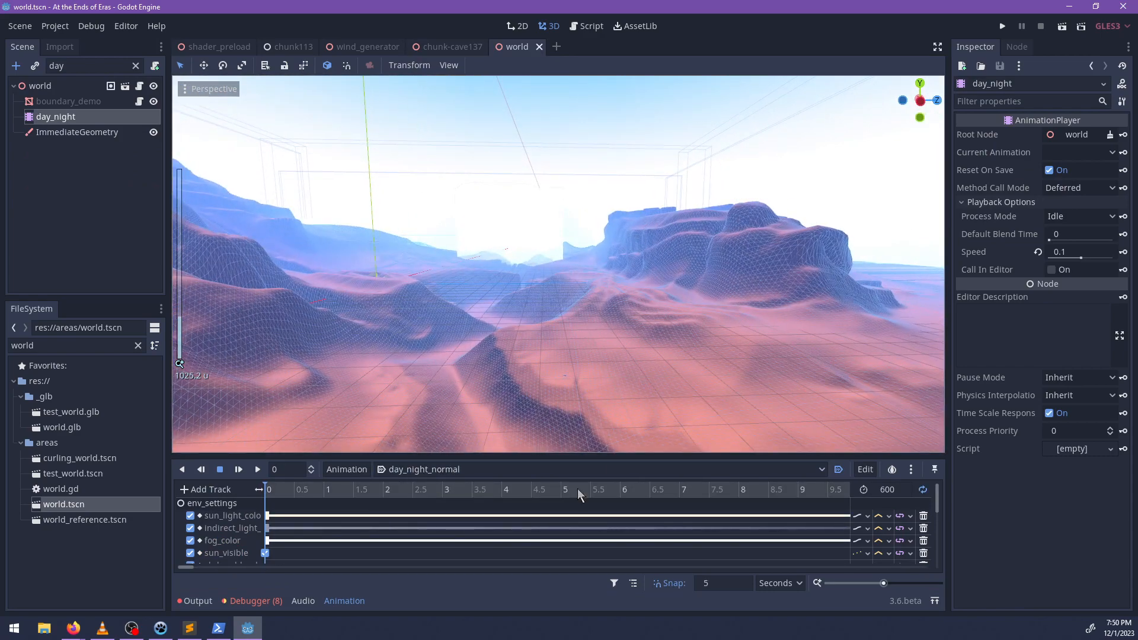
pyautogui.keyDown('ctrl'); pyautogui.scroll(-10, 580, 488); pyautogui.keyUp('ctrl')
pyautogui.keyDown('ctrl'); pyautogui.scroll(-8, 440, 514); pyautogui.keyUp('ctrl')
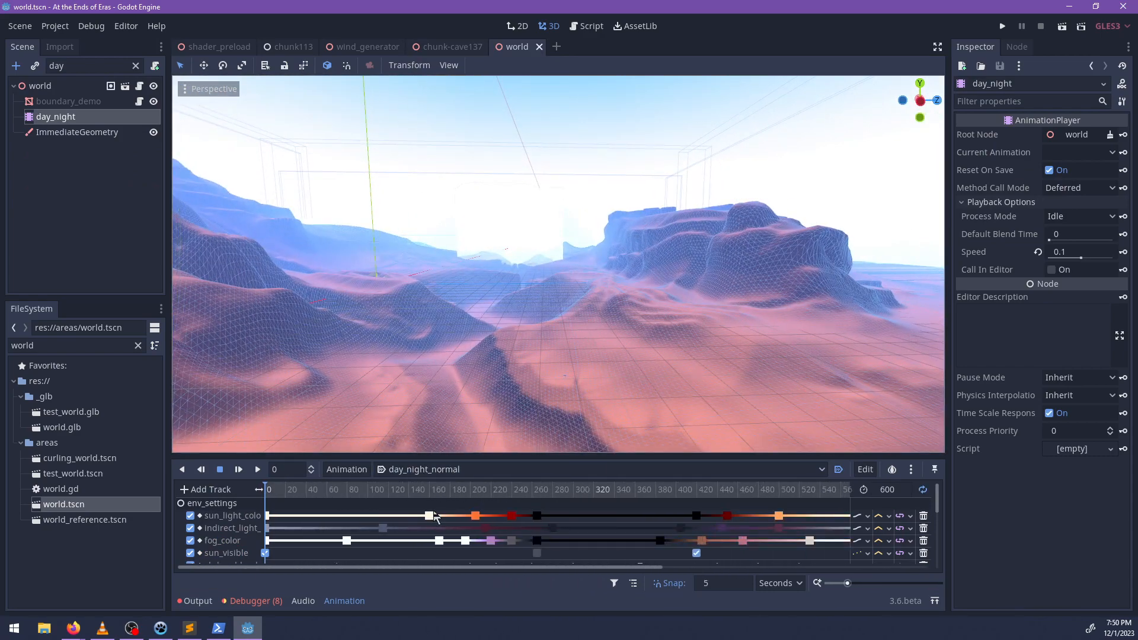
pyautogui.moveTo(275, 492); pyautogui.dragTo(436, 492)
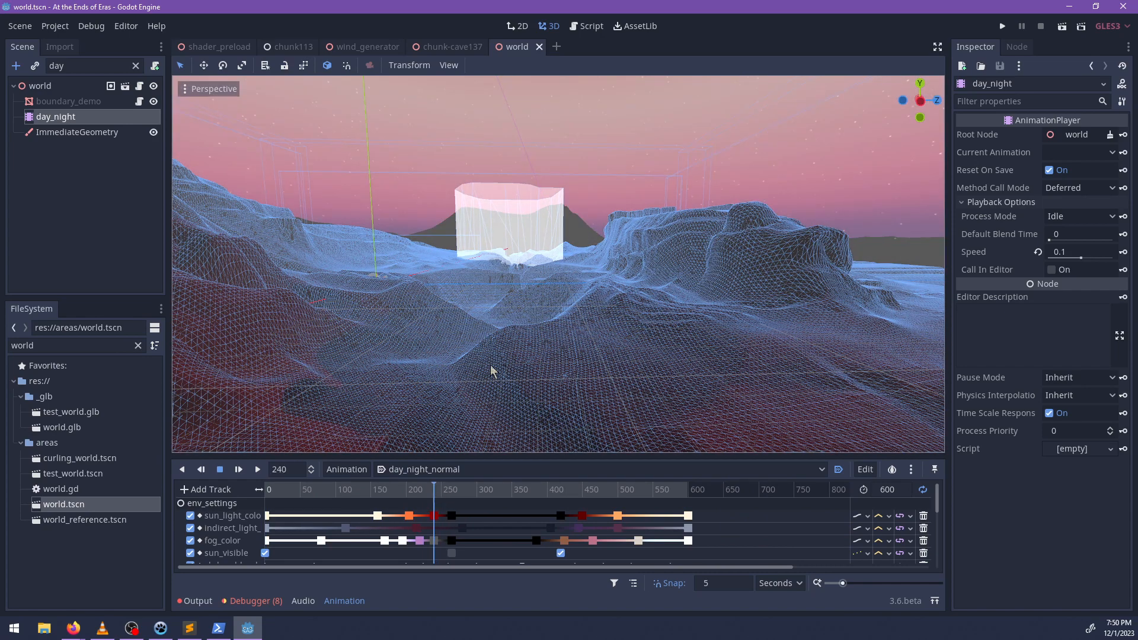
pyautogui.moveTo(491, 372); pyautogui.dragTo(595, 364, button='middle')
pyautogui.click(439, 536)
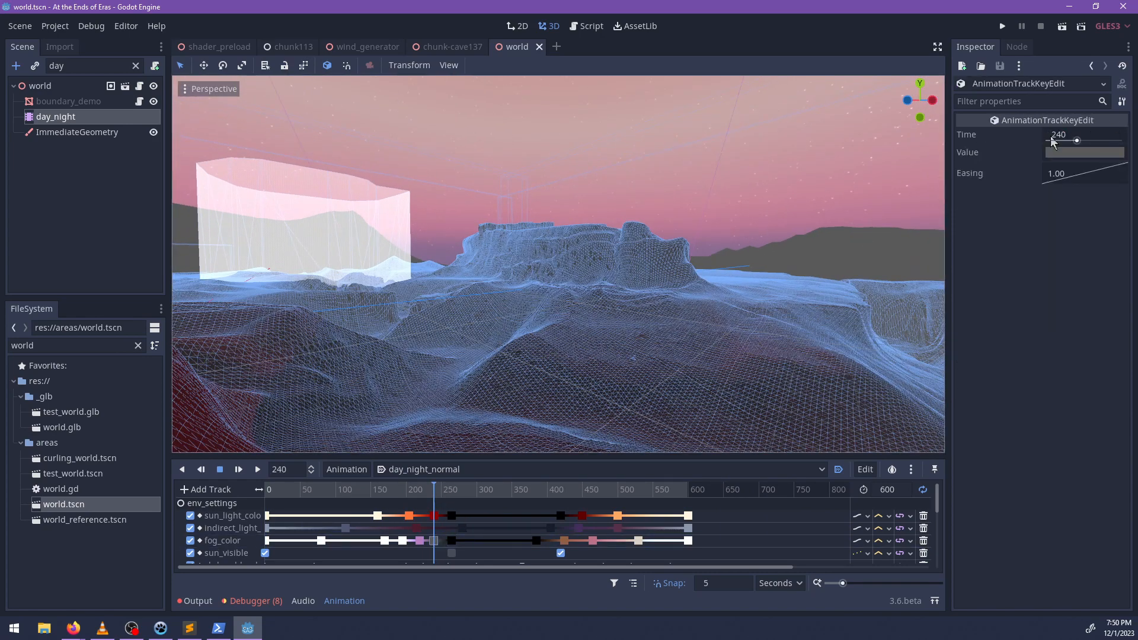
pyautogui.click(1061, 153)
pyautogui.moveTo(1014, 98); pyautogui.dragTo(997, 77)
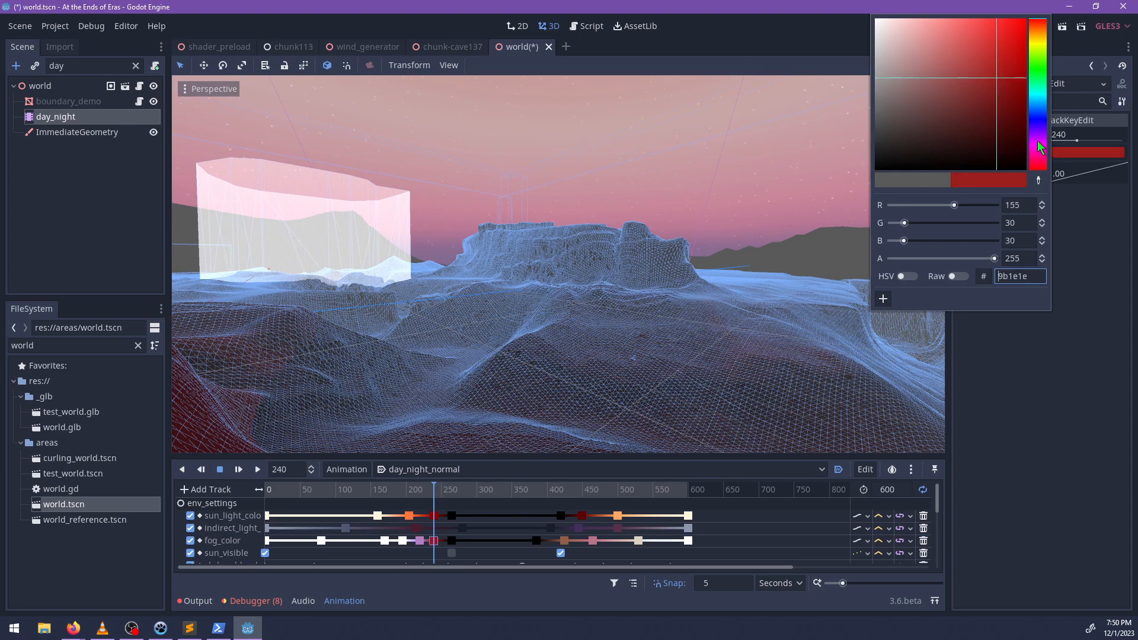
pyautogui.moveTo(1038, 141); pyautogui.dragTo(1039, 157)
pyautogui.click(431, 497)
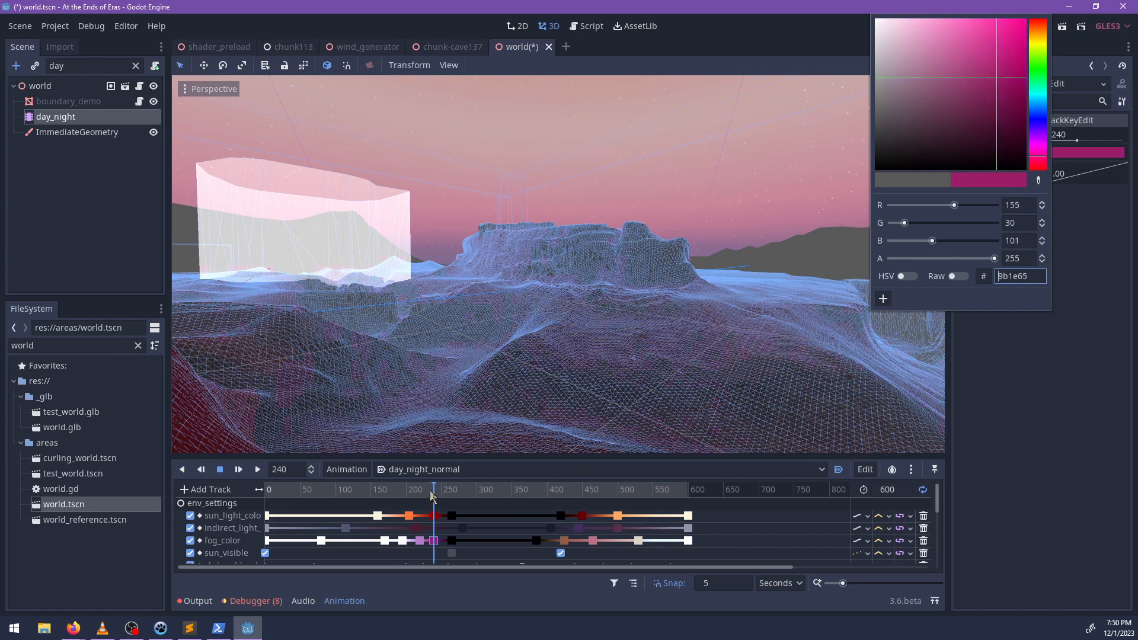
# Examine the fog on the distant terrain from several angles at 245 and 220 seconds of the day/night cycle.
pyautogui.moveTo(430, 496)
pyautogui.mouseDown()
pyautogui.moveTo(685, 490)
pyautogui.moveTo(406, 487)
pyautogui.moveTo(437, 479)
pyautogui.mouseUp()
pyautogui.moveTo(459, 356); pyautogui.dragTo(805, 346, button='middle')
pyautogui.scroll(-15, 631, 356)
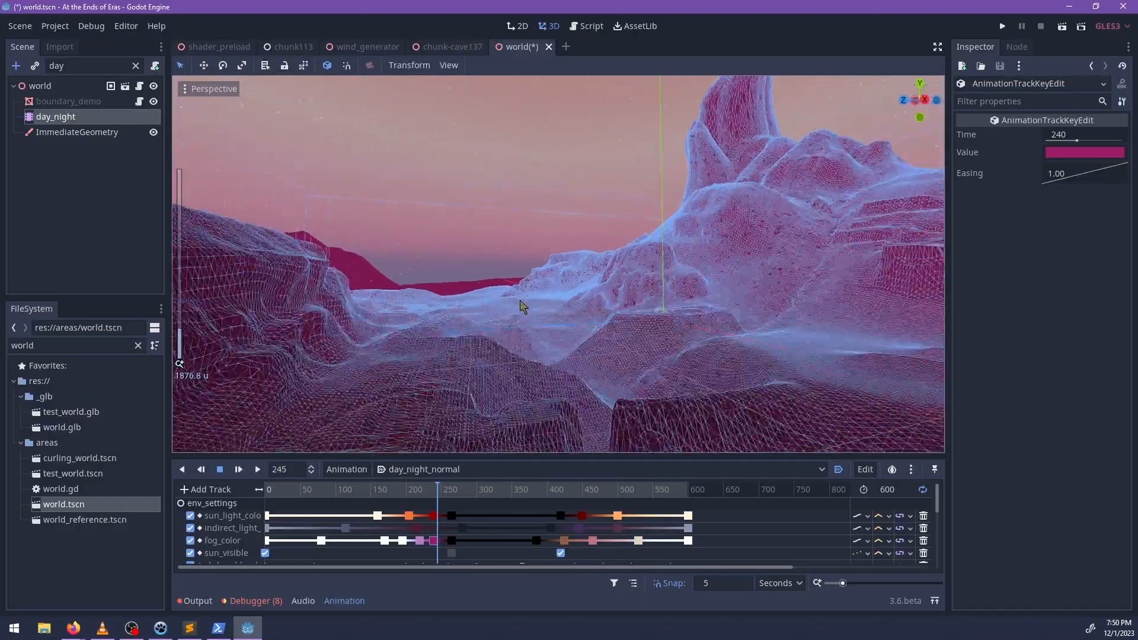
pyautogui.moveTo(548, 279); pyautogui.dragTo(500, 334, button='middle')
pyautogui.scroll(6, 681, 333)
pyautogui.scroll(-8, 574, 325)
pyautogui.scroll(6, 558, 326)
pyautogui.moveTo(440, 488)
pyautogui.mouseDown()
pyautogui.moveTo(418, 487)
pyautogui.moveTo(457, 490)
pyautogui.moveTo(385, 490)
pyautogui.moveTo(422, 499)
pyautogui.mouseUp()
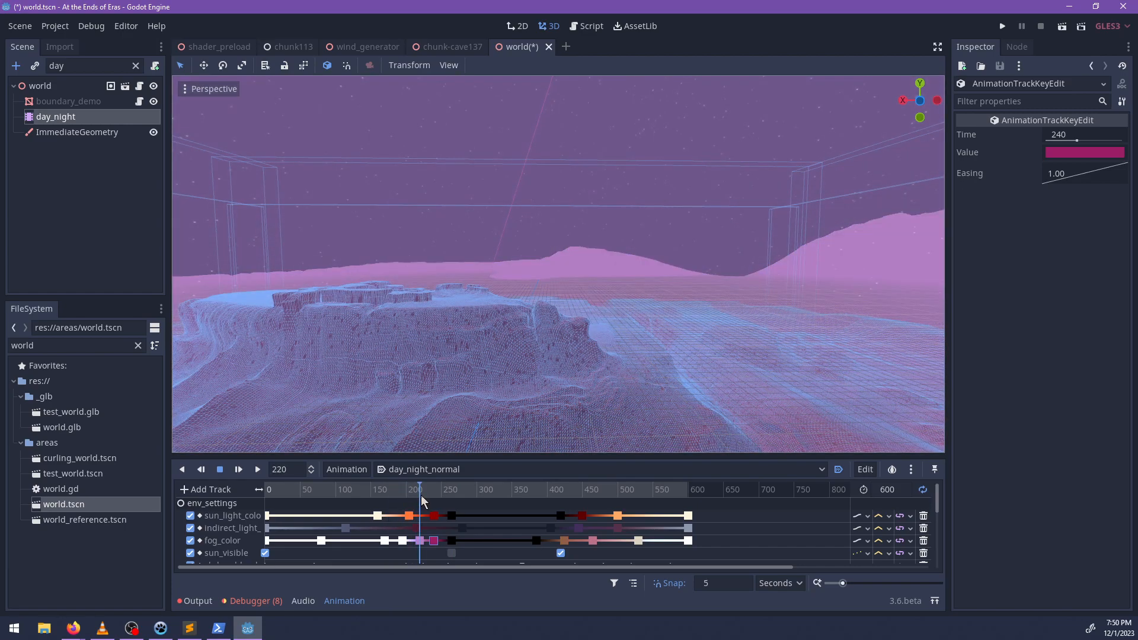
pyautogui.moveTo(531, 366); pyautogui.dragTo(381, 342, button='middle')
pyautogui.scroll(-5, 390, 347)
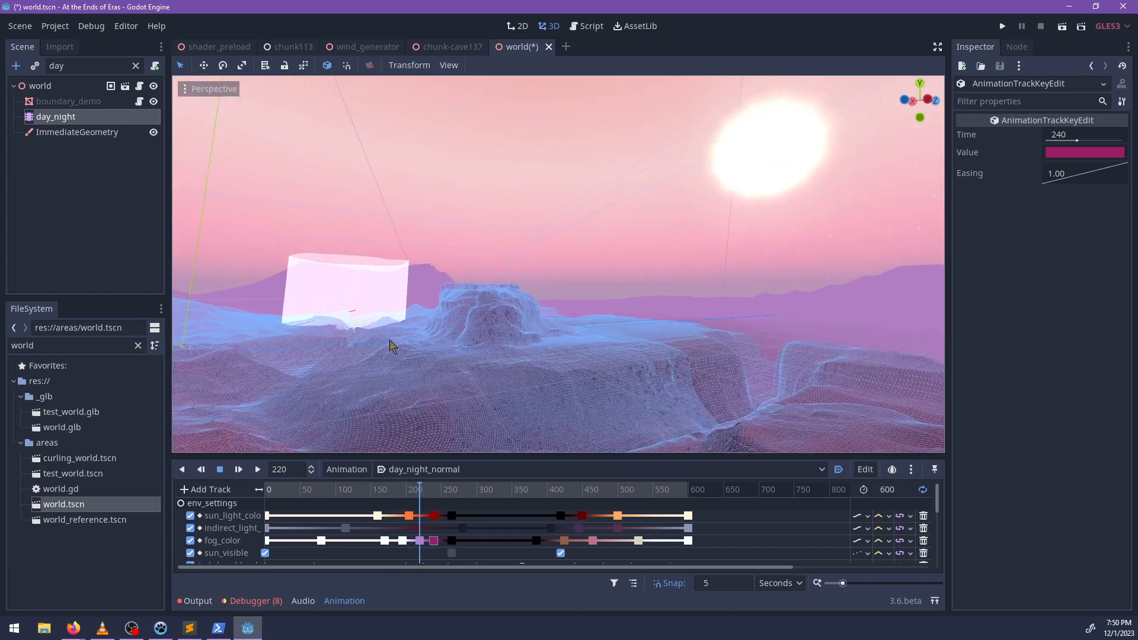
pyautogui.moveTo(470, 330); pyautogui.dragTo(490, 363, button='middle')
pyautogui.scroll(4, 537, 361)
pyautogui.scroll(-4, 521, 378)
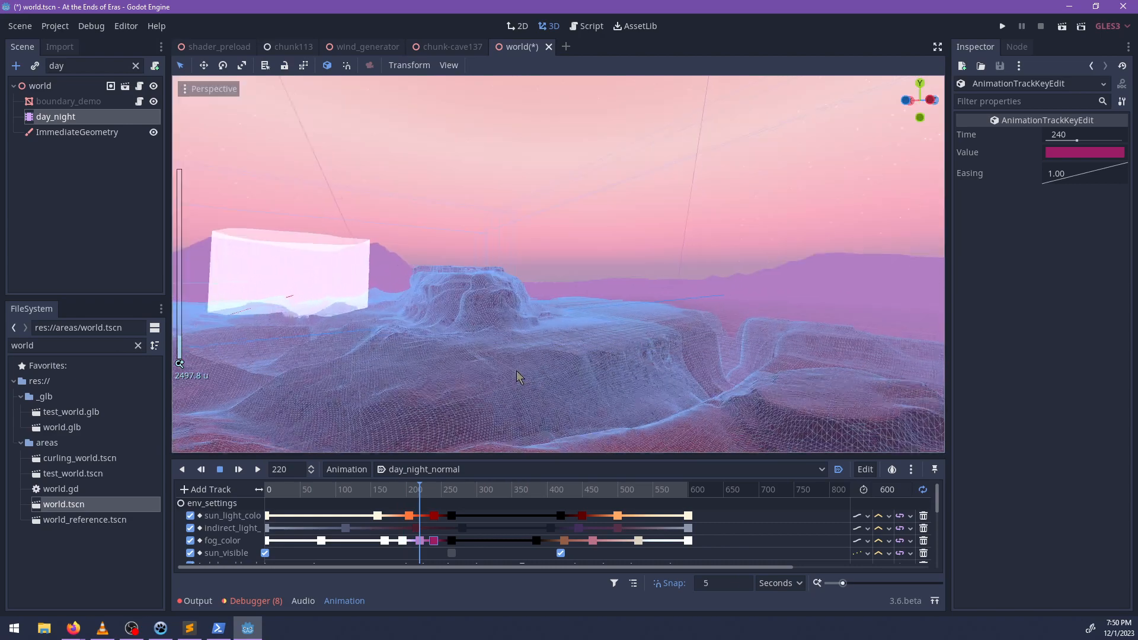
# Preview the remaining cycle up to 600 seconds, save the world scene and switch to NP-ToDo.
pyautogui.moveTo(417, 489); pyautogui.dragTo(689, 504)
pyautogui.hotkey('ctrl', 's')
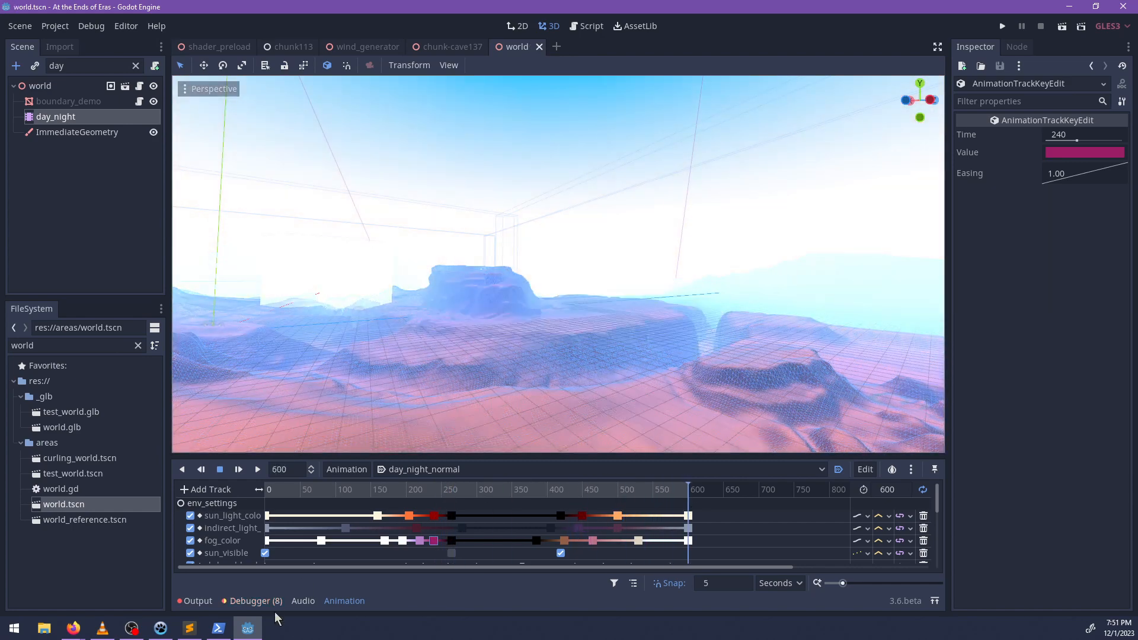
pyautogui.click(160, 628)
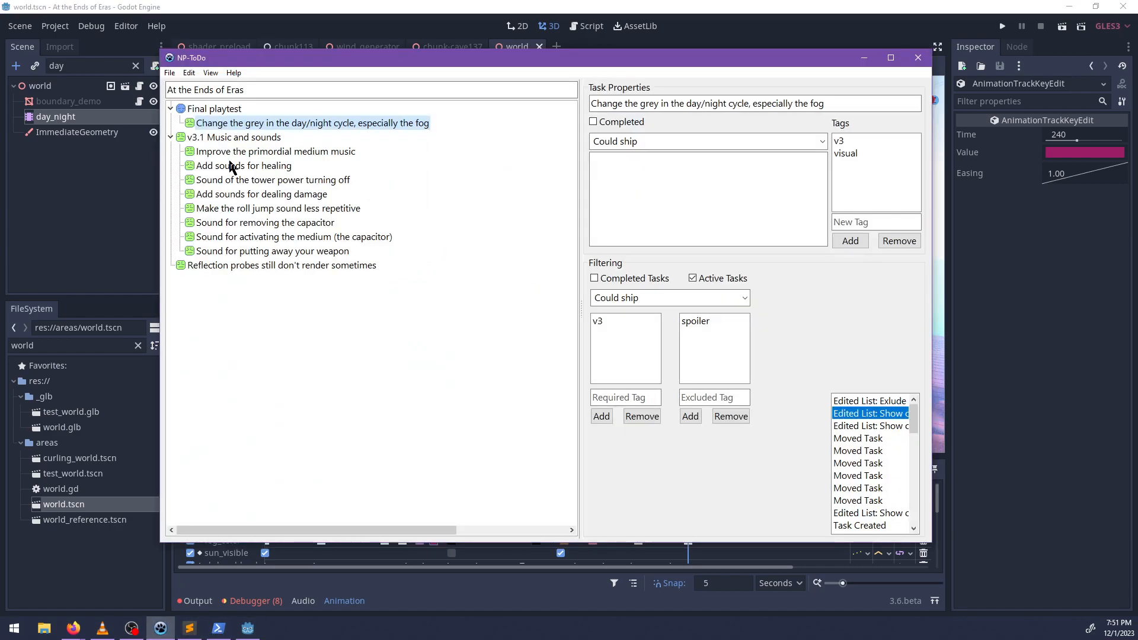
# Mark the task "Change the grey in the day/night cycle, especially the fog" as completed and switch to Windows PowerShell.
pyautogui.rightClick(226, 123)
pyautogui.click(251, 132)
pyautogui.click(219, 630)
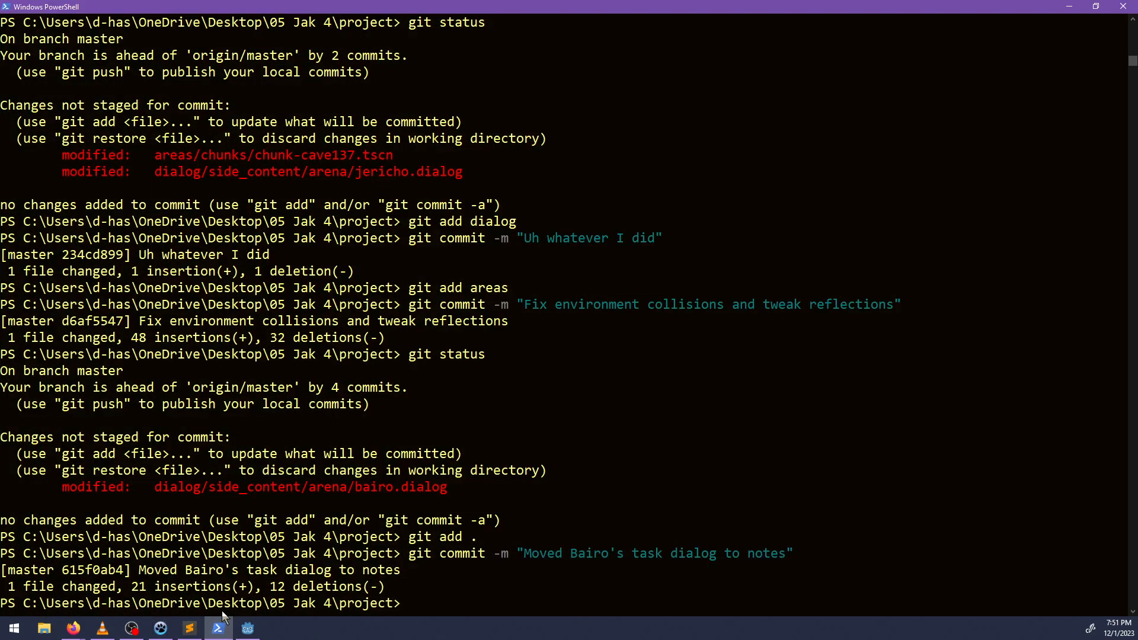
# Check the git status, commit all modified files with the message "Fix ugly colors in the evening" and return to NP-ToDo.
pyautogui.write('git status')
pyautogui.press('Return')
pyautogui.write('git commi')
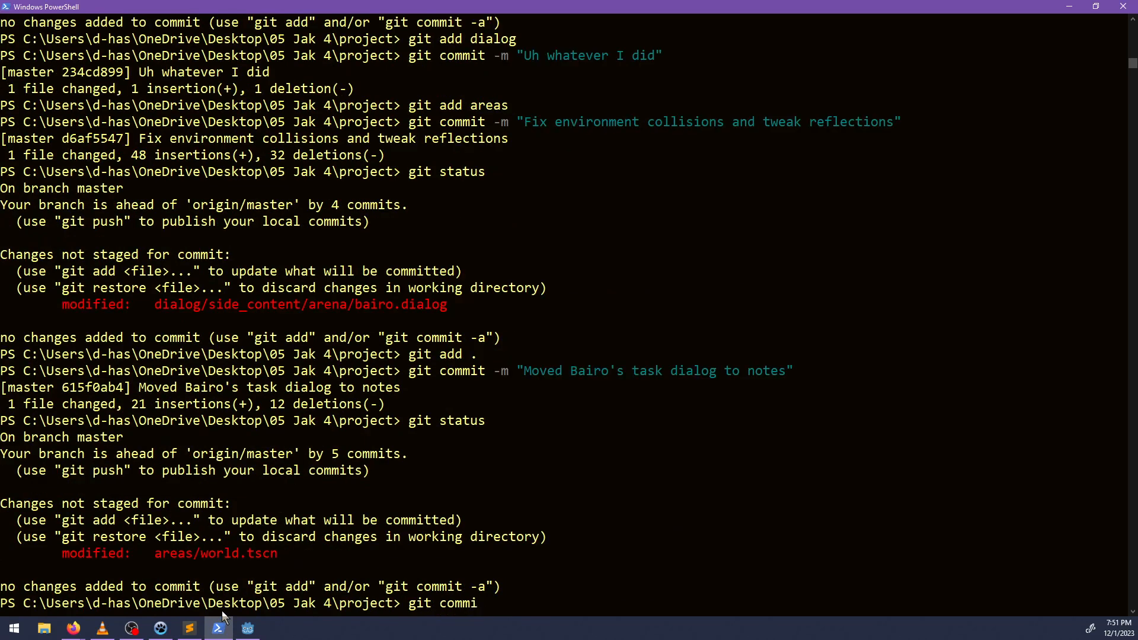
pyautogui.write('t -am "Fix ugly colors in t')
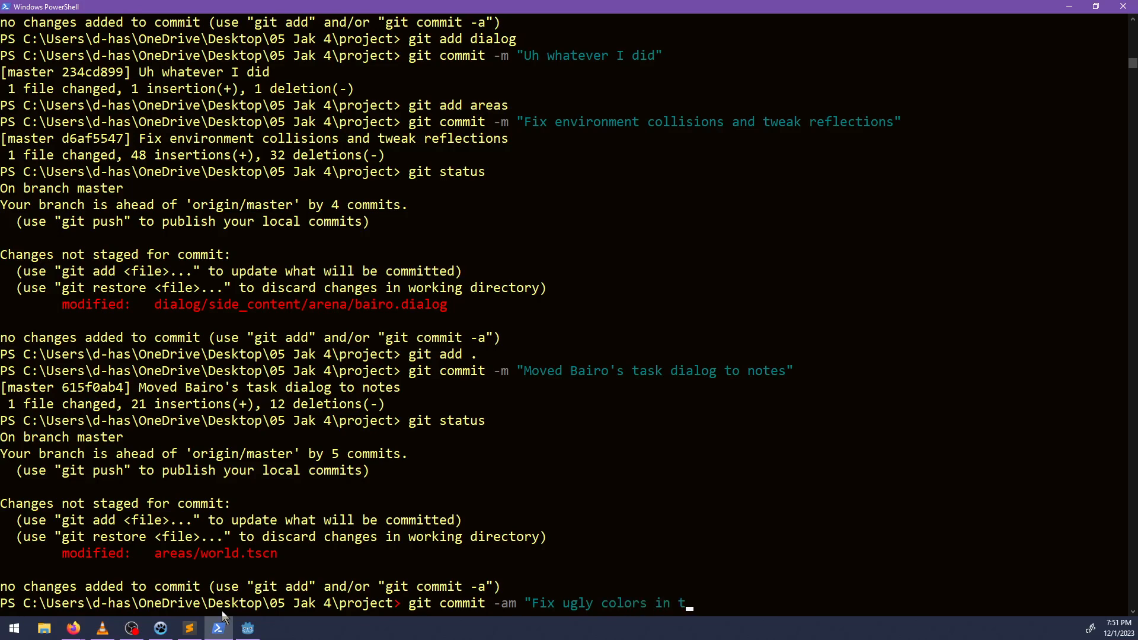
pyautogui.write('he evening"')
pyautogui.press('Return')
pyautogui.click(1069, 6)
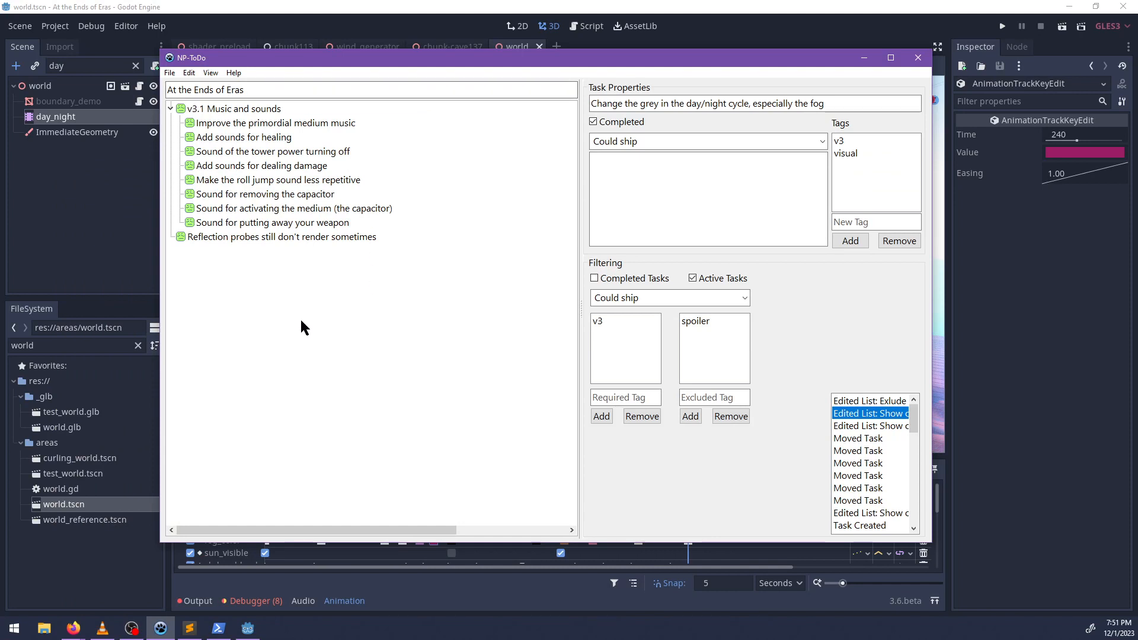
# Review the tasks under v3.1 Music and sounds, including the primordial medium music, healing and capacitor sounds.
pyautogui.click(273, 123)
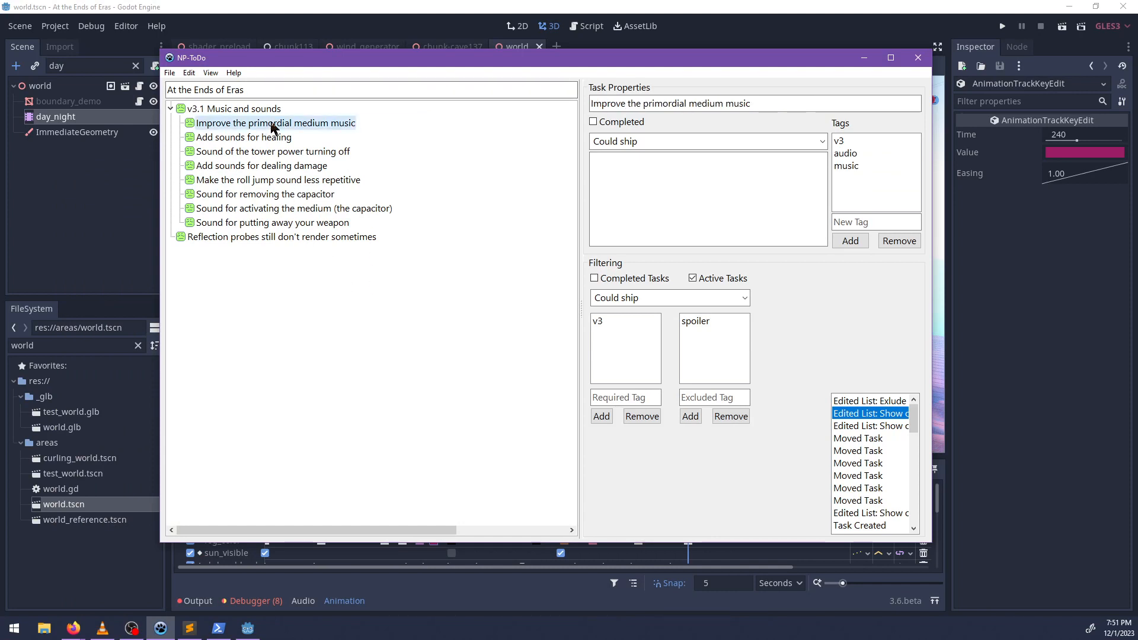
pyautogui.click(262, 137)
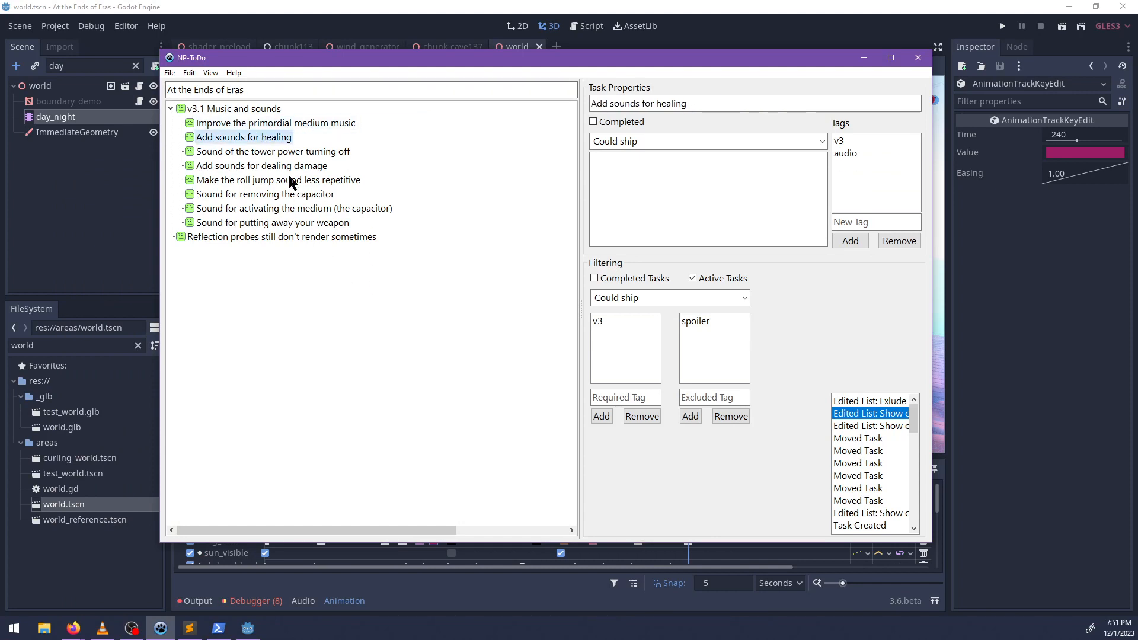
pyautogui.rightClick(265, 127)
pyautogui.click(251, 125)
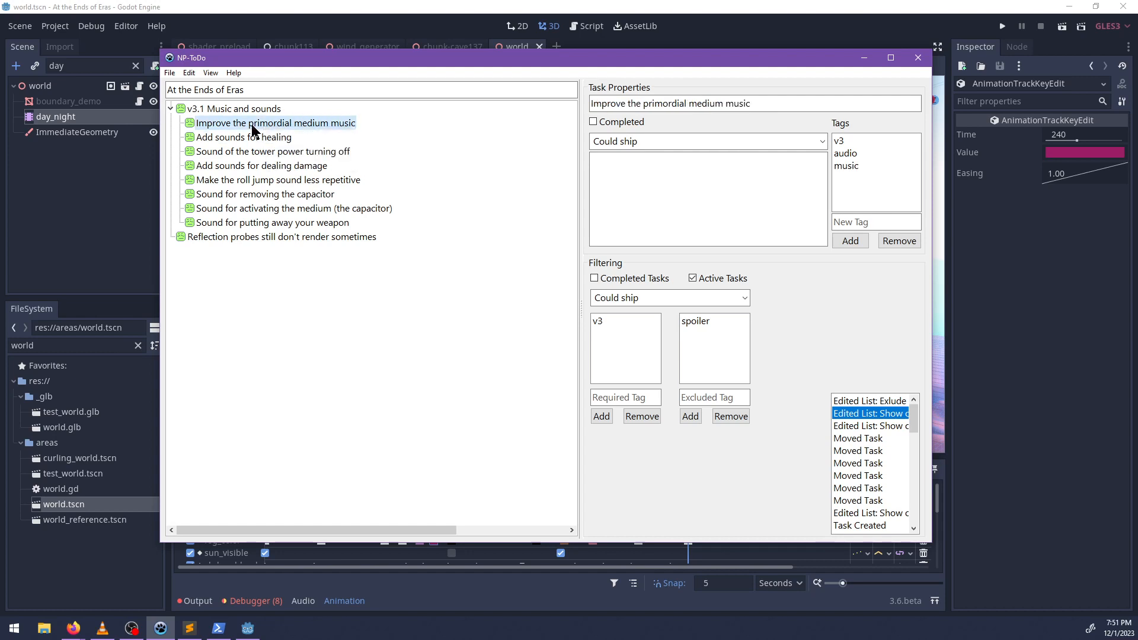
pyautogui.moveTo(252, 125); pyautogui.dragTo(309, 316)
pyautogui.click(242, 196)
pyautogui.click(248, 209)
# Change the priority of the task "Make the roll jump sound less repetitive".
pyautogui.rightClick(250, 180)
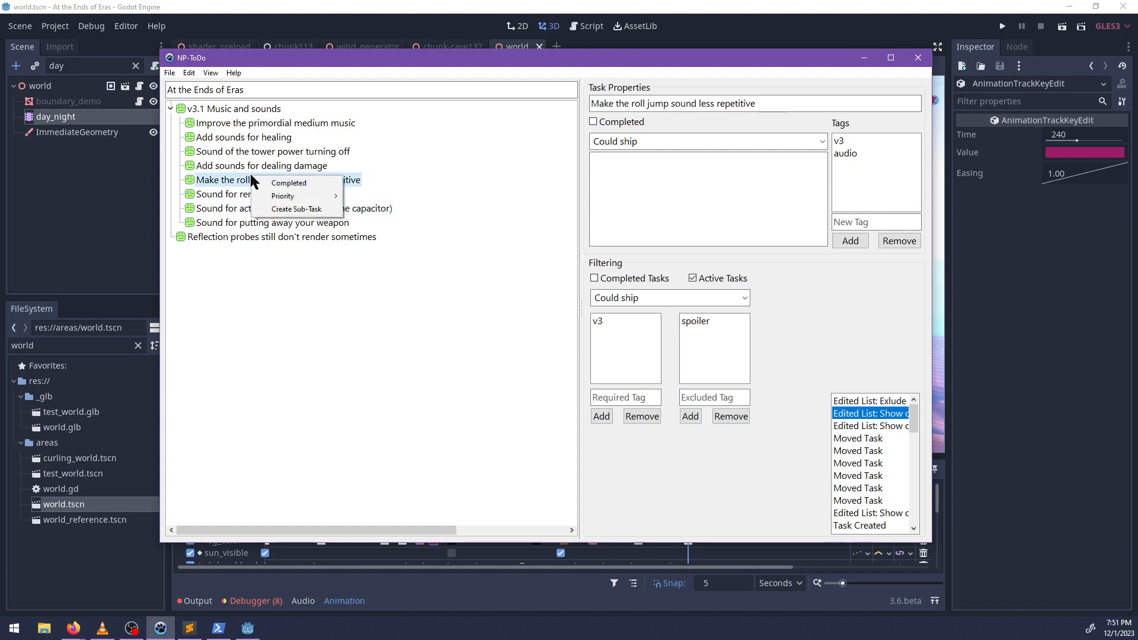
pyautogui.moveTo(287, 197)
pyautogui.click(382, 235)
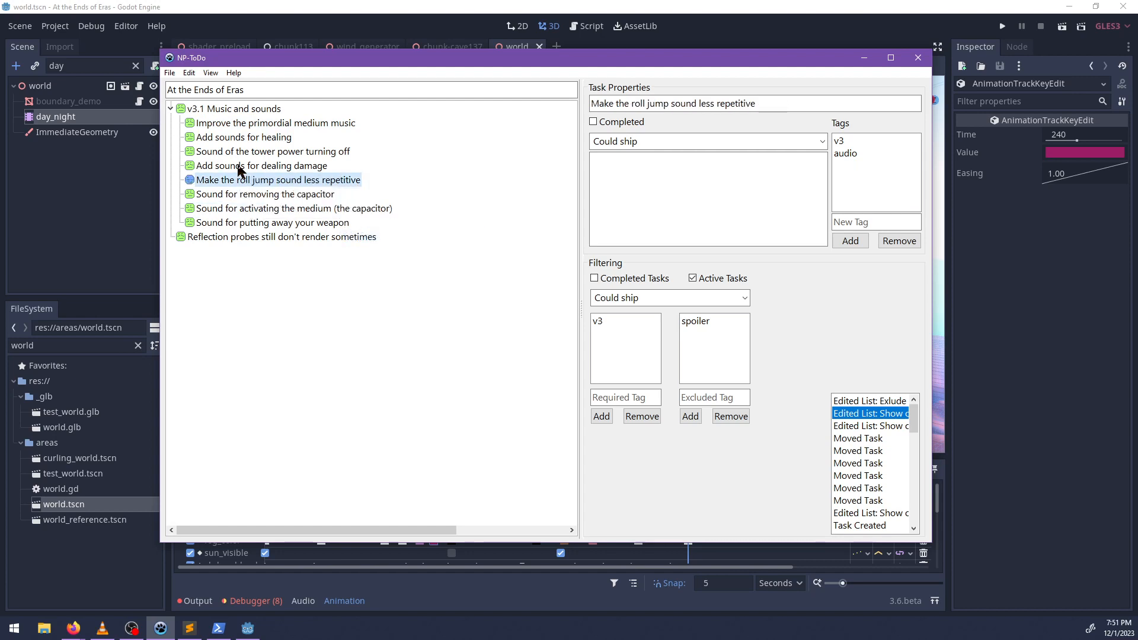
# Mark the task "Add sounds for dealing damage" as completed.
pyautogui.click(240, 167)
pyautogui.rightClick(239, 167)
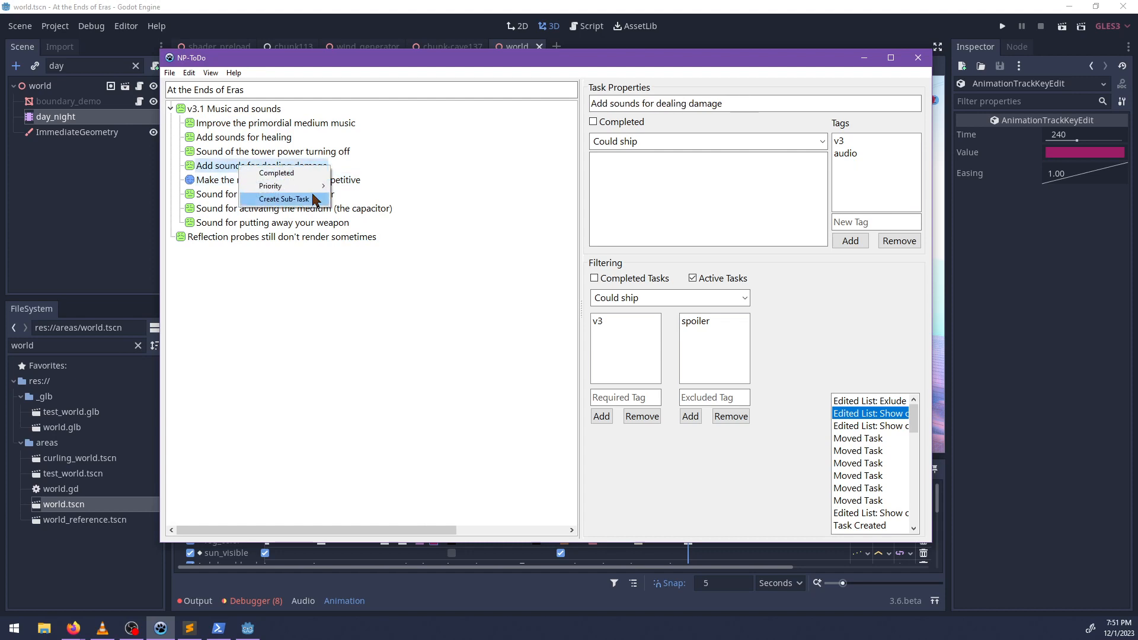
pyautogui.click(232, 290)
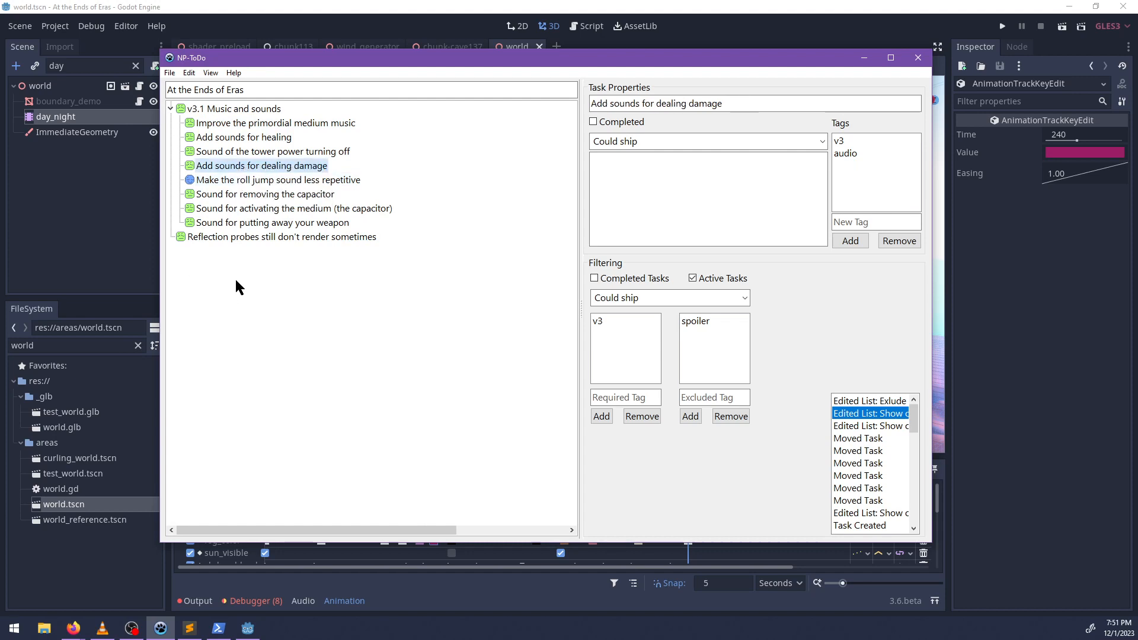
pyautogui.rightClick(256, 173)
pyautogui.click(277, 174)
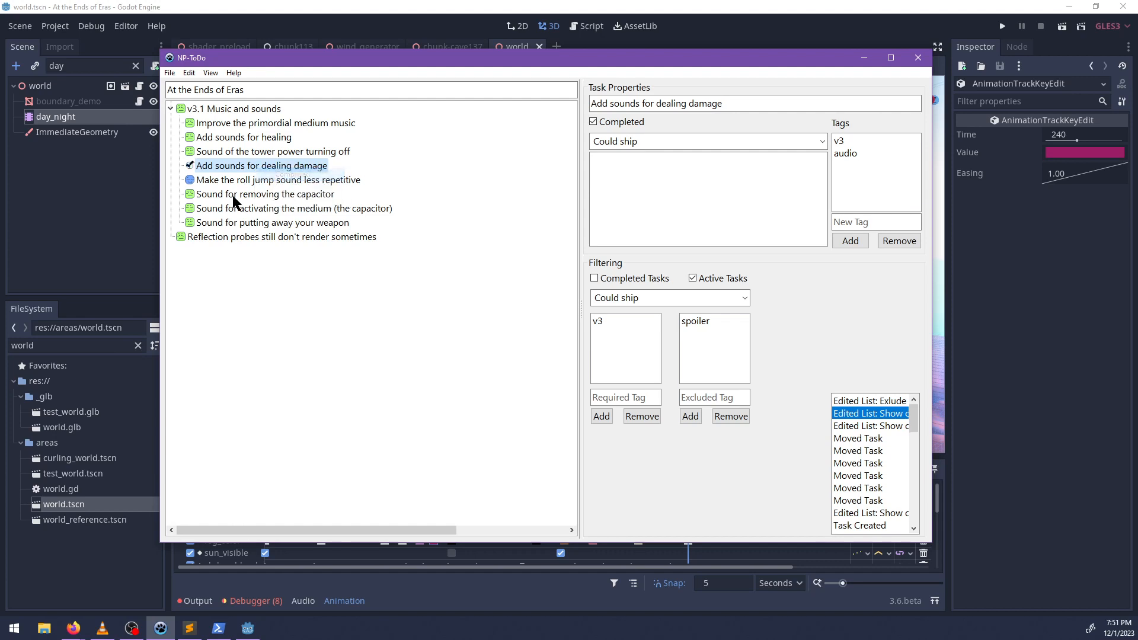
# Draft a description for the dealing damage task beginning "They already have sounds." and erase it again.
pyautogui.click(635, 174)
pyautogui.write('They alre')
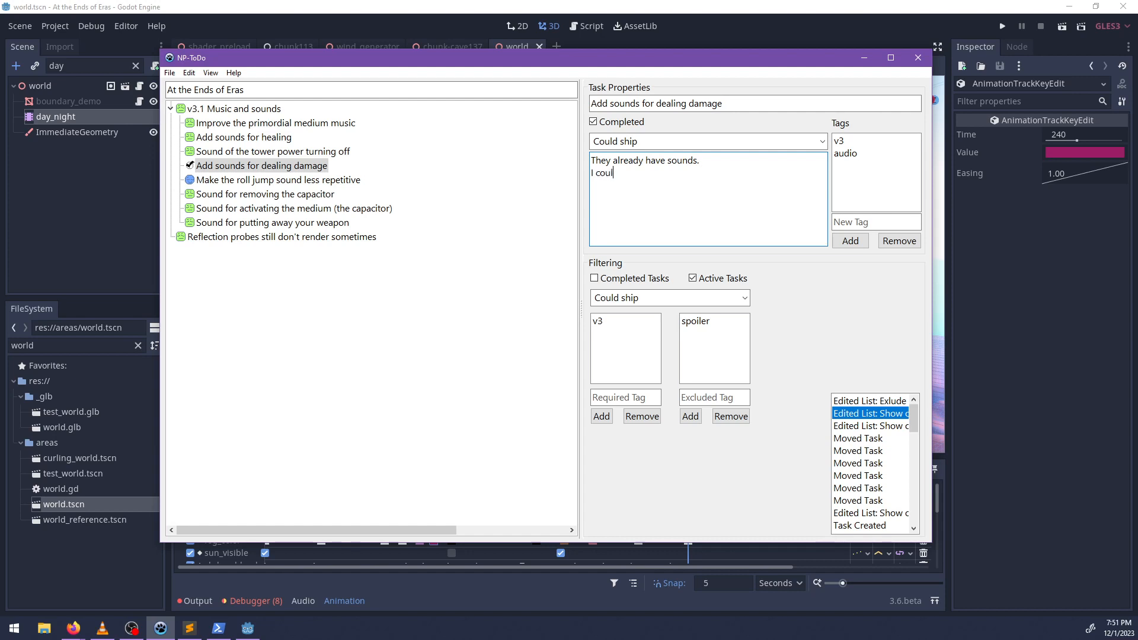
pyautogui.write('ad')
pyautogui.press('BackSpace')
pyautogui.press('BackSpace')
pyautogui.press('BackSpace')
pyautogui.press('BackSpace')
pyautogui.press('BackSpace')
pyautogui.press('BackSpace')
pyautogui.press('BackSpace')
pyautogui.press('BackSpace')
pyautogui.press('BackSpace')
pyautogui.press('BackSpace')
pyautogui.press('BackSpace')
pyautogui.press('BackSpace')
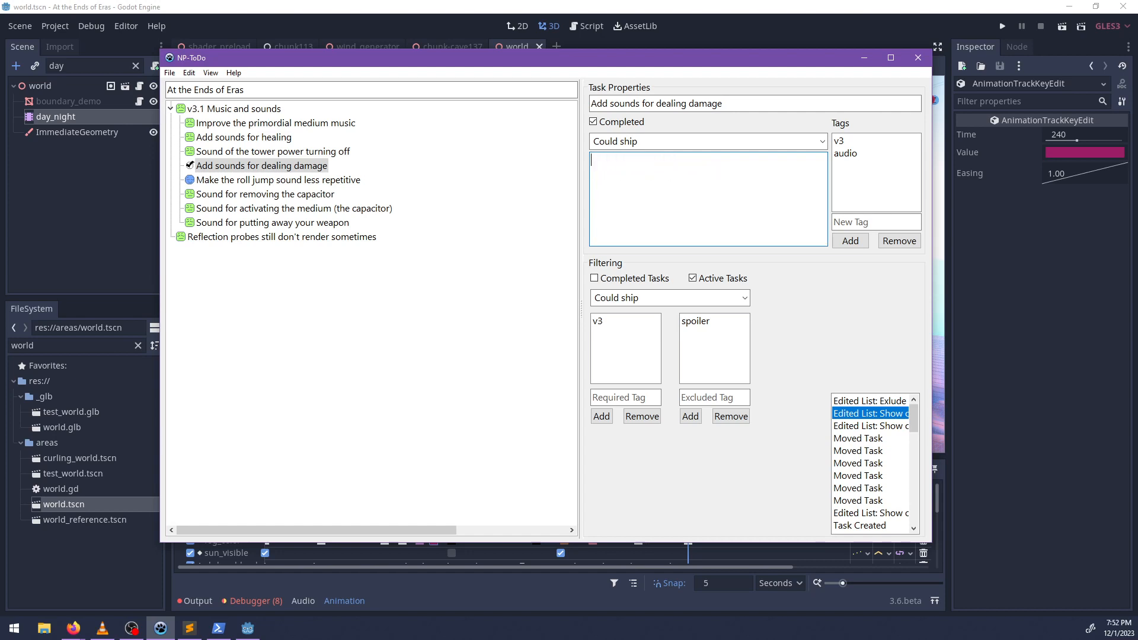
# Set the "Add sounds for dealing damage" task back to not completed and move it under v3.1 Music and sounds.
pyautogui.moveTo(344, 311); pyautogui.dragTo(342, 307)
pyautogui.rightClick(262, 237)
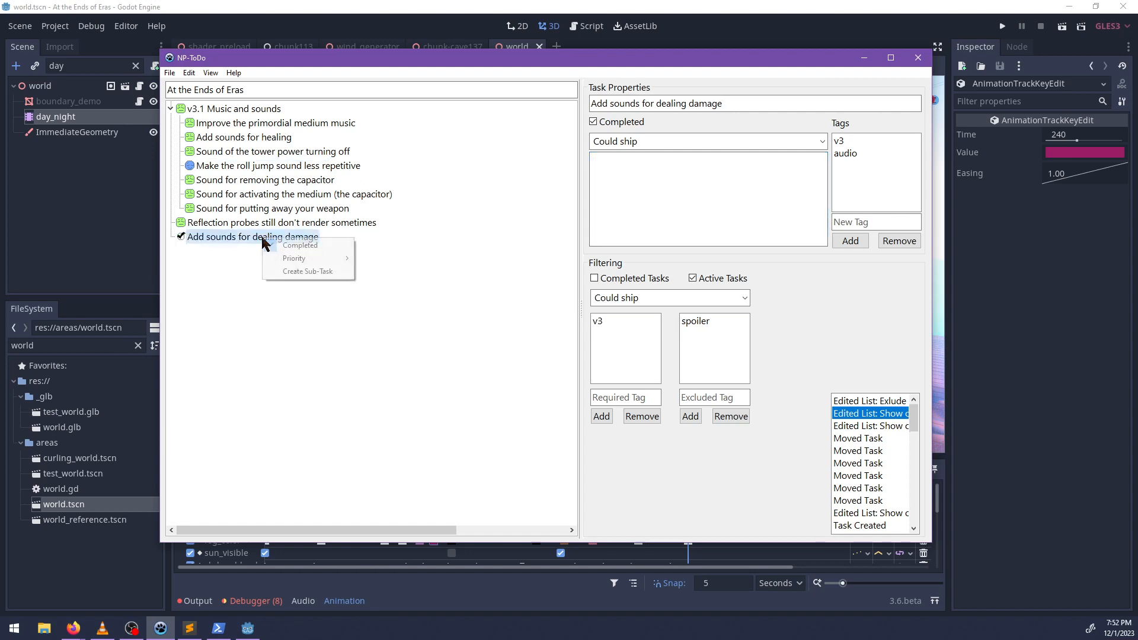
pyautogui.click(291, 247)
pyautogui.moveTo(221, 113); pyautogui.dragTo(223, 112)
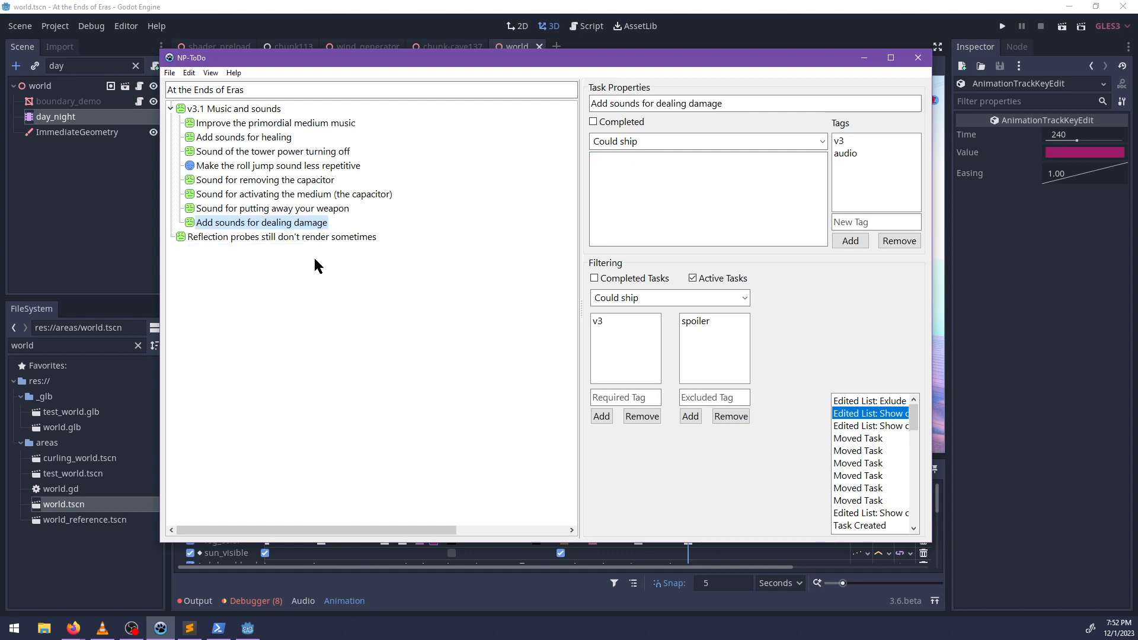
# Select the task "Sound for putting away your weapon" and switch to the foley4 recording in Audacity.
pyautogui.click(222, 210)
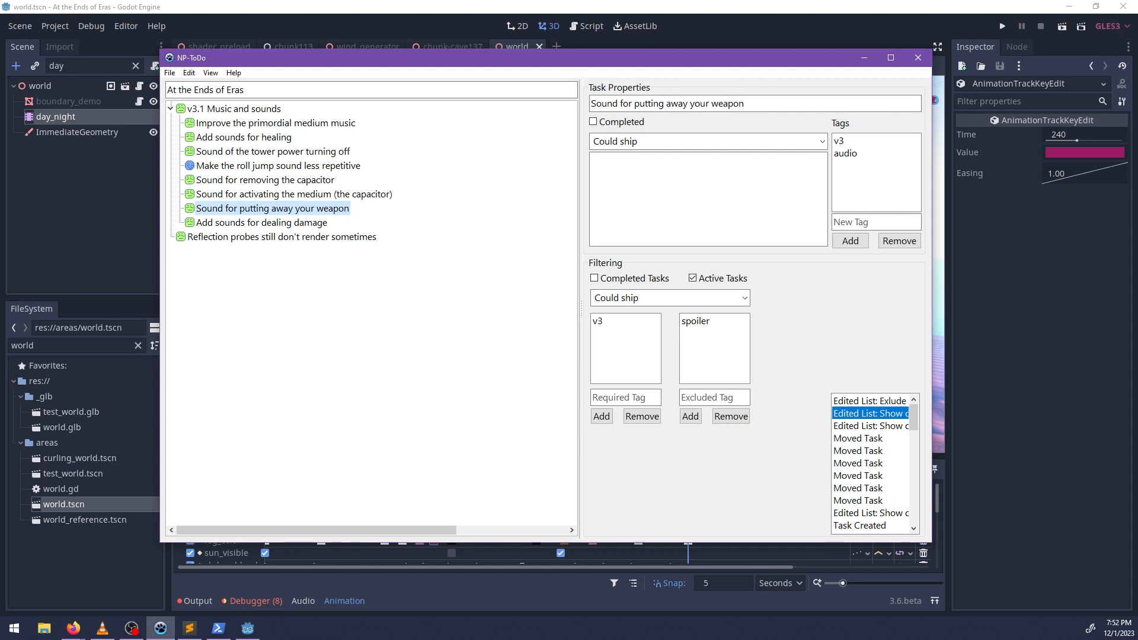
pyautogui.hotkey('alt', 'Tab')
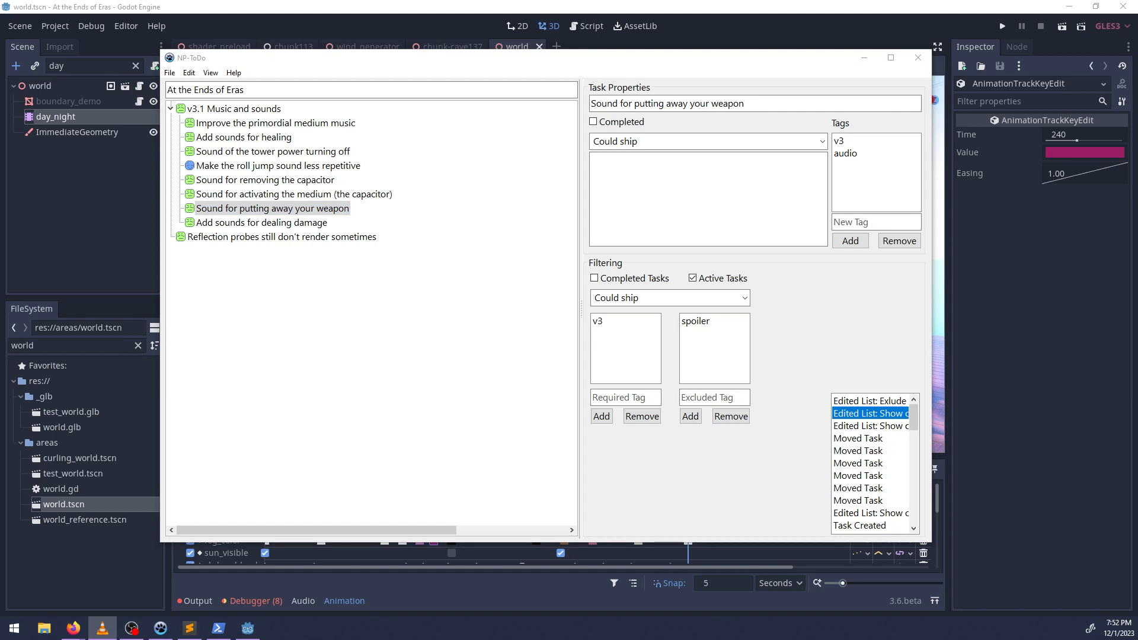
pyautogui.hotkey('alt', 'Tab')
pyautogui.hotkey('alt', 'Tab')
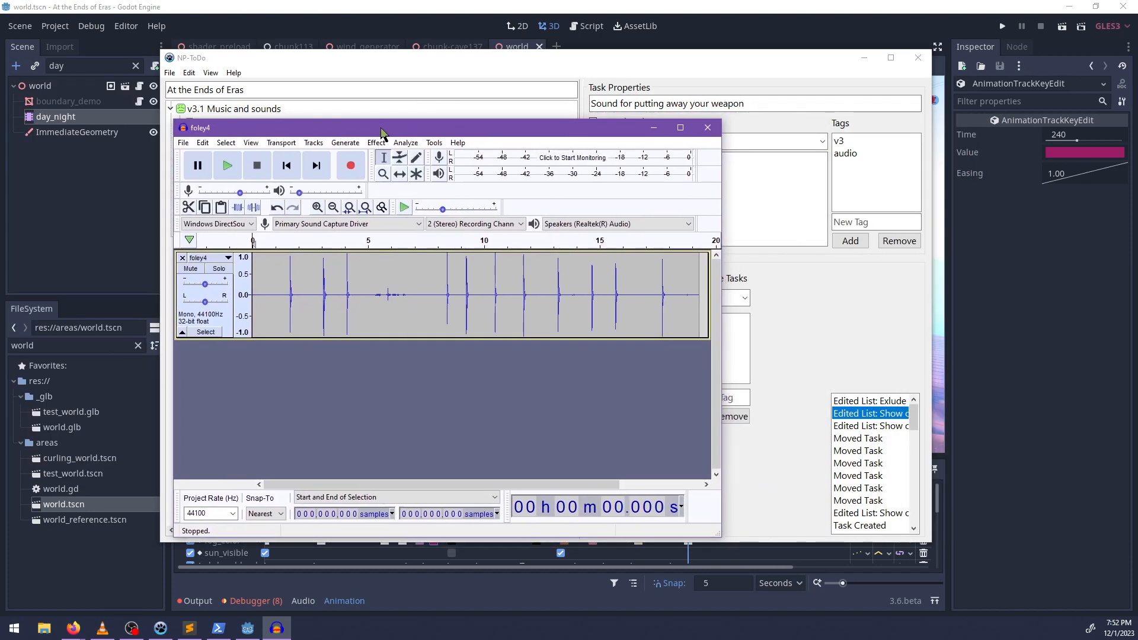
# Listen to the foley4 recording from about 1.58 seconds and close it without saving.
pyautogui.moveTo(725, 326); pyautogui.dragTo(919, 326)
pyautogui.keyDown('ctrl'); pyautogui.scroll(2, 345, 369); pyautogui.keyUp('ctrl')
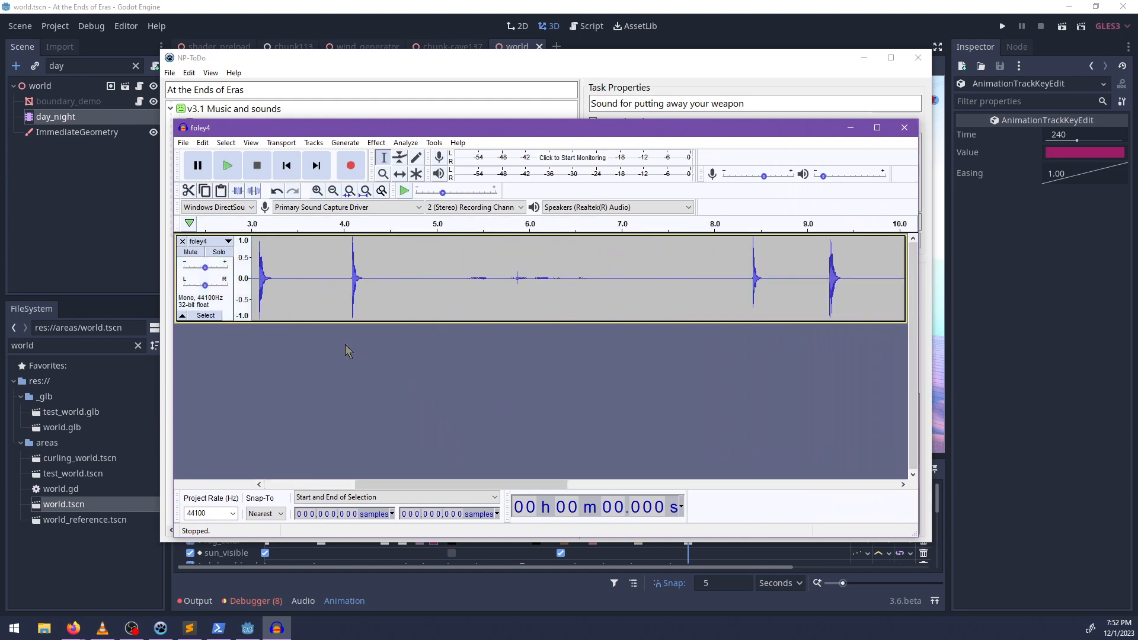
pyautogui.moveTo(369, 487); pyautogui.dragTo(295, 487)
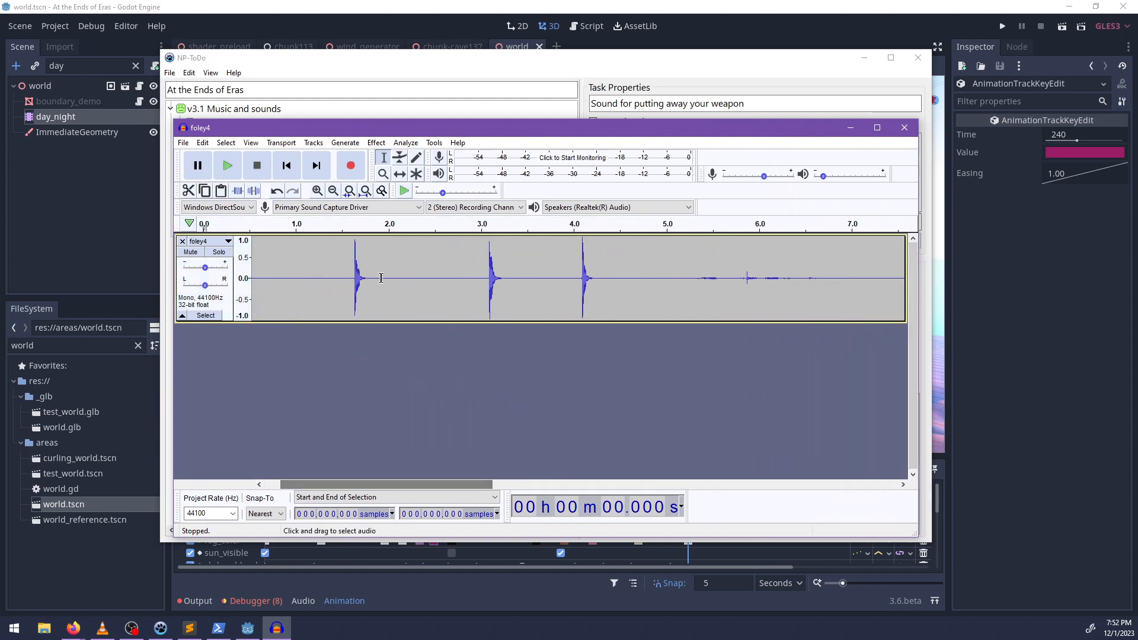
pyautogui.click(350, 278)
pyautogui.press('space')
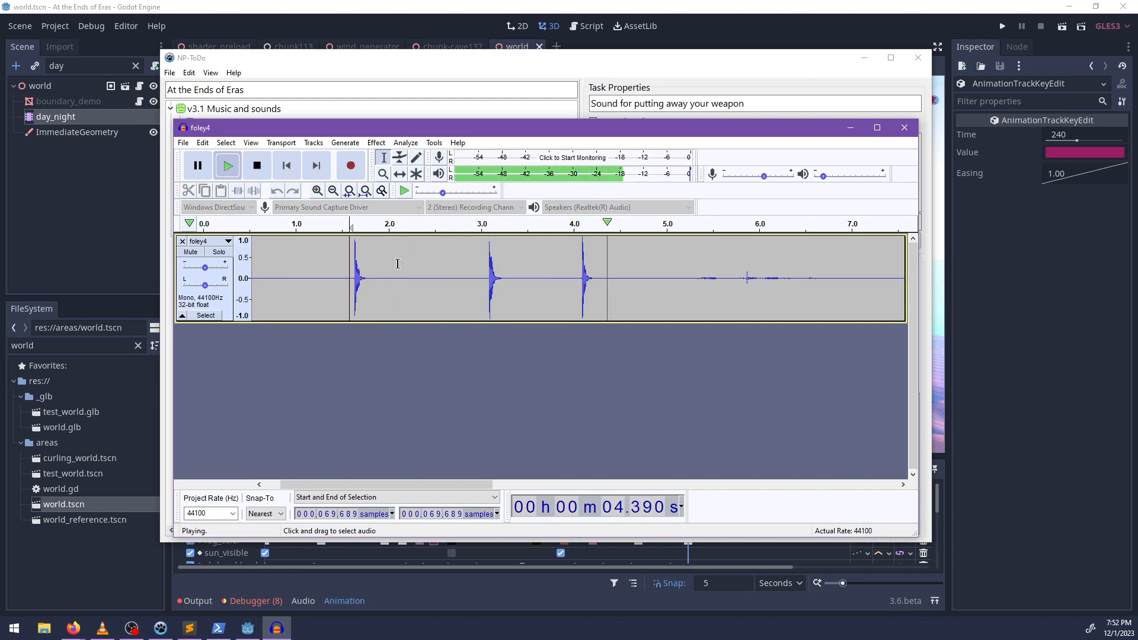
pyautogui.press('space')
pyautogui.moveTo(440, 485)
pyautogui.mouseDown()
pyautogui.moveTo(815, 485)
pyautogui.moveTo(430, 485)
pyautogui.mouseUp()
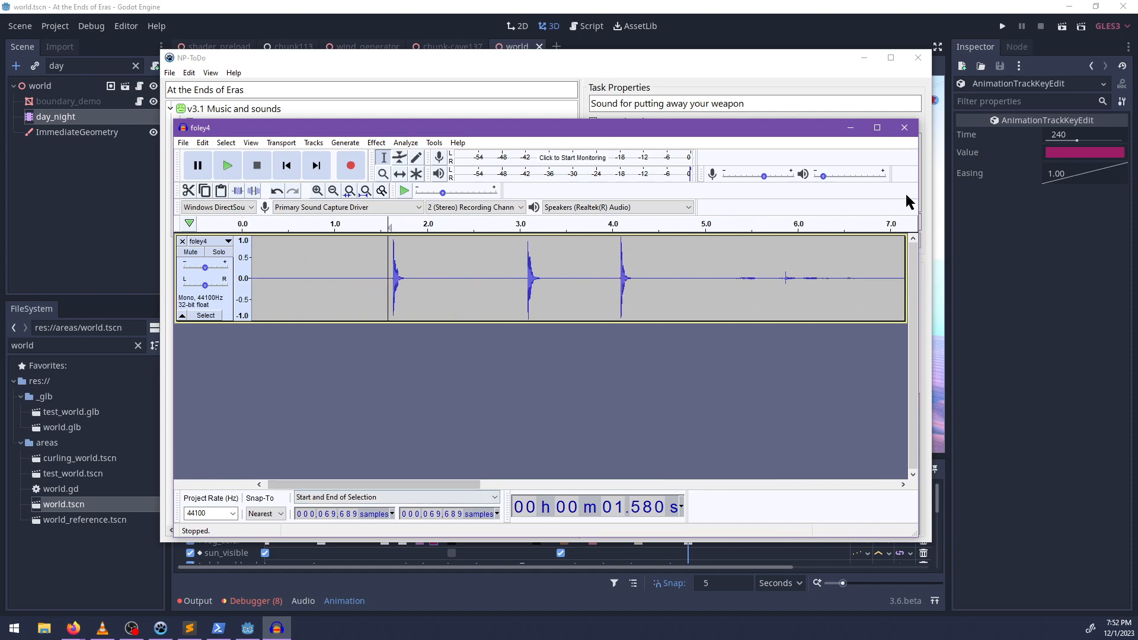
pyautogui.click(904, 128)
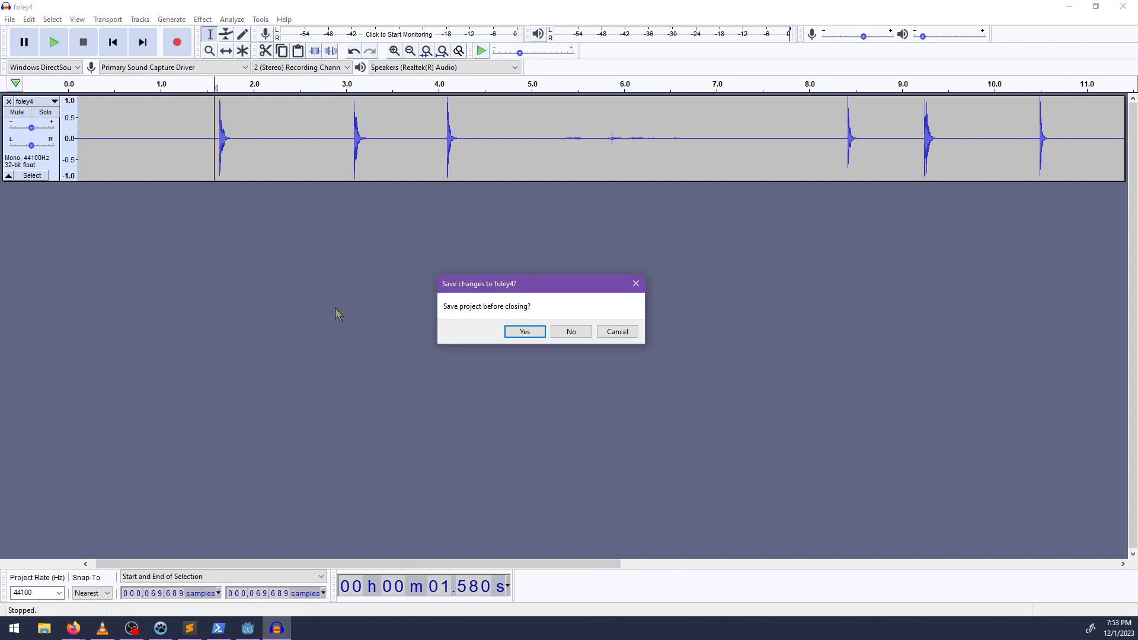
pyautogui.click(579, 333)
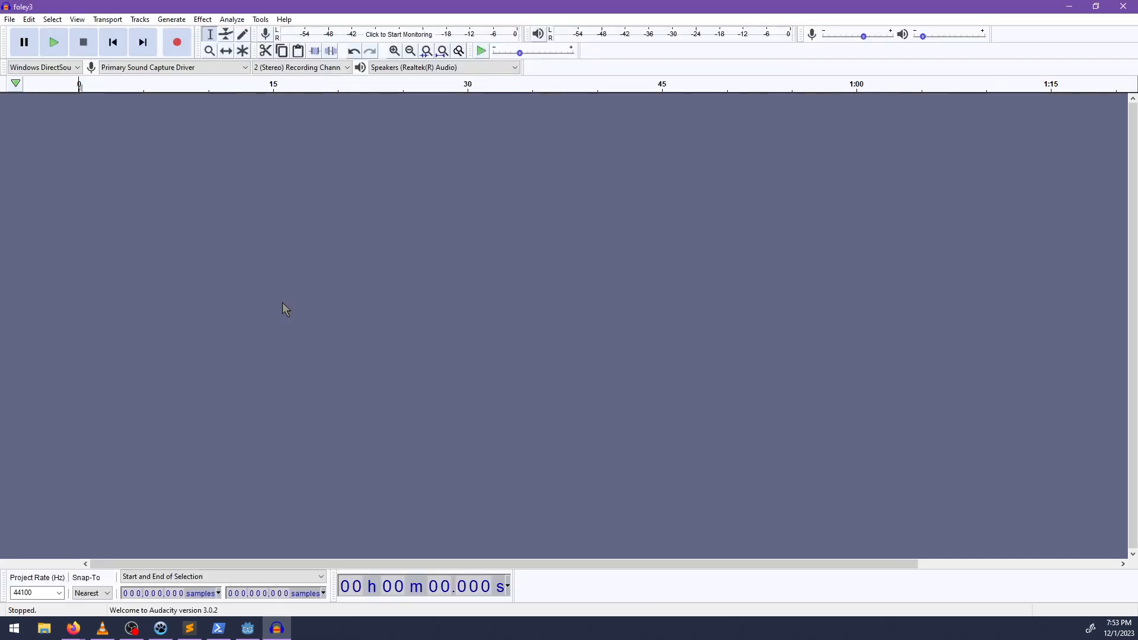
# Listen to the foley3 recording from the start and again from 0.48 seconds.
pyautogui.press('space')
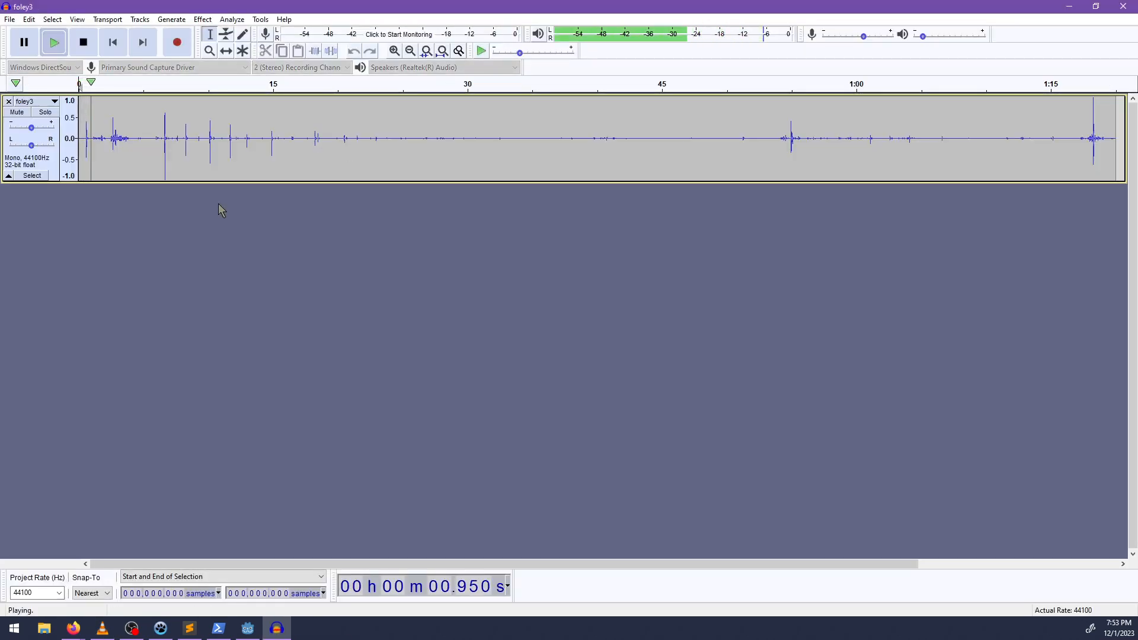
pyautogui.press('space')
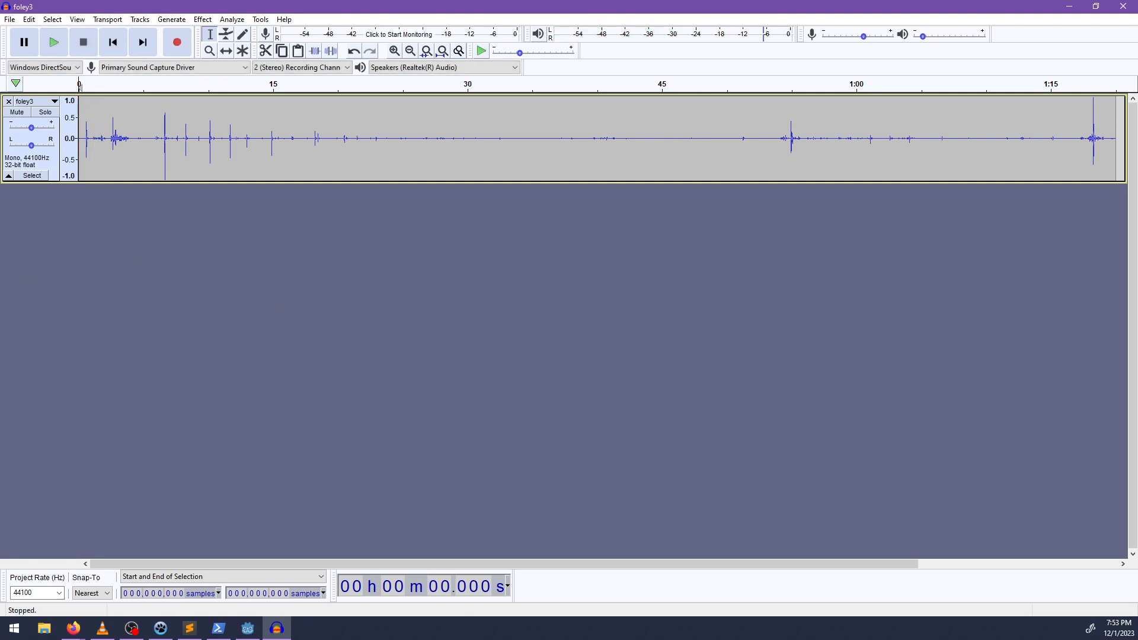
pyautogui.keyDown('ctrl'); pyautogui.scroll(1, 130, 177); pyautogui.keyUp('ctrl')
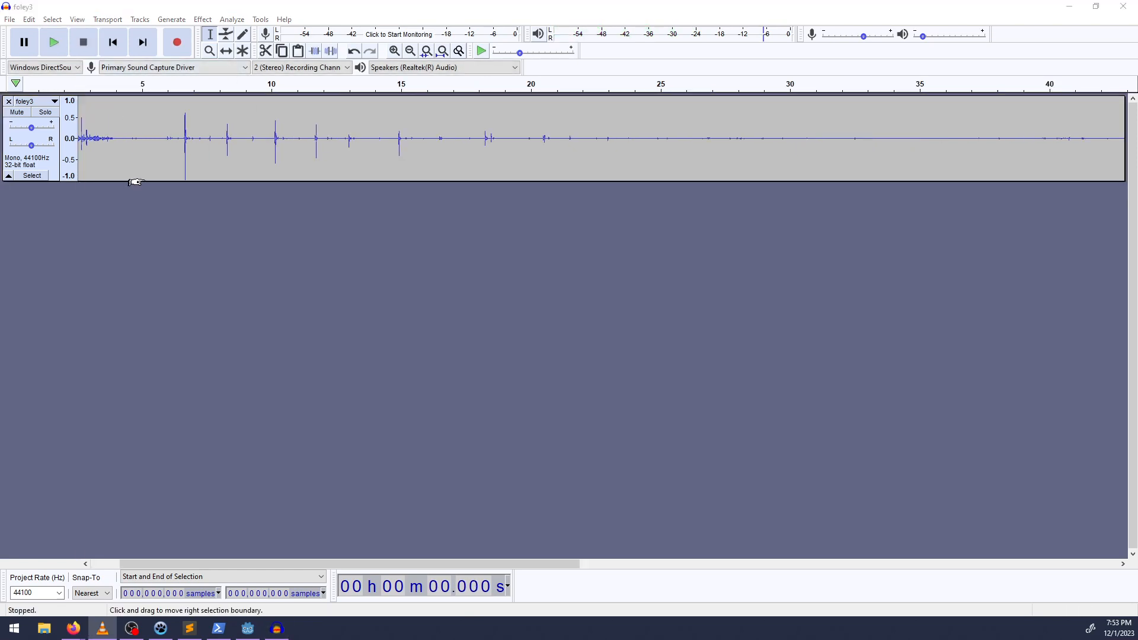
pyautogui.moveTo(504, 563); pyautogui.dragTo(473, 563)
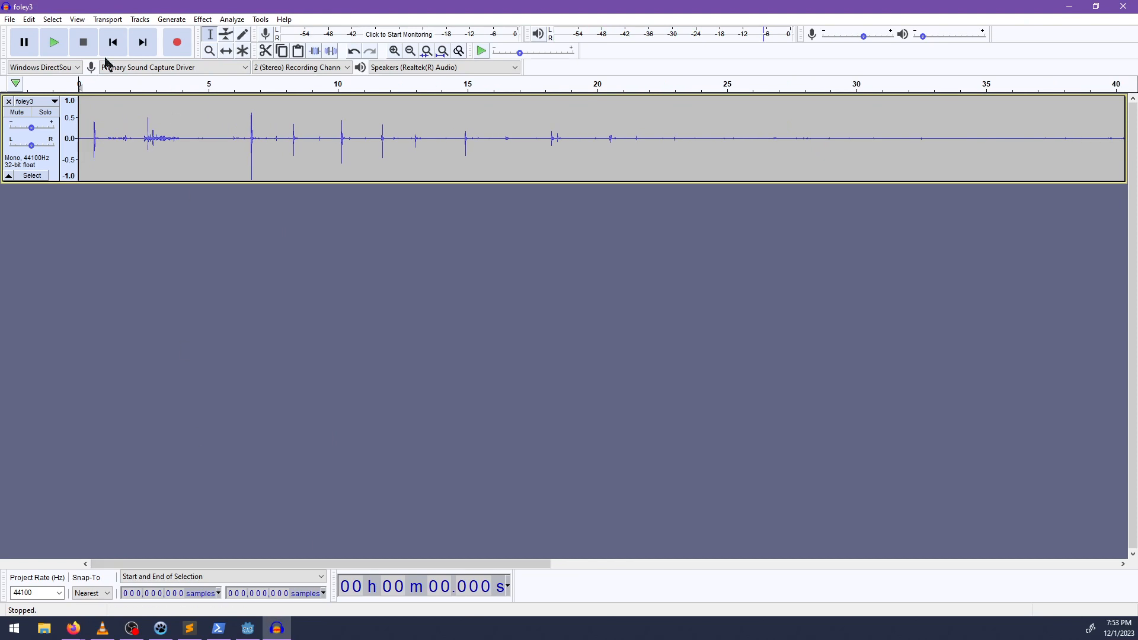
pyautogui.press('space')
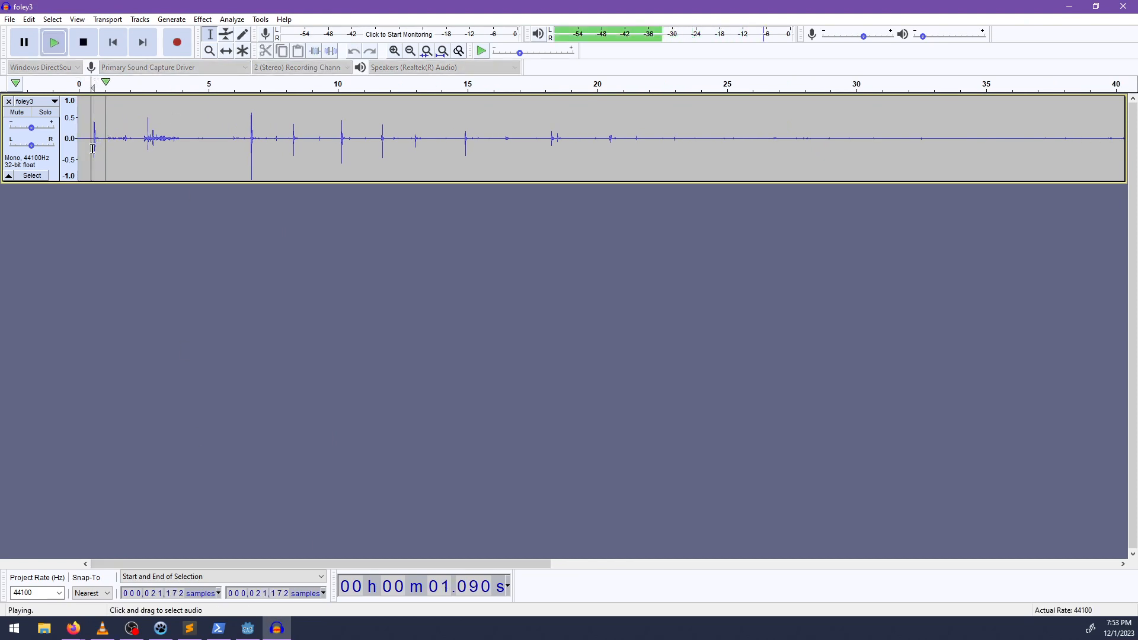
pyautogui.click(102, 149)
pyautogui.press('space')
# Set recording to Microphone (7- Yeti Stereo Microphone) and playback to Speakers (7- Yeti Stereo Microphone), and replay foley3 from 0.48 seconds.
pyautogui.click(205, 67)
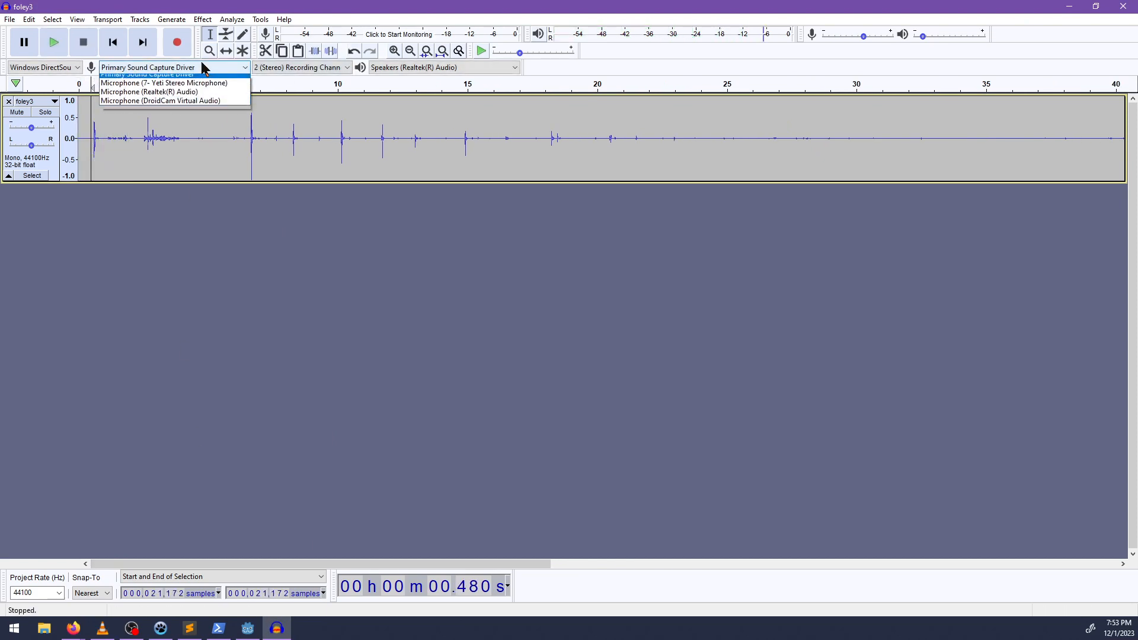
pyautogui.click(182, 88)
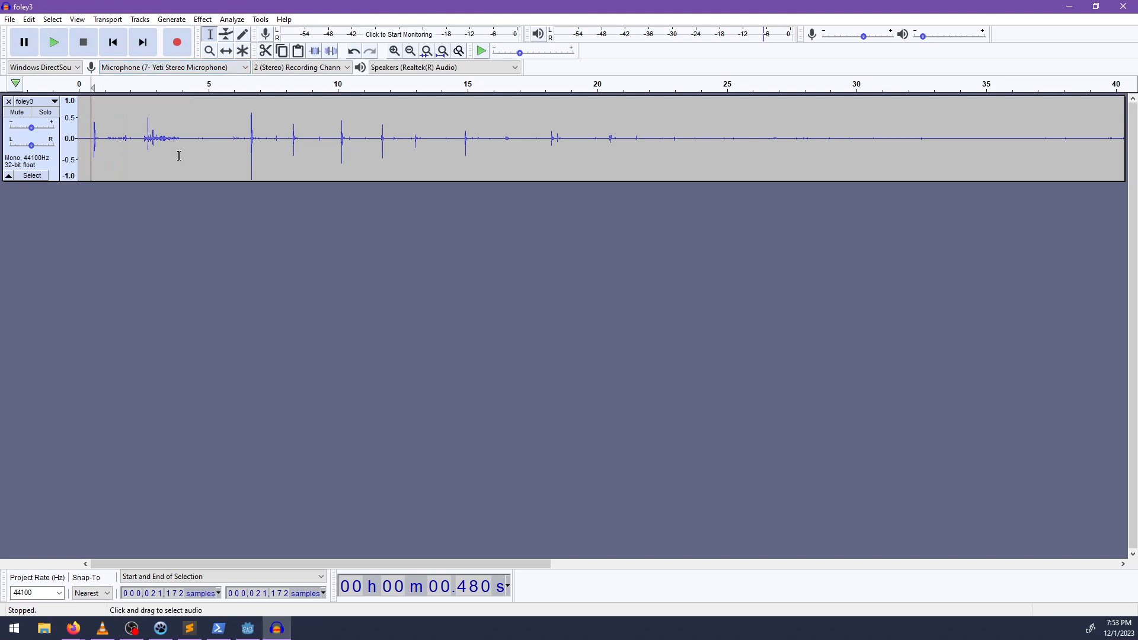
pyautogui.click(415, 67)
pyautogui.click(403, 88)
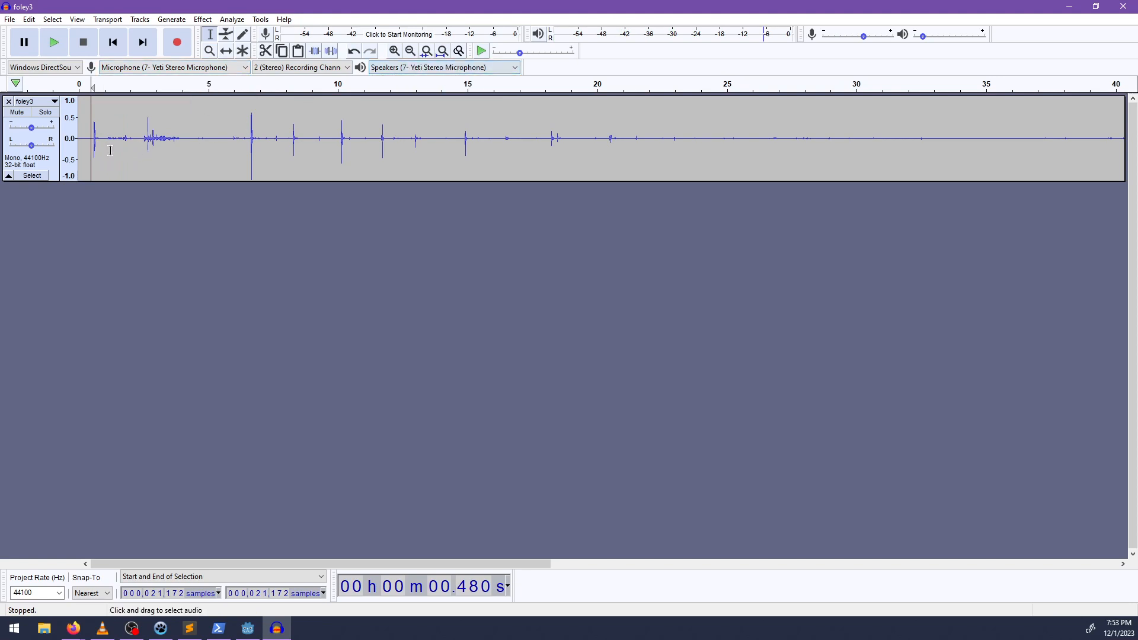
pyautogui.press('space')
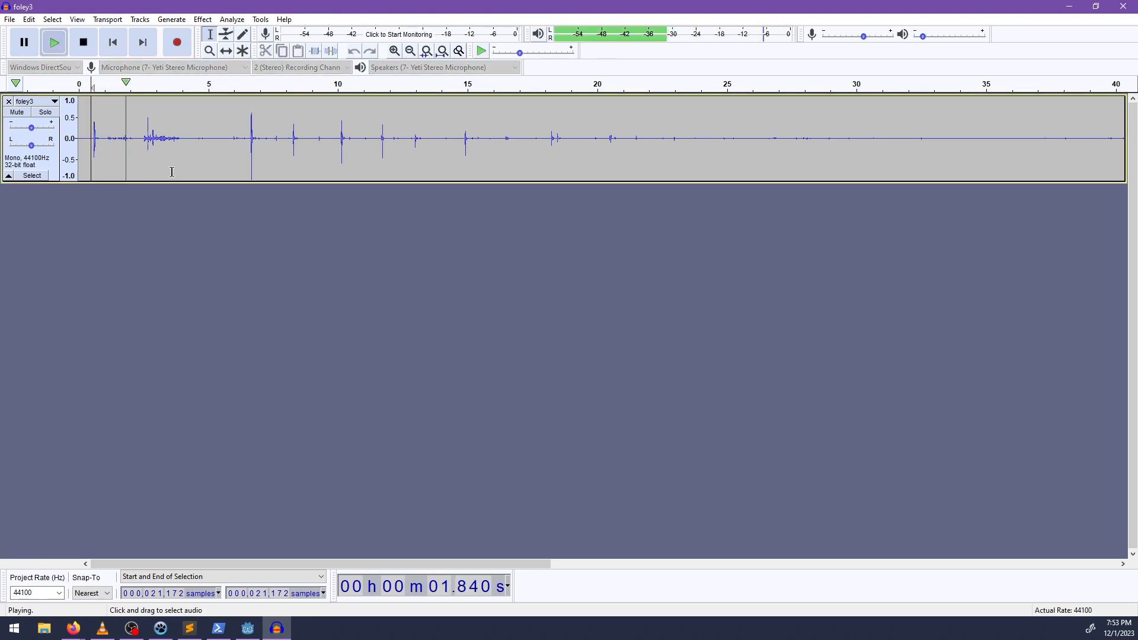
pyautogui.press('space')
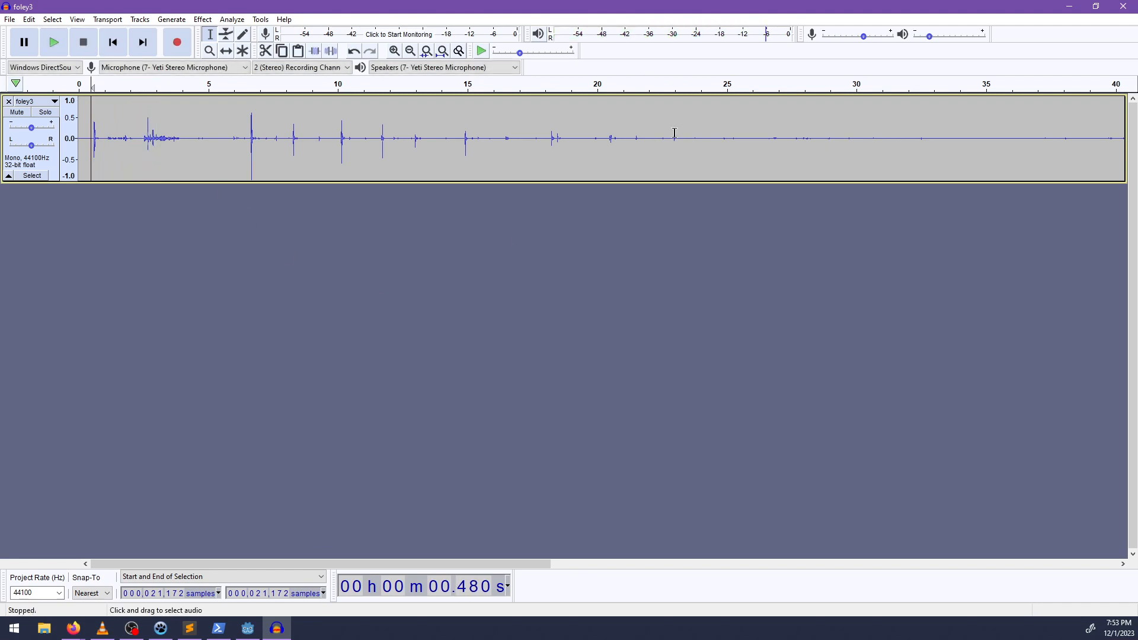
# Listen to the foley3 recording from about 54.9 seconds and again from about 56.2 seconds.
pyautogui.moveTo(349, 564); pyautogui.dragTo(853, 548)
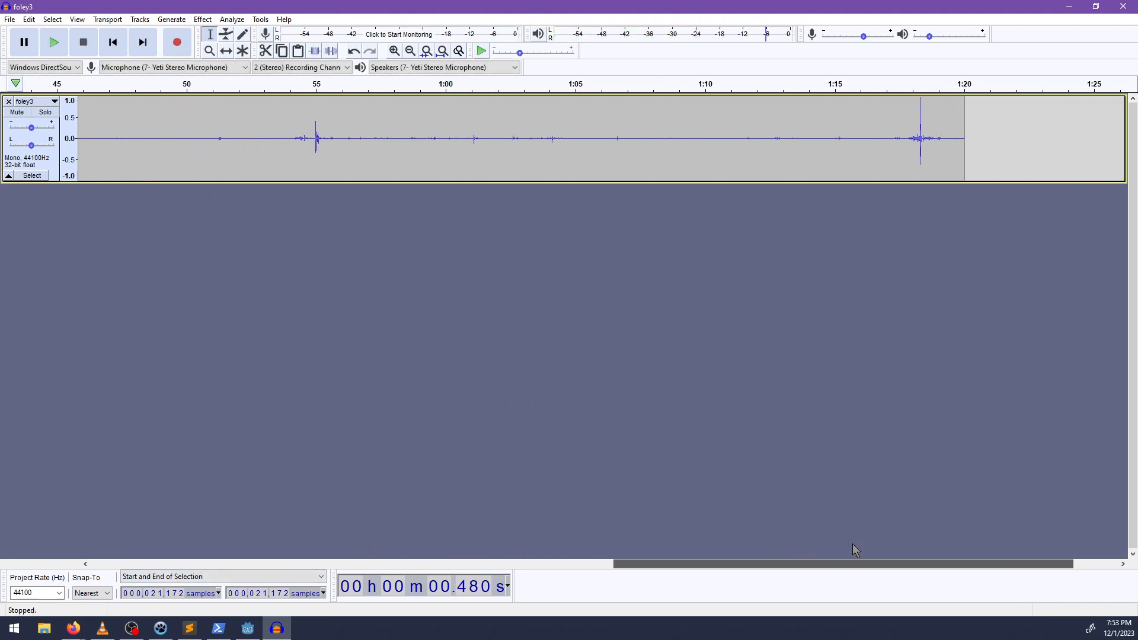
pyautogui.click(311, 147)
pyautogui.press('space')
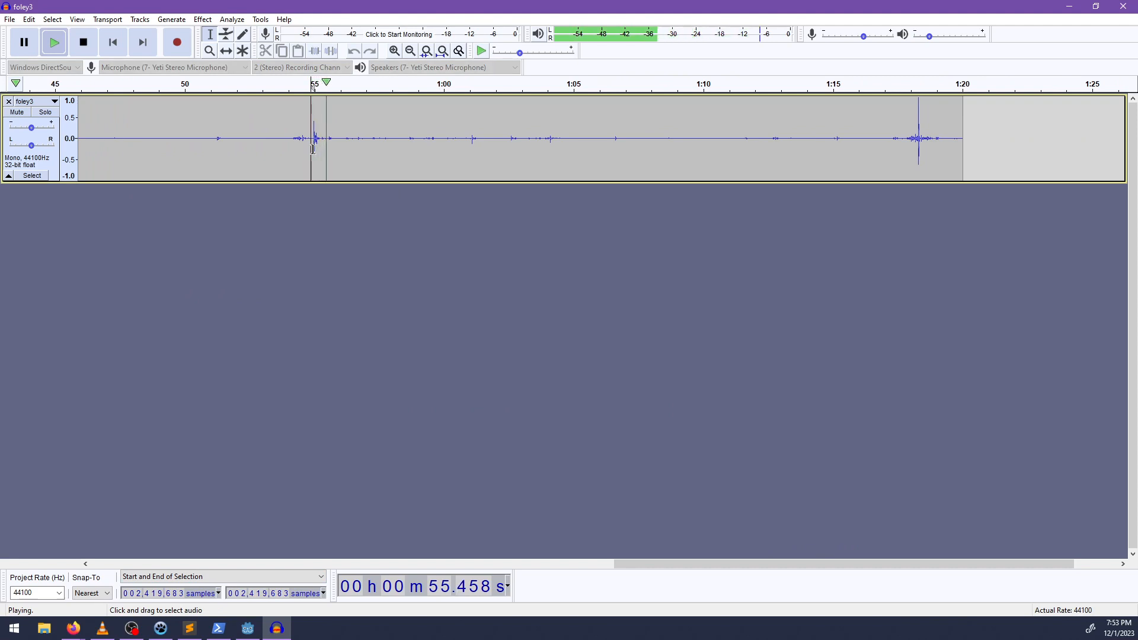
pyautogui.press('space')
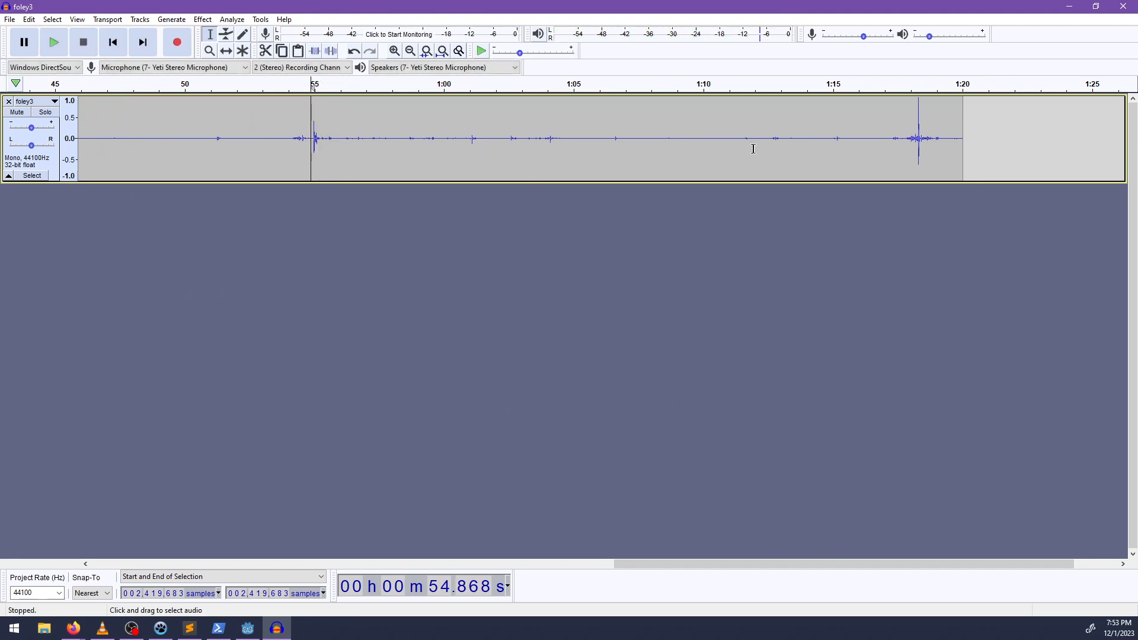
pyautogui.click(346, 145)
pyautogui.press('space')
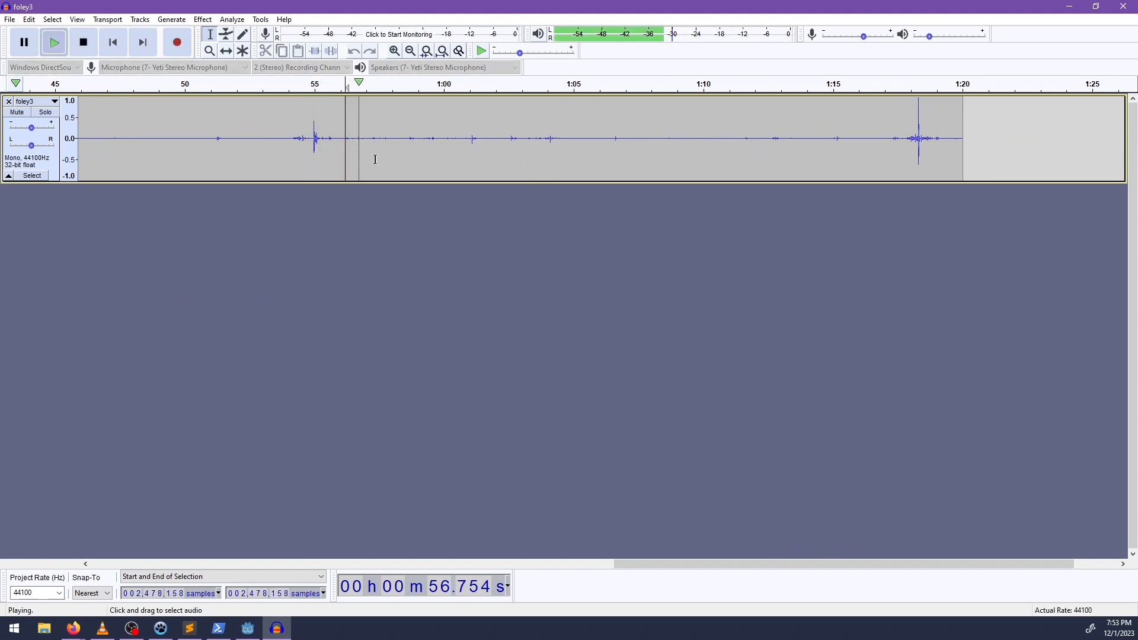
pyautogui.press('space')
# Listen to foley3 from about 1 minute 0.9 seconds and from about 51.1 seconds.
pyautogui.click(468, 143)
pyautogui.press('space')
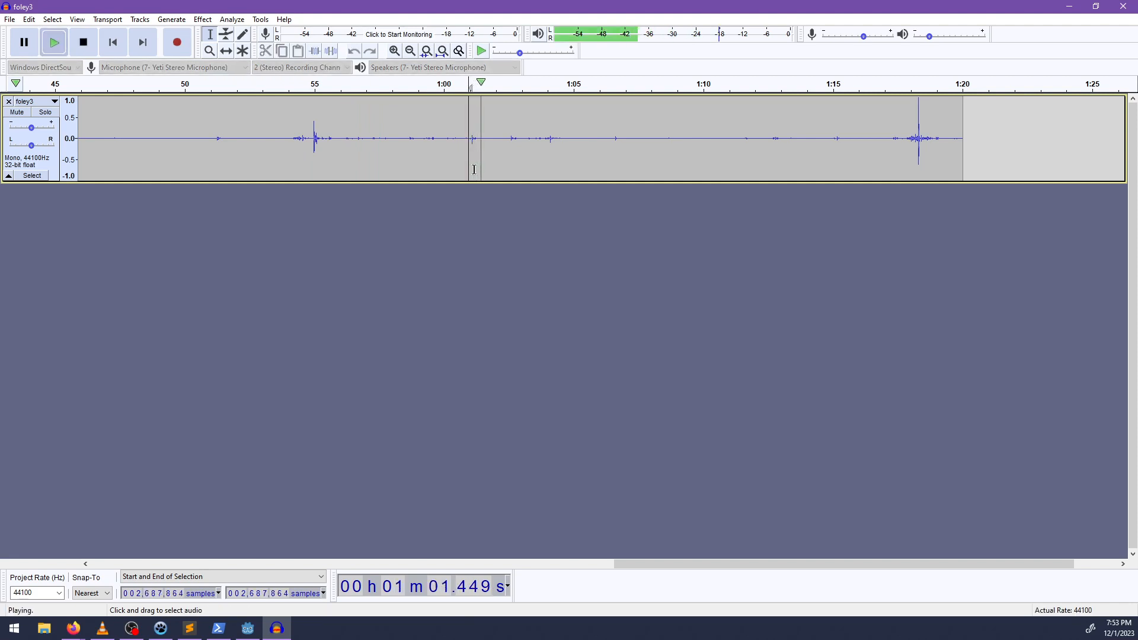
pyautogui.press('space')
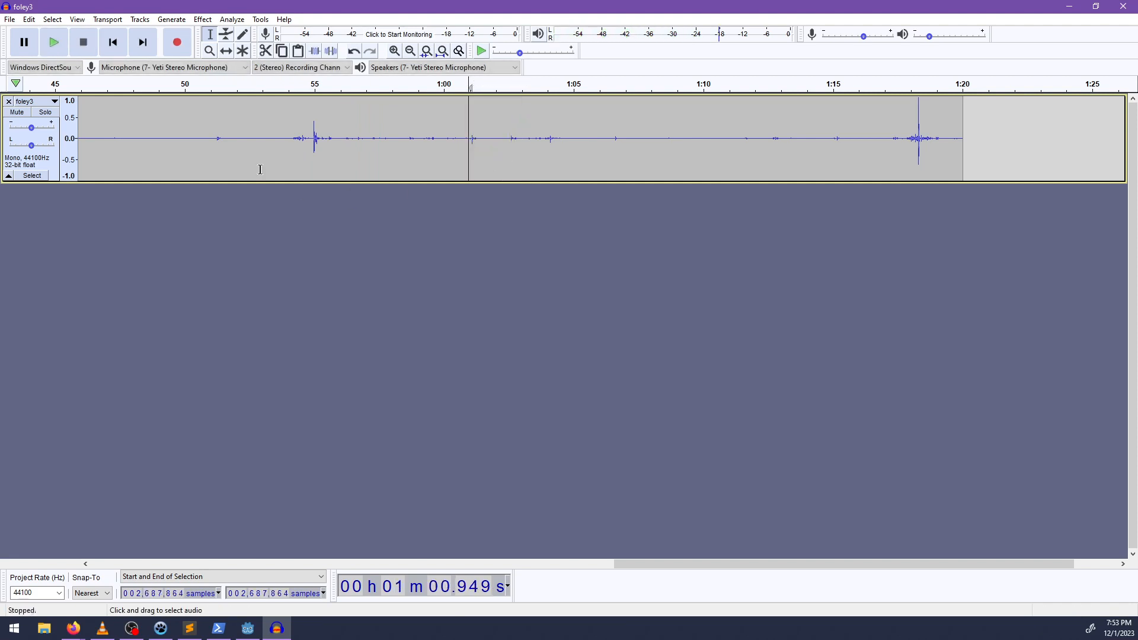
pyautogui.click(215, 142)
pyautogui.press('space')
pyautogui.press('space')
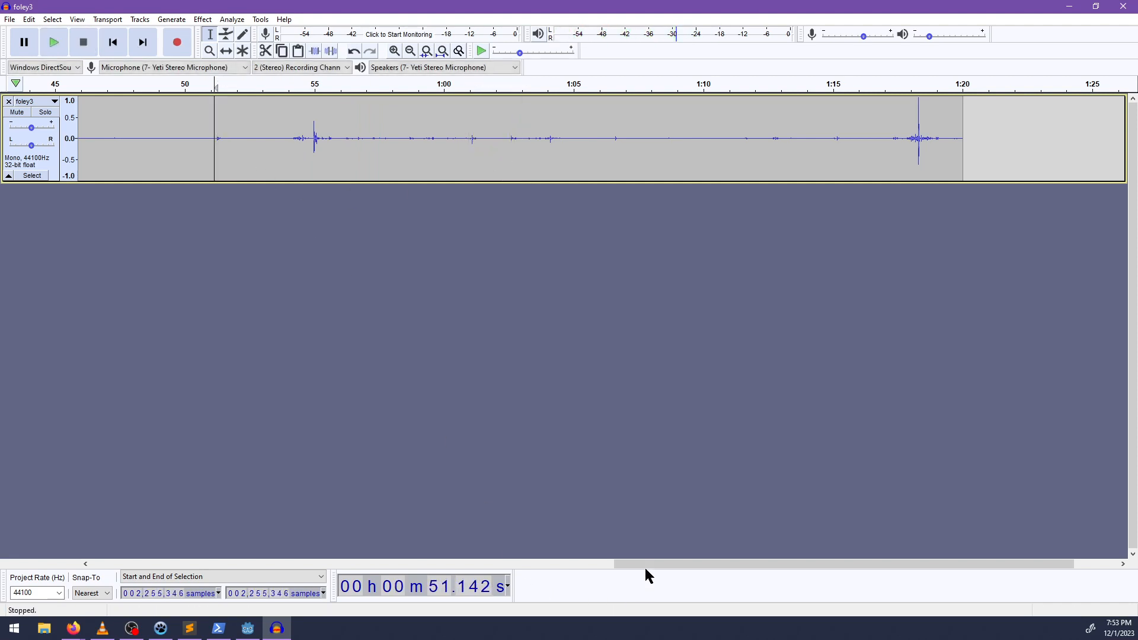
# Listen to the foley3 sound around 12.8 to 13 seconds twice, and close the recording without saving.
pyautogui.moveTo(645, 568); pyautogui.dragTo(118, 551)
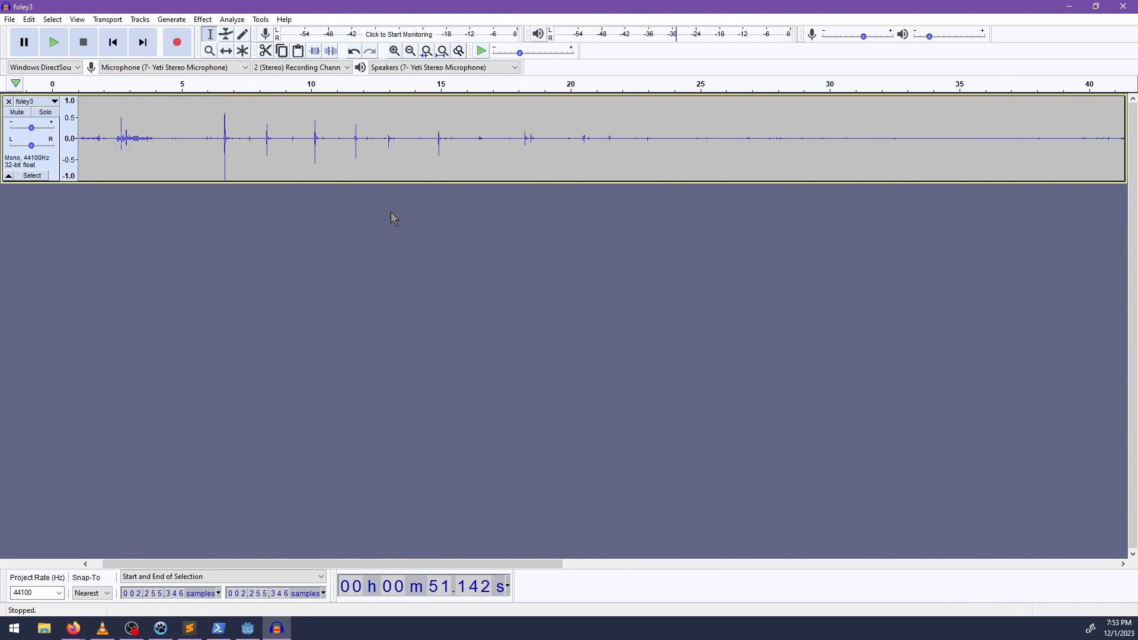
pyautogui.click(388, 144)
pyautogui.press('space')
pyautogui.press('space')
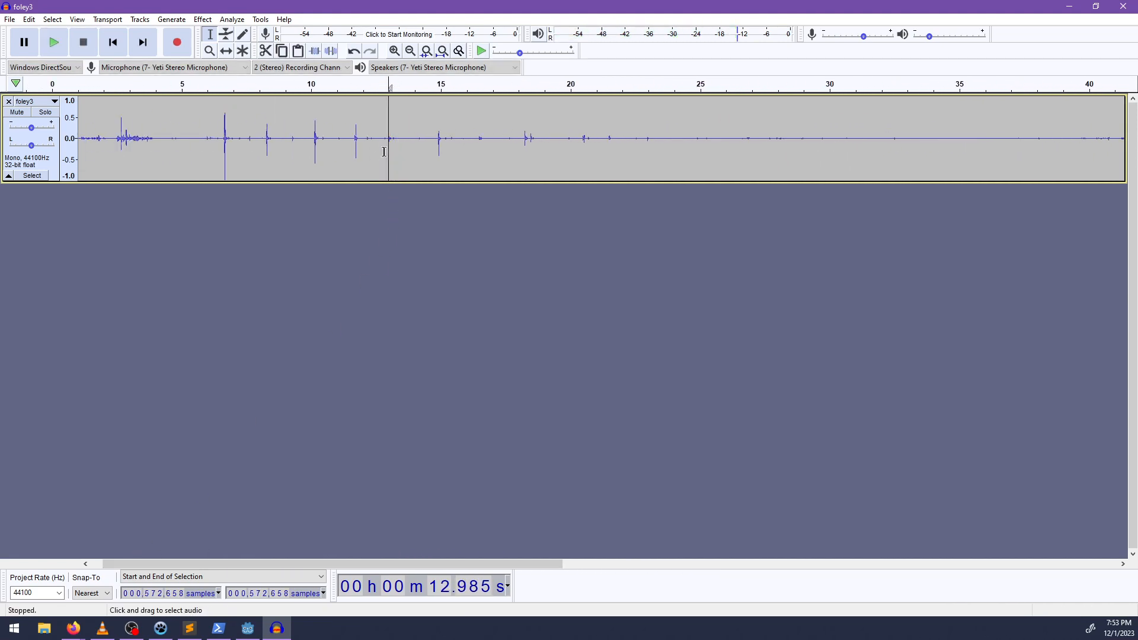
pyautogui.click(384, 151)
pyautogui.press('space')
pyautogui.press('space')
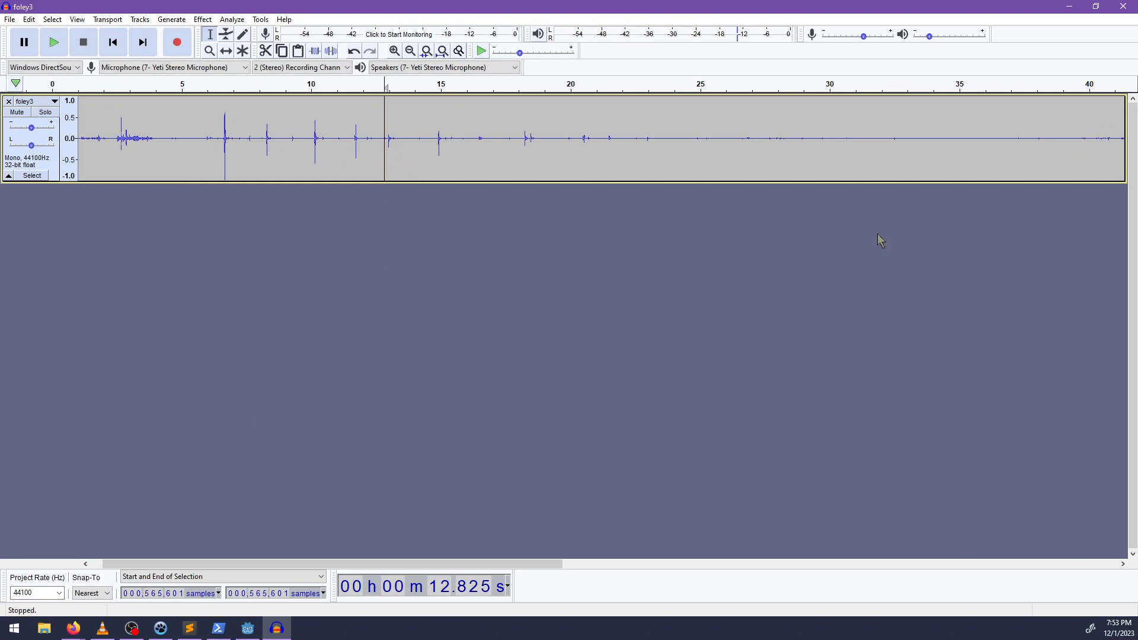
pyautogui.click(1123, 6)
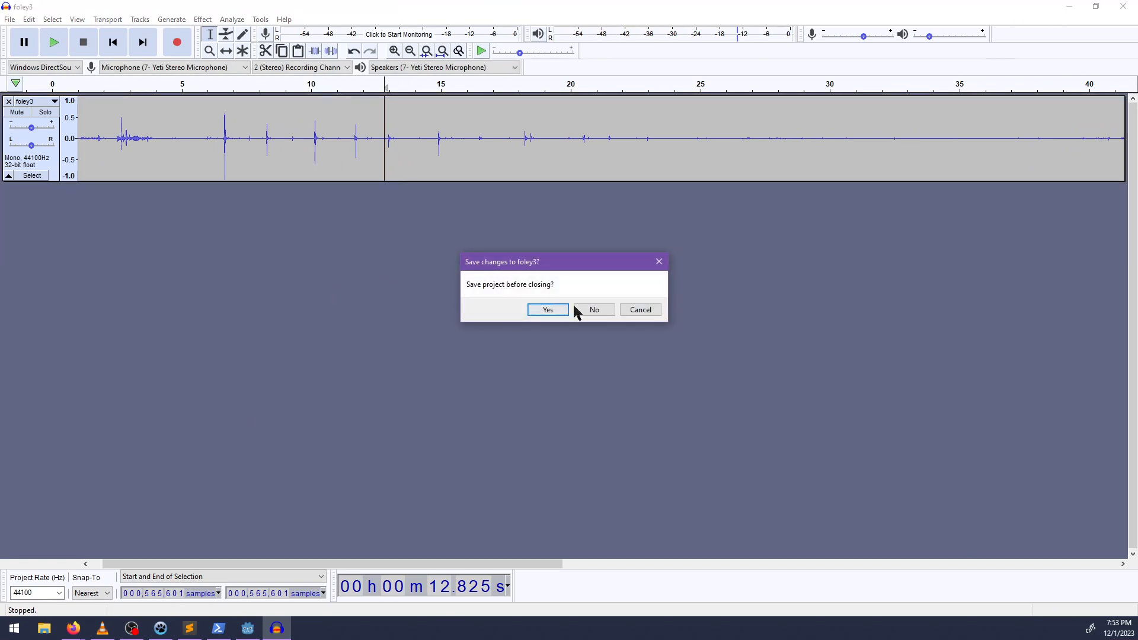
pyautogui.click(593, 309)
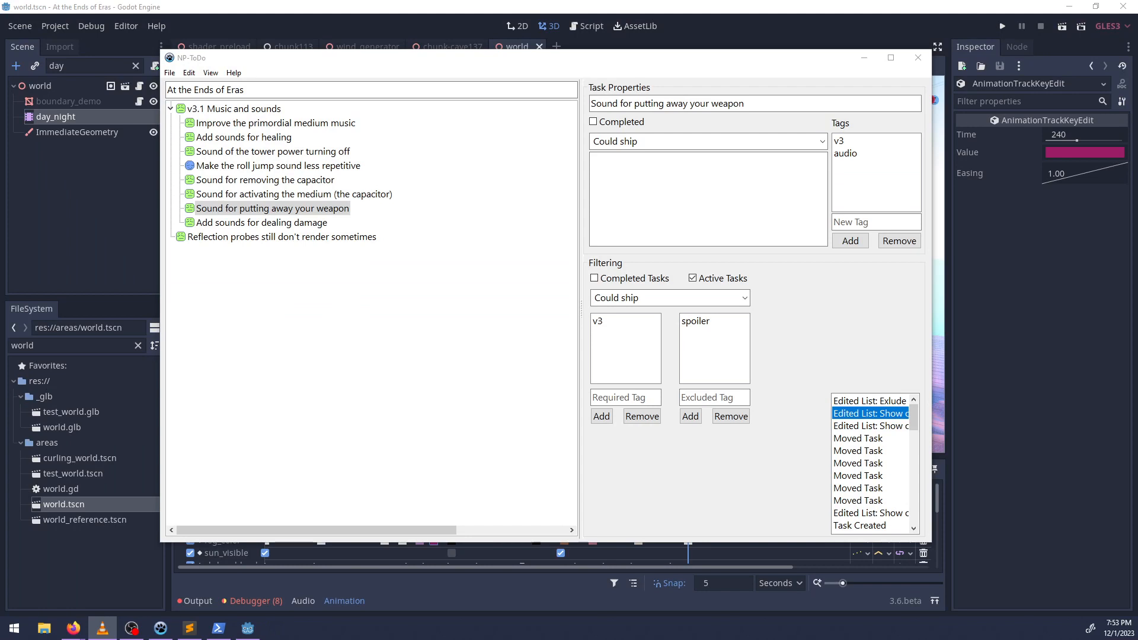
# Review the remaining tasks under v3.1 Music and sounds, from the healing and tower power sounds to the dealing-damage sounds.
pyautogui.click(320, 262)
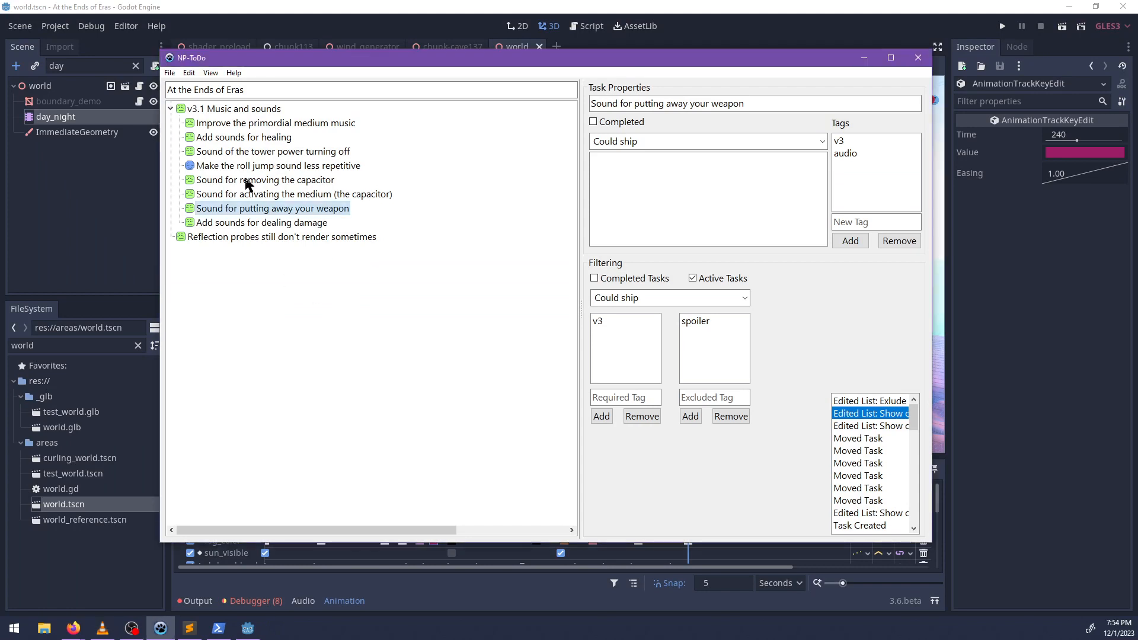
pyautogui.click(261, 152)
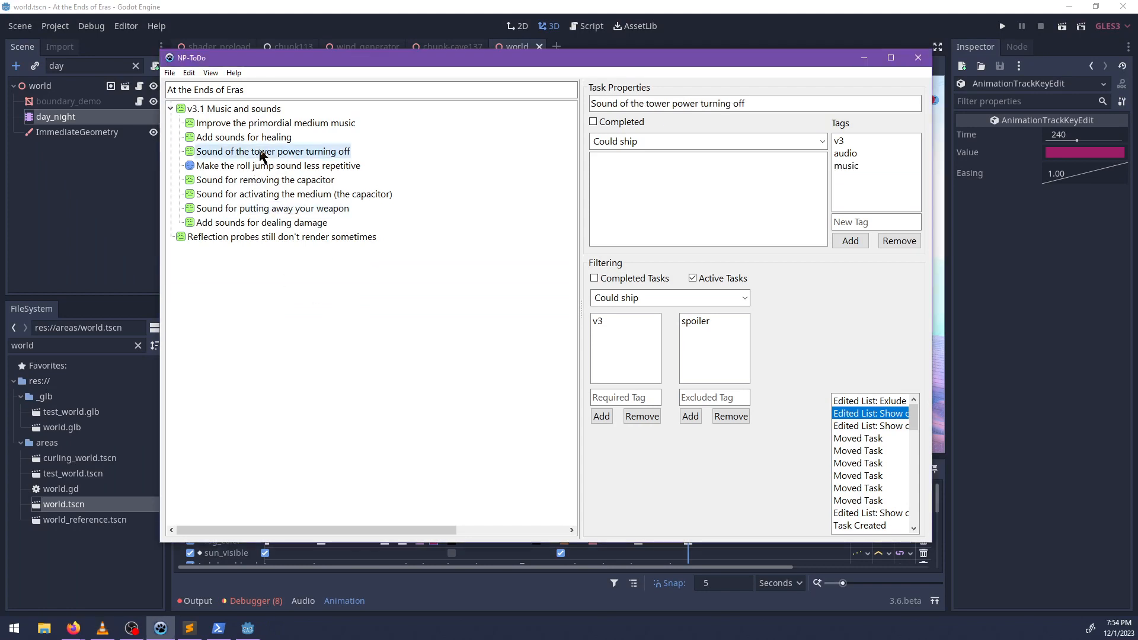
pyautogui.click(249, 138)
pyautogui.click(235, 181)
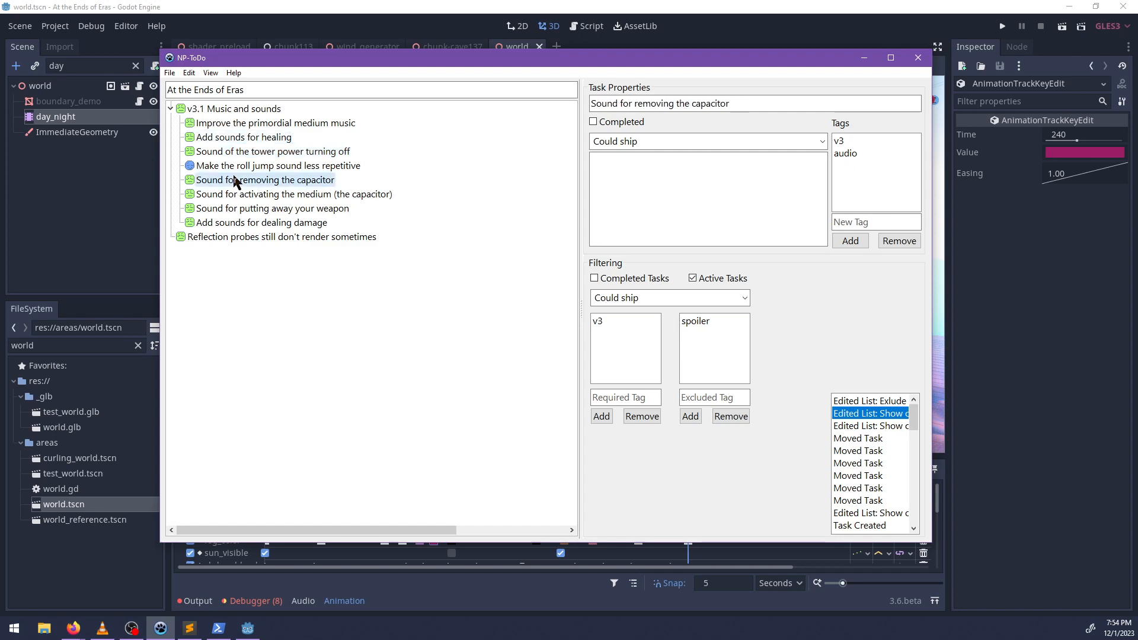
pyautogui.click(243, 196)
pyautogui.click(244, 210)
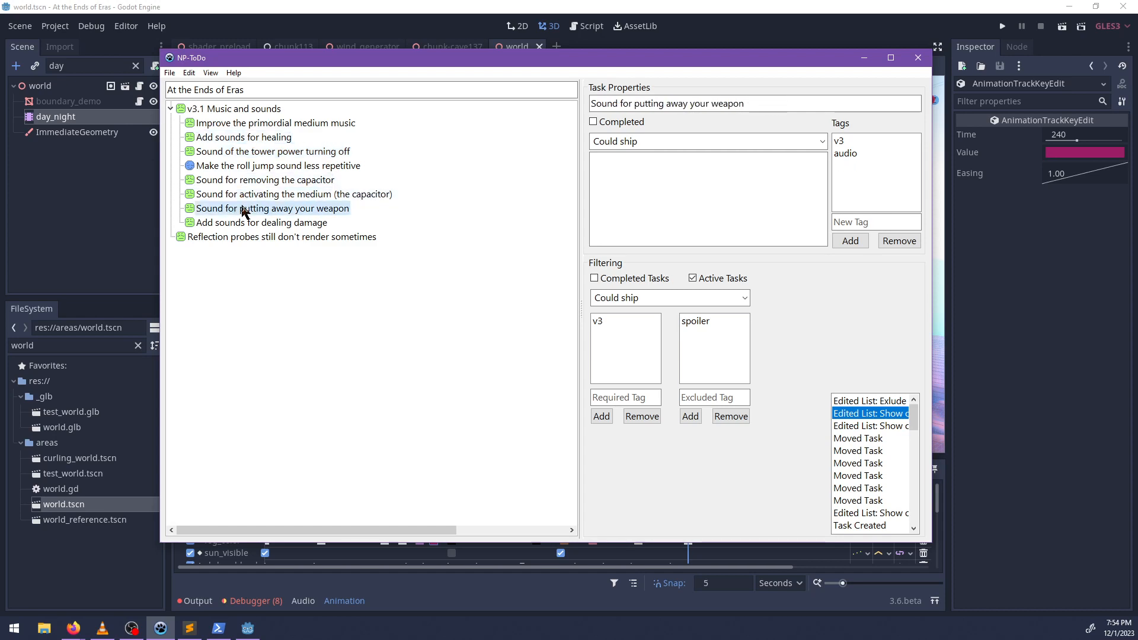
pyautogui.click(250, 181)
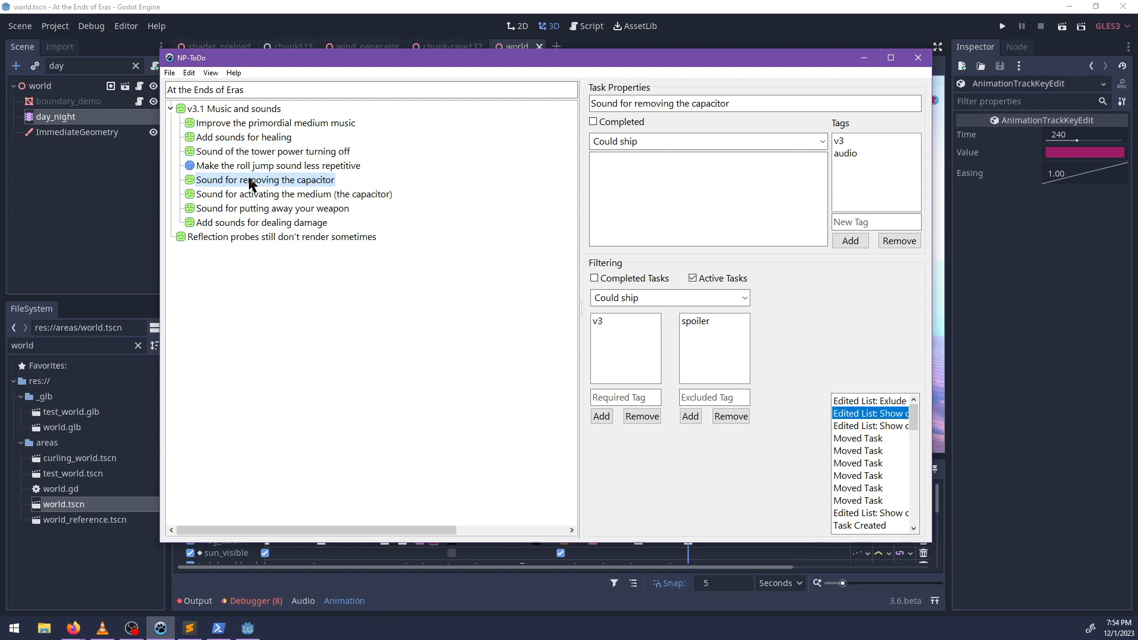
pyautogui.click(248, 196)
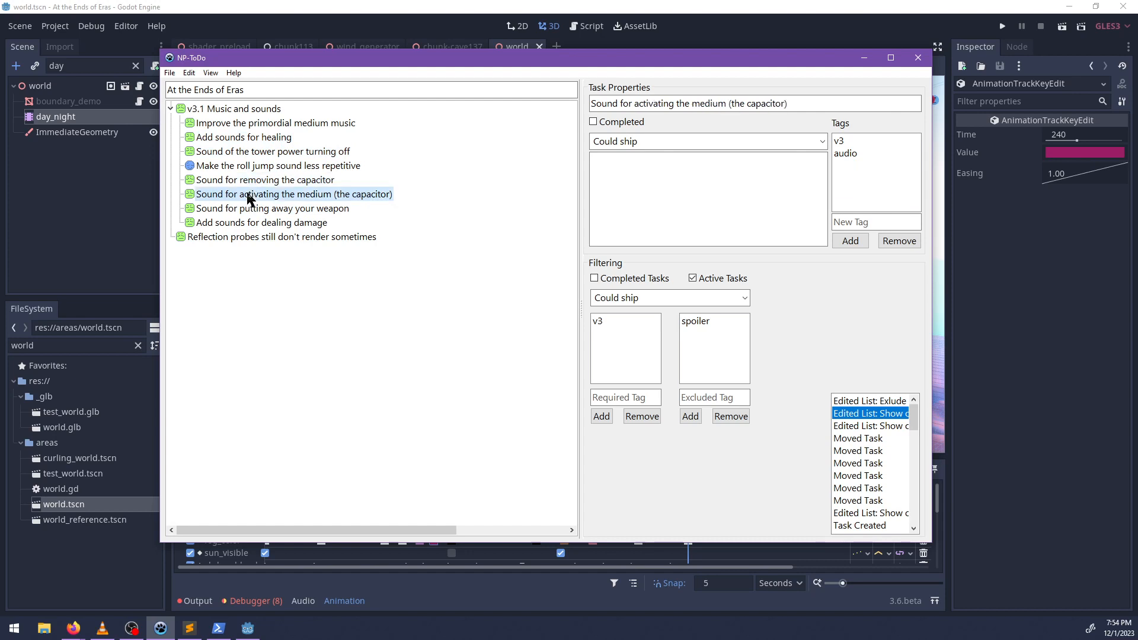
pyautogui.click(248, 210)
pyautogui.click(243, 225)
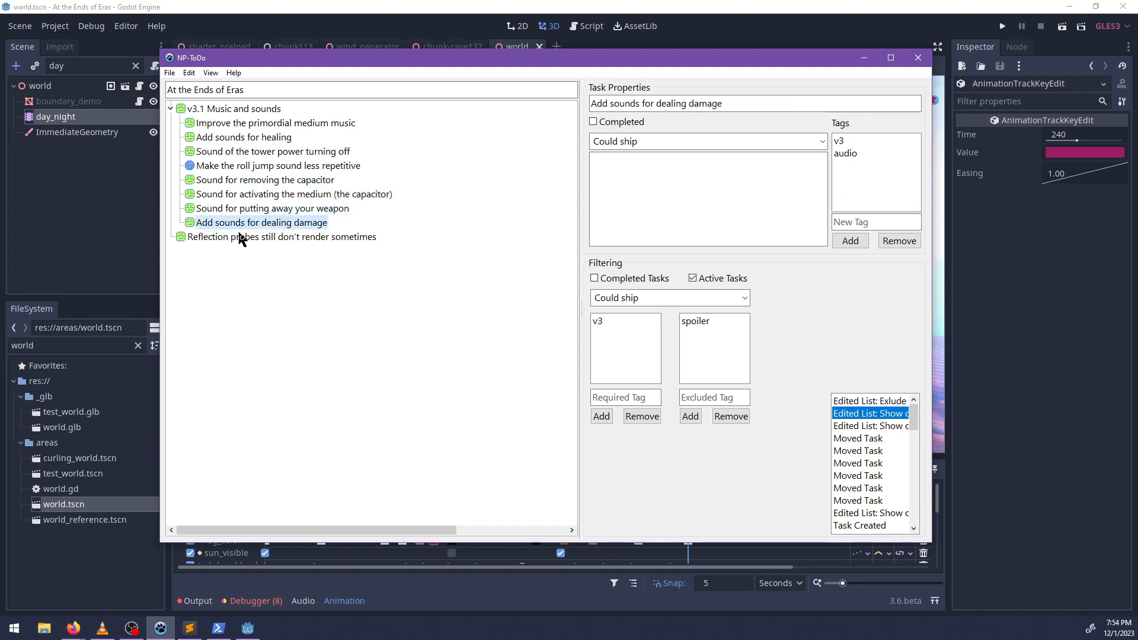
# Select the task "Reflection probes still don't render sometimes", refresh the task list and minimize it to return to Godot.
pyautogui.click(239, 237)
pyautogui.press('F5')
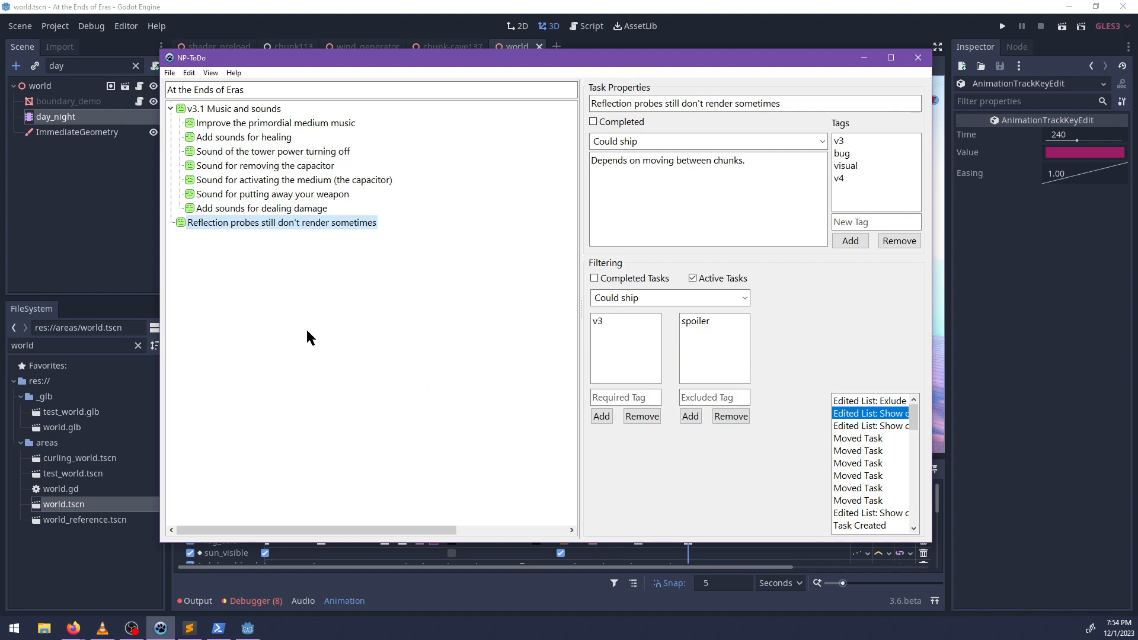
pyautogui.click(864, 58)
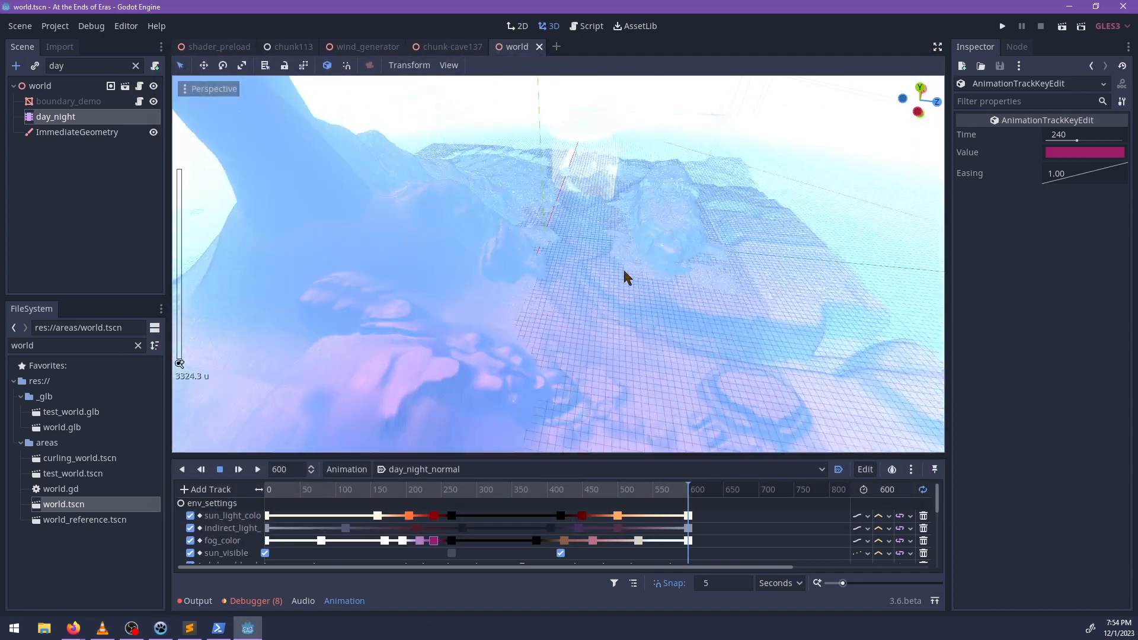
# Add an empty scene tab, filter the project files for "visual" and open visual_test.tscn.
pyautogui.click(556, 46)
pyautogui.doubleClick(62, 346)
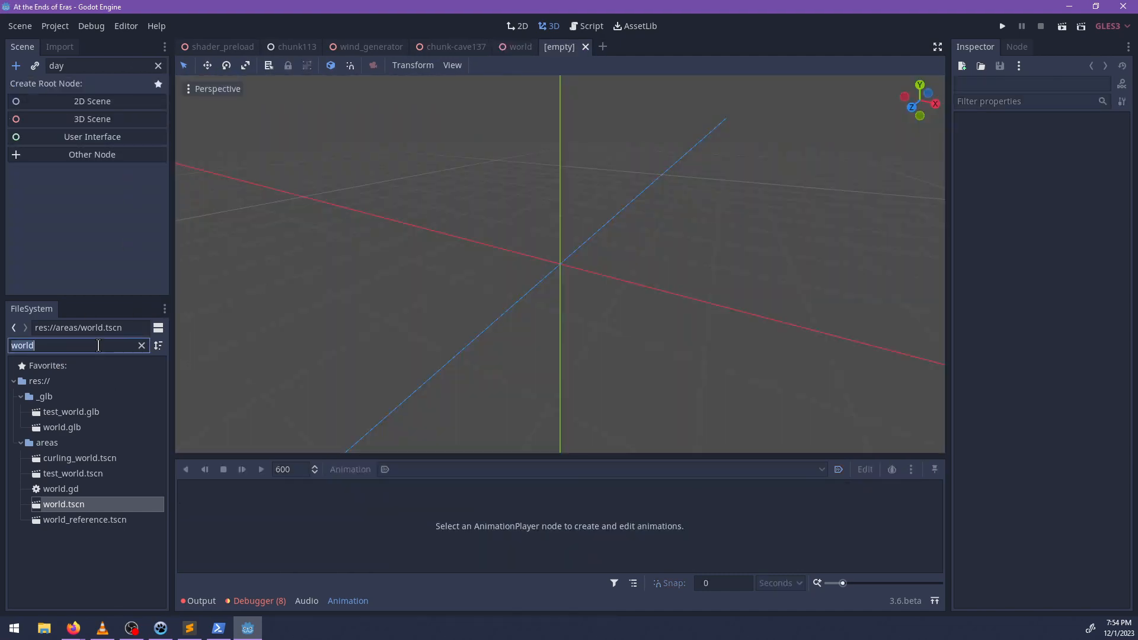
pyautogui.write('visual')
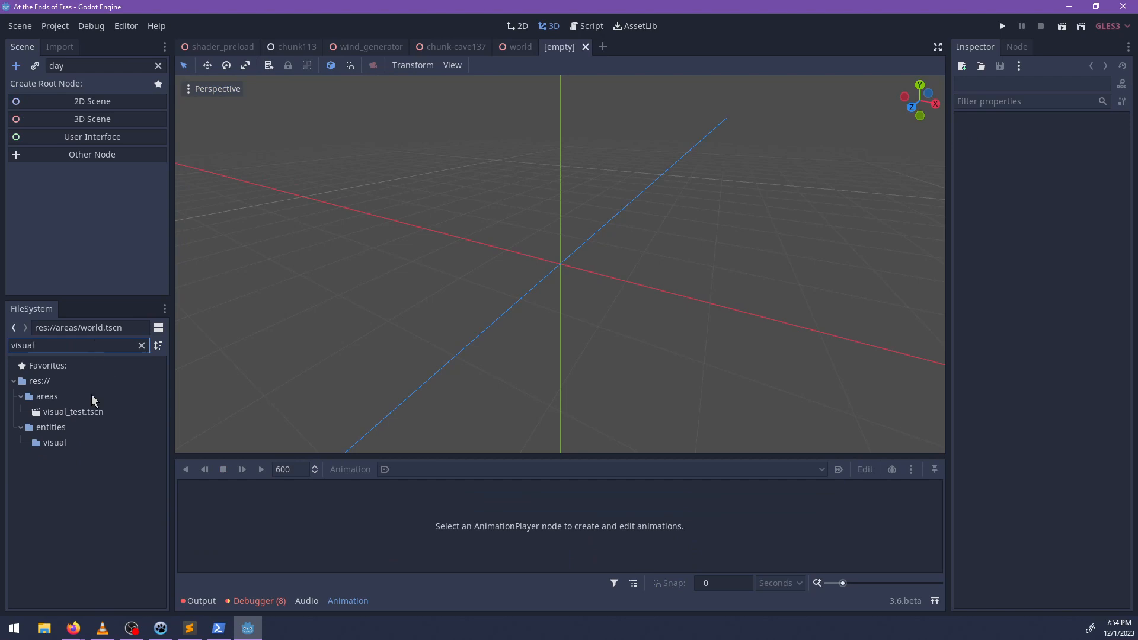
pyautogui.doubleClick(87, 413)
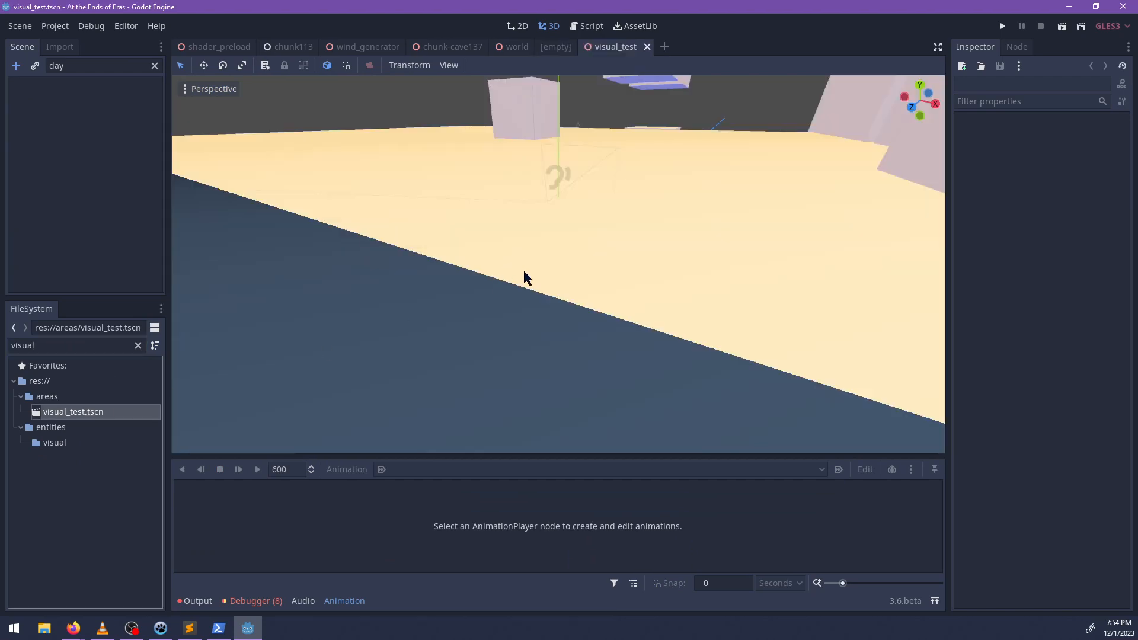
# Try to narrow the large floor box to a width of about 33.54 and undo the change.
pyautogui.scroll(-20, 543, 281)
pyautogui.moveTo(532, 273); pyautogui.dragTo(674, 325, button='middle')
pyautogui.scroll(-12, 674, 326)
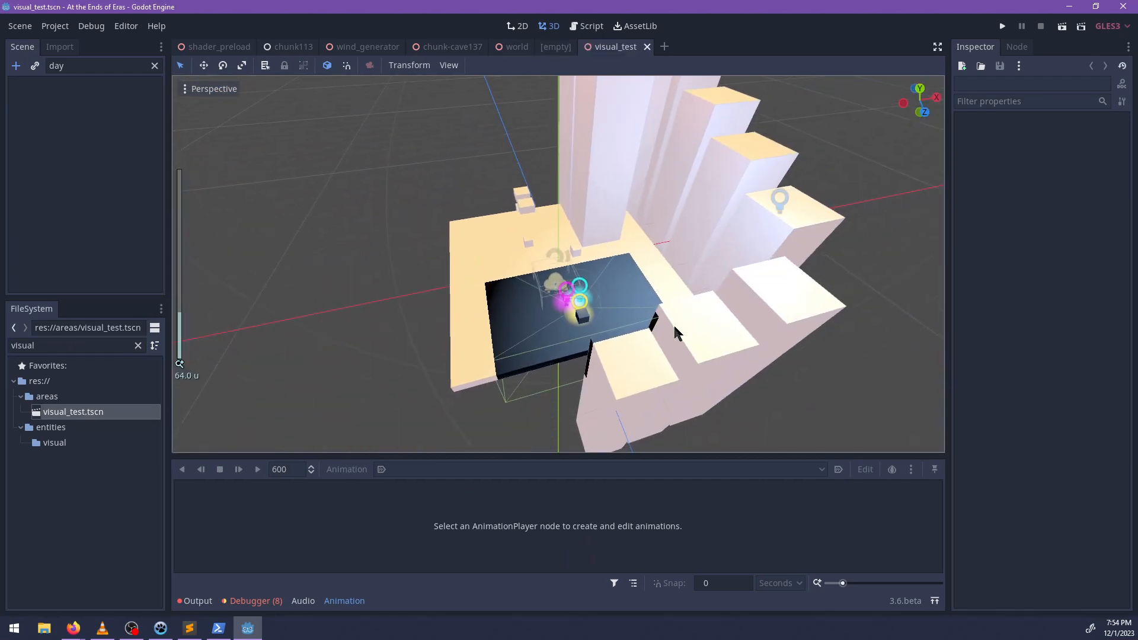
pyautogui.scroll(4, 521, 361)
pyautogui.click(527, 405)
pyautogui.keyDown('shift'); pyautogui.moveTo(711, 264); pyautogui.dragTo(712, 226, button='middle'); pyautogui.keyUp('shift')
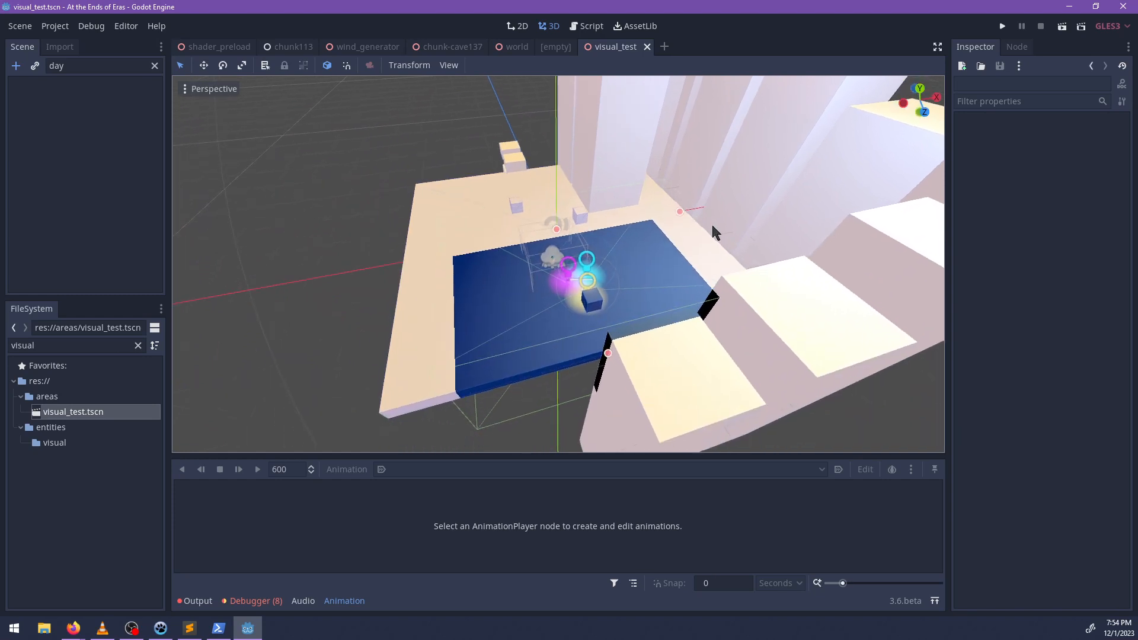
pyautogui.moveTo(677, 262); pyautogui.dragTo(657, 287, button='middle')
pyautogui.moveTo(704, 228); pyautogui.dragTo(658, 234)
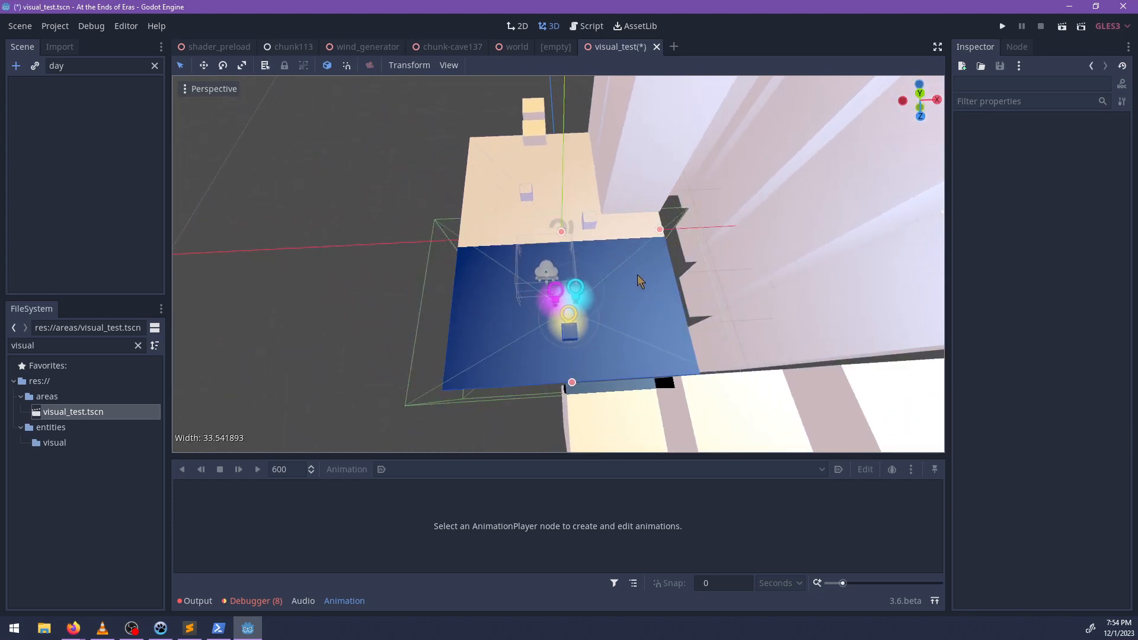
pyautogui.hotkey('ctrl', 'z')
# Clear the node filter and move ReflectionProbe above CSGBox as the first child of Spatial.
pyautogui.click(154, 65)
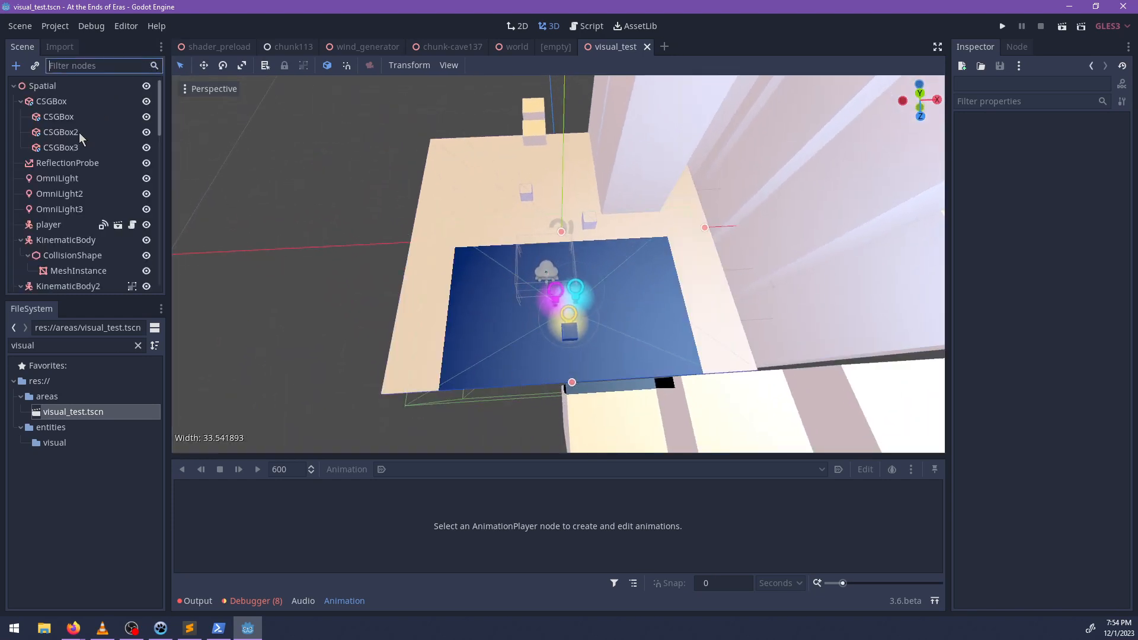
pyautogui.scroll(-3, 82, 137)
pyautogui.scroll(2, 82, 137)
pyautogui.click(81, 112)
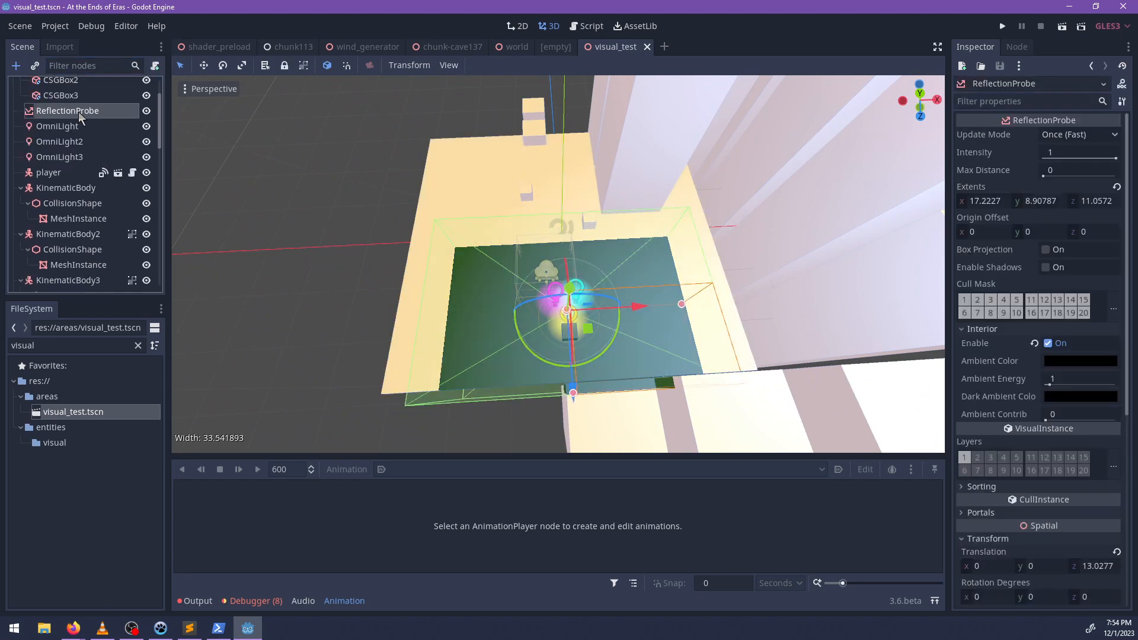
pyautogui.moveTo(80, 116); pyautogui.dragTo(95, 97)
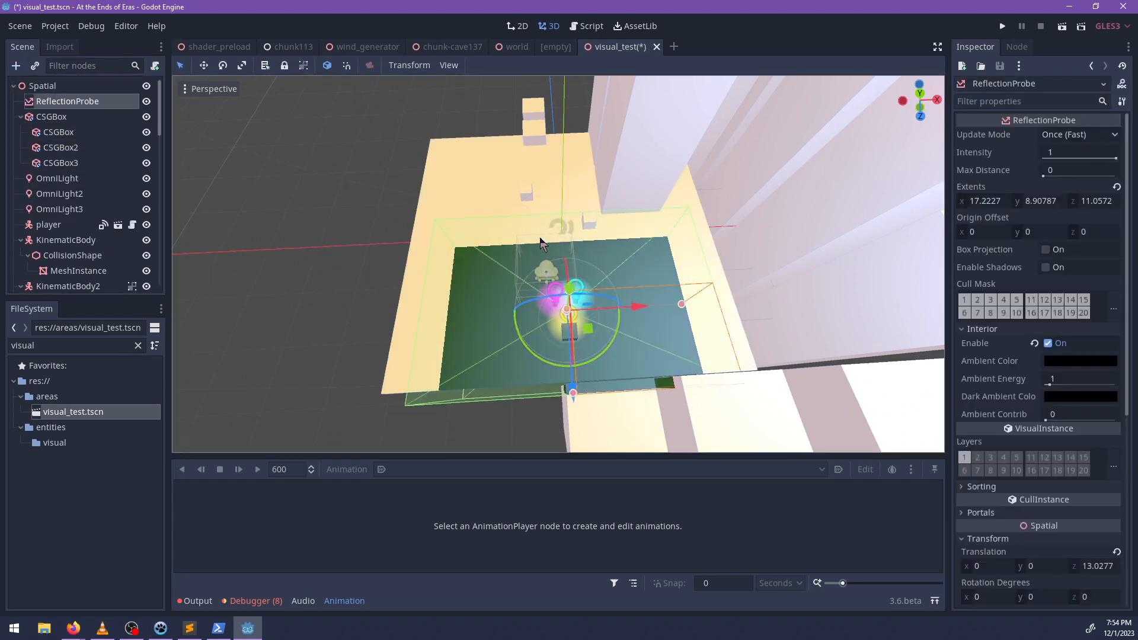
# Shrink the reflection probe's X extent to about 9.96 and duplicate it three times in a row along the X axis.
pyautogui.moveTo(681, 304); pyautogui.dragTo(643, 304)
pyautogui.hotkey('ctrl', 'd')
pyautogui.keyDown('shift'); pyautogui.moveTo(671, 293); pyautogui.dragTo(559, 323, button='middle'); pyautogui.keyUp('shift')
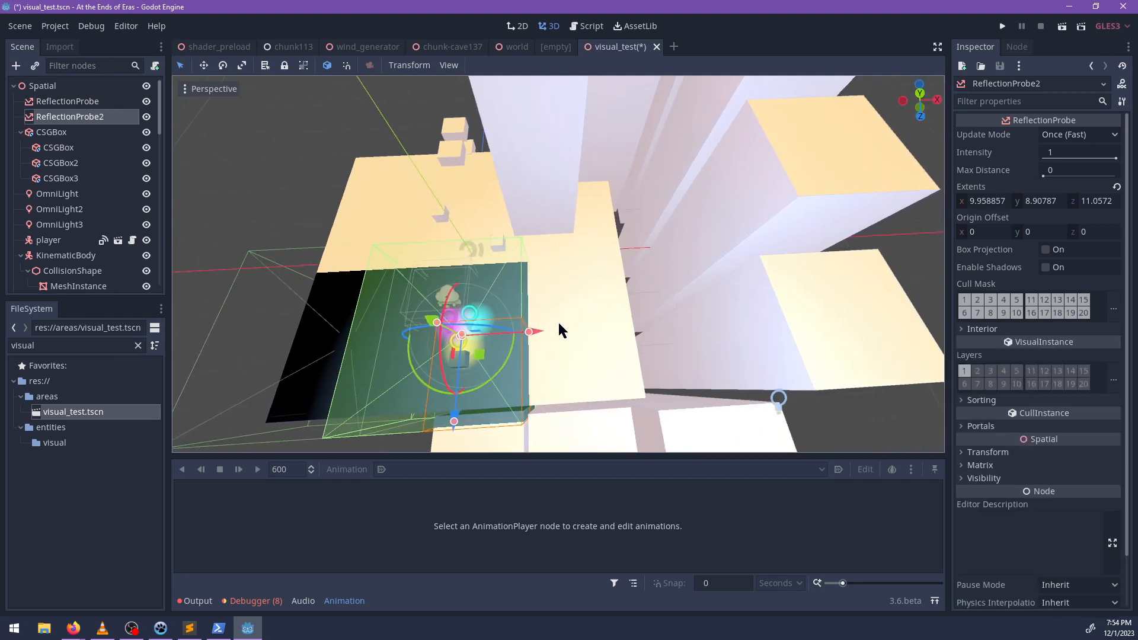
pyautogui.moveTo(542, 330); pyautogui.dragTo(736, 319)
pyautogui.hotkey('ctrl', 'd')
pyautogui.hotkey('ctrl', 'd')
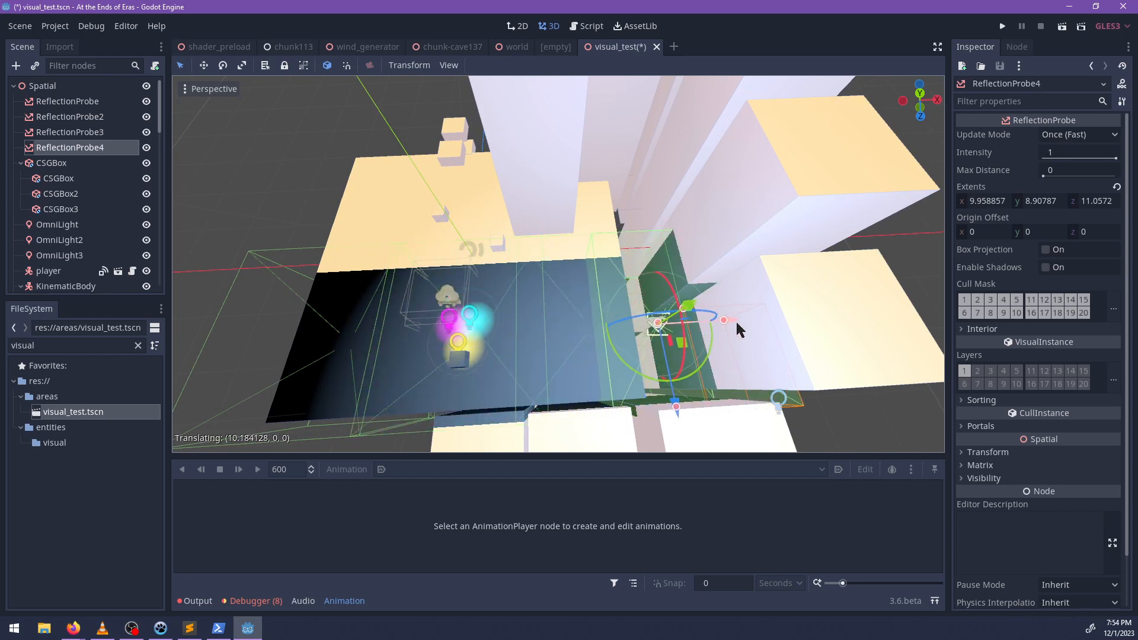
# Duplicate the row of four reflection probes and place the copies above the originals as a second layer.
pyautogui.keyDown('shift'); pyautogui.click(80, 101); pyautogui.keyUp('shift')
pyautogui.moveTo(510, 261); pyautogui.dragTo(634, 205, button='middle')
pyautogui.moveTo(639, 202); pyautogui.dragTo(638, 87)
pyautogui.hotkey('ctrl', 'd')
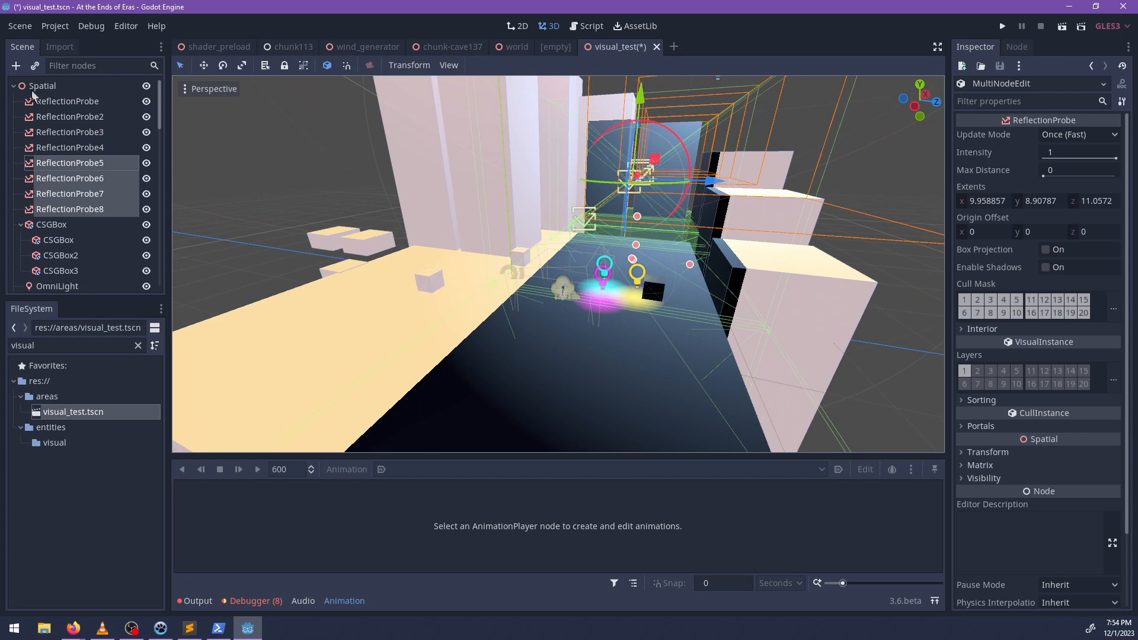
# Duplicate all eight reflection probes and place the copies beside the originals along the Z axis, over the rest of the floor.
pyautogui.keyDown('shift'); pyautogui.click(60, 104); pyautogui.keyUp('shift')
pyautogui.scroll(-9, 537, 318)
pyautogui.hotkey('ctrl', 'd')
pyautogui.moveTo(686, 265); pyautogui.dragTo(592, 270)
pyautogui.keyDown('shift'); pyautogui.moveTo(592, 270); pyautogui.dragTo(220, 264, button='middle'); pyautogui.keyUp('shift')
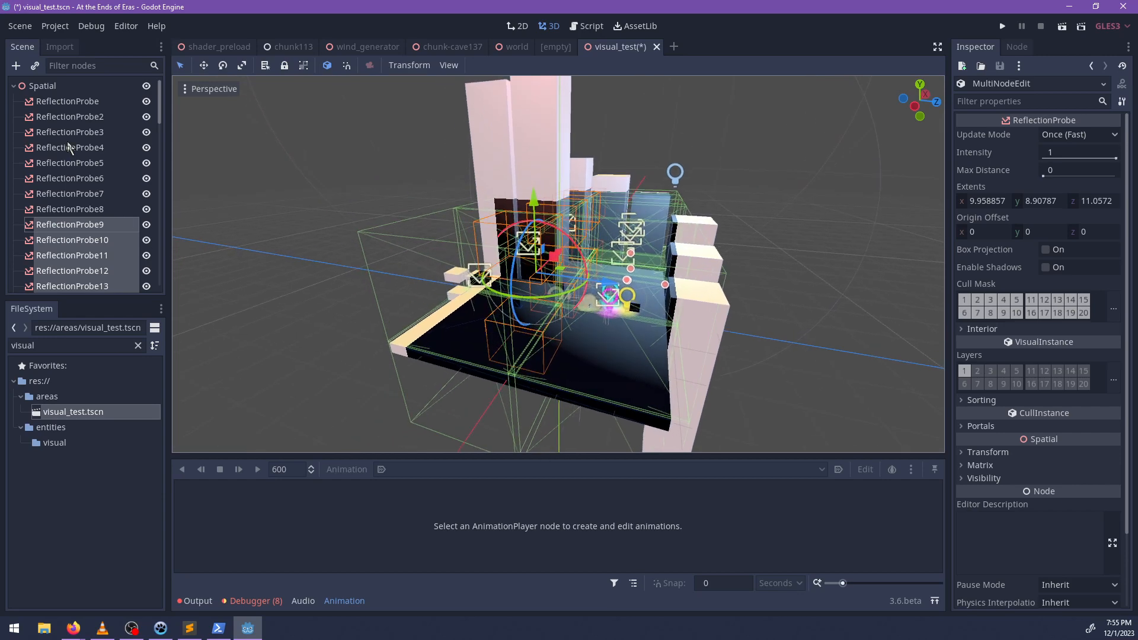
pyautogui.moveTo(240, 313); pyautogui.dragTo(104, 232, button='middle')
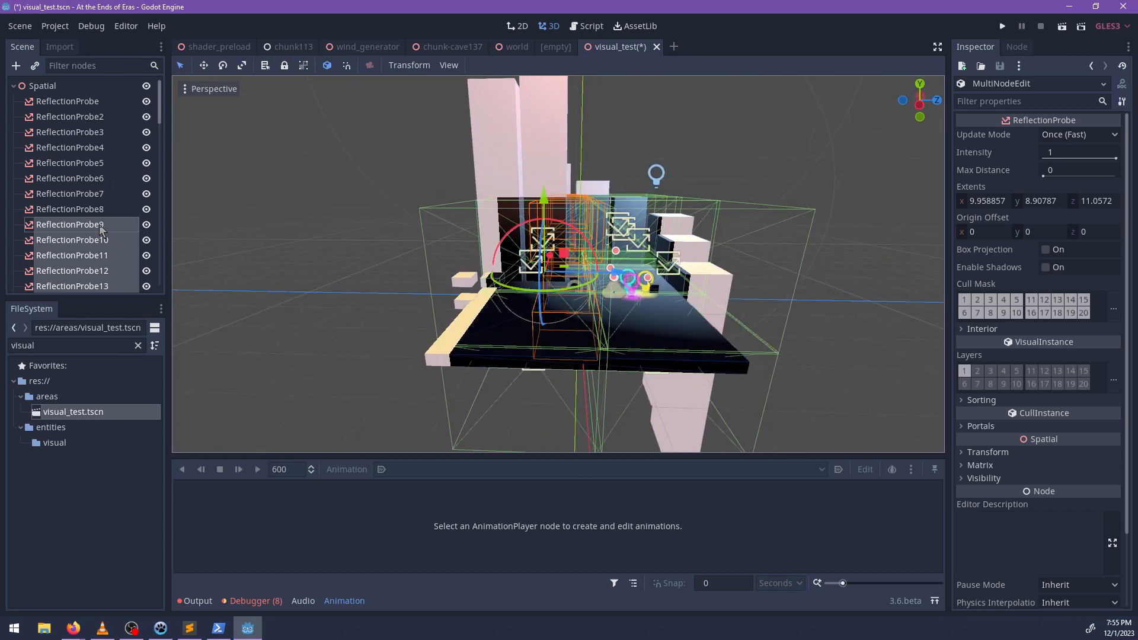
# Duplicate a row of the newest reflection probes at the end of the list and place the copies above the originals.
pyautogui.scroll(-3, 87, 256)
pyautogui.scroll(-2, 97, 265)
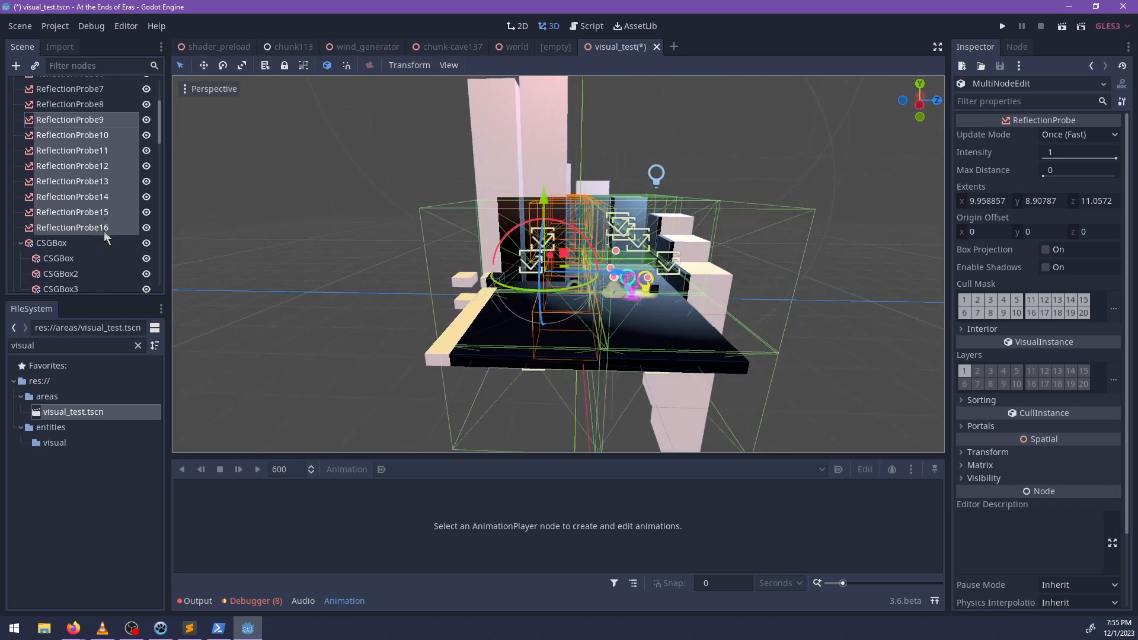
pyautogui.click(103, 230)
pyautogui.keyDown('shift'); pyautogui.click(100, 167); pyautogui.keyUp('shift')
pyautogui.moveTo(586, 241); pyautogui.dragTo(461, 300, button='middle')
pyautogui.hotkey('ctrl', 'd')
pyautogui.moveTo(516, 201); pyautogui.dragTo(500, 100)
# Examine the stacked reflection probes and their coverage of the test area from several angles and distances.
pyautogui.moveTo(610, 283); pyautogui.dragTo(313, 274, button='middle')
pyautogui.scroll(5, 109, 225)
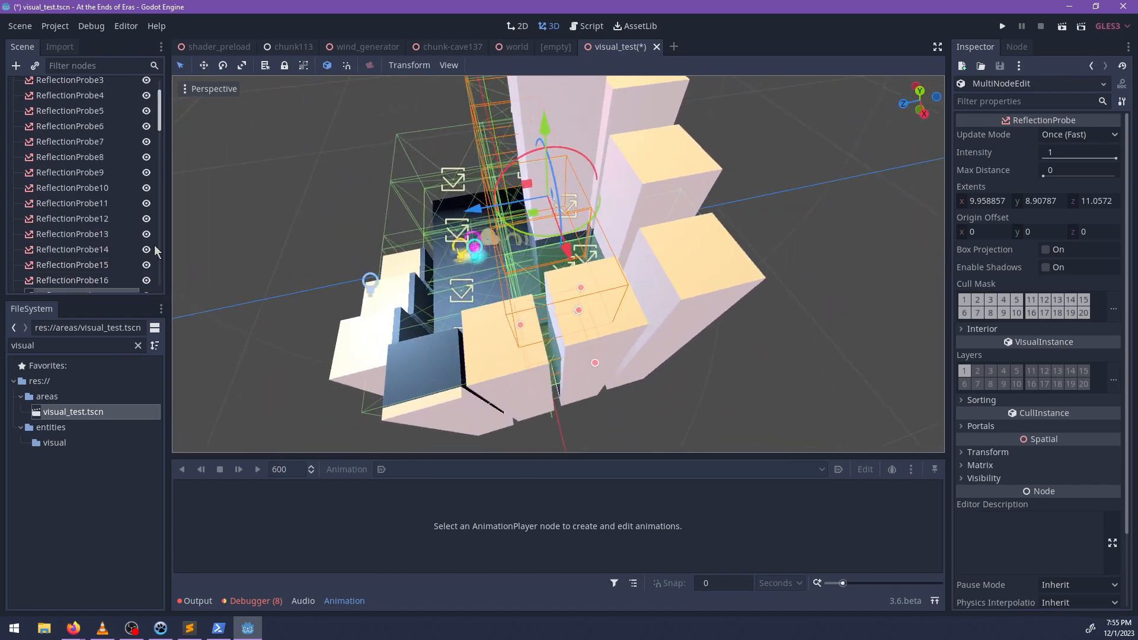
pyautogui.scroll(-10, 496, 314)
pyautogui.scroll(10, 496, 314)
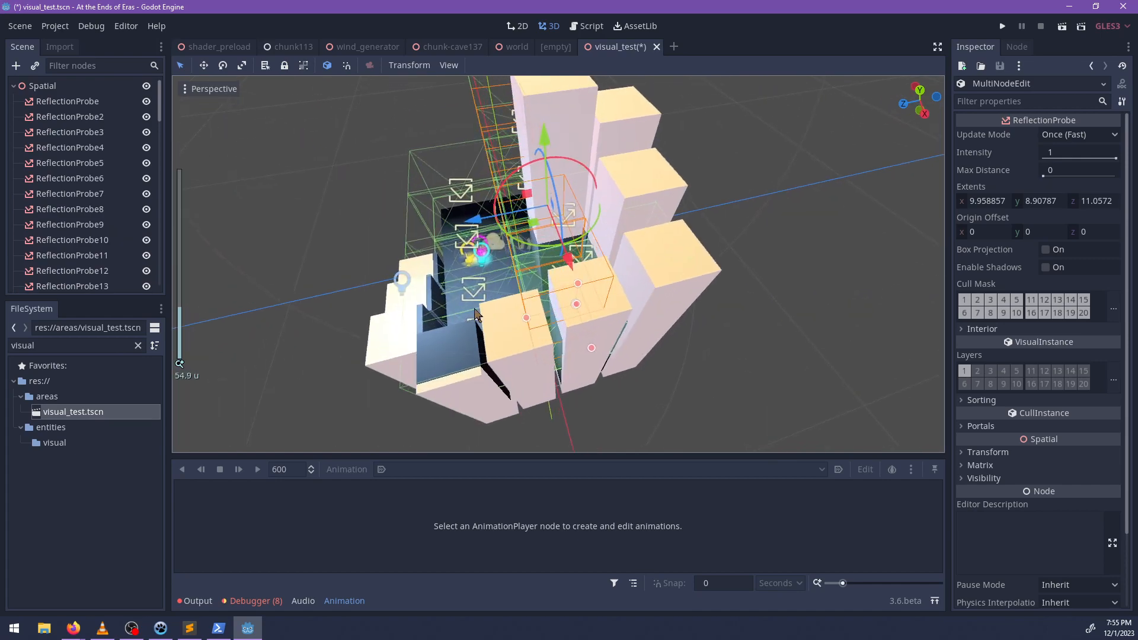
pyautogui.moveTo(496, 315); pyautogui.dragTo(687, 242, button='middle')
pyautogui.moveTo(685, 325); pyautogui.dragTo(514, 328, button='middle')
pyautogui.scroll(8, 541, 273)
pyautogui.scroll(-6, 652, 261)
pyautogui.scroll(-10, 513, 328)
pyautogui.moveTo(682, 243); pyautogui.dragTo(661, 282, button='middle')
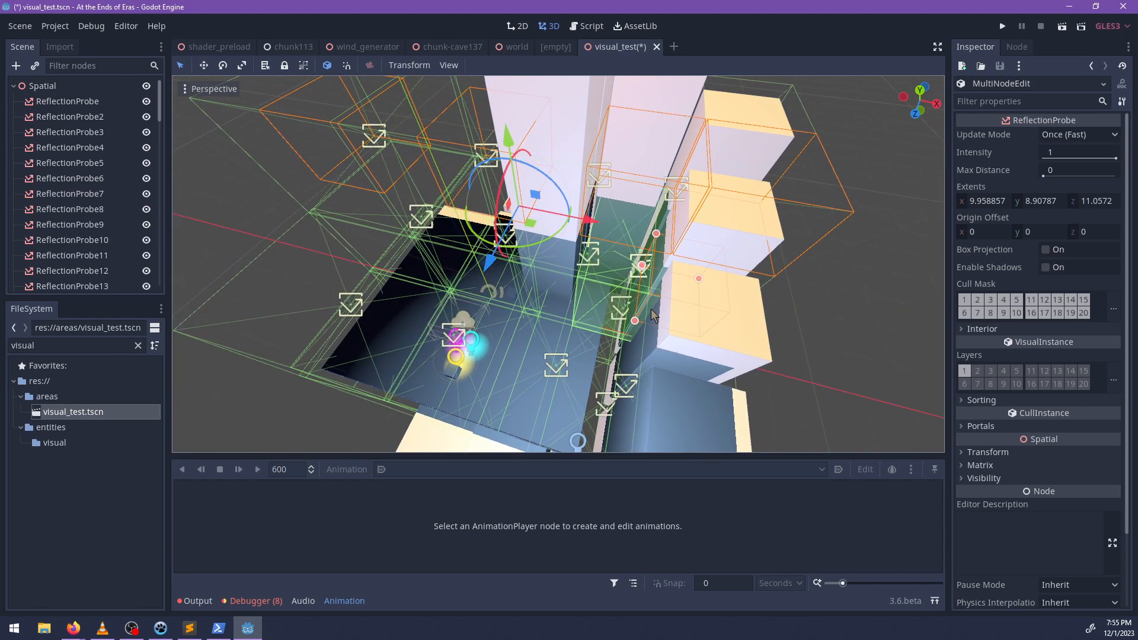
# Save the visual_test scene with the added reflection probes.
pyautogui.hotkey('ctrl', 's')
pyautogui.scroll(-5, 102, 205)
pyautogui.scroll(5, 104, 204)
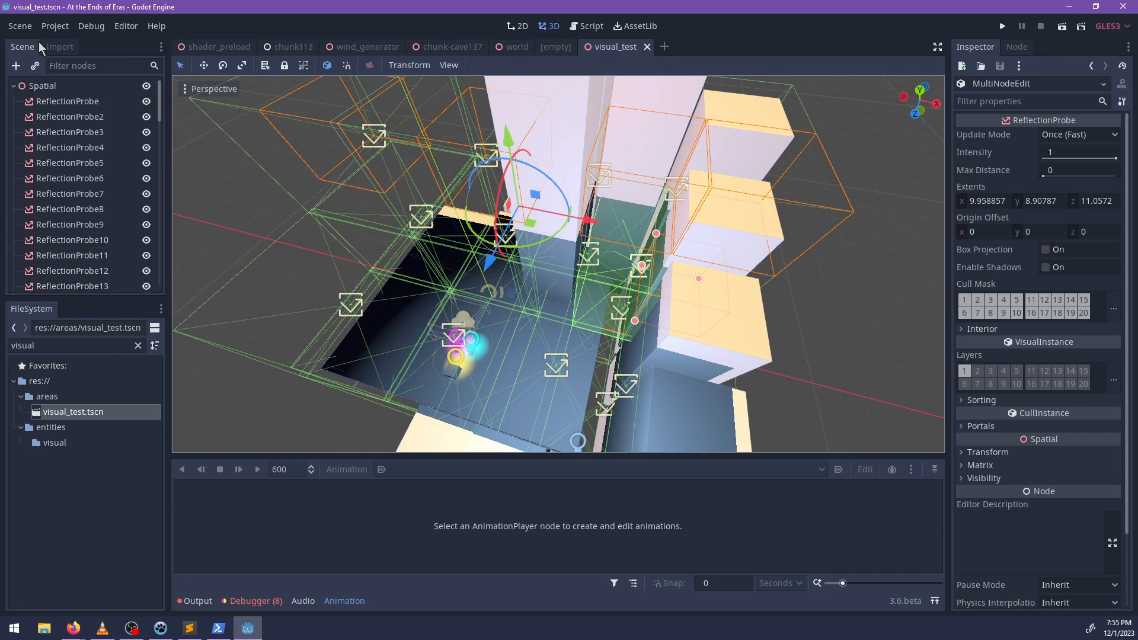
# Look through the General categories of the project settings, close them, and show the editor's output log.
pyautogui.click(54, 26)
pyautogui.click(59, 43)
pyautogui.scroll(-10, 354, 350)
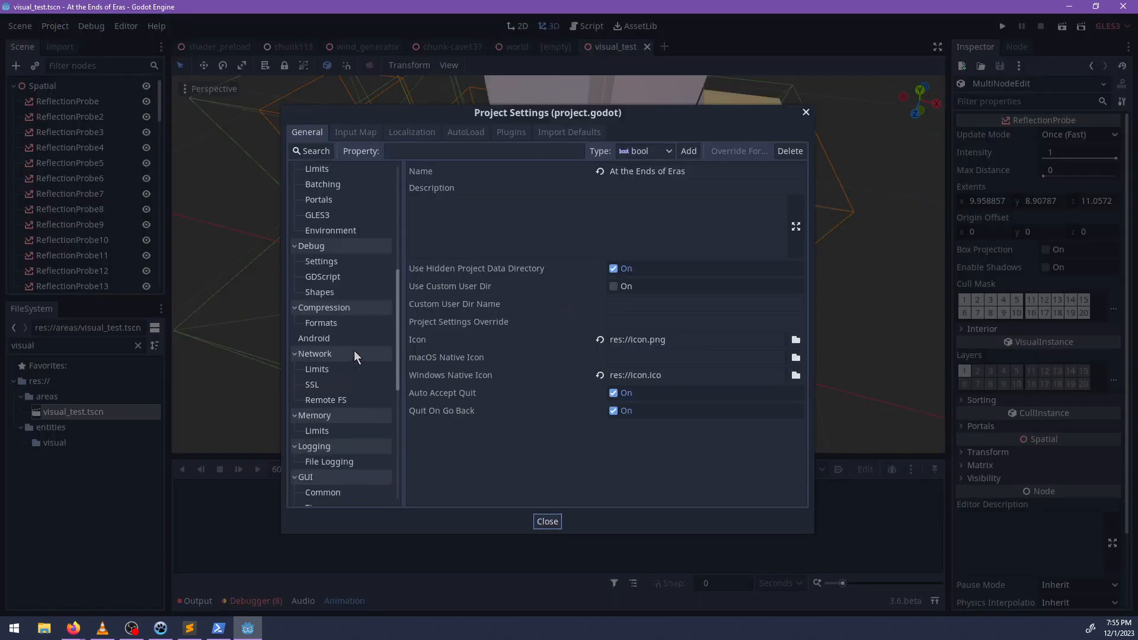
pyautogui.scroll(8, 356, 366)
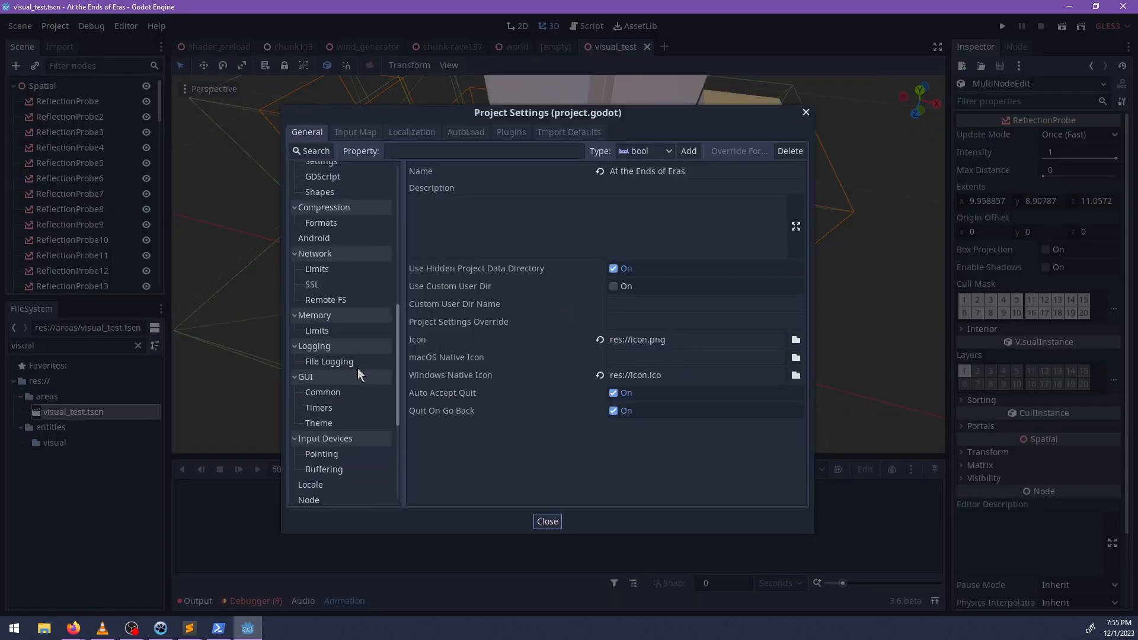
pyautogui.click(547, 522)
pyautogui.click(198, 601)
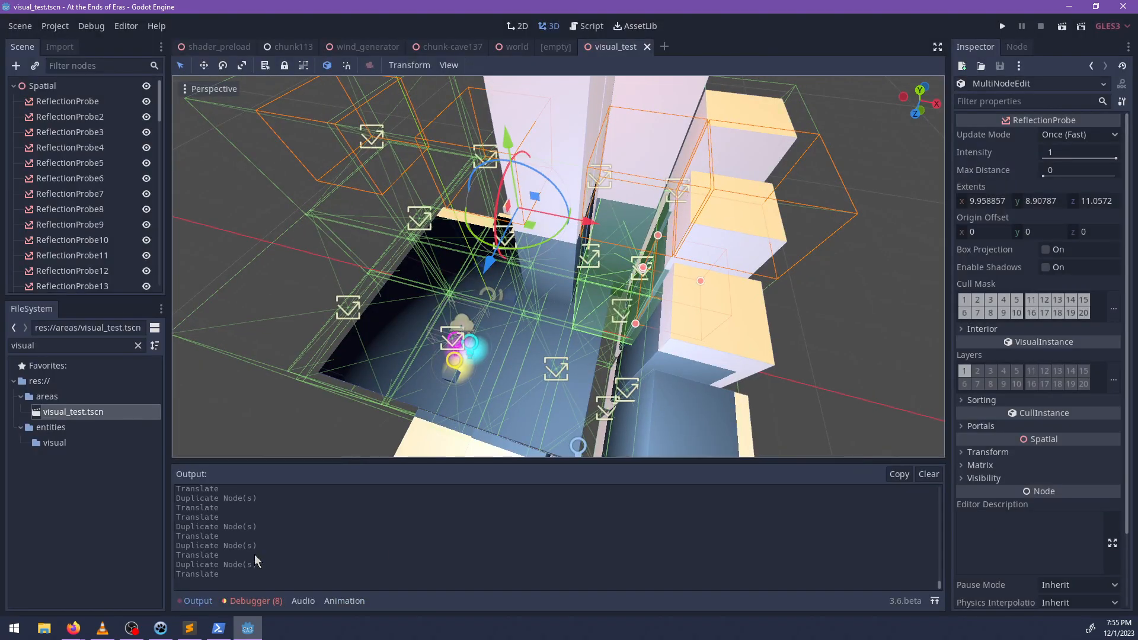
# Switch to Sublime Text and open the recent folder C:\tools\godot with the engine source.
pyautogui.click(189, 629)
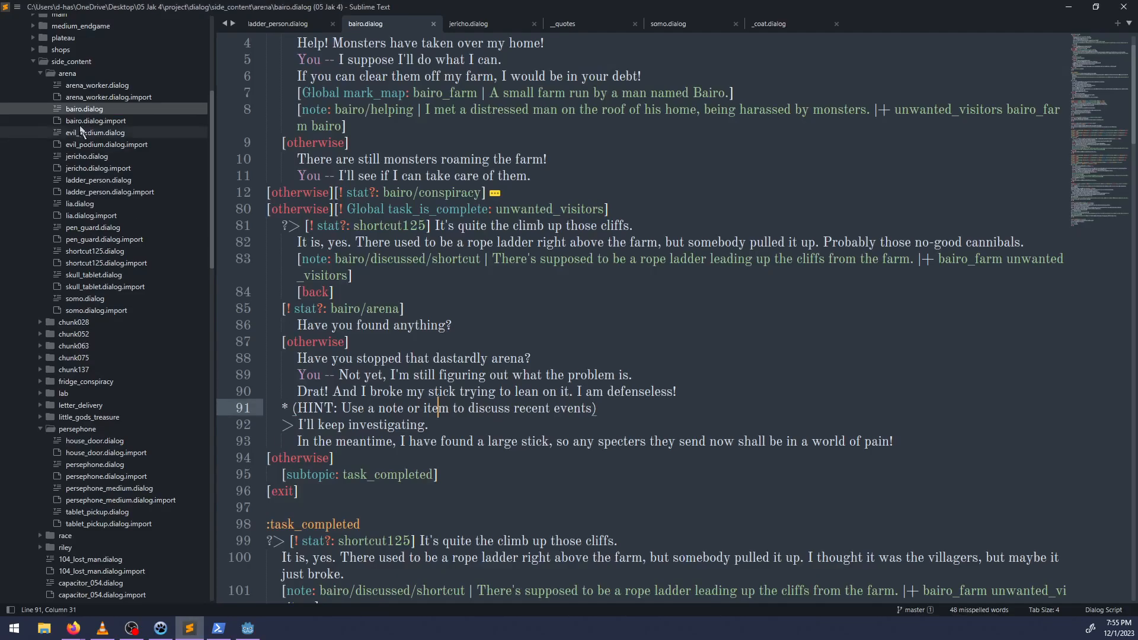
pyautogui.click(17, 7)
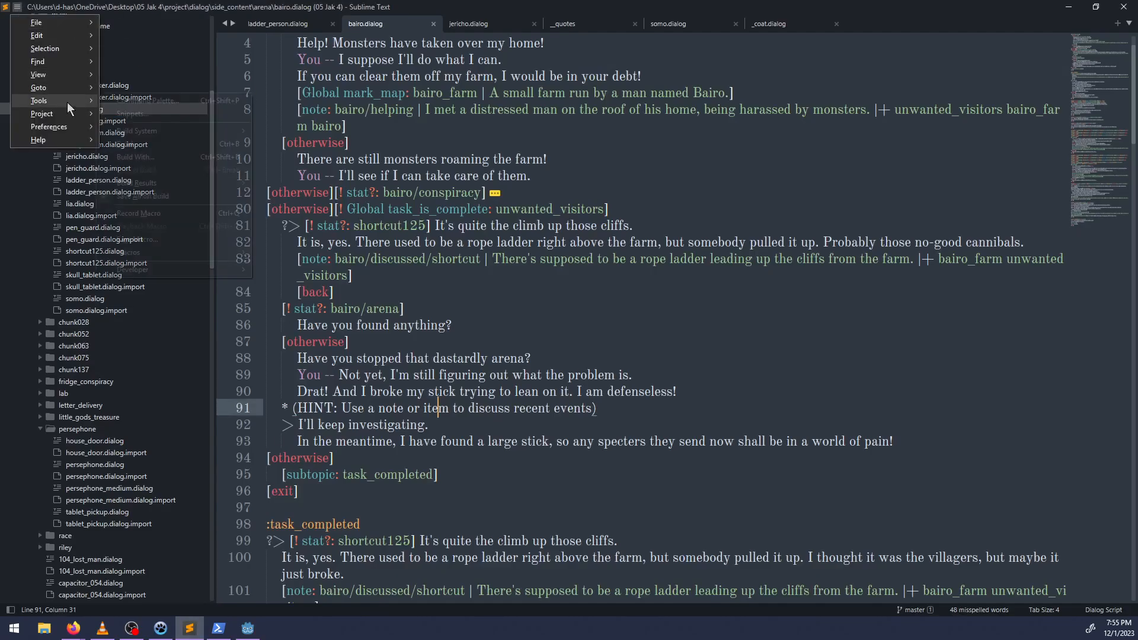
pyautogui.moveTo(76, 23)
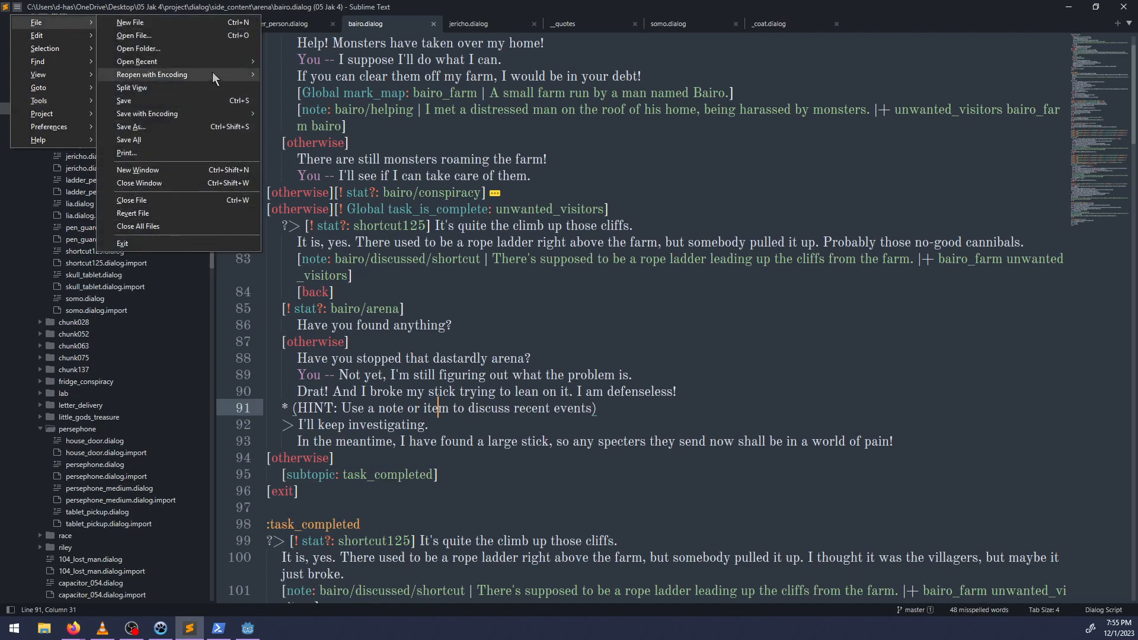
pyautogui.moveTo(256, 62)
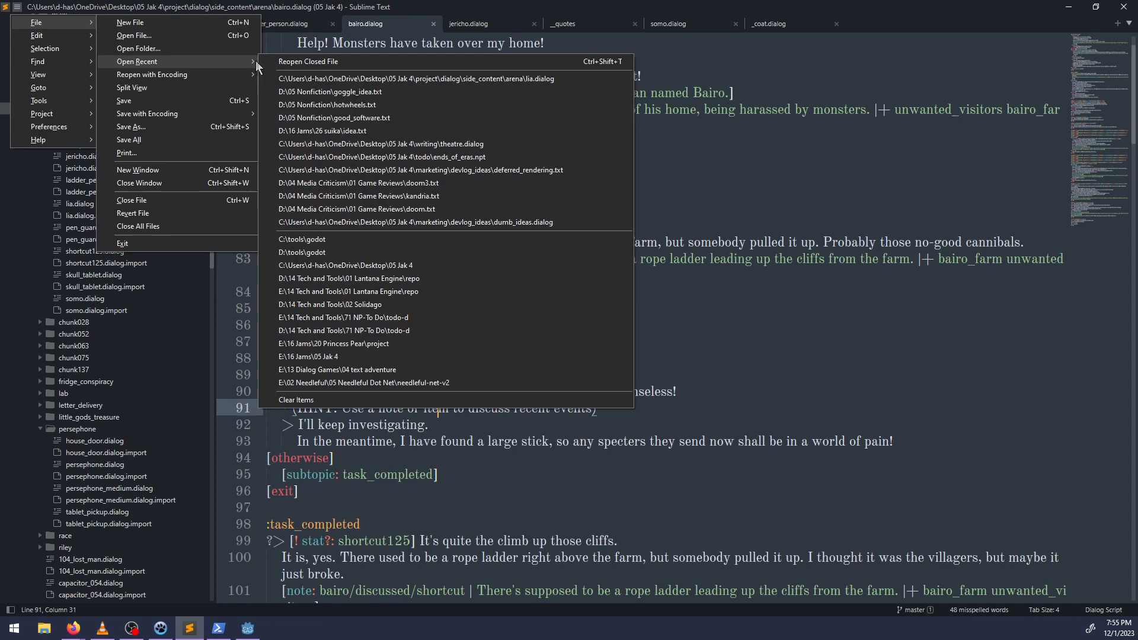
pyautogui.click(358, 243)
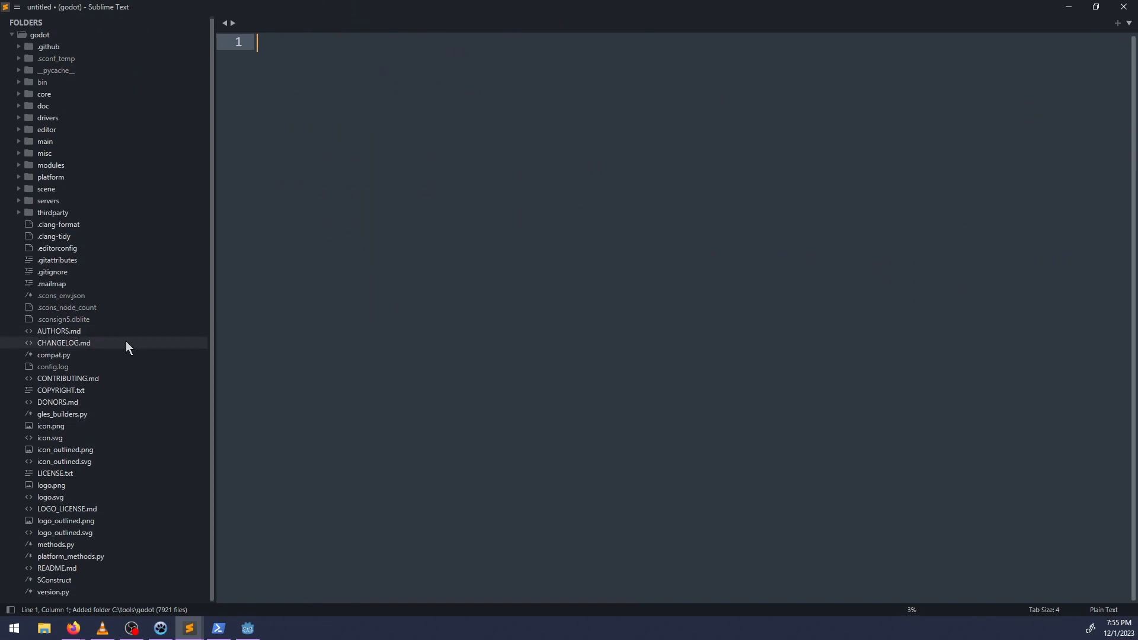
# Expand the servers folder, its visual subfolder and the drivers folder of the engine source.
pyautogui.click(19, 204)
pyautogui.click(18, 204)
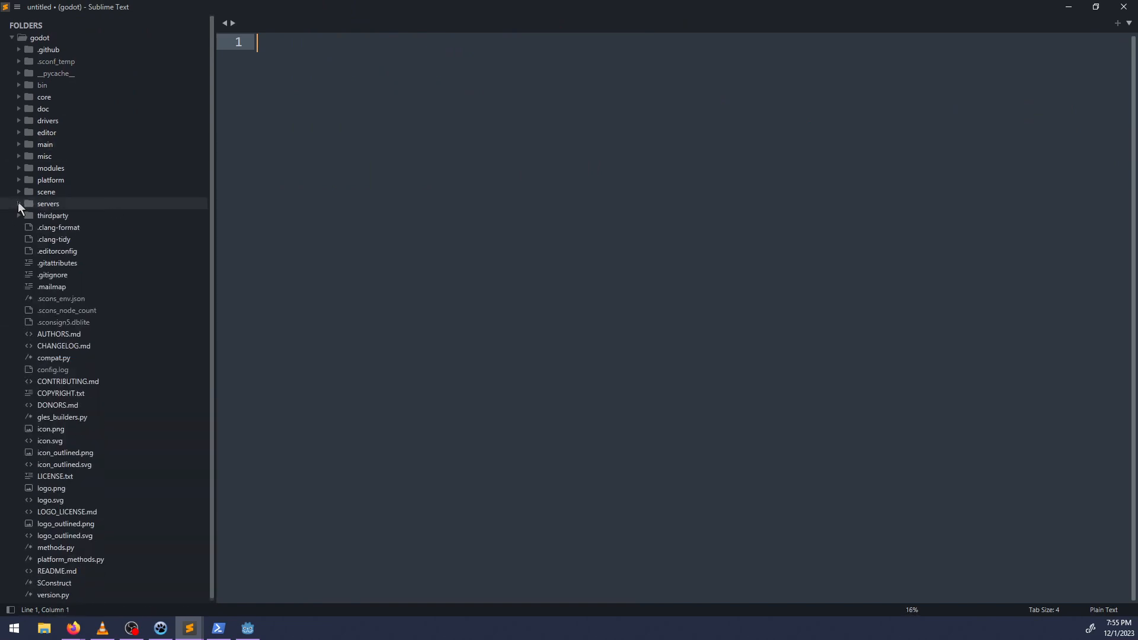
pyautogui.click(19, 203)
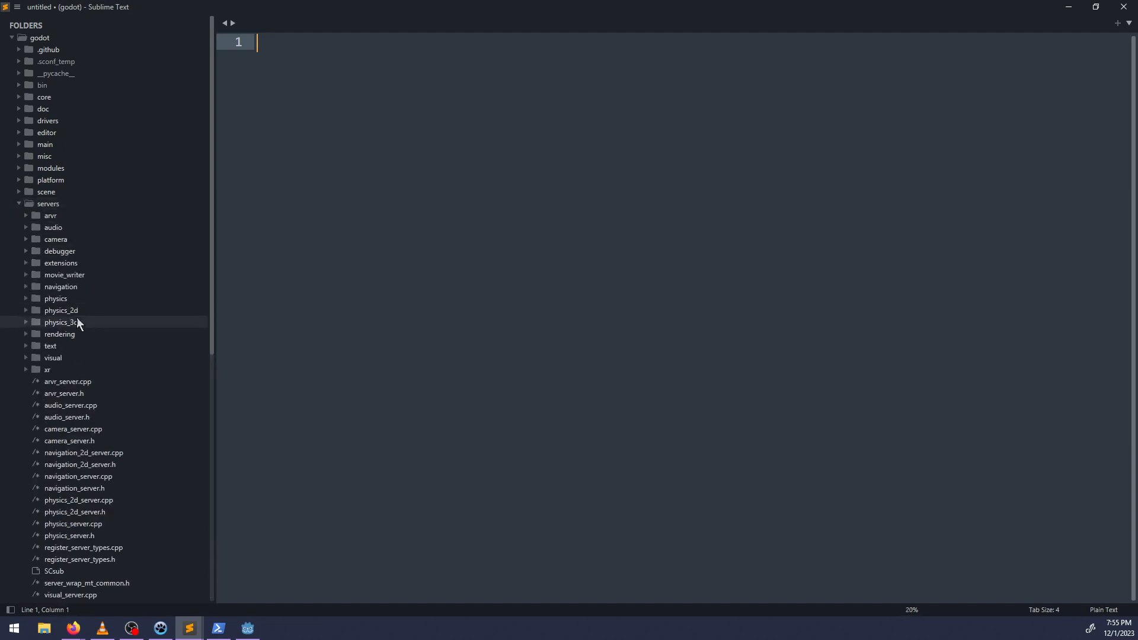
pyautogui.click(26, 358)
pyautogui.scroll(-4, 132, 368)
pyautogui.scroll(4, 132, 368)
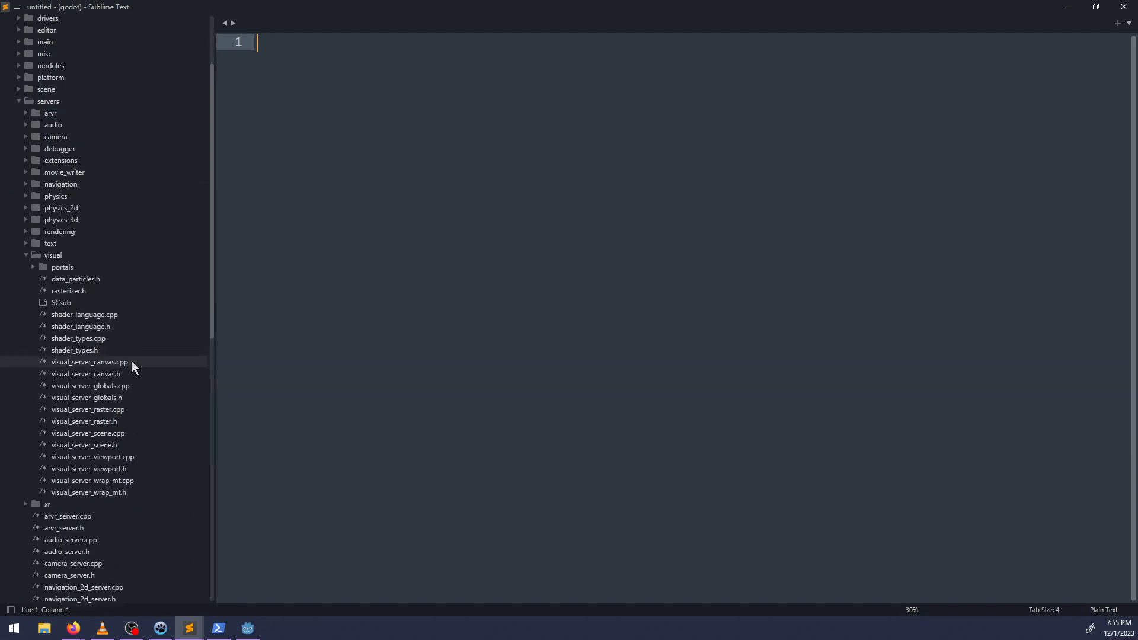
pyautogui.click(18, 121)
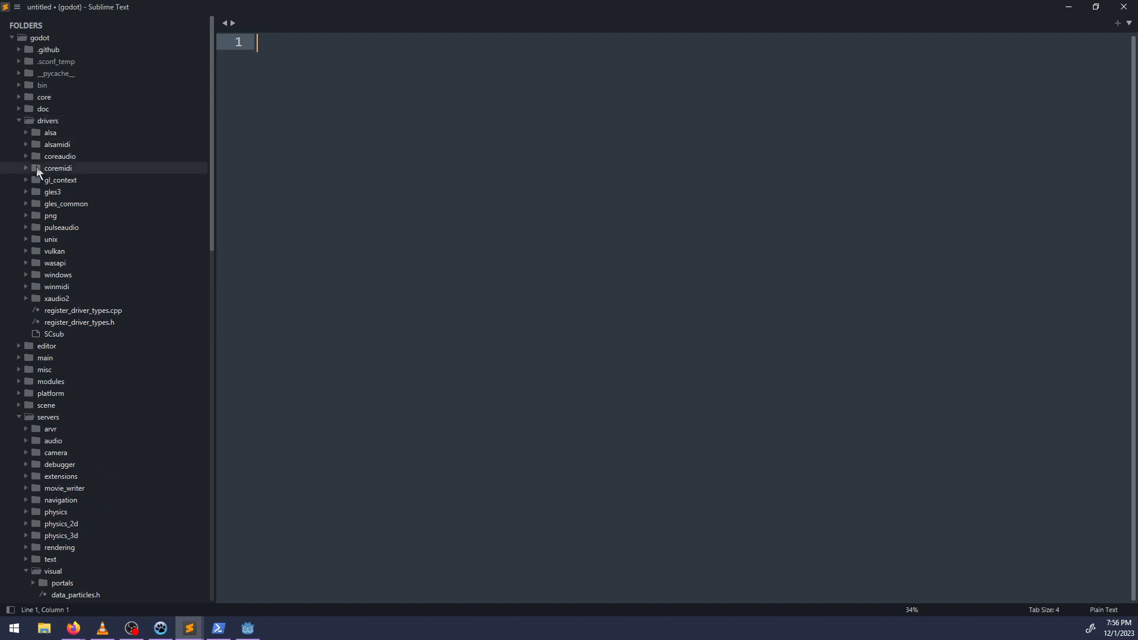
# Open visual_server.h and visual_server.cpp from the servers folder.
pyautogui.scroll(-6, 115, 314)
pyautogui.scroll(-3, 118, 326)
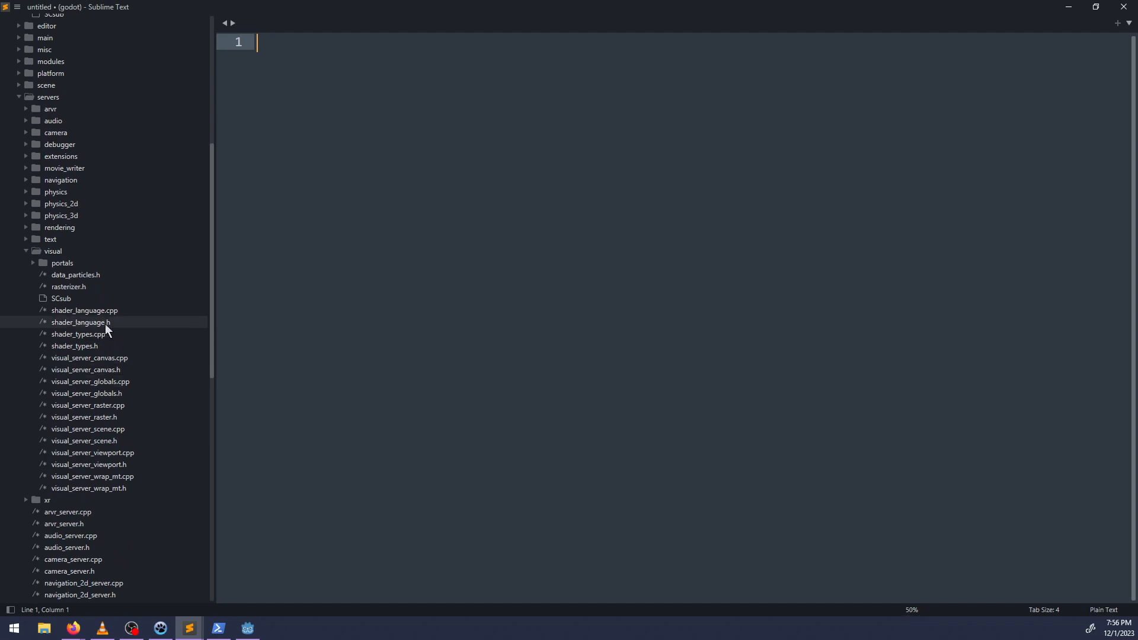
pyautogui.scroll(-7, 145, 489)
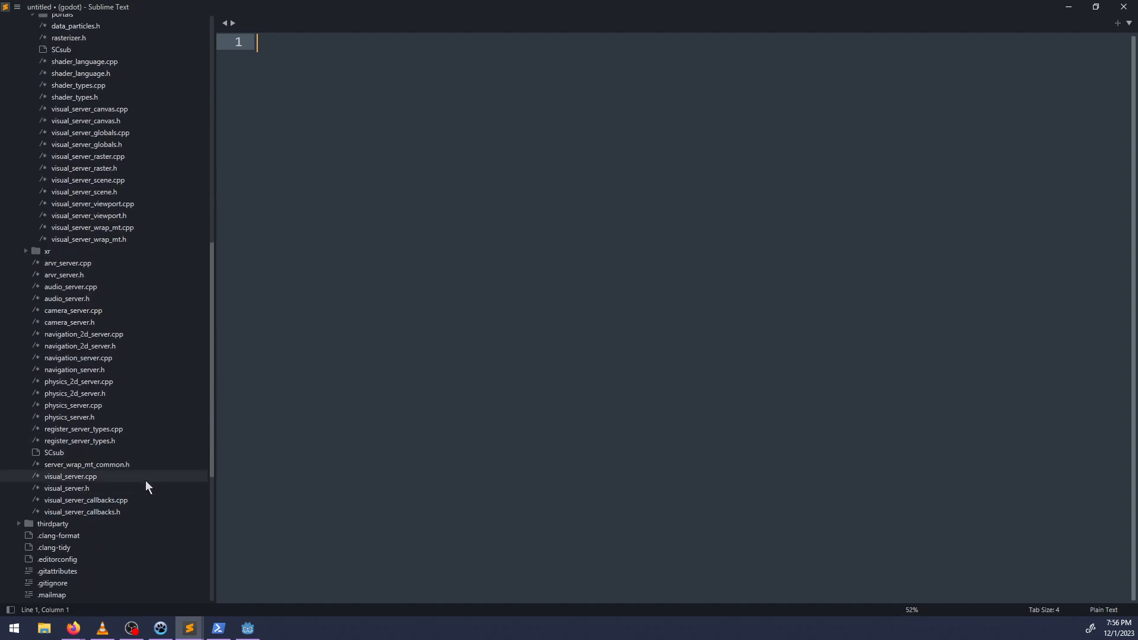
pyautogui.click(76, 488)
pyautogui.doubleClick(76, 489)
pyautogui.click(106, 476)
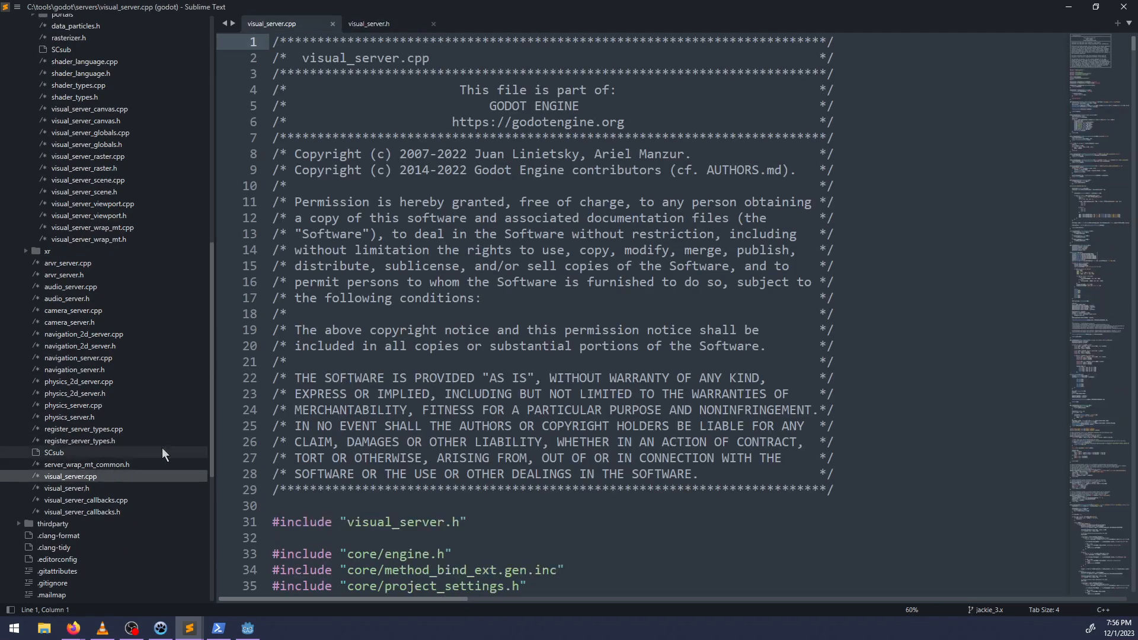
# Search visual_server.cpp for "reflection_probe".
pyautogui.moveTo(598, 363); pyautogui.dragTo(607, 360)
pyautogui.scroll(-14, 584, 329)
pyautogui.scroll(-1, 584, 330)
pyautogui.hotkey('ctrl', 'f')
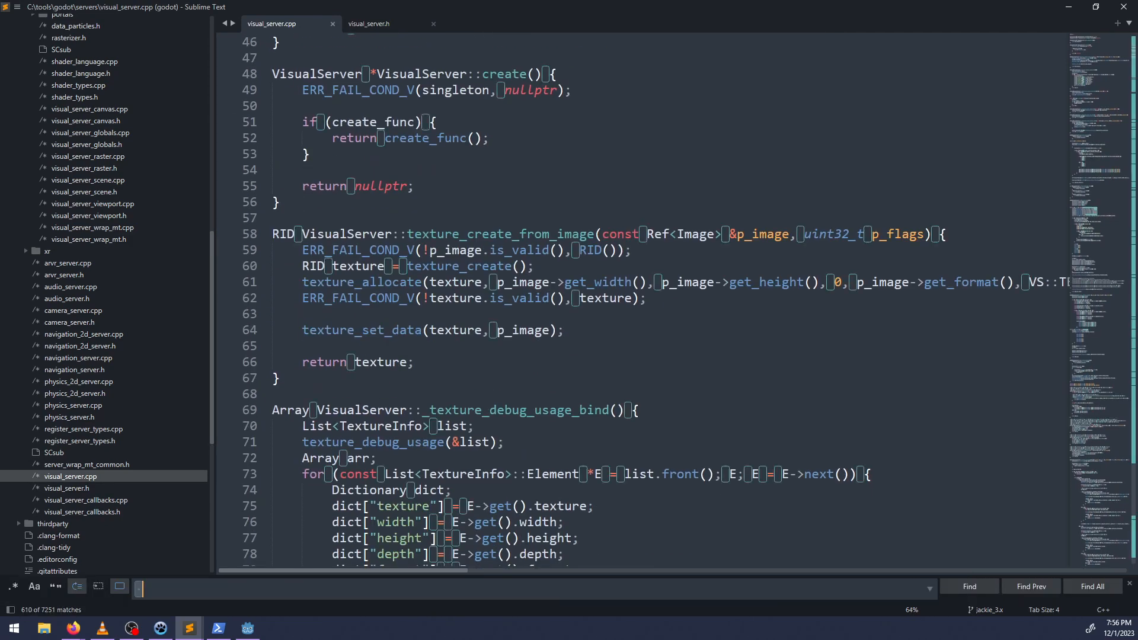
pyautogui.press('BackSpace')
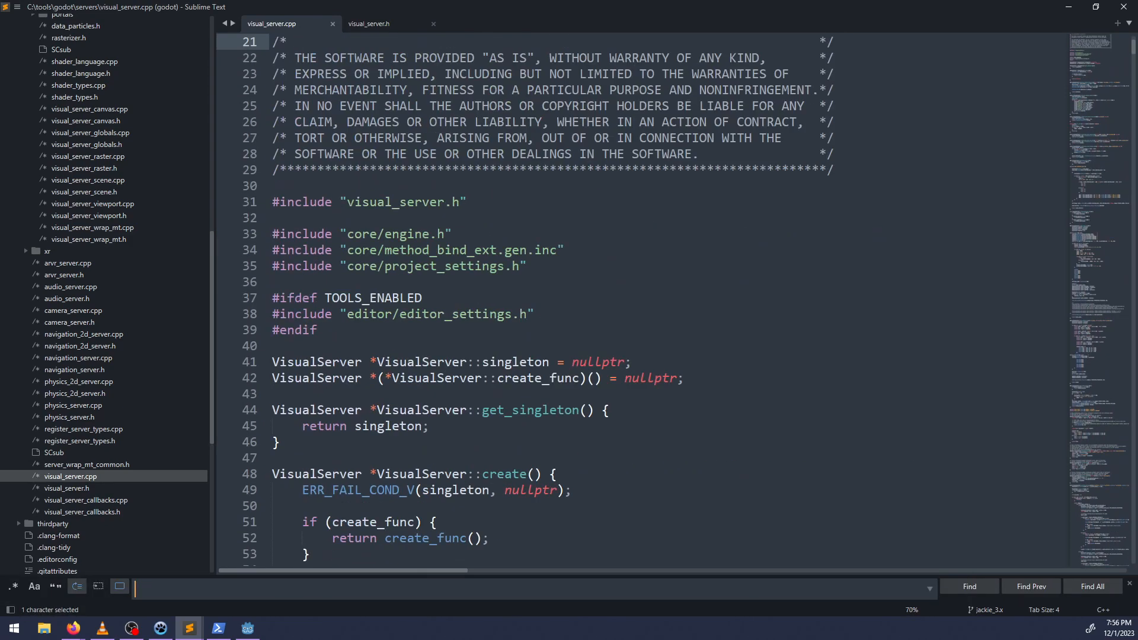
pyautogui.write('reflection+')
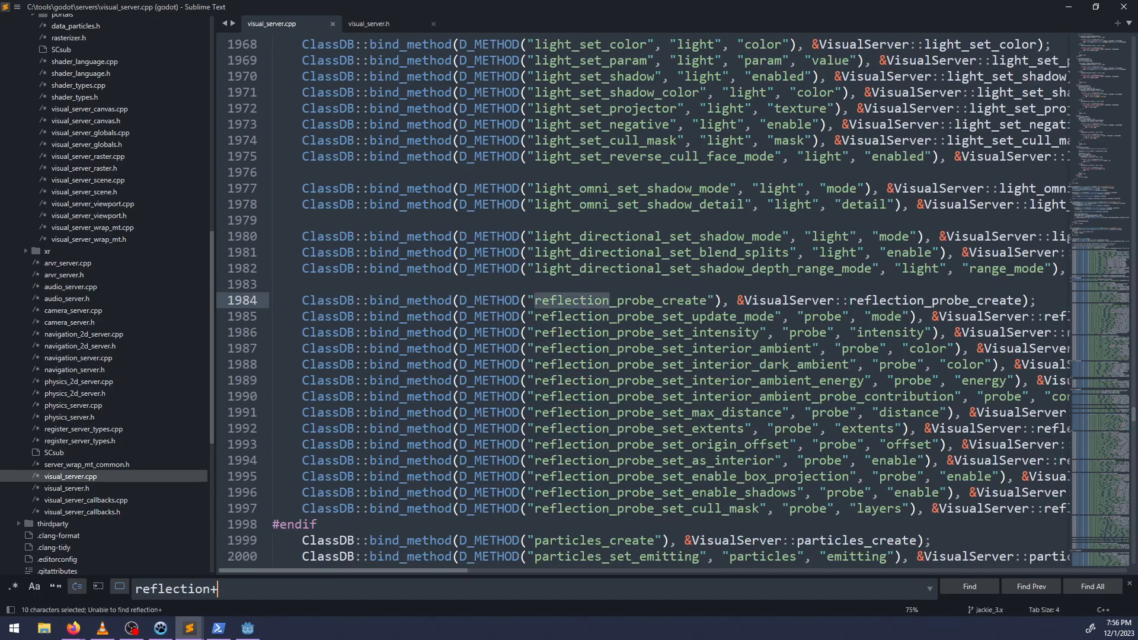
pyautogui.press('BackSpace')
pyautogui.write('_probe')
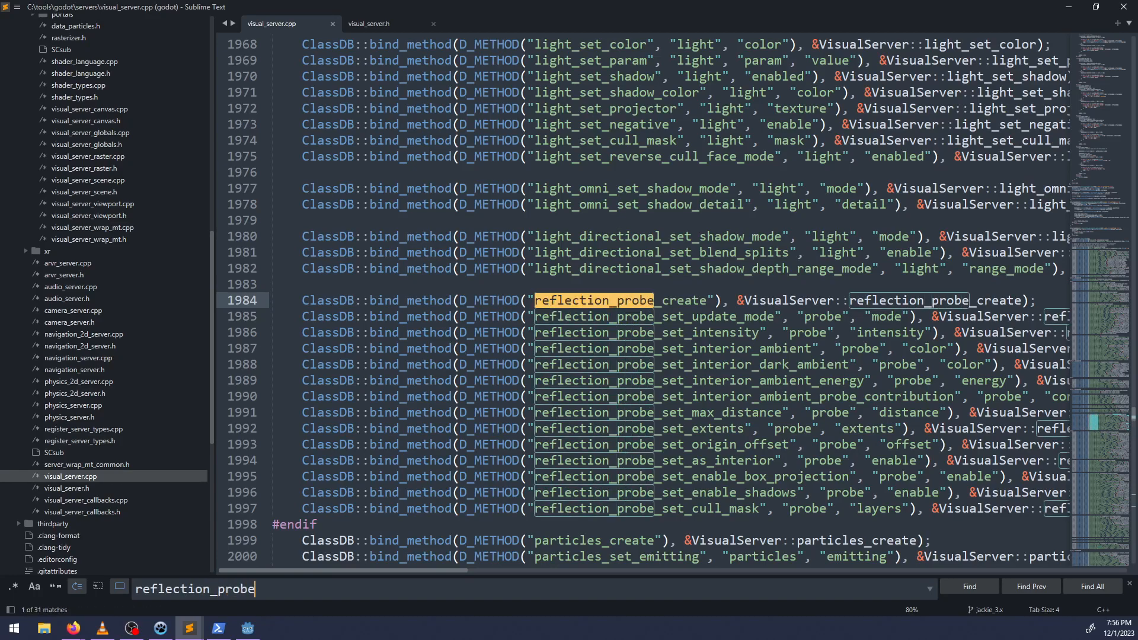
# Step through the reflection_probe matches in visual_server.cpp, return to the start of the file, and close the search.
pyautogui.press('Return')
pyautogui.press('Return')
pyautogui.press('Return')
pyautogui.press('Return')
pyautogui.press('Return')
pyautogui.press('Return')
pyautogui.press('Return')
pyautogui.press('Return')
pyautogui.press('Return')
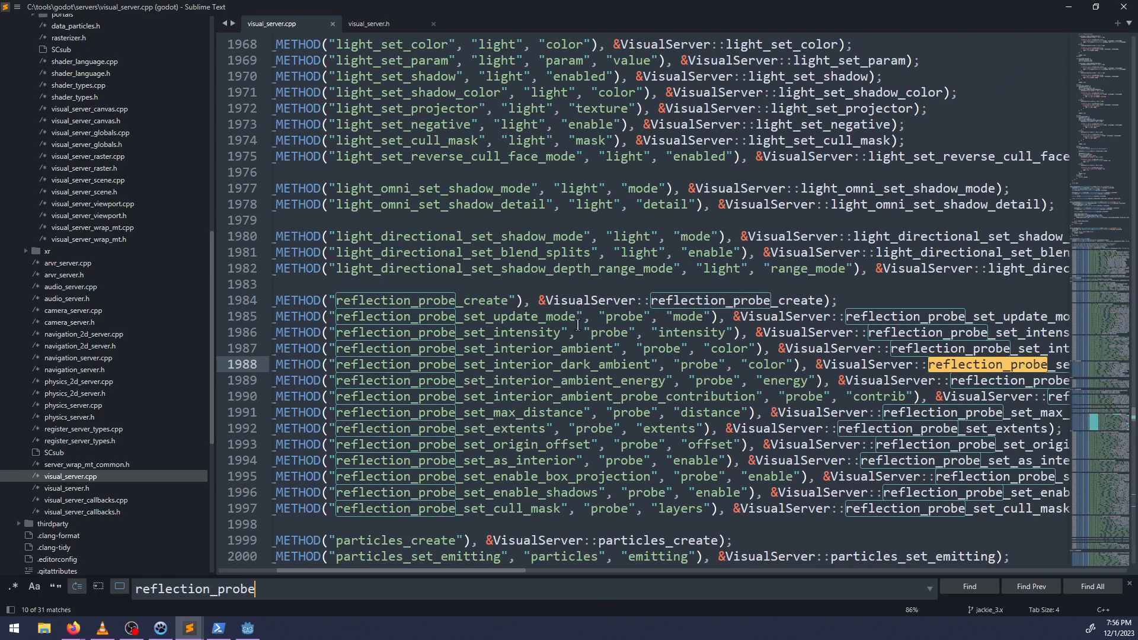
pyautogui.scroll(-9, 578, 326)
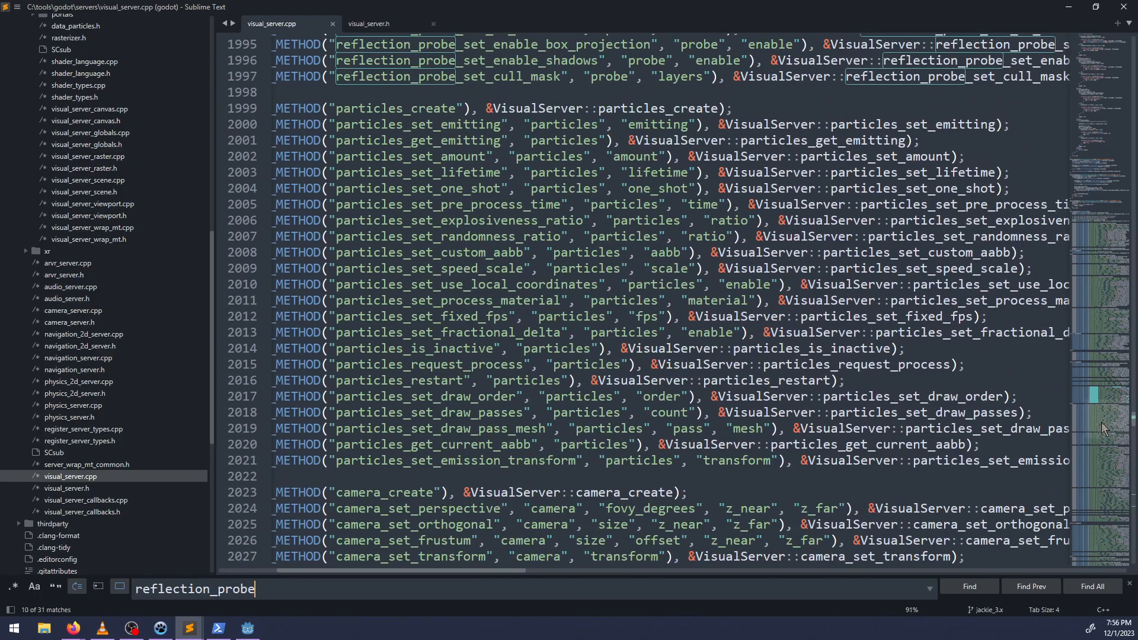
pyautogui.moveTo(1102, 422); pyautogui.dragTo(1114, 44)
pyautogui.press('Escape')
# Open visual_server_scene.cpp from servers/visual and search it for "reflection_probe".
pyautogui.scroll(7, 115, 368)
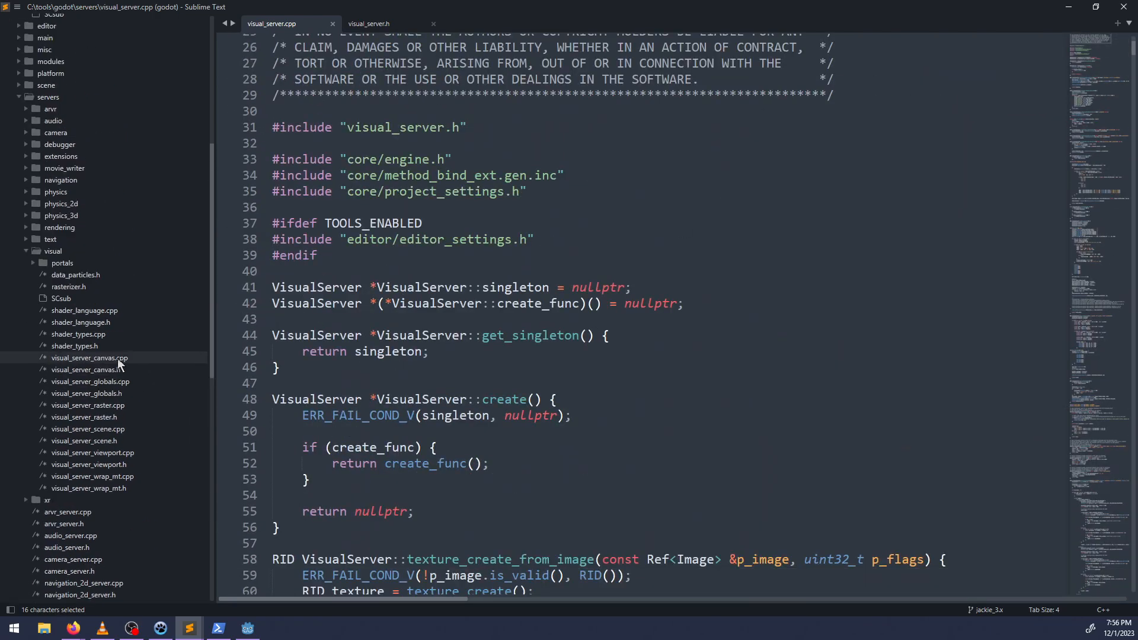
pyautogui.scroll(-3, 117, 358)
pyautogui.click(92, 393)
pyautogui.click(550, 371)
pyautogui.hotkey('ctrl', 'f')
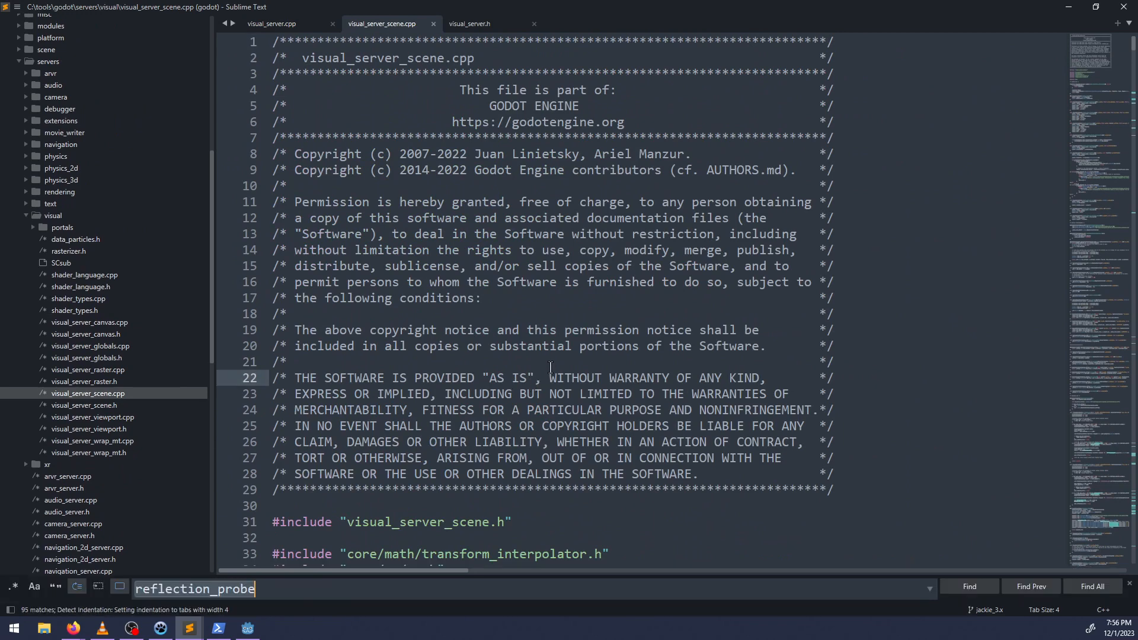
pyautogui.write('reflec')
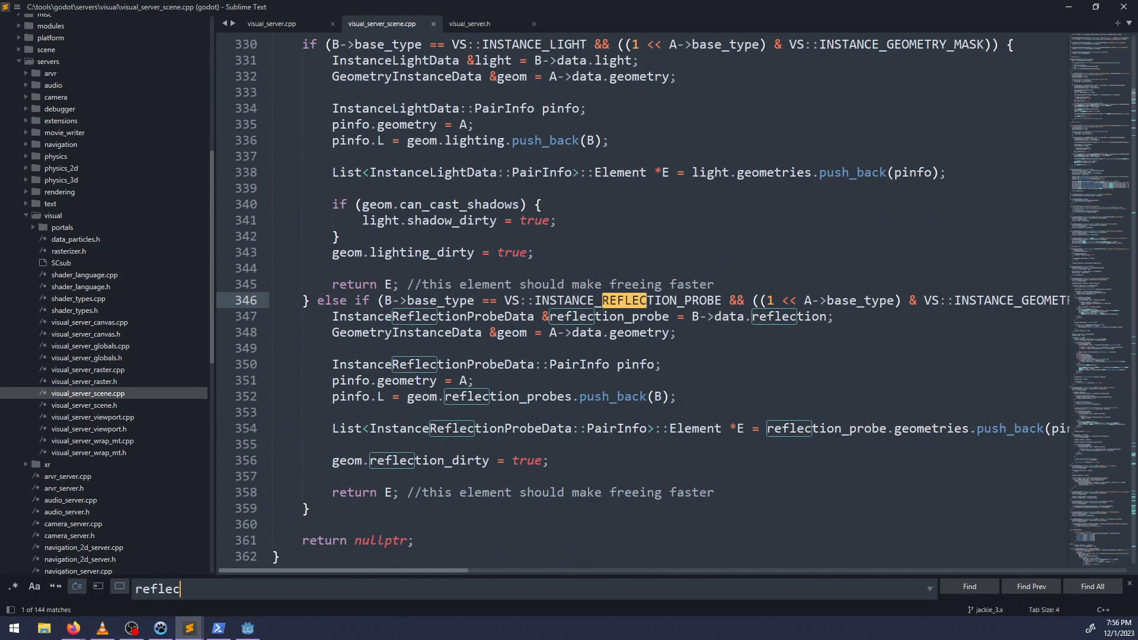
pyautogui.write('tion_probe')
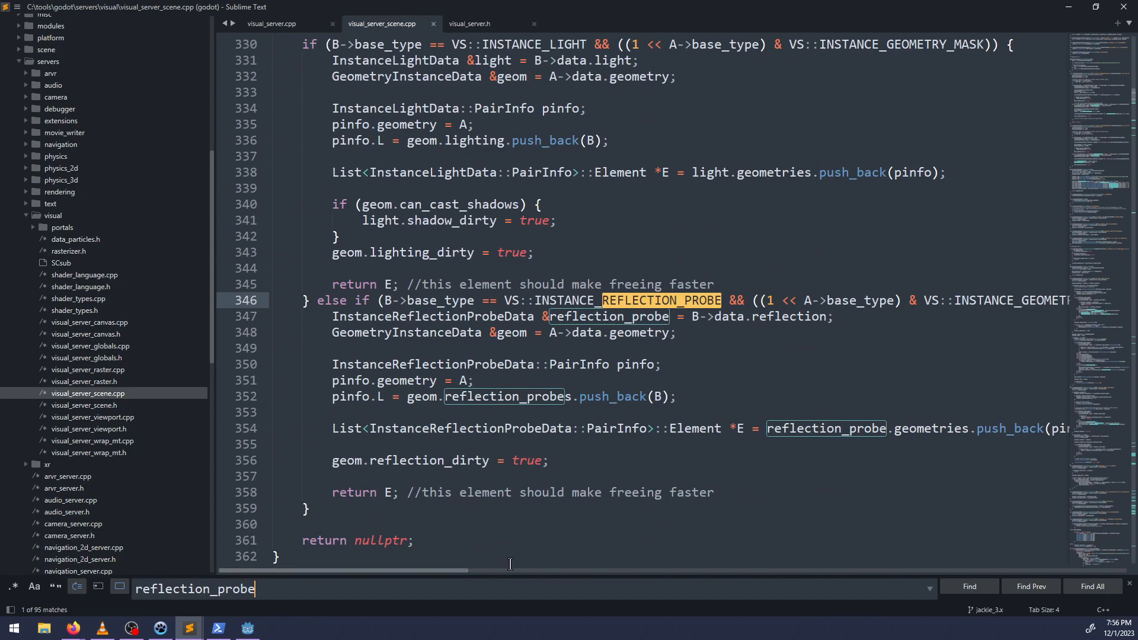
# Read through the reflection probe code in visual_server_scene.cpp, from instance pairing to the visibility handling.
pyautogui.moveTo(461, 571)
pyautogui.mouseDown()
pyautogui.moveTo(573, 571)
pyautogui.moveTo(461, 571)
pyautogui.mouseUp()
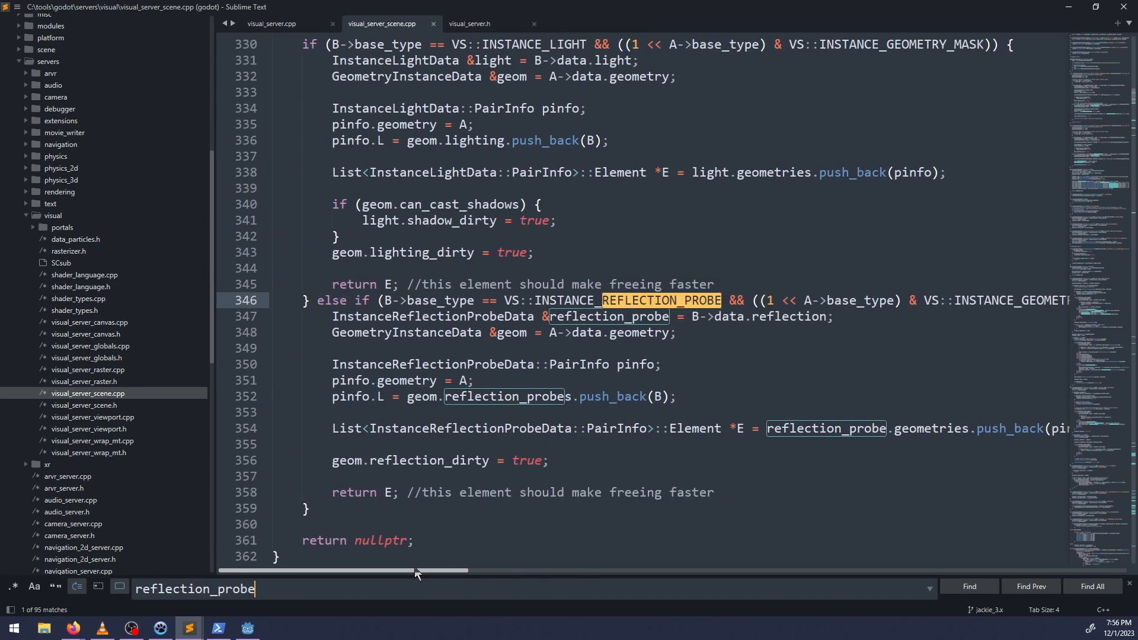
pyautogui.moveTo(1087, 94); pyautogui.dragTo(1105, 104)
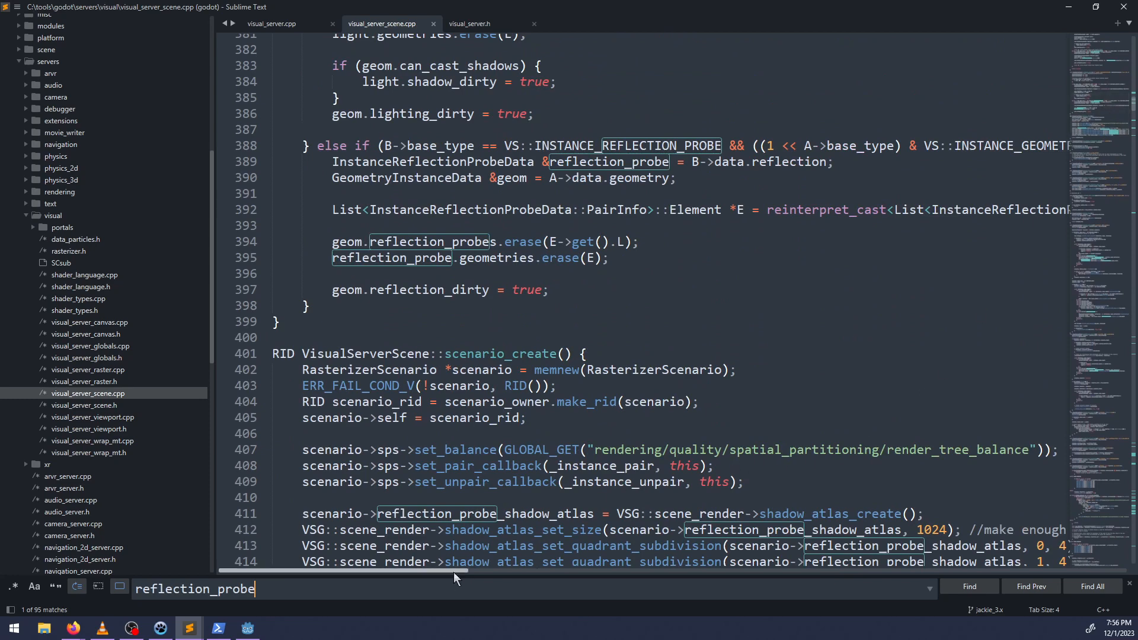
pyautogui.moveTo(453, 571); pyautogui.dragTo(362, 571)
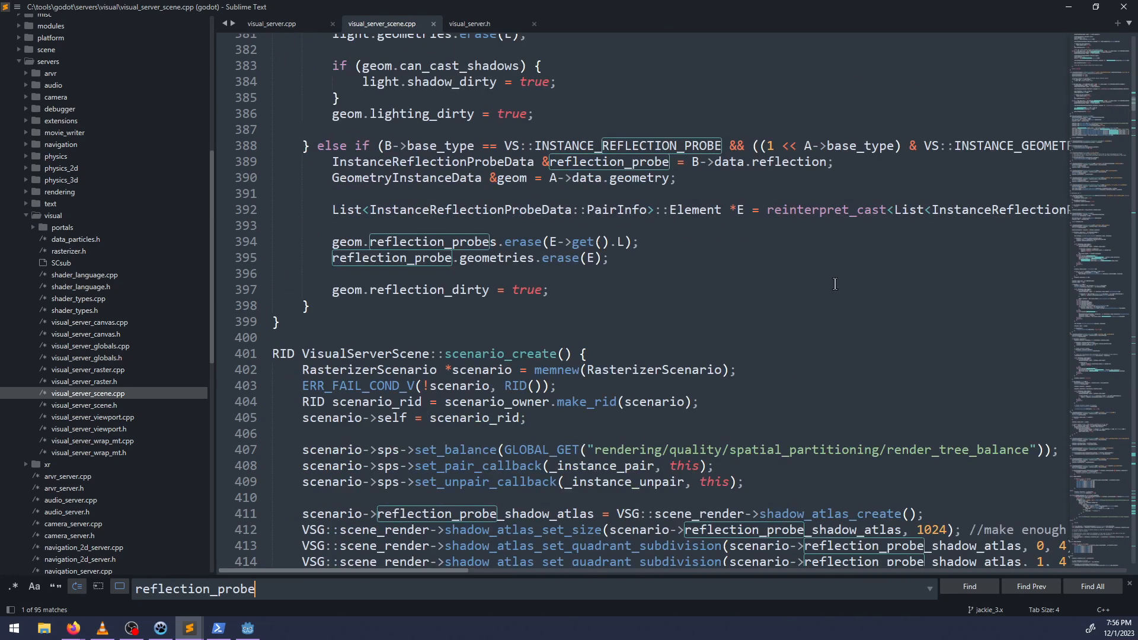
pyautogui.moveTo(1110, 112); pyautogui.dragTo(1124, 215)
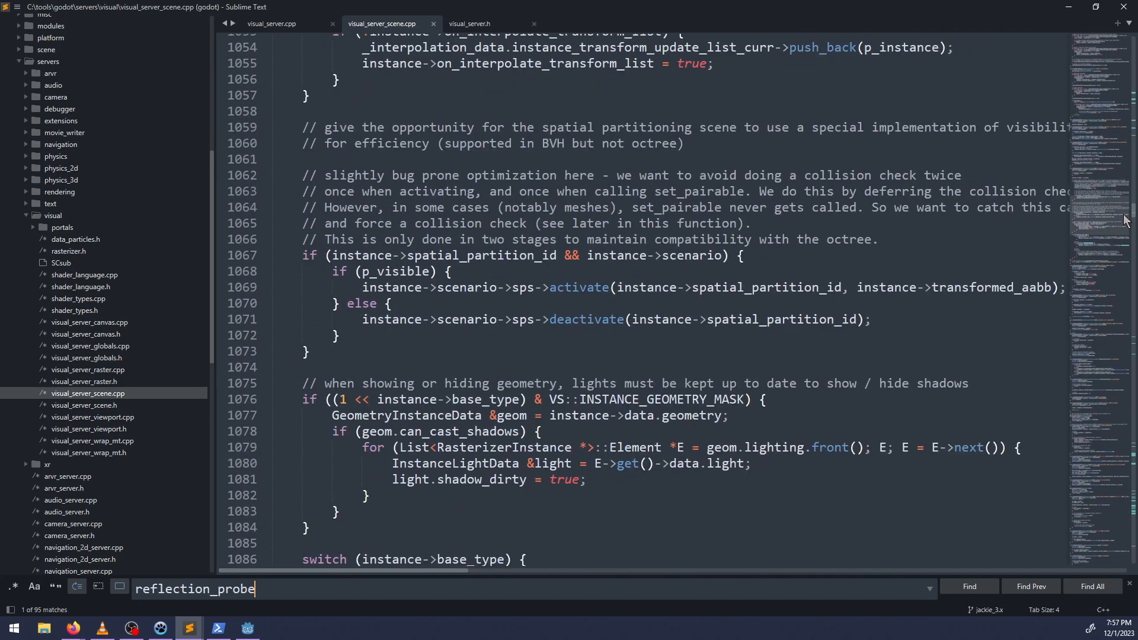
# Open rasterizer_scene_gles3.cpp from drivers/gles3 and search it for "reflection".
pyautogui.scroll(10, 165, 254)
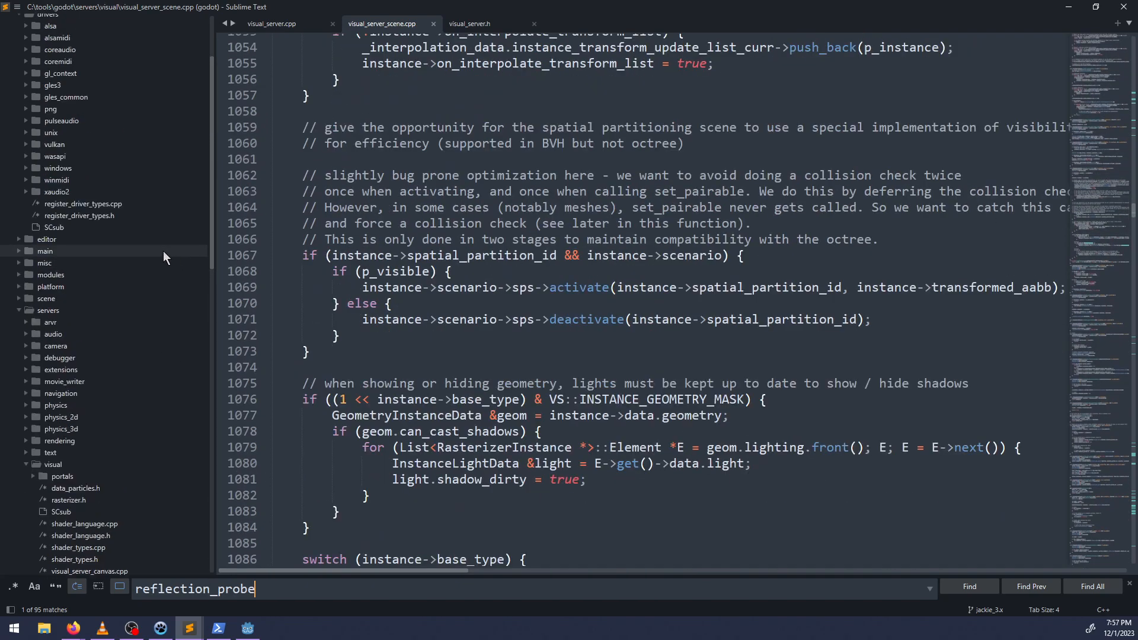
pyautogui.click(37, 195)
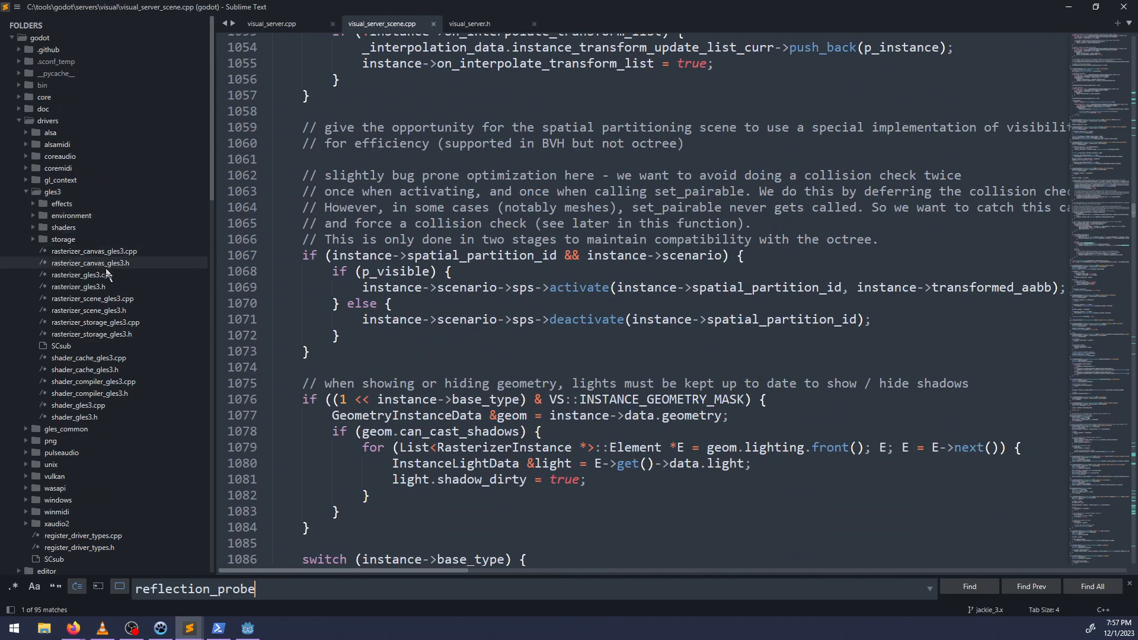
pyautogui.click(120, 299)
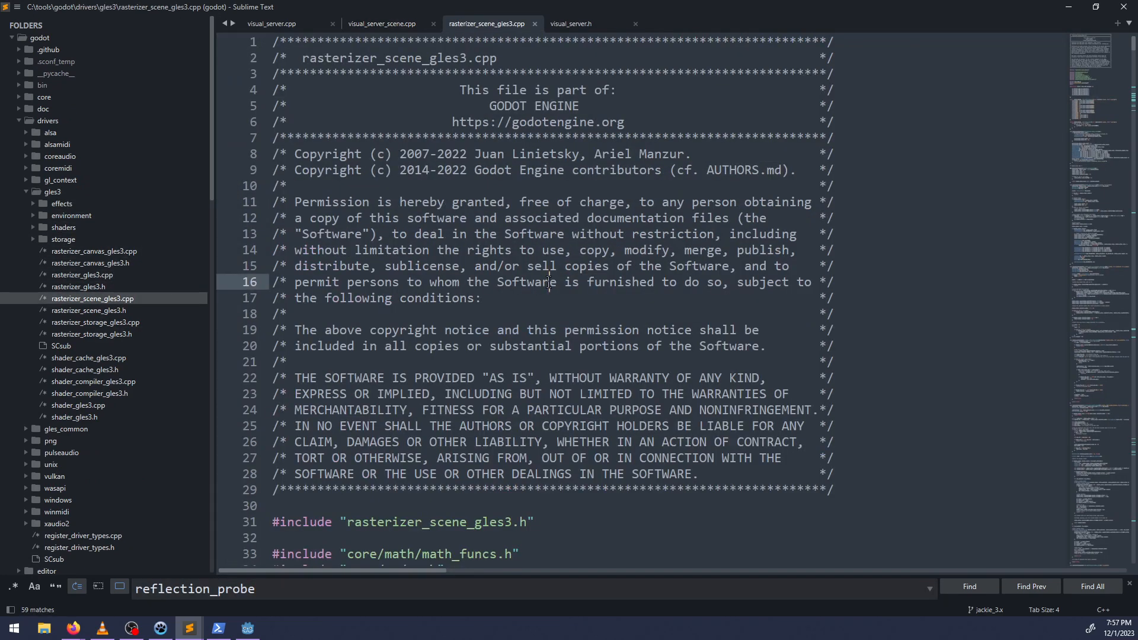
pyautogui.hotkey('ctrl', 'f')
pyautogui.write('rev')
pyautogui.press('BackSpace')
pyautogui.write('flection')
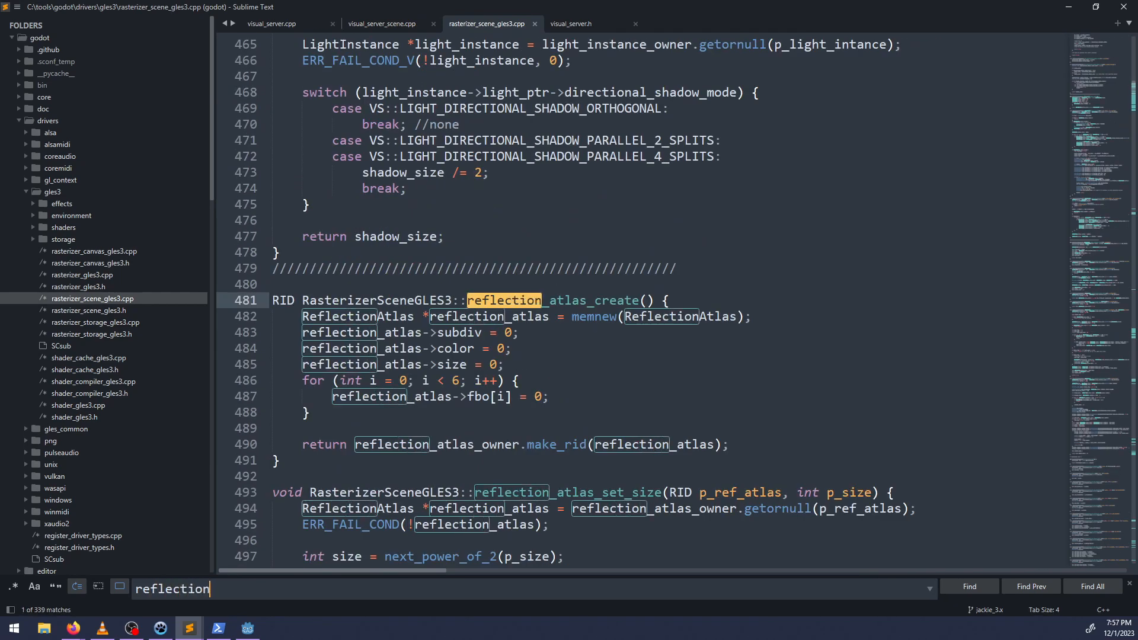
# Read the reflection atlas code in rasterizer_scene_gles3.cpp, from atlas creation through size and subdivision setup.
pyautogui.scroll(-7, 593, 320)
pyautogui.scroll(2, 593, 320)
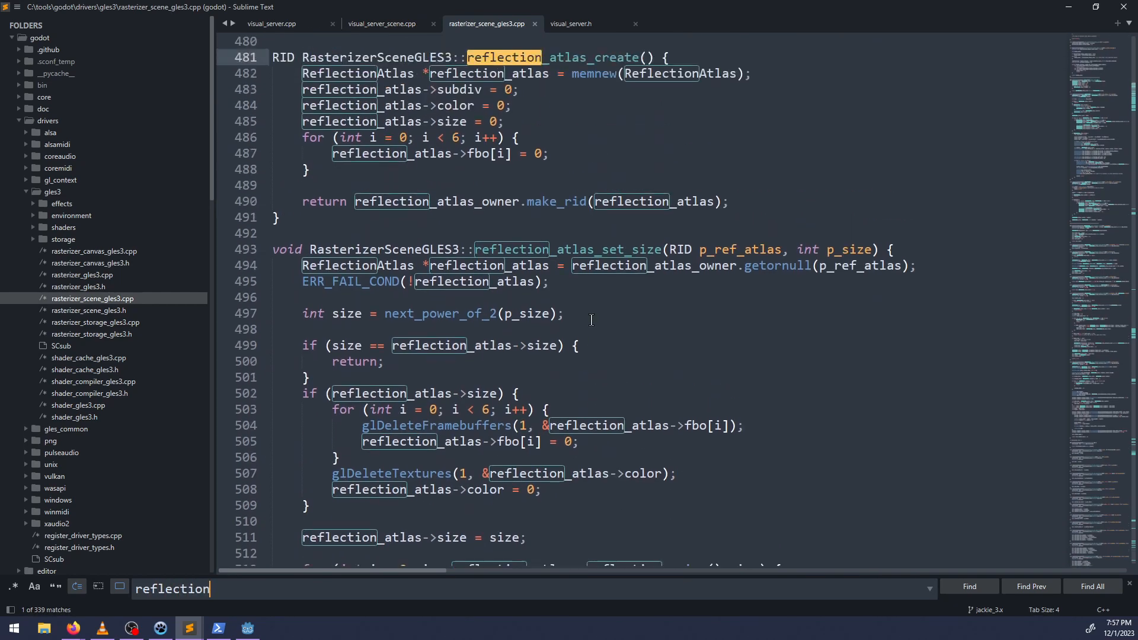
pyautogui.scroll(-2, 682, 316)
pyautogui.scroll(-6, 783, 296)
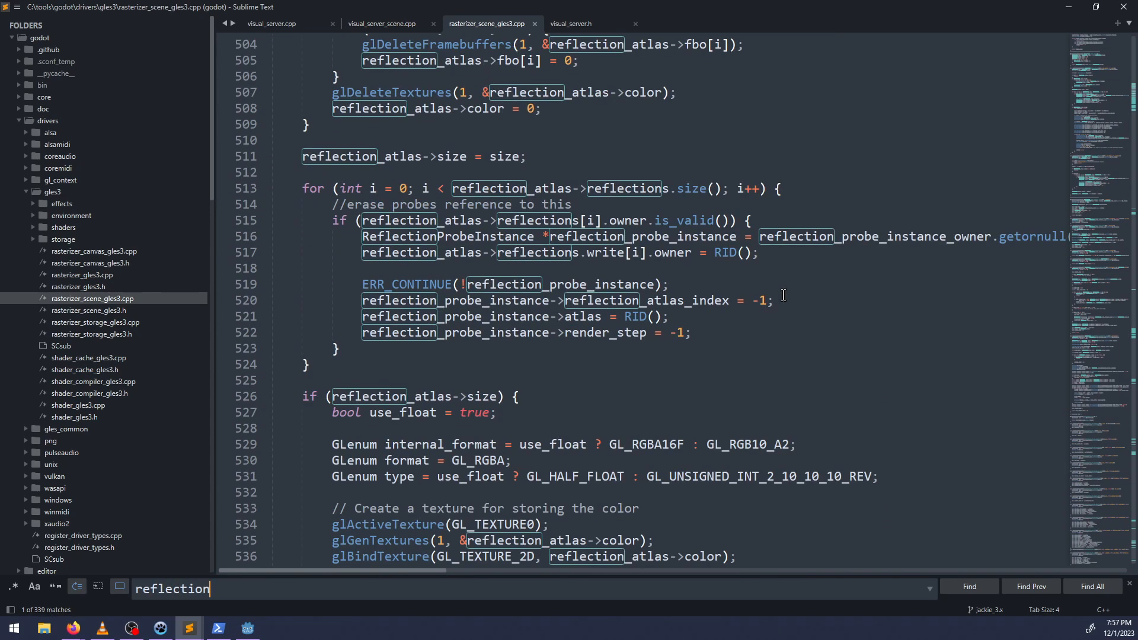
pyautogui.scroll(-7, 783, 295)
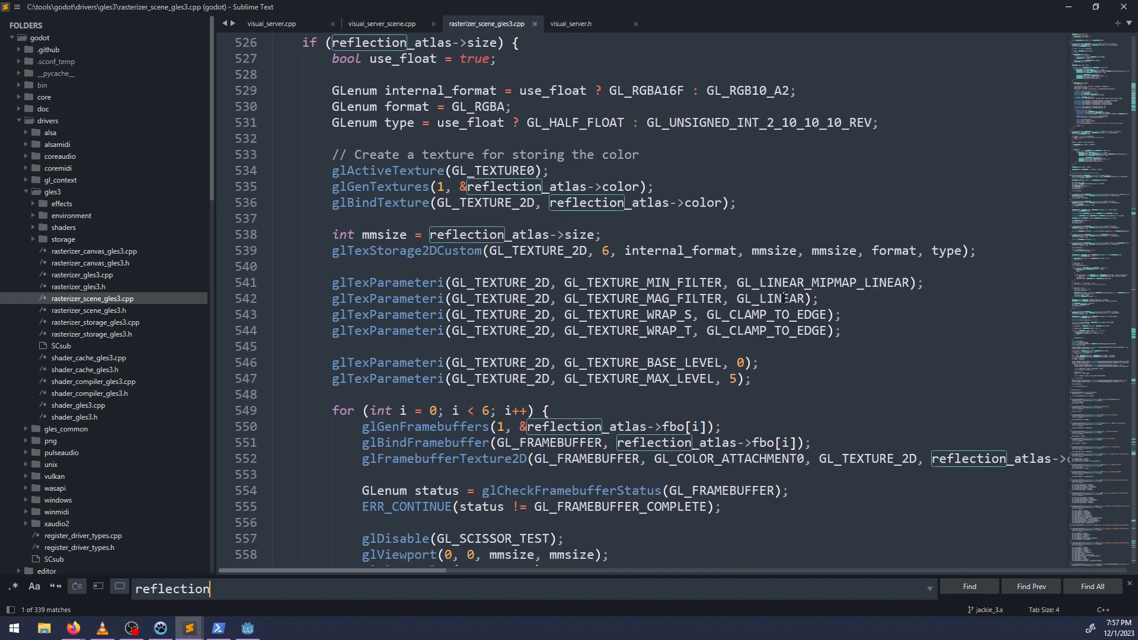
pyautogui.scroll(-7, 1116, 113)
pyautogui.moveTo(1105, 99); pyautogui.dragTo(1111, 109)
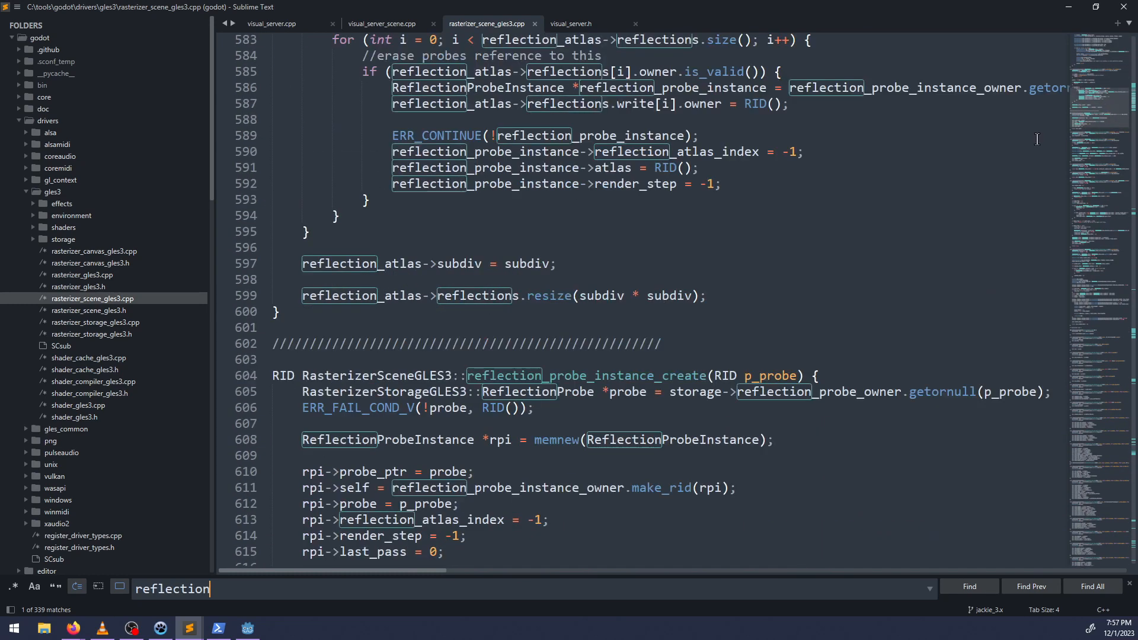
# Read the reflection probe instance functions, covering creation, transform, atlas index release, and the redraw and has-reflection checks.
pyautogui.scroll(-4, 1037, 139)
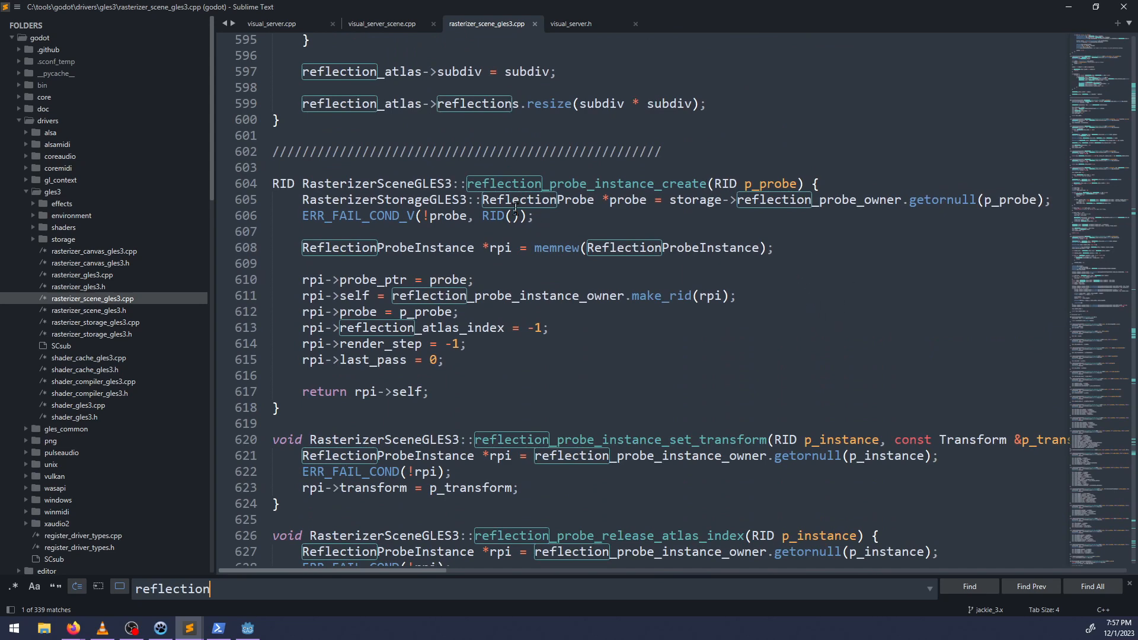
pyautogui.scroll(-4, 453, 325)
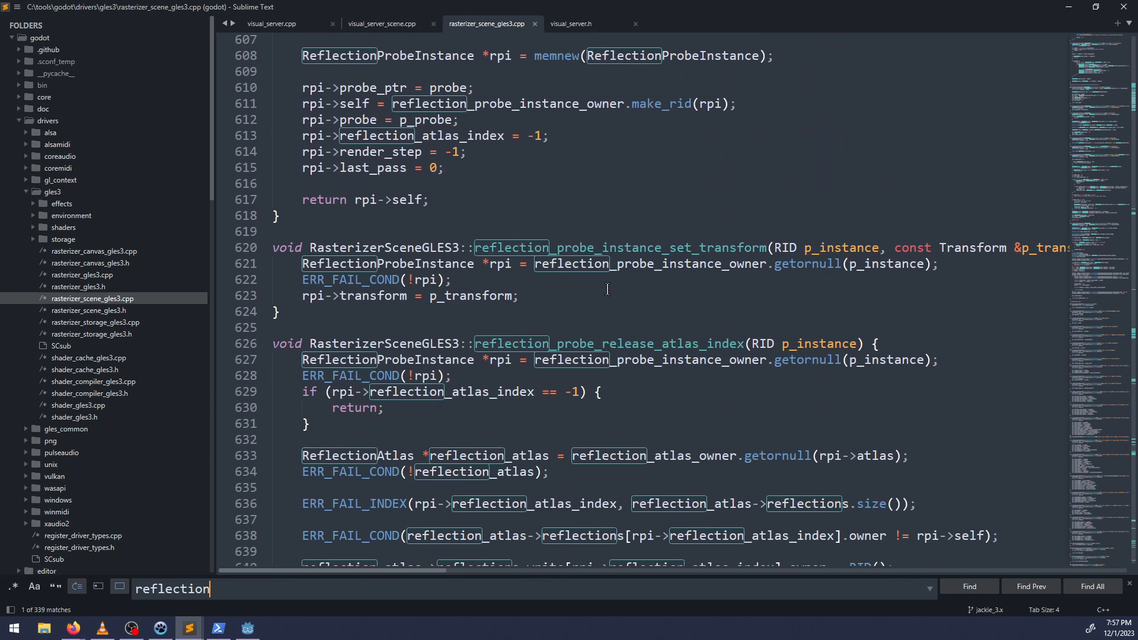
pyautogui.scroll(-3, 434, 234)
pyautogui.scroll(-3, 425, 211)
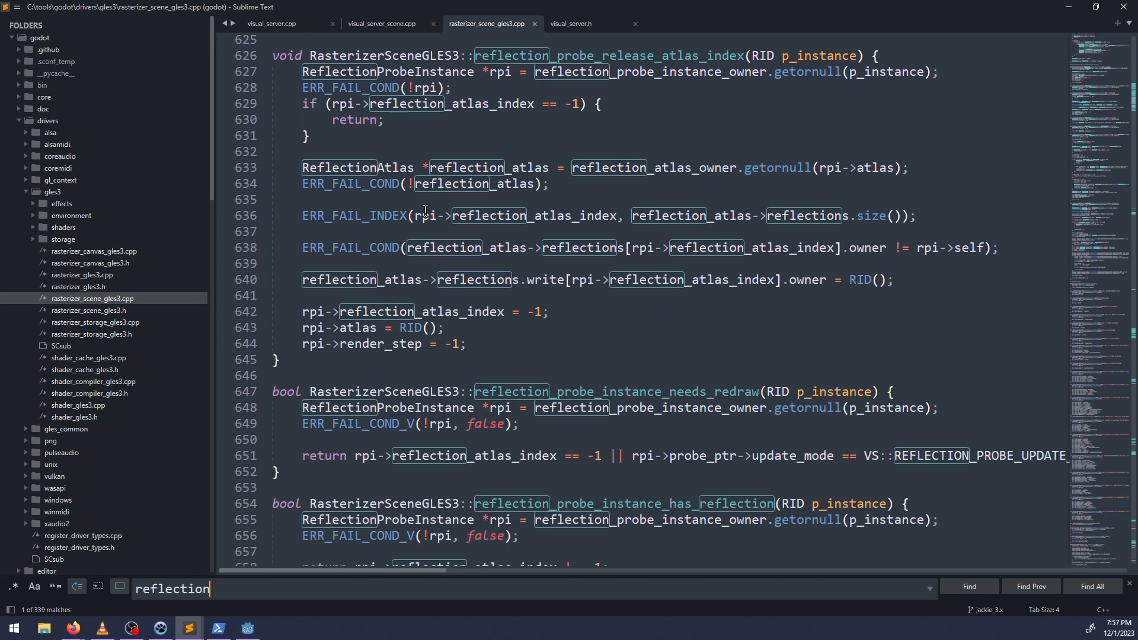
pyautogui.scroll(-5, 601, 181)
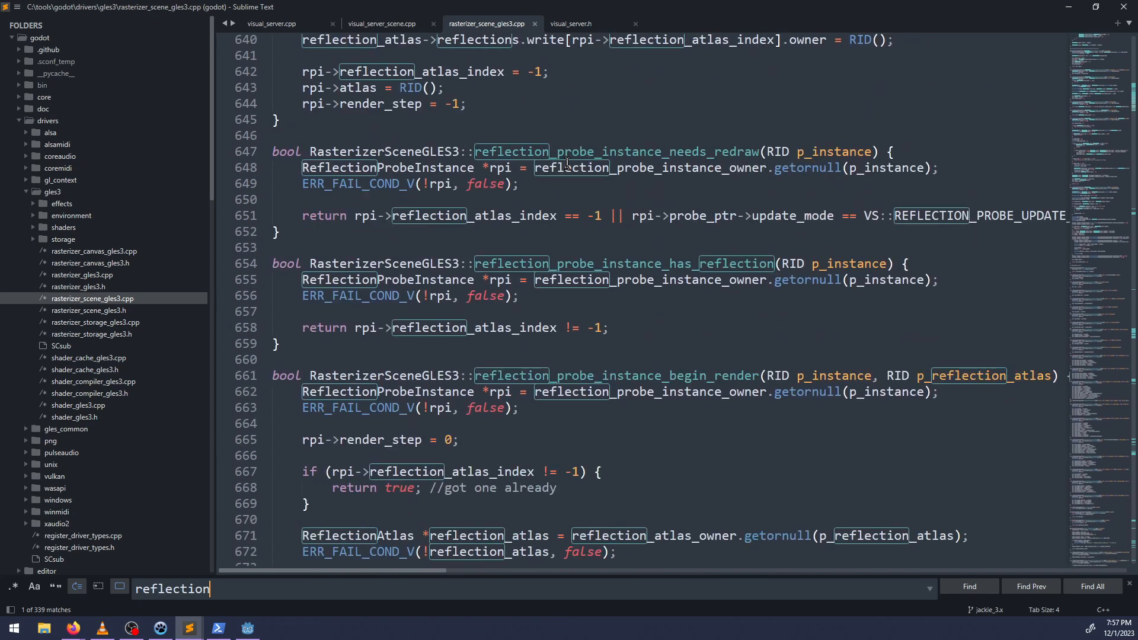
pyautogui.scroll(1, 583, 390)
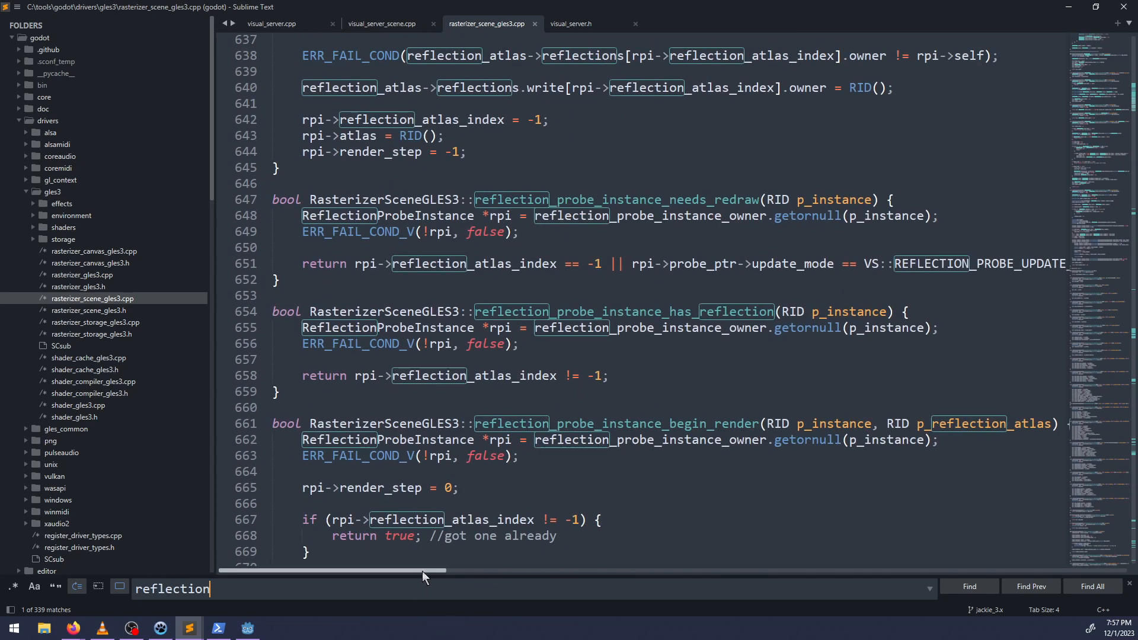
pyautogui.moveTo(422, 571)
pyautogui.mouseDown()
pyautogui.moveTo(482, 573)
pyautogui.moveTo(422, 573)
pyautogui.mouseUp()
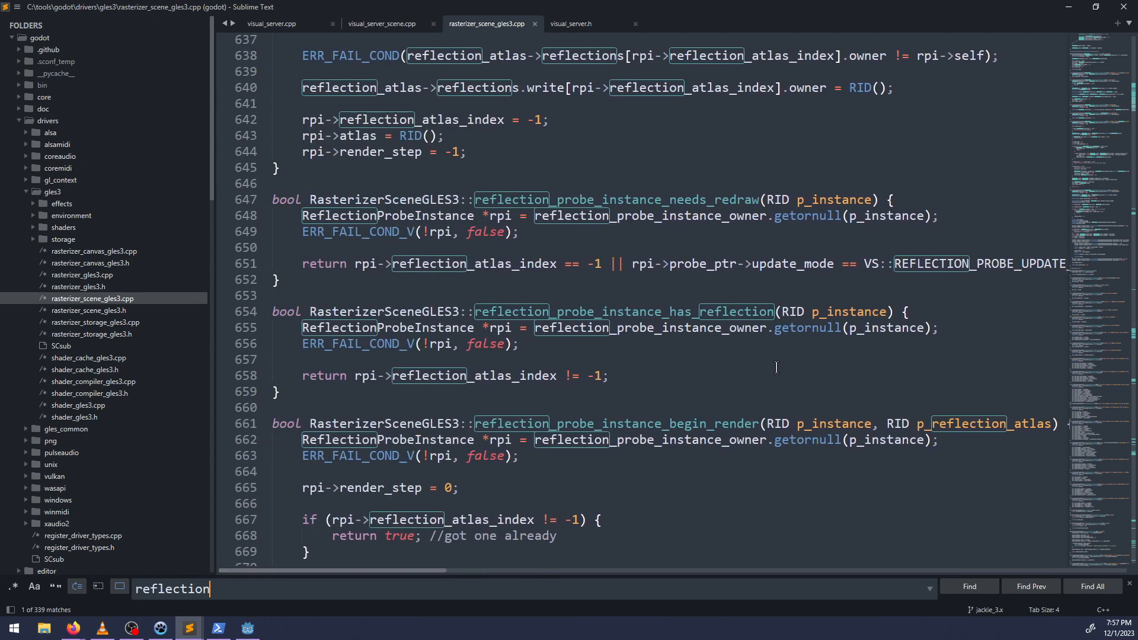
pyautogui.scroll(-3, 776, 368)
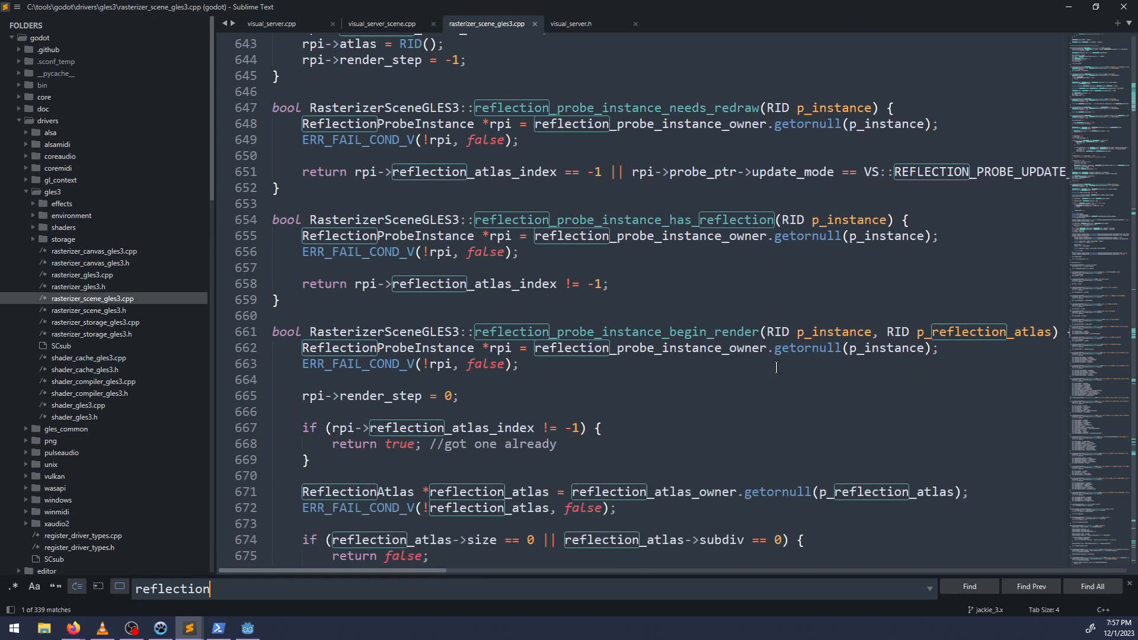
# Examine how reflection_probe_instance_begin_render picks an atlas slot and when it returns false, continuing into reflection_probe_instance_postprocess_step.
pyautogui.scroll(-3, 776, 367)
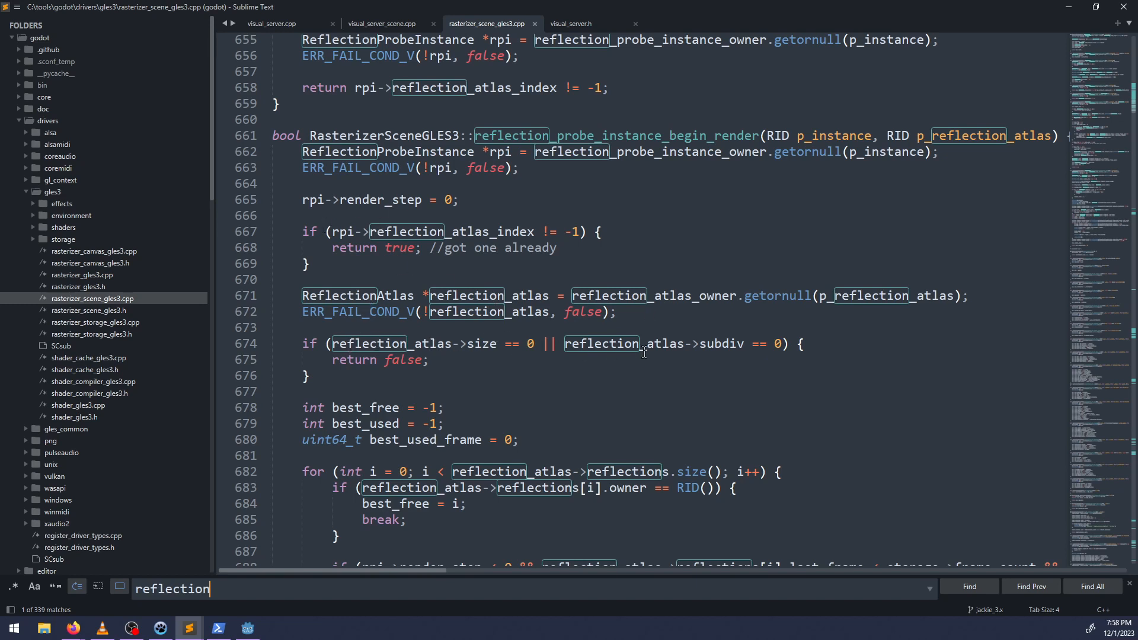
pyautogui.scroll(-2, 645, 353)
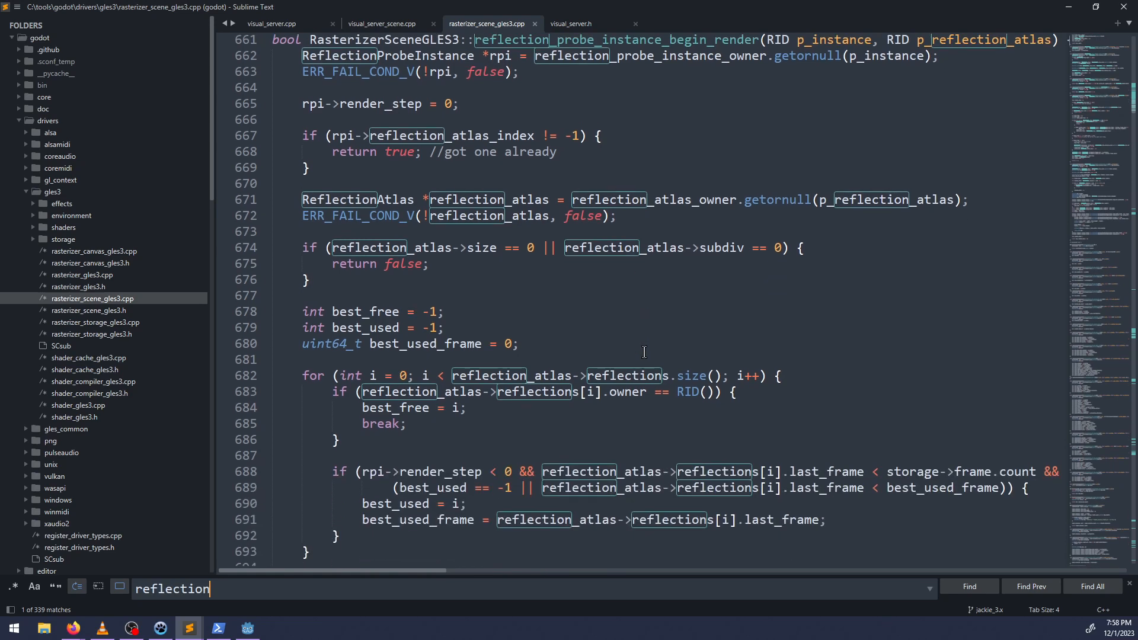
pyautogui.scroll(-3, 645, 353)
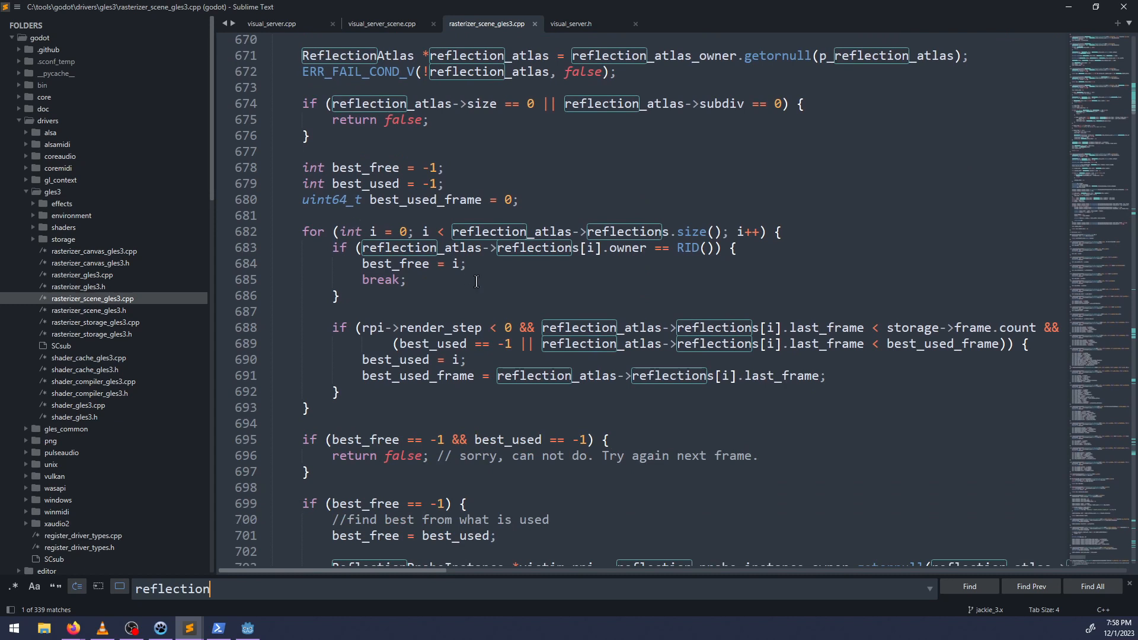
pyautogui.scroll(-4, 477, 282)
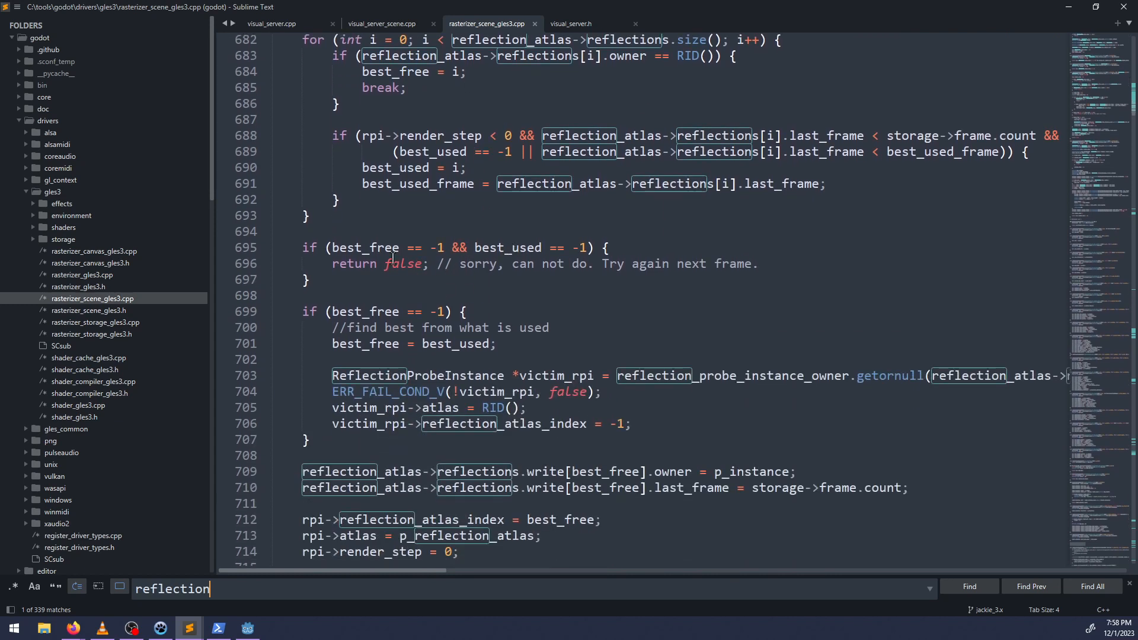
pyautogui.scroll(3, 410, 269)
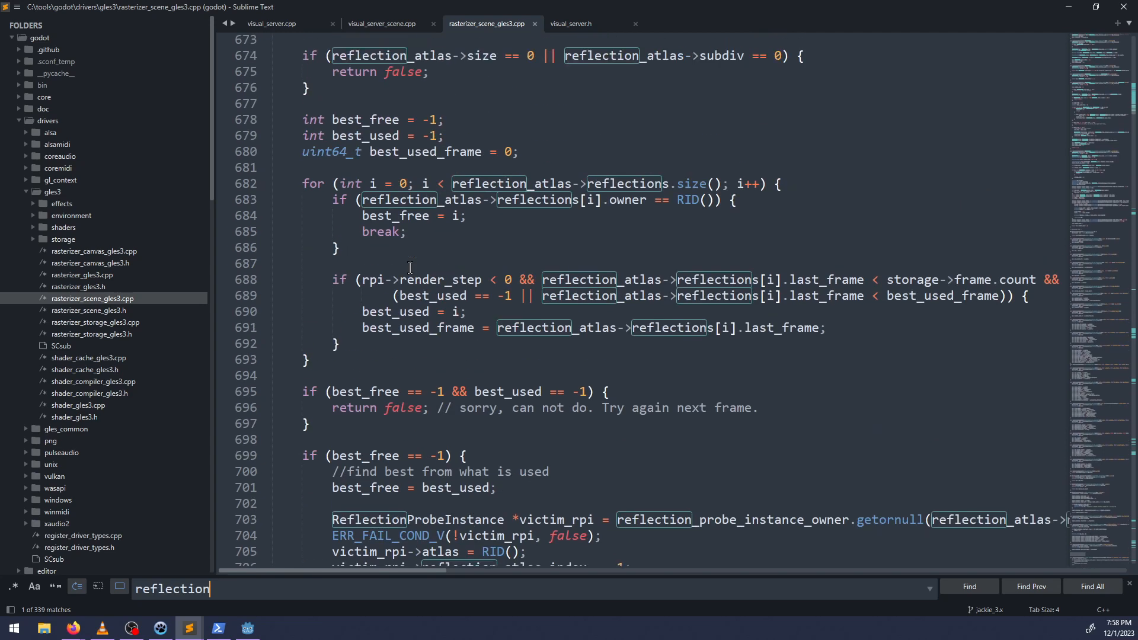
pyautogui.scroll(-4, 479, 321)
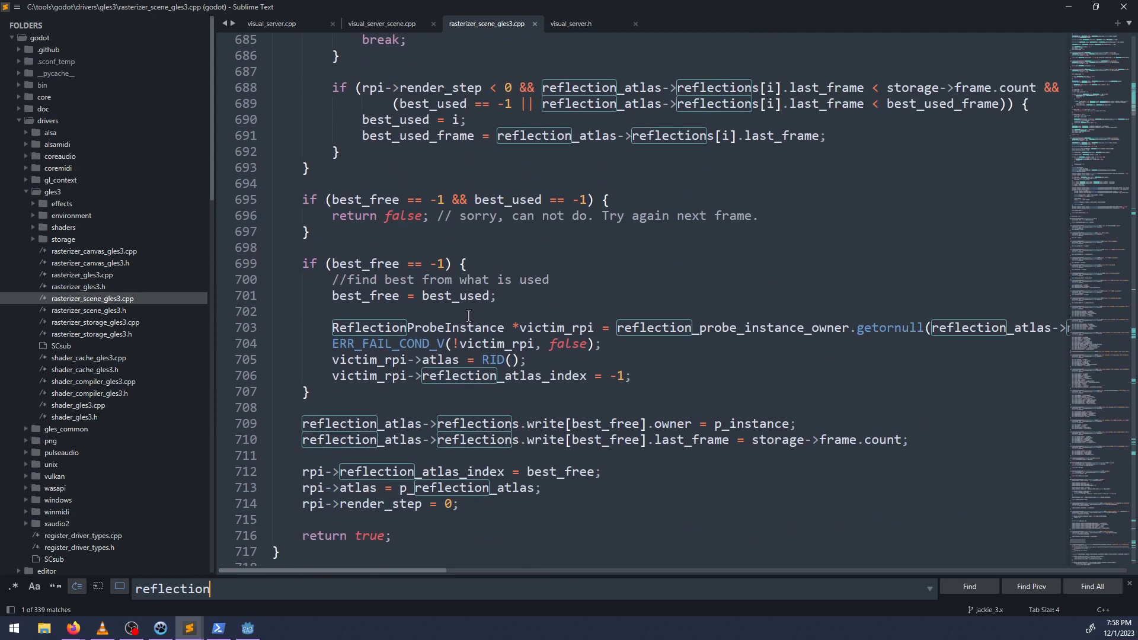
pyautogui.doubleClick(370, 202)
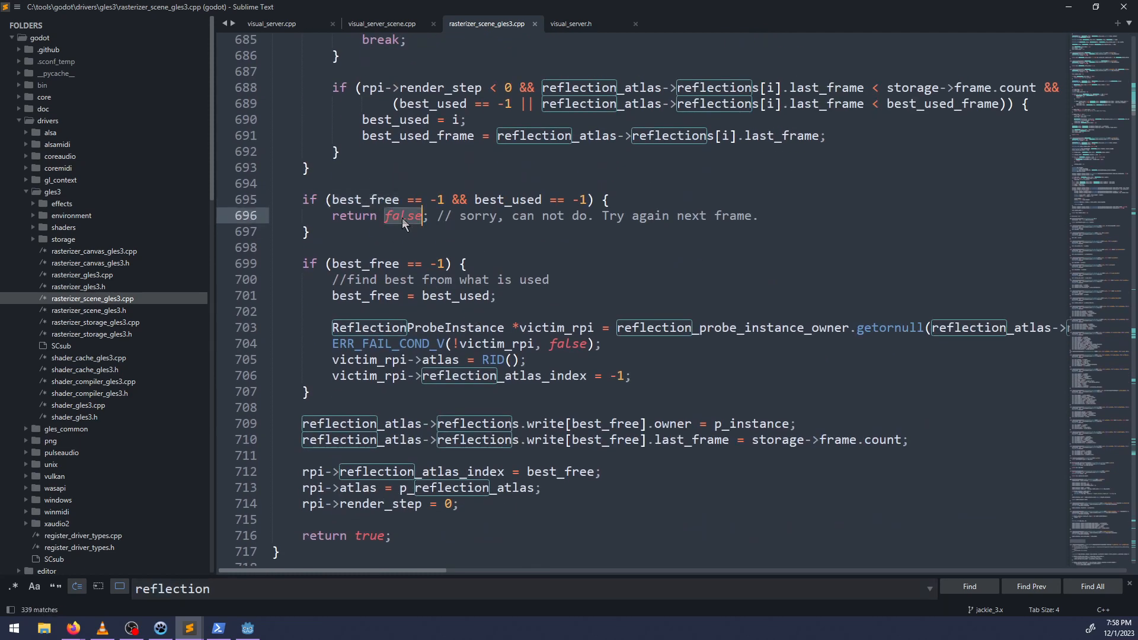
pyautogui.scroll(9, 402, 218)
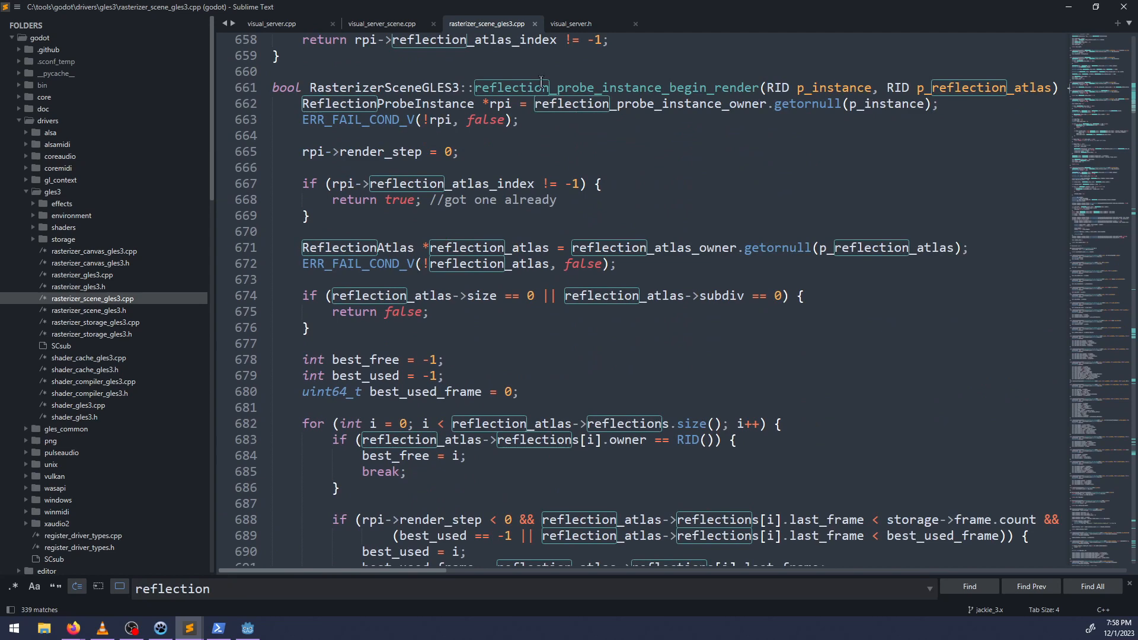
pyautogui.doubleClick(541, 82)
pyautogui.scroll(-10, 619, 244)
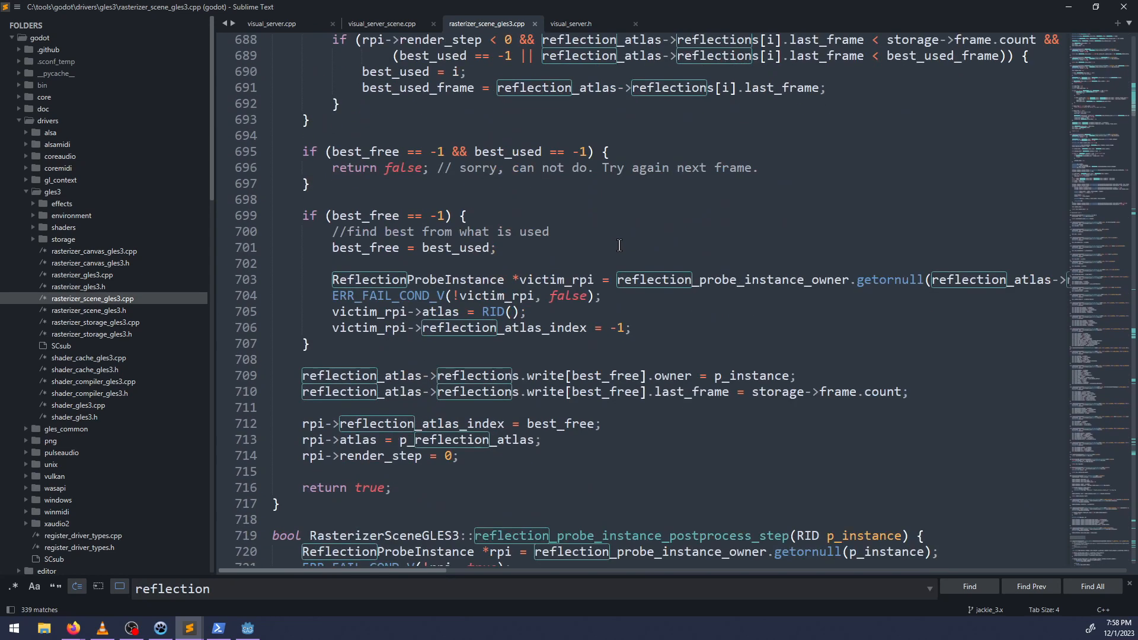
pyautogui.scroll(-2, 409, 363)
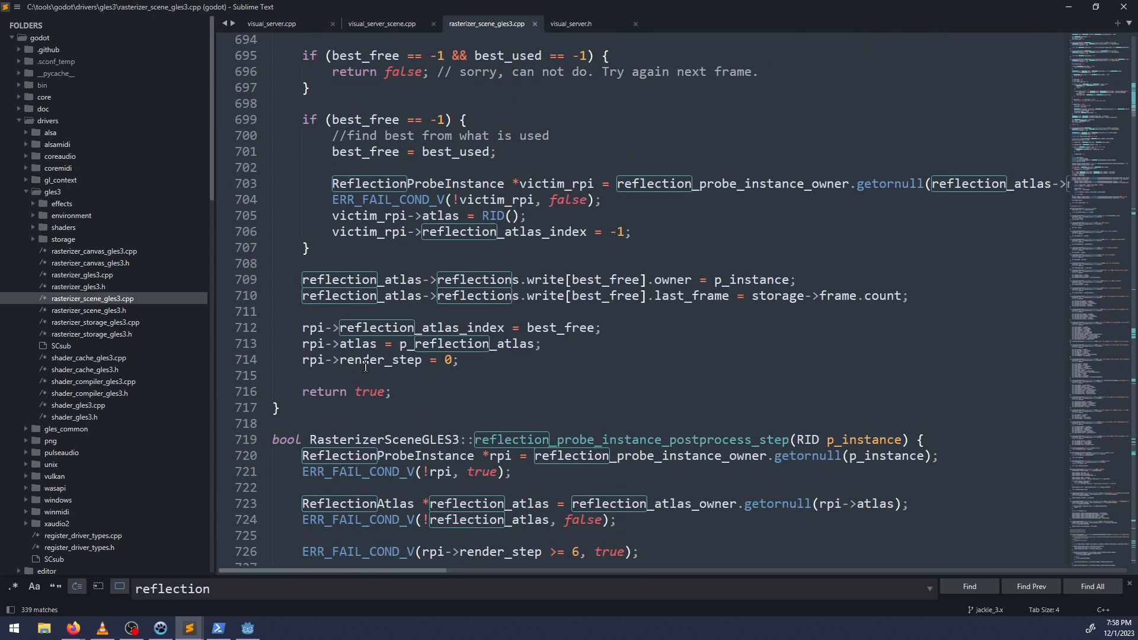
pyautogui.scroll(-6, 366, 366)
pyautogui.moveTo(511, 316); pyautogui.dragTo(516, 302)
# Search the file for "render_scene" and close the search at the function's definition.
pyautogui.hotkey('ctrl', 'f')
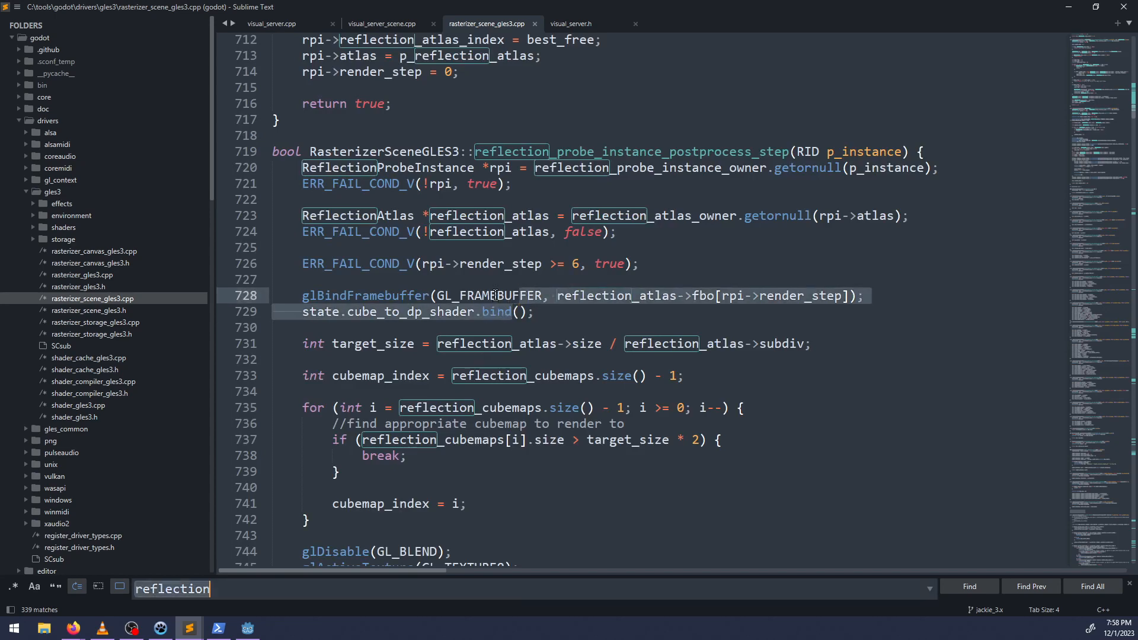
pyautogui.write('render_scene')
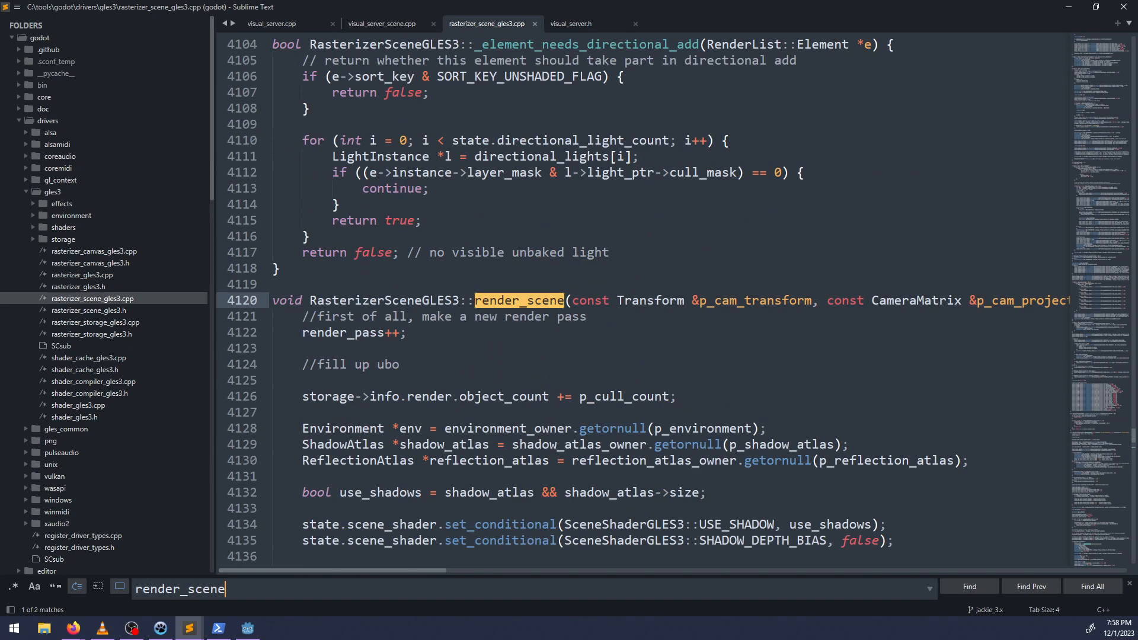
pyautogui.press('Escape')
pyautogui.scroll(-2, 500, 290)
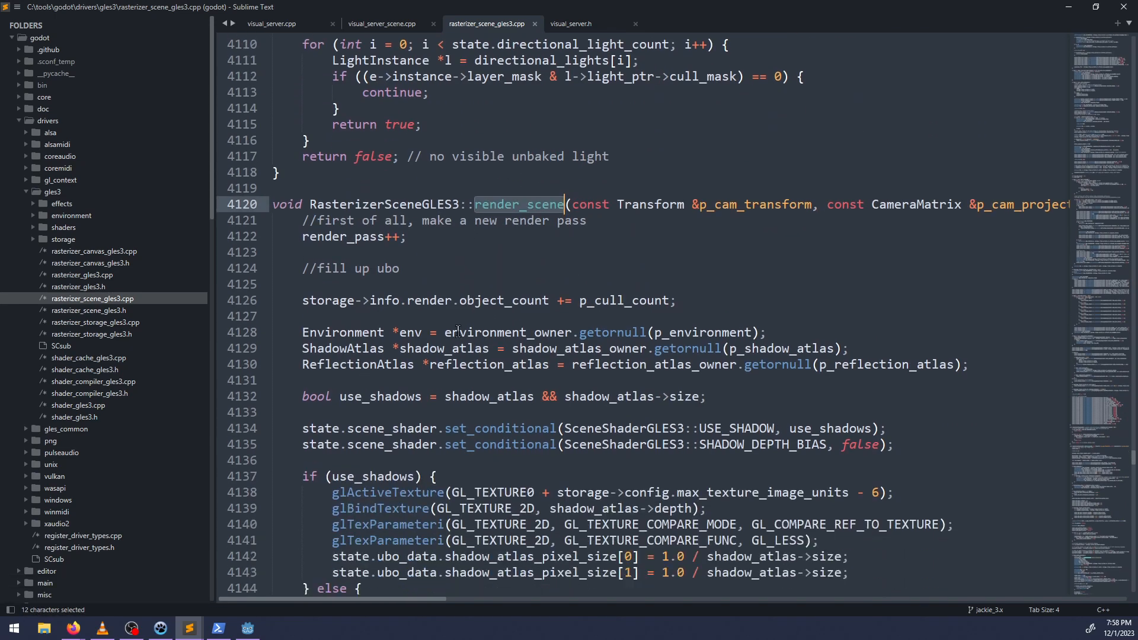
# Search for "reflection" from the beginning of the render_scene function body.
pyautogui.click(468, 320)
pyautogui.hotkey('ctrl', 'f')
pyautogui.write('re')
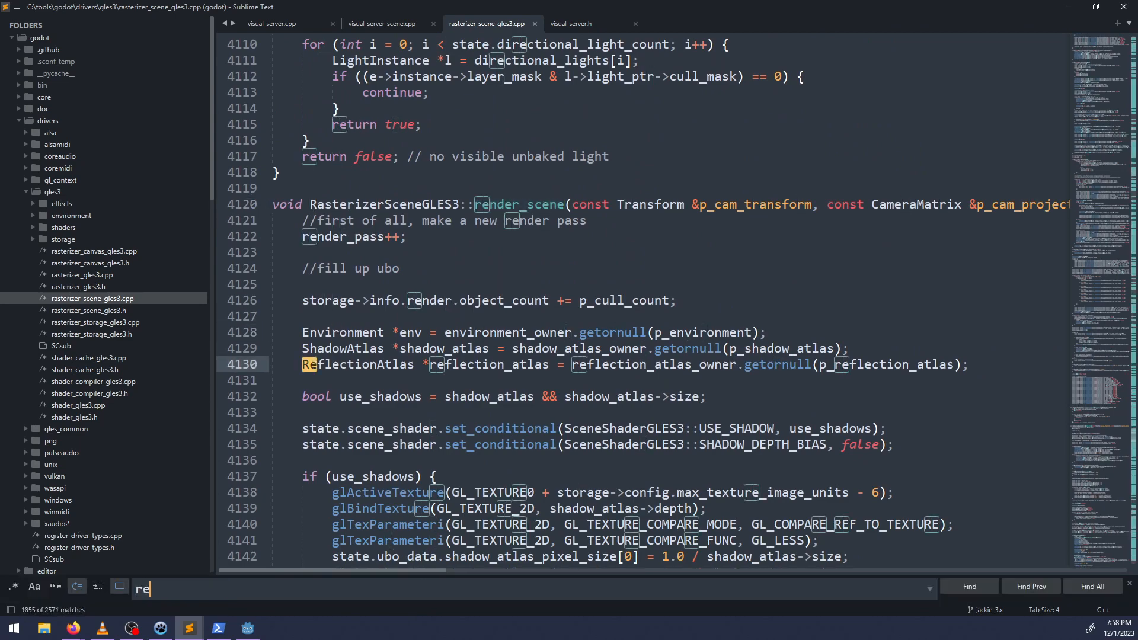
pyautogui.write('flections')
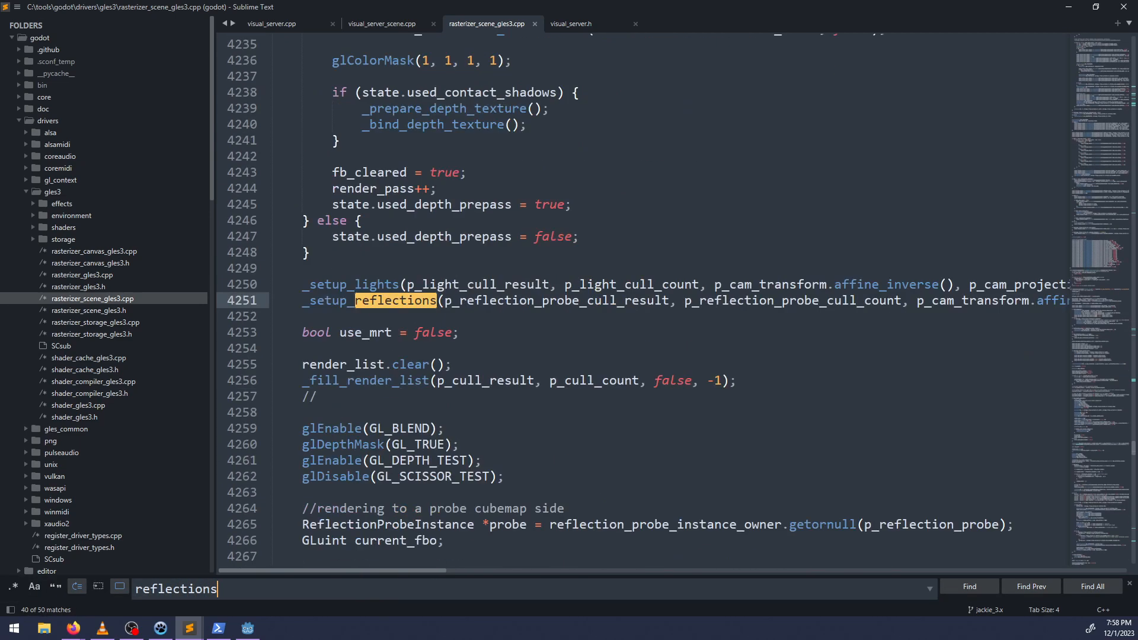
pyautogui.press('BackSpace')
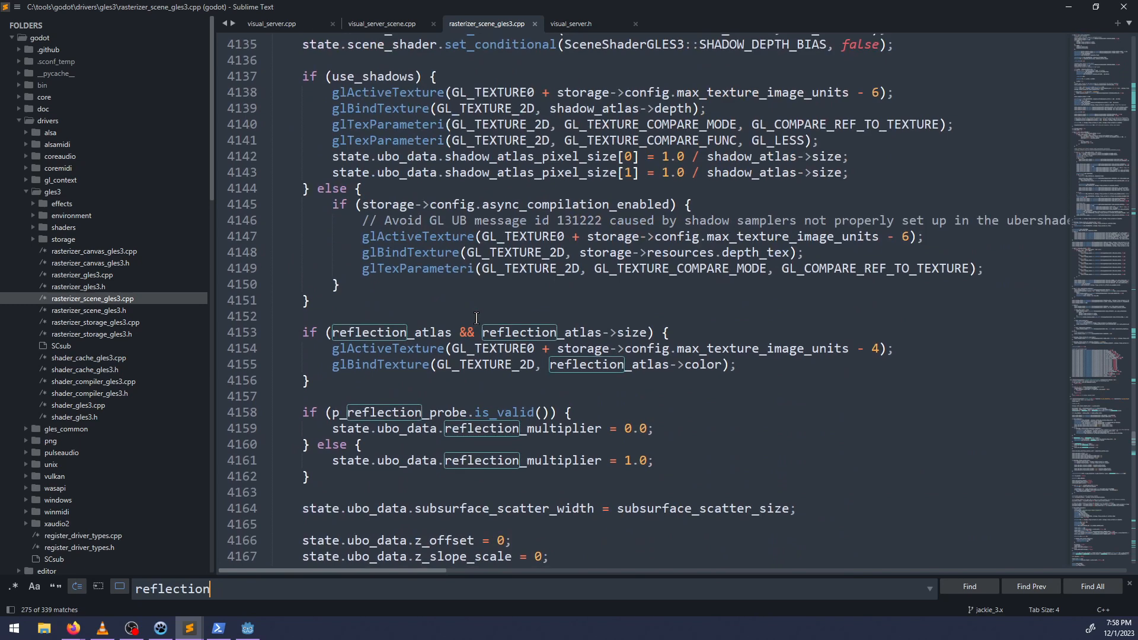
# Examine the reflection atlas binding and the p_reflection_probe validity check in render_scene, then return to the function's signature.
pyautogui.scroll(-2, 471, 299)
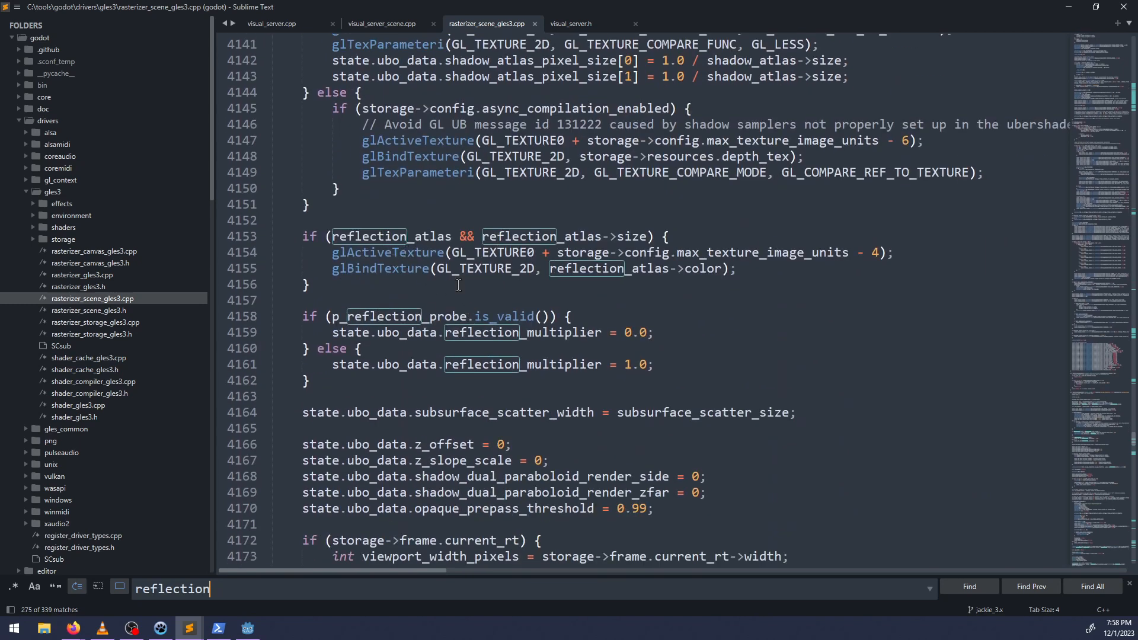
pyautogui.scroll(-2, 493, 285)
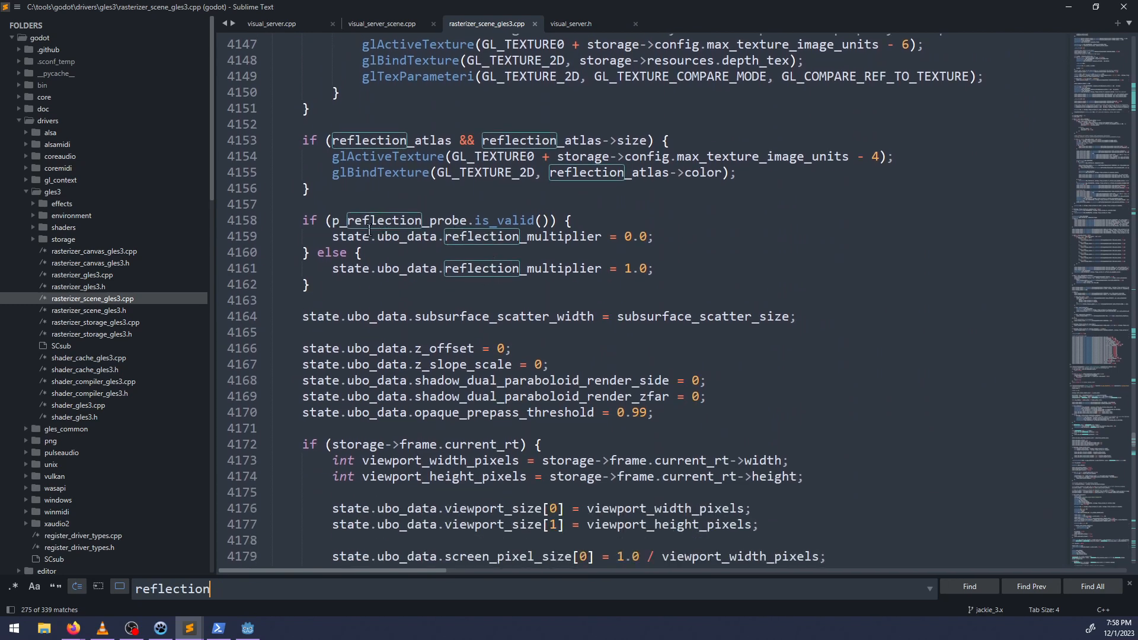
pyautogui.doubleClick(374, 222)
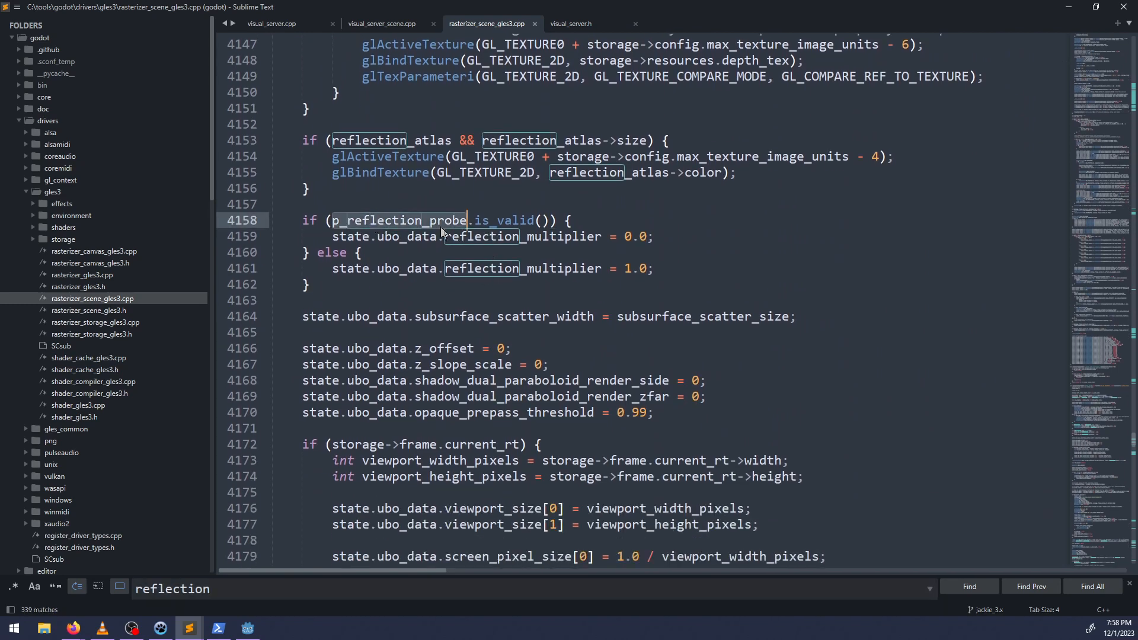
pyautogui.scroll(10, 440, 226)
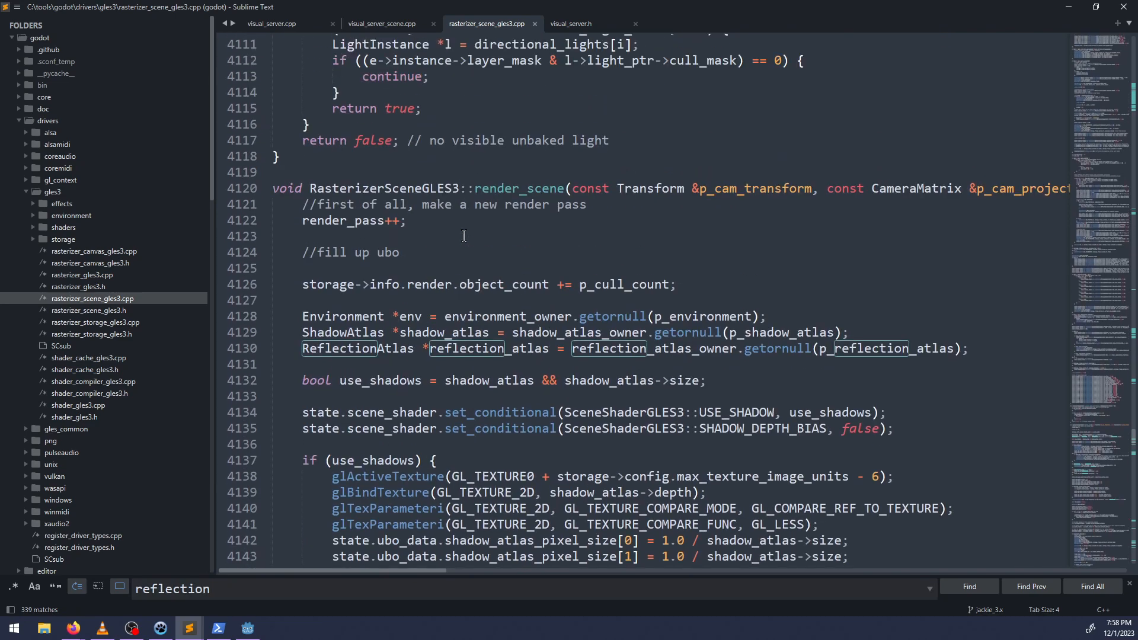
# Examine how render_scene binds the reflection atlas and sets reflection_multiplier depending on whether p_reflection_probe is valid.
pyautogui.scroll(-7, 464, 236)
pyautogui.scroll(5, 464, 236)
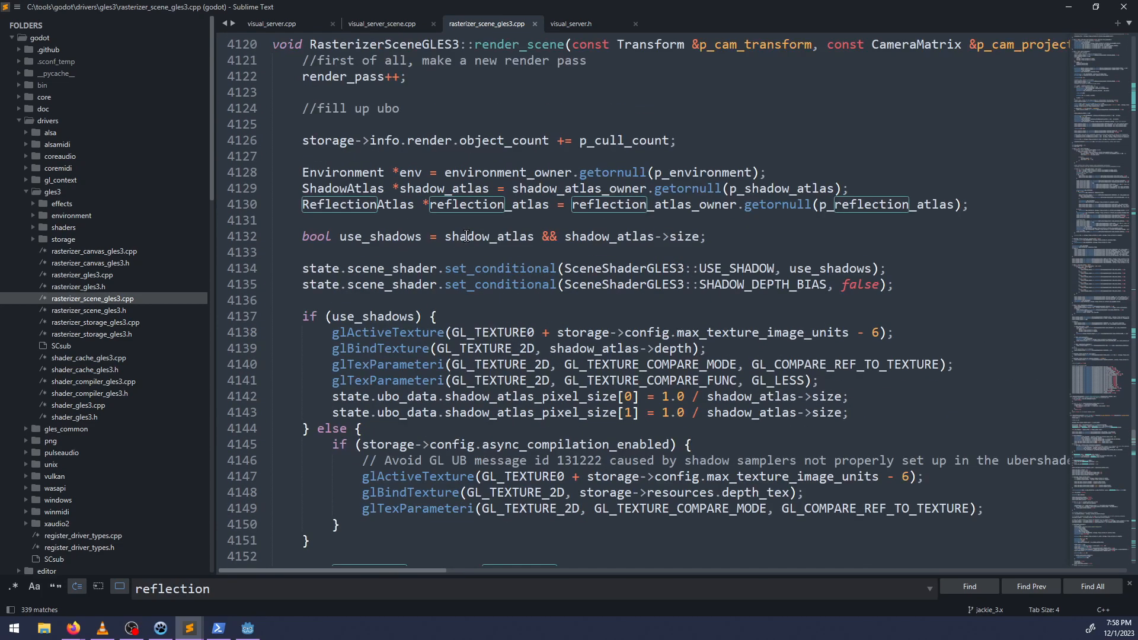
pyautogui.moveTo(417, 568); pyautogui.dragTo(293, 632)
pyautogui.scroll(-7, 403, 379)
pyautogui.doubleClick(405, 366)
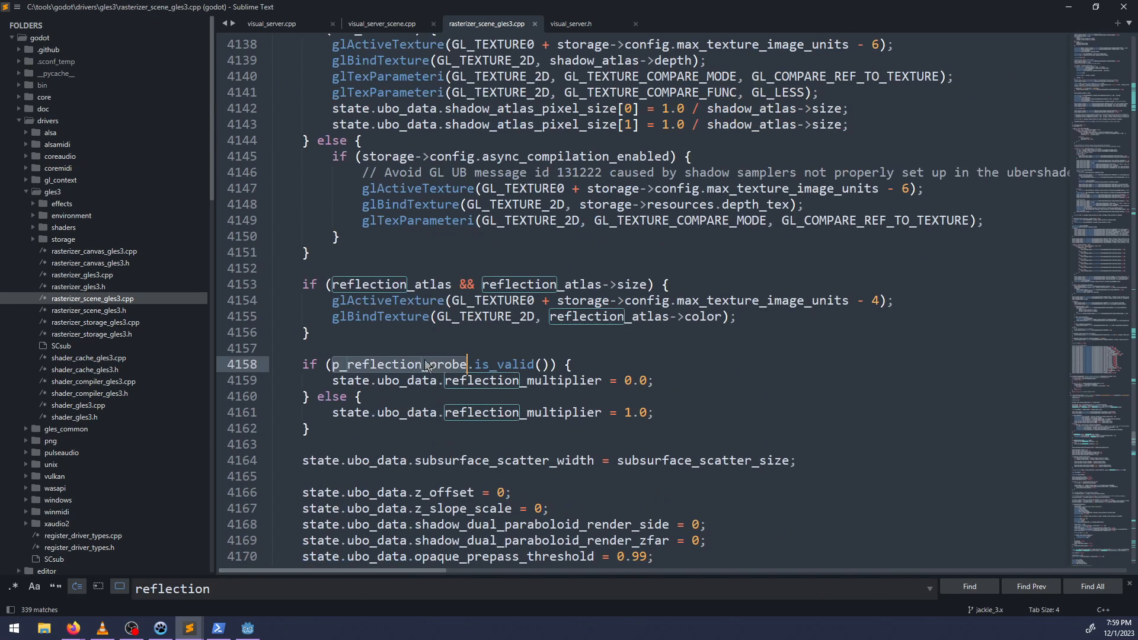
pyautogui.scroll(-1, 427, 365)
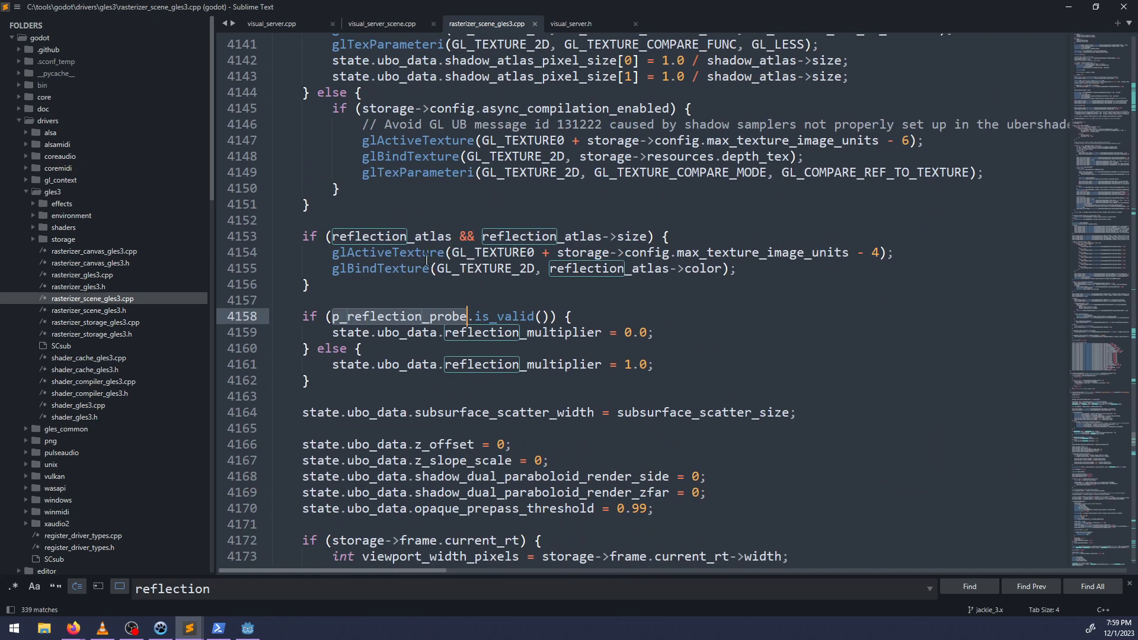
pyautogui.scroll(-4, 420, 290)
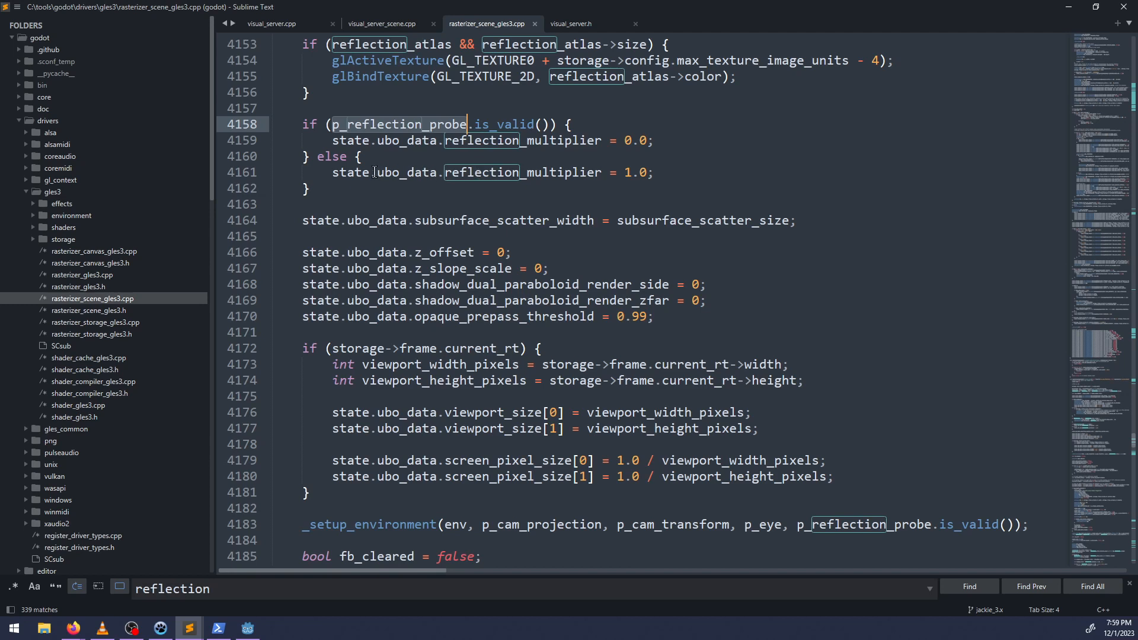
pyautogui.click(476, 172)
pyautogui.doubleClick(477, 172)
pyautogui.scroll(-2, 564, 190)
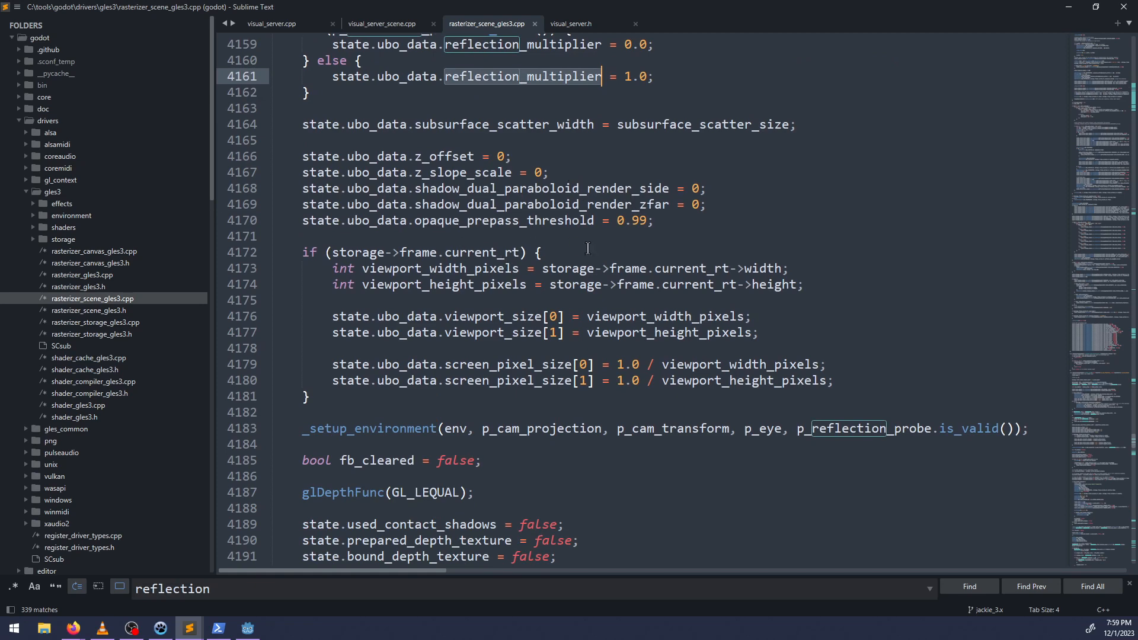
# Read on in render_scene through the _setup_environment call and the depth prepass as far as the _setup_reflections call.
pyautogui.click(573, 285)
pyautogui.scroll(-5, 574, 285)
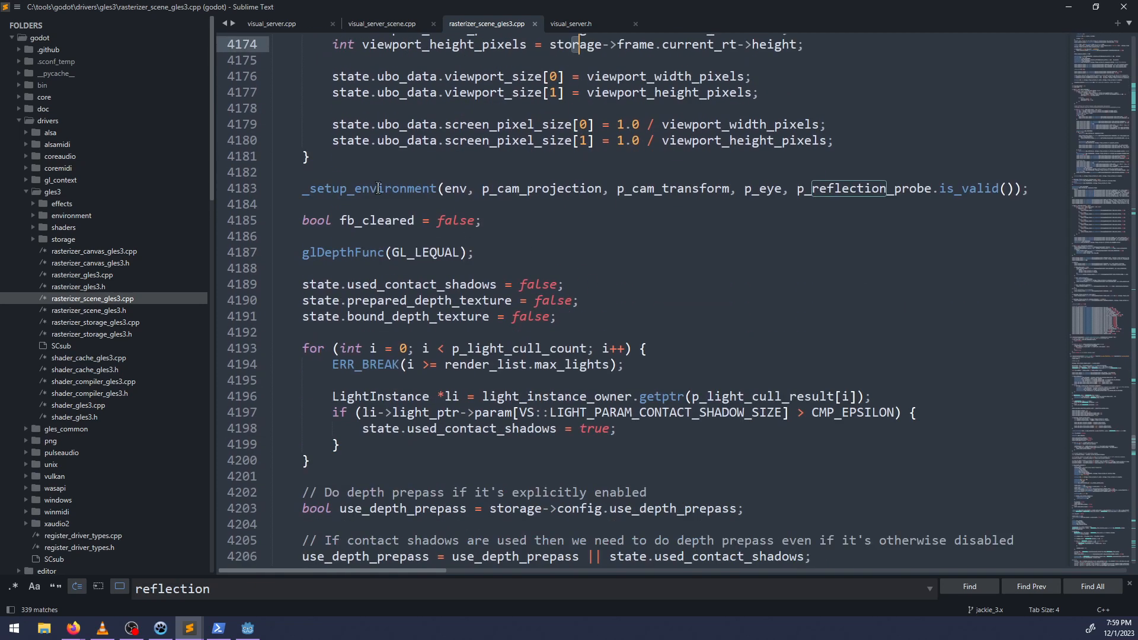
pyautogui.moveTo(378, 187)
pyautogui.scroll(-3, 519, 242)
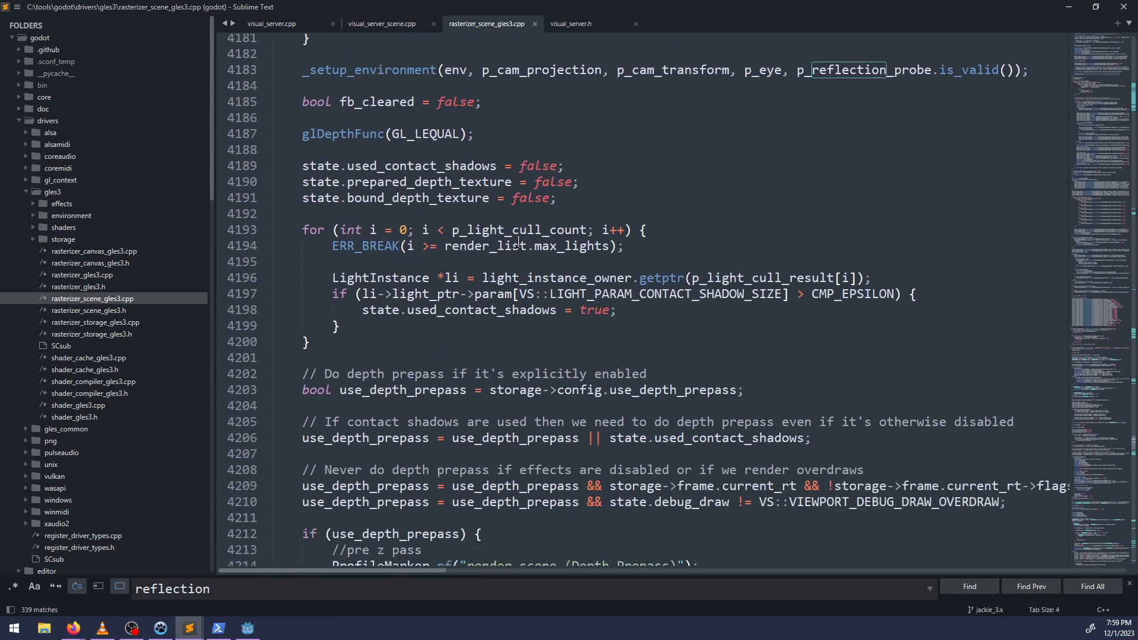
pyautogui.scroll(-14, 518, 242)
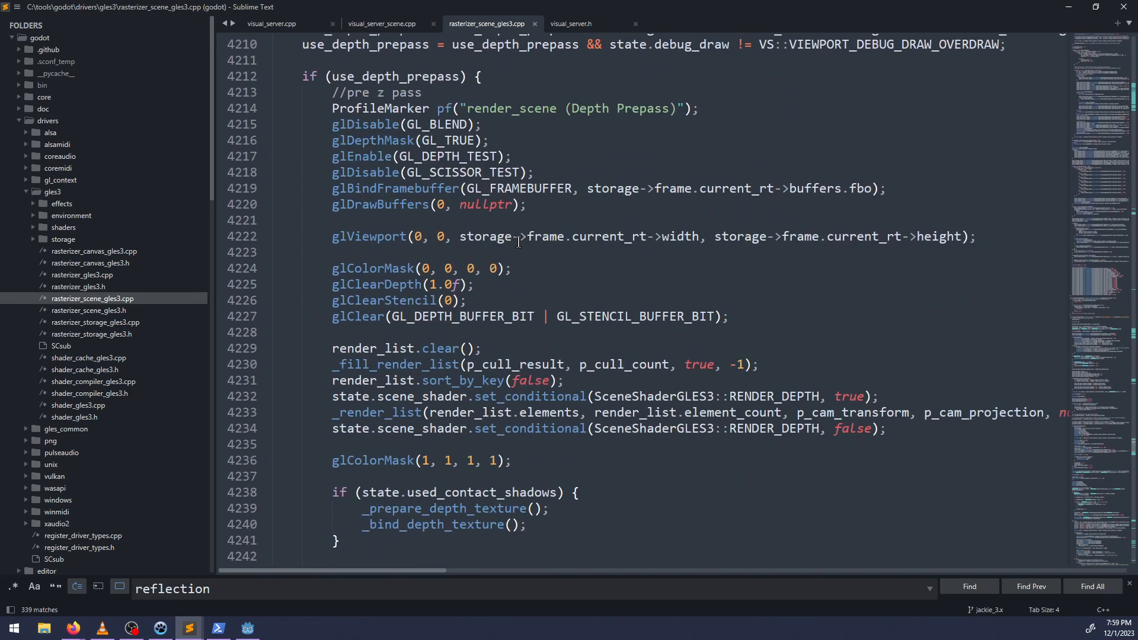
pyautogui.scroll(-4, 519, 242)
pyautogui.scroll(-1, 519, 242)
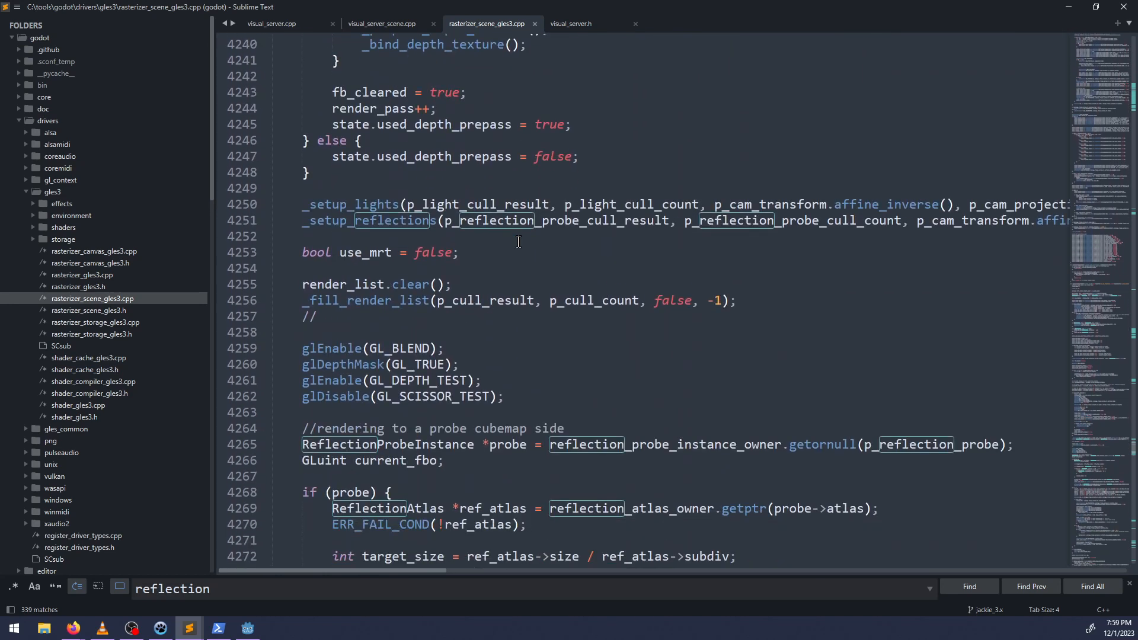
# Go to the definition of _setup_reflections in rasterizer_scene_gles3.cpp from its call in render_scene.
pyautogui.click(360, 223)
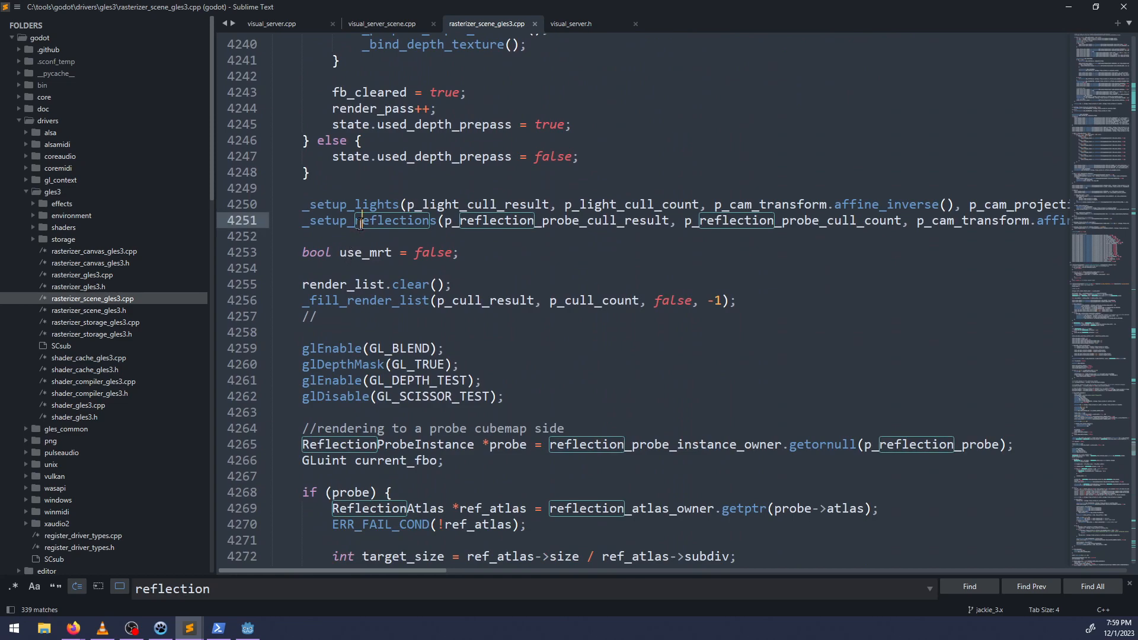
pyautogui.press('F12')
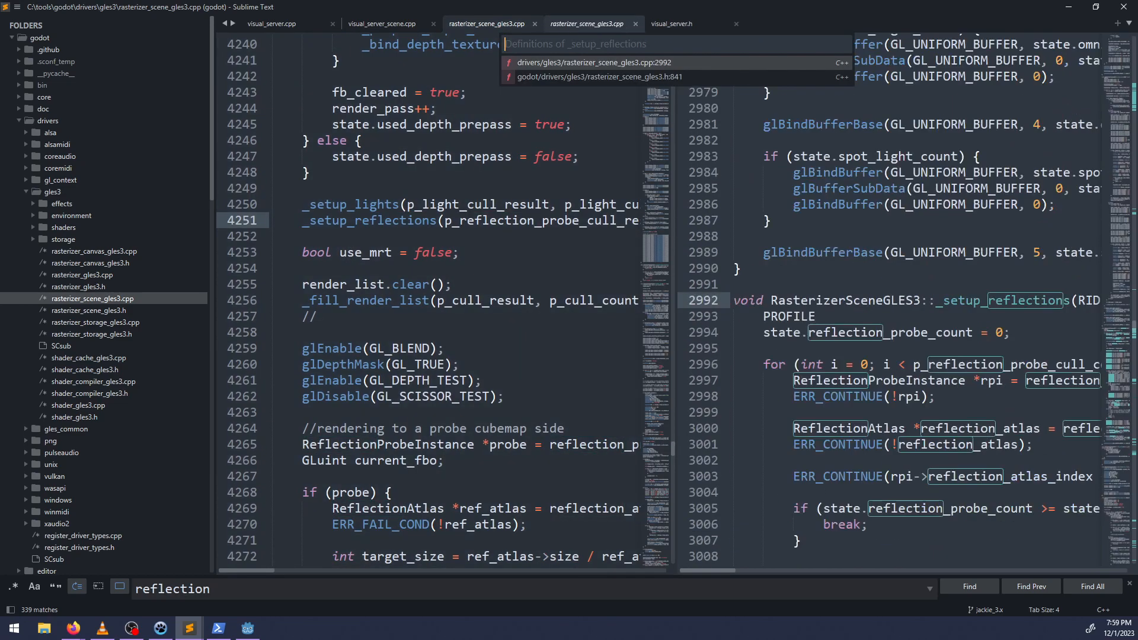
pyautogui.press('Escape')
pyautogui.press('F12')
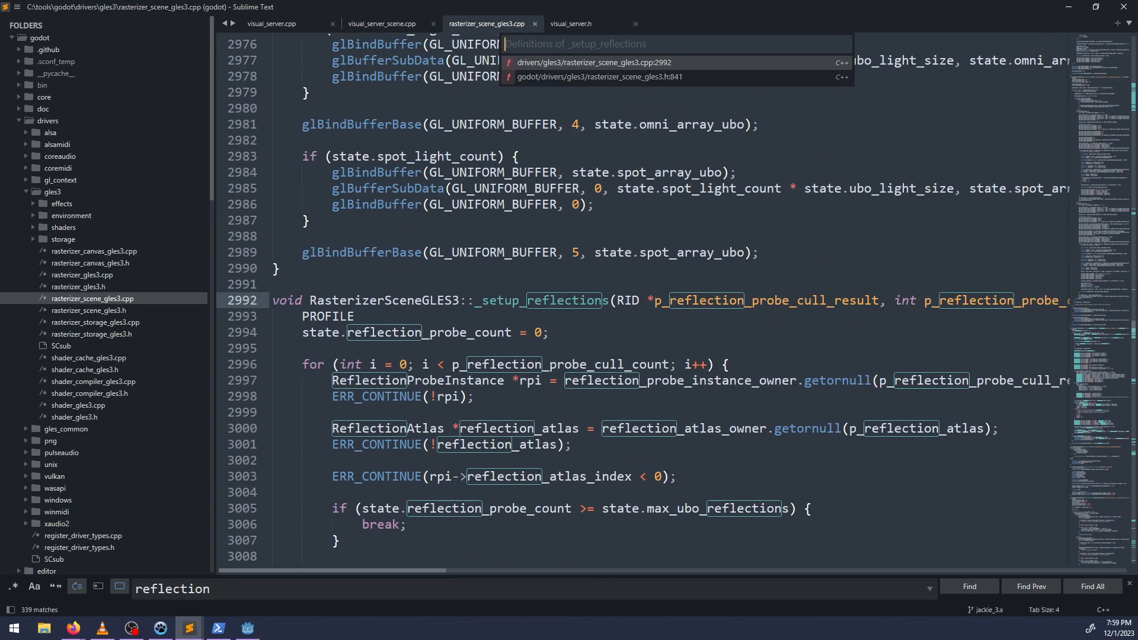
pyautogui.press('Return')
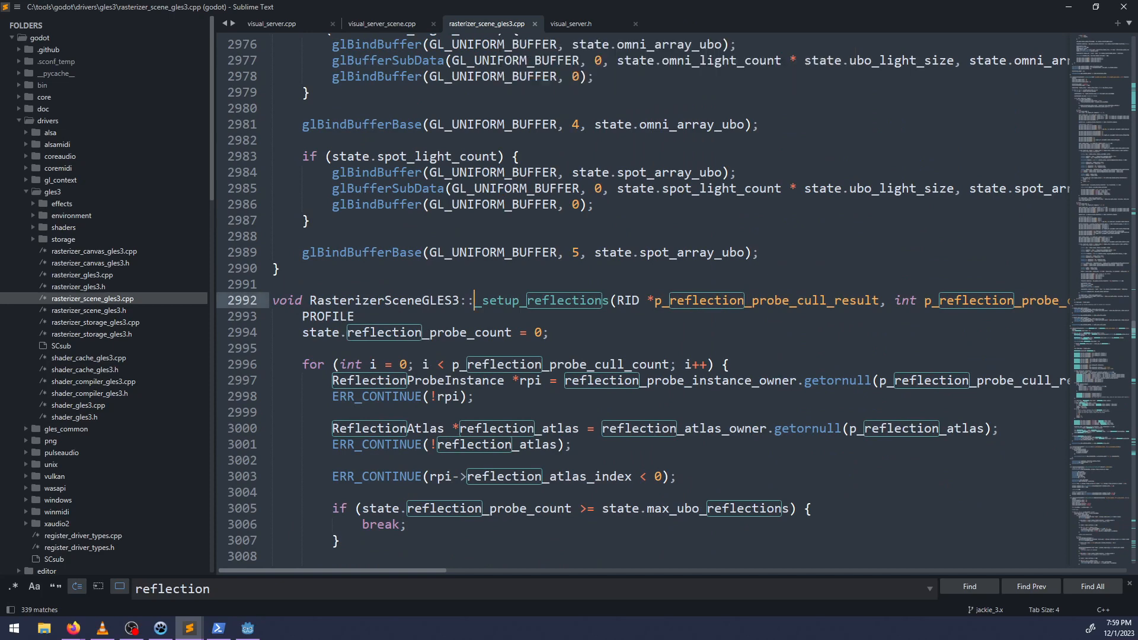
# Examine the loop over p_reflection_probe_cull_count in _setup_reflections, including its atlas index and max_ubo_reflections checks.
pyautogui.scroll(-3, 503, 263)
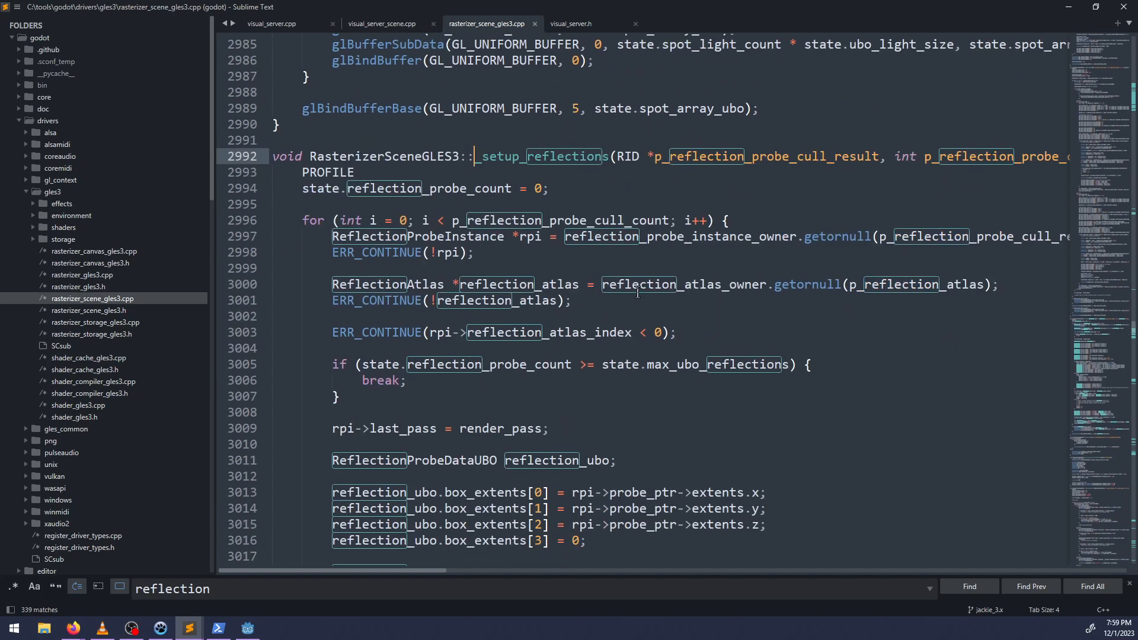
pyautogui.doubleClick(591, 222)
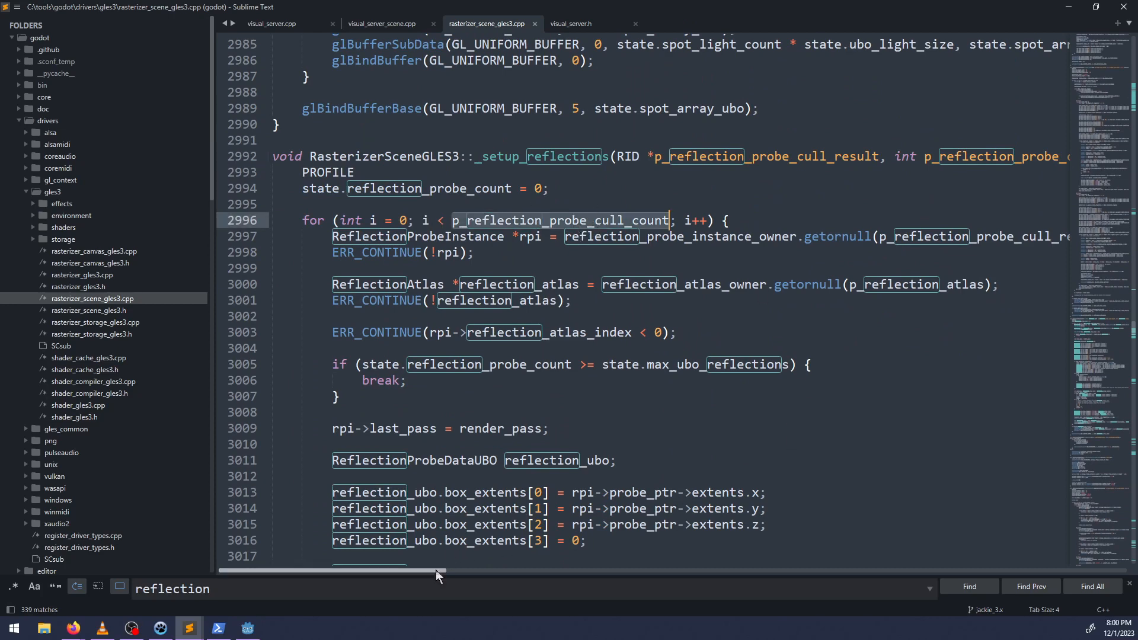
pyautogui.moveTo(436, 570)
pyautogui.mouseDown()
pyautogui.moveTo(764, 576)
pyautogui.moveTo(412, 577)
pyautogui.moveTo(516, 579)
pyautogui.moveTo(435, 578)
pyautogui.mouseUp()
# Switch to Godot to look at the reflection probes in the visual_test scene, and return to the source code.
pyautogui.click(248, 628)
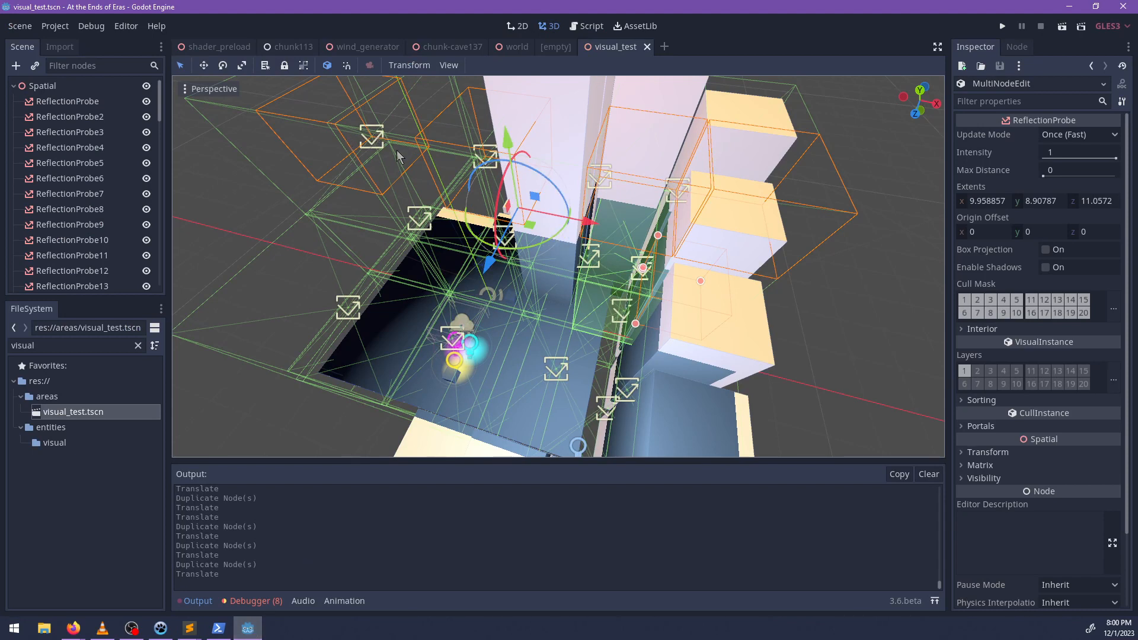
pyautogui.hotkey('alt', 'Tab')
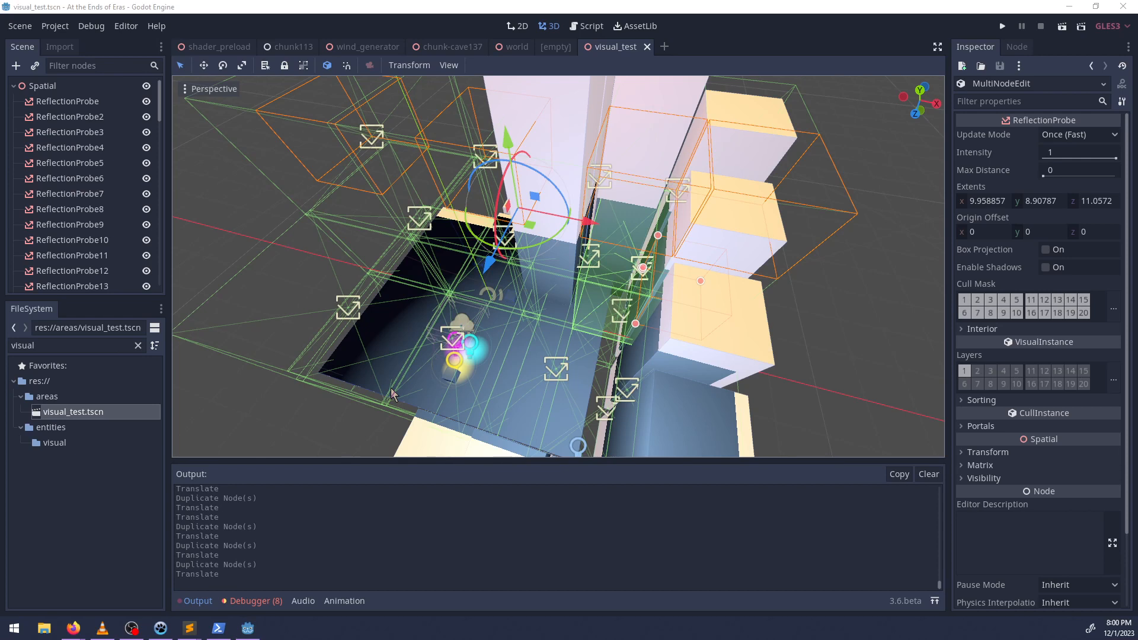
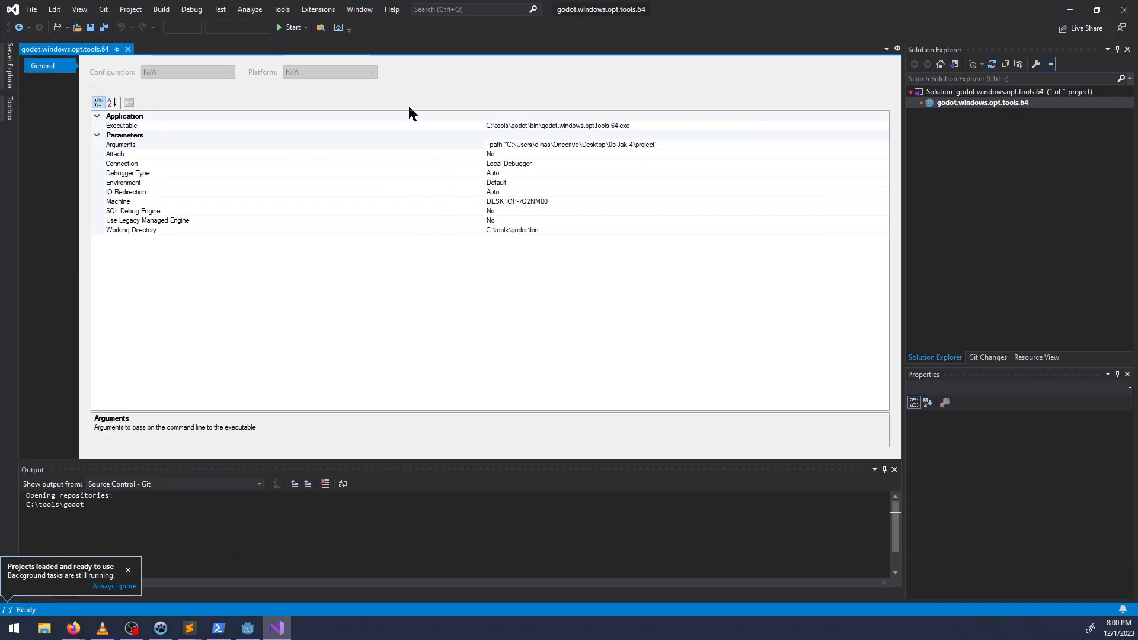
# Start debugging the Godot executable, and attach the debugger to the running godot.windows.opt.tools.64.exe process that has visual_test.tscn open.
pyautogui.click(293, 27)
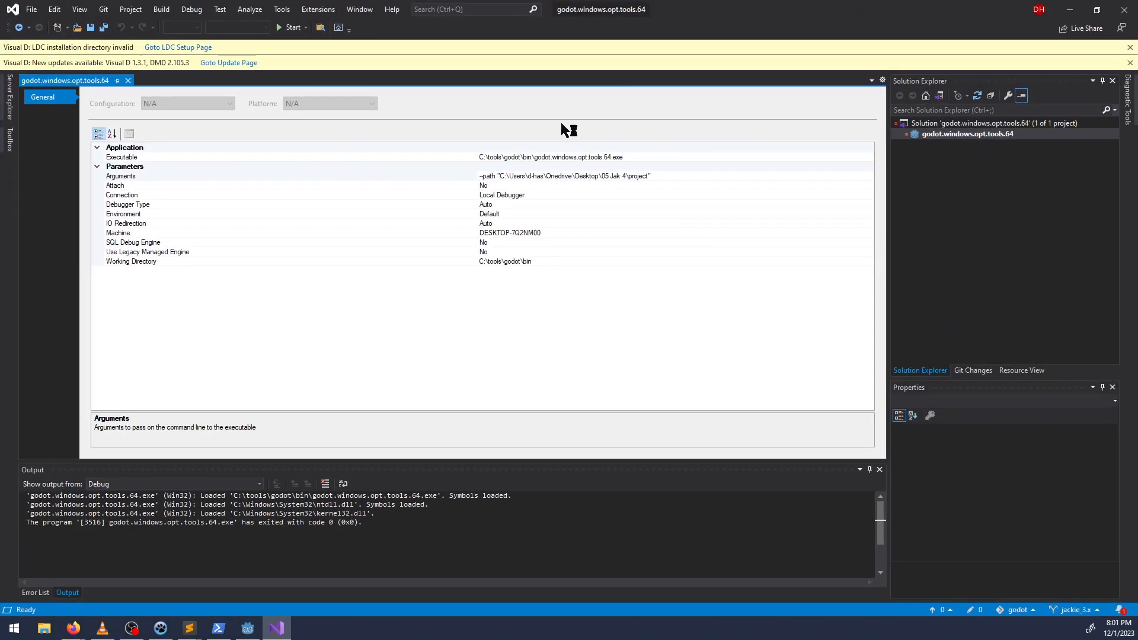
pyautogui.click(306, 27)
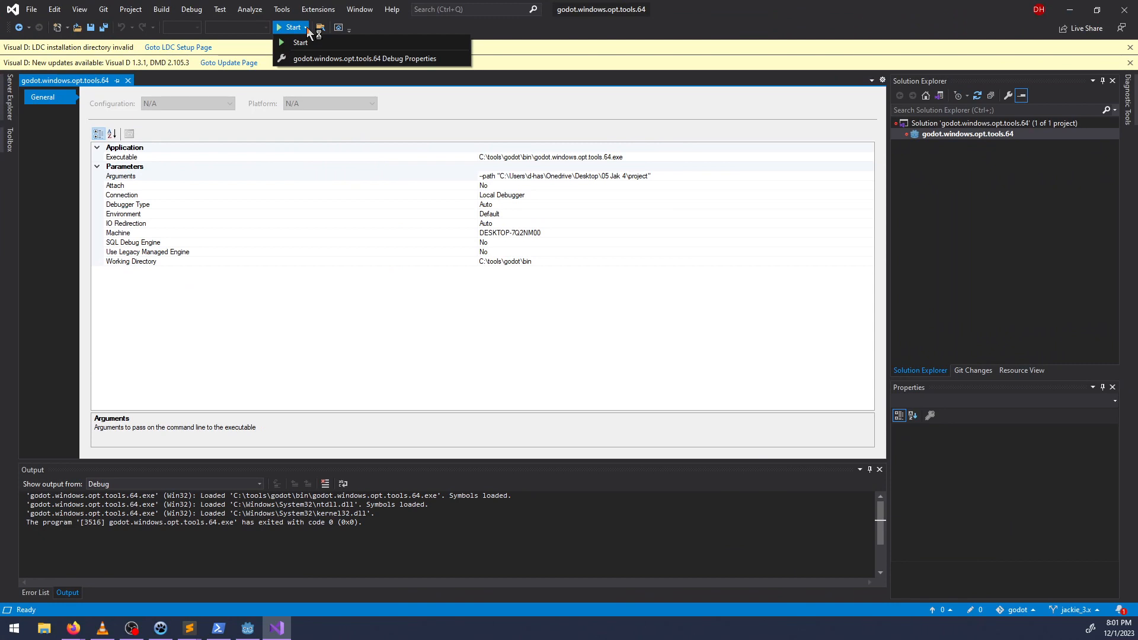
pyautogui.click(196, 9)
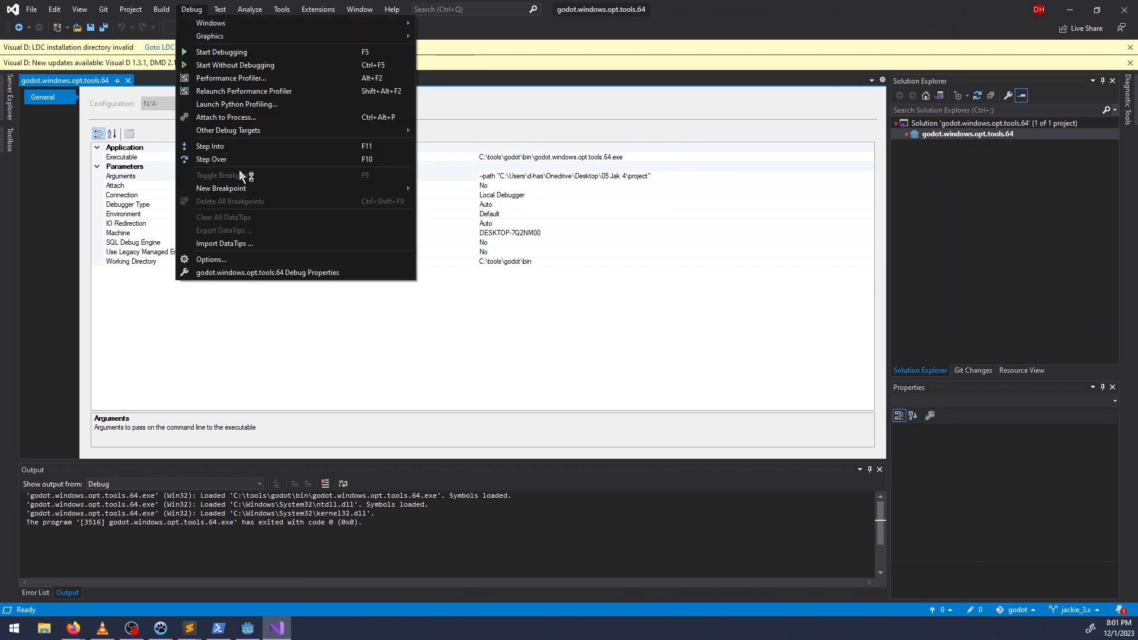
pyautogui.click(226, 118)
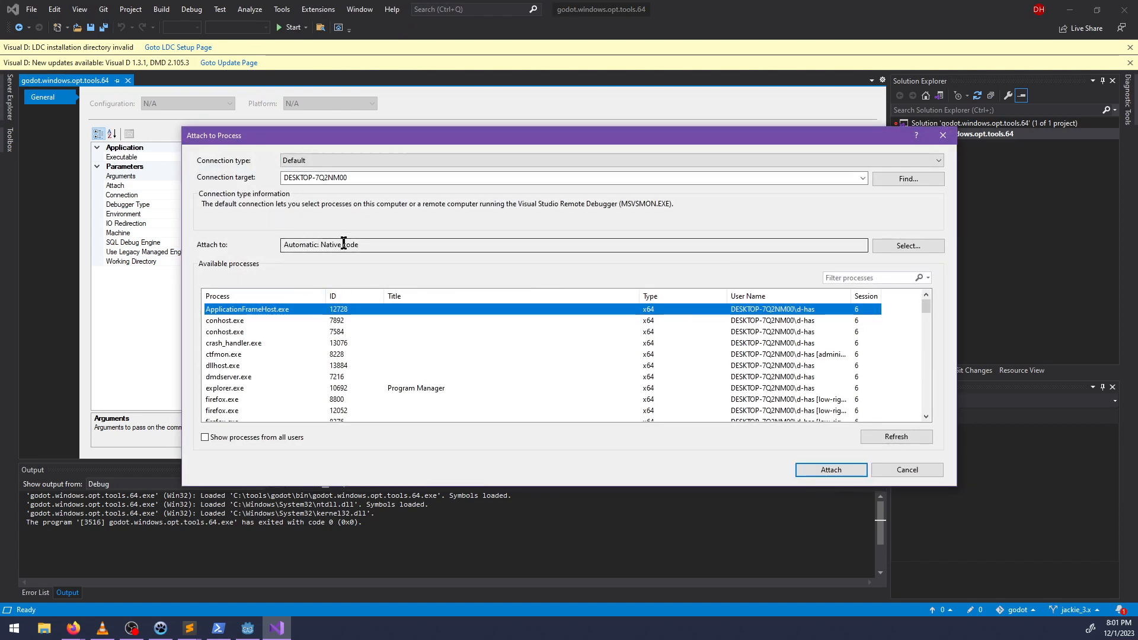
pyautogui.scroll(-5, 264, 341)
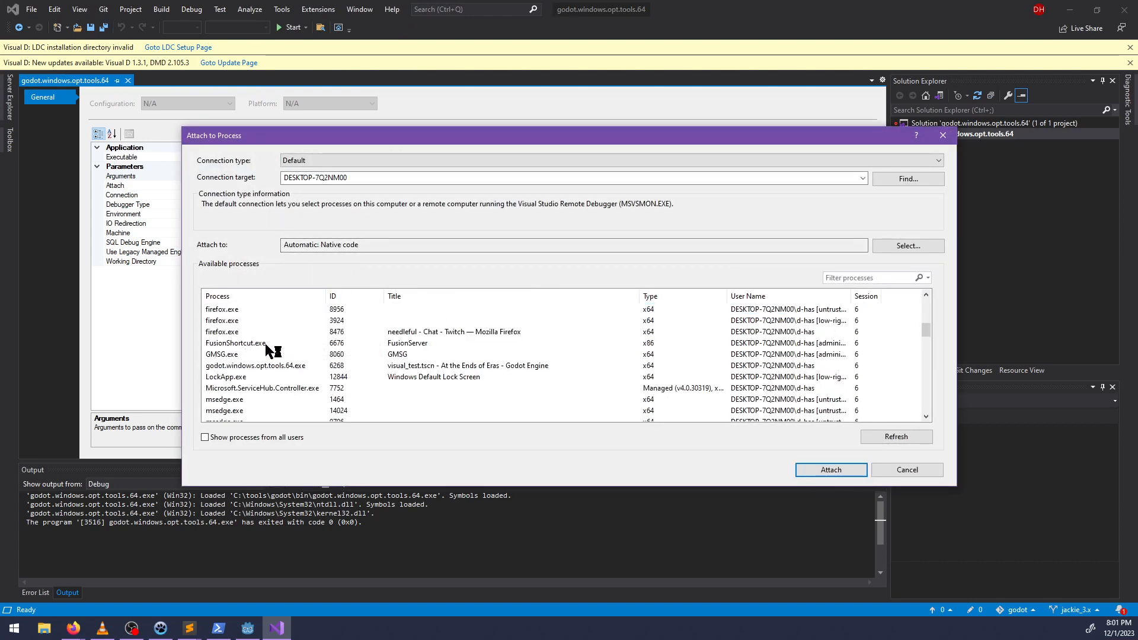
pyautogui.click(243, 365)
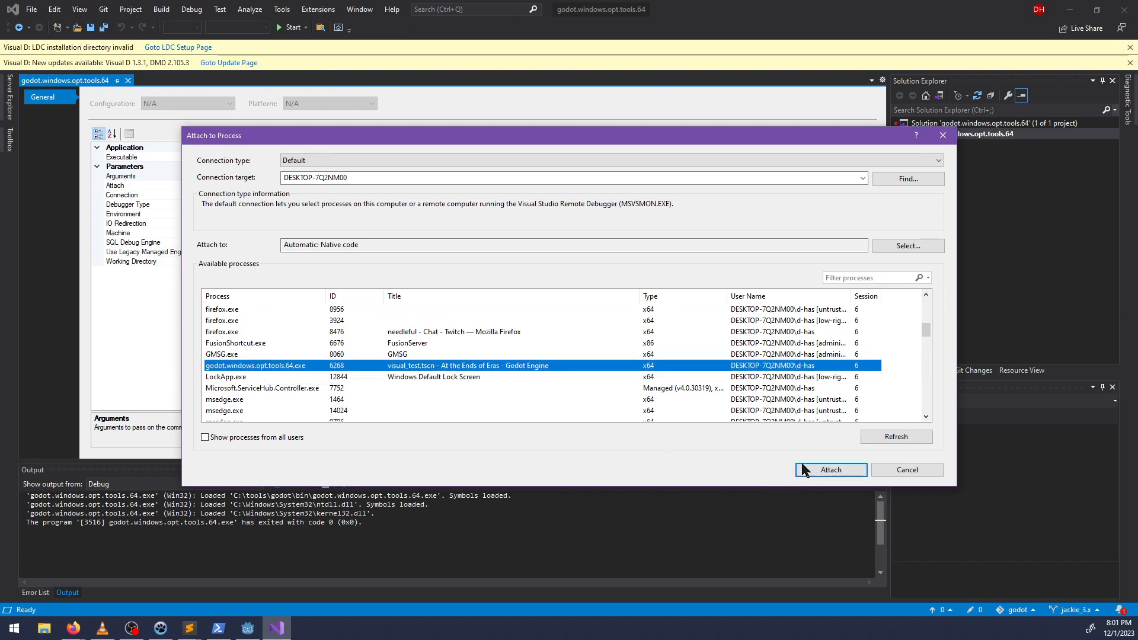
pyautogui.click(818, 470)
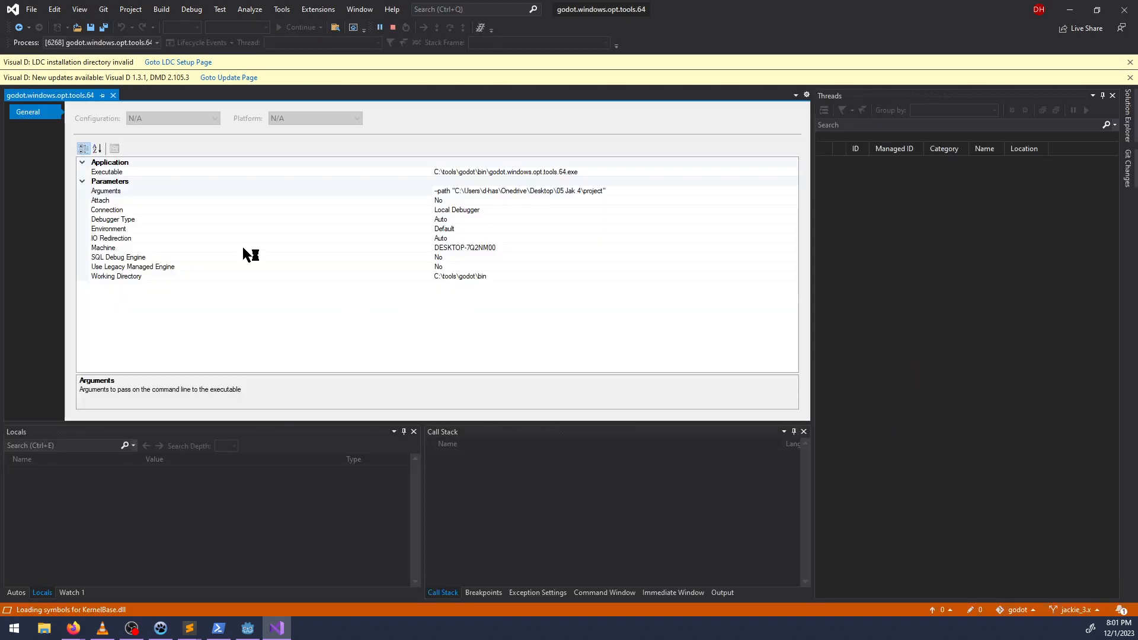
# Dismiss the two Visual D notices and open rasterizer_scene_gles3.cpp from File Explorer in Visual Studio.
pyautogui.click(1129, 62)
pyautogui.click(1130, 63)
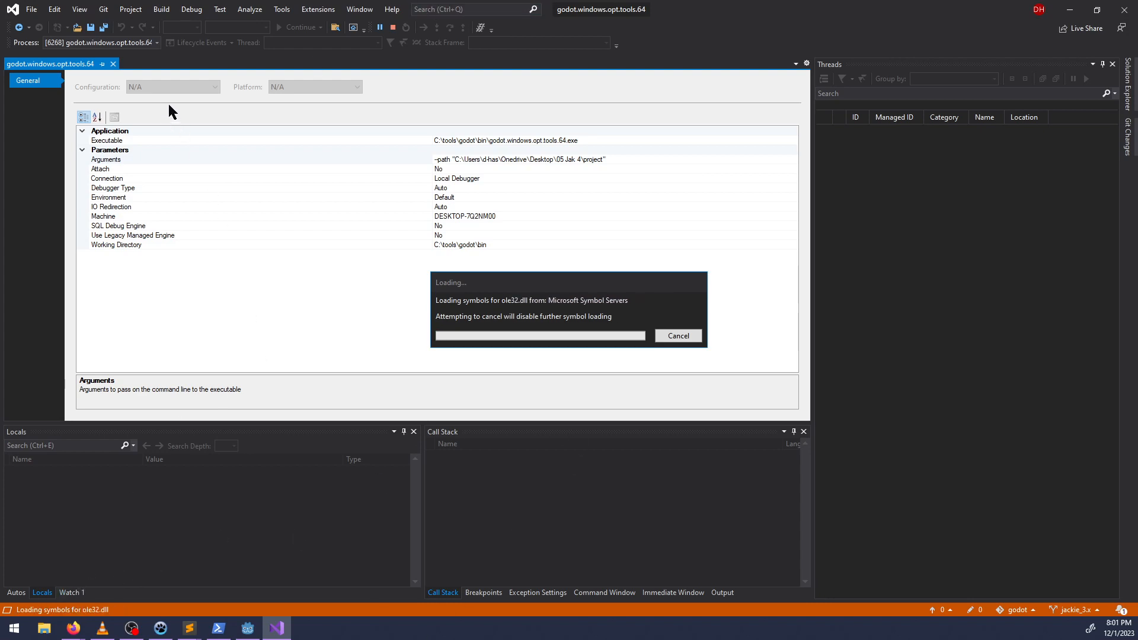
pyautogui.click(50, 633)
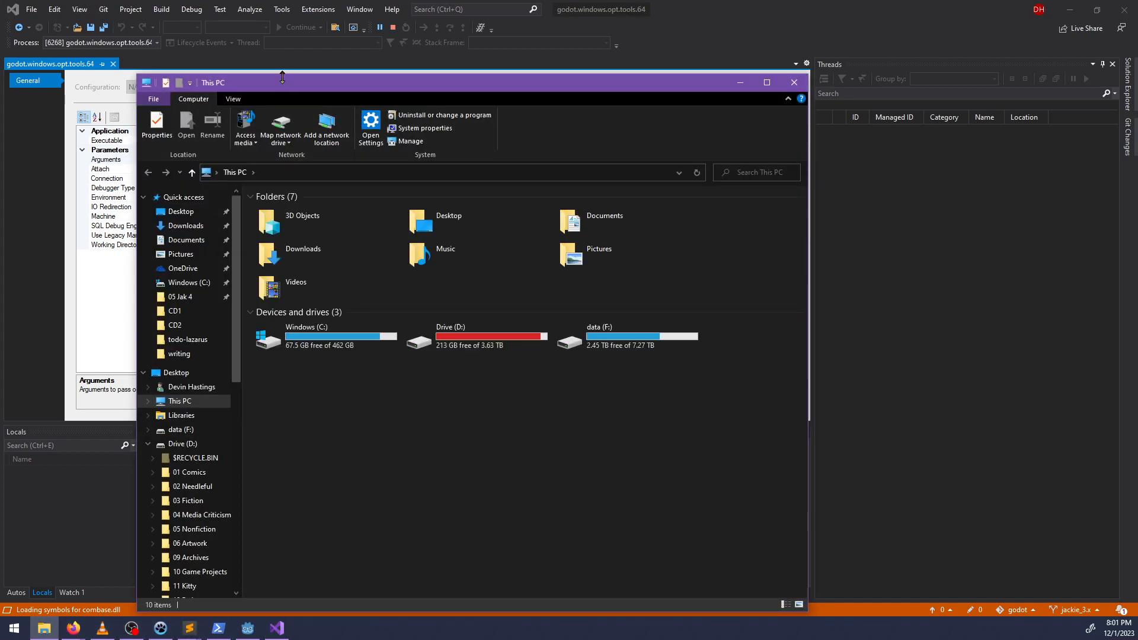
pyautogui.moveTo(282, 82); pyautogui.dragTo(0, 118)
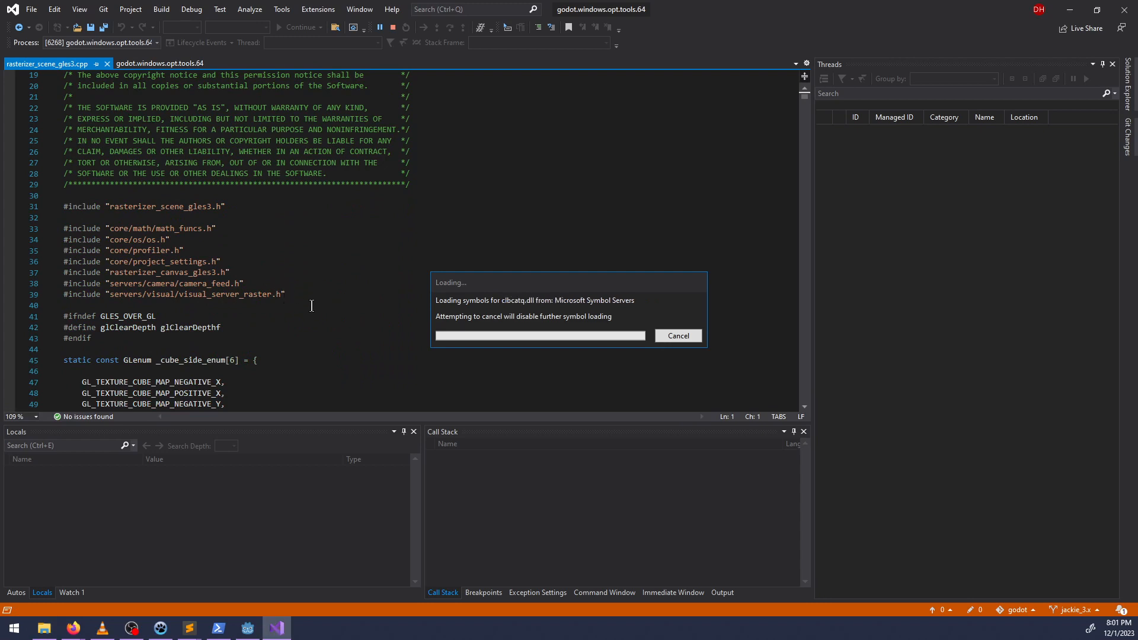
# Move the symbol-loading dialog off the code, look up the line number of _setup_reflections in Sublime Text, and return to Visual Studio.
pyautogui.scroll(-16, 285, 309)
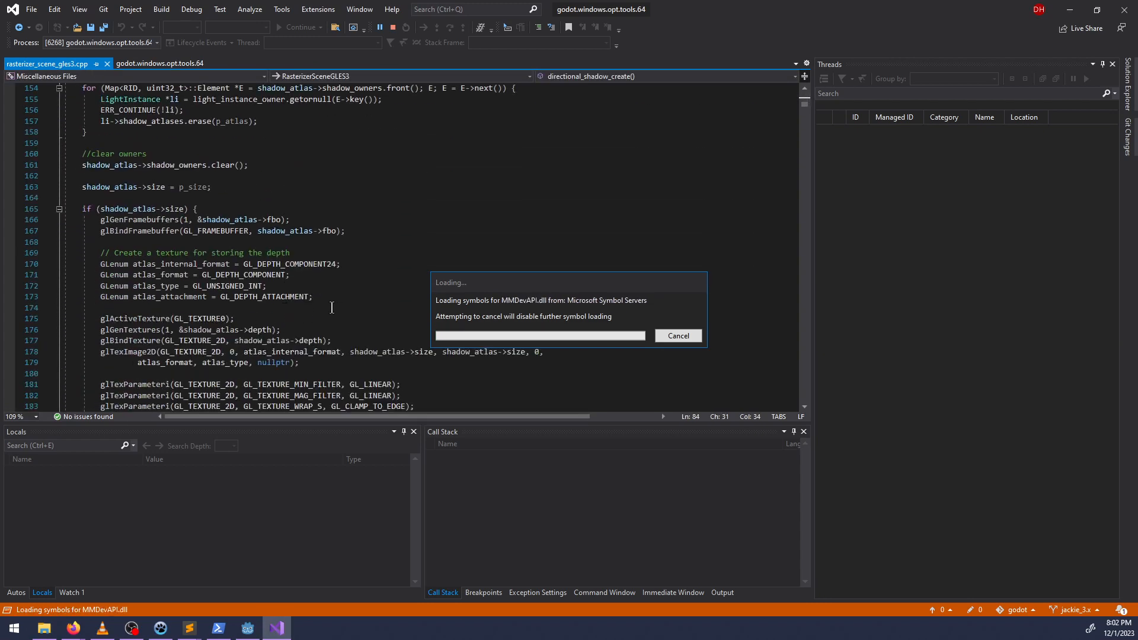
pyautogui.click(325, 309)
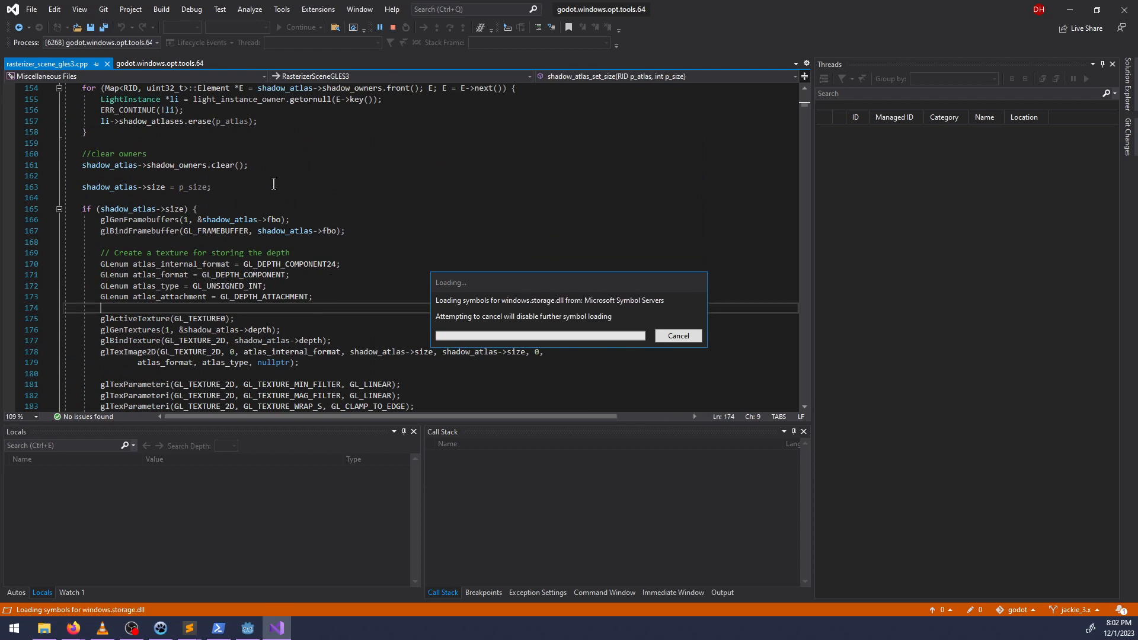
pyautogui.moveTo(580, 284); pyautogui.dragTo(942, 285)
pyautogui.scroll(-13, 332, 329)
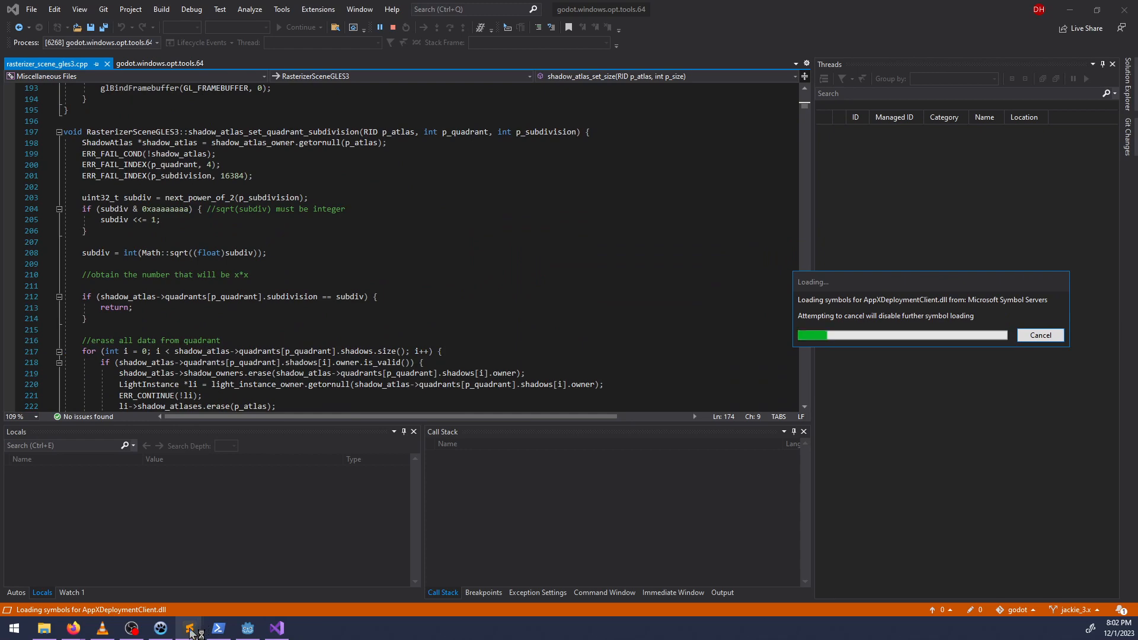
pyautogui.moveTo(190, 632)
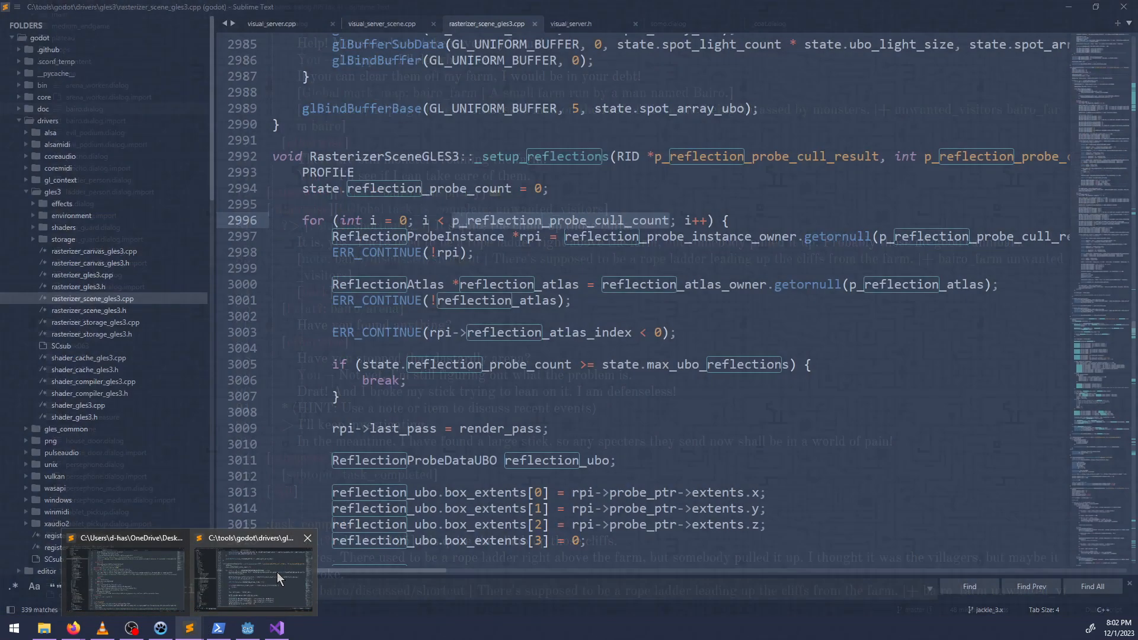
pyautogui.click(277, 572)
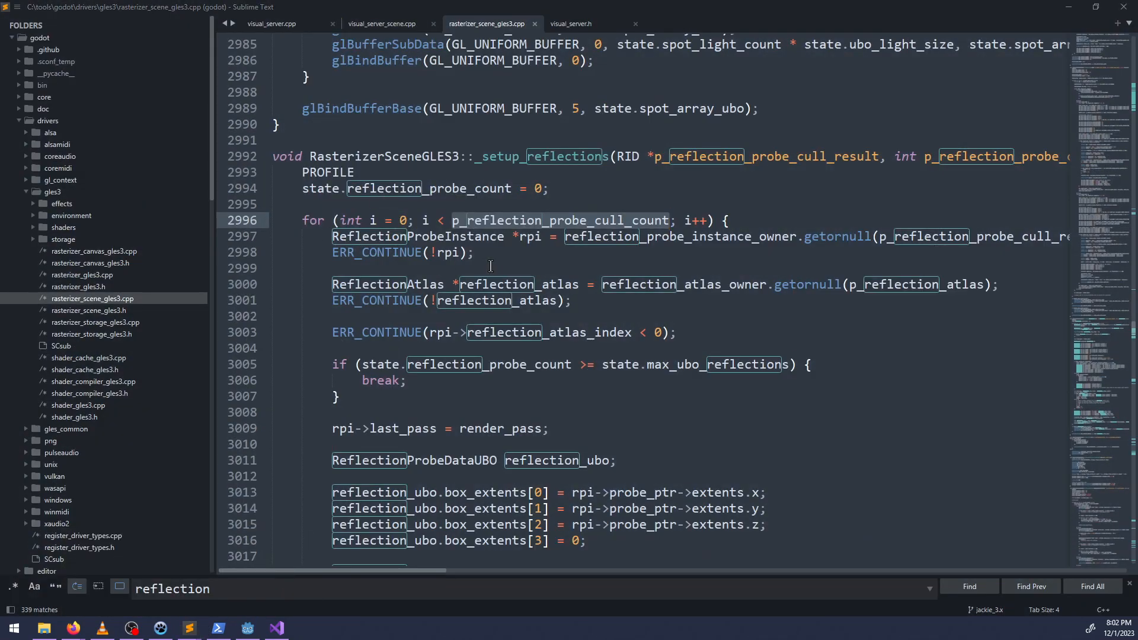
pyautogui.hotkey('alt', 'Tab')
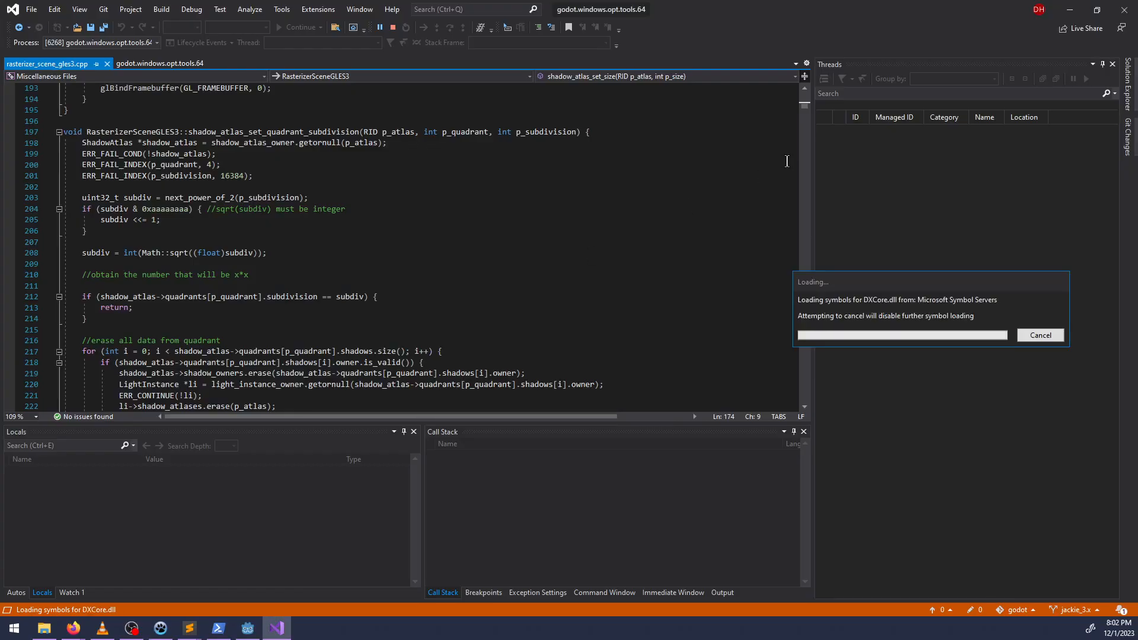
# Set a breakpoint on the PROFILE line (2993) of _setup_reflections in rasterizer_scene_gles3.cpp.
pyautogui.moveTo(802, 104); pyautogui.dragTo(835, 263)
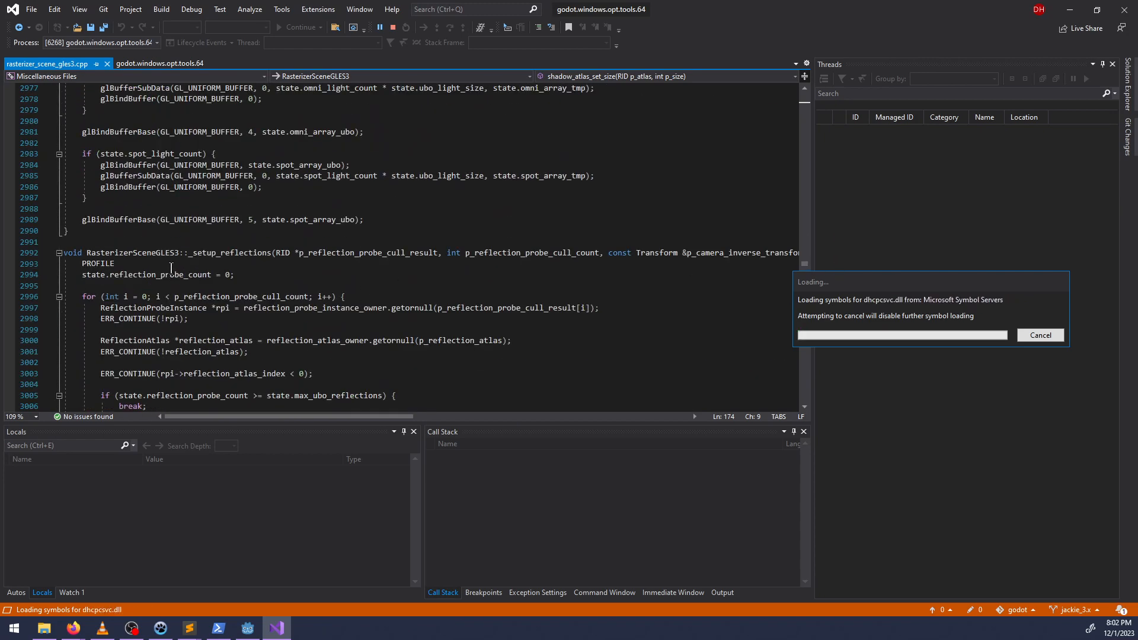
pyautogui.click(295, 273)
pyautogui.scroll(-5, 295, 271)
pyautogui.scroll(4, 296, 271)
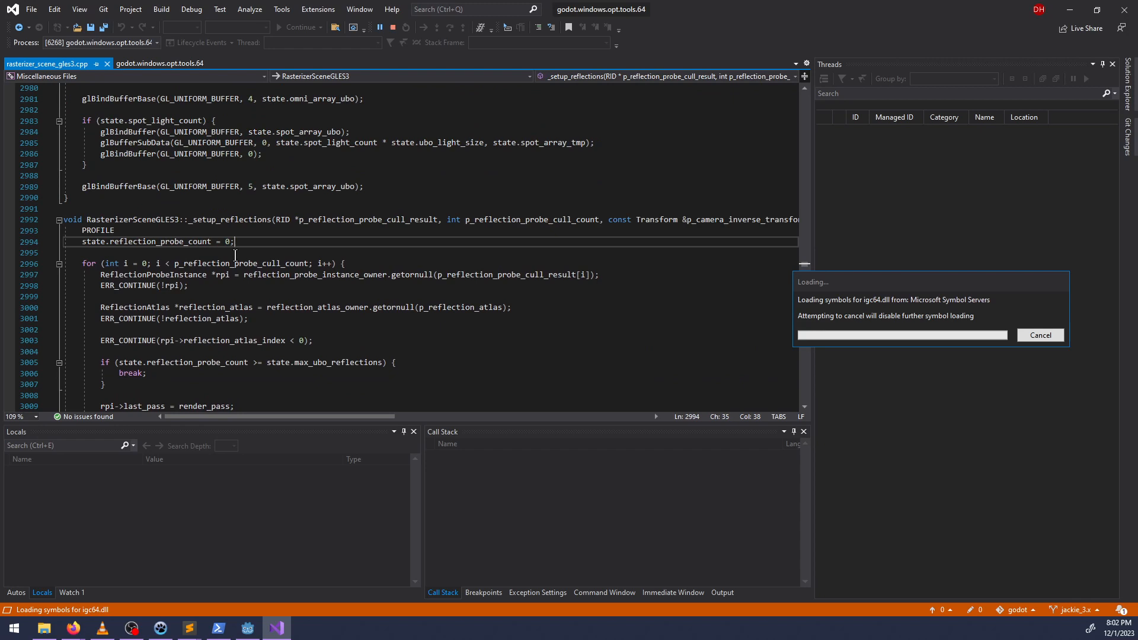
pyautogui.click(10, 229)
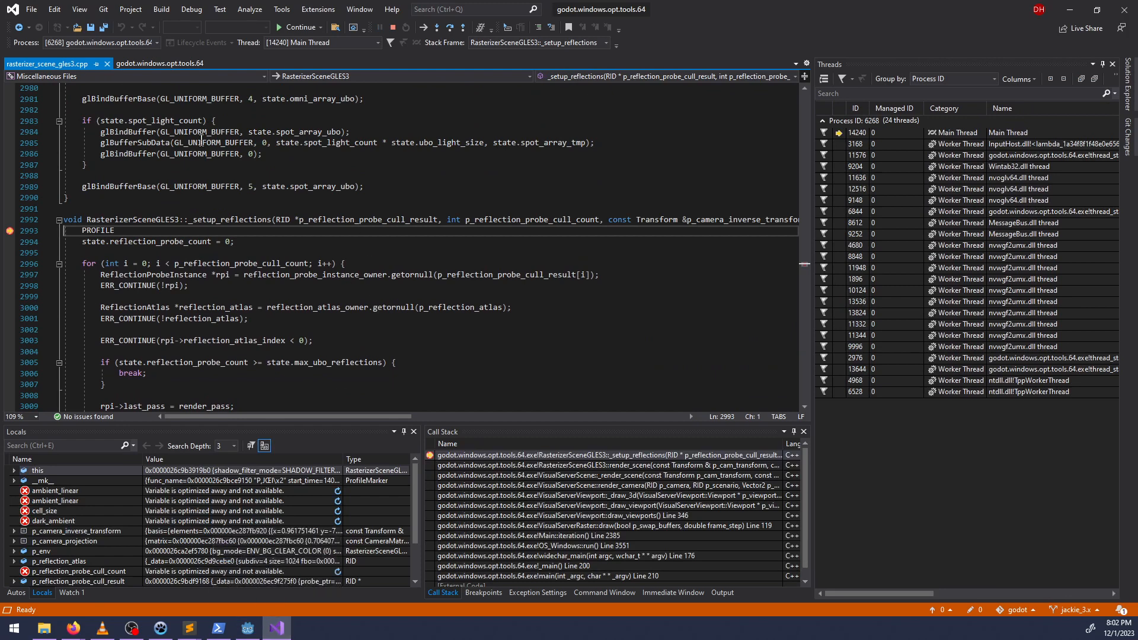
# Step over from the breakpoint in _setup_reflections to line 2997 inside the reflection probe loop.
pyautogui.moveTo(237, 254)
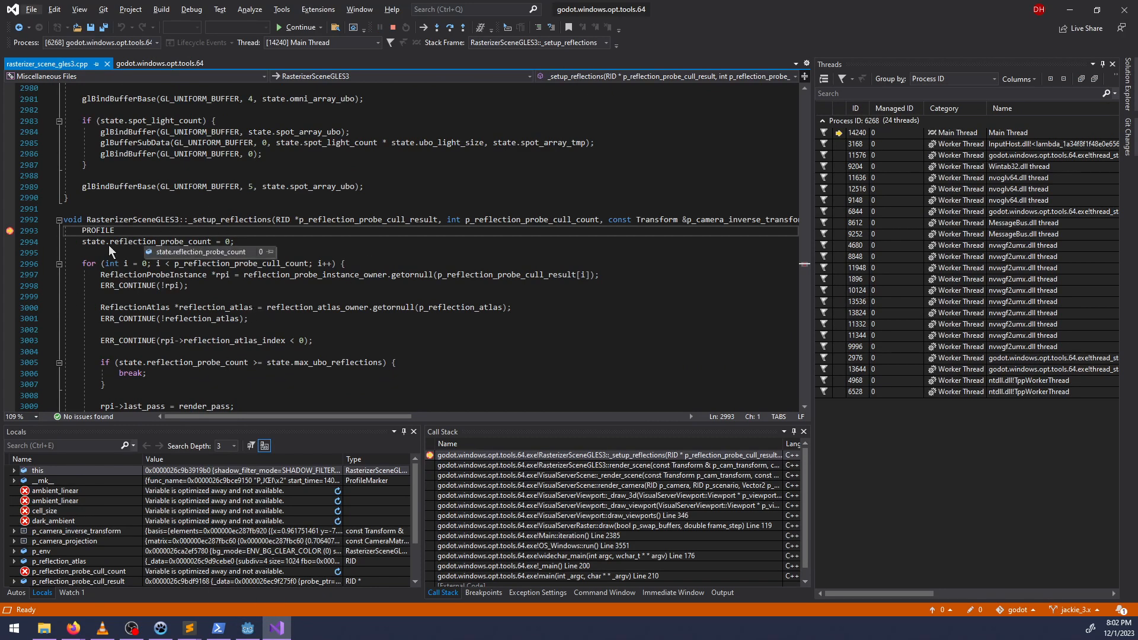
pyautogui.click(118, 232)
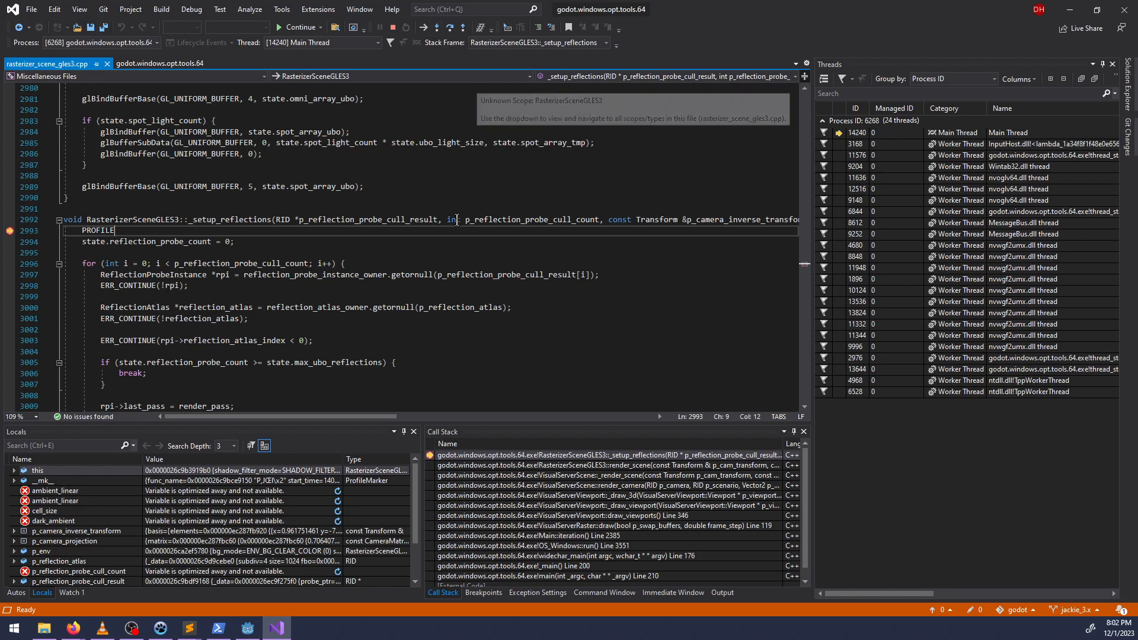
pyautogui.press('F10')
pyautogui.press('F10')
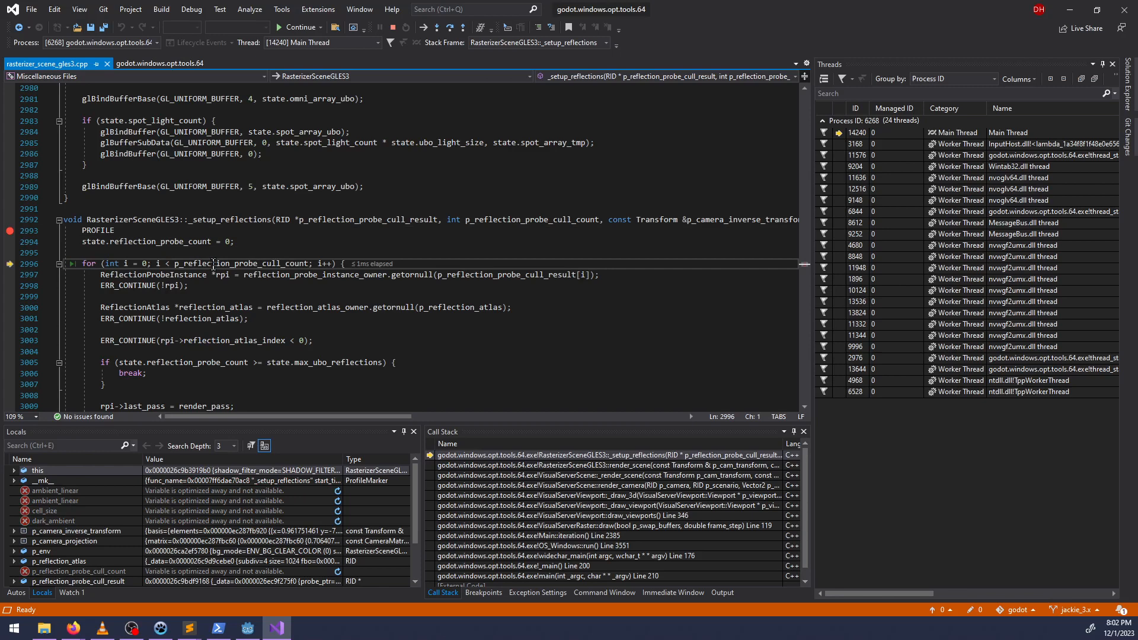
pyautogui.press('F10')
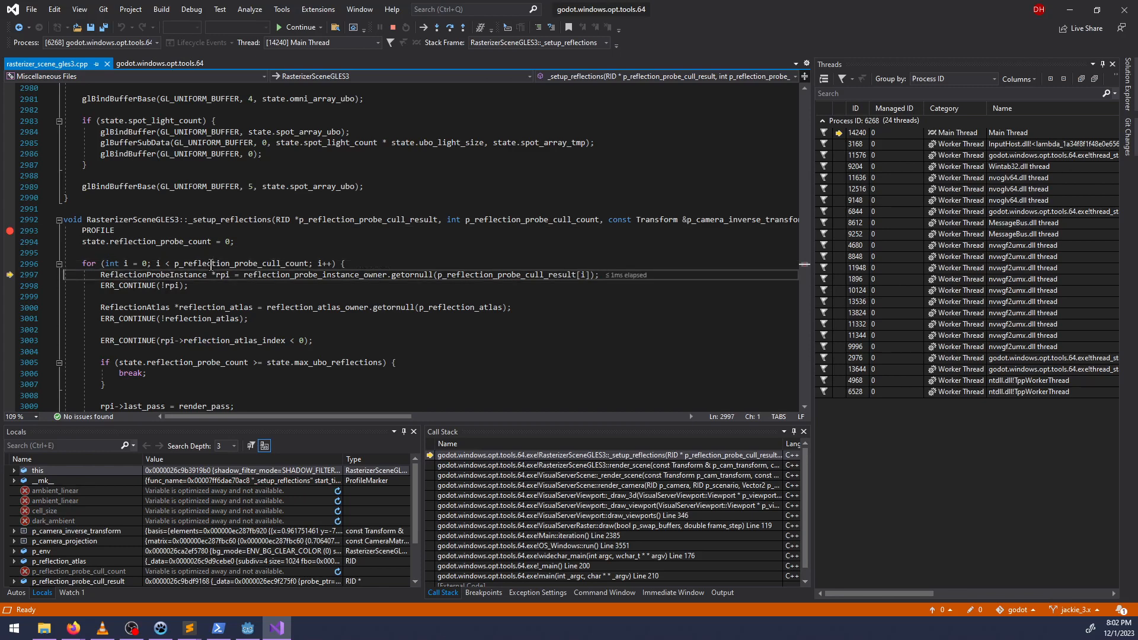
# Check the local variable p_reflection_probe_cull_count and step over the rpi assignment to line 2998.
pyautogui.scroll(-2, 96, 514)
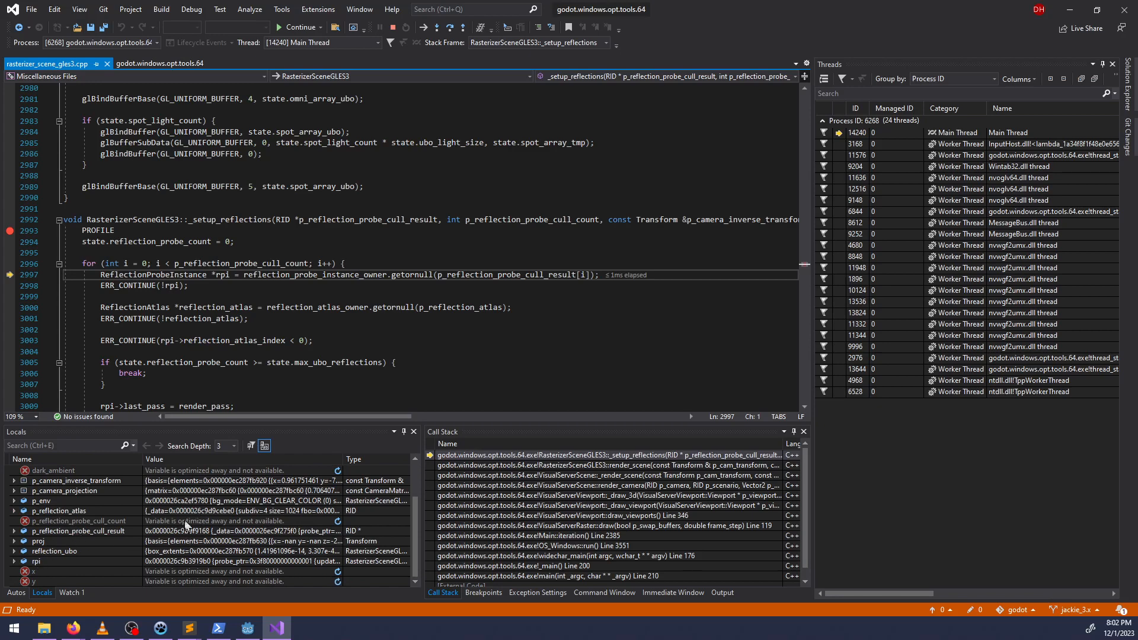
pyautogui.moveTo(186, 525)
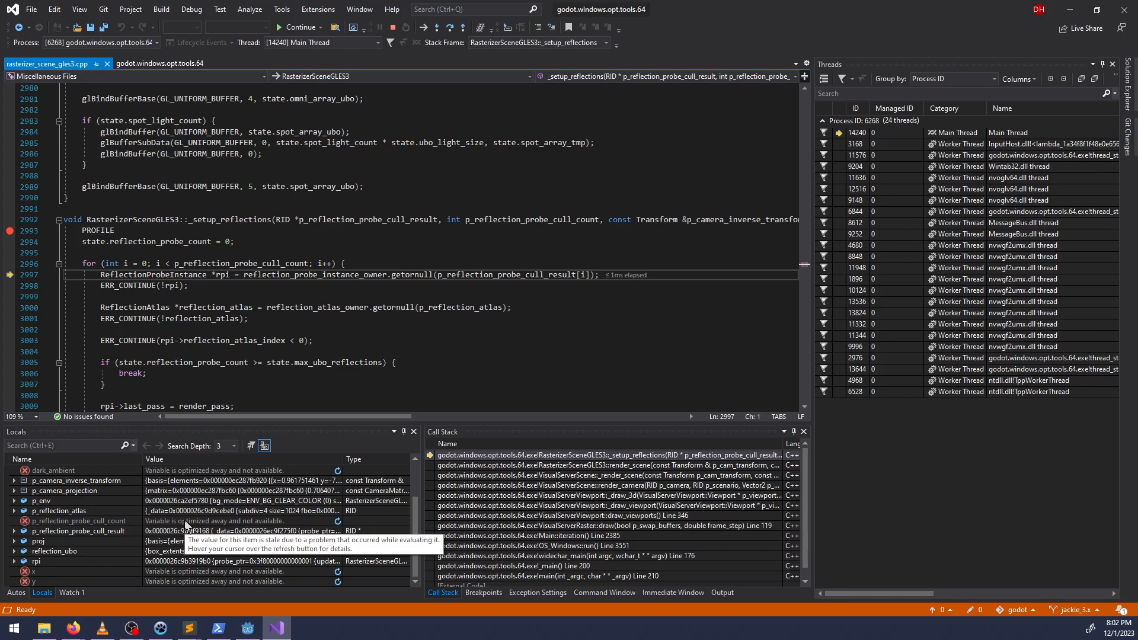
pyautogui.press('F10')
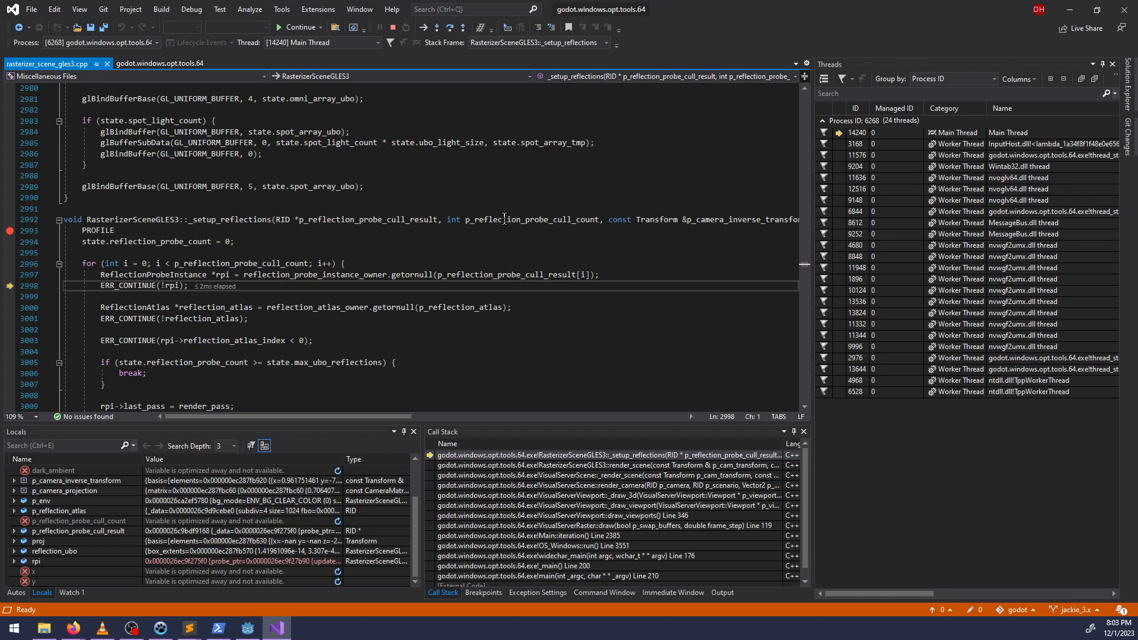
# Expand p_reflection_probe_cull_result among the local variables and examine its reflection probe instance fields, including reflection_atlas_index, render_step and reflection_index.
pyautogui.scroll(2, 130, 542)
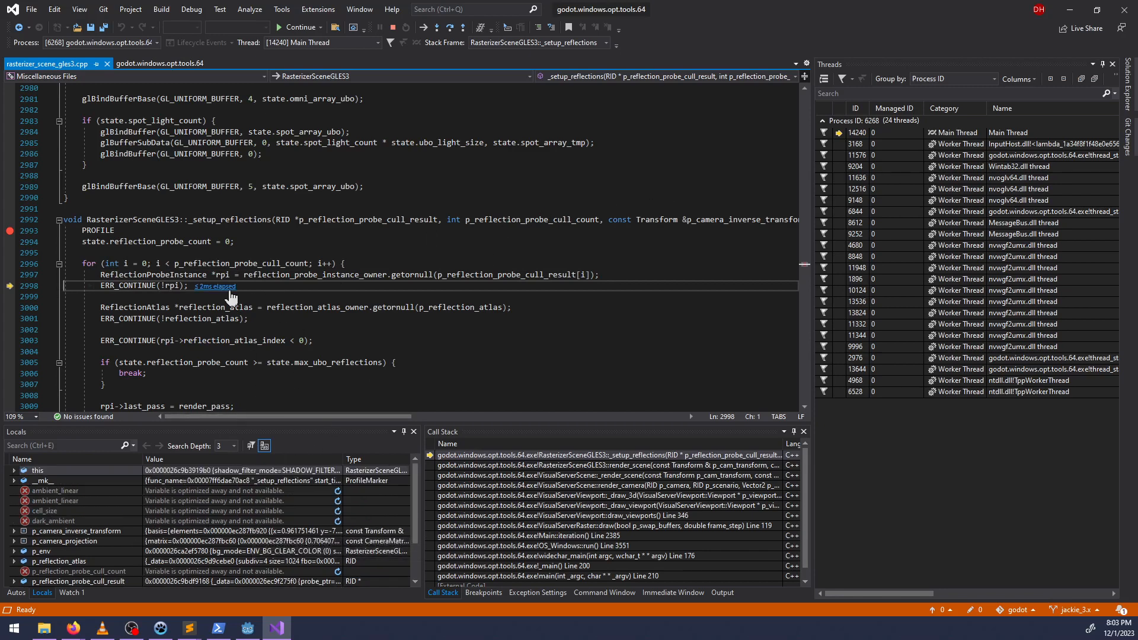
pyautogui.scroll(-2, 188, 563)
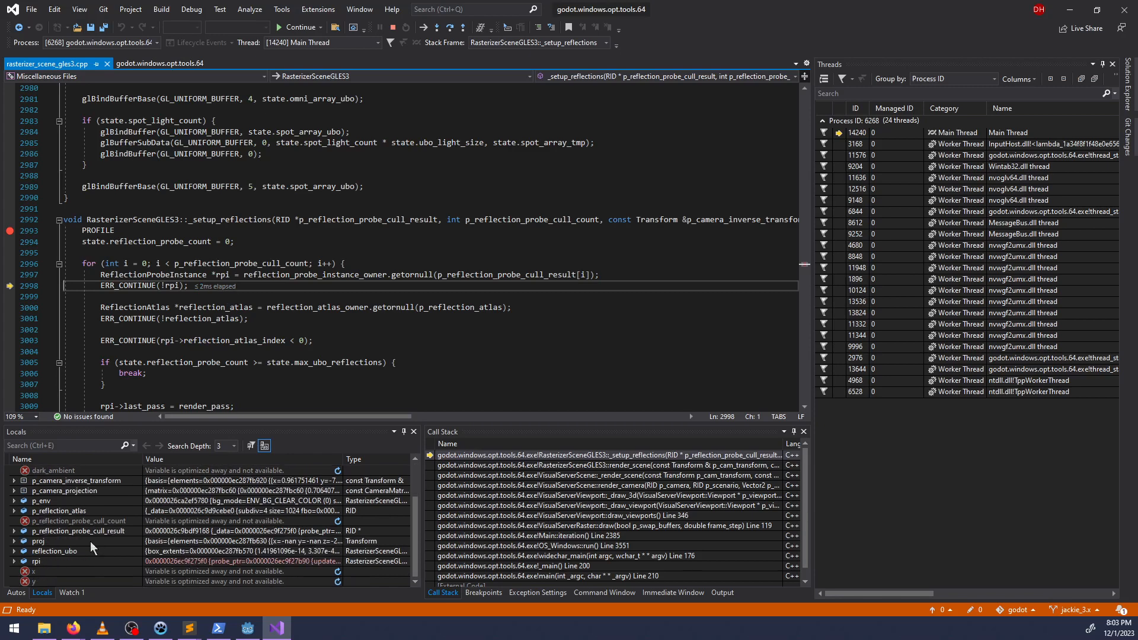
pyautogui.click(13, 531)
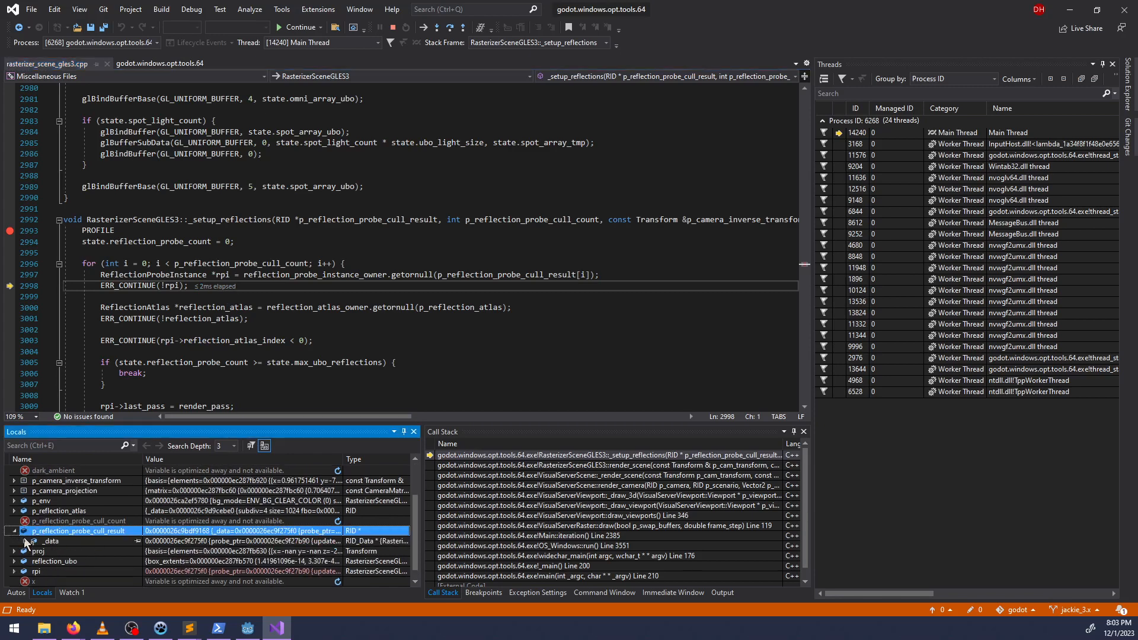
pyautogui.click(24, 541)
pyautogui.scroll(-2, 79, 560)
pyautogui.click(35, 521)
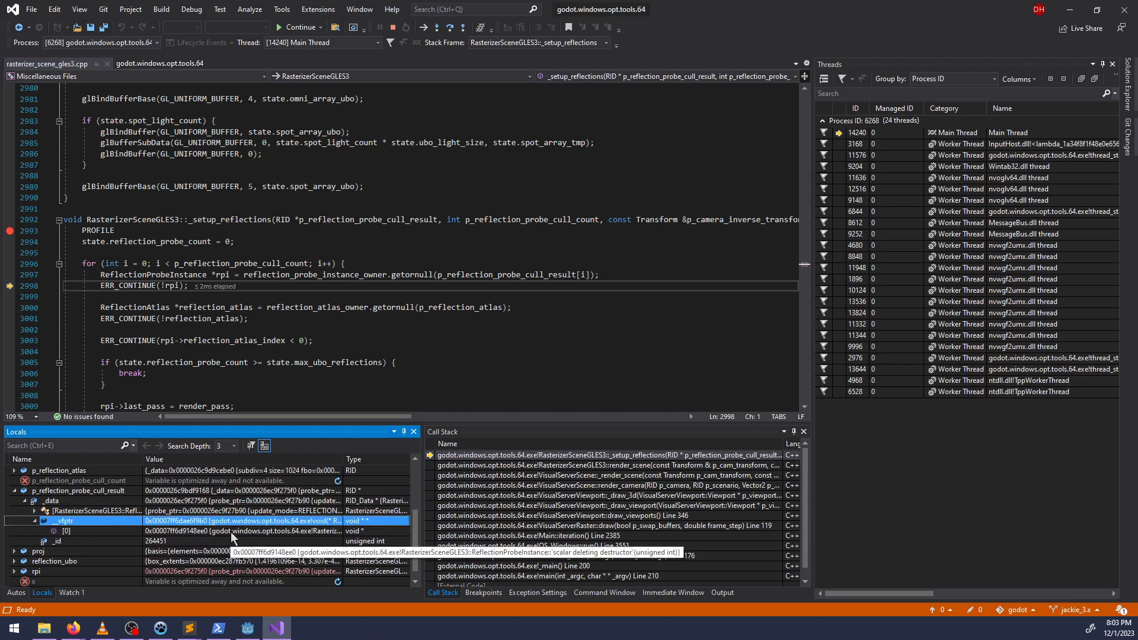
pyautogui.click(34, 510)
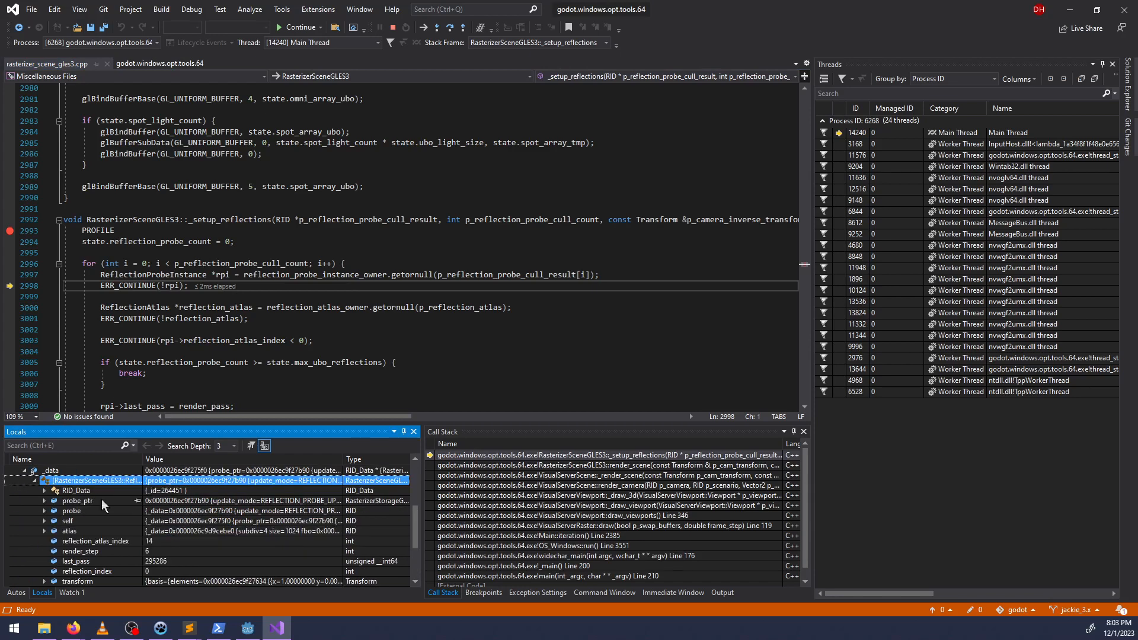
pyautogui.scroll(-3, 126, 510)
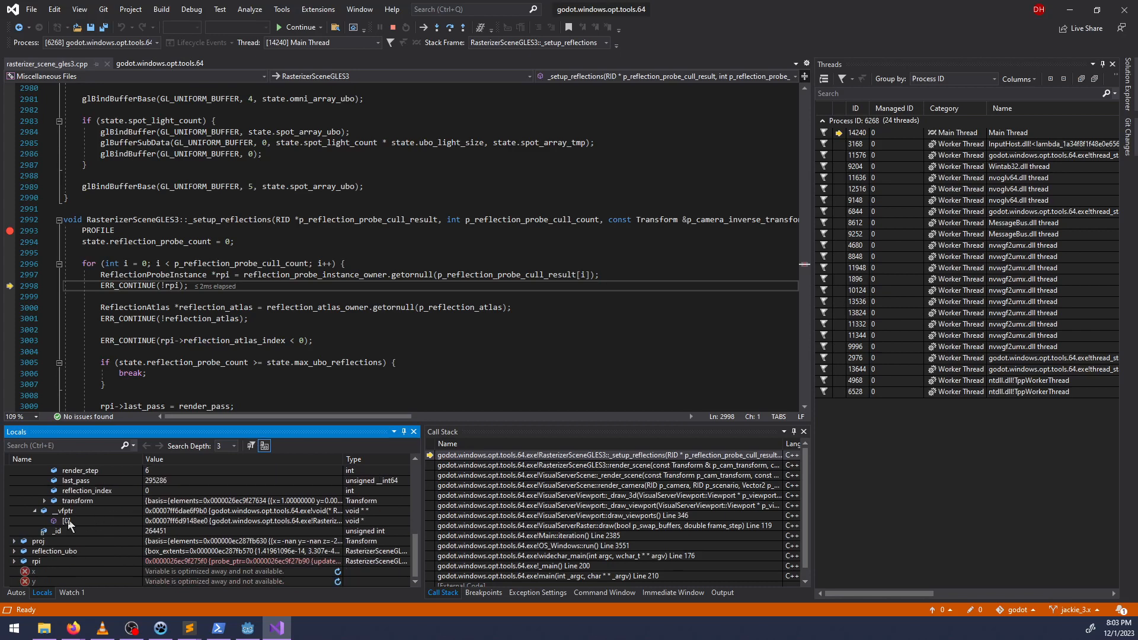
pyautogui.scroll(3, 171, 512)
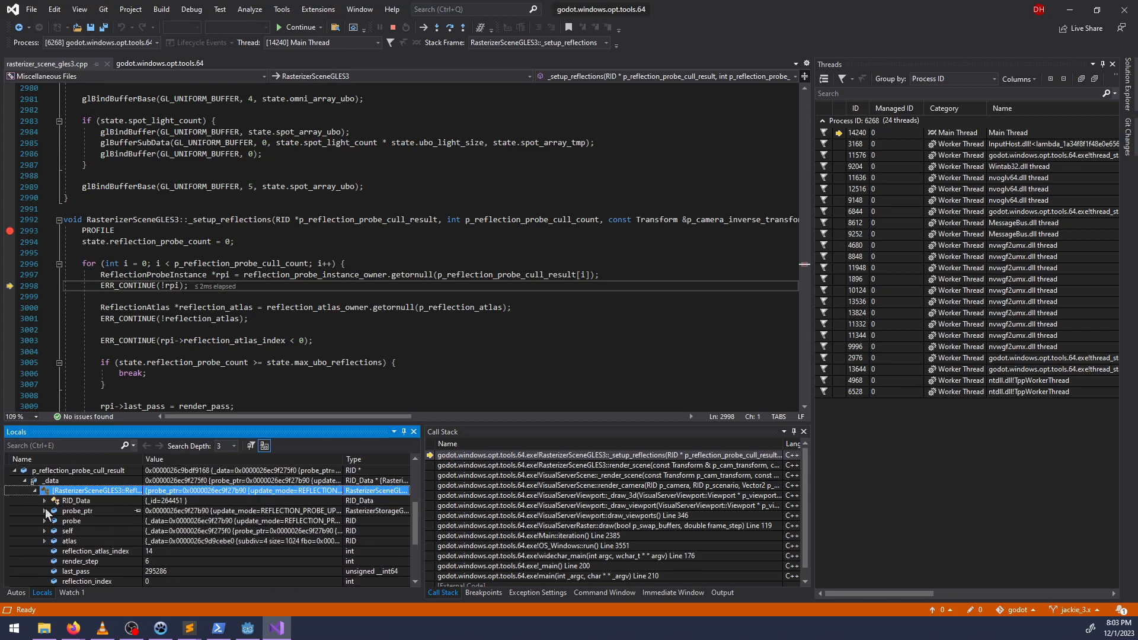
pyautogui.scroll(-1, 52, 542)
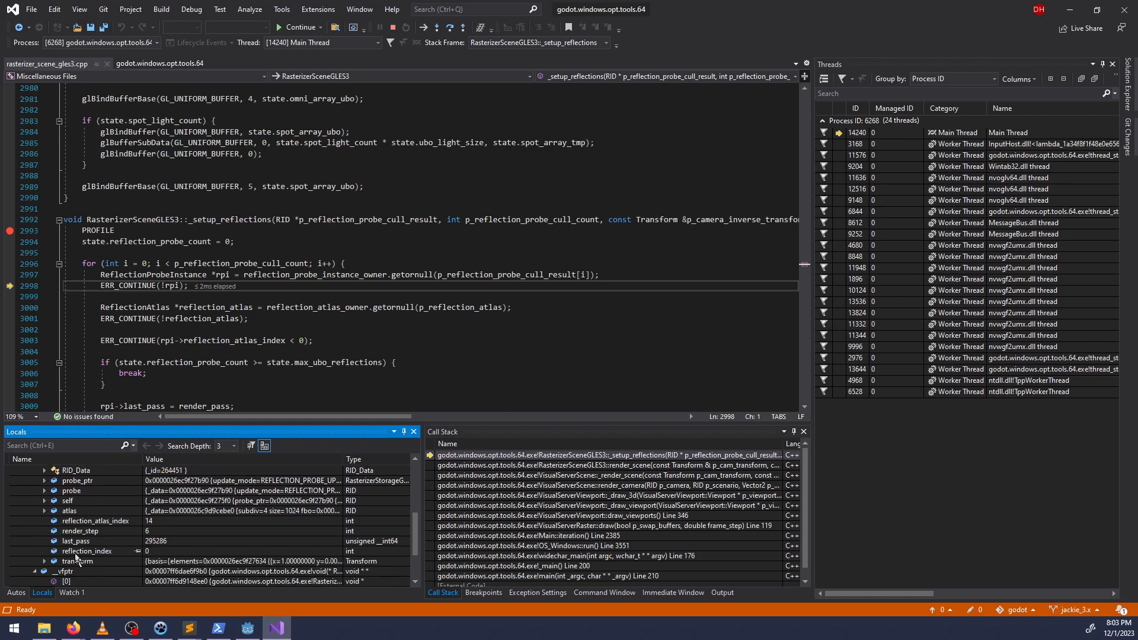
pyautogui.scroll(1, 76, 557)
# Step over the rpi and reflection_atlas checks to the reflection_atlas_index check on line 3003.
pyautogui.click(181, 291)
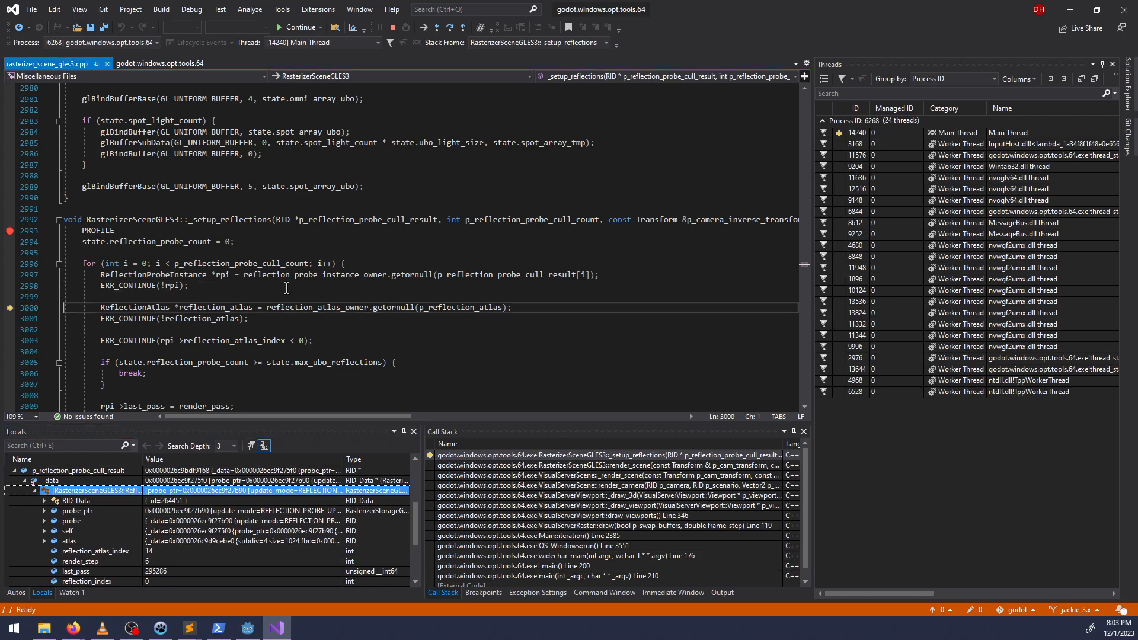
pyautogui.press('F10')
pyautogui.press('F10')
pyautogui.press('F10')
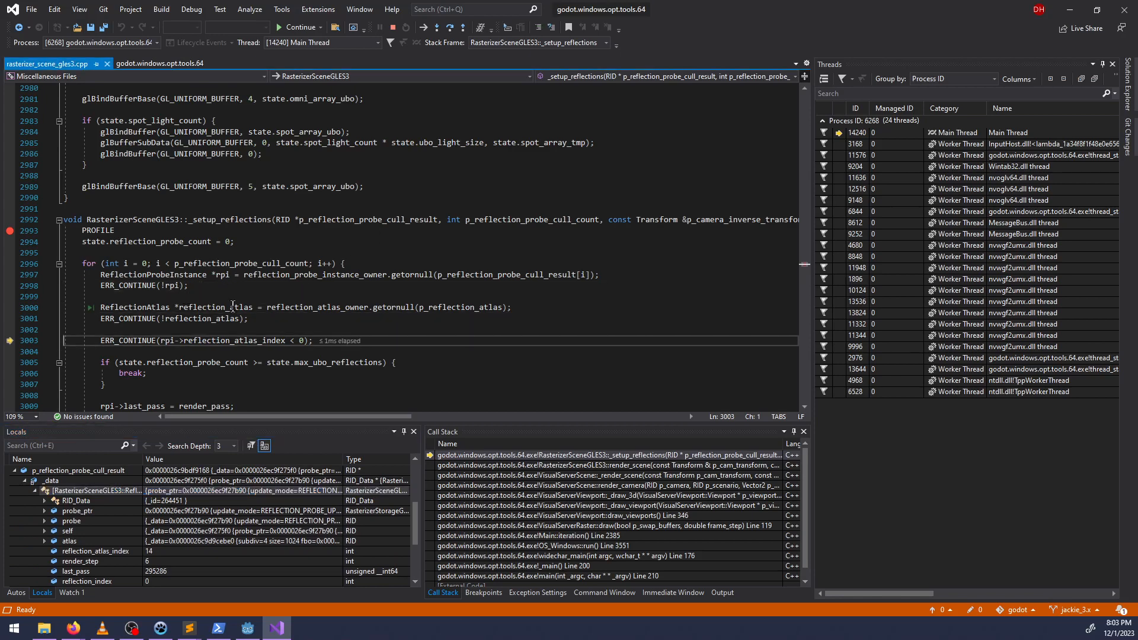
# Review the rest of the reflection probe loop and step over the reflection_atlas_index check to line 3009.
pyautogui.moveTo(224, 342)
pyautogui.scroll(-2, 116, 342)
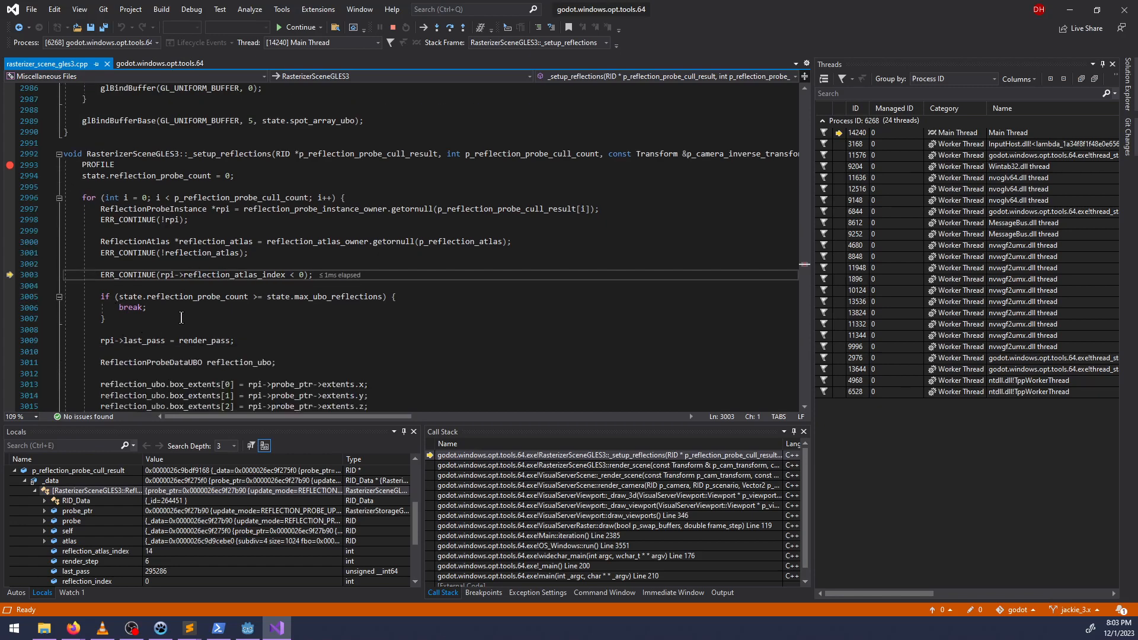
pyautogui.scroll(-1, 181, 317)
pyautogui.moveTo(272, 244)
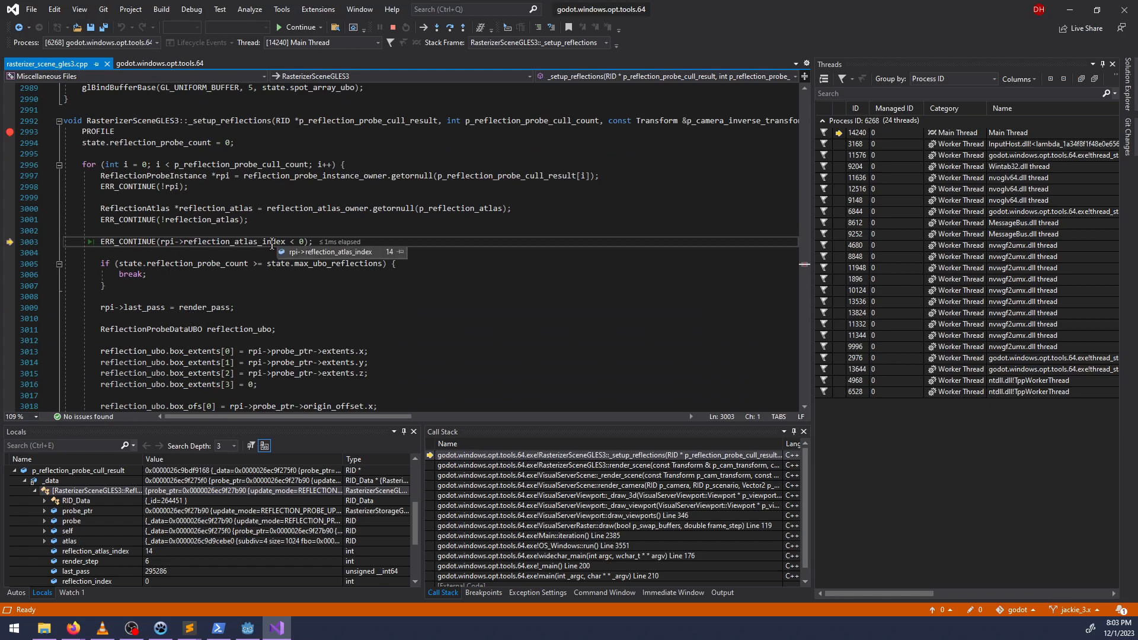
pyautogui.scroll(-3, 247, 316)
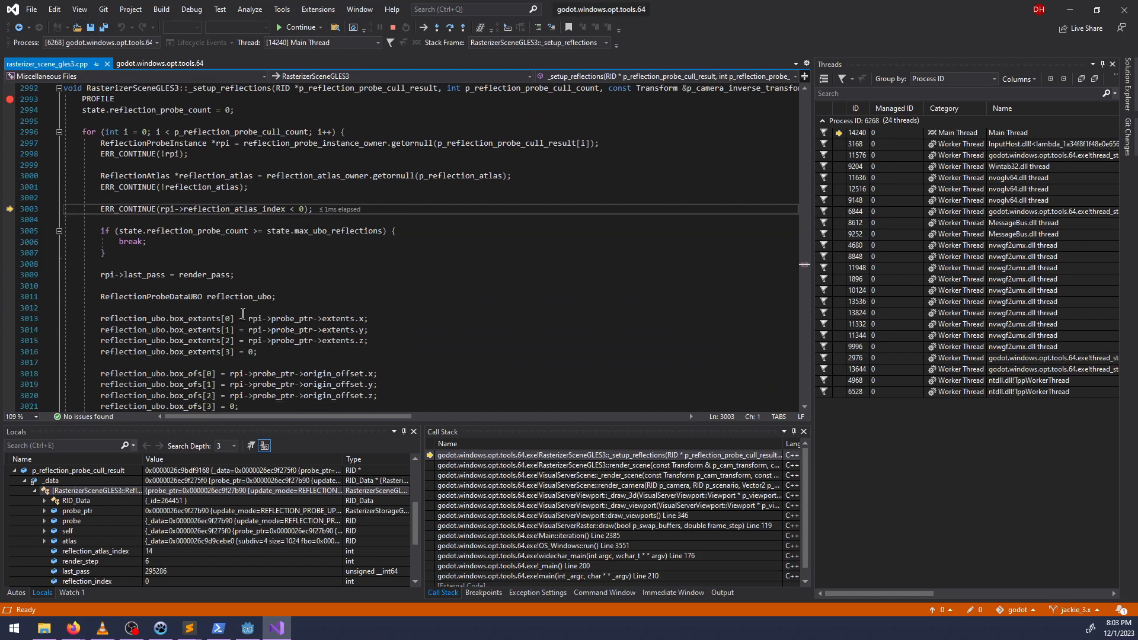
pyautogui.scroll(-7, 249, 318)
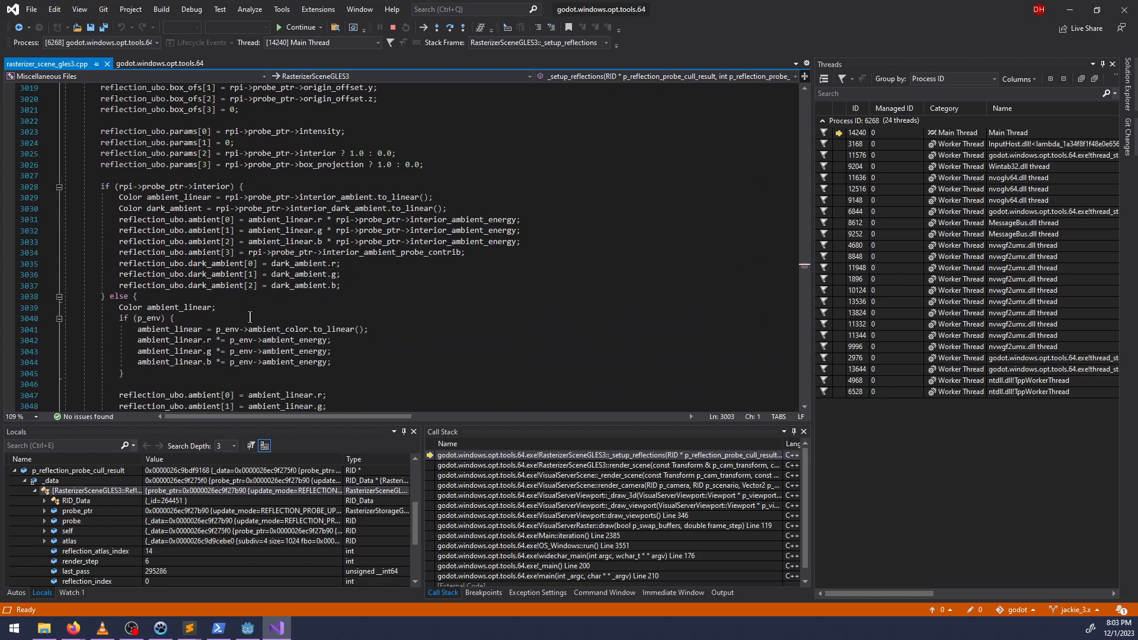
pyautogui.scroll(11, 253, 317)
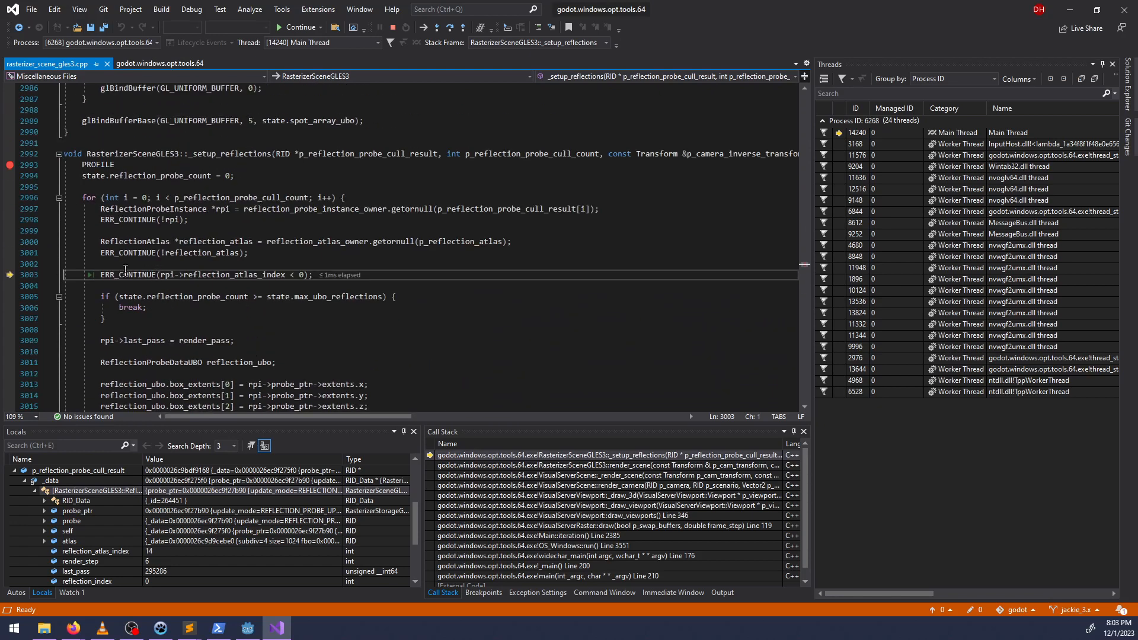
pyautogui.press('F10')
pyautogui.press('F10')
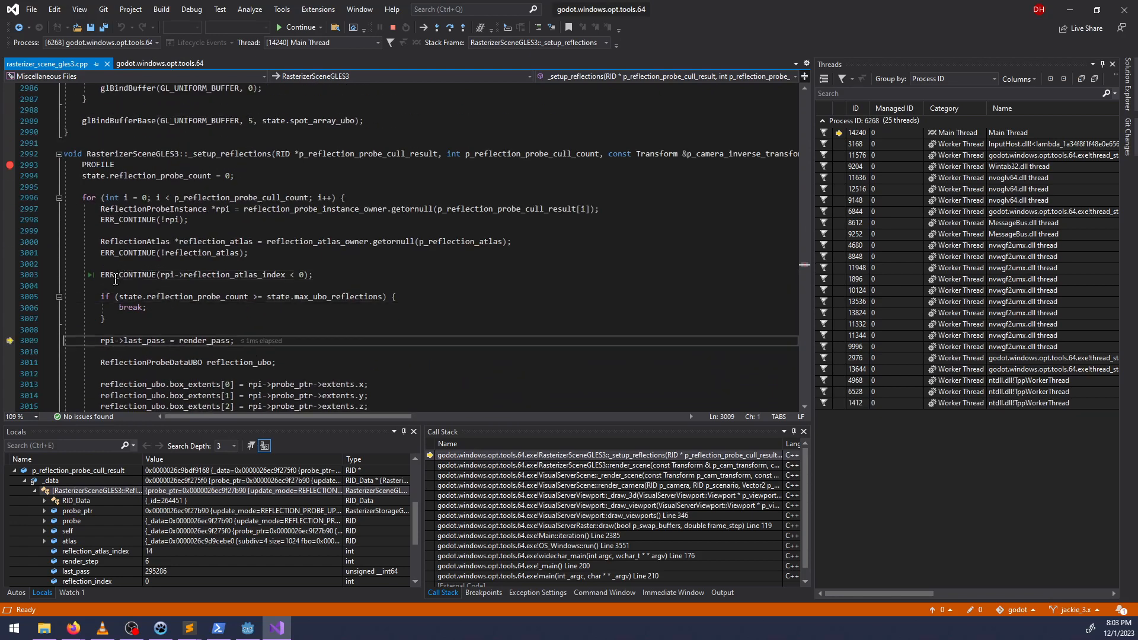
# Append the comment "// To remove: figure out a more graceful way to stop this" to the reflection_atlas_index check on line 3003.
pyautogui.click(313, 271)
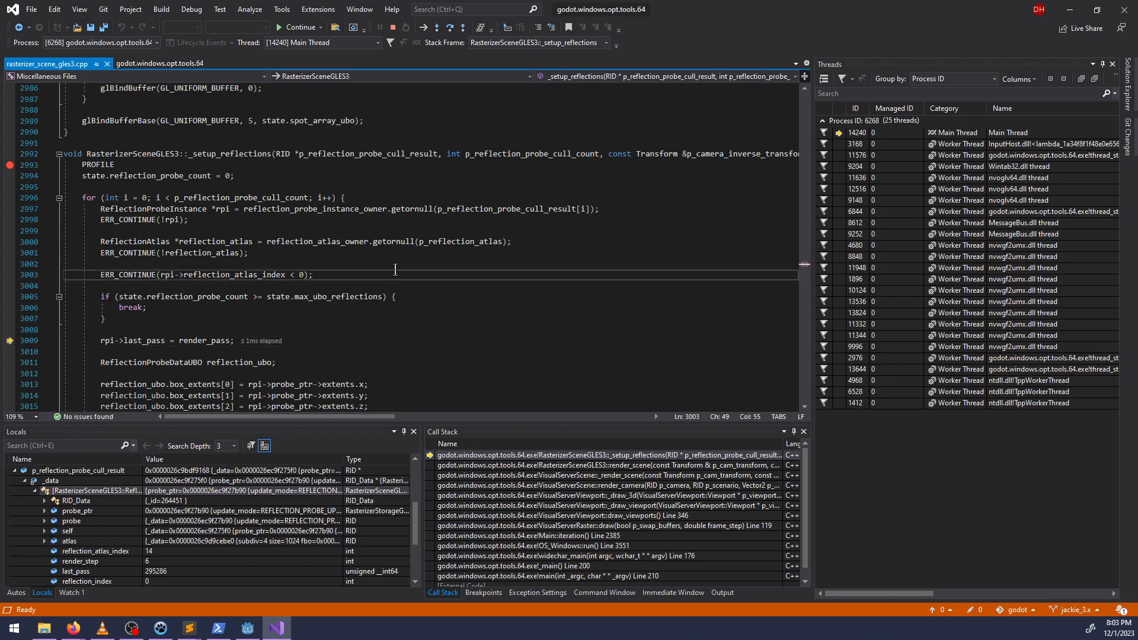
pyautogui.write('//')
pyautogui.hotkey('ctrl', 'BackSpace')
pyautogui.hotkey('ctrl', 'BackSpace')
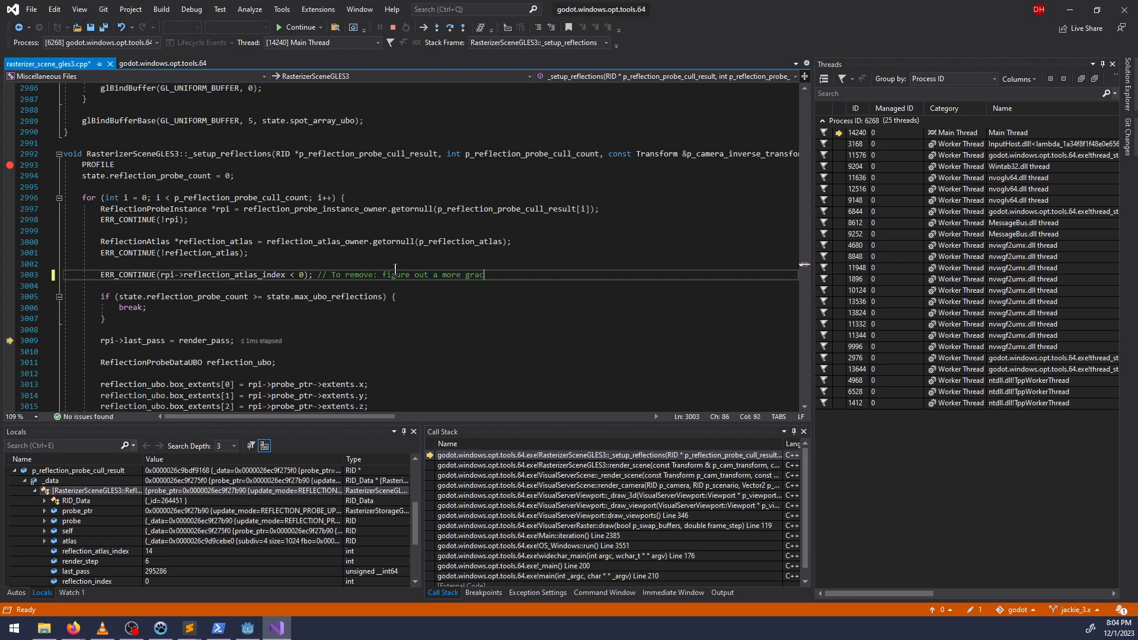
pyautogui.write('y to stop this')
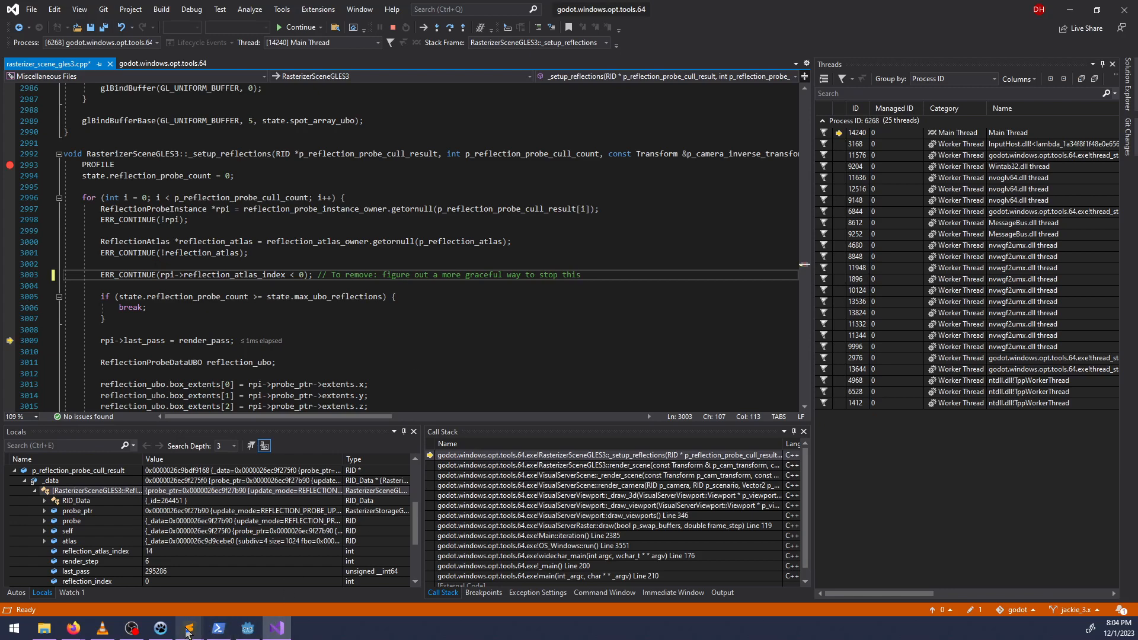
pyautogui.moveTo(130, 631)
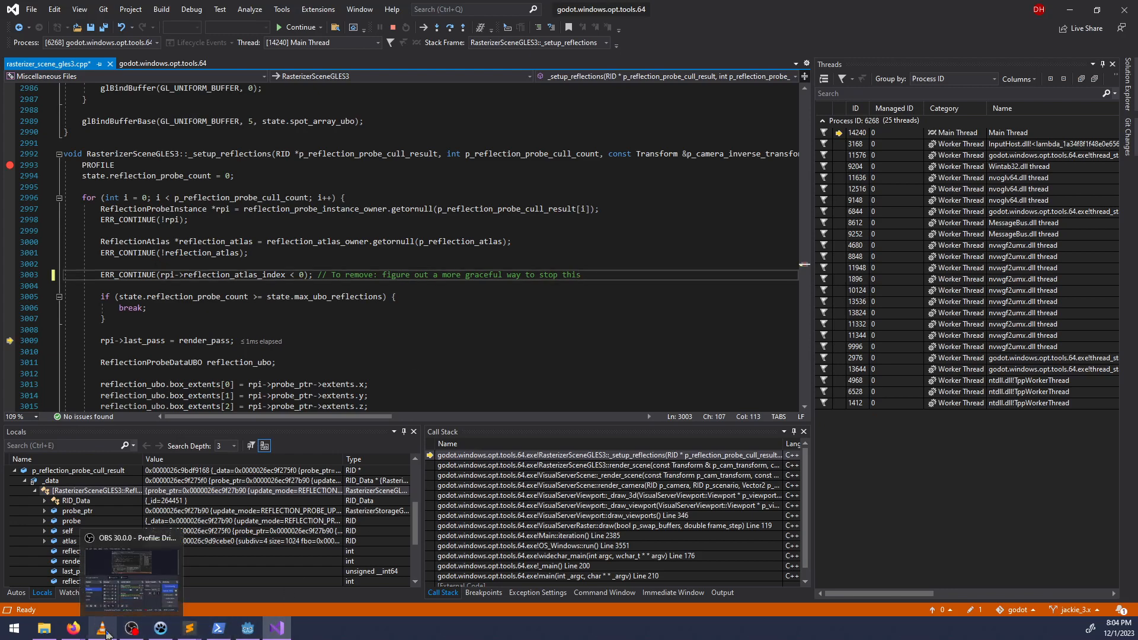
pyautogui.moveTo(248, 628)
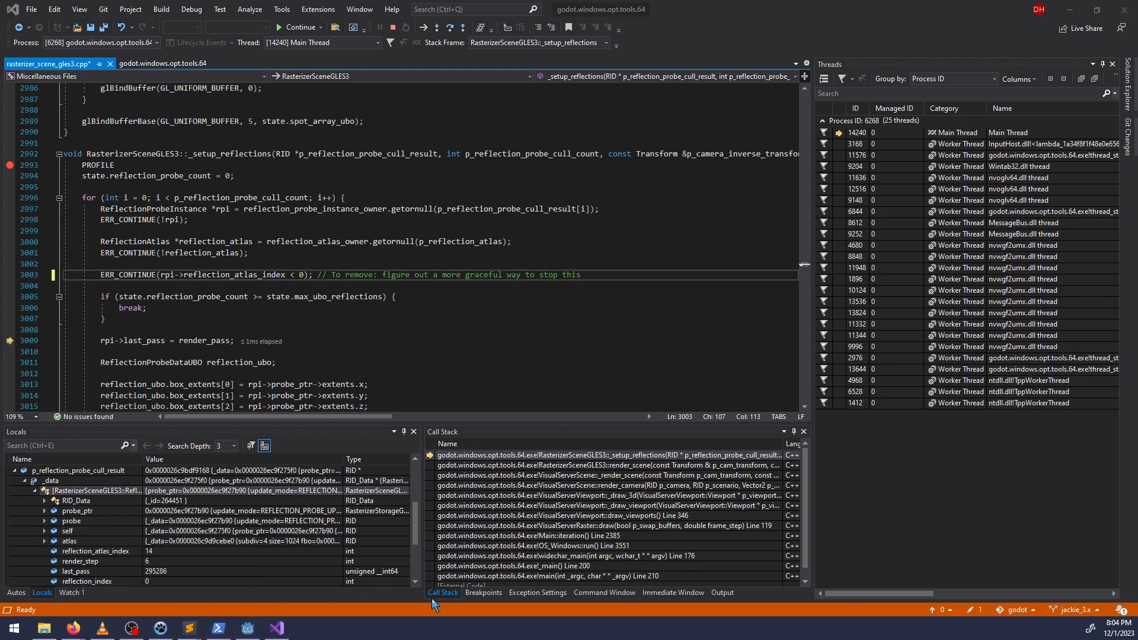
pyautogui.click(253, 581)
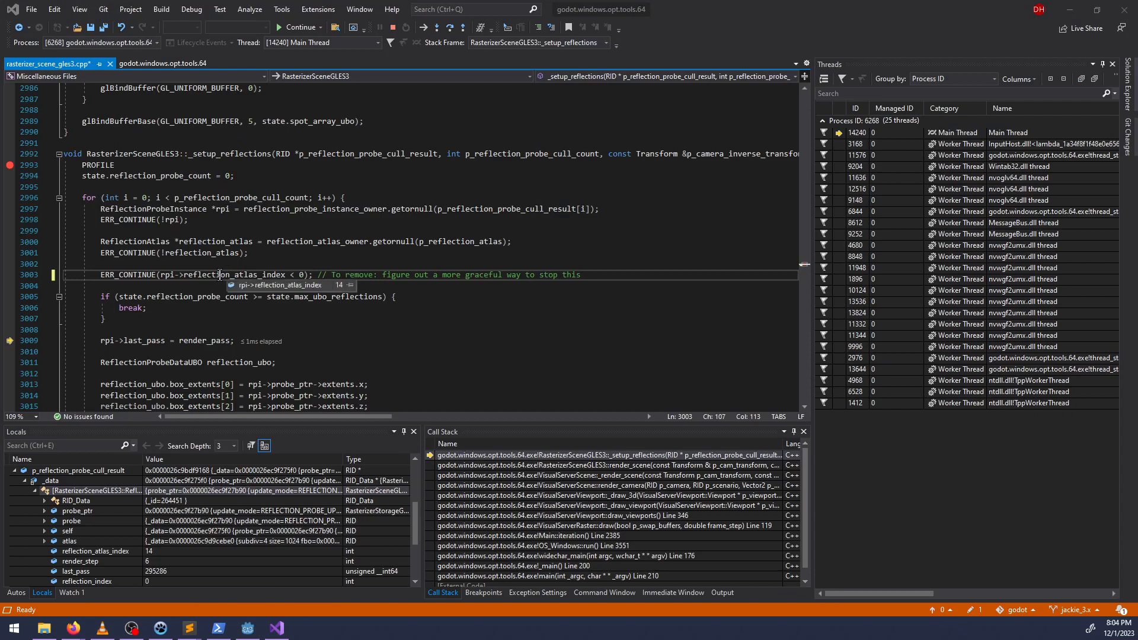
# Open the RasterizerSceneGLES3::render_scene stack frame and examine where it calls _setup_reflections.
pyautogui.scroll(3, 237, 270)
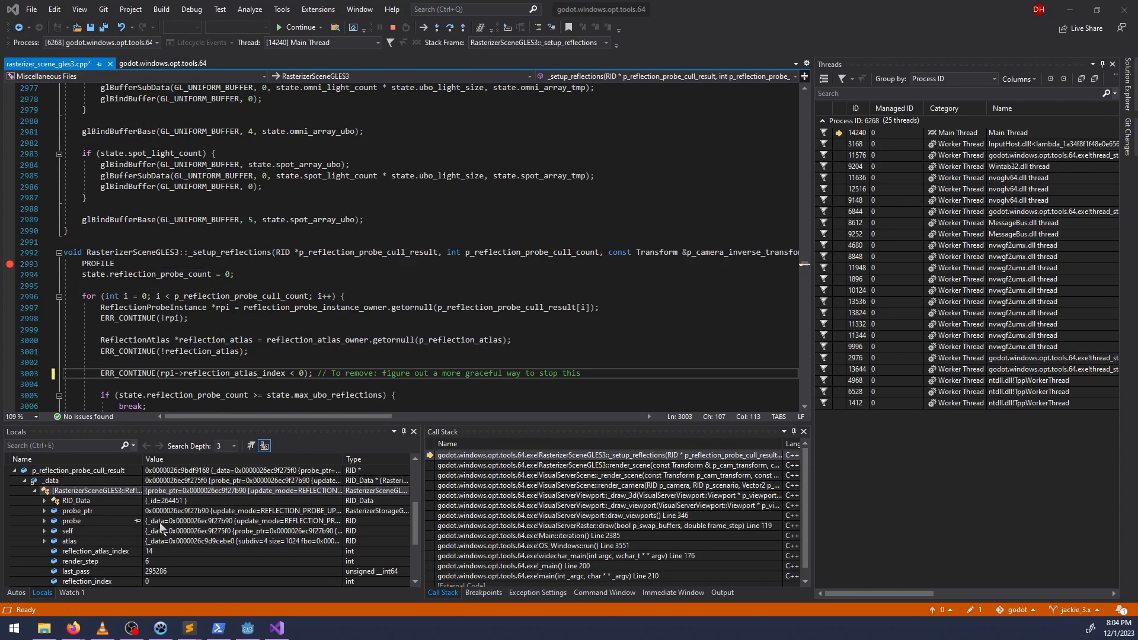
pyautogui.click(570, 466)
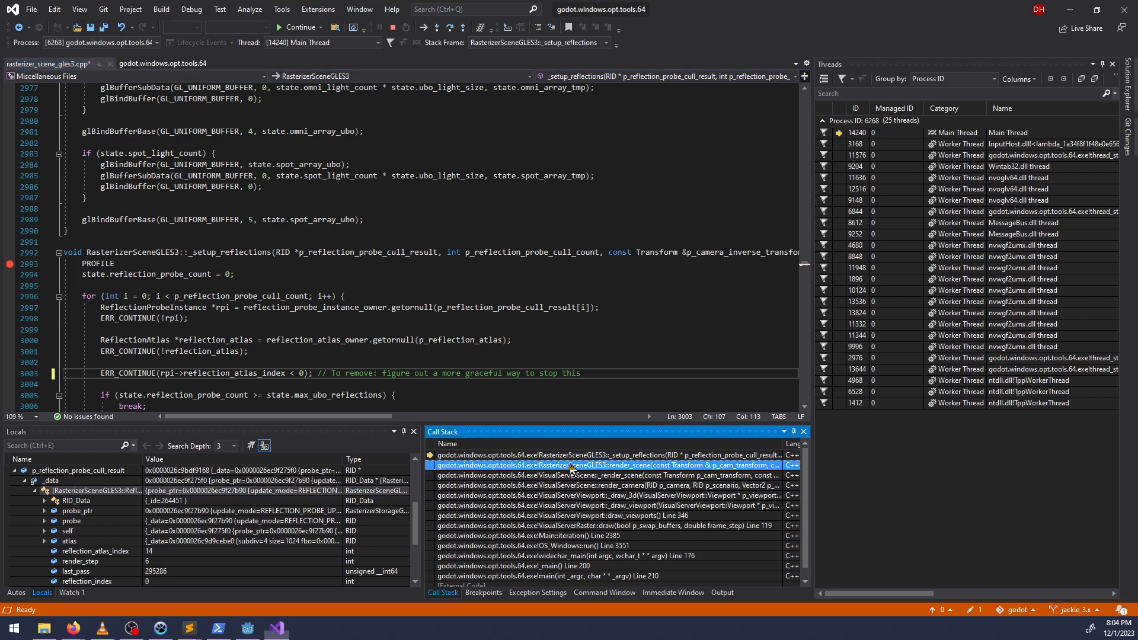
pyautogui.doubleClick(570, 466)
pyautogui.press('Return')
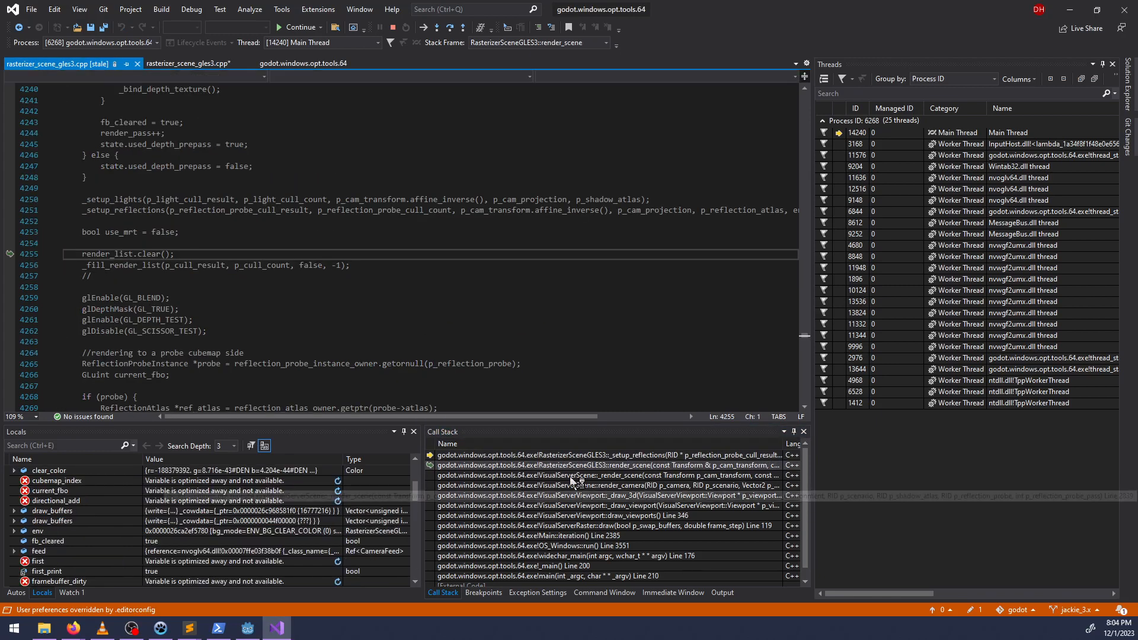
pyautogui.scroll(2, 246, 302)
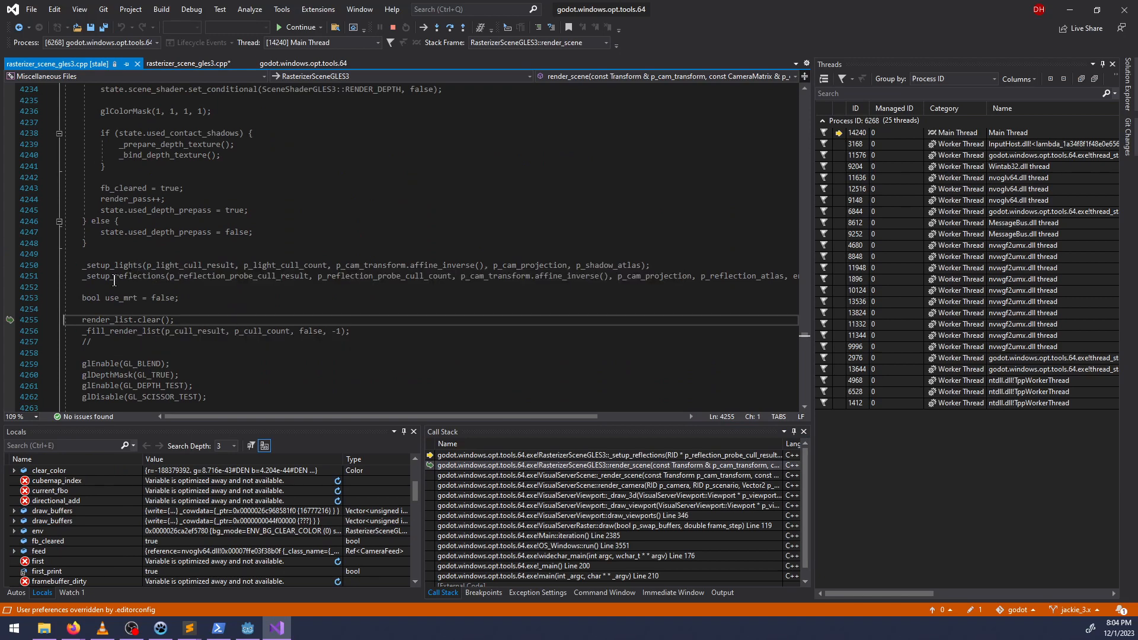
pyautogui.moveTo(115, 278)
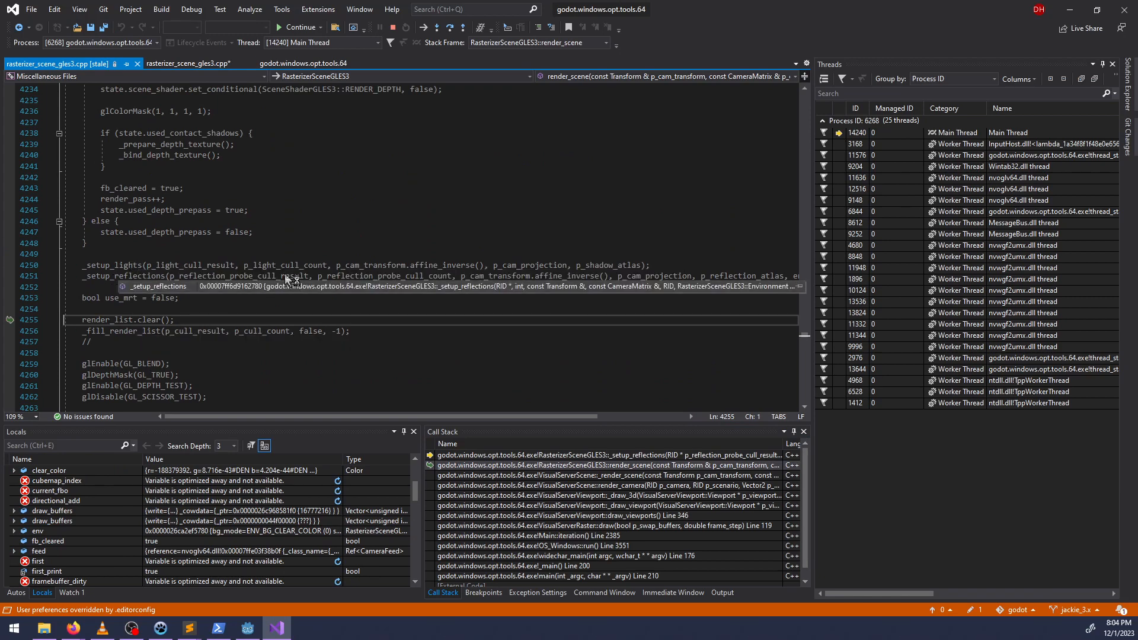
# Inspect the VisualServerScene::render_camera stack frame and the _render_scene frame it calls.
pyautogui.click(614, 486)
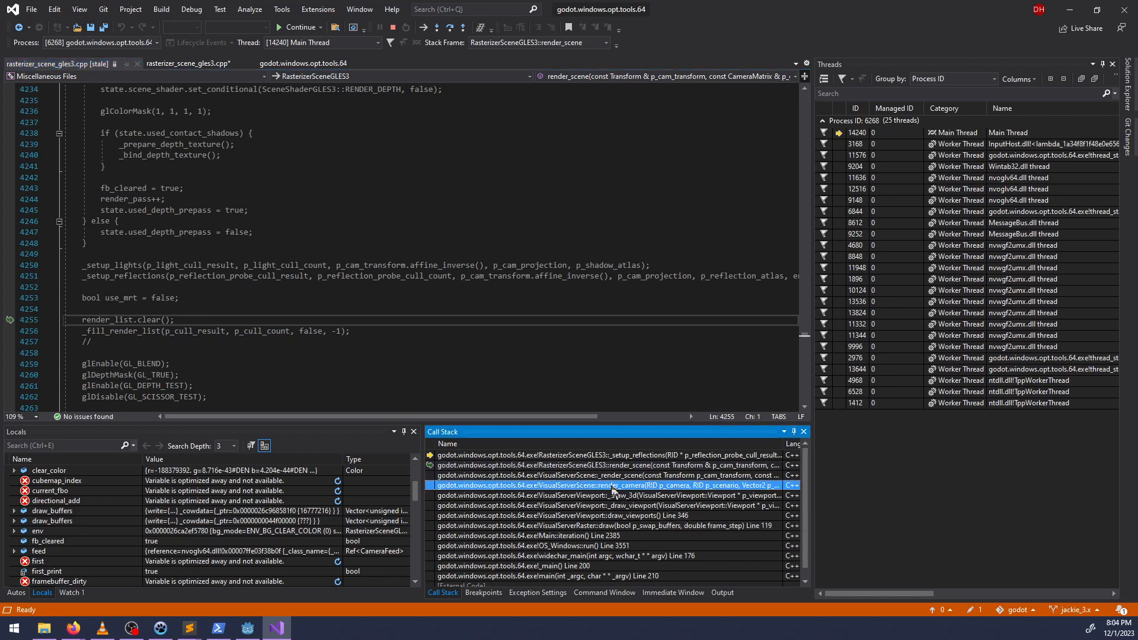
pyautogui.doubleClick(615, 486)
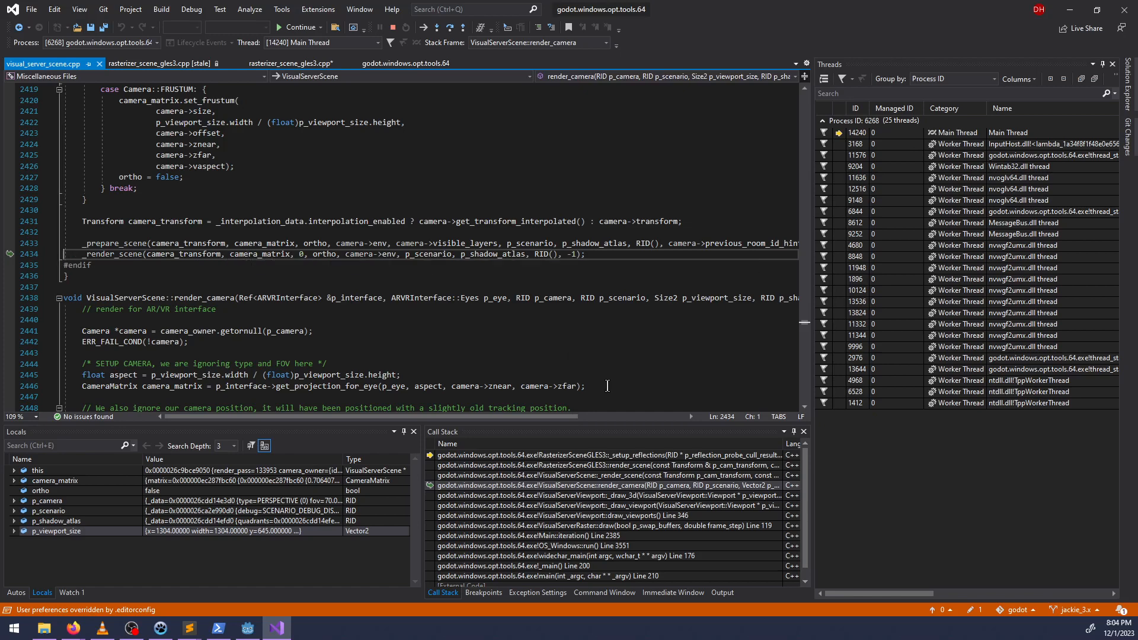
pyautogui.doubleClick(579, 476)
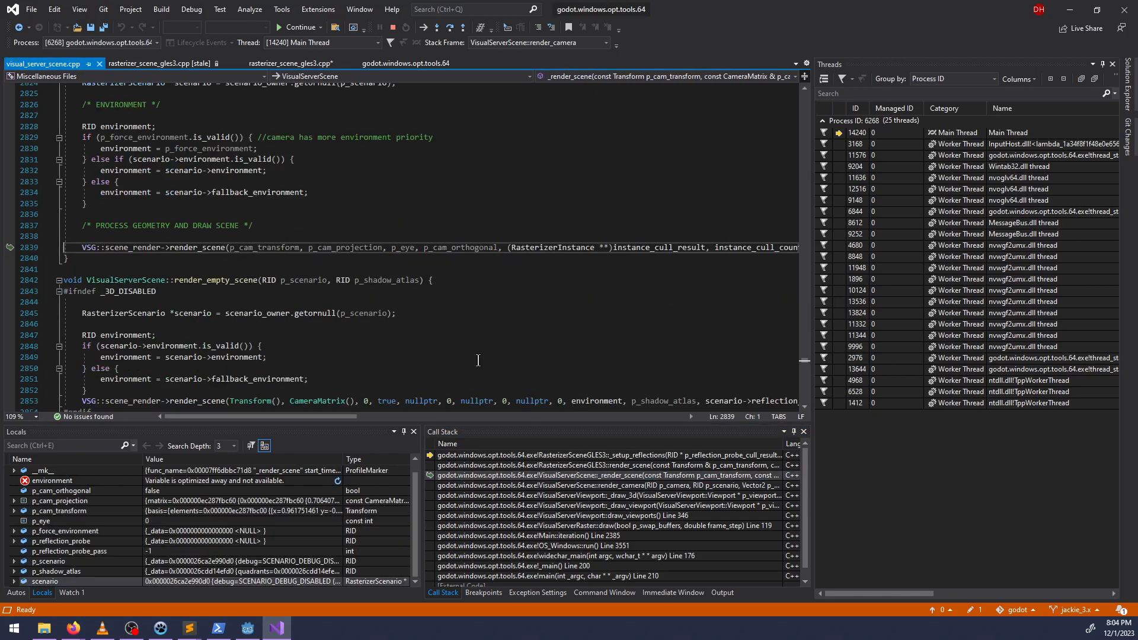
pyautogui.moveTo(339, 415)
pyautogui.mouseDown()
pyautogui.moveTo(524, 425)
pyautogui.moveTo(332, 422)
pyautogui.mouseUp()
pyautogui.scroll(3, 107, 294)
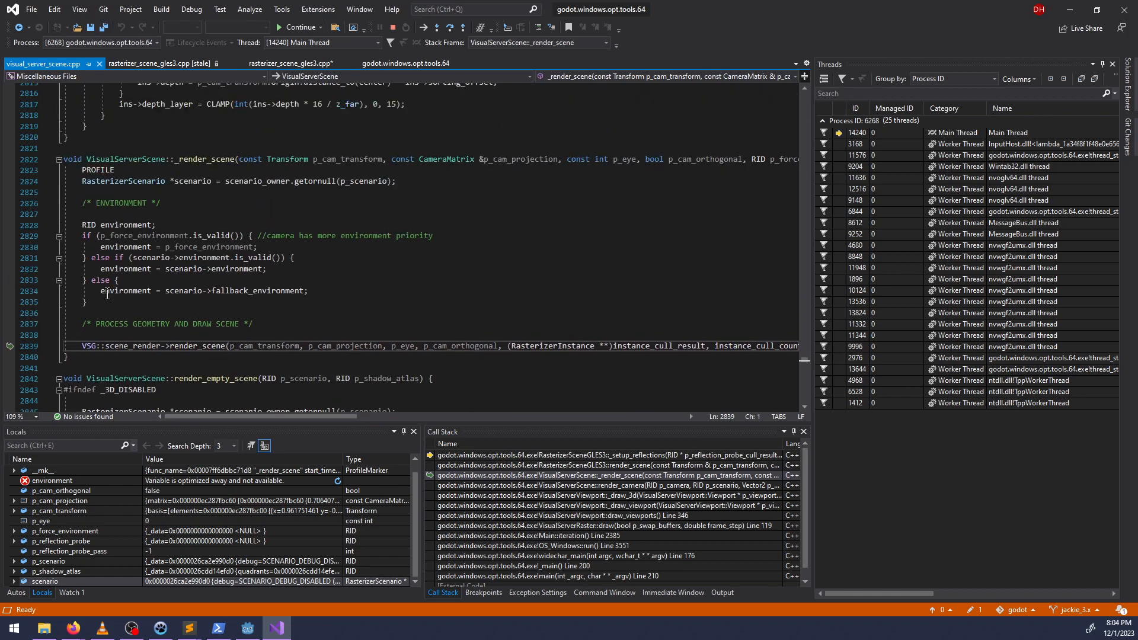
# Examine the arguments of the render_scene call on line 2839 and view the reflection probe cull member declarations in visual_server_scene.h.
pyautogui.hotkey('alt', 'Tab')
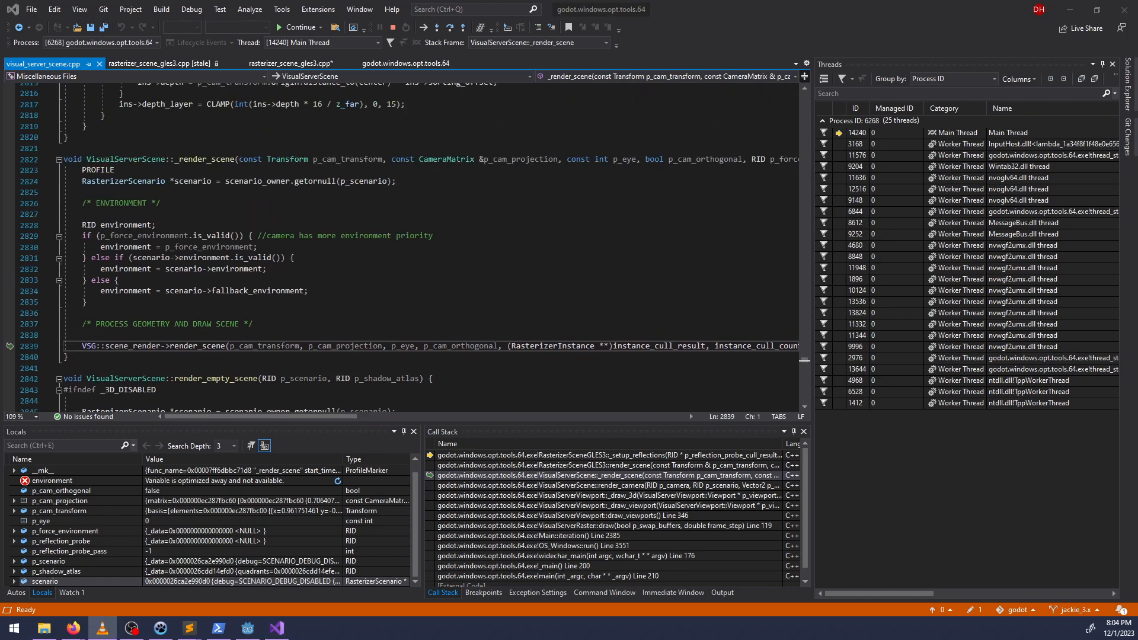
pyautogui.scroll(2, 386, 349)
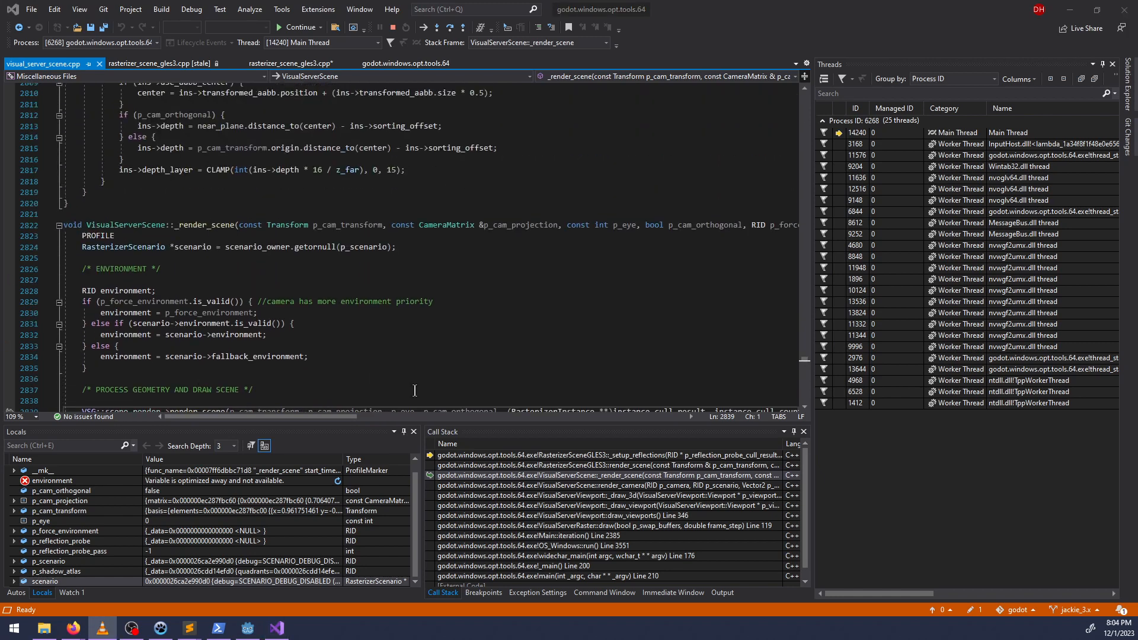
pyautogui.scroll(-3, 240, 265)
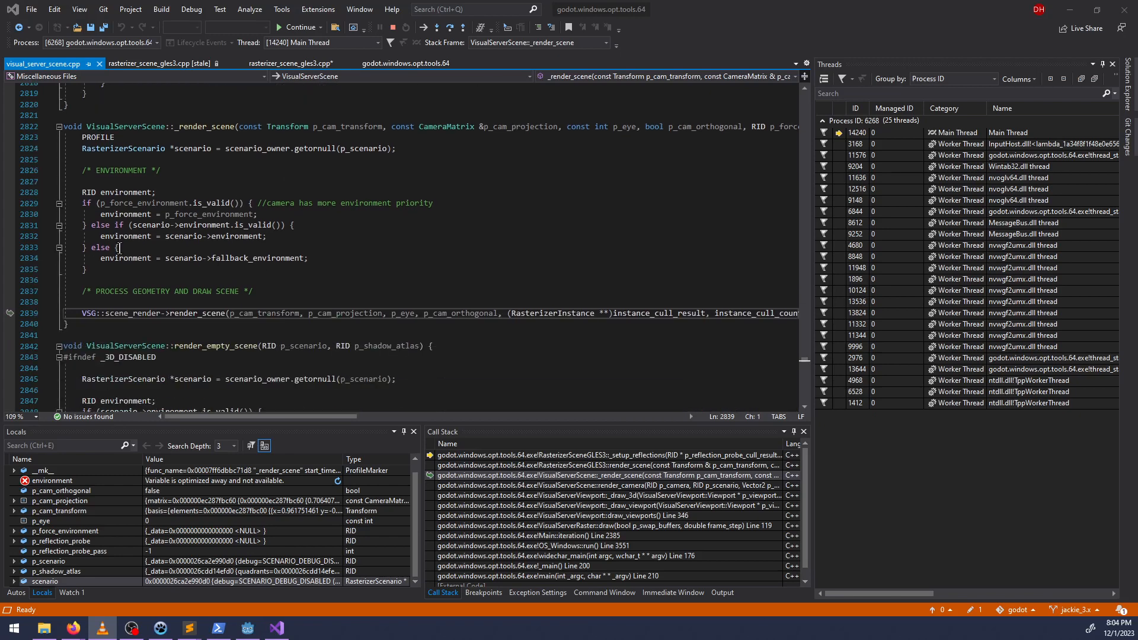
pyautogui.moveTo(329, 414); pyautogui.dragTo(198, 418)
pyautogui.doubleClick(464, 313)
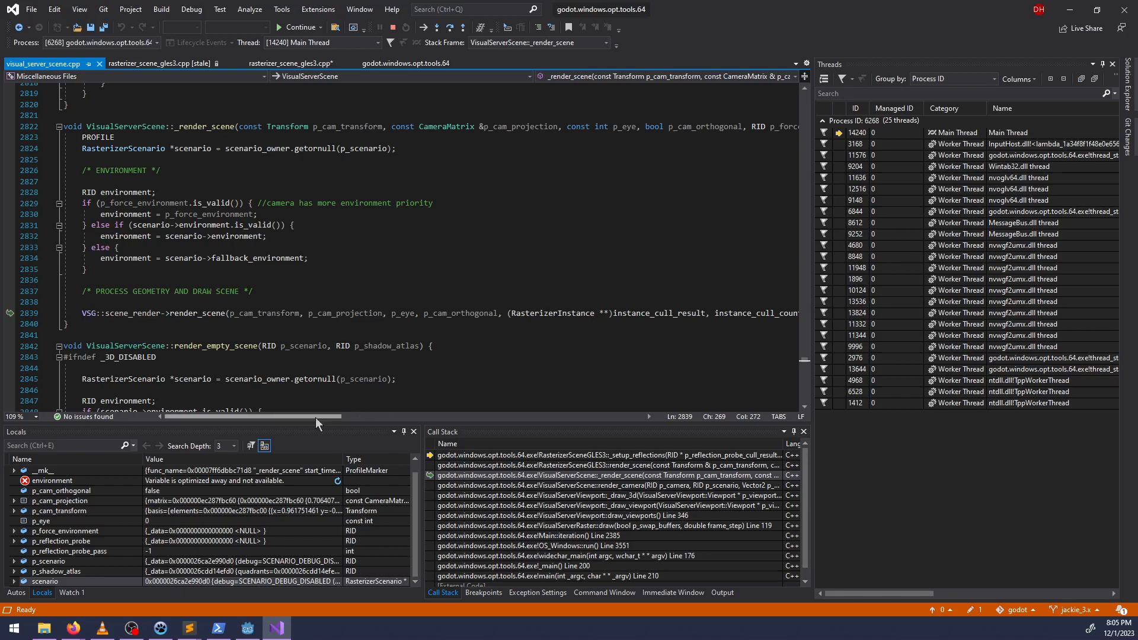
pyautogui.moveTo(316, 417)
pyautogui.mouseDown()
pyautogui.moveTo(454, 423)
pyautogui.moveTo(308, 418)
pyautogui.mouseUp()
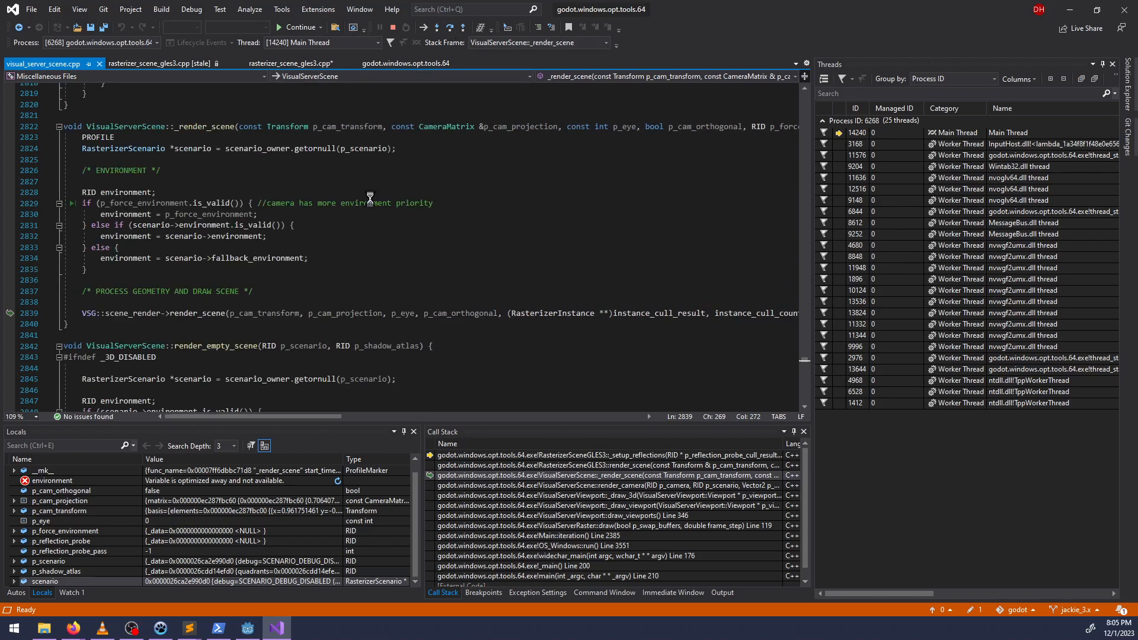
pyautogui.press('F12')
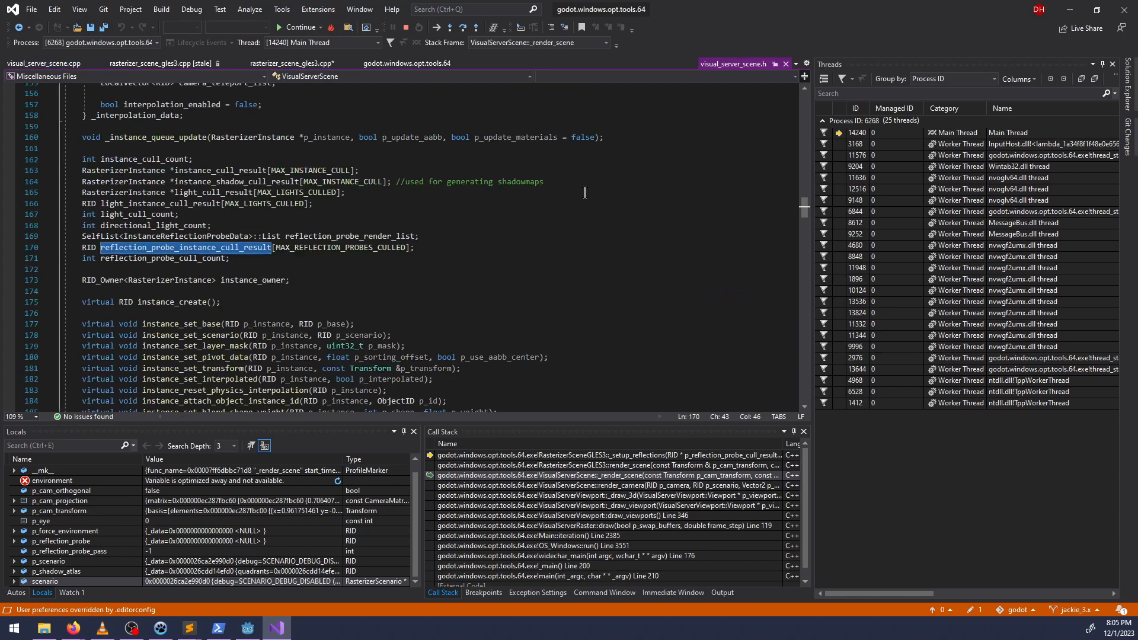
# Remove the breakpoint on line 2993 of rasterizer_scene_gles3.cpp and save the file.
pyautogui.click(311, 64)
pyautogui.click(8, 267)
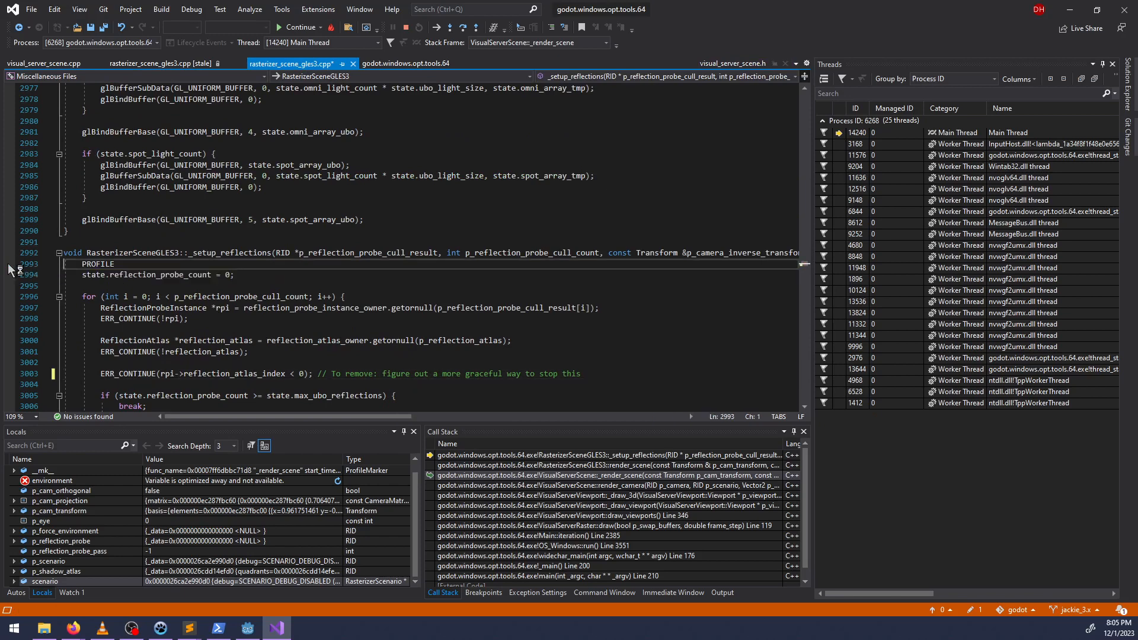
pyautogui.click(370, 298)
pyautogui.hotkey('ctrl', 's')
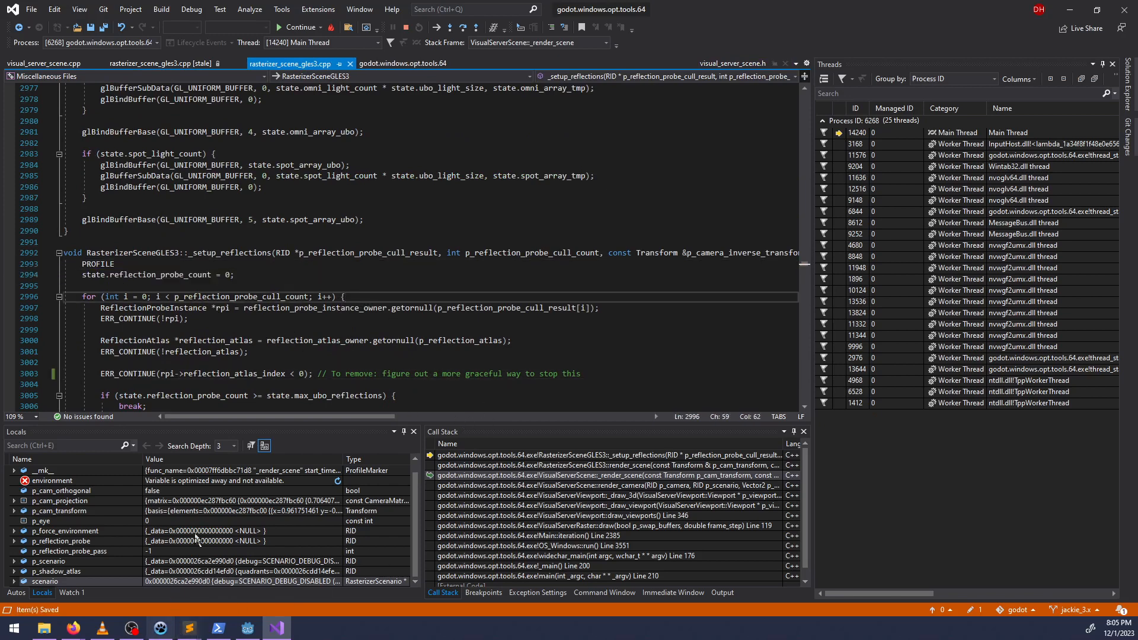
# Reopen the VisualServerScene::_render_scene stack frame and continue execution, ignoring the source edits.
pyautogui.doubleClick(543, 476)
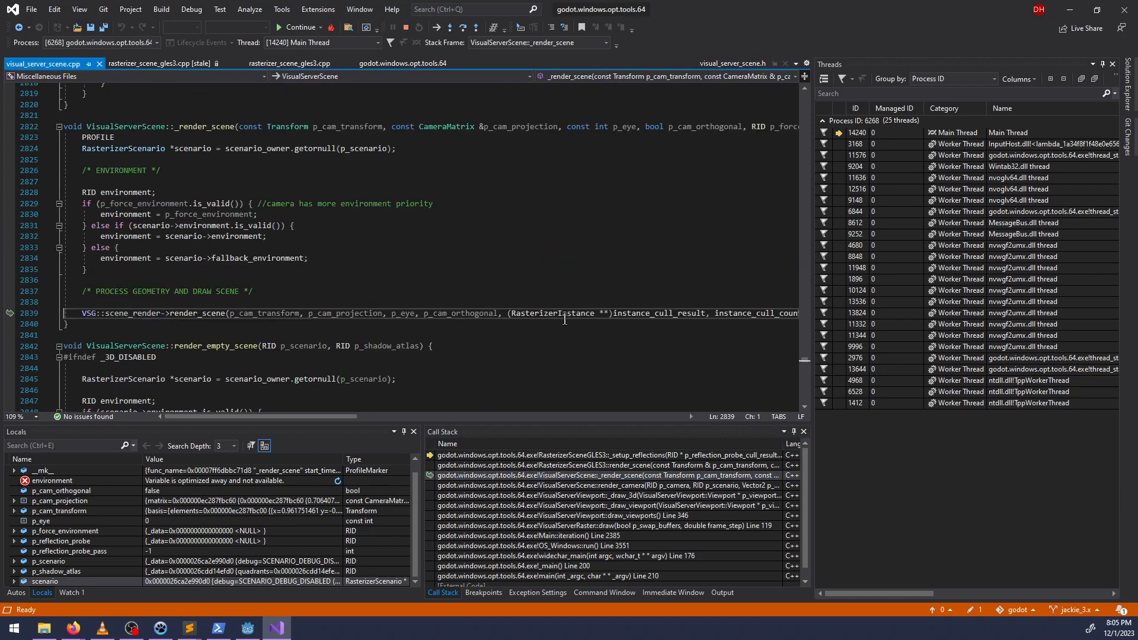
pyautogui.moveTo(335, 418); pyautogui.dragTo(453, 422)
pyautogui.click(291, 28)
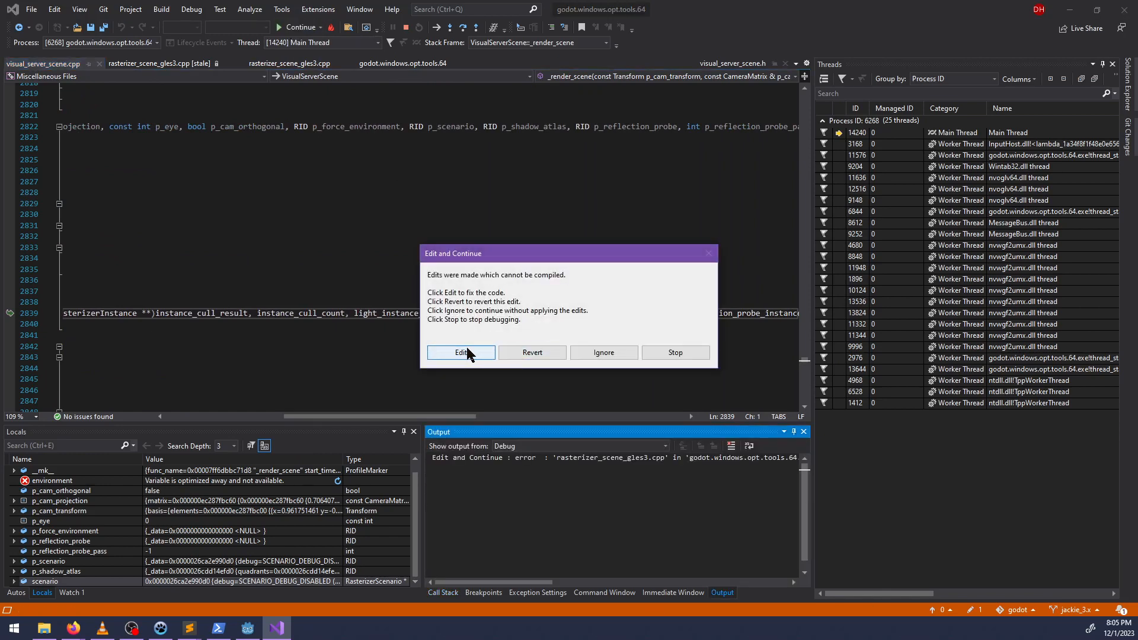
pyautogui.click(616, 355)
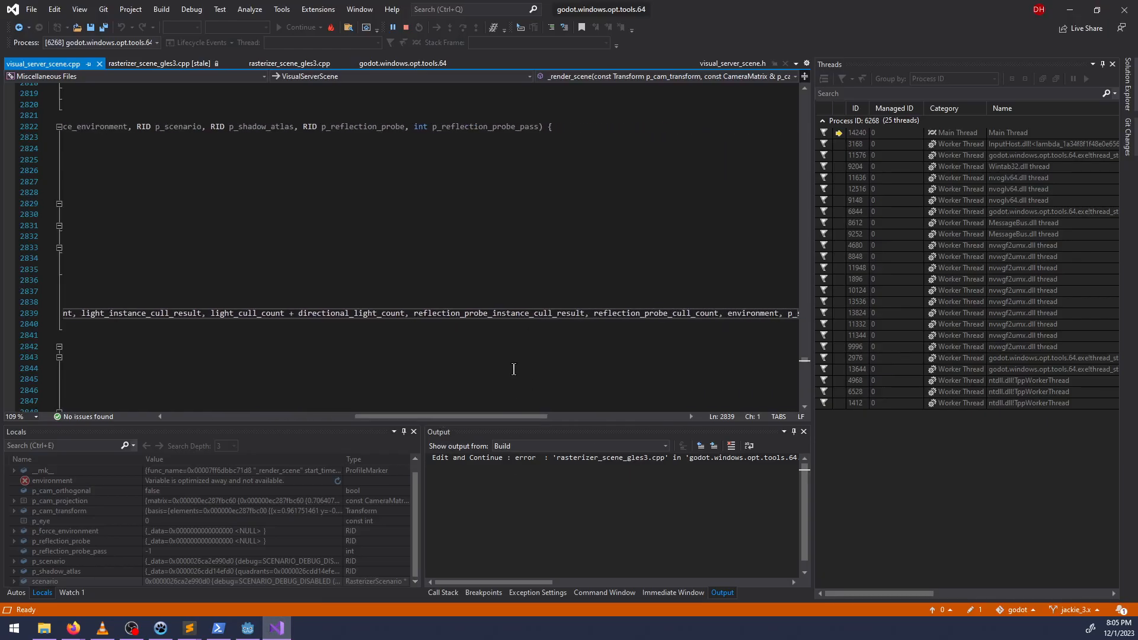
# Switch to Sublime Text and search the project's *.cpp files for p_reflection_probe_cull_count.
pyautogui.doubleClick(509, 314)
pyautogui.hotkey('ctrl', 'c')
pyautogui.click(247, 633)
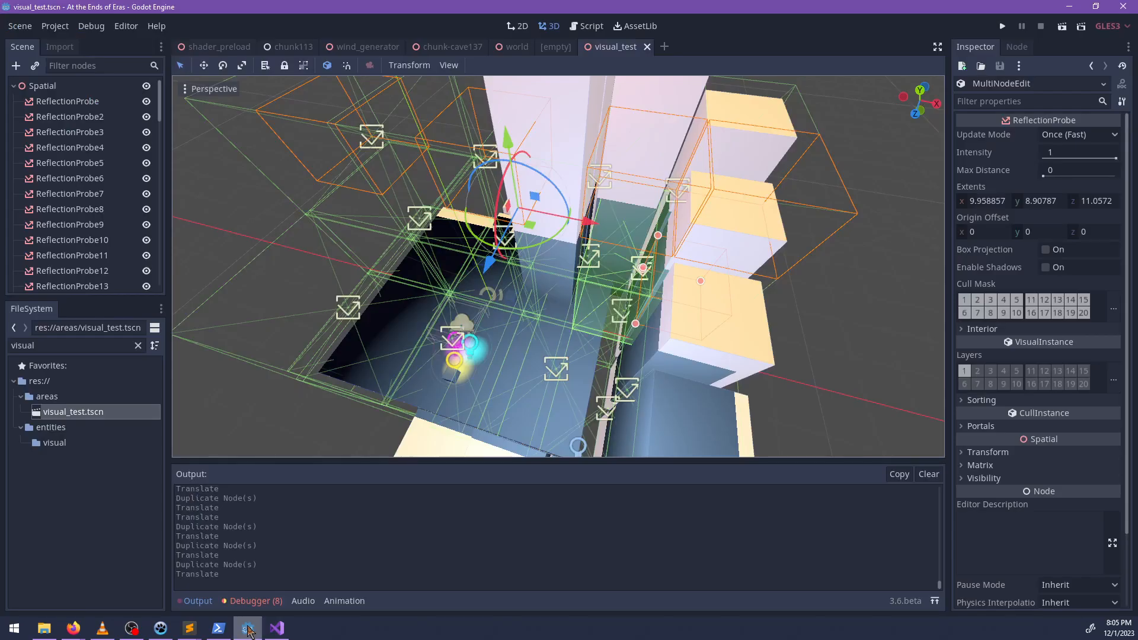
pyautogui.click(191, 631)
pyautogui.click(265, 558)
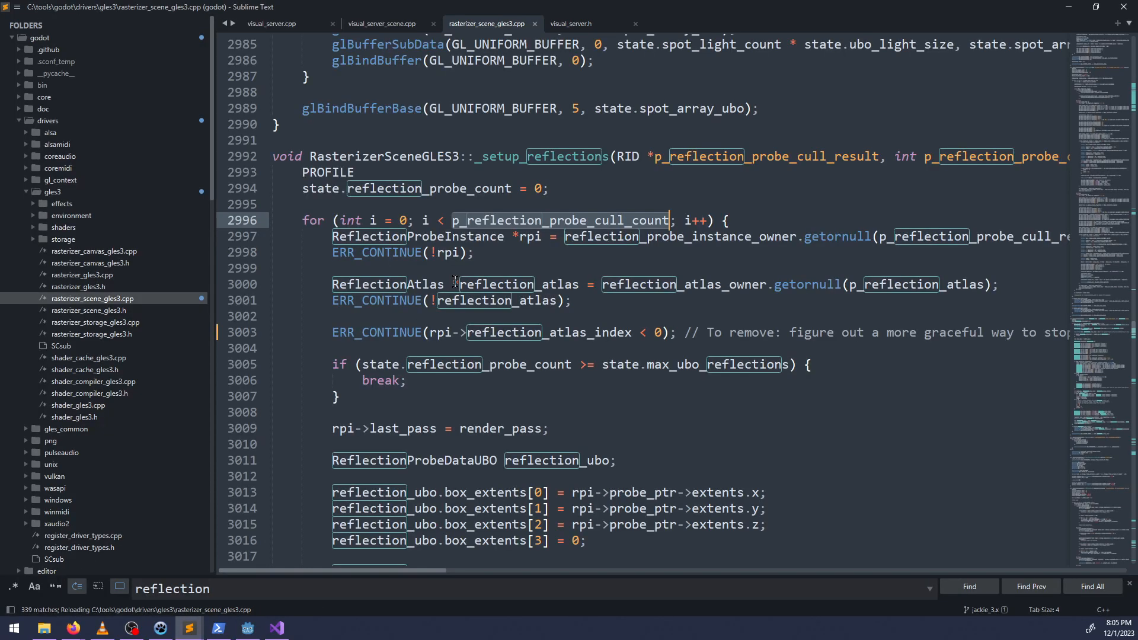
pyautogui.hotkey('ctrl', 'shift', 'f')
pyautogui.press('Tab')
pyautogui.write('*.cpp')
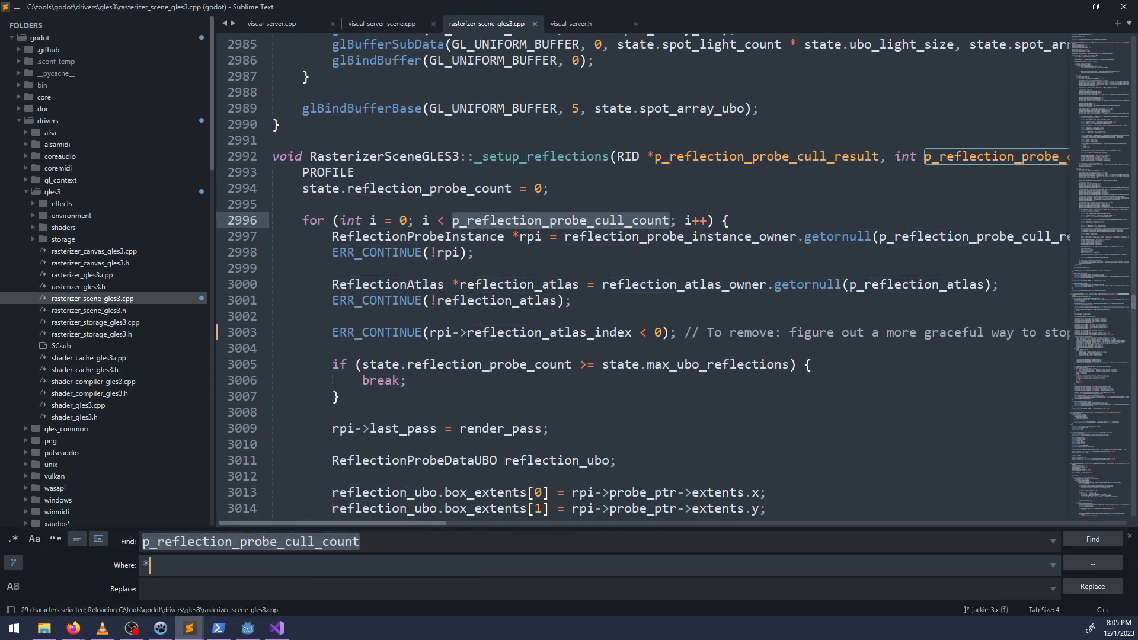
pyautogui.hotkey('ctrl', '-')
pyautogui.hotkey('ctrl', '-')
pyautogui.hotkey('ctrl', '-')
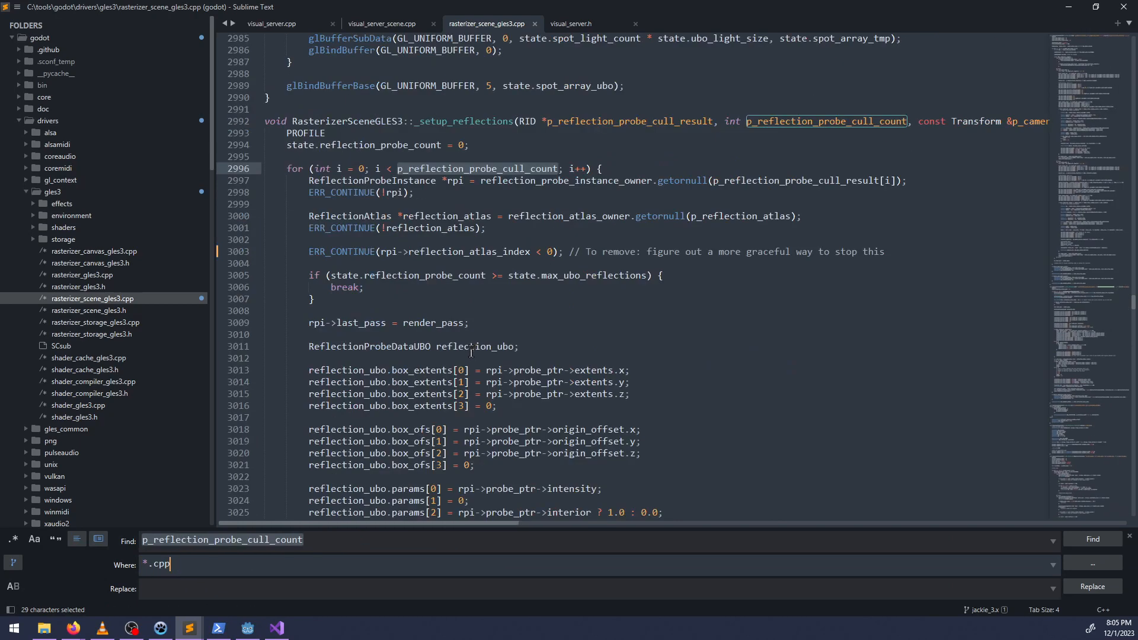
pyautogui.press('Return')
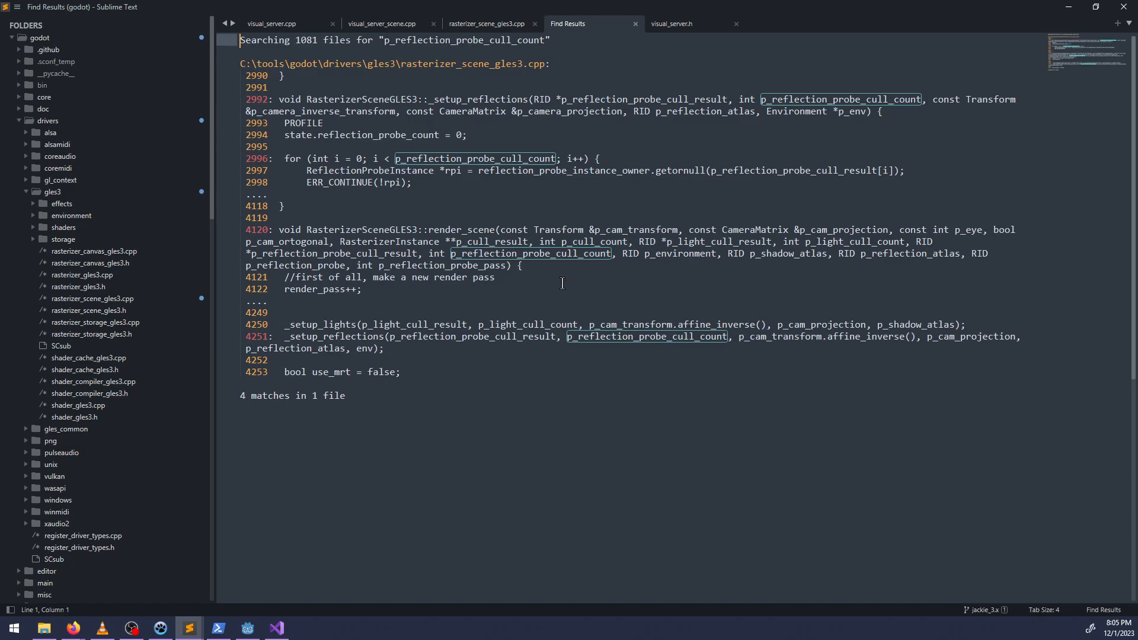
# Copy reflection_probe_instance_cull_result from line 2839 in Visual Studio and search for it across the *.cpp files in Sublime Text.
pyautogui.hotkey('alt', 'Tab')
pyautogui.hotkey('alt', 'Tab')
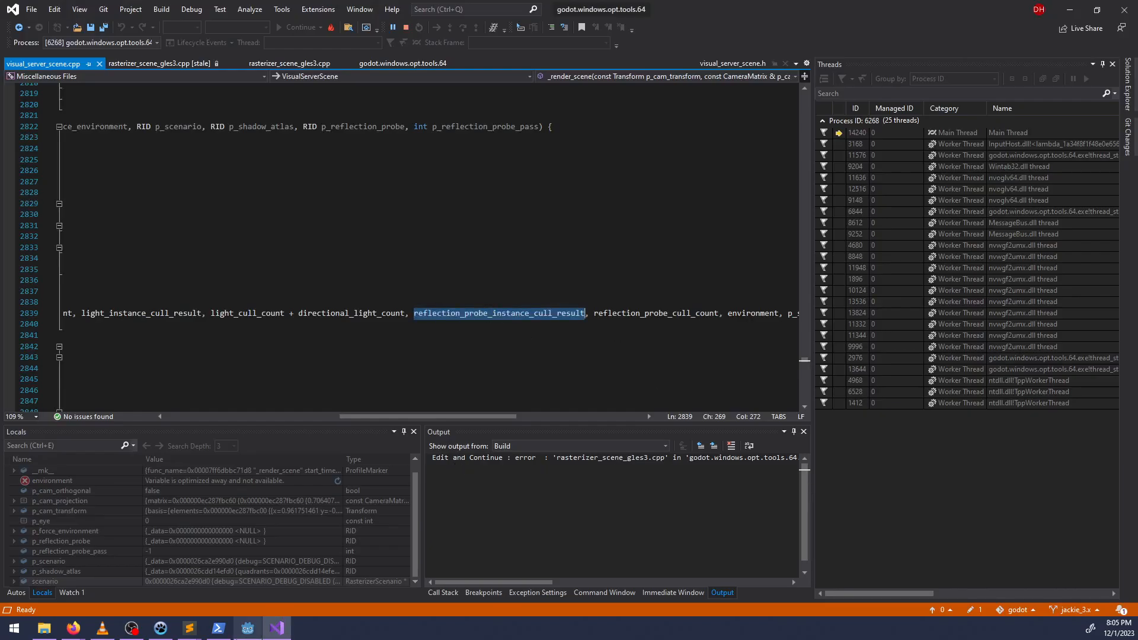
pyautogui.click(192, 632)
pyautogui.click(222, 573)
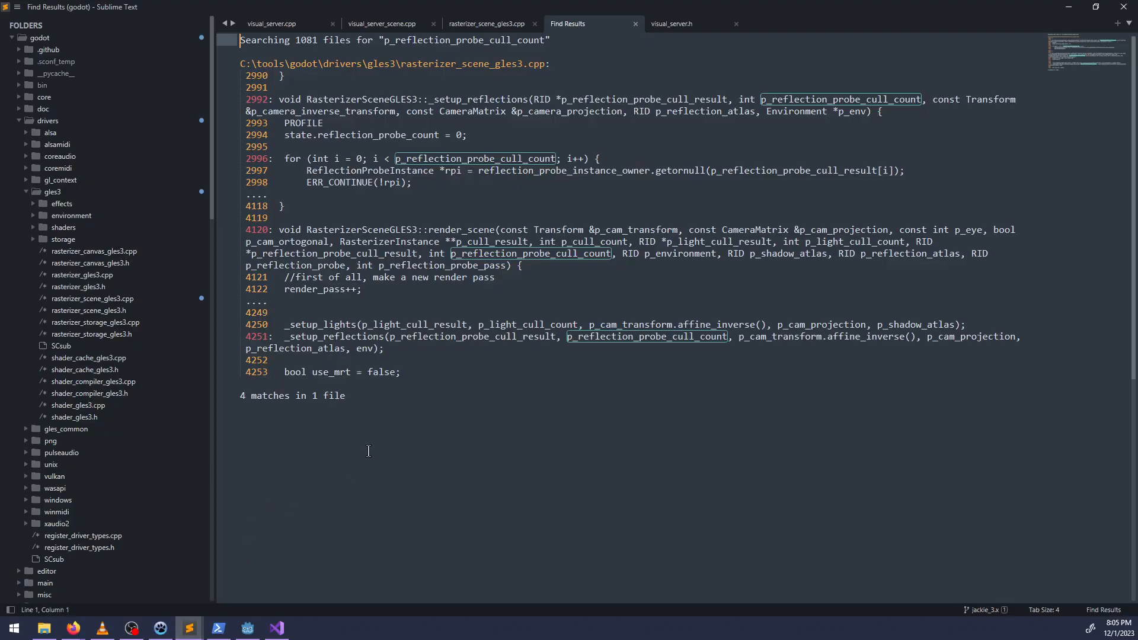
pyautogui.hotkey('ctrl', 'v')
pyautogui.hotkey('ctrl', 'shift', 'f')
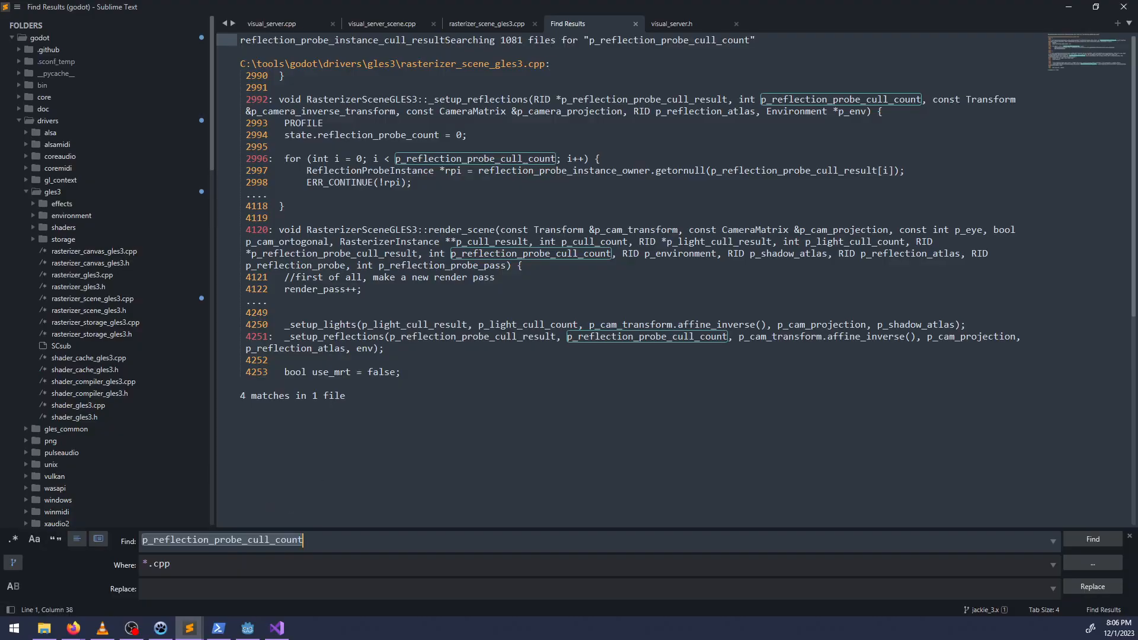
pyautogui.hotkey('ctrl', 'v')
pyautogui.press('Return')
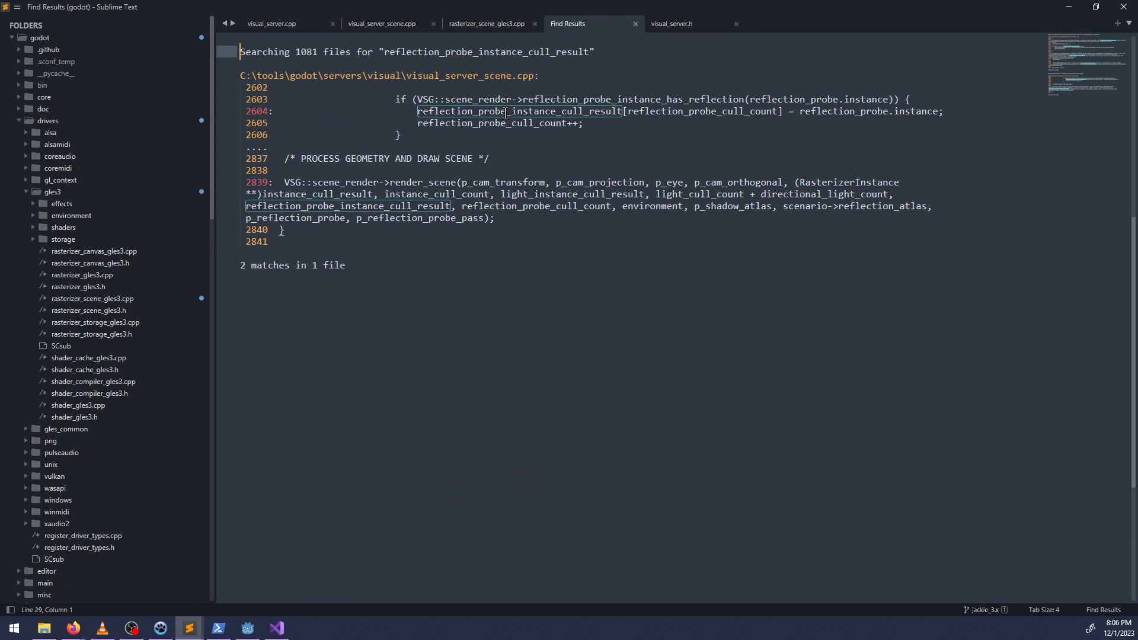
# Open the line 2839 match in visual_server_scene.cpp and find where reflection_probe_instance_cull_result is filled.
pyautogui.click(412, 207)
pyautogui.doubleClick(412, 207)
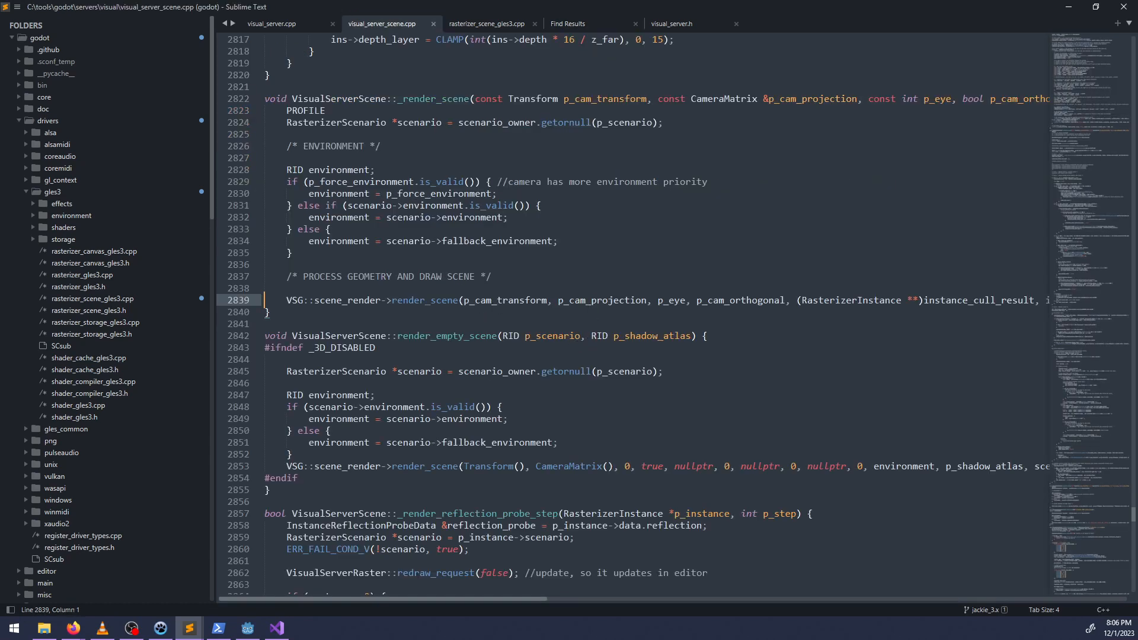
pyautogui.hotkey('ctrl', 'f')
pyautogui.press('Return')
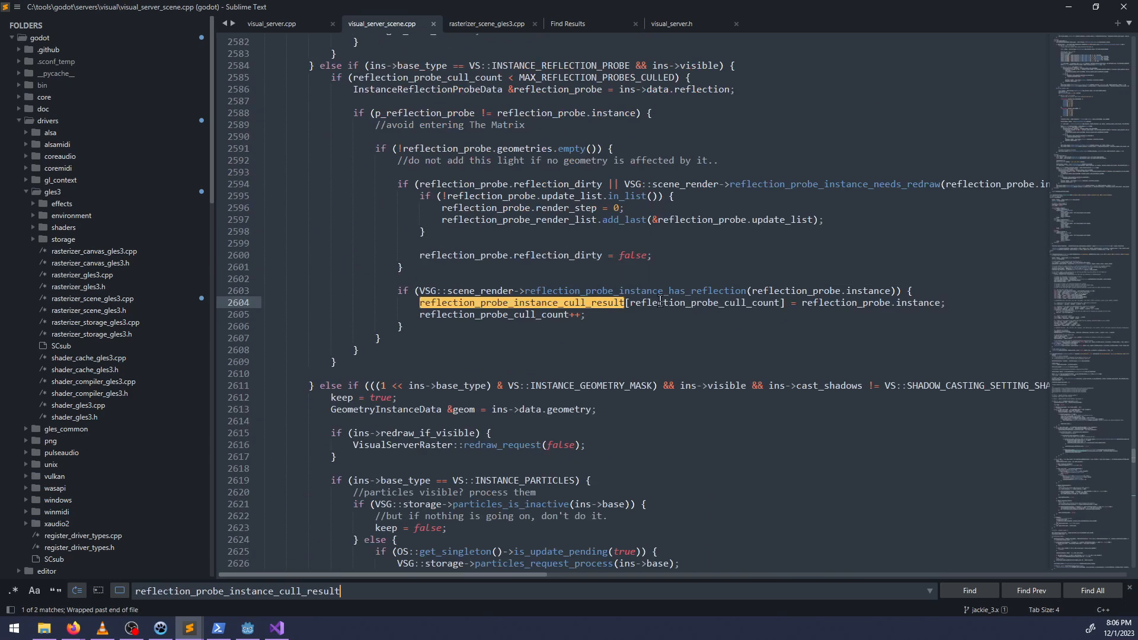
pyautogui.press('Return')
pyautogui.press('Return')
pyautogui.scroll(4, 662, 291)
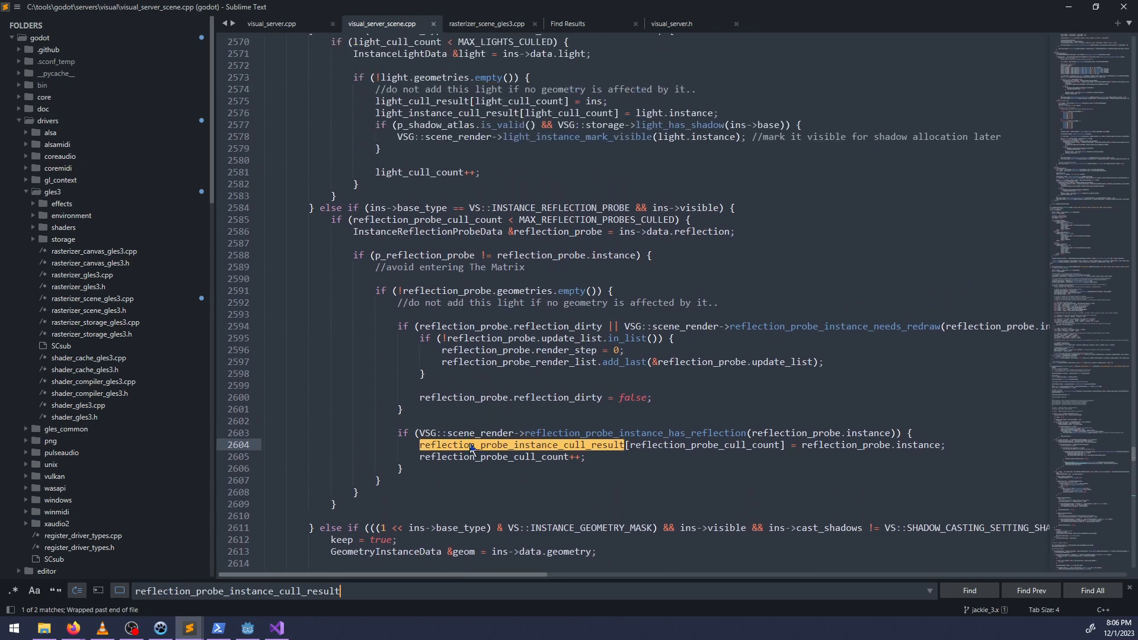
pyautogui.doubleClick(470, 445)
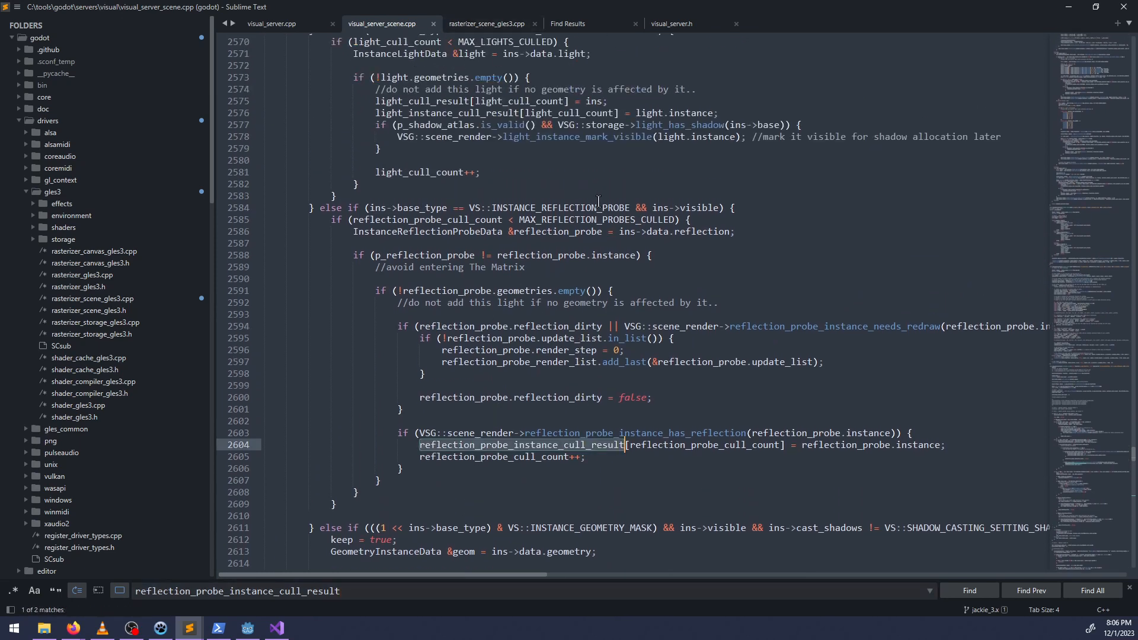
# Search the *.h files for reflection_probe_instance_cull_result and open its declaration in visual_server_scene.h.
pyautogui.hotkey('ctrl', 'shift', 'f')
pyautogui.hotkey('ctrl', 'c')
pyautogui.press('Tab')
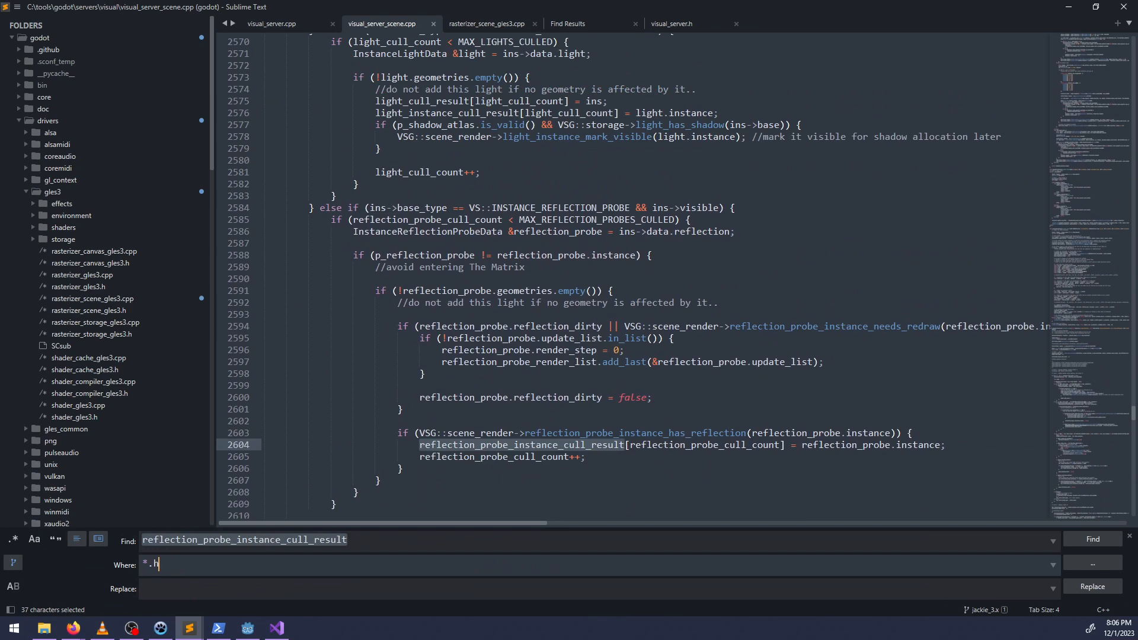
pyautogui.write('*.h')
pyautogui.press('Return')
pyautogui.doubleClick(479, 112)
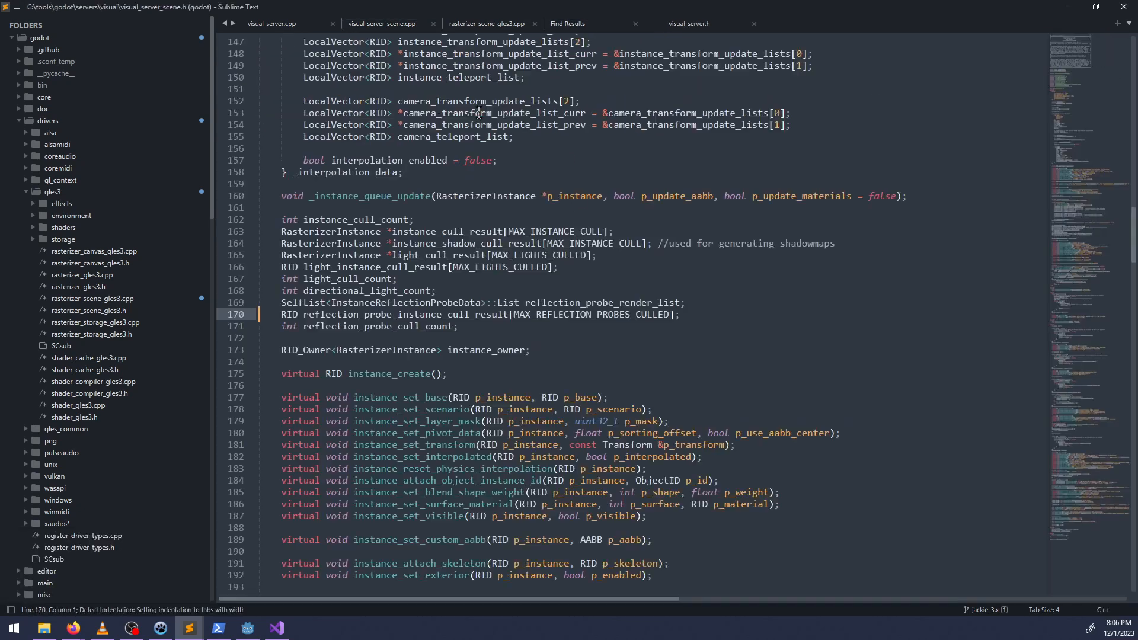
# Find the definition and uses of MAX_REFLECTION_PROBES_CULLED within visual_server_scene.h.
pyautogui.click(558, 314)
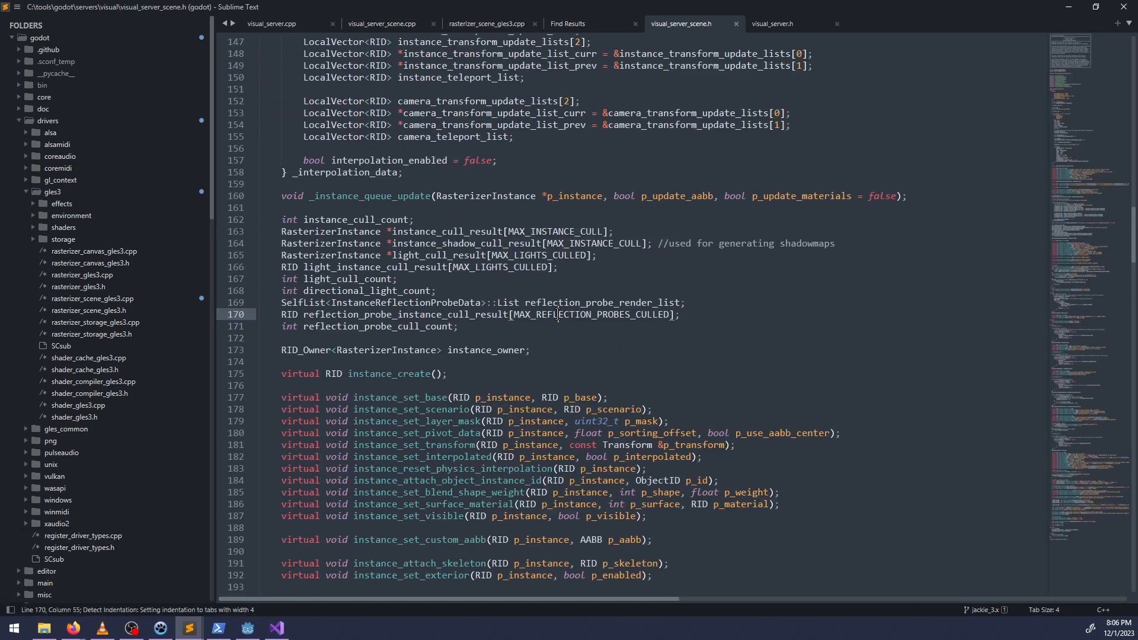
pyautogui.doubleClick(557, 315)
pyautogui.hotkey('ctrl', 'f')
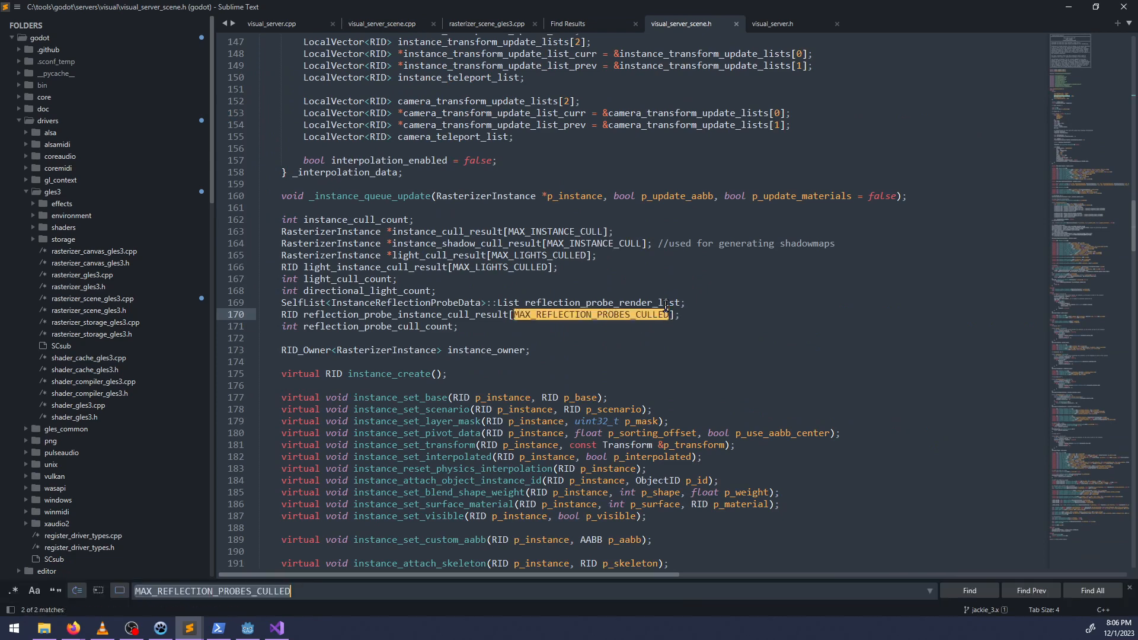
pyautogui.hotkey('ctrl', 'v')
pyautogui.hotkey('ctrl', 'v')
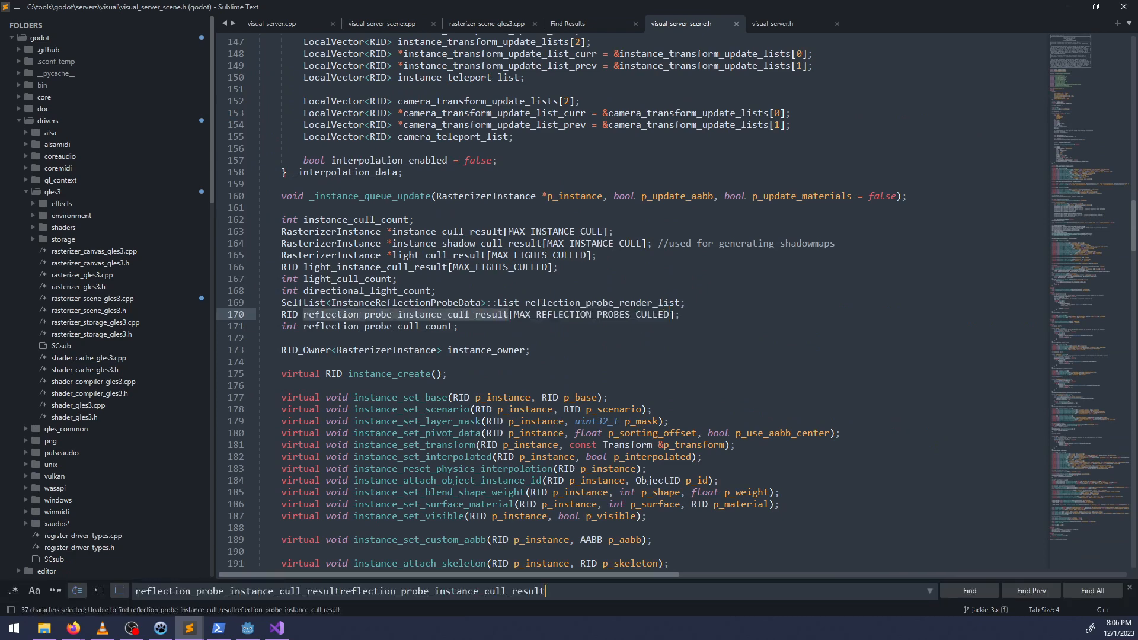
pyautogui.doubleClick(622, 315)
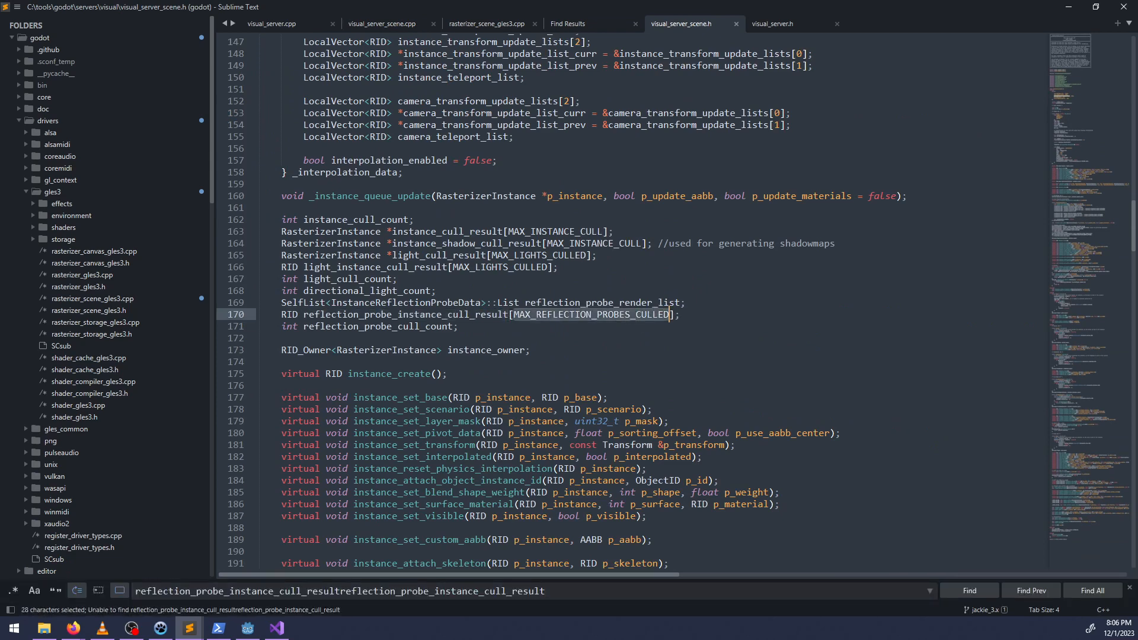
pyautogui.hotkey('ctrl', 'v')
pyautogui.hotkey('ctrl', 'z')
pyautogui.hotkey('ctrl', 'c')
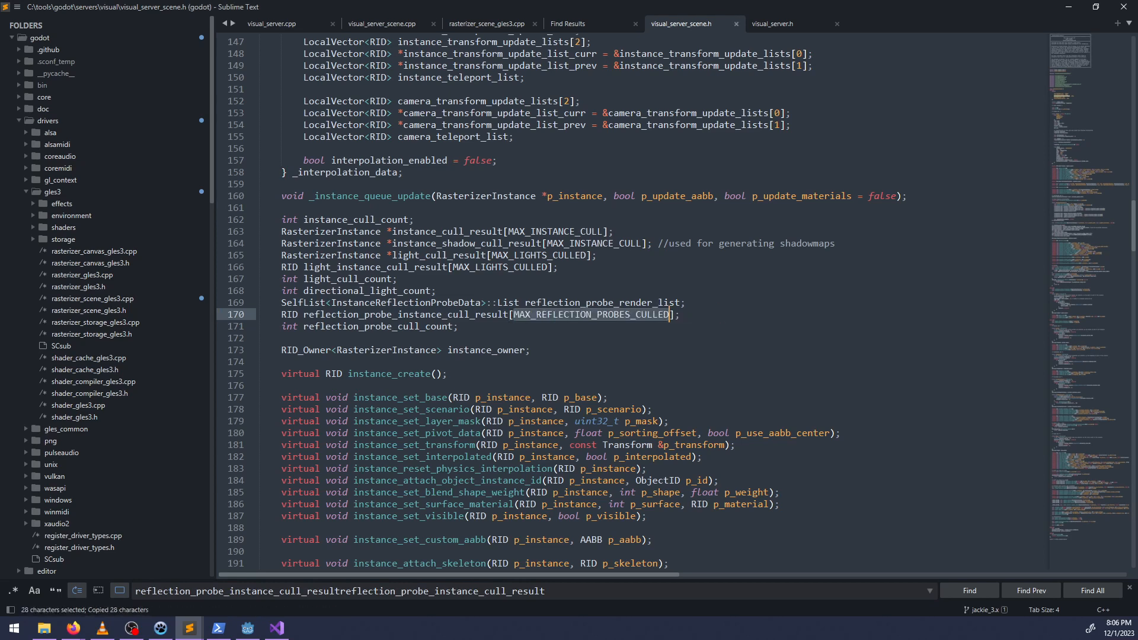
pyautogui.hotkey('ctrl', 'f')
pyautogui.press('Return')
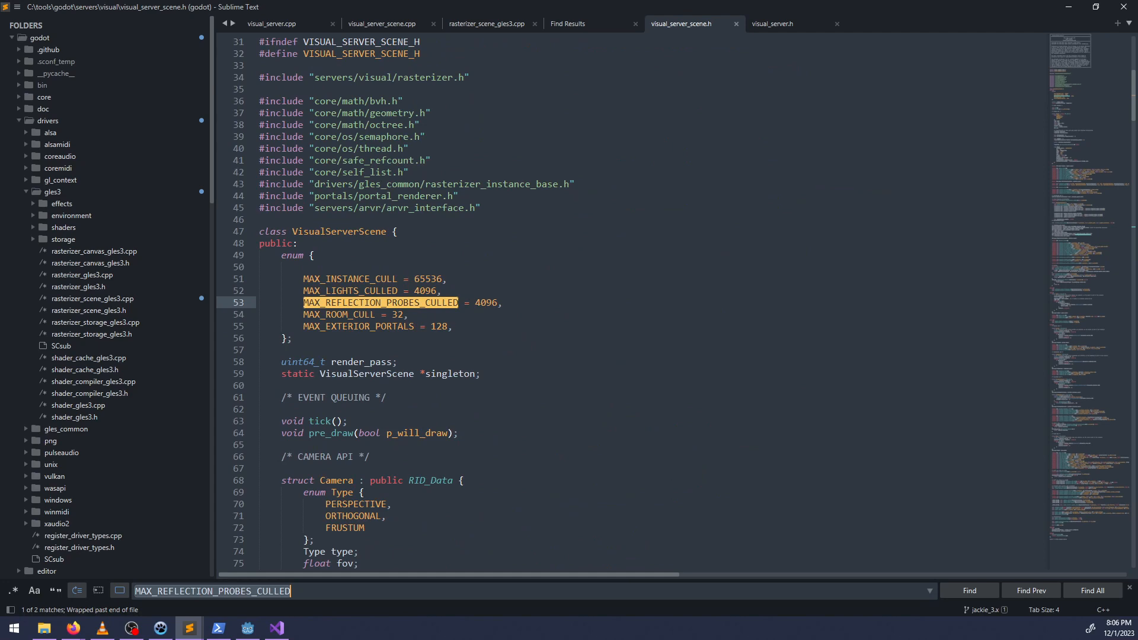
pyautogui.press('Return')
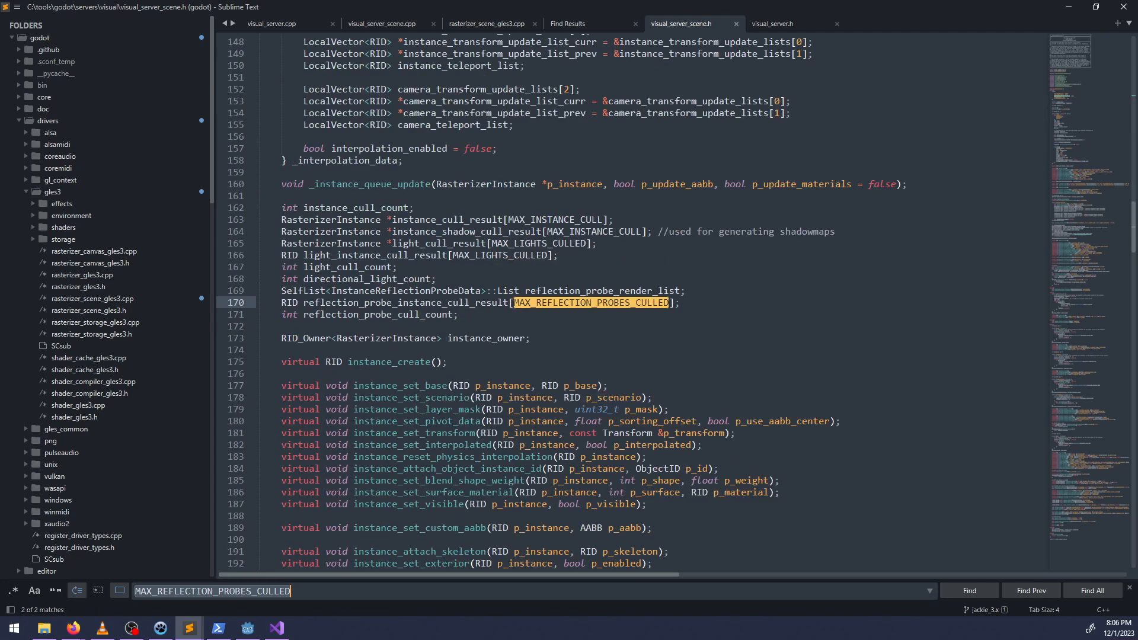
pyautogui.press('Return')
pyautogui.press('Return')
pyautogui.press('Escape')
# Copy reflection_probe_instance_cull_result from the header and return to its assignment in visual_server_scene.cpp.
pyautogui.doubleClick(406, 303)
pyautogui.hotkey('ctrl', 'c')
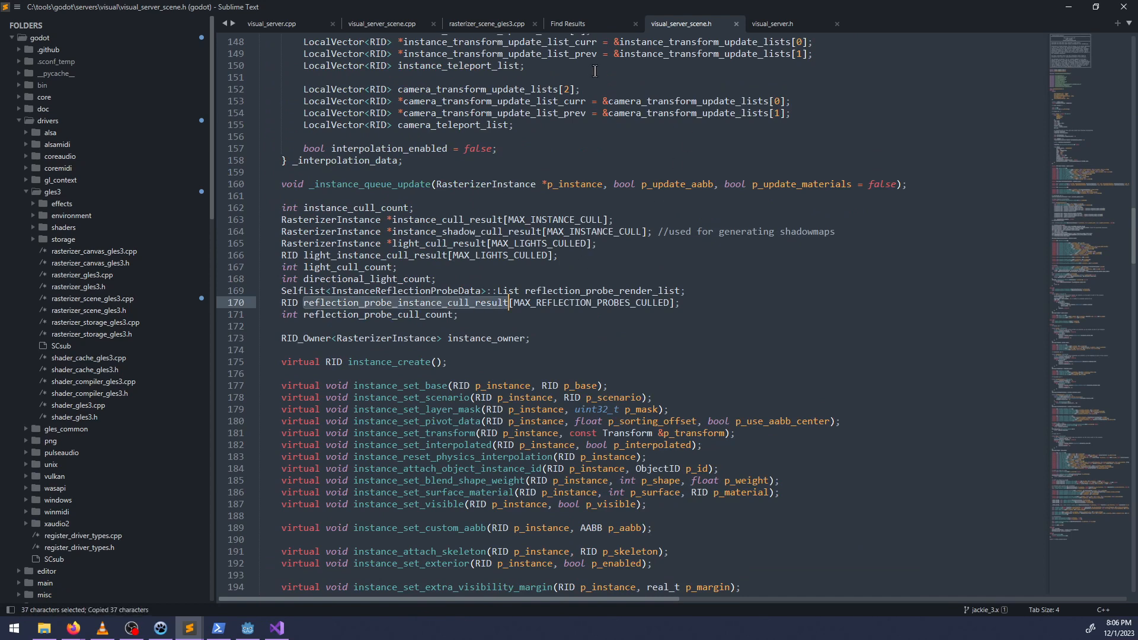
pyautogui.click(586, 23)
pyautogui.click(489, 23)
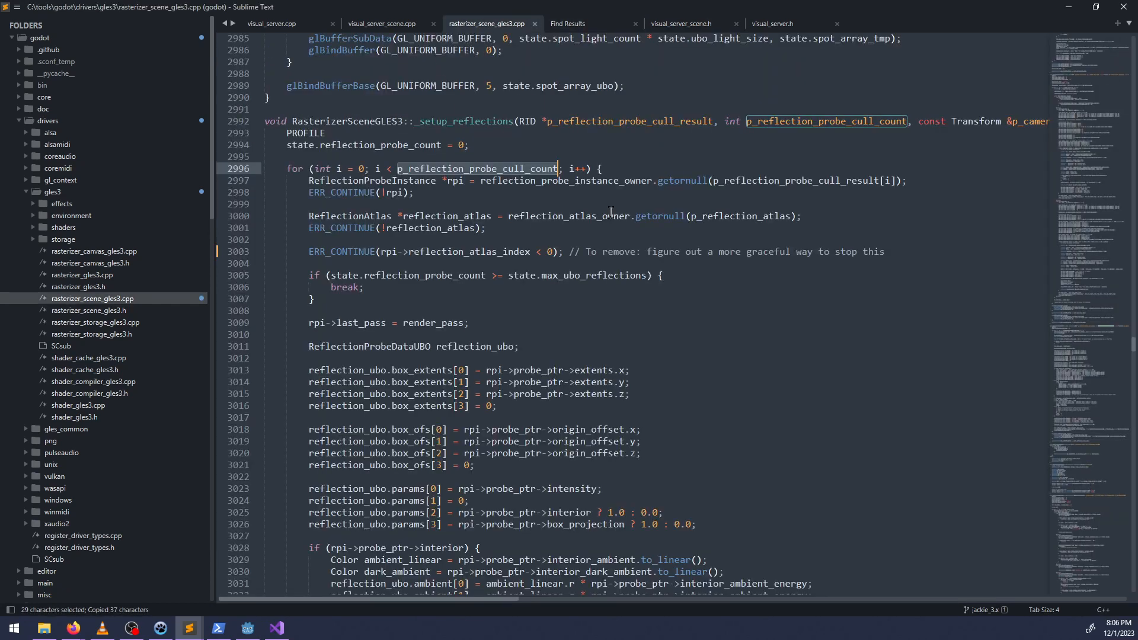
pyautogui.hotkey('ctrl', 'f')
pyautogui.hotkey('ctrl', 'v')
pyautogui.hotkey('ctrl', 'pageup')
pyautogui.press('Return')
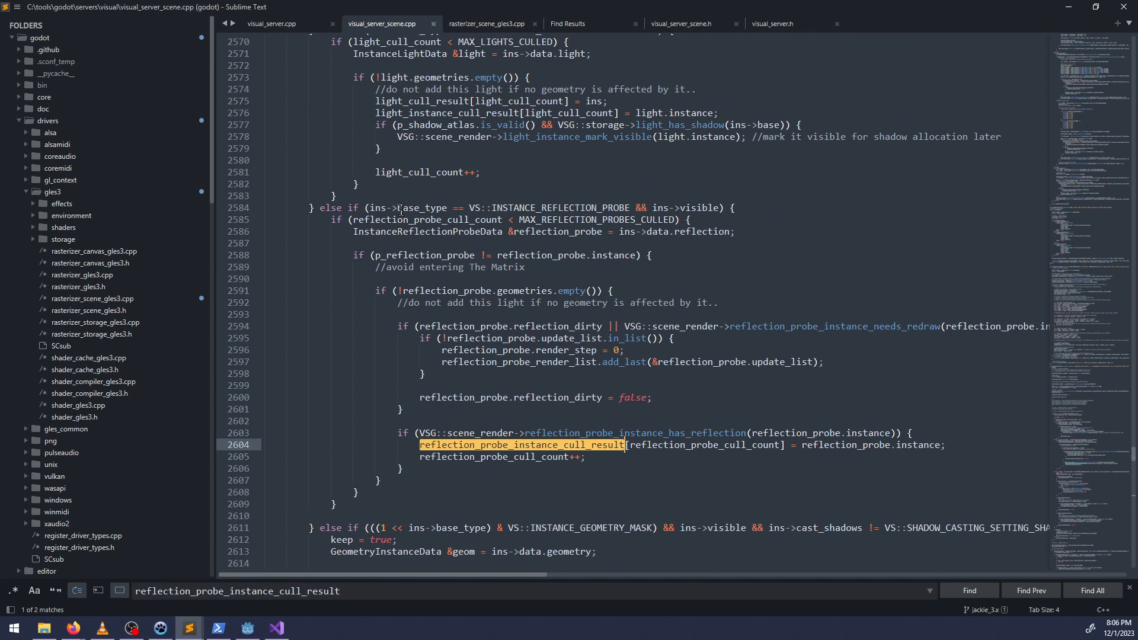
# Examine the reflection_probe_instance_needs_redraw condition and how probes are added to reflection_probe_render_list on lines 2594 to 2597.
pyautogui.doubleClick(786, 326)
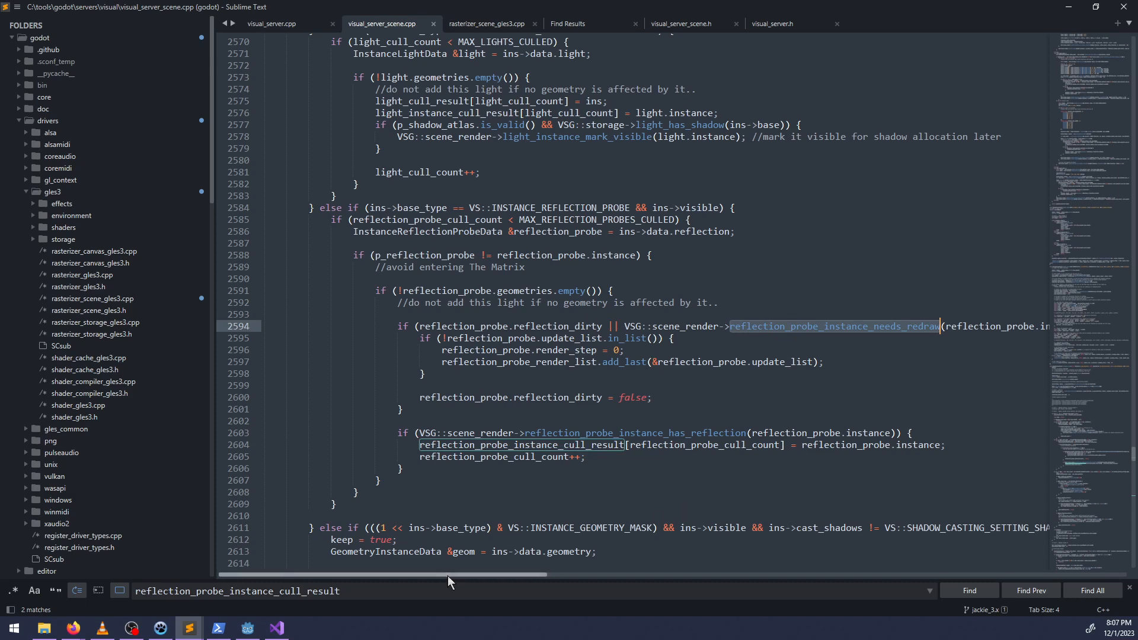
pyautogui.moveTo(447, 575)
pyautogui.mouseDown()
pyautogui.moveTo(537, 571)
pyautogui.moveTo(457, 572)
pyautogui.moveTo(467, 578)
pyautogui.mouseUp()
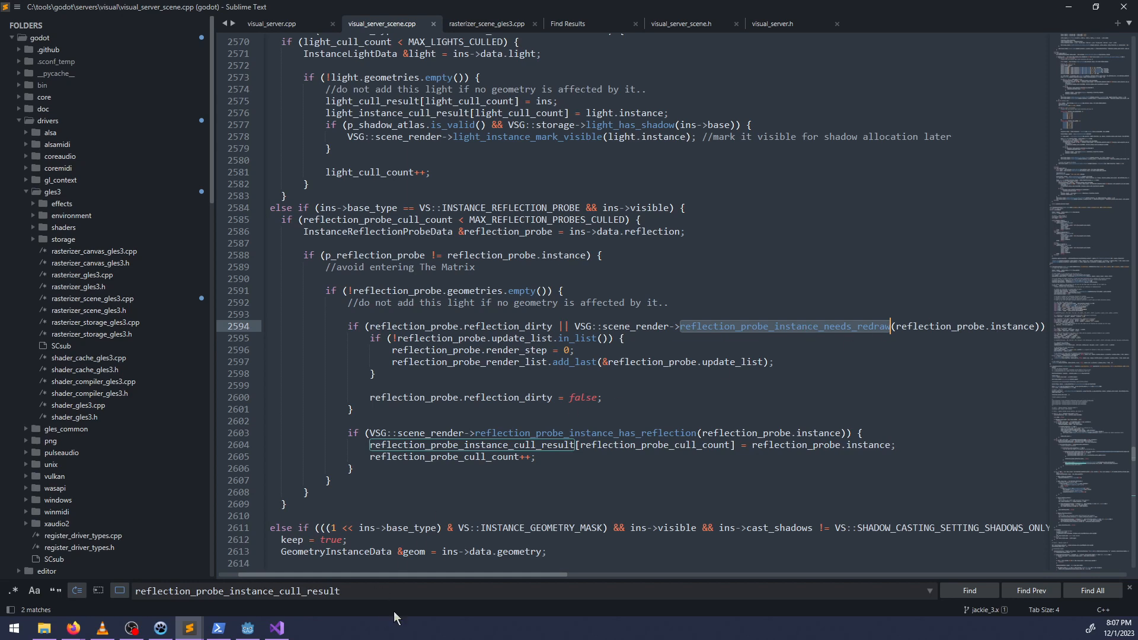
pyautogui.moveTo(386, 575); pyautogui.dragTo(411, 575)
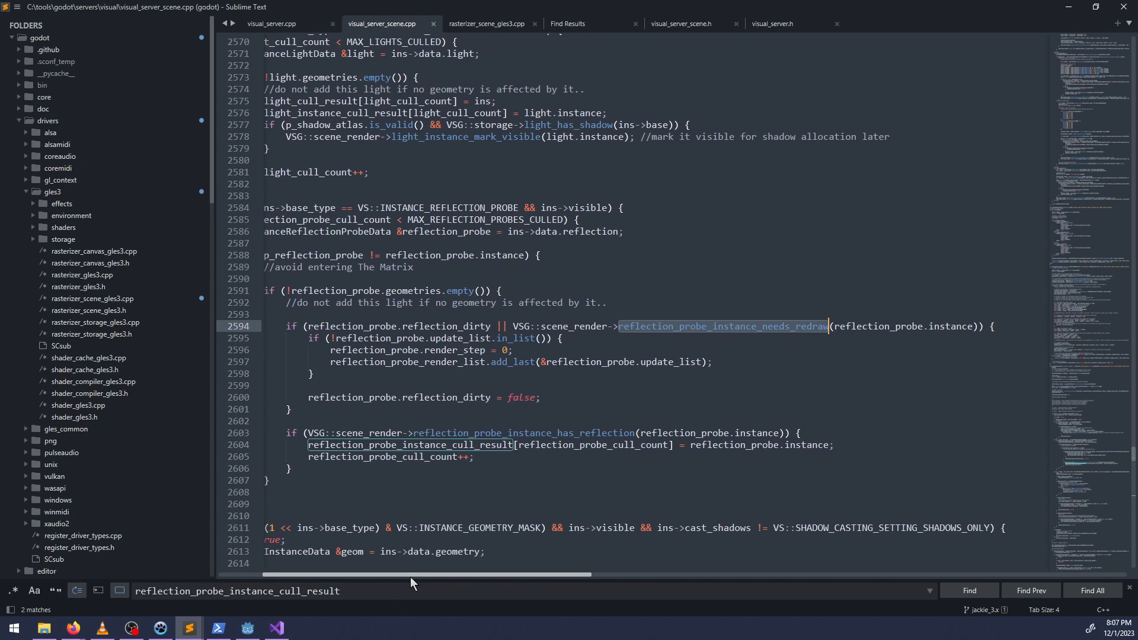
pyautogui.doubleClick(526, 338)
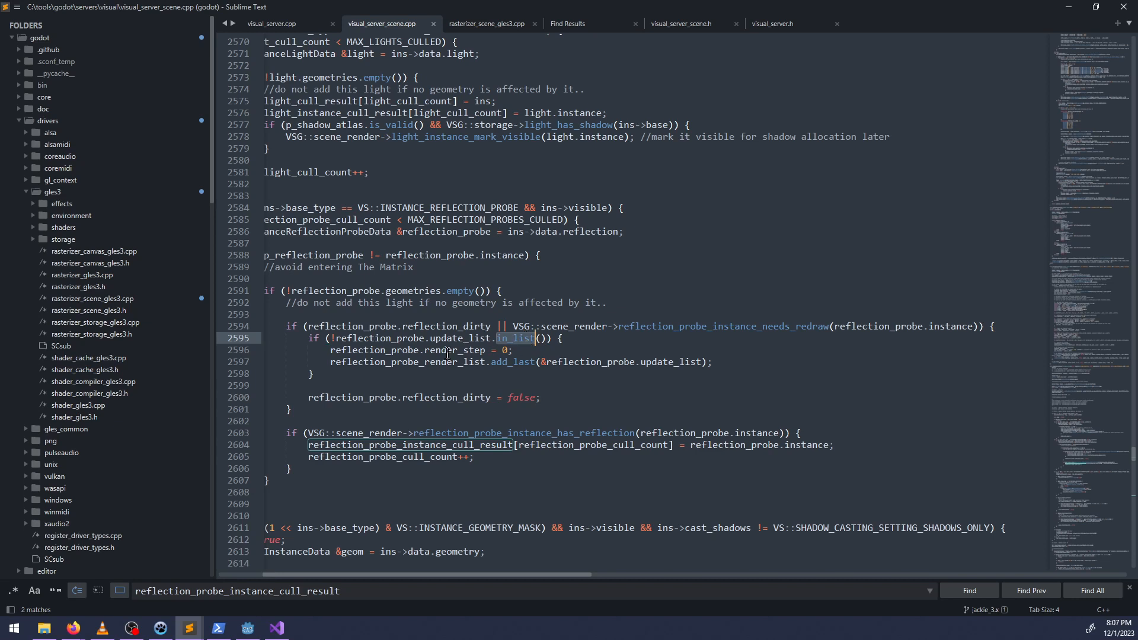
pyautogui.doubleClick(403, 363)
pyautogui.doubleClick(598, 362)
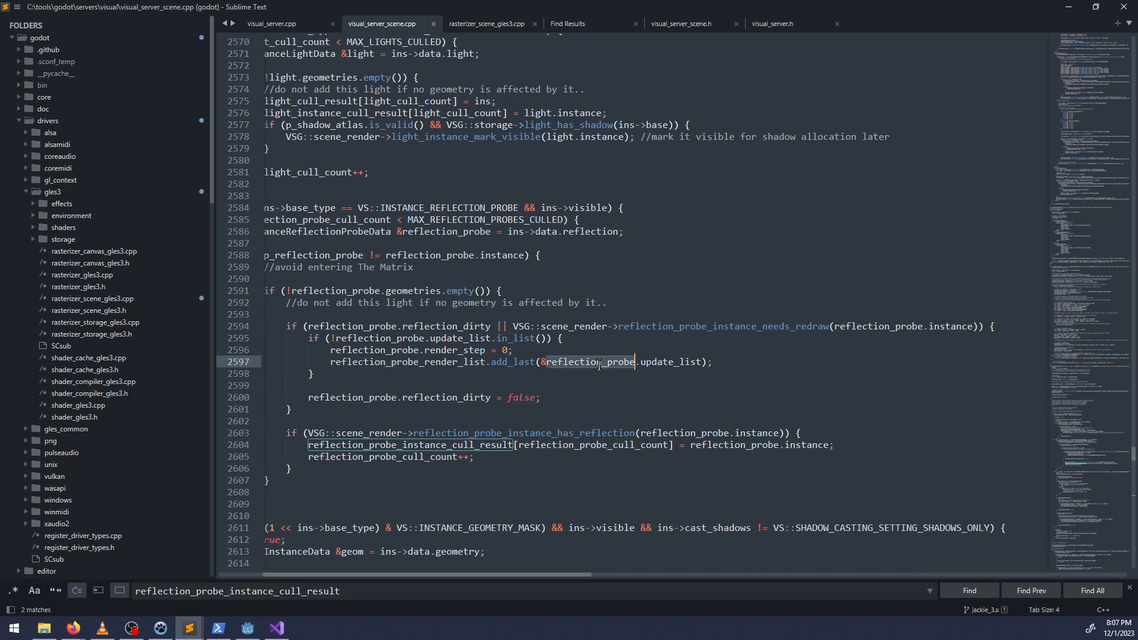
pyautogui.doubleClick(664, 363)
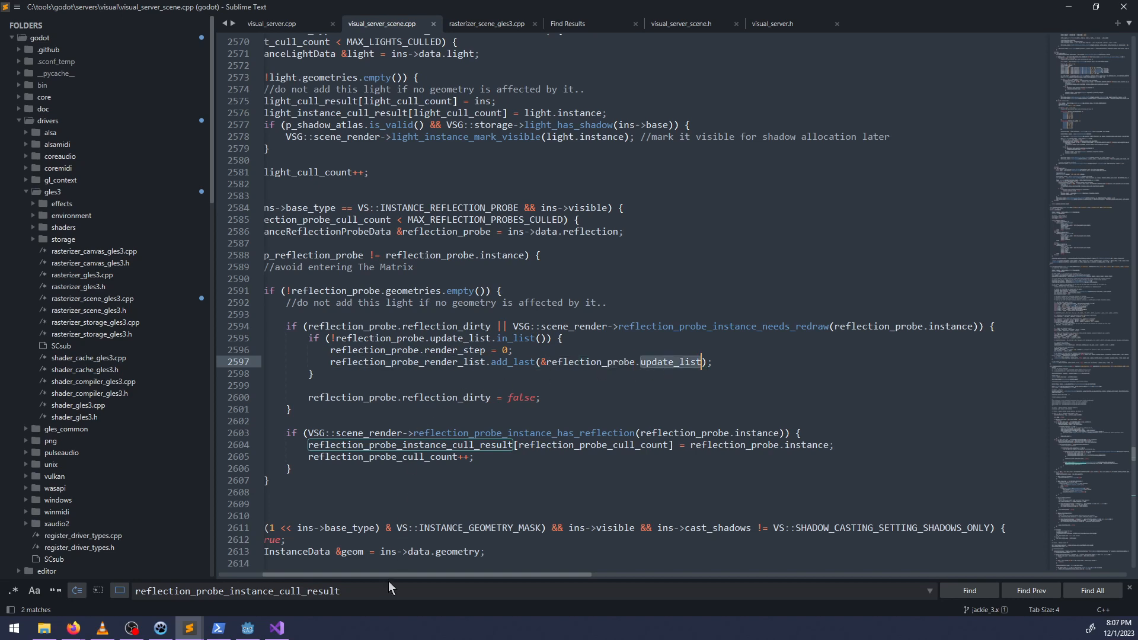
pyautogui.moveTo(390, 575)
pyautogui.mouseDown()
pyautogui.moveTo(362, 576)
pyautogui.moveTo(379, 575)
pyautogui.mouseUp()
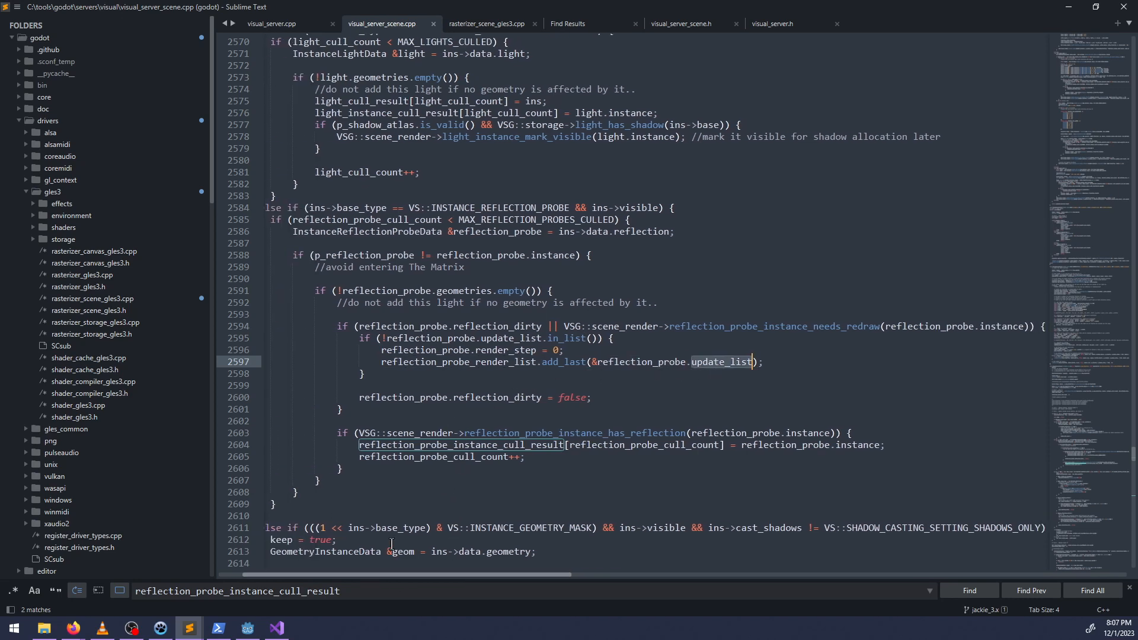
# Look up the definition of reflection_probe_instance_has_reflection in rasterizer_scene_gles3.cpp and its declaration in the header, then return to line 2603.
pyautogui.doubleClick(400, 434)
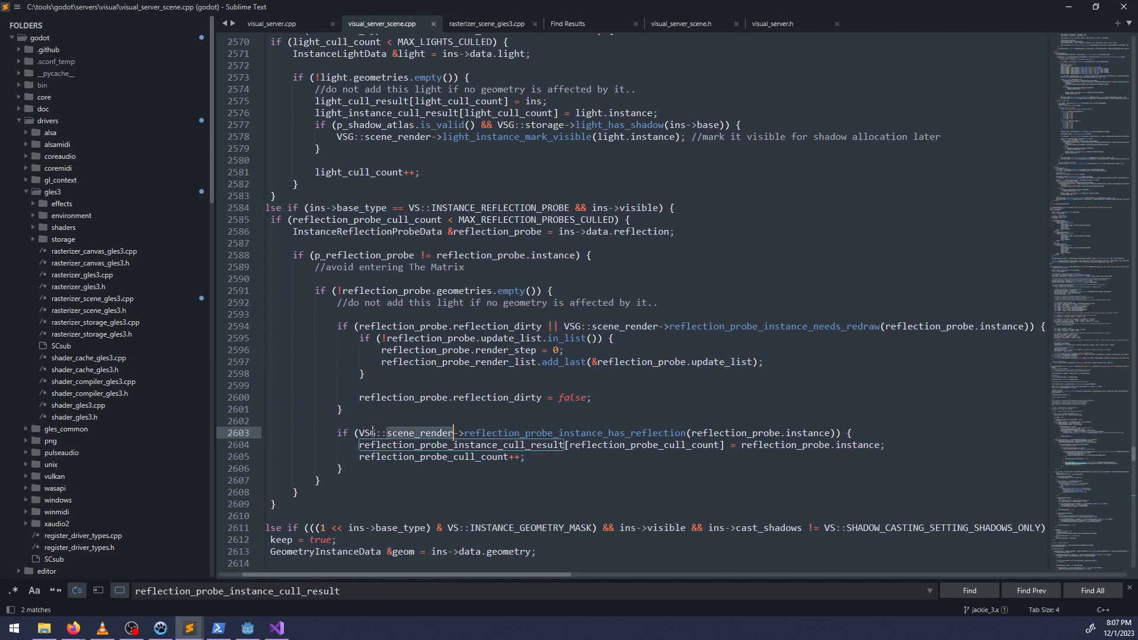
pyautogui.doubleClick(497, 433)
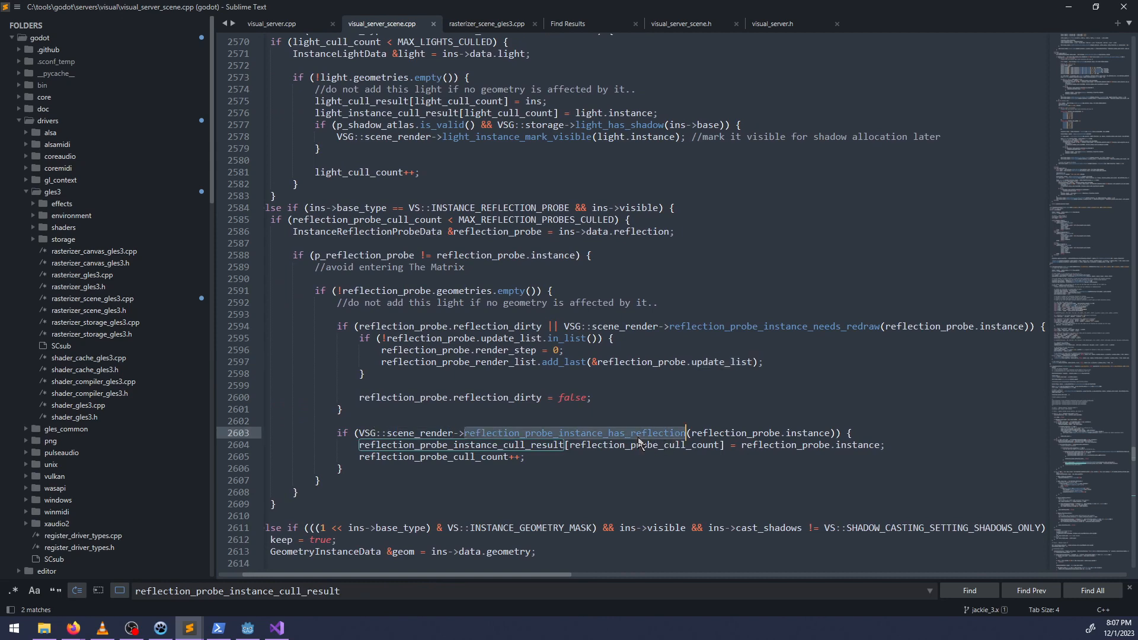
pyautogui.press('F12')
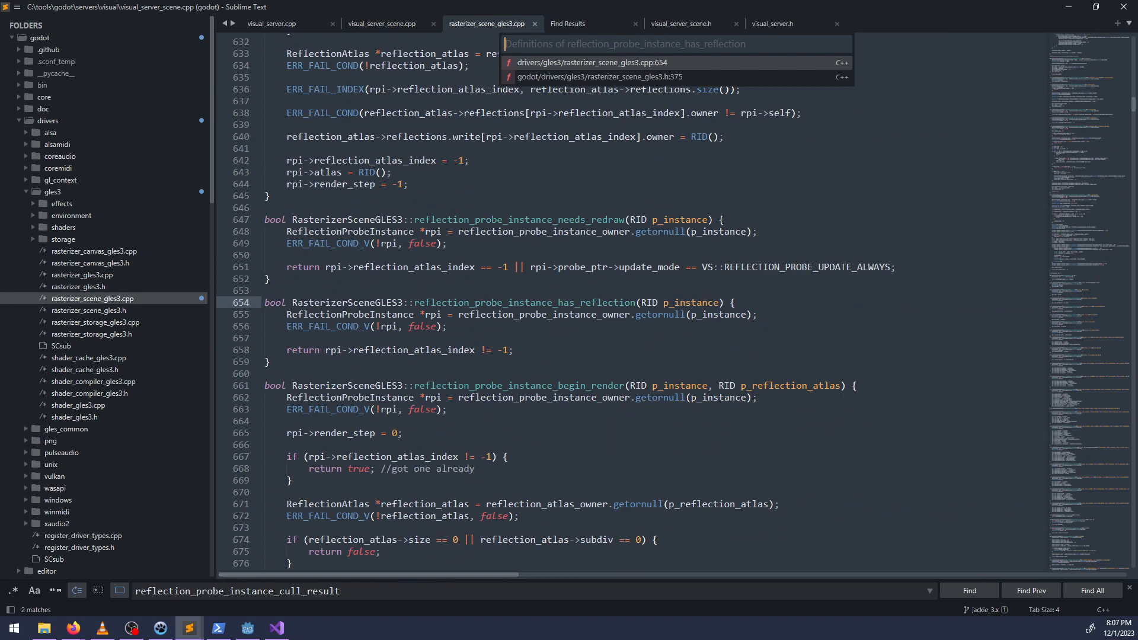
pyautogui.press('Down')
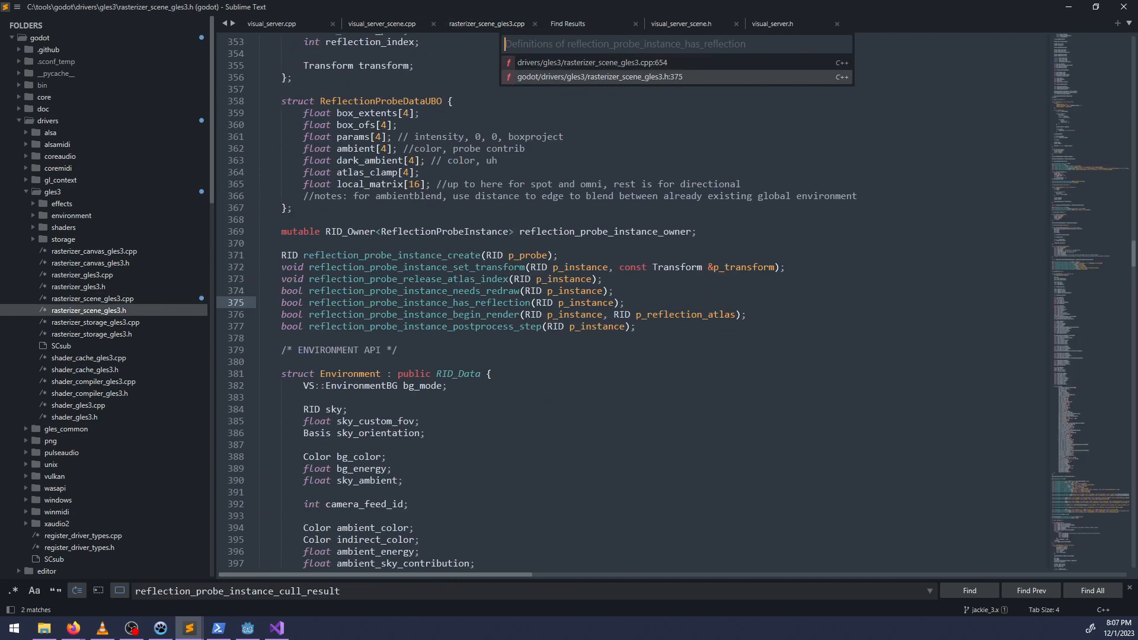
pyautogui.press('Up')
pyautogui.press('Escape')
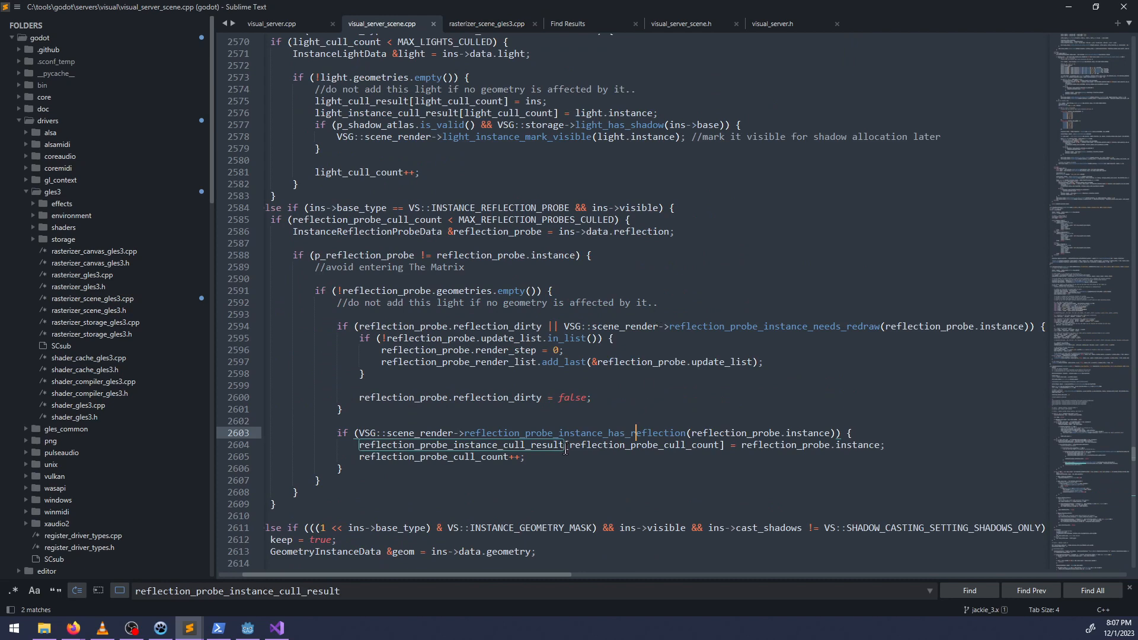
# Remove the reflection_probe_instance_has_reflection condition around the cull result assignment and count increment, unindent the two lines, and save visual_server_scene.cpp.
pyautogui.click(358, 445)
pyautogui.keyDown('shift'); pyautogui.click(525, 457); pyautogui.keyUp('shift')
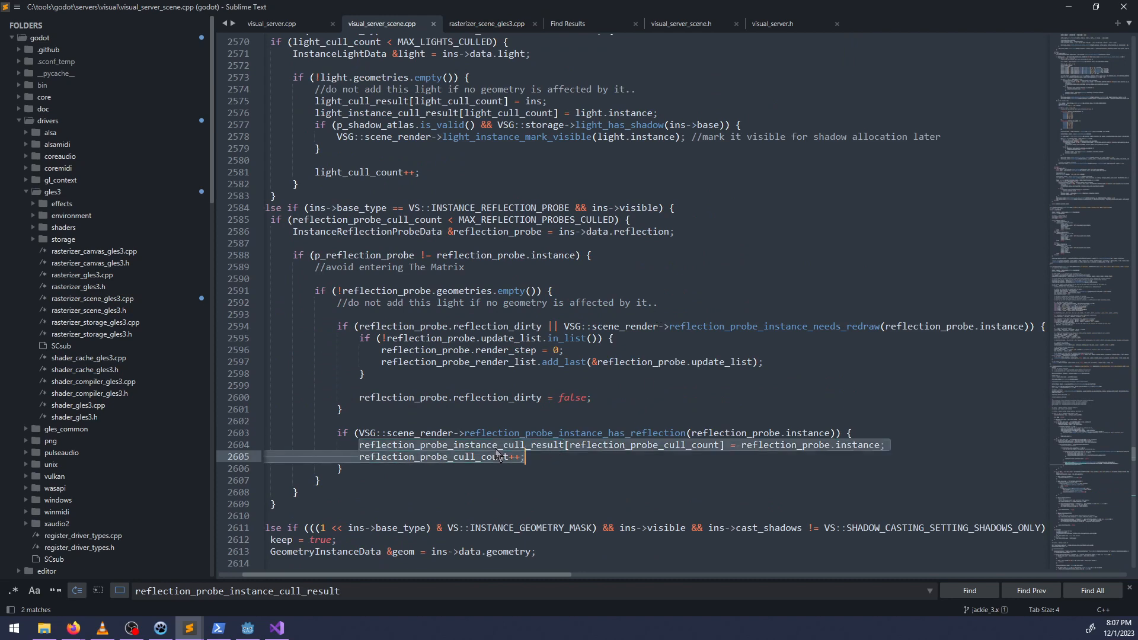
pyautogui.hotkey('ctrl', 'x')
pyautogui.moveTo(362, 457); pyautogui.dragTo(337, 433)
pyautogui.hotkey('ctrl', 'v')
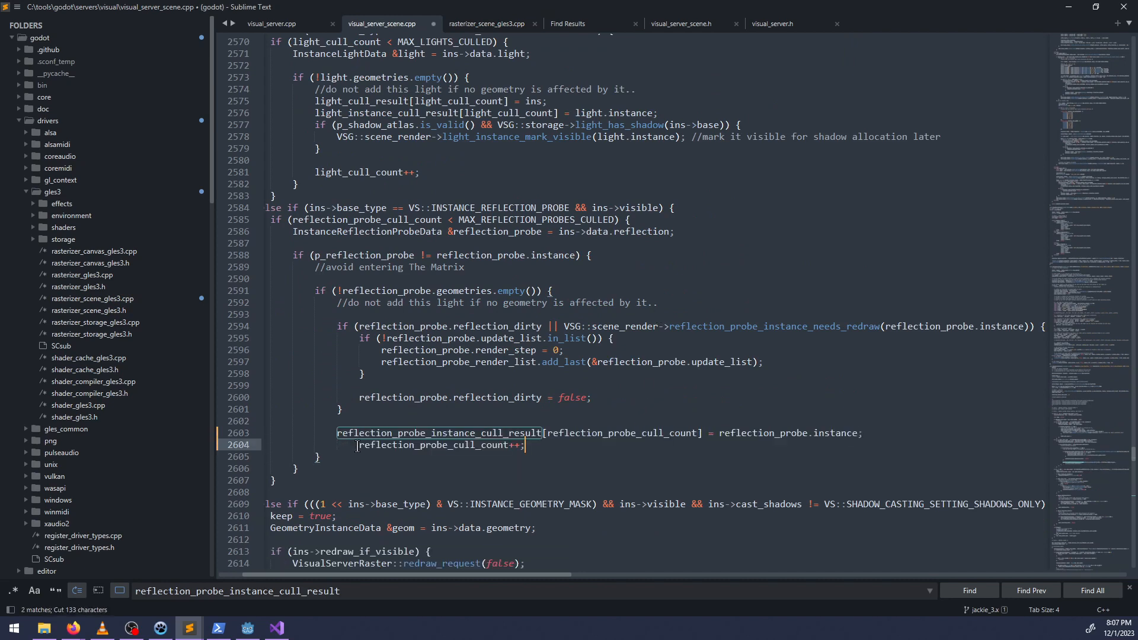
pyautogui.hotkey('shift', 'Tab')
pyautogui.press('Up')
pyautogui.press('Up')
pyautogui.press('Escape')
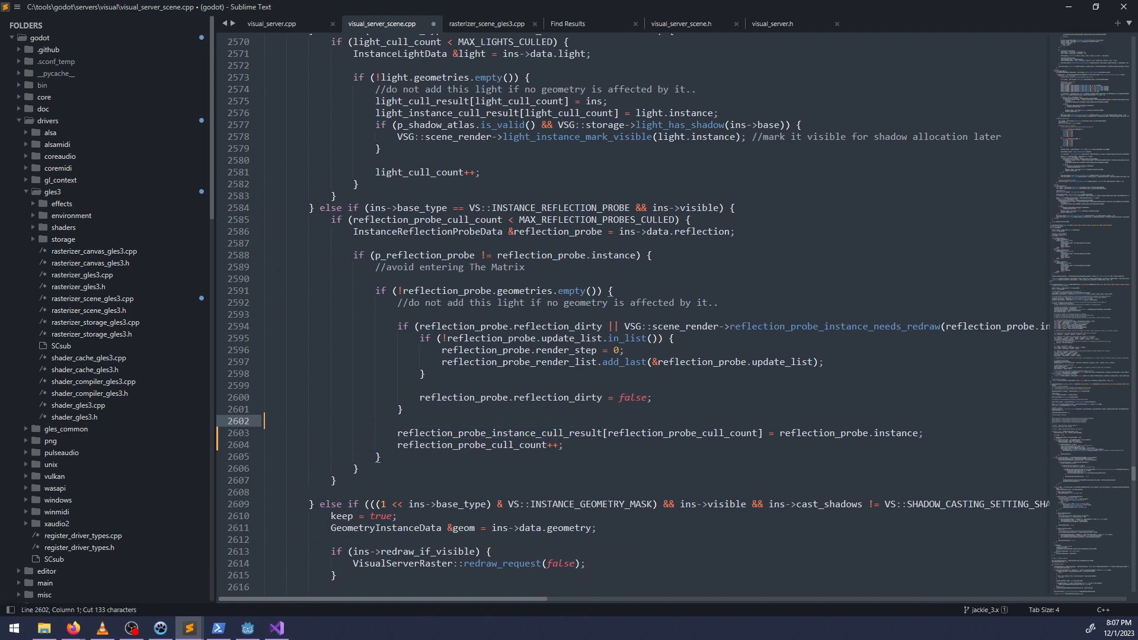
pyautogui.hotkey('ctrl', 's')
# Examine the lighting_dirty and reflection_dirty handling below the probe block, and view the full _render_scene function in Visual Studio.
pyautogui.scroll(-12, 491, 472)
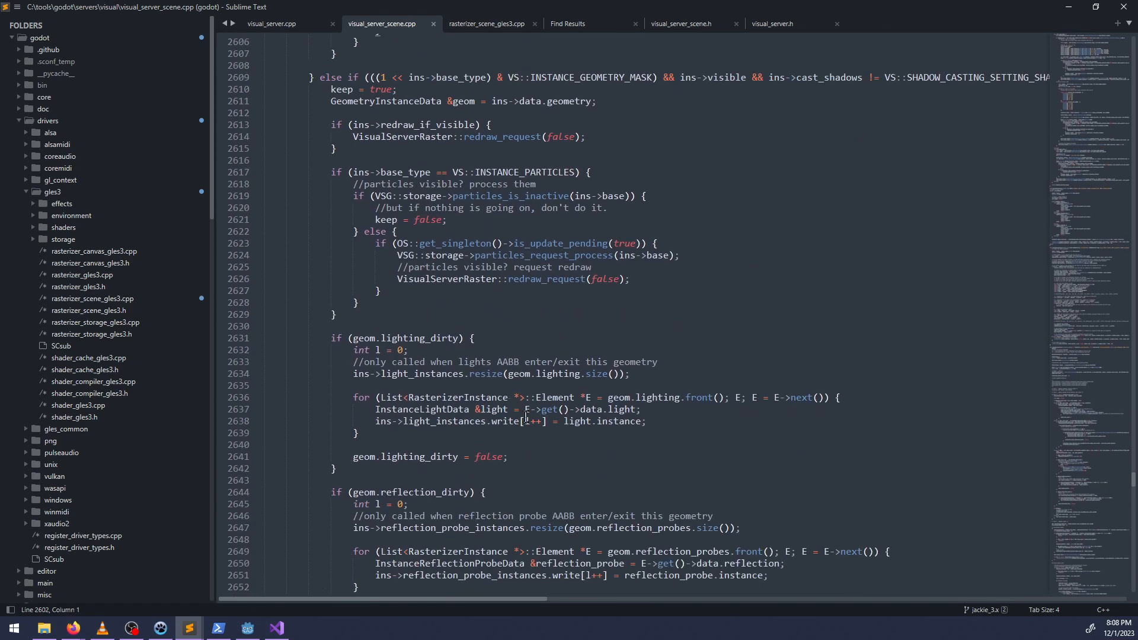
pyautogui.scroll(-3, 527, 409)
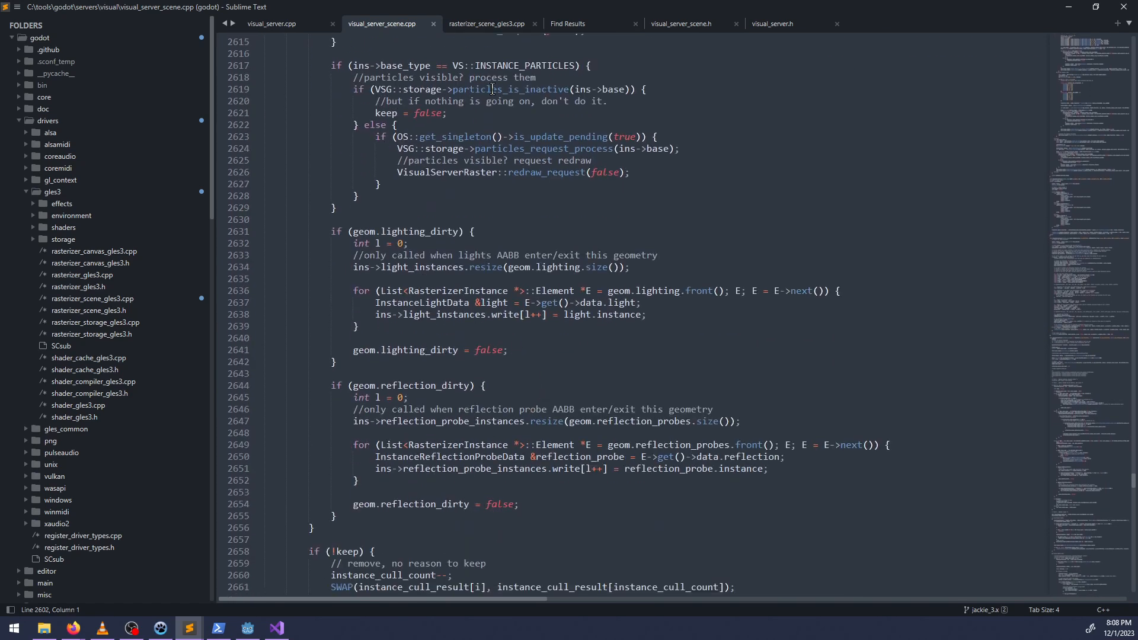
pyautogui.click(276, 627)
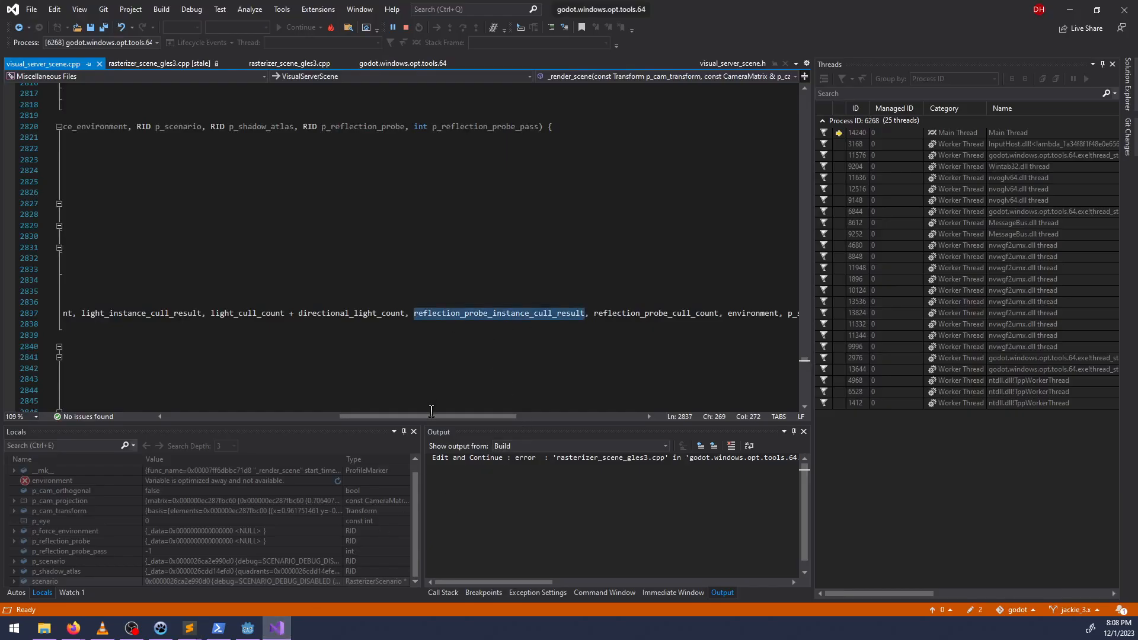
pyautogui.moveTo(429, 417); pyautogui.dragTo(154, 418)
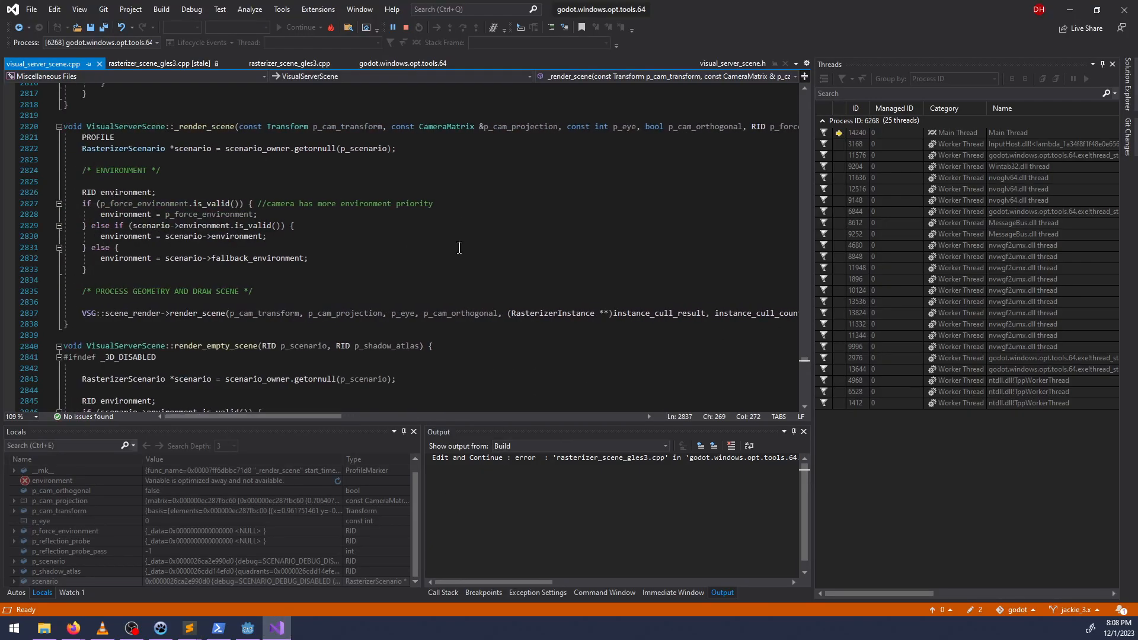
pyautogui.hotkey('alt', 'Tab')
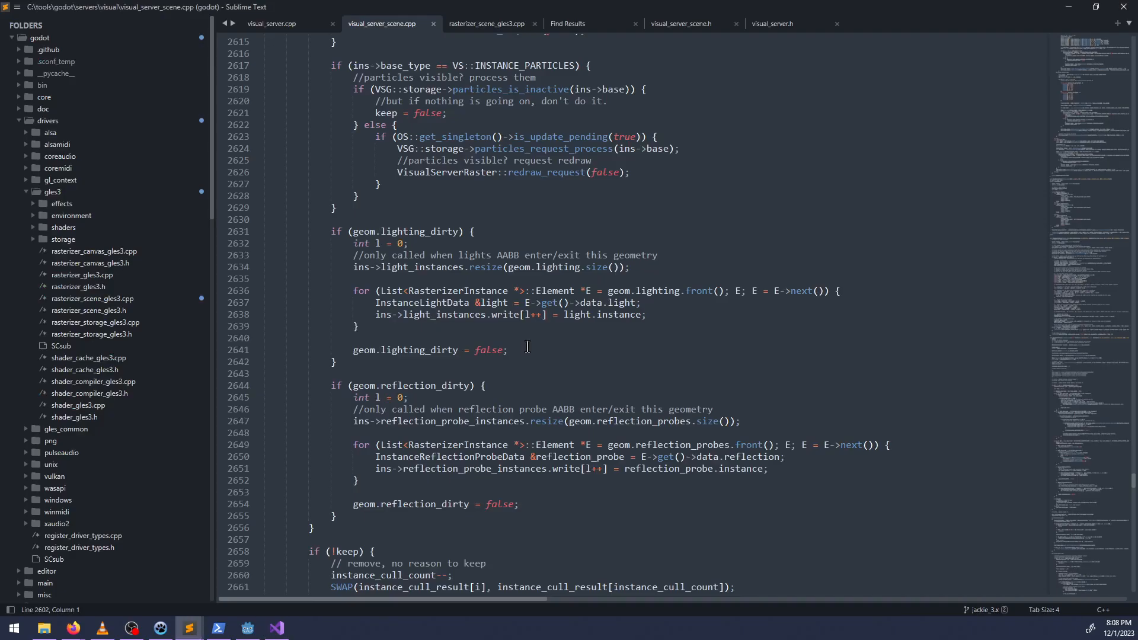
pyautogui.scroll(2, 535, 349)
# Switch to Visual Studio and set a breakpoint on line 2993 of _setup_reflections in rasterizer_scene_gles3.cpp.
pyautogui.hotkey('alt', 'Tab')
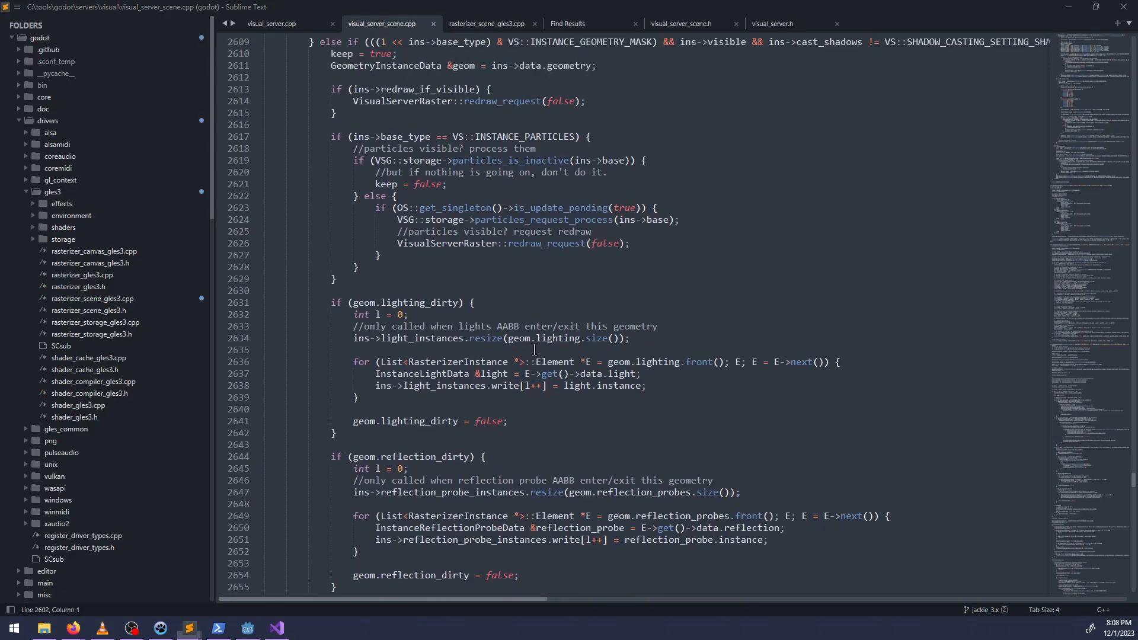
pyautogui.click(145, 64)
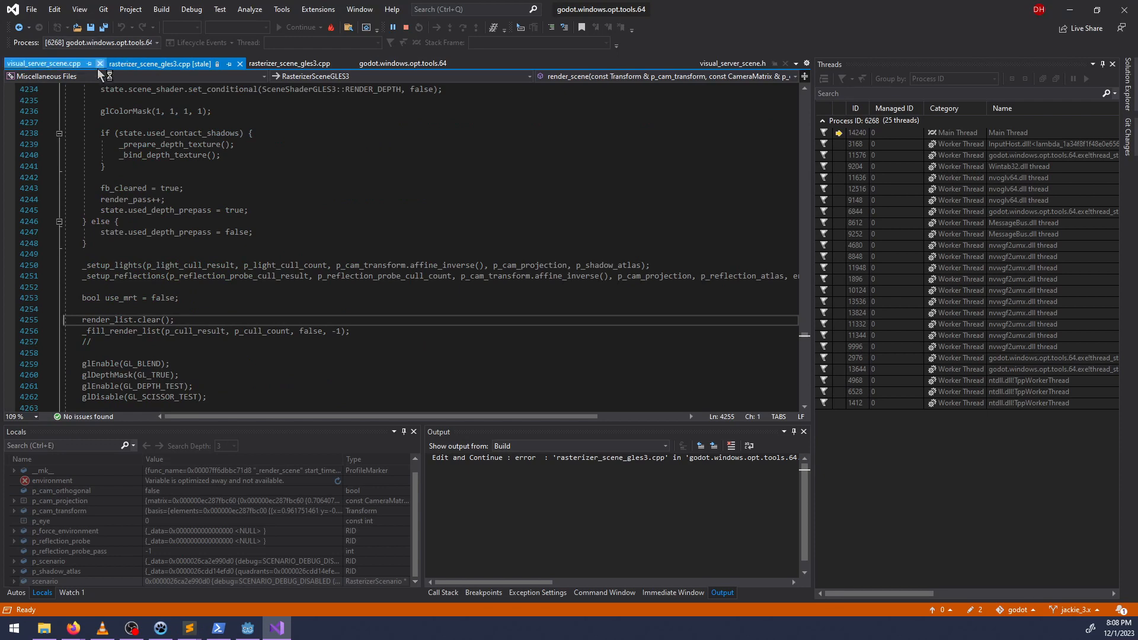
pyautogui.click(293, 64)
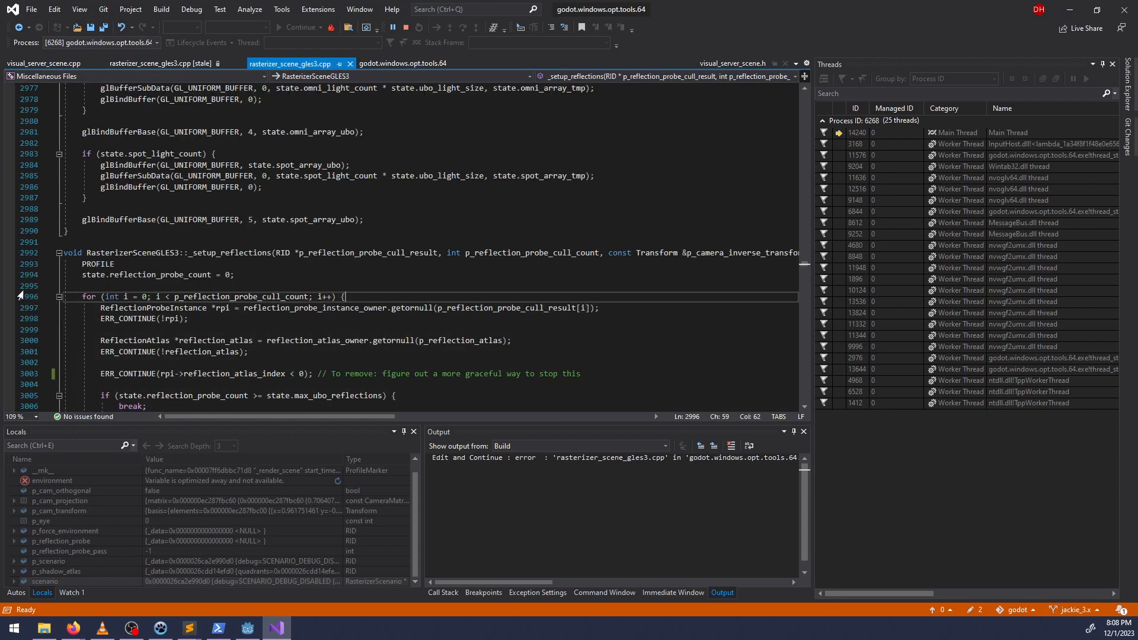
pyautogui.click(16, 265)
# Undo the "To remove" comment after the reflection_atlas_index check on line 3003 and save rasterizer_scene_gles3.cpp.
pyautogui.hotkey('ctrl', 'z')
pyautogui.hotkey('ctrl', 'z')
pyautogui.hotkey('ctrl', 'z')
pyautogui.hotkey('ctrl', 'z')
pyautogui.hotkey('ctrl', 'z')
pyautogui.hotkey('ctrl', 'z')
pyautogui.hotkey('ctrl', 'z')
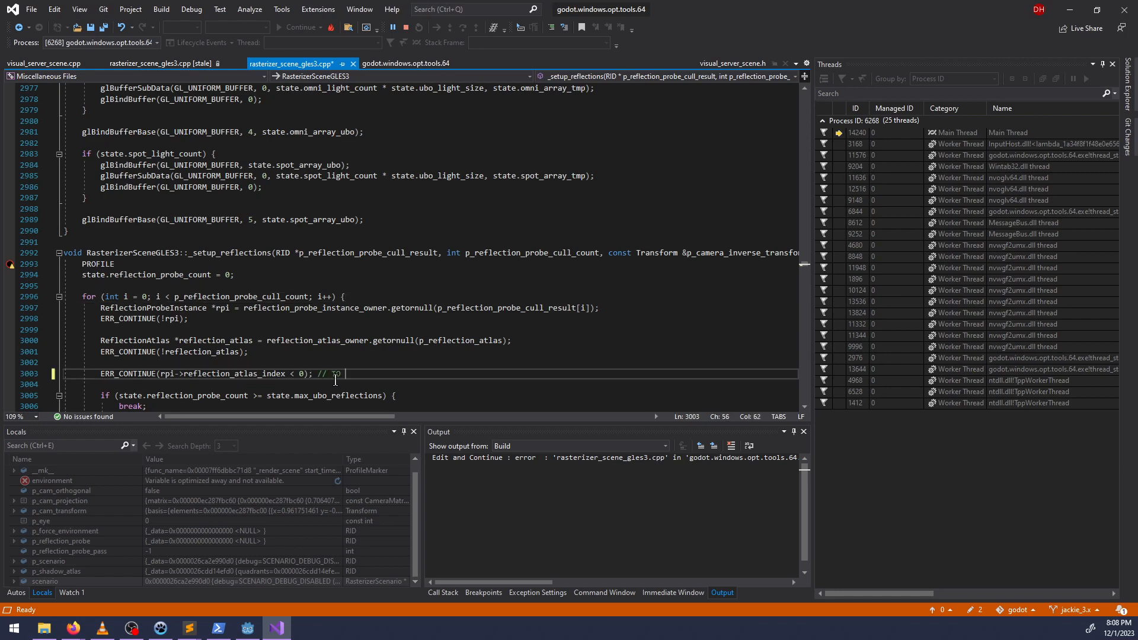
pyautogui.hotkey('ctrl', 'z')
pyautogui.hotkey('ctrl', 'z')
pyautogui.hotkey('ctrl', 'z')
pyautogui.hotkey('ctrl', 's')
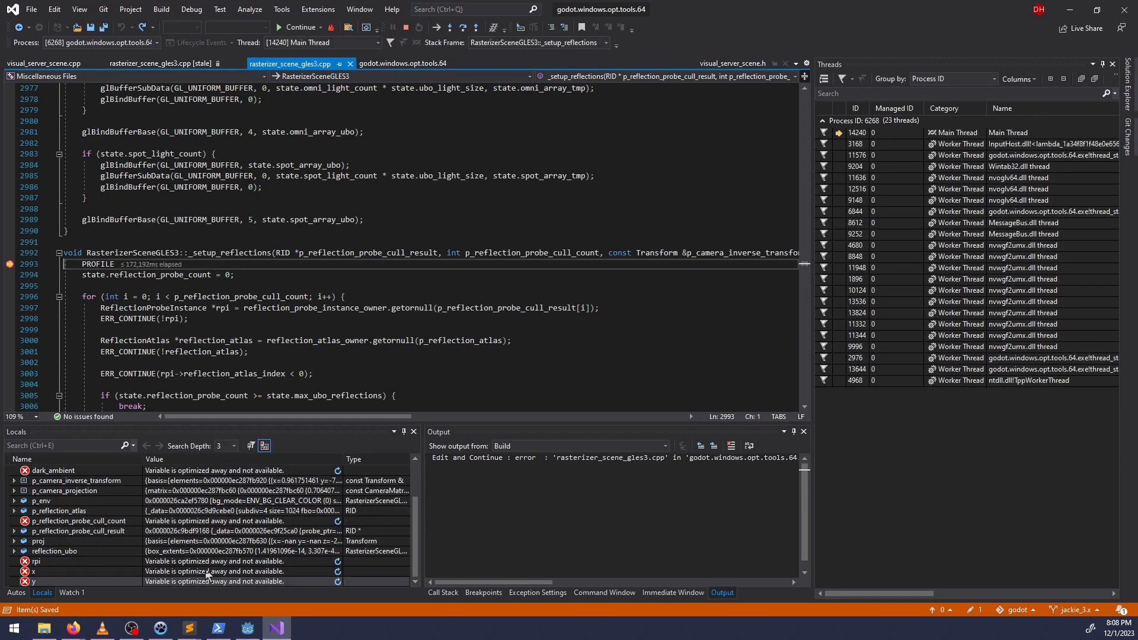
# Inspect the local variables and the render_camera, _render_scene and _setup_reflections frames of the call stack, then read the _setup_reflections loop.
pyautogui.scroll(2, 246, 576)
pyautogui.scroll(-2, 255, 527)
pyautogui.click(454, 593)
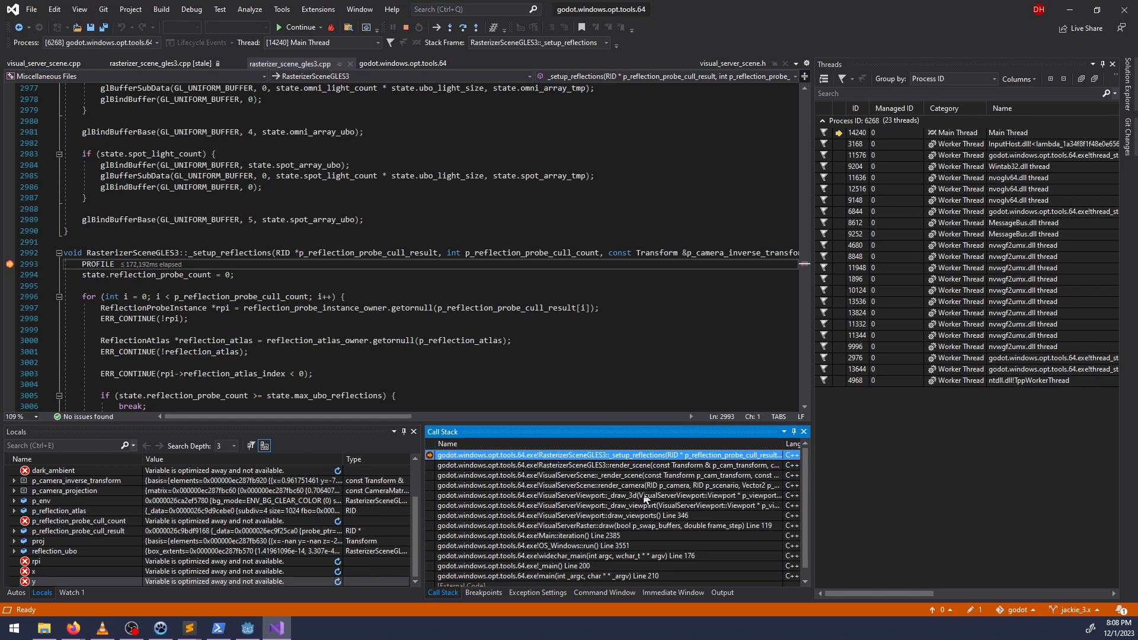
pyautogui.click(643, 486)
pyautogui.doubleClick(645, 486)
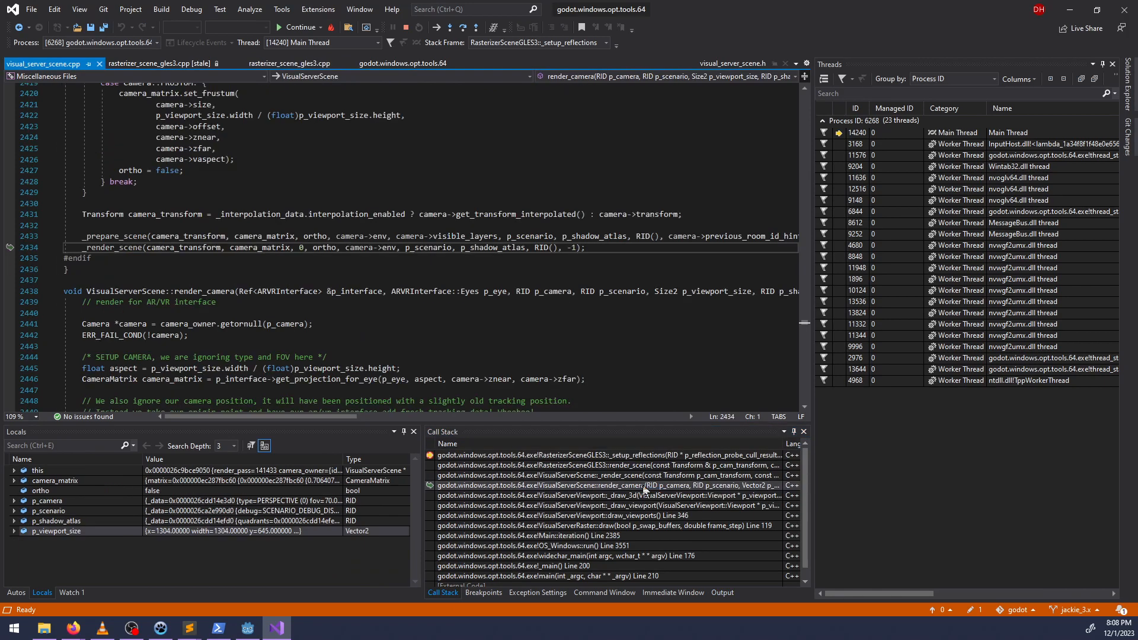
pyautogui.doubleClick(573, 474)
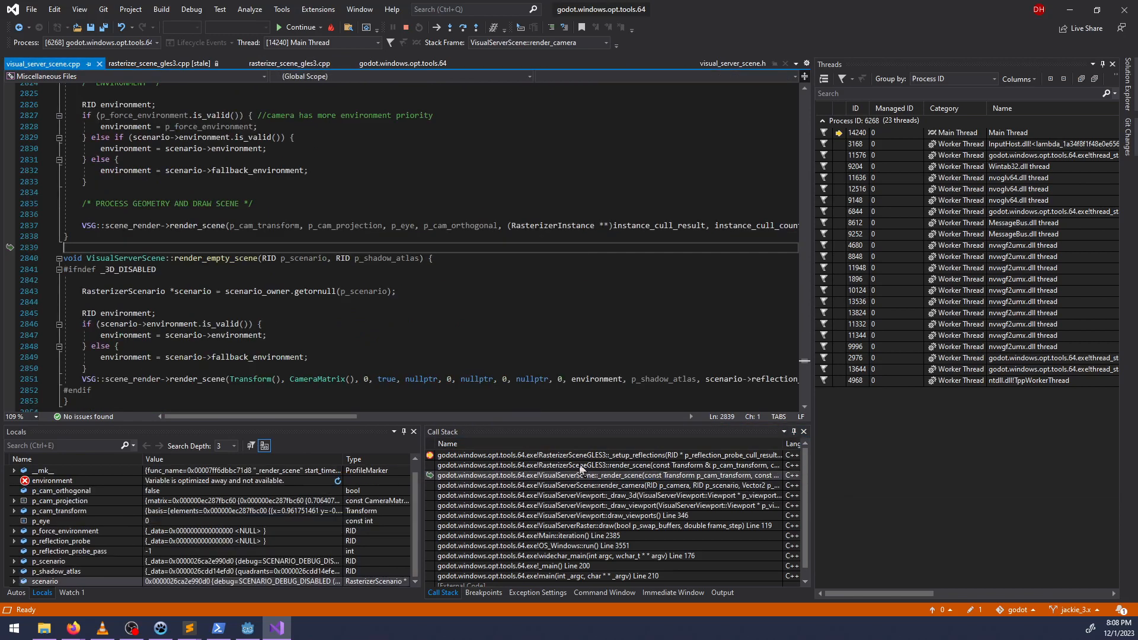
pyautogui.doubleClick(588, 455)
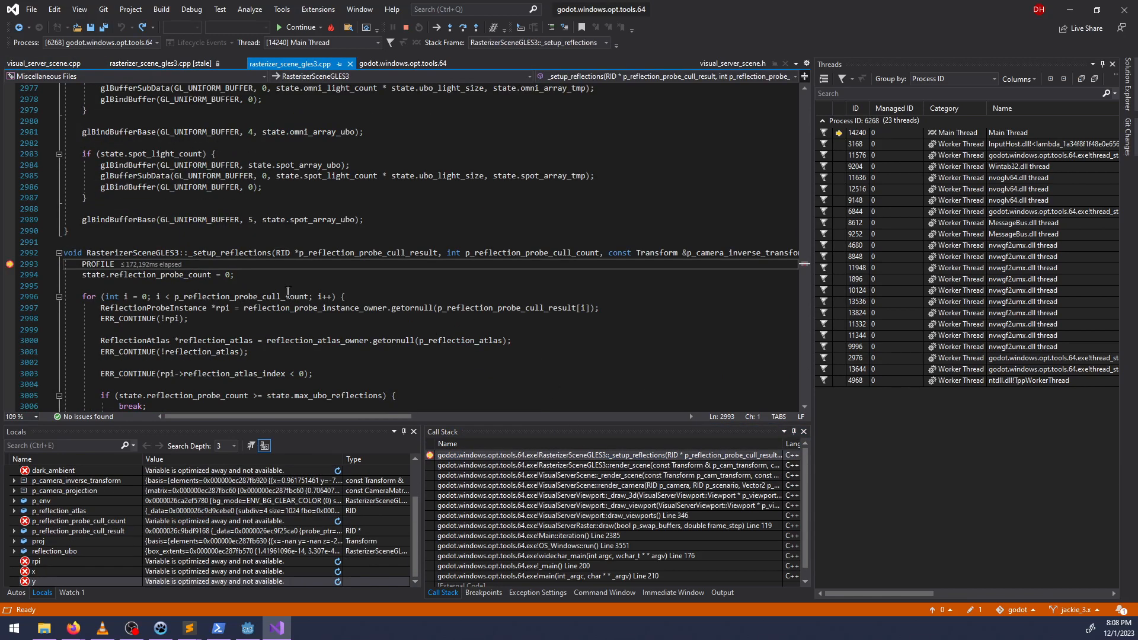
pyautogui.scroll(-2, 282, 285)
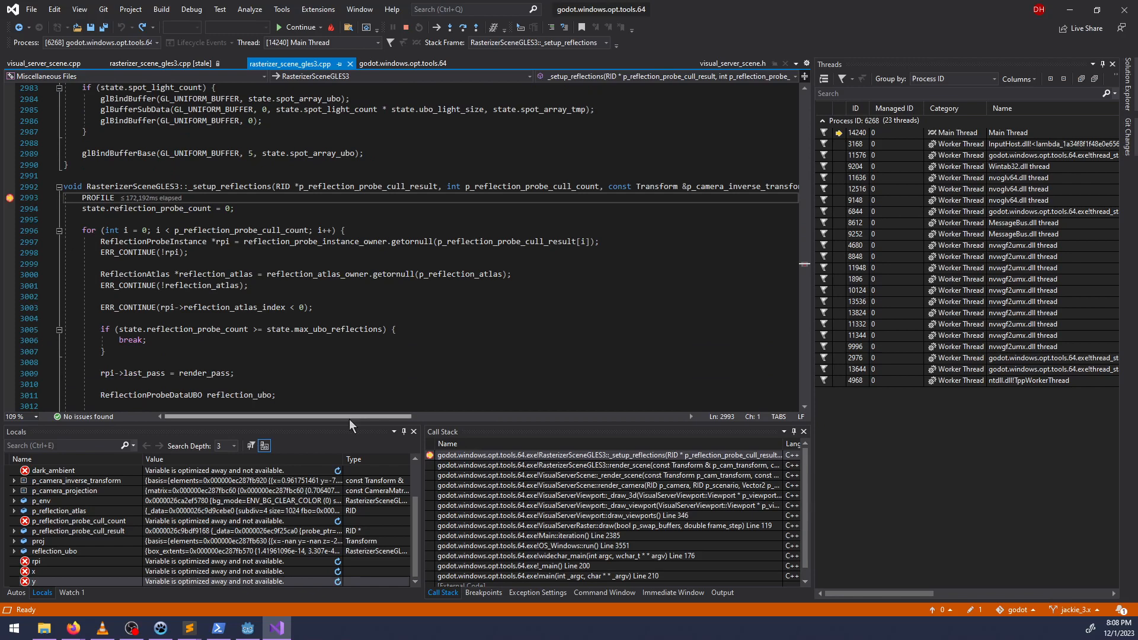
pyautogui.moveTo(350, 417); pyautogui.dragTo(278, 424)
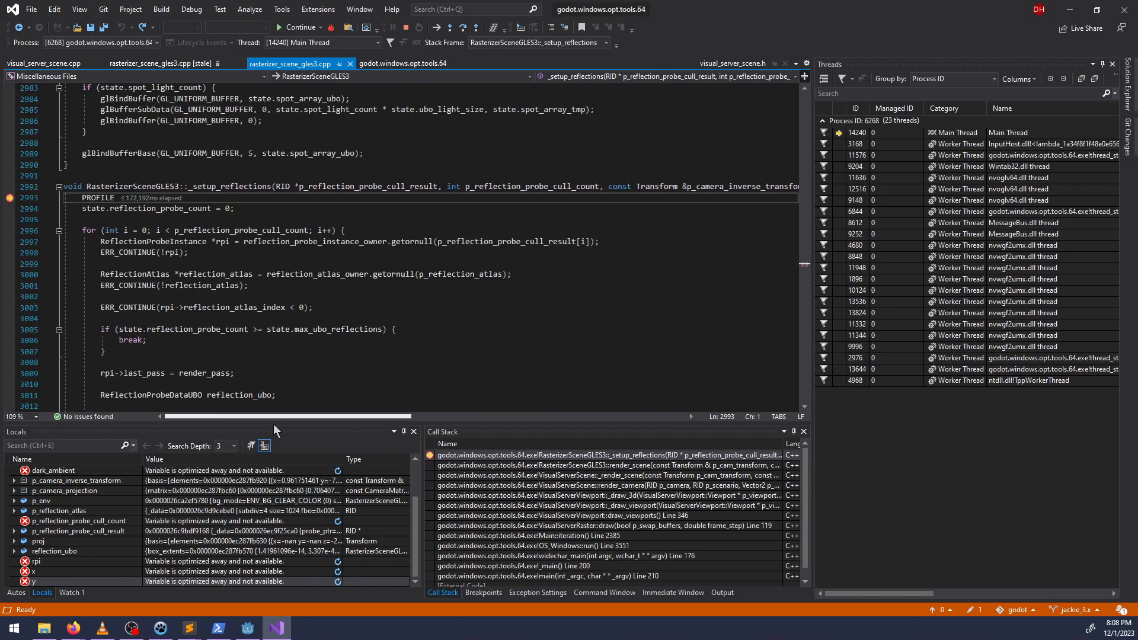
pyautogui.scroll(-2, 190, 254)
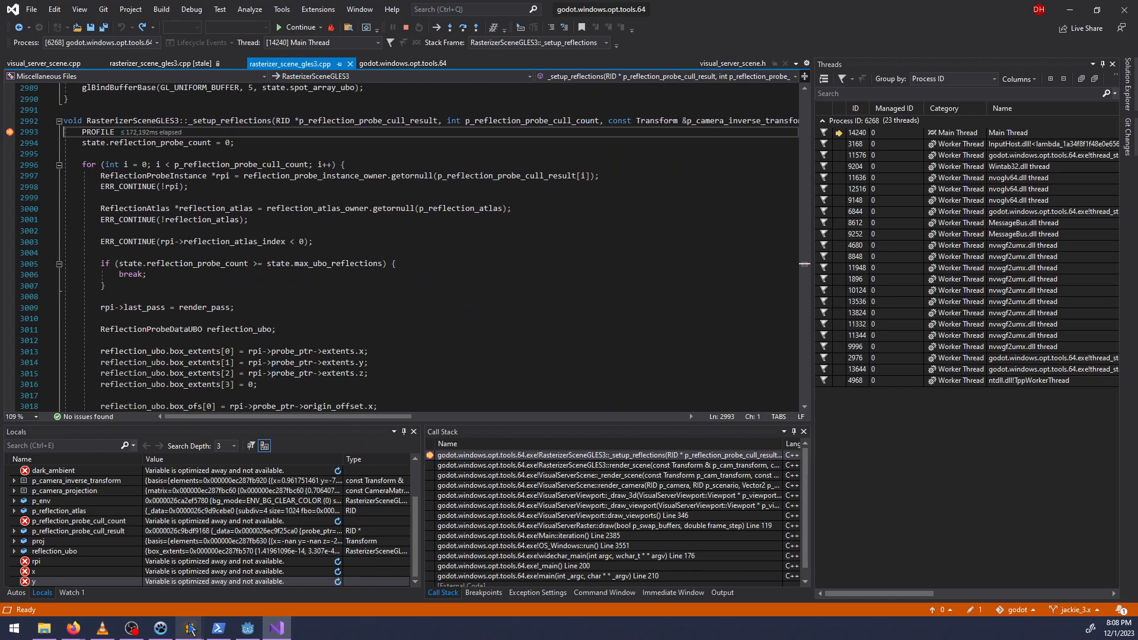
# Switch to Sublime Text and review the edited reflection probe culling block and the geometry handling after it in visual_server_scene.cpp.
pyautogui.moveTo(189, 629)
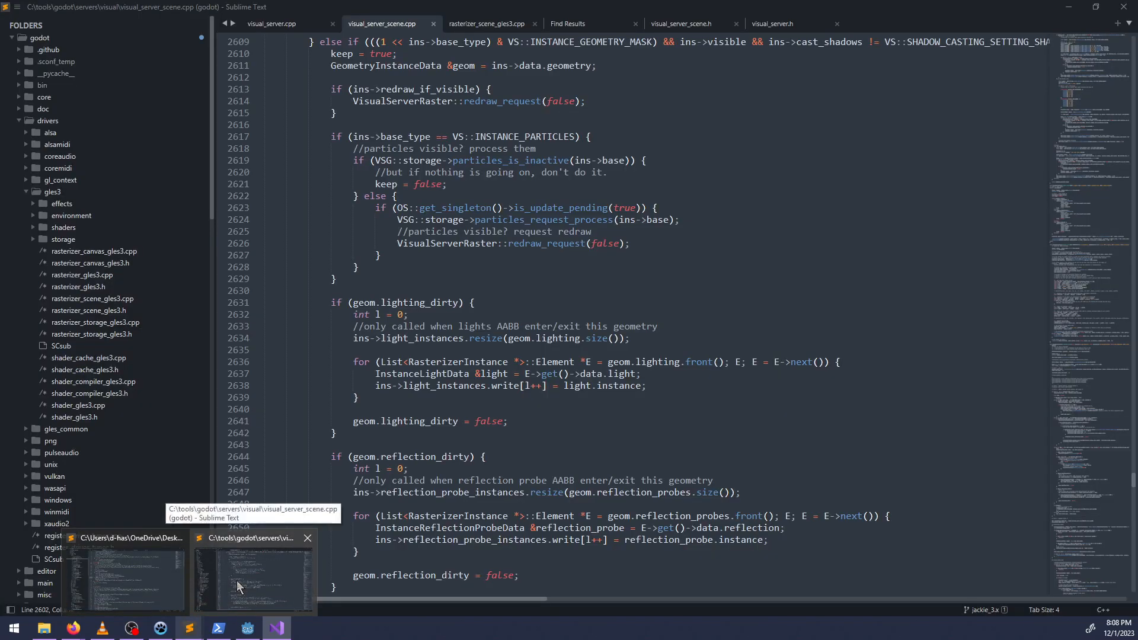
pyautogui.click(237, 587)
pyautogui.scroll(5, 575, 282)
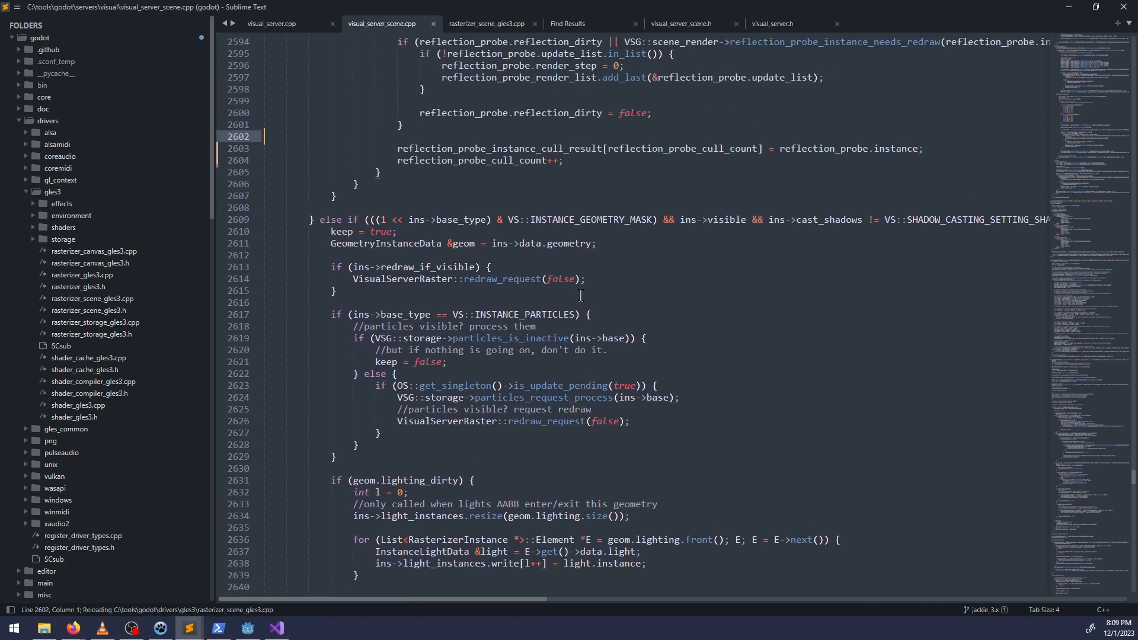
pyautogui.scroll(3, 583, 297)
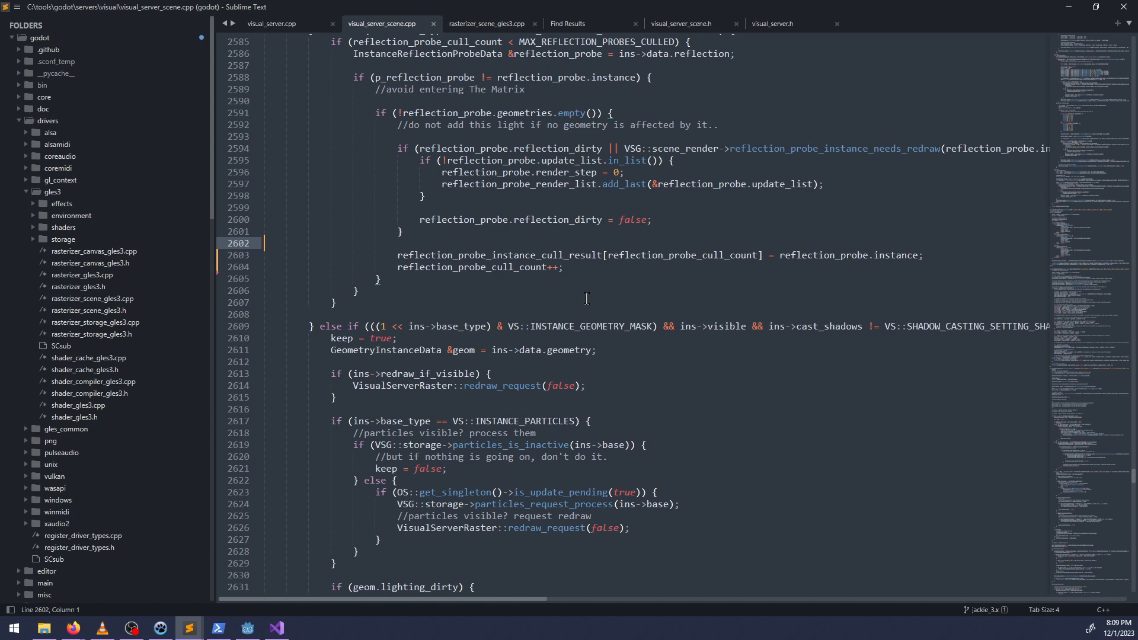
pyautogui.scroll(-4, 587, 298)
pyautogui.scroll(-2, 592, 302)
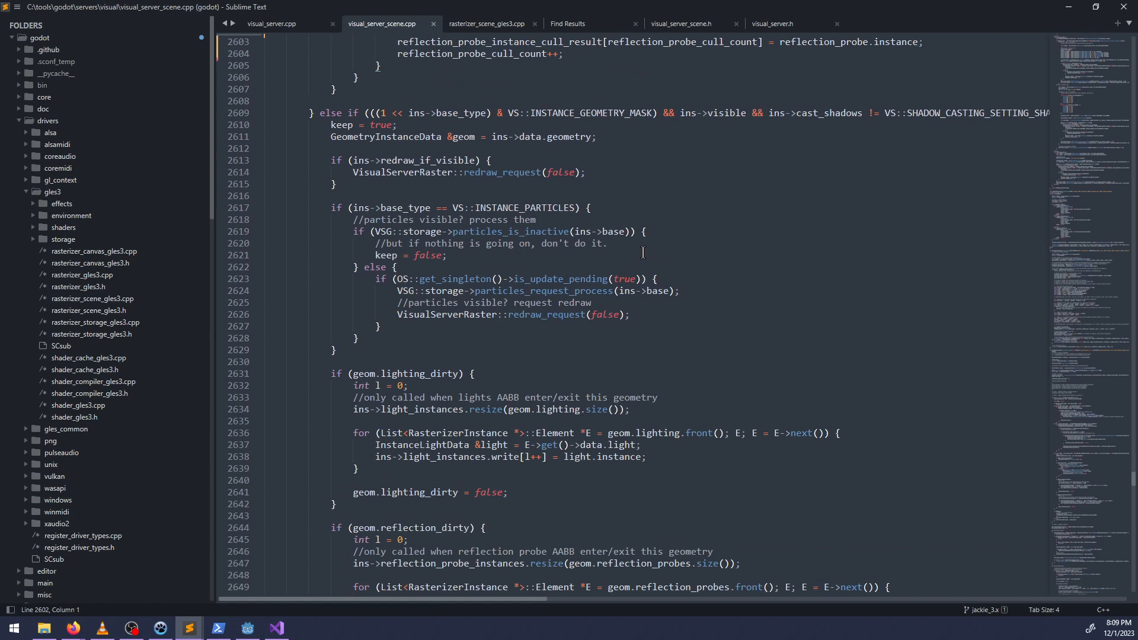
pyautogui.scroll(-2, 591, 332)
pyautogui.scroll(4, 587, 326)
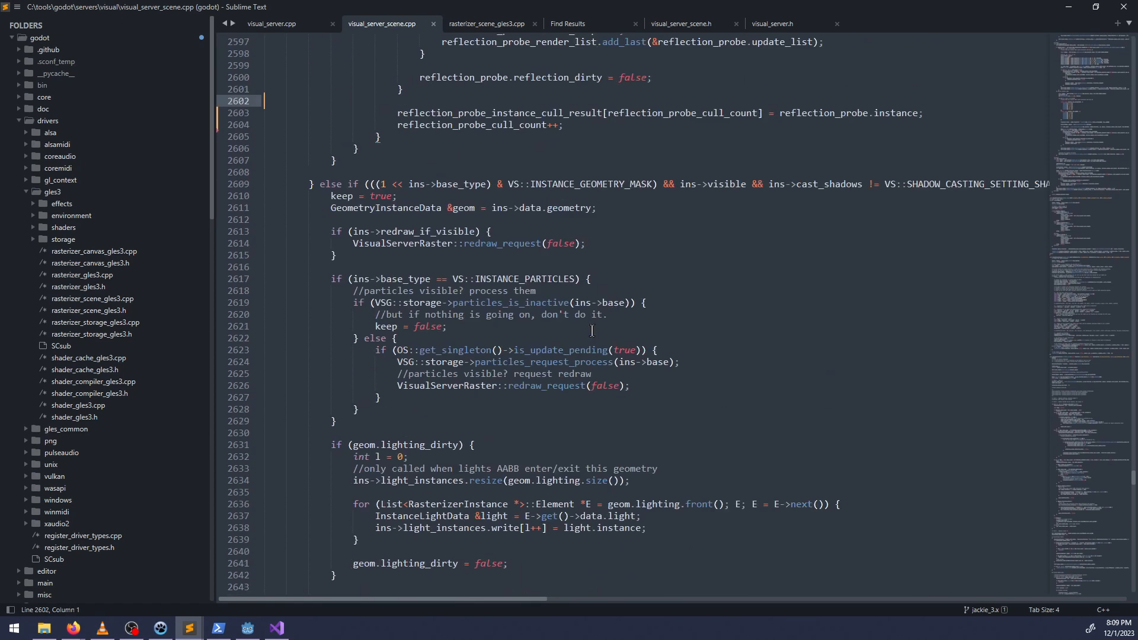
pyautogui.scroll(3, 557, 403)
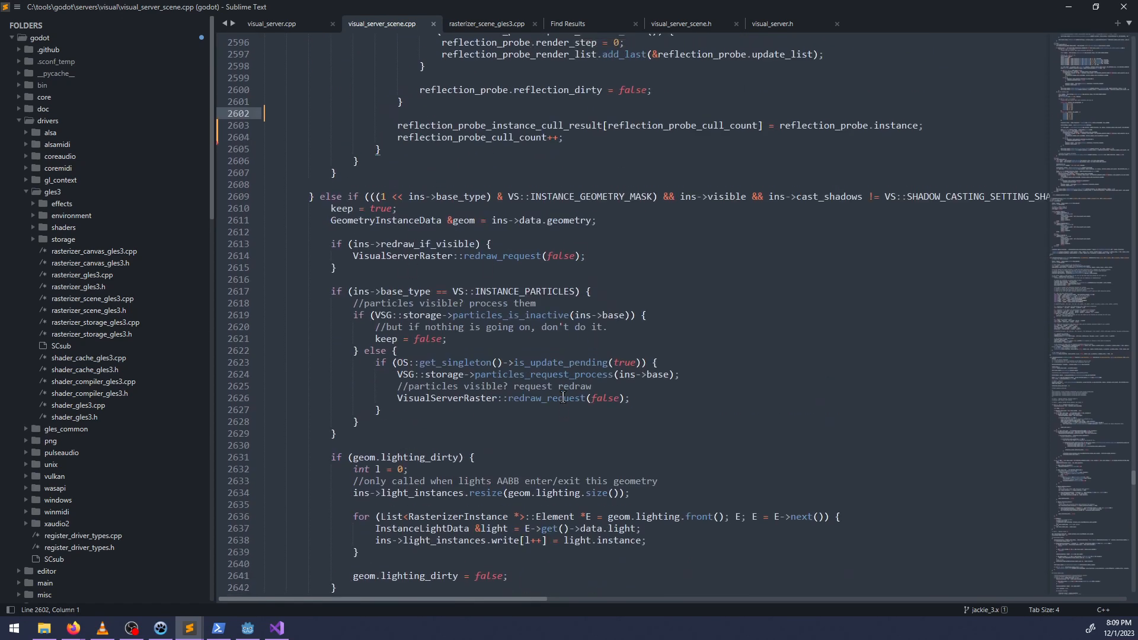
# Go to line 2996 in rasterizer_scene_gles3.cpp in Sublime Text and read the start of the _setup_reflections probe loop.
pyautogui.hotkey('alt', 'Tab')
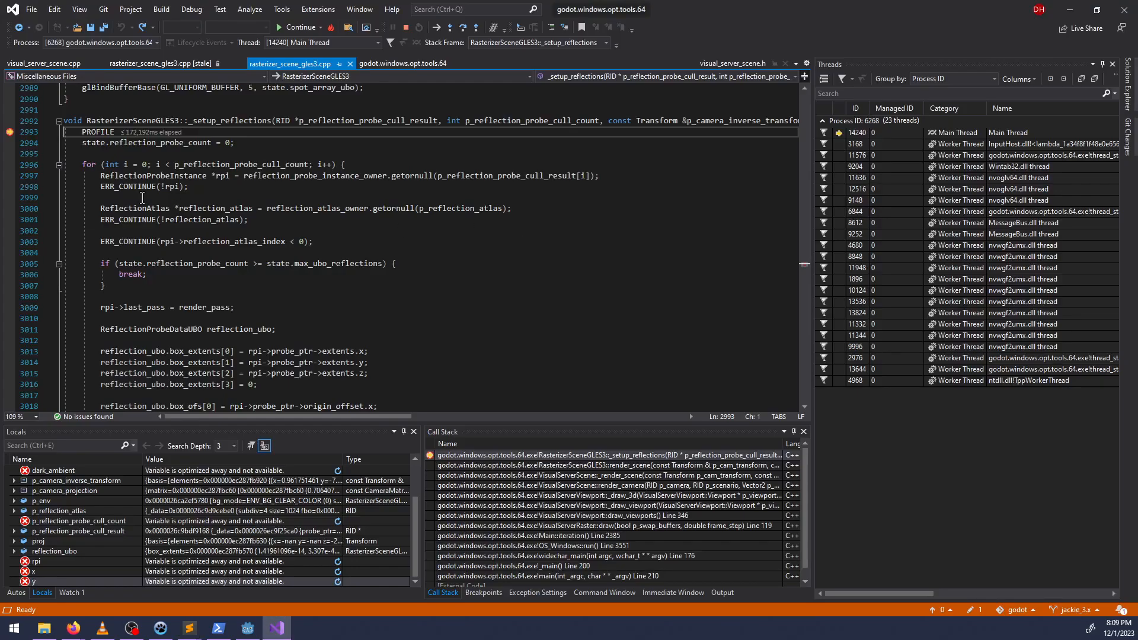
pyautogui.hotkey('alt', 'Tab')
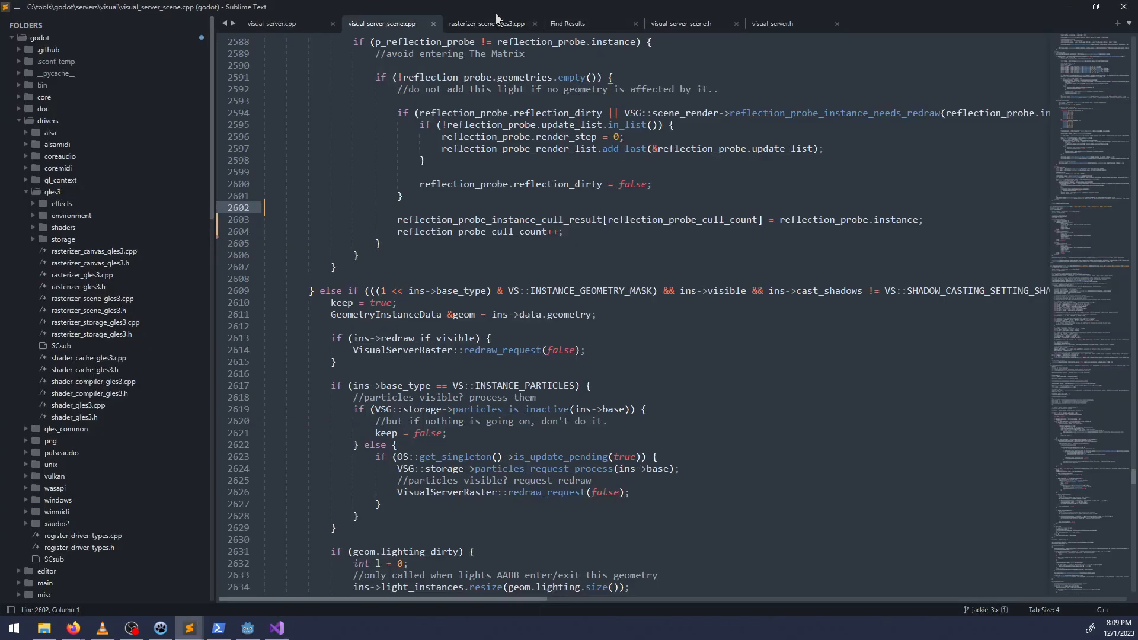
pyautogui.click(483, 23)
pyautogui.hotkey('ctrl', 'f')
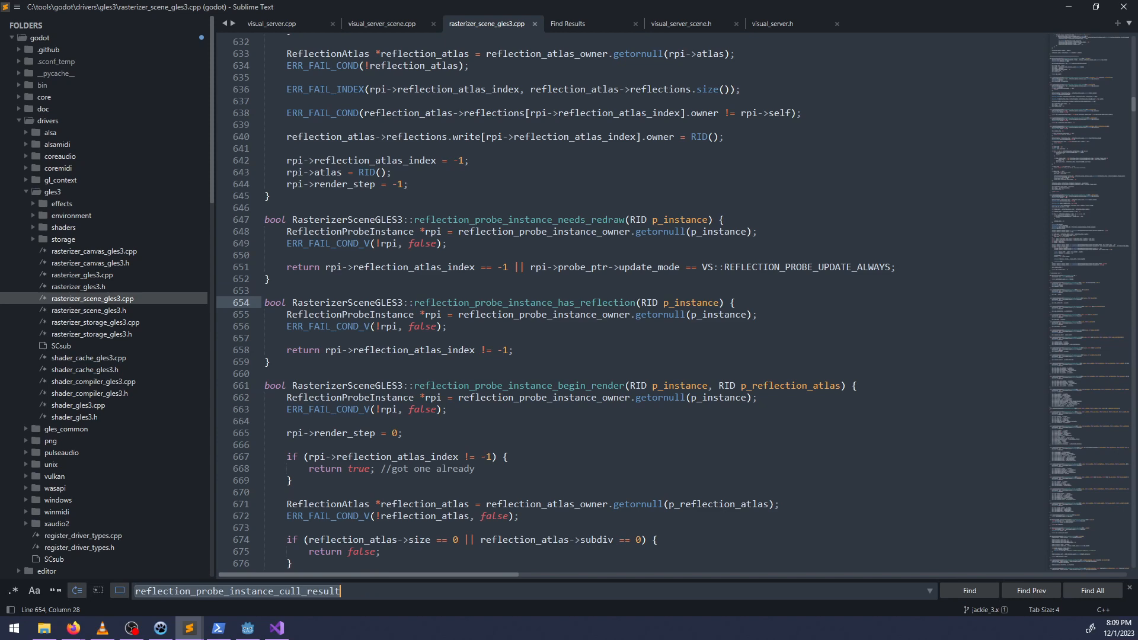
pyautogui.press('Escape')
pyautogui.hotkey('ctrl', 'g')
pyautogui.write('2')
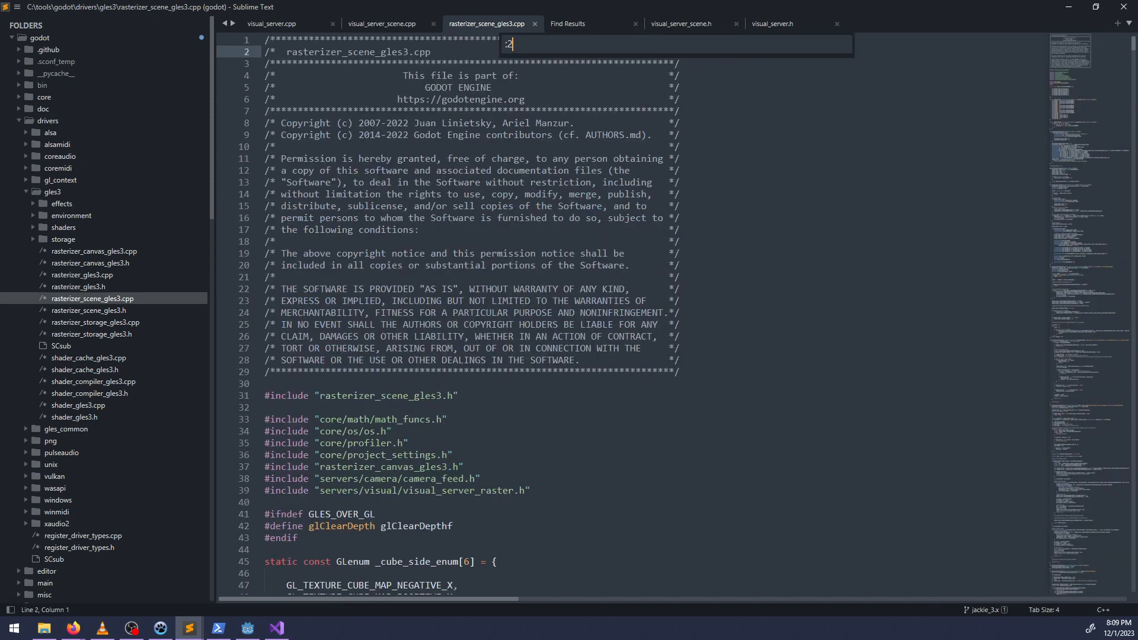
pyautogui.write('996')
pyautogui.press('Return')
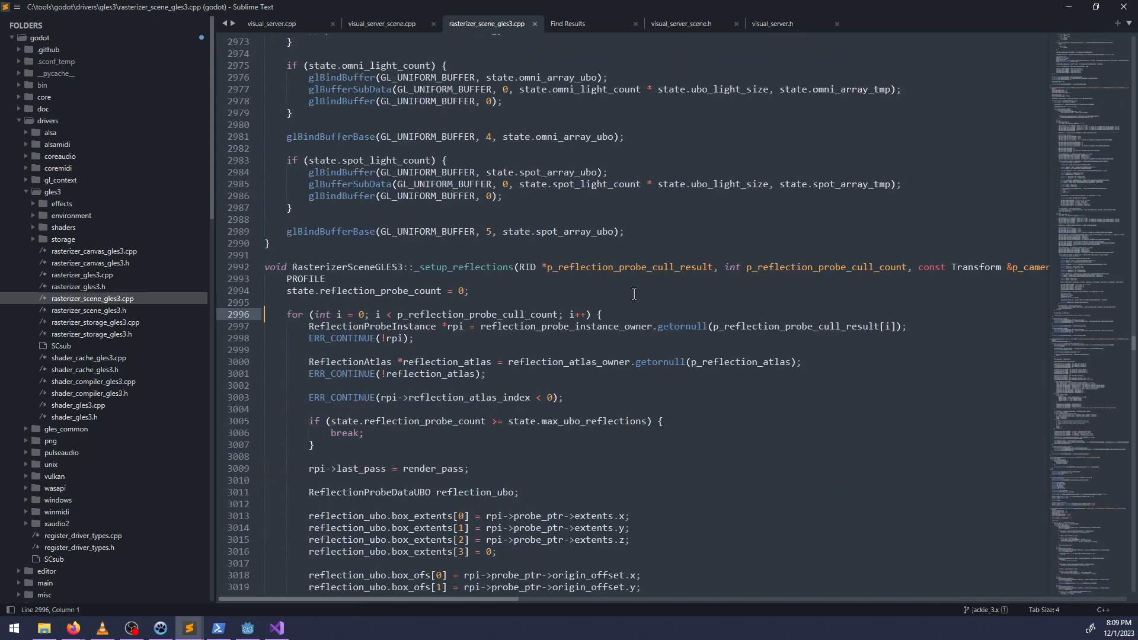
pyautogui.scroll(-3, 616, 306)
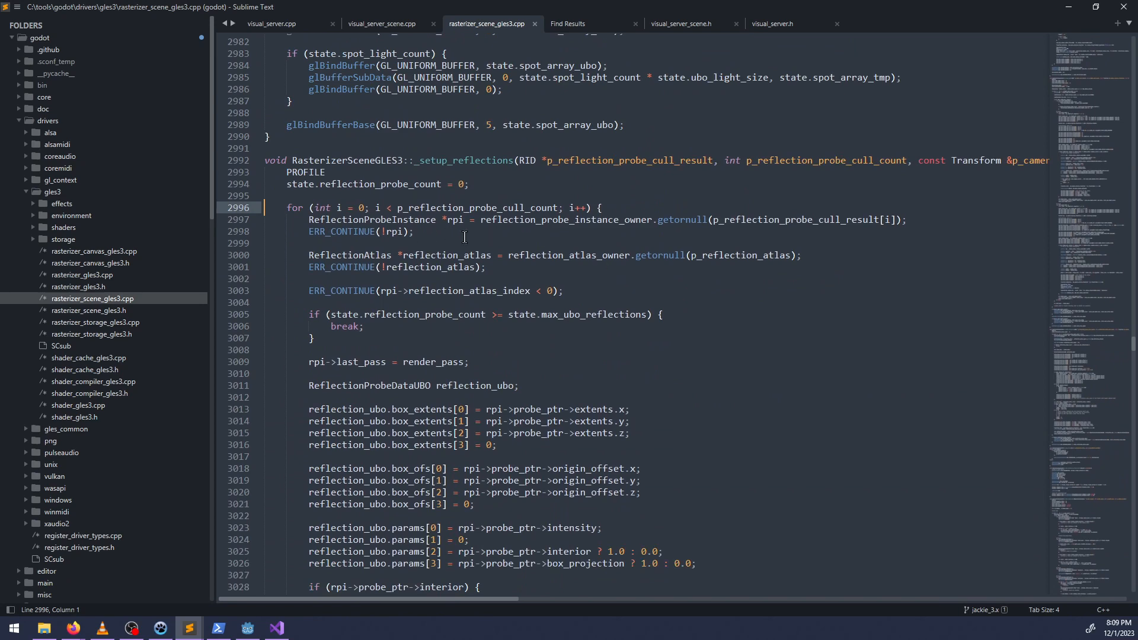
pyautogui.scroll(-3, 464, 237)
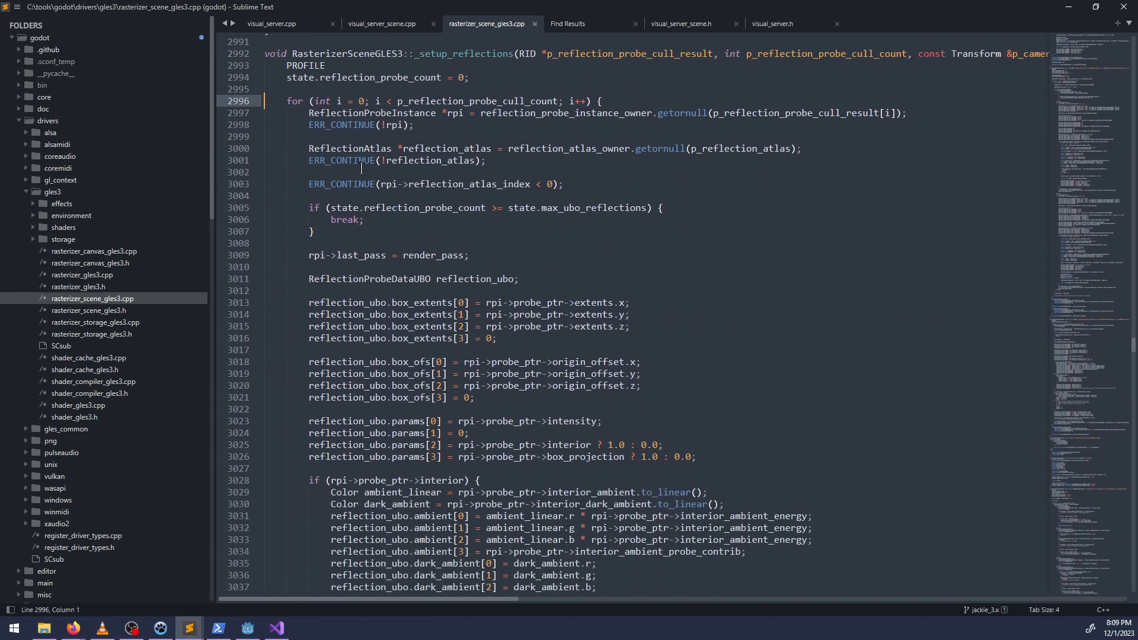
# Add the condition if (rpi->reflection_atlas_index == 0) on a new line below the reflection_atlas_index ERR_CONTINUE check on line 3003.
pyautogui.moveTo(567, 181); pyautogui.dragTo(288, 188)
pyautogui.click(567, 181)
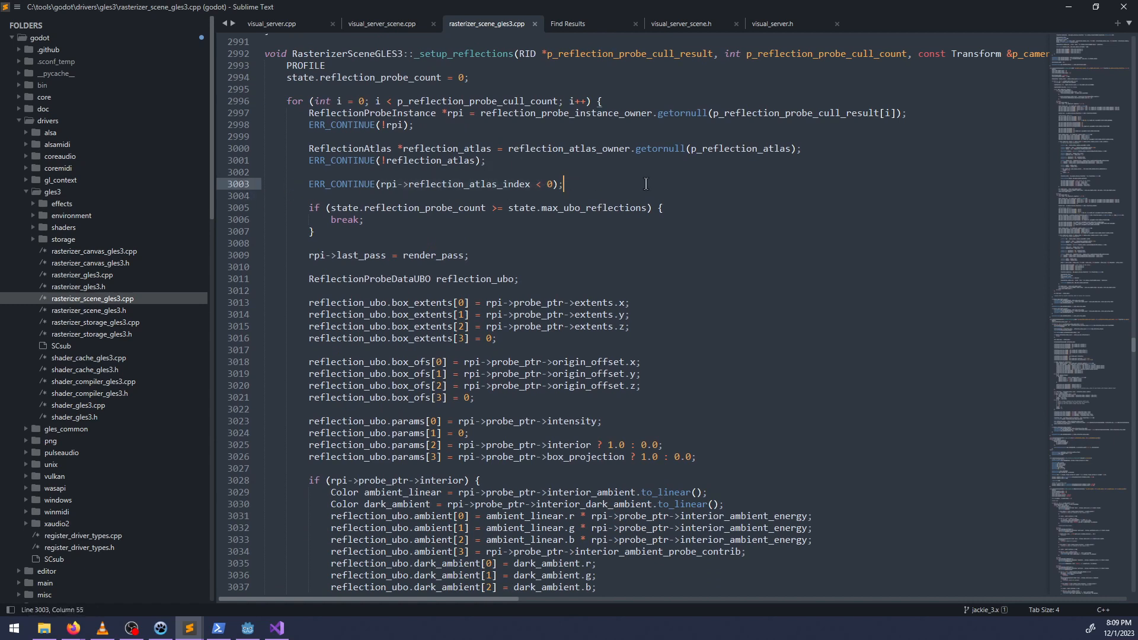
pyautogui.press('Return')
pyautogui.write('if ')
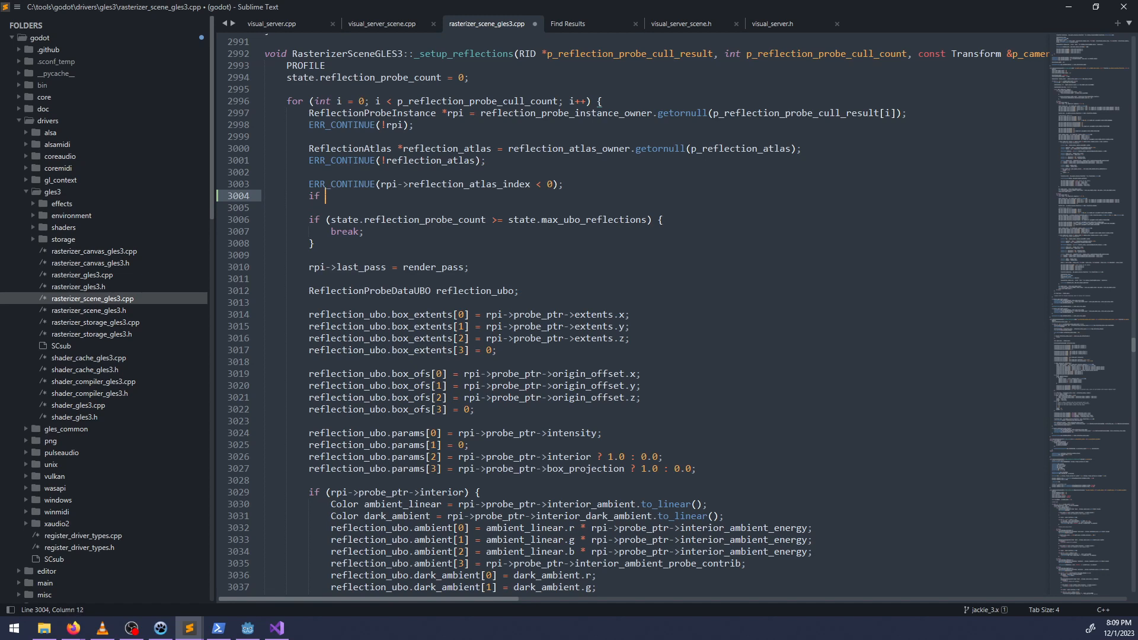
pyautogui.write('(rpt')
pyautogui.press('BackSpace')
pyautogui.write('i -')
pyautogui.press('BackSpace')
pyautogui.press('BackSpace')
pyautogui.write('->reflection_atle')
pyautogui.press('BackSpace')
pyautogui.write('as_index ')
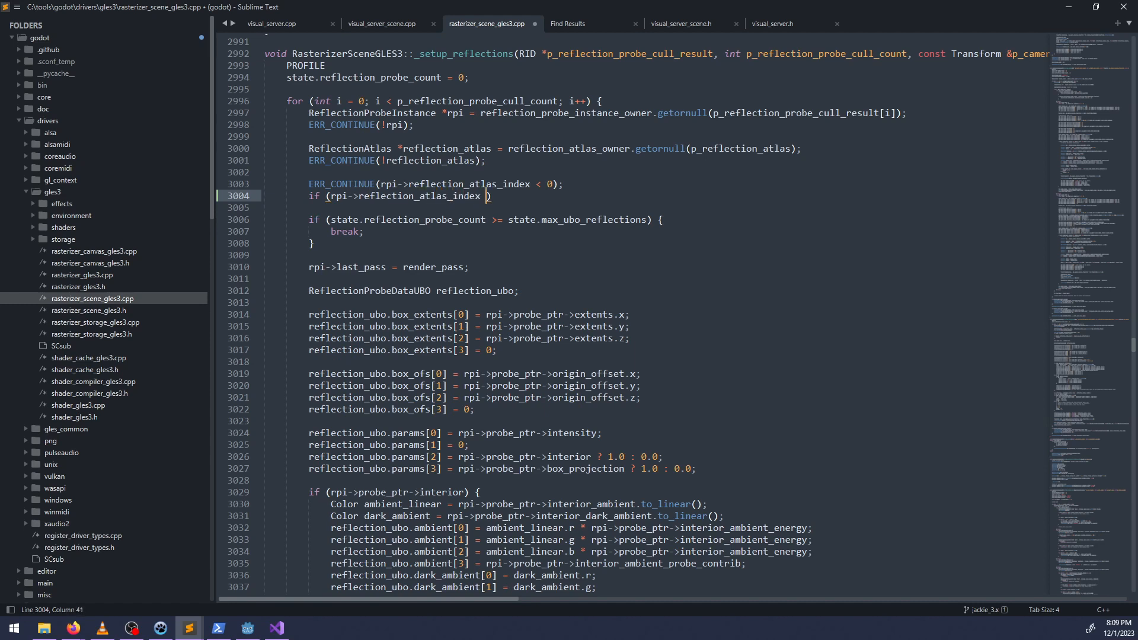
pyautogui.write('== 0')
# Cut the new if condition and delete the ERR_CONTINUE(rpi->reflection_atlas_index < 0) check above it.
pyautogui.press('End')
pyautogui.hotkey('ctrl', 'shift', 'Left')
pyautogui.hotkey('ctrl', 'shift', 'Left')
pyautogui.hotkey('ctrl', 'shift', 'Left')
pyautogui.hotkey('ctrl', 'shift', 'Left')
pyautogui.hotkey('ctrl', 'shift', 'Left')
pyautogui.hotkey('ctrl', 'shift', 'Left')
pyautogui.hotkey('ctrl', 'shift', 'Left')
pyautogui.hotkey('ctrl', 'shift', 'Left')
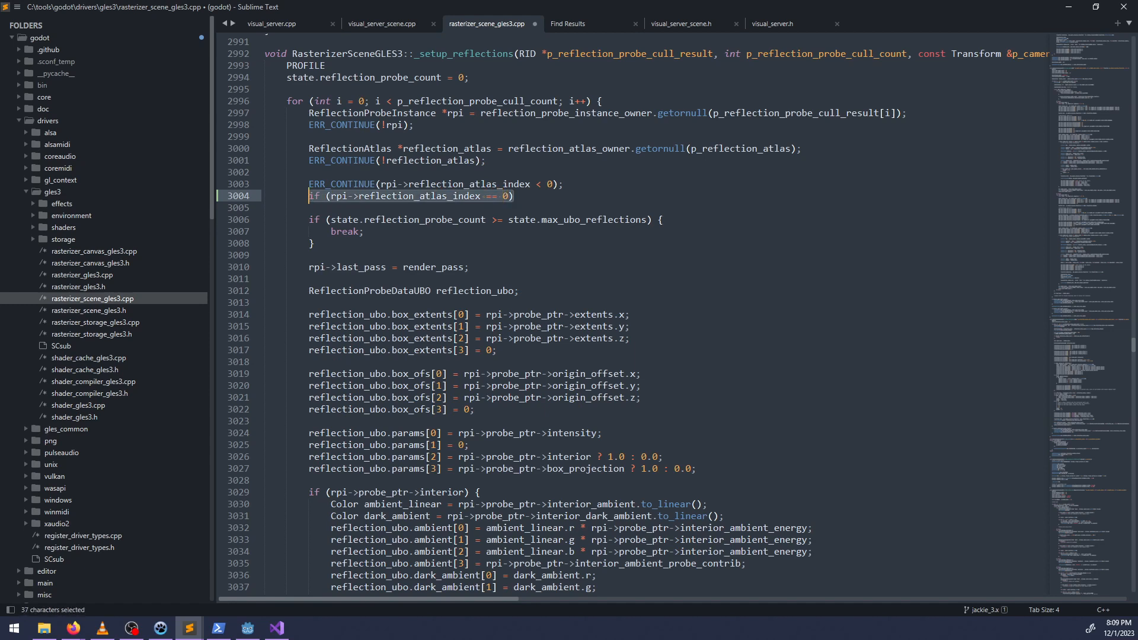
pyautogui.hotkey('ctrl', 'x')
pyautogui.press('BackSpace')
pyautogui.press('BackSpace')
pyautogui.press('BackSpace')
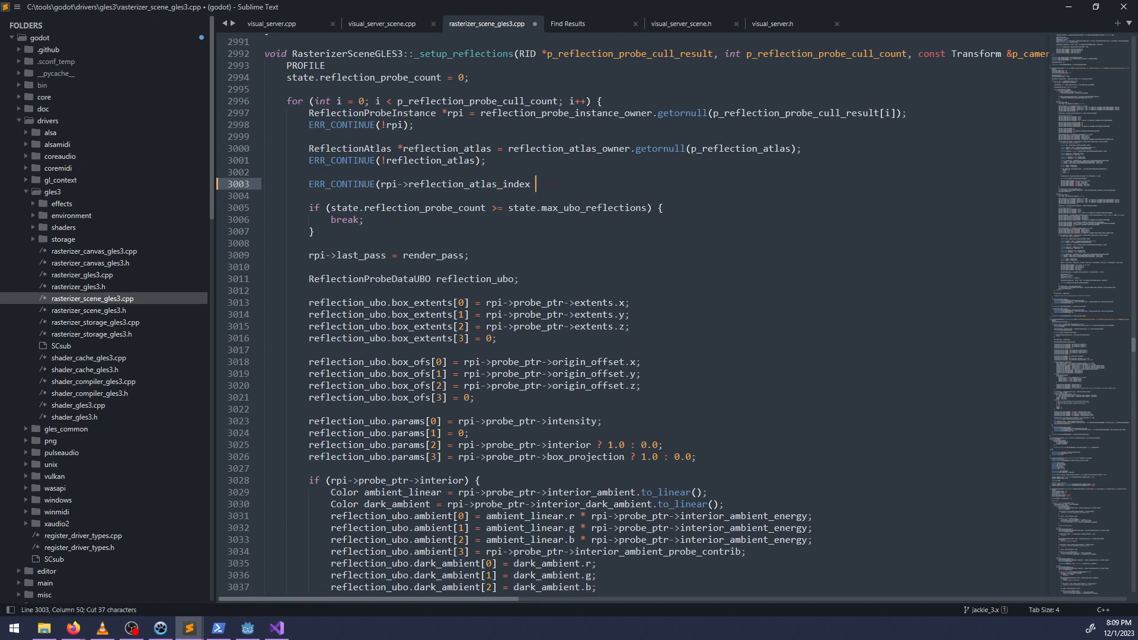
pyautogui.hotkey('ctrl', 'BackSpace')
pyautogui.hotkey('ctrl', 'BackSpace')
pyautogui.hotkey('ctrl', 'BackSpace')
pyautogui.hotkey('ctrl', 'BackSpace')
pyautogui.hotkey('ctrl', 'BackSpace')
pyautogui.hotkey('ctrl', 'BackSpace')
pyautogui.hotkey('ctrl', 'BackSpace')
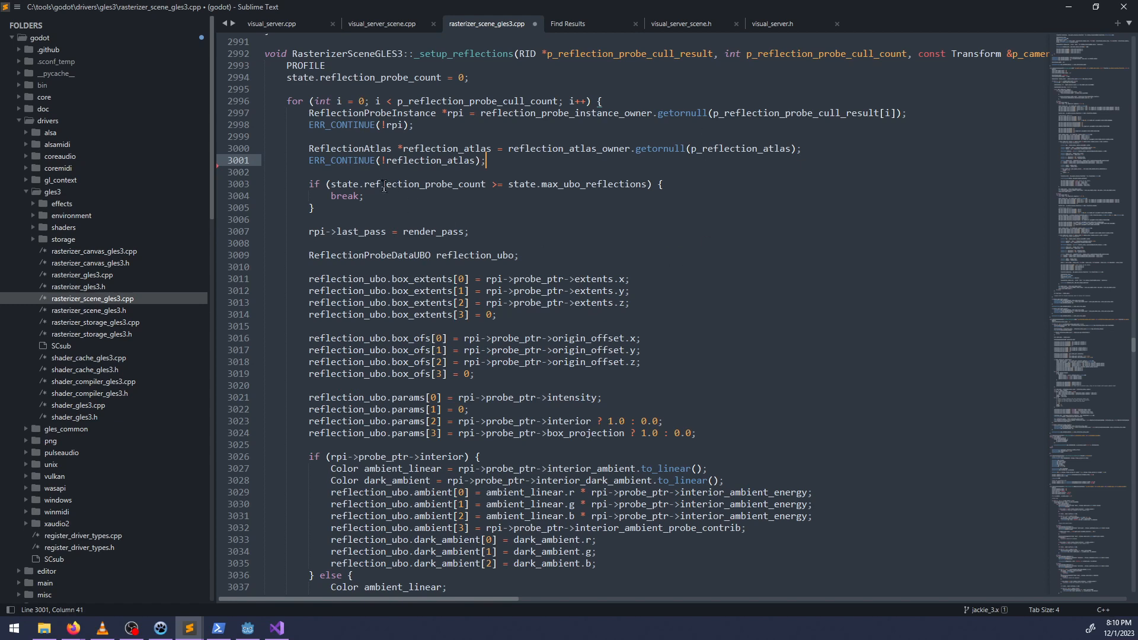
# Read the reflection_ubo parameter and ambient assignments and the atlas cell fallback branch in the rest of the loop.
pyautogui.scroll(-1, 343, 203)
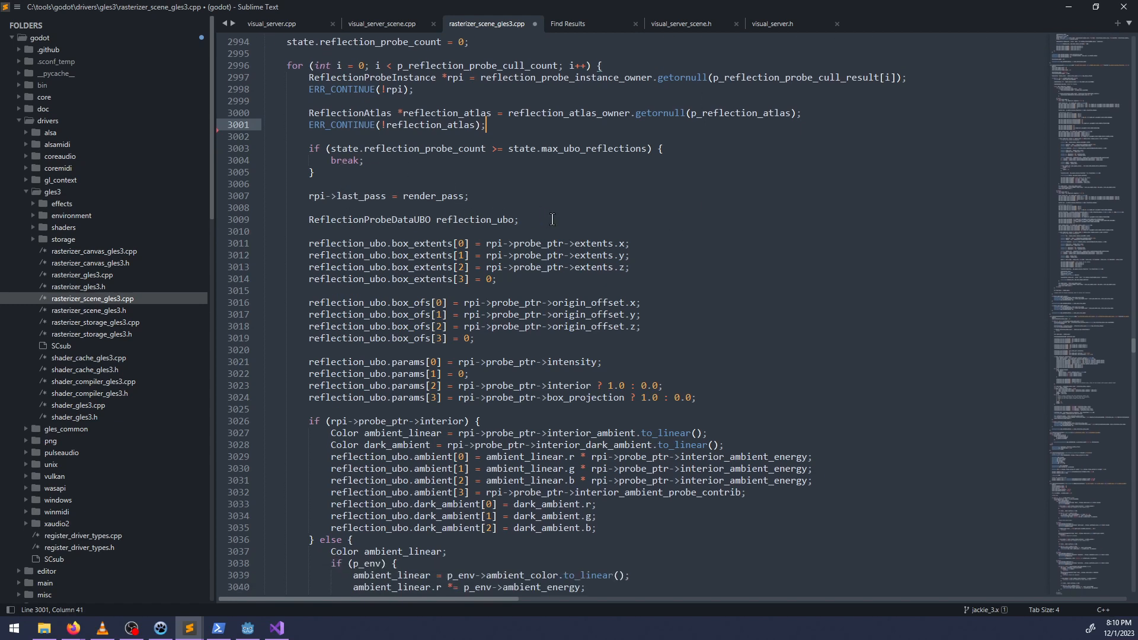
pyautogui.scroll(-1, 551, 265)
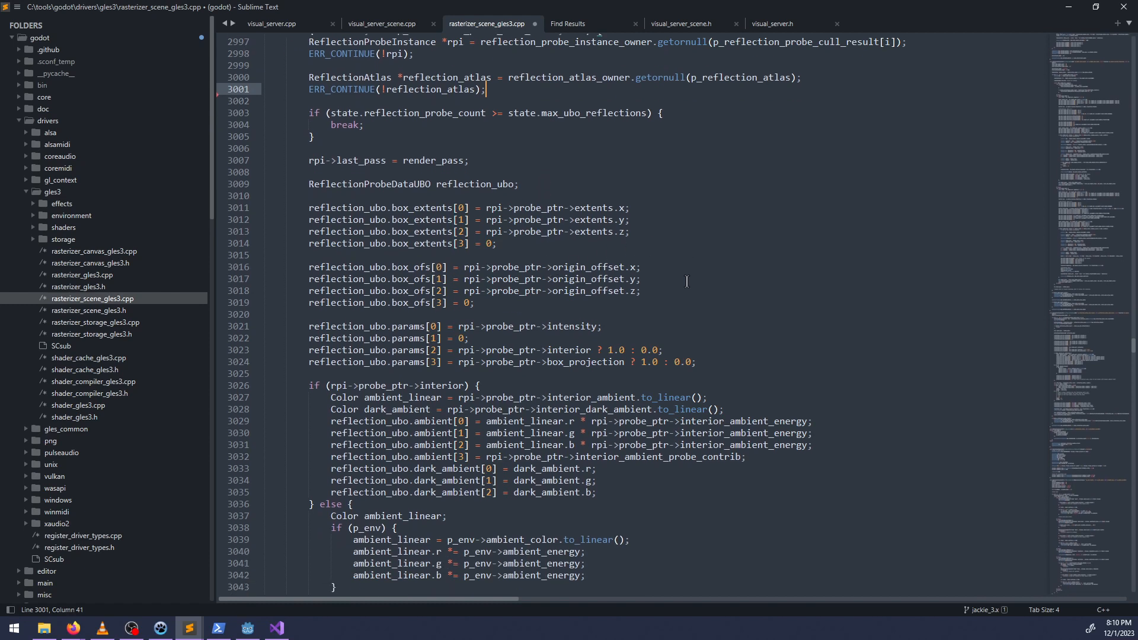
pyautogui.scroll(-3, 614, 318)
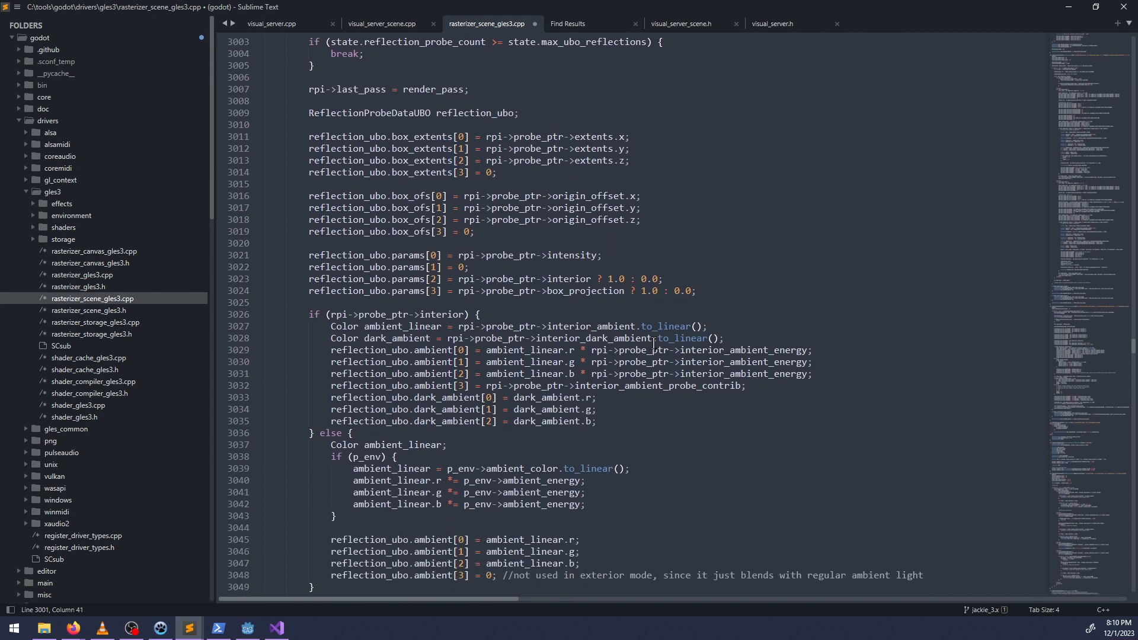
pyautogui.scroll(-2, 587, 379)
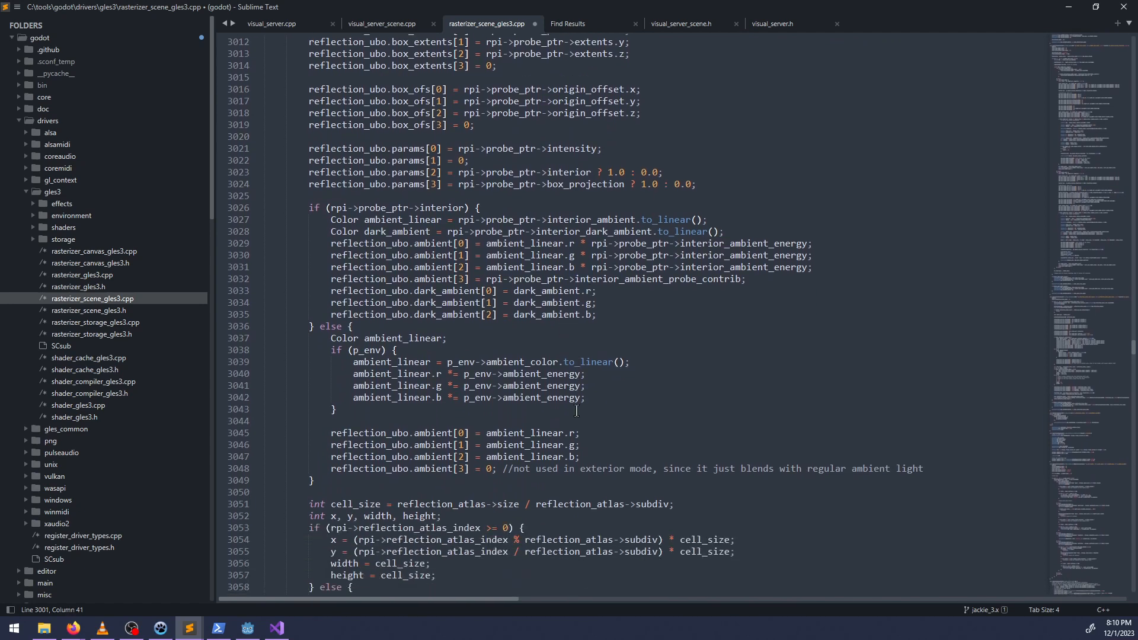
pyautogui.scroll(-2, 627, 393)
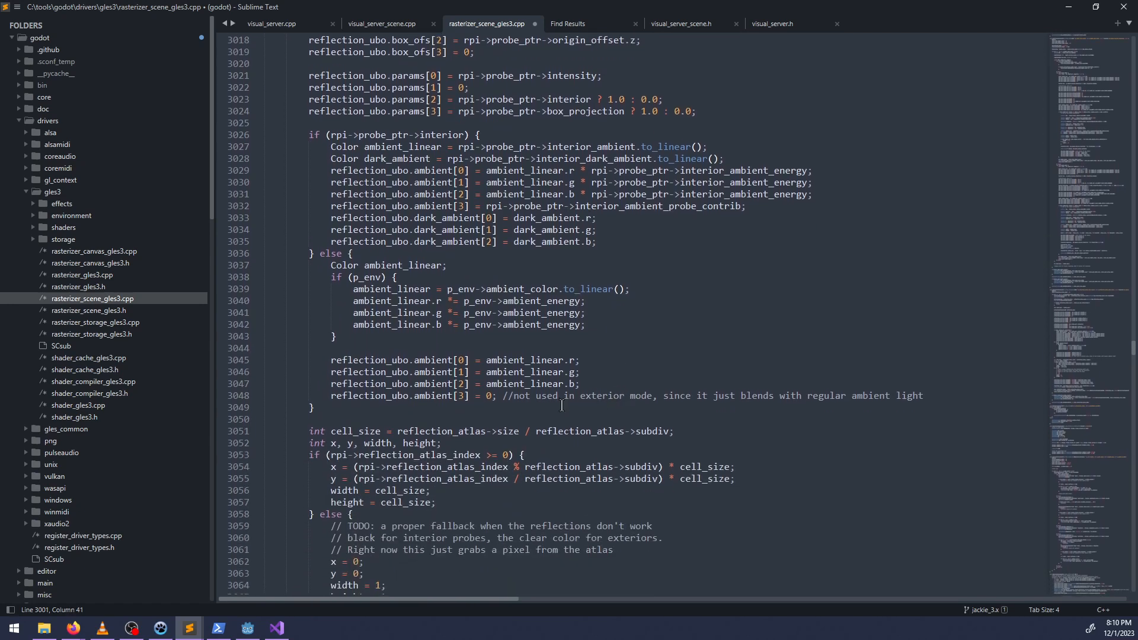
pyautogui.scroll(-2, 567, 407)
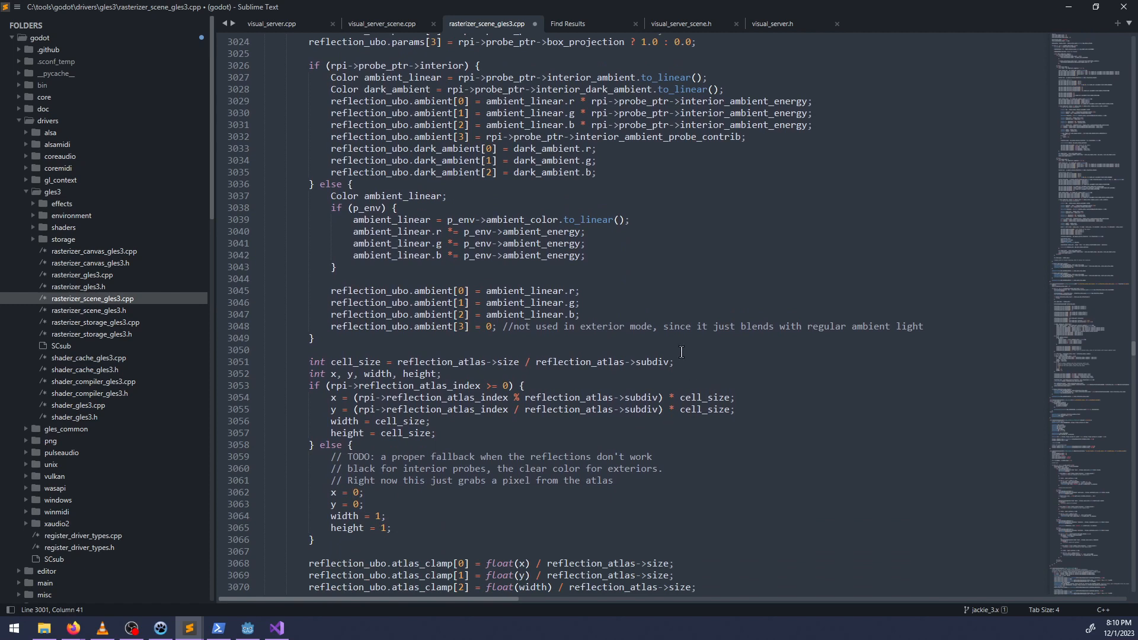
pyautogui.scroll(2, 680, 348)
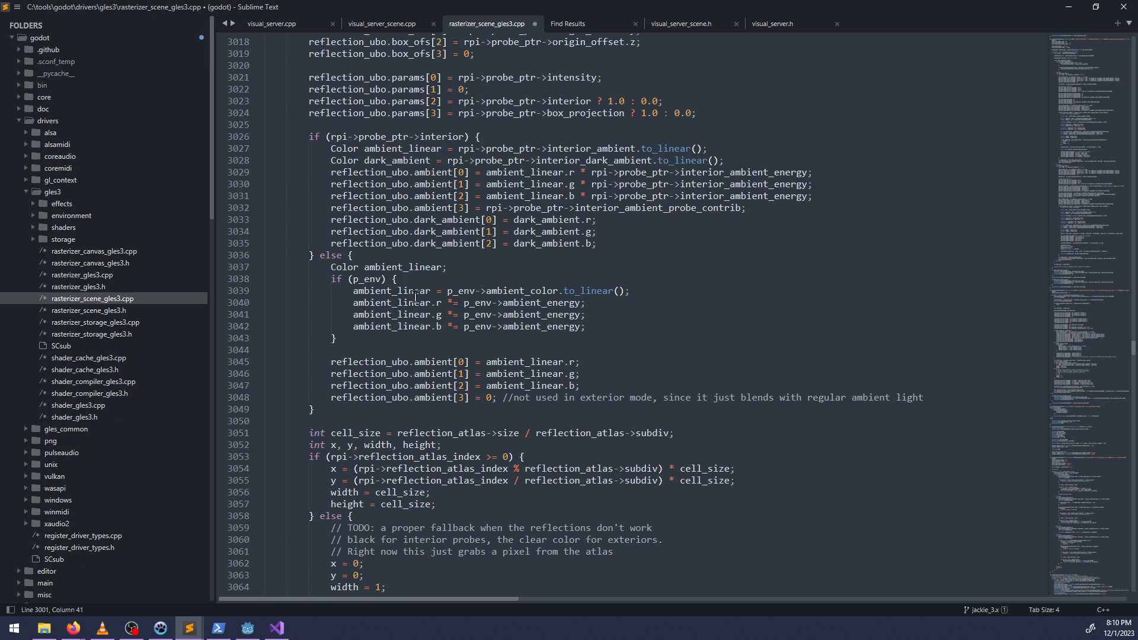
pyautogui.scroll(-3, 426, 294)
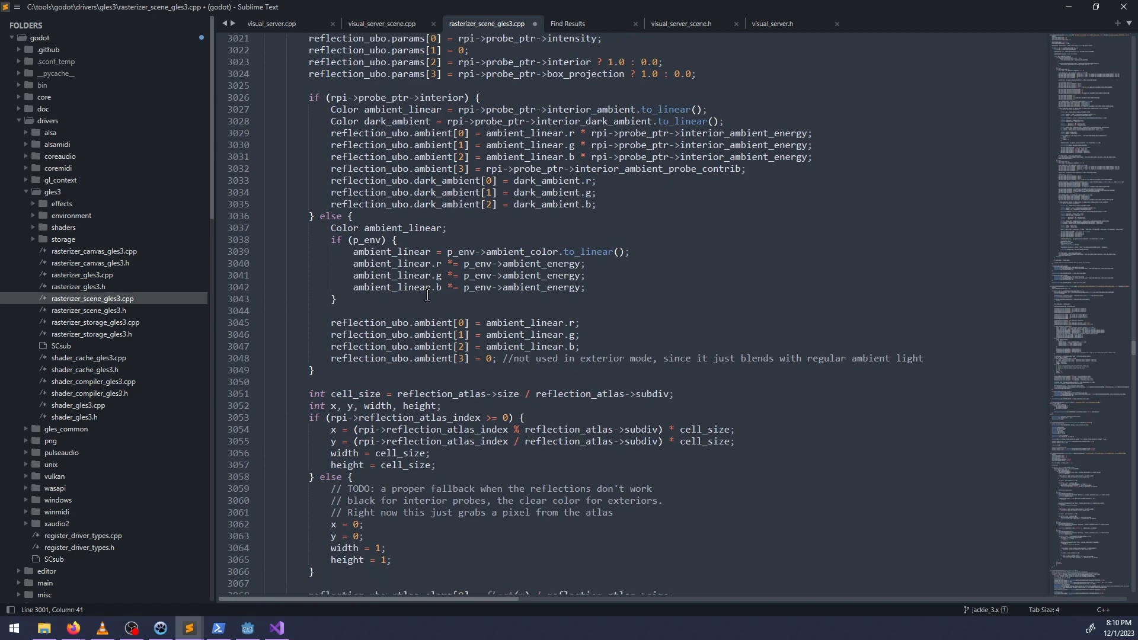
pyautogui.scroll(3, 429, 298)
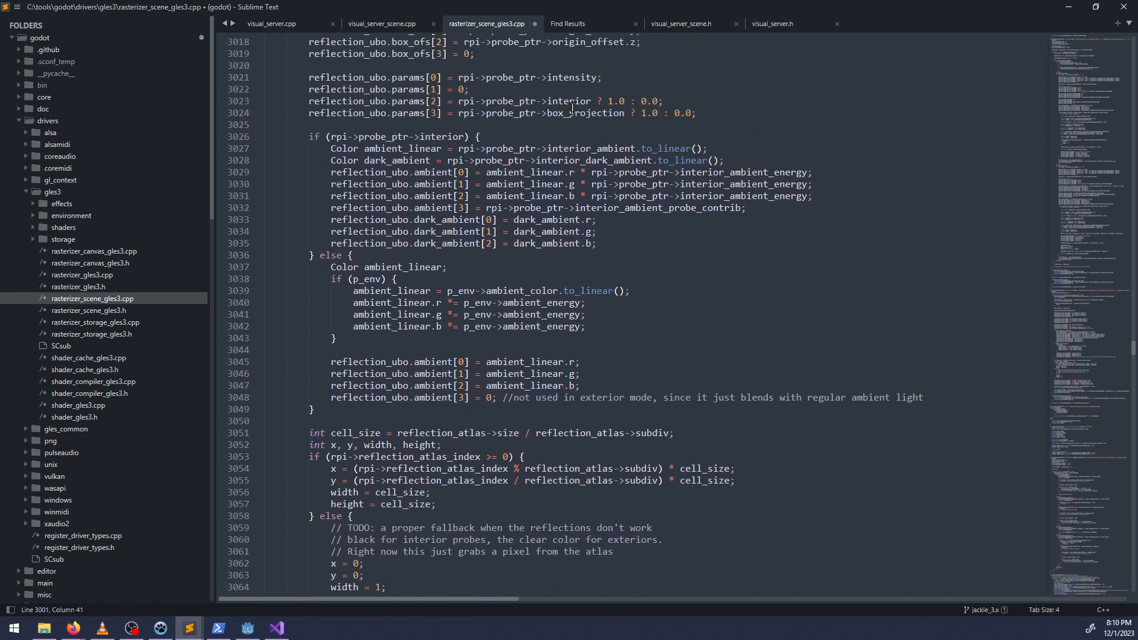
# Paste the cut condition into the reflection_ubo.params[0] assignment as a ternary giving 0.0 when true, otherwise rpi->probe_ptr->intensity.
pyautogui.doubleClick(570, 77)
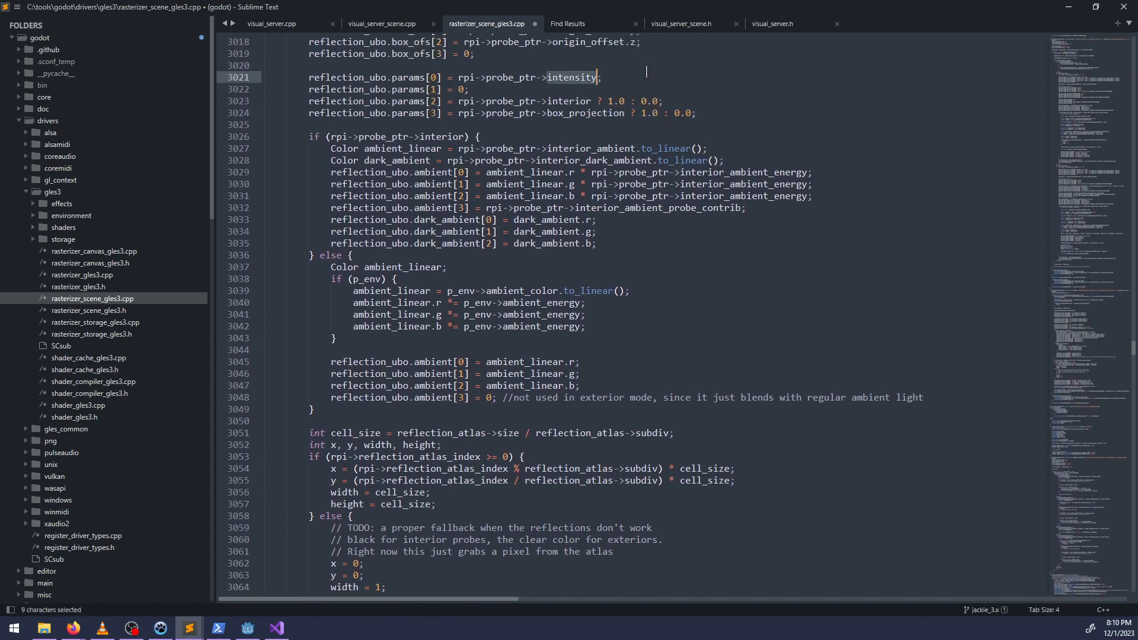
pyautogui.click(459, 77)
pyautogui.hotkey('ctrl', 'v')
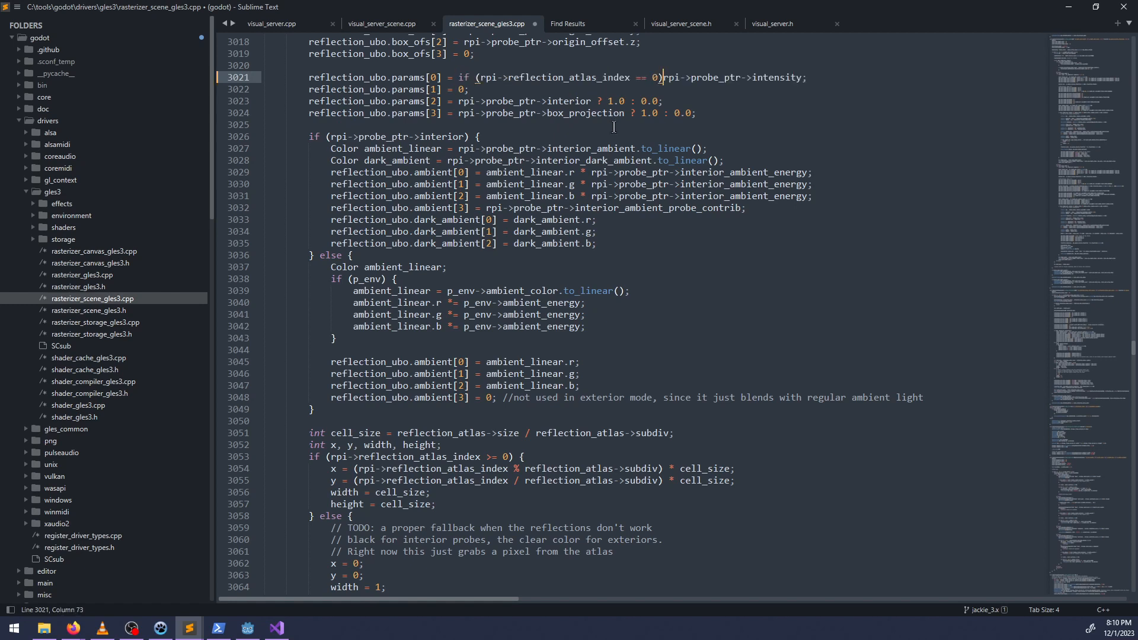
pyautogui.moveTo(476, 77); pyautogui.dragTo(482, 77)
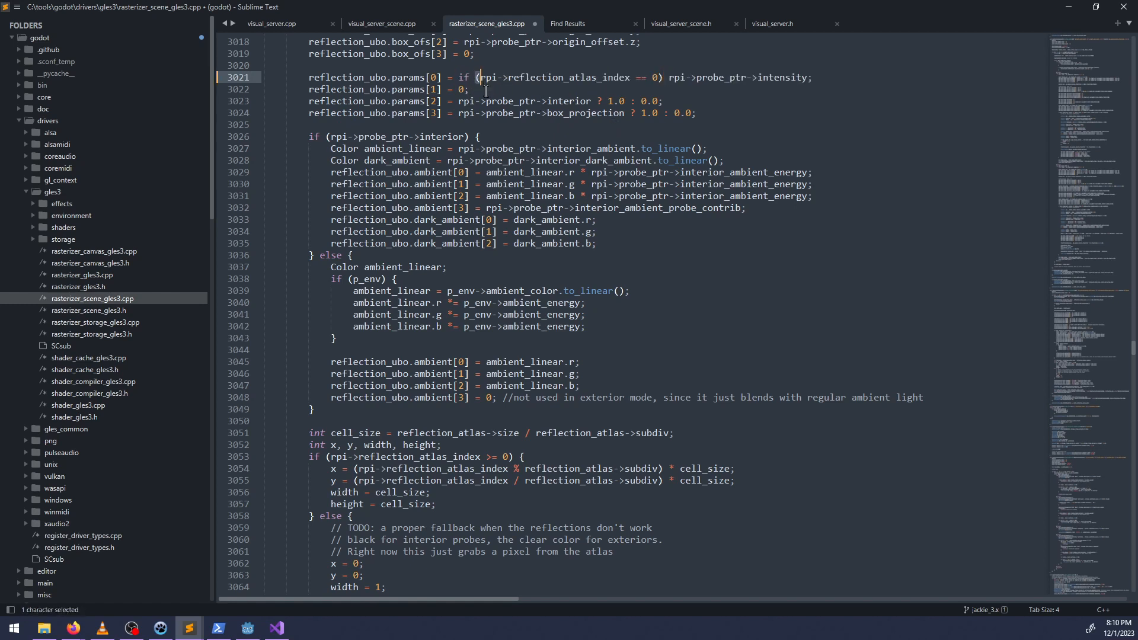
pyautogui.press('Left')
pyautogui.press('BackSpace')
pyautogui.press('BackSpace')
pyautogui.press('BackSpace')
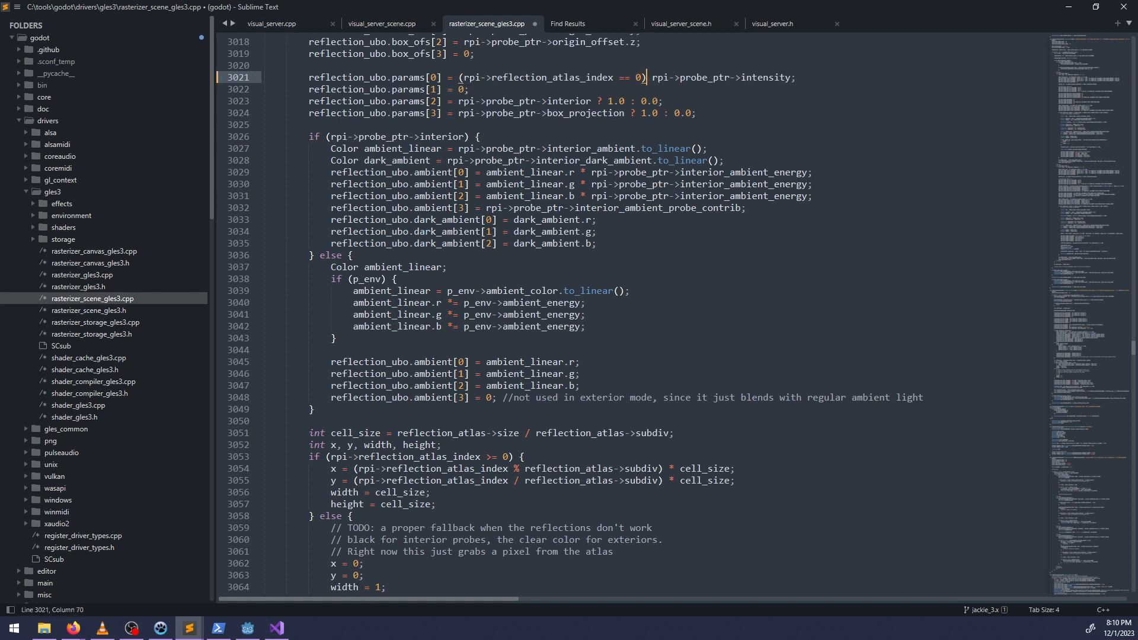
pyautogui.write('? 0. ')
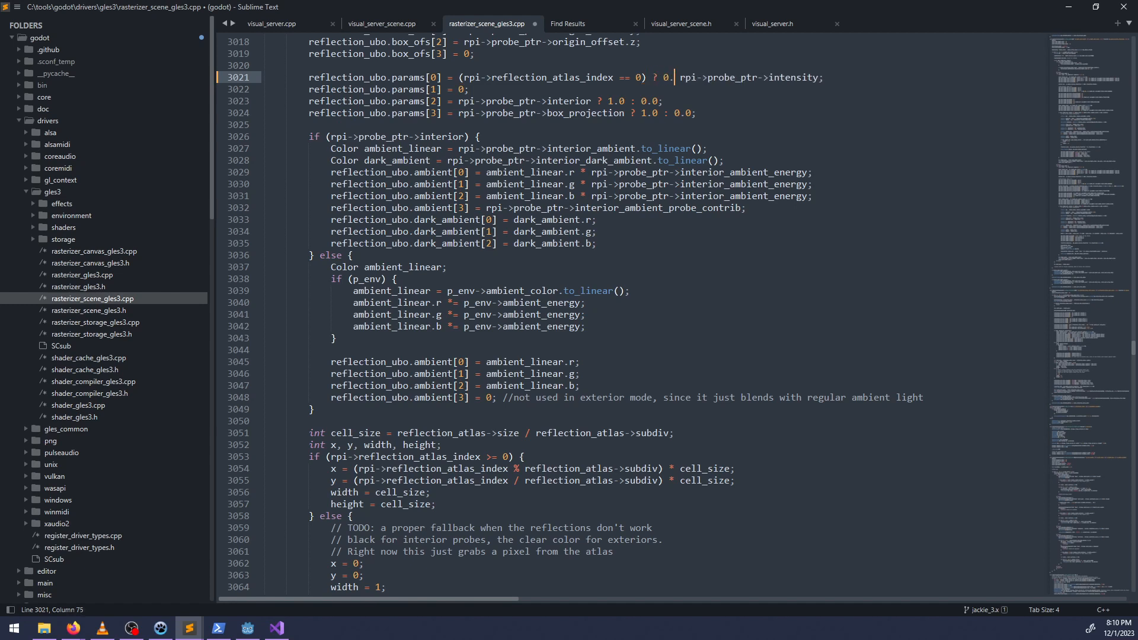
pyautogui.write('0 :')
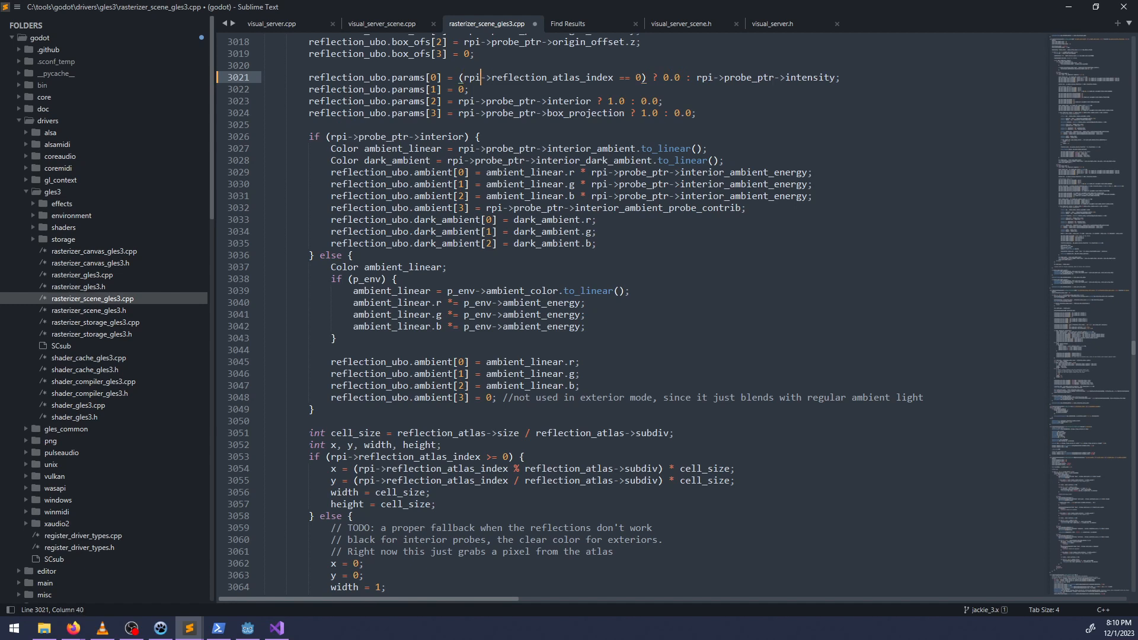
# Remove the parentheses around the params[0] condition and compare rpi->reflection_atlas_index with -1.
pyautogui.press('BackSpace')
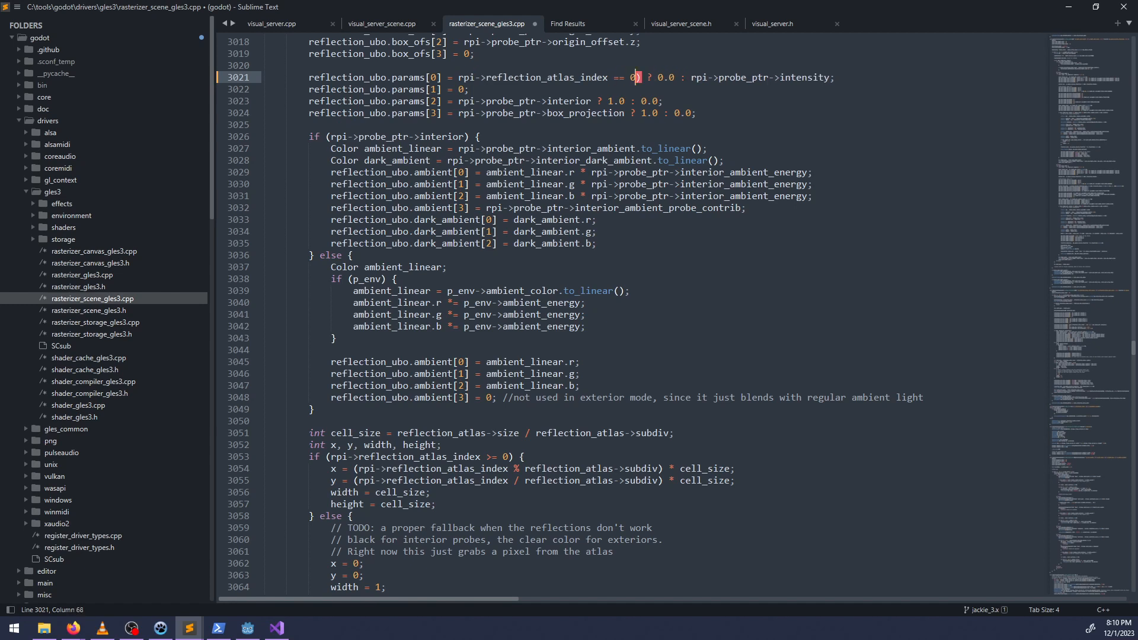
pyautogui.press('BackSpace')
pyautogui.write('-1')
pyautogui.press('BackSpace')
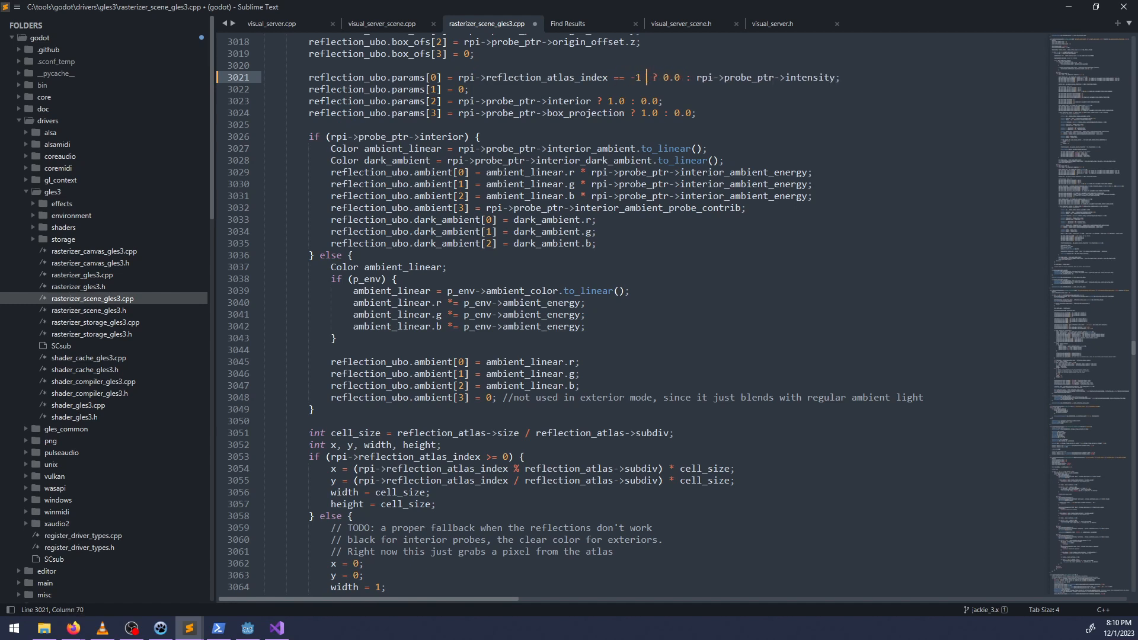
# Copy the rpi->reflection_atlas_index == -1 condition and examine the other uses of reflection_atlas_index in the loop.
pyautogui.hotkey('ctrl', 'shift', 'Left')
pyautogui.hotkey('ctrl', 'shift', 'Left')
pyautogui.hotkey('ctrl', 'shift', 'Left')
pyautogui.hotkey('ctrl', 'shift', 'Left')
pyautogui.hotkey('ctrl', 'shift', 'Left')
pyautogui.hotkey('ctrl', 'shift', 'Left')
pyautogui.hotkey('ctrl', 'shift', 'Left')
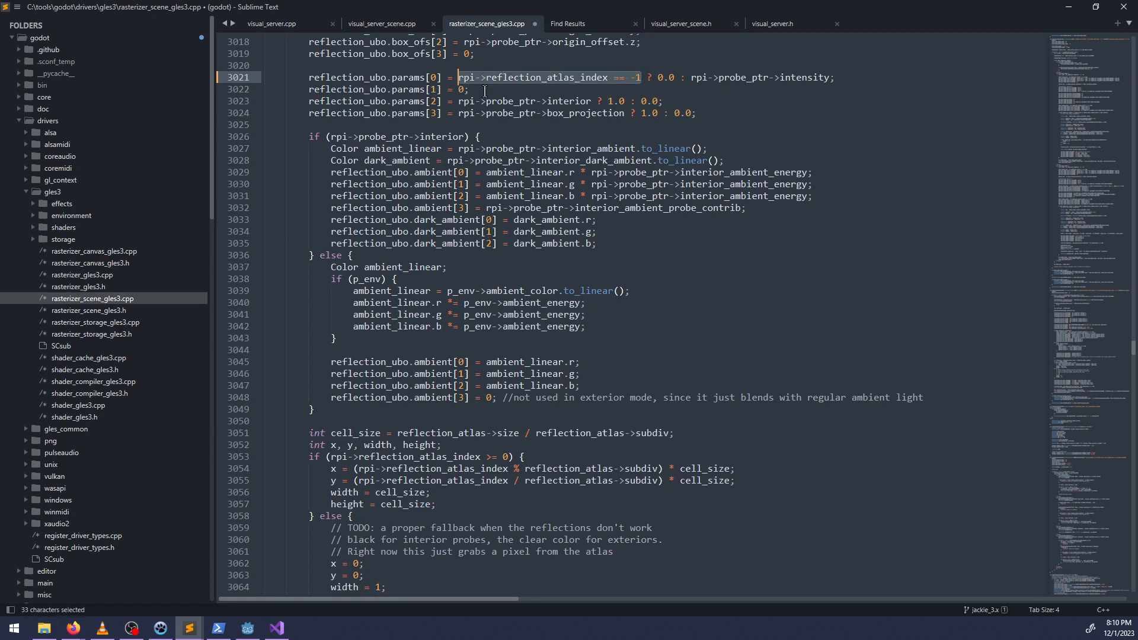
pyautogui.hotkey('ctrl', 'c')
pyautogui.scroll(5, 541, 228)
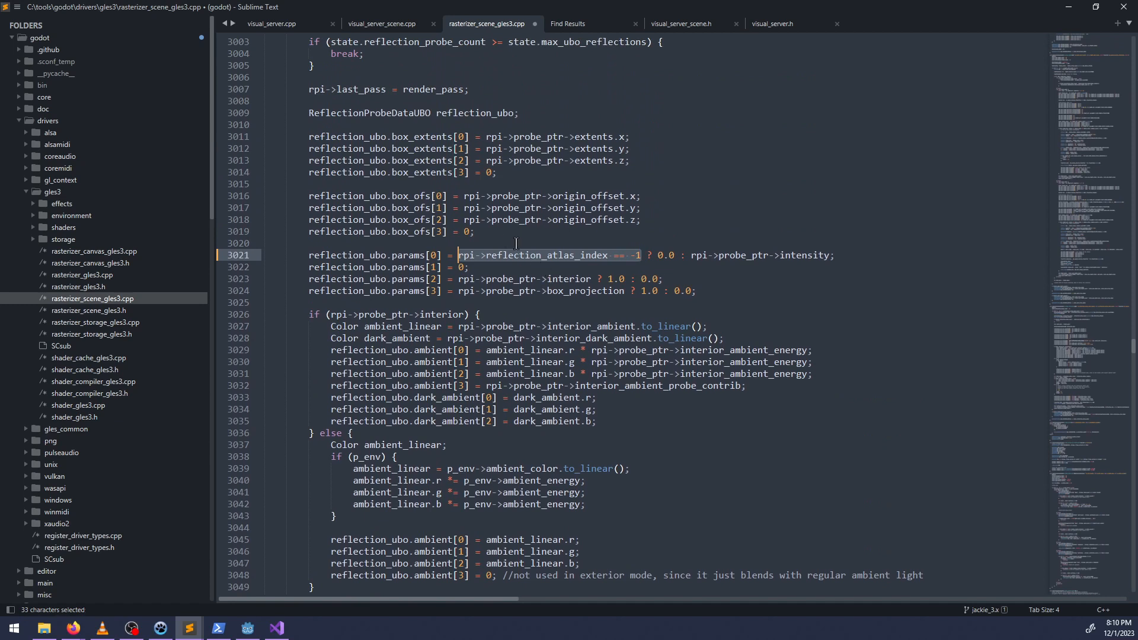
pyautogui.scroll(3, 543, 269)
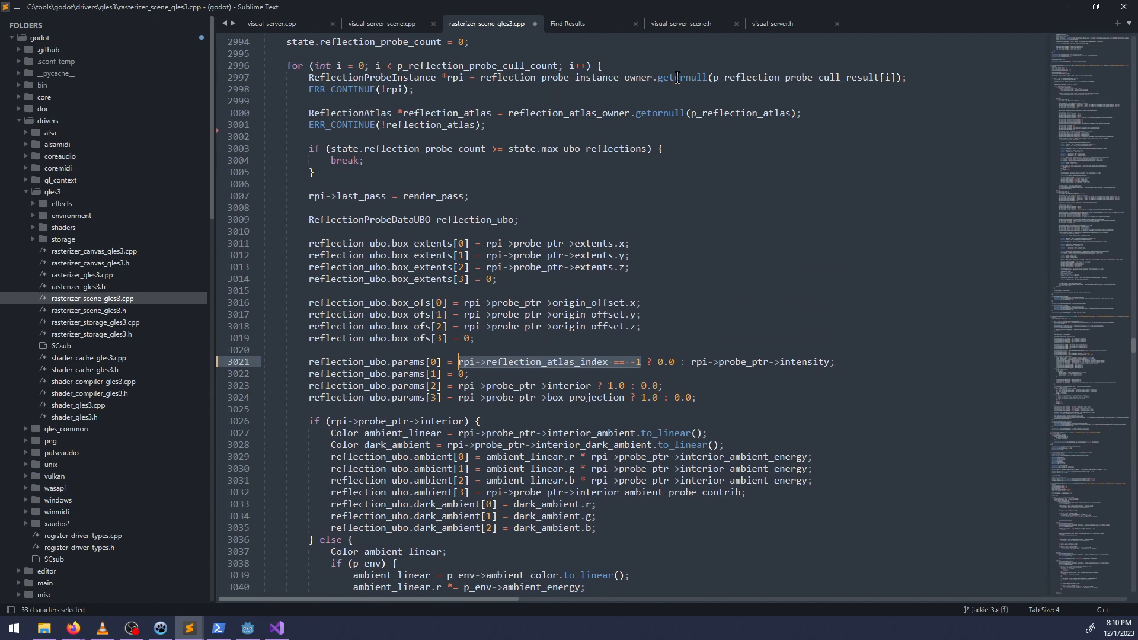
pyautogui.doubleClick(550, 363)
pyautogui.scroll(-9, 673, 351)
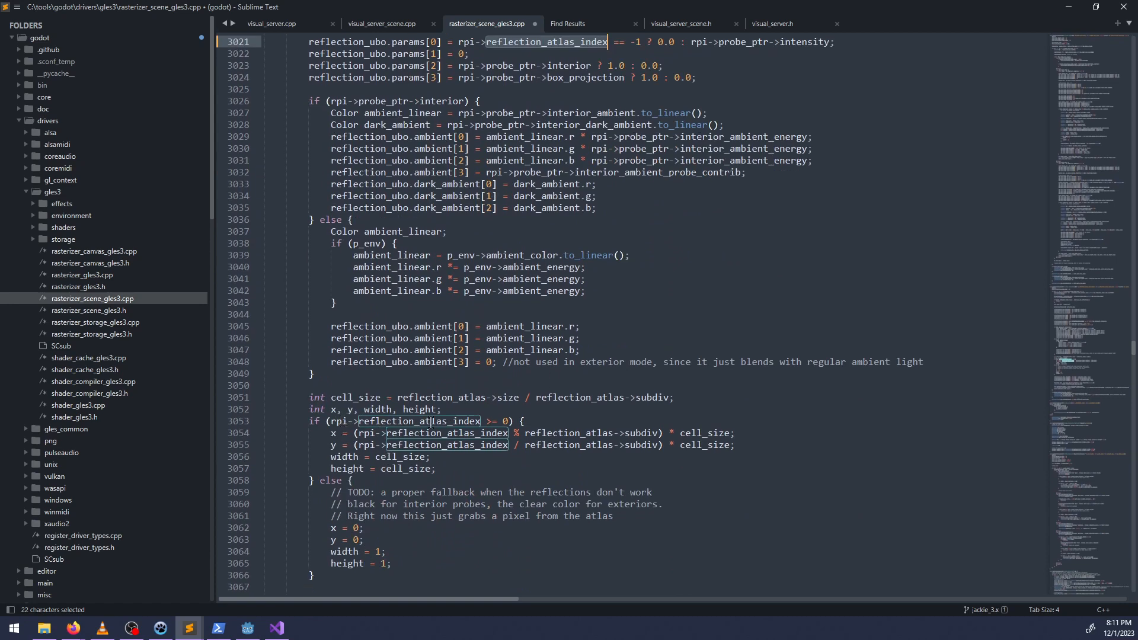
pyautogui.scroll(-3, 445, 423)
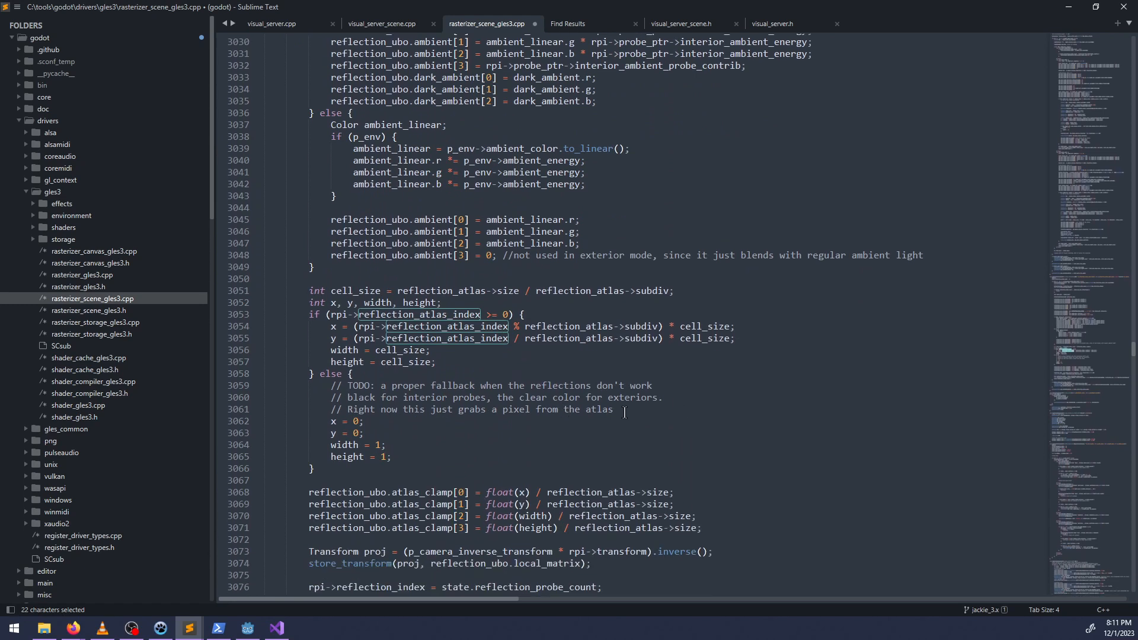
# Delete the three-line TODO comment in the reflection atlas fallback branch and save rasterizer_scene_gles3.cpp.
pyautogui.moveTo(615, 410); pyautogui.dragTo(330, 388)
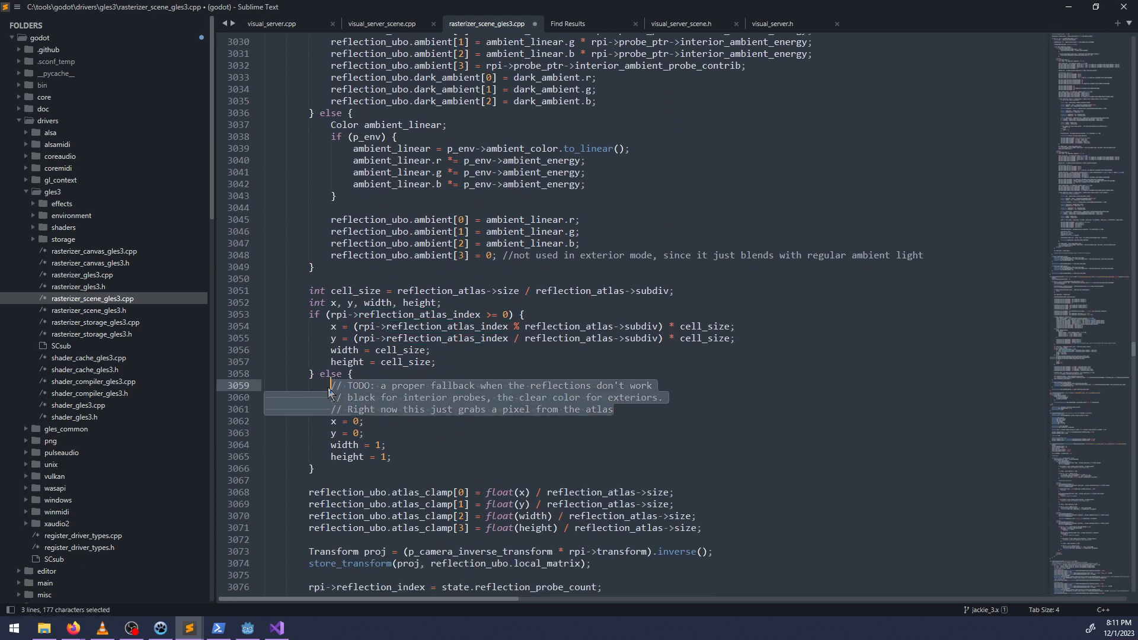
pyautogui.press('BackSpace')
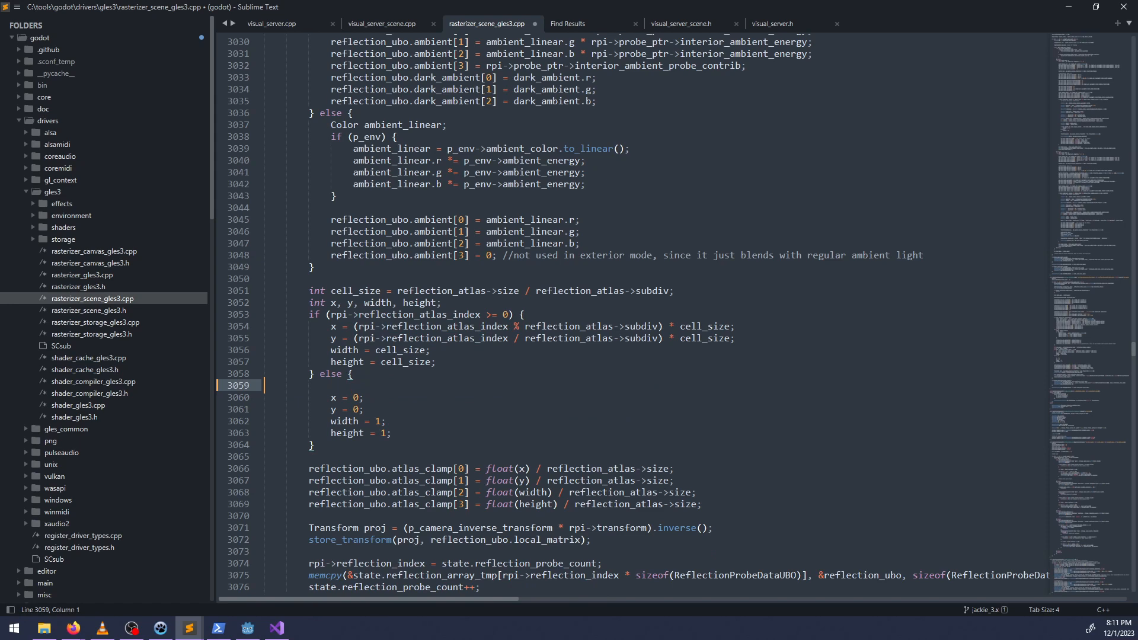
pyautogui.press('BackSpace')
pyautogui.hotkey('ctrl', 's')
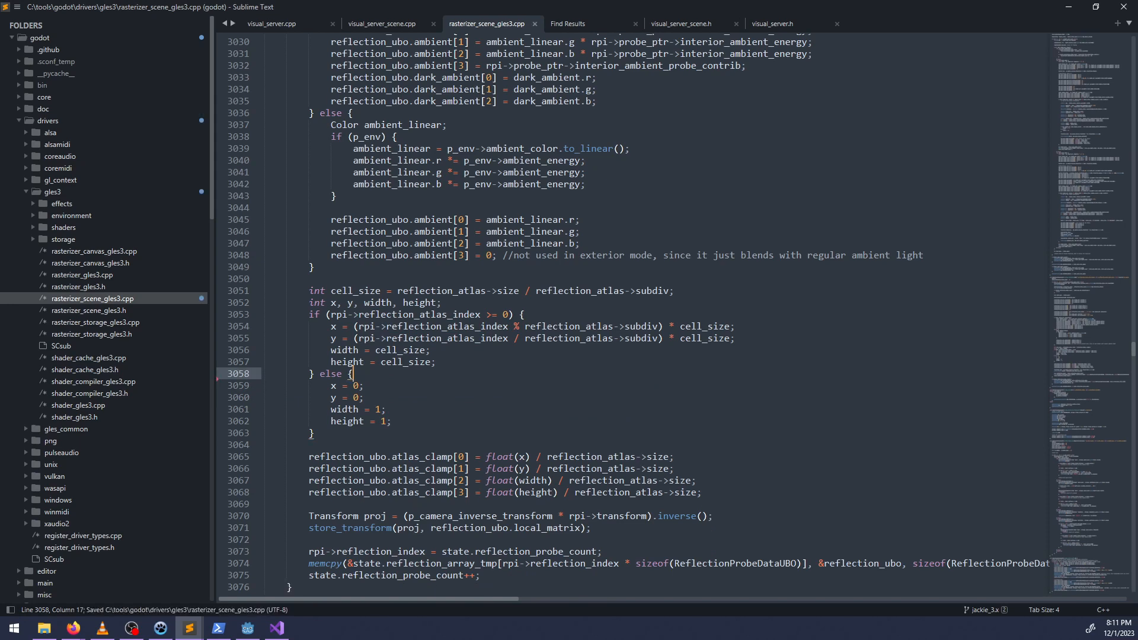
pyautogui.scroll(-3, 475, 409)
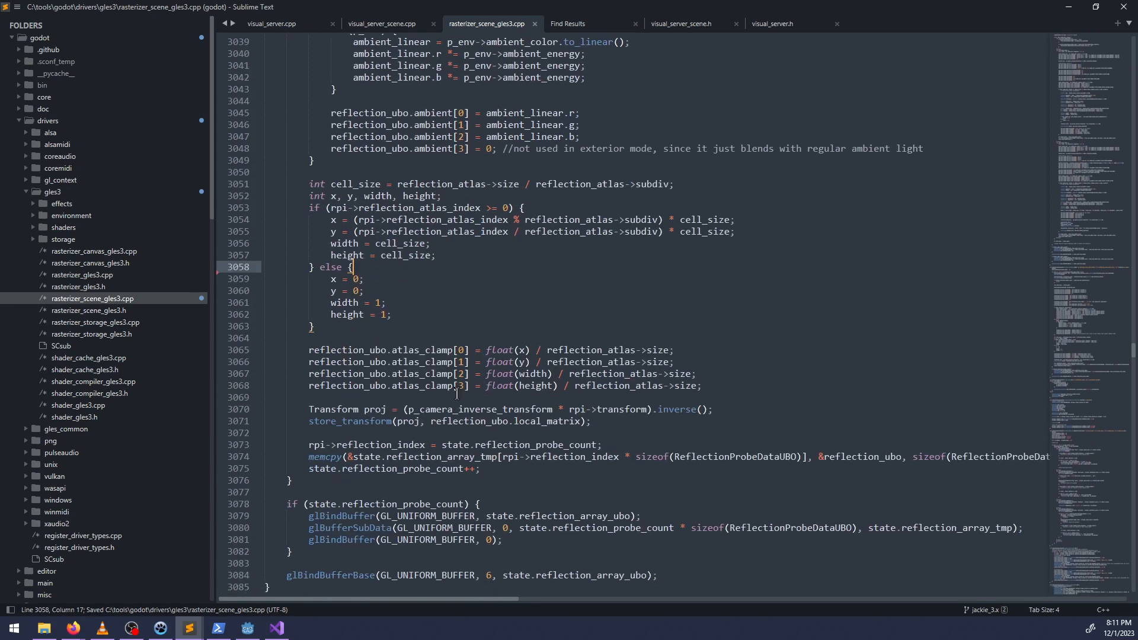
pyautogui.scroll(13, 469, 403)
pyautogui.scroll(6, 469, 402)
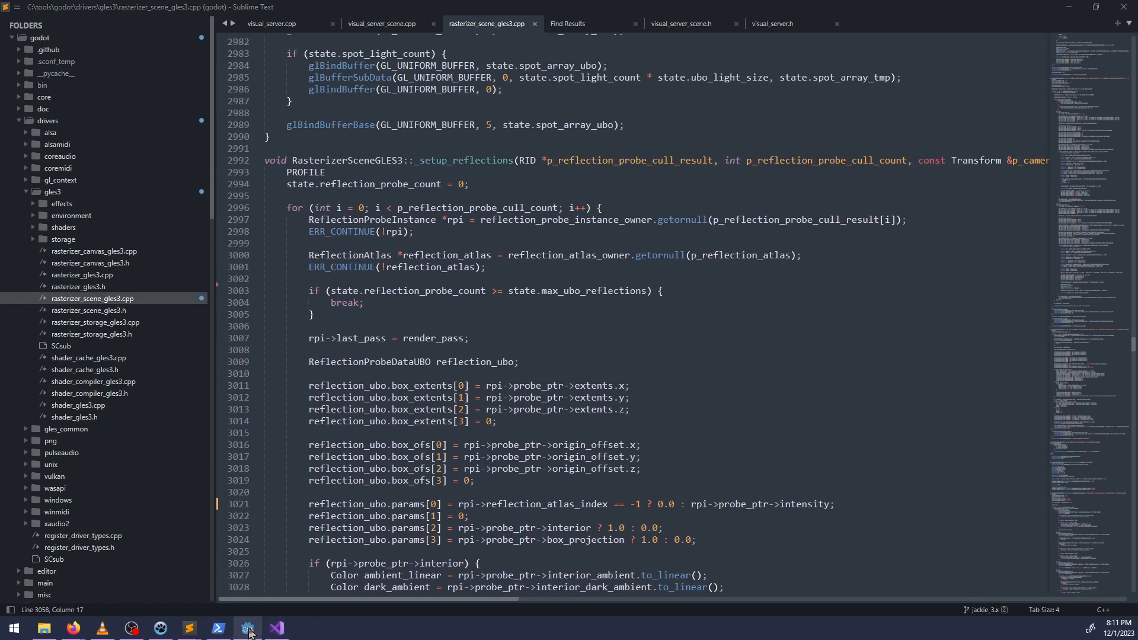
# Switch to Visual Studio, resume the paused Godot process while ignoring the uncompiled edits, and stop debugging.
pyautogui.click(277, 628)
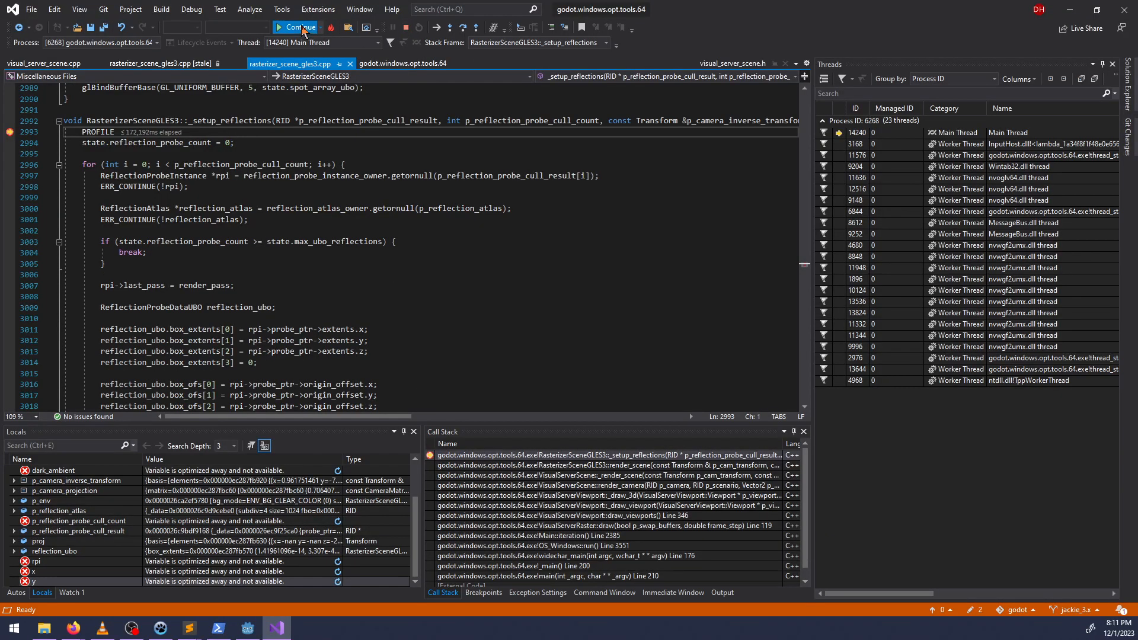
pyautogui.click(276, 28)
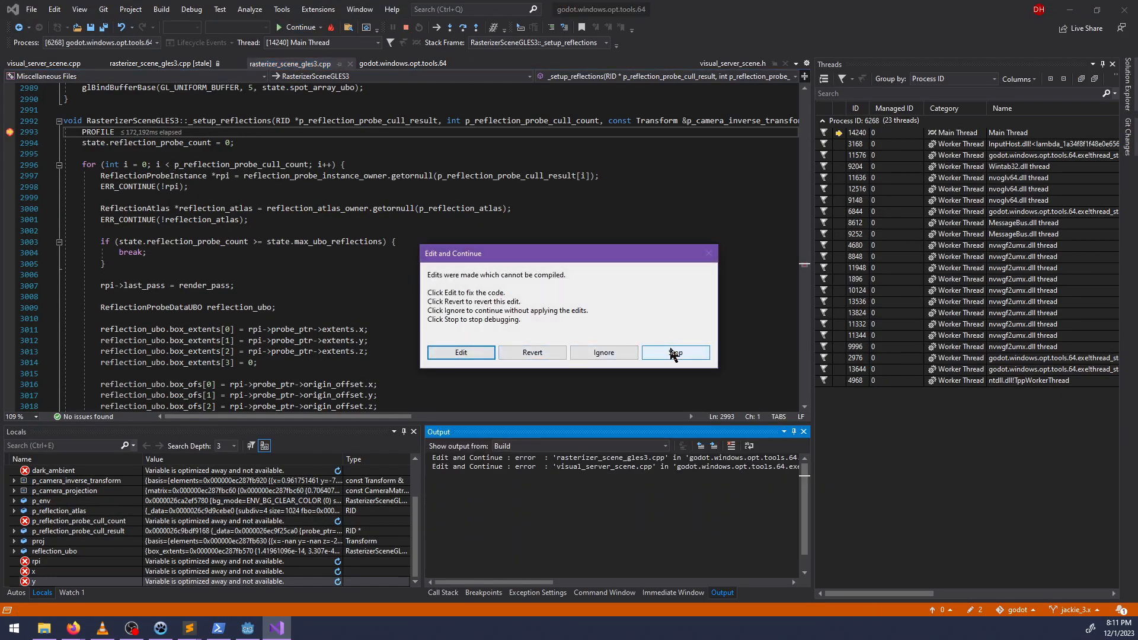
pyautogui.click(603, 352)
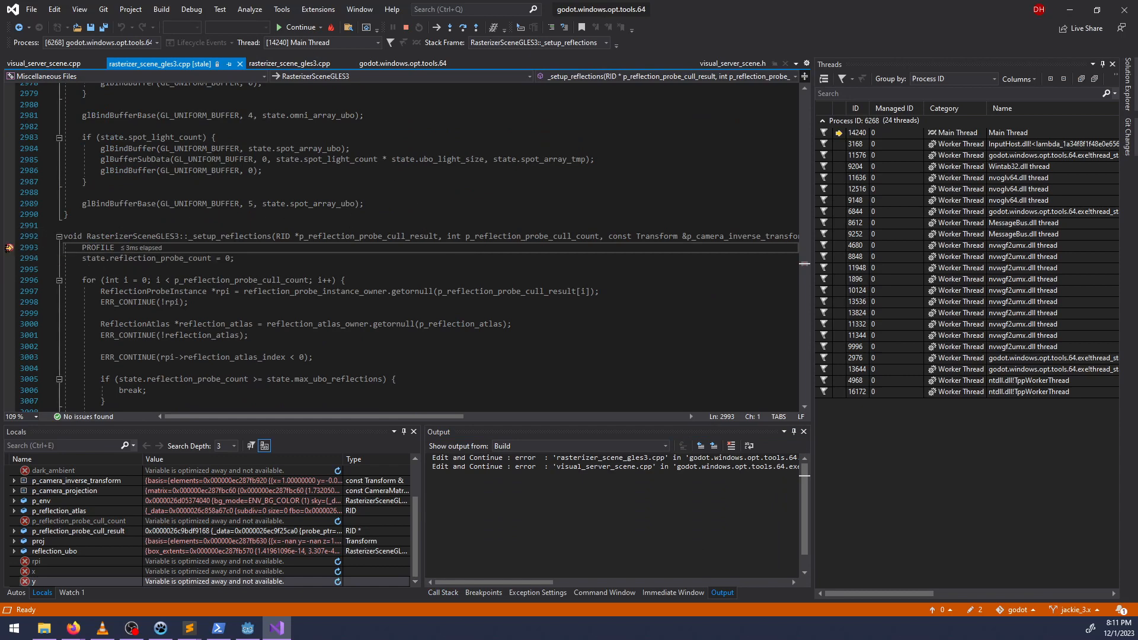
pyautogui.click(1124, 9)
pyautogui.click(632, 354)
pyautogui.click(298, 27)
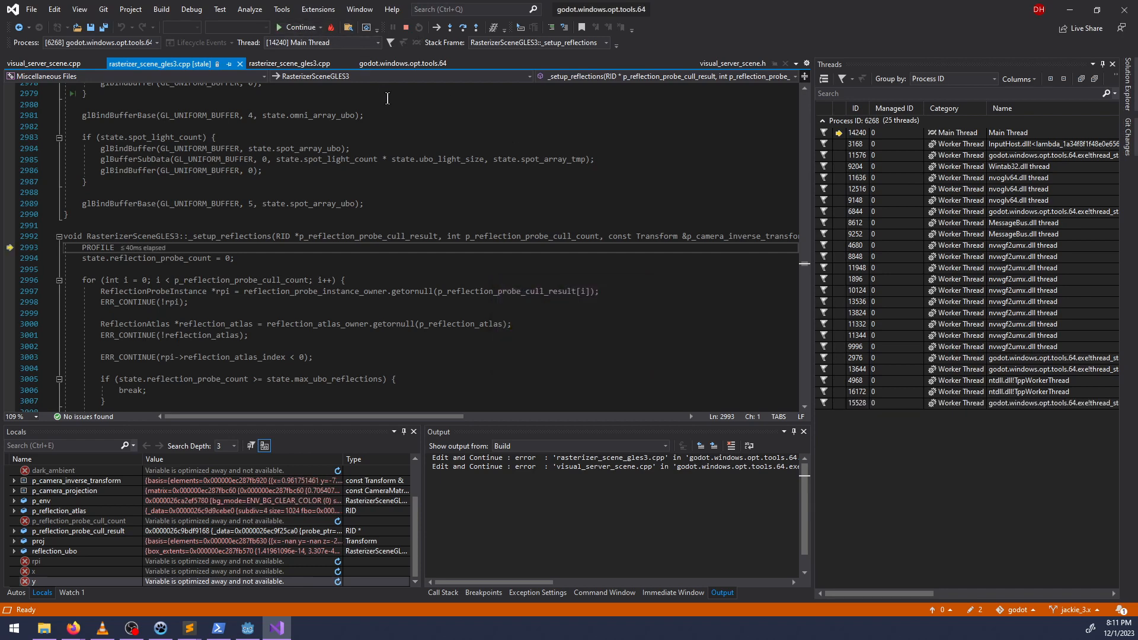
pyautogui.click(299, 28)
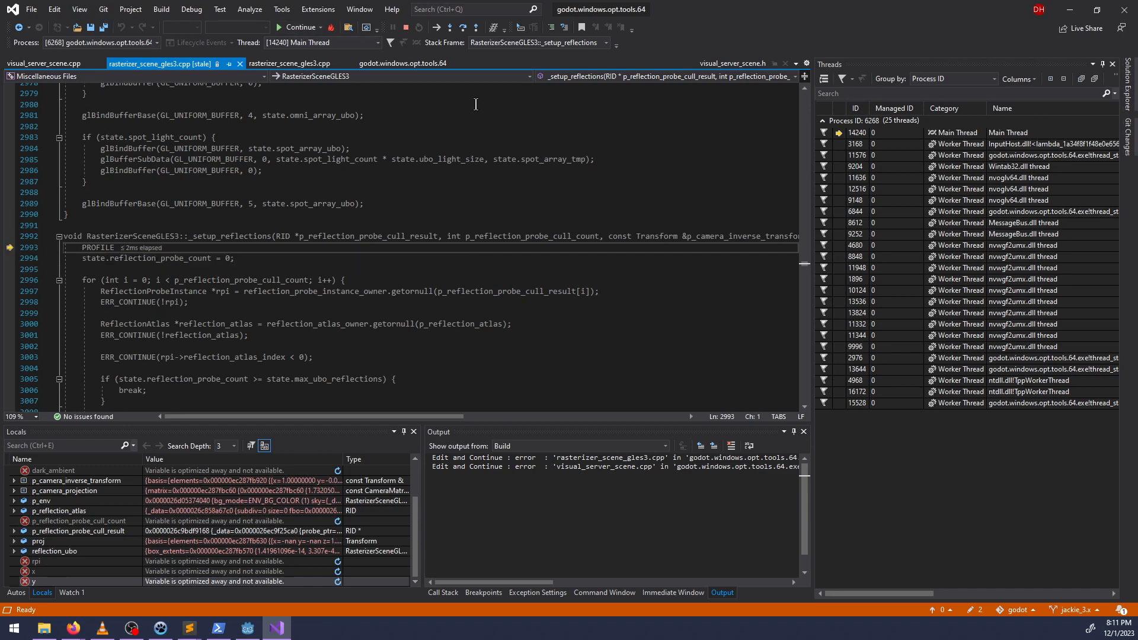
pyautogui.click(407, 27)
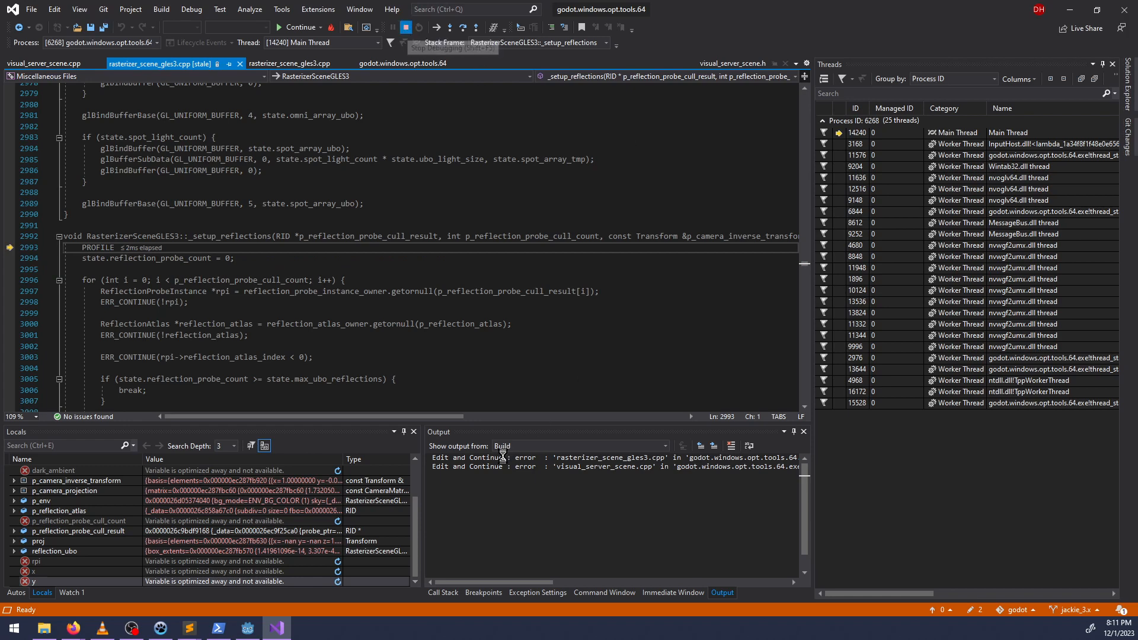
# Close Visual Studio, then try to quit the Godot editor by confirming the exit.
pyautogui.click(251, 631)
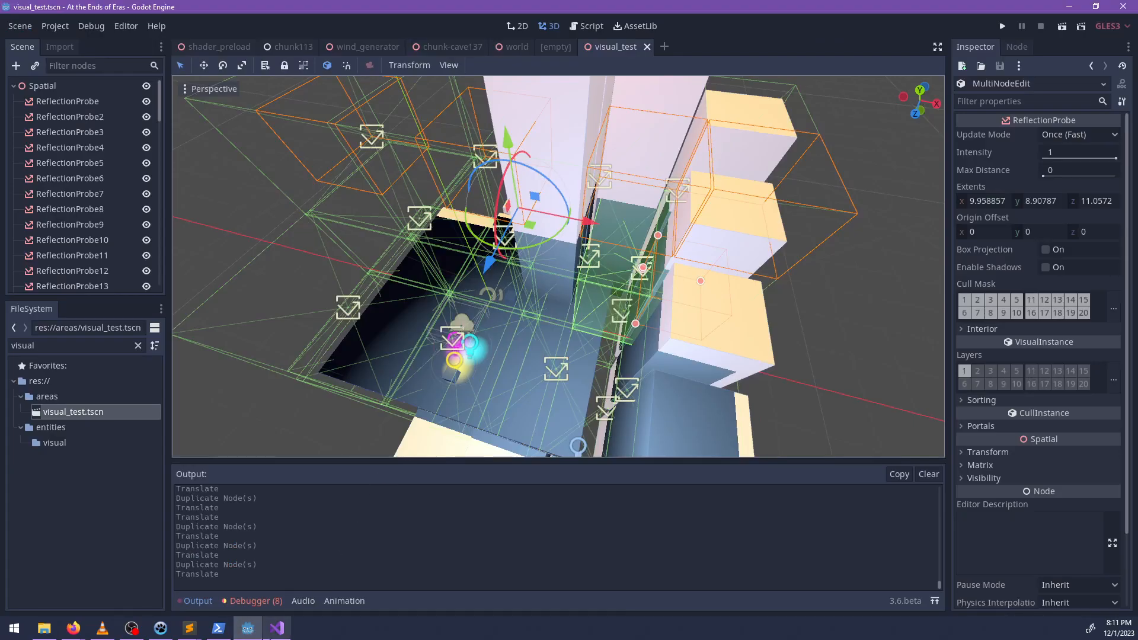
pyautogui.moveTo(273, 632)
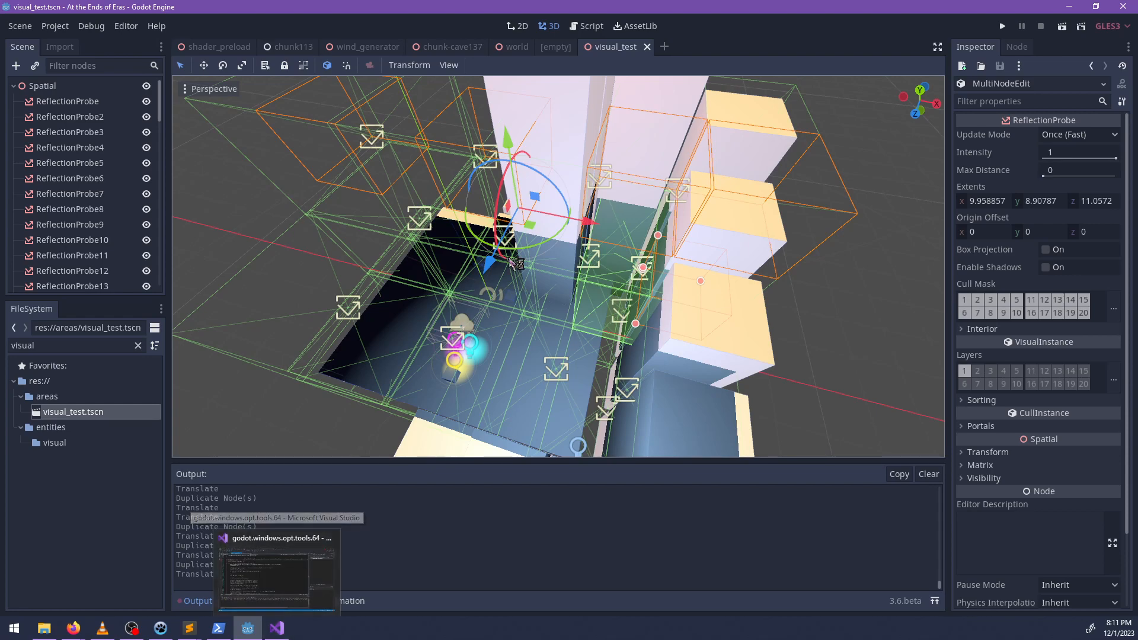
pyautogui.click(300, 574)
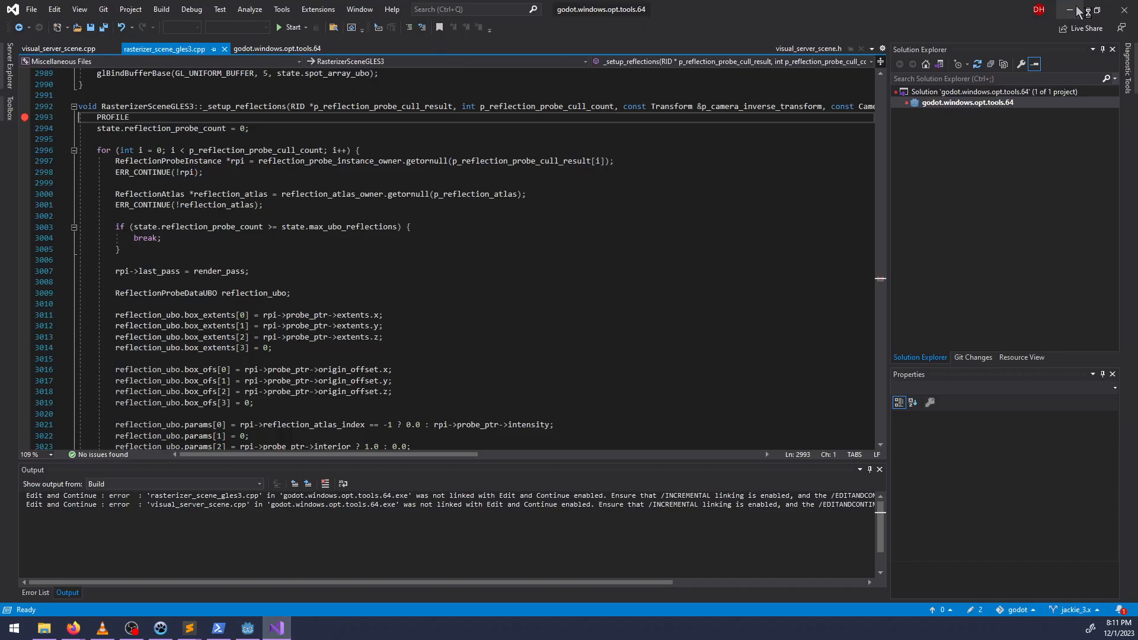
pyautogui.click(1125, 9)
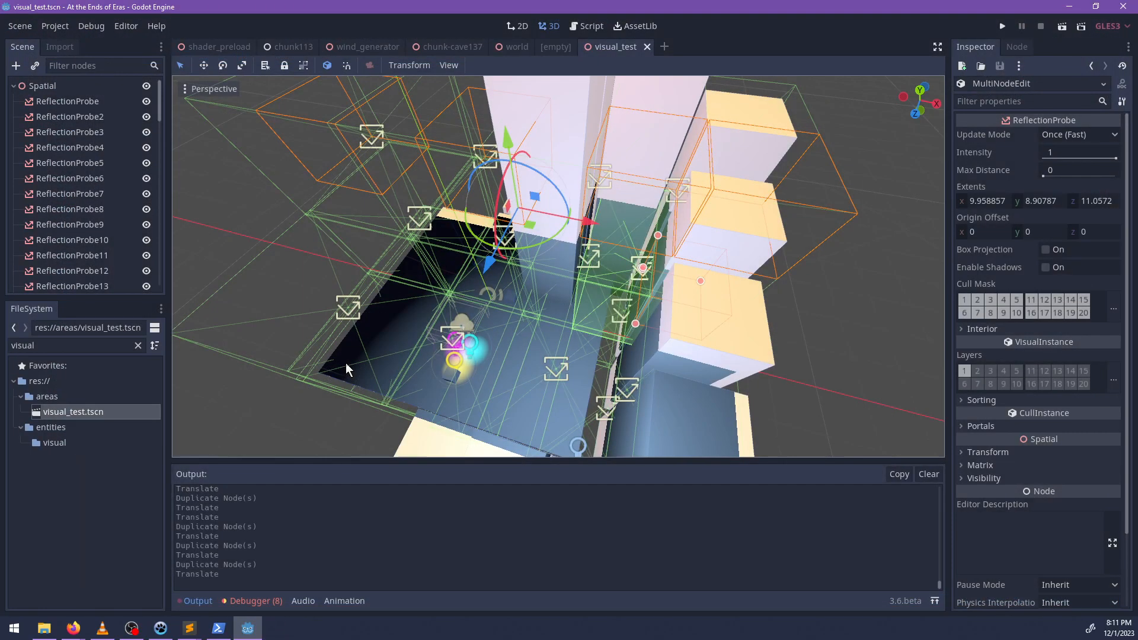
pyautogui.click(1123, 6)
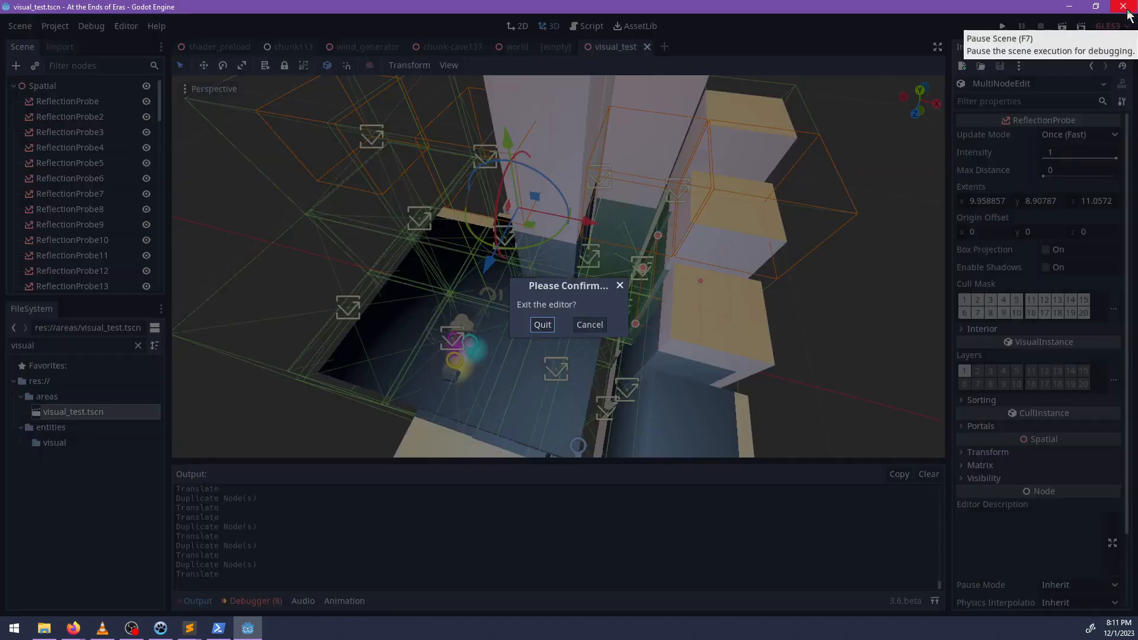
pyautogui.click(540, 325)
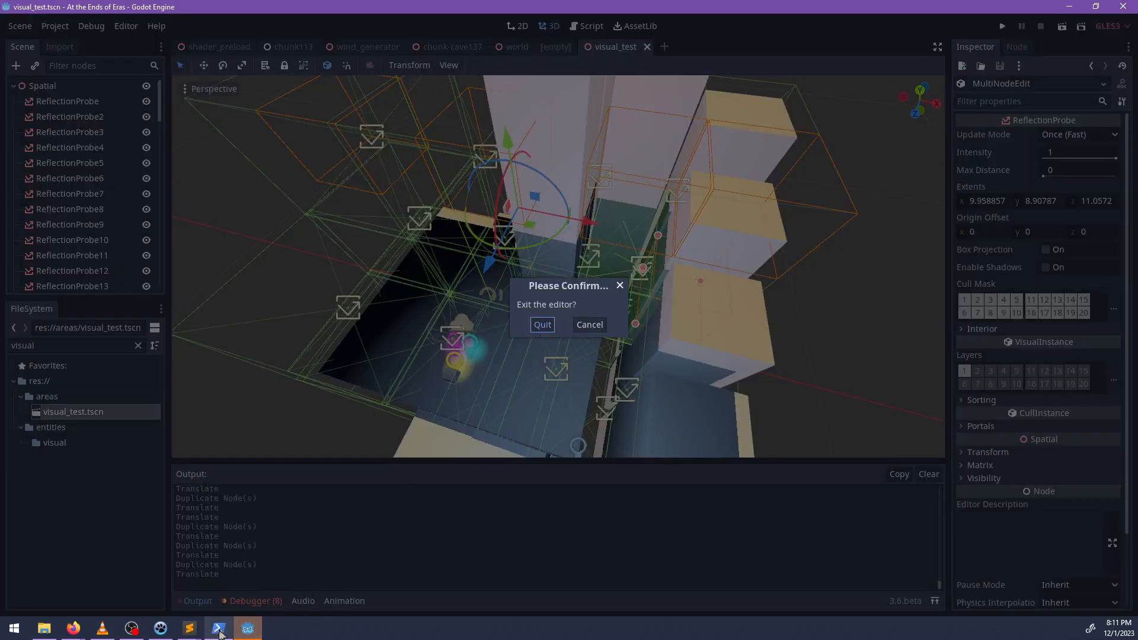
# In PowerShell, change to C:\tools\godot and review all uncommitted changes with git diff.
pyautogui.write('cd C')
pyautogui.write(':\\tools\\godot')
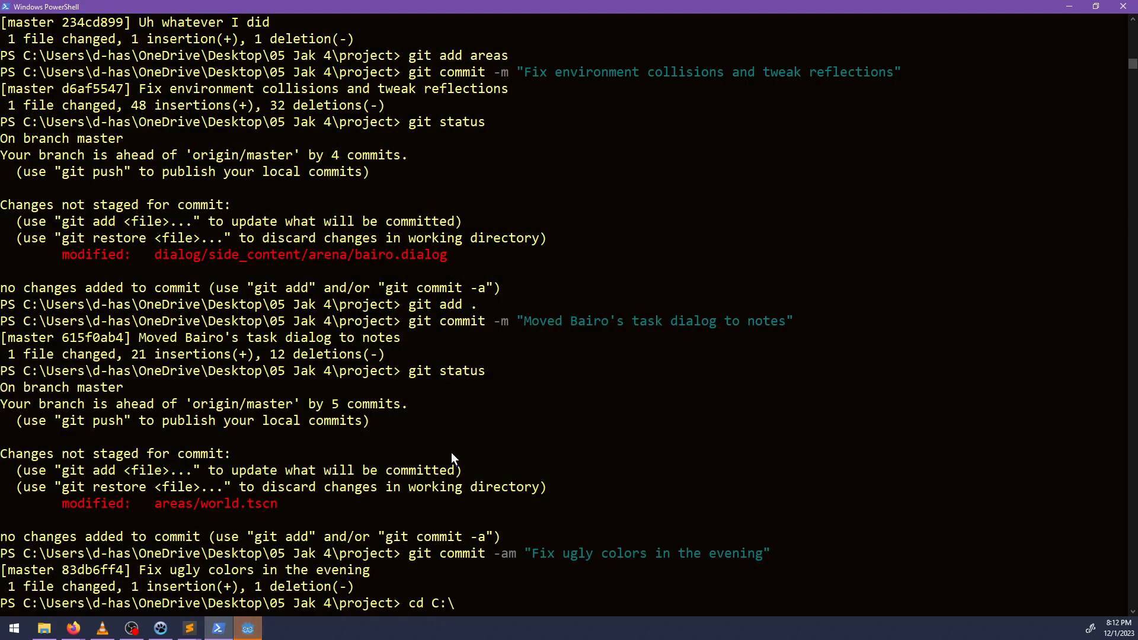
pyautogui.press('Return')
pyautogui.write('git dif')
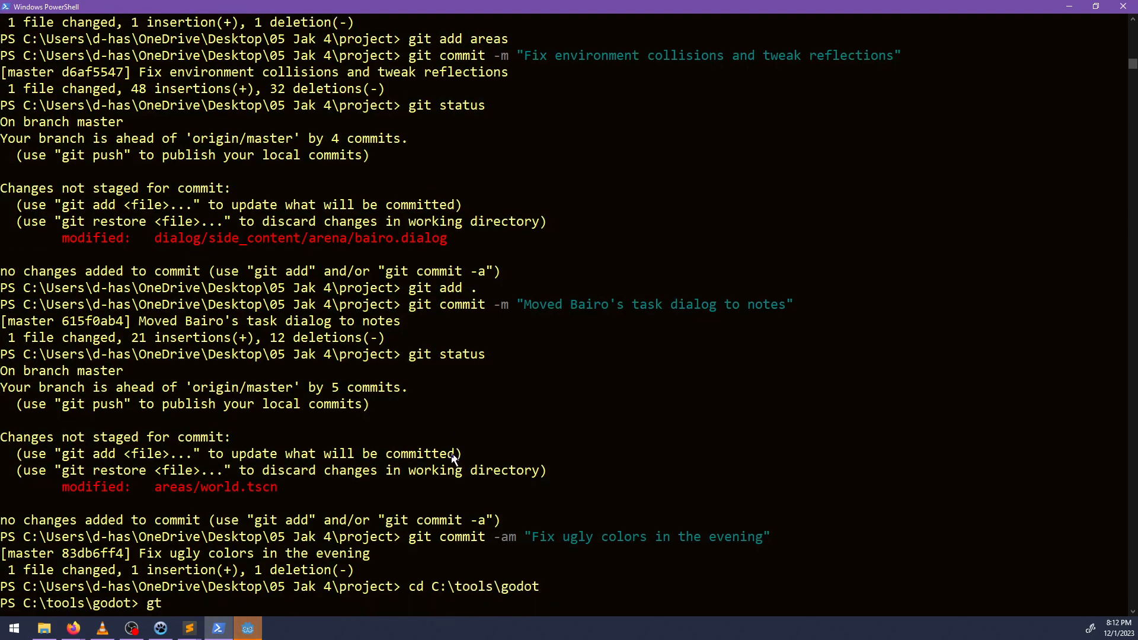
pyautogui.press('Escape')
pyautogui.write('git diff')
pyautogui.press('Return')
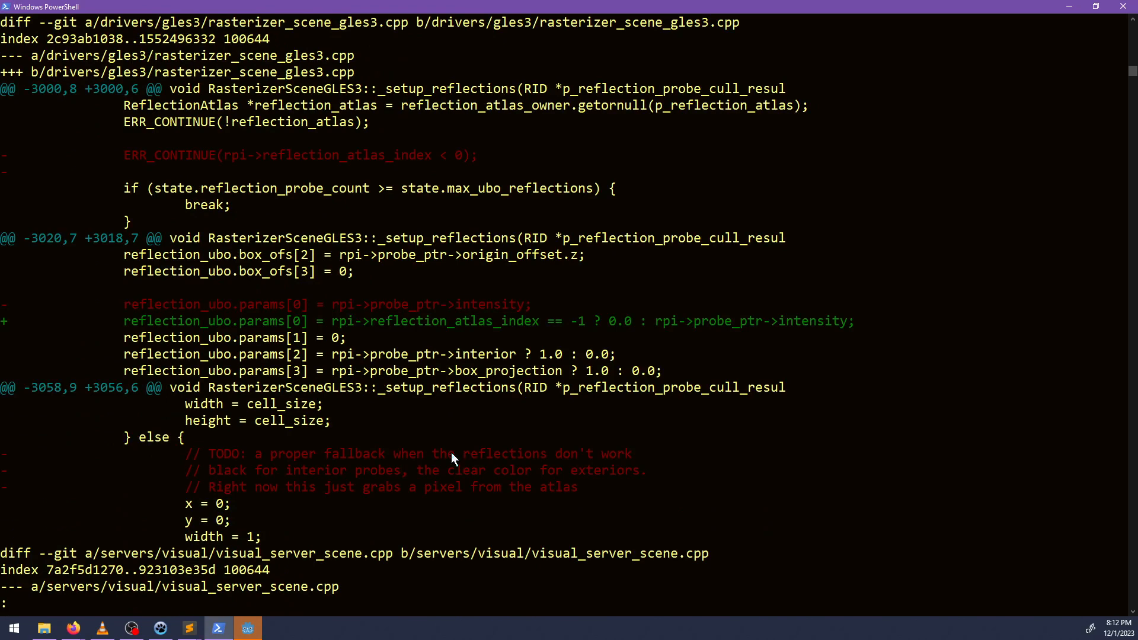
pyautogui.press('space')
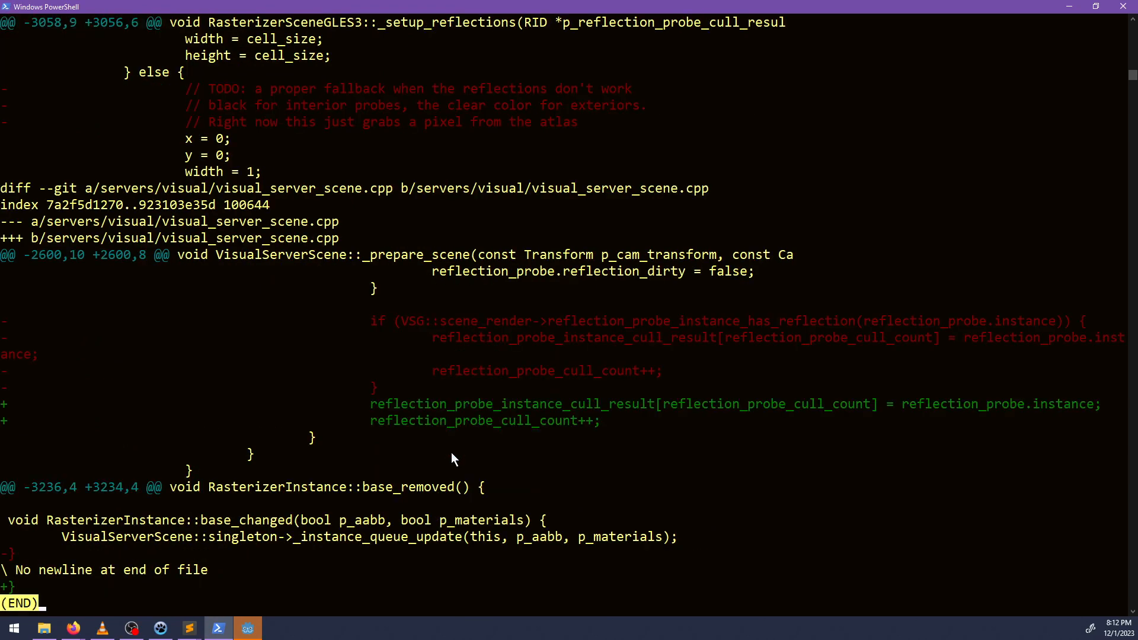
pyautogui.write('q')
pyautogui.write('git commit -am "')
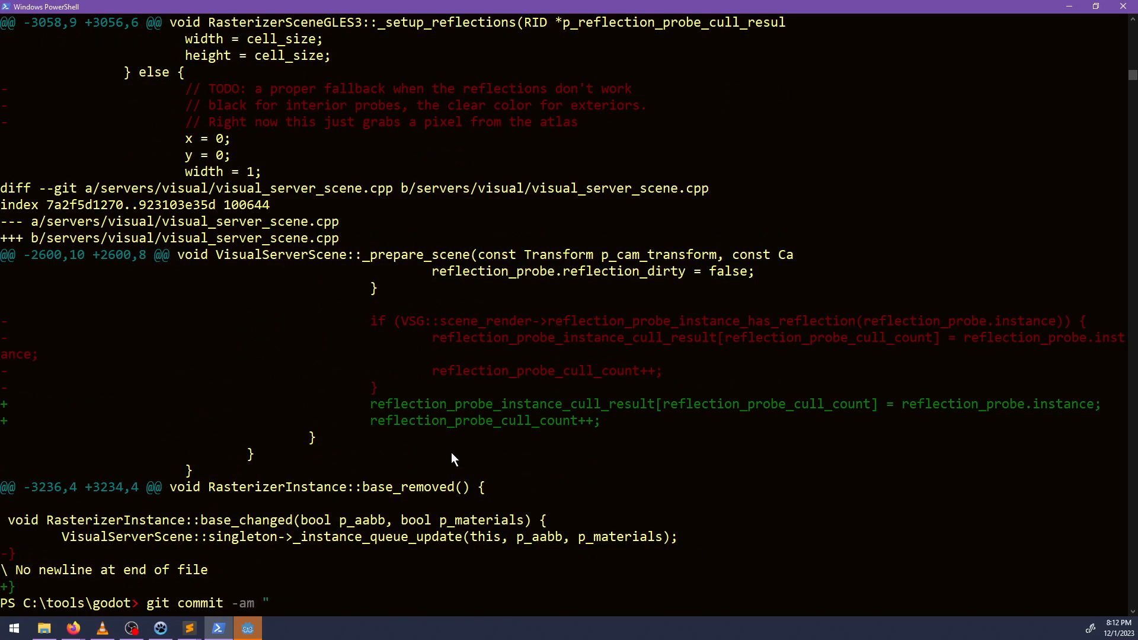
pyautogui.write('Fix')
# Commit all tracked changes with the message "Do not cull empty reflection probes. Instead just disable their reflections".
pyautogui.hotkey('ctrl', 'BackSpace')
pyautogui.write('Do not cull empty ')
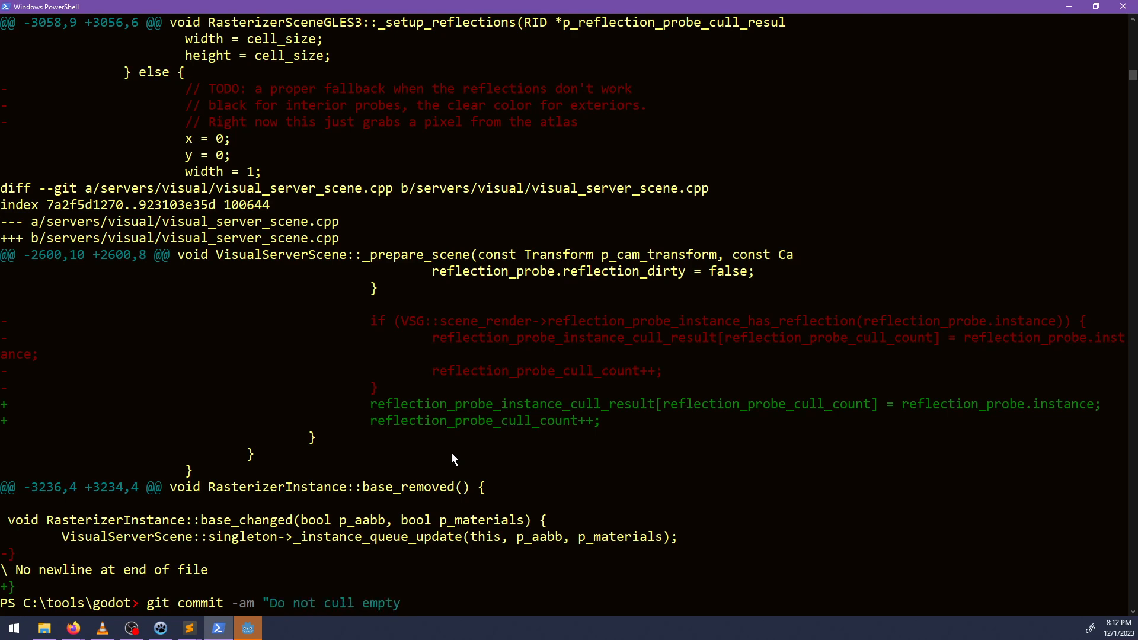
pyautogui.write('reflection pr')
pyautogui.press('BackSpace')
pyautogui.press('BackSpace')
pyautogui.write('probes. Instead just')
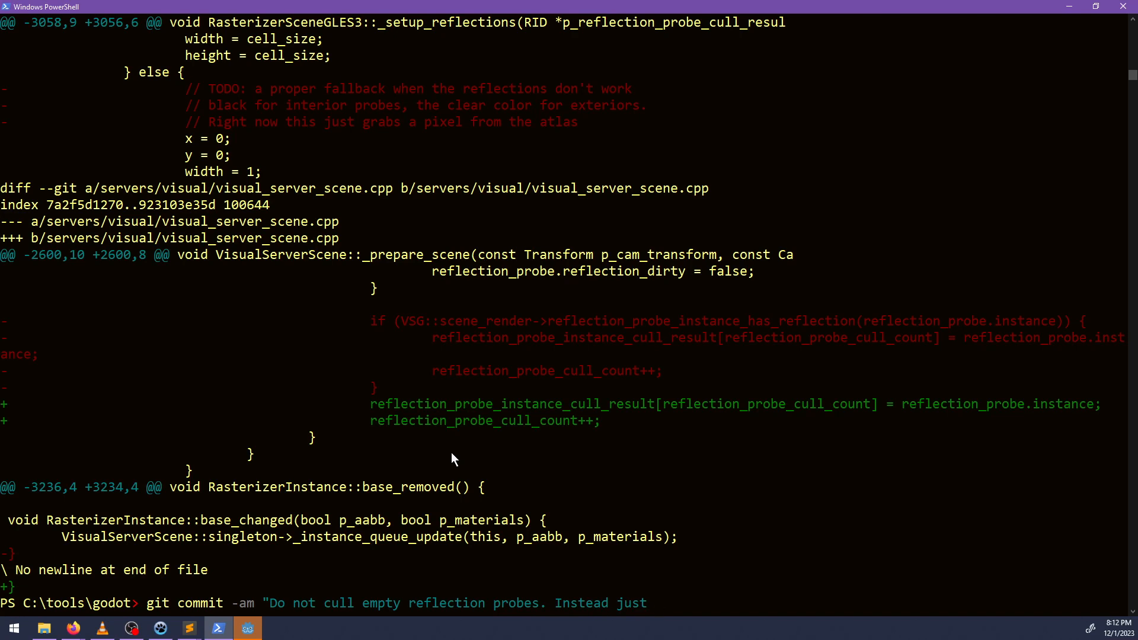
pyautogui.write(' set their')
pyautogui.press('BackSpace')
pyautogui.press('BackSpace')
pyautogui.press('BackSpace')
pyautogui.press('BackSpace')
pyautogui.press('BackSpace')
pyautogui.press('BackSpace')
pyautogui.press('BackSpace')
pyautogui.press('BackSpace')
pyautogui.write('disable their reflec')
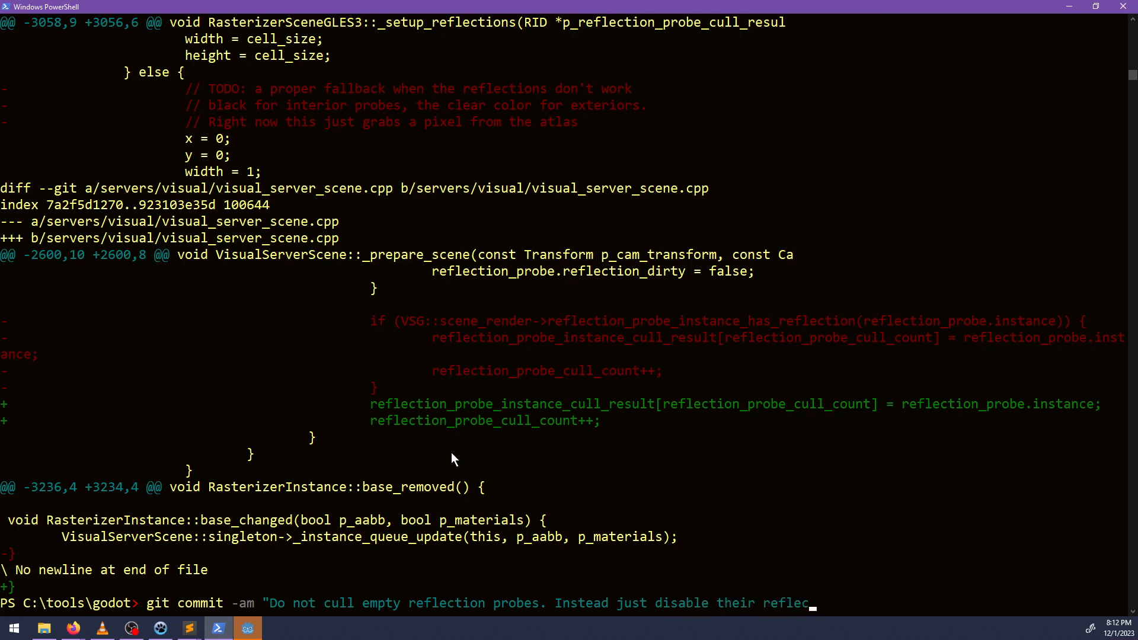
pyautogui.write('tions"')
pyautogui.press('Return')
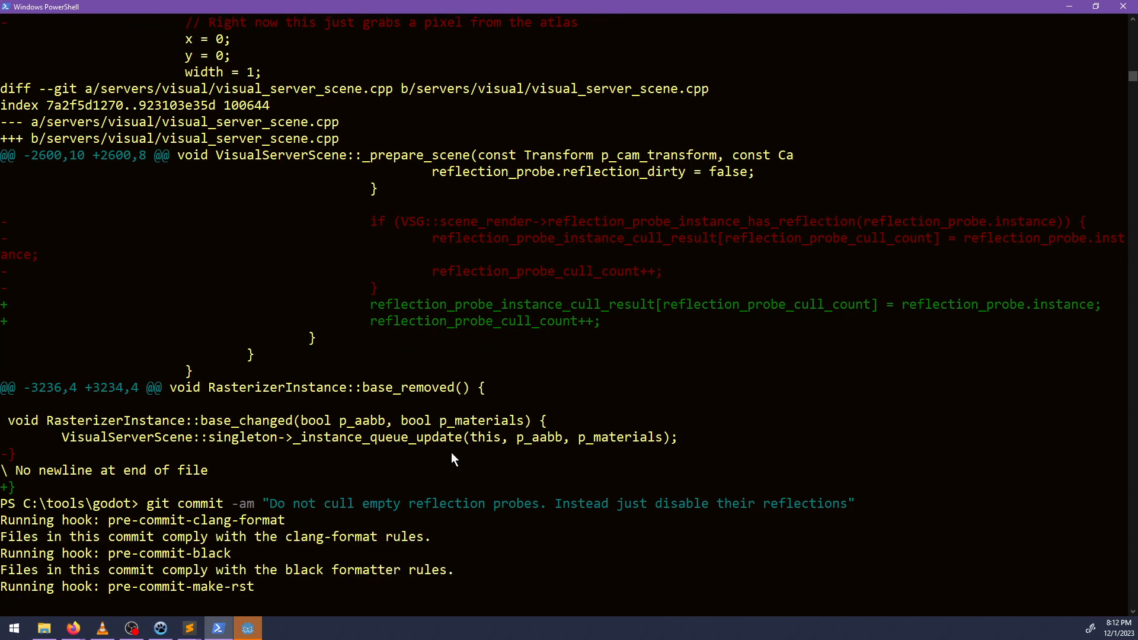
# Switch to the Godot editor and try again to confirm its exit.
pyautogui.click(249, 630)
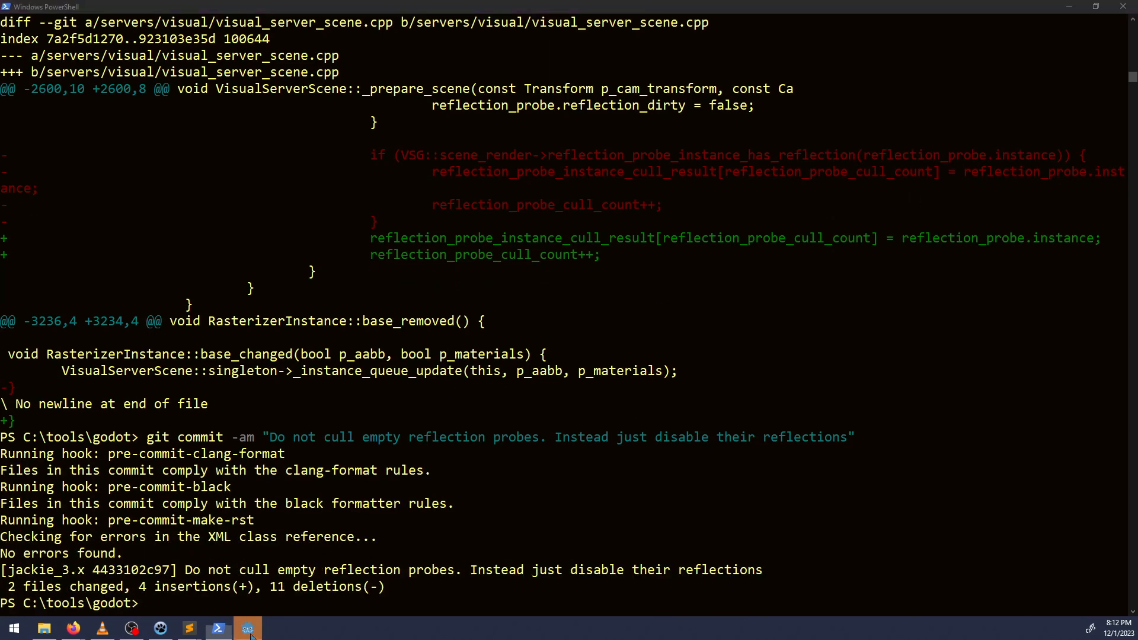
pyautogui.click(548, 325)
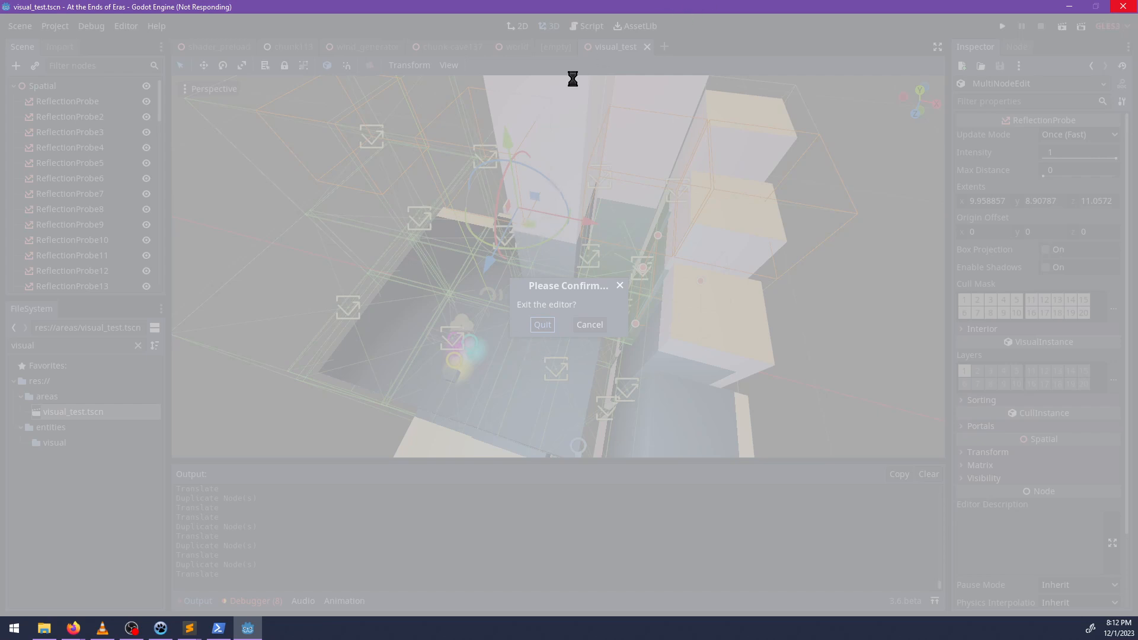
pyautogui.click(218, 632)
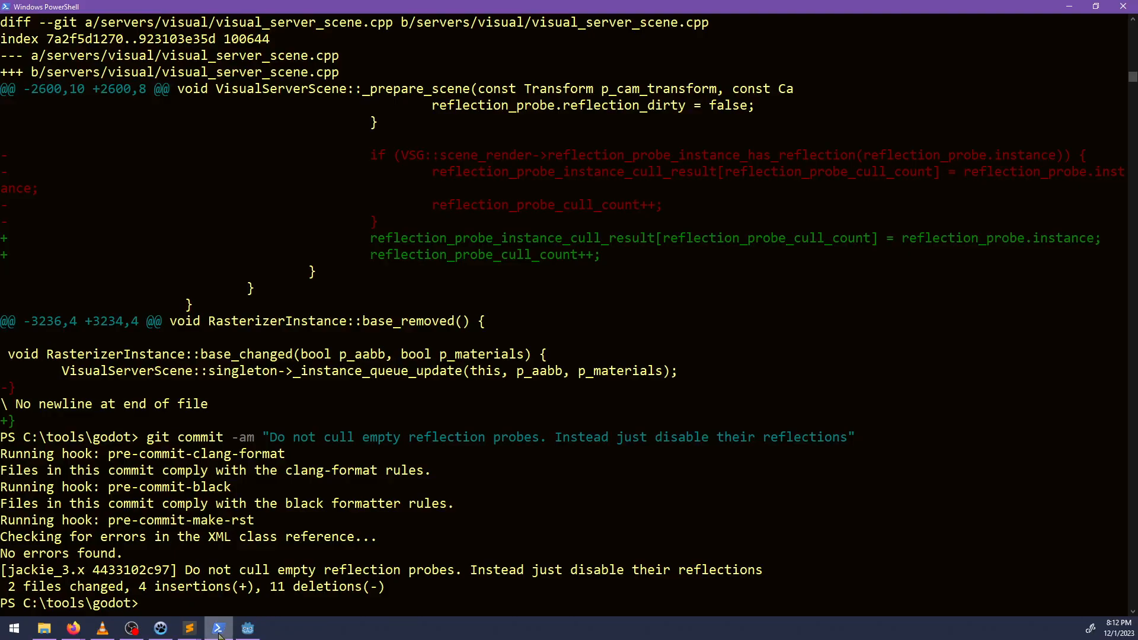
pyautogui.click(248, 629)
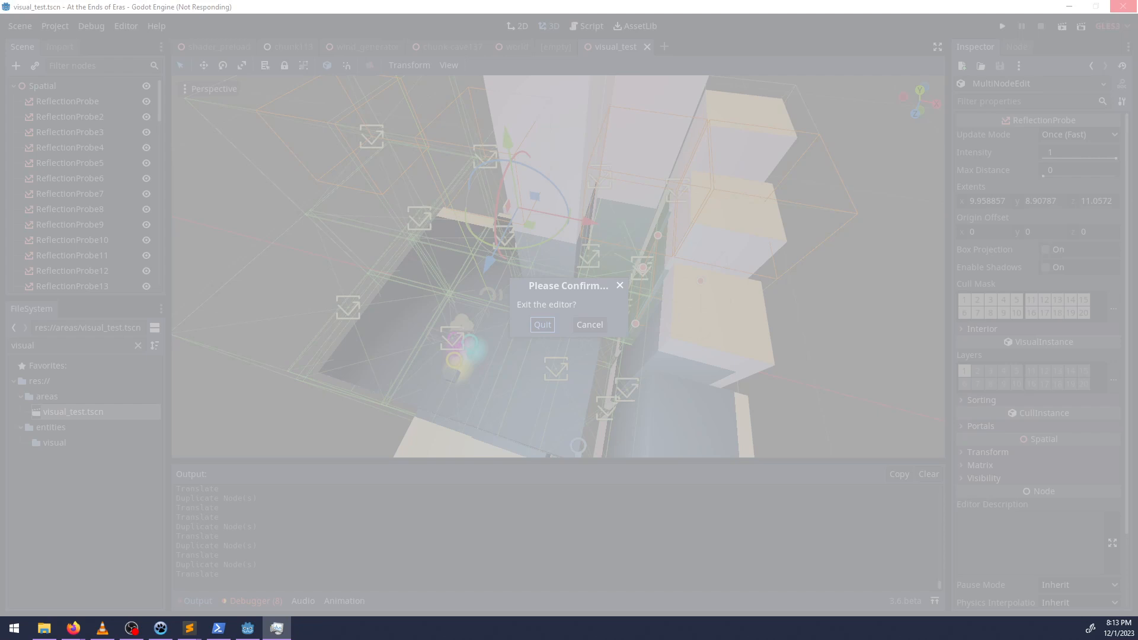
# End the unresponsive Godot Engine process in Task Manager and close Task Manager.
pyautogui.moveTo(306, 166); pyautogui.dragTo(456, 159)
pyautogui.click(216, 263)
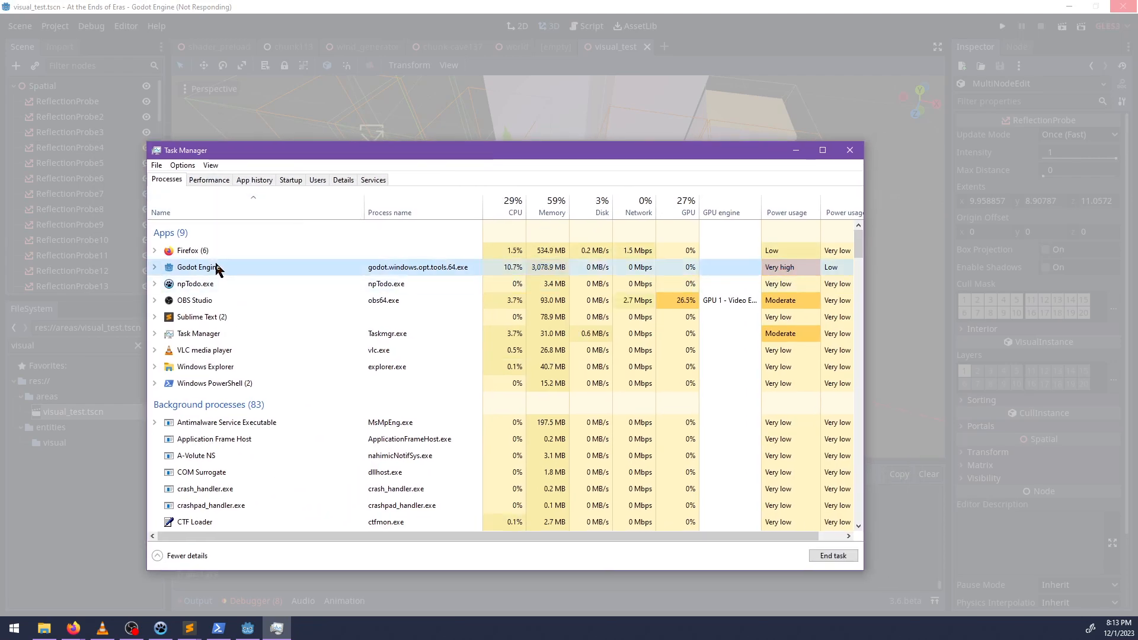
pyautogui.press('Delete')
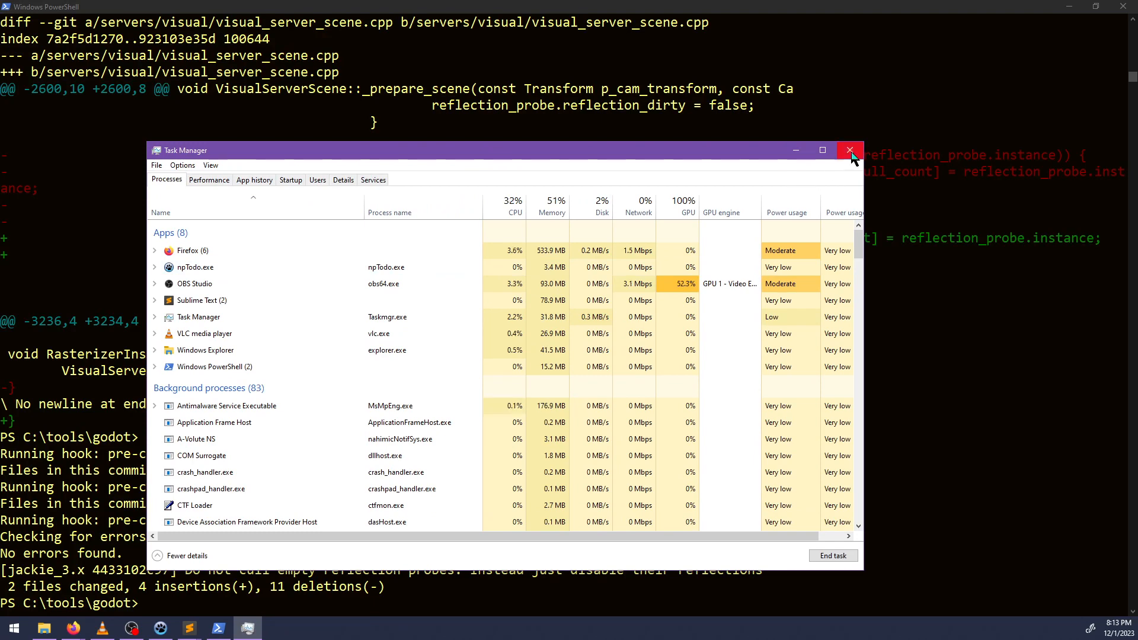
pyautogui.click(850, 150)
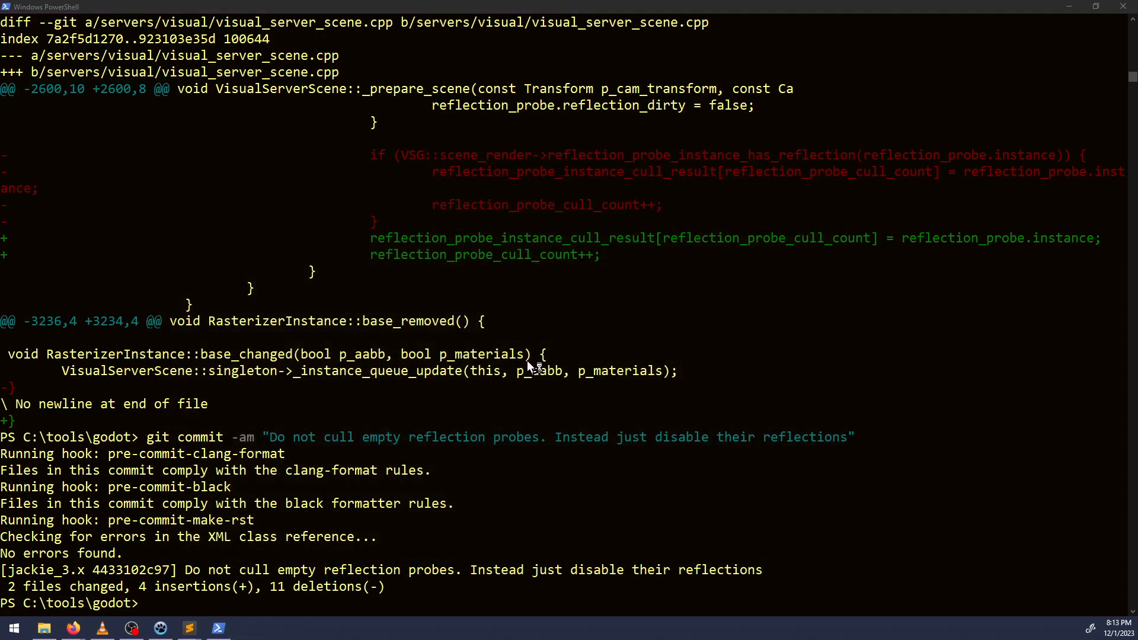
# Check the running processes in Task Manager and the reflection probe task in NP-ToDo, leaving the Godot editor in front.
pyautogui.hotkey('ctrl', 'shift', 'Escape')
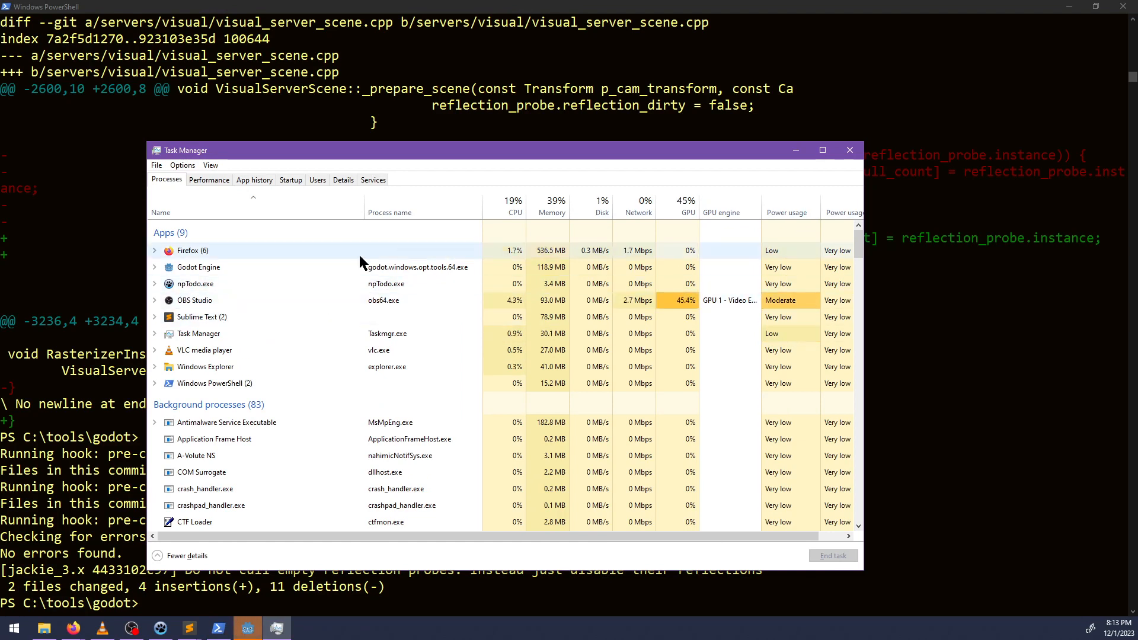
pyautogui.click(850, 150)
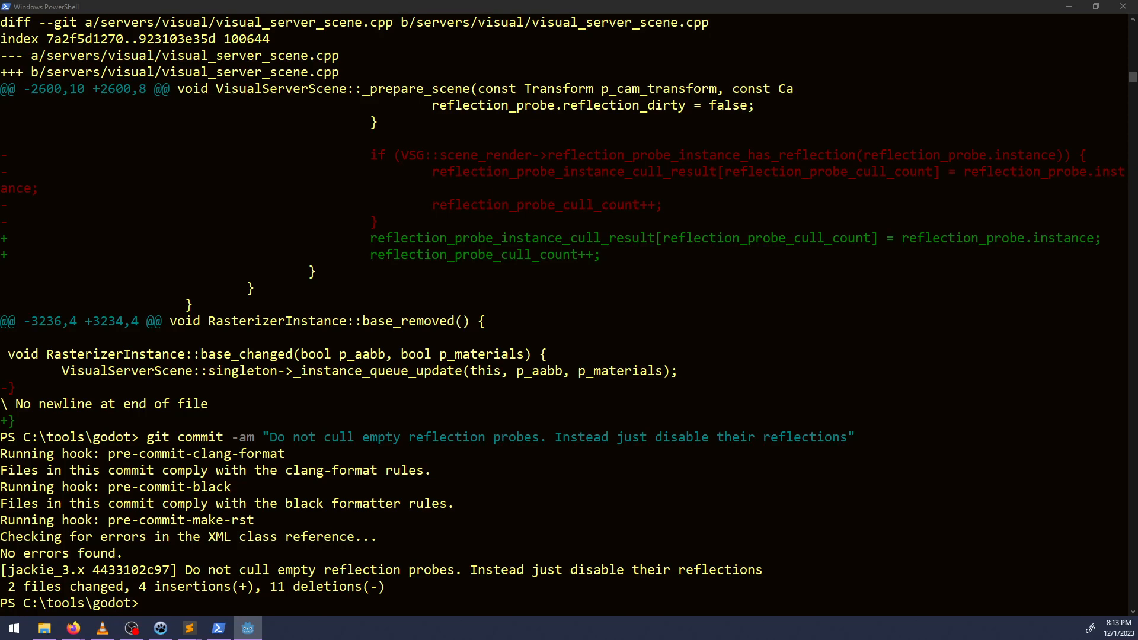
pyautogui.click(248, 628)
pyautogui.click(160, 628)
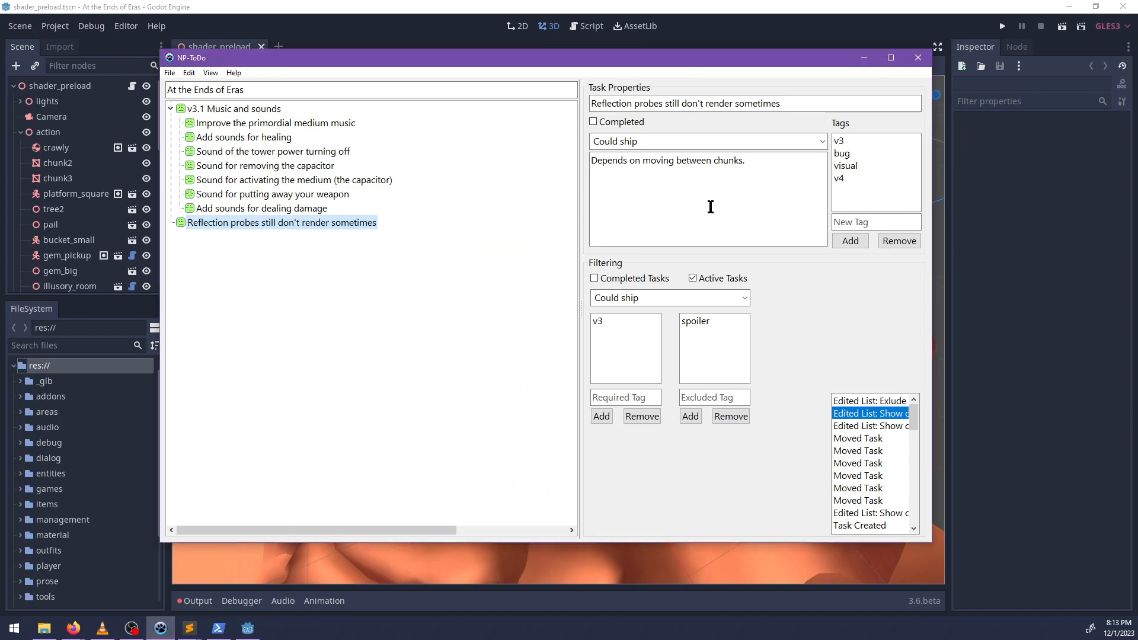
pyautogui.click(864, 58)
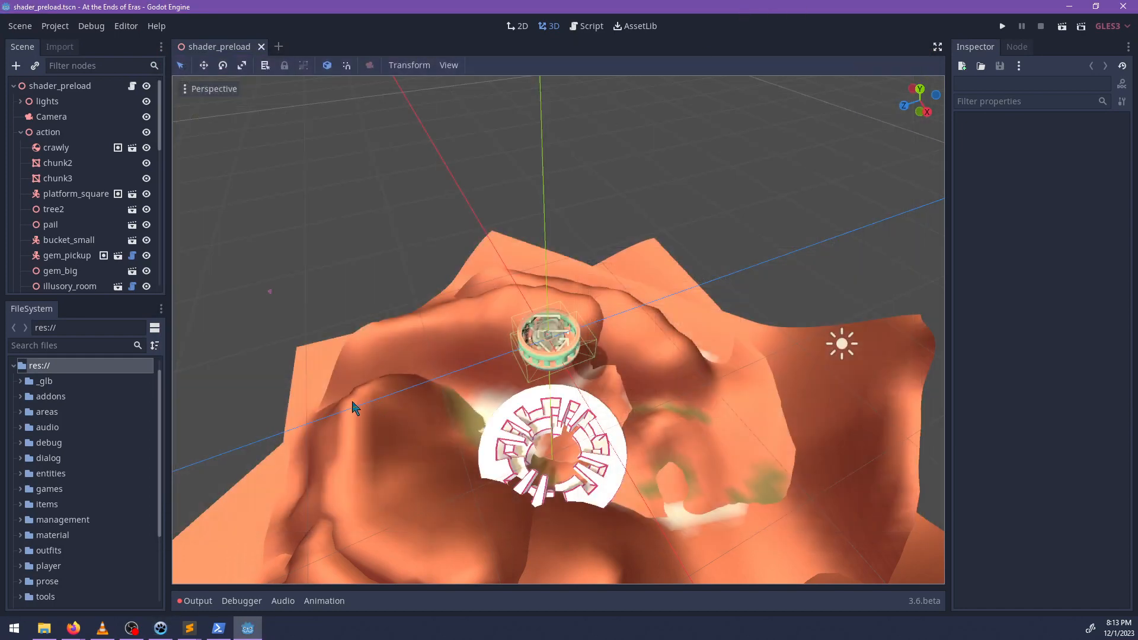
# Filter the project files for "visual", open the visual_test.tscn scene to view it, and quit the Godot editor.
pyautogui.click(98, 345)
pyautogui.write('visual')
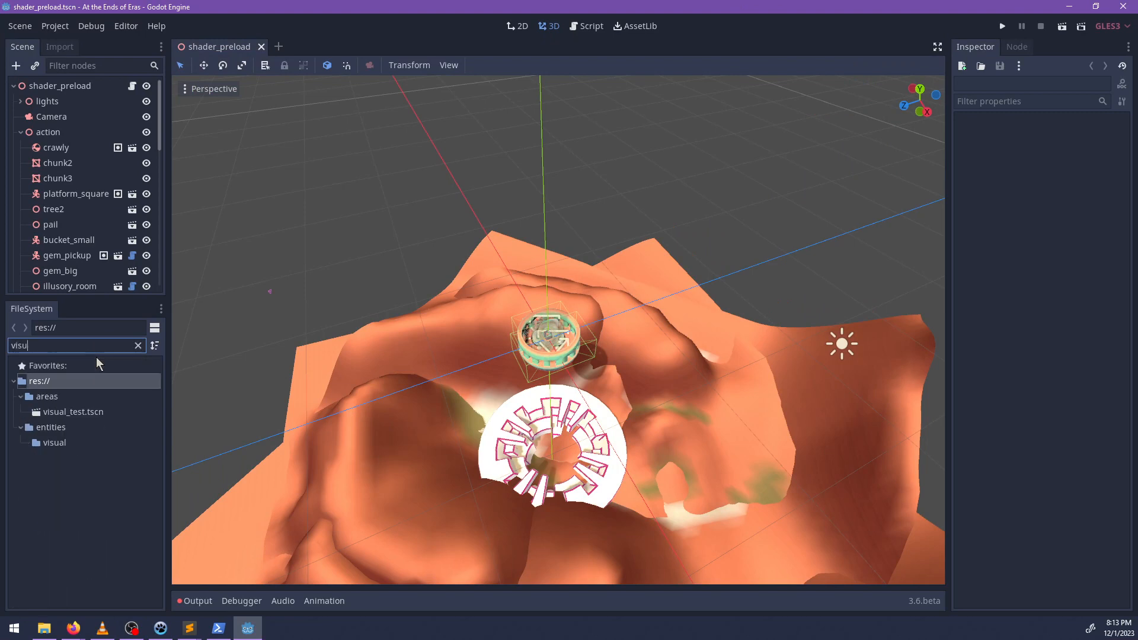
pyautogui.doubleClick(101, 412)
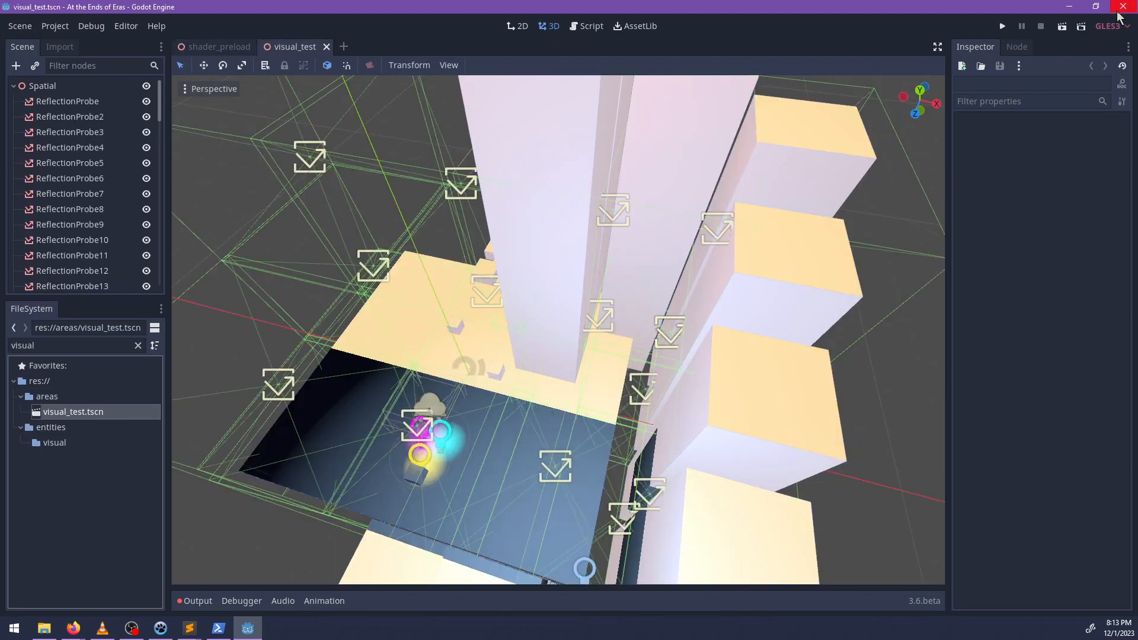
pyautogui.click(1120, 8)
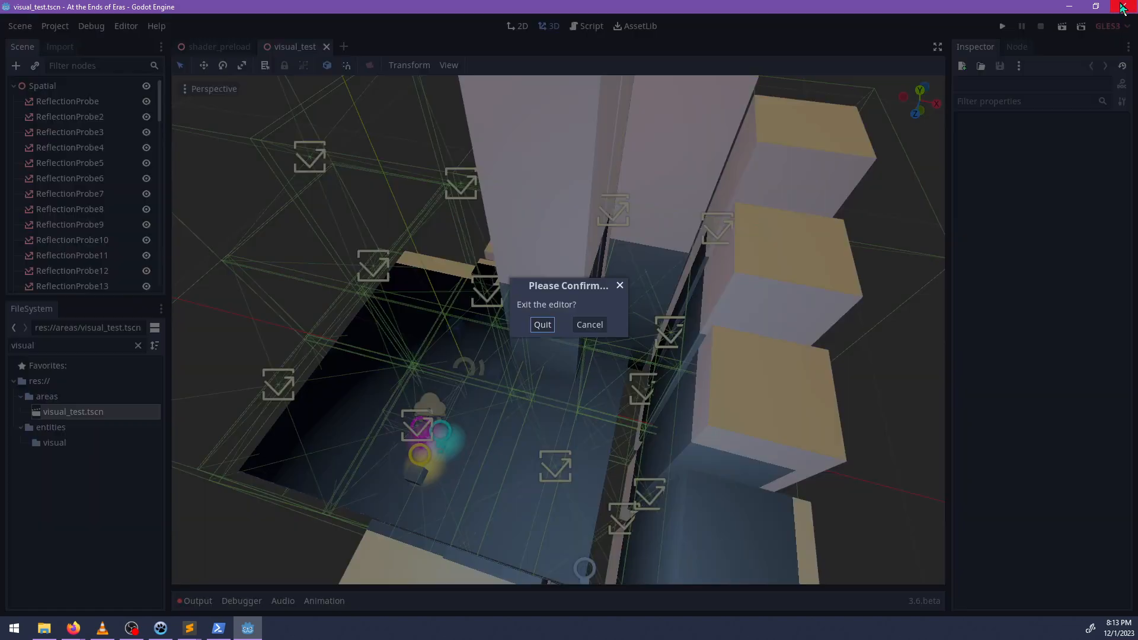
pyautogui.click(543, 324)
# In PowerShell, build the Godot editor with scons using tools=yes, target=release_debug and -j9.
pyautogui.click(218, 630)
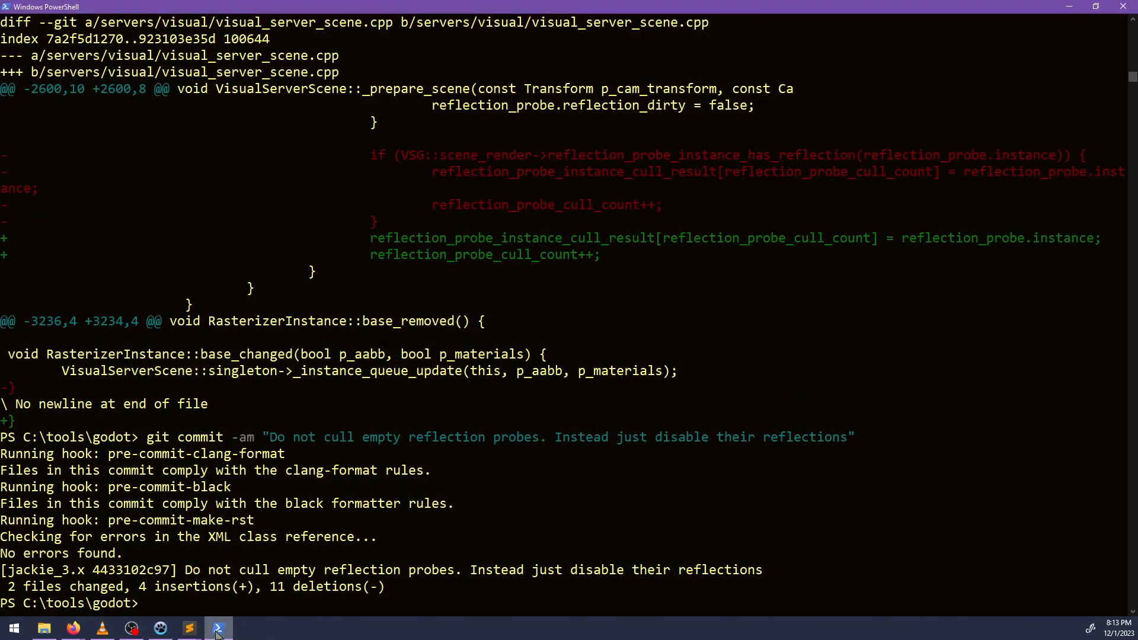
pyautogui.moveTo(189, 631)
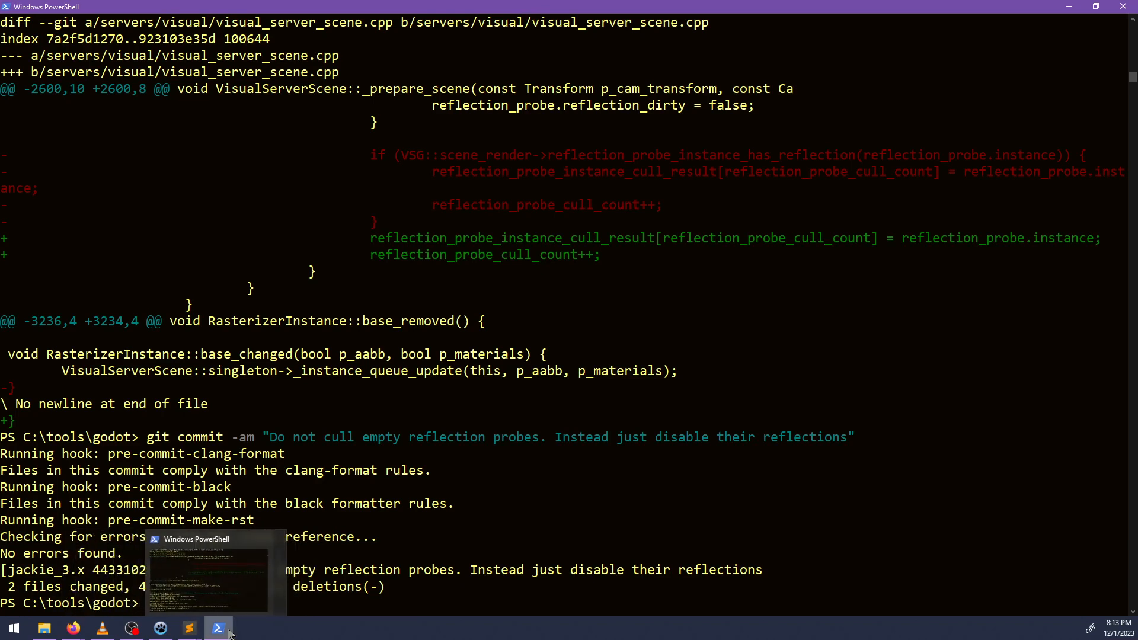
pyautogui.write('scons to')
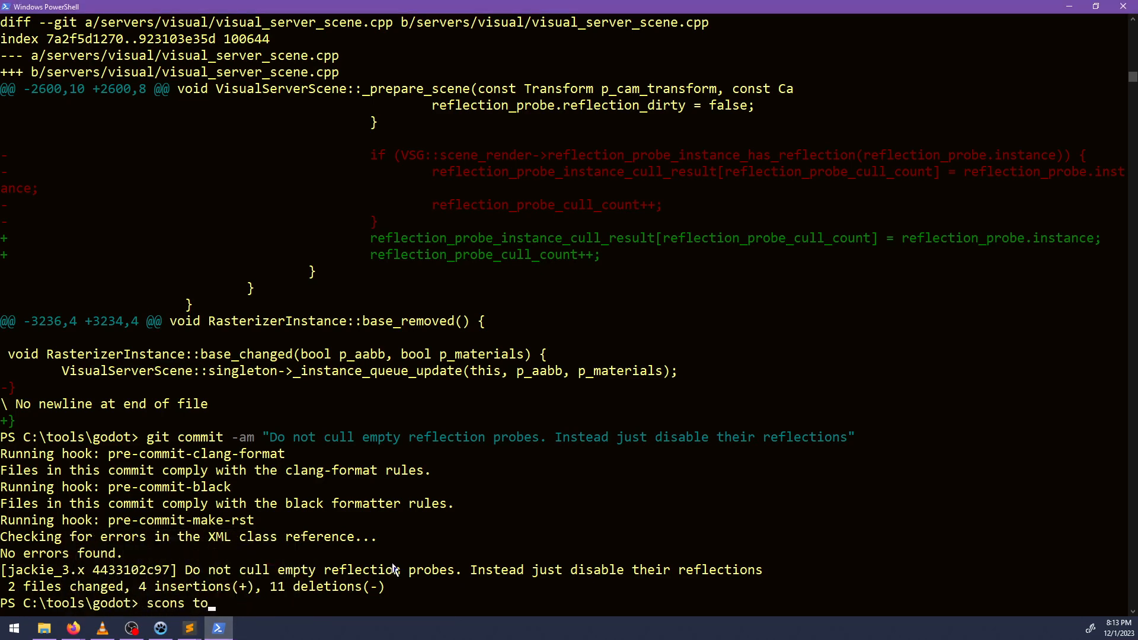
pyautogui.write('ols=yes target=release_db')
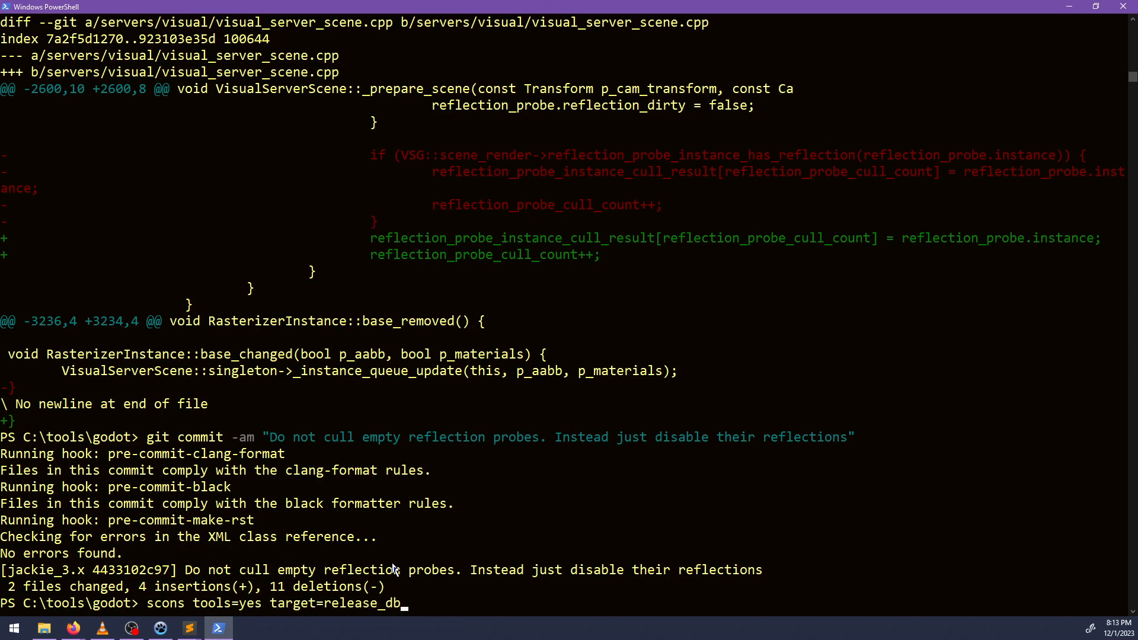
pyautogui.press('BackSpace')
pyautogui.write('ebug -j9')
pyautogui.press('Return')
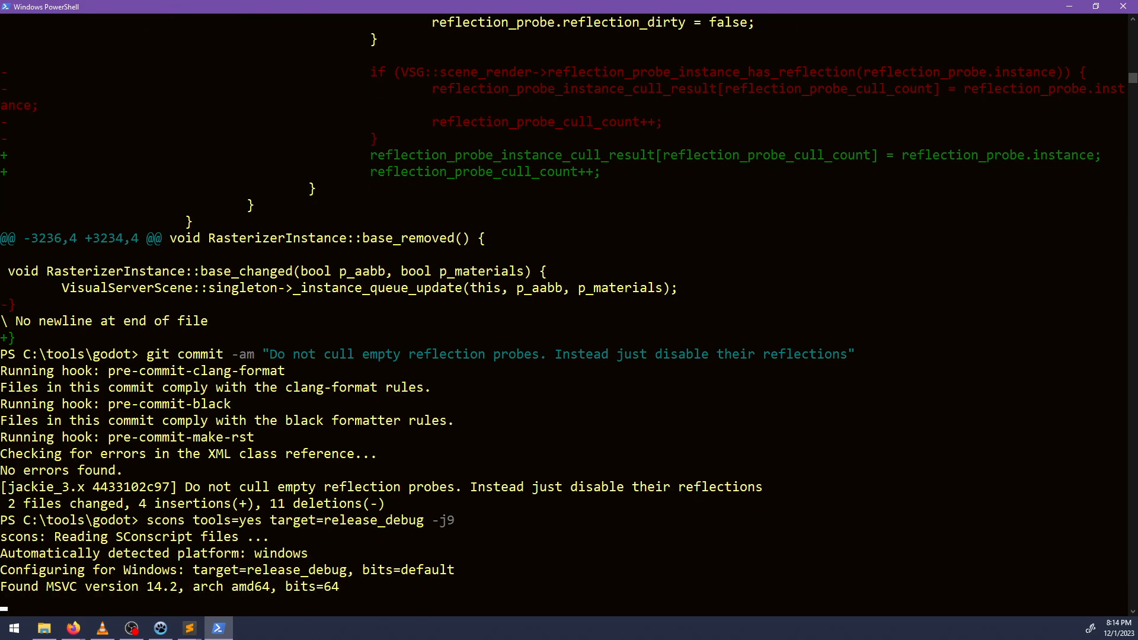
# Open File Explorer while the Godot build runs.
pyautogui.press('super+e')
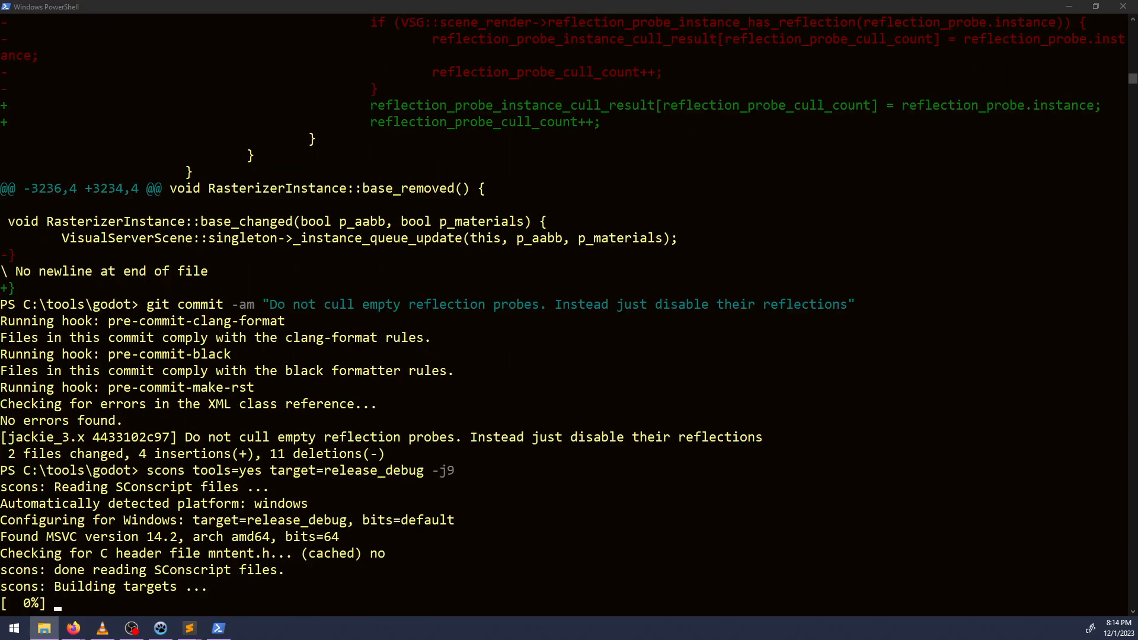
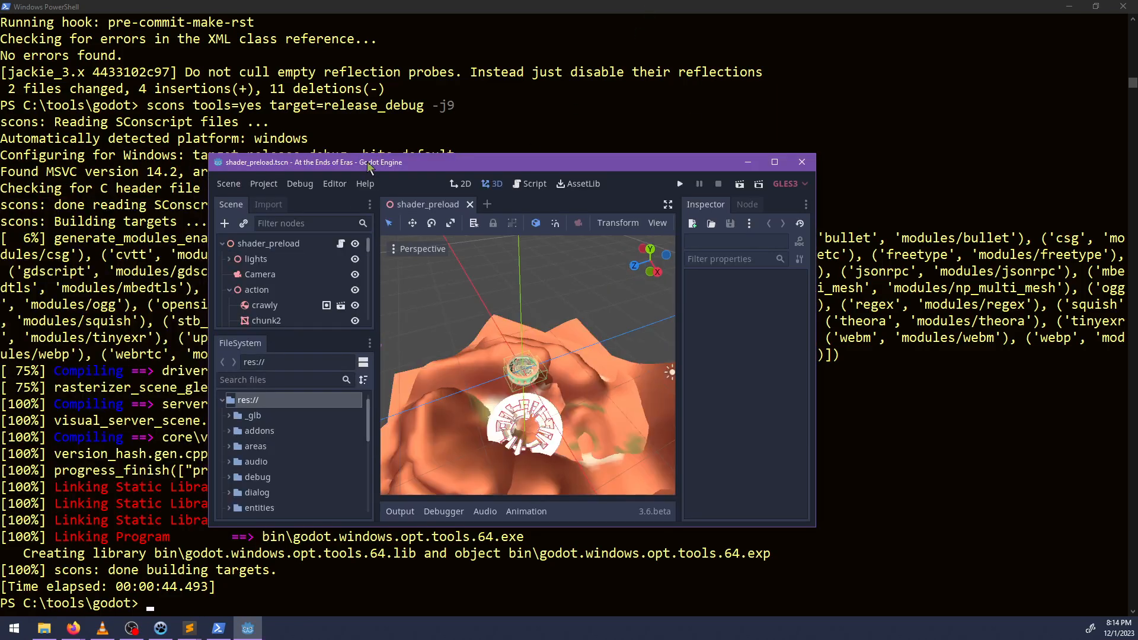
# Maximize the Godot editor window, filter the project files for "visual" and open the visual_test.tscn scene.
pyautogui.doubleClick(368, 166)
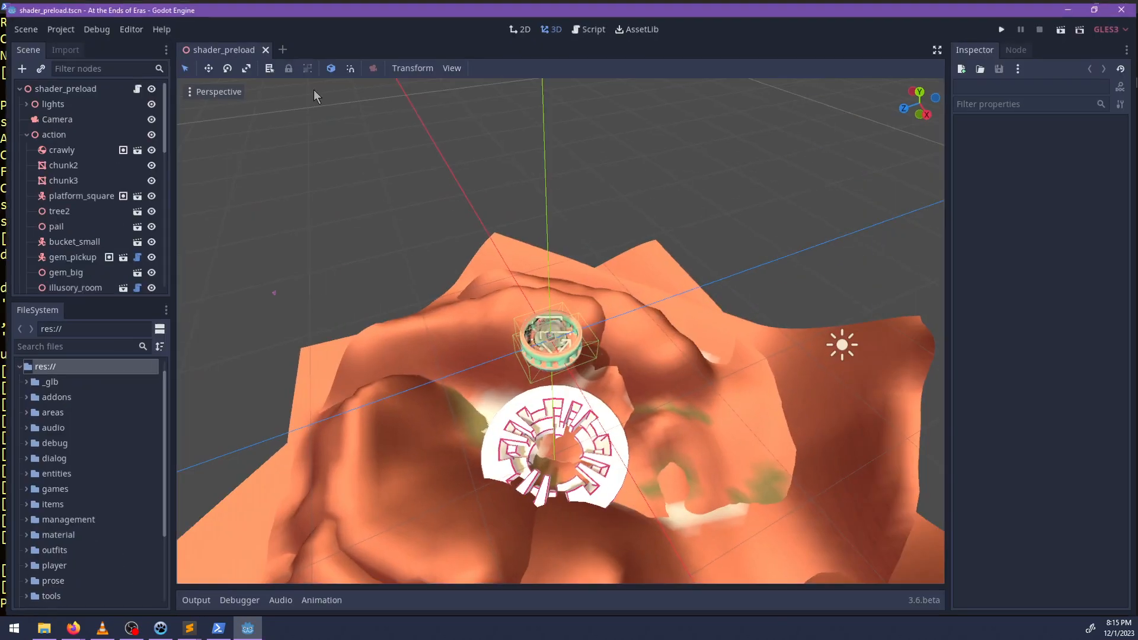
pyautogui.click(107, 346)
pyautogui.write('visual')
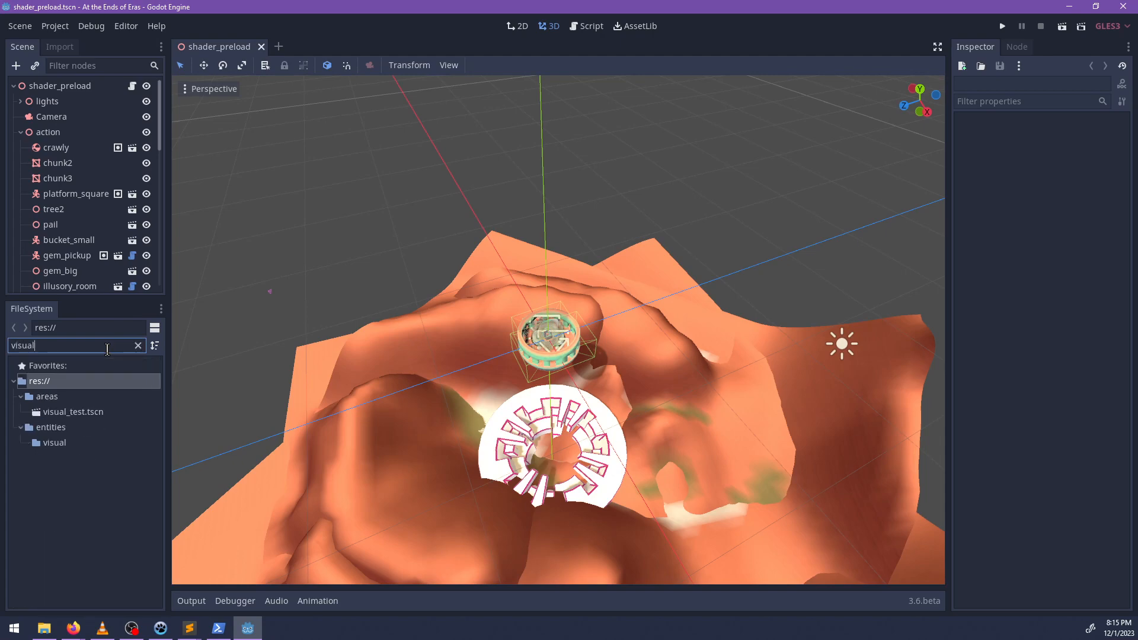
pyautogui.doubleClick(90, 410)
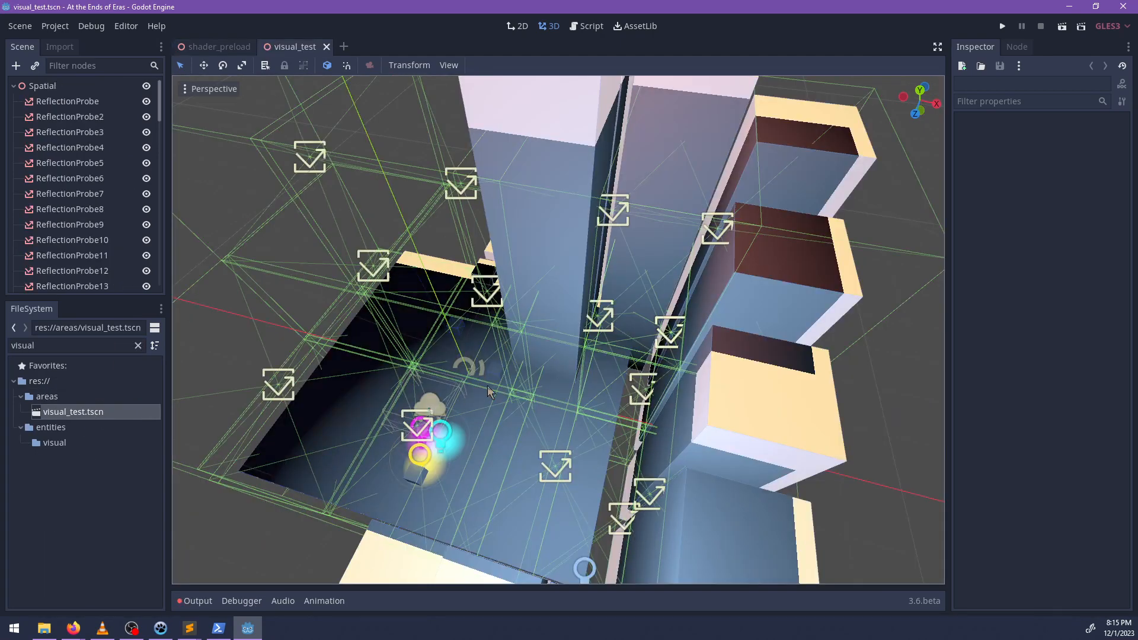
# Duplicate one of the reflection probes in the upper row beside the tall towers.
pyautogui.moveTo(487, 386); pyautogui.dragTo(620, 316, button='middle')
pyautogui.scroll(-2, 464, 288)
pyautogui.scroll(2, 741, 391)
pyautogui.click(546, 245)
pyautogui.hotkey('ctrl', 'd')
pyautogui.moveTo(608, 290); pyautogui.dragTo(693, 337)
pyautogui.moveTo(693, 337); pyautogui.dragTo(596, 251, button='middle')
pyautogui.hotkey('ctrl', 'd')
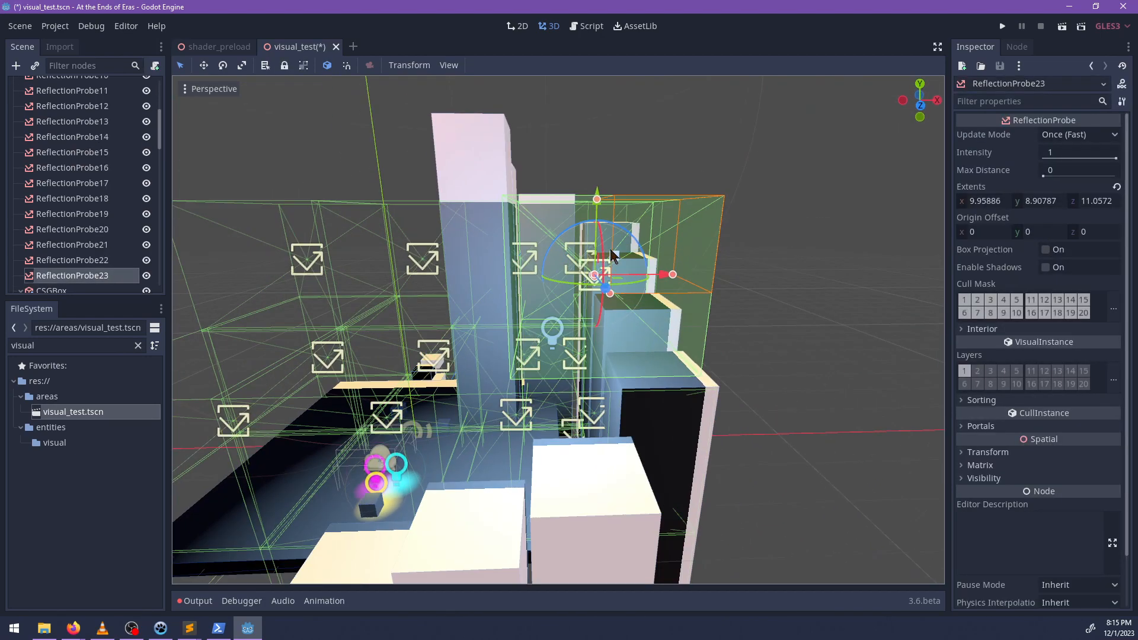
# Enlarge the duplicated probe's extents to about 14.2 on Y and 19.5 on Z, and shift it along Z above the towers.
pyautogui.moveTo(613, 255); pyautogui.dragTo(505, 171)
pyautogui.moveTo(505, 171); pyautogui.dragTo(665, 316, button='middle')
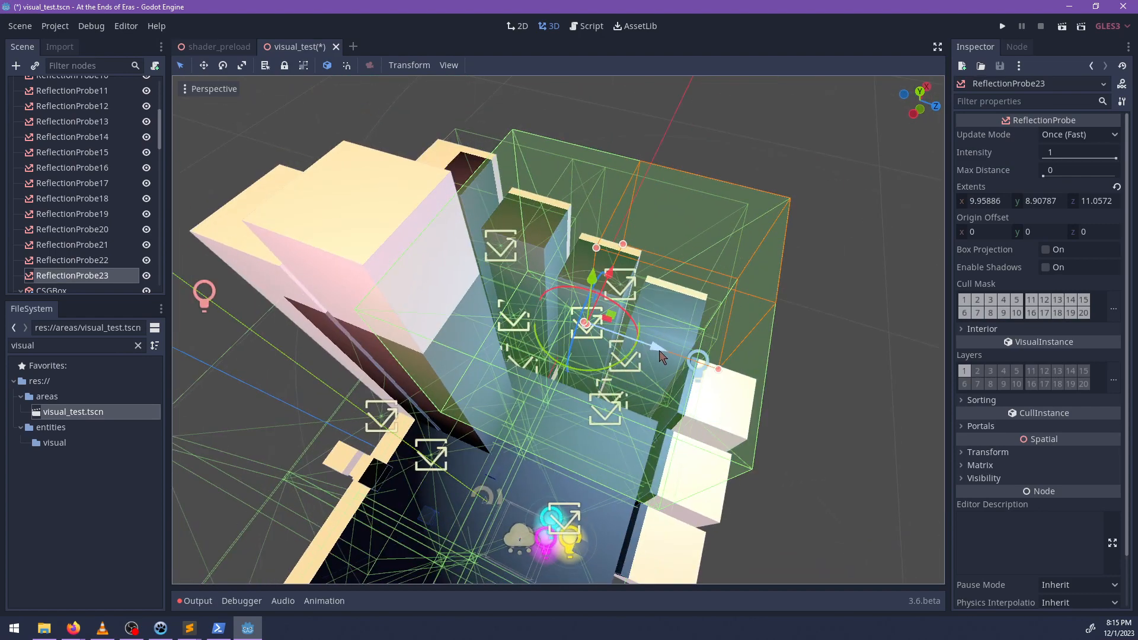
pyautogui.moveTo(719, 369); pyautogui.dragTo(778, 368)
pyautogui.moveTo(669, 361); pyautogui.dragTo(605, 273, button='middle')
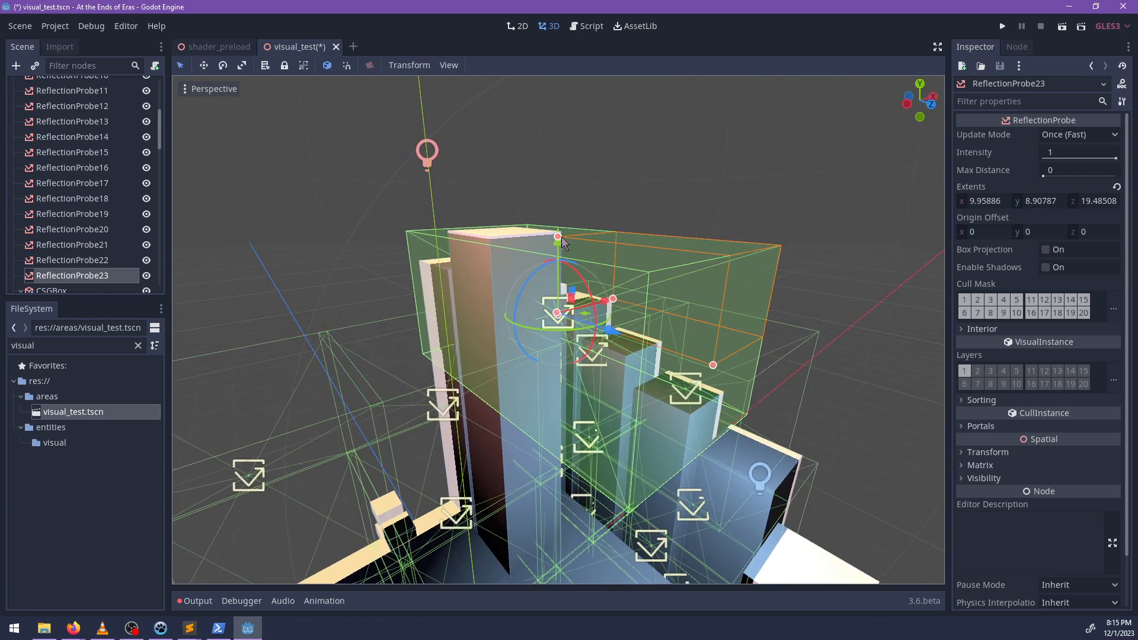
pyautogui.moveTo(551, 228); pyautogui.dragTo(558, 157)
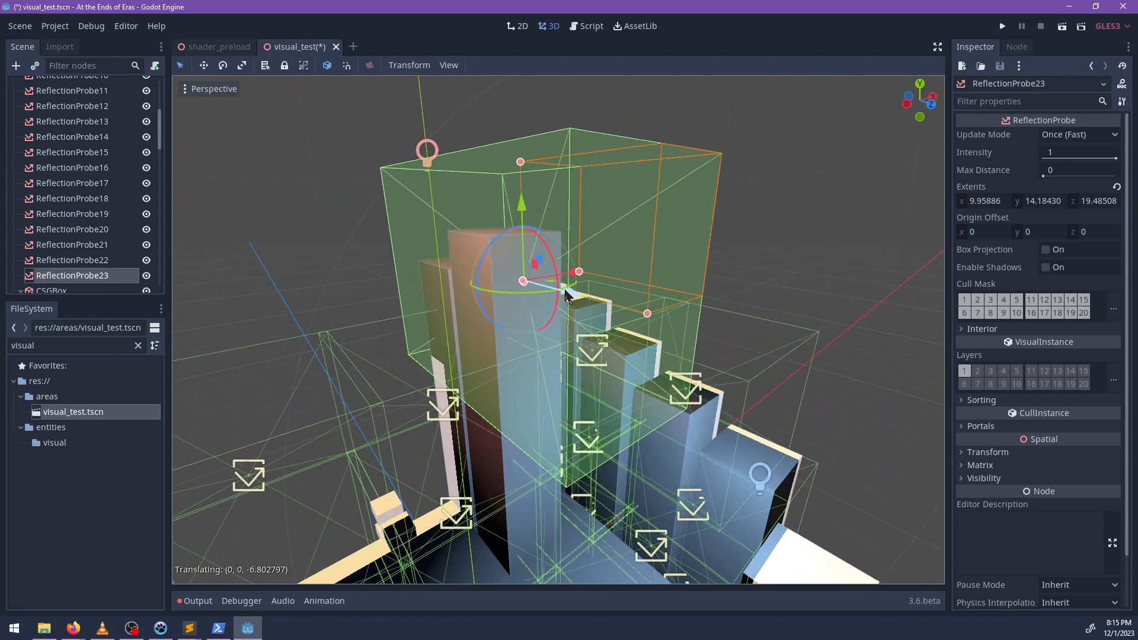
pyautogui.moveTo(640, 324); pyautogui.dragTo(605, 310, button='middle')
# Widen the new probe's X extent to about 38.6, shift it along X to span the level, and save the scene.
pyautogui.moveTo(584, 289); pyautogui.dragTo(790, 283)
pyautogui.scroll(-5, 770, 293)
pyautogui.moveTo(687, 318); pyautogui.dragTo(510, 362, button='middle')
pyautogui.hotkey('ctrl', 's')
pyautogui.moveTo(577, 312); pyautogui.dragTo(616, 341, button='middle')
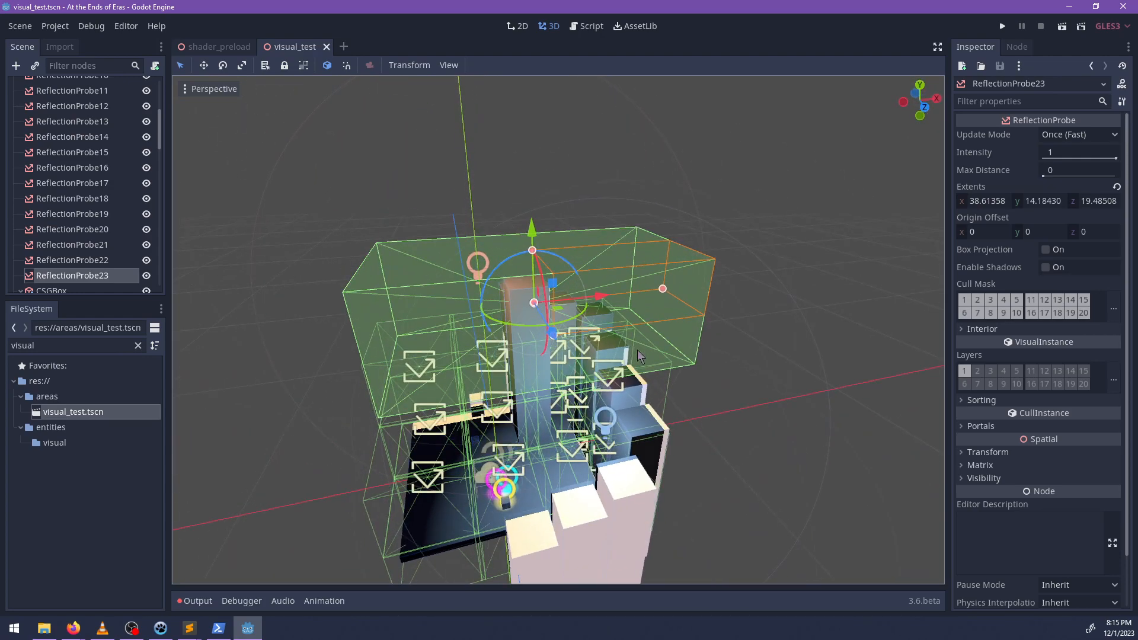
pyautogui.scroll(5, 611, 361)
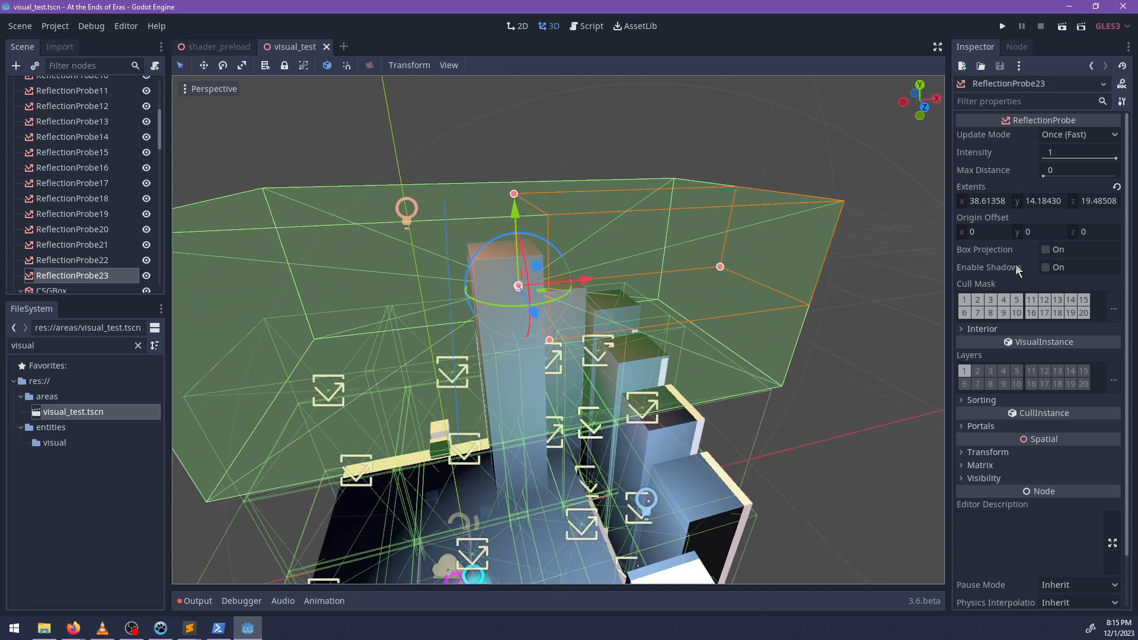
# Enable the interior setting on ReflectionProbe7 and set its ambient color to a muted red.
pyautogui.click(569, 521)
pyautogui.press('f')
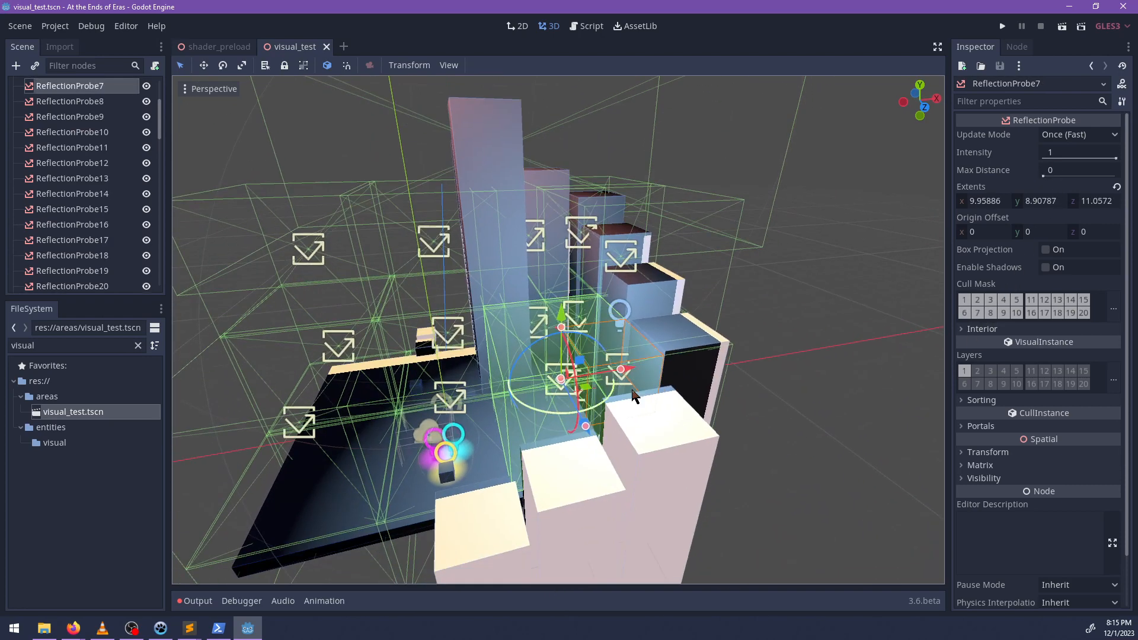
pyautogui.click(990, 452)
pyautogui.click(990, 452)
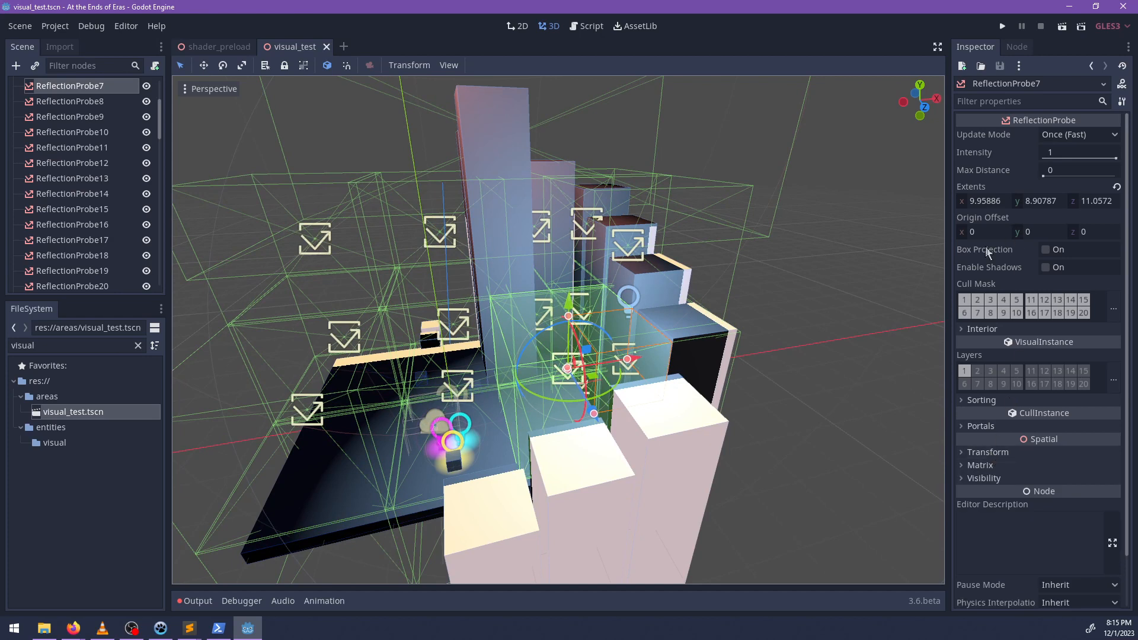
pyautogui.click(982, 329)
pyautogui.click(1059, 359)
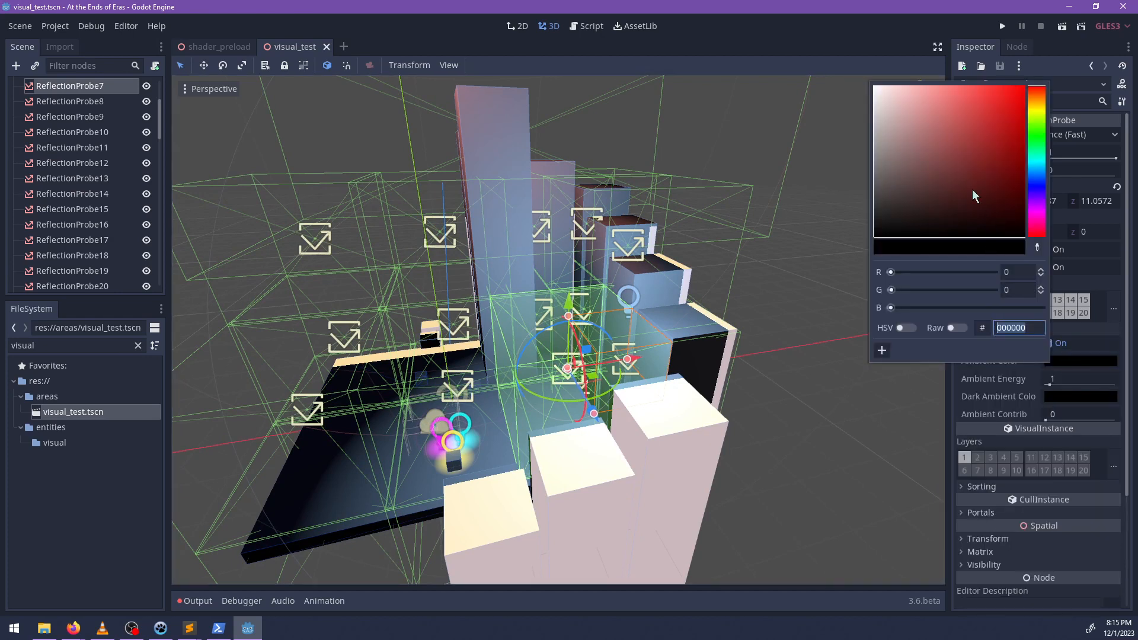
pyautogui.moveTo(975, 195); pyautogui.dragTo(957, 152)
pyautogui.keyDown('shift'); pyautogui.moveTo(572, 468); pyautogui.dragTo(736, 384, button='middle'); pyautogui.keyUp('shift')
pyautogui.scroll(8, 504, 423)
pyautogui.scroll(6, 541, 392)
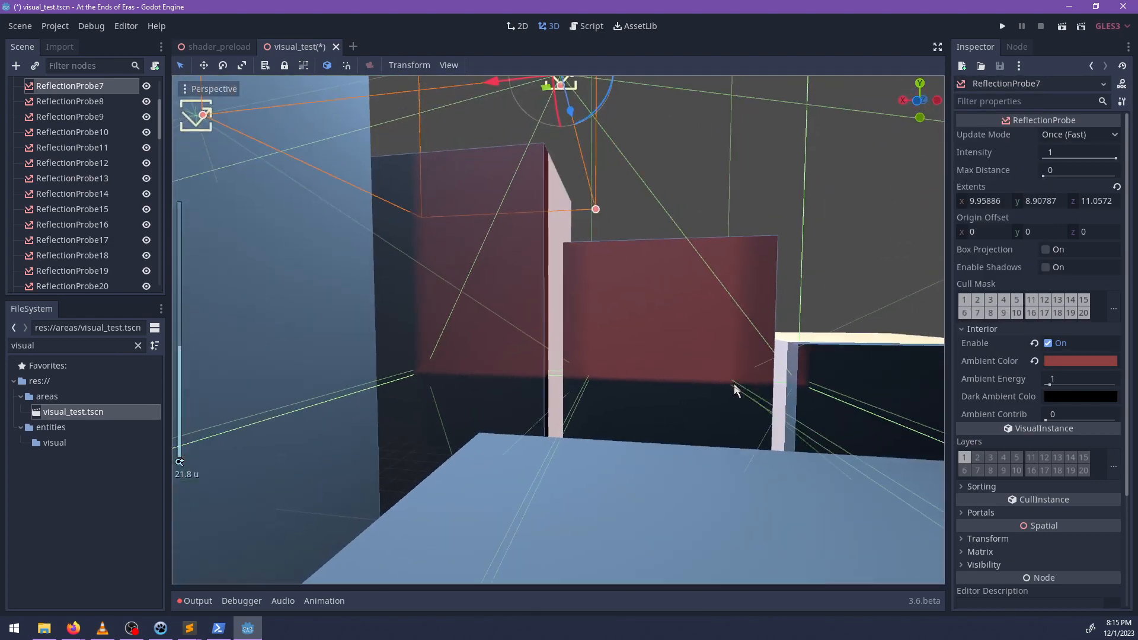
# Try to shift ReflectionProbe7's dark ambient color to a blue hue.
pyautogui.click(1048, 398)
pyautogui.click(1038, 214)
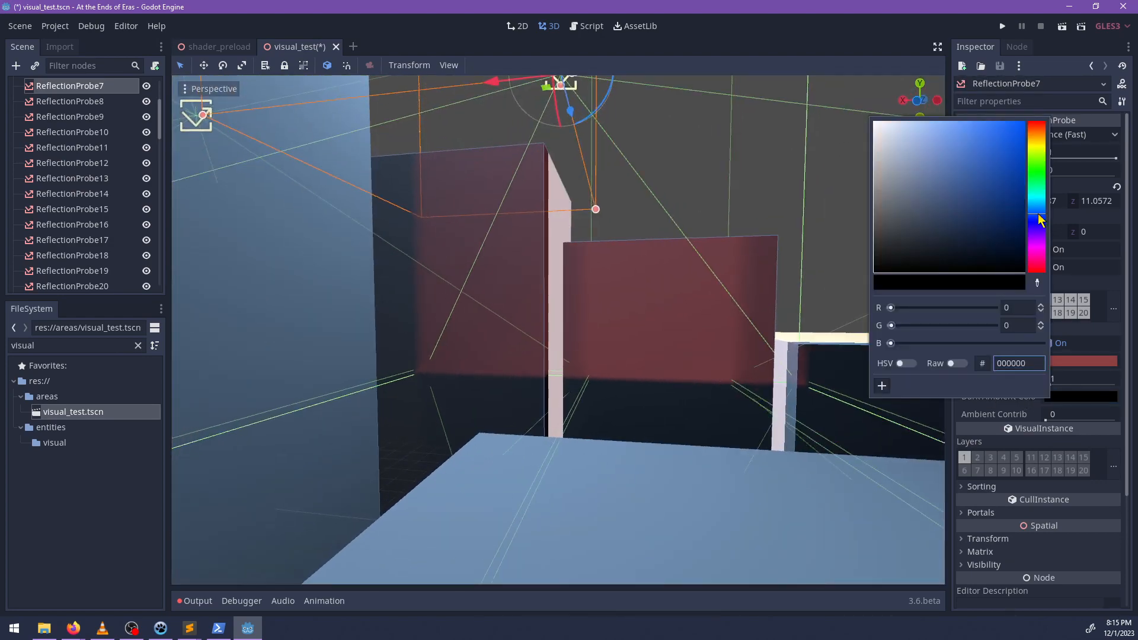
pyautogui.moveTo(752, 307); pyautogui.dragTo(663, 405, button='middle')
pyautogui.scroll(-10, 673, 375)
pyautogui.scroll(-6, 615, 466)
pyautogui.moveTo(602, 437); pyautogui.dragTo(576, 453, button='middle')
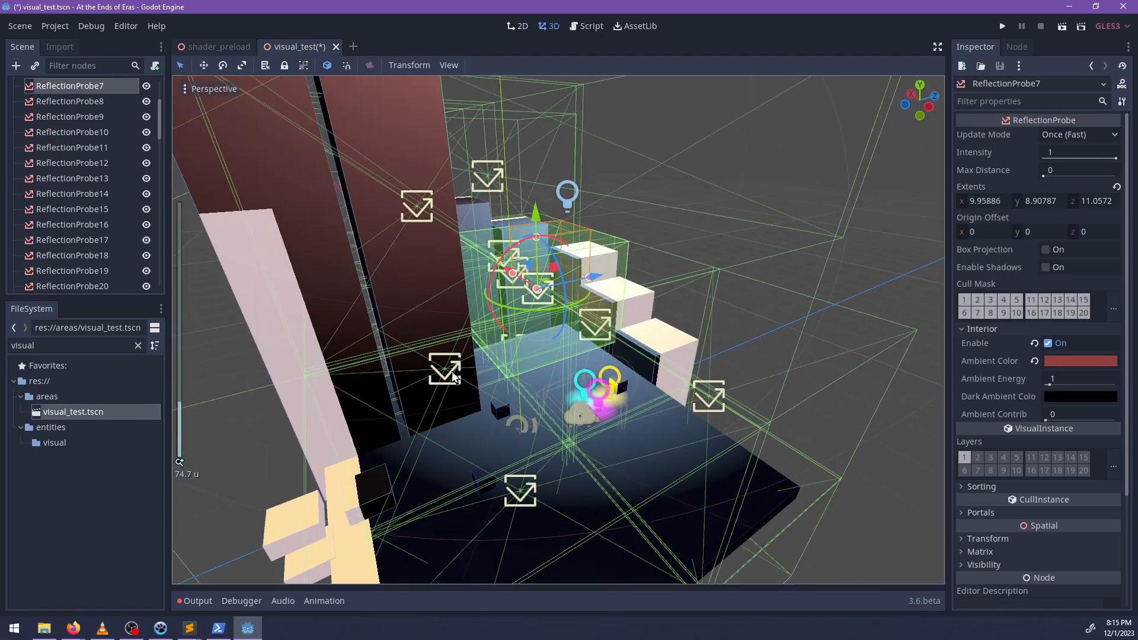
# Select ReflectionProbe10, ReflectionProbe4 and an upper probe beside the tall tower together, enable their interior setting and set their ambient color to light pink.
pyautogui.click(453, 371)
pyautogui.moveTo(487, 442); pyautogui.dragTo(556, 389, button='middle')
pyautogui.click(609, 380)
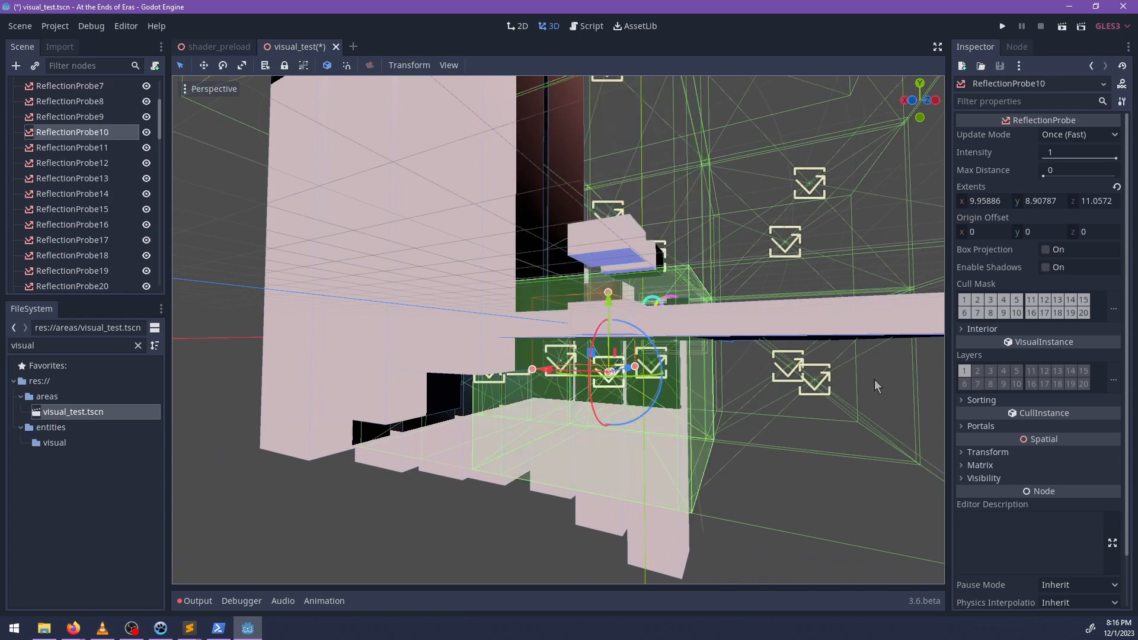
pyautogui.moveTo(719, 414); pyautogui.dragTo(532, 363, button='middle')
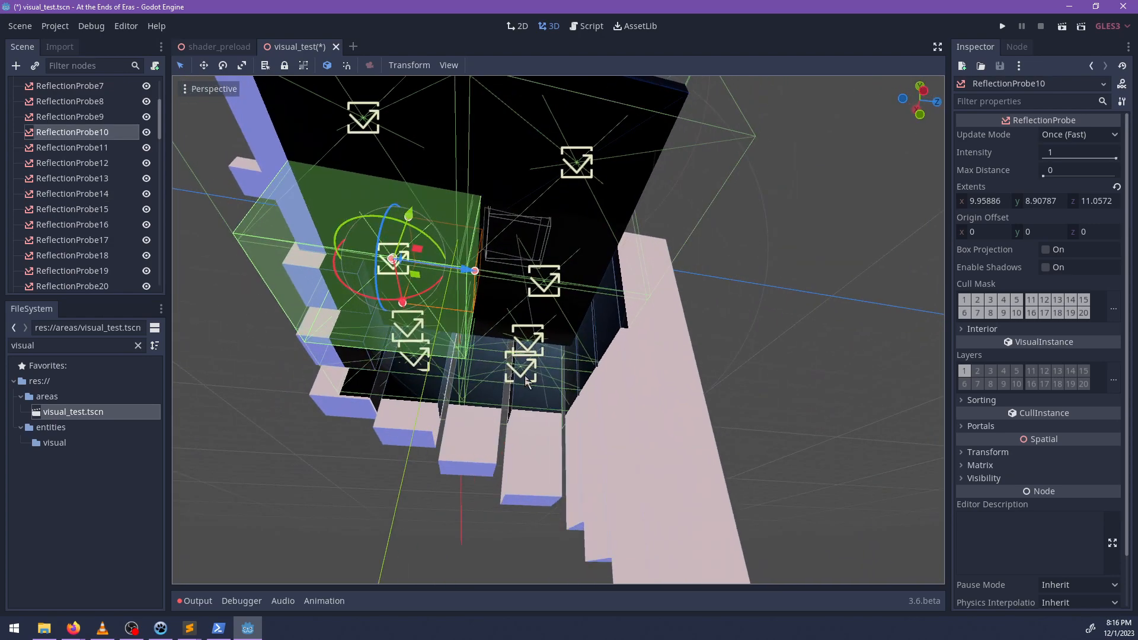
pyautogui.keyDown('shift'); pyautogui.click(526, 381); pyautogui.keyUp('shift')
pyautogui.scroll(-3, 474, 311)
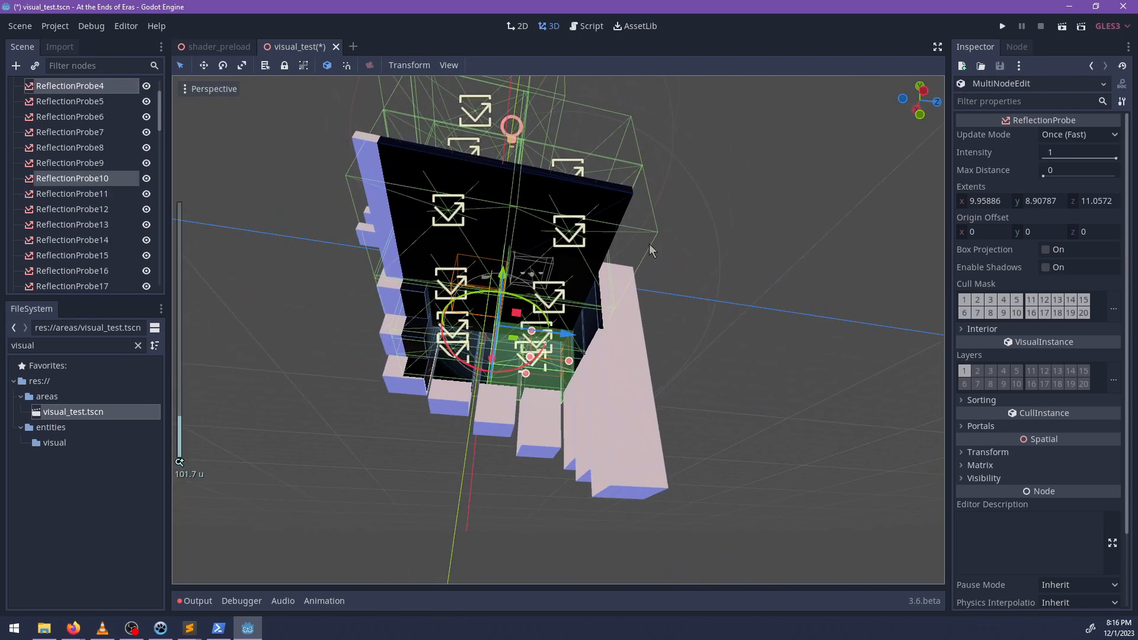
pyautogui.moveTo(650, 249); pyautogui.dragTo(520, 268, button='middle')
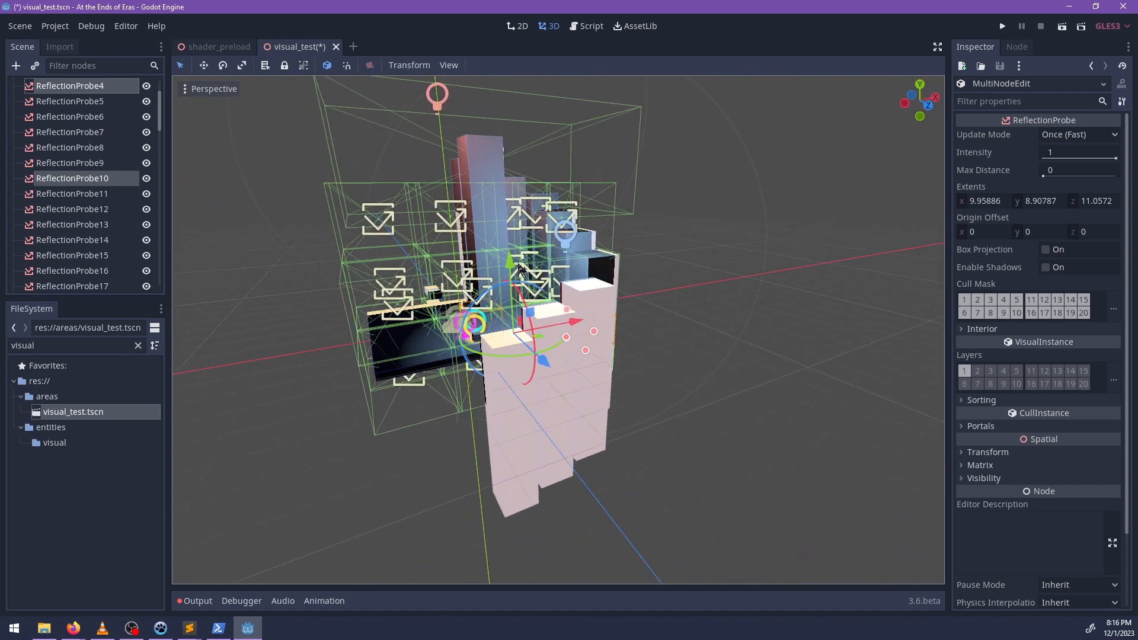
pyautogui.keyDown('shift'); pyautogui.click(455, 223); pyautogui.keyUp('shift')
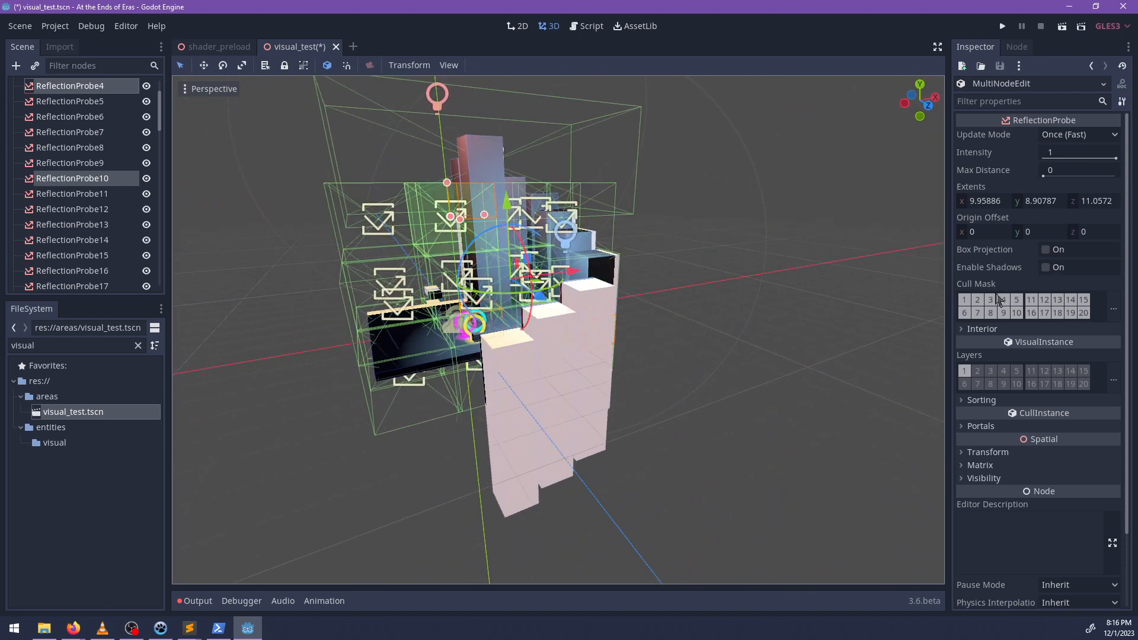
pyautogui.click(977, 332)
pyautogui.click(1069, 360)
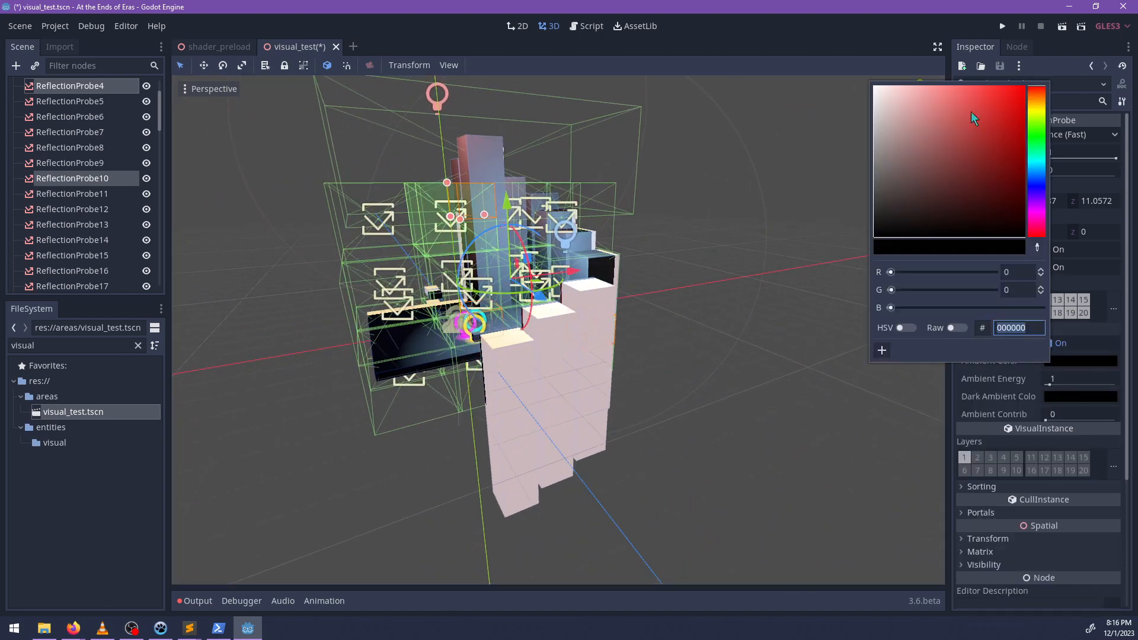
pyautogui.click(891, 98)
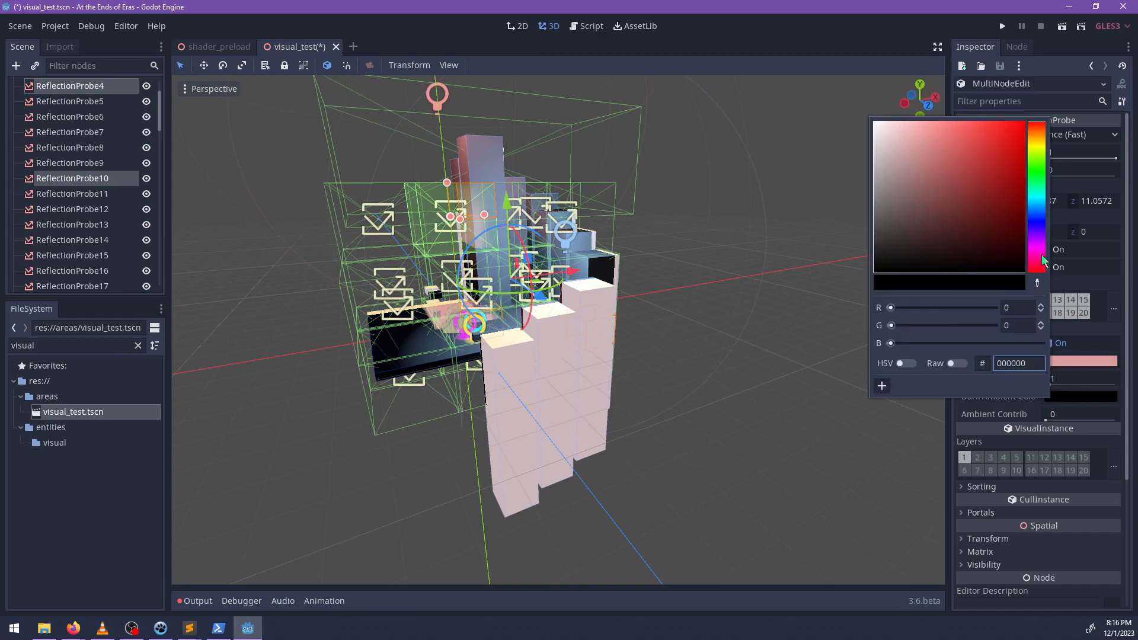
pyautogui.click(1037, 174)
pyautogui.moveTo(616, 387); pyautogui.dragTo(706, 404, button='middle')
pyautogui.scroll(4, 706, 405)
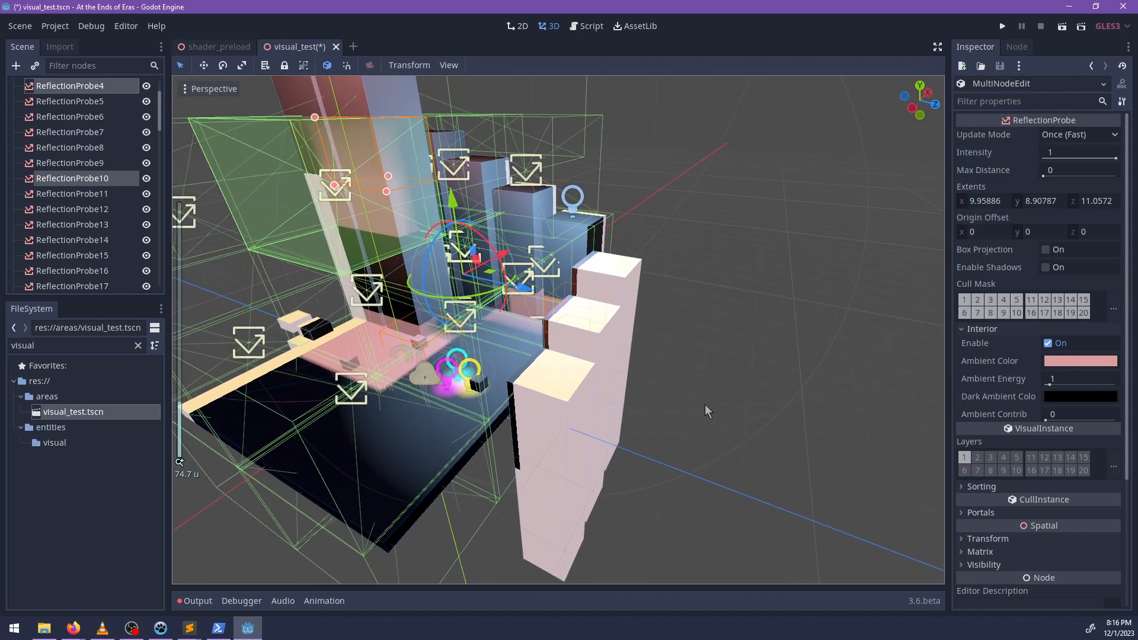
# Deselect the edited probes, select ReflectionProbe11 and save the scene.
pyautogui.click(705, 405)
pyautogui.moveTo(569, 426); pyautogui.dragTo(593, 427, button='middle')
pyautogui.scroll(-12, 717, 487)
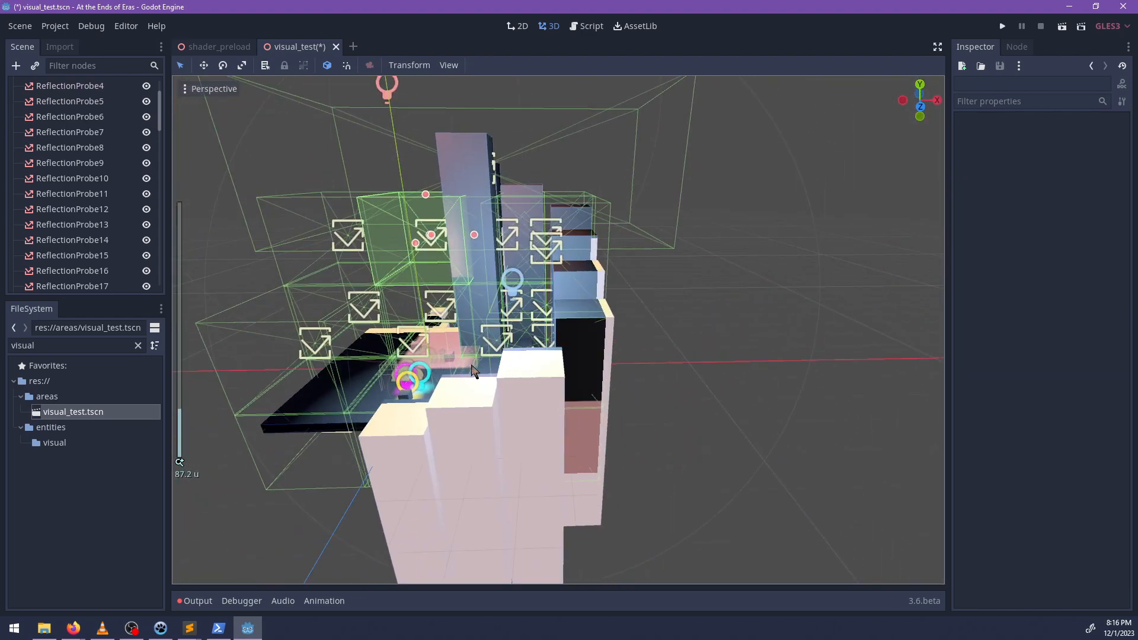
pyautogui.keyDown('shift'); pyautogui.moveTo(658, 350); pyautogui.dragTo(757, 377, button='middle'); pyautogui.keyUp('shift')
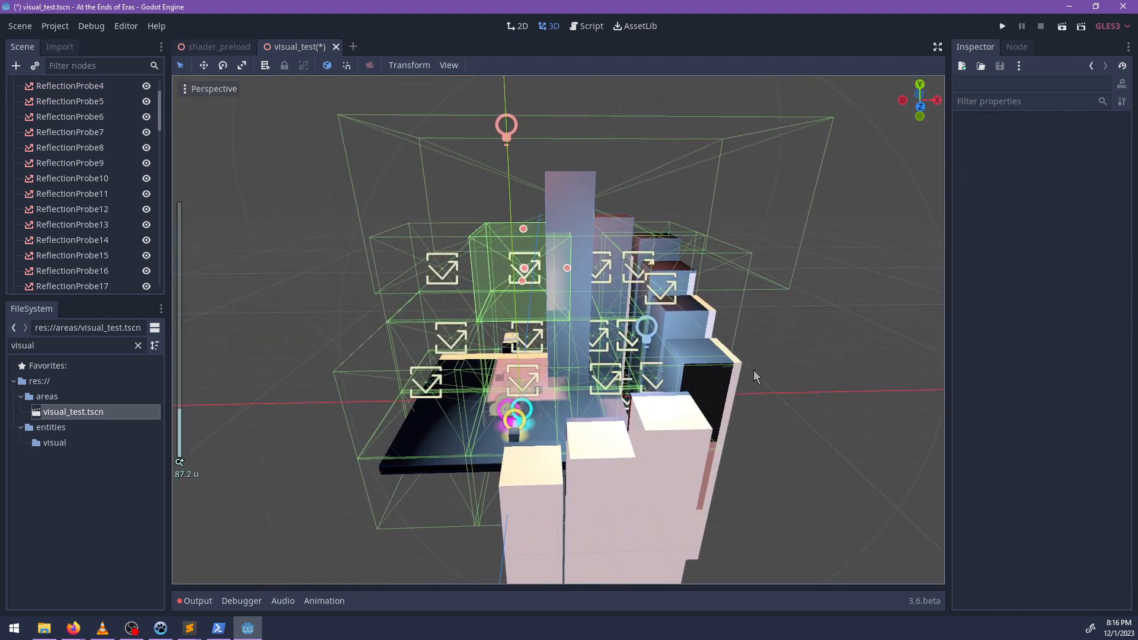
pyautogui.click(119, 196)
pyautogui.moveTo(580, 451); pyautogui.dragTo(682, 459, button='middle')
pyautogui.hotkey('ctrl', 's')
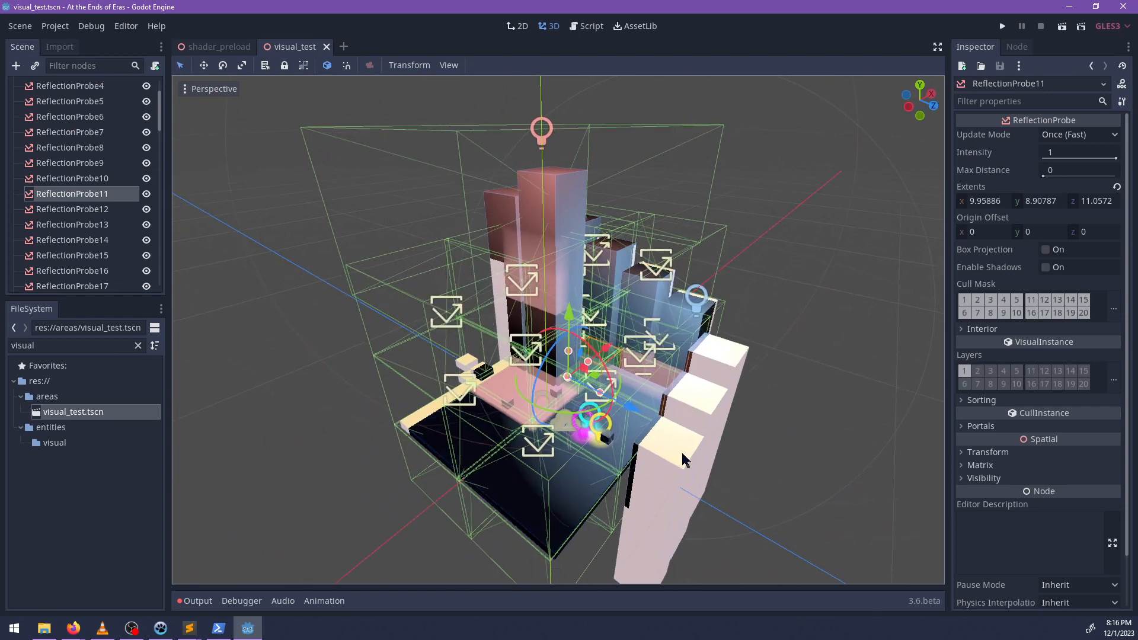
# Play the current scene and run and jump the character across the floor and up the blocks to examine the probes' ambient lighting.
pyautogui.press('F6')
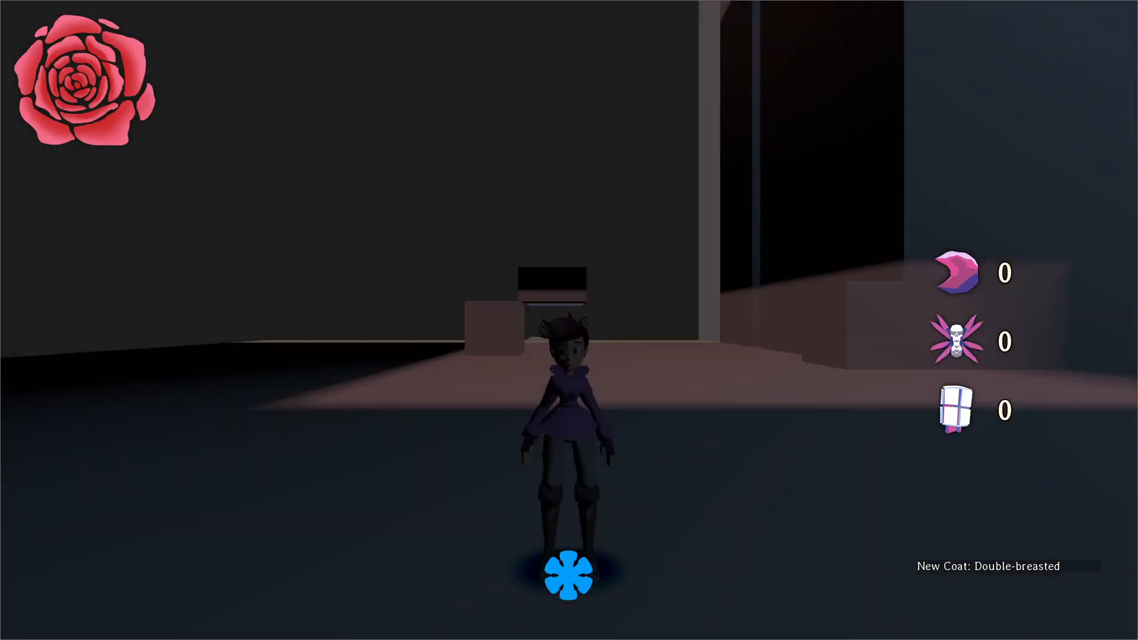
pyautogui.press('w')
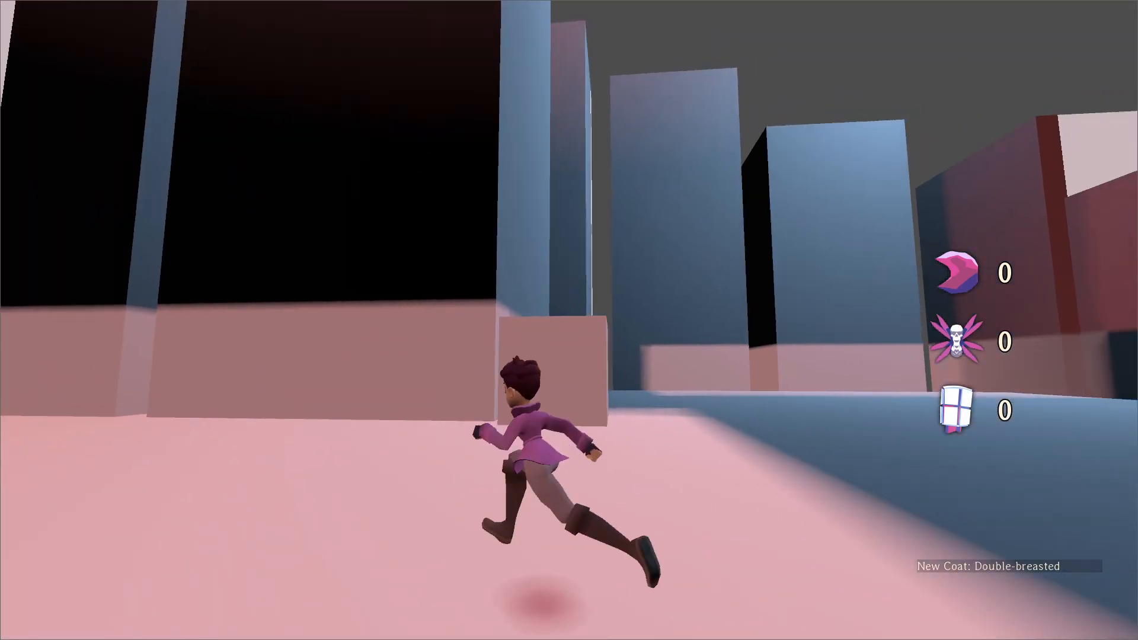
pyautogui.press('space')
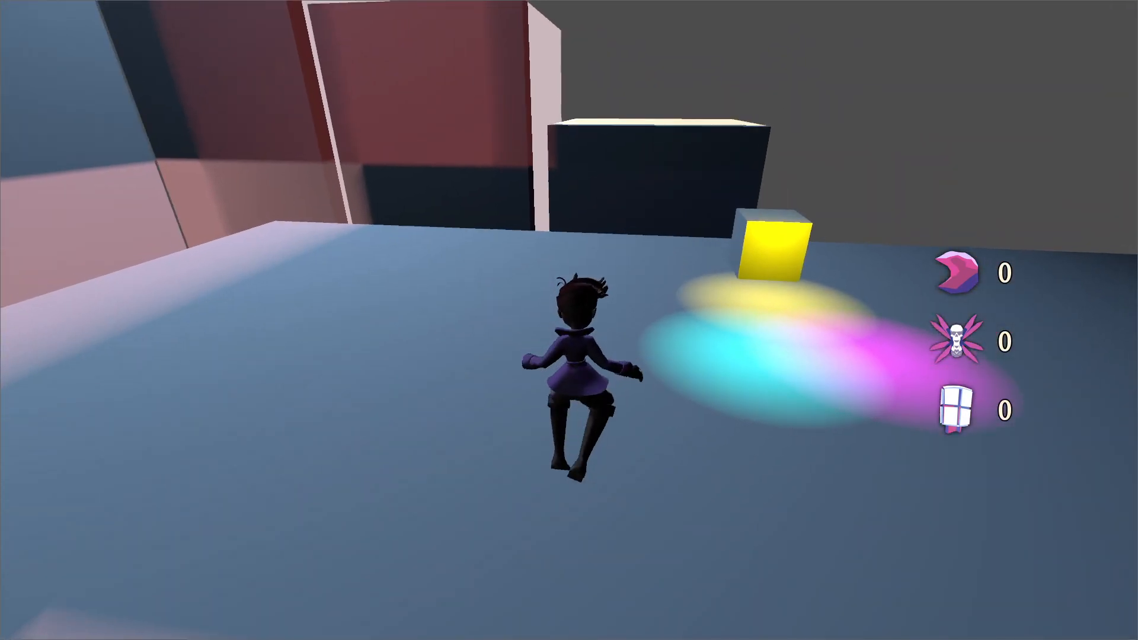
pyautogui.press('space')
pyautogui.press('space')
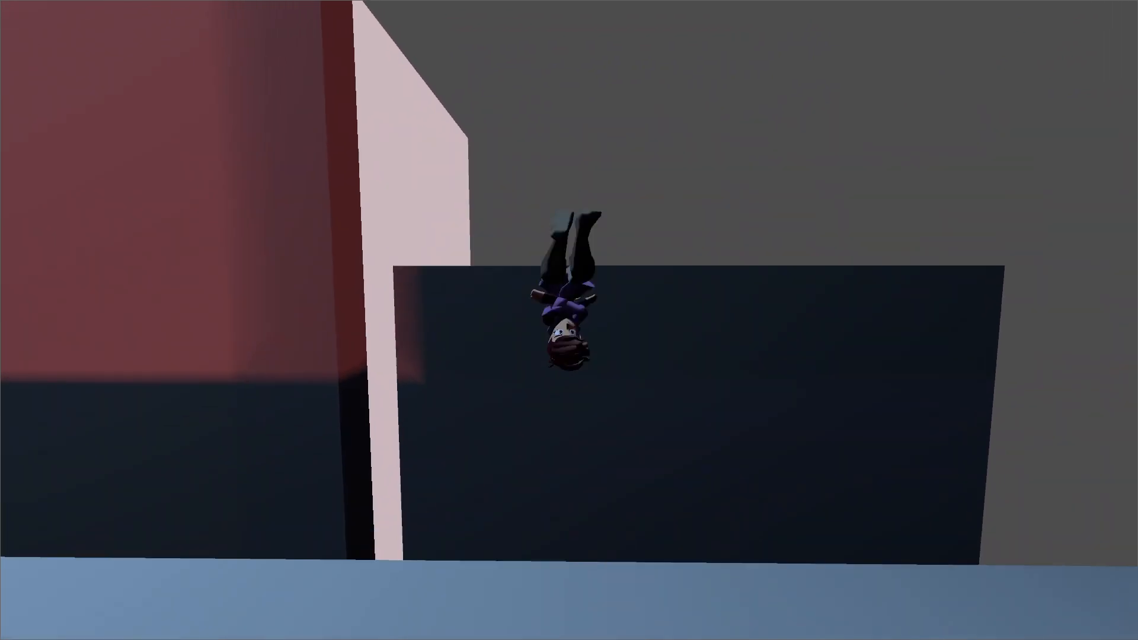
pyautogui.press('space')
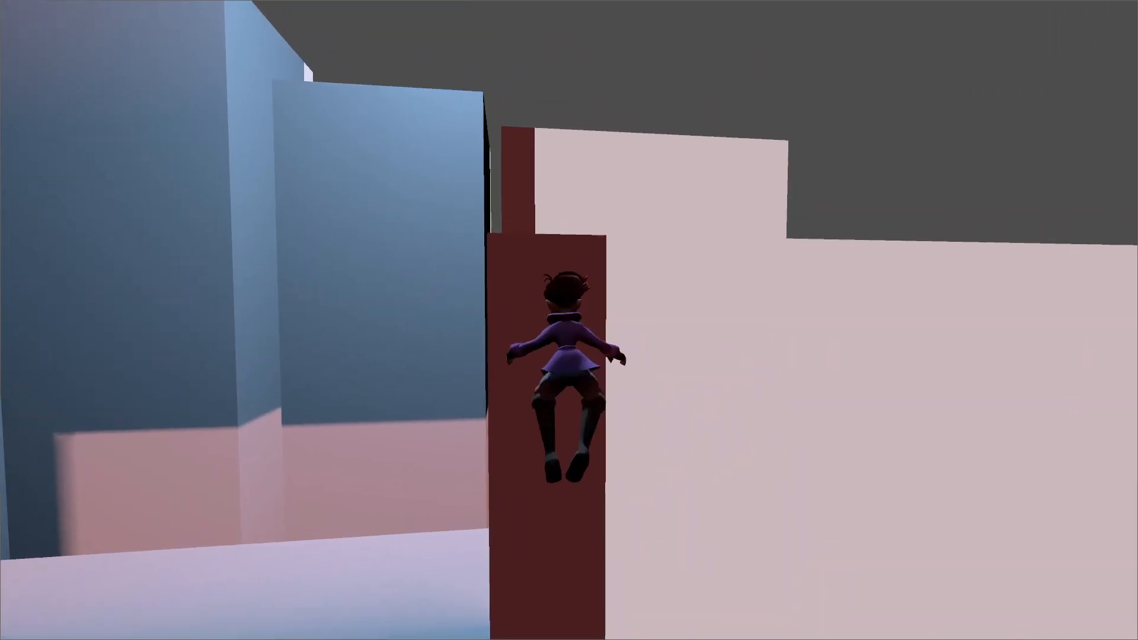
pyautogui.press('space')
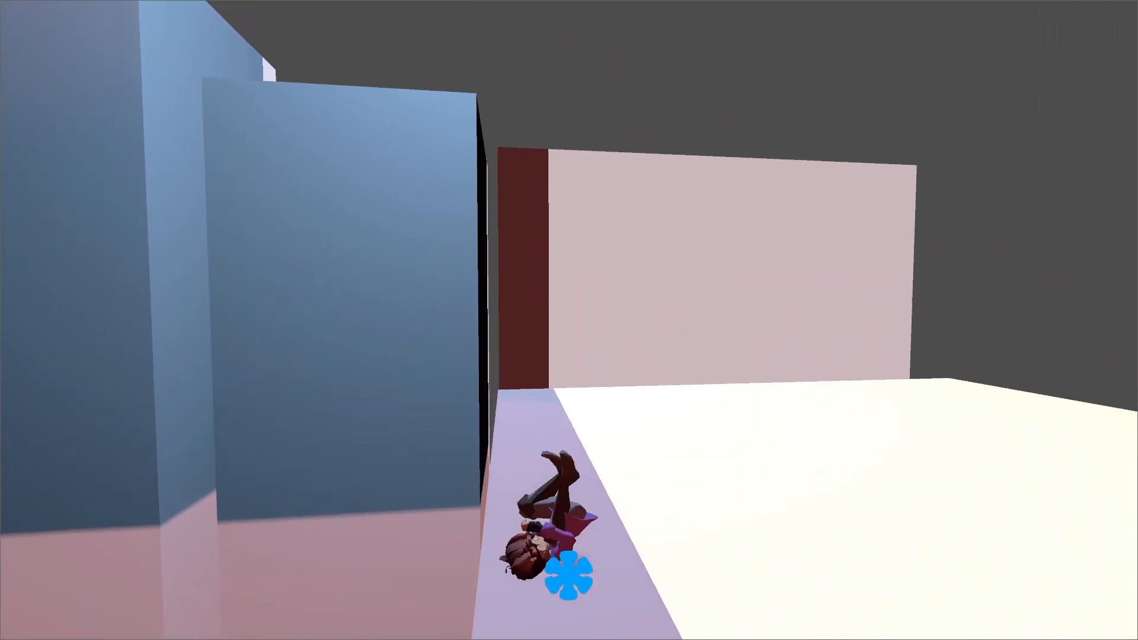
pyautogui.press('space')
pyautogui.press('space')
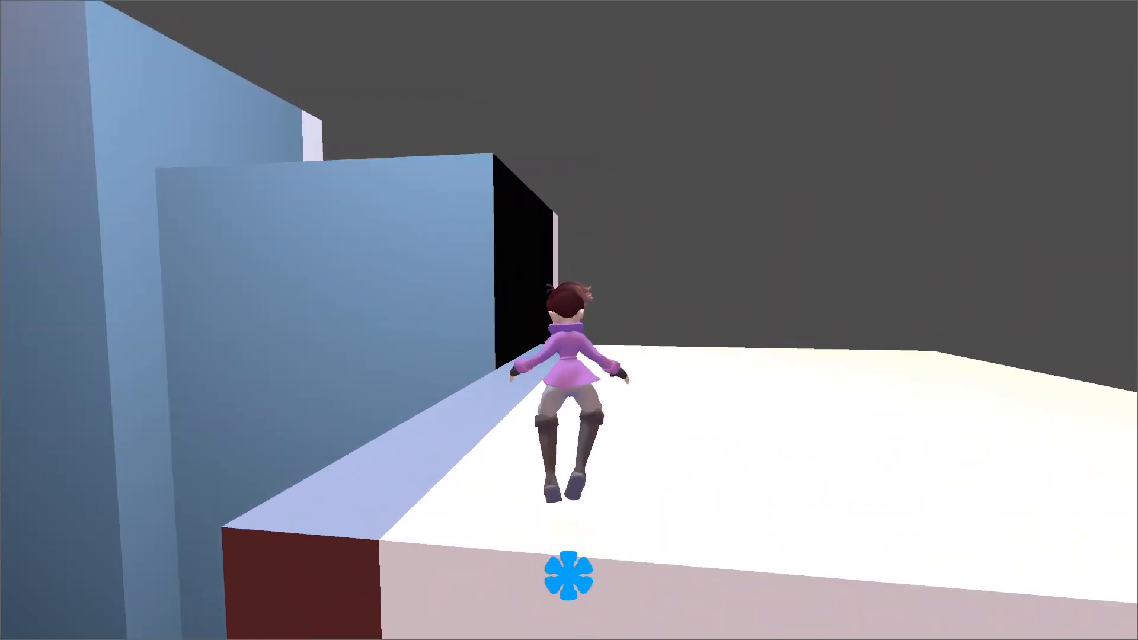
pyautogui.press('space')
pyautogui.press('space')
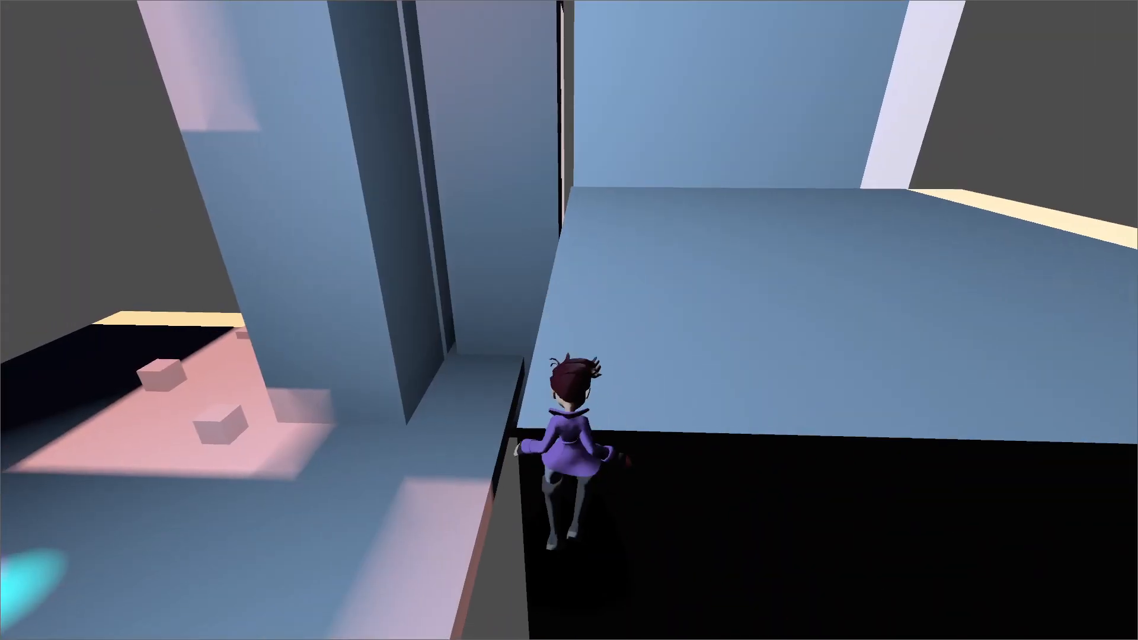
pyautogui.press('space')
# Climb the character up the tall blocks and jump across the rooftops to examine the probes' ambient lighting from above.
pyautogui.press('space')
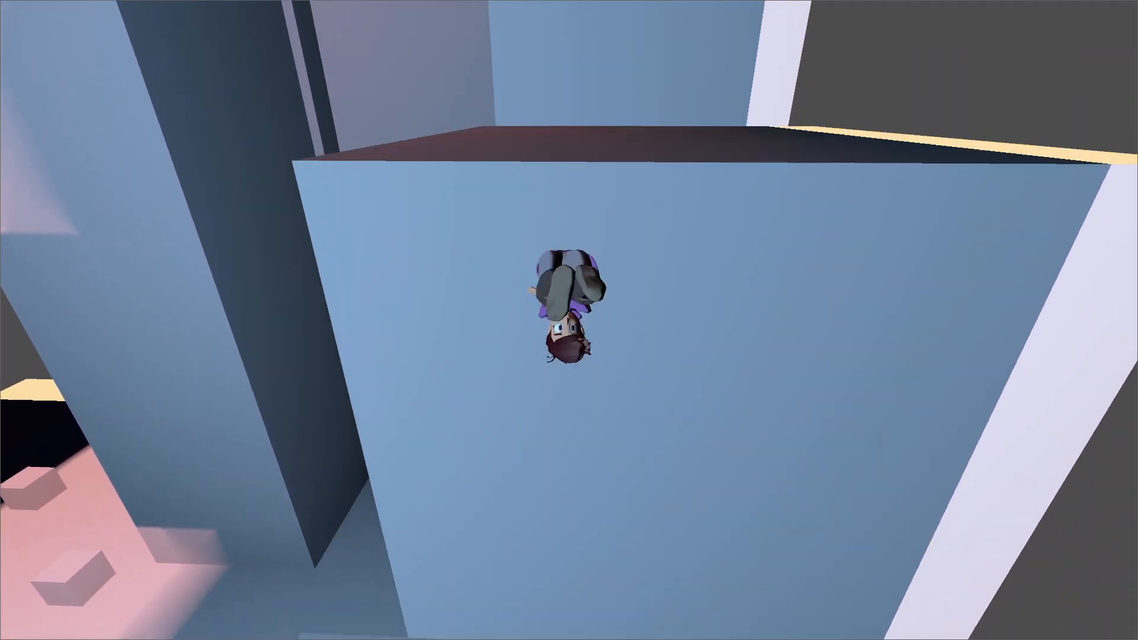
pyautogui.press('w')
pyautogui.press('space')
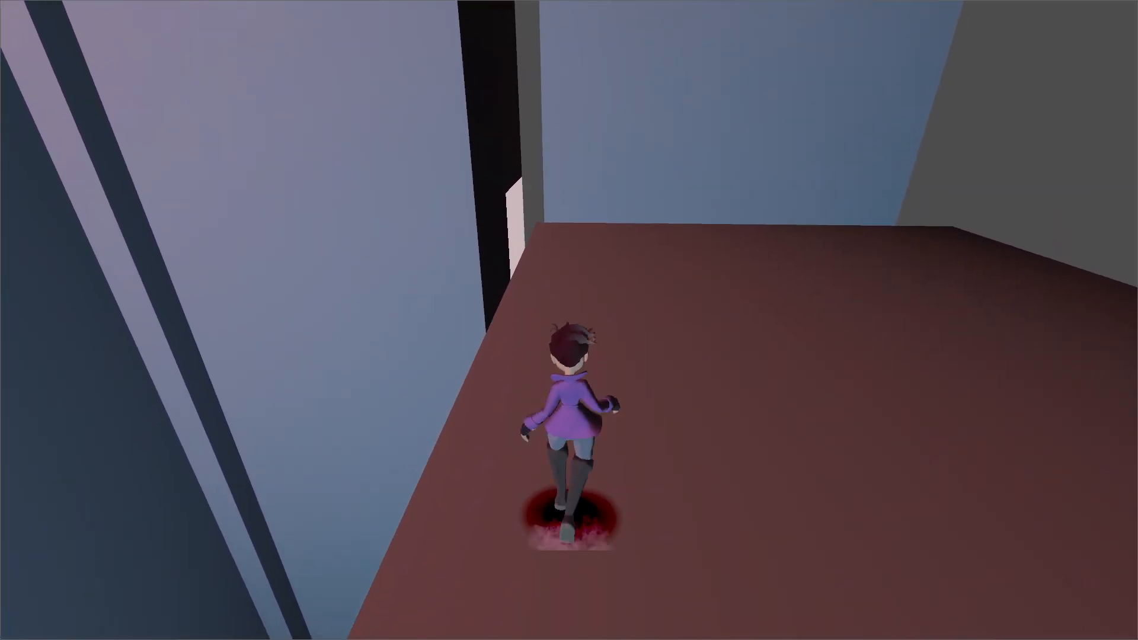
pyautogui.press('space')
pyautogui.press('space')
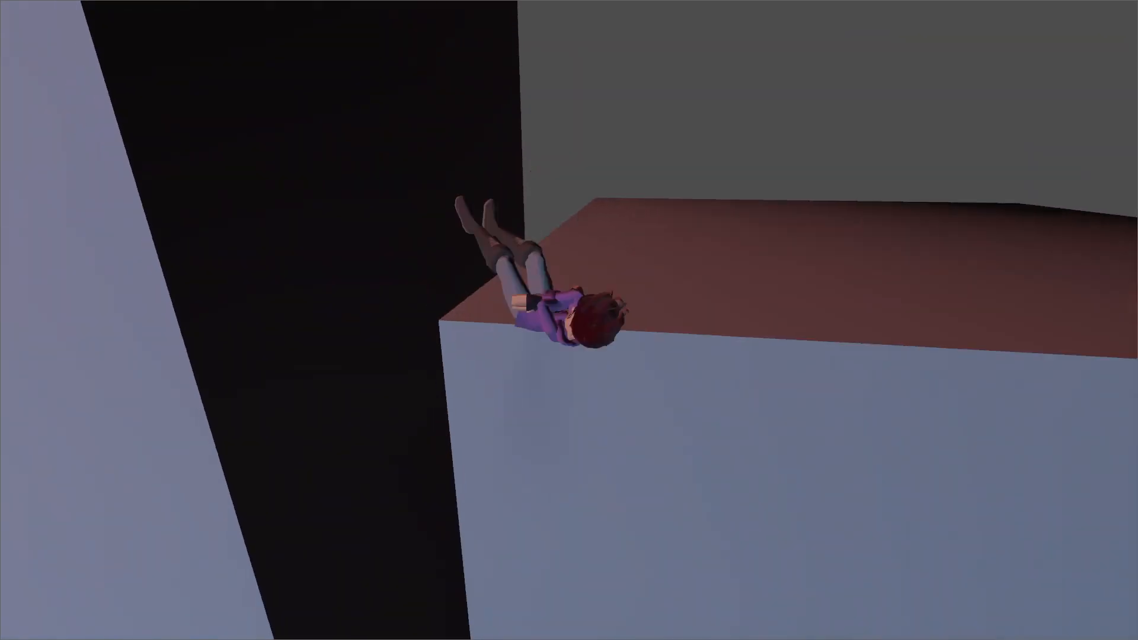
pyautogui.press('space')
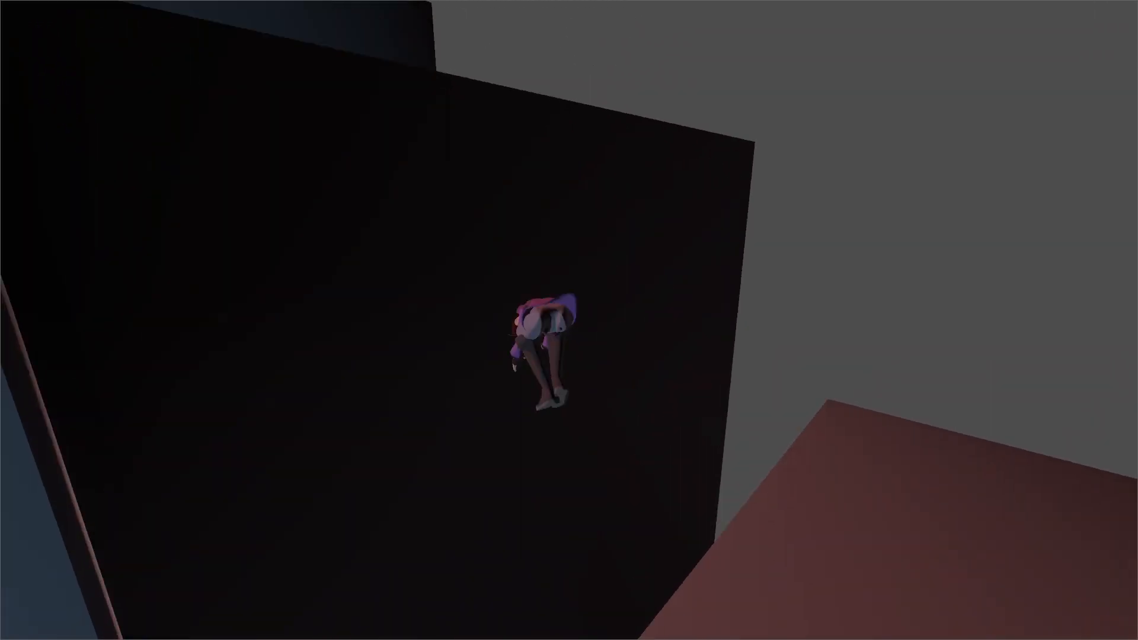
pyautogui.press('space')
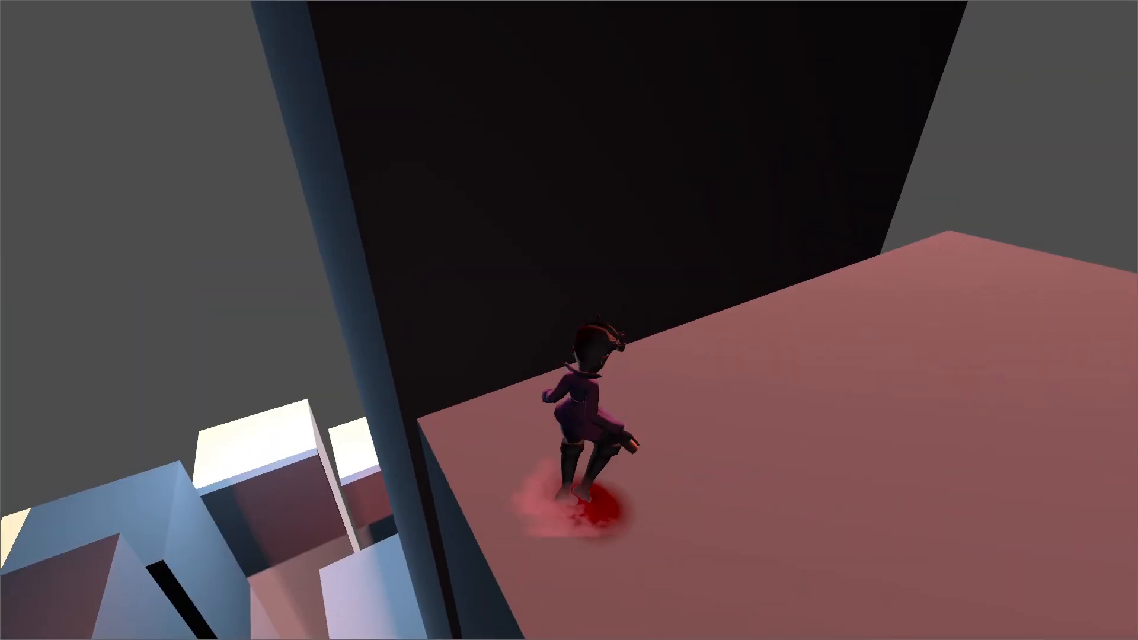
pyautogui.press('space')
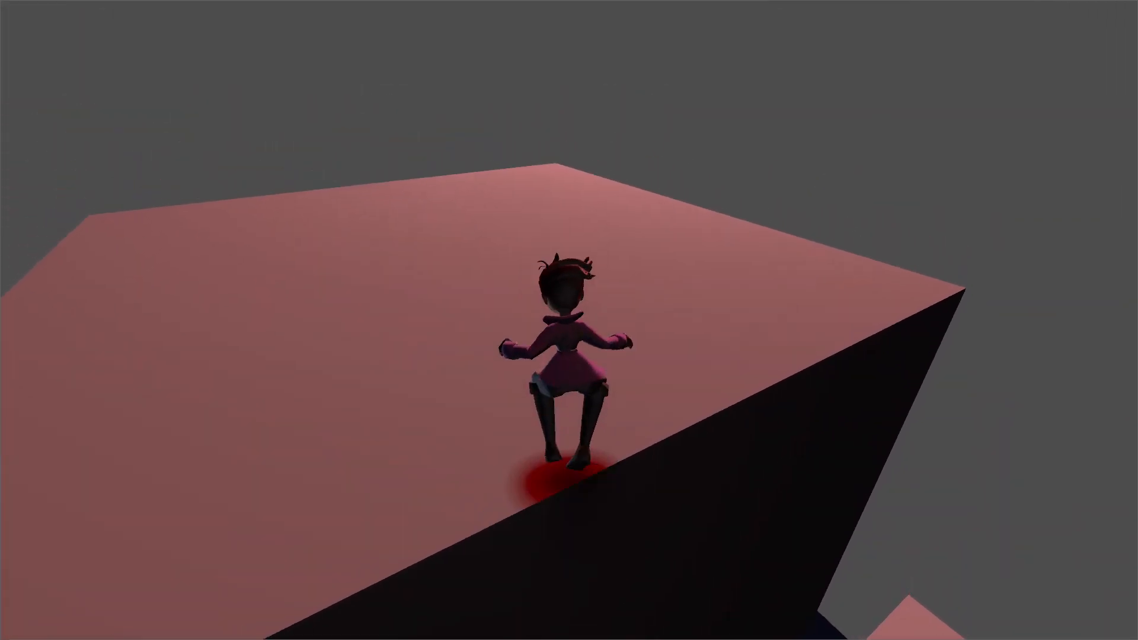
pyautogui.press('space')
pyautogui.press('w')
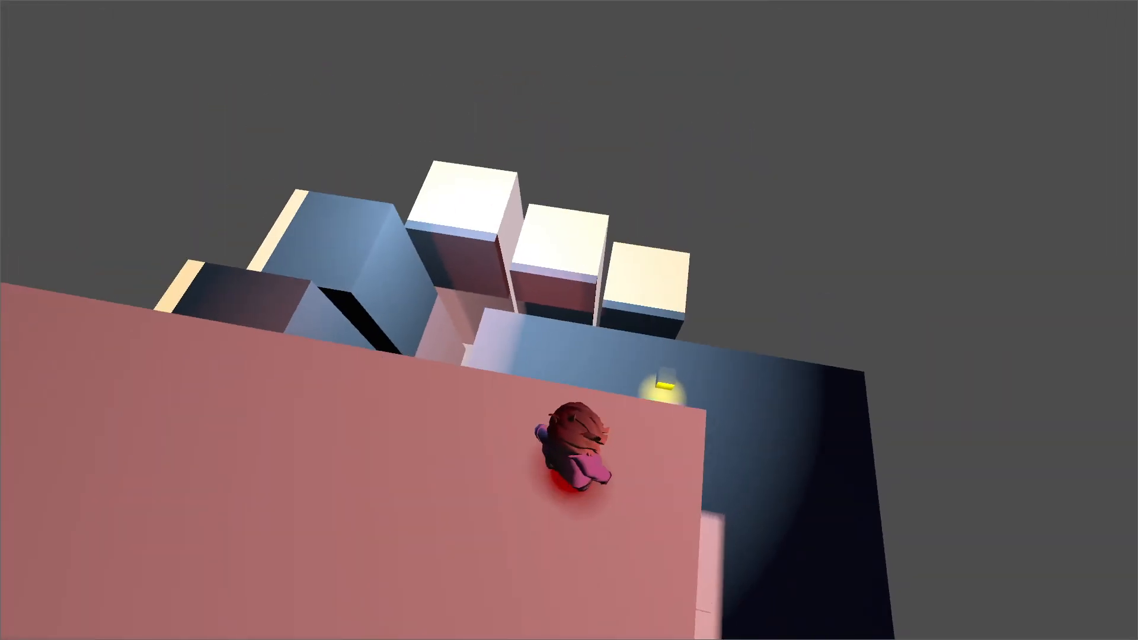
pyautogui.press('space')
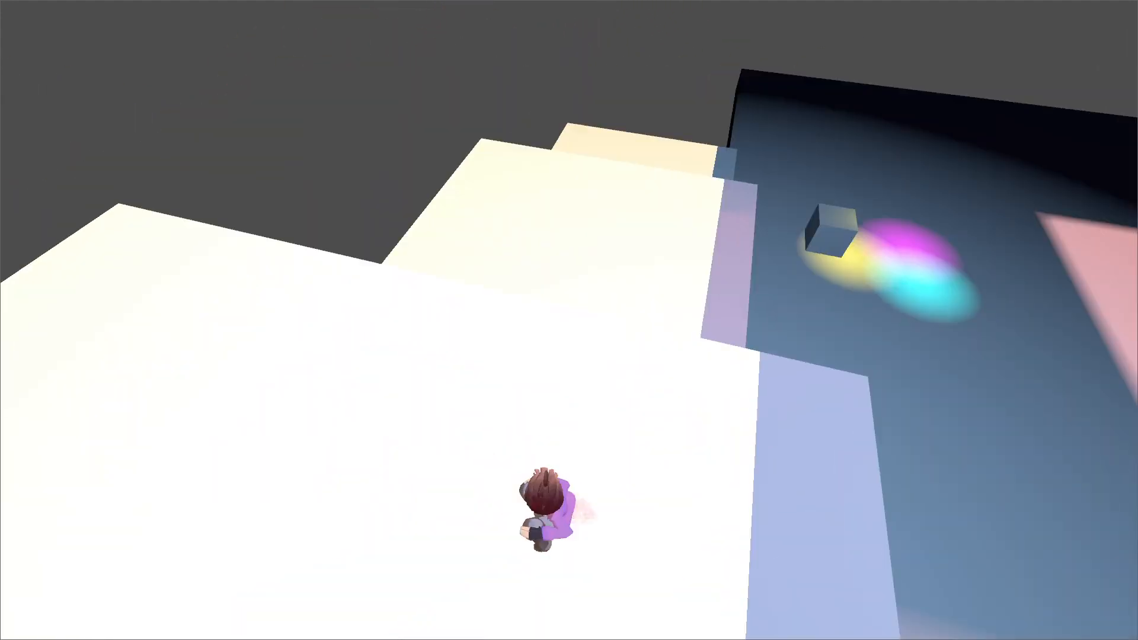
# Run and jump the character through the pink and dark floor areas to examine their ambient tint, and close the running game.
pyautogui.press('s')
pyautogui.press('w')
pyautogui.press('space')
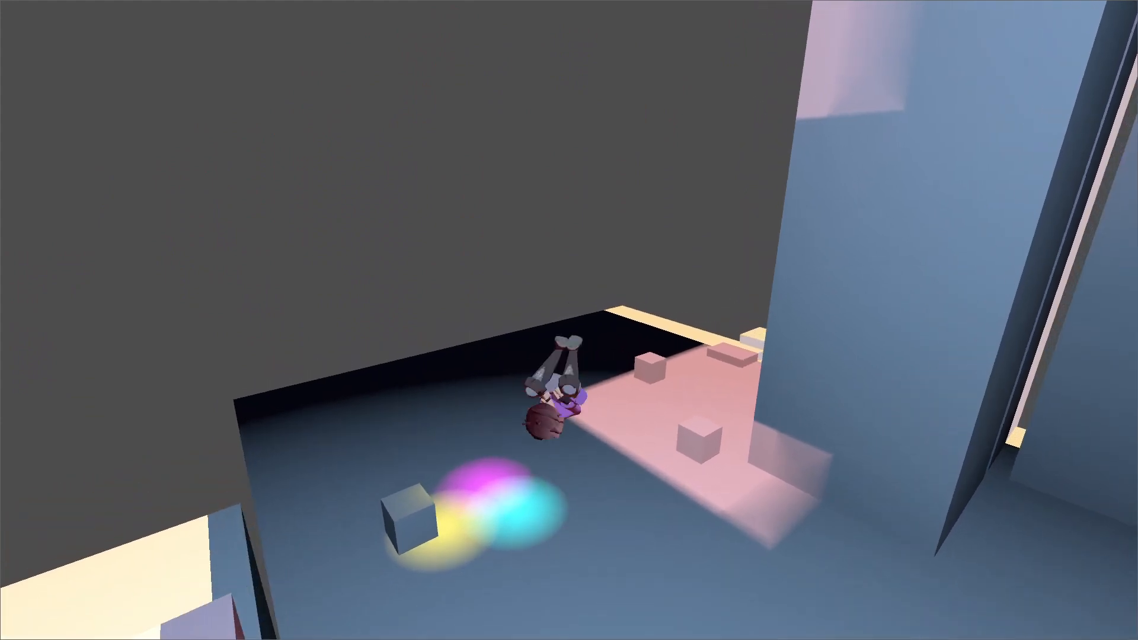
pyautogui.press('space')
pyautogui.press('s')
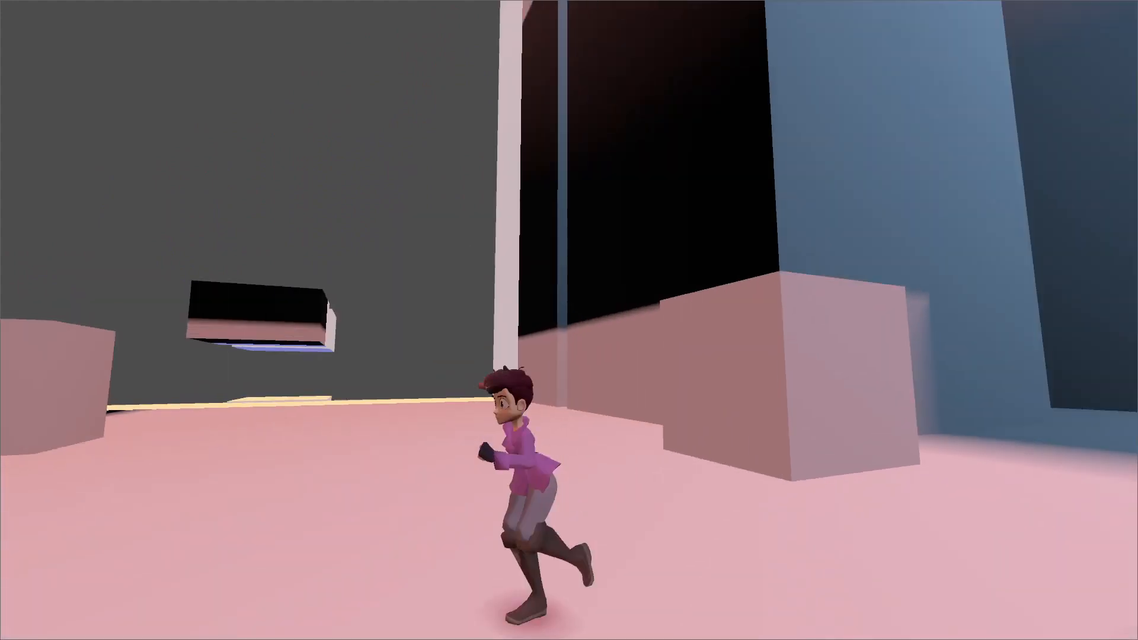
pyautogui.press('w')
pyautogui.press('space')
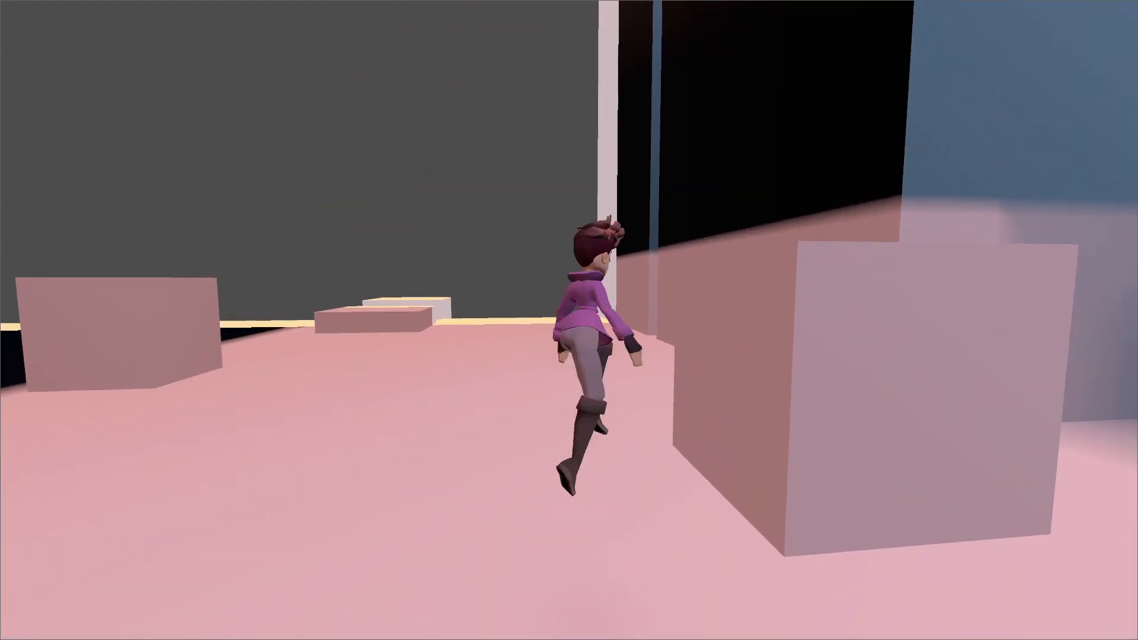
pyautogui.press('space')
pyautogui.press('w')
pyautogui.press('space')
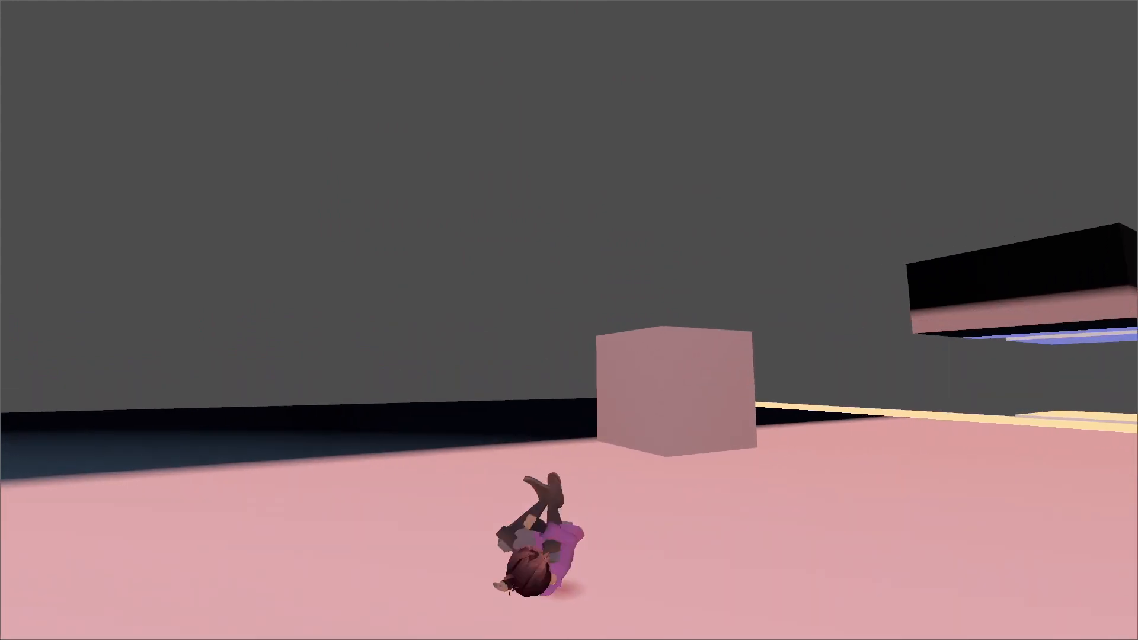
pyautogui.press('space')
pyautogui.press('w')
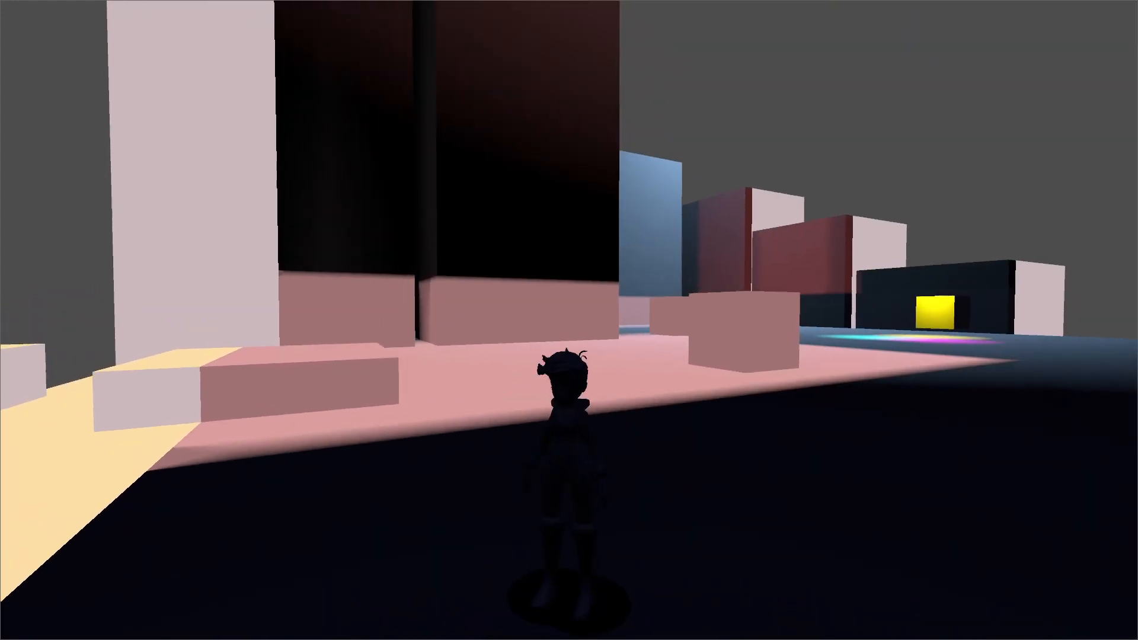
pyautogui.press('w')
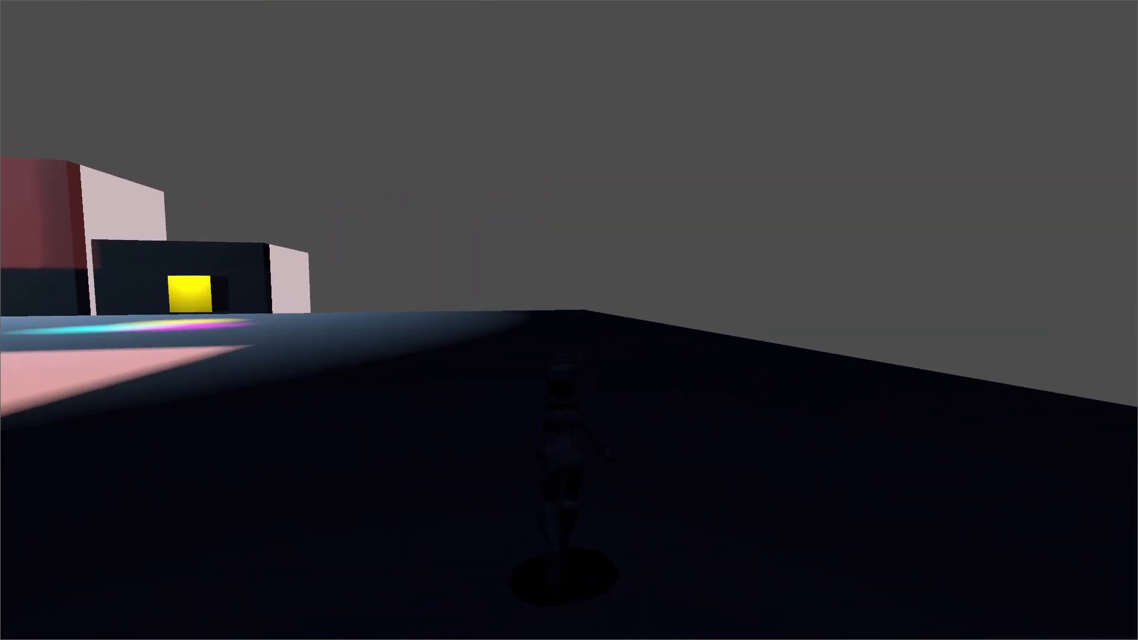
pyautogui.press('space')
pyautogui.press('w')
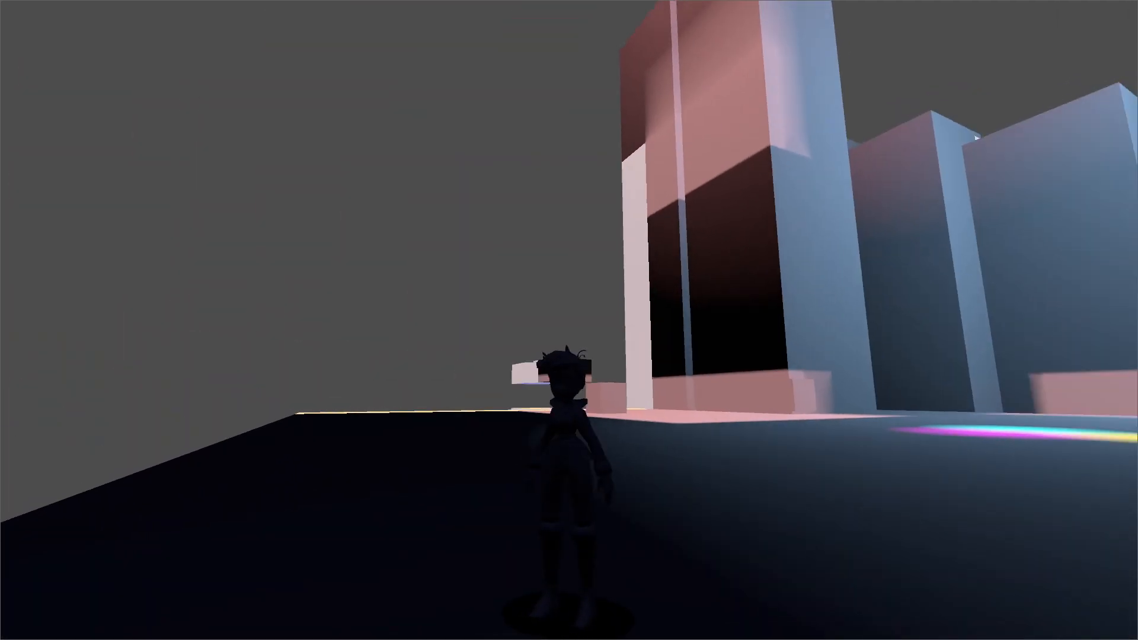
pyautogui.hotkey('alt', 'F4')
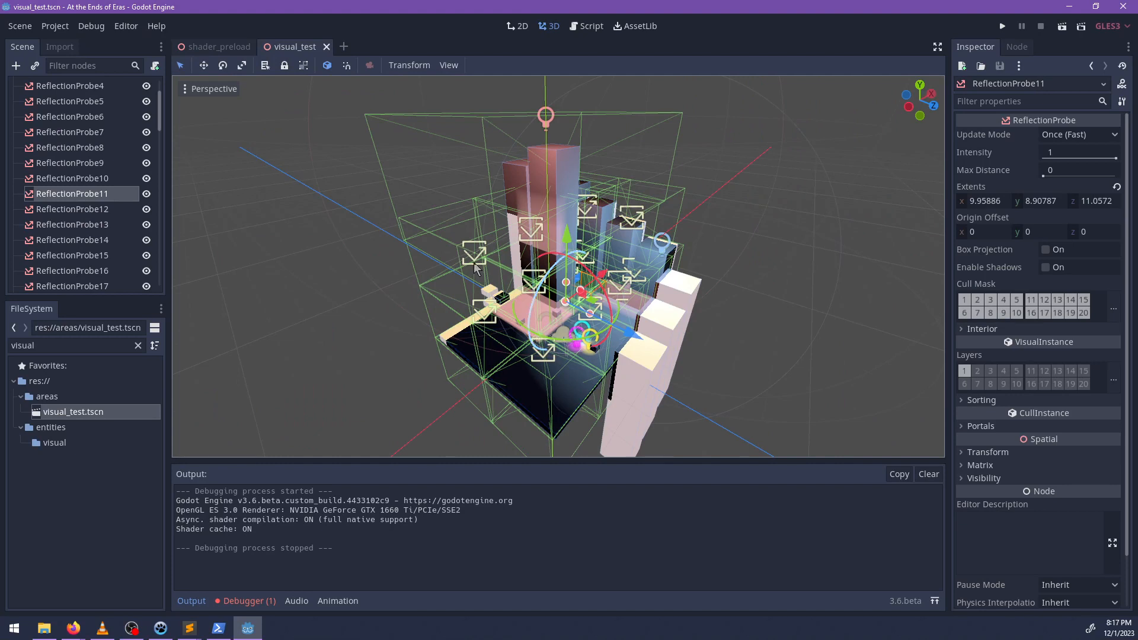
# Switch to NP-ToDo and create a top-level task named "If a reflection probe as an intensity of 0, don't give it a spot in the atlas".
pyautogui.click(160, 628)
pyautogui.rightClick(348, 385)
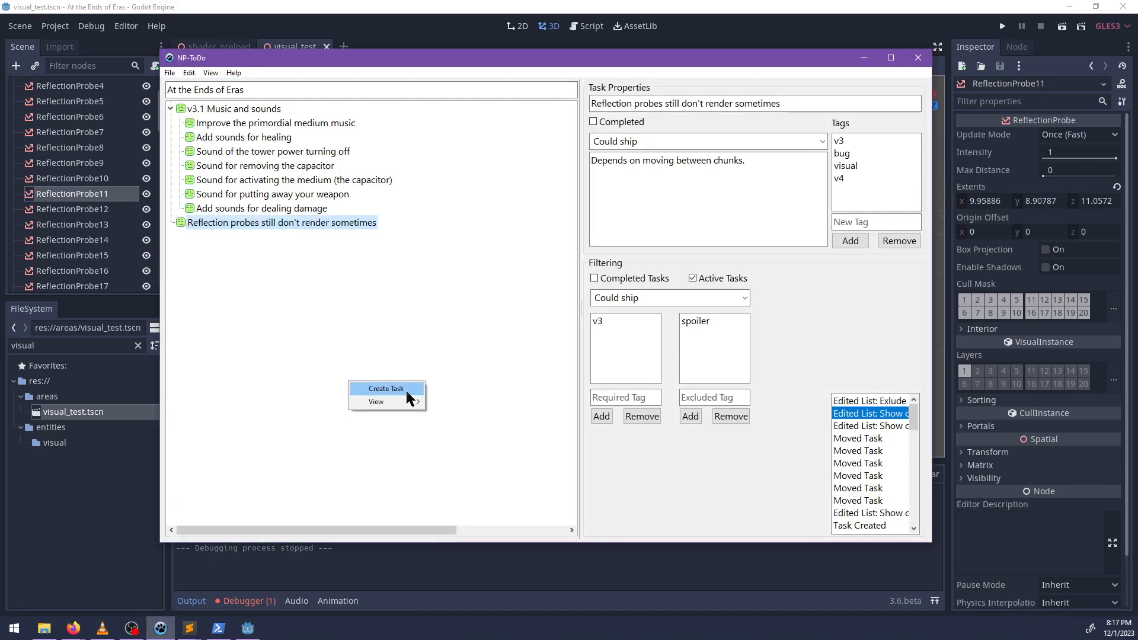
pyautogui.click(380, 389)
pyautogui.press('BackSpace')
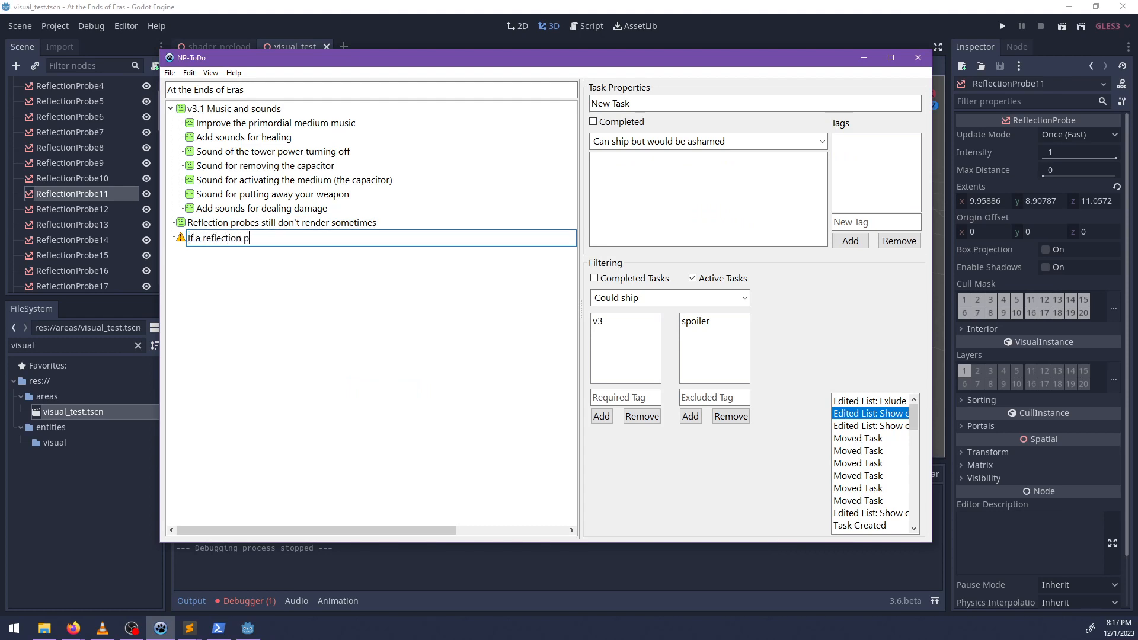
pyautogui.write('If a reflection probe as an')
pyautogui.press('BackSpace')
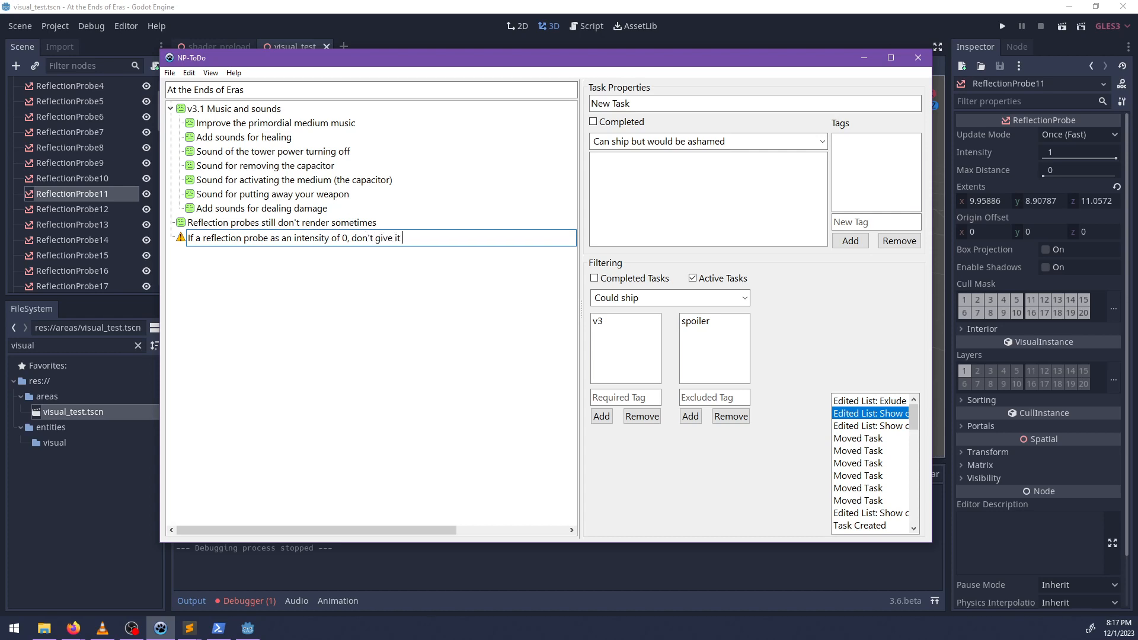
pyautogui.write('ot in the')
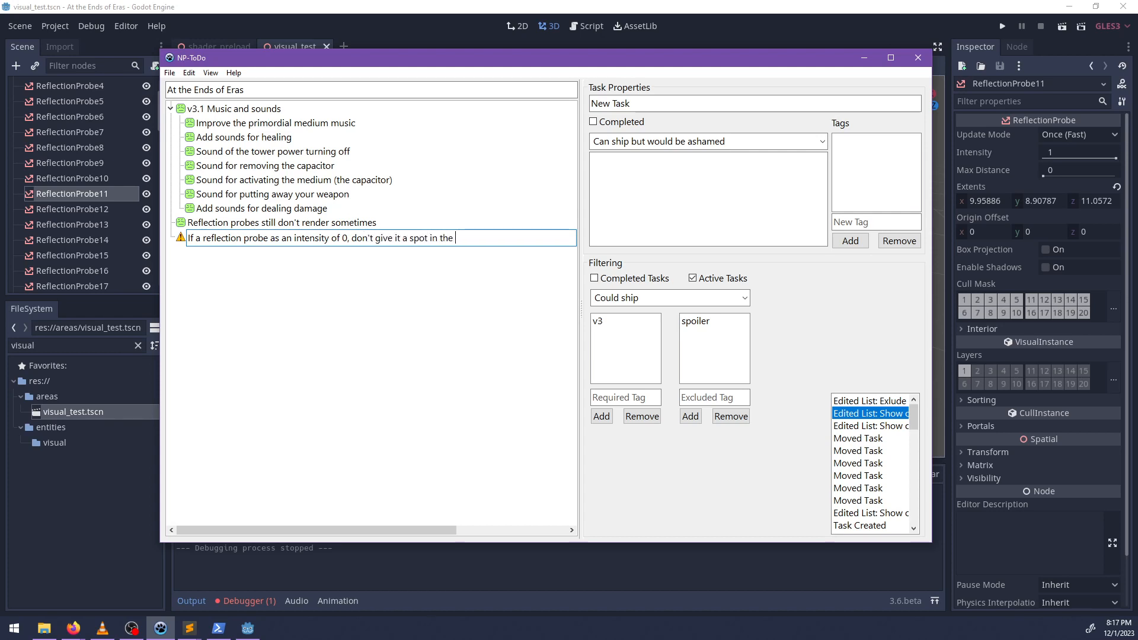
pyautogui.write(' atlas')
pyautogui.press('Return')
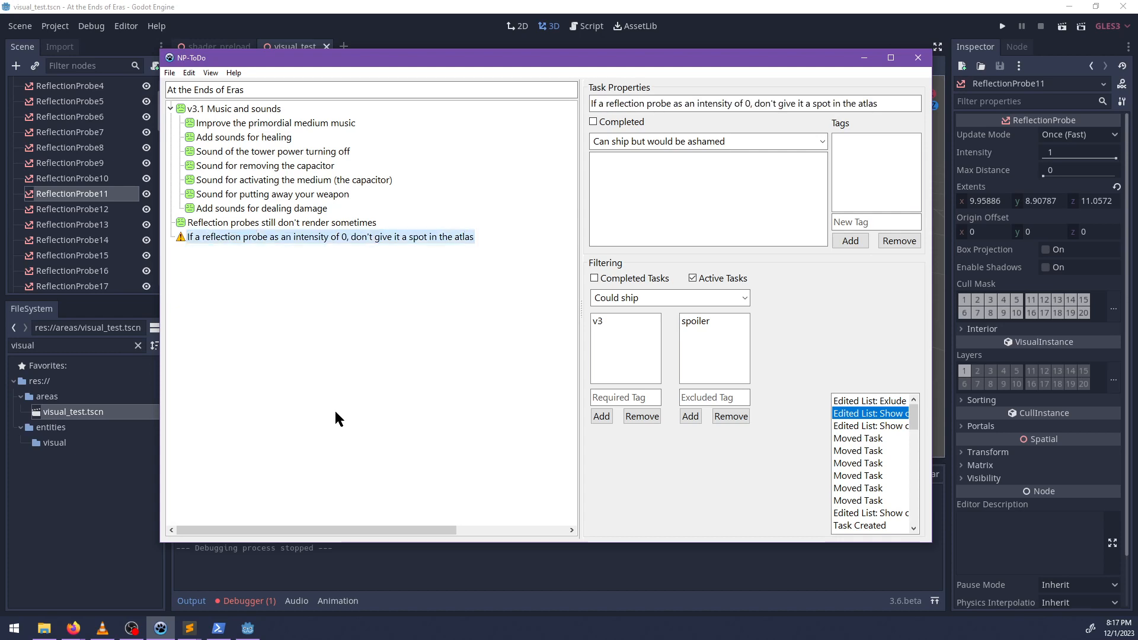
# Add the tags "visual" and "refactor" to the new reflection probe task.
pyautogui.click(837, 221)
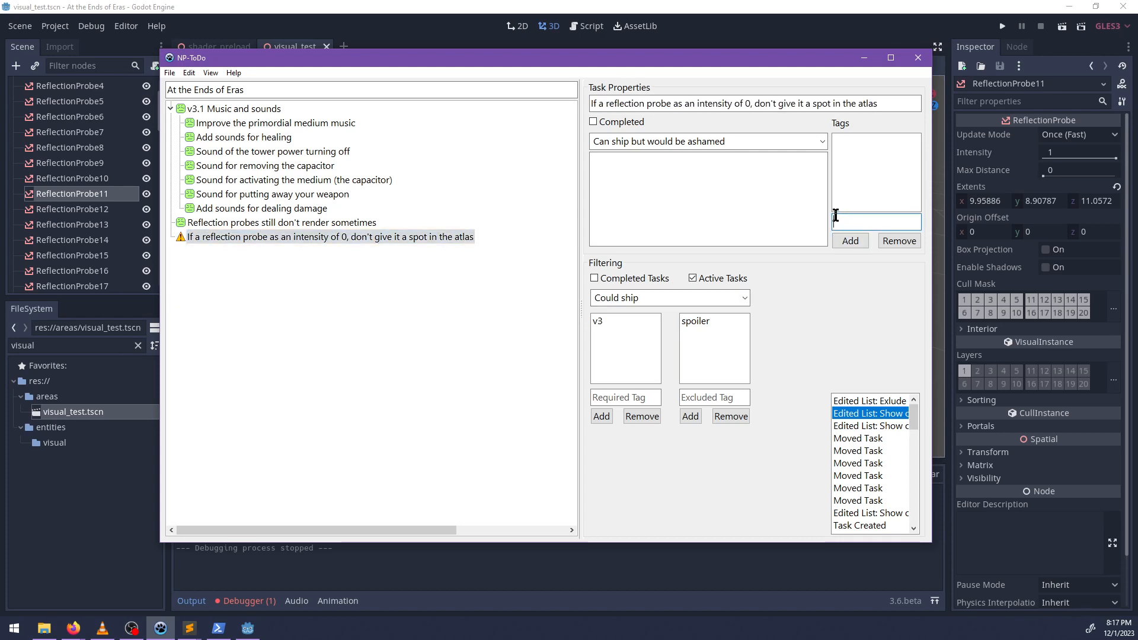
pyautogui.write('visual')
pyautogui.press('Return')
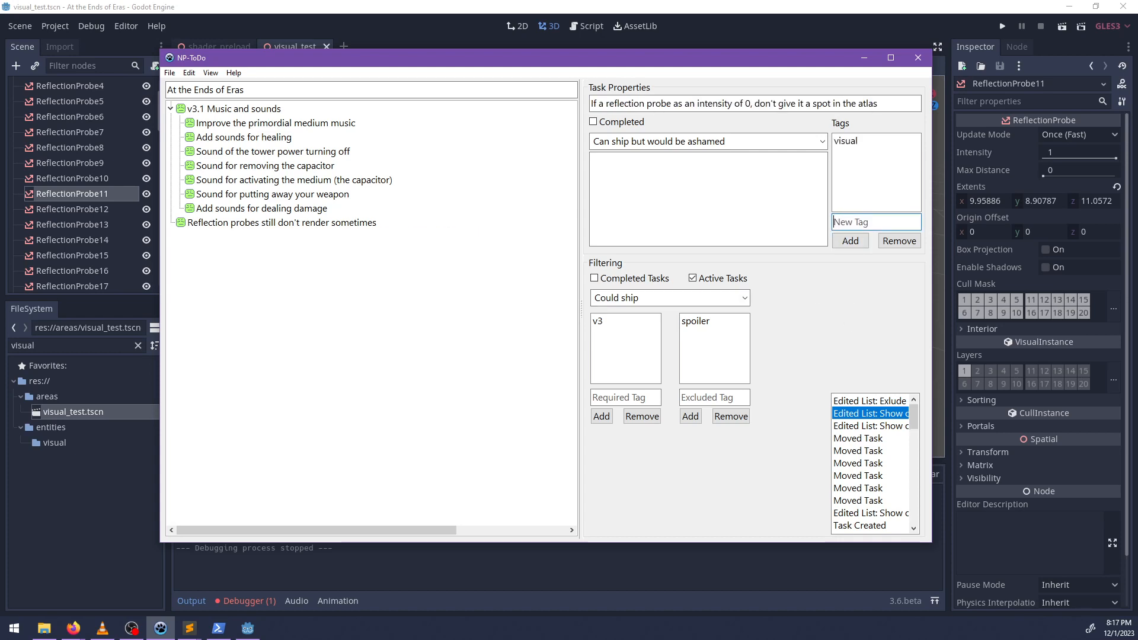
pyautogui.write('refactor')
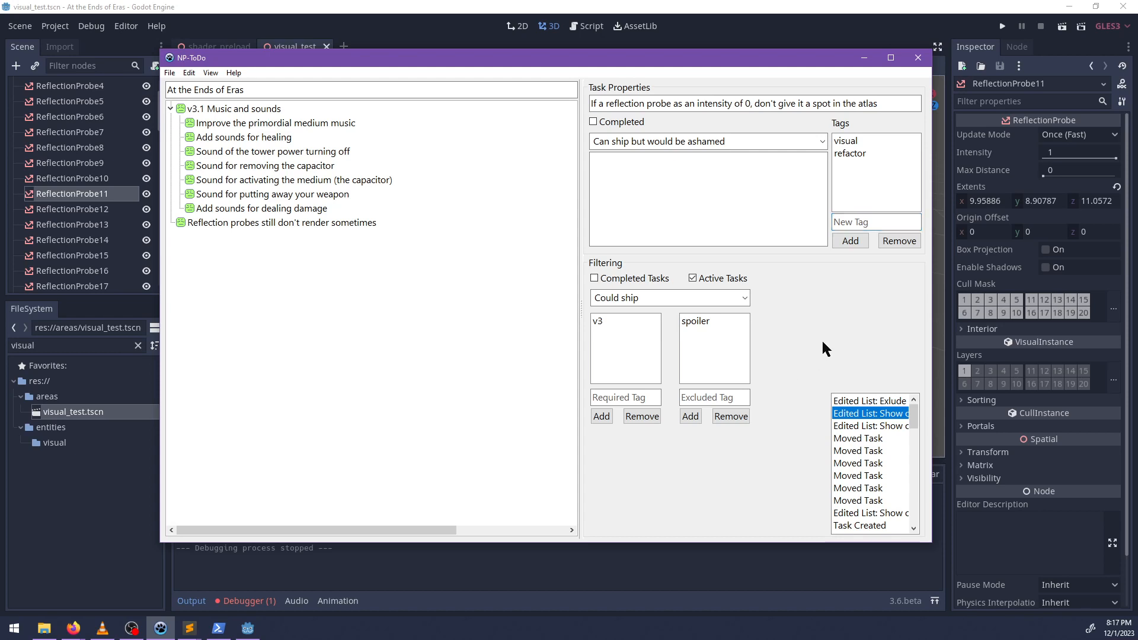
# Mark the task "Reflection probes still don't render sometimes" as completed and close NP-ToDo.
pyautogui.click(216, 223)
pyautogui.rightClick(215, 223)
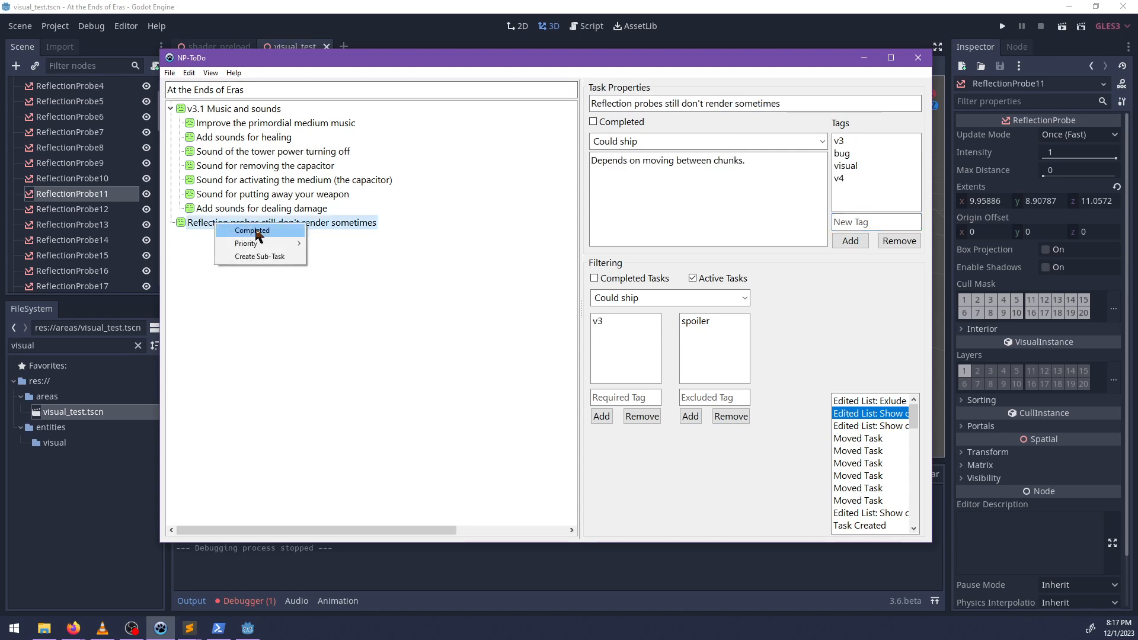
pyautogui.click(260, 233)
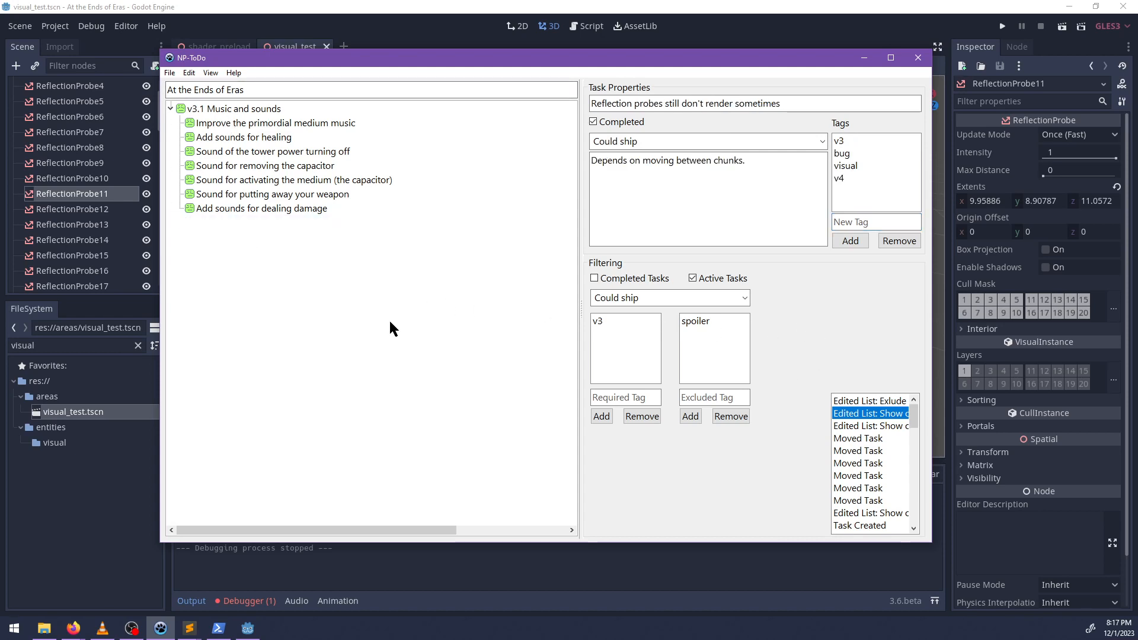
pyautogui.click(919, 57)
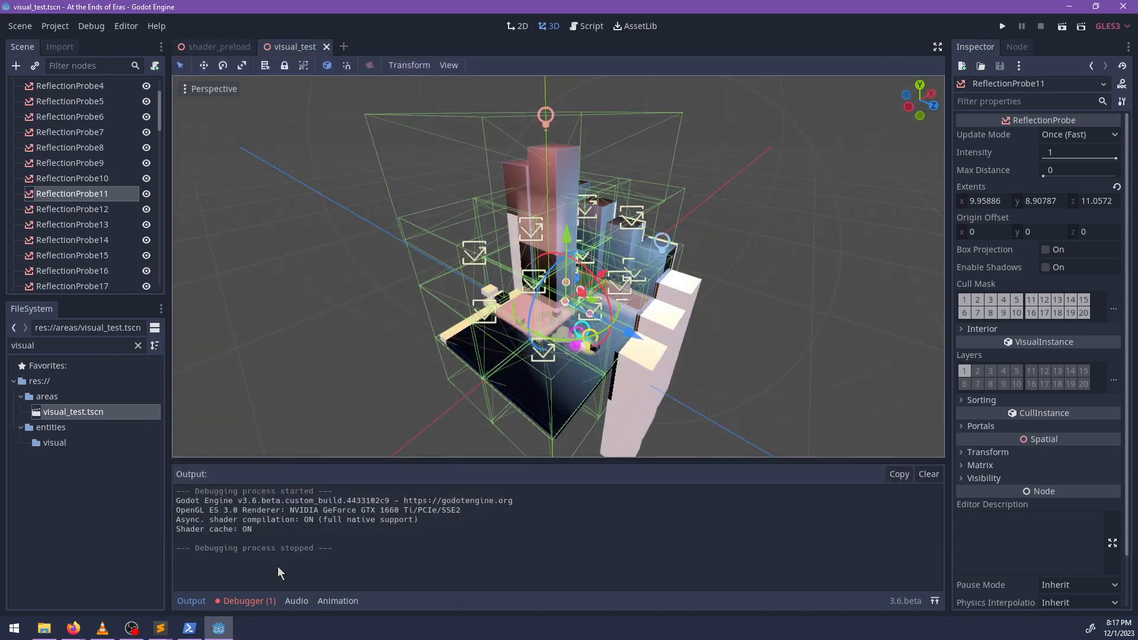
# Switch to PowerShell and check the Git status of the godot repository.
pyautogui.click(187, 628)
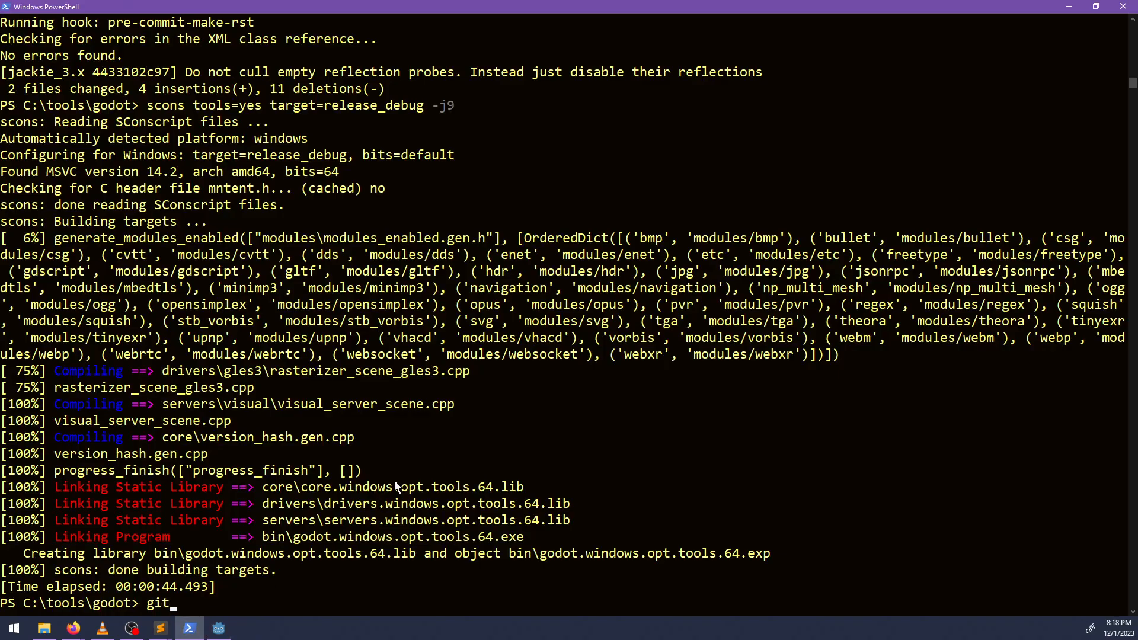
pyautogui.write('git status')
pyautogui.press('Return')
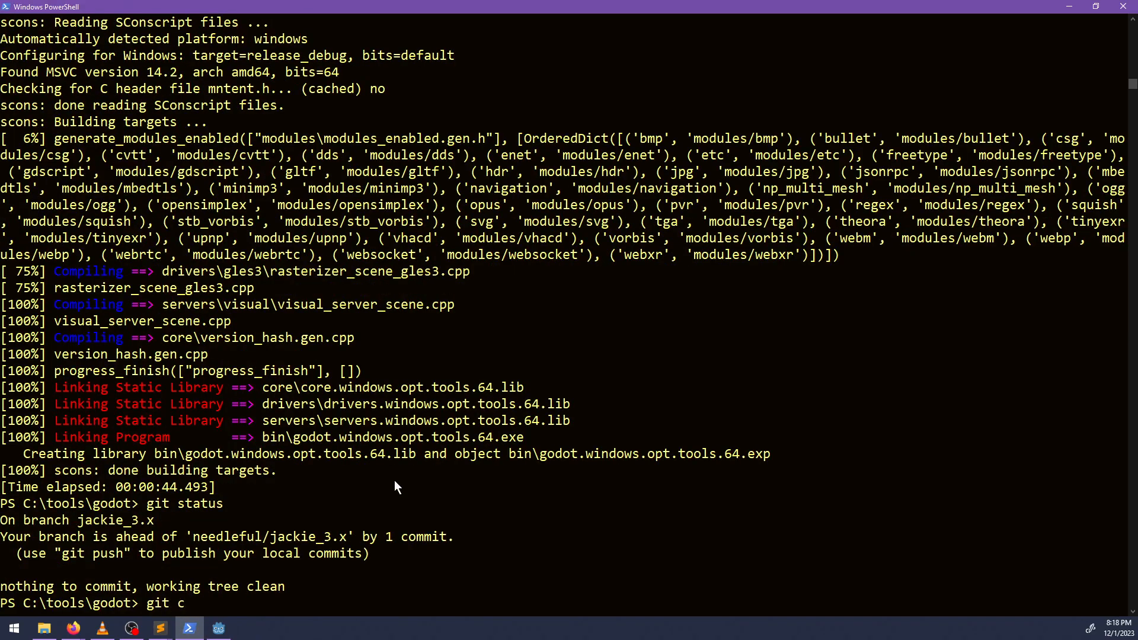
# Push the godot repository's local commit to the needleful remote.
pyautogui.write('git push needleful/jack')
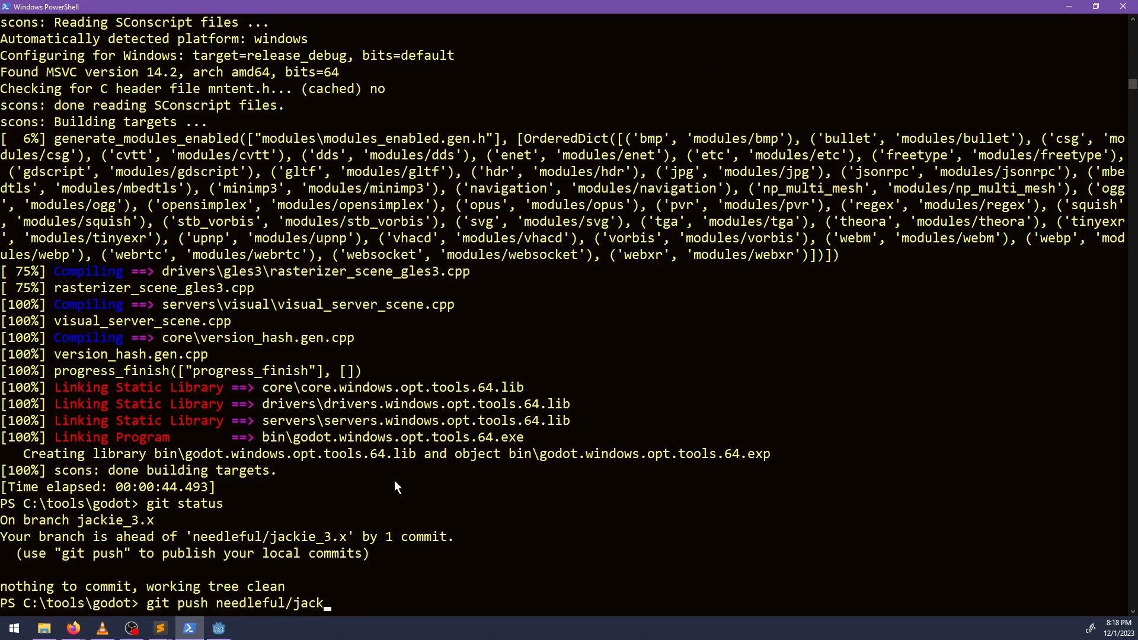
pyautogui.hotkey('ctrl', 'BackSpace')
pyautogui.hotkey('ctrl', 'BackSpace')
pyautogui.write('origin')
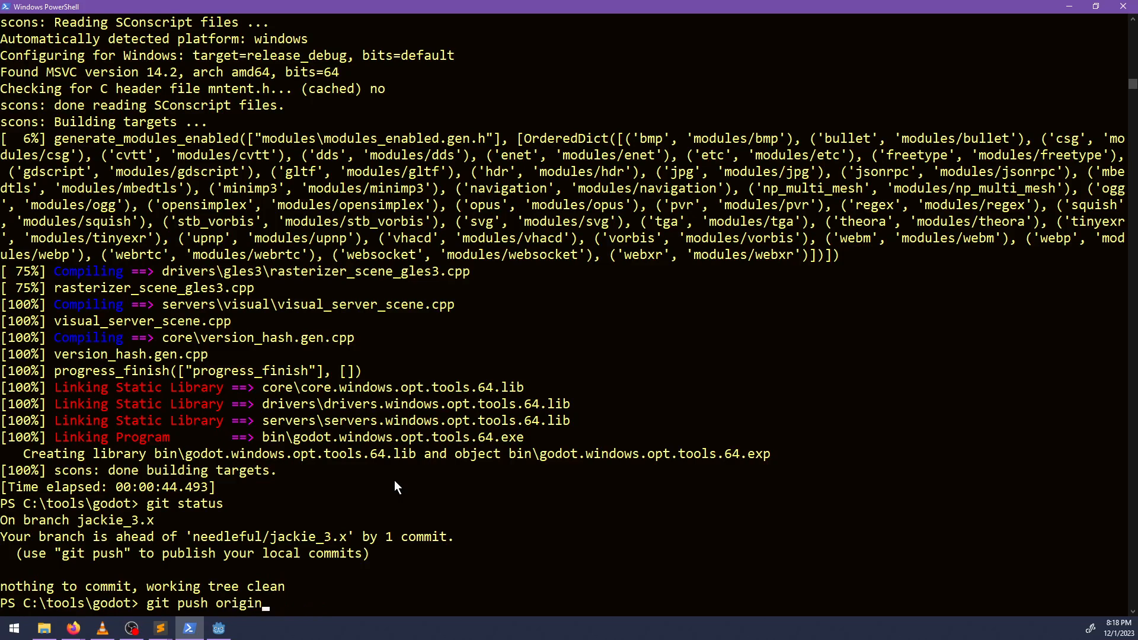
pyautogui.hotkey('ctrl', 'BackSpace')
pyautogui.write('needleful')
pyautogui.press('Return')
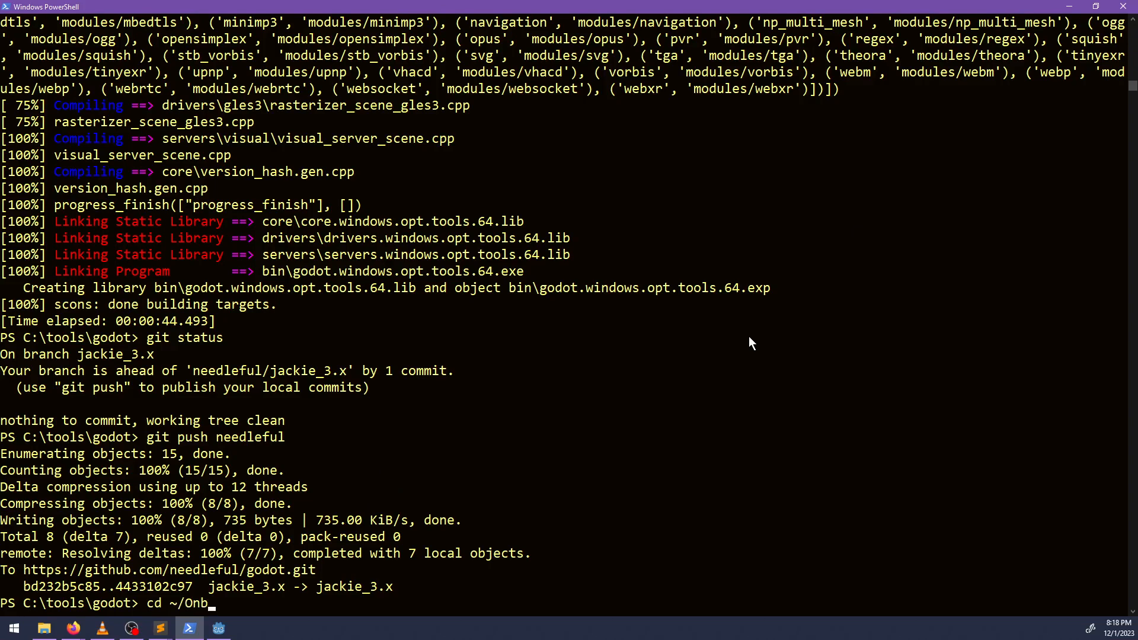
# Change to the desktop's 05 Jak 4\project directory and check its Git status.
pyautogui.press('Tab')
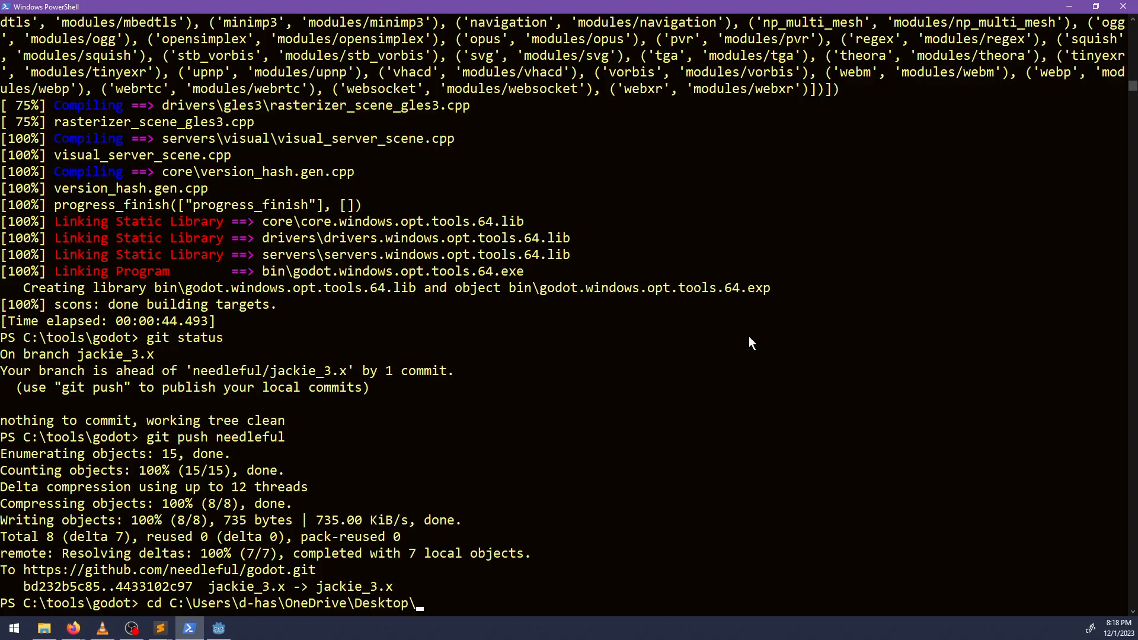
pyautogui.press('Tab')
pyautogui.write('pro')
pyautogui.press('Tab')
pyautogui.press('Return')
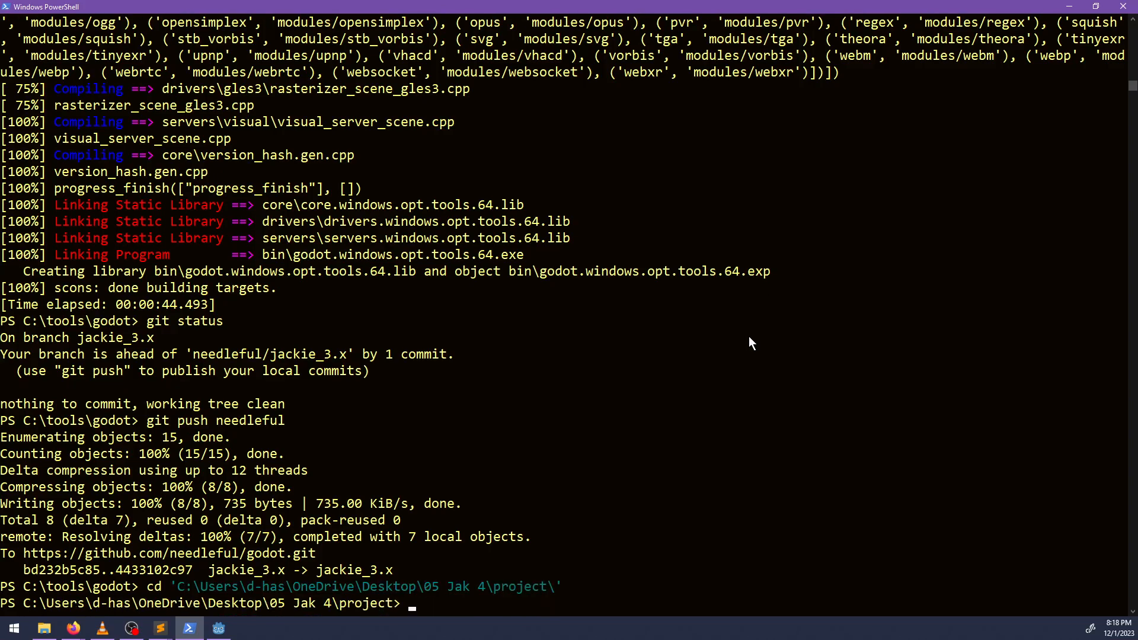
pyautogui.write('git status')
pyautogui.press('Return')
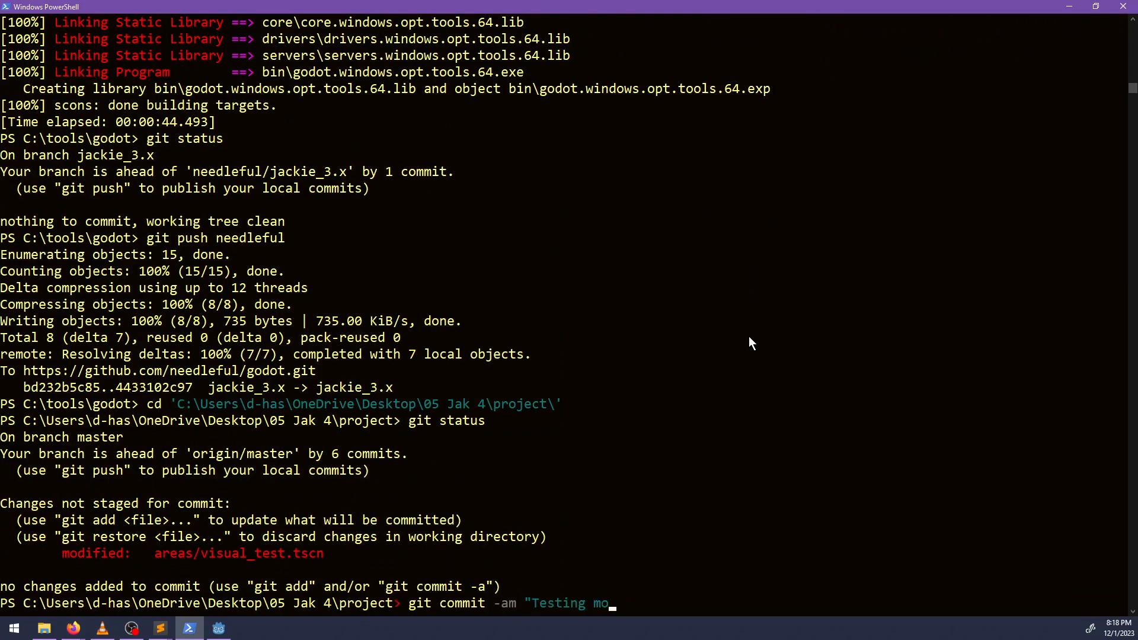
# Commit all modified project files with the message "Testing more than 16 reflection probes" and push the commit.
pyautogui.write('16 reflection probes"')
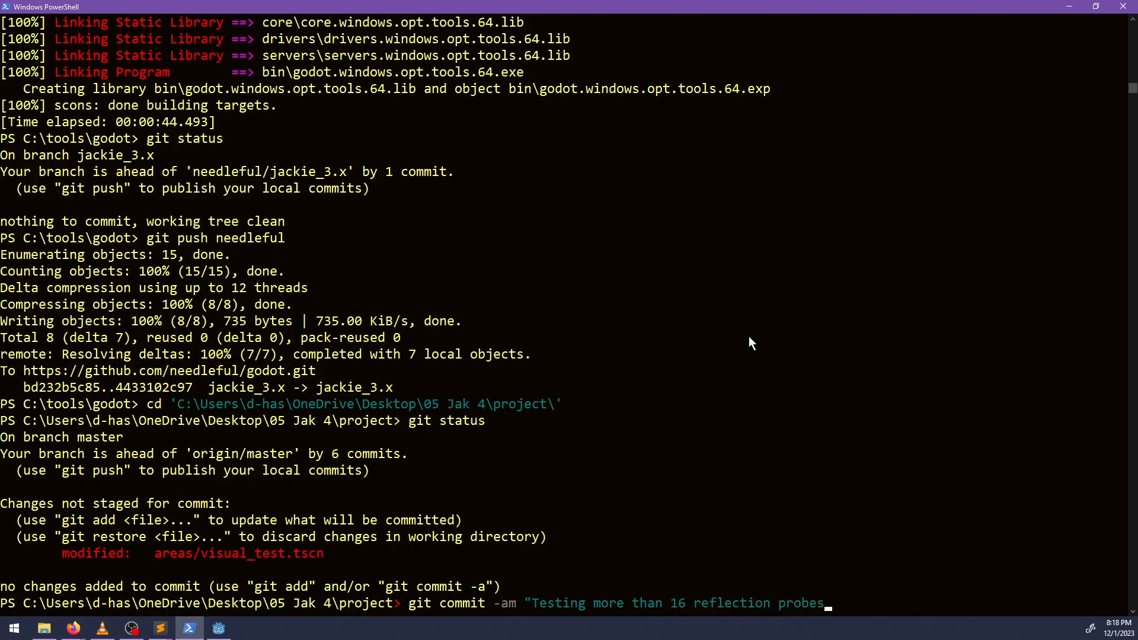
pyautogui.press('Return')
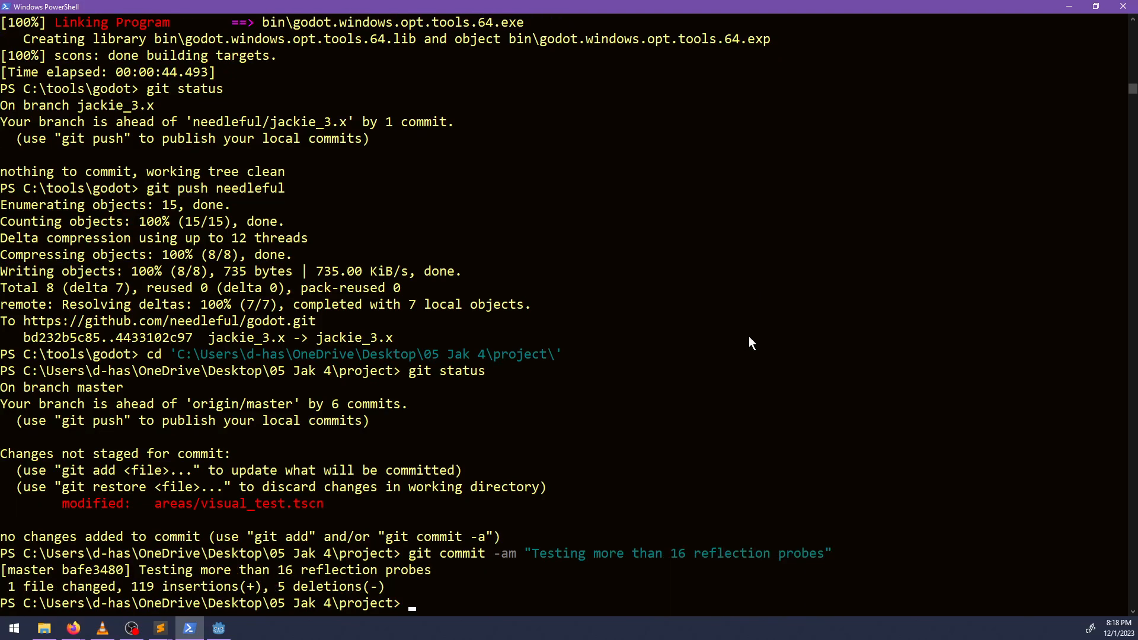
pyautogui.write('git push')
pyautogui.press('Return')
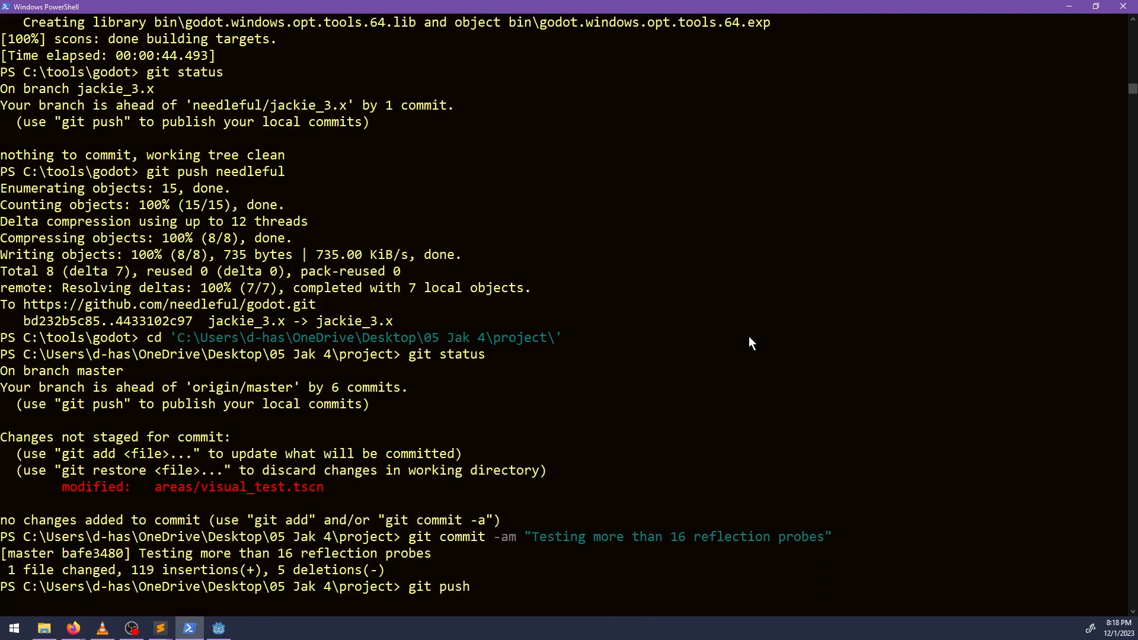